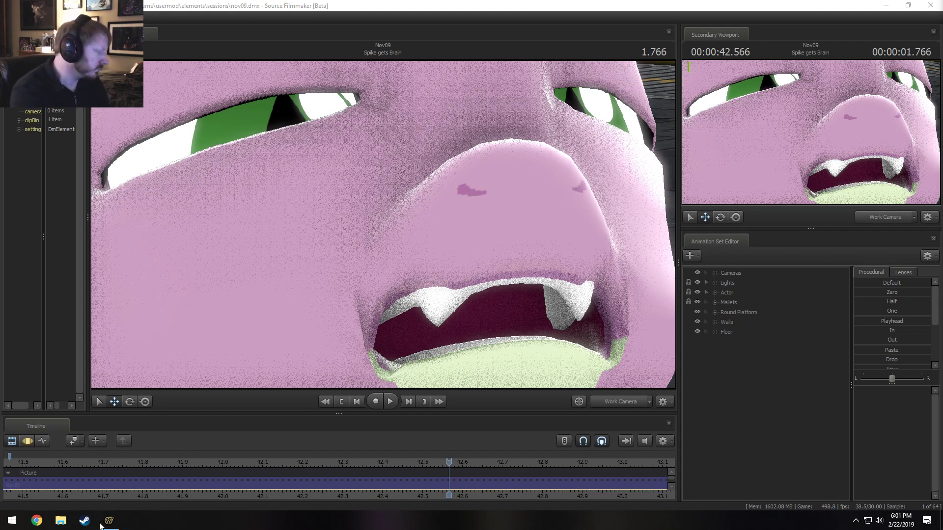
Switch to Steam, check the Events page of the Funtastic Film Viewers group, and minimize Steam again
click(84, 521)
mouse_move(256, 28)
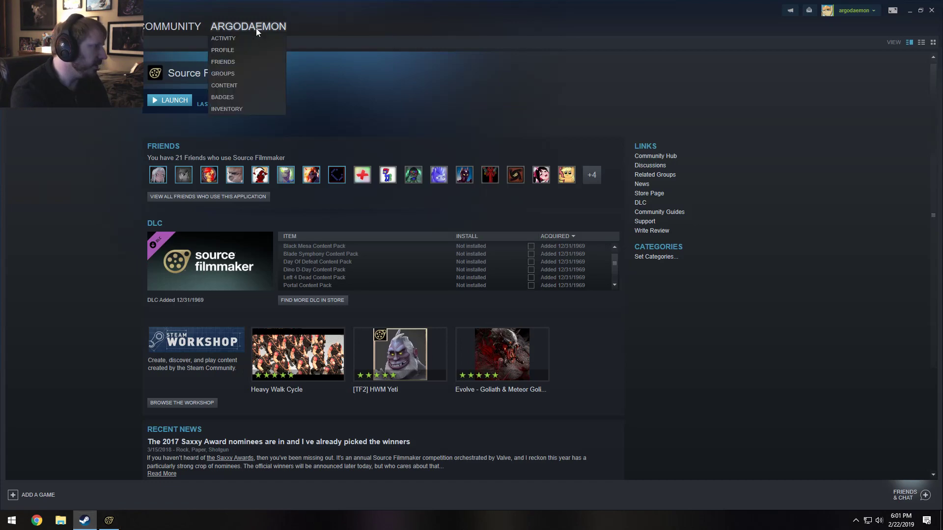
click(232, 73)
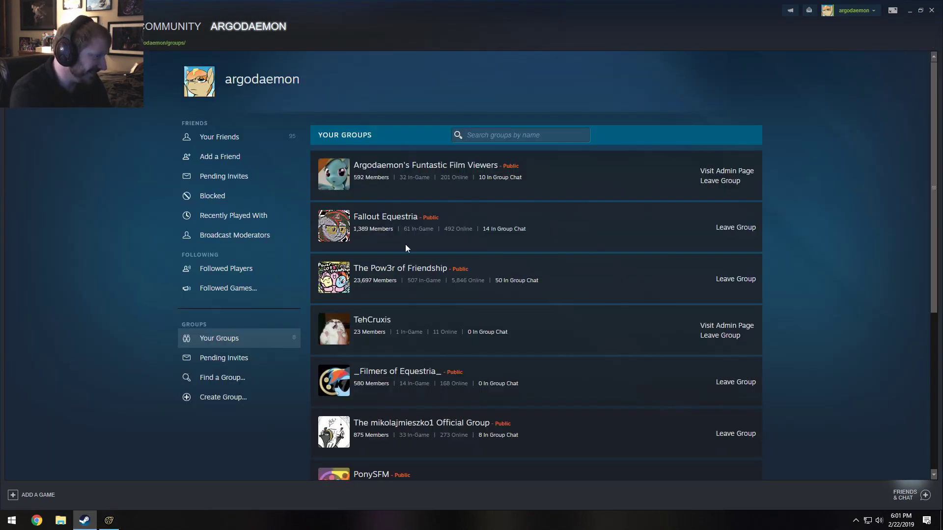
click(406, 165)
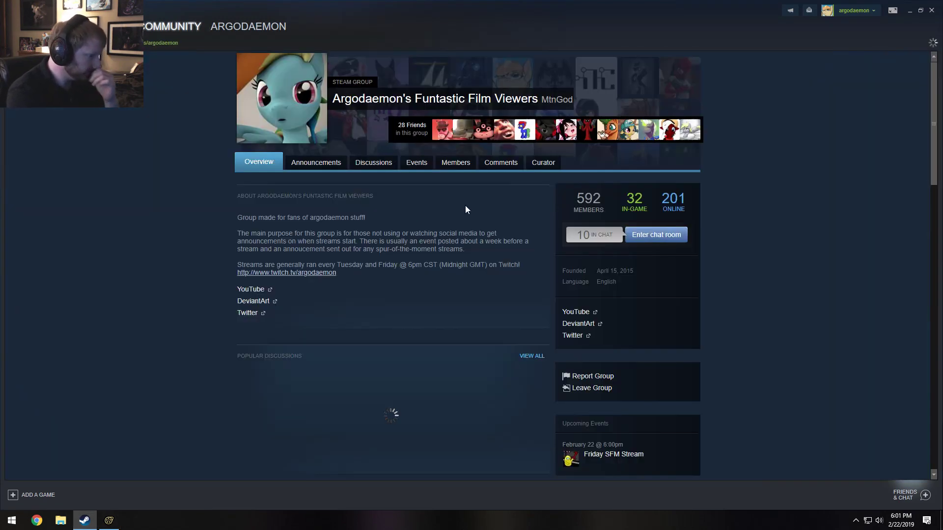
click(414, 166)
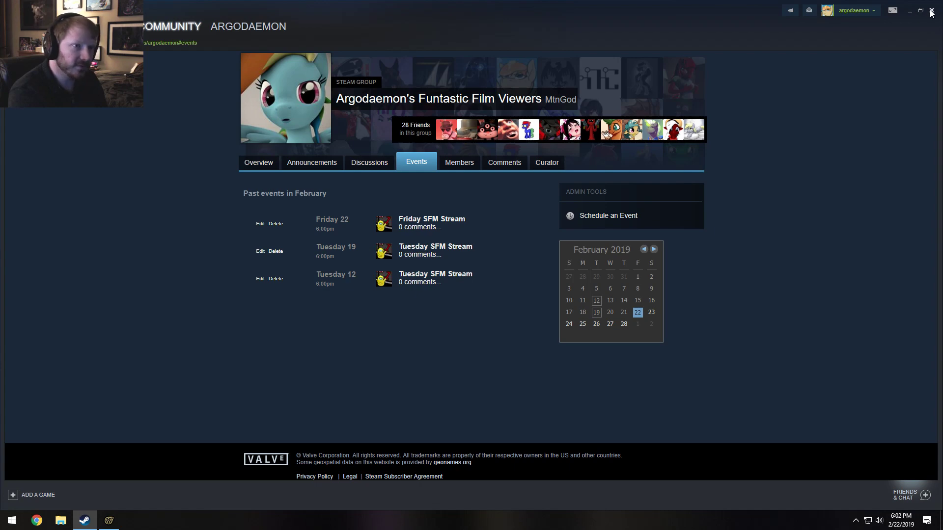
click(911, 11)
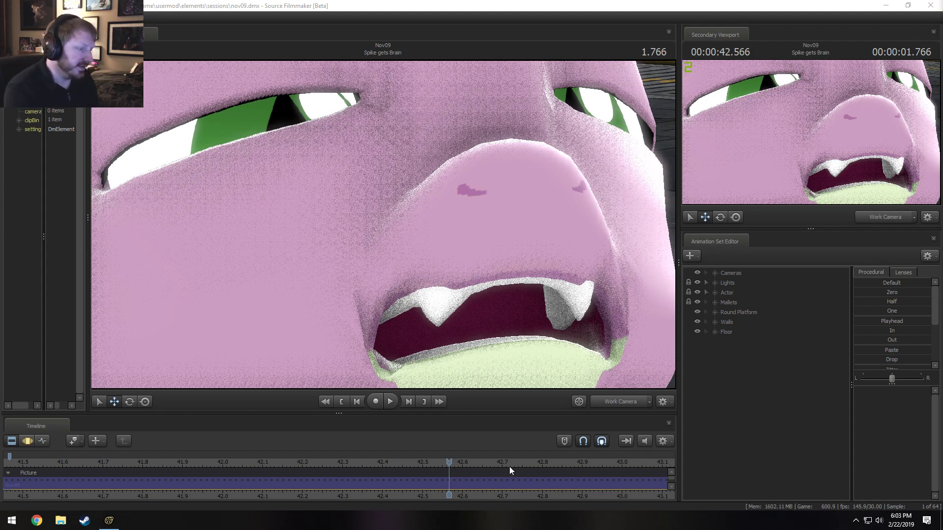
Enlarge the timeline and the element viewer, and show the whole Spike gets Brain shot in the timeline
drag(511, 415, 513, 370)
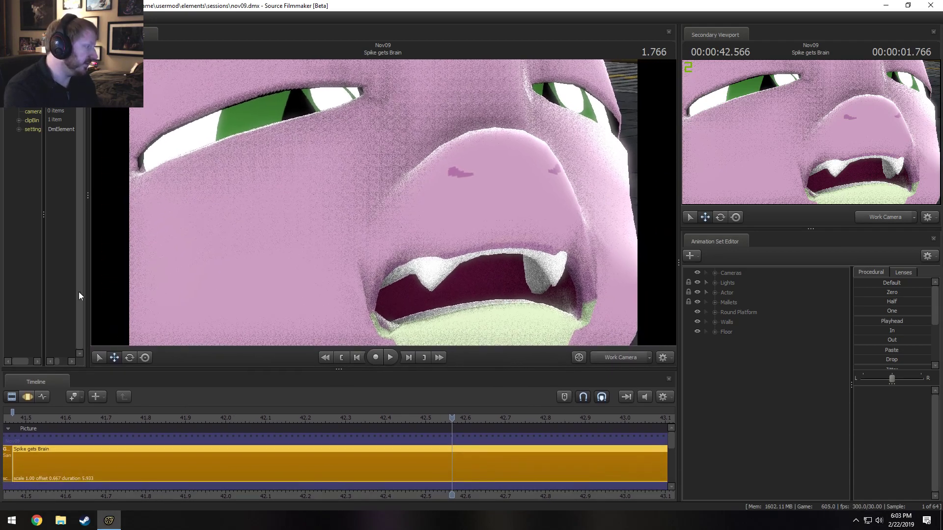
drag(88, 291, 162, 301)
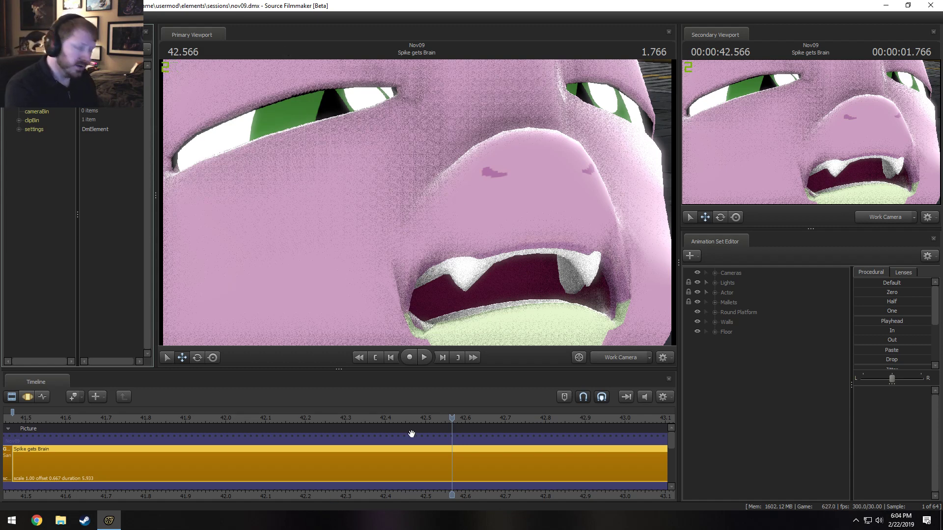
scroll(512, 421, down, 1)
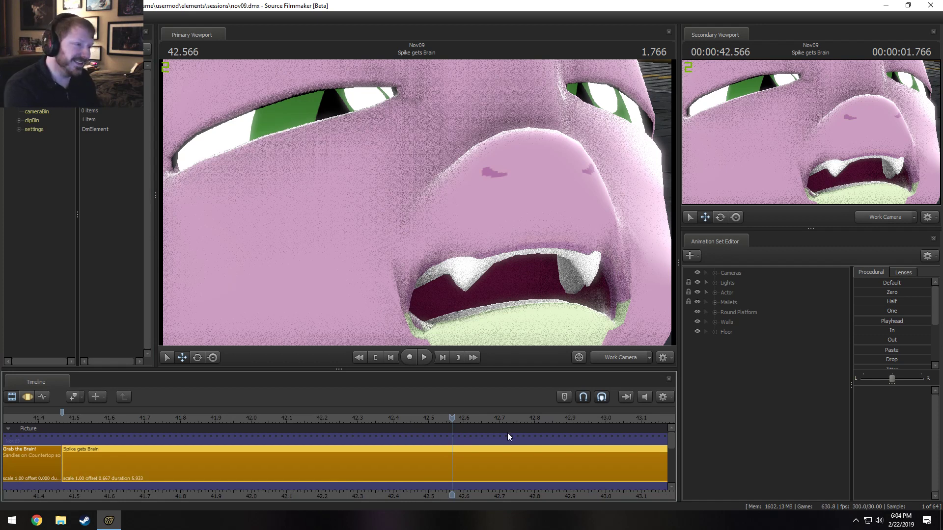
scroll(535, 452, down, 6)
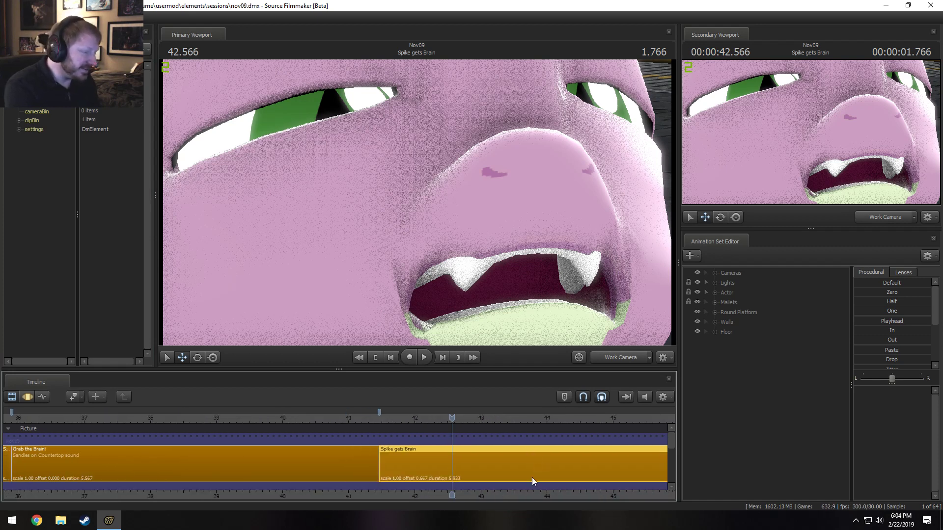
drag(516, 496, 444, 479)
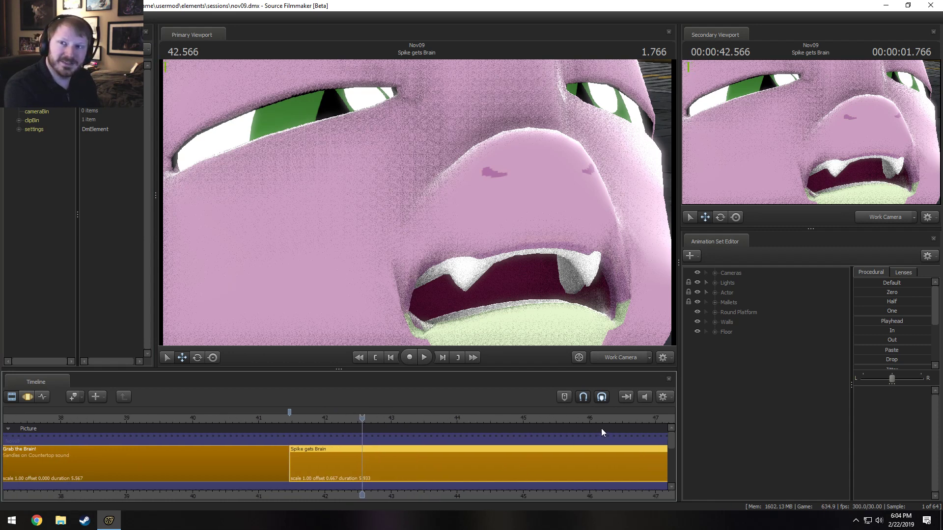
scroll(423, 469, down, 1)
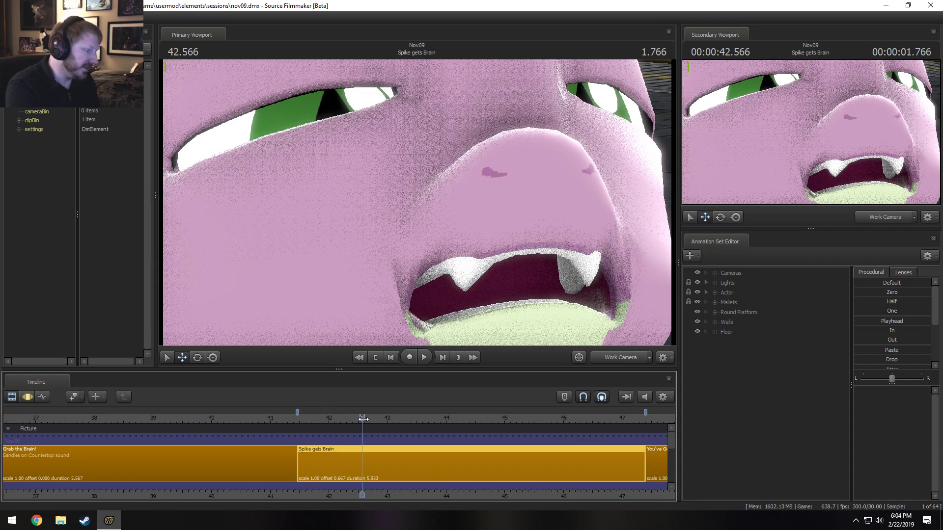
Step back and forth frame by frame around 42.533 and 42.566 in the Spike gets Brain shot to compare Spike's poses
drag(362, 419, 360, 418)
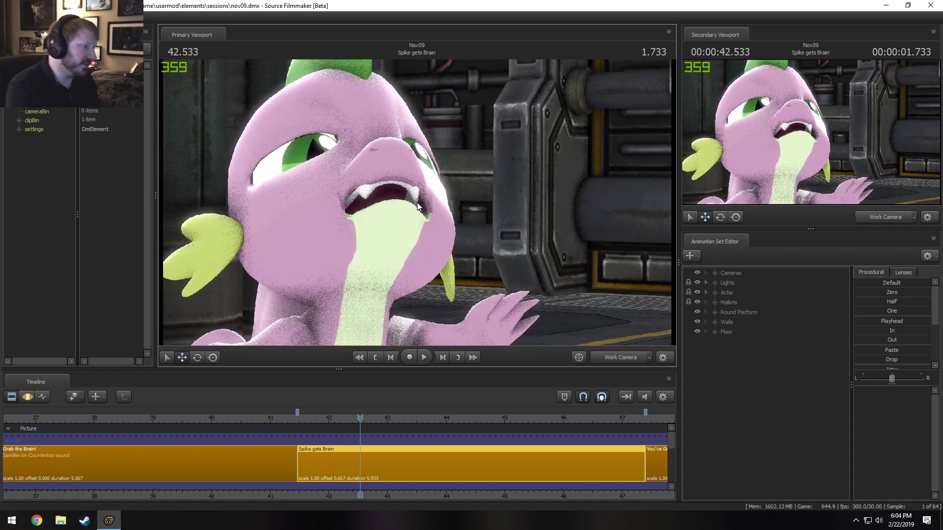
key(Right)
key(Left)
key(Right)
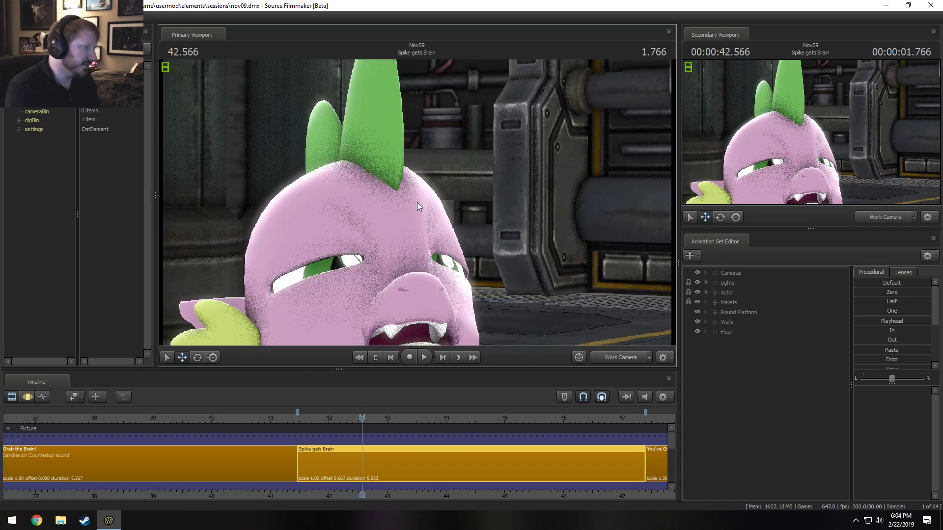
key(Left)
key(Left)
key(Right)
key(Right)
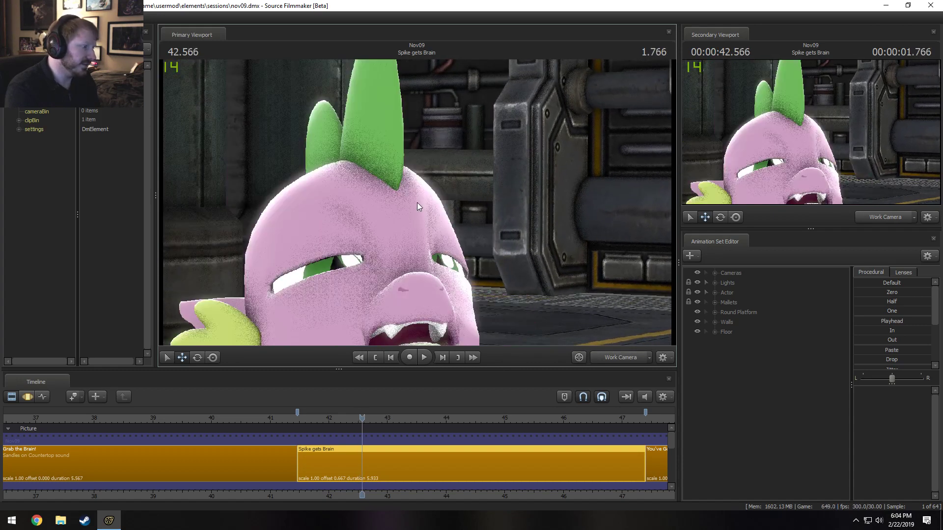
key(Left)
key(Right)
key(Left)
key(Right)
key(Left)
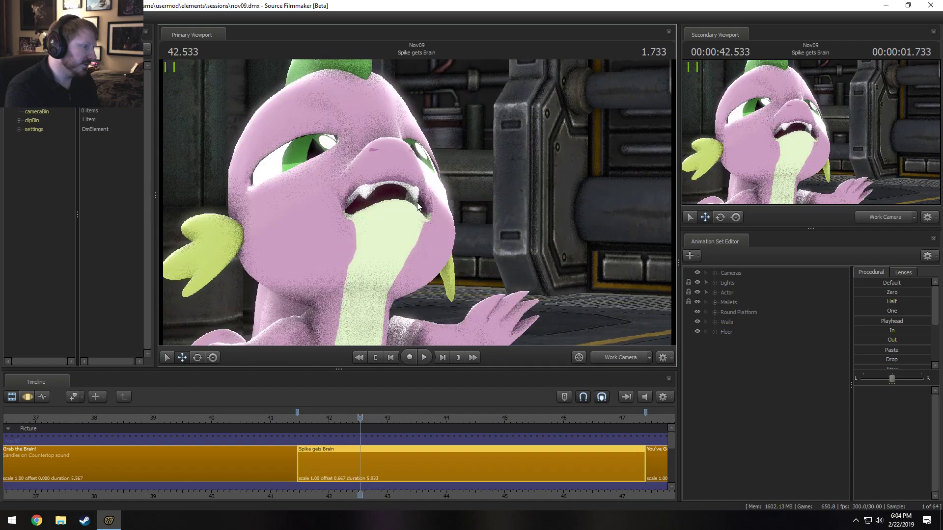
key(Left)
key(Left)
Pull the work camera back from Spike's face, view the platform scene, and play the shot up to 42.866
drag(332, 64, 364, 148)
drag(417, 202, 417, 270)
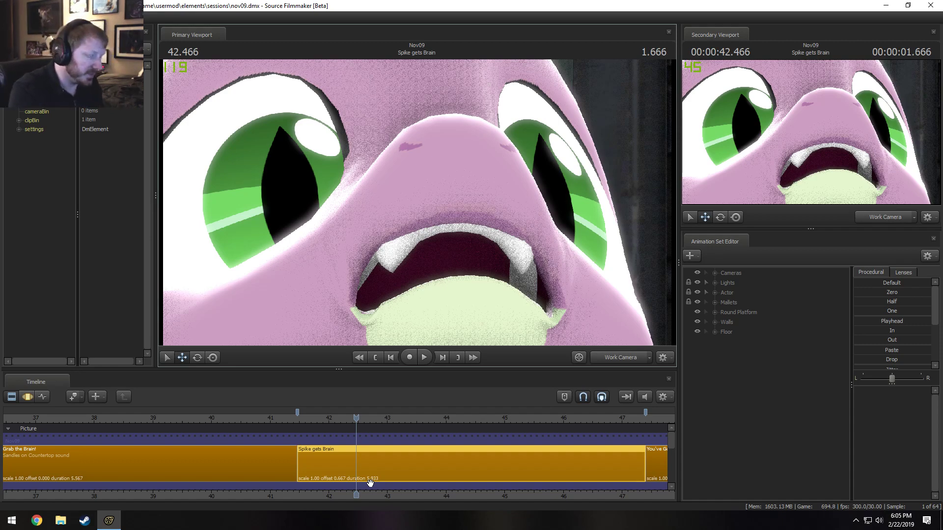
key(s)
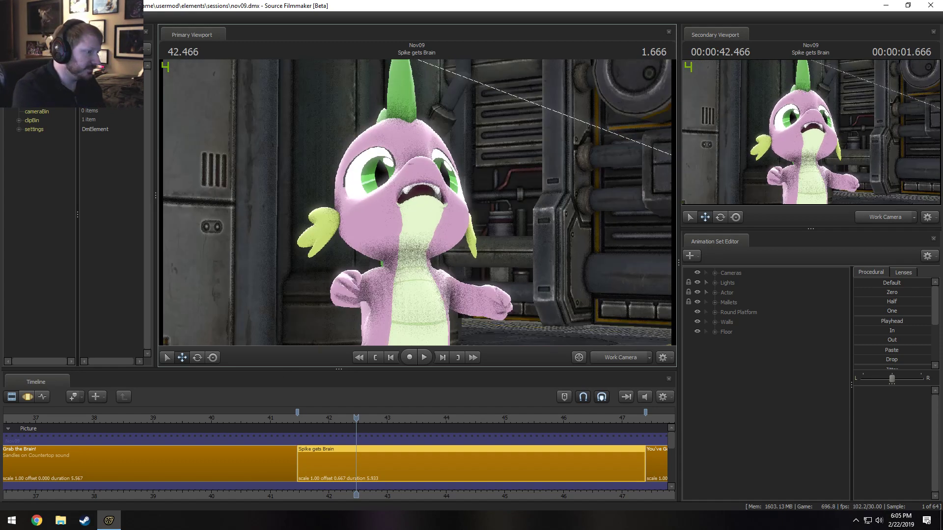
key(d)
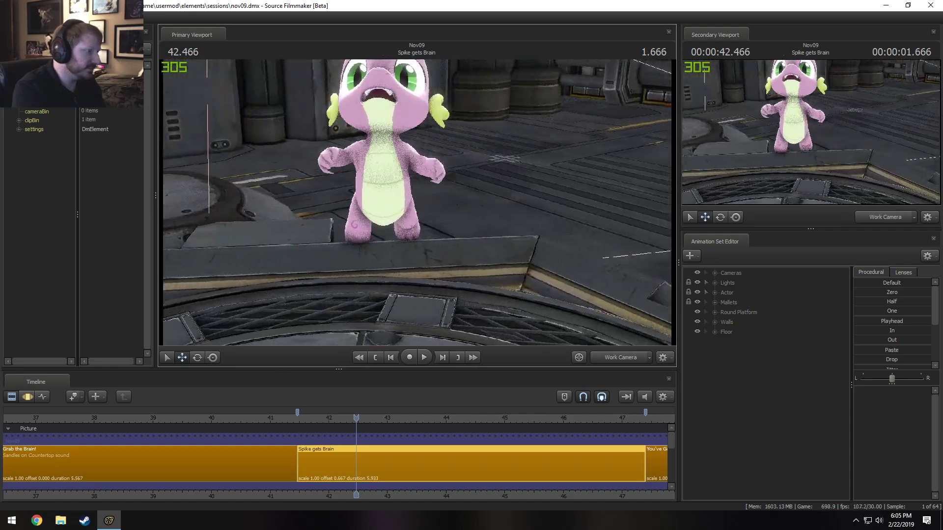
drag(417, 202, 417, 202)
key(space)
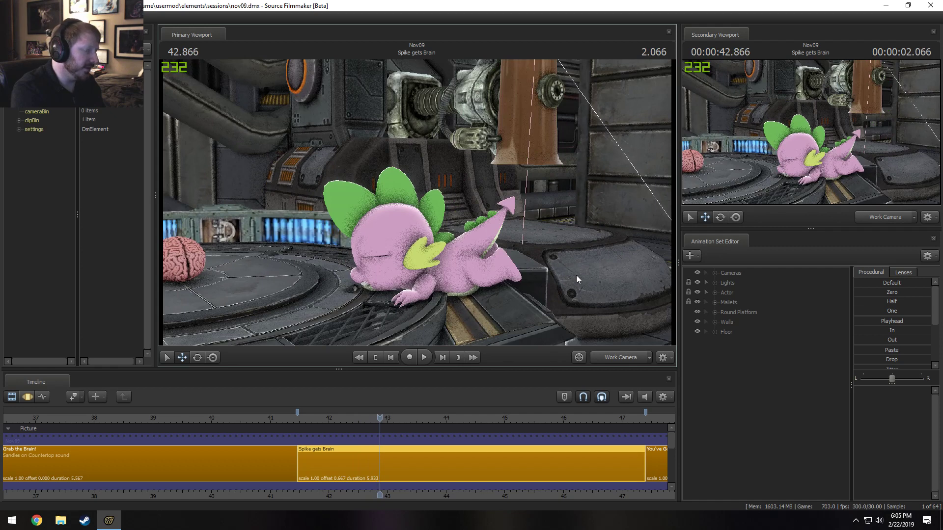
Switch the primary viewport to the main camera and preview the Male Horse Confused and Spike Fly to Rocket shots
scroll(480, 496, down, 3)
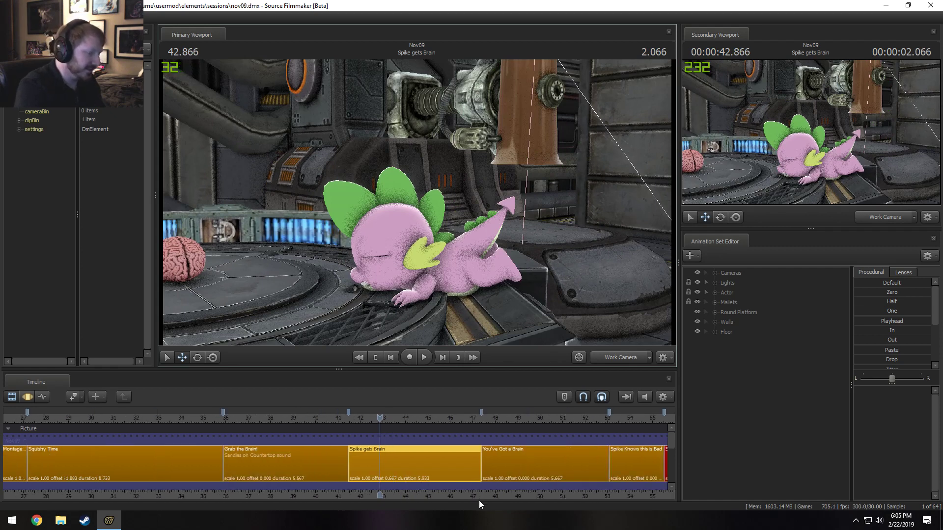
scroll(499, 494, down, 3)
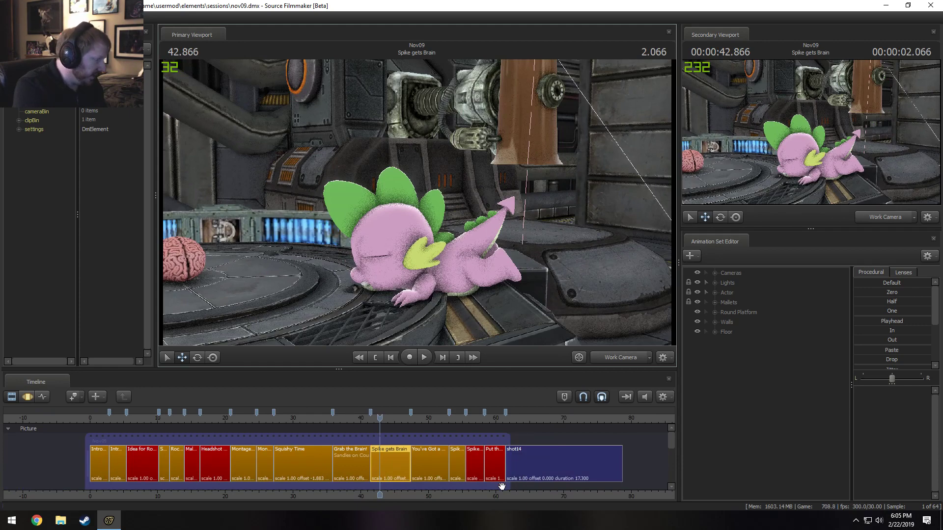
click(133, 417)
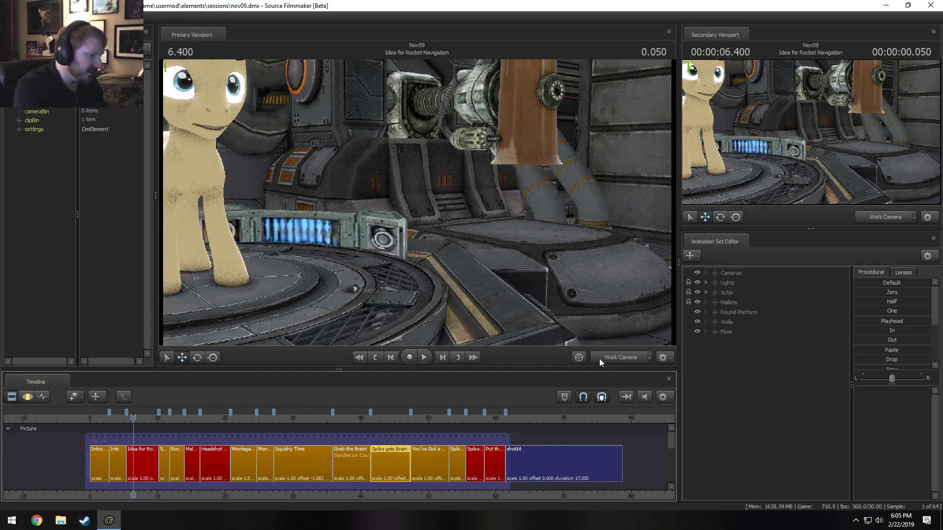
click(620, 354)
click(191, 417)
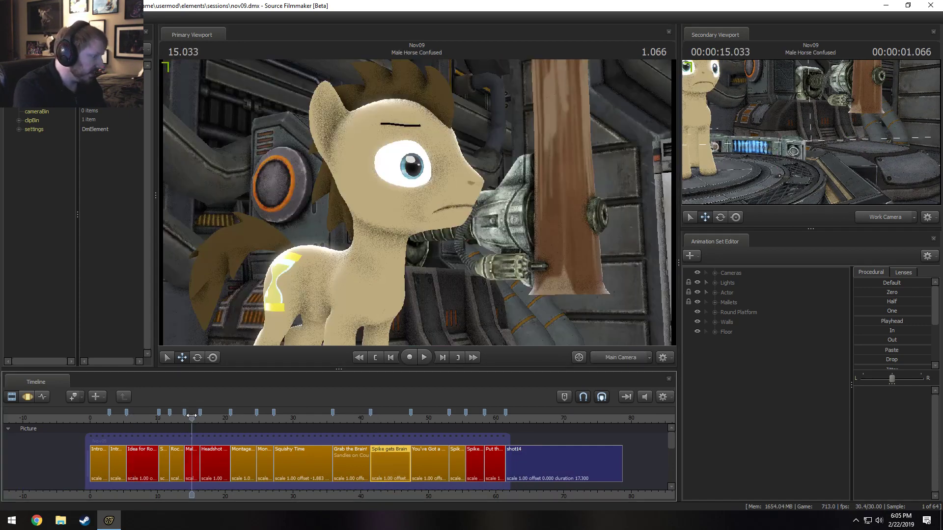
scroll(270, 450, up, 1)
click(509, 418)
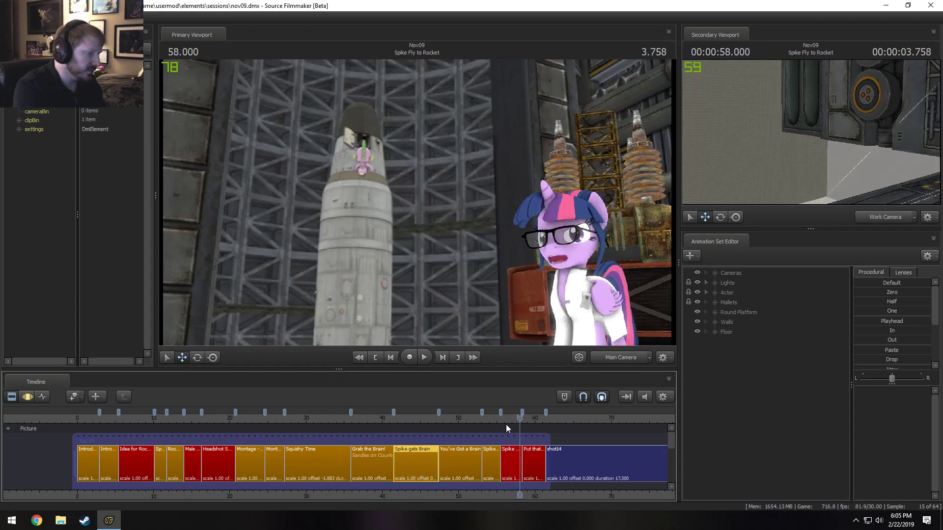
click(504, 418)
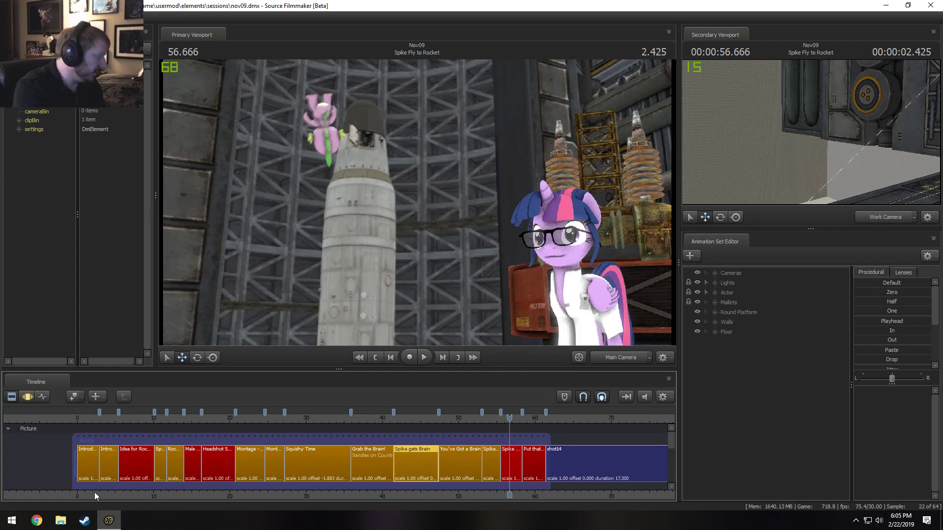
Open SciTwi - Rocket Surgery WIP 01.mp4 from the Work-in-Progress folder under Pony SFM's Videos in File Explorer
click(62, 521)
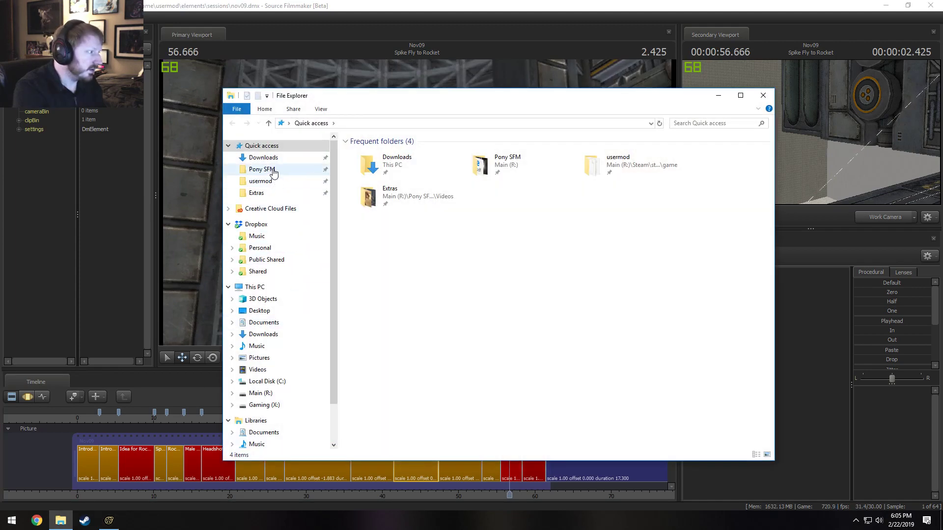
click(273, 171)
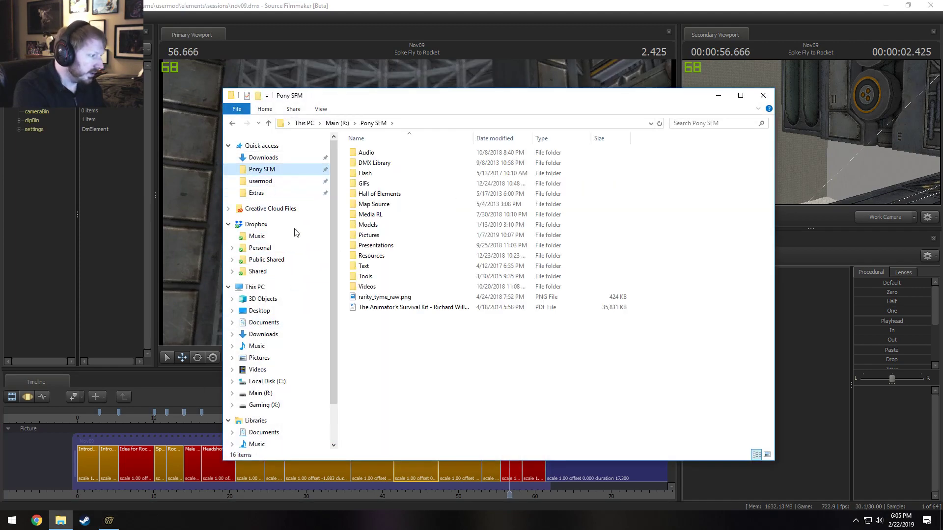
double_click(373, 286)
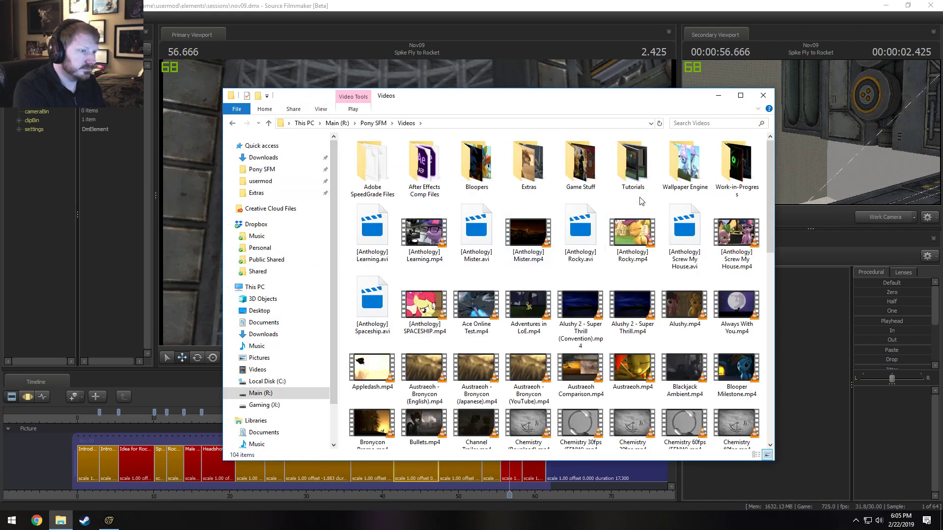
double_click(720, 157)
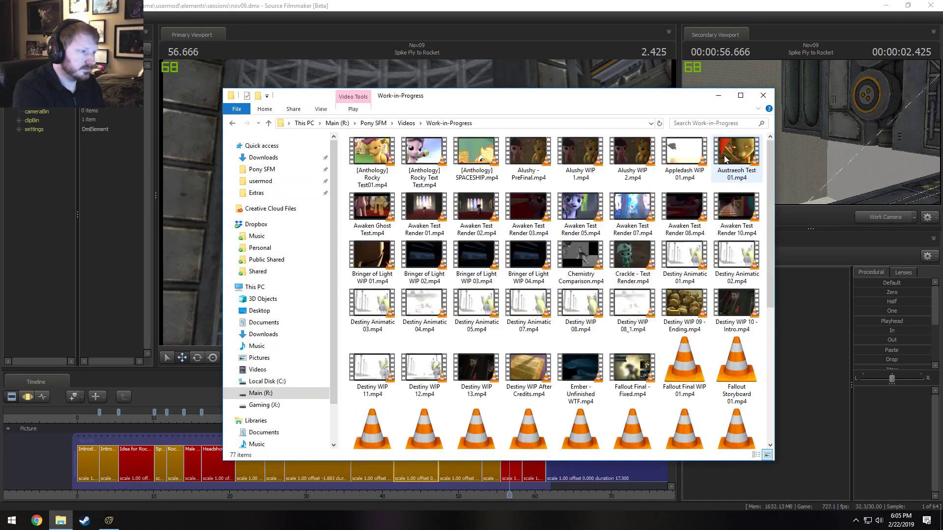
scroll(552, 314, down, 5)
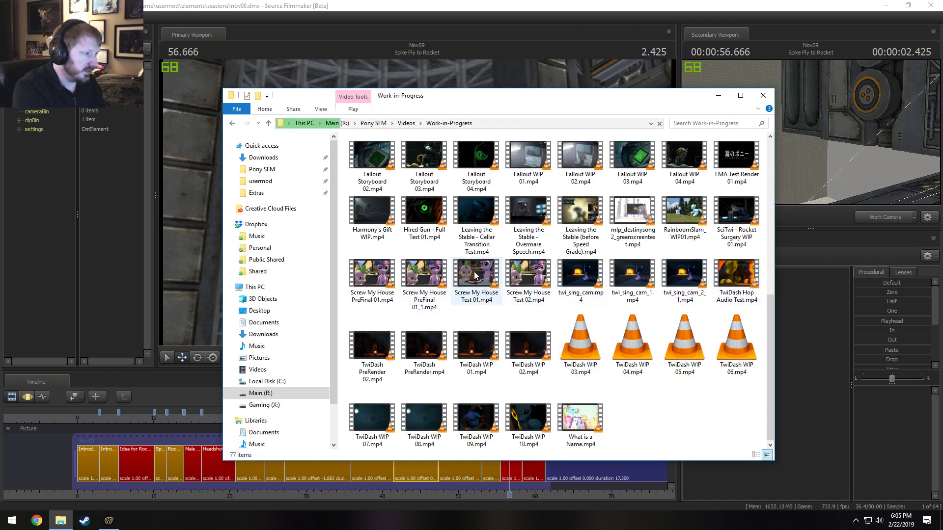
click(727, 227)
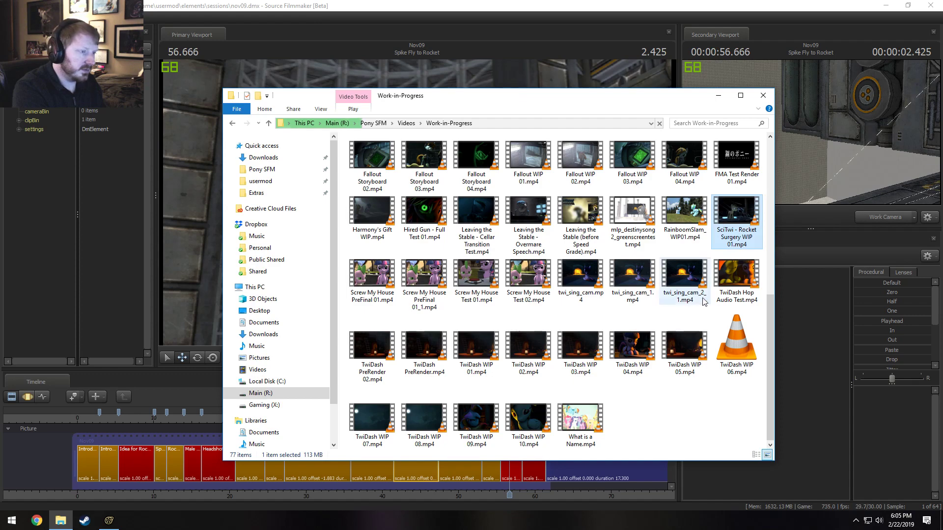
key(Return)
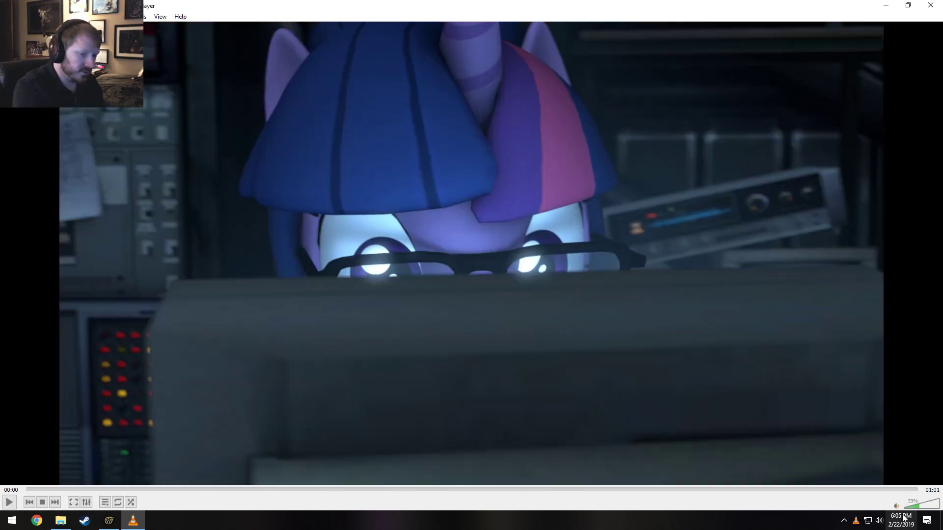
Restore the maximized VLC video window and shrink it to a small window over the other windows
drag(526, 4, 530, 33)
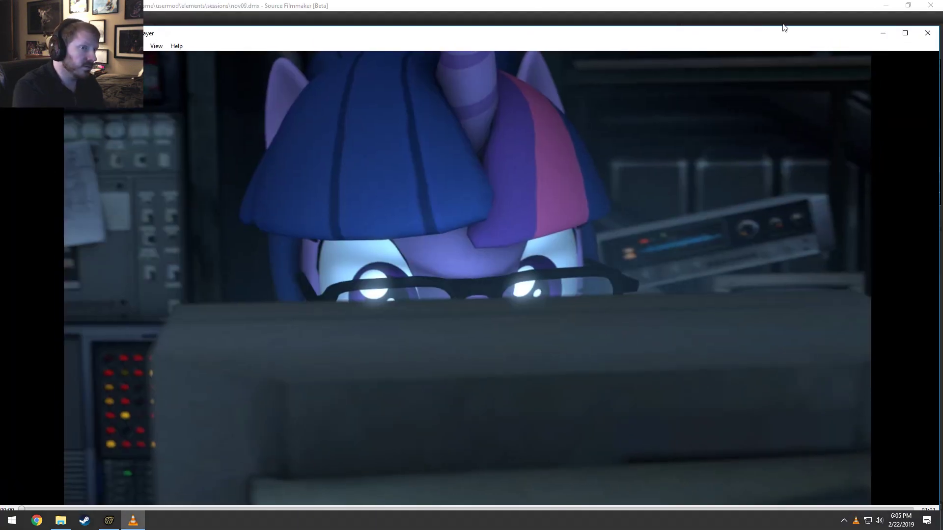
drag(829, 35, 780, 35)
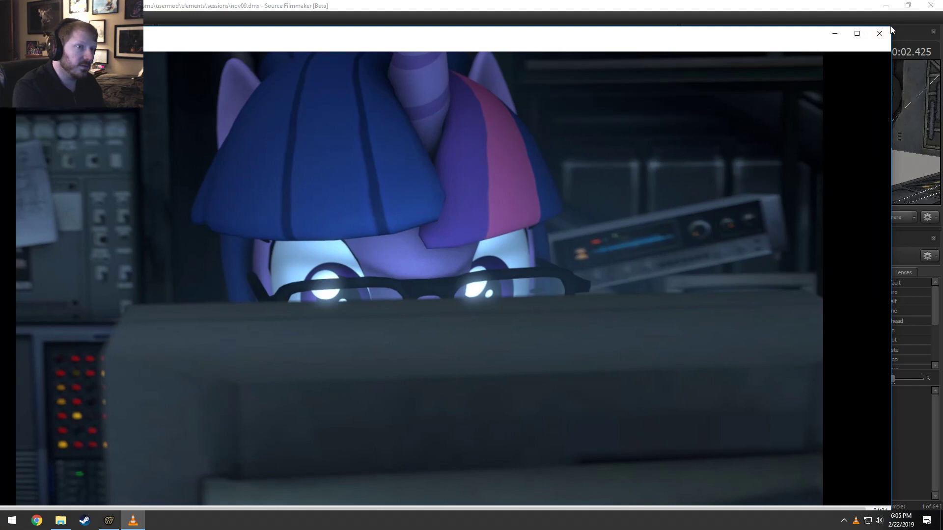
drag(892, 28, 354, 251)
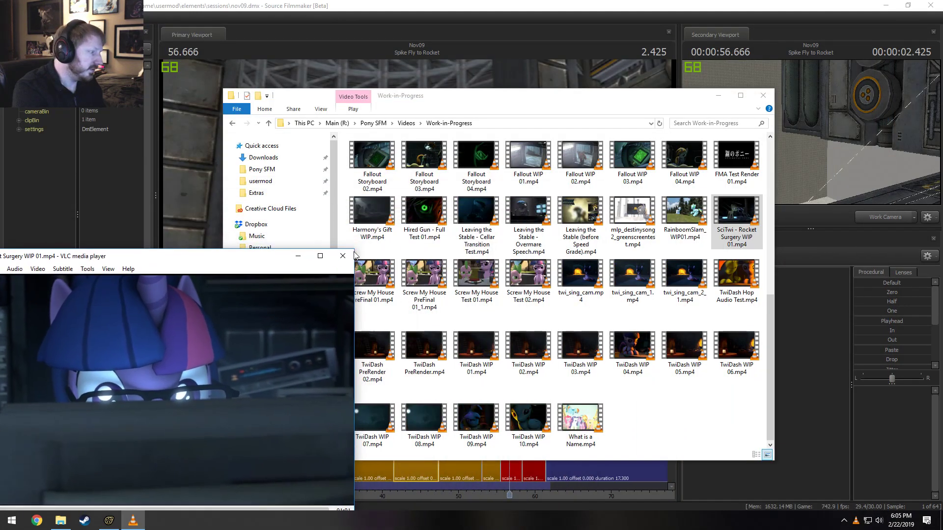
Move the VLC window to the middle of the screen, and replay the video from 00:07, pausing at 00:08 and 00:11
drag(218, 258, 503, 152)
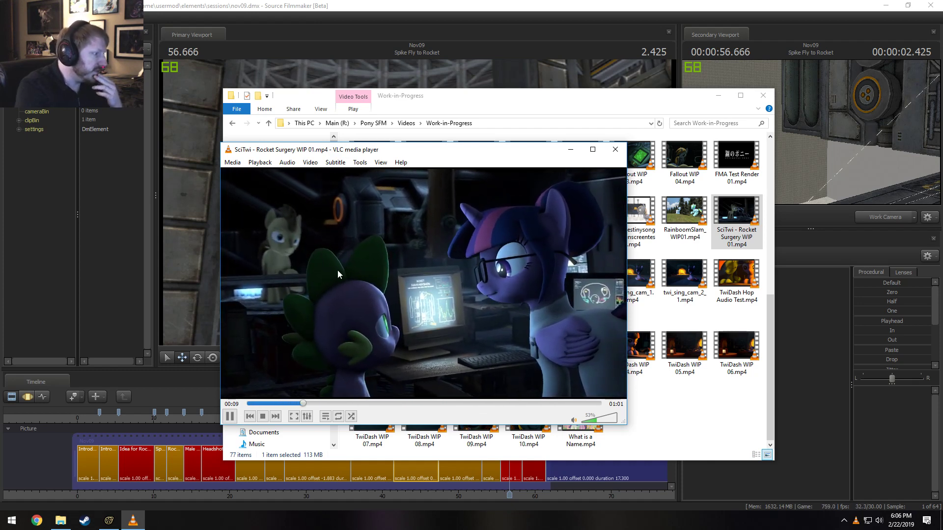
click(291, 404)
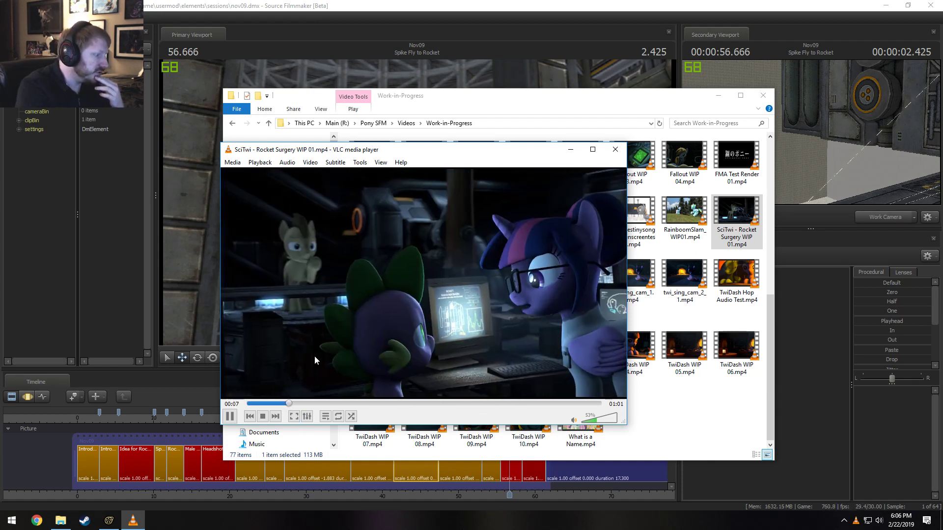
click(231, 417)
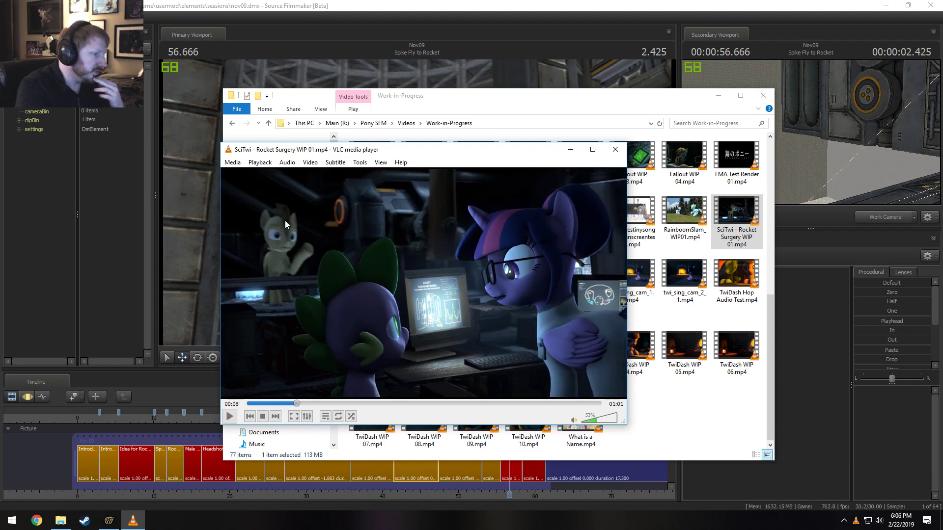
click(229, 416)
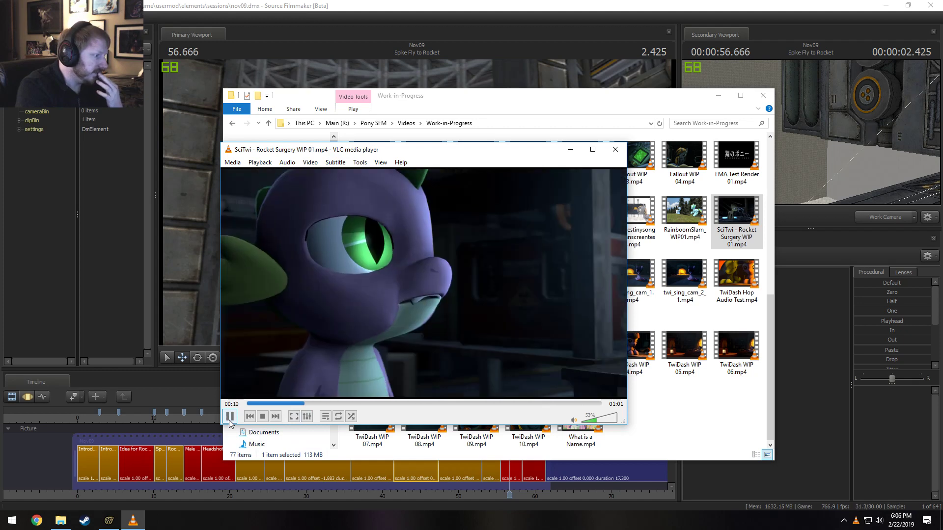
click(230, 417)
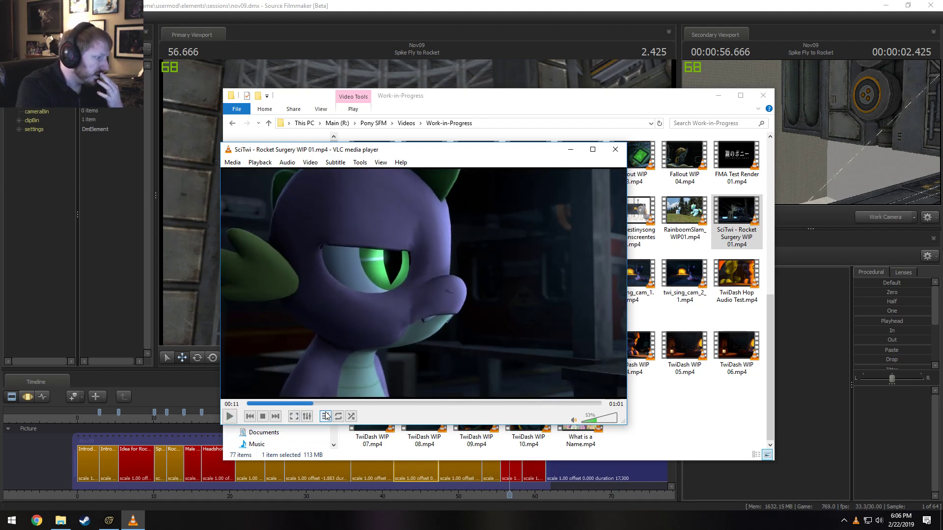
Rewind the video to 00:08 and replay the Spike close-up into the shot of Spike facing Twilight
click(305, 404)
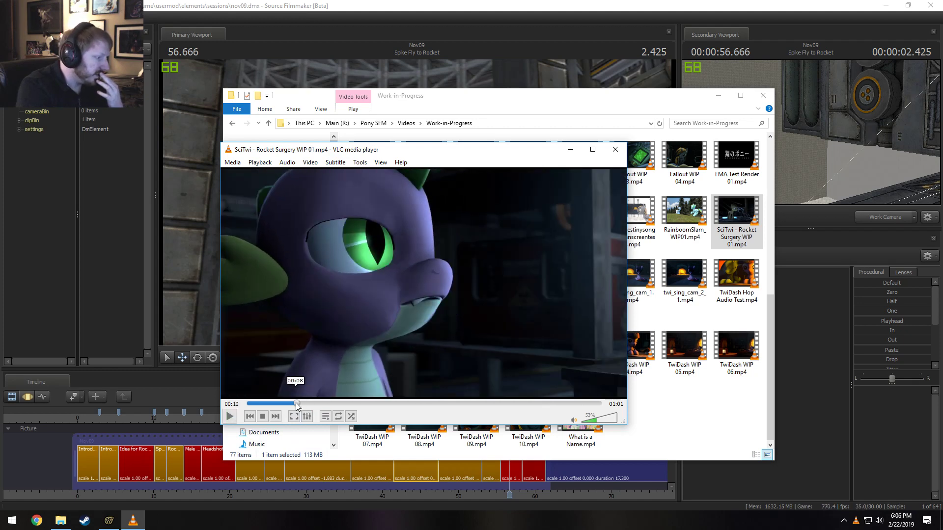
click(296, 404)
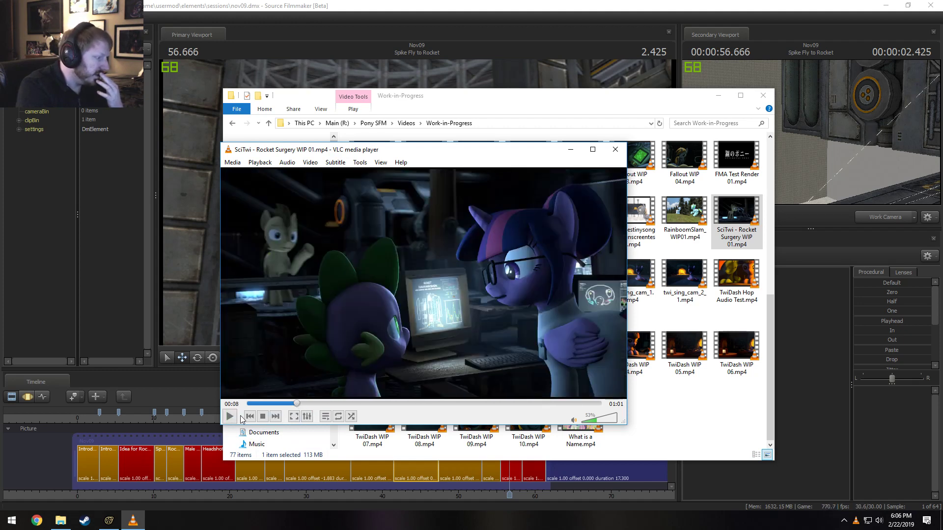
click(229, 416)
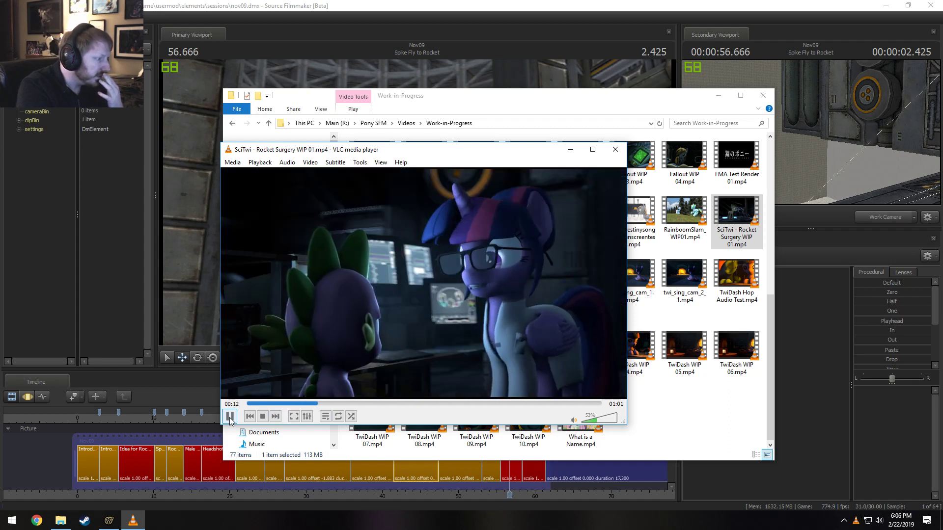
click(229, 416)
Replay the video from the Spike close-up at 00:10 through Twilight's shot, and leave it paused at 00:11
click(299, 404)
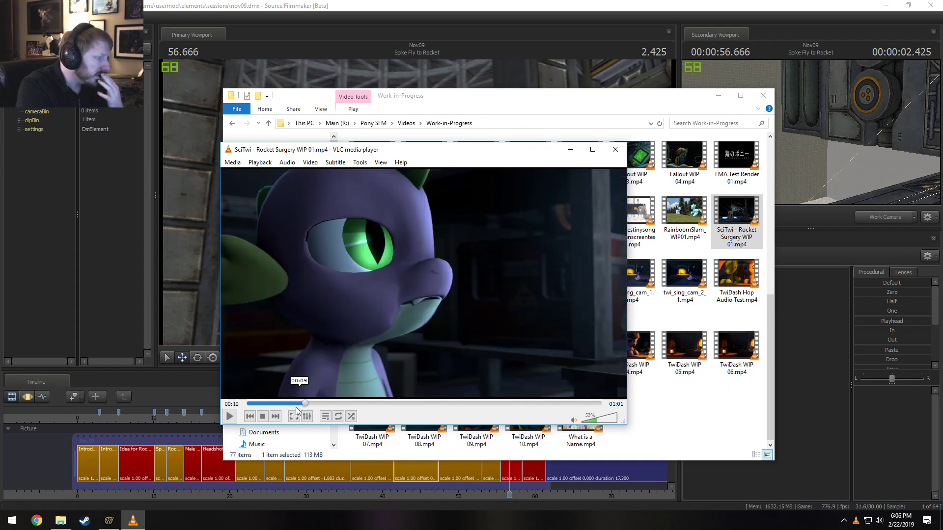
click(233, 421)
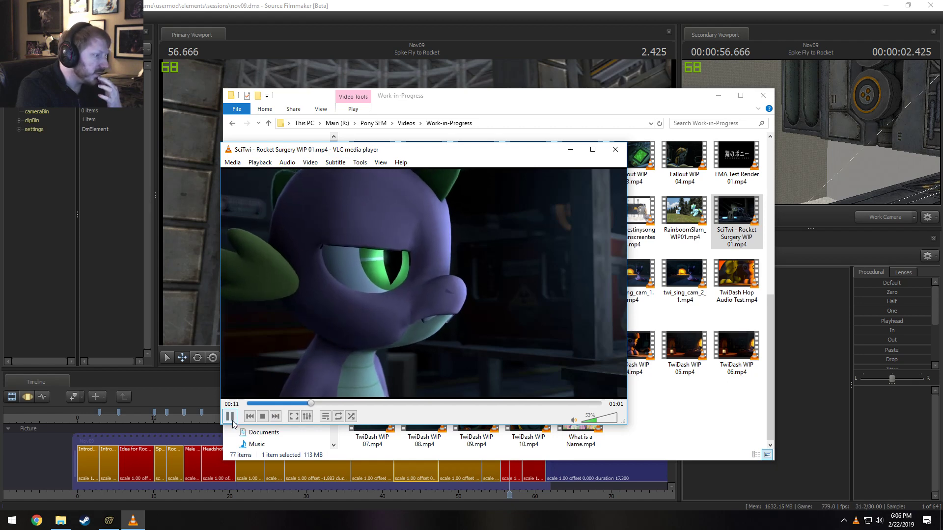
click(230, 417)
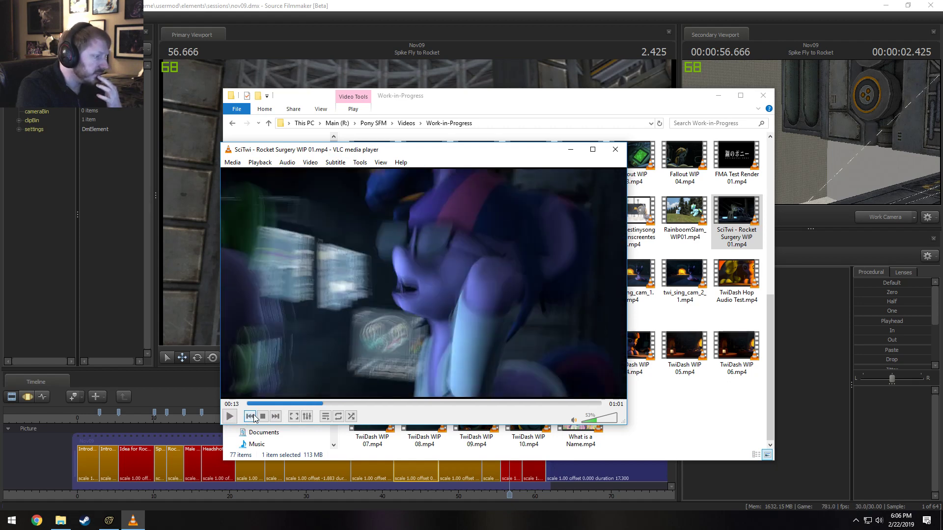
click(309, 404)
click(229, 417)
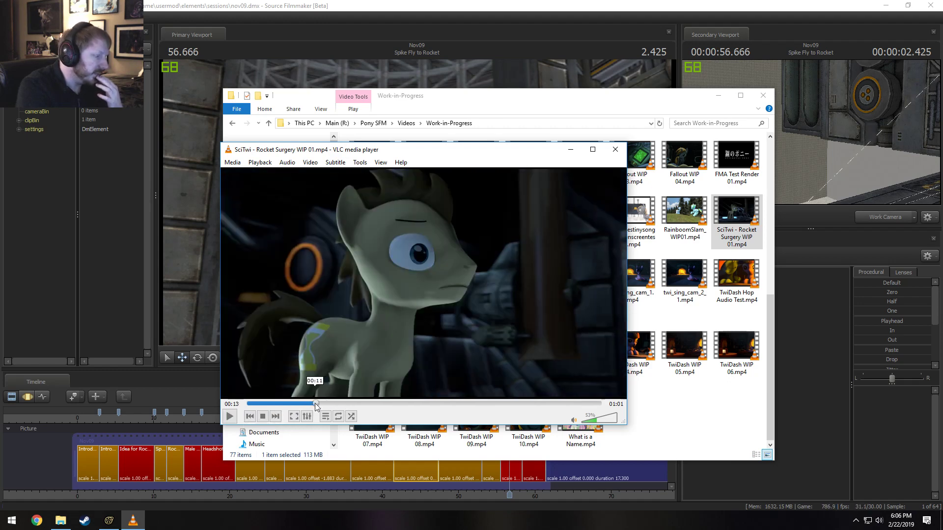
drag(316, 407, 313, 406)
Switch to Source Filmmaker, enable lighting in the primary viewport, and select the Rocket Science WOO! shot with the playhead at 12.533
click(440, 4)
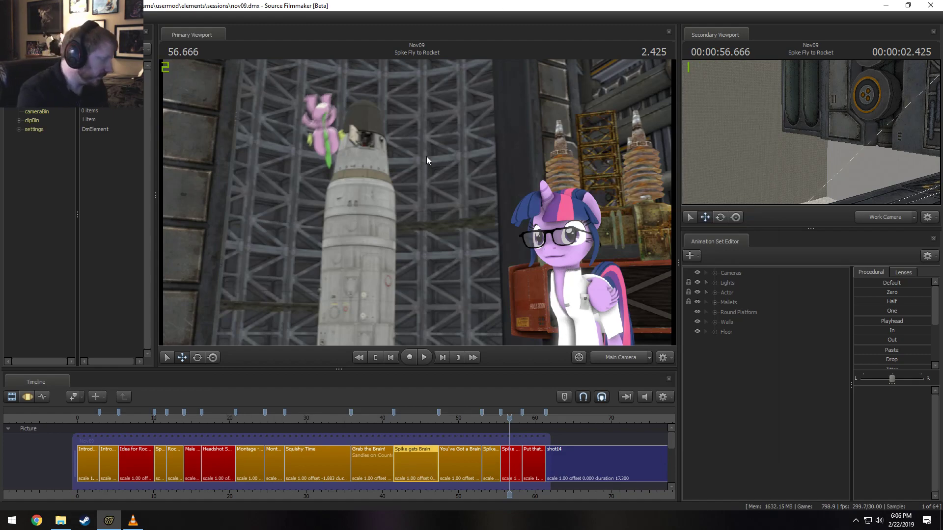
right_click(433, 228)
click(457, 255)
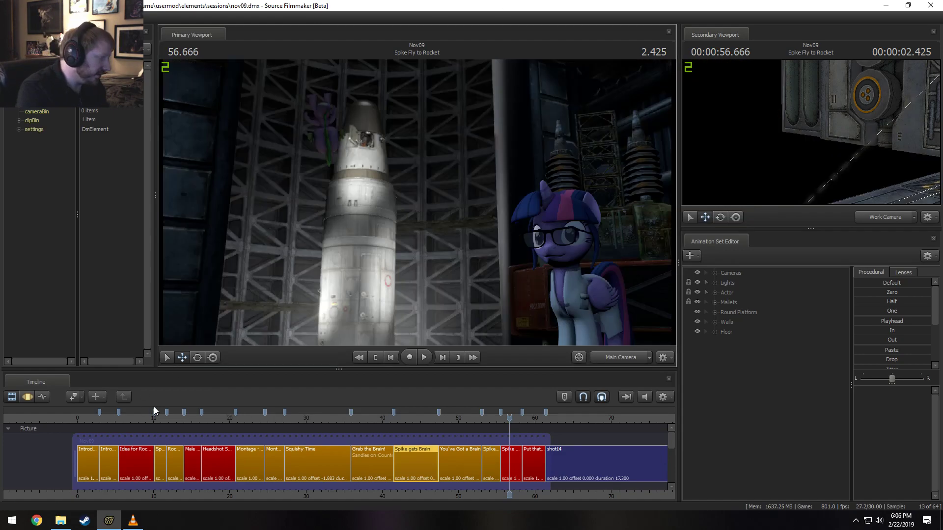
drag(142, 418, 172, 415)
click(177, 464)
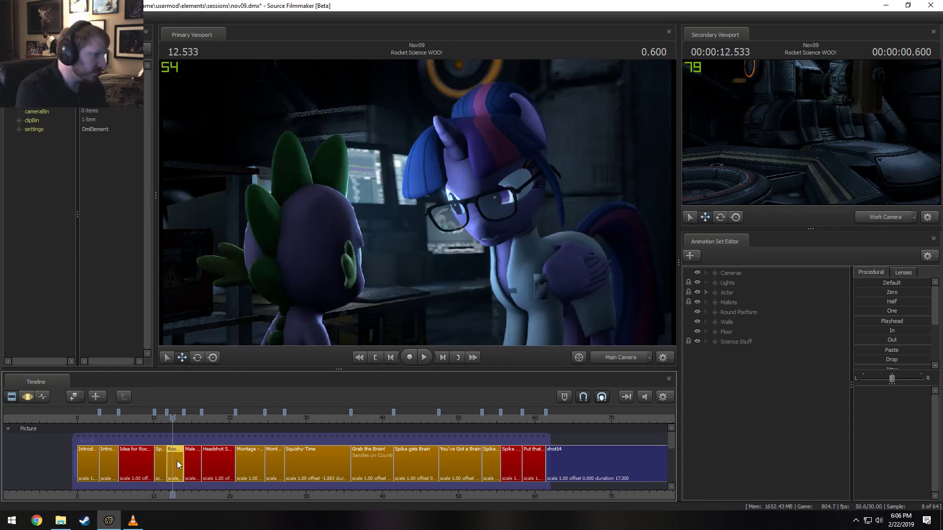
Set the primary viewport to the work camera and expand the Lights group in the Animation Set Editor
click(600, 357)
scroll(314, 479, up, 2)
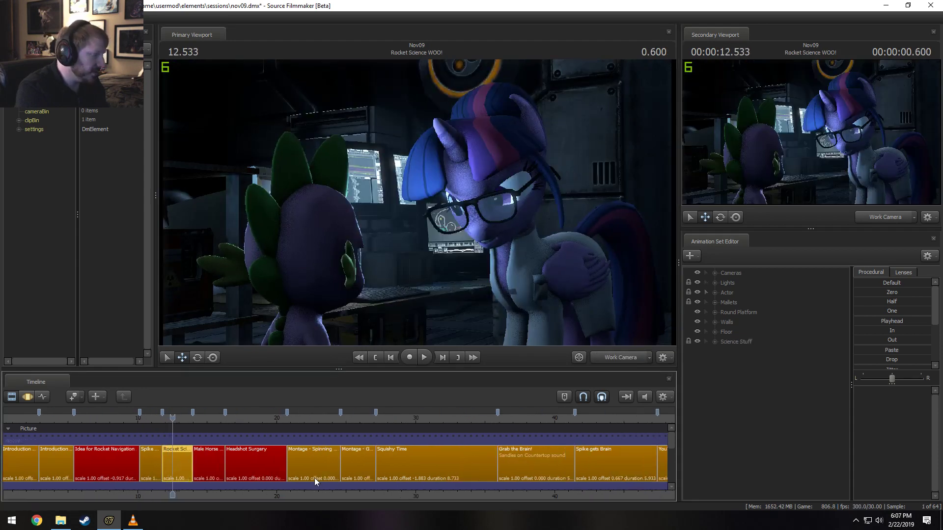
scroll(315, 478, up, 2)
click(713, 283)
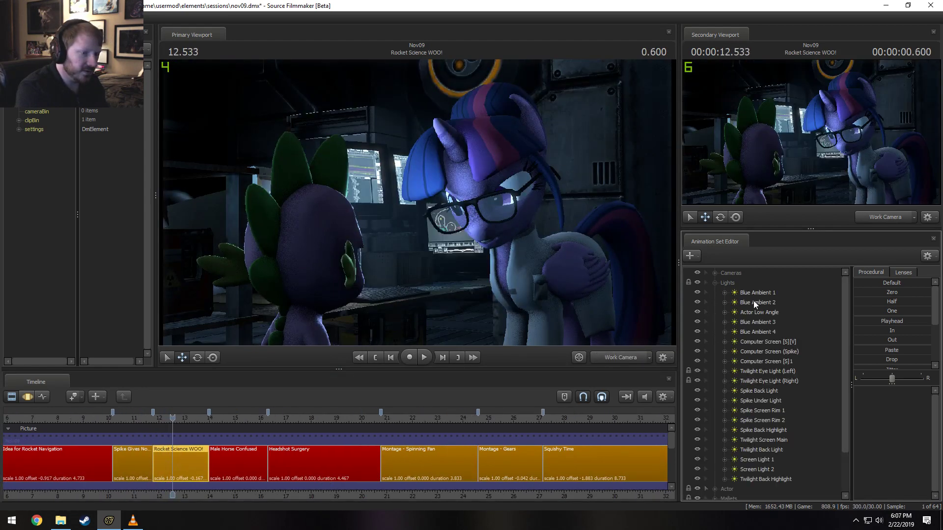
Play the Rocket Science WOO! shot repeatedly from near its start, and place the playhead at 12.066
key(space)
key(space)
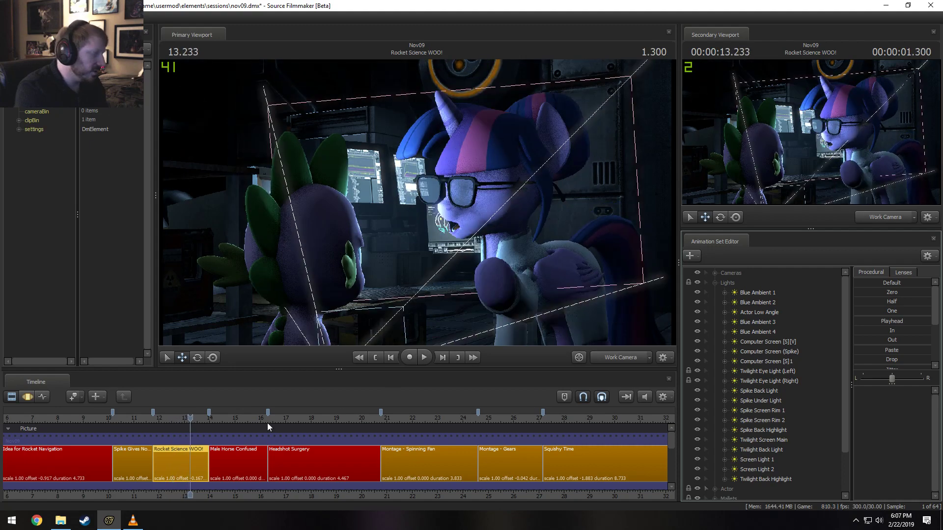
click(158, 420)
key(space)
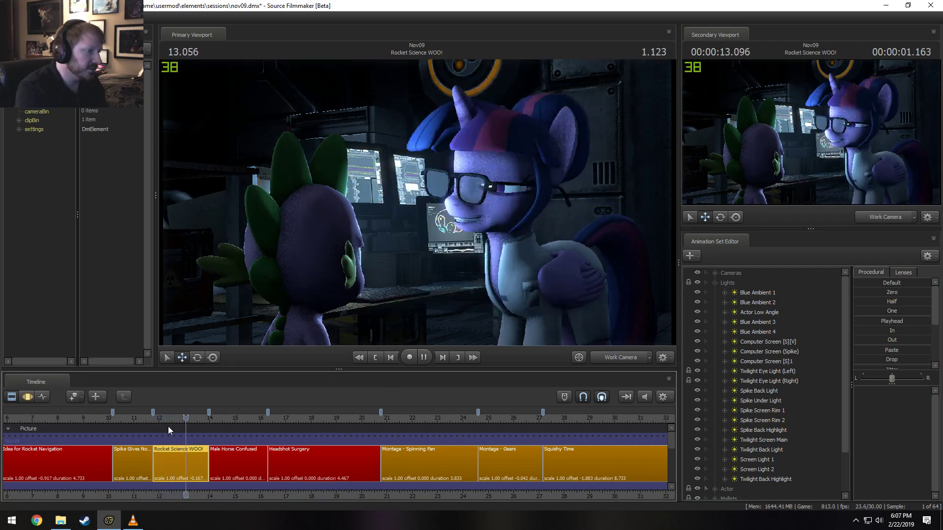
drag(170, 423, 164, 422)
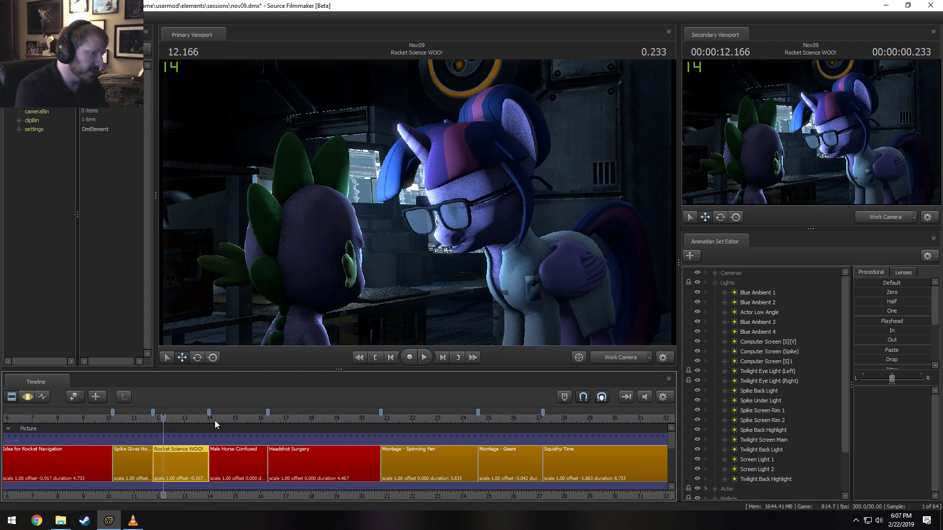
key(space)
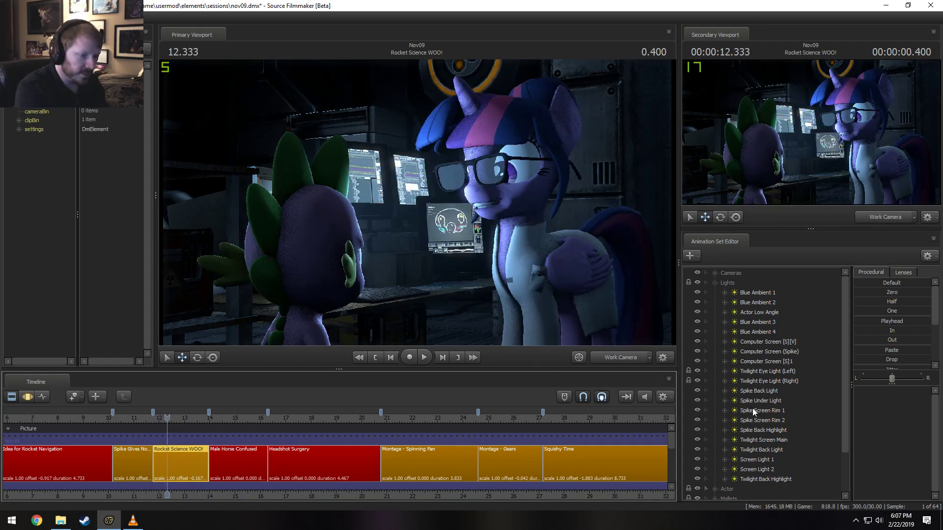
click(153, 420)
key(space)
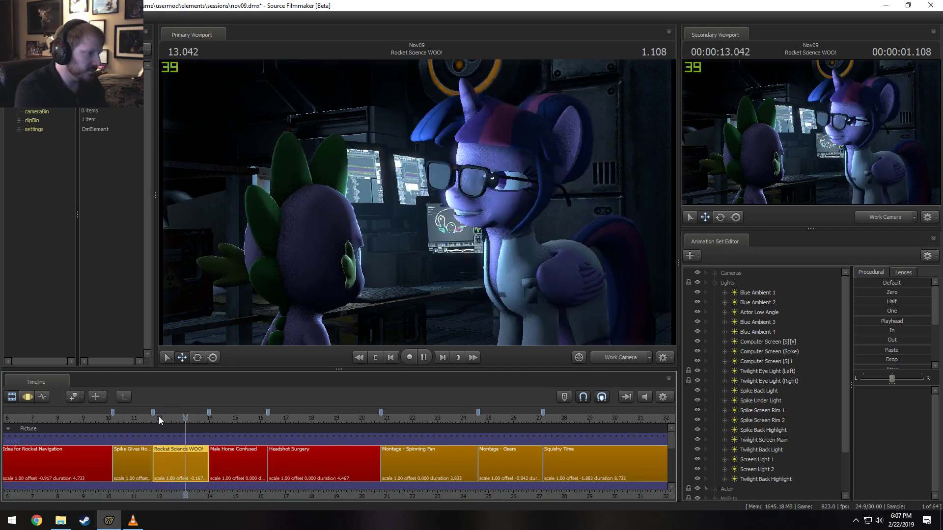
click(158, 416)
Compare the rendered video's frame at 00:11 in VLC with the session, and return to Source Filmmaker
key(alt+Tab)
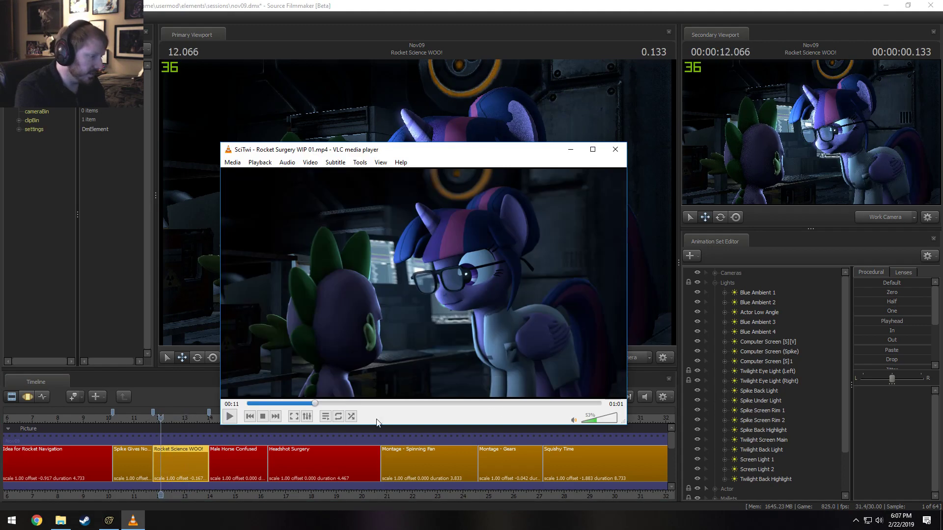
click(309, 404)
key(space)
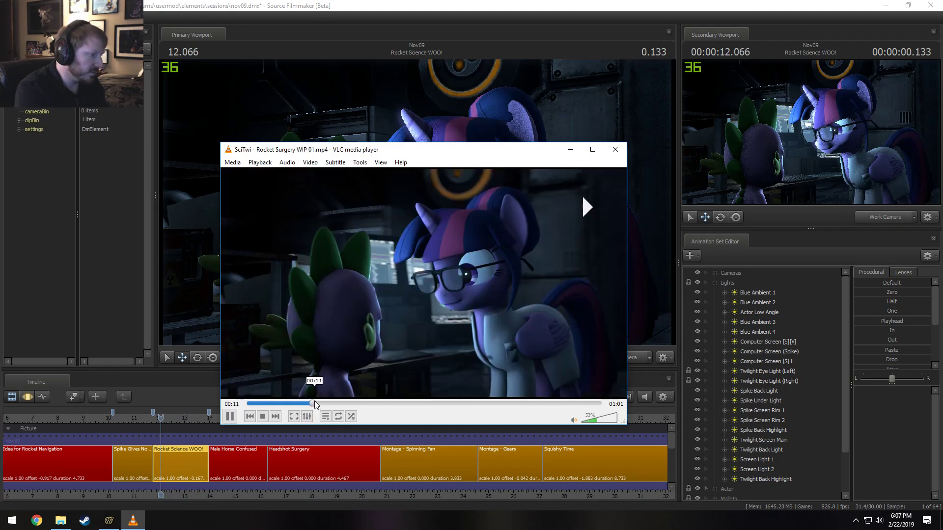
key(space)
key(alt+Tab)
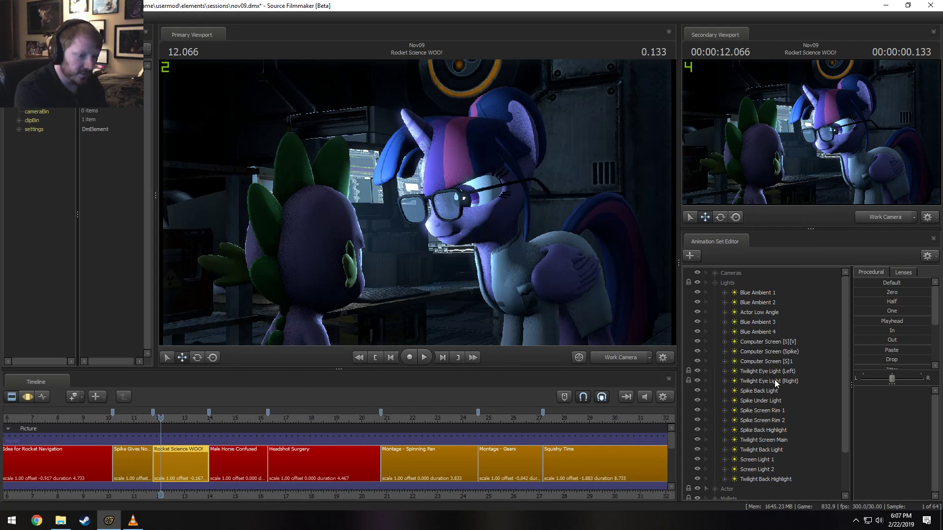
Look through Twilight Eye Light (Right) in the primary viewport, select all time in the Motion Editor, and adjust the light
double_click(766, 382)
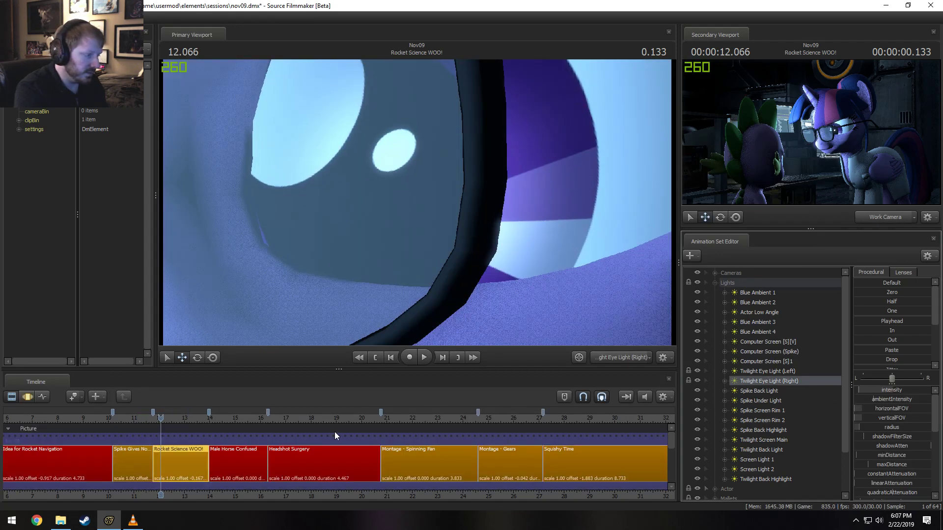
key(F3)
click(244, 458)
key(ctrl+a)
key(s)
drag(386, 252, 466, 226)
key(w)
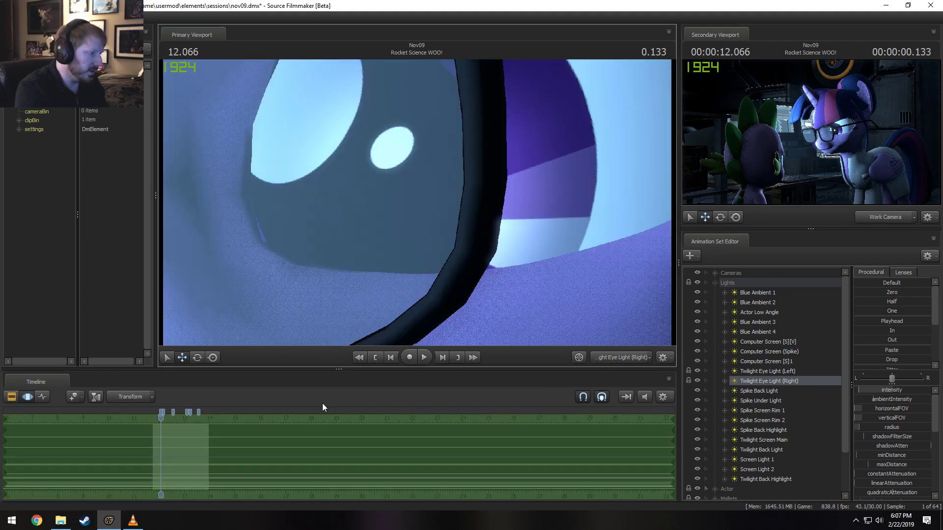
Place the playhead at 12.500 in the enlarged Motion Editor timeline and mute the timeline audio
scroll(170, 448, up, 5)
drag(169, 446, 220, 459)
click(648, 398)
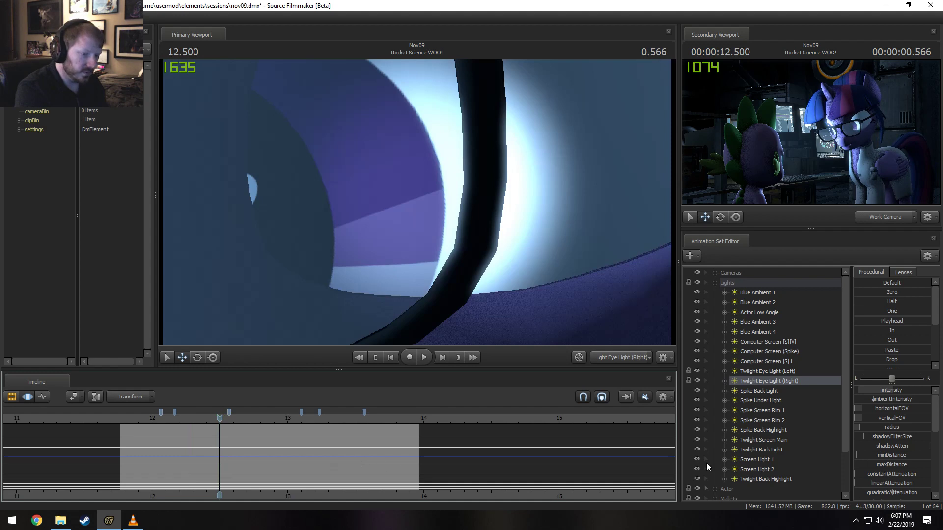
Hide the Mallets, Round Platform, Walls, Floor and Science Stuff groups
scroll(717, 468, down, 2)
click(696, 450)
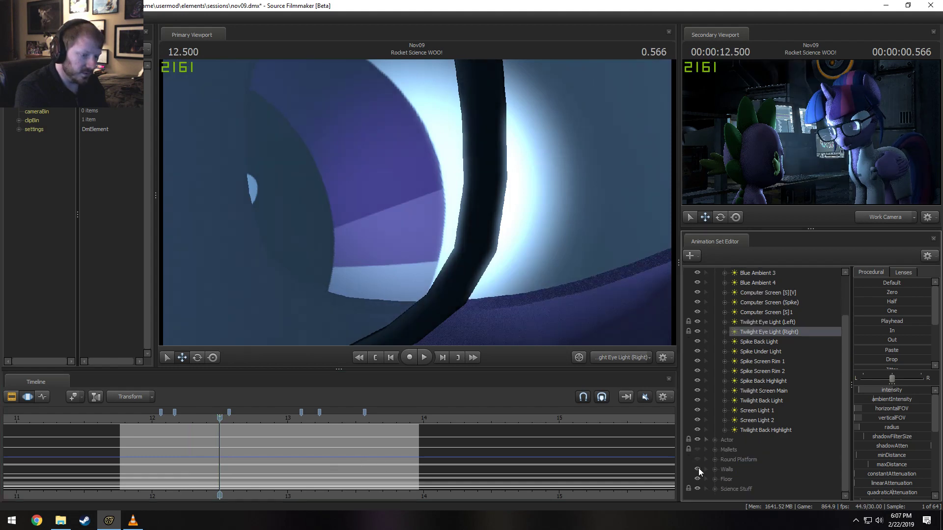
click(697, 489)
Set a time selection from about 12.33 to 12.57 with falloff around 12.5 in the Motion Editor
mouse_move(234, 458)
mouse_down()
mouse_move(180, 447)
mouse_move(237, 463)
mouse_move(251, 455)
mouse_move(235, 455)
mouse_up()
shift+click(198, 447)
scroll(200, 456, up, 5)
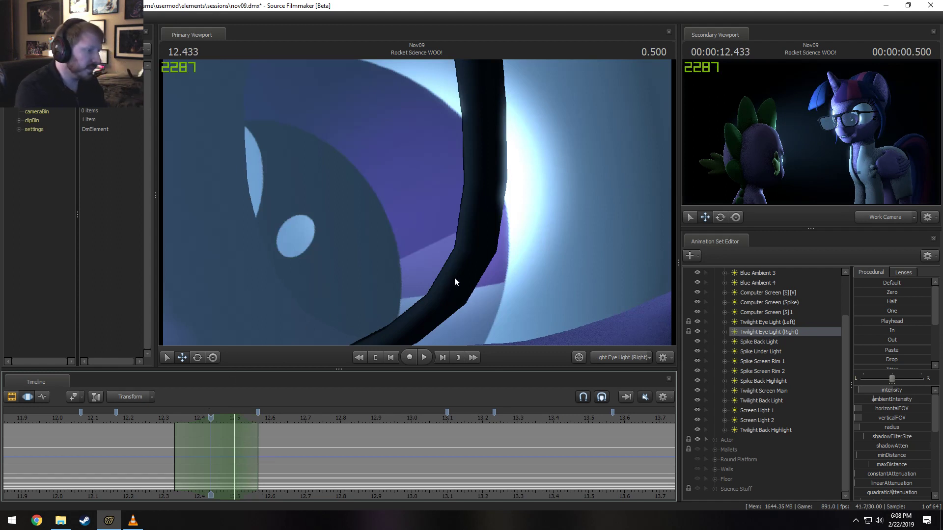
Try to re-aim Twilight Eye Light (Right) toward the eye within the time selection from the 12.433 playhead position
drag(418, 229, 417, 201)
drag(417, 202, 418, 201)
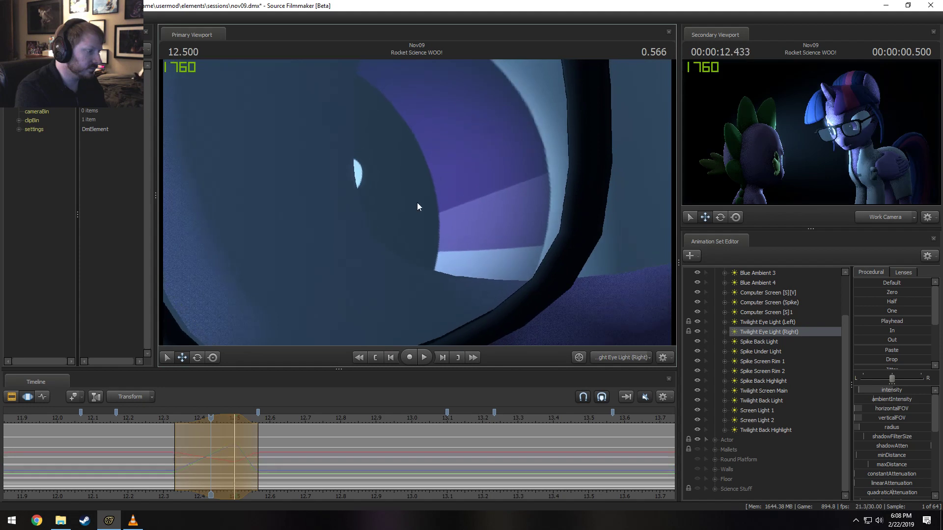
key(ctrl+z)
With the playhead at 12.500, re-aim Twilight Eye Light (Right) closer to the eye's centre, and scrub to about 12.58 to check the motion
drag(213, 420, 240, 429)
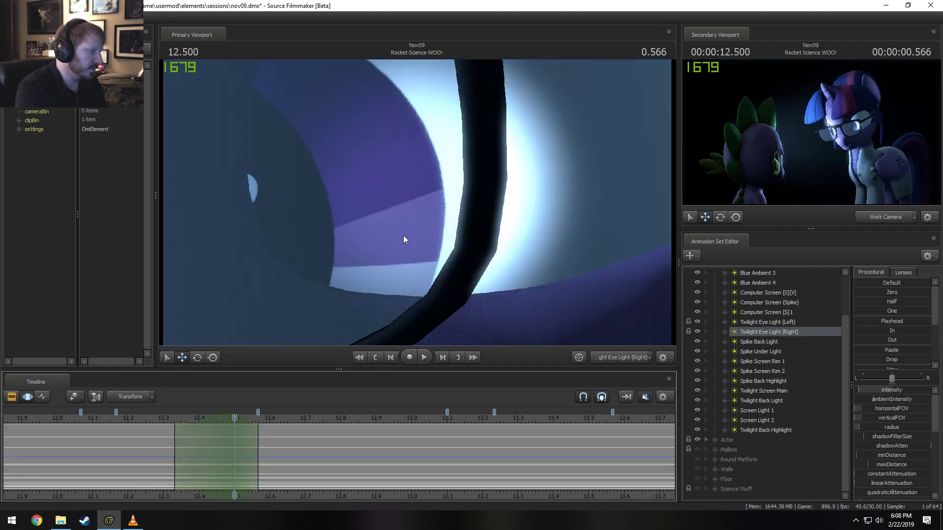
drag(417, 202, 417, 203)
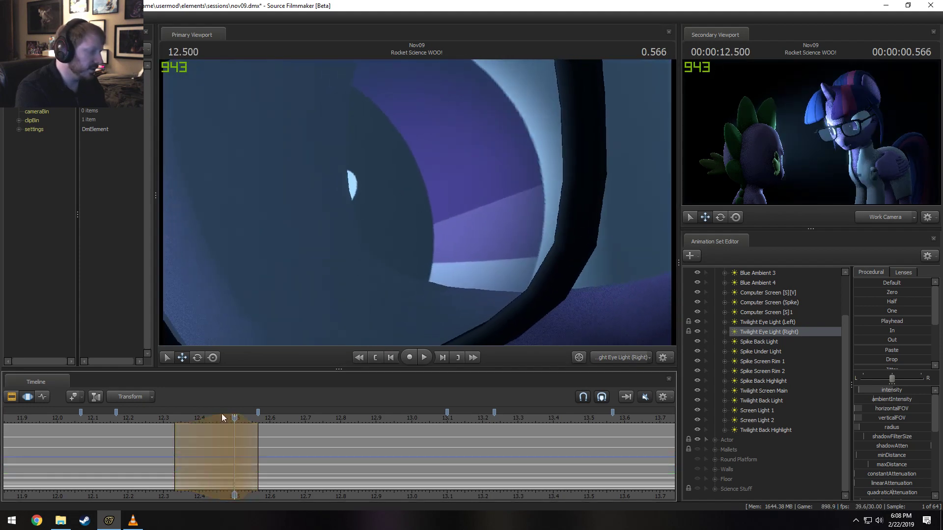
drag(222, 413, 264, 454)
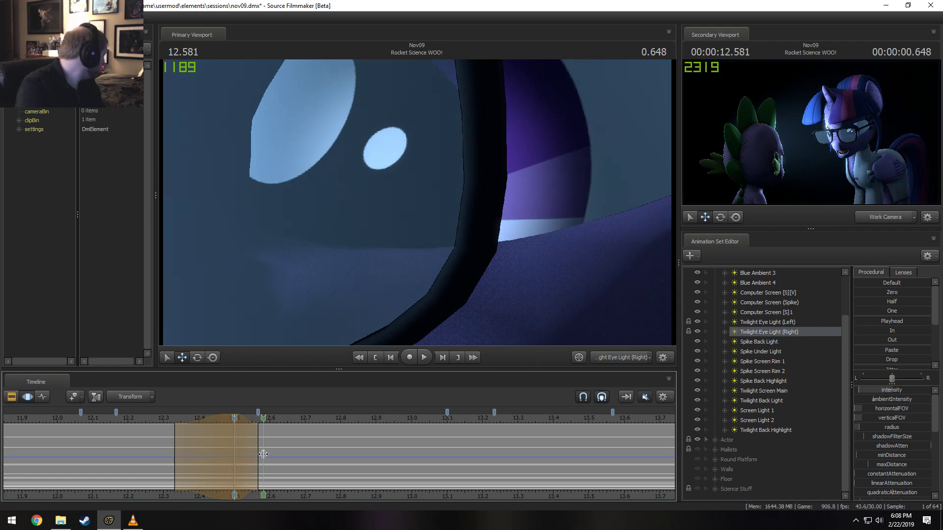
key(Down)
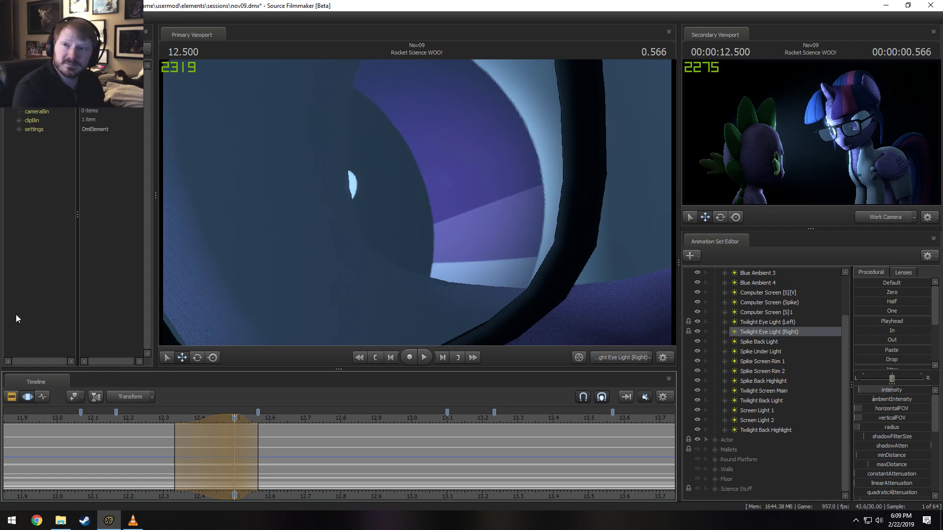
Set a time selection from about 12.63 to 13.3 with falloff to 12.73, and re-aim Twilight Eye Light (Right) at 12.733
drag(203, 461, 522, 462)
shift+click(522, 462)
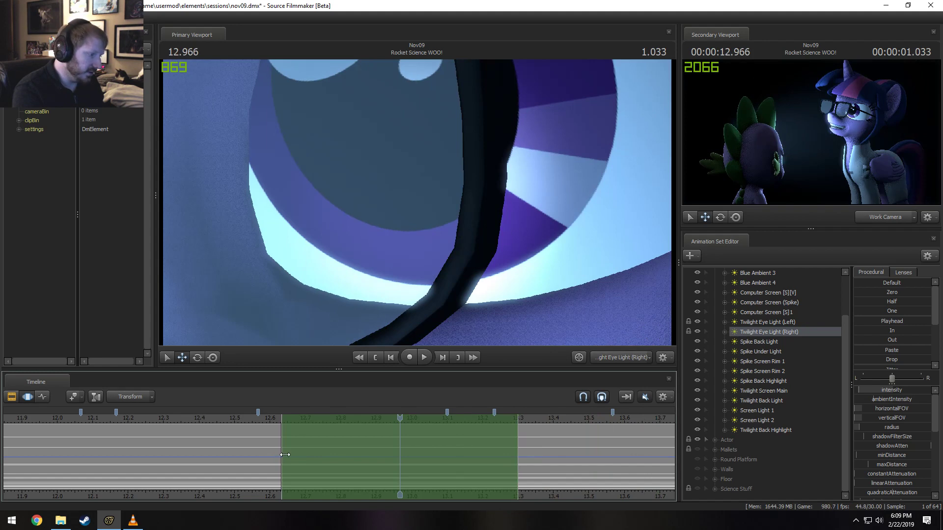
drag(285, 455, 325, 461)
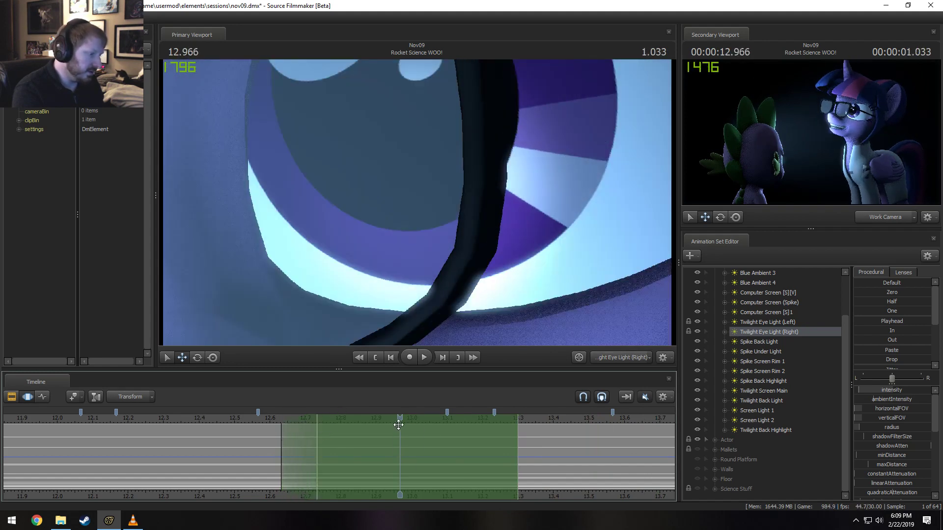
drag(398, 425, 316, 425)
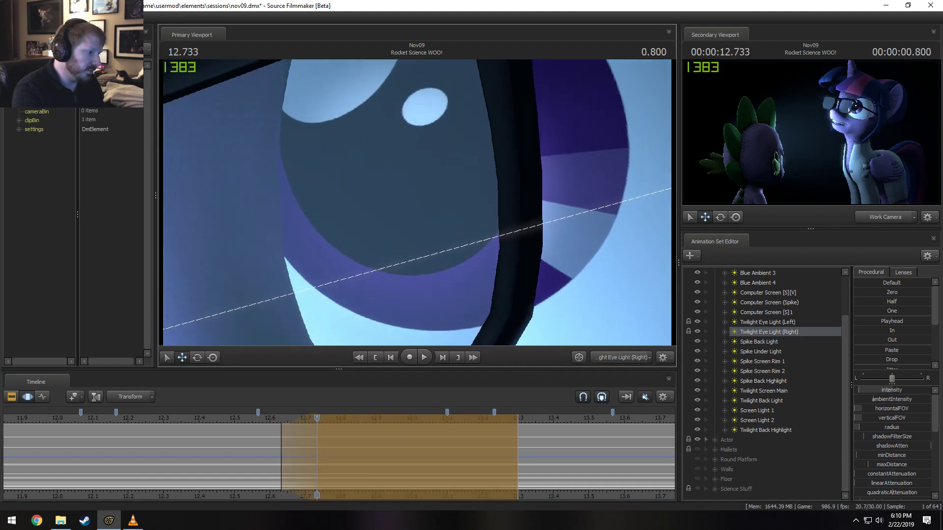
drag(417, 203, 416, 202)
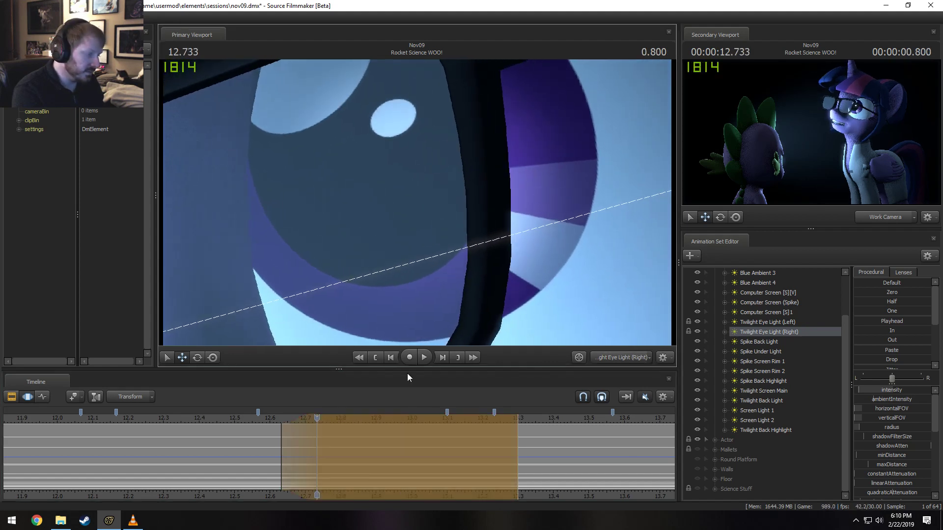
Move the selection start to about 12.7 with falloff to 12.83, and re-aim Twilight Eye Light (Right) at the eye at 12.866
mouse_move(299, 442)
mouse_down()
mouse_move(275, 442)
mouse_move(385, 455)
mouse_move(308, 461)
mouse_move(307, 445)
mouse_move(344, 446)
mouse_move(274, 451)
mouse_move(364, 463)
mouse_move(342, 466)
mouse_move(351, 469)
mouse_up()
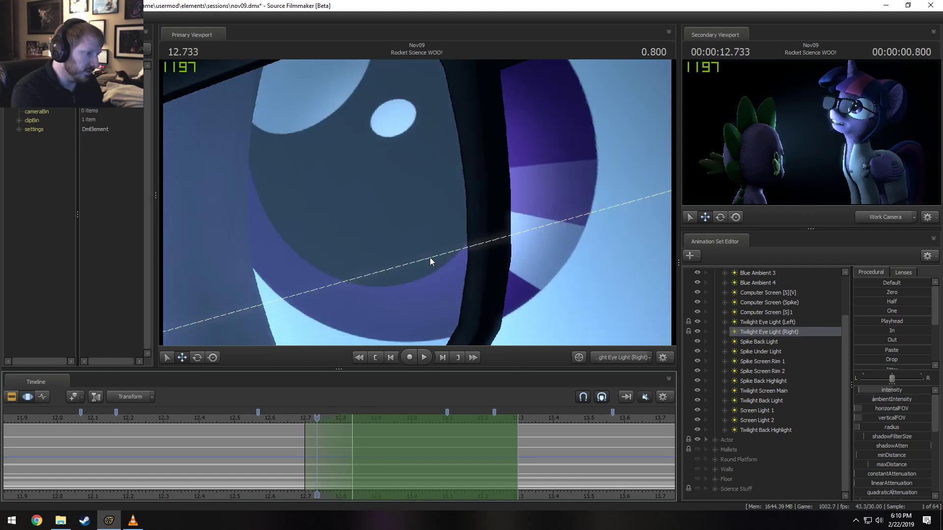
drag(431, 260, 418, 206)
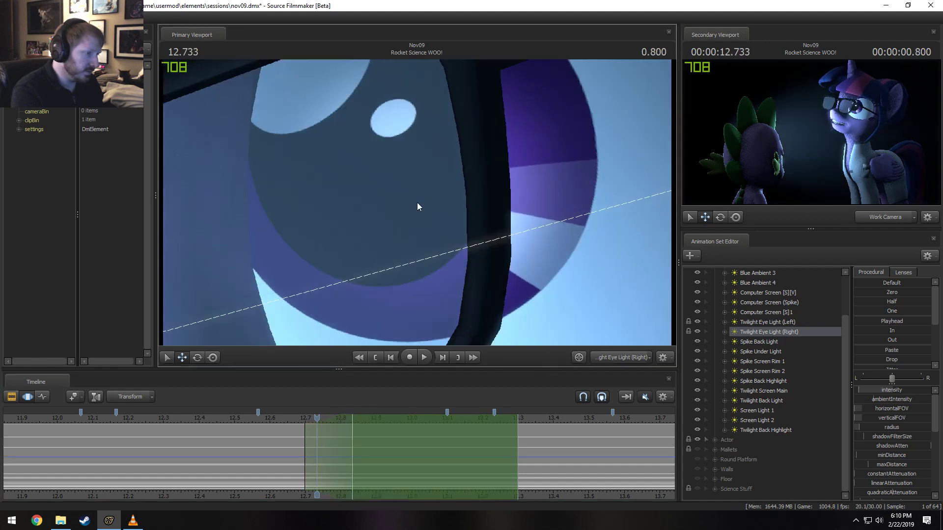
drag(294, 448, 316, 464)
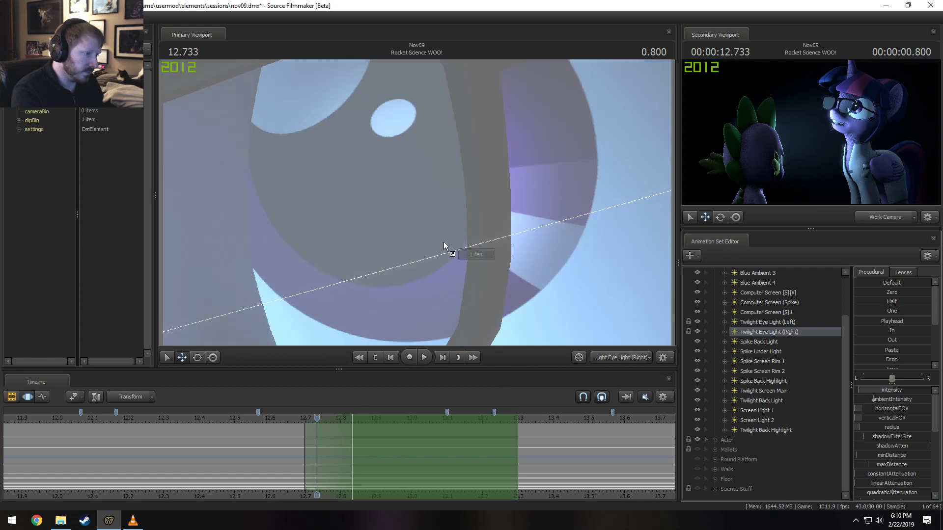
drag(446, 249, 389, 327)
drag(311, 427, 364, 421)
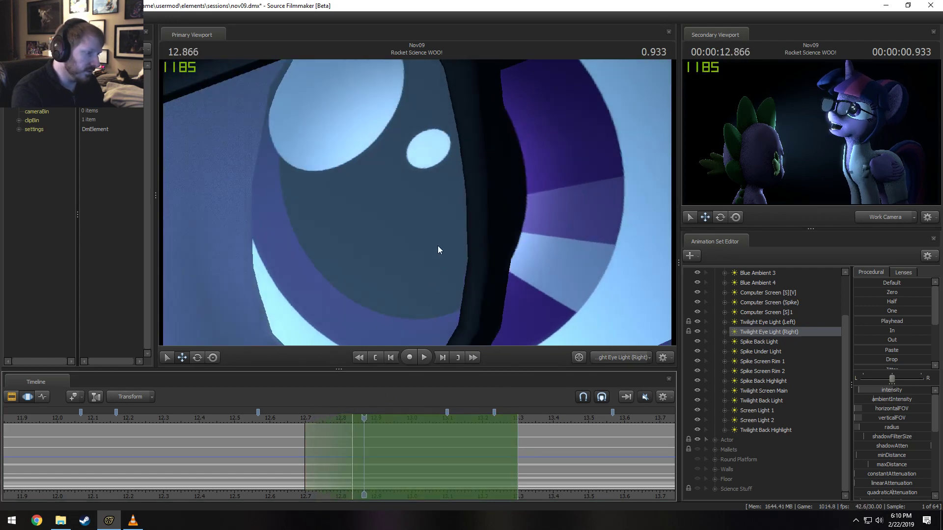
drag(433, 231, 431, 242)
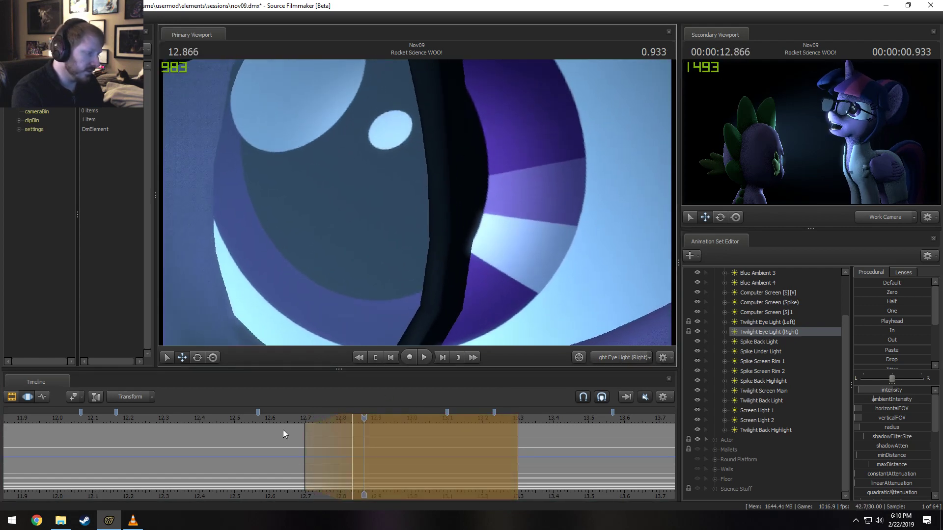
Clear the time selection, scrub through the rest of the shot, and select from about 13.43 past the shot's end
mouse_move(282, 433)
mouse_down()
mouse_move(387, 474)
mouse_move(476, 471)
mouse_move(565, 497)
mouse_up()
middle_drag(618, 495, 225, 474)
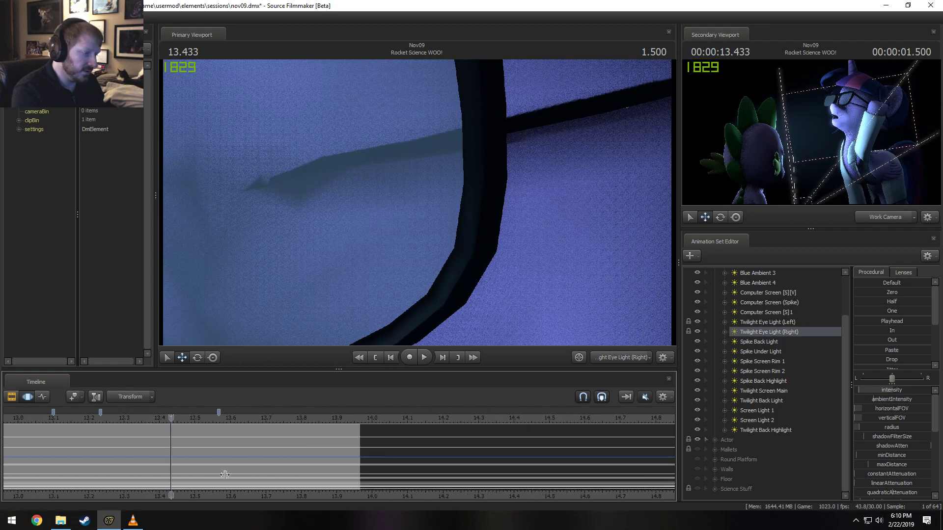
scroll(224, 472, down, 2)
drag(202, 455, 240, 459)
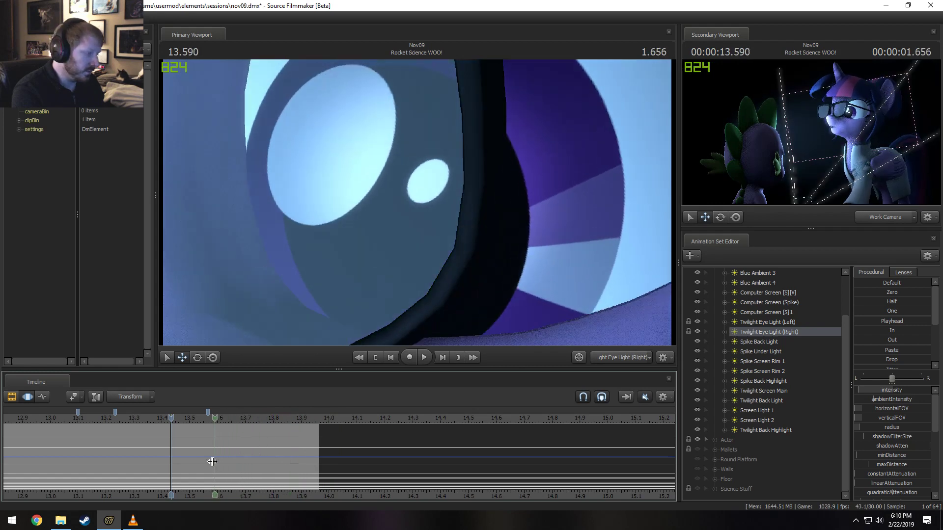
shift+drag(171, 459, 849, 458)
With the playhead at 13.833, re-aim Twilight Eye Light (Right) toward the eye's centre and scrub past the shot's end to check it
drag(164, 430, 282, 446)
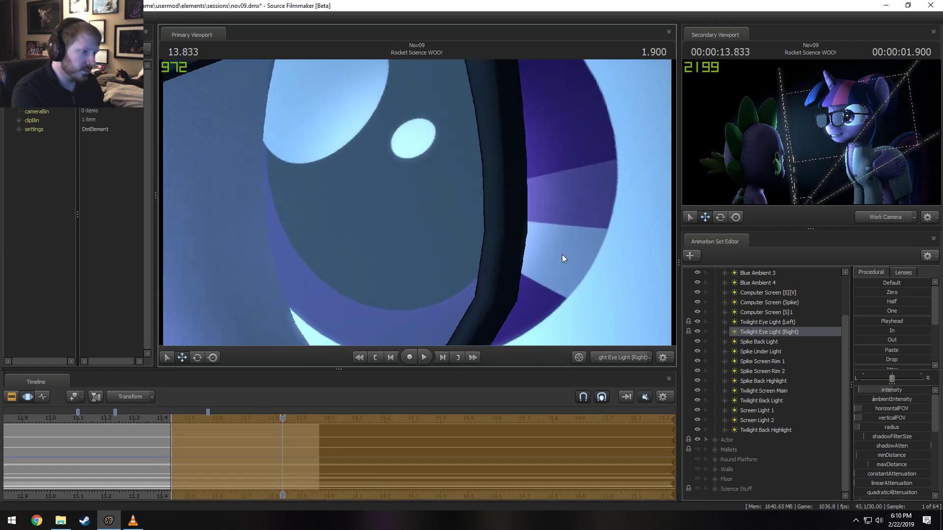
drag(564, 259, 418, 207)
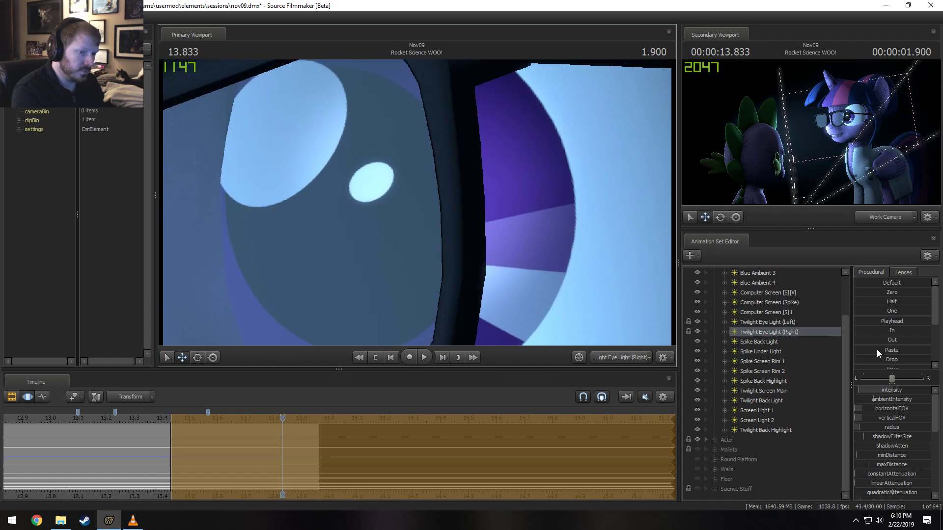
drag(889, 360, 920, 366)
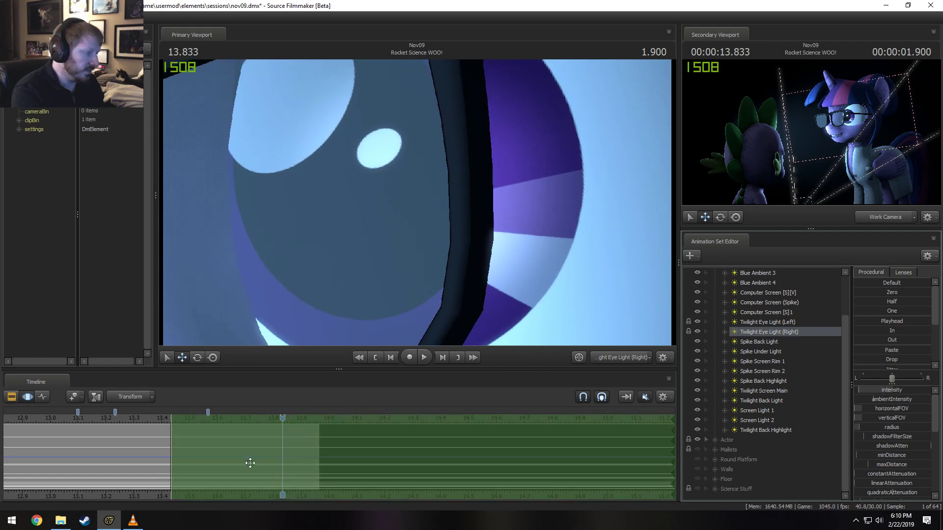
drag(249, 461, 333, 457)
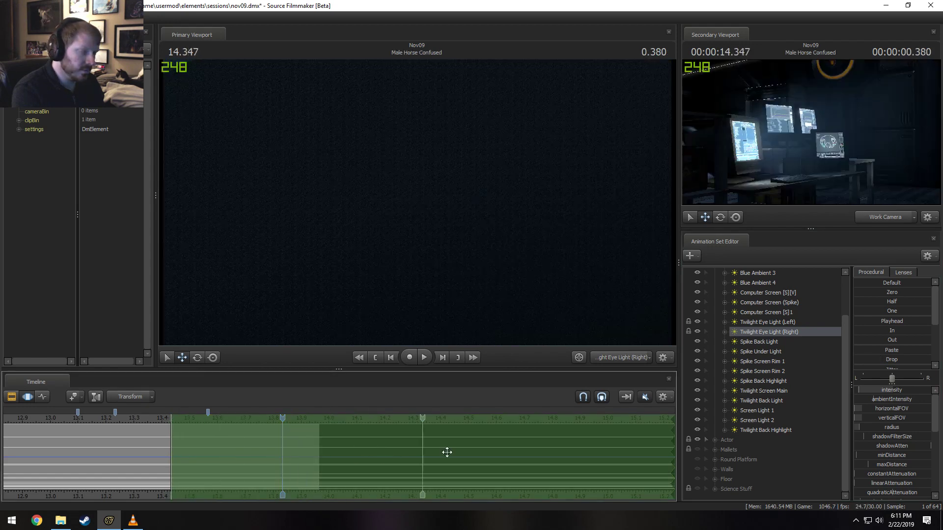
Show the shots in the Clip Editor, and switch to VLC to play the Rocket Surgery WIP video from 00:12 to 00:37
key(F2)
scroll(337, 475, down, 5)
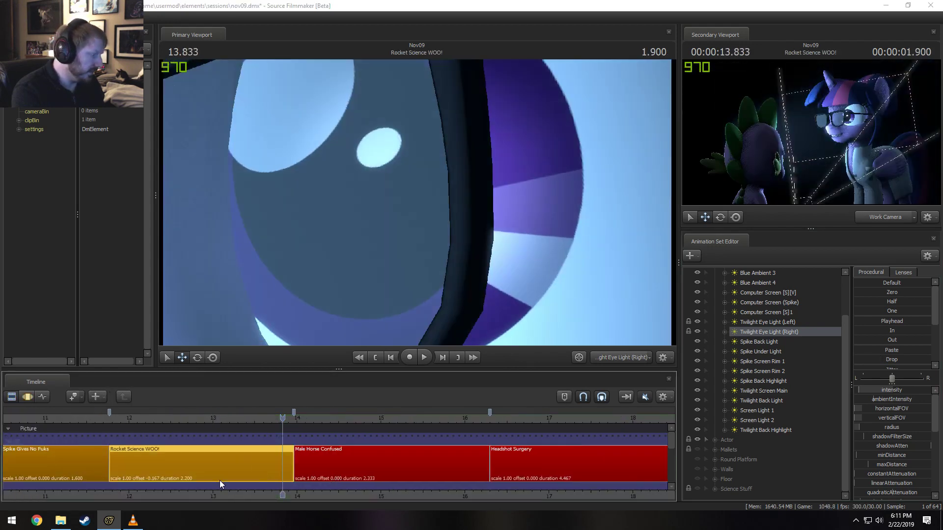
key(alt+Tab)
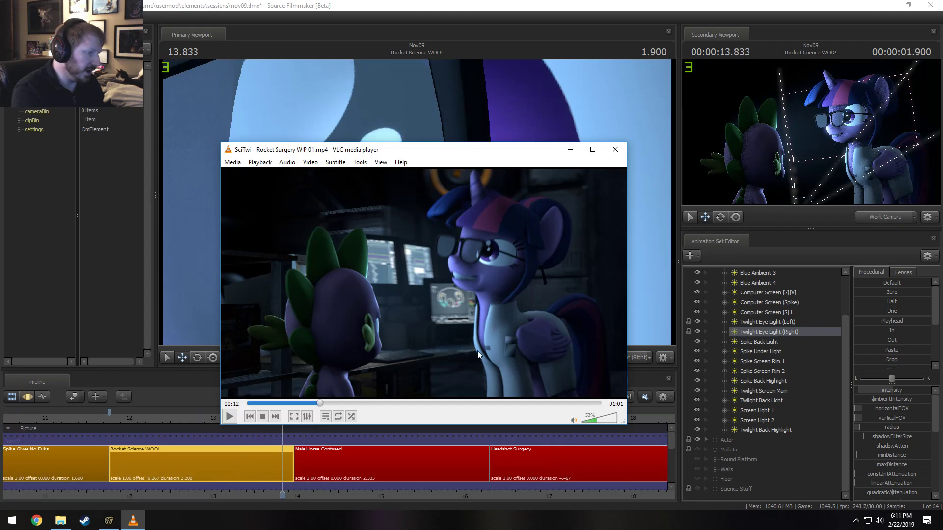
click(230, 417)
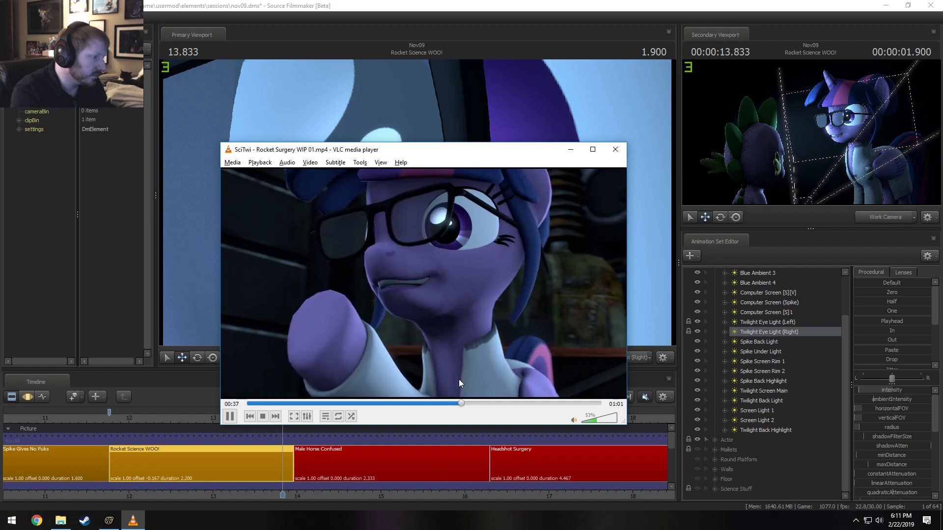
key(space)
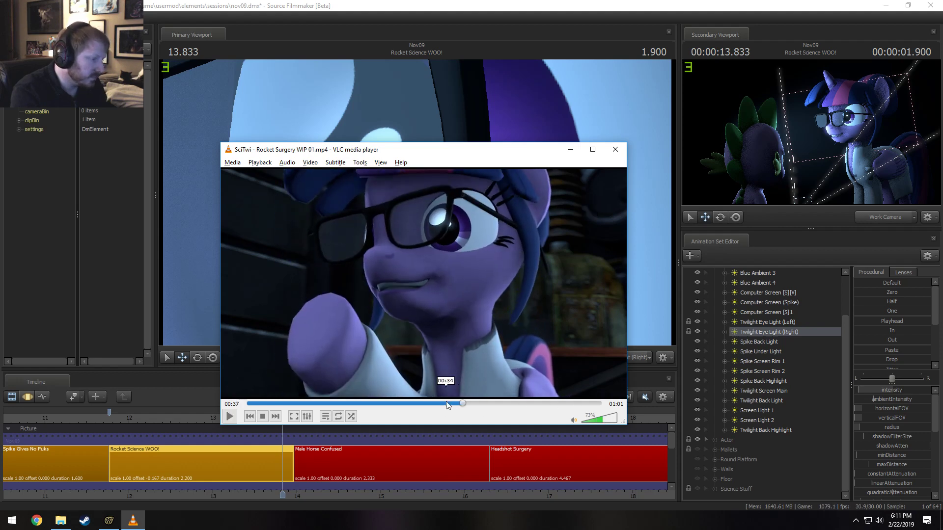
Replay the WIP video between about 00:37 and 00:40, pausing repeatedly to examine the eye light on Twilight beside Spike
click(446, 403)
key(space)
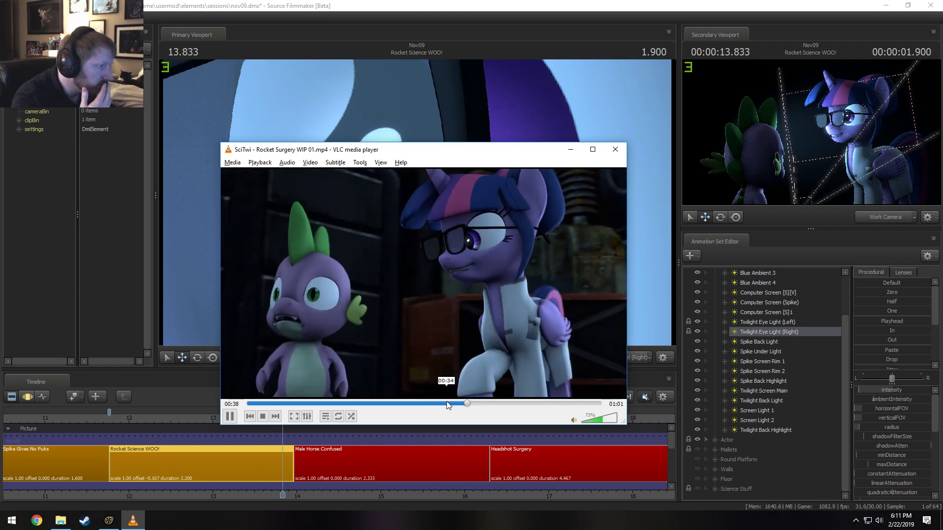
key(space)
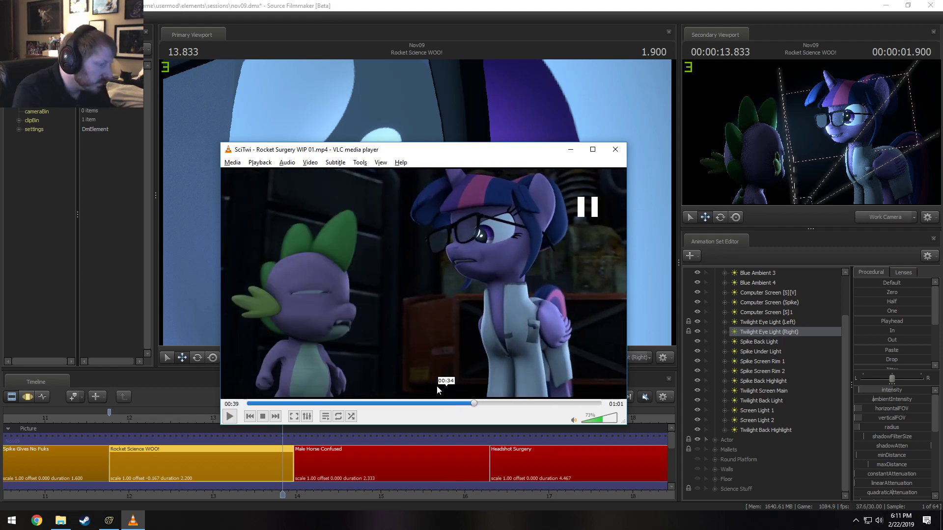
click(455, 403)
key(space)
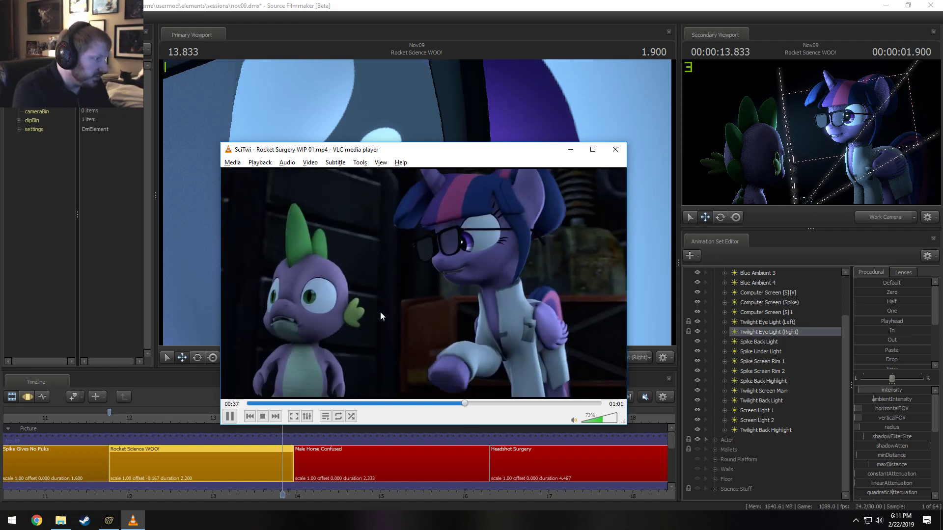
key(space)
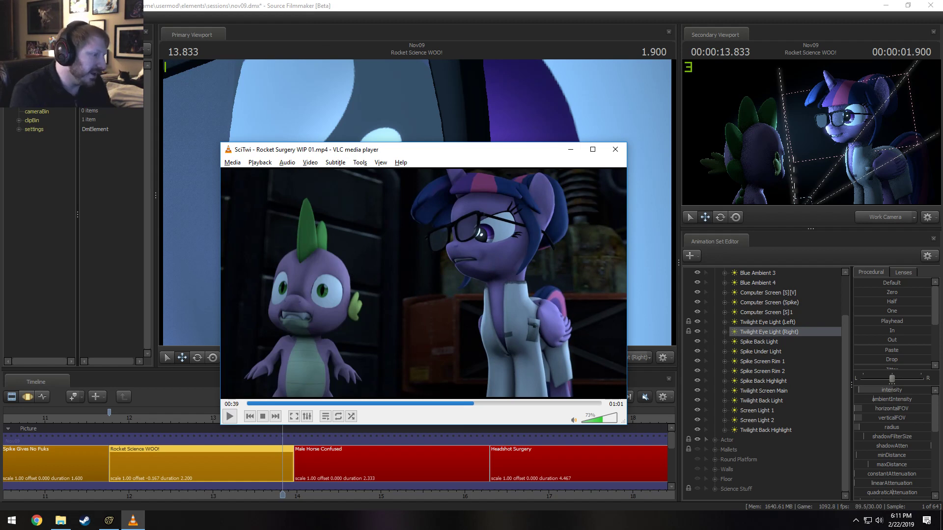
key(space)
key(space)
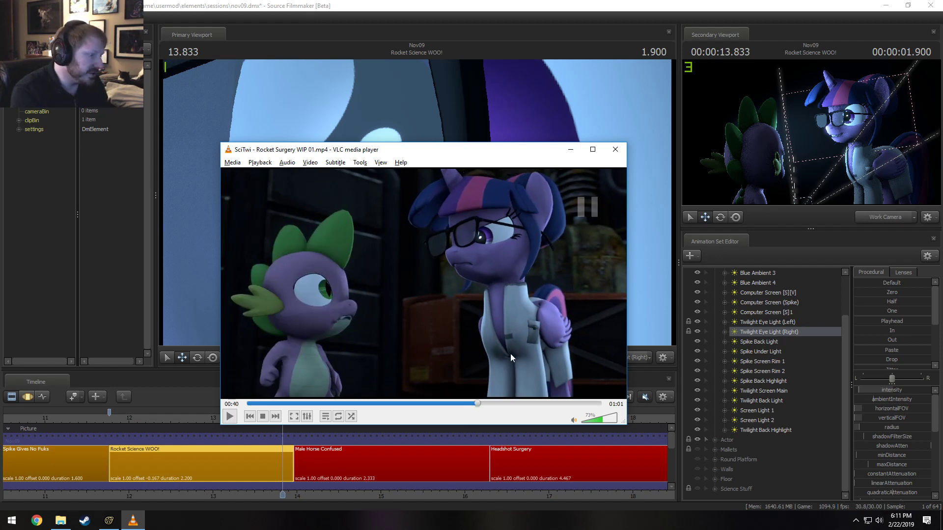
key(space)
key(space)
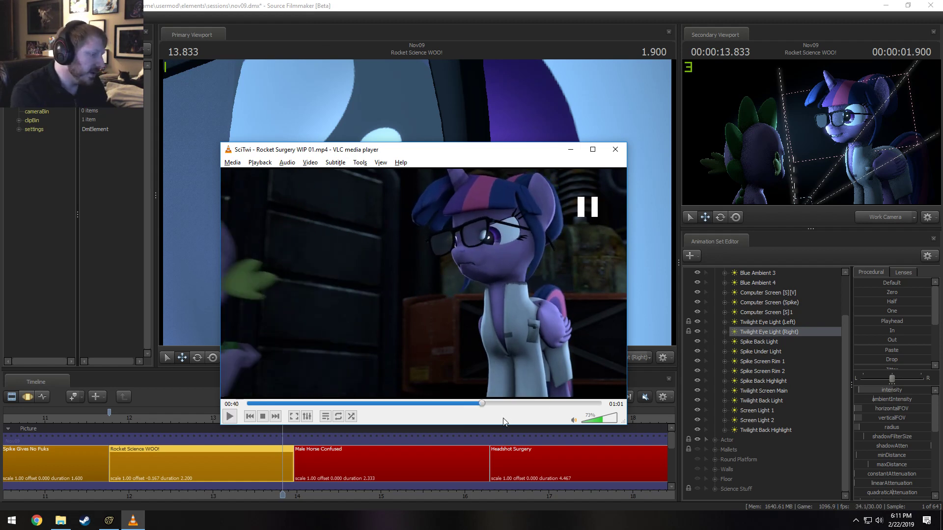
Return to Source Filmmaker, zoom the timeline out to the later shots, and view the primary viewport through the Main Camera
click(457, 5)
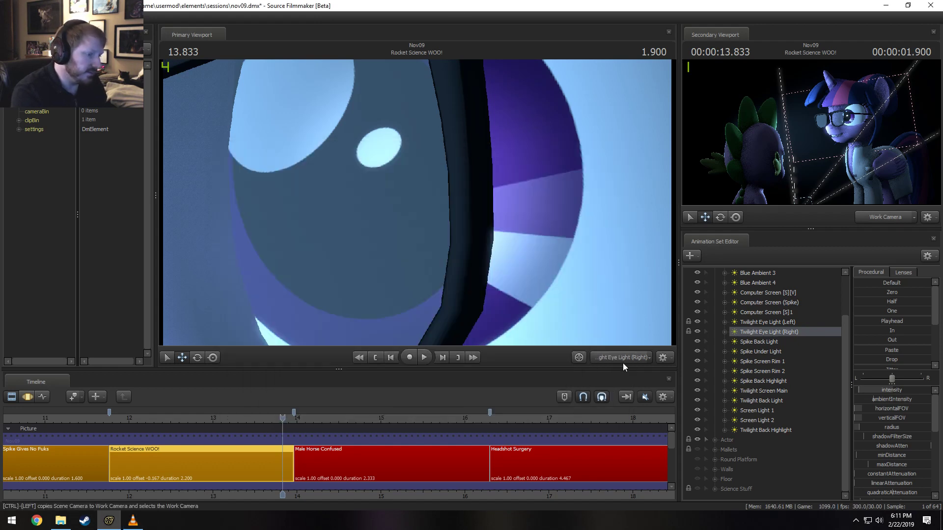
scroll(543, 455, down, 5)
click(506, 433)
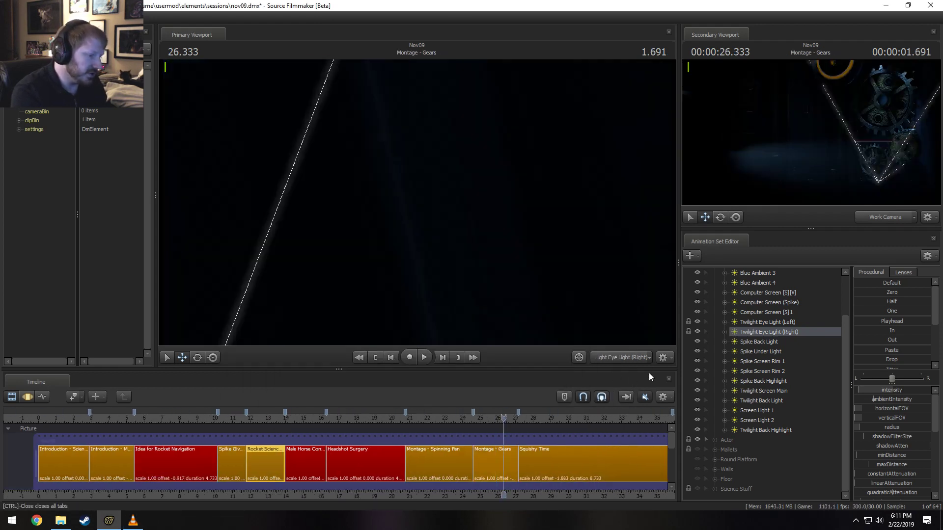
click(621, 358)
click(617, 367)
drag(541, 419, 509, 423)
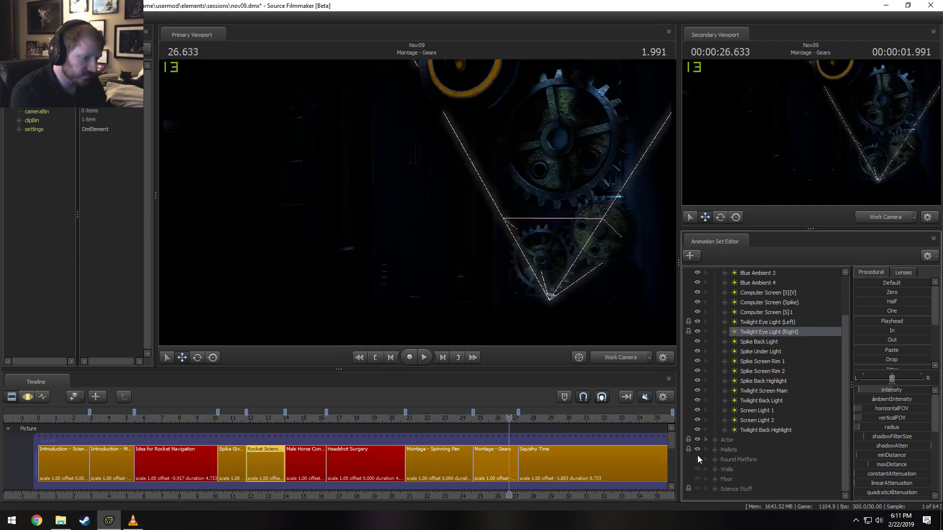
click(624, 358)
Select the Grab the Brain! shot, play it from about 38.67 to 40.03, and set the playhead to 39.700
drag(533, 420, 579, 432)
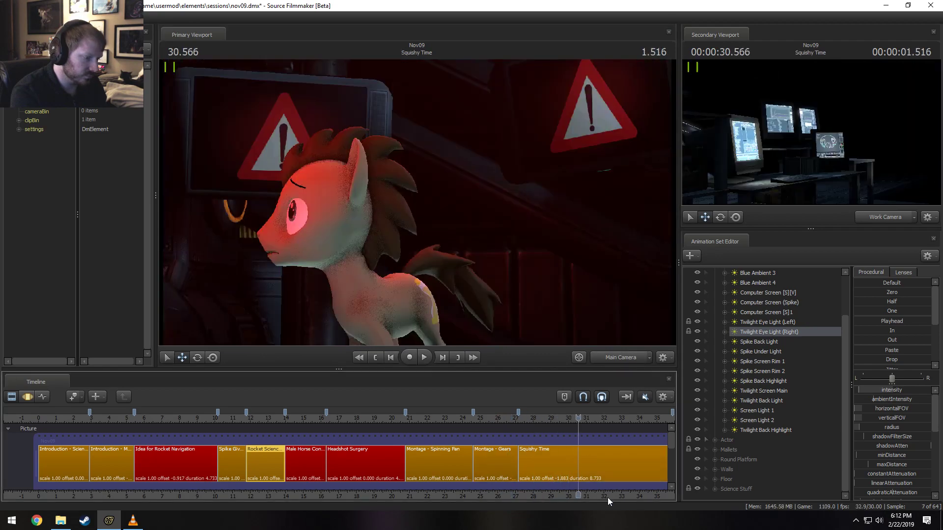
middle_drag(635, 474, 317, 457)
click(376, 417)
key(space)
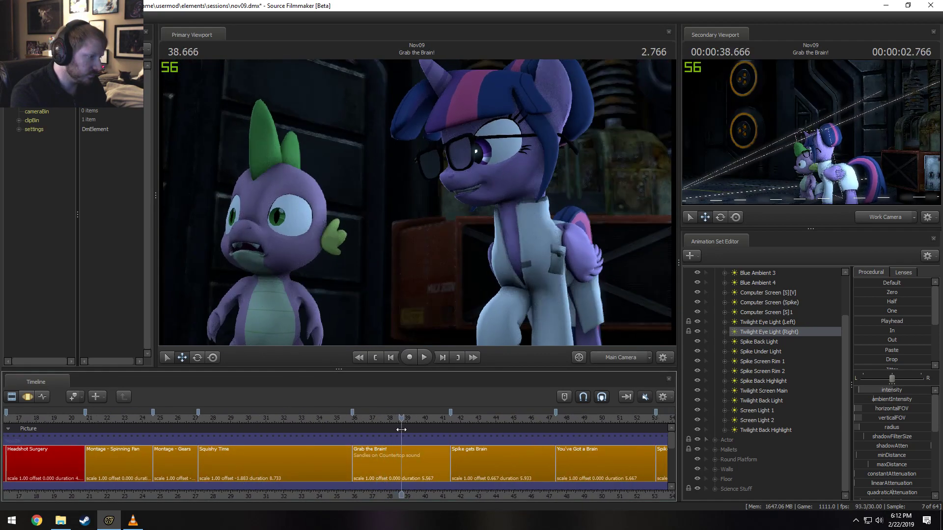
click(401, 462)
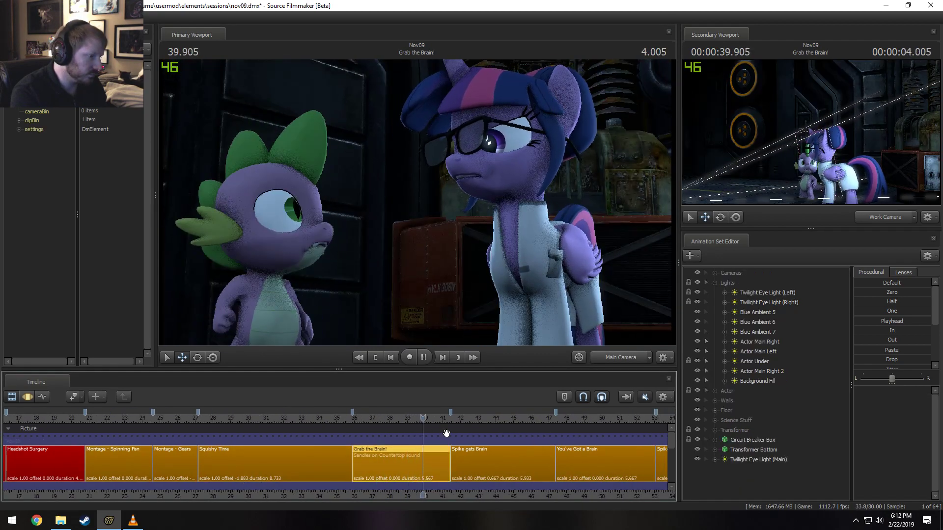
key(space)
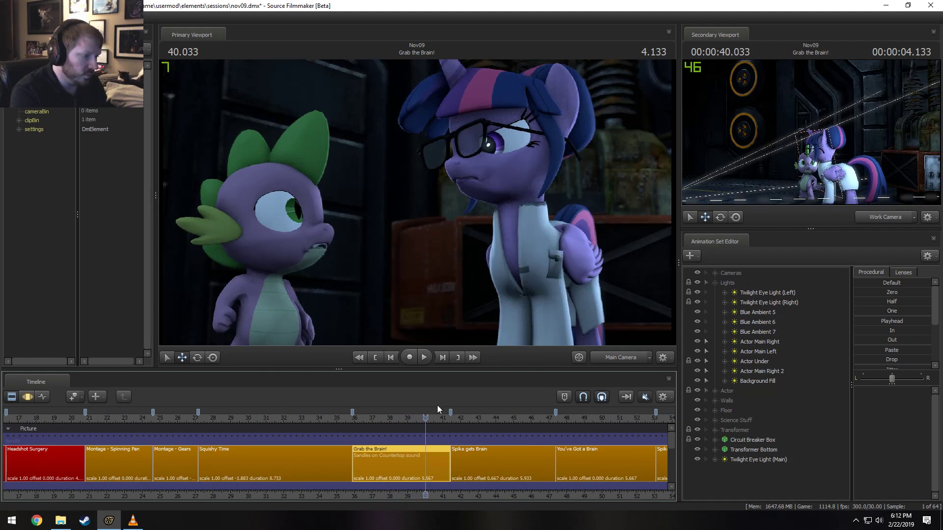
drag(425, 418, 420, 418)
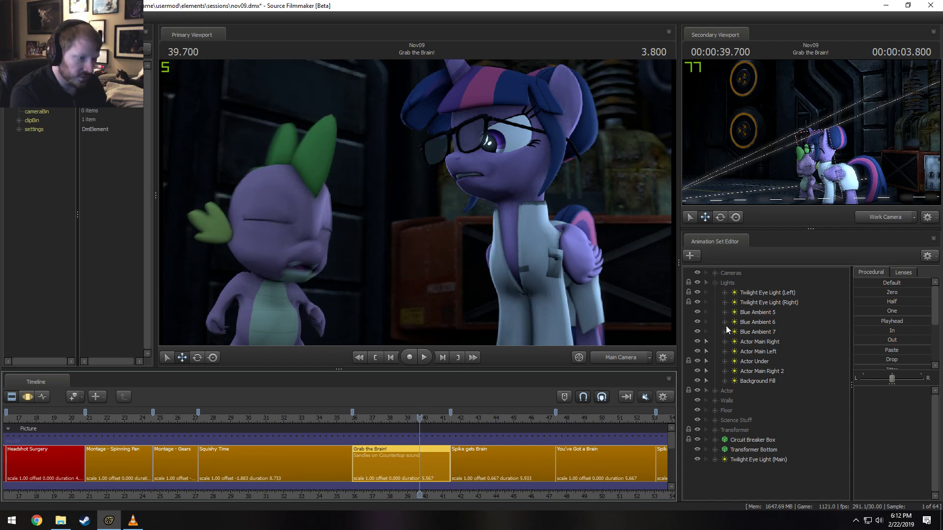
View the shot through the Actor Main Right 2, Left and Right lights, and move Twilight Eye Light (Main) into the Lights group
double_click(759, 371)
double_click(771, 352)
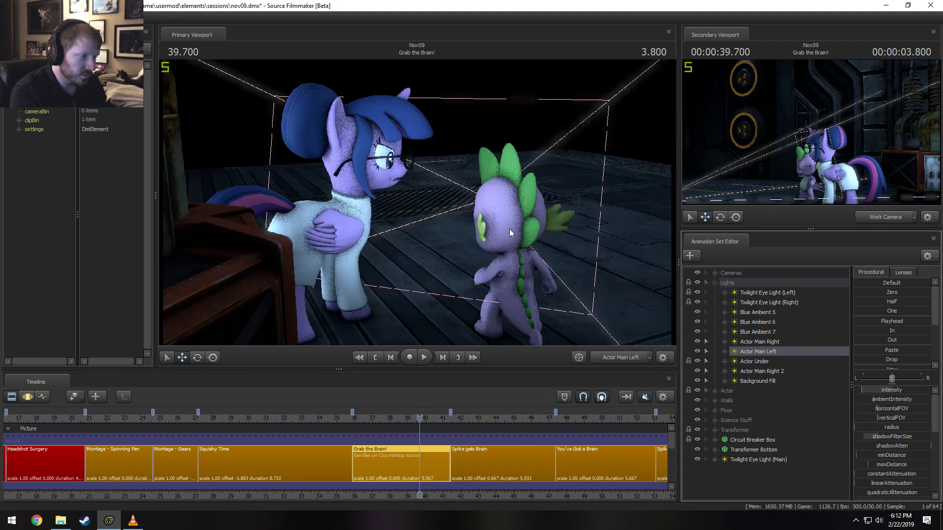
double_click(756, 341)
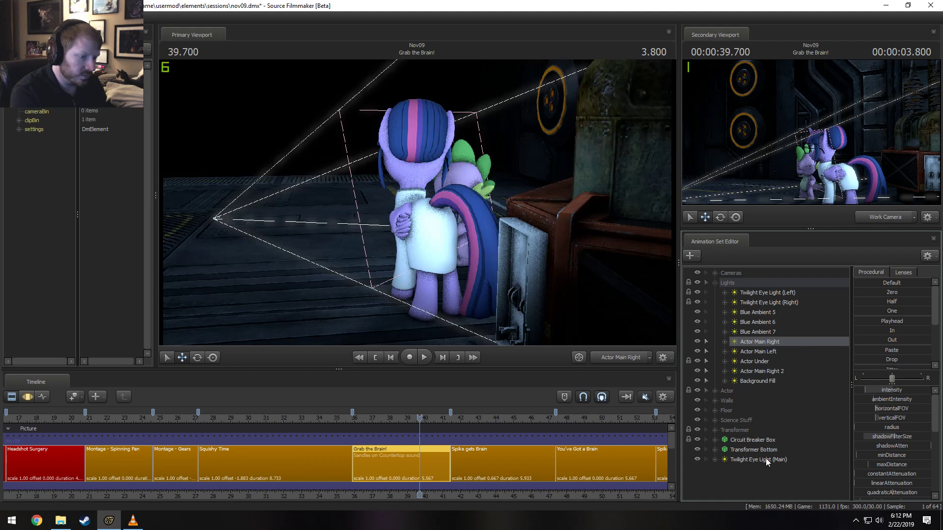
drag(765, 460, 769, 311)
View the primary viewport through Blue Ambient 5 and the secondary one through the Main Camera, then toggle Blue Ambient 5's visibility to compare the lighting
double_click(773, 324)
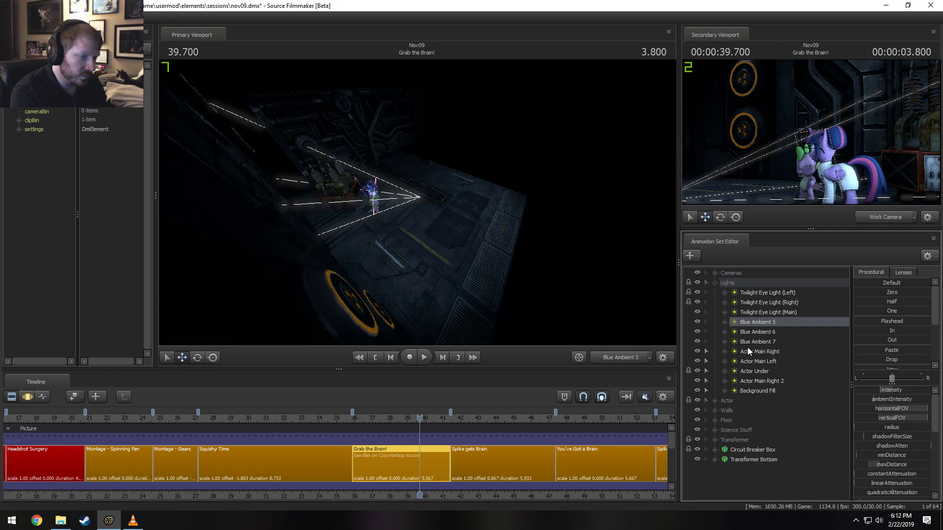
click(882, 217)
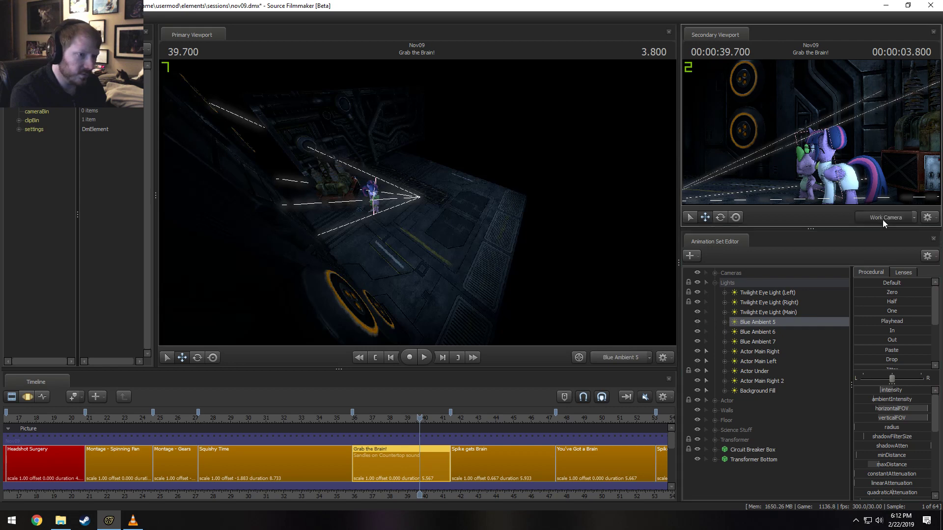
click(698, 322)
click(697, 321)
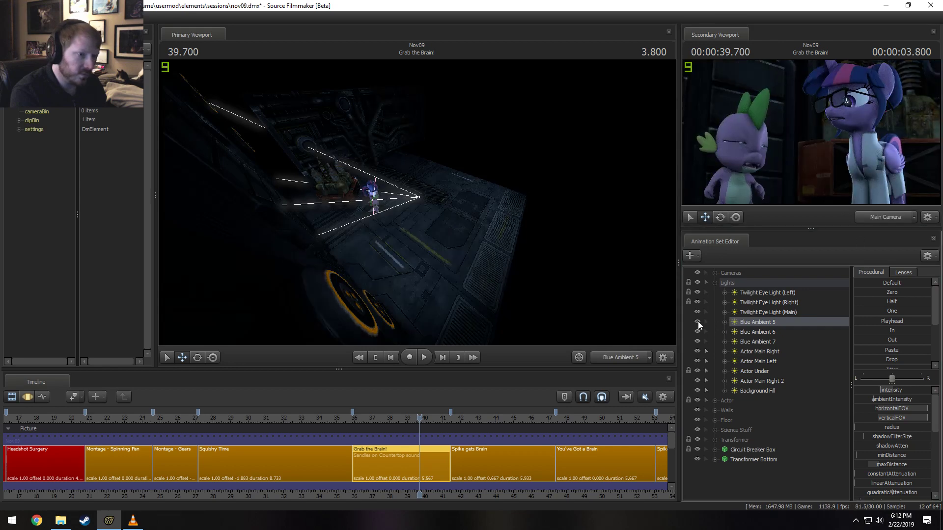
click(698, 322)
click(697, 321)
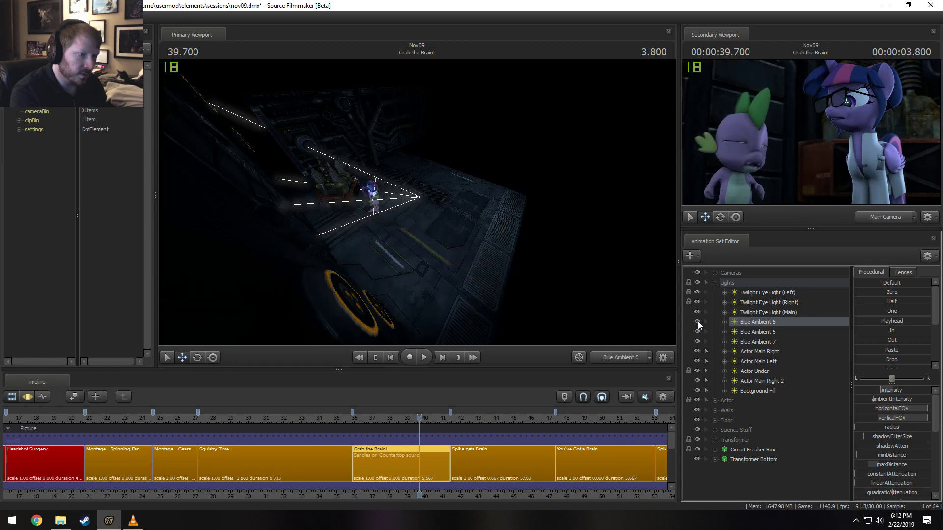
Toggle an option of the Blue Ambient 5 light, and toggle it again with the playhead at 39.500
right_click(748, 320)
click(777, 448)
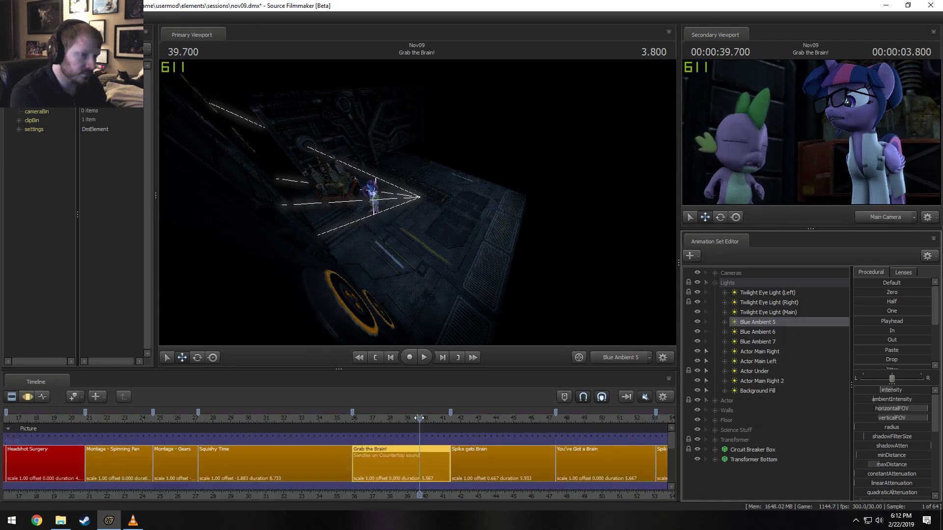
drag(418, 418, 417, 421)
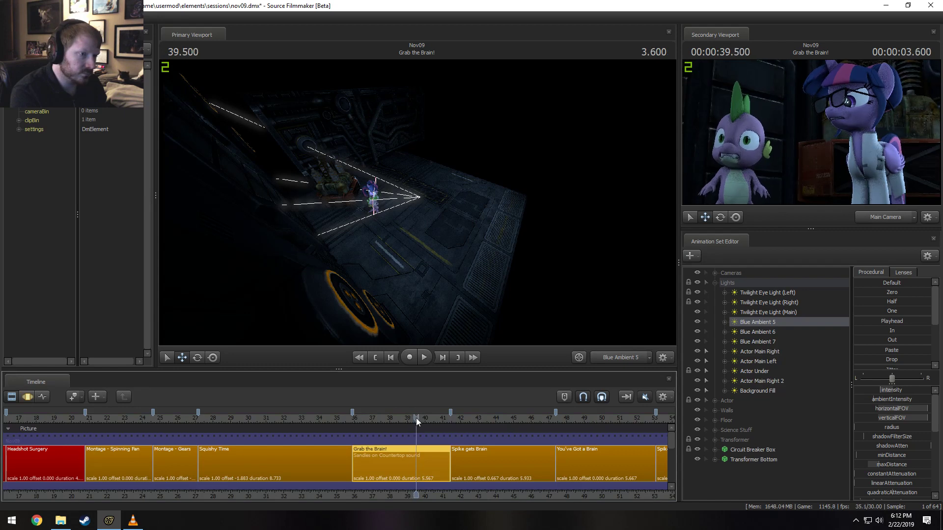
right_click(774, 318)
click(789, 446)
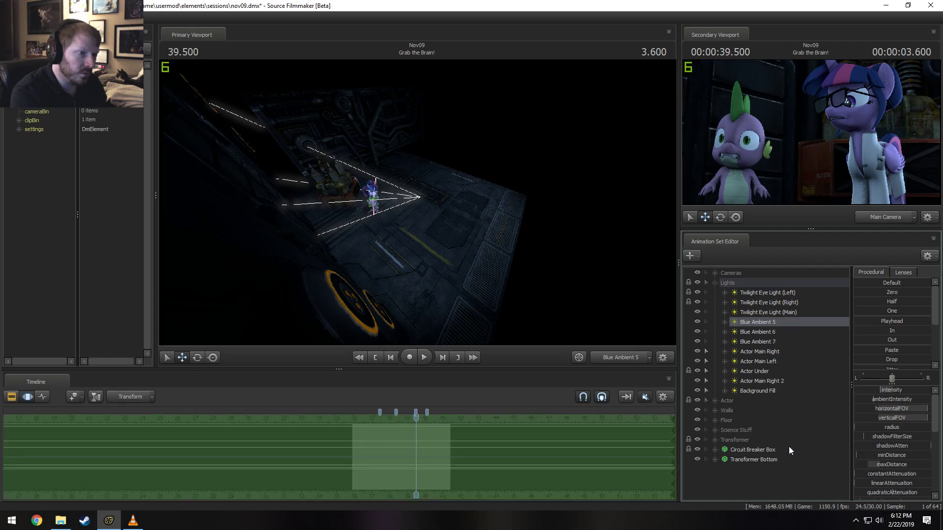
Play the Grab the Brain! shot from 37.566 and replay it from about 40.06
click(380, 418)
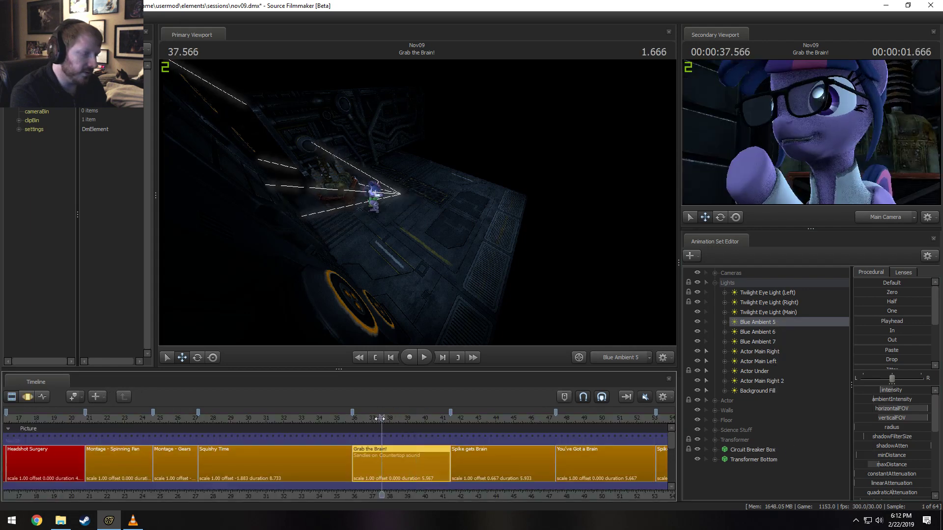
key(space)
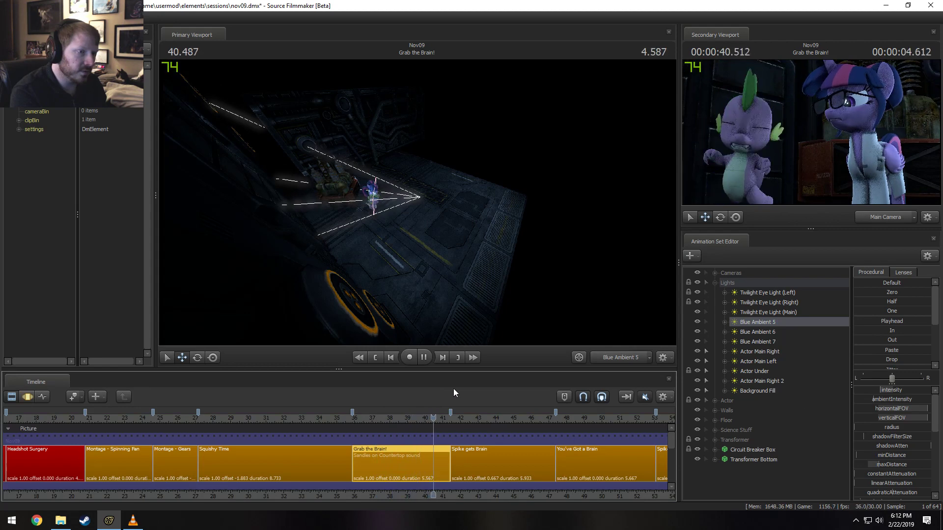
drag(431, 416, 425, 416)
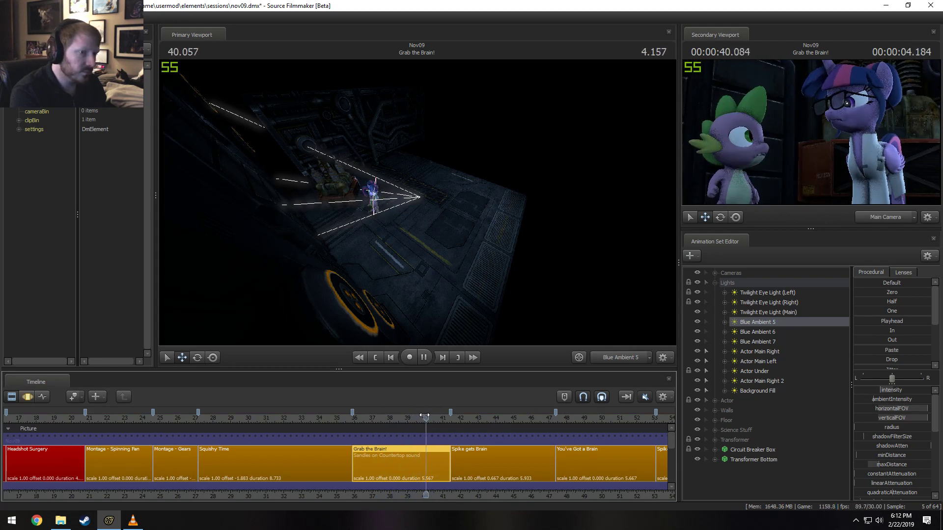
Switch to VLC and replay the Rocket Surgery WIP video between about 00:39 and 00:43 for comparison
key(alt+Tab)
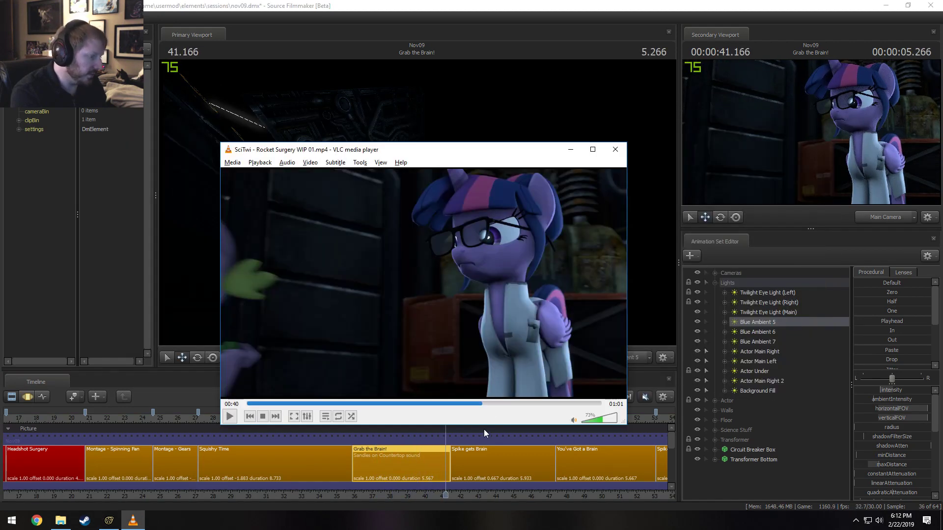
click(473, 403)
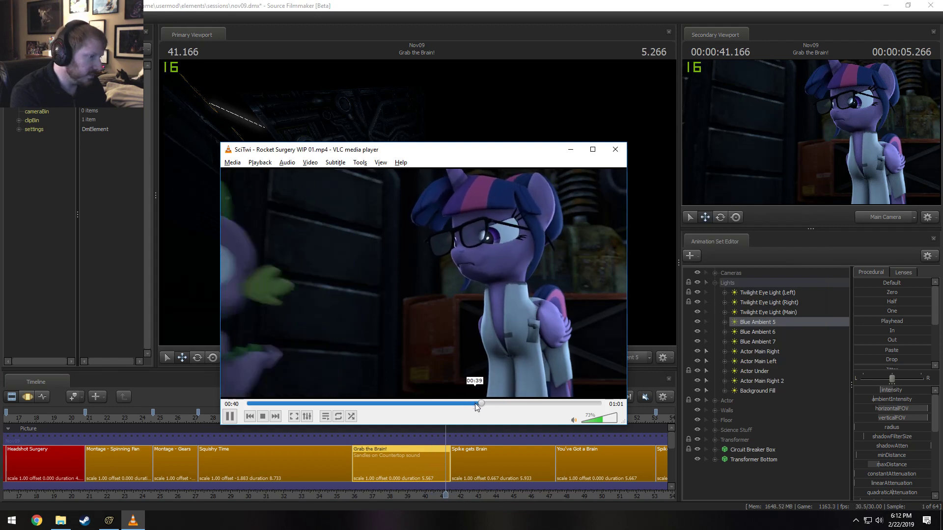
click(475, 403)
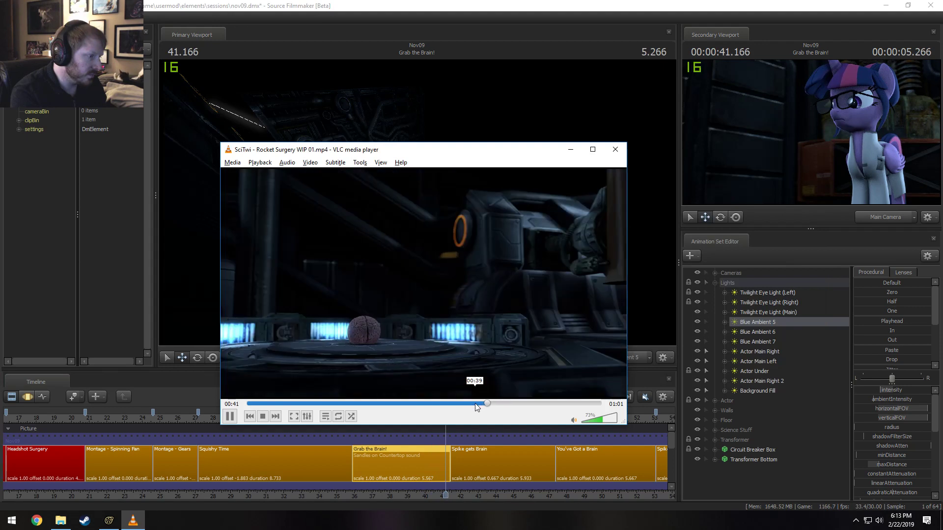
click(396, 346)
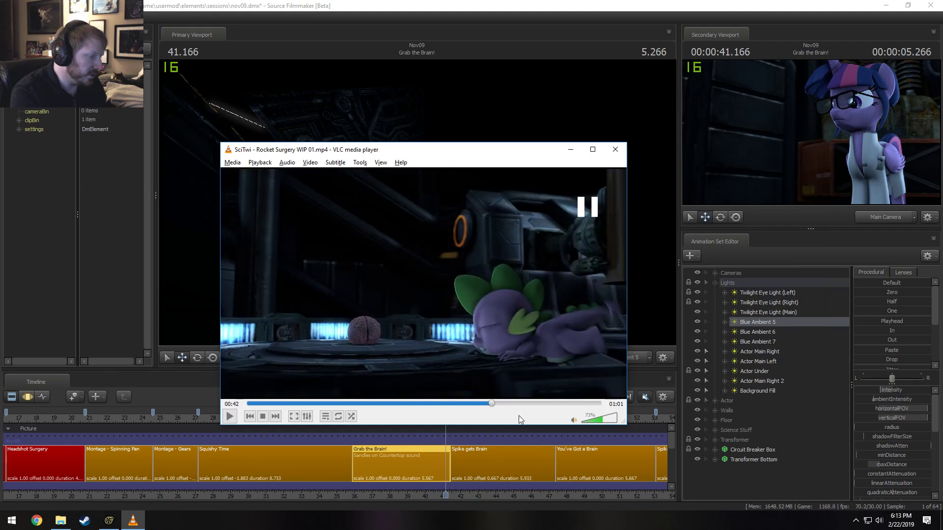
key(space)
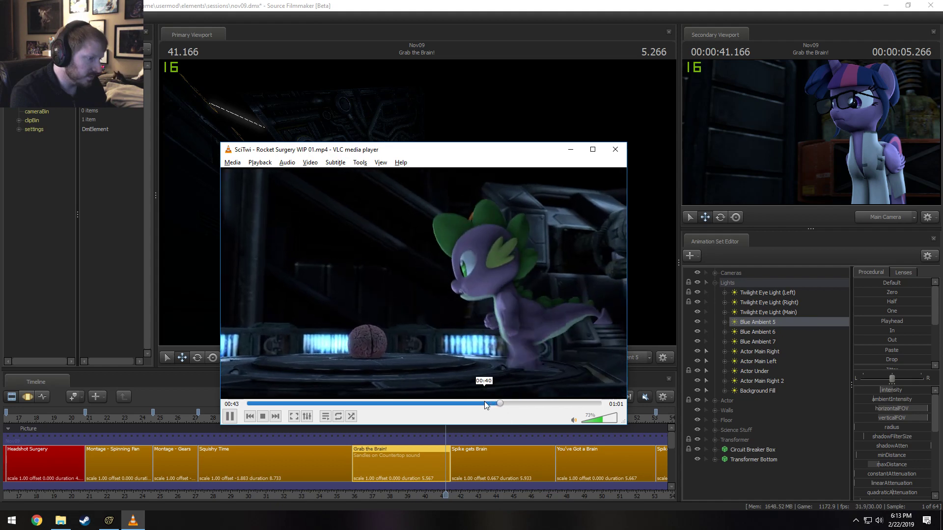
key(space)
Return to Source Filmmaker, select the short ambience clip in the Ambient sound track, and play Spike gets Brain up to 43.966
key(alt+Tab)
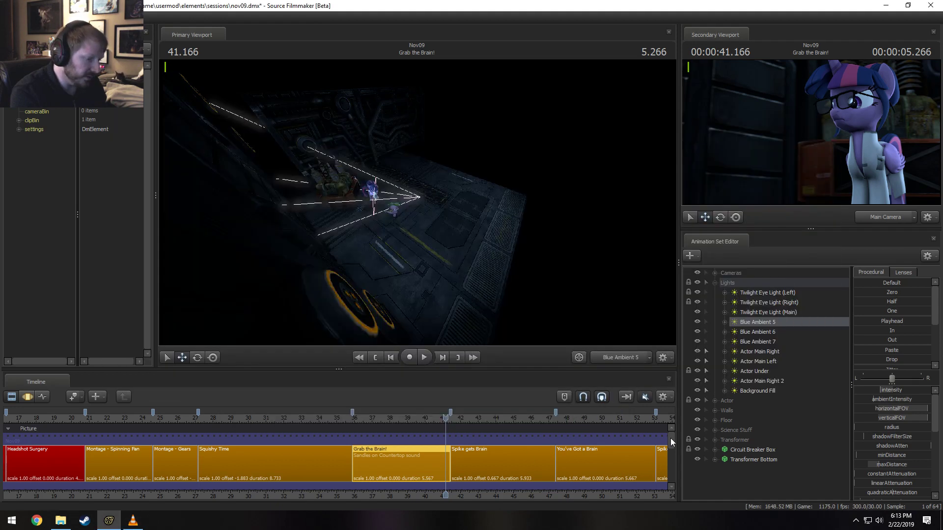
drag(670, 439, 677, 469)
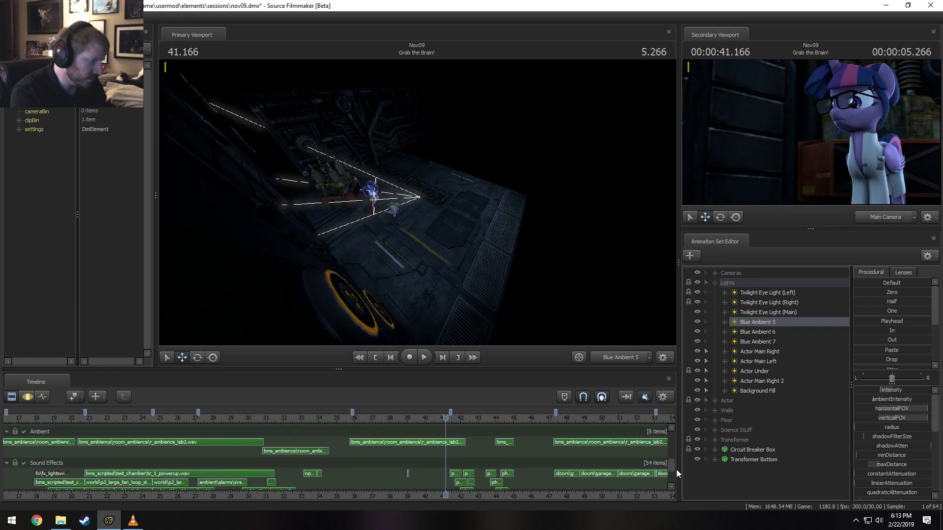
click(505, 446)
key(space)
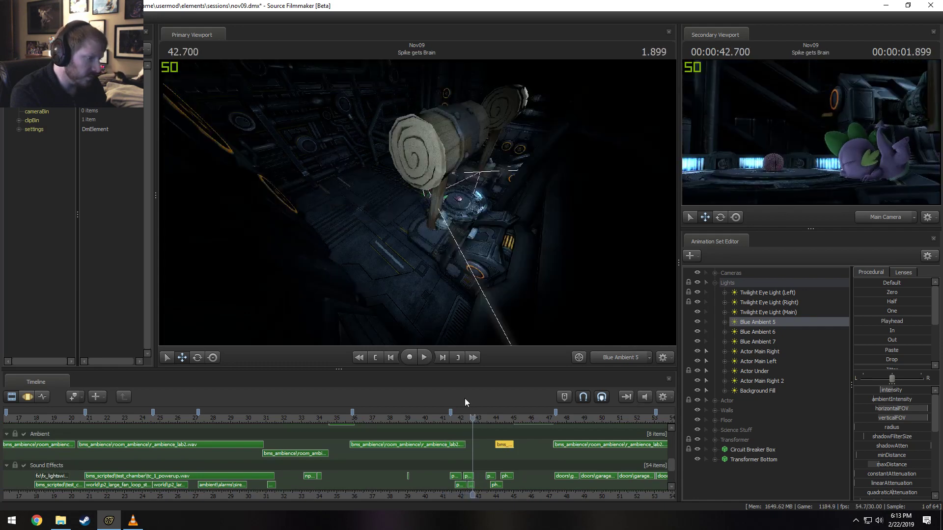
key(space)
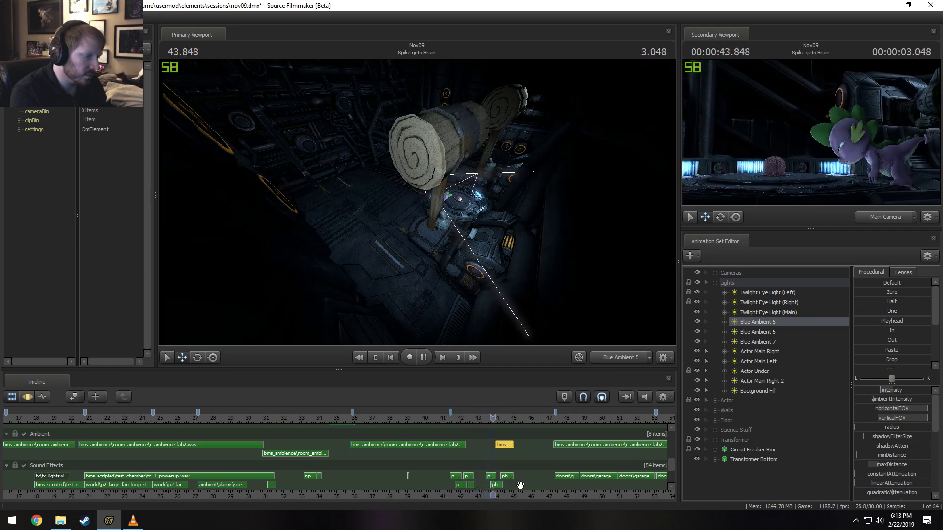
key(space)
Select the r_ambience_lab2.wav clip that starts with Grab the Brain! and play the following sound gap up to 44.366
scroll(525, 496, up, 3)
click(402, 446)
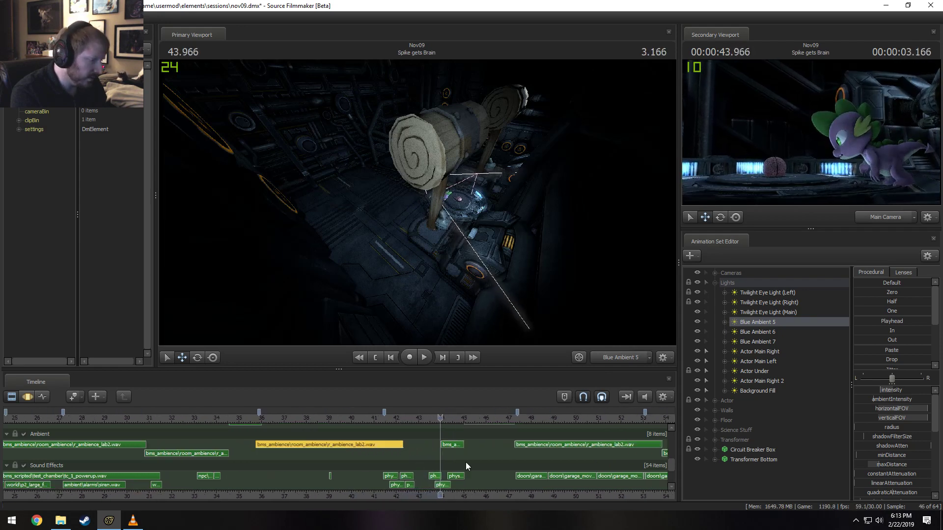
scroll(465, 462, up, 1)
key(space)
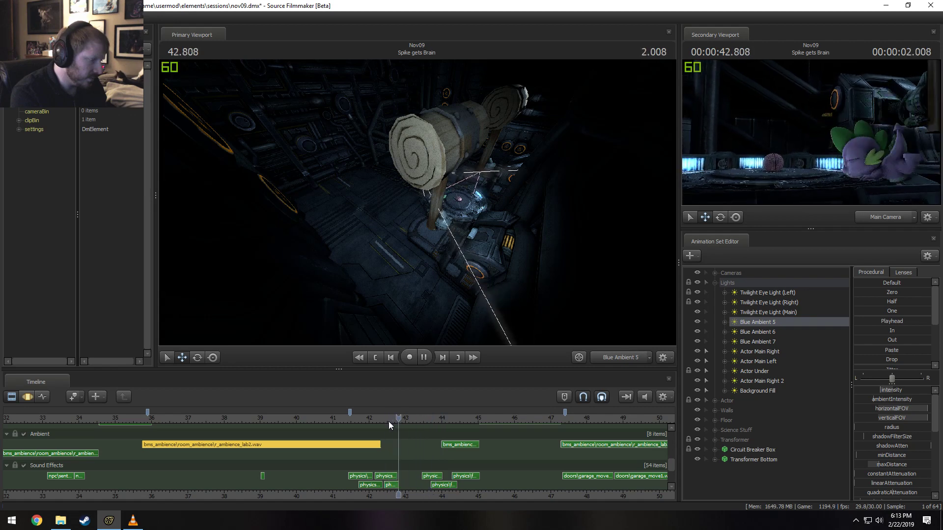
key(space)
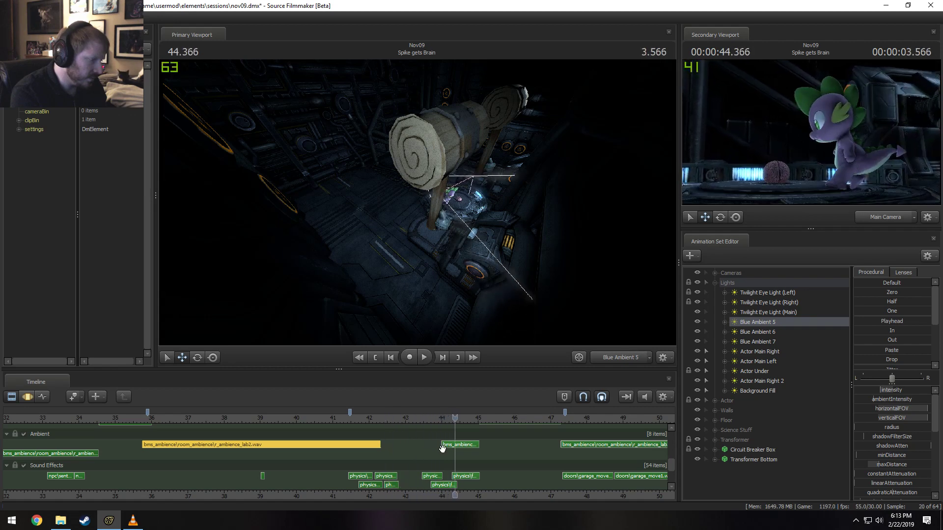
Select the short ambience clip between about 44 and 45 and play past its end up to 45.866
scroll(452, 441, down, 3)
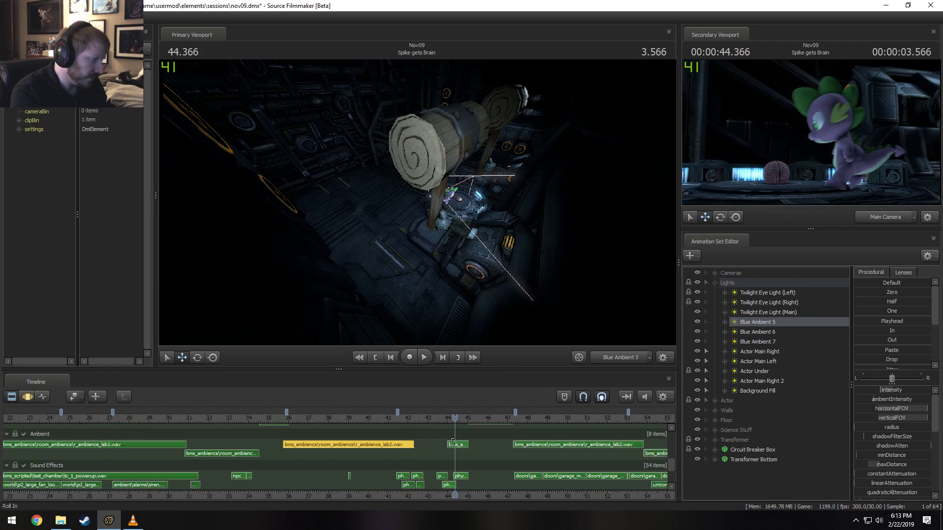
click(462, 445)
scroll(463, 446, up, 4)
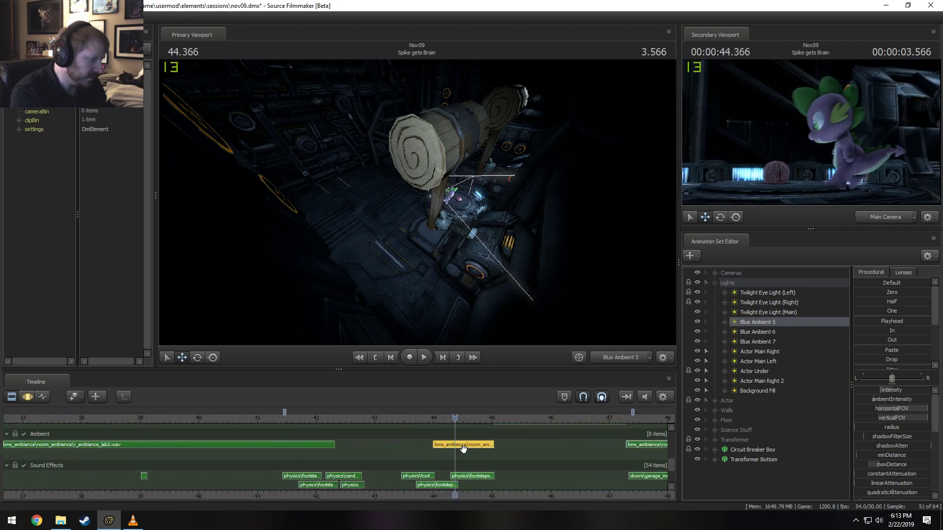
drag(454, 427, 484, 427)
key(space)
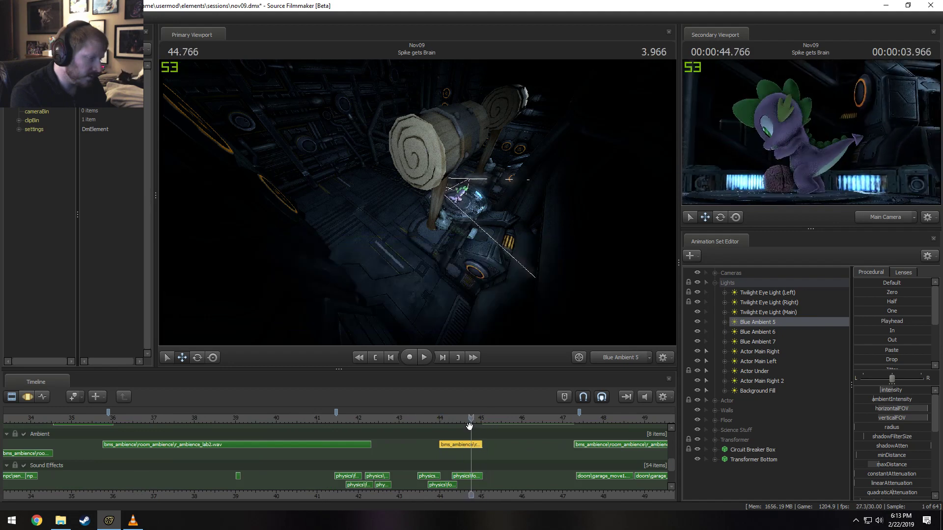
key(space)
scroll(631, 467, up, 2)
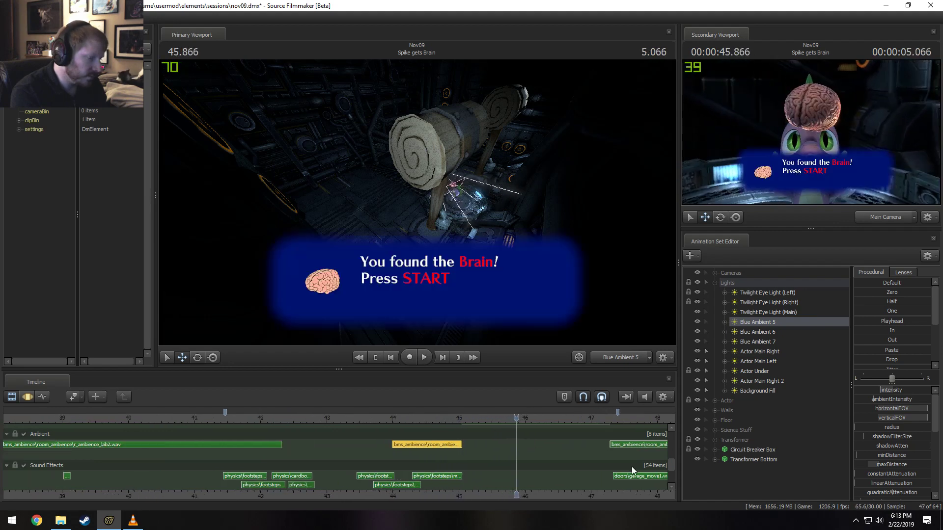
Paste a copy of the r_ambience_lab2.wav clip at 45.166 and move it against the end of the original at about 42.3
mouse_move(464, 420)
mouse_down()
mouse_move(457, 425)
mouse_move(470, 427)
mouse_up()
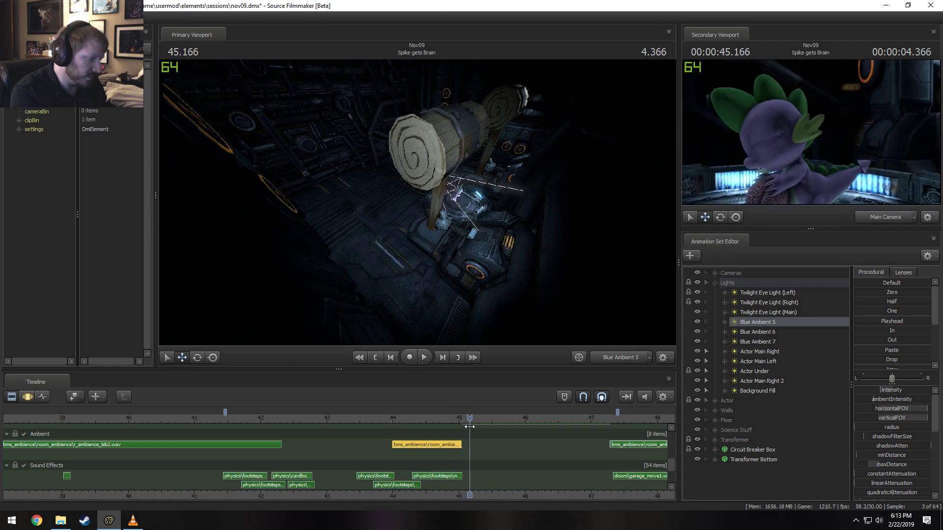
scroll(379, 461, down, 3)
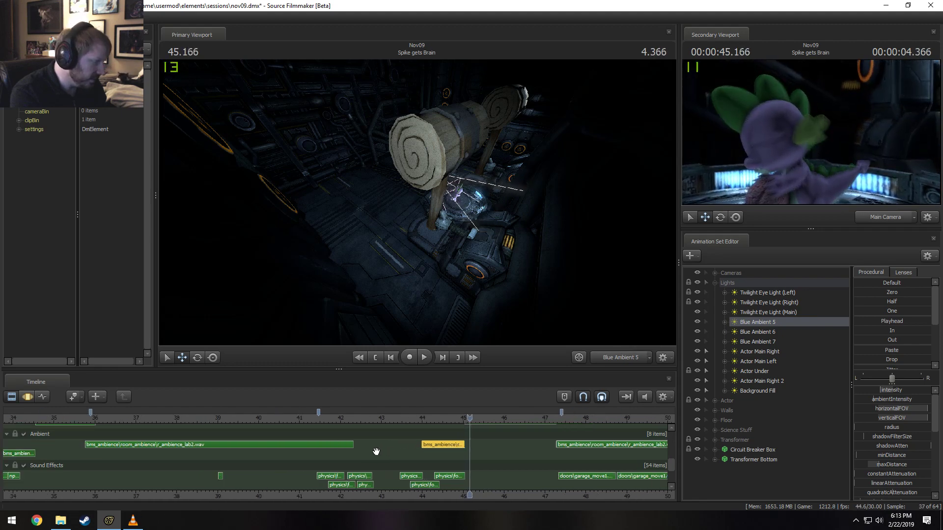
click(356, 444)
drag(355, 444, 659, 445)
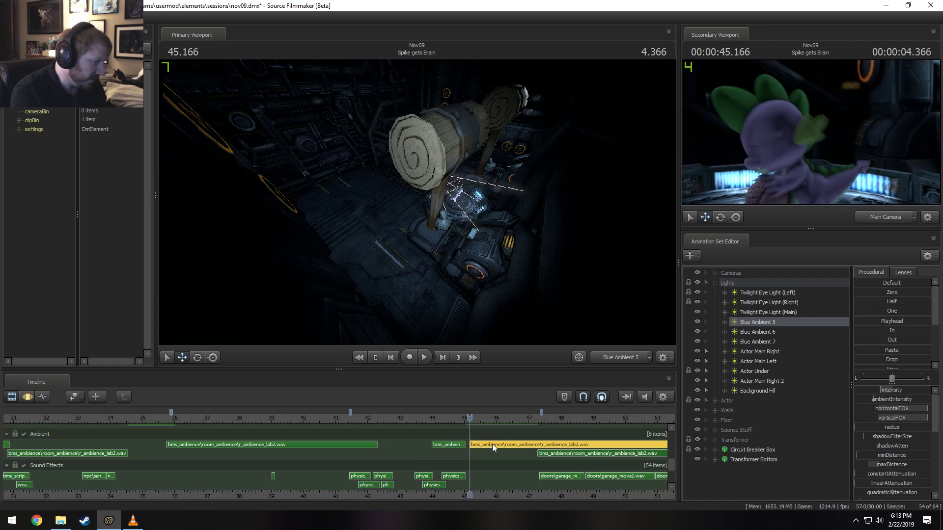
drag(492, 444, 391, 452)
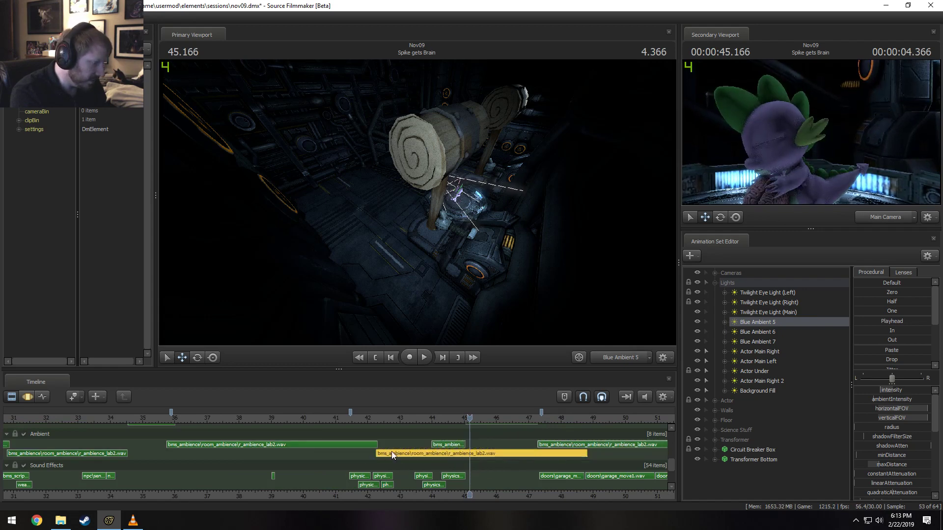
scroll(388, 451, up, 3)
drag(305, 451, 311, 453)
Delete the short ambience clip near 44.5 and trim the end of the copied r_ambience_lab2.wav clip to about 45.1
click(413, 454)
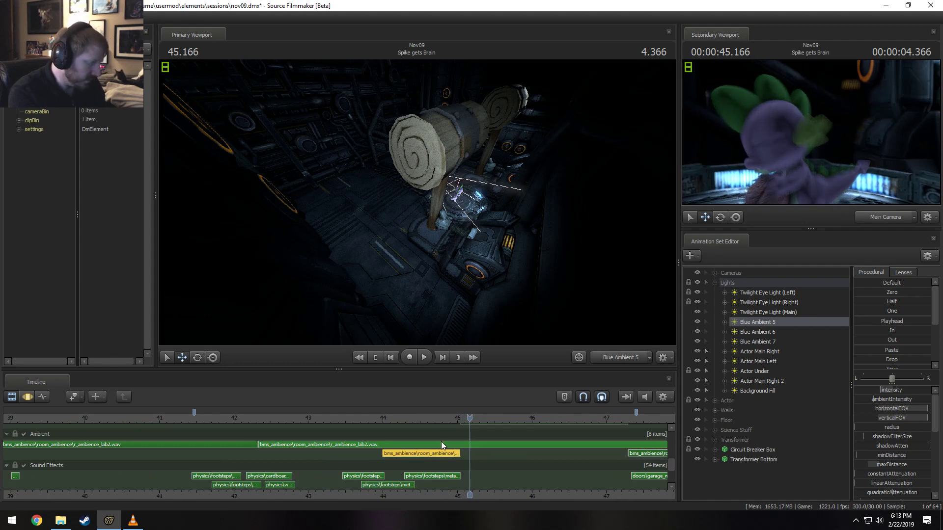
key(Delete)
scroll(652, 417, down, 2)
click(634, 445)
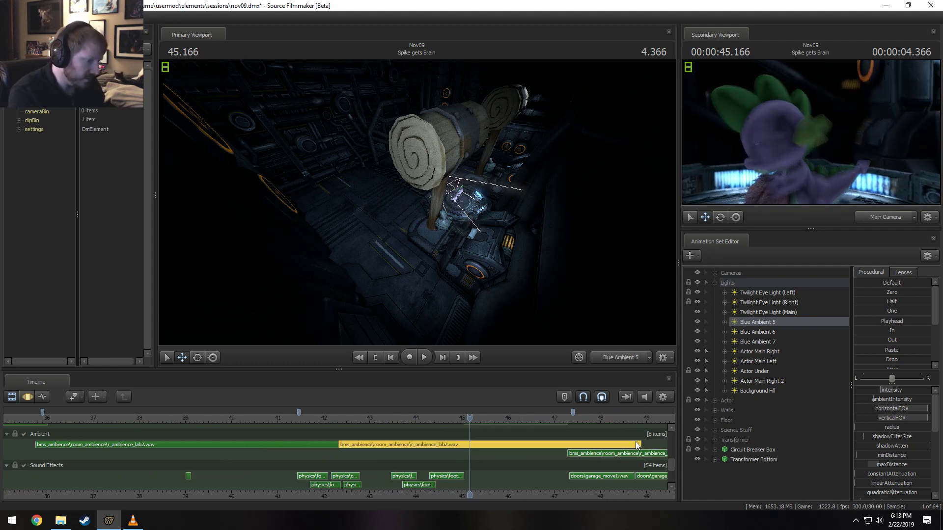
drag(635, 445, 454, 445)
Set the copied r_ambience_lab2.wav clip's fade-out to 0.1 and play across its end near 45.1
scroll(452, 445, up, 3)
click(417, 418)
key(space)
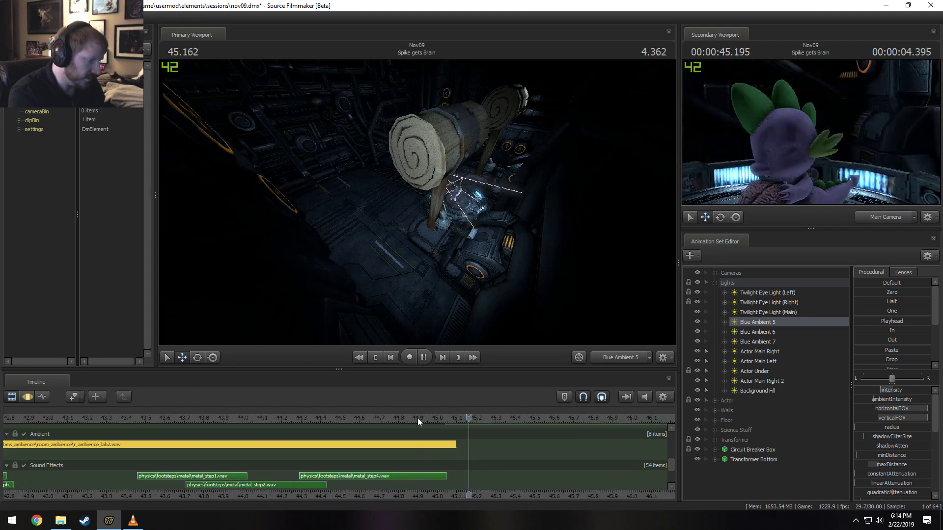
key(space)
right_click(441, 444)
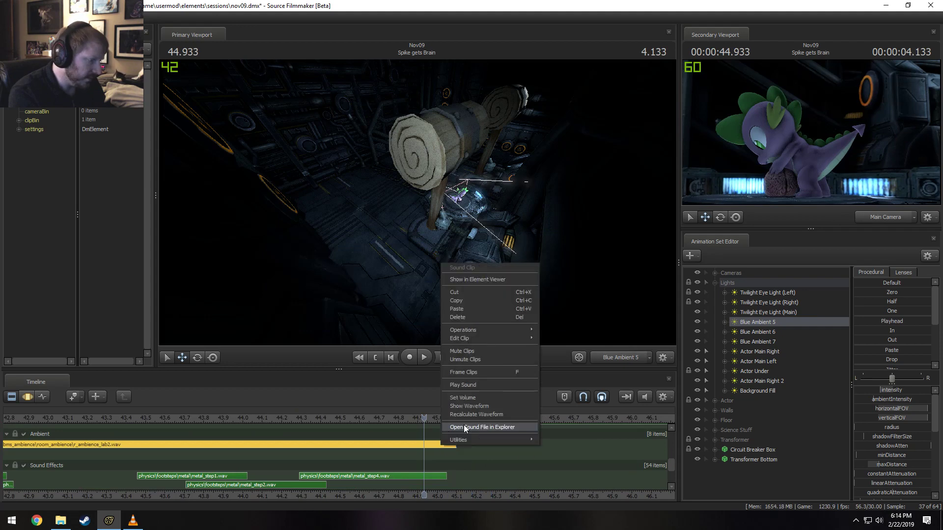
mouse_move(505, 338)
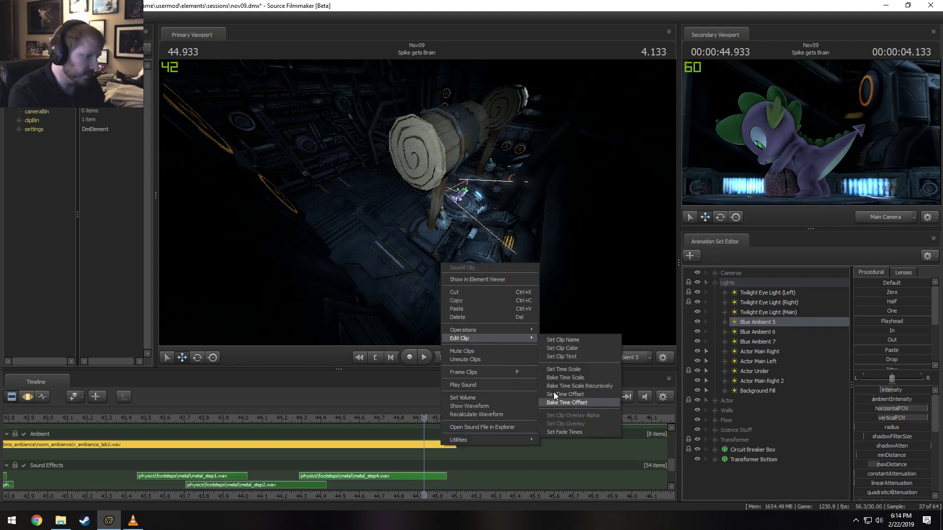
click(564, 430)
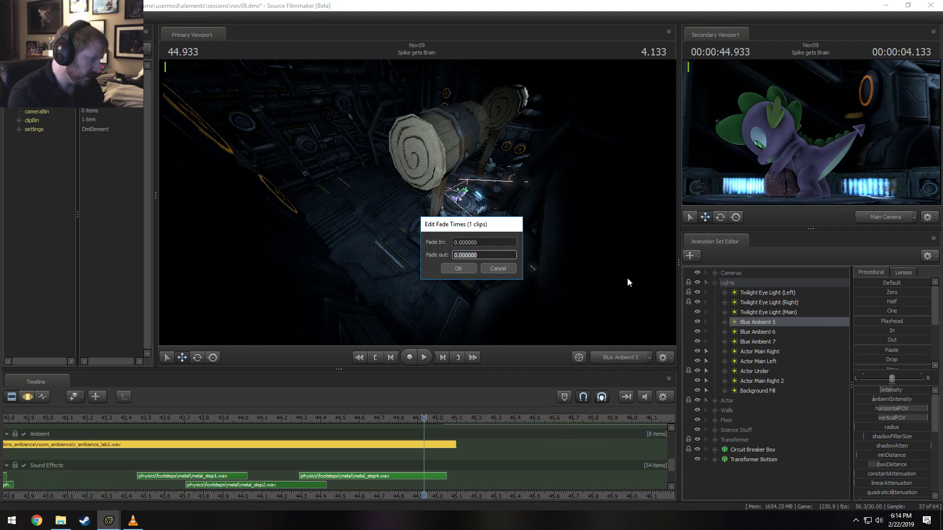
text(0.1)
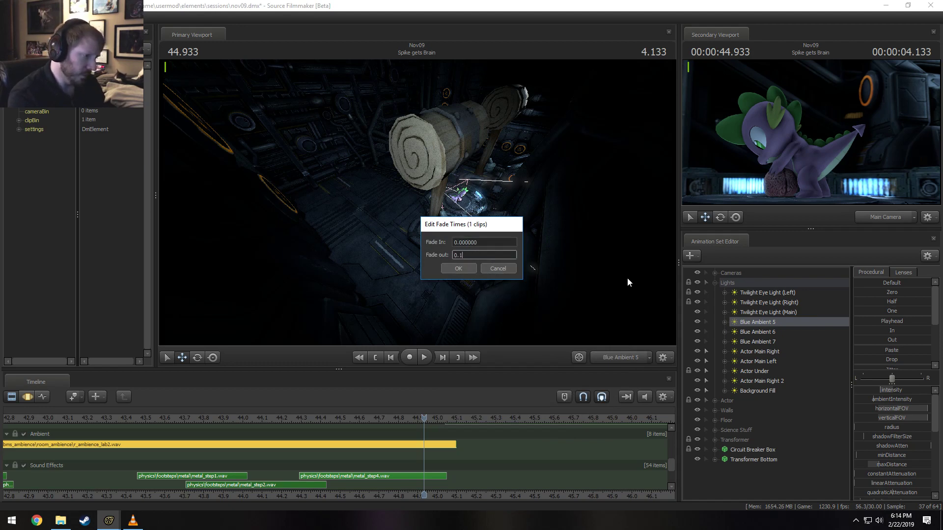
key(Return)
key(space)
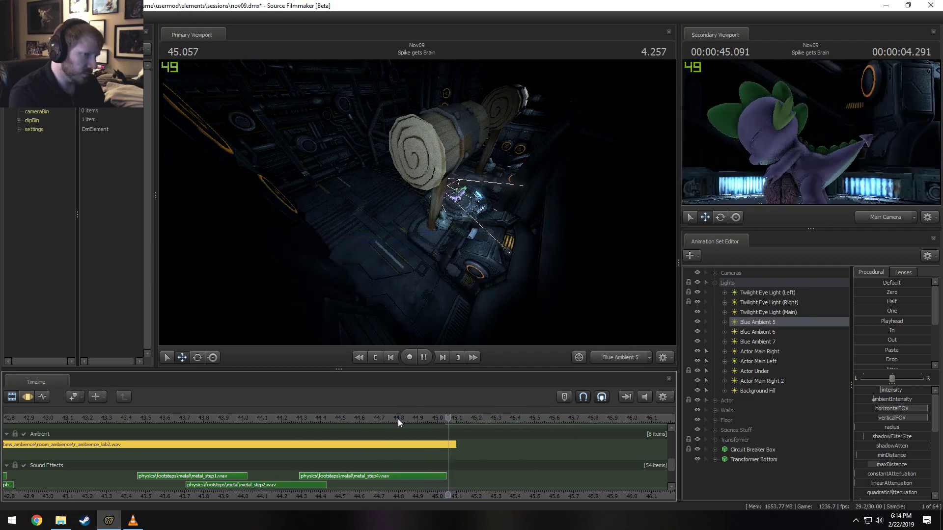
Set a 0.5 fade time on the copied ambience clip, extend its end to about 45.3, and play past it
right_click(450, 445)
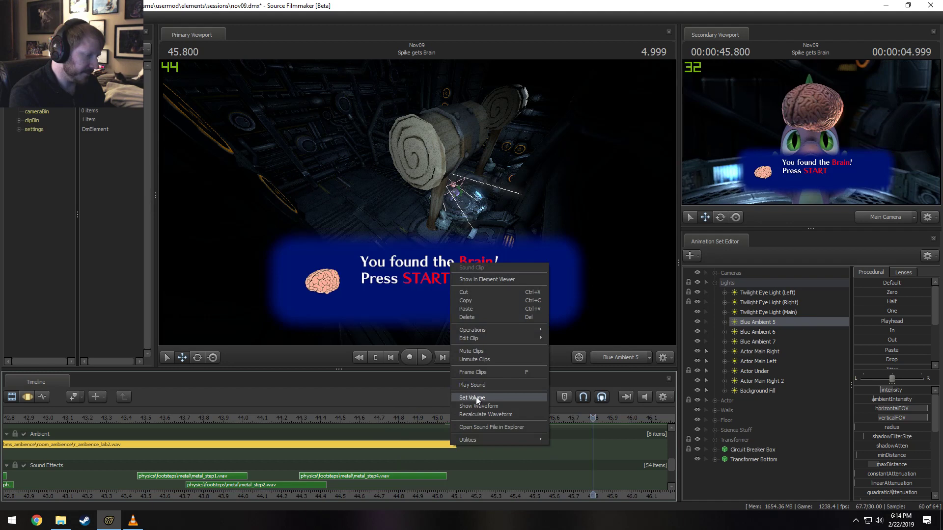
mouse_move(477, 338)
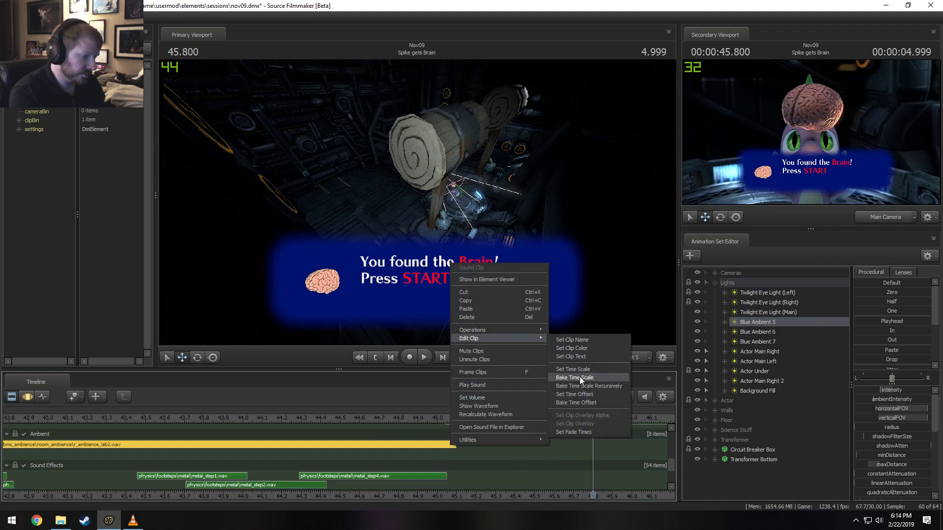
click(580, 432)
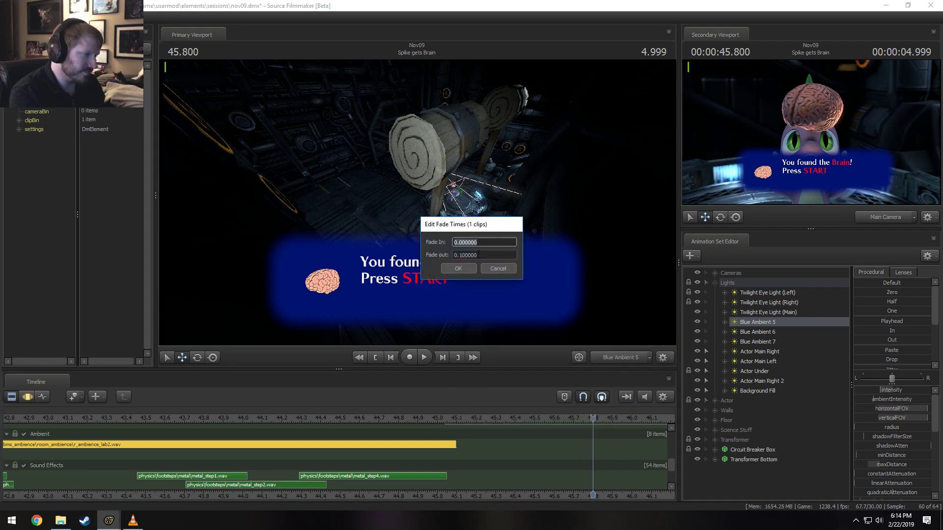
text(0.5)
key(Return)
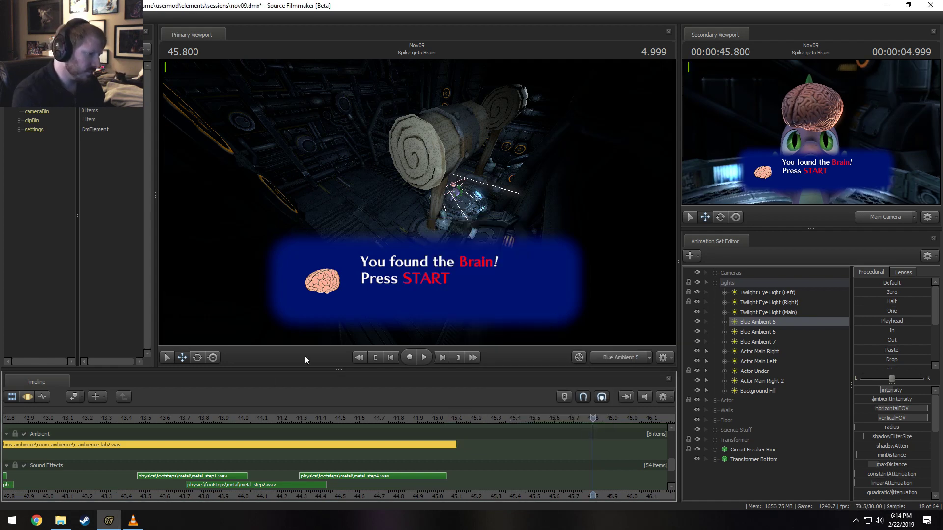
key(space)
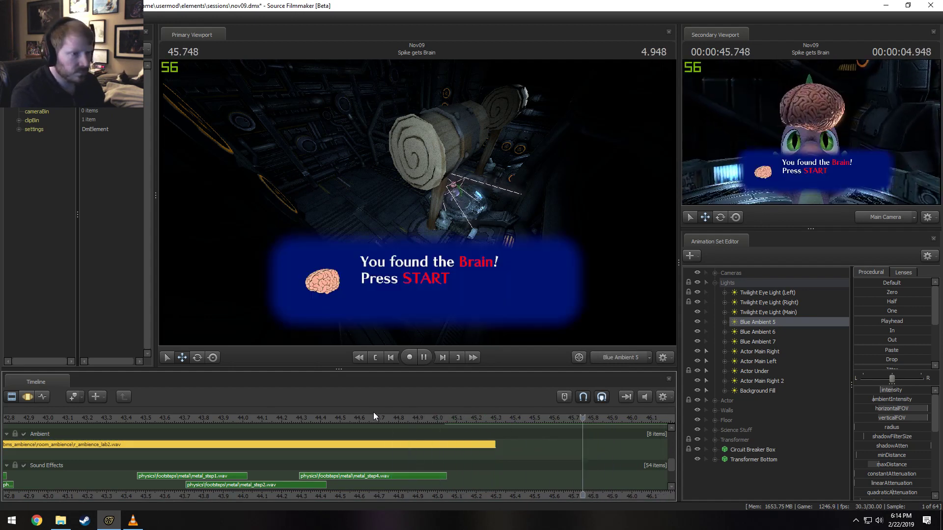
key(space)
Play from about 44.3 through the ambience gap into You've Got a Brain, replaying the cut between the two shots
scroll(575, 438, down, 5)
middle_drag(573, 501, 275, 491)
scroll(250, 454, down, 3)
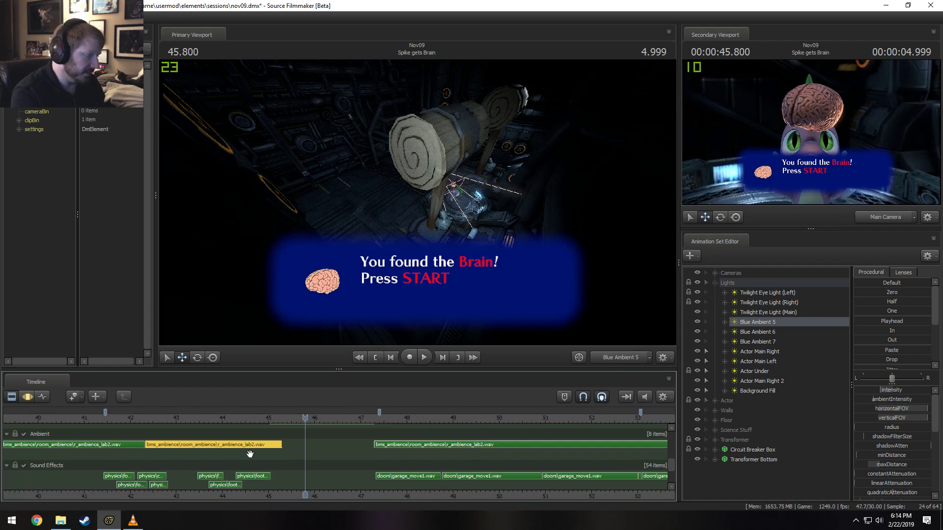
click(236, 414)
key(space)
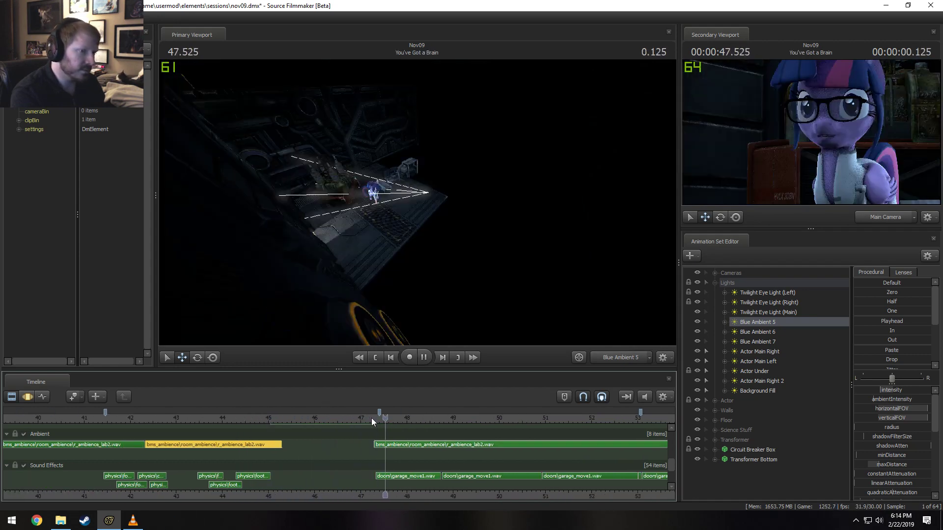
key(space)
click(337, 415)
key(space)
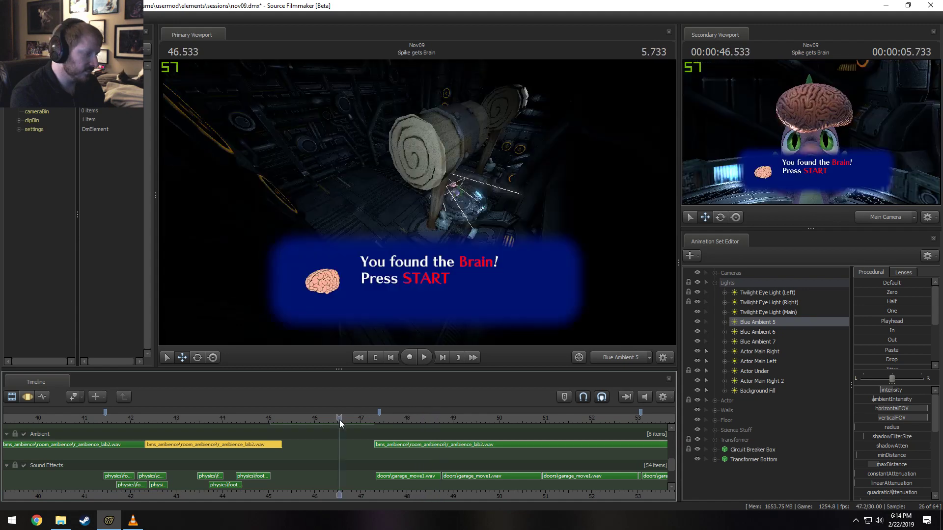
click(347, 416)
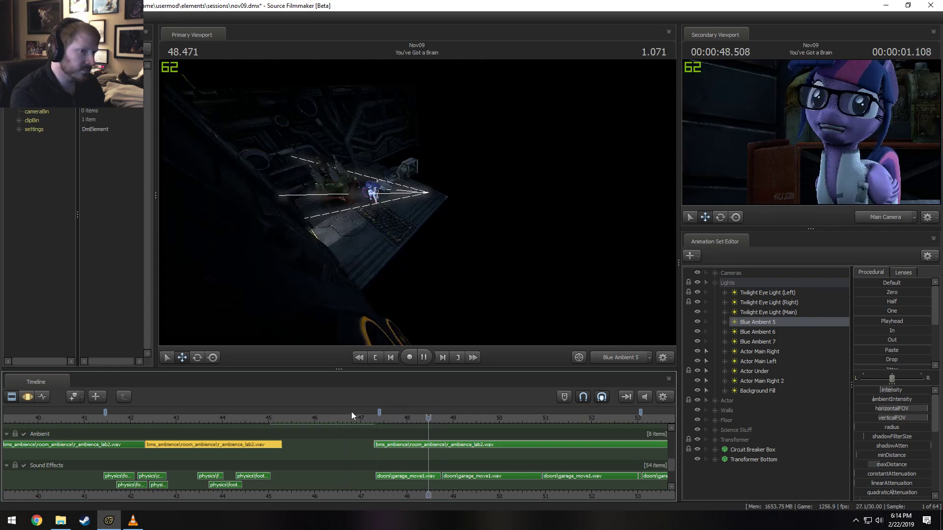
key(space)
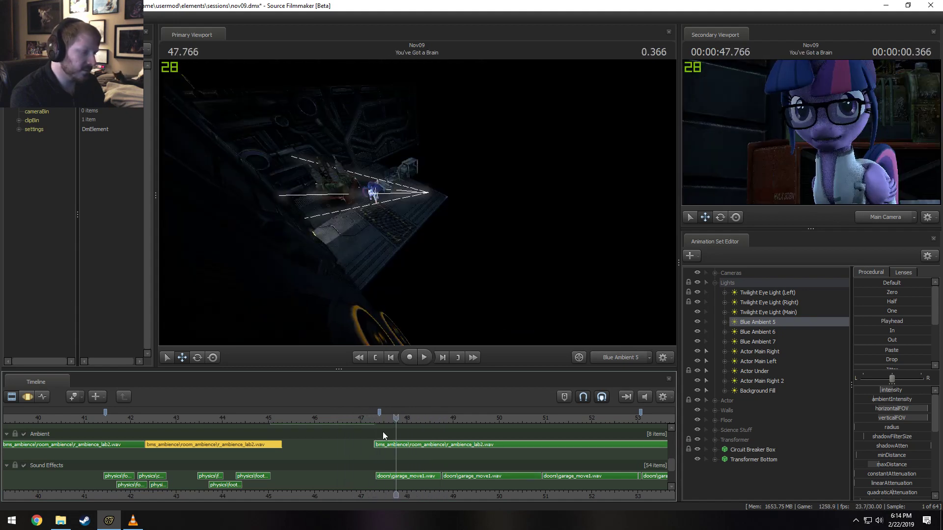
Align the start of the second shot's r_ambience_lab2.wav clip with the beginning of You've Got a Brain at 47.400
scroll(382, 431, up, 3)
click(355, 418)
drag(355, 419, 370, 432)
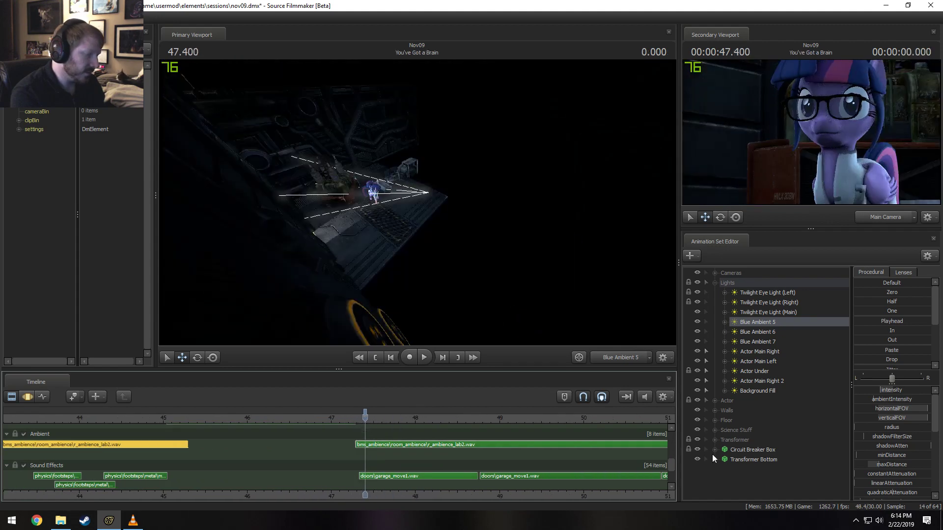
mouse_move(673, 465)
mouse_down()
mouse_move(672, 437)
mouse_move(673, 459)
mouse_up()
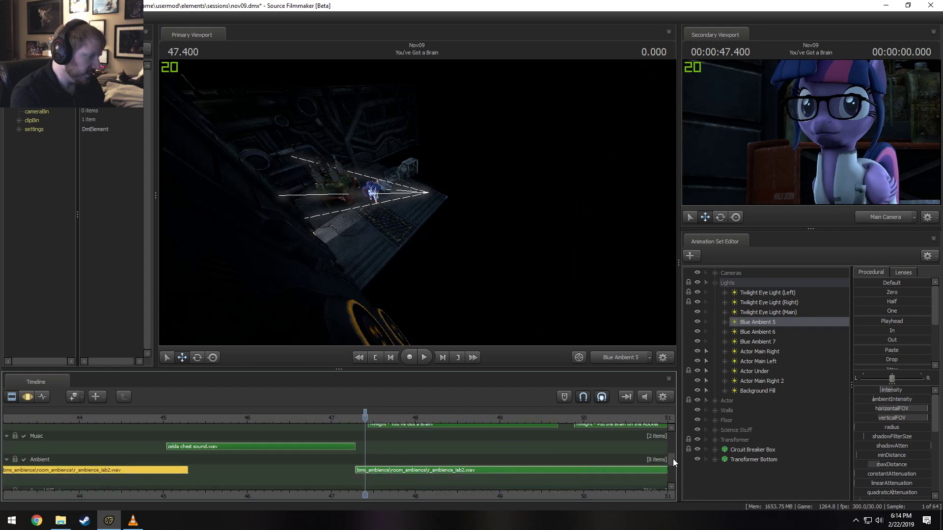
drag(359, 471, 373, 471)
scroll(380, 441, up, 3)
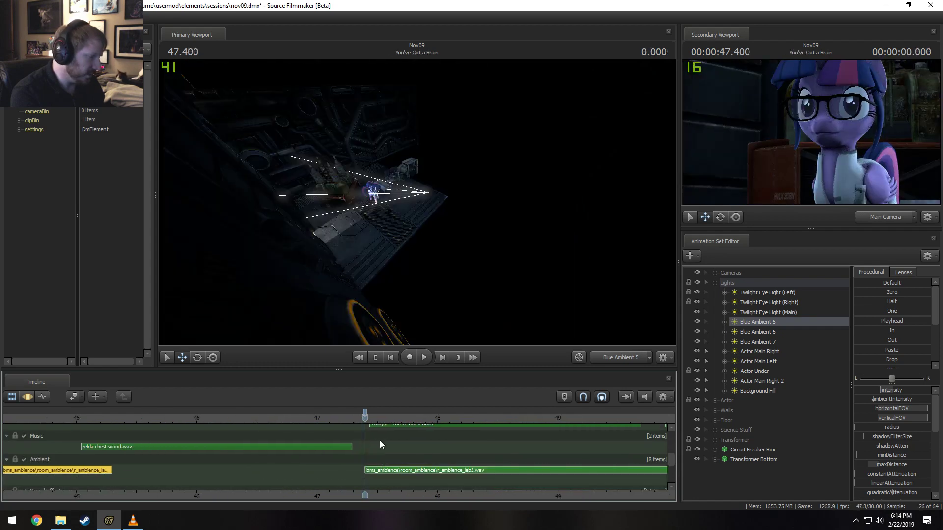
scroll(380, 441, down, 5)
Play the opening of You've Got a Brain and replay the transition into it from 47.200
key(space)
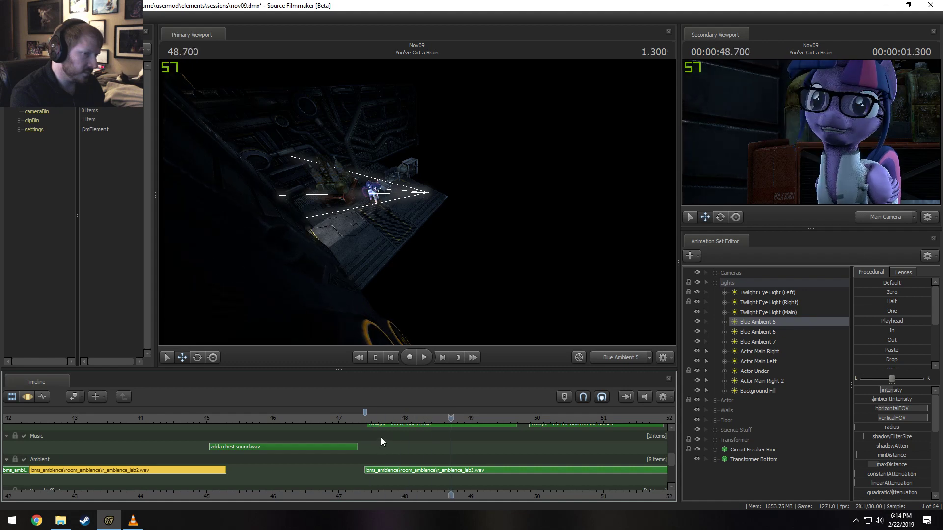
key(space)
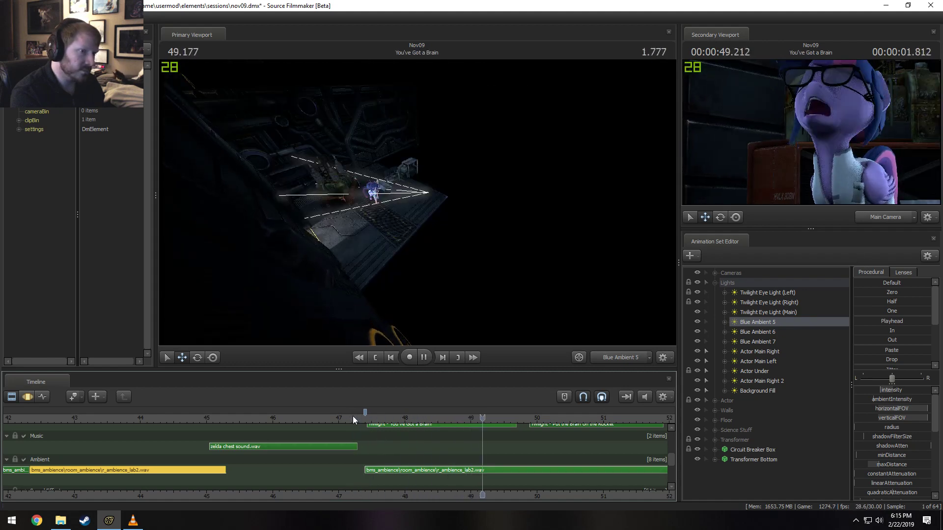
click(352, 416)
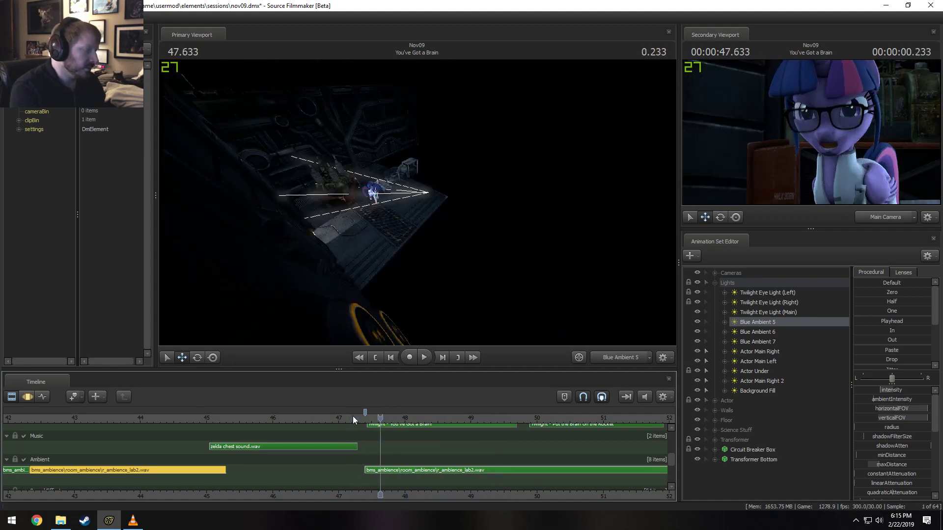
click(353, 417)
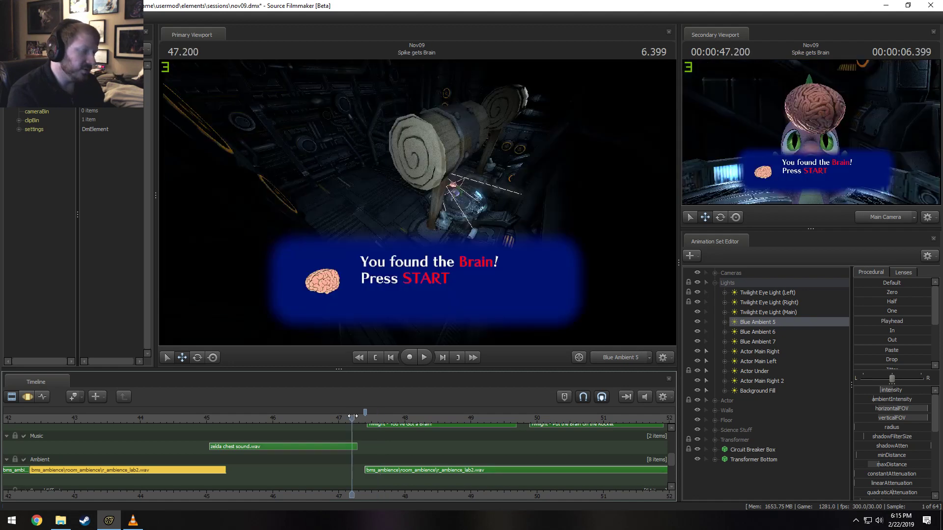
key(space)
key(space)
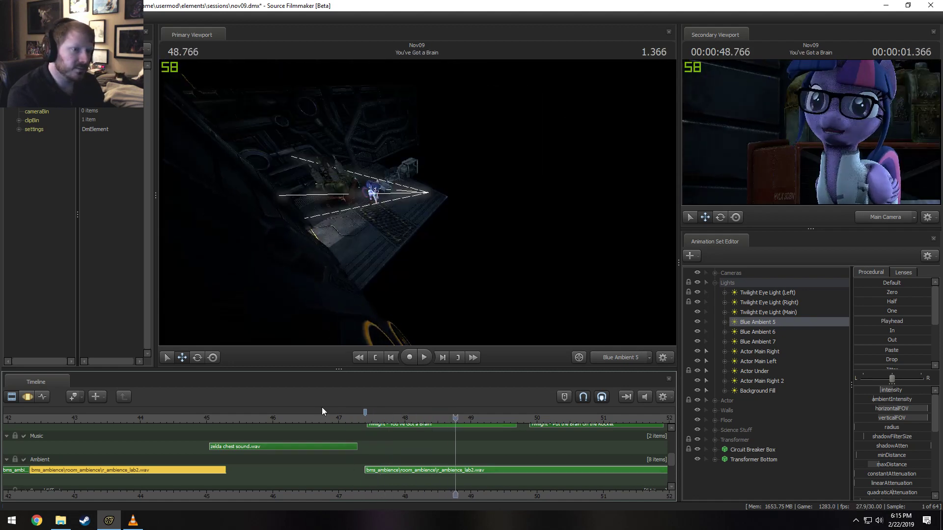
Show the Main Camera view in the primary viewport and play You've Got a Brain from 47.500
click(370, 417)
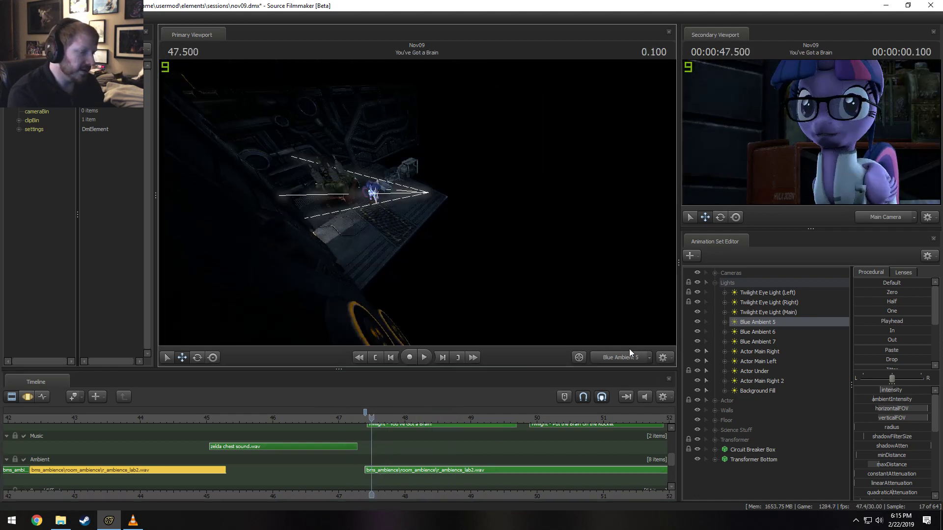
click(626, 355)
click(626, 357)
right_click(564, 258)
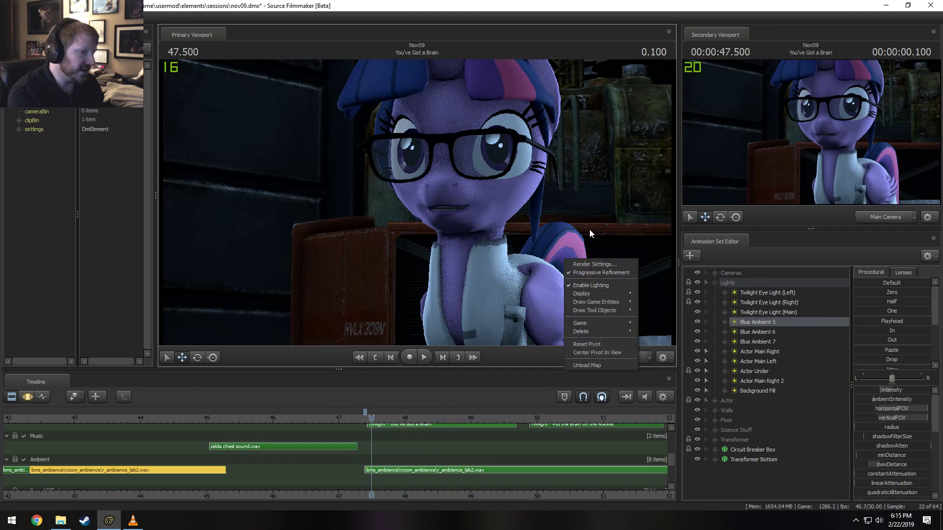
key(Escape)
key(space)
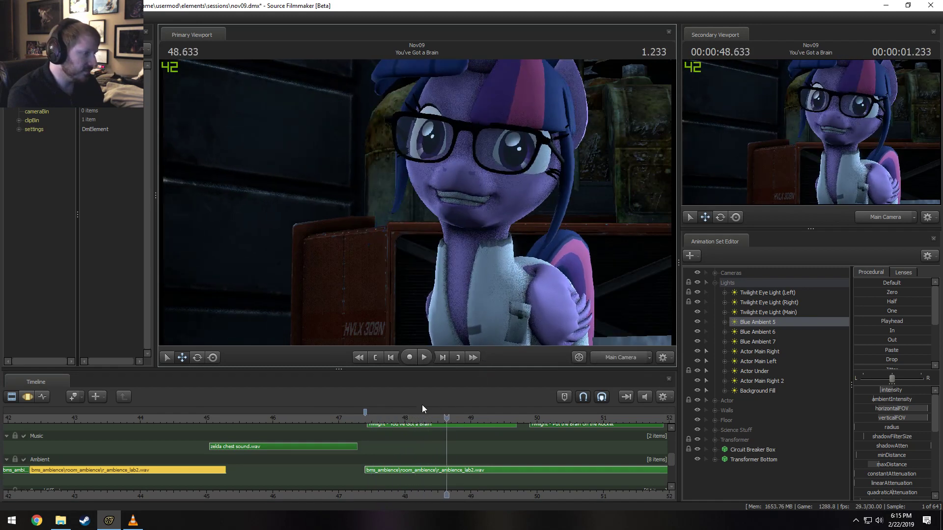
click(369, 415)
Select the You've Got a Brain shot and open Twilight Sparkle's Lower Face controls for motion editing
scroll(663, 467, up, 3)
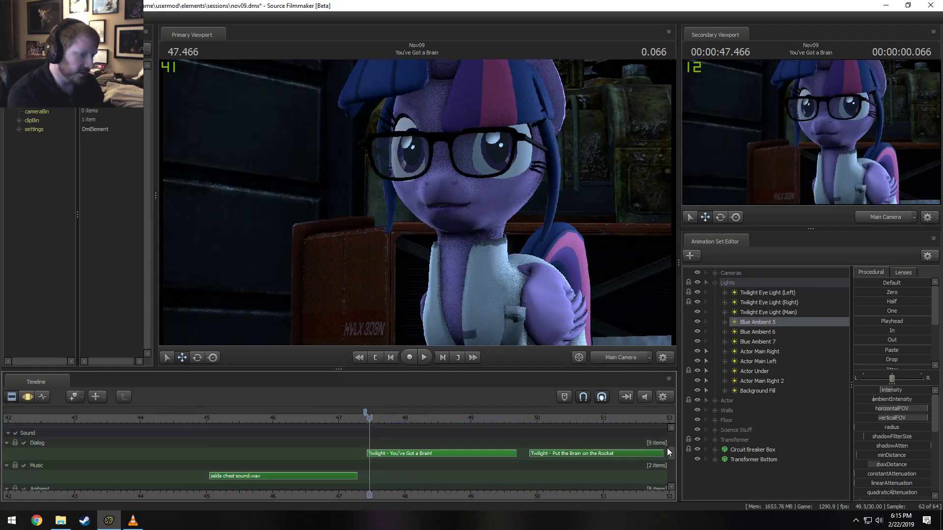
click(475, 460)
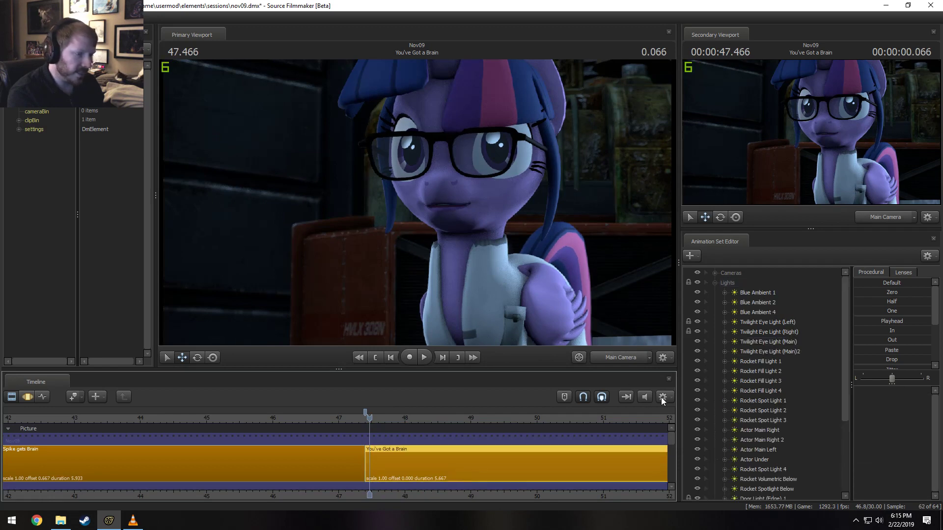
click(715, 283)
click(715, 293)
click(724, 303)
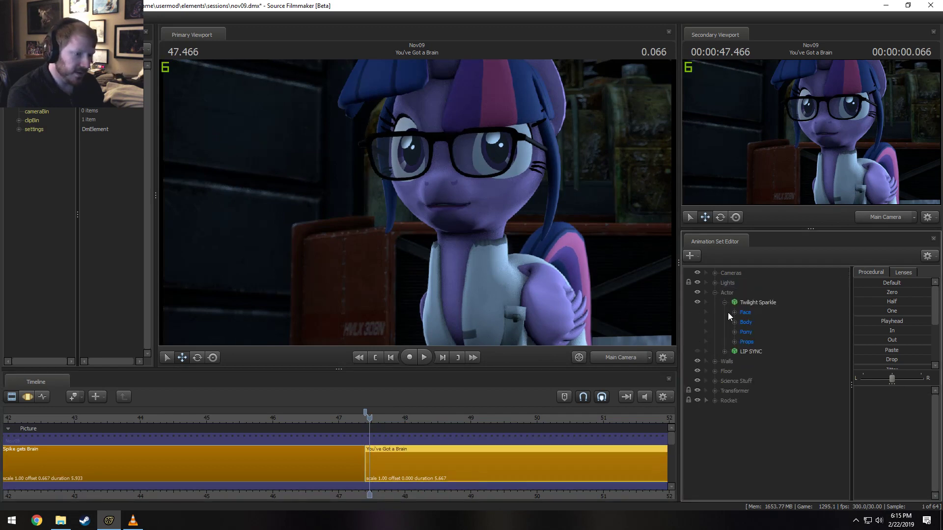
click(734, 312)
click(764, 352)
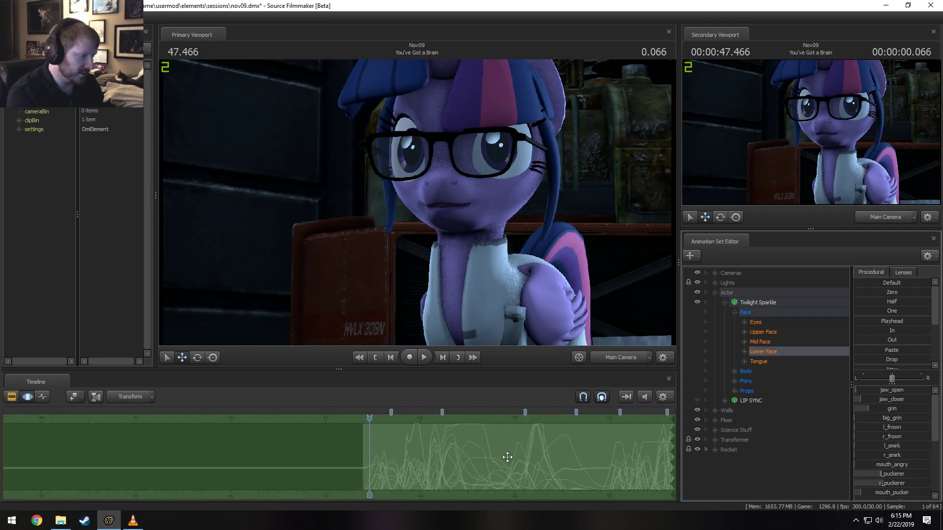
Select only Twilight's l_smirk and r_smirk controls and extend the time selection from the shot's start to 49.233
click(409, 472)
drag(409, 473, 3, 446)
key(Escape)
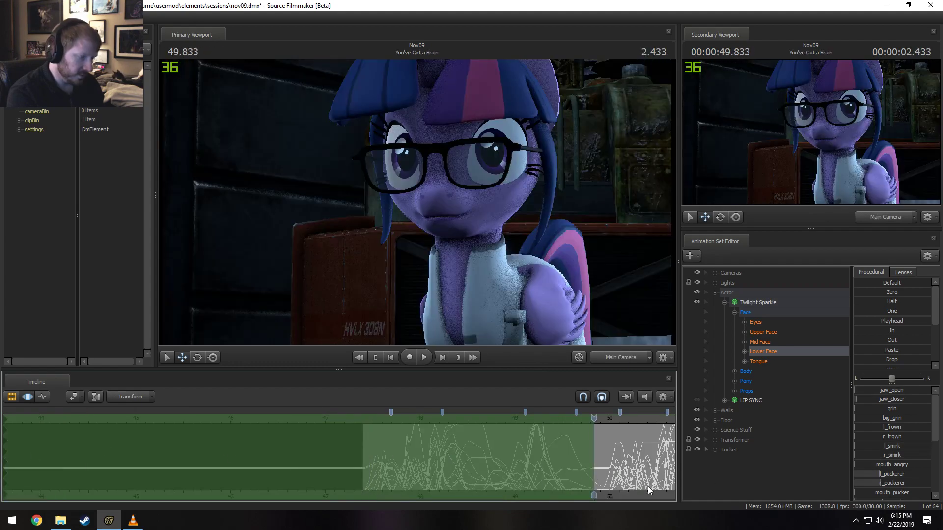
click(745, 352)
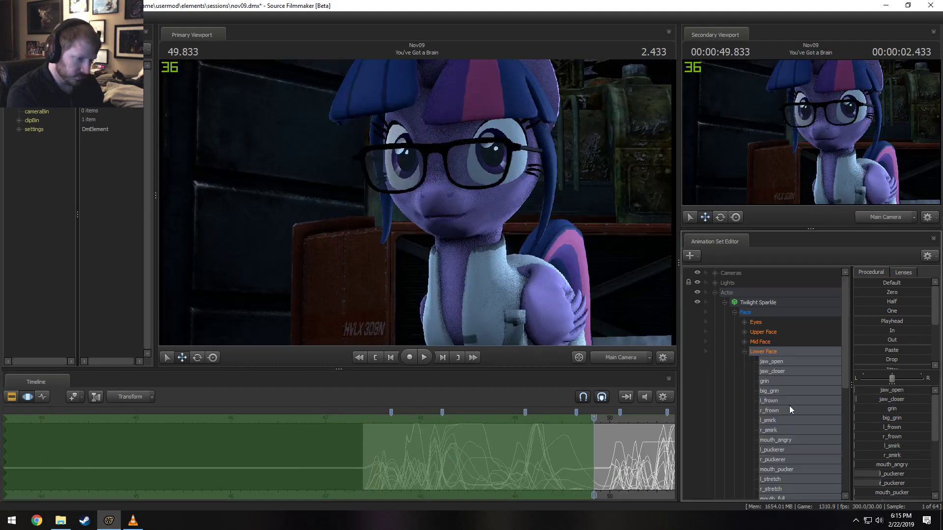
drag(783, 421, 754, 435)
drag(551, 454, 2, 467)
key(Escape)
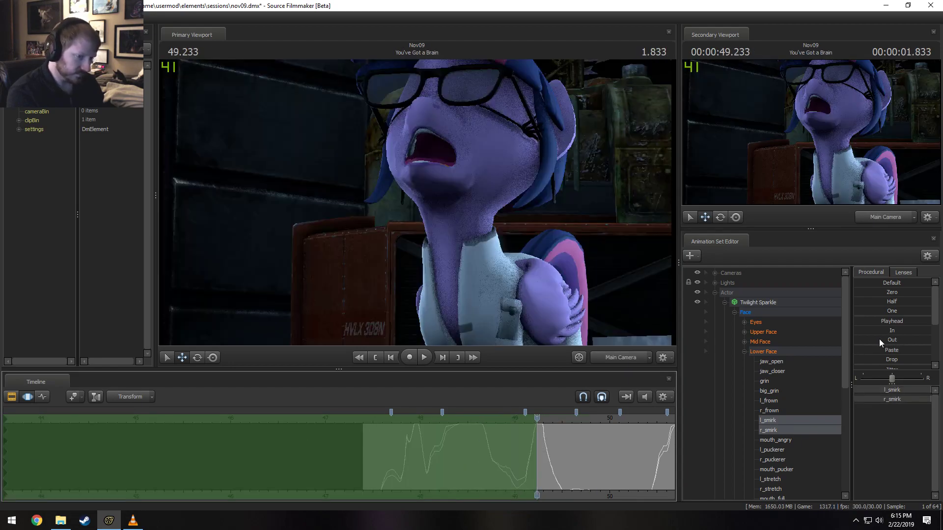
Blend l_smirk and r_smirk partly toward their Out value across the time selection and play the result from the shot's start
drag(881, 339, 913, 340)
drag(538, 419, 370, 442)
key(space)
key(space)
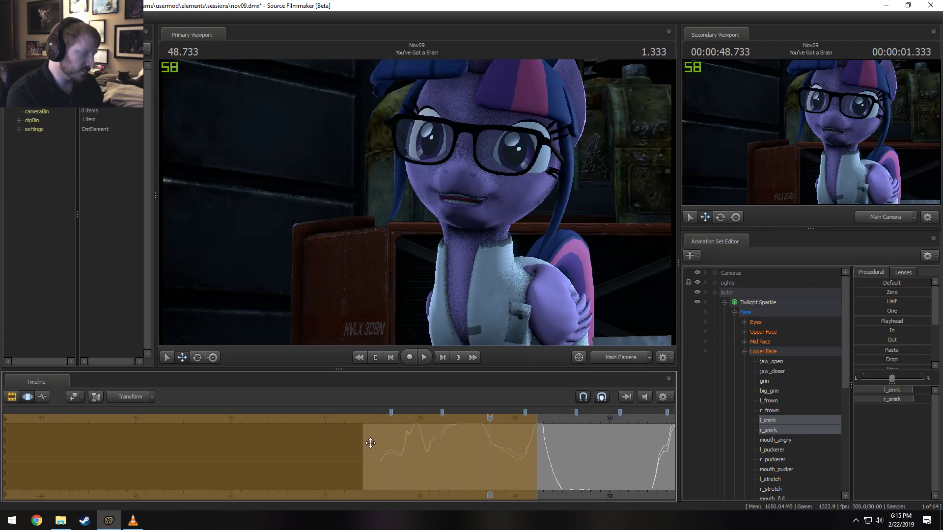
Replay the start of You've Got a Brain to review the smirk blend and clear its time selection
drag(483, 421, 384, 435)
key(space)
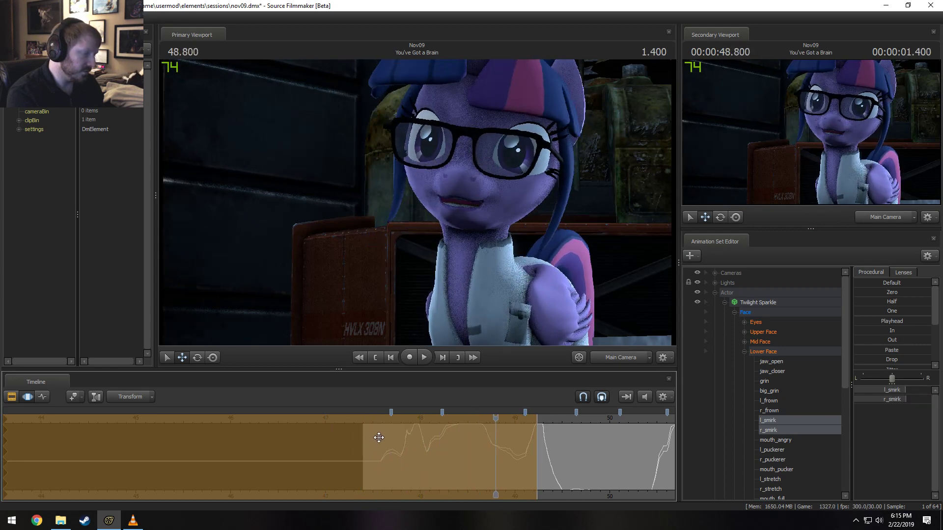
key(space)
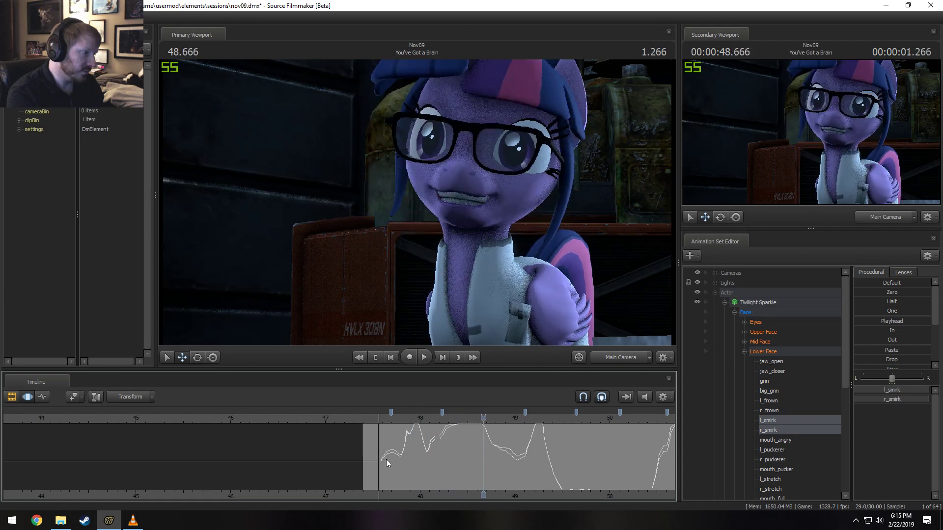
key(space)
Select all of Twilight's Lower Face controls and reduce mouth_angry in a time selection from 48.2 to 48.467
drag(432, 468, 456, 466)
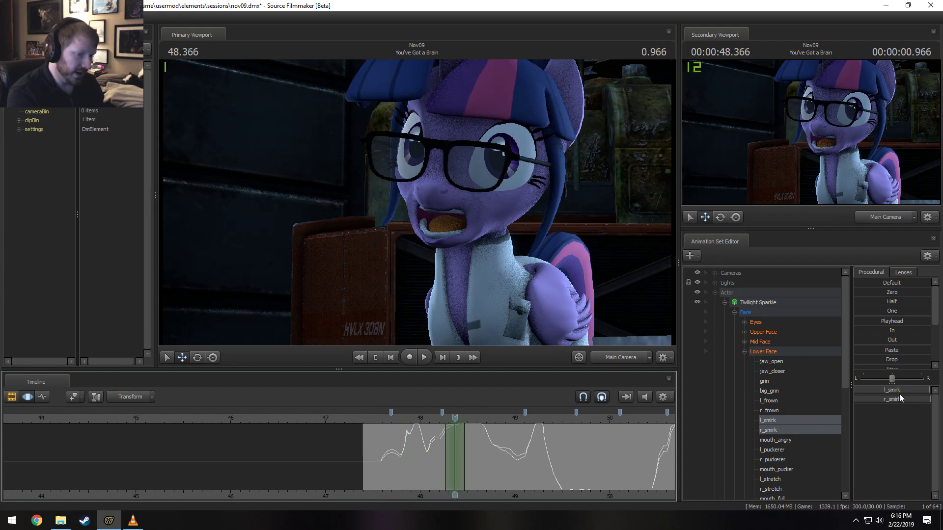
scroll(599, 449, up, 3)
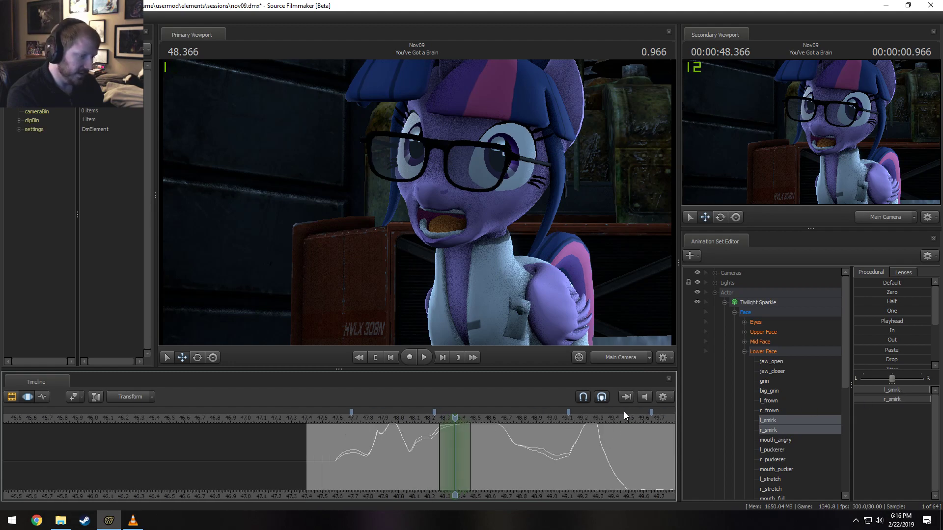
click(763, 351)
scroll(454, 452, up, 2)
mouse_move(453, 455)
mouse_down()
mouse_move(433, 453)
mouse_move(442, 456)
mouse_up()
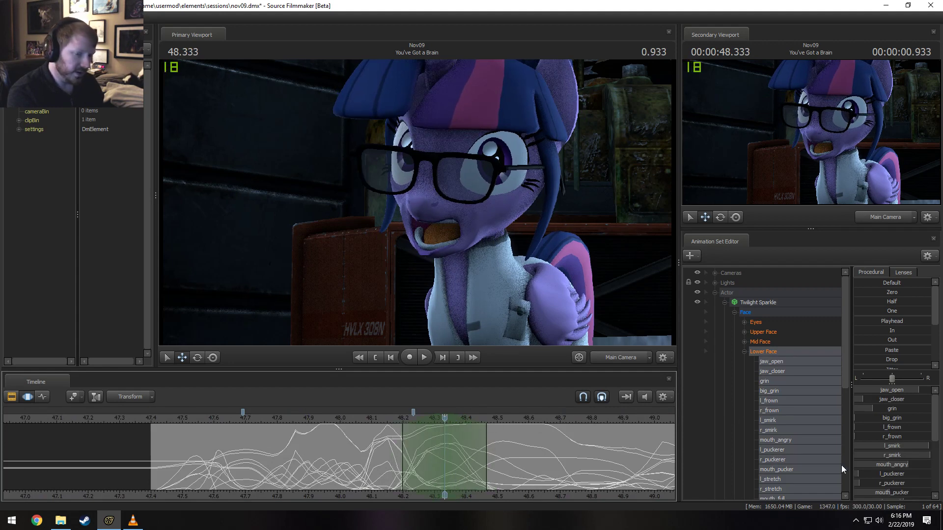
drag(900, 465, 884, 464)
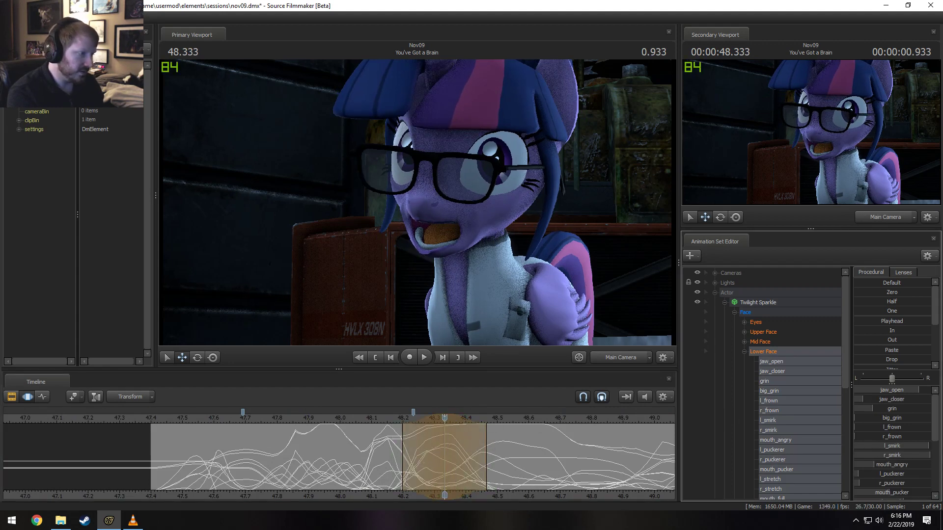
Center a time selection on 48.400 and raise jaw_closer and jaw_open slightly to reshape Twilight's mouth
drag(389, 462, 467, 465)
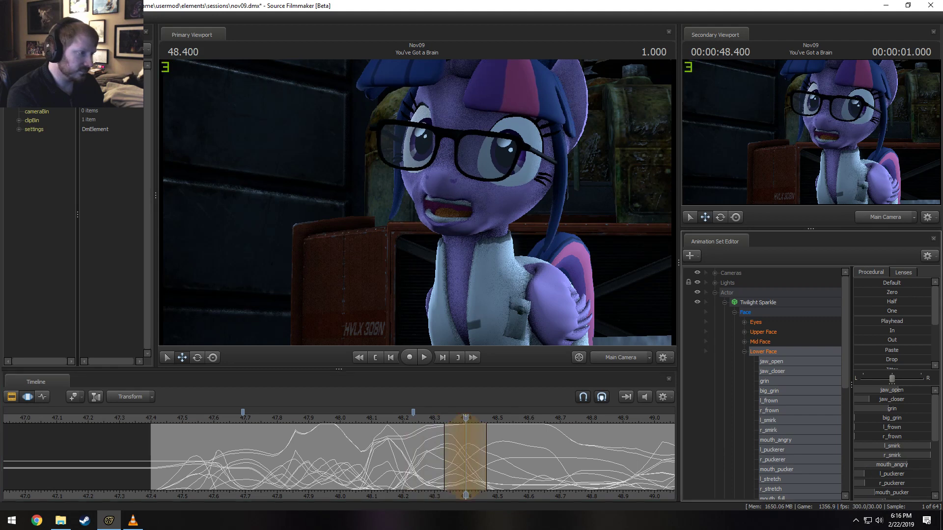
scroll(905, 472, down, 2)
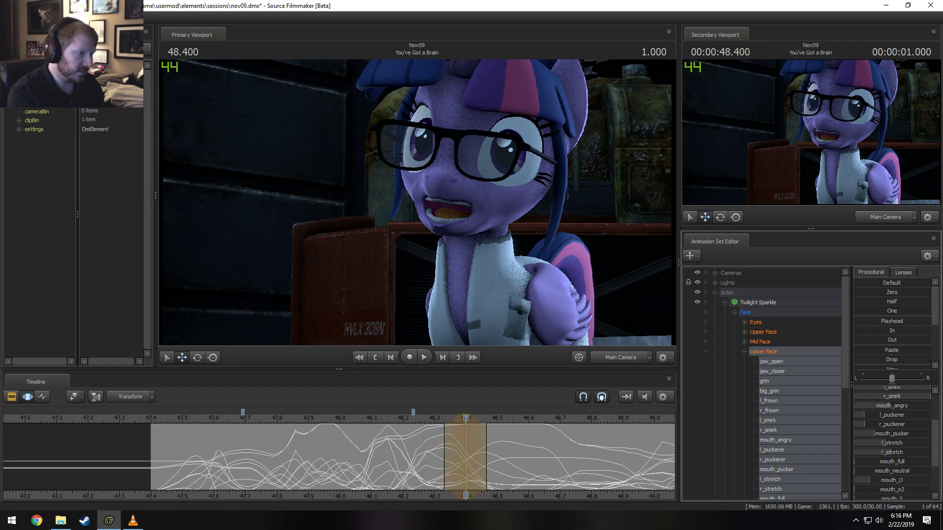
scroll(918, 478, down, 2)
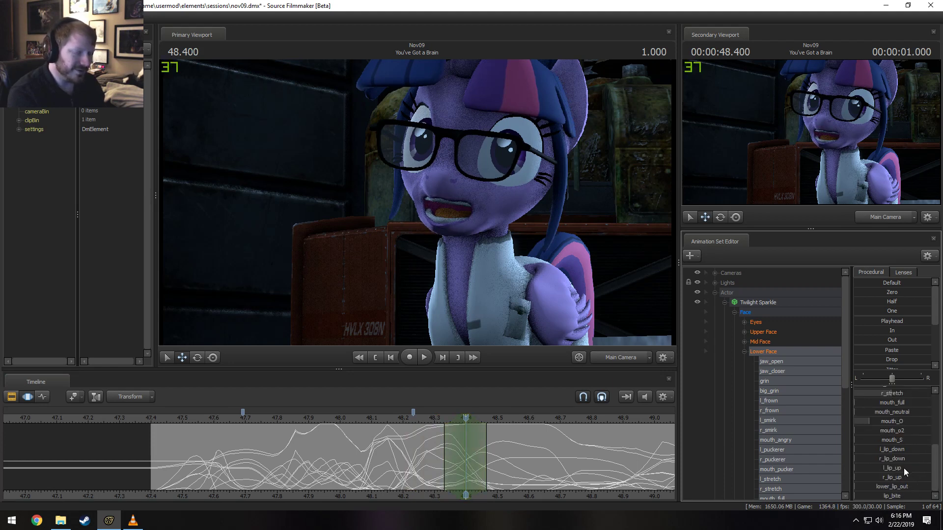
scroll(903, 470, up, 5)
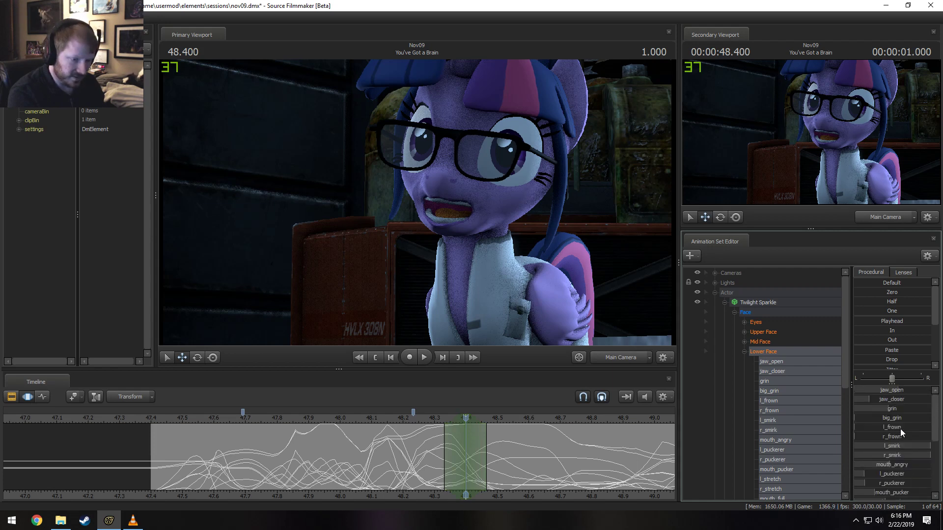
drag(902, 418, 909, 418)
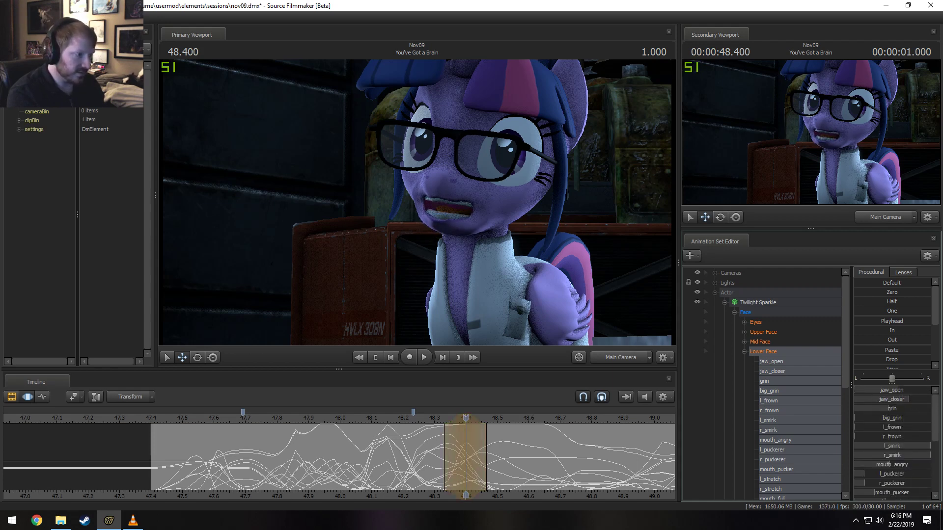
drag(900, 393, 903, 394)
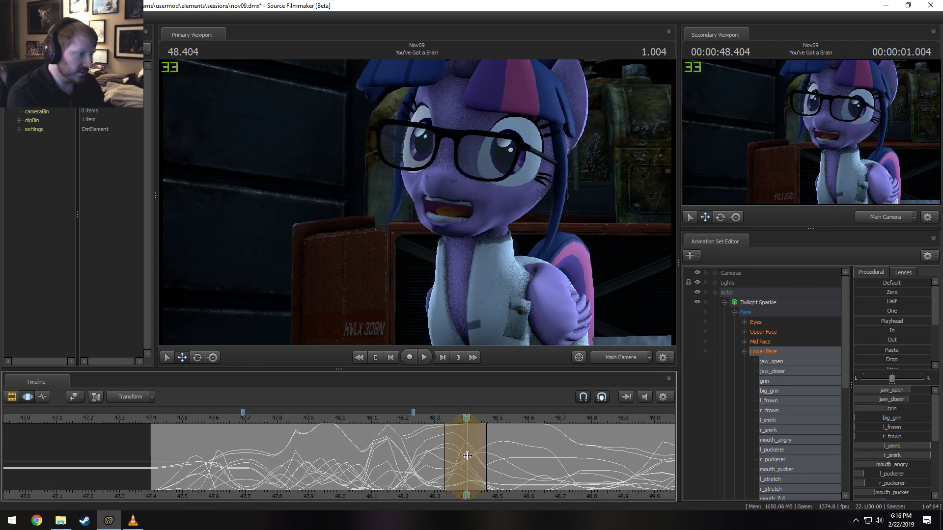
Extend the start of the edited time selection back to about 48.267 and replay the shot from 48.033
click(351, 416)
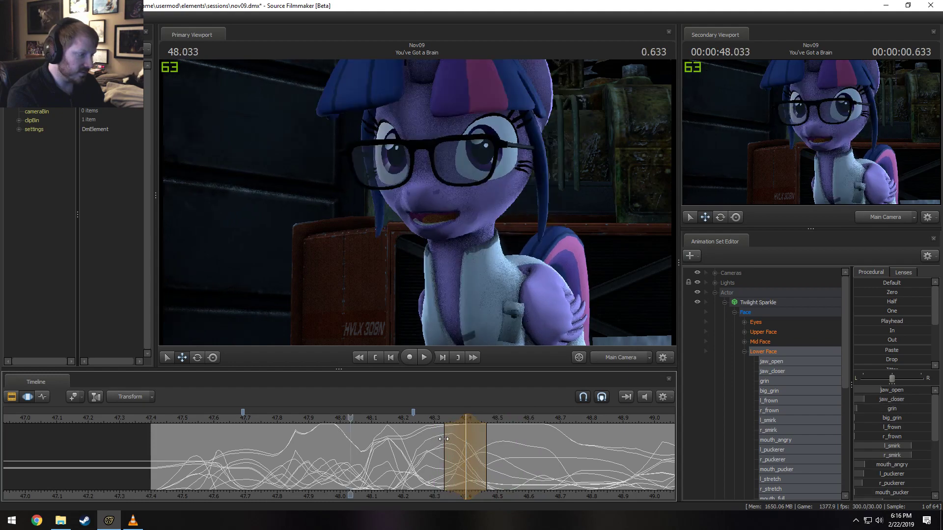
drag(443, 439, 423, 439)
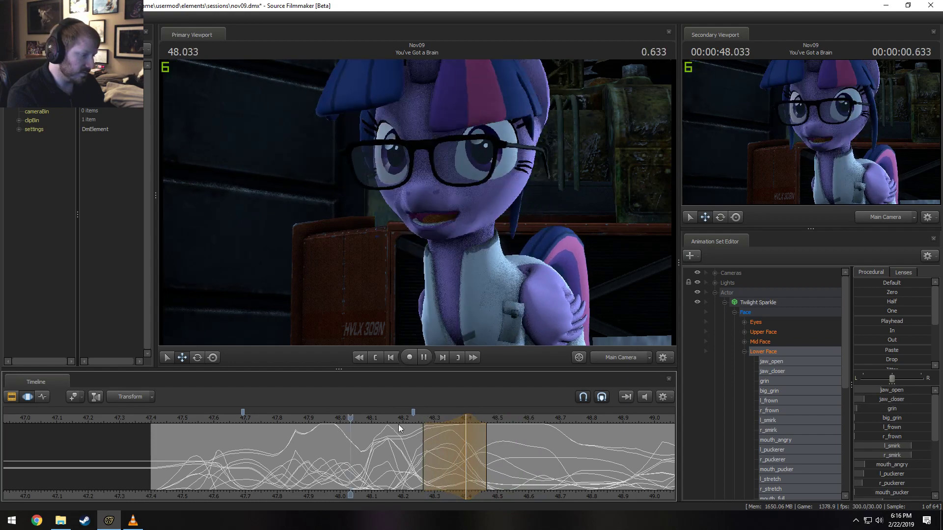
key(space)
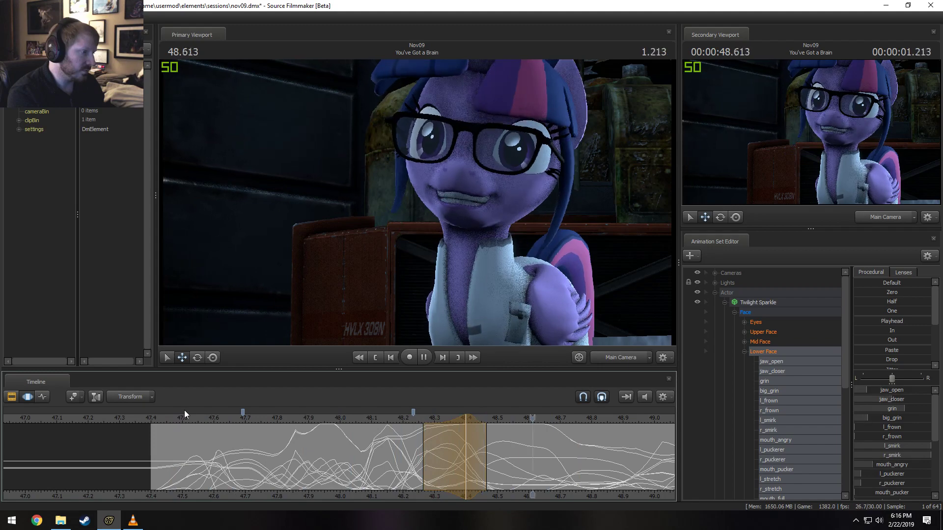
scroll(184, 411, down, 3)
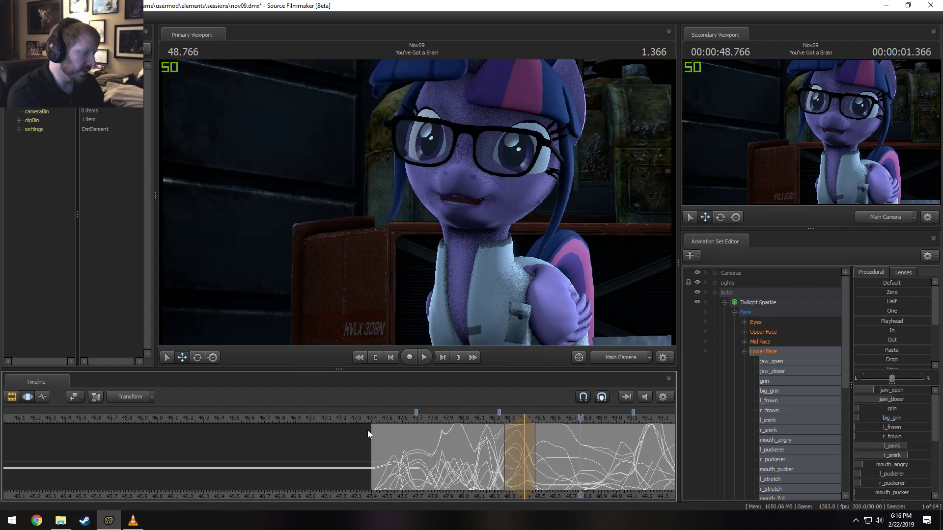
middle_drag(571, 491, 400, 497)
key(space)
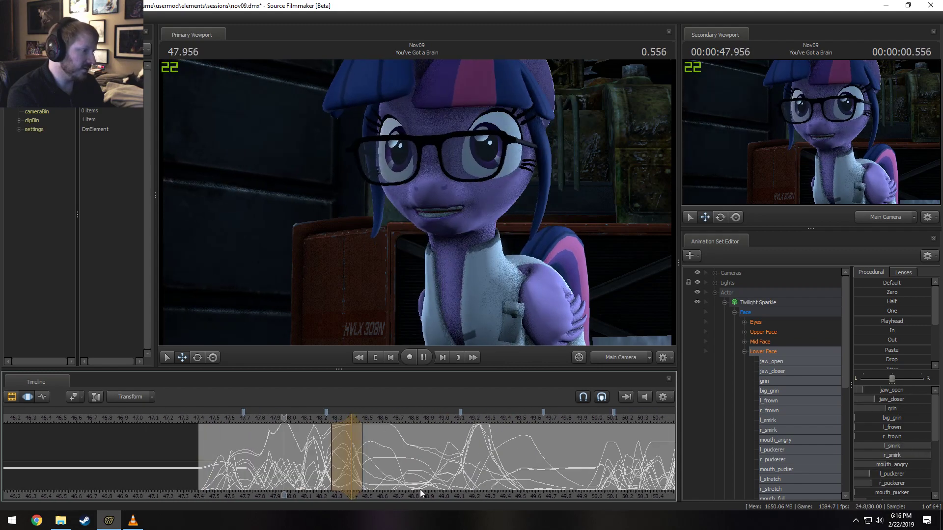
click(258, 460)
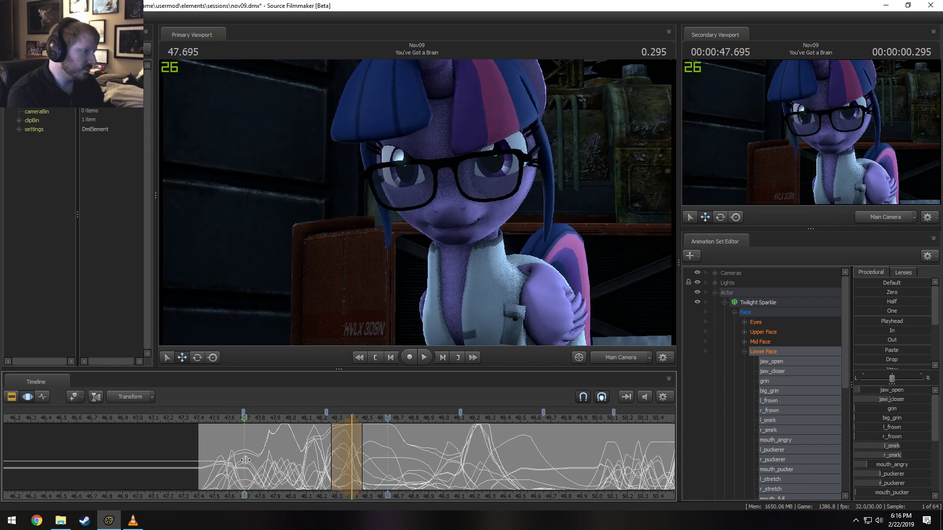
click(270, 462)
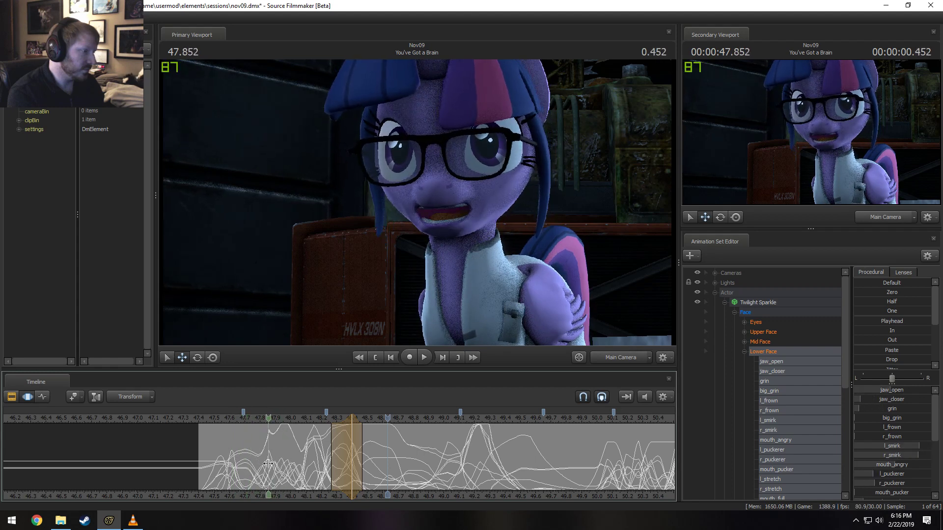
Reduce only the mouth_angry control between about 47.8 and 48.067, with short falloffs, and play the result
click(778, 439)
click(259, 462)
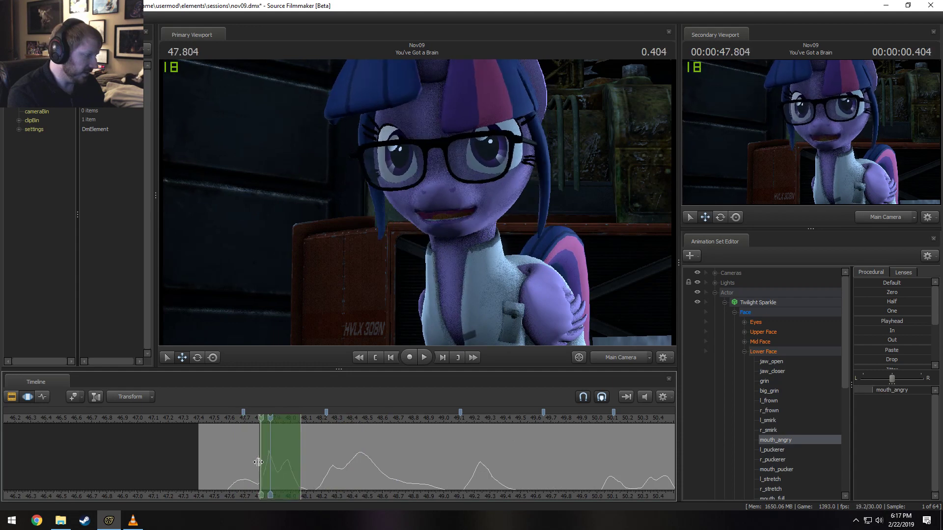
shift+drag(258, 462, 259, 465)
scroll(893, 364, down, 3)
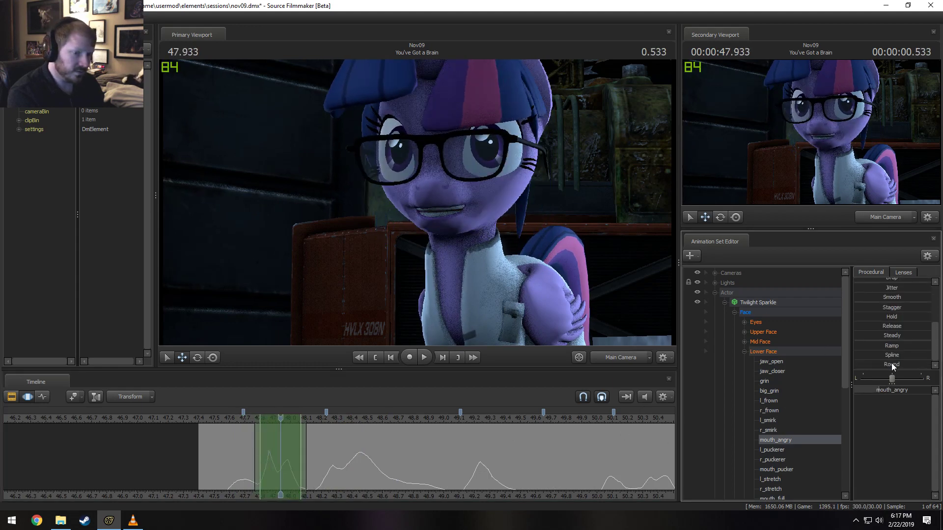
drag(891, 365, 892, 364)
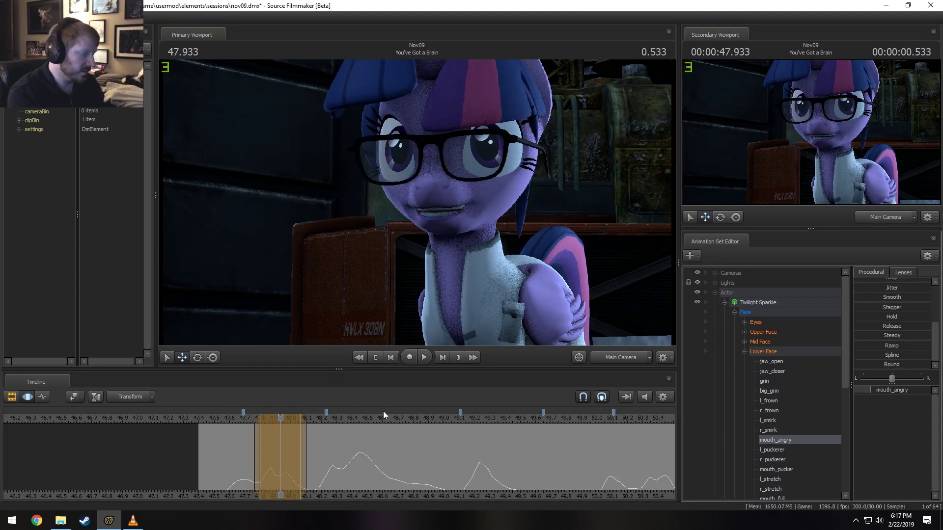
key(space)
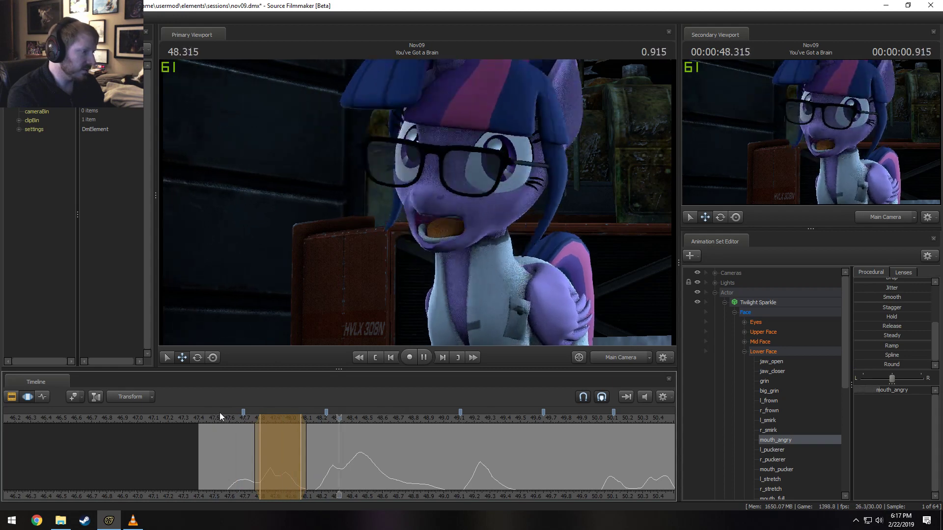
mouse_move(256, 444)
middle_down()
mouse_move(273, 448)
mouse_move(230, 452)
mouse_move(266, 457)
middle_up()
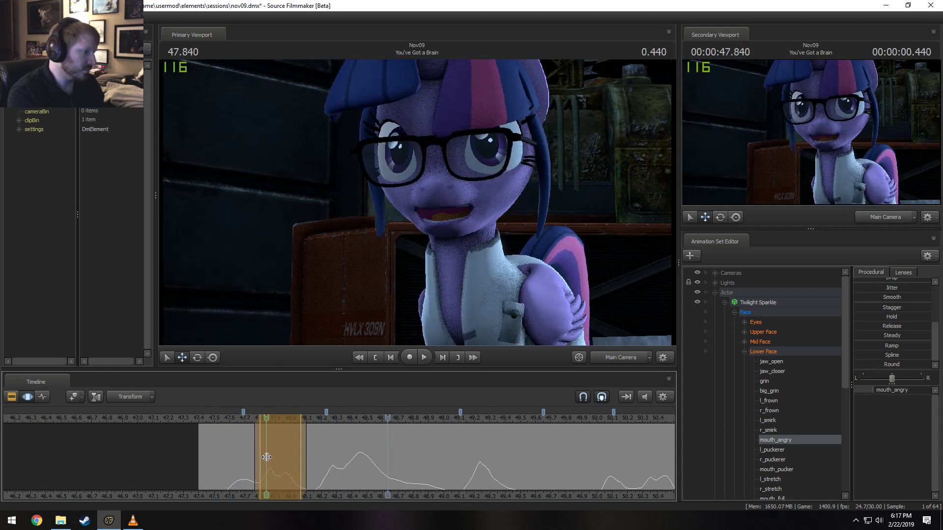
Make a new time selection around 47.866 and open Twilight's jaw wider with all Lower Face controls selected
key(Escape)
drag(271, 459, 298, 445)
shift+scroll(270, 459, down, 5)
scroll(271, 457, down, 1)
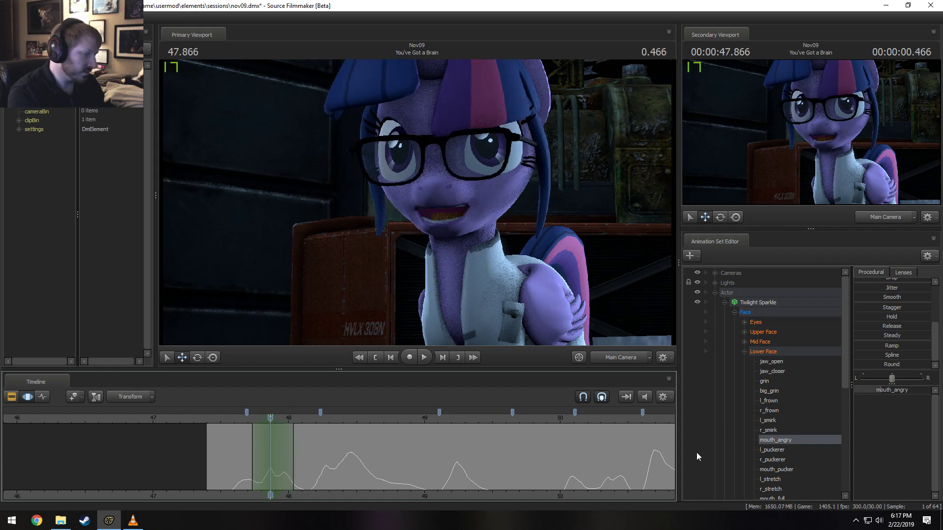
click(786, 354)
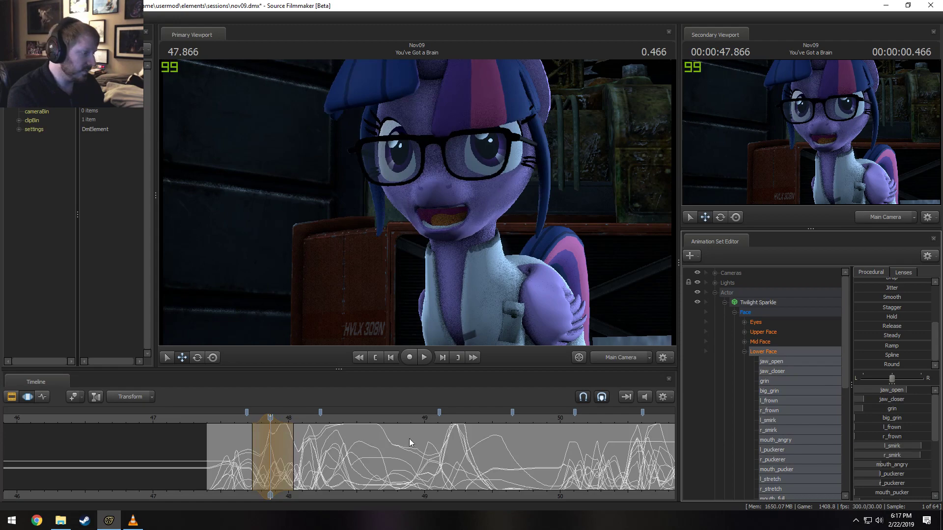
Play the shot from near its start and shift the Lower Face time selection to about 47.7 to 47.967
click(213, 419)
key(space)
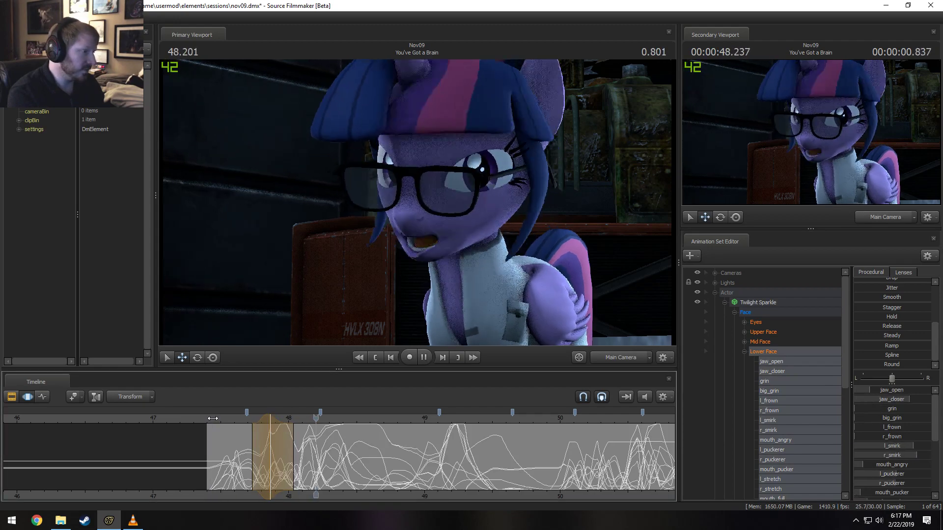
key(space)
drag(213, 419, 240, 446)
key(space)
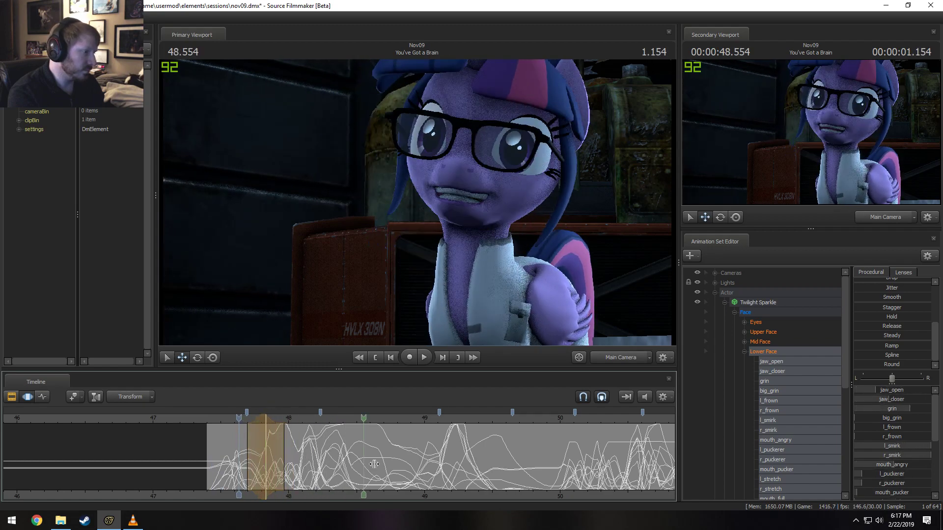
Replay and scrub the opening of You've Got a Brain to check Twilight's mouth movement around the edited section
key(space)
click(208, 420)
key(space)
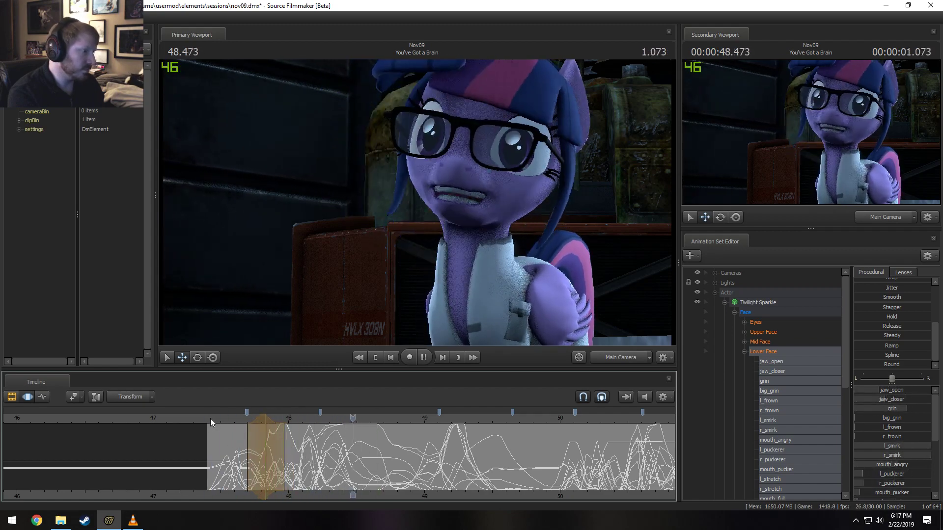
key(space)
key(space)
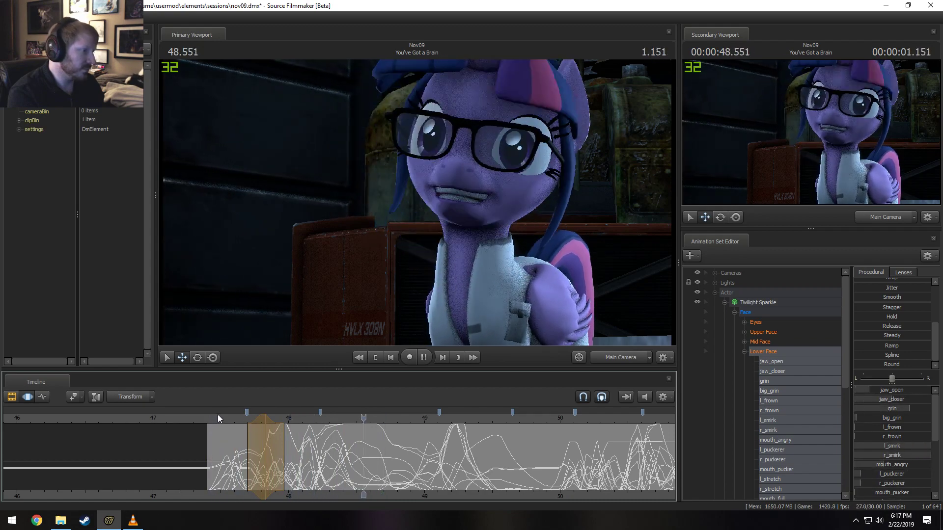
click(220, 414)
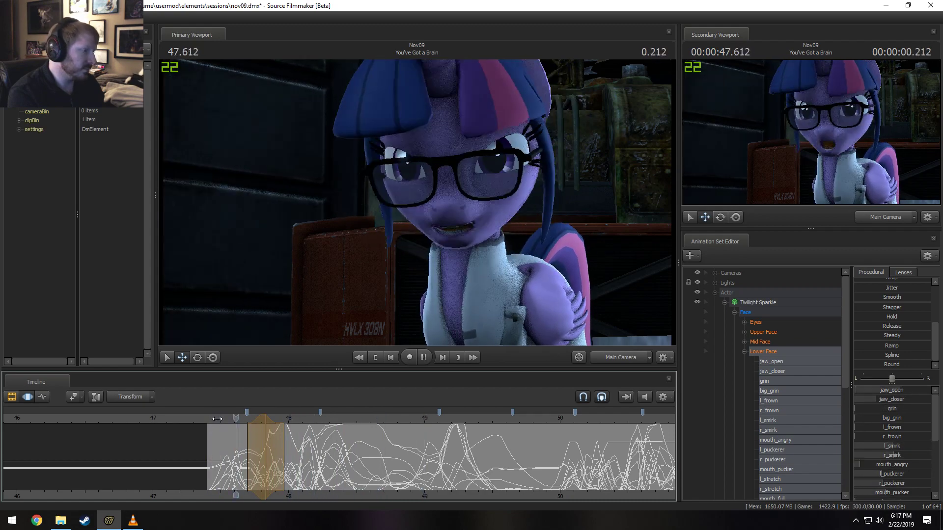
click(217, 420)
key(space)
key(shift)
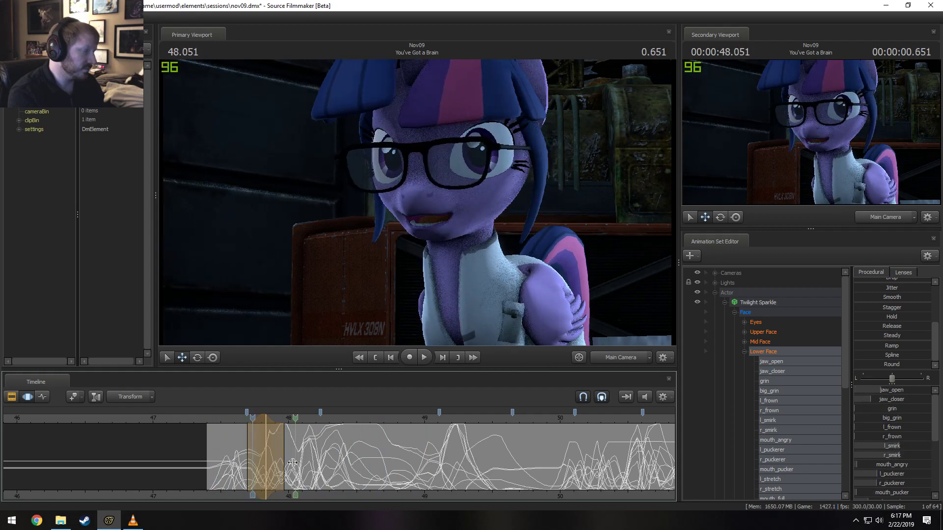
click(209, 419)
key(space)
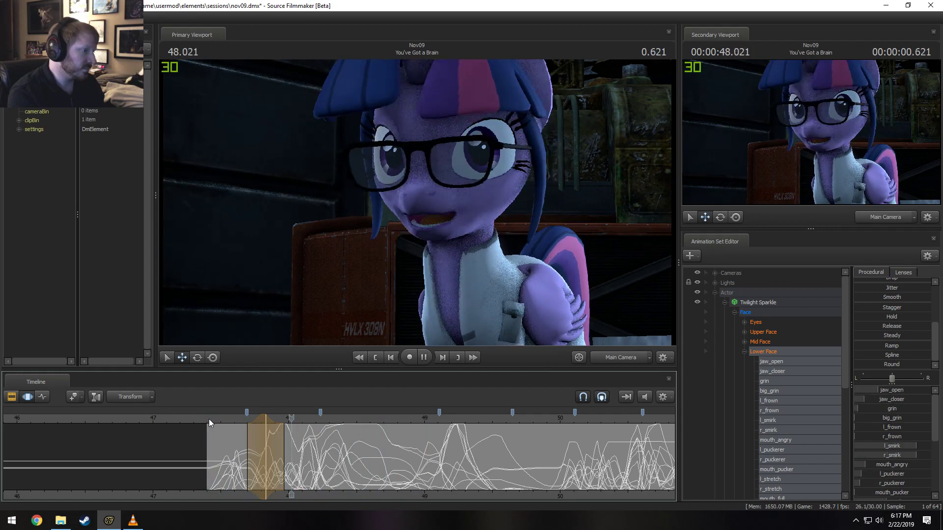
key(space)
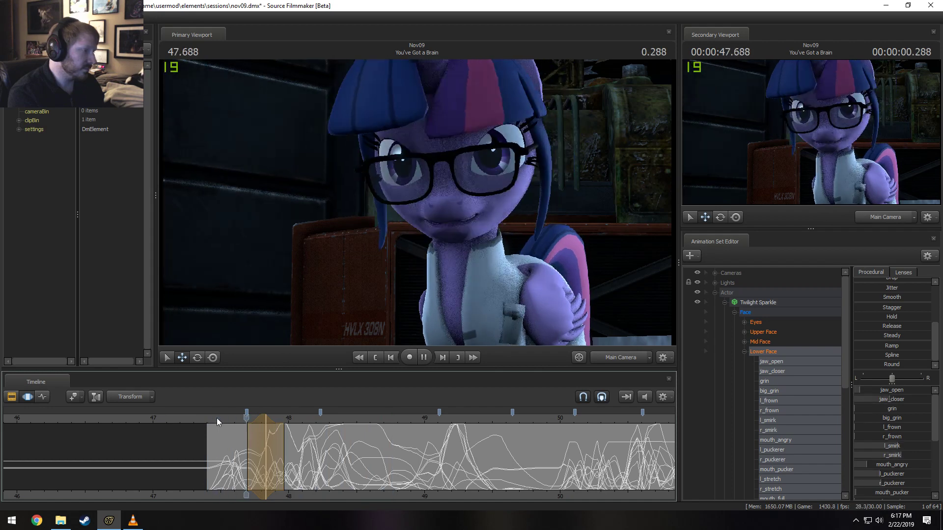
key(shift)
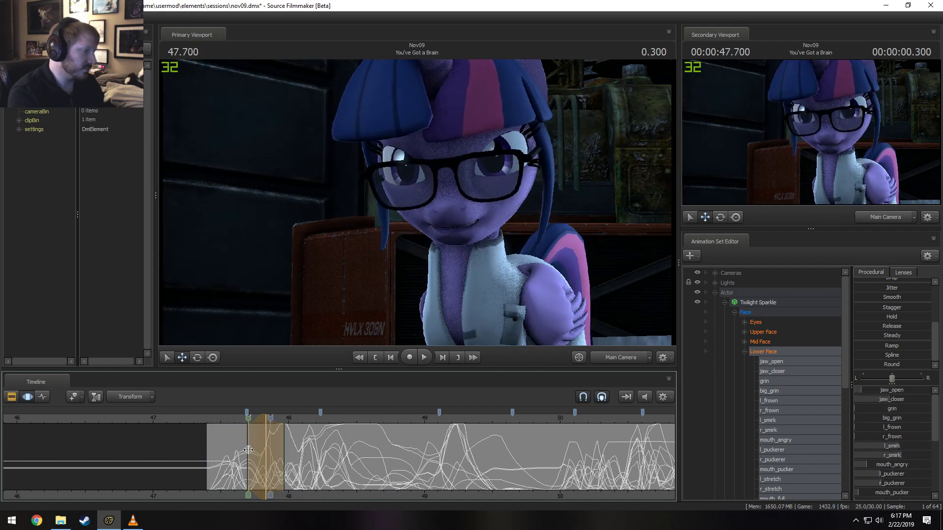
Set the time selection to about 47.667 to 48.167 around 47.833 and select only Twilight's Head control under Body
click(267, 449)
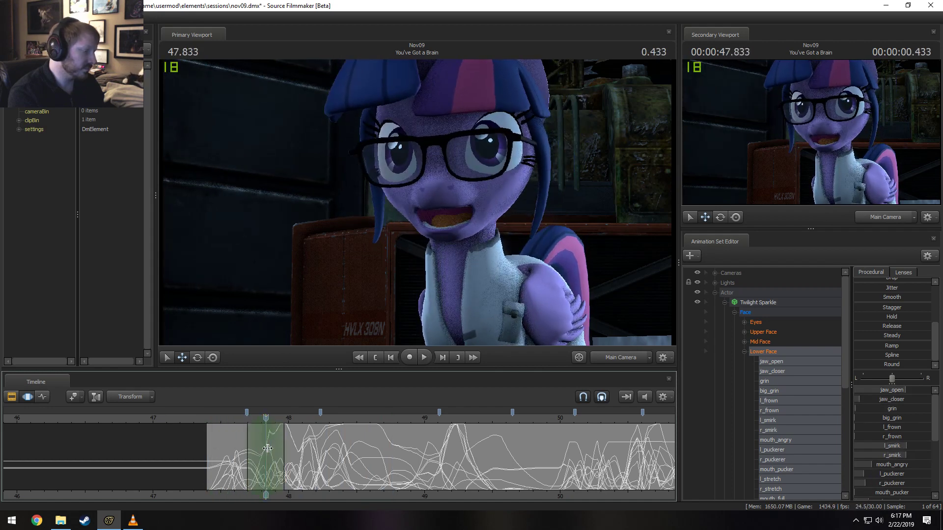
drag(292, 446, 311, 446)
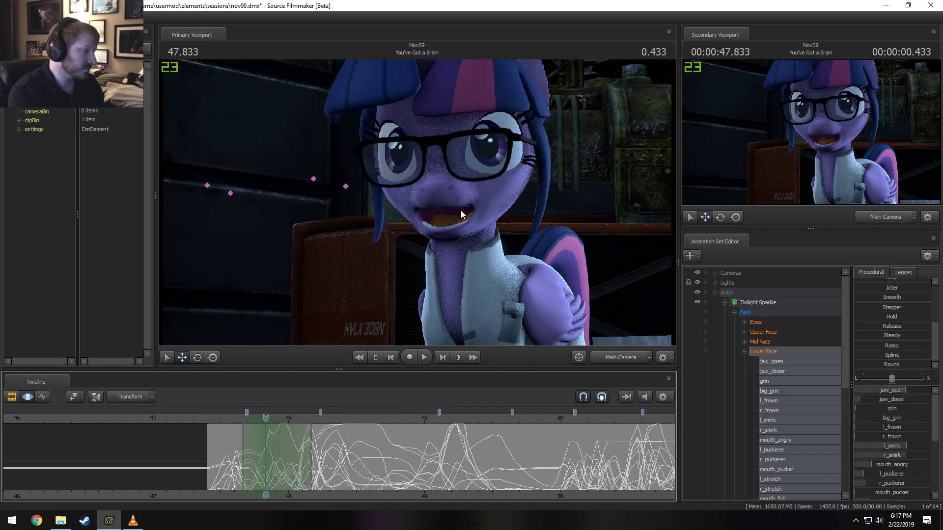
click(745, 351)
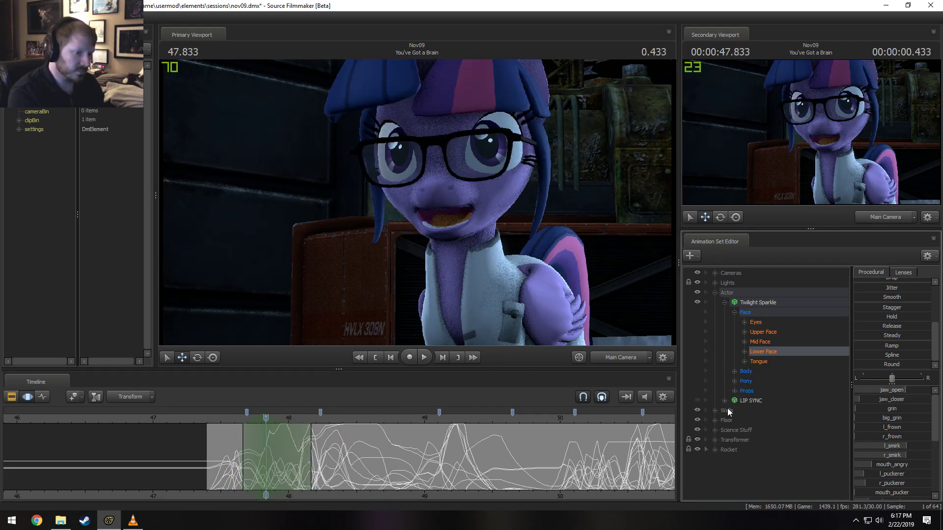
click(734, 391)
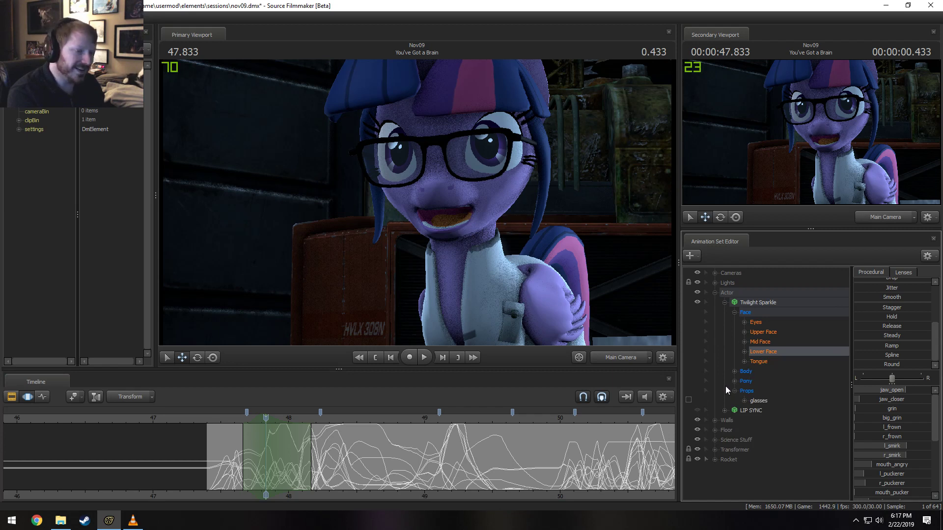
click(735, 390)
click(734, 382)
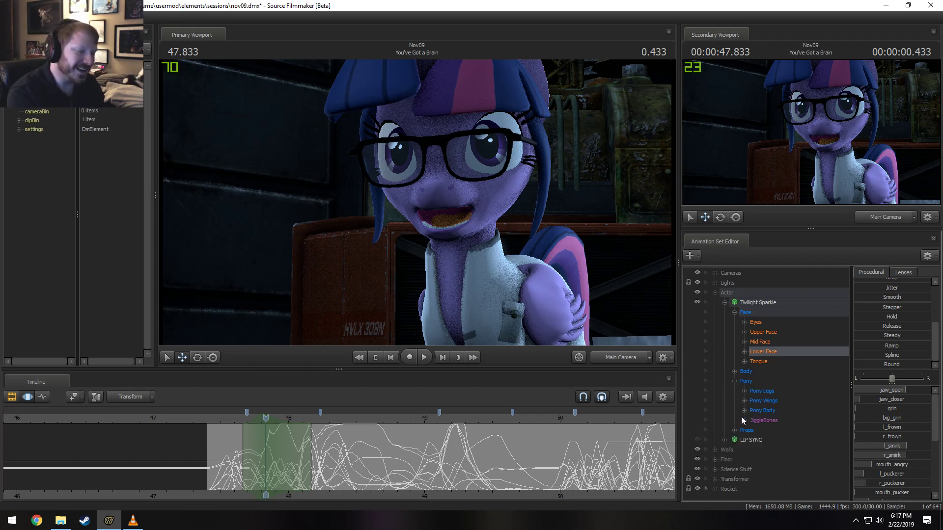
click(744, 410)
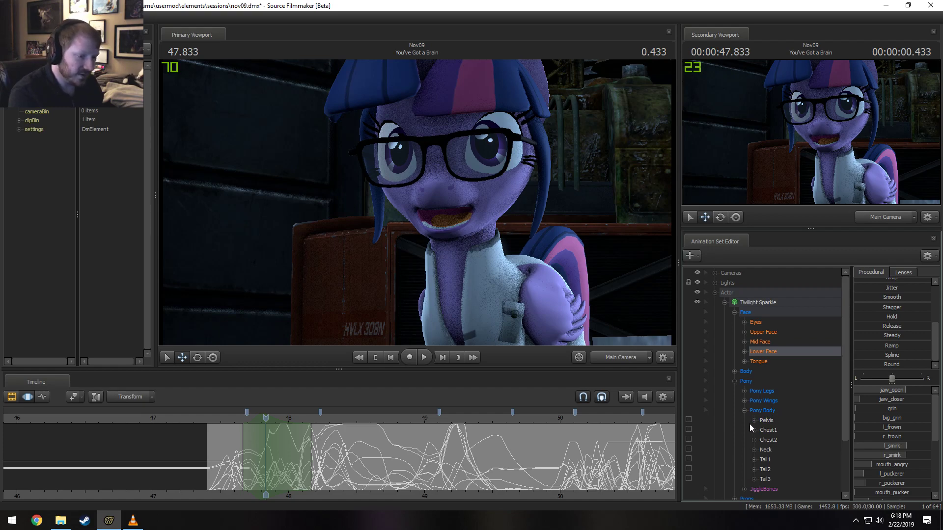
click(735, 372)
click(751, 390)
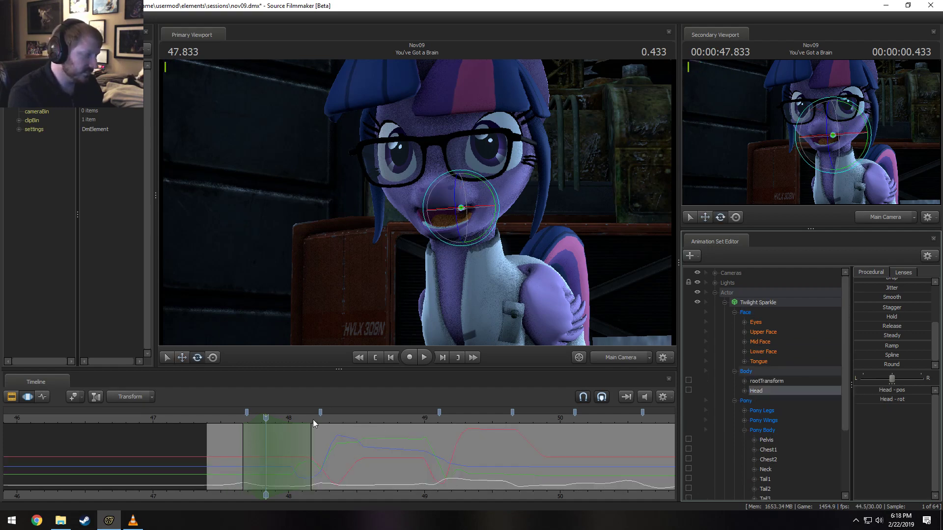
Try rotating Twilight's head at 47.833 within the time selection and play the result
key(space)
key(space)
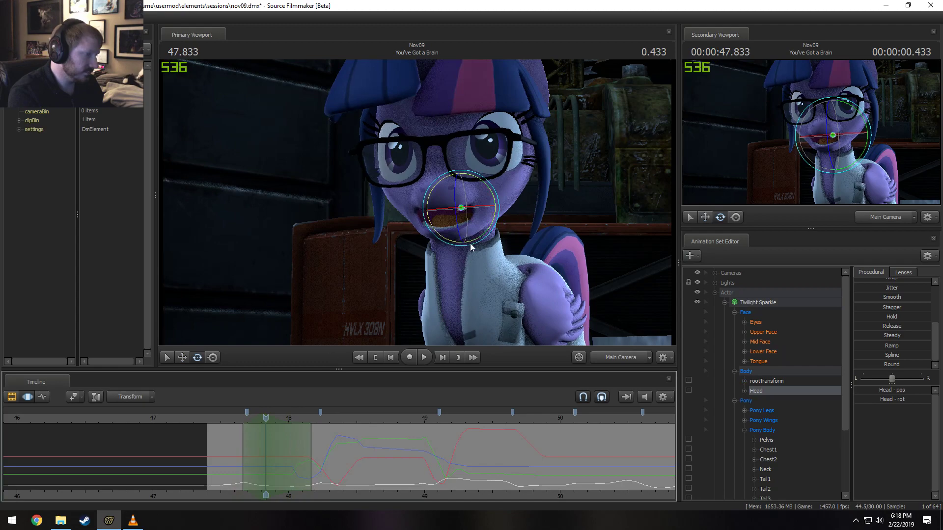
drag(470, 243, 432, 262)
key(space)
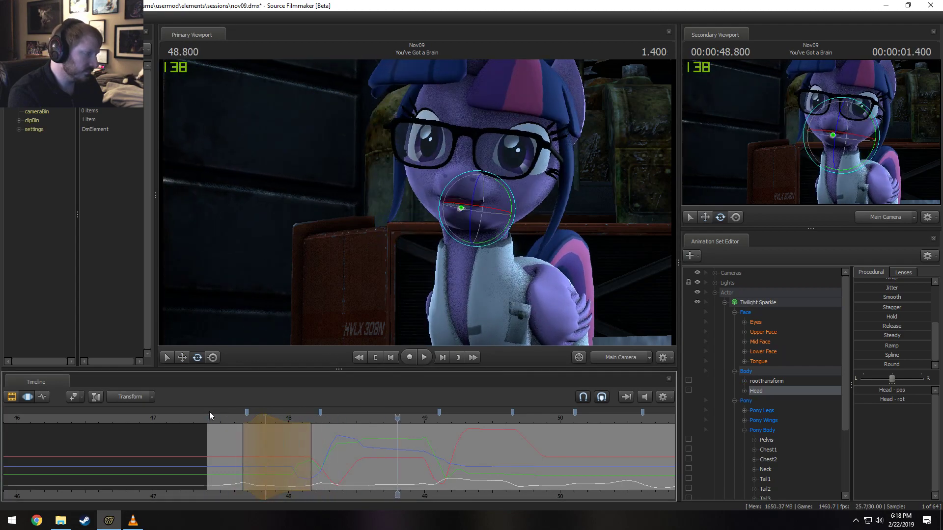
key(space)
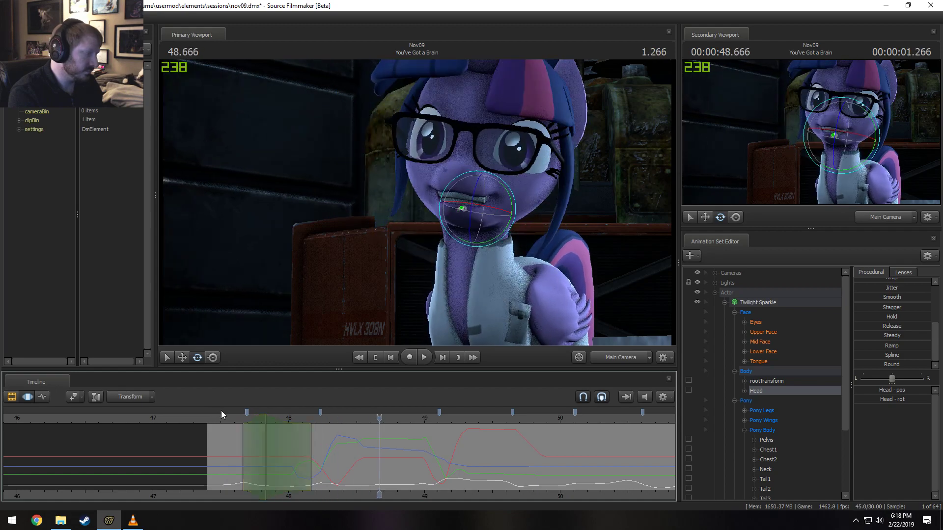
Watch the WIP video in VLC from about 00:46 and replay the same moment in Source Filmmaker for comparison
click(132, 521)
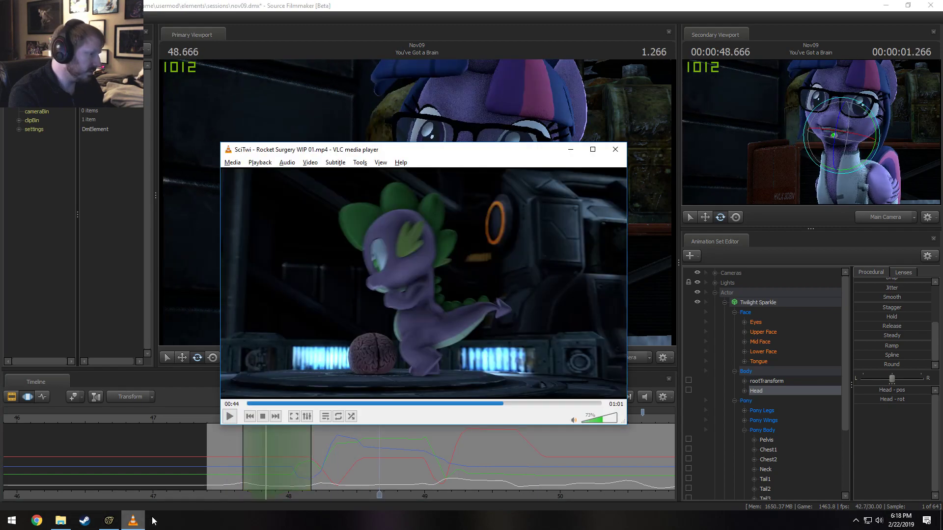
click(516, 404)
key(space)
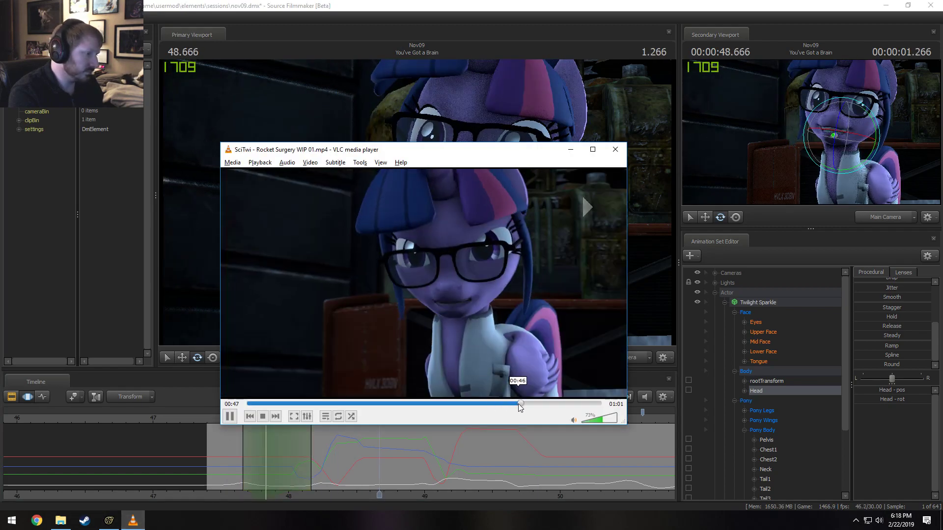
key(alt+Tab)
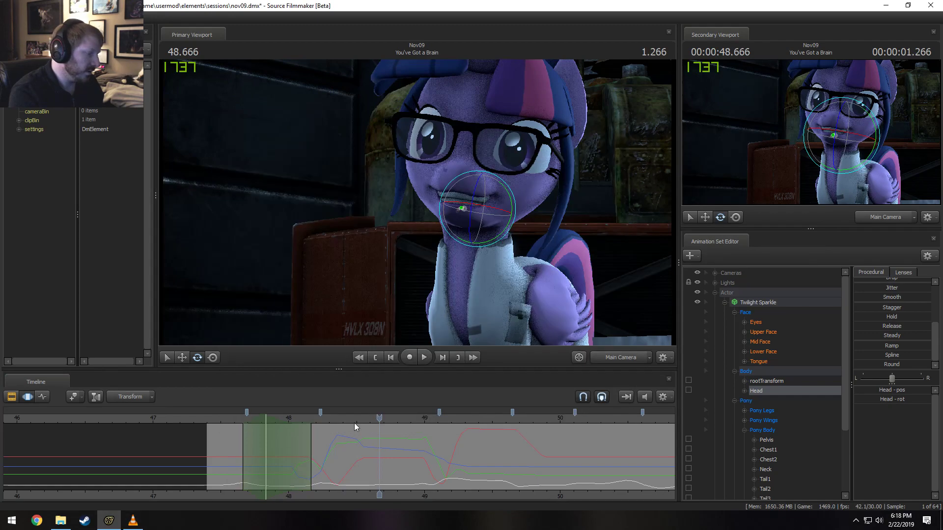
click(326, 418)
key(space)
click(208, 413)
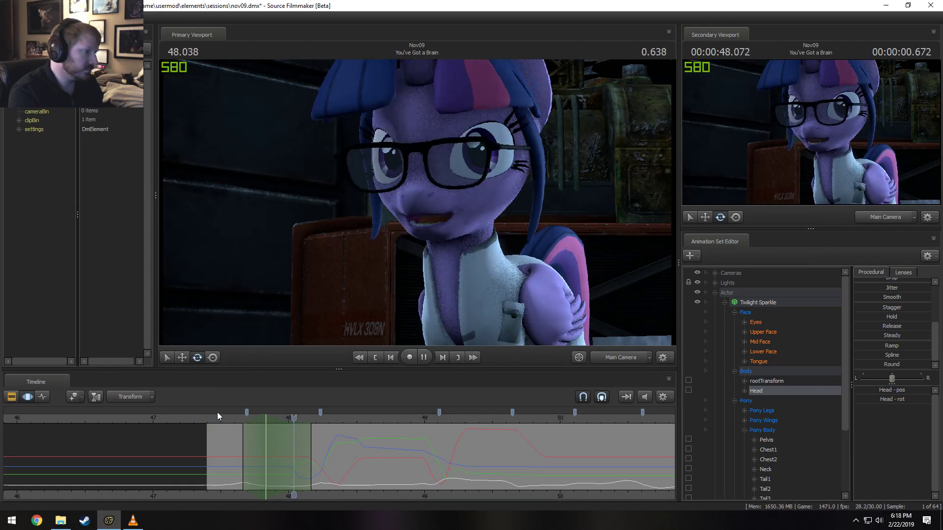
Make a time selection of about 48.0 to 48.4 around 48.2, move Twilight's head down slightly, and play the result
click(303, 450)
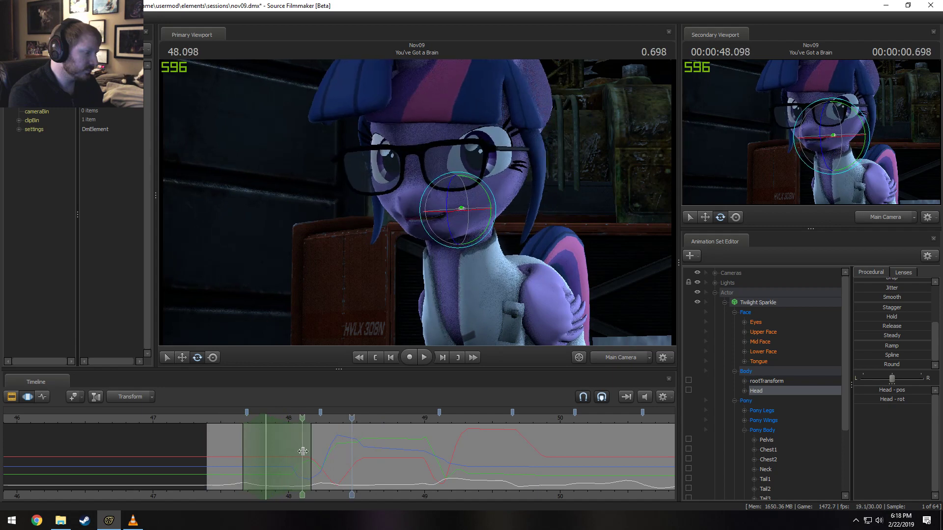
click(315, 451)
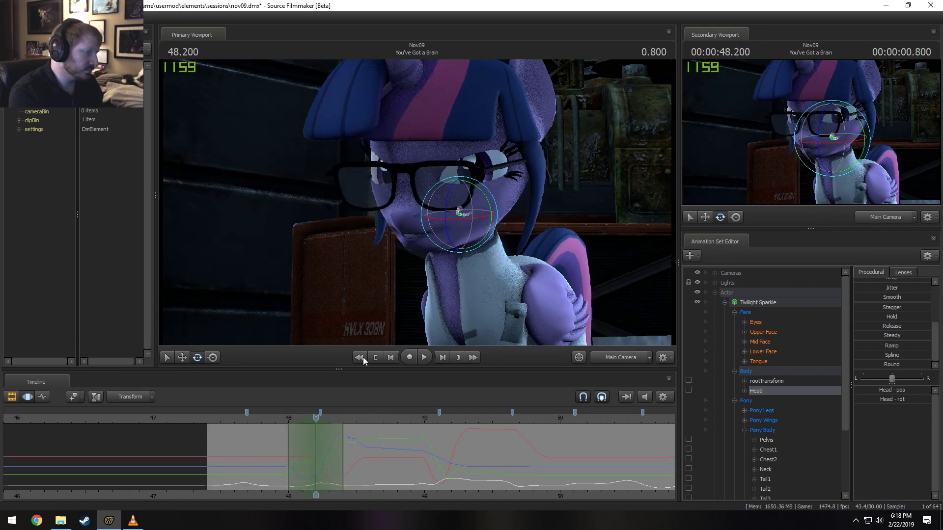
key(w)
drag(453, 191, 457, 197)
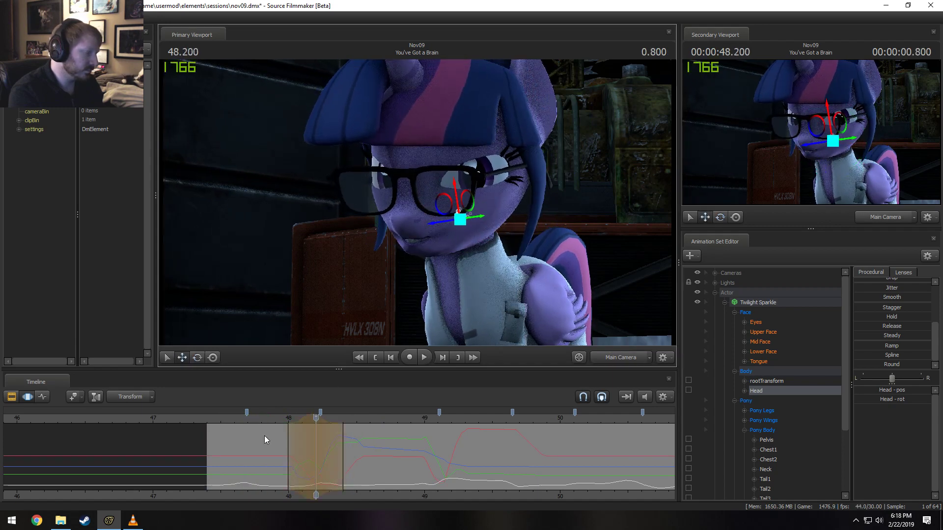
key(space)
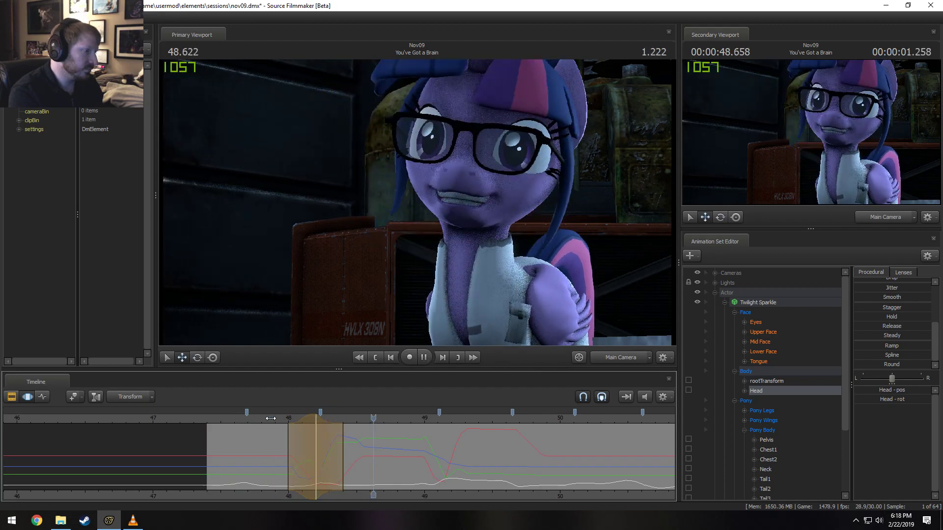
click(277, 418)
key(space)
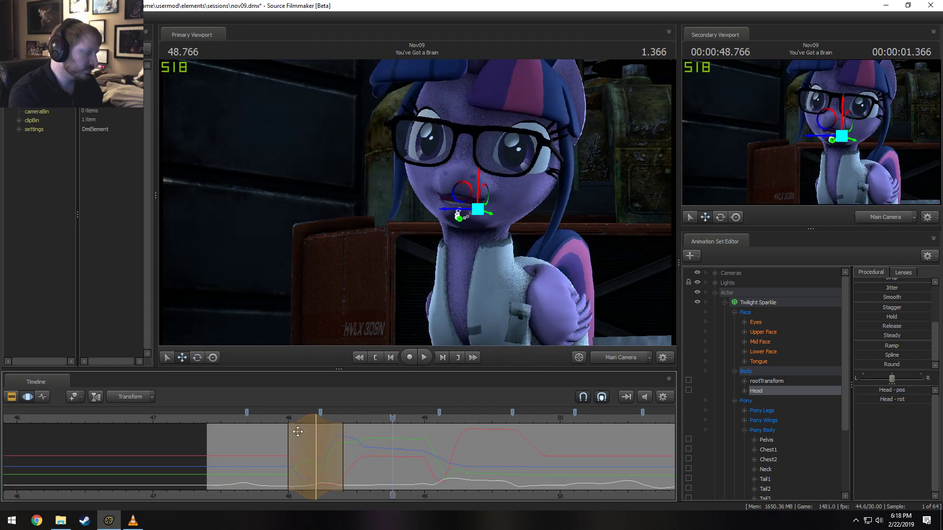
Shorten the head edit's time selection to about 48.0 to 48.333, centred near 48.167, and replay the head dip
drag(317, 423, 307, 418)
click(270, 419)
key(space)
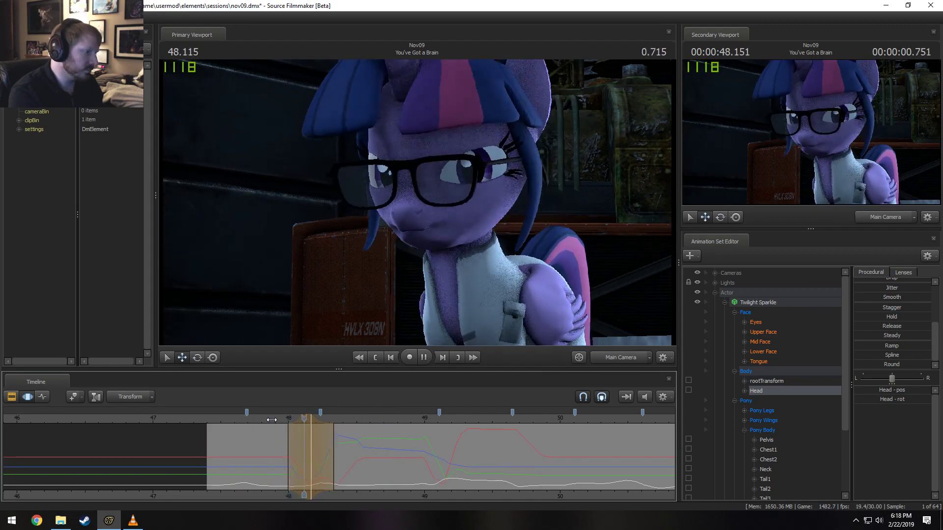
key(space)
click(240, 419)
key(space)
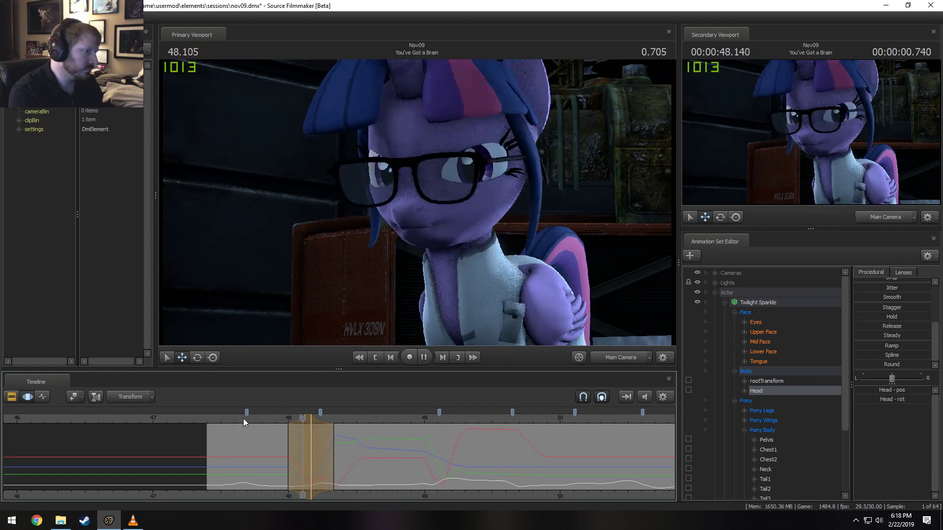
key(space)
Try raising Twilight's head slightly around 48.3 in a new time selection and play the result
key(shift)
shift+click(331, 445)
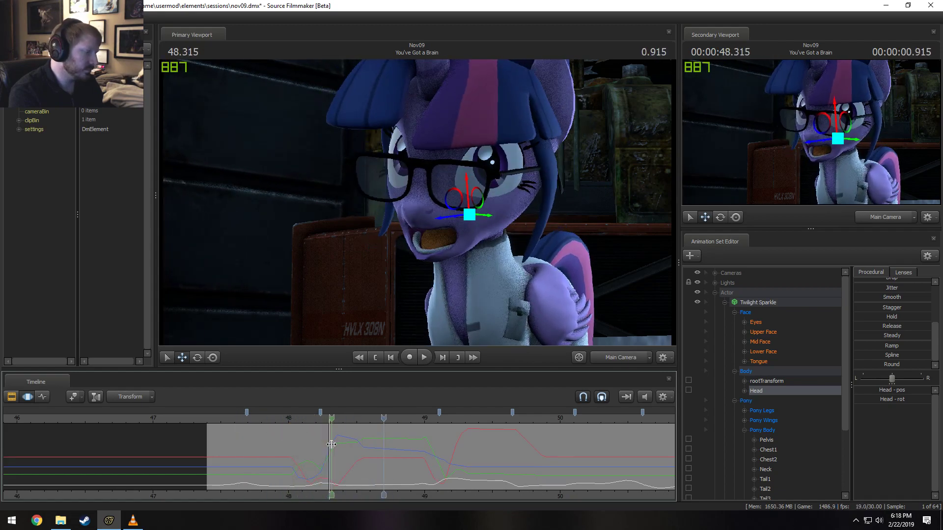
drag(466, 185, 466, 181)
click(231, 420)
key(space)
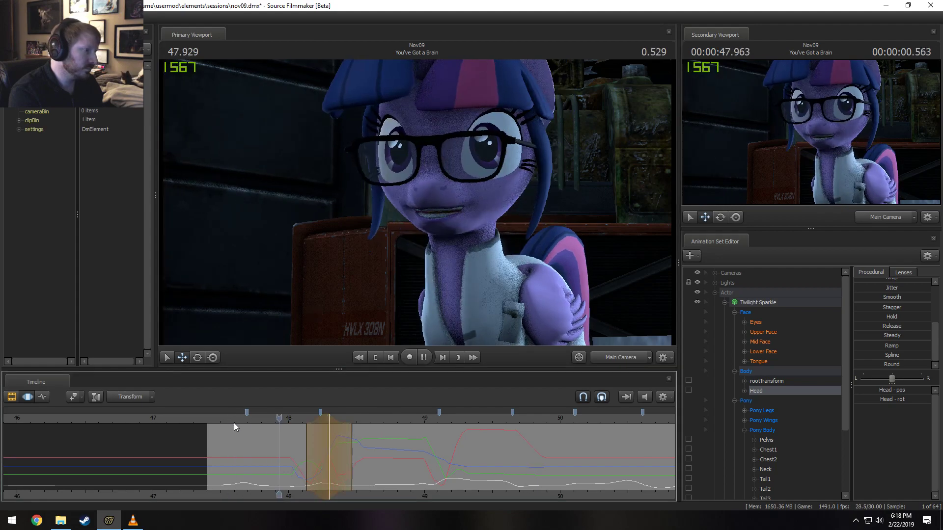
Replay the shot from about 47.666 to check the head dip, and collapse the time selection
click(242, 425)
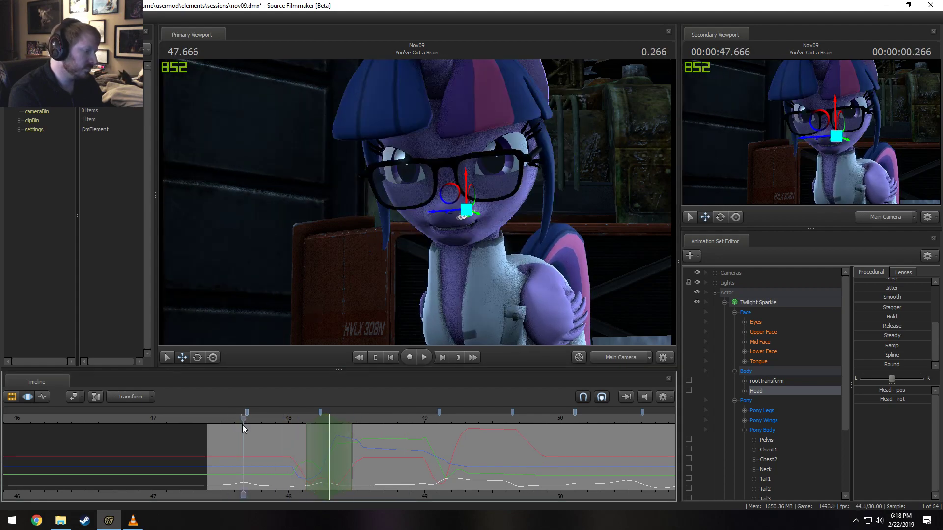
key(space)
key(space)
key(space)
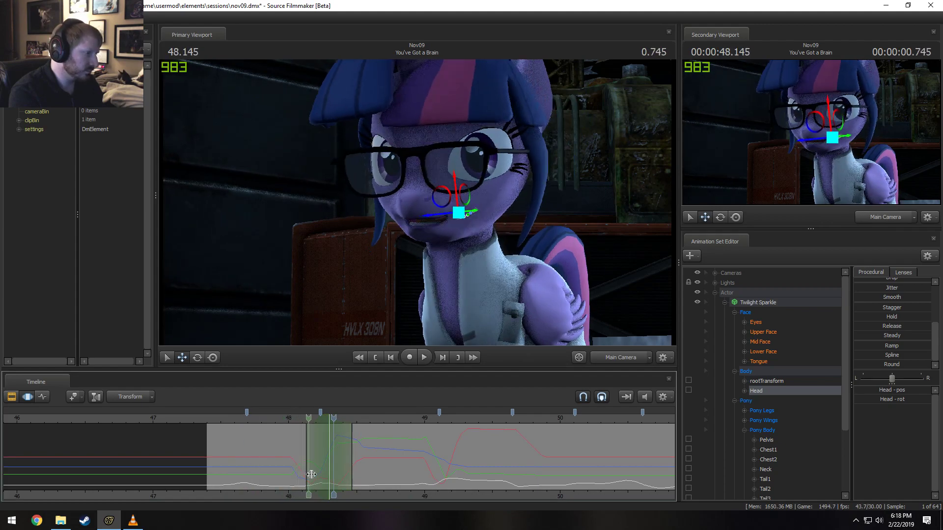
drag(353, 479, 285, 476)
key(space)
key(space)
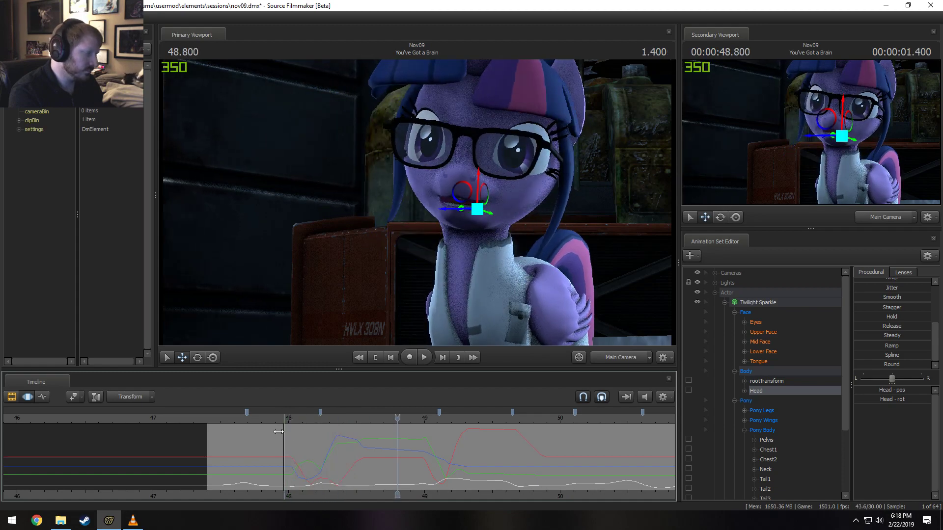
Make a time selection of about 48.267 to 48.733, raise Twilight's head slightly at 48.5, and play the result
drag(331, 450, 356, 454)
scroll(356, 455, up, 5)
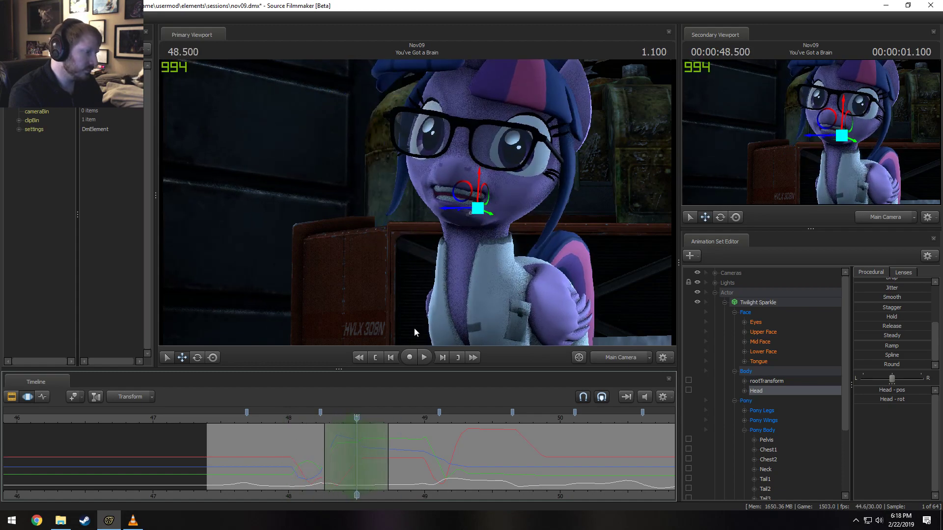
drag(479, 171, 479, 169)
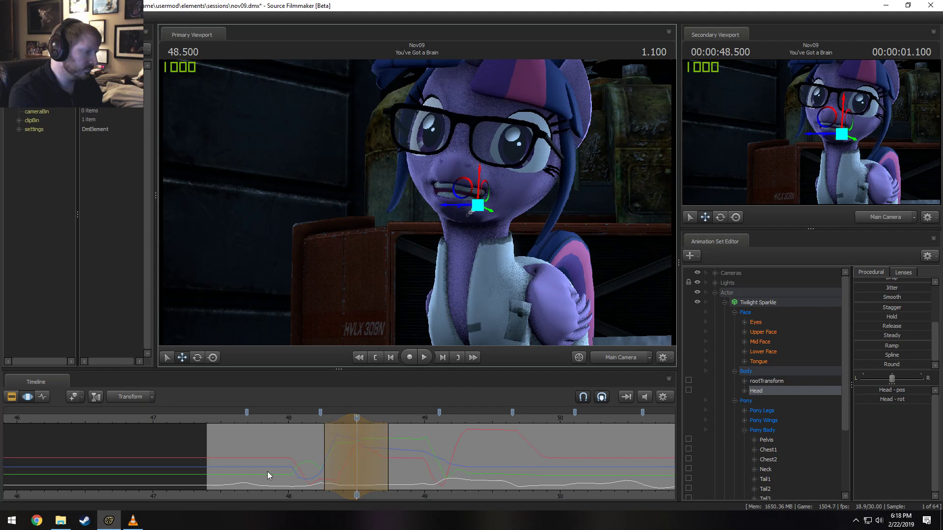
click(288, 419)
key(space)
key(space)
click(288, 420)
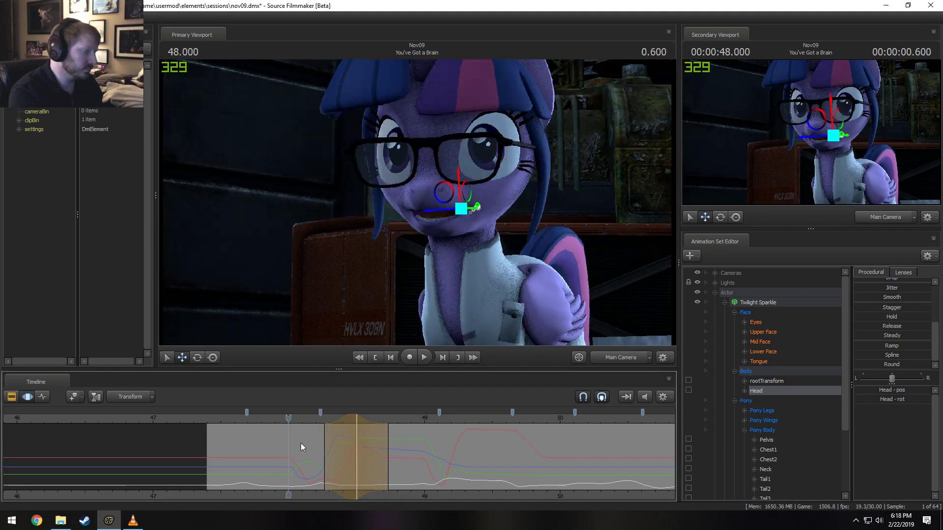
key(space)
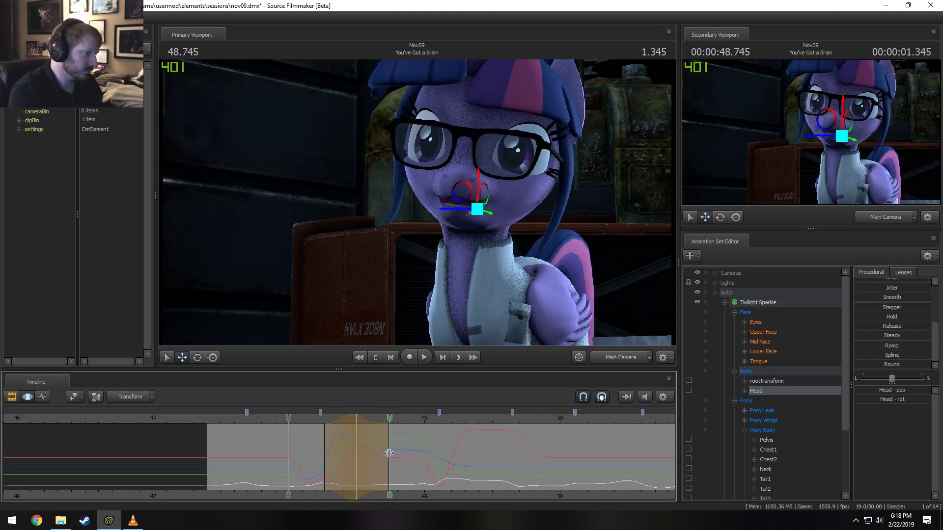
Shorten the head raise's time selection and shift it to about 48.233 to 48.633, replaying the movement
key(space)
drag(392, 444, 379, 444)
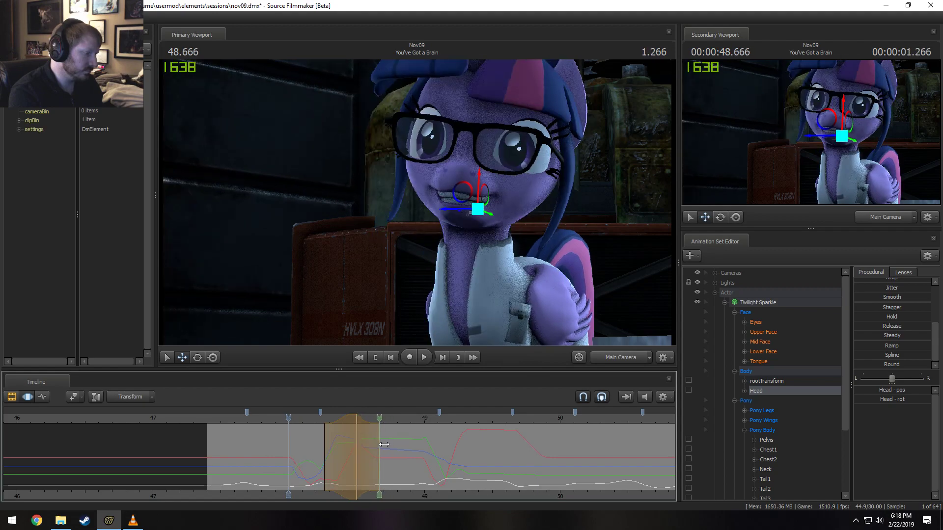
click(303, 418)
key(space)
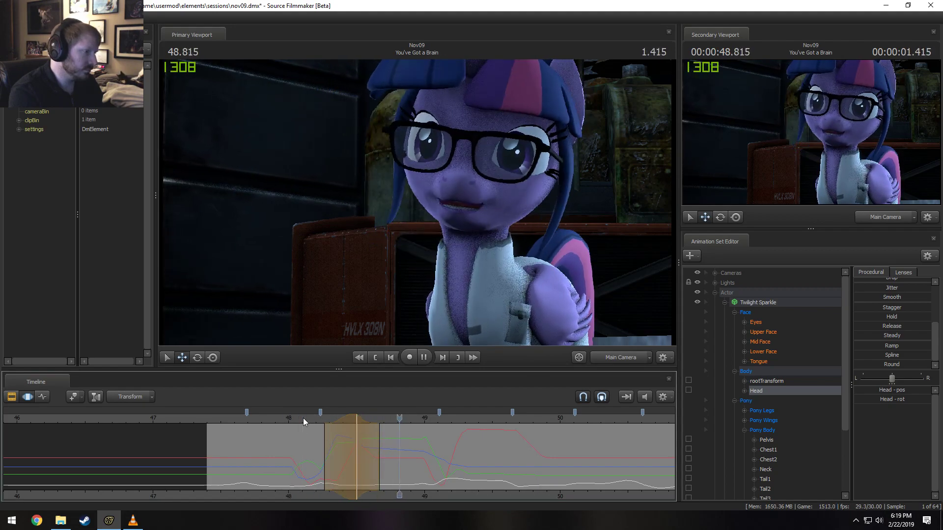
key(space)
key(space)
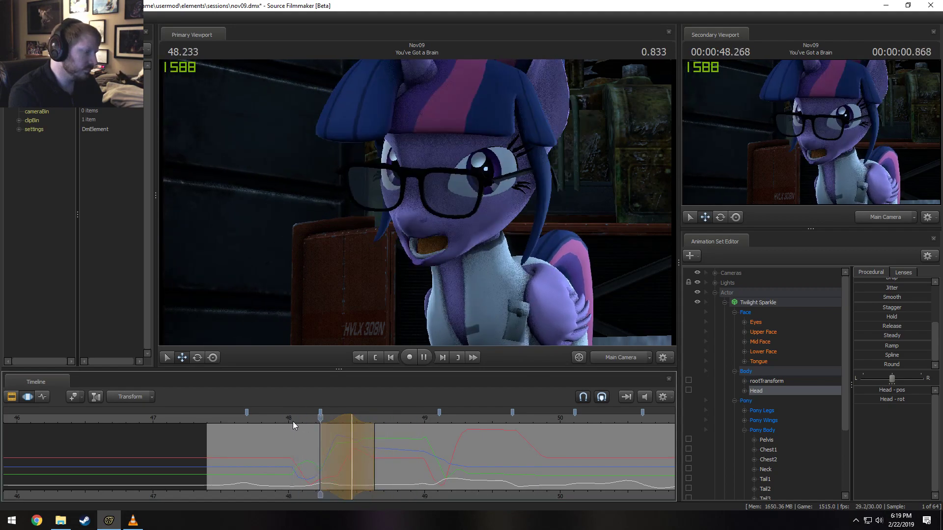
click(274, 421)
key(space)
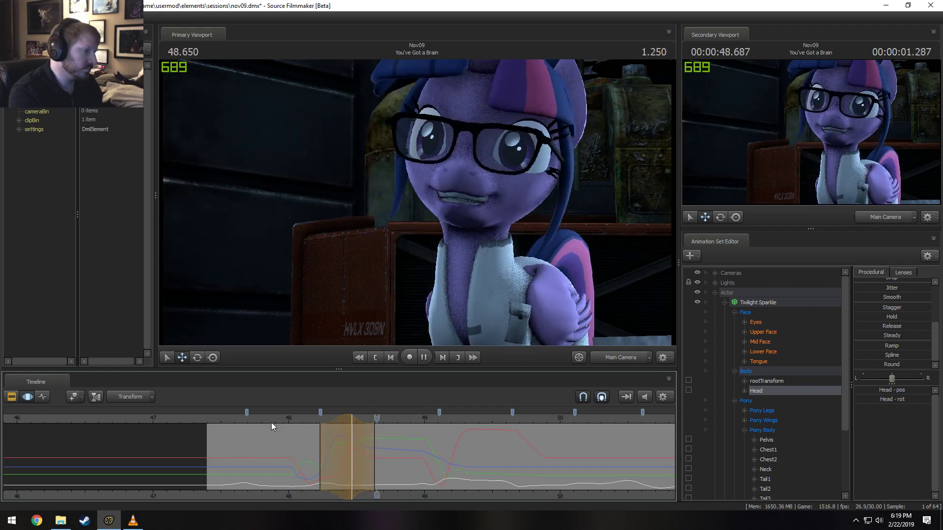
key(space)
Undo the head raise around 48.5 and replay the shot from about 47.87
key(ctrl+z)
click(271, 422)
key(space)
key(space)
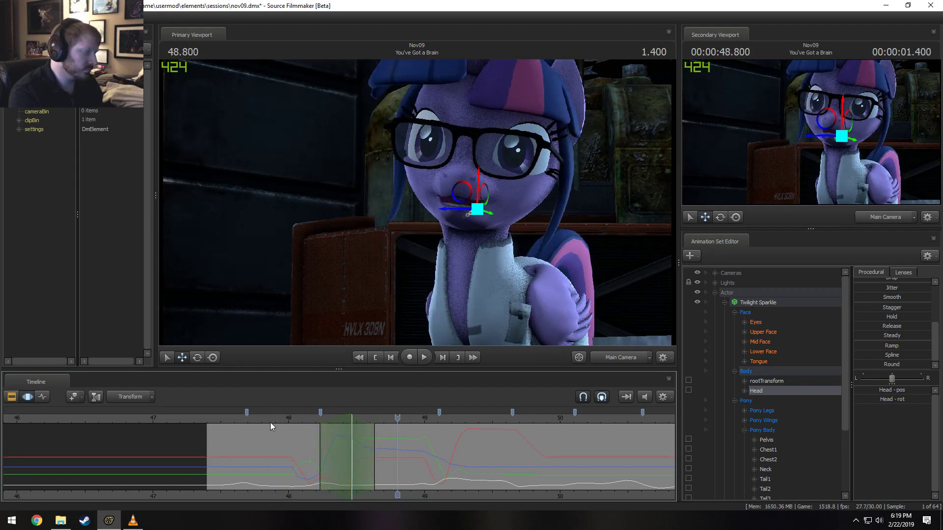
Replay the shot from about 47.63 and make a short time selection centred on 48.266
click(239, 422)
key(space)
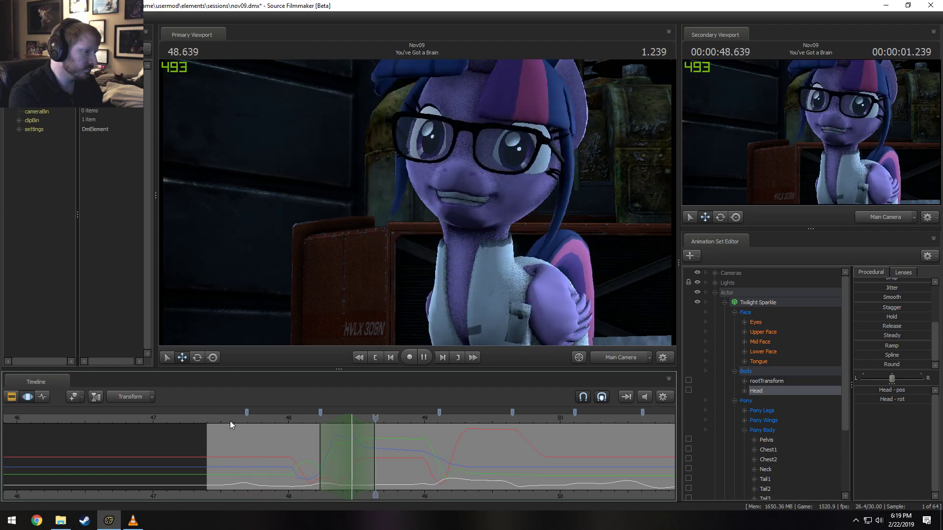
key(space)
drag(243, 441, 325, 457)
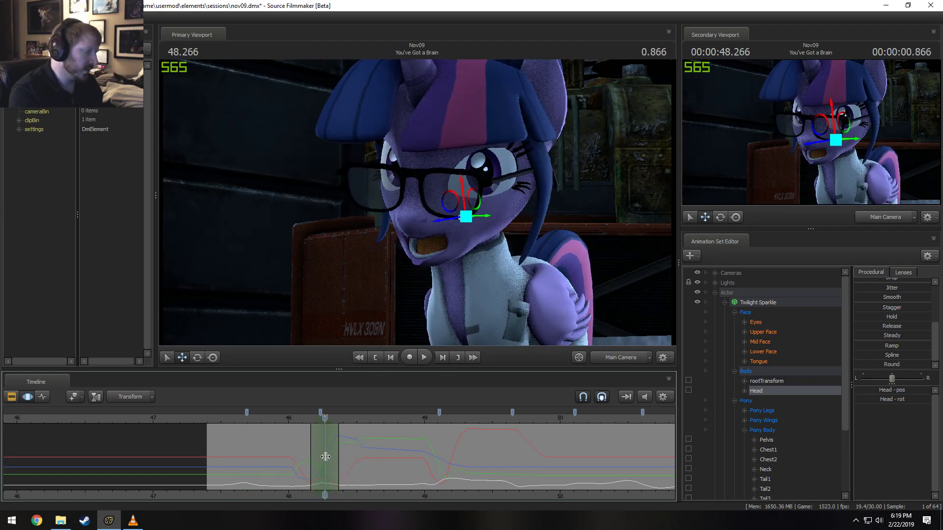
Switch the primary viewport to the work camera and replay Twilight's body movement from about 47.766 in side view
click(612, 354)
drag(438, 153, 494, 243)
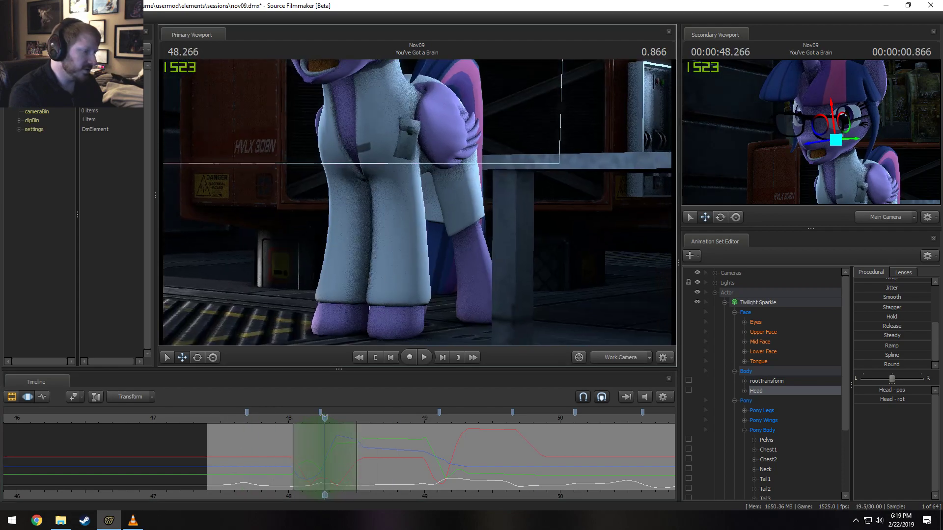
click(276, 420)
key(space)
click(257, 424)
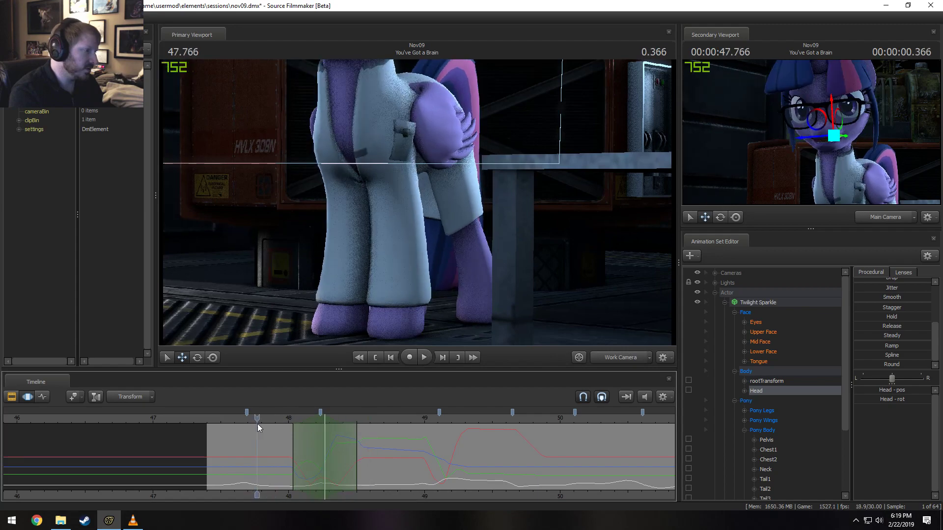
key(space)
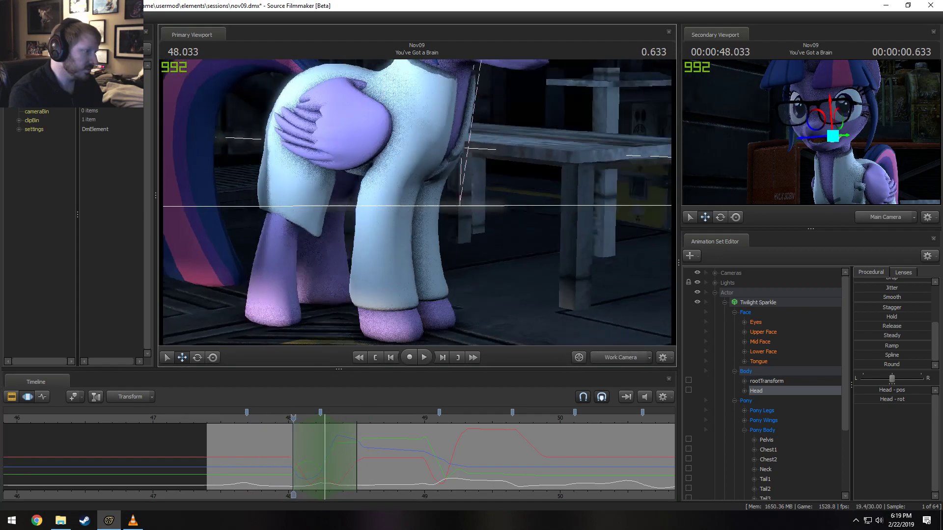
key(space)
drag(470, 205, 496, 187)
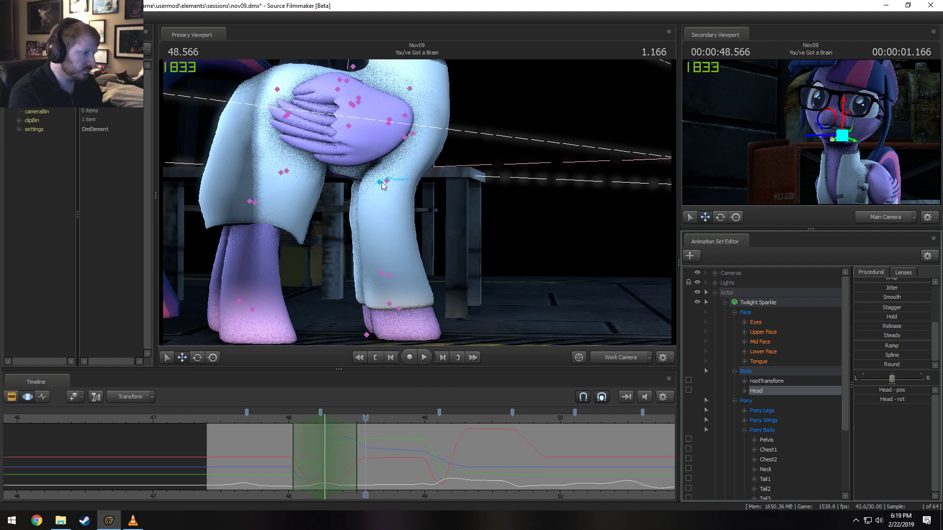
Select the left forearm and set the time selection to about 48.07 to 48.47 around 48.266
click(381, 182)
drag(284, 464, 324, 472)
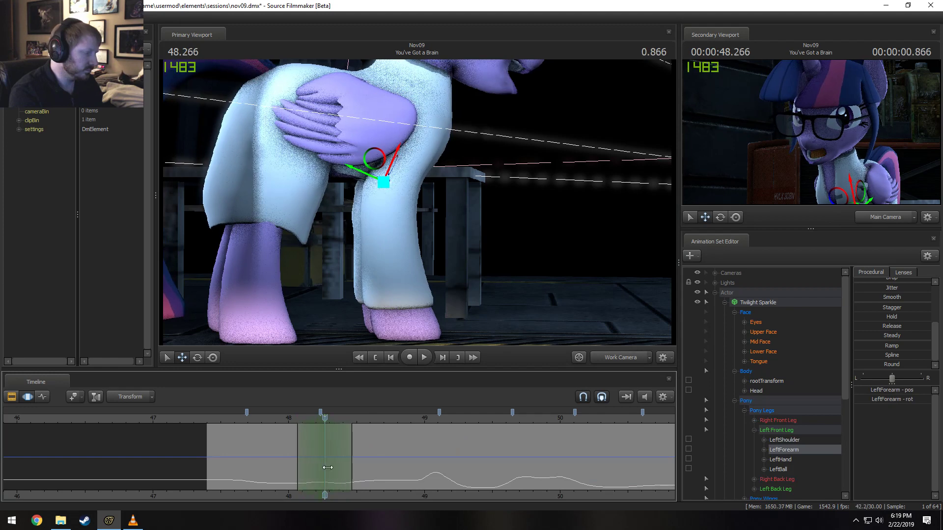
middle_drag(408, 185, 416, 206)
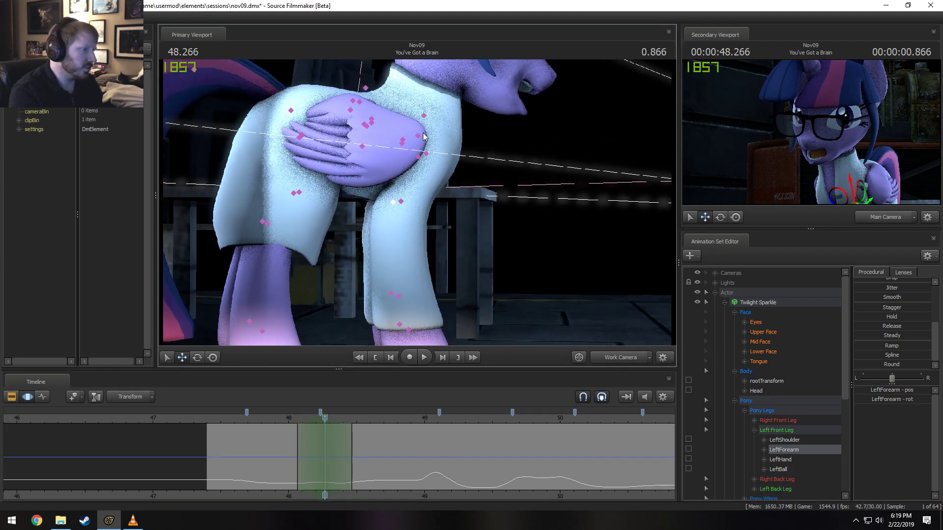
Lower Twilight's Chest2 bone slightly at 48.266 and replay the movement from about 47.63
click(406, 142)
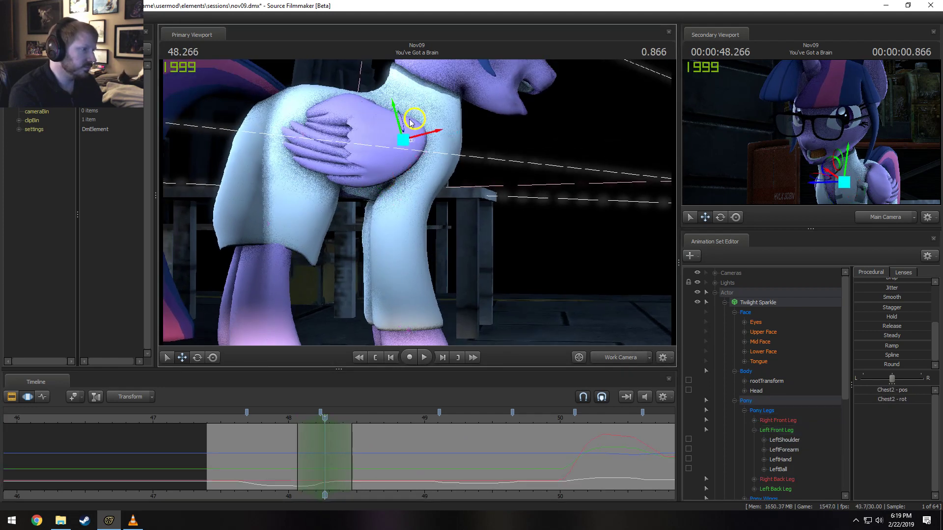
drag(410, 122, 411, 135)
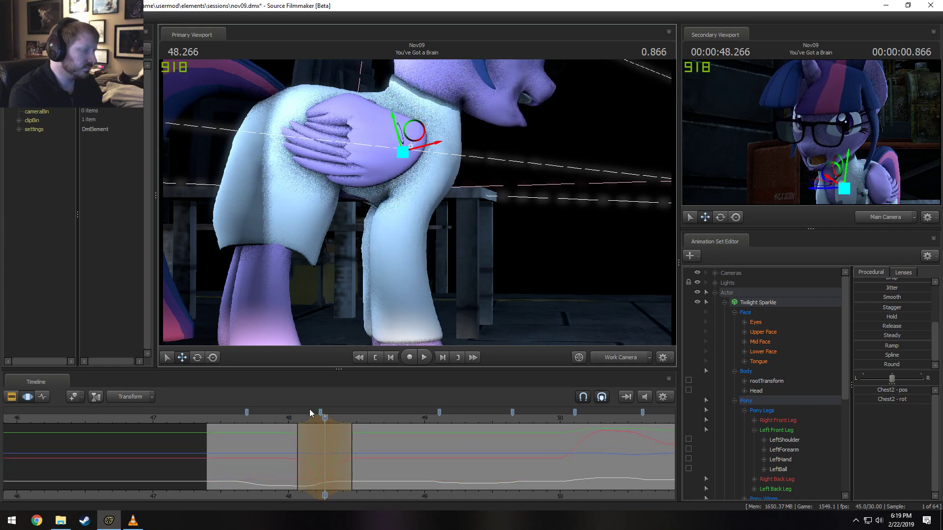
key(space)
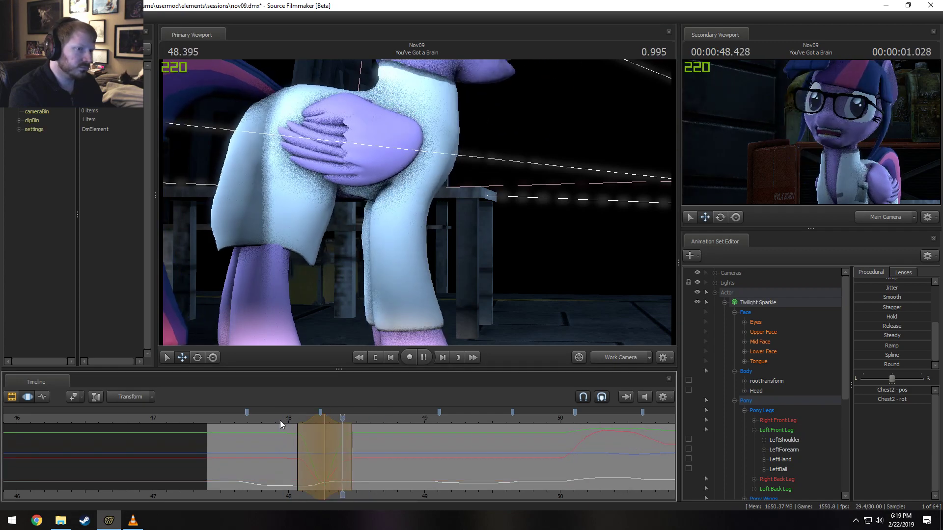
key(space)
click(239, 421)
key(space)
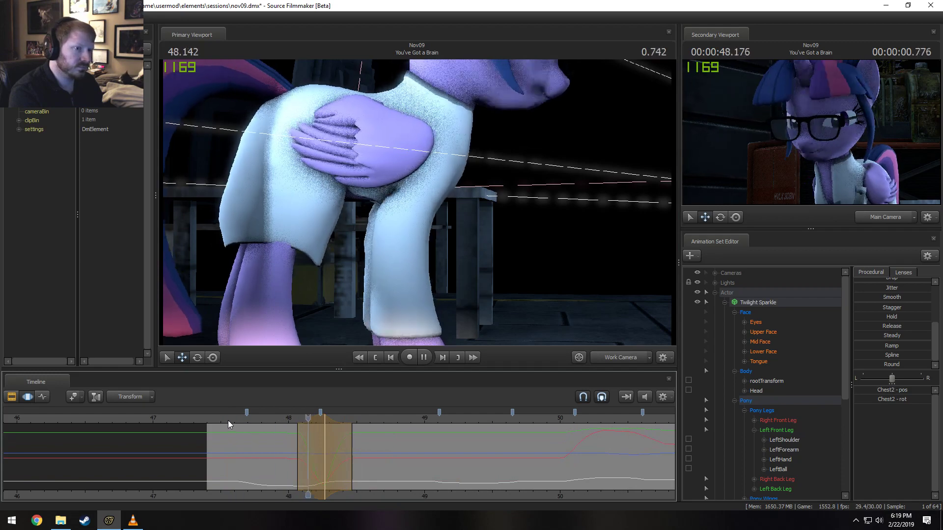
Replay the chest drop from about 47.933, return to 48.266, and undo the Chest2 move
key(space)
click(279, 417)
key(space)
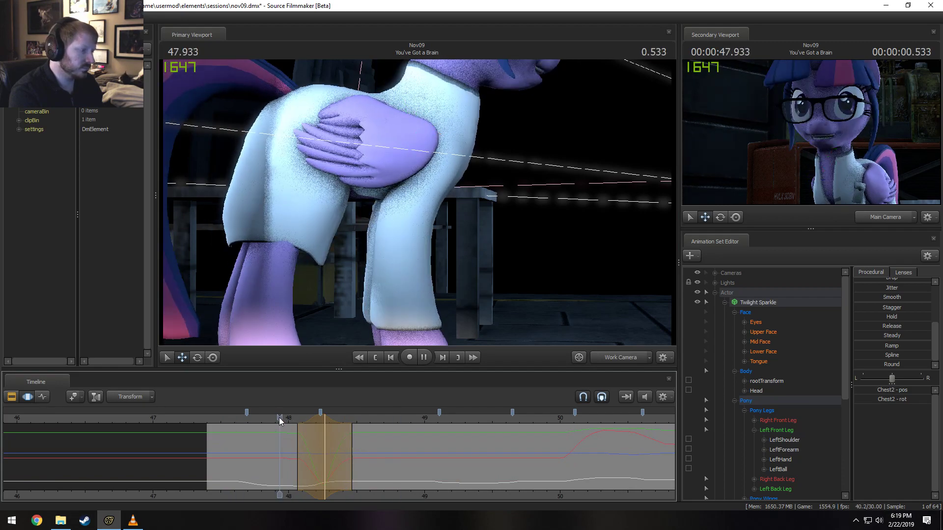
key(space)
key(space)
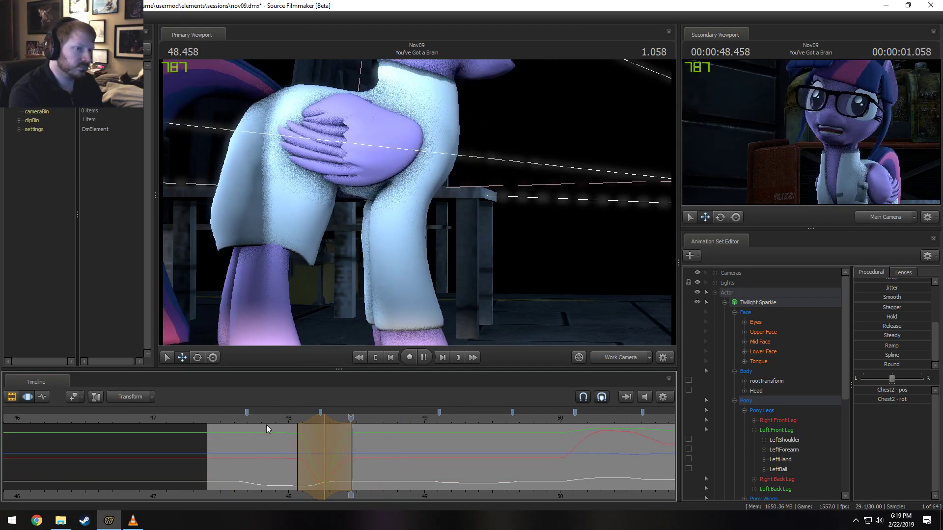
key(space)
click(326, 427)
key(ctrl+z)
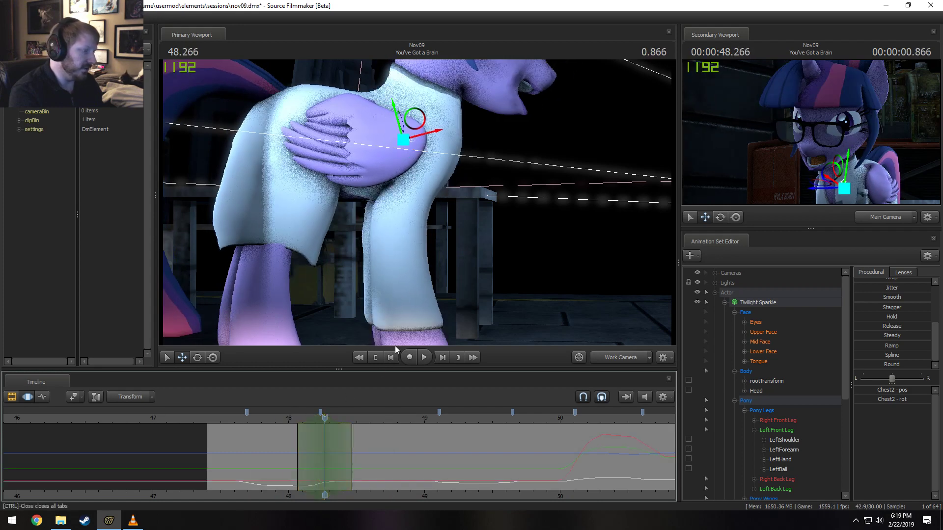
Lock the RightBall and LeftBall bones of Twilight's front legs so the hooves stay planted
drag(486, 307, 478, 329)
click(422, 307)
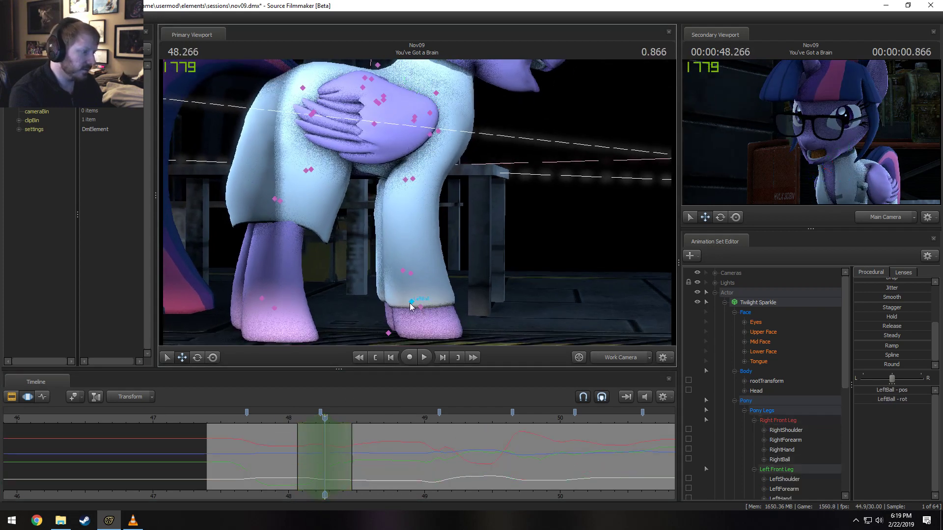
click(688, 391)
drag(549, 256, 540, 254)
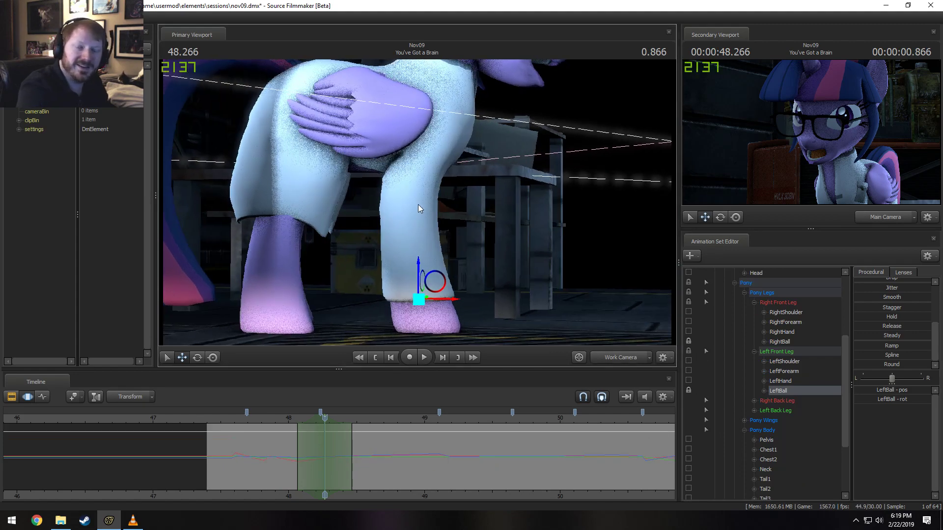
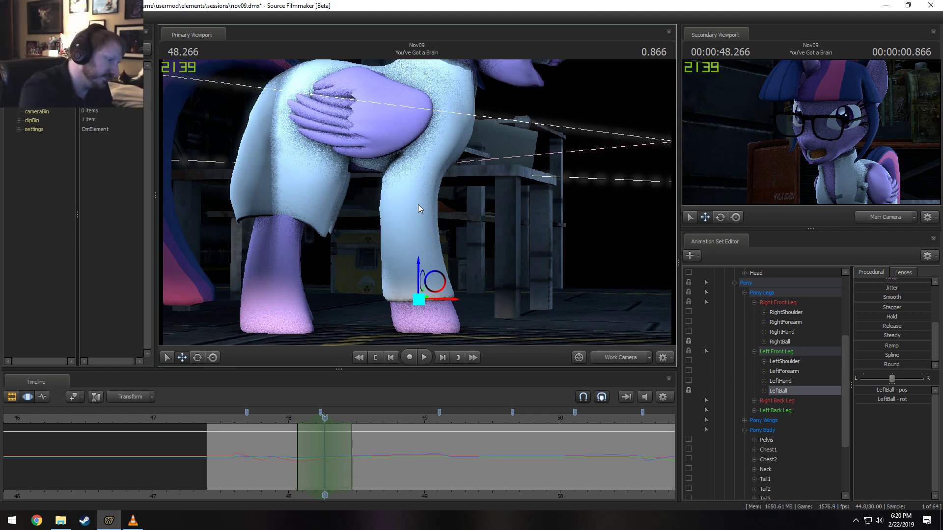
Rotate the Chest1 and Chest2 bones to dip Twilight's chest at 48.266
key(q)
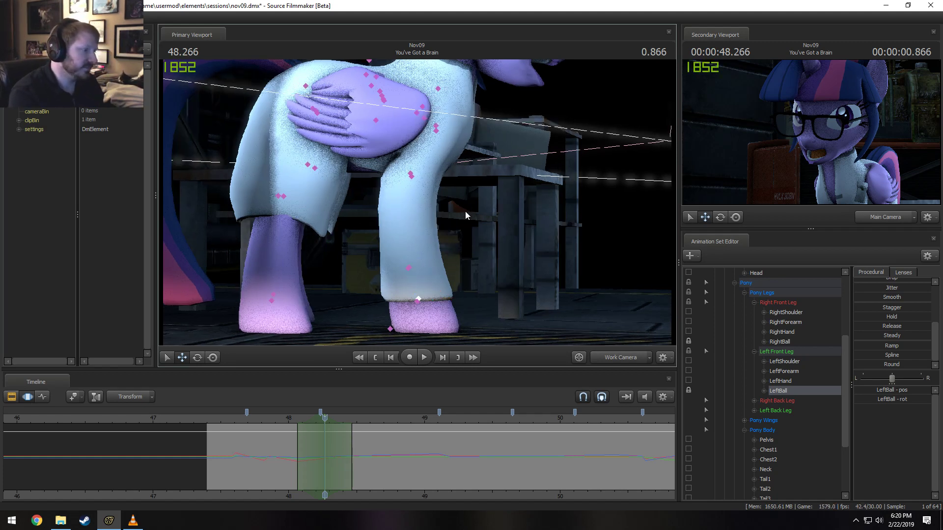
click(381, 121)
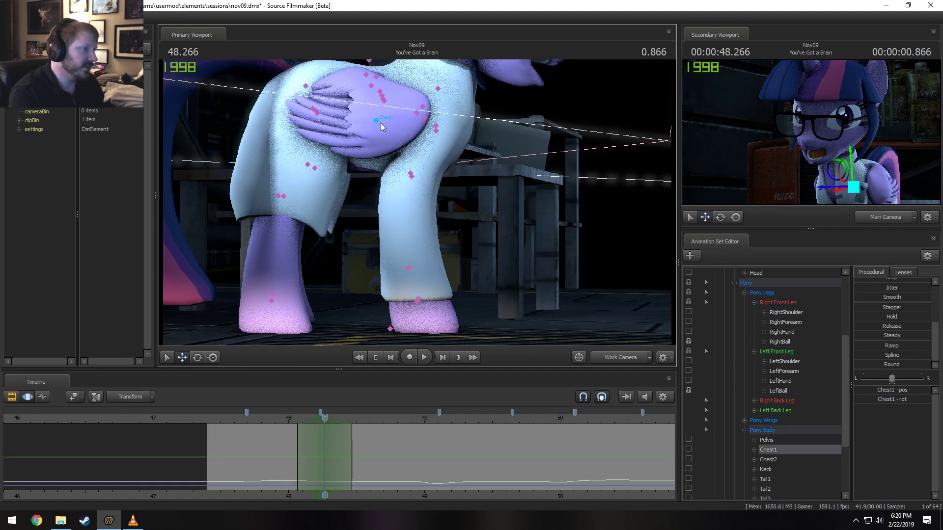
key(e)
drag(408, 138, 408, 138)
key(q)
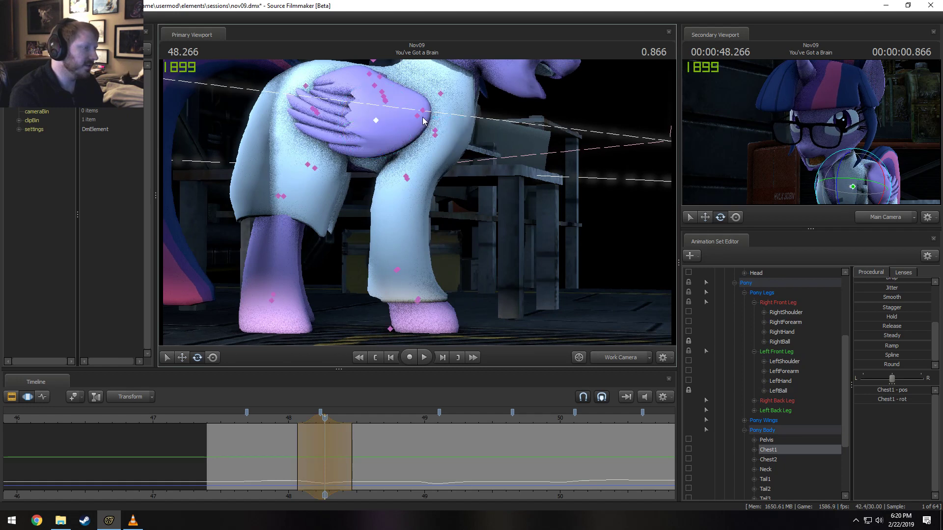
click(417, 117)
key(e)
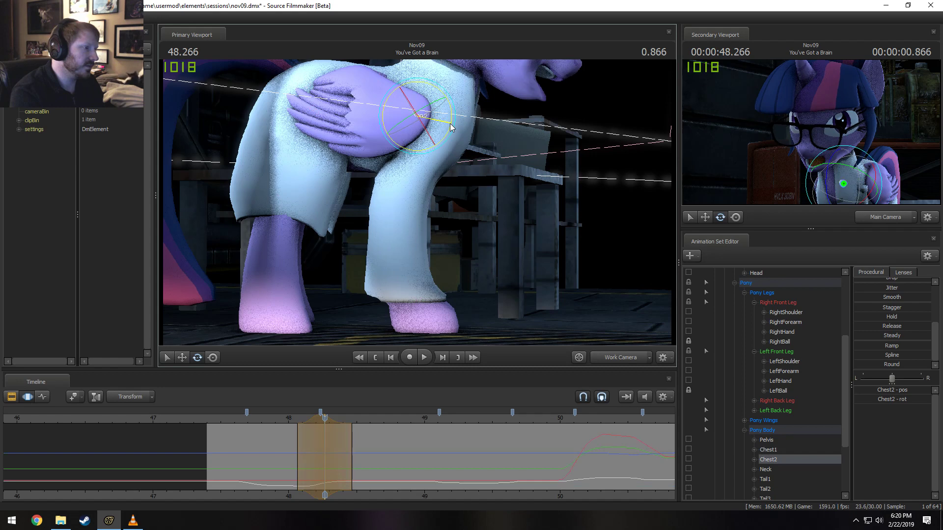
drag(457, 128, 429, 190)
Rotate the Neck bone at 48.266 to bring Twilight's head back up
key(q)
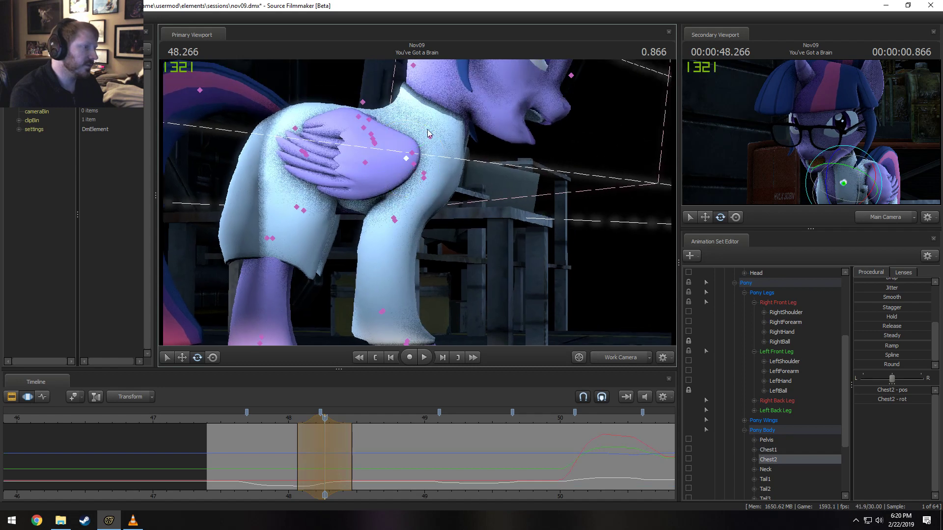
click(432, 136)
key(e)
drag(466, 140, 466, 130)
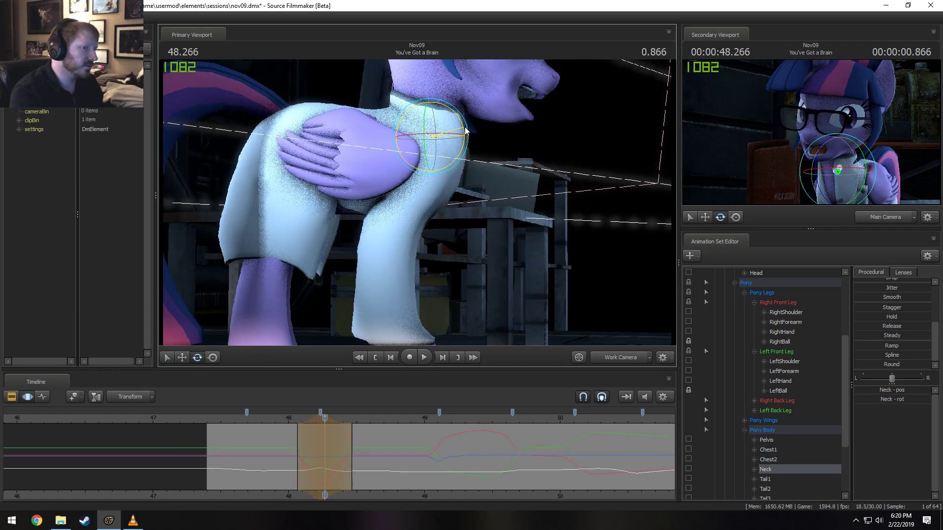
Replay the chest and neck movement from about 47.933, 47.8 and 47.63, and return to 48.266
click(279, 417)
key(space)
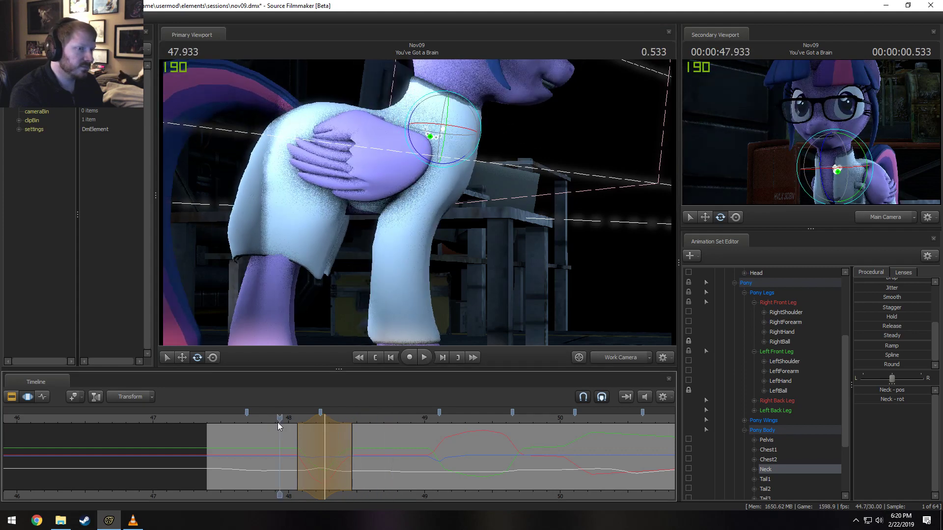
key(space)
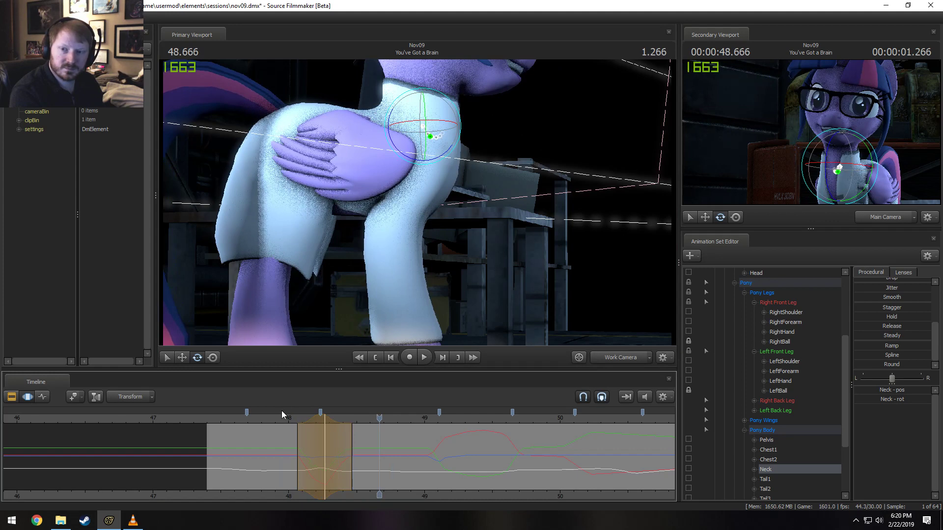
click(270, 422)
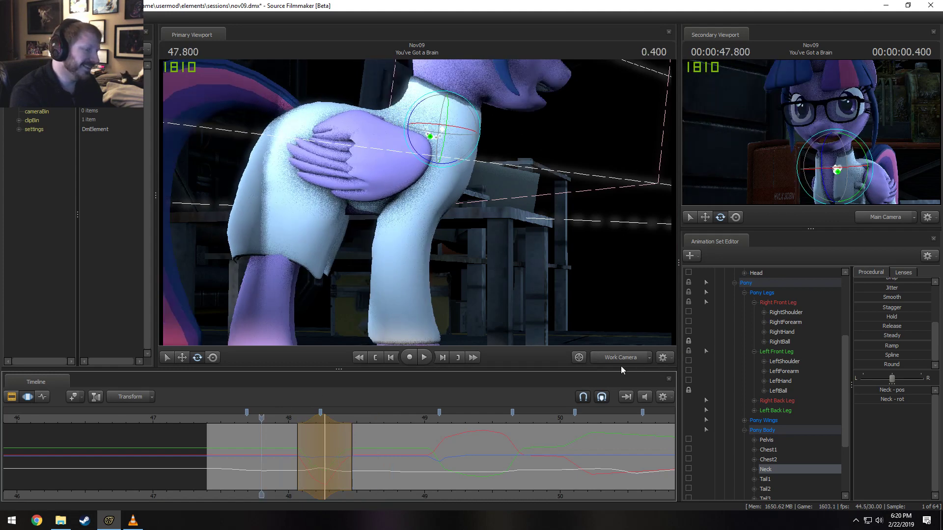
key(space)
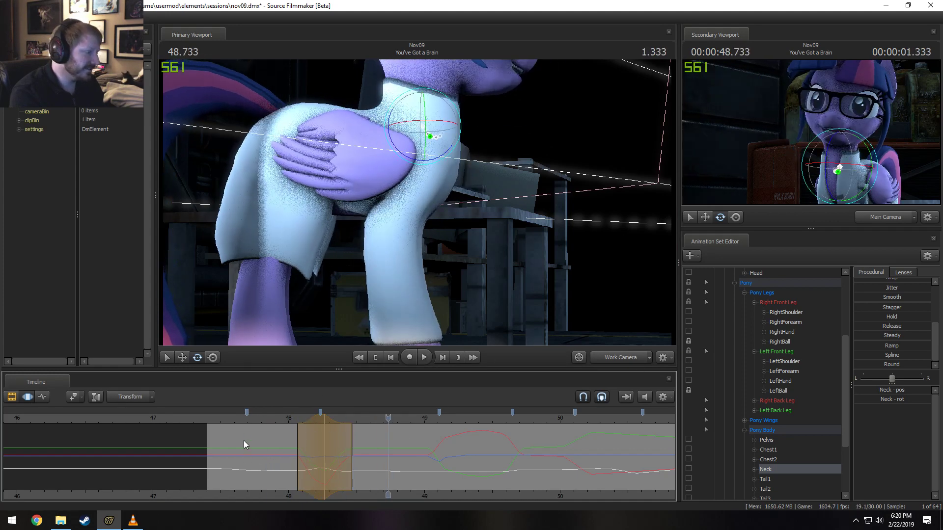
click(235, 421)
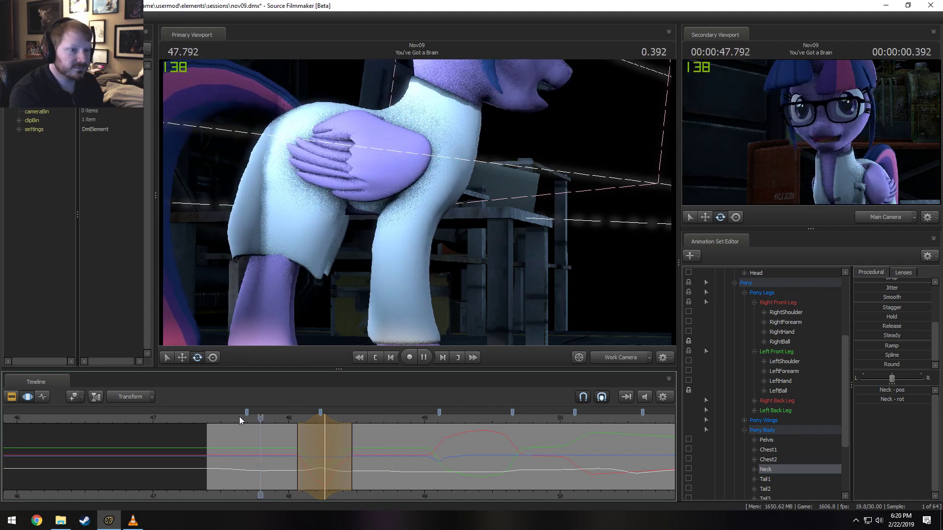
key(space)
drag(271, 421, 326, 434)
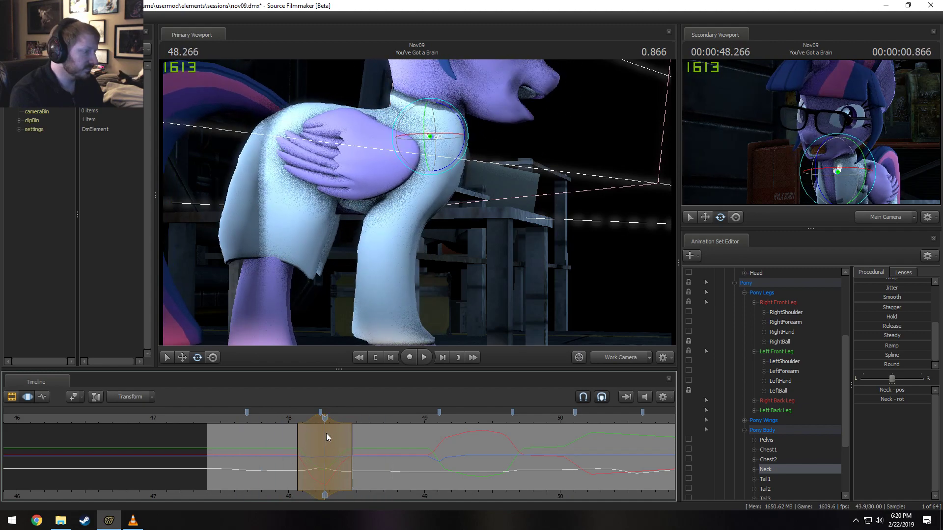
Lock the RightThigh and LeftThigh bones of Twilight's back legs
ctrl+click(364, 163)
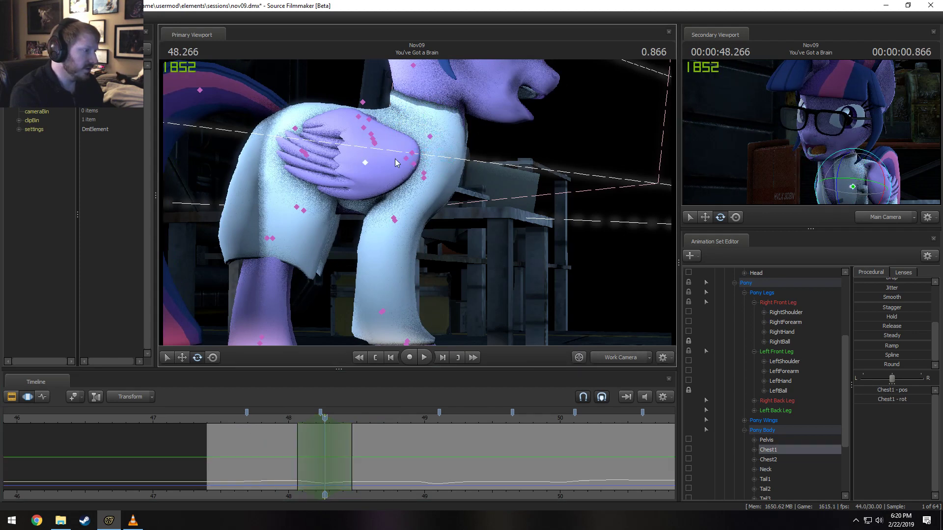
scroll(741, 392, down, 1)
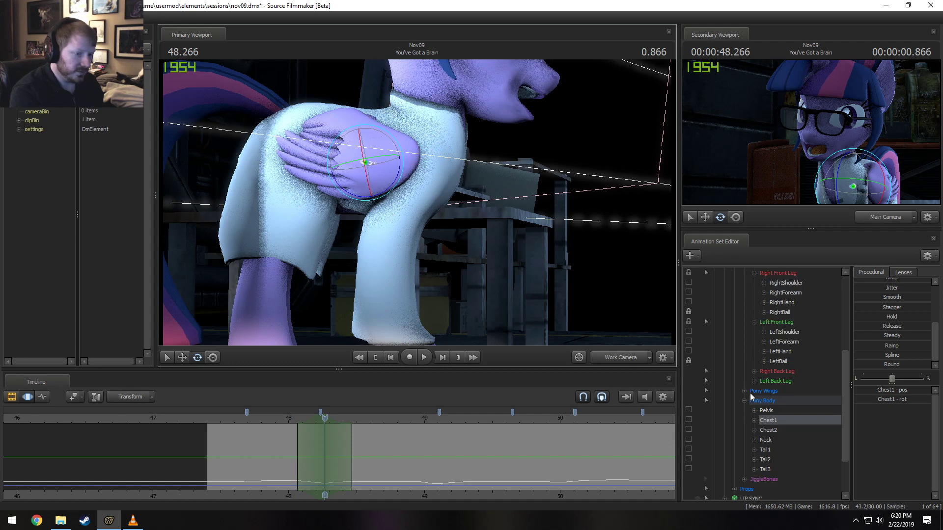
click(755, 381)
click(754, 371)
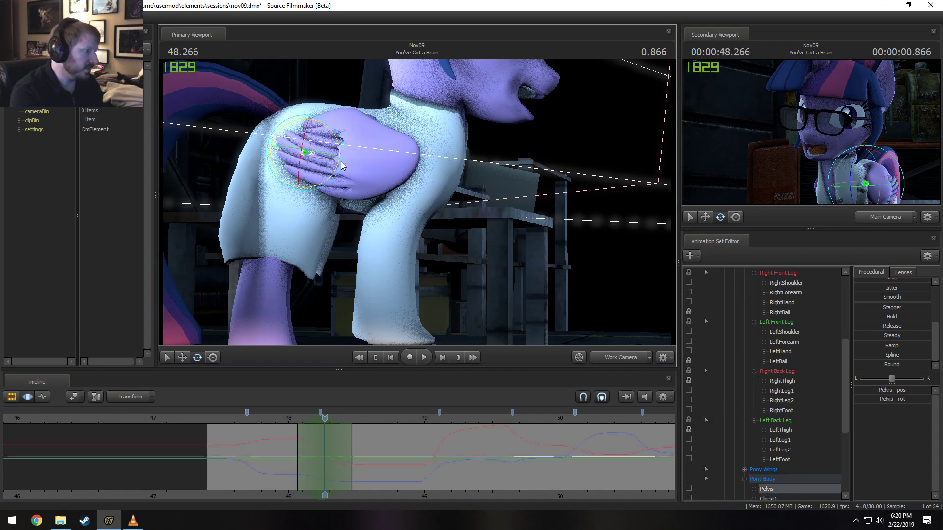
Rotate the Pelvis, Chest2 and Chest1 bones at 48.266 to refine the tilt of Twilight's body during the dip
click(305, 153)
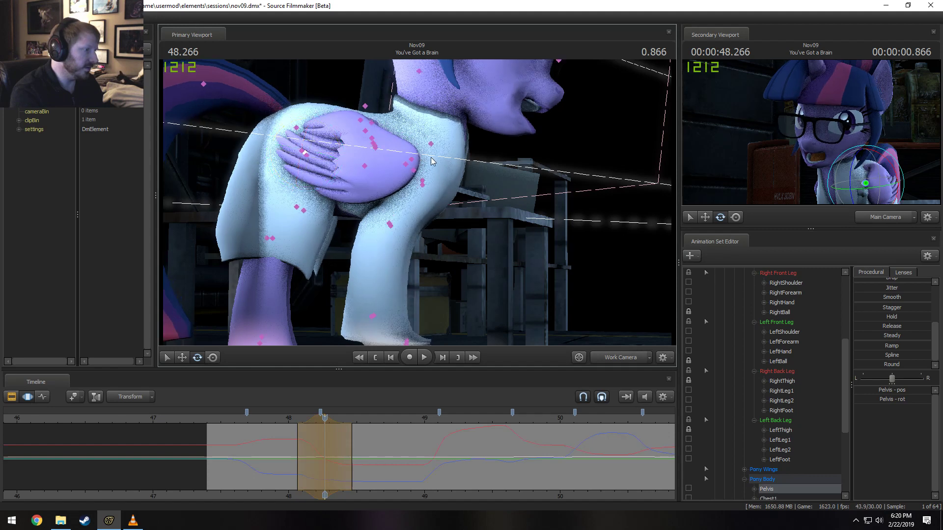
ctrl+click(408, 164)
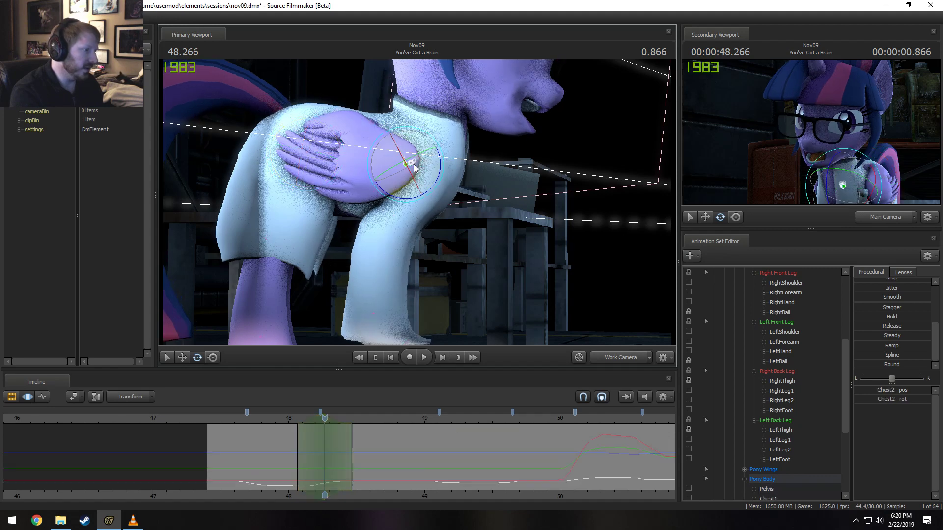
drag(440, 176, 443, 172)
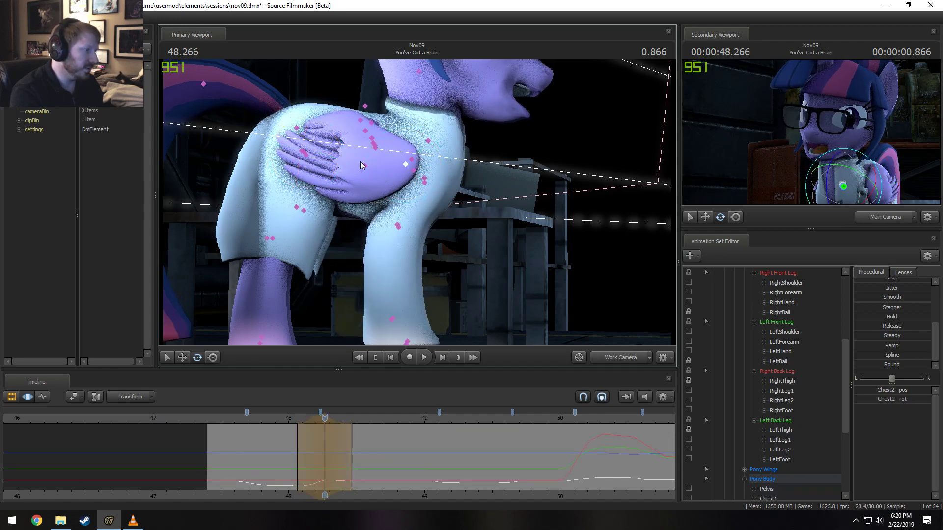
click(306, 155)
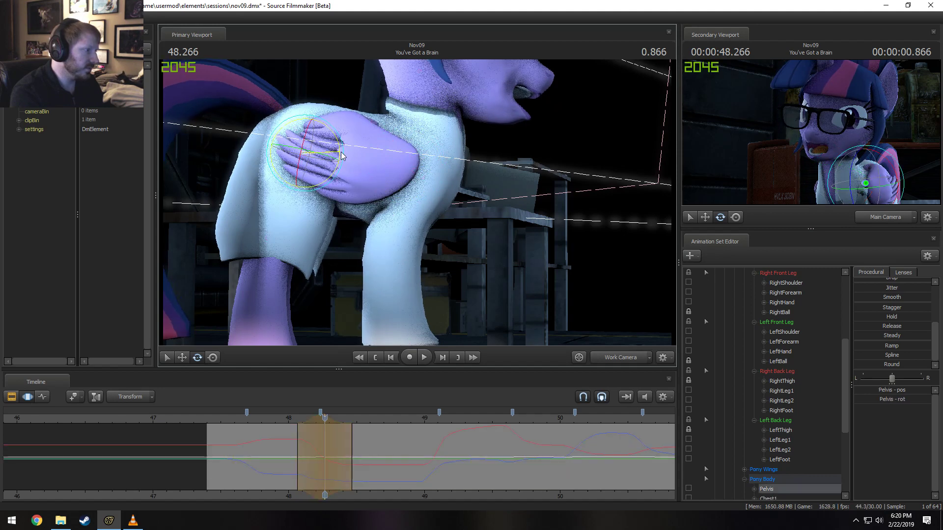
click(363, 167)
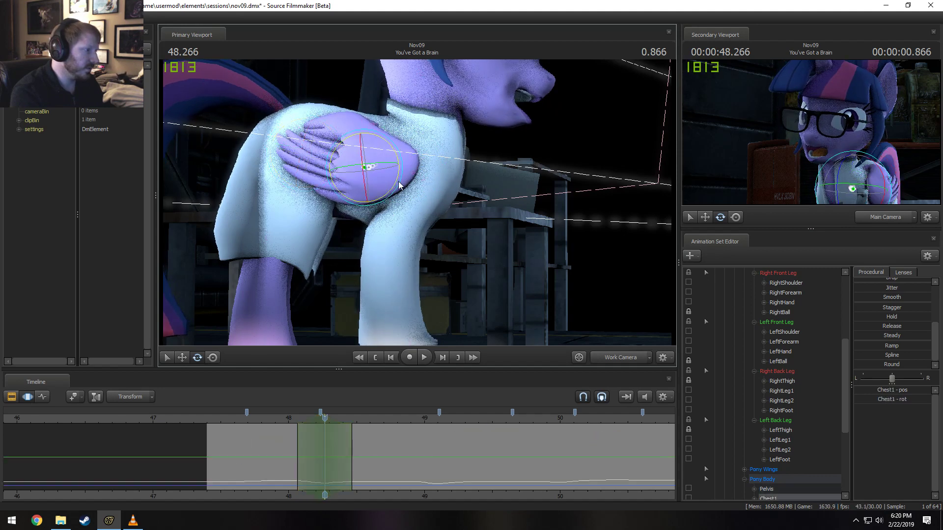
Replay the body dip from just before 48, and return the playhead to 48.266
key(space)
click(284, 418)
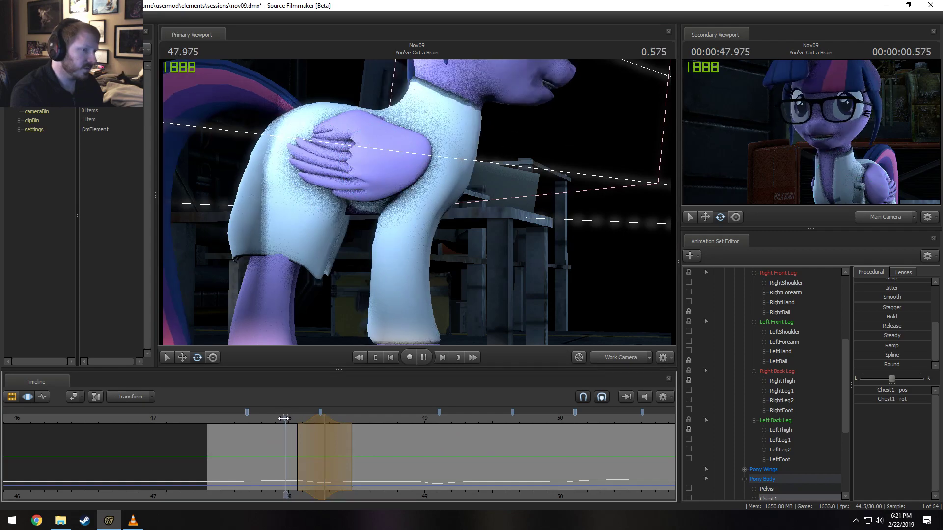
click(276, 420)
key(space)
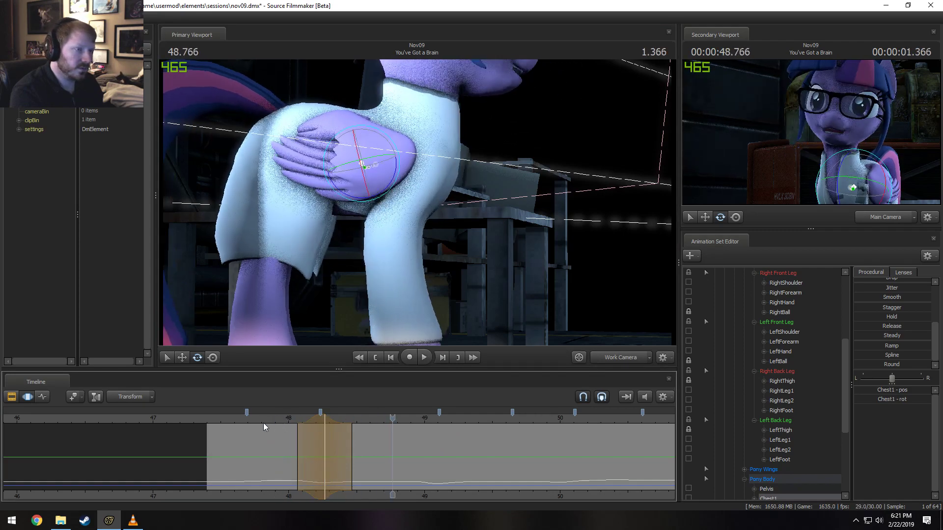
click(302, 425)
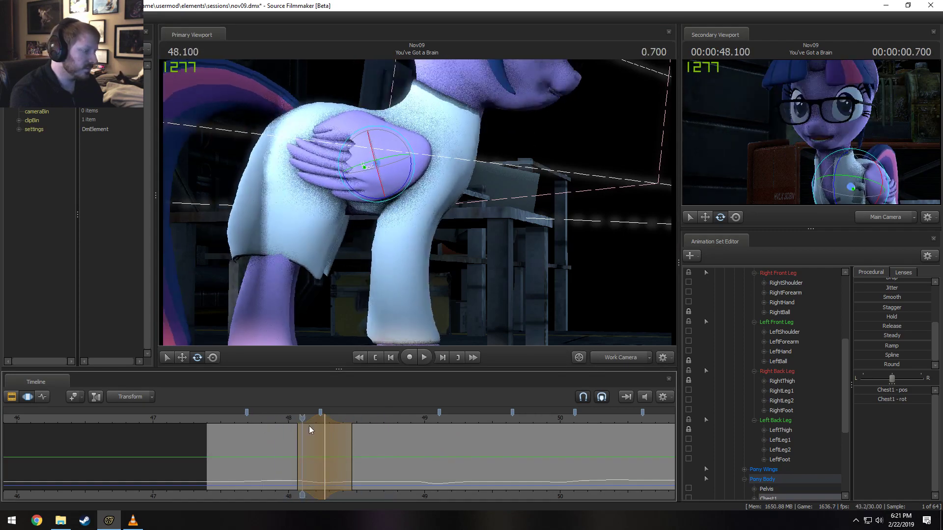
drag(309, 426, 324, 427)
Rotate both shoulder bones and both forearm bones at 48.266 to bend Twilight's front legs with the dip
ctrl+click(425, 184)
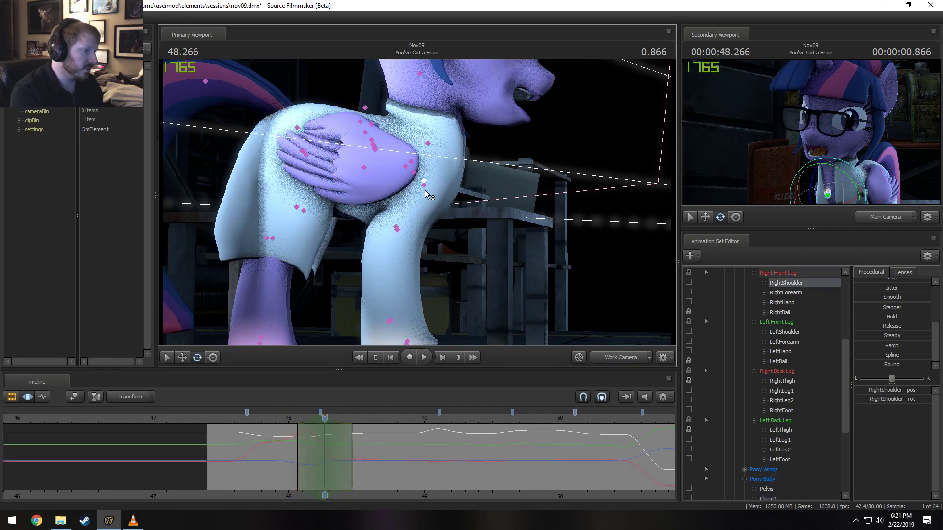
ctrl+shift+click(427, 184)
drag(432, 185, 444, 130)
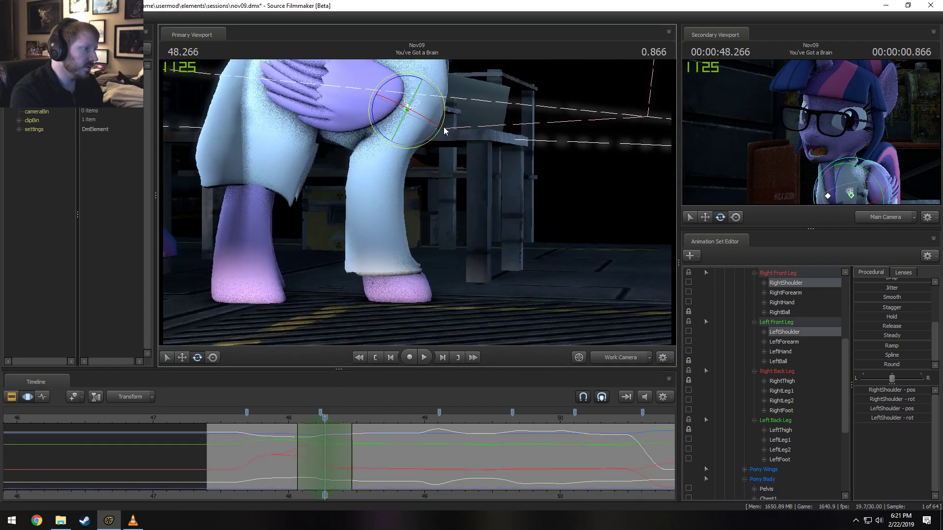
drag(372, 128, 374, 131)
ctrl+click(376, 151)
ctrl+shift+click(375, 152)
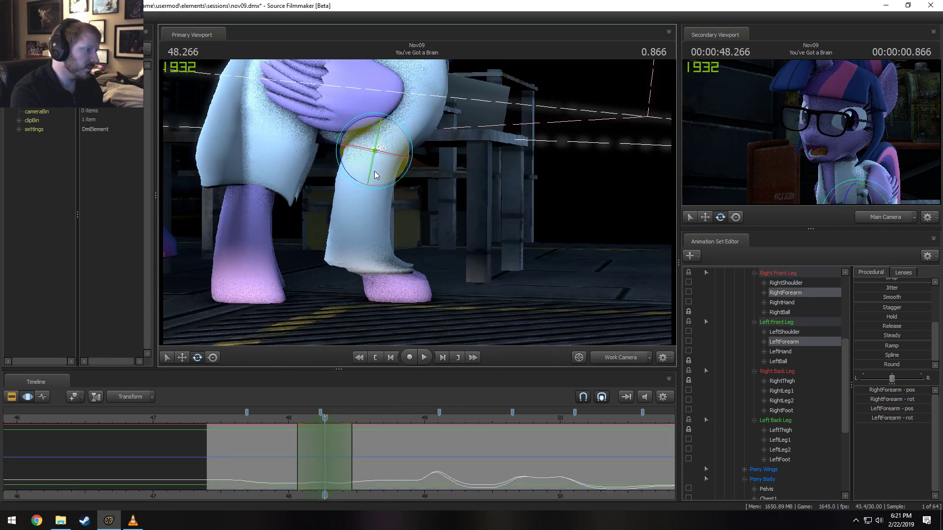
drag(375, 174, 353, 184)
Replay the front leg bend from about 47.93
click(279, 417)
key(space)
key(space)
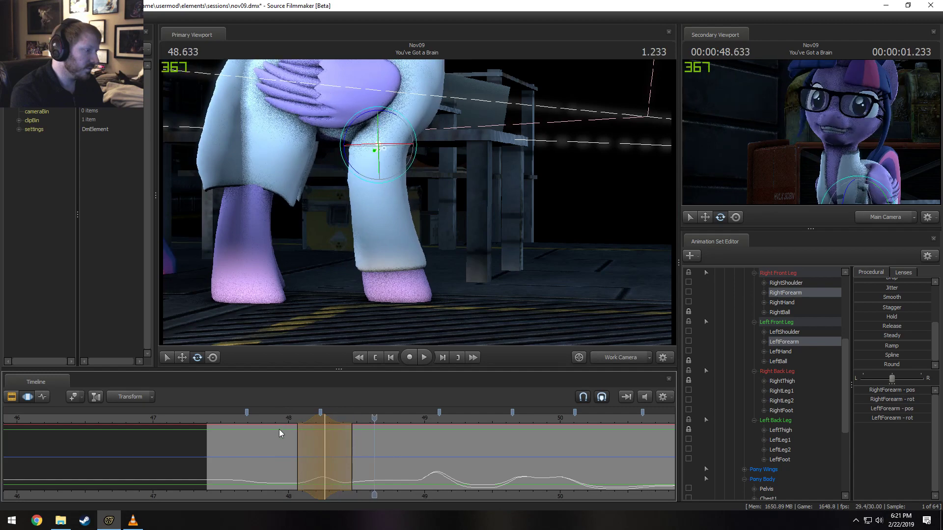
key(space)
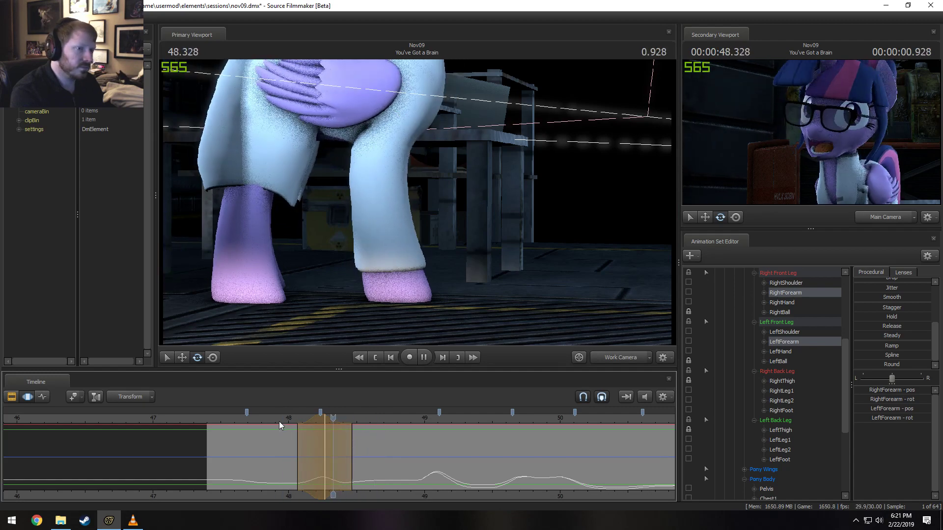
Make a new time selection centred on 48.433 and move the Chest2 bone upward there
click(348, 447)
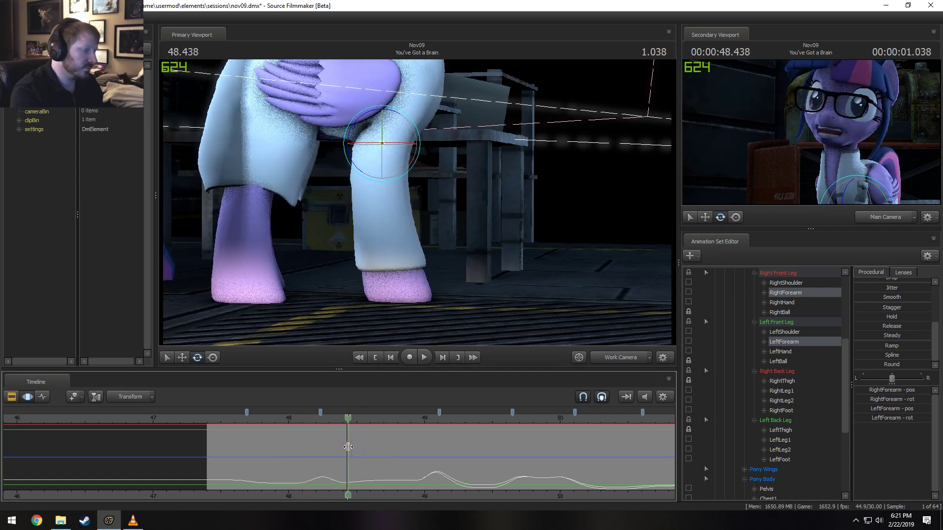
click(348, 446)
drag(372, 447, 377, 447)
drag(402, 196, 402, 175)
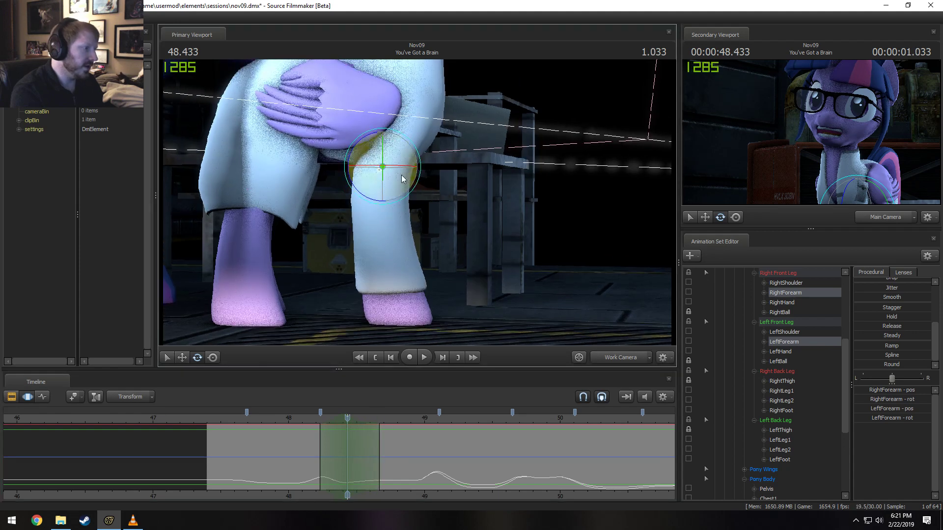
click(285, 101)
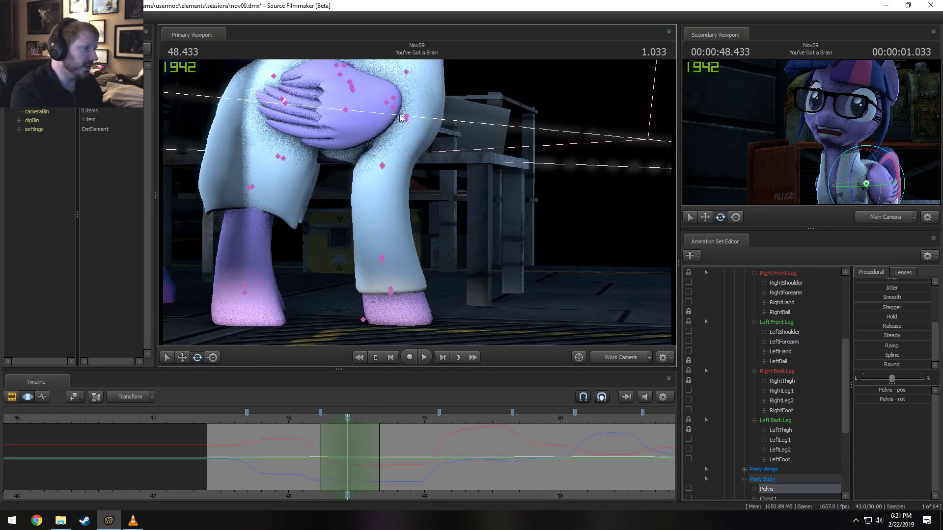
click(388, 103)
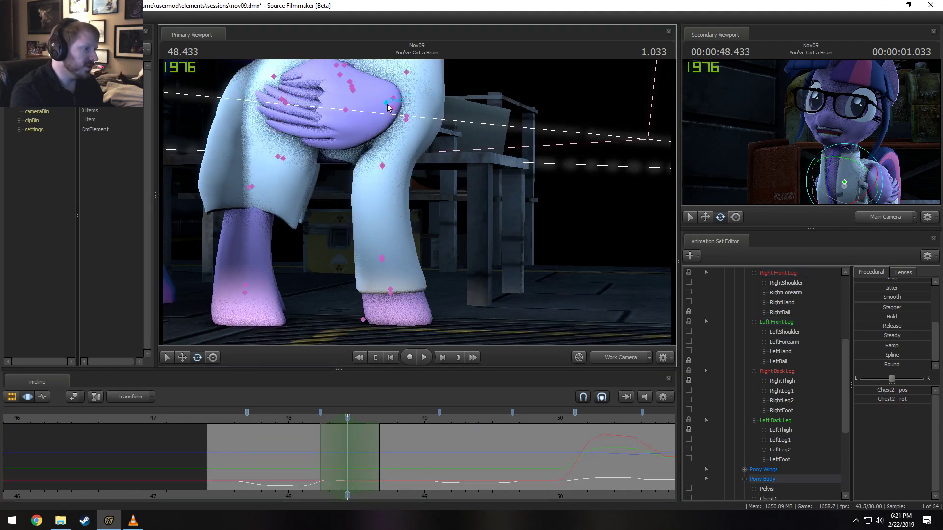
drag(407, 240, 418, 207)
drag(386, 119, 386, 109)
Replay the chest's rise after the dip from about 47.93 and 48.05
click(278, 419)
key(space)
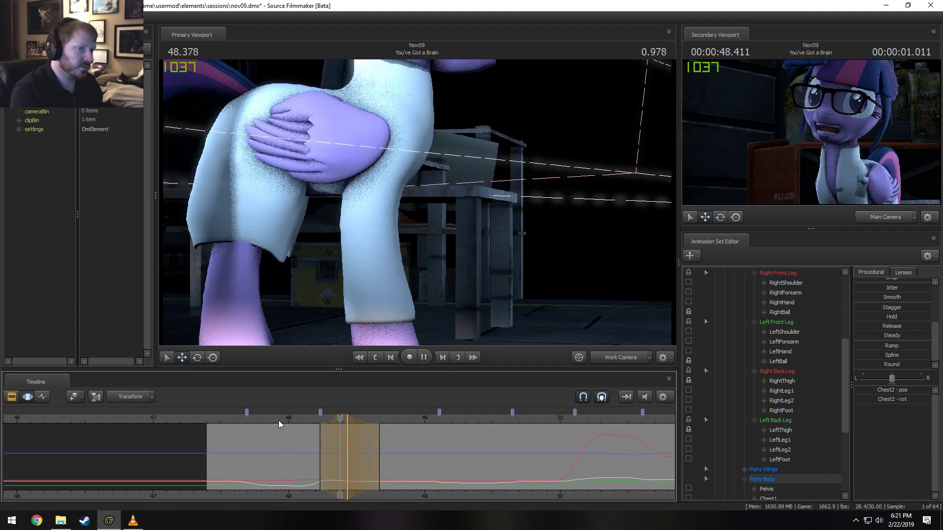
key(space)
click(279, 421)
key(space)
mouse_move(373, 450)
mouse_down()
mouse_move(401, 459)
mouse_move(381, 450)
mouse_up()
key(space)
click(296, 421)
key(space)
key(space)
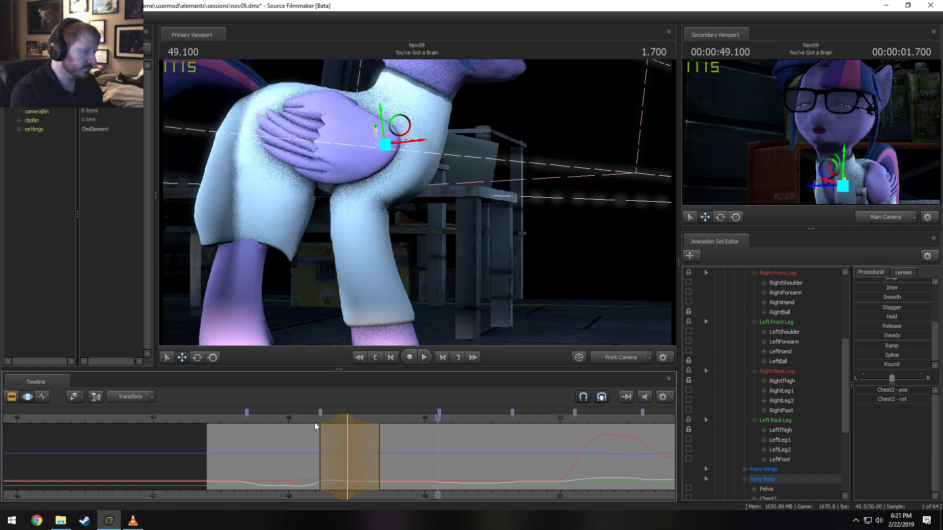
Shift the time selection's centre to 48.4, replay the chest movement from 47.833, and park the playhead at 48.4
click(302, 421)
key(space)
key(space)
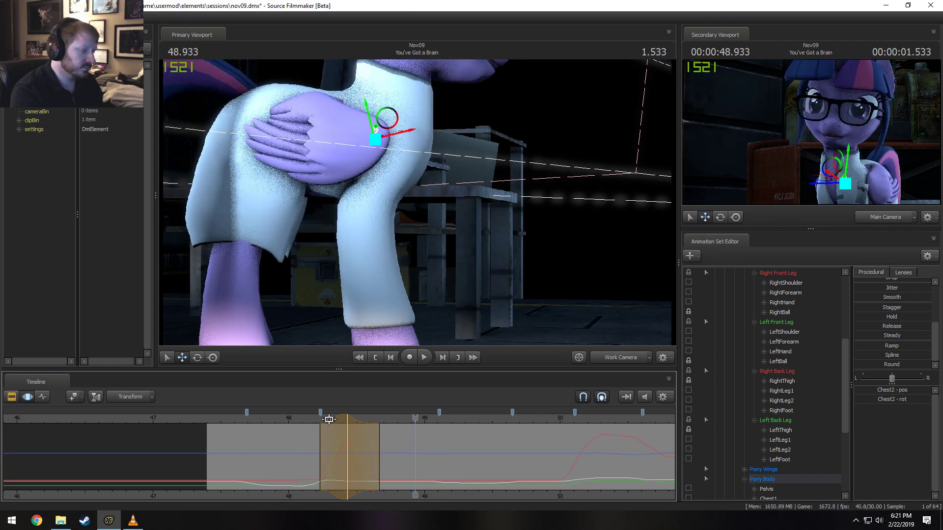
click(305, 421)
key(space)
click(266, 417)
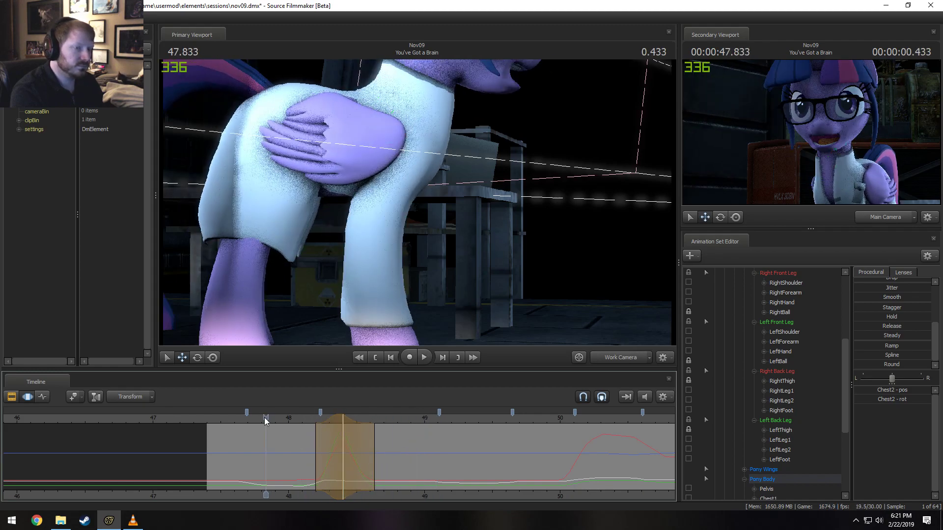
key(space)
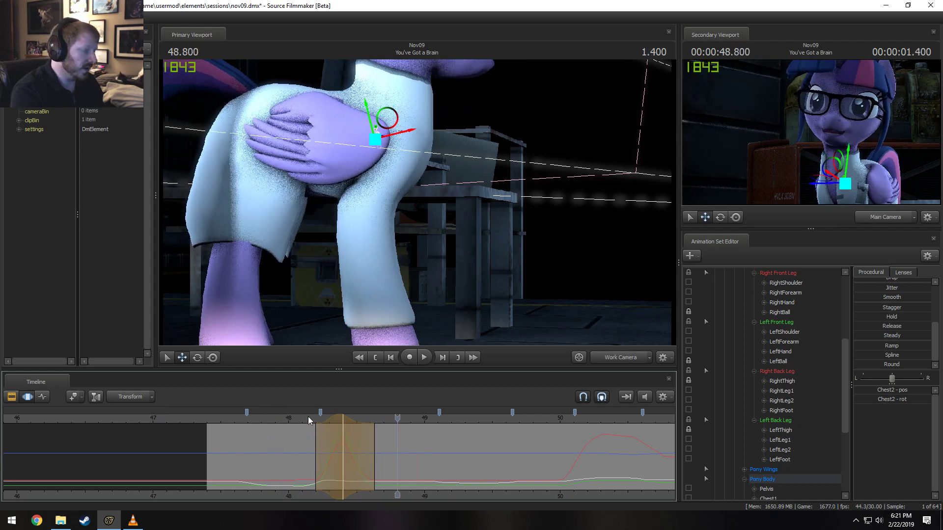
click(308, 416)
click(342, 435)
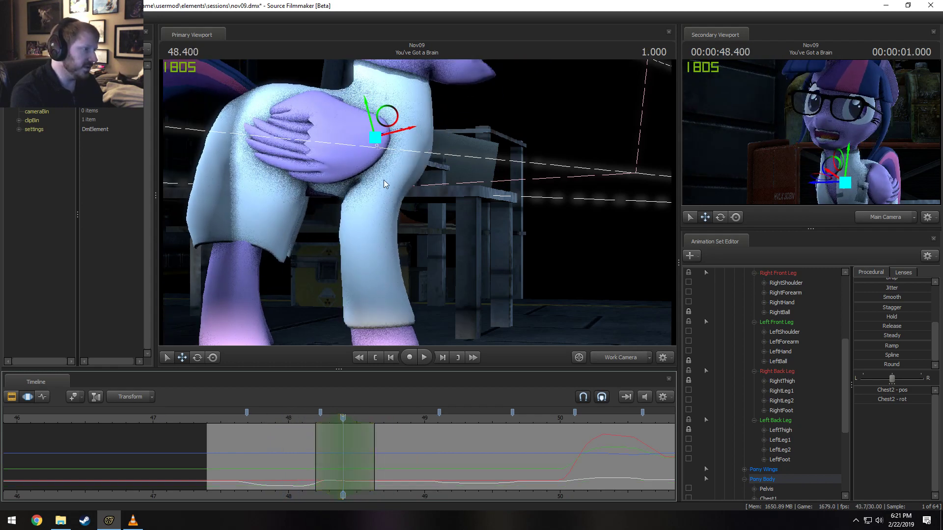
Select the Pelvis and Chest1 bones together at 48.4, check the manipulator's mode options, and try a rotation
ctrl+shift+click(334, 143)
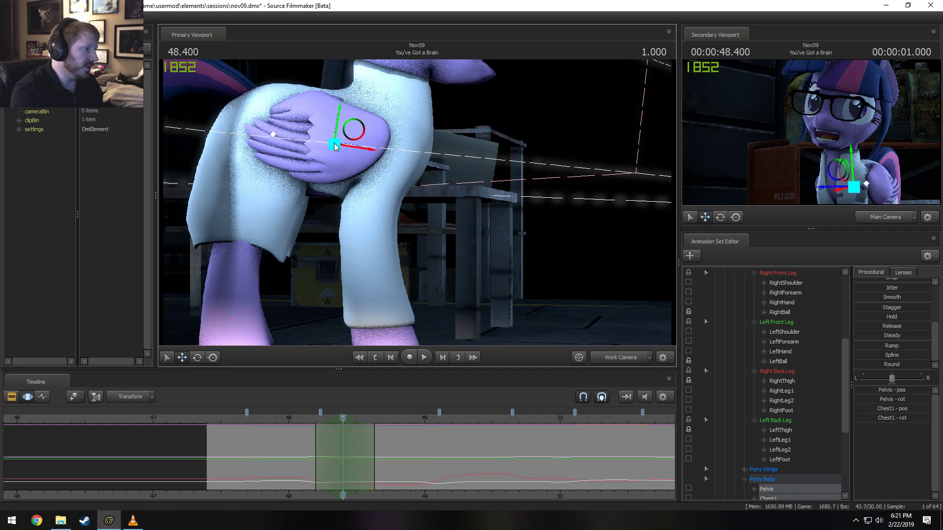
key(e)
right_click(351, 141)
mouse_move(379, 173)
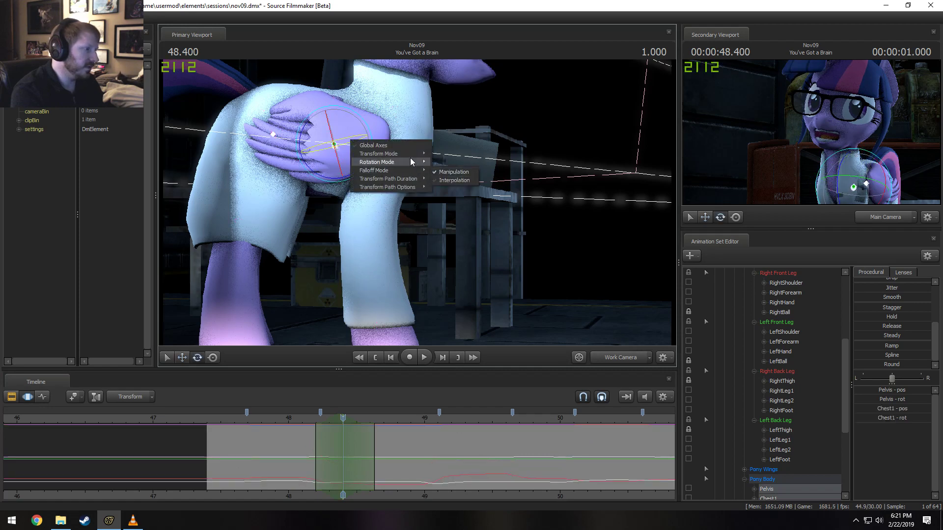
click(444, 172)
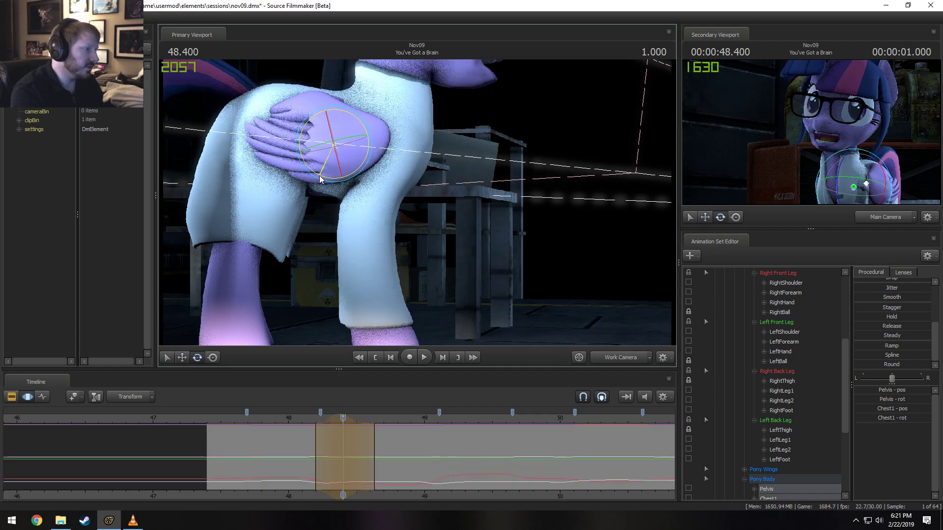
drag(320, 180, 278, 243)
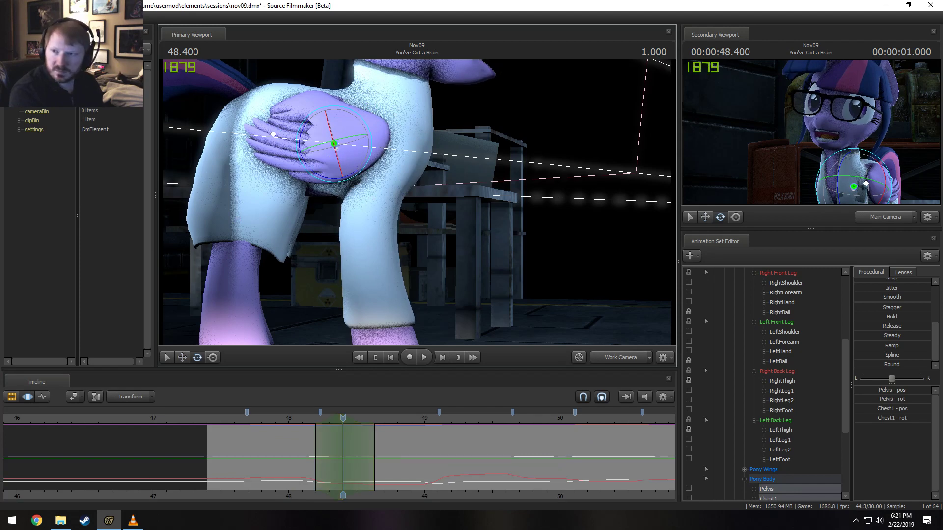
Switch to Chrome, search Google for "sublely", and close the browser window
drag(942, 211, 251, 72)
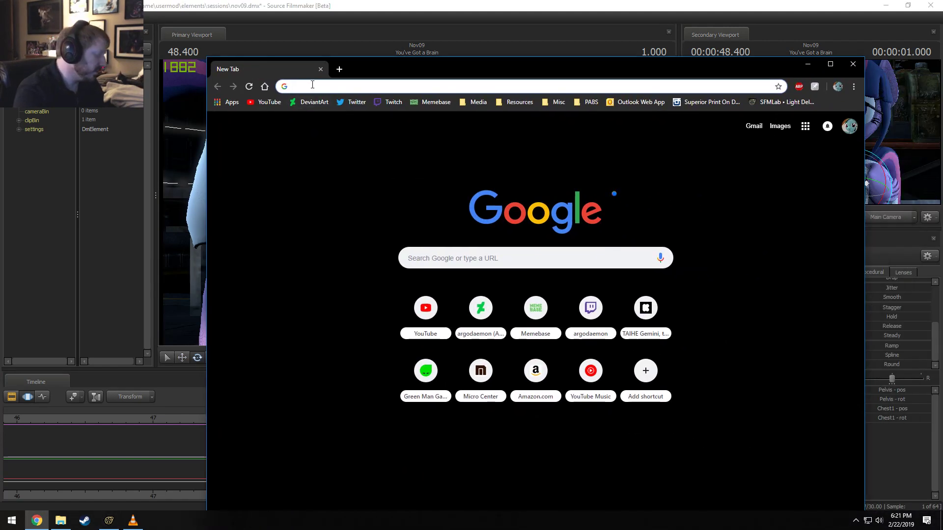
text(sublely)
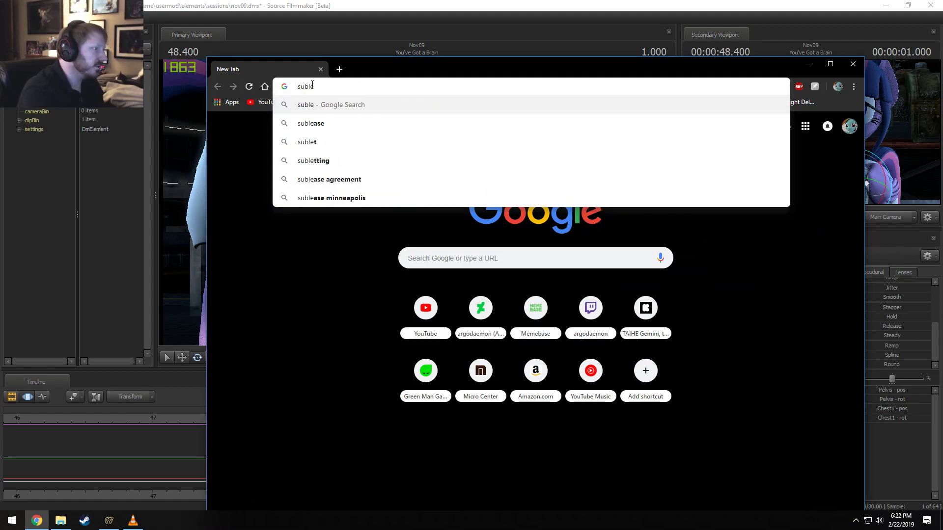
key(Return)
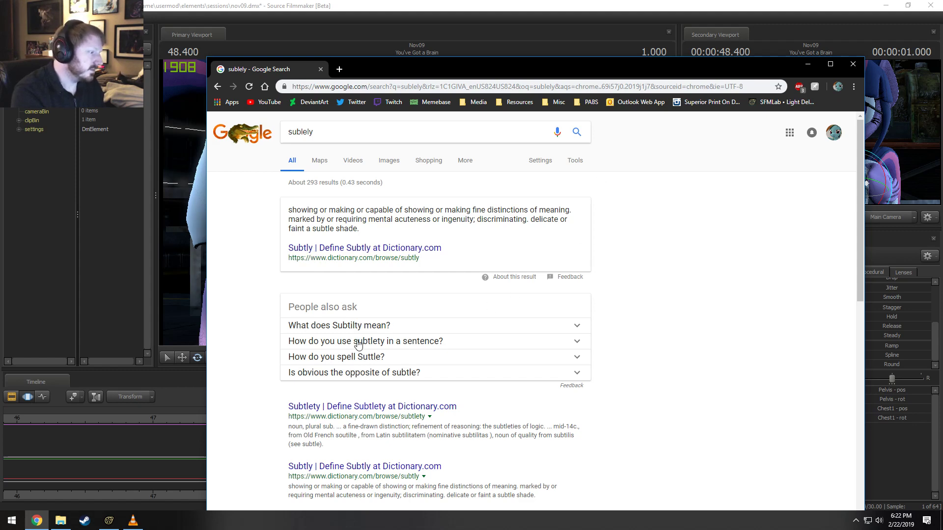
click(854, 63)
Rotate the selected Pelvis and Chest1 bones at 48.4 to lift Twilight's chest, and play back the movement
drag(311, 422, 345, 448)
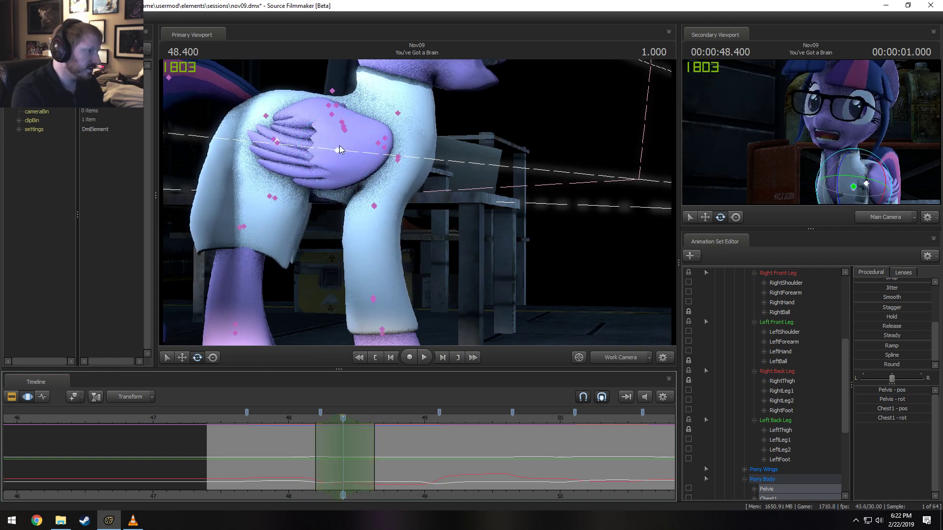
right_click(337, 161)
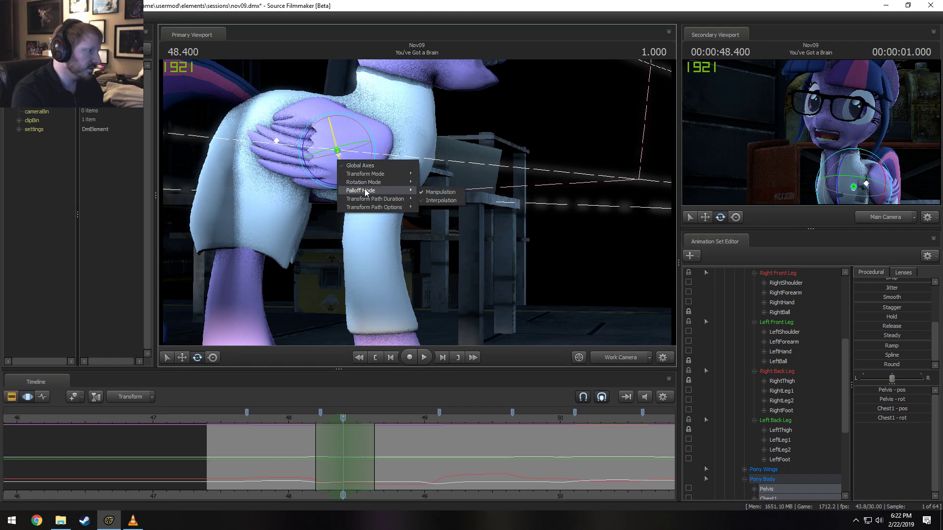
mouse_move(366, 184)
click(369, 157)
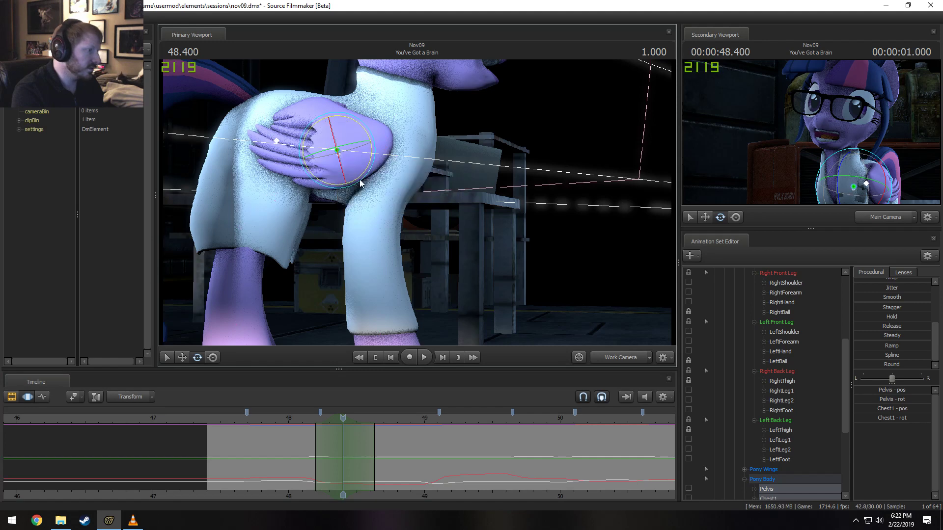
drag(357, 180, 343, 186)
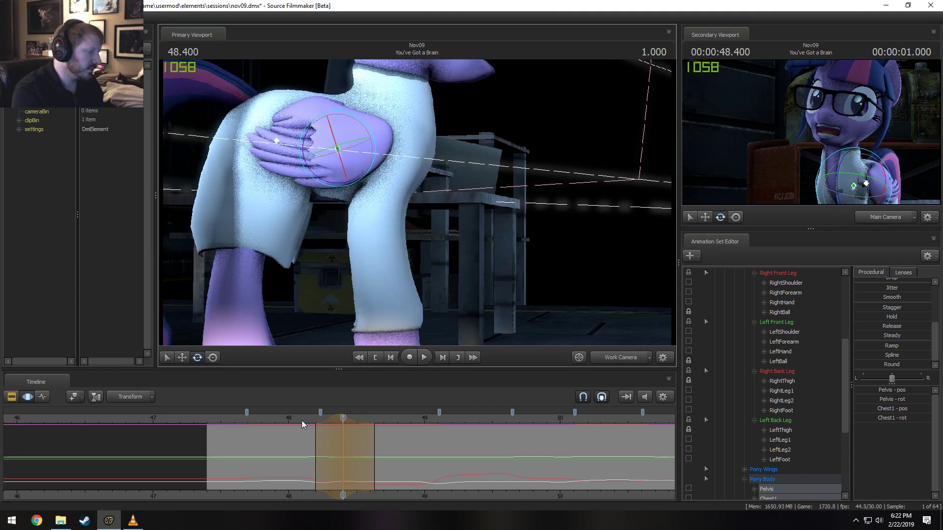
key(space)
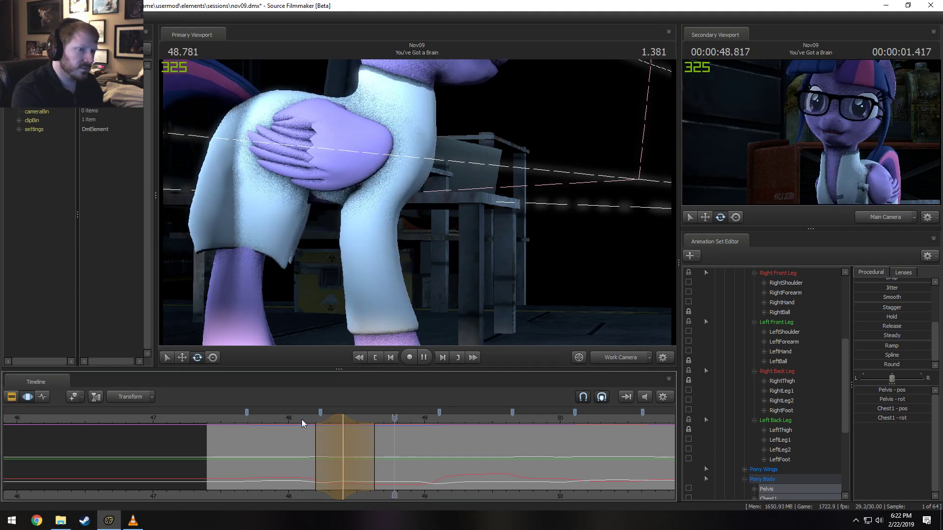
Replay the chest movement around 48 and set the time selection's falloff to end at about 48.73
key(space)
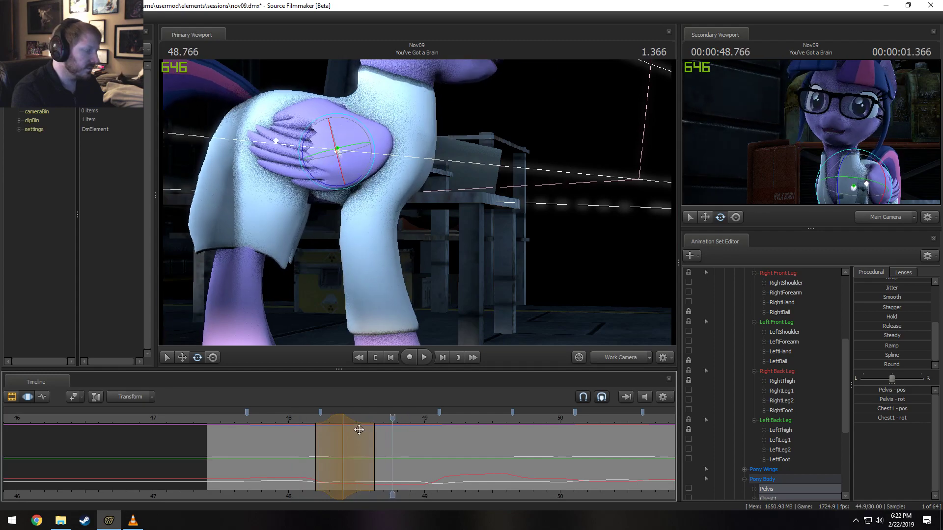
click(307, 424)
key(space)
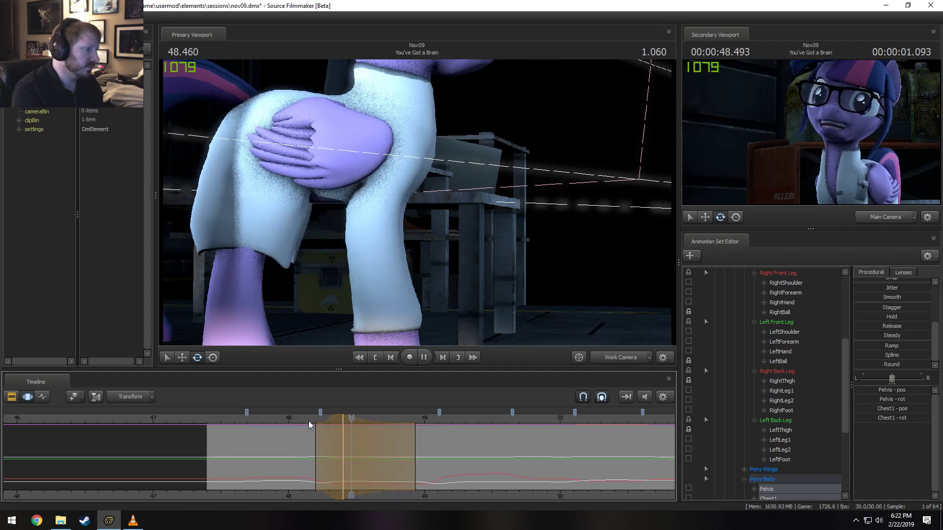
click(289, 419)
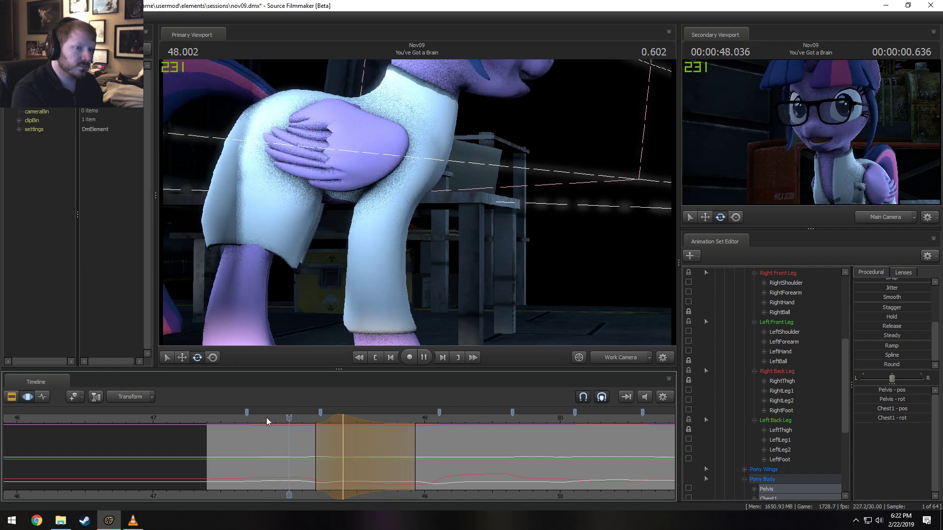
key(space)
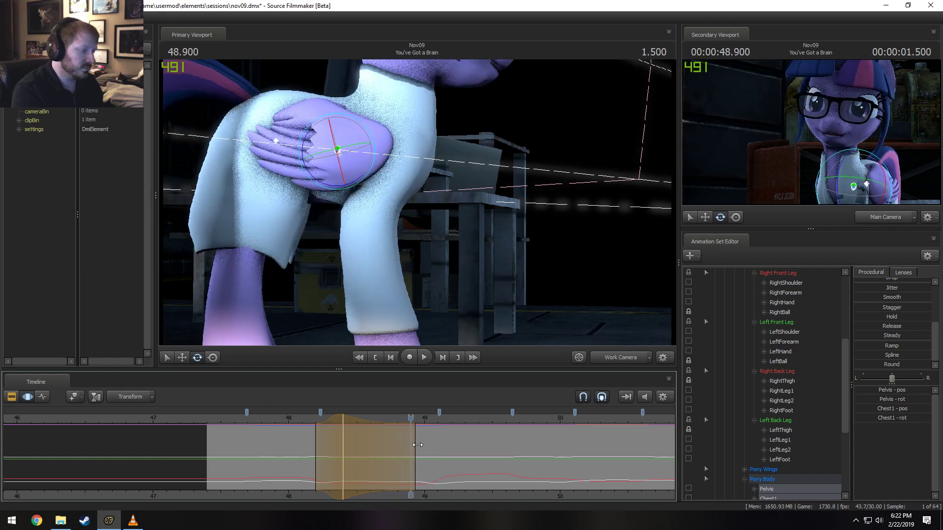
drag(418, 445, 388, 445)
Scrub back to about 47.8 and replay the motion to check Twilight's chest lift
click(293, 419)
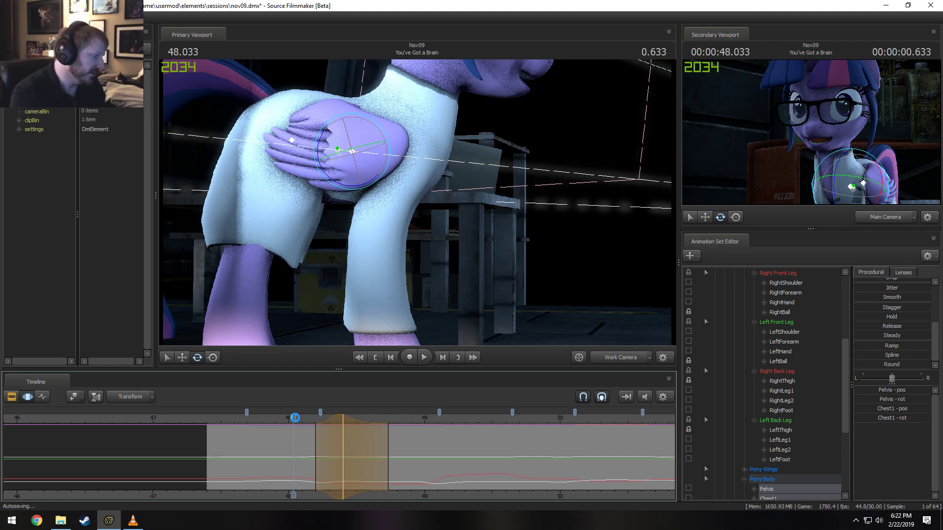
click(294, 418)
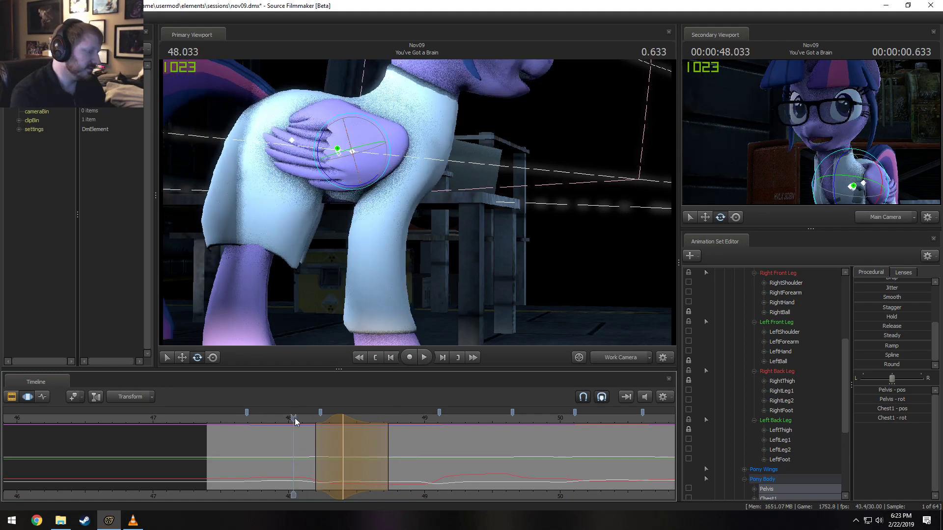
drag(295, 421, 237, 435)
click(254, 421)
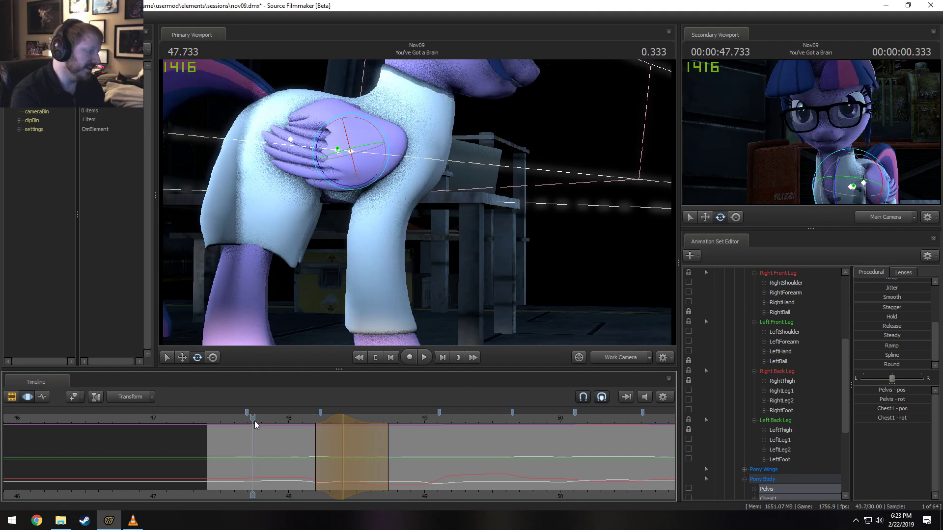
click(267, 420)
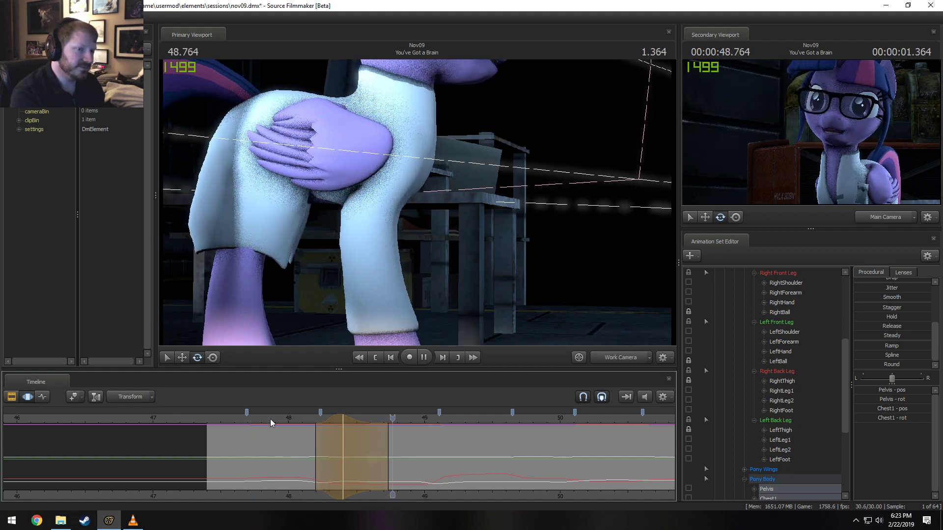
key(space)
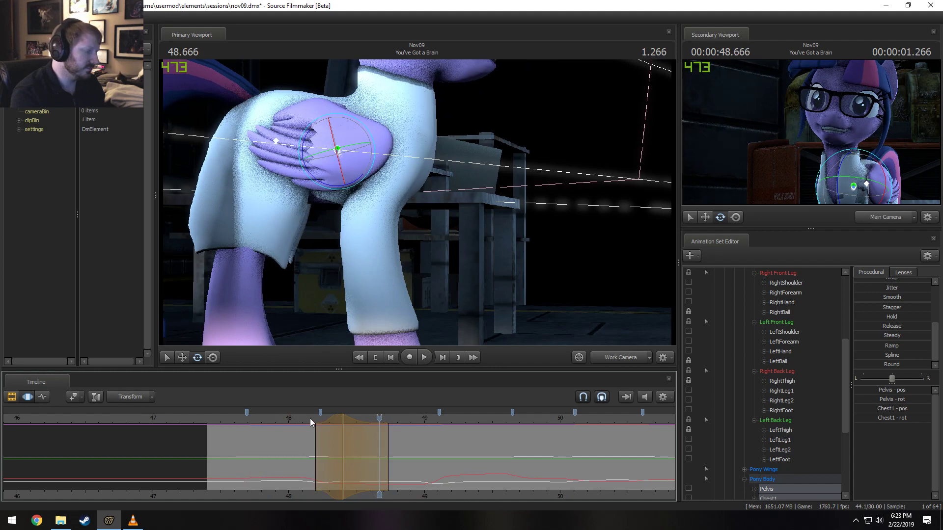
Rotate both front shoulders and both forearms at 48.4 to adjust the front-leg bend, and play it back
click(342, 418)
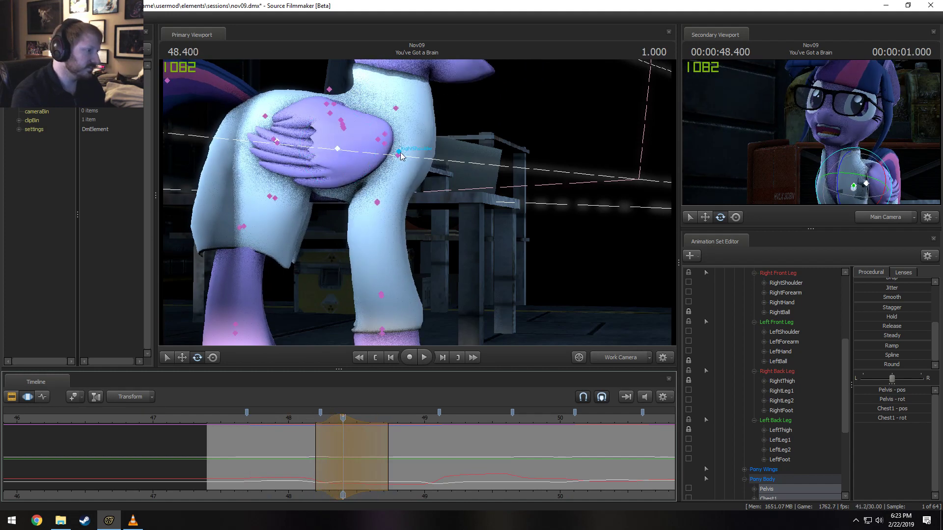
ctrl+click(397, 156)
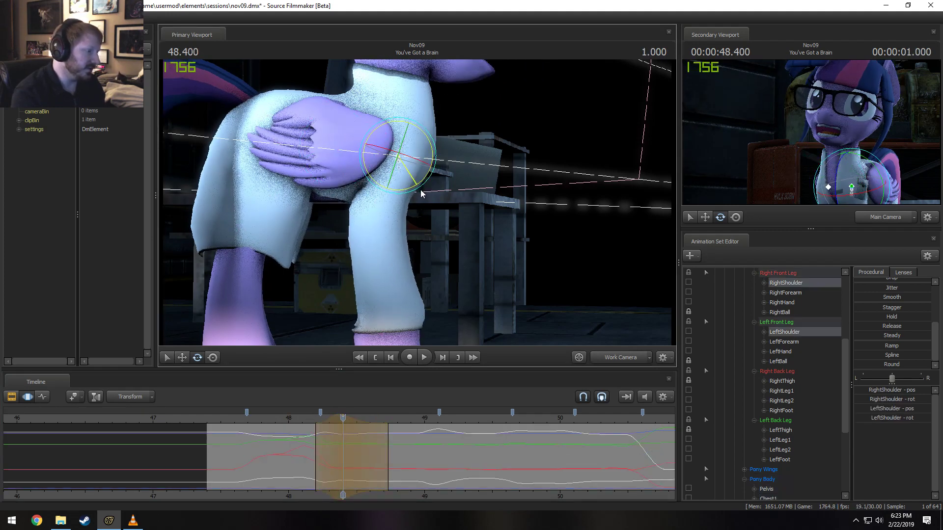
key(ctrl)
ctrl+click(380, 203)
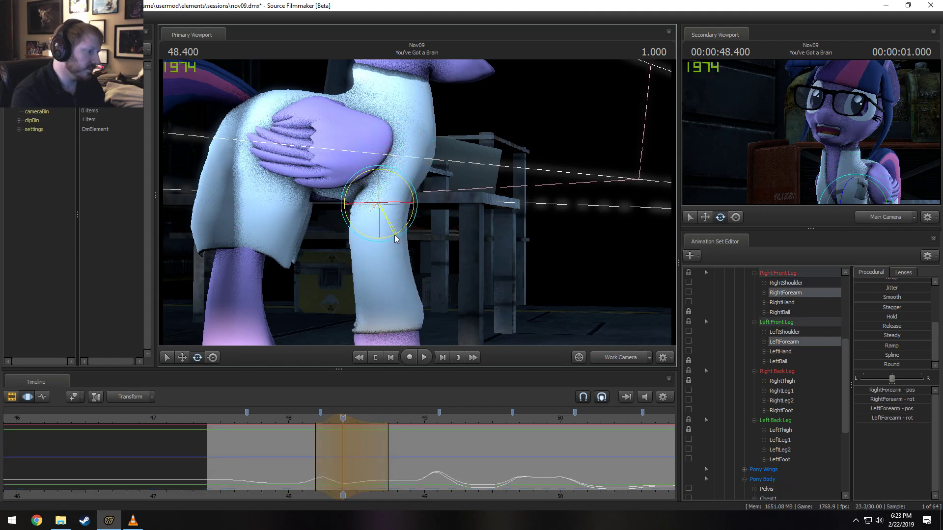
key(space)
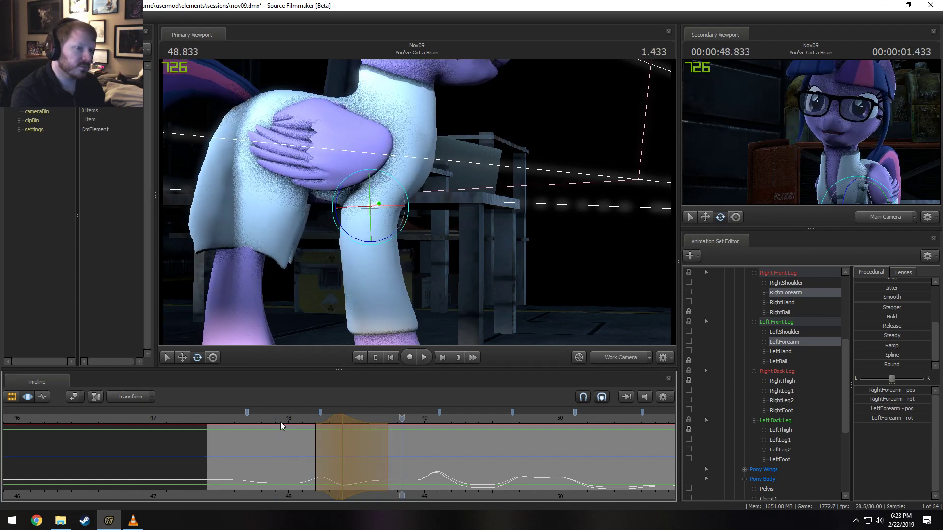
key(space)
Centre the time selection at 48.333 and select the Chest2 bone with the Move manipulator
mouse_move(330, 438)
middle_down()
mouse_move(343, 447)
mouse_move(325, 469)
mouse_move(332, 480)
mouse_move(312, 481)
mouse_move(332, 481)
middle_up()
scroll(332, 482, up, 3)
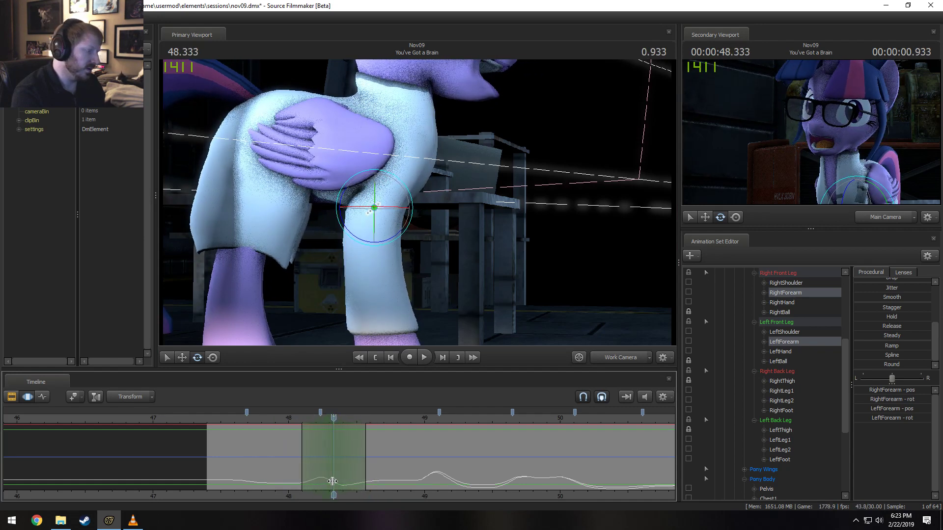
click(399, 116)
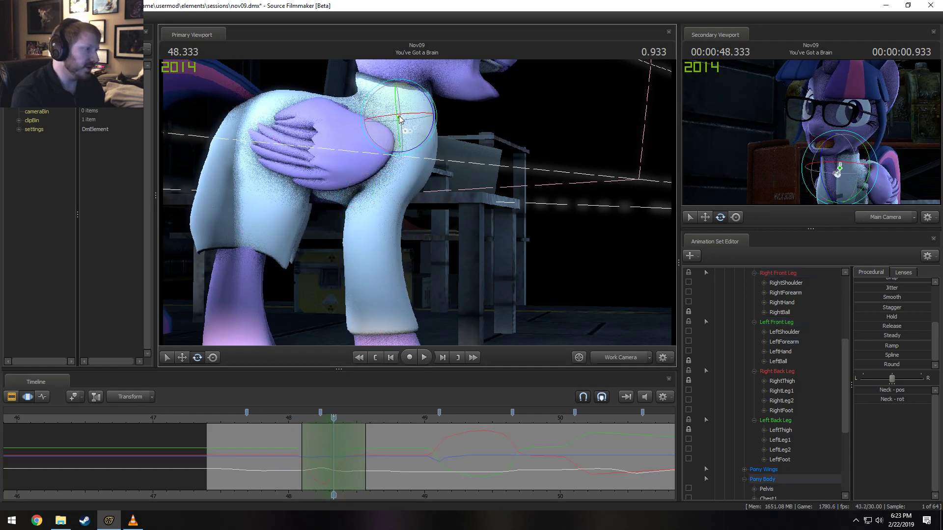
mouse_move(401, 113)
mouse_down()
mouse_move(408, 107)
mouse_move(393, 125)
mouse_up()
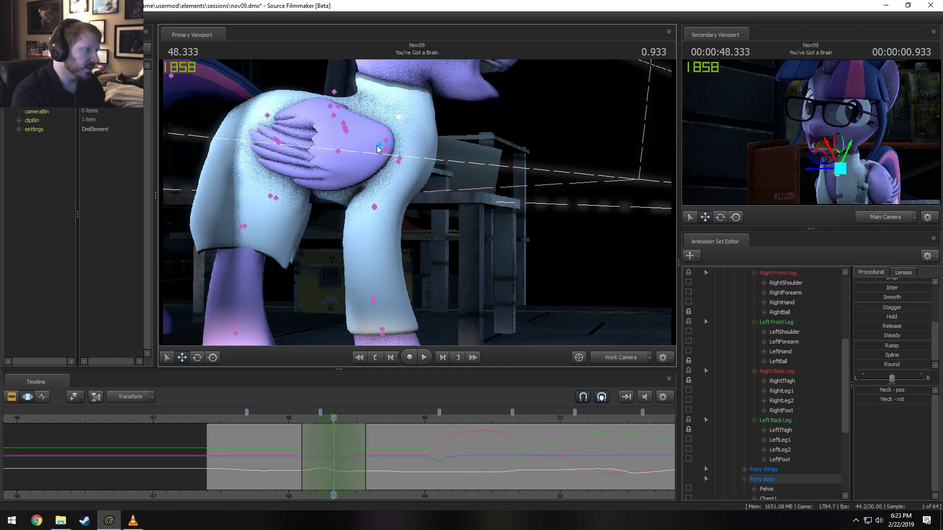
click(379, 146)
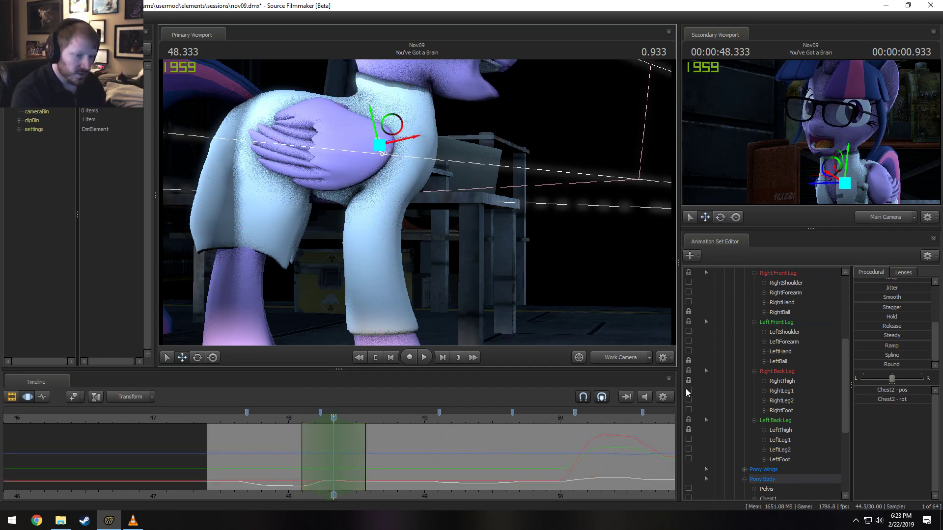
Lock RightShoulder and LeftShoulder in place of RightBall and LeftBall, and move Chest2 slightly down at 48.333
click(688, 364)
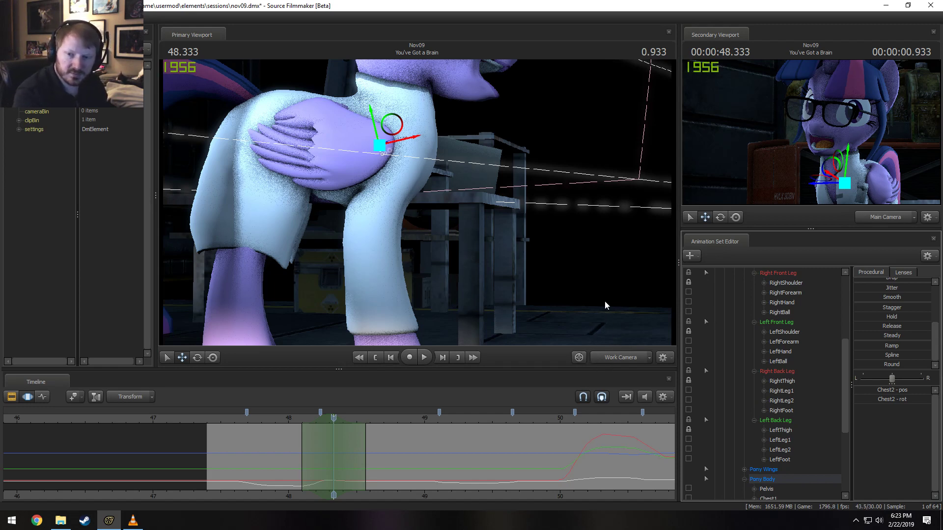
drag(603, 275, 575, 282)
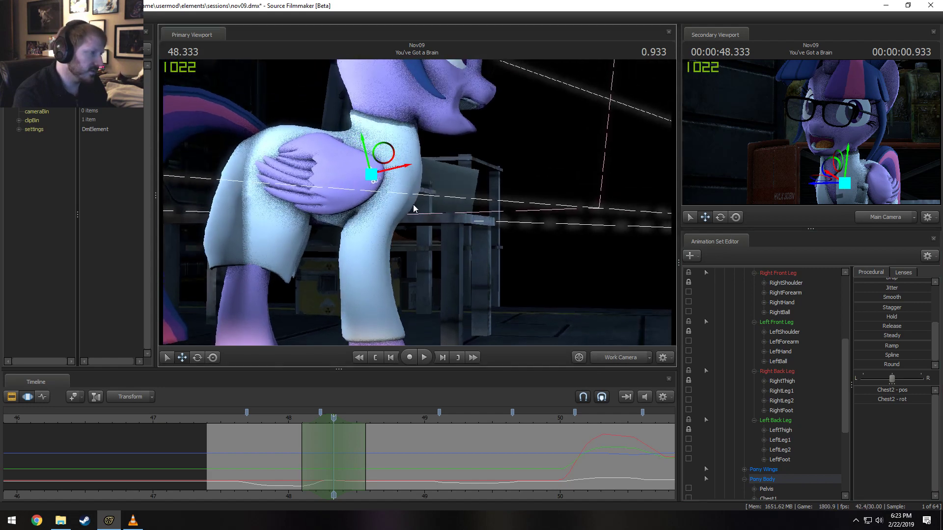
alt+drag(414, 206, 444, 245)
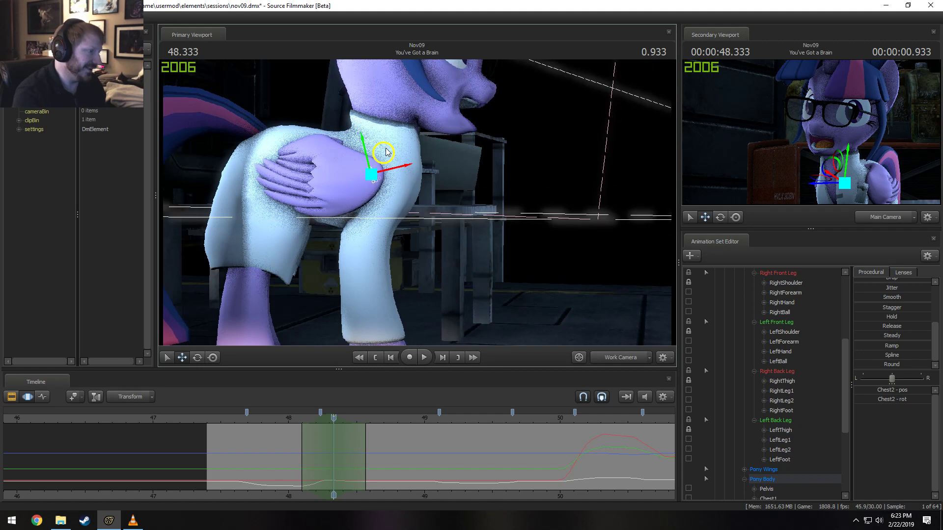
key(ctrl+z)
drag(385, 156, 385, 160)
Replay the Chest2 movement repeatedly from about 47.7 to check its timing against the head
key(space)
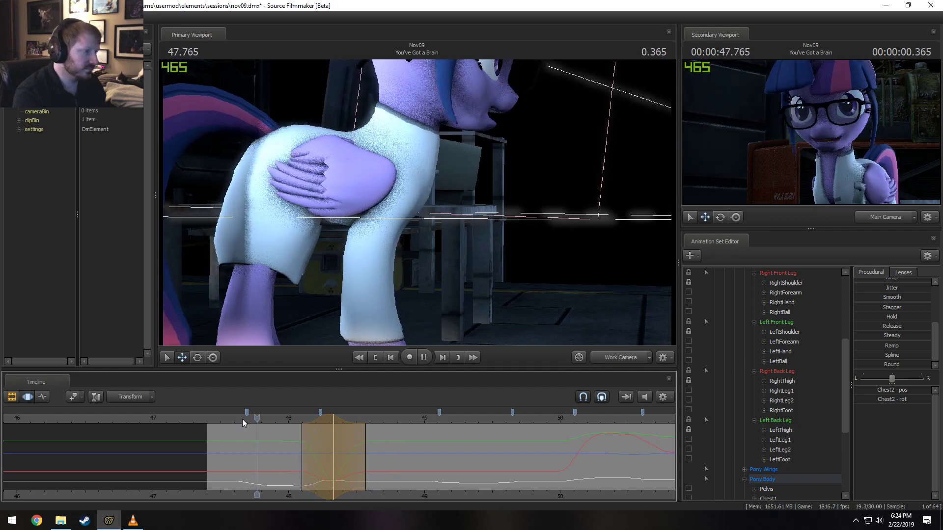
key(space)
click(245, 419)
key(space)
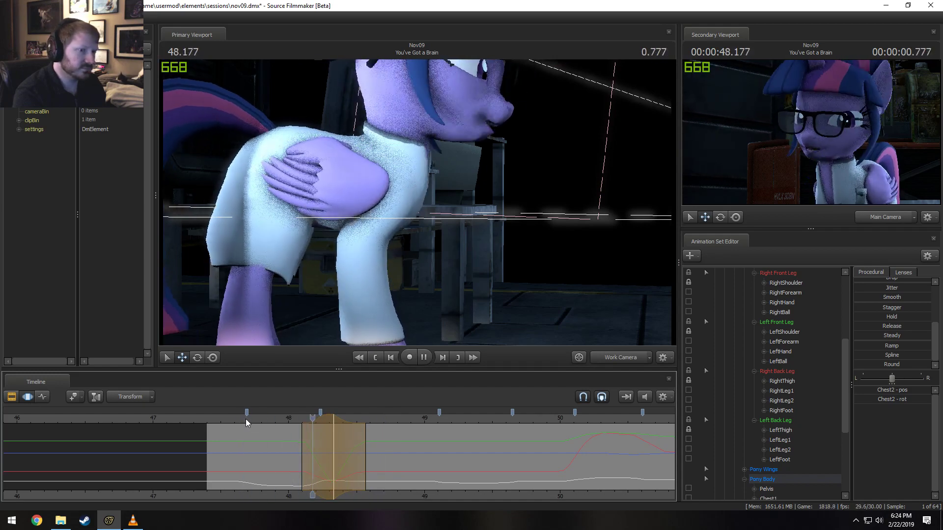
key(space)
key(space)
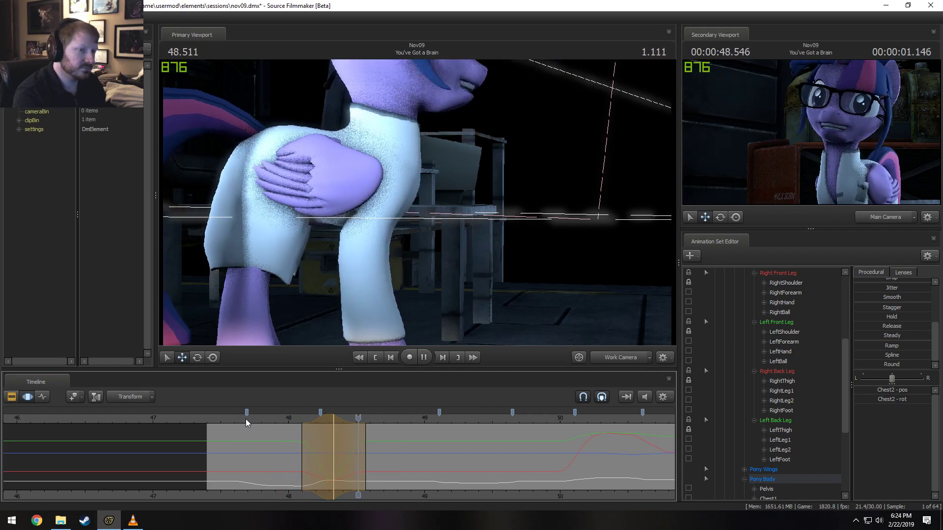
click(275, 420)
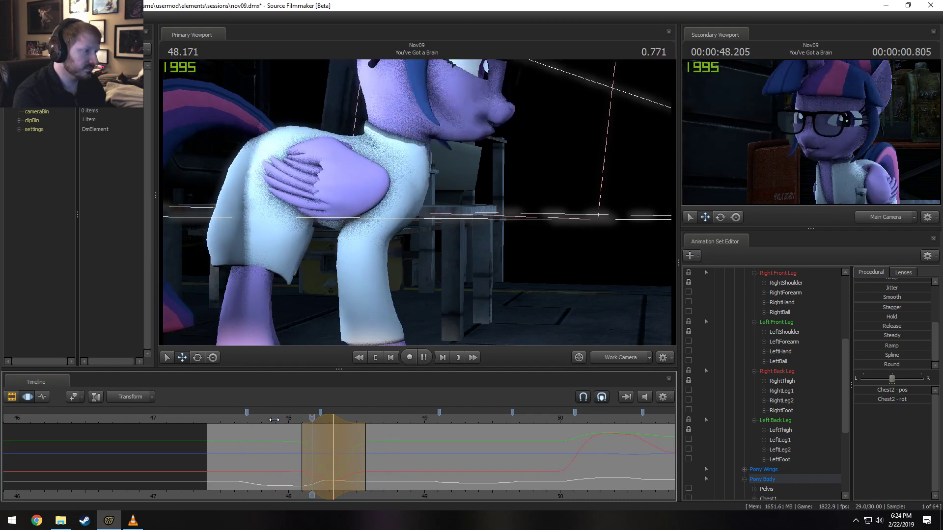
key(space)
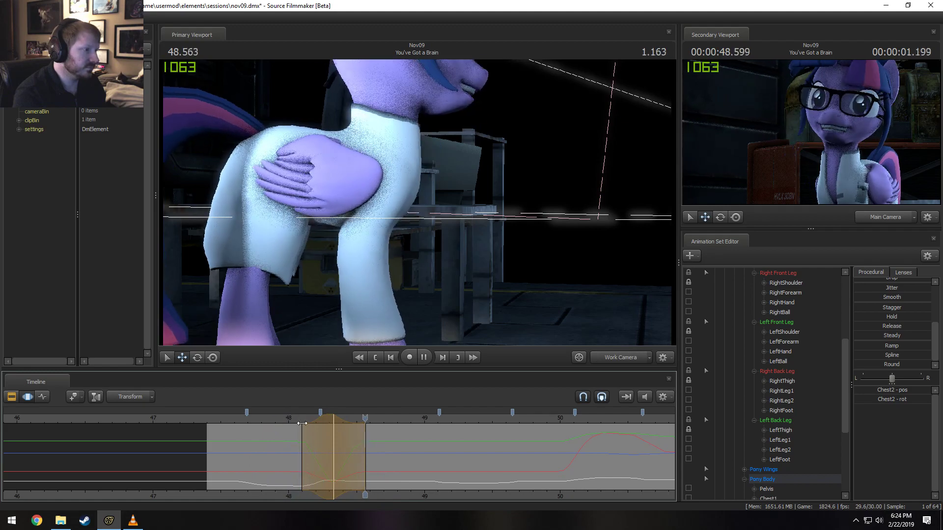
Shift the time selection and its Chest2 change one frame earlier to about 48.3, and replay the movement
drag(317, 423, 313, 422)
click(270, 420)
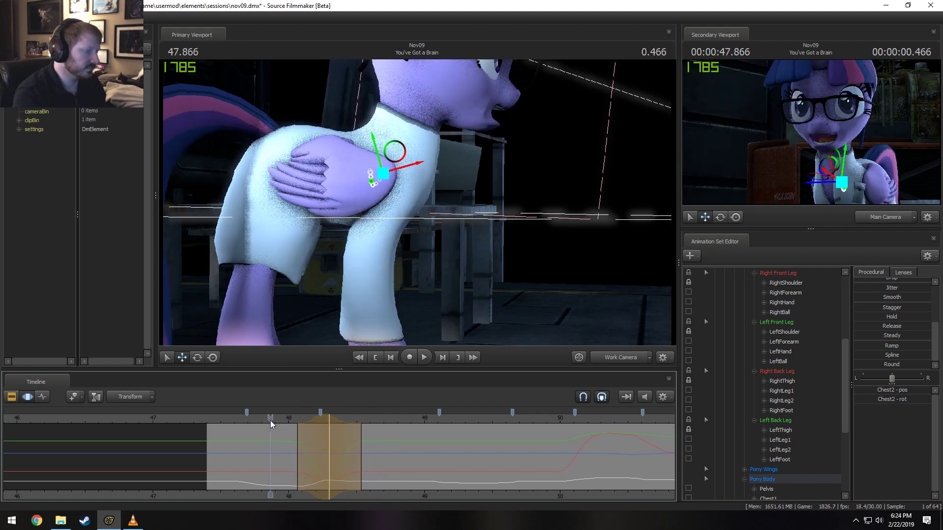
key(space)
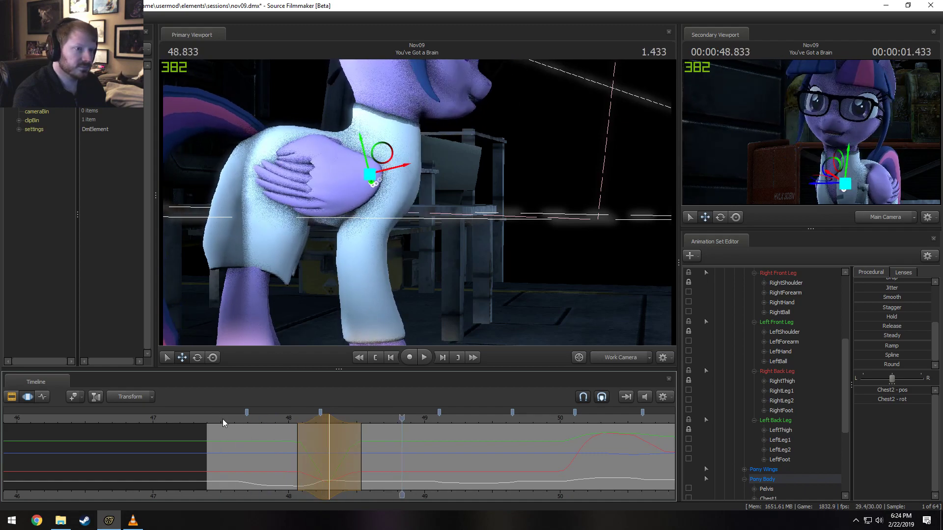
click(223, 420)
key(space)
key(space)
Centre the time selection at 47.666 with falloff to about 48.1, lower Chest2 slightly there, and replay
key(shift)
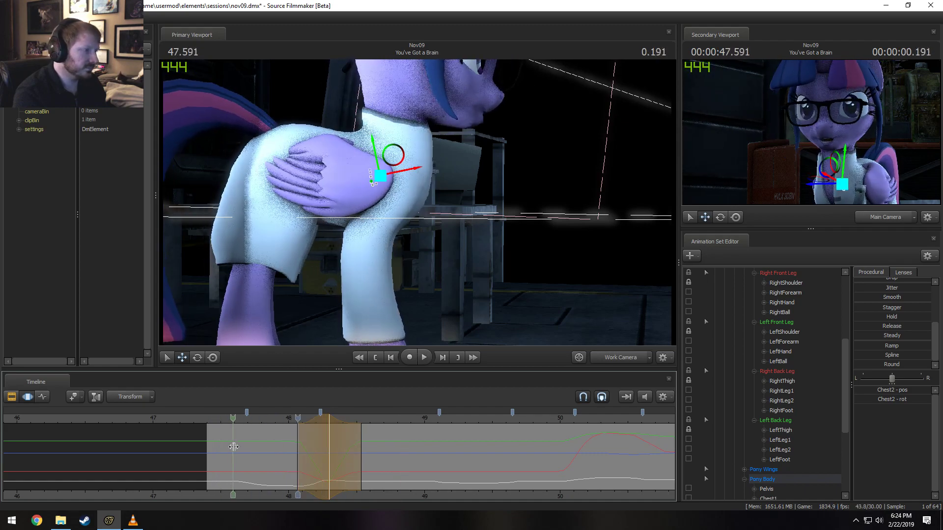
click(243, 448)
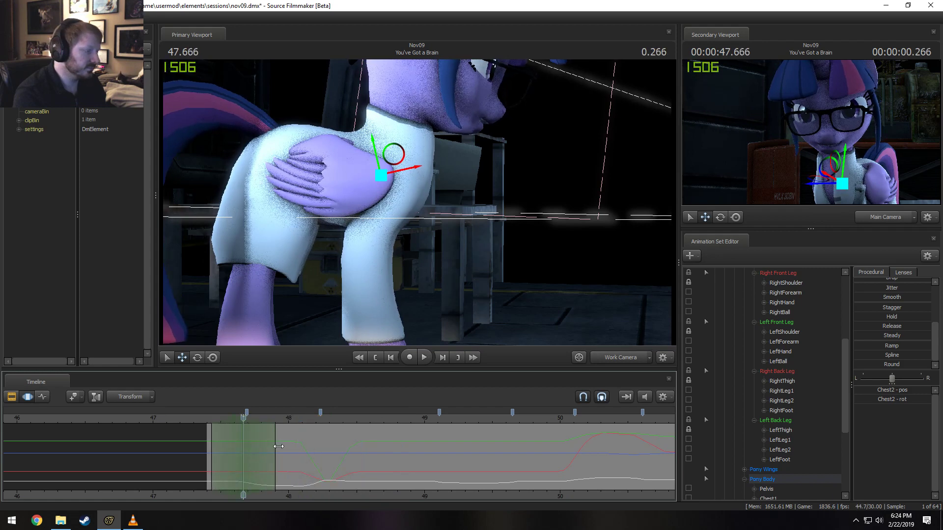
drag(278, 446, 302, 447)
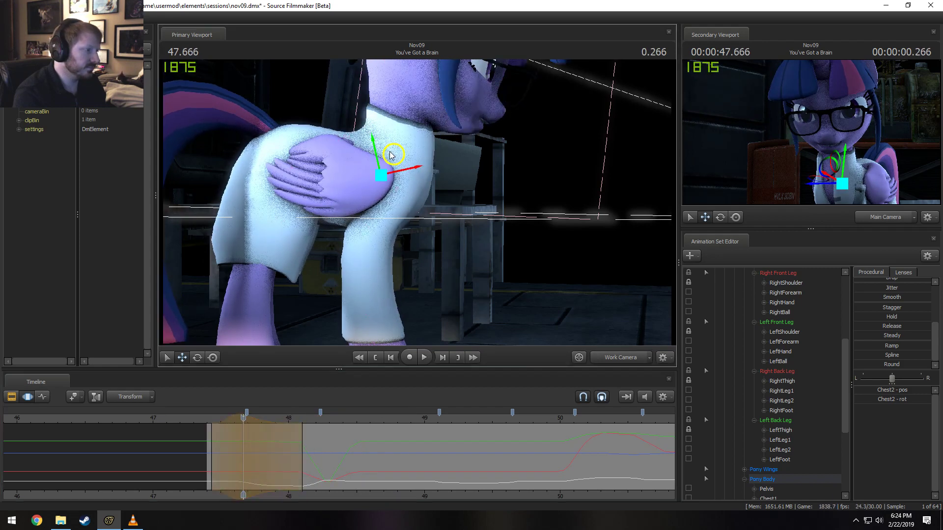
drag(390, 151, 388, 153)
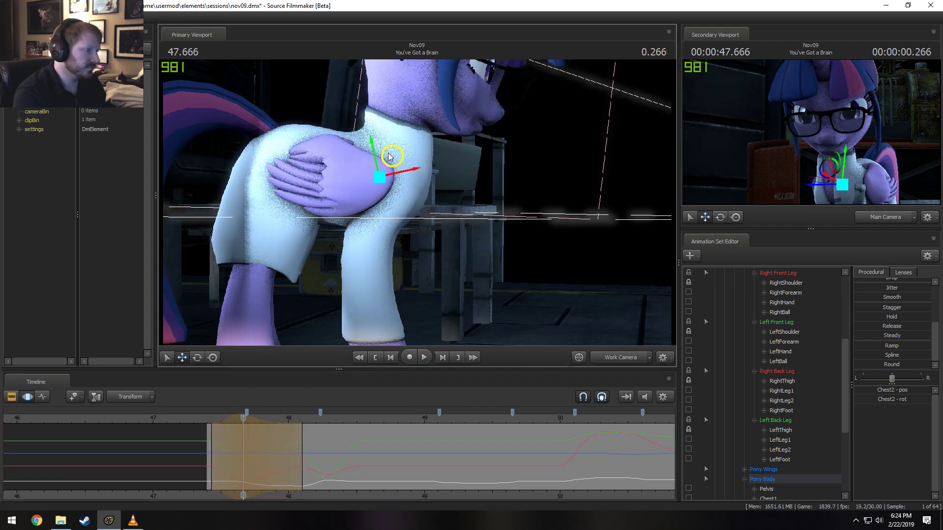
click(210, 424)
key(space)
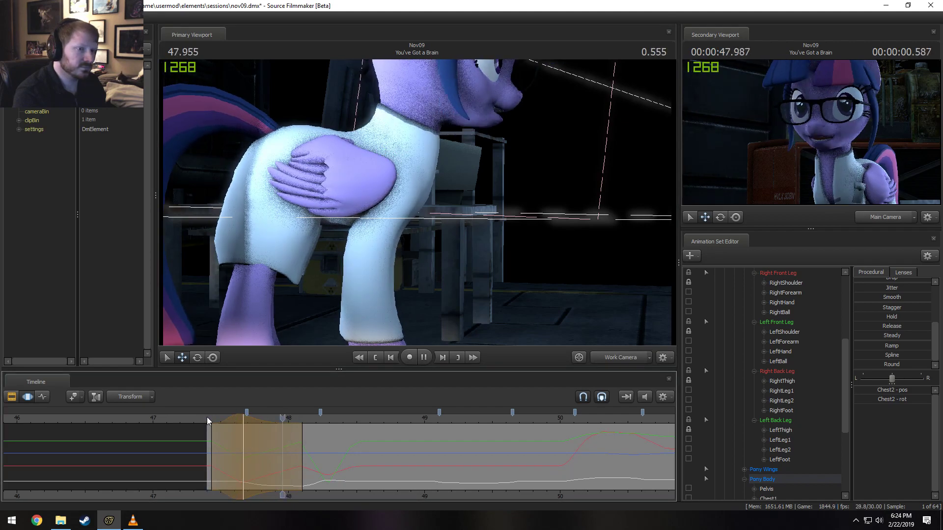
Narrow the time selection and shift its centre with the Chest2 change to 47.766, and replay
key(space)
key(shift)
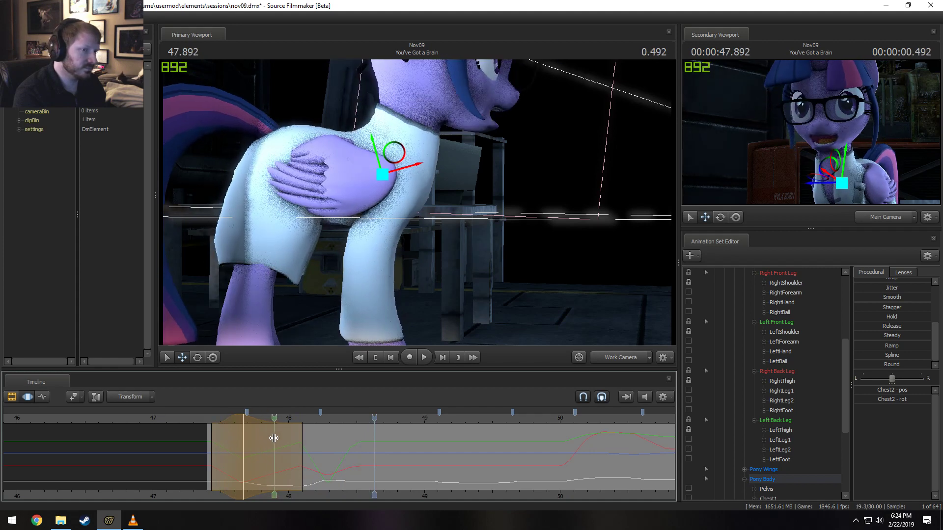
key(ctrl+z)
drag(256, 441, 269, 441)
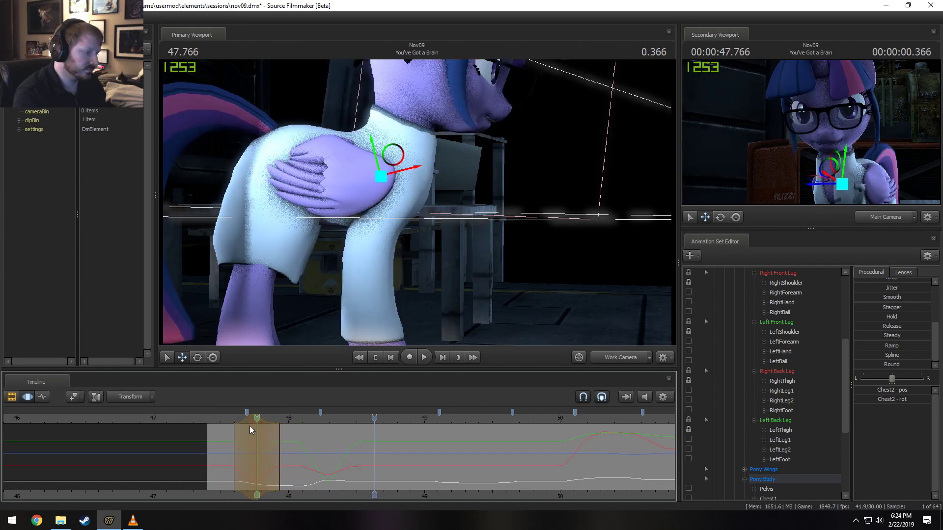
key(space)
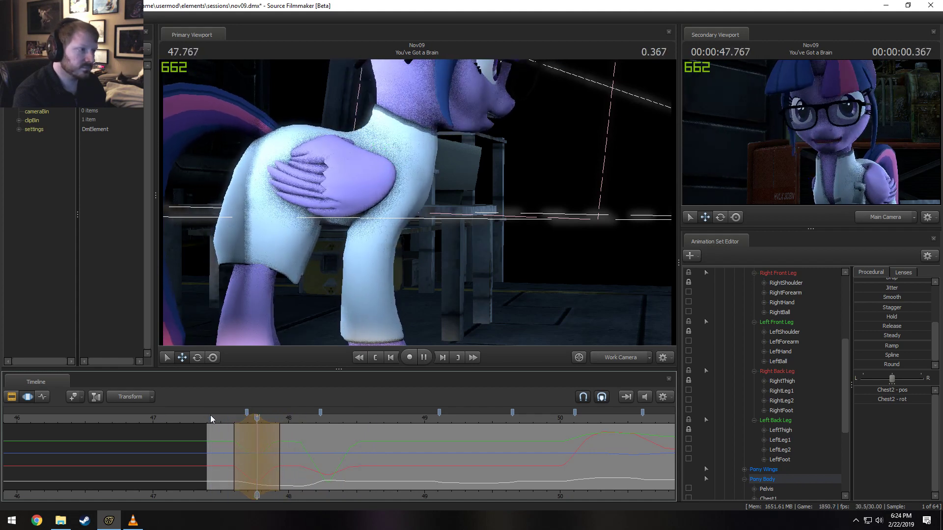
Lower Chest2 slightly in the time selection centred at 47.766, and replay the movement from about 47.5
key(space)
click(257, 428)
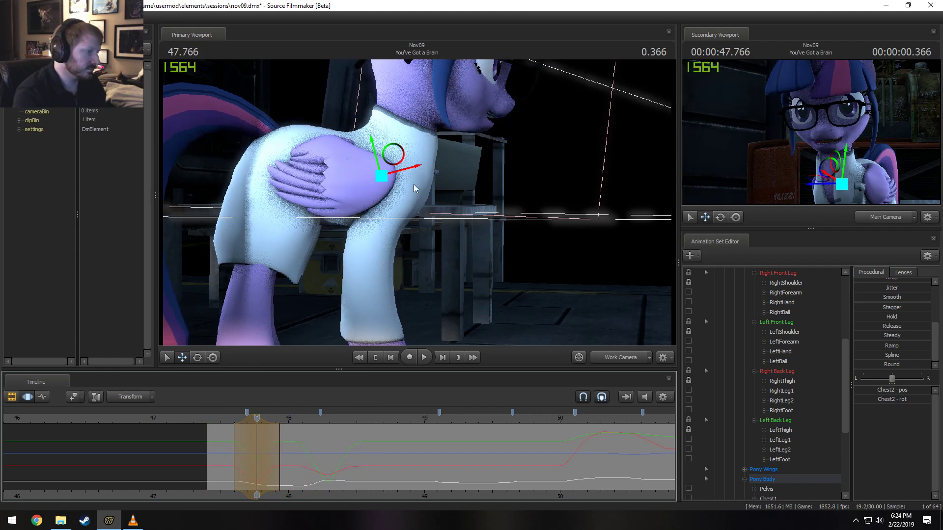
drag(413, 184, 345, 293)
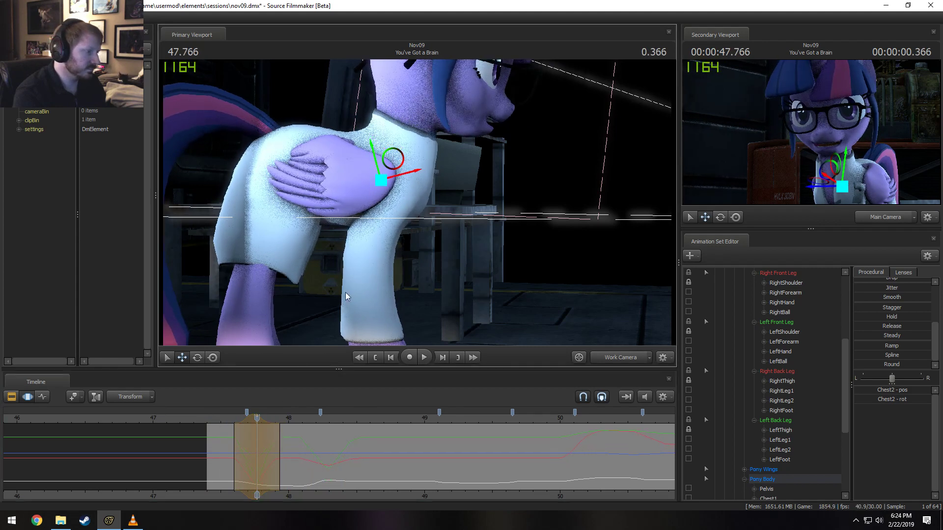
key(space)
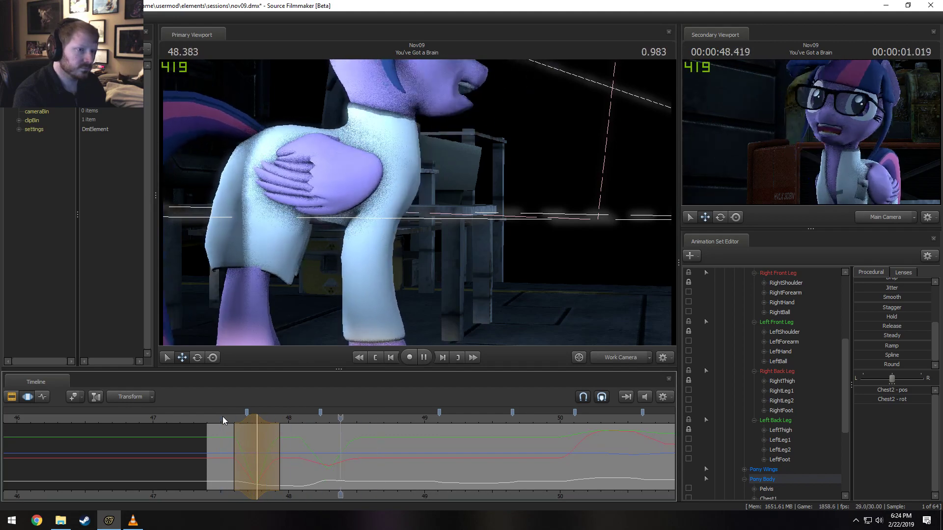
key(space)
key(space)
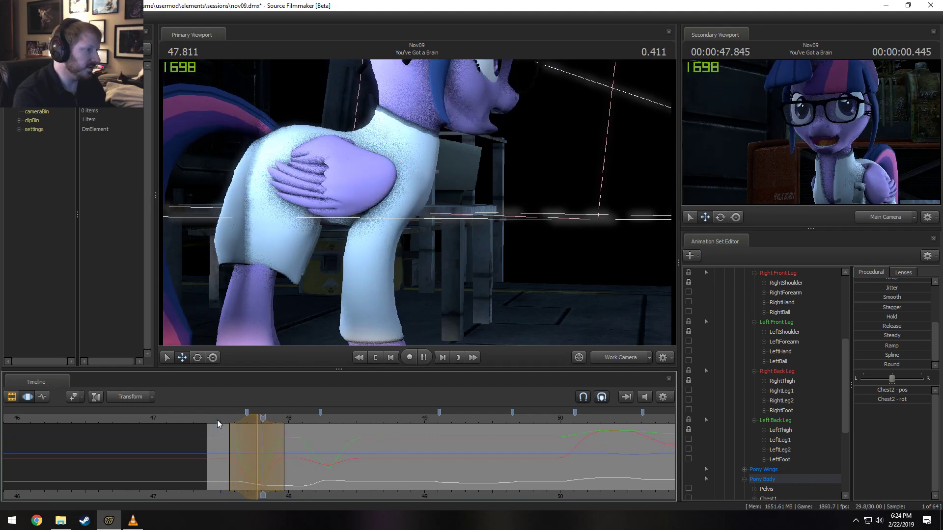
click(217, 420)
click(221, 418)
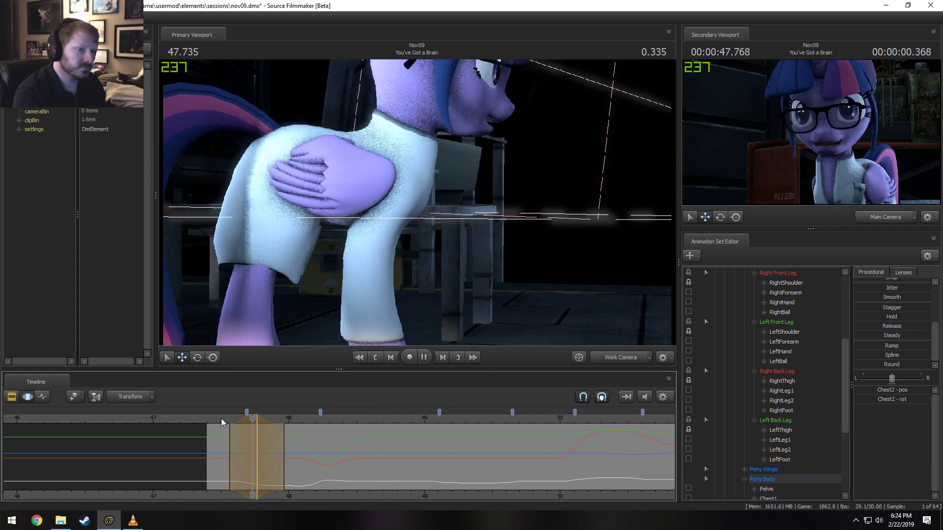
Switch the primary viewport to the Main Camera and replay the shot from 47.4
key(space)
click(621, 358)
click(632, 350)
click(208, 421)
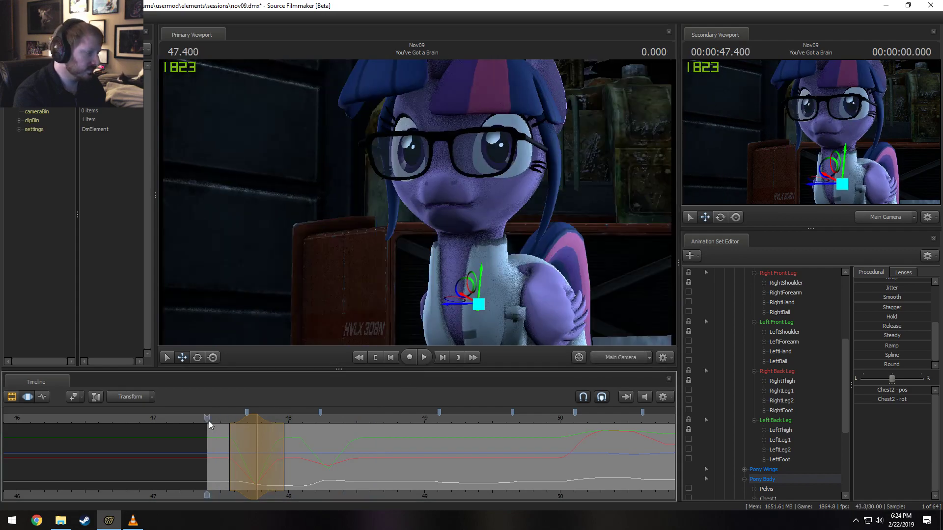
key(space)
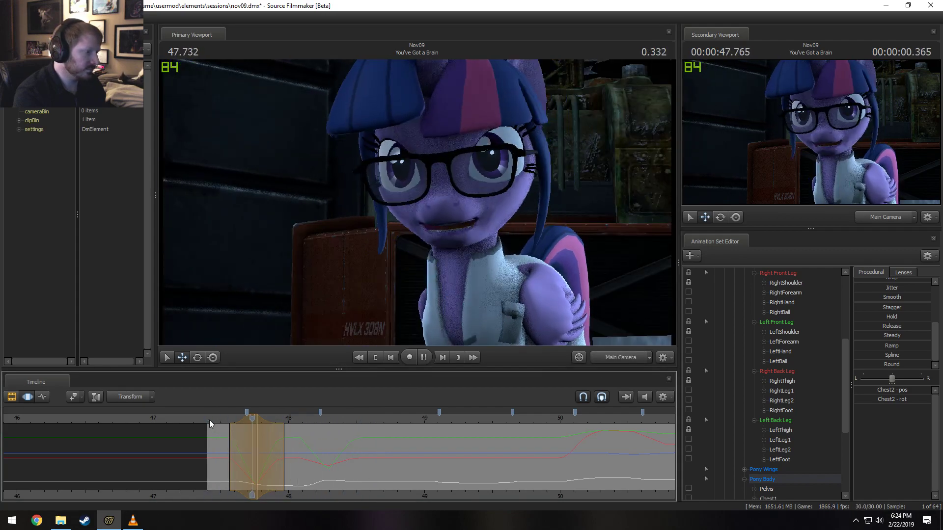
click(209, 419)
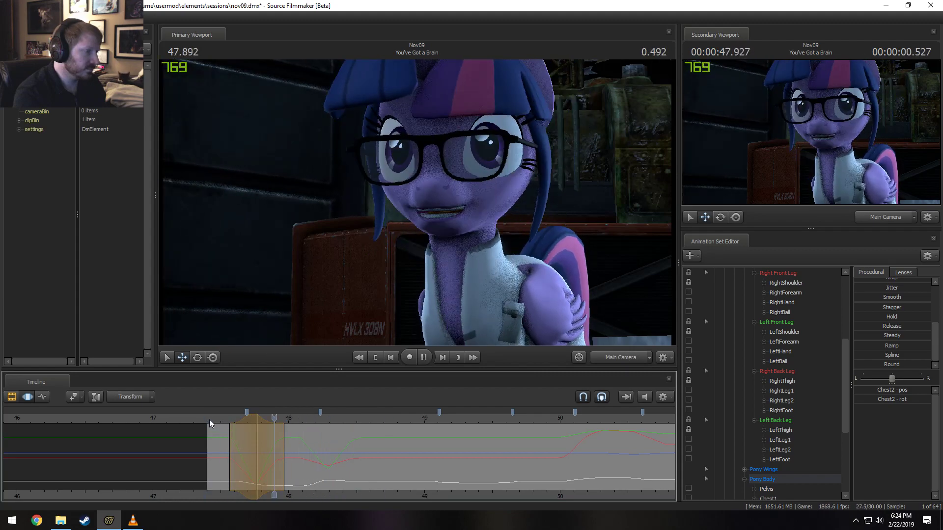
key(space)
Raise Twilight's nose_wrinkle in a time selection centred at 48.6, spanning about 48.37 to 48.87, and replay it
key(shift)
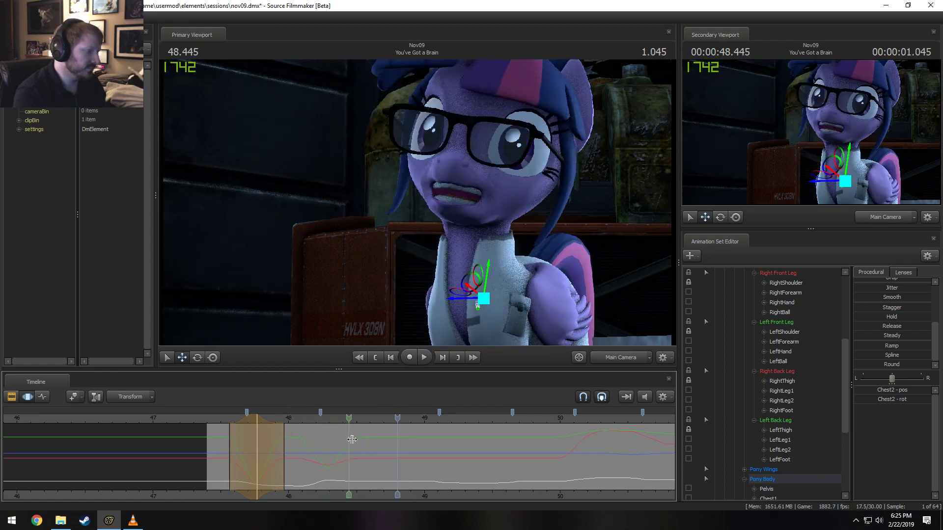
shift+drag(369, 445, 411, 444)
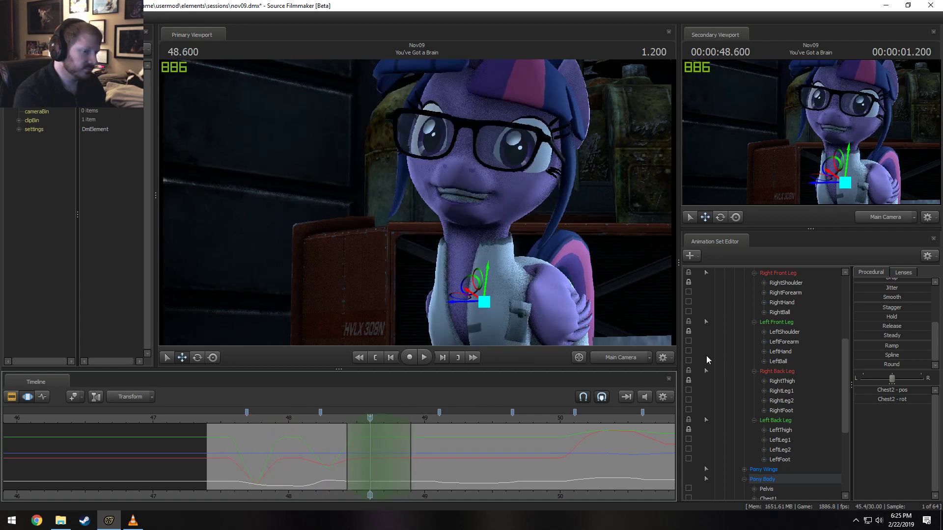
scroll(741, 358, up, 3)
scroll(741, 357, up, 2)
click(759, 342)
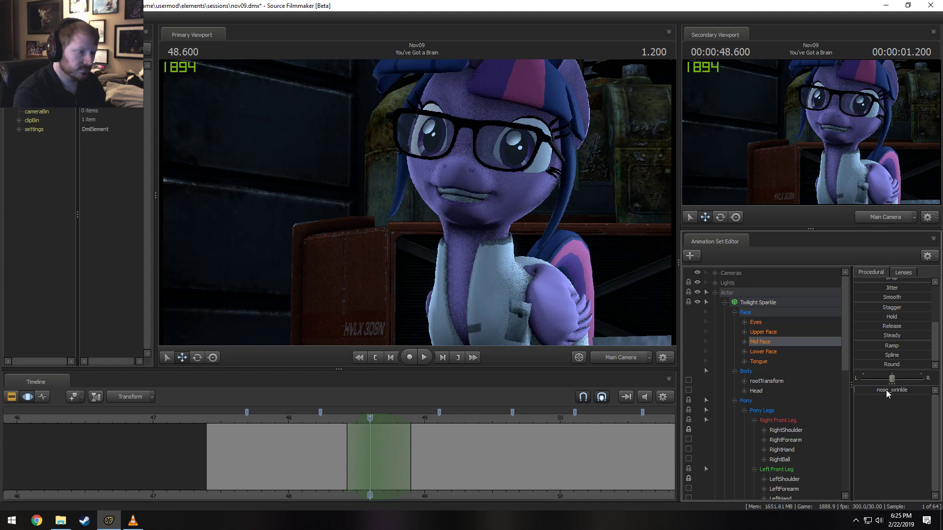
drag(899, 390, 918, 390)
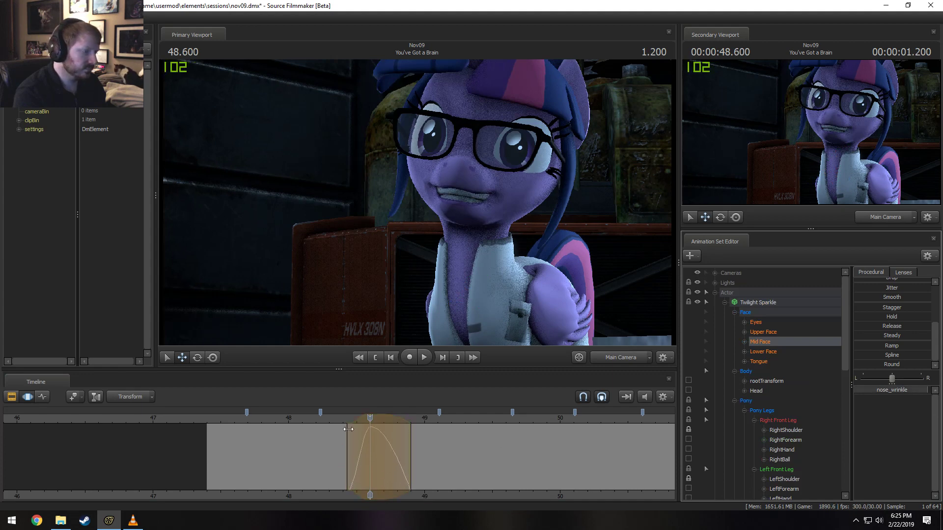
mouse_move(338, 433)
mouse_down()
mouse_move(361, 443)
mouse_move(339, 447)
mouse_move(440, 450)
mouse_move(404, 436)
mouse_up()
key(space)
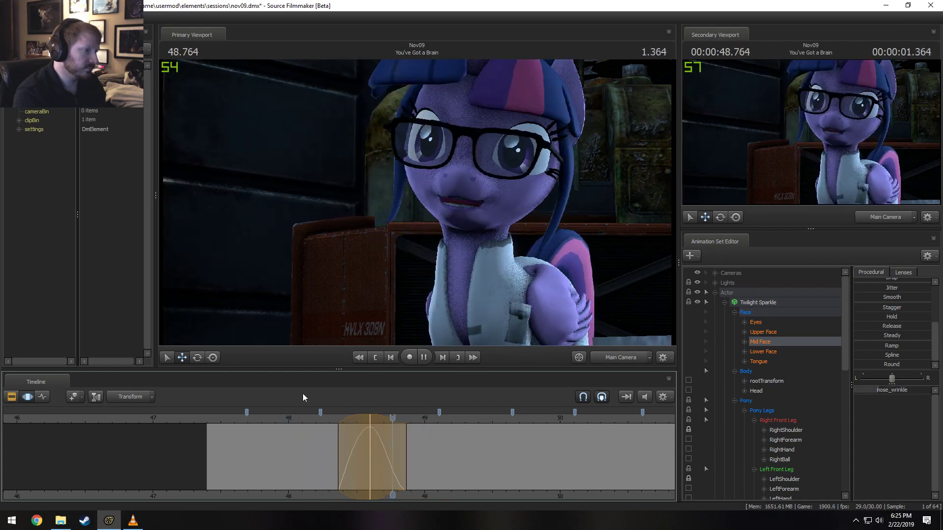
key(space)
Replay the nose wrinkle from about 48.1 with viewport lighting temporarily disabled, then restore the lighting
right_click(485, 193)
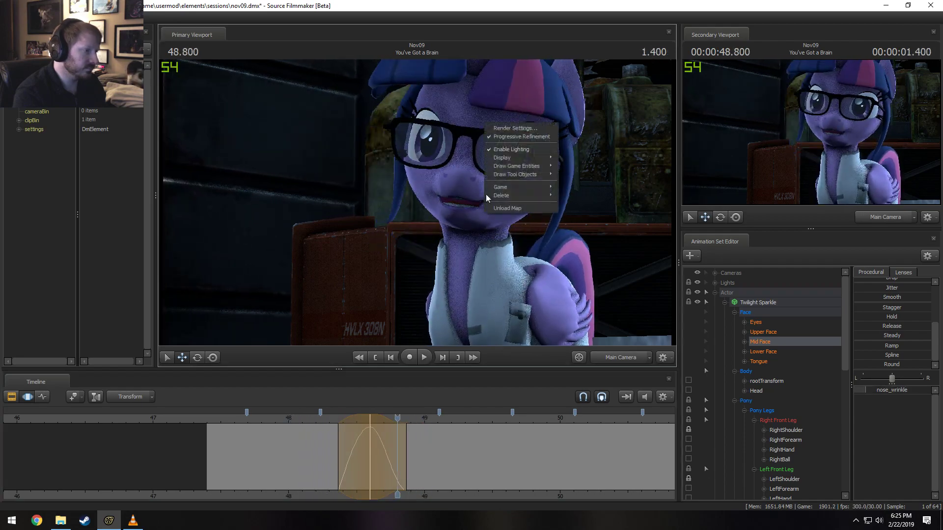
click(509, 151)
click(298, 419)
key(space)
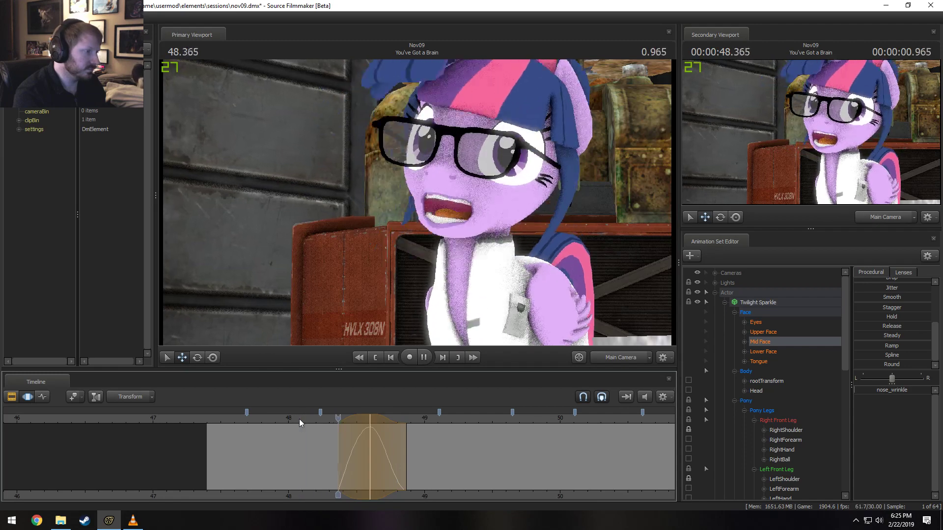
key(space)
right_click(378, 213)
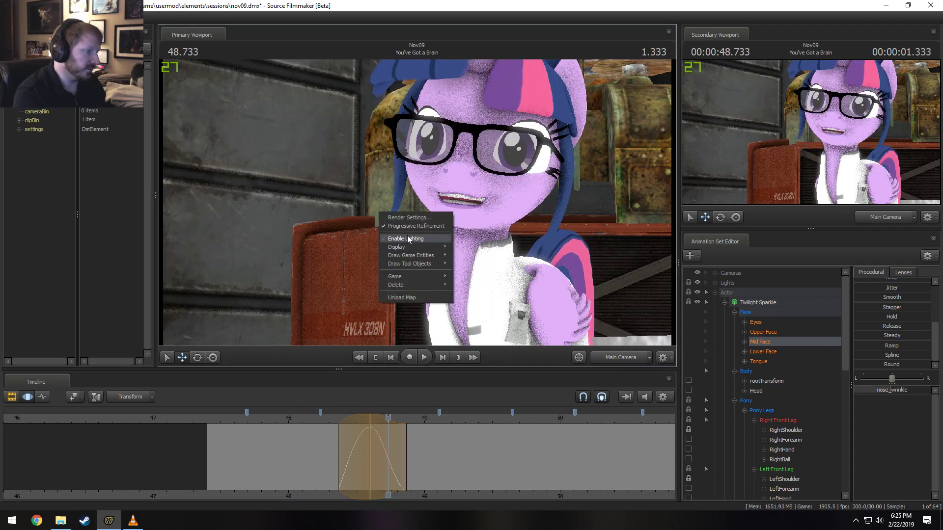
click(408, 237)
Replay the lit shot from about 47.4 to check the face and mouth motion
click(211, 418)
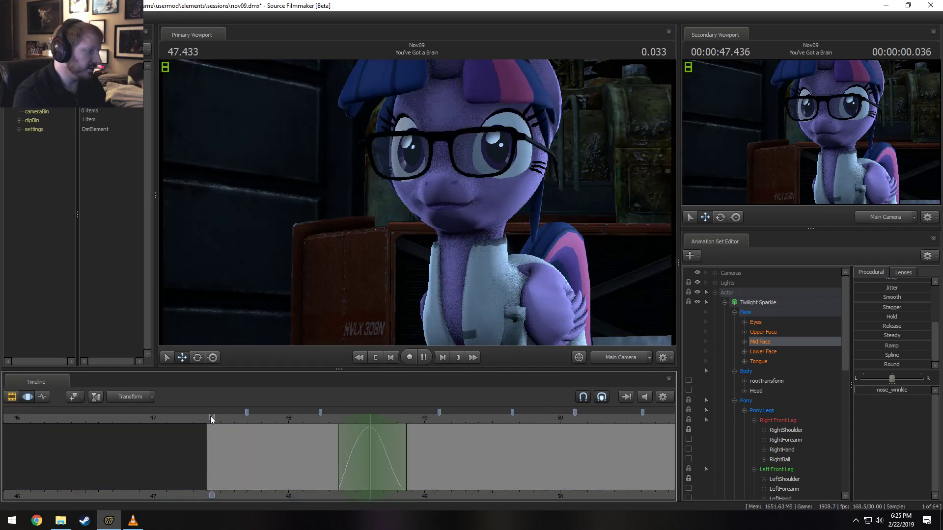
key(space)
click(213, 418)
key(space)
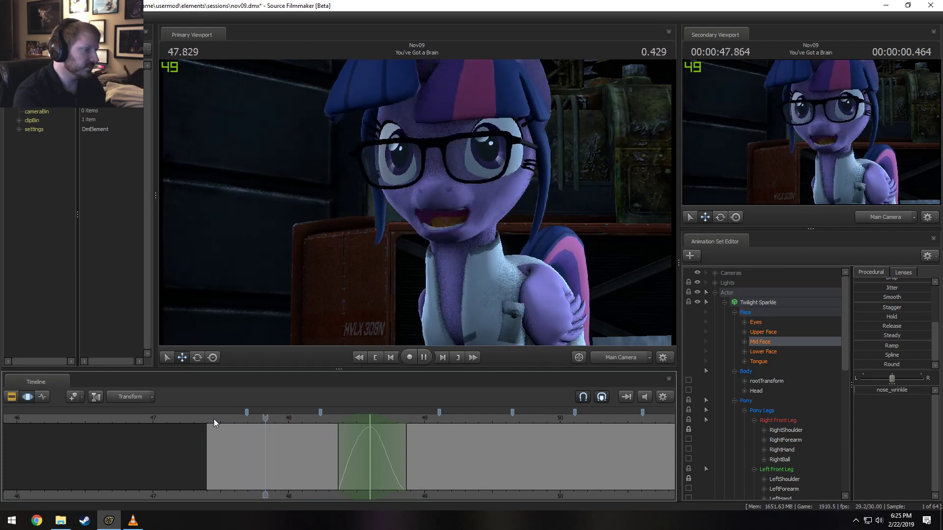
key(space)
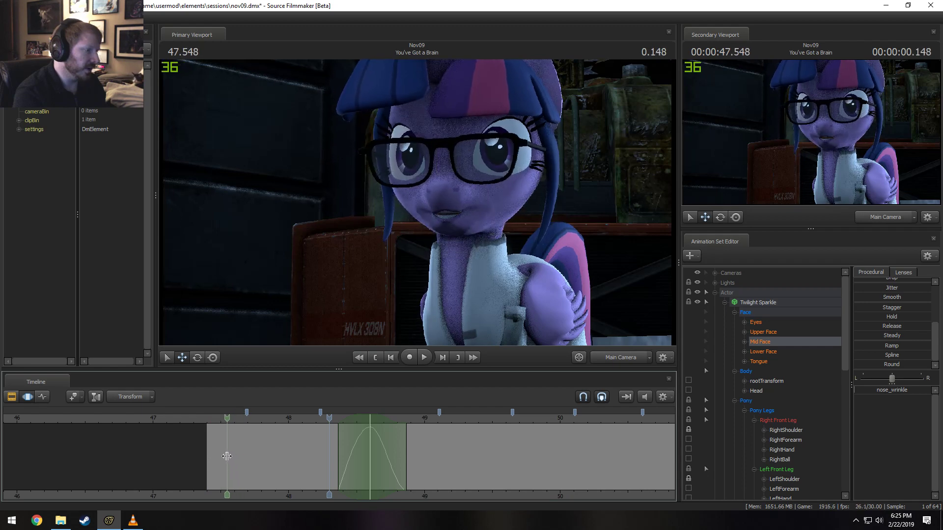
Select the Lower Face controls and make a time selection around the mouth shape at 47.6, from about 47.47 to 47.73
click(227, 456)
scroll(231, 459, up, 3)
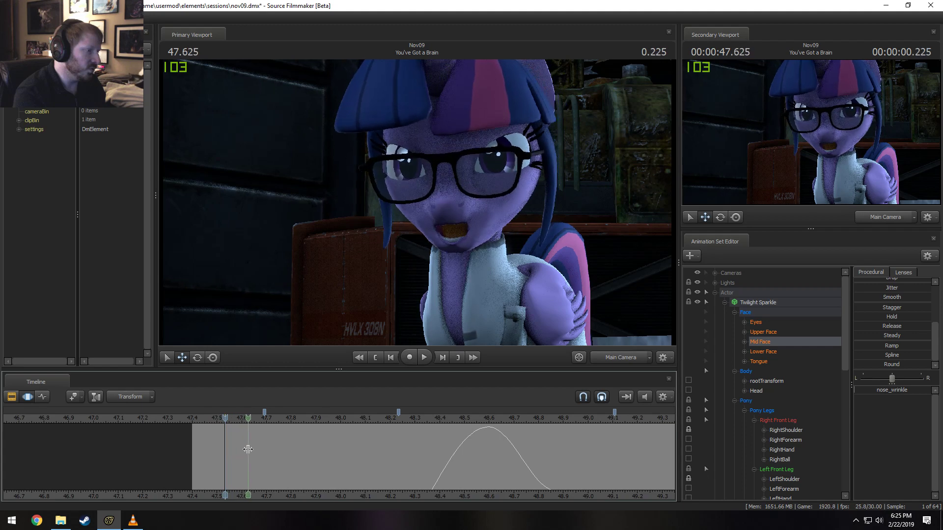
click(241, 449)
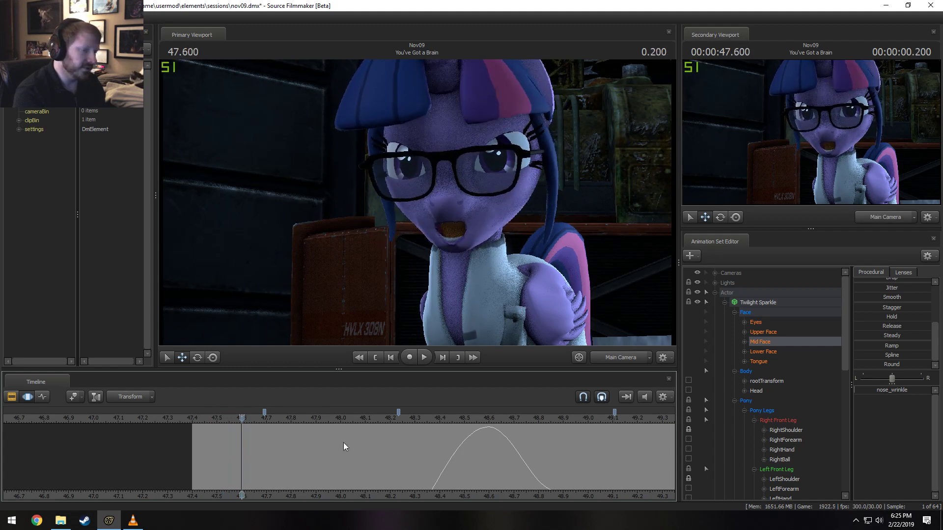
click(764, 351)
scroll(241, 457, up, 4)
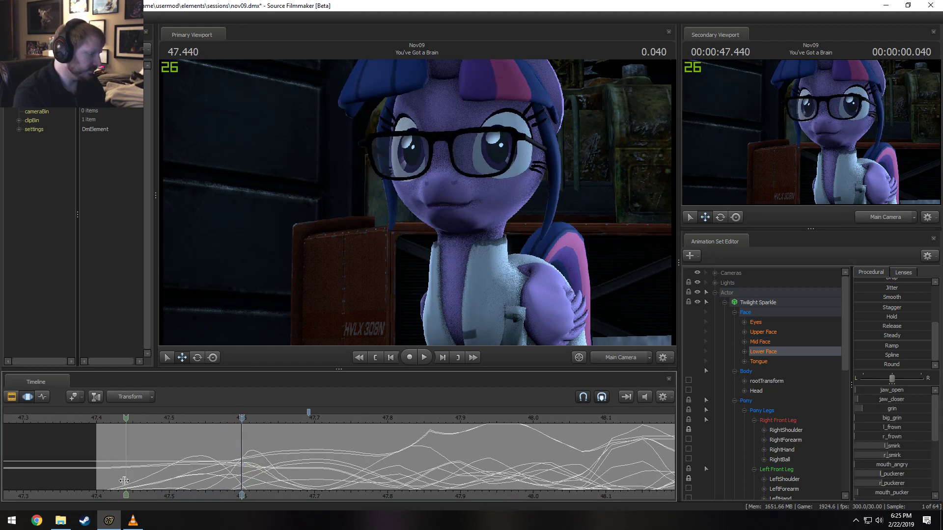
mouse_move(145, 485)
mouse_down()
mouse_move(388, 474)
mouse_move(242, 467)
mouse_move(279, 478)
mouse_move(275, 462)
mouse_up()
key(space)
drag(146, 429, 428, 438)
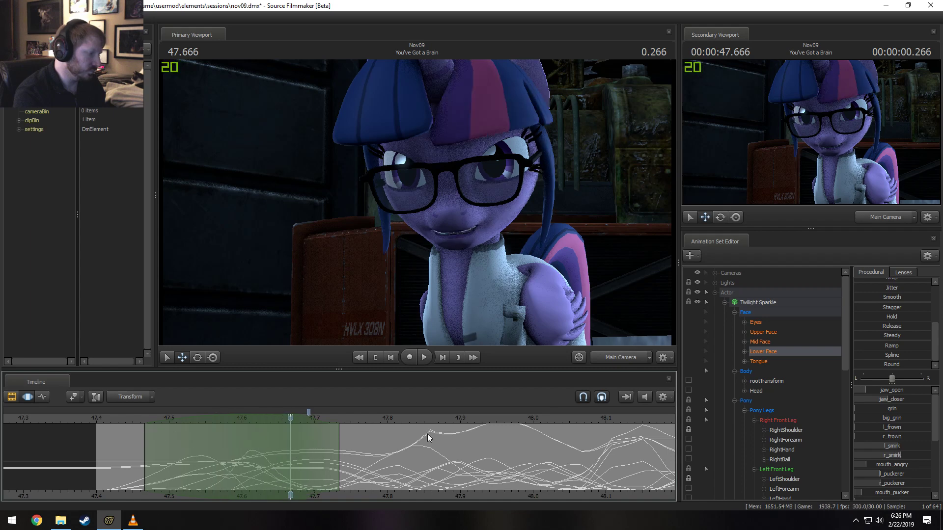
Shift the Lower Face motion slightly earlier within the time selection centred at 47.6, and replay from 47.4
click(666, 399)
click(672, 436)
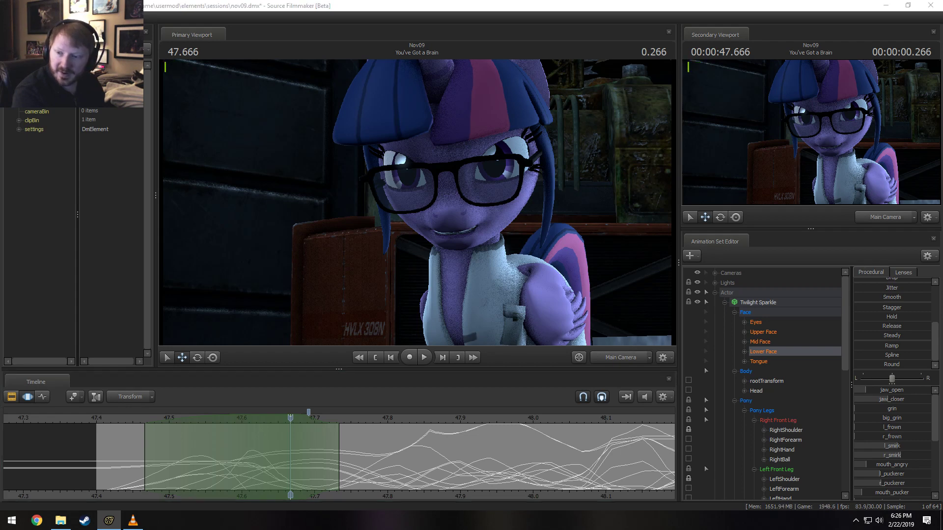
click(278, 450)
middle_drag(153, 427, 248, 467)
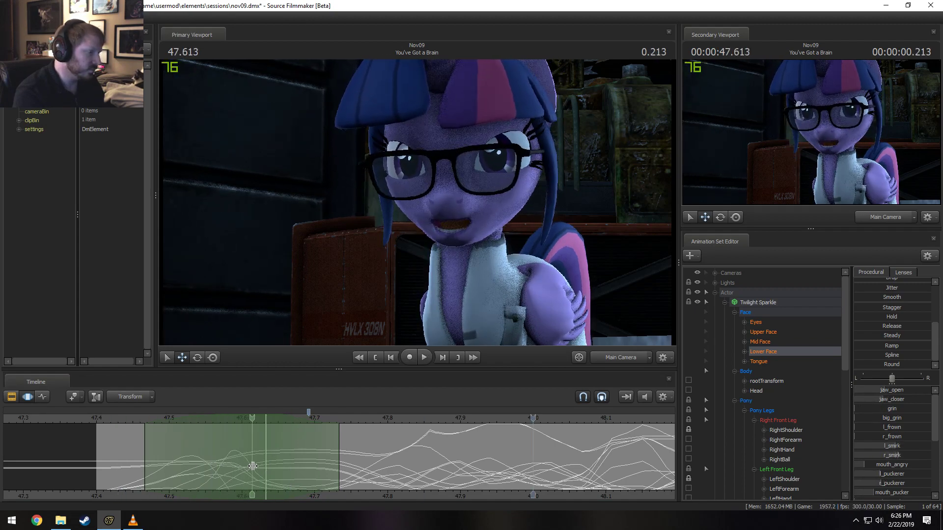
key(Up)
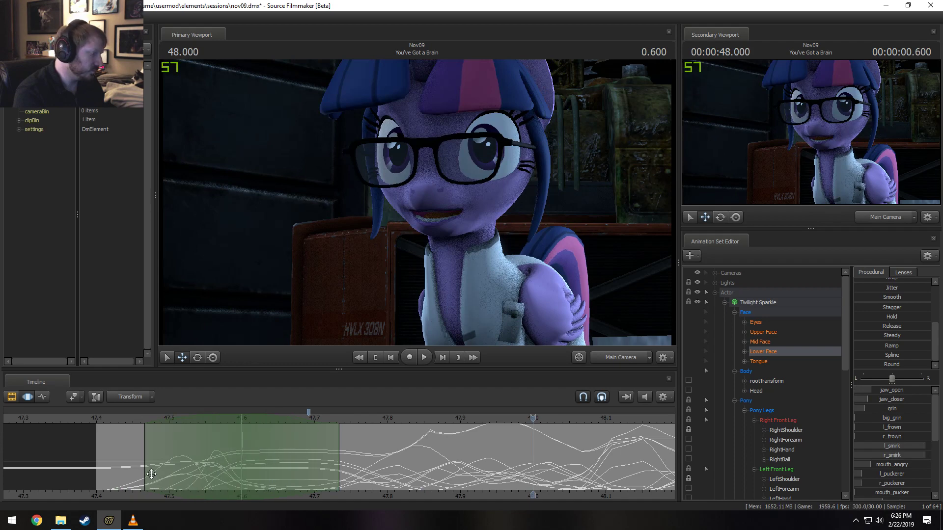
middle_drag(152, 474, 243, 472)
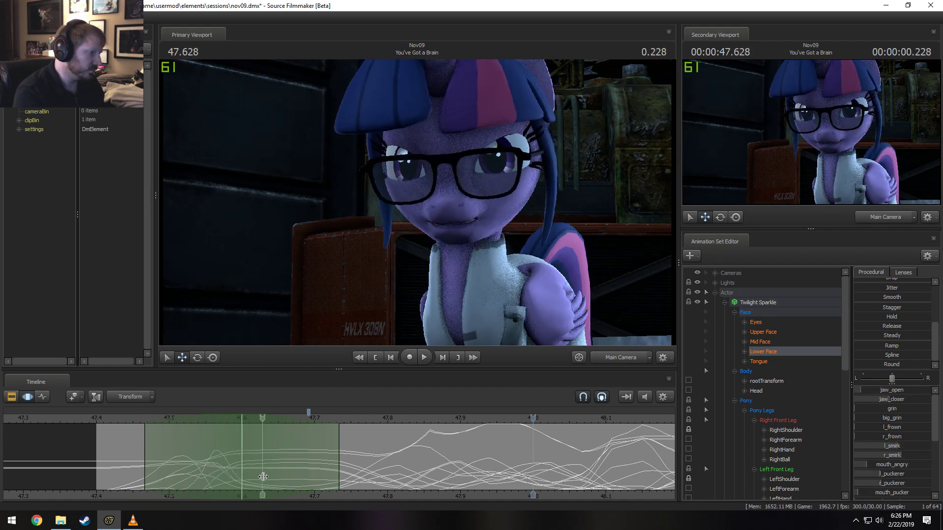
key(space)
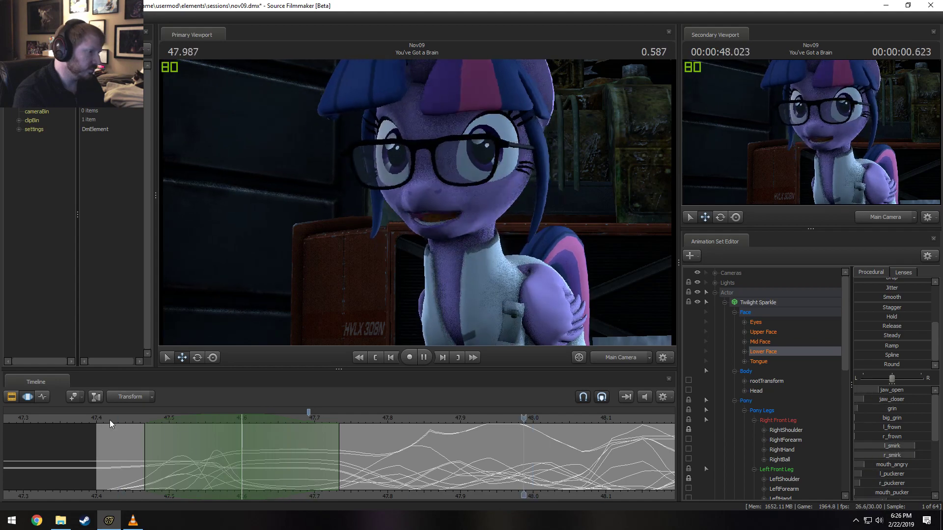
click(99, 420)
key(space)
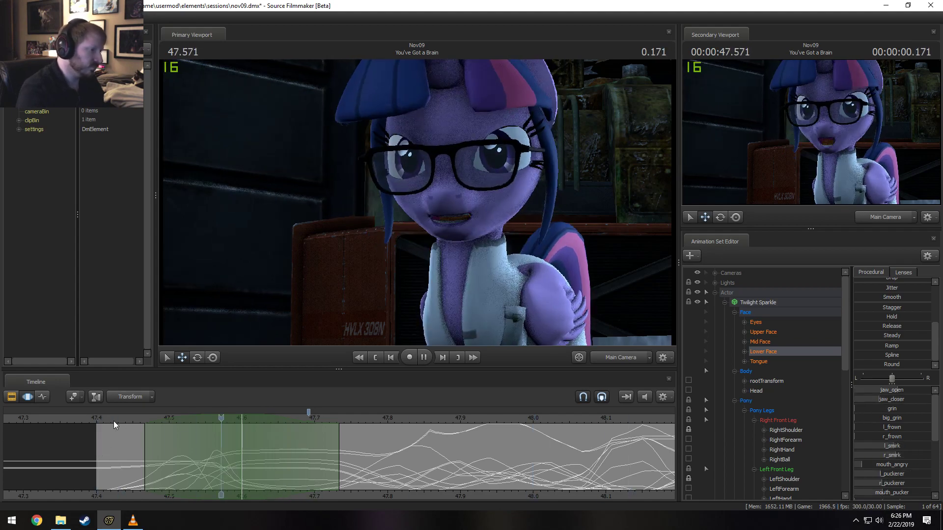
key(space)
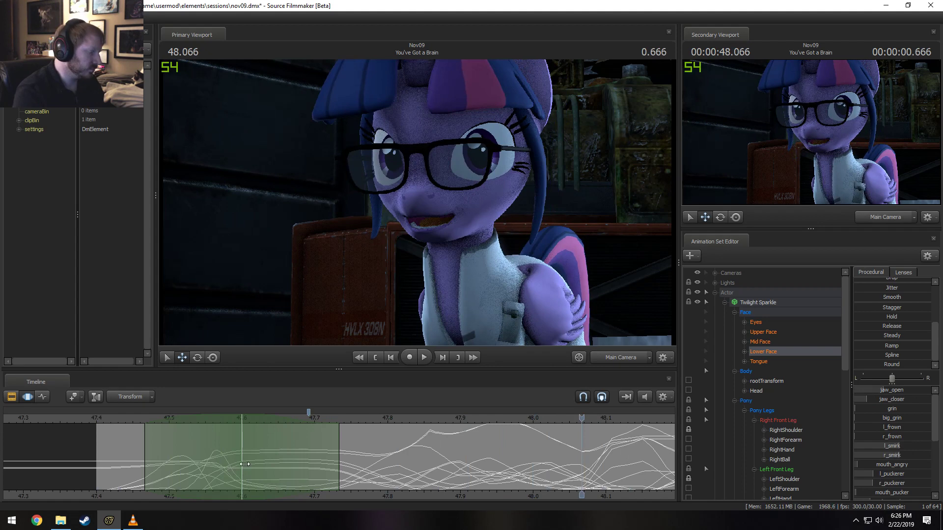
Apply Round to the Lower Face controls from about 47.57 to 47.70, and extend the selection's full-strength region to its start
mouse_move(240, 465)
mouse_down()
mouse_move(188, 460)
mouse_move(273, 475)
mouse_move(314, 465)
mouse_up()
click(892, 364)
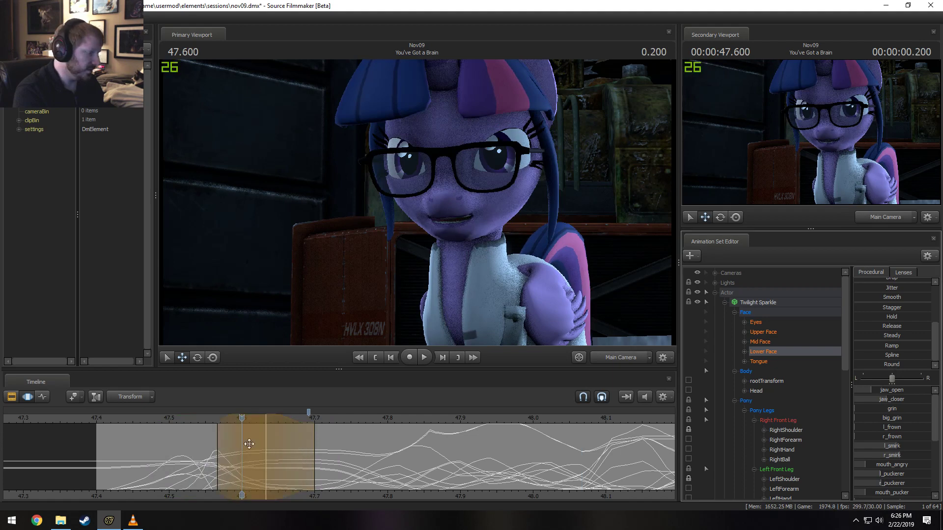
drag(242, 445, 228, 446)
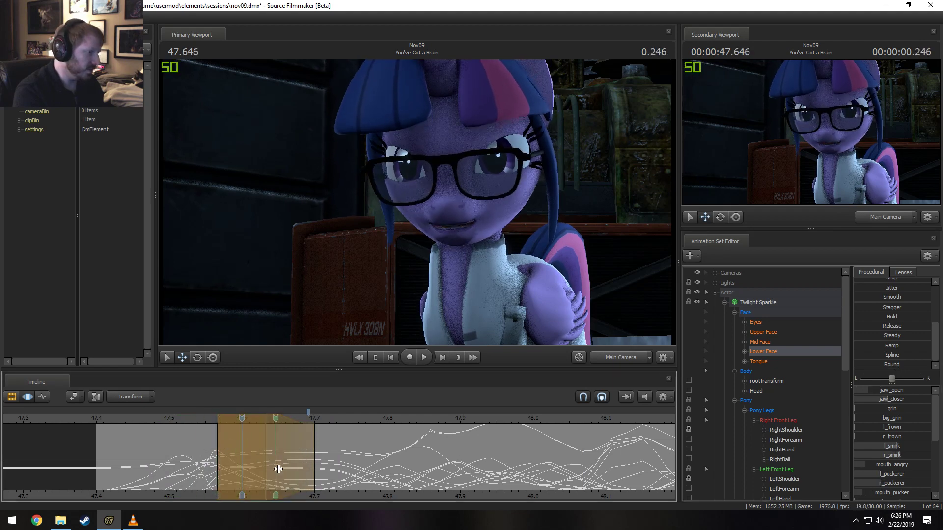
drag(279, 469, 241, 469)
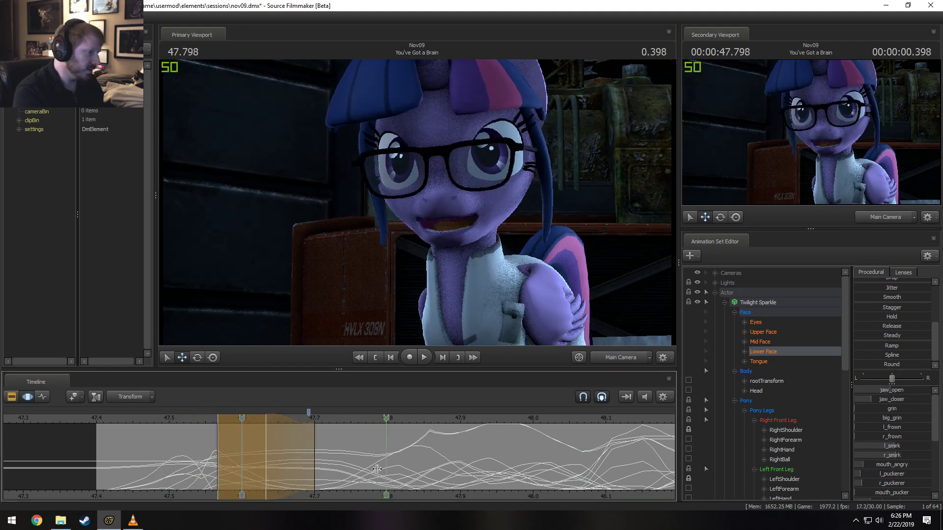
Play the shot repeatedly from its start at 47.4 s to review Twilight Sparkle's facial animation
click(94, 418)
key(space)
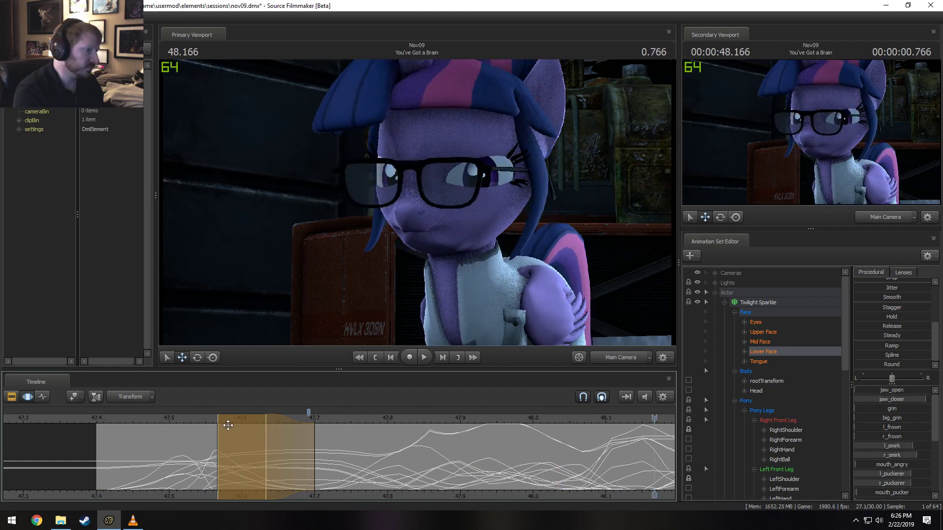
scroll(249, 437, down, 6)
middle_drag(452, 495, 28, 475)
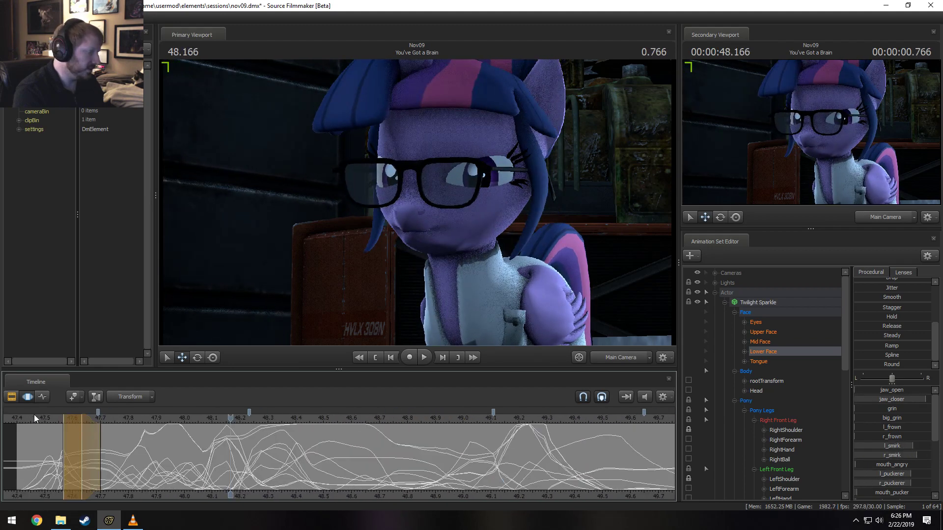
click(21, 418)
key(space)
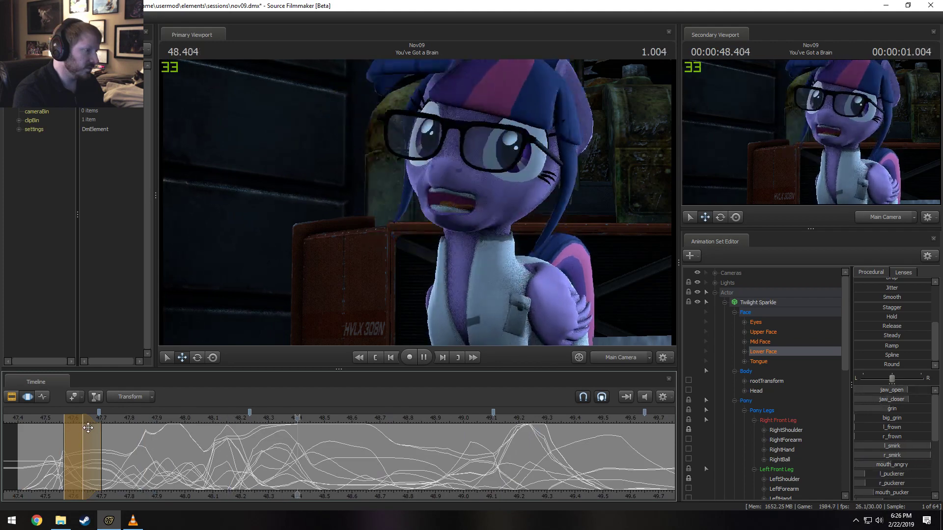
key(space)
Set a soft time selection on the timeline from about 47.63 to 47.87 s, around the mouth pose near 47.77 s
mouse_move(100, 435)
mouse_down()
mouse_move(104, 442)
mouse_move(60, 454)
mouse_up()
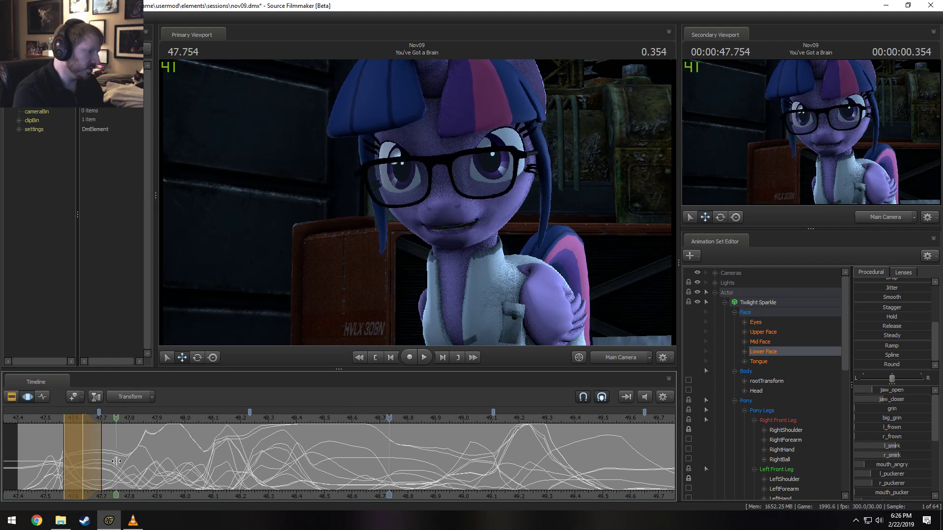
shift+click(120, 461)
shift+scroll(120, 461, up, 2)
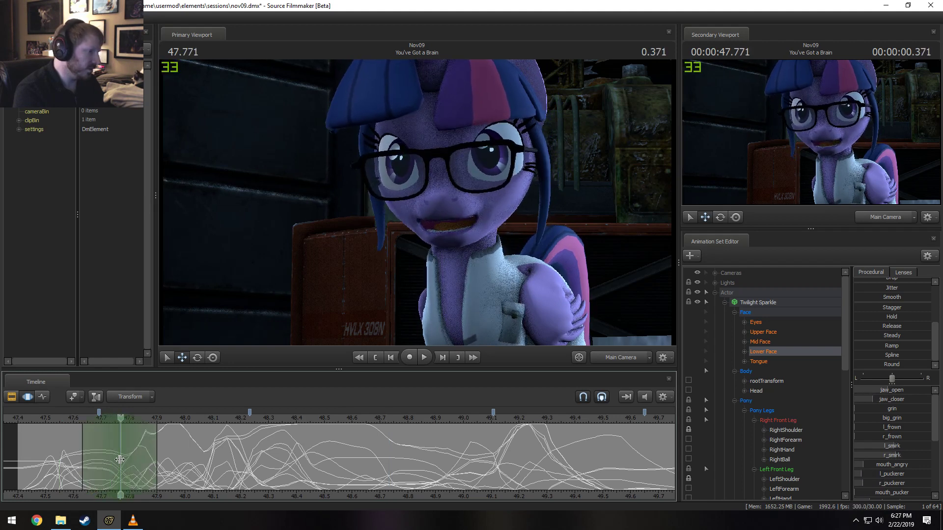
shift+click(120, 464)
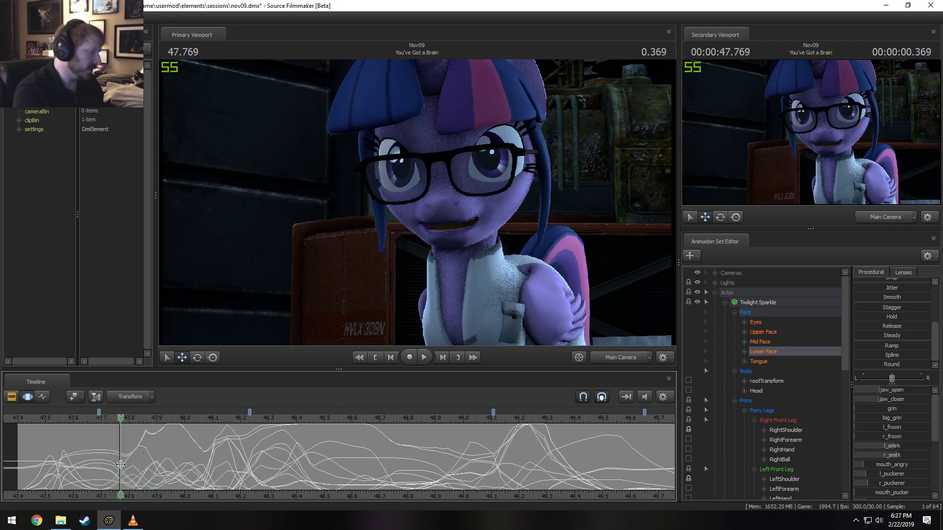
shift+scroll(120, 465, up, 4)
shift+scroll(120, 466, down, 1)
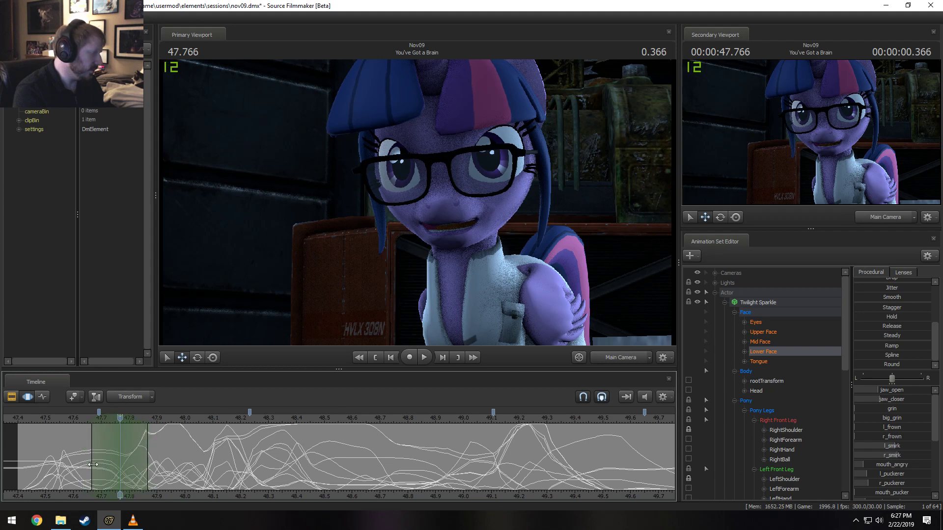
mouse_move(120, 461)
mouse_down()
mouse_move(84, 464)
mouse_move(118, 467)
mouse_up()
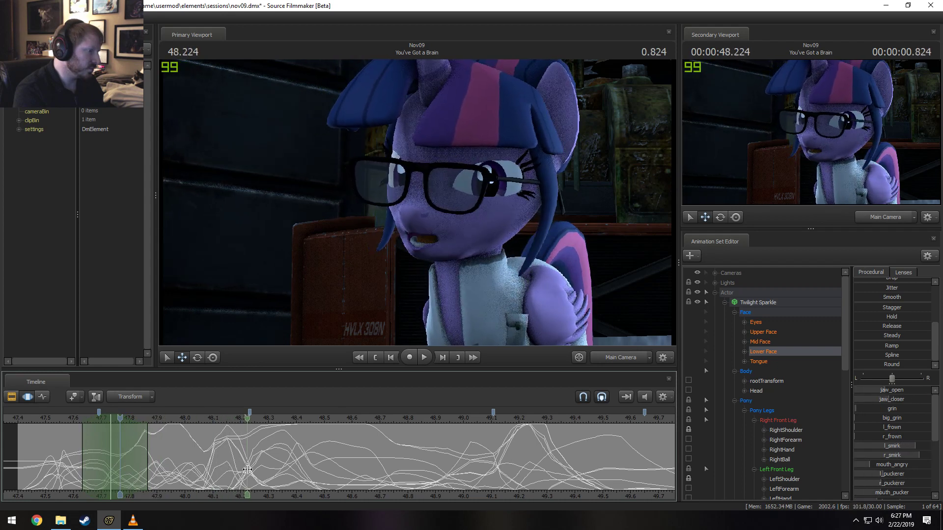
Scrub through the shot to about 49.4 s and replay it from the start to check the mouth movement
drag(273, 470, 401, 470)
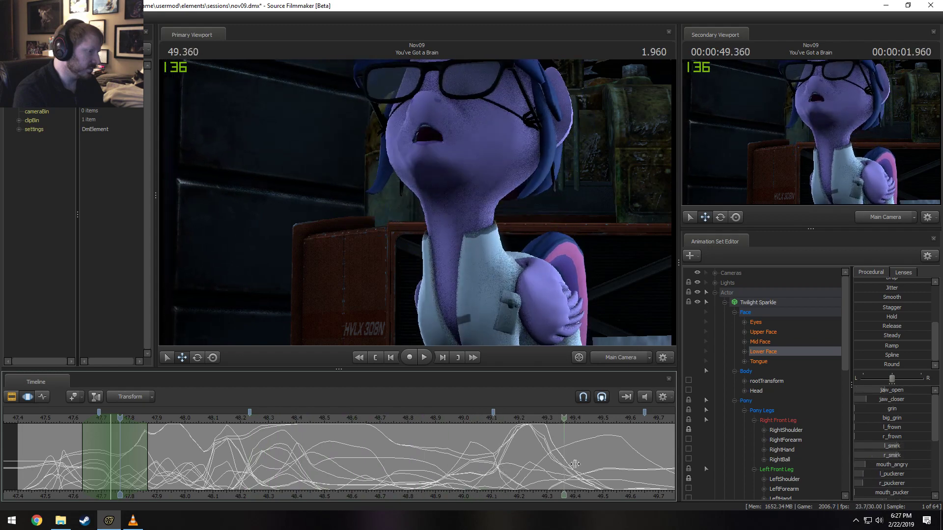
key(space)
click(26, 420)
key(space)
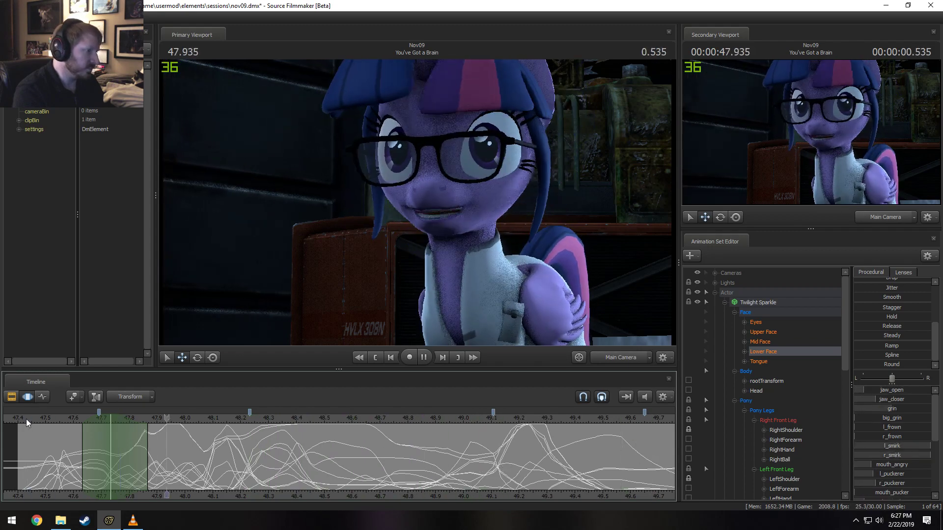
key(space)
key(space)
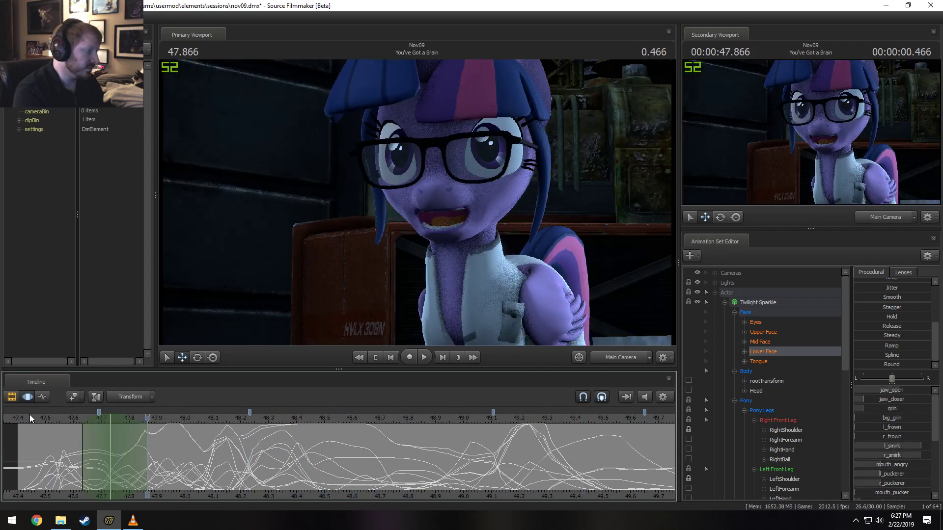
Make a soft time selection around 49.233 s, lower mouth_angry there and raise jaw_closer slightly
middle_drag(509, 493, 378, 489)
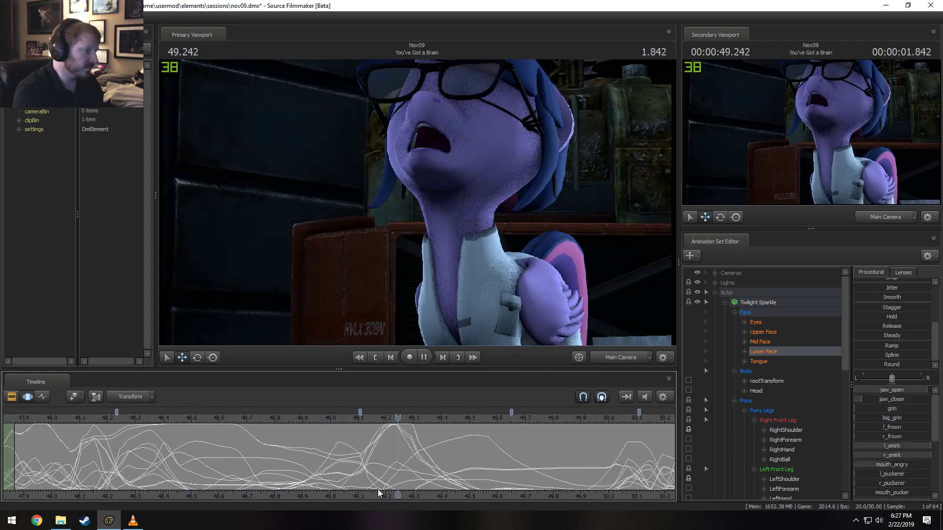
key(space)
key(shift)
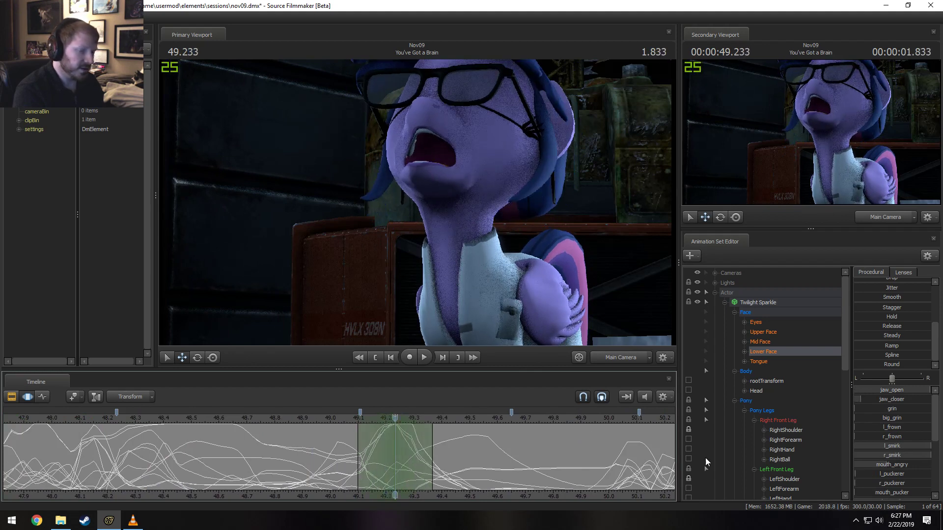
drag(886, 466, 856, 466)
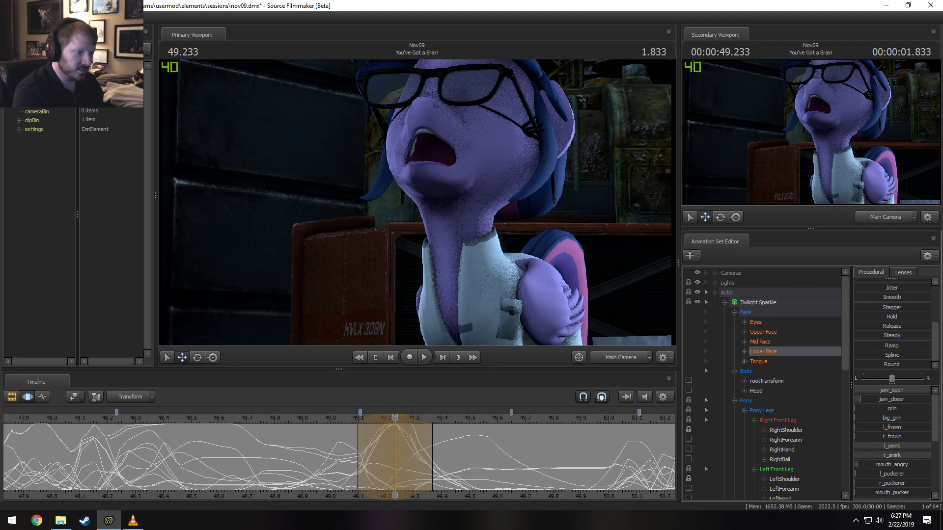
drag(897, 401, 902, 402)
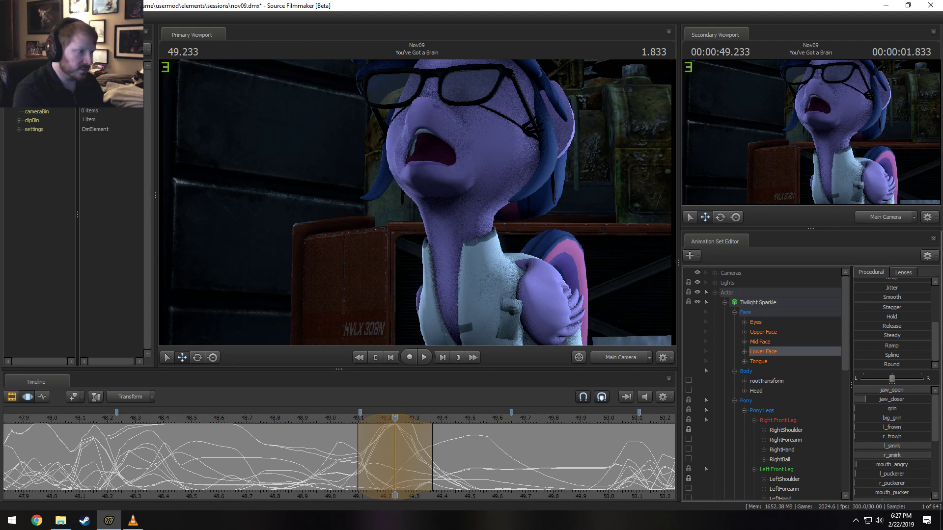
Raise mouth_O for the open mouth at 49.233 s and collapse the time selection to 49.200 s
scroll(881, 467, down, 2)
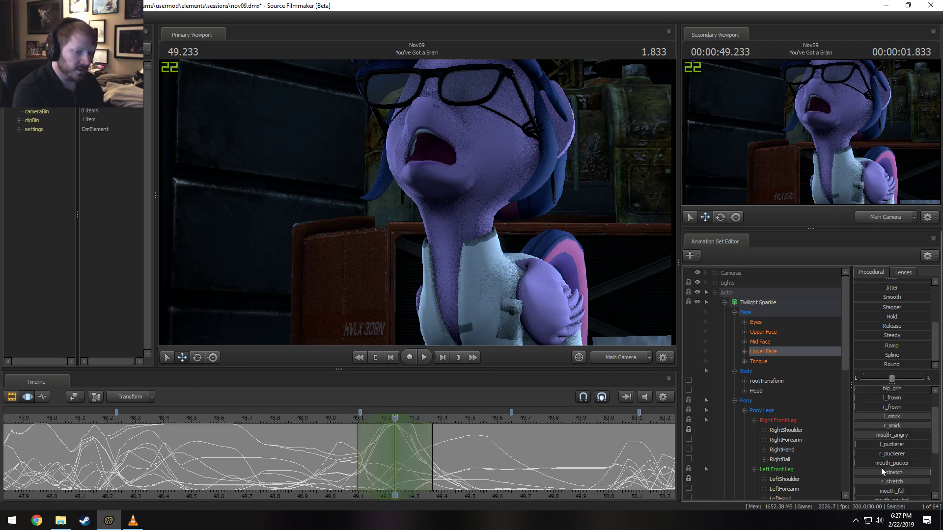
drag(895, 479, 931, 480)
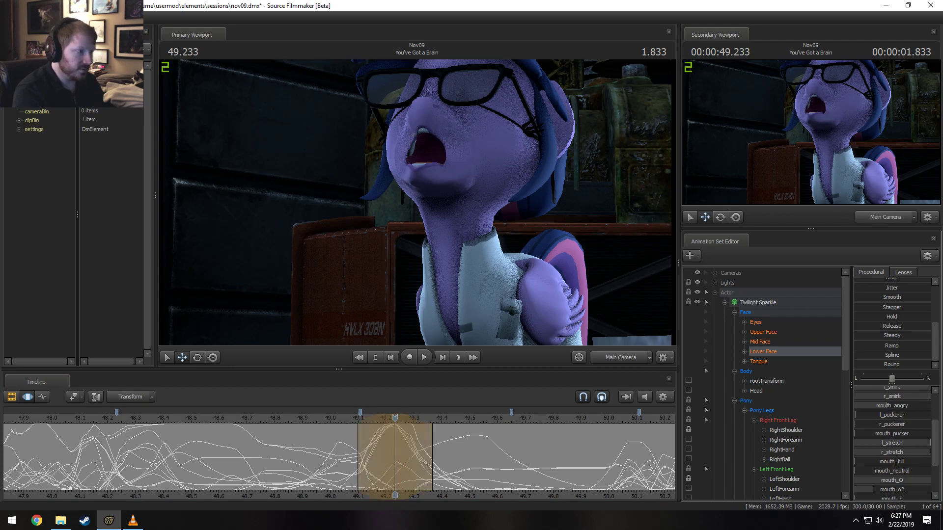
key(shift)
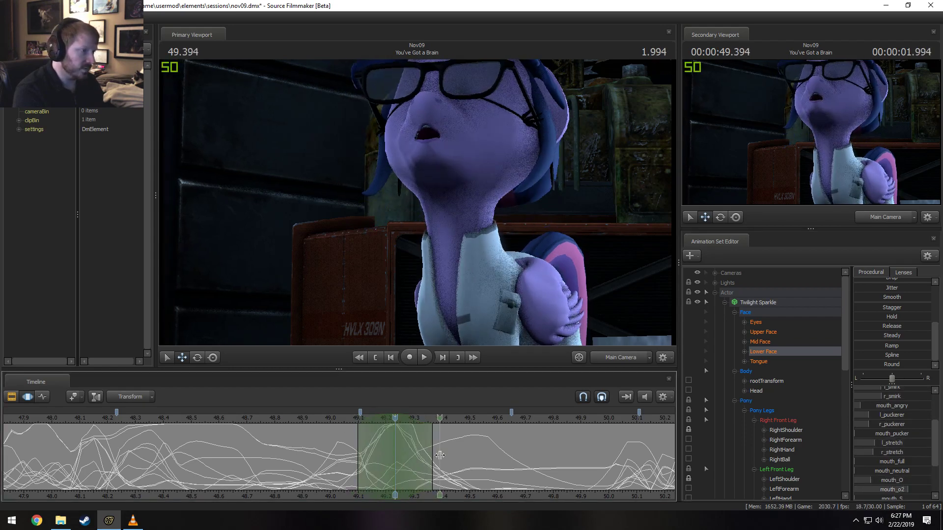
shift+click(383, 456)
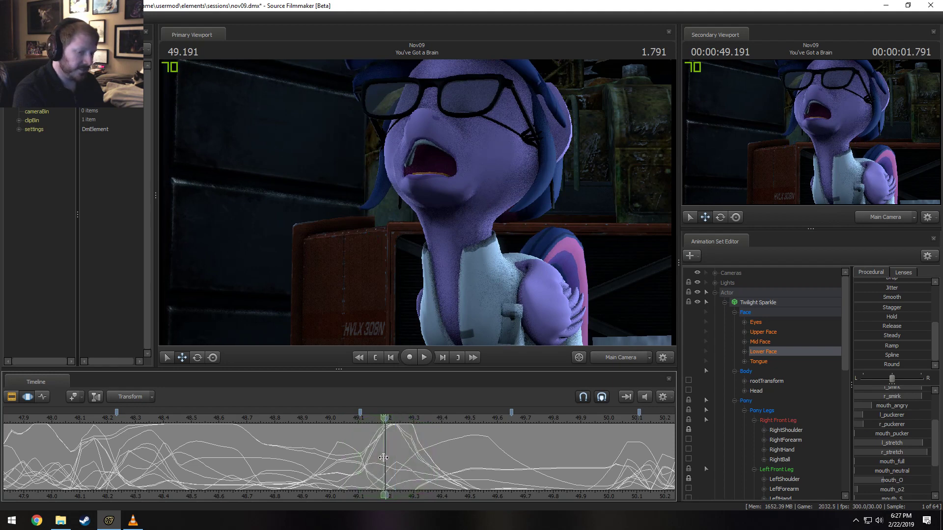
scroll(888, 469, down, 3)
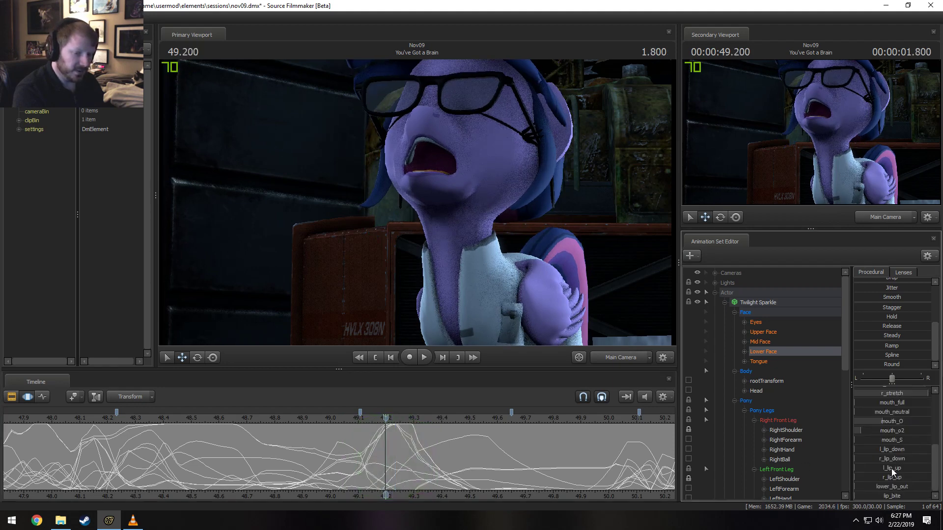
scroll(894, 470, up, 1)
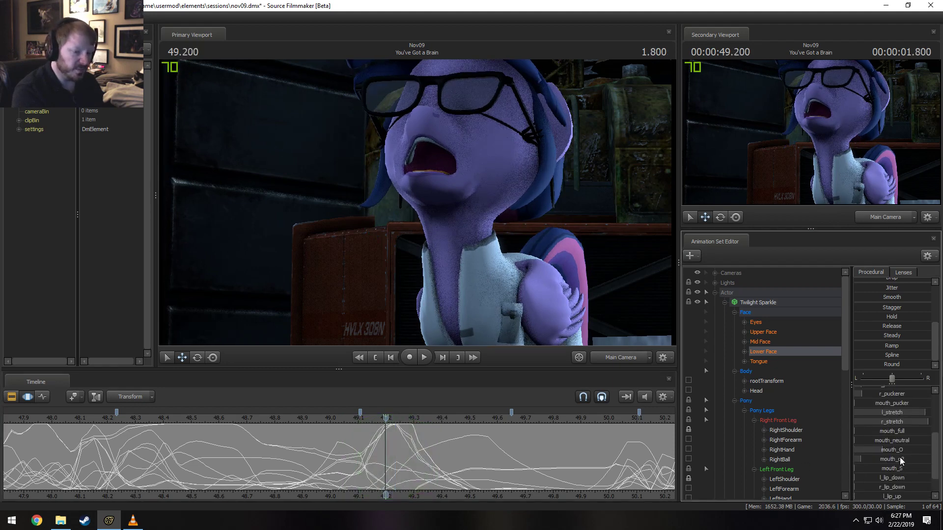
Play the whole shot from its start at 47.4 s to past 51 s to review the adjusted lip animation
scroll(376, 476, down, 4)
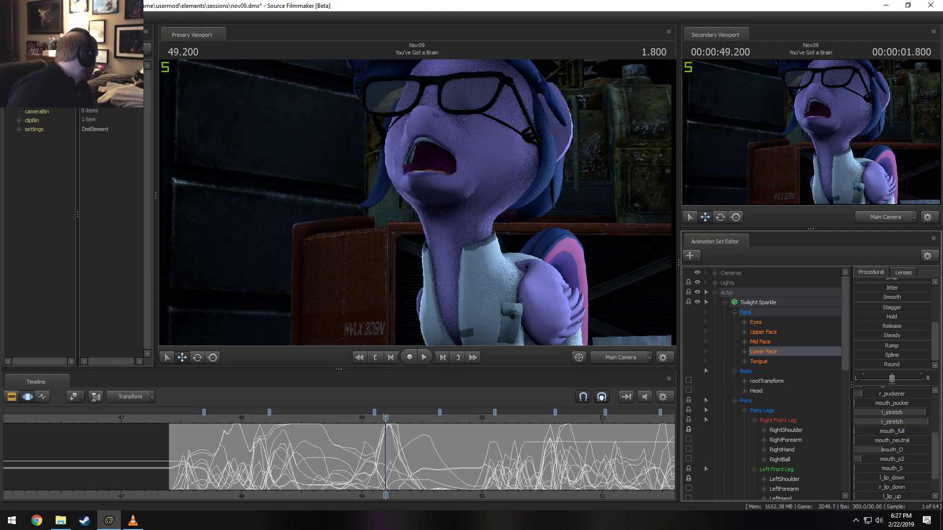
click(173, 419)
key(space)
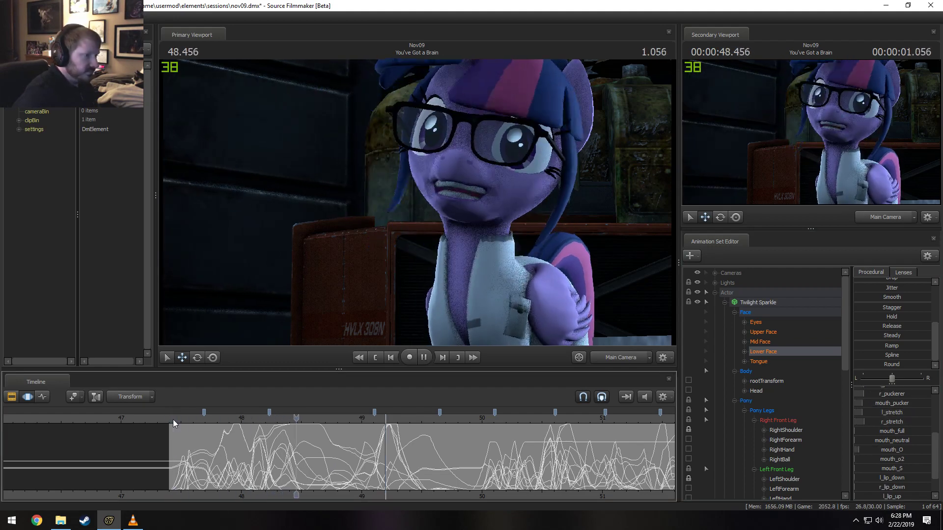
click(173, 419)
key(space)
click(168, 418)
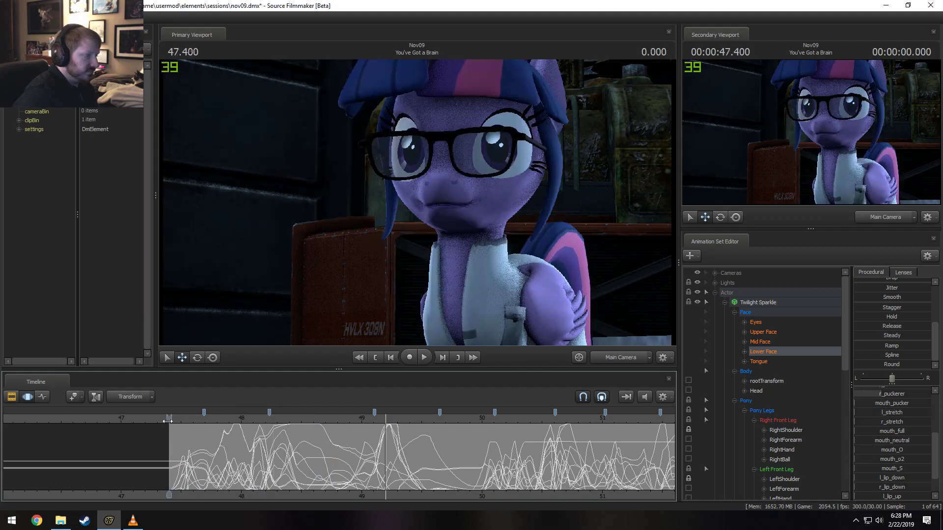
mouse_move(169, 421)
mouse_down()
mouse_move(182, 442)
mouse_move(225, 456)
mouse_up()
key(space)
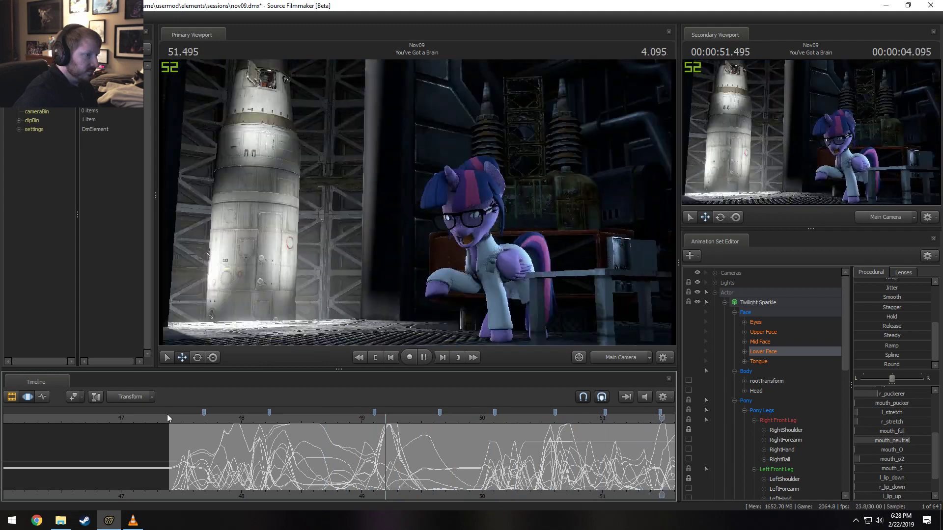
key(space)
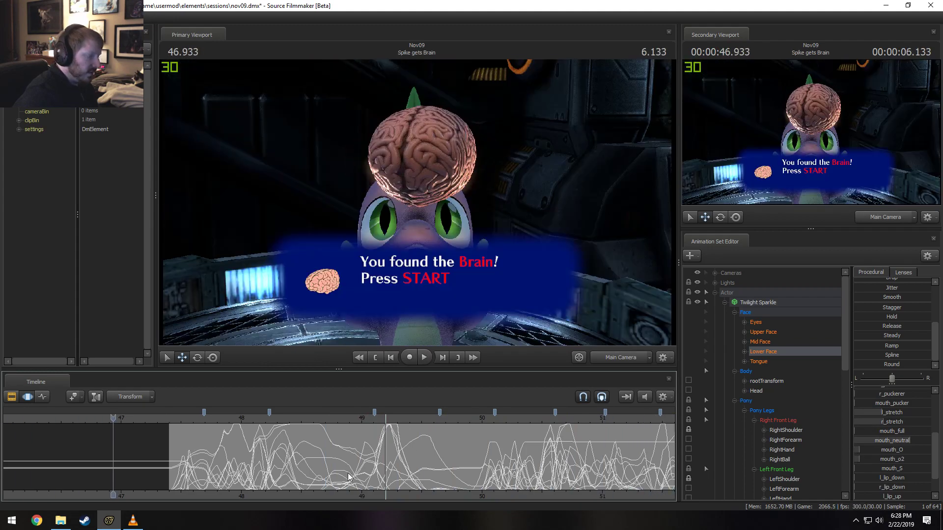
Switch to VLC and review SciTwi - Rocket Surgery WIP 01.mp4 at several points, including around 00:32, 00:36 and from 00:47 onward
click(133, 521)
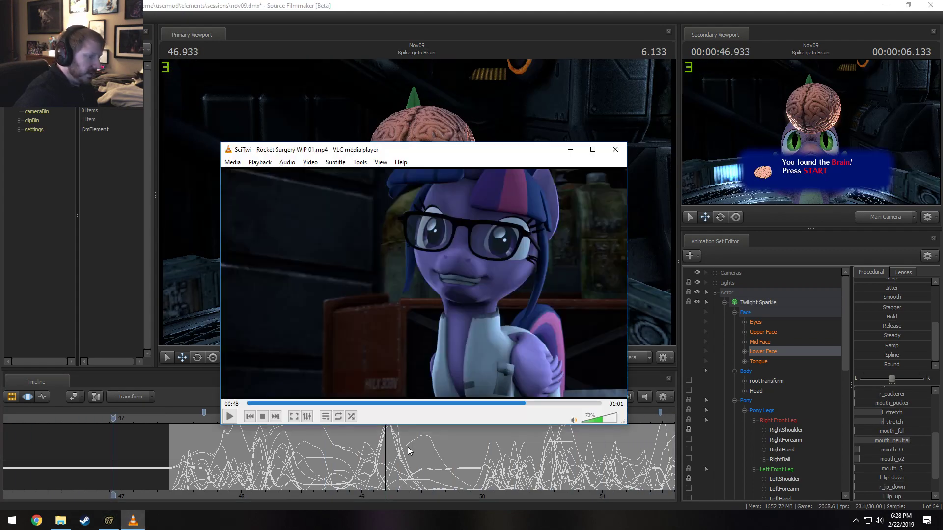
click(234, 417)
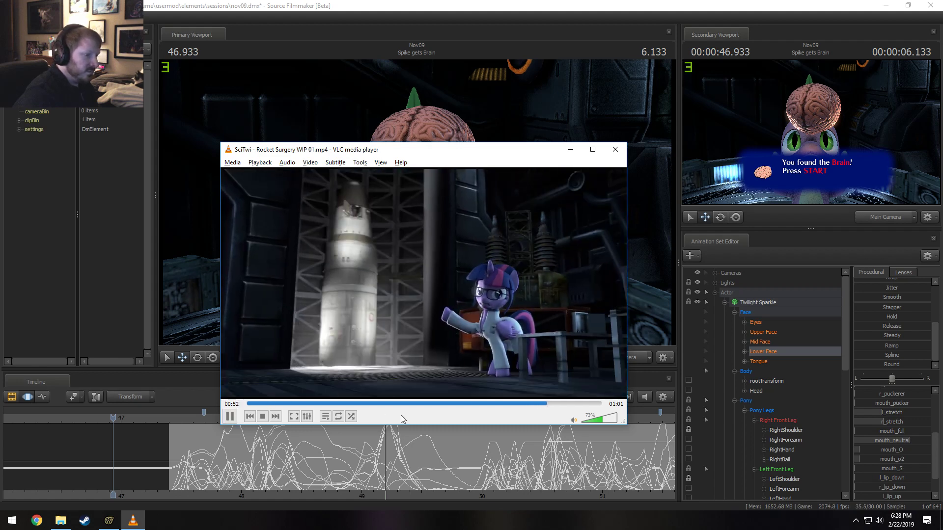
click(461, 403)
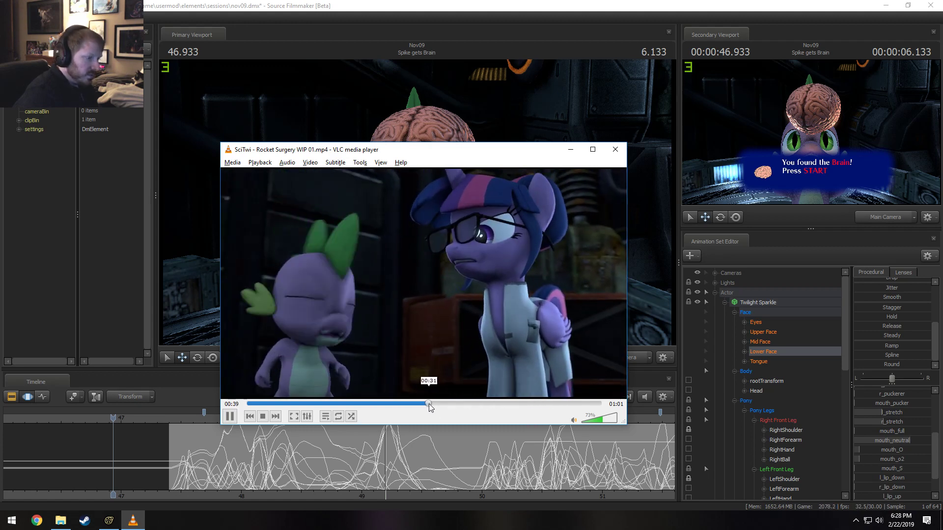
click(429, 403)
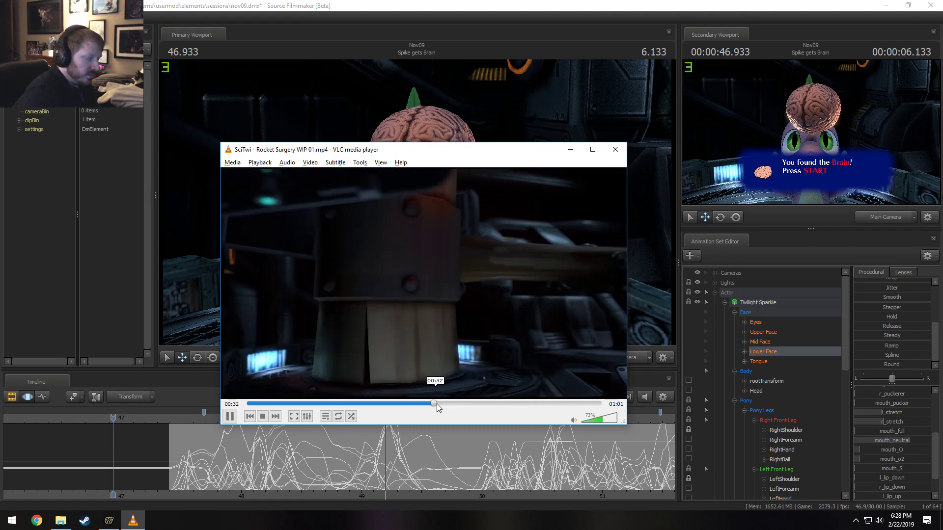
click(452, 403)
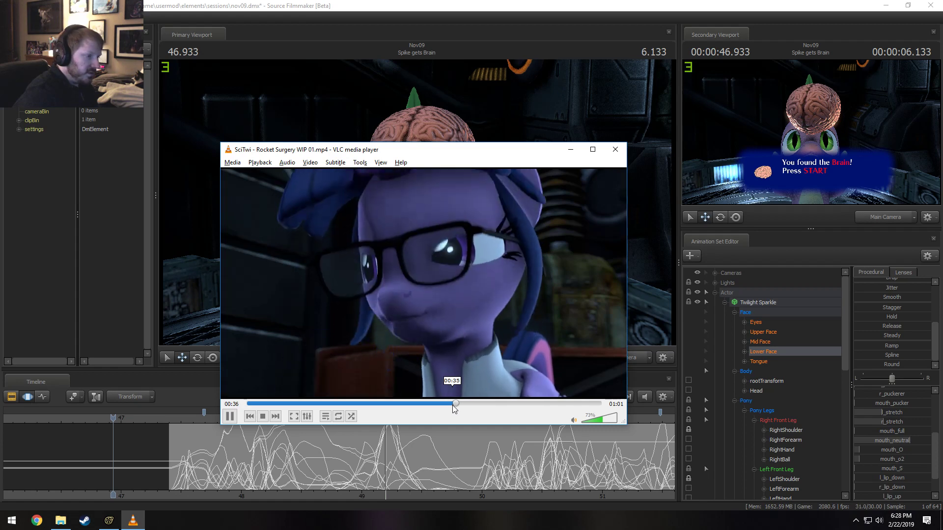
drag(453, 406, 522, 402)
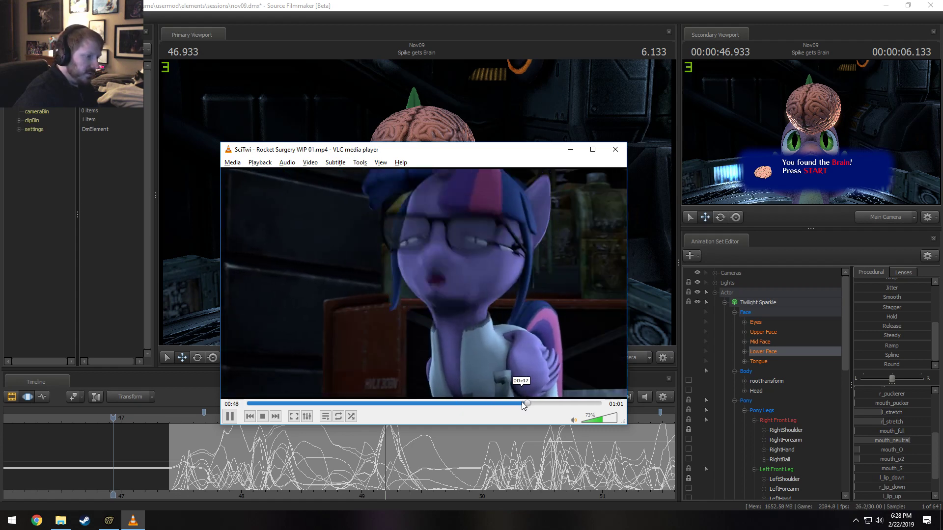
click(522, 401)
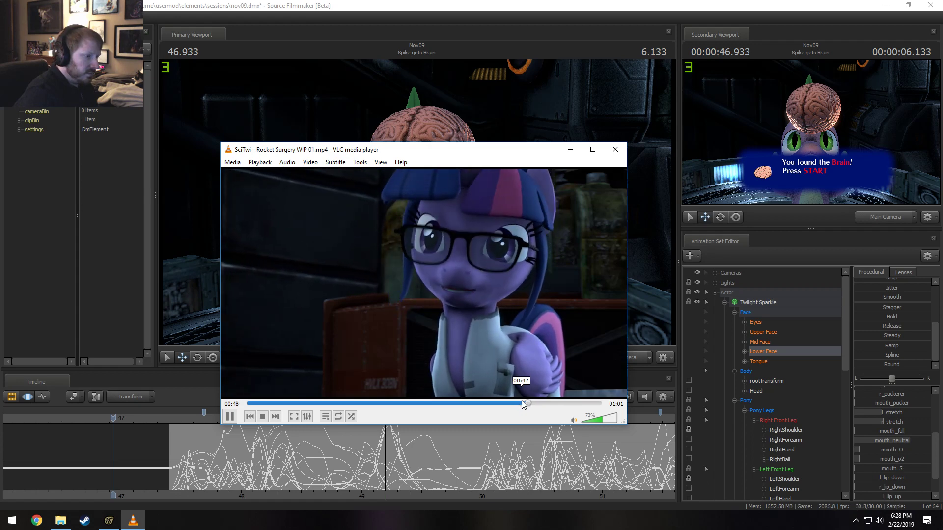
key(space)
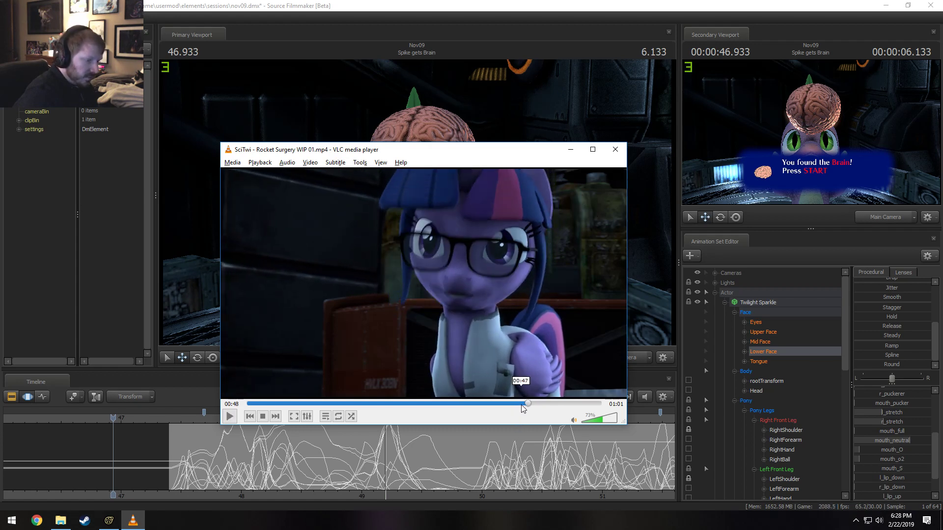
key(space)
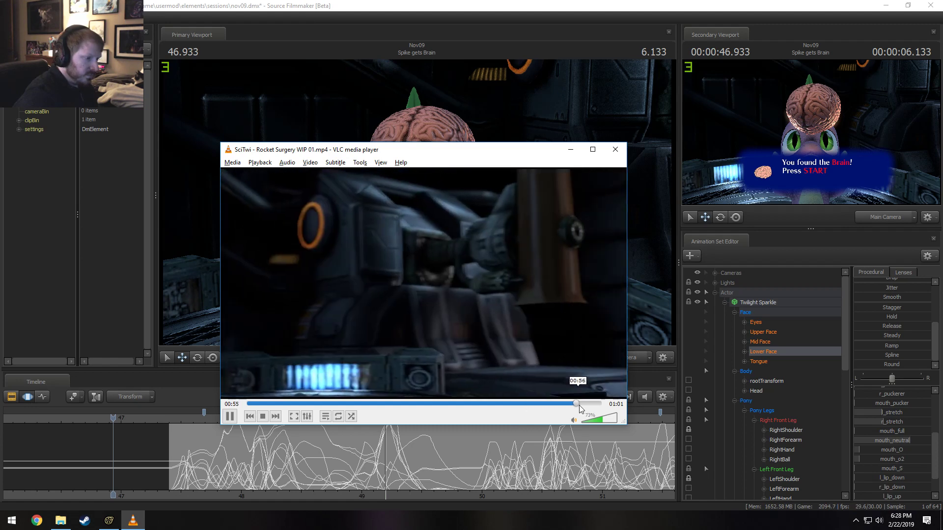
Replay SciTwi - Rocket Surgery WIP 01.mp4 from about 00:47, pause it and return to Source Filmmaker
drag(577, 403, 526, 414)
key(space)
click(404, 481)
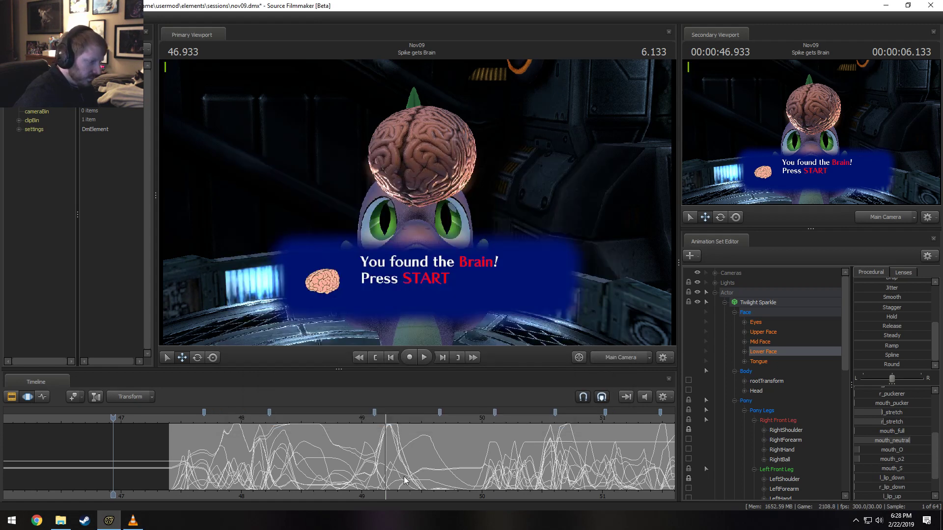
Scrub through the "You've Got a Brain" shot past 51.3 s to 51.966 s to check Twilight's mouth shapes
scroll(404, 480, down, 1)
drag(403, 493, 301, 493)
scroll(301, 484, up, 2)
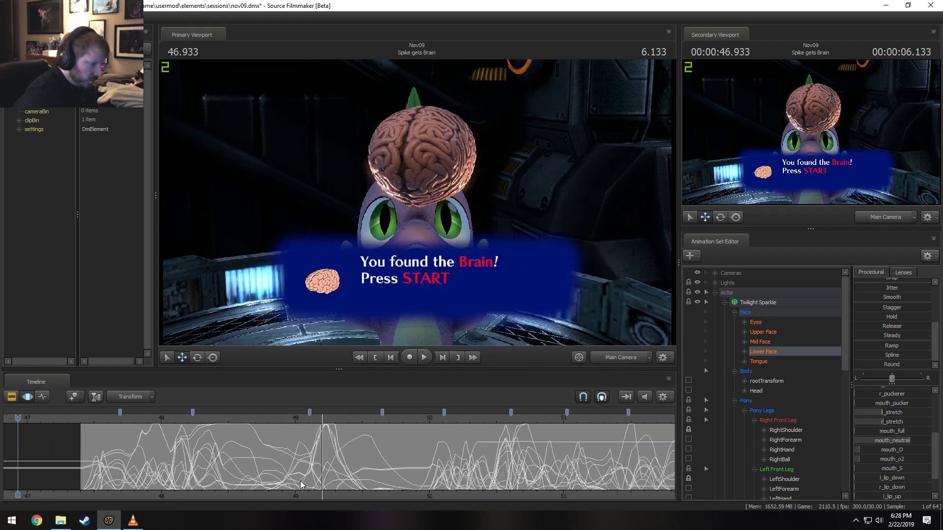
click(337, 453)
drag(402, 493, 305, 493)
key(shift)
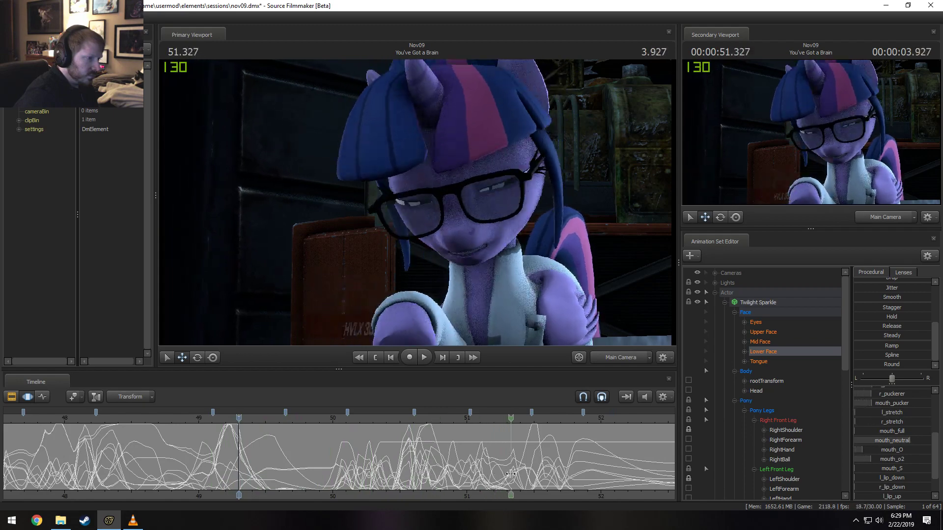
shift+click(598, 468)
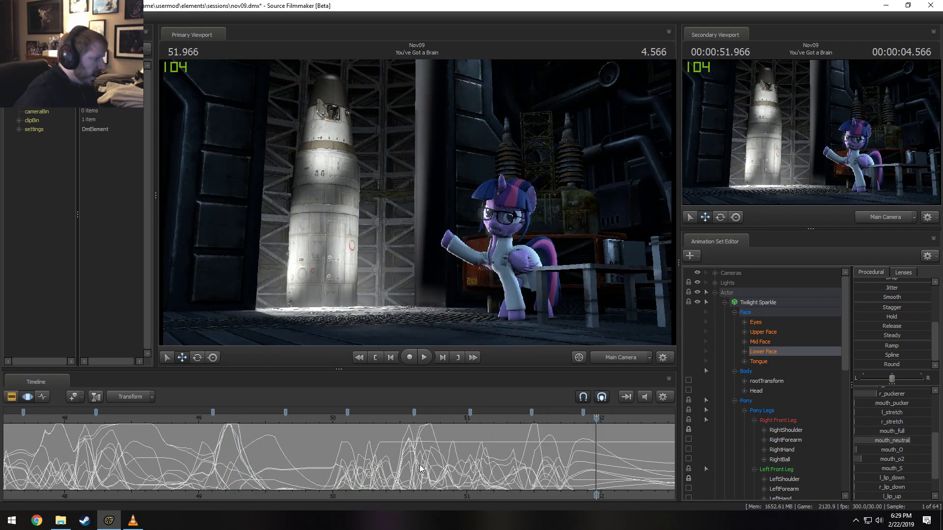
Switch to VLC and review the work-in-progress video at 00:39 and from about 00:44 to 00:48
key(alt+Tab)
click(473, 404)
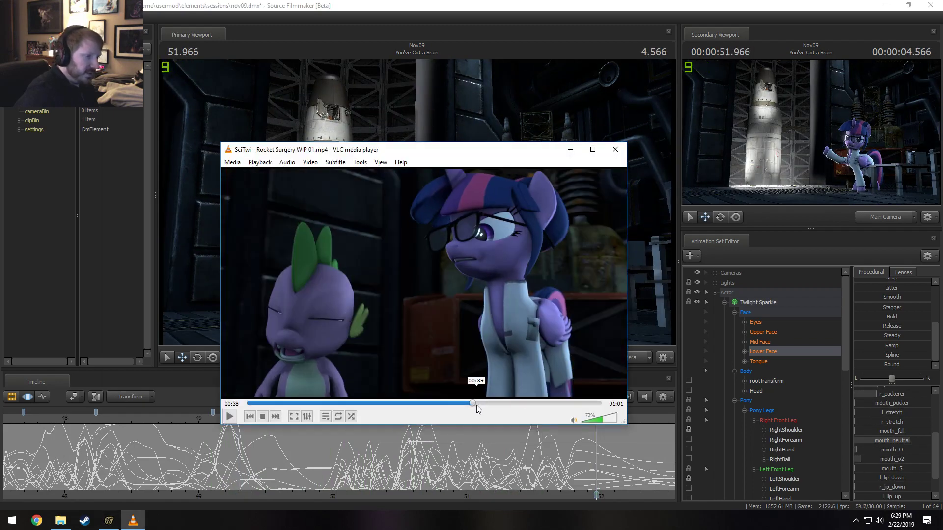
key(space)
click(435, 401)
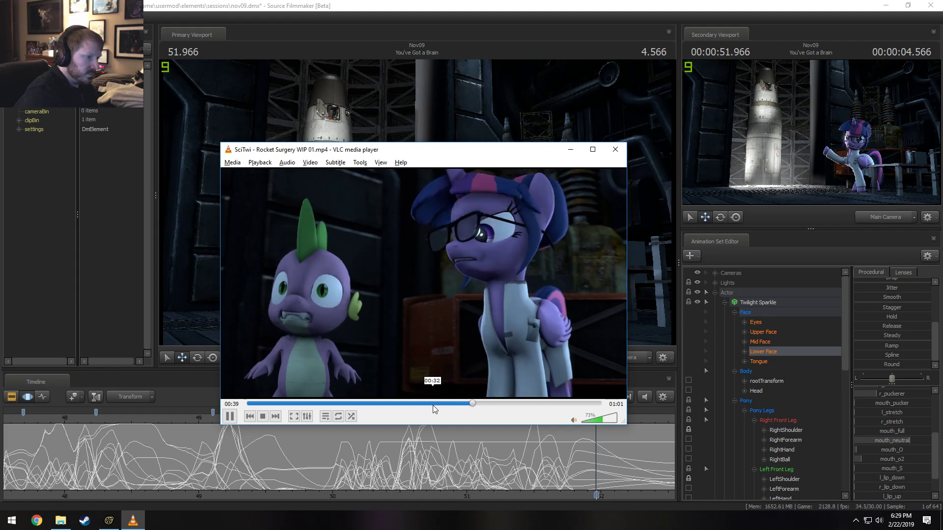
drag(499, 403, 512, 404)
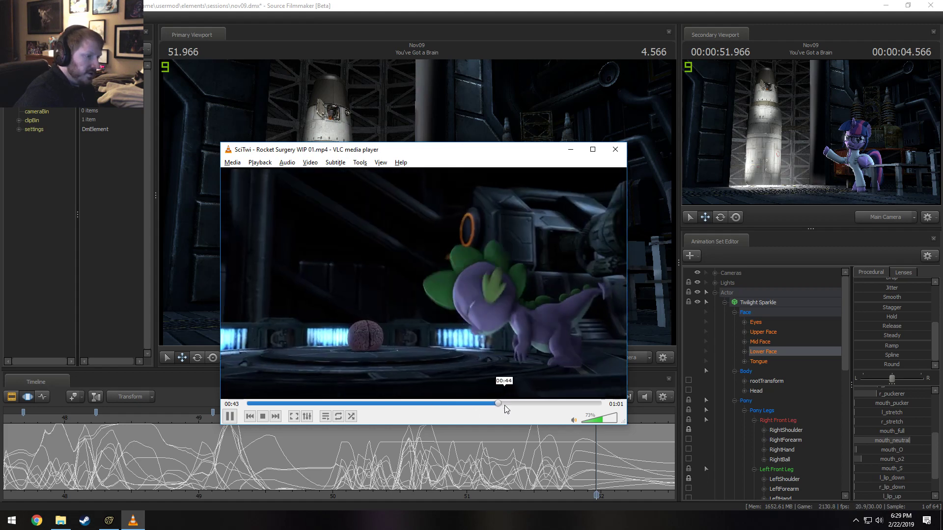
key(space)
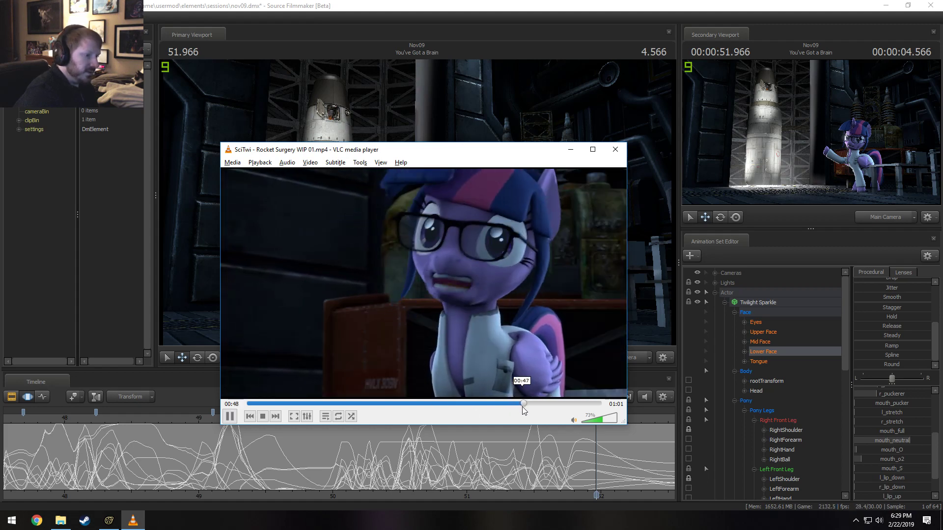
key(space)
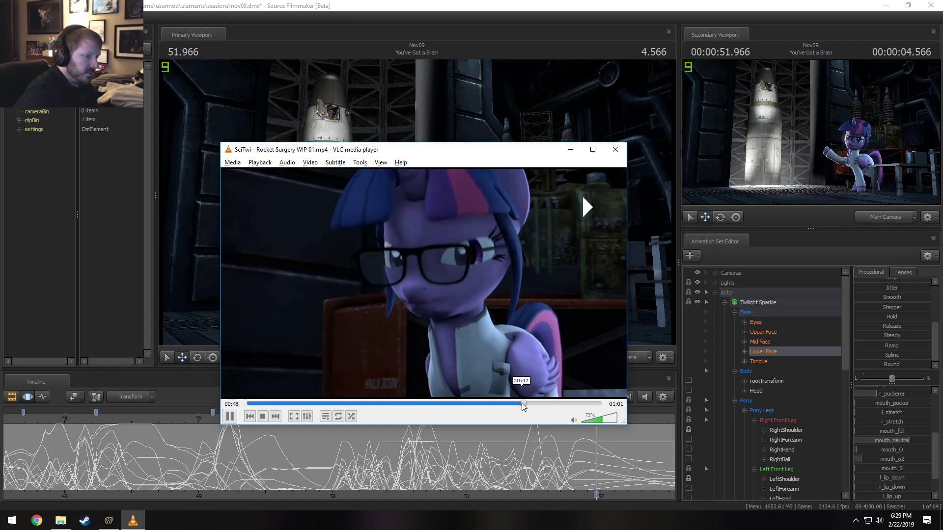
Return to Source Filmmaker, adjust Twilight's lower face in a soft time selection around 48.733 s, and widen the selection's falloff
click(391, 454)
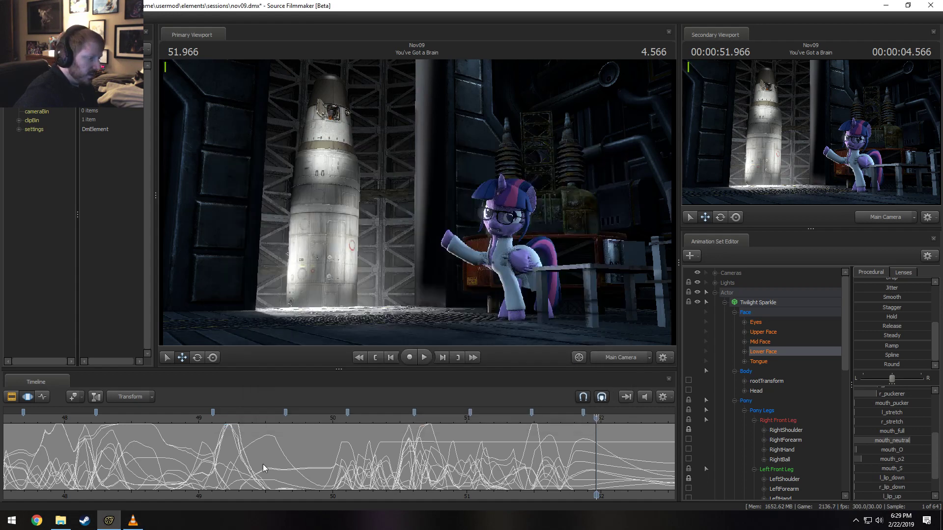
middle_drag(392, 454, 169, 473)
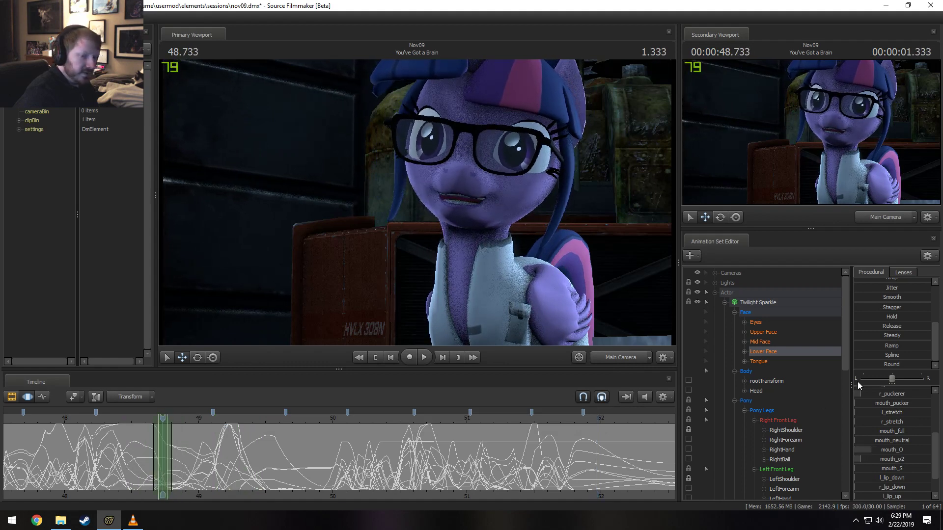
key(Right)
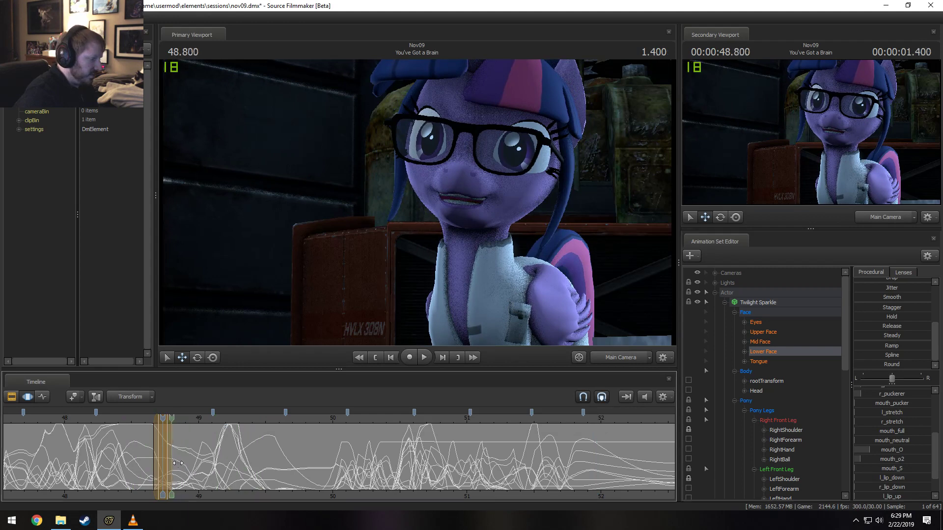
middle_drag(174, 470, 139, 464)
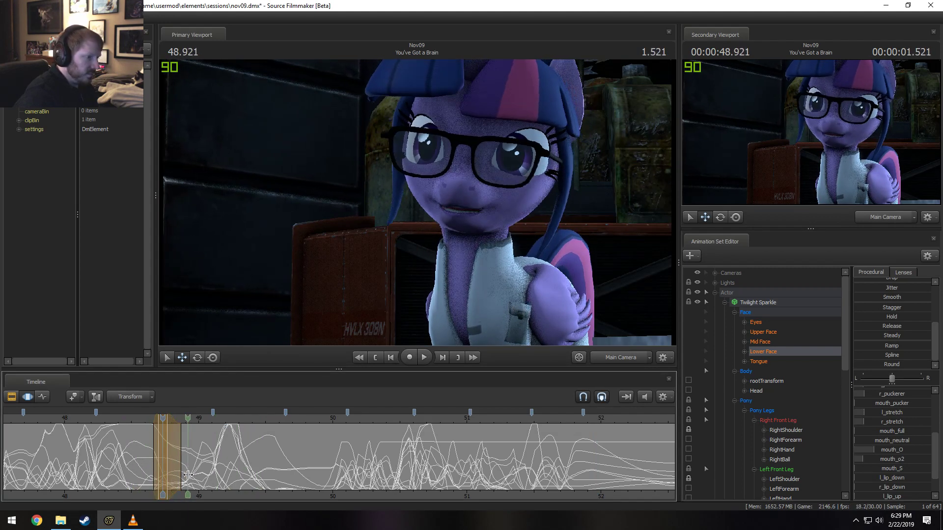
Replay the animation from about 48.4 s to past 49.8 s to review the adjusted mouth shapes
key(space)
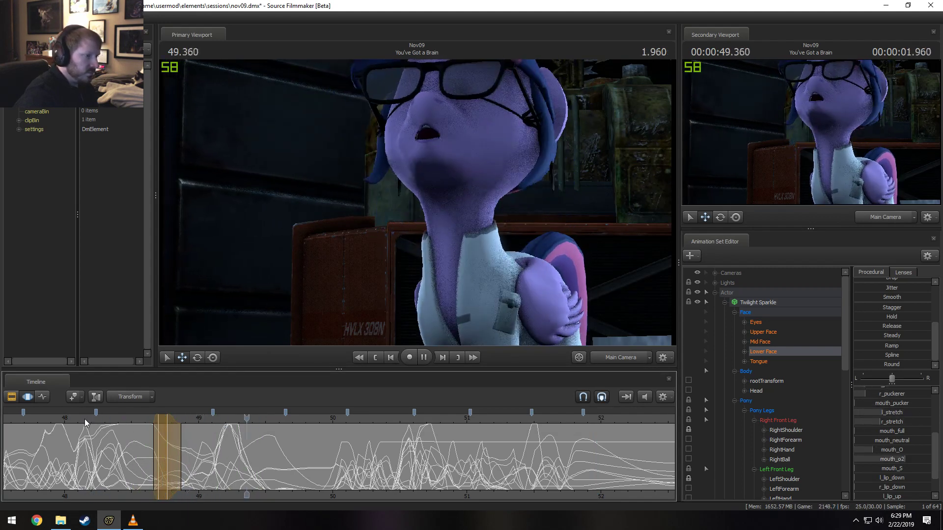
key(space)
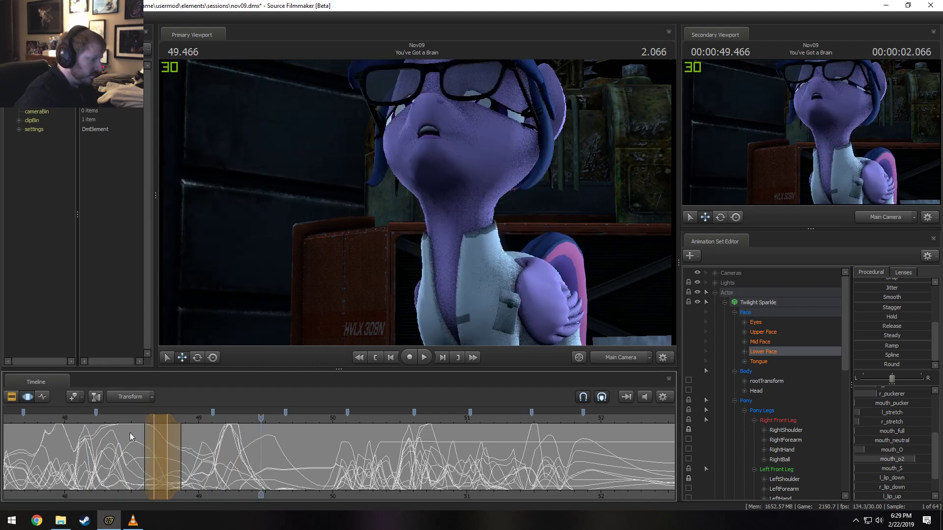
click(118, 418)
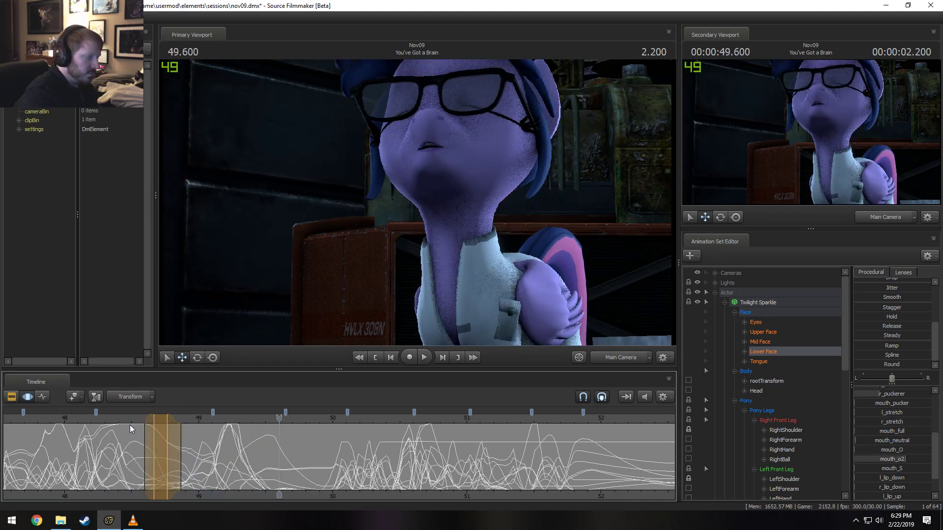
click(126, 417)
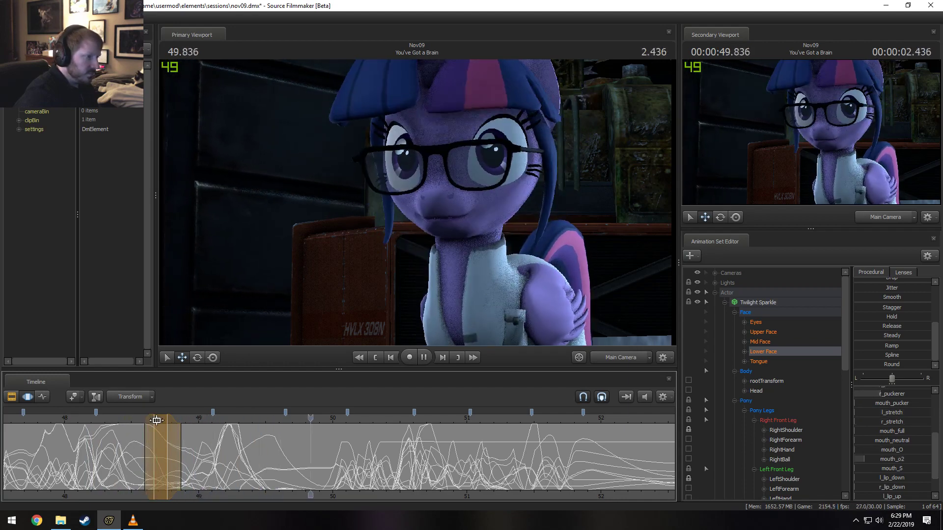
key(space)
Scrub to 50.166 s, then play the shot from about 48 s to 51.633 s to review the full lip animation
mouse_move(271, 447)
mouse_down()
mouse_move(247, 458)
mouse_move(291, 459)
mouse_up()
drag(351, 462, 370, 463)
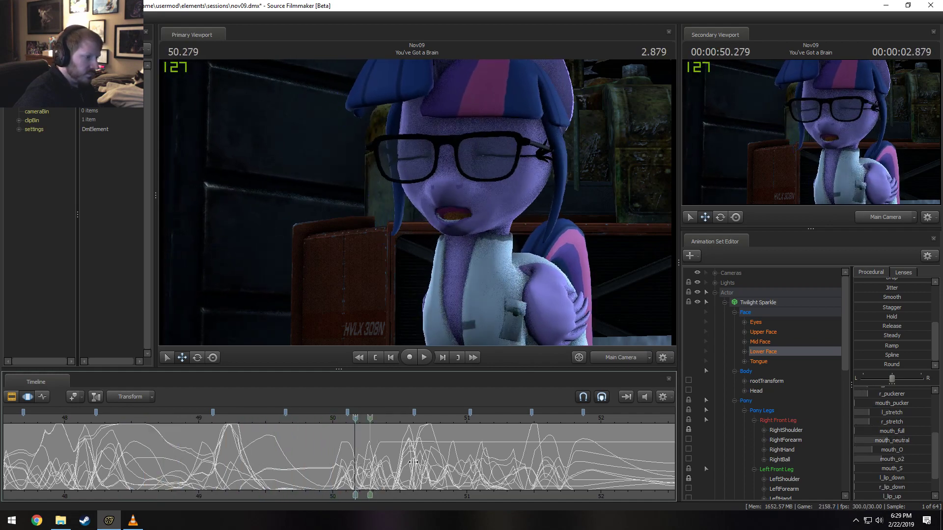
scroll(377, 484, down, 3)
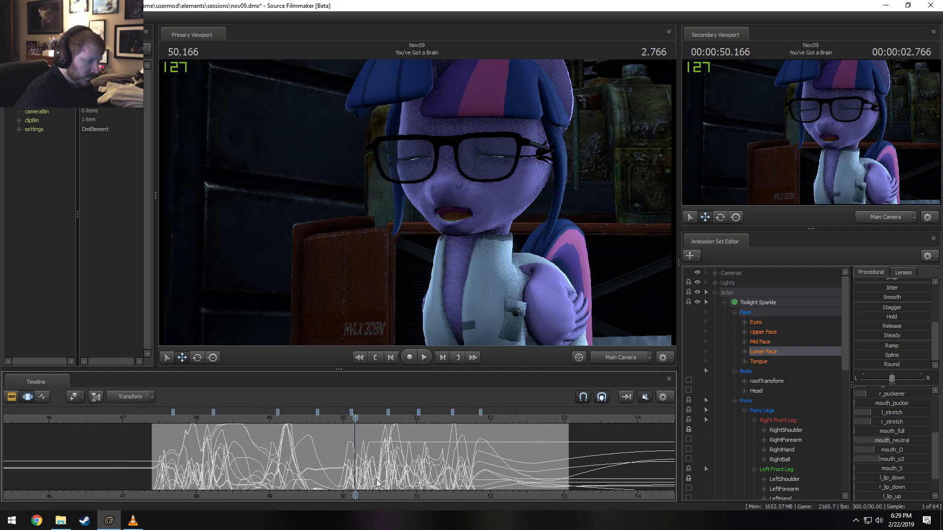
click(197, 418)
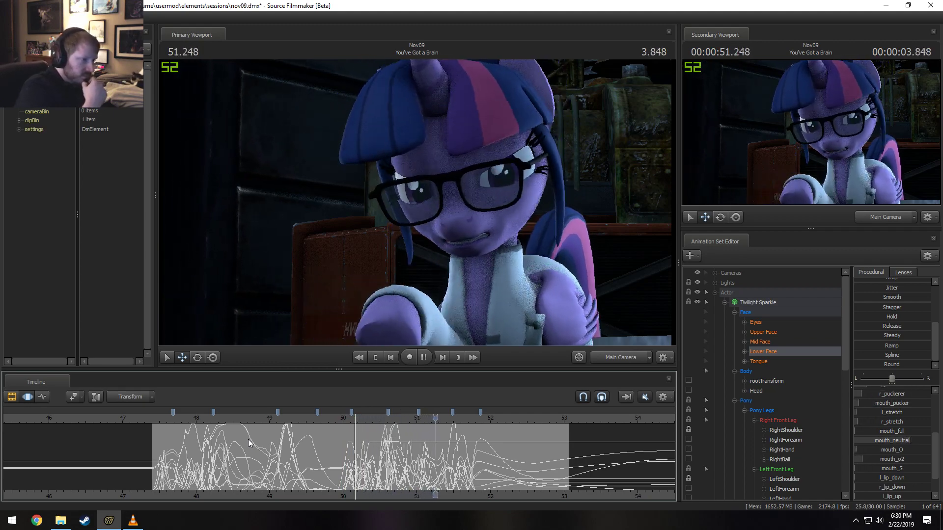
key(space)
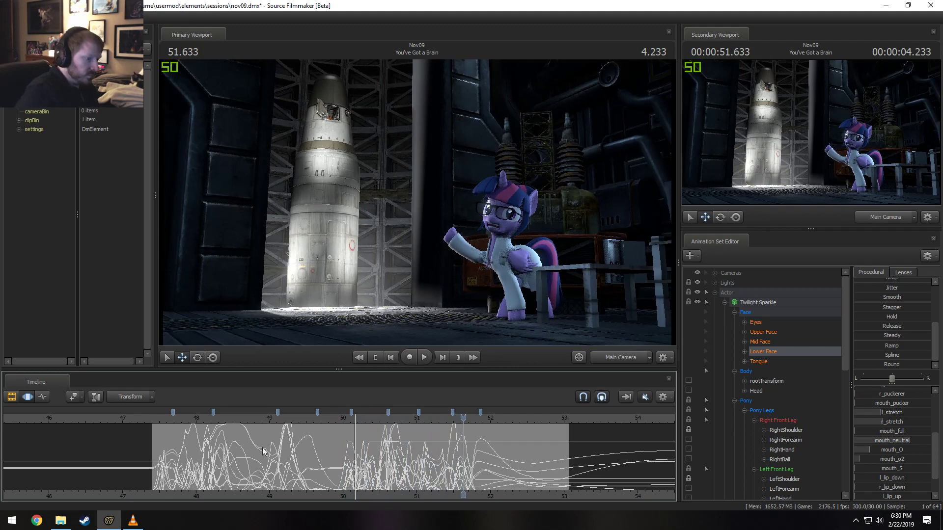
Inspect the mouth with soft time selections around 51.133 s and 49.866 s, and play from 49.633 s to 52.000 s
click(424, 459)
mouse_move(423, 459)
mouse_down()
mouse_move(451, 461)
mouse_move(386, 461)
mouse_move(413, 465)
mouse_up()
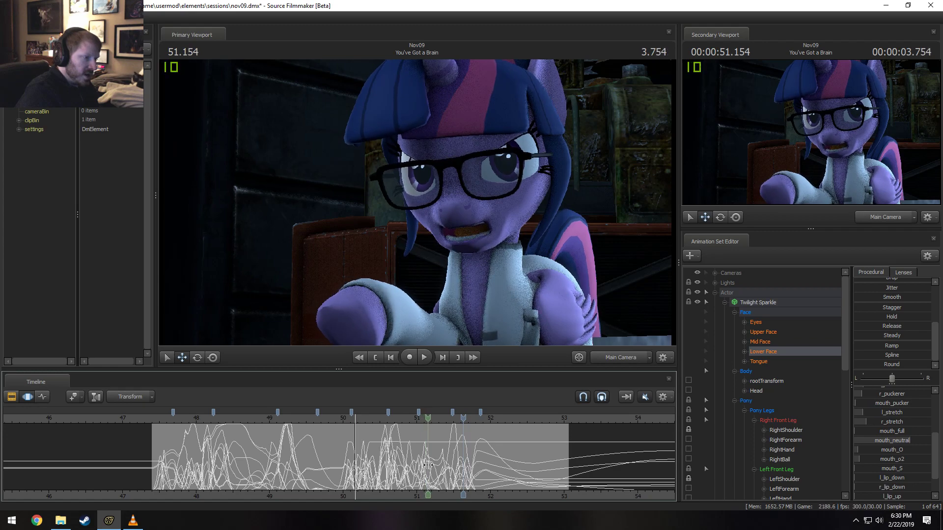
scroll(426, 464, up, 5)
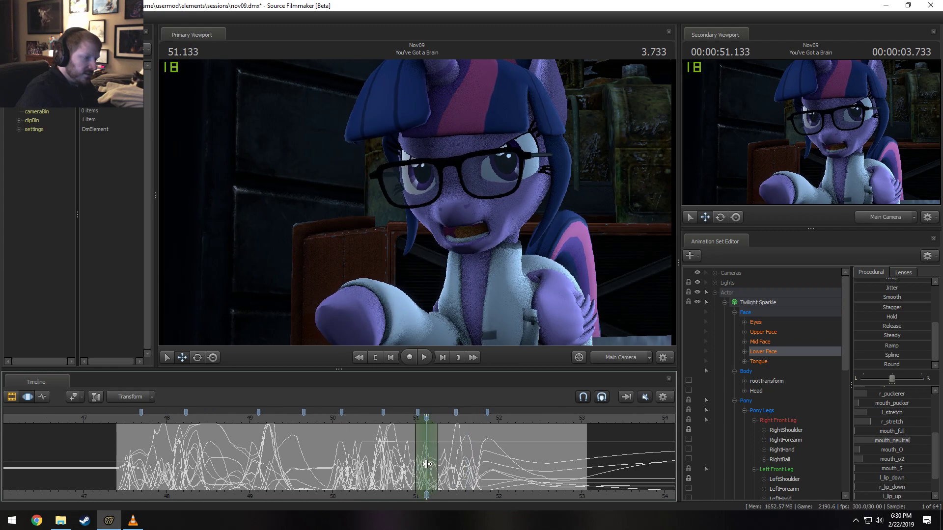
drag(396, 469, 570, 474)
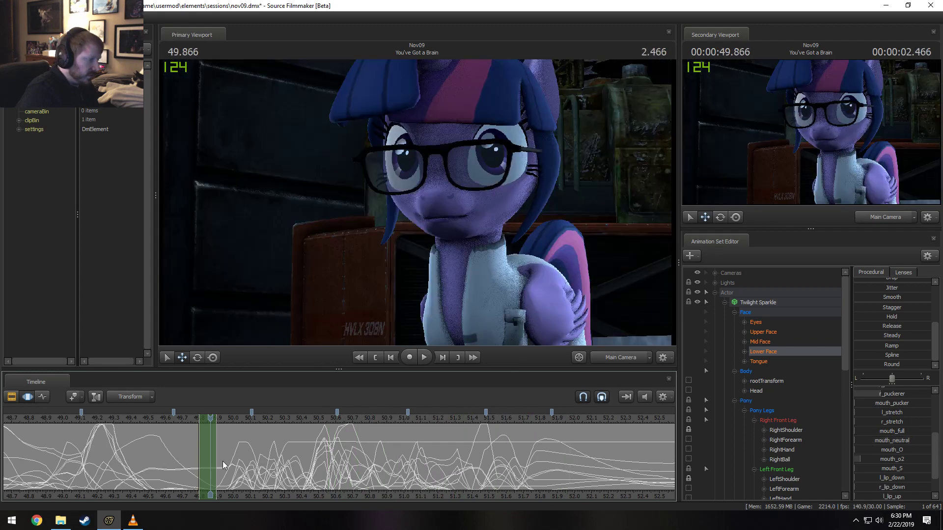
click(169, 417)
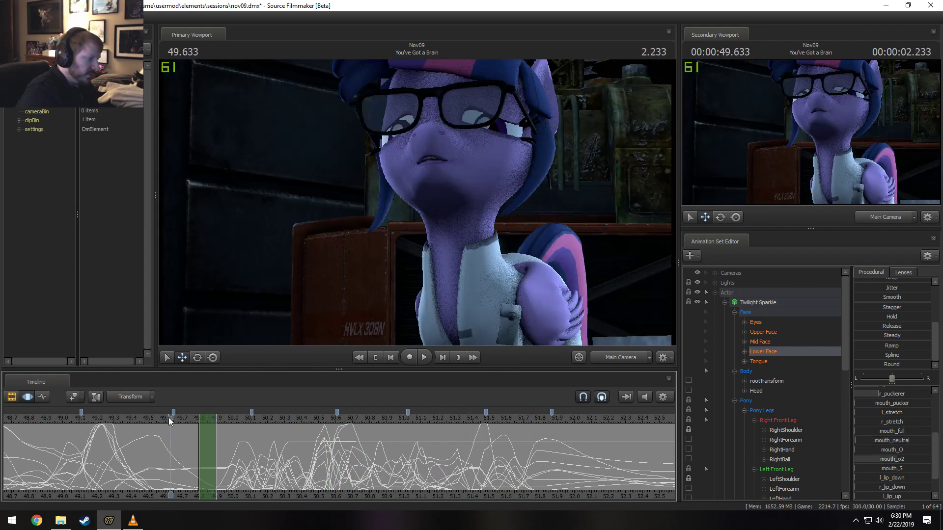
key(space)
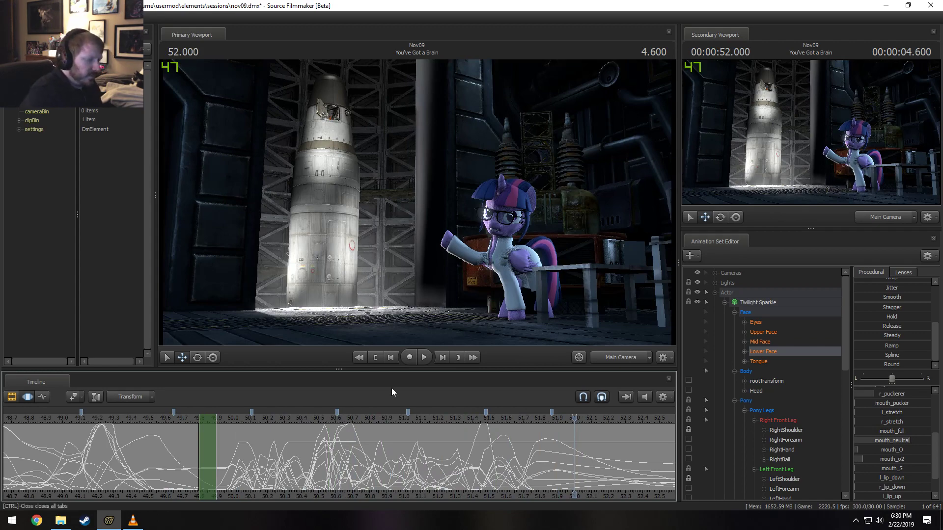
Display the sequence's shot clips, play the "Grab the Brain!" shot from about 36 s, and move the playhead to 42.533 s
key(F2)
scroll(405, 432, down, 10)
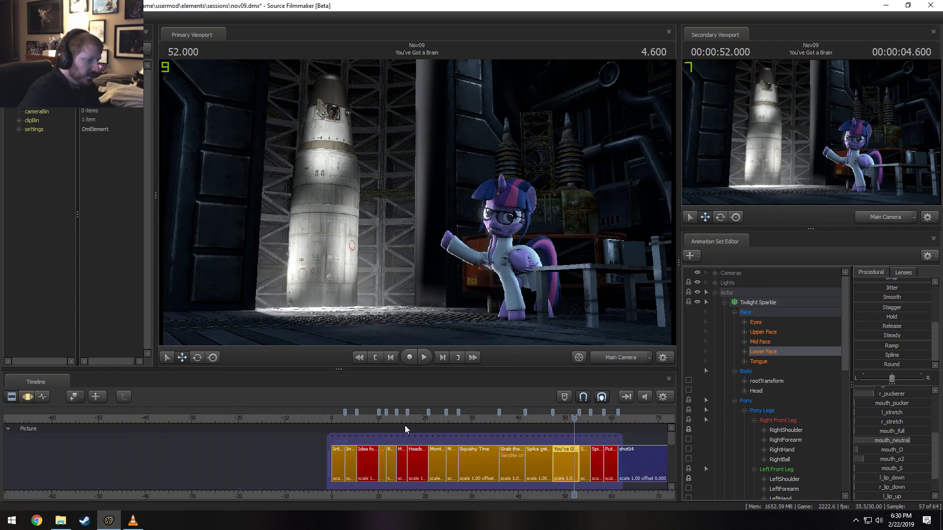
drag(420, 416, 501, 416)
key(space)
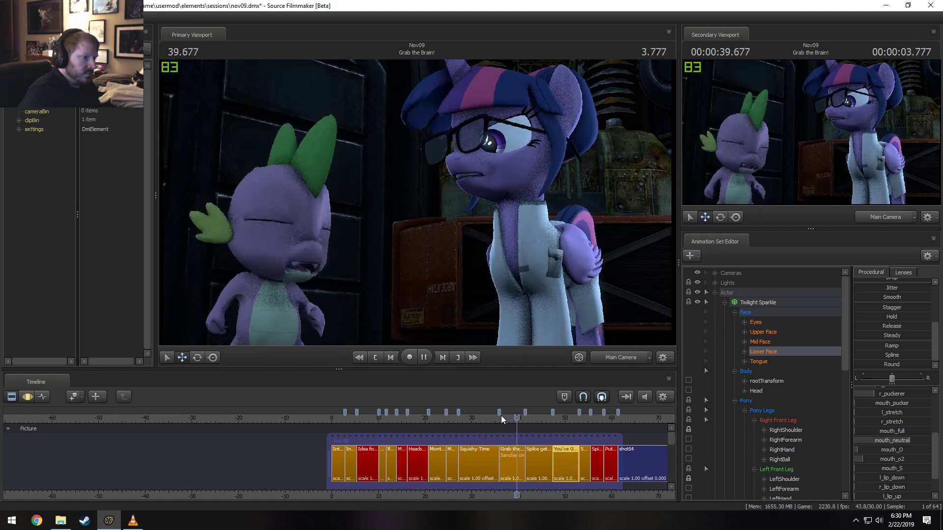
key(space)
click(530, 416)
Switch to VLC and review the work-in-progress video from 00:49 to 00:54, pausing on the wide rocket view at 00:52
key(alt+Tab)
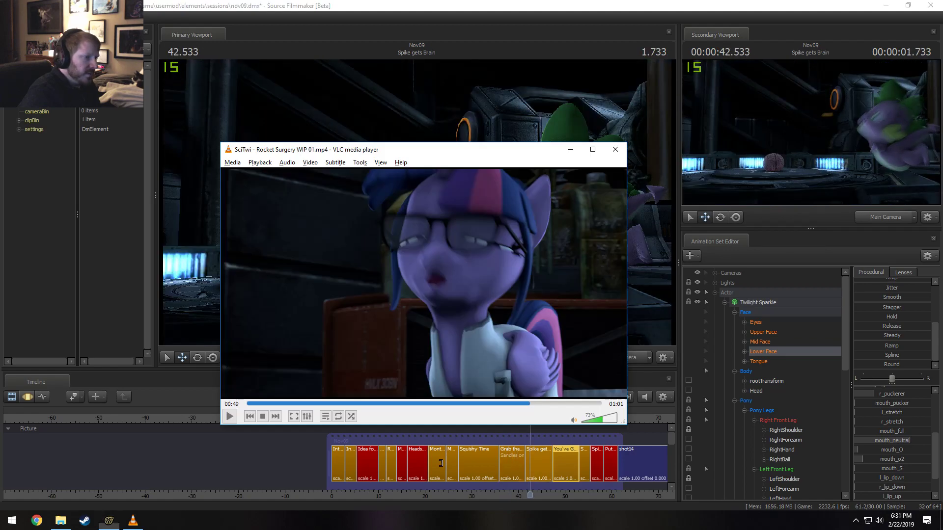
click(535, 403)
key(space)
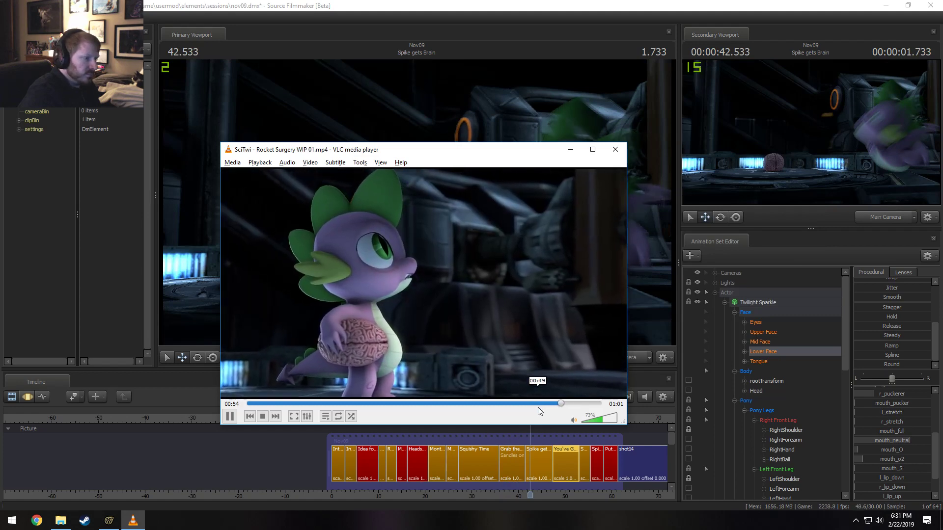
click(538, 404)
key(space)
click(549, 402)
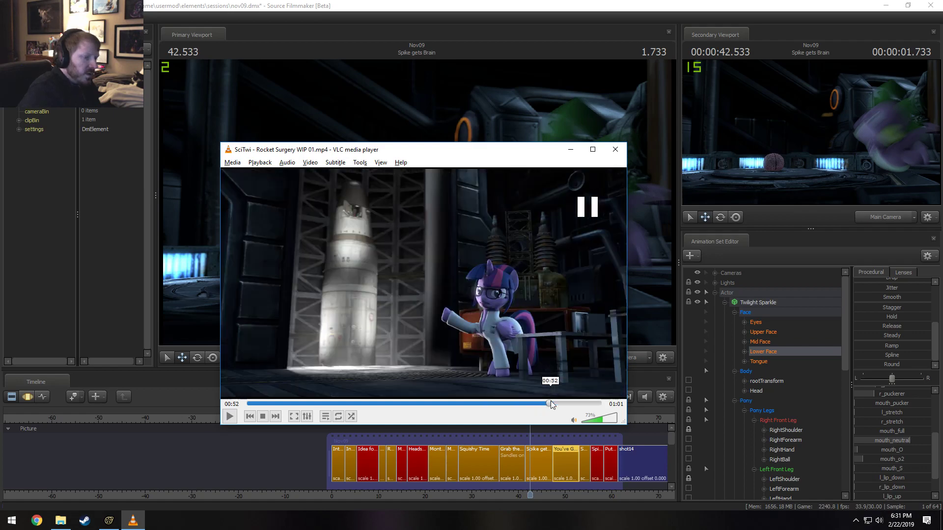
Return to Source Filmmaker and scrub across the shots from "Squishy Time" to 50.233 s in "You've Got a Brain"
click(525, 4)
scroll(476, 473, up, 6)
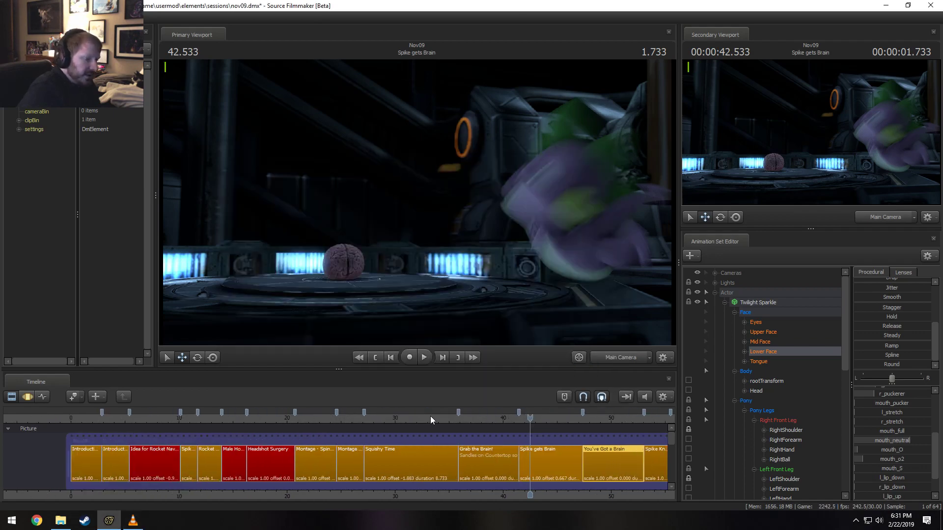
click(365, 418)
drag(365, 417, 542, 438)
drag(609, 419, 614, 422)
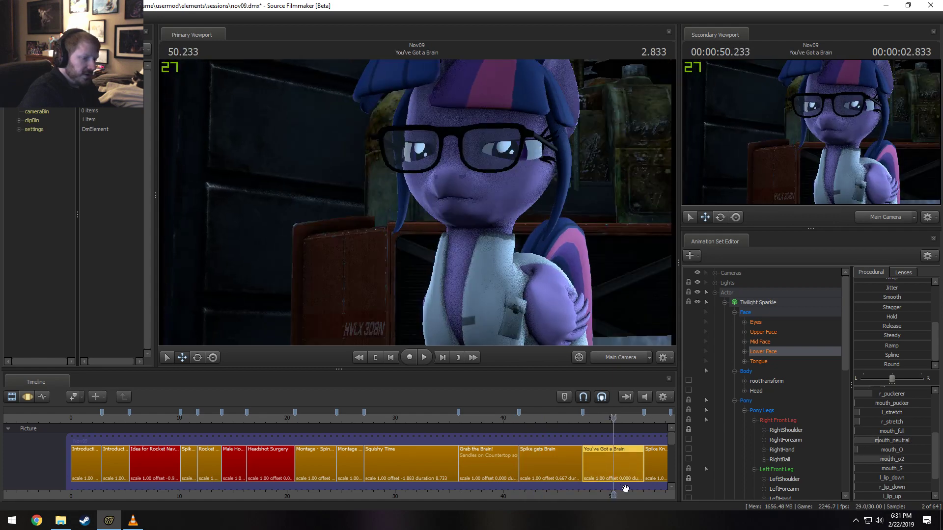
Play the "Spike Knows this is Bad" shot and stop at 54.900 s
middle_drag(649, 483, 383, 477)
click(382, 417)
key(space)
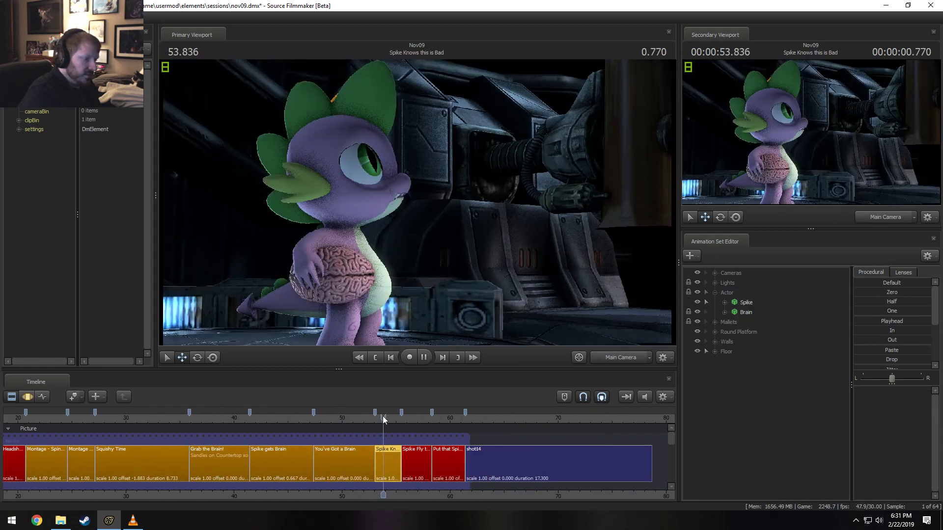
key(space)
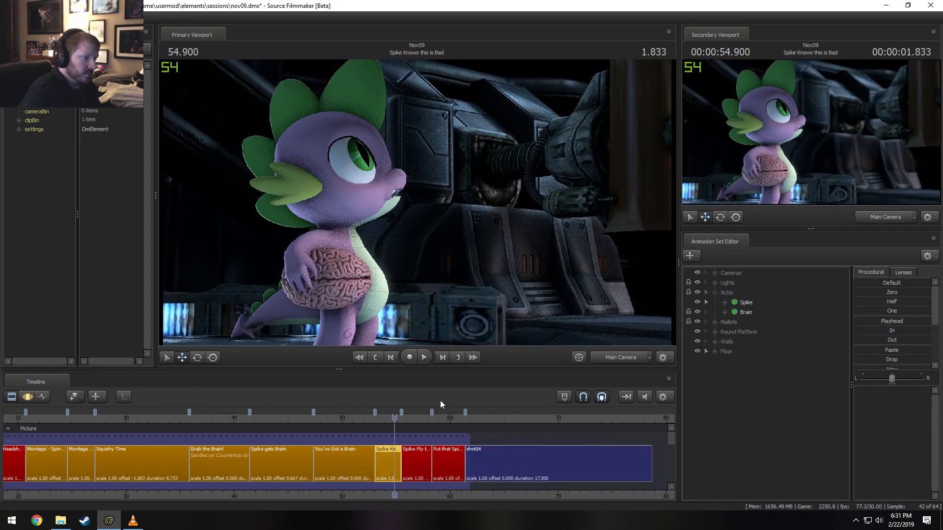
Play "Spike Knows this is Bad" on to 55.300 s, and move the playhead back to 54.300 s
key(space)
key(space)
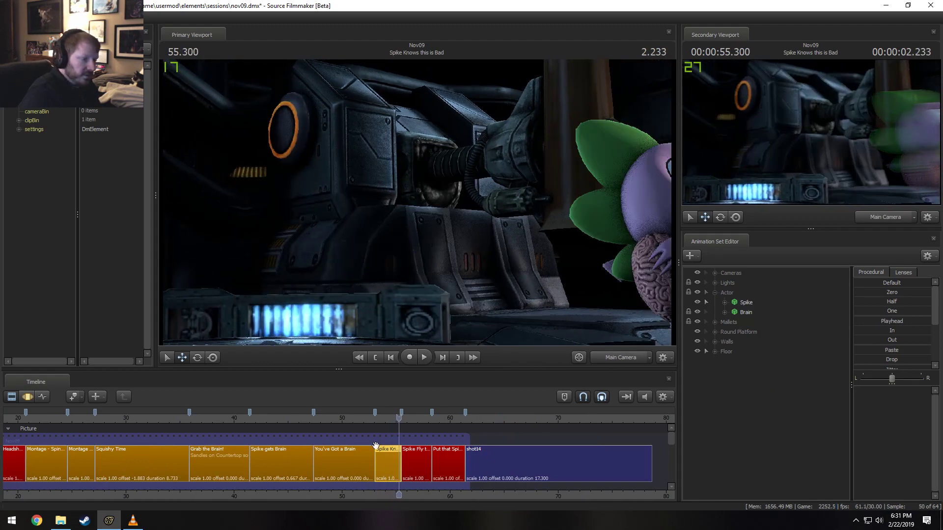
click(388, 421)
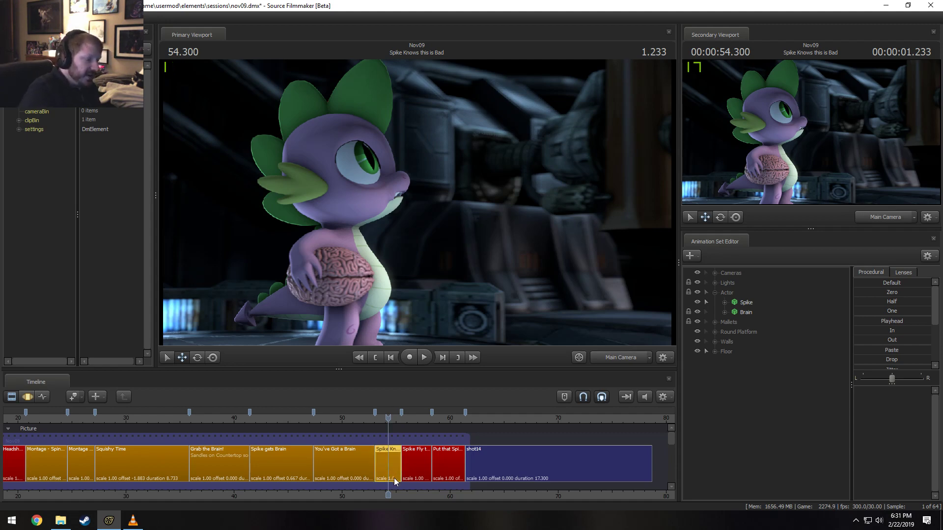
scroll(394, 478, up, 4)
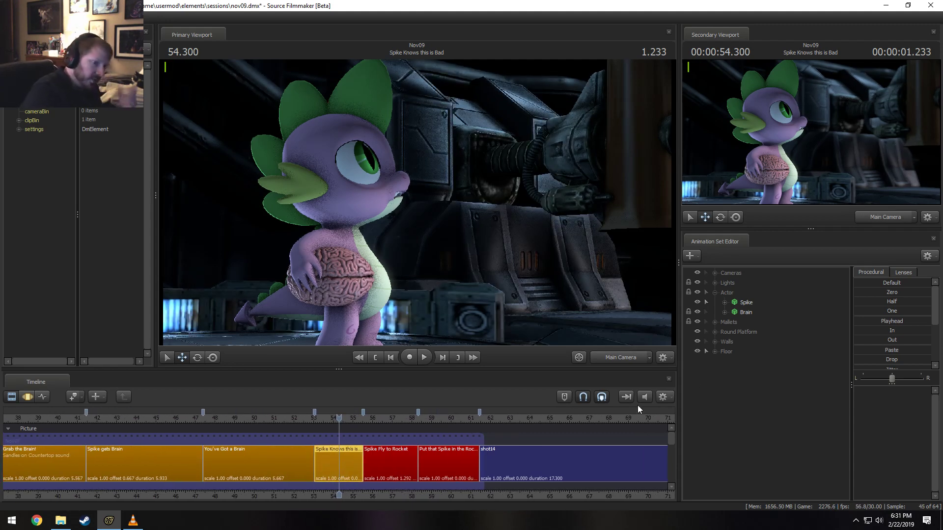
Start a new particle system animation set and load magic_aura.pcf from the usermod/particles folder as its definition file
right_click(731, 386)
key(m)
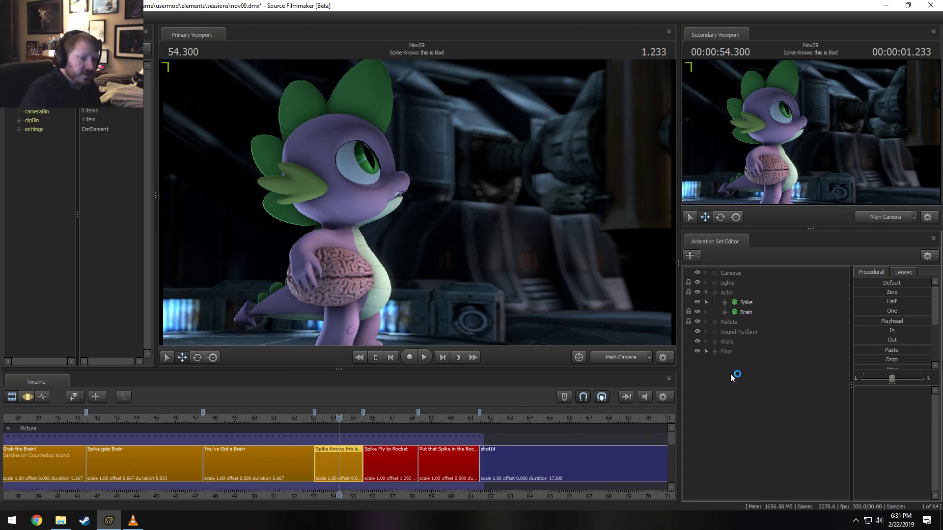
right_click(731, 375)
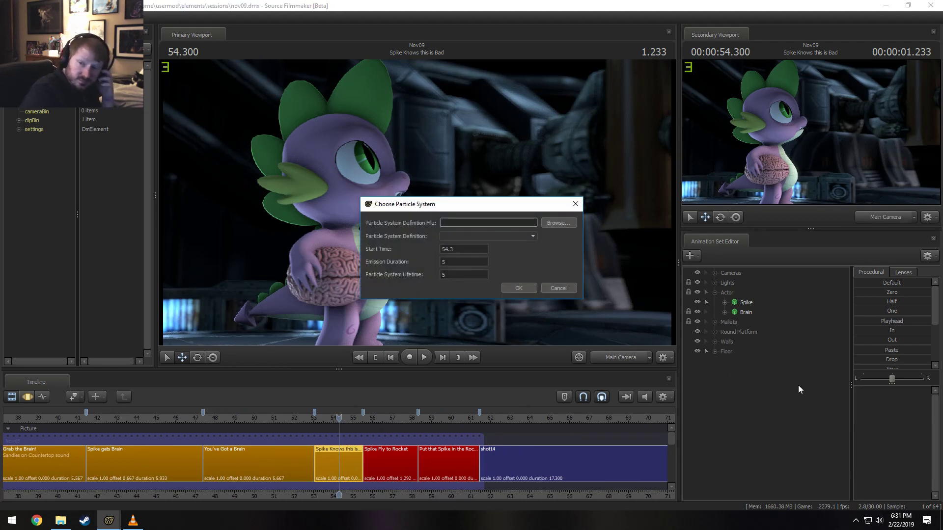
click(571, 223)
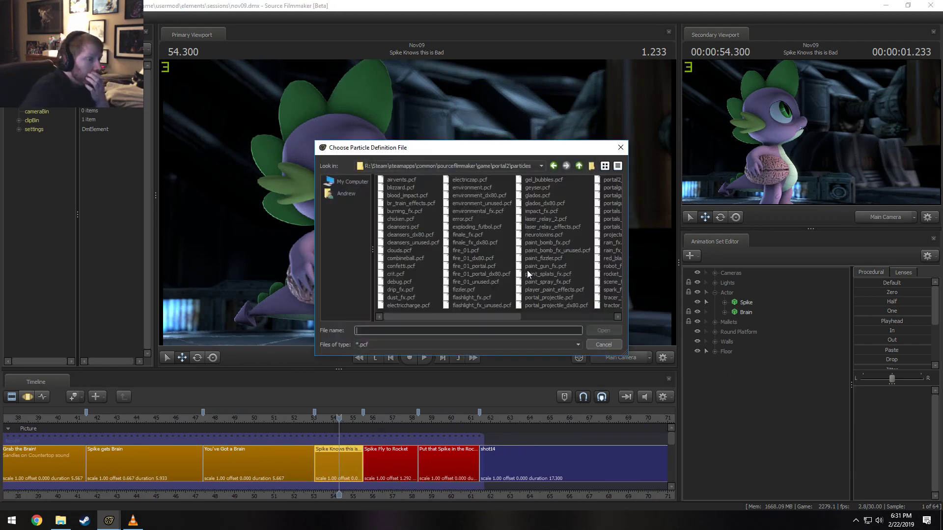
click(580, 166)
click(580, 166)
click(580, 166)
double_click(389, 196)
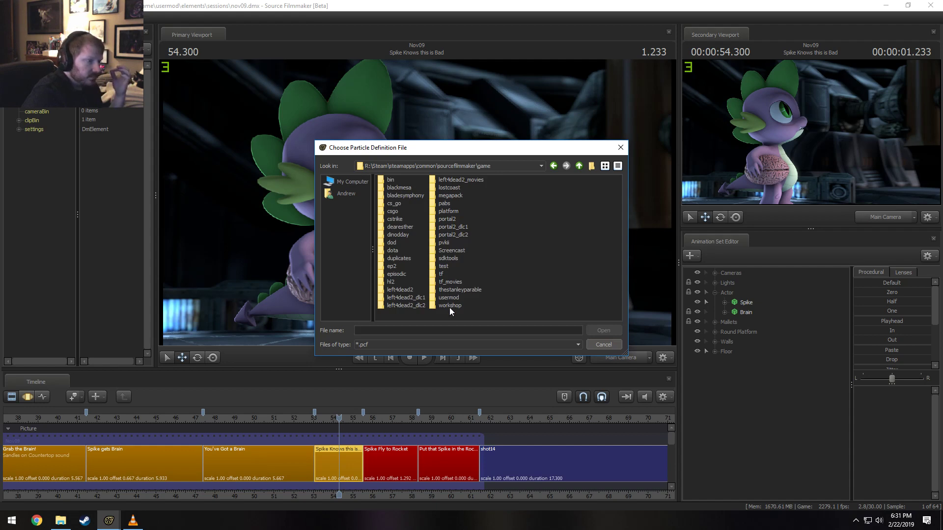
double_click(442, 296)
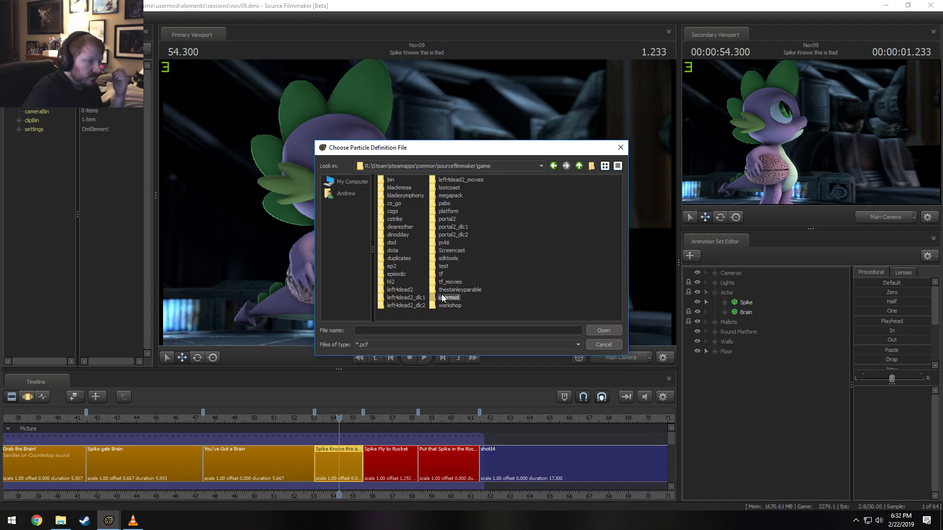
double_click(393, 258)
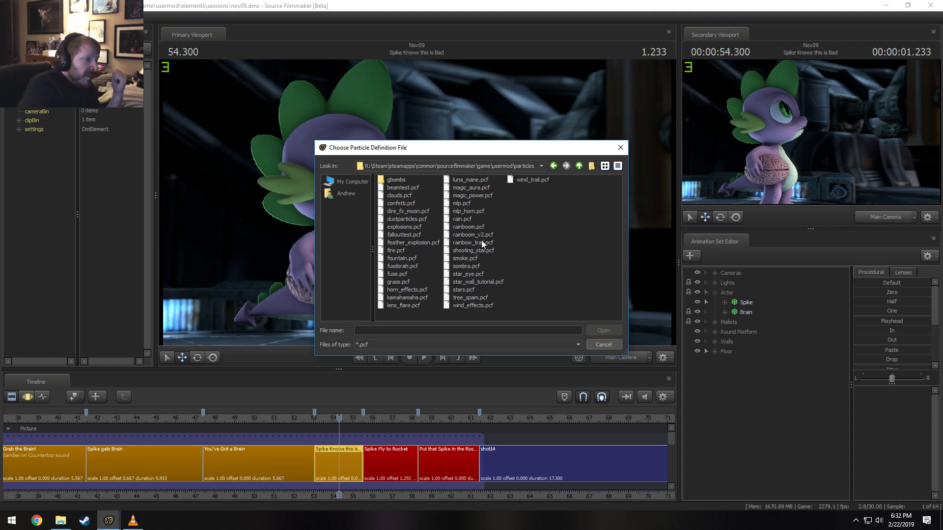
click(471, 188)
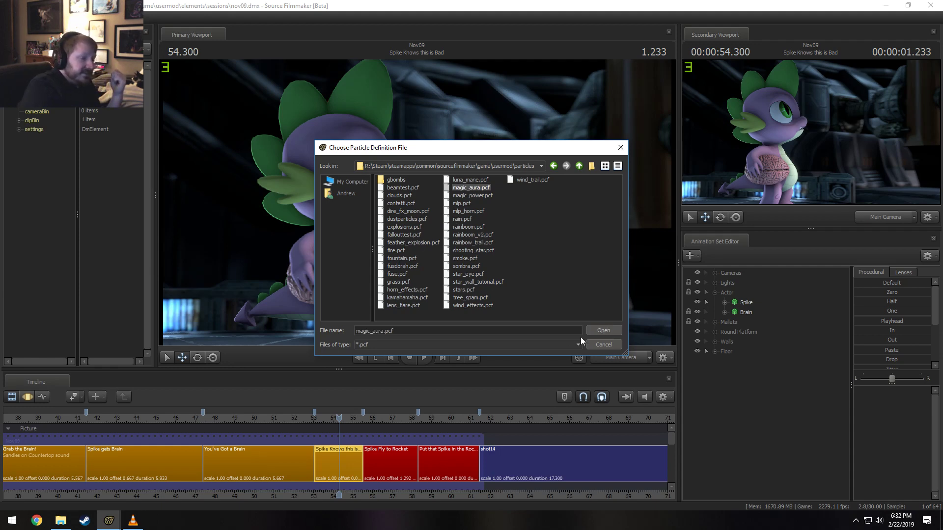
click(602, 331)
Choose the magic_aura_large definition, set emission duration and particle system lifetime to 3, and create the particle system
click(512, 237)
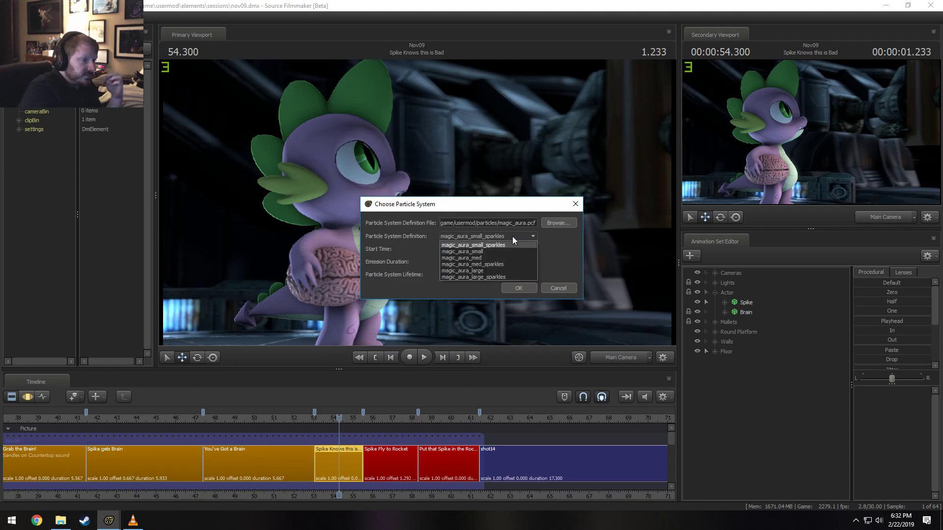
click(492, 272)
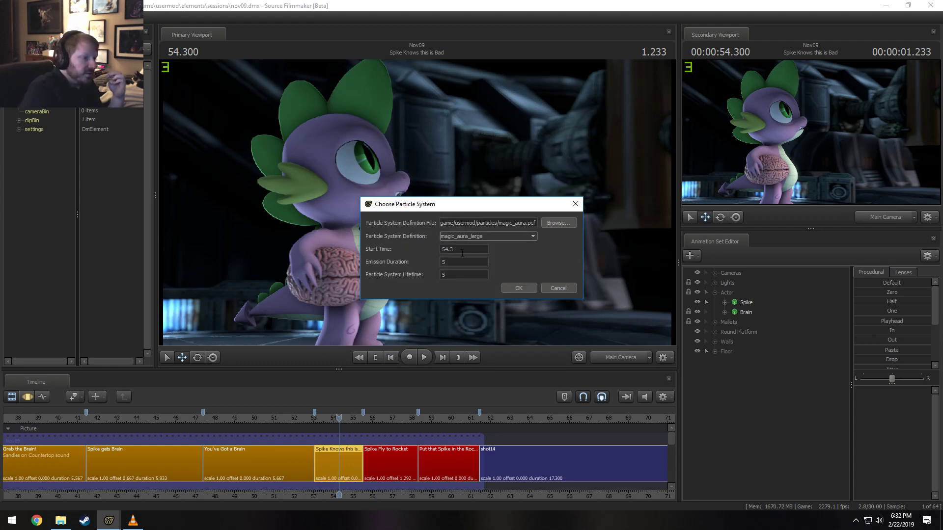
key(Tab)
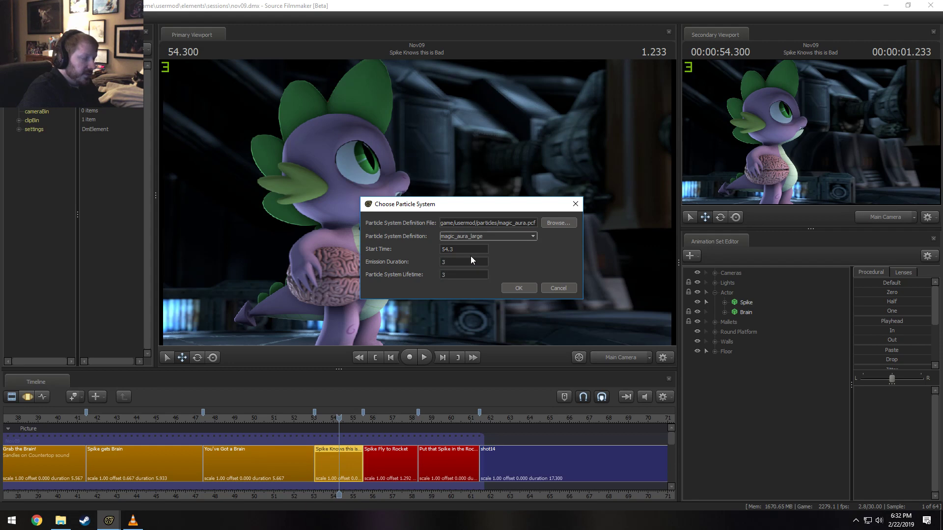
key(Return)
Instance the particle system of the magic_aura_large1 animation set
click(751, 366)
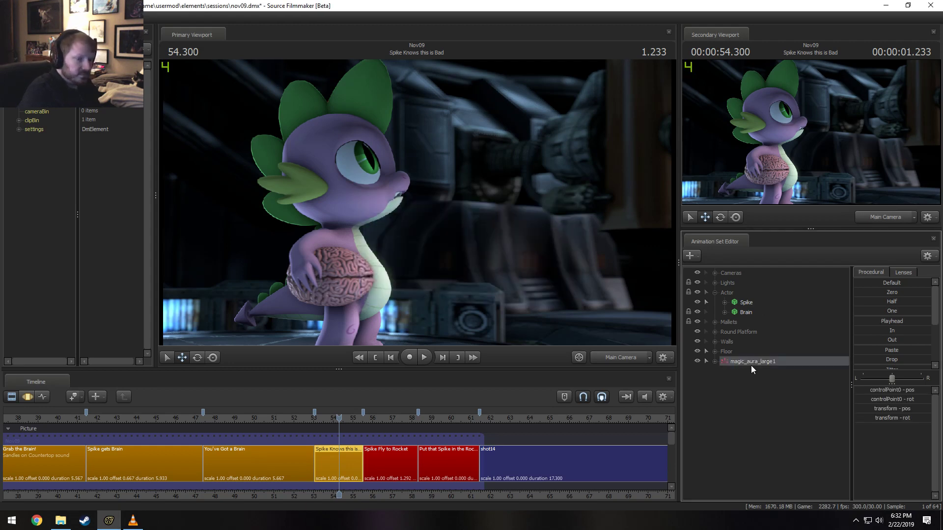
right_click(750, 362)
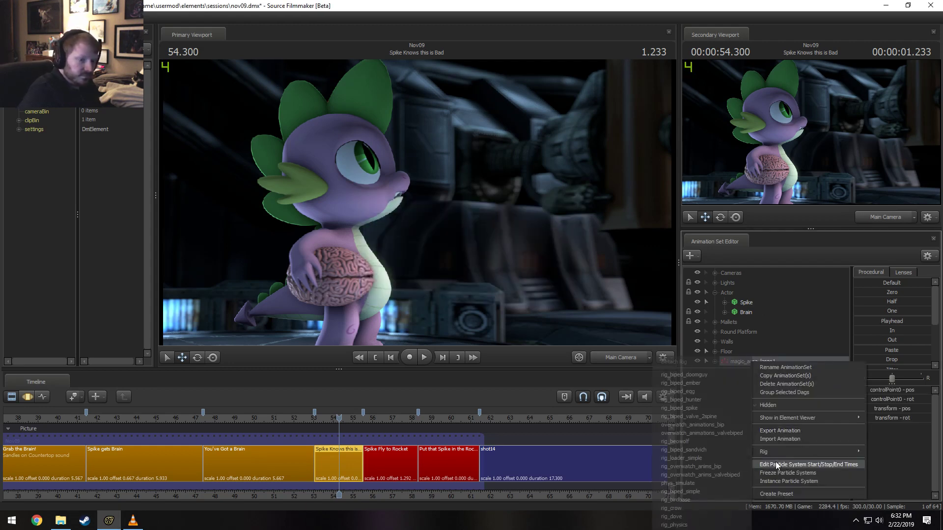
click(777, 482)
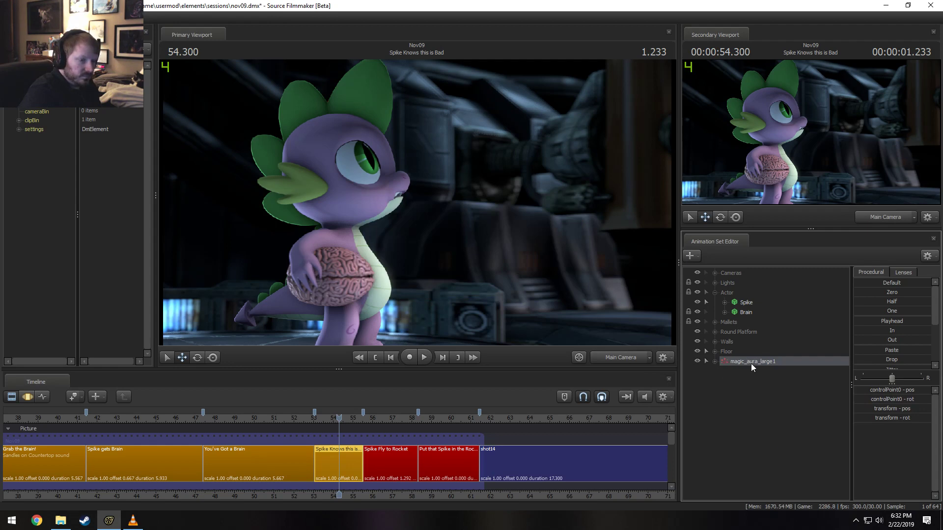
Show Spike's game model in the Element Viewer and copy its vn-vjspike game model element
click(753, 293)
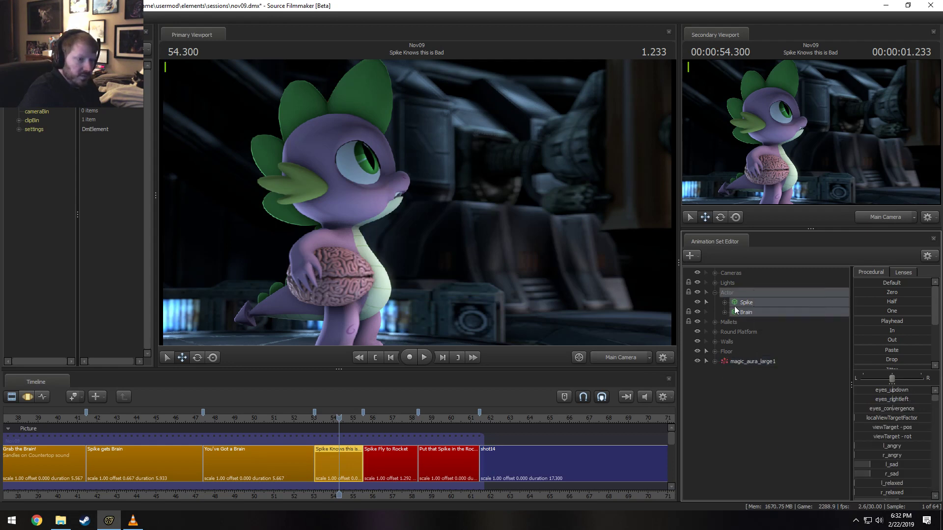
click(744, 303)
right_click(745, 304)
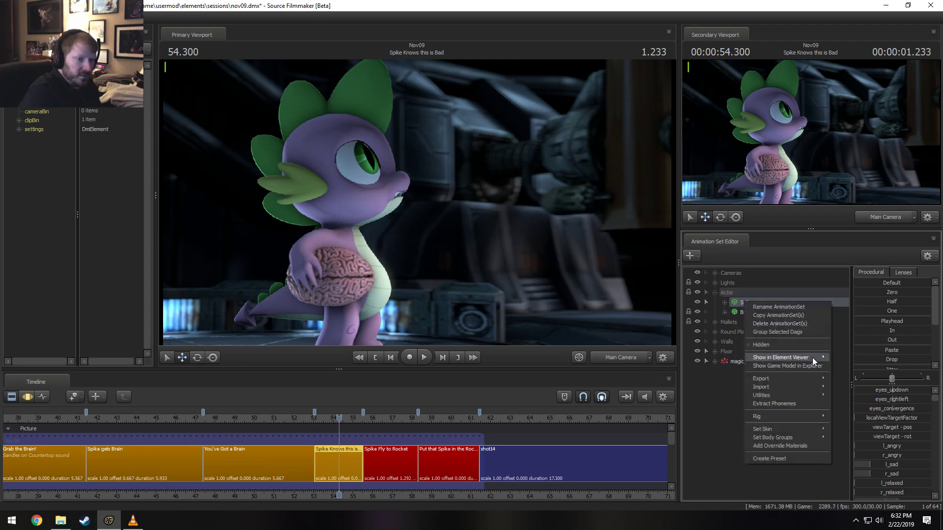
click(835, 367)
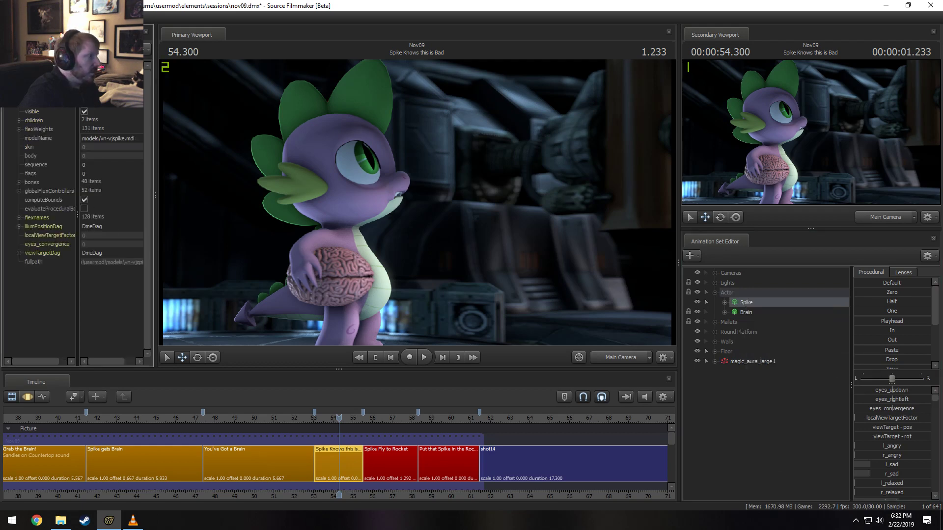
click(18, 121)
right_click(39, 121)
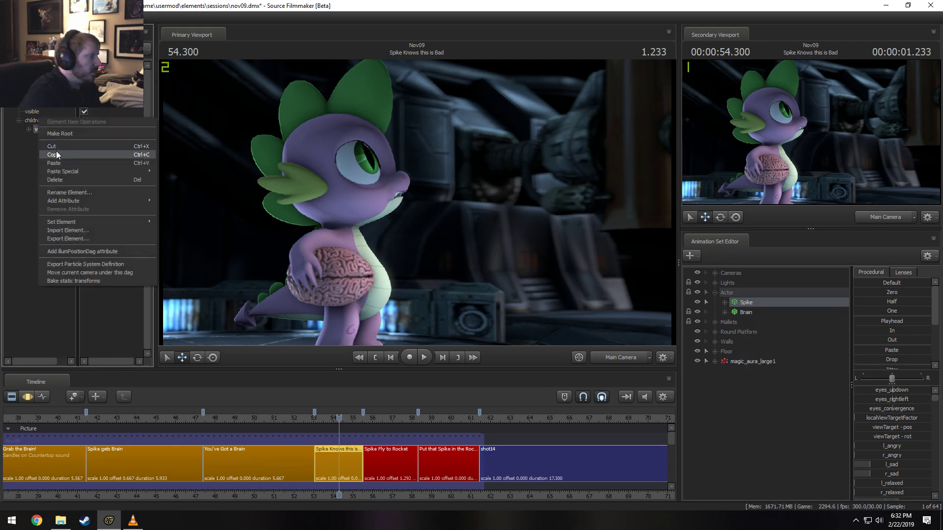
click(60, 155)
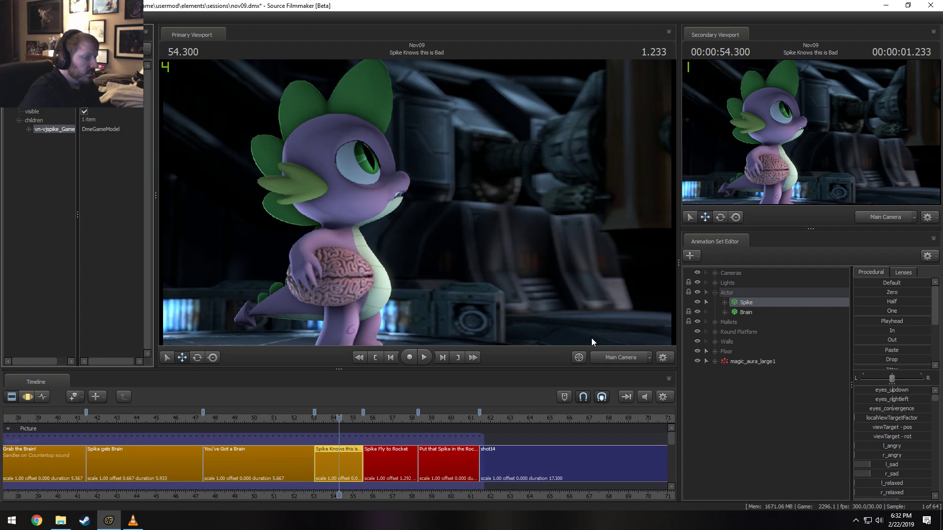
Show magic_aura_large1's particle system in the Element Viewer and paste Spike's model as a reference into controlModels
right_click(743, 362)
mouse_move(796, 420)
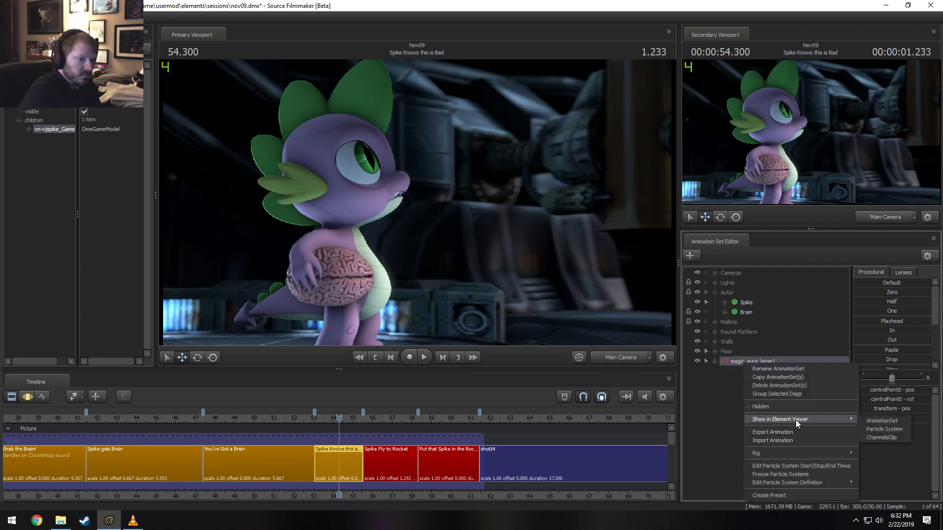
click(884, 420)
right_click(30, 199)
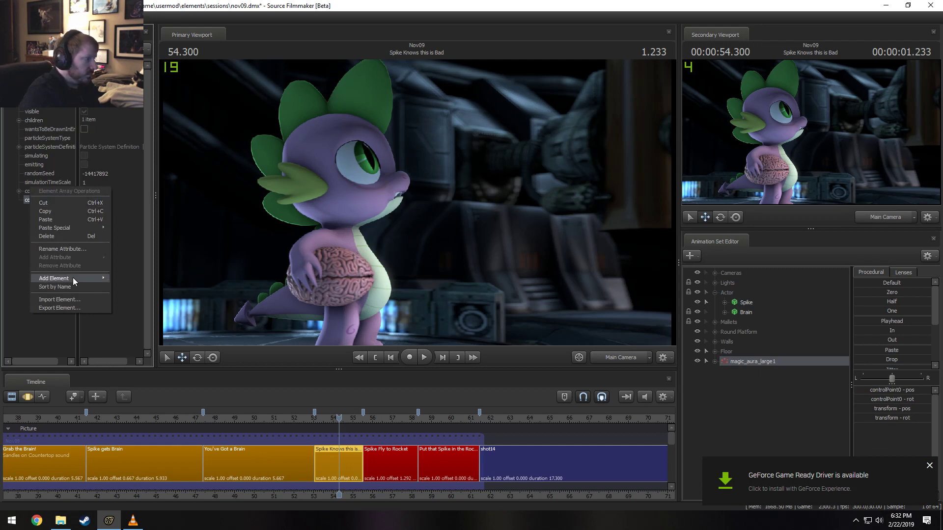
mouse_move(77, 228)
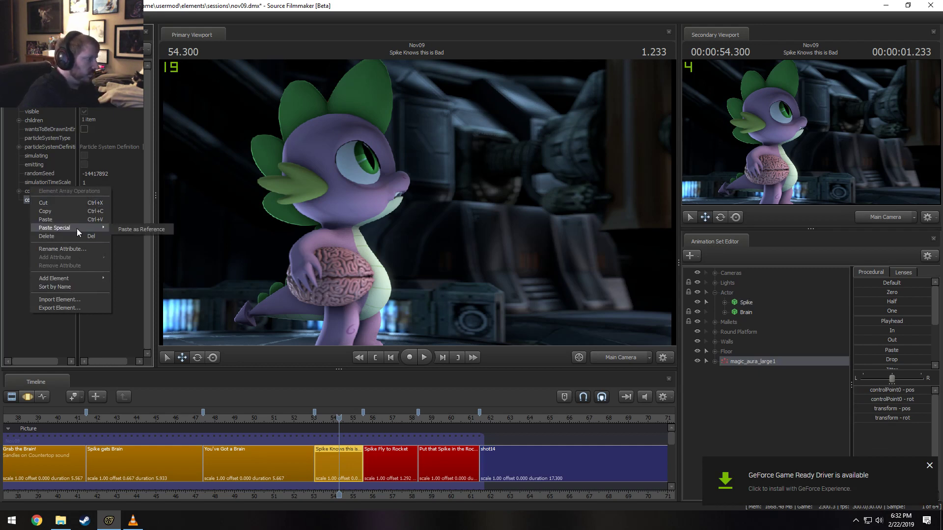
click(134, 230)
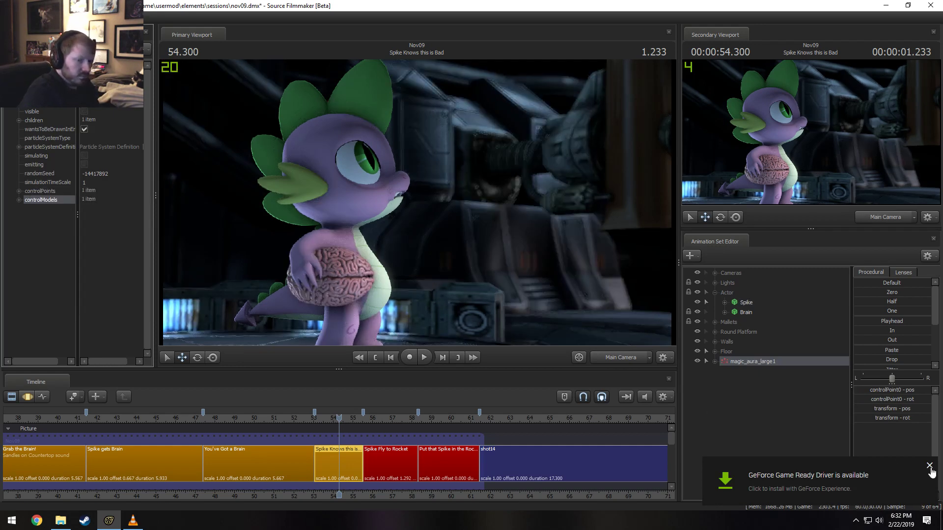
Play the aura effect from the beginning of "Spike Knows this is Bad", and move the playhead back to 54.733 s
drag(337, 417, 316, 417)
key(space)
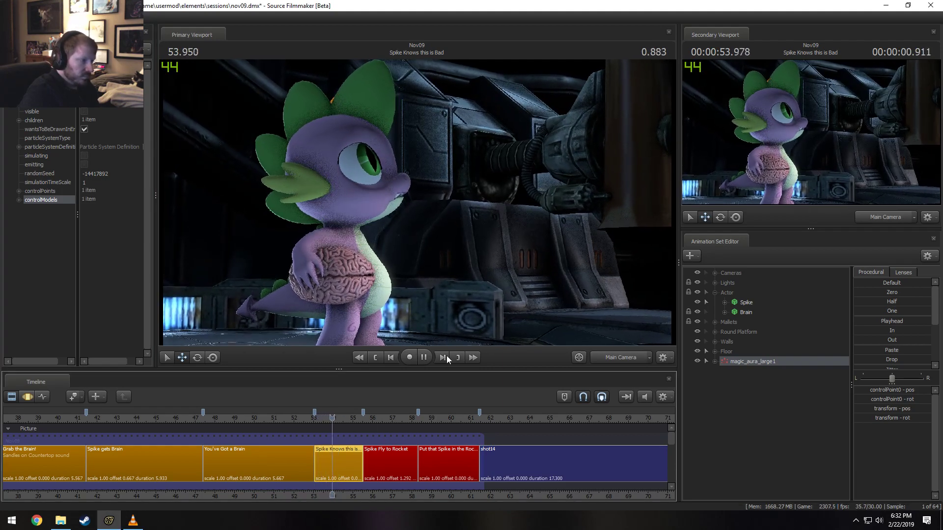
key(space)
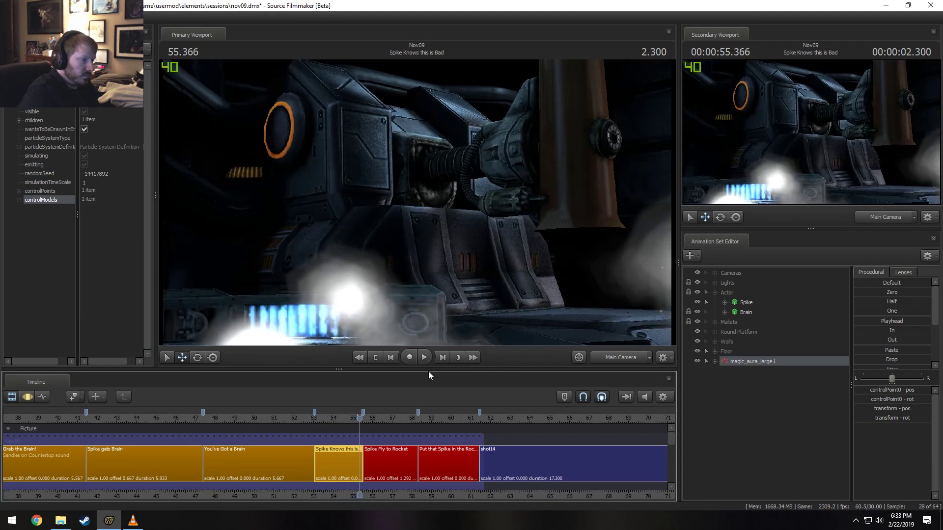
click(346, 417)
drag(346, 427, 347, 427)
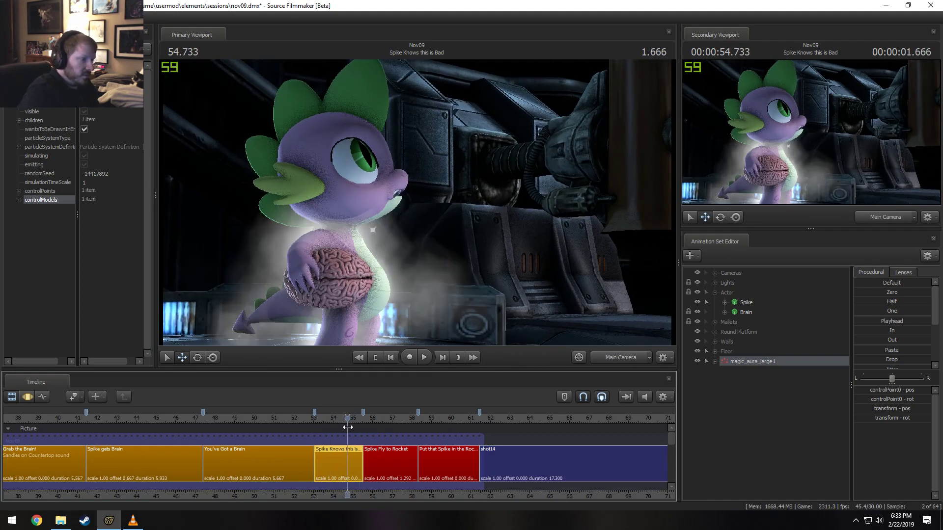
Switch to the work camera, review the aura around Spike from a wider angle during playback, and stop at 54.933 s
click(629, 358)
drag(475, 219, 516, 275)
key(w)
mouse_move(417, 202)
mouse_down()
mouse_move(383, 207)
mouse_move(393, 216)
mouse_move(417, 202)
mouse_up()
key(s)
key(space)
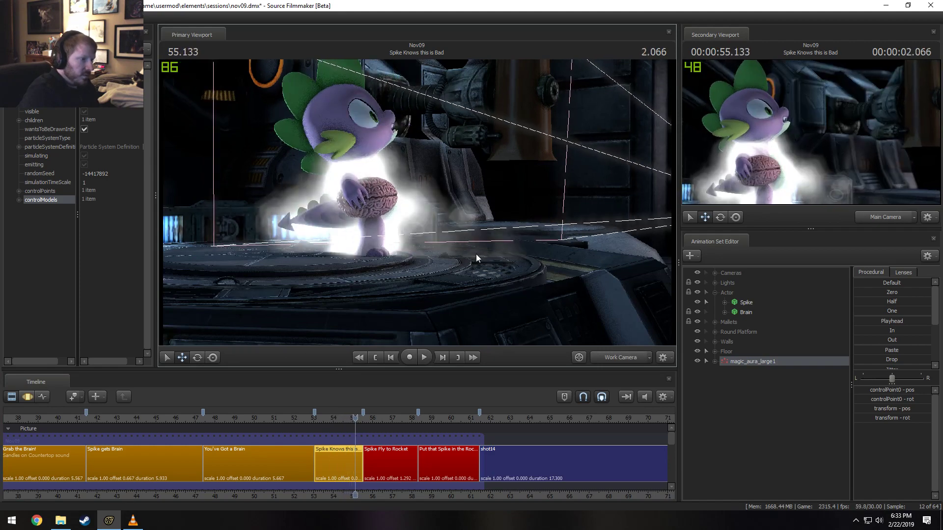
key(space)
drag(348, 417, 352, 418)
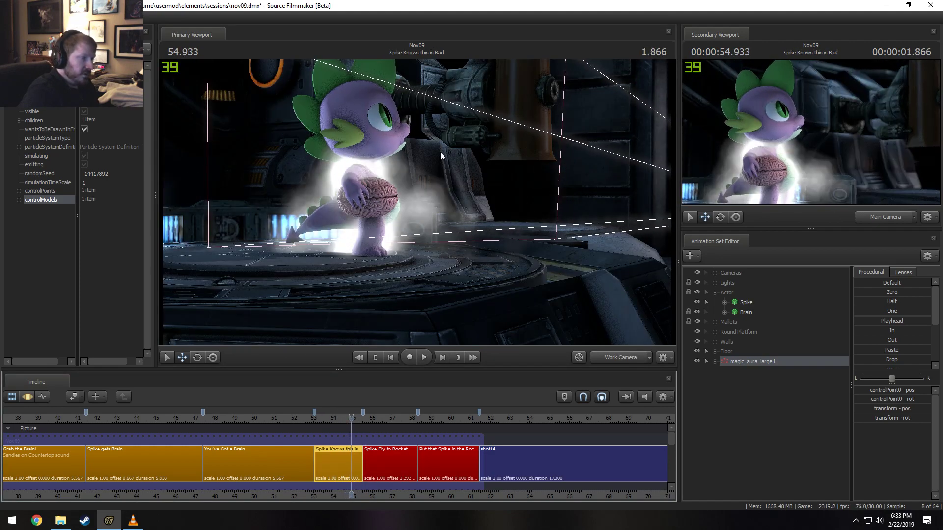
Open magic_aura_large1's magic_aura_large particle definition and set Color Random's color1 to purple, RGB 192 0 255
right_click(794, 361)
mouse_move(818, 482)
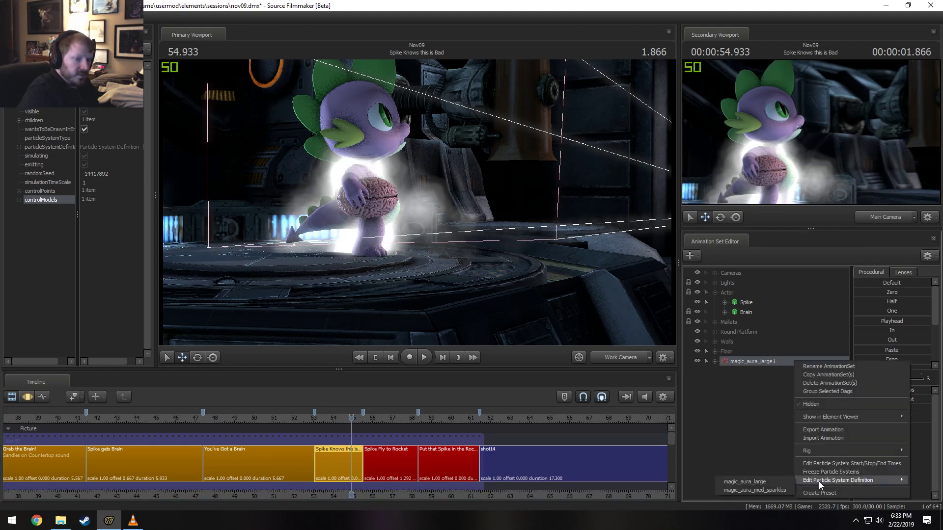
click(762, 481)
drag(568, 147, 565, 127)
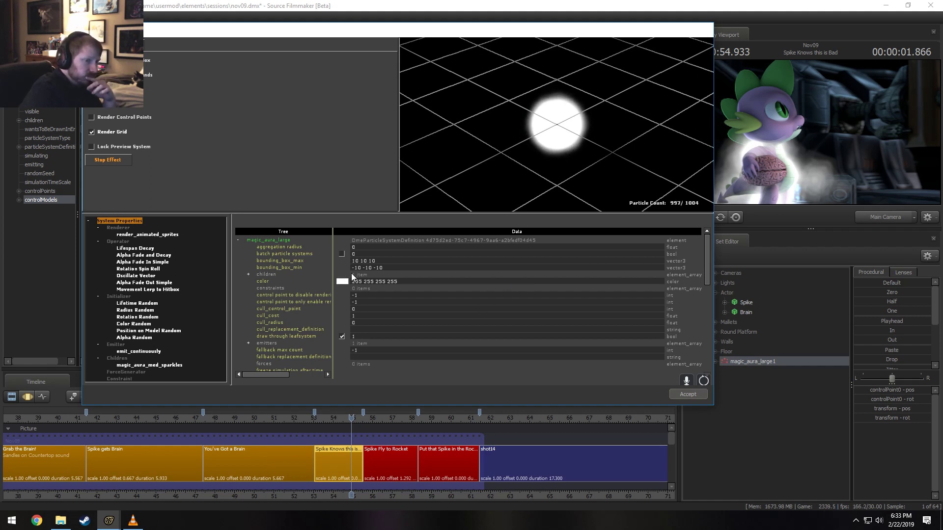
click(133, 325)
click(343, 249)
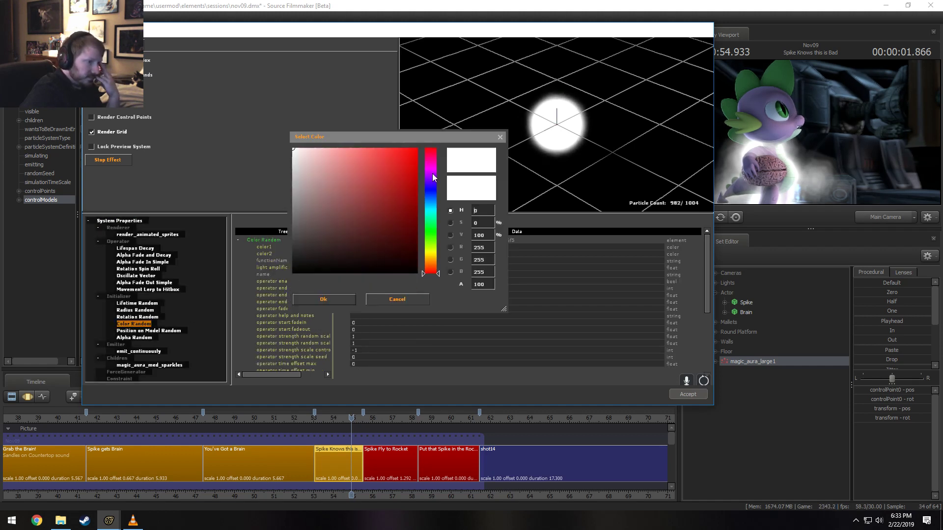
drag(434, 176, 434, 174)
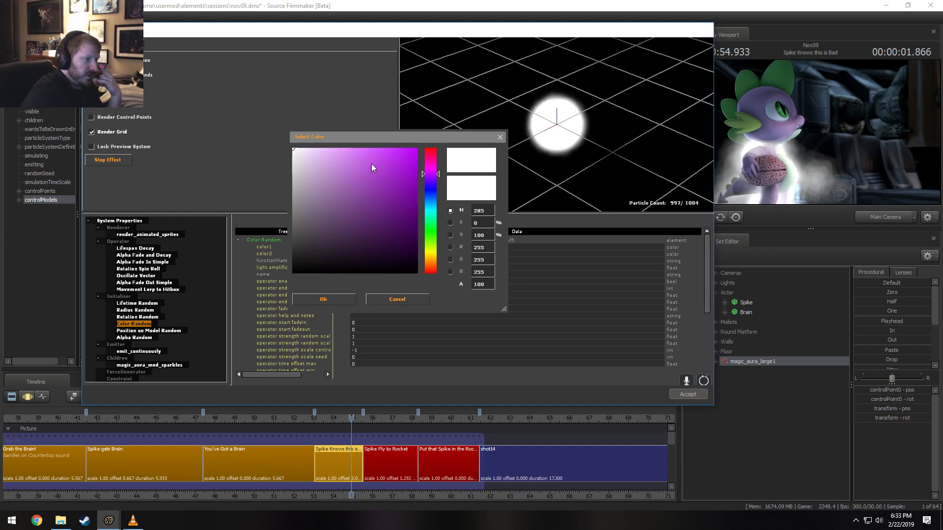
drag(374, 175, 417, 148)
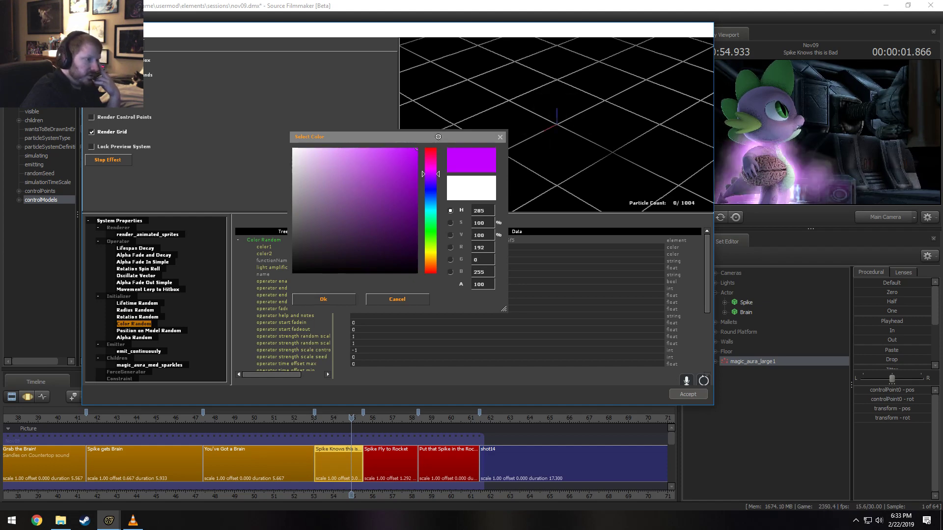
click(341, 300)
Copy color1's value into magic_aura_large's color2, lighten color2 to about RGB 220 112 255, and accept the definition
click(372, 247)
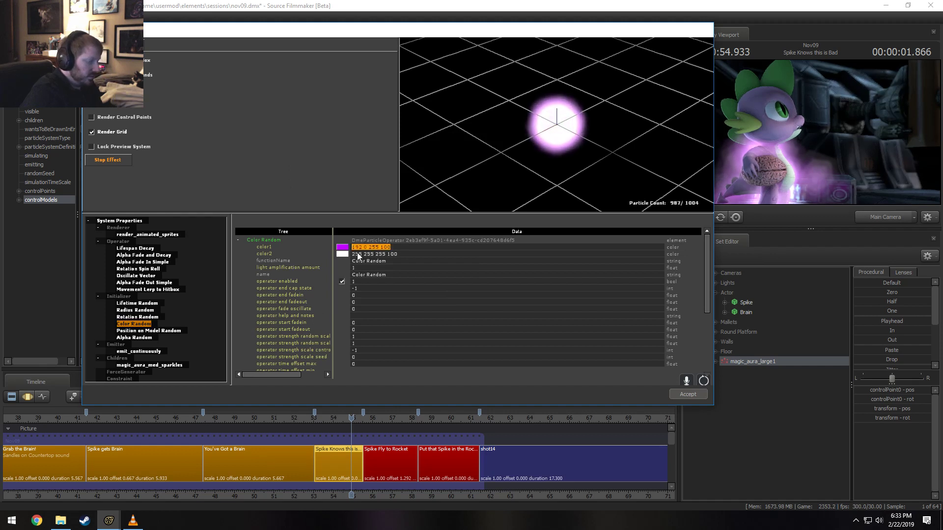
click(402, 254)
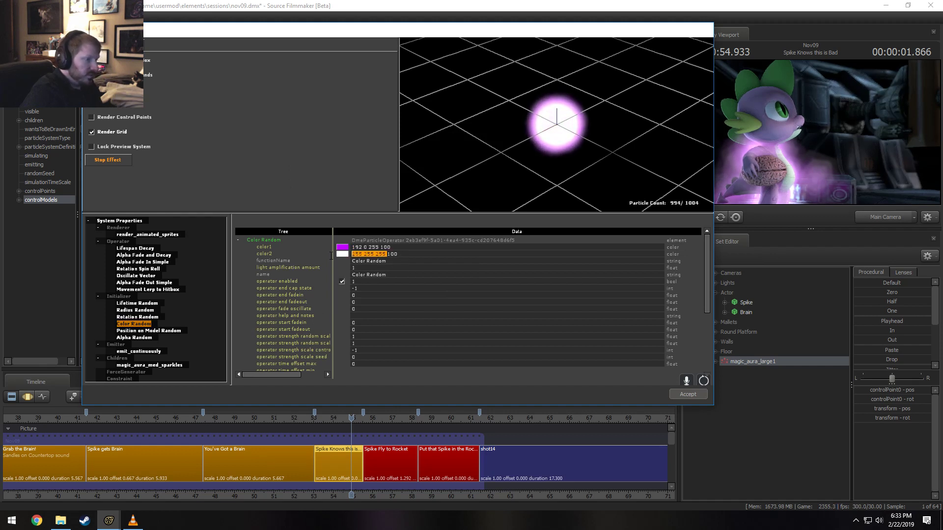
key(ctrl+v)
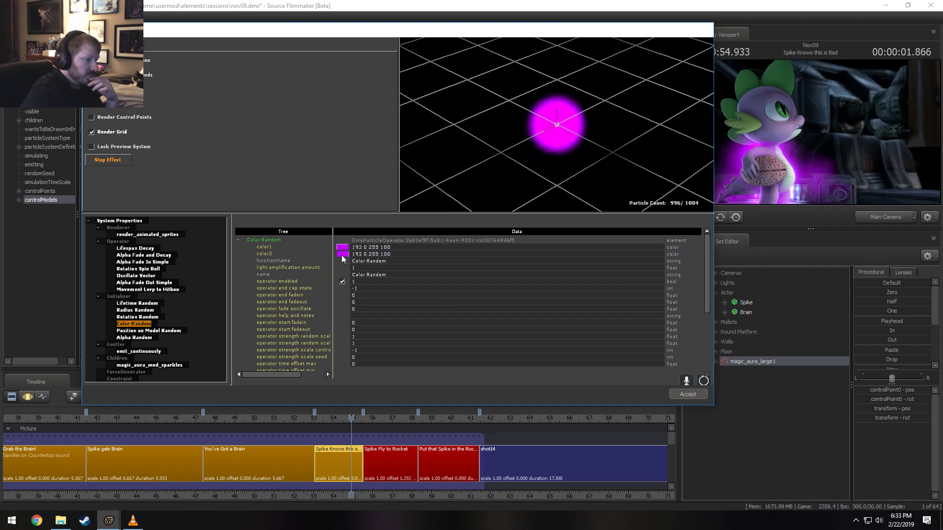
click(343, 254)
mouse_move(405, 190)
mouse_down()
mouse_move(381, 139)
mouse_move(363, 130)
mouse_up()
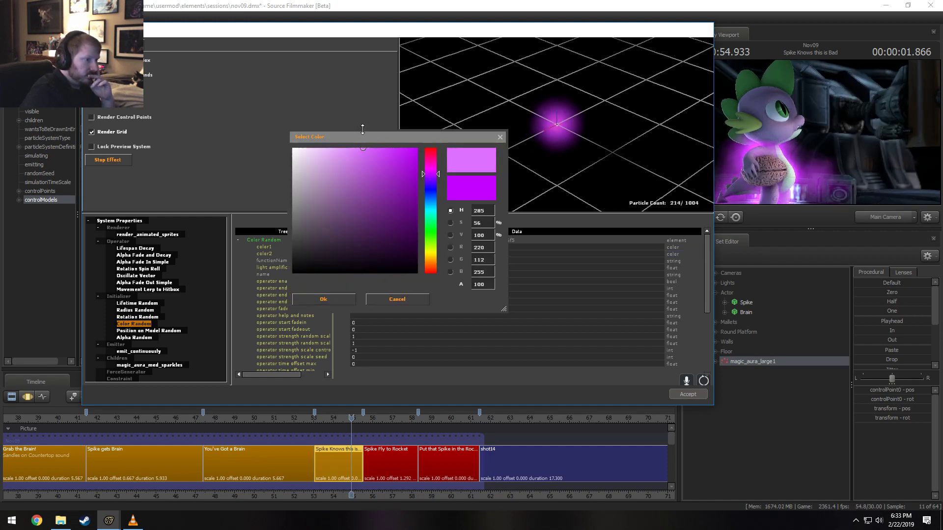
click(349, 299)
click(689, 394)
right_click(742, 362)
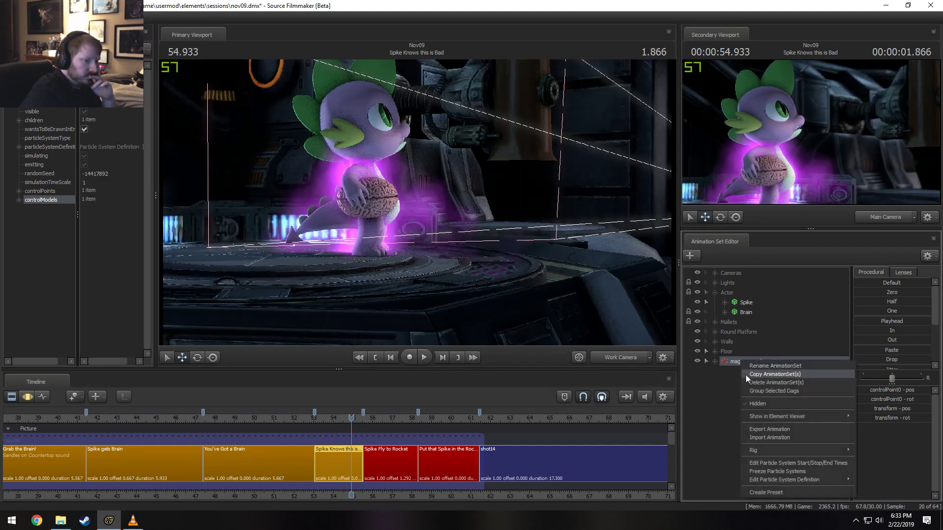
mouse_move(806, 479)
click(864, 488)
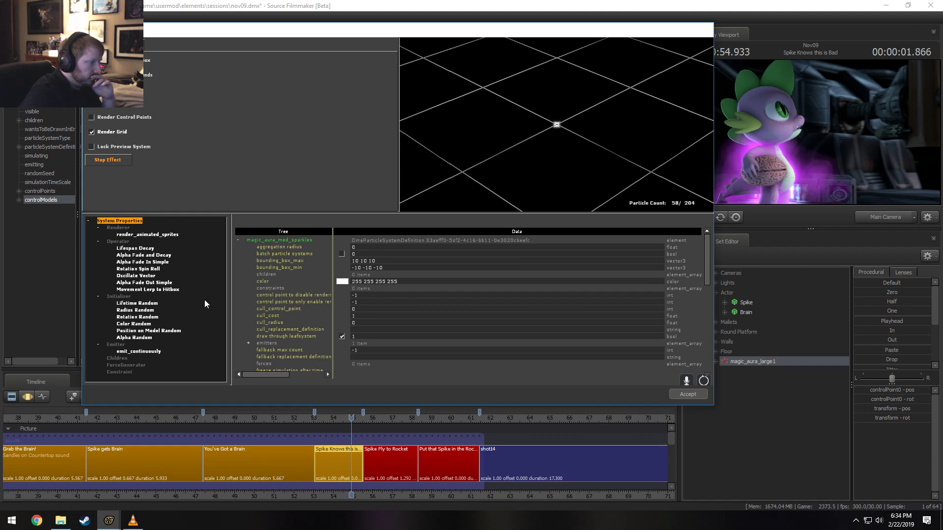
click(131, 325)
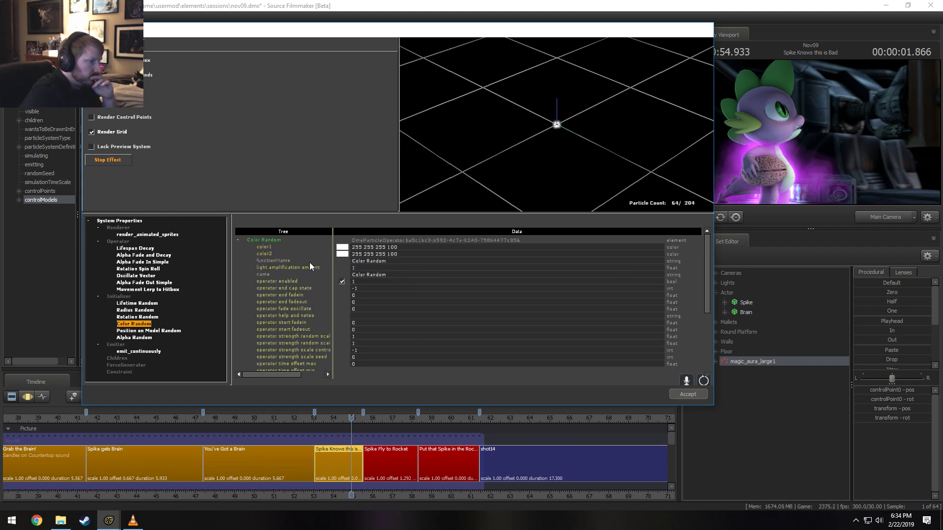
double_click(343, 247)
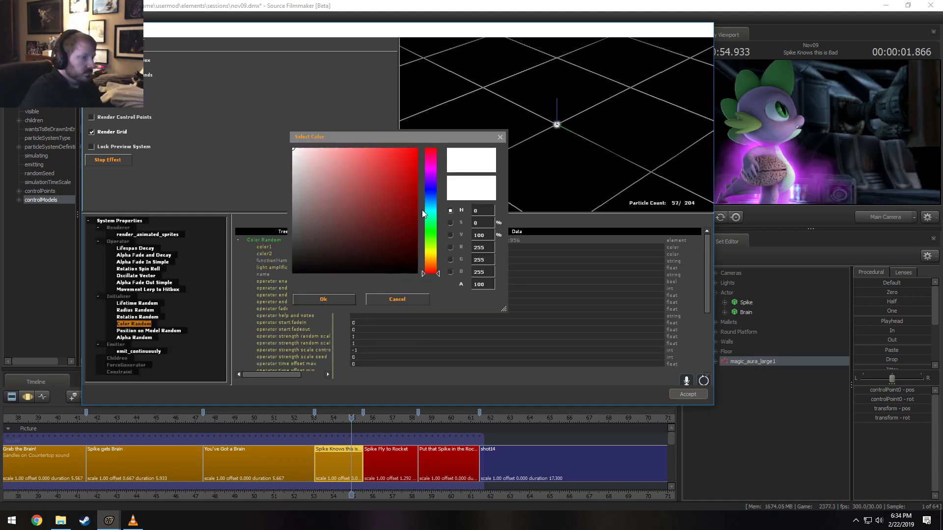
click(377, 297)
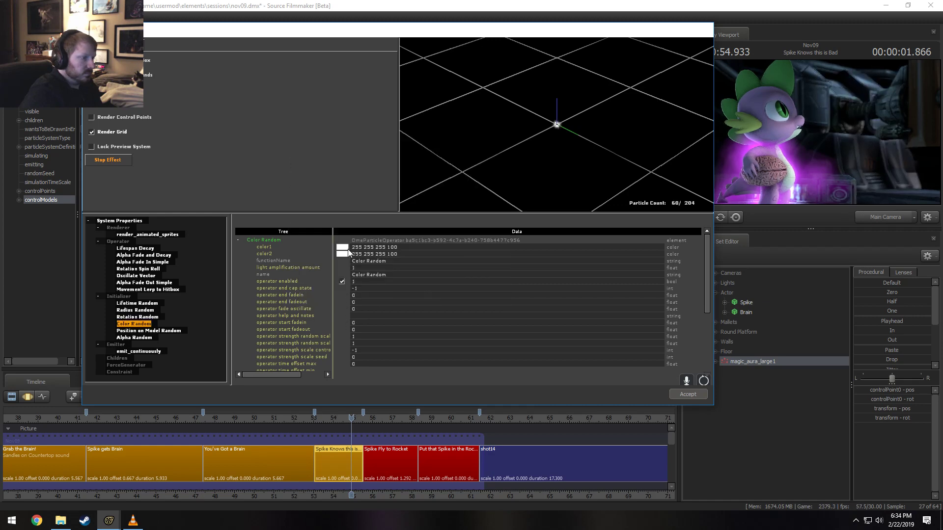
double_click(355, 248)
click(393, 299)
key(ctrl+v)
drag(411, 254, 339, 254)
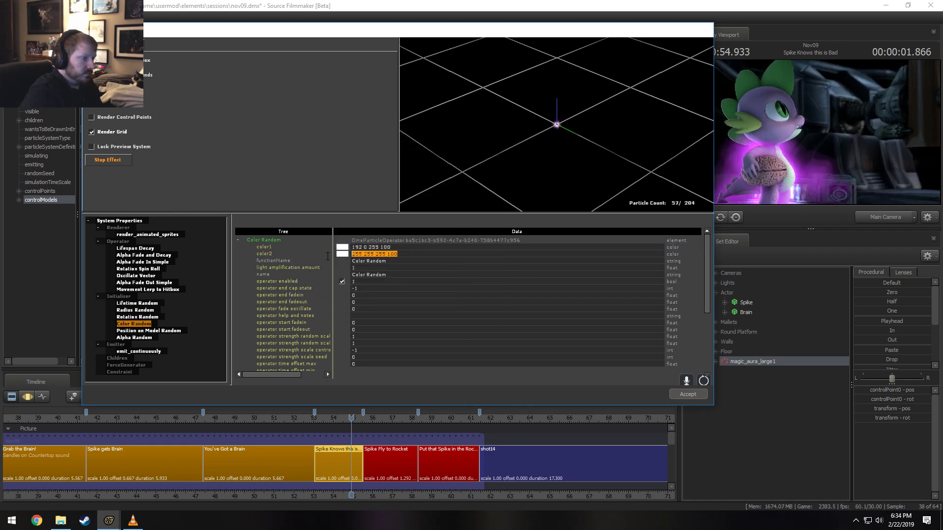
key(ctrl+v)
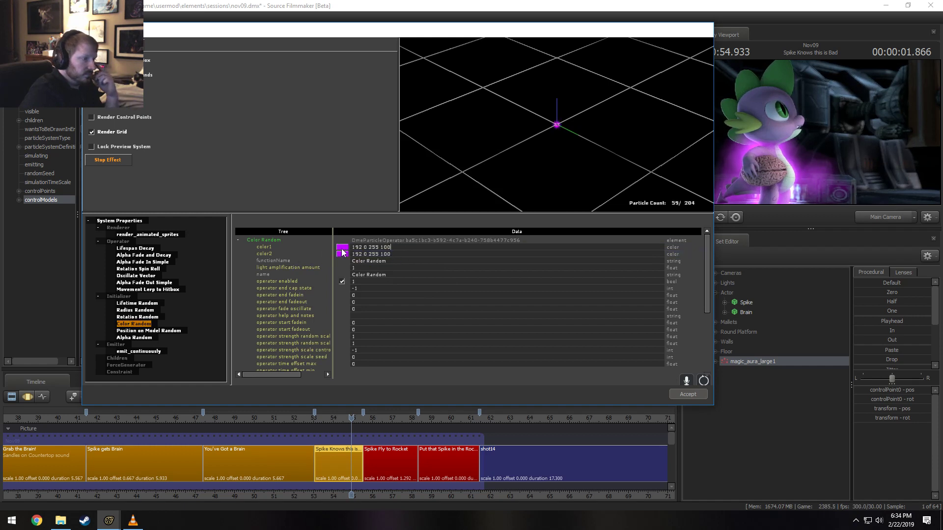
Lighten the sparkles' color1 to 214 89 255 and color2 to 243 206 255, and accept the definition
double_click(415, 254)
mouse_move(408, 148)
mouse_down()
mouse_move(379, 130)
mouse_move(393, 143)
mouse_move(374, 148)
mouse_up()
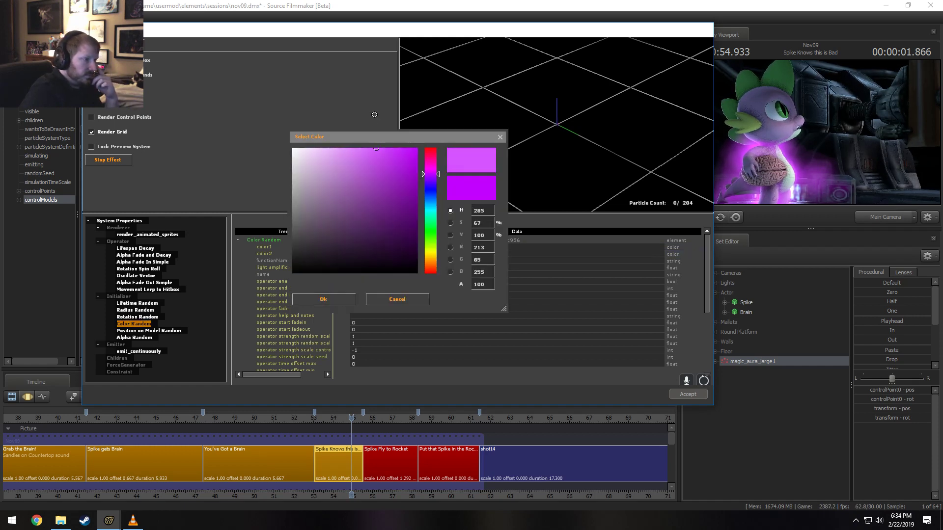
click(337, 301)
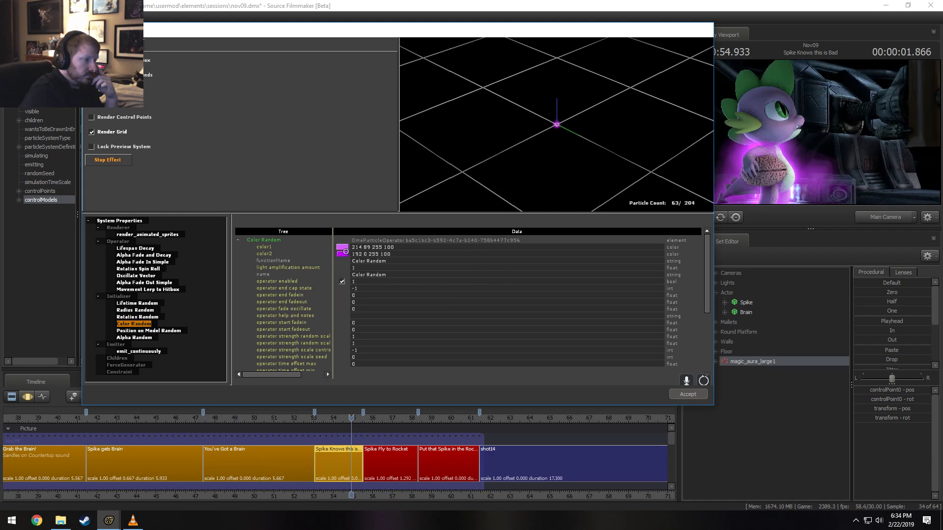
click(343, 249)
drag(312, 169, 316, 128)
click(332, 298)
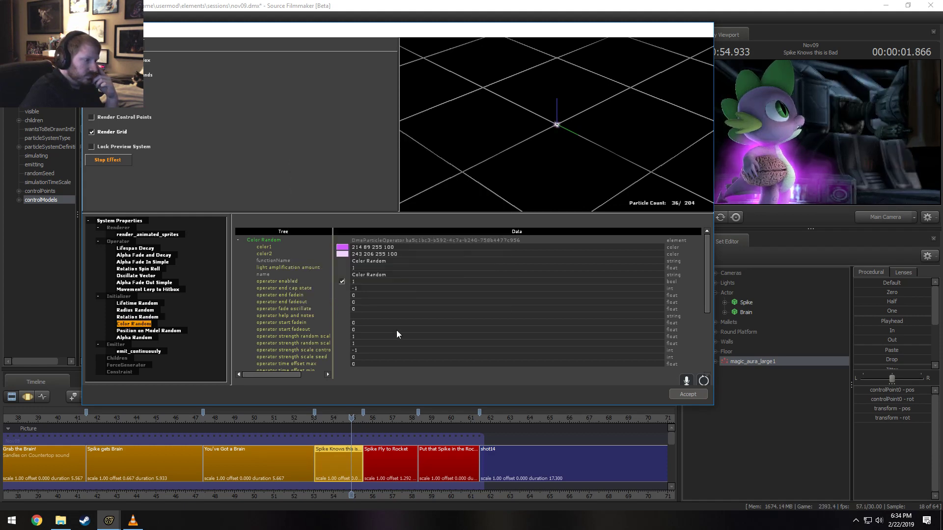
click(673, 394)
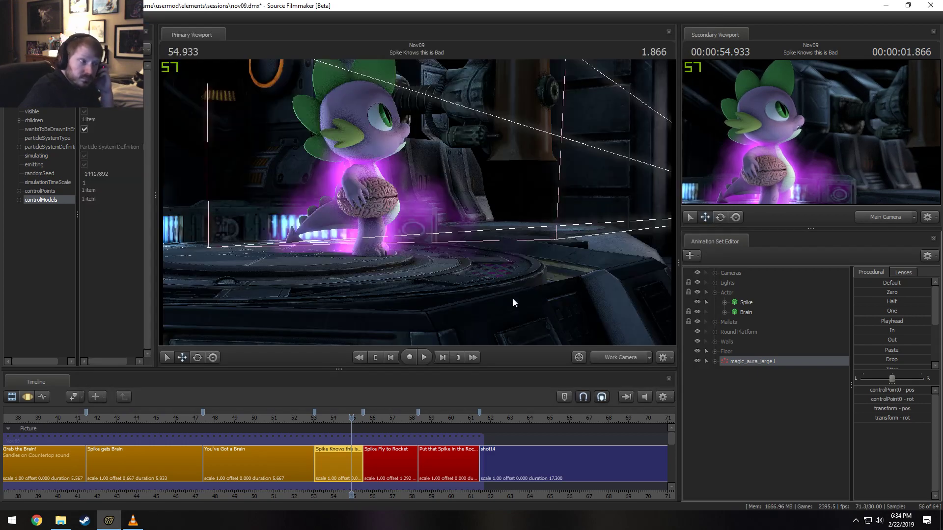
Inspect the purple aura around Spike's body up close and move the playhead to 55.100 s
drag(417, 202, 417, 203)
key(w)
key(Right)
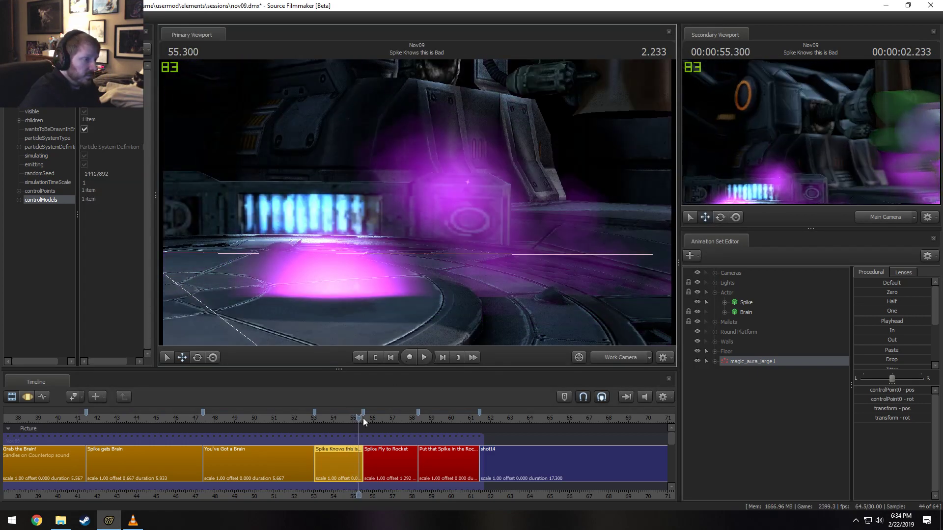
drag(361, 420, 355, 420)
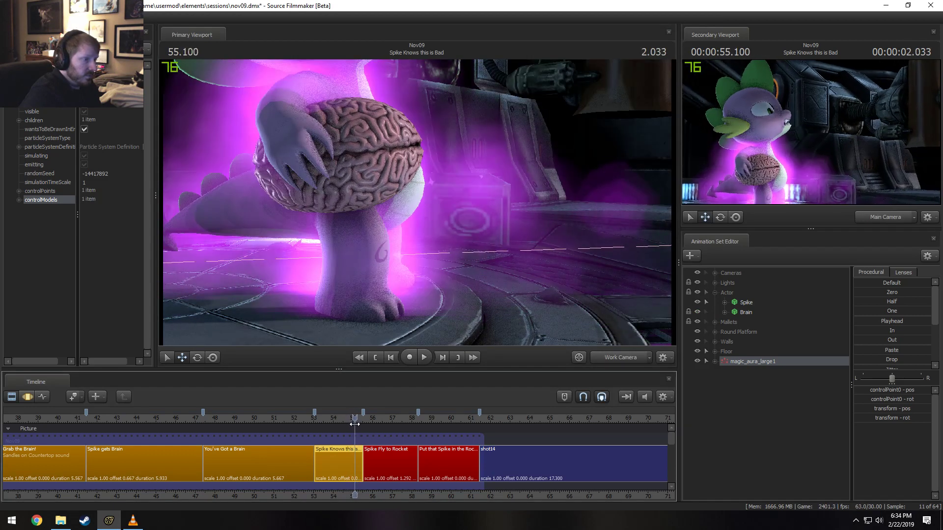
Reopen the magic_aura_med_sparkles particle definition and examine its emitter settings and system properties
right_click(767, 362)
mouse_move(789, 486)
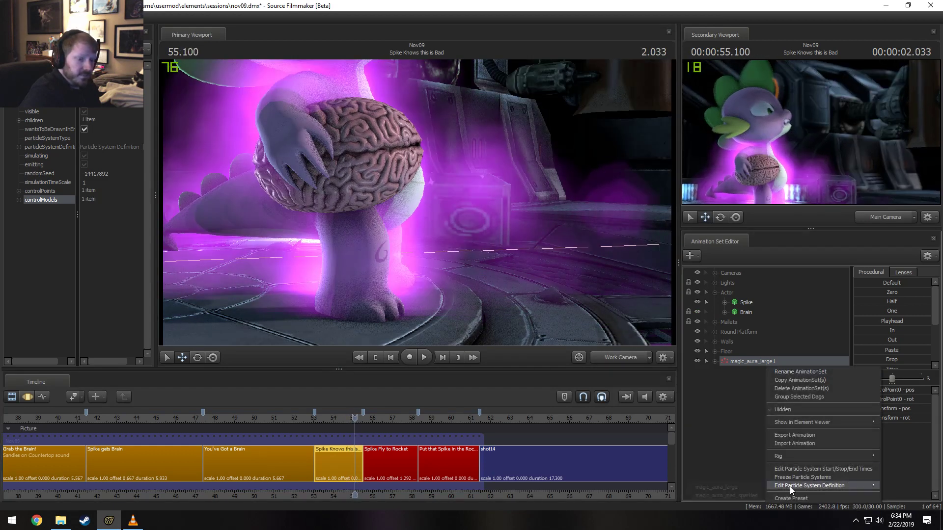
click(721, 497)
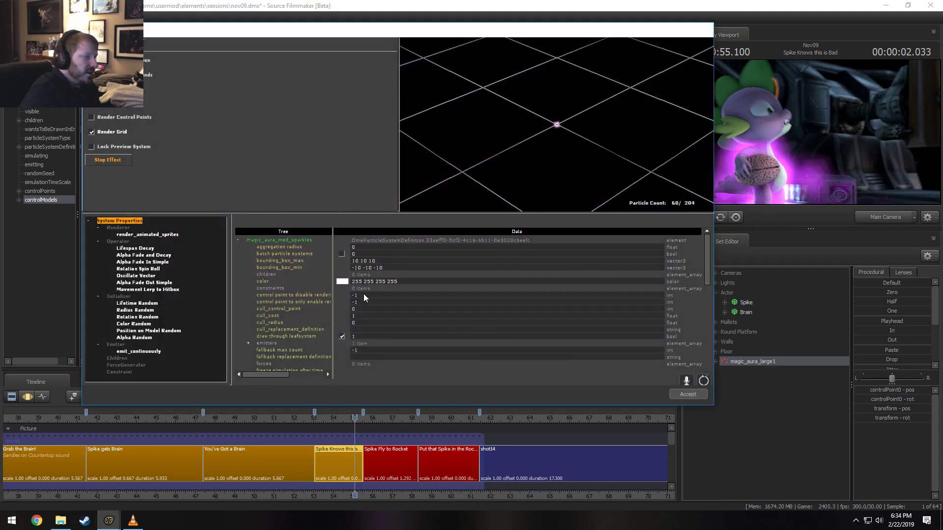
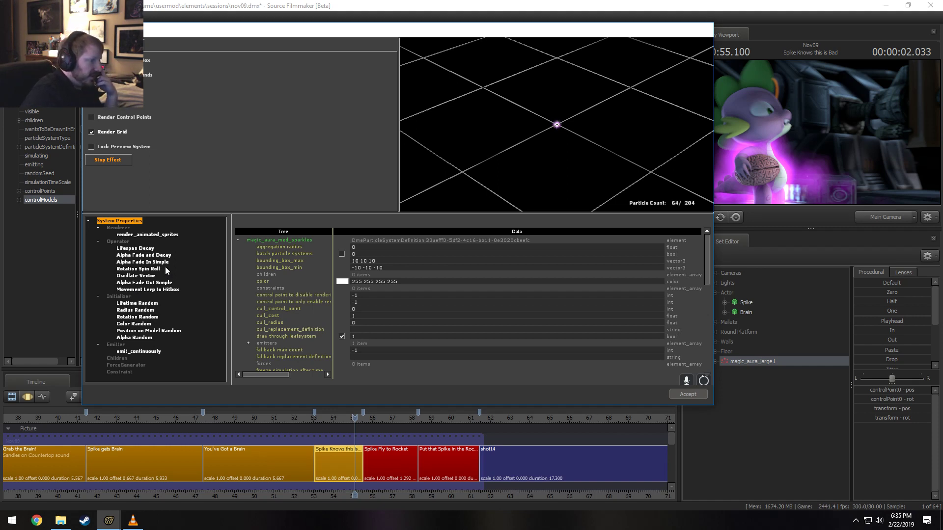
click(136, 352)
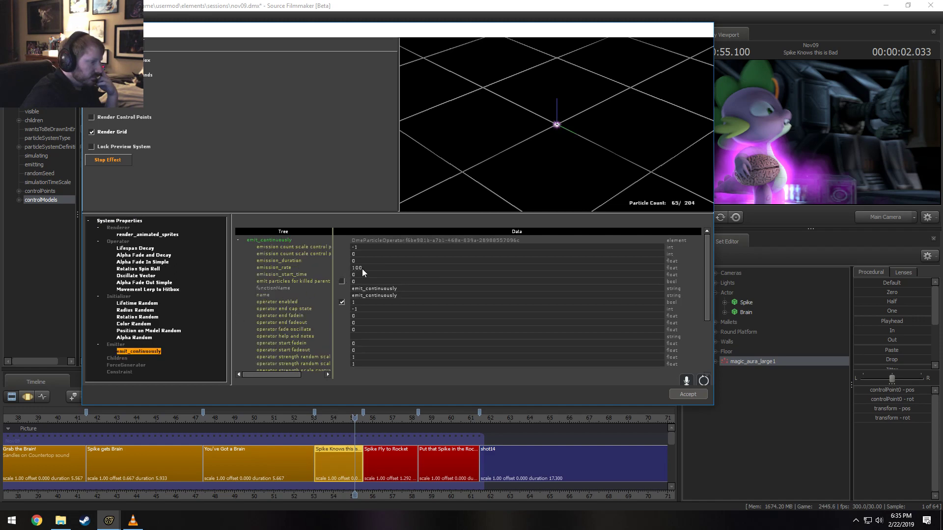
click(130, 221)
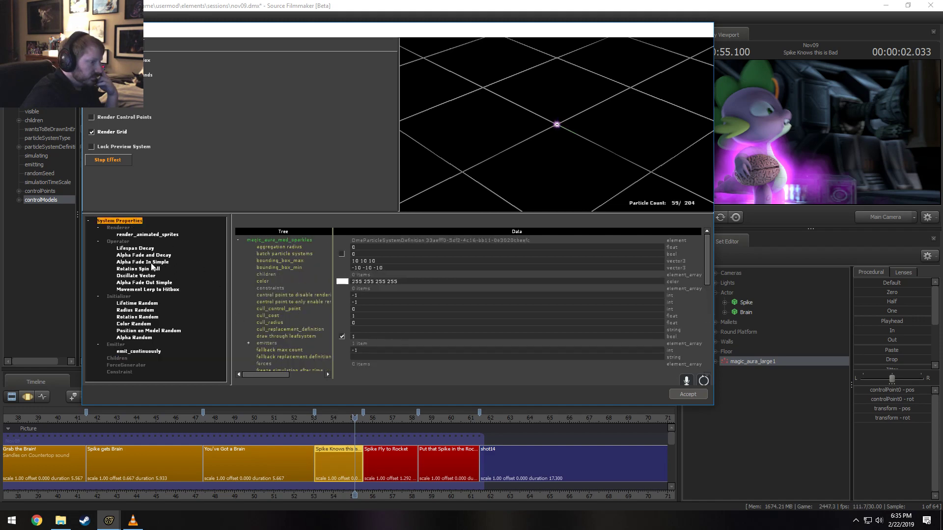
scroll(362, 329, down, 5)
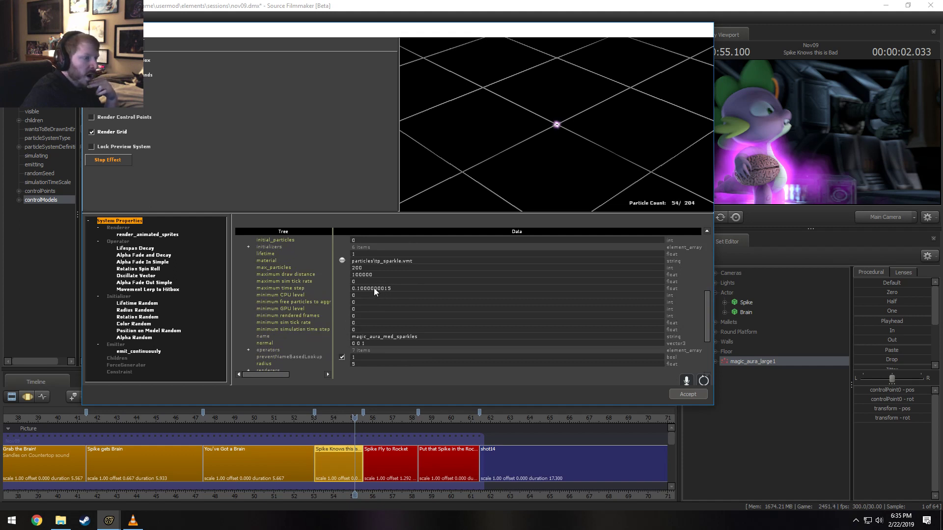
Raise the sparkles' emit_continuously emission_rate to 200 and further to 300, and accept the definition
click(139, 352)
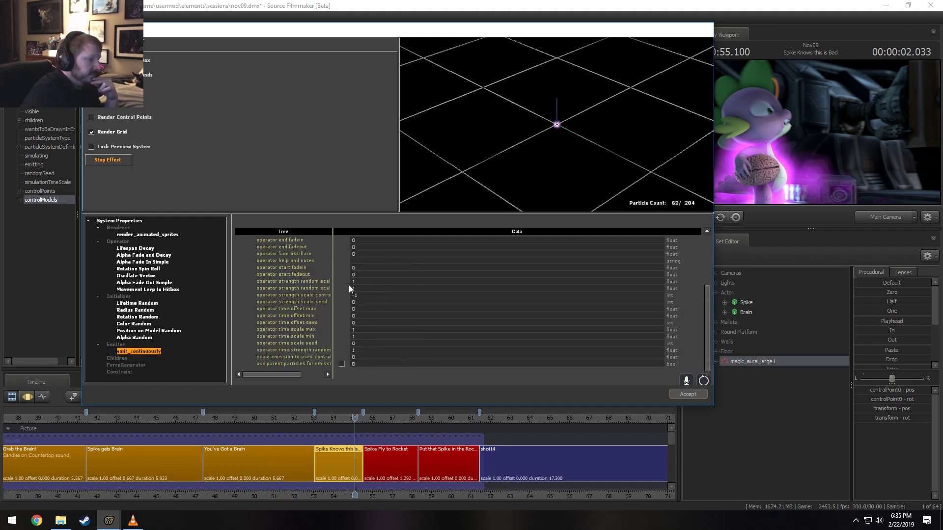
scroll(366, 295, up, 4)
click(352, 267)
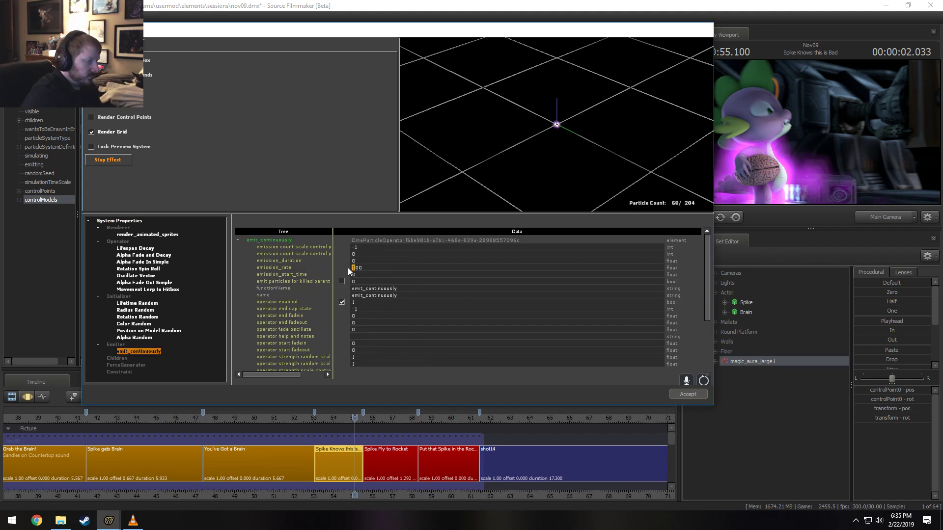
text(2)
key(Return)
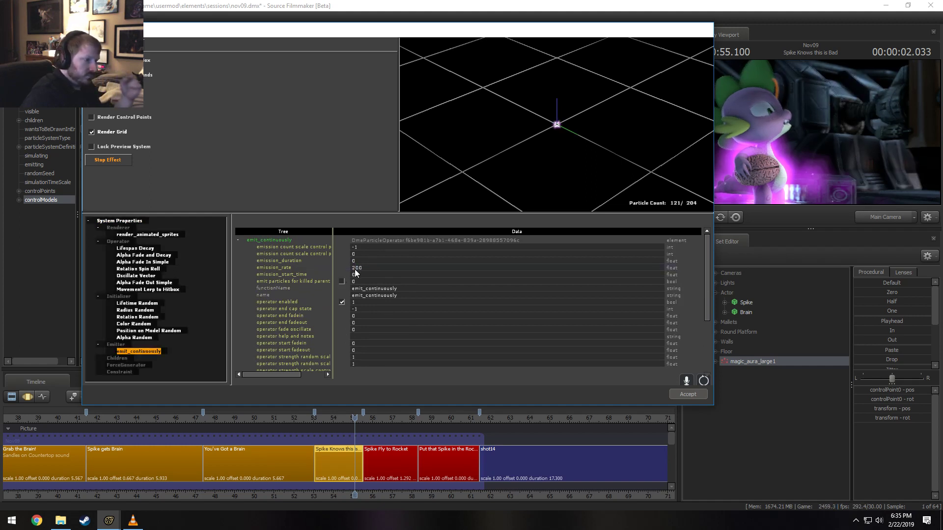
click(352, 268)
text(3)
key(Return)
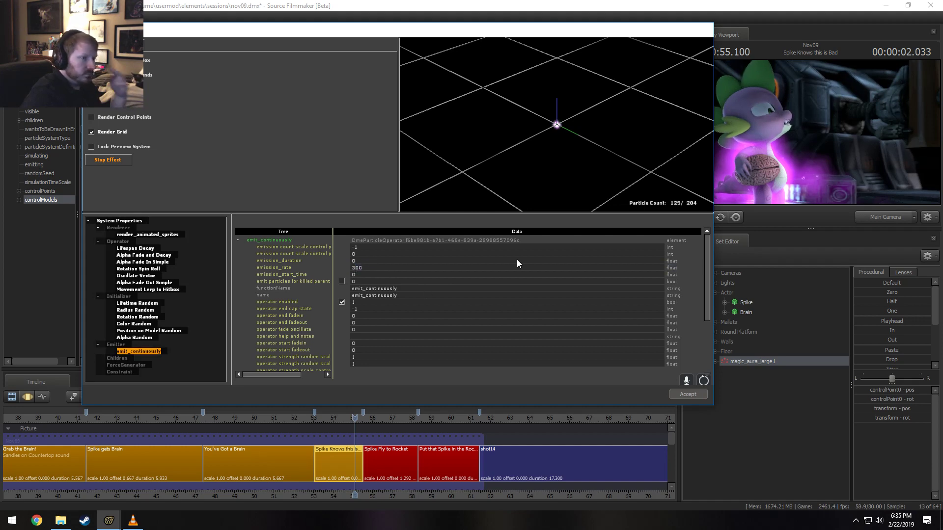
click(693, 397)
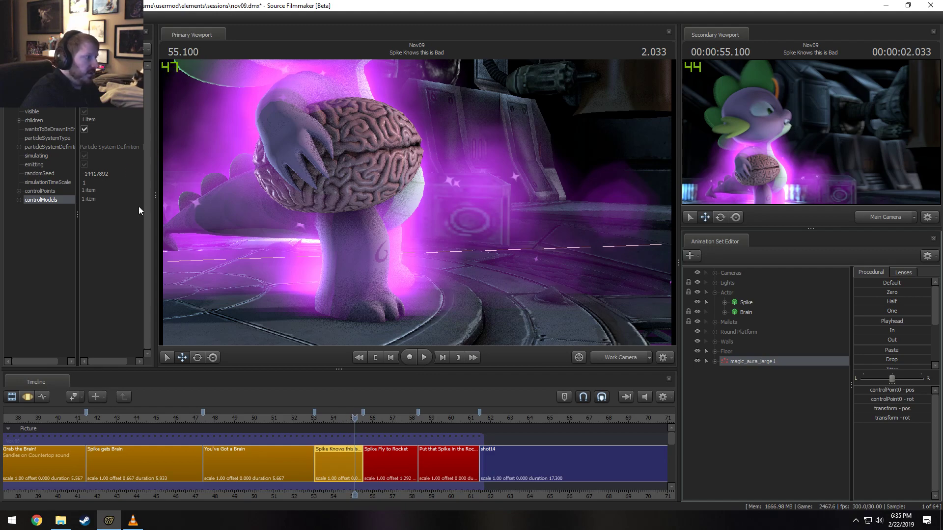
Set the aura particle system's randomSeed to -14417891 and review the effect around Spike from farther back
click(114, 176)
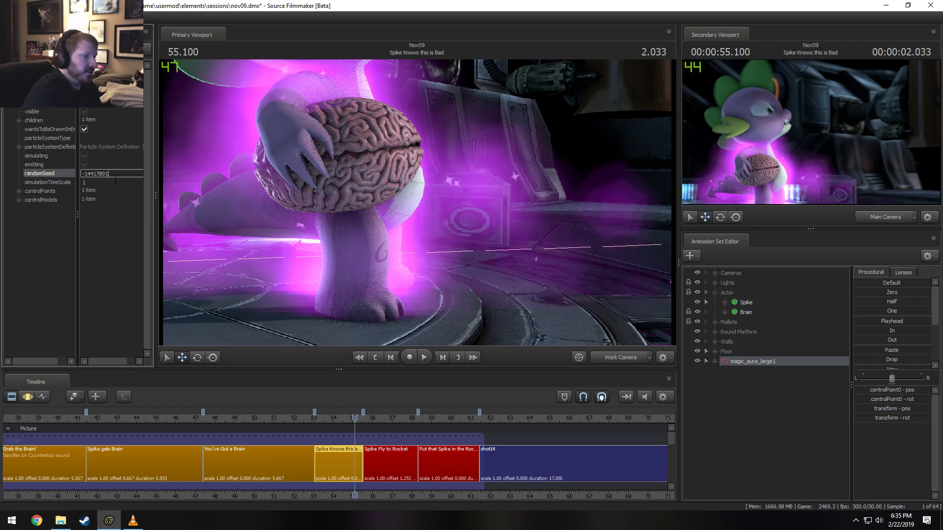
key(Return)
key(s)
drag(300, 120, 304, 122)
key(w)
key(x)
key(z)
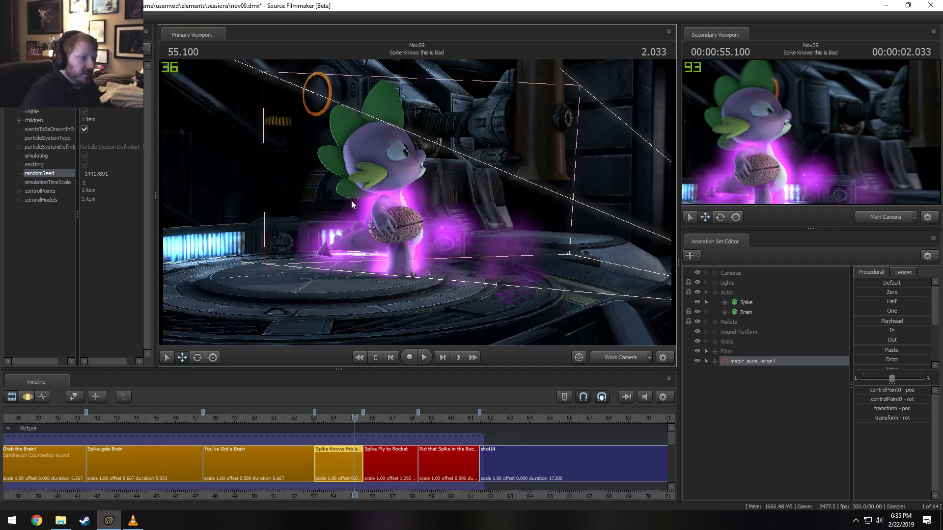
Play the shot to review the aura's motion around Spike, replay it from about 53.6 s, and stop at 55.033 s
key(z)
key(d)
drag(516, 234, 516, 235)
key(w)
drag(351, 143, 417, 201)
key(s)
key(space)
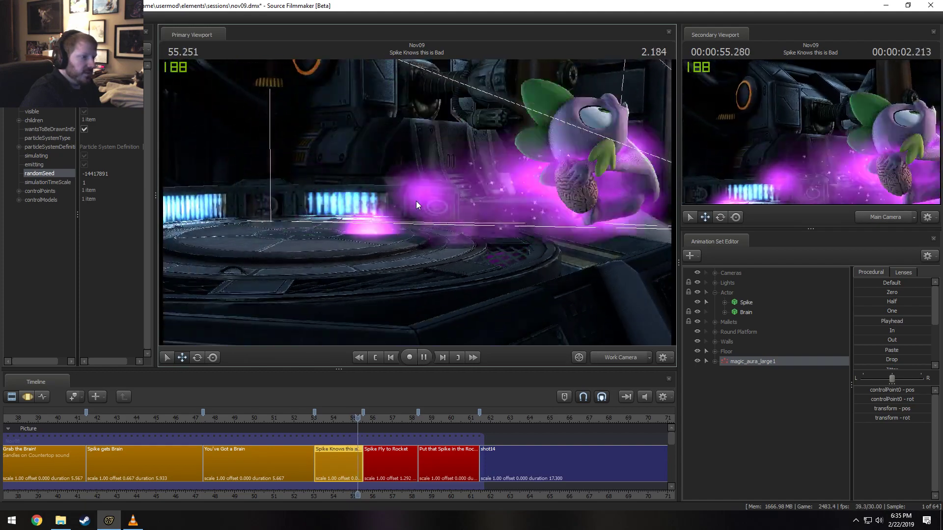
click(393, 356)
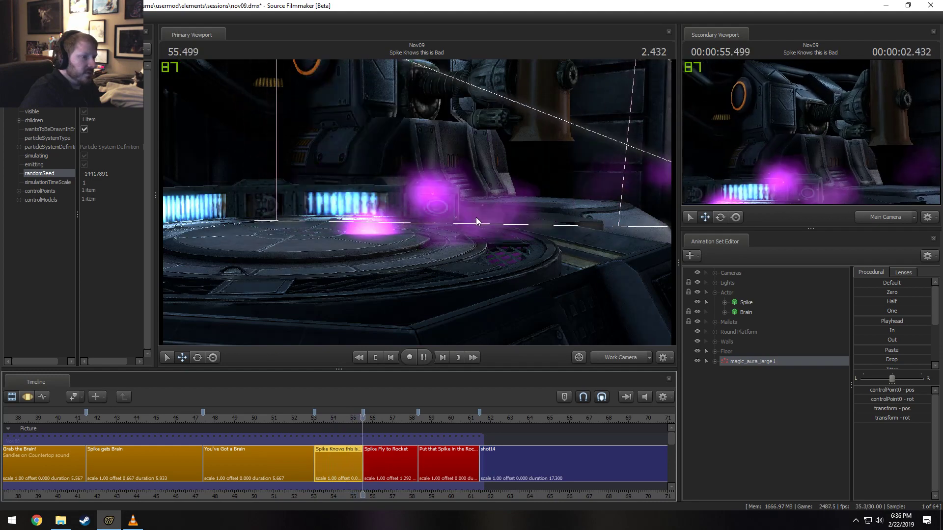
key(space)
drag(349, 417, 321, 418)
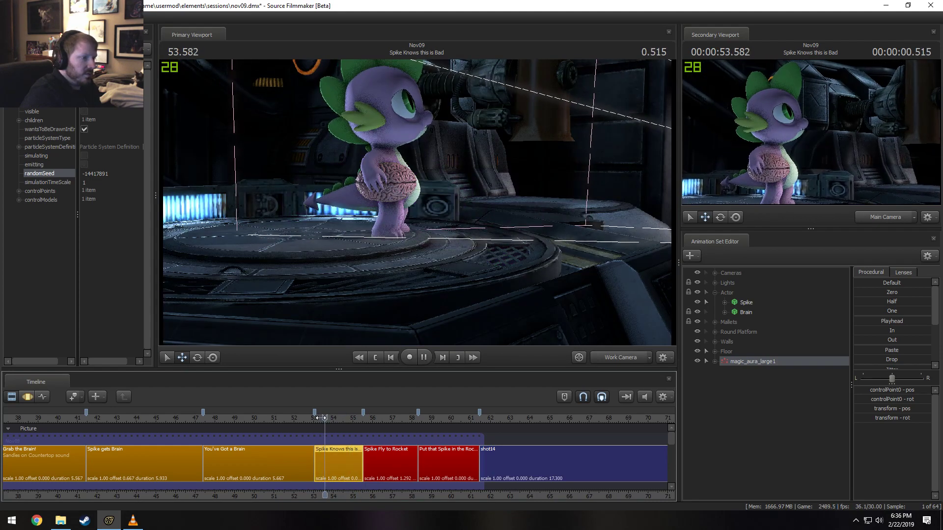
key(space)
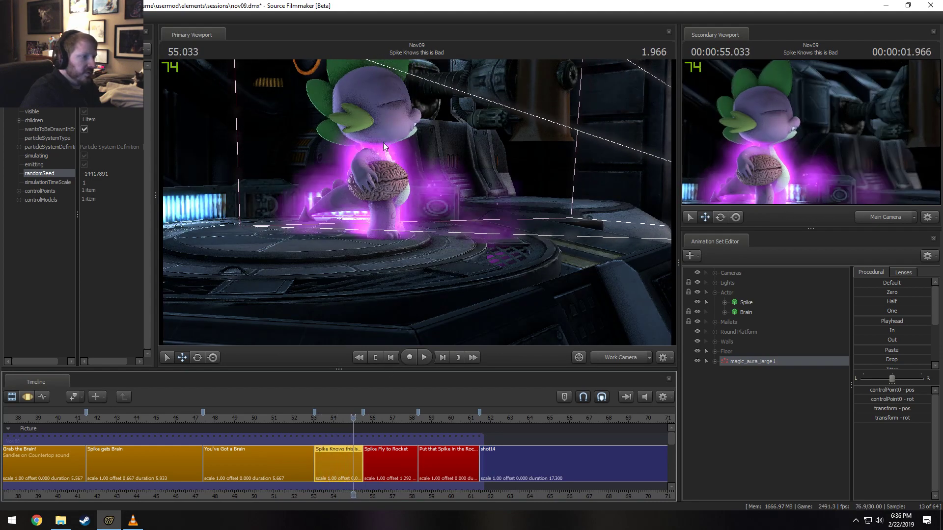
Open the magic_aura_large particle definition and examine its Movement Lerp to Hitbox, render_animated_sprites and Position on Model Random properties
right_click(751, 363)
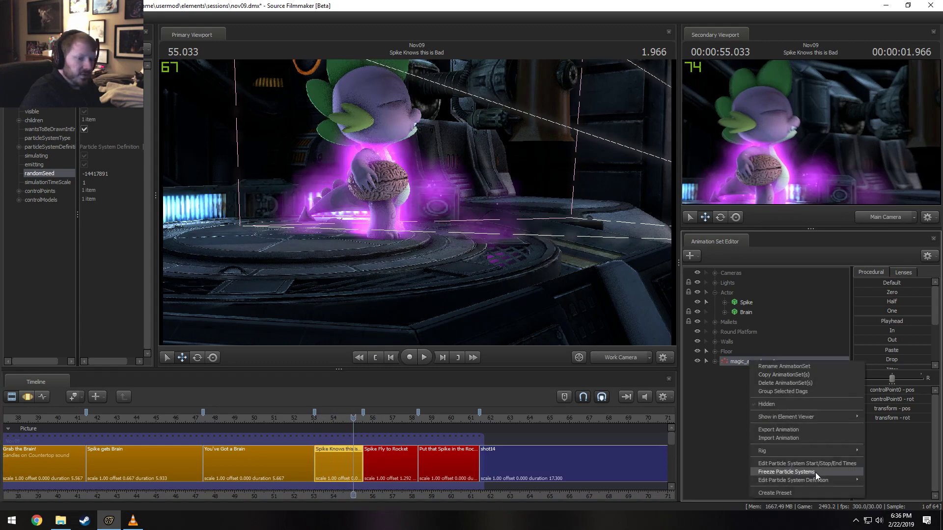
click(889, 485)
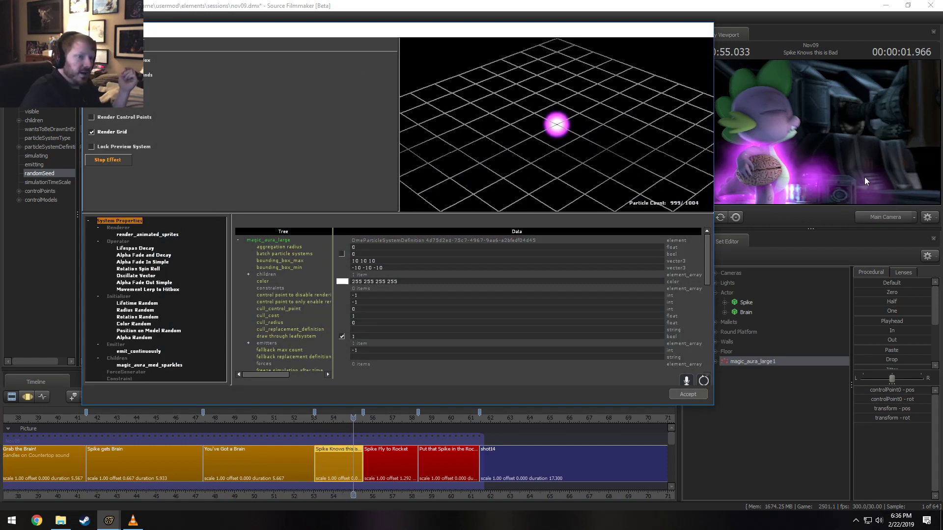
click(168, 290)
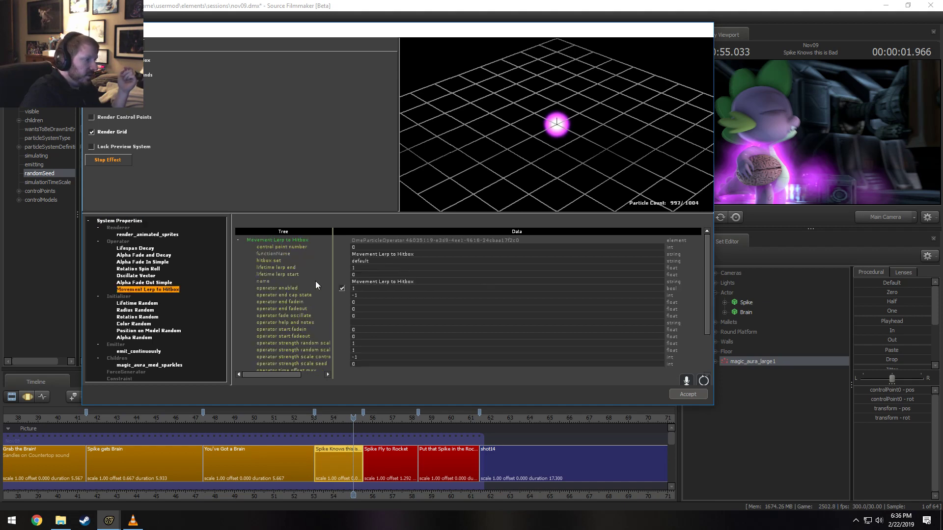
scroll(359, 282, down, 3)
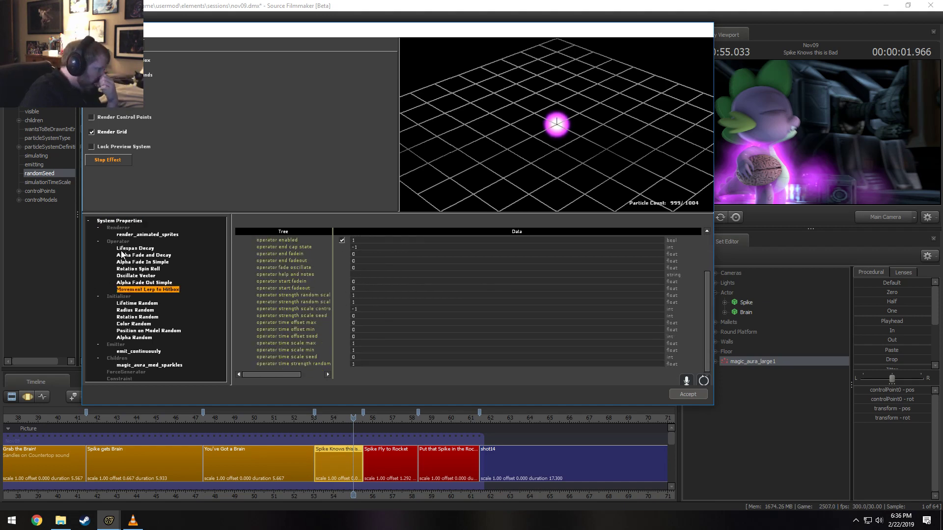
click(151, 233)
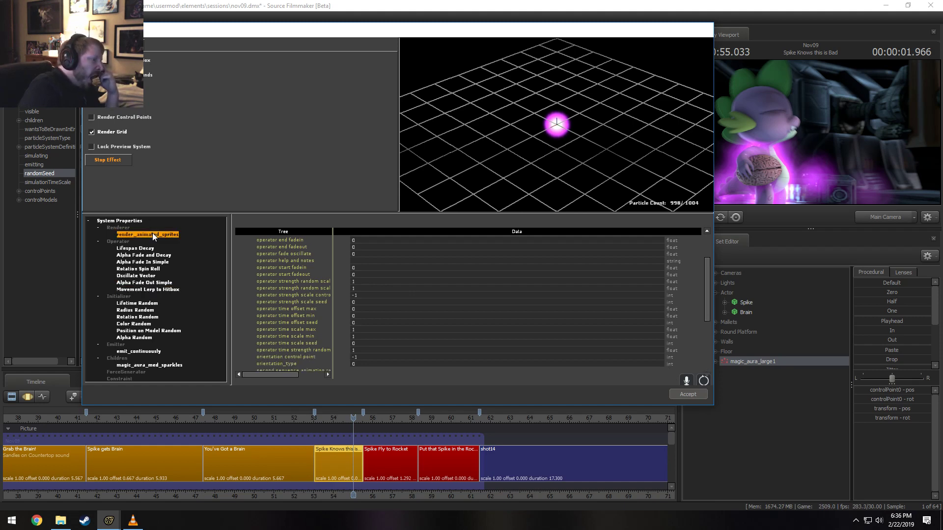
click(155, 331)
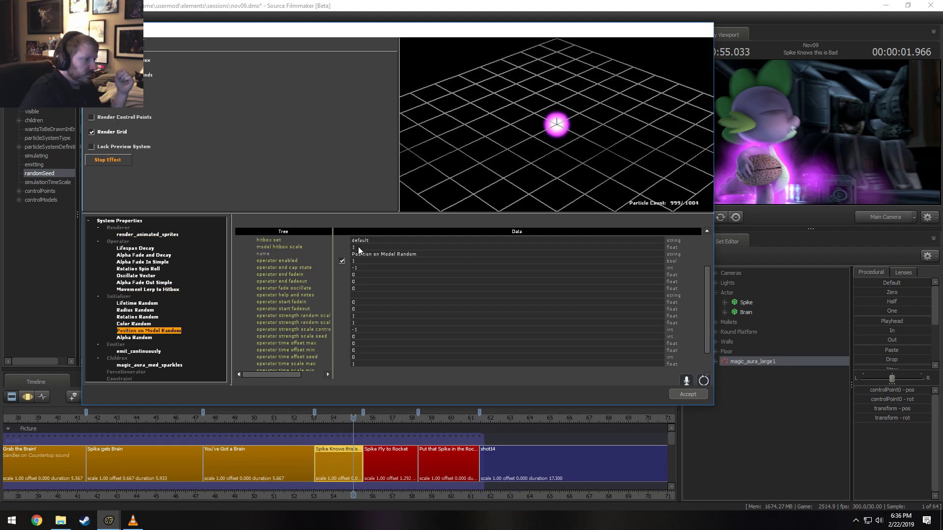
scroll(393, 288, down, 2)
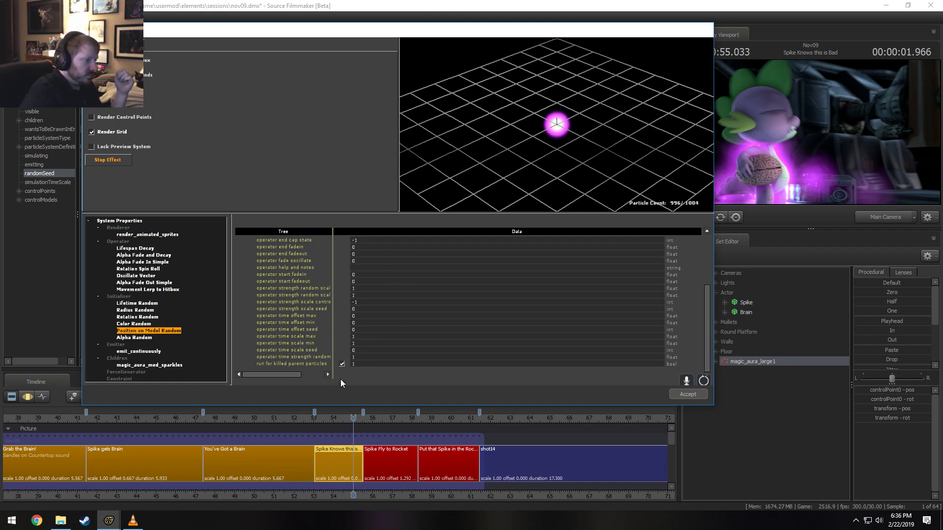
scroll(382, 358, up, 4)
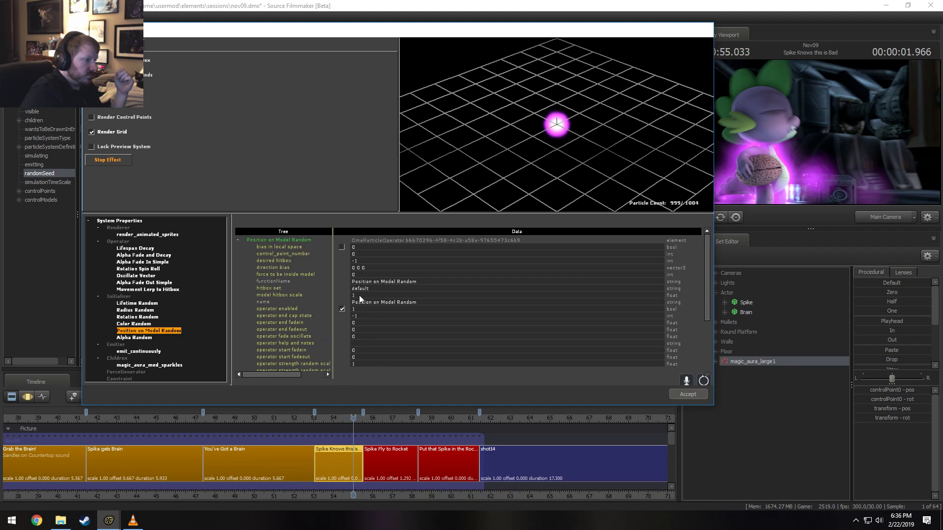
Try a model hitbox scale of 2 and 0.5 in Position on Model Random, and set it back to 1
double_click(355, 295)
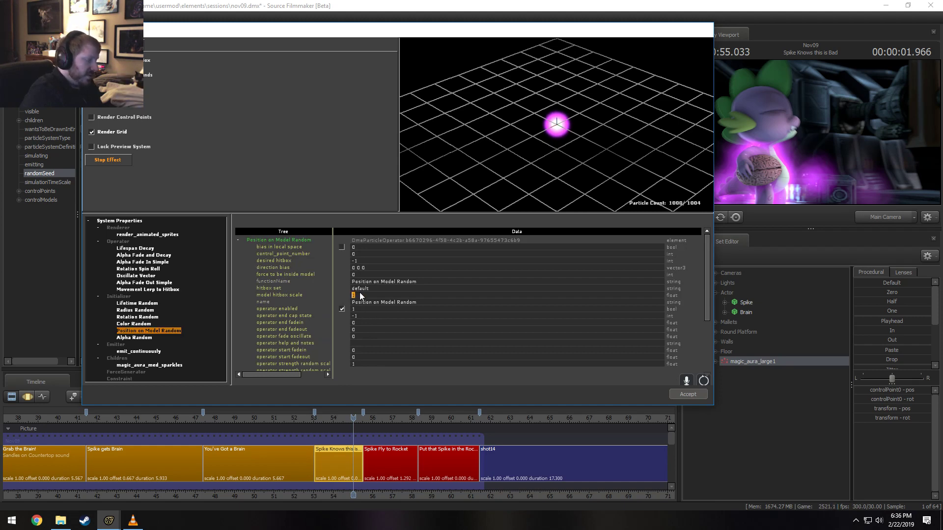
text(2)
key(Return)
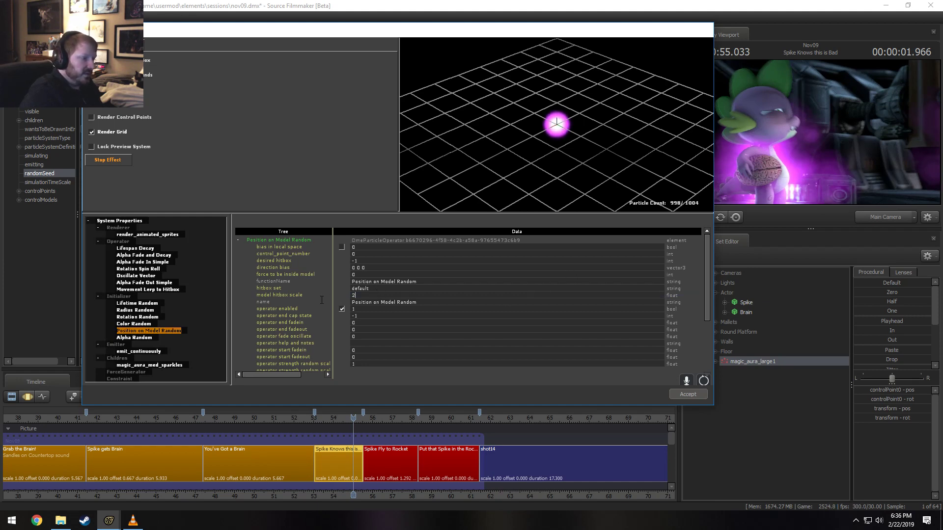
key(Return)
text(0.5)
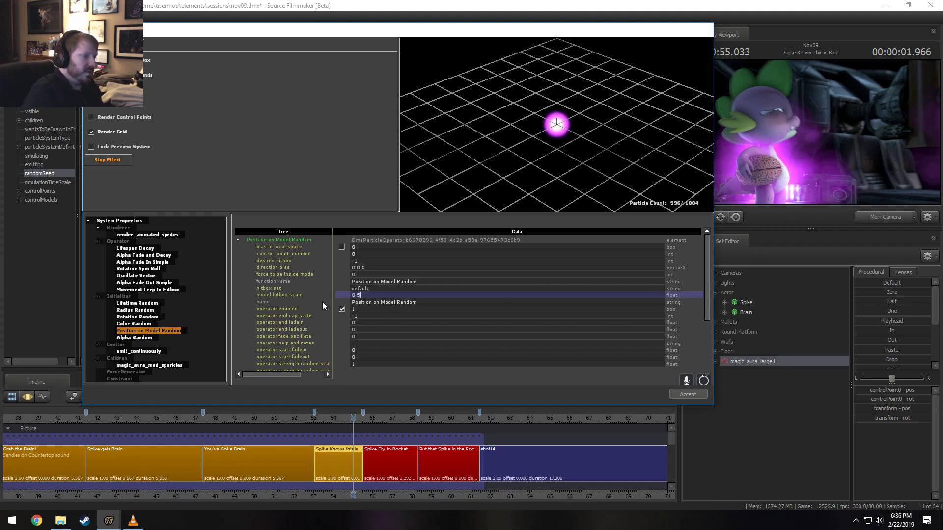
key(Return)
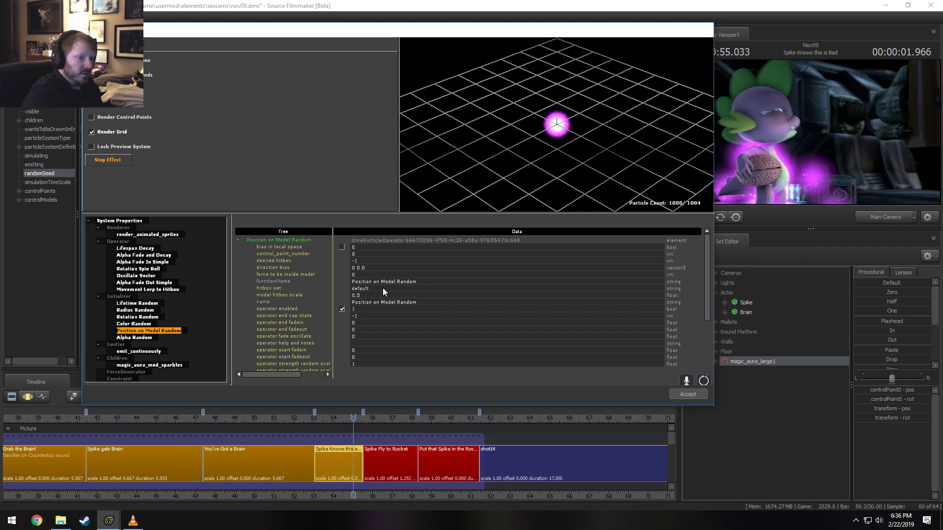
double_click(358, 294)
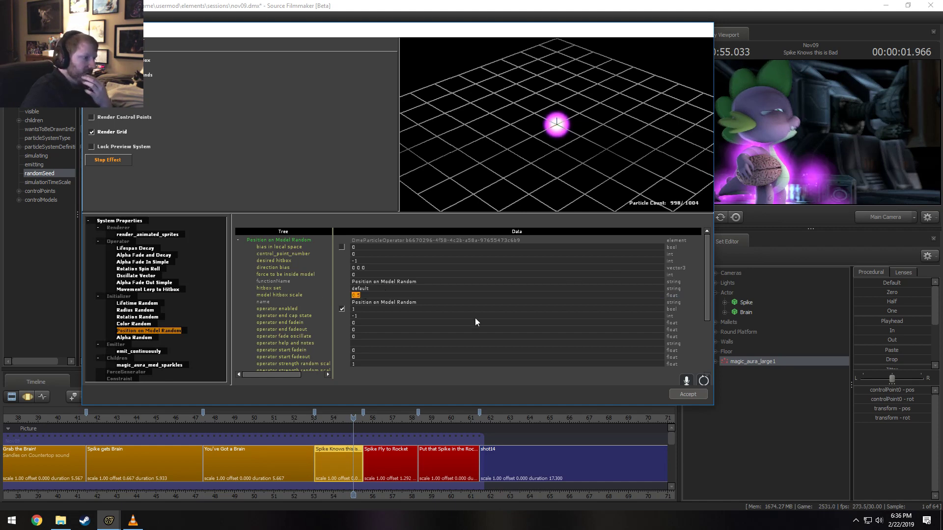
text(1)
Try force to be inside model at 1 in Position on Model Random, and return it to 0
double_click(351, 275)
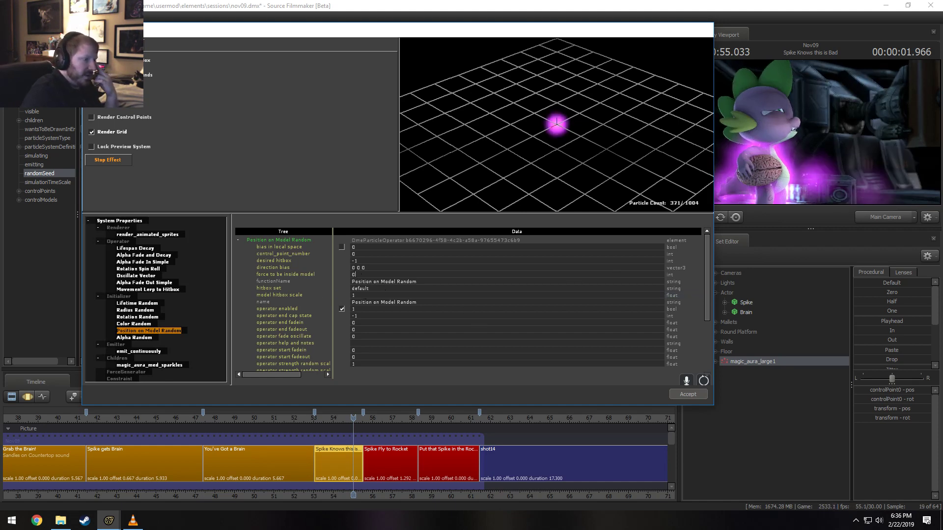
key(BackSpace)
text(1)
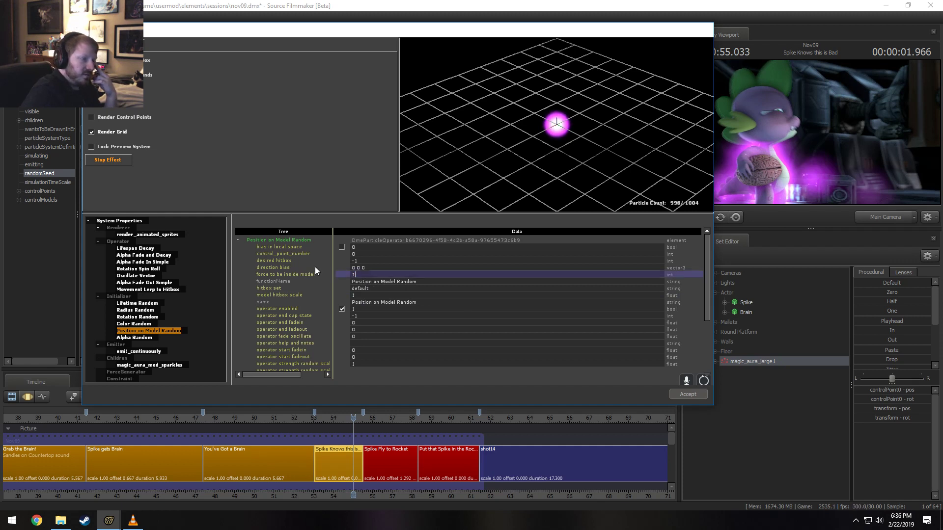
key(Return)
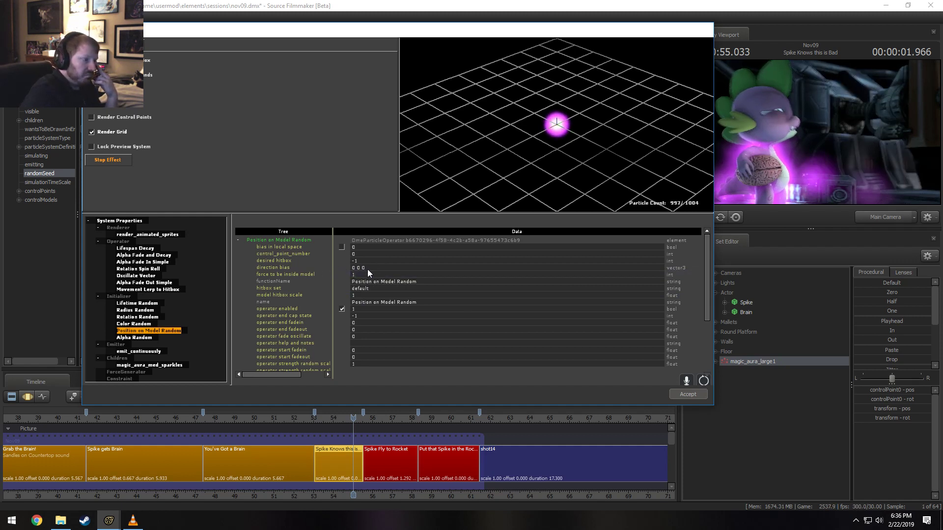
double_click(402, 277)
key(BackSpace)
text(0)
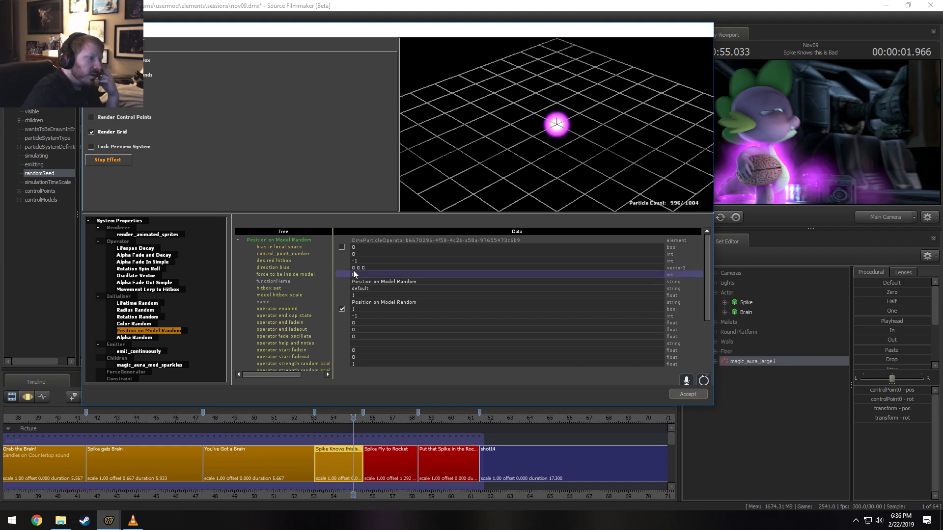
key(Return)
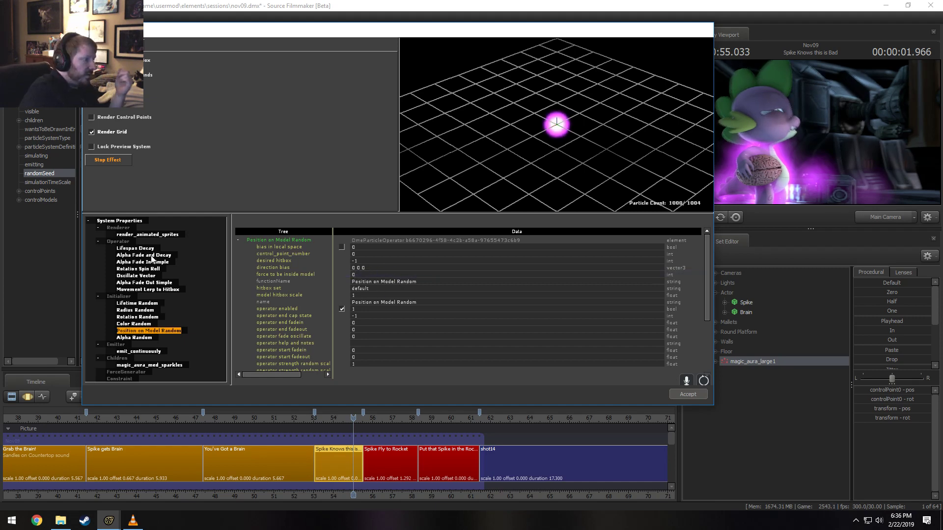
Look through the operator and initializer functions available for magic_aura_large without adding any
right_click(115, 241)
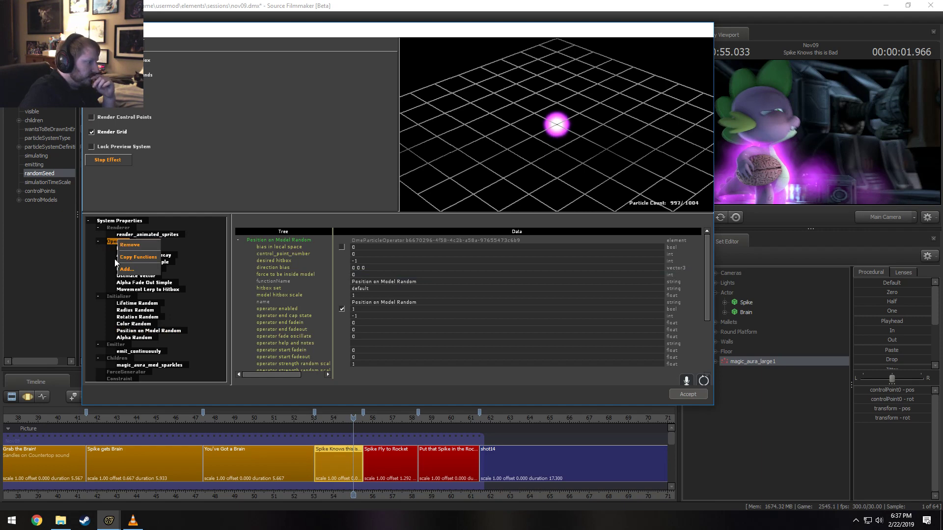
click(128, 269)
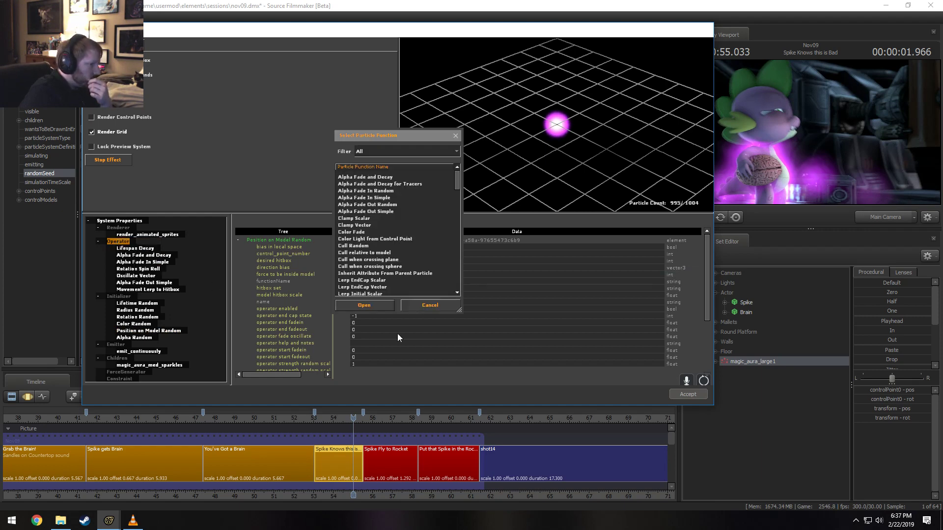
click(430, 305)
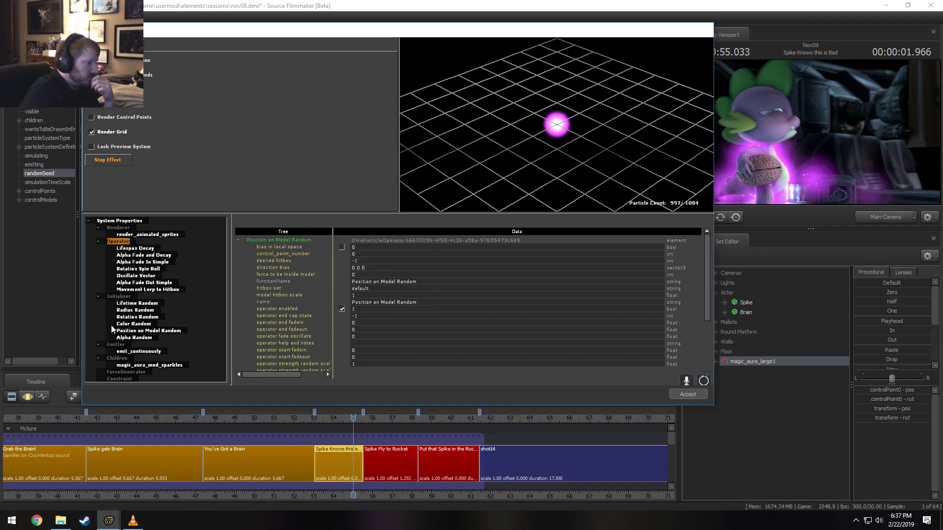
right_click(127, 296)
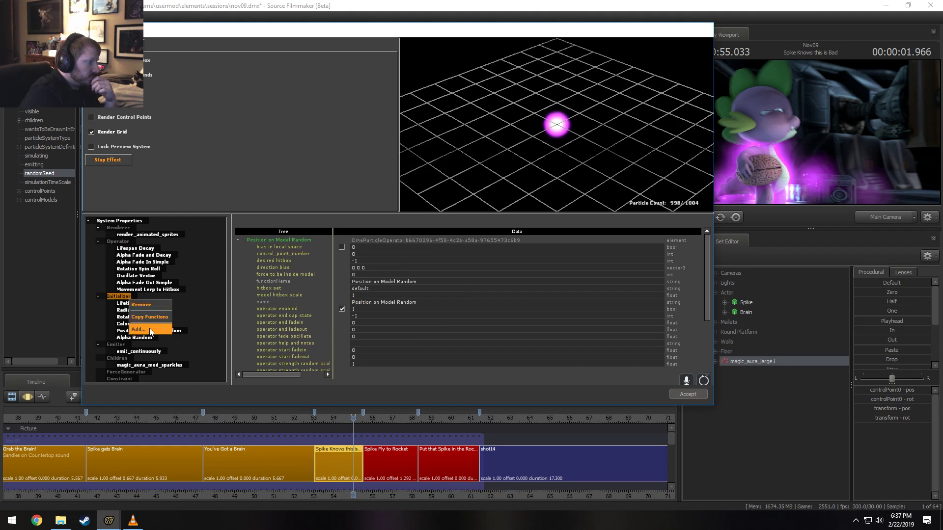
click(149, 329)
scroll(405, 265, down, 10)
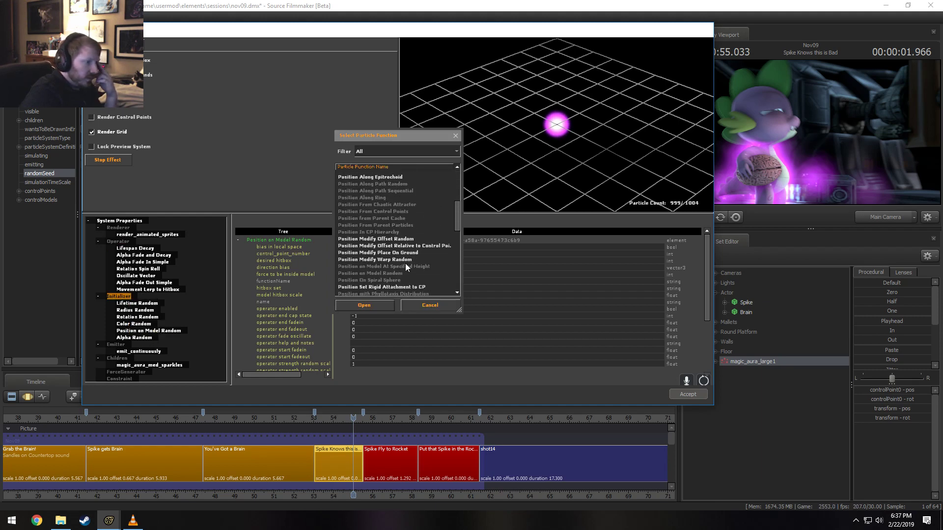
scroll(429, 280, down, 2)
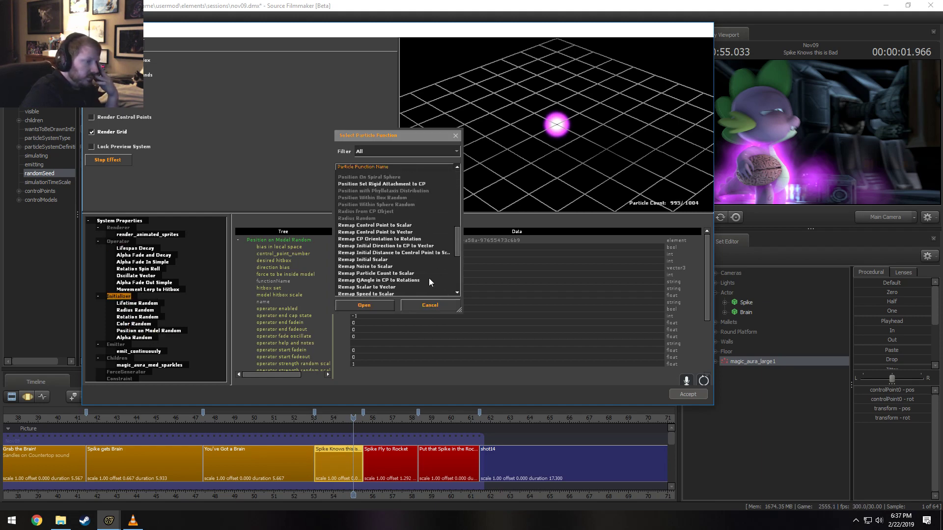
scroll(429, 279, down, 2)
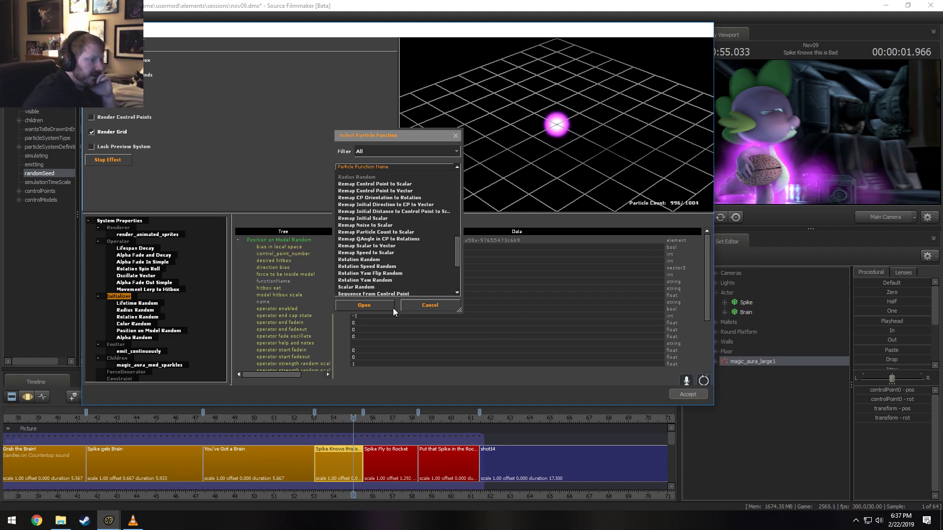
scroll(385, 252, down, 4)
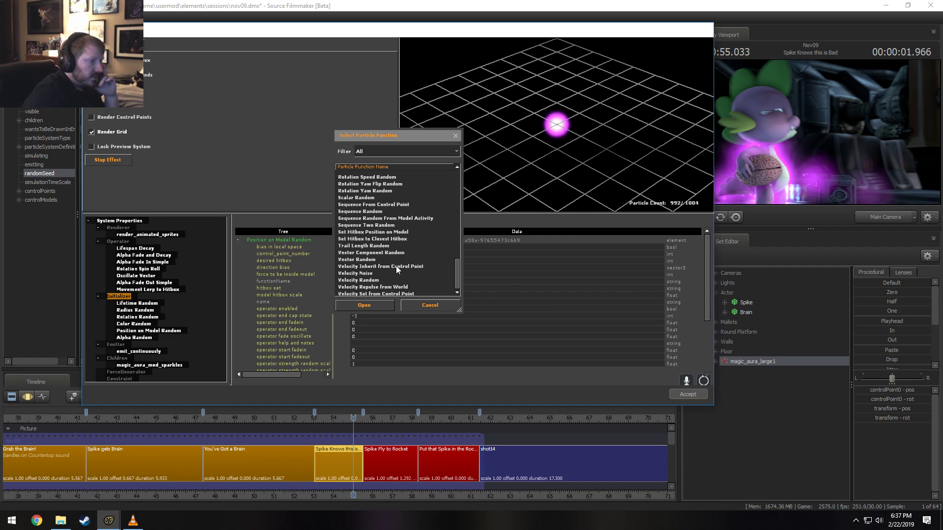
scroll(396, 264, up, 2)
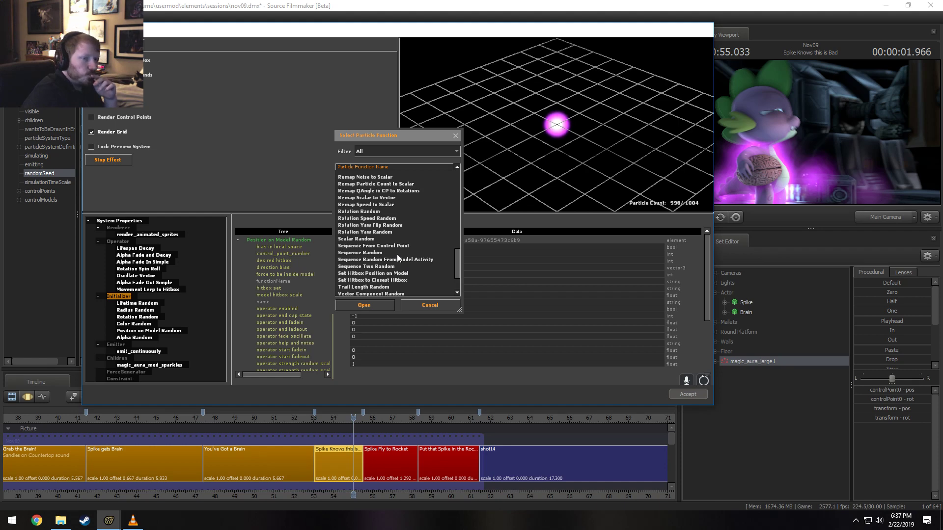
scroll(397, 254, up, 8)
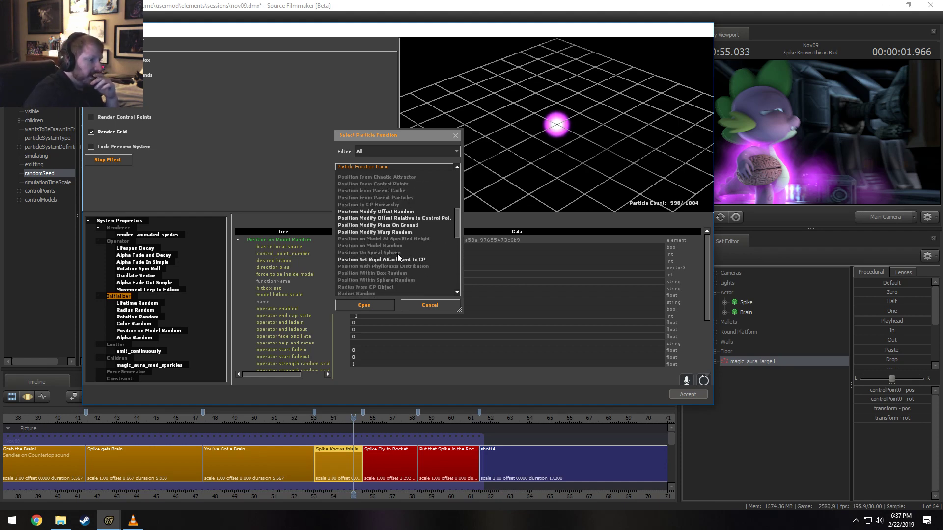
scroll(397, 255, up, 7)
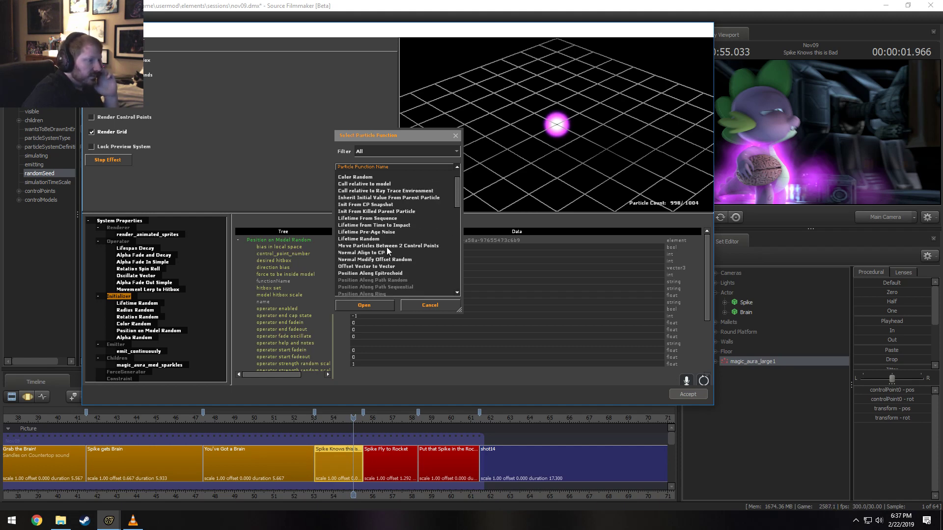
click(431, 307)
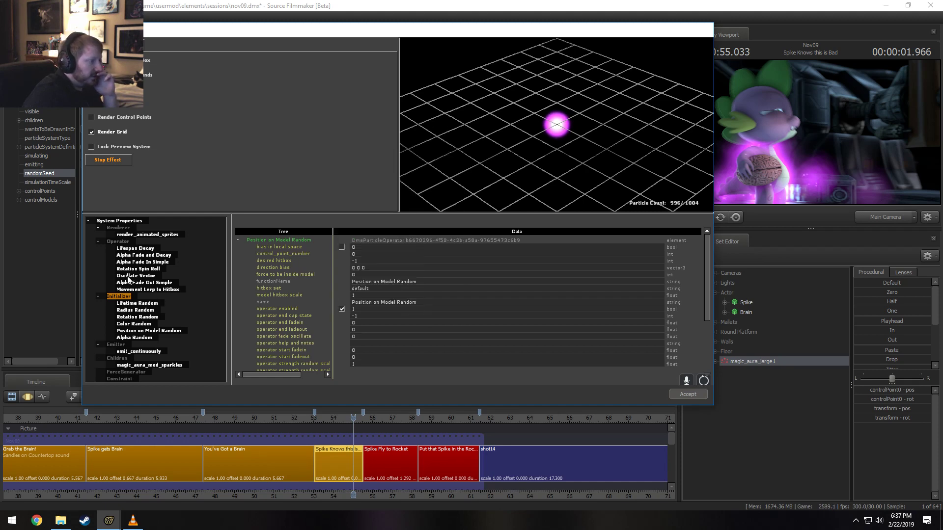
Add a Movement Lock to Bone operator to magic_aura_large
right_click(119, 241)
click(126, 269)
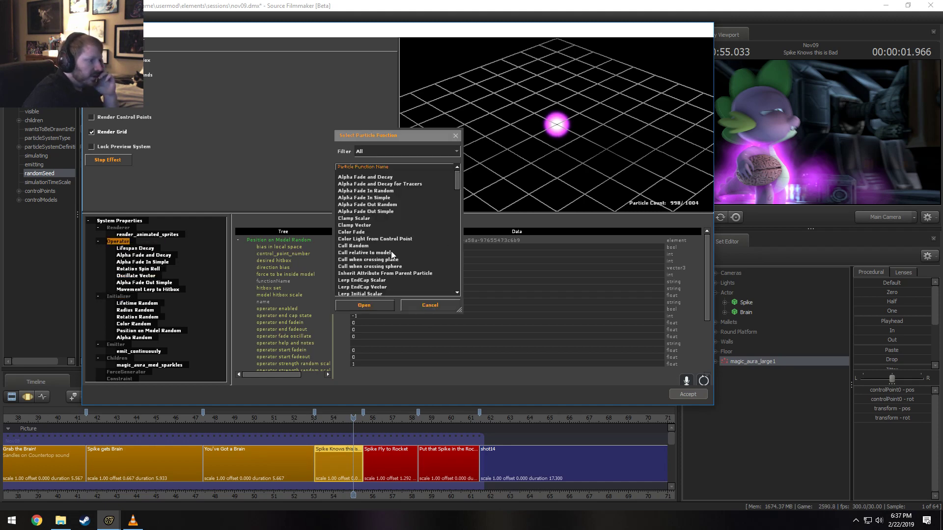
scroll(391, 252, down, 4)
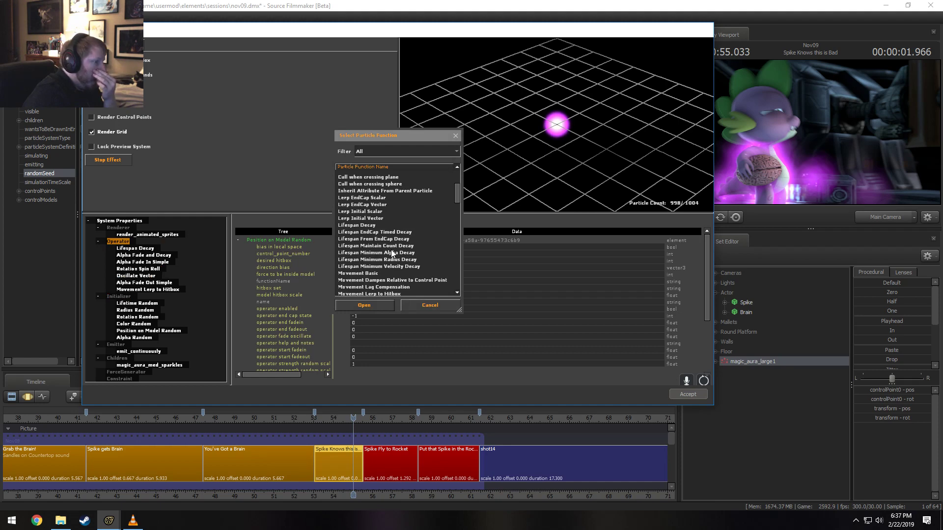
scroll(390, 249, down, 3)
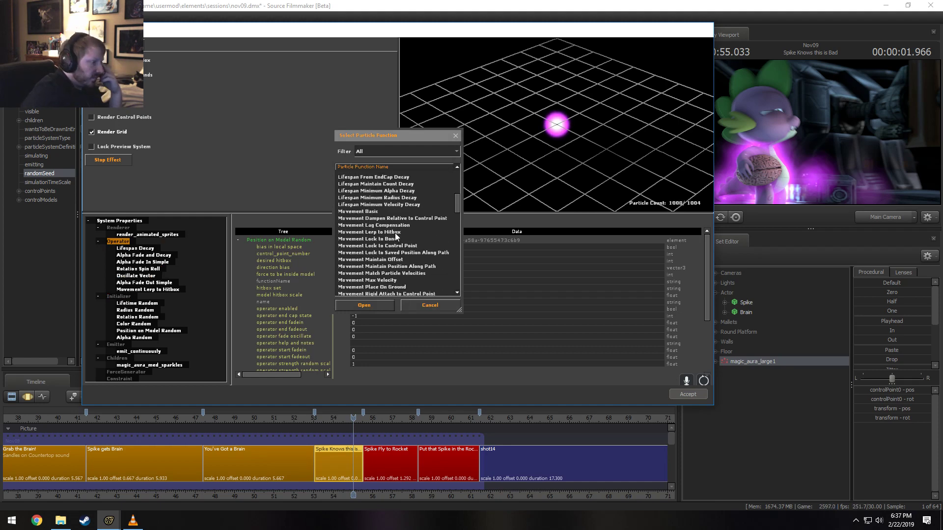
click(395, 234)
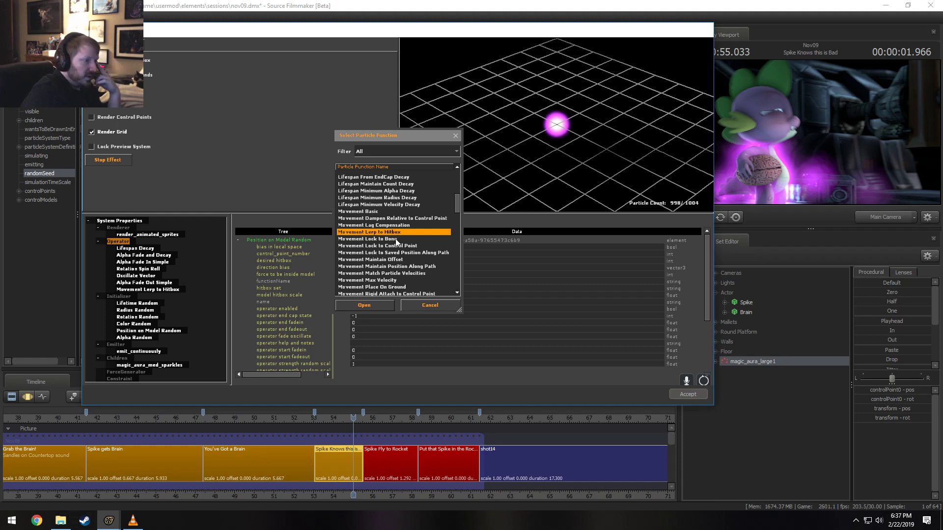
scroll(397, 260, down, 1)
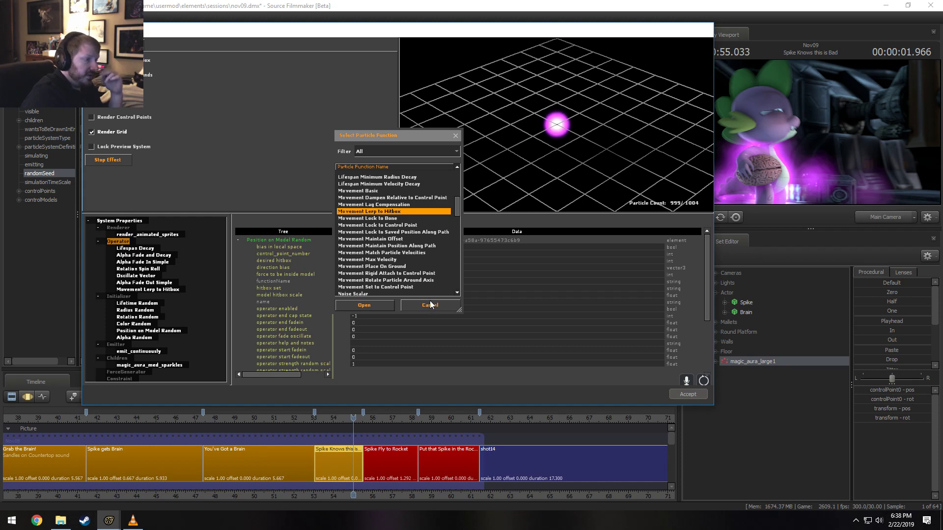
click(395, 219)
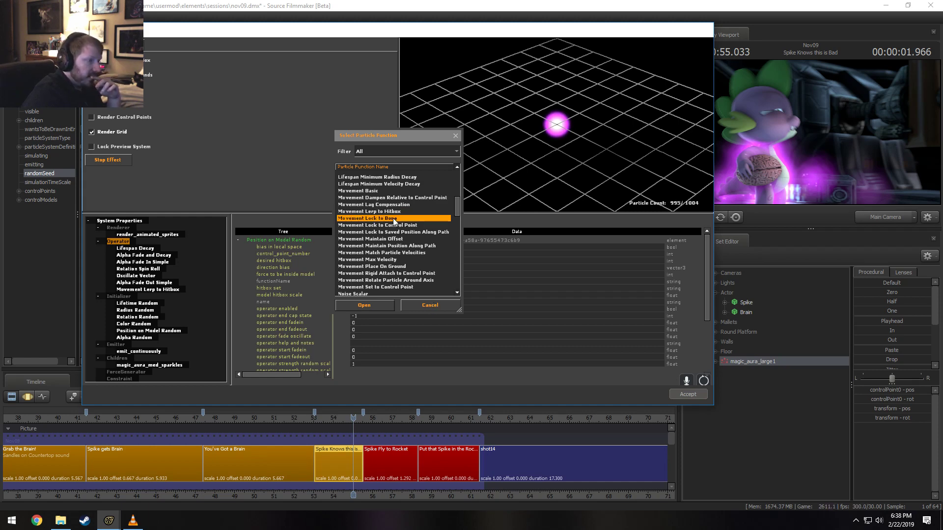
click(373, 305)
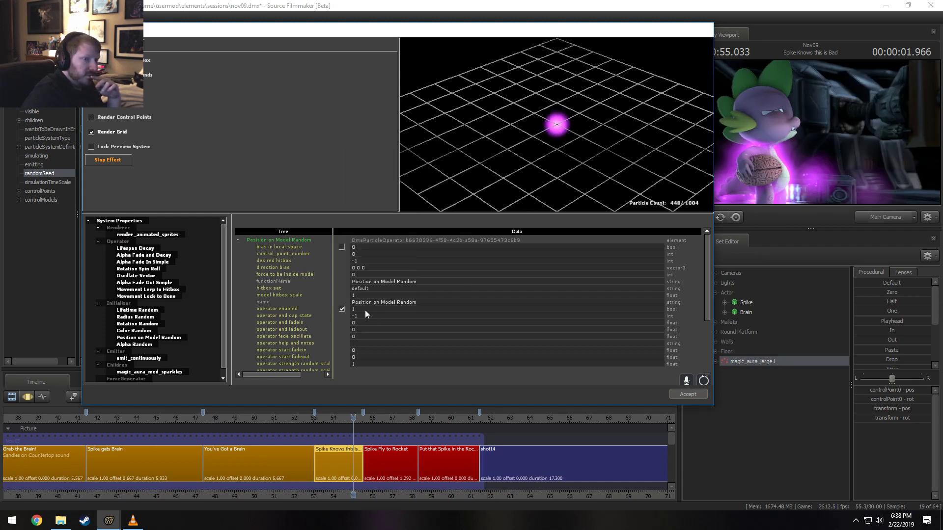
Try Movement Lerp to Hitbox disabled, and enable the operator again
click(148, 289)
click(342, 288)
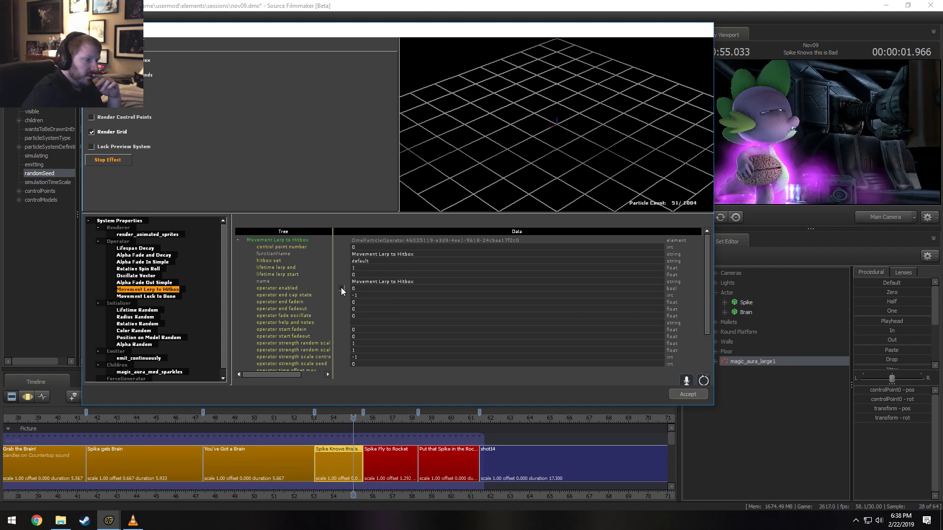
click(341, 289)
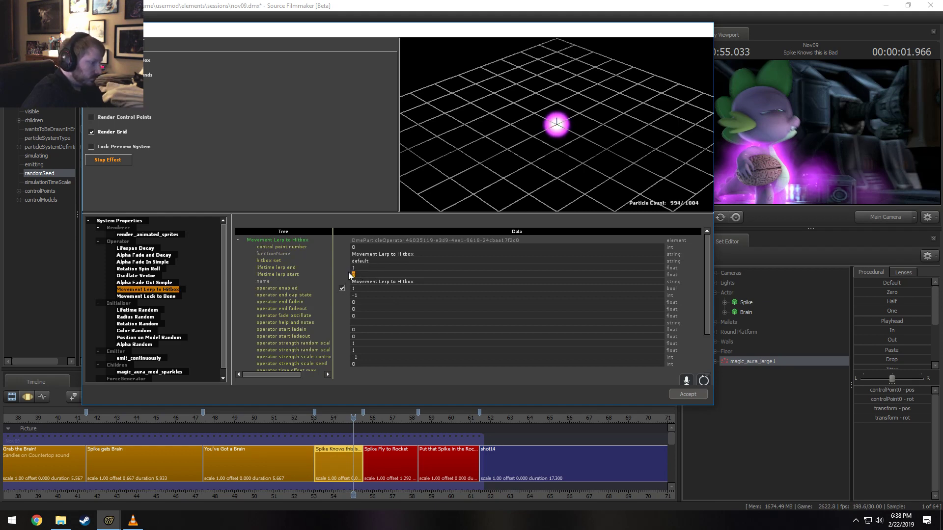
Try a lifetime lerp start of 1 in Movement Lerp to Hitbox, and set it back to 0
text(1)
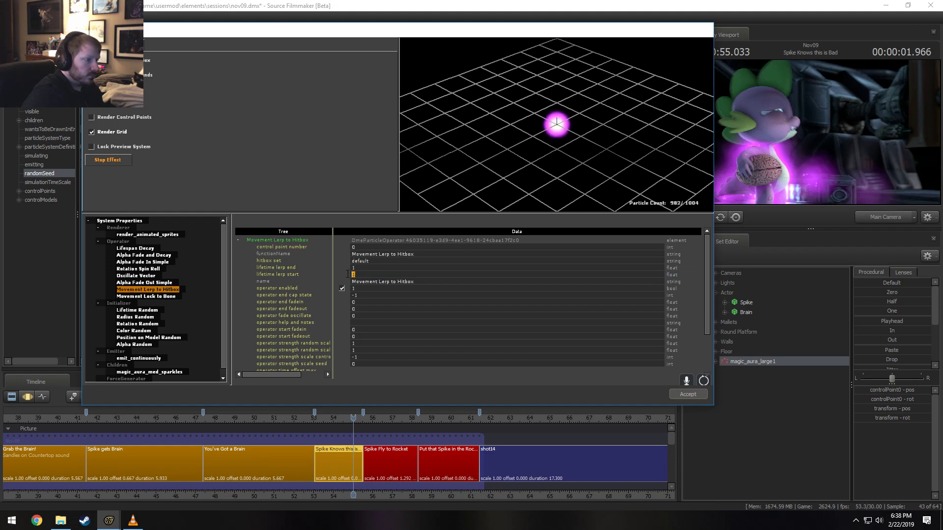
key(Return)
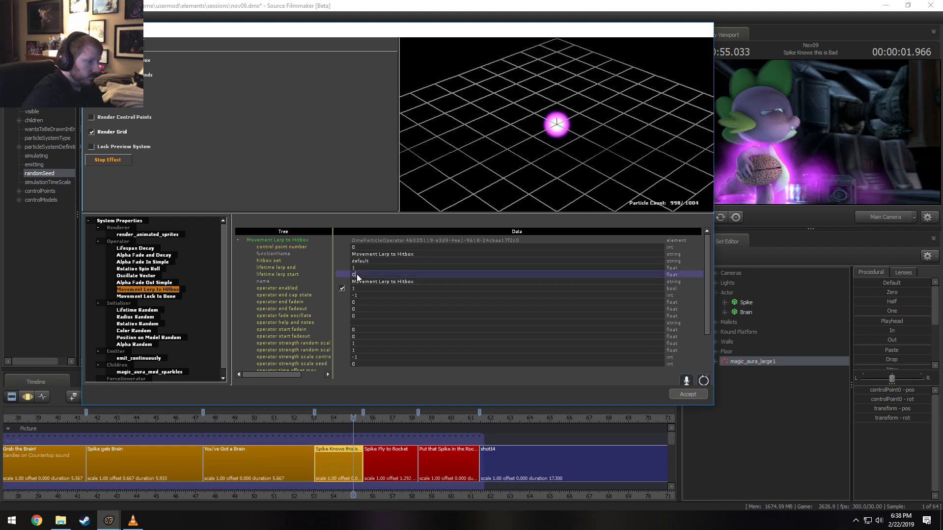
scroll(387, 334, down, 3)
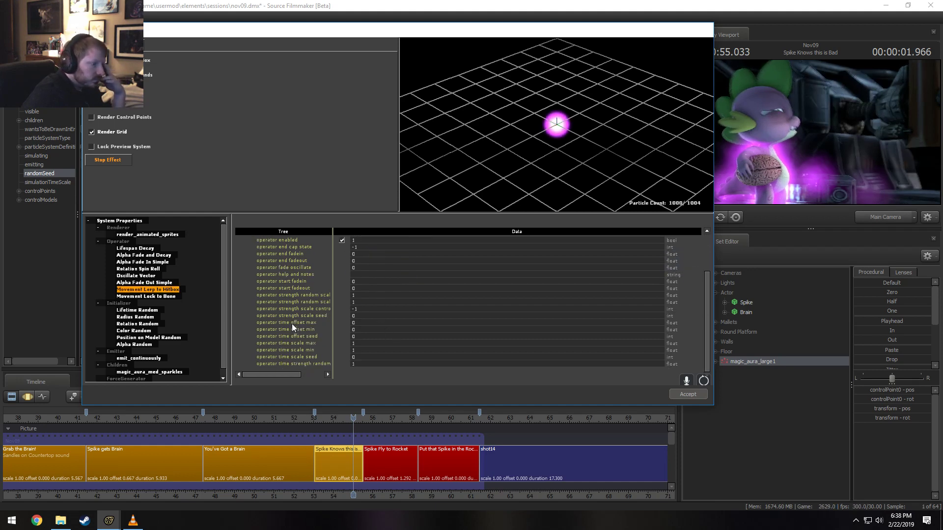
scroll(293, 295, up, 3)
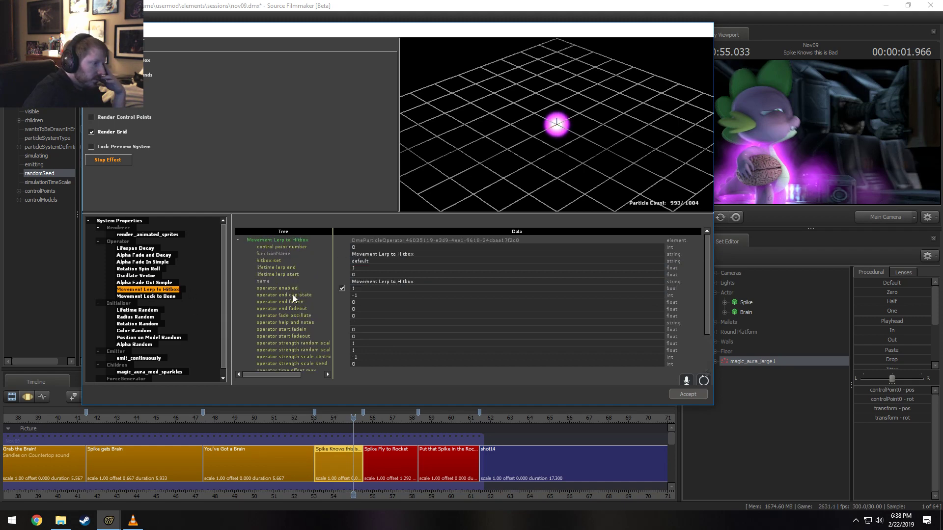
click(343, 289)
Remove the Movement Lock to Bone operator from magic_aura_large and select Oscillate Vector
click(175, 296)
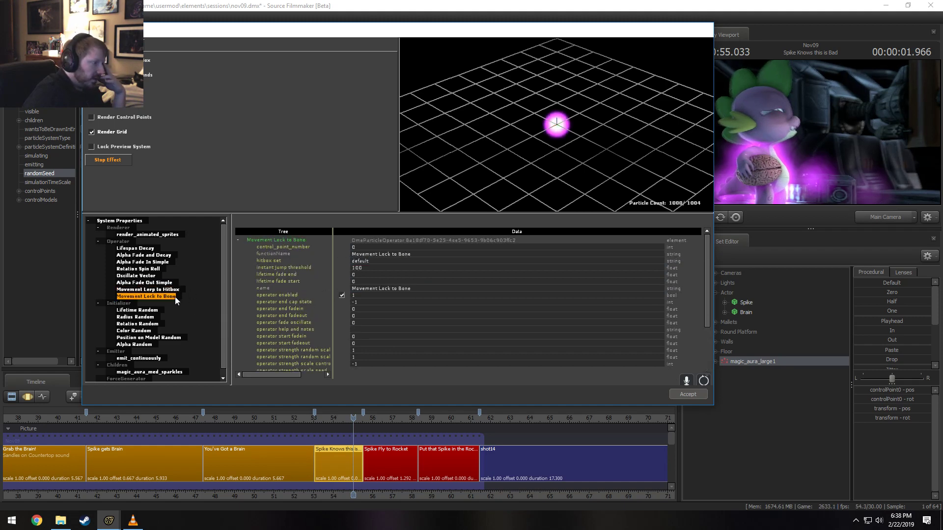
right_click(147, 299)
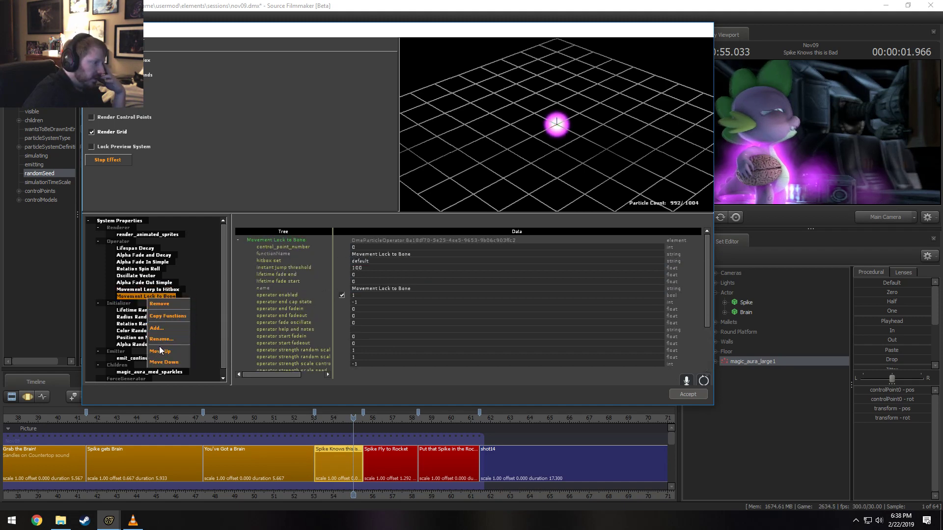
click(165, 303)
click(145, 277)
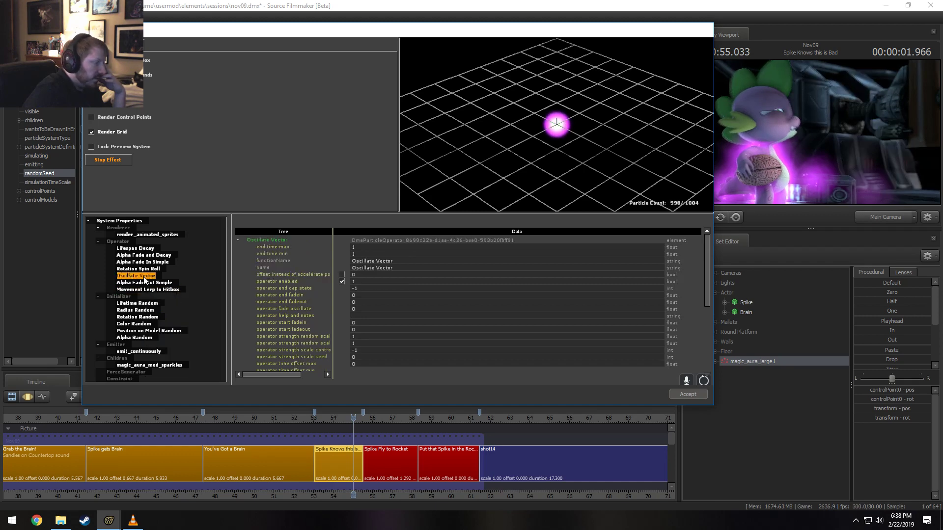
Look through the list of available operator functions for magic_aura_large, including the remap, rotation and control point ones, without adding any
right_click(119, 241)
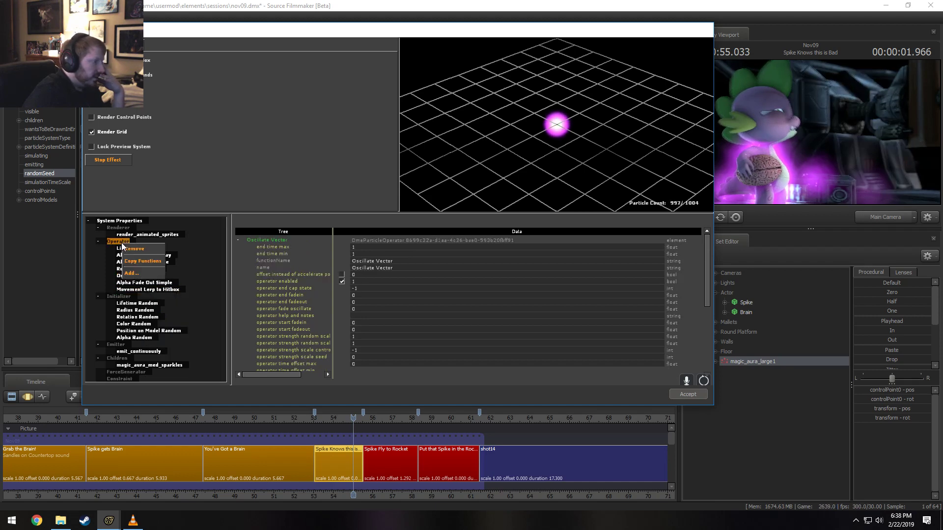
click(133, 261)
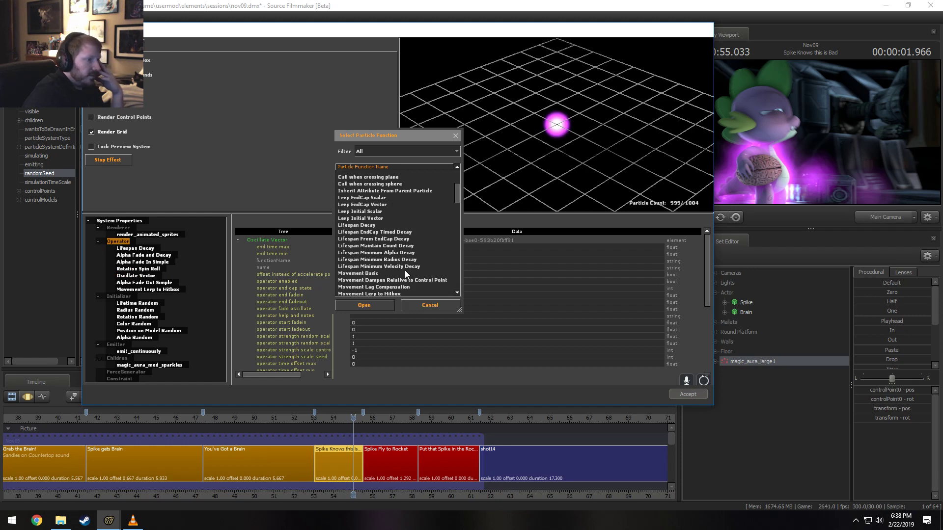
scroll(404, 268, up, 4)
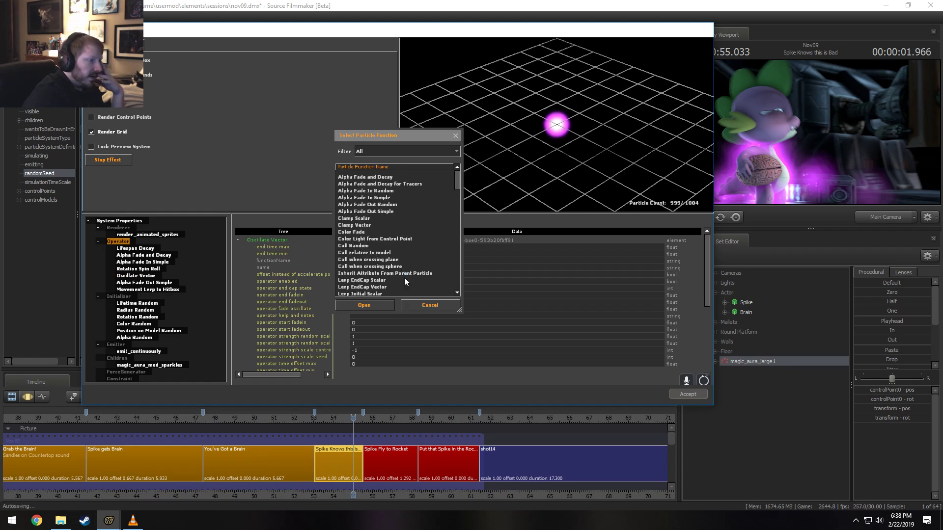
scroll(405, 278, down, 10)
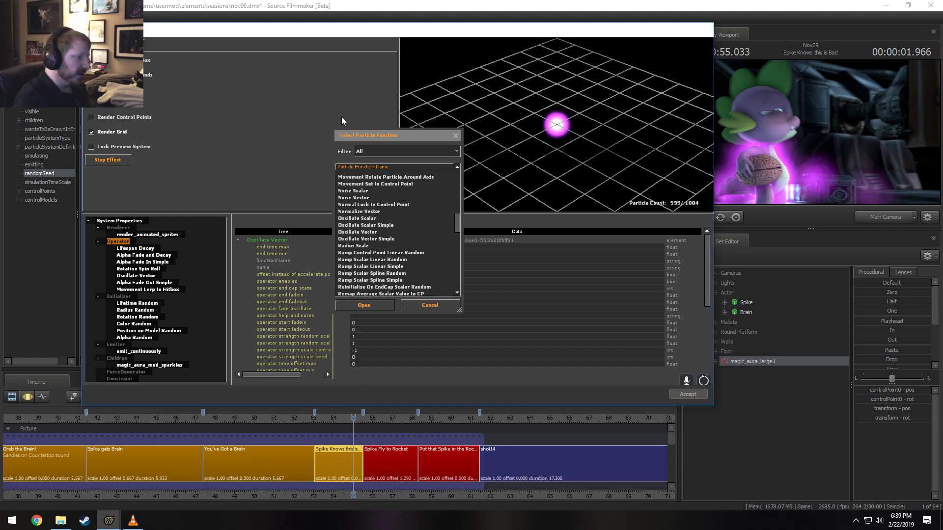
scroll(402, 276, down, 9)
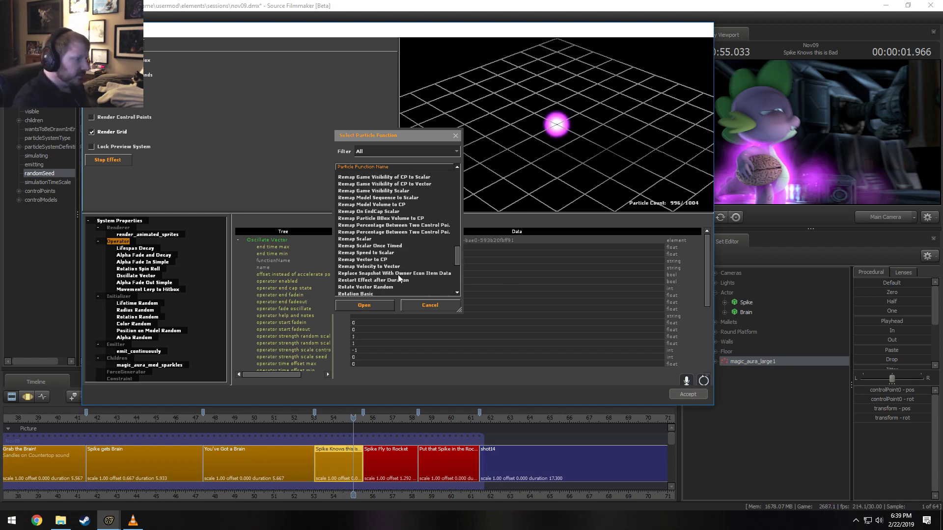
scroll(398, 274, down, 1)
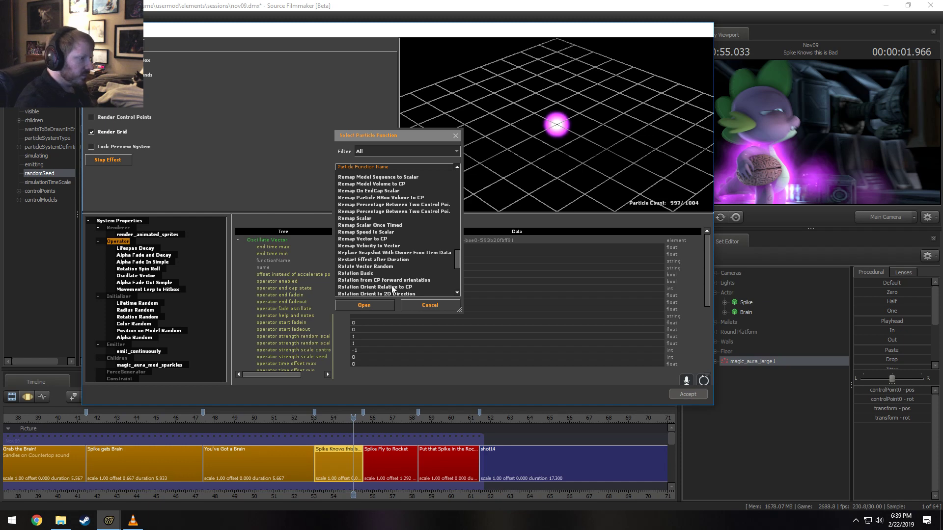
scroll(434, 279, up, 3)
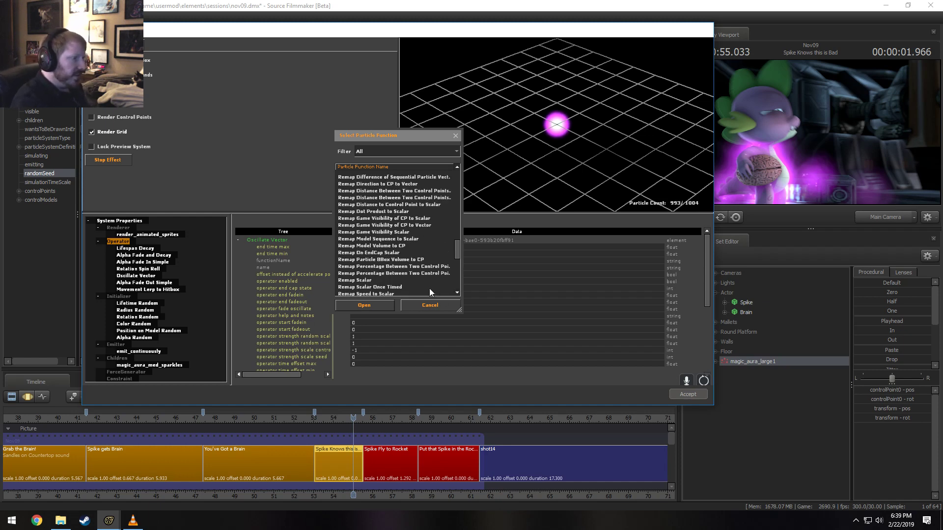
scroll(430, 290, up, 3)
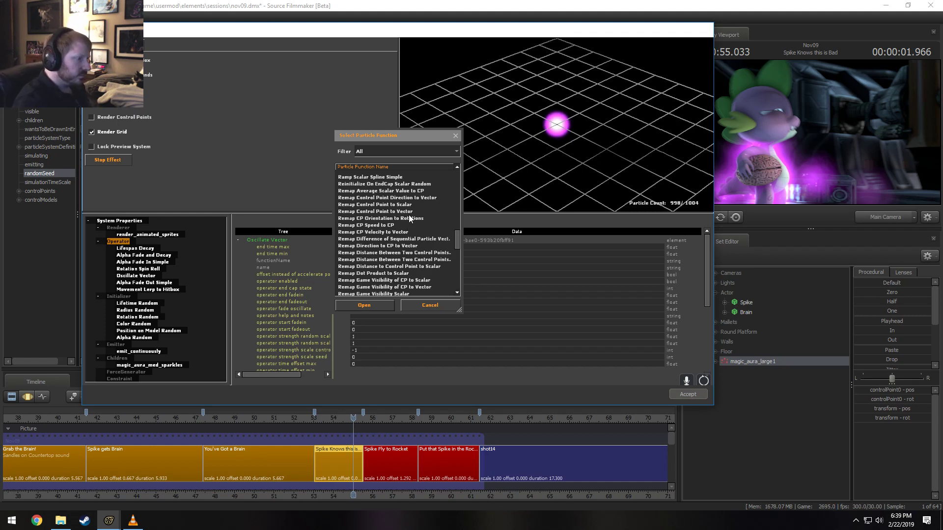
scroll(408, 216, down, 10)
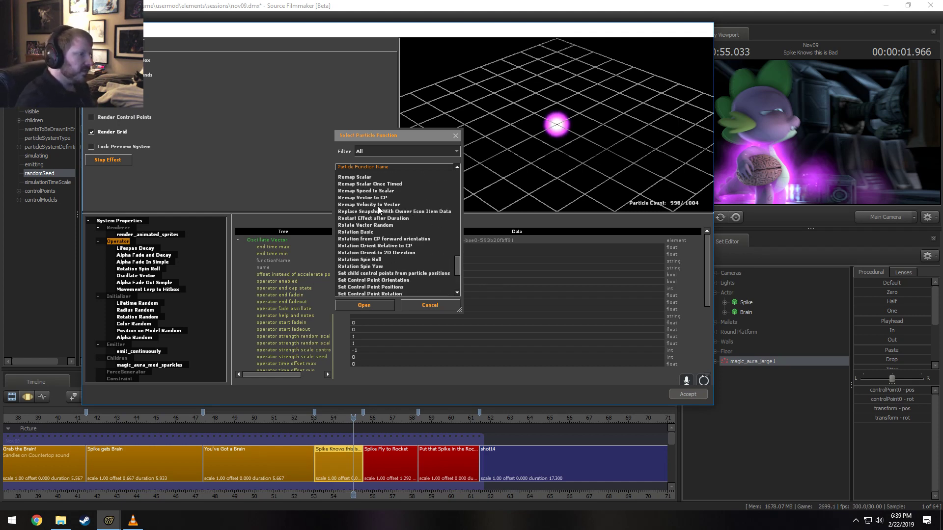
scroll(374, 223, down, 1)
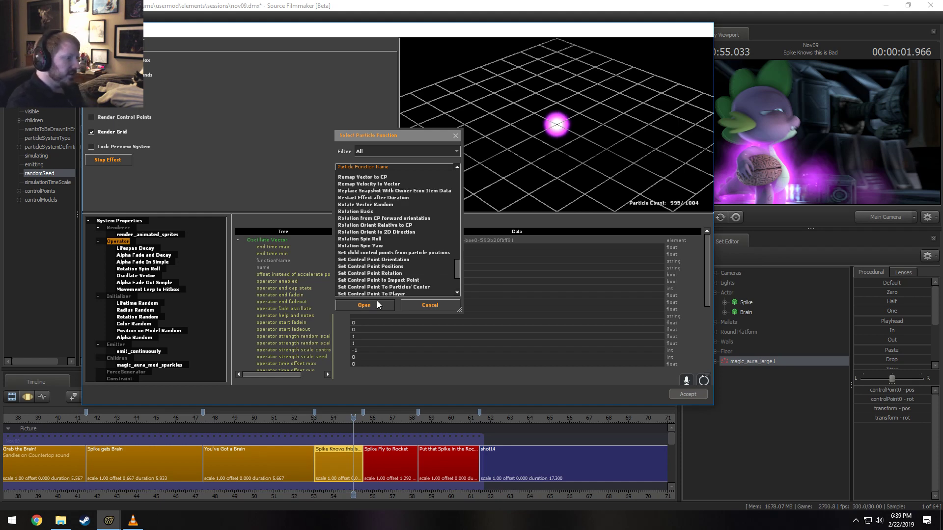
scroll(403, 261, down, 1)
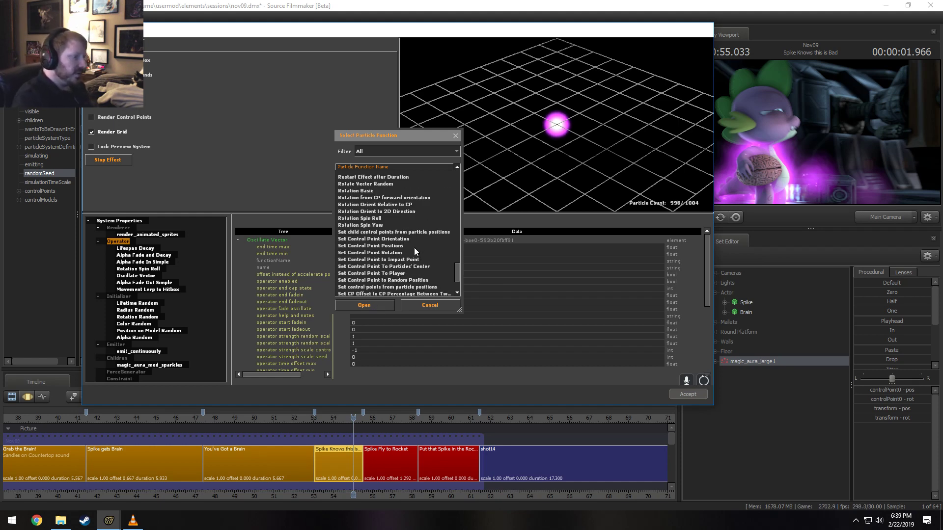
scroll(417, 248, down, 1)
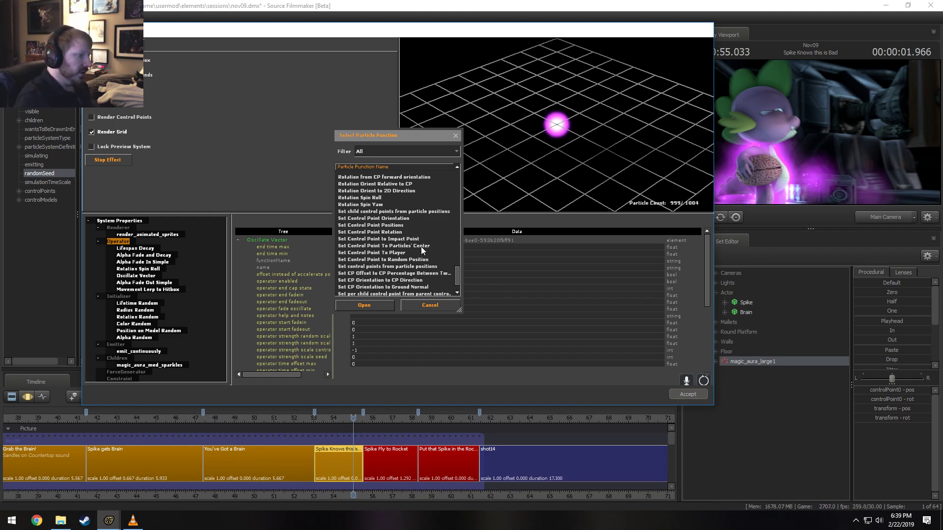
scroll(423, 272, down, 1)
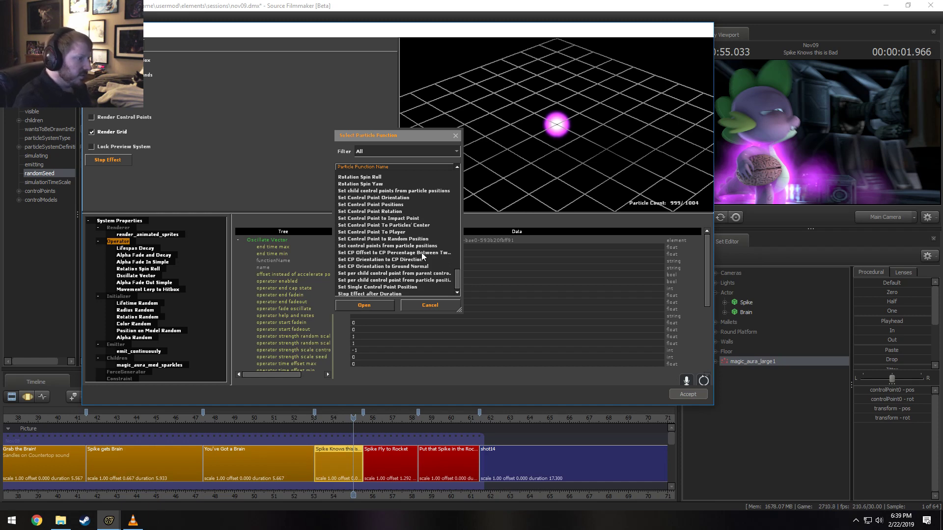
click(428, 306)
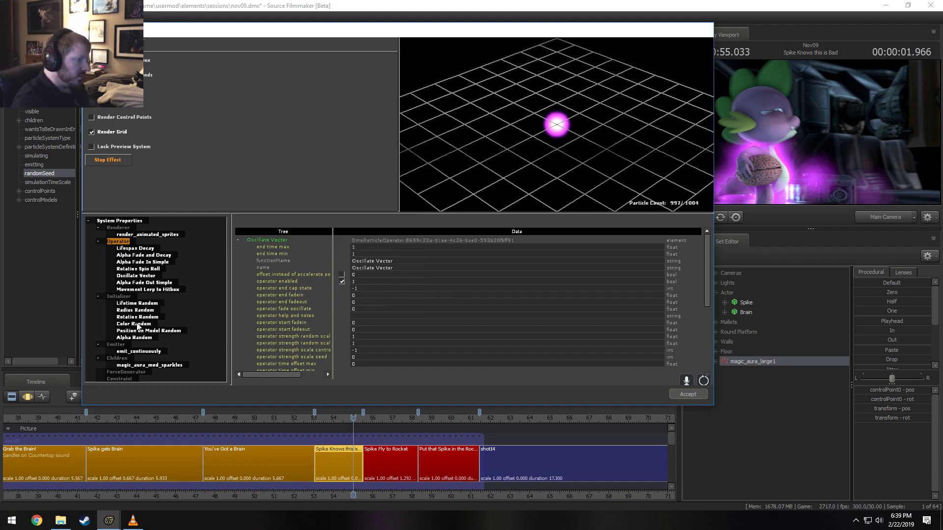
Add a Position Set Rigid Attachment to CP initializer to magic_aura_large and open its properties
right_click(121, 297)
click(132, 326)
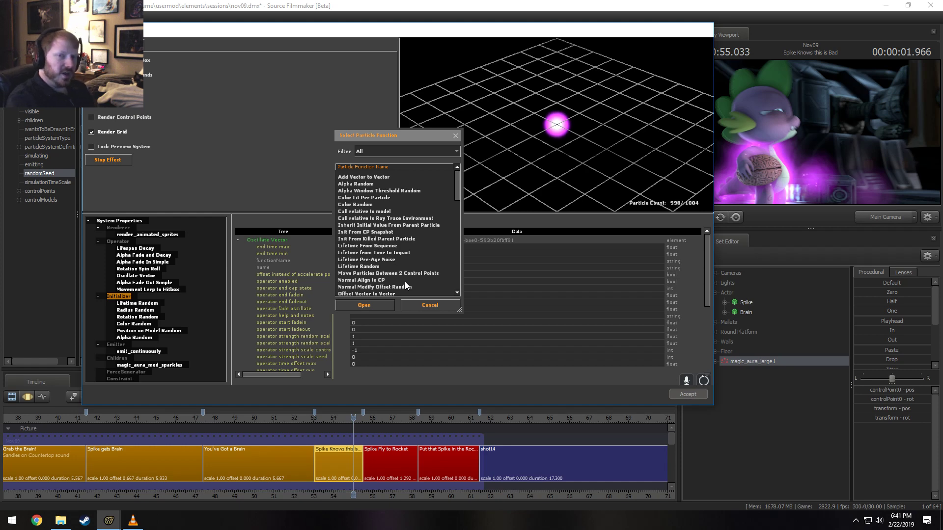
scroll(400, 276, down, 2)
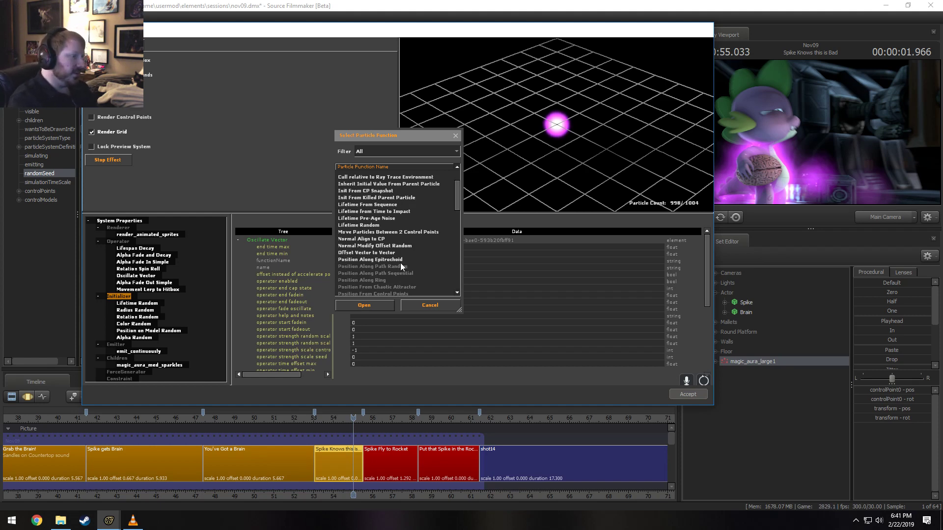
scroll(406, 246, down, 1)
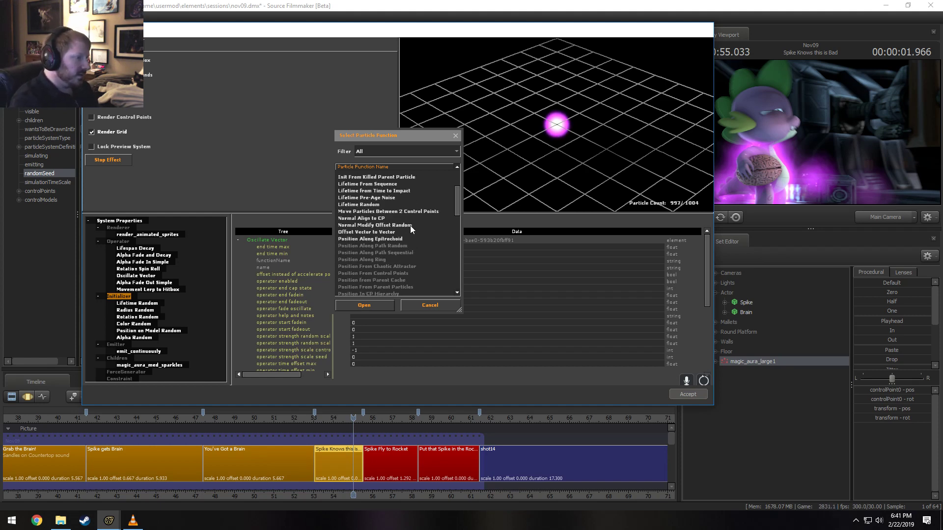
scroll(420, 252, up, 1)
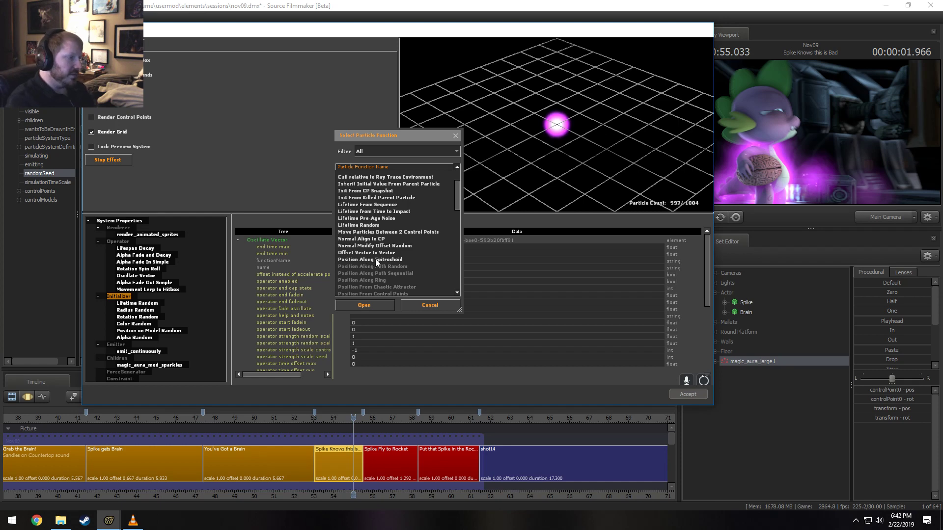
scroll(387, 239, down, 2)
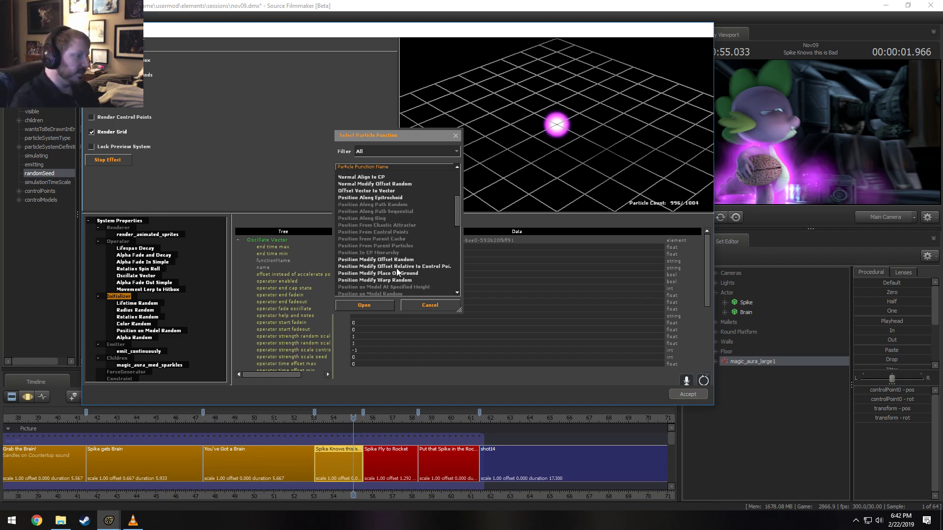
scroll(397, 268, up, 3)
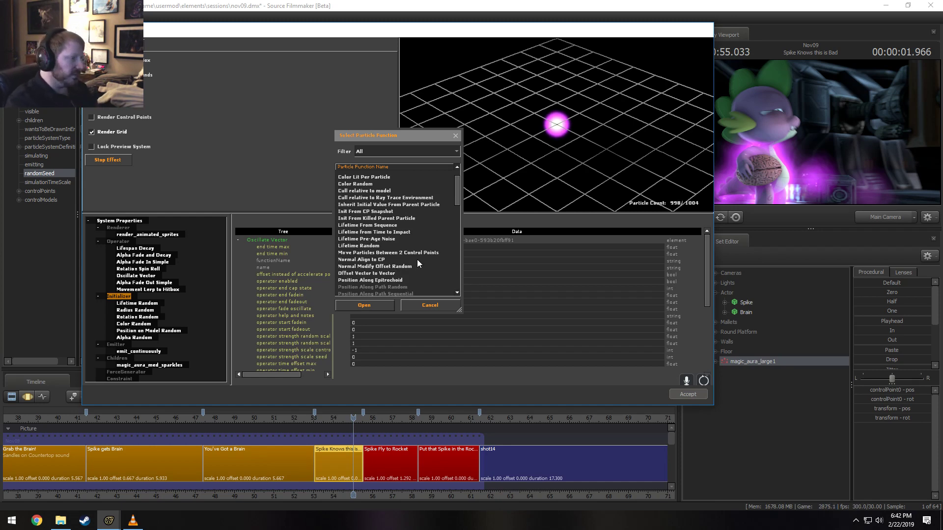
scroll(417, 259, down, 1)
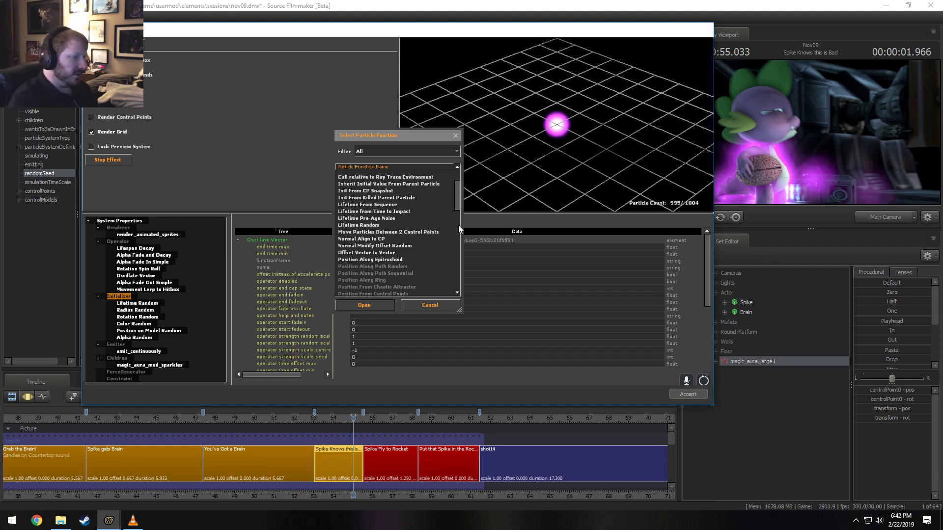
scroll(349, 273, down, 5)
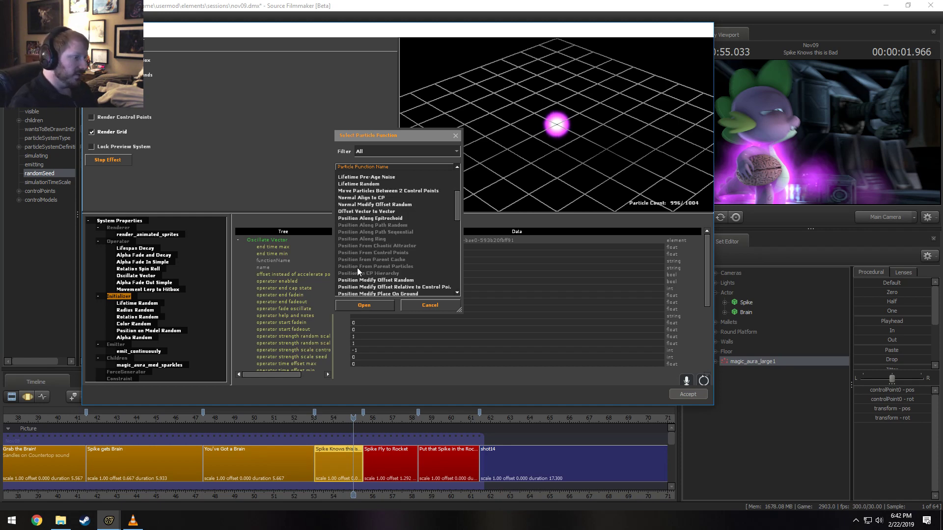
scroll(403, 265, down, 3)
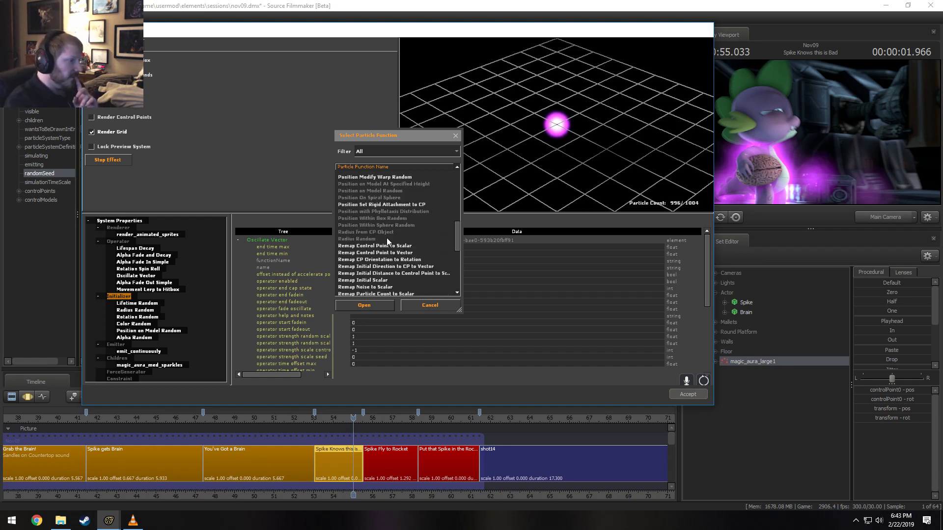
click(381, 204)
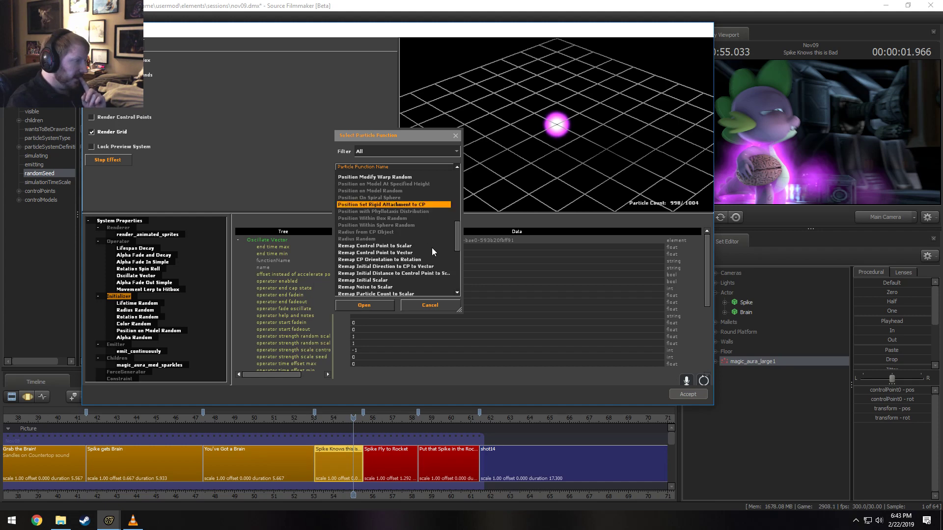
click(384, 305)
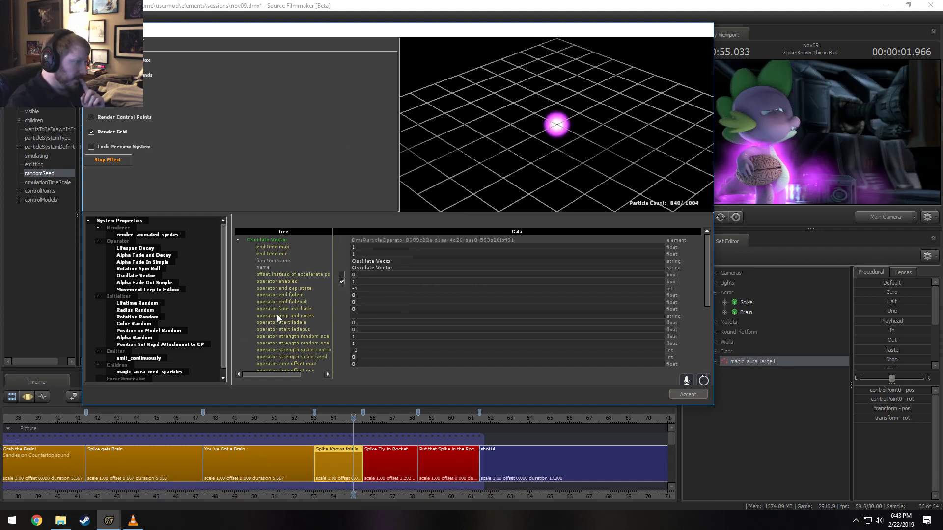
click(158, 345)
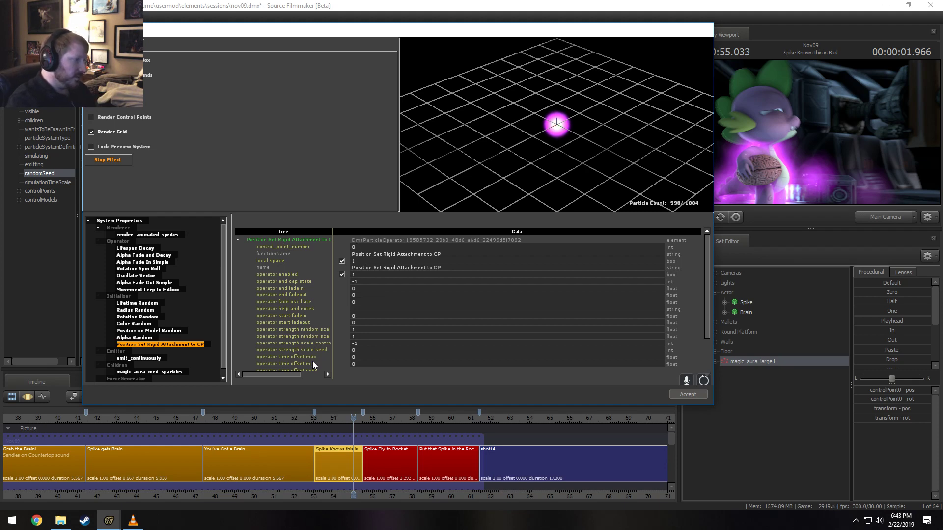
Remove the Position Set Rigid Attachment to CP initializer, and check the Movement Lerp to Hitbox and Lifespan Decay operators
right_click(188, 343)
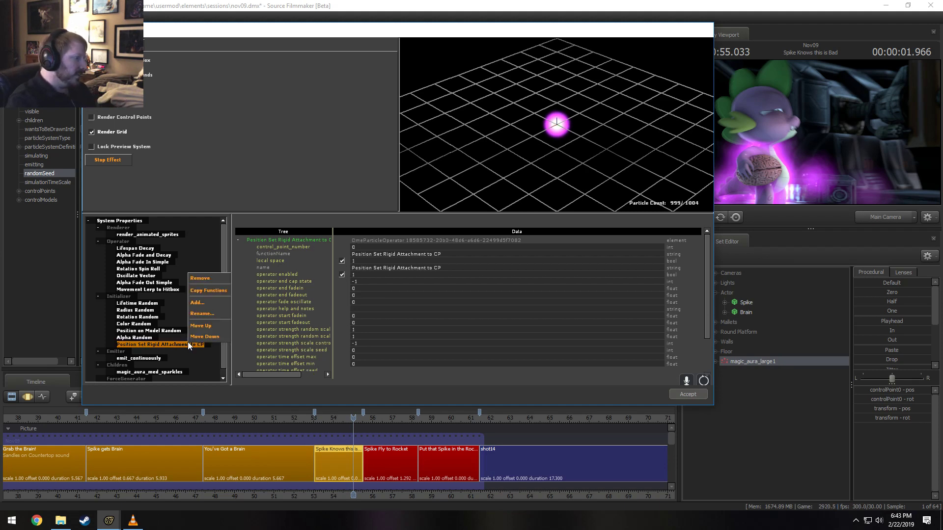
click(196, 278)
click(137, 290)
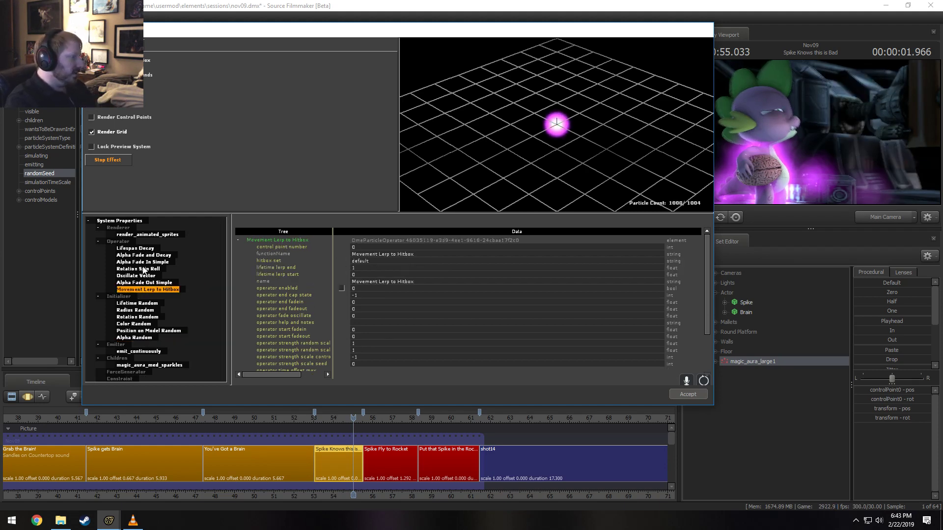
click(144, 249)
Try bias in local space on the Position on Model Random initializer, check the aura in the shot, and disable the option again
click(155, 332)
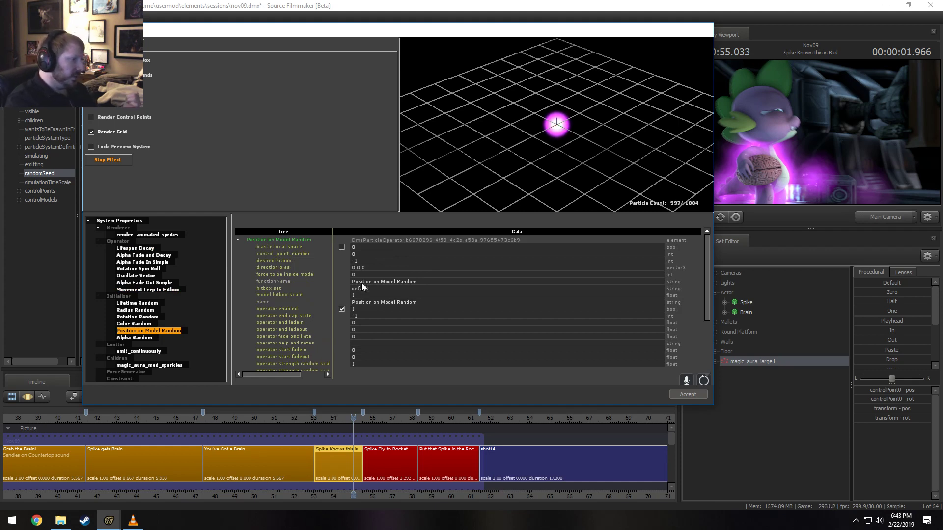
click(342, 247)
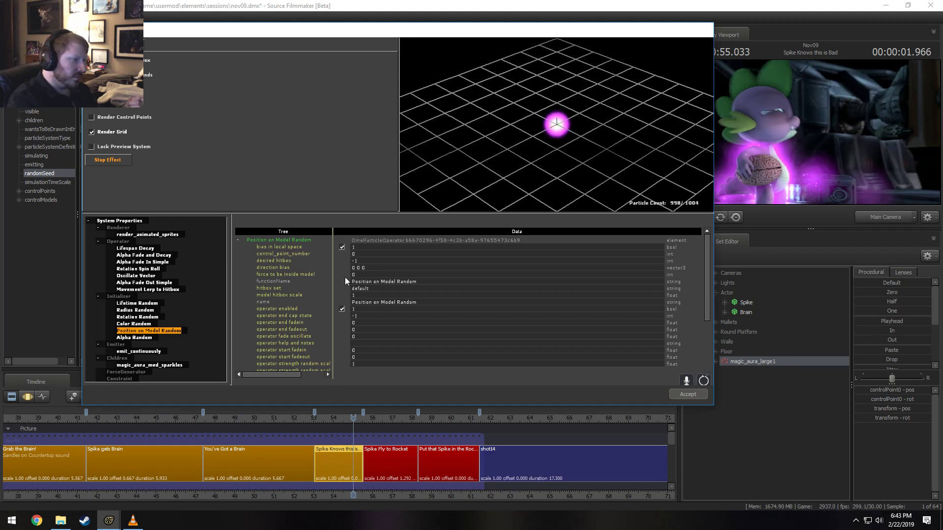
drag(353, 418, 351, 424)
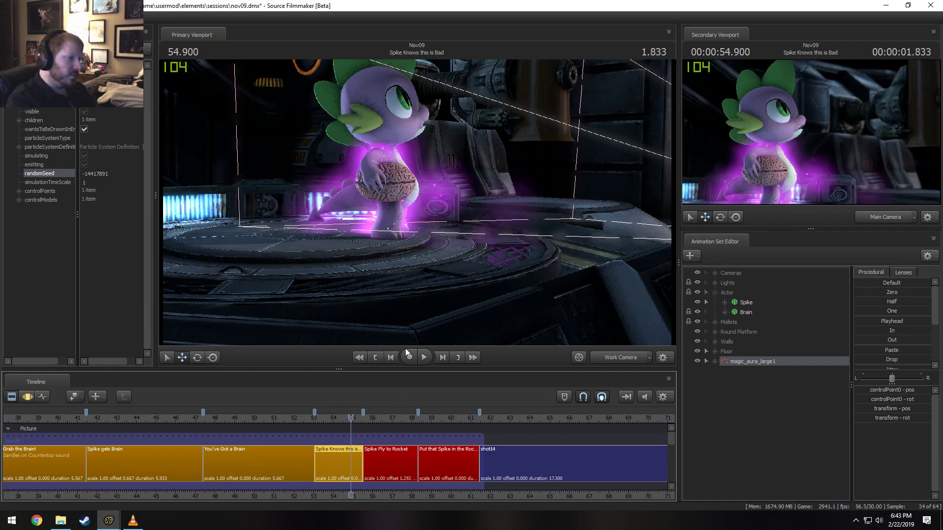
key(alt+Tab)
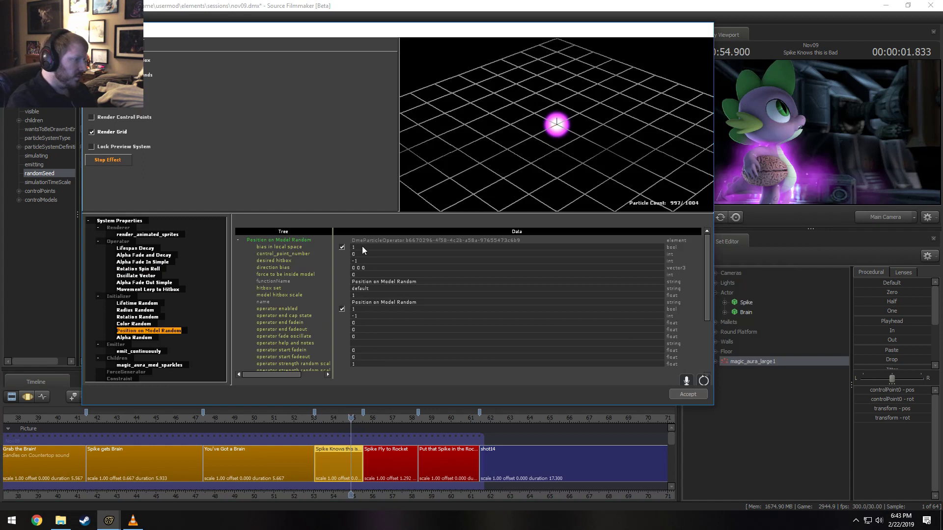
click(342, 247)
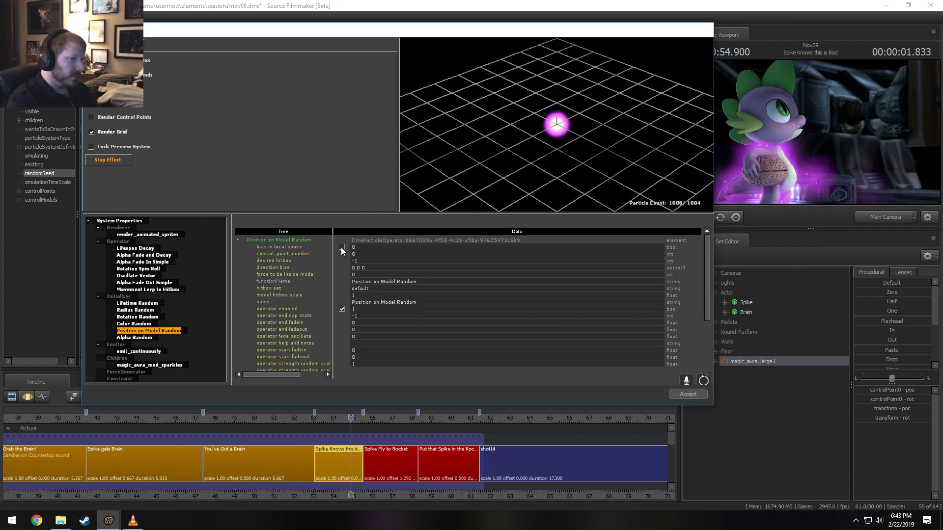
Try a desired hitbox of 0 in Position on Model Random and scrub the shot to check the aura
double_click(358, 261)
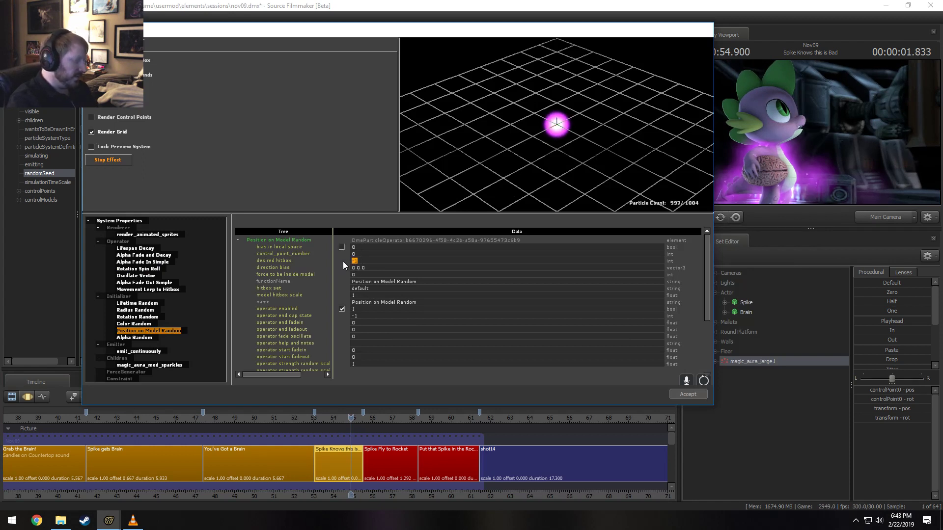
text(p)
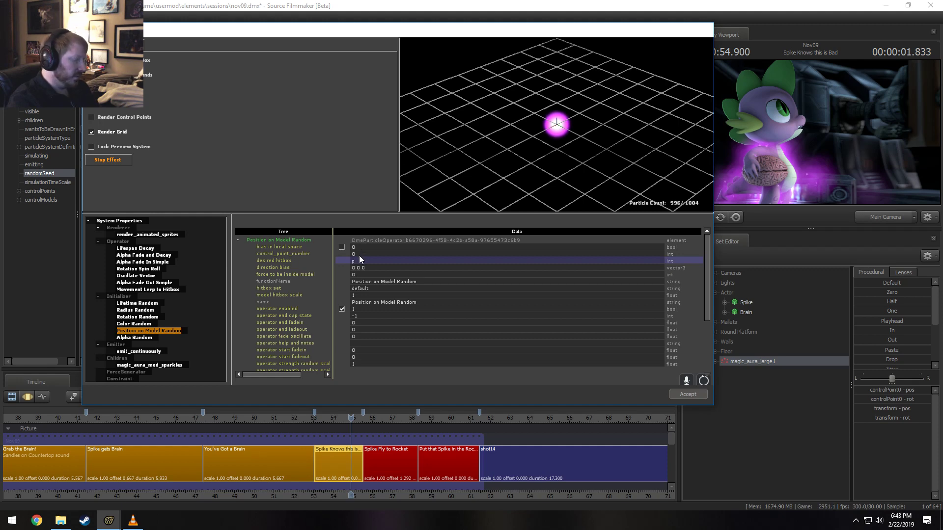
key(Return)
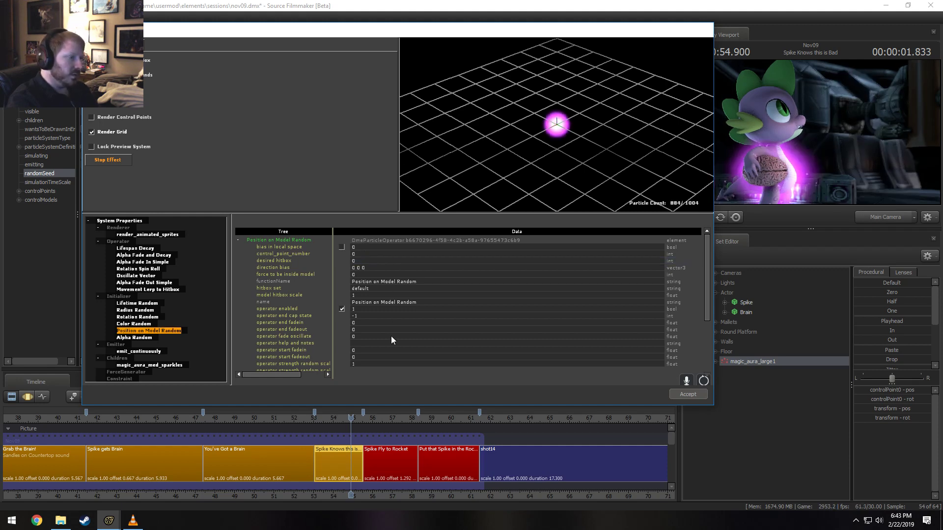
click(352, 427)
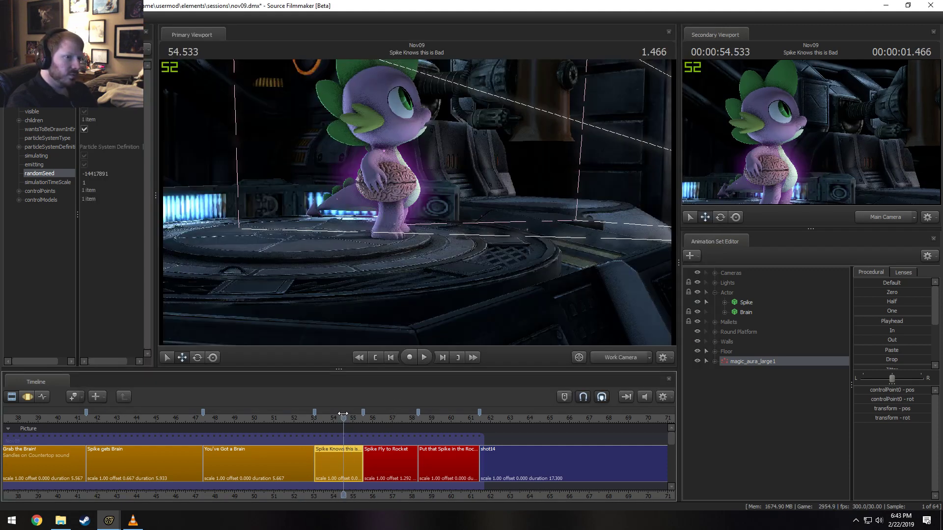
drag(352, 416, 352, 416)
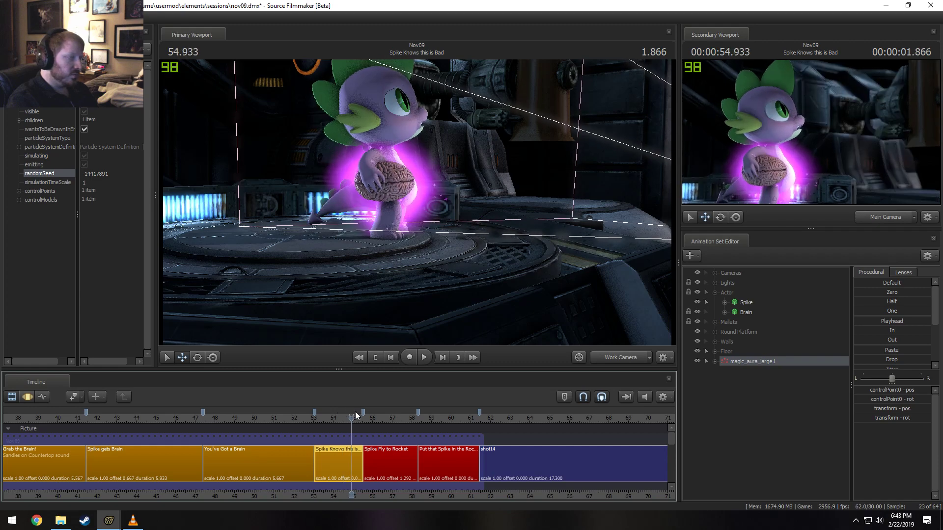
key(alt+Tab)
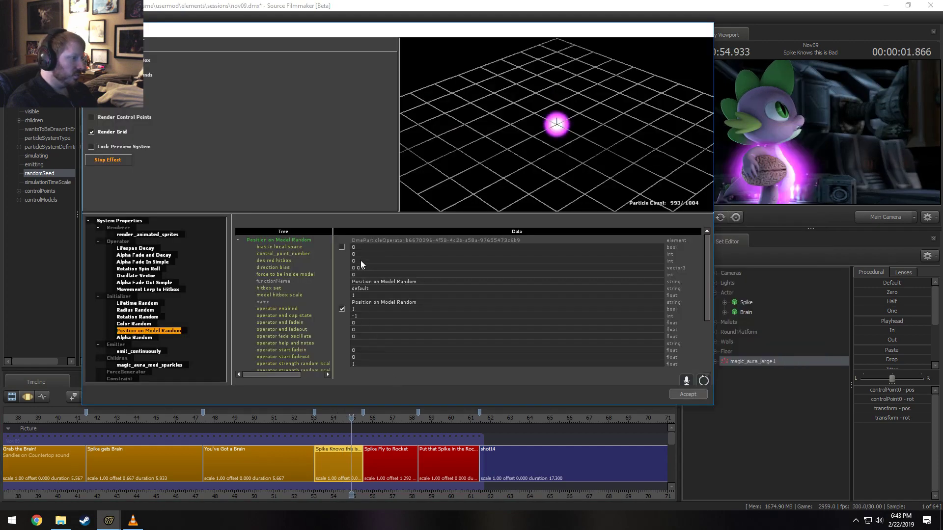
Try desired hitbox values 1, 2 and 3 in Position on Model Random, comparing where the aura sits on Spike
click(354, 260)
text(1)
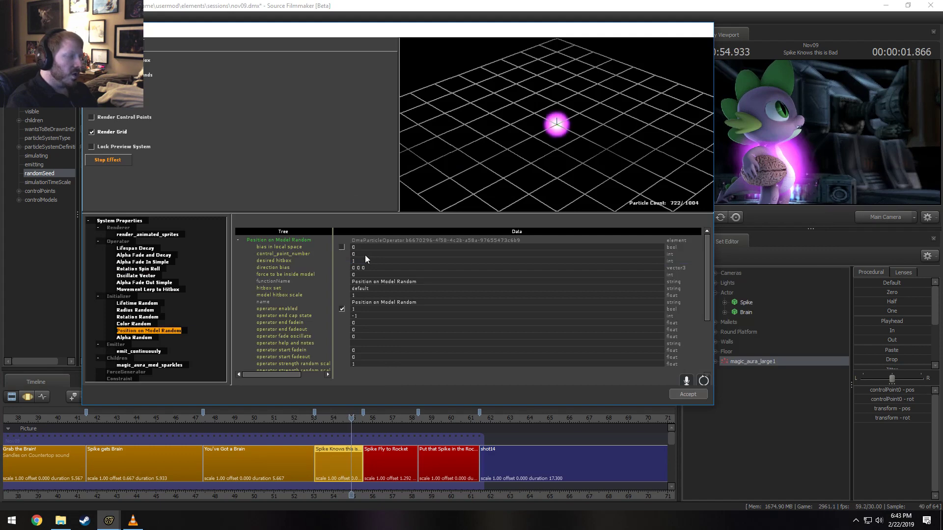
key(Return)
click(356, 261)
text(2)
key(Return)
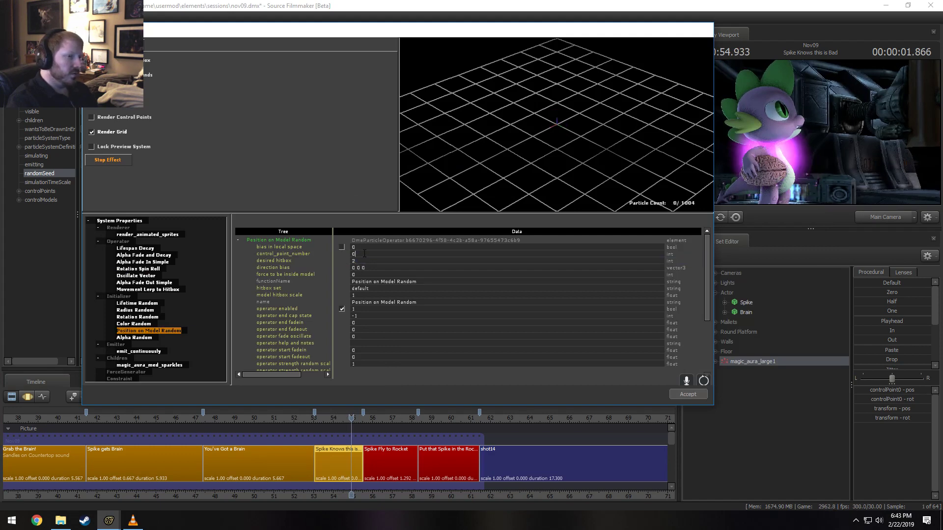
click(352, 260)
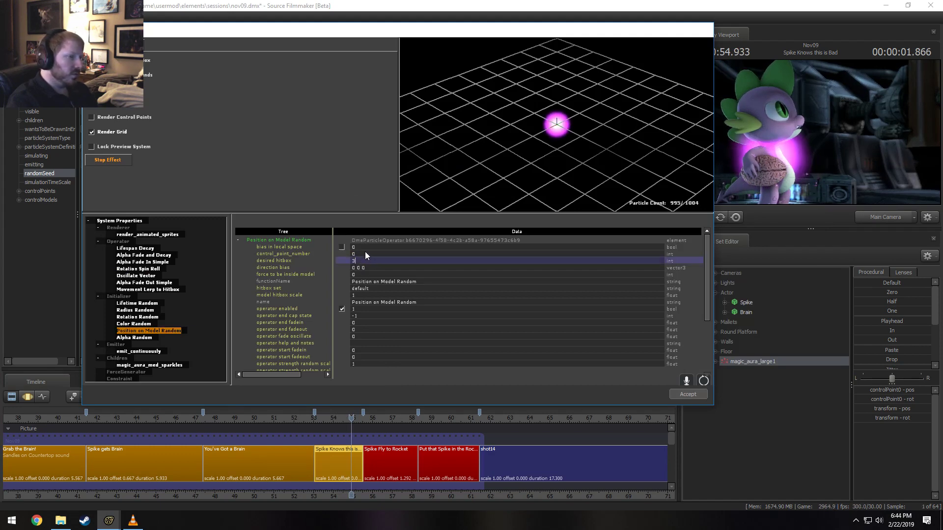
text(3)
key(Return)
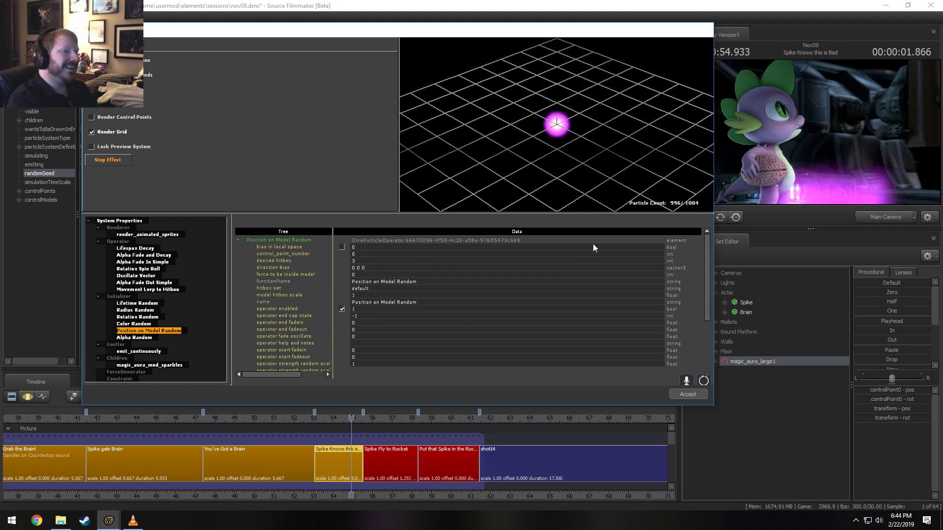
Try desired hitbox values 4, 5 and 6 in Position on Model Random, comparing the aura's position on Spike
click(359, 260)
text(4)
key(Return)
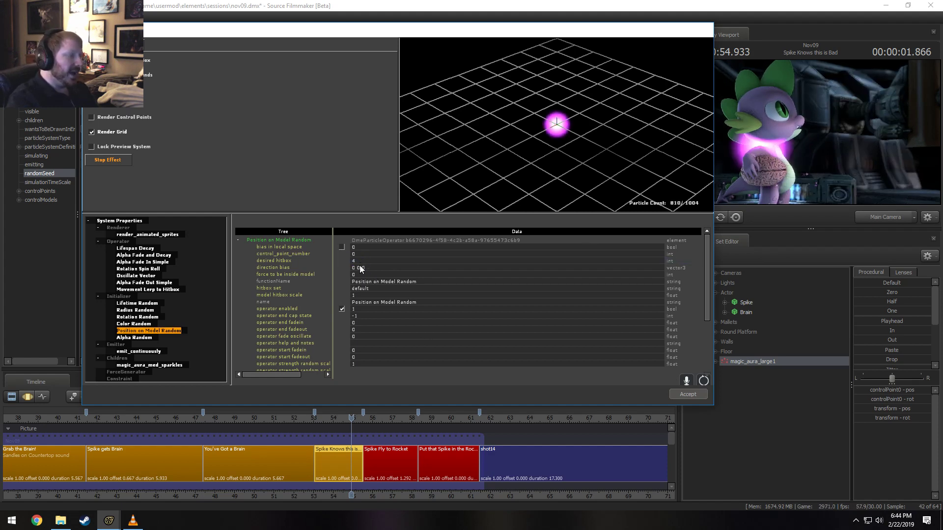
click(353, 260)
text(5)
key(Return)
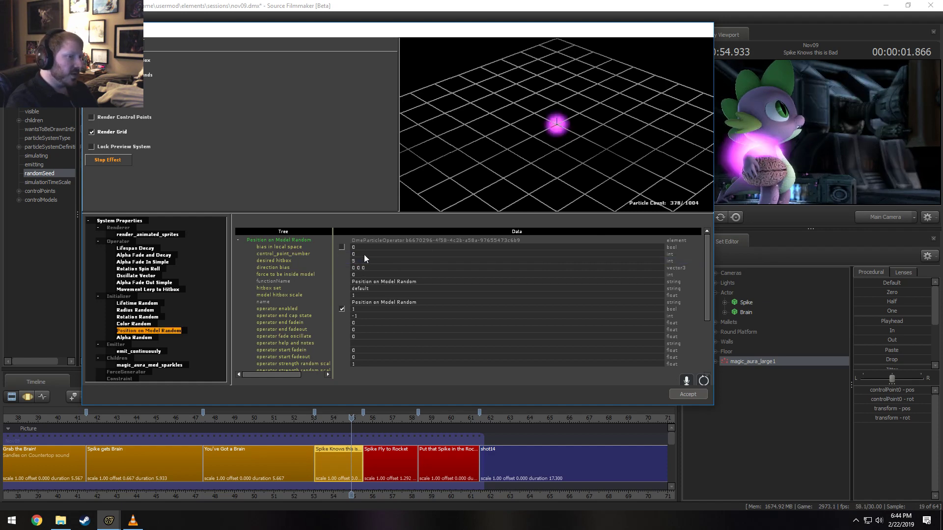
click(359, 260)
text(6)
key(Return)
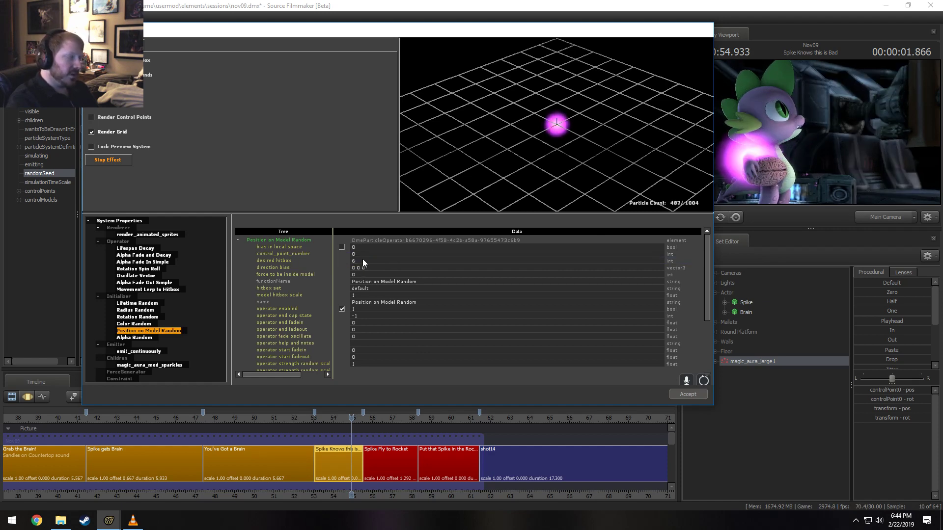
Try desired hitbox values 7 and 8 in Position on Model Random, checking where the aura sits on Spike
click(356, 260)
text(7)
key(Return)
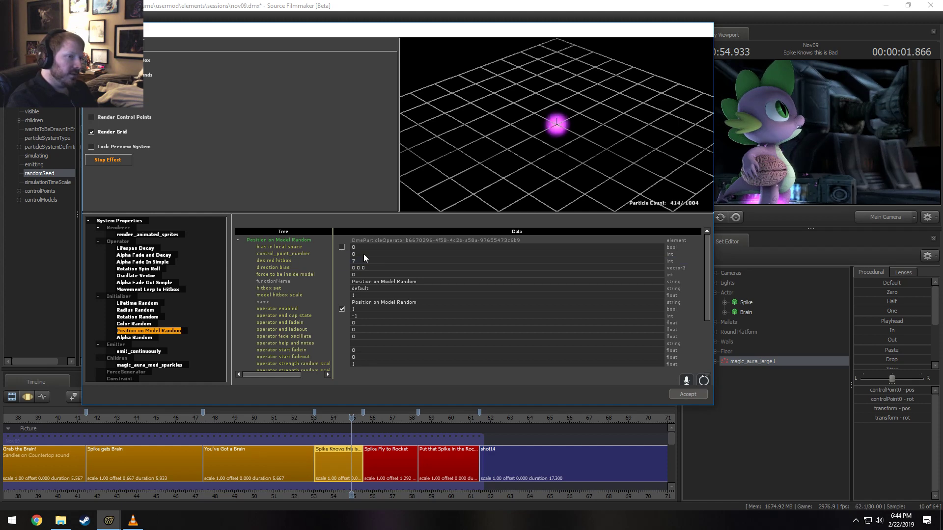
click(361, 261)
text(8)
key(Return)
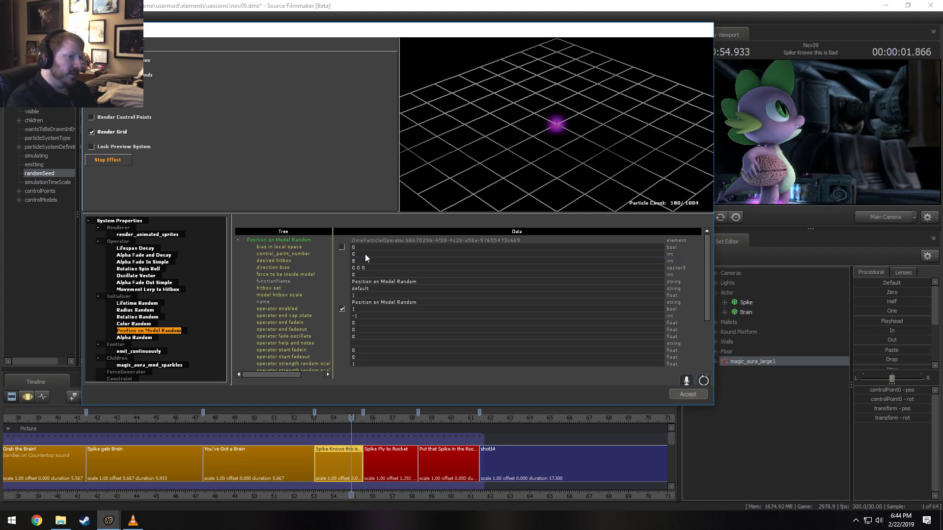
Try desired hitbox values 0, 19, 20 and -1 in Position on Model Random, comparing how the aura spreads around Spike
click(351, 261)
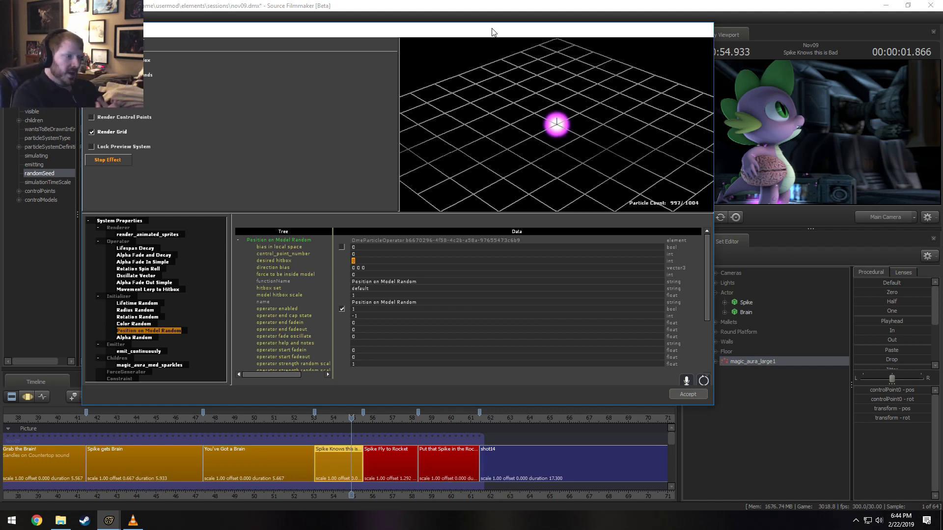
key(BackSpace)
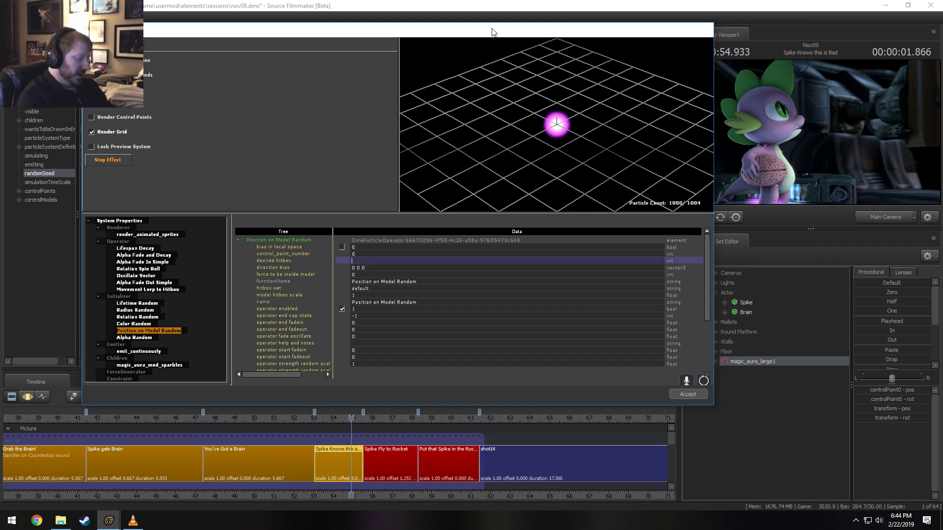
text(0)
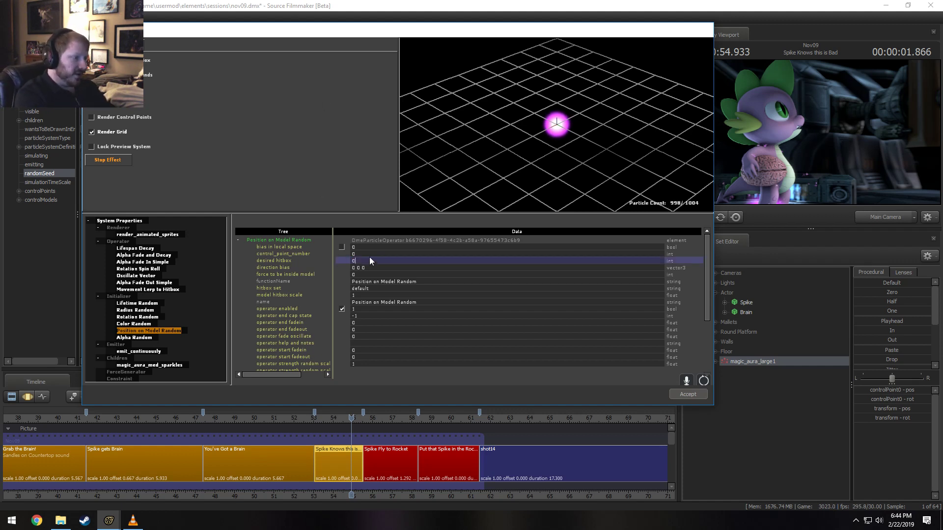
key(Return)
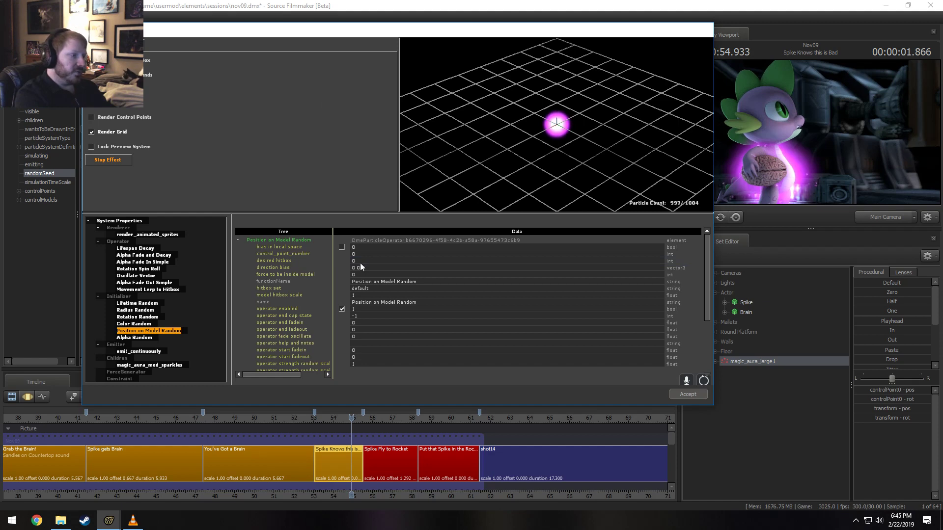
double_click(360, 260)
text(19)
key(Return)
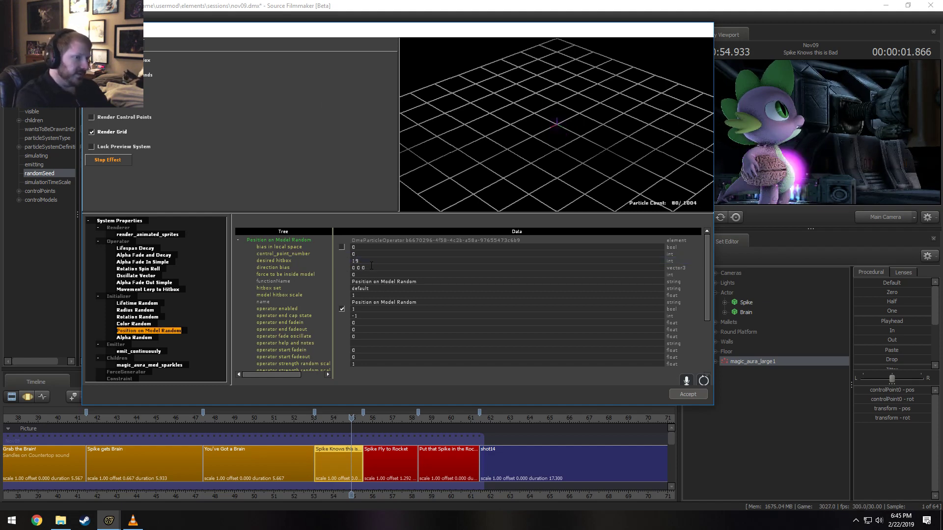
double_click(349, 260)
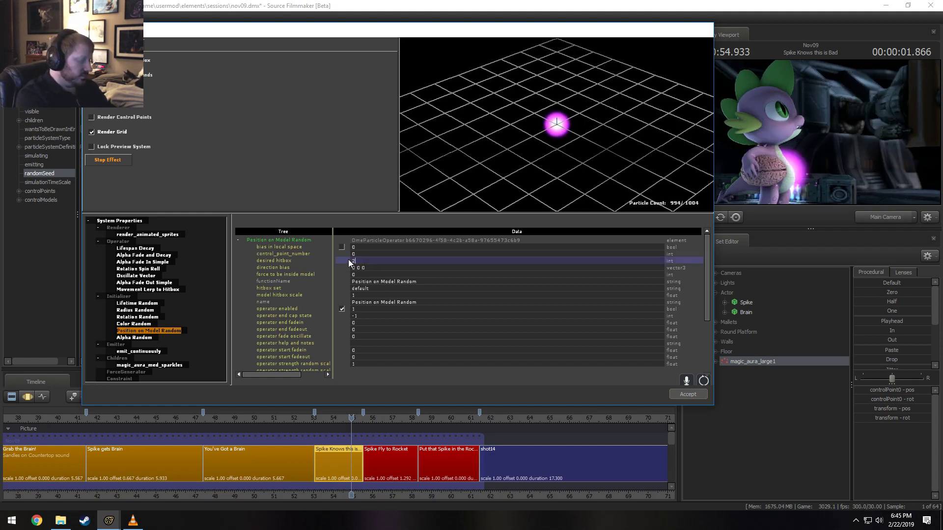
text(20)
key(Return)
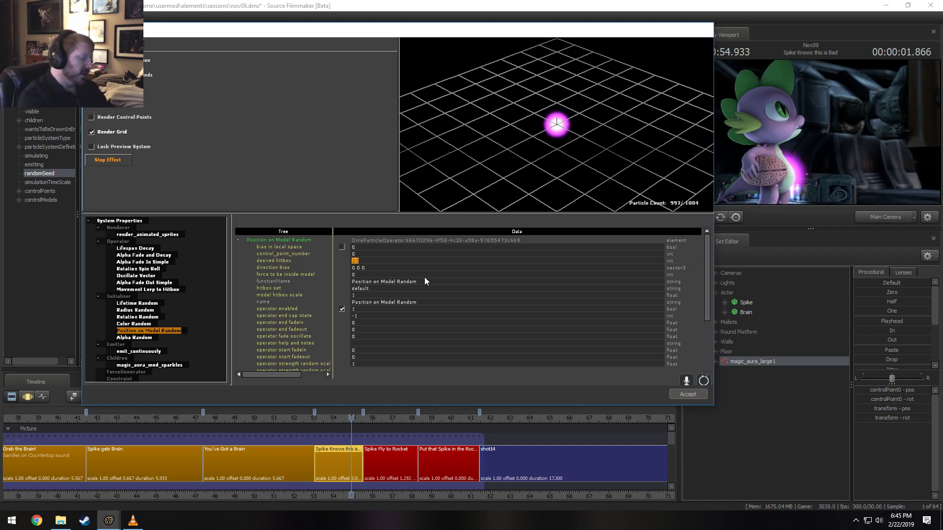
text(-1)
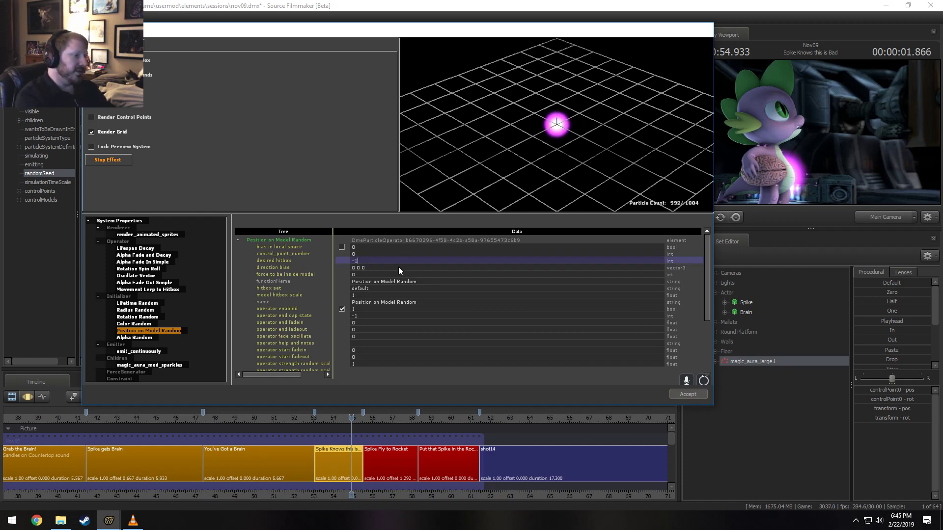
key(Return)
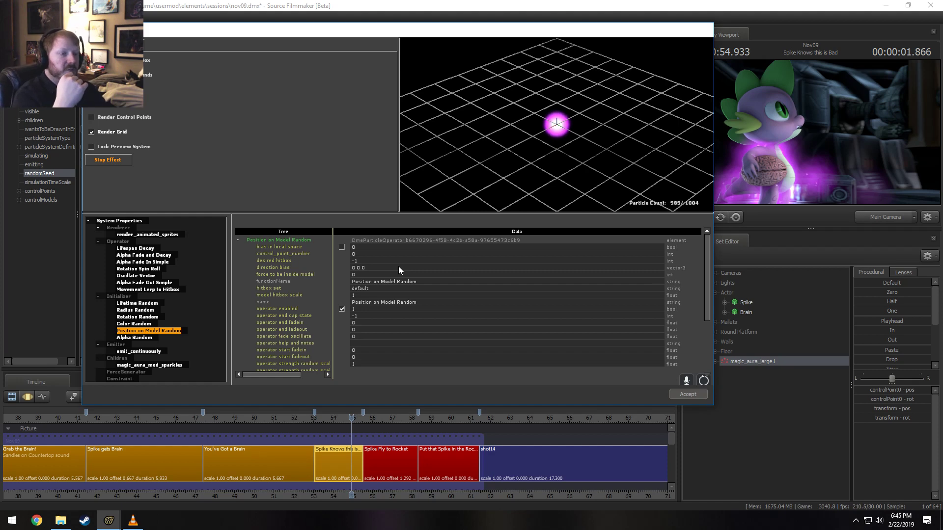
Set the desired hitbox to 3 in Position on Model Random and inspect the aura around Spike in the work camera view
double_click(353, 261)
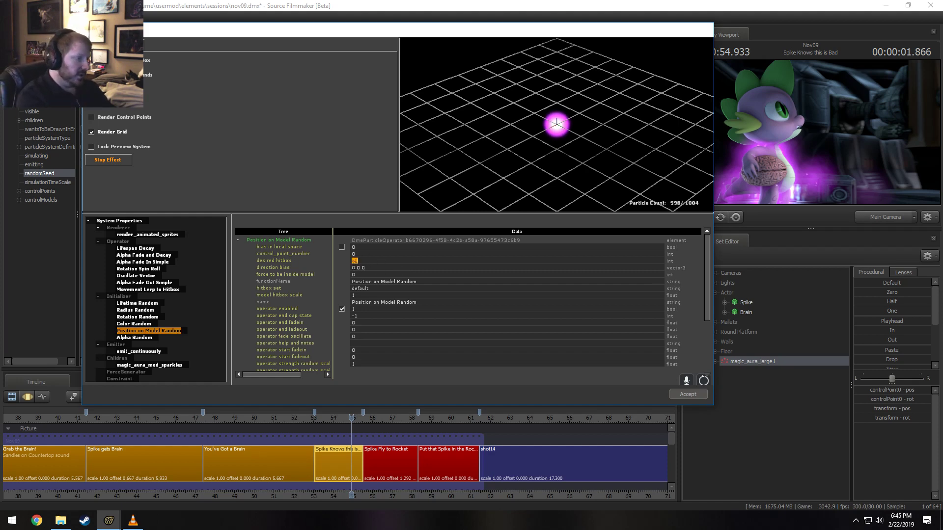
text(3)
key(Return)
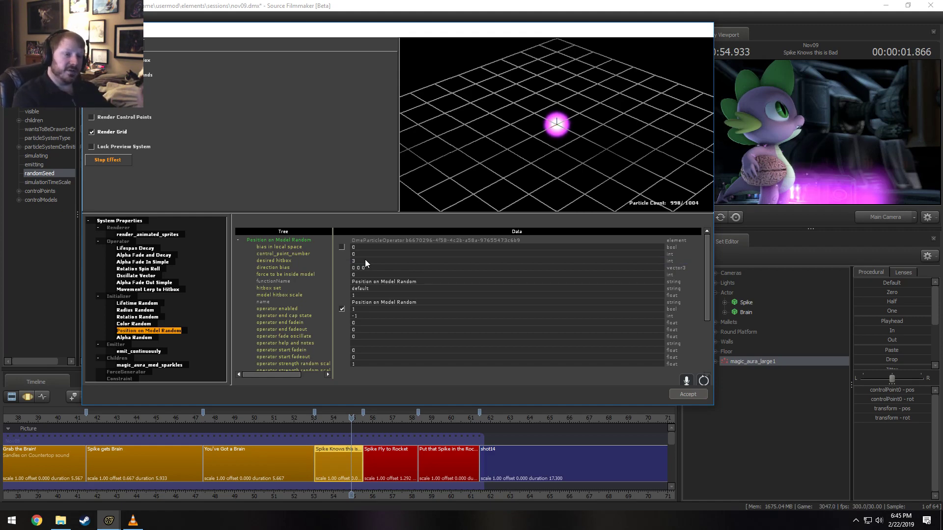
click(626, 4)
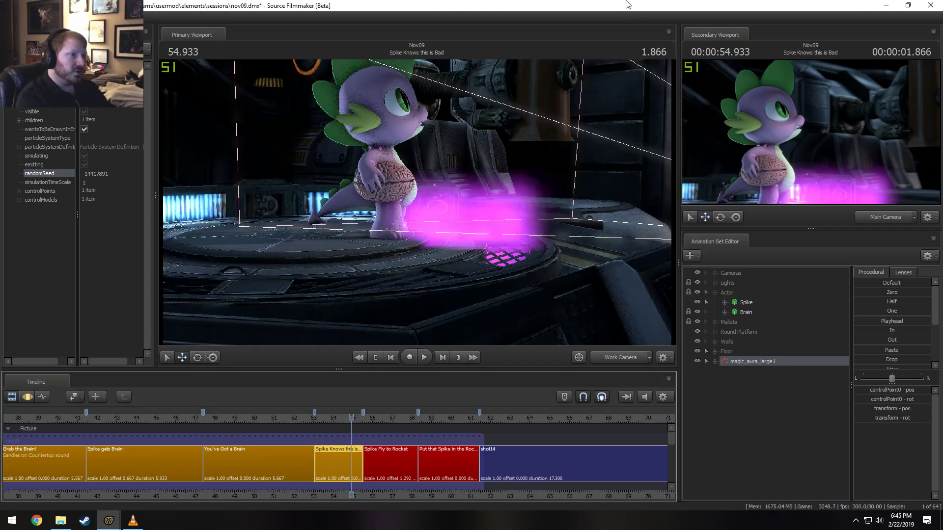
drag(501, 118, 423, 246)
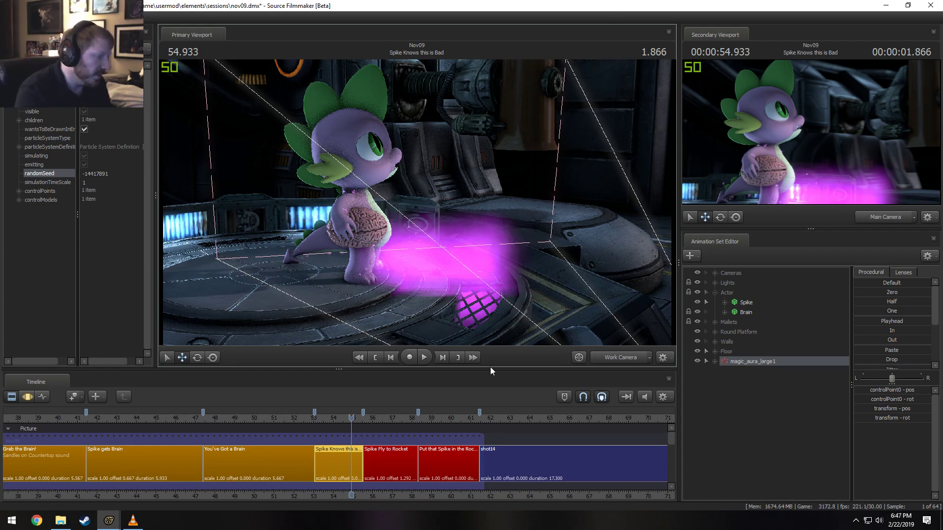
drag(417, 202, 417, 167)
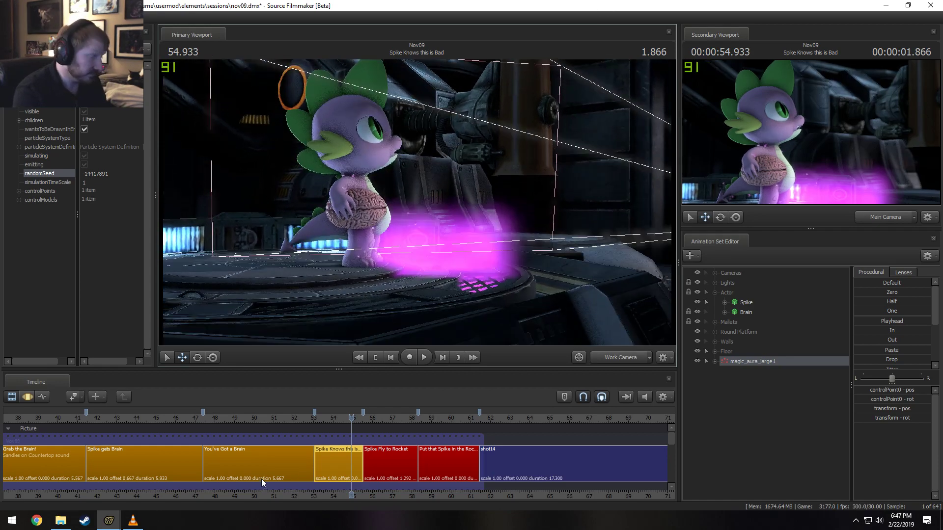
Open the model browser for a new model animation set and search All Mods for "binder" models
right_click(718, 391)
click(785, 408)
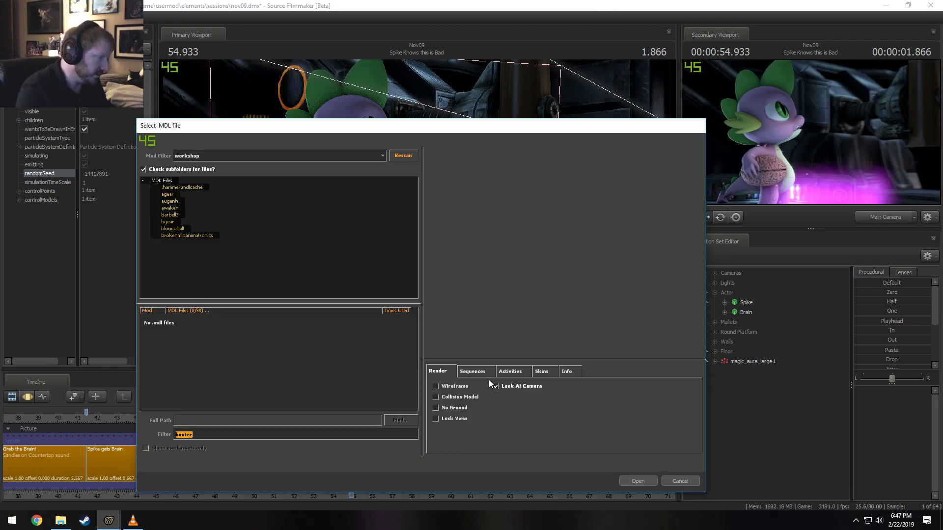
key(Escape)
right_click(789, 408)
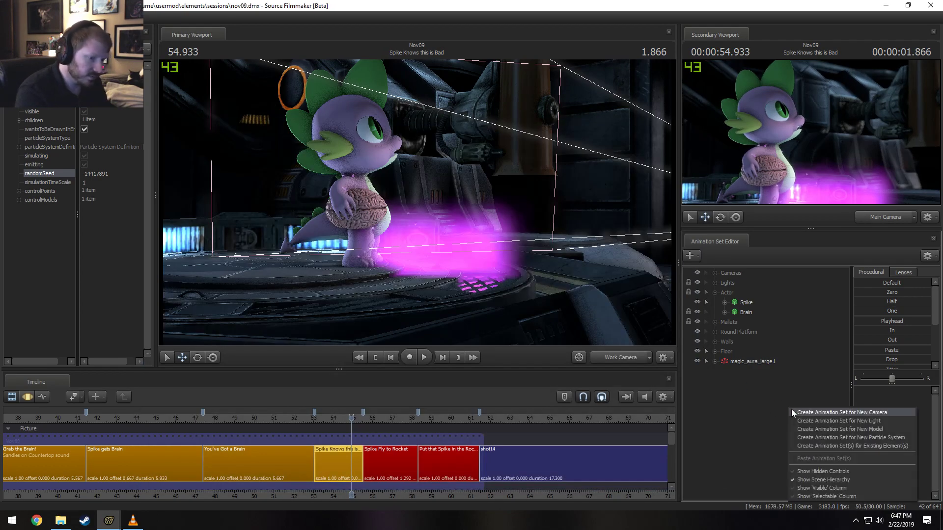
click(838, 429)
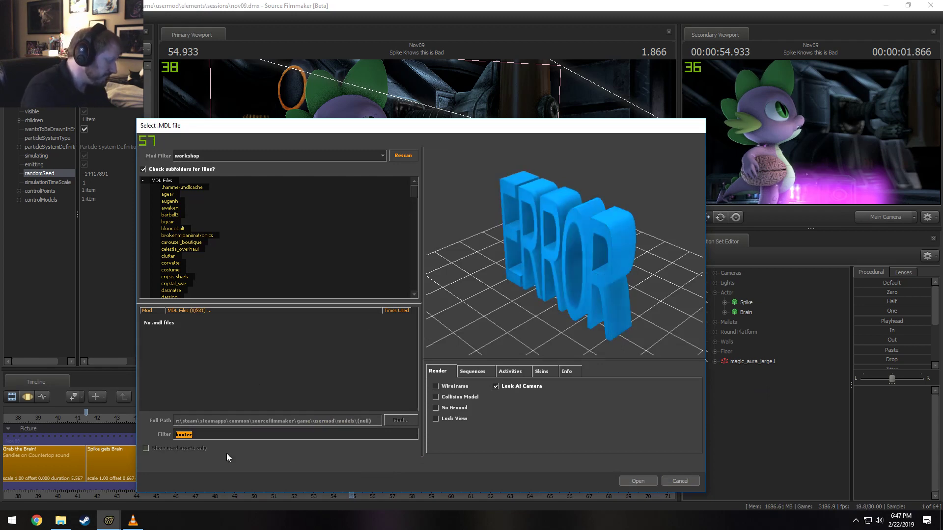
text(binder)
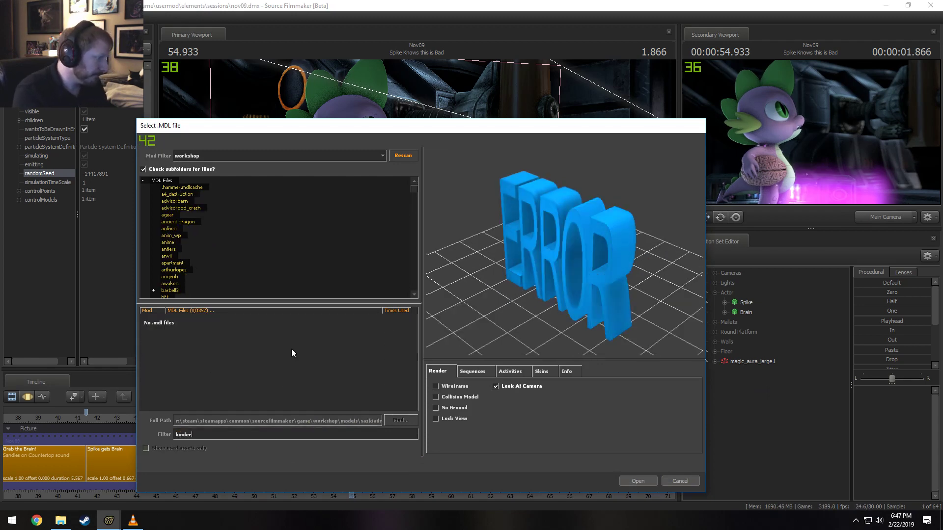
click(193, 160)
scroll(196, 167, up, 5)
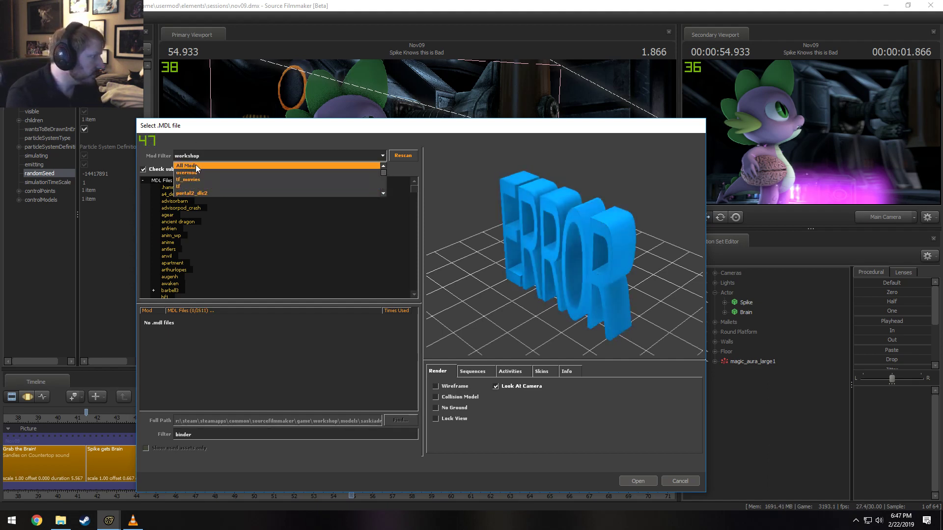
click(195, 164)
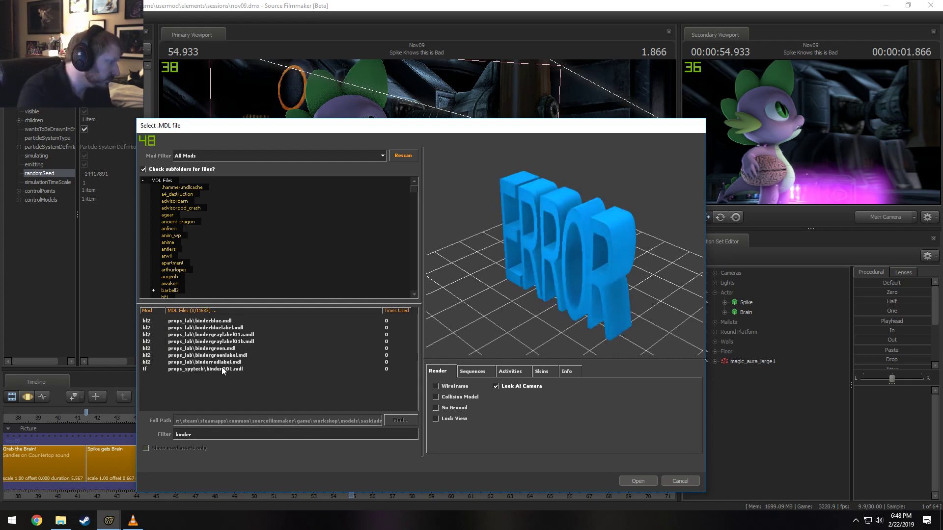
Filter the model list by "igear" and preview igear_lance_tier4.mdl
drag(190, 434, 143, 431)
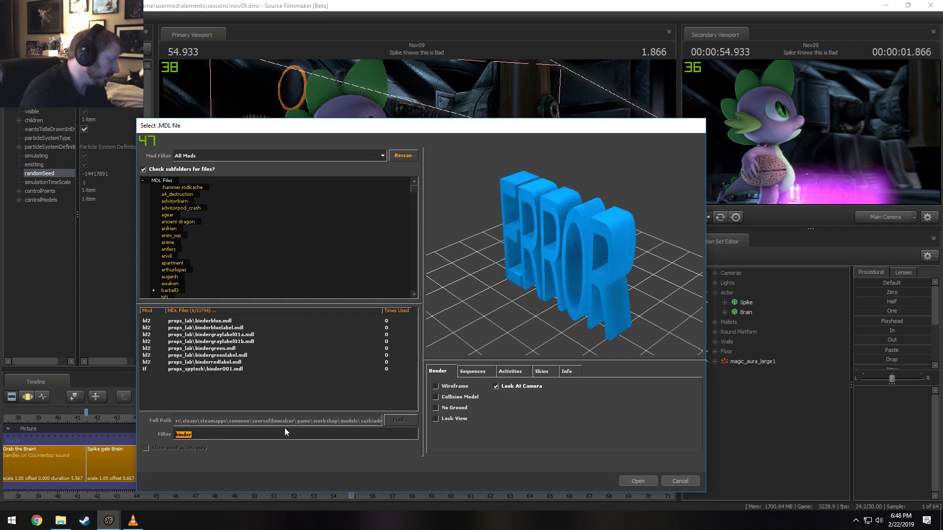
text(igear)
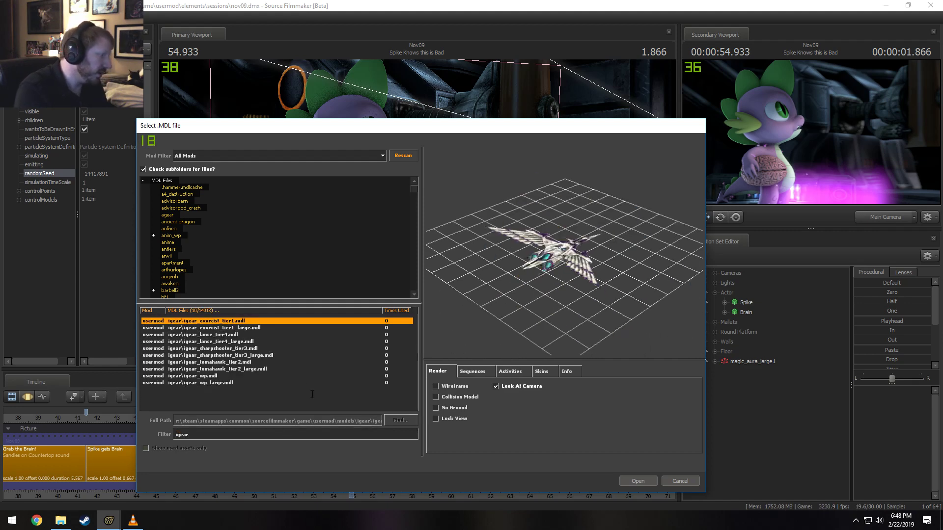
scroll(594, 244, up, 5)
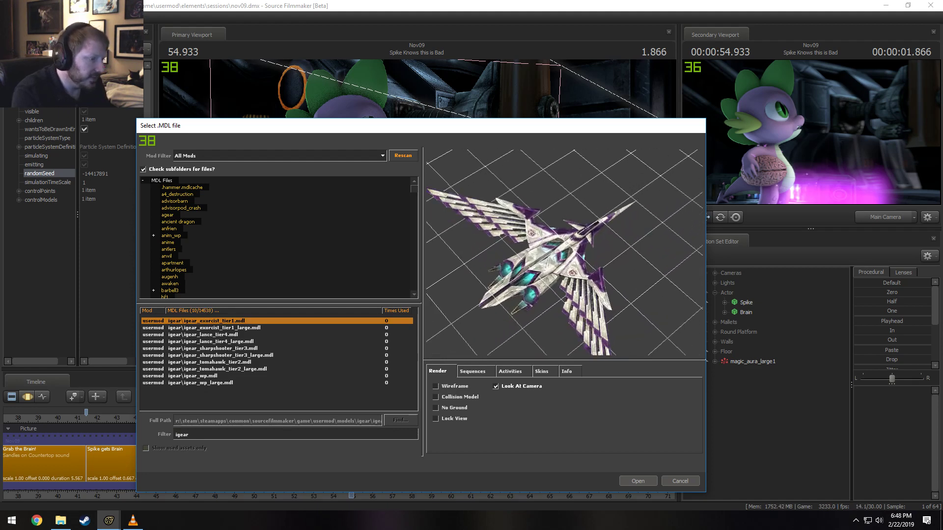
click(226, 335)
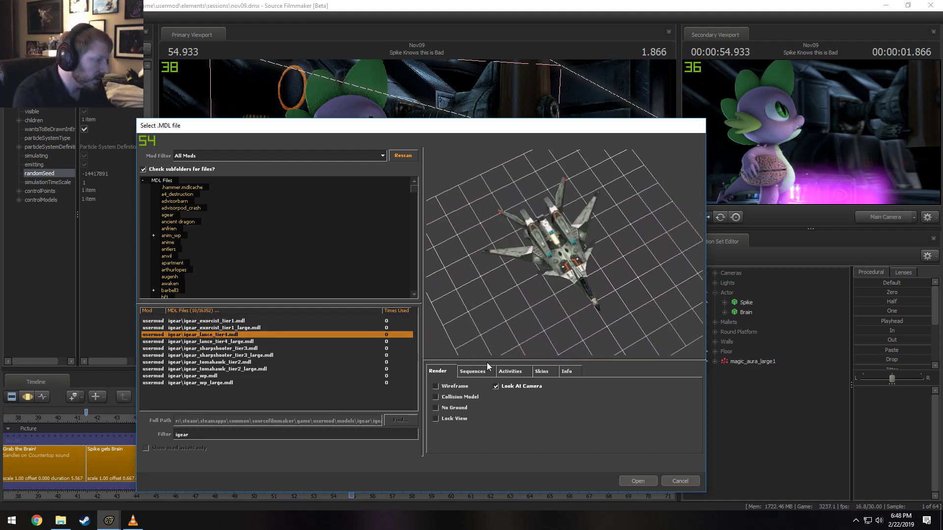
Display the collision model on the igear_lance_tier4 preview and examine its outlines from several angles
click(452, 399)
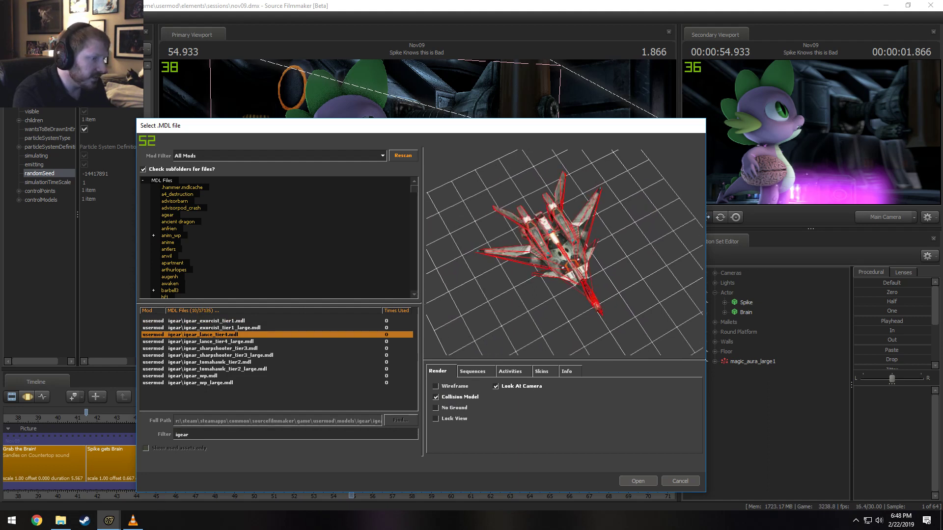
drag(603, 241, 580, 302)
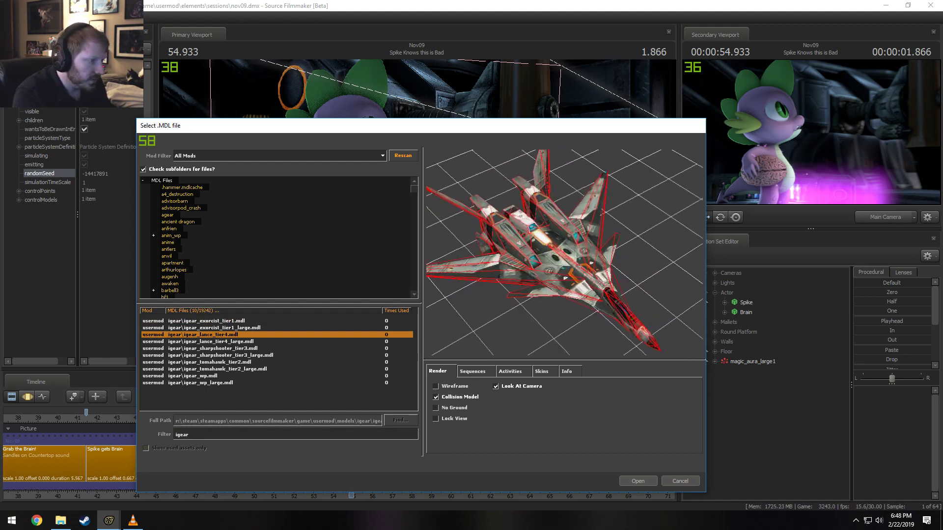
drag(559, 265, 553, 216)
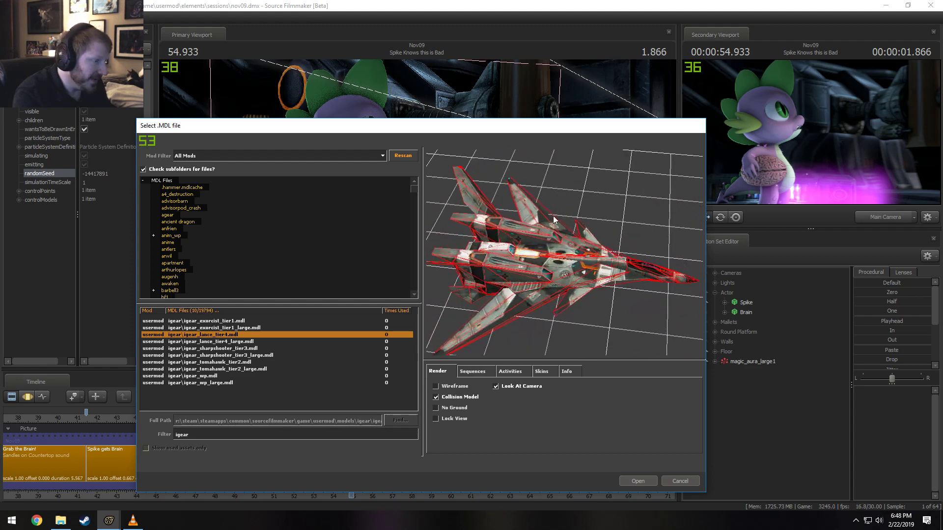
drag(533, 257, 575, 315)
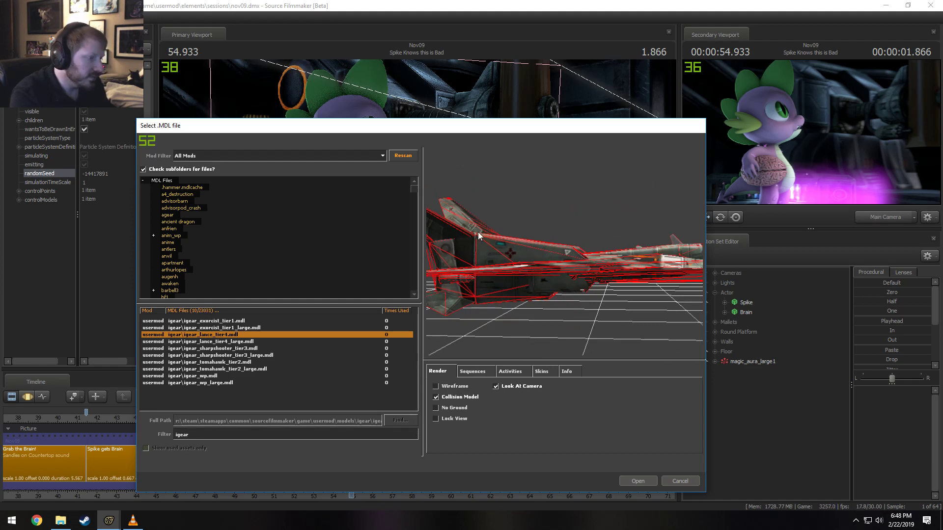
drag(585, 253, 630, 270)
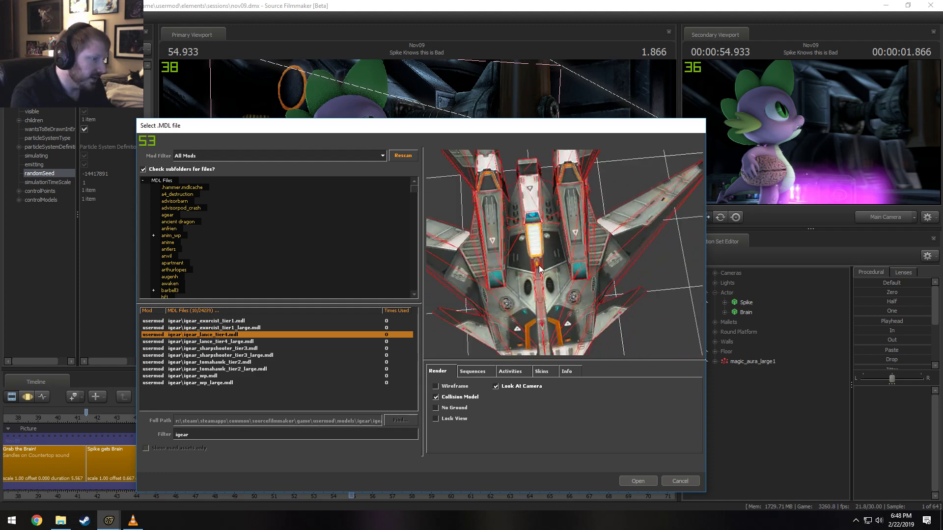
mouse_move(539, 265)
mouse_down()
mouse_move(551, 273)
mouse_move(525, 271)
mouse_up()
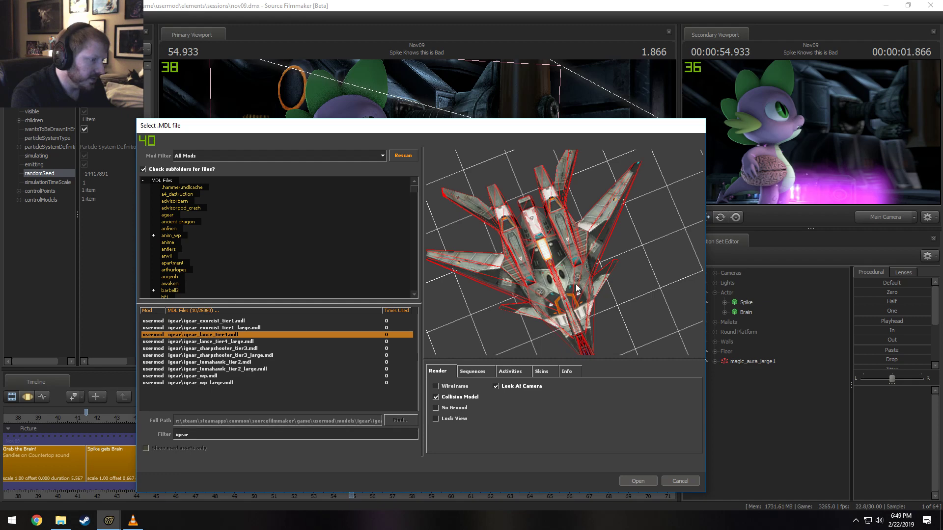
drag(576, 283, 522, 390)
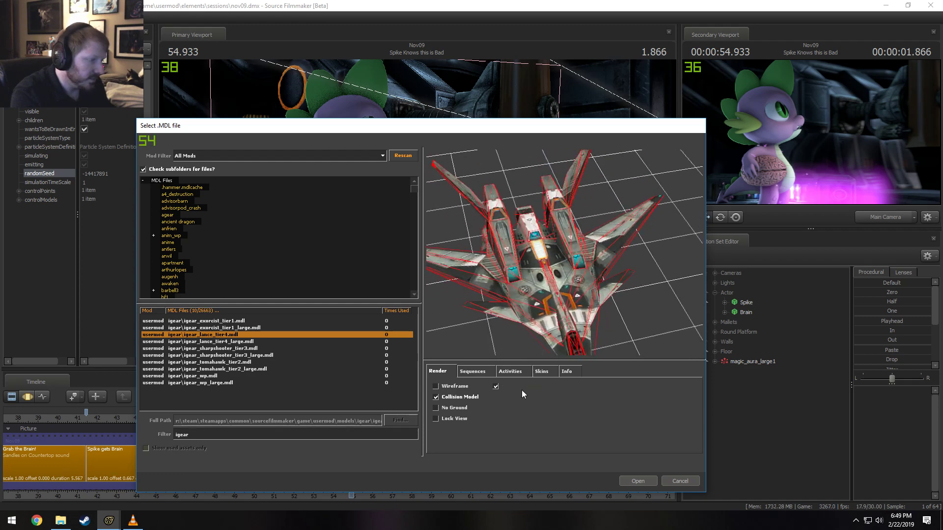
drag(603, 266, 622, 290)
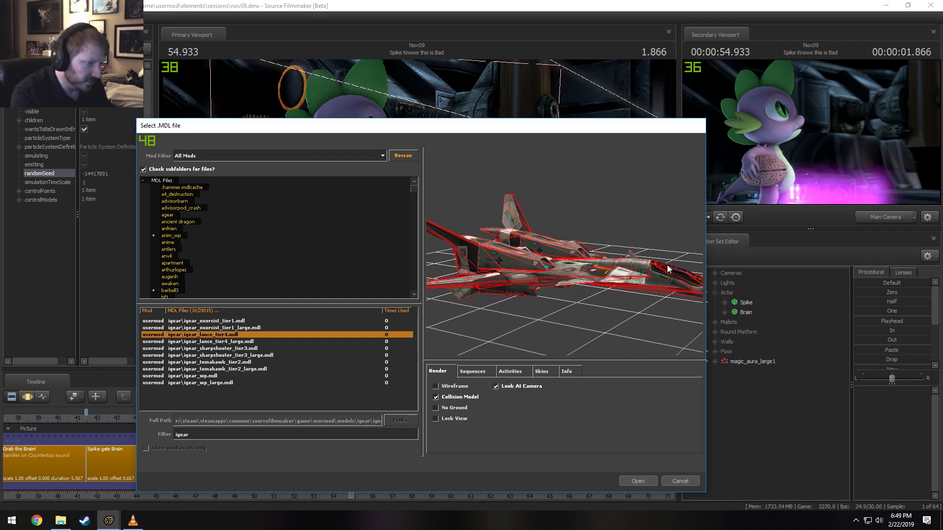
drag(668, 269, 715, 290)
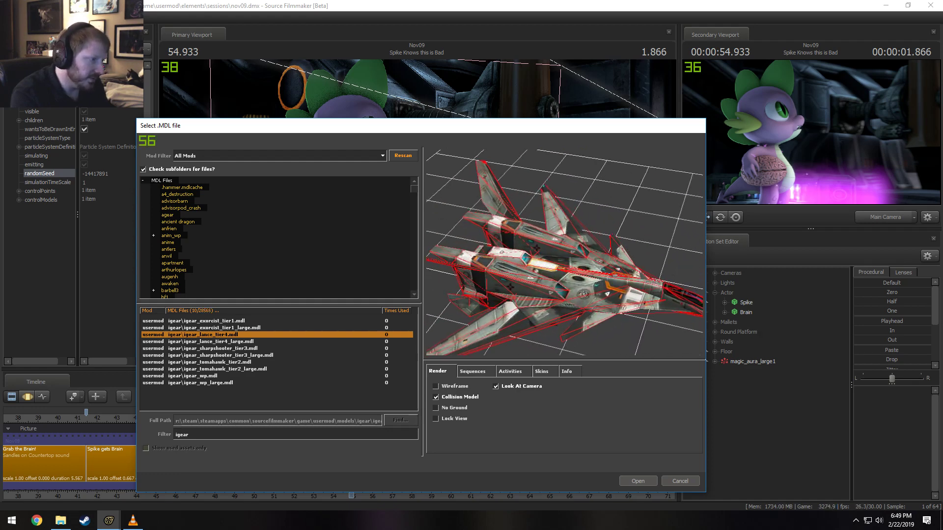
Preview igear_tomahawk_tier2.mdl and examine its collision model outlines from several angles
drag(683, 208, 651, 174)
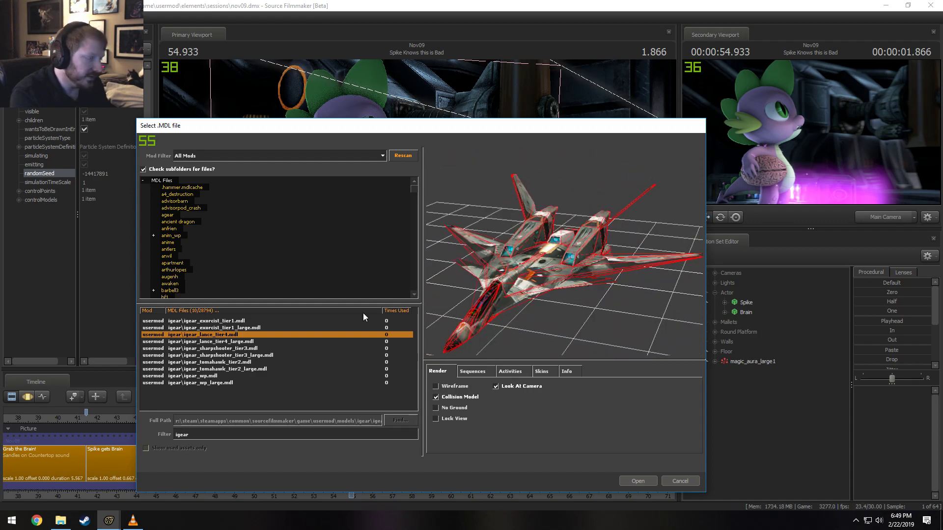
click(233, 362)
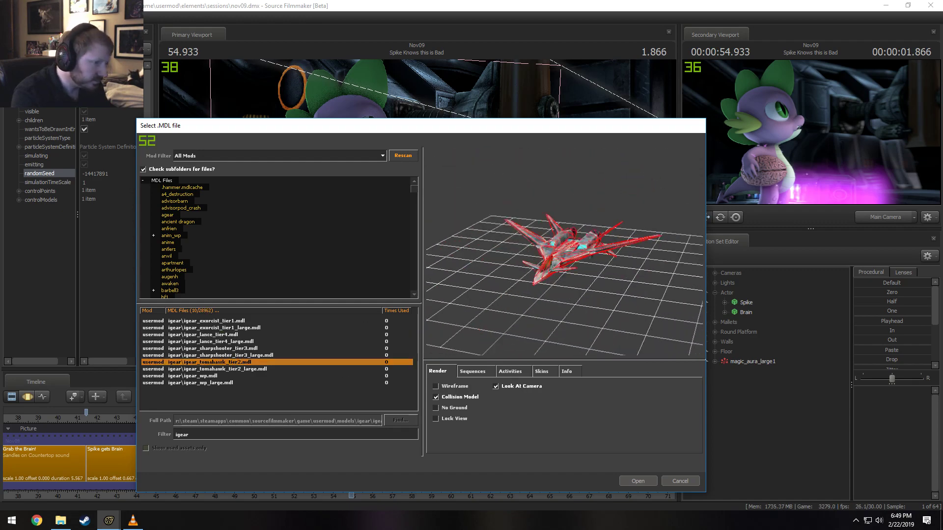
drag(565, 253, 594, 249)
mouse_move(607, 310)
mouse_down()
mouse_move(575, 299)
mouse_move(605, 306)
mouse_up()
drag(606, 258, 563, 248)
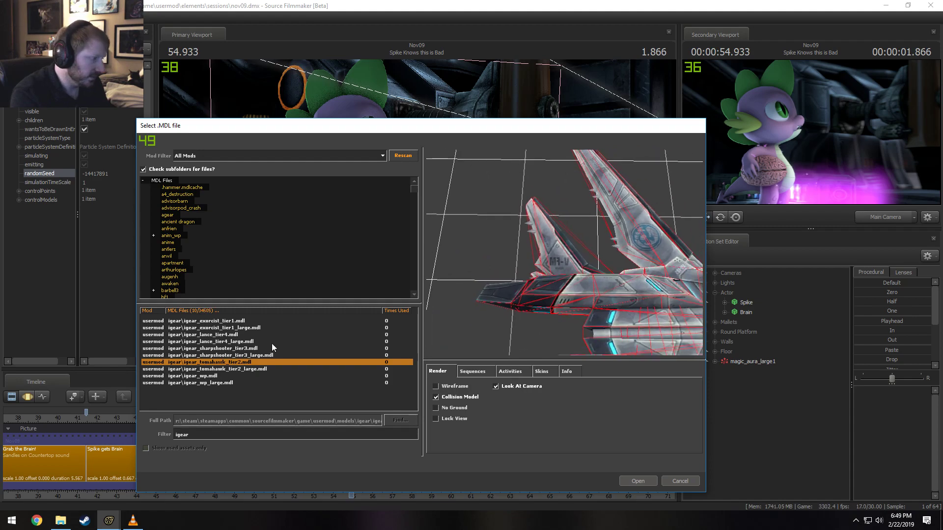
Preview igear_wp.mdl, examine its collision outlines up close, and leave the model browser without adding a model
click(216, 376)
scroll(497, 282, up, 6)
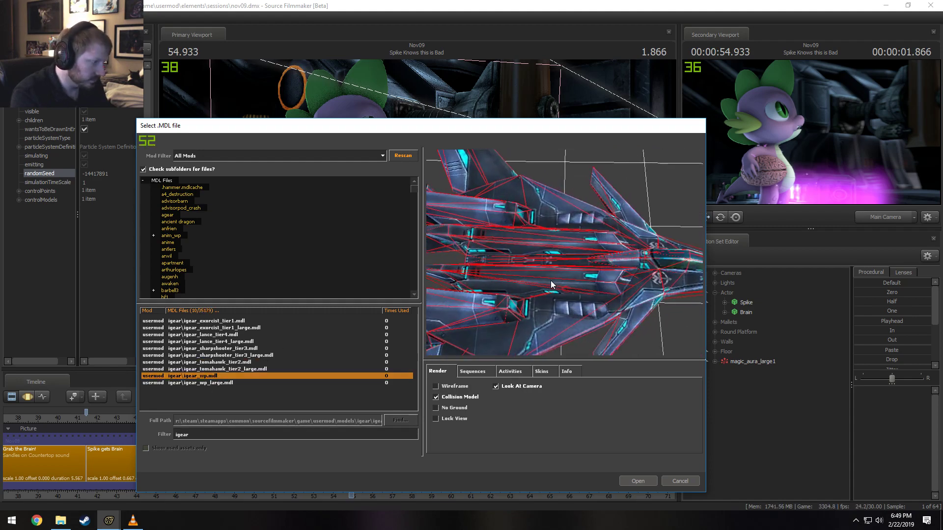
drag(496, 282, 627, 259)
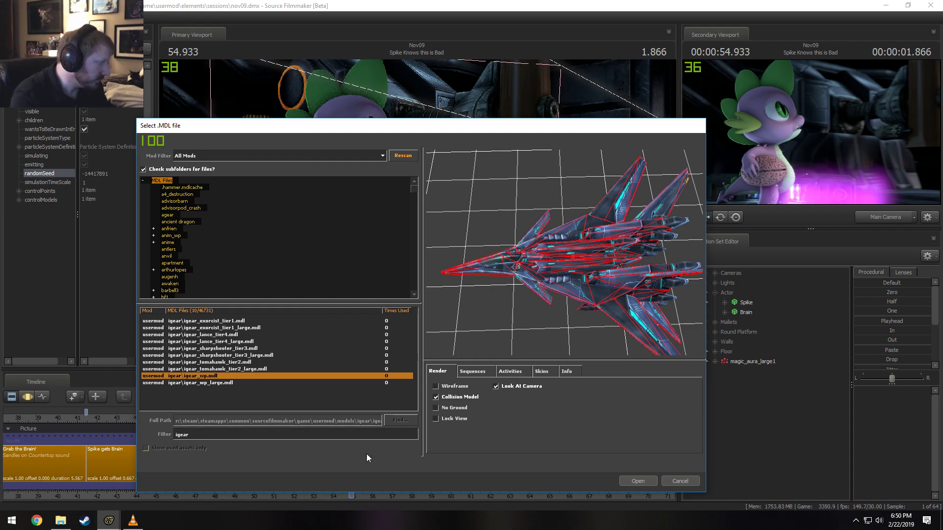
click(697, 485)
mouse_move(476, 284)
mouse_down()
mouse_move(495, 275)
mouse_move(488, 283)
mouse_up()
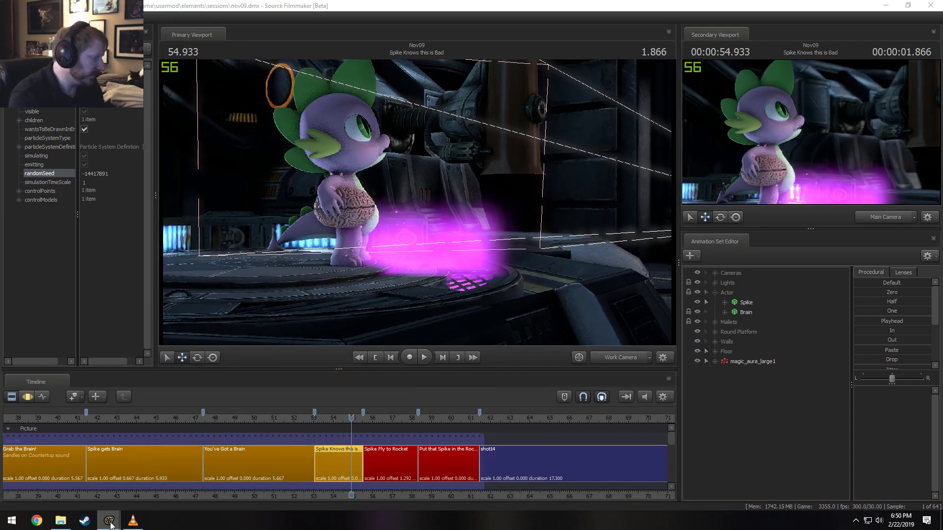
Close the open particle editor and reopen the magic_aura_large particle system definition from the magic_aura_large1 animation set
mouse_move(108, 521)
click(152, 474)
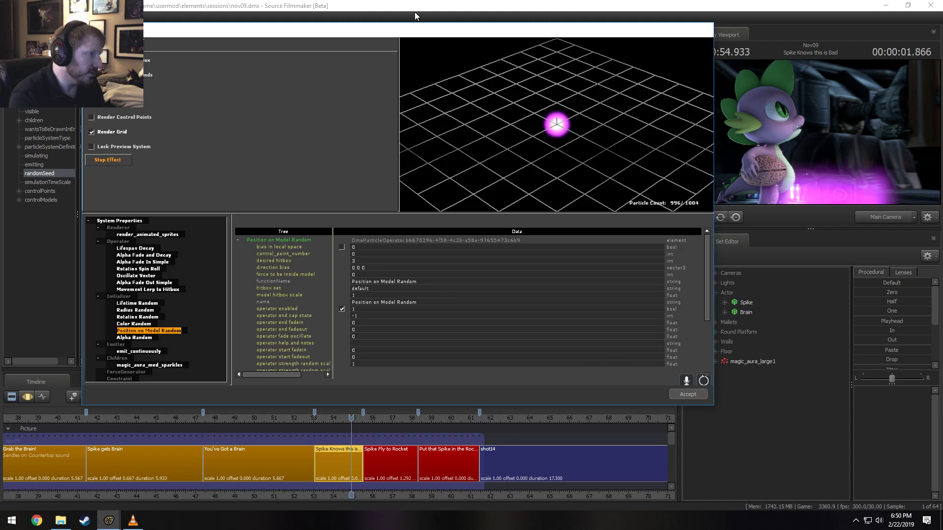
click(693, 394)
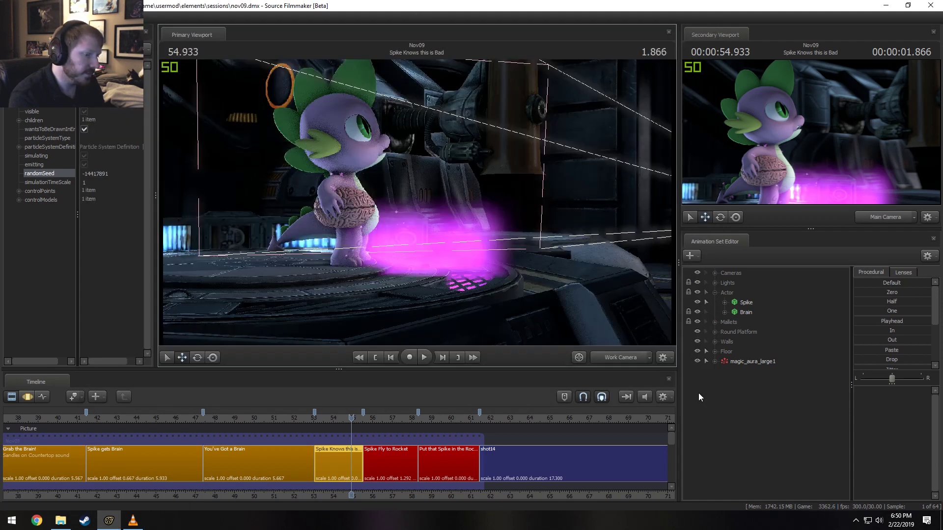
right_click(730, 362)
mouse_move(767, 482)
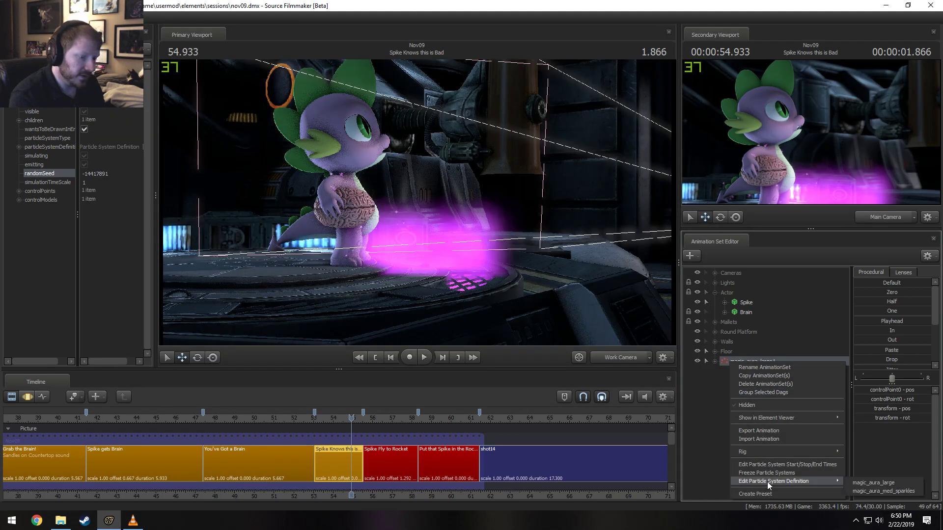
click(882, 485)
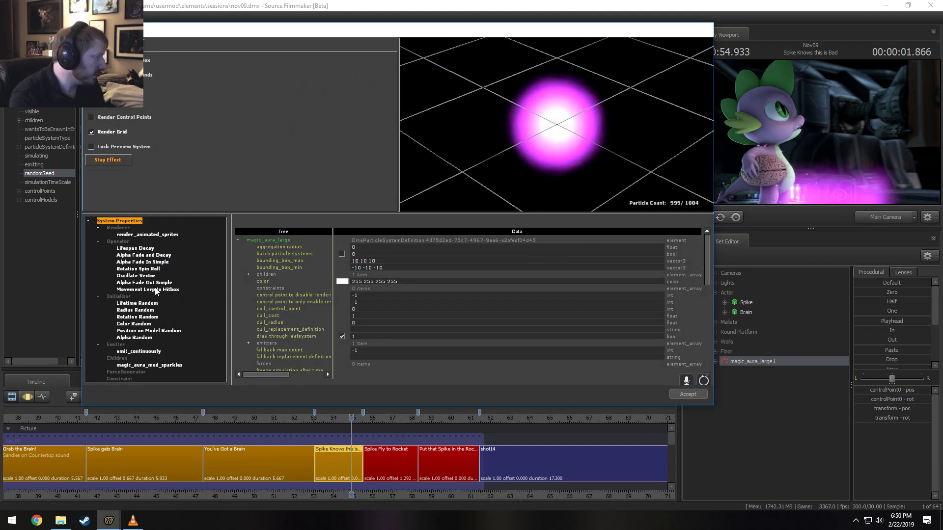
Try a desired hitbox of 2 in Position on Model Random, and set it to 1
click(149, 331)
double_click(355, 261)
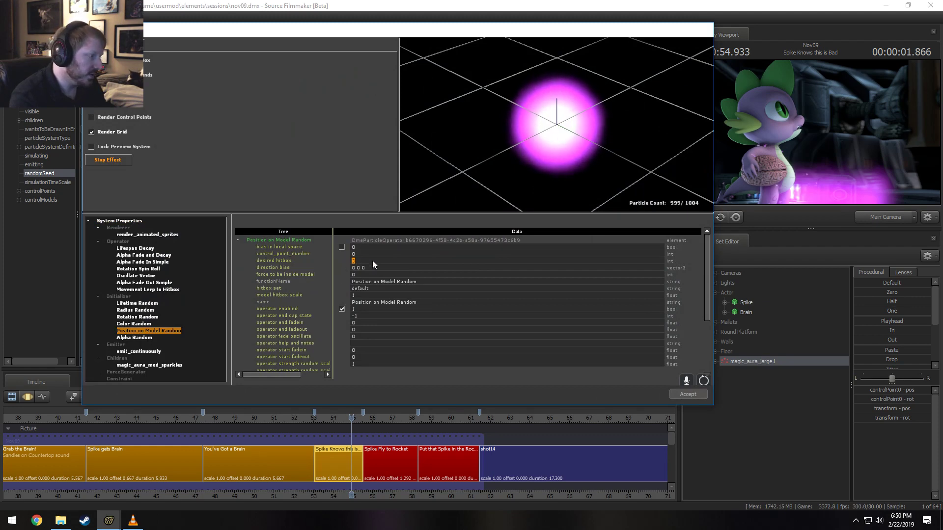
text(2)
key(Return)
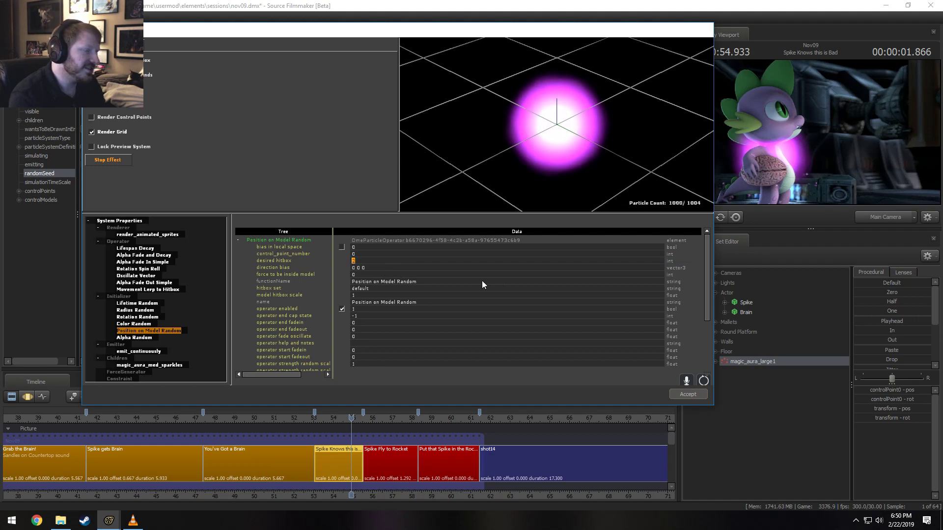
text(1)
key(Return)
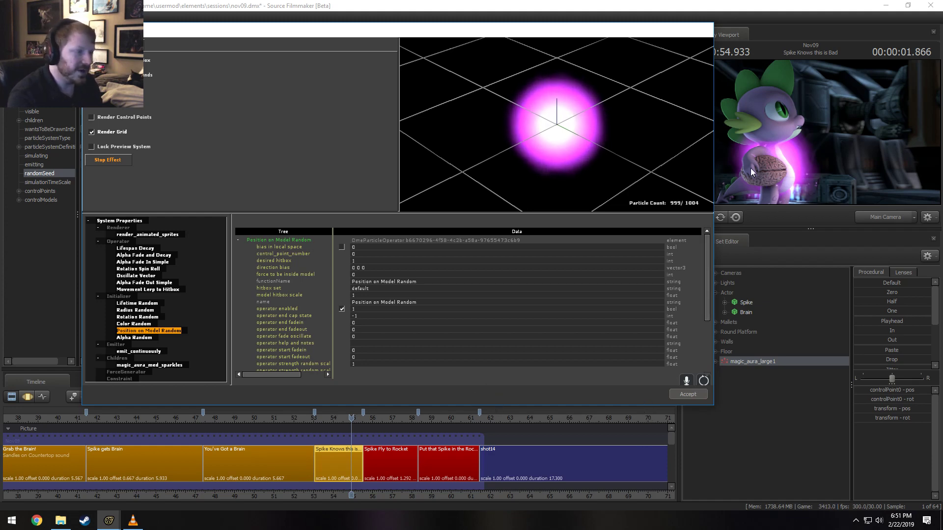
Try an emission_rate of 500 in the emit_continuously emitter, and set it to 400
click(147, 351)
double_click(358, 268)
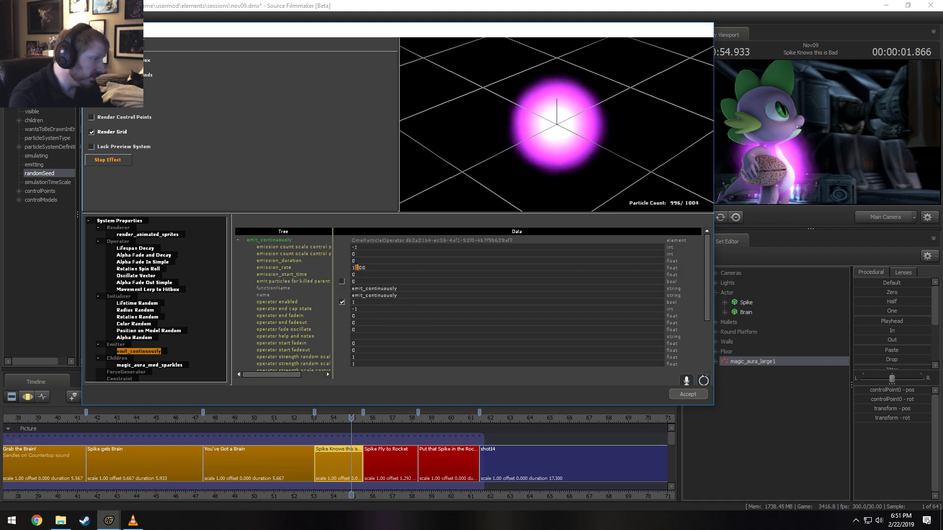
text(500)
key(Return)
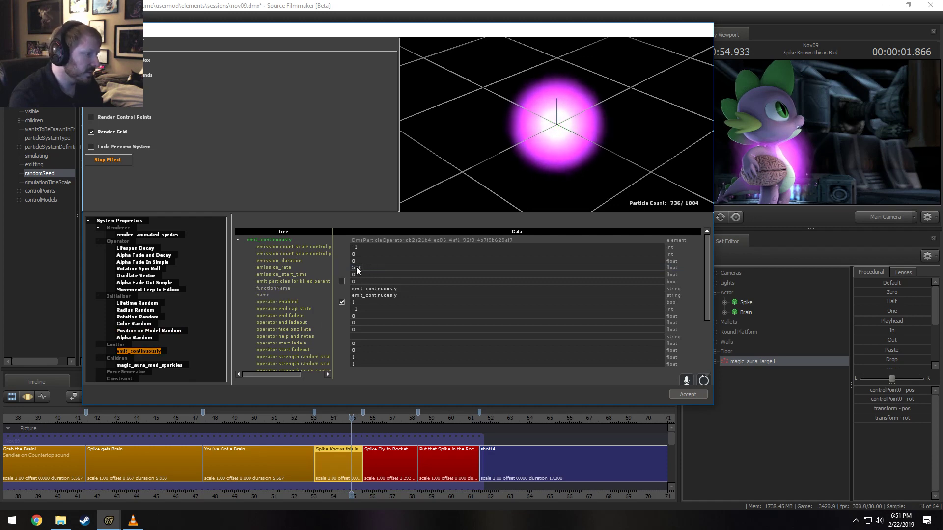
text(4)
key(Return)
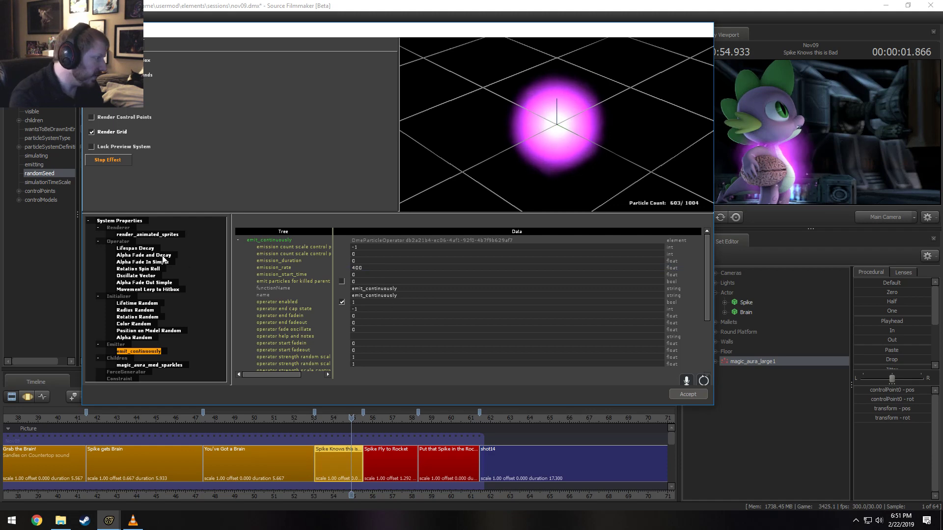
Bring up the Position on Model Random properties and inspect the aura around Spike closer in the work camera view
click(144, 332)
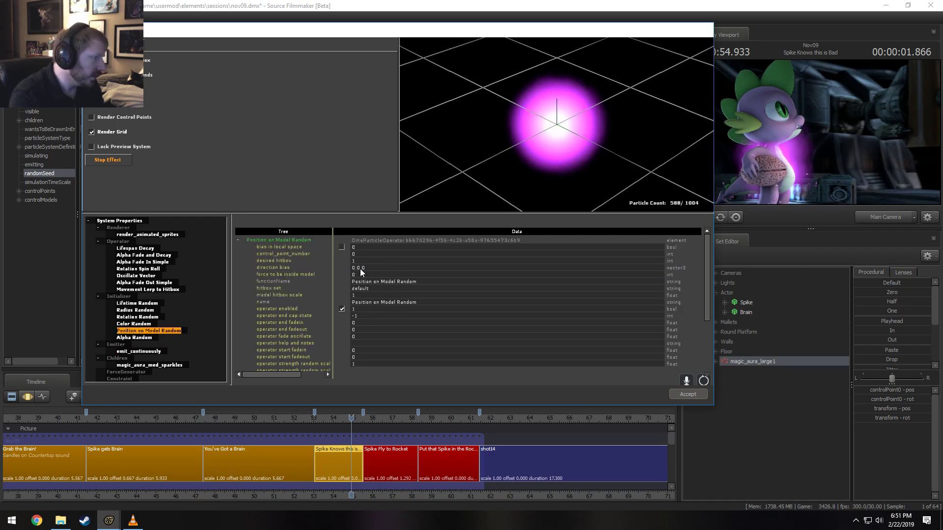
click(756, 180)
click(467, 269)
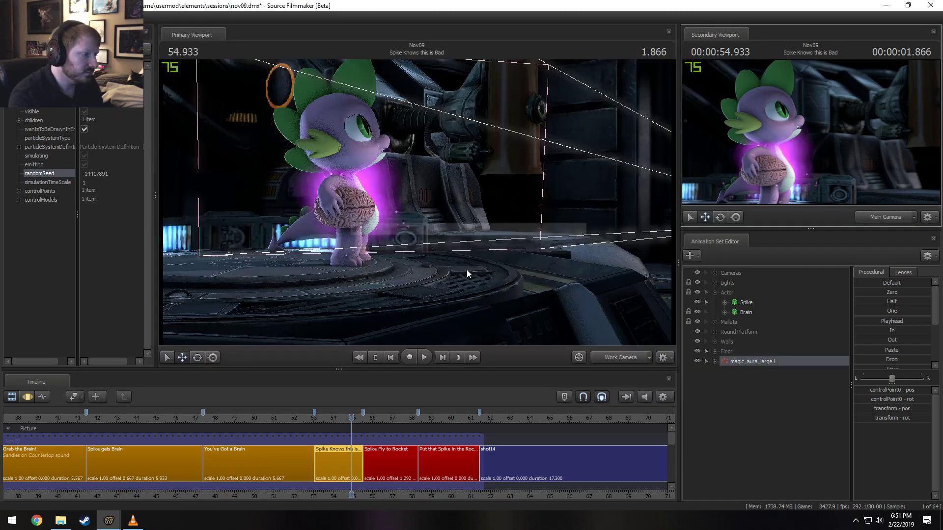
right_click(536, 268)
drag(516, 290, 449, 367)
drag(417, 177, 414, 172)
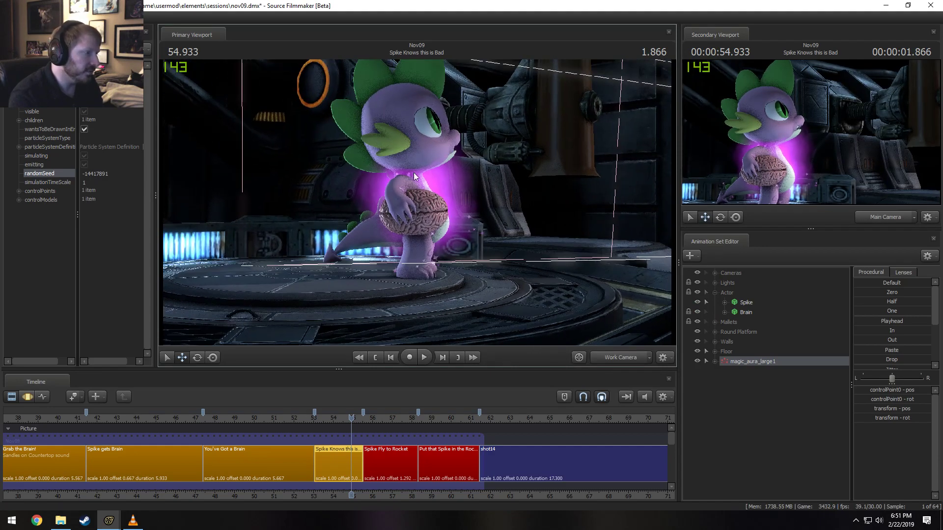
Try a direction bias of 0 0 -10 in Position on Model Random, and set it to 0 0 -100
key(alt+Tab)
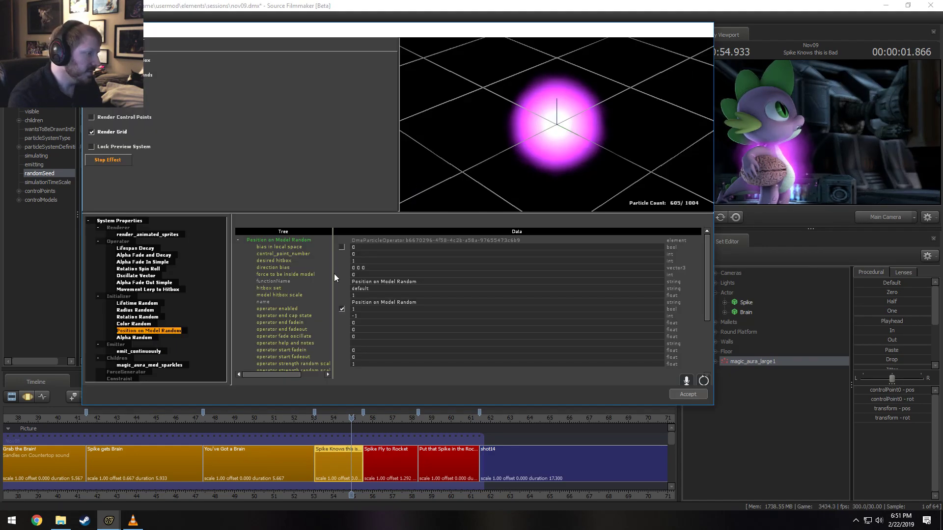
double_click(362, 265)
click(366, 266)
key(BackSpace)
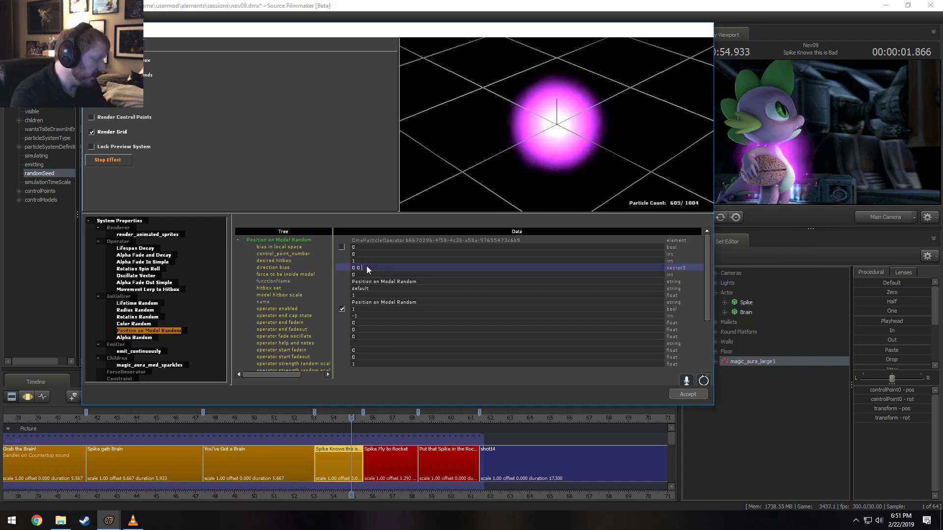
text(-1)
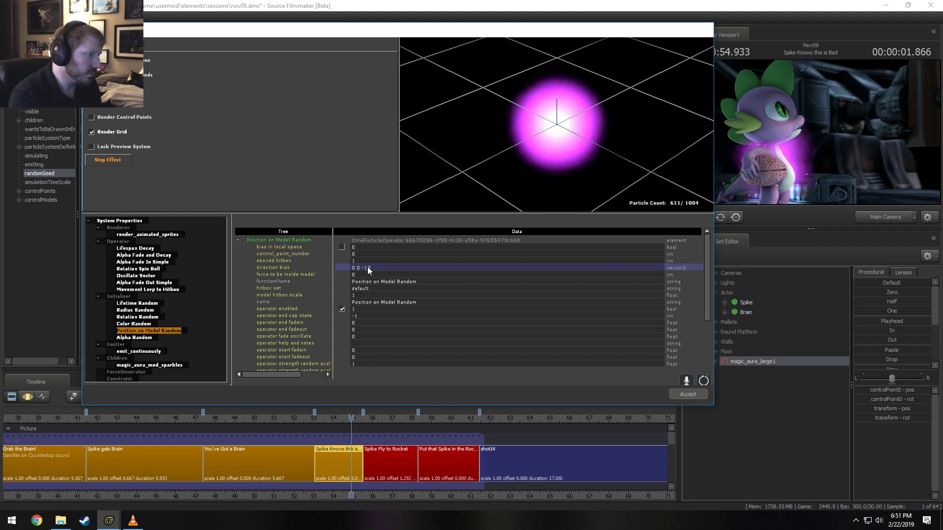
text(0)
key(Return)
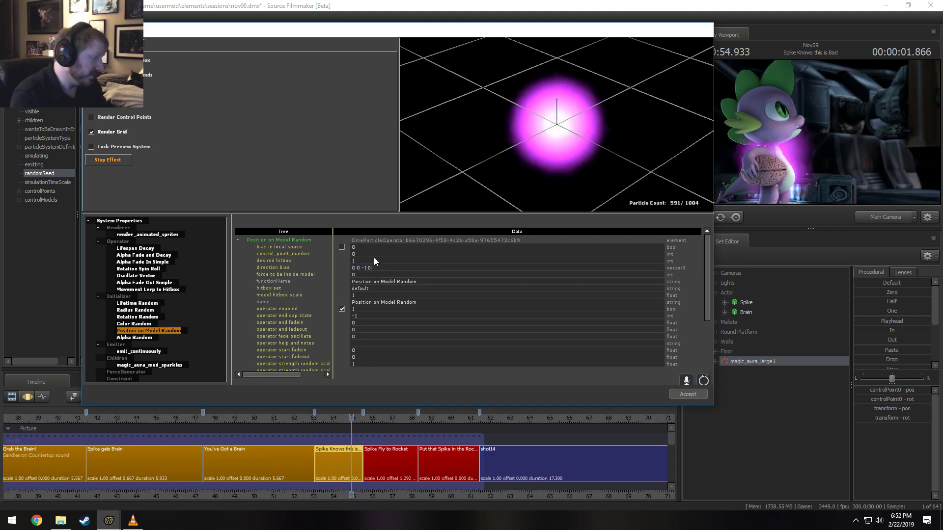
double_click(374, 267)
text(0)
key(Return)
click(379, 265)
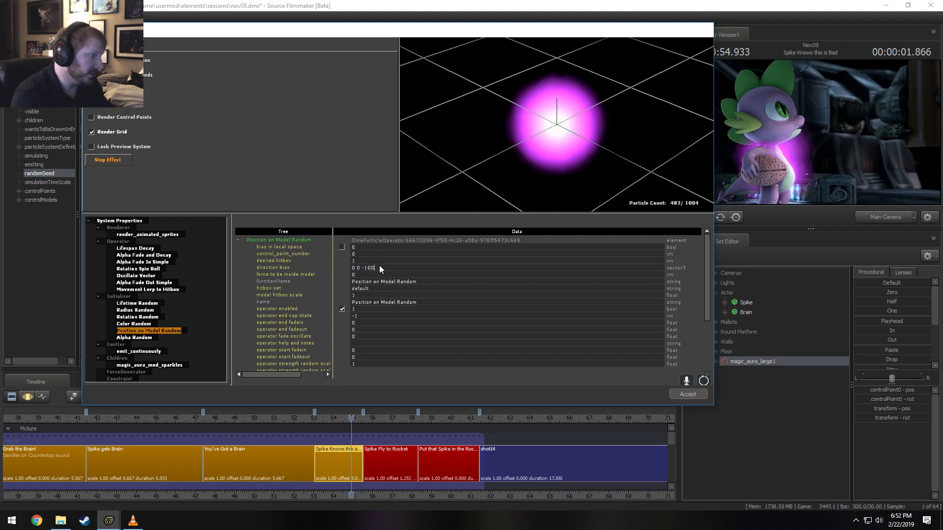
Play back the Spike Knows this is Bad shot several times to check the aura in motion
drag(352, 415, 339, 420)
key(alt+Tab)
click(359, 412)
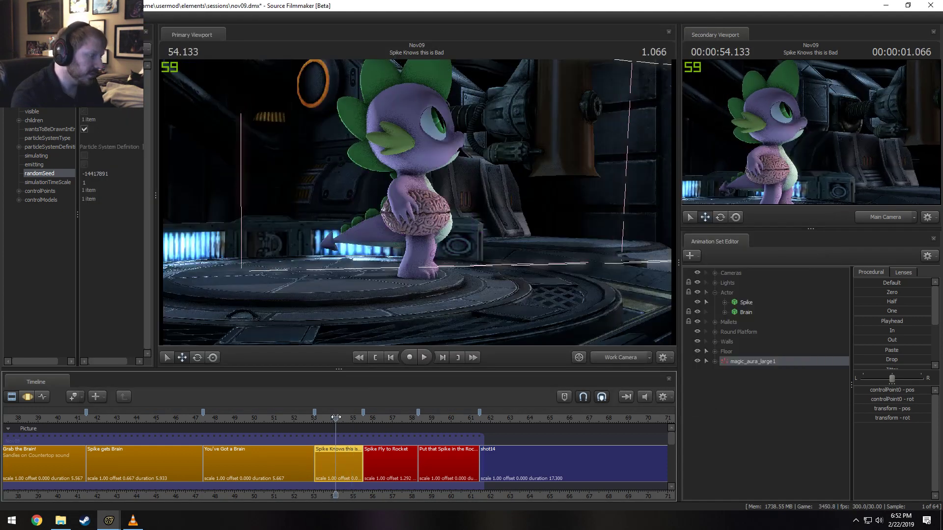
key(space)
key(space)
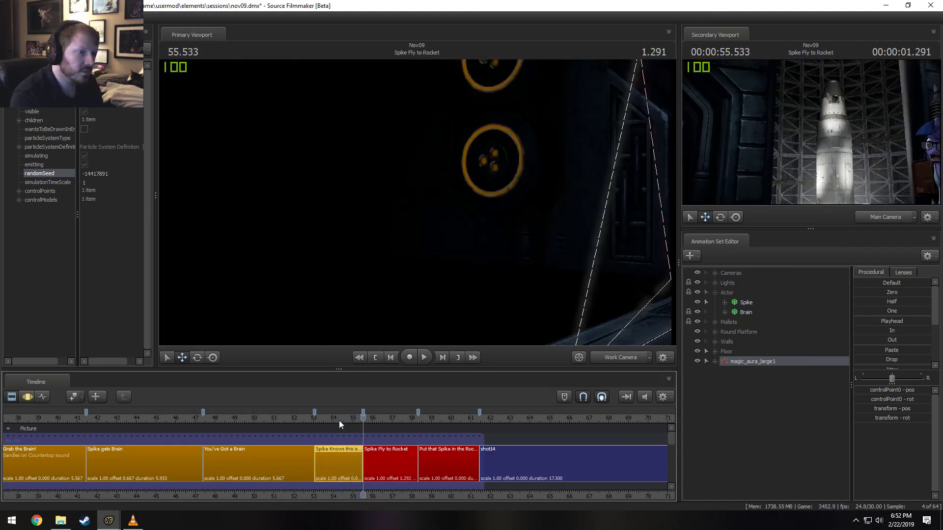
click(343, 420)
key(space)
key(space)
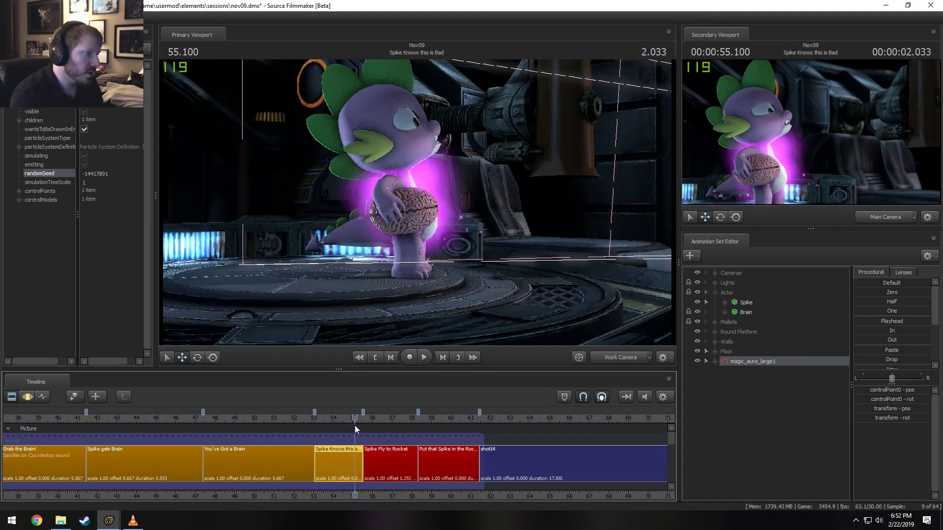
key(alt+Tab)
drag(353, 423, 348, 421)
key(space)
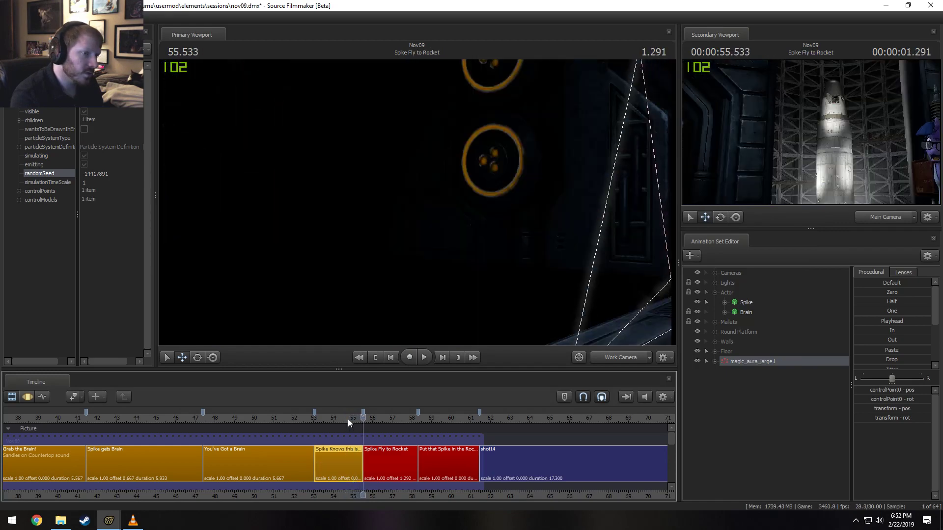
Advance frame by frame from about 54.7 to 55.266 to examine how the aura follows Spike as he is pulled away
click(347, 420)
key(Right)
key(Right)
key(Right)
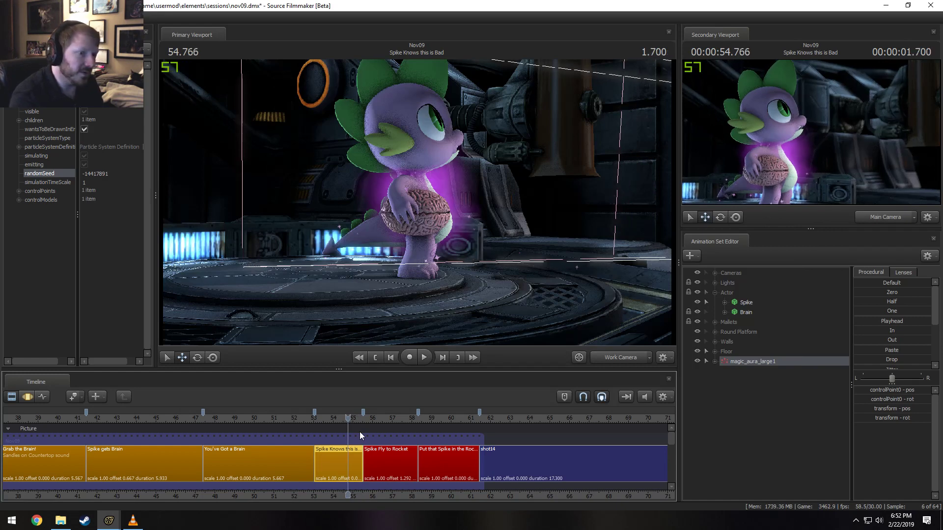
key(Right)
key(Right)
key(Right)
key(Right)
key(Right)
key(Right)
key(Right)
key(Right)
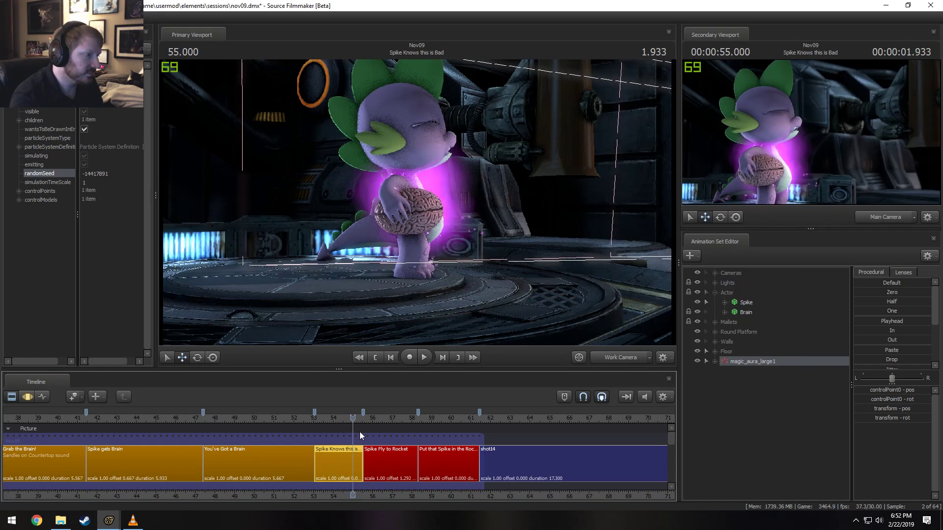
key(Right)
key(Right)
key(Right)
key(Right)
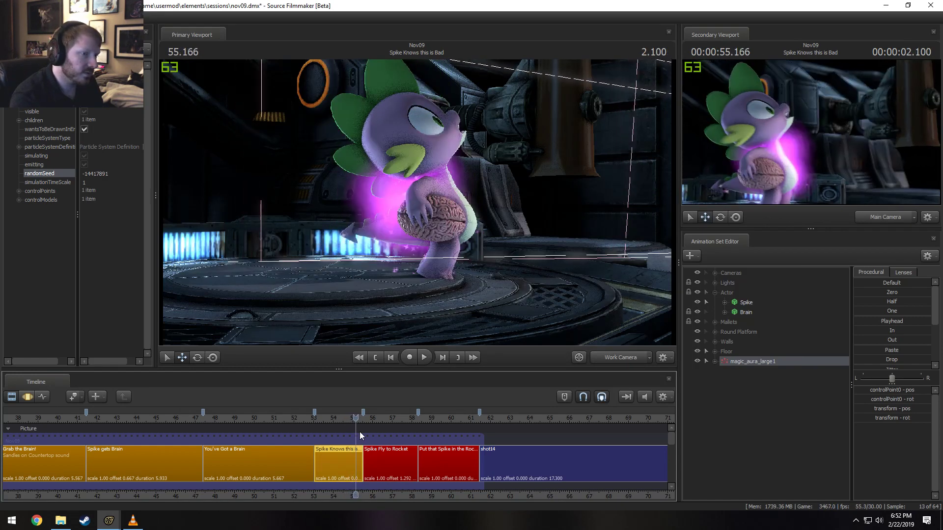
key(Right)
key(Right)
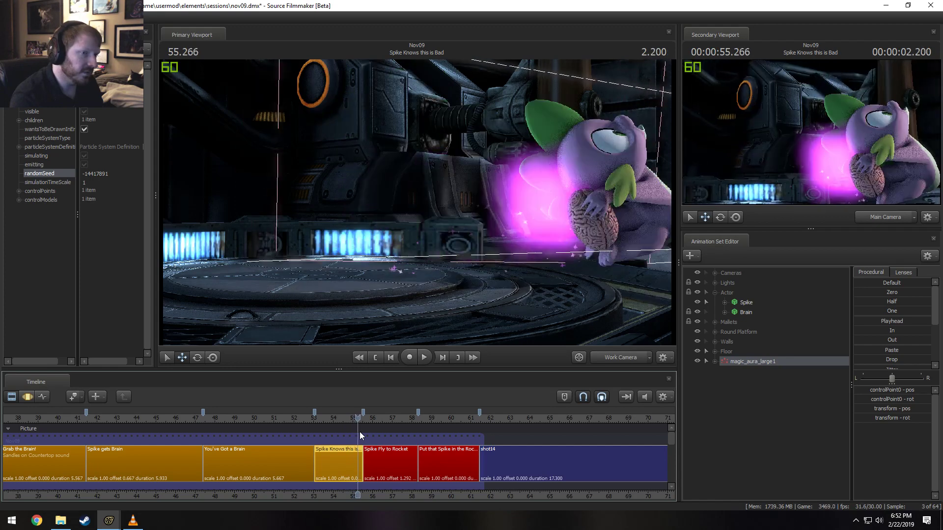
Step back frame by frame to 55.100 to compare the aura's position on Spike's body
key(Left)
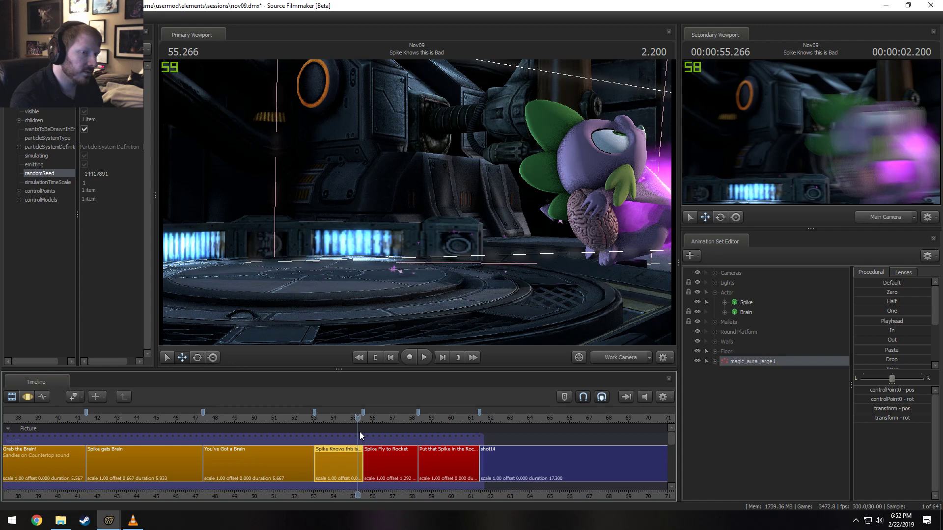
key(Left)
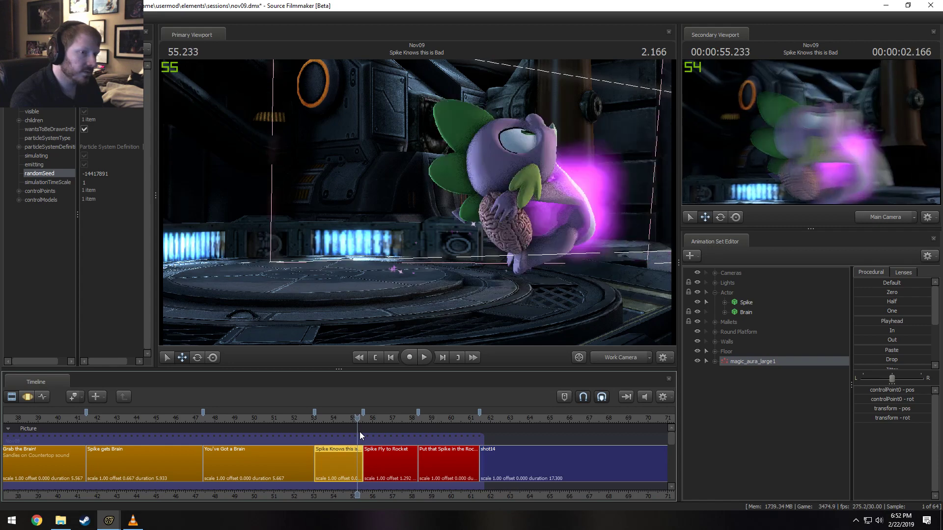
key(Left)
key(Left)
key(Left)
key(Left)
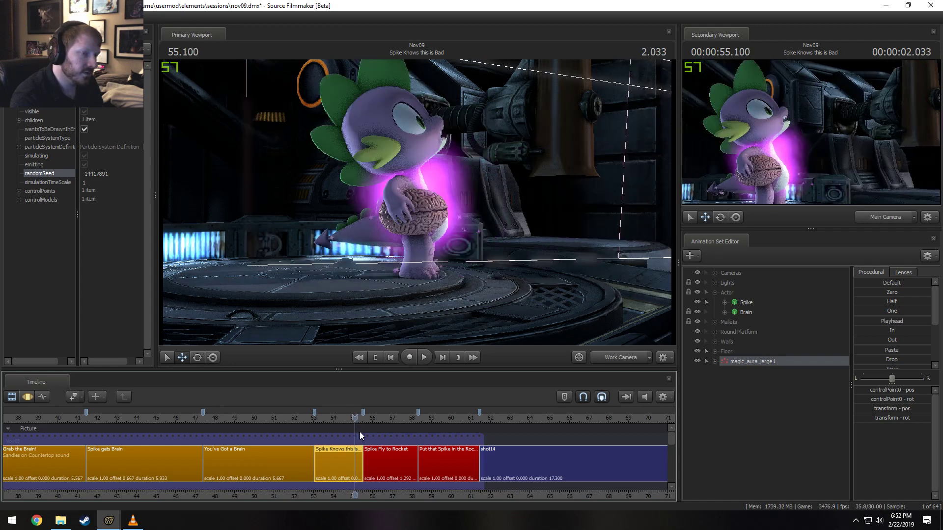
Advance frame by frame from 55.100 to 55.500 to examine the aura as Spike is pulled out of the shot
key(Right)
key(Right)
key(Right)
key(Right)
key(Right)
key(Right)
key(Right)
key(Right)
key(Right)
key(Right)
key(Right)
key(Right)
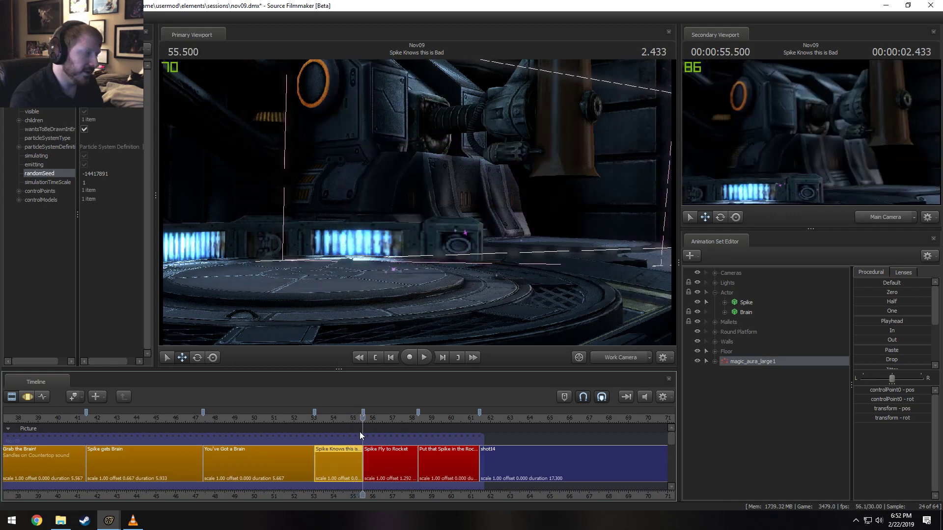
Reset the direction bias of Position on Model Random to 0 0 0 and move the playhead back to 55.000
key(alt+Tab)
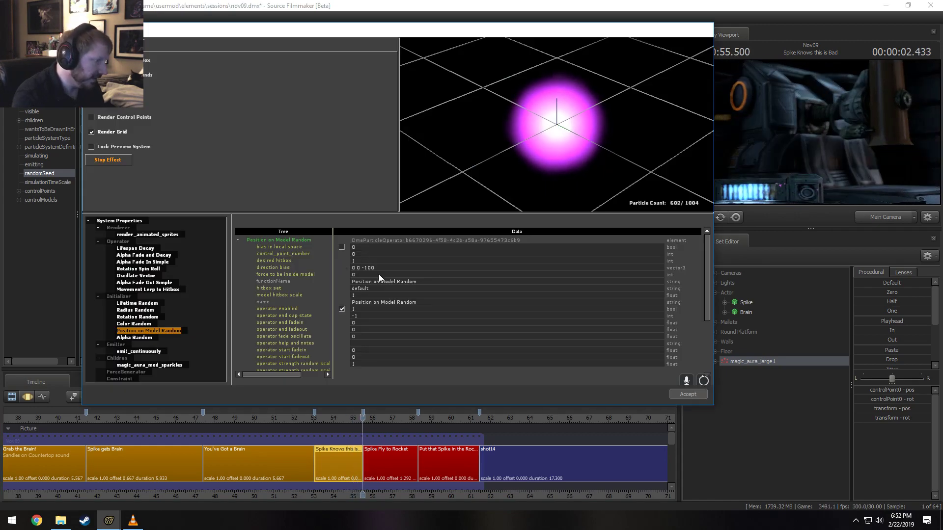
double_click(367, 268)
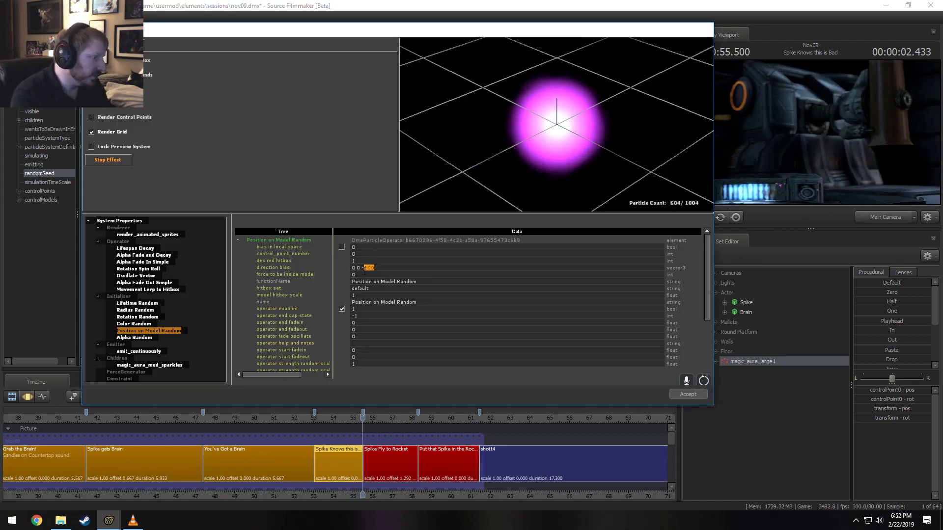
text(0)
key(Return)
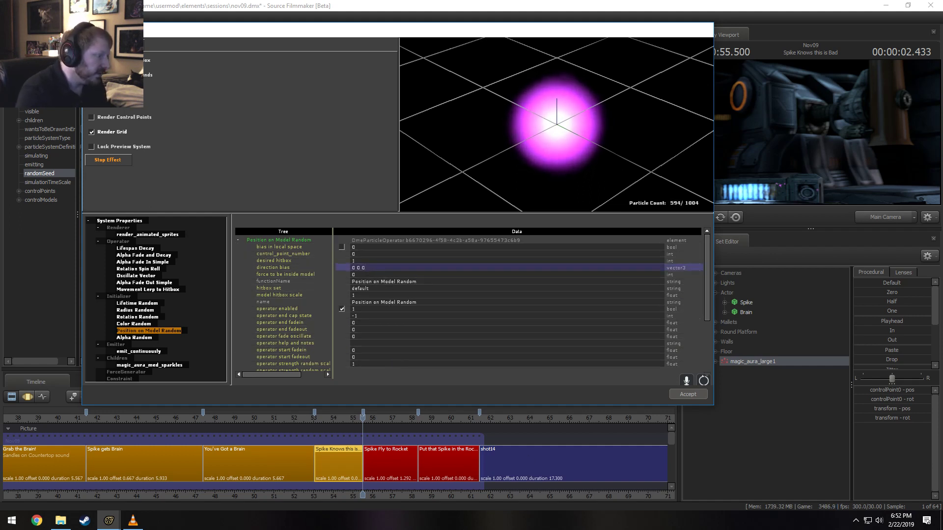
drag(706, 288, 692, 187)
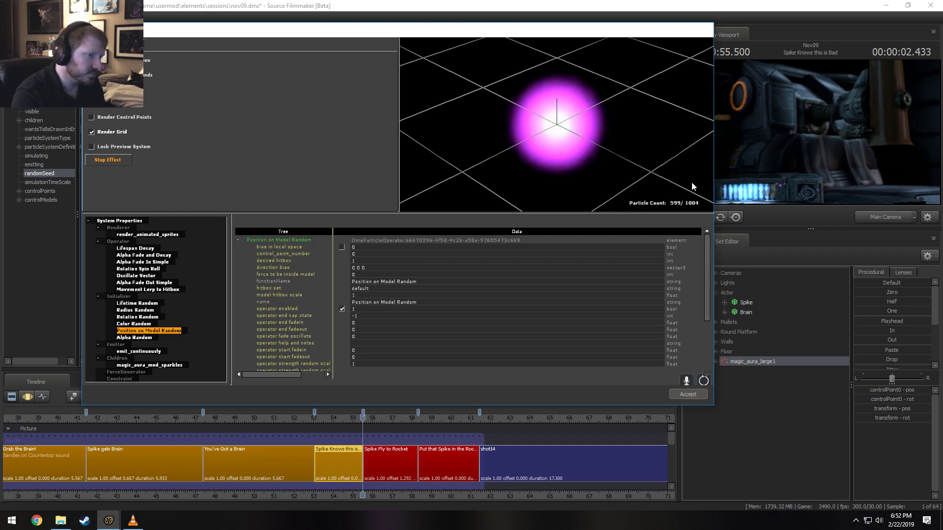
click(372, 419)
drag(363, 421, 352, 423)
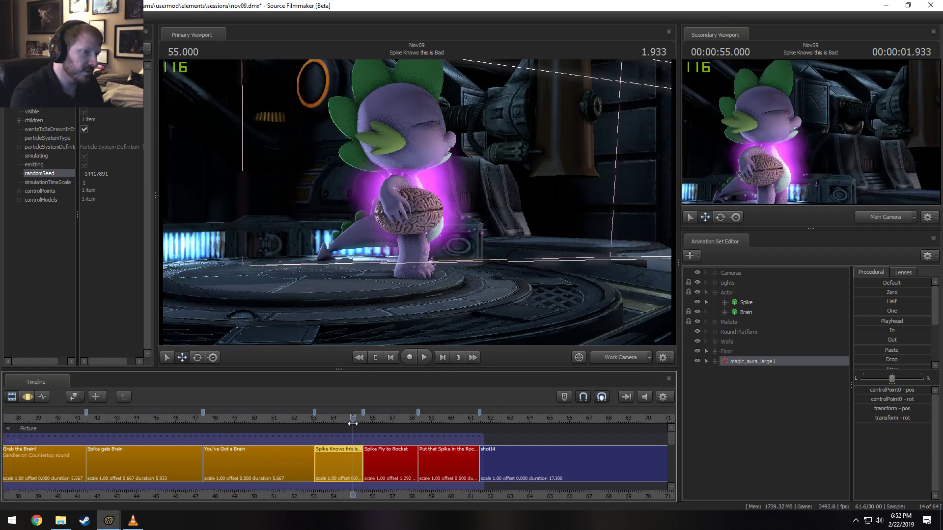
click(350, 405)
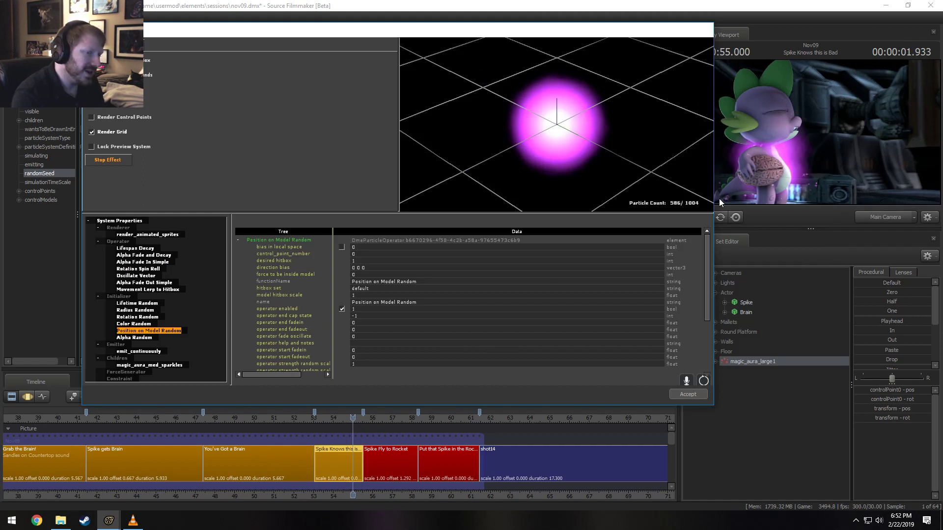
Add a Position Modify Offset Random initializer to the aura particle system
right_click(123, 297)
click(143, 328)
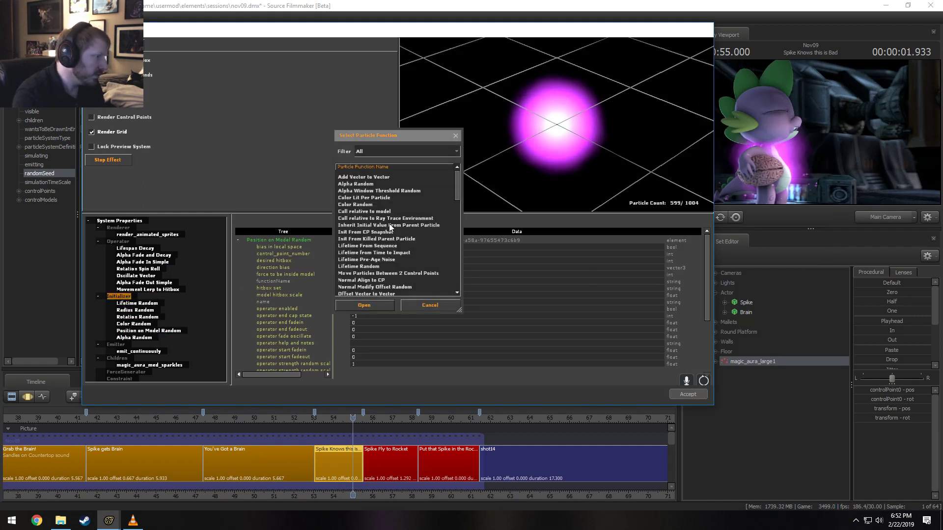
scroll(391, 227, down, 10)
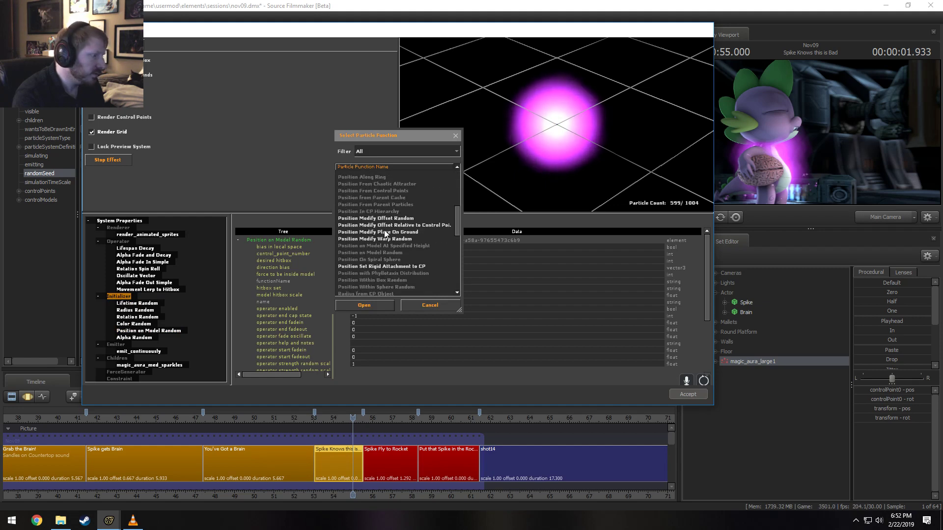
click(391, 219)
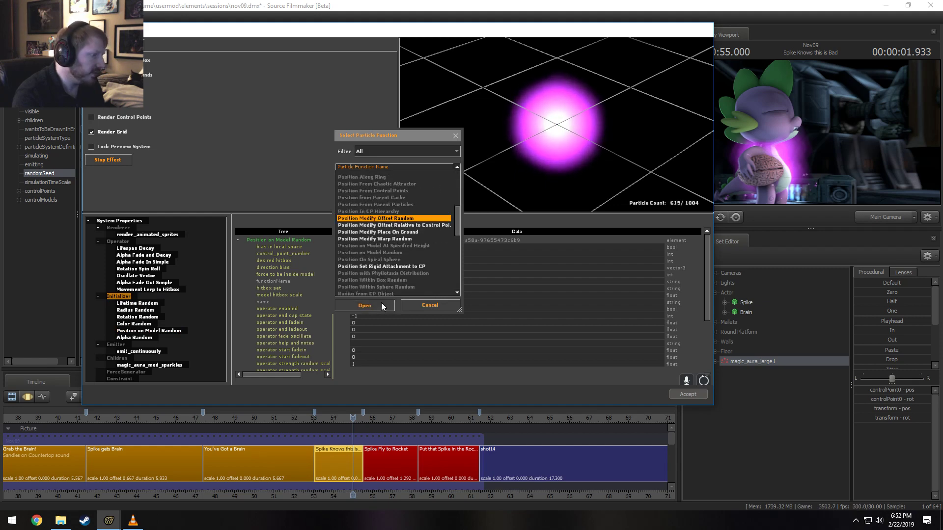
click(381, 303)
click(170, 331)
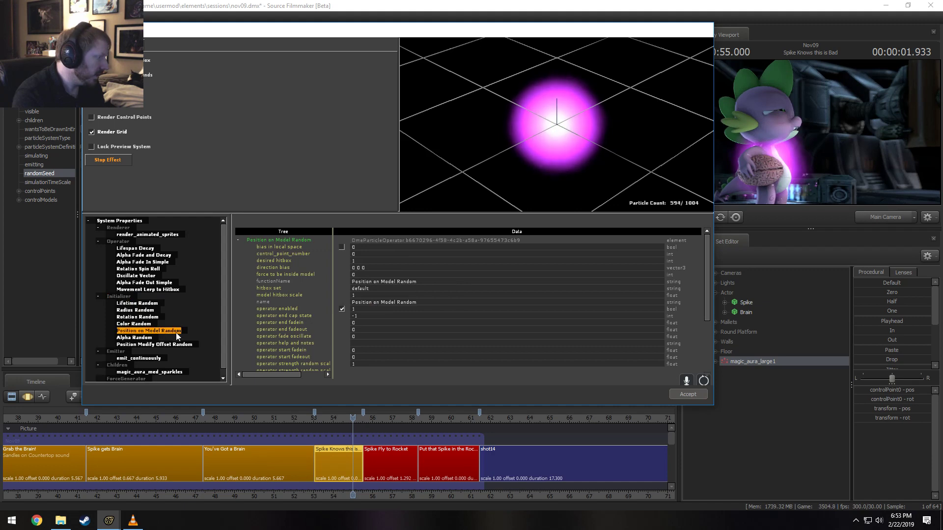
Try an offset max of 0 0 -50 in Position Modify Offset Random, and return it to 0 0 0
click(196, 344)
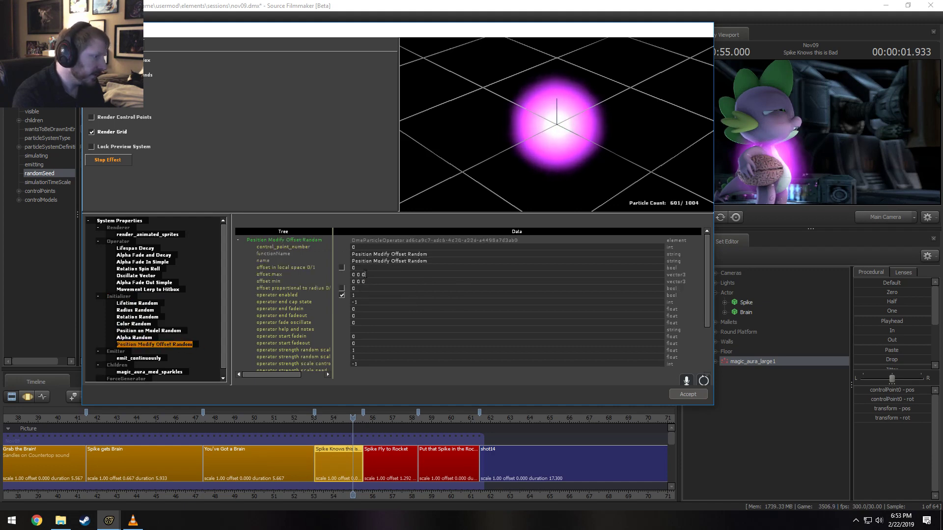
double_click(364, 275)
text(-)
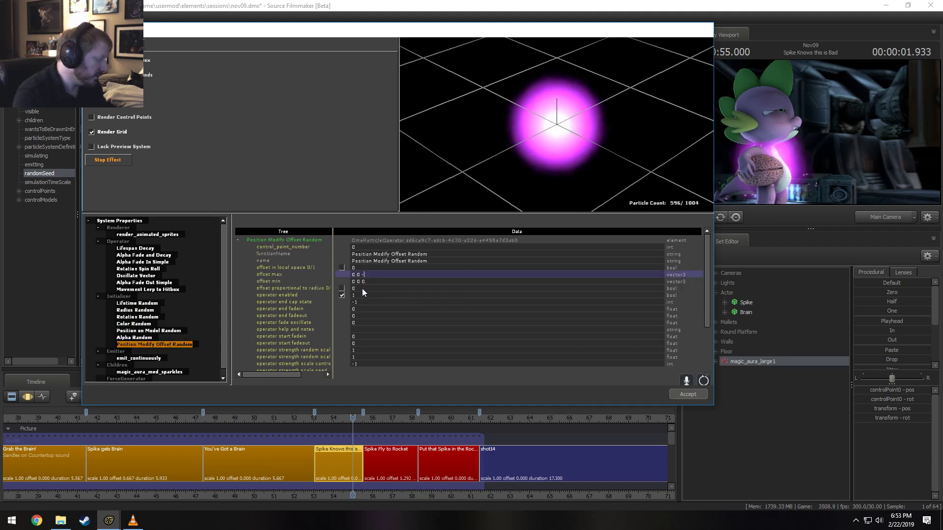
text(50)
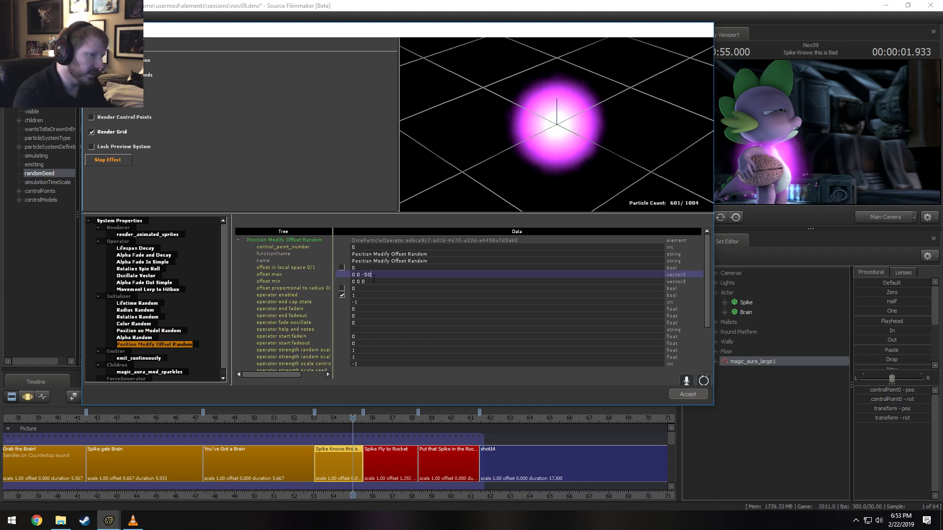
key(Return)
drag(501, 152, 555, 150)
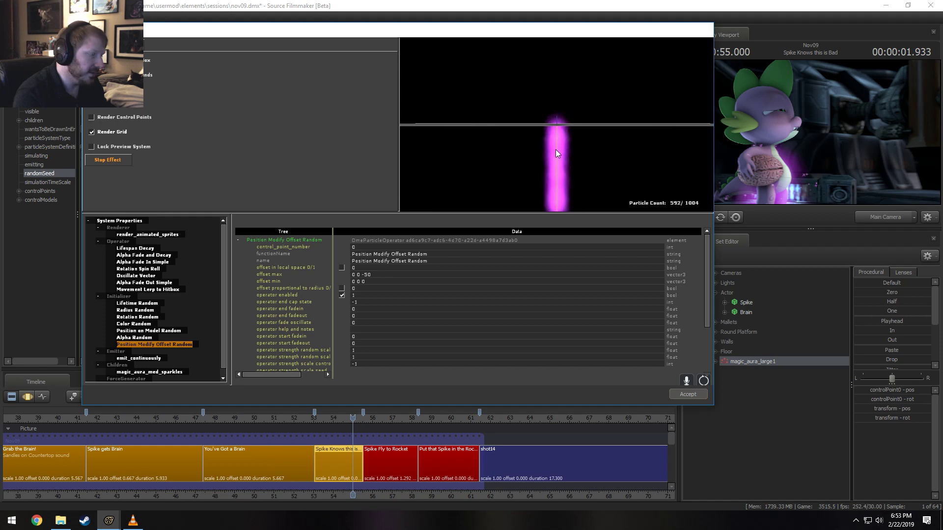
double_click(366, 275)
text(0)
key(Return)
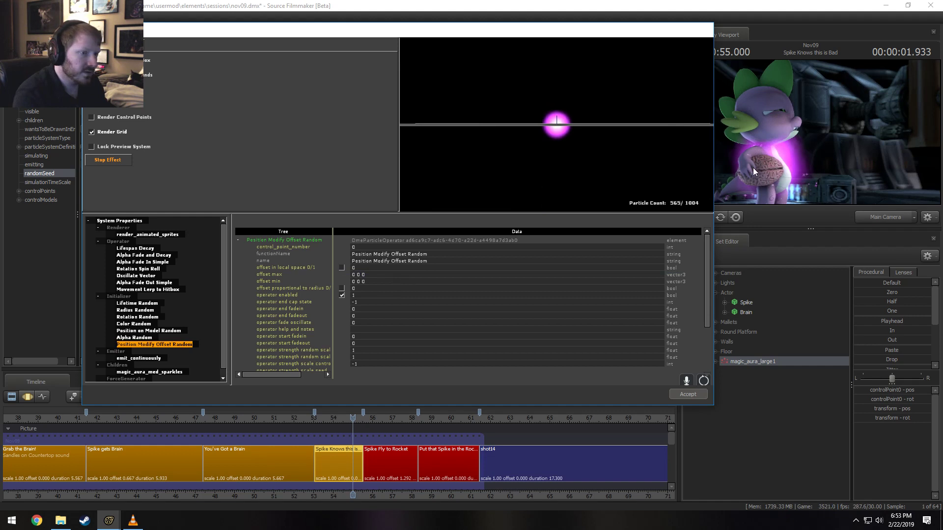
Try an offset min of 0 0 -10 in Position Modify Offset Random, and set it to 0 0 -8
click(369, 281)
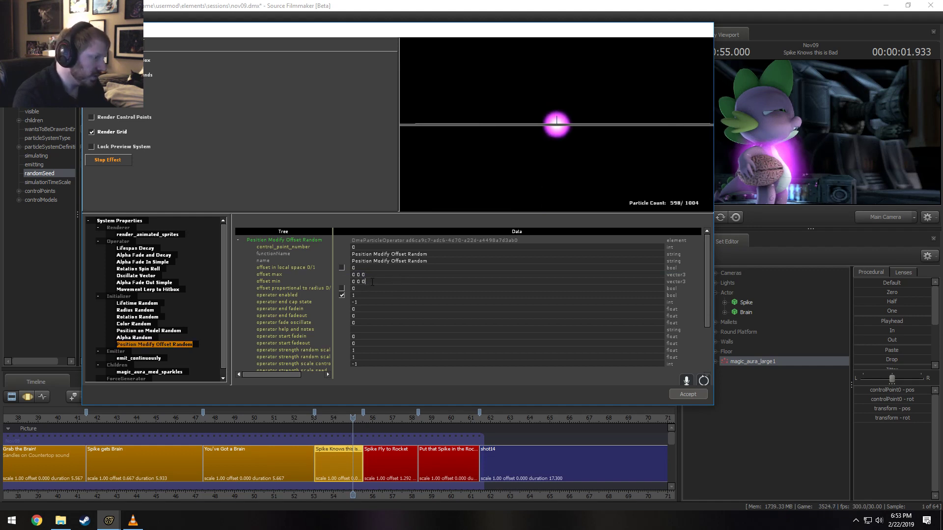
text(-1)
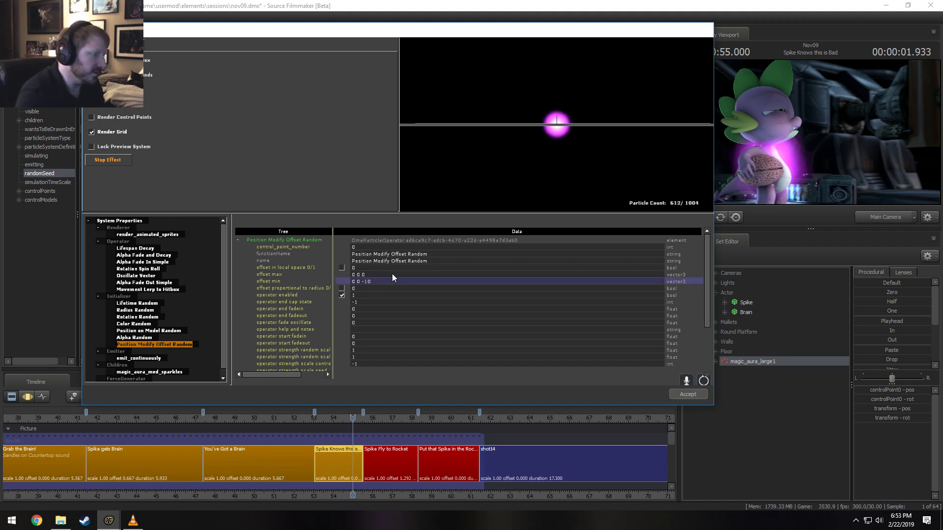
key(Return)
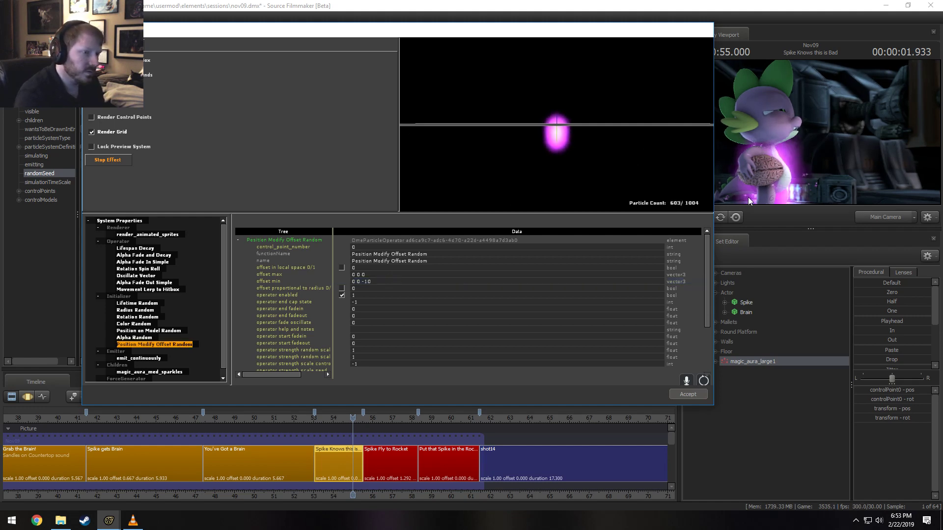
double_click(366, 282)
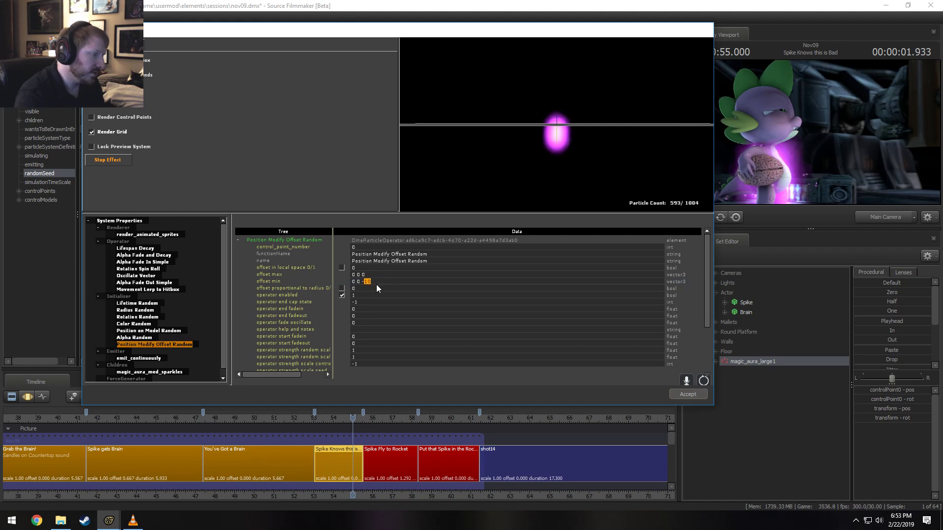
text(8)
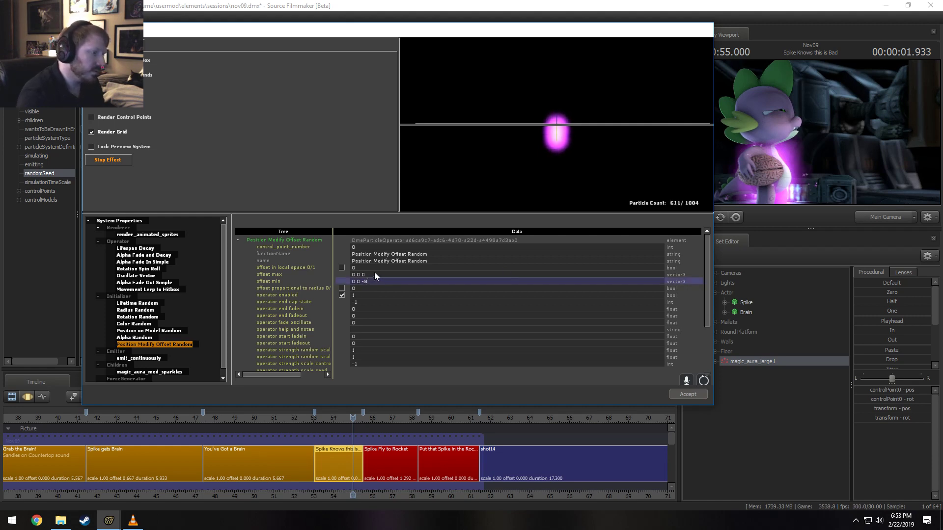
key(Return)
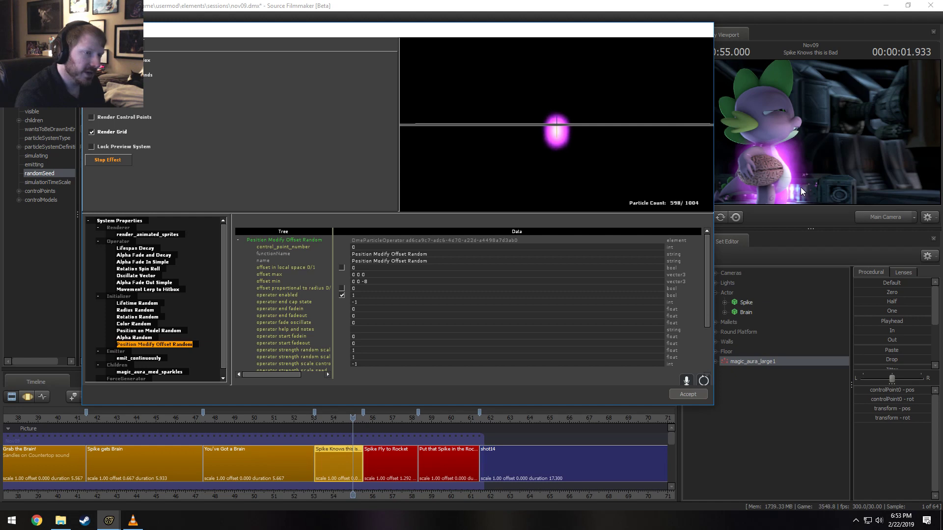
Set the offset max of Position Modify Offset Random to 0 0 2
click(364, 275)
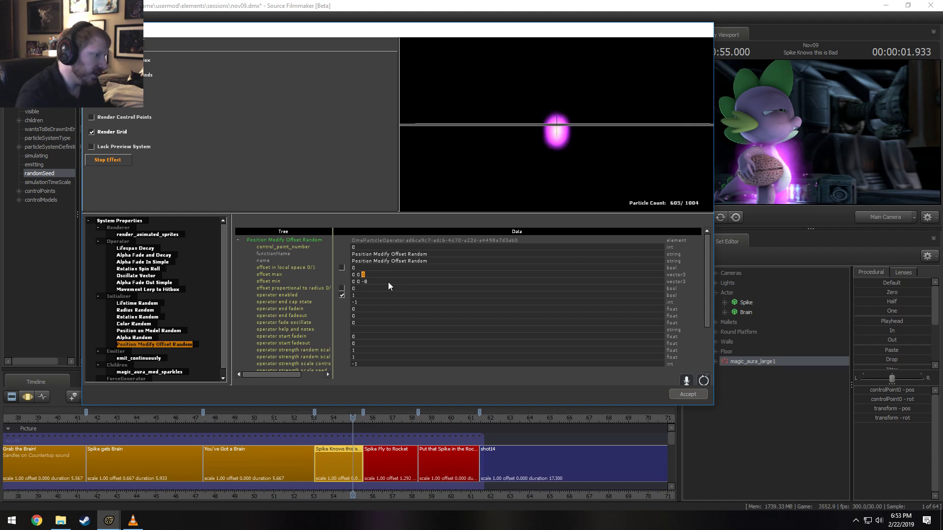
text(2)
key(Return)
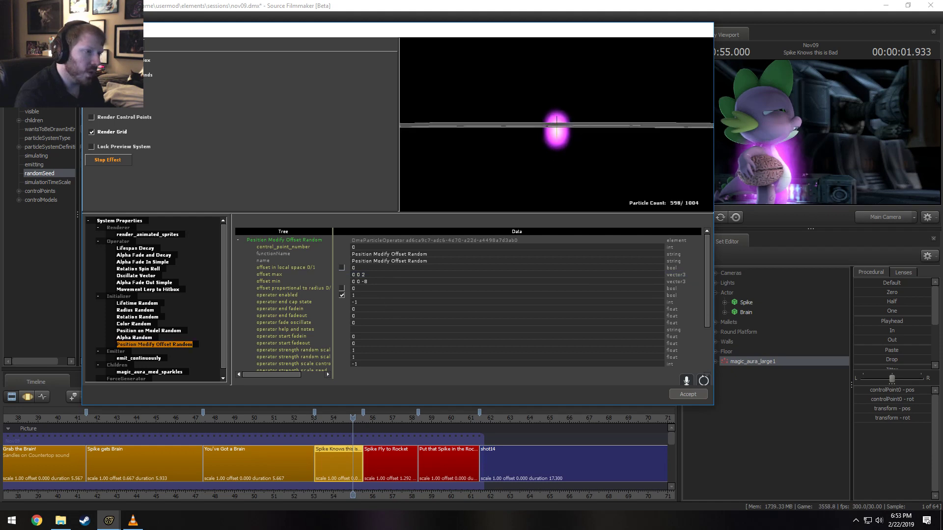
Widen the aura horizontally by setting the offset max to 3 3 2
drag(587, 93, 592, 133)
drag(532, 126, 554, 127)
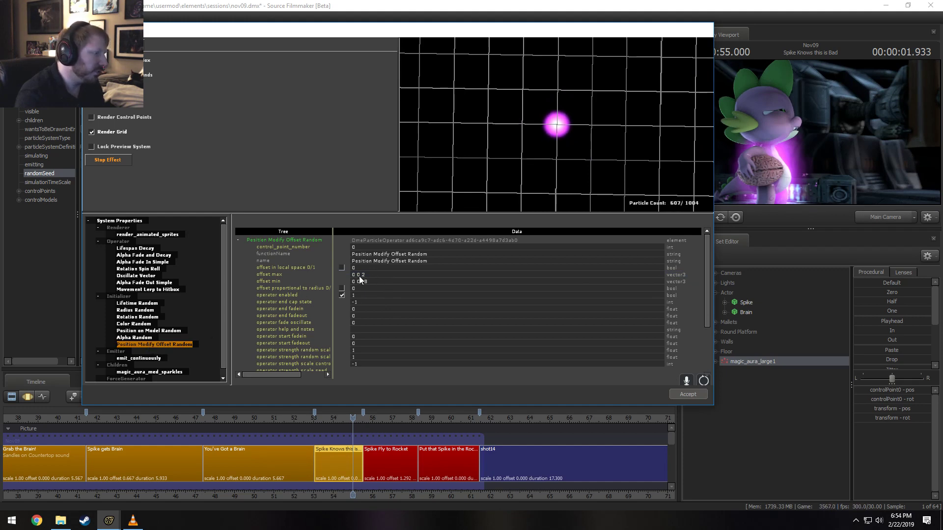
drag(359, 275, 350, 275)
text(-3)
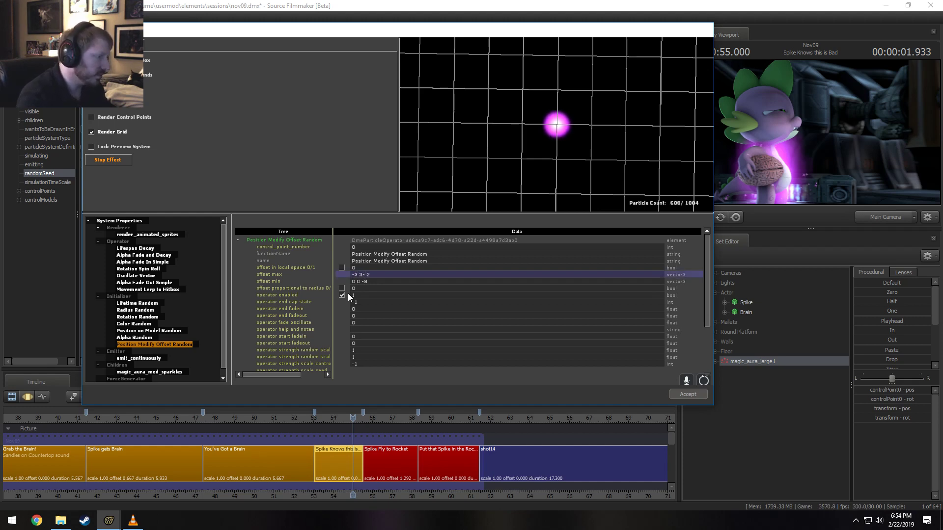
drag(367, 274, 338, 274)
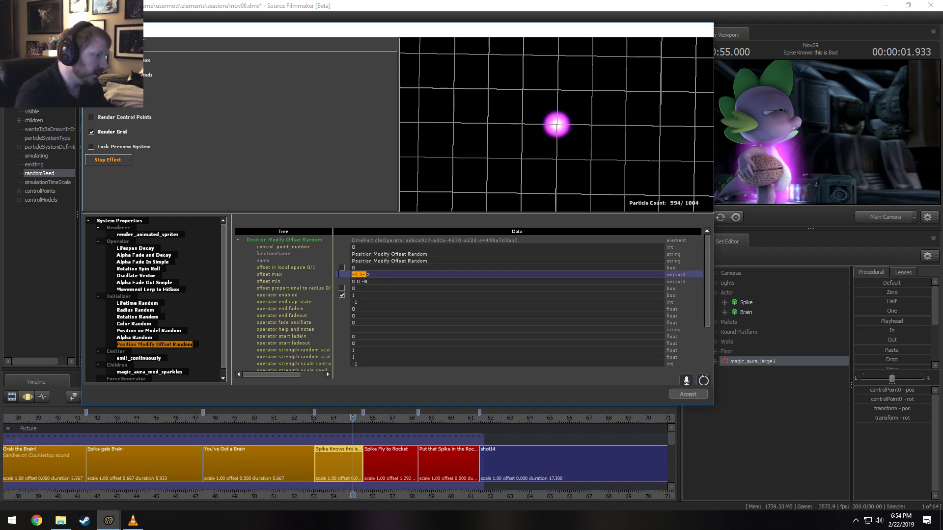
text(3)
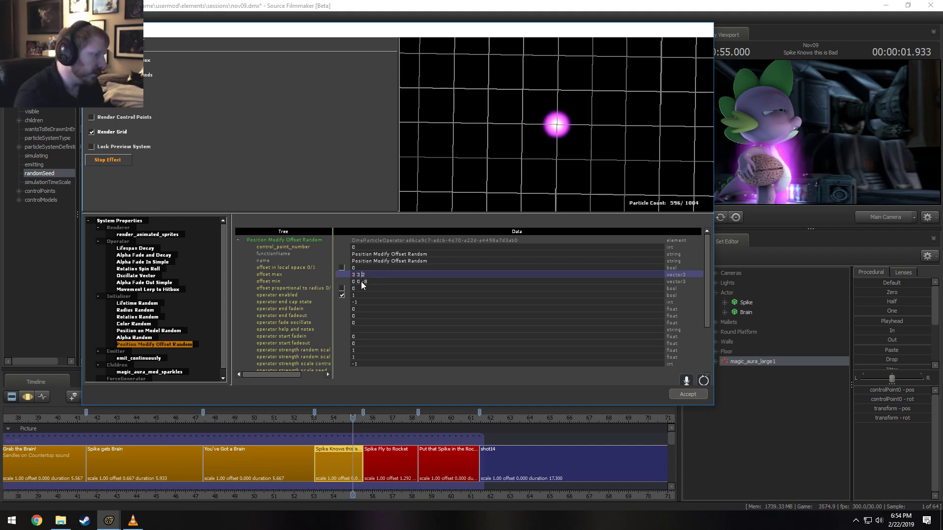
Set the offset min of Position Modify Offset Random to -3 -3 -8
click(361, 281)
drag(358, 281, 343, 278)
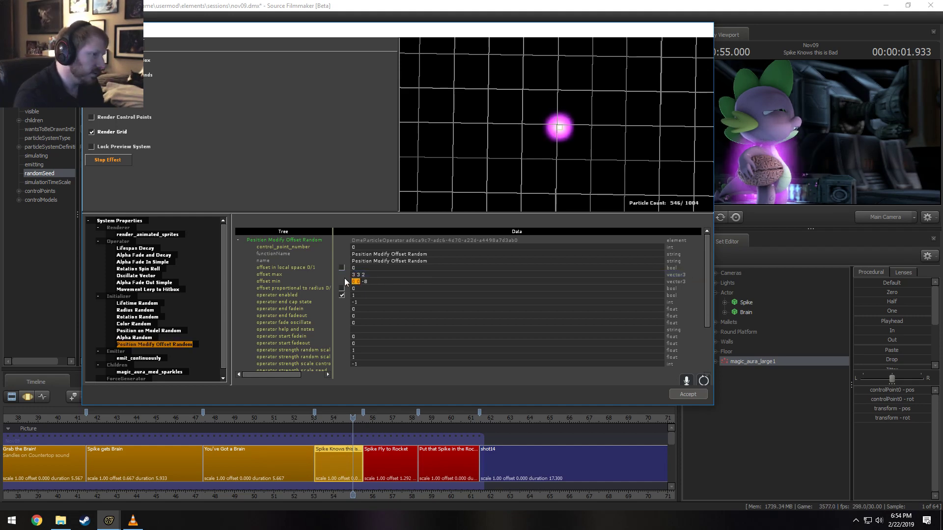
text(-)
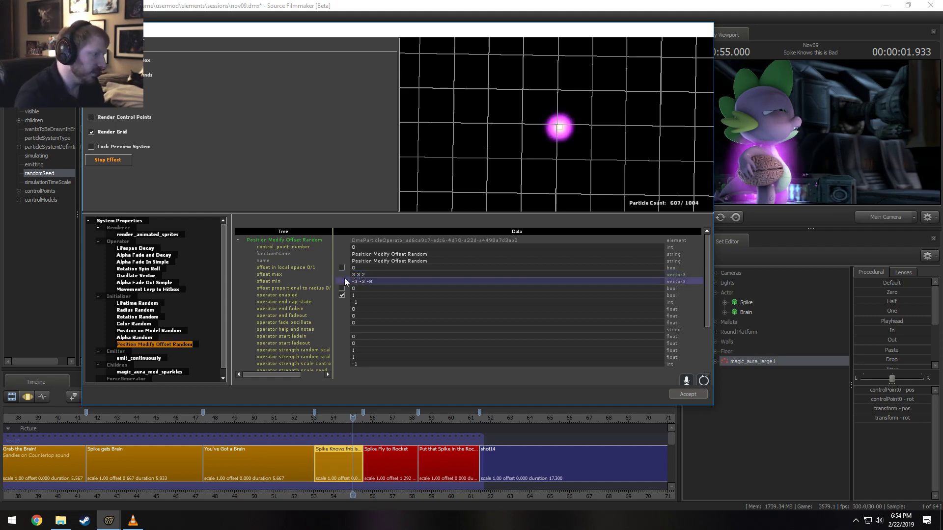
text(3 -3)
key(Return)
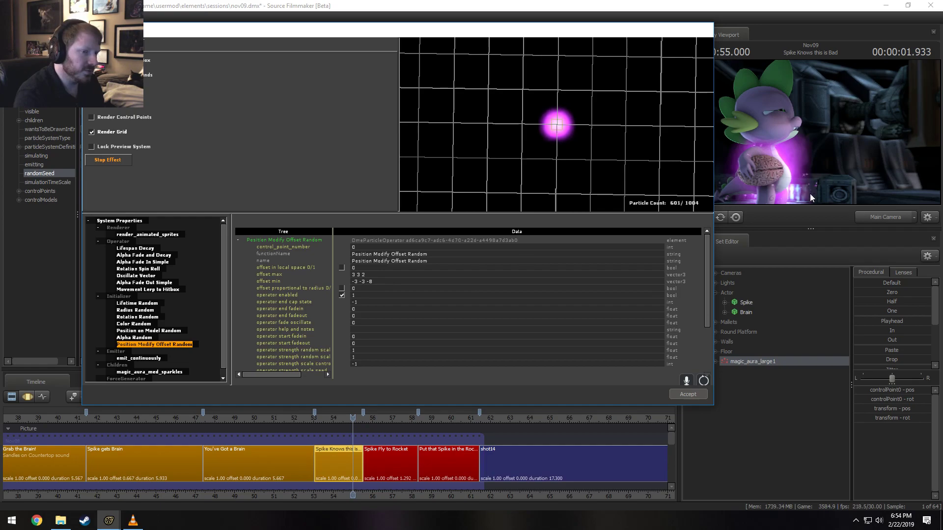
Return to the session window and switch the primary viewport from the Work Camera to the Main Camera
click(793, 173)
click(466, 274)
drag(466, 274, 496, 312)
click(641, 358)
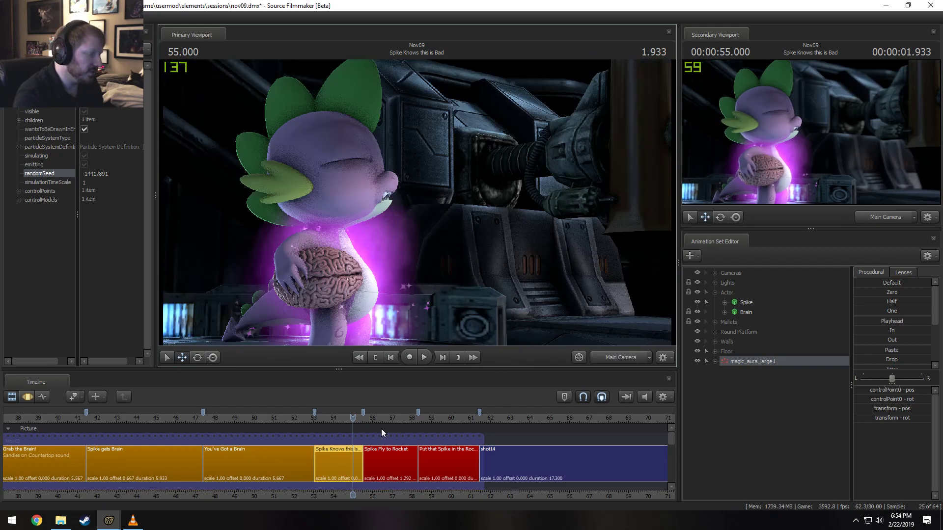
Play back and scrub the end of the Spike Knows this is Bad shot to check the widened aura in motion
mouse_move(354, 420)
mouse_down()
mouse_move(342, 421)
mouse_move(355, 427)
mouse_up()
key(space)
key(Right)
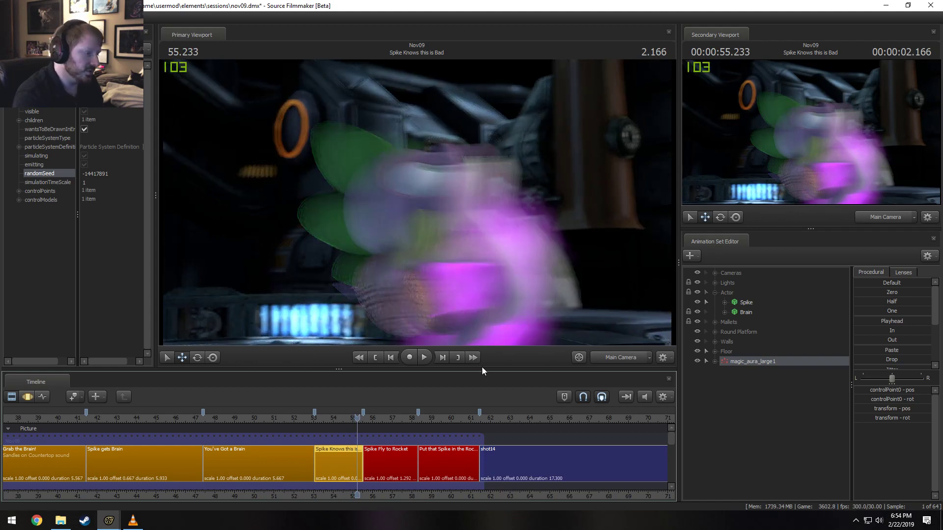
mouse_move(354, 423)
mouse_down()
mouse_move(343, 422)
mouse_move(364, 422)
mouse_up()
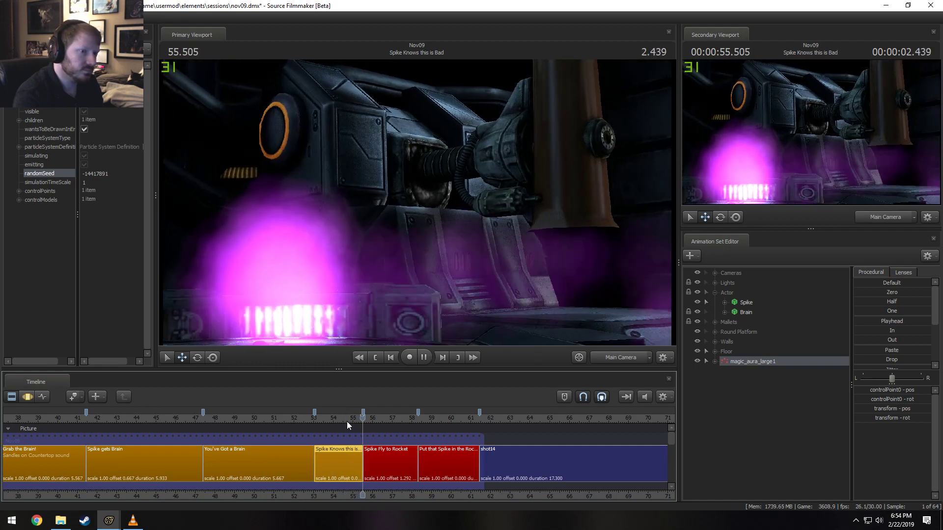
click(347, 421)
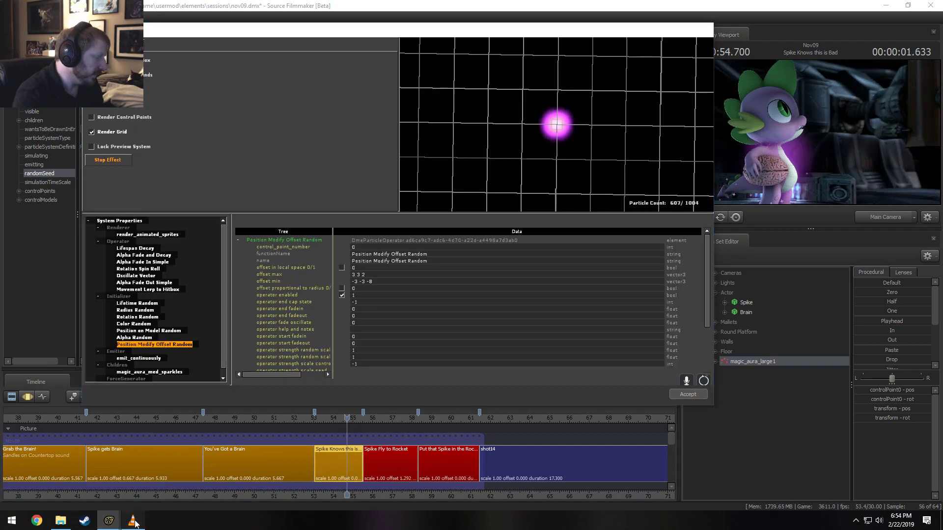
Switch to VLC media player and review the Rocket Surgery WIP video from about 00:42 to Spike's launch around 00:55
key(alt+Tab)
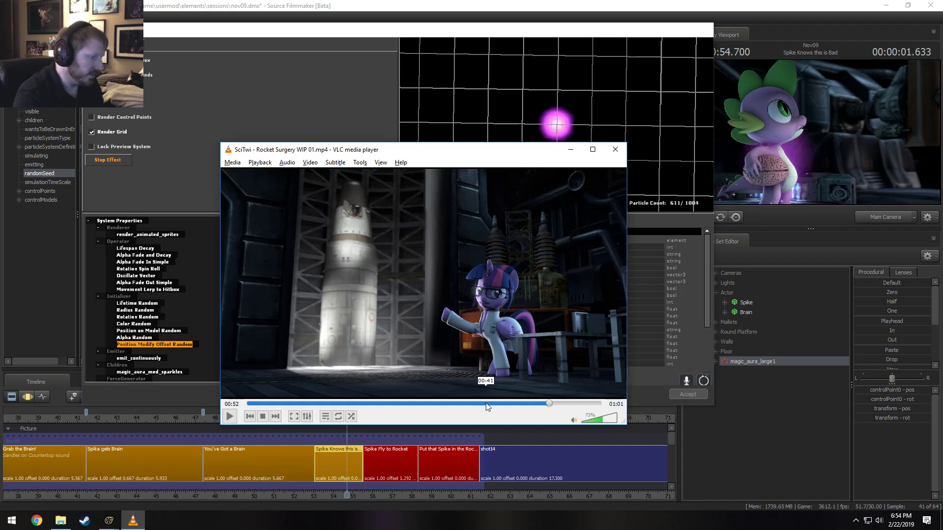
click(494, 402)
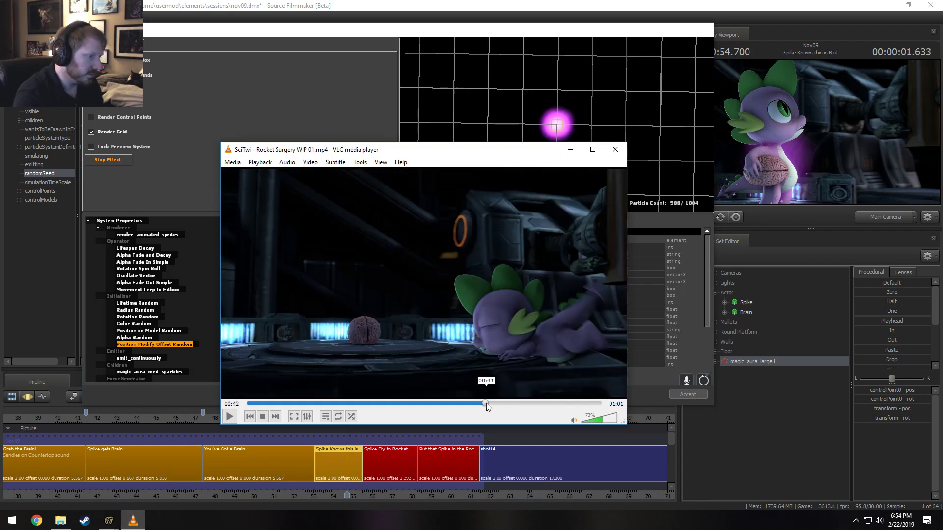
click(515, 404)
drag(514, 405, 561, 405)
key(space)
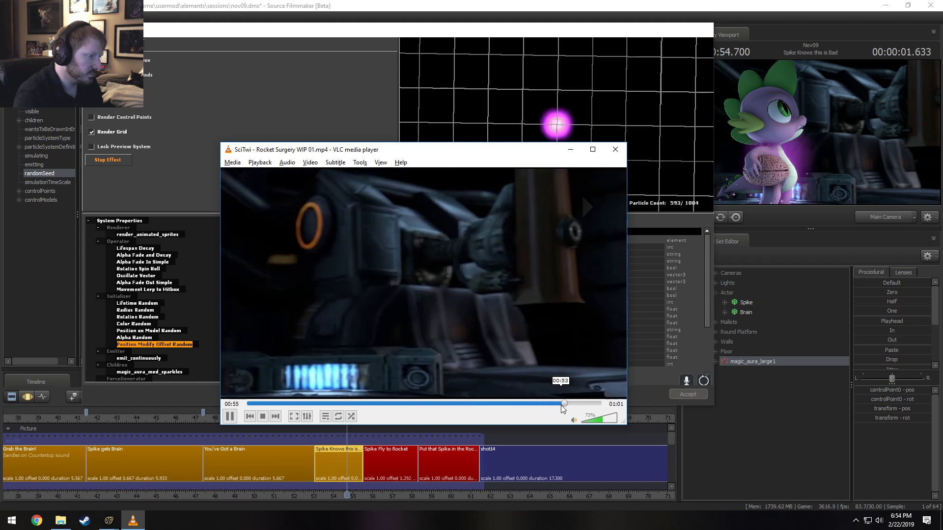
click(560, 406)
key(space)
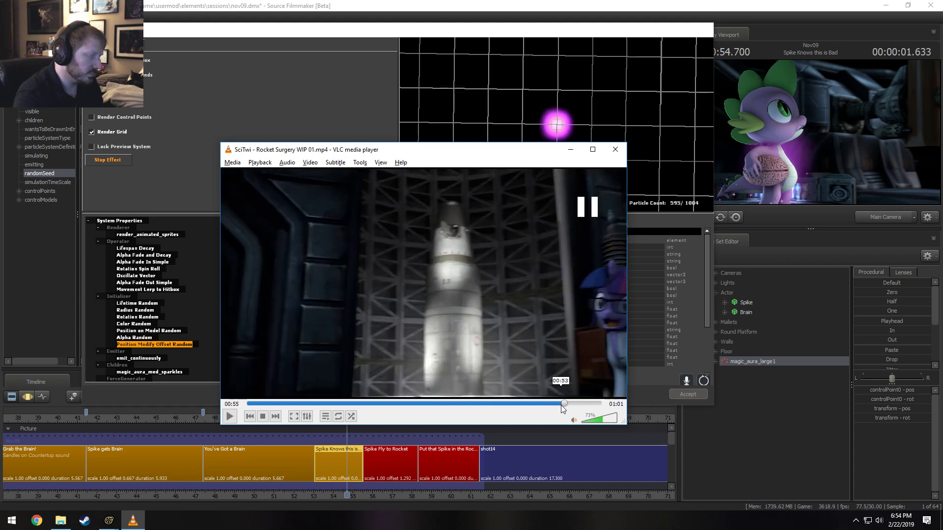
Accept the particle system edits and play back the Spike Knows this is Bad shot from its start
click(680, 400)
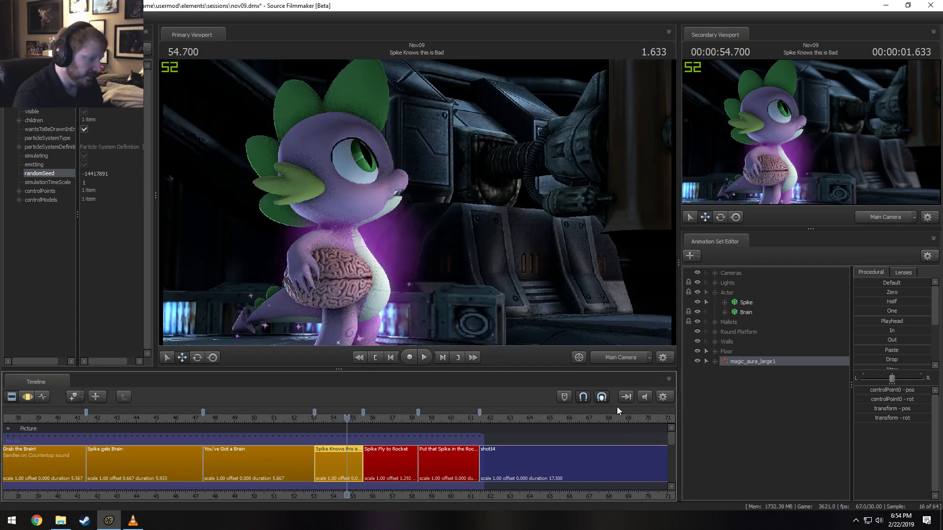
scroll(266, 438, down, 1)
drag(192, 422, 319, 446)
key(space)
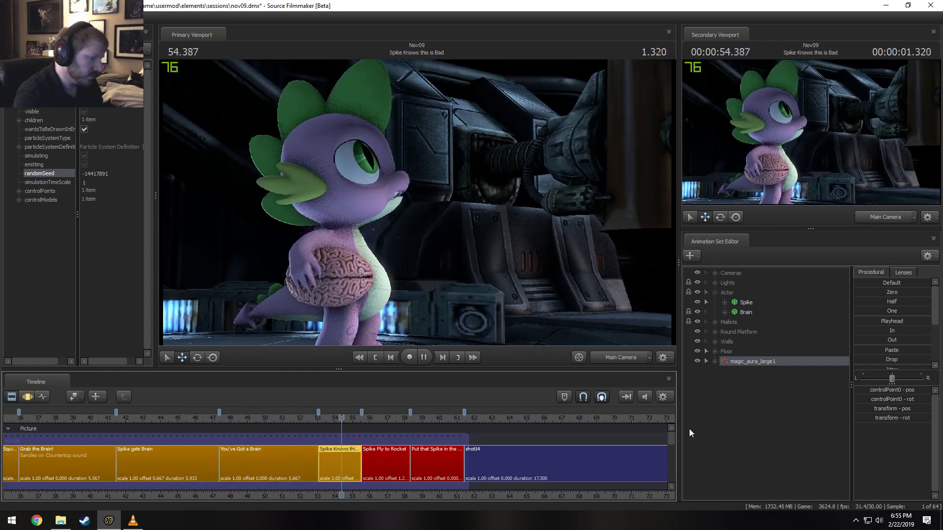
Extend the end of the whoosh04.wav clip in the Sound Effects track to about 55.3 s and play it back
drag(673, 439, 679, 474)
scroll(367, 452, up, 5)
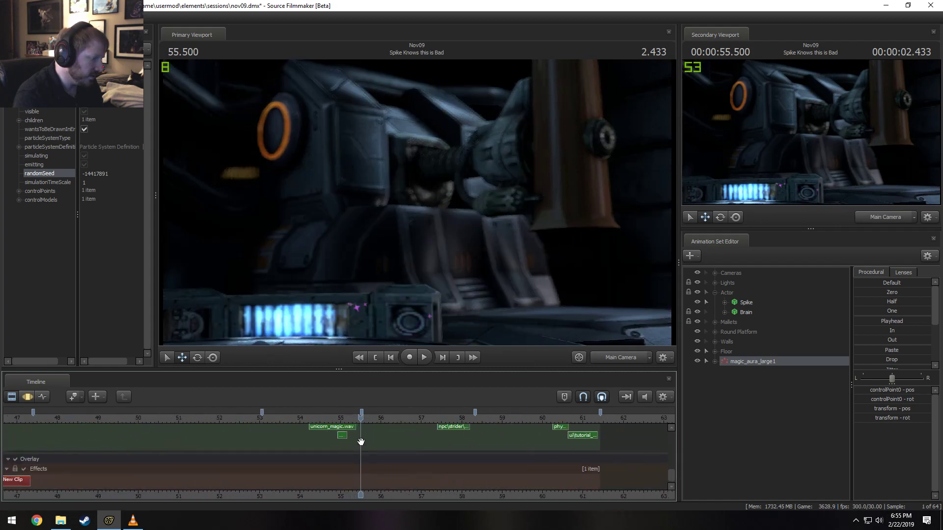
scroll(295, 442, up, 3)
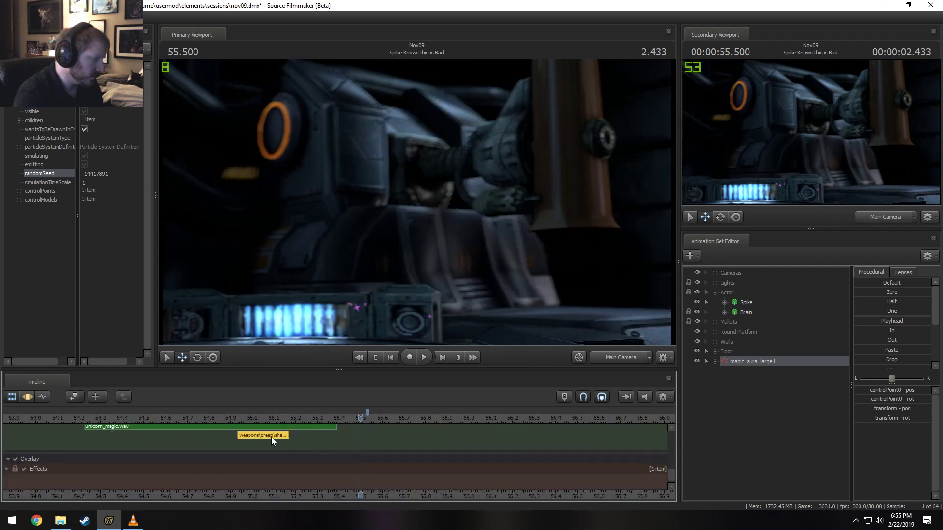
drag(268, 446, 291, 450)
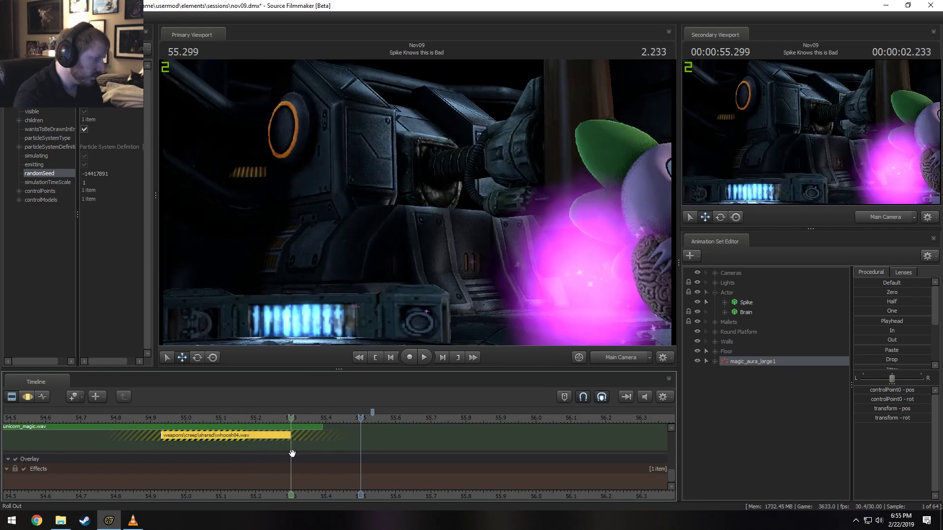
click(163, 418)
key(space)
key(space)
scroll(171, 420, down, 1)
scroll(171, 421, down, 3)
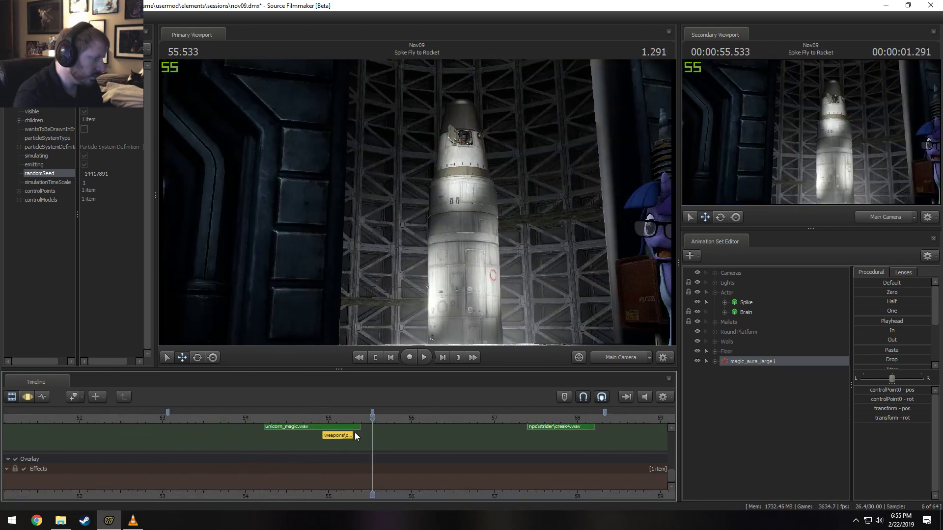
Replay the whoosh from about 54.9 s and extend the end of the whoosh04.wav clip to about 55.5 s
click(325, 418)
key(space)
key(space)
click(321, 418)
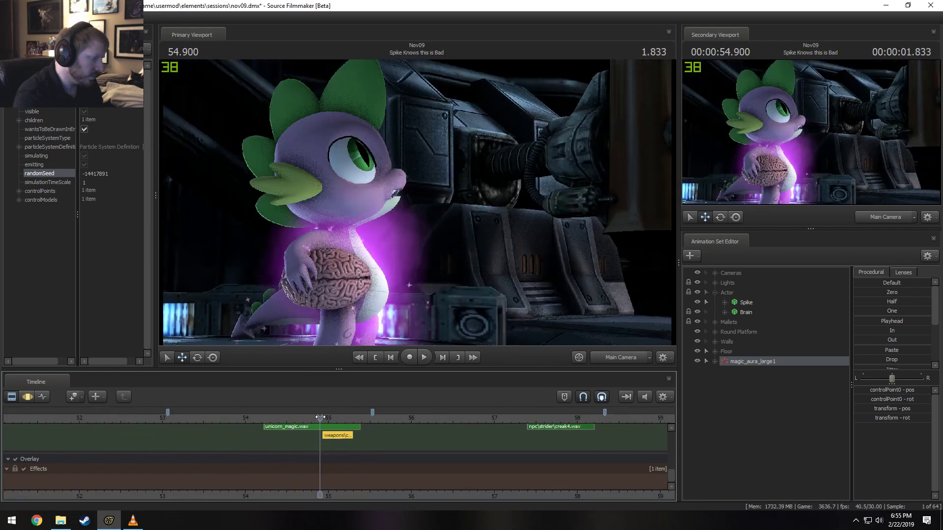
key(space)
key(space)
drag(352, 437, 369, 443)
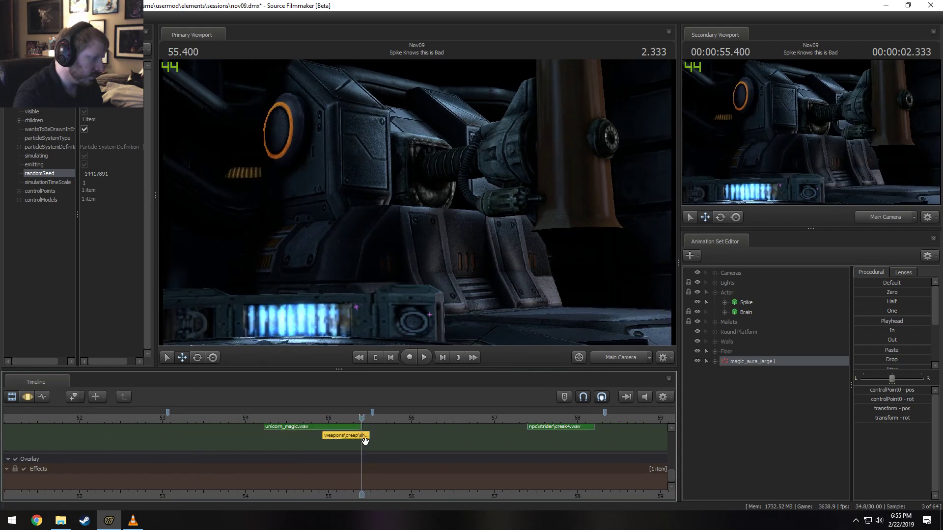
scroll(346, 437, up, 1)
scroll(347, 436, up, 4)
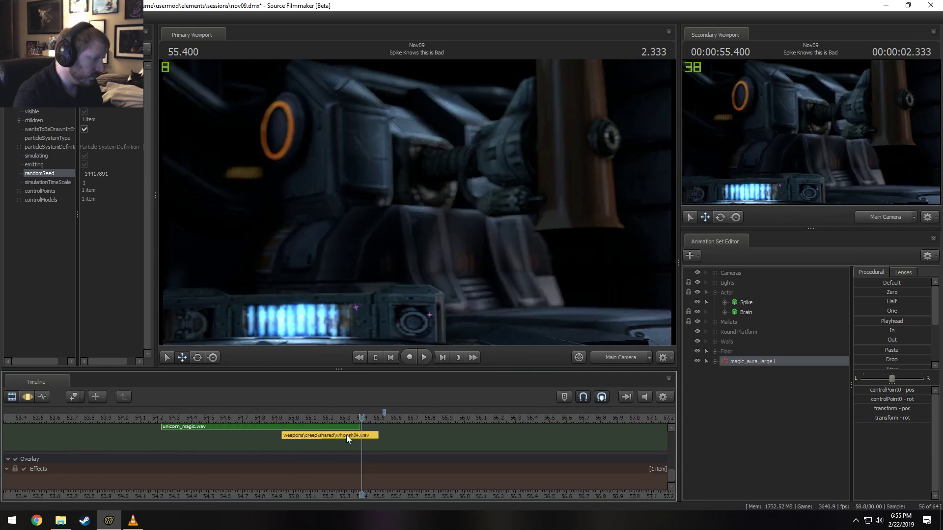
scroll(346, 435, down, 3)
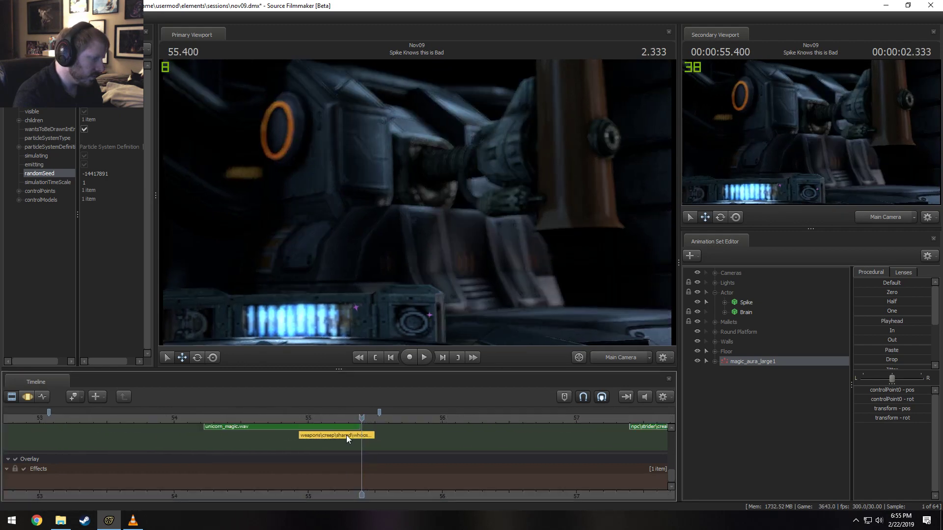
scroll(346, 435, up, 2)
scroll(346, 435, up, 1)
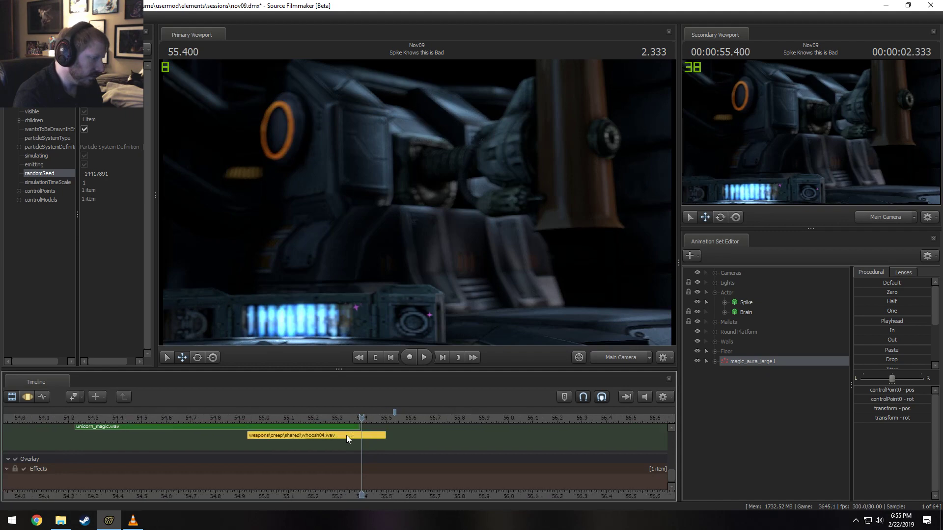
scroll(352, 436, down, 2)
scroll(353, 436, up, 1)
scroll(352, 436, down, 4)
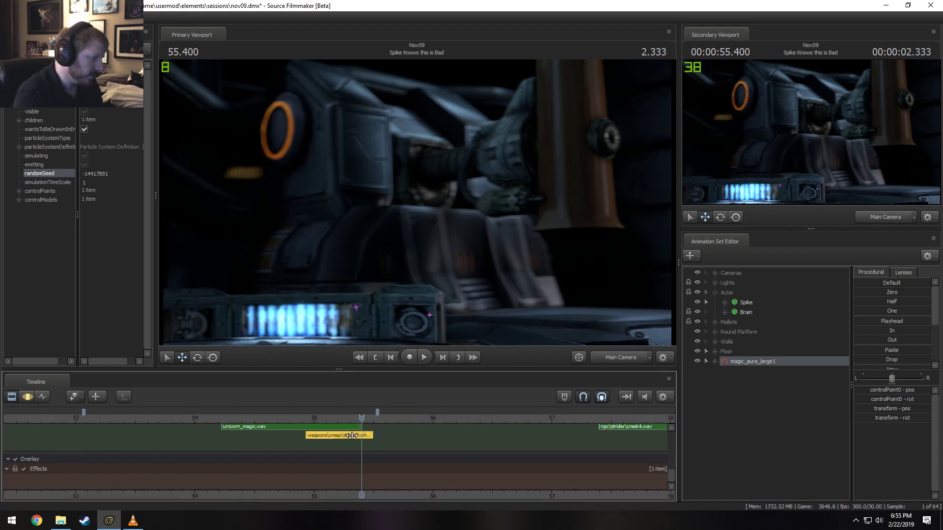
scroll(351, 437, up, 1)
scroll(351, 437, up, 1)
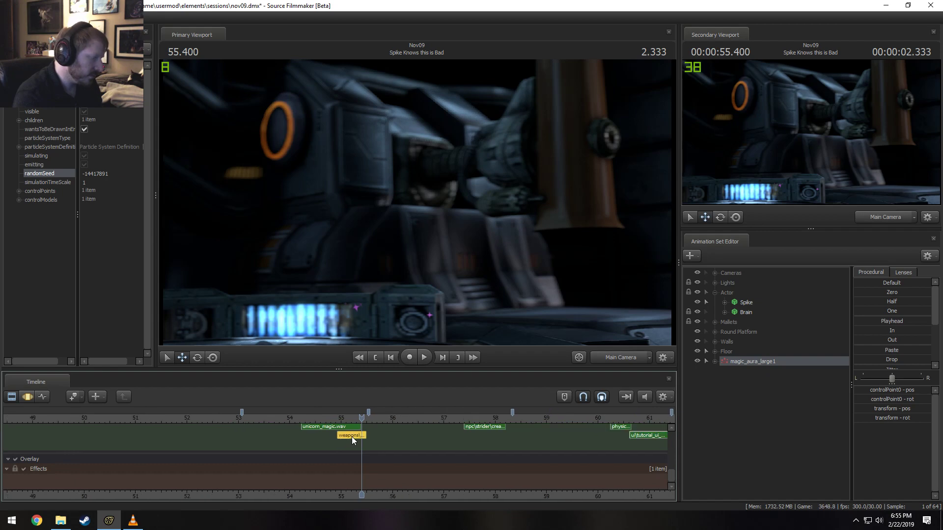
scroll(352, 437, down, 1)
scroll(351, 437, up, 2)
scroll(351, 437, down, 1)
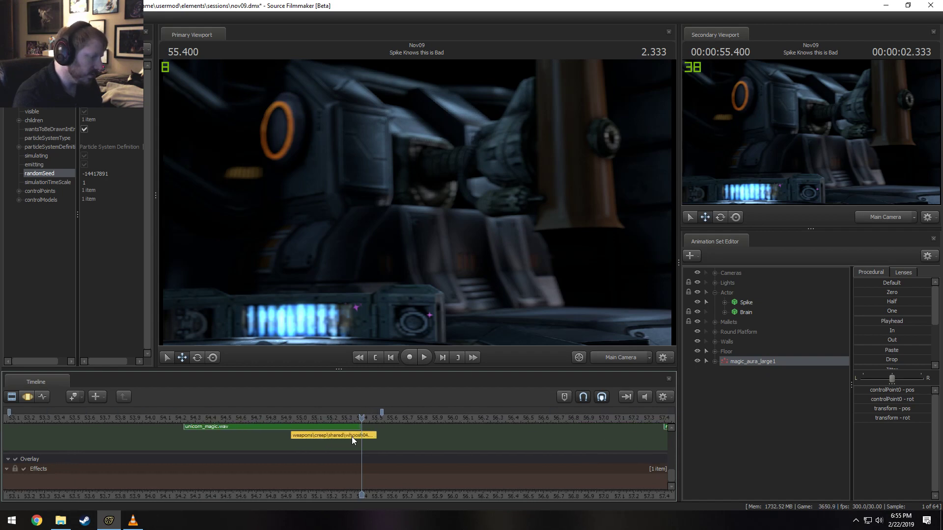
scroll(351, 437, up, 2)
scroll(673, 472, up, 3)
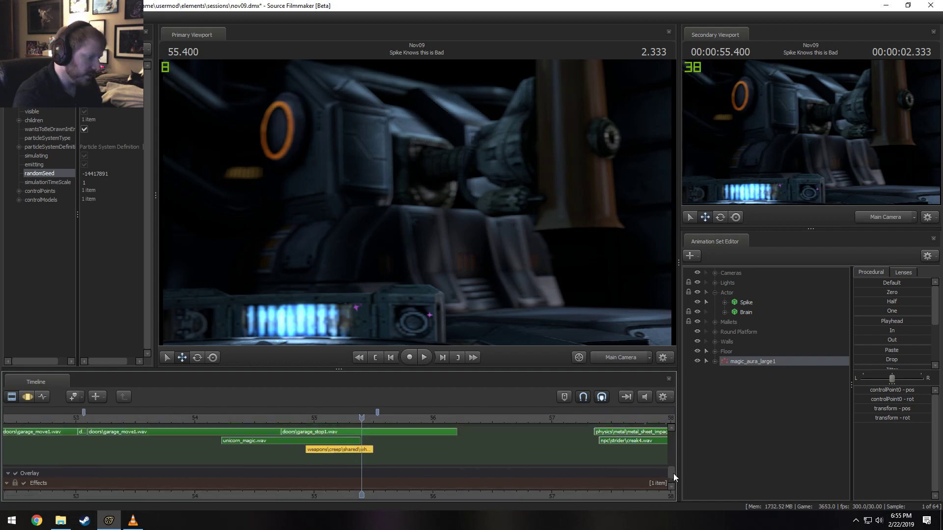
Scrub across the whoosh04.wav clip in the Sound Effects track and step the playhead to 55.500 s
scroll(367, 465, up, 3)
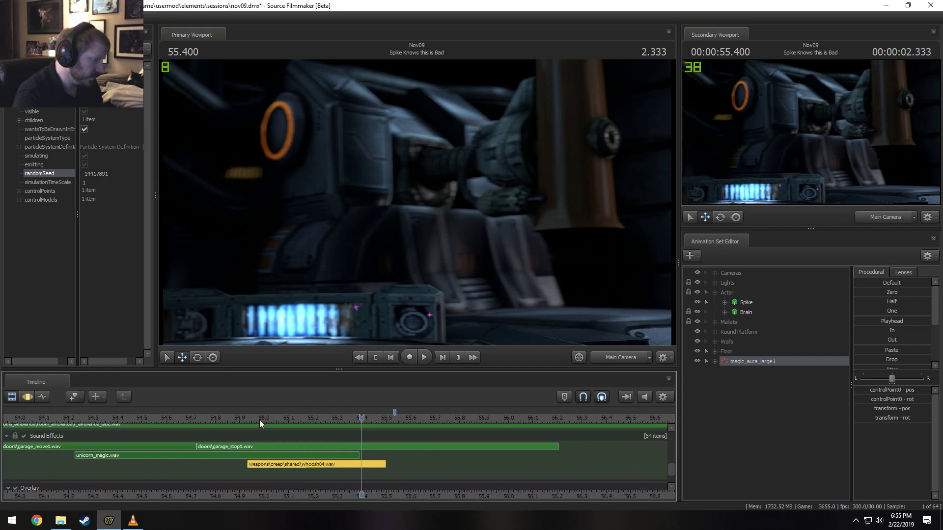
drag(259, 418, 378, 446)
scroll(380, 446, down, 4)
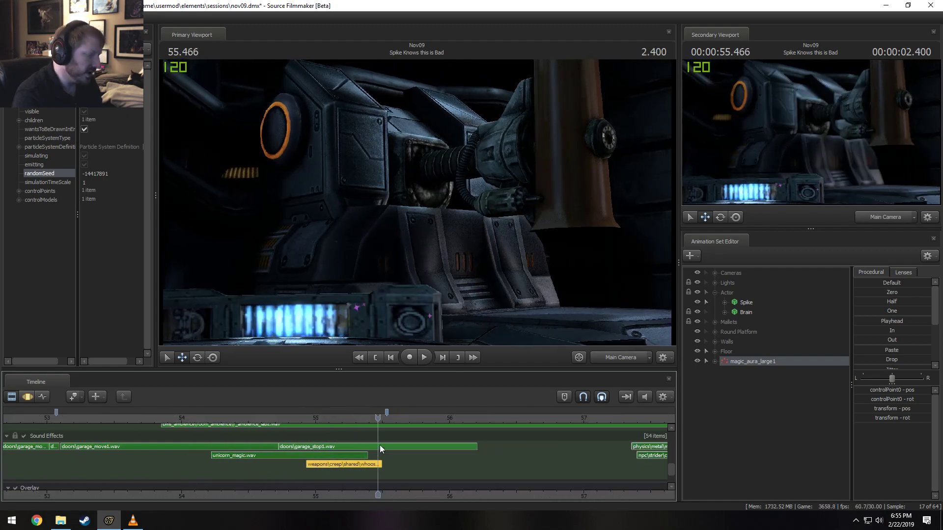
key(Right)
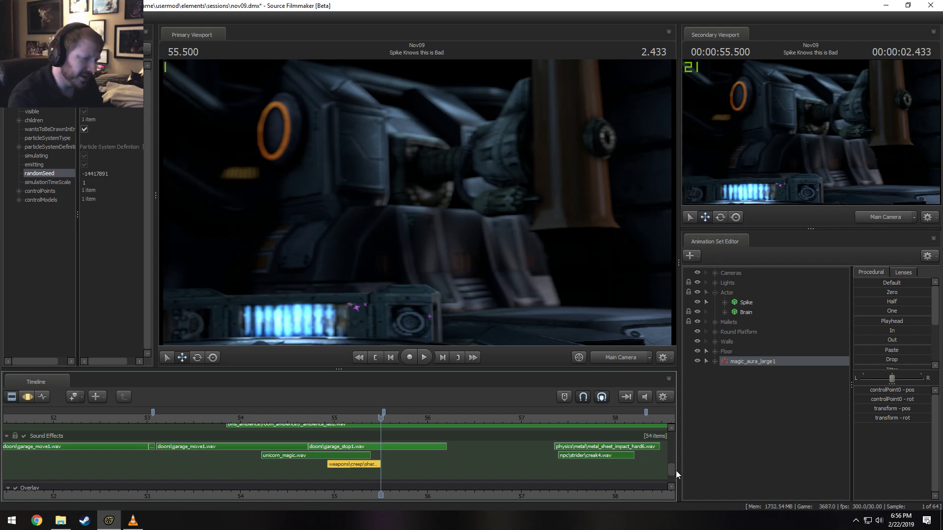
Return to the shot clips, play back from about 54.7 s, and select the Spike Knows this is Bad shot
drag(673, 470, 672, 442)
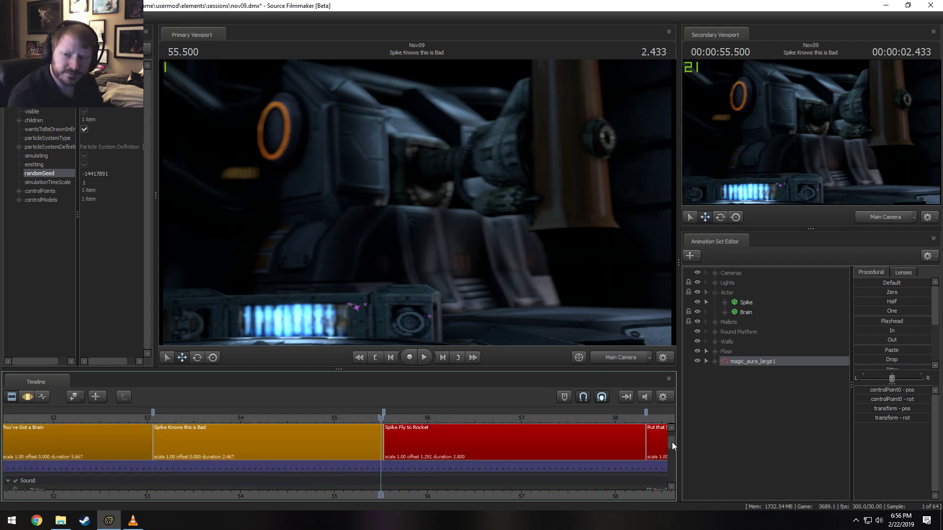
click(310, 414)
key(space)
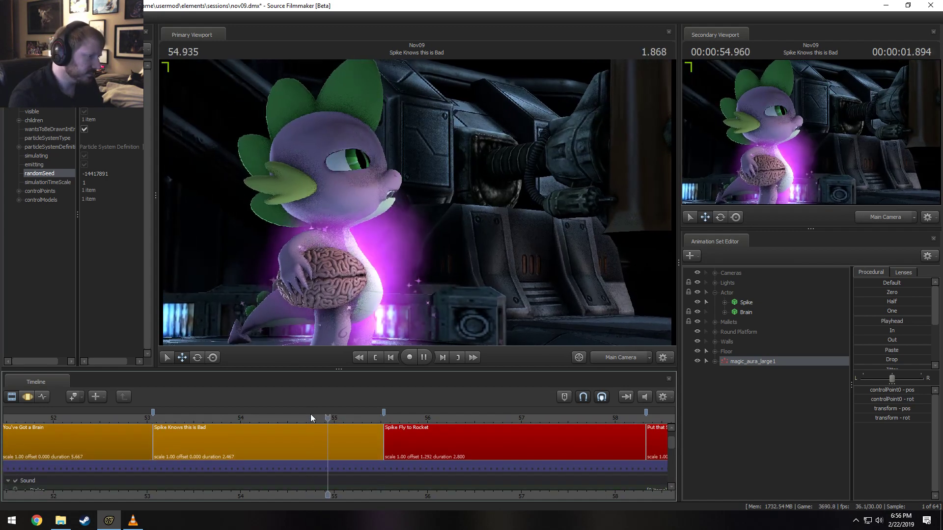
click(311, 414)
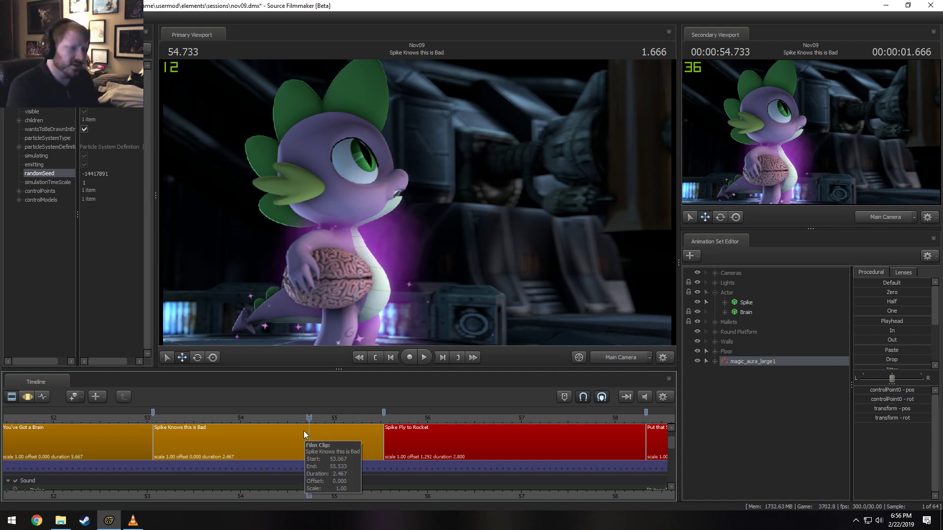
click(303, 431)
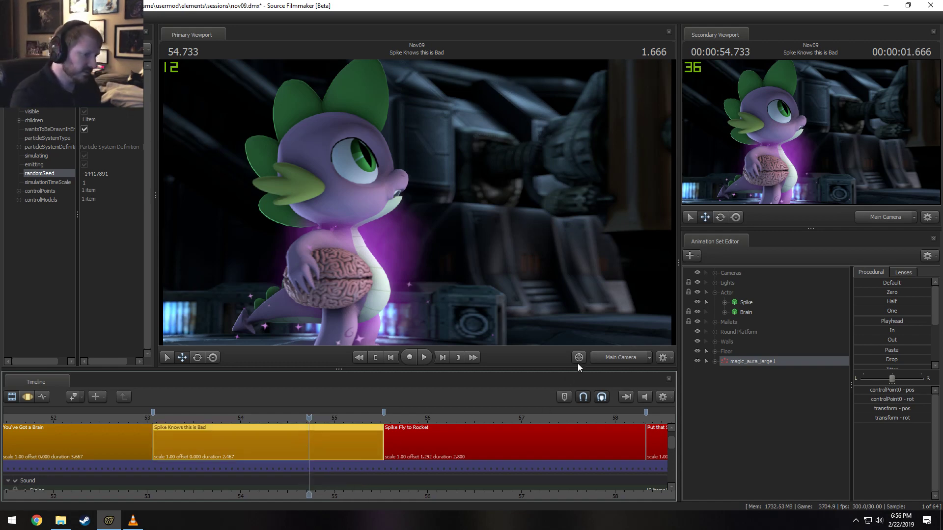
Replay the end of the Spike Knows this is Bad shot repeatedly to examine how the aura follows Spike as he flies off
drag(309, 418, 331, 423)
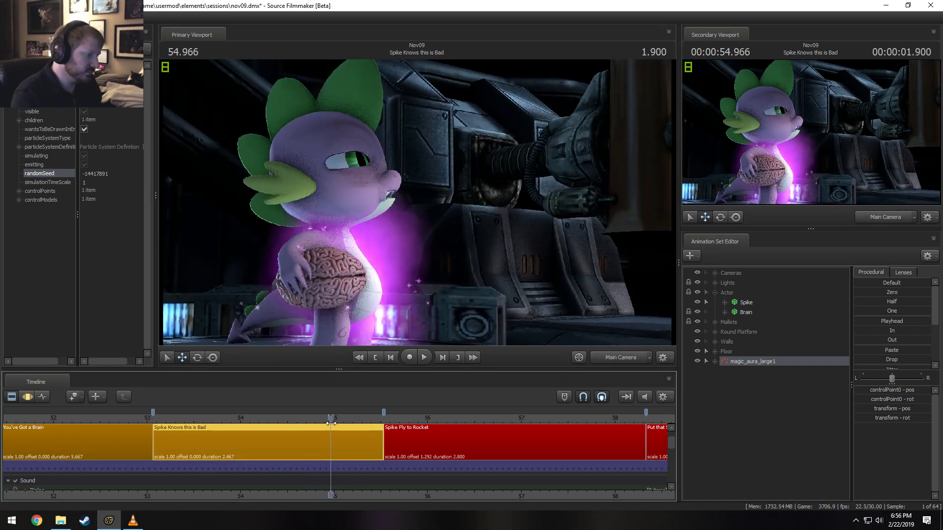
key(space)
click(334, 419)
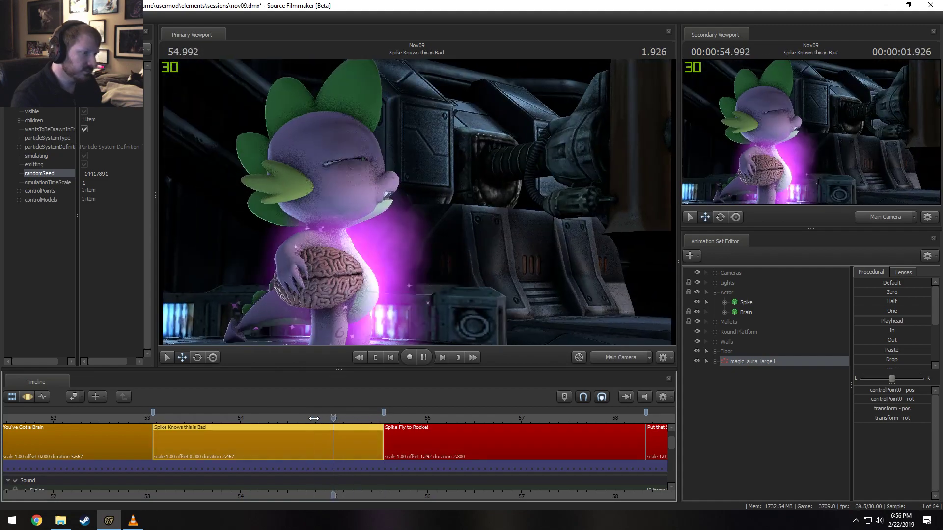
click(314, 419)
key(space)
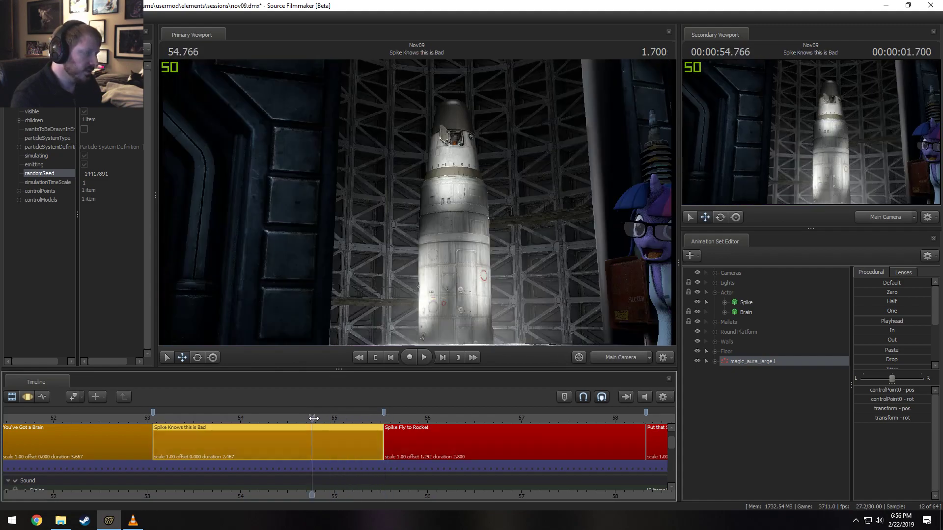
key(space)
click(314, 418)
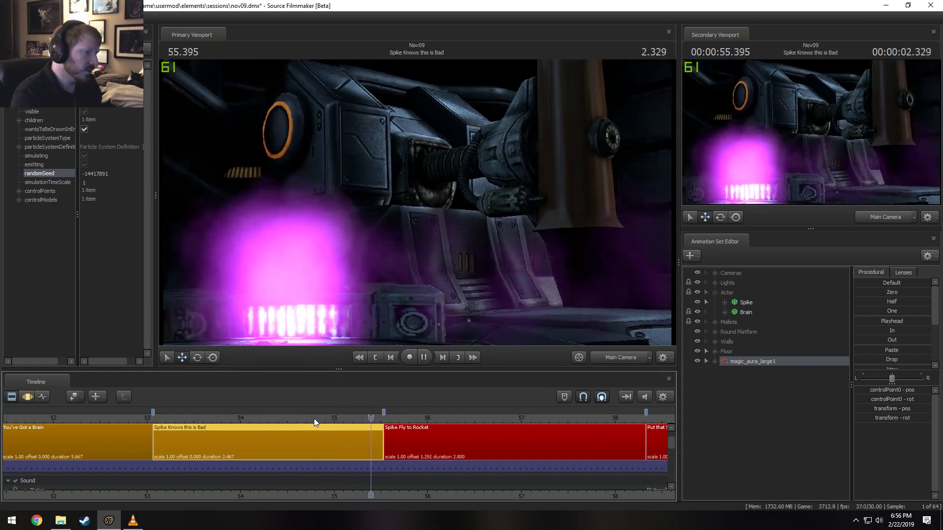
click(314, 418)
click(313, 418)
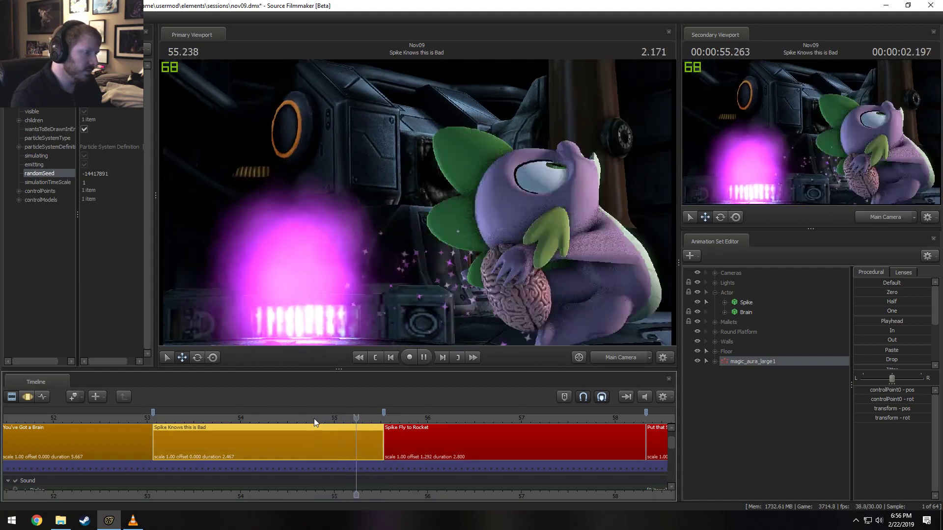
click(314, 418)
click(314, 418)
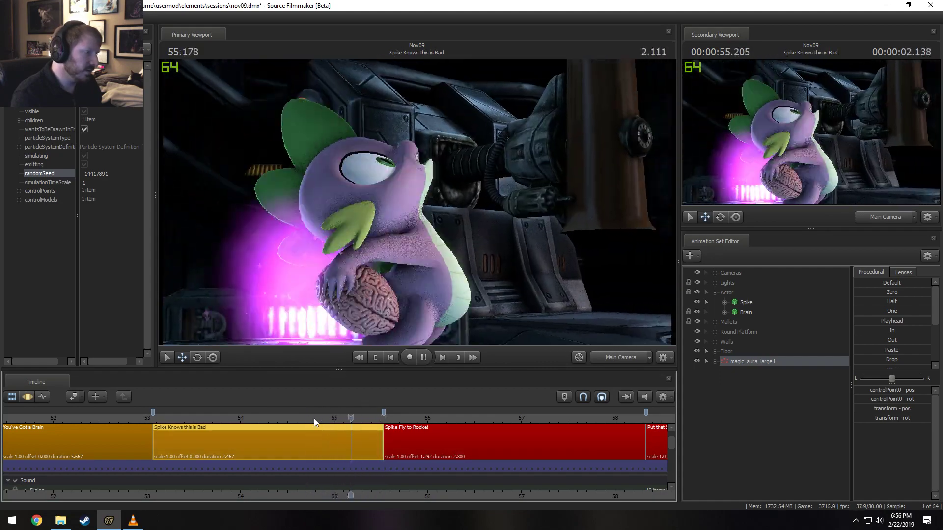
click(314, 418)
key(space)
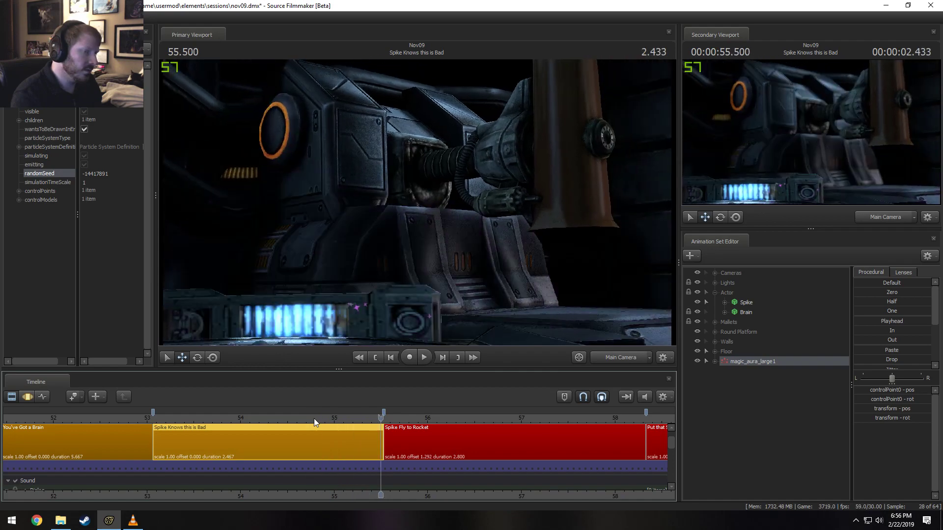
click(314, 419)
key(space)
key(space)
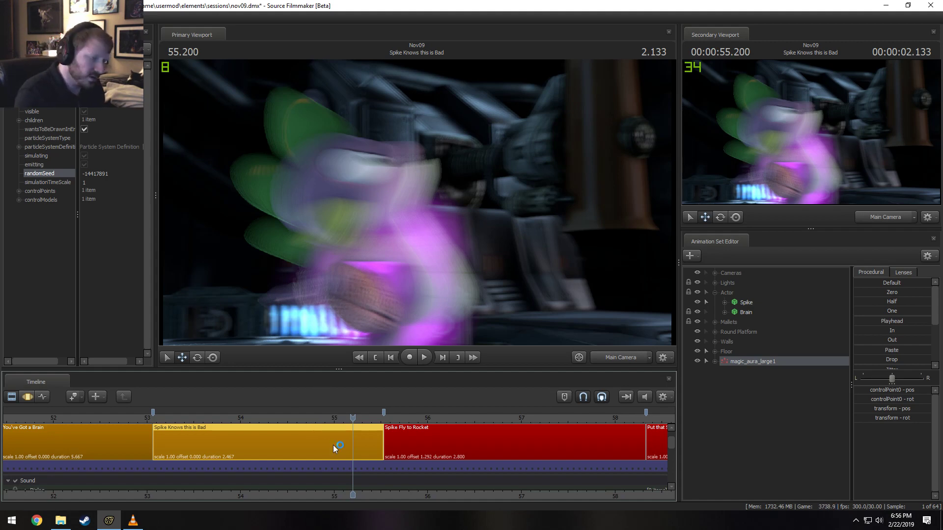
Group the magic_aura_large1 animation set into a new group and rename that group Particles
right_click(738, 362)
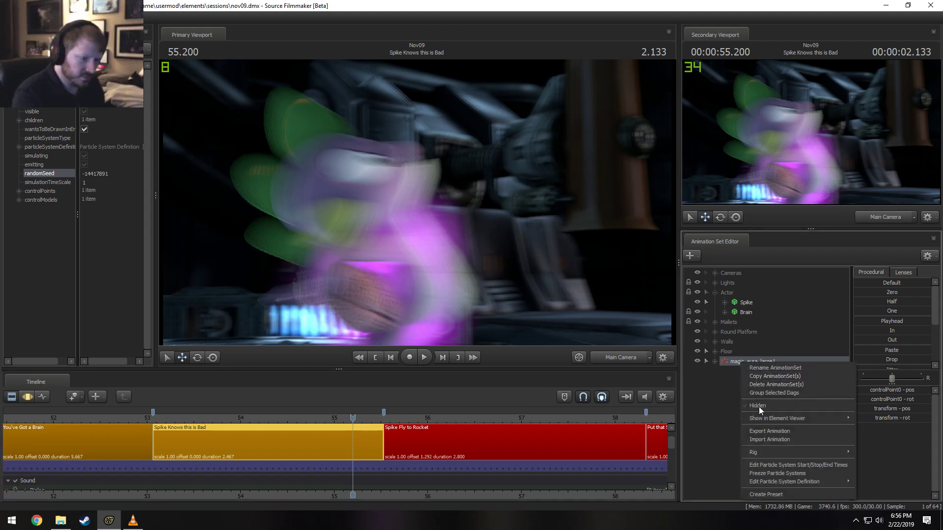
click(766, 394)
right_click(757, 366)
click(759, 370)
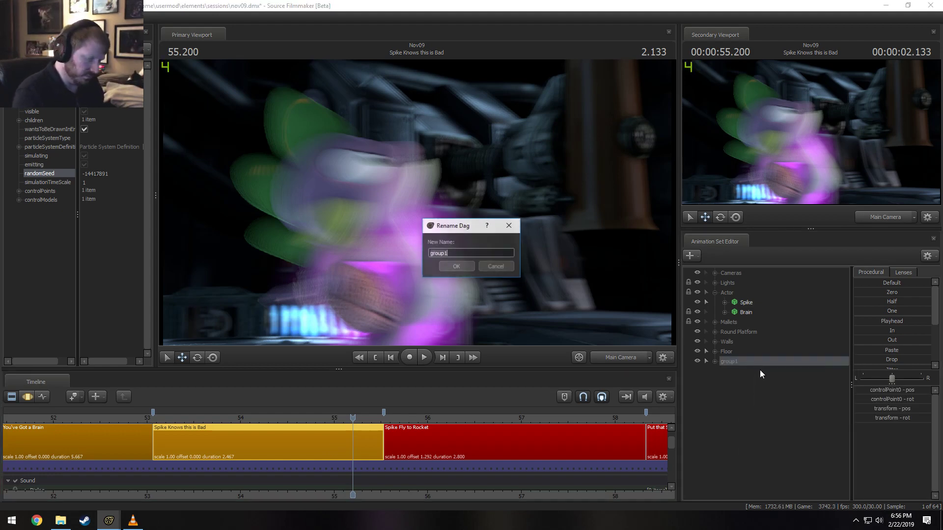
text(Particles)
key(Return)
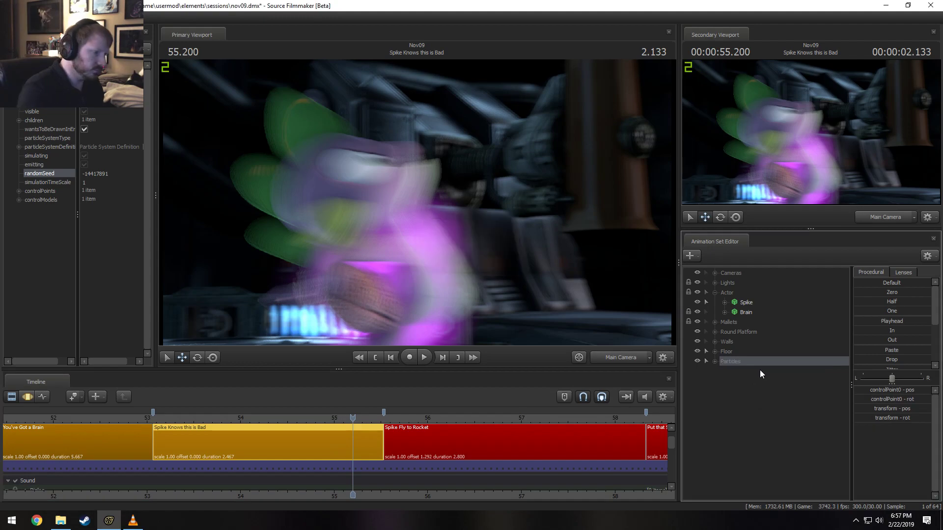
right_click(750, 435)
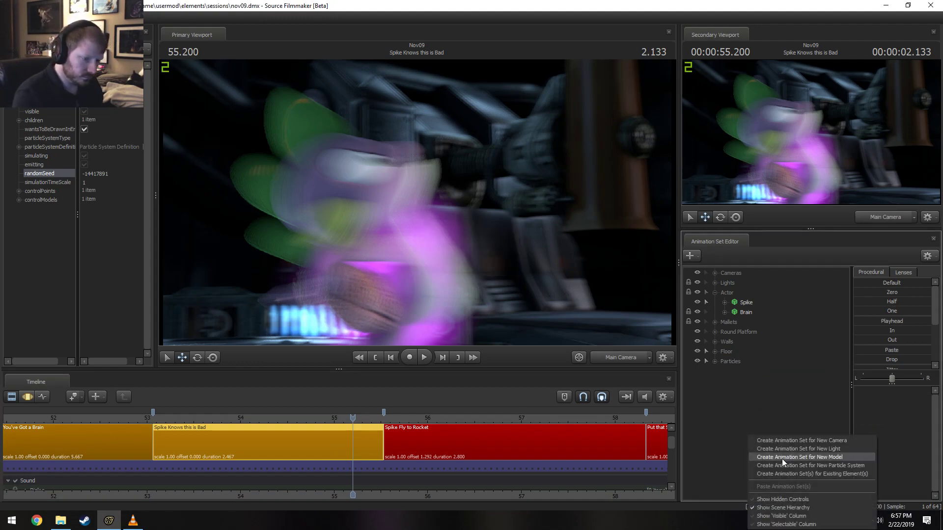
click(801, 458)
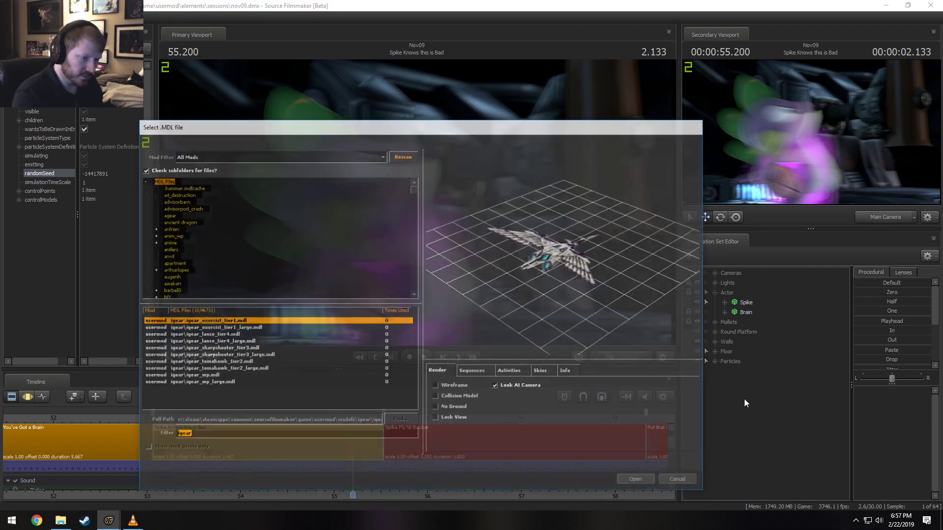
key(Escape)
Start an animation set for a new particle system and browse for its definition file from the usermod folder
right_click(745, 401)
click(791, 434)
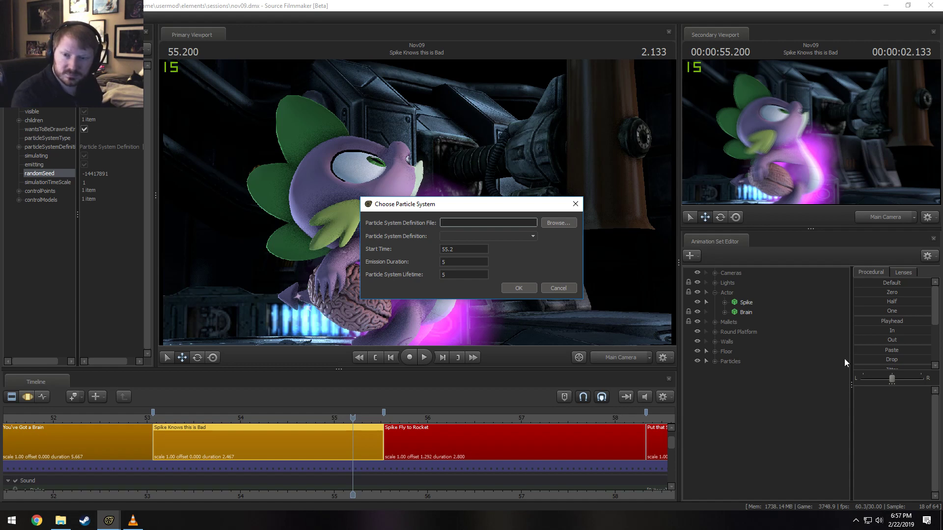
click(548, 222)
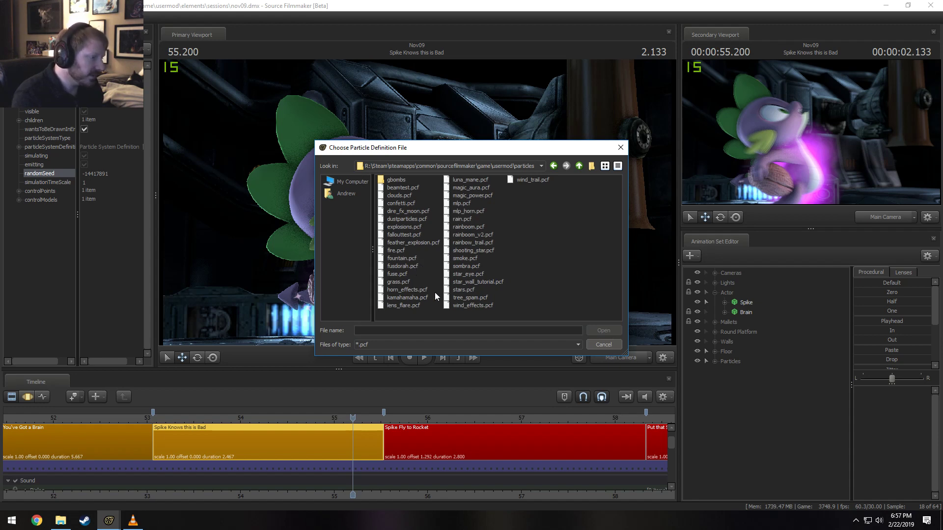
click(579, 166)
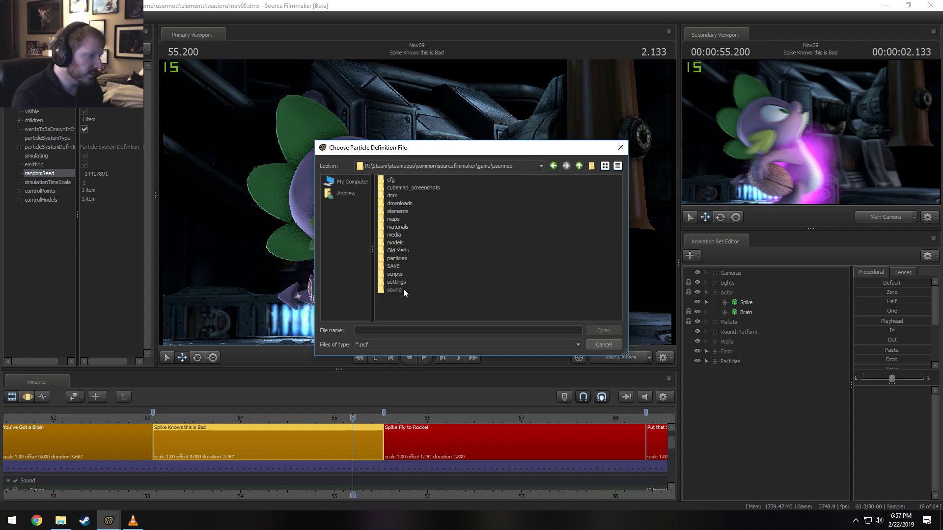
Load speedlines.pcf from the game's workshop/particles/workshop folder as the particle system definition file
click(579, 166)
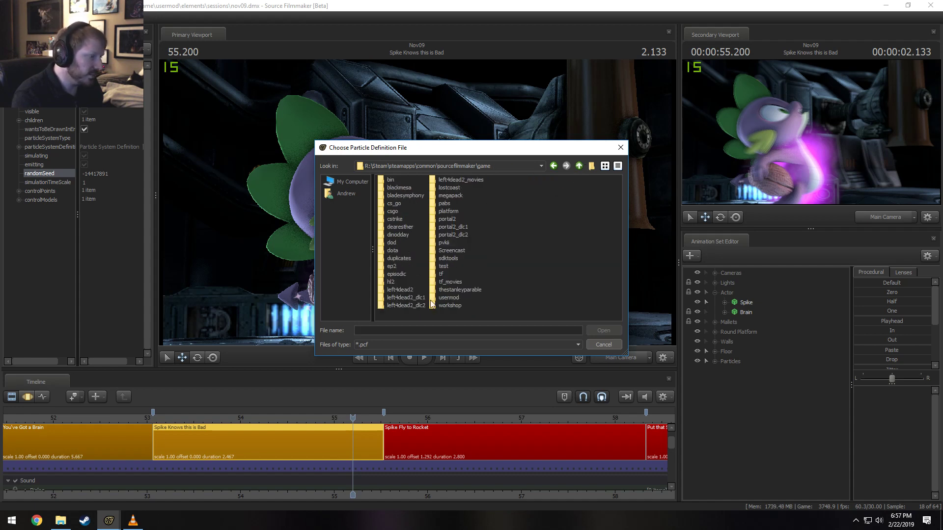
double_click(452, 305)
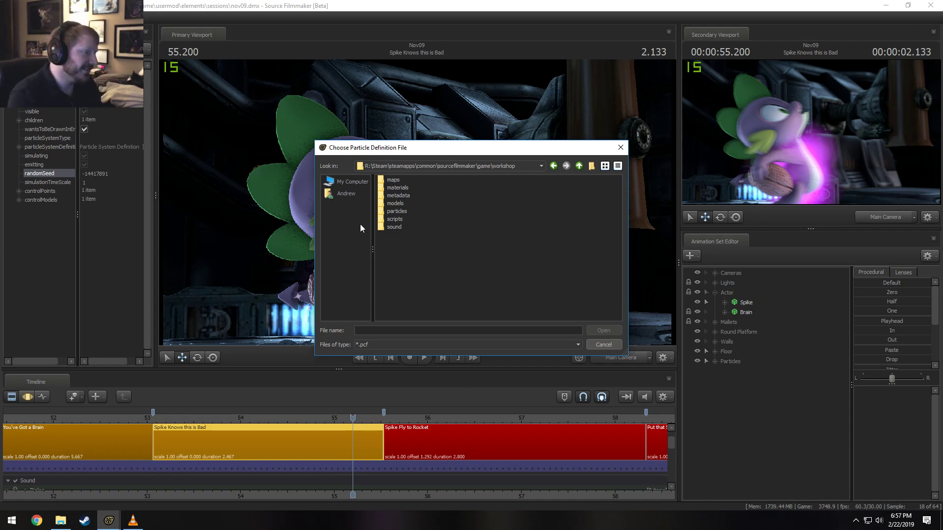
double_click(402, 210)
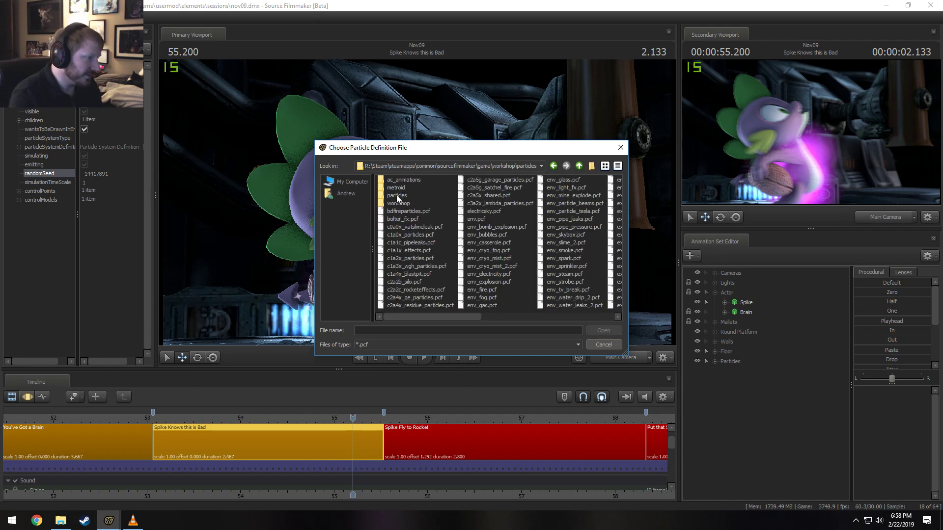
double_click(395, 196)
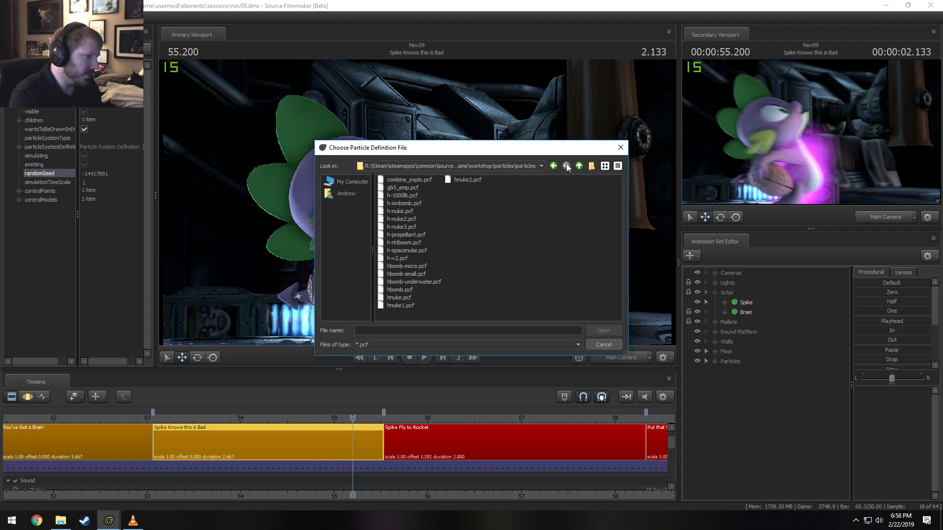
click(577, 166)
double_click(399, 203)
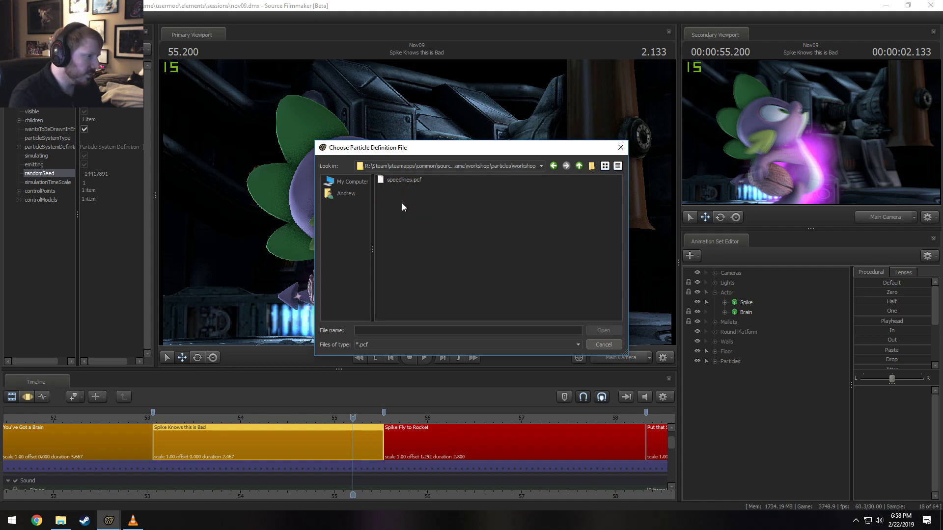
double_click(410, 181)
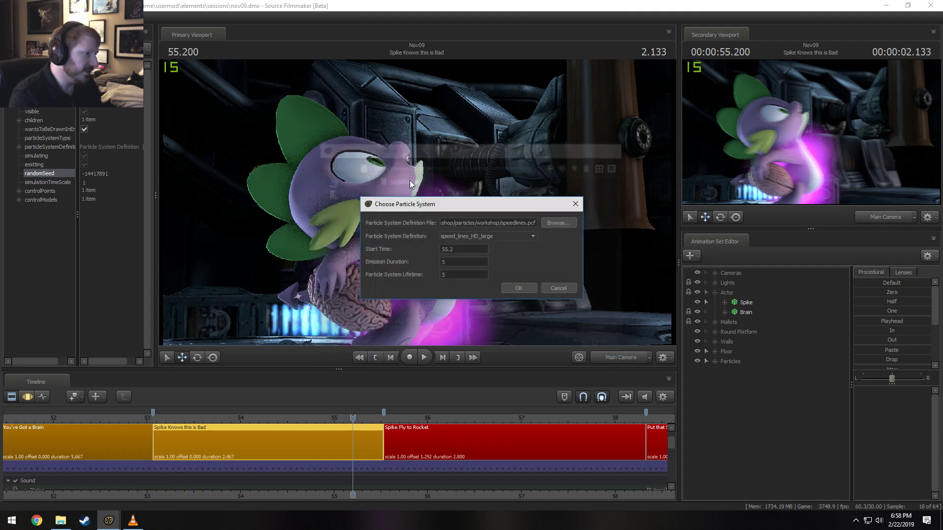
Create a speed_lines_cone particle system with start time 55, emission duration 10 and particle system lifetime 10
click(488, 237)
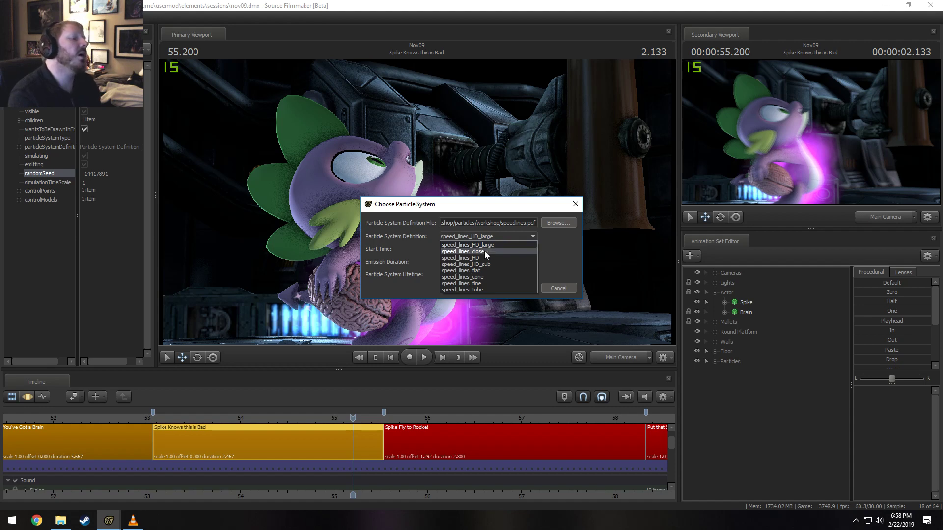
click(471, 271)
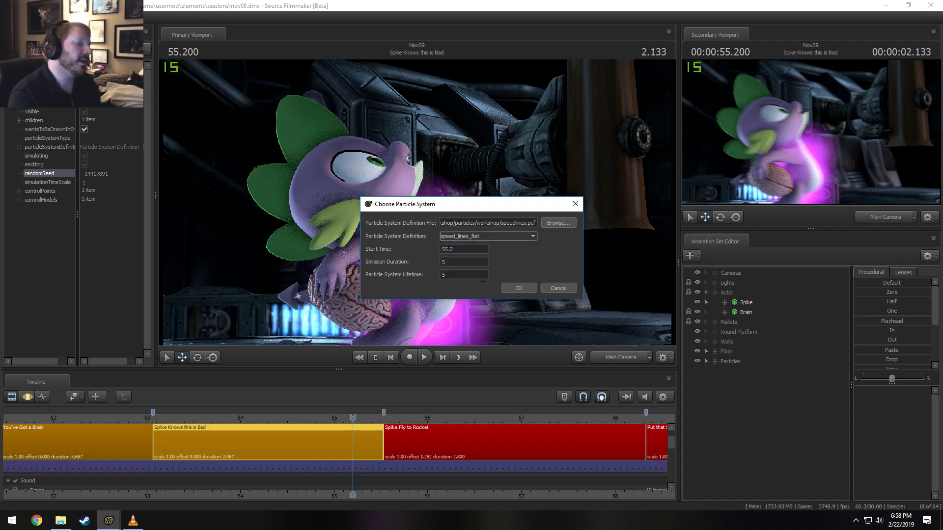
click(486, 236)
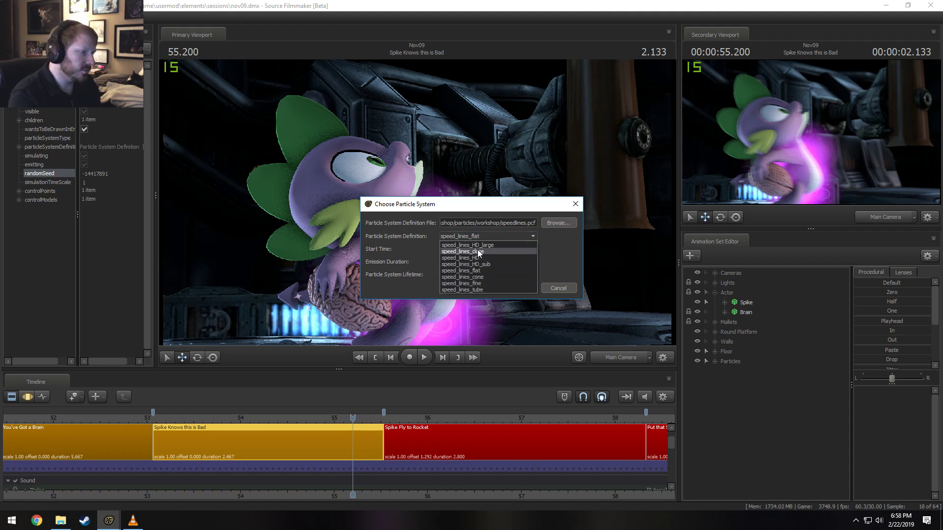
click(480, 278)
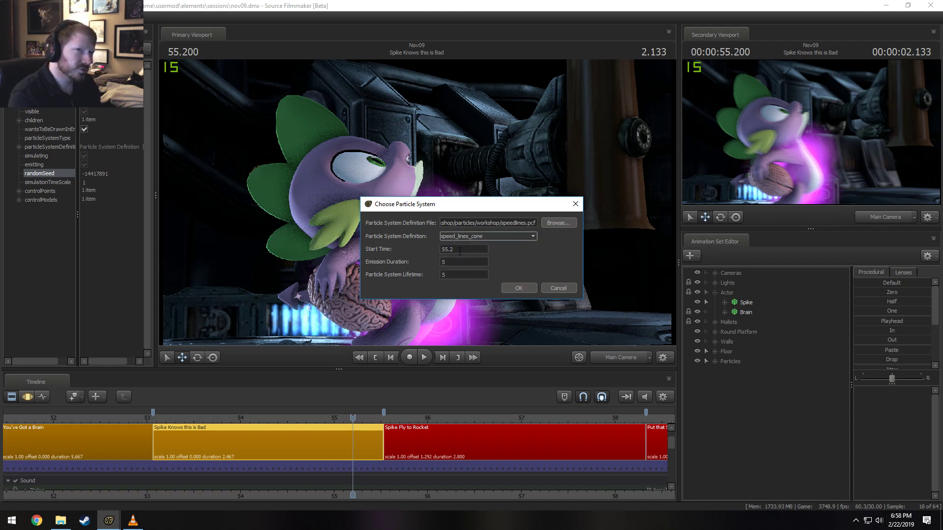
click(460, 252)
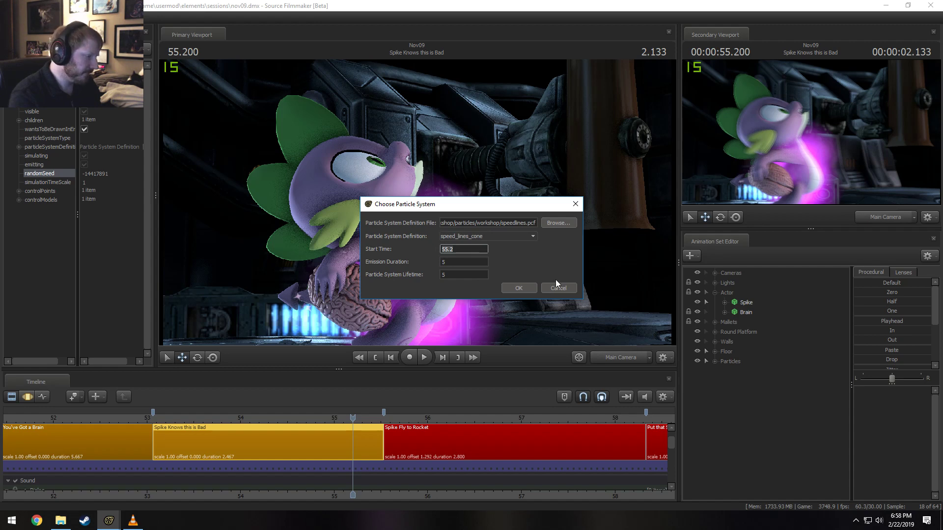
text(55)
key(Tab)
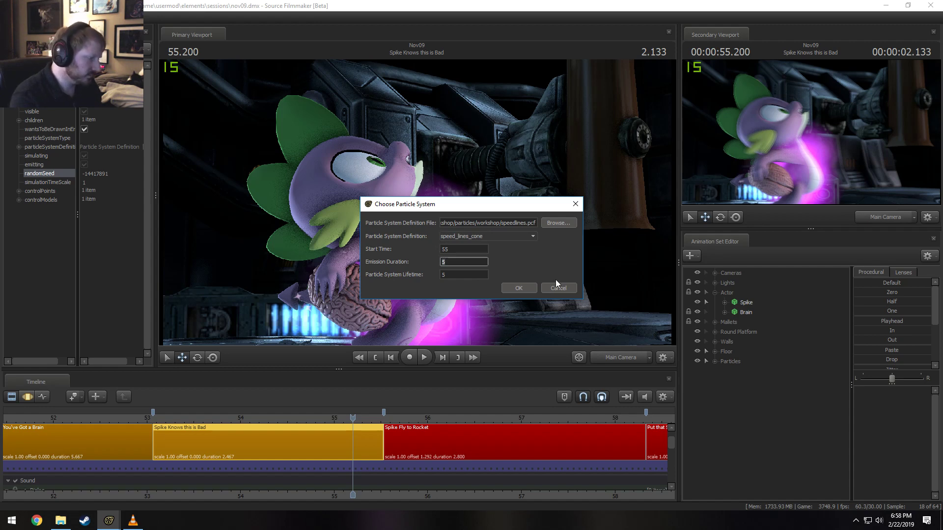
text(10)
key(Tab)
text(10)
key(Return)
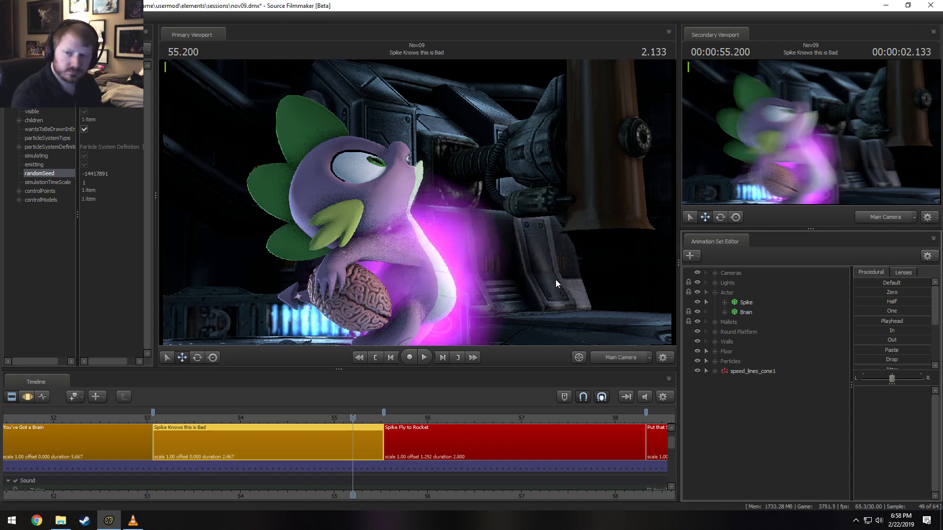
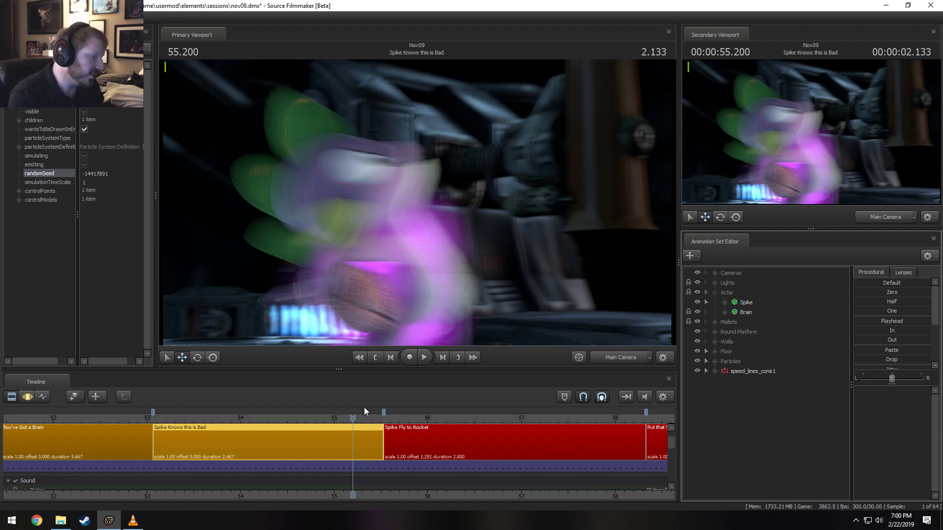
Select the cone particle system and examine how its speed lines play around the set through the work camera
drag(369, 420, 351, 418)
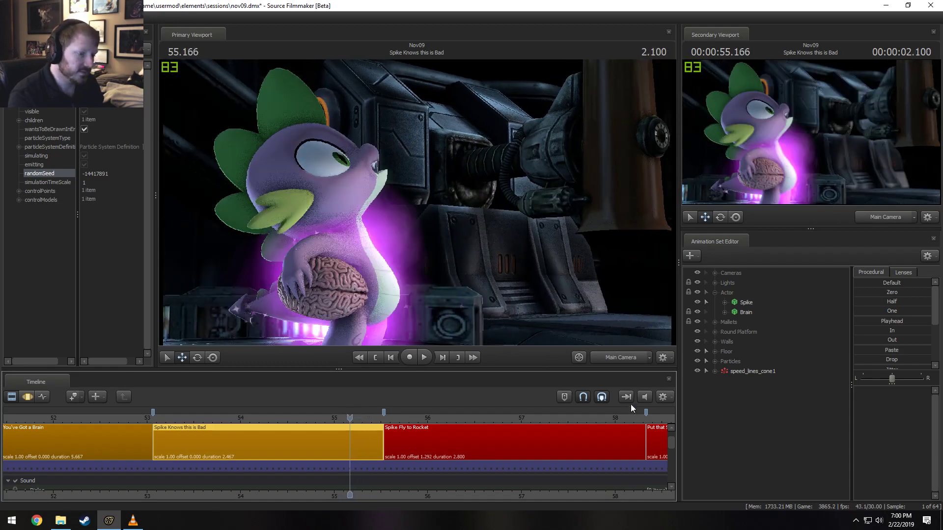
click(756, 372)
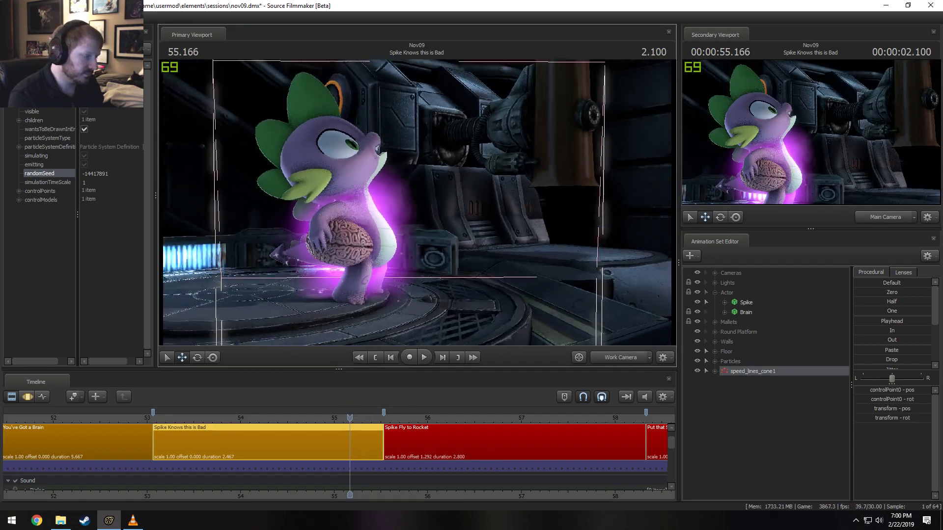
key(s)
mouse_move(418, 202)
mouse_down()
mouse_move(406, 216)
mouse_move(418, 201)
mouse_up()
key(space)
key(space)
key(s)
key(w)
Instance the cone particle system and preview its definition in the particle editor
right_click(746, 371)
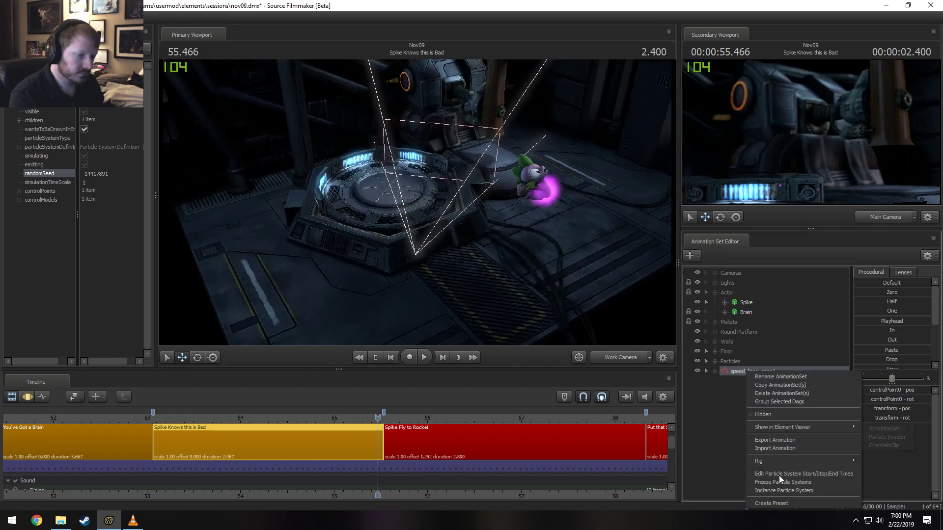
click(785, 491)
right_click(744, 371)
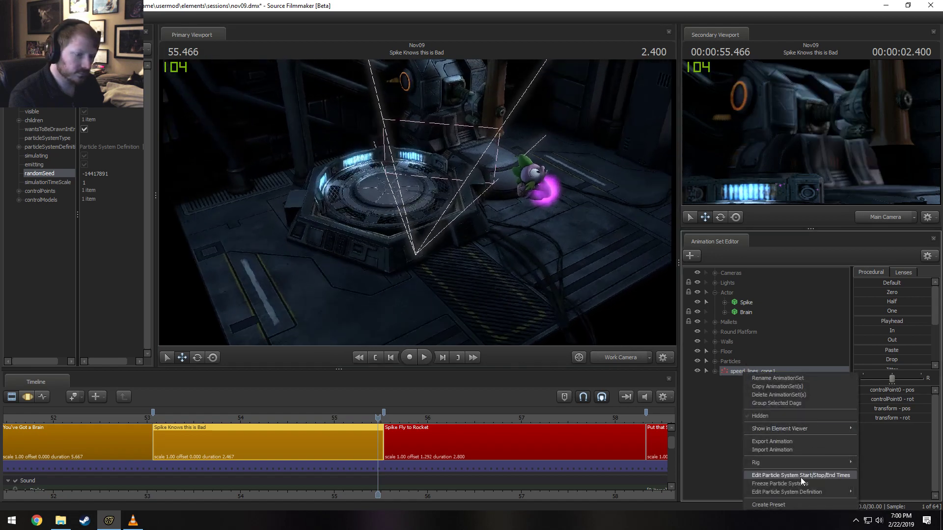
mouse_move(793, 493)
click(867, 493)
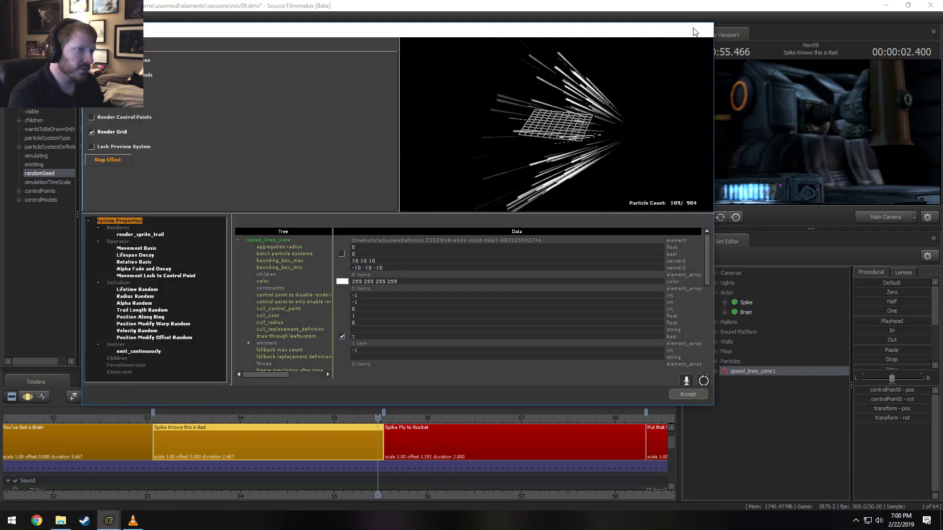
click(687, 394)
Delete the cone particle system and start a new particle system from speedlines.pcf
right_click(744, 375)
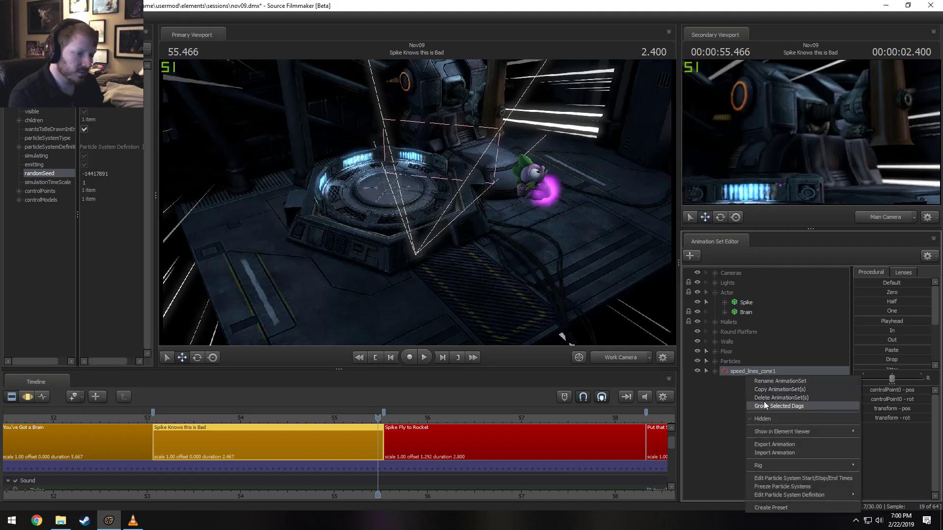
click(766, 398)
right_click(754, 387)
click(814, 417)
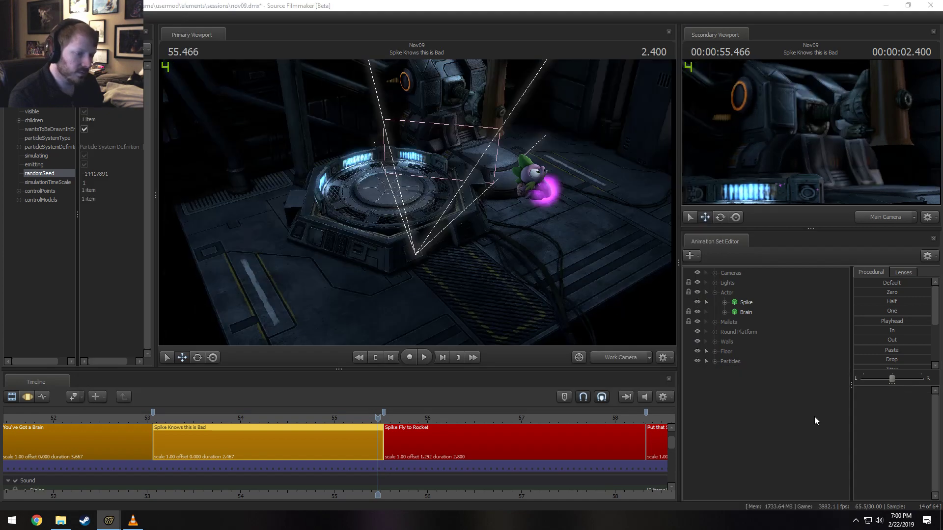
click(547, 220)
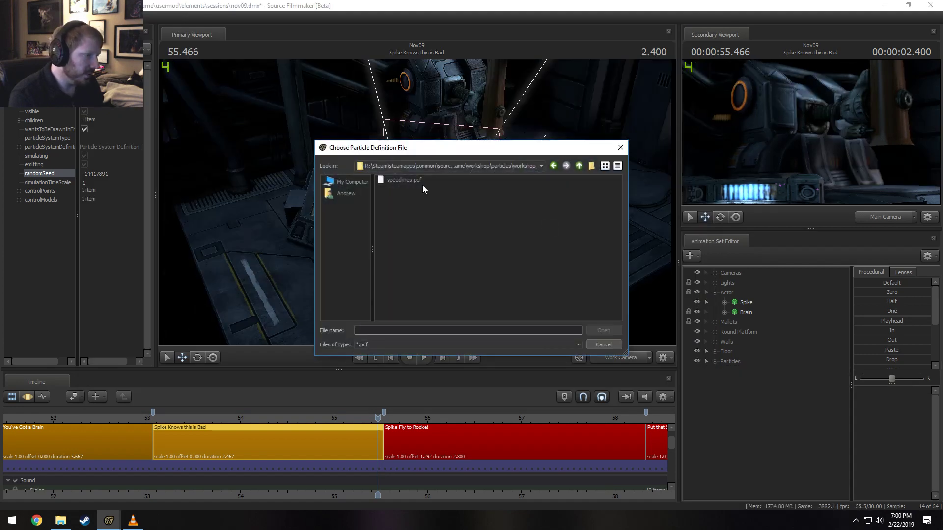
double_click(415, 181)
Create a speed_lines_tube particle system with start time 54 and emission duration 2
click(477, 236)
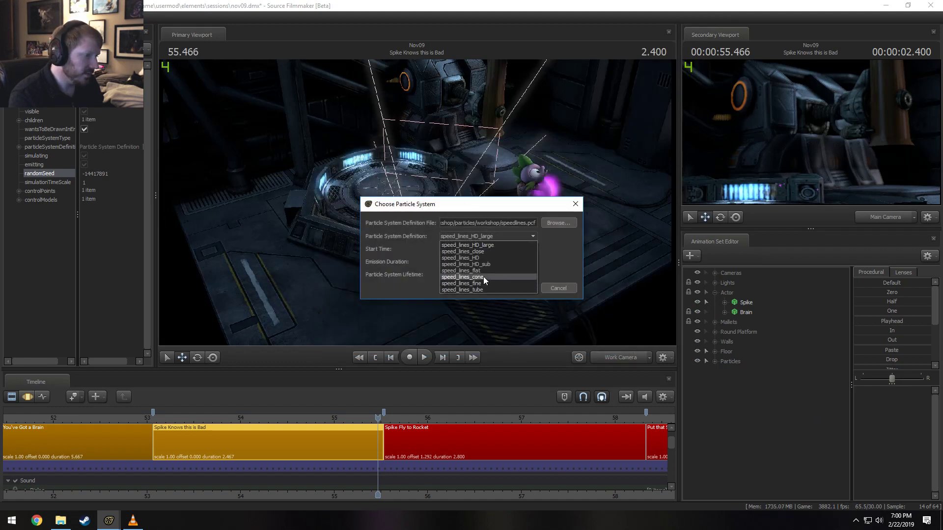
click(481, 289)
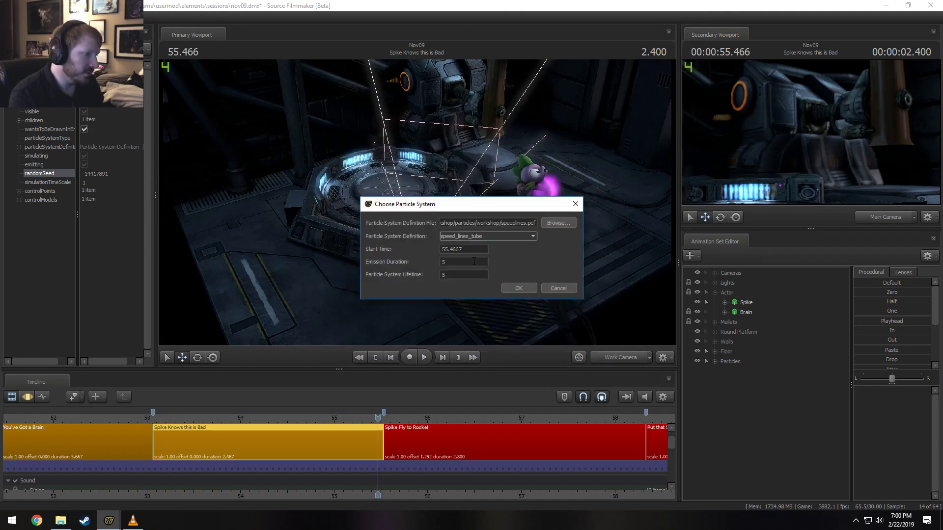
key(Tab)
text(54)
key(Tab)
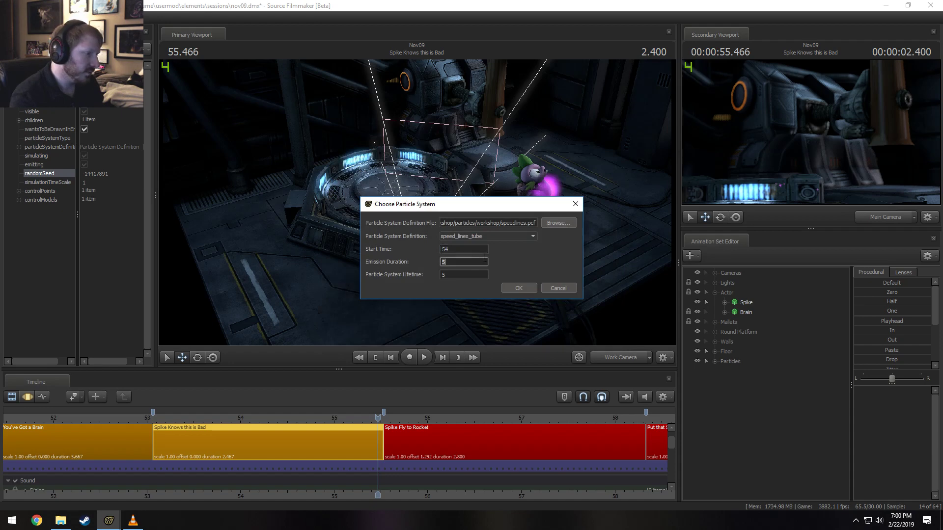
text(2)
key(Tab)
key(Return)
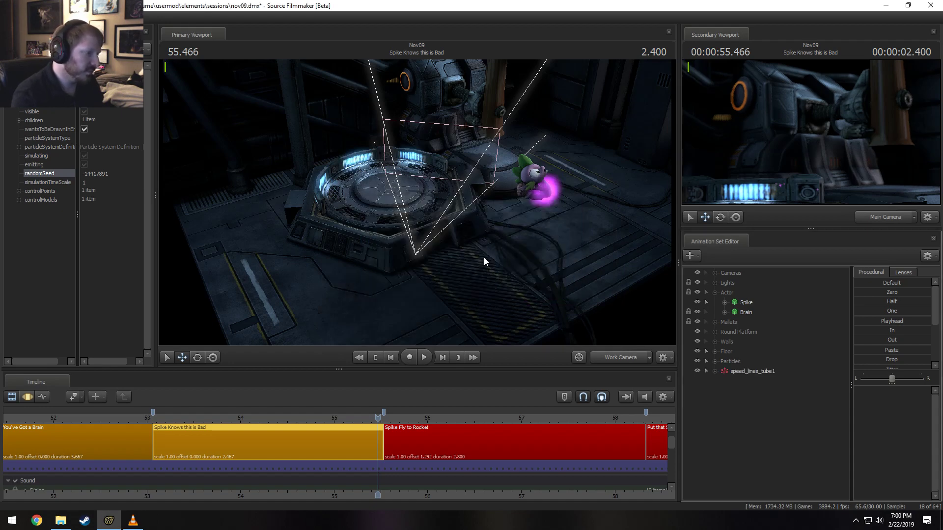
Play the start of the shot and examine the tube speed lines from a wider work camera view
key(space)
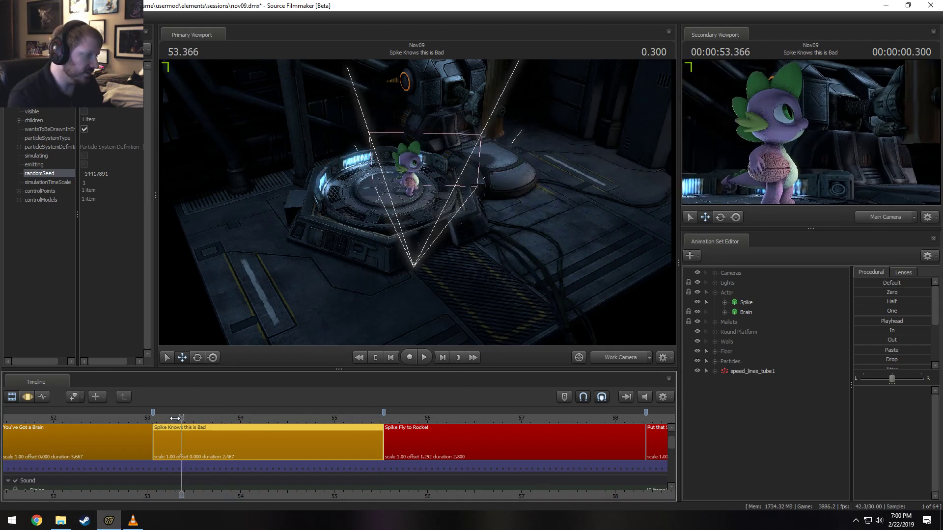
key(space)
drag(514, 277, 432, 216)
key(s)
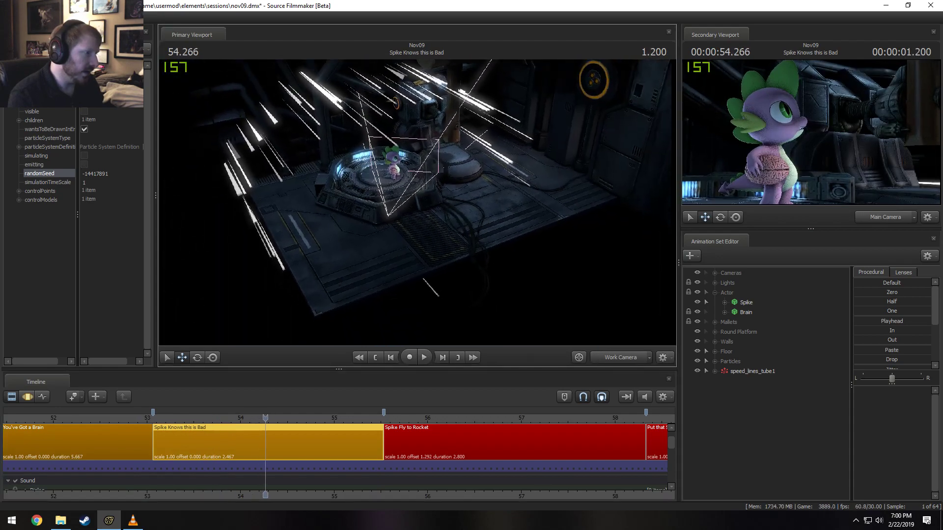
Instance the tube particle system and open its definition for editing, with the whole effect in the preview
right_click(750, 375)
click(779, 496)
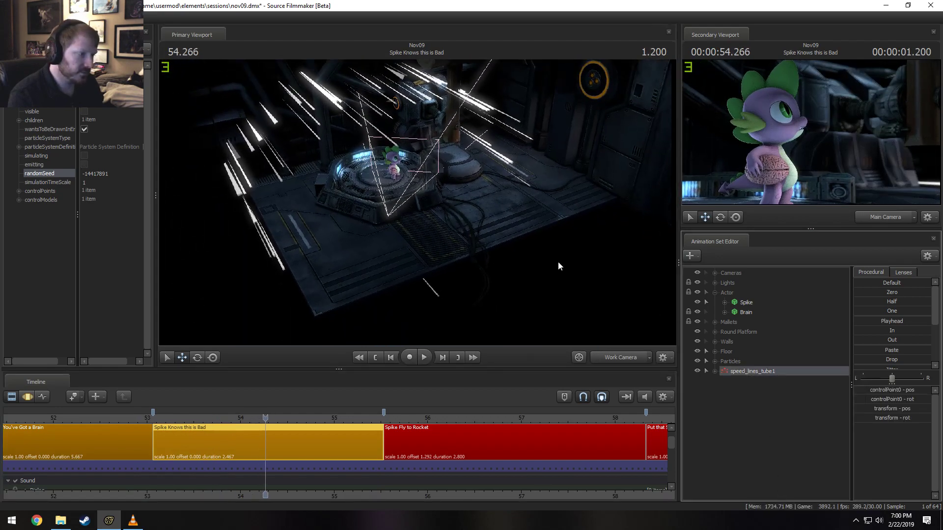
right_click(748, 367)
right_click(744, 373)
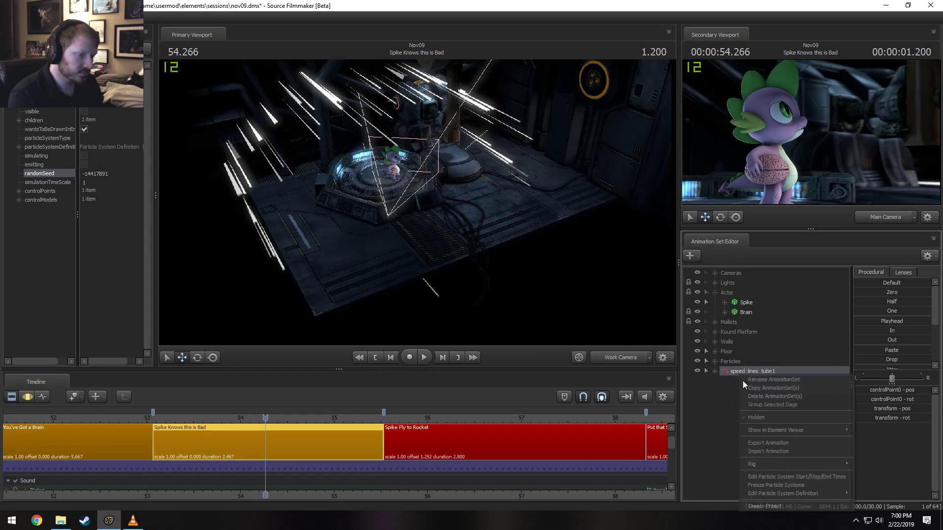
click(898, 494)
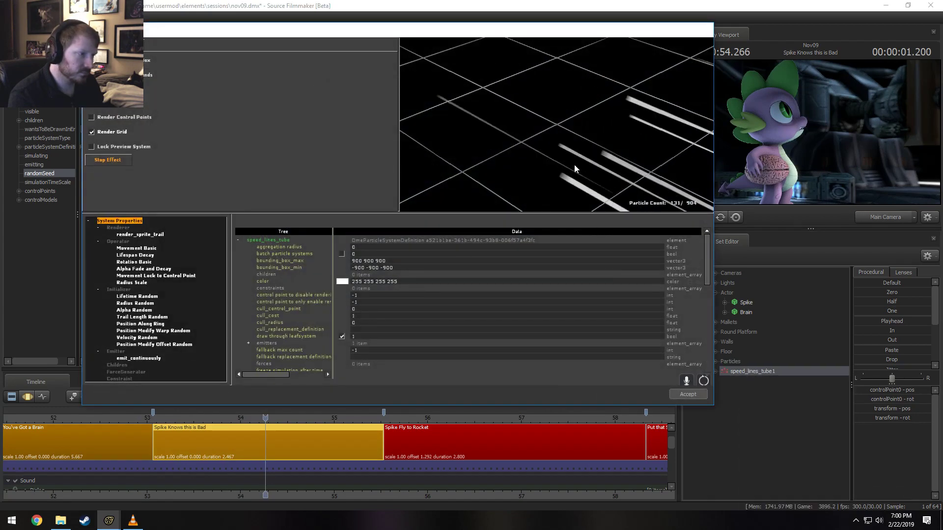
drag(599, 123, 521, 135)
drag(658, 94, 582, 125)
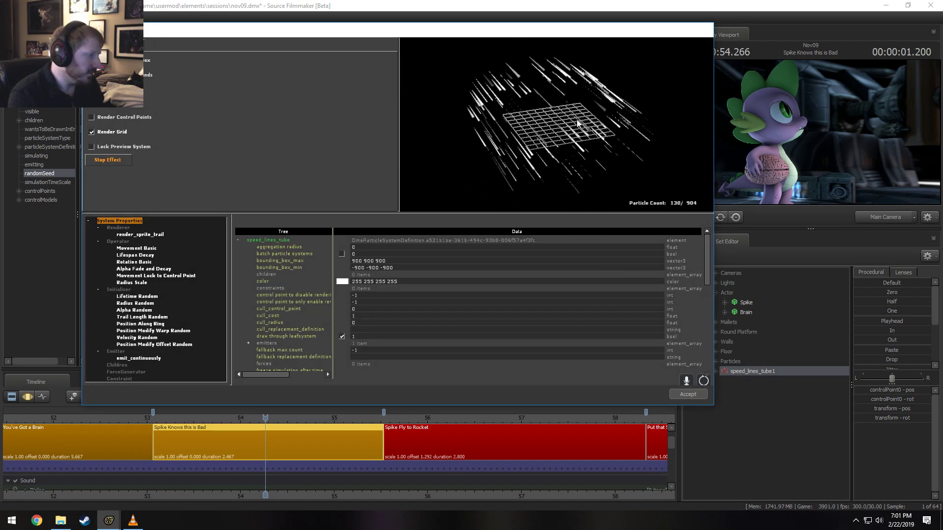
Set the Position Modify Warp Random initializer's warp max to 0 1 1 and its warp min to 0 0.2 1
click(157, 331)
scroll(389, 294, down, 5)
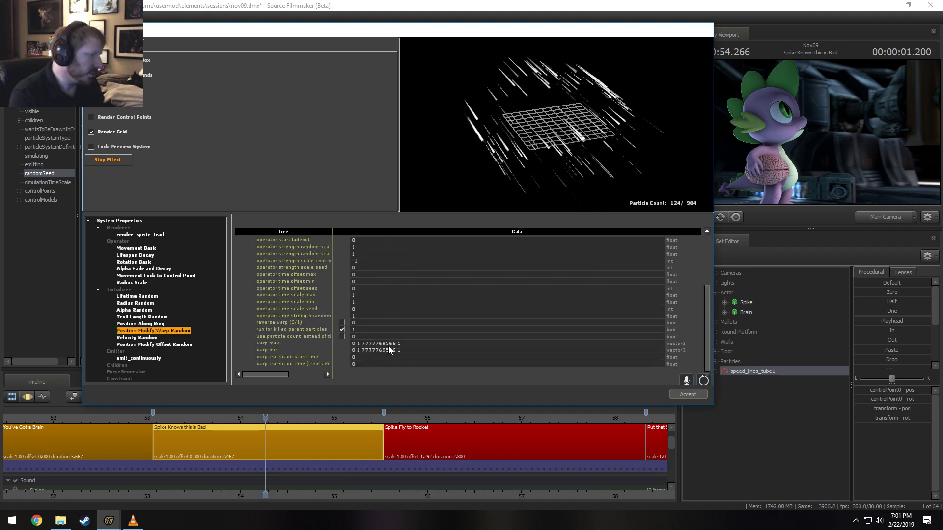
drag(521, 140, 572, 145)
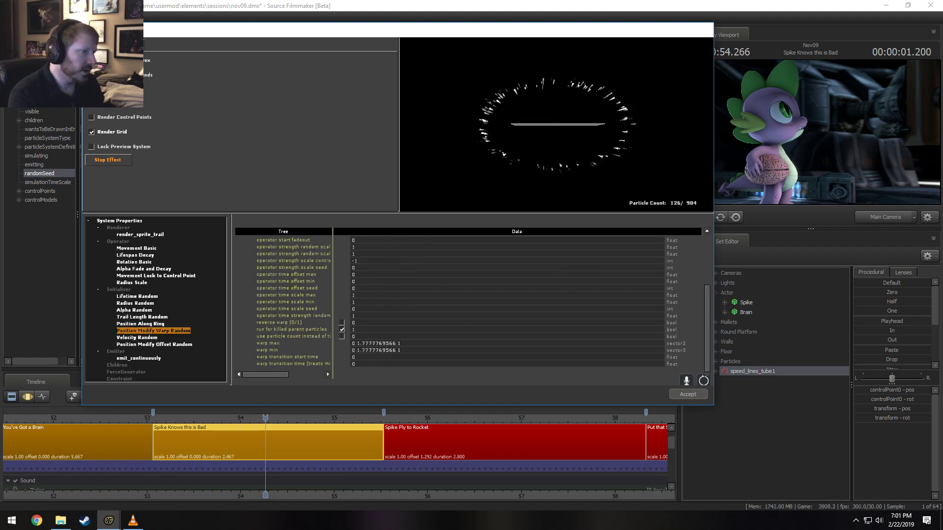
click(395, 343)
drag(396, 343, 365, 343)
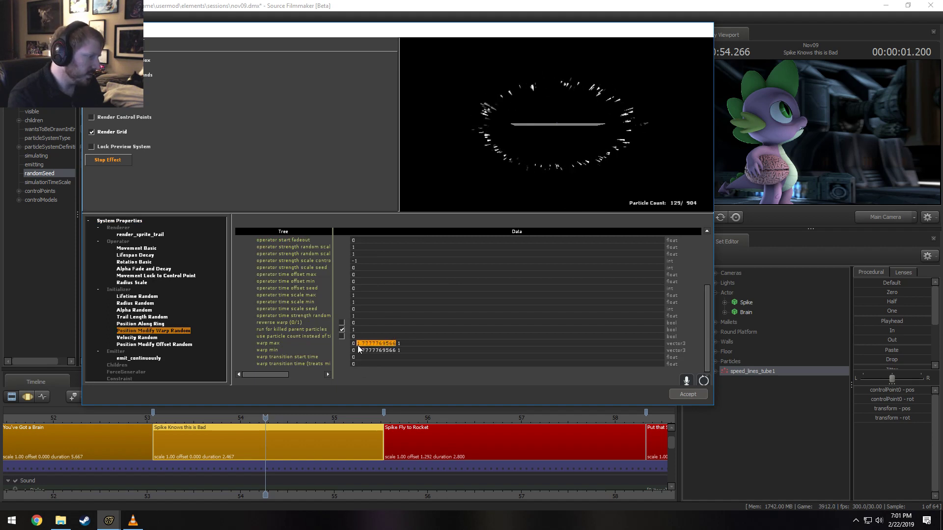
key(BackSpace)
key(BackSpace)
key(BackSpace)
click(395, 350)
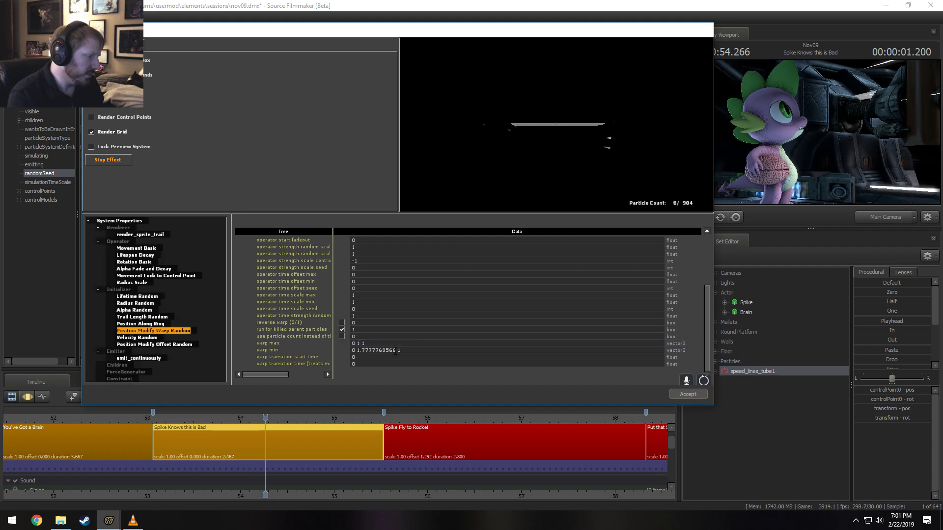
drag(396, 350, 358, 350)
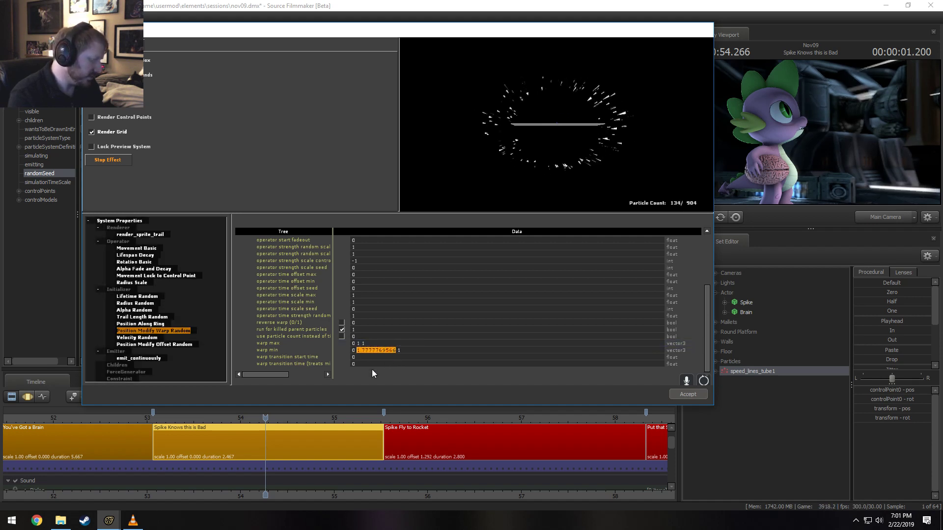
text(0.2)
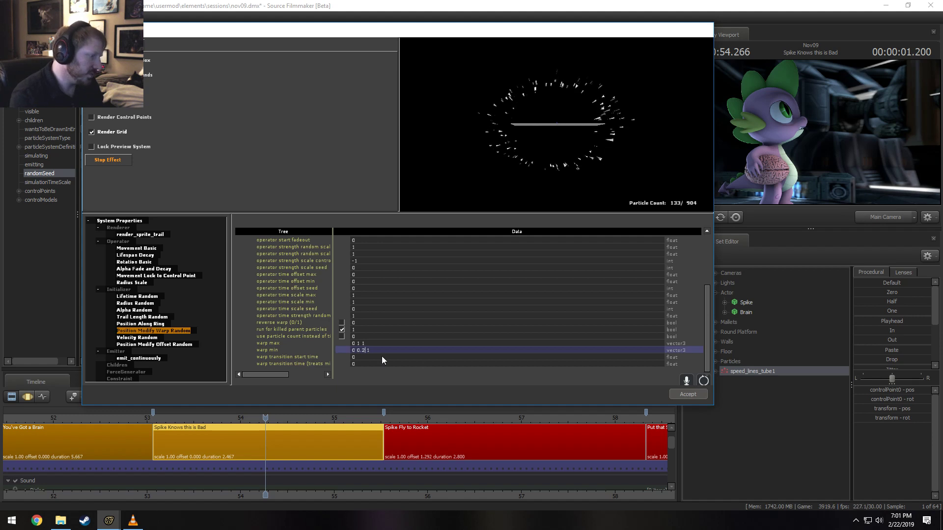
Set the warp max to 0 0.2 1 and check the flattened ring in the particle preview
double_click(358, 343)
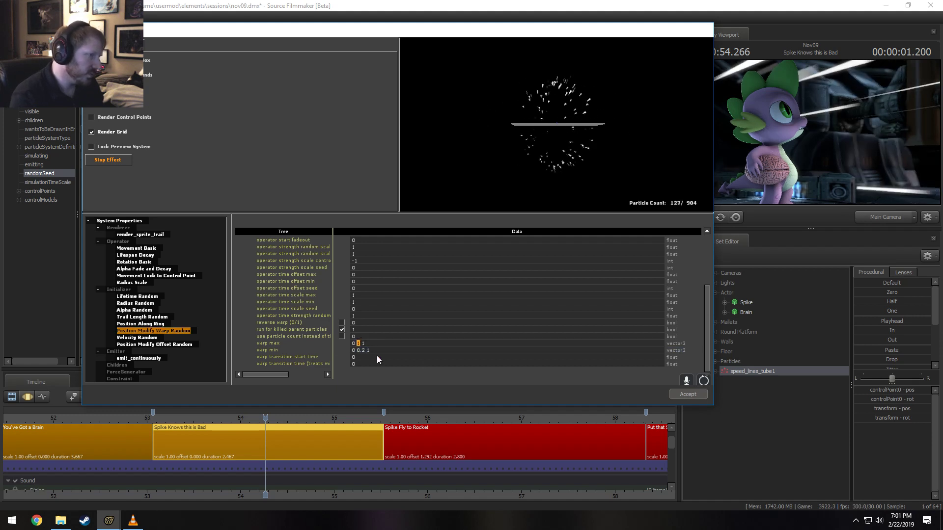
text(0.2)
key(Return)
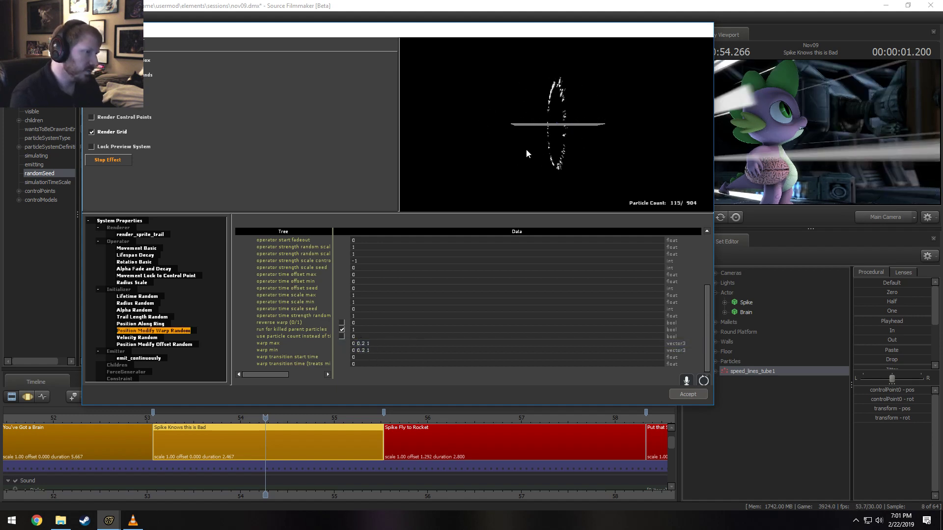
drag(527, 144, 556, 143)
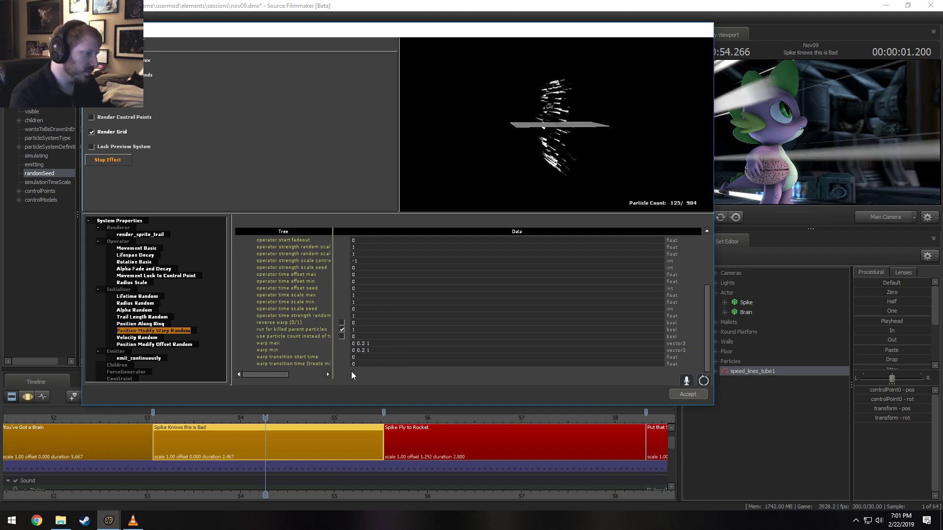
Vary the ring's warp by setting warp max to 0 0.1 1 and warp min to 0 0.3 1
double_click(362, 343)
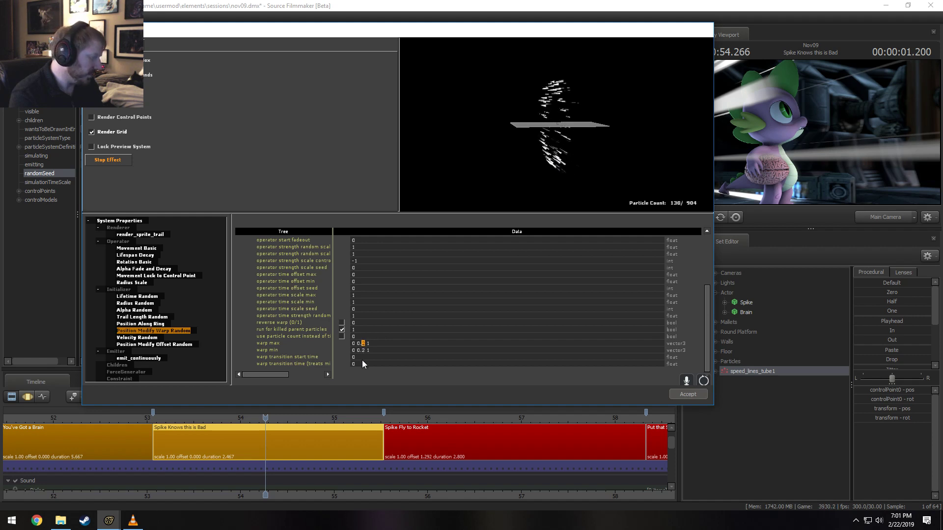
text(1)
key(Return)
double_click(362, 350)
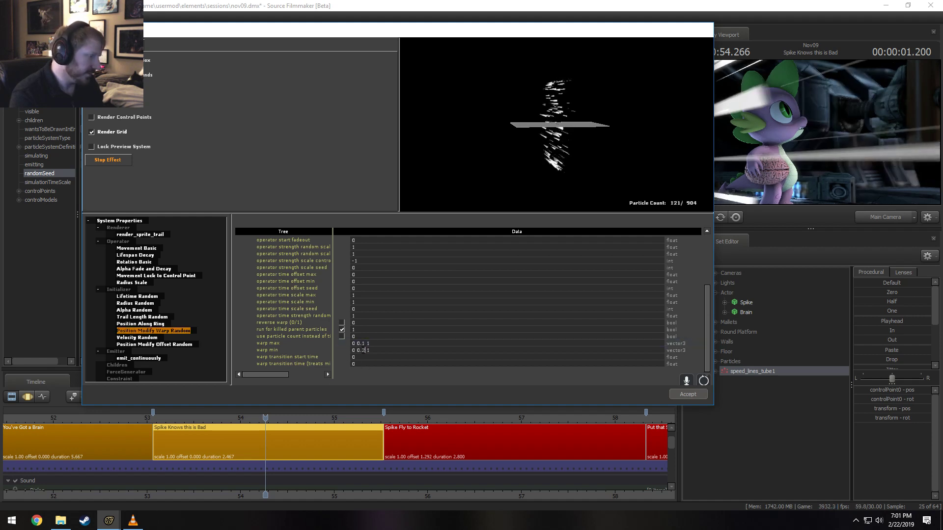
text(3)
key(Return)
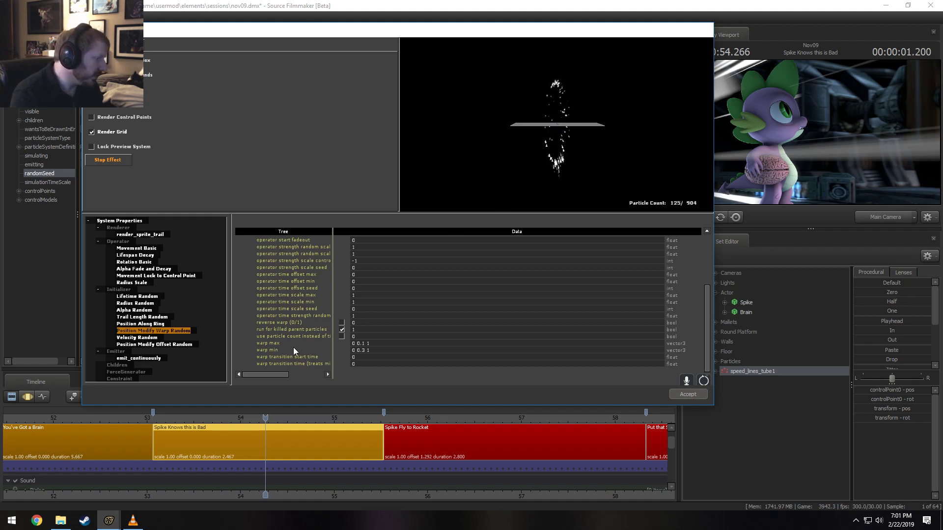
Examine the properties of the Radius Scale operator and the Position Modify Offset Random and Warp Random initializers
scroll(378, 344, up, 4)
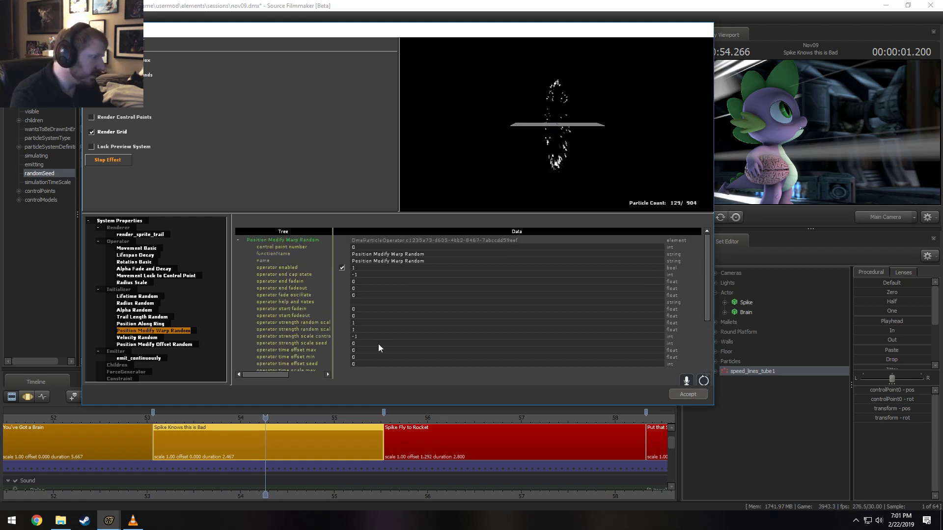
click(136, 284)
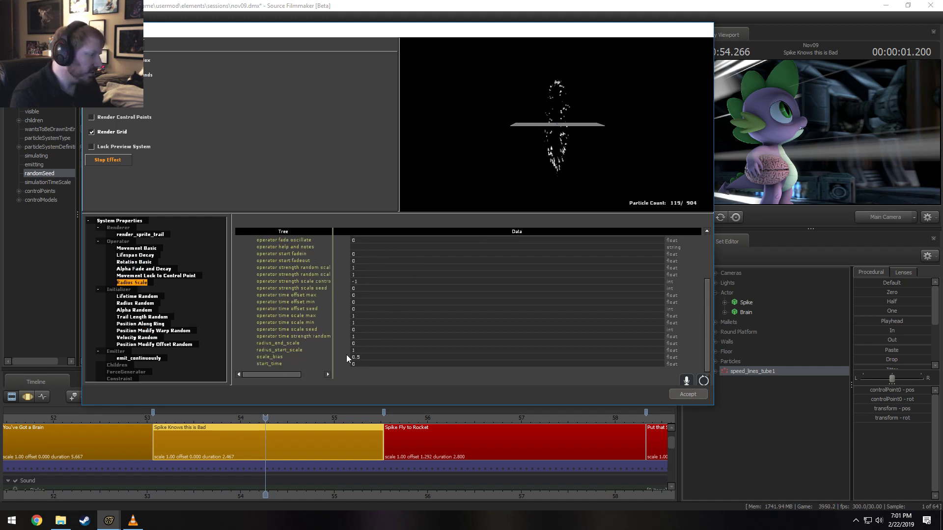
scroll(346, 355, down, 1)
click(146, 345)
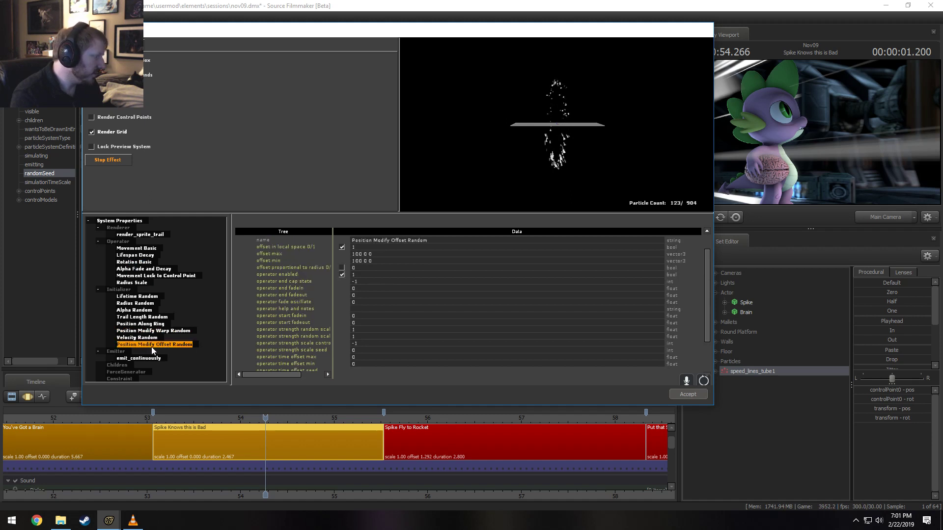
click(177, 337)
click(183, 332)
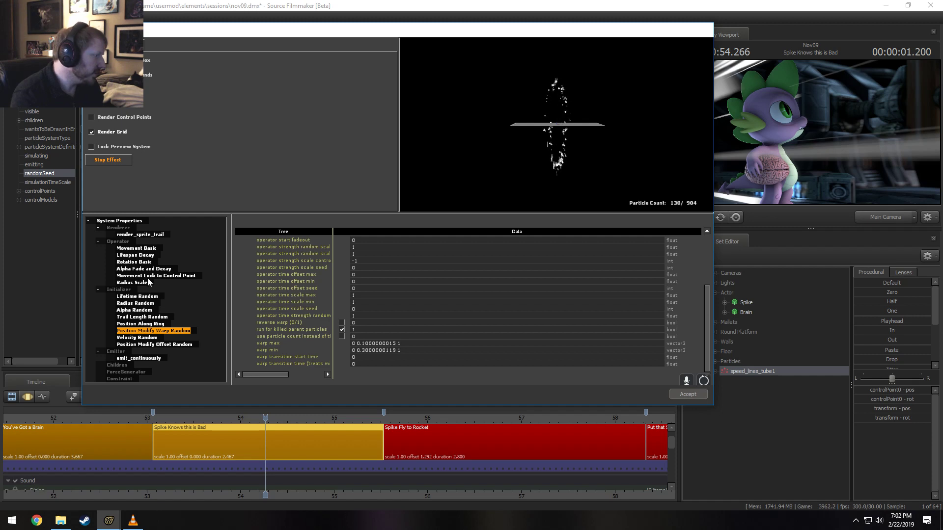
Try a radius_start_scale of 0.5 in the Radius Scale operator, and set it back to 1
click(147, 283)
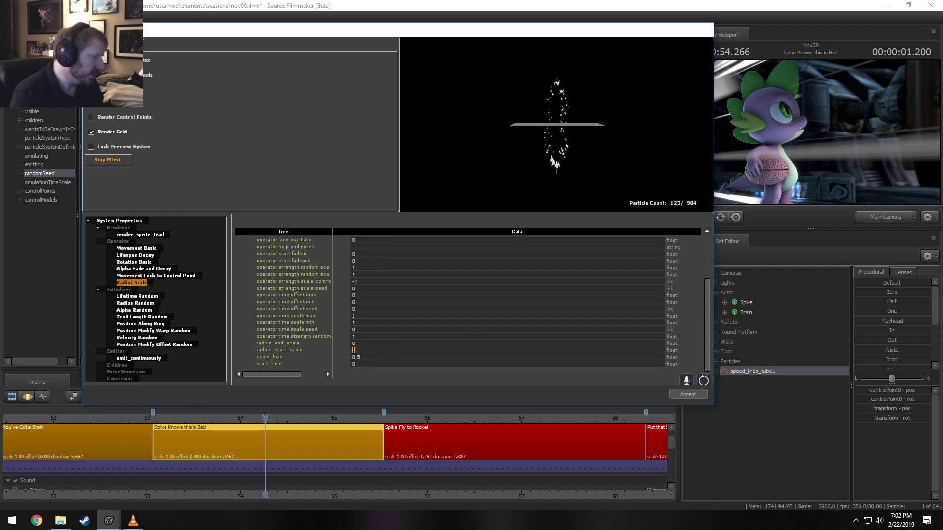
text(0.5)
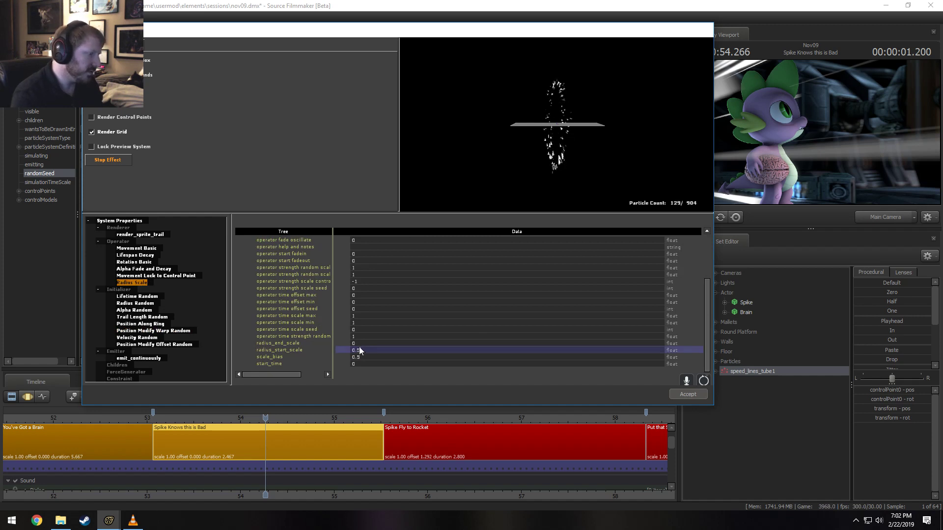
key(Return)
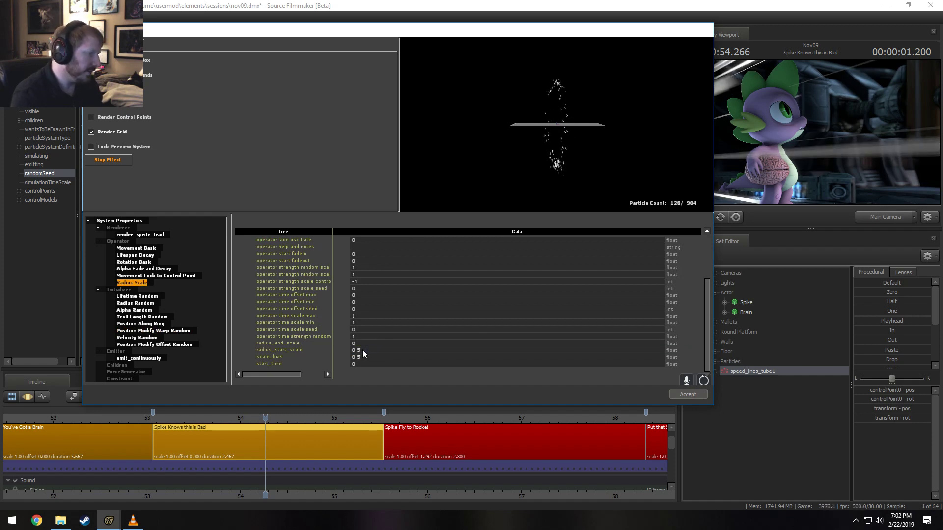
click(362, 349)
text(1)
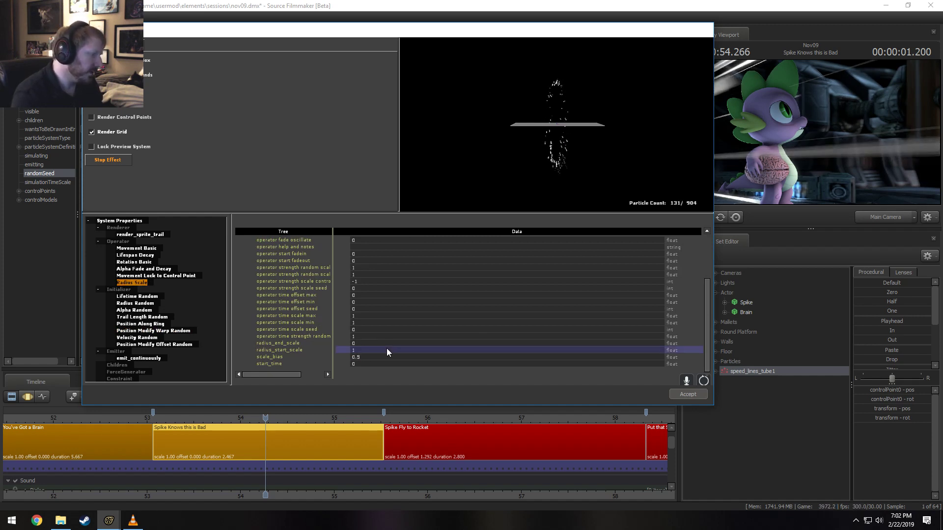
key(Return)
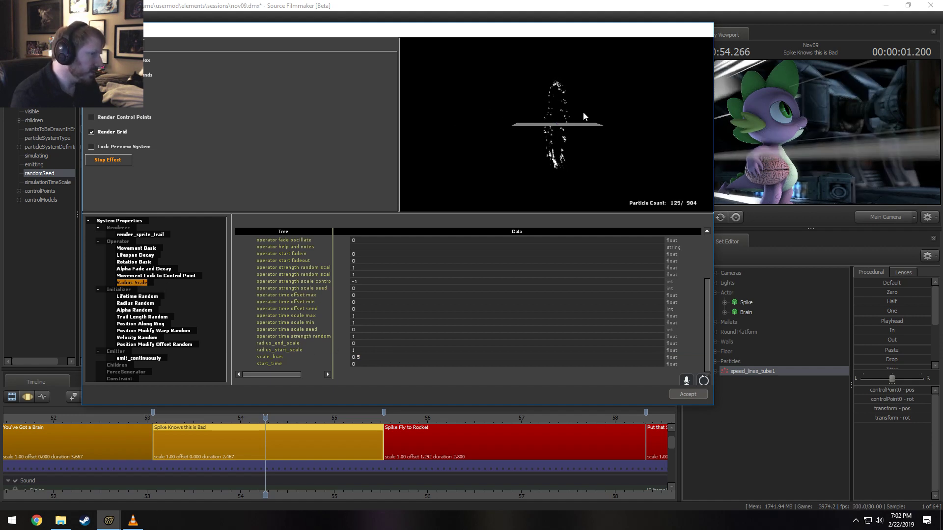
drag(556, 125, 595, 142)
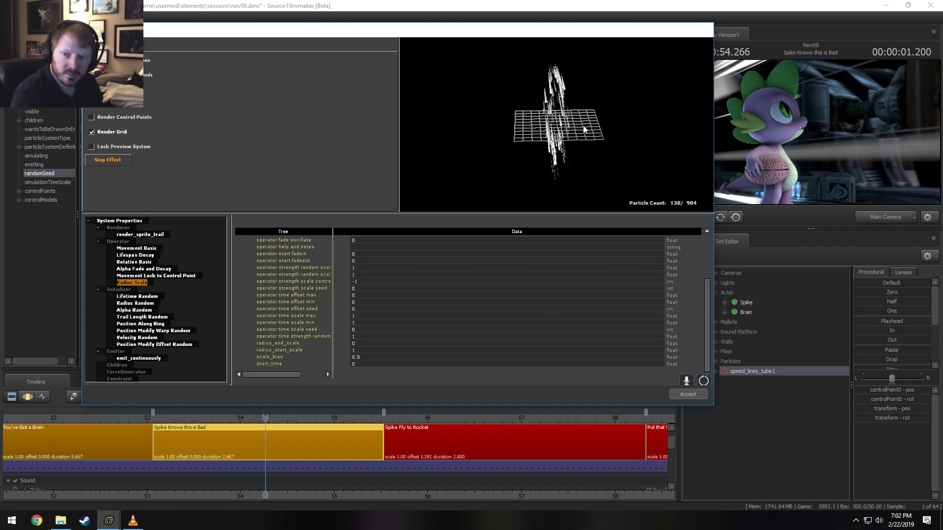
Set the Position Along Ring initializer's initial radius to 10 and inspect the narrowed tube through the work camera
click(142, 325)
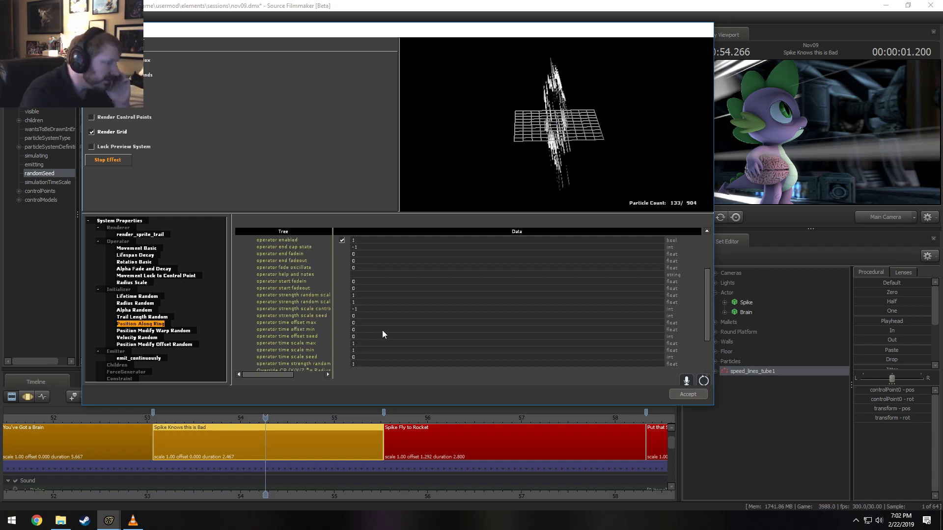
scroll(382, 330, down, 5)
scroll(368, 333, up, 5)
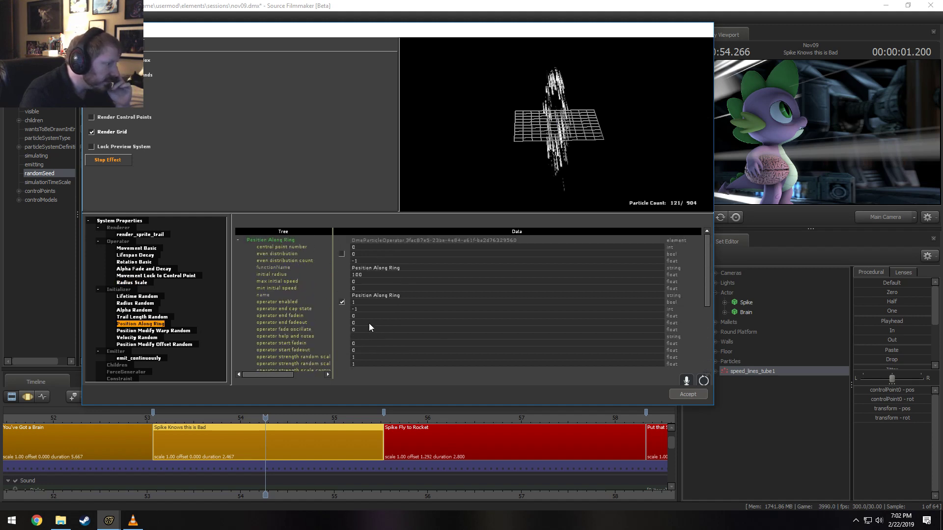
double_click(361, 275)
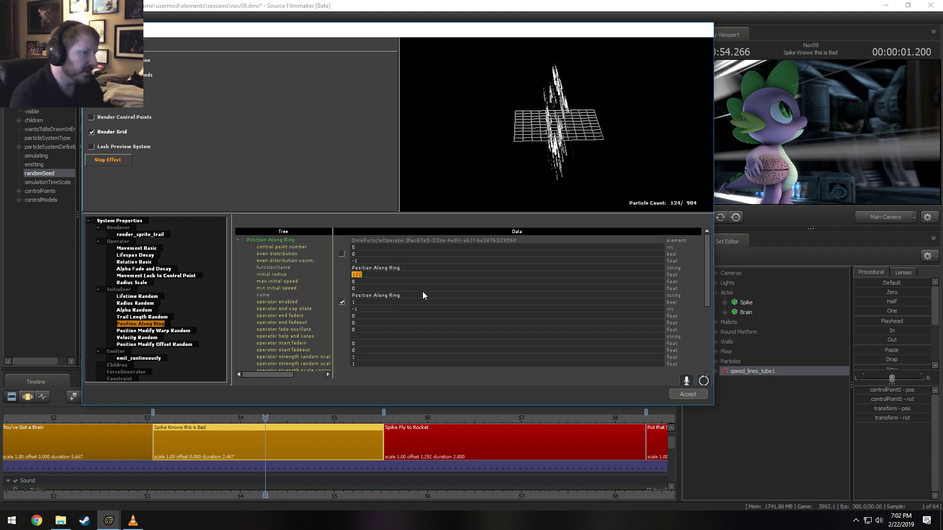
text(10)
key(Return)
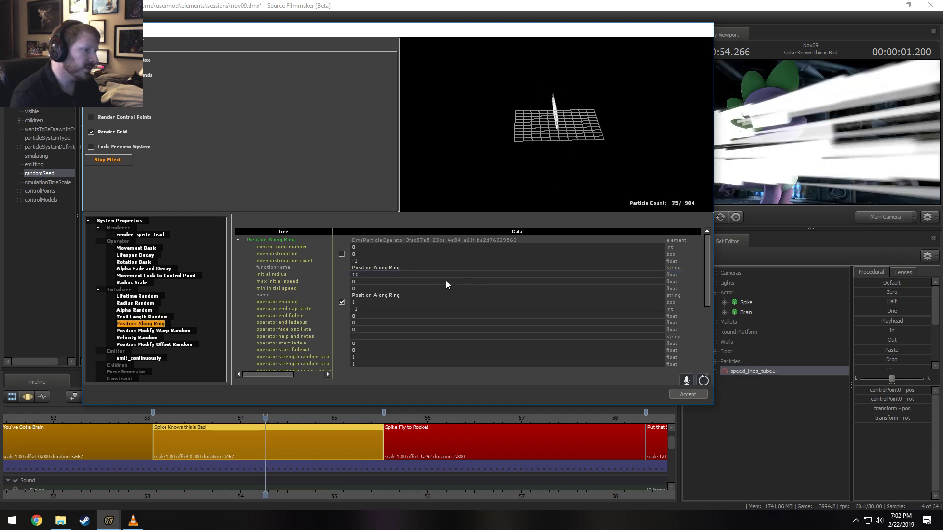
drag(596, 32, 570, 57)
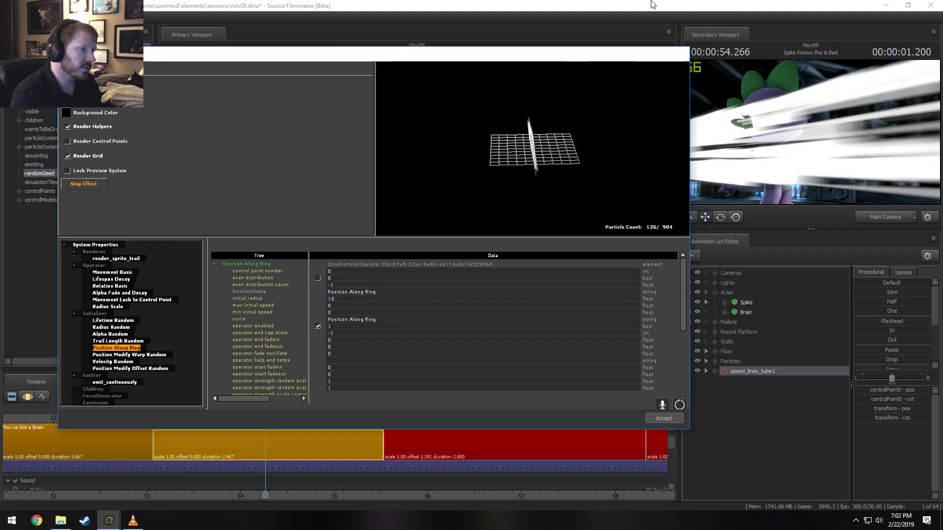
click(652, 5)
alt+drag(482, 193, 416, 208)
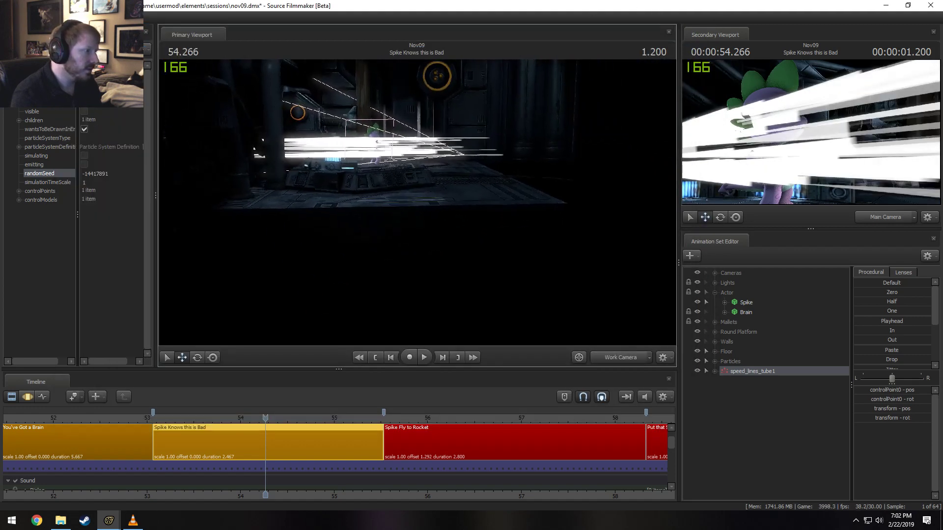
key(alt+Tab)
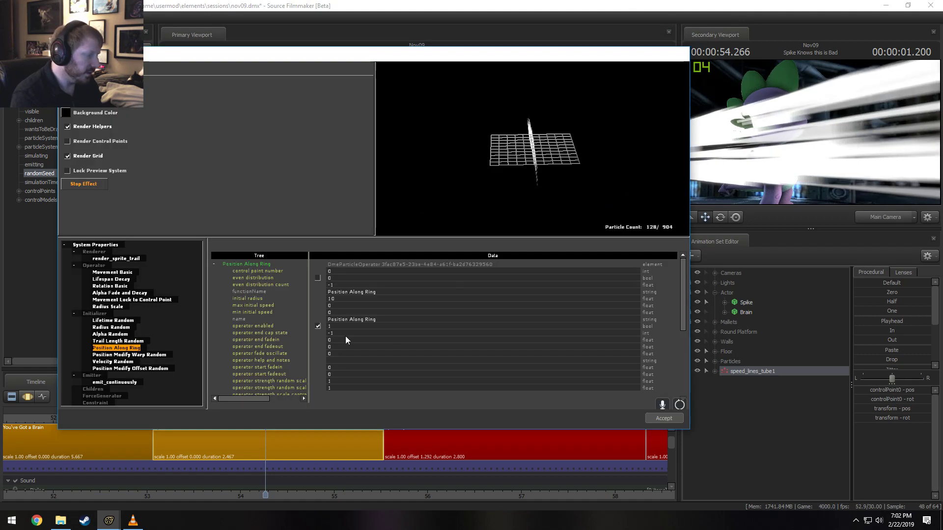
Try an initial radius of 13 for Position Along Ring, and raise it to 15
double_click(334, 299)
text(13)
key(Return)
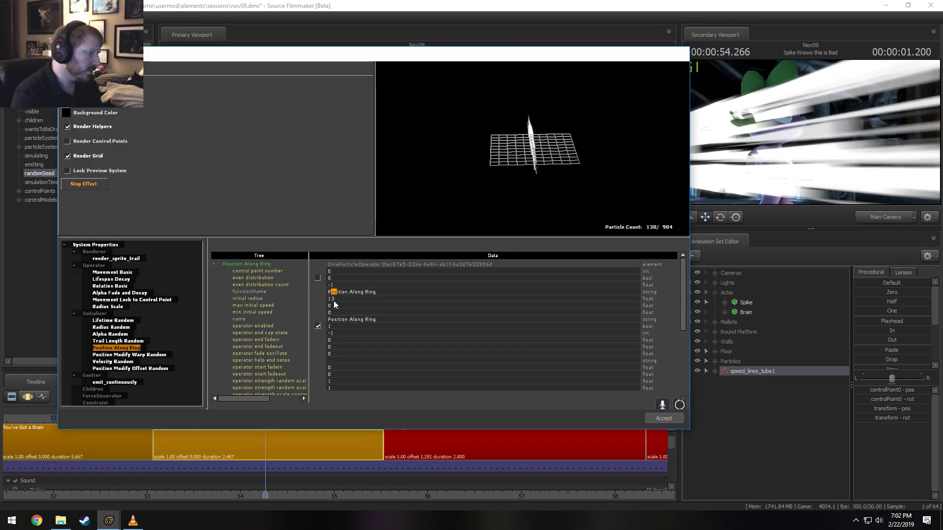
text(5)
key(Return)
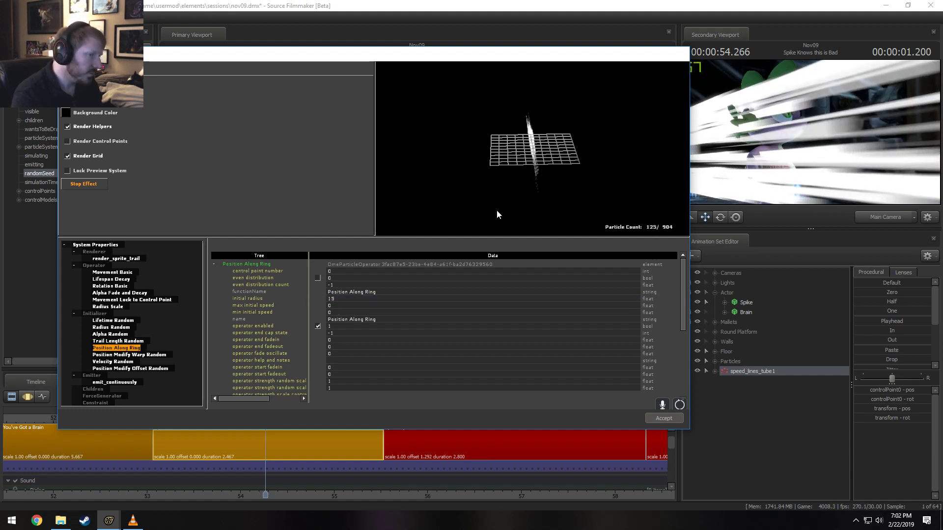
key(Return)
Rotate the tube particle system so its lines run across the main camera's view, and play the shot
drag(555, 175, 561, 257)
key(e)
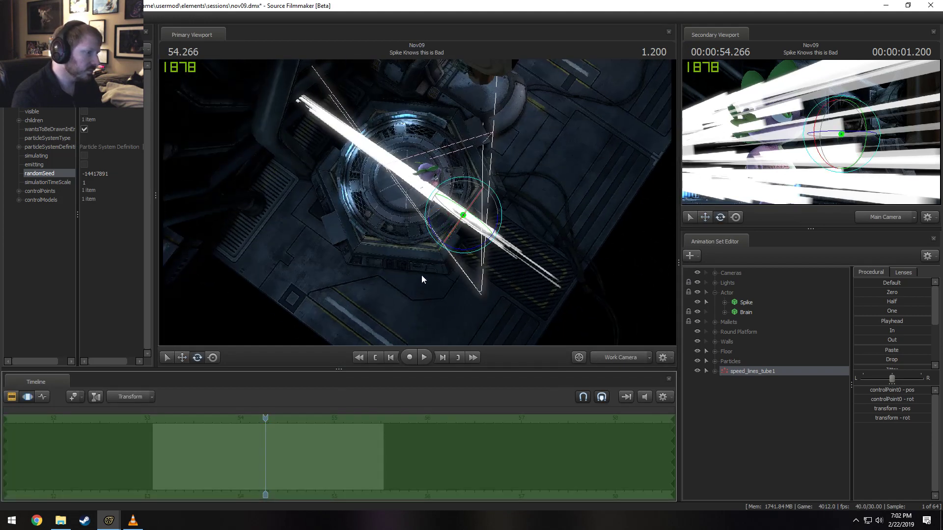
click(448, 251)
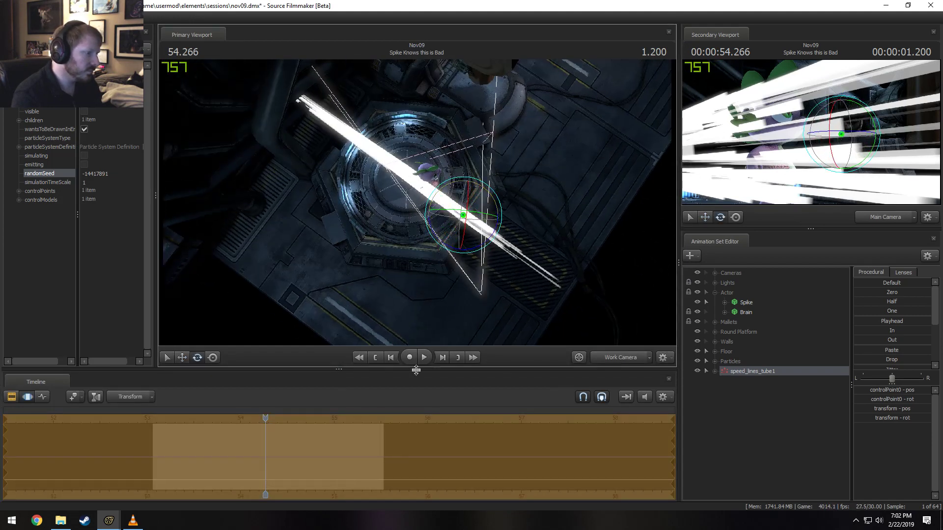
drag(266, 426, 266, 418)
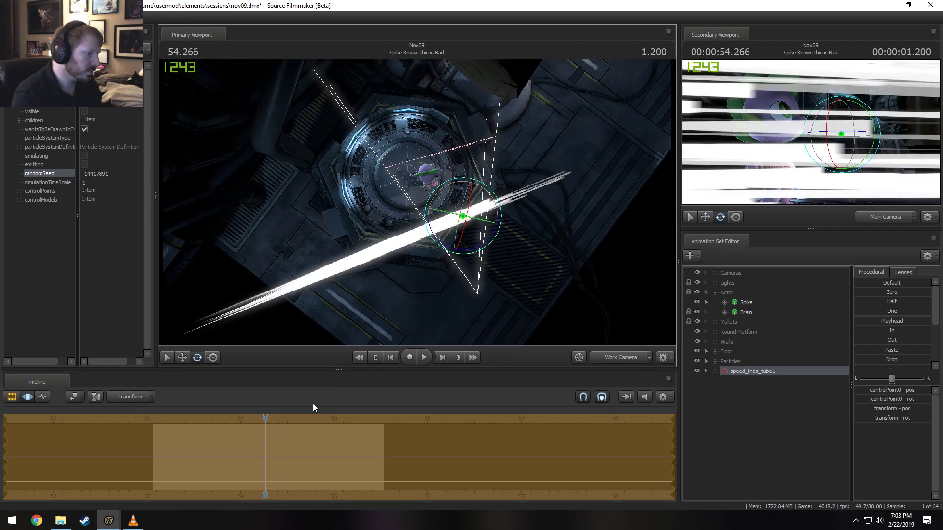
key(space)
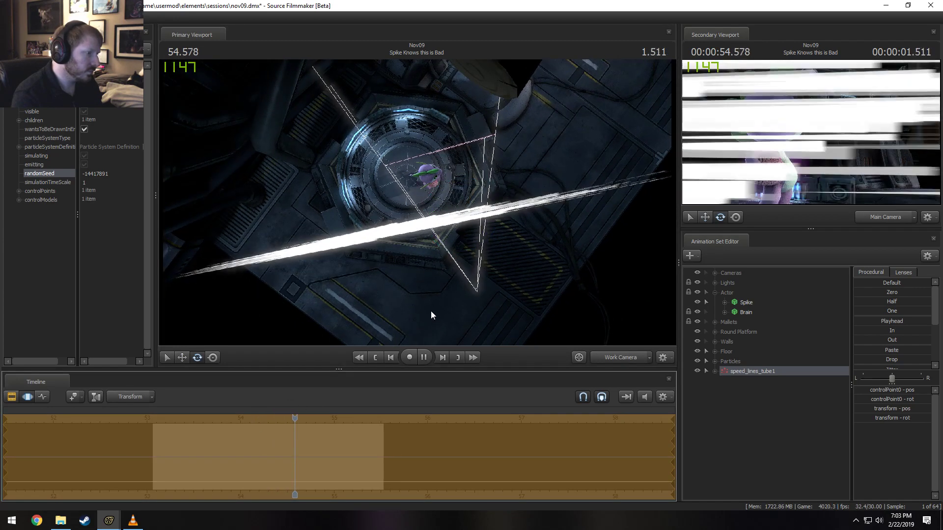
Examine the tube from above through the work camera, advancing the Spike shot frame by frame to check the lines against Spike's flight
drag(431, 311, 416, 202)
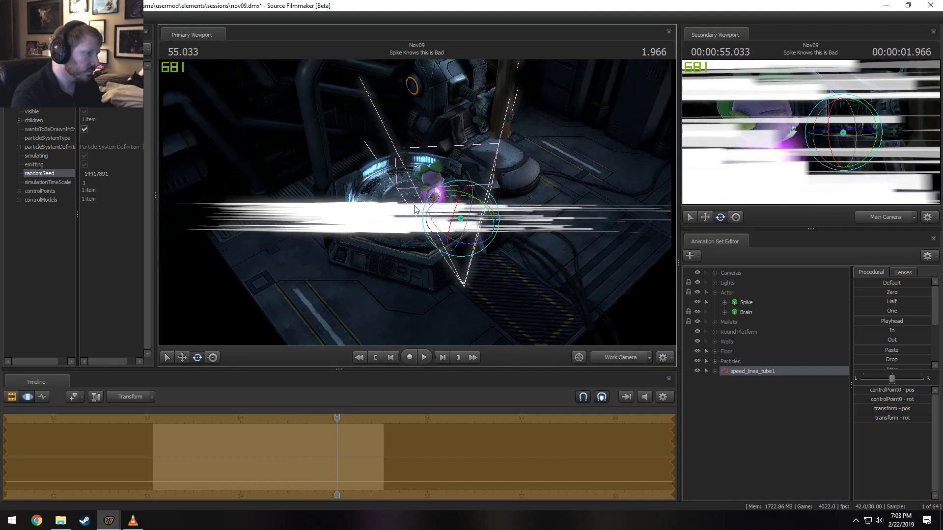
drag(456, 249, 444, 207)
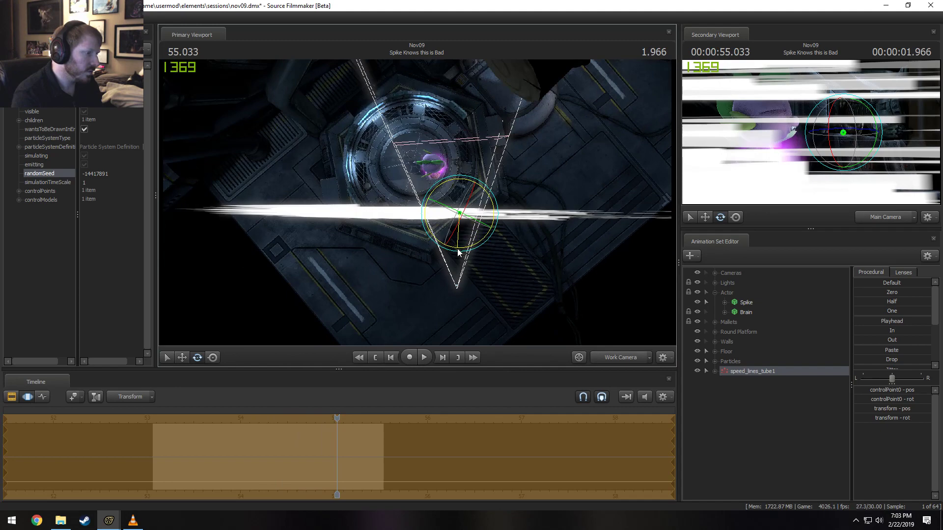
key(Right)
key(Right)
key(Right)
key(Right)
key(Right)
key(Right)
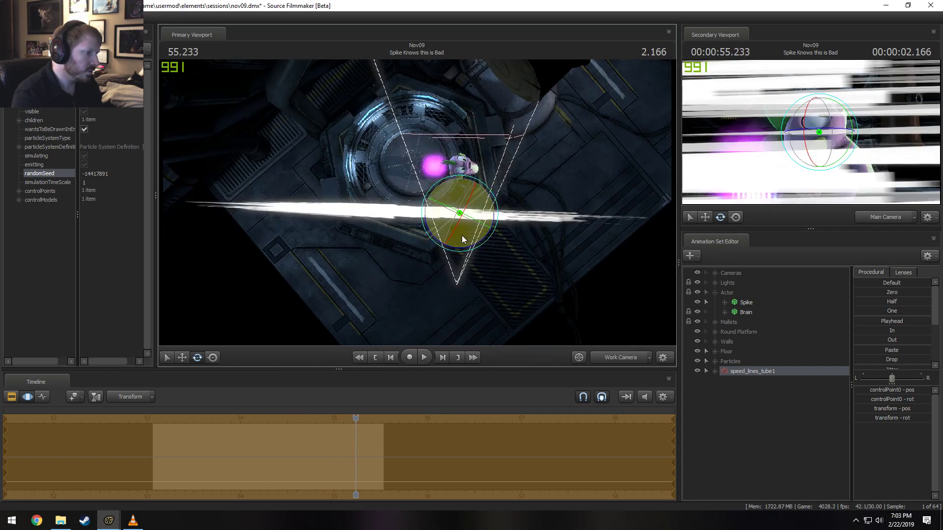
key(Right)
key(Right)
key(Right)
key(Right)
key(Right)
key(Right)
key(Right)
key(Right)
key(Right)
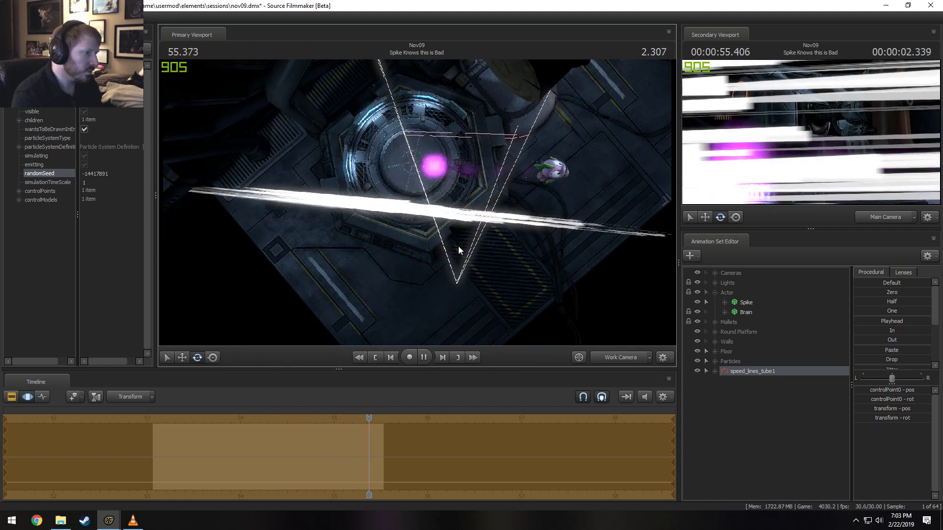
drag(386, 418, 328, 422)
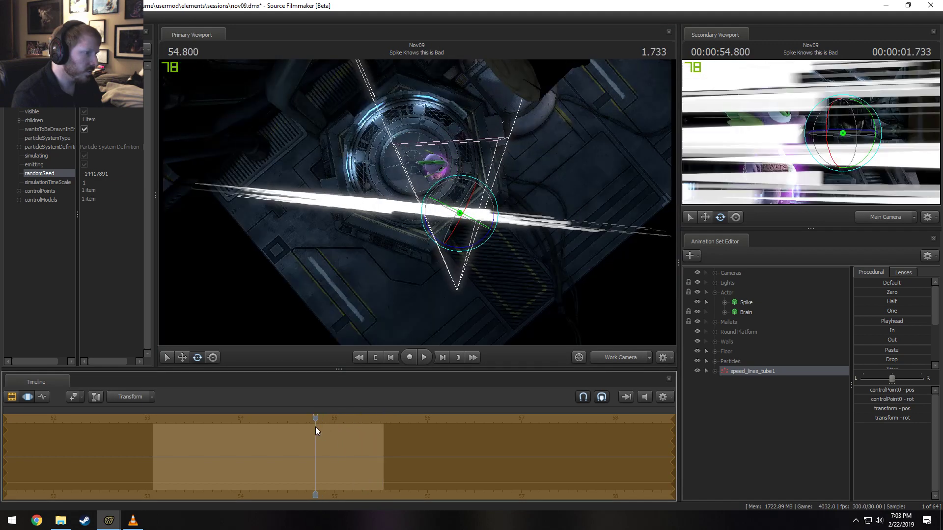
key(Right)
key(Right)
key(Right)
key(Right)
key(Right)
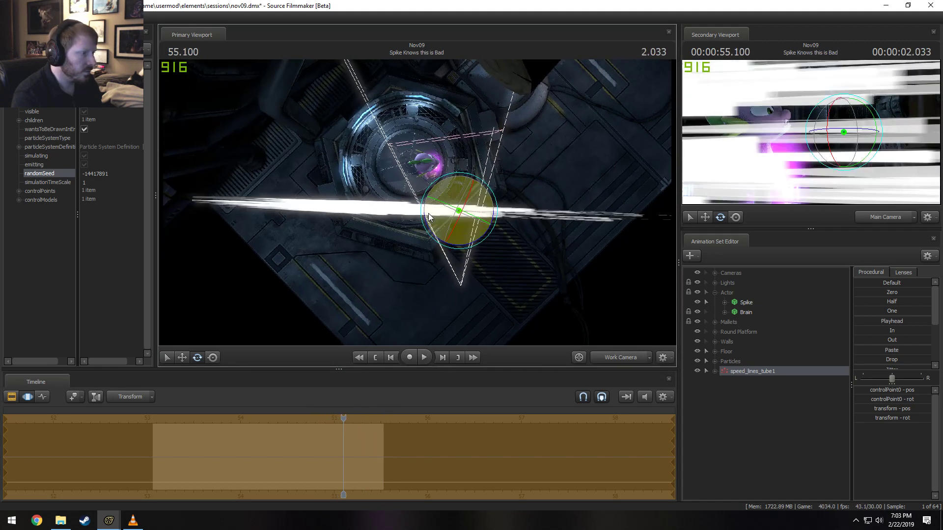
Compare Spike's position with the tube near the end of the shot, and try moving the tube towards the round platform
click(746, 302)
drag(545, 229, 480, 251)
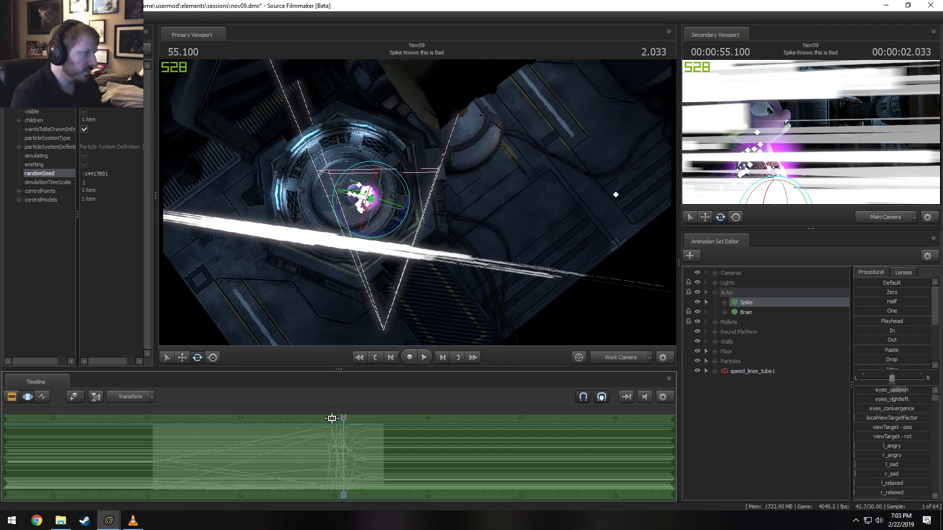
drag(341, 420, 362, 431)
alt+drag(487, 201, 455, 208)
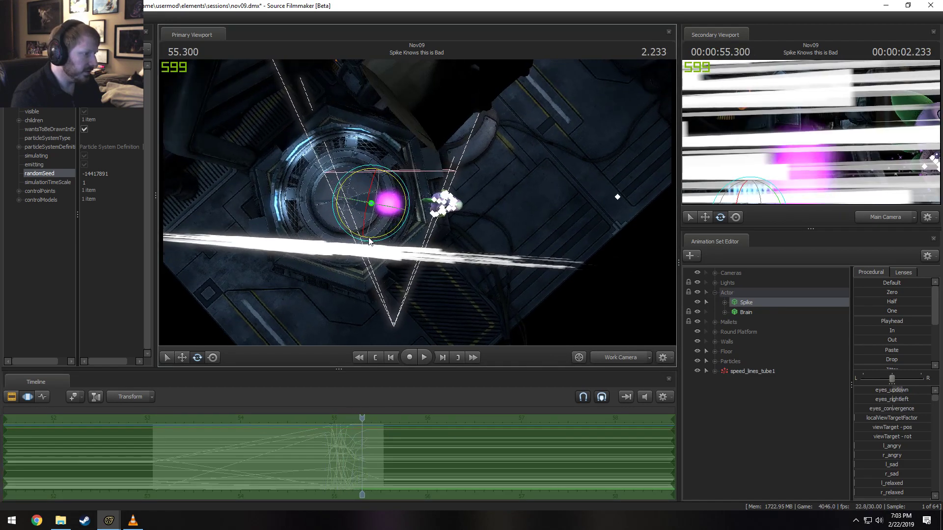
click(748, 372)
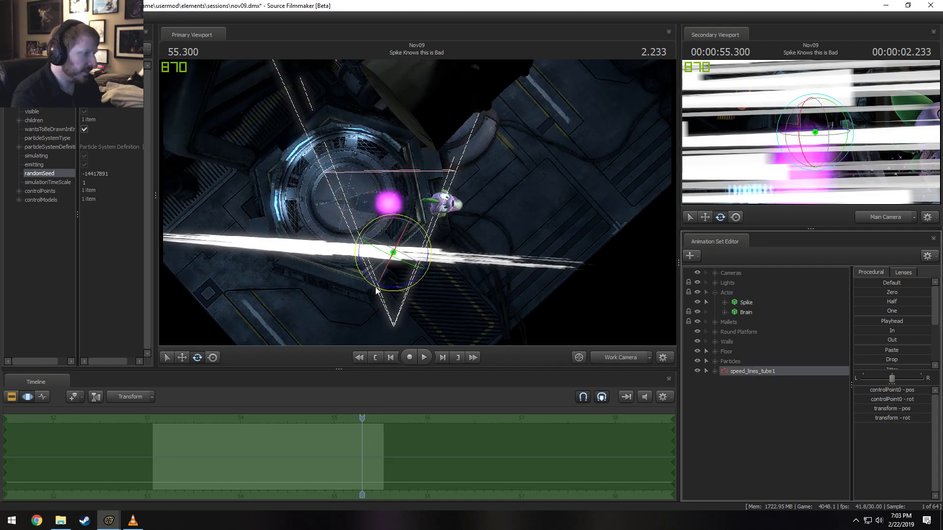
drag(384, 213, 384, 224)
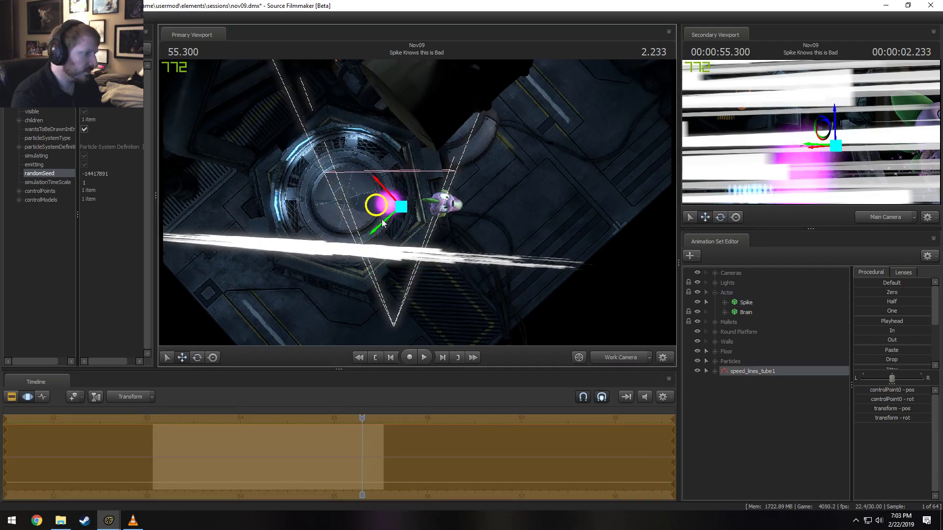
drag(358, 419, 365, 420)
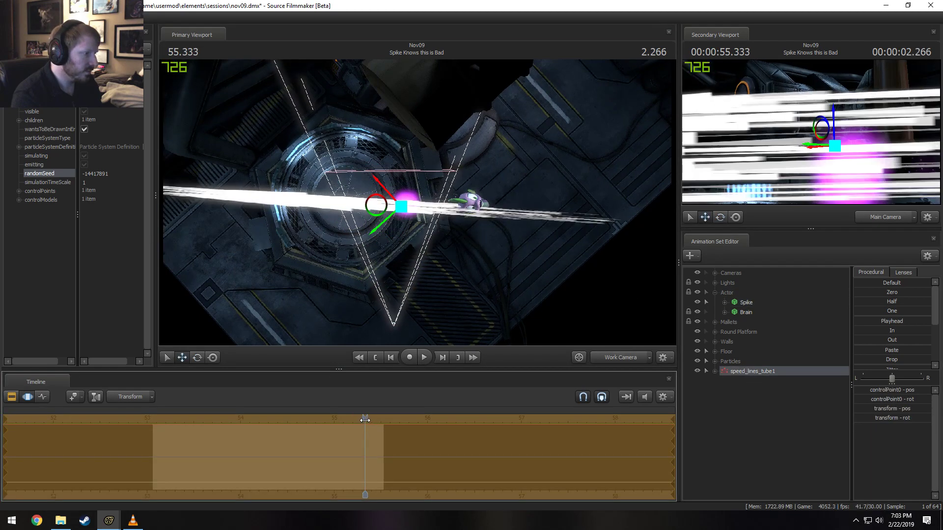
Try rotating the moved tube to level its lines, checking its tilt on neighbouring frames
mouse_move(426, 243)
mouse_down()
mouse_move(423, 211)
mouse_move(426, 243)
mouse_up()
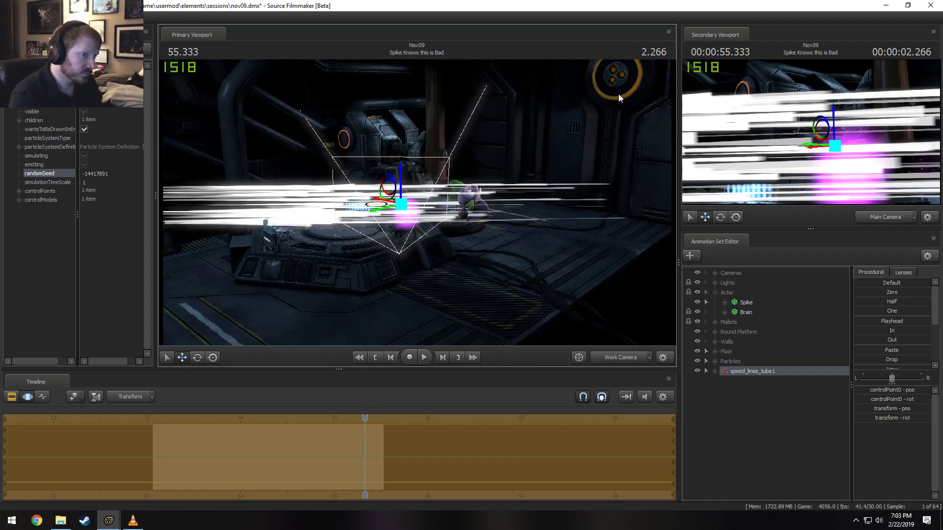
key(e)
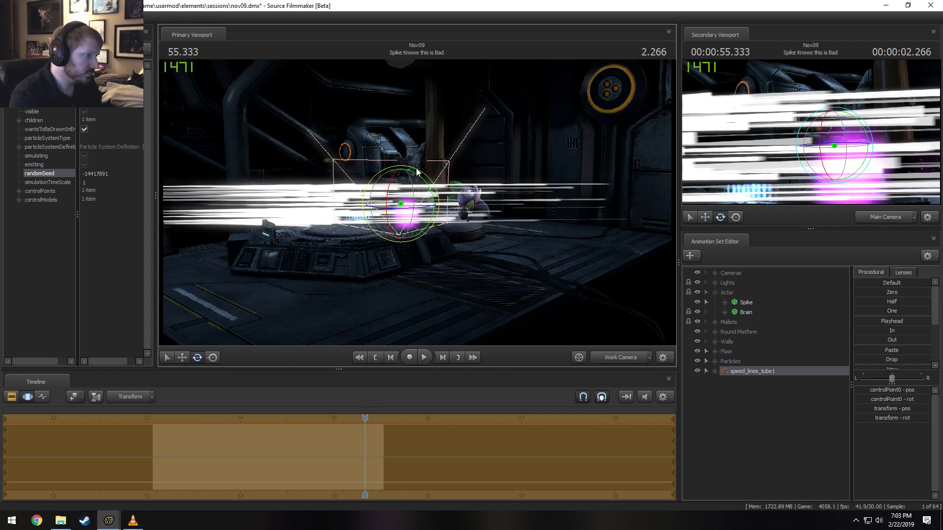
drag(416, 171, 440, 215)
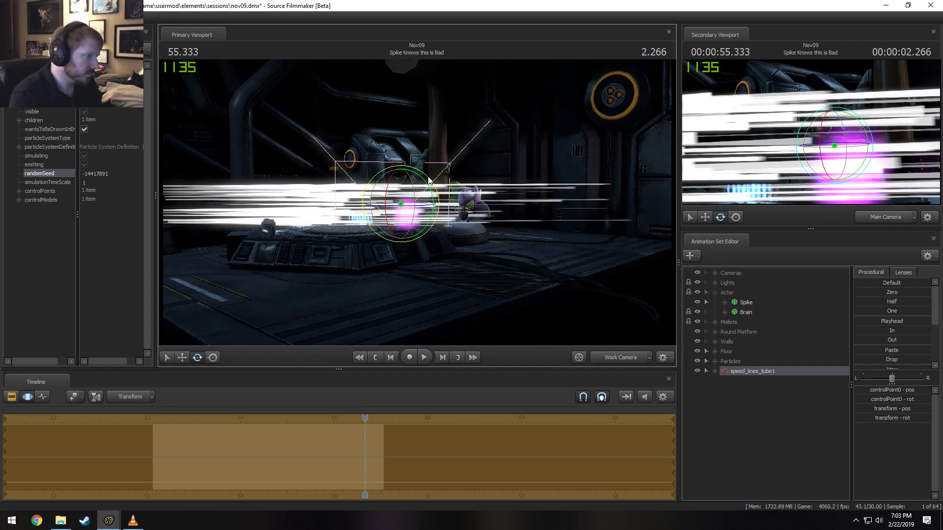
drag(429, 178, 431, 178)
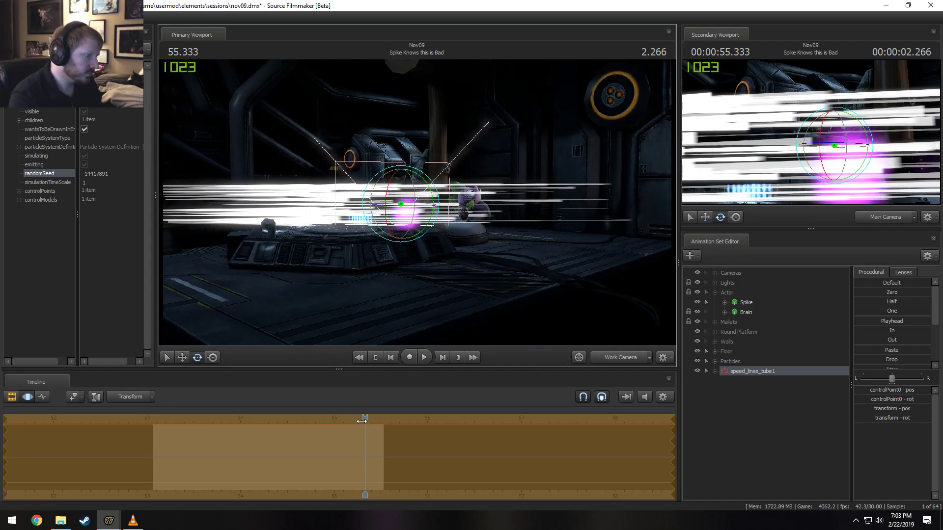
click(362, 421)
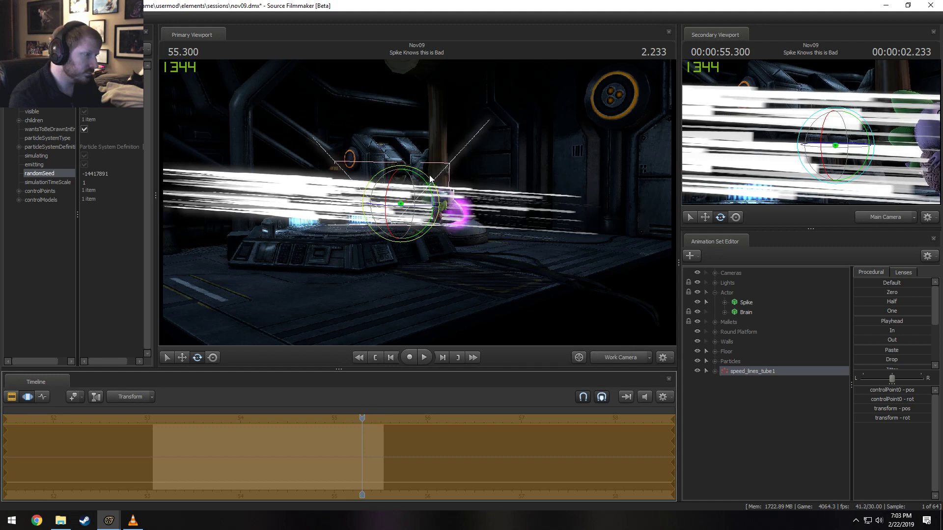
mouse_move(430, 178)
mouse_down()
mouse_move(429, 188)
mouse_move(435, 182)
mouse_up()
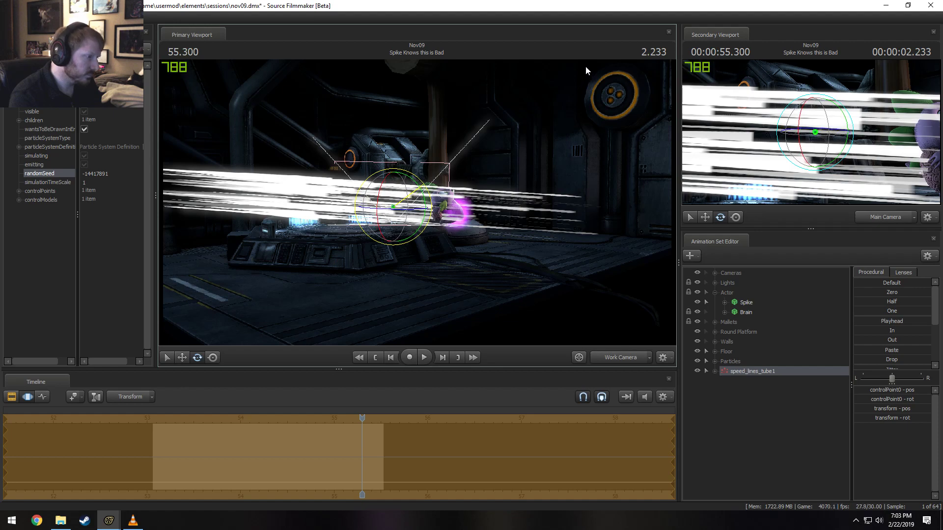
Try moving the tube farther from the main camera, over the round platform, as seen from above
drag(363, 416, 365, 418)
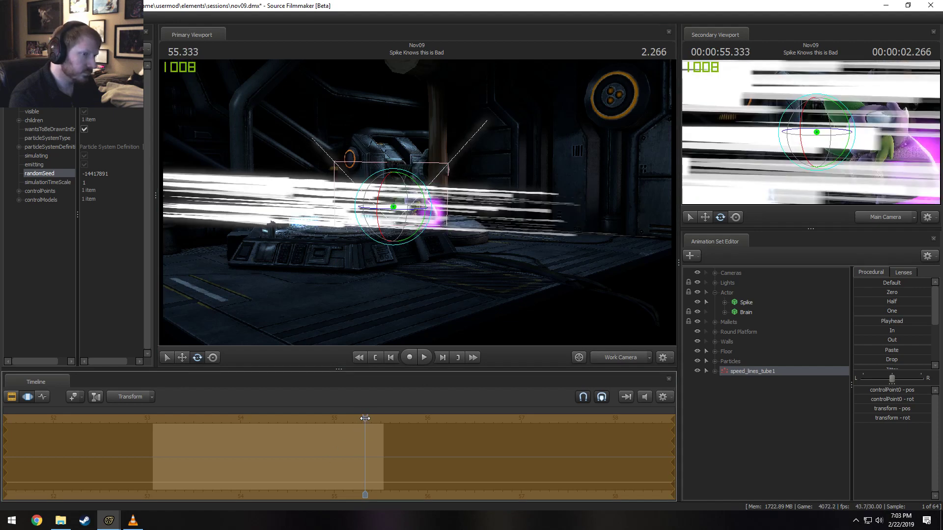
alt+drag(383, 275, 384, 334)
key(w)
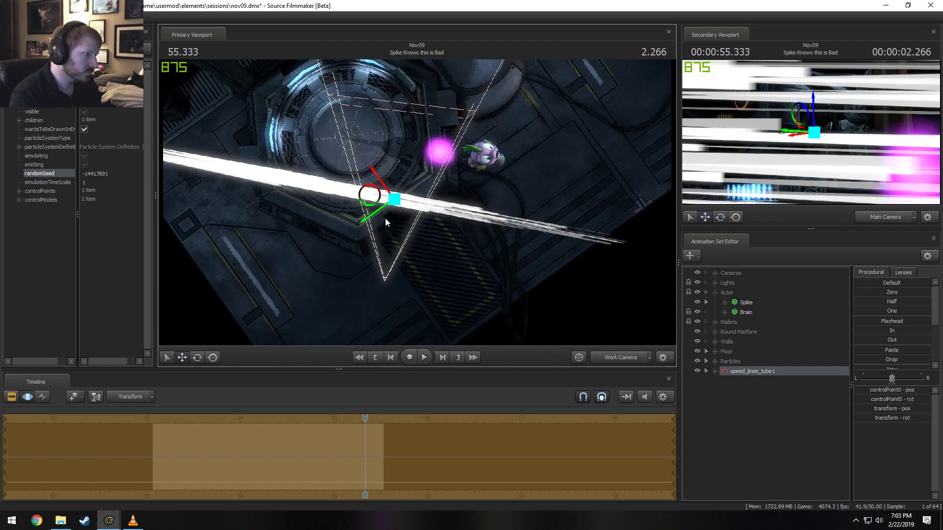
drag(362, 191, 366, 136)
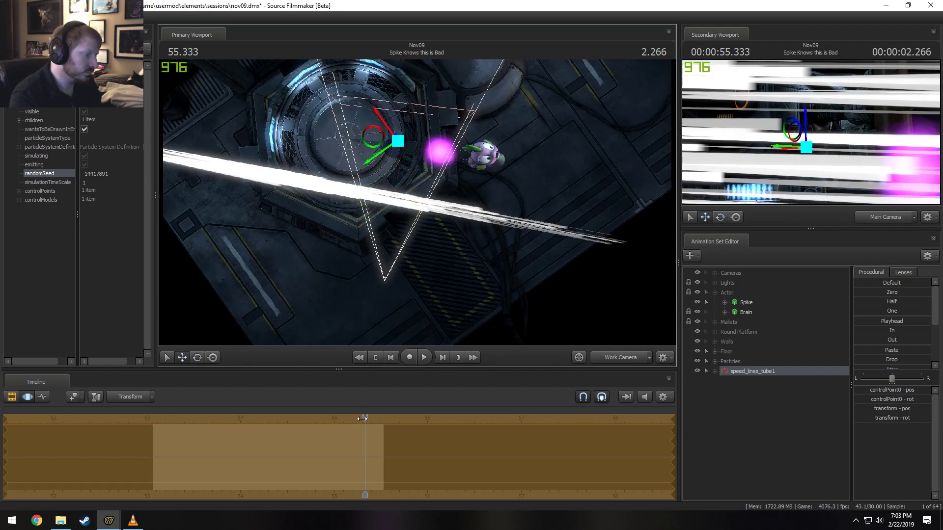
drag(362, 419, 359, 419)
Rotate the tube to level its lines in the main camera's view, and play and scrub the shot to check them
alt+drag(401, 341, 566, 75)
key(e)
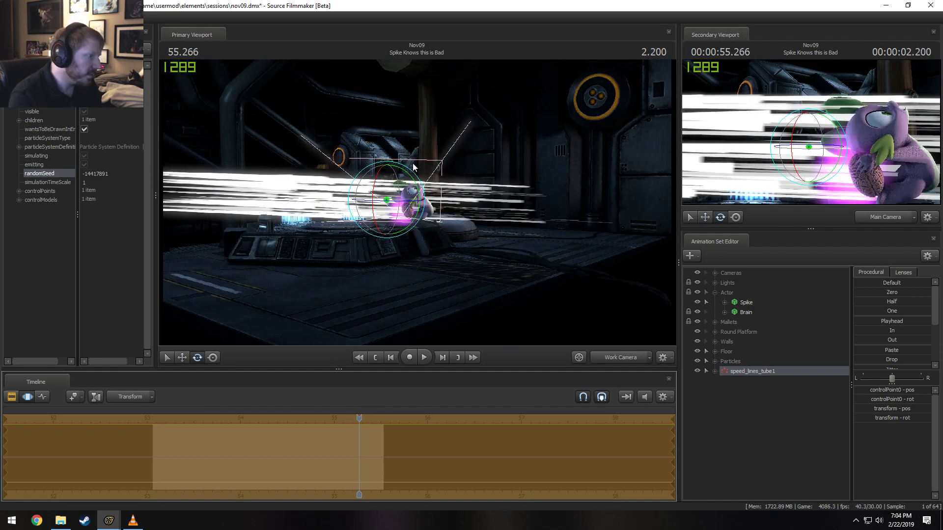
drag(414, 167, 515, 51)
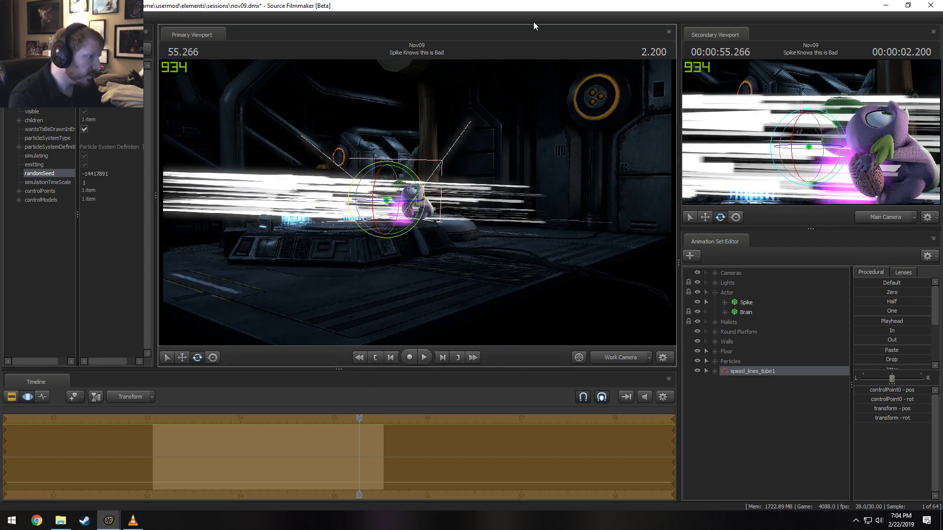
drag(359, 420, 359, 419)
drag(403, 214, 441, 150)
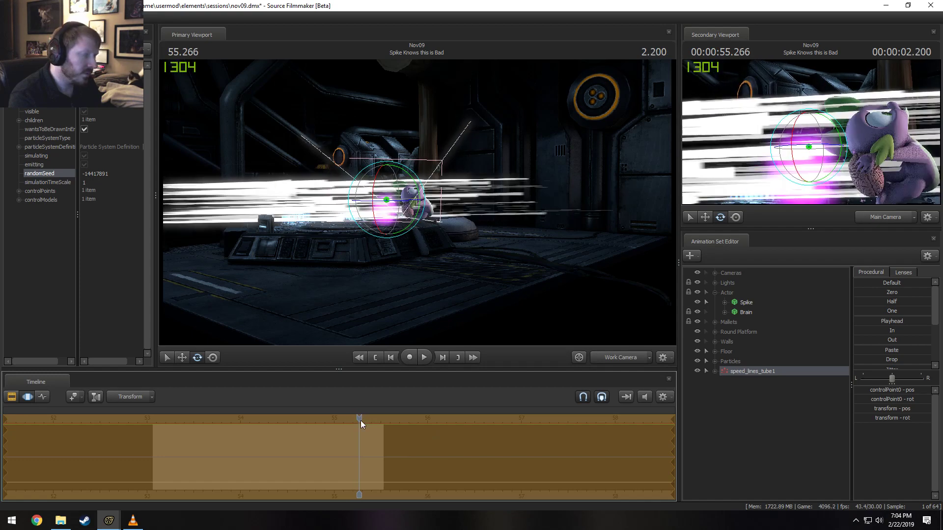
key(space)
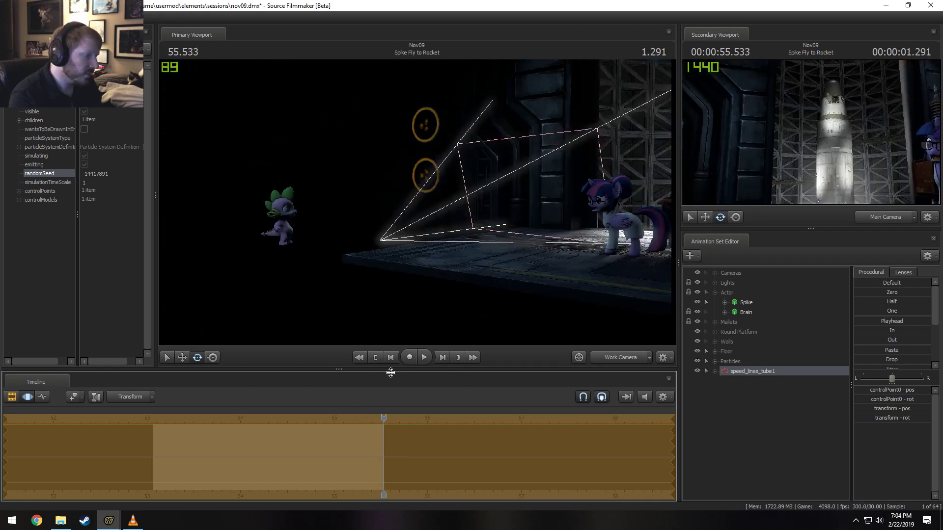
drag(383, 426, 346, 426)
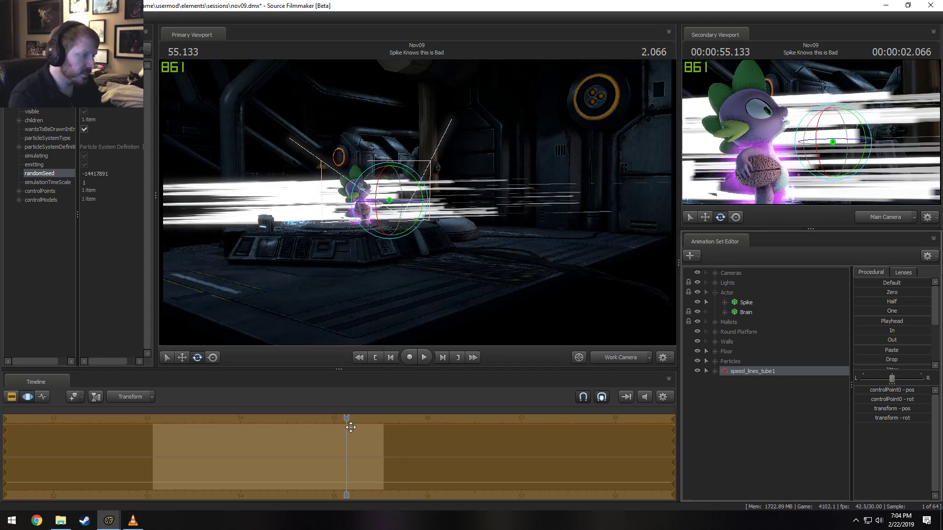
drag(346, 418, 372, 419)
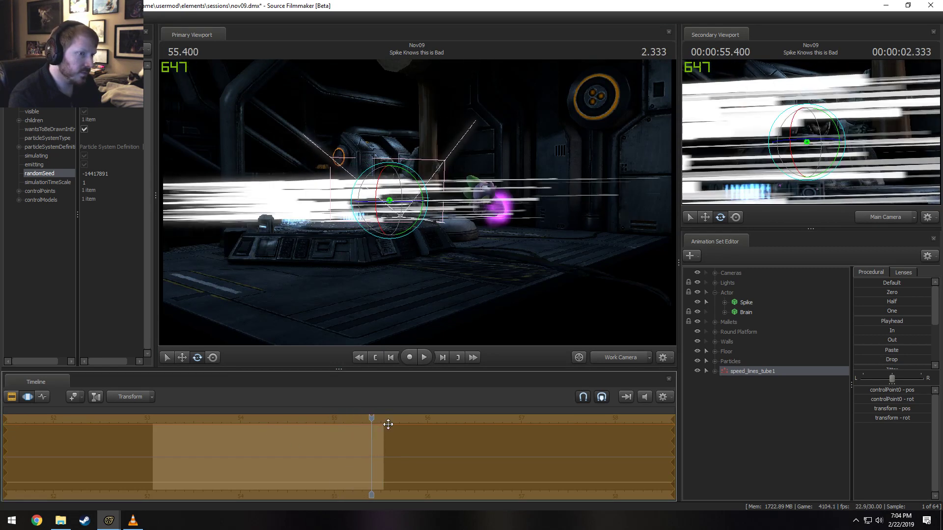
click(873, 362)
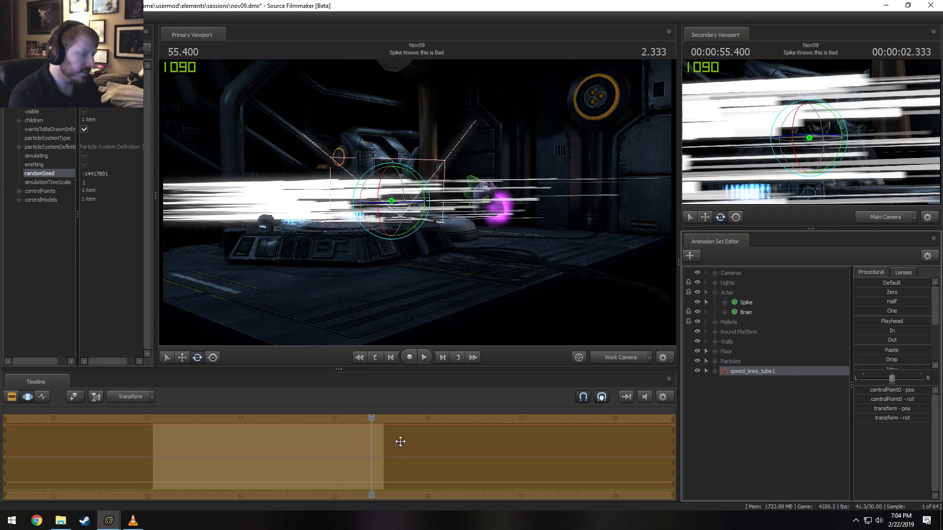
Move the tube away from the main camera onto the round platform, and inspect it from a low side view
mouse_move(368, 419)
mouse_down()
mouse_move(348, 423)
mouse_move(389, 429)
mouse_move(359, 420)
mouse_up()
key(F2)
key(F3)
alt+drag(464, 317, 442, 344)
key(w)
drag(368, 207, 351, 162)
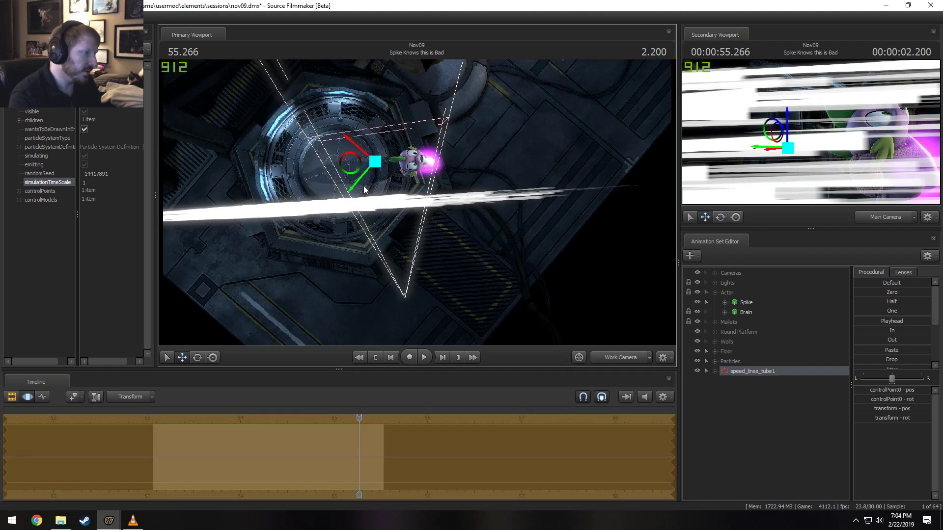
alt+drag(464, 238, 425, 228)
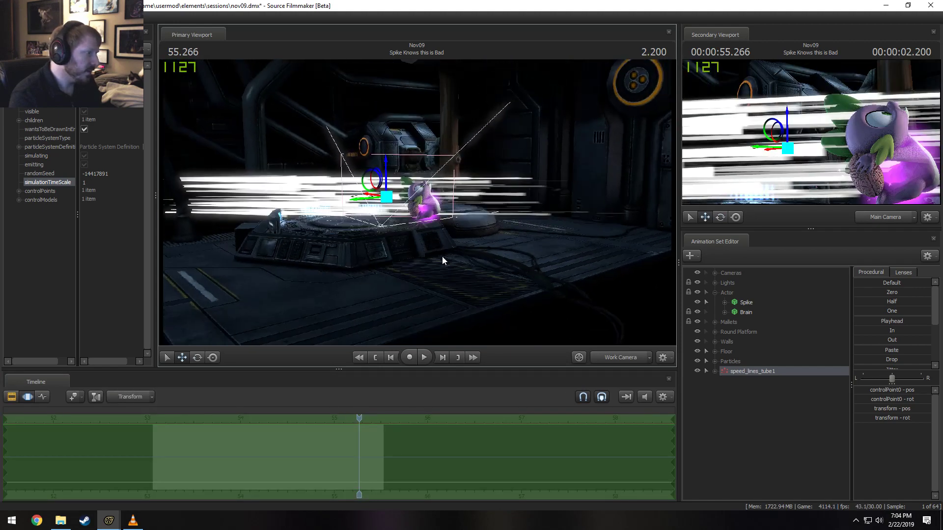
Return to the particle editor, check the Radius Scale operator, and set the Radius Random initializer's radius_min to 1.25
key(alt+Tab)
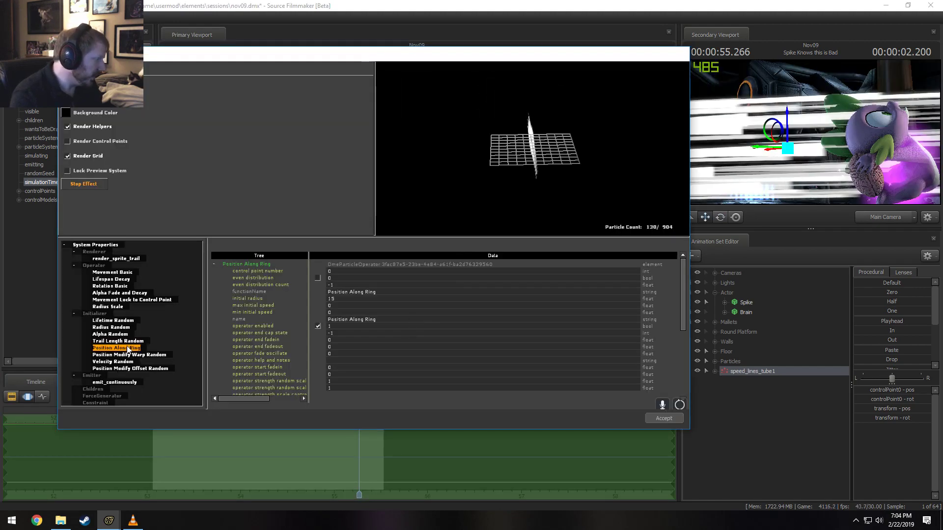
click(110, 306)
scroll(337, 346, down, 5)
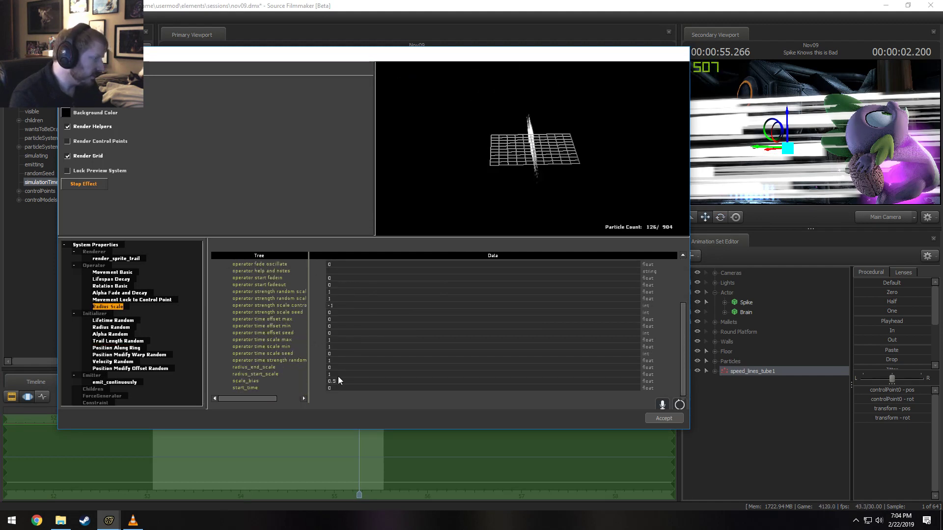
click(111, 328)
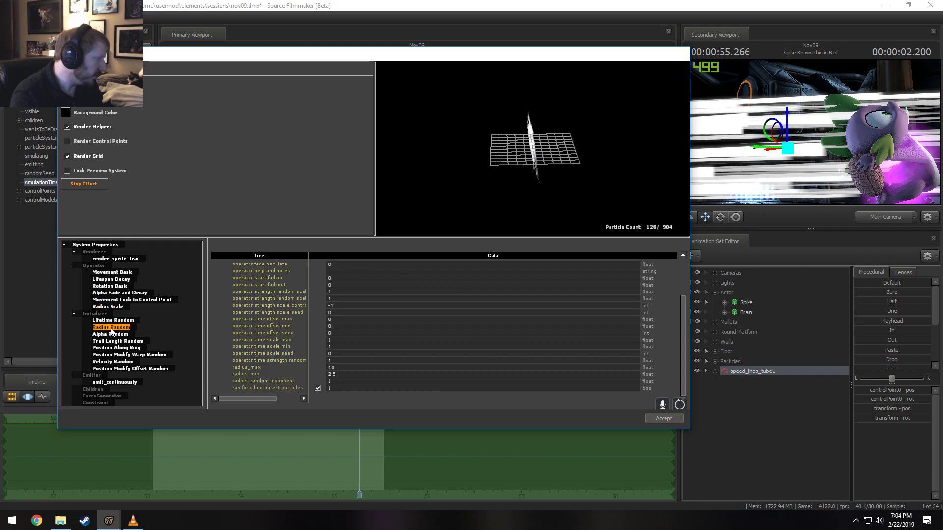
double_click(342, 377)
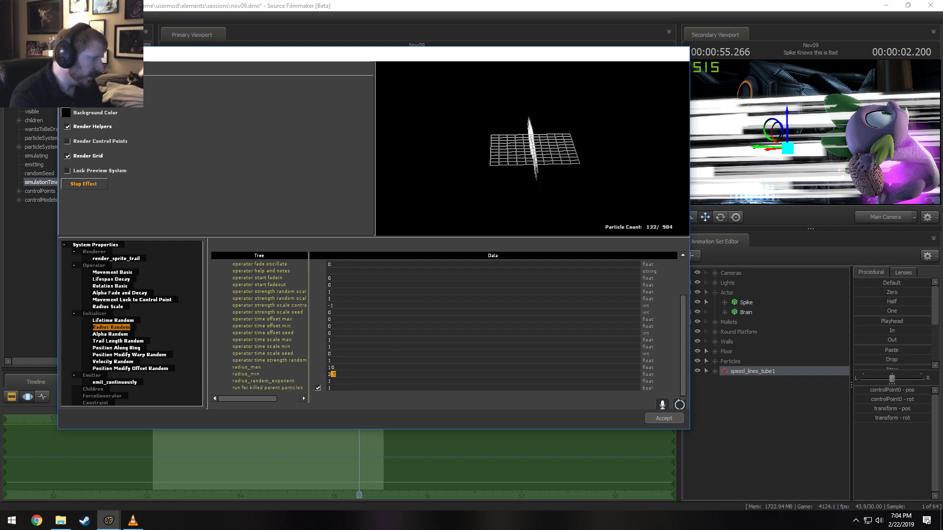
text(1.2)
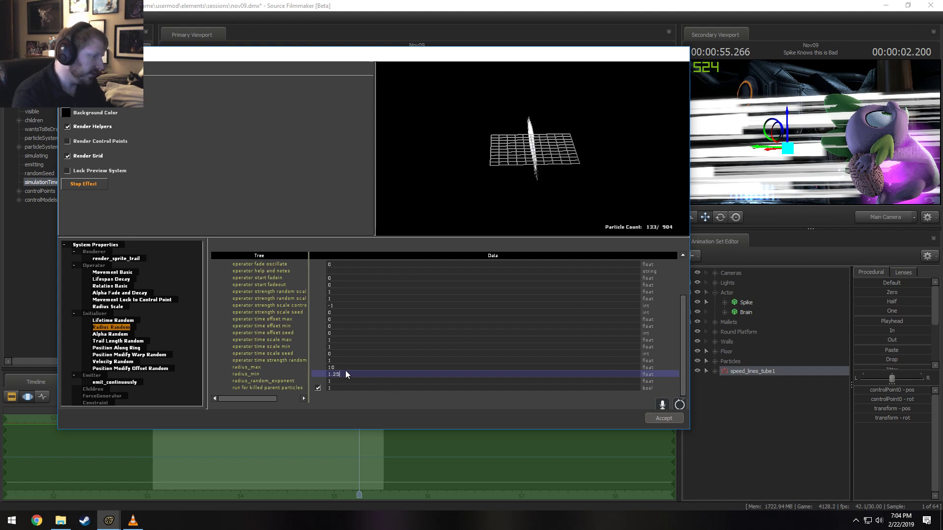
key(Return)
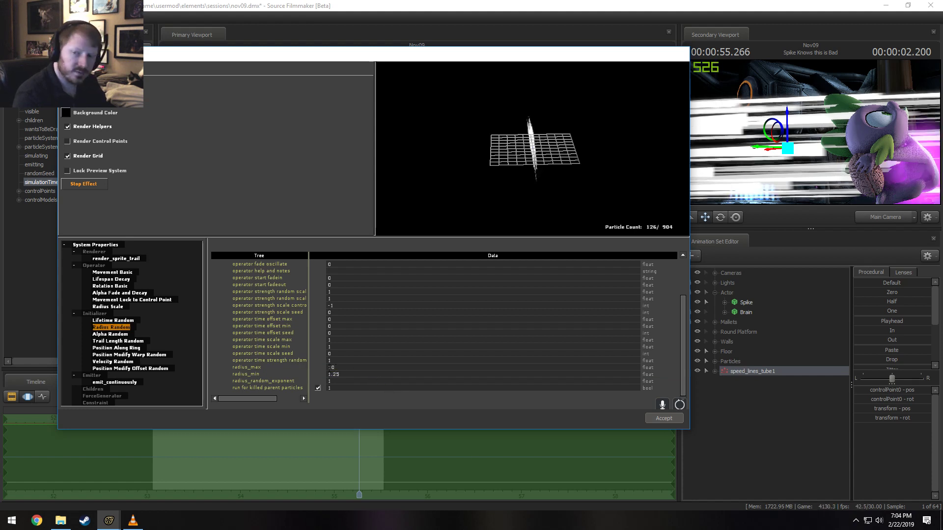
Set the Radius Random initializer's radius_max to 5 and the emit_continuously emitter's emission_rate to 150
click(330, 367)
text(5)
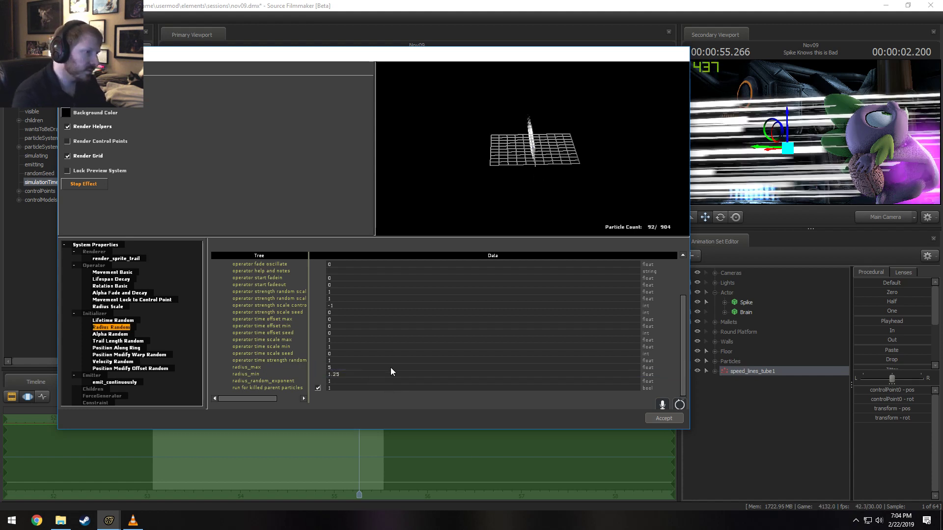
key(Return)
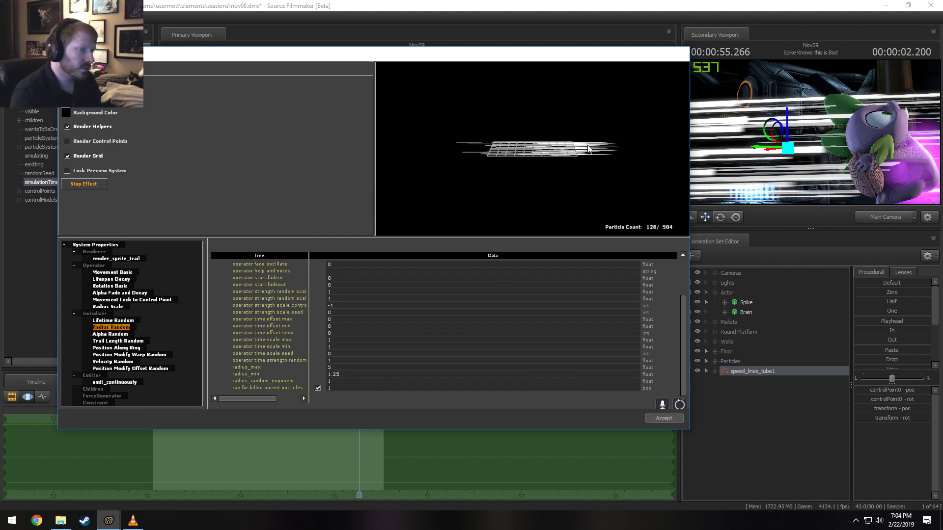
click(132, 382)
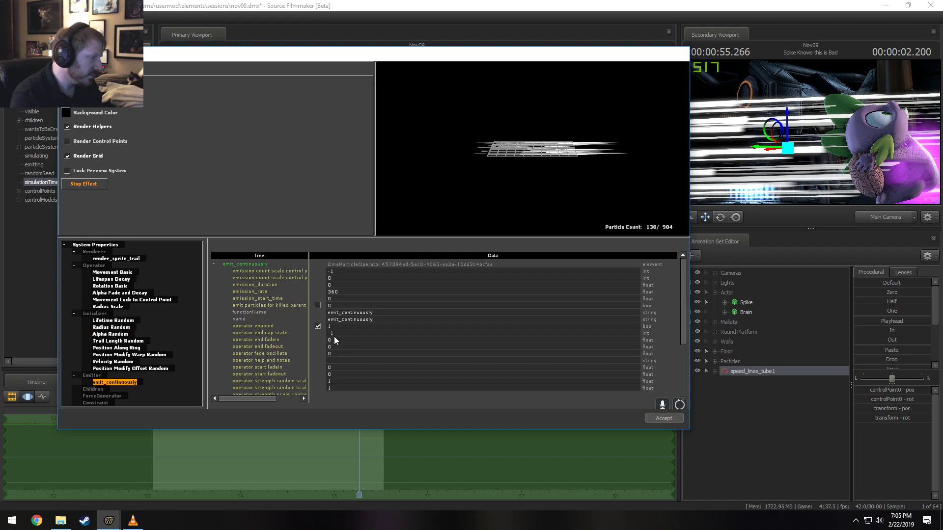
double_click(332, 292)
text(150)
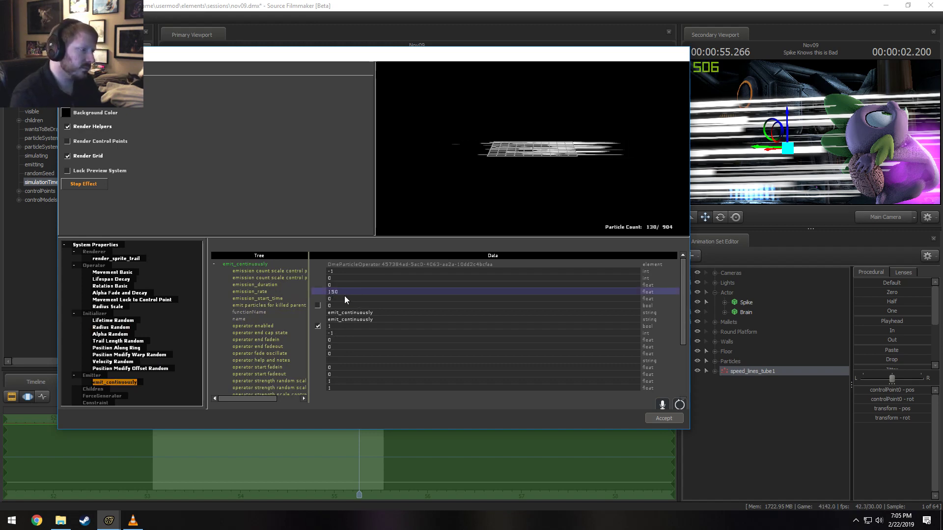
key(Return)
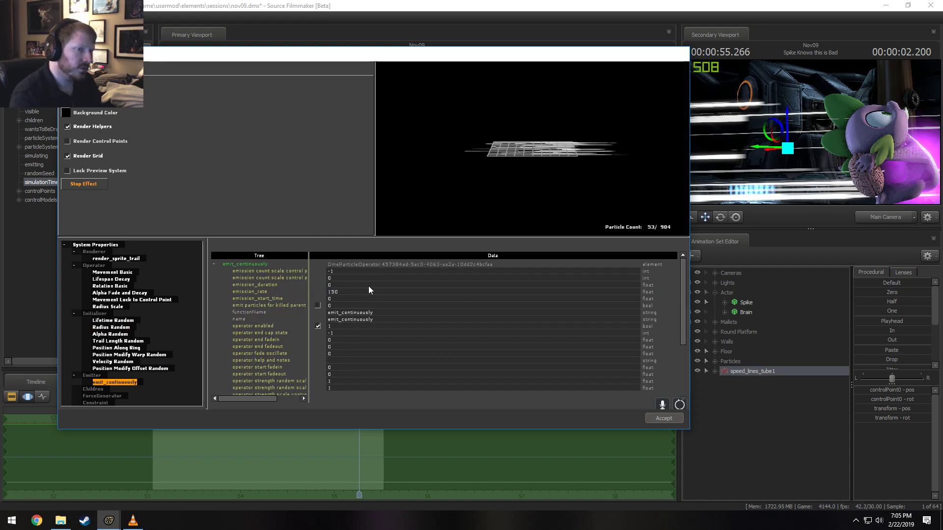
Set the Position Along Ring initializer's initial radius to 12, and lower the tube slightly in the main camera's view
click(125, 348)
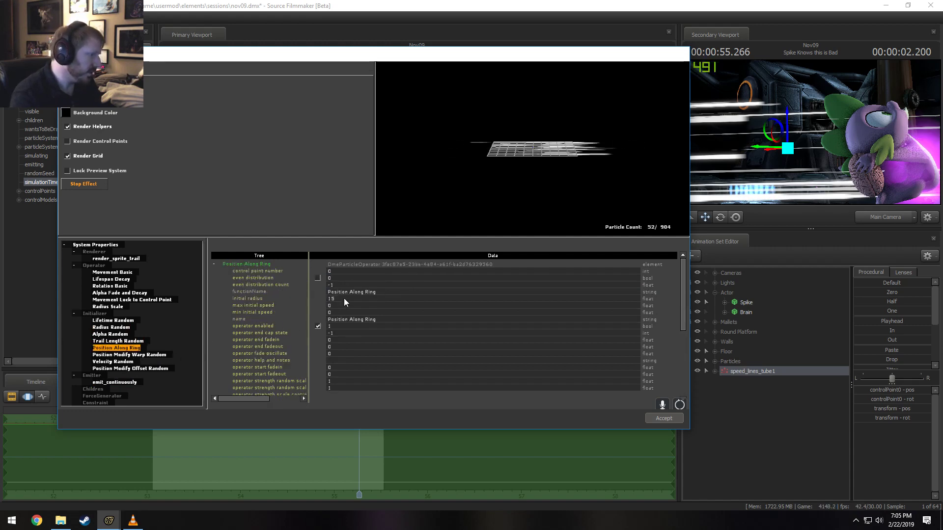
text(12)
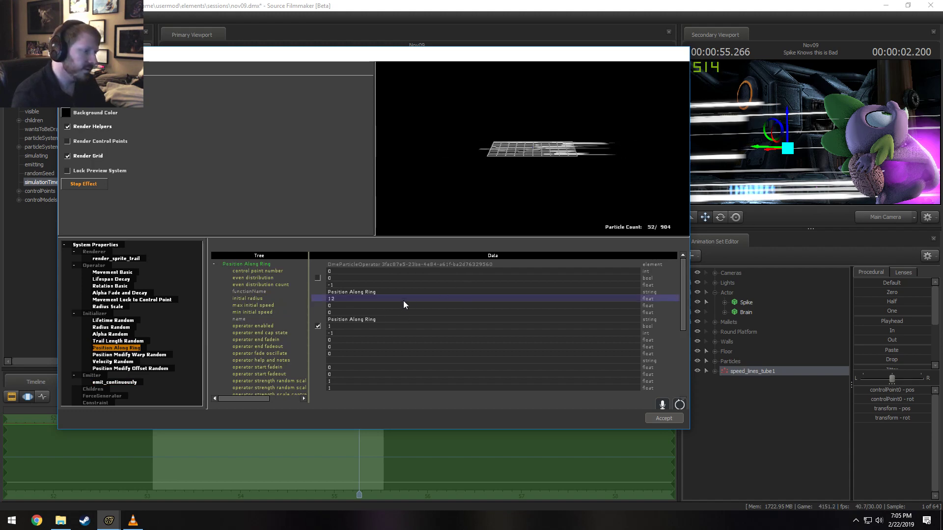
key(Return)
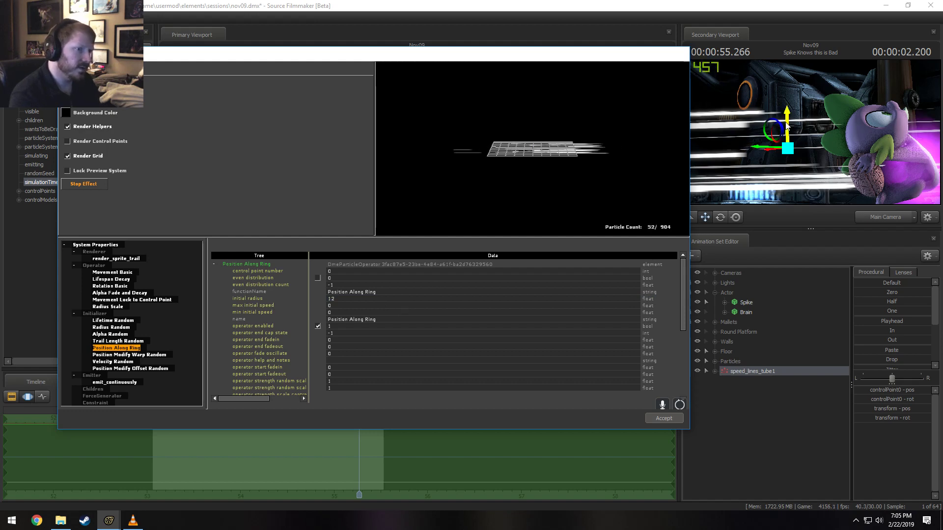
drag(786, 123, 787, 130)
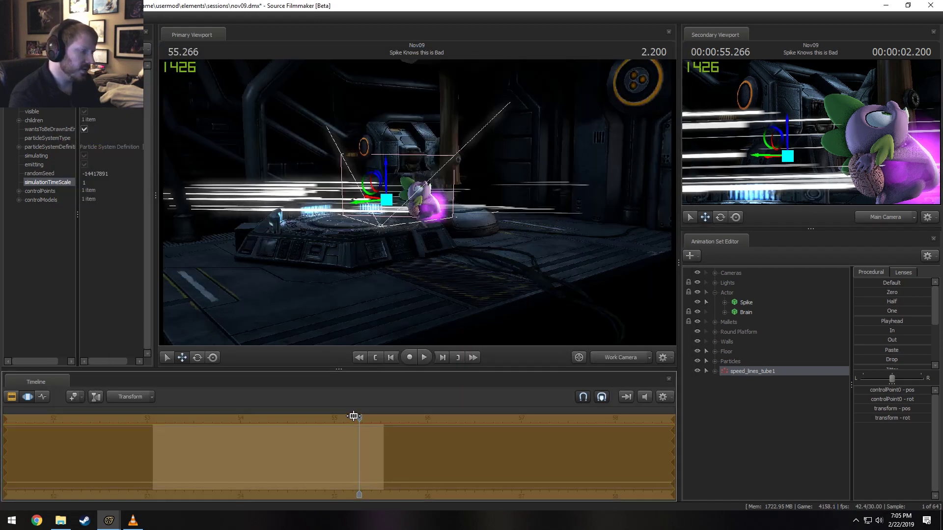
drag(360, 420, 355, 420)
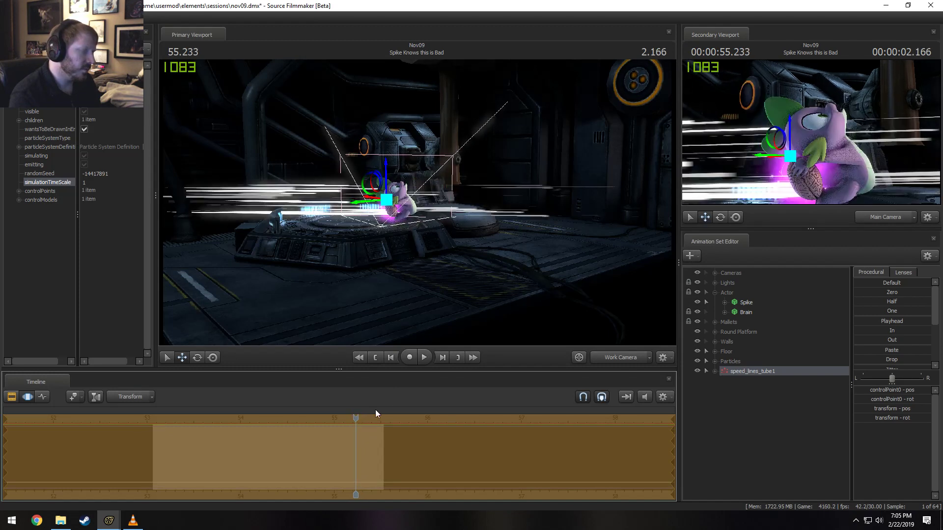
Set the Trail Length Random initializer's length_min to 0.05 and length_max to 0.1, and inspect the lines in the scene
key(alt+Tab)
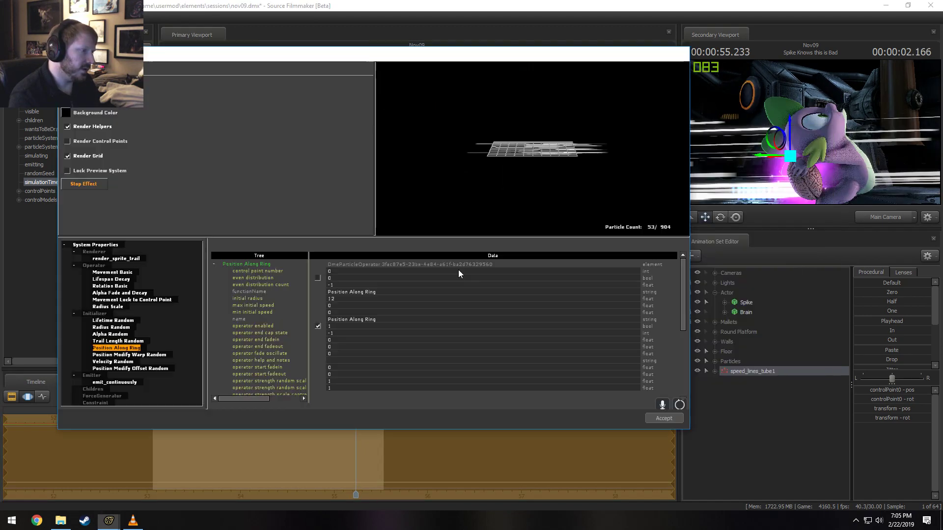
click(122, 341)
click(336, 284)
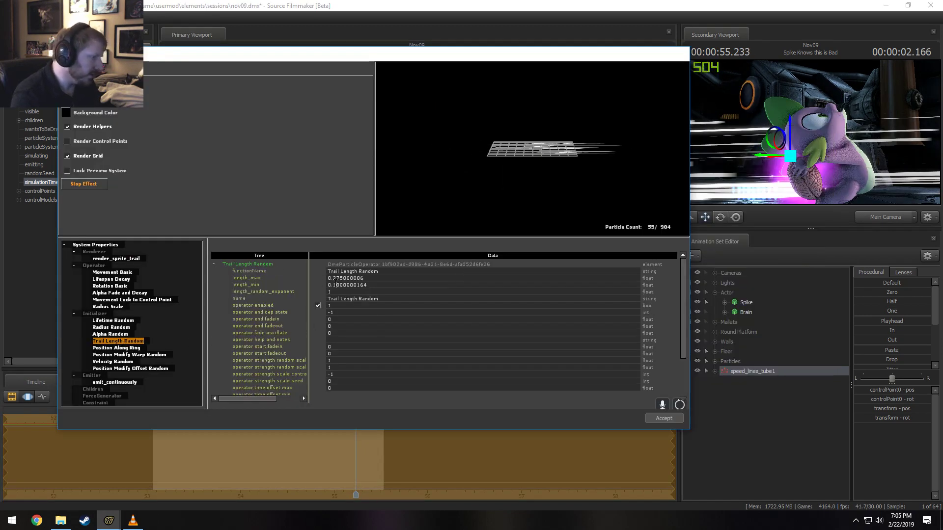
drag(335, 285, 426, 284)
text(05)
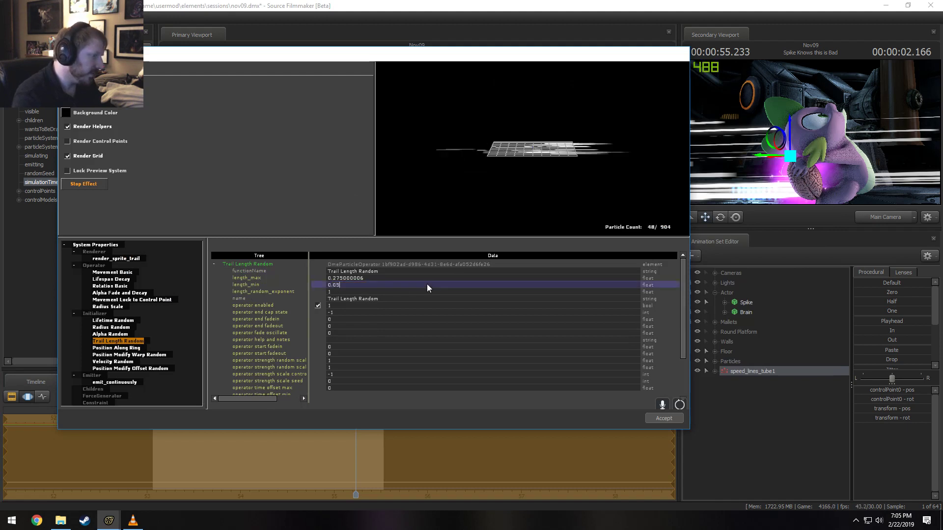
click(344, 278)
double_click(337, 279)
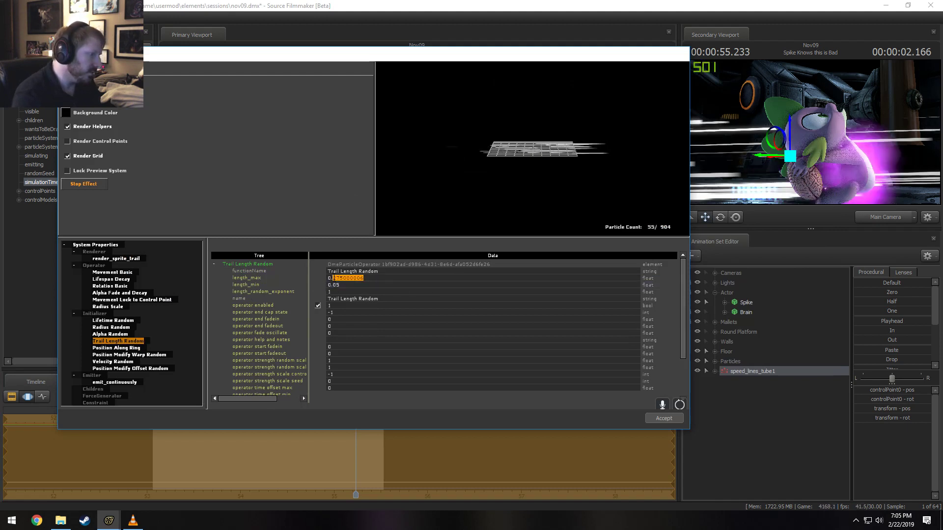
text(1)
key(Return)
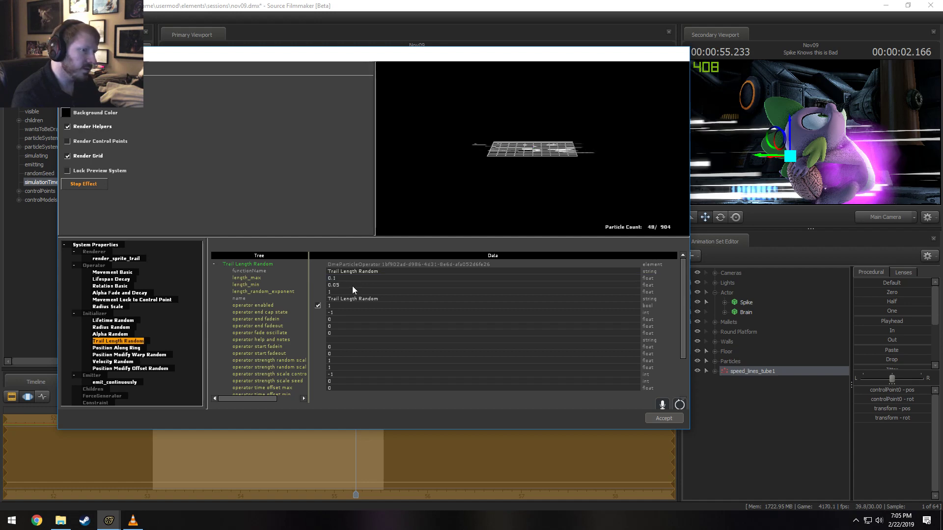
click(552, 3)
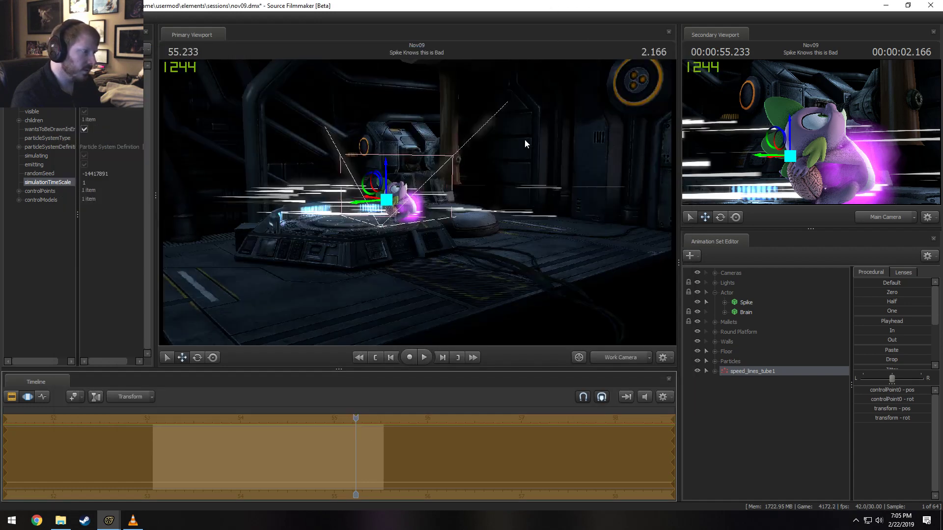
mouse_move(421, 199)
mouse_down()
mouse_move(422, 215)
mouse_move(418, 207)
mouse_up()
mouse_move(334, 432)
mouse_down()
mouse_move(311, 440)
mouse_move(333, 440)
mouse_up()
Set the Lifetime Random initializer's lifetime_max to 0.3 and adjust its lifetime_min
key(alt+Tab)
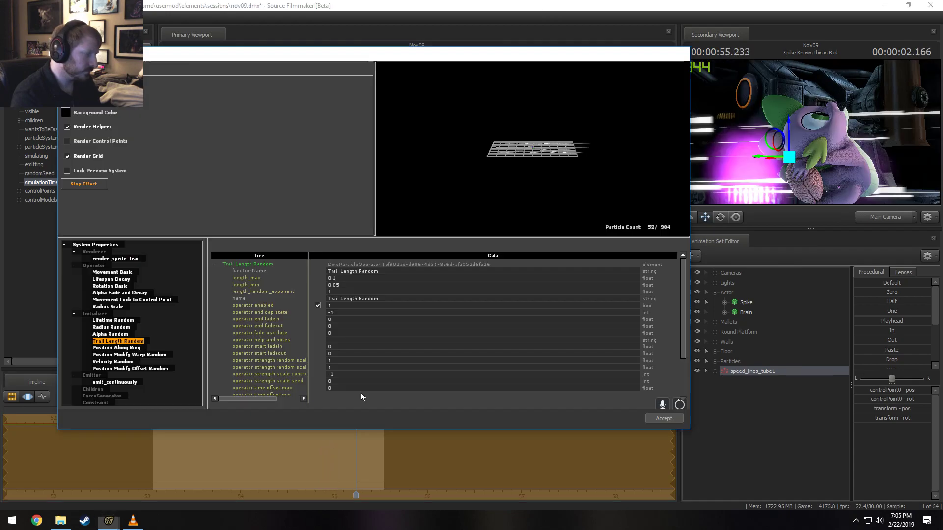
click(124, 322)
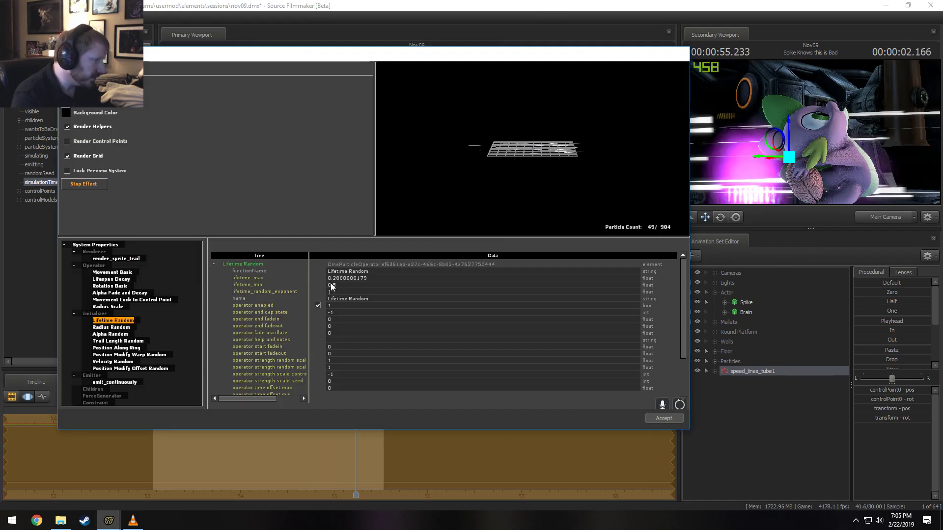
click(334, 285)
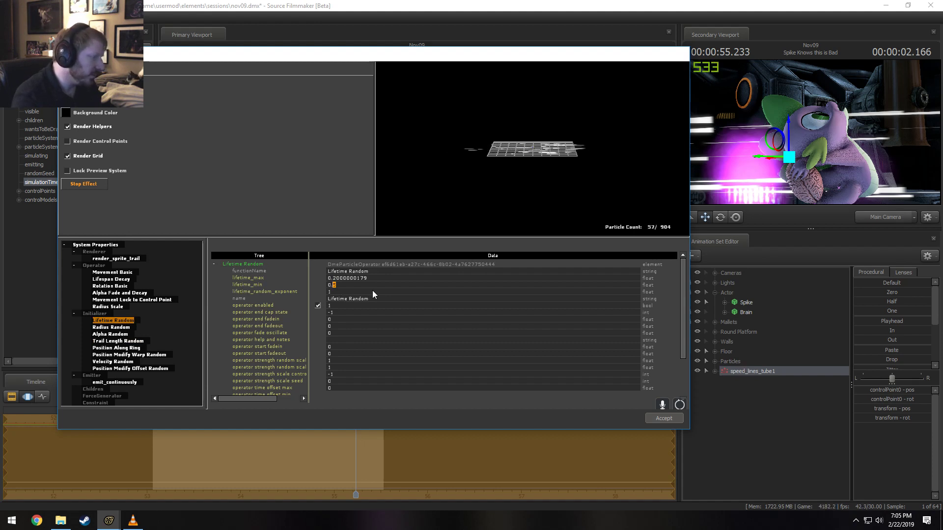
text(3)
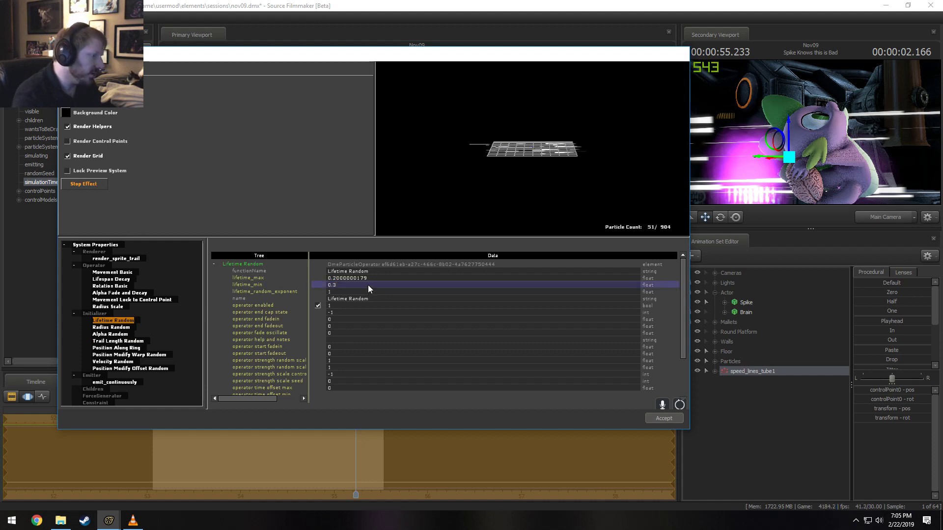
double_click(370, 278)
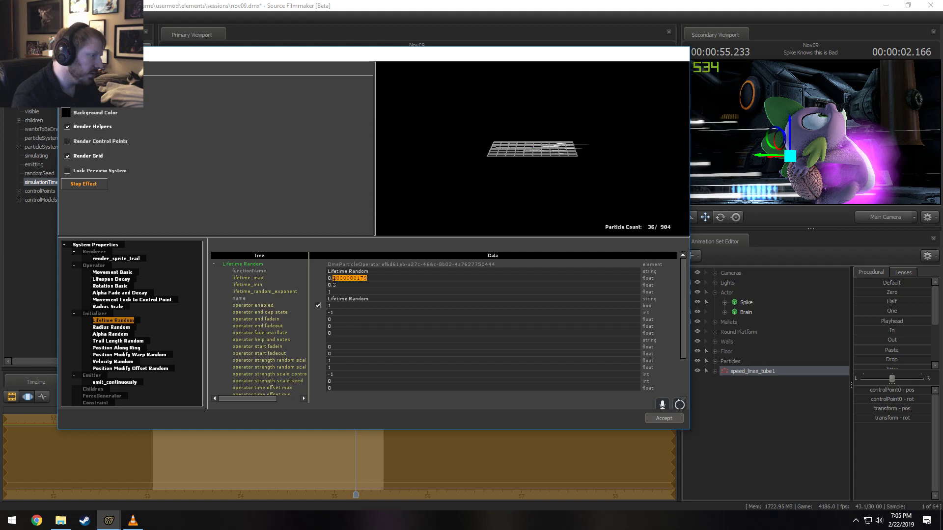
text(3)
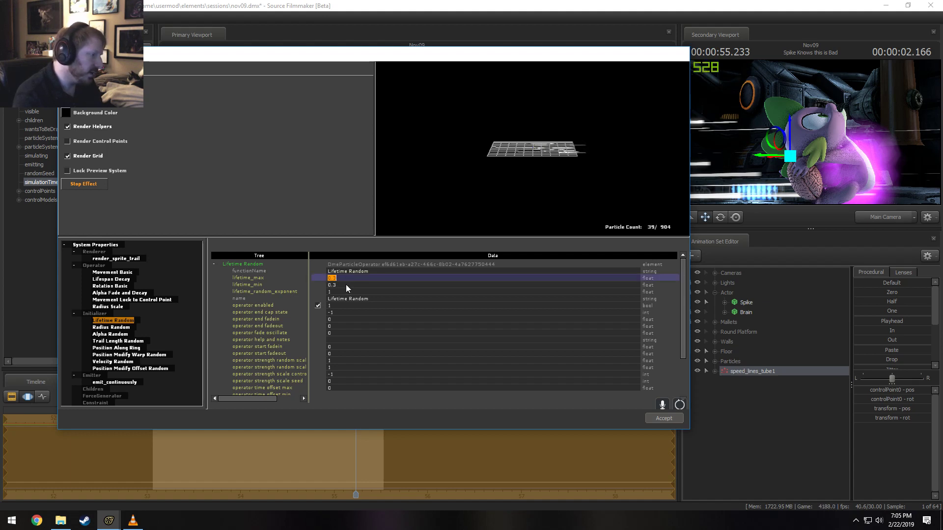
key(Return)
double_click(352, 285)
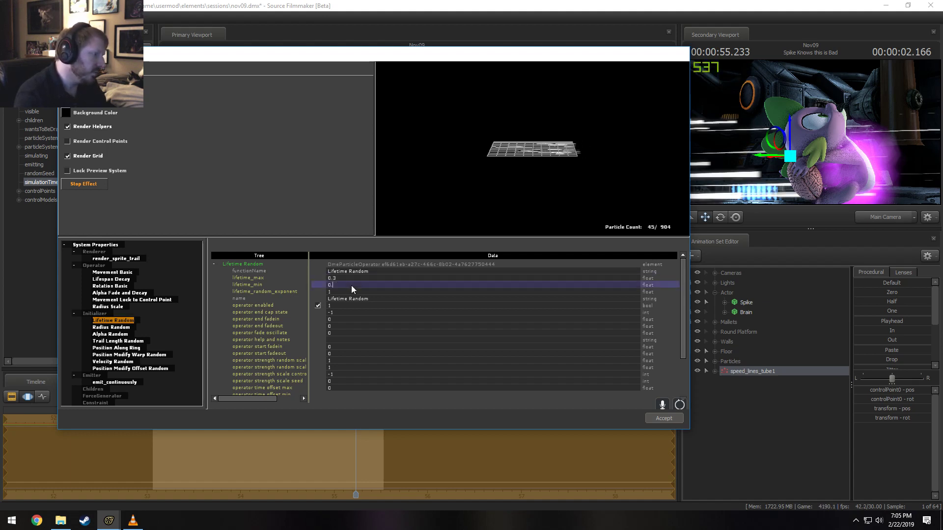
key(Return)
Return to the scene and play the Spike shot to check the speed lines from a raised view
click(551, 2)
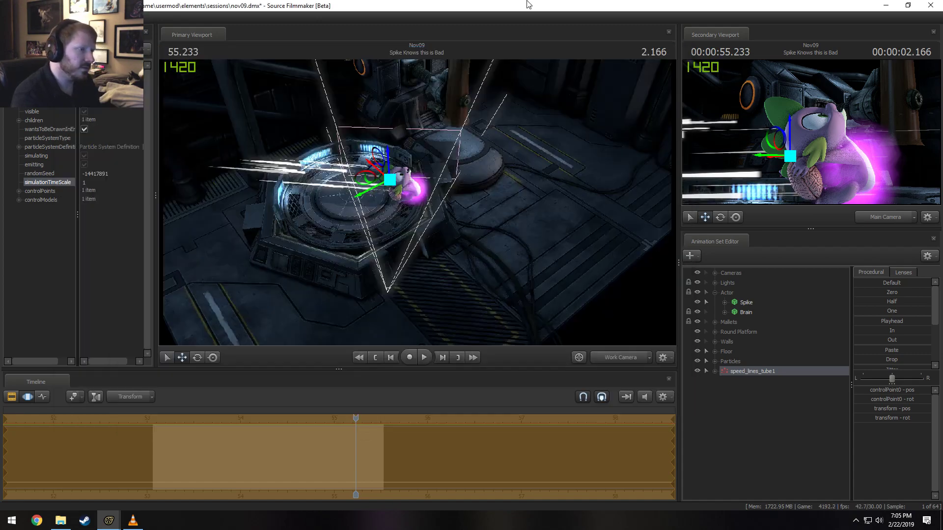
drag(420, 211, 421, 220)
key(Down)
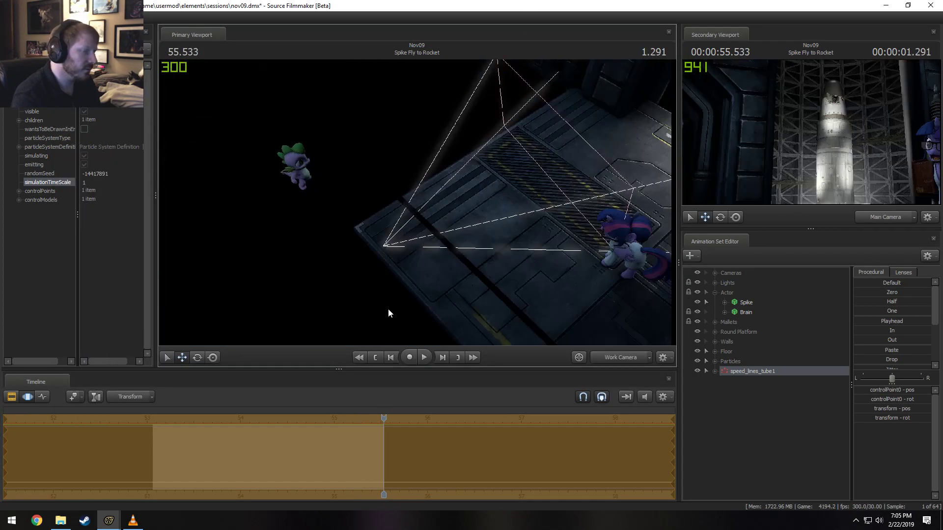
drag(375, 418, 274, 420)
key(space)
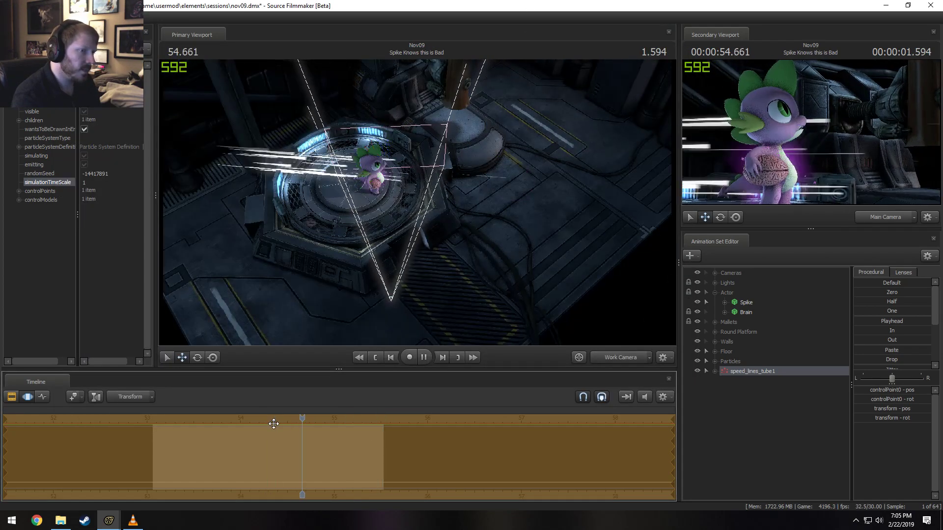
key(space)
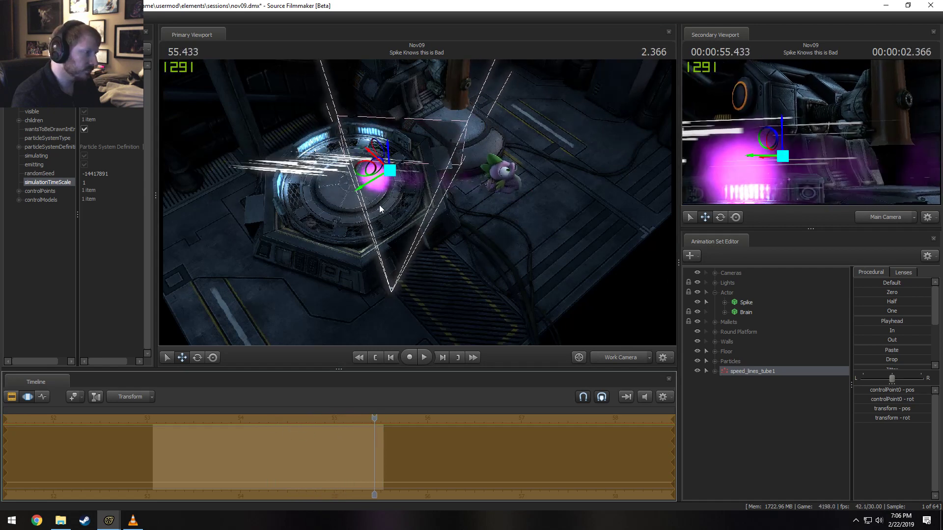
From above, move the tube along Spike's flight direction beyond the round platform, scrubbing the shot to check the lines
drag(372, 184, 417, 203)
drag(375, 180, 407, 182)
drag(383, 419, 367, 418)
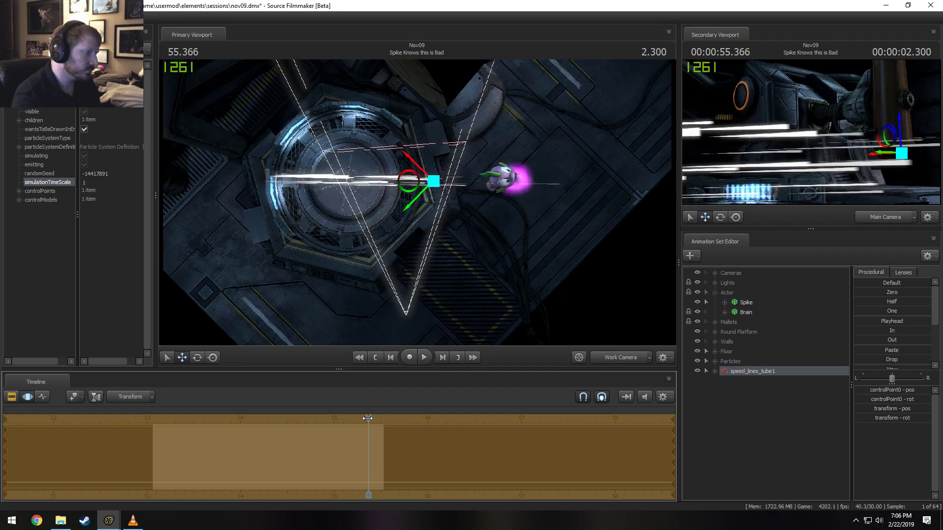
drag(408, 182, 456, 183)
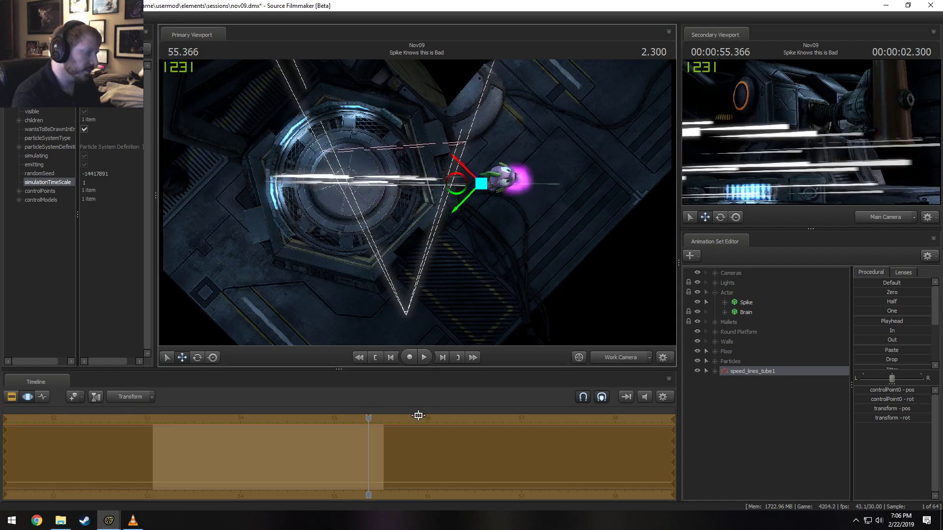
drag(371, 420, 256, 445)
drag(455, 184, 478, 184)
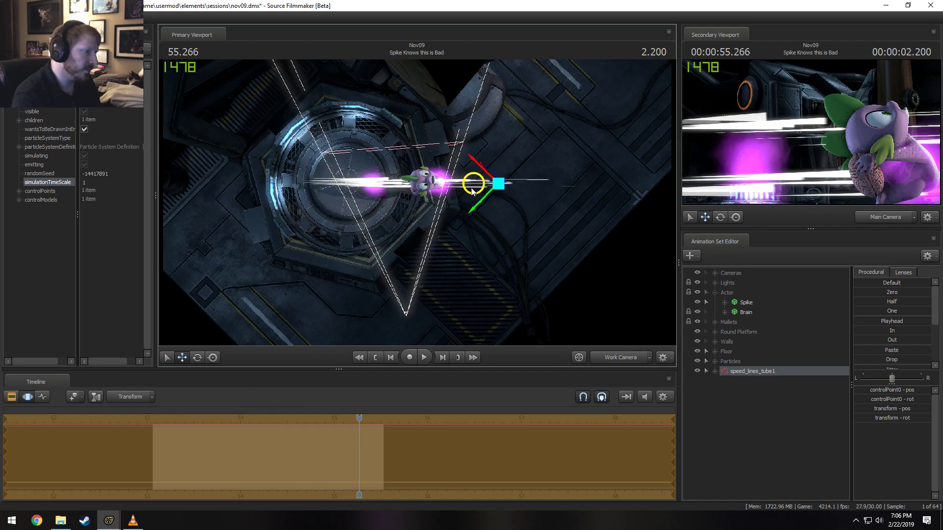
click(352, 421)
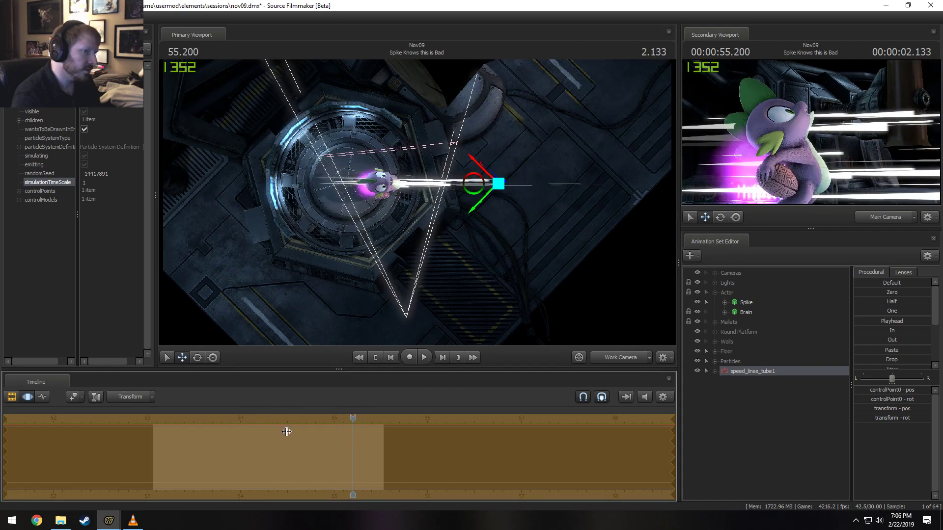
drag(286, 432, 355, 438)
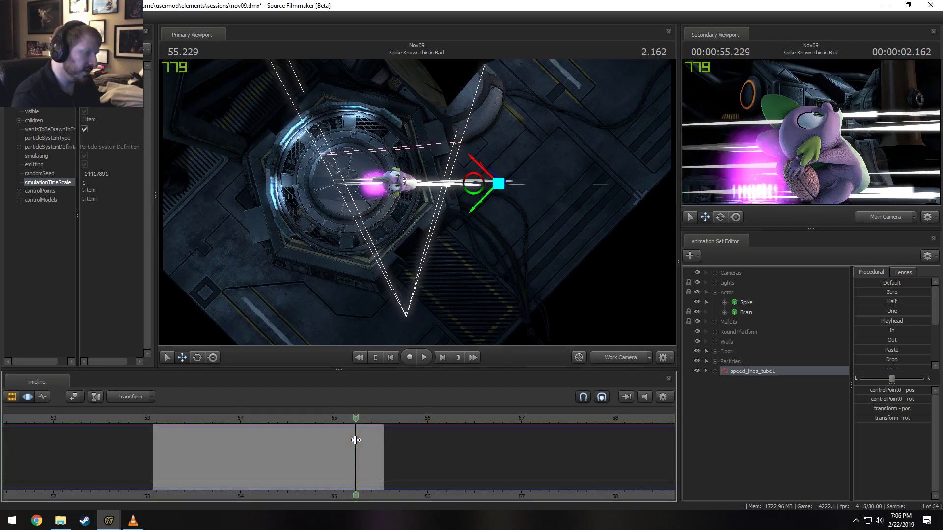
Set the speed lines tube's start time to 55.2 and emission duration to 0.1, and shorten its lifetime
scroll(356, 443, up, 2)
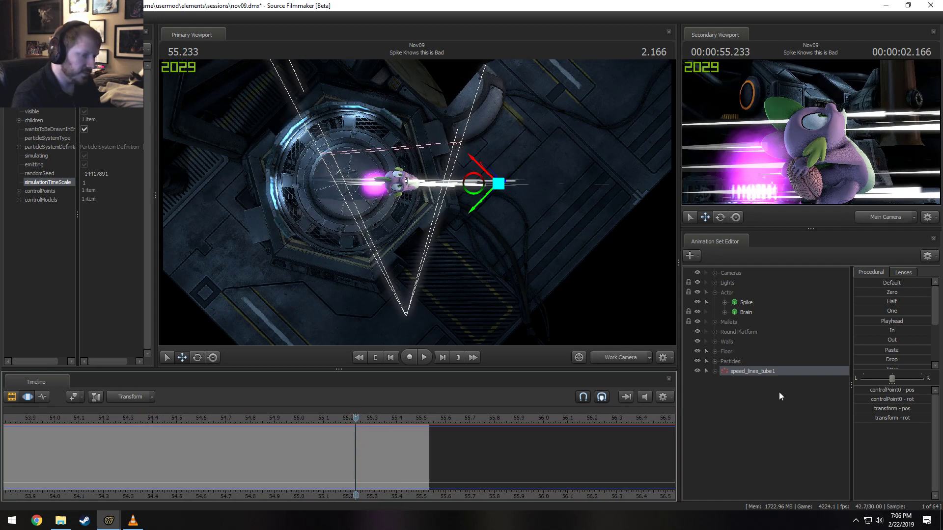
right_click(771, 372)
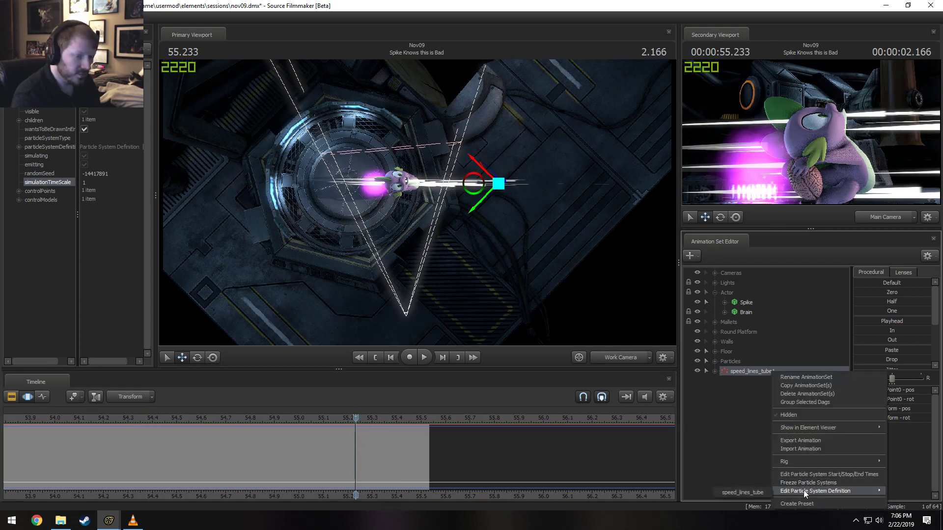
click(804, 475)
text(55)
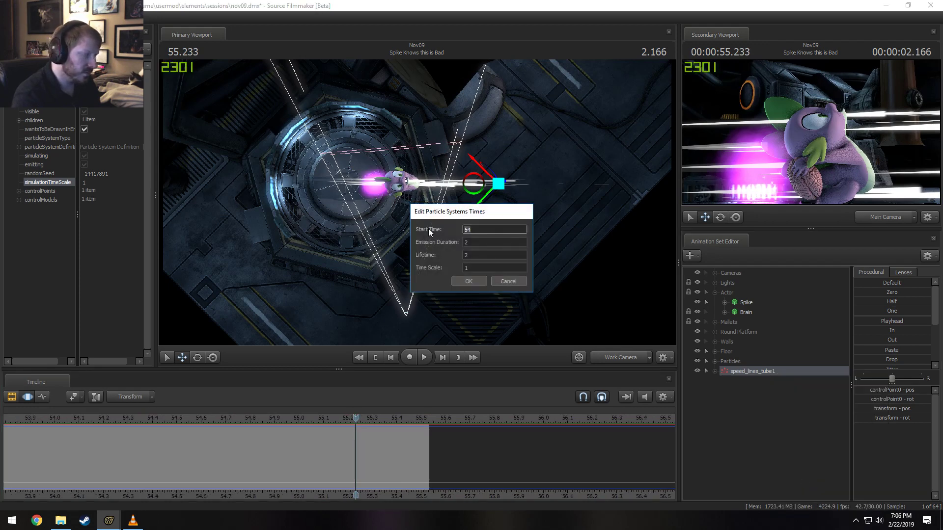
text(.2)
key(Tab)
text(0.)
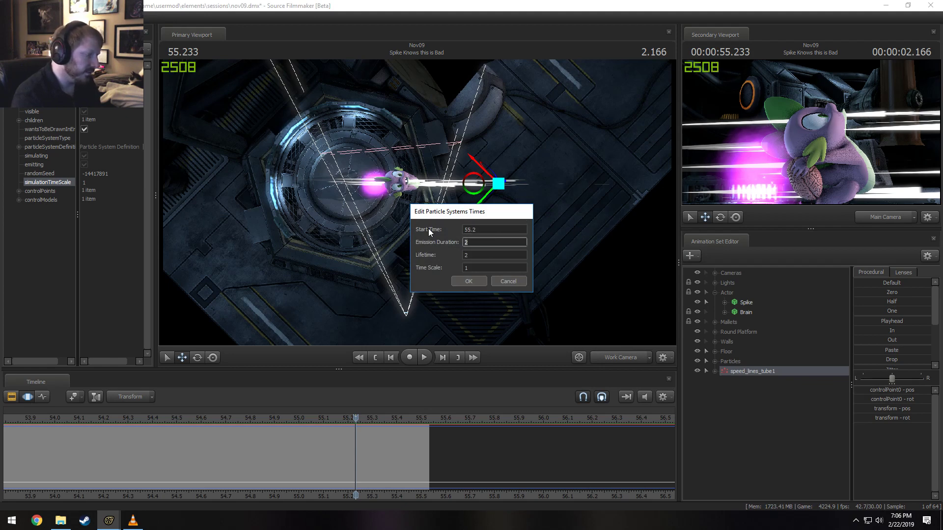
text(1)
key(Tab)
text(0)
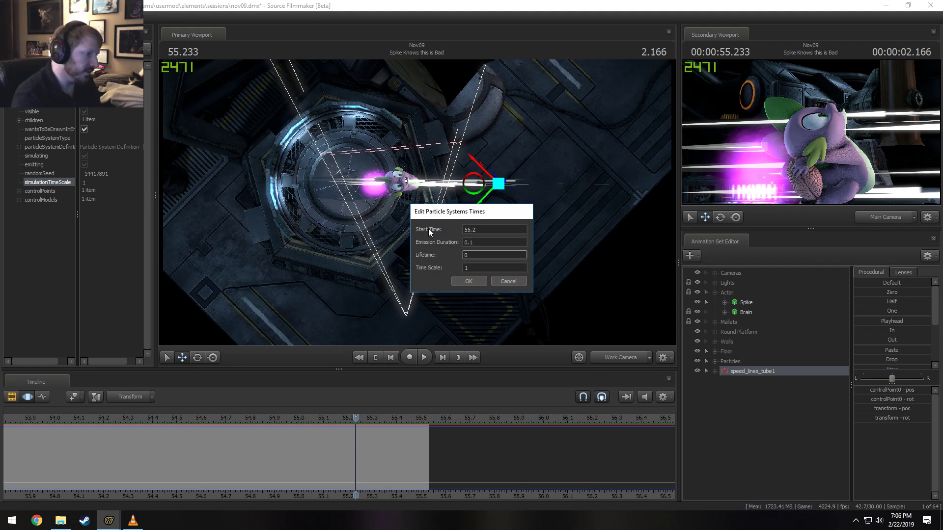
click(469, 282)
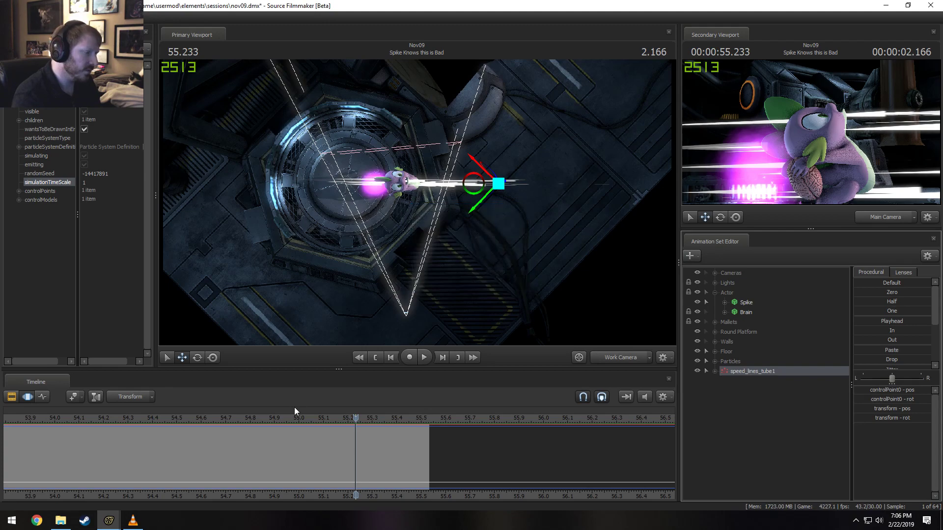
Play and scrub the shot around Spike's launch to check the timing of the speed lines
click(280, 413)
key(space)
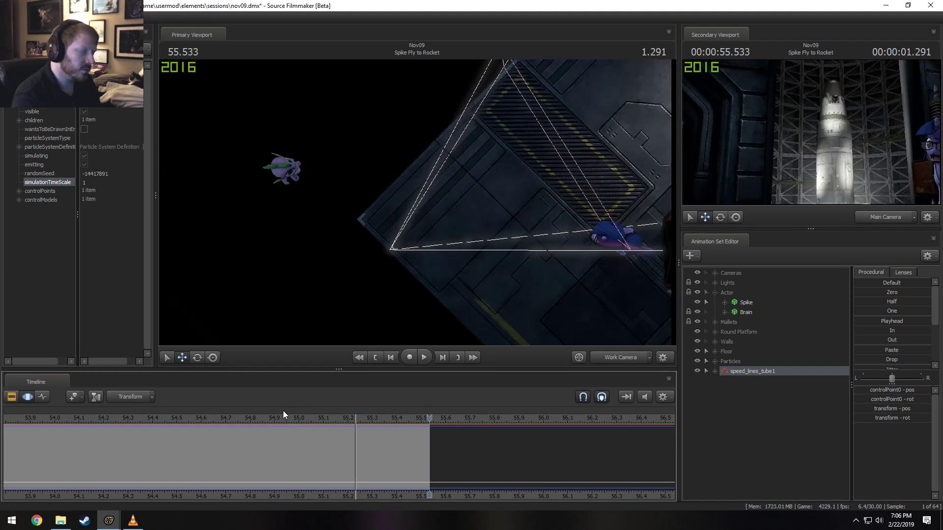
click(227, 415)
key(space)
key(space)
click(303, 456)
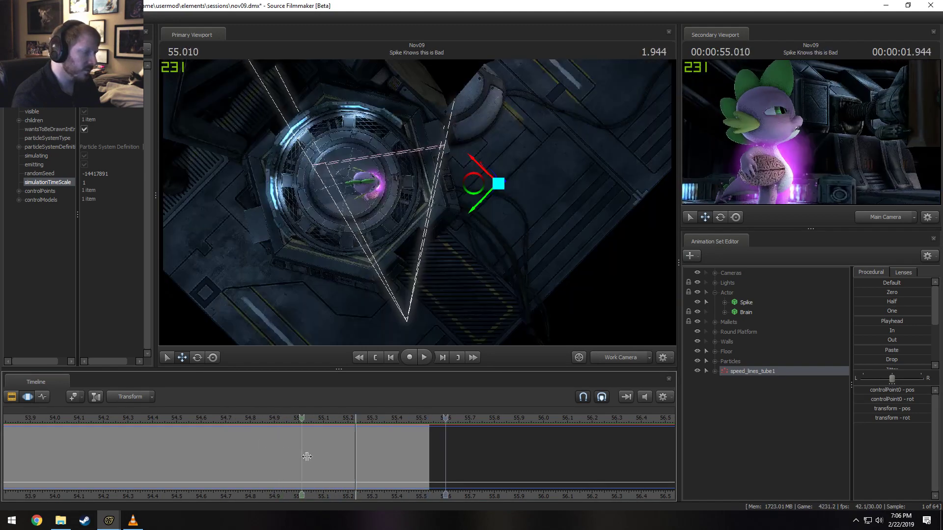
drag(307, 457, 393, 464)
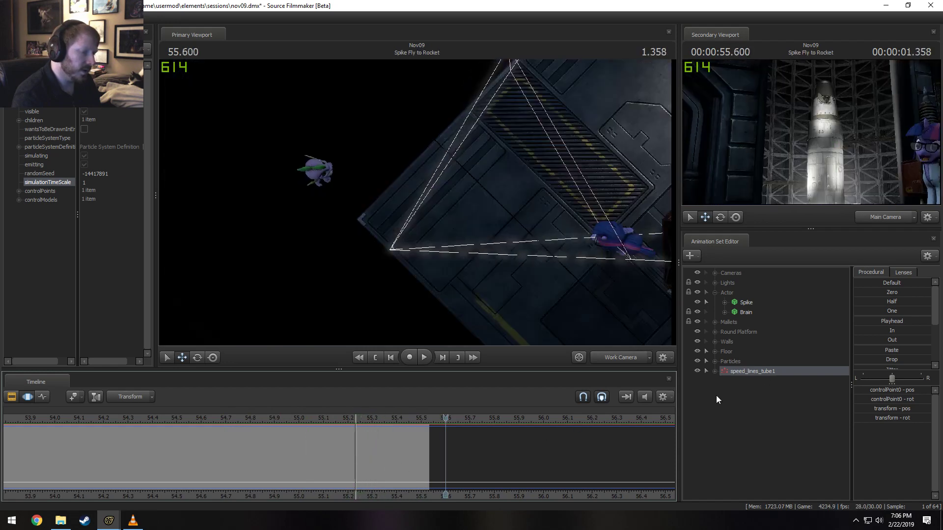
Set the speed lines tube's emission duration and lifetime to 0.2 each, and scrub across the launch
right_click(765, 375)
click(797, 470)
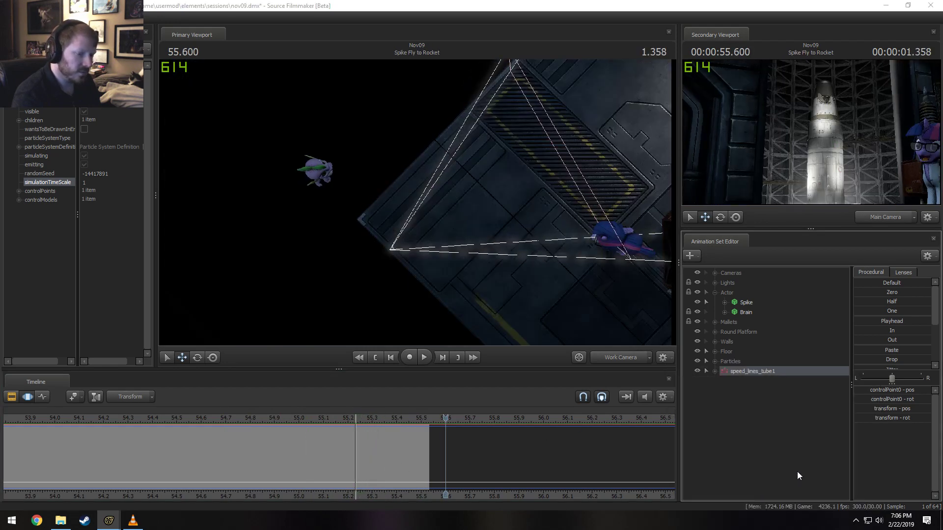
click(472, 255)
key(BackSpace)
text(3)
click(469, 242)
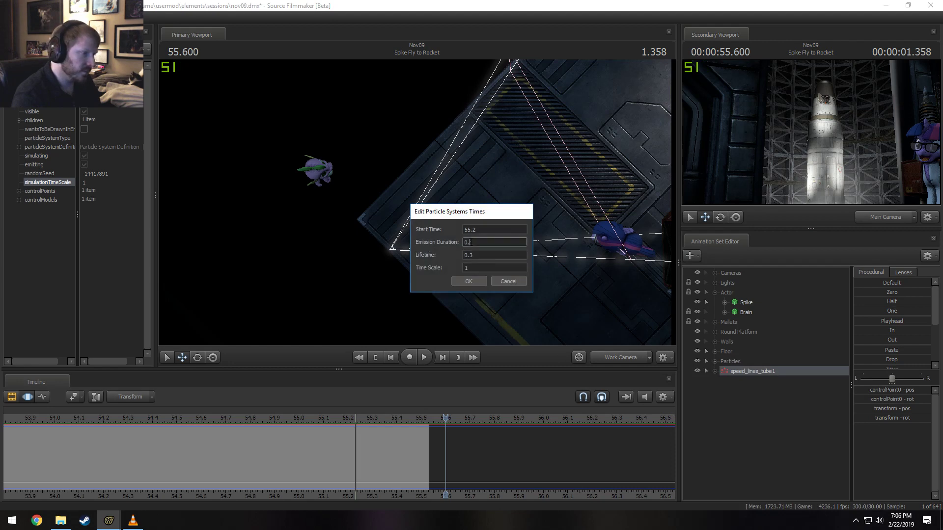
click(469, 255)
click(469, 281)
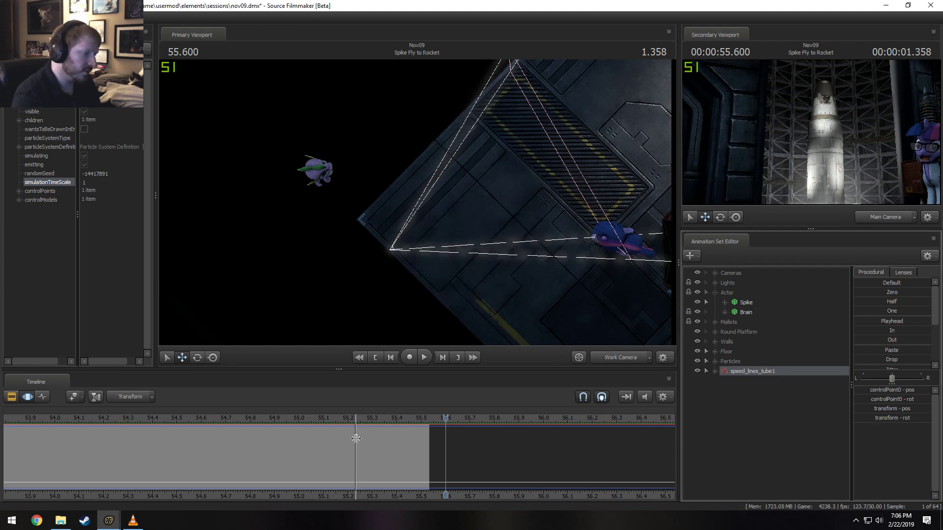
drag(331, 452, 445, 452)
Set the speed lines tube's emission duration to 0.1 and its lifetime to 1
right_click(740, 371)
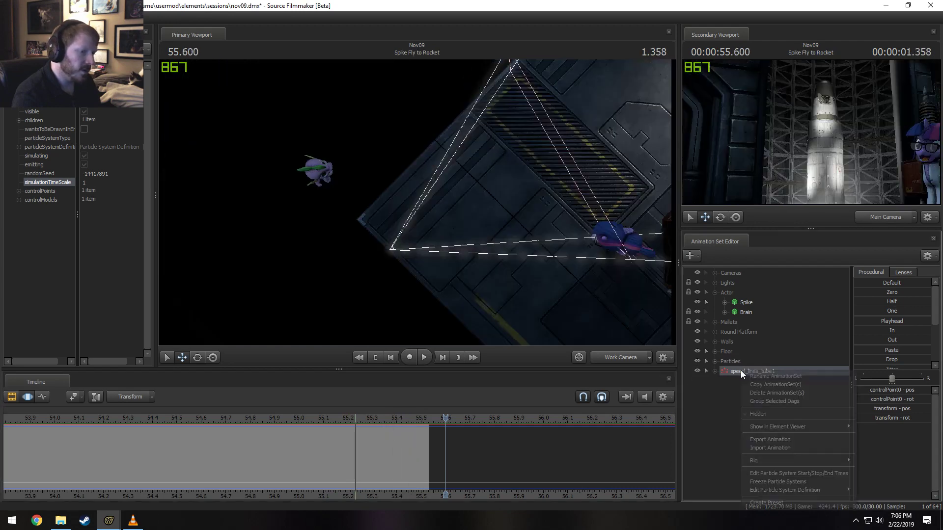
click(776, 473)
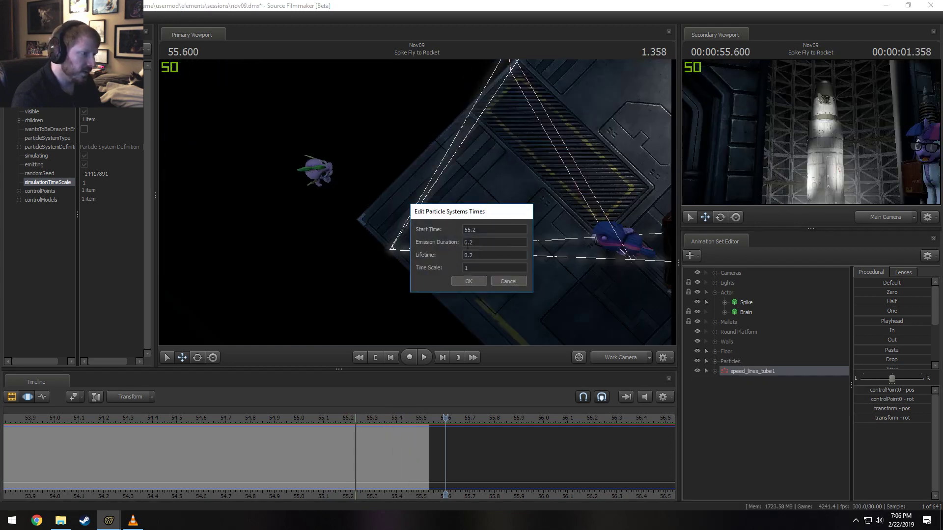
click(470, 244)
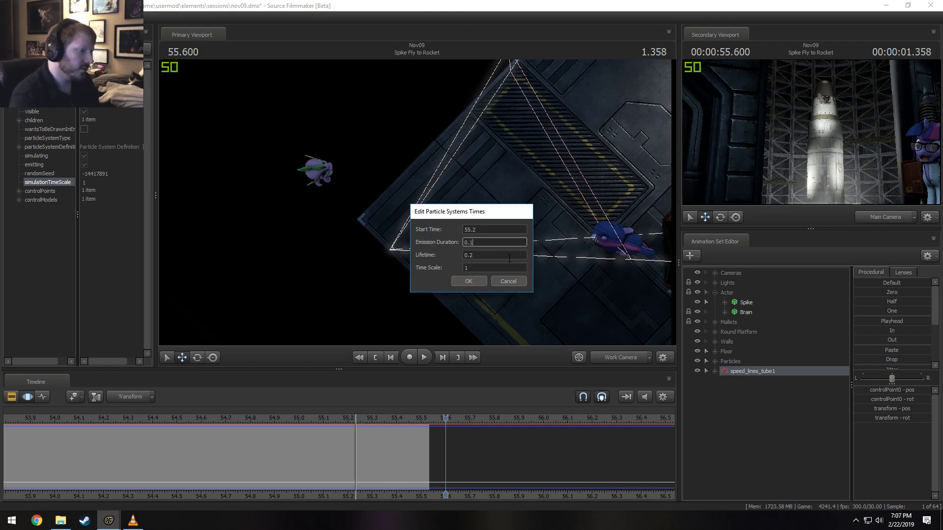
click(477, 257)
text(1)
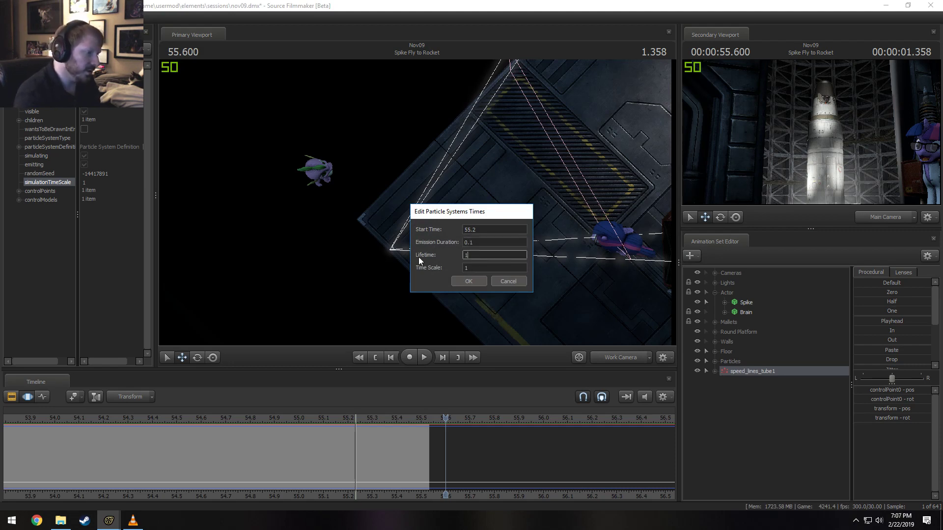
click(468, 278)
Replay and scrub Spike's launch to check when the speed lines appear and fade out
drag(315, 441, 381, 444)
key(space)
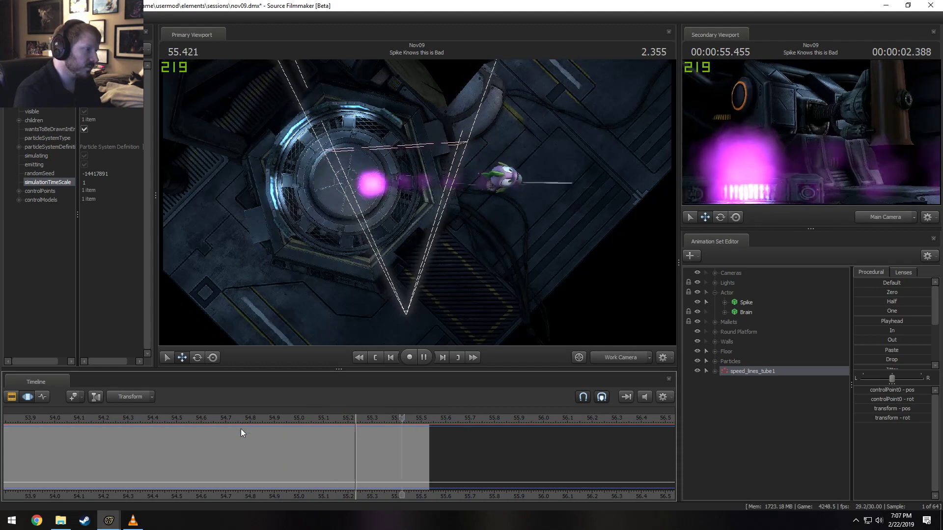
key(space)
click(245, 420)
key(space)
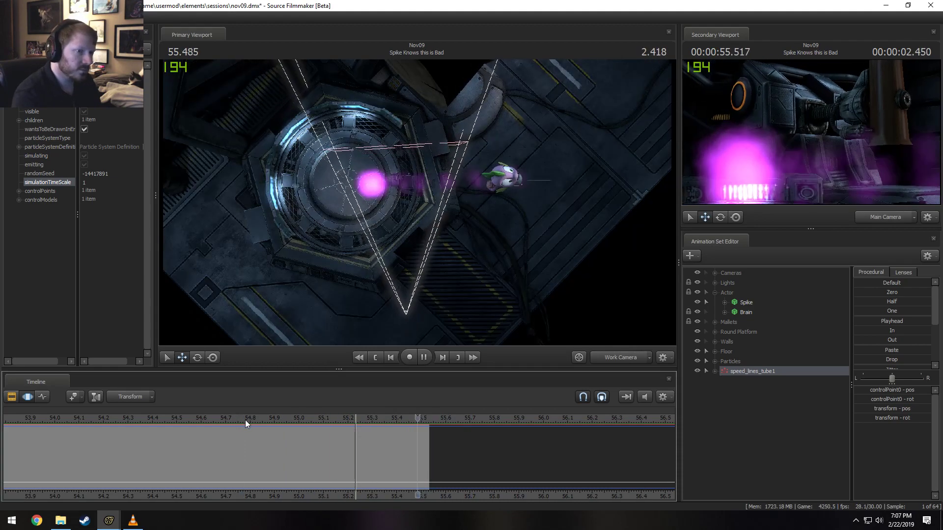
key(space)
key(shift)
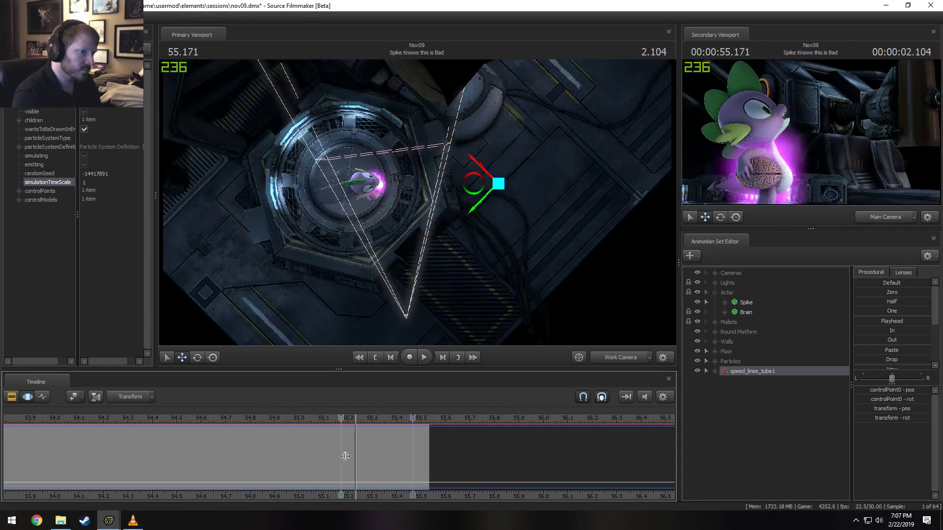
Set the speed lines tube's start time to 55.1 and replay the shot from about 54.8
right_click(745, 369)
click(773, 471)
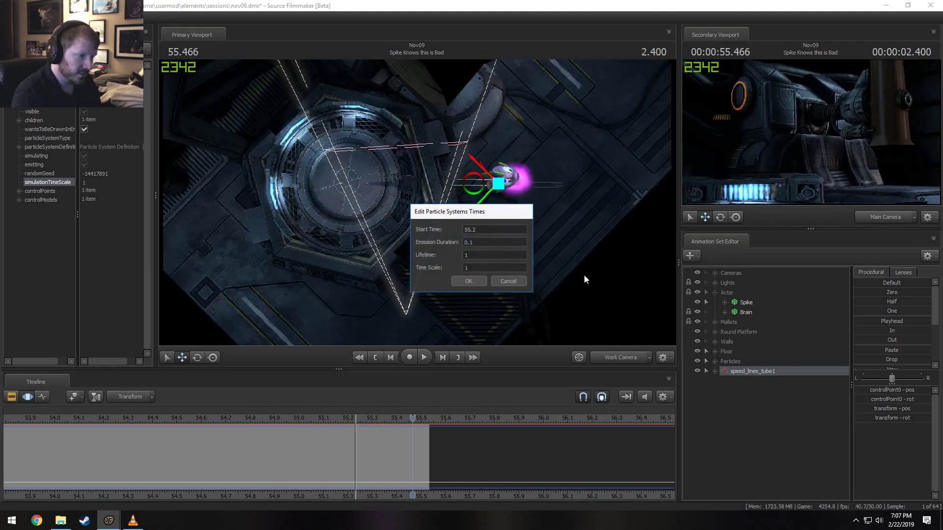
click(491, 229)
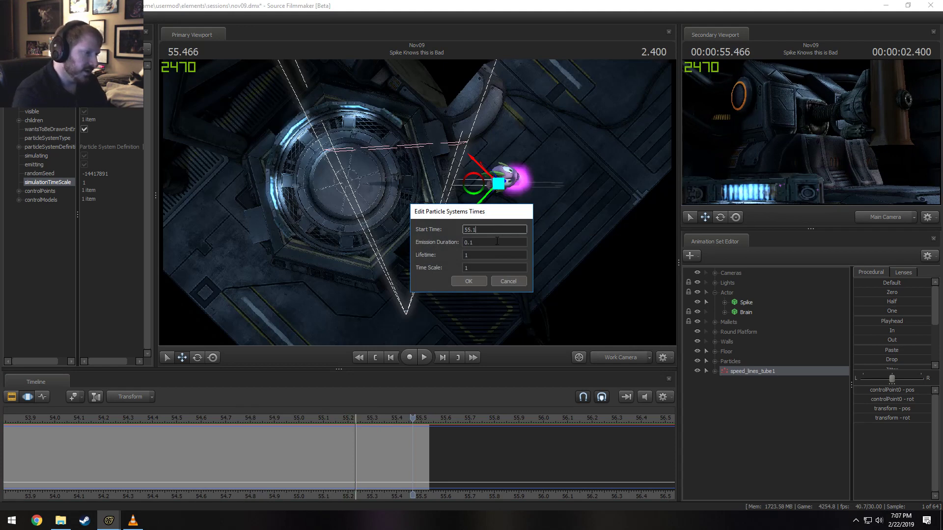
click(469, 281)
click(247, 422)
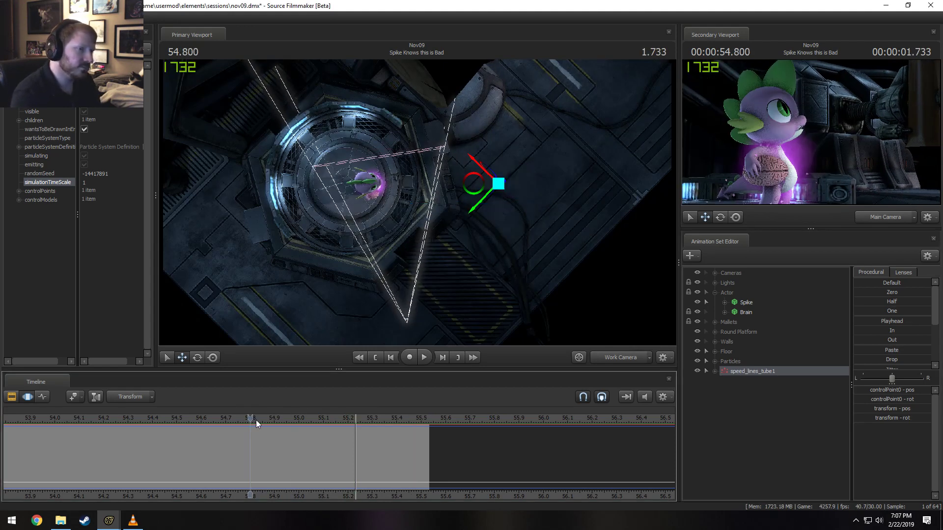
key(space)
key(space)
key(shift)
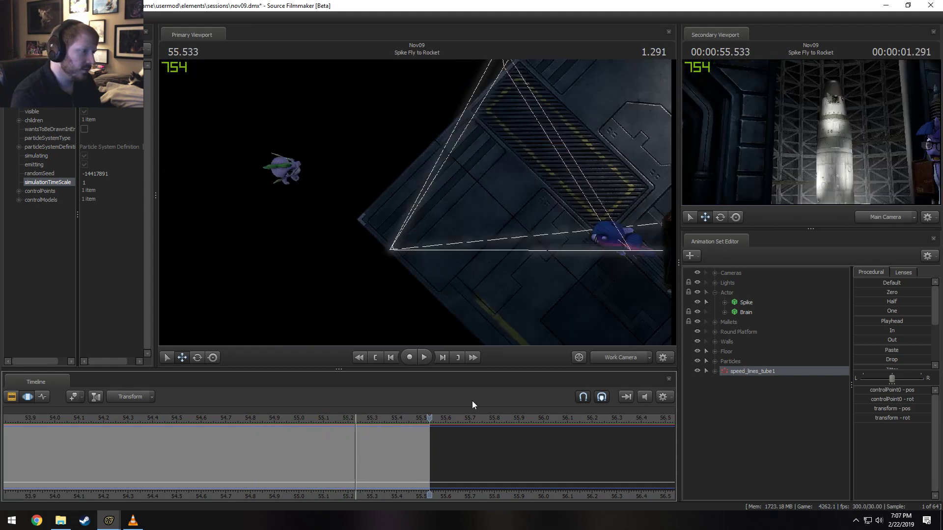
Move the speed lines tube back toward the round platform along Spike's path, and replay the launch to check it
click(346, 418)
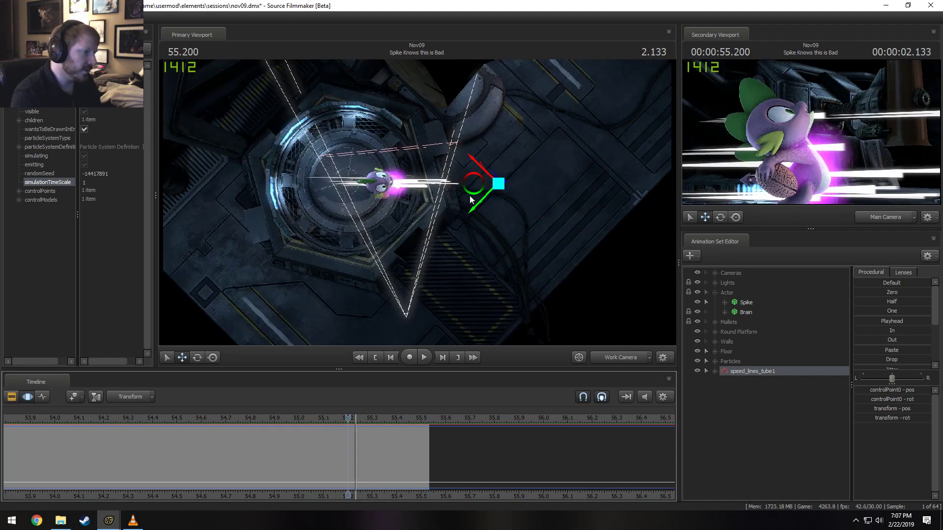
drag(469, 196, 440, 188)
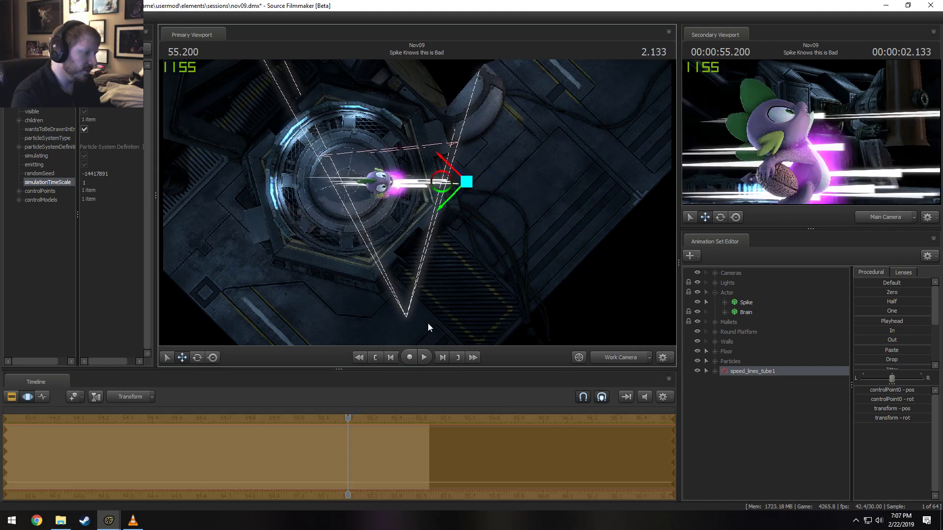
click(339, 418)
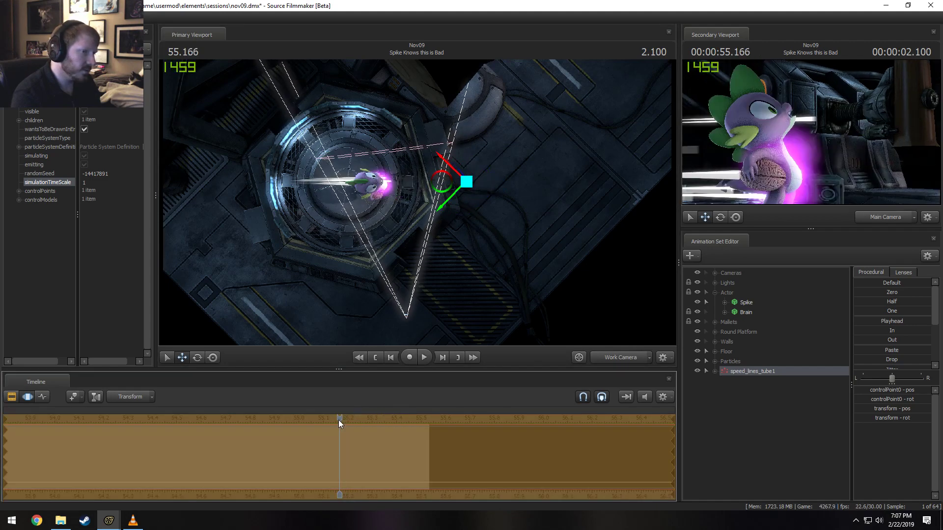
drag(440, 181, 429, 182)
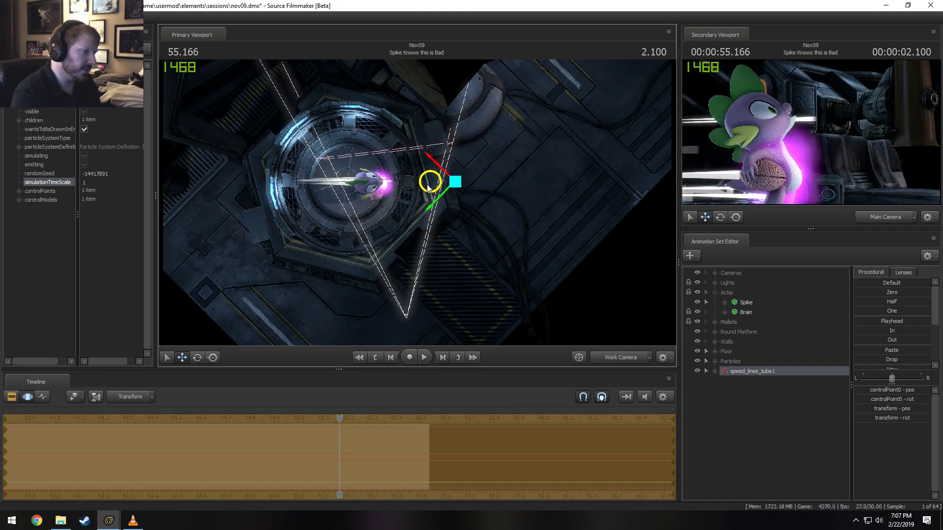
drag(339, 418, 199, 399)
key(space)
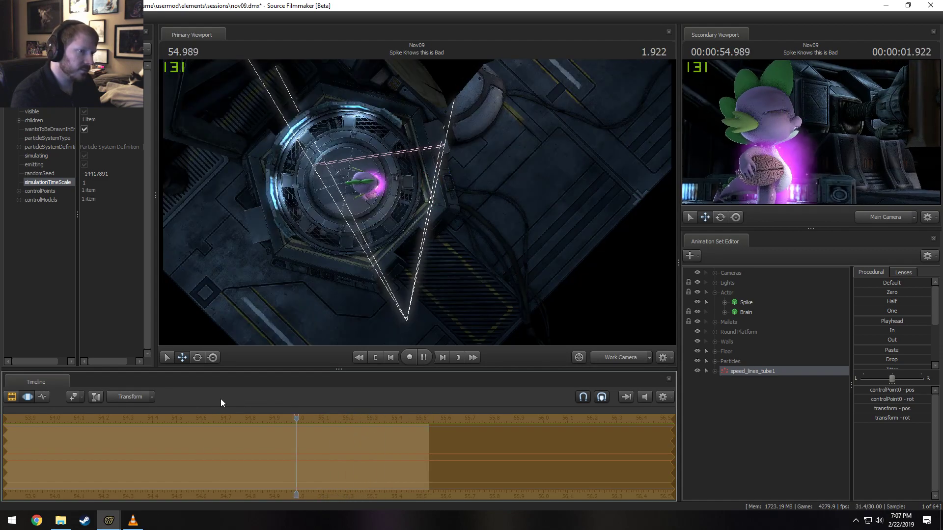
key(space)
drag(421, 422, 304, 431)
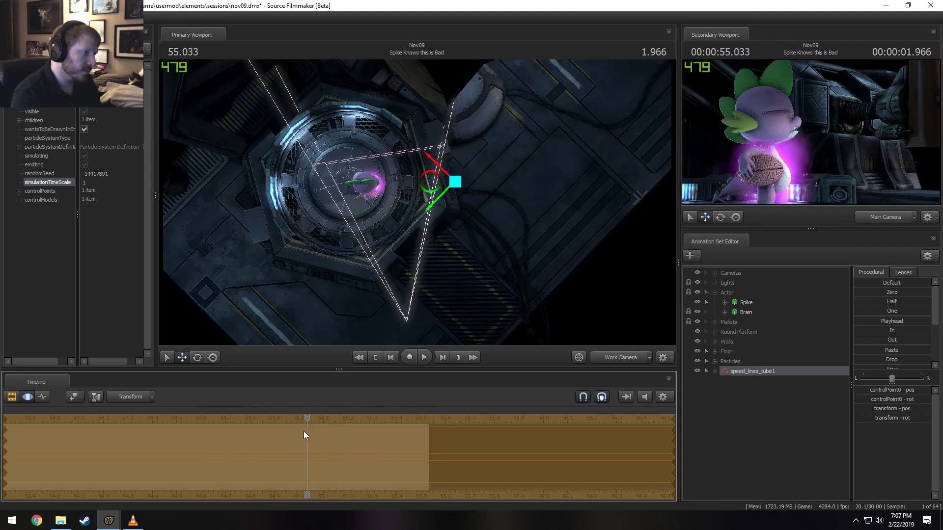
Shift the speed lines tube slightly outward from the platform and scrub the shot to 55.2
key(shift)
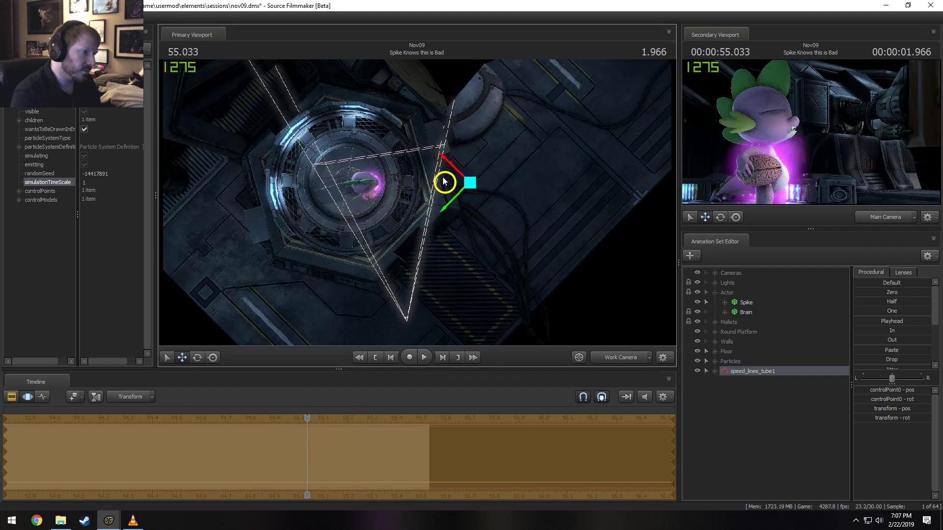
click(298, 419)
drag(298, 419, 344, 438)
Open the speed lines tube's particle system times, accept them, and scrub to 55.266 to inspect the lines
right_click(758, 376)
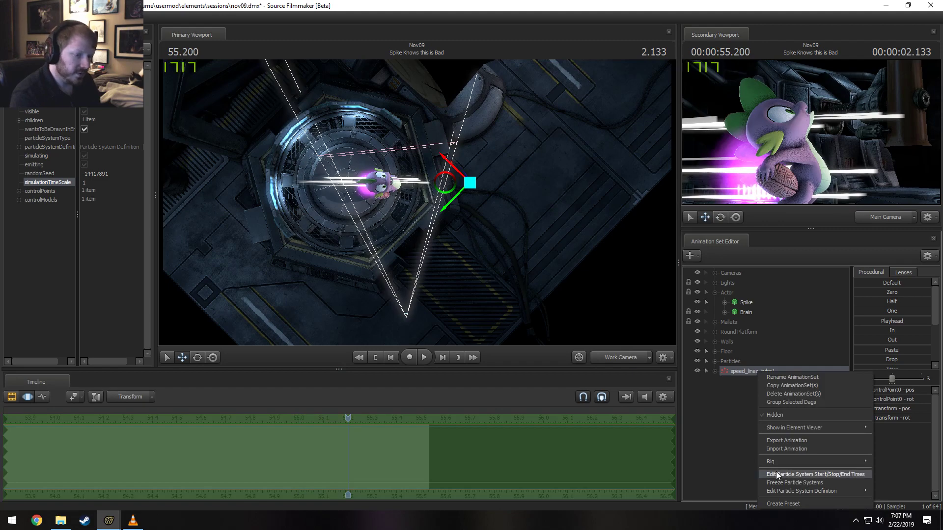
click(796, 474)
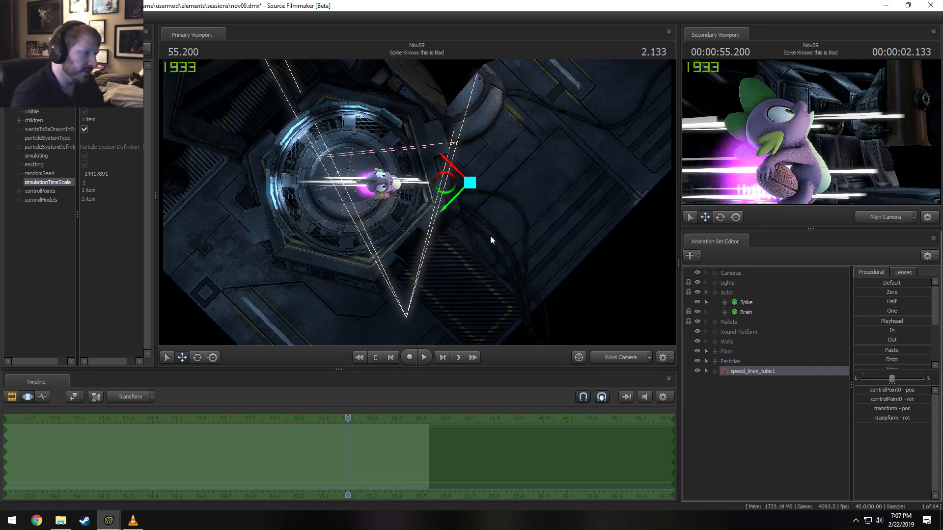
key(Return)
drag(340, 435, 364, 452)
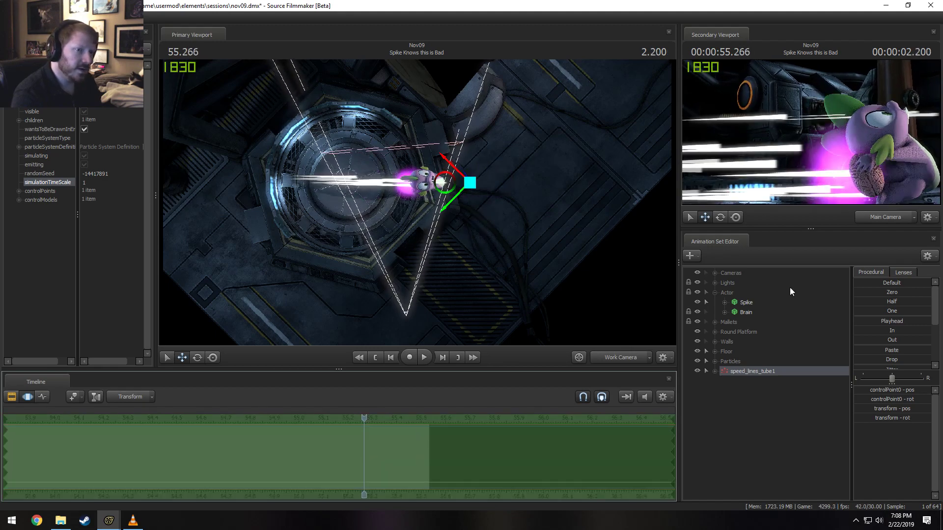
Show the speed lines tube's particle system in the element viewer
right_click(764, 372)
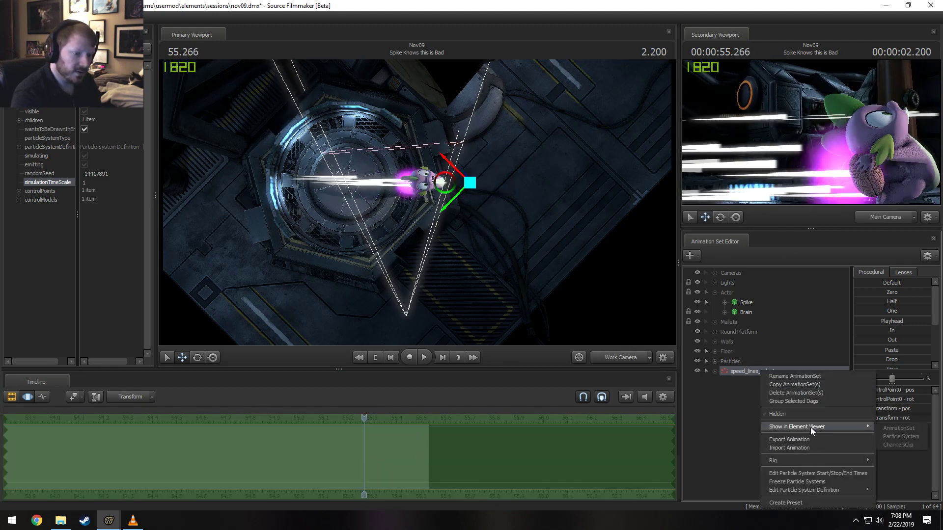
mouse_move(810, 426)
click(898, 437)
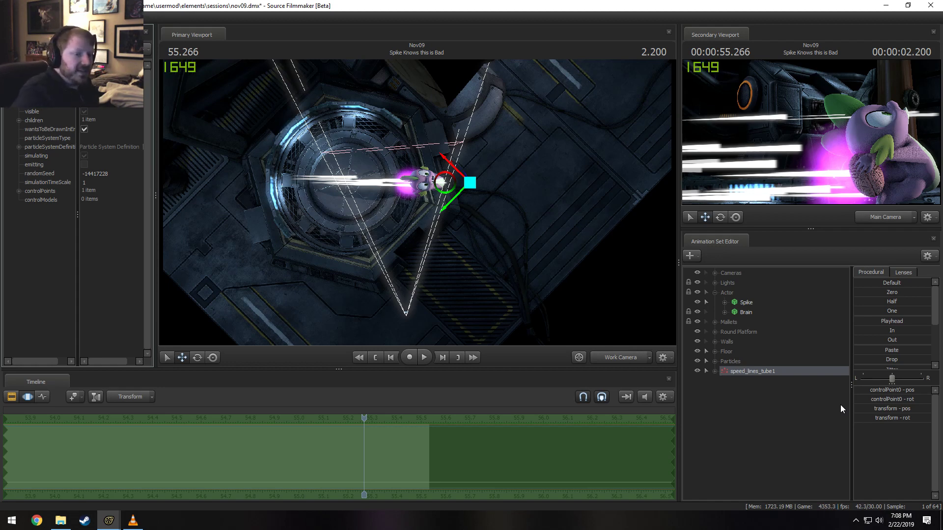
Deselect the speed lines tube, view the shot through the Main Camera and scrub around 55.266 to inspect the lines
click(788, 426)
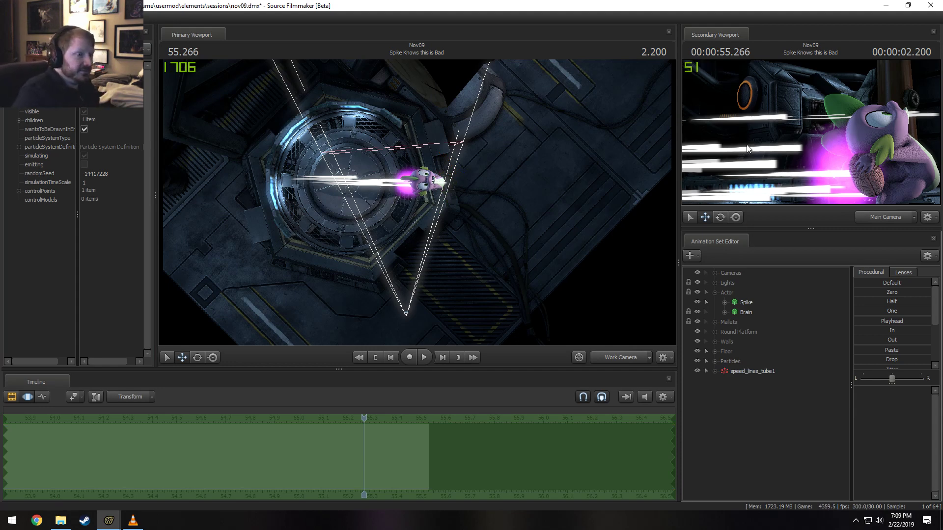
click(620, 357)
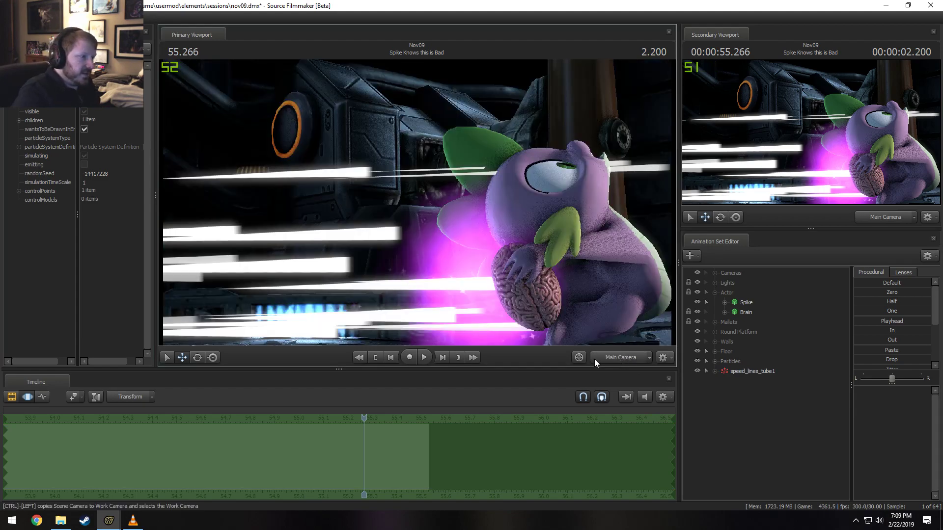
mouse_move(364, 461)
mouse_down()
mouse_move(351, 459)
mouse_move(363, 461)
mouse_up()
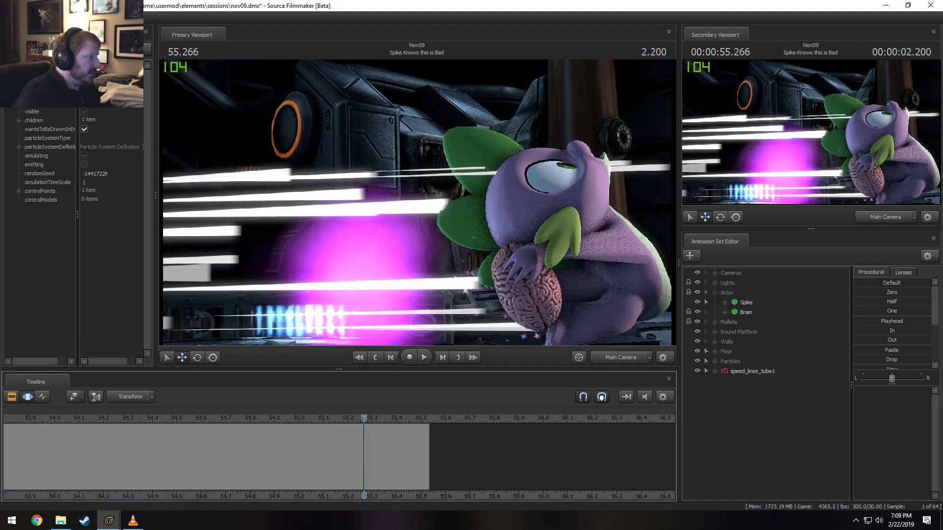
Try random seeds -14417227, -14417226 and -14417225 for the speed lines particle system
click(137, 173)
key(BackSpace)
text(7)
key(Return)
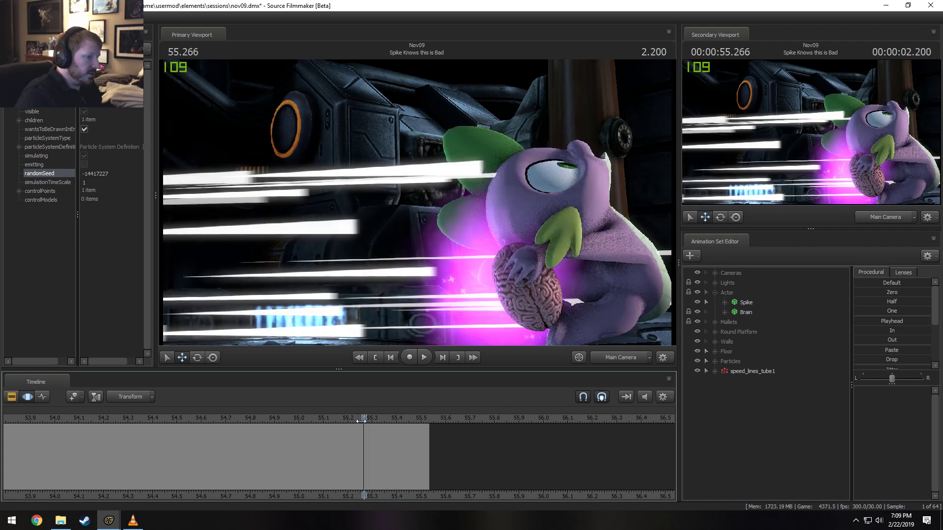
click(113, 173)
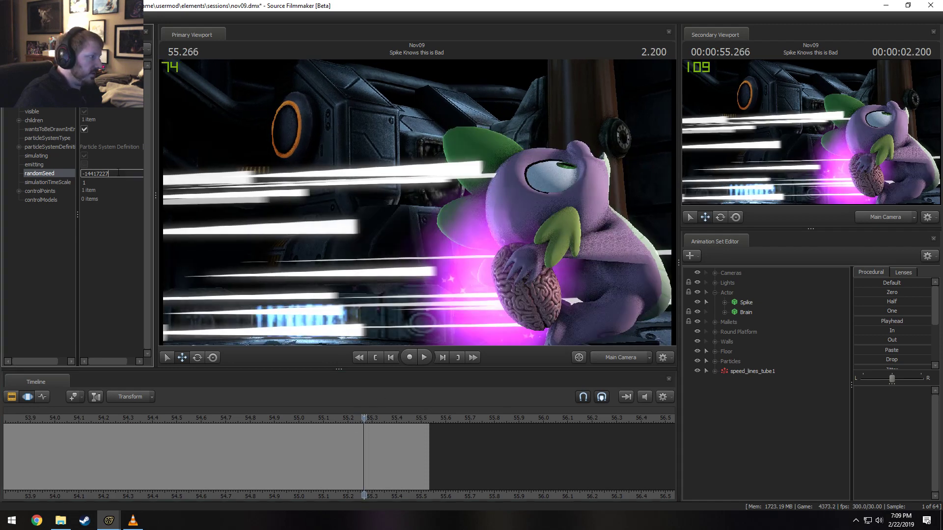
key(BackSpace)
text(6)
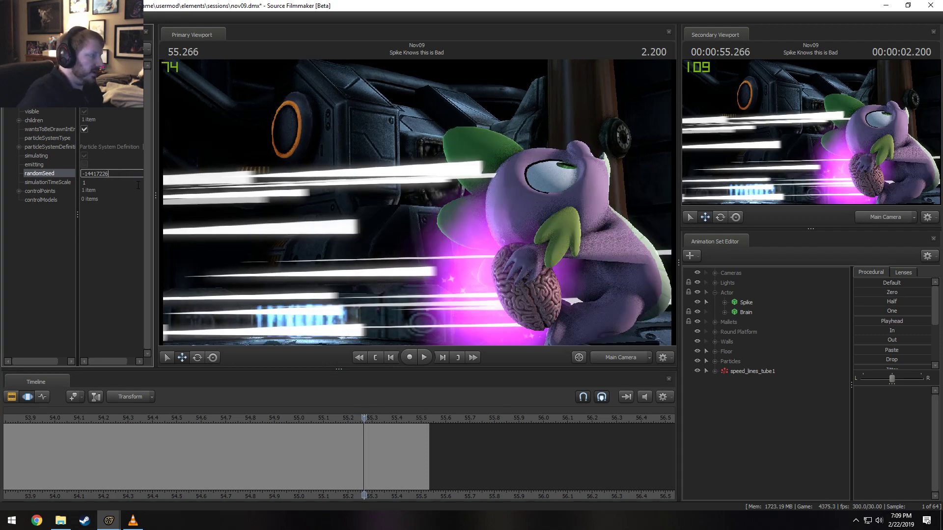
key(Return)
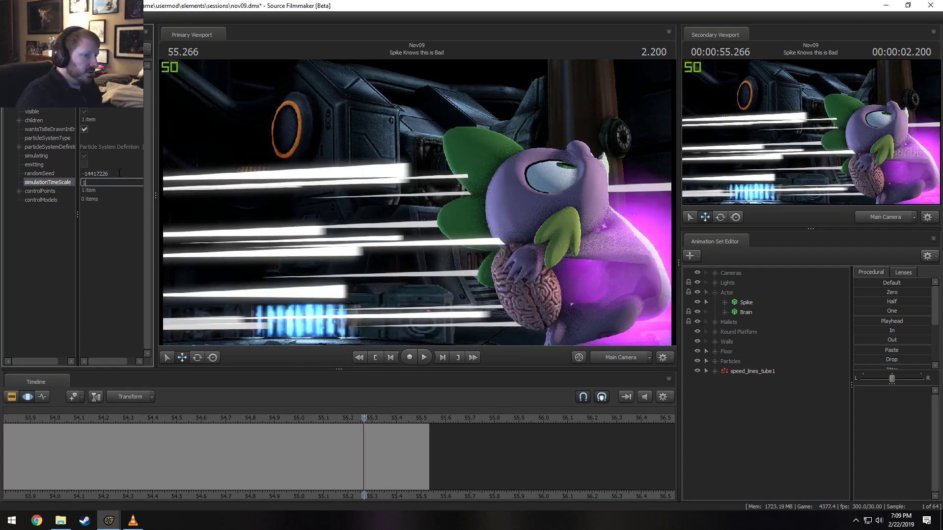
key(BackSpace)
text(5)
key(Return)
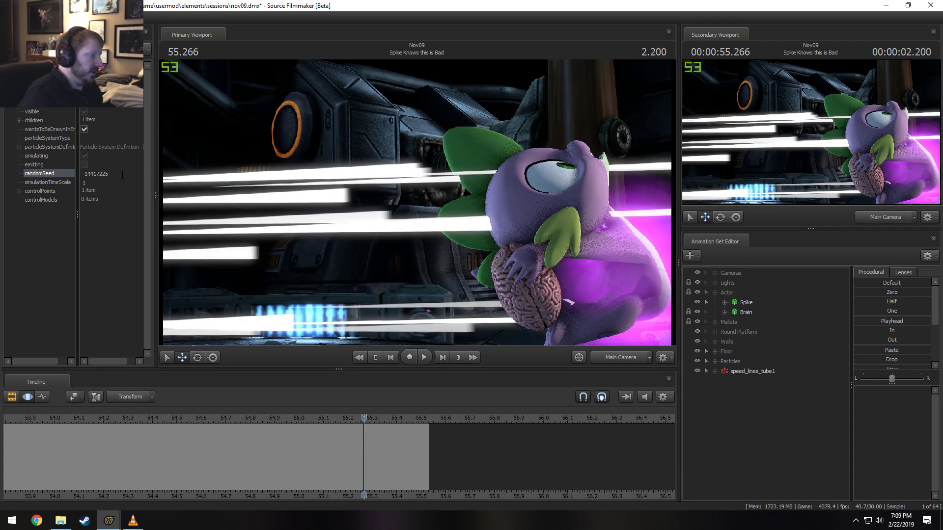
Try random seeds -14417224 and -14417223 for the speed lines, comparing their layout behind Spike
click(122, 176)
key(BackSpace)
text(4)
key(Return)
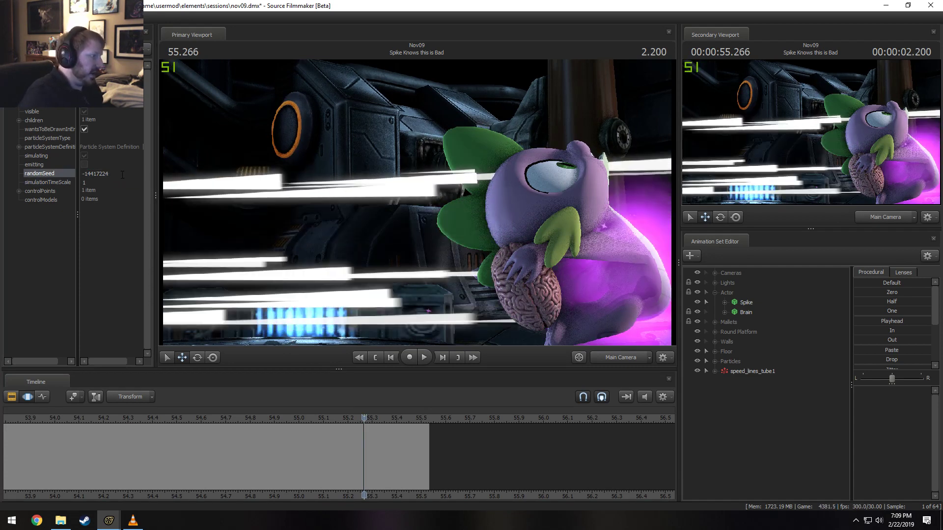
click(122, 175)
text(3)
key(Return)
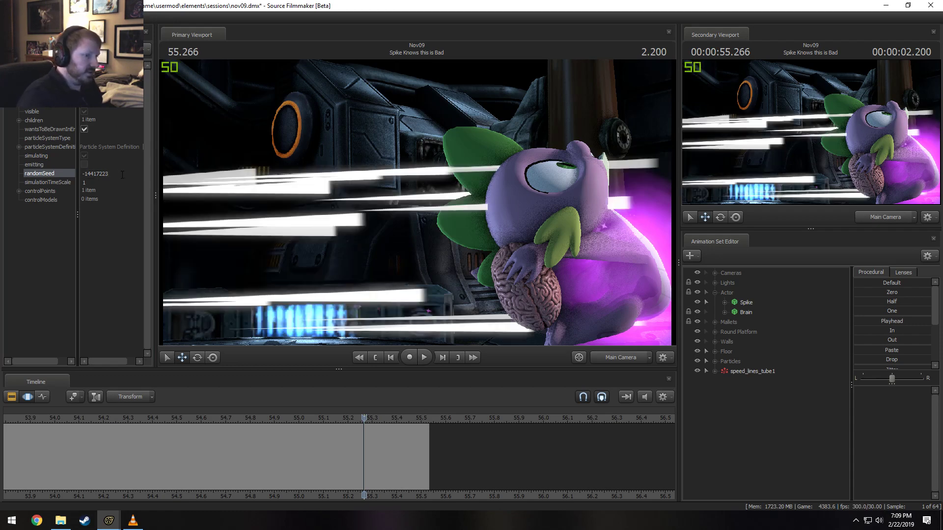
Try random seeds -14417222 and -14417221 for the speed lines particle system
click(122, 174)
key(BackSpace)
text(2)
key(Return)
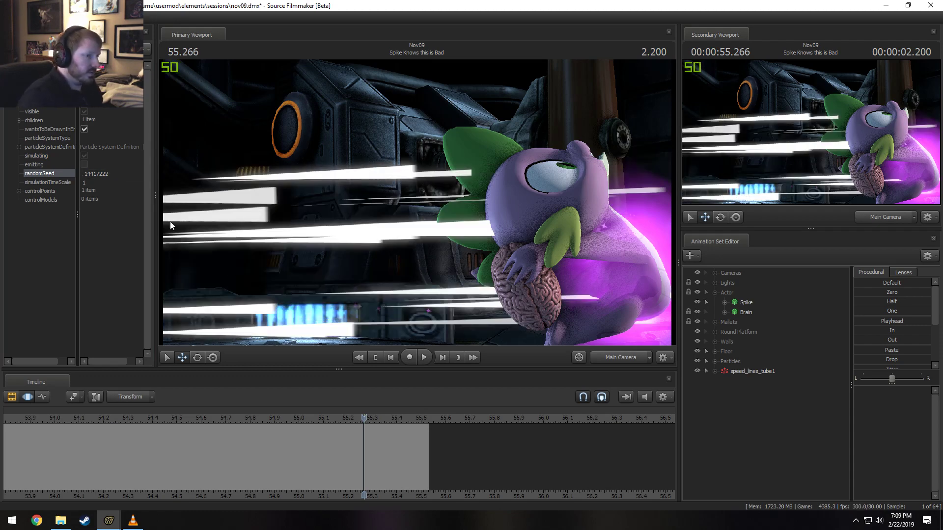
click(121, 173)
key(BackSpace)
text(1)
key(Return)
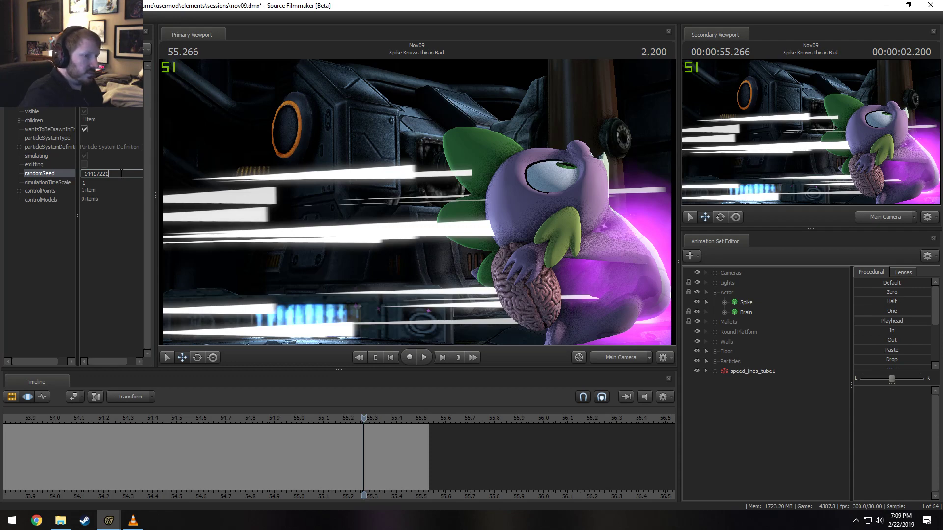
Try random seeds -14417229 and -14417228 for the speed lines particle system
click(121, 174)
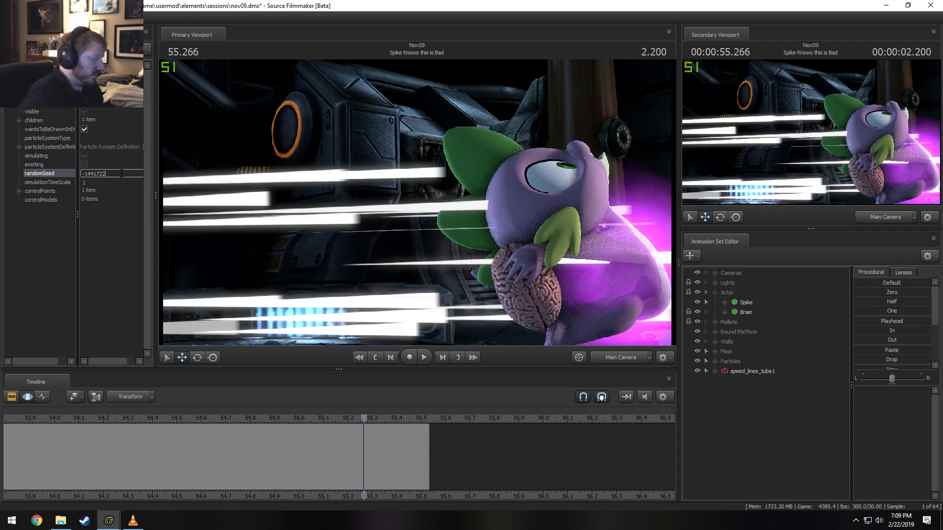
text(0)
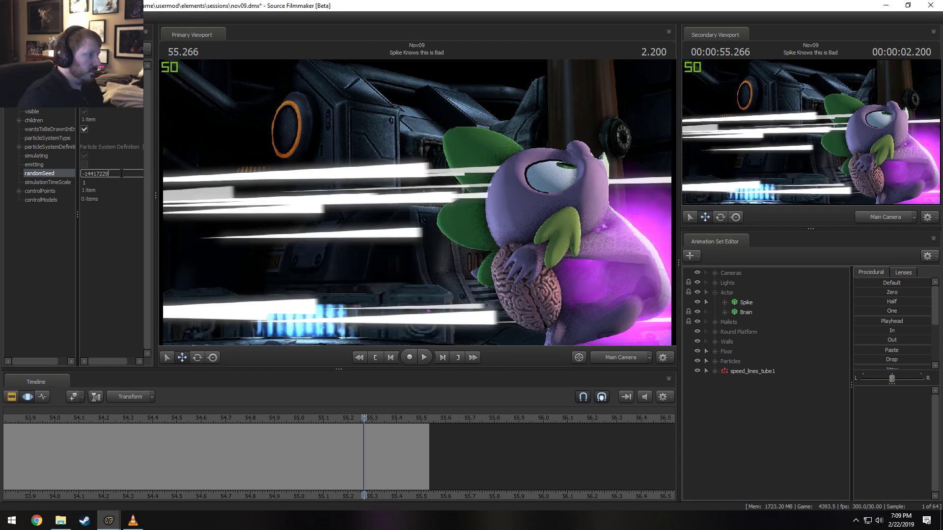
key(BackSpace)
text(8)
key(Return)
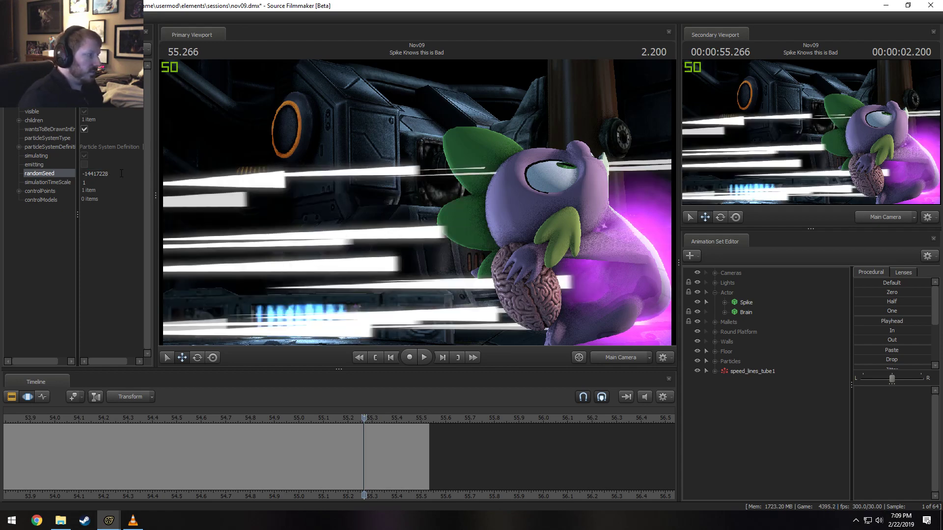
Compare the speed lines again with random seeds -14417227, -14417226, -14417225 and -14417224
click(121, 173)
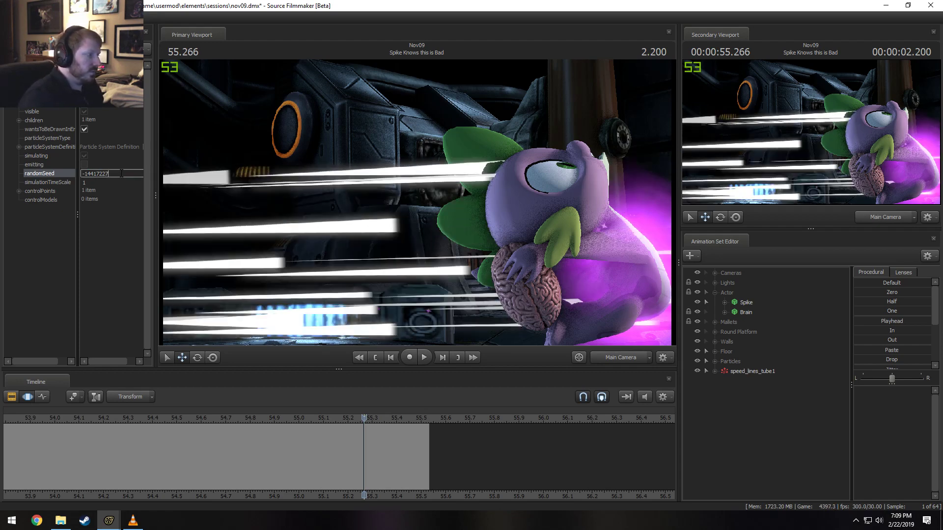
key(BackSpace)
text(6)
key(Return)
click(121, 173)
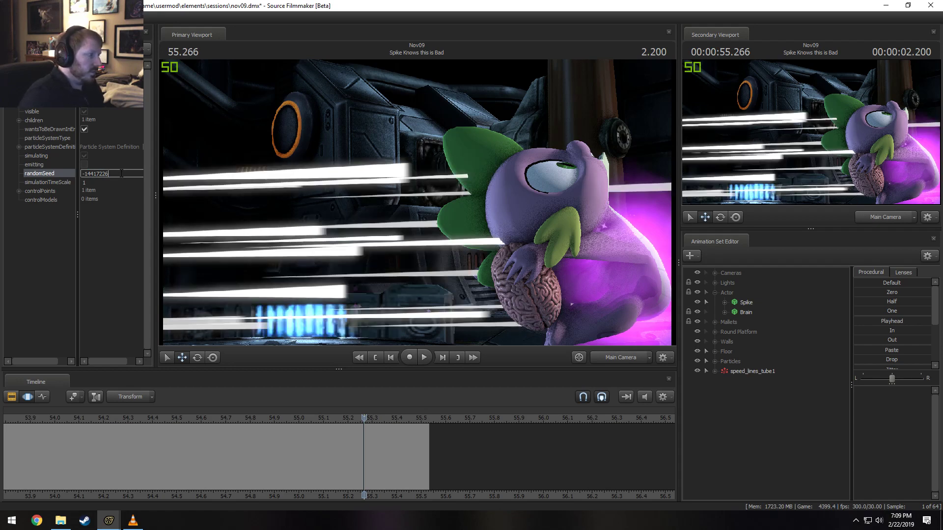
key(Return)
click(122, 173)
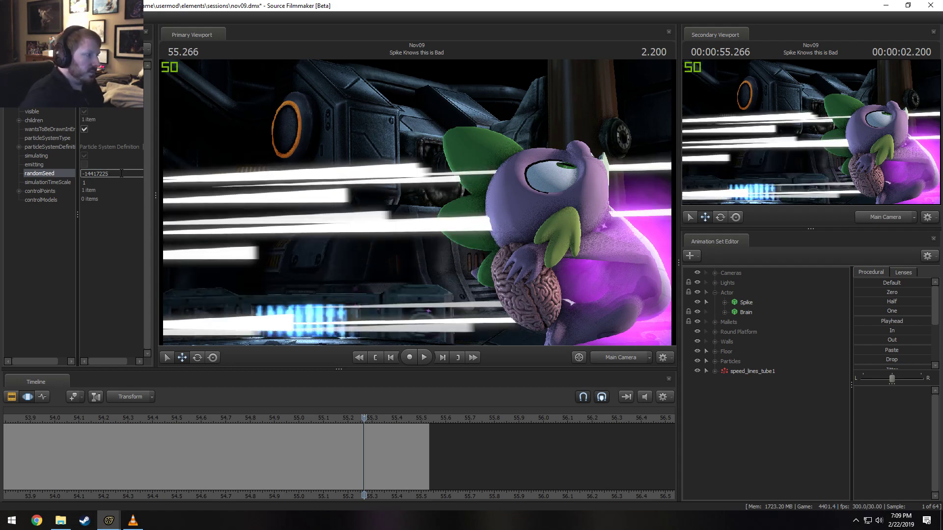
key(BackSpace)
text(4)
key(Return)
Compare the speed lines again with random seeds -14417223, -14417222 and -14417221
click(121, 173)
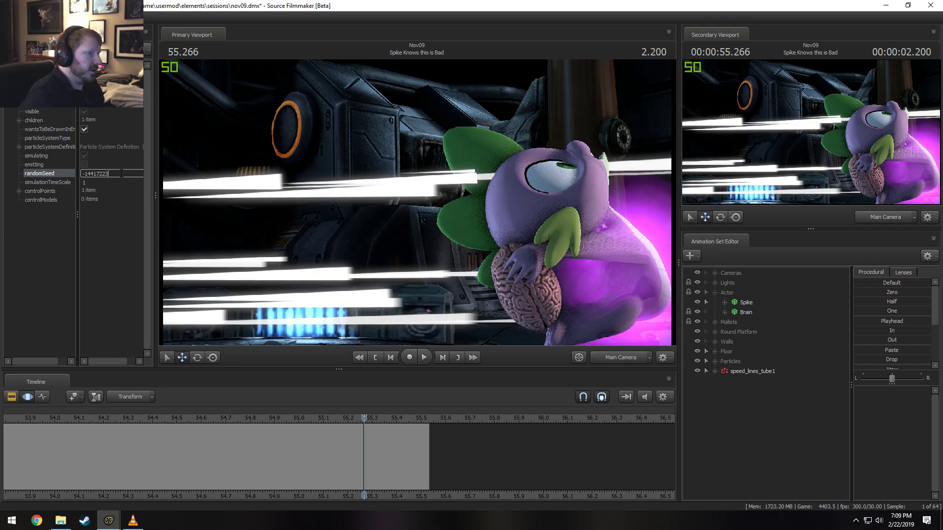
key(Return)
click(121, 174)
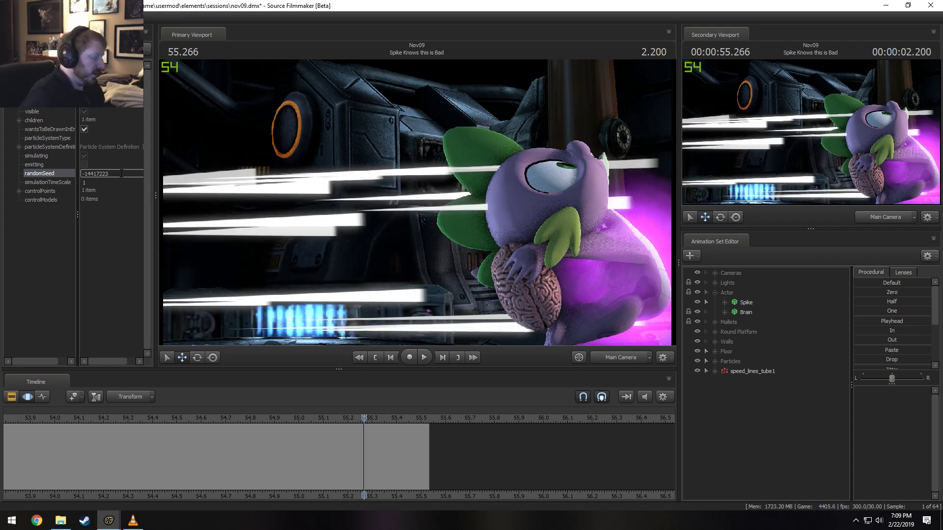
key(BackSpace)
text(2)
key(Return)
click(121, 173)
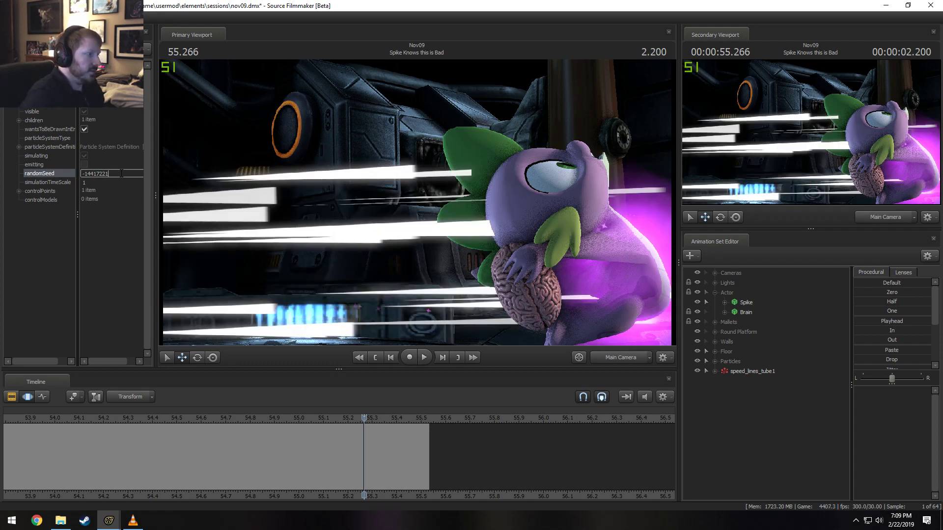
text(1)
key(Return)
Try random seeds -14417220, -14417219 and -14417218 for the speed lines particle system
click(121, 173)
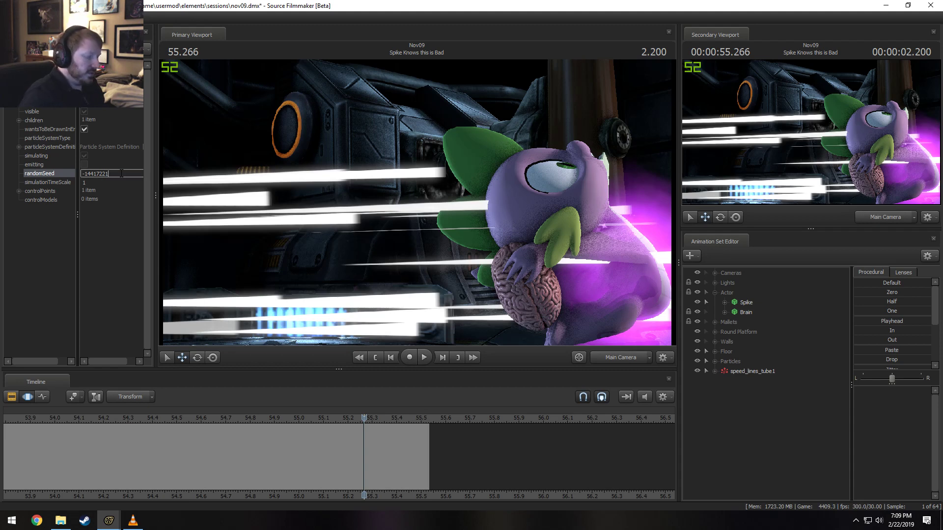
text(0)
key(Return)
click(121, 173)
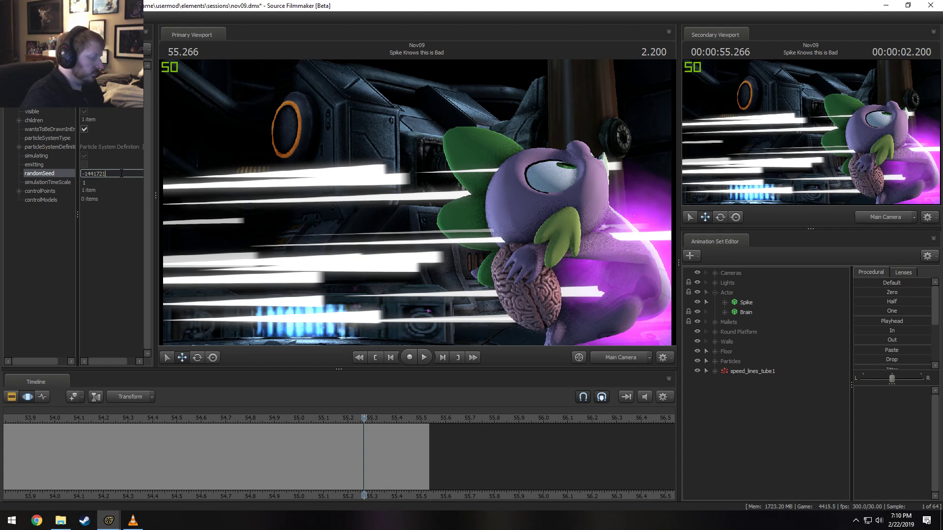
text(19)
key(Return)
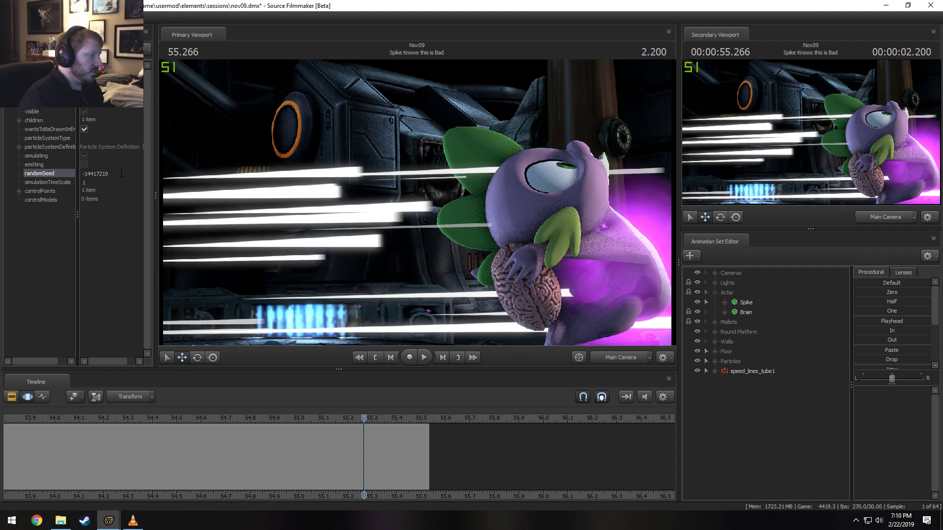
click(122, 173)
text(8)
key(Return)
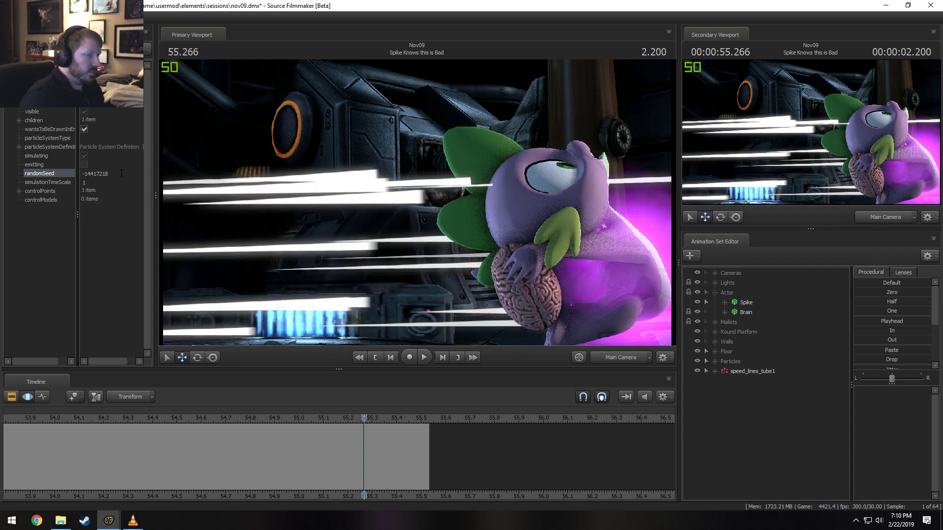
Try random seeds -14417217, -14417216, -14417215 and -14417214 for the speed lines particle system
click(121, 173)
key(Return)
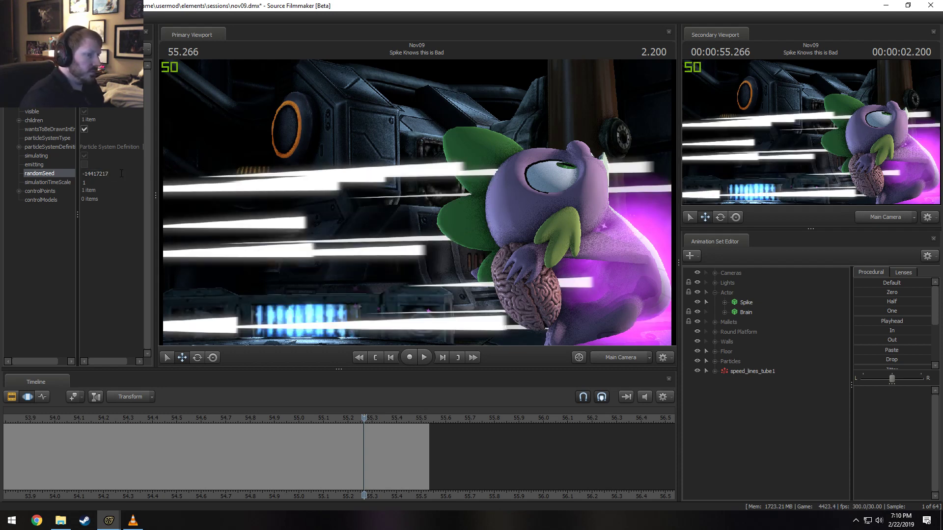
click(121, 173)
key(Return)
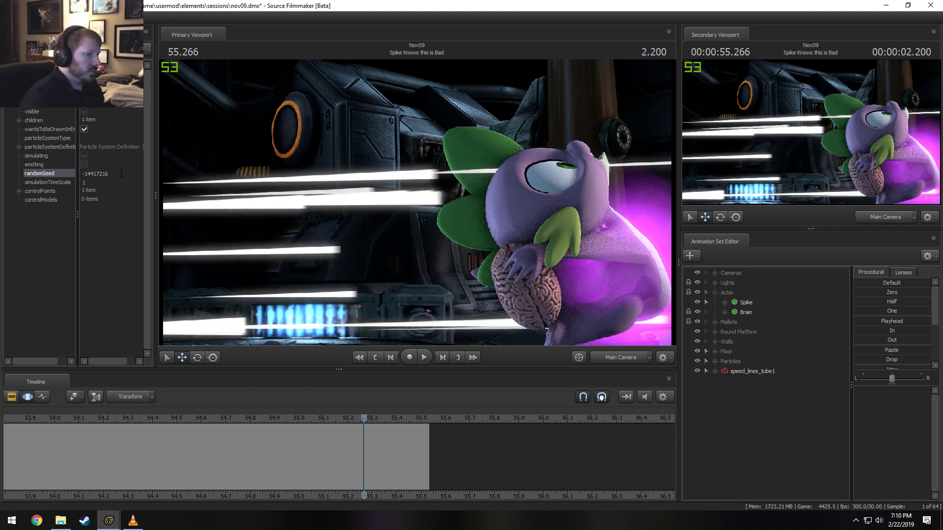
click(121, 174)
key(Up)
key(Return)
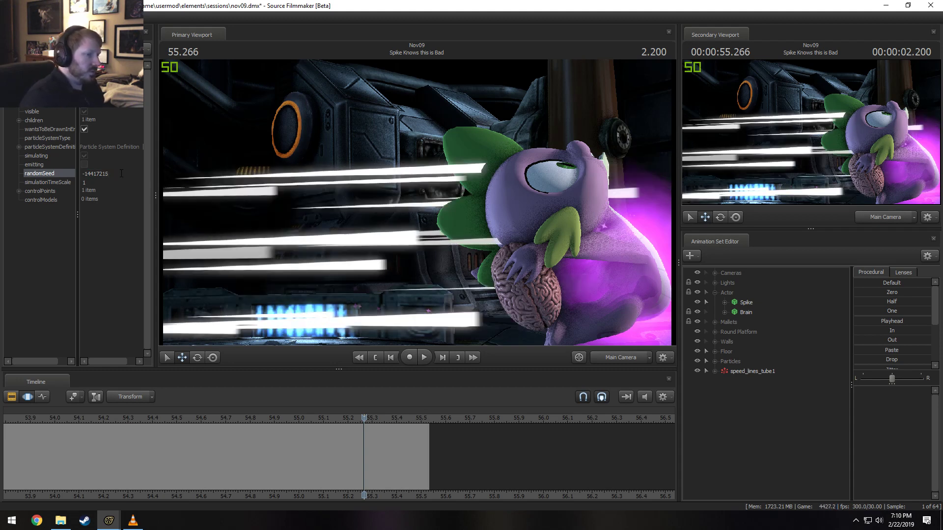
click(121, 173)
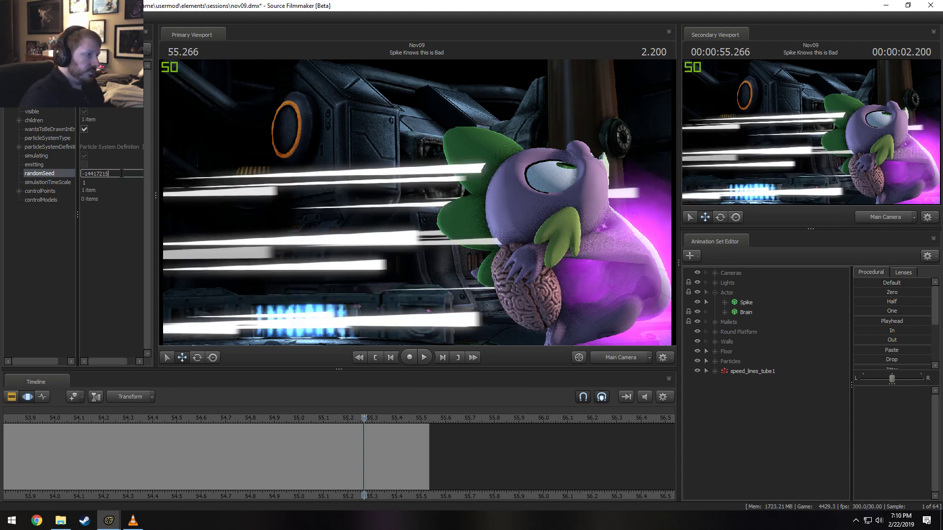
key(Return)
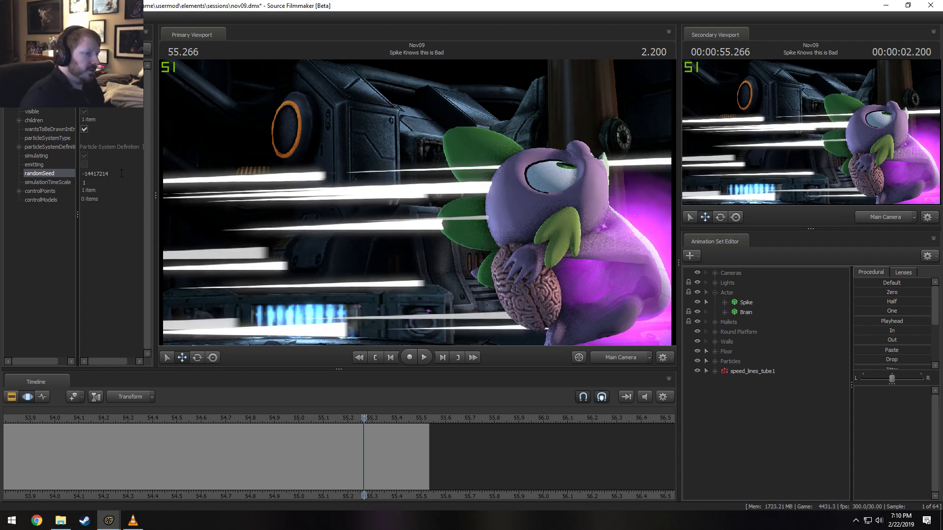
Set the speed lines particle system's random seed to -14417213
click(121, 173)
text(3)
key(Return)
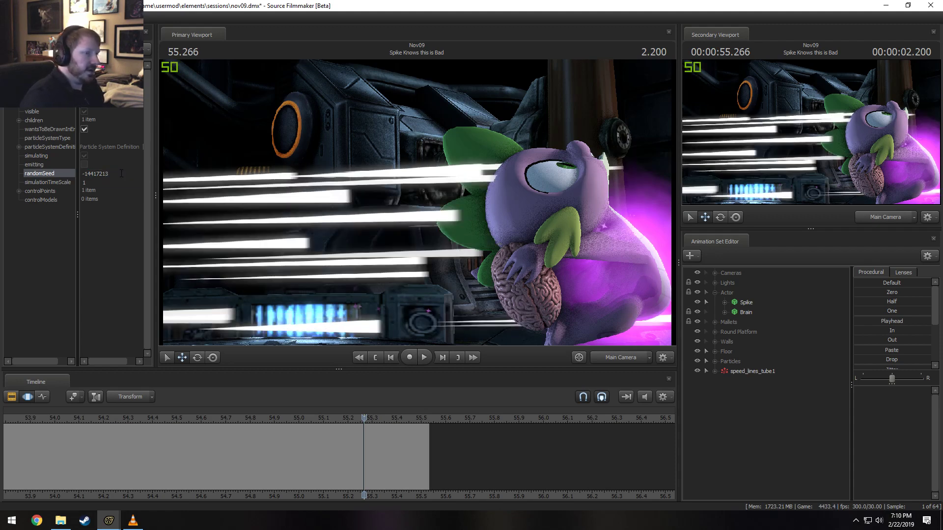
Using the Work Camera's overhead view, nudge the speed lines tube slightly back toward the round platform along Spike's path
click(632, 359)
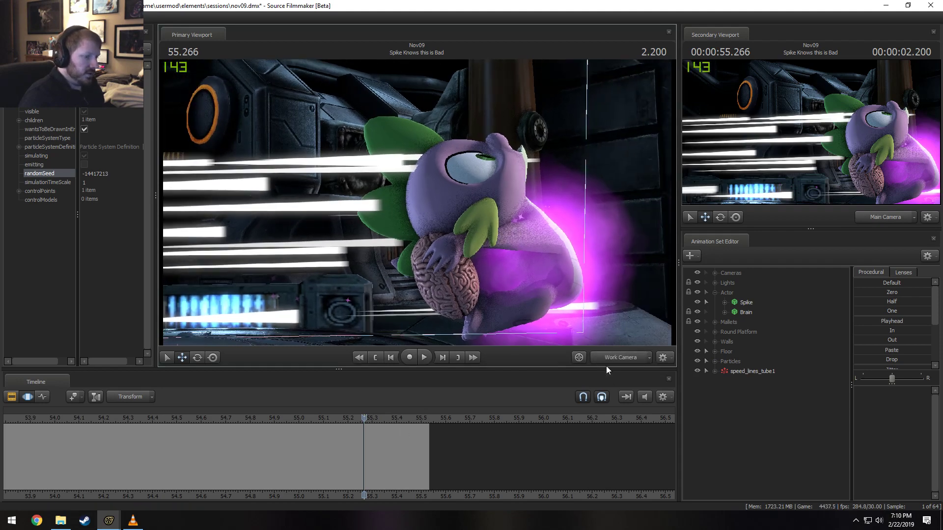
drag(491, 246, 416, 213)
key(s)
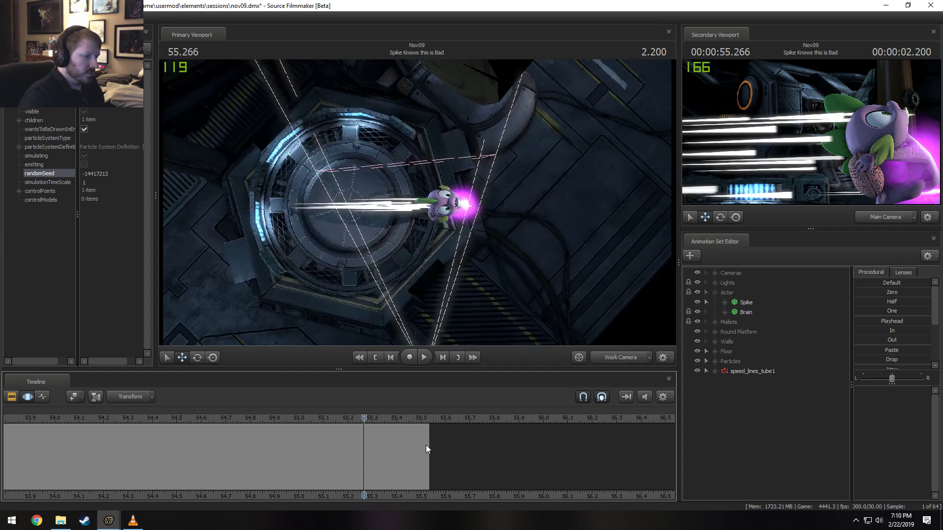
click(767, 371)
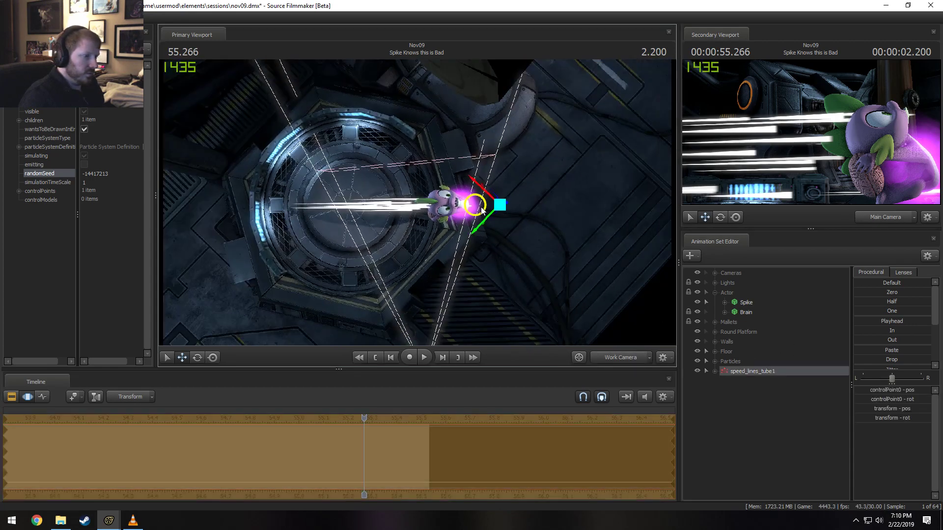
drag(481, 210, 476, 207)
mouse_move(364, 417)
mouse_down()
mouse_move(356, 416)
mouse_move(371, 417)
mouse_move(362, 417)
mouse_up()
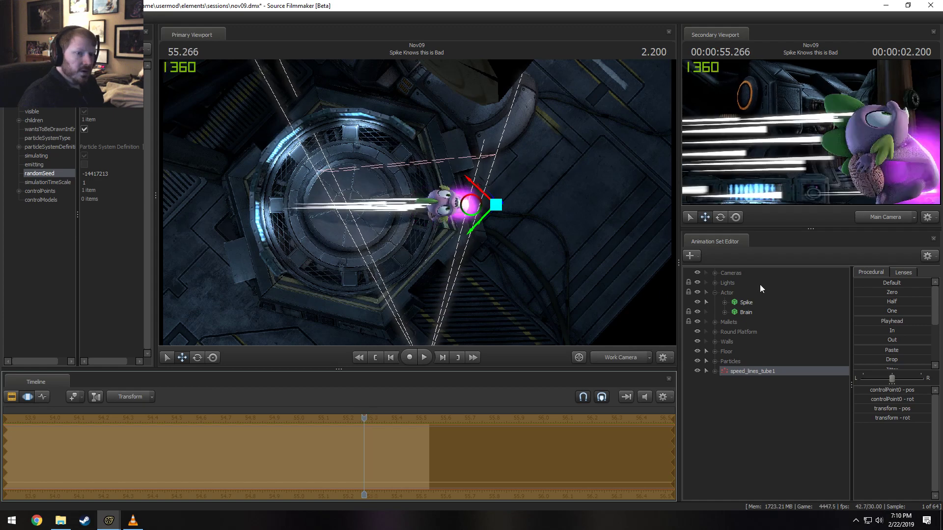
Play back the end of the Spike Knows this is Bad shot and scrub from 55.133 to 55.300 to check the speed lines
key(F2)
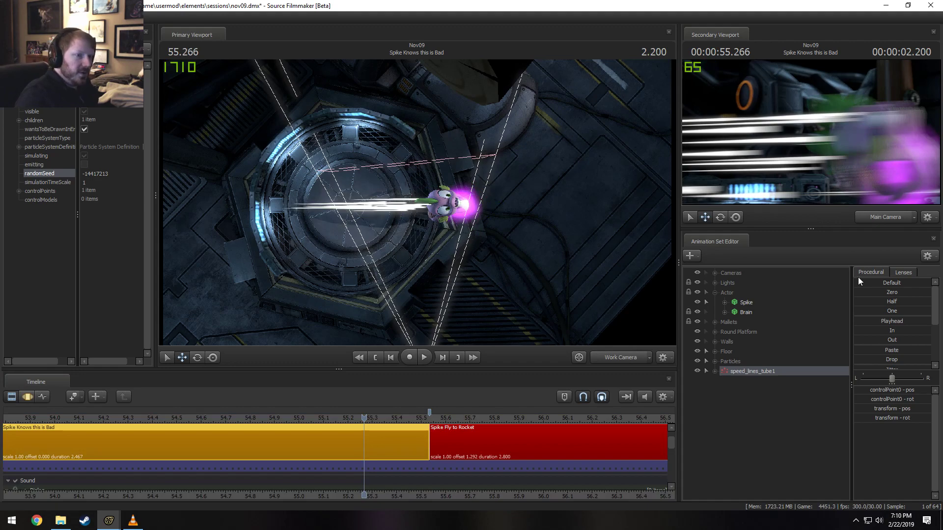
drag(364, 418, 278, 422)
key(space)
key(space)
key(space)
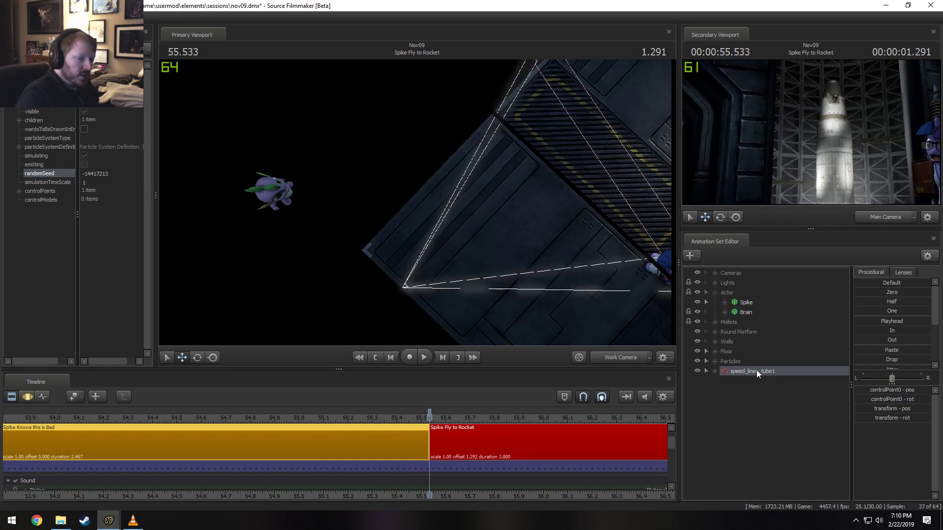
click(333, 416)
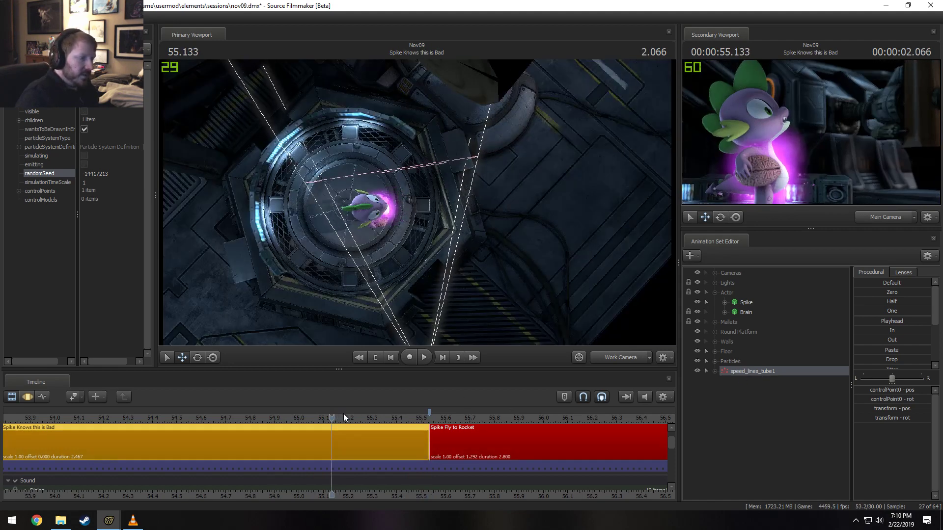
drag(344, 414, 374, 416)
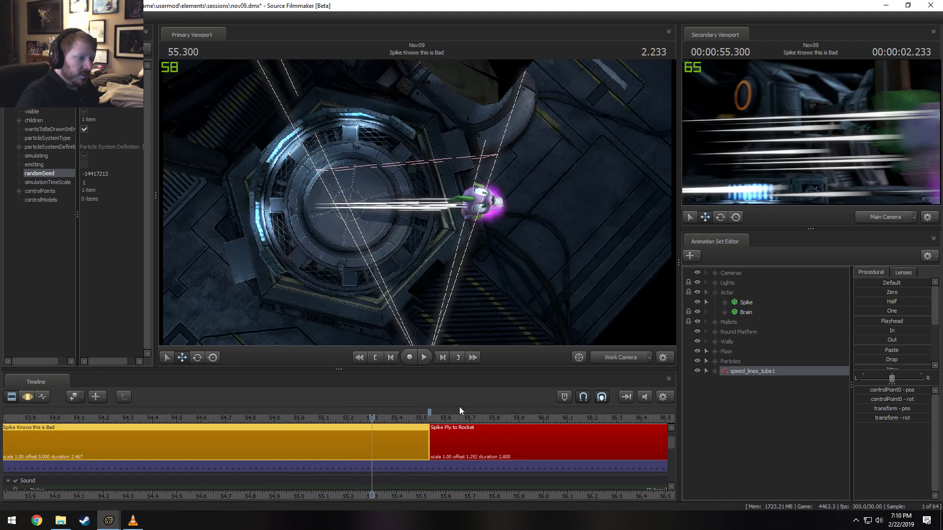
Review the Lifetime Random initializer in the speed_lines_tube particle system definition and close the editor
key(F3)
key(shift)
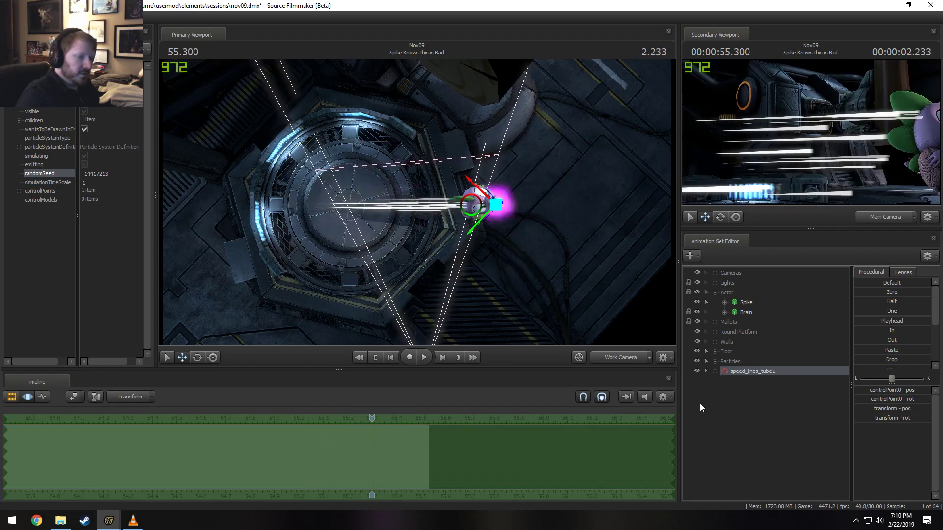
right_click(745, 374)
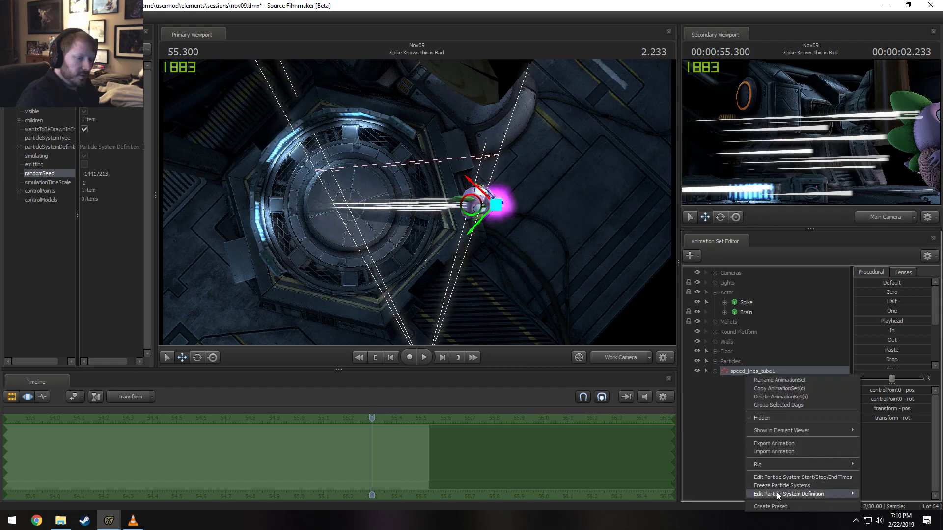
mouse_move(810, 494)
click(881, 495)
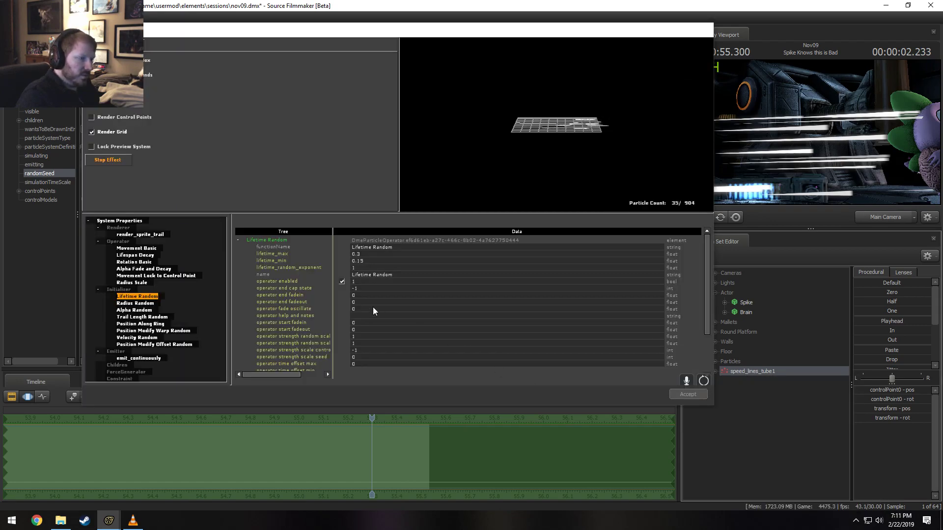
click(690, 394)
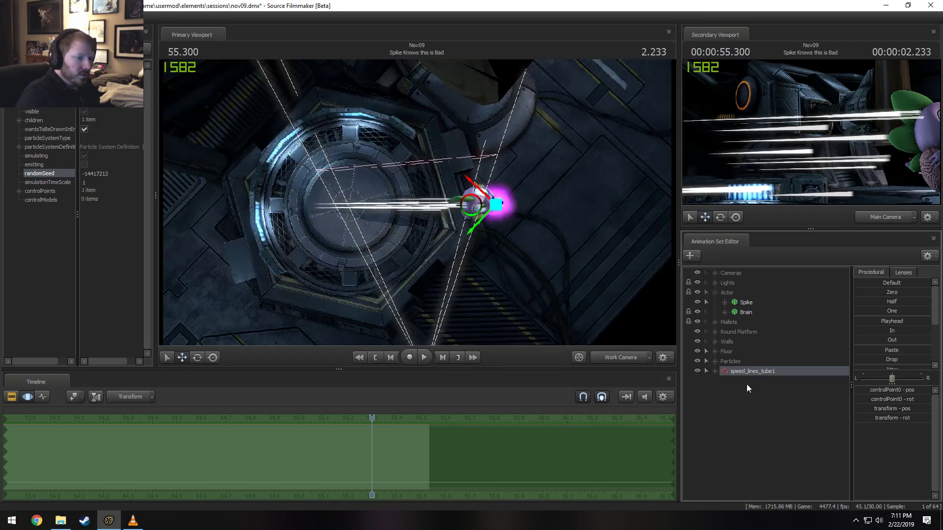
In the speed_lines_tube definition's Trail Length Random initializer, set length_min to 0.0400000007
right_click(746, 372)
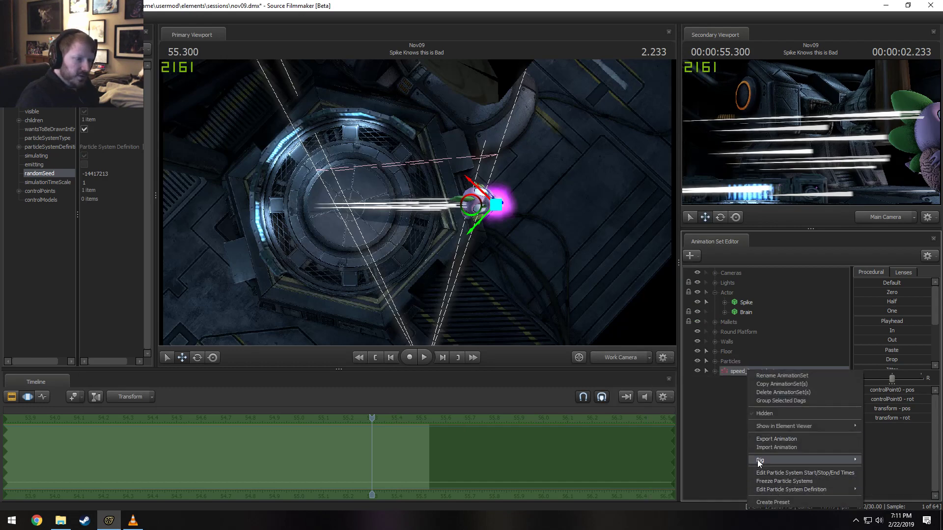
mouse_move(779, 491)
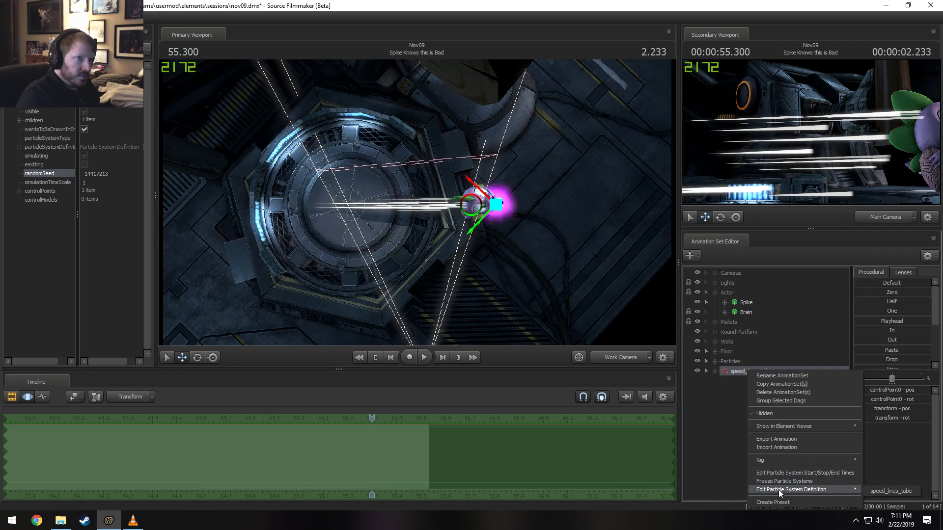
click(873, 492)
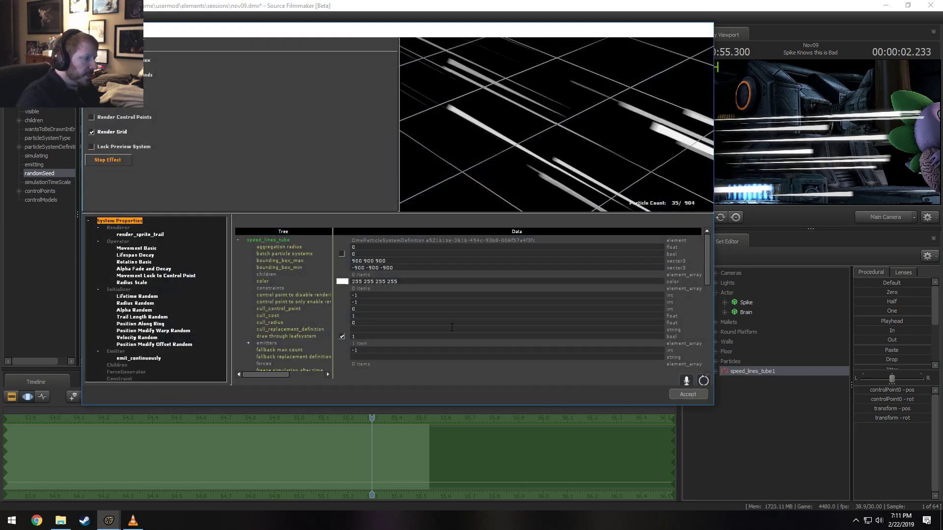
click(140, 311)
click(147, 318)
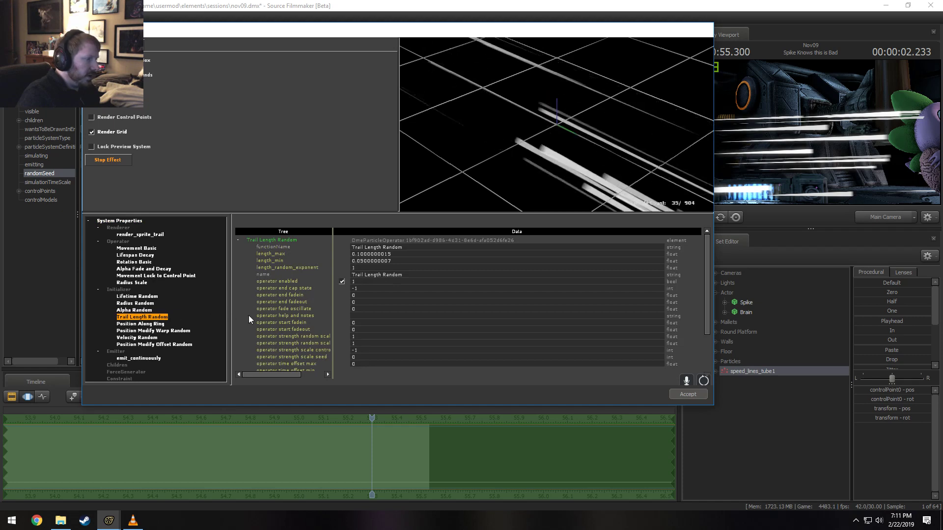
click(363, 260)
key(BackSpace)
text(3)
key(BackSpace)
text(4)
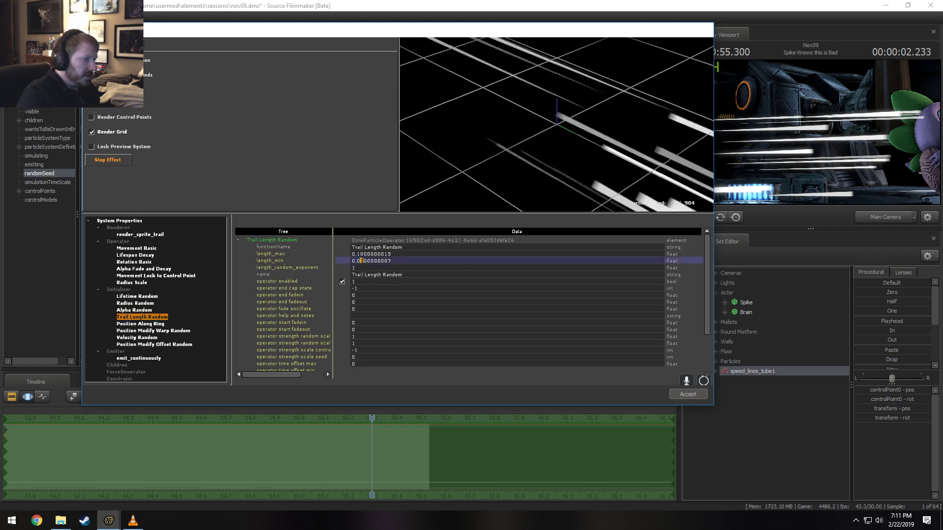
Set the Trail Length Random initializer's length_max to 0.08, removing the extra trailing digits
click(362, 255)
key(BackSpace)
text(8)
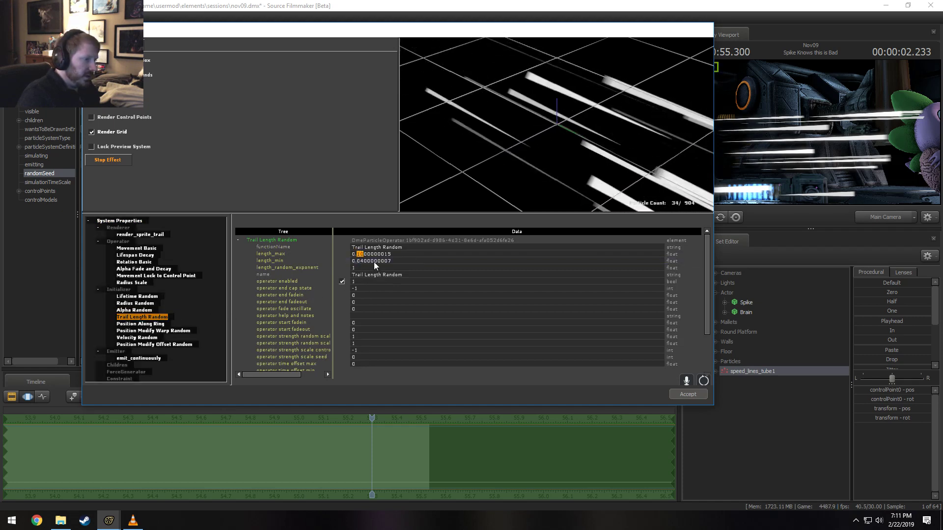
key(Return)
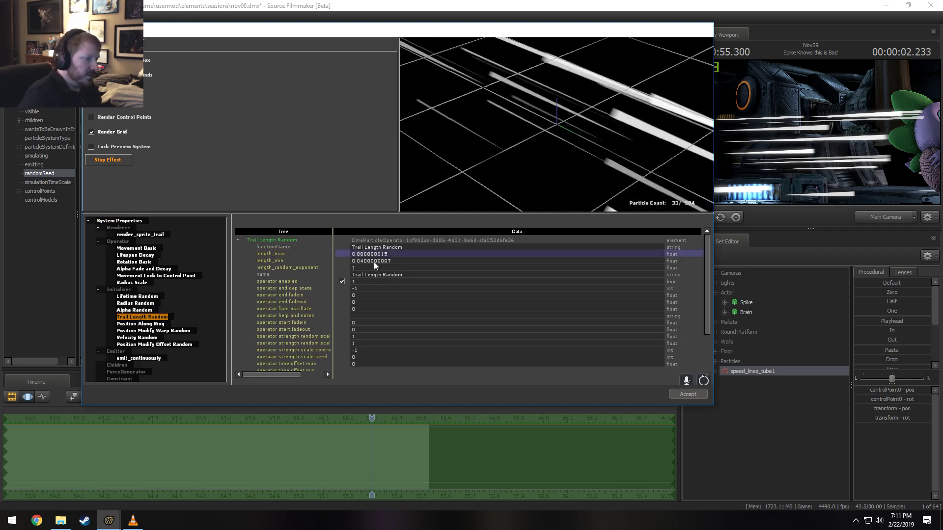
key(Left)
text(0)
key(Right)
key(Delete)
key(Delete)
key(Delete)
key(Delete)
key(Delete)
key(Delete)
key(Delete)
key(Delete)
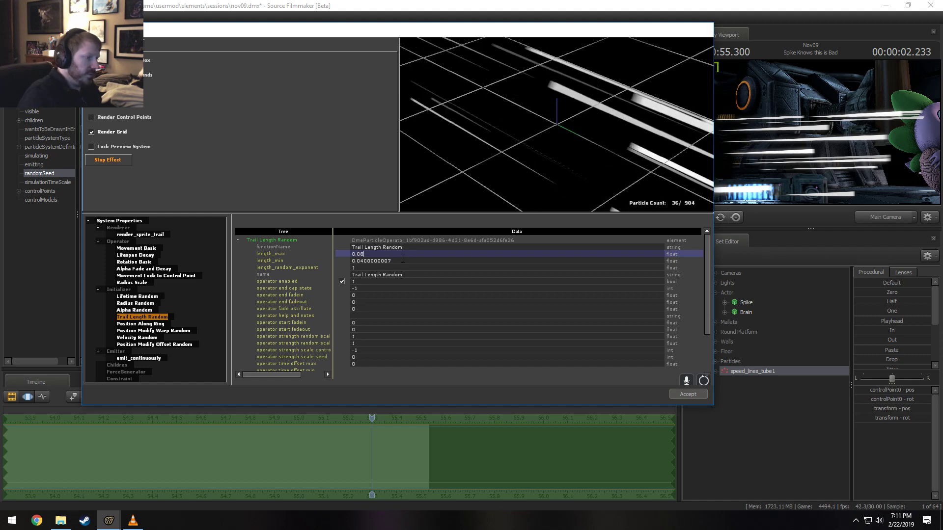
Trim the Trail Length Random initializer's length_min to exactly 0.04 and accept the particle definition changes
double_click(373, 261)
drag(365, 261, 391, 261)
key(Delete)
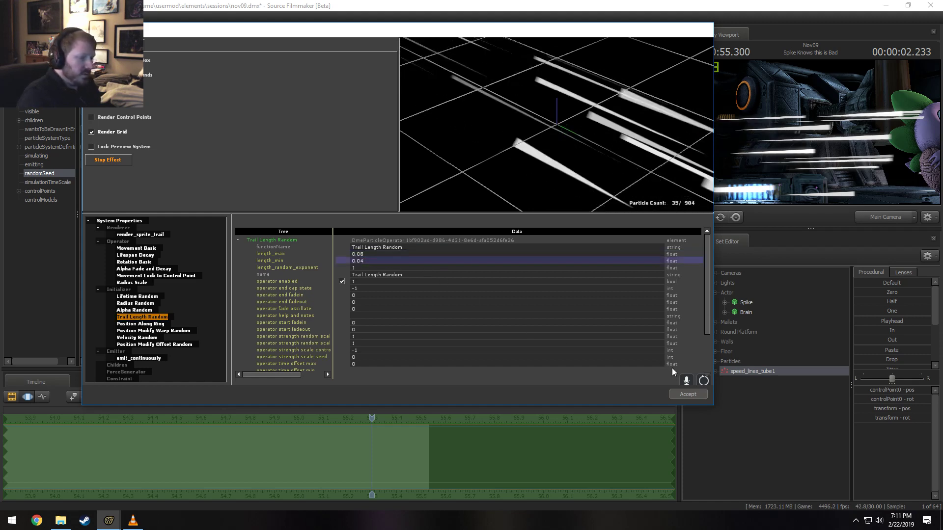
click(687, 395)
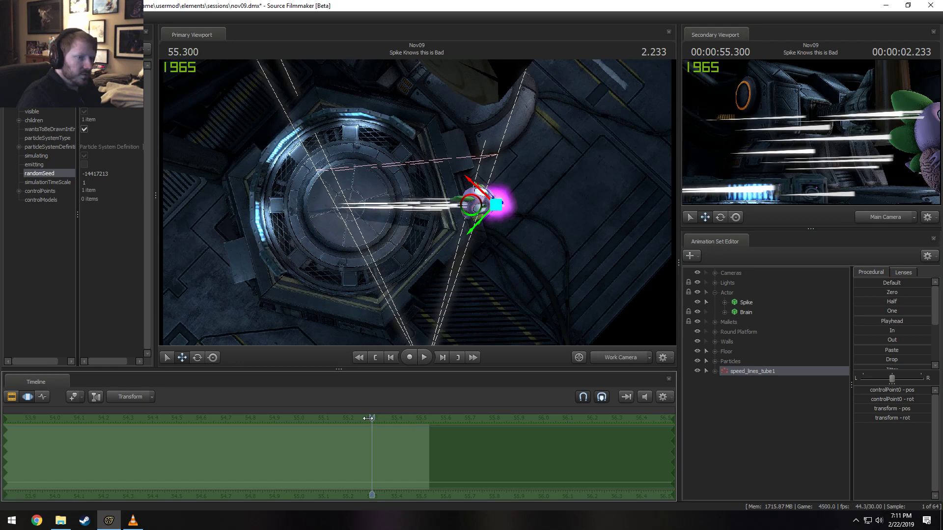
At 55.266, move the speed lines tube slightly forward along Spike's flight path, away from the round platform
drag(370, 421, 366, 420)
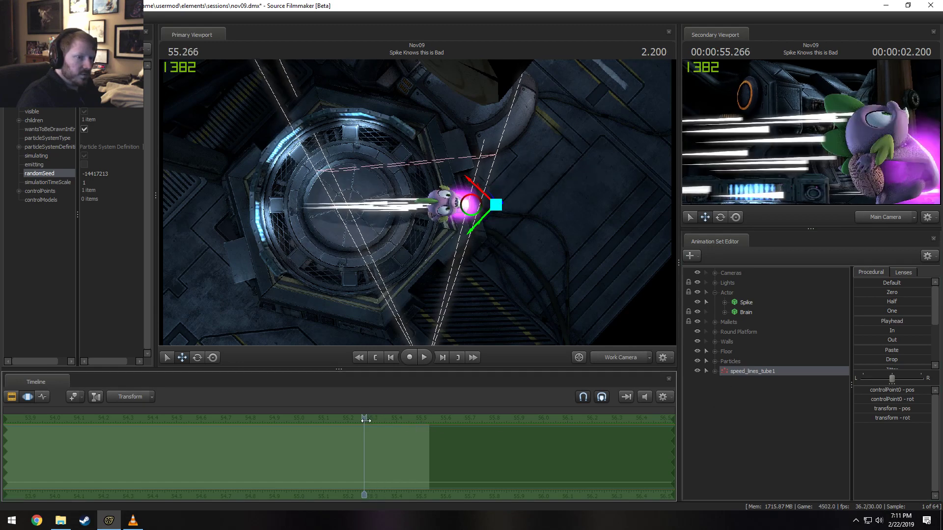
drag(468, 208, 487, 208)
mouse_move(367, 419)
mouse_down()
mouse_move(350, 425)
mouse_move(355, 438)
mouse_move(378, 441)
mouse_move(361, 436)
mouse_up()
Try random seeds -14417212, -14417211 and -14417210 for the speed lines particle system
click(121, 174)
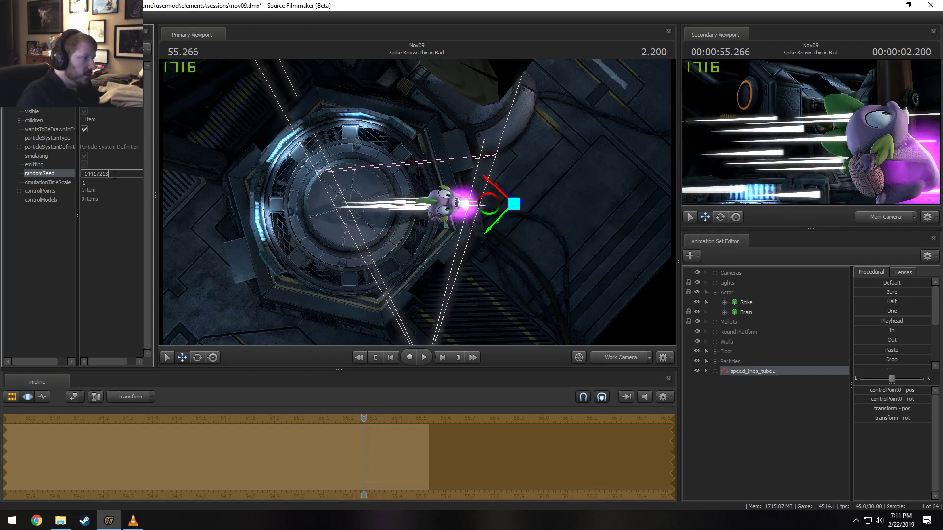
key(BackSpace)
text(2)
key(Return)
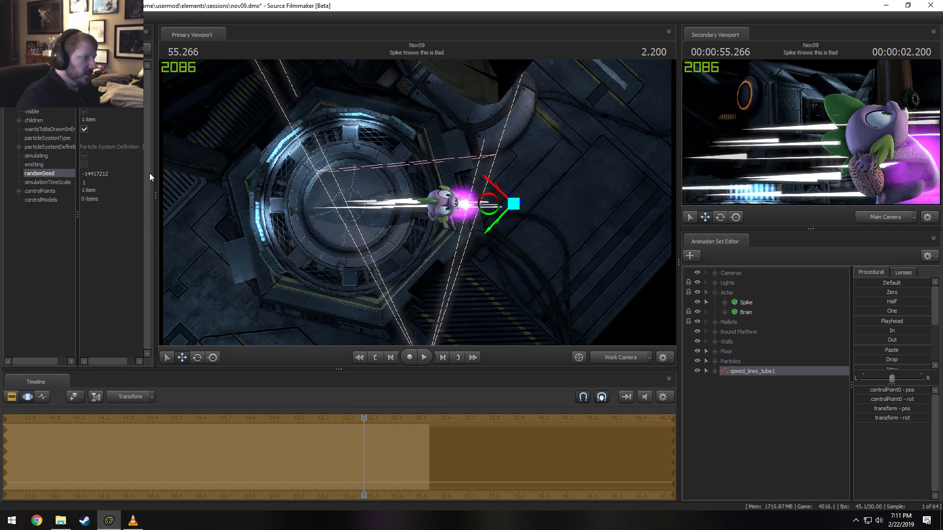
click(125, 178)
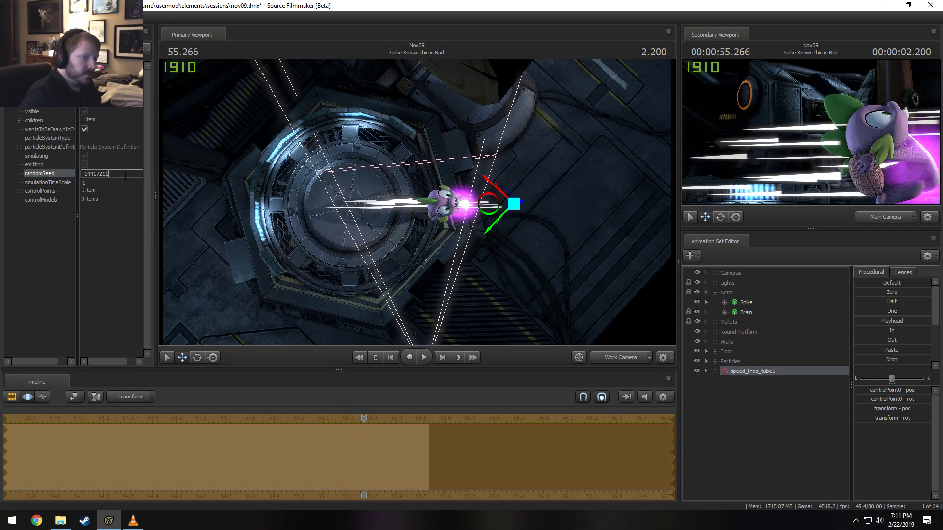
key(Return)
key(BackSpace)
text(0)
key(Return)
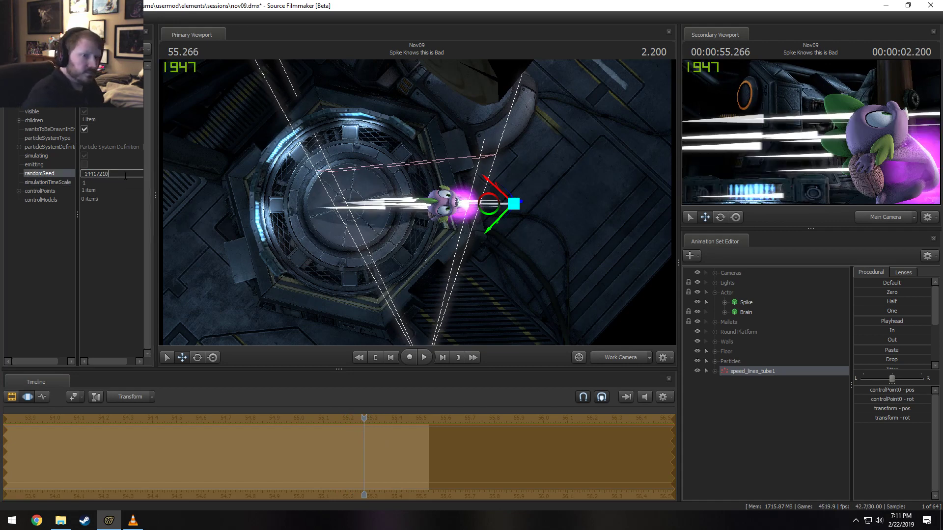
Try random seeds -14417111, -14417109 and -14417108 for the speed lines particle system
key(BackSpace)
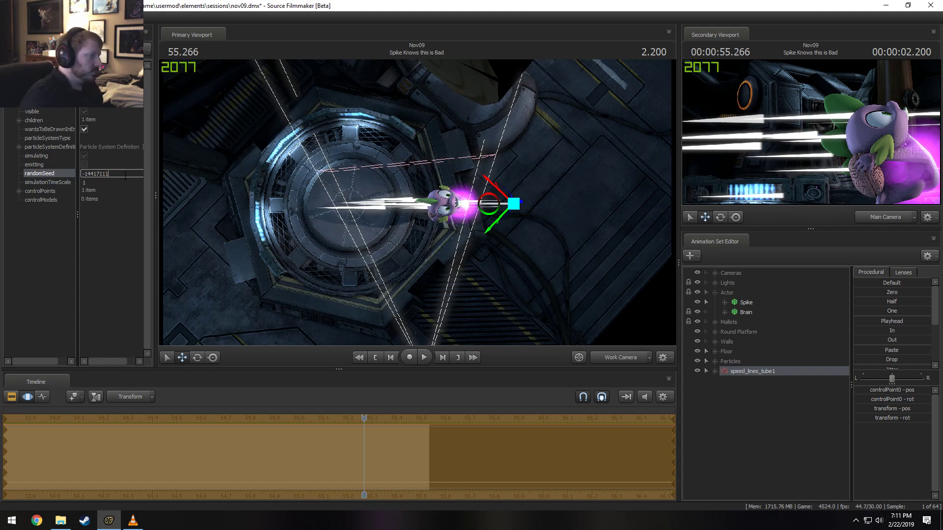
key(Return)
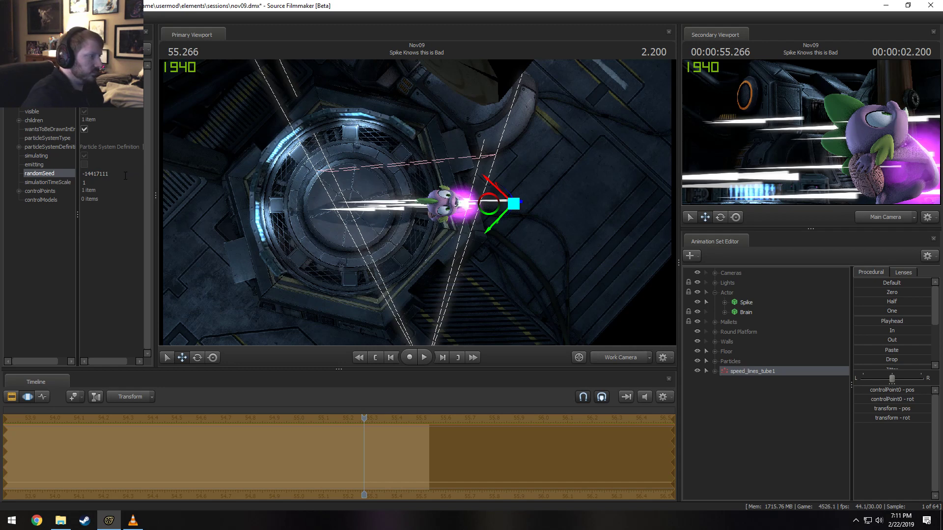
click(125, 176)
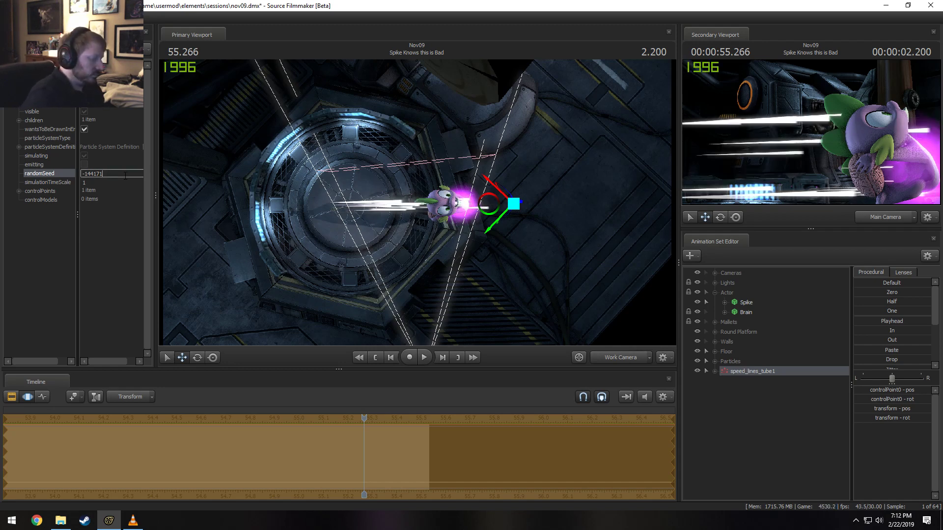
key(Return)
click(131, 170)
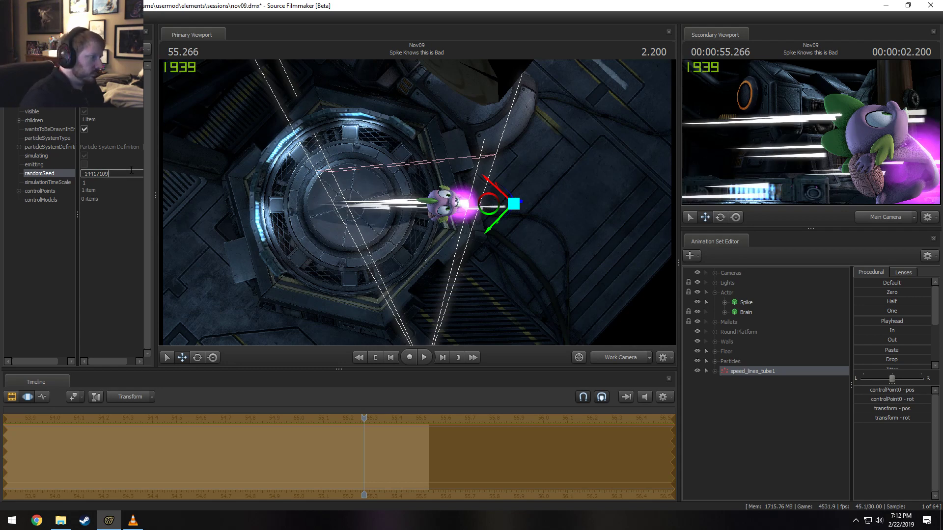
key(BackSpace)
text(7)
key(Return)
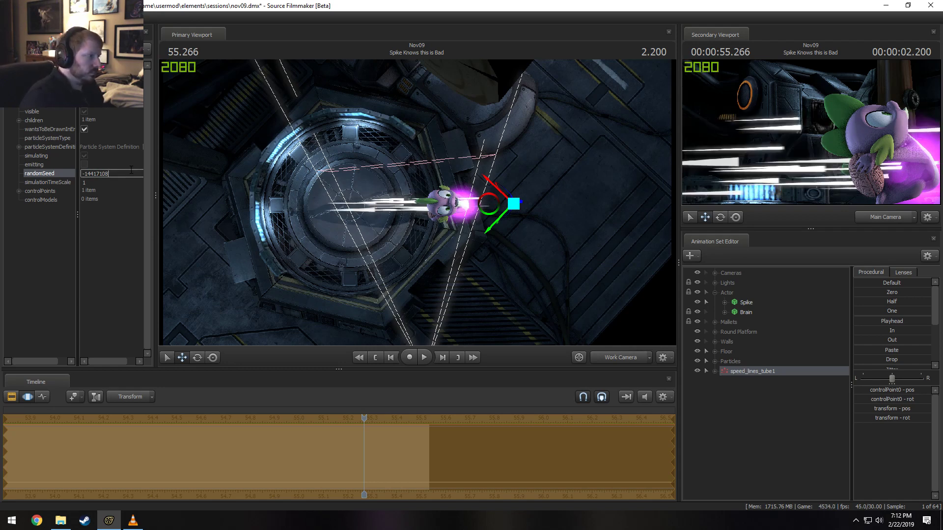
Try random seeds -14417105 and -14417104 for the speed lines particle system
click(123, 176)
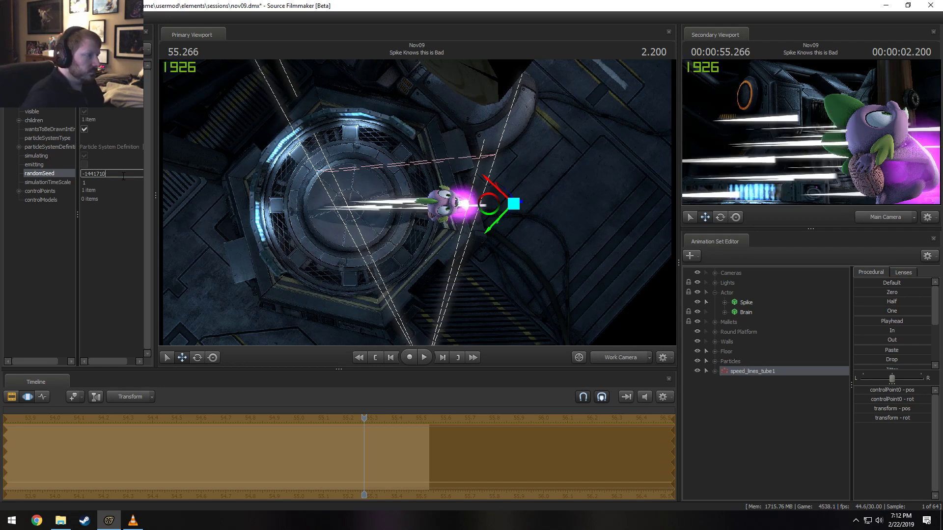
text(5)
key(Return)
click(123, 176)
key(BackSpace)
text(4)
key(Return)
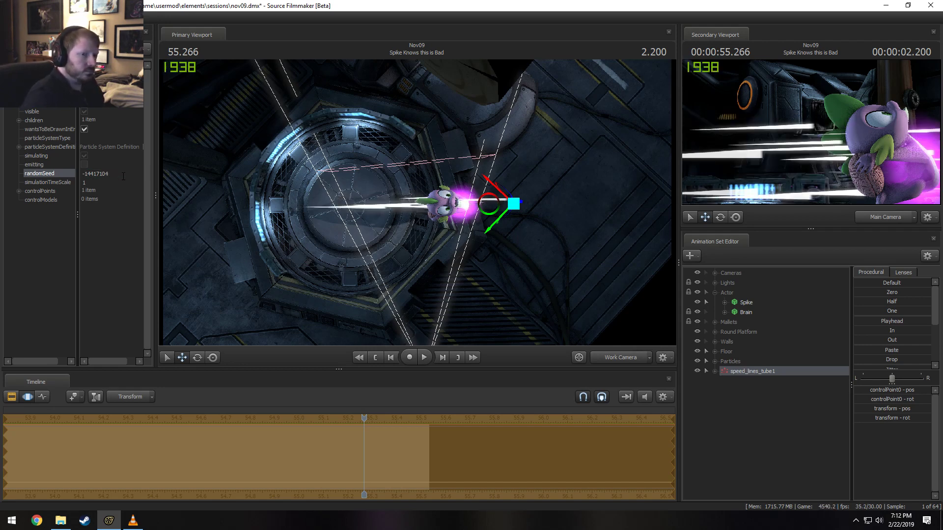
Try random seeds -14417103 and -14417102 for the speed lines particle system
click(123, 176)
key(BackSpace)
text(3)
key(Return)
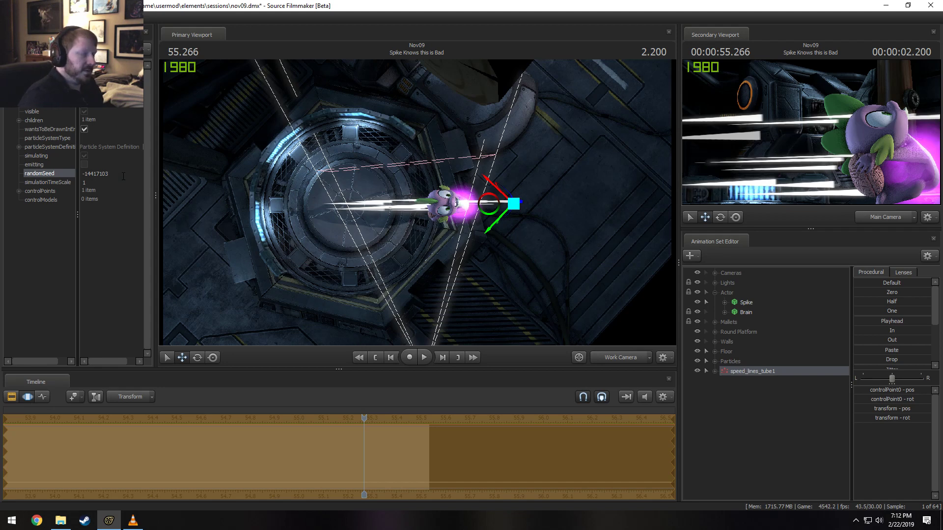
click(123, 176)
text(2)
key(Return)
Set the speed lines particle system's random seed to -14417101
click(123, 176)
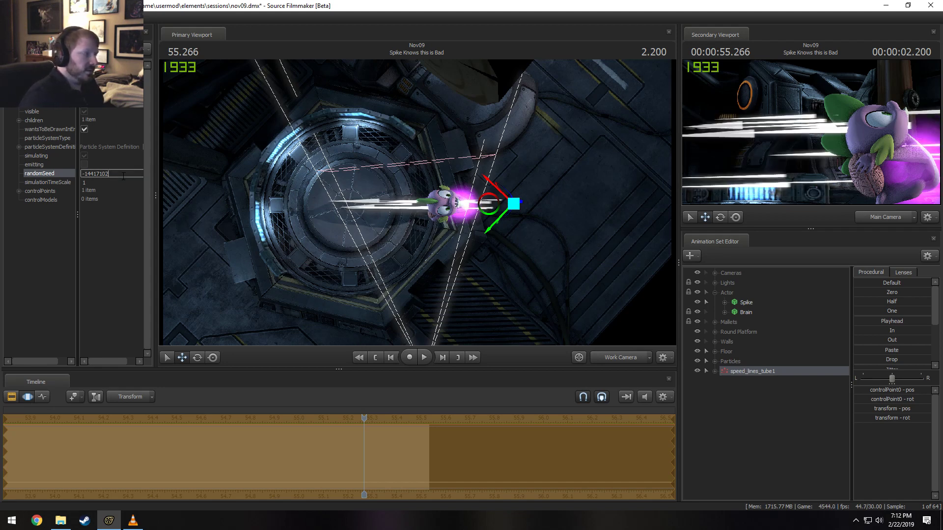
text(1)
key(Return)
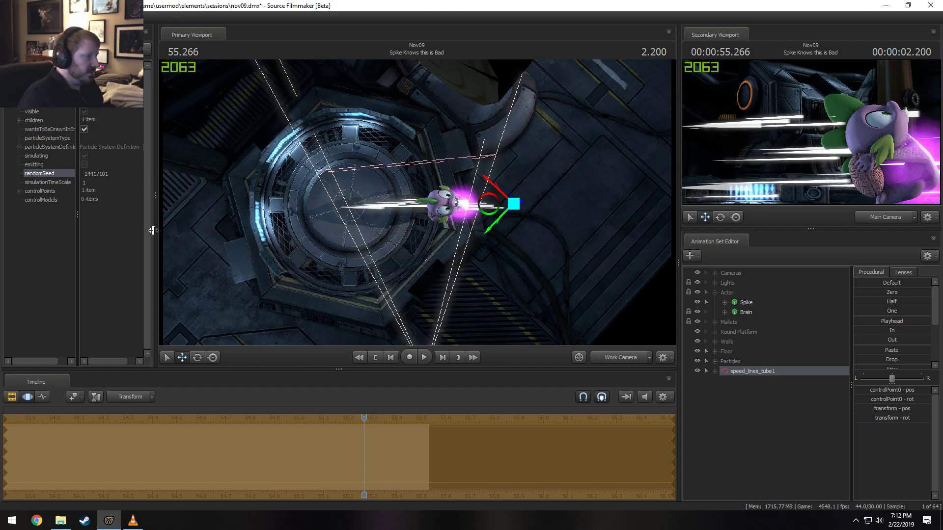
Move the speed lines tube slightly back along Spike's flight path toward the round platform at 55.266
alt+drag(575, 272, 546, 280)
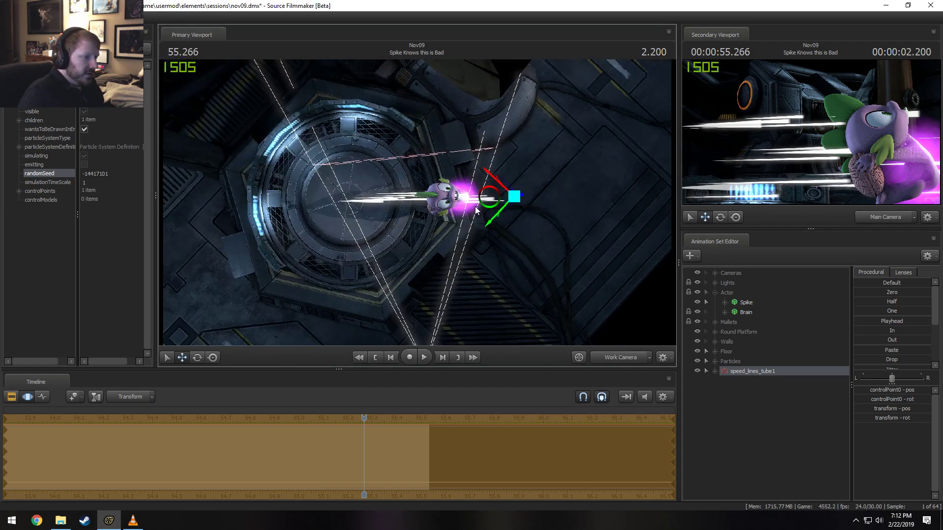
drag(493, 199, 470, 199)
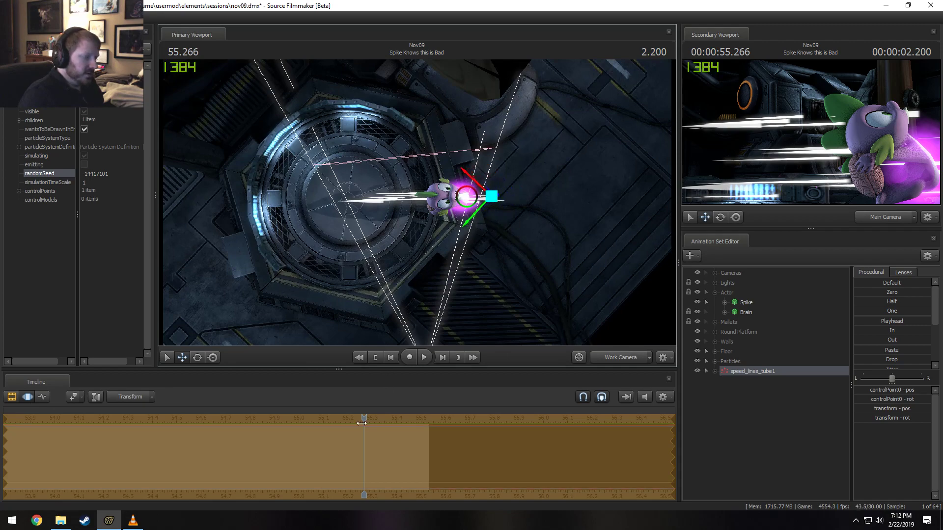
Scrub and replay Spike's launch from the round platform to check the moved speed lines against the flight
mouse_move(365, 419)
mouse_down()
mouse_move(349, 423)
mouse_move(366, 426)
mouse_up()
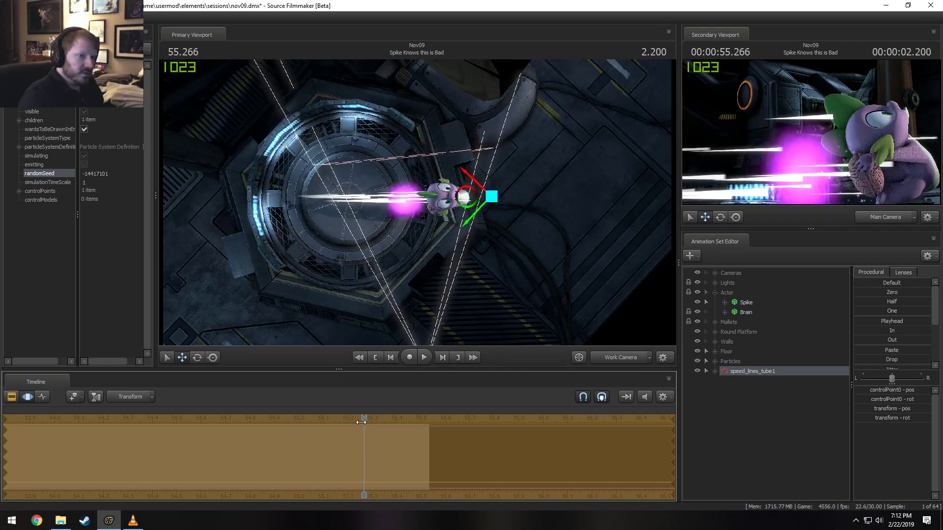
key(F2)
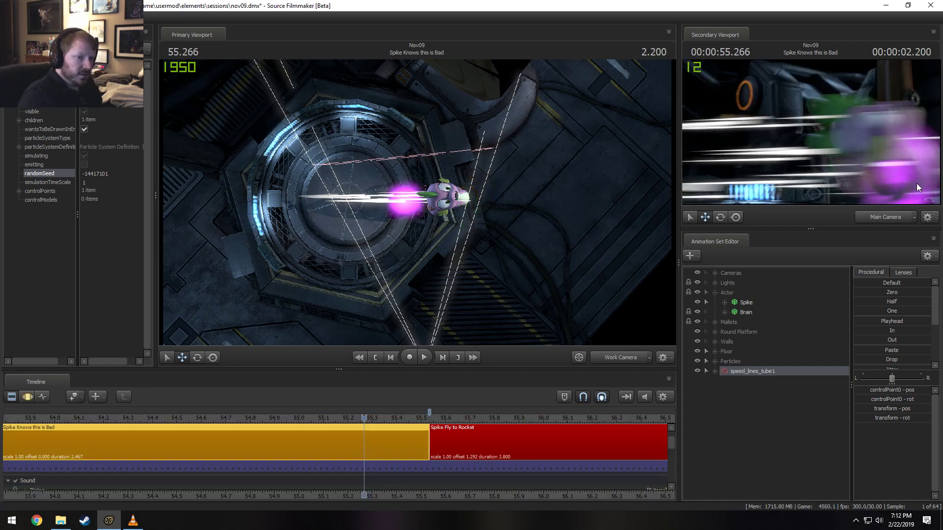
key(F3)
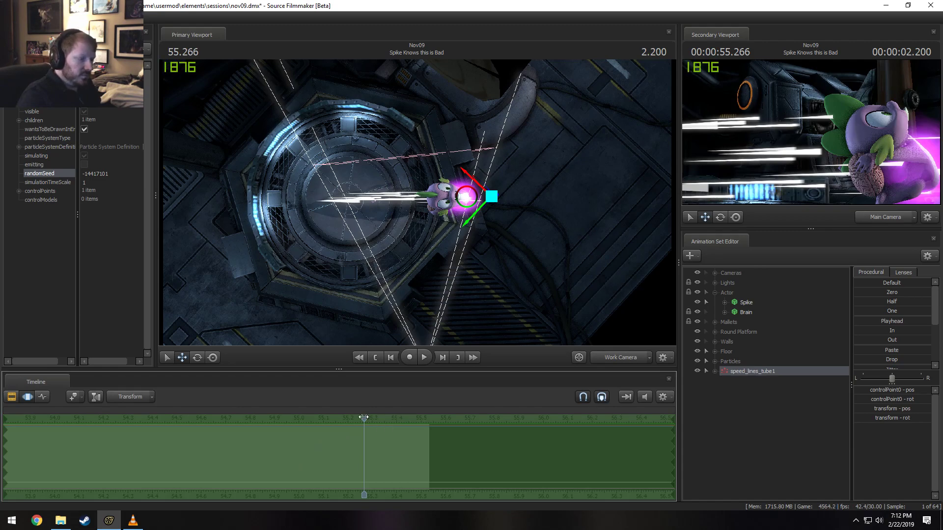
drag(364, 420, 192, 431)
key(space)
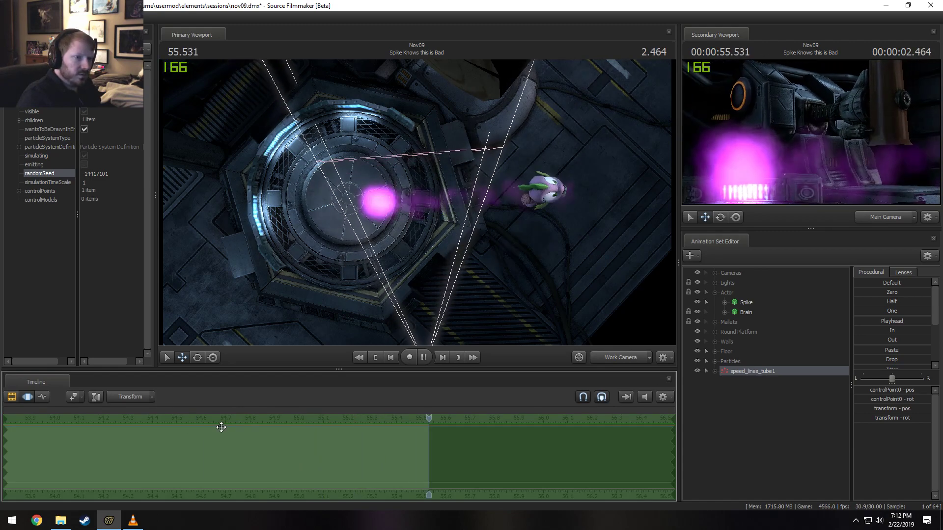
key(space)
drag(470, 420, 349, 427)
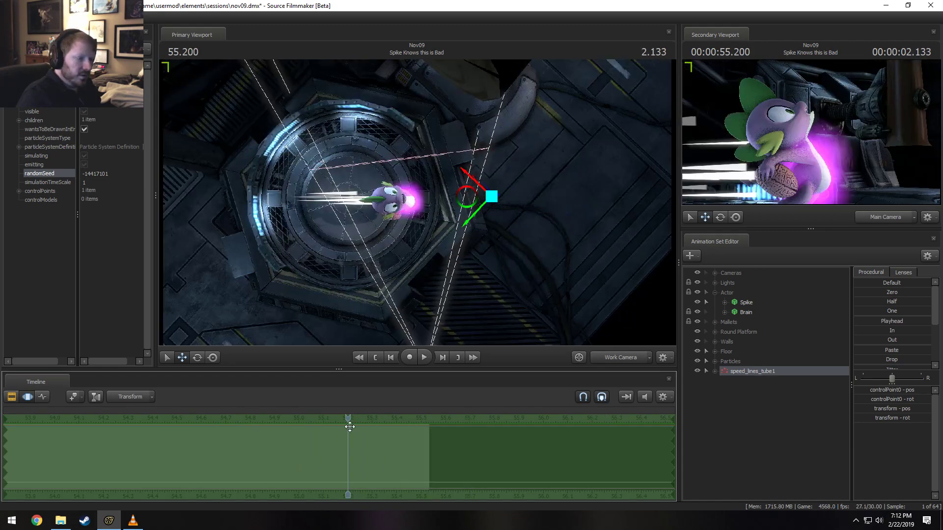
key(space)
key(space)
drag(407, 420, 372, 425)
Edit the speed_lines_tube particle system definition and add a Color Random initializer
right_click(777, 372)
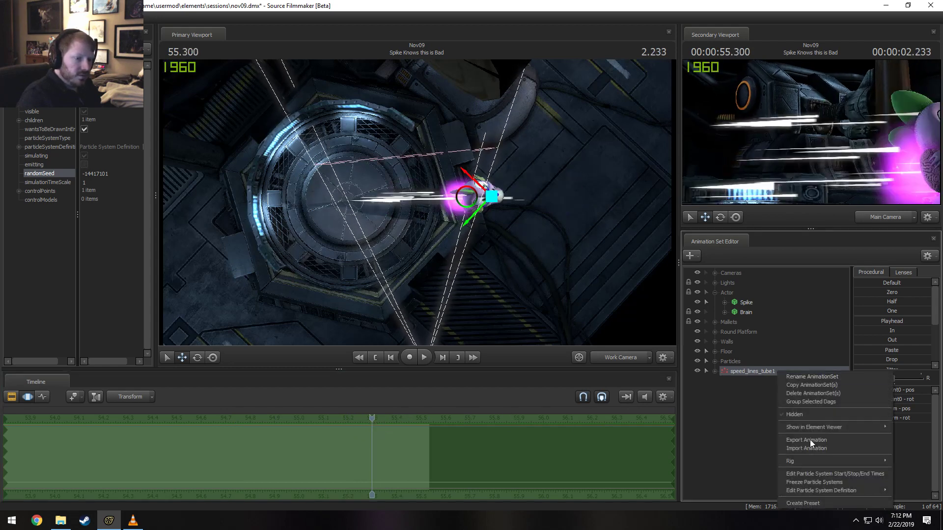
mouse_move(816, 490)
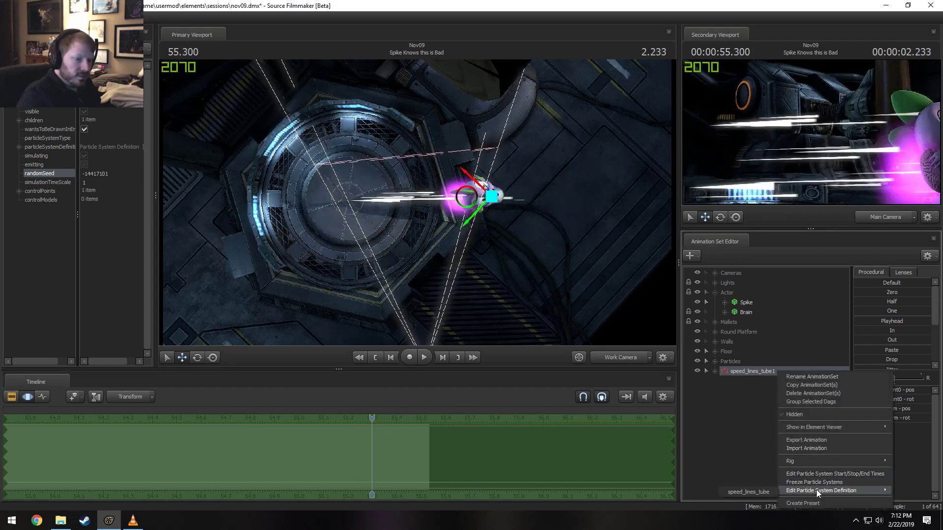
click(755, 491)
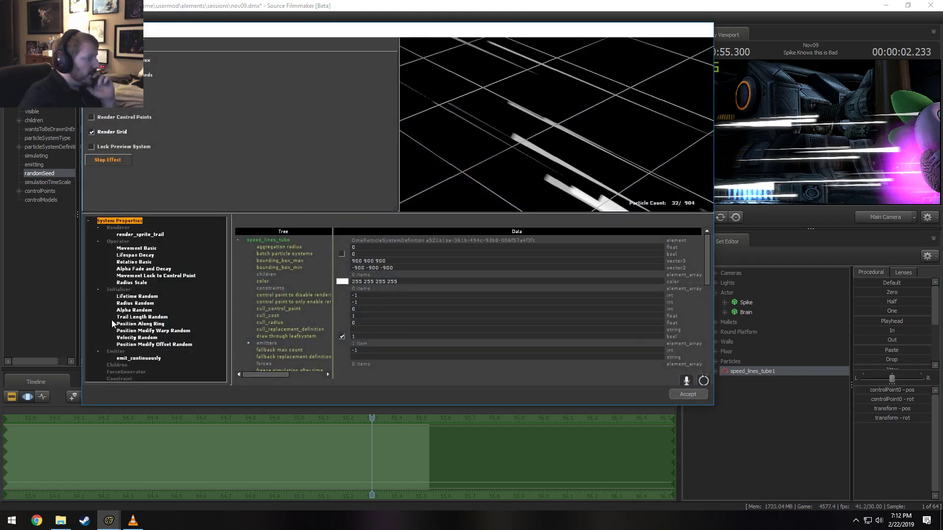
right_click(123, 290)
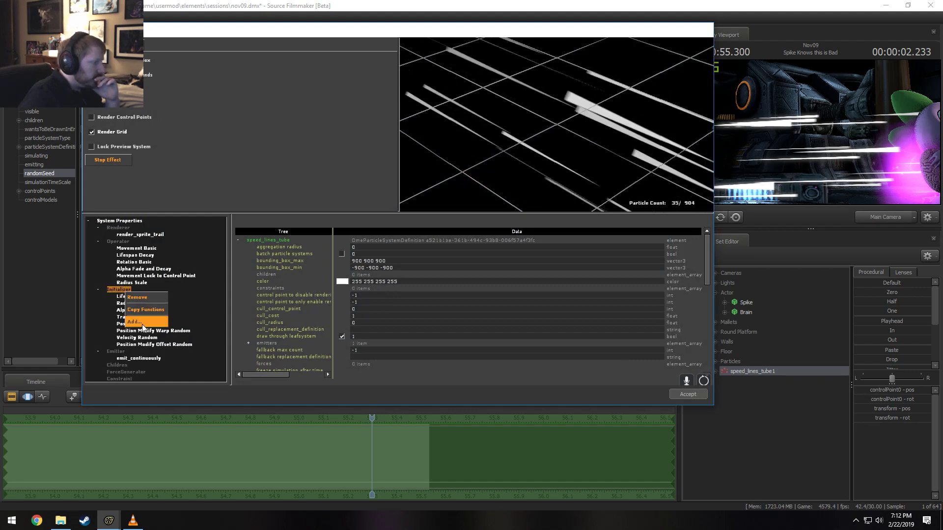
click(142, 322)
double_click(359, 205)
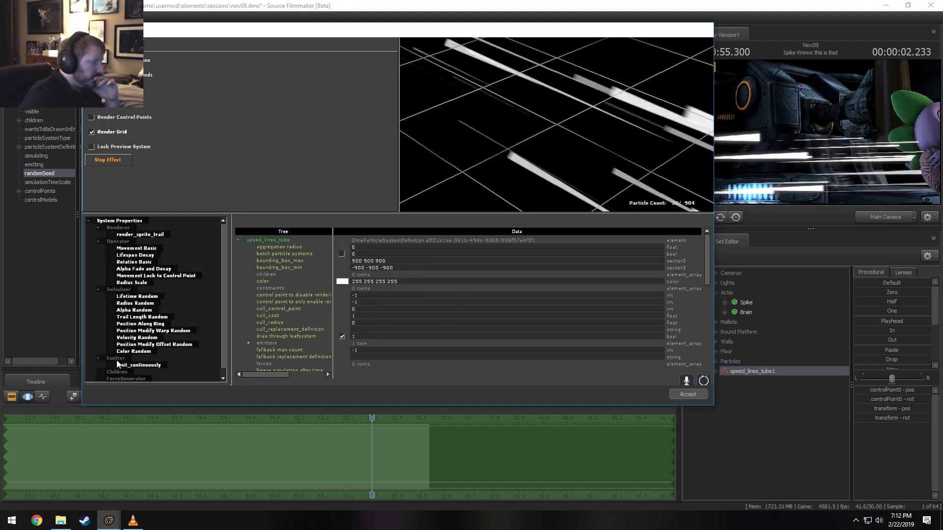
Set color2 of the Color Random initializer to violet with RGB 146, 73, 255
click(140, 352)
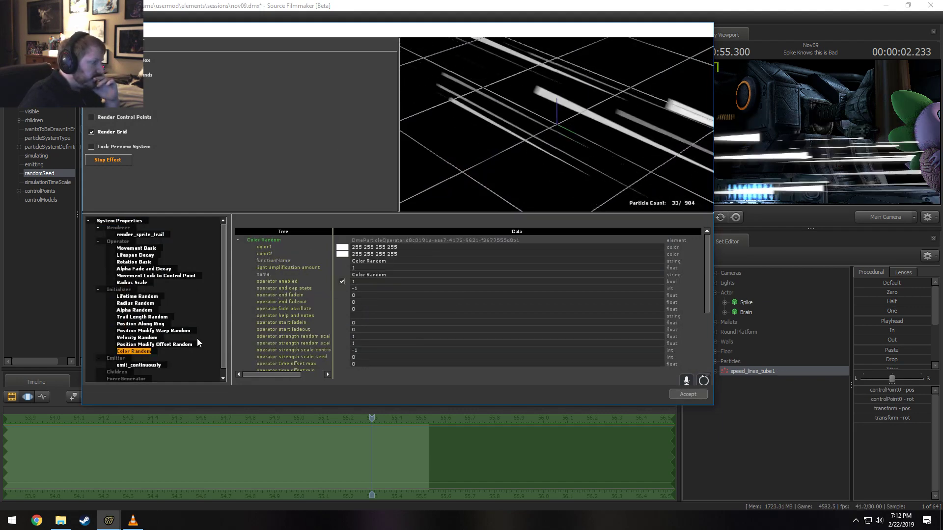
click(343, 254)
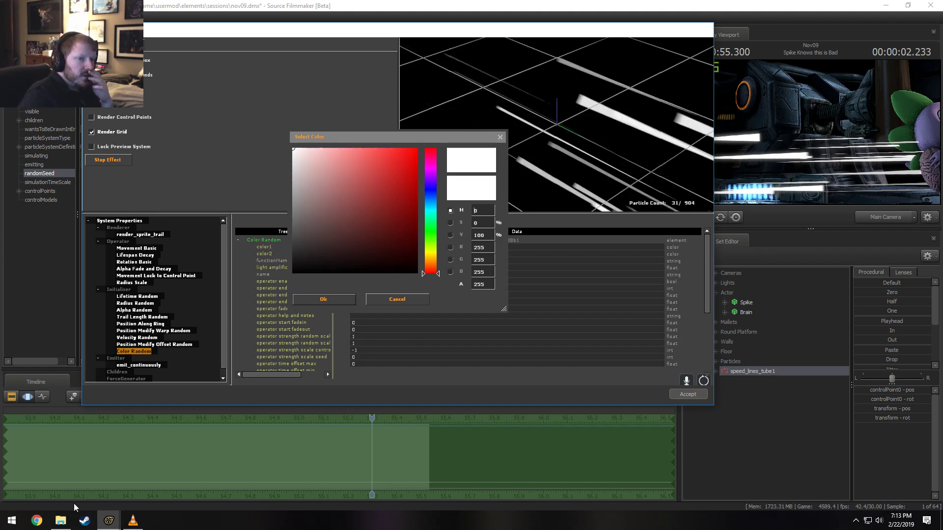
click(430, 169)
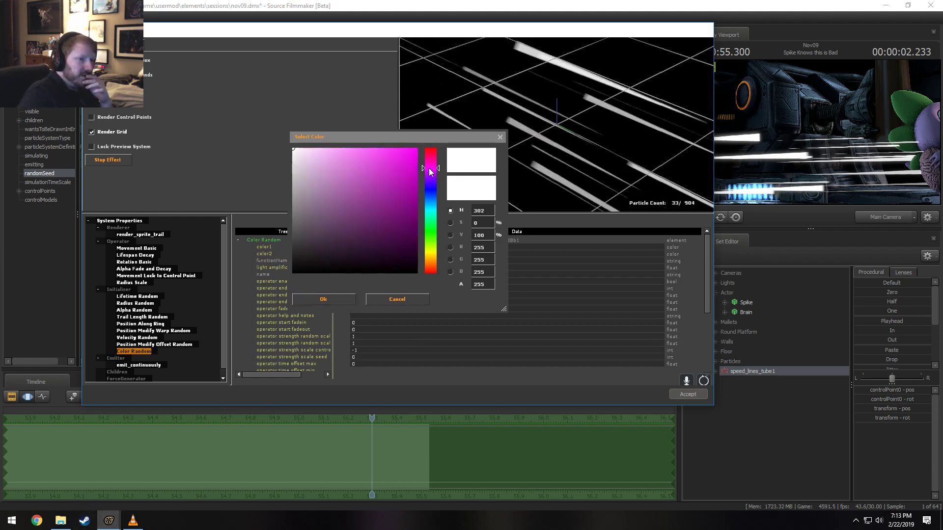
click(405, 160)
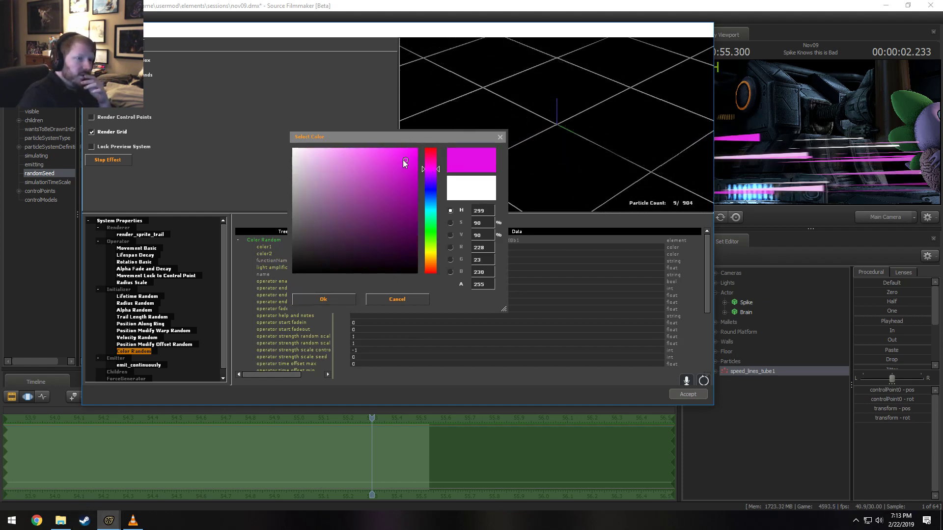
click(389, 149)
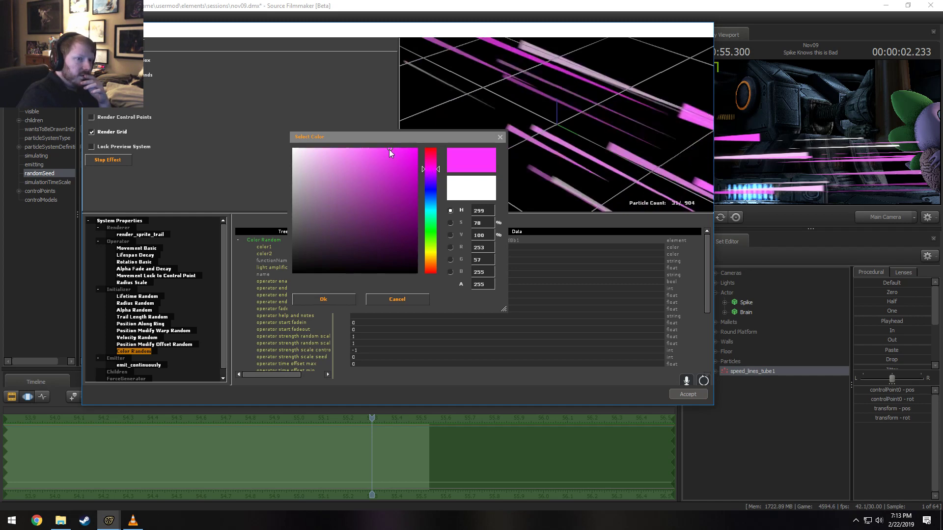
click(431, 174)
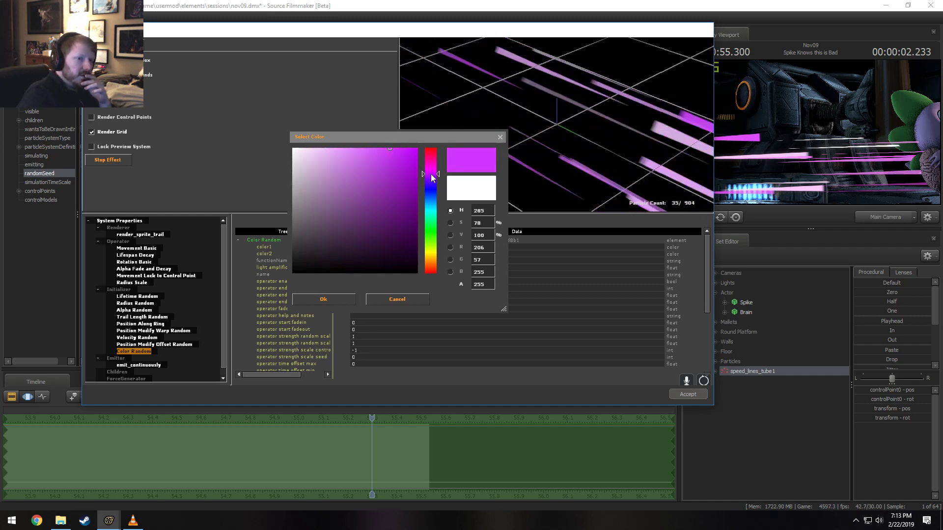
click(382, 149)
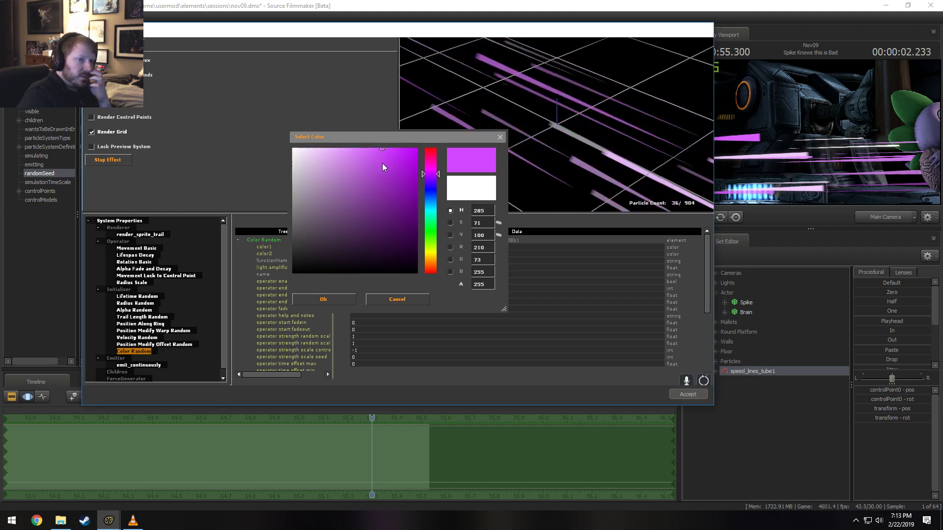
click(431, 177)
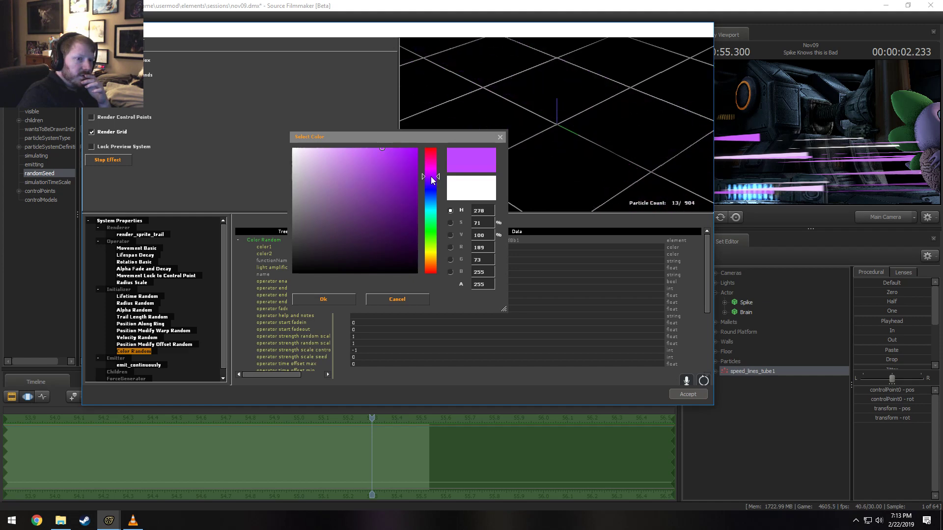
click(433, 182)
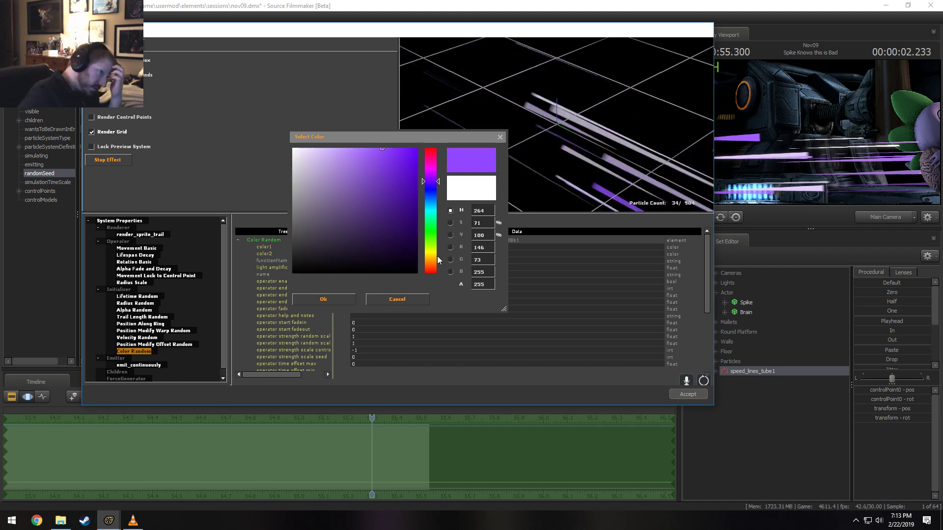
click(349, 300)
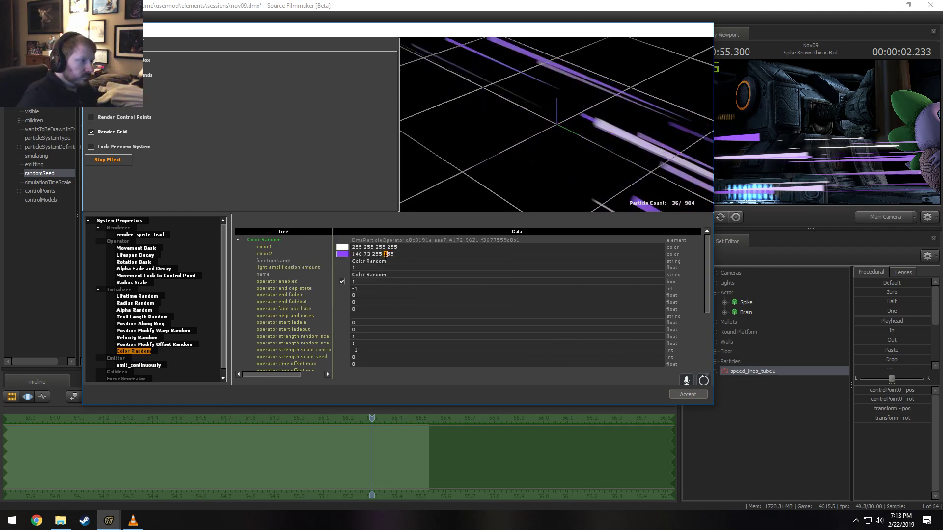
click(369, 255)
key(ctrl+c)
click(390, 255)
key(Return)
click(401, 249)
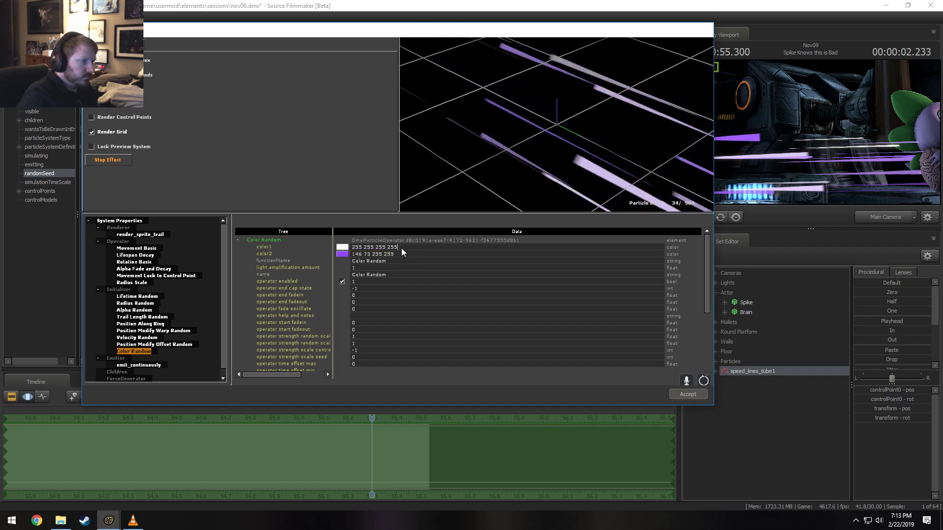
key(ctrl+v)
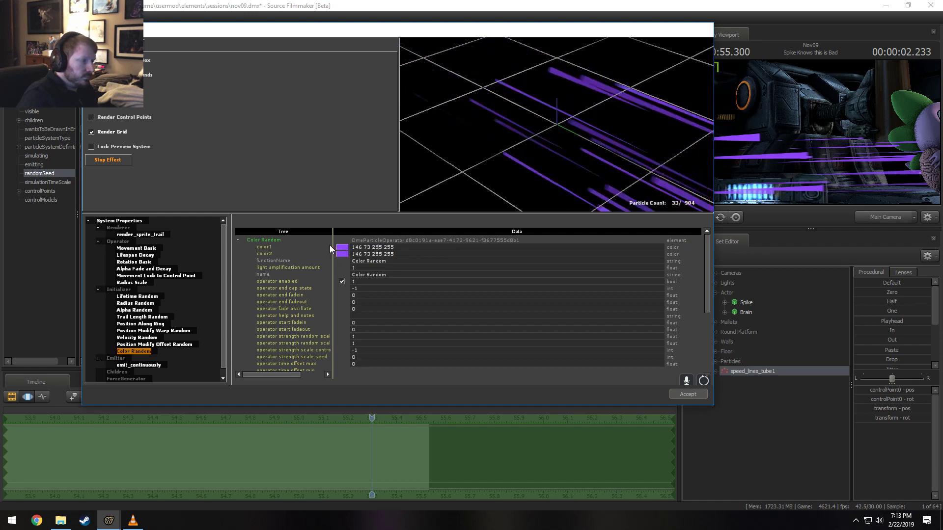
click(342, 251)
drag(365, 155, 294, 112)
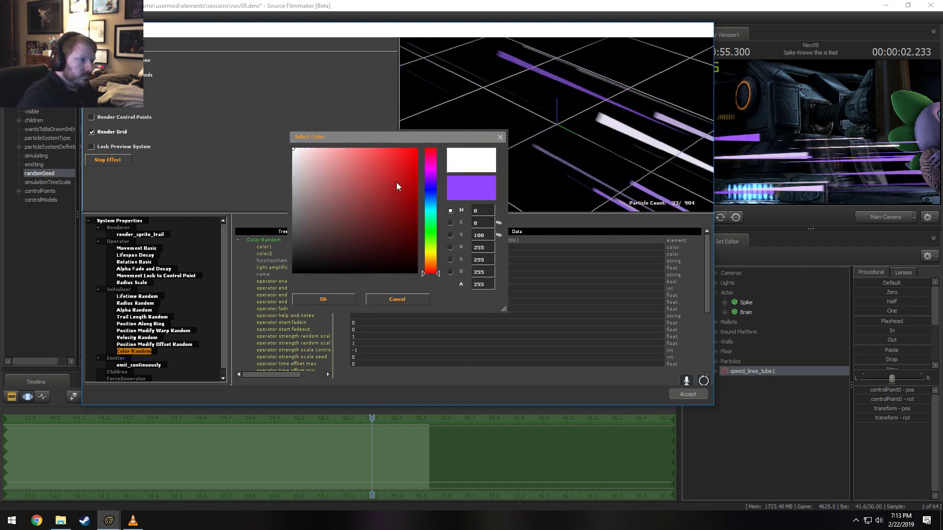
click(418, 299)
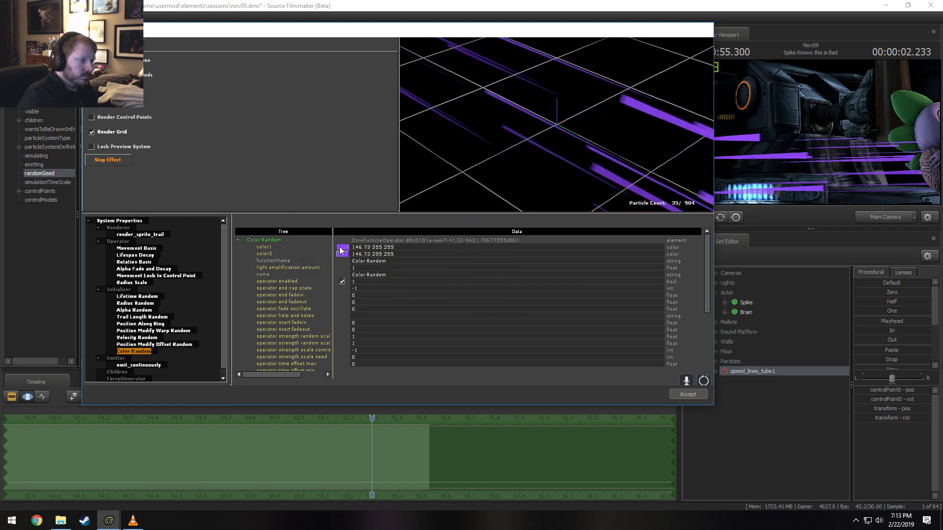
Set color1 of the Color Random initializer to pale lavender with RGB 237, 225, 255 and accept the definition
click(343, 251)
drag(328, 162, 319, 142)
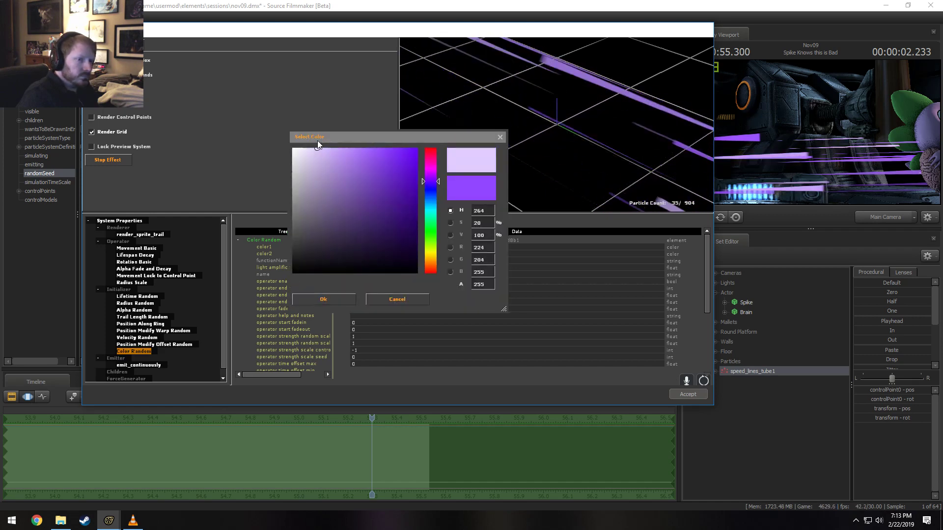
click(308, 147)
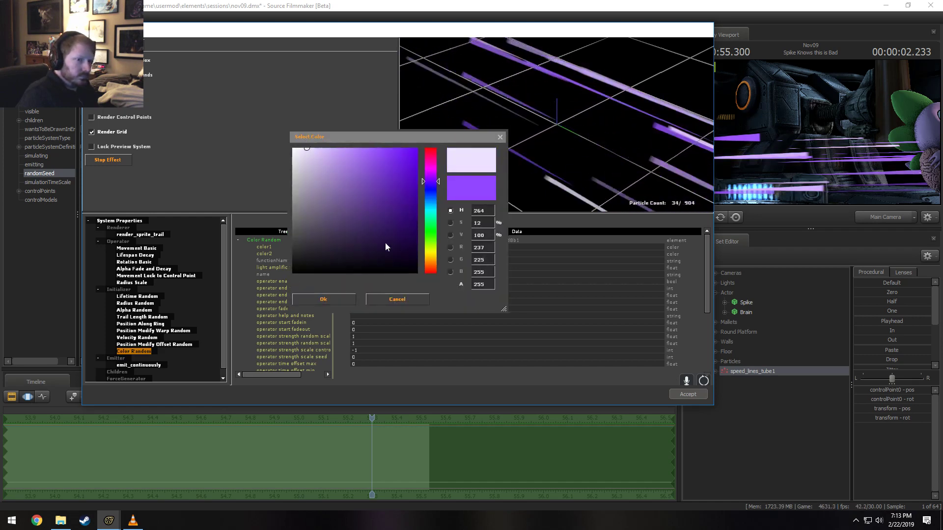
click(337, 299)
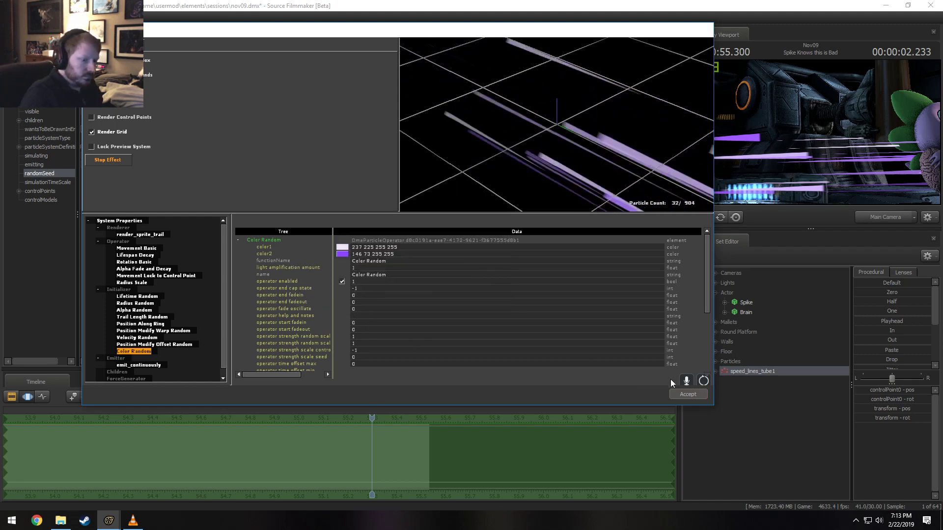
click(676, 392)
Replay the end of the Spike shot several times to check the violet-tinted speed lines in motion
drag(375, 417, 170, 400)
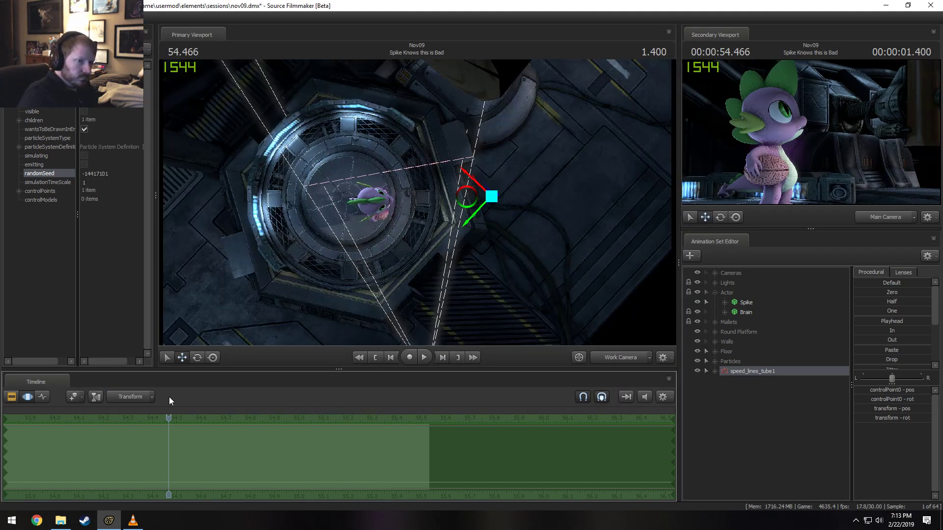
key(space)
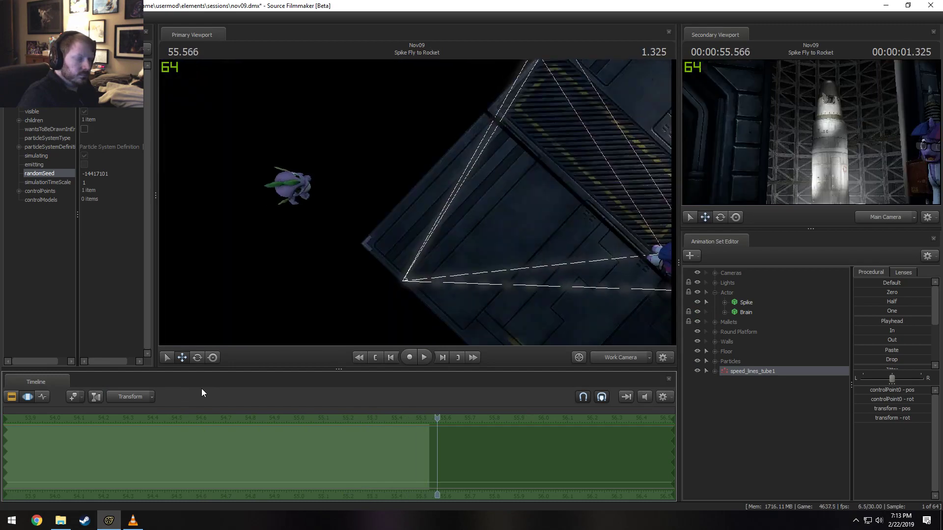
drag(437, 421, 346, 420)
key(space)
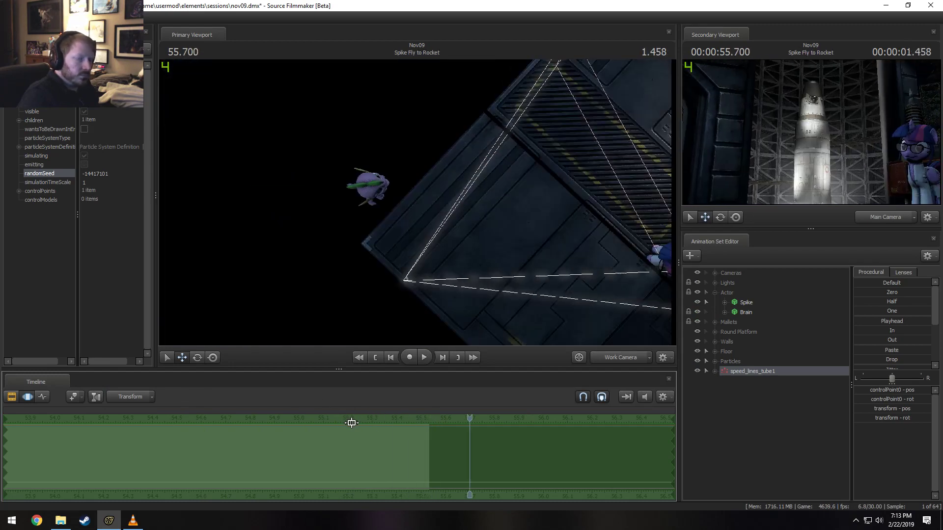
drag(469, 419, 232, 415)
key(space)
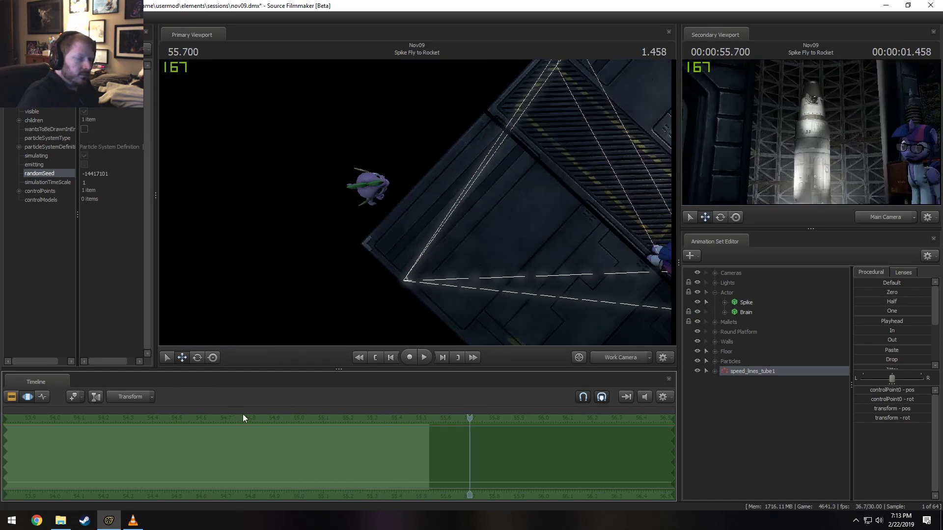
Change the emission duration in the time settings of the speed_lines_tube1 particle system
right_click(756, 372)
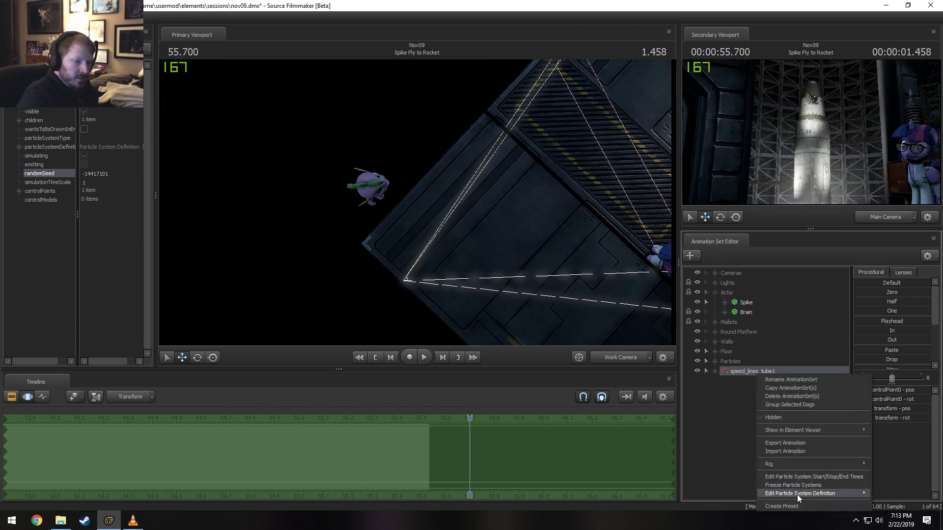
mouse_move(797, 494)
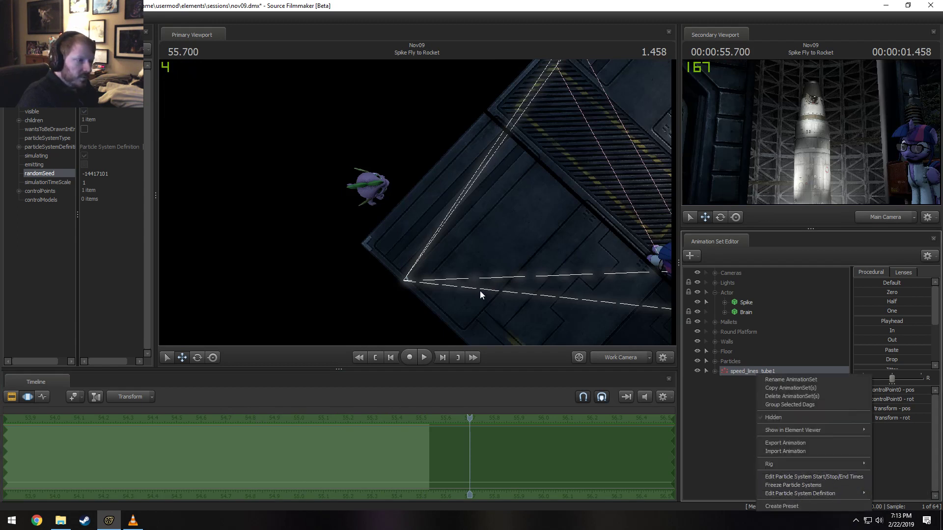
click(814, 477)
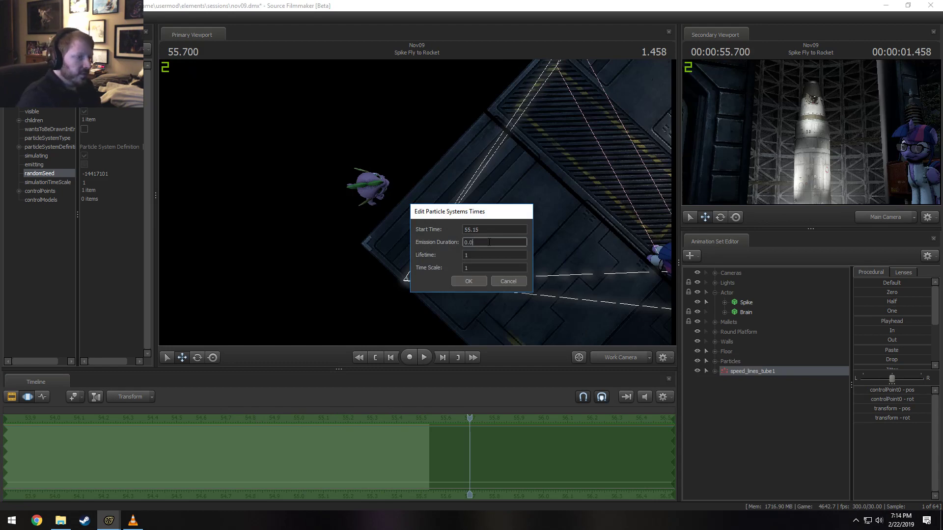
click(473, 283)
Play back Spike's takeoff from shortly before the launch to check the changed emission duration
click(278, 434)
mouse_move(278, 435)
mouse_down()
mouse_move(382, 452)
mouse_move(262, 439)
mouse_up()
key(space)
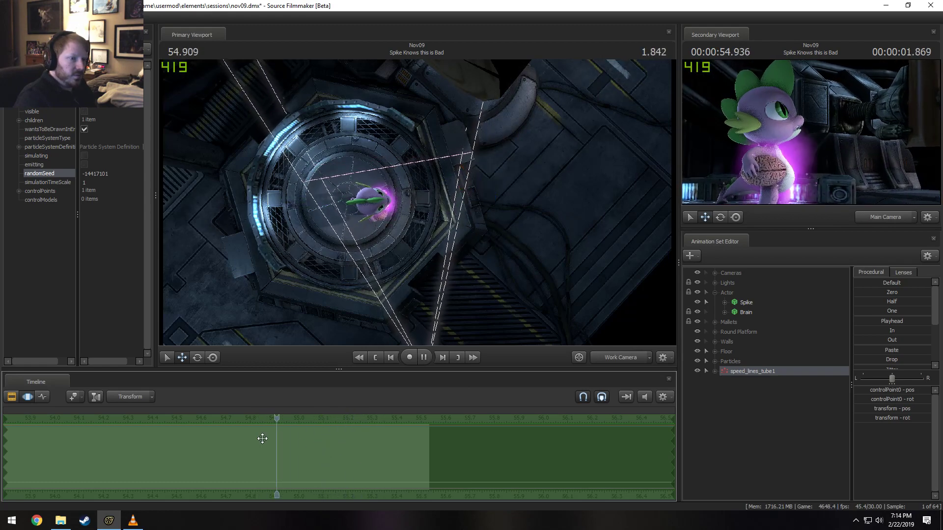
Play back Spike's takeoff from about 54.3 s and return to just before the launch to review the speed lines
drag(433, 418, 116, 416)
key(space)
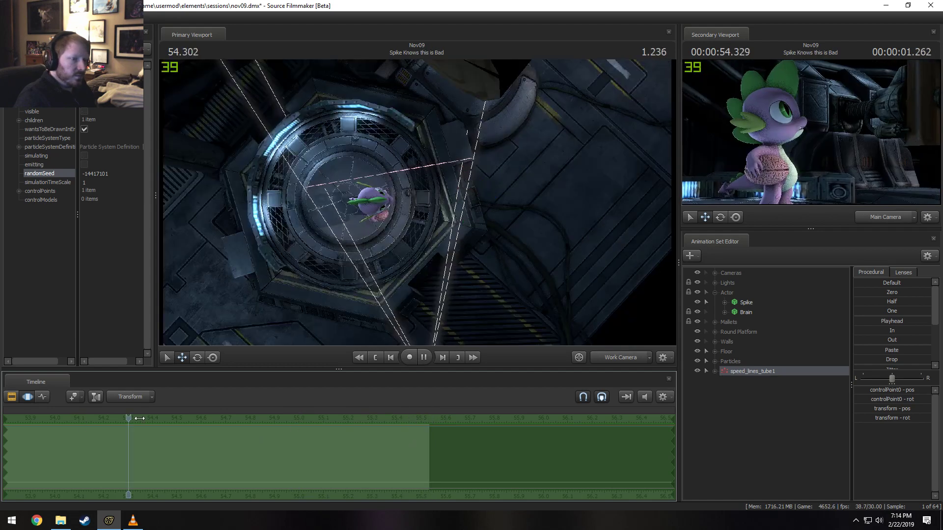
key(space)
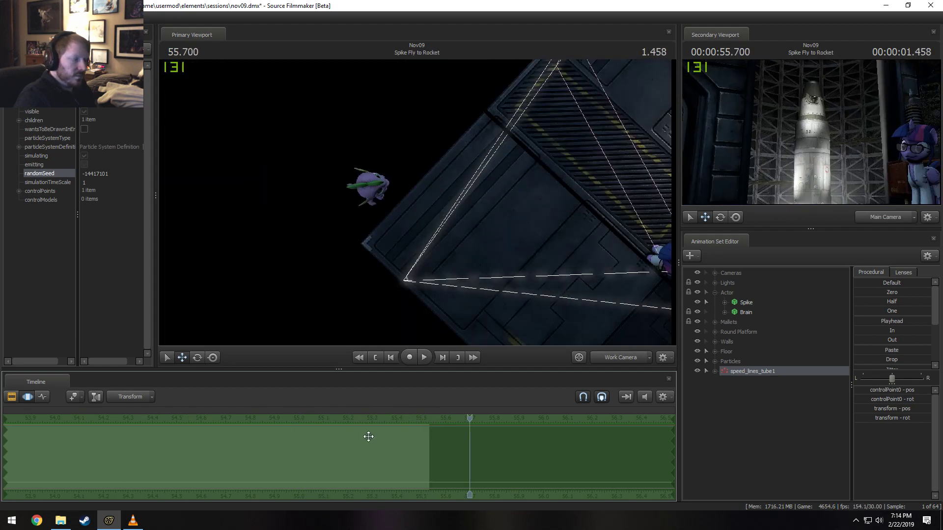
click(242, 442)
key(space)
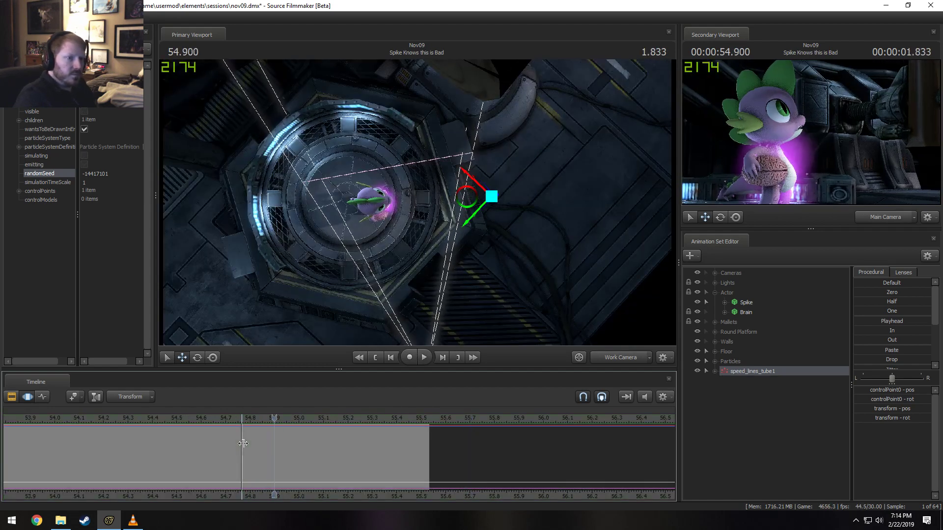
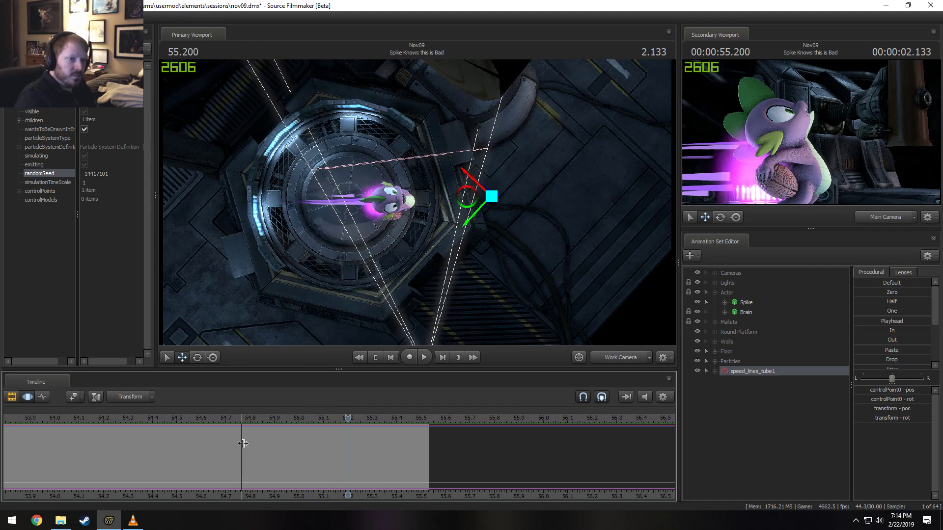
Switch to the Clip Editor and step frame by frame around 55.266 s to examine the speed lines behind Spike
key(F2)
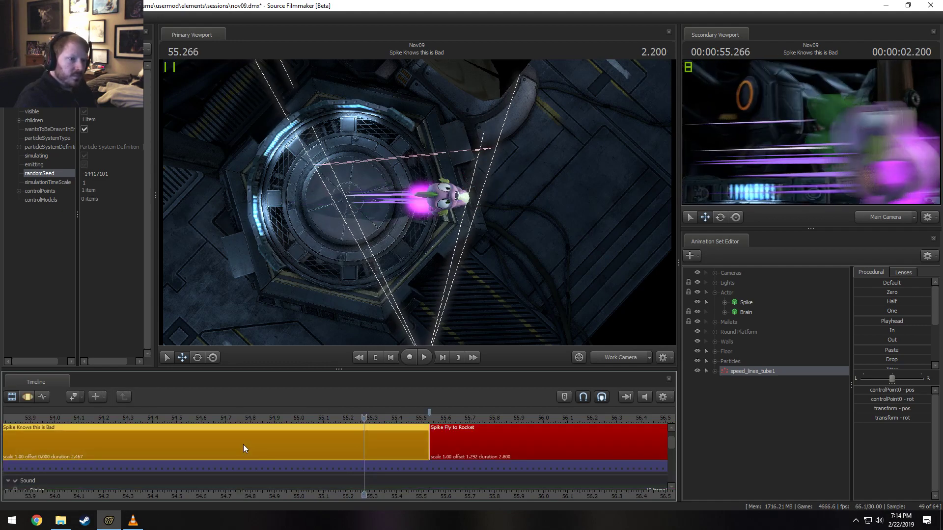
key(Right)
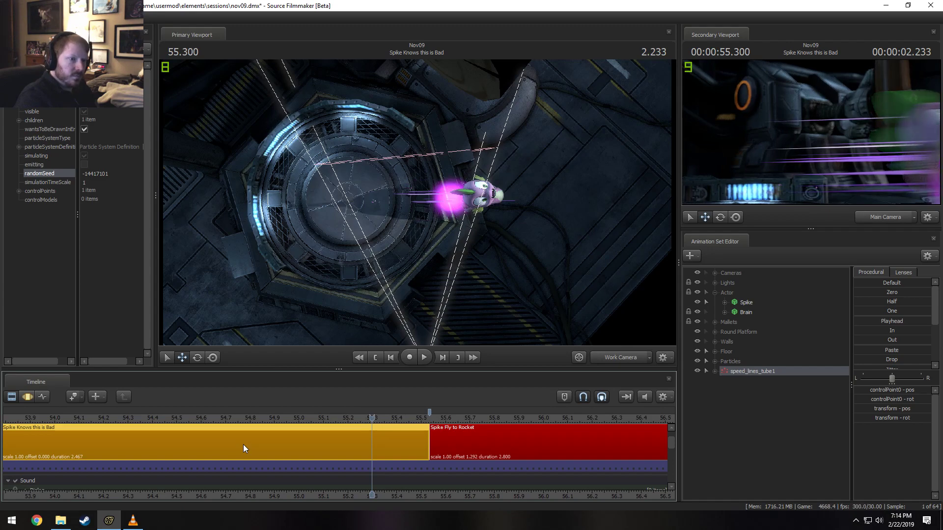
key(Right)
key(Left)
key(Left)
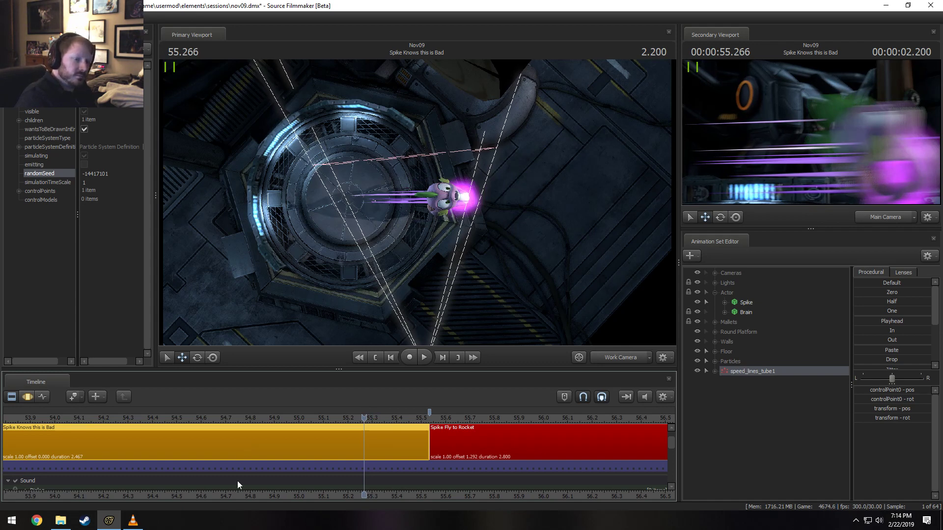
Duplicate the speed_lines_tube1 animation set by copying and pasting it
right_click(775, 375)
right_click(767, 372)
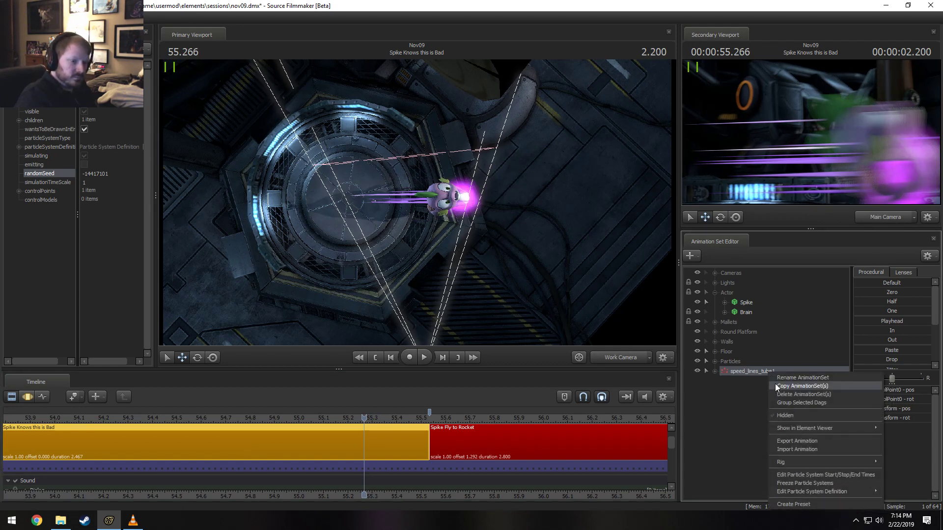
click(749, 396)
right_click(749, 396)
click(782, 449)
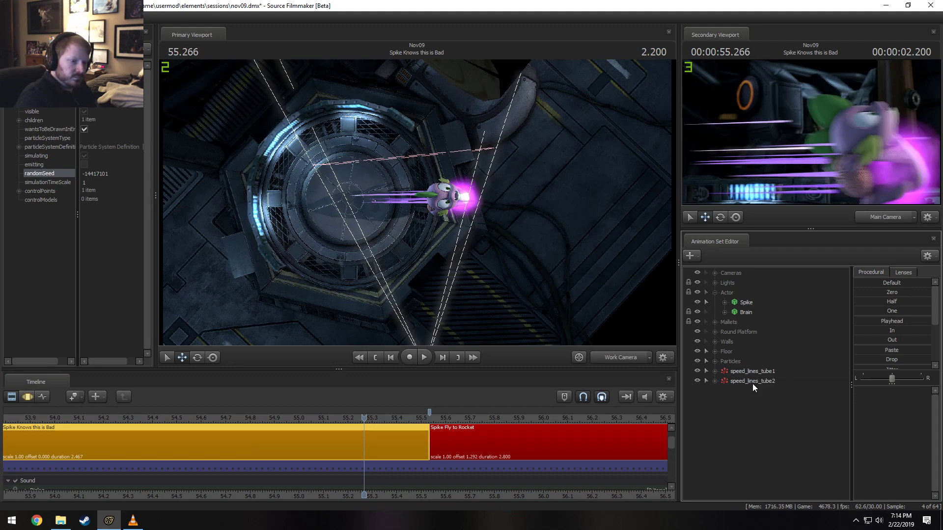
Show the duplicated particle system in the Element Viewer and set its randomSeed to -14417100
right_click(752, 383)
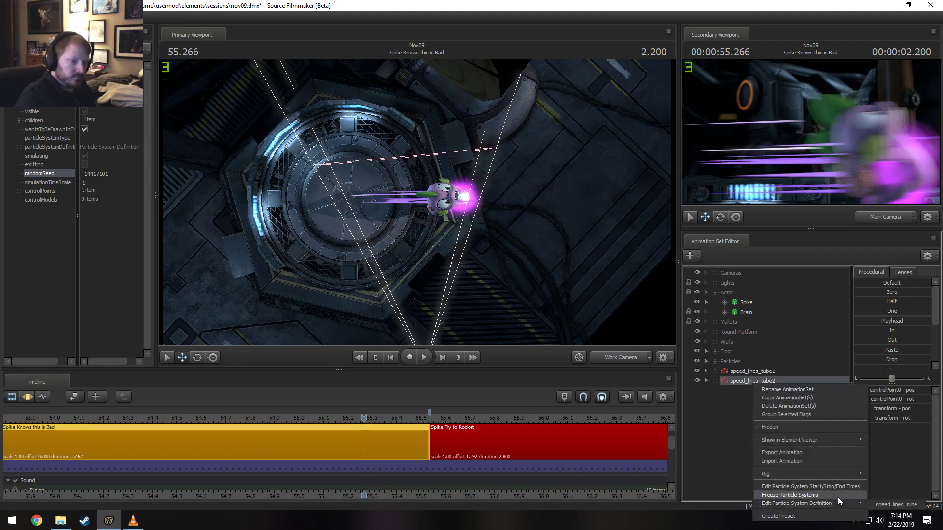
mouse_move(809, 440)
click(889, 442)
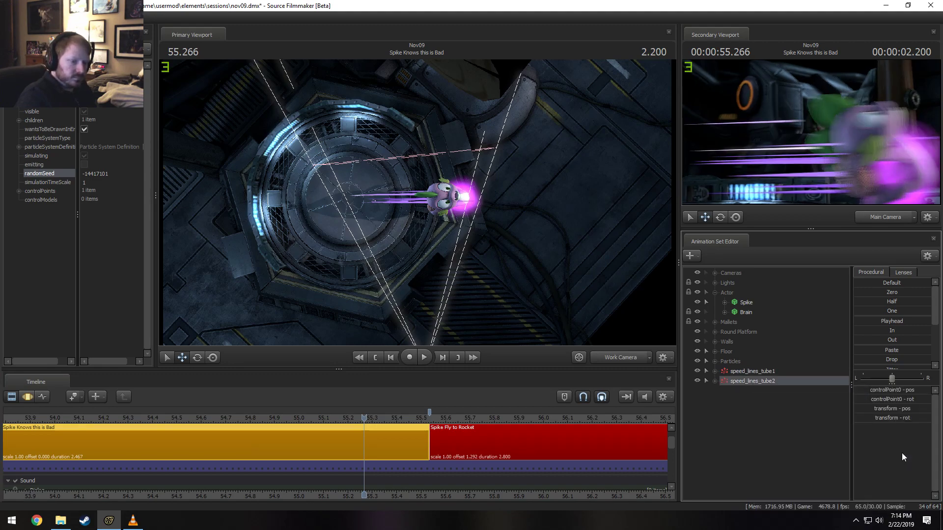
click(126, 173)
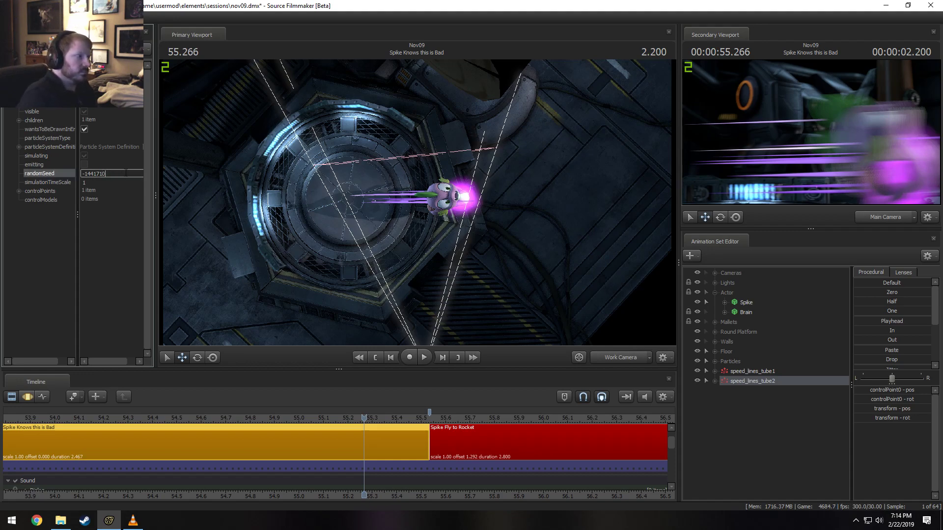
text(0)
key(Return)
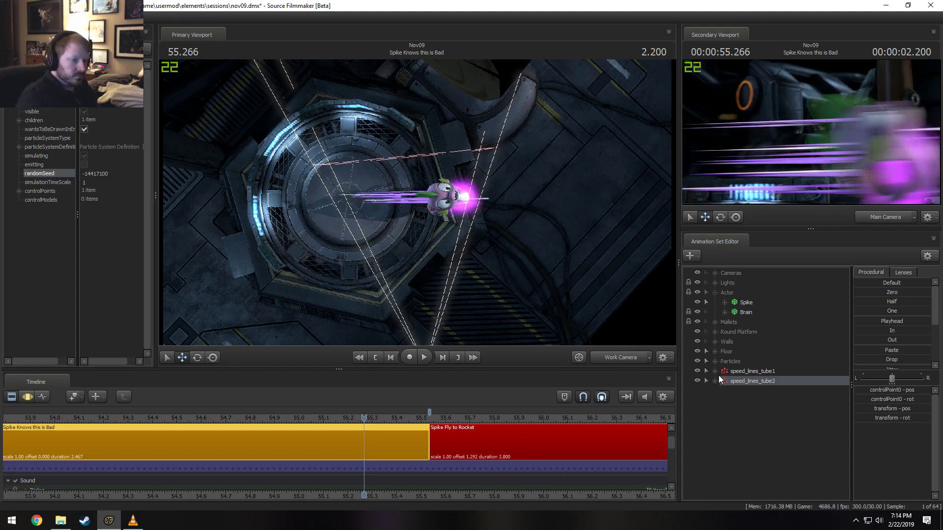
Open the duplicate's particle system definition and set color2 of the Color Random initializer to green with RGB 102, 255, 77
right_click(759, 382)
mouse_move(807, 502)
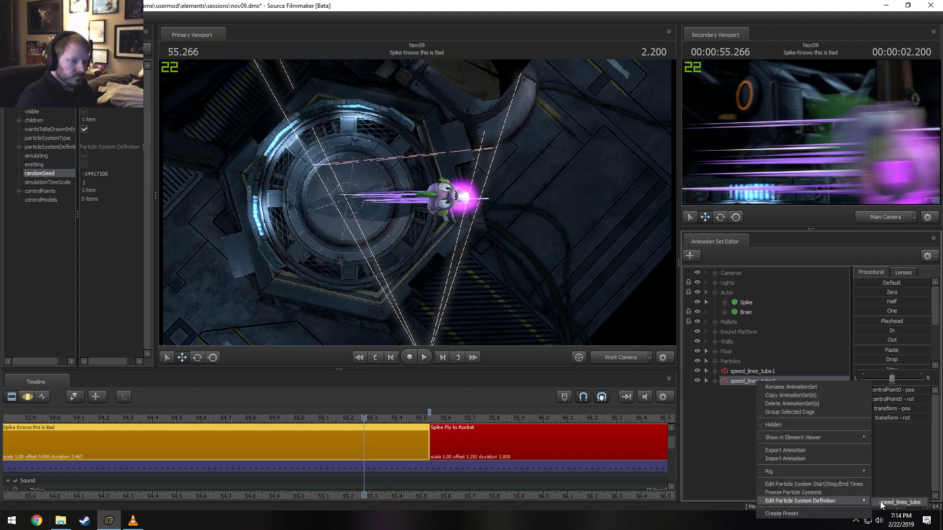
click(900, 502)
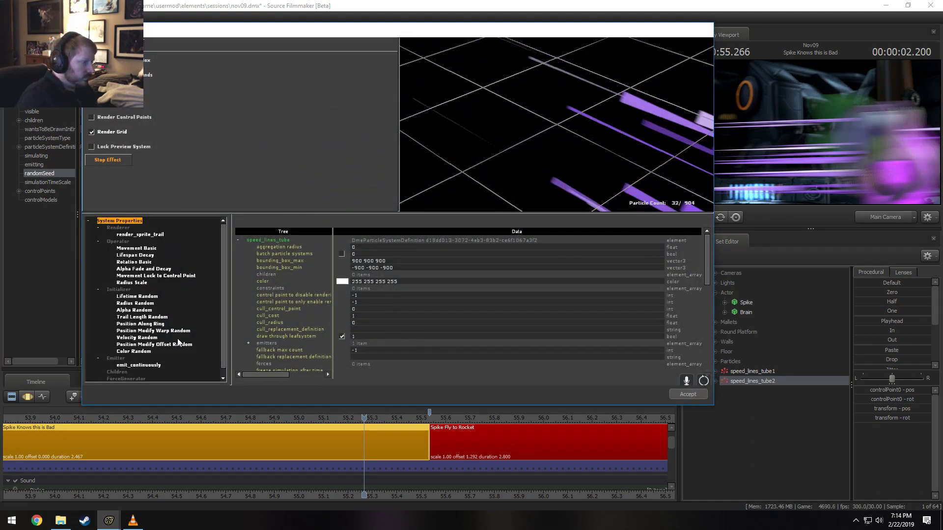
click(133, 352)
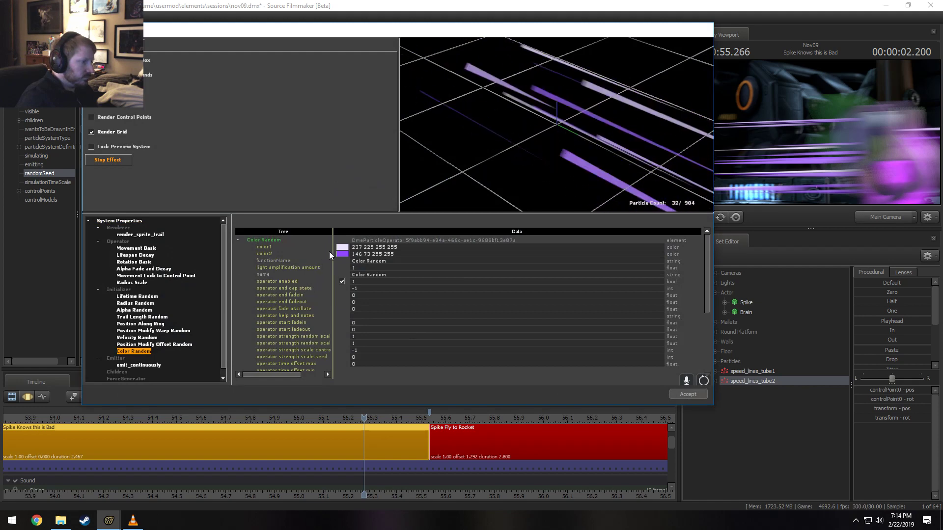
click(342, 254)
click(431, 233)
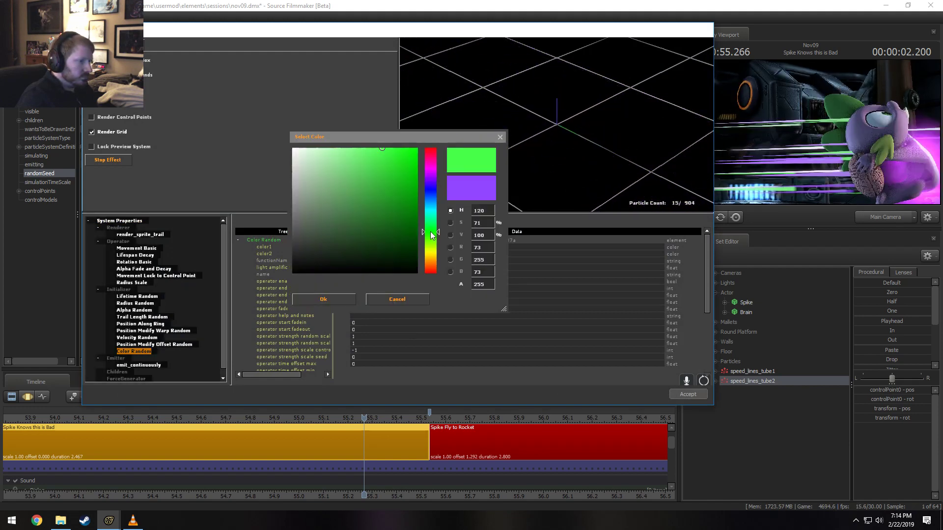
mouse_move(432, 235)
mouse_down()
mouse_move(434, 243)
mouse_move(434, 235)
mouse_up()
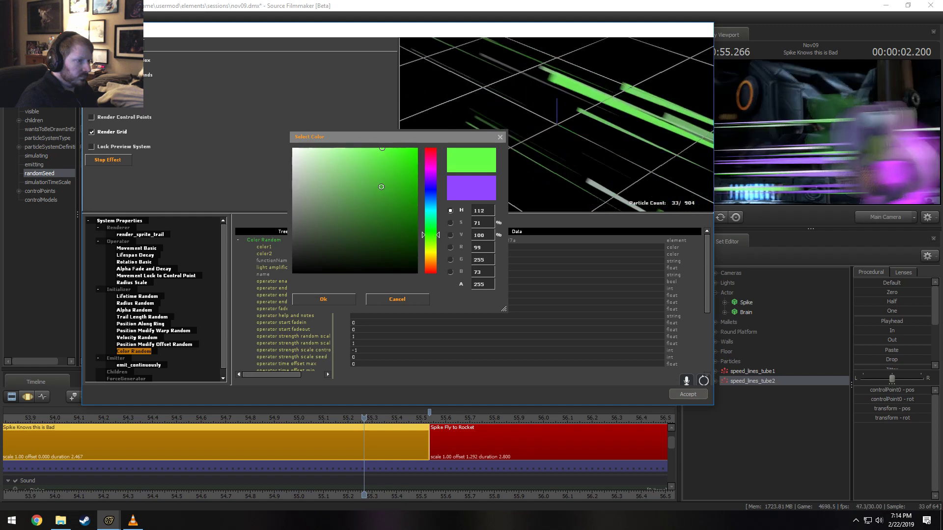
drag(381, 187, 380, 124)
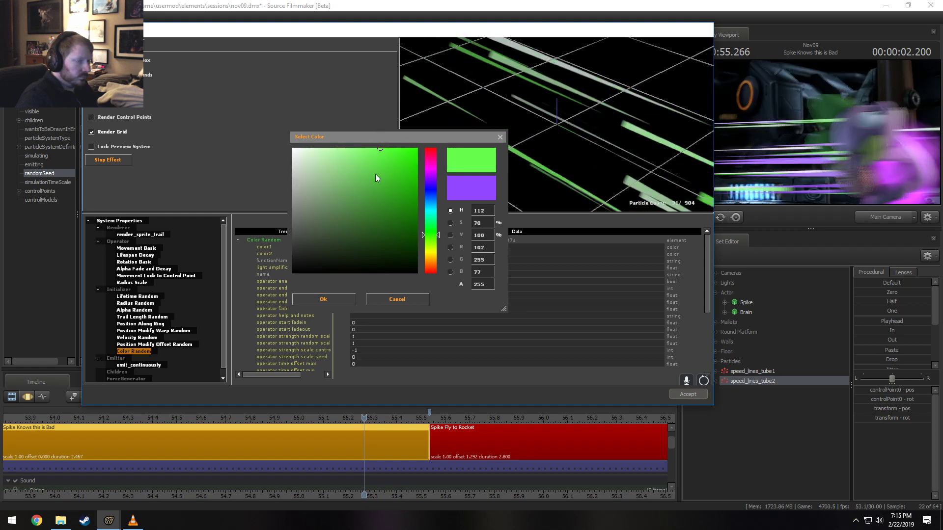
click(308, 301)
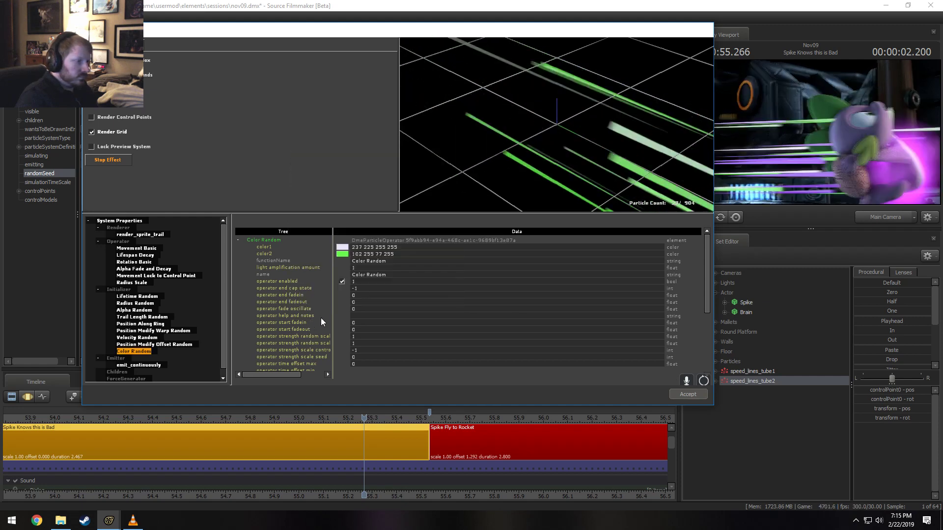
Set color1 of the Color Random initializer to pale green with RGB 229, 255, 225
click(344, 247)
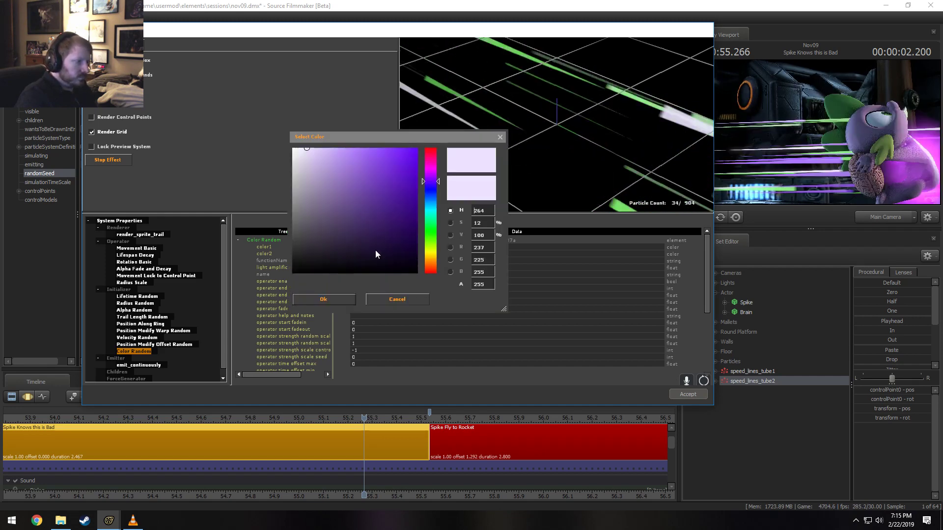
click(430, 236)
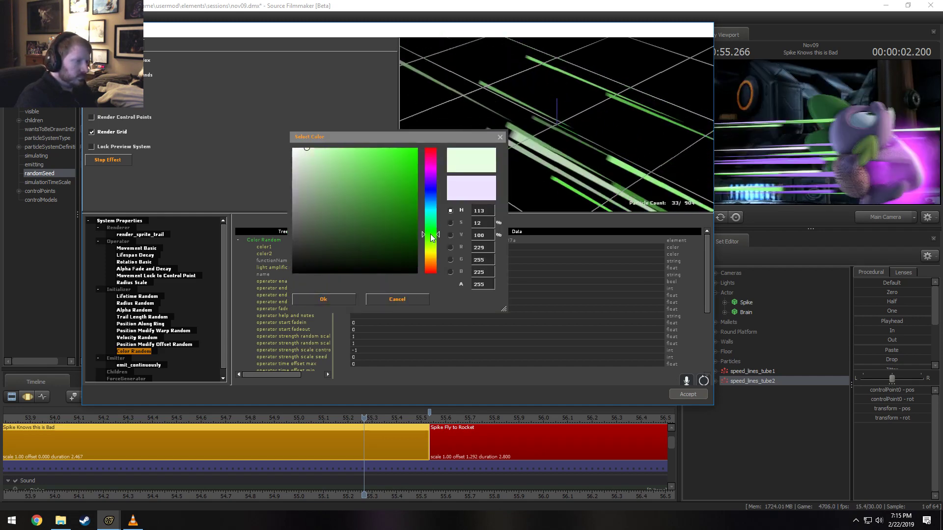
click(330, 299)
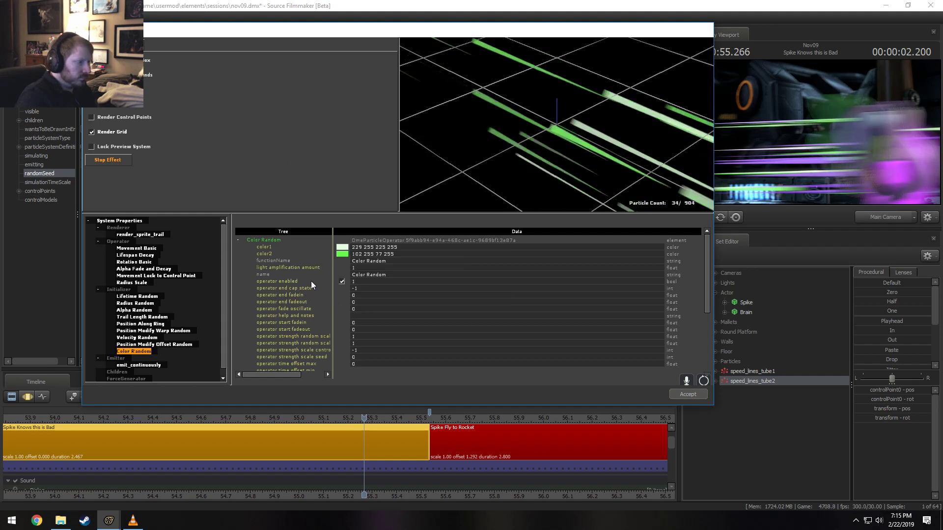
Try alpha values of 120 and 5 for color2 in Color Random, and restore its alpha to 255
double_click(390, 254)
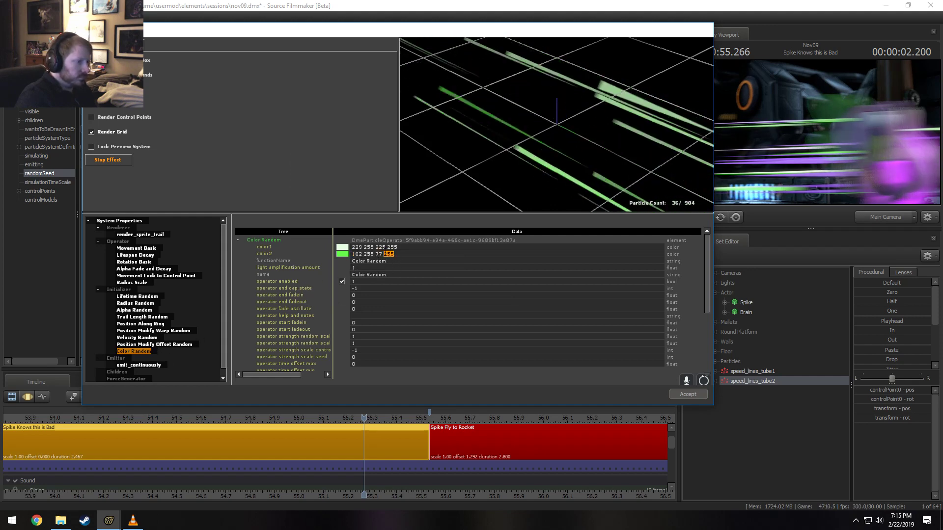
text(120)
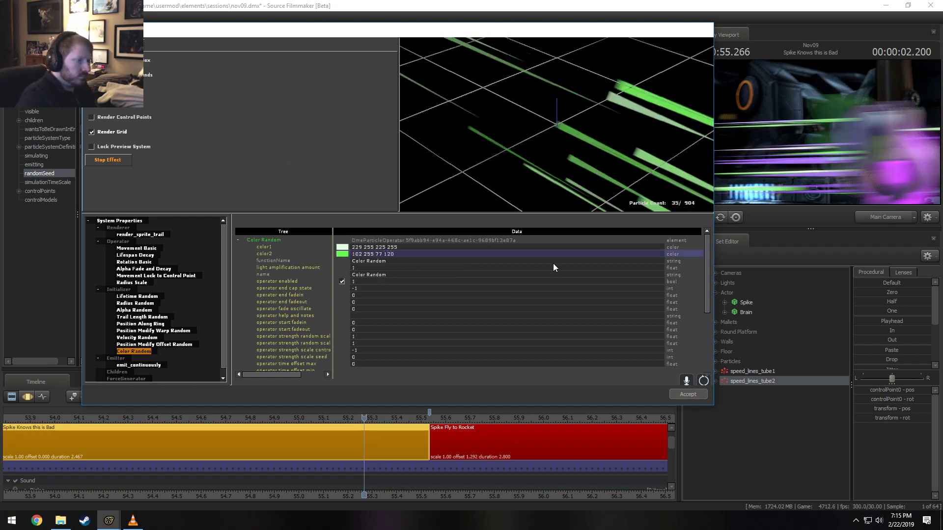
key(Return)
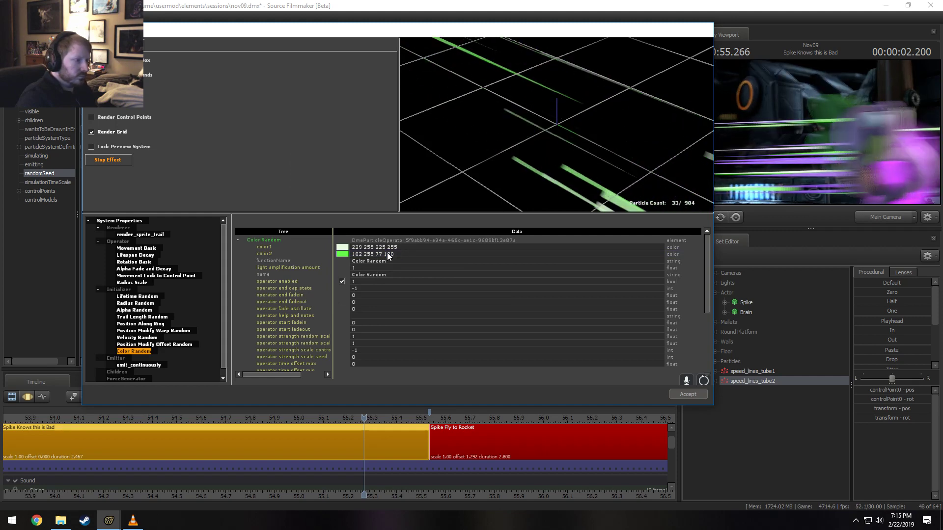
drag(383, 255, 388, 255)
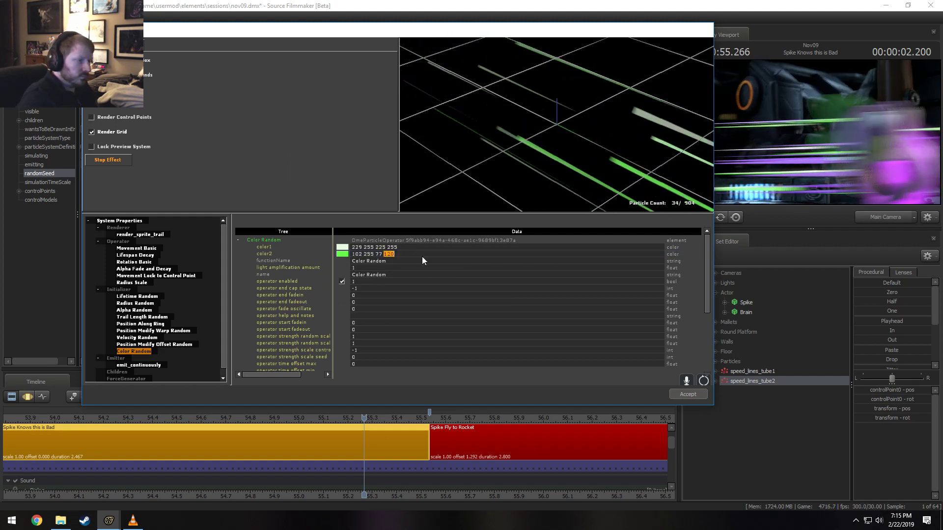
text(5)
key(Return)
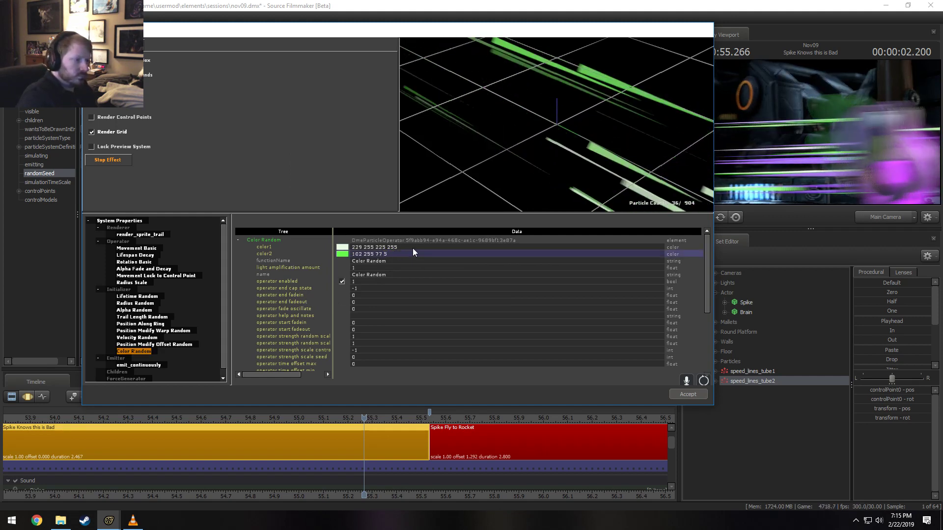
click(386, 254)
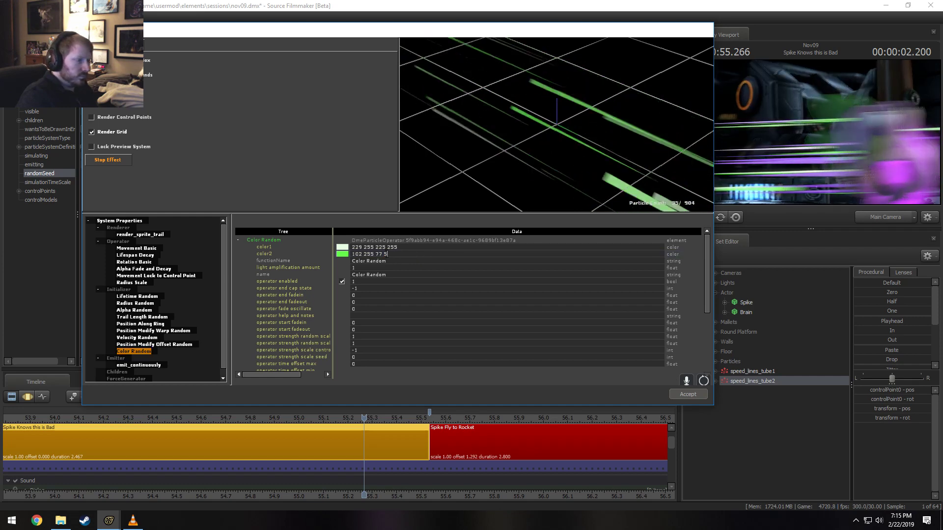
key(BackSpace)
text(255)
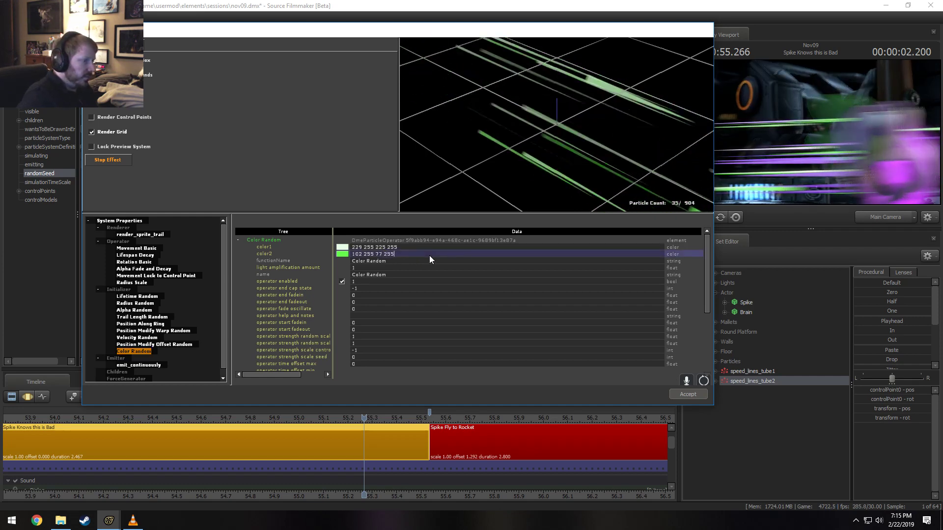
key(Return)
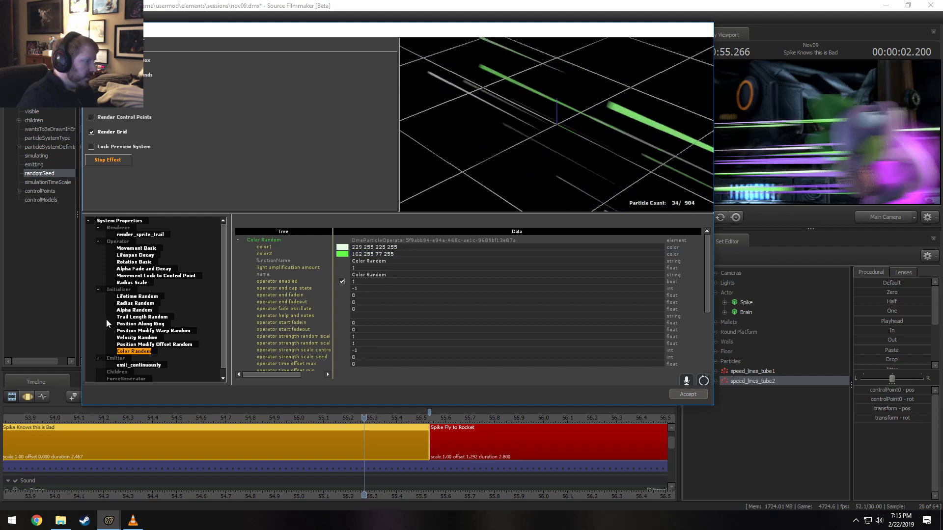
Set both alpha_min and alpha_max of the Alpha Random initializer to 50
click(142, 316)
click(145, 305)
click(146, 309)
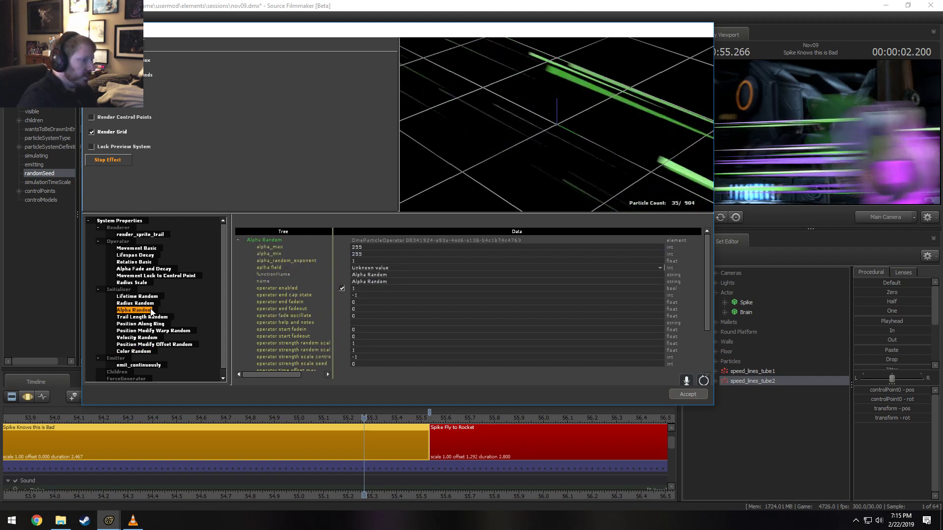
double_click(357, 254)
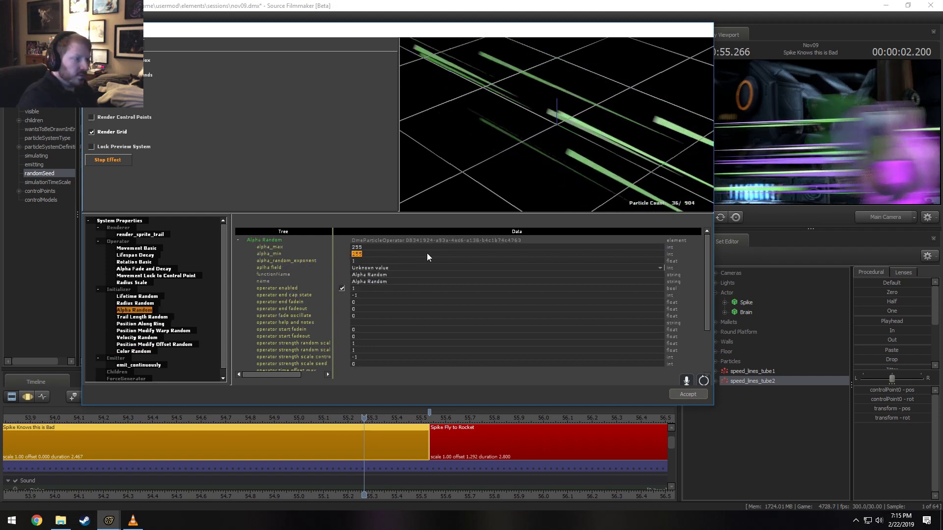
text(50)
key(Return)
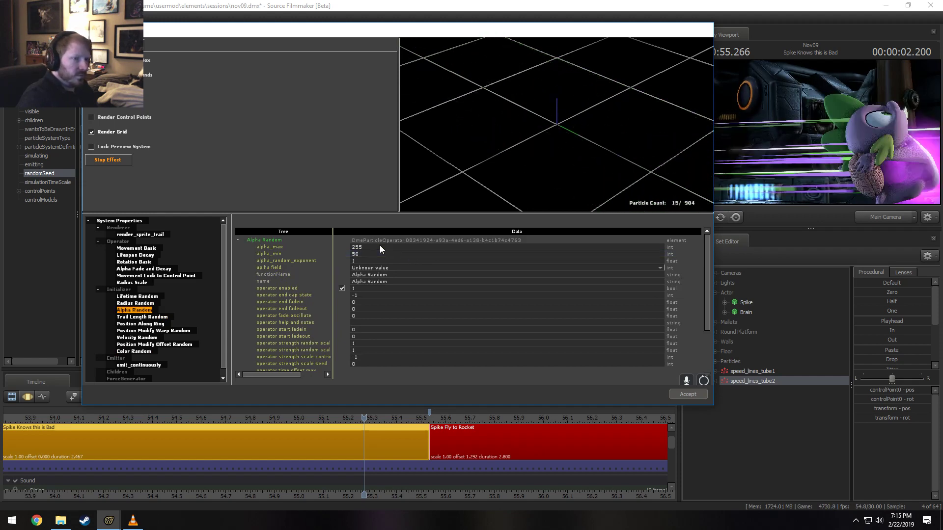
double_click(379, 247)
text(50)
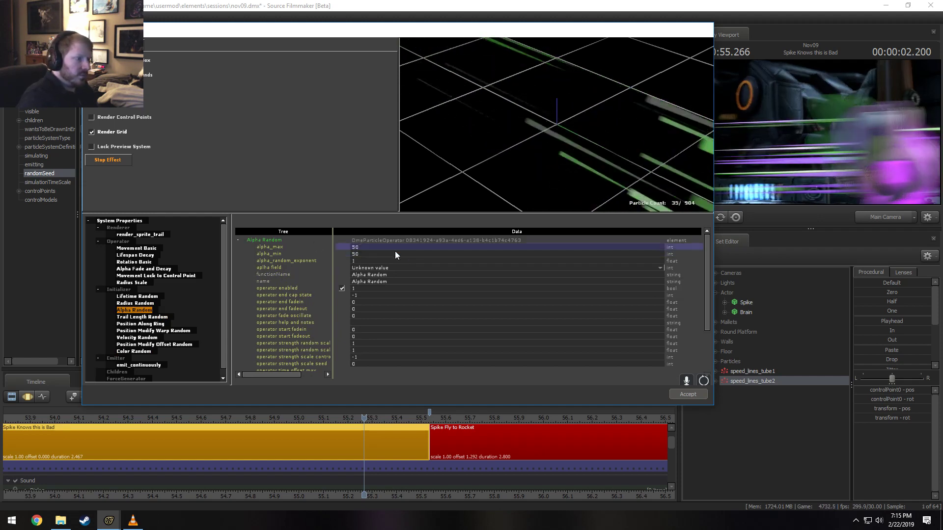
key(Return)
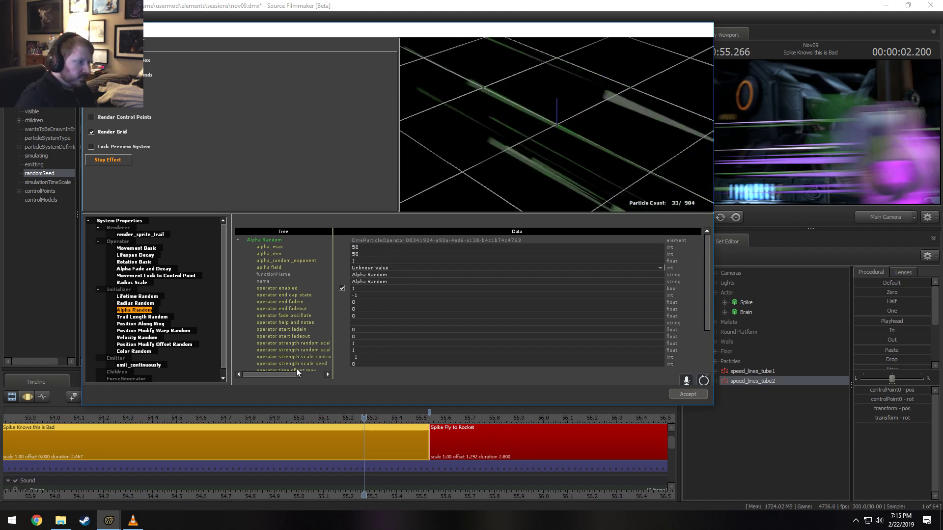
Set the emission_rate of the emit_continuously emitter to 75 and accept the particle system definition
click(138, 365)
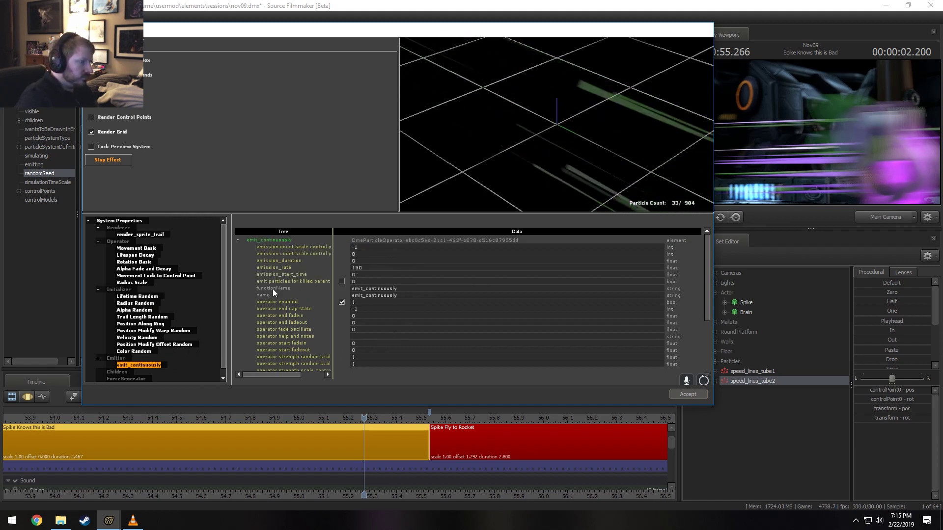
double_click(362, 269)
text(75)
key(Return)
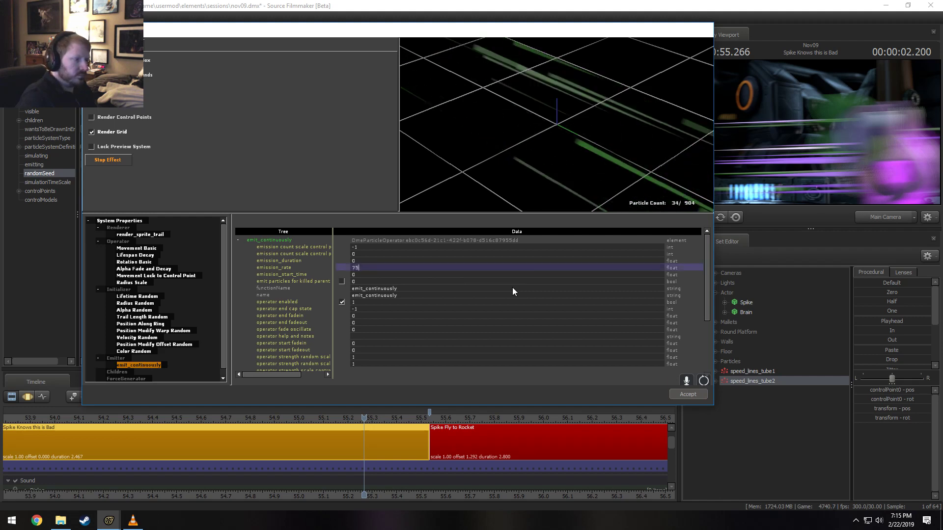
click(411, 273)
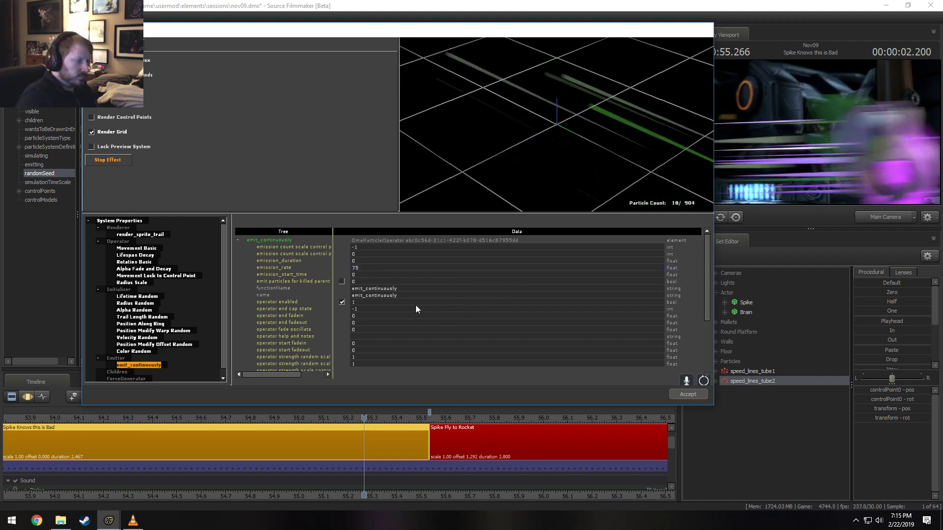
click(688, 394)
Play back Spike's take-off from 55.033 s and return the playhead to 55.266 s to inspect the speed lines
drag(364, 418, 306, 419)
key(space)
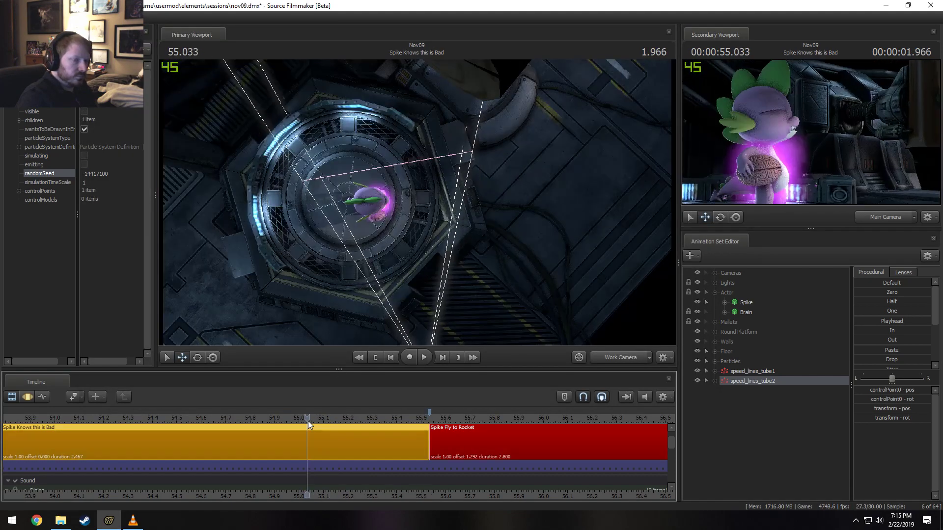
key(space)
click(362, 426)
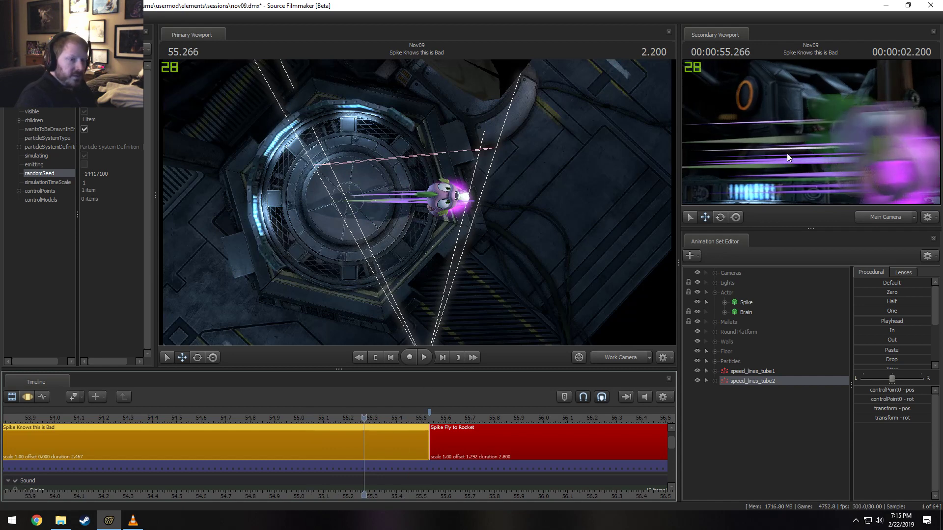
Set the randomSeed of speed_lines_tube2 to -14417099 and play back the flight to check the line pattern
right_click(744, 381)
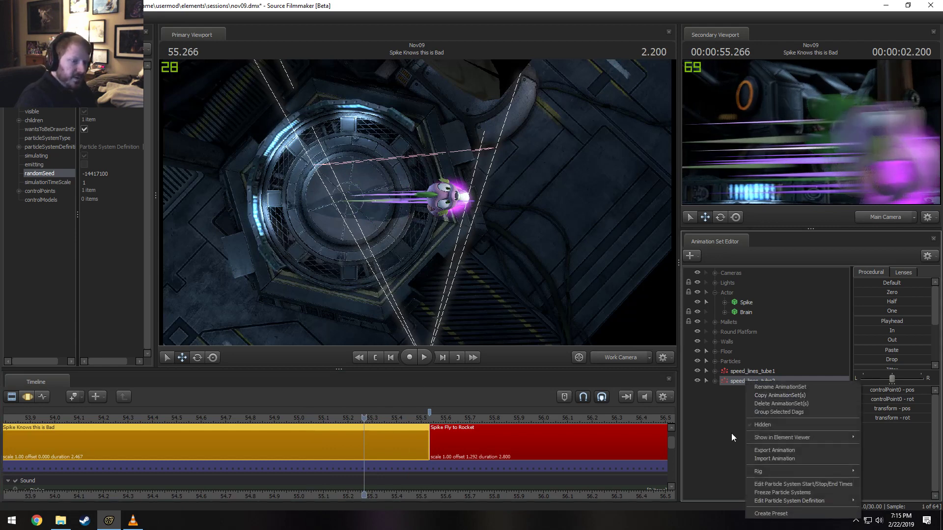
click(116, 174)
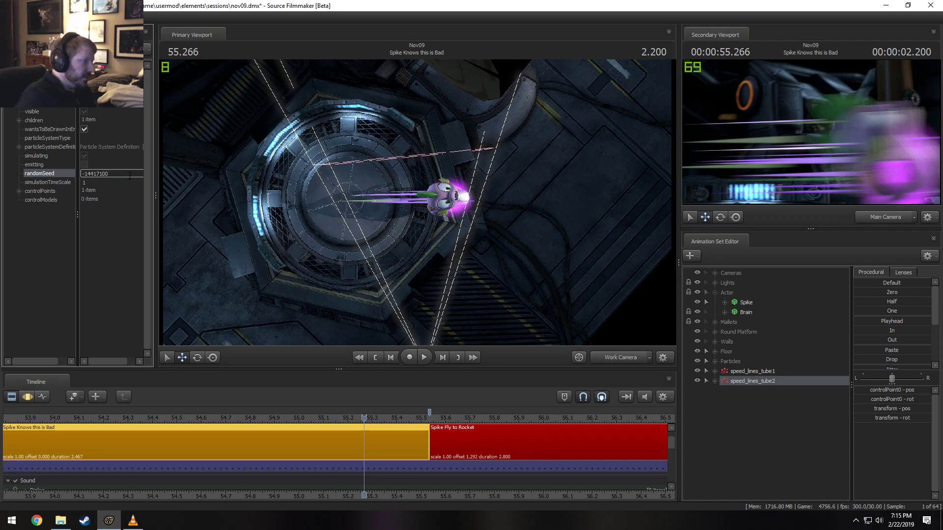
key(Return)
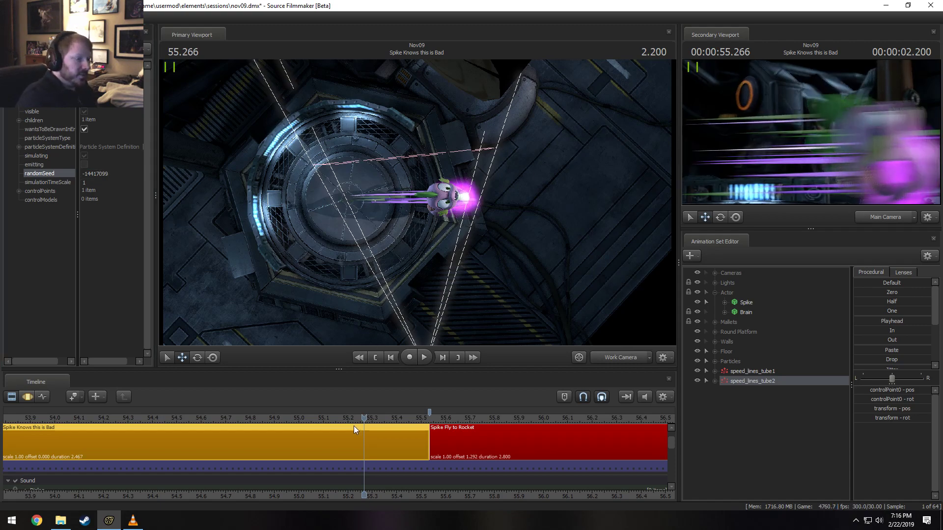
mouse_move(355, 430)
mouse_down()
mouse_move(328, 416)
mouse_move(379, 425)
mouse_move(364, 422)
mouse_up()
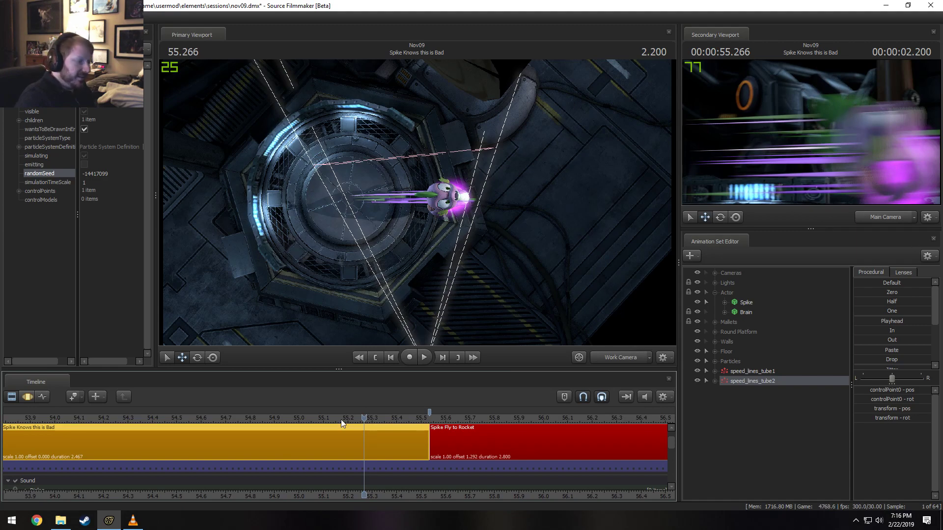
key(space)
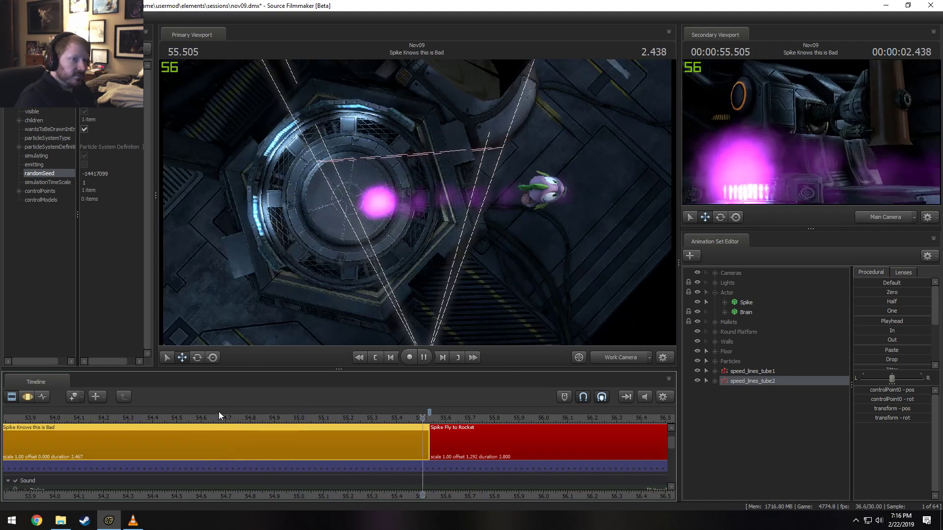
key(space)
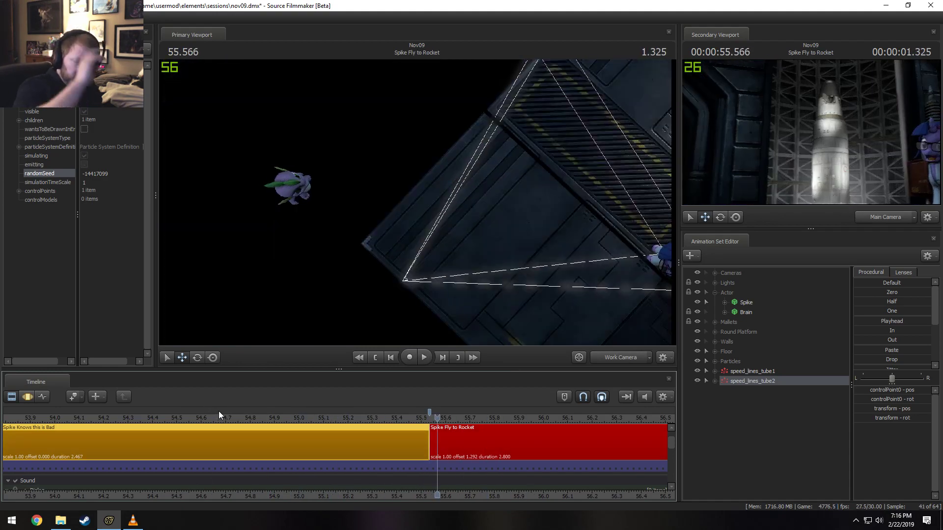
Rename the speed_lines_tube1 animation set as "Speed Lines (Purple)"
right_click(756, 369)
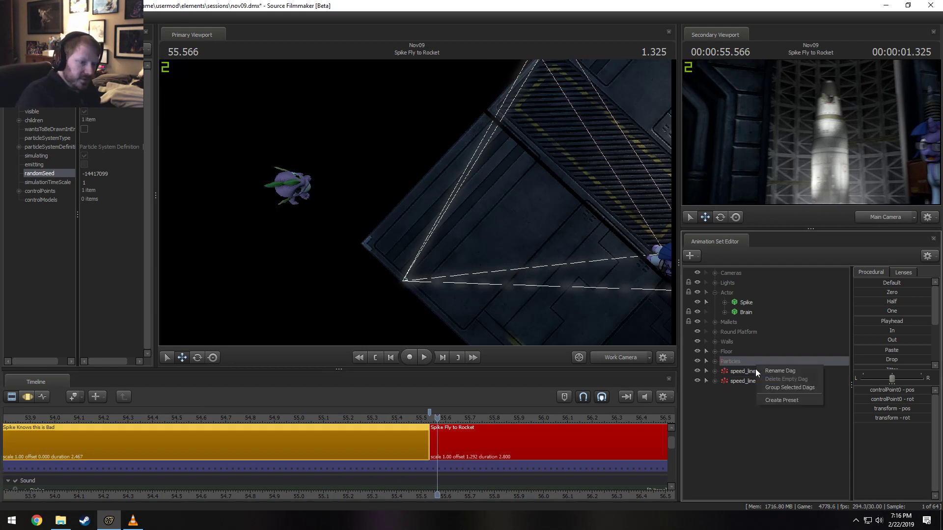
click(769, 373)
text(S)
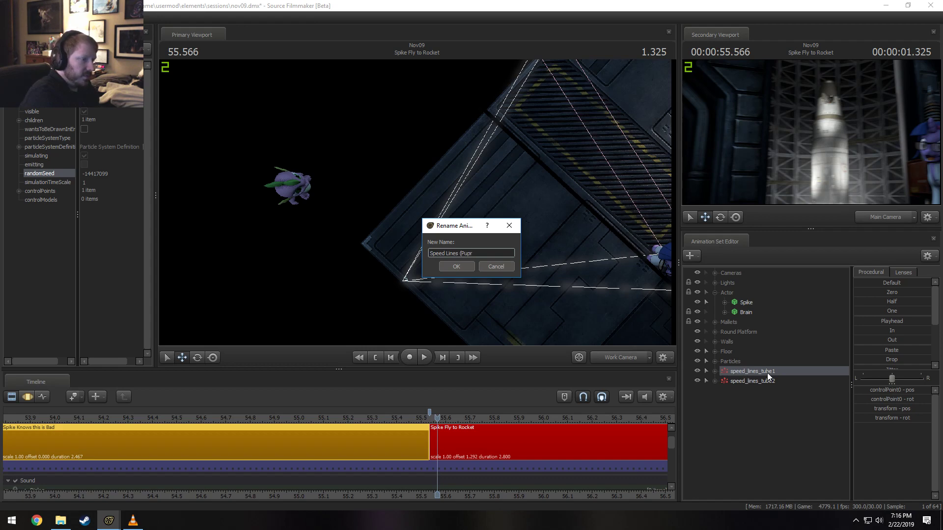
text(peed Lines (Purple))
key(Return)
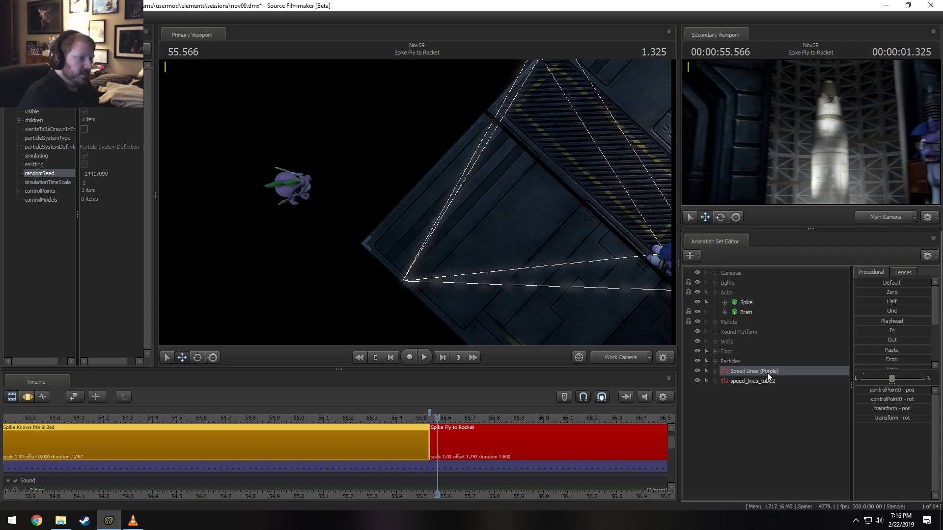
Rename the speed_lines_tube2 animation set as "Speed Lines (Green)"
click(785, 385)
right_click(786, 385)
click(797, 390)
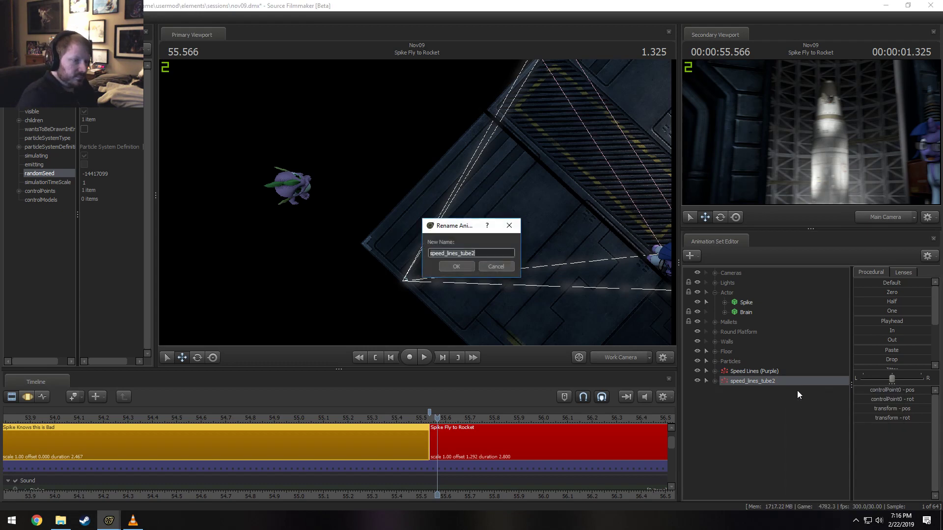
text(Speed Lines)
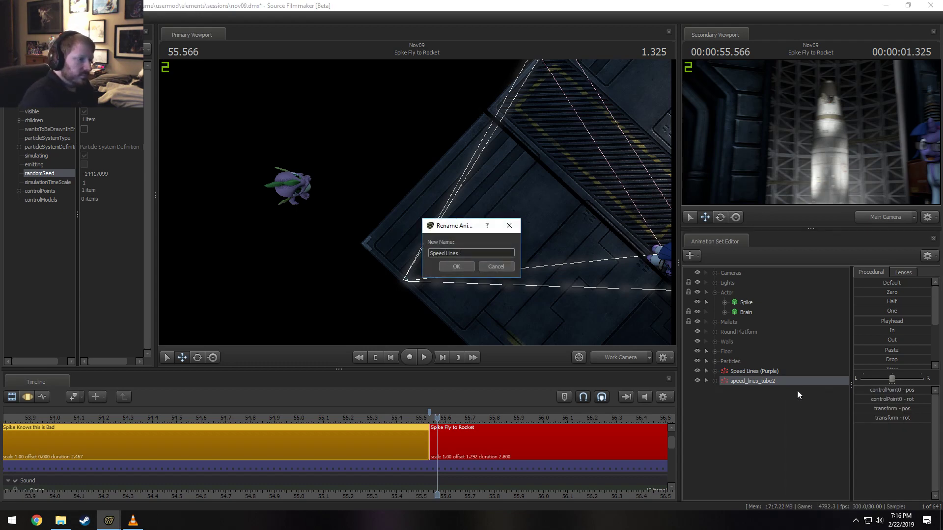
text( (Green))
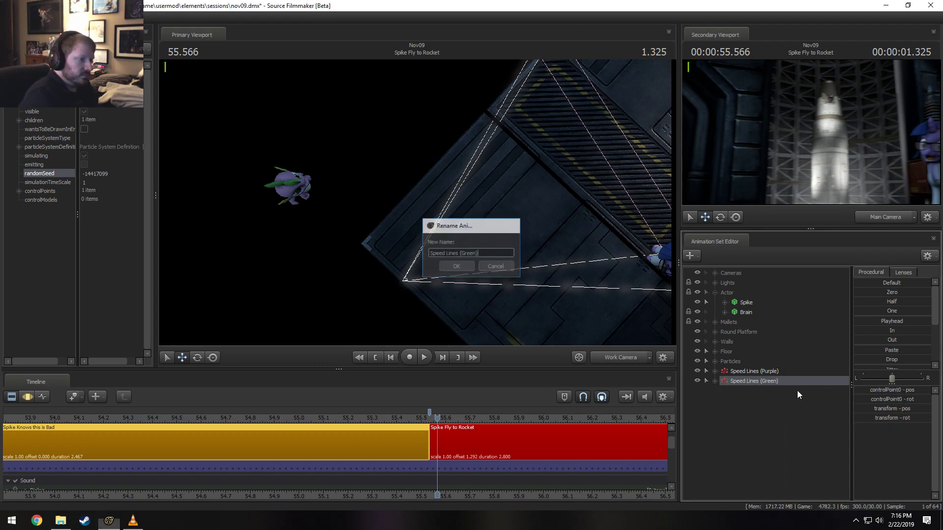
key(Return)
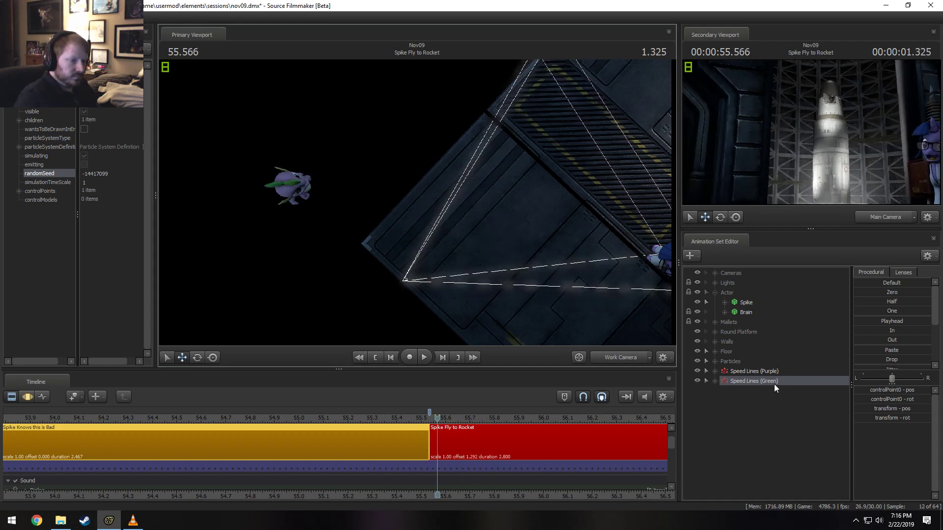
Move both Speed Lines animation sets into the Particles group
ctrl+click(752, 372)
drag(752, 373, 746, 360)
Play back the "Spike Knows this is Bad" shot several times from different starting points to review the flight and speed lines
scroll(338, 412, down, 5)
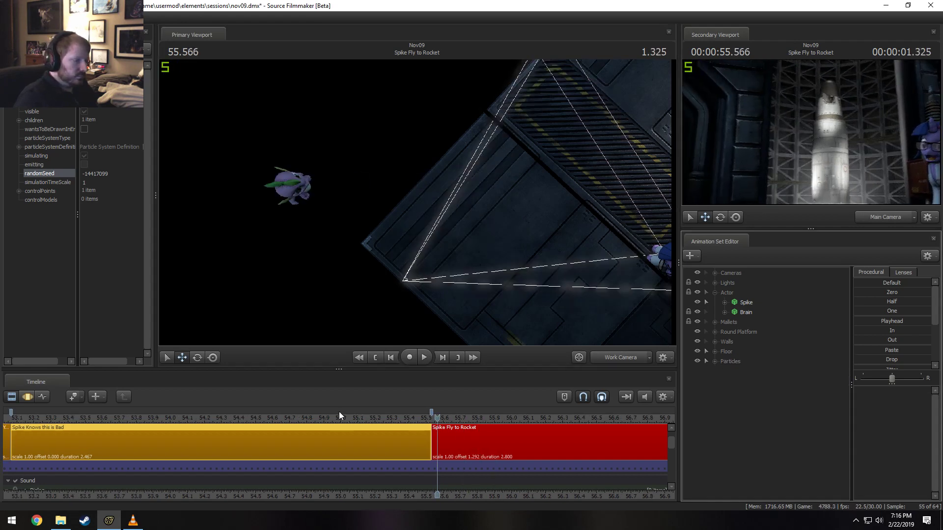
click(228, 417)
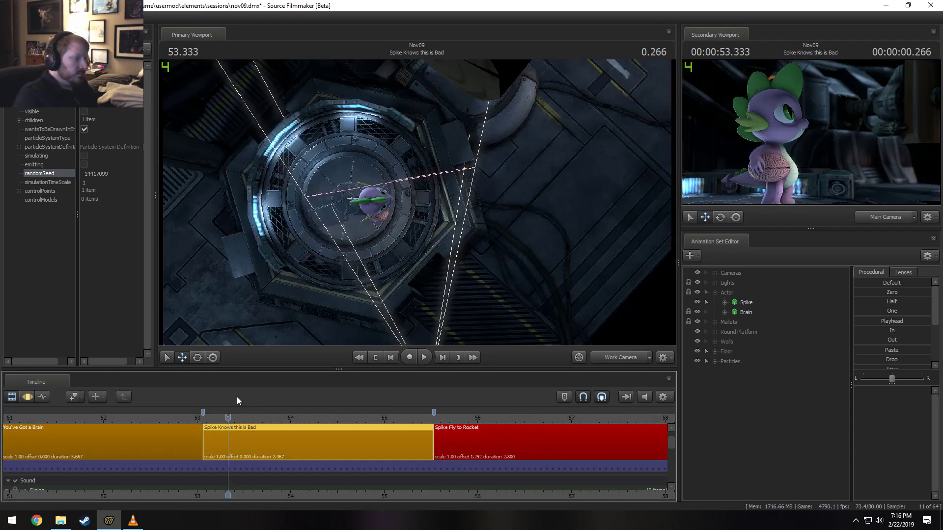
key(space)
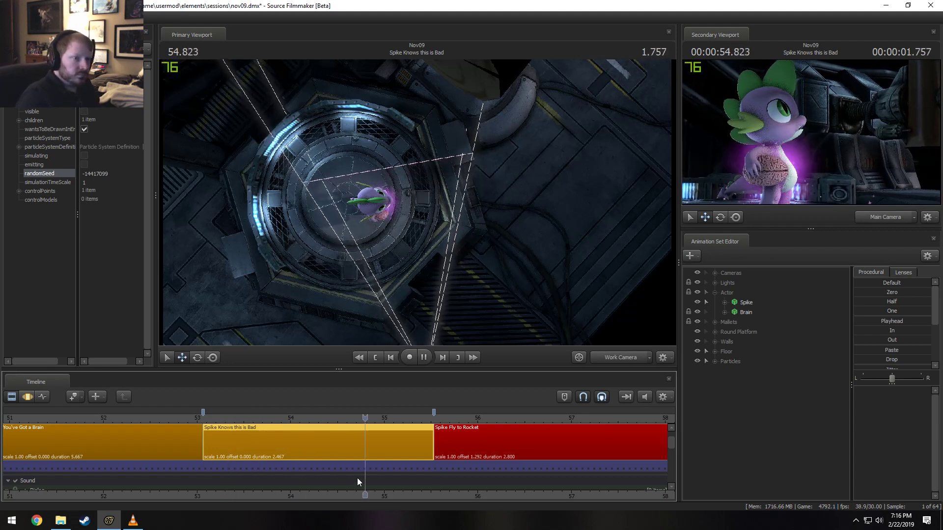
key(space)
click(275, 417)
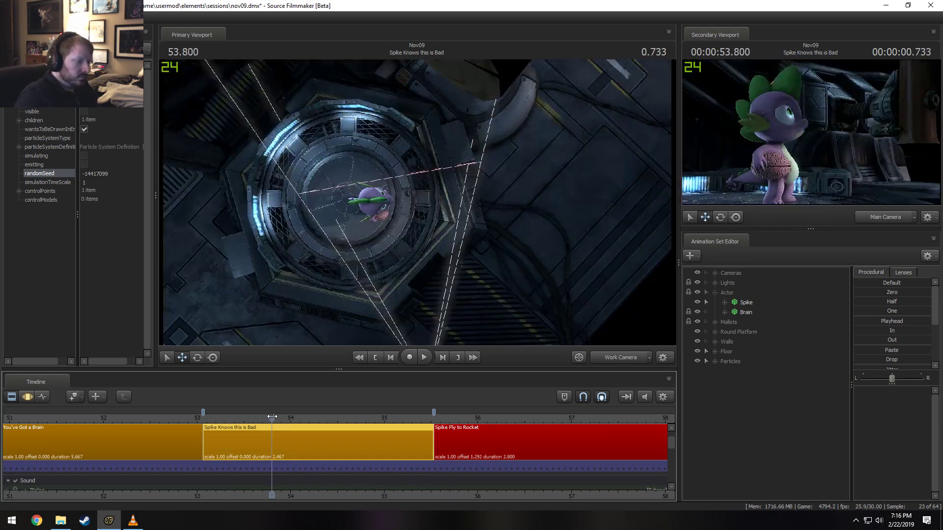
key(space)
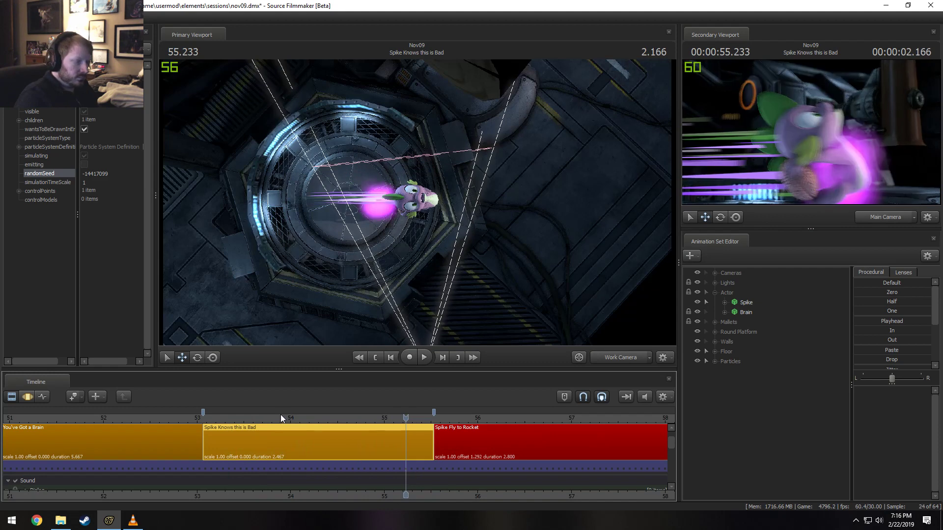
click(290, 419)
key(space)
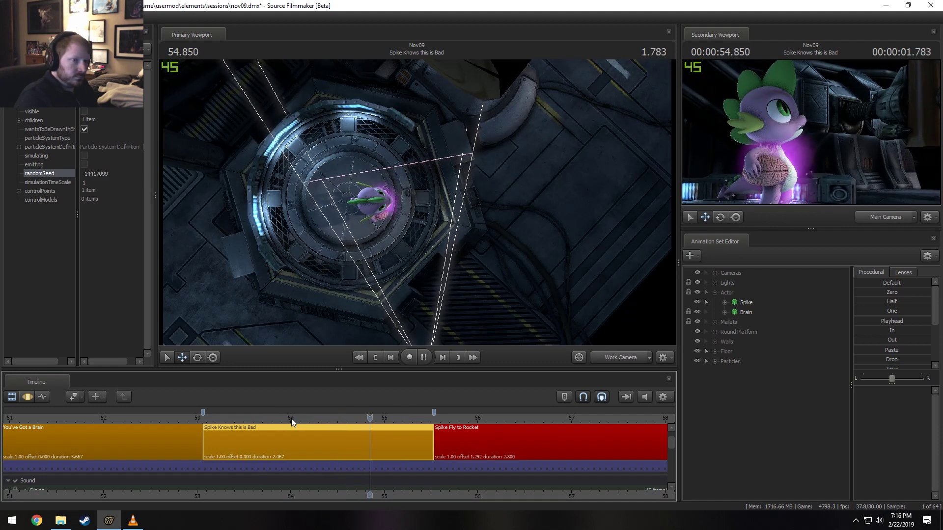
click(256, 415)
key(space)
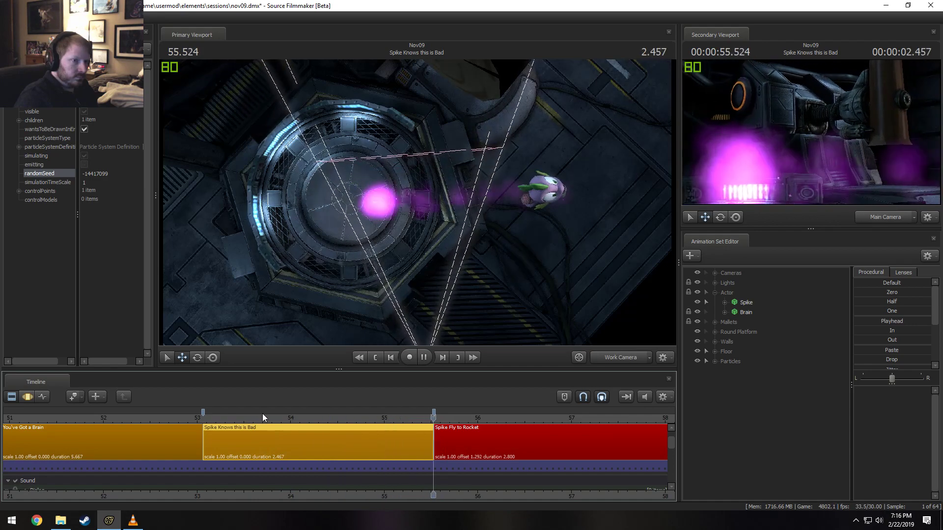
key(space)
click(205, 418)
key(space)
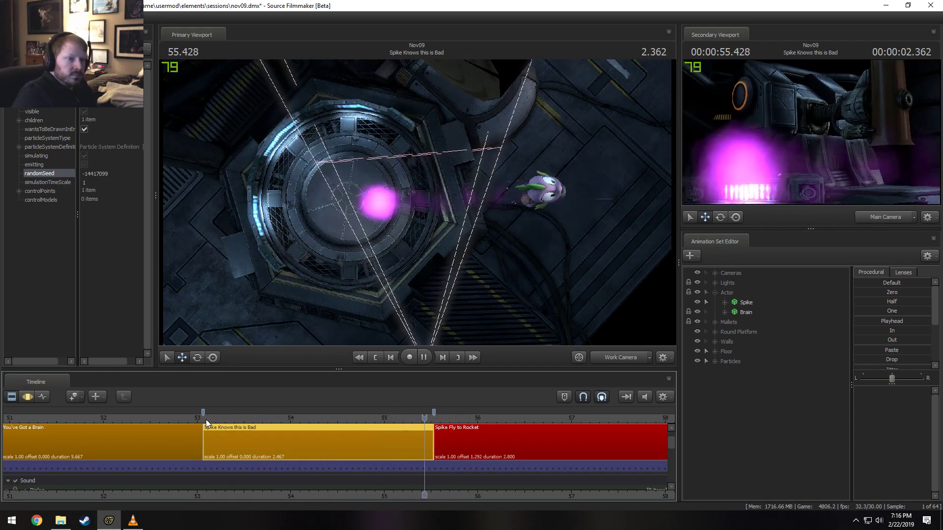
key(space)
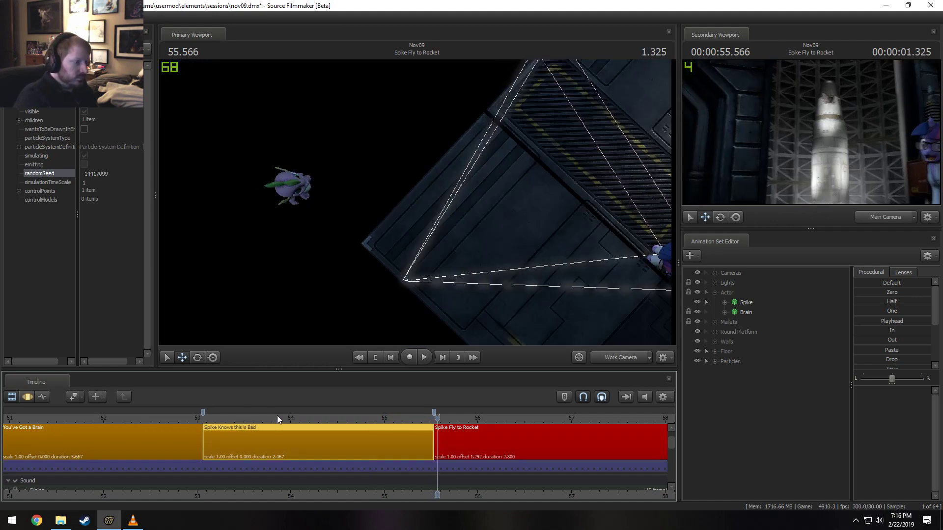
key(space)
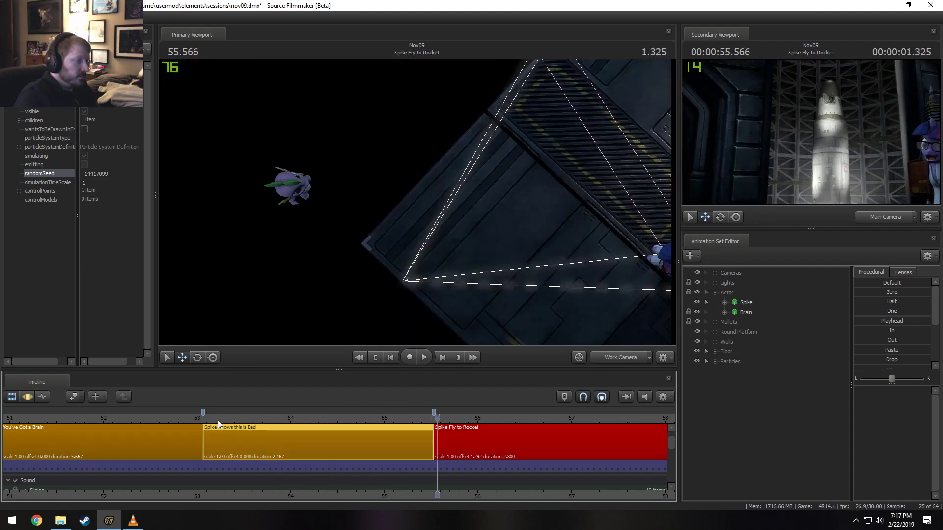
scroll(190, 444, down, 5)
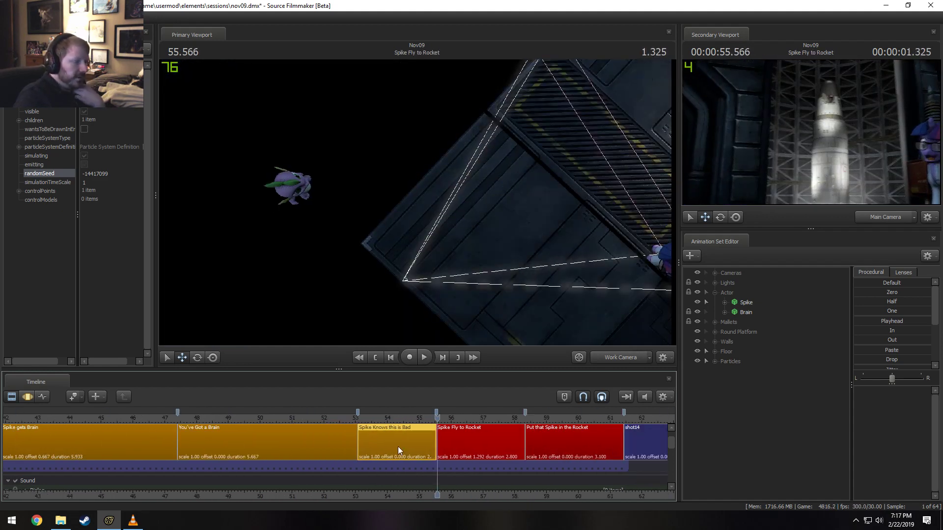
scroll(398, 446, up, 5)
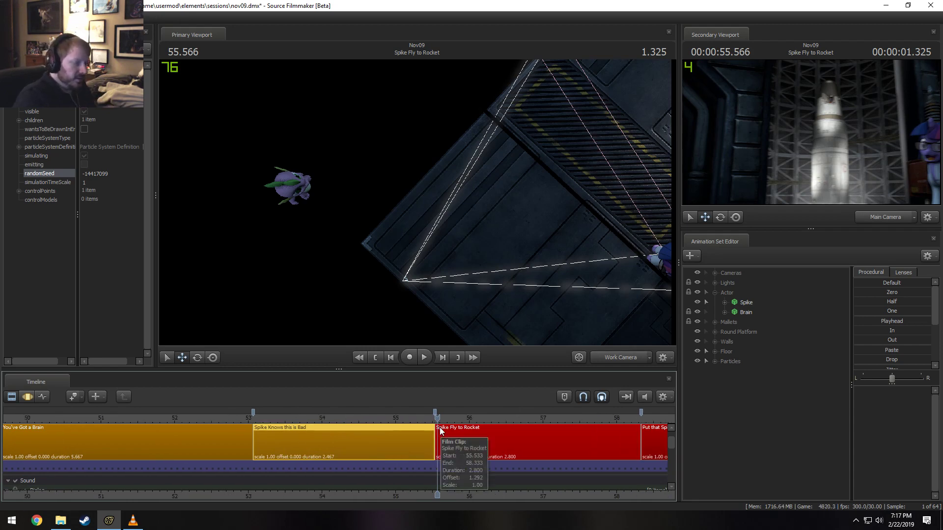
Play back the "Spike Fly to Rocket" shot and return the playhead to the "You've Got a Brain" shot
key(space)
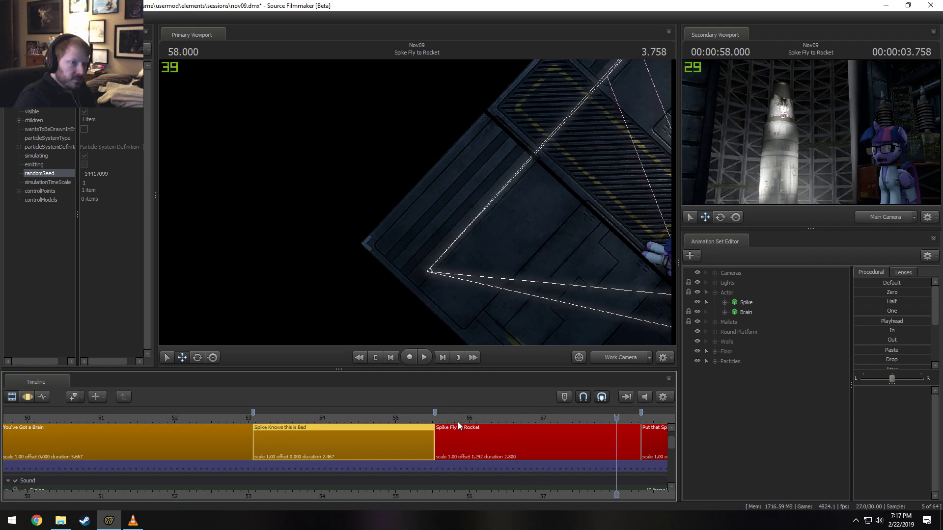
scroll(450, 430, down, 6)
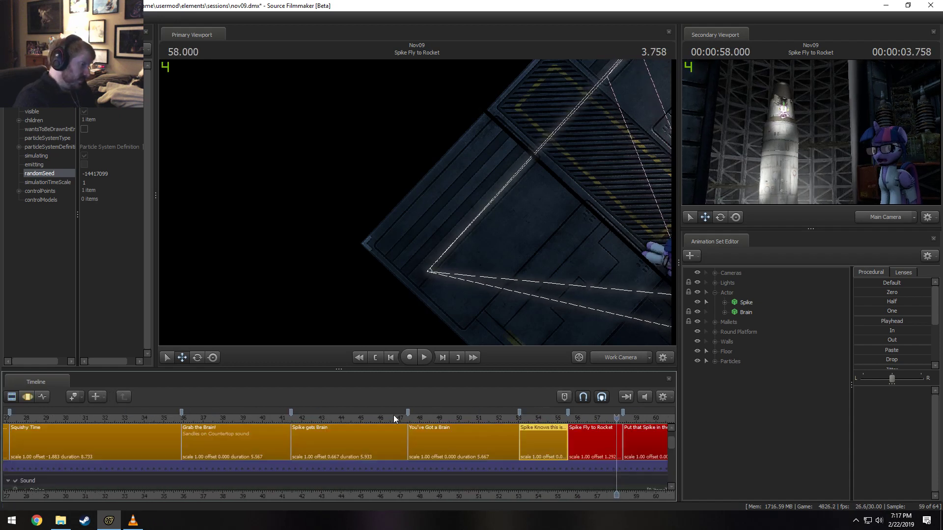
scroll(291, 420, down, 2)
click(304, 421)
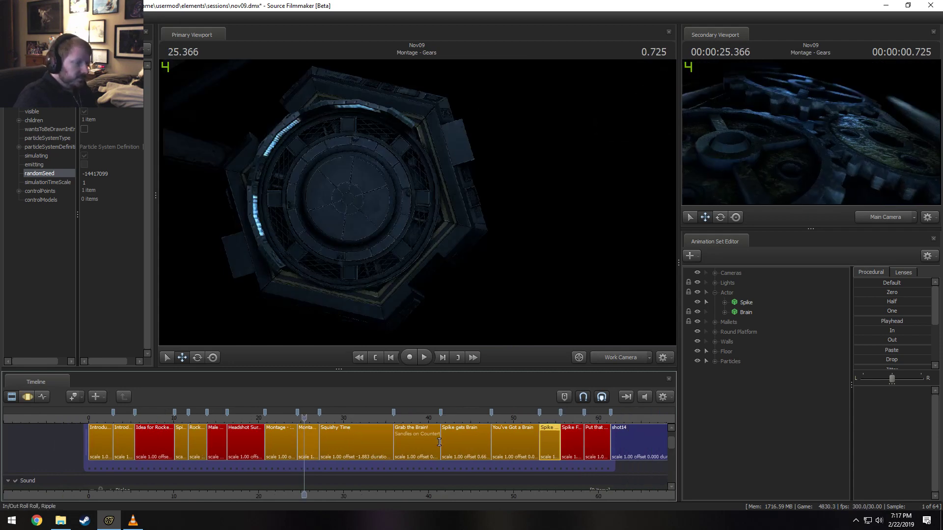
click(529, 420)
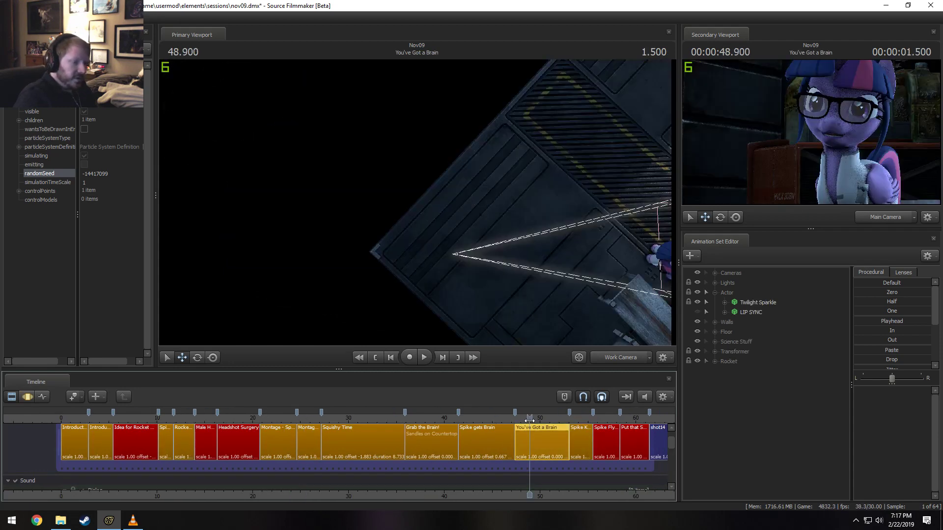
Switch to VLC, replay SciTwi - Rocket Surgery WIP 01.mp4 from 00:52 with pauses, and close the player
click(133, 520)
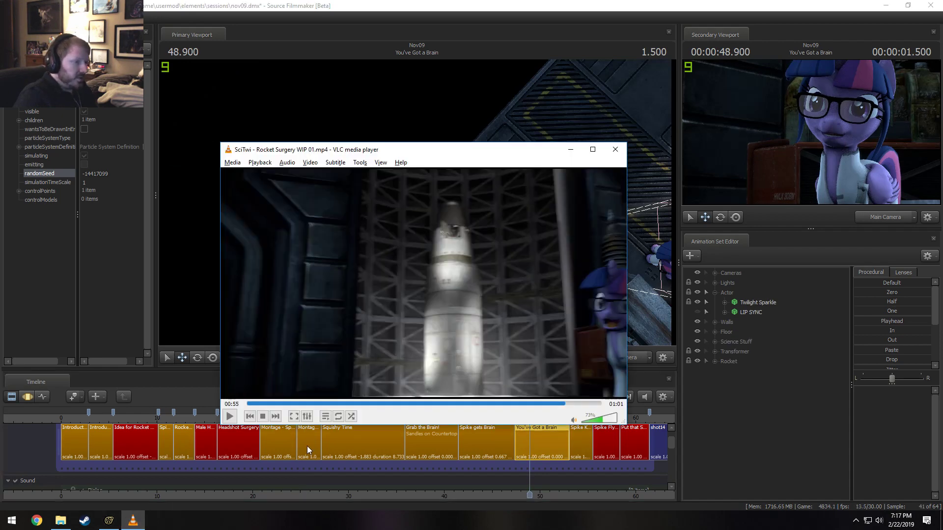
click(551, 404)
key(space)
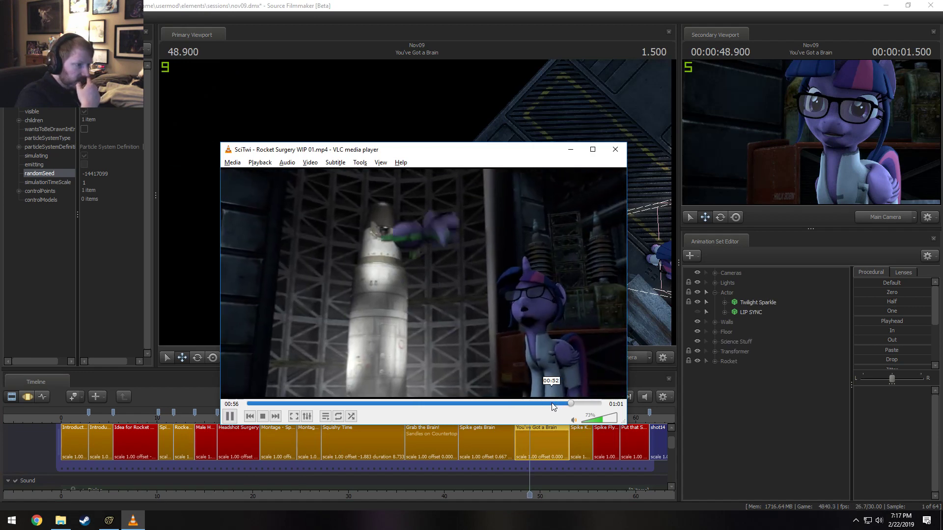
key(space)
key(space)
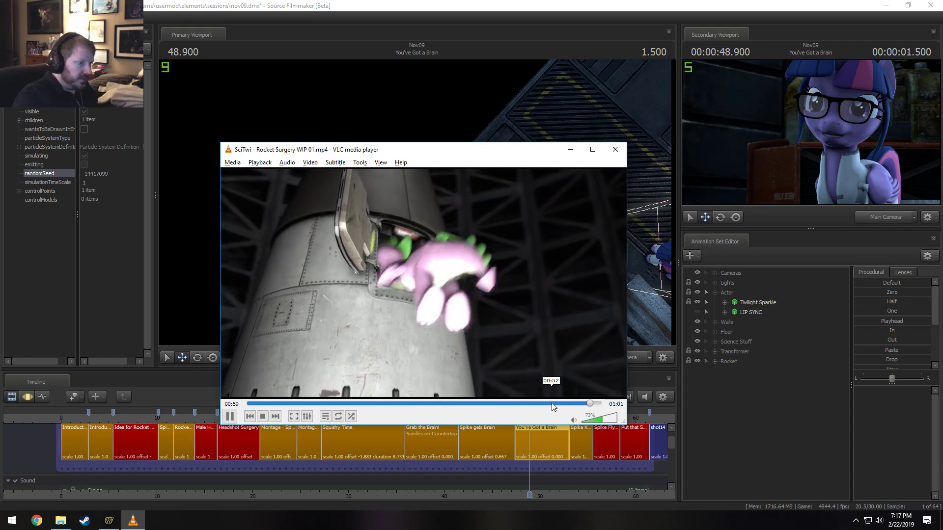
key(space)
key(space)
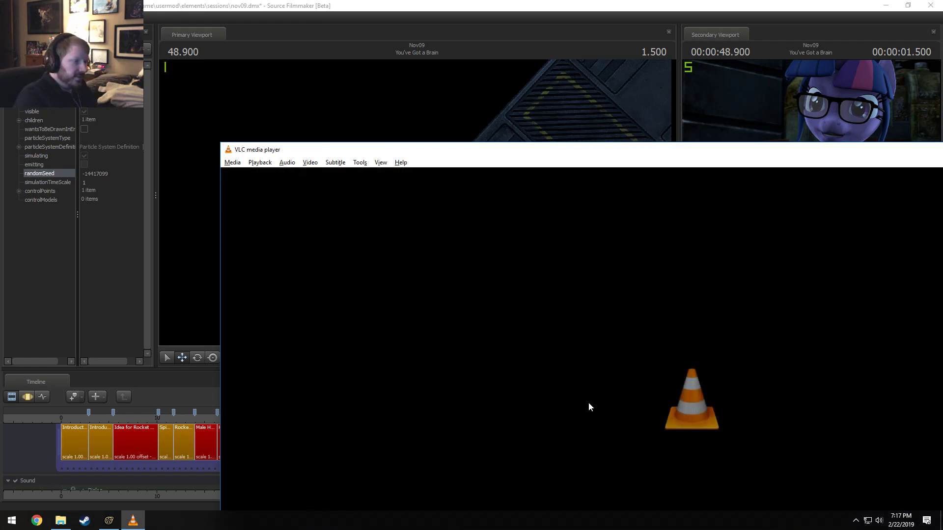
drag(638, 150, 408, 112)
click(804, 104)
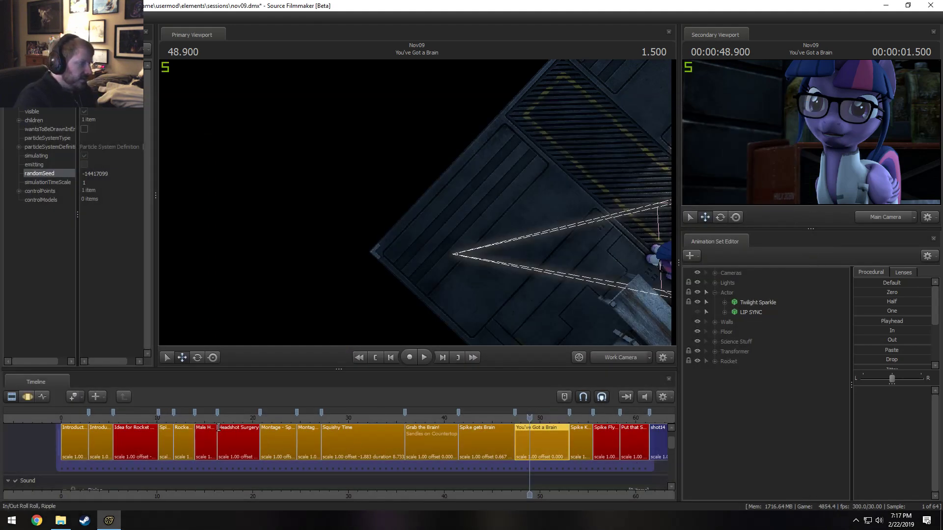
Select the "Headshot Surgery" shot with the playhead near its start and show it through the Main Camera in the primary viewport
click(204, 417)
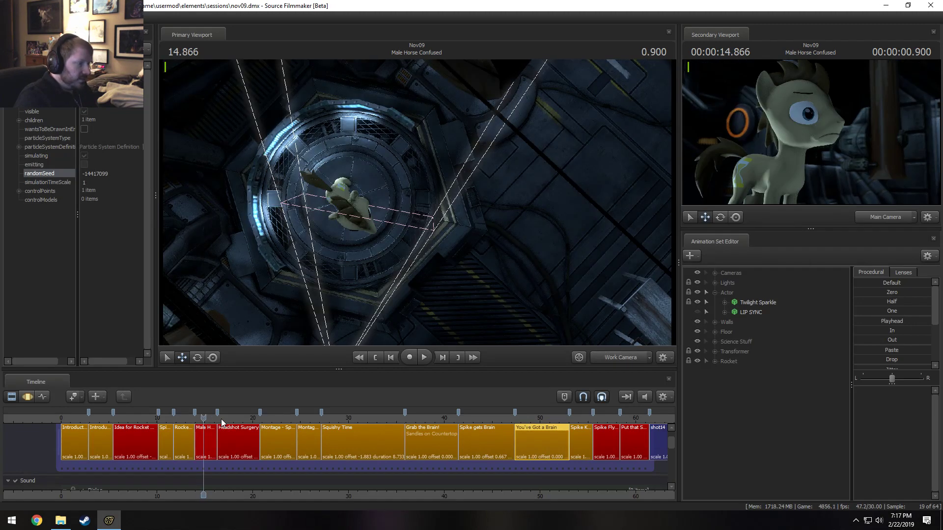
click(223, 417)
click(222, 436)
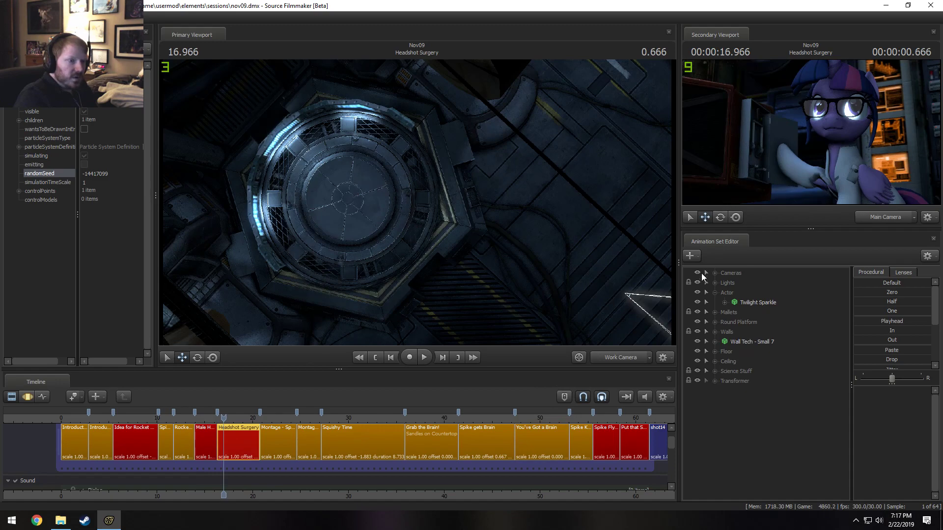
click(612, 358)
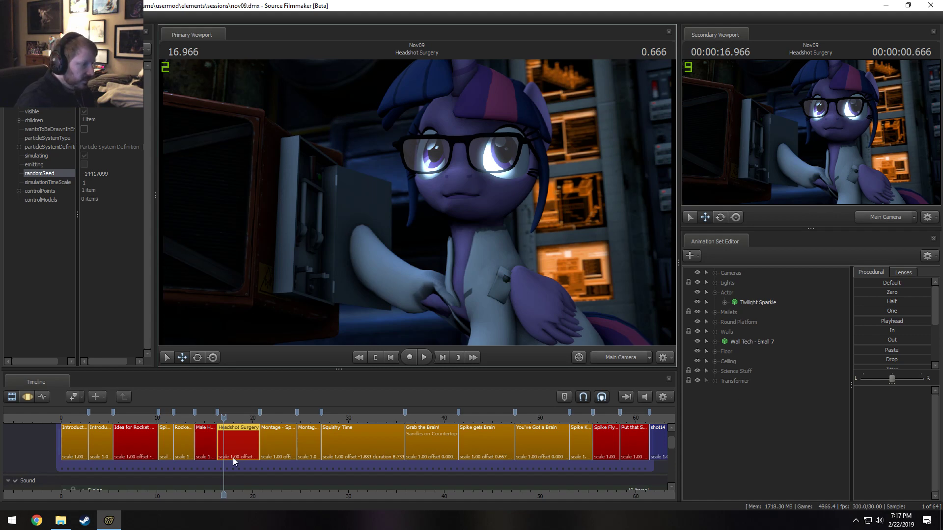
scroll(235, 453, up, 4)
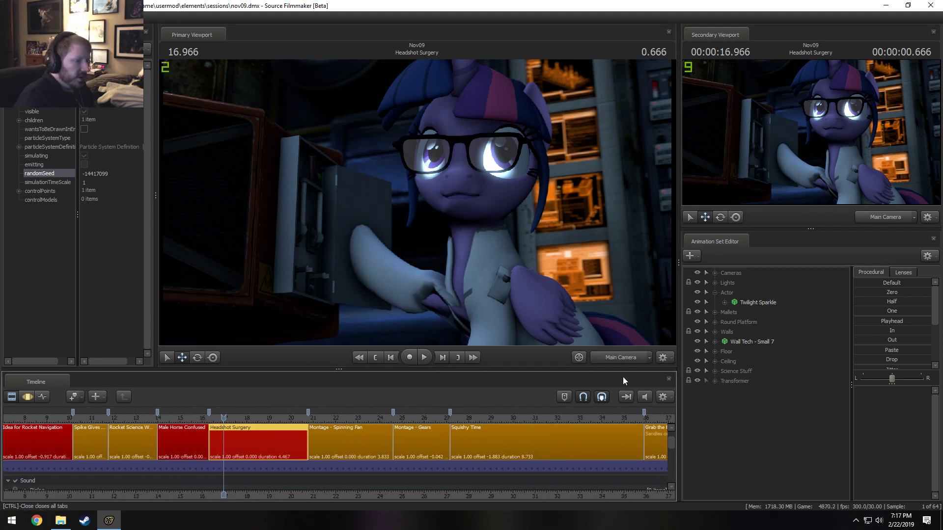
Switch the primary viewport to the Work Camera, show the scene unlit, and fly in to a close view of the open circuit breaker box
click(614, 357)
right_click(457, 285)
click(486, 311)
drag(485, 309, 415, 344)
key(w)
key(s)
key(z)
key(w)
drag(462, 133, 473, 158)
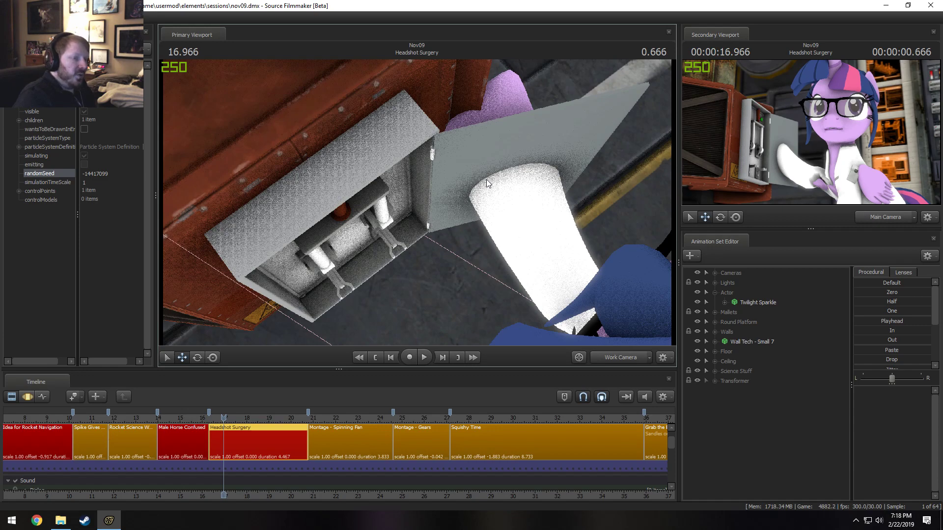
drag(480, 193, 417, 202)
key(w)
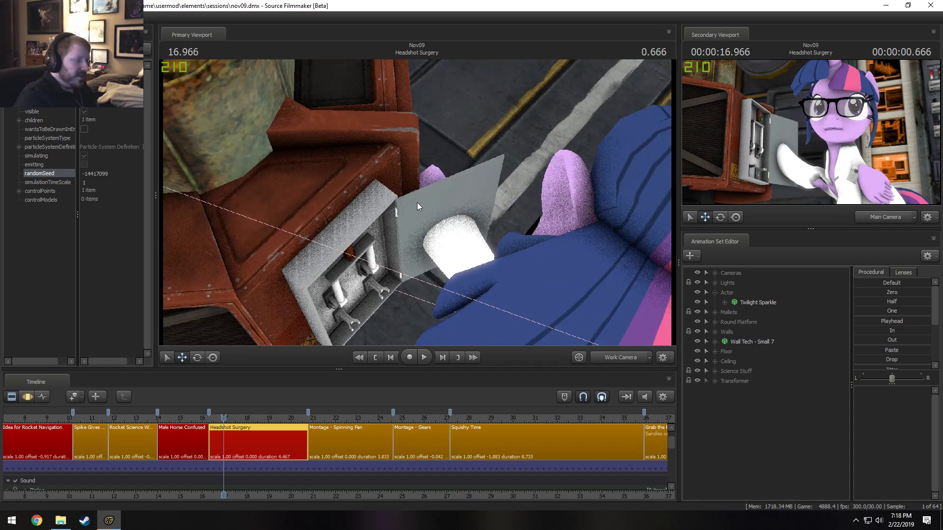
drag(399, 241, 417, 203)
drag(397, 246, 430, 209)
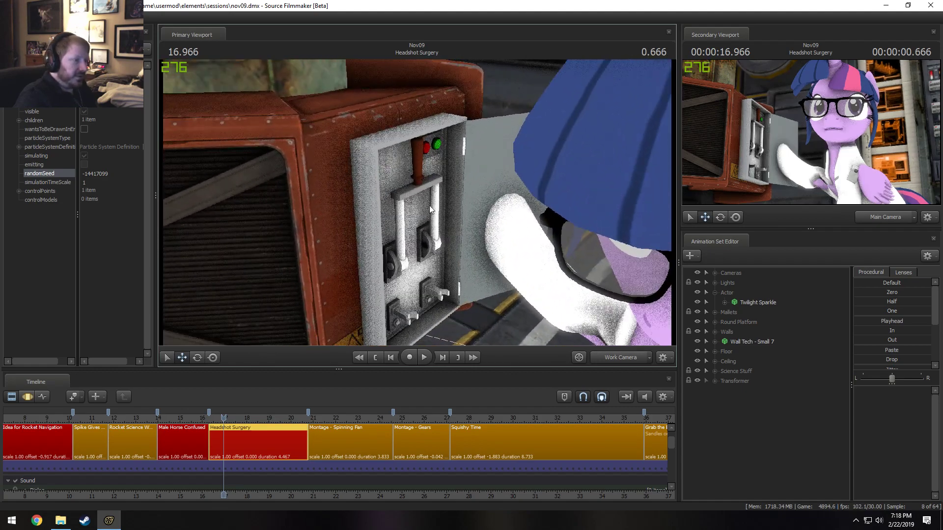
Identify Circuit Breaker (Box) in the Transformer group by toggling item visibility, and show its game model in Explorer
click(715, 381)
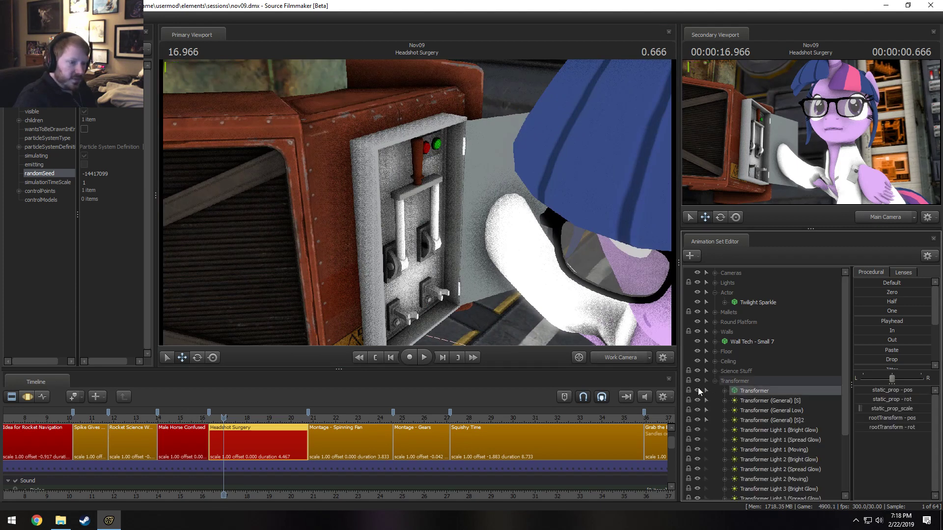
scroll(717, 403, down, 3)
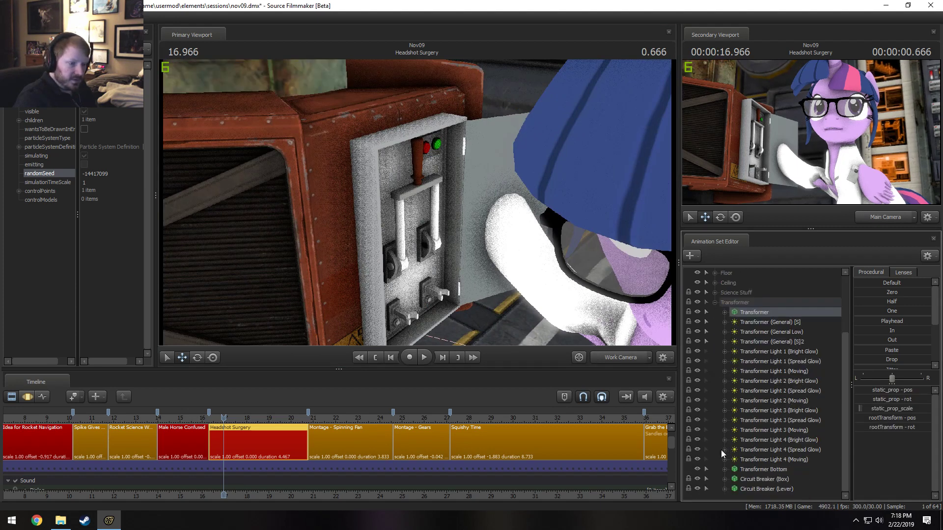
click(697, 470)
click(698, 470)
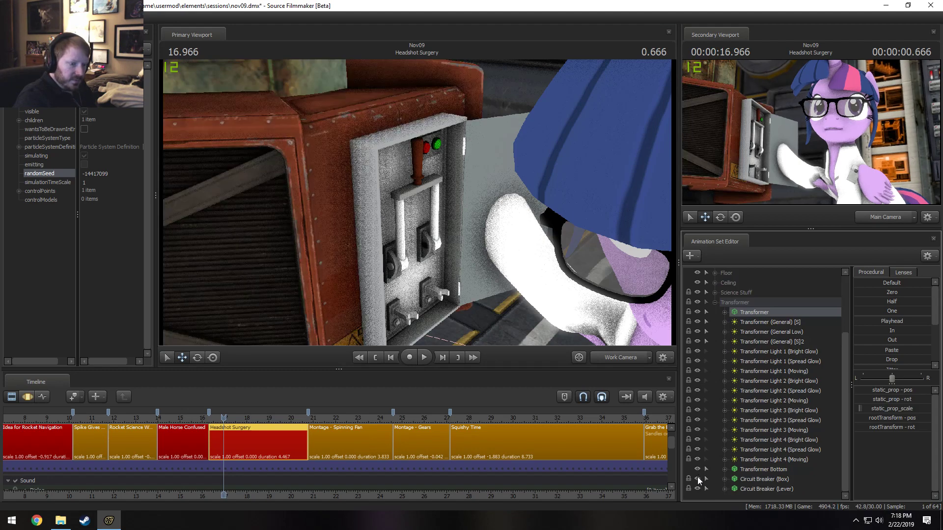
click(698, 479)
click(698, 479)
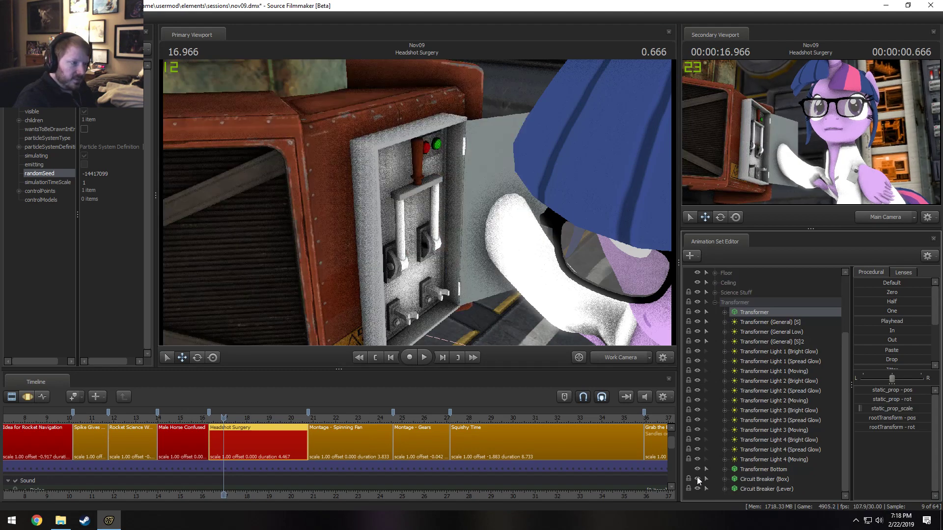
right_click(776, 476)
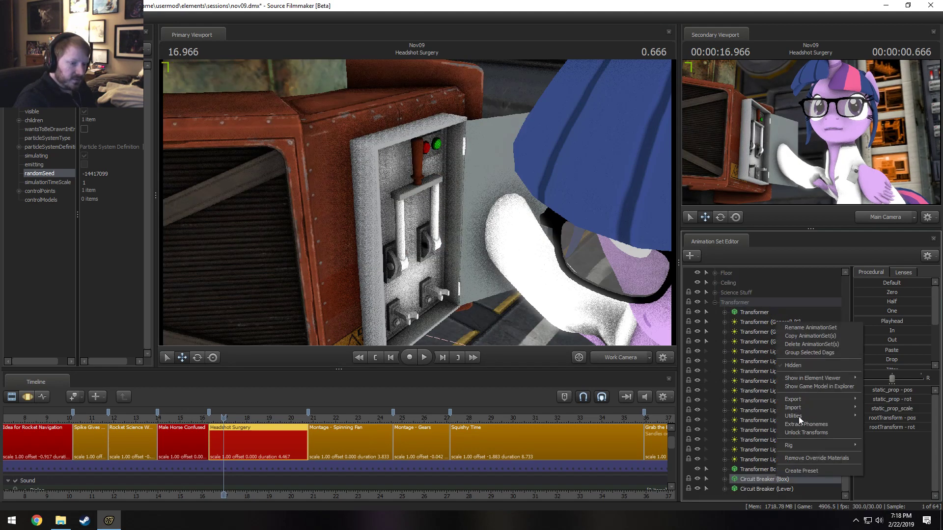
click(845, 387)
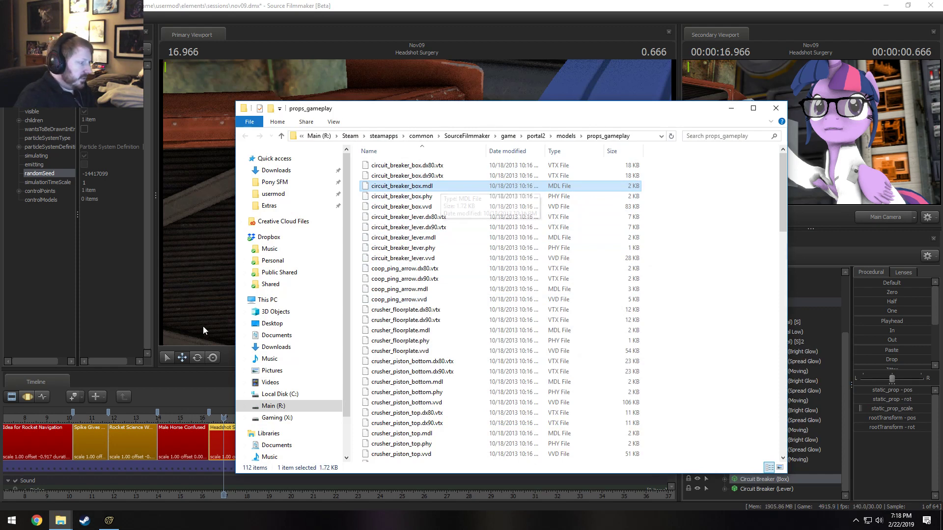
Look through the Pony SFM Tools folder for the model decompiling tool
click(12, 520)
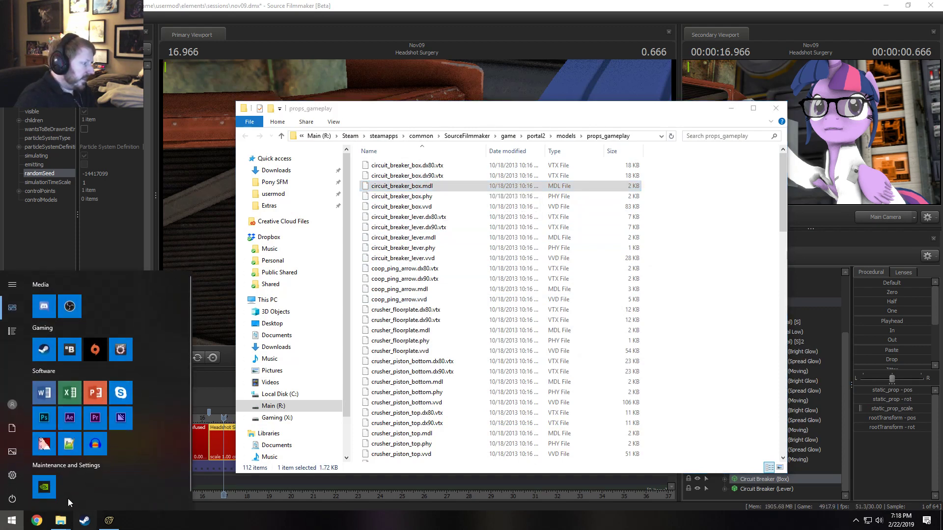
mouse_move(58, 523)
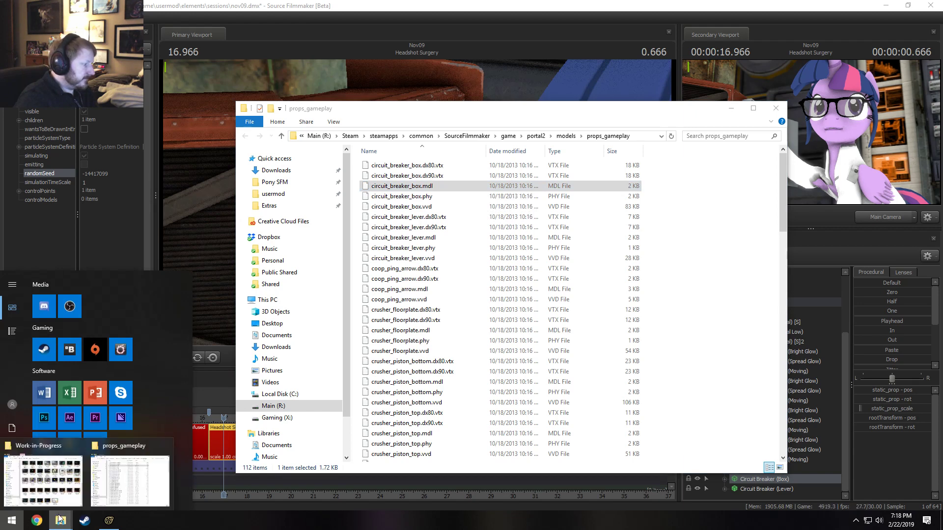
click(64, 486)
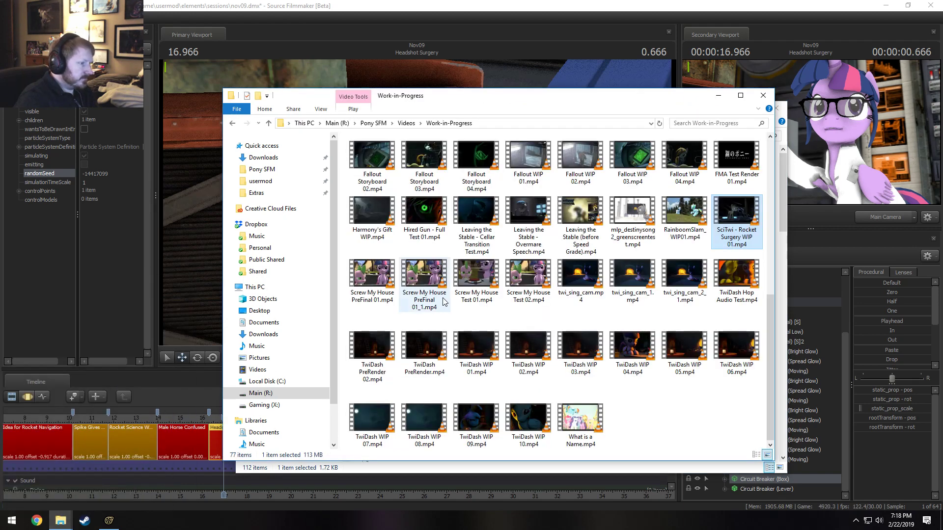
click(276, 173)
scroll(287, 393, down, 2)
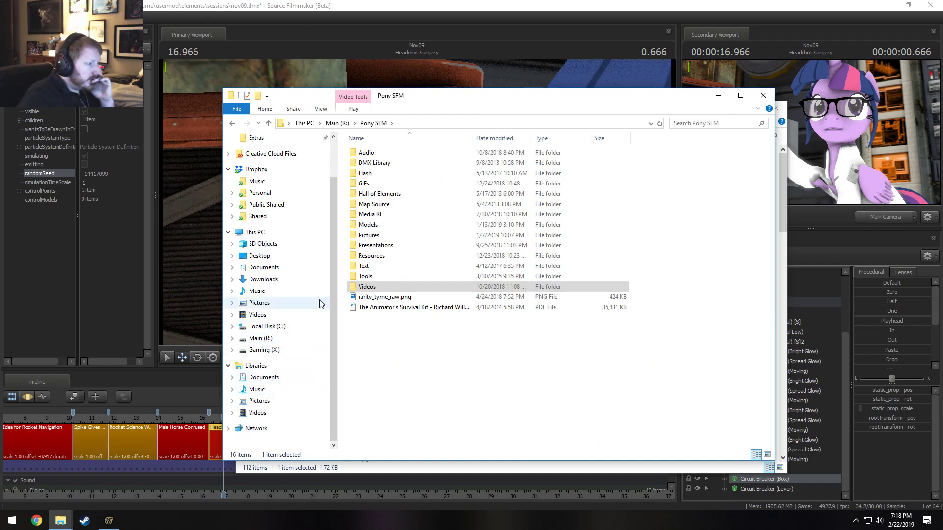
double_click(365, 276)
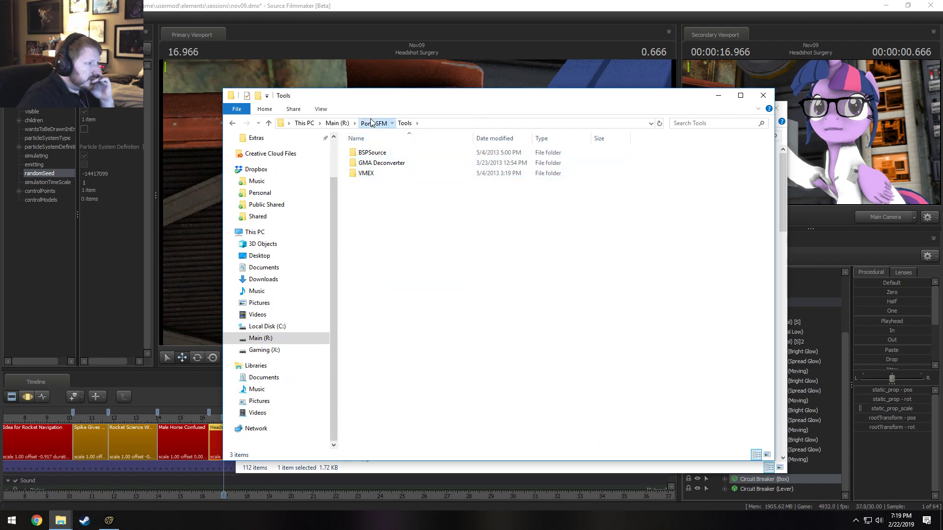
click(372, 123)
double_click(365, 276)
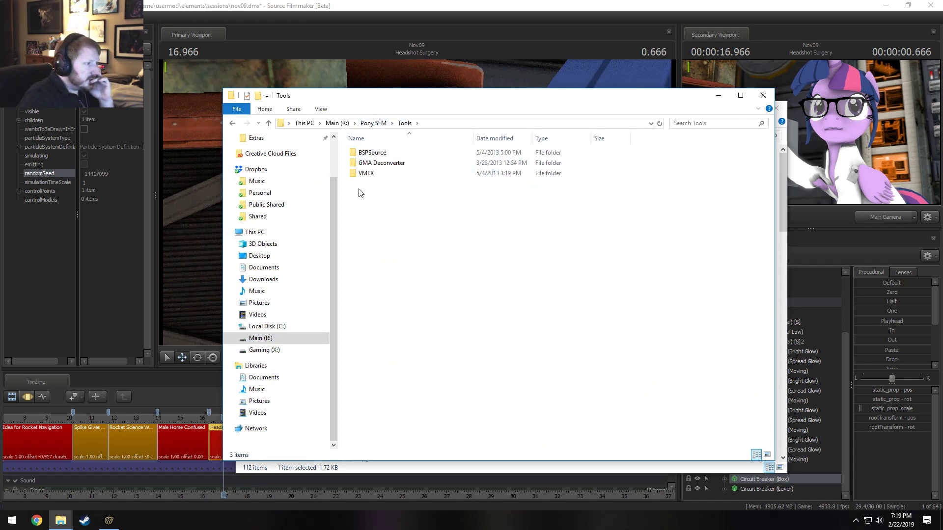
Find the Crowbar folder in Tools on the Main (R:) drive and launch Crowbar.exe
click(260, 338)
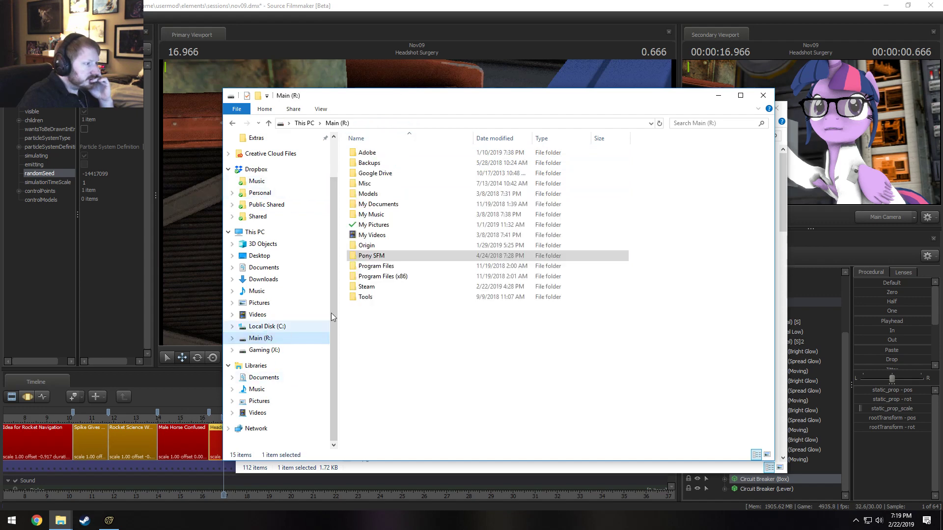
double_click(365, 297)
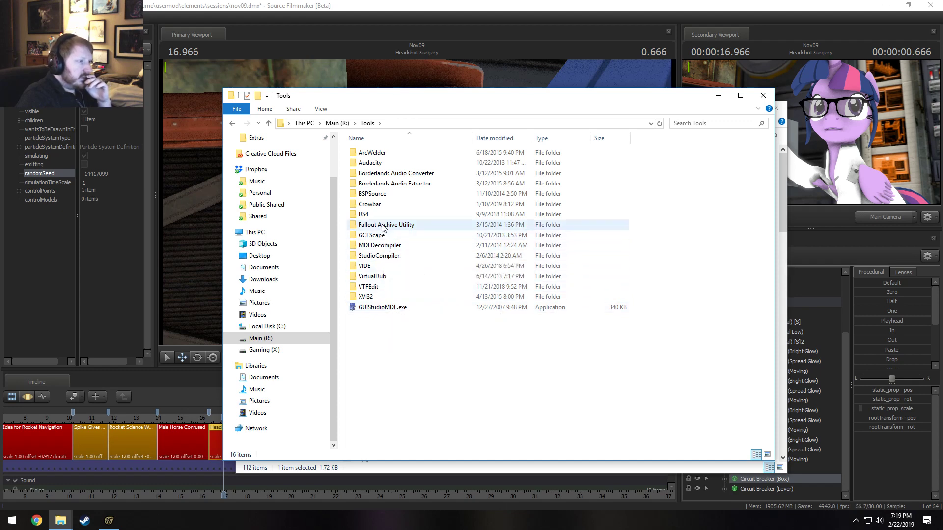
double_click(373, 205)
double_click(378, 154)
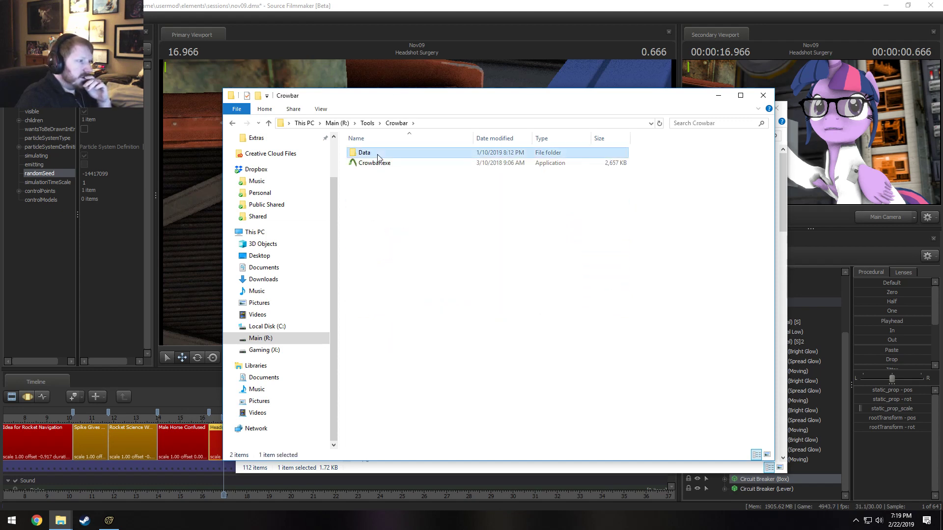
click(233, 124)
click(377, 164)
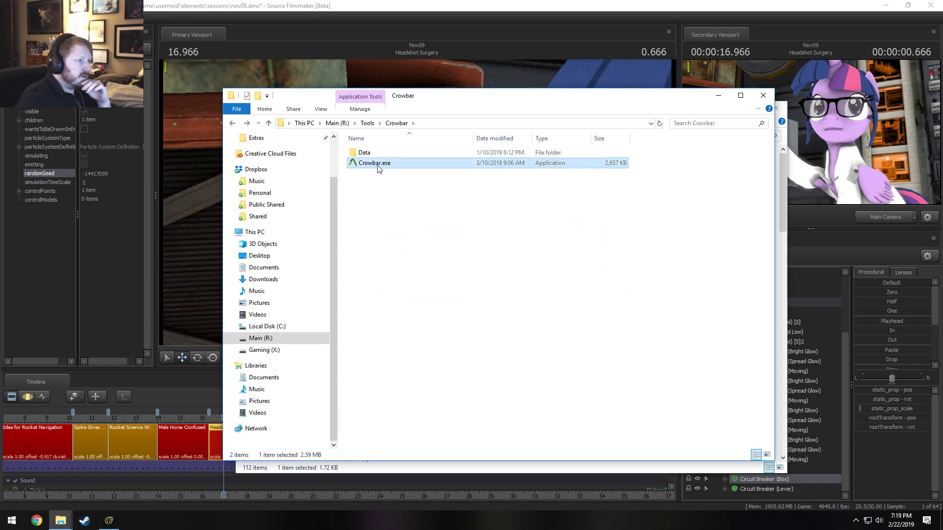
double_click(378, 166)
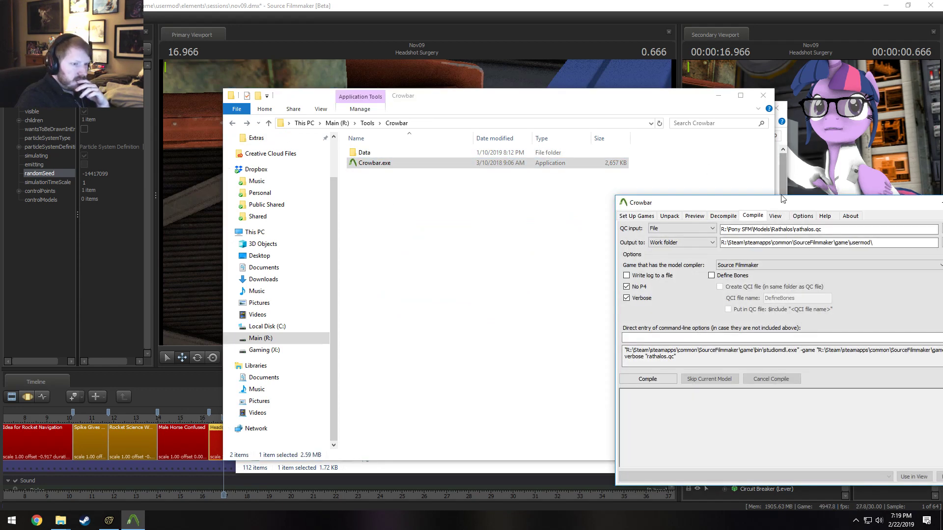
Move the Crowbar window fully into view and bring up its model decompile settings
drag(782, 199, 504, 167)
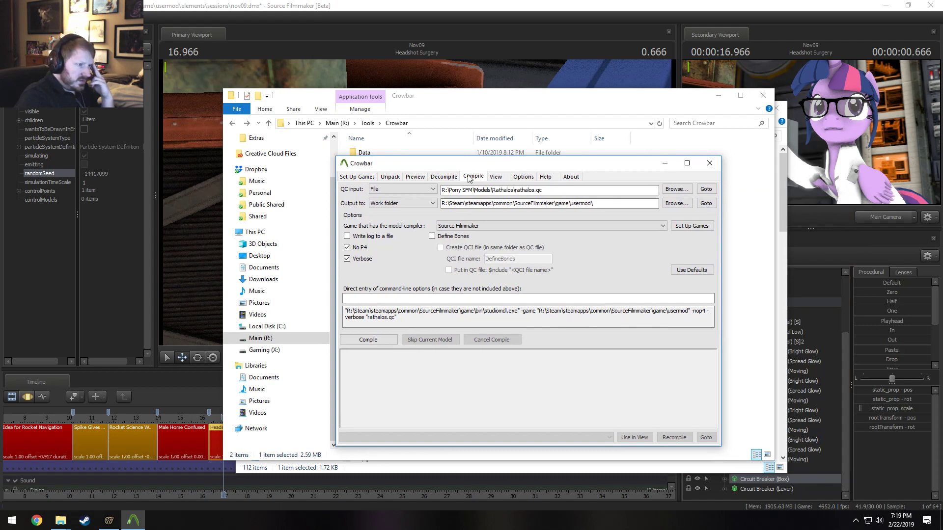
click(358, 177)
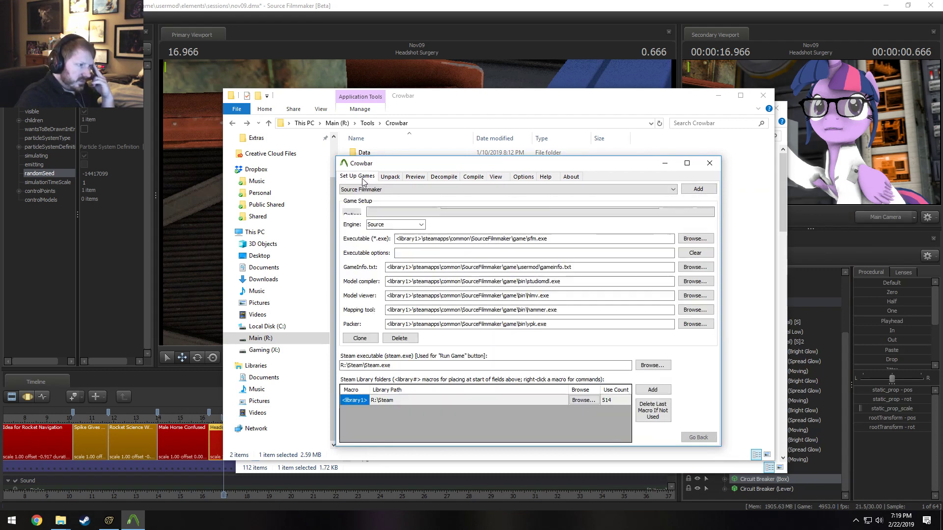
click(389, 177)
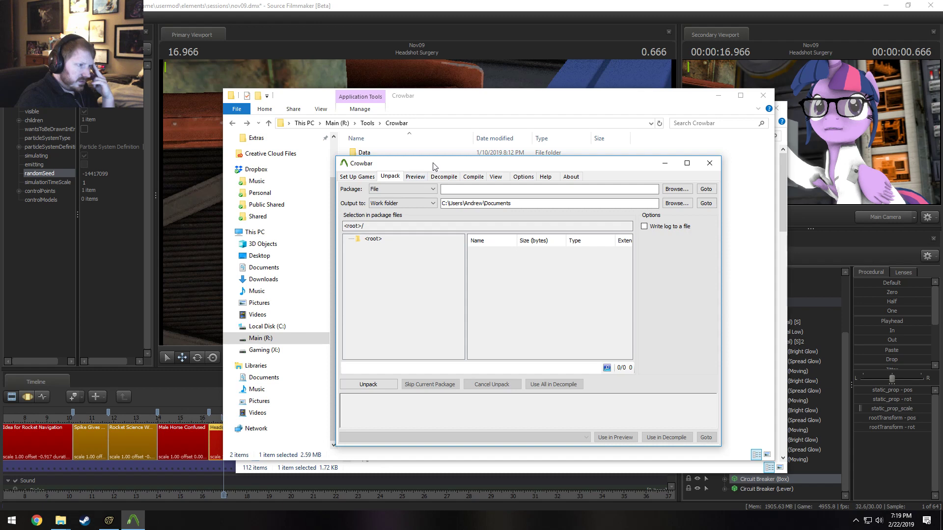
mouse_move(433, 167)
mouse_down()
mouse_move(437, 189)
mouse_move(444, 174)
mouse_up()
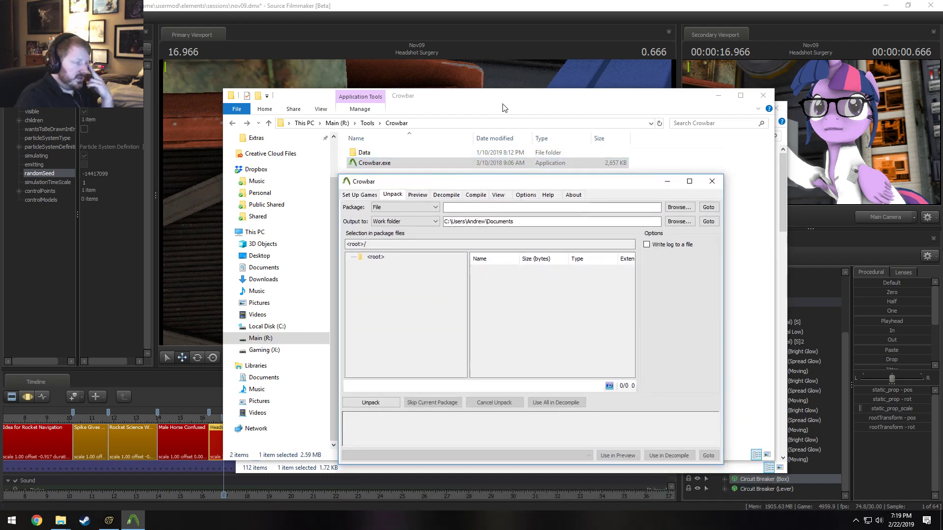
click(445, 194)
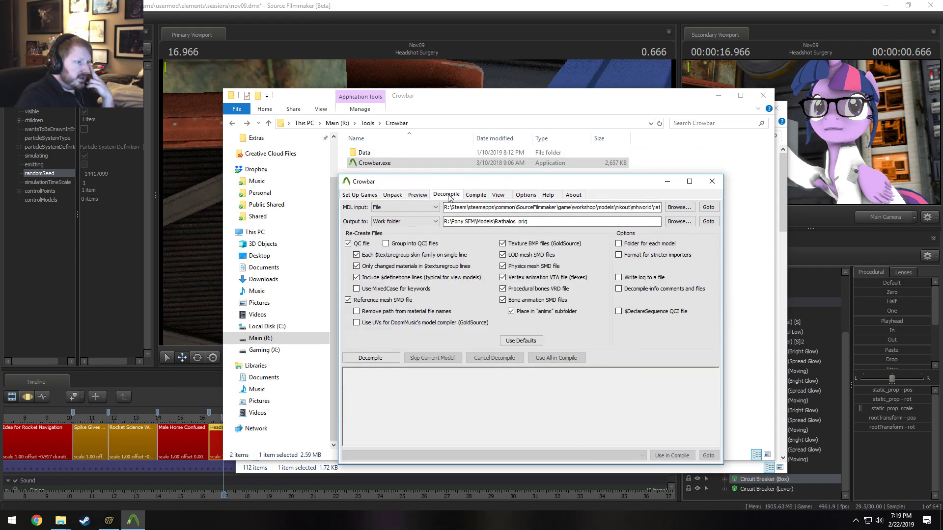
Start choosing Crowbar's MDL input file, switch to the props_gameplay File Explorer window and copy its folder path
click(678, 207)
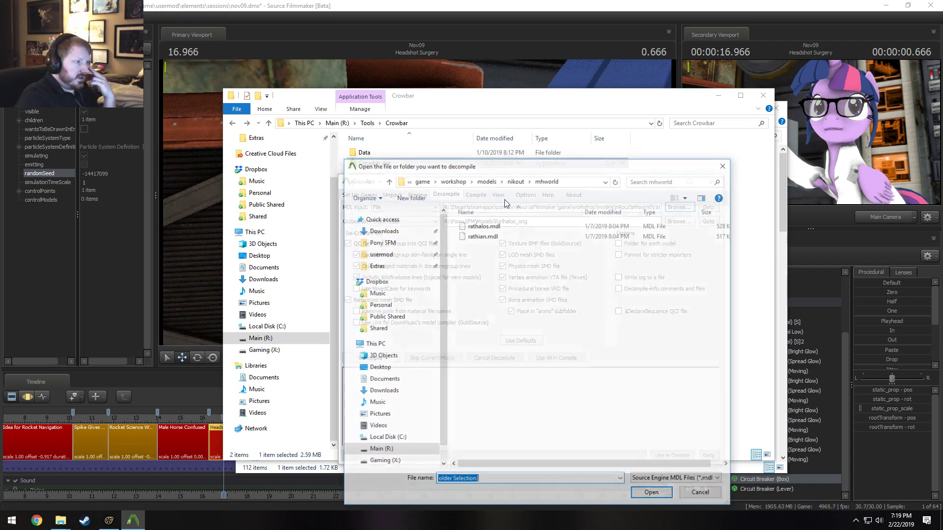
click(403, 103)
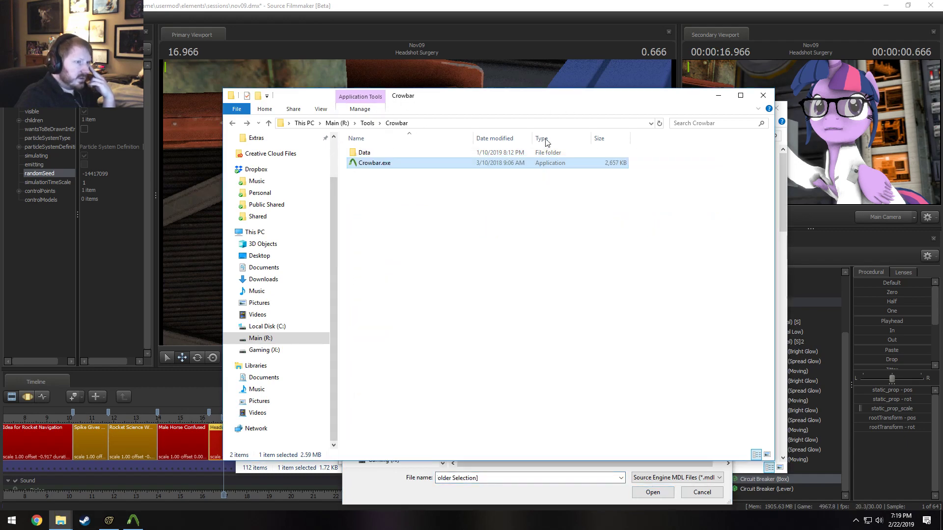
key(alt+Tab)
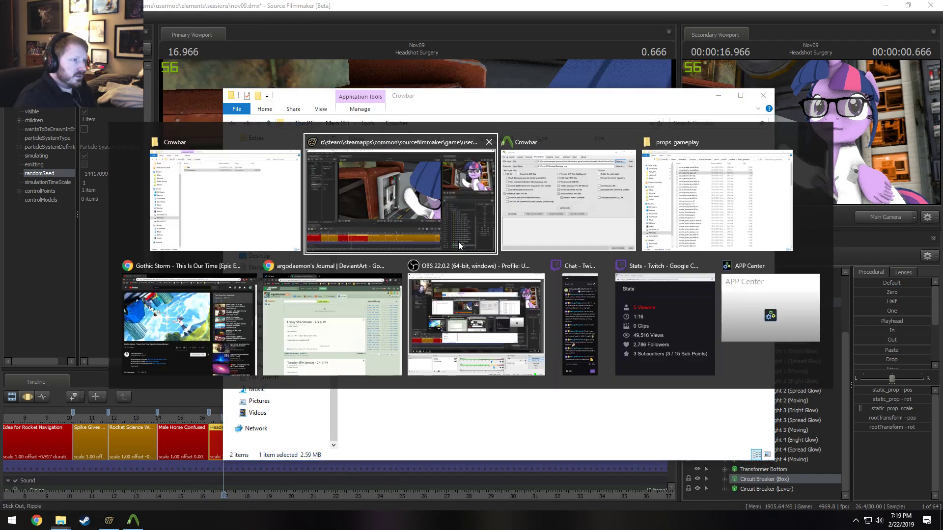
key(Tab)
key(Tab)
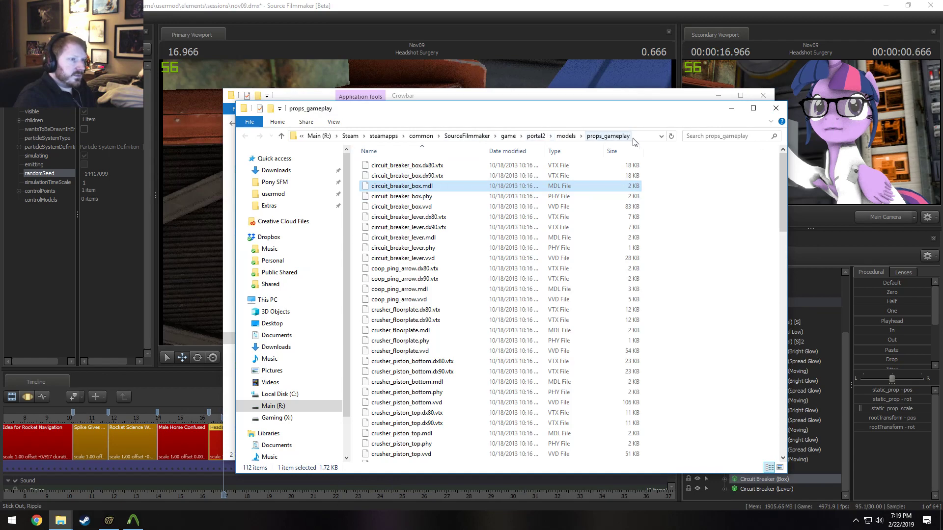
click(638, 137)
key(ctrl+c)
Return to Crowbar's decompile file picker and go to the copied portal2\models\props_gameplay folder path
key(alt+Tab)
key(alt+Tab)
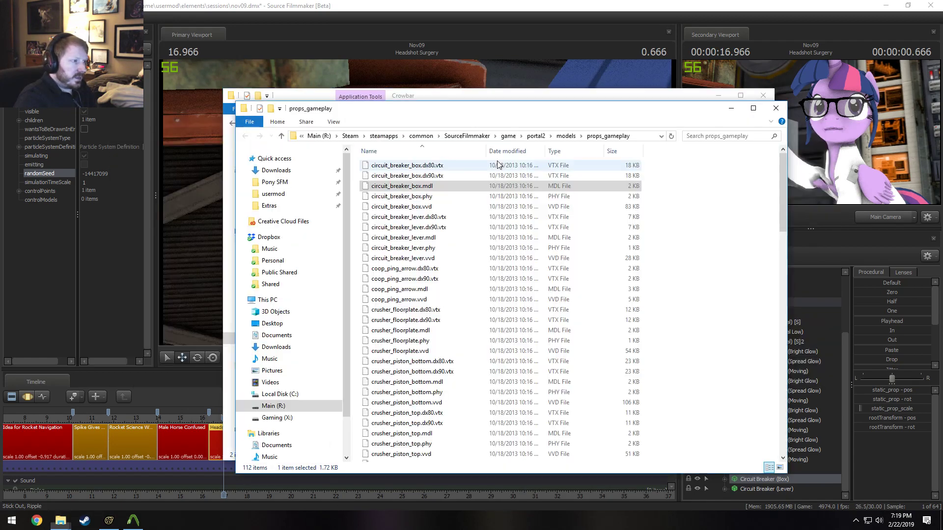
key(alt+Tab)
key(alt+Tab)
key(Tab)
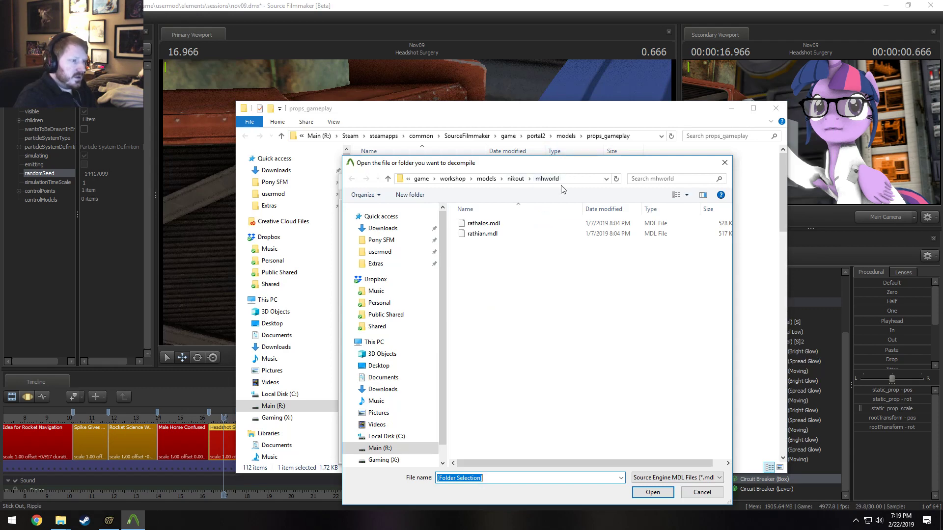
click(572, 179)
key(ctrl+v)
key(Return)
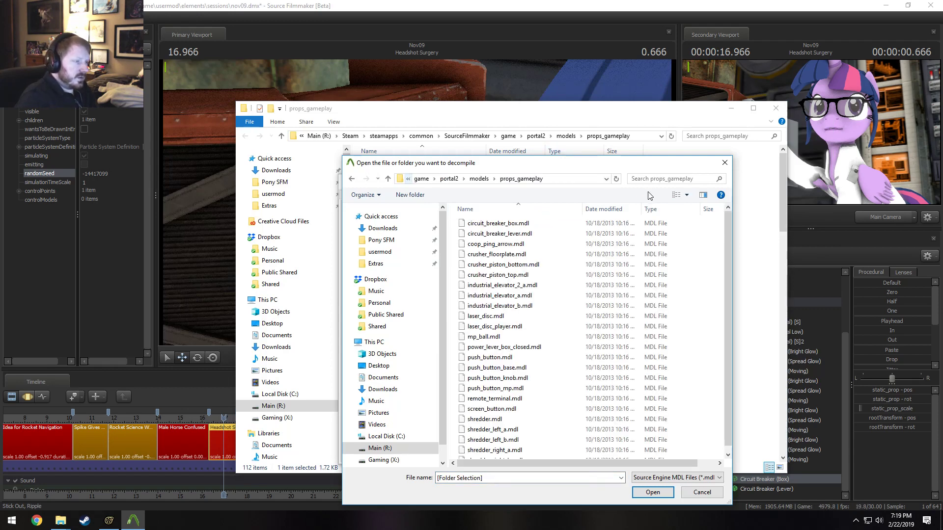
Load circuit_breaker_box.mdl from the props_gameplay folder as the MDL input
drag(571, 167, 579, 153)
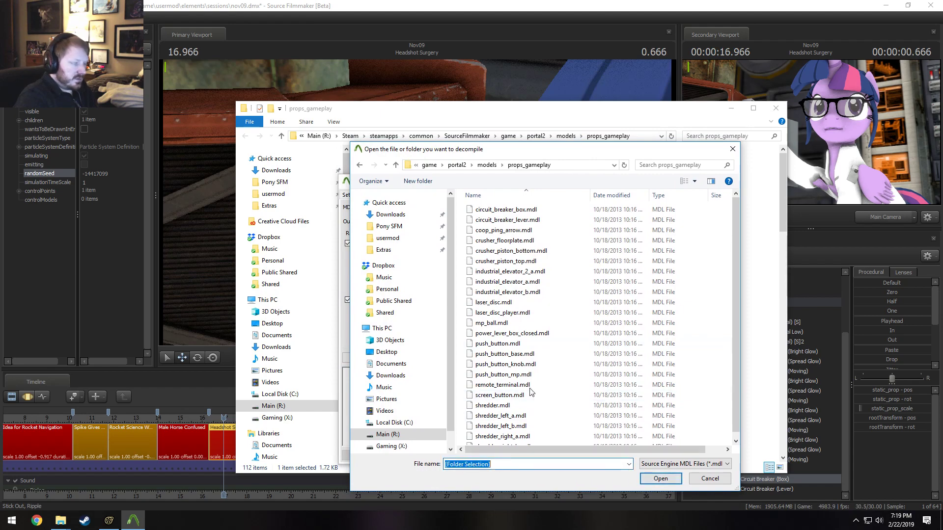
drag(571, 123, 571, 132)
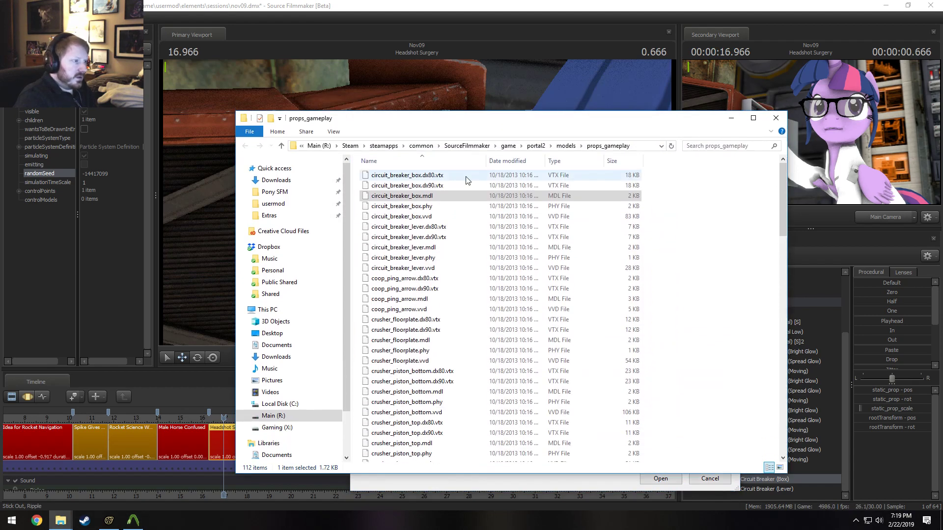
key(alt+Tab)
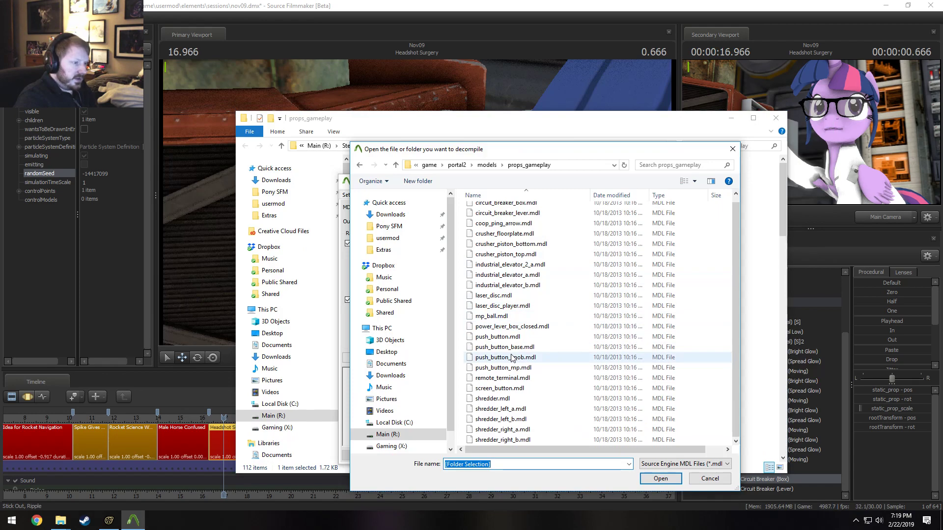
click(528, 210)
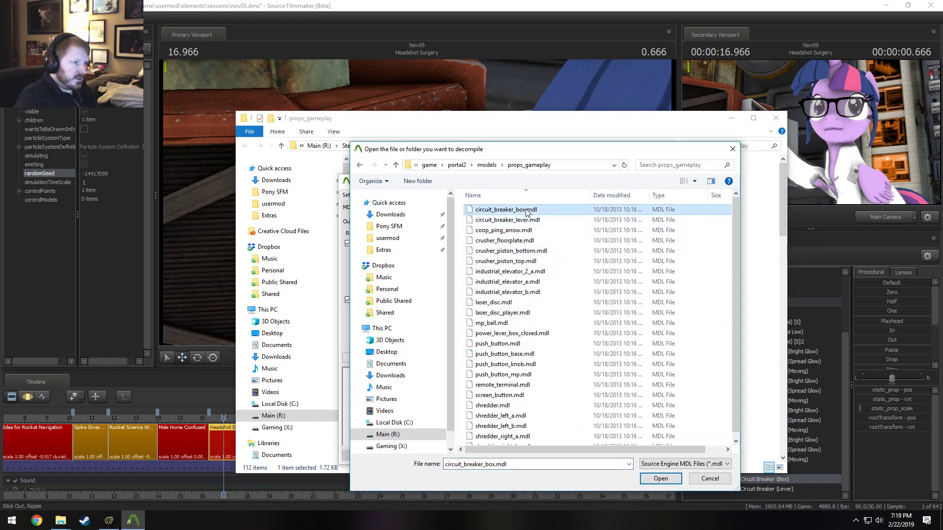
click(660, 479)
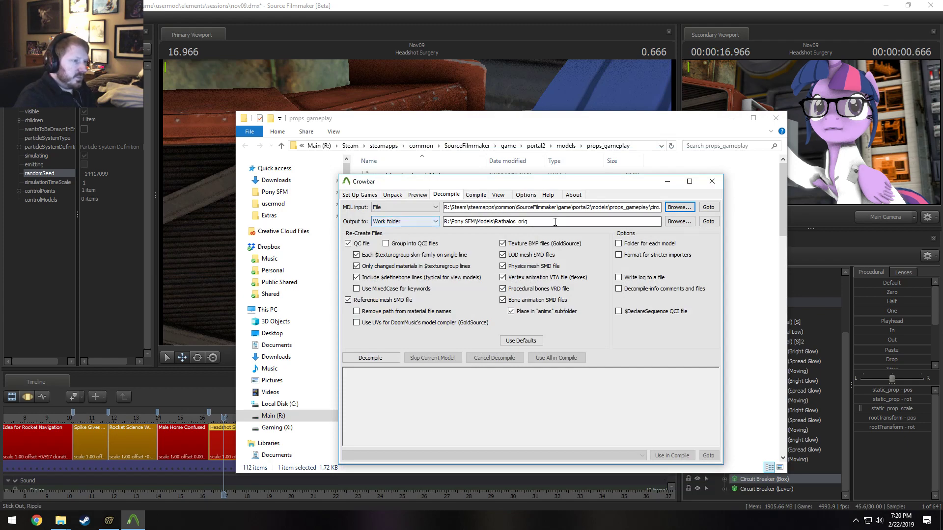
Browse for the output folder, create a folder named Circuit Breaker Box in Pony SFM\Models and open it
click(535, 223)
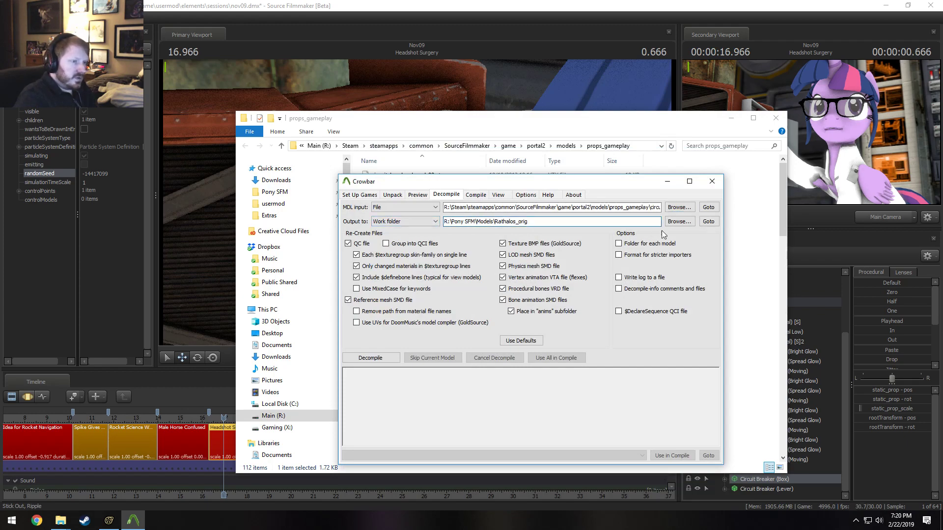
click(679, 221)
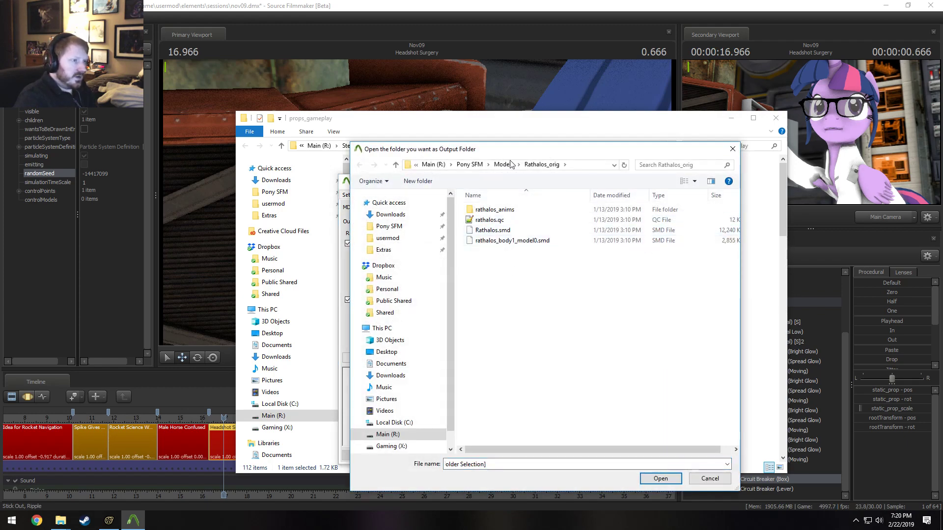
click(509, 164)
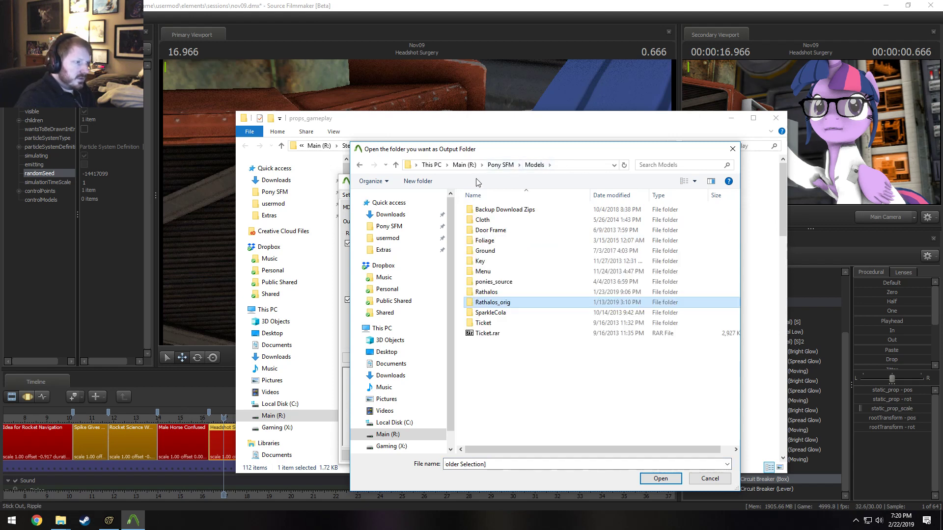
click(418, 180)
text(C)
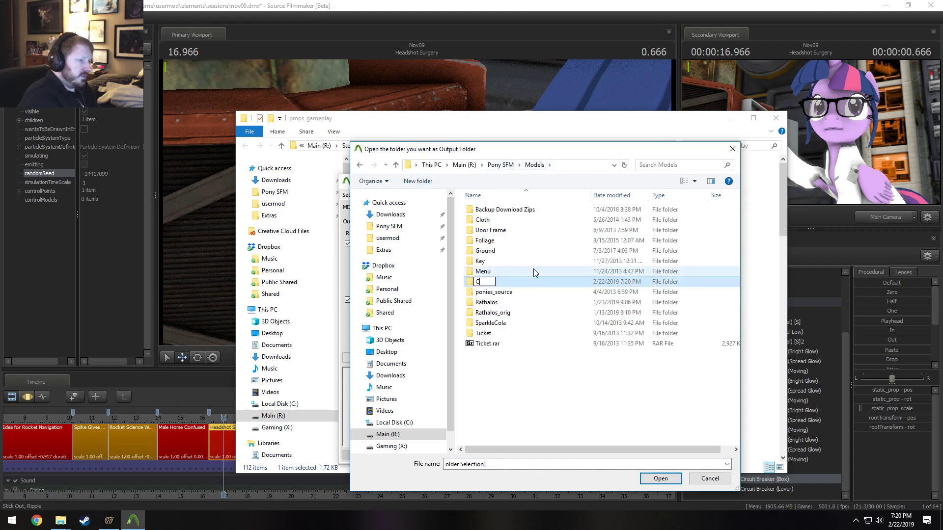
text(ircuit Breaker Box)
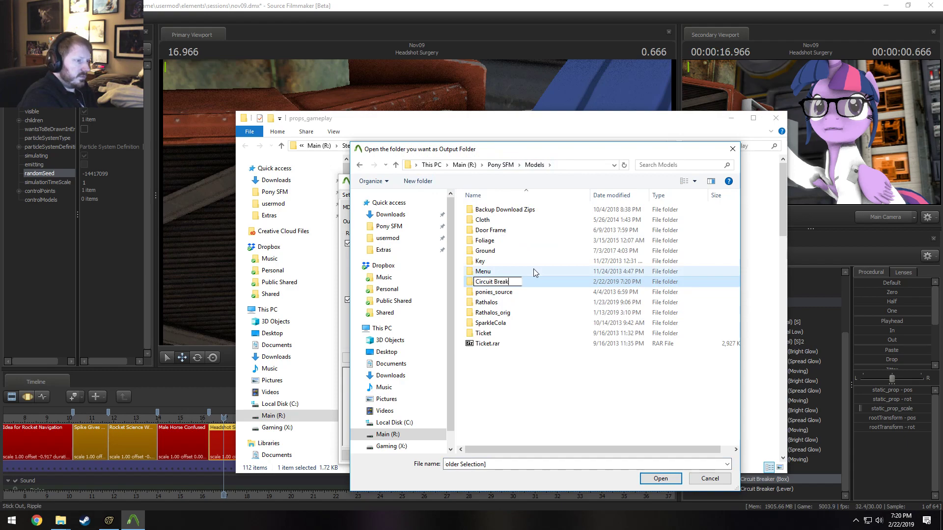
key(Return)
key(Return)
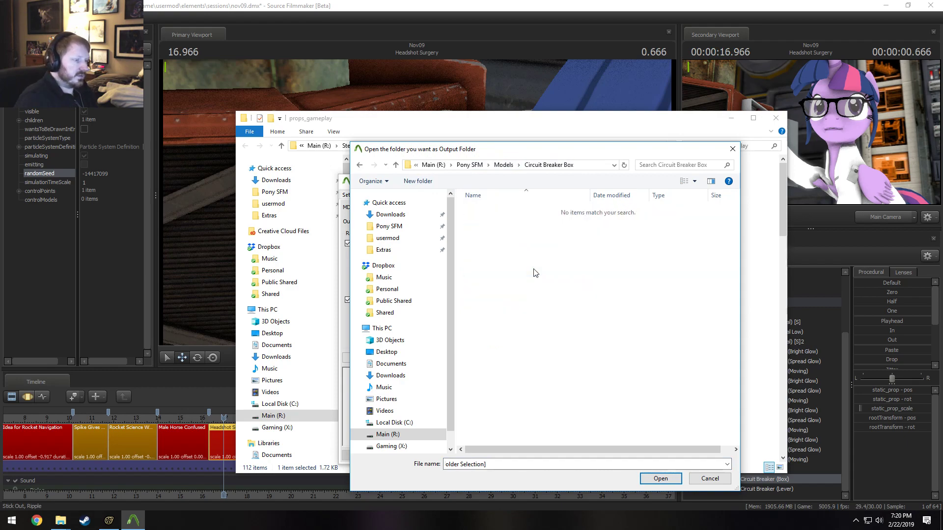
Accept the Circuit Breaker Box folder as the output location and decompile the model
click(507, 464)
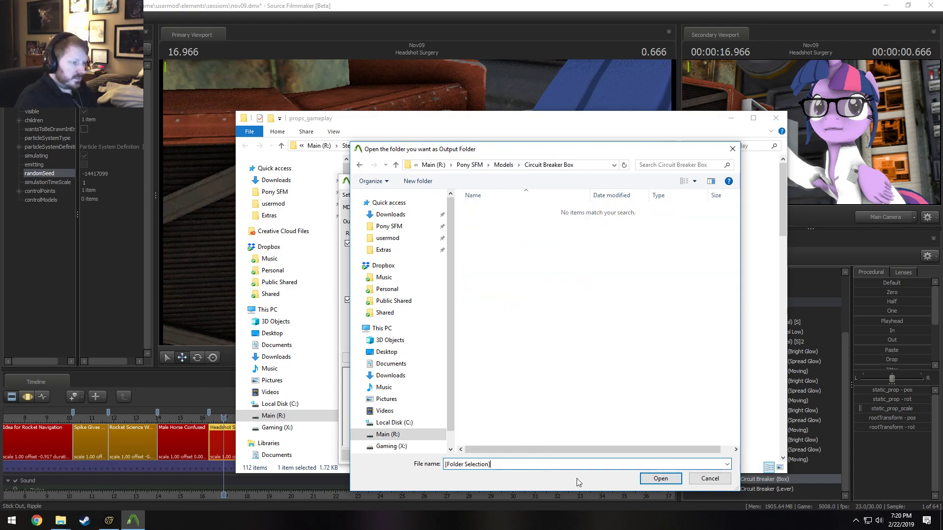
click(650, 478)
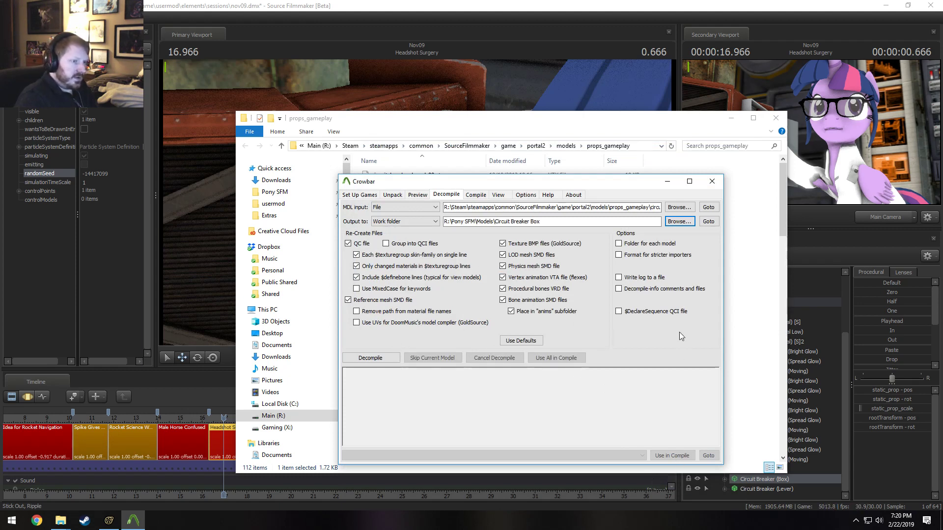
click(369, 358)
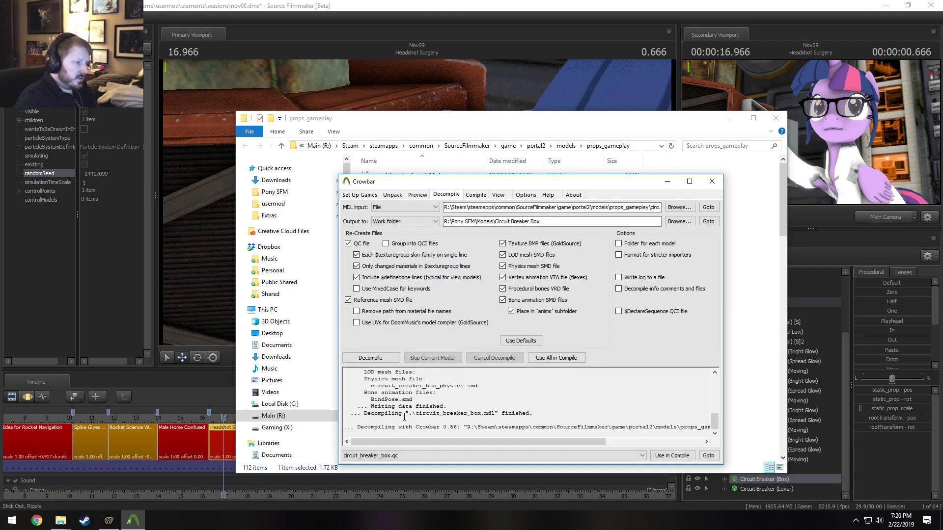
Switch to File Explorer and unpin the Extras folder from Quick access
click(314, 339)
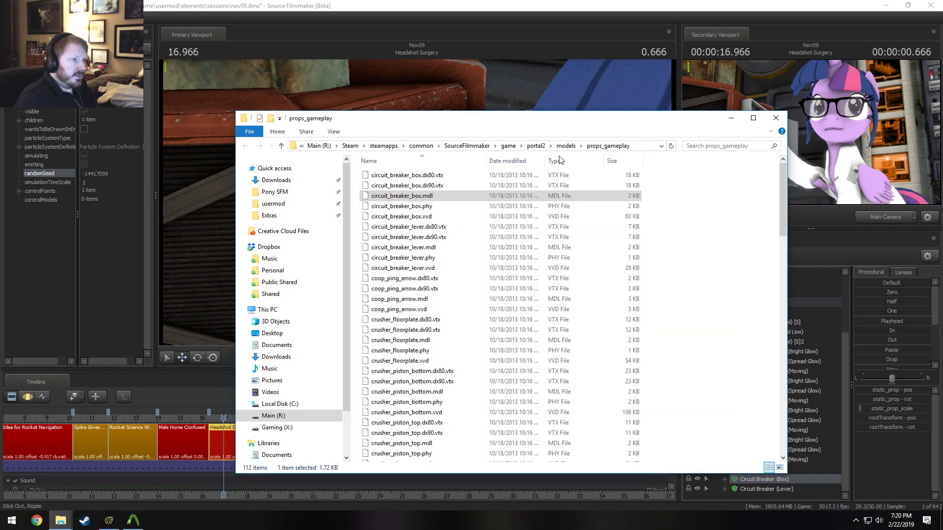
click(279, 192)
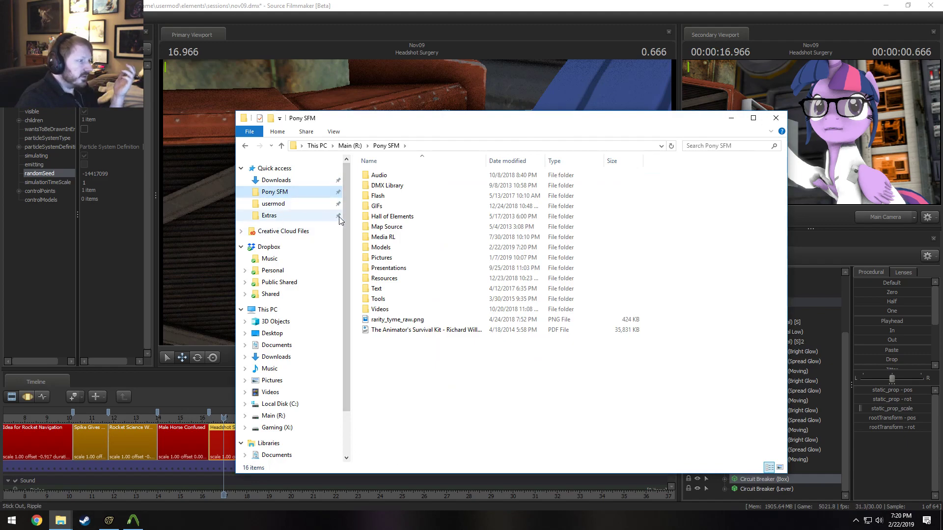
click(295, 216)
right_click(340, 215)
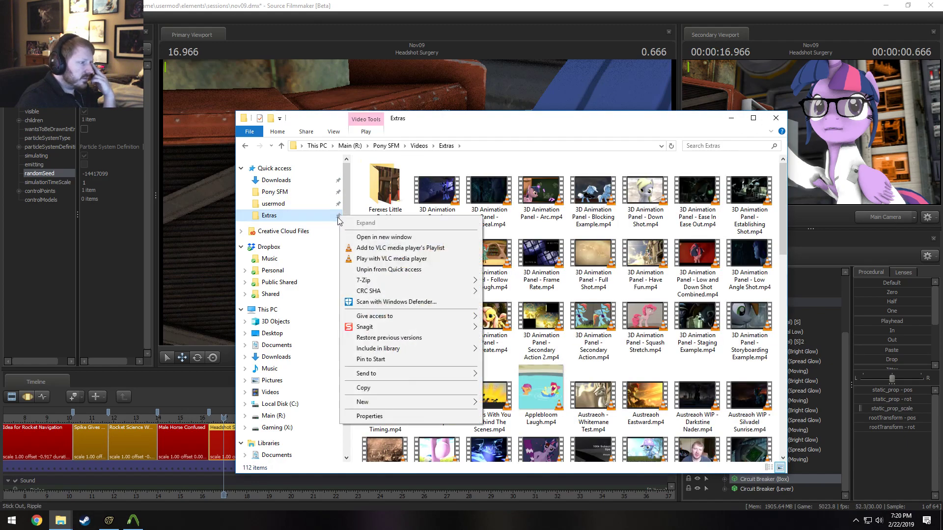
right_click(338, 216)
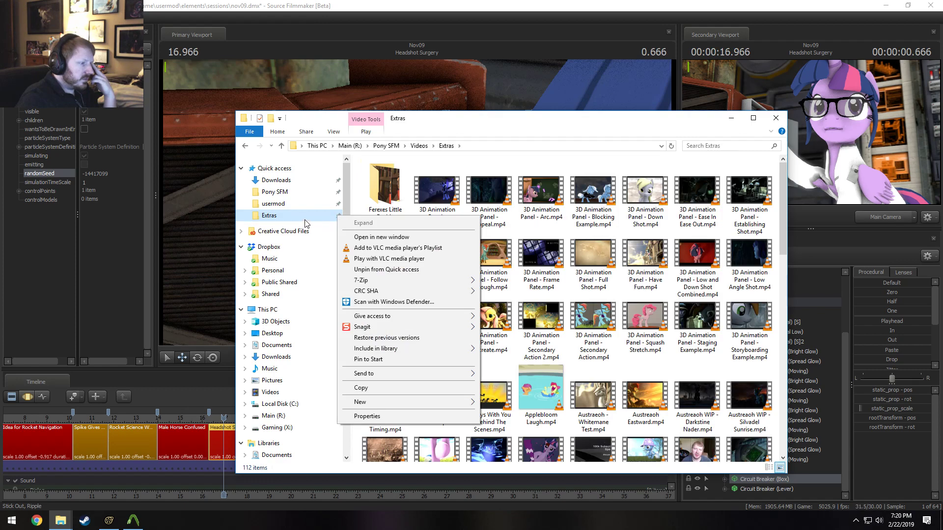
click(359, 269)
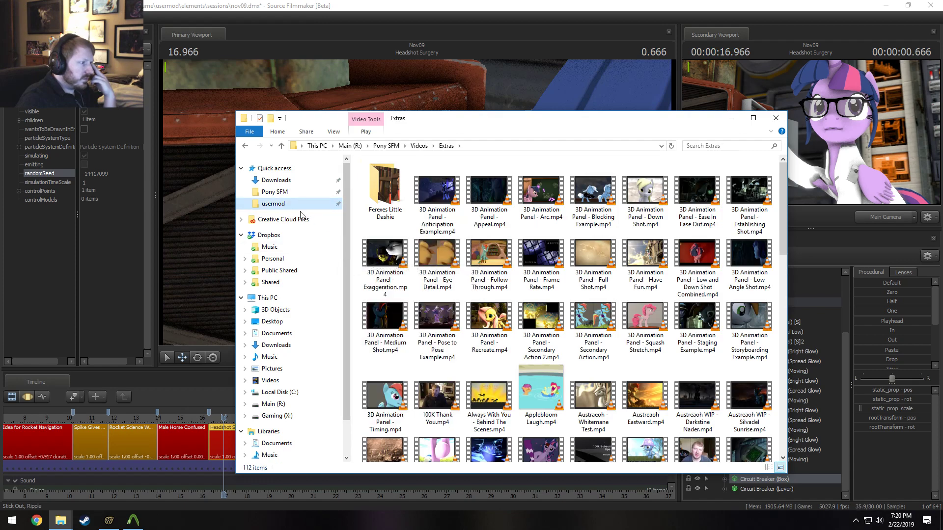
Open the Circuit Breaker Box folder in Pony SFM\Models to view the decompiled files
click(291, 194)
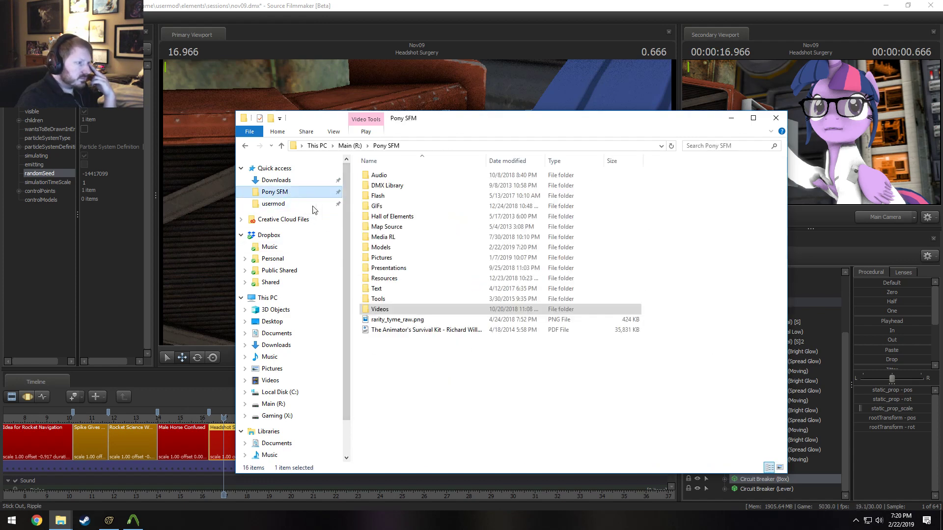
double_click(384, 249)
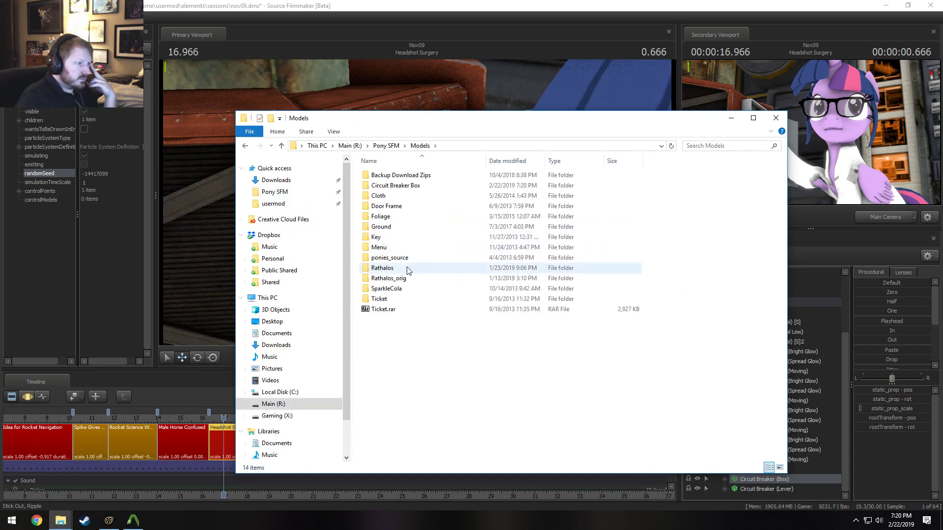
double_click(406, 186)
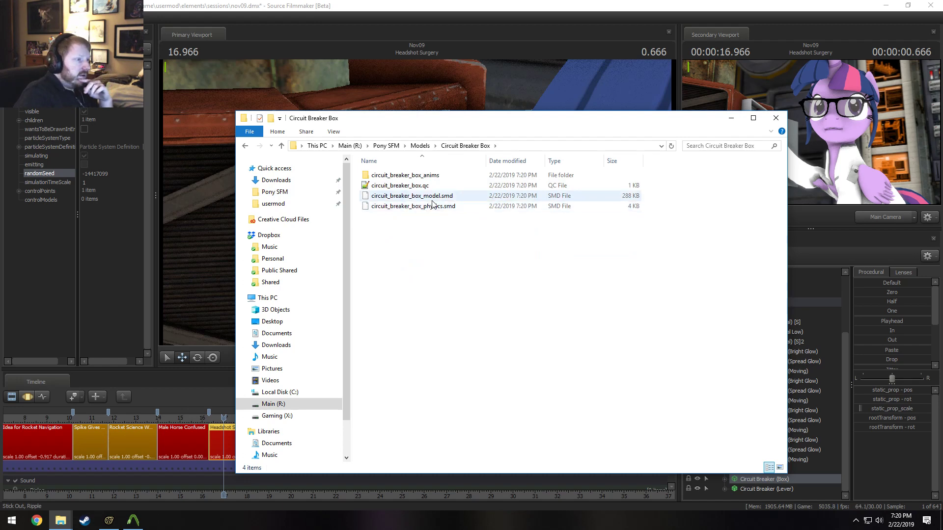
Open the Steam library, launch Blender from it and minimize the Steam window
click(12, 521)
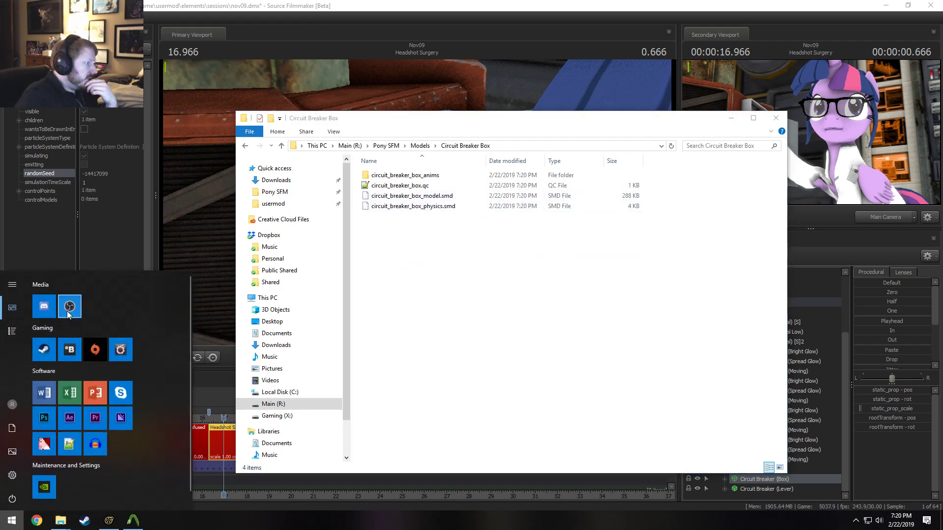
right_click(85, 520)
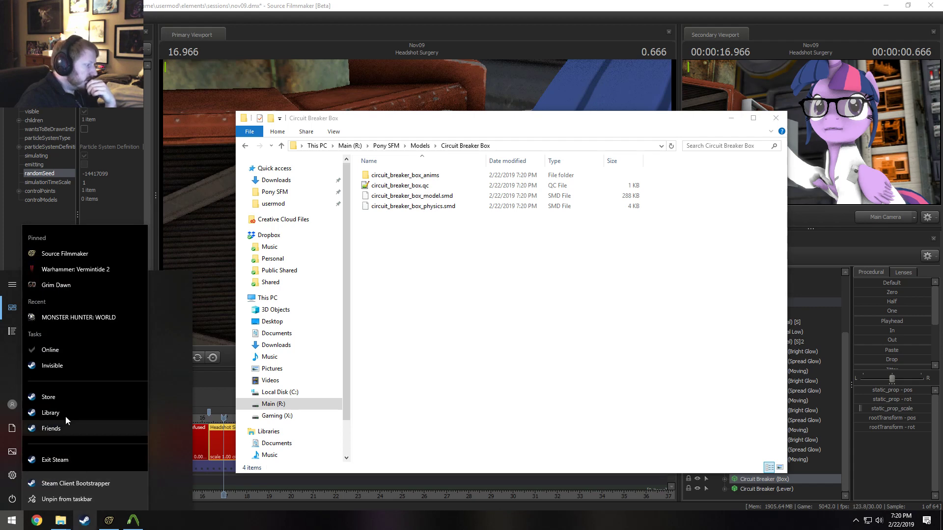
click(51, 412)
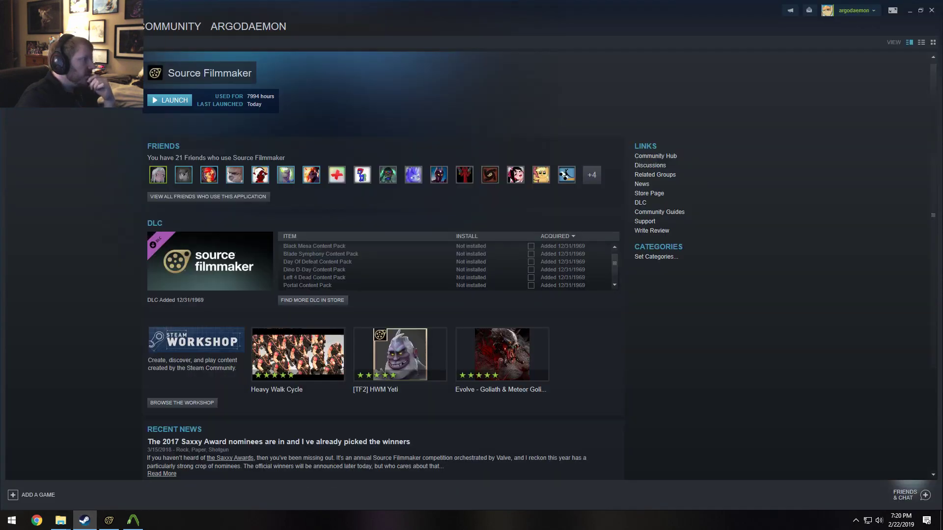
double_click(59, 71)
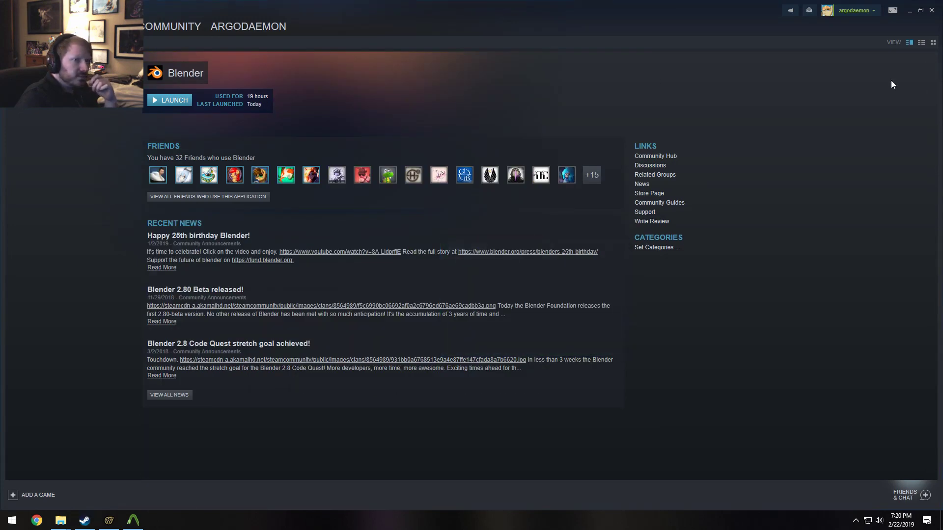
click(909, 8)
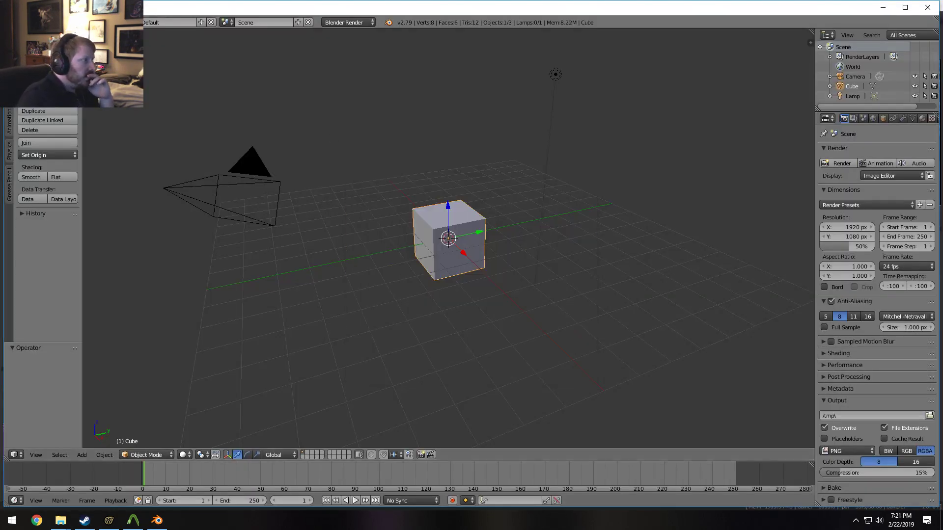
Import circuit_breaker_box_model.smd from the Pony SFM\Models\Circuit Breaker Box folder with the Source Engine importer
click(25, 22)
mouse_move(100, 208)
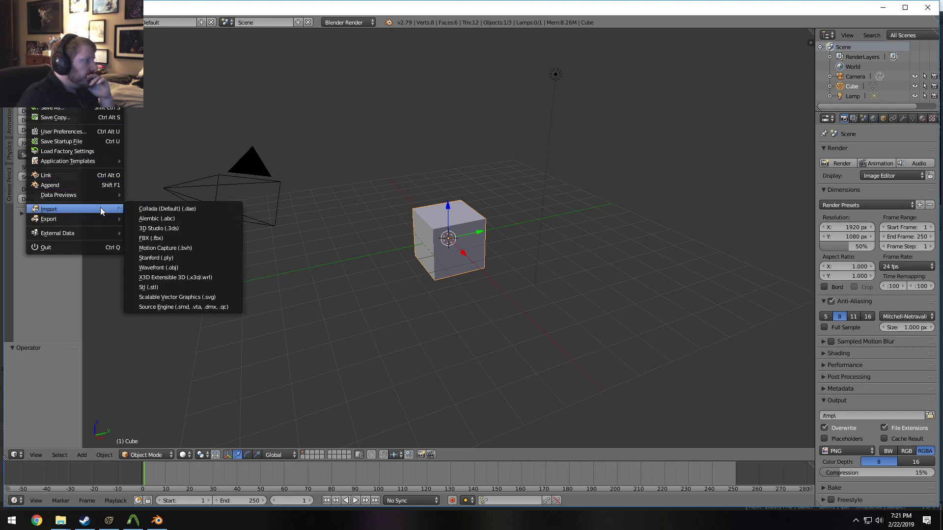
click(167, 307)
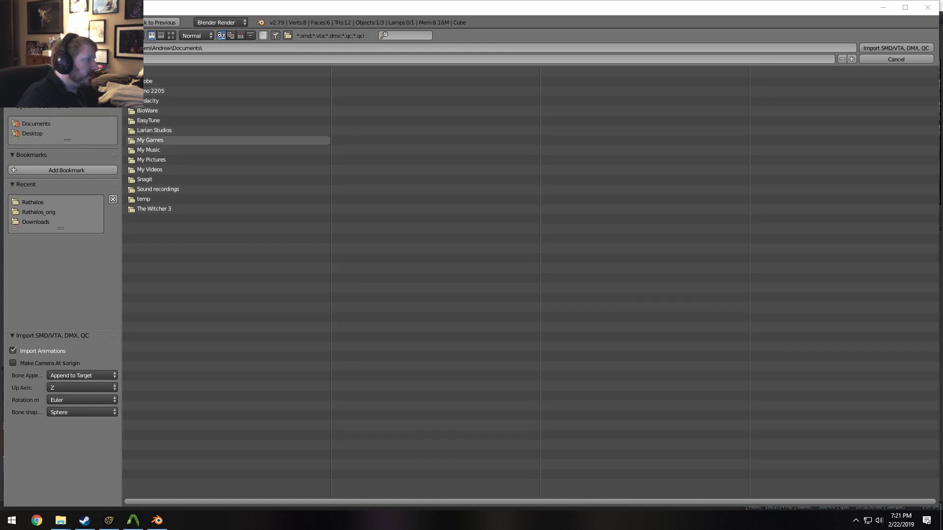
click(37, 75)
click(140, 208)
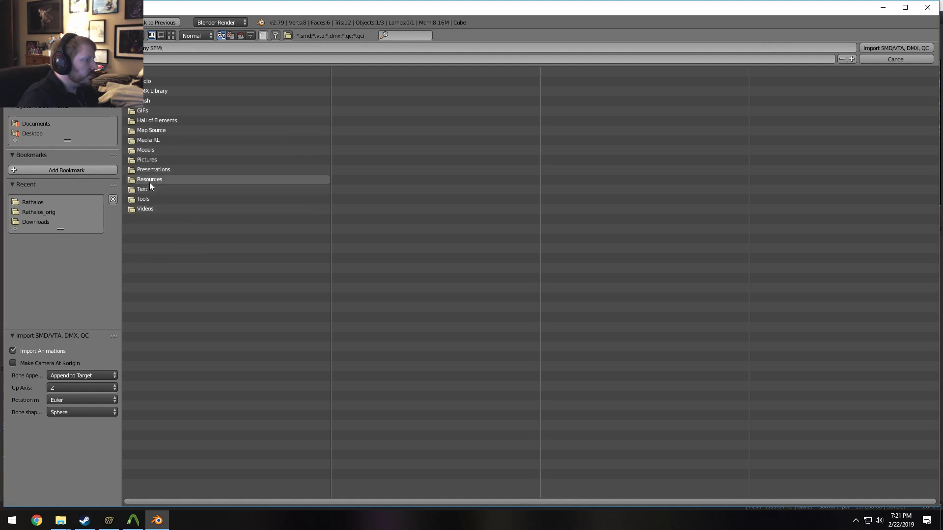
click(149, 150)
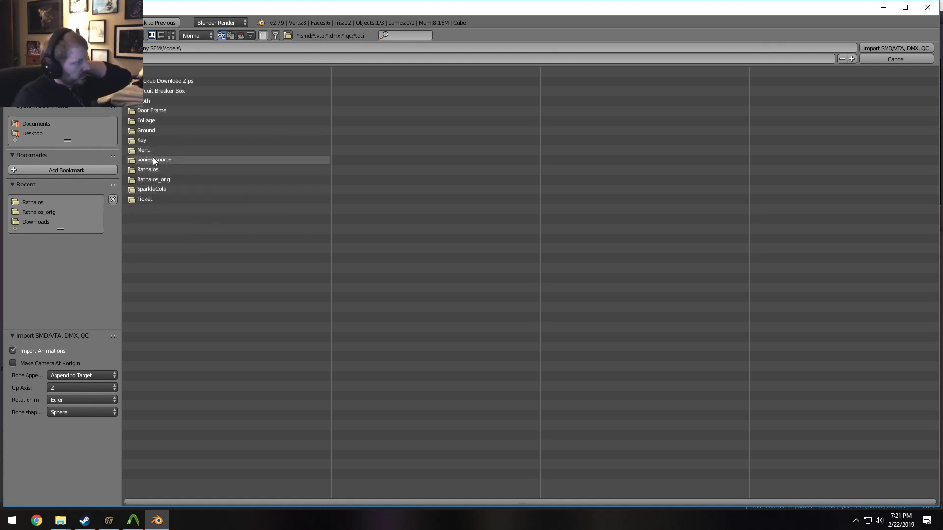
click(165, 93)
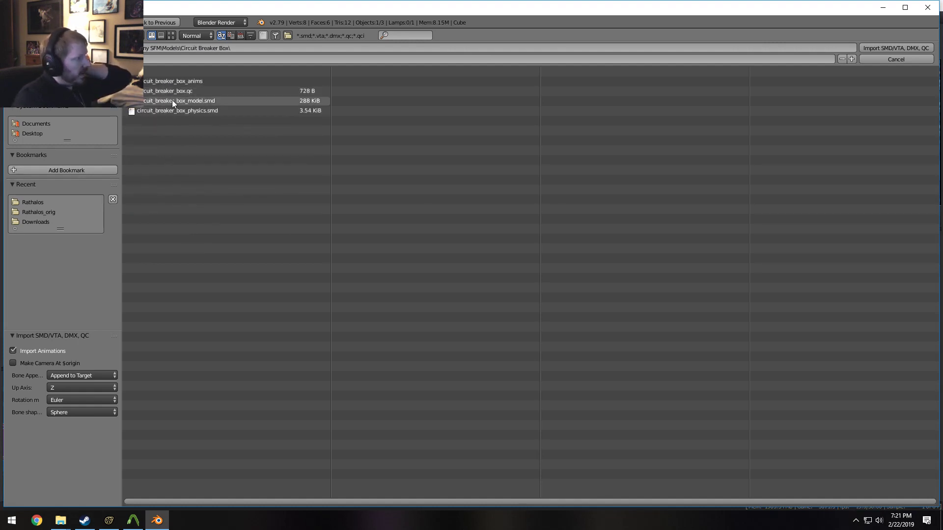
click(179, 102)
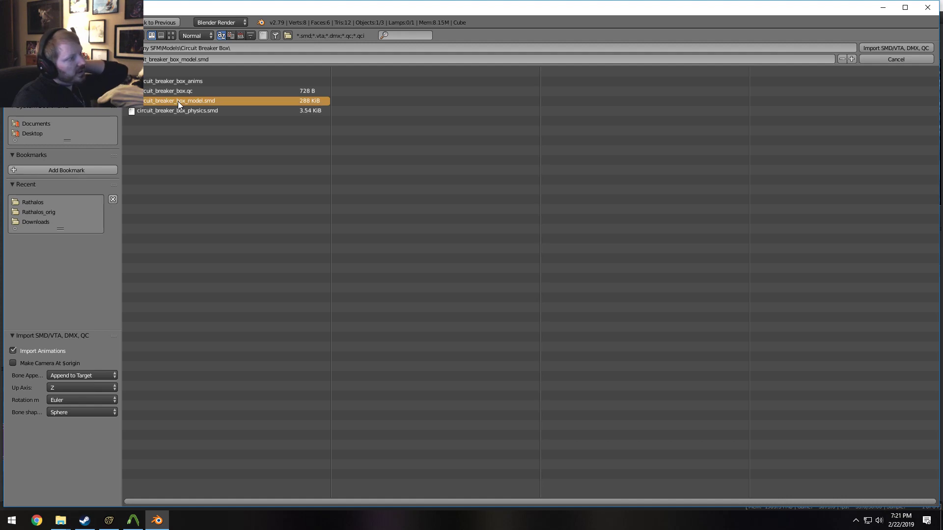
double_click(218, 101)
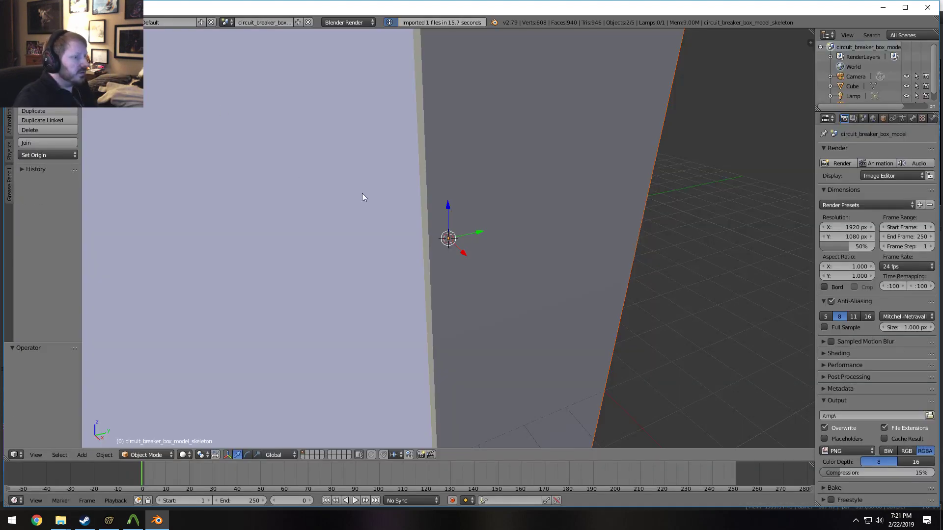
Select the imported circuit breaker box mesh and switch it to Edit Mode
scroll(363, 197, down, 5)
middle_drag(441, 205, 555, 199)
right_click(400, 204)
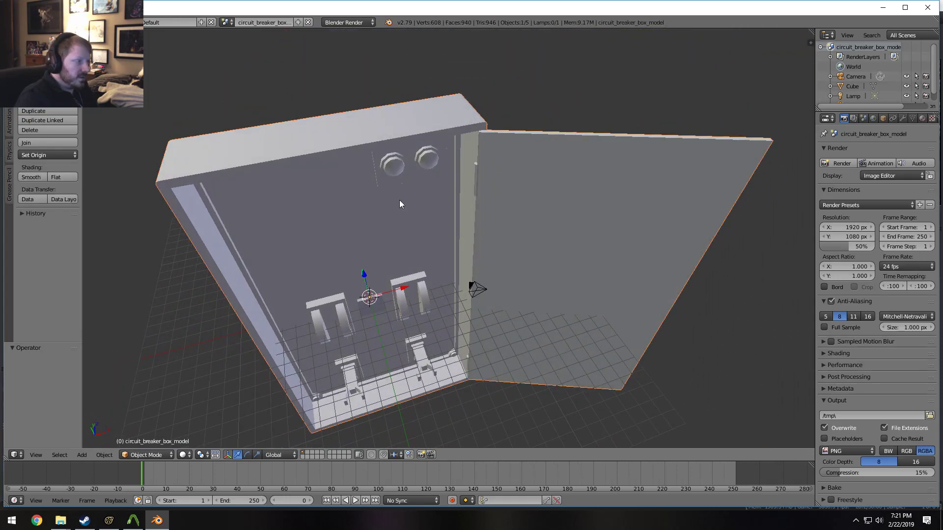
click(144, 454)
click(157, 430)
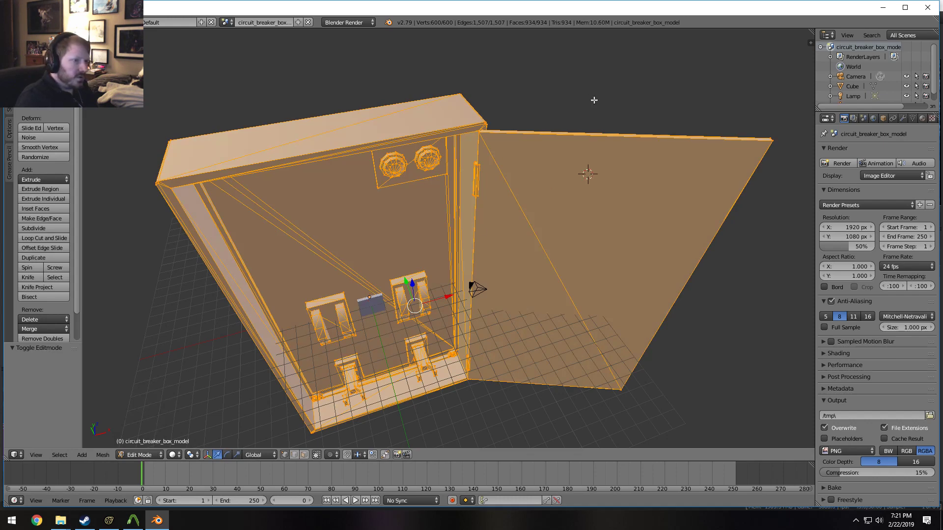
right_click(774, 140)
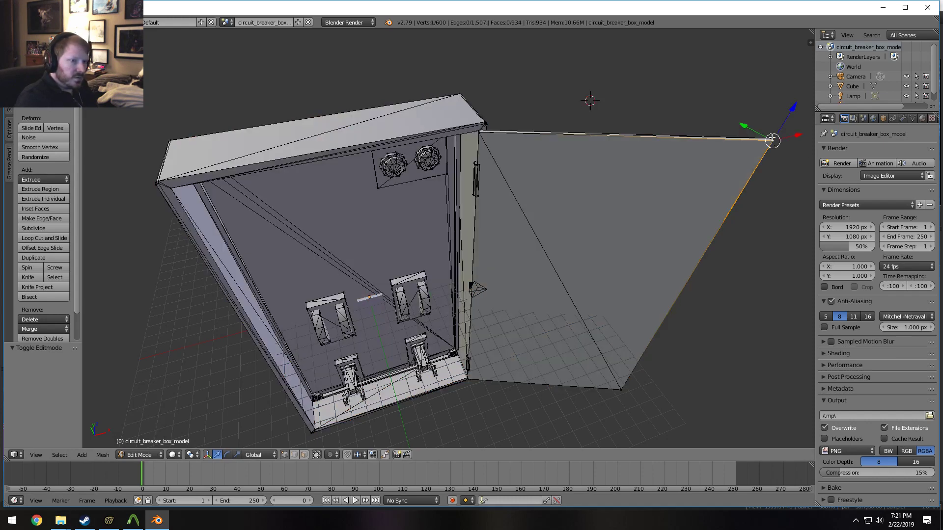
shift+right_click(771, 136)
middle_drag(733, 175, 278, 207)
shift+right_click(512, 257)
shift+right_click(519, 258)
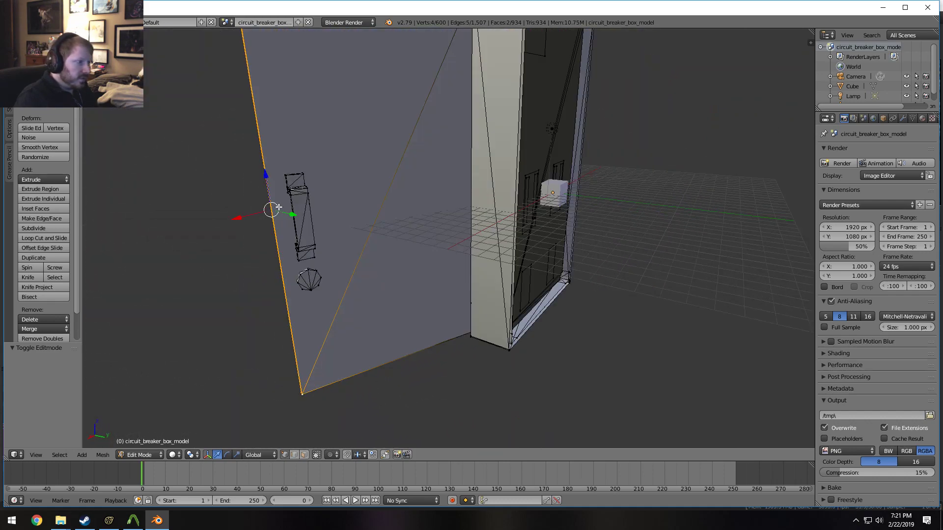
Select the whole handle on the outside of the door by growing from one vertex and delete its vertices
scroll(291, 201, up, 2)
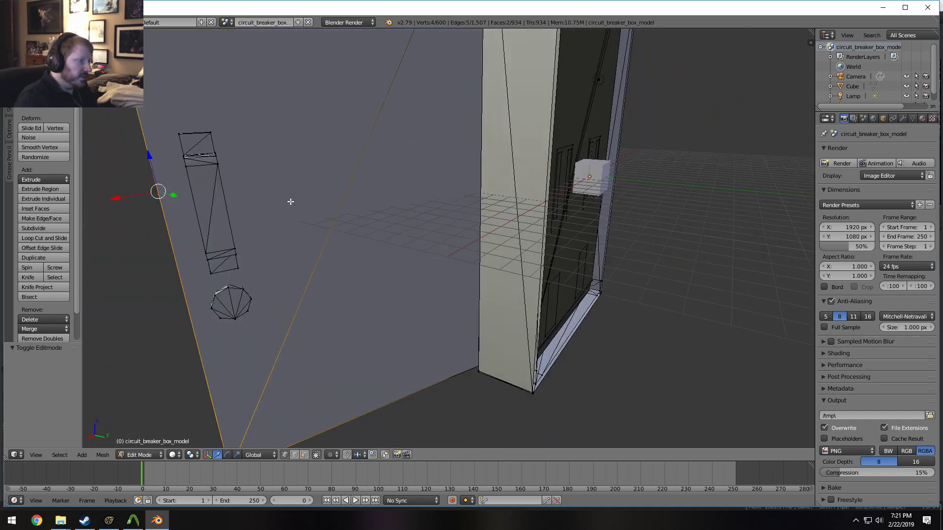
right_click(185, 164)
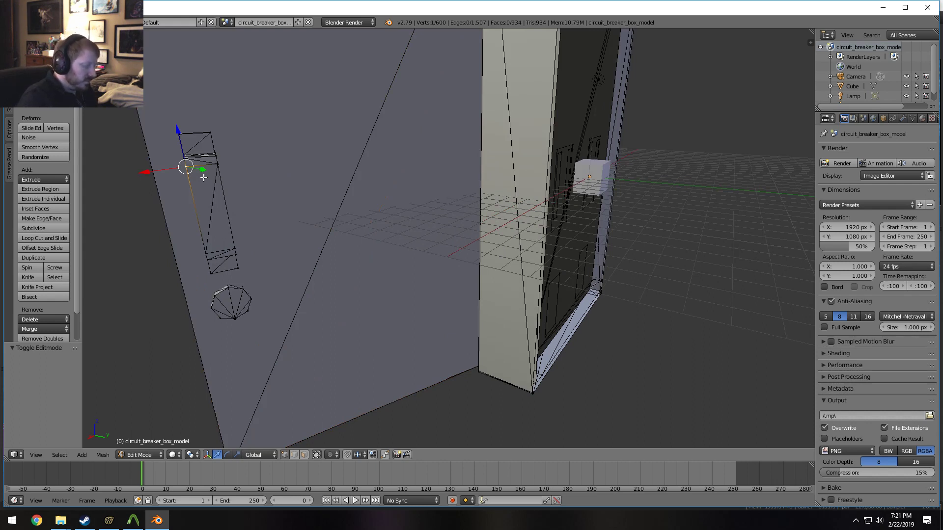
key(ctrl+KP_Add)
key(ctrl+KP_Add)
key(ctrl+KP_Add)
key(ctrl+KP_Add)
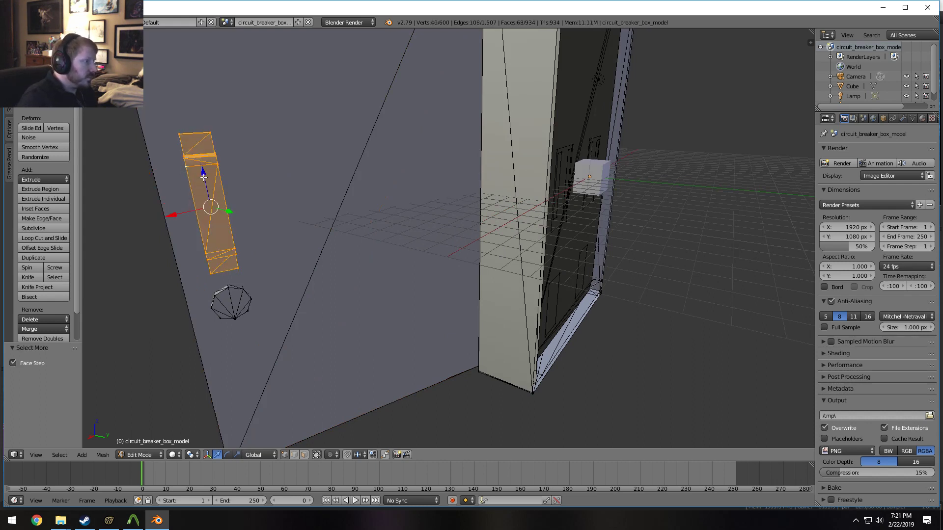
key(x)
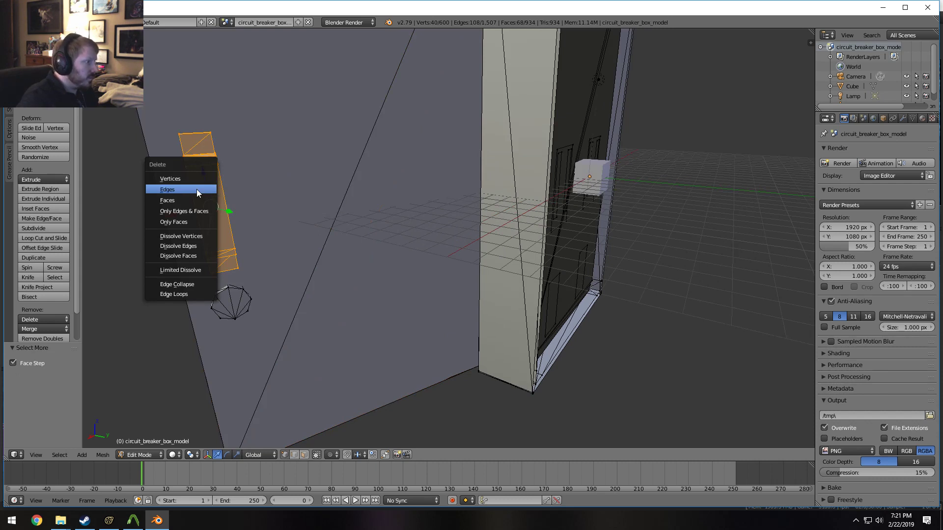
click(188, 180)
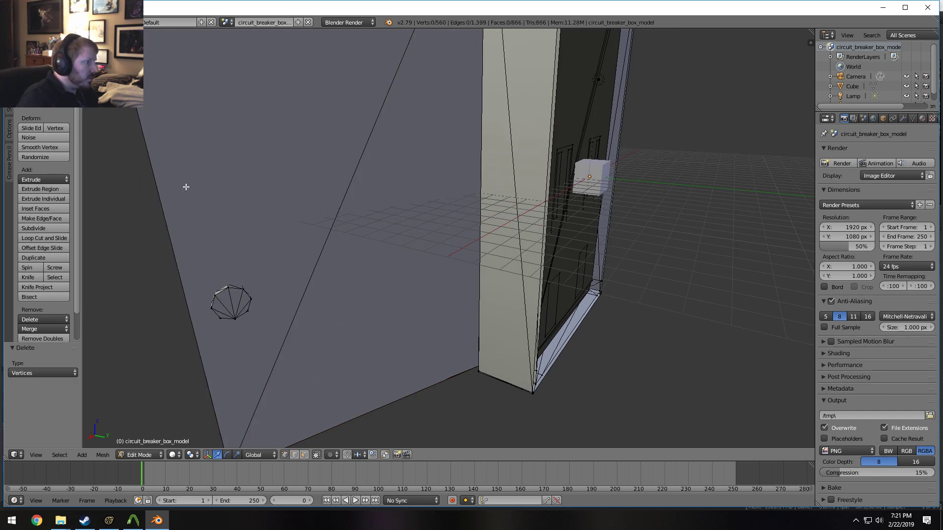
Select the entire round lock below the former handle on the door and delete its vertices
right_click(235, 320)
key(ctrl+KP_Add)
key(ctrl+KP_Add)
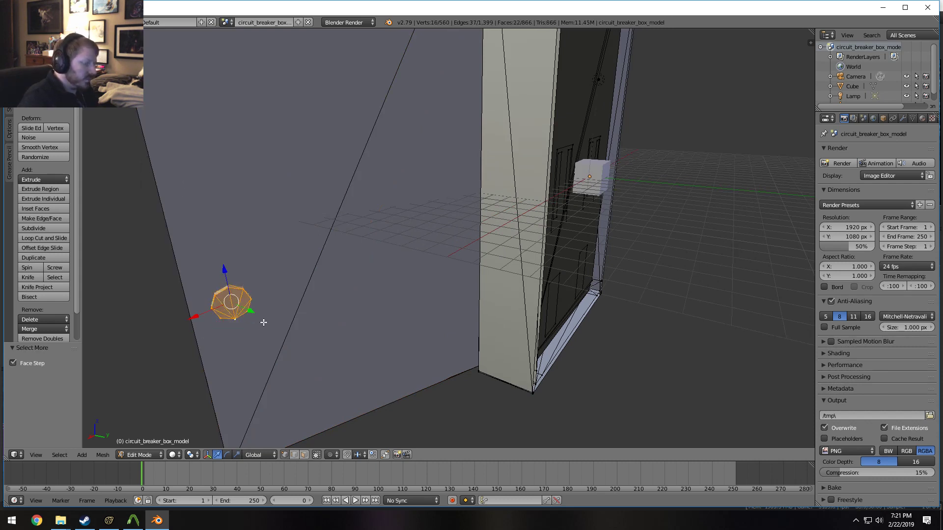
key(x)
click(264, 322)
Select the door panel's outer and hinge-side corner vertices, grow the selection to the whole door, and delete its vertices
middle_drag(223, 227, 460, 248)
scroll(460, 248, down, 4)
right_click(583, 113)
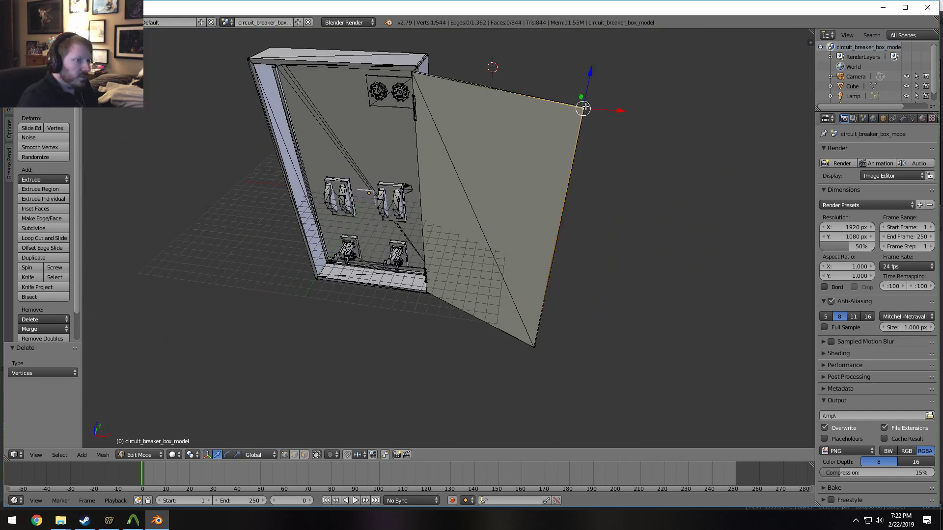
middle_drag(560, 294, 534, 247)
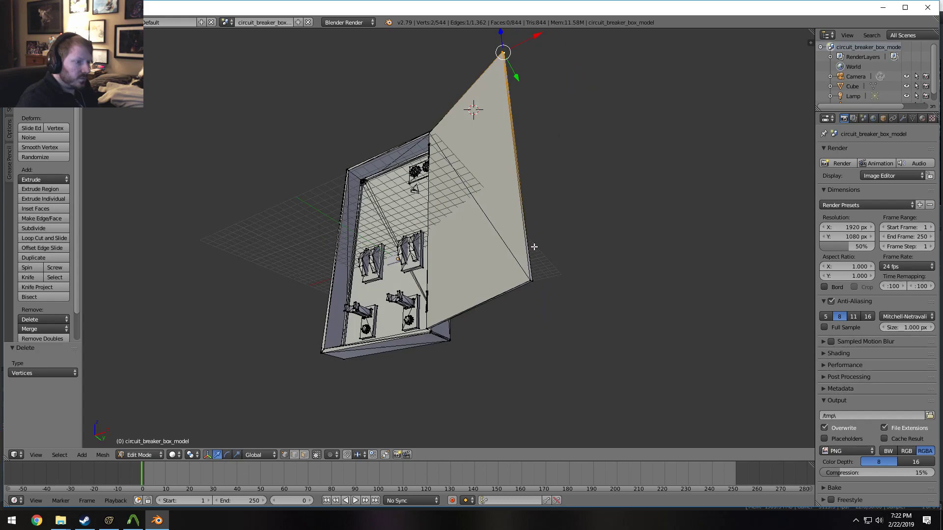
shift+right_click(528, 281)
shift+right_click(533, 281)
middle_drag(531, 214, 530, 154)
scroll(418, 170, up, 6)
middle_drag(418, 171, 441, 212)
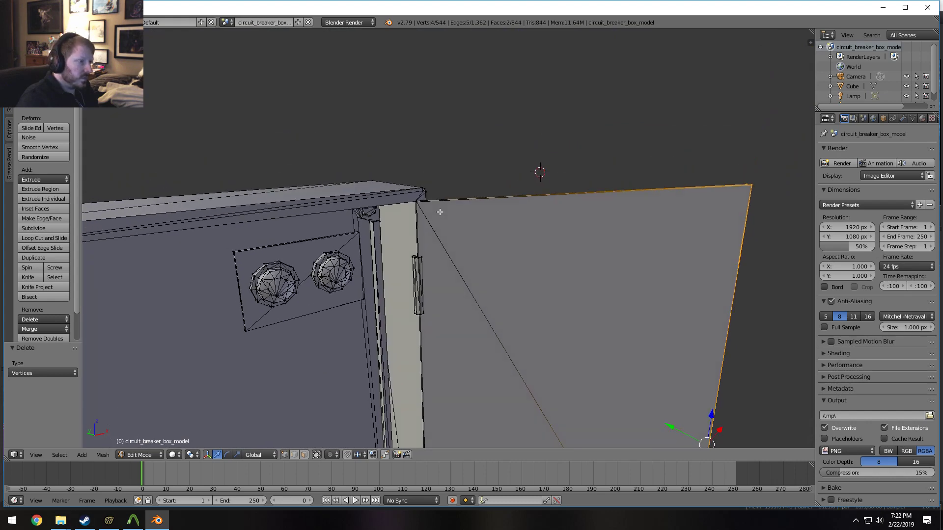
scroll(440, 213, up, 7)
scroll(347, 149, down, 2)
middle_drag(347, 139, 369, 146)
shift+right_click(509, 207)
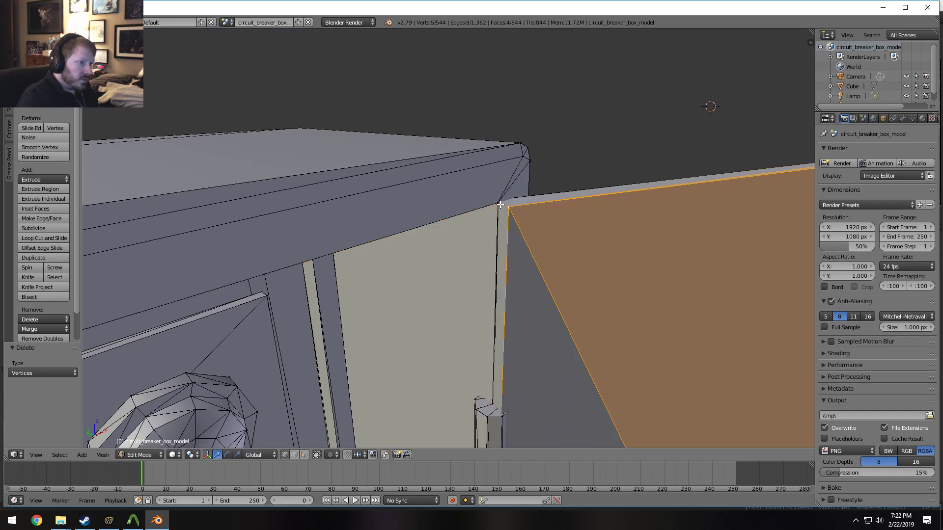
middle_drag(513, 218, 472, 401)
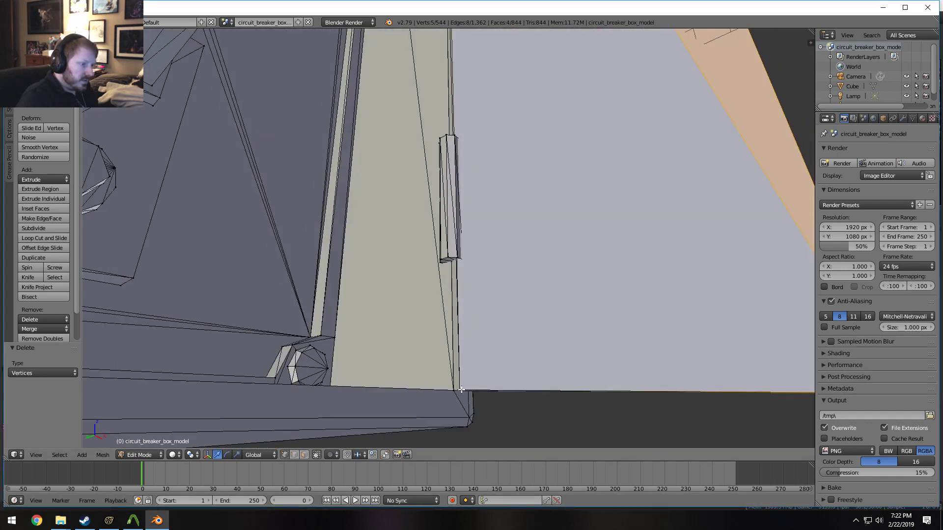
shift+right_click(461, 389)
key(ctrl+KP_Add)
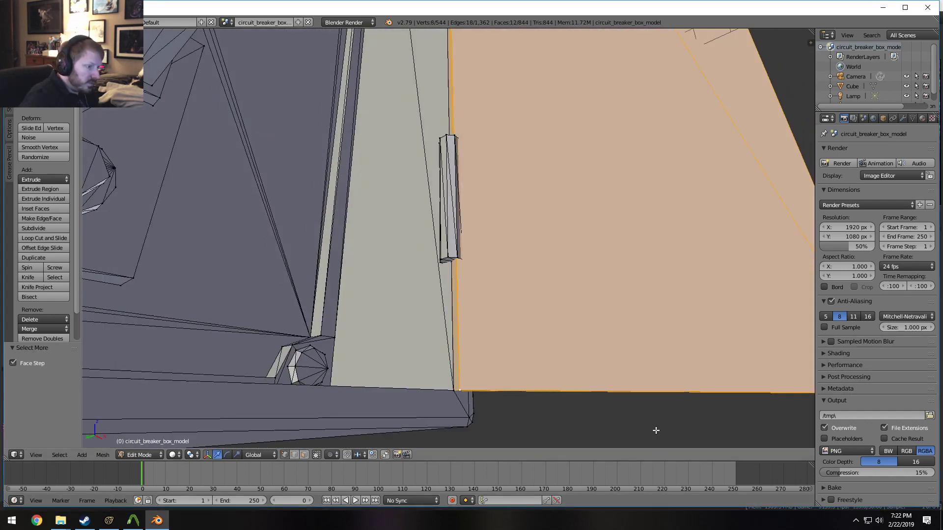
key(x)
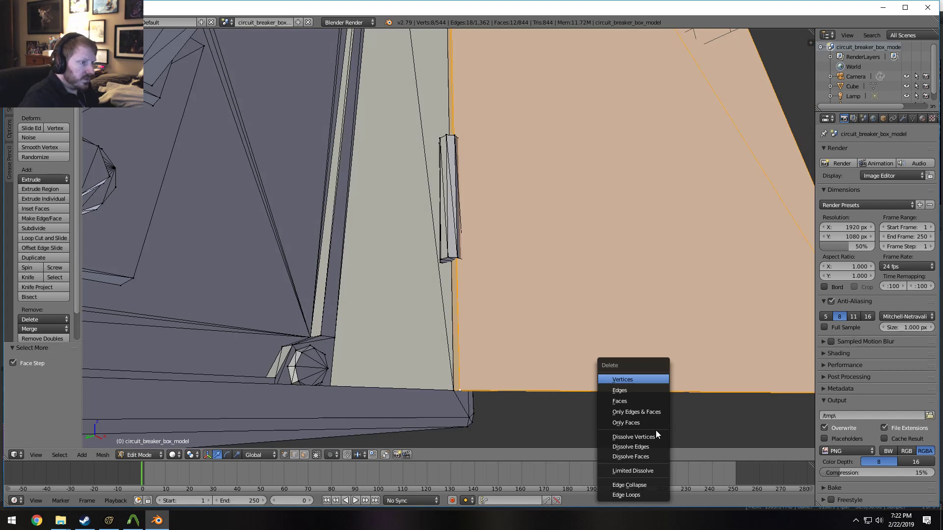
click(639, 378)
Select the whole upper door hinge on the box's side edge and delete its vertices
middle_drag(570, 274, 566, 338)
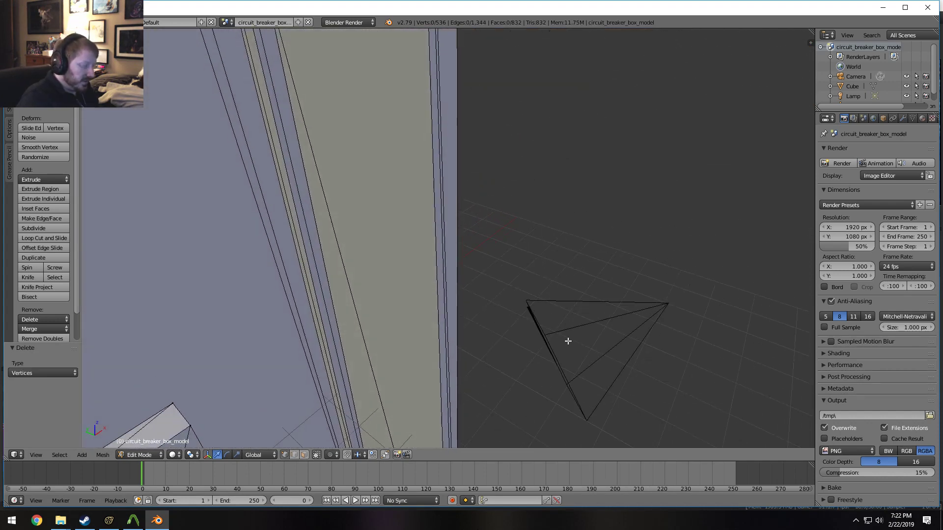
middle_drag(558, 275, 549, 274)
middle_drag(533, 224, 533, 249)
right_click(458, 271)
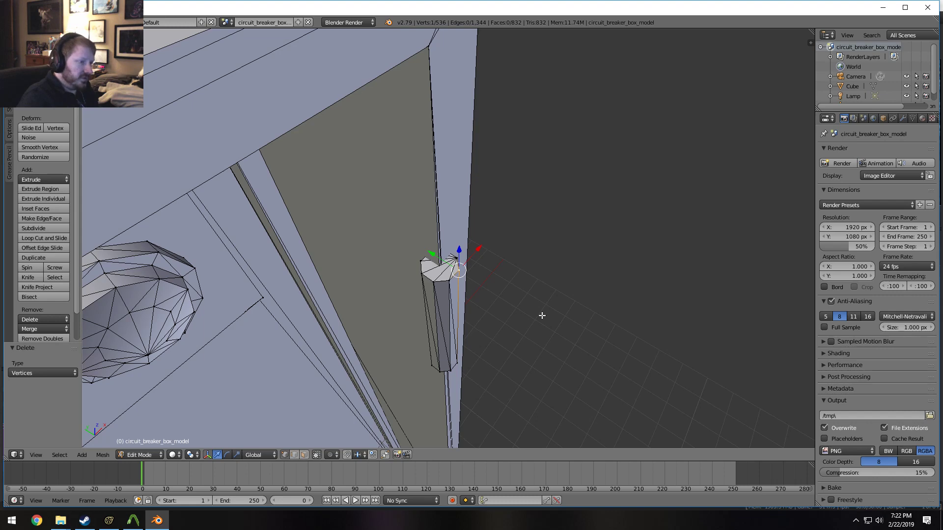
key(ctrl+KP_Add)
key(x)
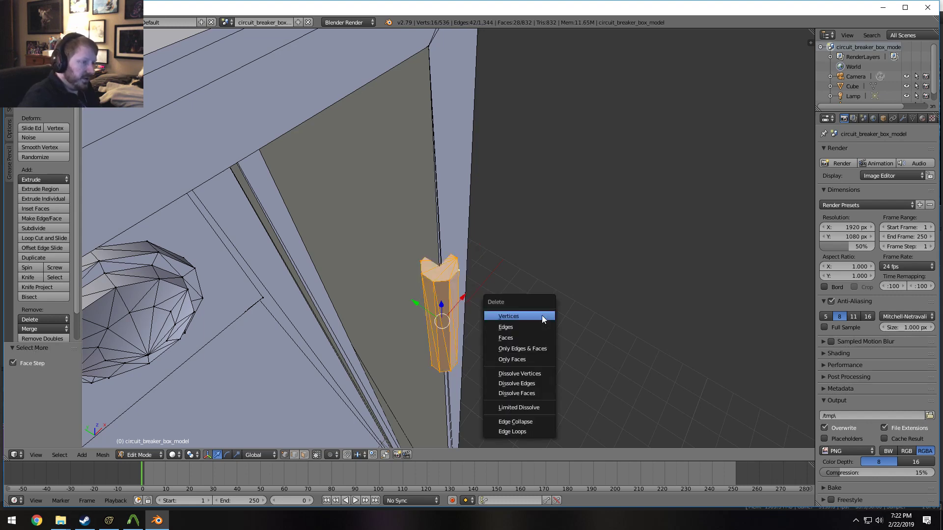
click(541, 315)
Select the whole lower door hinge on the box's side edge and delete its vertices
middle_drag(535, 316, 444, 291)
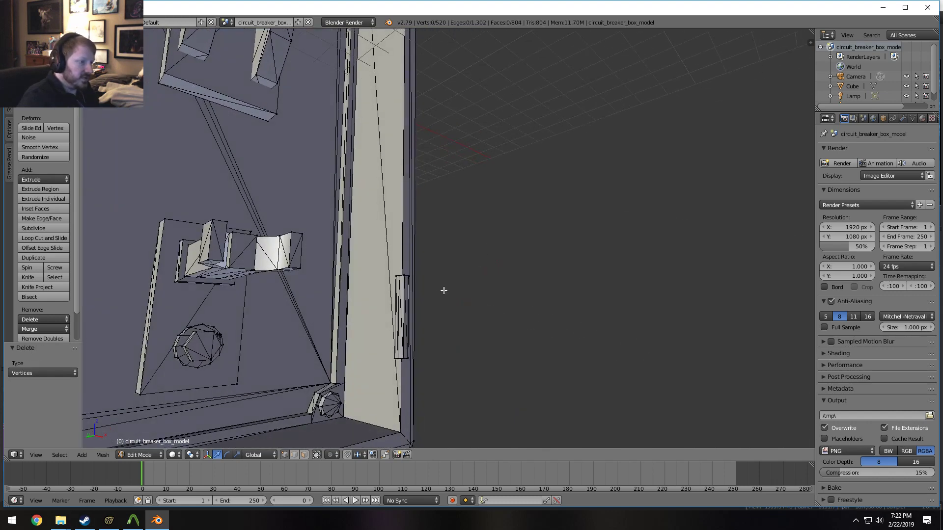
right_click(397, 276)
key(ctrl+KP_Add)
key(ctrl+KP_Add)
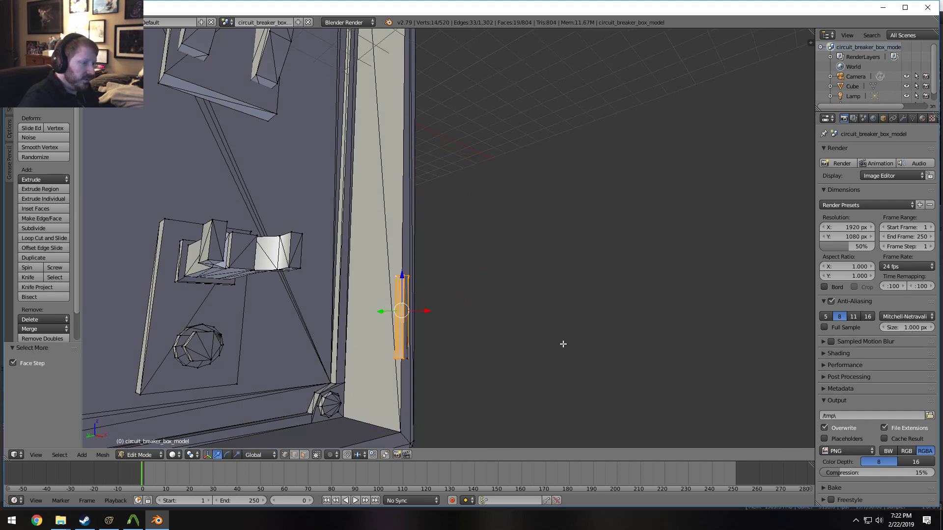
key(x)
click(563, 344)
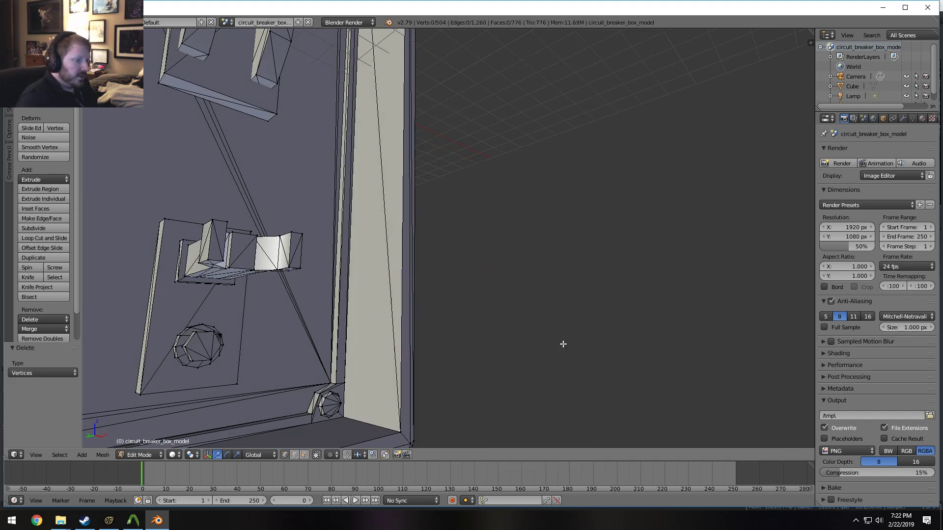
scroll(398, 186, down, 10)
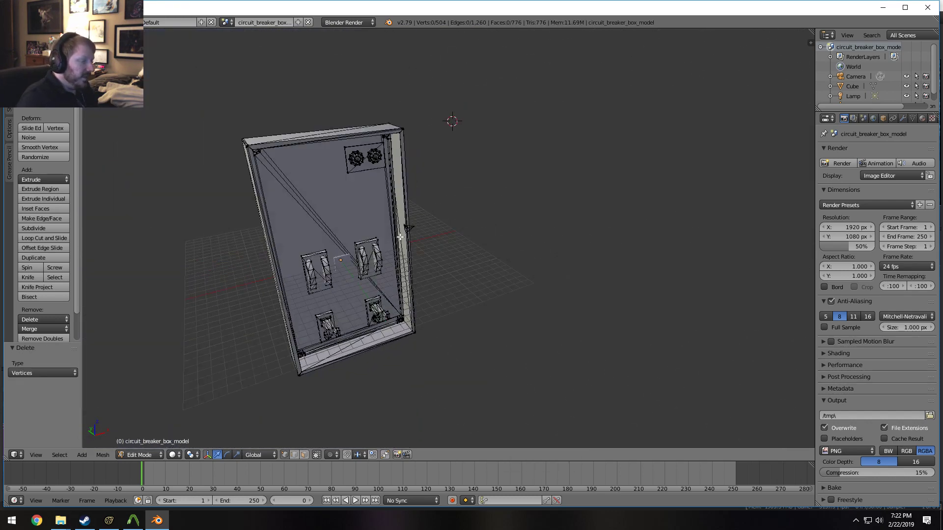
middle_drag(393, 247, 274, 197)
scroll(386, 263, up, 6)
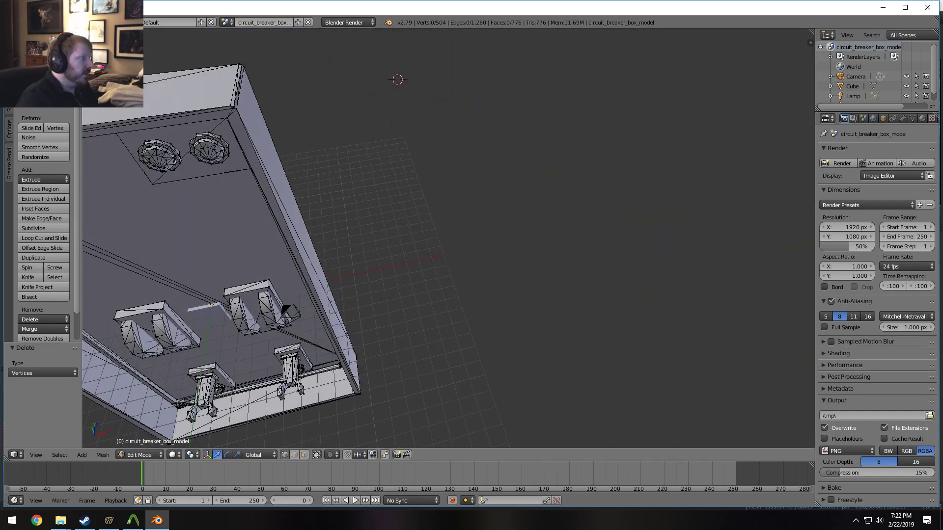
Maximize the window and set the scene's Source Engine export path to the R:\Pony SFM\Models\Circuit Breaker Box folder
key(super+Up)
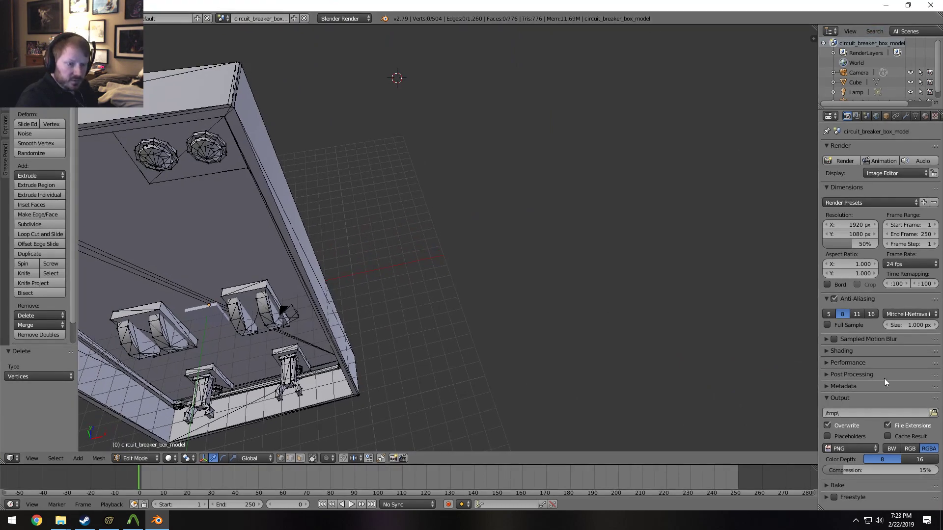
click(858, 116)
click(866, 116)
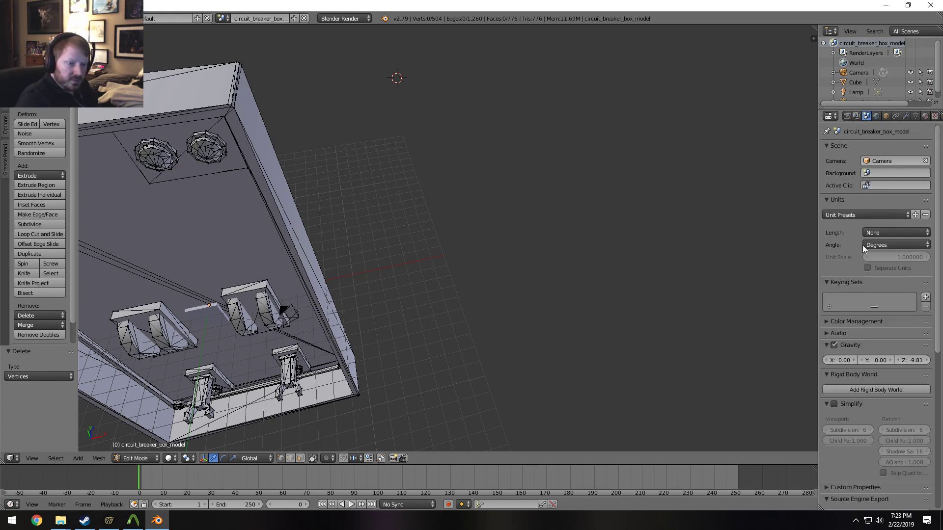
scroll(863, 245, down, 10)
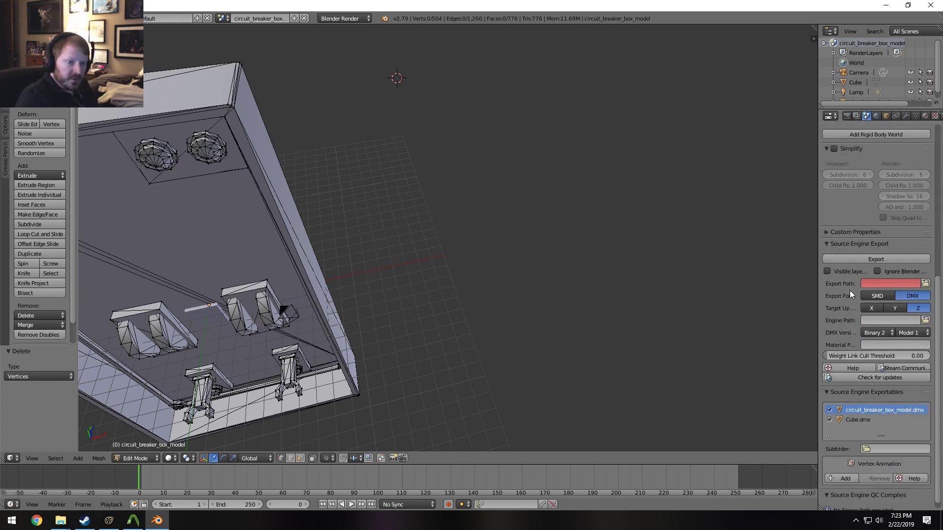
click(925, 284)
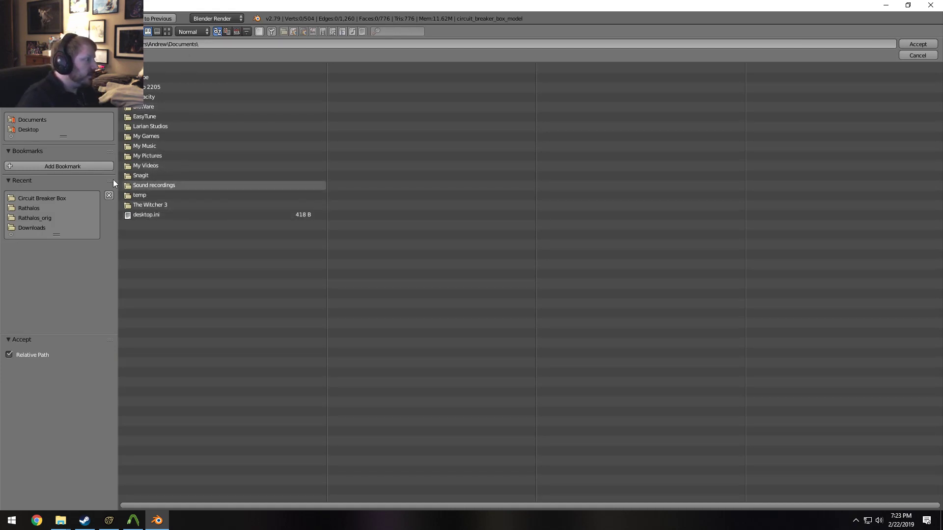
click(39, 71)
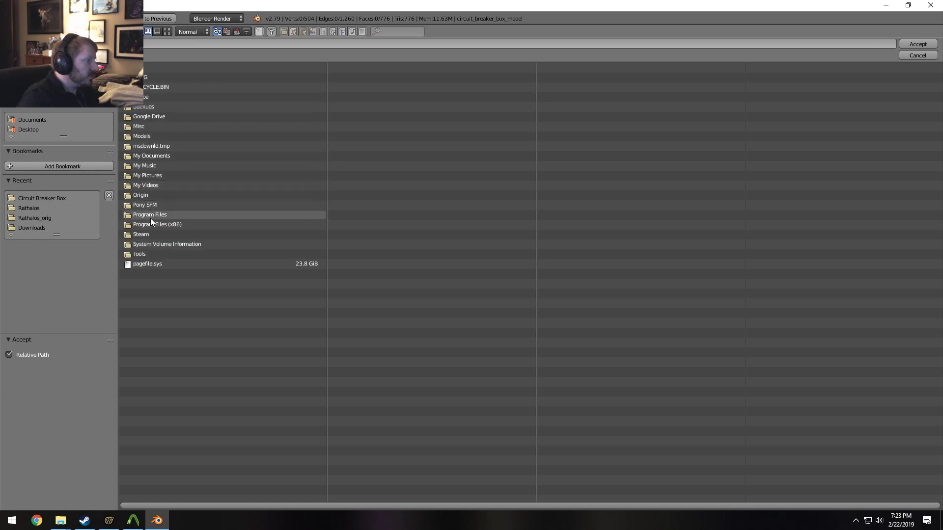
click(151, 206)
click(146, 146)
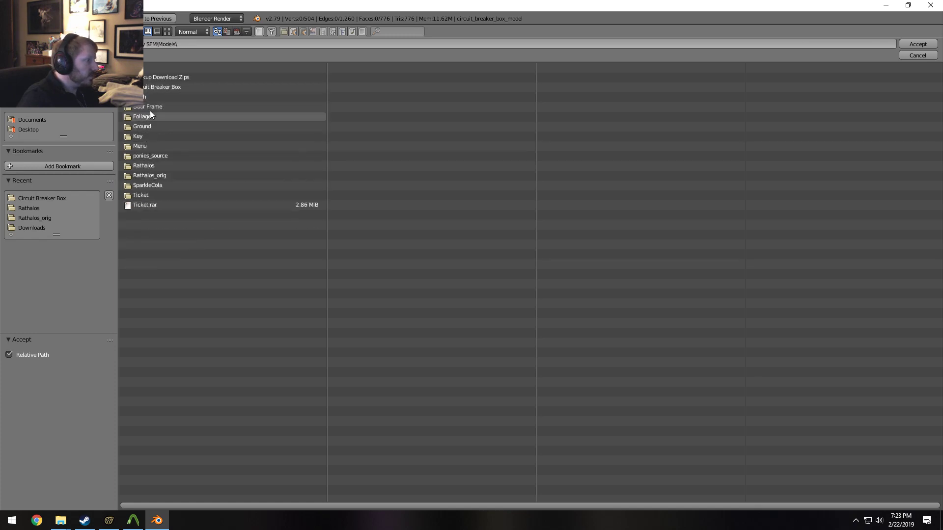
click(155, 87)
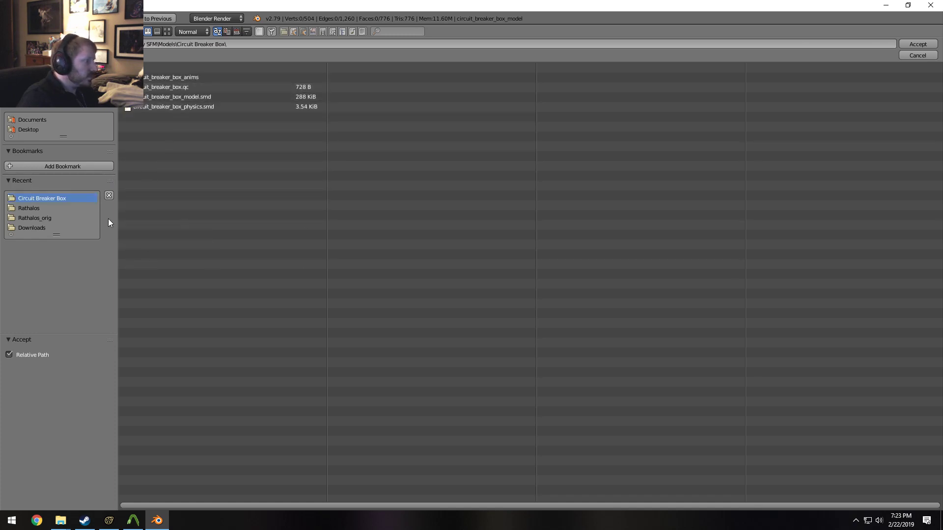
double_click(61, 198)
click(908, 44)
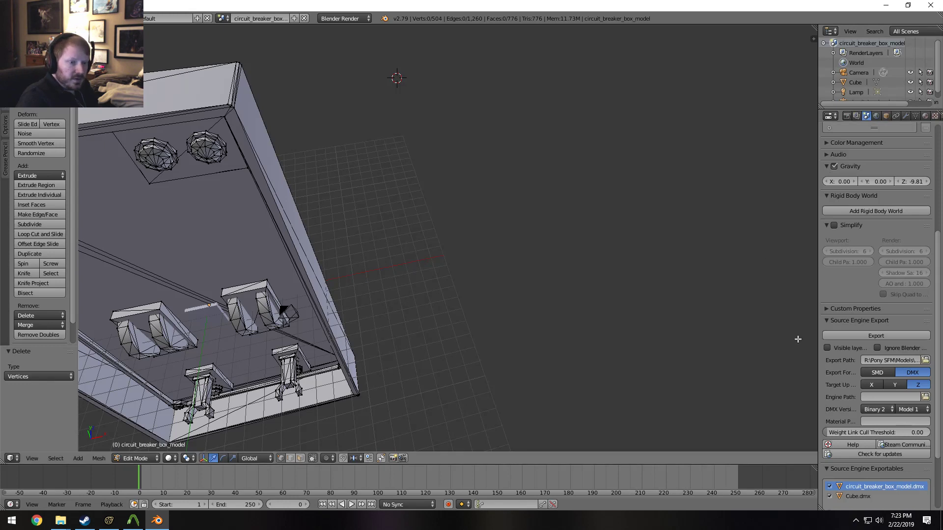
Exclude Cube.dmx from the Source Engine exportables and export circuit_breaker_box_model.dmx
scroll(897, 373, down, 3)
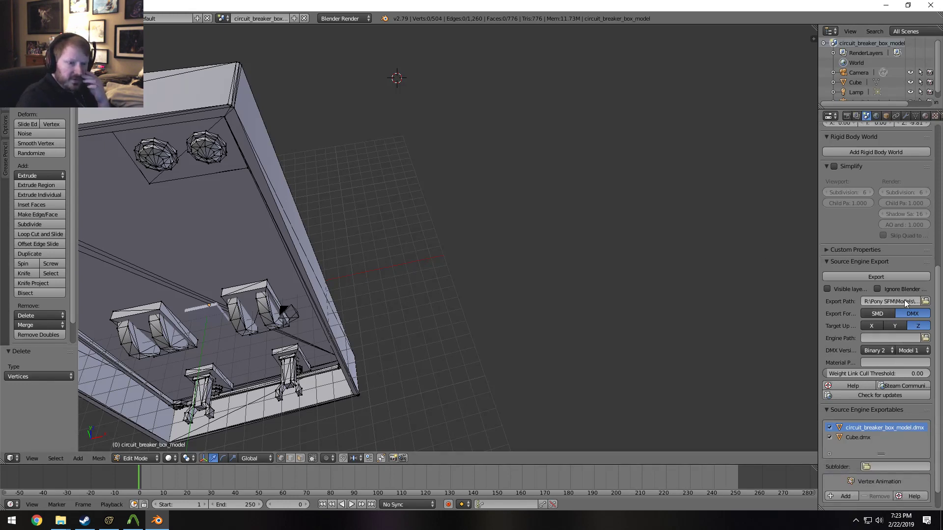
scroll(885, 344, down, 1)
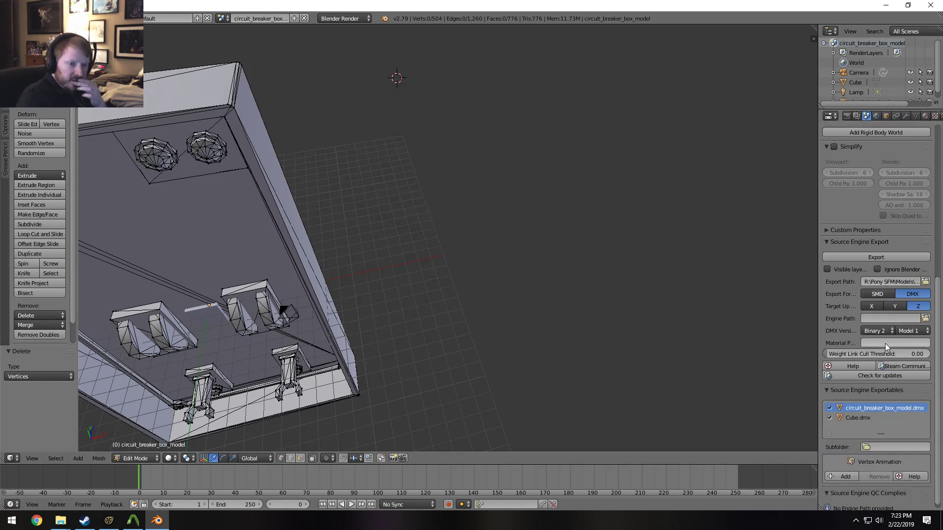
scroll(885, 343, down, 1)
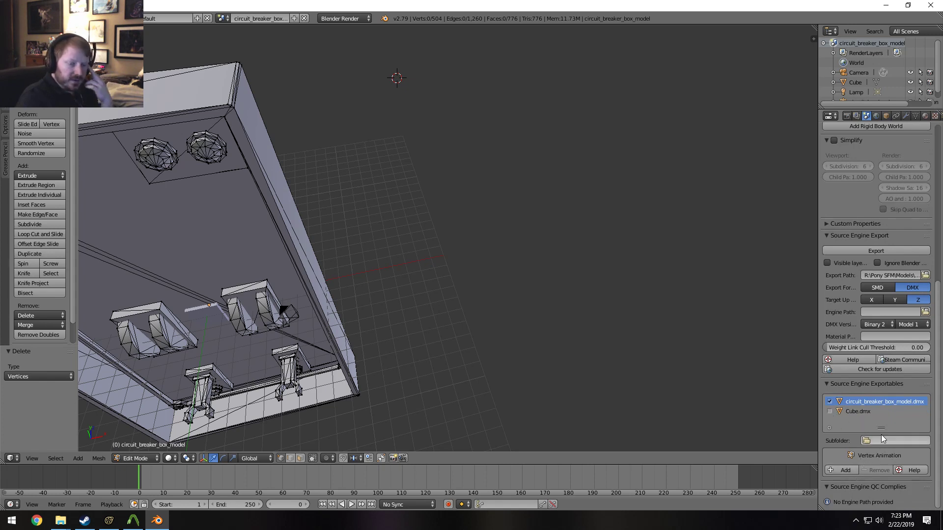
click(867, 251)
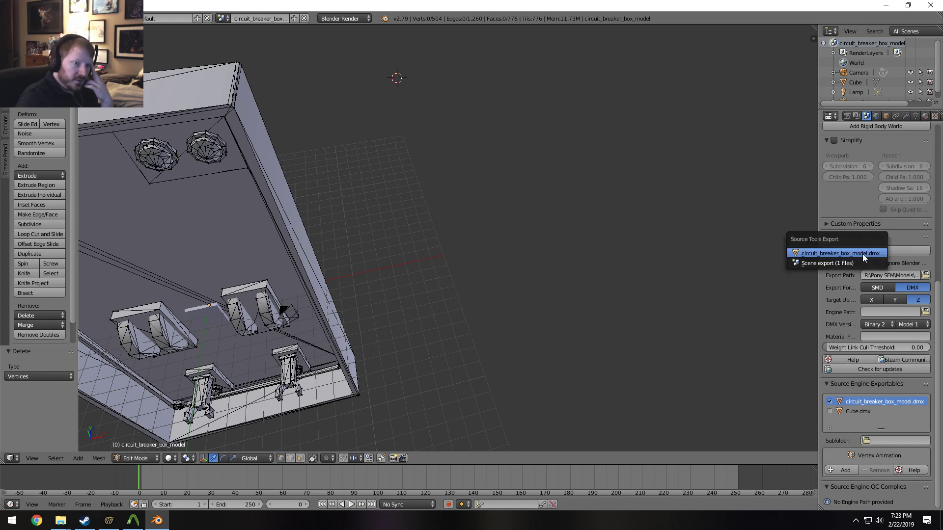
click(819, 254)
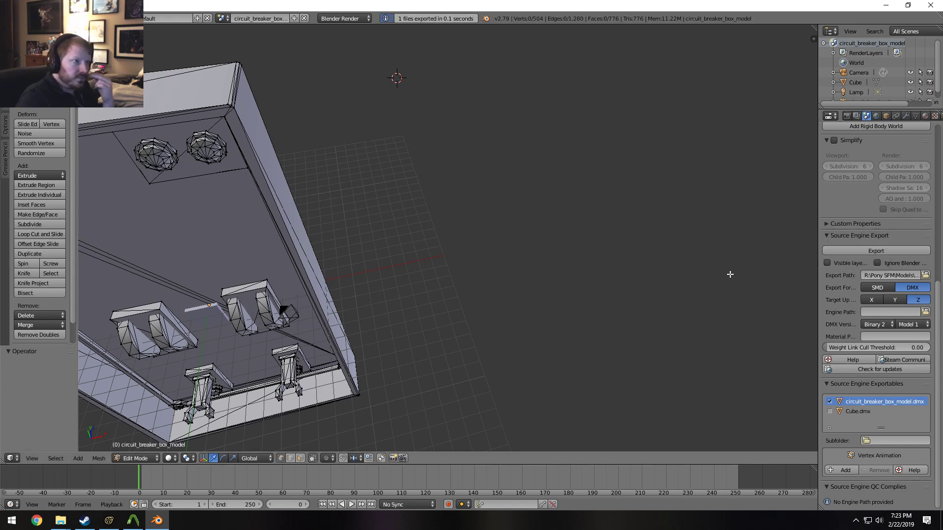
Minimize Blender, open circuit_breaker_box.qc from the Circuit Breaker Box folder in Notepad++, and move and enlarge the editor window
click(887, 5)
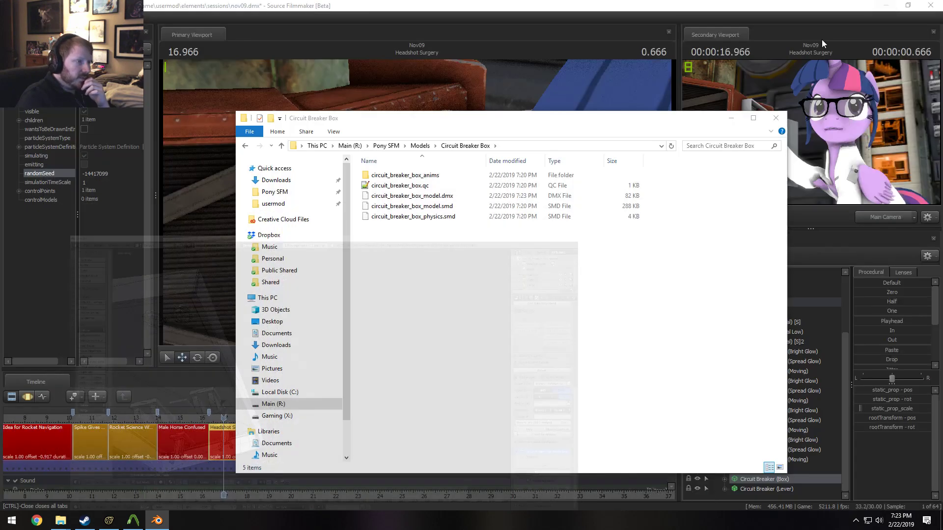
click(427, 198)
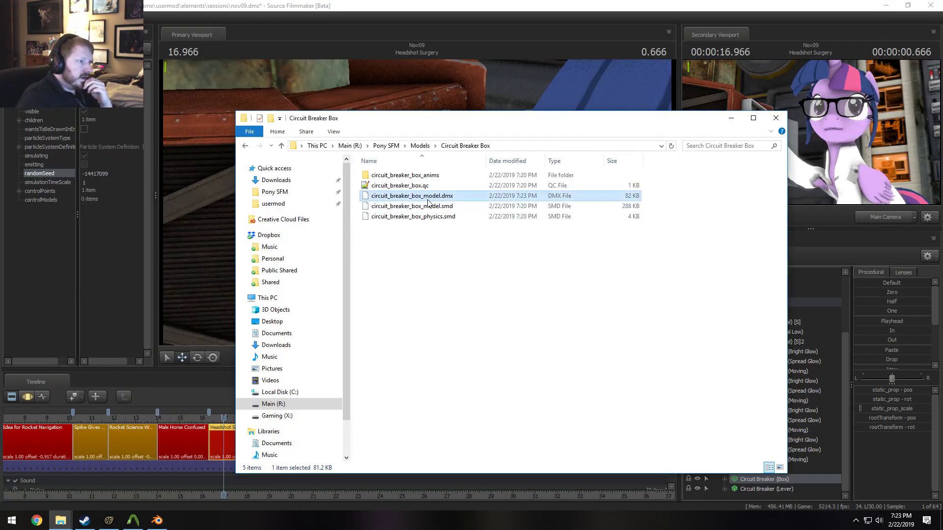
double_click(405, 187)
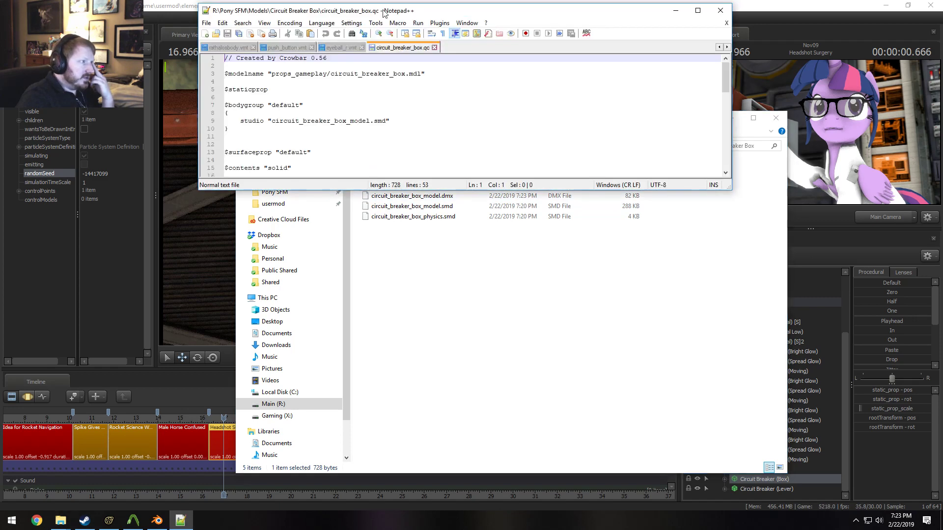
drag(397, 33, 237, 88)
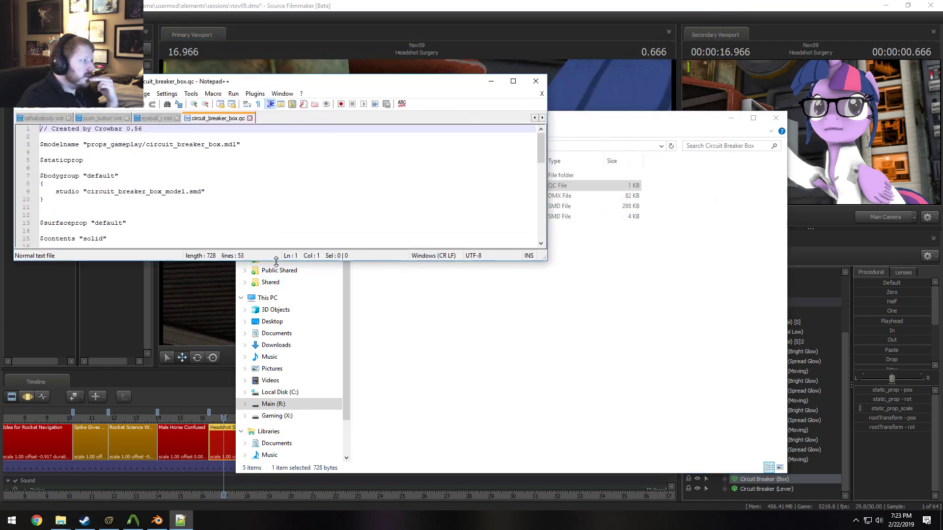
drag(250, 261, 250, 423)
Review the QC script from start to end and place the text cursor inside the empty $cdmaterials quotes
click(154, 248)
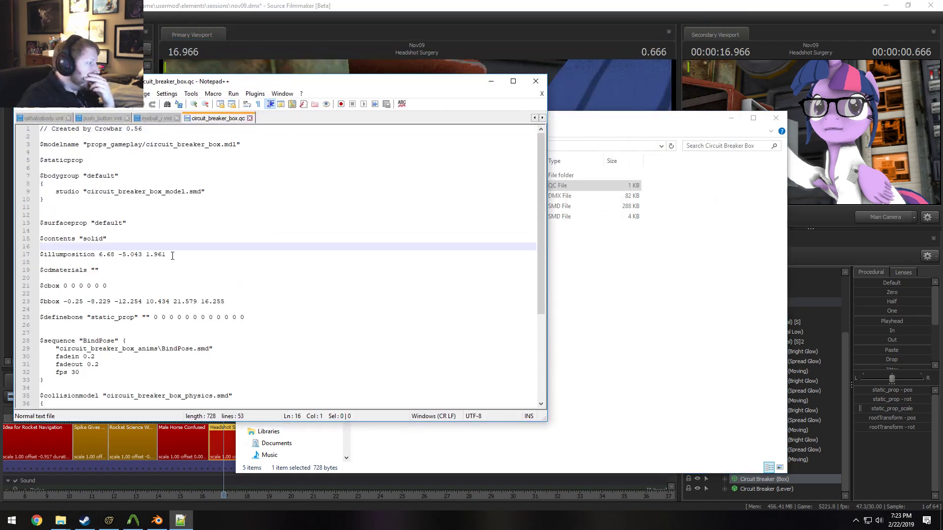
scroll(148, 269, down, 4)
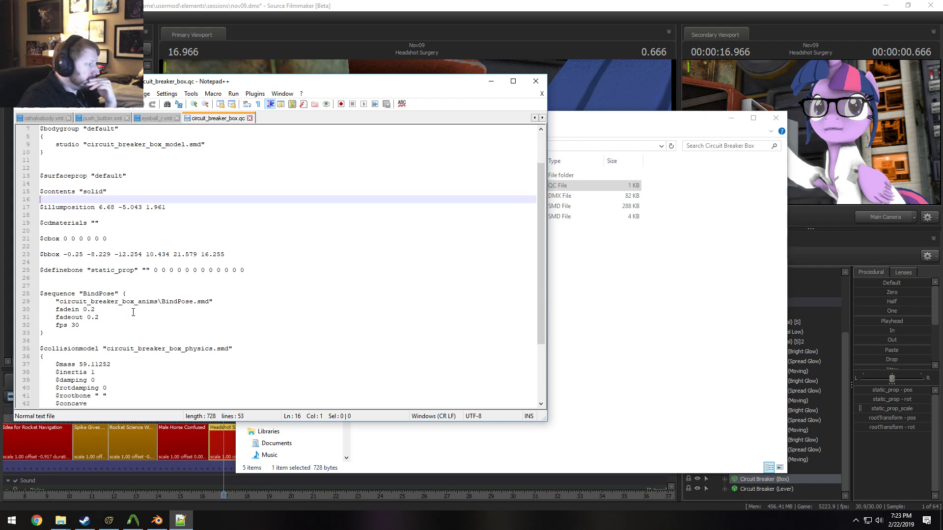
scroll(144, 261, down, 2)
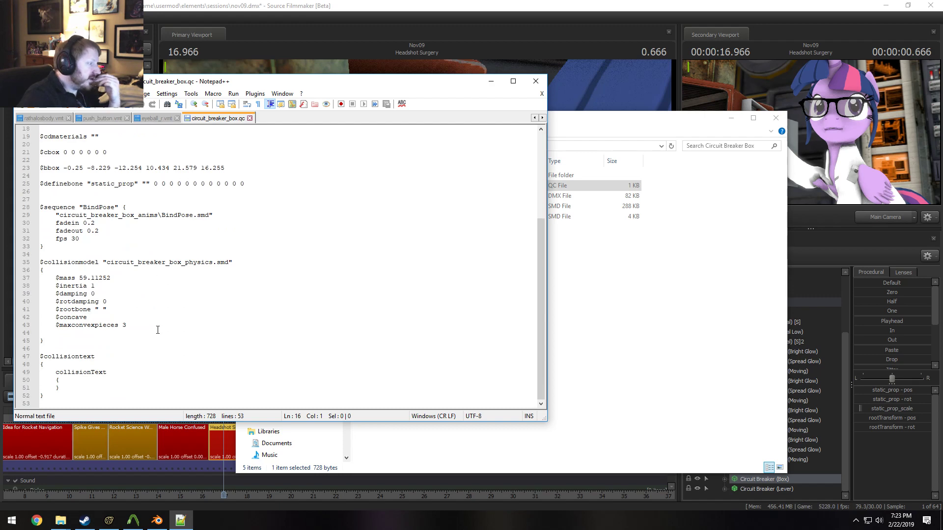
scroll(146, 323, up, 6)
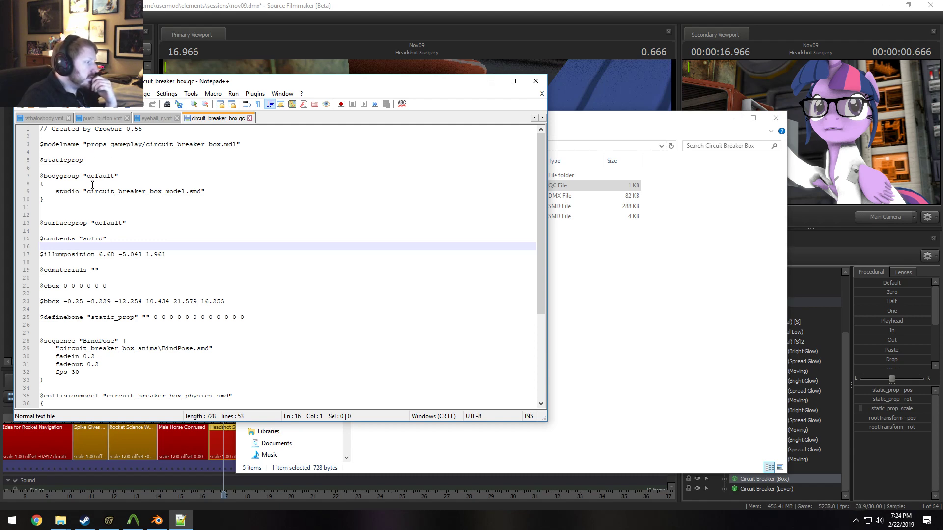
click(96, 270)
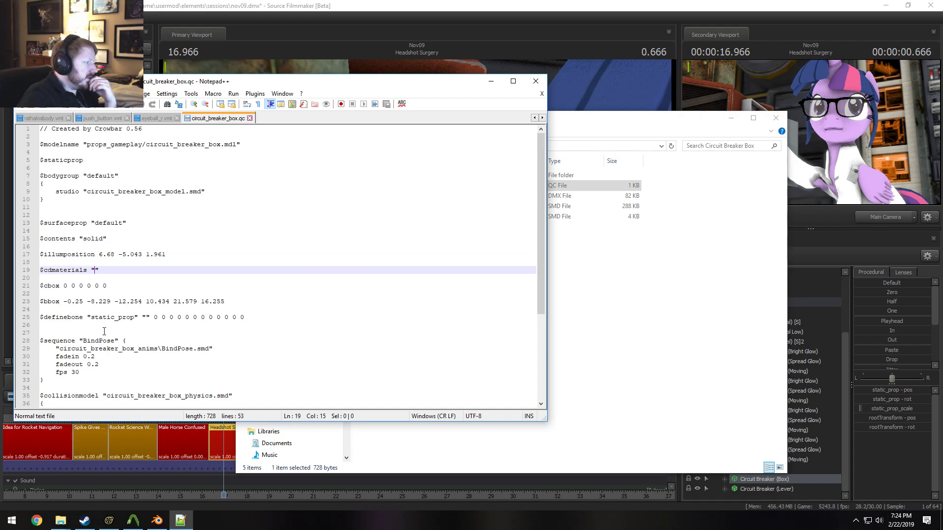
mouse_move(61, 521)
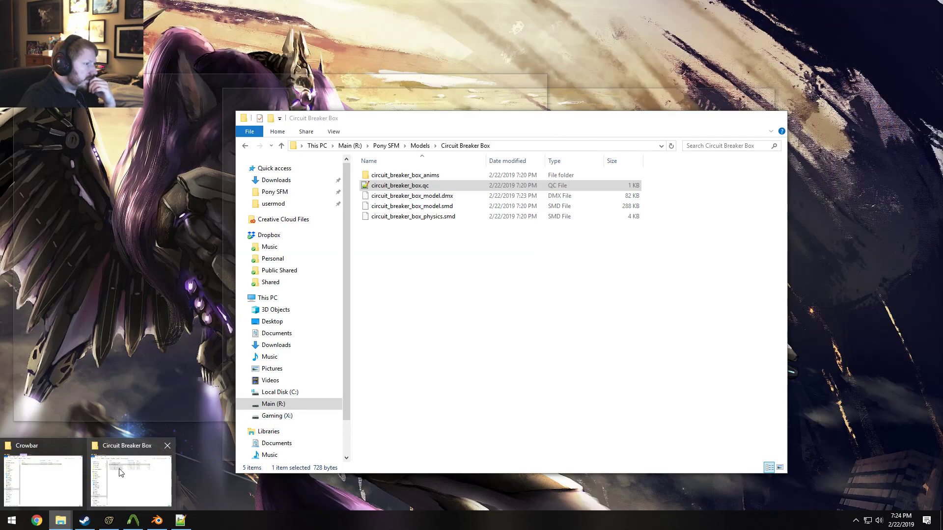
click(120, 469)
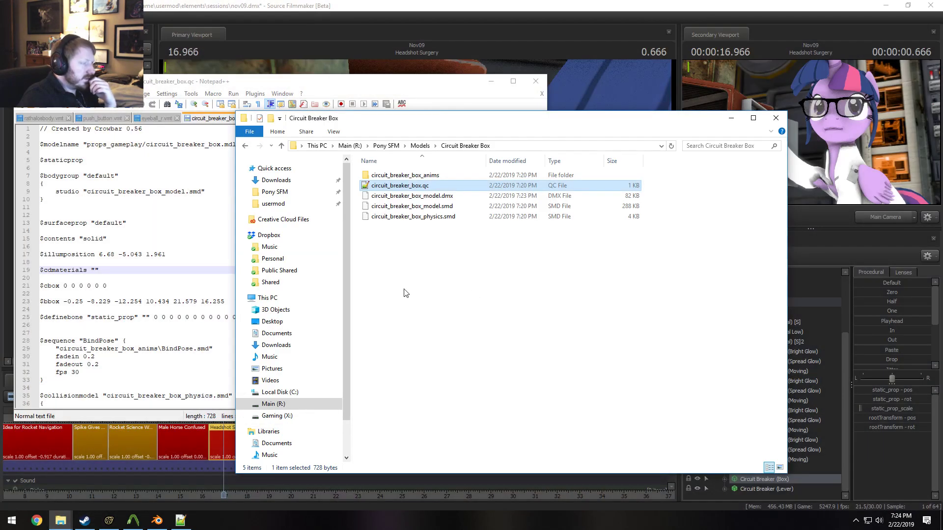
click(62, 521)
click(54, 474)
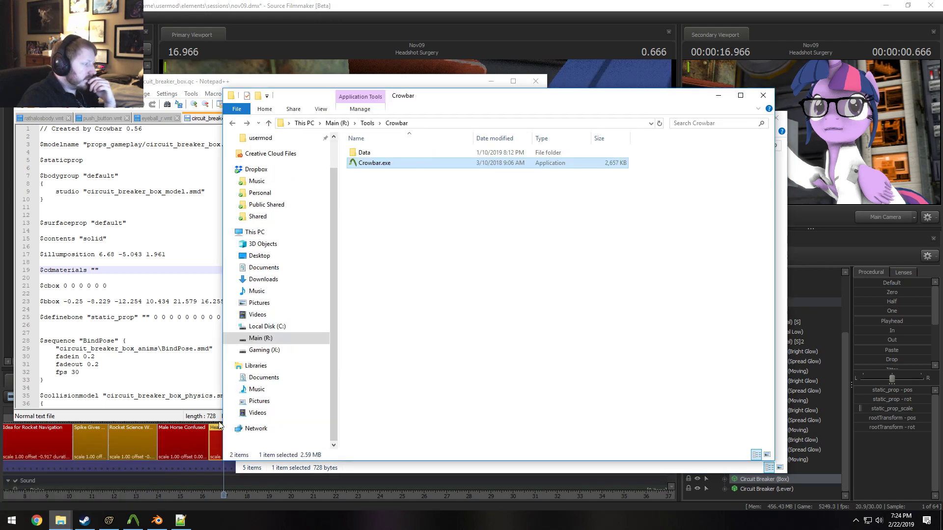
click(511, 316)
Switch to Source Filmmaker, show Circuit Breaker (Box) in the Element Viewer, and open its power_lever material's mtlName value
click(109, 520)
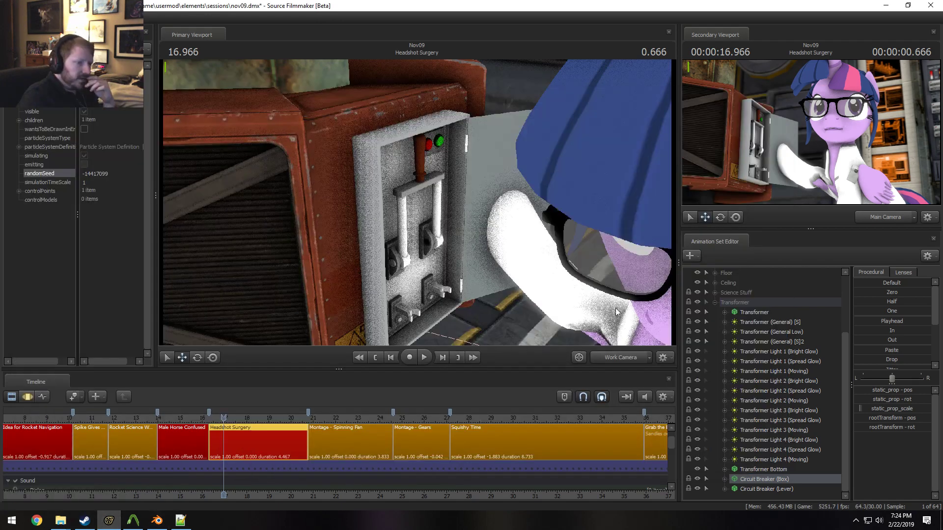
right_click(770, 484)
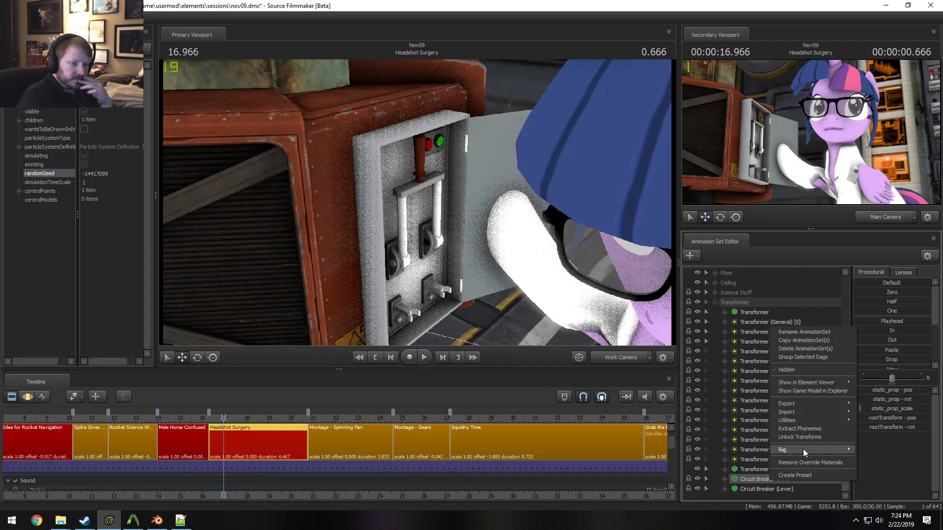
mouse_move(835, 382)
click(870, 393)
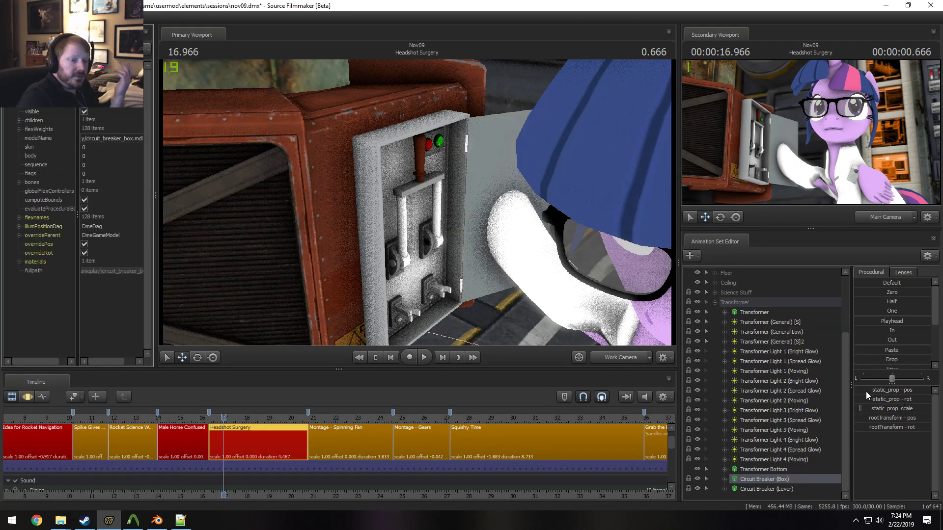
click(19, 262)
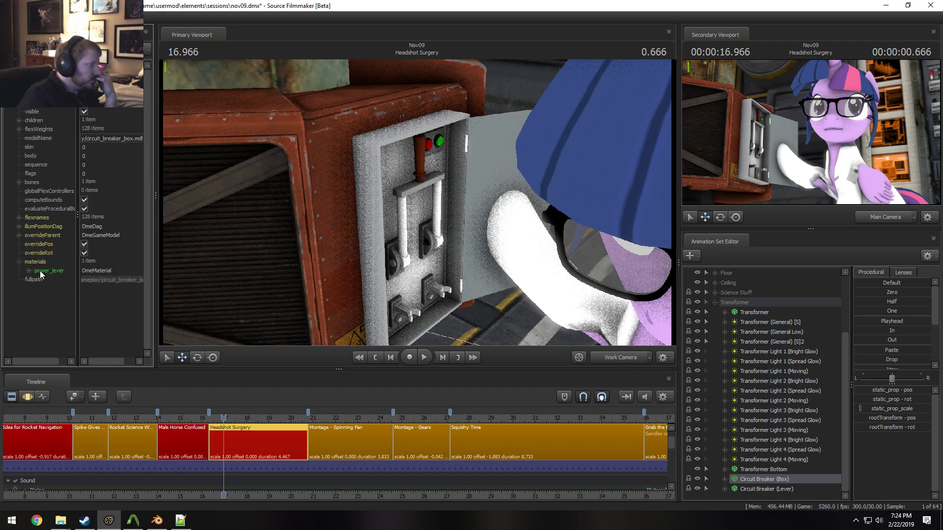
click(29, 271)
click(133, 288)
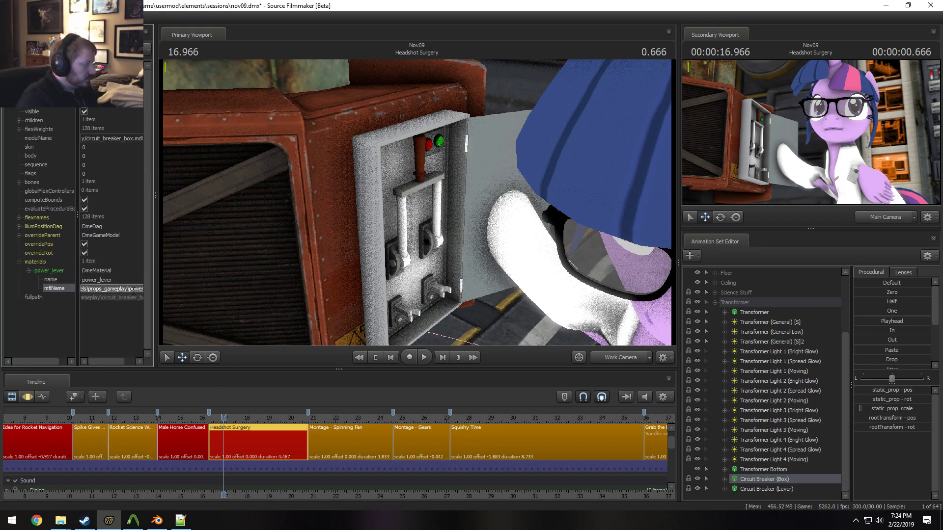
Switch to File Explorer and open the portal2 folder inside Source Filmmaker's game directory
key(alt+Tab)
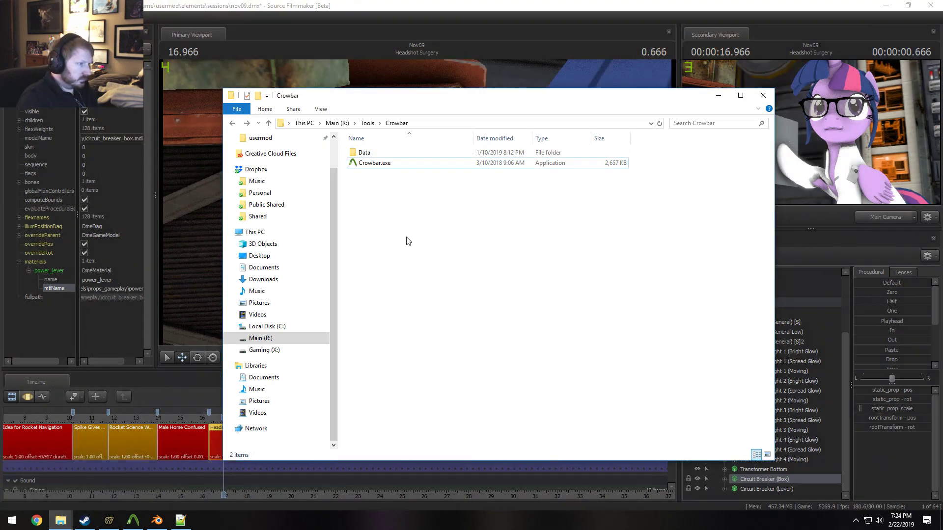
click(440, 126)
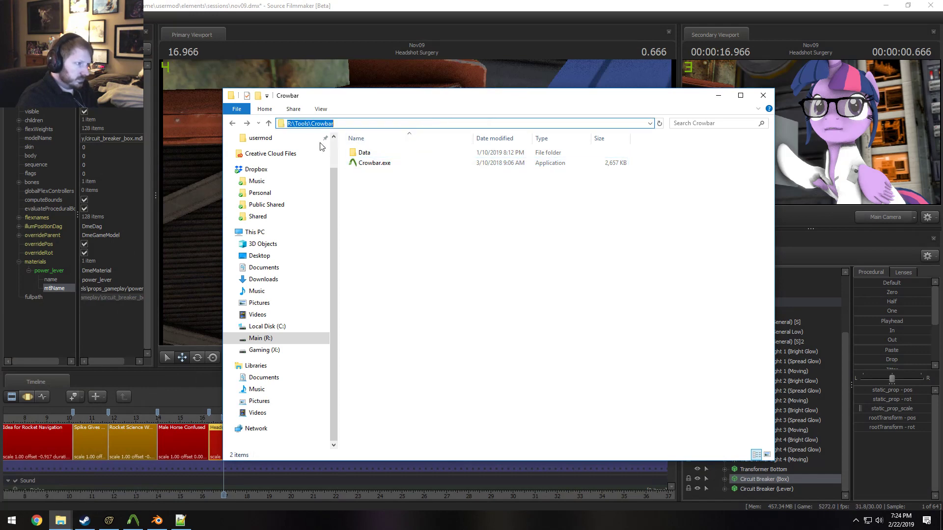
scroll(285, 172, up, 2)
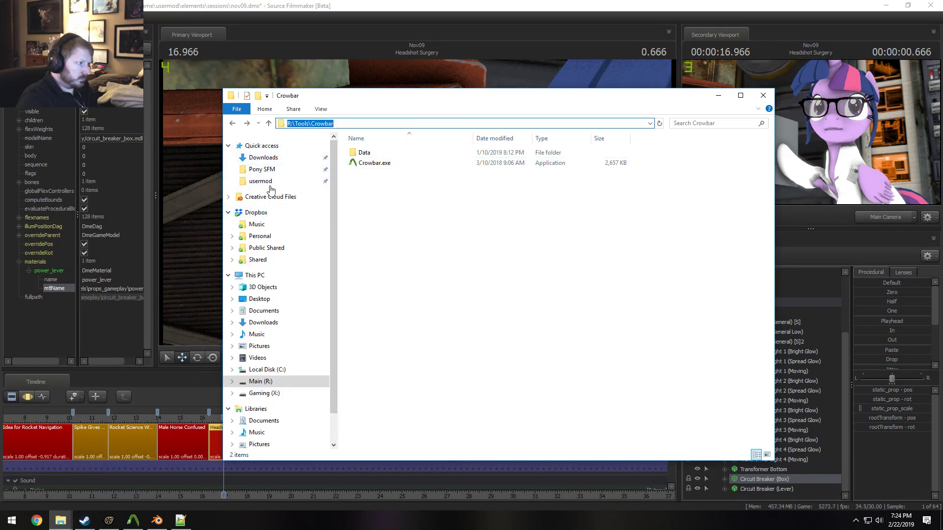
click(263, 181)
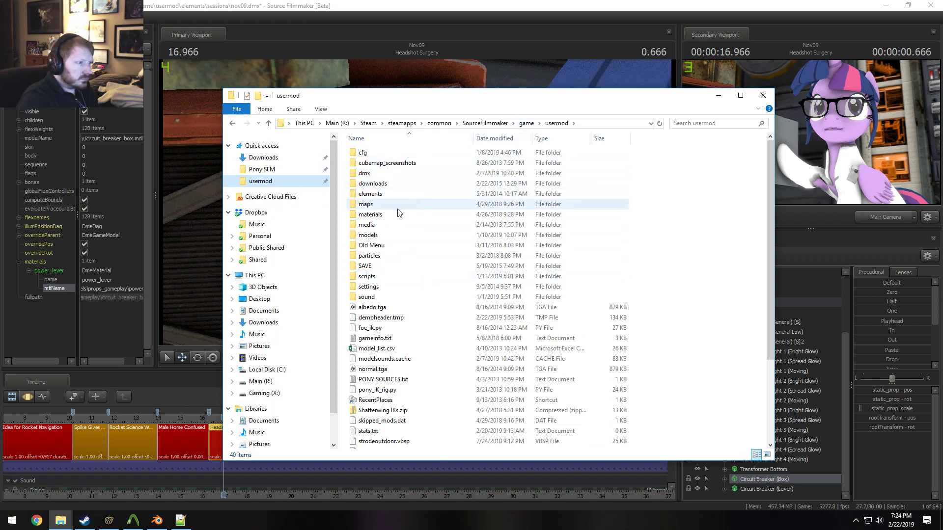
click(526, 123)
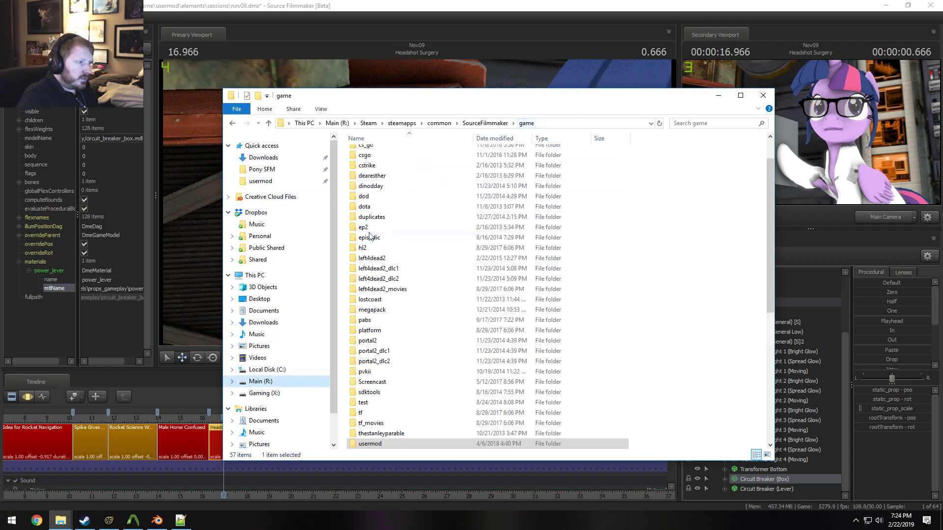
scroll(370, 236, down, 5)
double_click(366, 164)
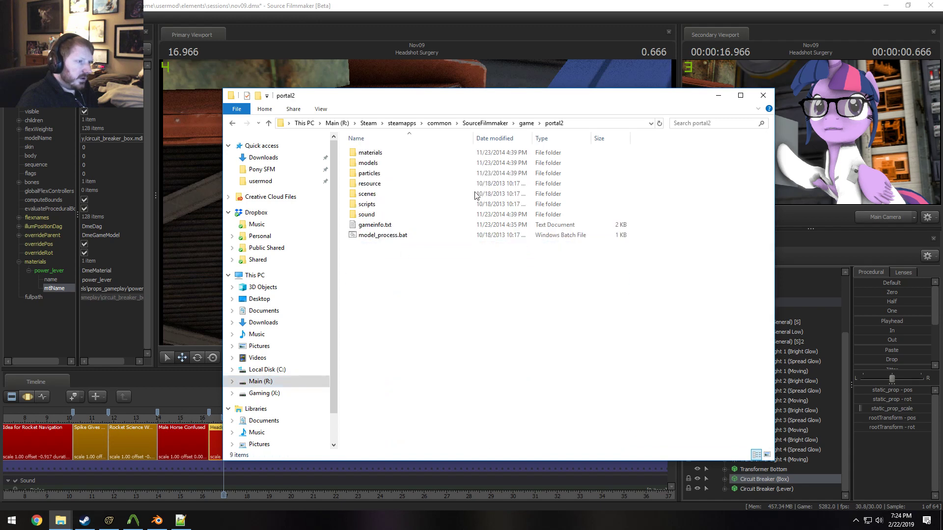
Go to the materials\models\props_gameplay subfolder of portal2
click(595, 123)
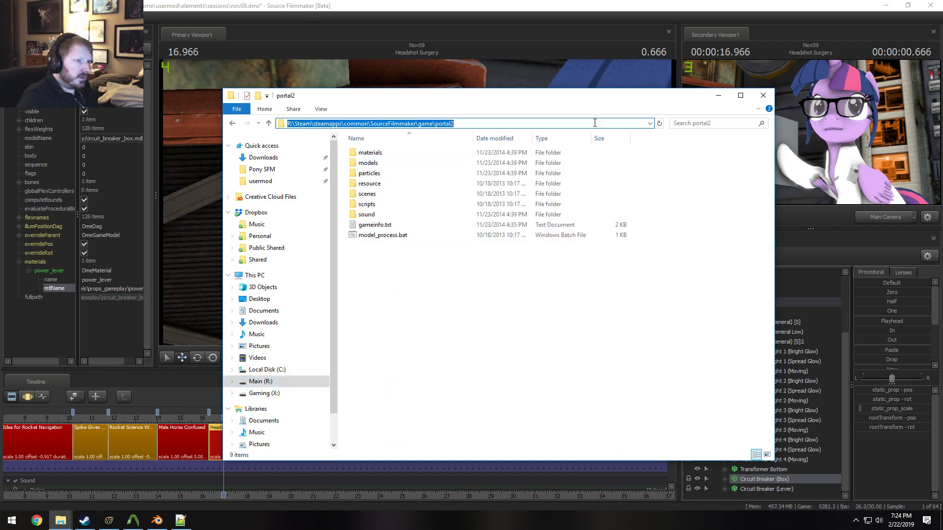
double_click(370, 153)
click(620, 123)
text(\)
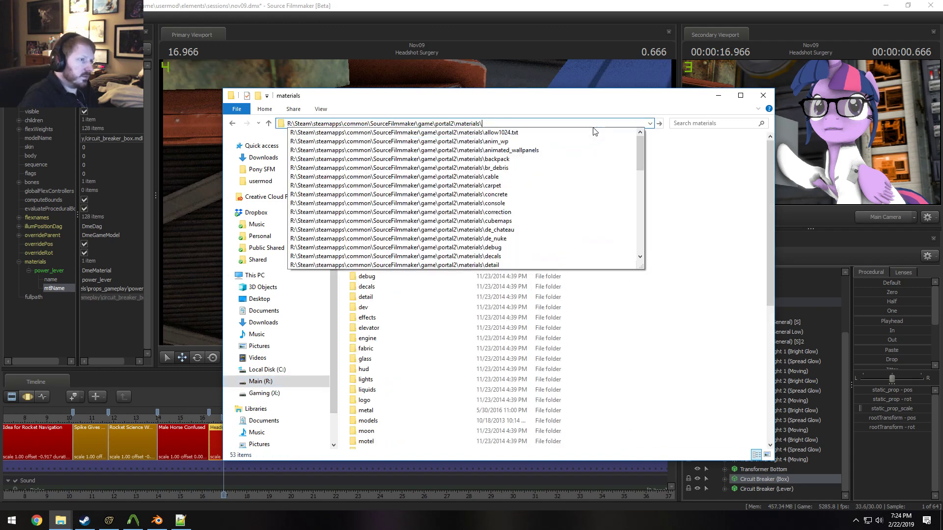
text(models\props_gameplay\power_lever)
key(BackSpace)
key(BackSpace)
key(BackSpace)
key(BackSpace)
key(BackSpace)
key(BackSpace)
key(BackSpace)
key(BackSpace)
key(BackSpace)
key(BackSpace)
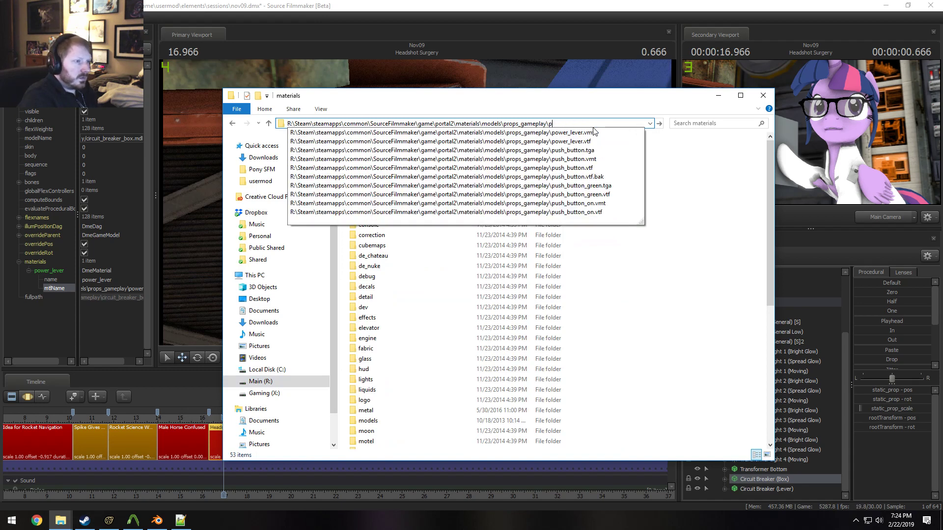
key(Return)
Select and copy power_lever.vmt and power_lever.vtf
scroll(476, 265, down, 2)
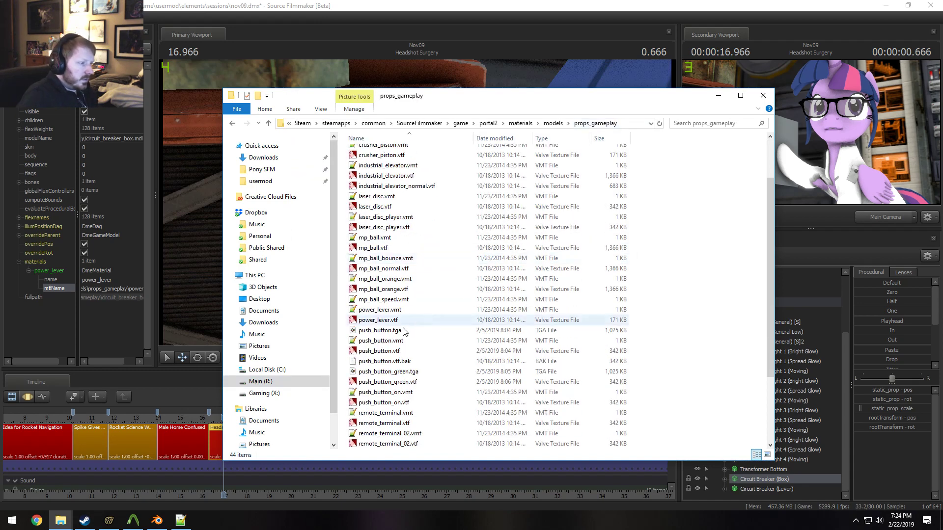
click(385, 320)
shift+click(391, 310)
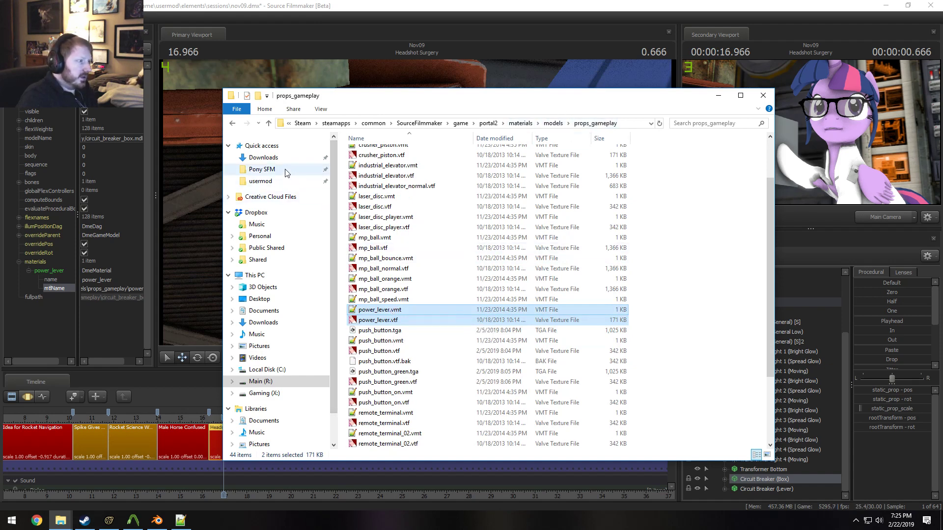
Open the materials\models folder inside usermod
click(262, 169)
click(260, 181)
double_click(366, 214)
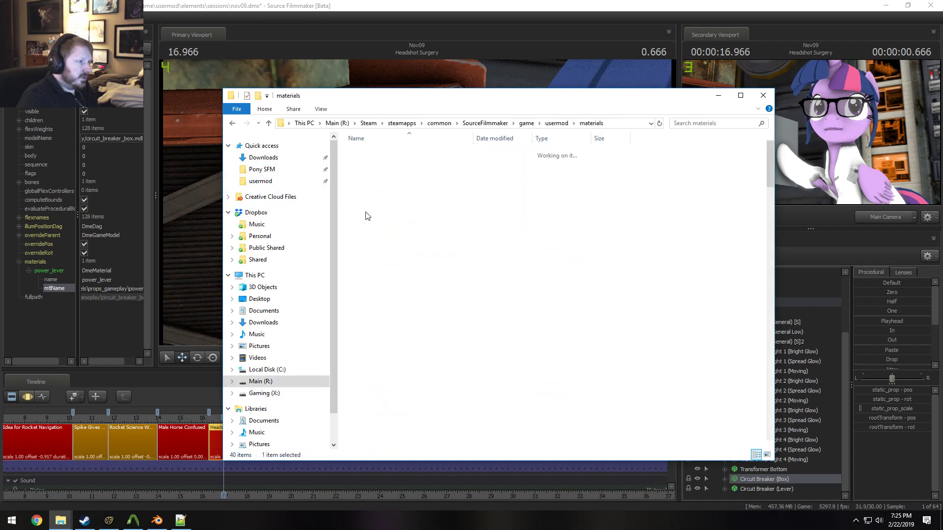
scroll(366, 325, down, 3)
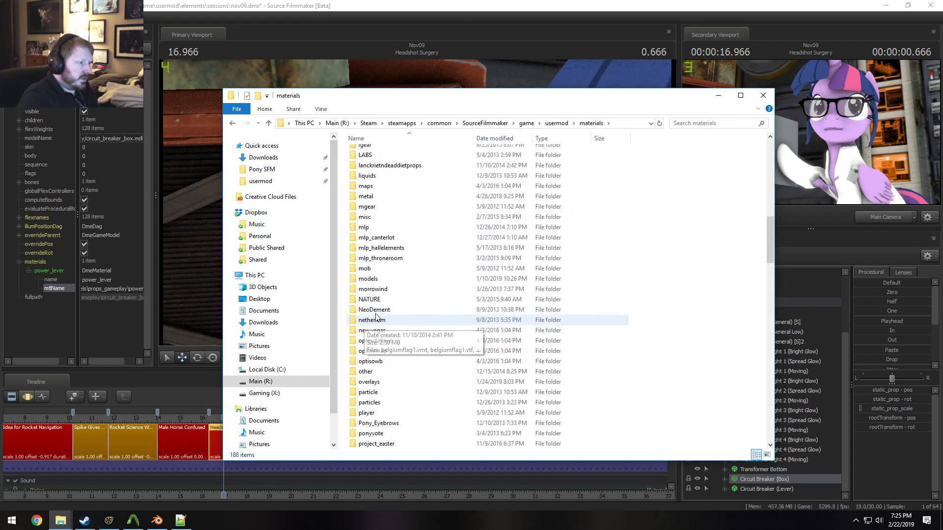
double_click(368, 289)
scroll(376, 300, down, 14)
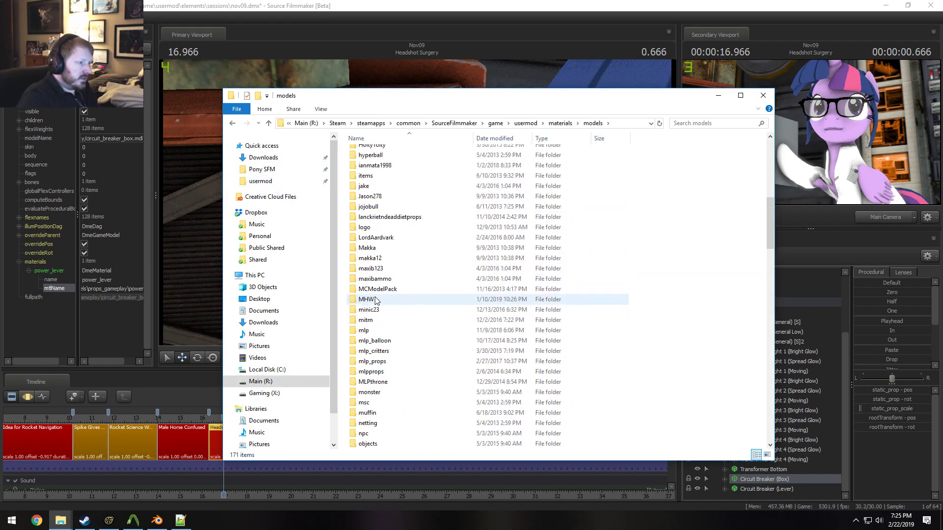
scroll(379, 305, down, 1)
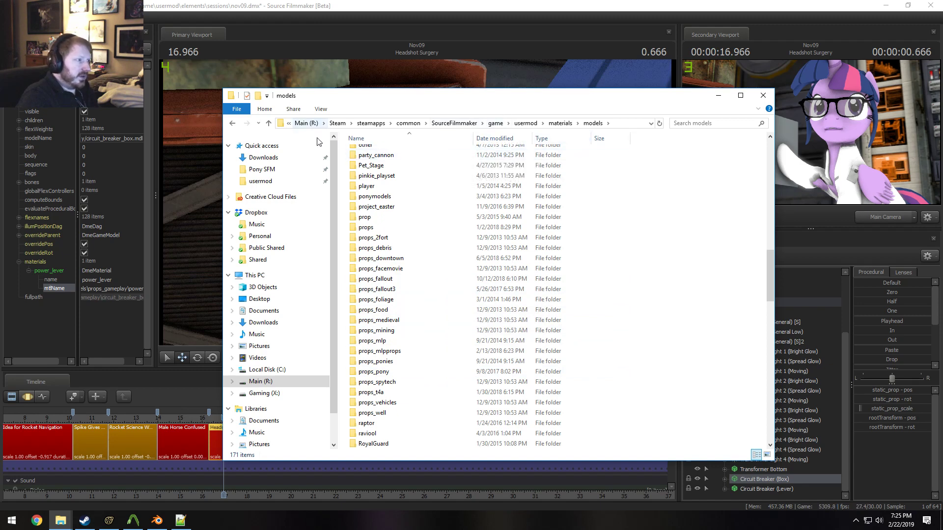
Create a folder named props_gameplay in usermod's materials\models and paste the copied power_lever files into it
click(265, 110)
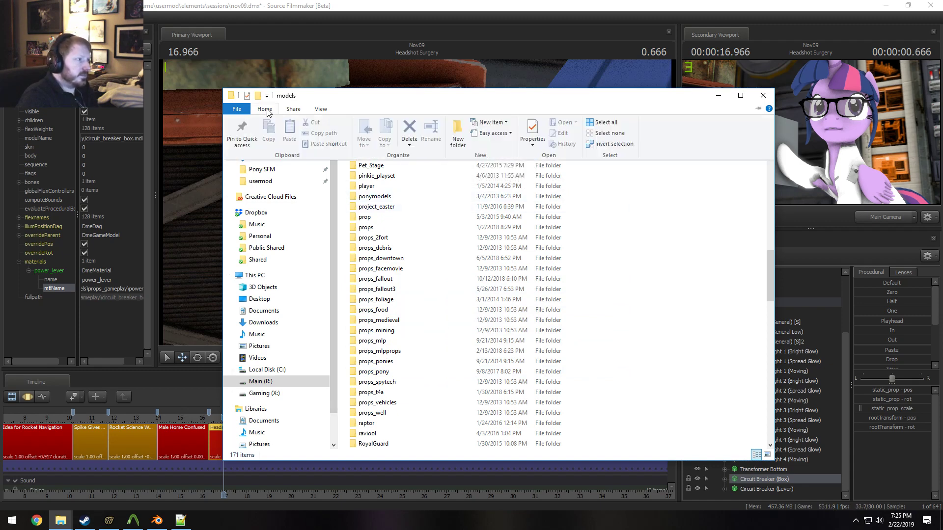
click(453, 134)
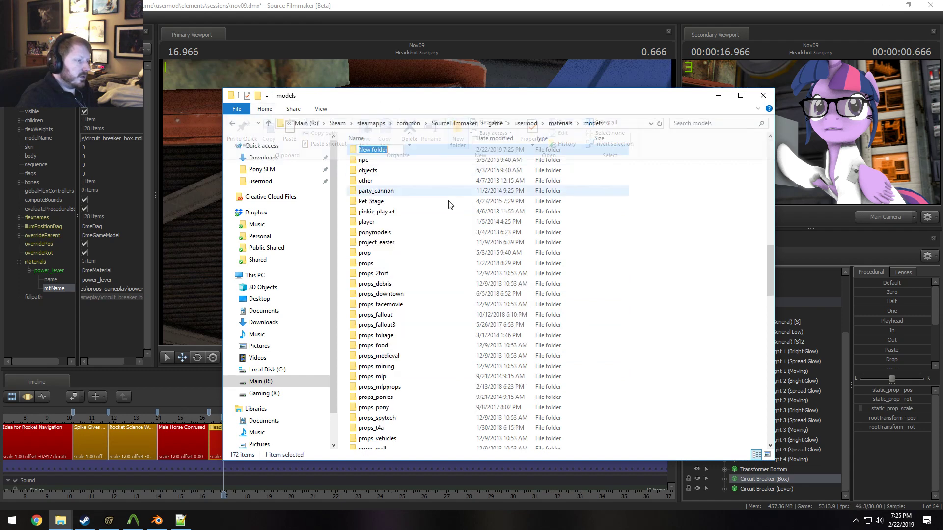
text(props)
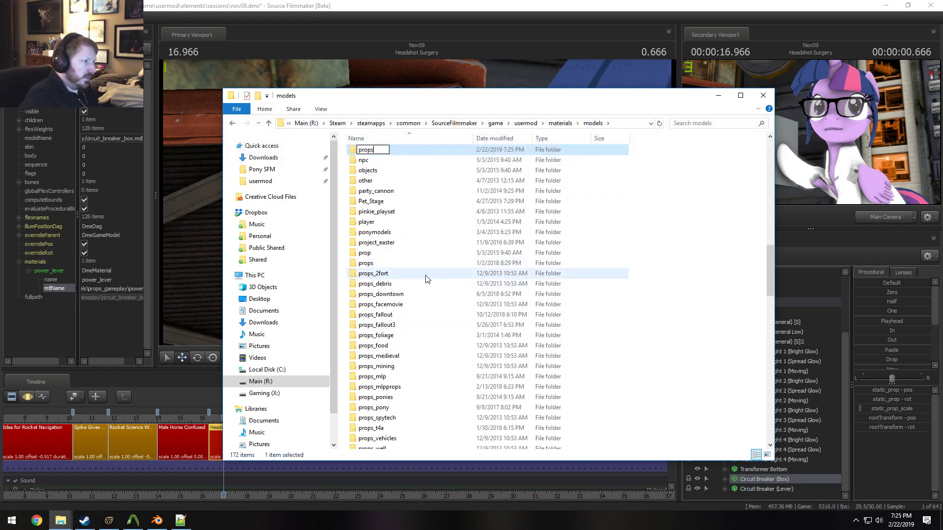
text(_gameplay)
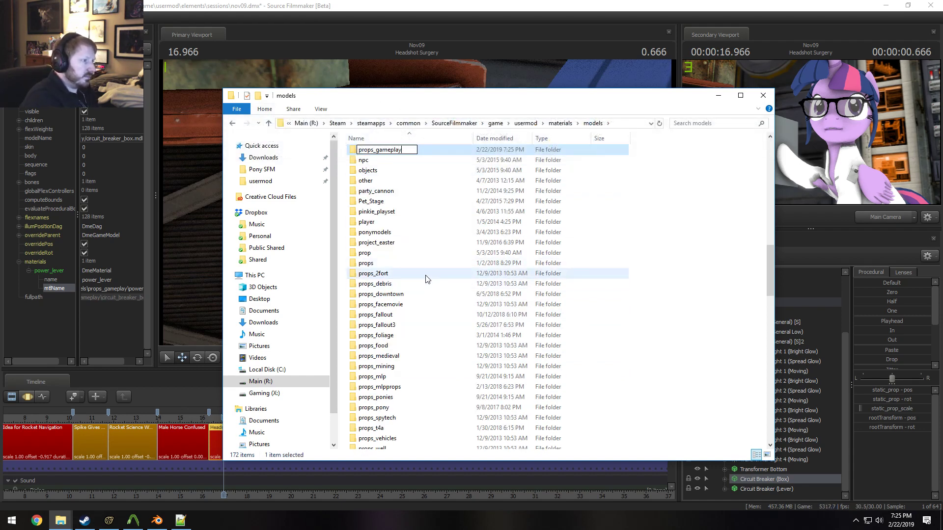
key(Return)
key(Return)
key(ctrl+v)
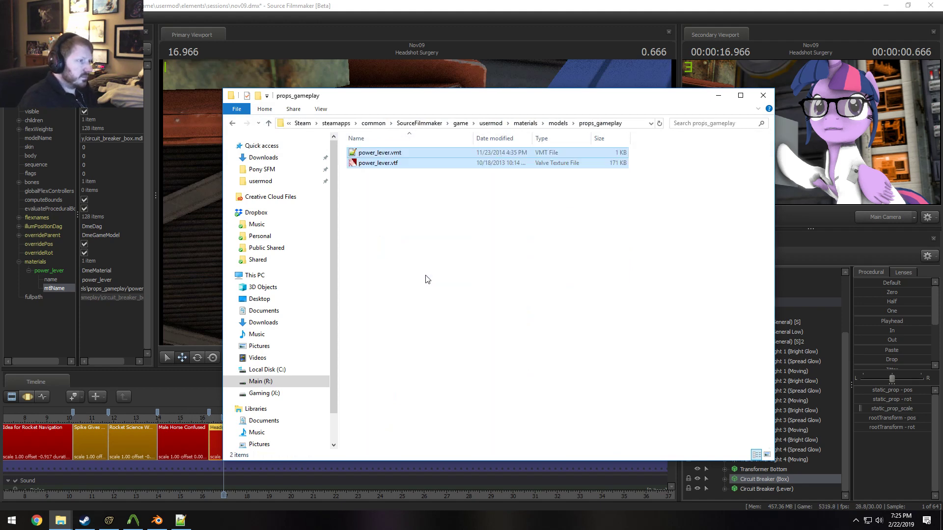
Open the copied power_lever.vmt in Notepad++ to check its $basetexture path, close it, and move the editor window clear of the folder's address
double_click(396, 155)
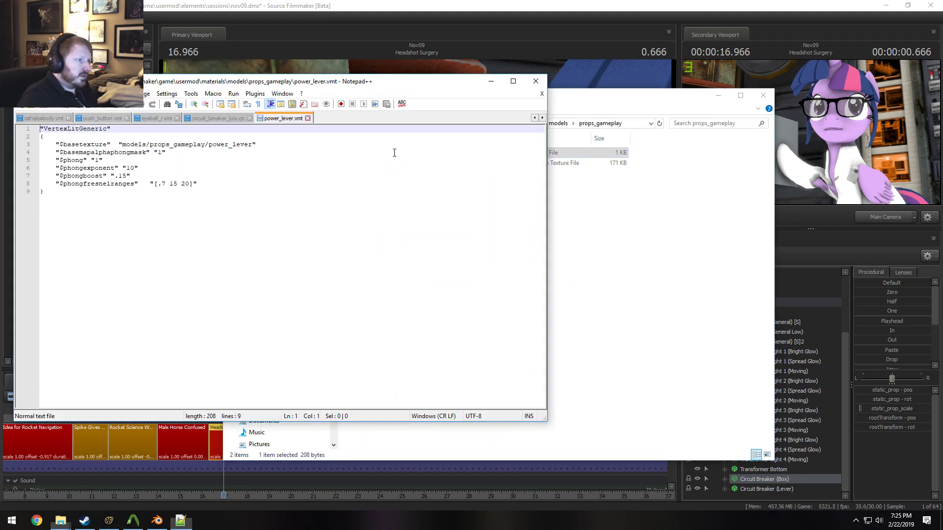
click(162, 145)
click(249, 153)
click(321, 226)
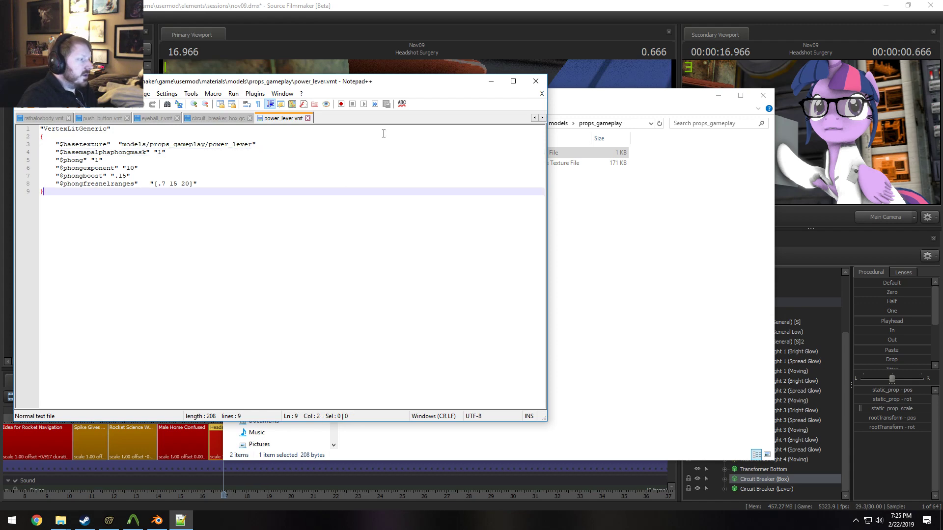
click(308, 118)
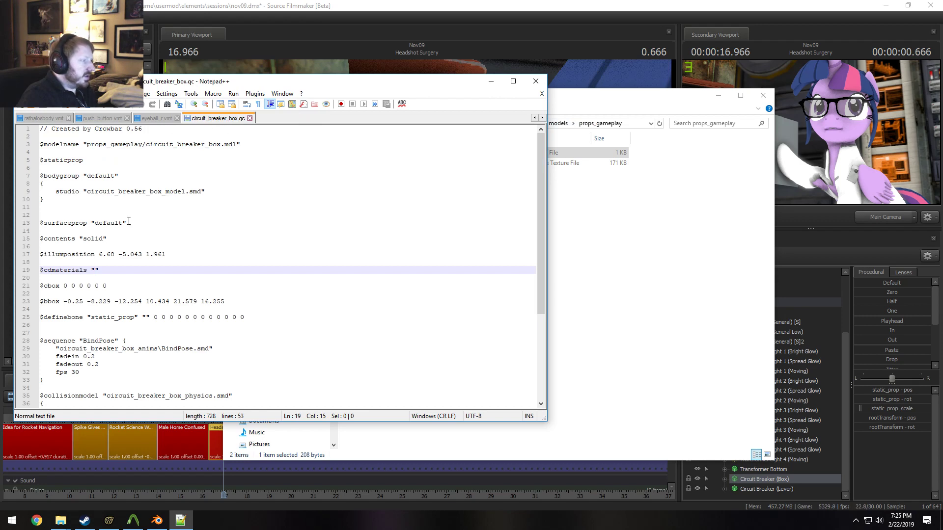
drag(416, 81, 576, 175)
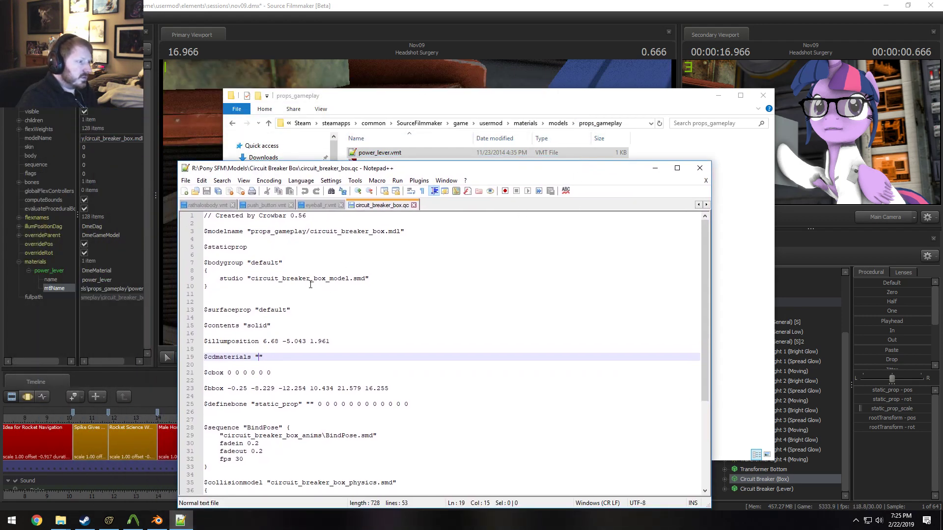
click(663, 141)
click(631, 123)
click(631, 123)
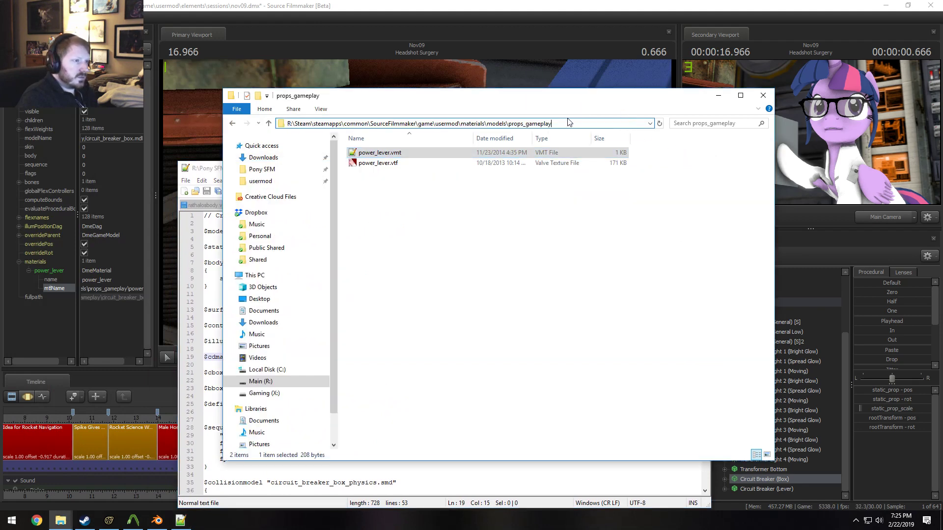
drag(569, 123, 558, 123)
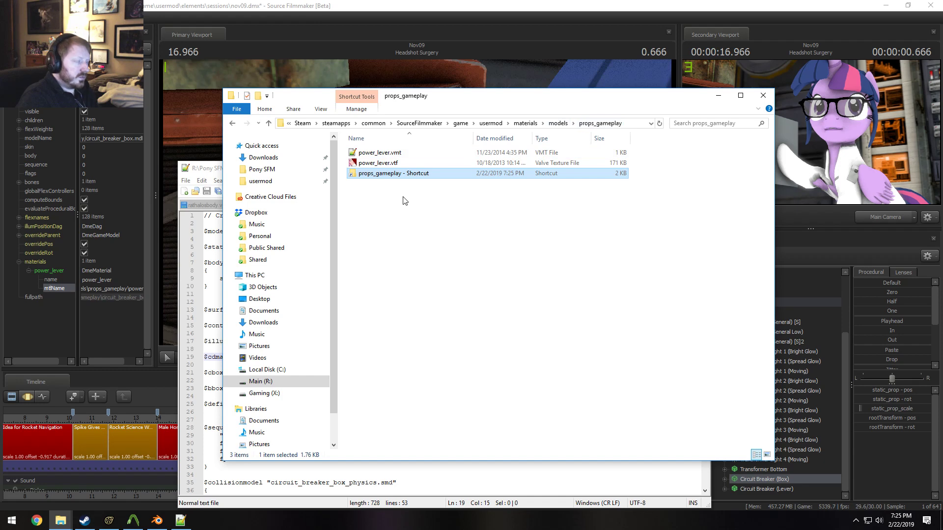
key(Delete)
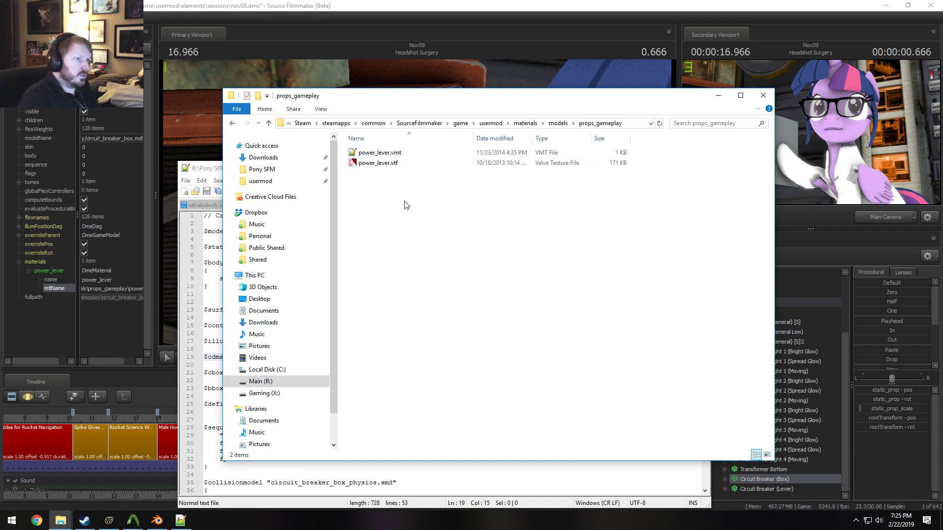
Copy models\props_gameplay from the folder path into the $cdmaterials quotes of circuit_breaker_box.qc and save the file
click(579, 123)
click(574, 125)
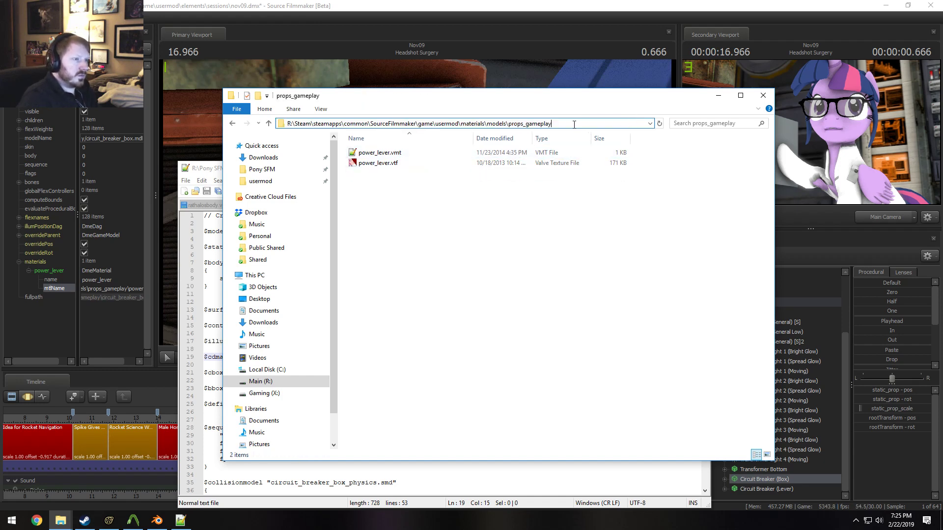
drag(574, 124, 487, 129)
key(ctrl+c)
key(alt+Tab)
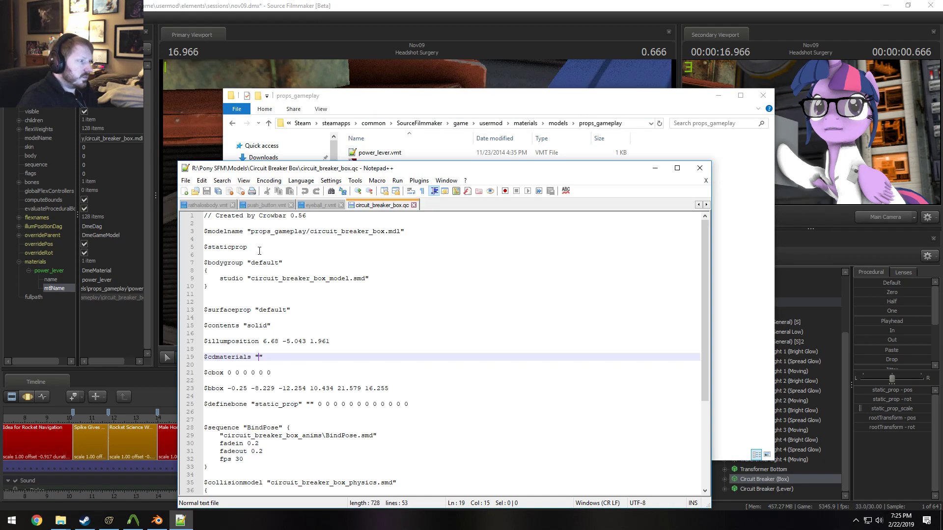
key(ctrl+v)
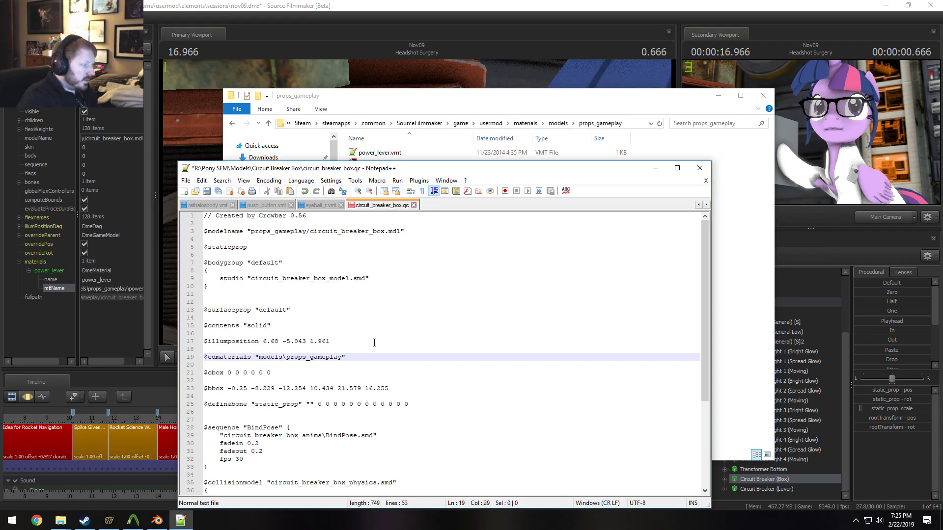
key(Down)
scroll(388, 355, down, 3)
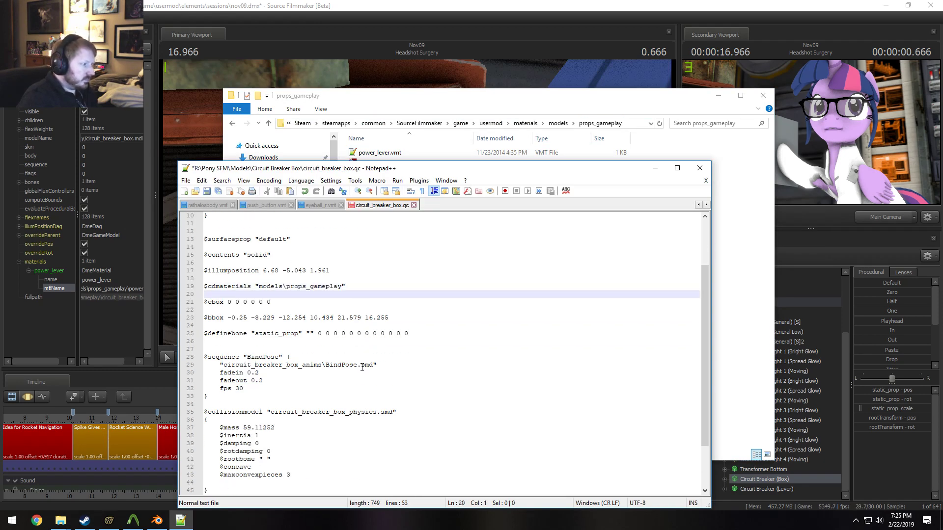
key(ctrl+s)
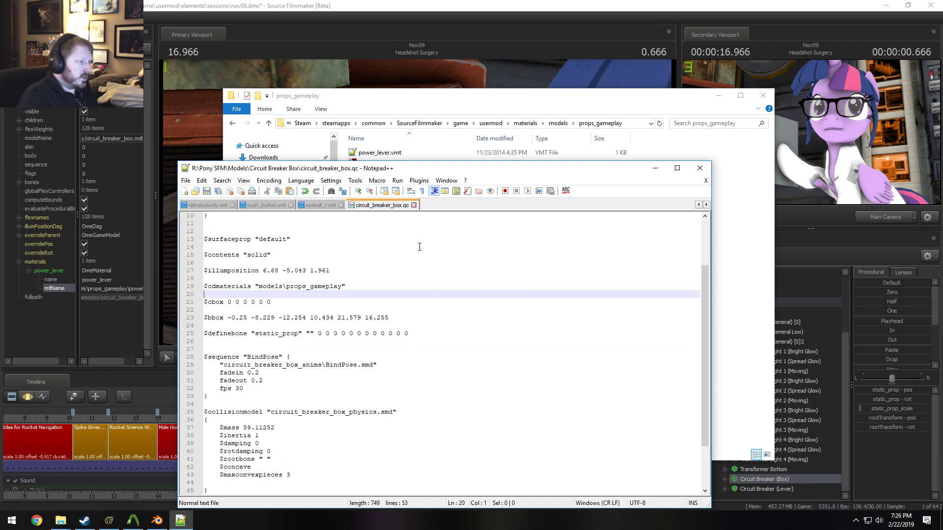
Switch to Crowbar and choose circuit_breaker_box.qc from the Circuit Breaker Box folder as the QC file to compile
click(614, 105)
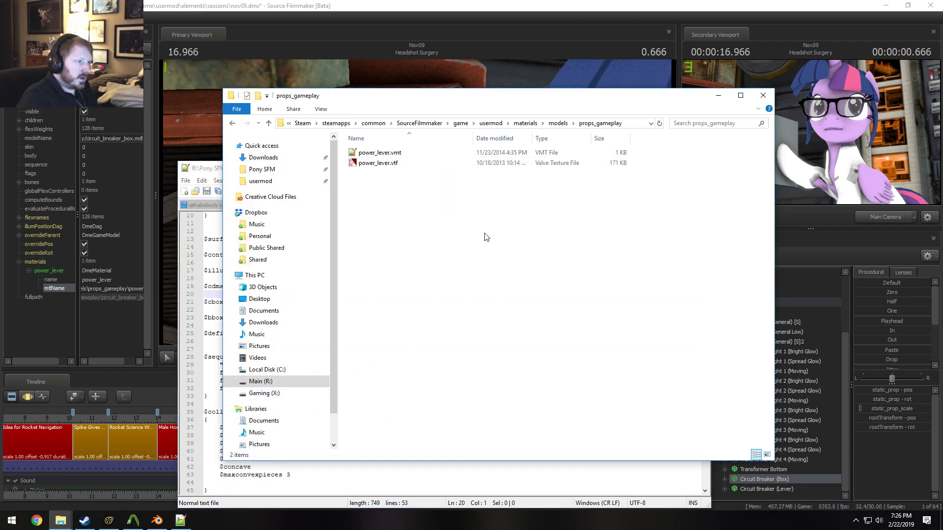
click(133, 520)
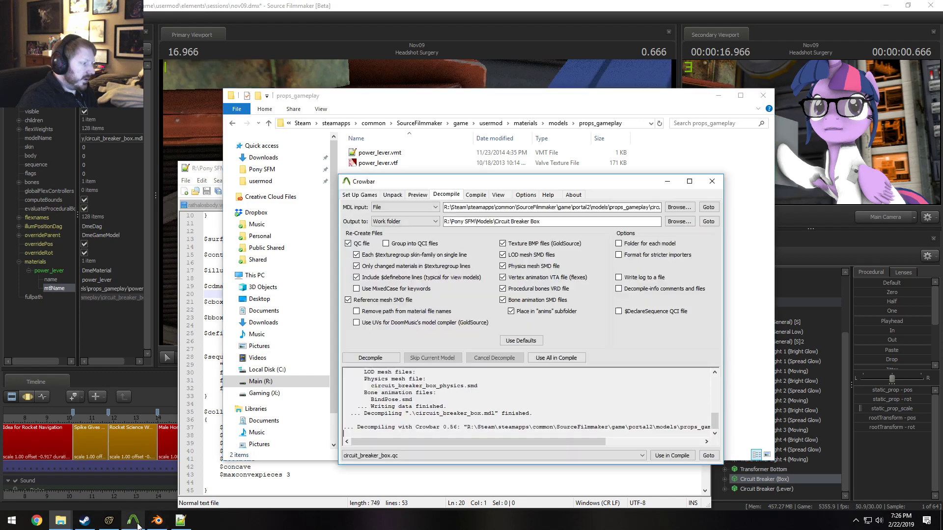
click(479, 195)
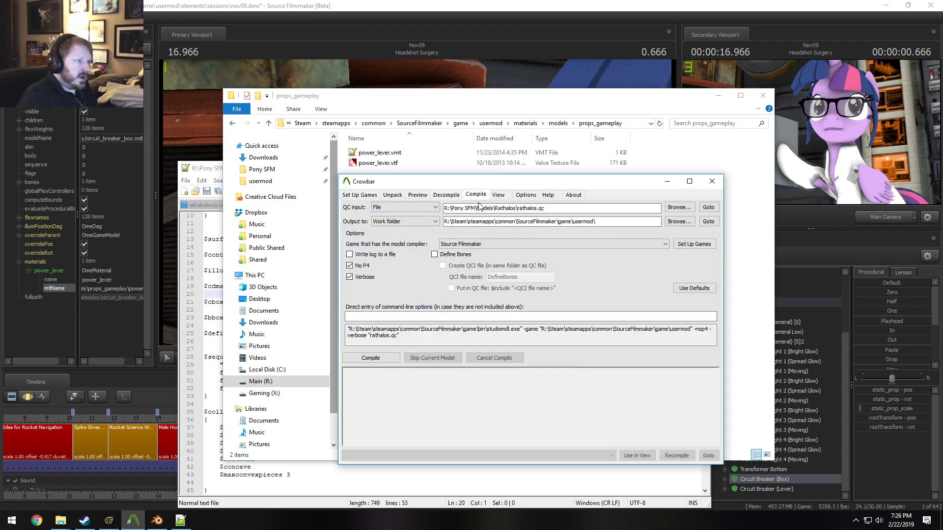
click(686, 208)
mouse_move(536, 141)
mouse_down()
mouse_move(536, 229)
mouse_move(536, 144)
mouse_up()
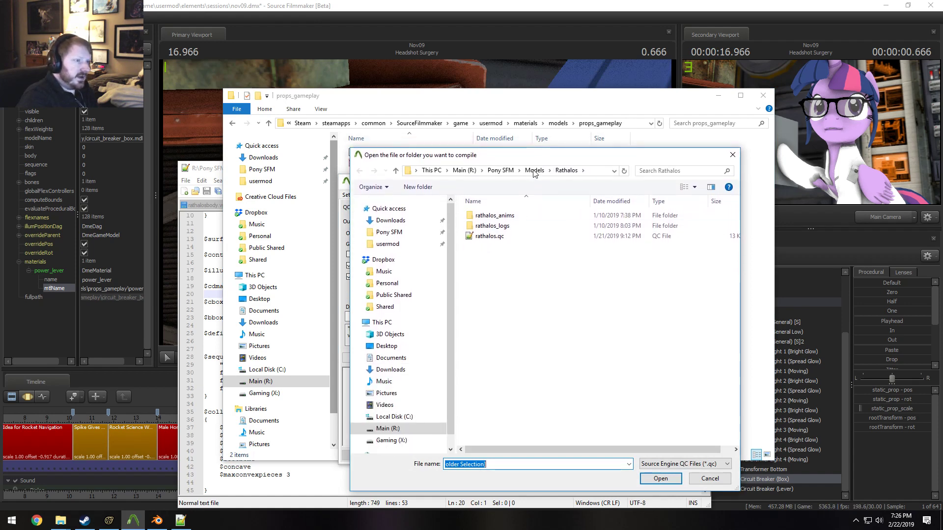
click(535, 170)
double_click(504, 226)
double_click(496, 227)
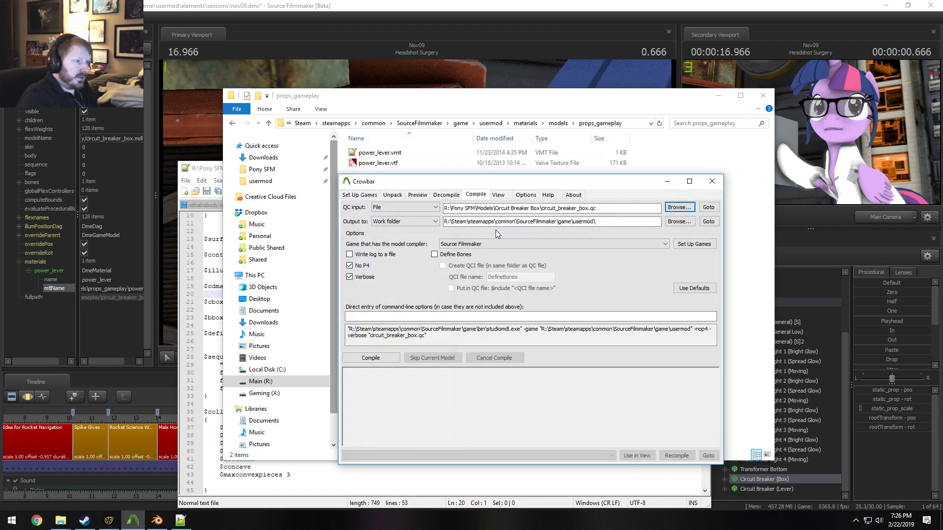
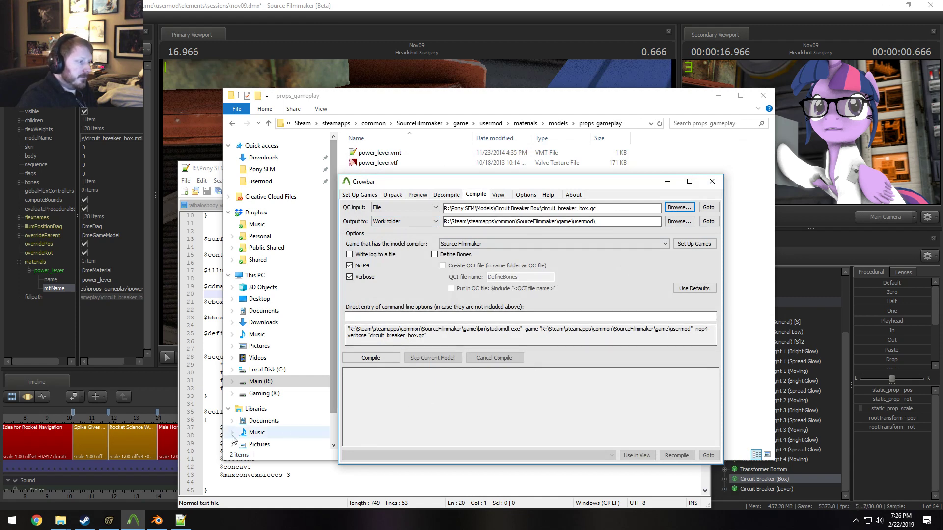
Check the top lines of circuit_breaker_box.qc, including its $modelname path, and compile the QC in Crowbar for Source Filmmaker
click(211, 491)
scroll(306, 311, up, 3)
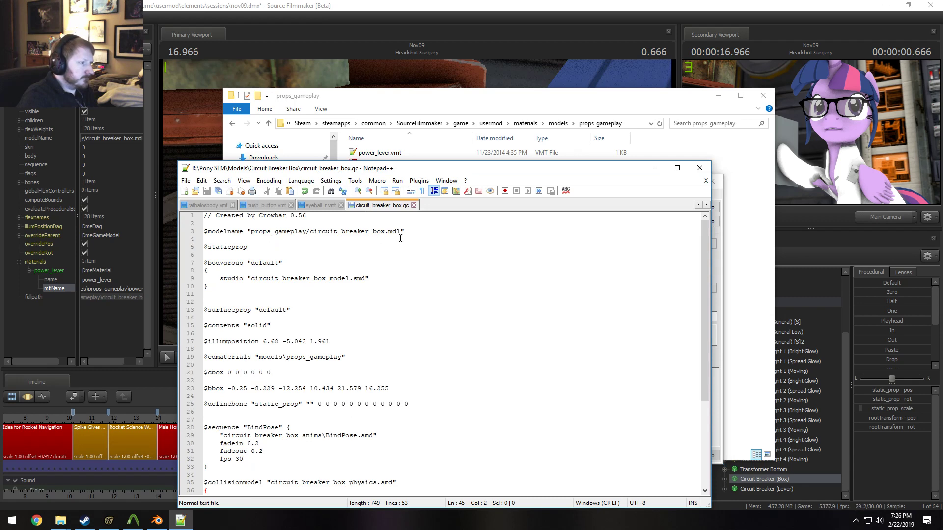
click(735, 261)
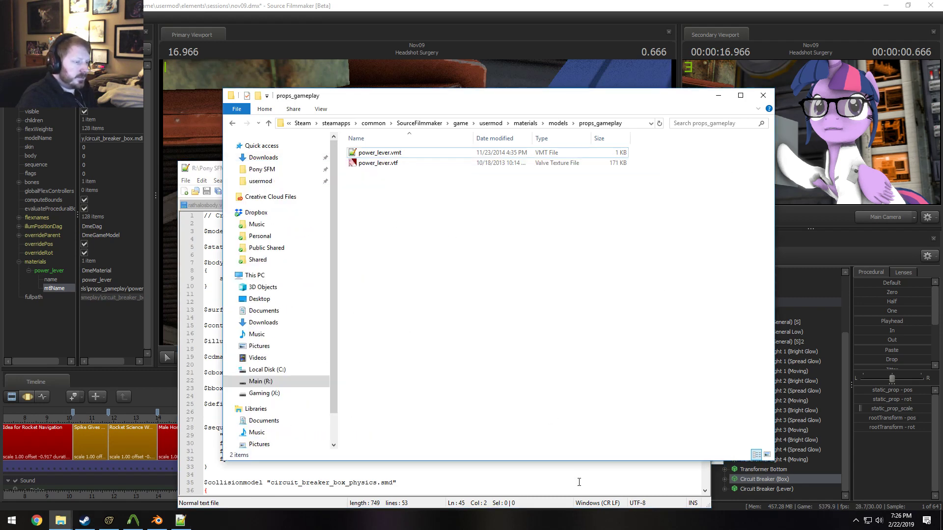
key(alt+Tab)
key(alt+Tab)
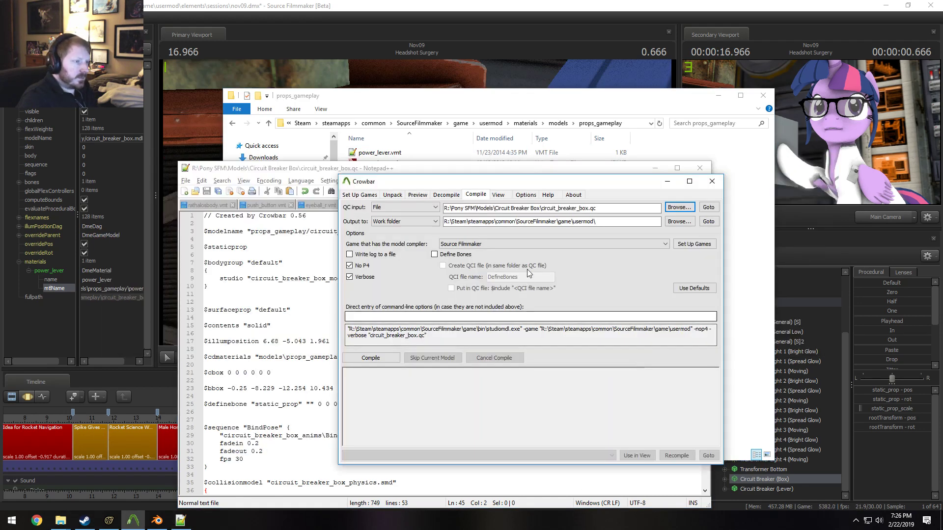
click(545, 242)
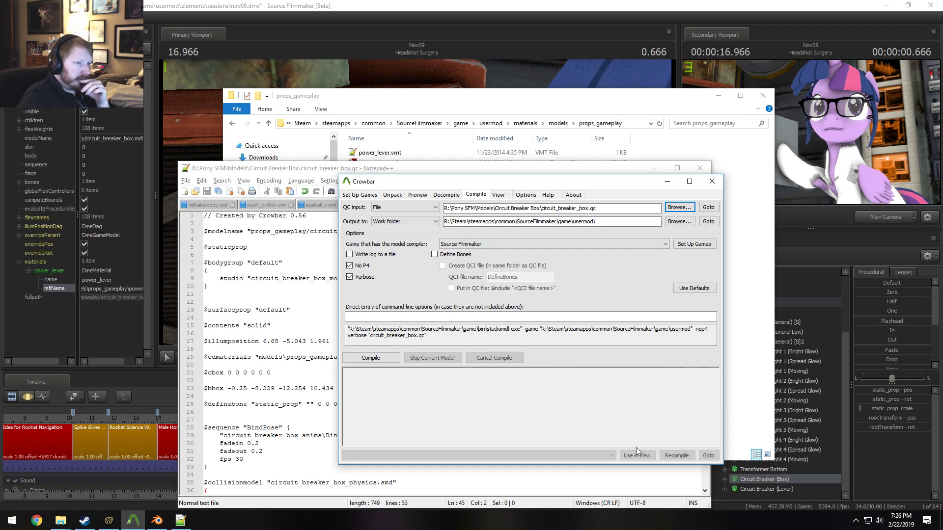
click(386, 361)
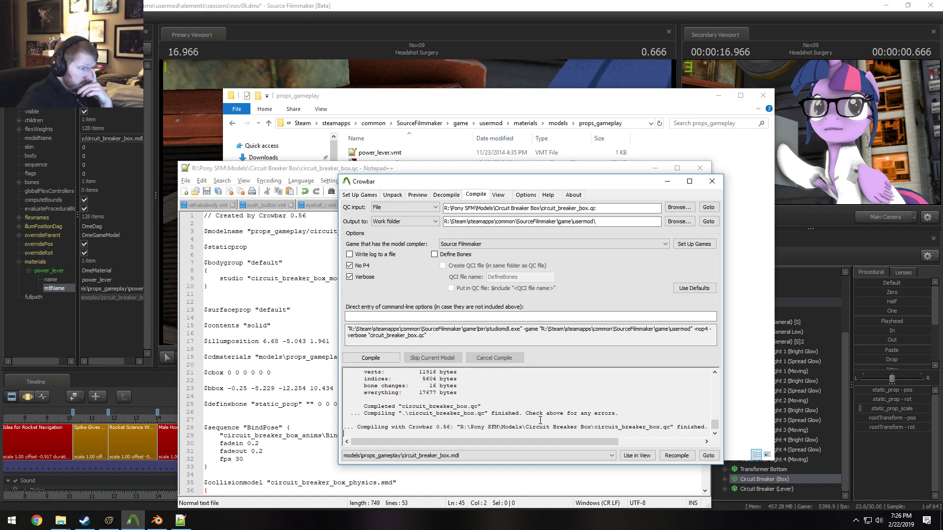
Switch to Source Filmmaker, collapse the Transformer group, and open the model browser filtered by circuit_breaker
click(109, 520)
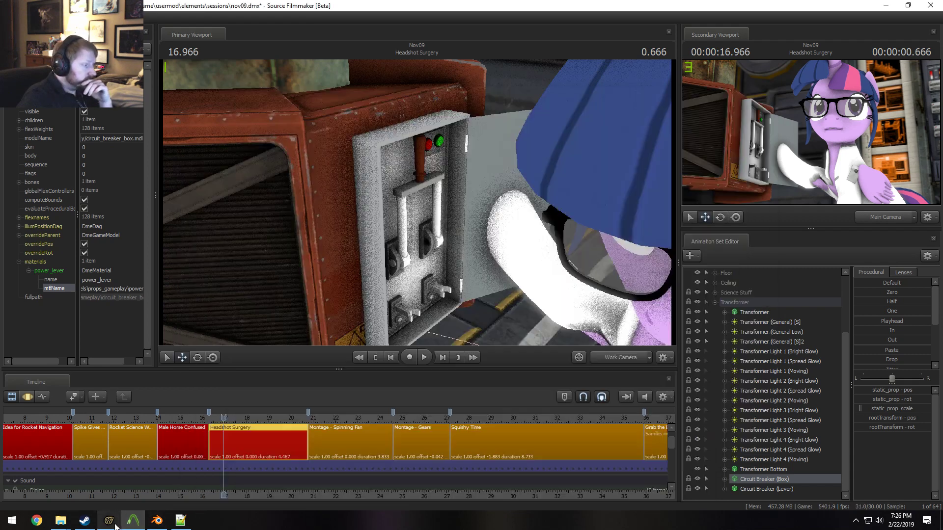
click(714, 302)
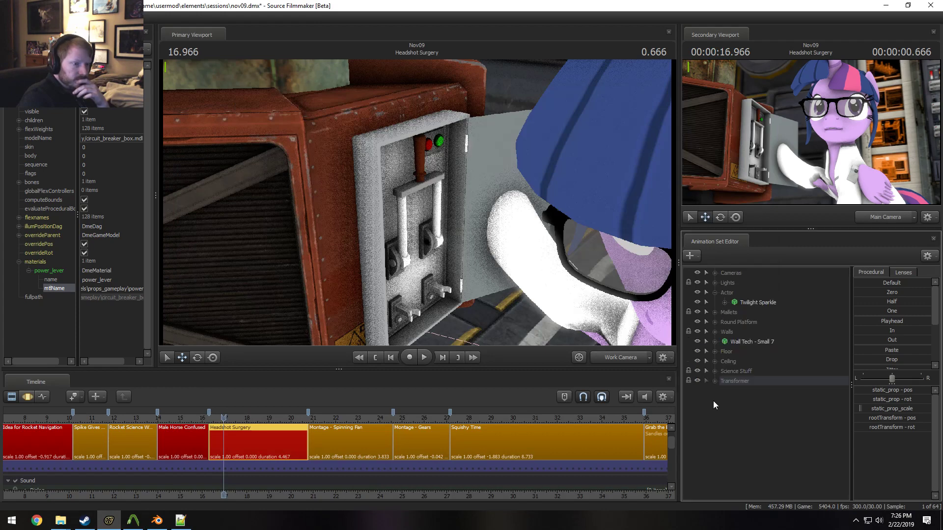
right_click(712, 419)
click(747, 440)
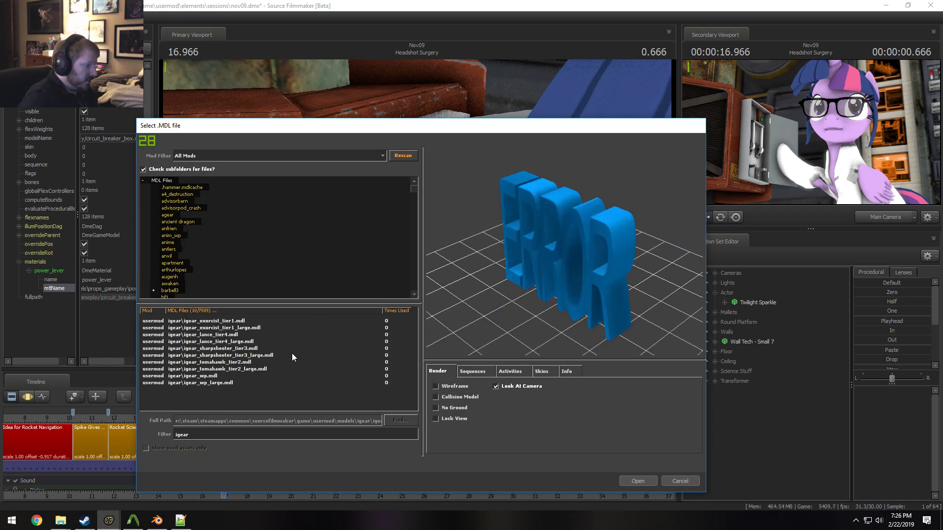
click(149, 430)
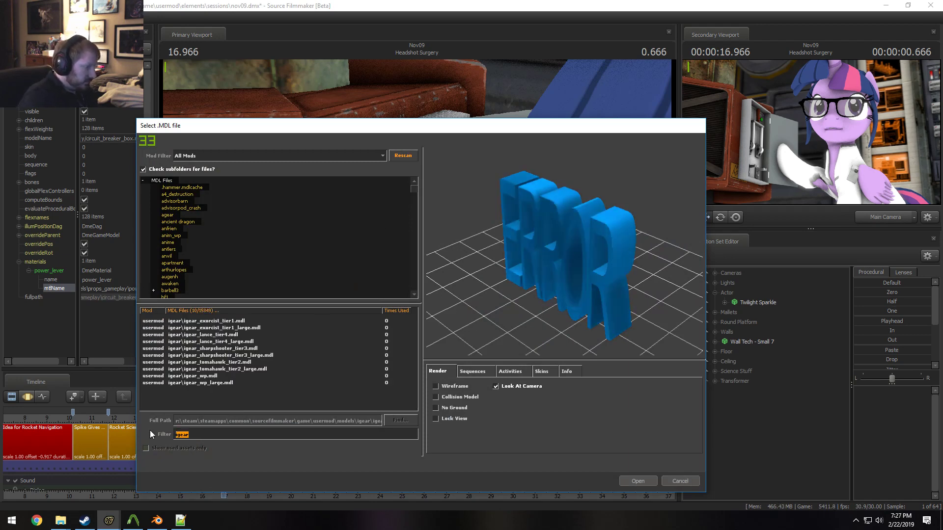
text(circuit_b)
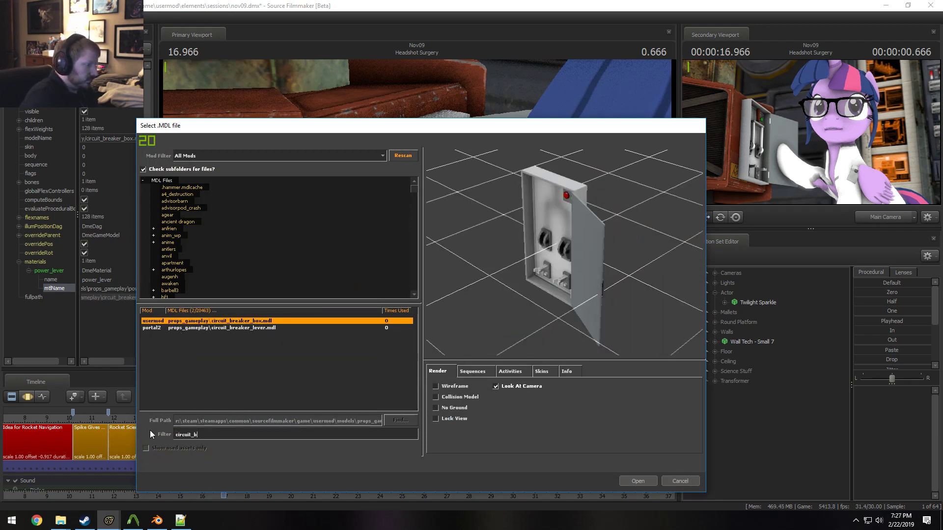
text(reaker)
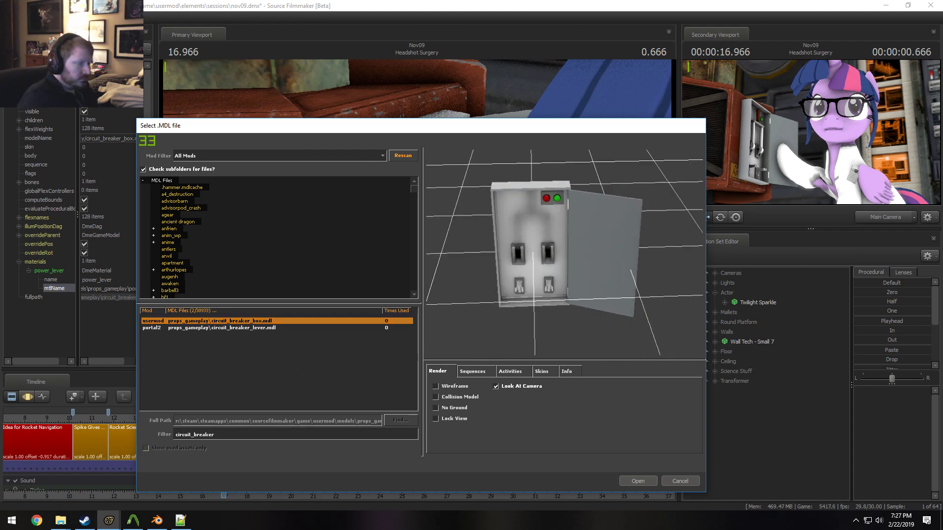
Examine the usermod circuit_breaker_box.mdl preview from several angles to see whether its door is gone
drag(500, 282, 500, 281)
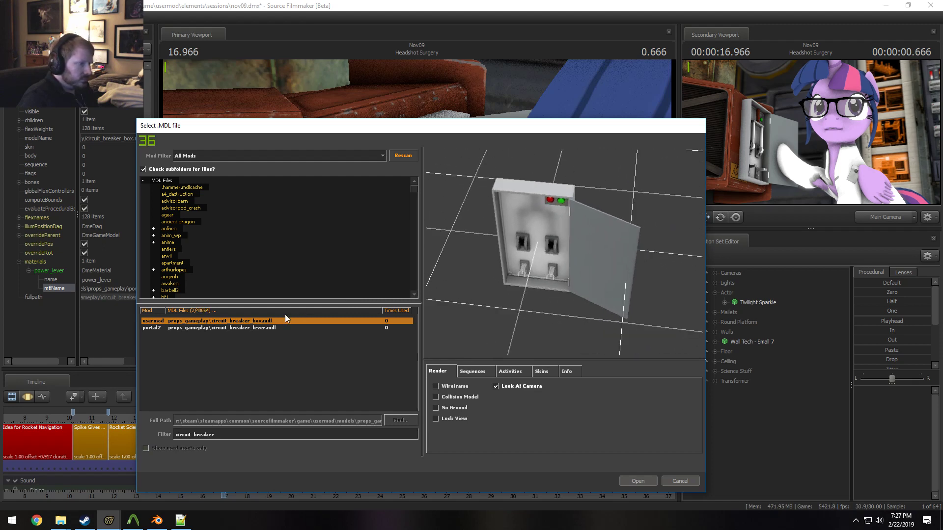
click(245, 326)
click(251, 321)
drag(536, 260, 552, 251)
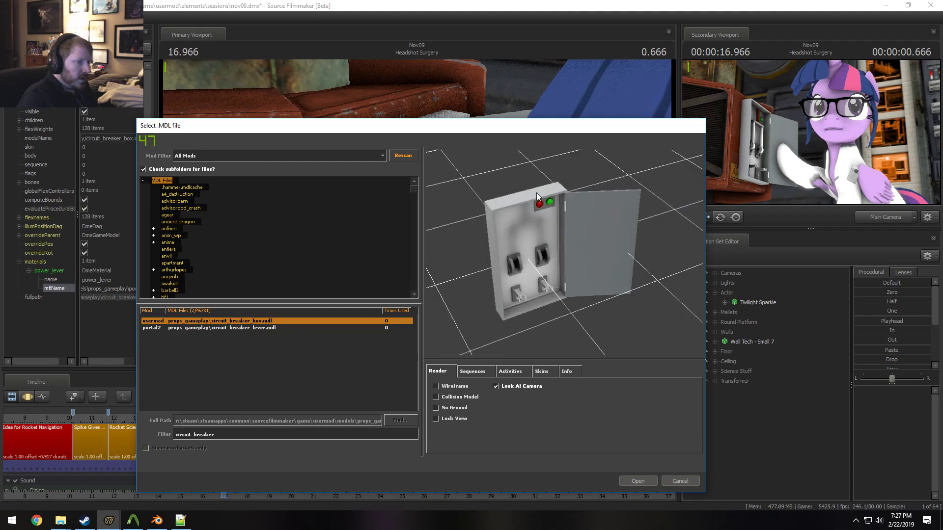
Switch to Blender, put the circuit breaker box in Object Mode, and inspect the whole doorless mesh
click(157, 521)
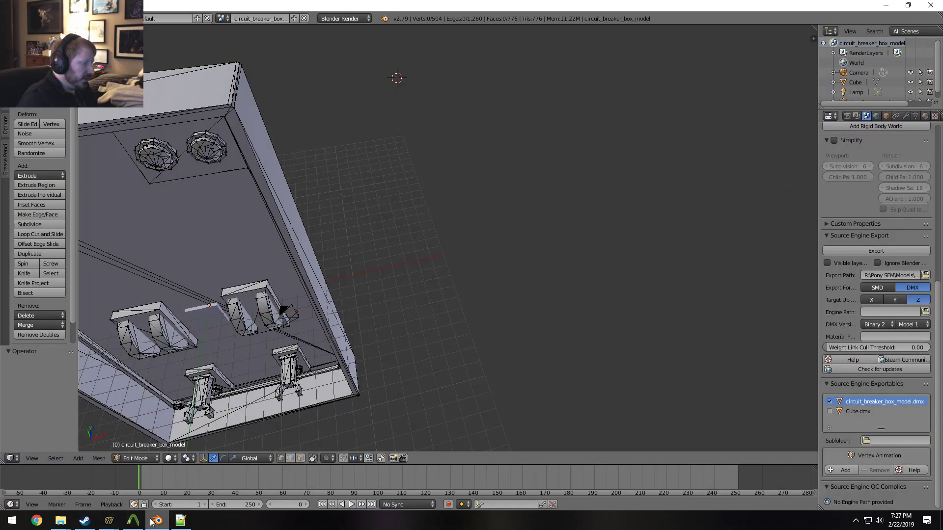
click(137, 458)
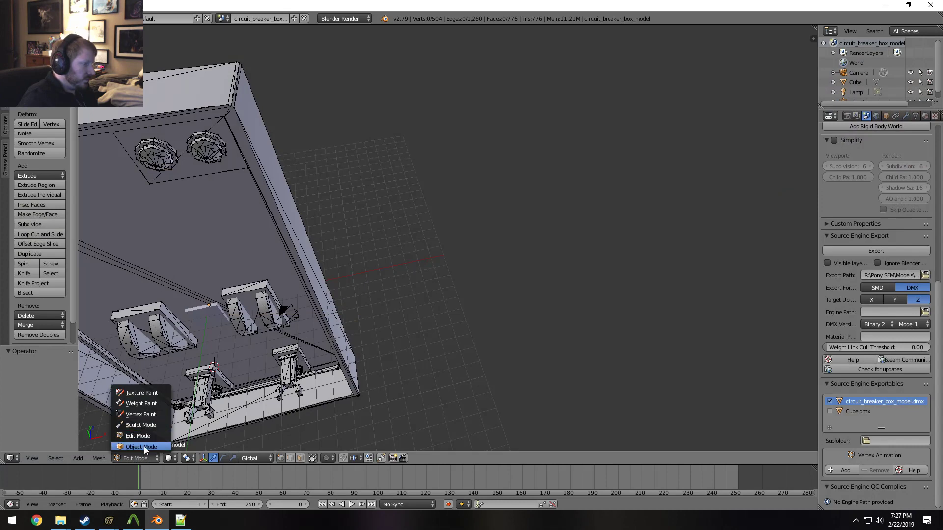
click(141, 446)
scroll(365, 371, down, 5)
middle_drag(366, 371, 523, 268)
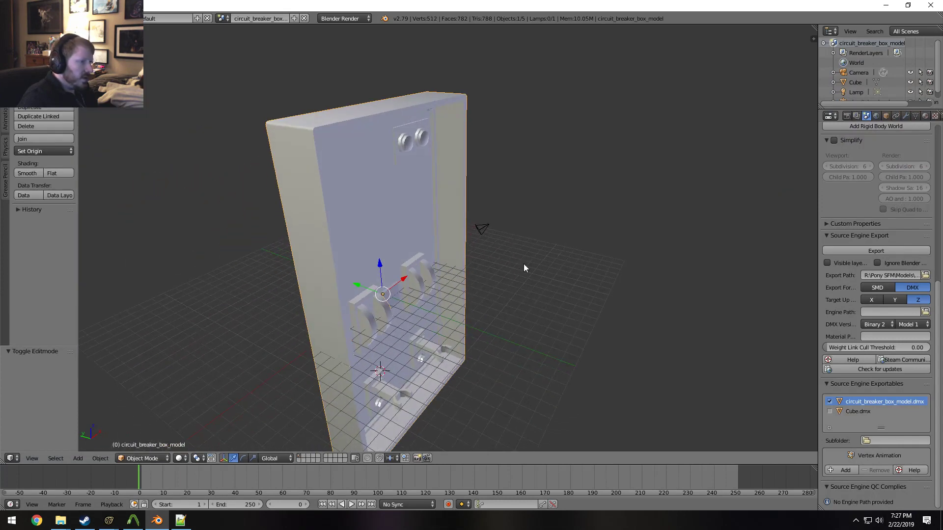
scroll(581, 254, down, 3)
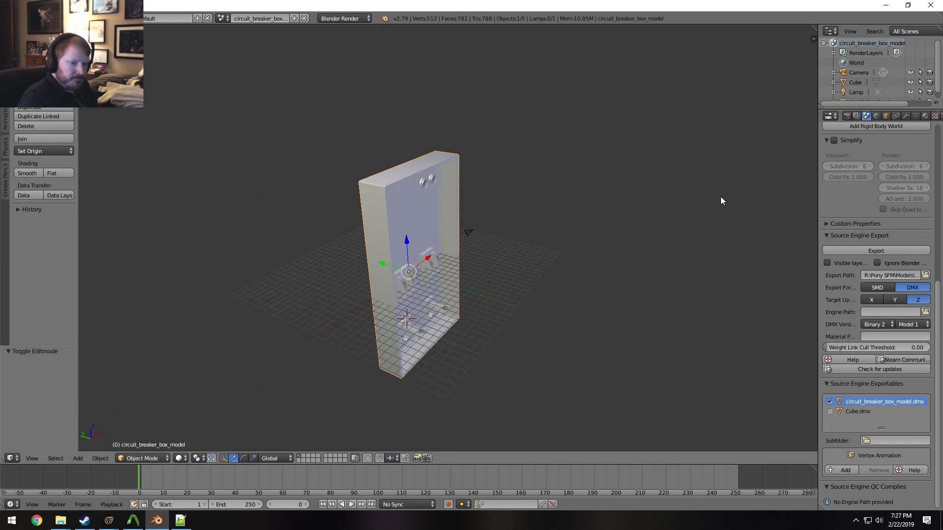
Change the studio reference in circuit_breaker_box.qc to circuit_breaker_box_model.dmx and save the file
click(180, 520)
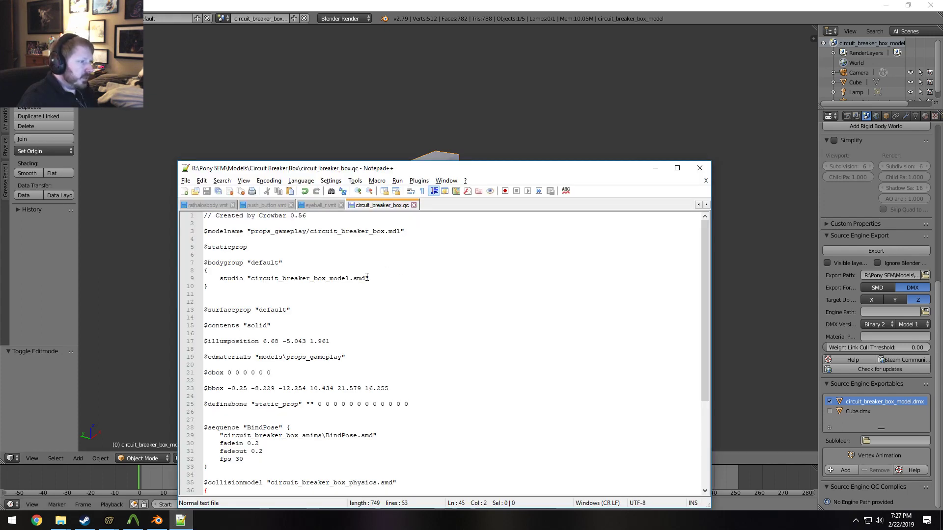
drag(368, 279, 354, 279)
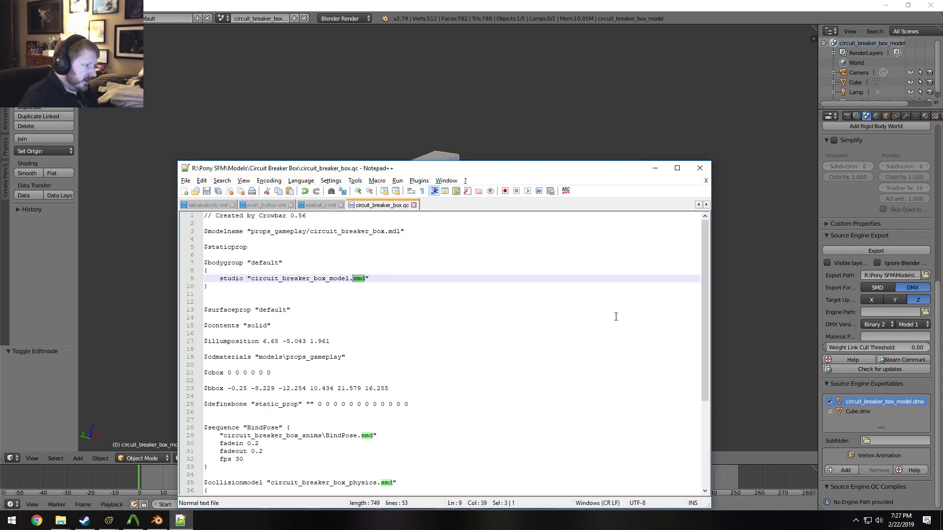
text(dmx)
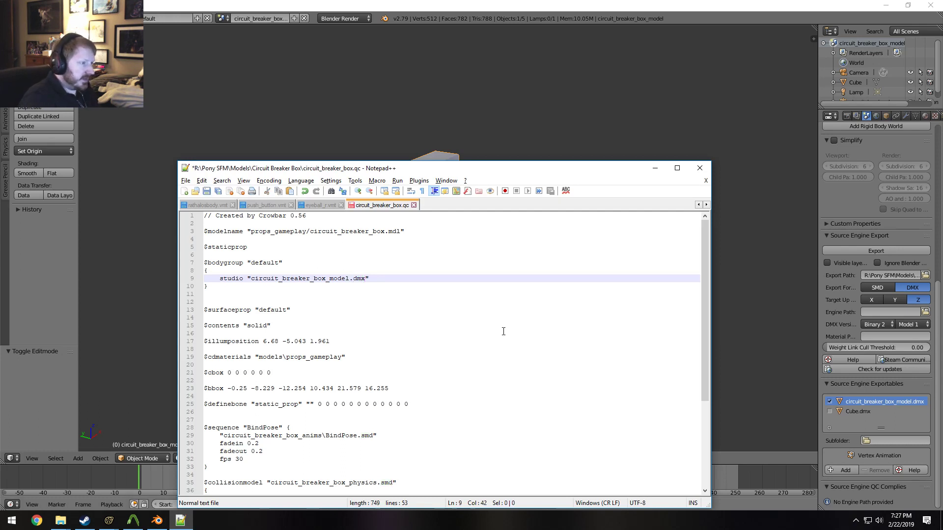
click(488, 336)
key(ctrl+s)
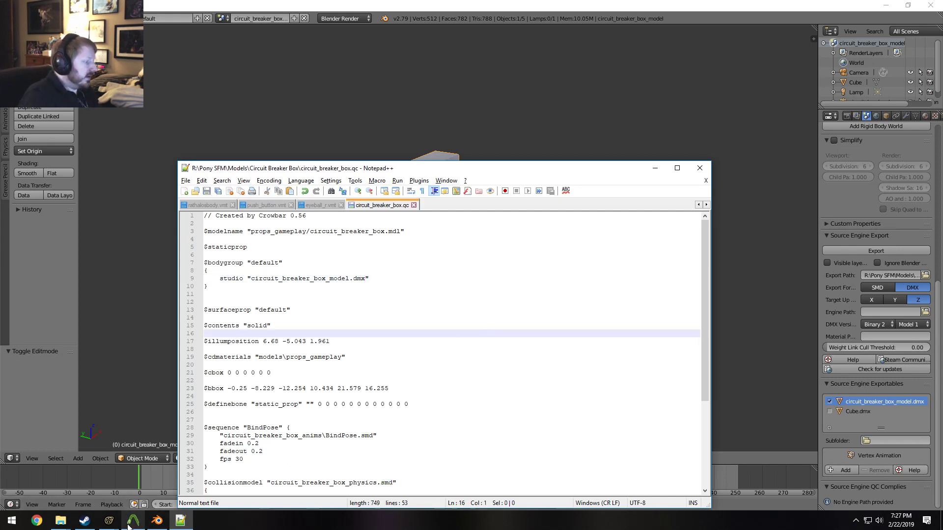
Check the Circuit Breaker Box folder for the exported DMX file and recompile circuit_breaker_box.qc in Crowbar
mouse_move(60, 521)
click(125, 477)
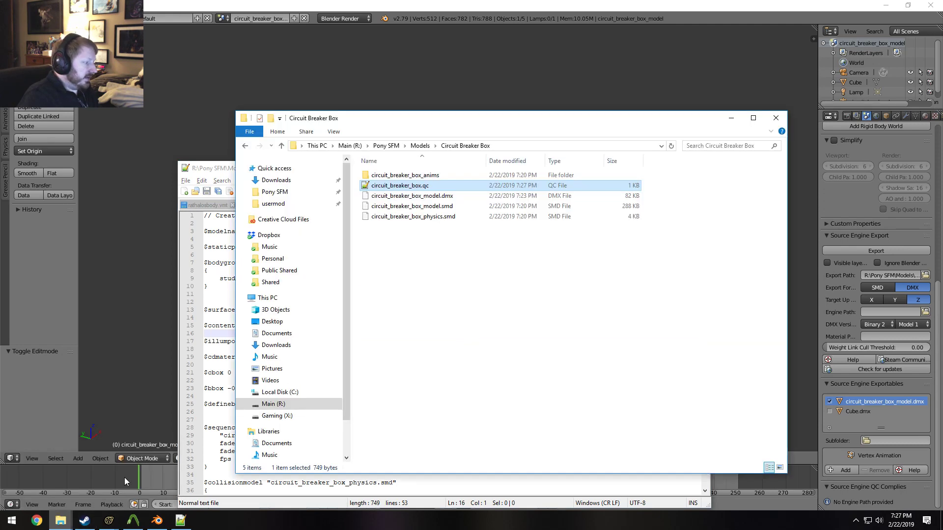
click(129, 484)
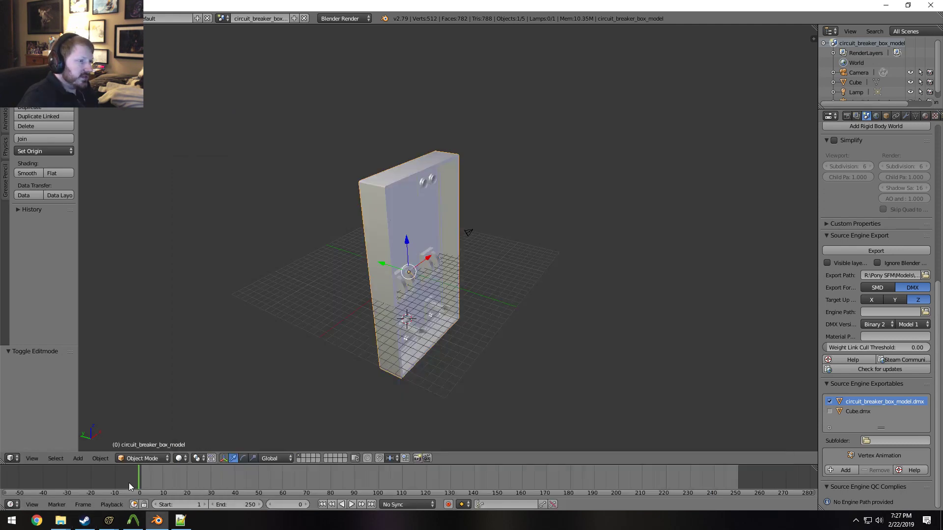
click(184, 524)
click(133, 521)
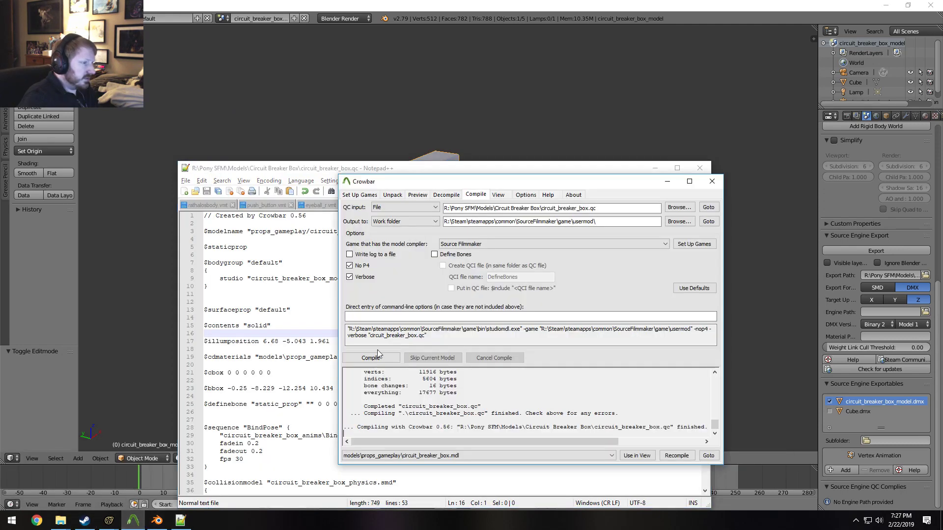
click(370, 360)
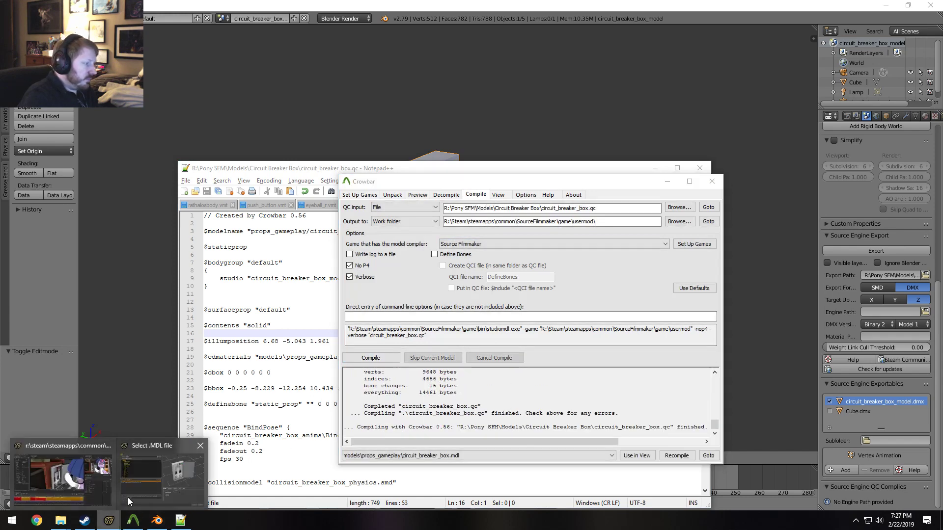
Cancel the model selection in Source Filmmaker and close the program
click(155, 473)
click(694, 484)
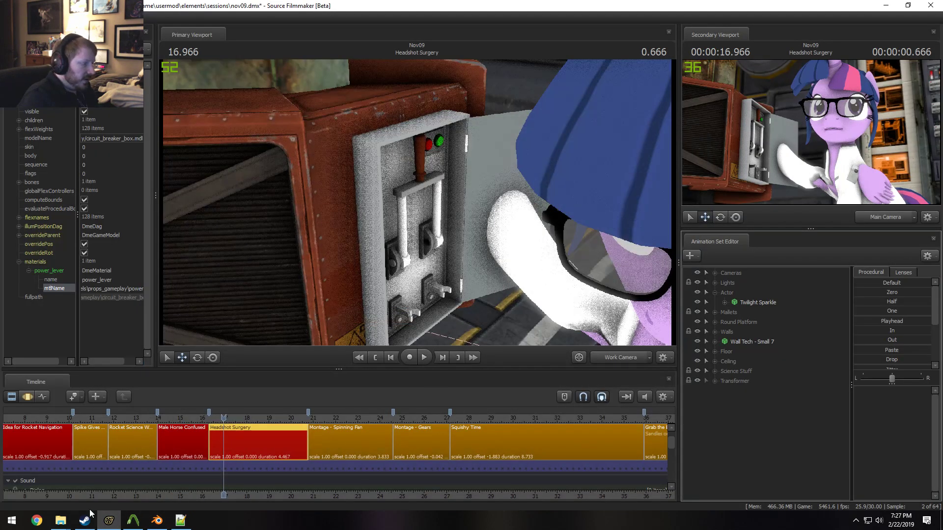
click(109, 521)
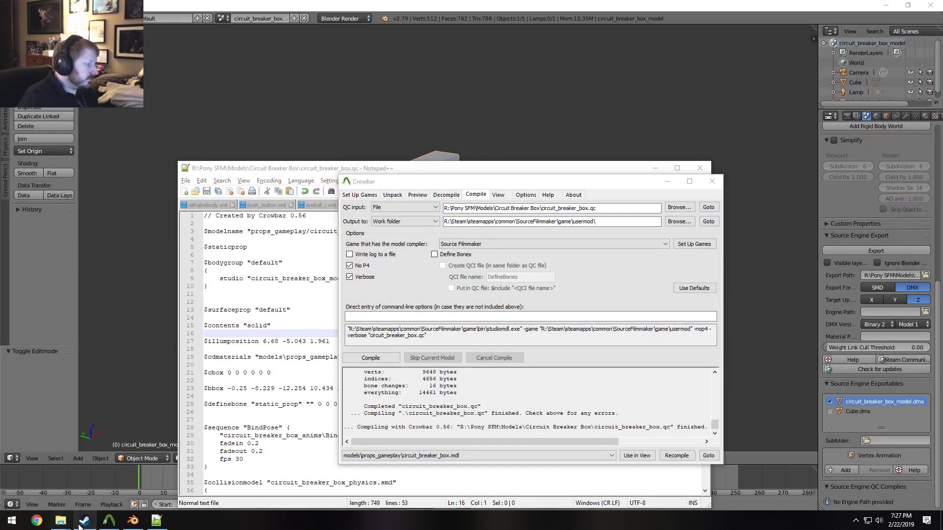
Relaunch Source Filmmaker through Steam and open the recent session nov09.dmx
right_click(79, 526)
click(74, 237)
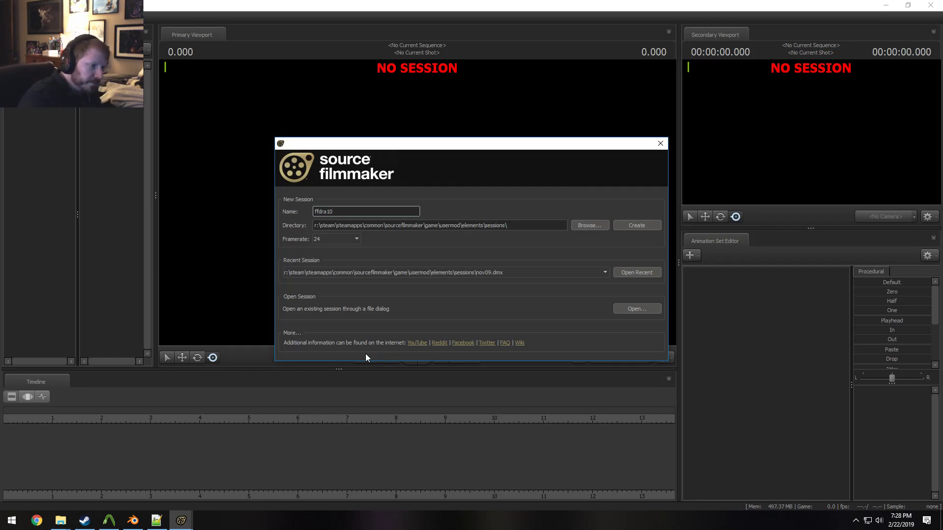
click(633, 273)
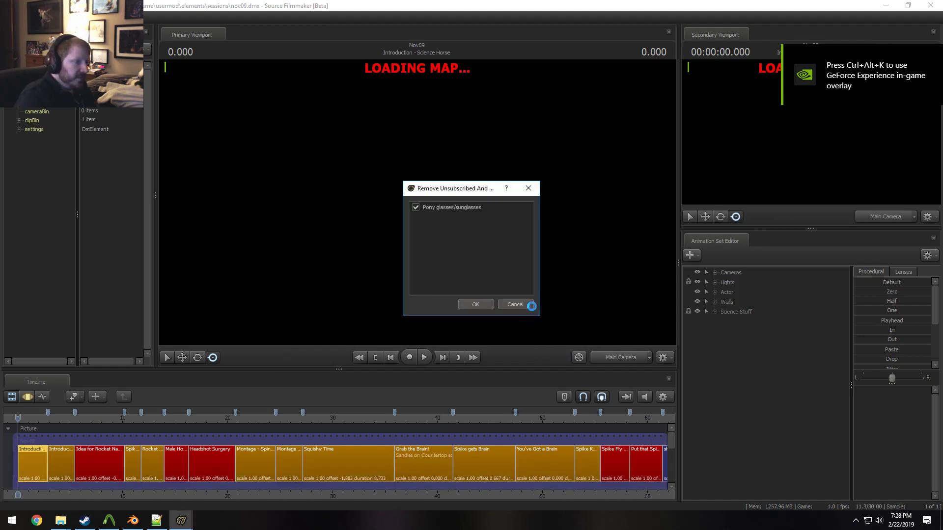
Cancel the removal of unsubscribed items and go to the start of the Headshot Surgery shot, at 16.5 seconds
click(529, 304)
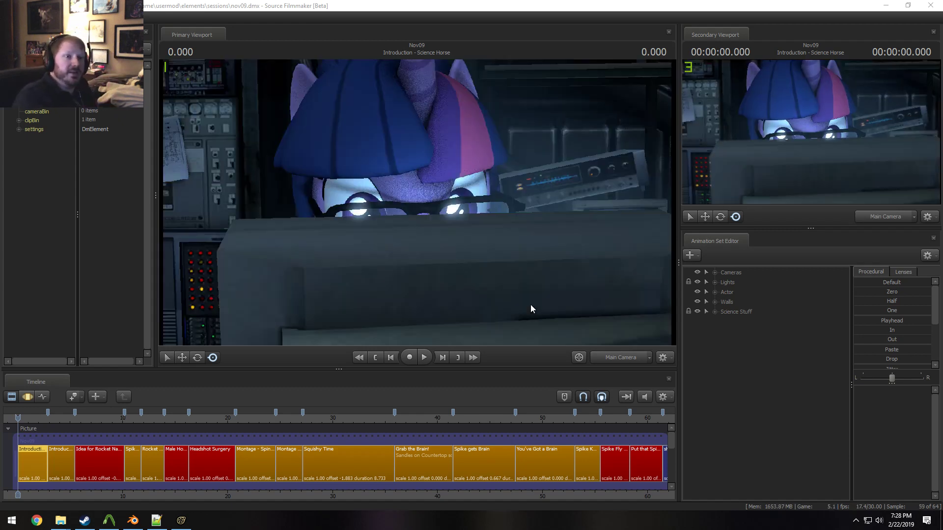
click(587, 419)
drag(587, 419, 397, 421)
drag(308, 432, 191, 432)
click(205, 459)
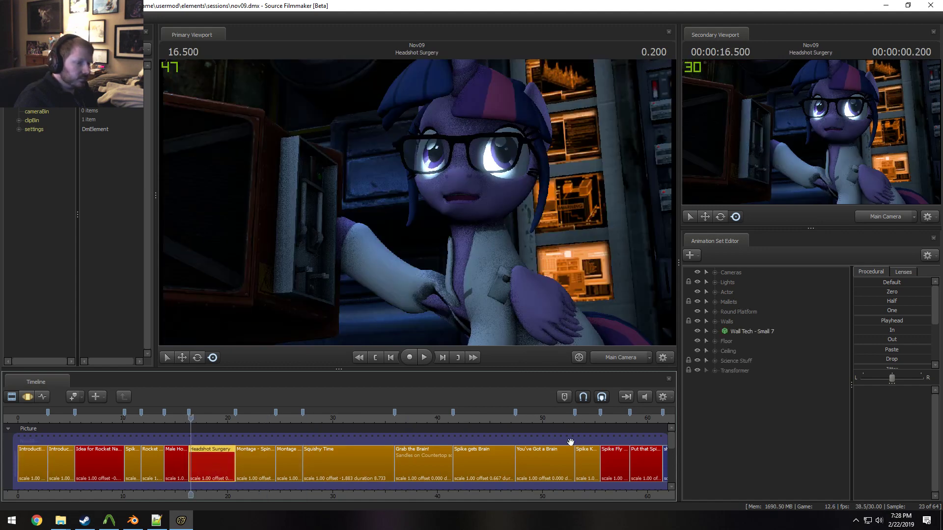
Preview the usermod model props_gameplay\circuit_breaker_box.mdl and add it to the Headshot Surgery shot as a new animation set
right_click(759, 421)
click(803, 439)
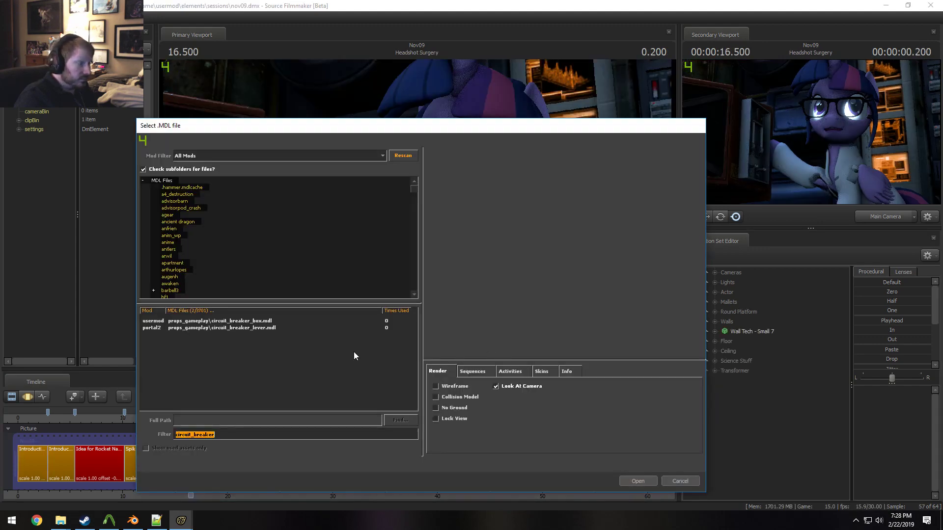
click(249, 322)
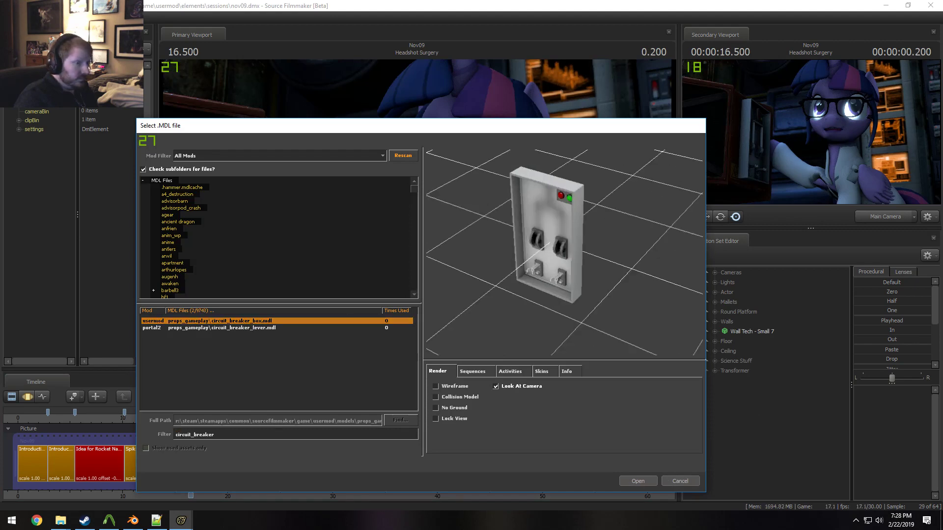
drag(532, 278, 550, 289)
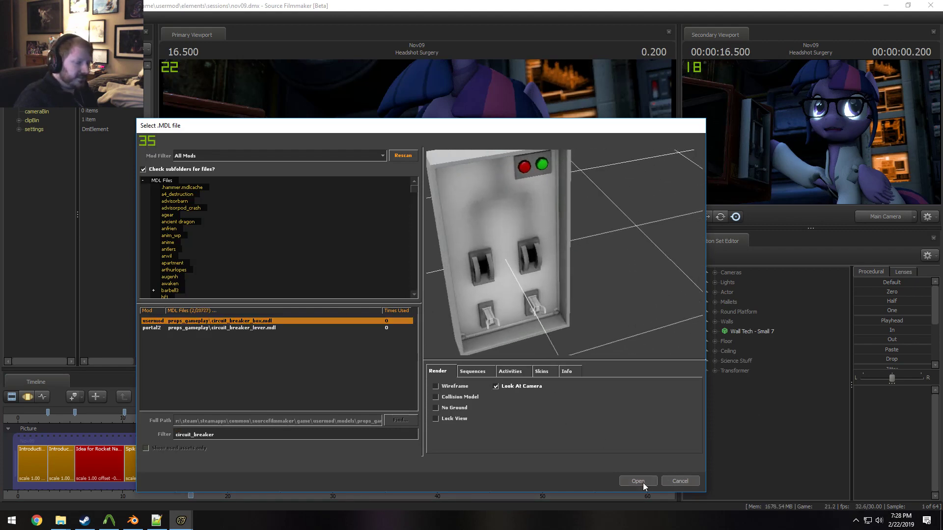
click(638, 481)
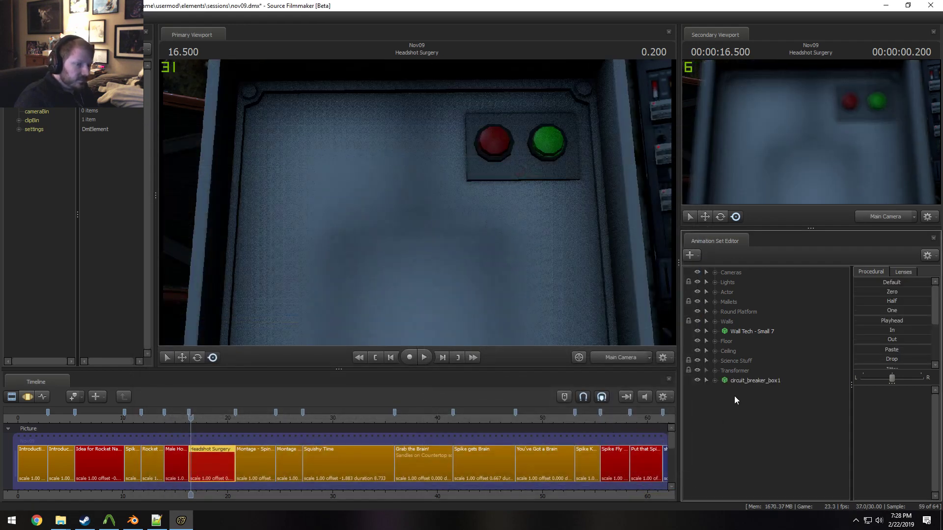
Inspect the added circuit breaker box through the work camera in the Motion Editor and delete its animation set
click(762, 381)
key(F3)
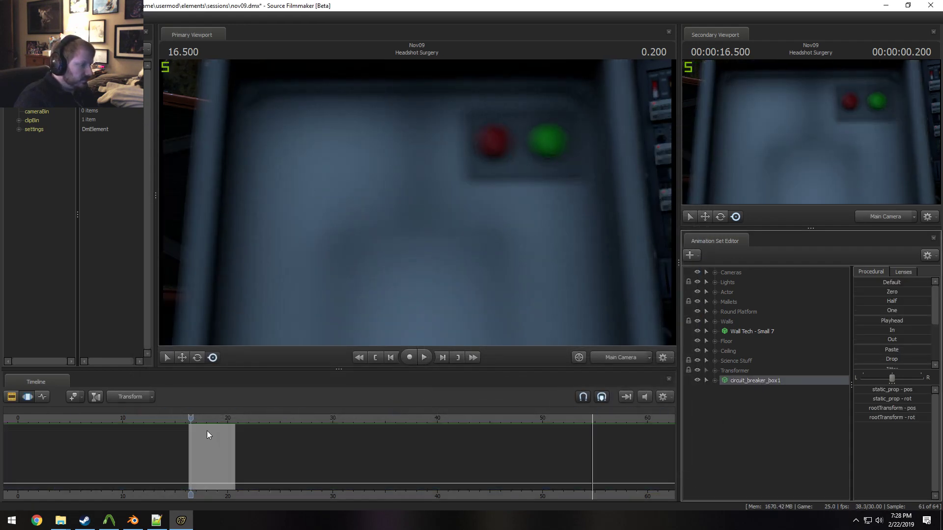
click(621, 357)
drag(545, 236, 469, 236)
key(s)
key(w)
key(s)
drag(417, 203, 415, 214)
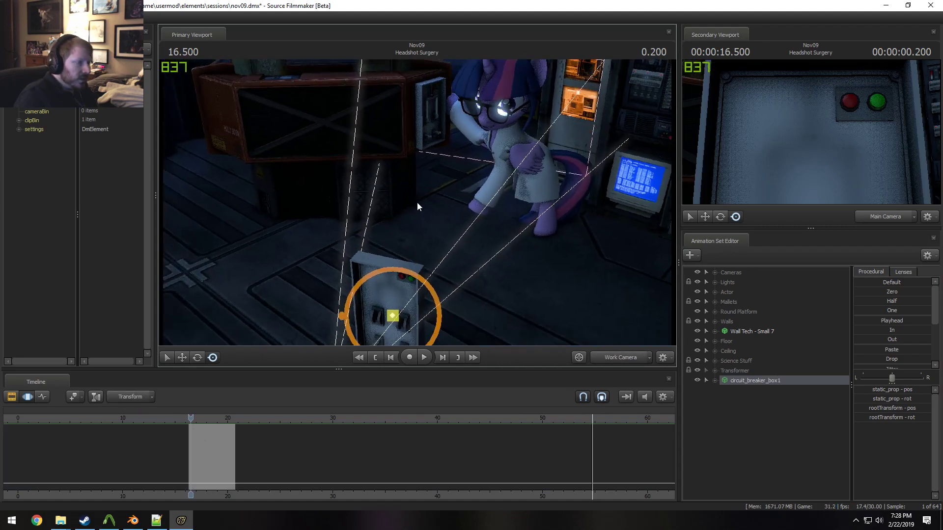
key(ctrl+a)
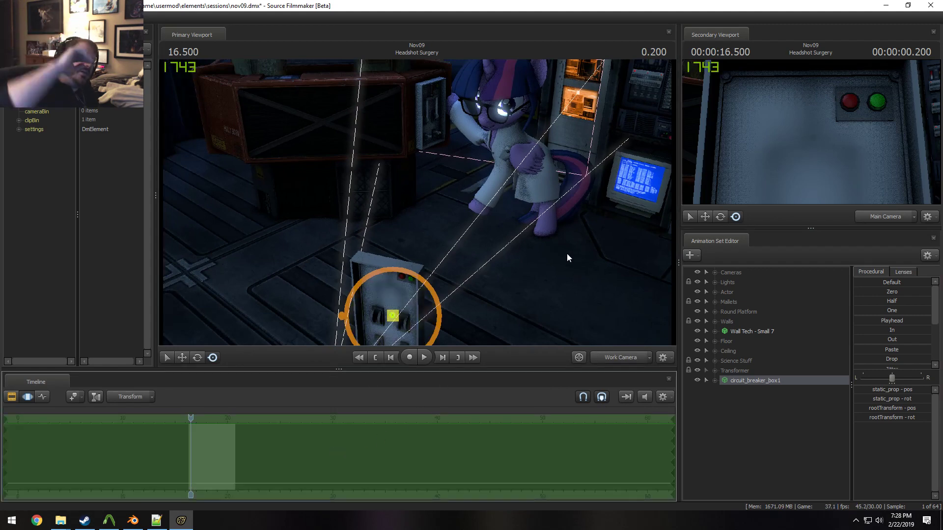
right_click(765, 382)
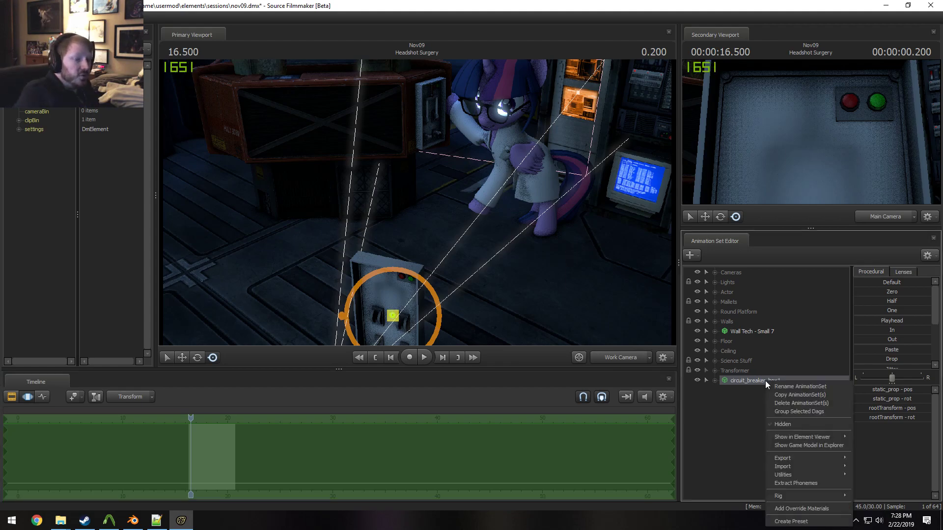
click(784, 406)
Examine the inside of the breaker box mounted on the transformer up close, including its lever and red and green buttons
key(w)
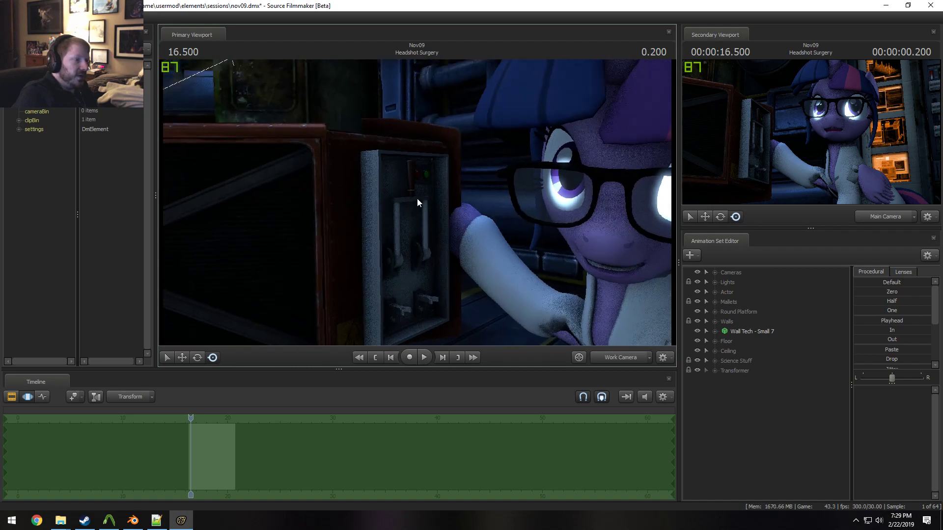
right_click(419, 203)
click(431, 219)
right_click(464, 223)
click(471, 249)
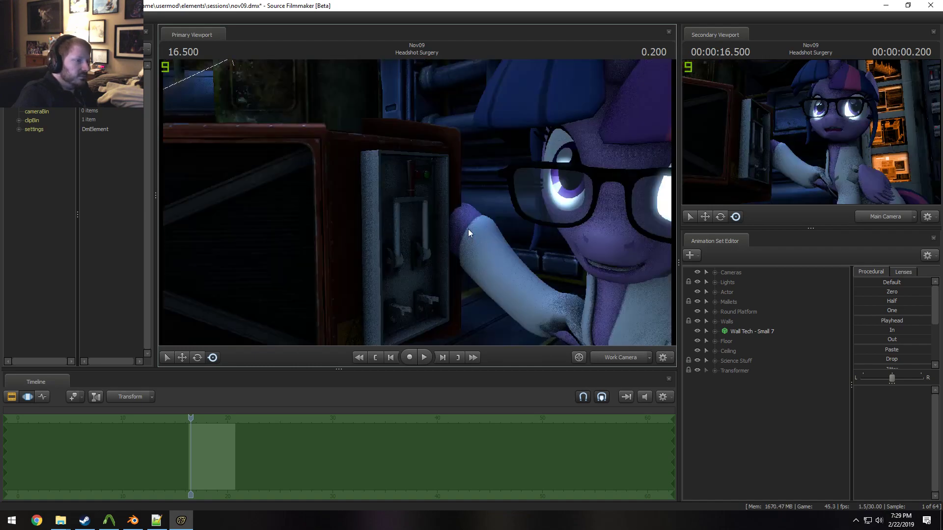
key(w)
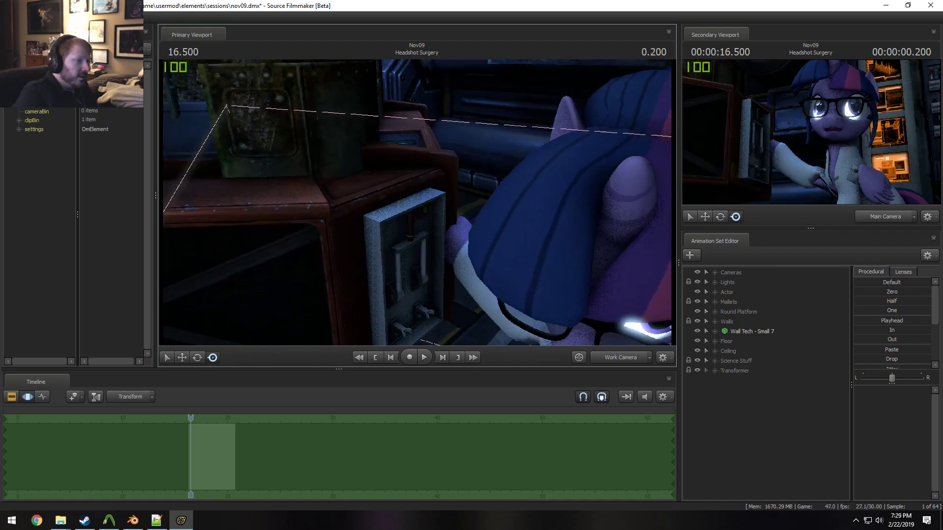
drag(419, 202, 419, 198)
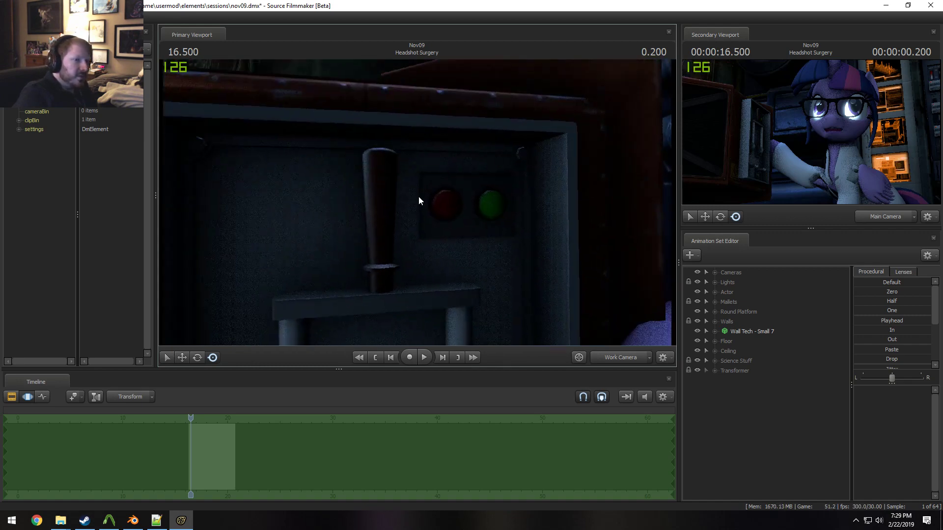
drag(412, 230, 419, 228)
key(w)
key(s)
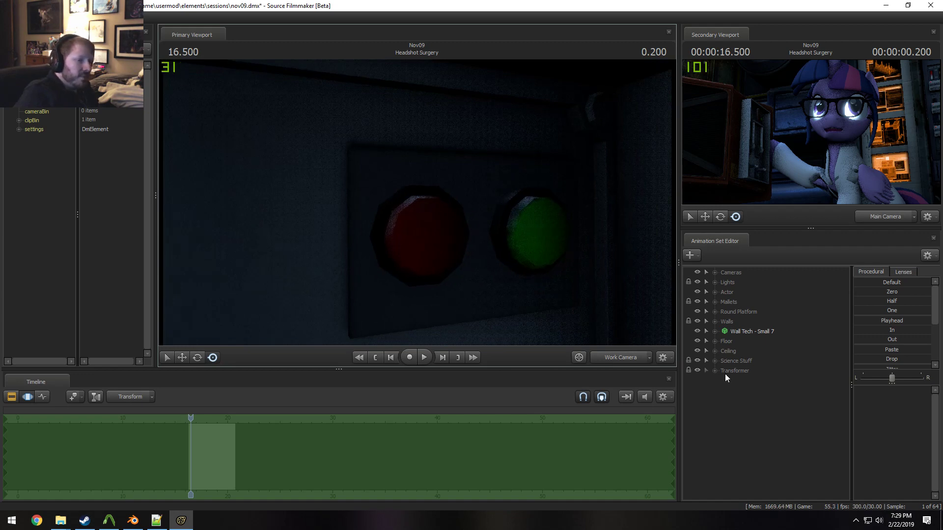
Create a new light in front of the breaker box's red and green buttons and select it in the Lights group
right_click(729, 393)
click(760, 409)
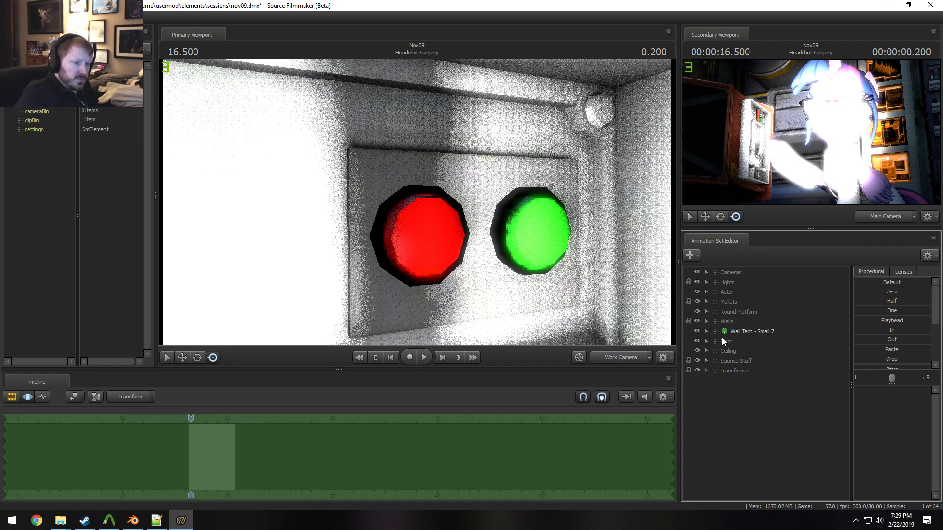
click(715, 283)
click(747, 391)
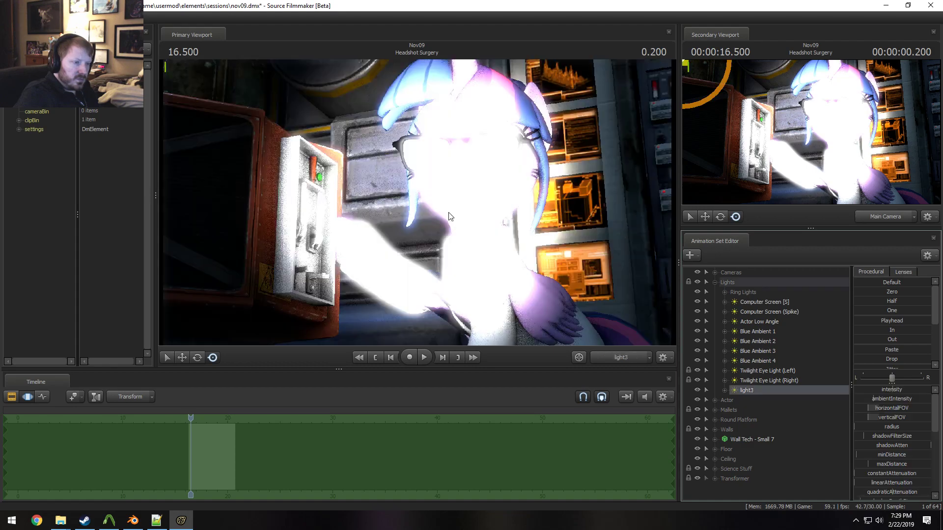
Aim light3 at the breaker box's red button through its own view with a narrow beam and return to the work camera
drag(417, 201, 470, 212)
click(471, 212)
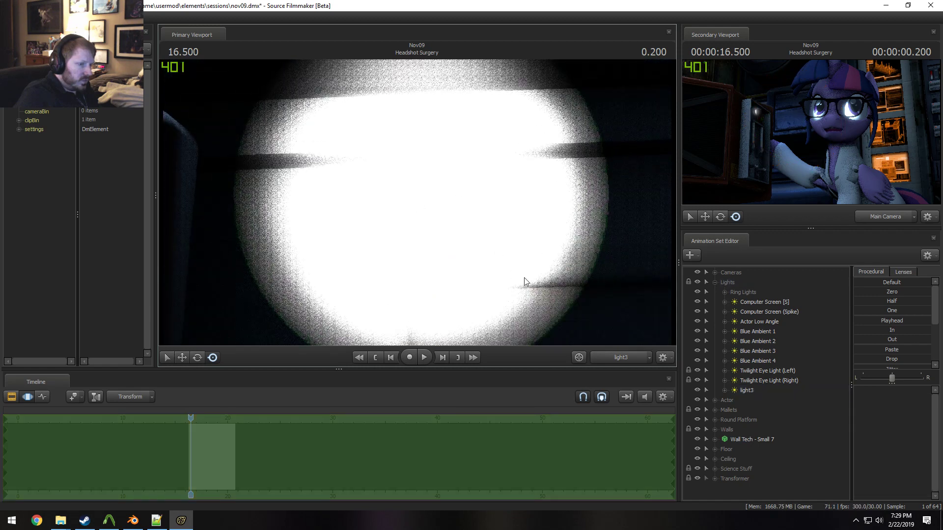
click(756, 391)
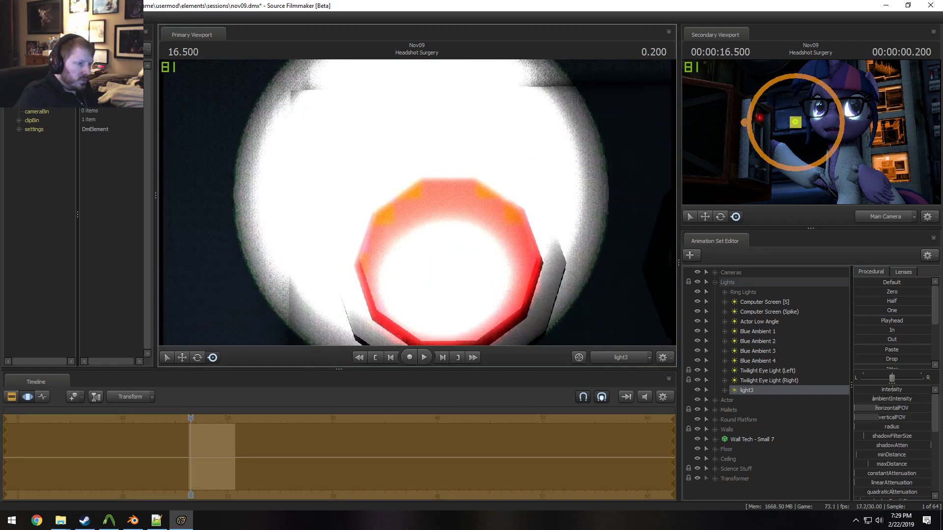
mouse_move(417, 201)
mouse_down()
mouse_move(429, 191)
mouse_move(420, 189)
mouse_up()
click(621, 358)
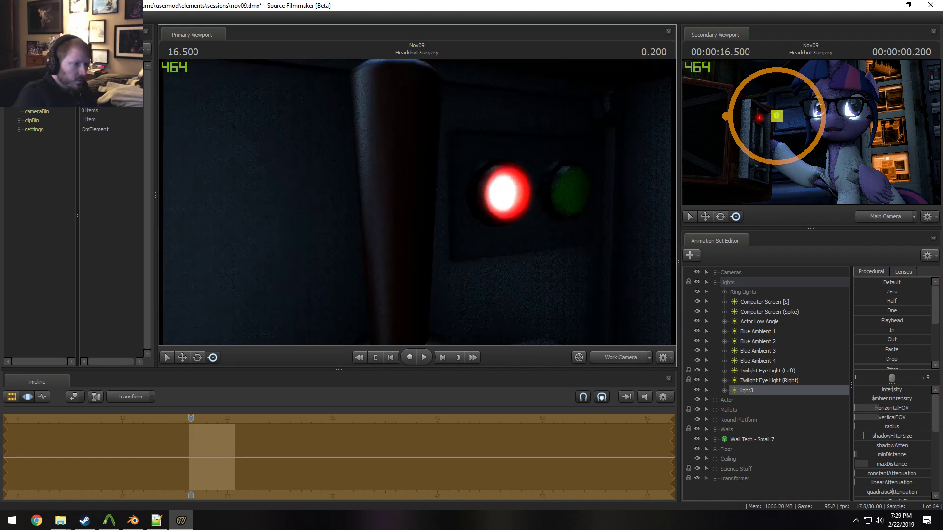
Tint light3 red by reducing its color_blue and color_green values to near zero
drag(507, 209, 507, 209)
scroll(874, 442, down, 5)
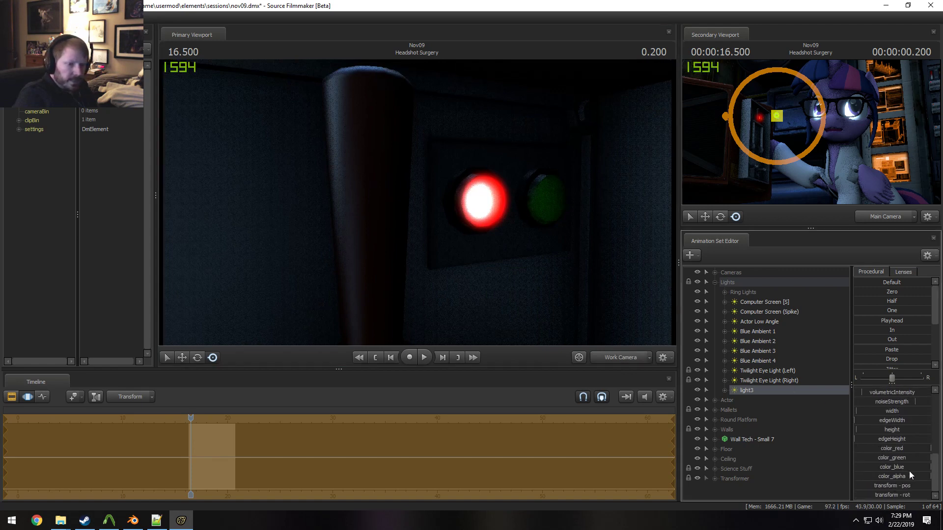
drag(889, 467, 878, 475)
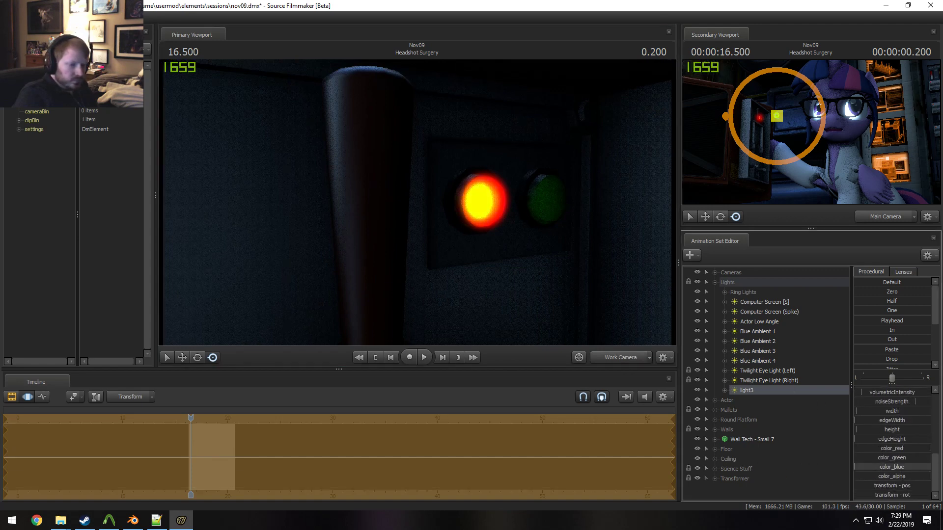
drag(892, 458, 880, 457)
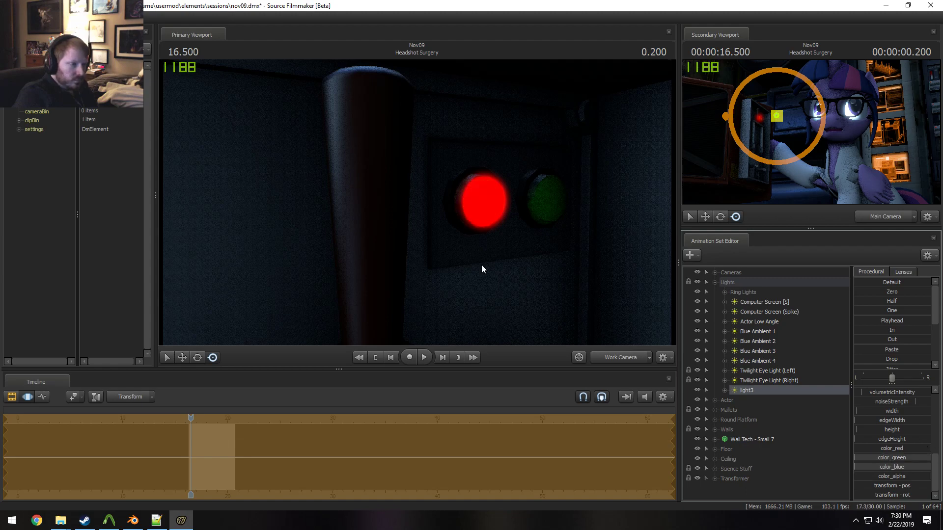
drag(481, 269, 513, 270)
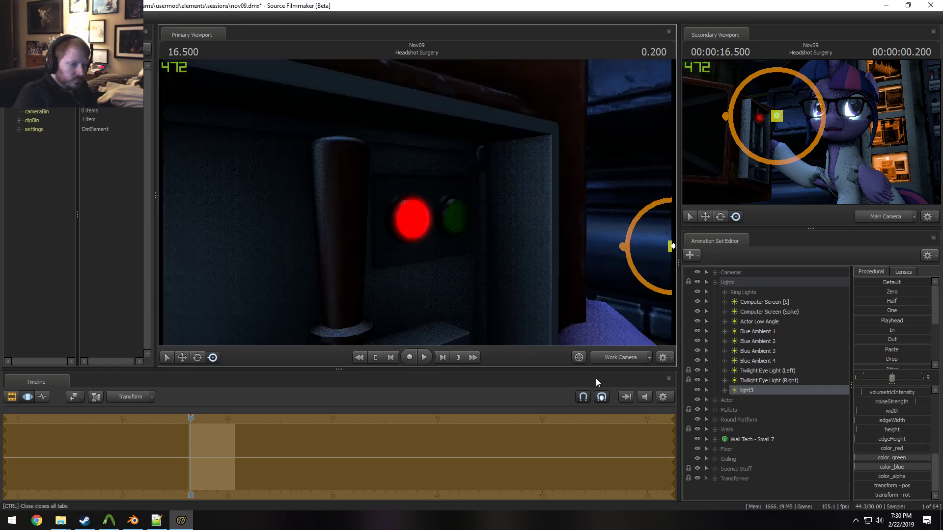
mouse_move(875, 458)
mouse_down()
mouse_move(887, 467)
mouse_move(860, 467)
mouse_up()
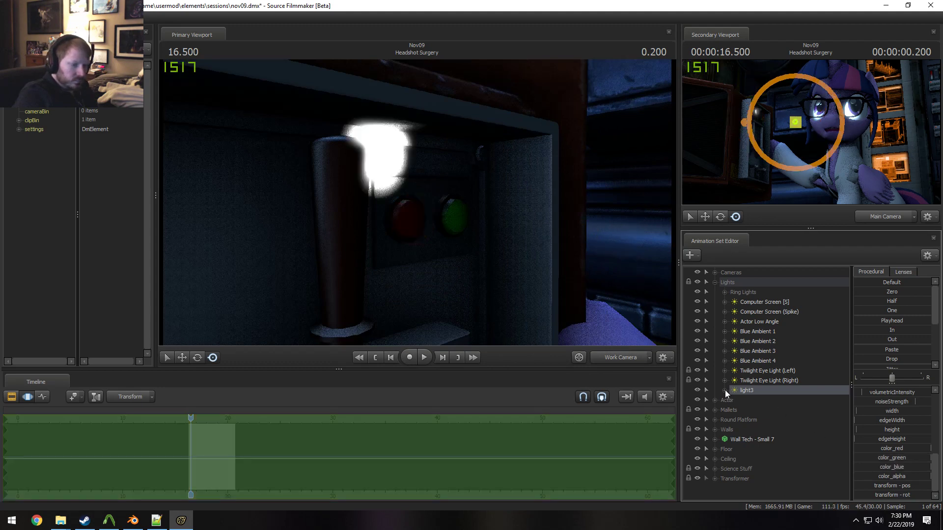
Select light3's color_green and color_blue controls and fine-tune both together with the procedural presets
click(725, 390)
click(733, 400)
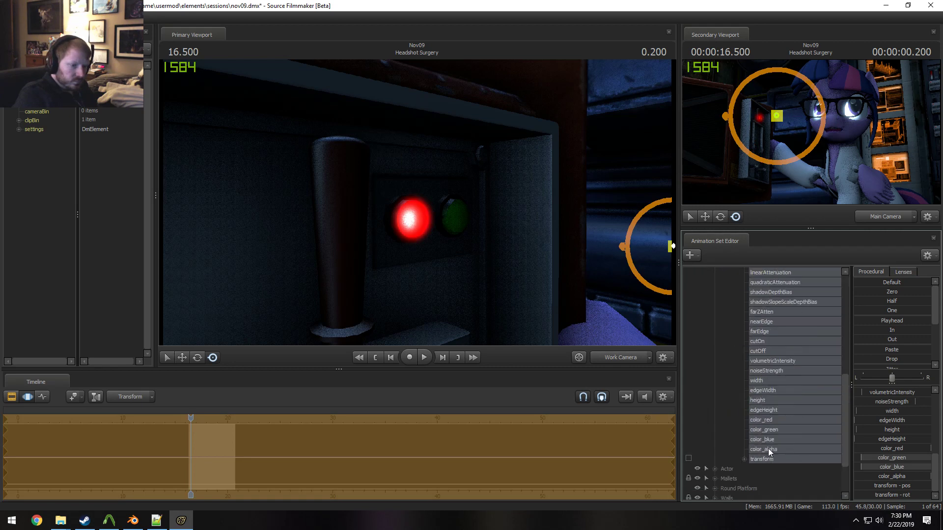
drag(770, 431, 774, 436)
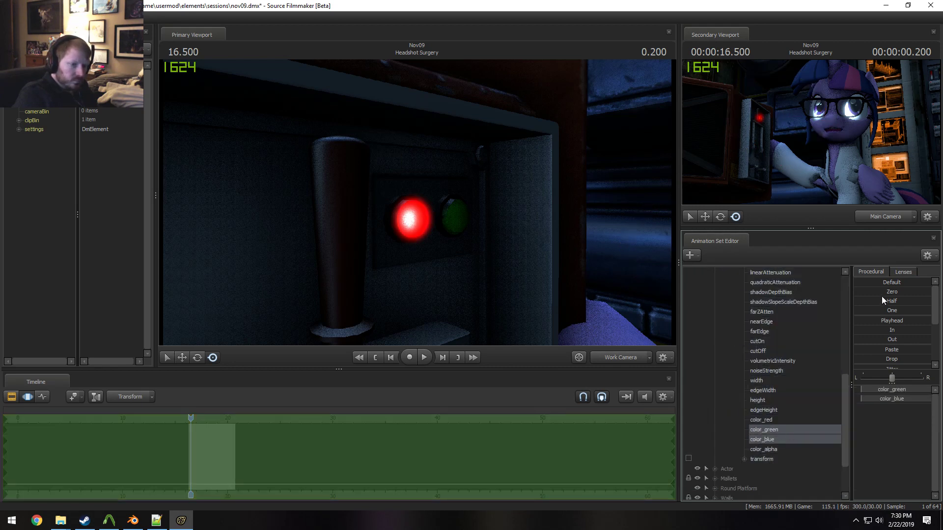
click(882, 295)
drag(868, 312, 870, 312)
mouse_move(511, 236)
mouse_down()
mouse_move(491, 235)
mouse_move(520, 233)
mouse_up()
key(a)
key(d)
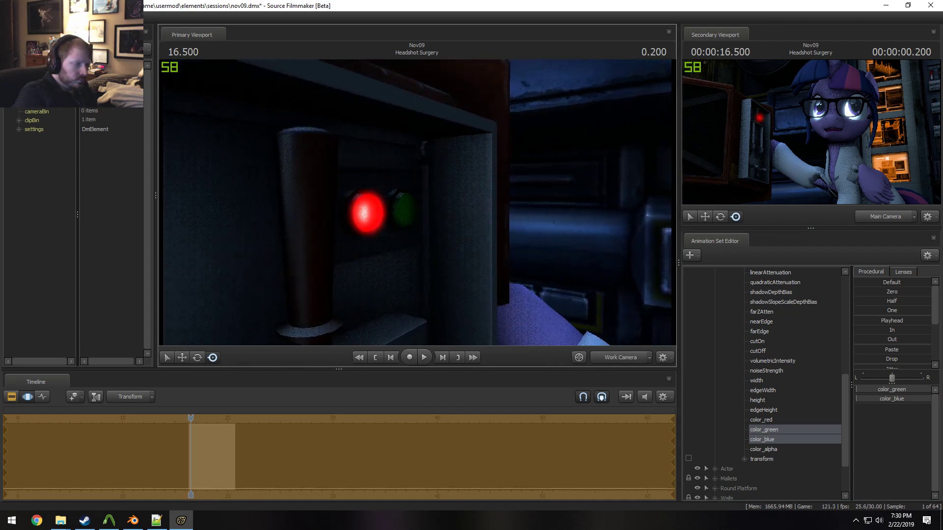
Lower light3's intensity to soften the glow on the red button
click(701, 406)
scroll(796, 400, up, 8)
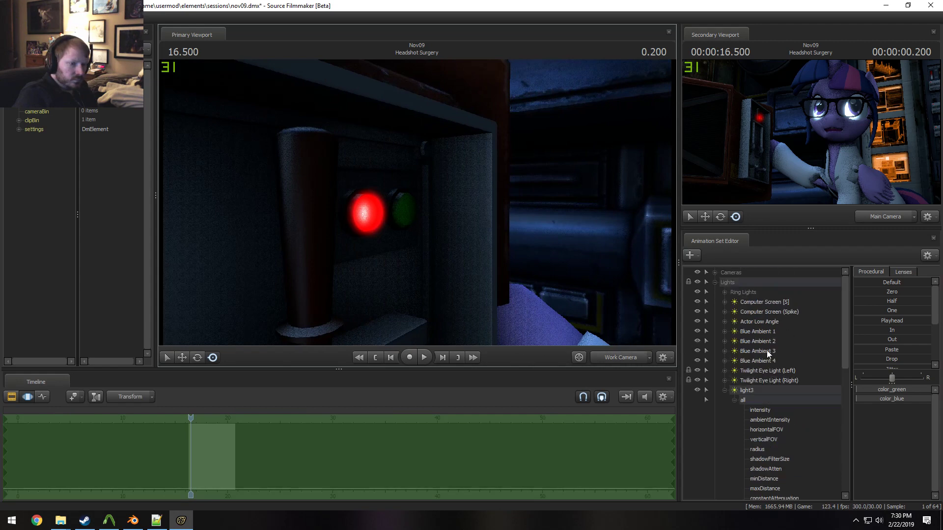
click(766, 411)
drag(872, 392, 866, 391)
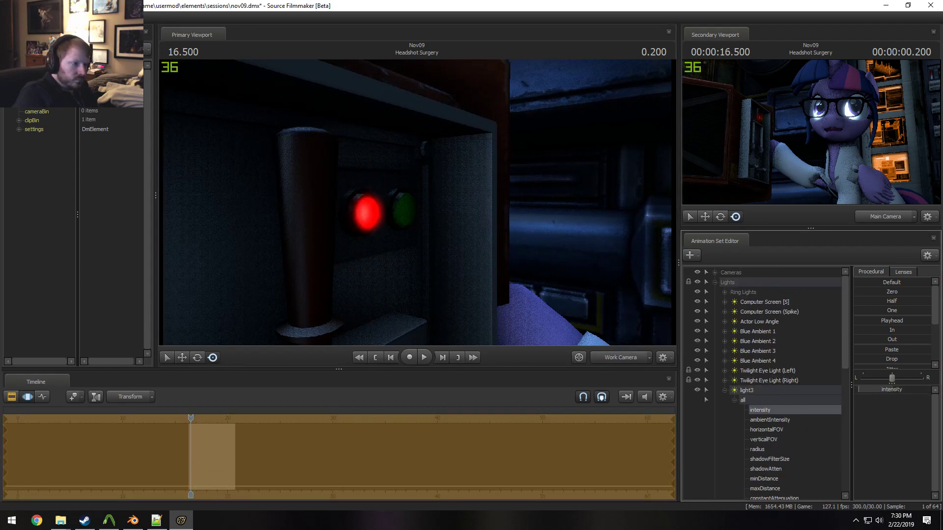
Play the Headshot Surgery shot up to 18.5 seconds to check the light on the red button
drag(516, 329, 417, 202)
key(space)
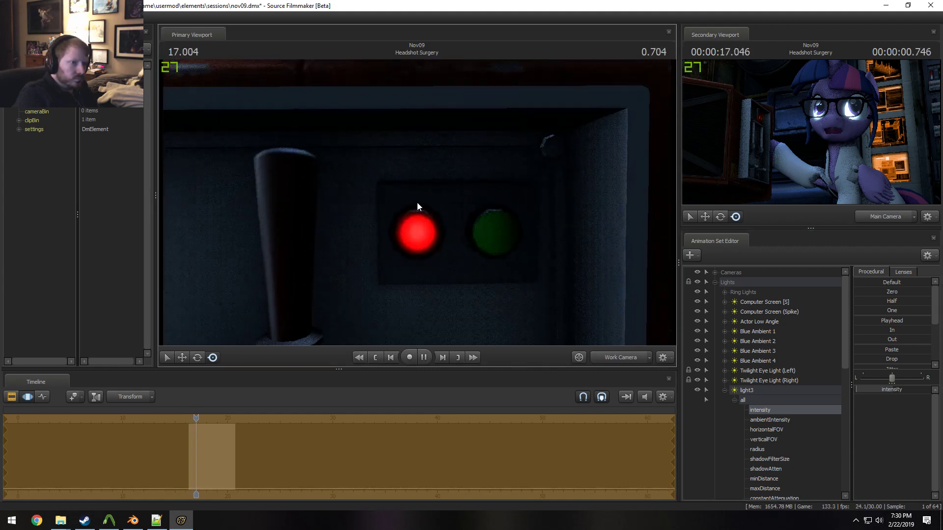
key(space)
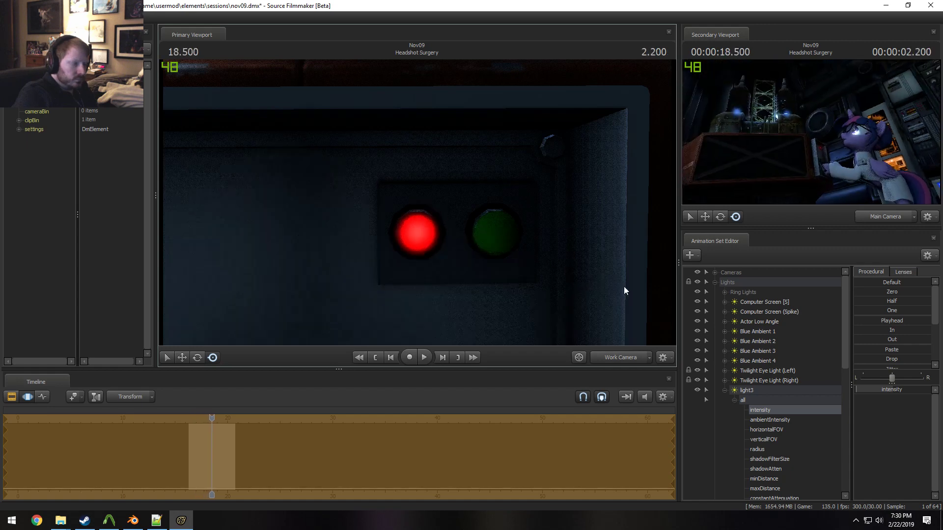
Rename light3 to "Circuit Breaker (Red Light)"
click(725, 391)
right_click(765, 390)
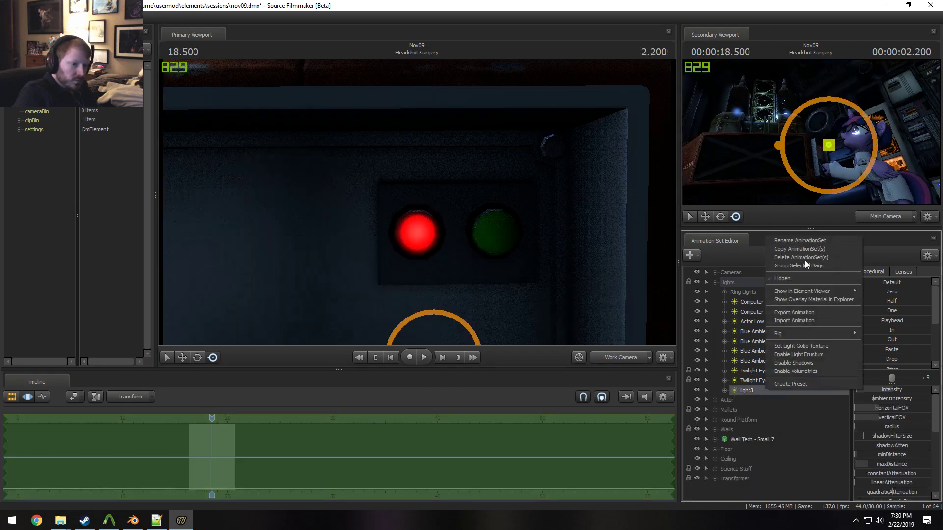
click(794, 240)
text(Circuit Breaker (Red Light)
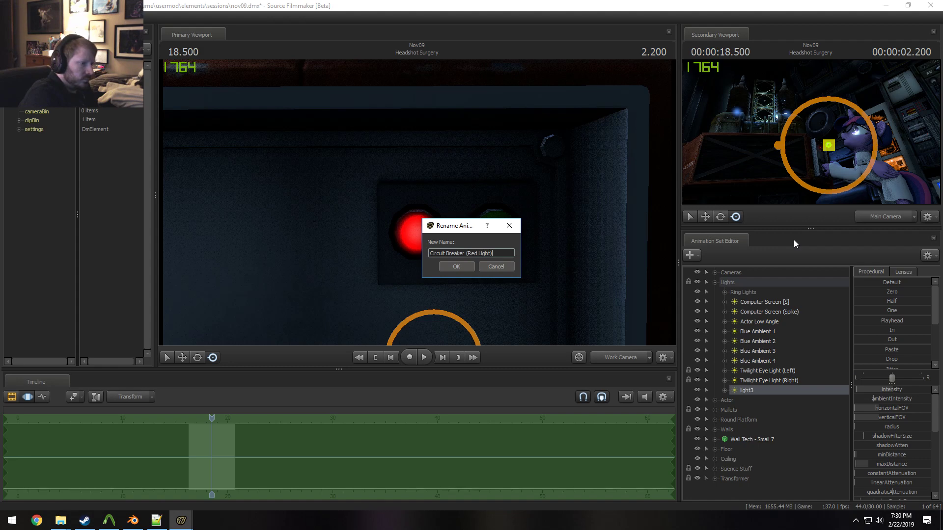
key(Return)
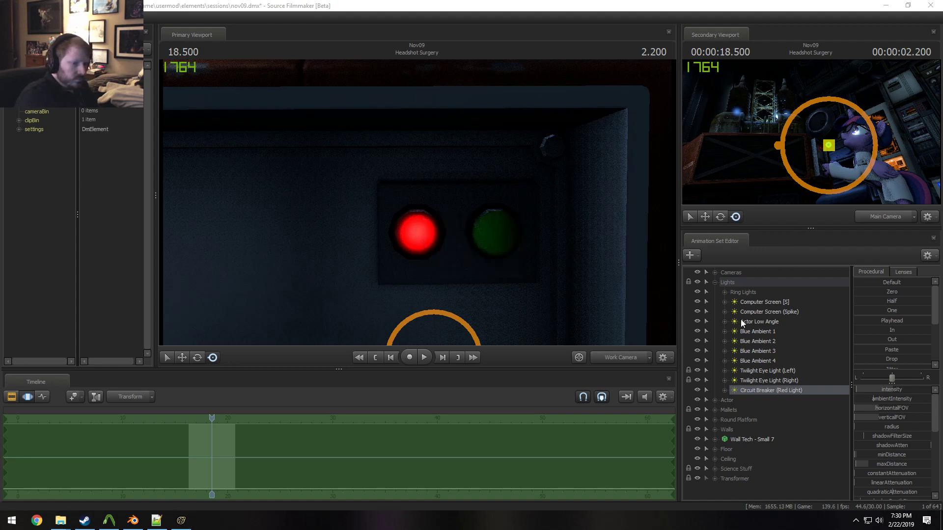
Duplicate the Circuit Breaker (Red Light) and place the copy below the original in the Lights group
right_click(758, 390)
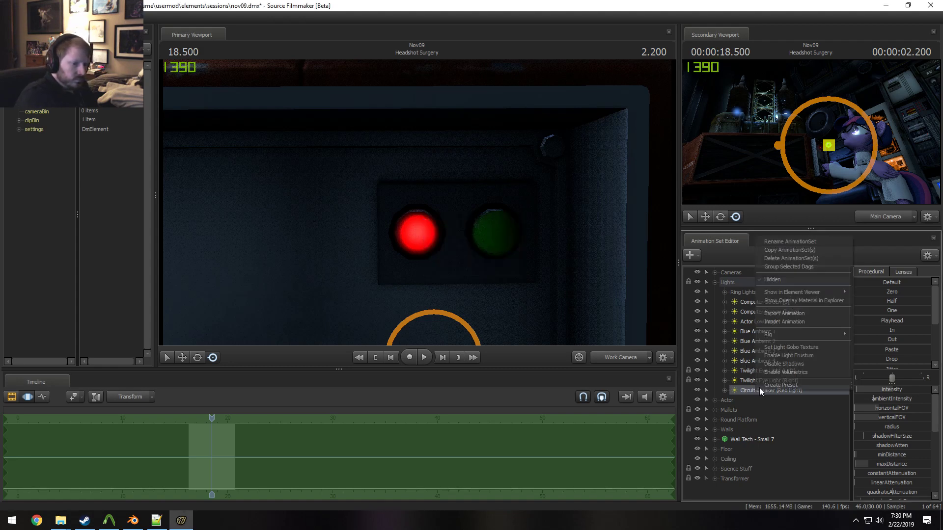
click(772, 251)
right_click(724, 488)
click(755, 445)
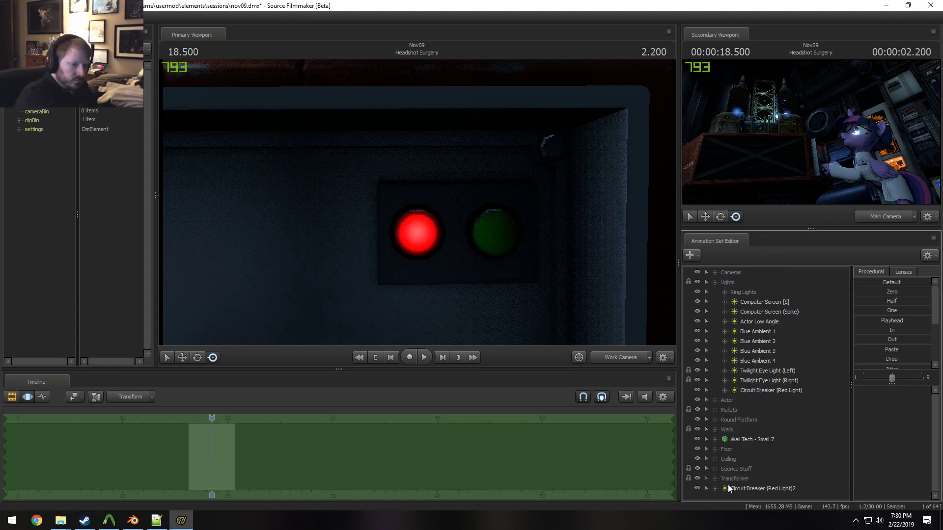
drag(728, 487, 750, 396)
Rename the duplicated light to "Circuit Breaker (Green Light)"
right_click(758, 400)
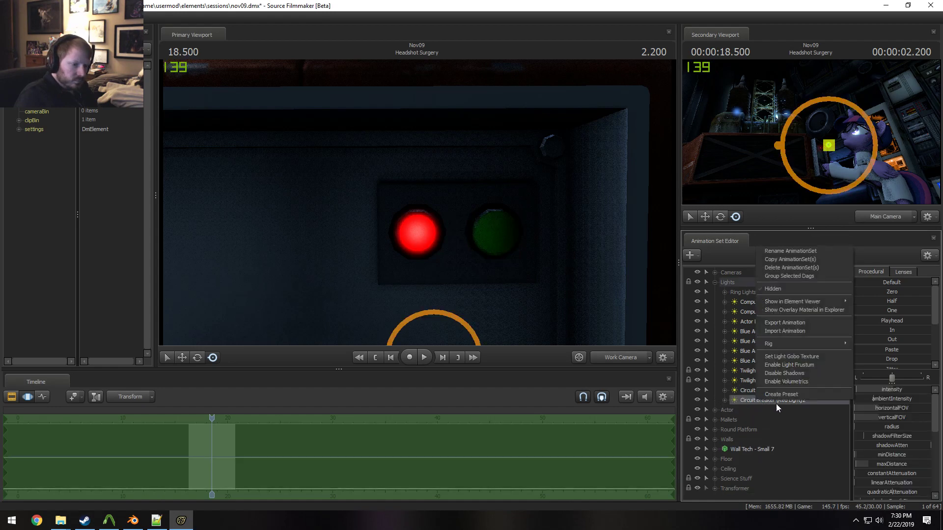
click(786, 251)
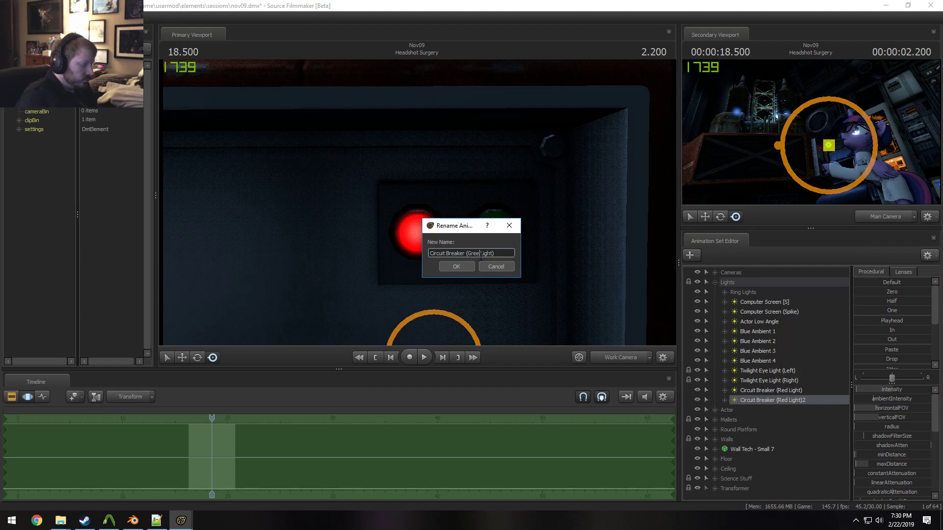
key(Return)
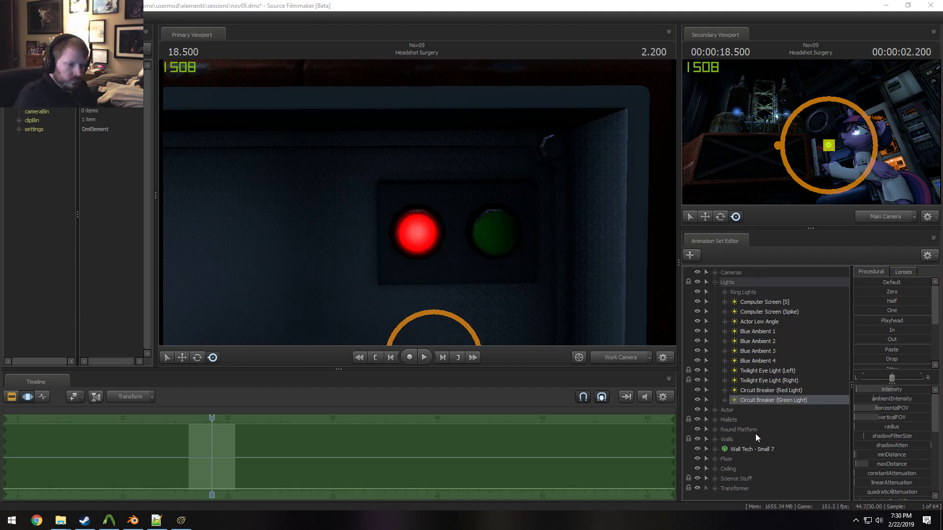
Recolor the Circuit Breaker (Green Light) pure green through its color_blue, color_red and color_green controls
click(724, 400)
click(734, 400)
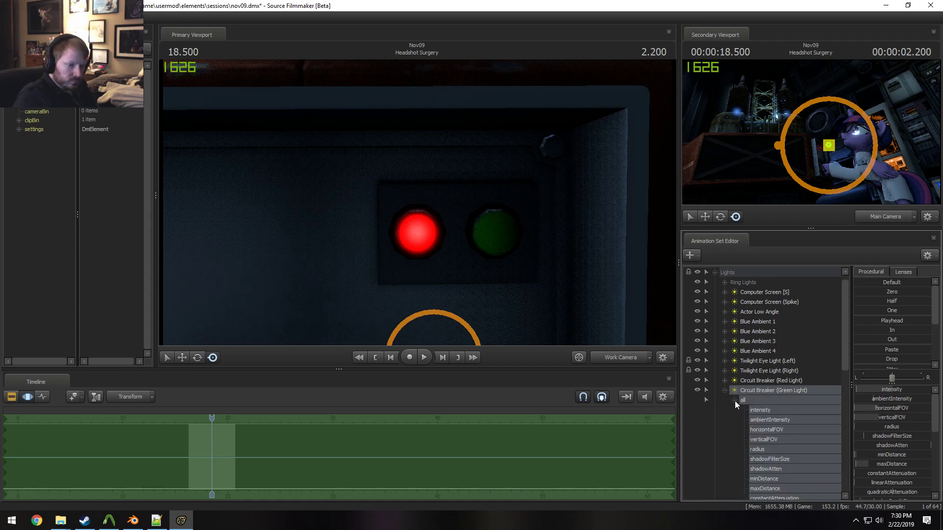
scroll(751, 399, down, 8)
click(769, 381)
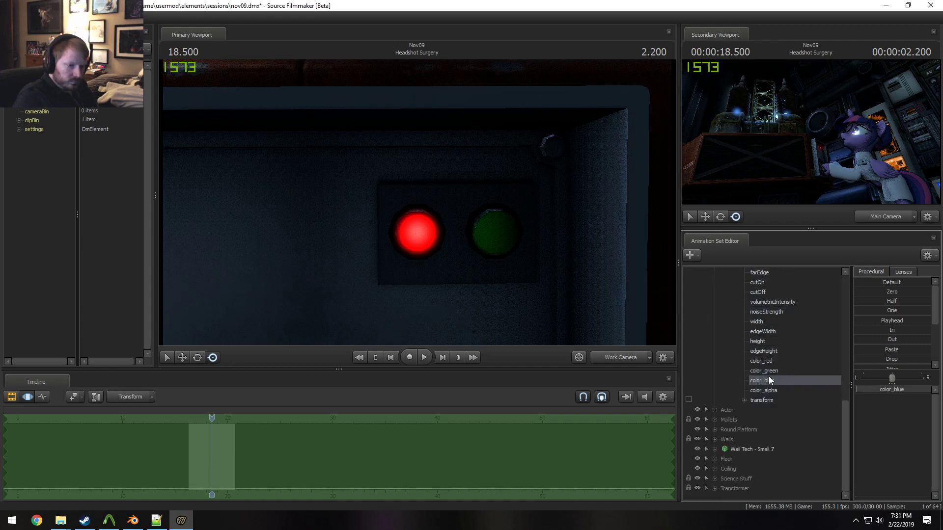
click(910, 388)
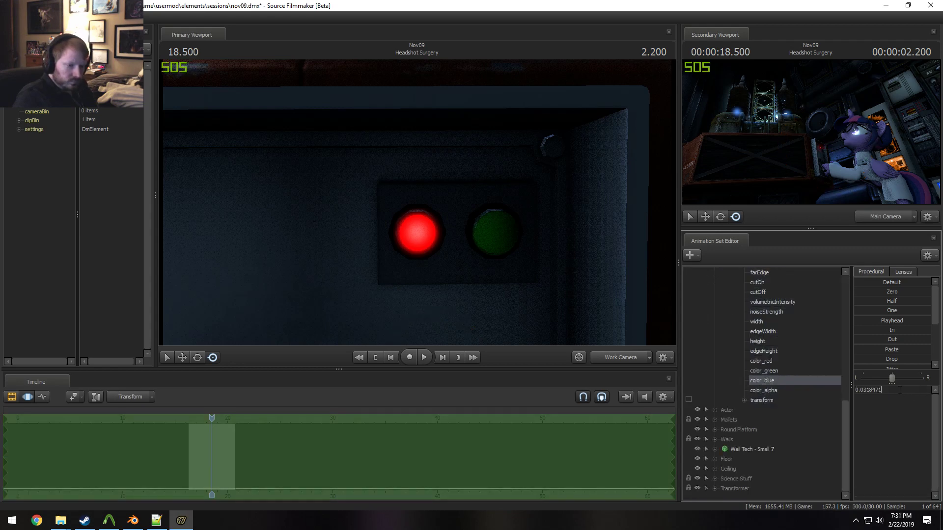
click(767, 362)
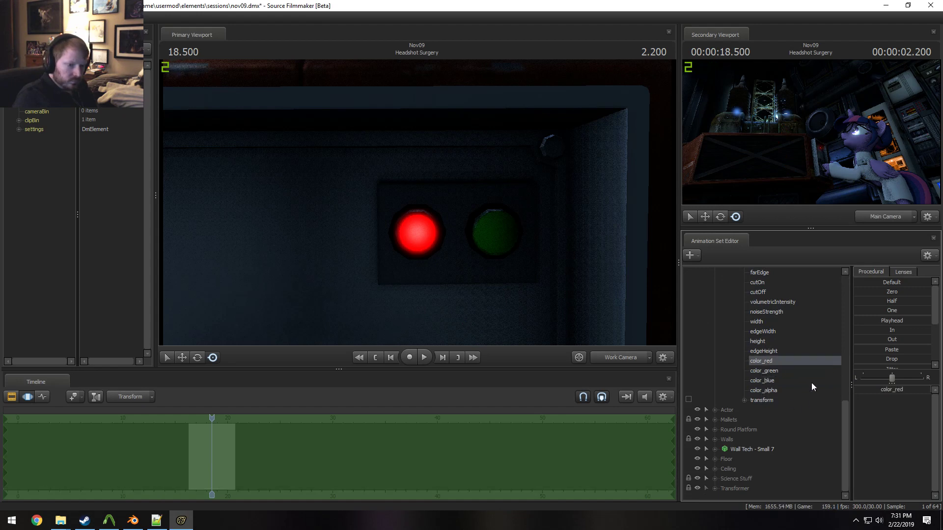
click(889, 388)
click(778, 372)
drag(873, 391, 894, 391)
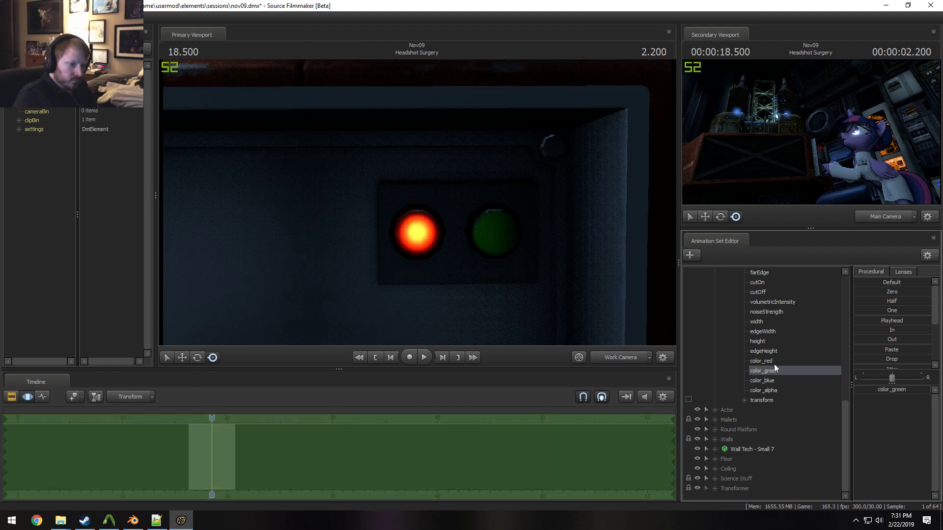
Move the Circuit Breaker (Green Light) sideways from the red button so that it shines on the green button
scroll(774, 364, up, 9)
click(735, 329)
drag(406, 233, 407, 287)
key(F2)
key(F3)
key(w)
drag(447, 253, 466, 258)
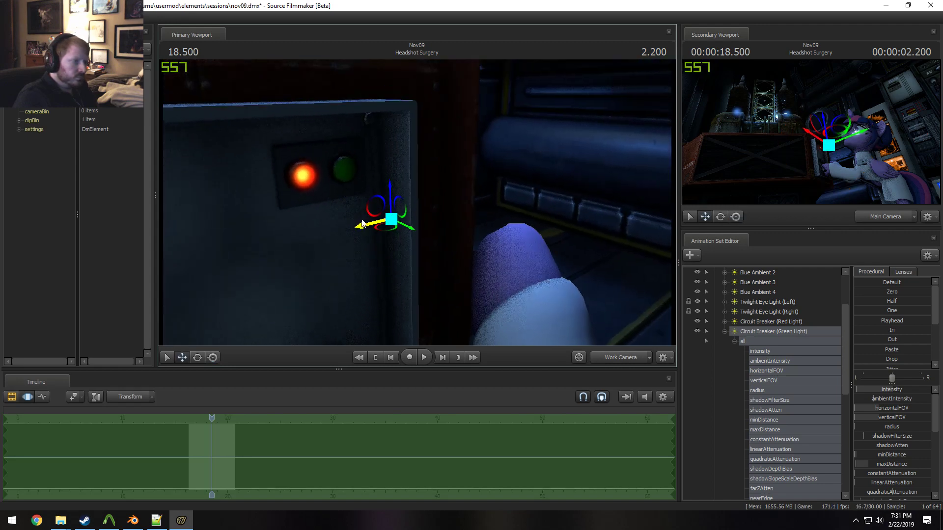
drag(366, 227, 416, 241)
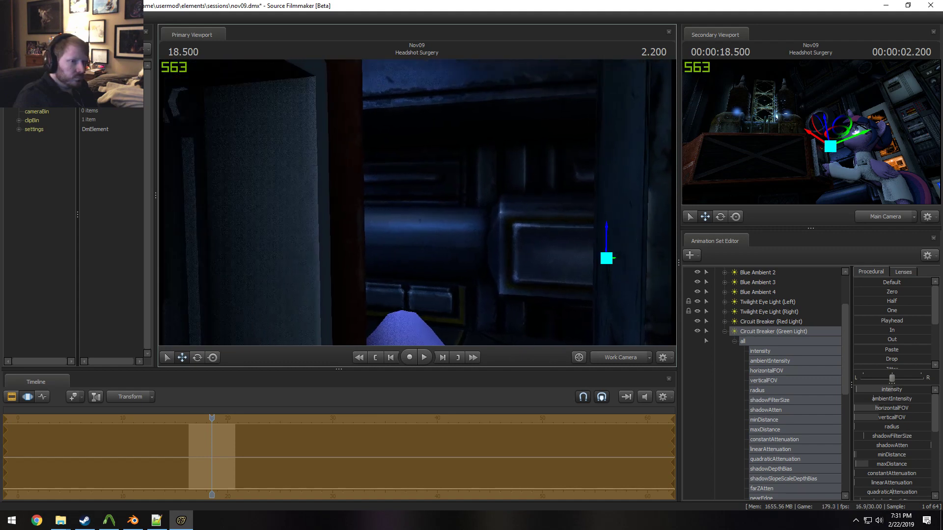
mouse_move(417, 200)
mouse_down()
mouse_move(399, 201)
mouse_move(417, 202)
mouse_up()
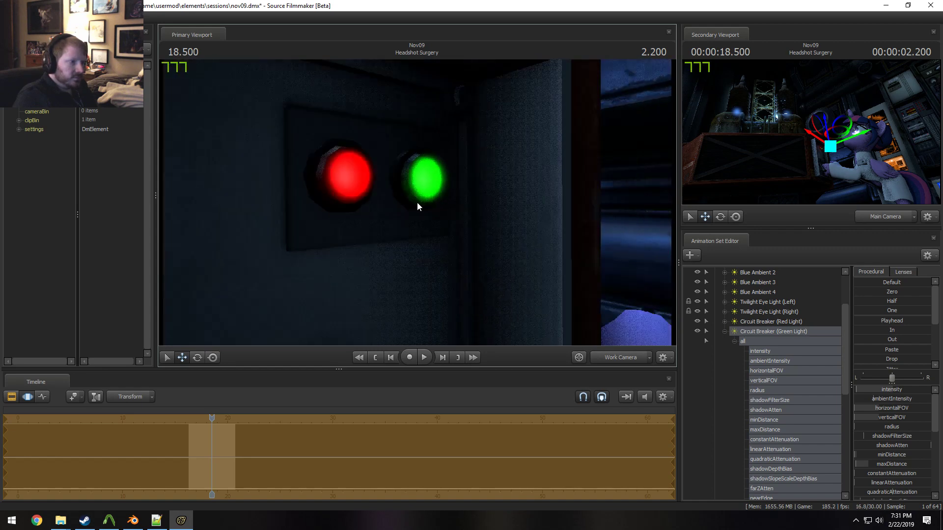
Rename the Circuit Breaker (Red Light) to "Circuit Breaker (Red Light Center)"
click(725, 331)
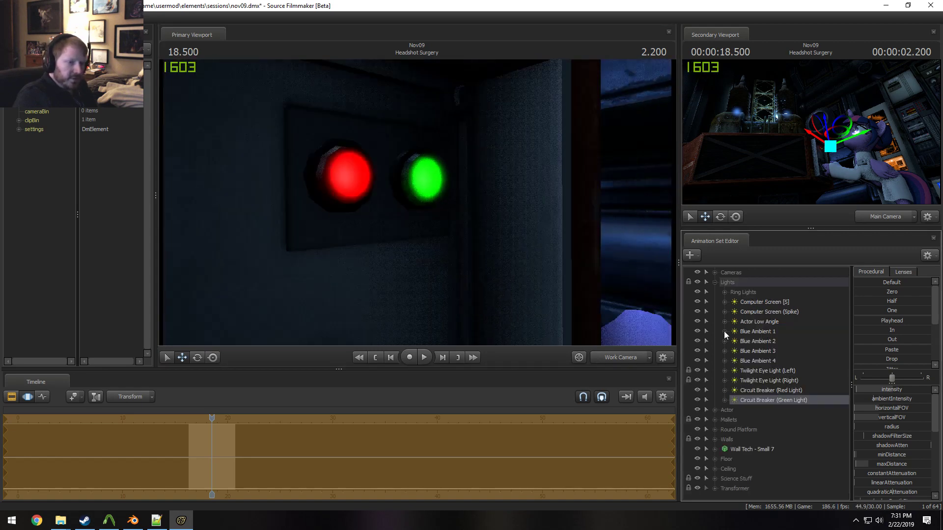
click(776, 390)
right_click(781, 390)
click(815, 241)
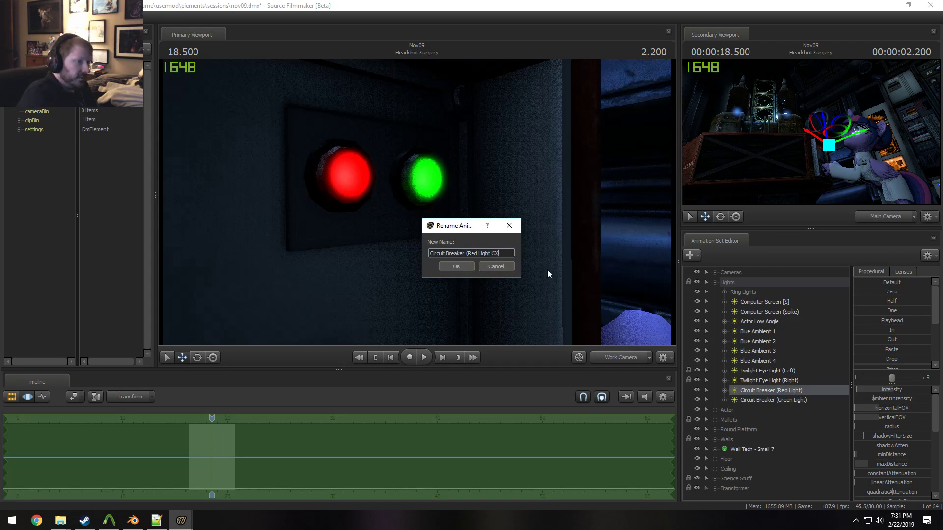
key(Return)
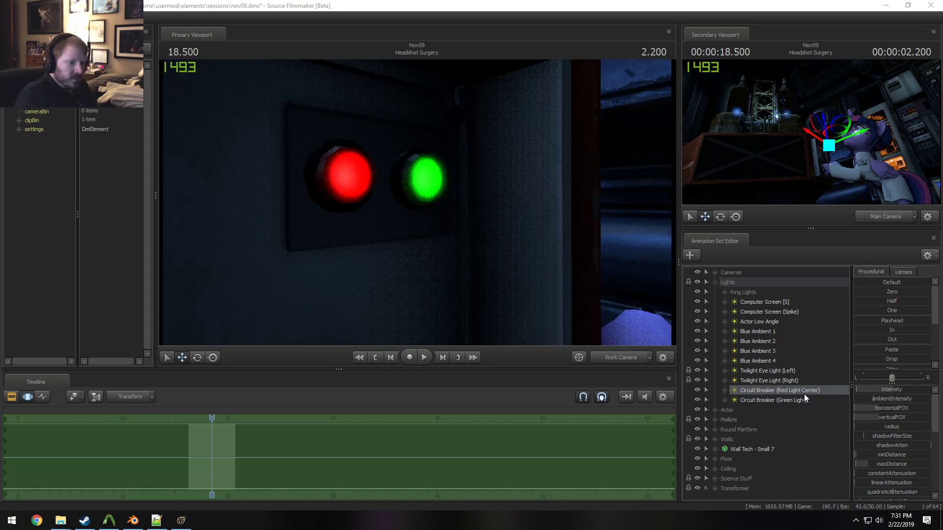
Rename the Circuit Breaker (Green Light) to "Circuit Breaker (Green Light Center)"
click(803, 397)
right_click(803, 396)
click(830, 248)
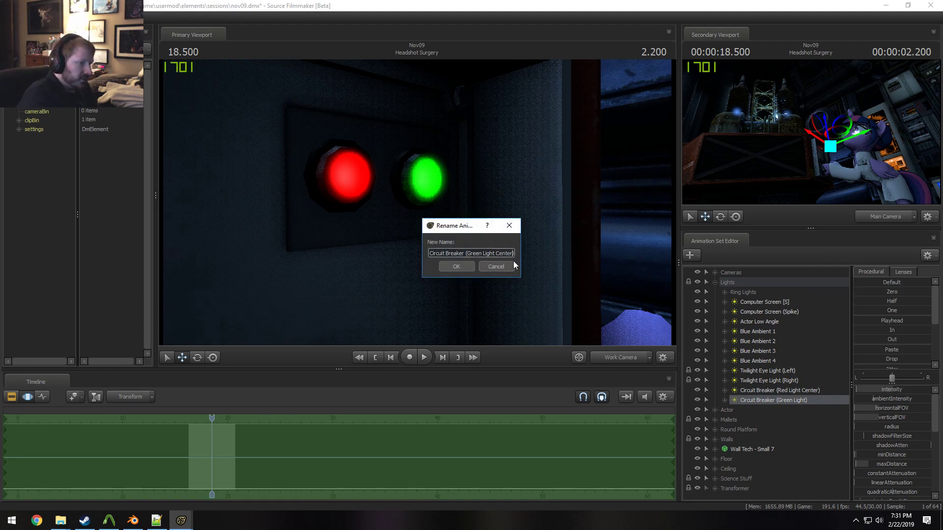
key(Return)
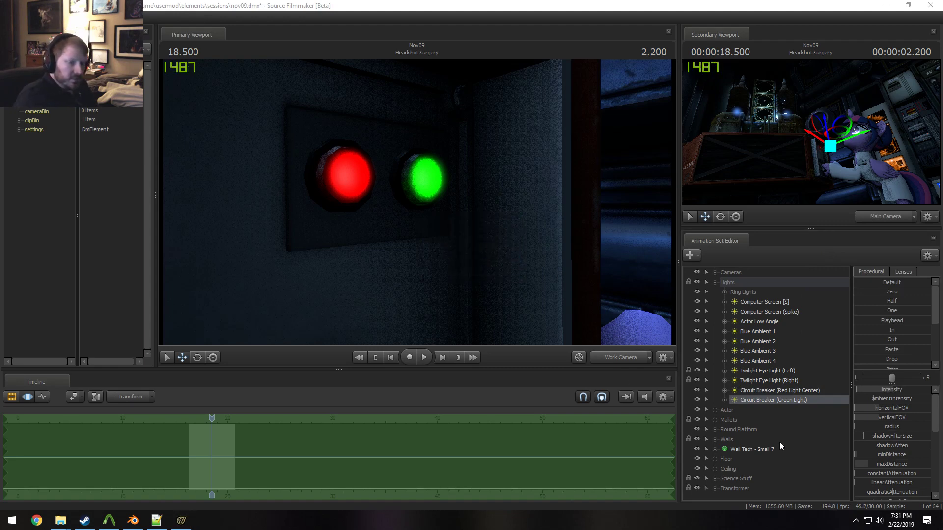
Disable shadows on both the green and the red circuit breaker center lights
right_click(784, 397)
click(818, 370)
right_click(766, 391)
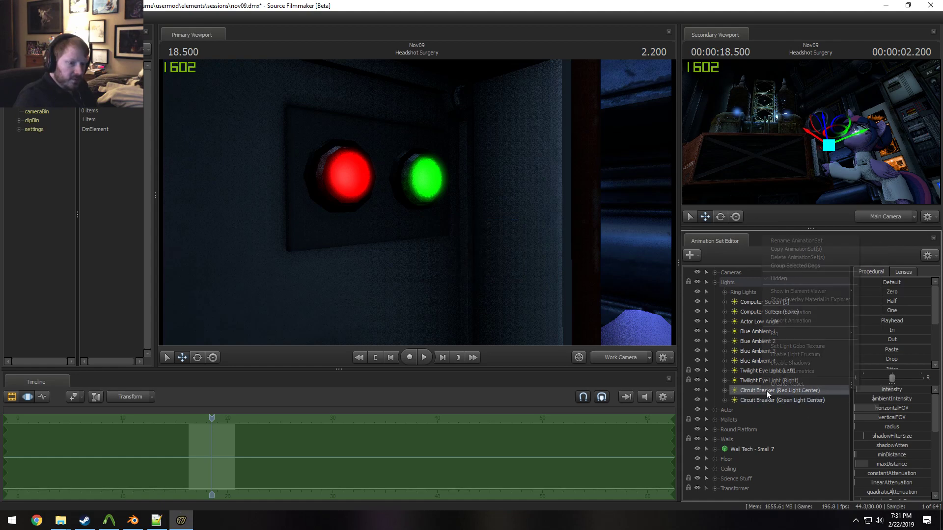
Enable the uberlight property on the Circuit Breaker (Red Light Center) light element
key(F2)
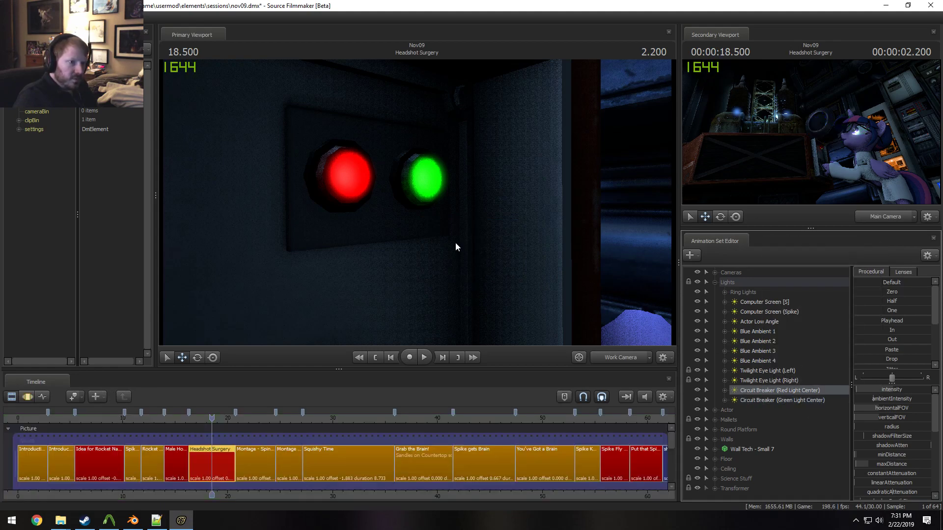
key(F3)
drag(459, 247, 299, 234)
key(w)
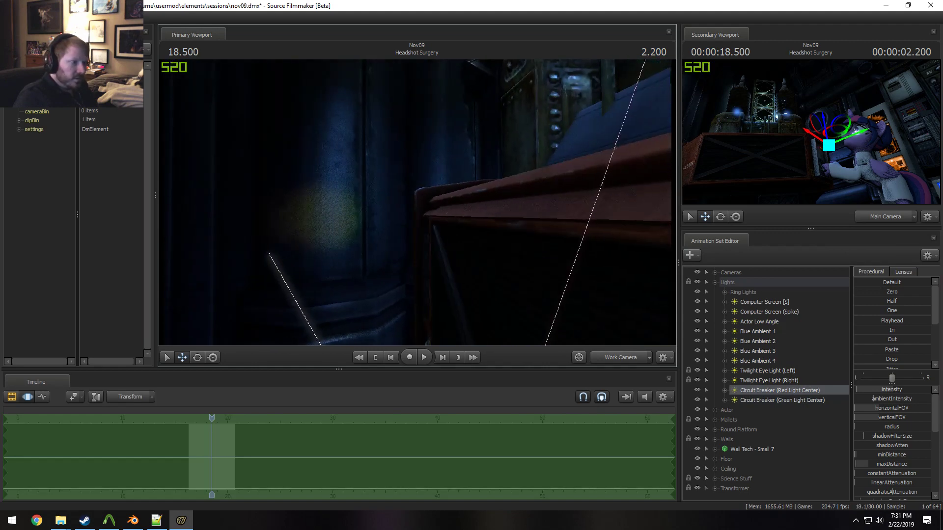
drag(564, 302, 607, 305)
key(d)
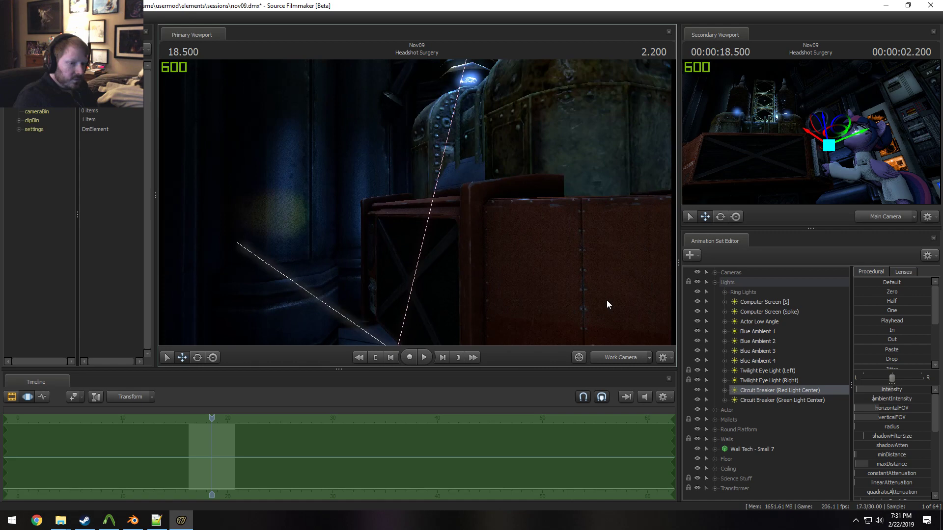
right_click(790, 386)
mouse_move(865, 293)
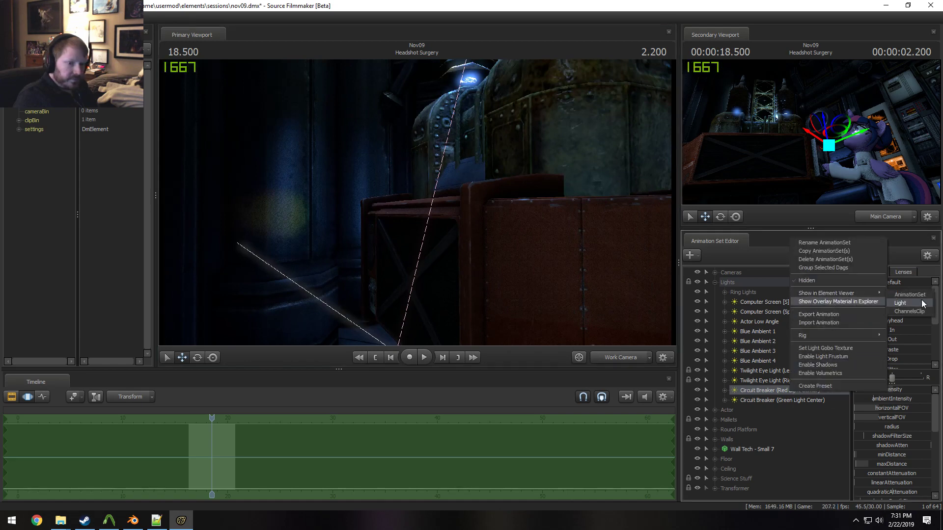
click(903, 303)
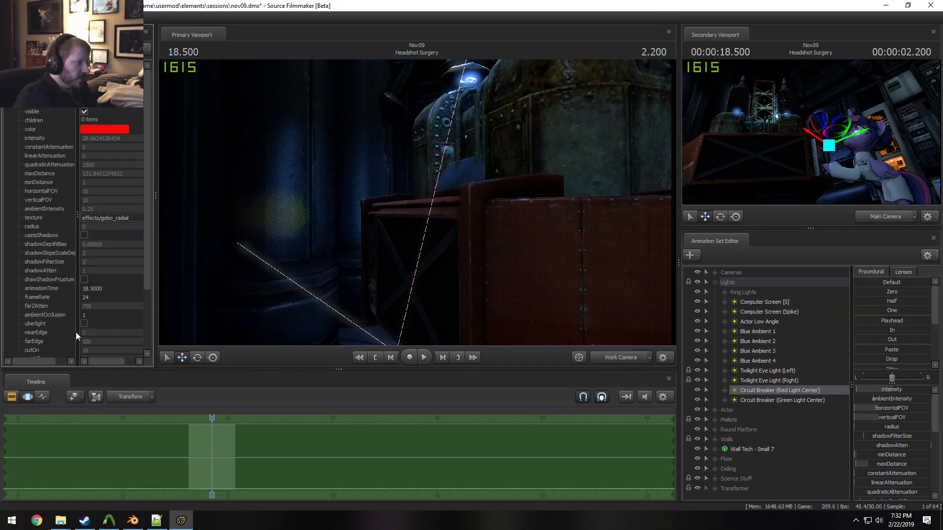
click(84, 325)
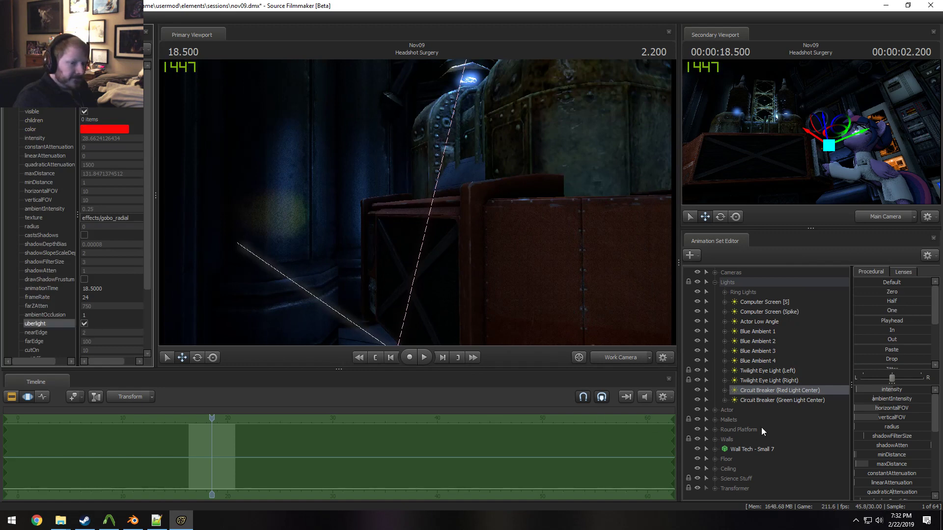
Enable the uberlight property on the Circuit Breaker (Green Light Center) light element
right_click(769, 398)
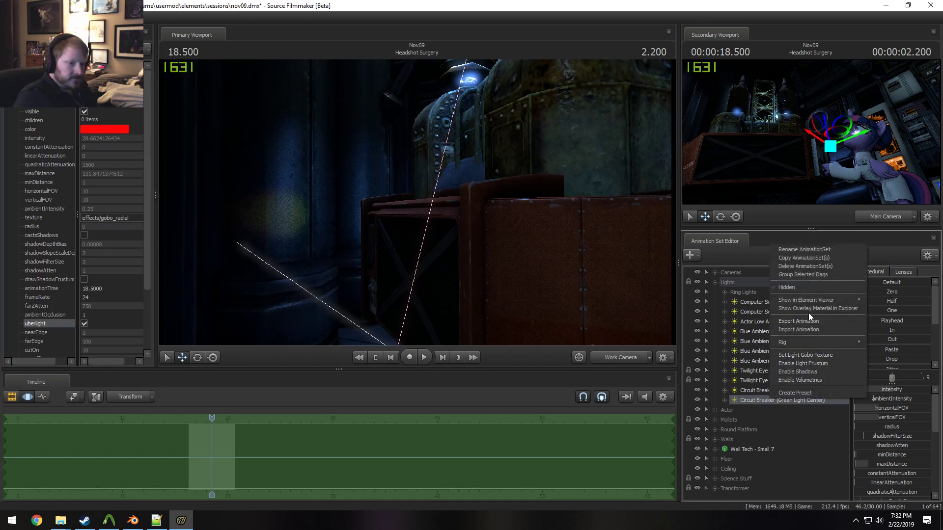
mouse_move(818, 297)
click(879, 299)
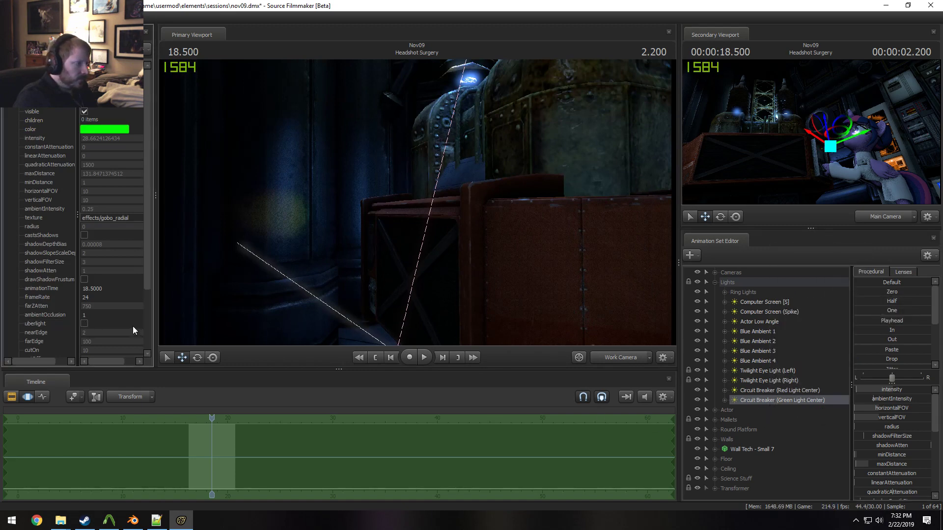
click(86, 322)
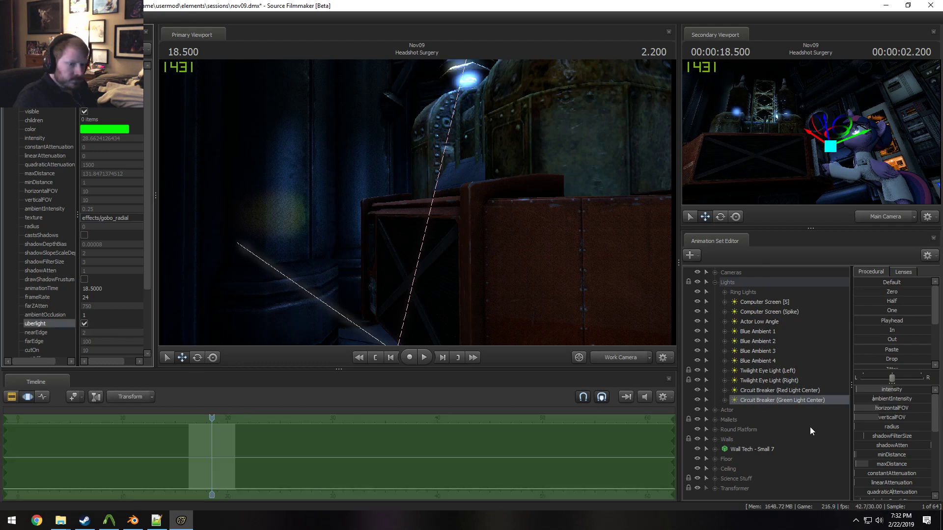
Select the cutOff controls of both circuit breaker lights and lower them together to remove their spill from the far wall
click(725, 400)
scroll(743, 429, down, 5)
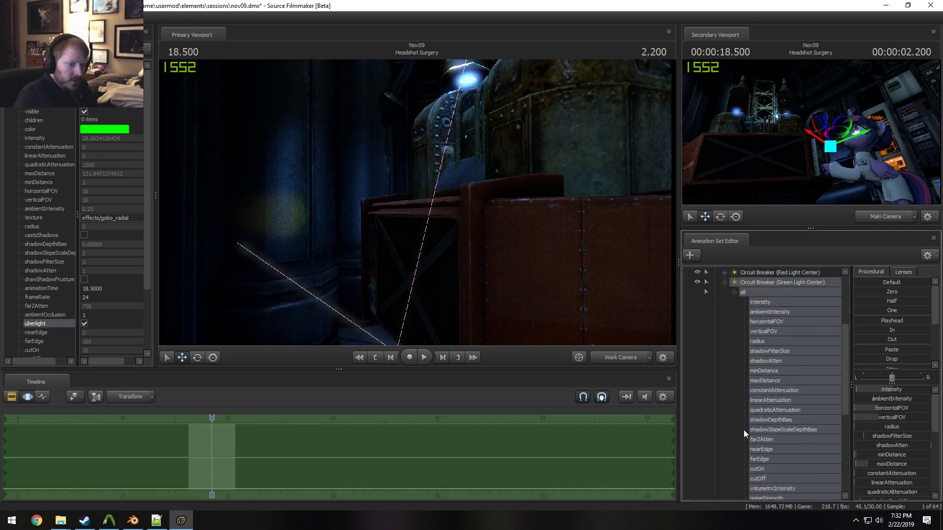
click(783, 451)
scroll(740, 452, up, 5)
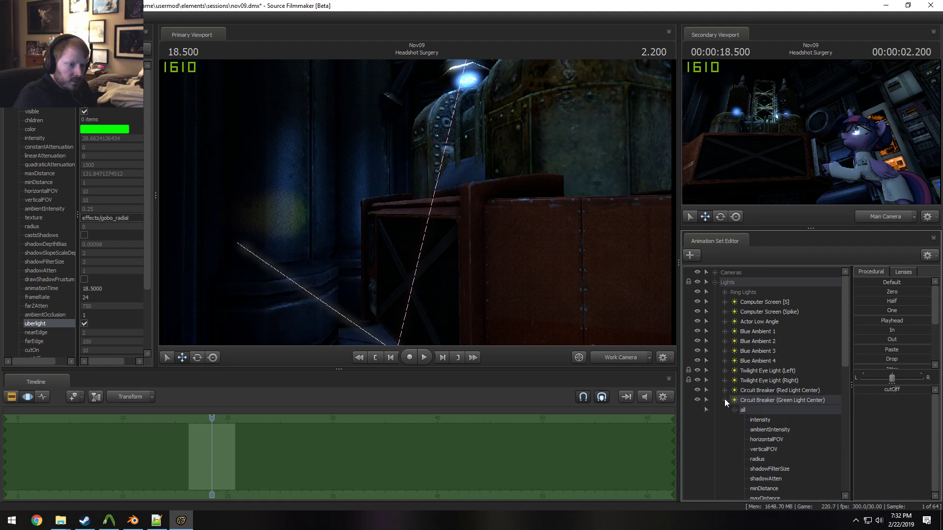
scroll(759, 438, down, 5)
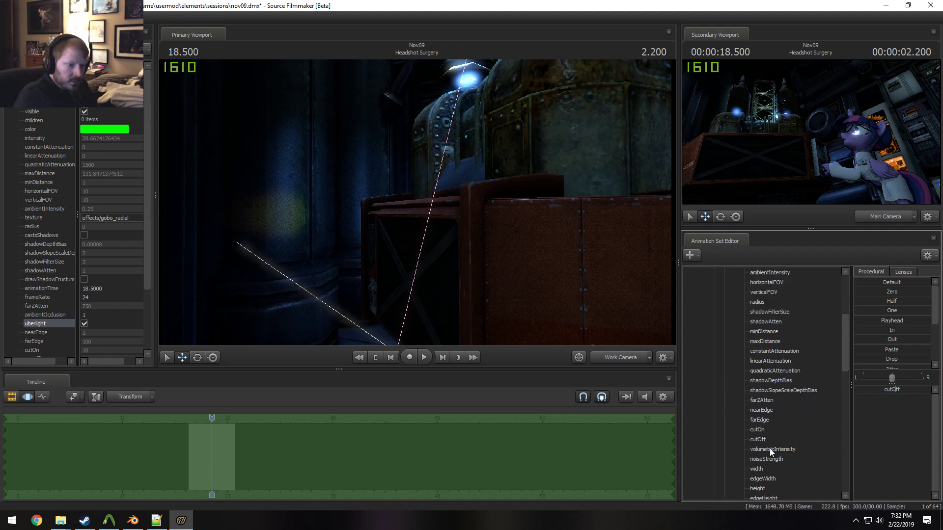
click(778, 439)
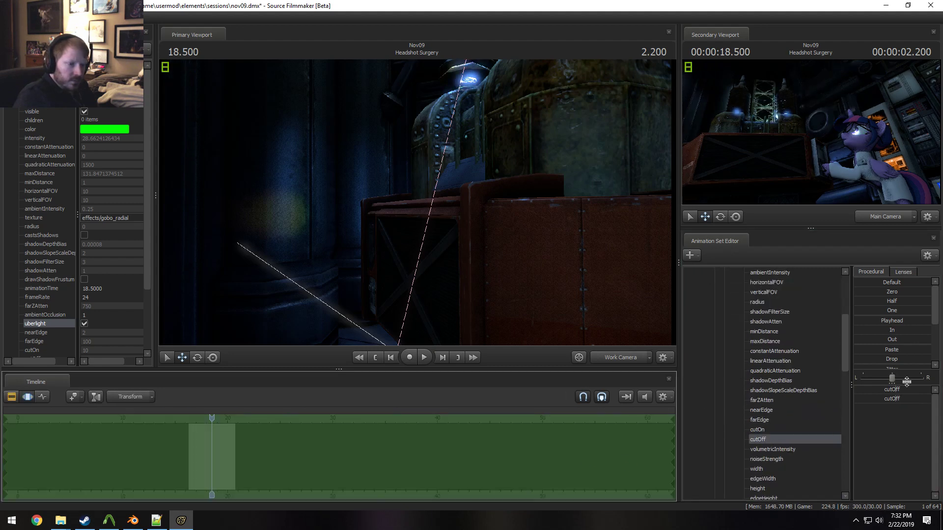
drag(887, 292, 922, 292)
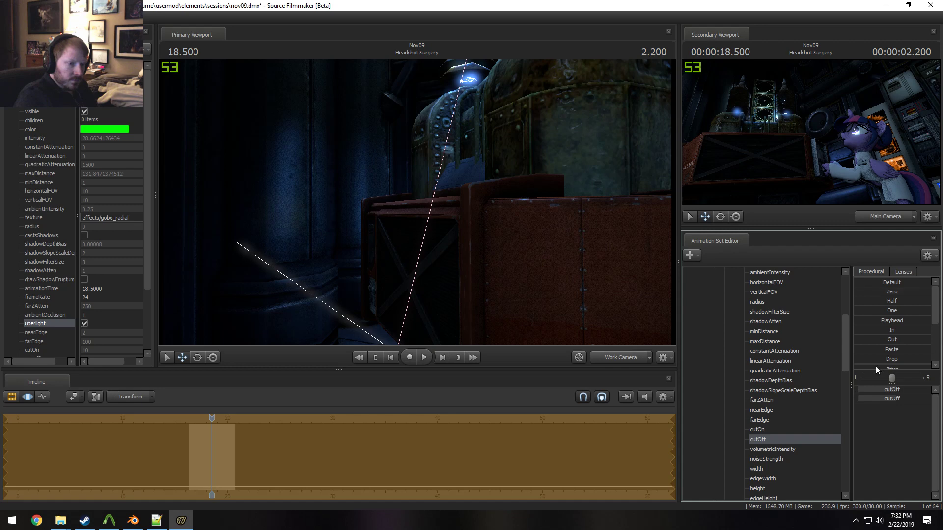
Adjust the farEdge control on the Circuit Breaker (Red Light Center) light and on the Circuit Breaker (Green Light Center) light
scroll(757, 442, down, 2)
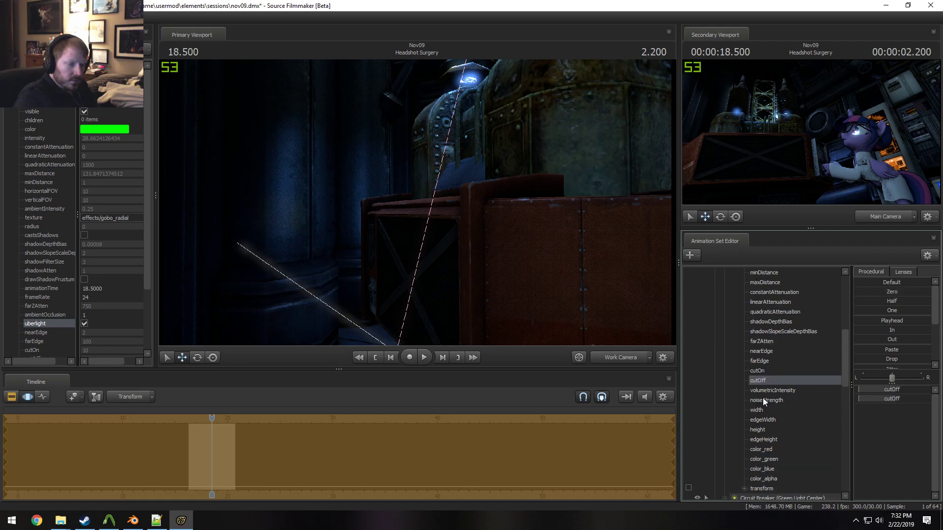
click(764, 364)
click(891, 389)
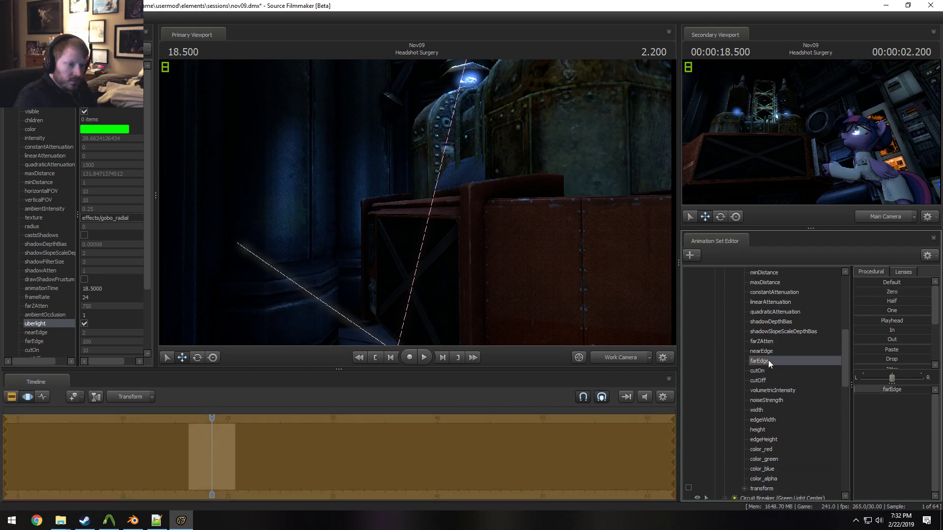
scroll(765, 373, up, 7)
click(728, 390)
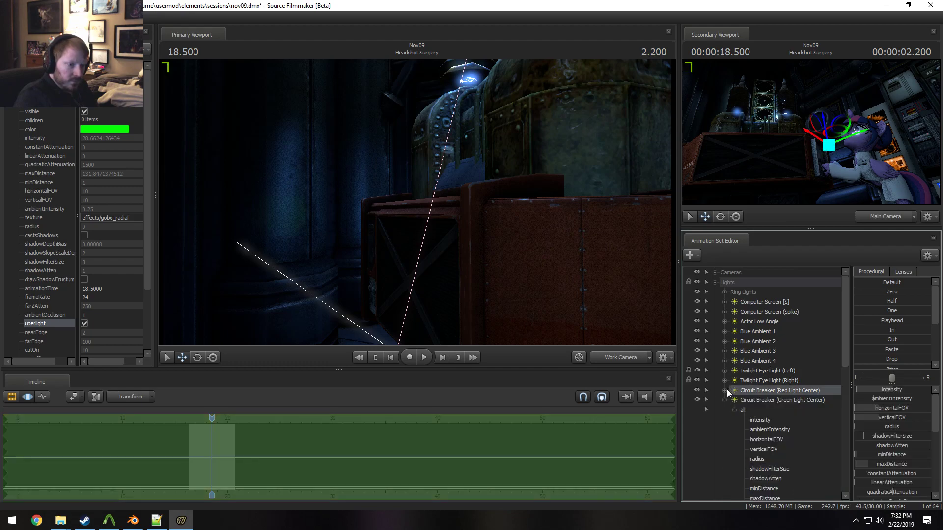
scroll(750, 426, down, 5)
click(766, 429)
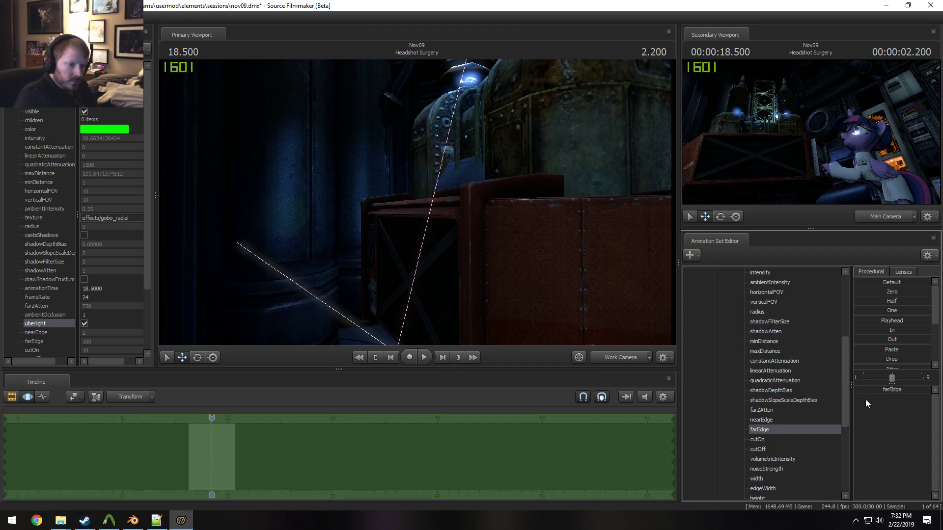
click(879, 390)
Inspect the breaker box up close with the work camera and lower the Green Light Center's cutOn to 0
click(622, 358)
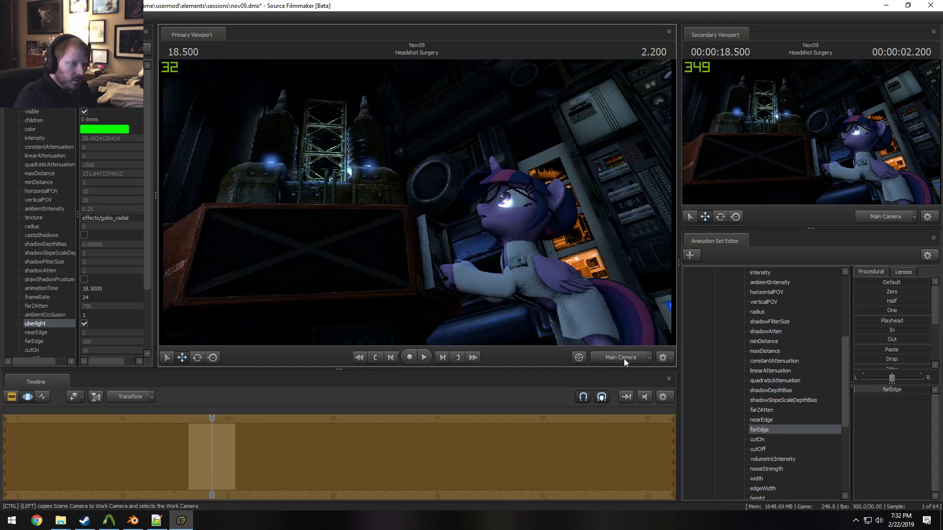
ctrl+click(624, 360)
drag(599, 305, 609, 319)
key(w)
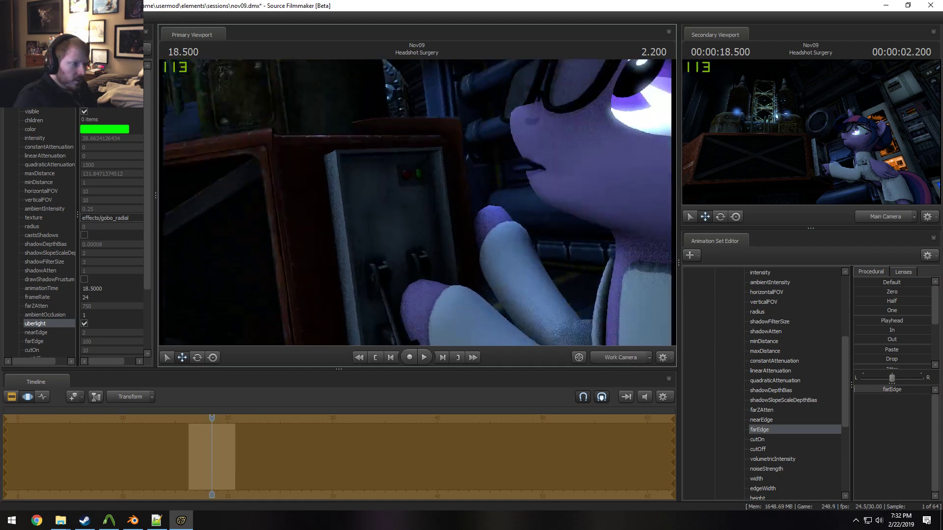
drag(442, 246, 444, 232)
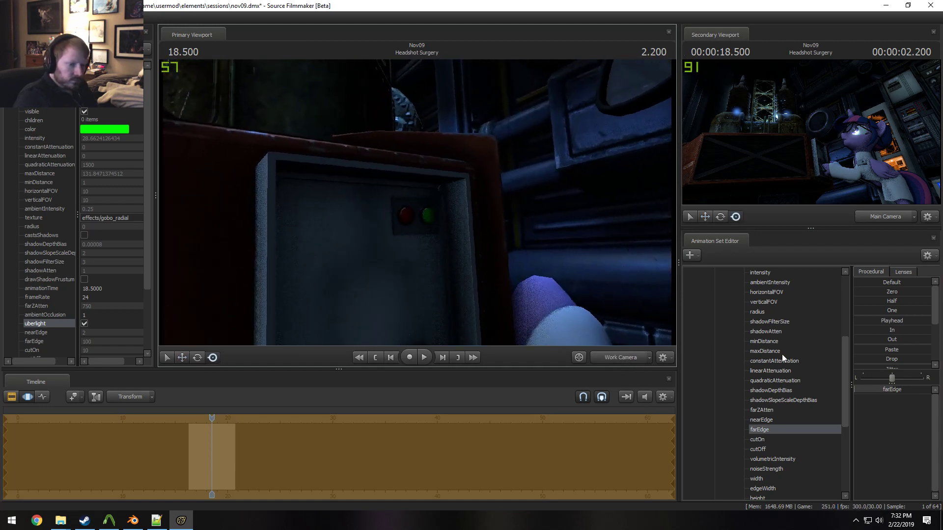
scroll(782, 354, down, 2)
click(762, 381)
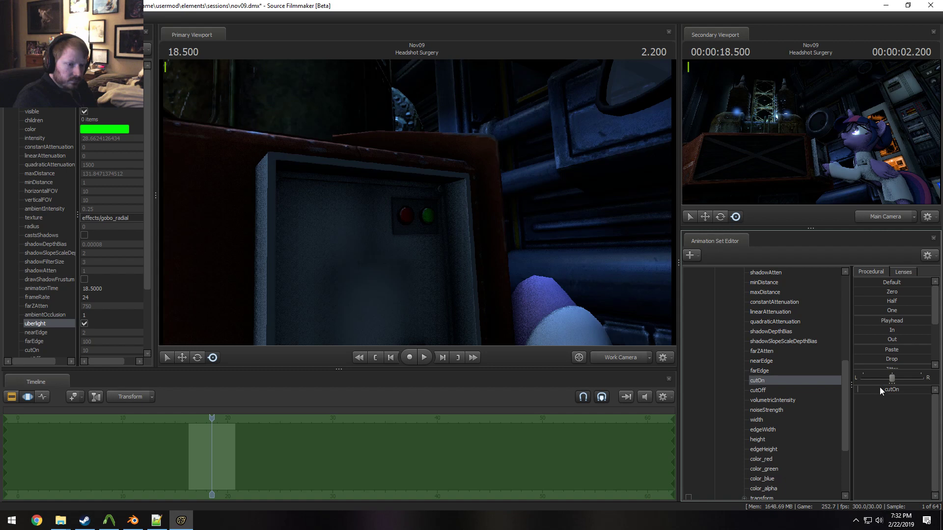
drag(879, 390, 832, 397)
Lower the cutOn of the Circuit Breaker (Red Light Center) light to its minimum and check both buttons up close
scroll(761, 394, up, 5)
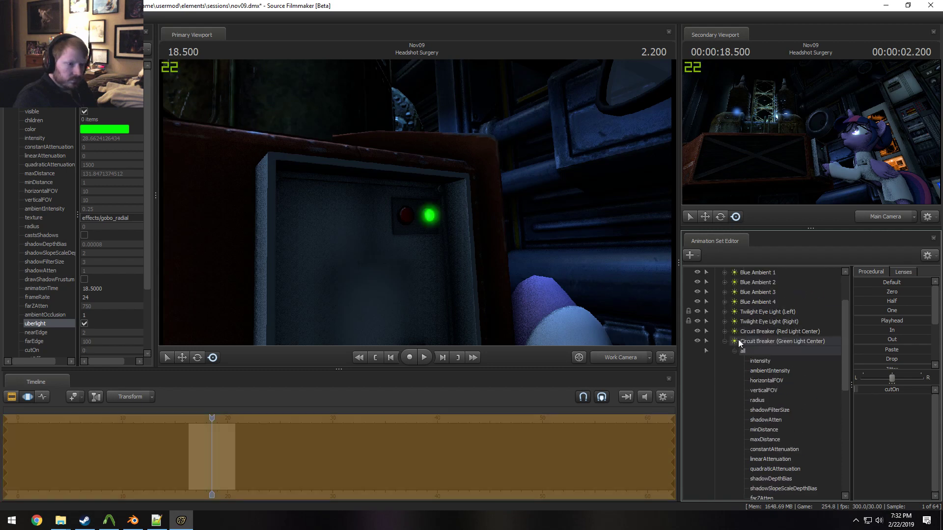
click(728, 331)
scroll(742, 360, down, 3)
scroll(747, 369, down, 3)
click(759, 341)
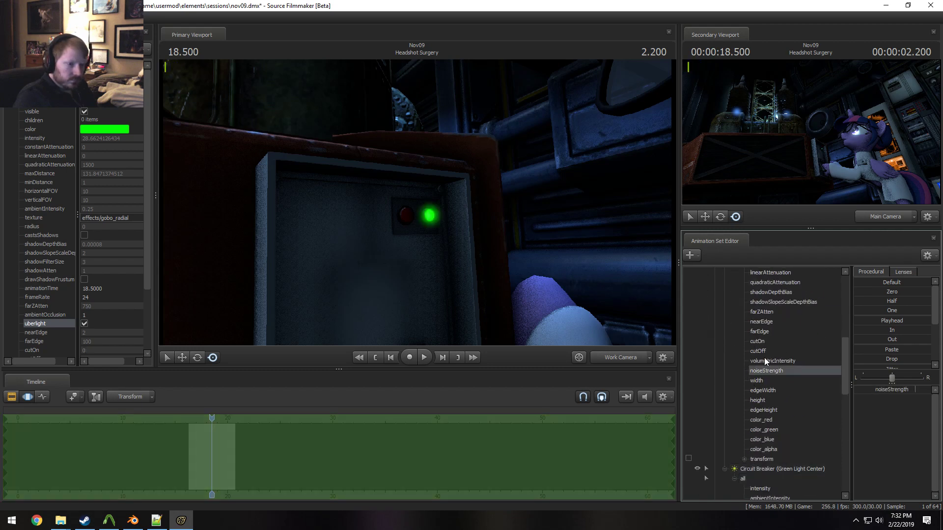
drag(902, 390, 846, 391)
drag(432, 262, 416, 202)
key(F2)
key(F3)
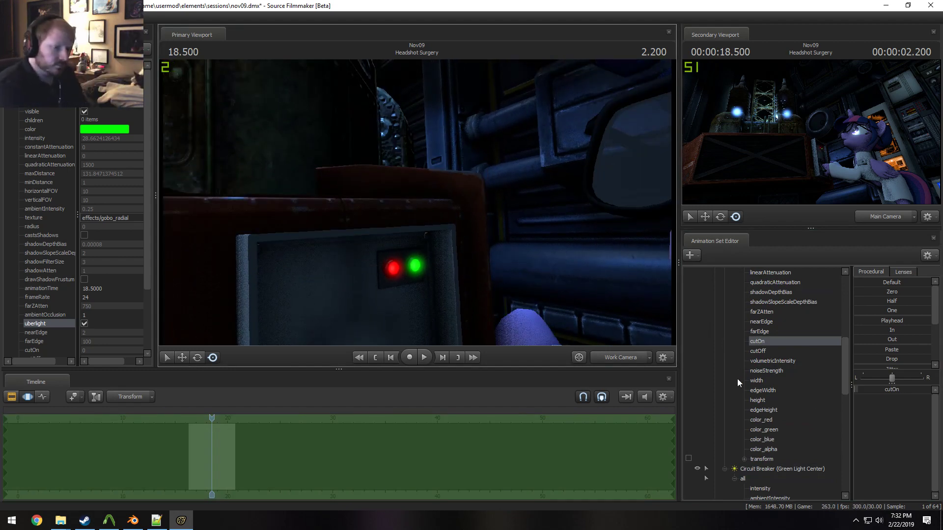
Duplicate the red and green circuit breaker center lights by copying and pasting their animation sets
scroll(738, 382, up, 5)
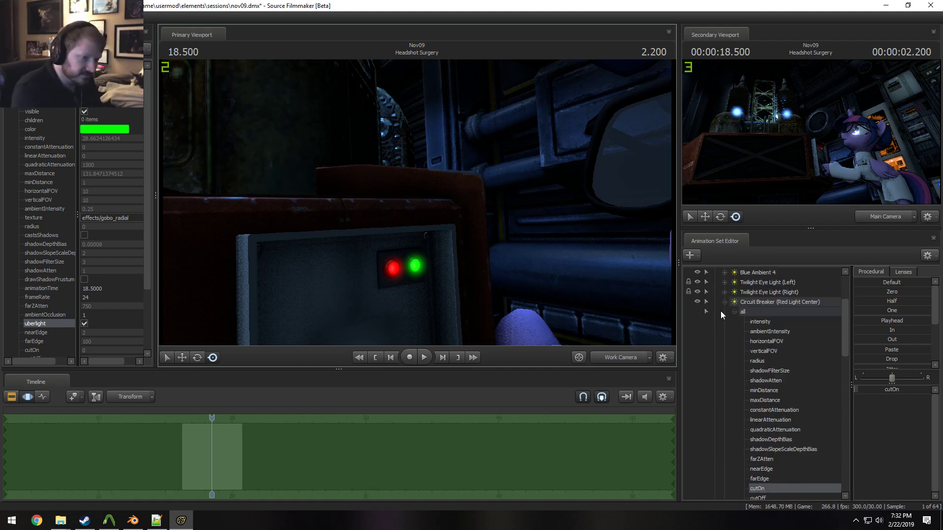
click(724, 302)
click(723, 312)
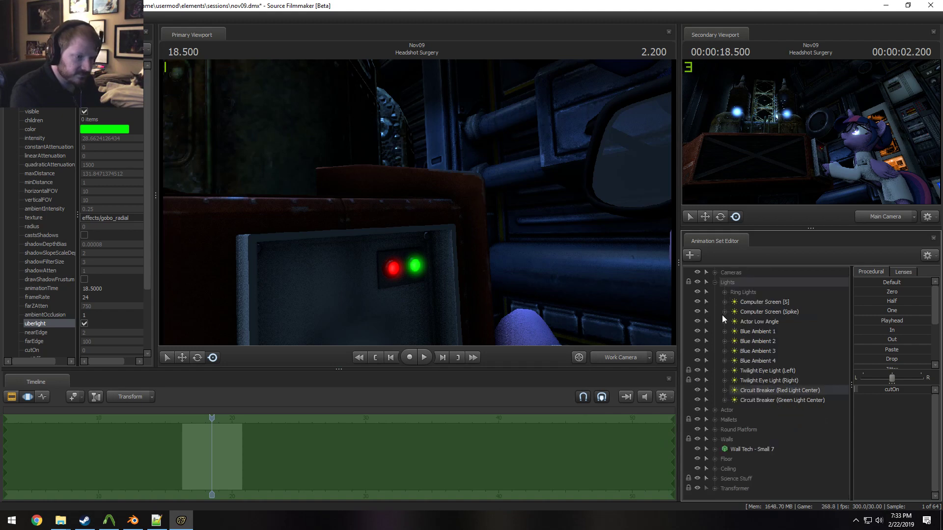
click(750, 399)
ctrl+click(748, 393)
right_click(750, 393)
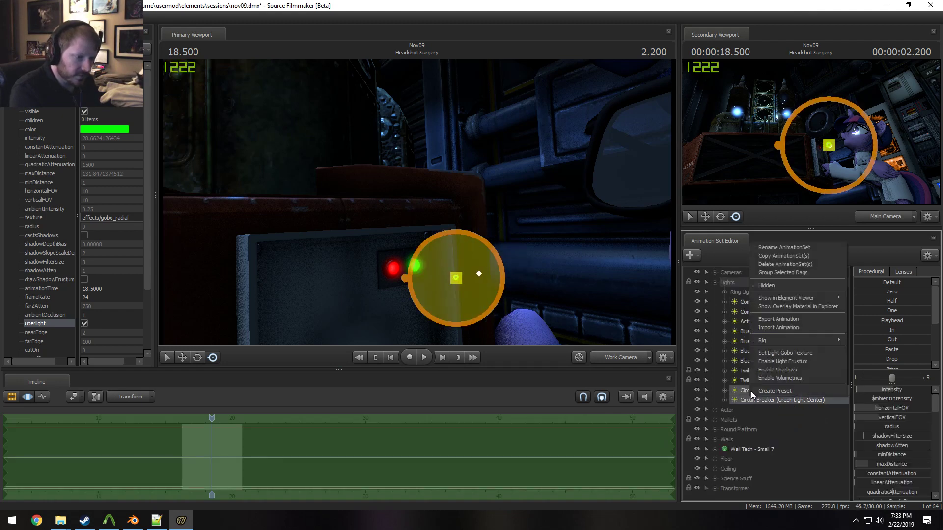
key(Escape)
click(715, 282)
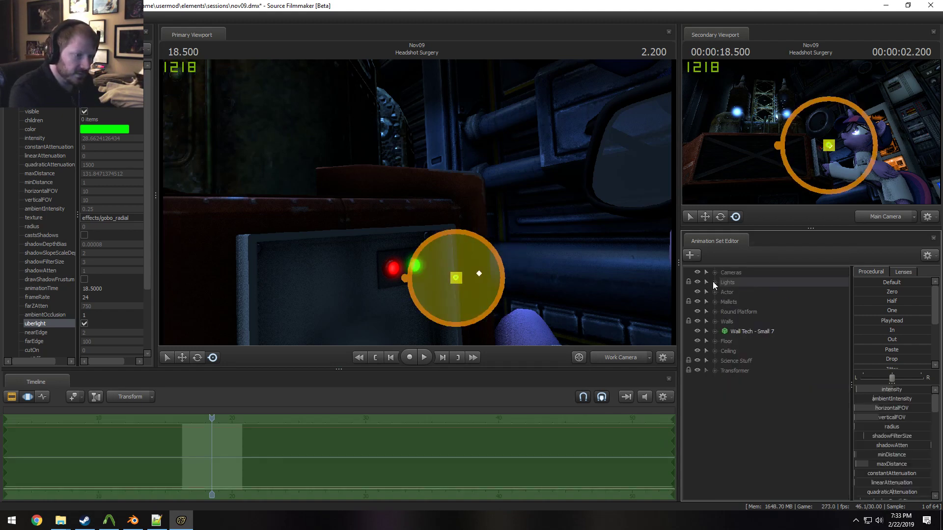
right_click(736, 402)
click(761, 421)
Rename the copied red center light as Circuit Breaker (Red Light Spread)
click(750, 384)
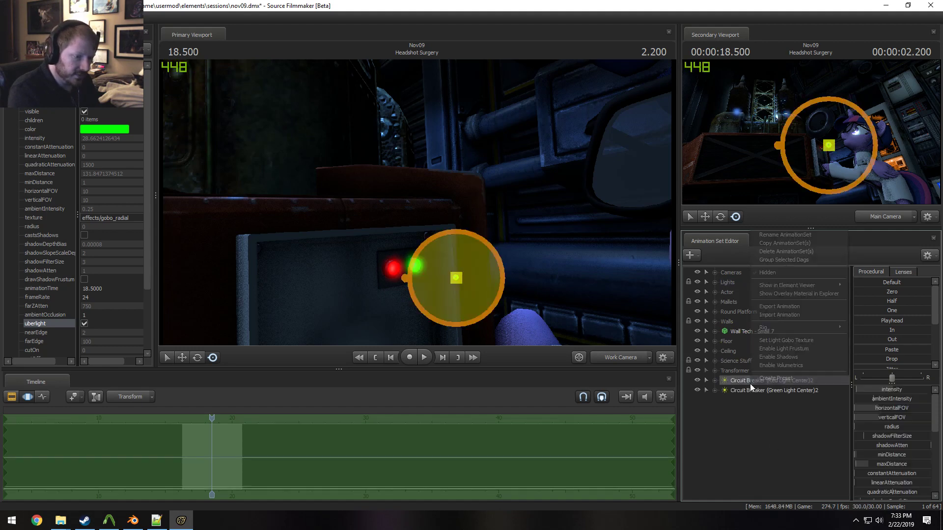
right_click(750, 384)
click(788, 237)
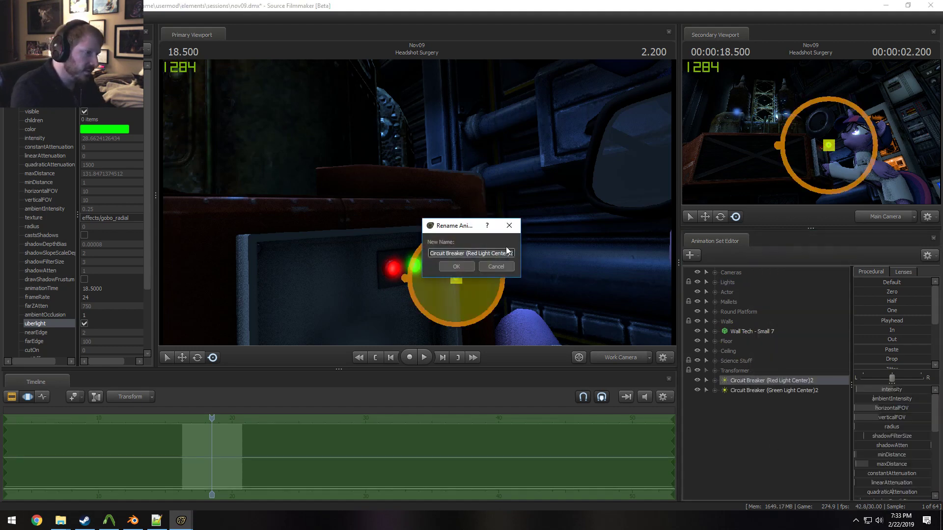
click(514, 253)
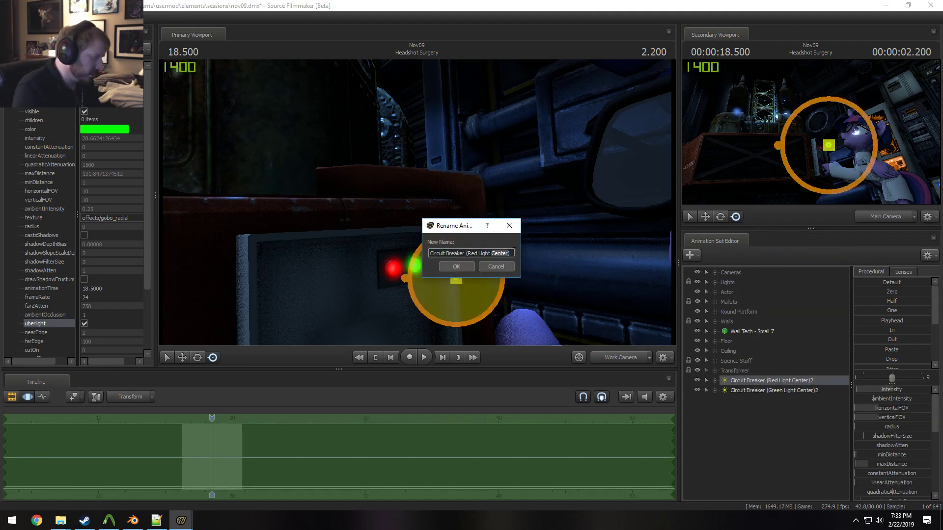
key(Return)
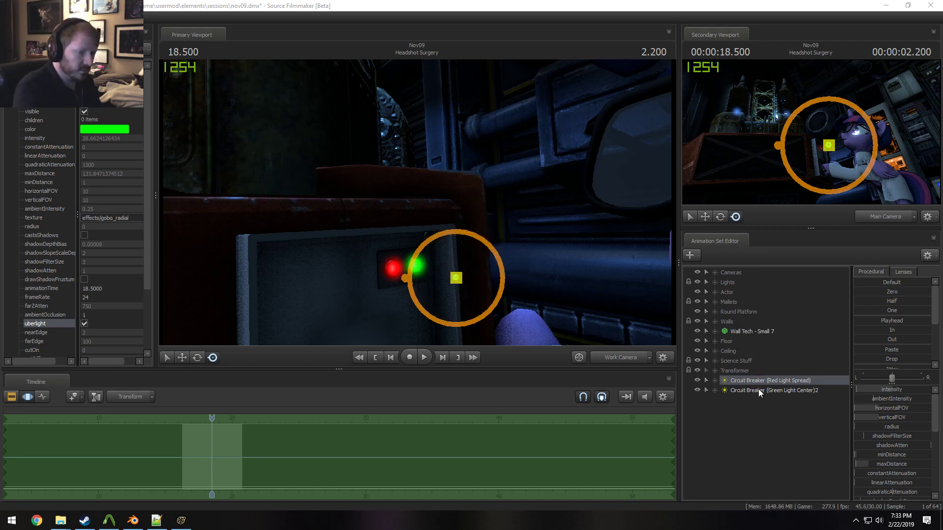
Rename the copied green center light as Circuit Breaker (Green Light Spread)
right_click(758, 389)
click(795, 241)
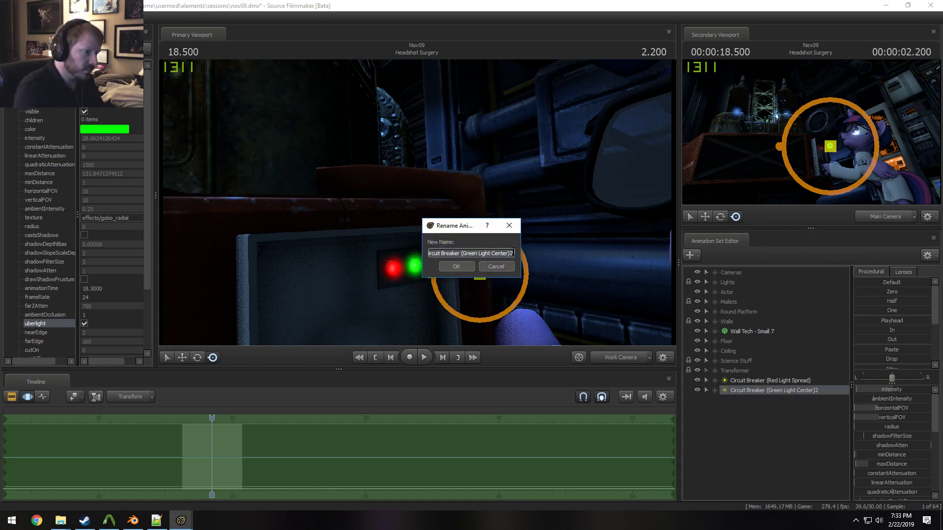
key(BackSpace)
text(Spread)
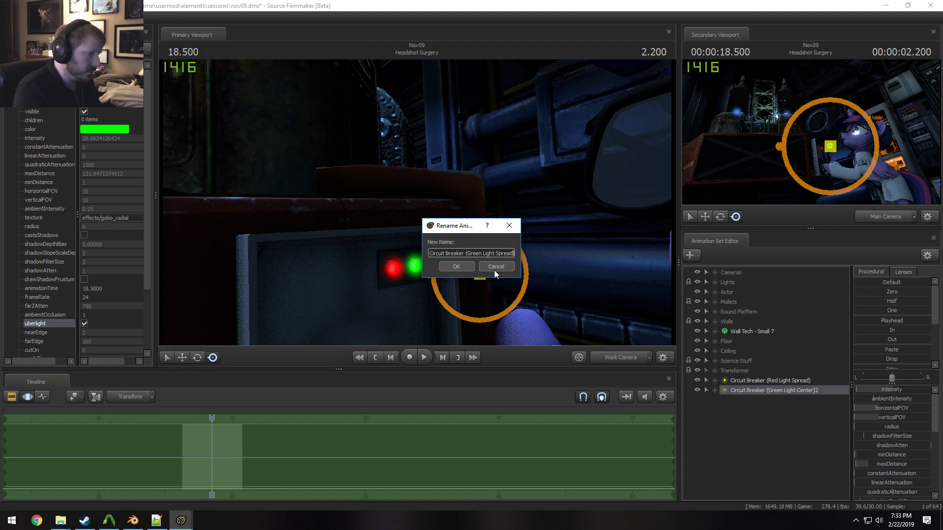
click(456, 266)
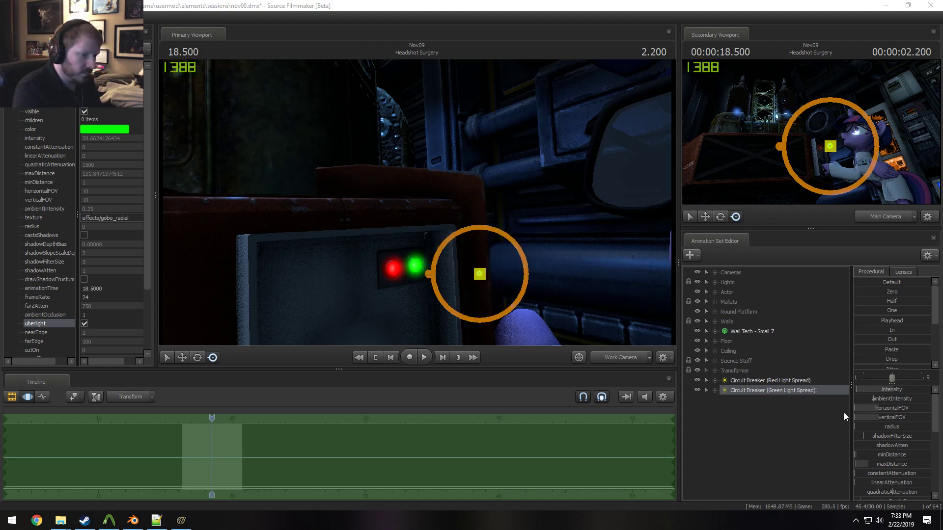
Frame the two indicator buttons closely and move both spread lights into the Lights group
mouse_move(558, 339)
mouse_down()
mouse_move(535, 319)
mouse_move(565, 345)
mouse_up()
mouse_move(419, 204)
mouse_down()
mouse_move(408, 203)
mouse_move(417, 202)
mouse_up()
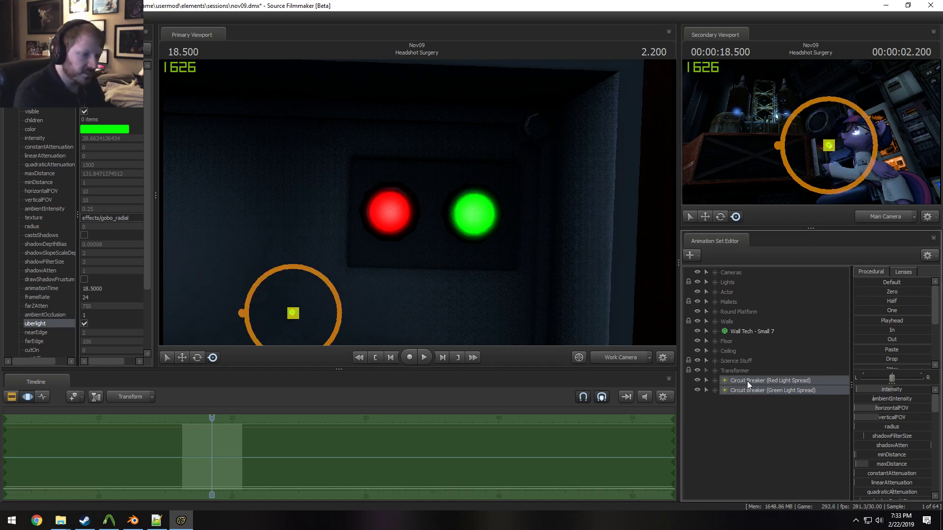
click(718, 285)
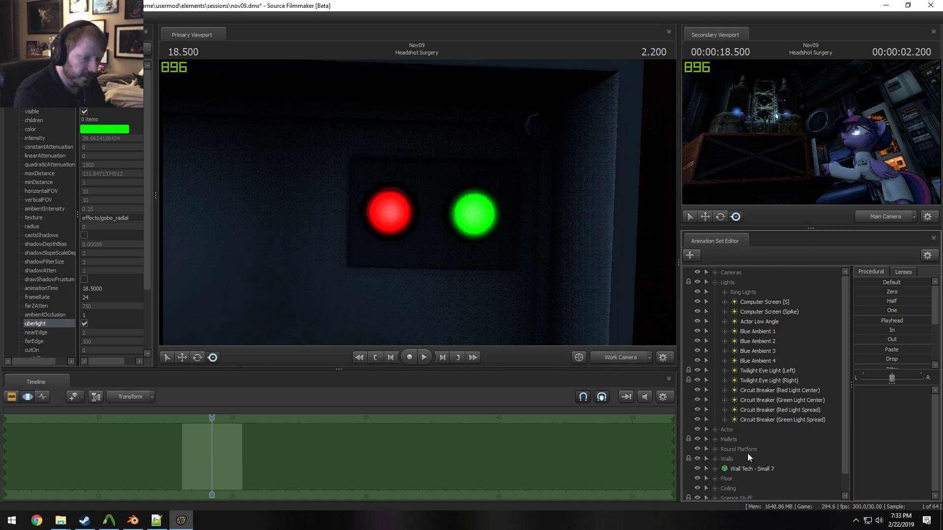
Move Wall Tech - Small 7 into the Walls group and place Red Light Spread directly below Red Light Center
click(739, 459)
click(761, 362)
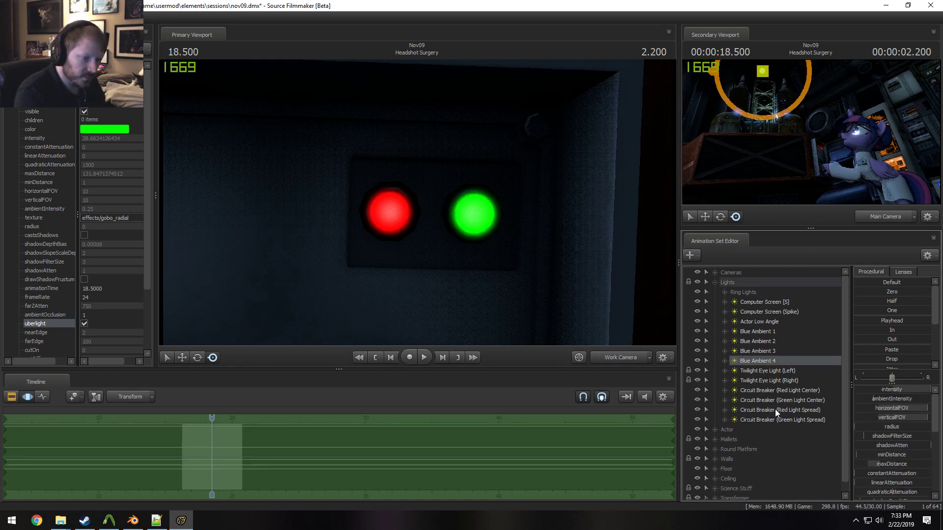
drag(775, 410, 793, 398)
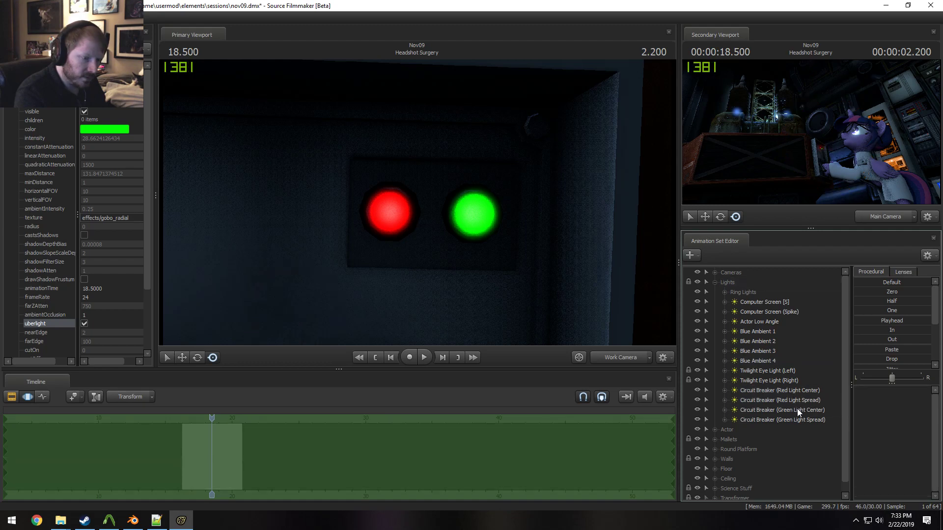
Hide the Circuit Breaker (Green Light Center) and Circuit Breaker (Green Light Spread) lights
click(805, 400)
click(697, 411)
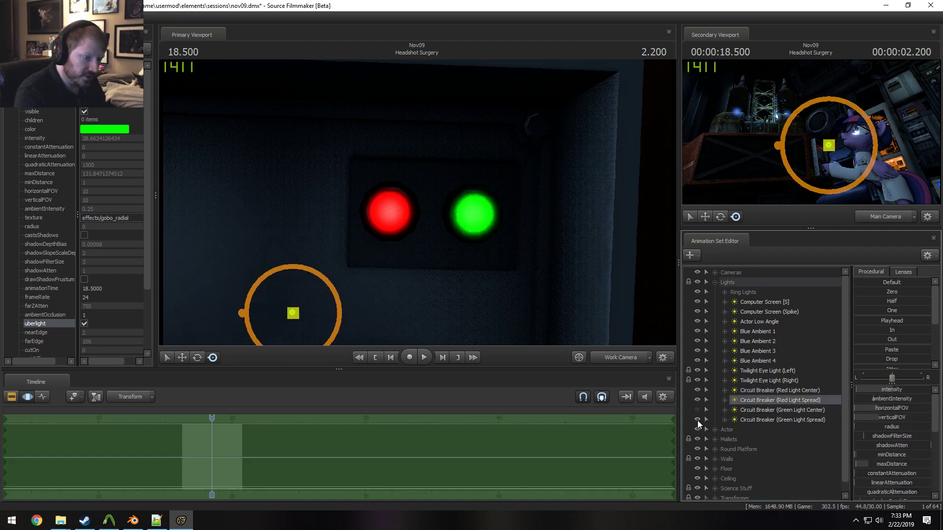
click(697, 419)
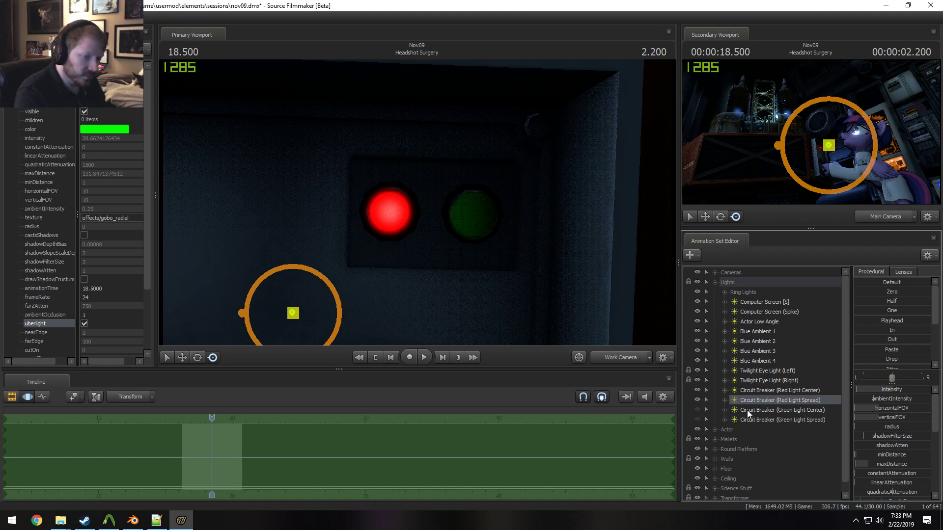
Widen the horizontalFOV and verticalFOV of the Circuit Breaker (Red Light Spread) light together to cast a glow around the red button
click(725, 400)
scroll(751, 422, down, 1)
click(767, 411)
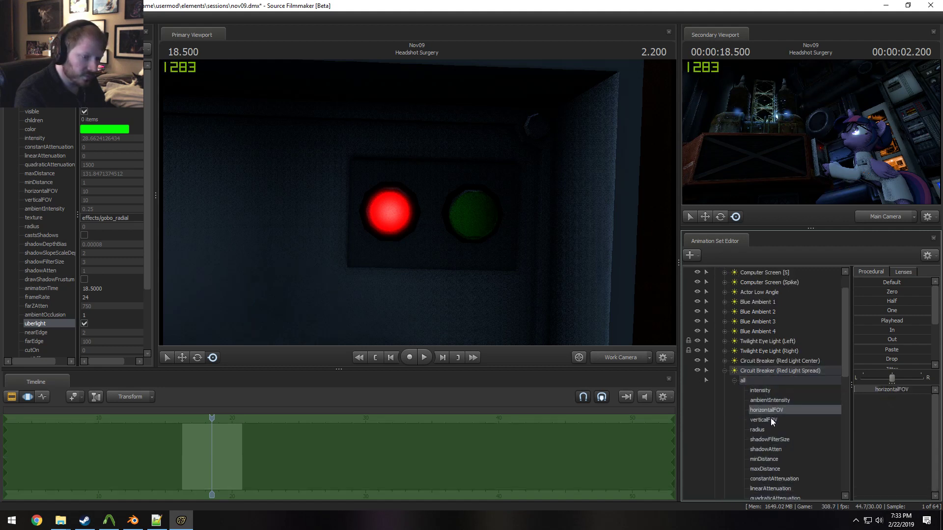
ctrl+click(771, 418)
drag(883, 309, 891, 310)
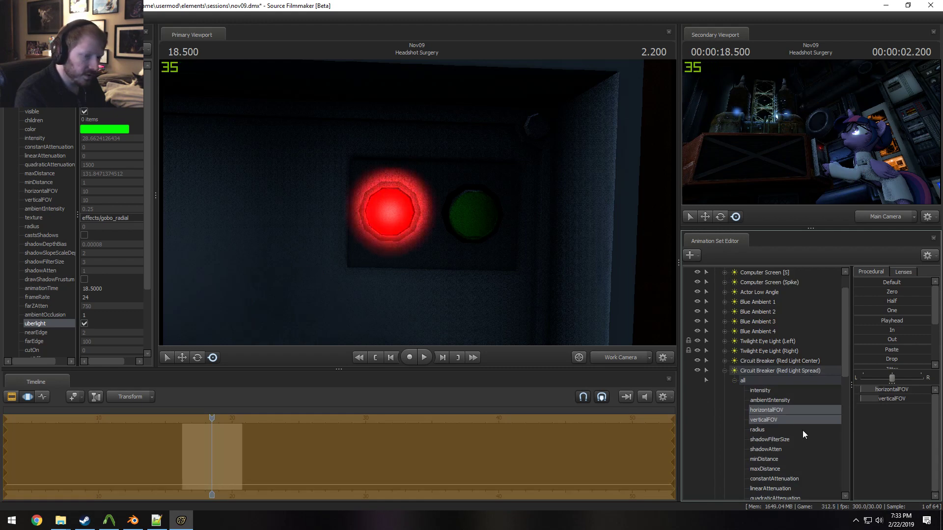
Reduce the maximum of the Red Light Spread's intensity range and lower its intensity to a faint glow
click(780, 390)
right_click(875, 392)
click(882, 404)
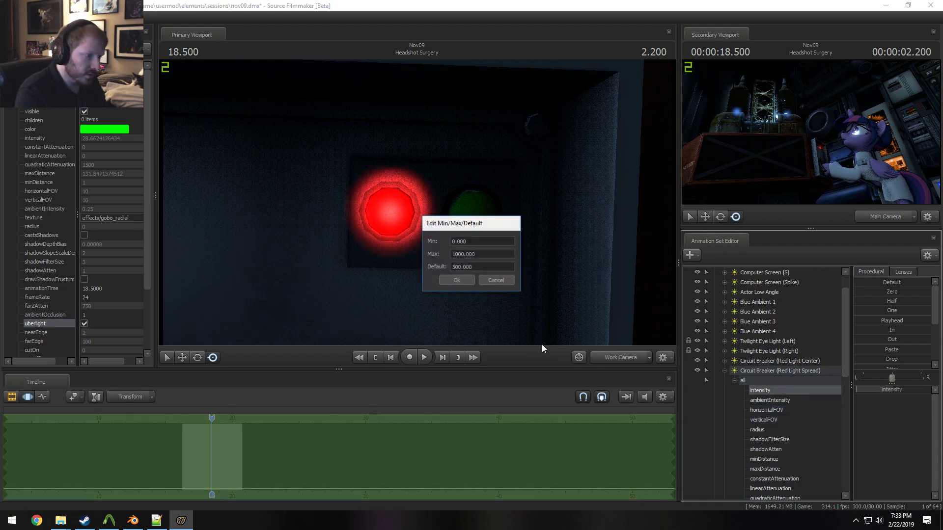
click(463, 285)
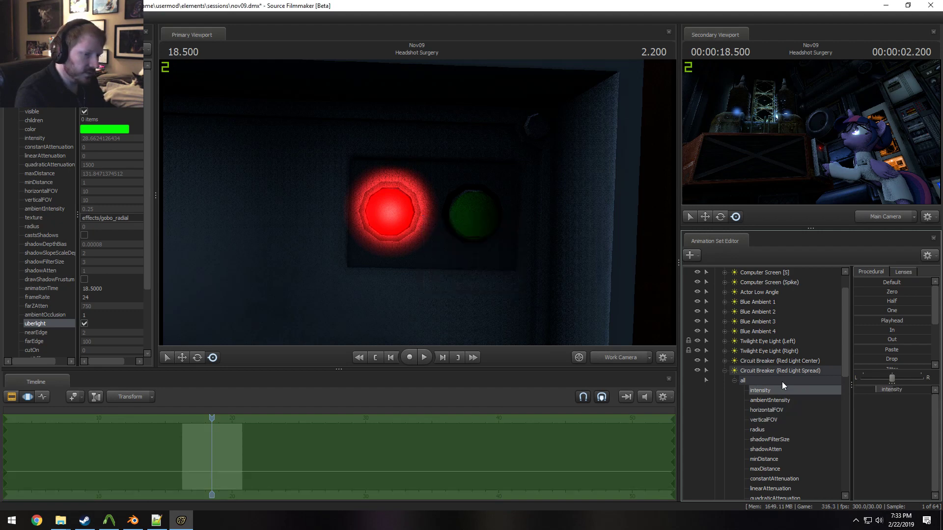
drag(868, 391, 856, 391)
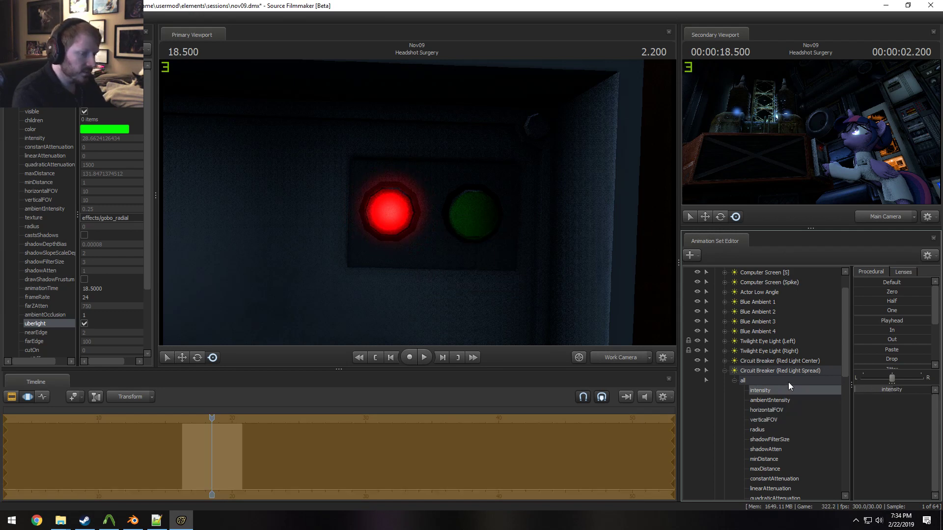
Look through the Circuit Breaker (Red Light Spread) light, reposition it in front of the red button, and return to the work camera
drag(782, 372, 495, 225)
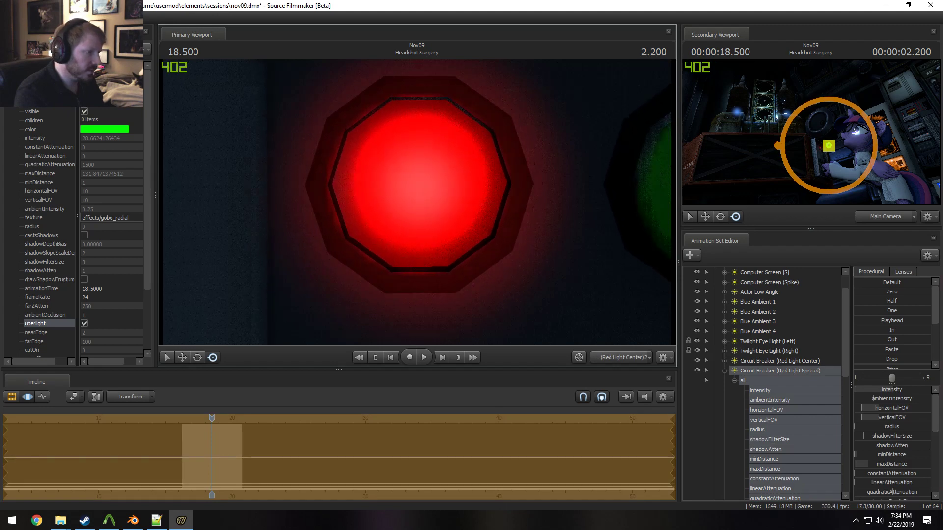
click(620, 362)
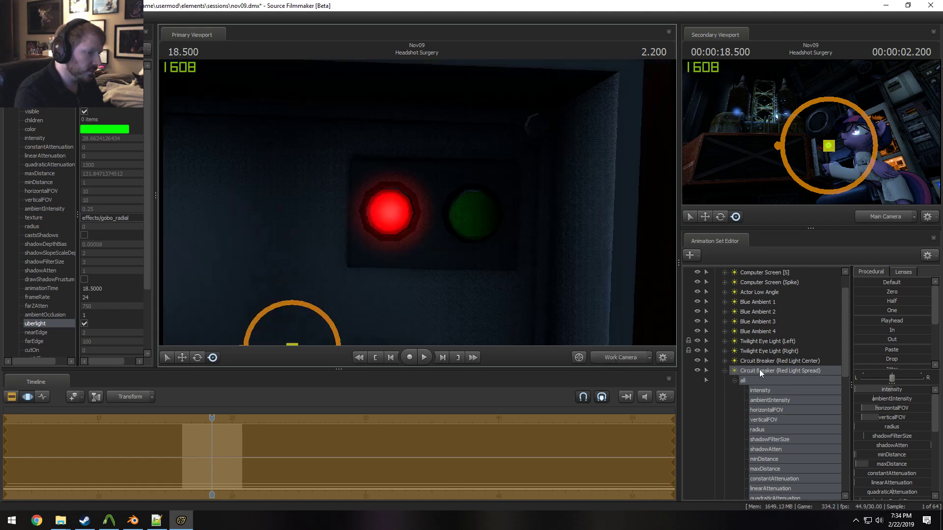
Look through the Circuit Breaker (Red Light Spread) light, shift it slightly over the red button, and check the glow from the main camera
drag(759, 369, 524, 261)
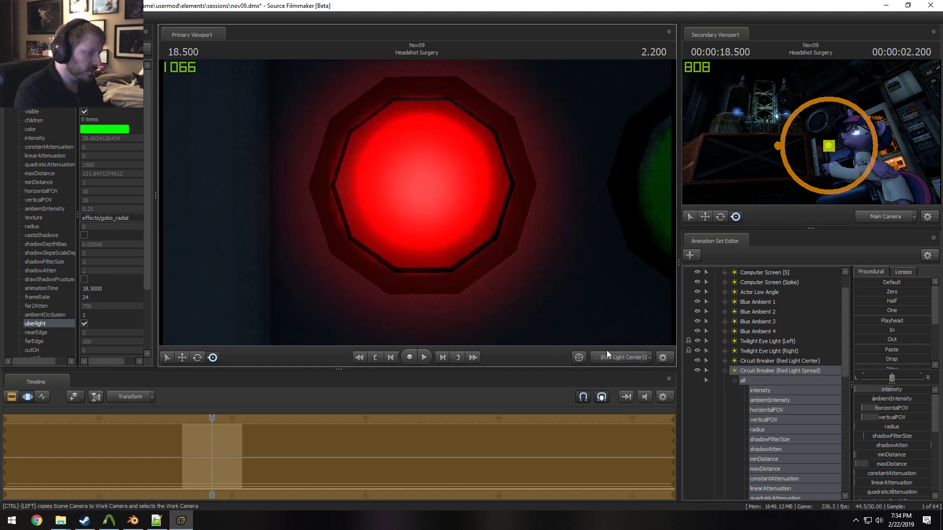
mouse_move(514, 324)
mouse_down()
mouse_move(526, 324)
mouse_move(517, 324)
mouse_up()
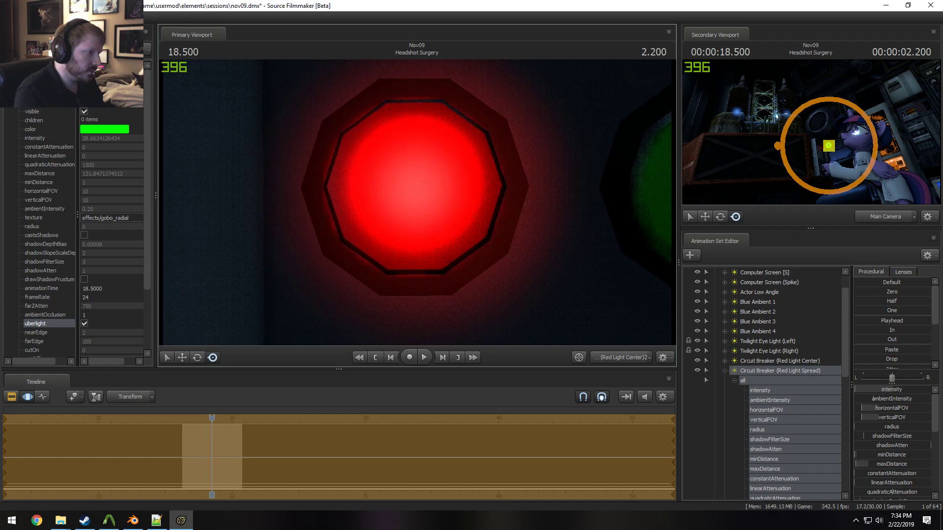
click(612, 357)
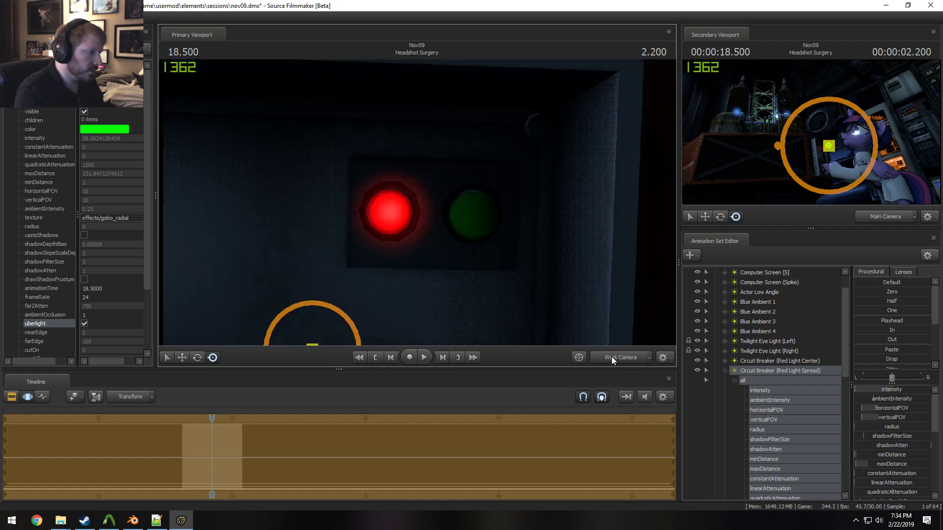
click(612, 356)
key(F3)
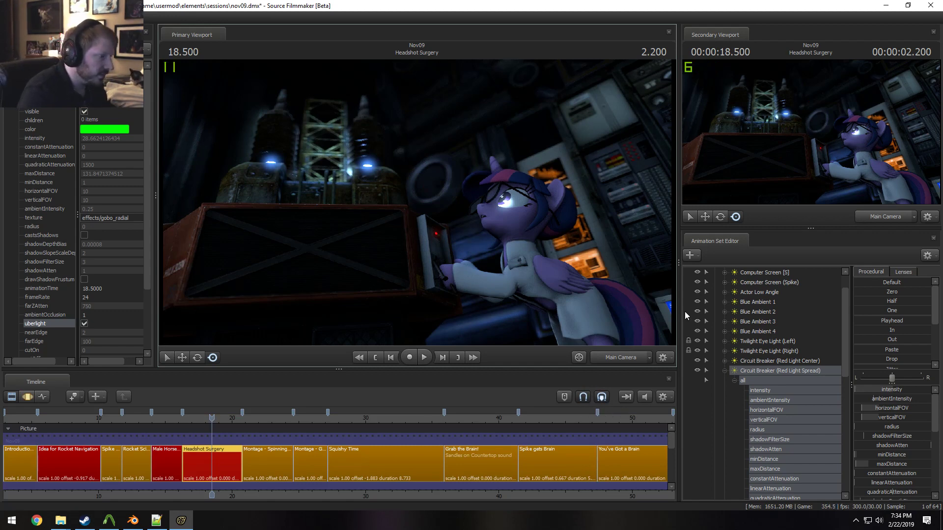
click(631, 357)
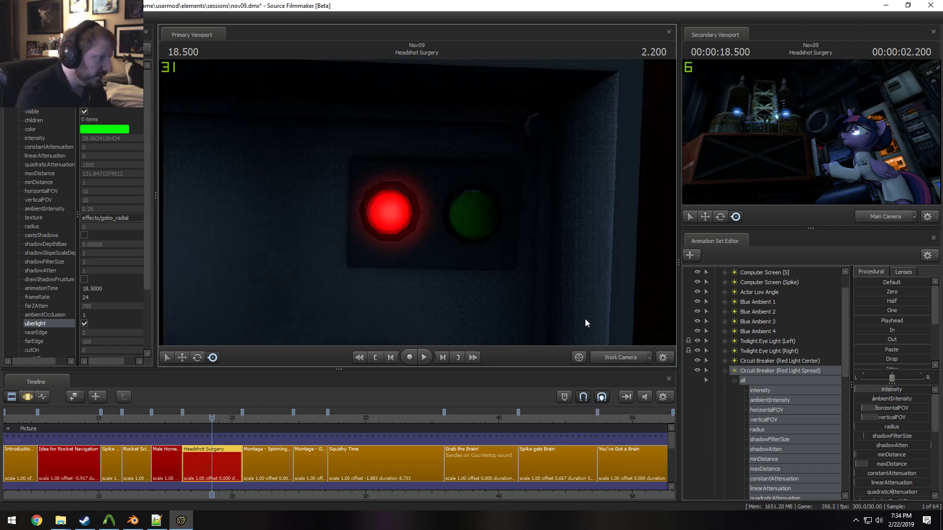
Delete the Circuit Breaker (Red Light Spread) and Circuit Breaker (Green Light Spread) animation sets
right_click(755, 370)
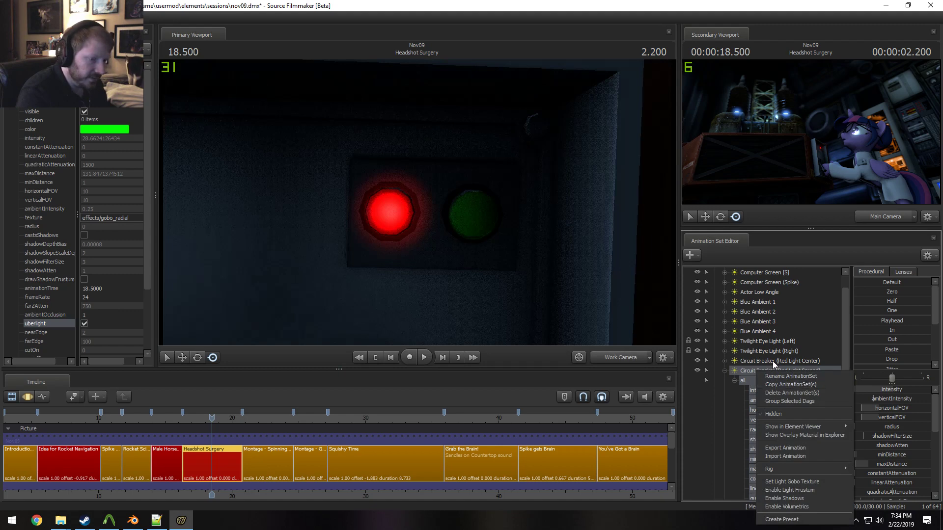
click(773, 361)
click(756, 371)
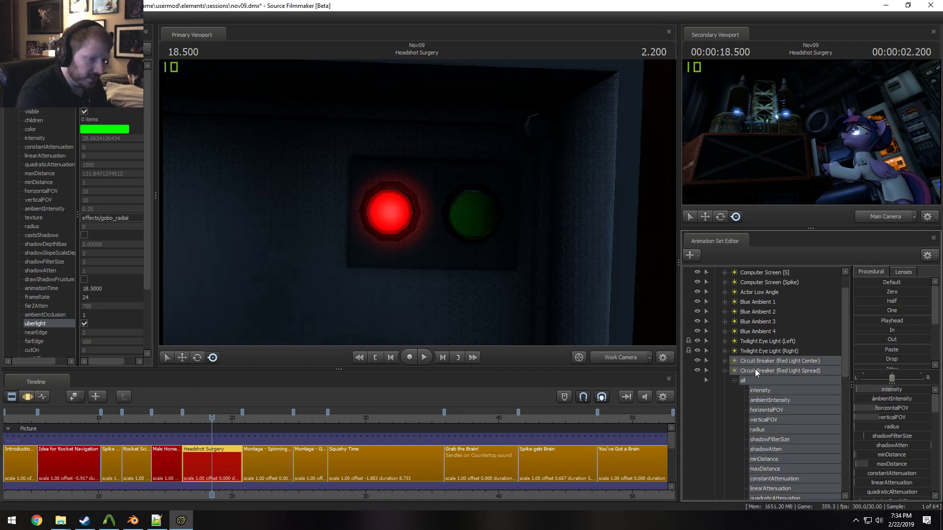
click(724, 370)
ctrl+click(770, 408)
right_click(770, 408)
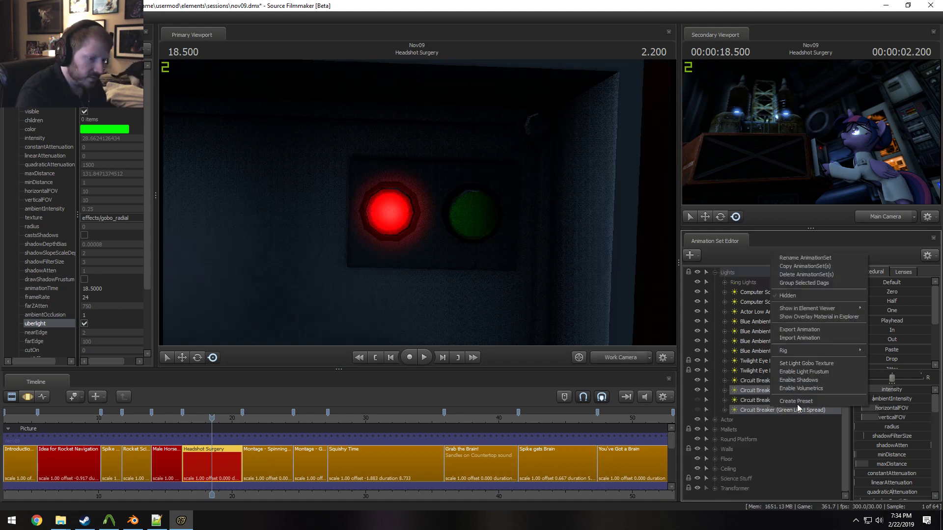
click(782, 278)
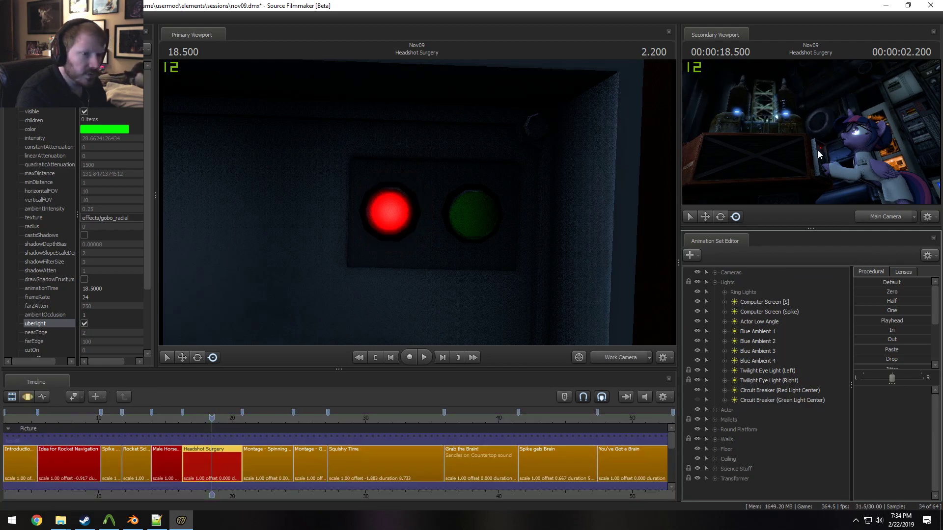
Show the main camera in the primary viewport and the work camera in the secondary viewport
click(617, 358)
click(617, 359)
click(617, 359)
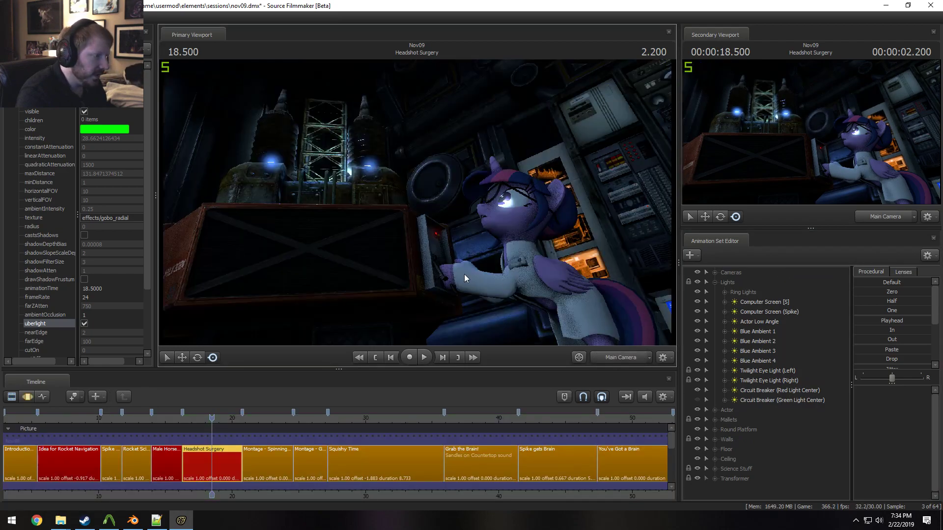
click(865, 216)
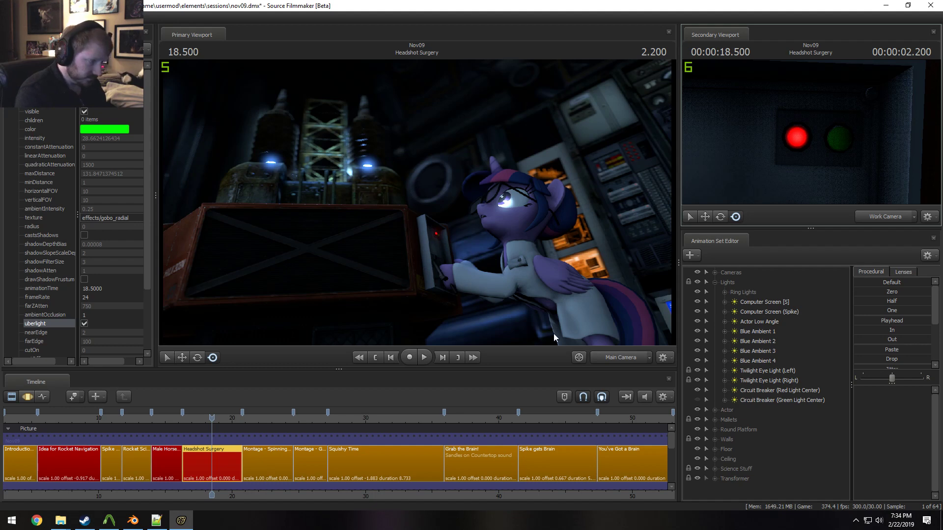
Unhide the Circuit Breaker (Green Light Center) light and expand the controls of both remaining circuit breaker lights
click(721, 400)
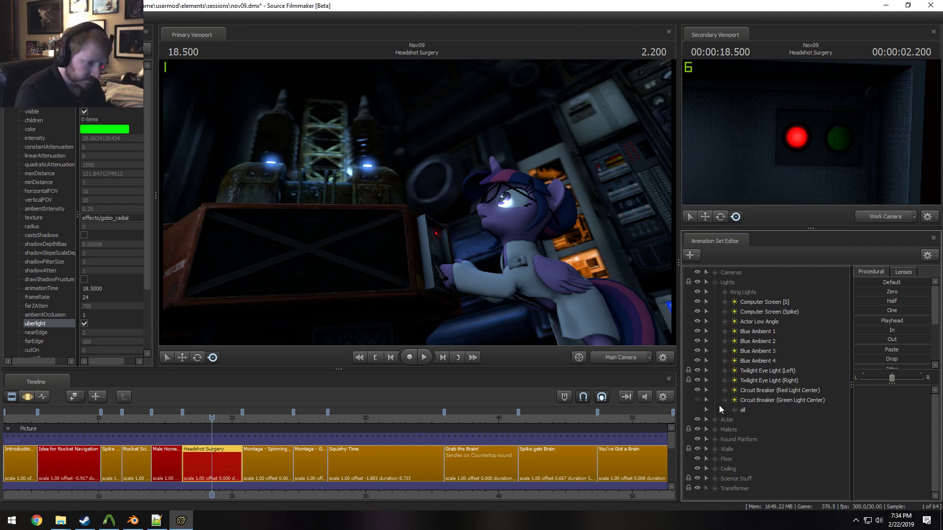
click(697, 400)
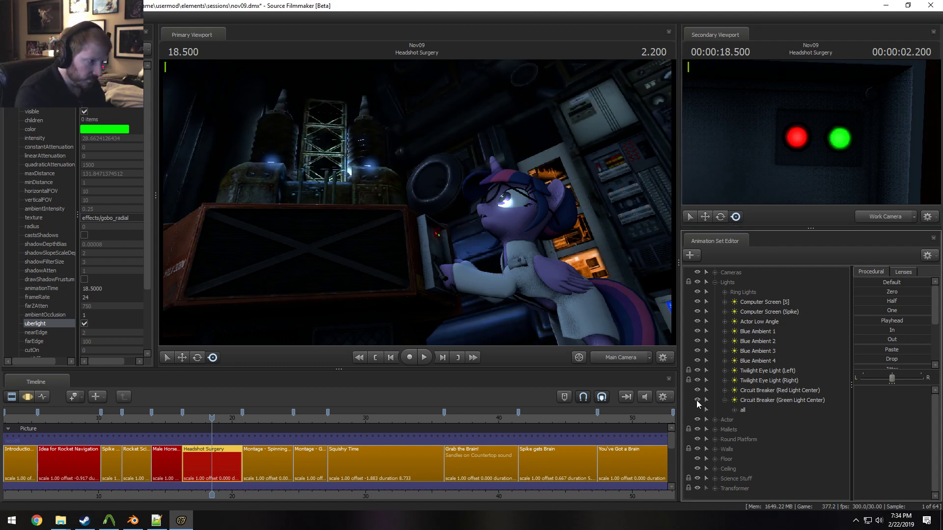
click(724, 393)
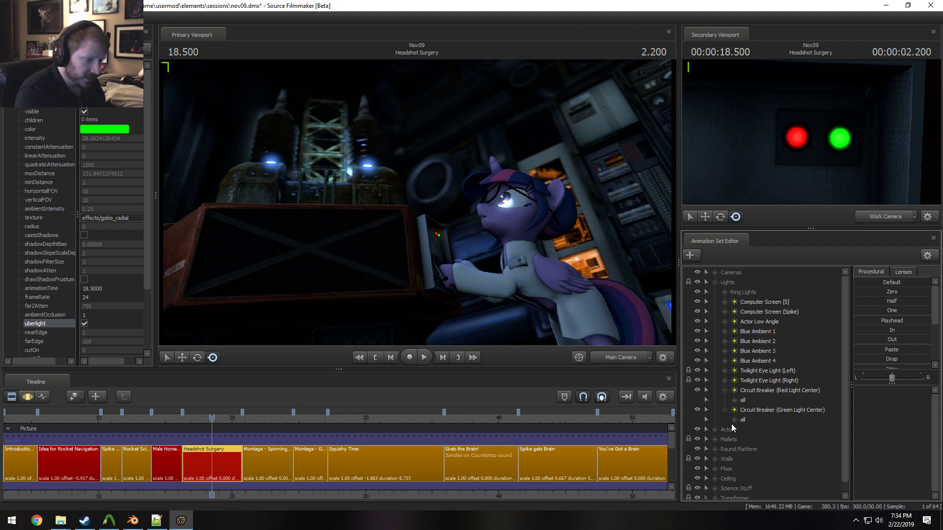
Lower the maximum and default of the Circuit Breaker (Red Light Center) light's intensity range
click(775, 411)
scroll(780, 420, down, 5)
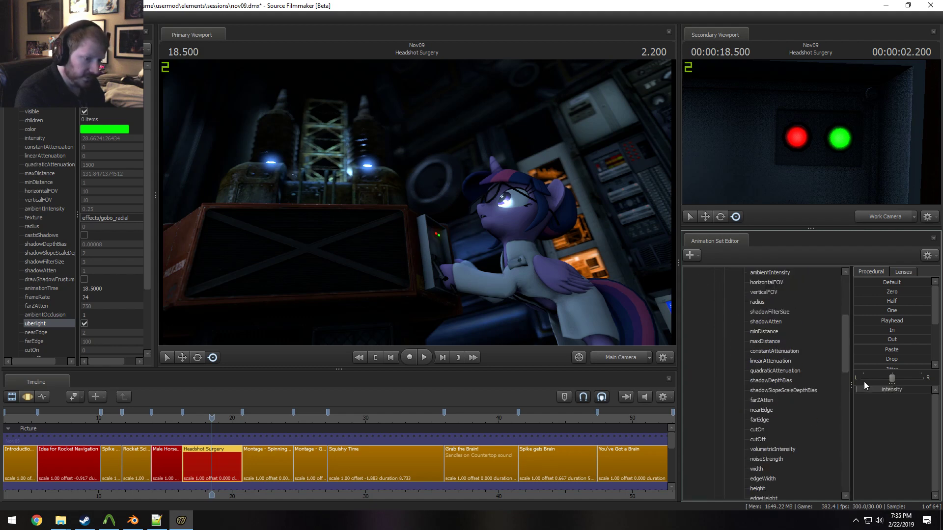
right_click(886, 389)
click(889, 403)
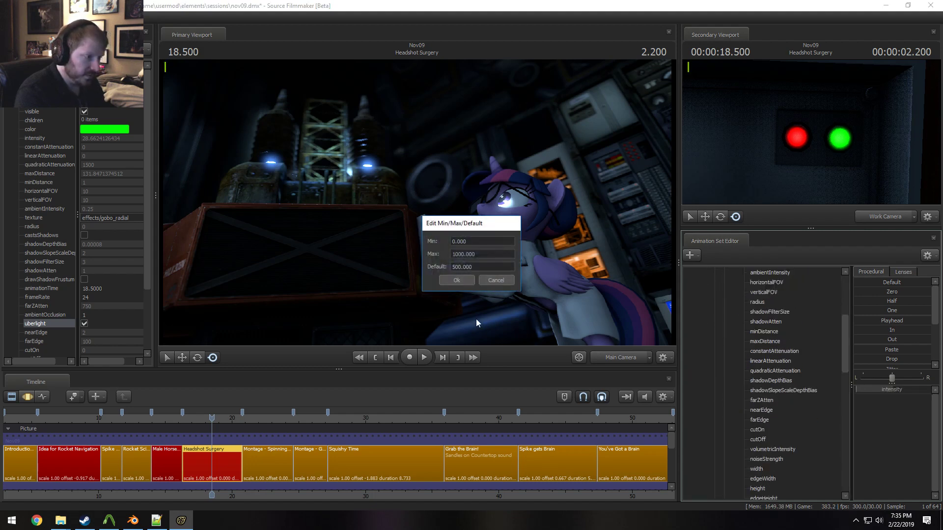
click(463, 256)
key(BackSpace)
click(461, 269)
key(BackSpace)
click(461, 281)
Edit the Circuit Breaker (Green Light Center) light's intensity range and accept its minimum, maximum and default values
scroll(759, 470, down, 3)
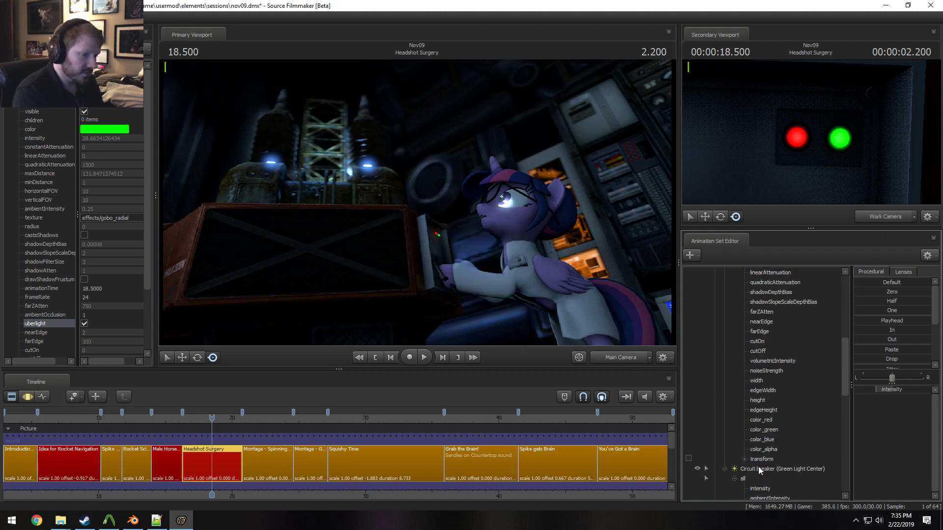
scroll(759, 469, down, 2)
click(760, 430)
right_click(880, 392)
click(890, 404)
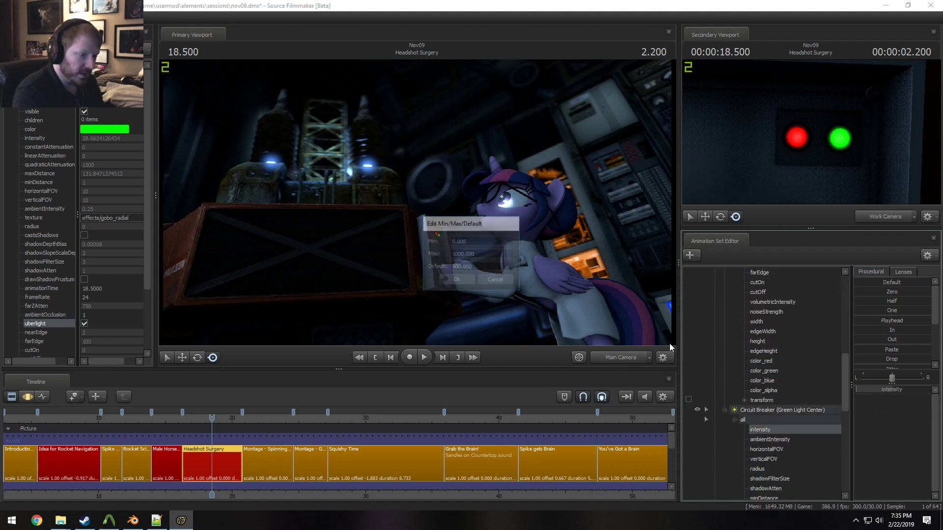
click(457, 280)
Blend the Red Light Center and Green Light Center intensities together towards zero, bringing the green to about 3.2, and check the shot
scroll(776, 393, up, 8)
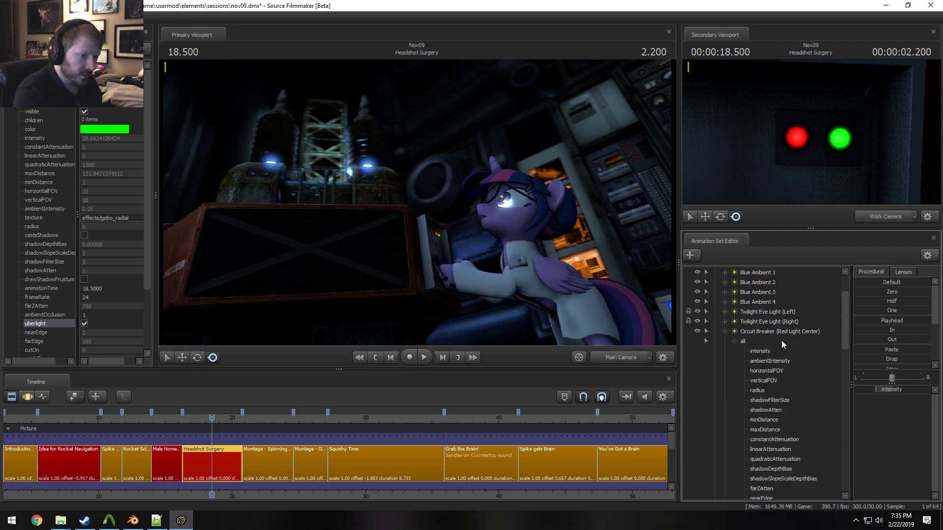
click(772, 351)
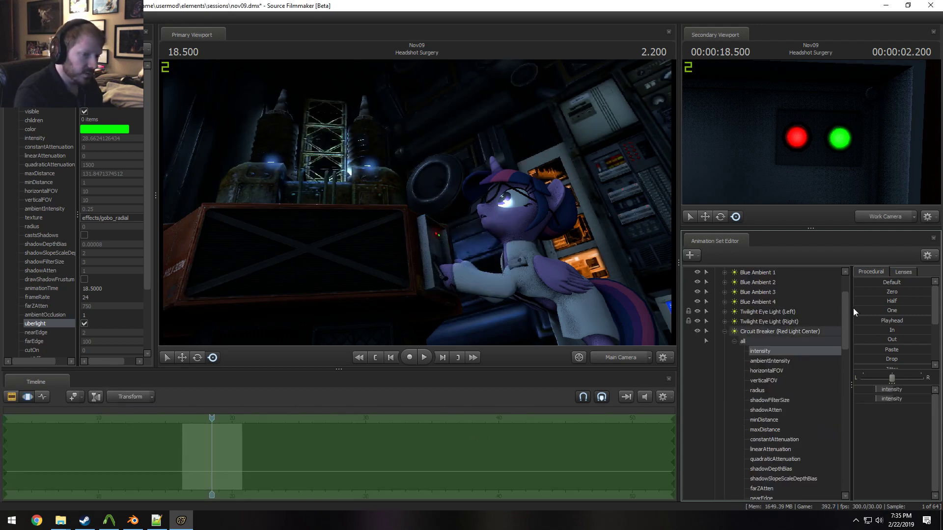
click(876, 293)
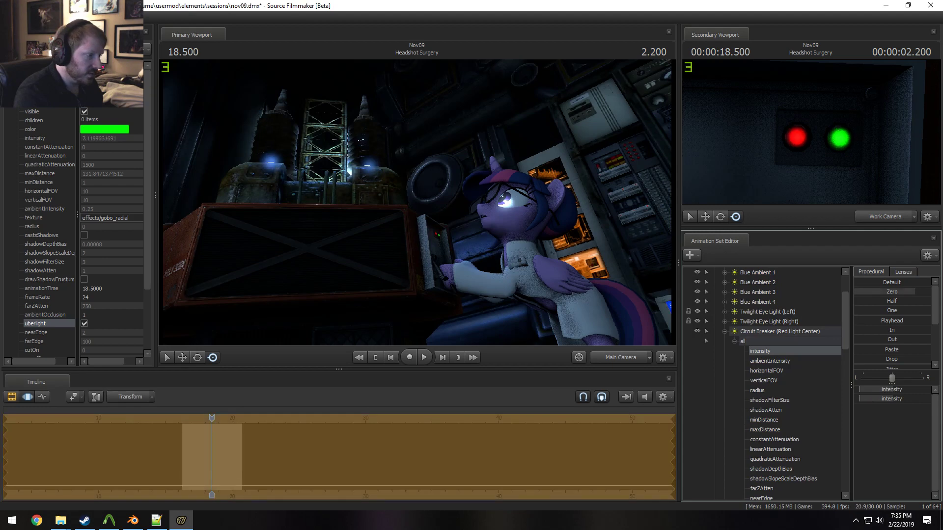
mouse_move(855, 390)
mouse_down()
mouse_move(877, 390)
mouse_move(867, 390)
mouse_up()
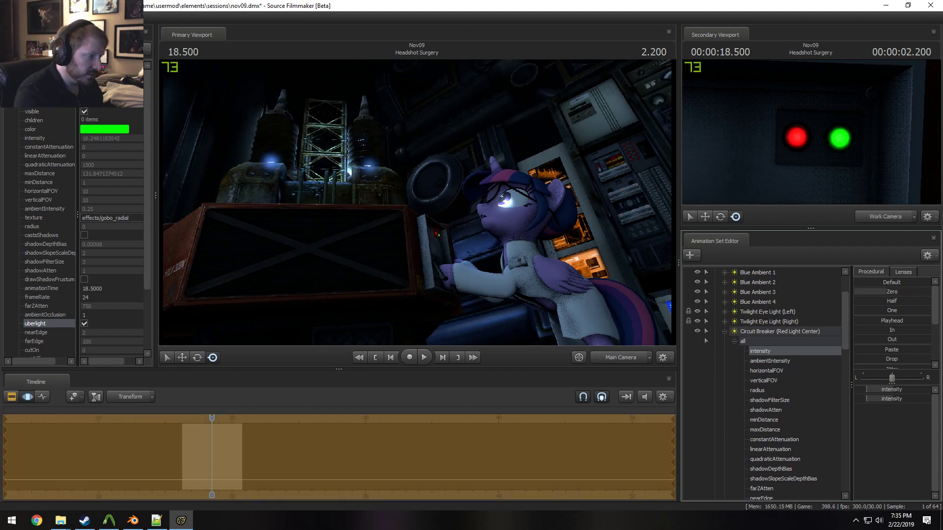
key(F2)
key(F3)
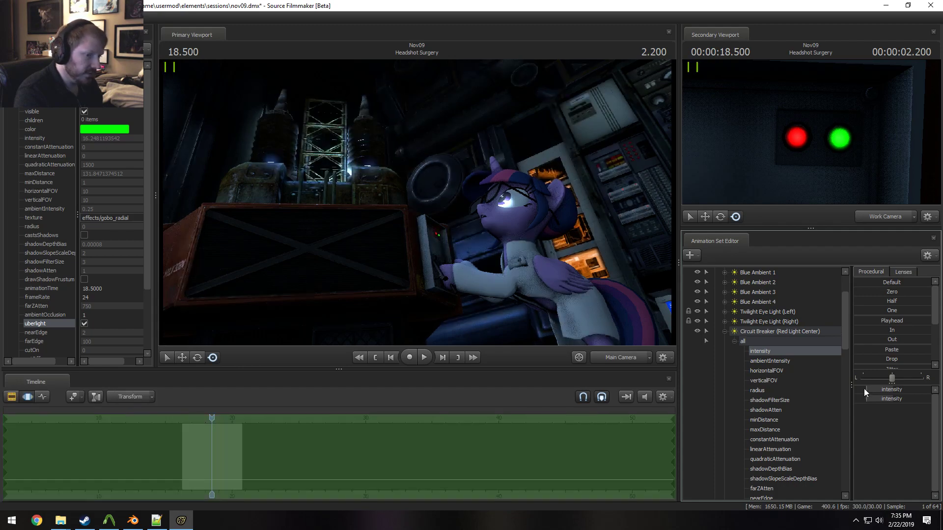
drag(880, 292, 918, 292)
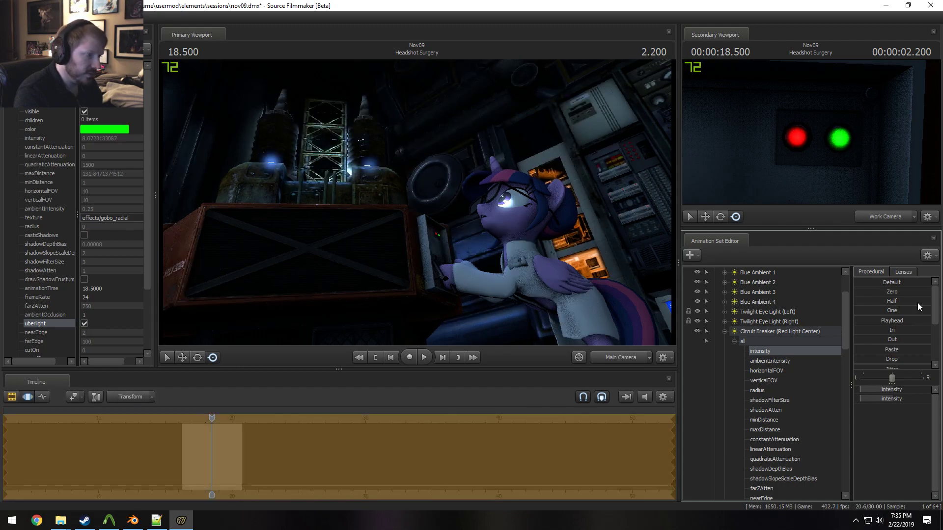
key(F2)
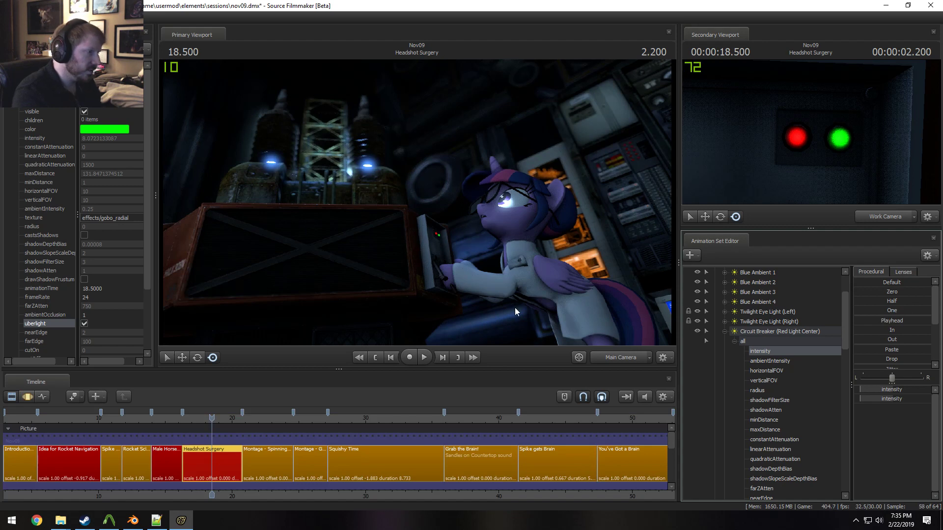
key(F3)
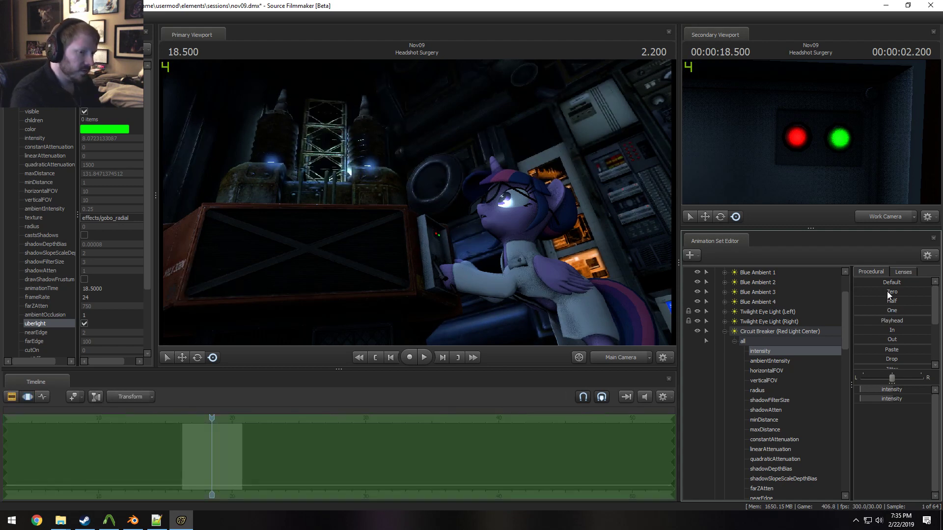
drag(889, 295, 904, 293)
key(F2)
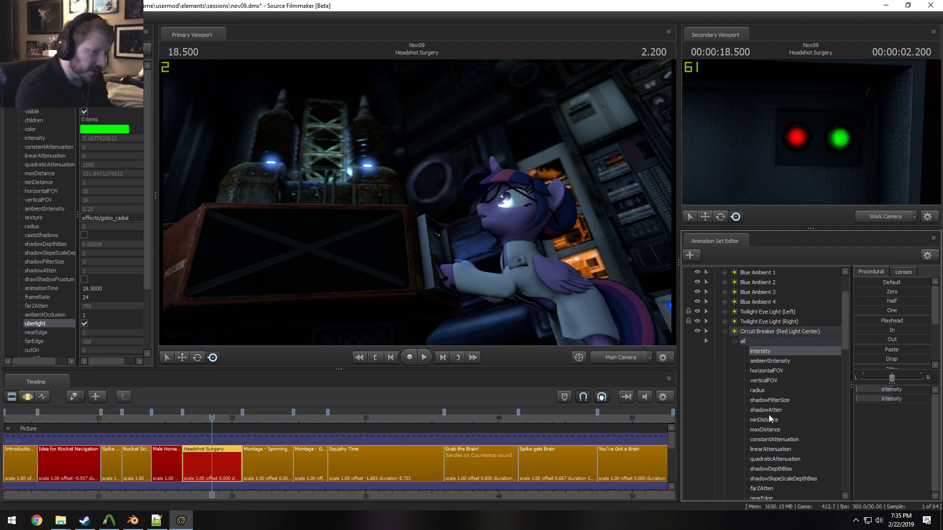
Raise only the Red Light Center's intensity slightly and check the red button in the shot
click(776, 351)
key(F3)
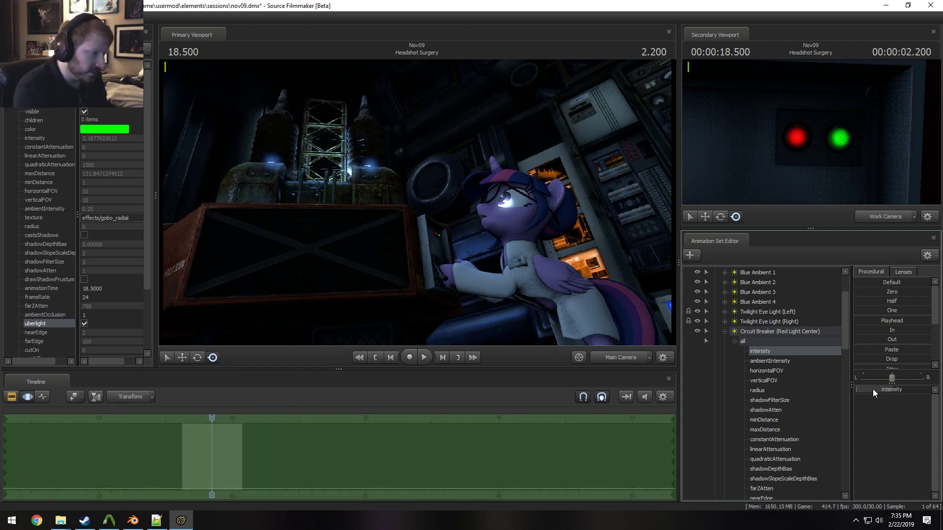
key(F2)
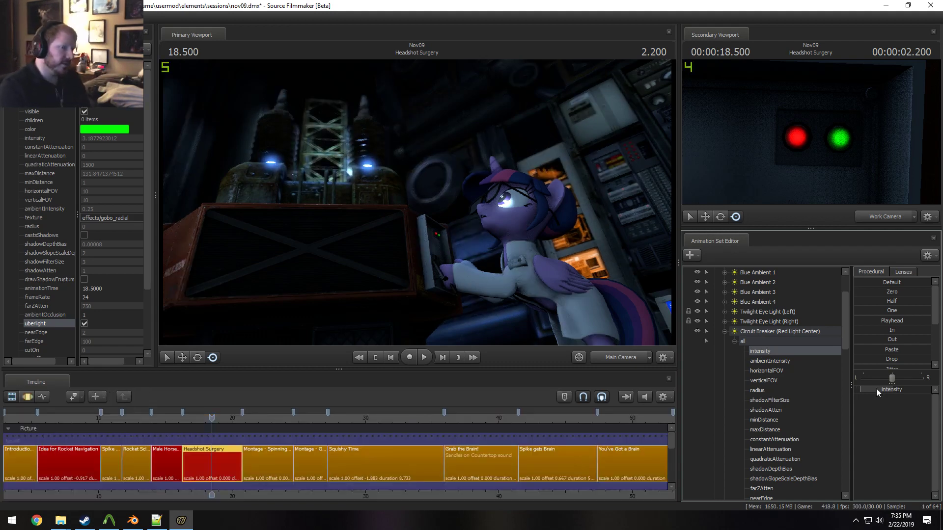
key(F3)
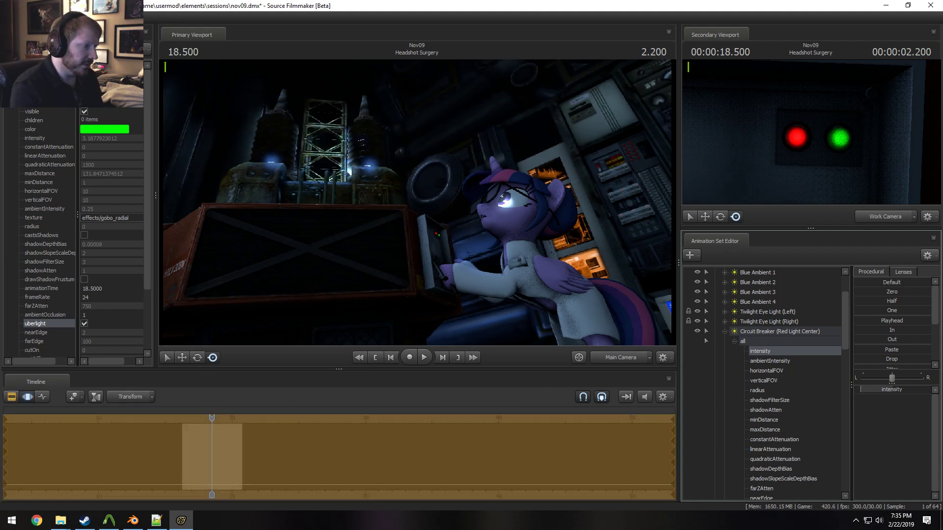
Try a much brighter intensity on the Red Light Center and restore the dimmer setting
key(F2)
key(F4)
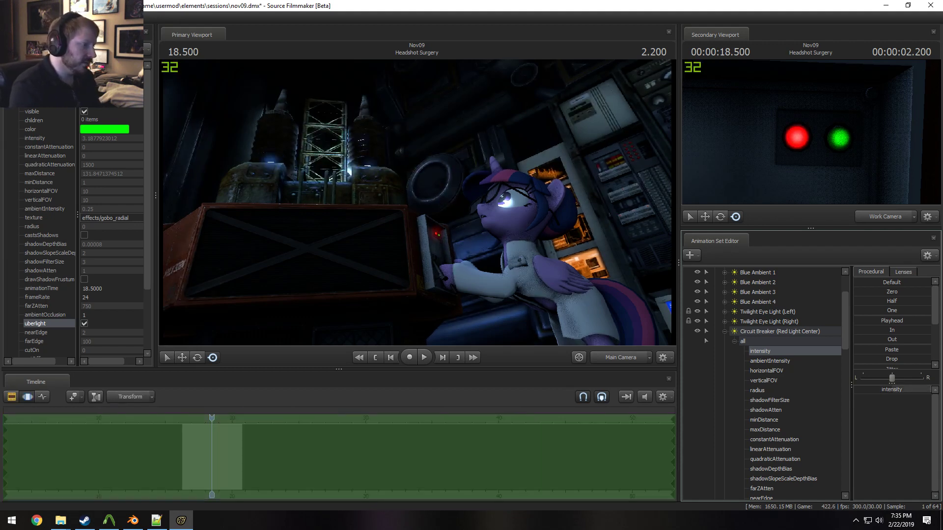
key(F2)
key(F4)
key(F2)
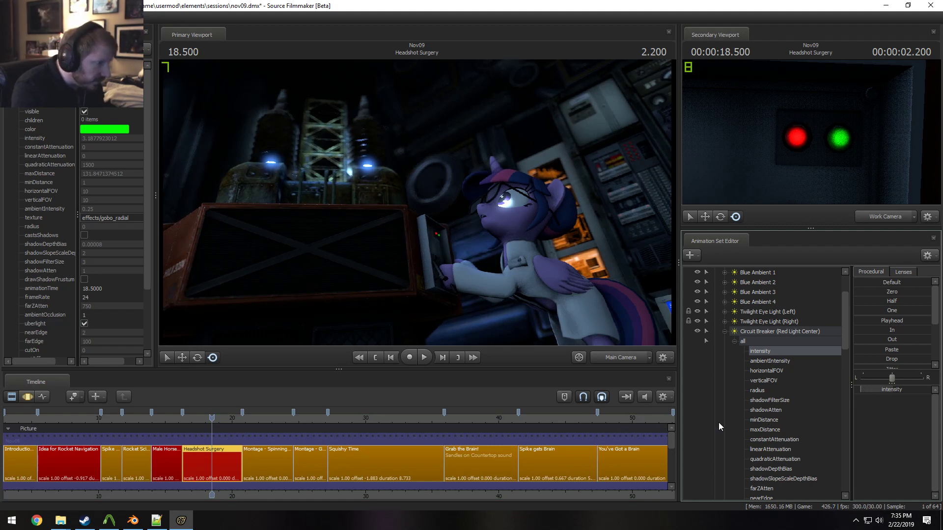
Lower the Red Light Center's intensity a touch and compare the red button with the green one in the shot
key(F4)
key(F3)
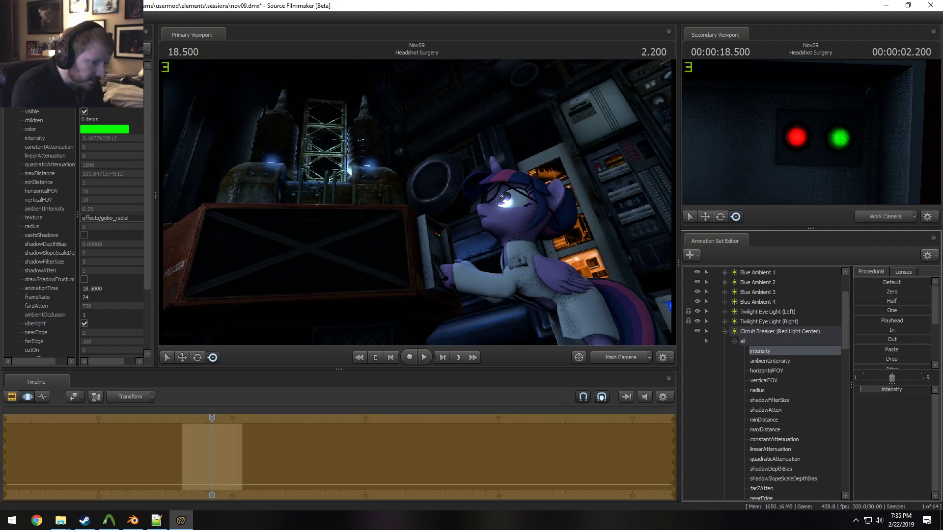
key(F2)
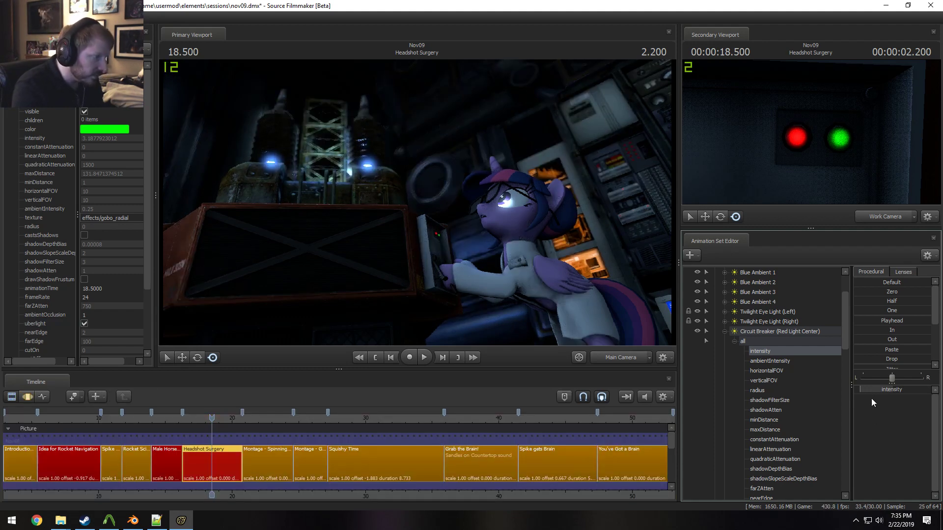
key(F3)
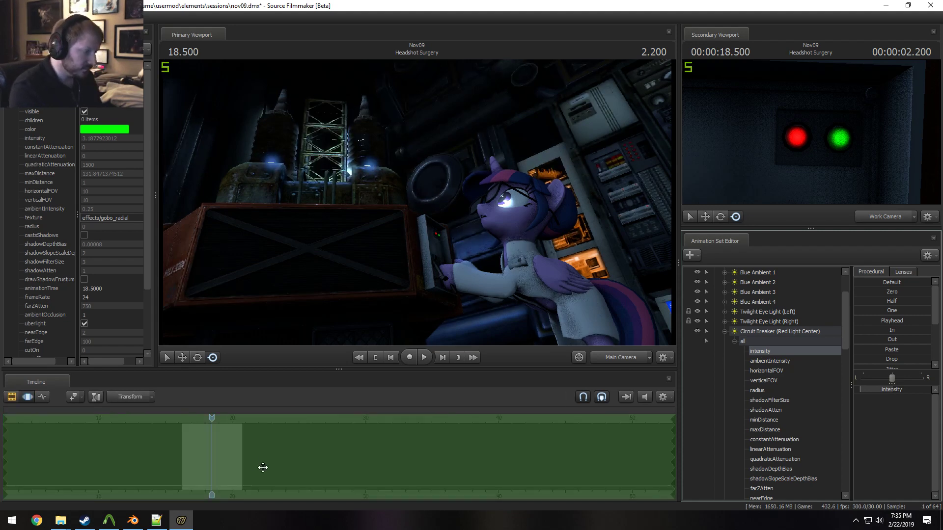
Zero the Circuit Breaker Red Light Center's intensity from about 17.966 s through the rest of the Headshot Surgery shot
scroll(189, 436, up, 3)
click(172, 417)
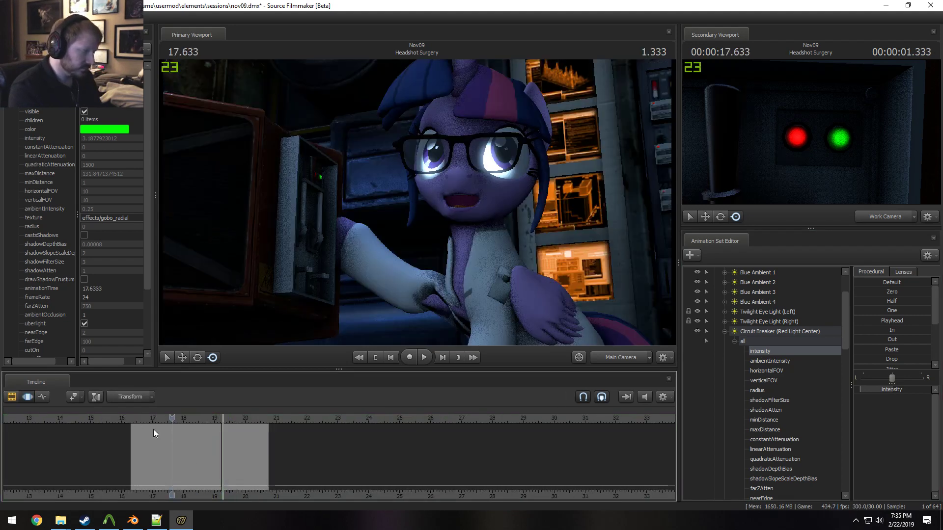
key(space)
key(space)
click(152, 418)
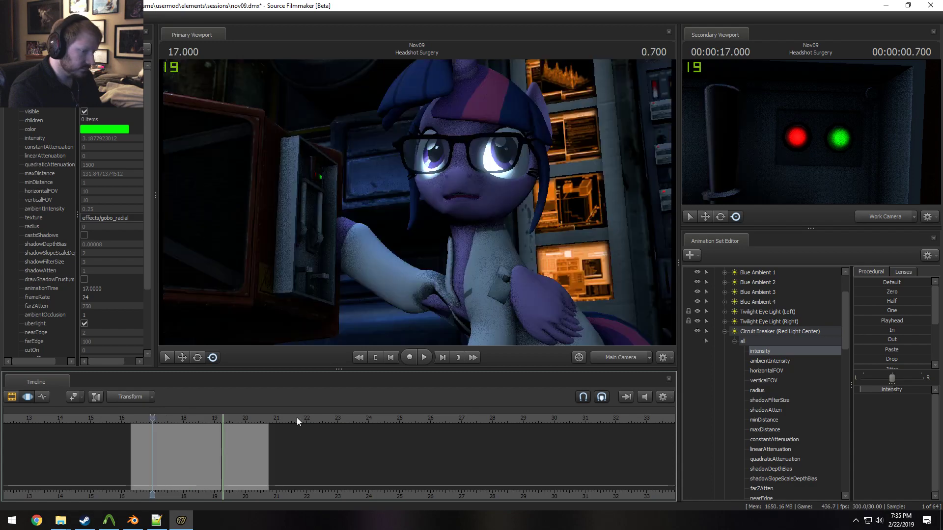
drag(211, 454, 182, 454)
scroll(182, 454, up, 3)
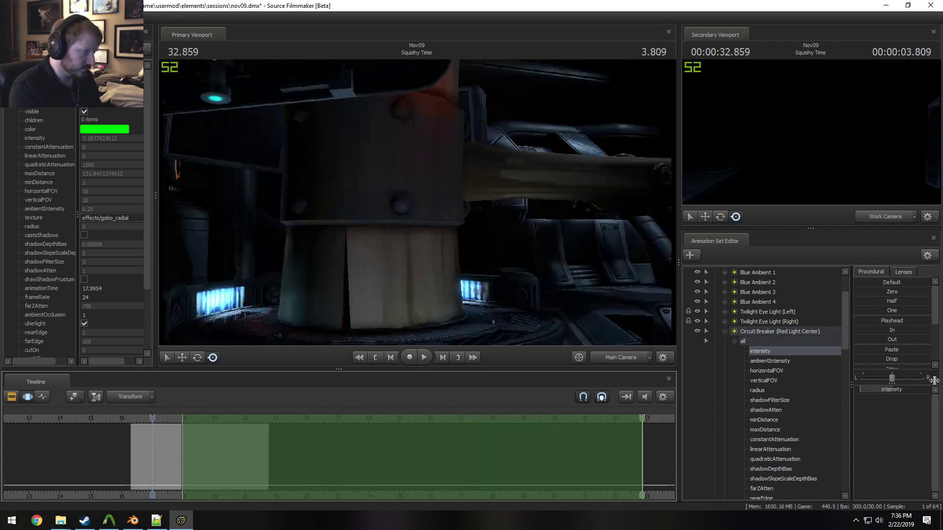
click(876, 393)
scroll(177, 448, up, 2)
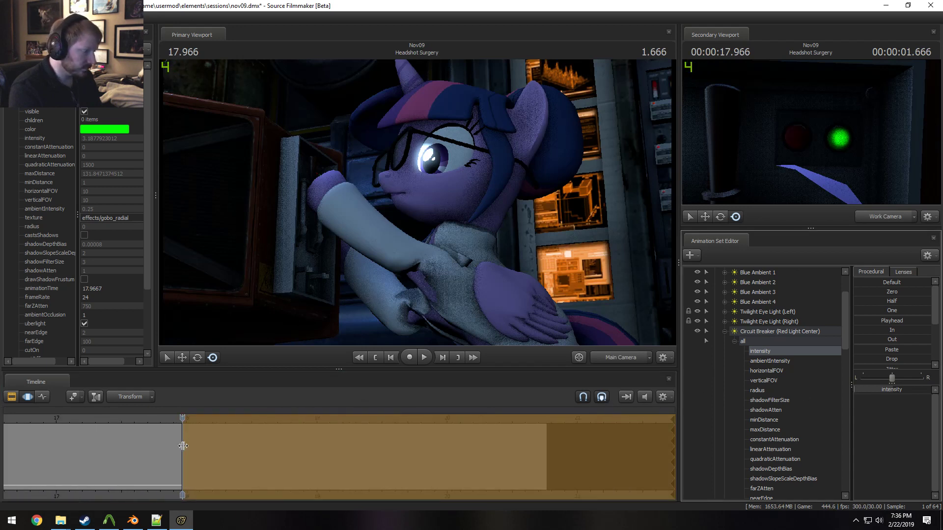
click(174, 448)
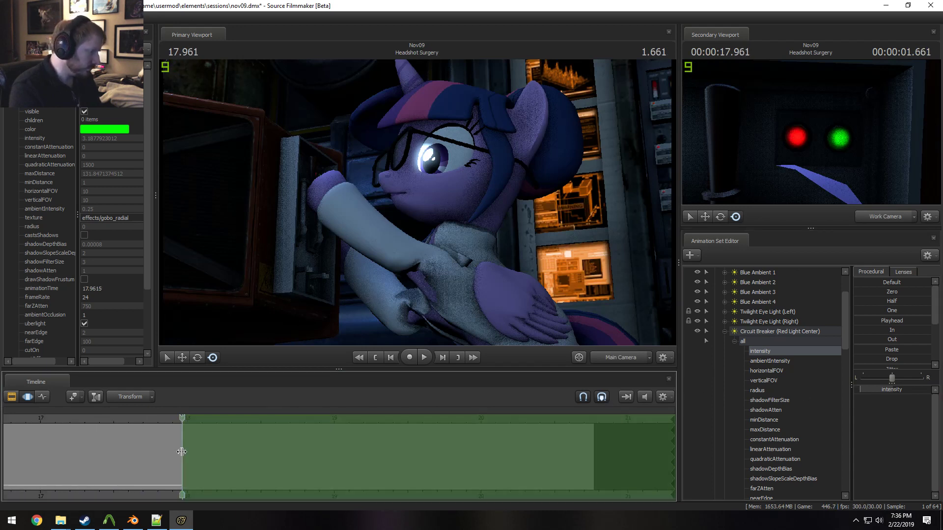
Zero the Circuit Breaker Green Light Center's intensity for everything before about 17.966 s and play the changeover
click(147, 450)
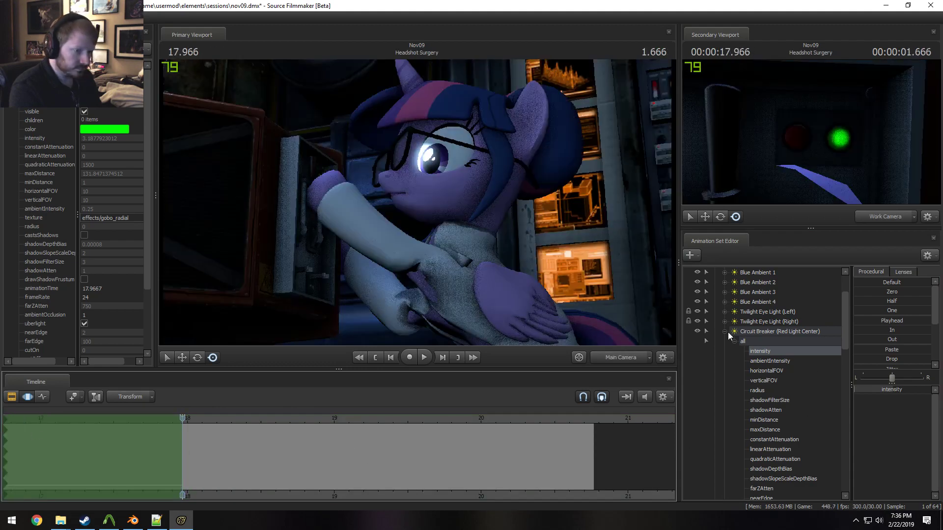
click(725, 331)
click(725, 341)
click(759, 361)
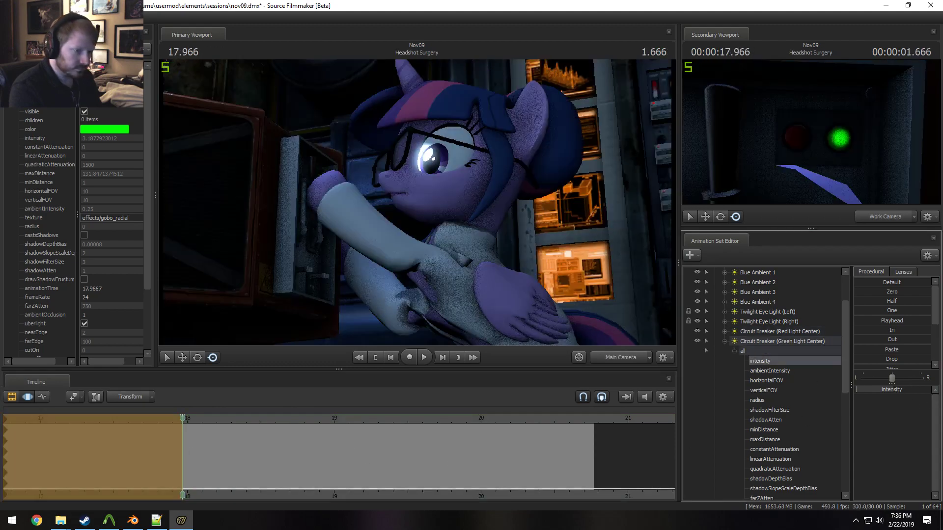
click(12, 396)
click(104, 417)
key(space)
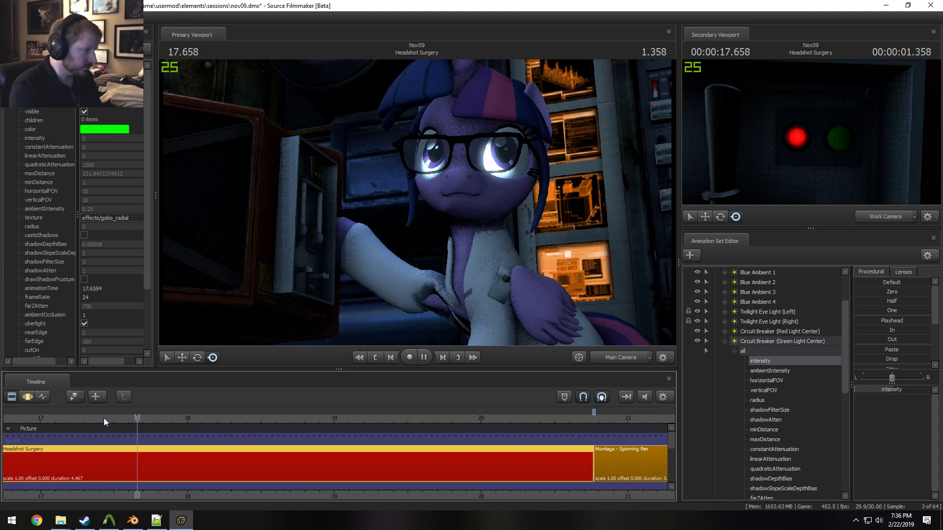
key(space)
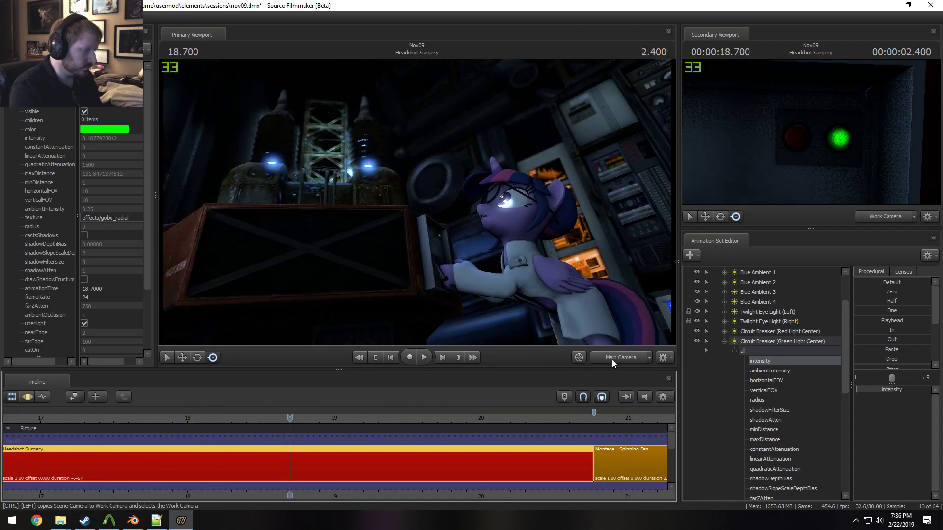
Copy the scene camera to the work camera, bring it close to the breaker panel, and play the red-to-green changeover
key(ctrl+Left)
drag(417, 202, 399, 224)
click(163, 415)
key(space)
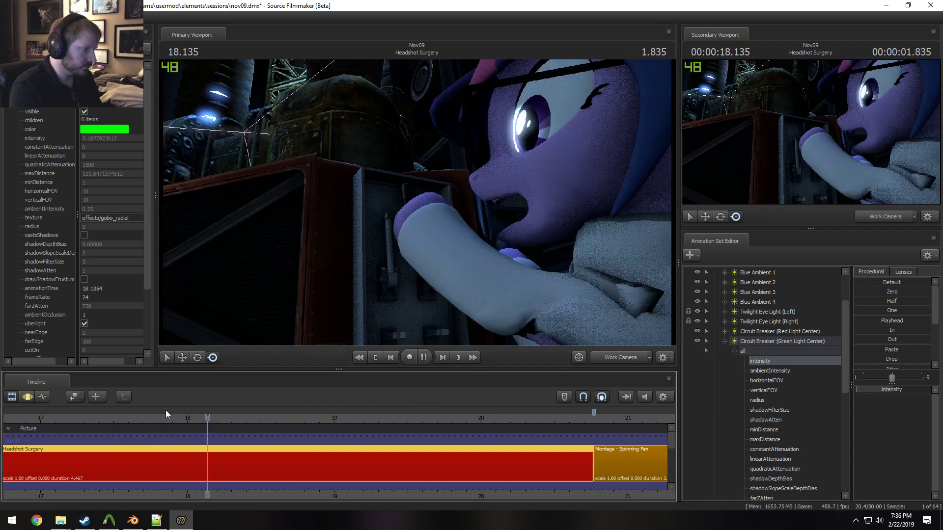
key(space)
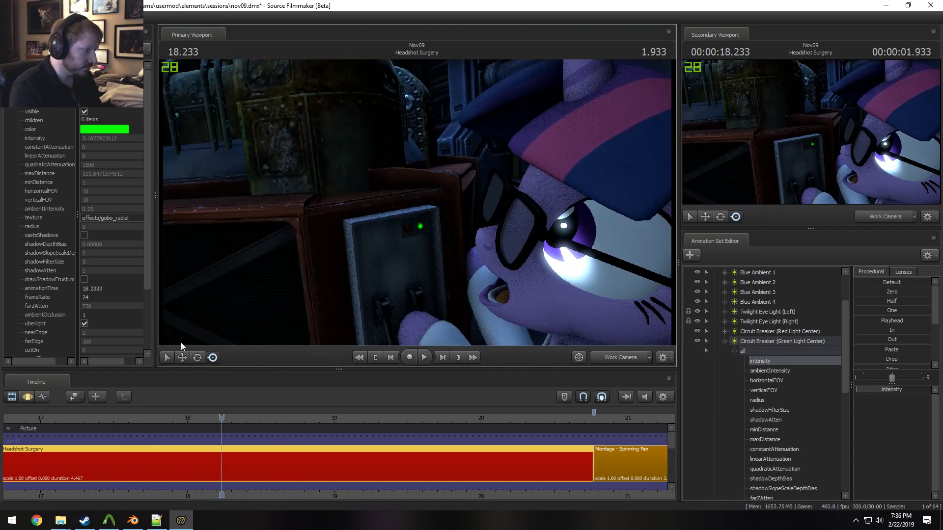
click(112, 419)
key(space)
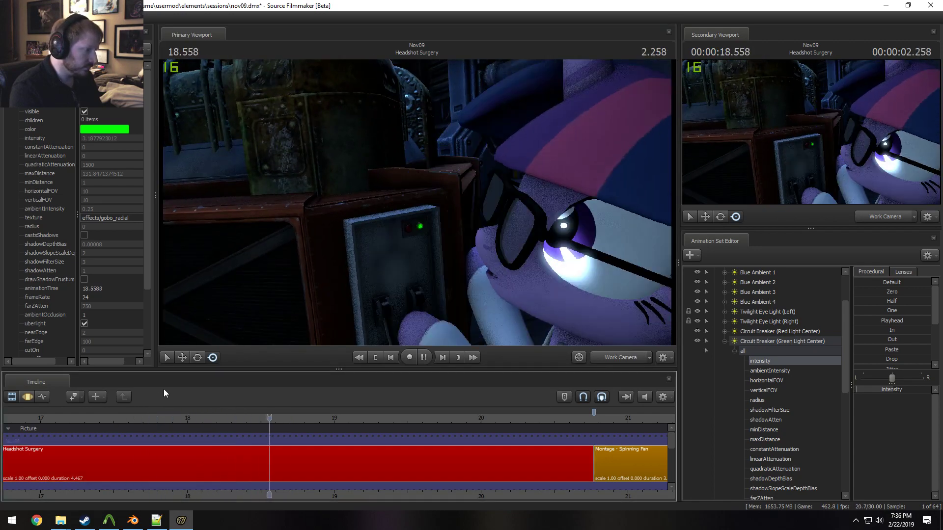
key(space)
Select both circuit breaker center lights and delay their red-to-green changeover to about 18.23 s
click(753, 351)
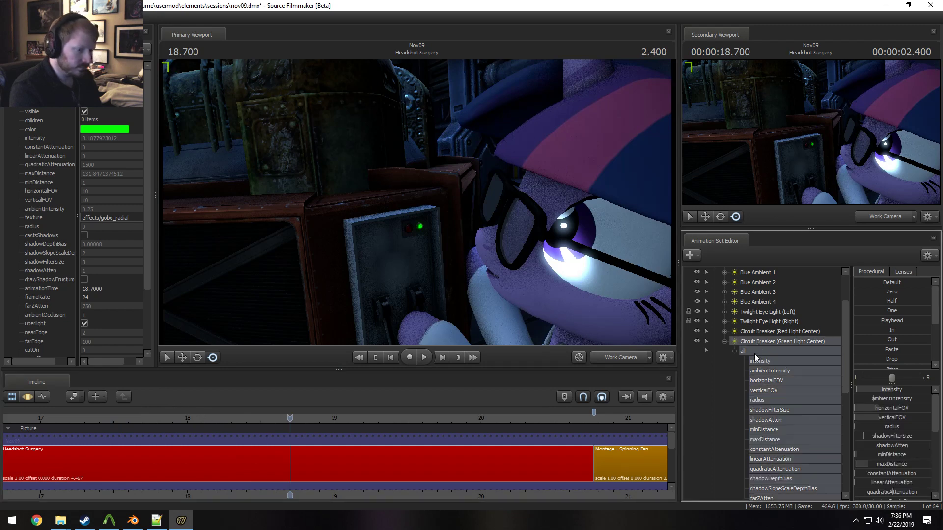
click(725, 341)
ctrl+click(762, 390)
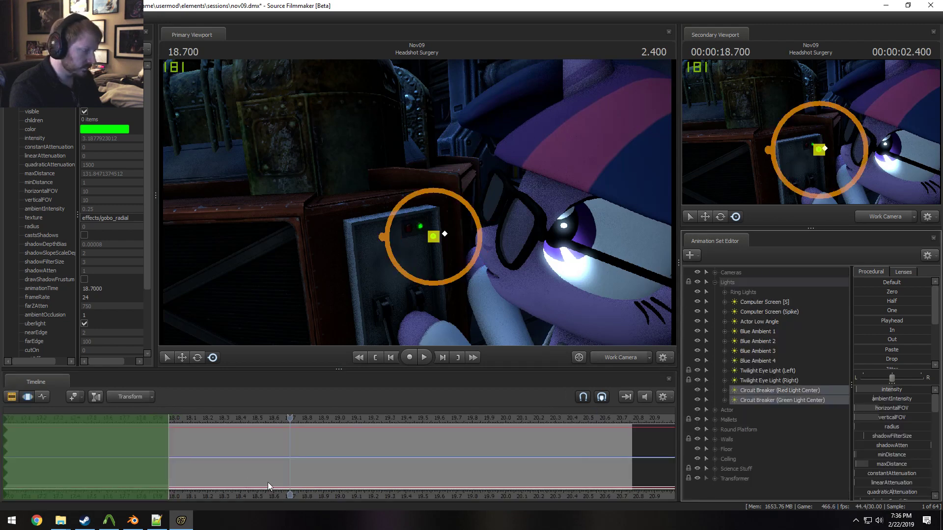
mouse_move(269, 486)
middle_down()
mouse_move(158, 469)
mouse_move(195, 468)
mouse_move(159, 469)
mouse_move(180, 469)
mouse_move(152, 442)
mouse_move(306, 442)
middle_up()
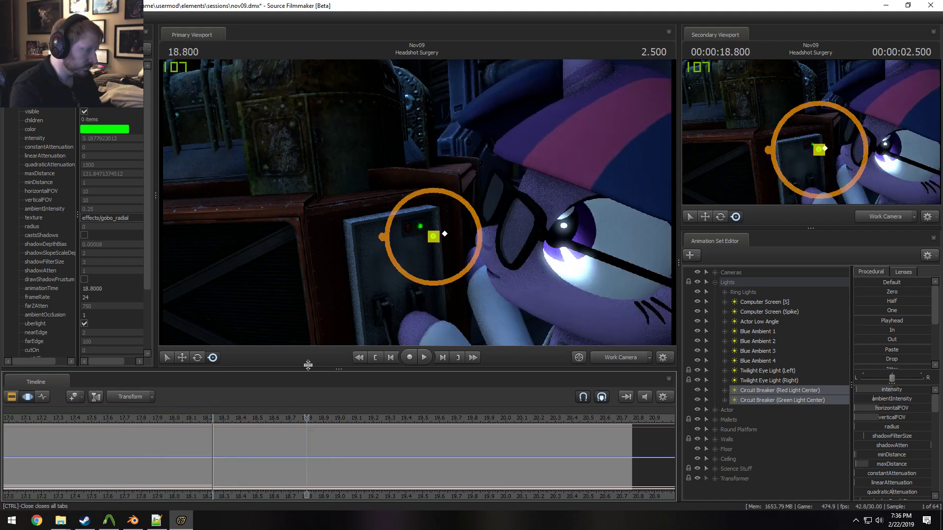
Return the primary view to the main camera and play the latter part of the Headshot Surgery shot
click(631, 357)
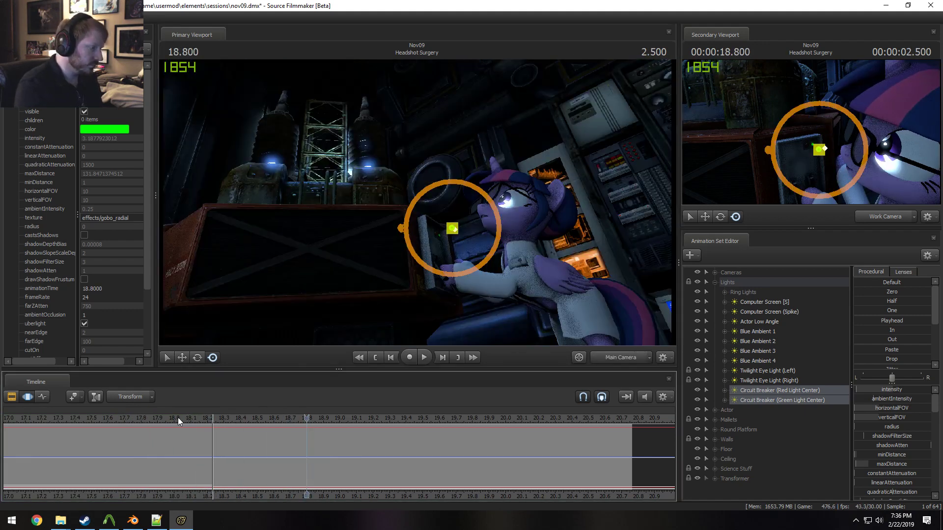
key(space)
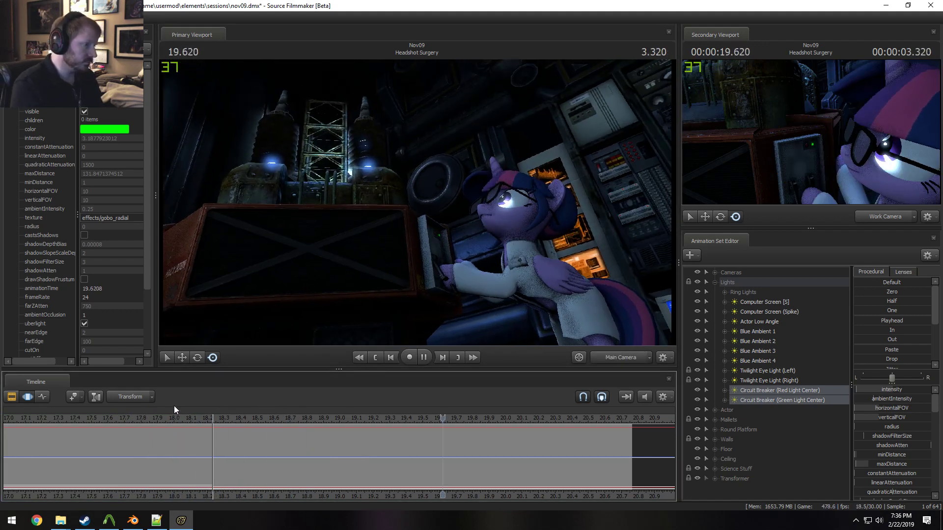
key(F3)
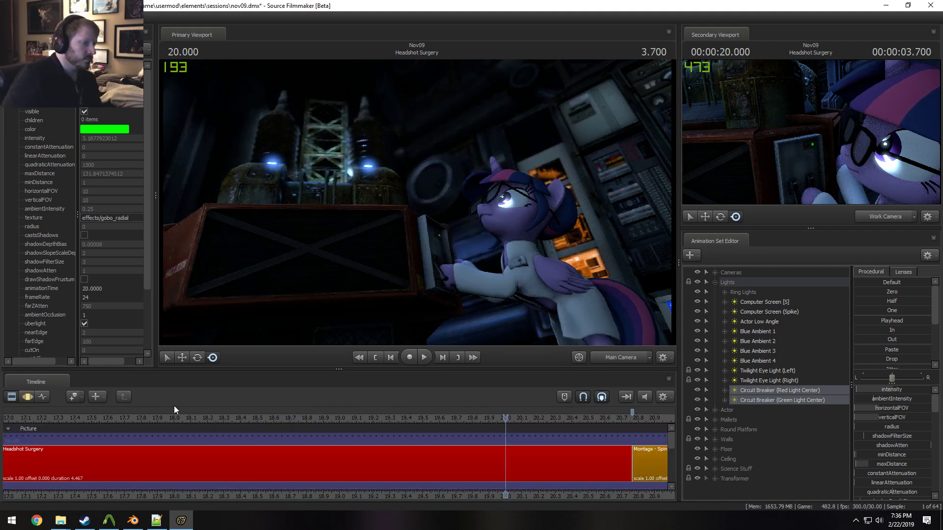
key(space)
key(space)
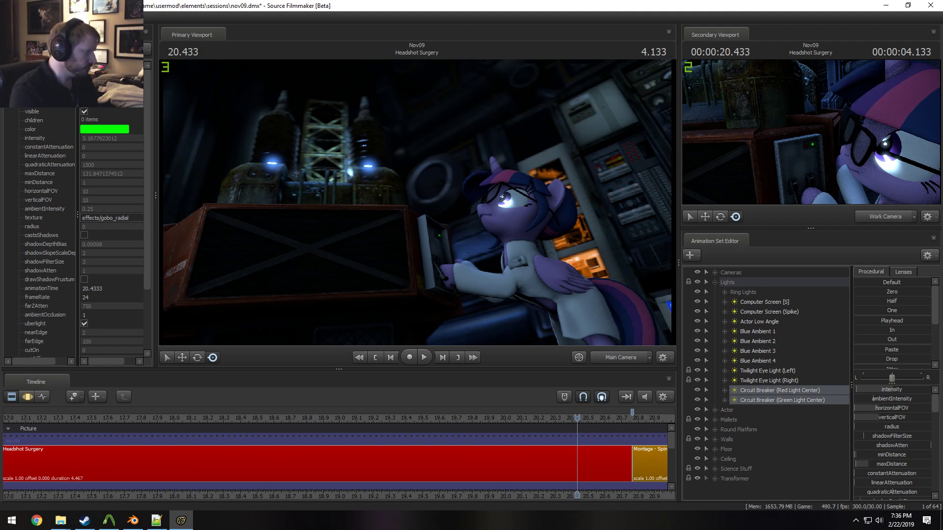
Replay the Headshot Surgery shot from near its beginning to check the breaker lights' timing against Twilight's switch pull
scroll(124, 452, down, 5)
click(319, 418)
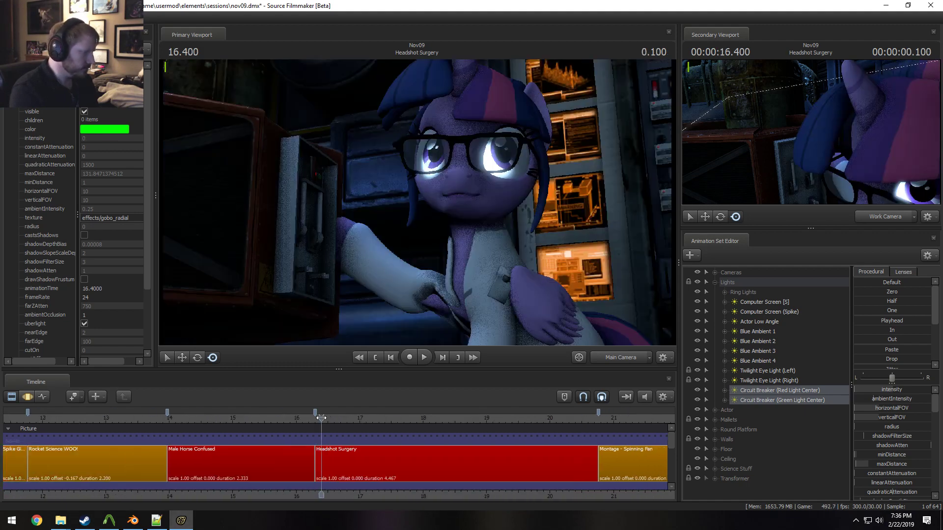
key(space)
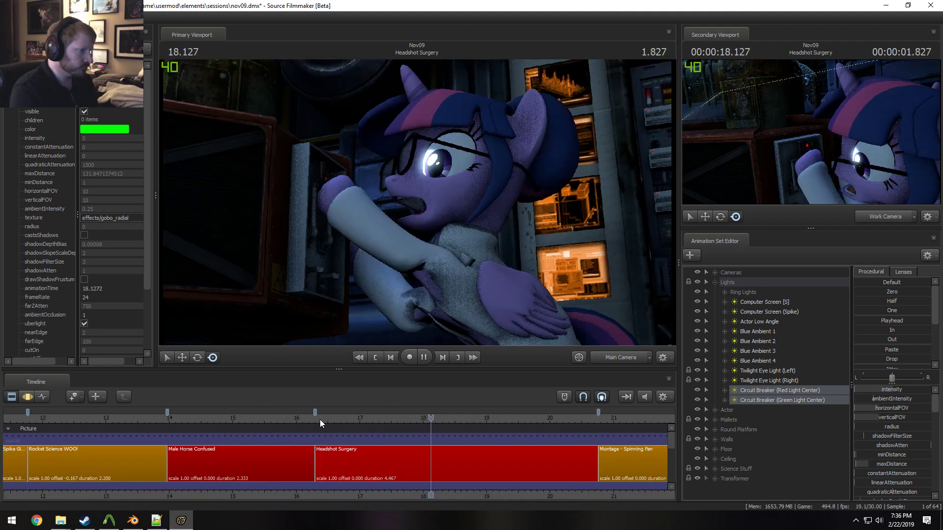
key(space)
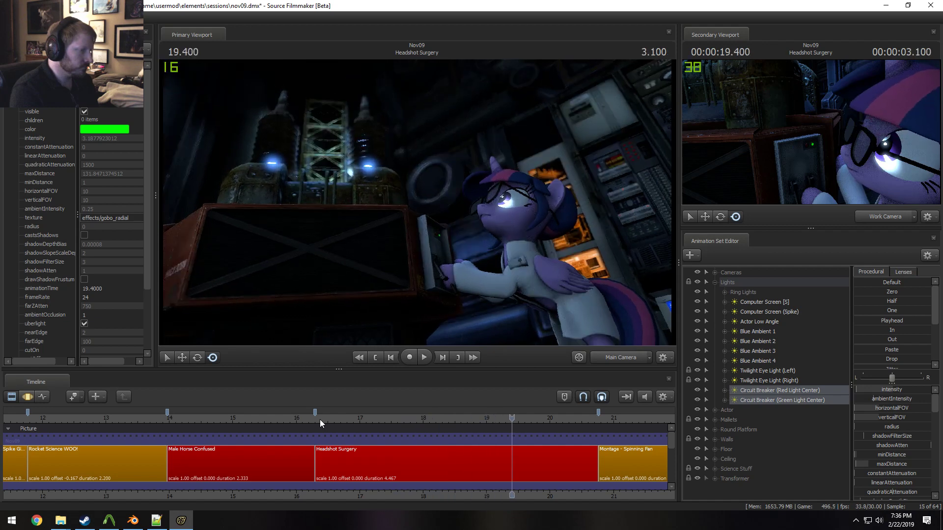
key(space)
key(space)
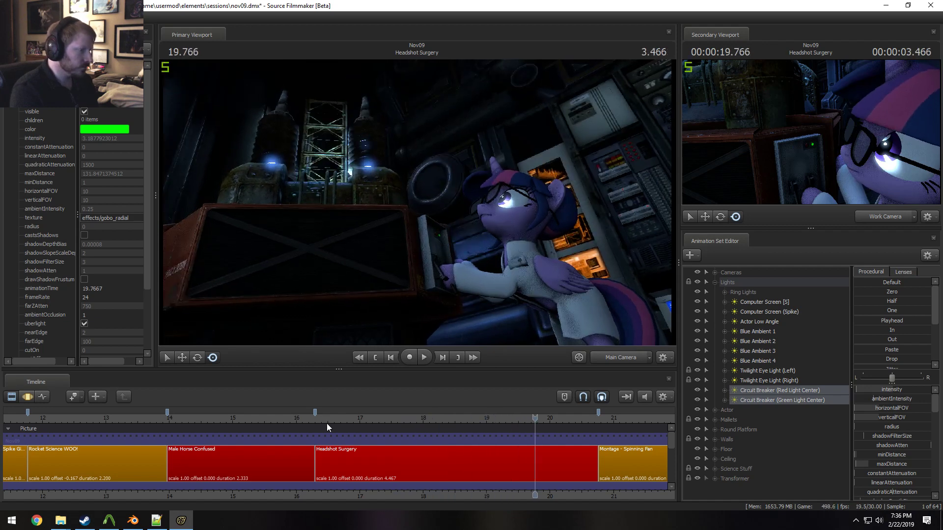
key(space)
key(space)
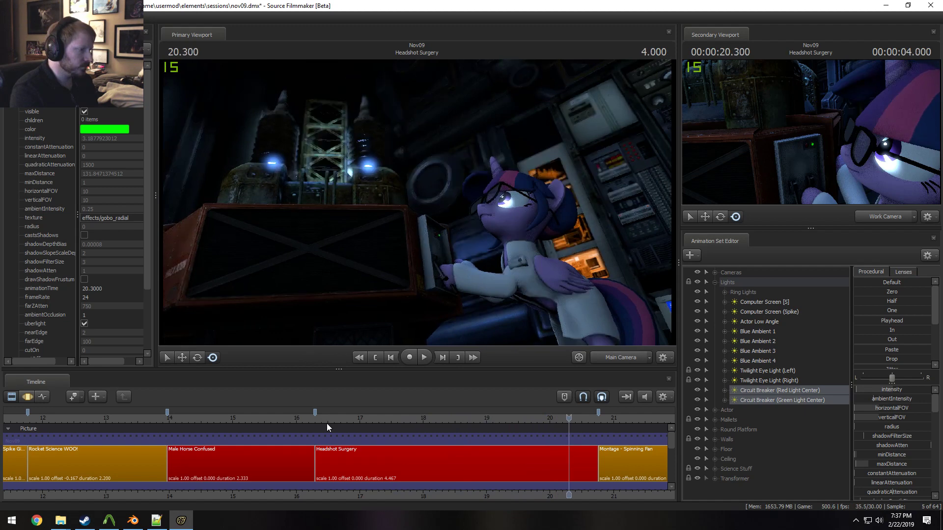
key(space)
key(space)
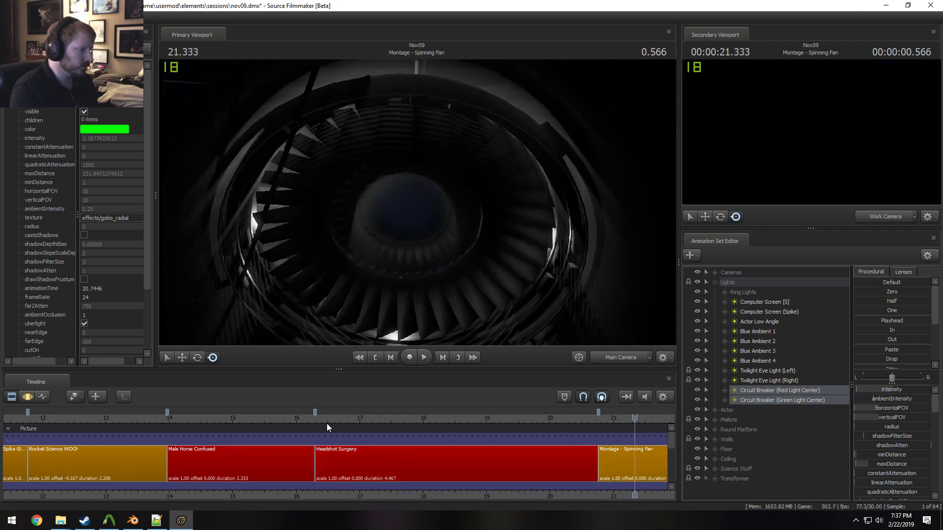
click(331, 421)
key(space)
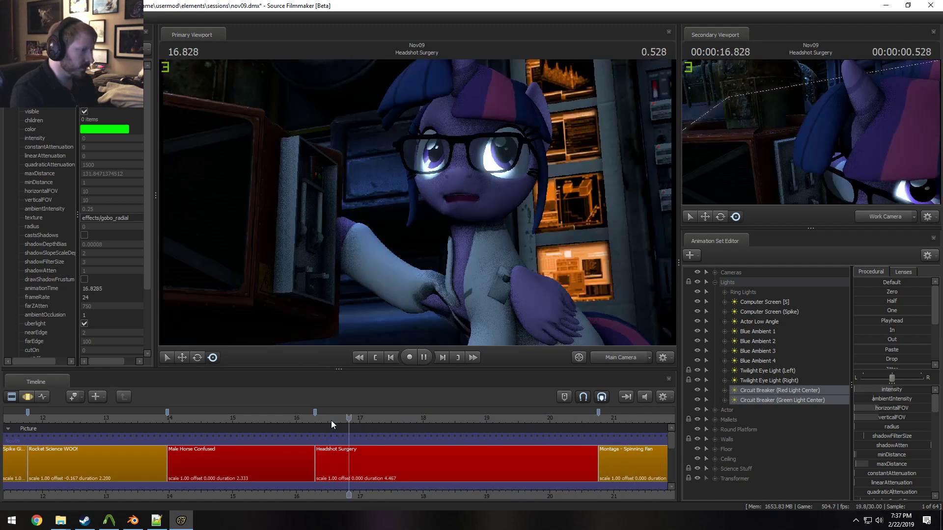
key(space)
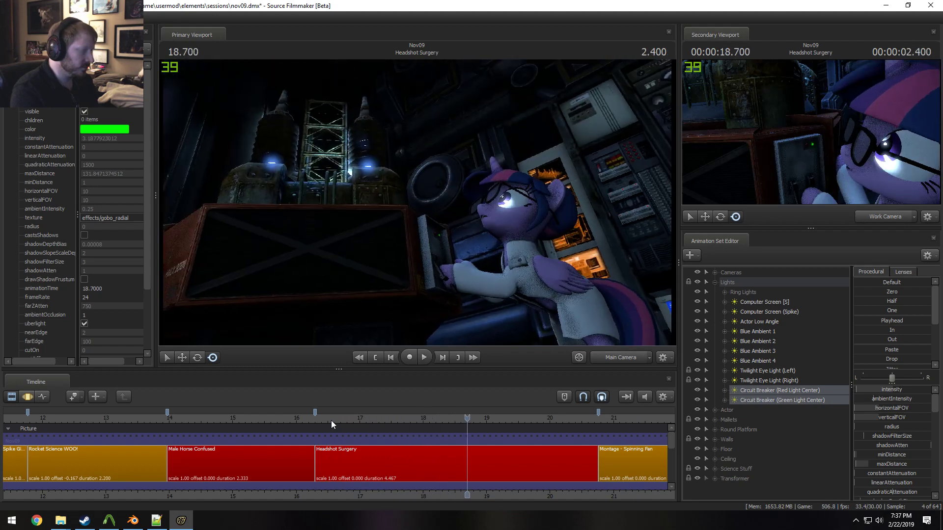
Go to 16.333 s at the start of the Headshot Surgery shot and disable the viewport lighting
click(317, 418)
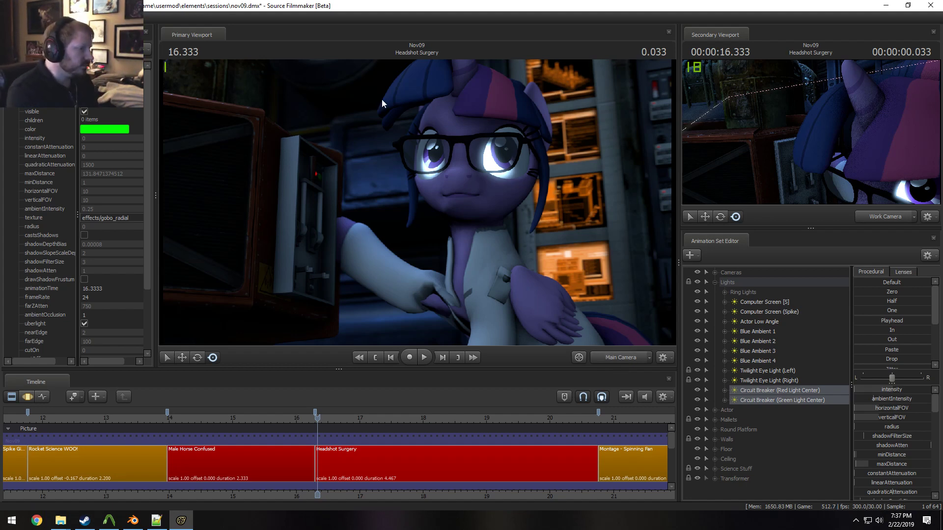
right_click(524, 285)
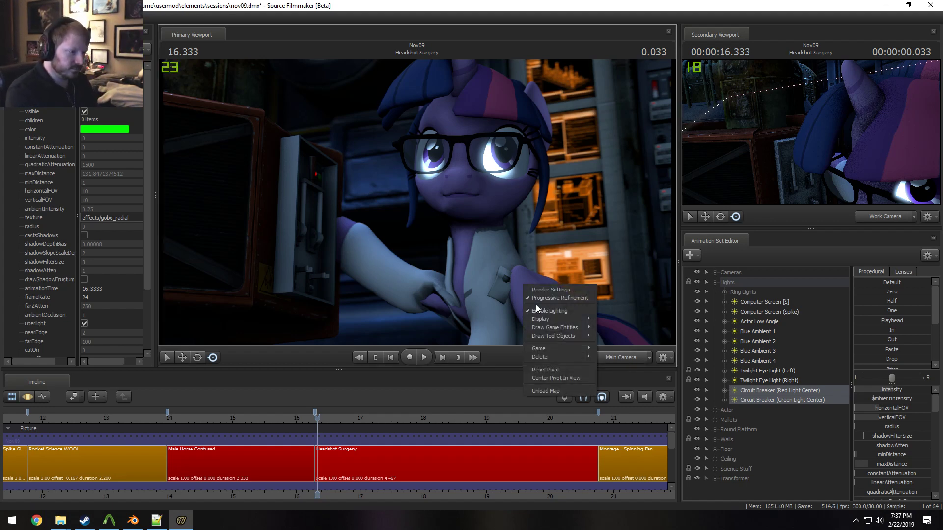
click(537, 310)
click(346, 469)
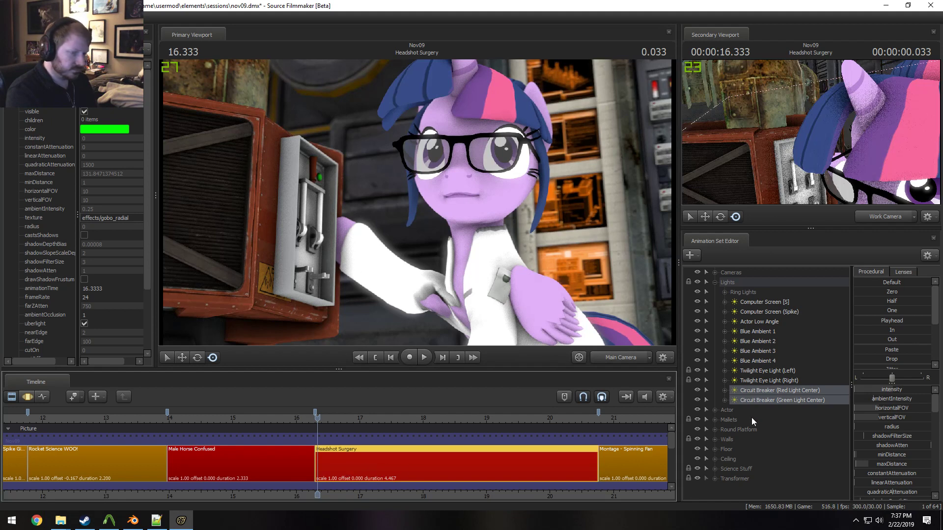
Copy the Twilight Sparkle animation set from the Actor group and paste a duplicate into the Headshot Surgery shot
click(717, 410)
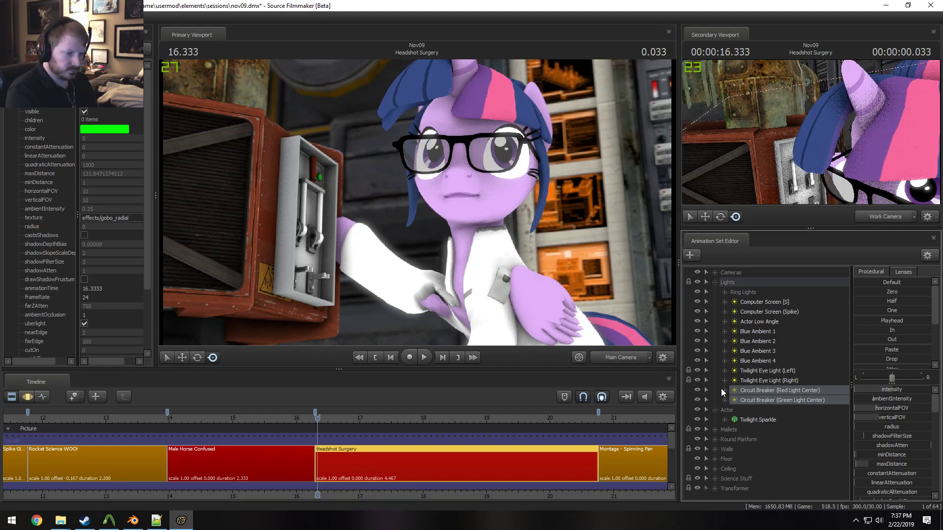
right_click(747, 421)
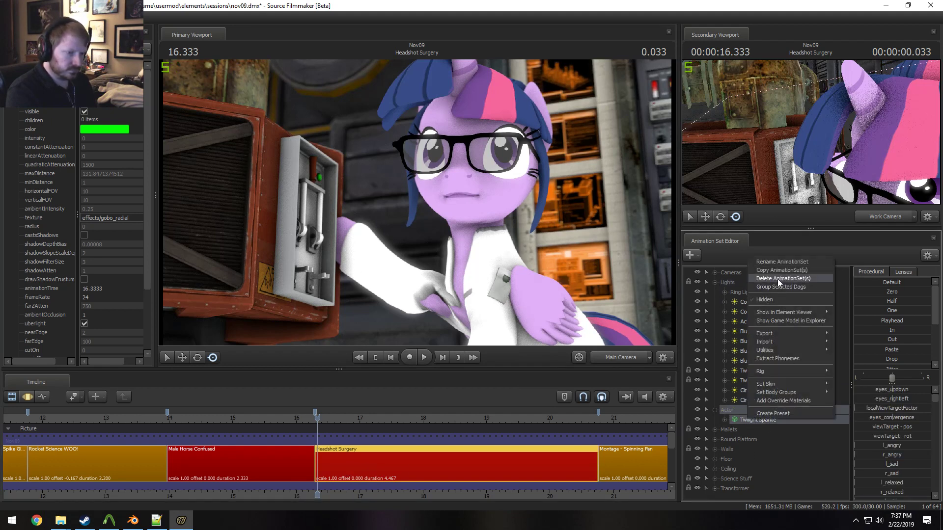
click(776, 271)
click(714, 282)
right_click(738, 421)
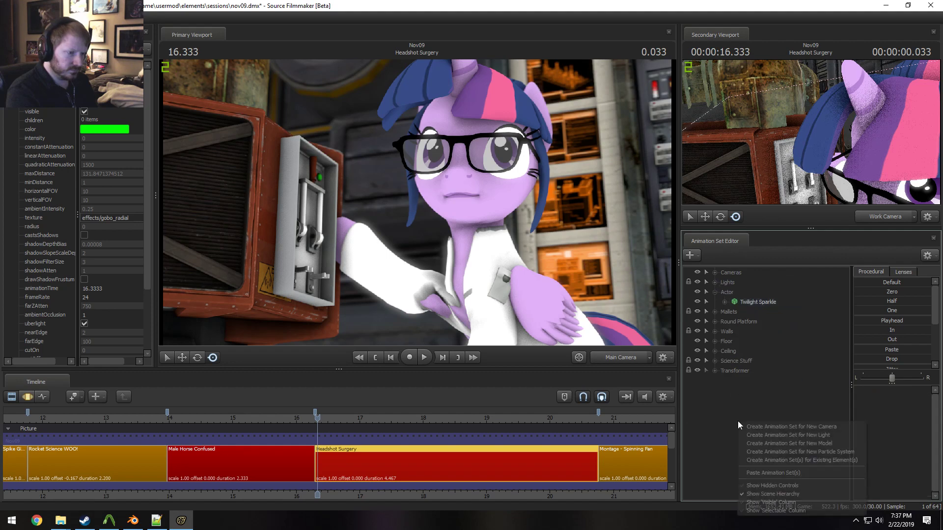
click(775, 473)
click(739, 379)
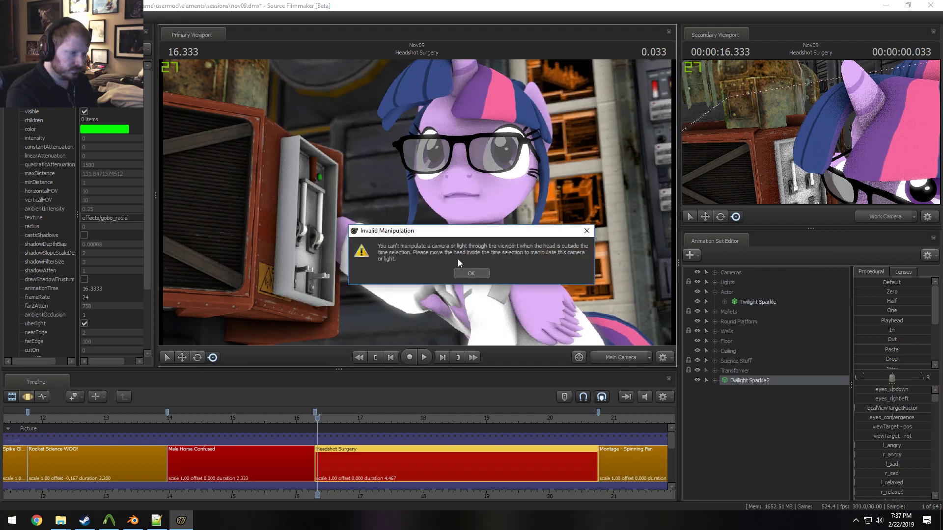
click(454, 267)
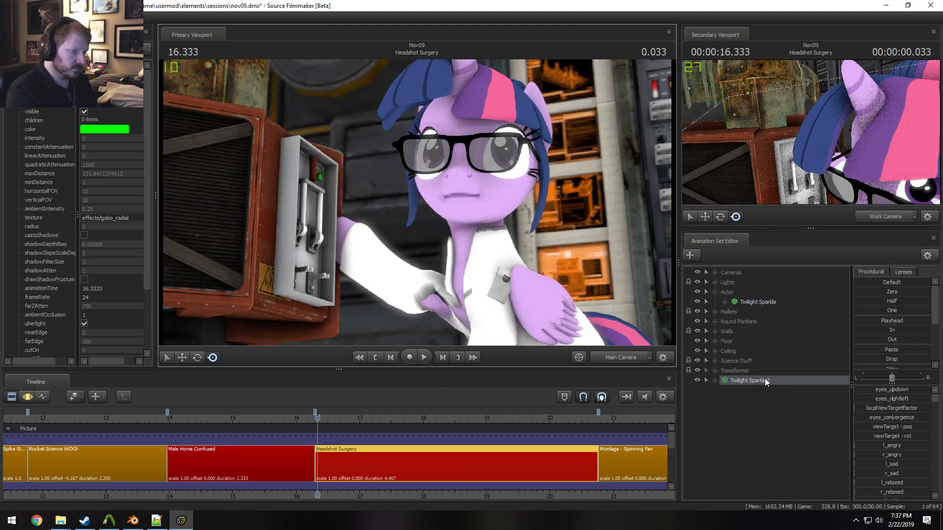
From the work camera, move the duplicate Twilight Sparkle away from the original at the transformer and rotate it to a new facing
click(542, 294)
click(471, 273)
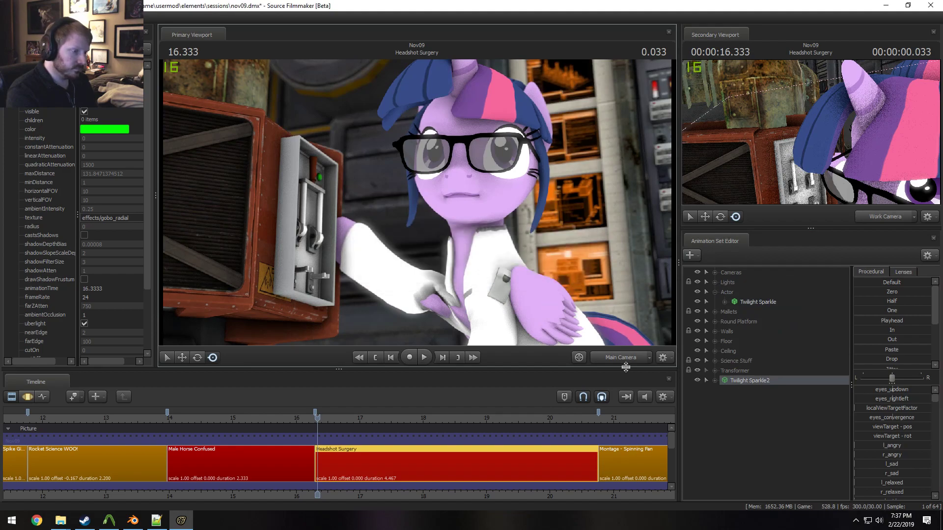
click(621, 357)
click(621, 369)
key(s)
drag(483, 187, 483, 186)
key(F3)
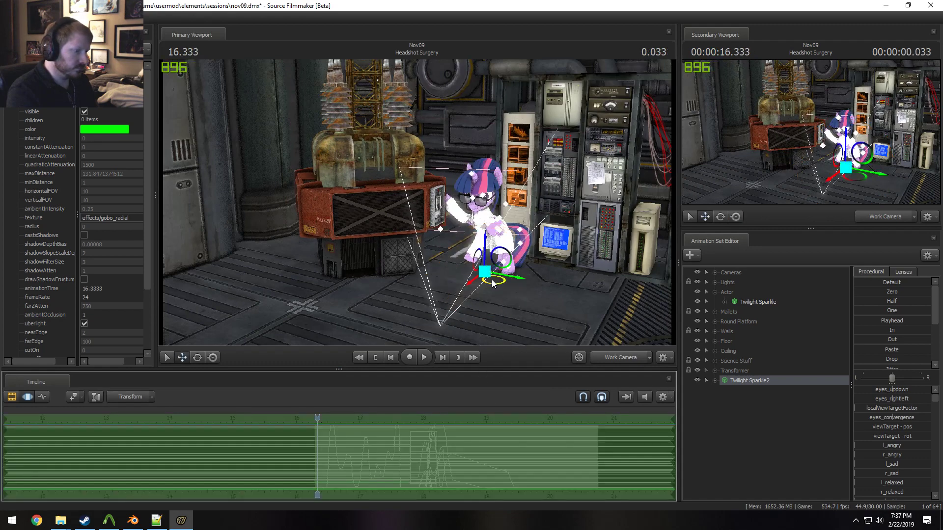
drag(492, 284, 339, 393)
drag(358, 288, 338, 314)
key(e)
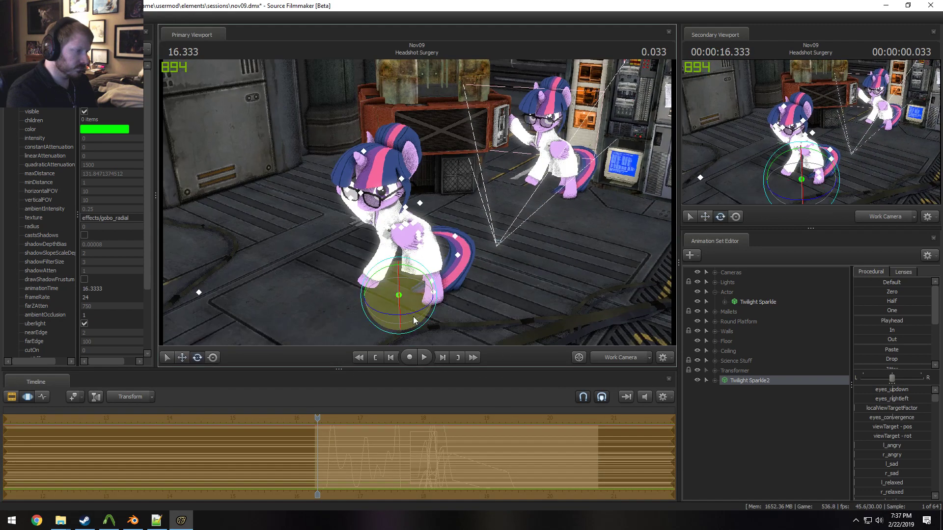
drag(414, 320, 451, 288)
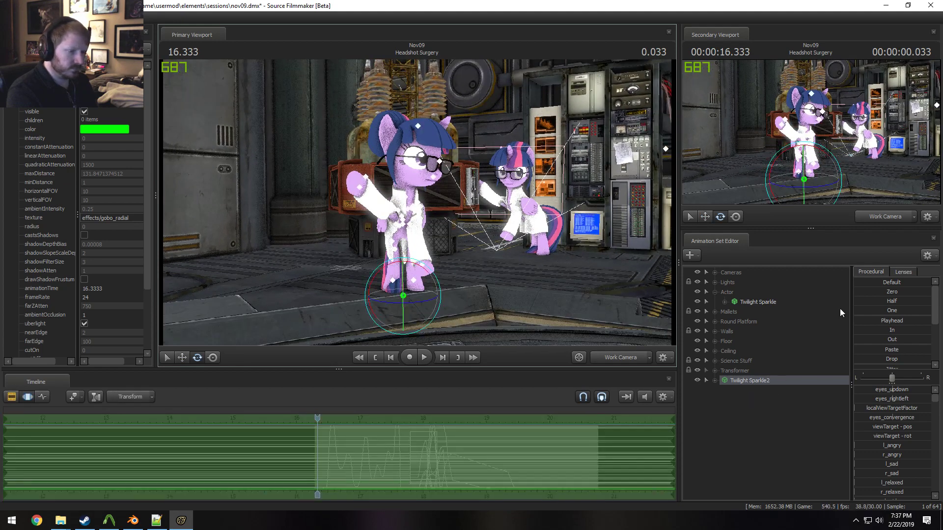
Apply the Playhead procedural to the duplicate to freeze its pose, and play the shot to check it
click(890, 321)
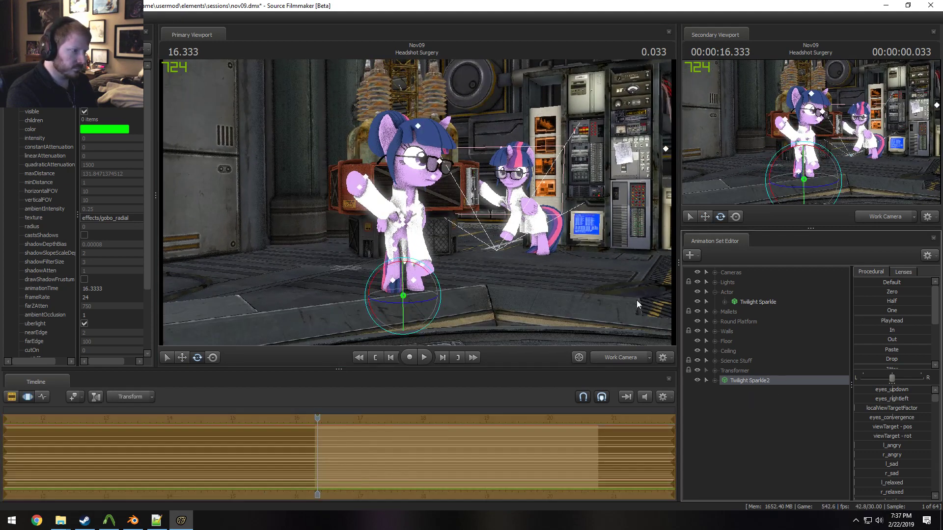
alt+drag(637, 299, 602, 301)
key(space)
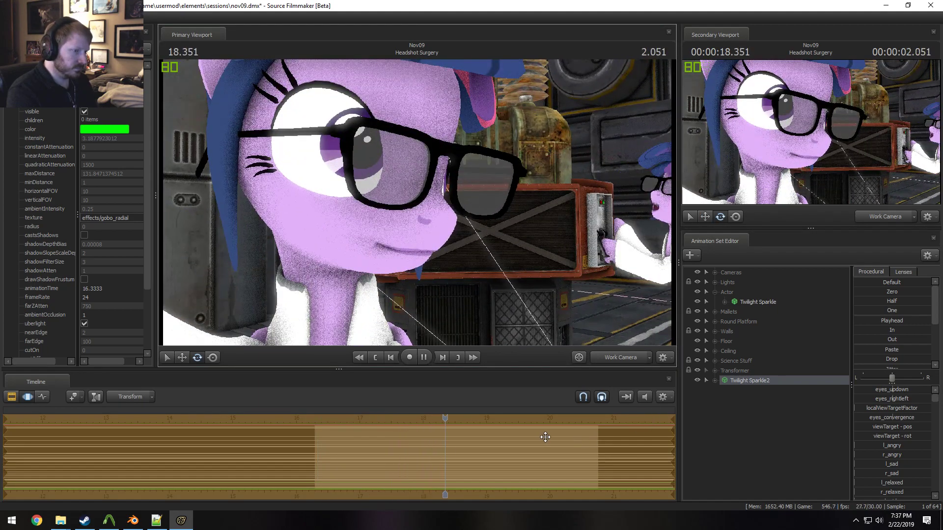
key(space)
alt+drag(514, 298, 457, 298)
Review the Sound Effects tracks beneath the Headshot Surgery shot and play the shot from its early part
key(F2)
drag(671, 442, 674, 473)
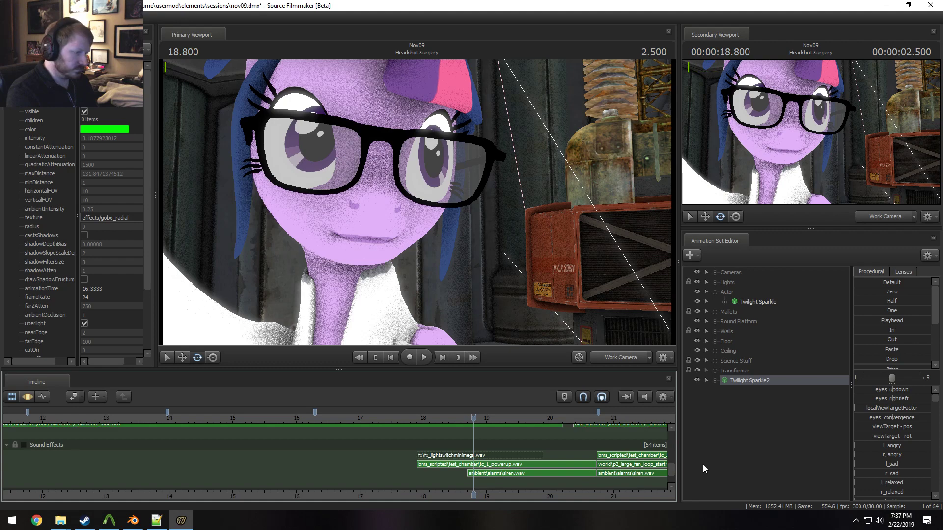
drag(673, 474, 673, 437)
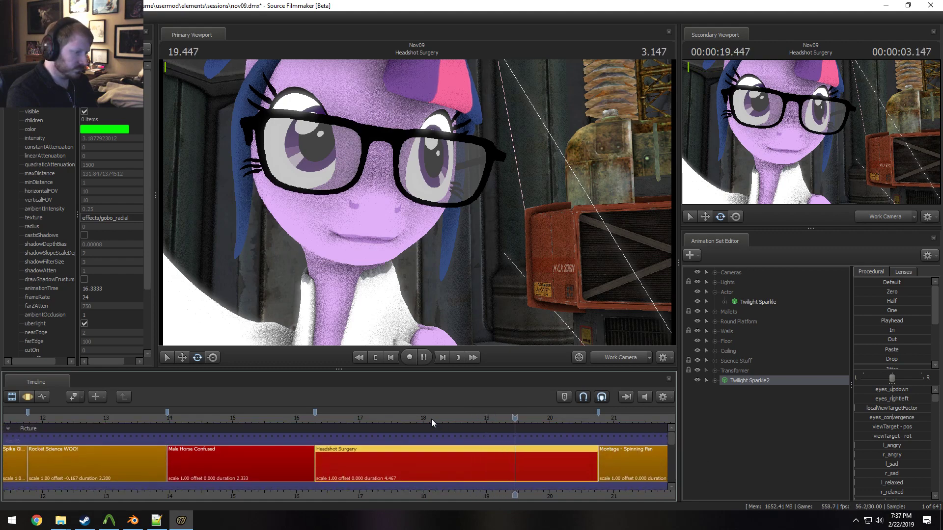
click(401, 418)
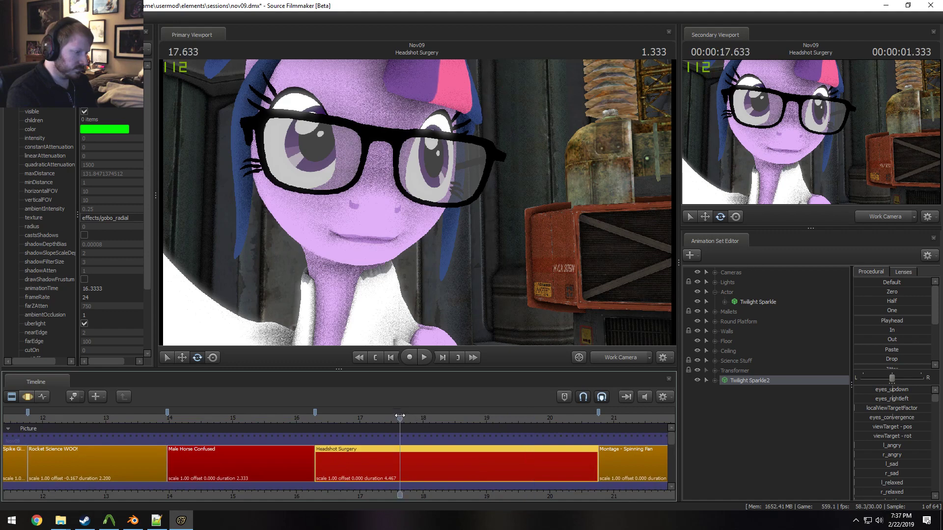
click(336, 419)
key(space)
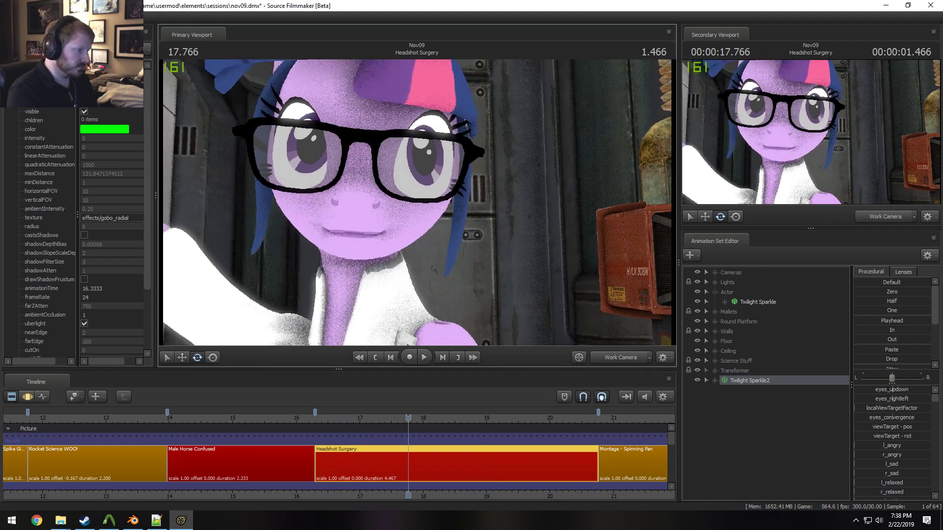
Rotate the duplicate Twilight's Head control so the face is level and points straight ahead
key(F3)
ctrl+click(393, 220)
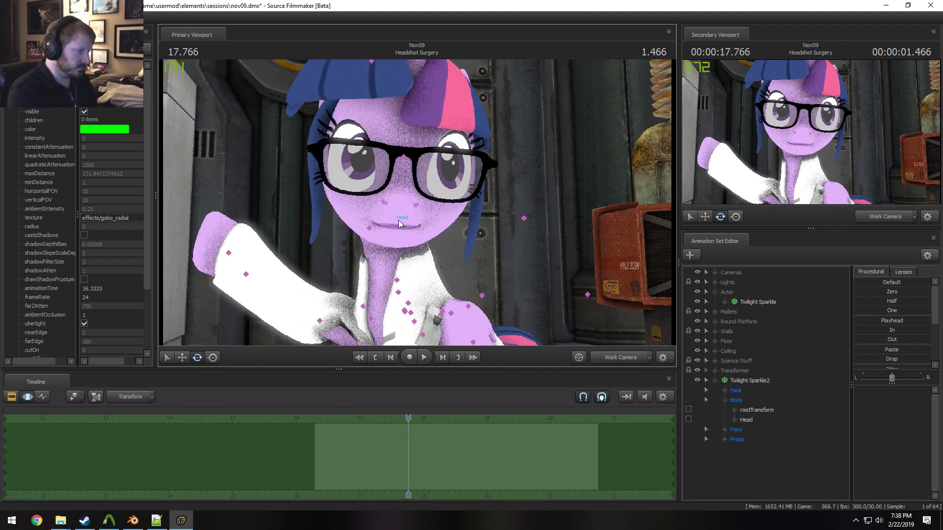
click(396, 220)
drag(378, 253, 407, 204)
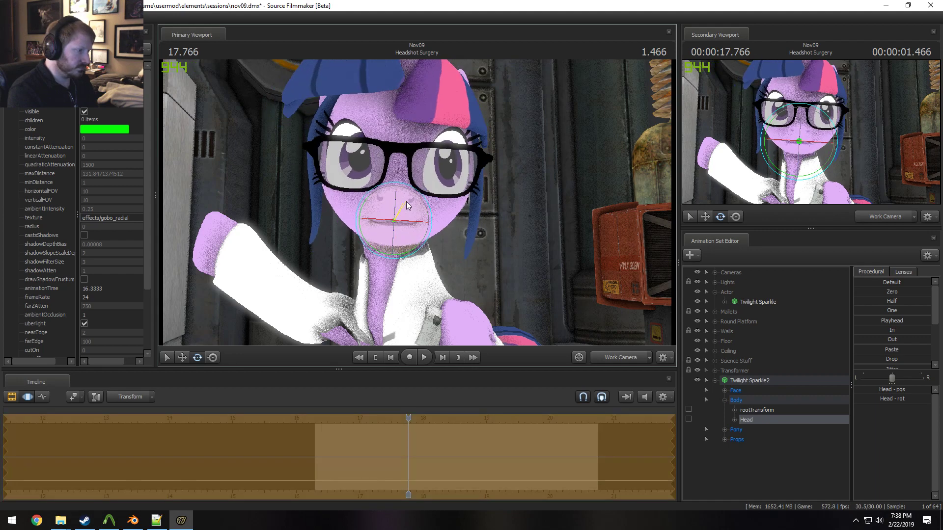
drag(381, 253, 384, 255)
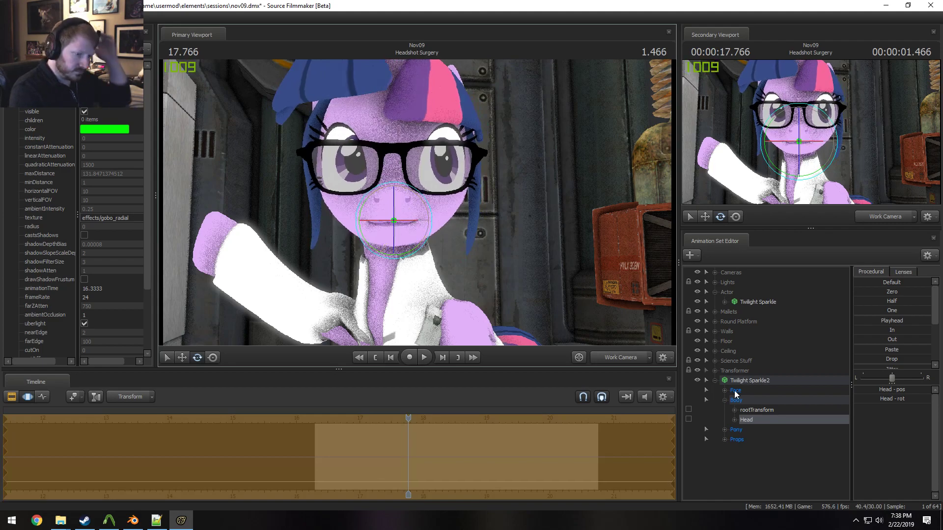
Select the Eyes control in the duplicate's Face group and adjust the height of its view target
click(725, 390)
click(746, 400)
key(s)
drag(466, 172, 433, 191)
key(w)
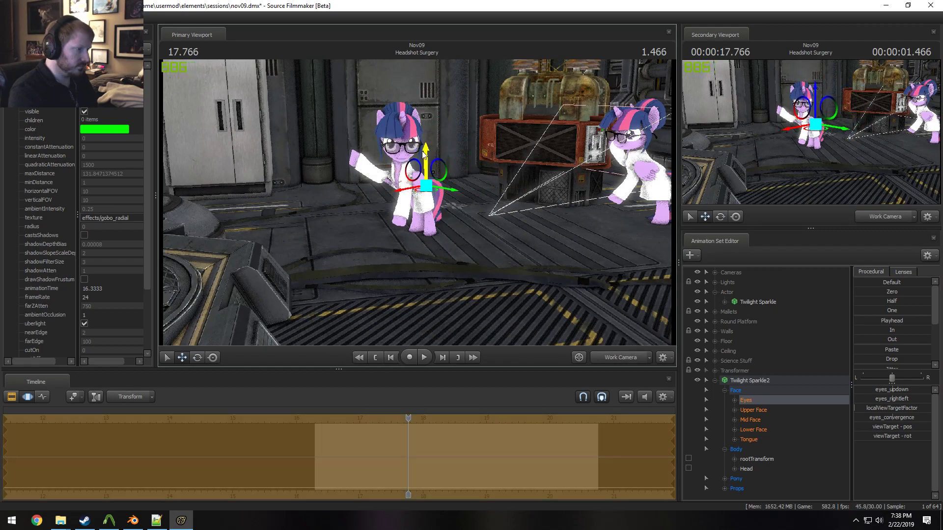
drag(423, 156, 425, 195)
Fine-tune the duplicate's gaze by adjusting the view target and the eyes_convergence control while checking the face up close
drag(455, 144, 490, 135)
key(w)
key(s)
key(a)
key(s)
drag(438, 227, 417, 196)
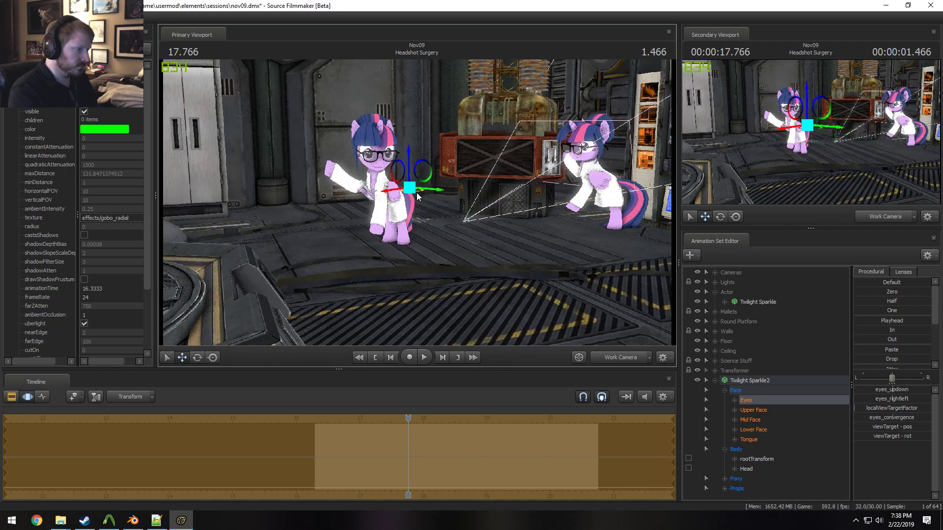
drag(409, 164, 429, 162)
key(w)
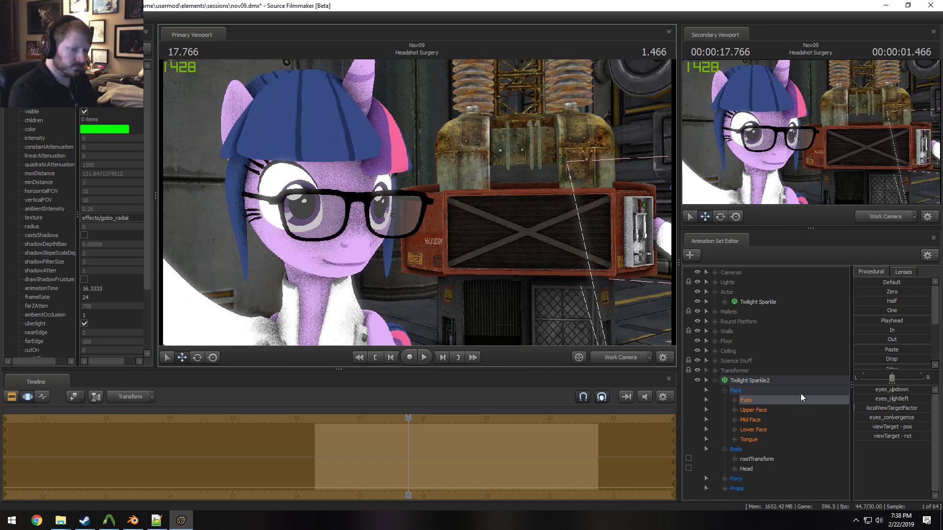
drag(885, 419, 887, 419)
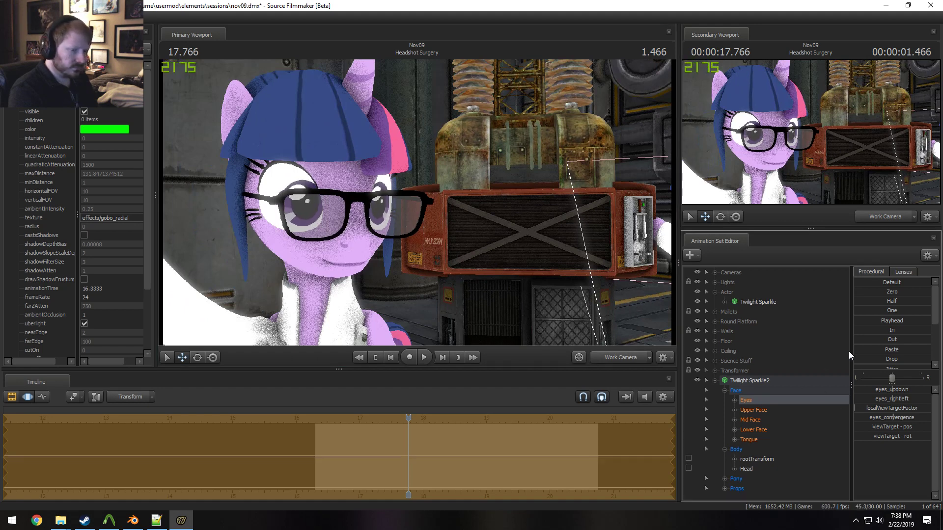
Rename the duplicate Twilight Sparkle animation set as BASE LIPSYNC
click(759, 381)
right_click(761, 381)
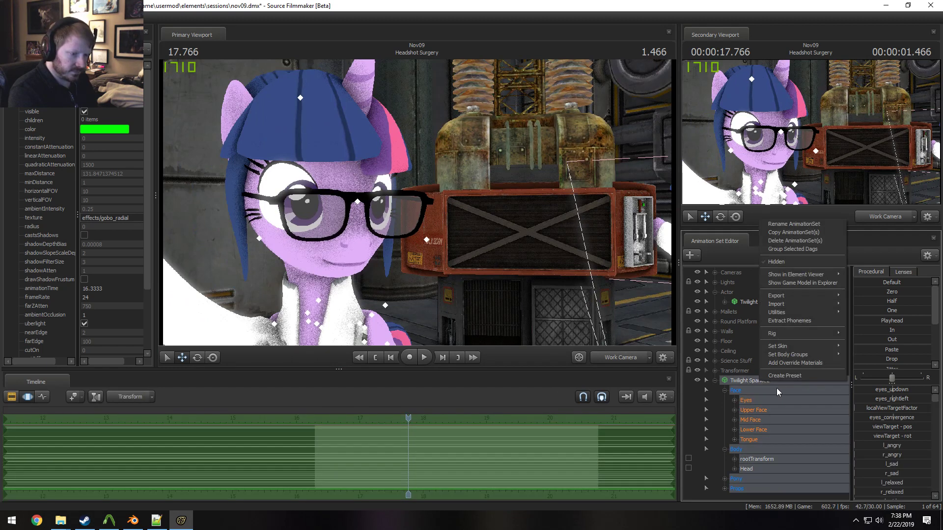
click(792, 227)
key(BackSpace)
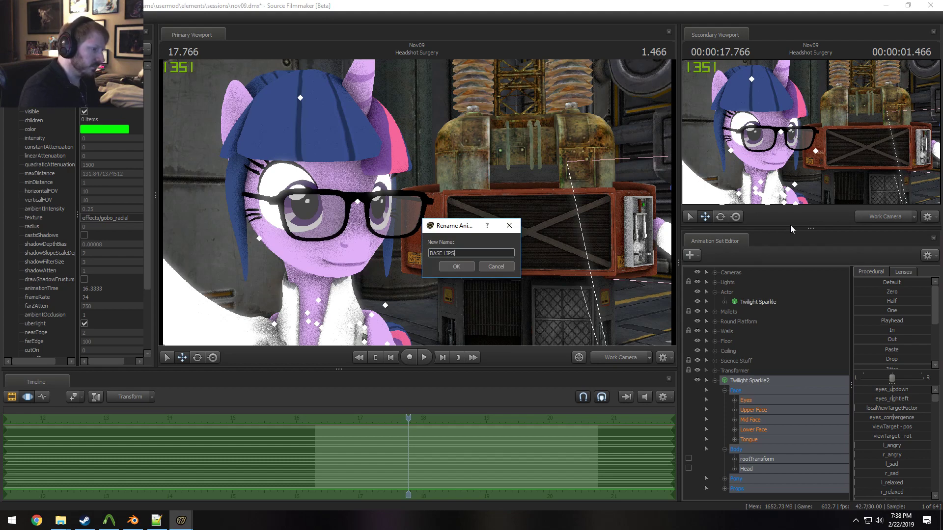
key(Return)
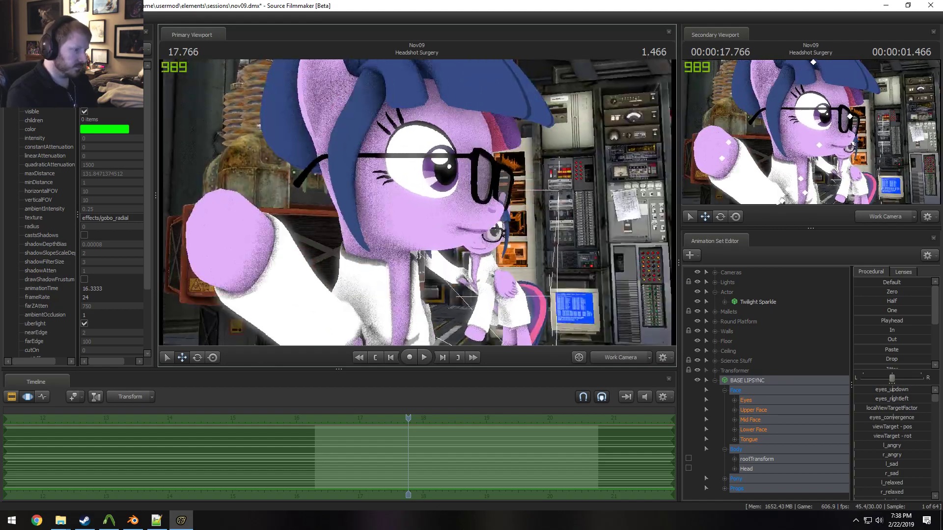
Examine the BASE LIPSYNC model's face and pose from several angles beside the original Twilight
key(w)
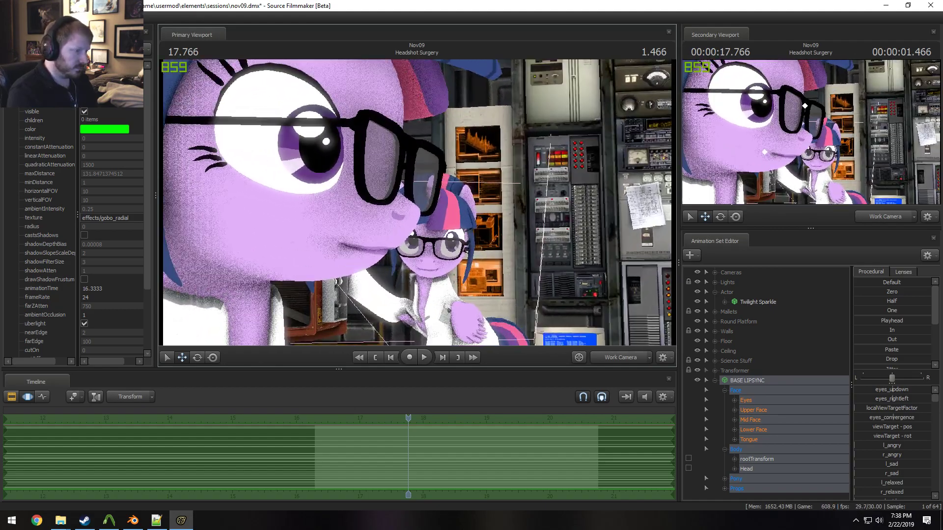
mouse_move(417, 202)
mouse_down()
mouse_move(407, 203)
mouse_move(439, 211)
mouse_move(474, 204)
mouse_move(476, 194)
mouse_move(570, 195)
mouse_move(551, 209)
mouse_move(508, 216)
mouse_move(417, 203)
mouse_up()
key(s)
key(w)
key(w)
key(s)
key(s)
key(s)
key(w)
key(s)
key(s)
key(s)
key(w)
key(w)
key(s)
key(w)
key(s)
key(d)
key(w)
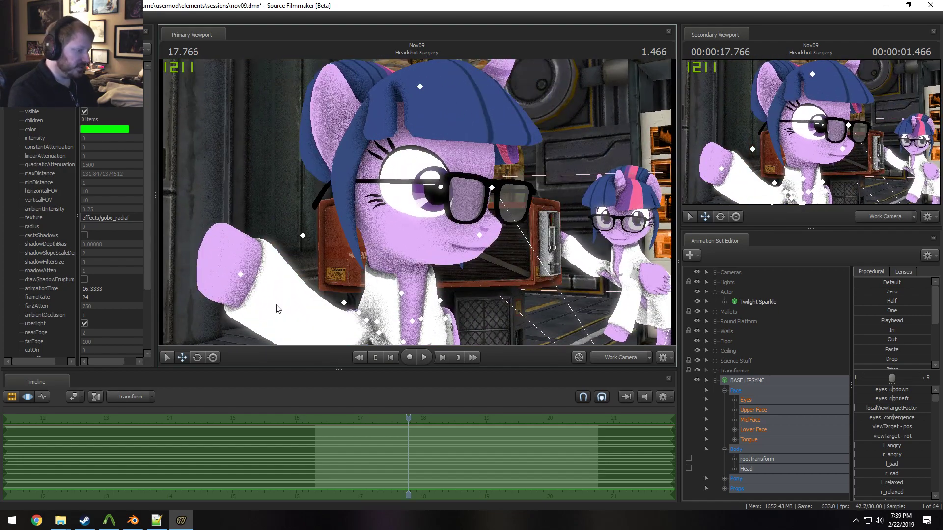
Move the BASE LIPSYNC animation set into the Actor group with Twilight Sparkle
click(341, 452)
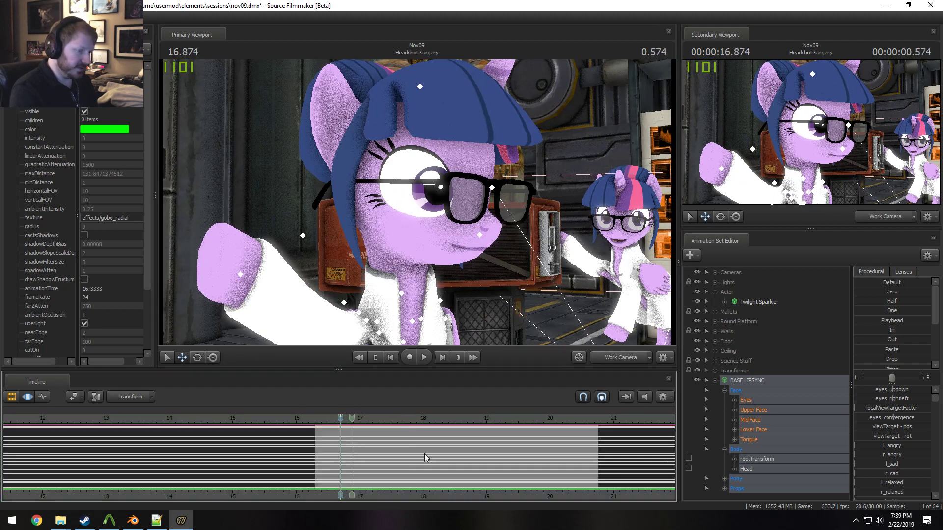
click(712, 379)
drag(735, 378, 745, 293)
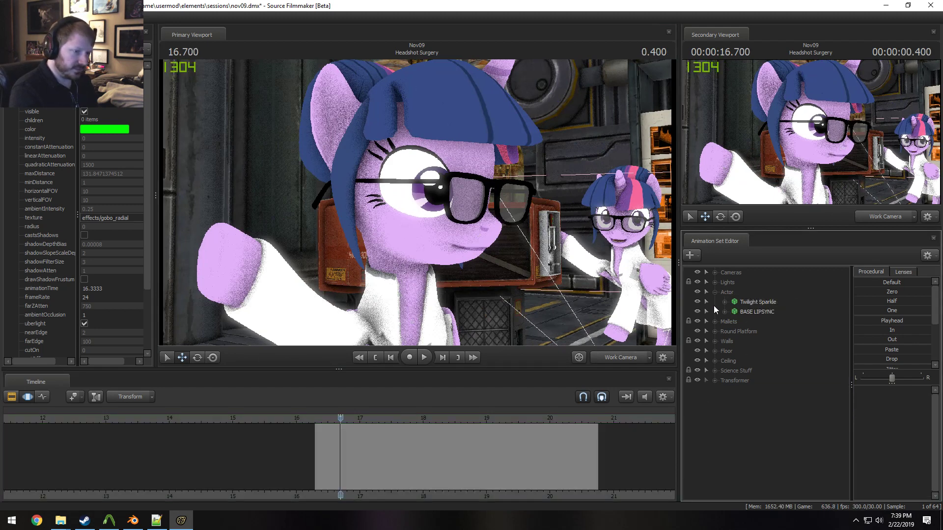
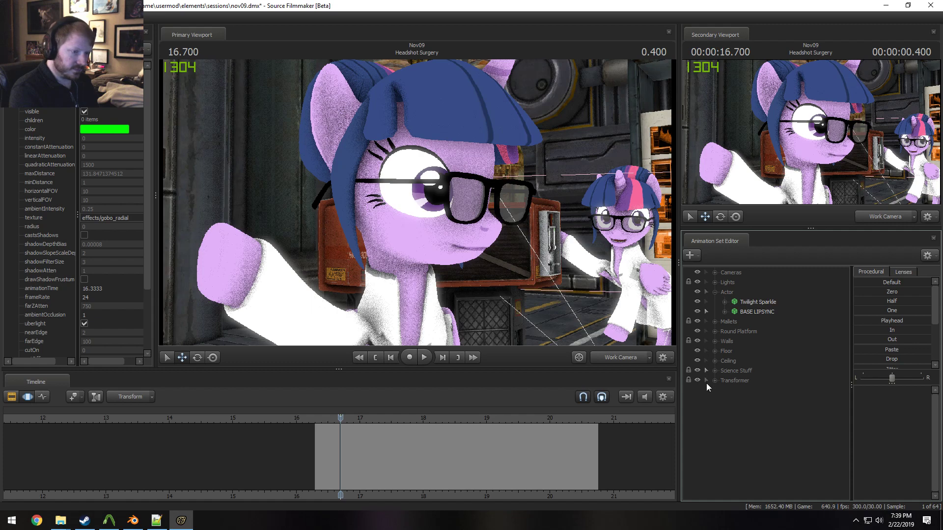
Play the shot from 16.366 s and look around at the mallets and round platform across the room
click(320, 421)
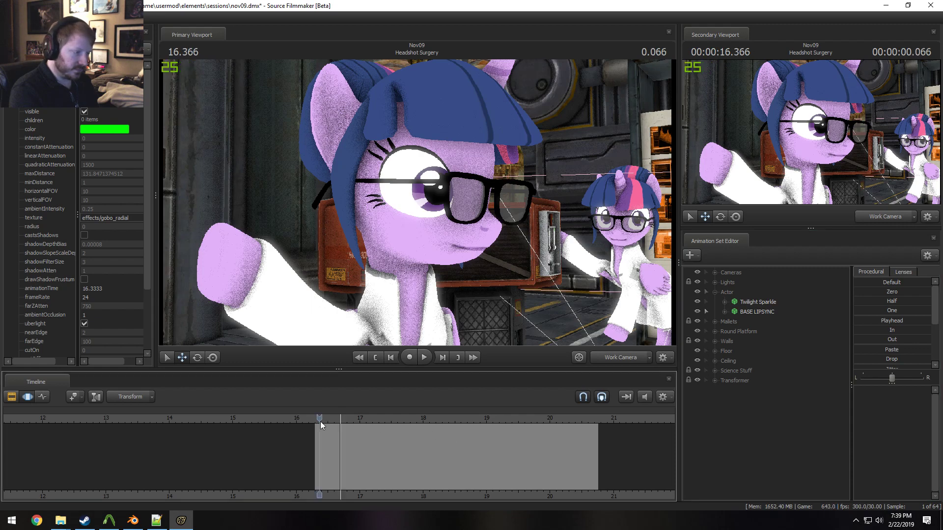
key(space)
drag(480, 247, 451, 238)
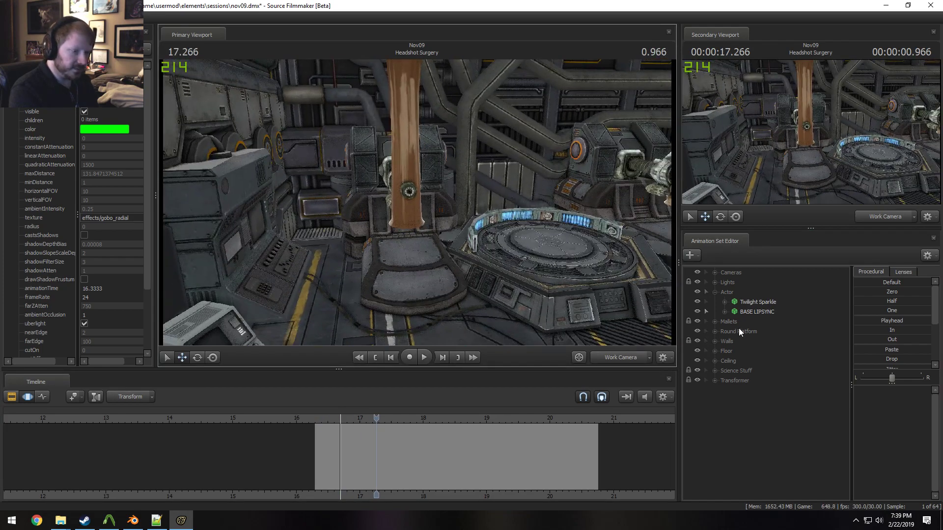
Delete the animation sets of the Mallets and Round Platform groups
click(715, 322)
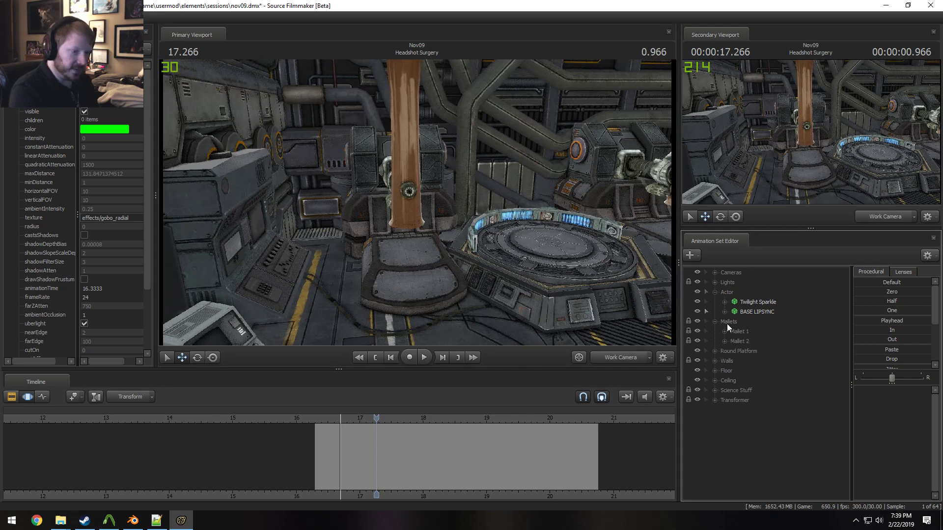
click(727, 322)
right_click(756, 347)
click(773, 368)
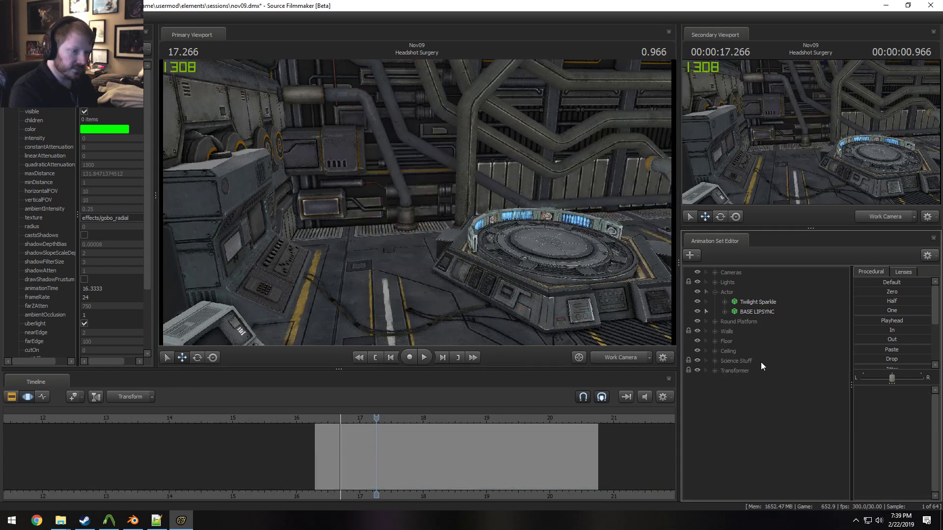
click(715, 322)
click(740, 323)
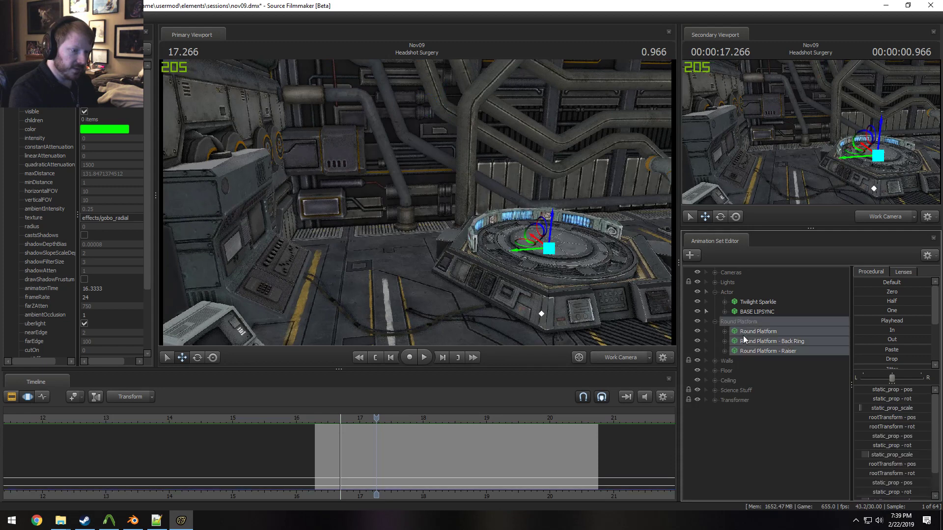
right_click(754, 345)
click(773, 360)
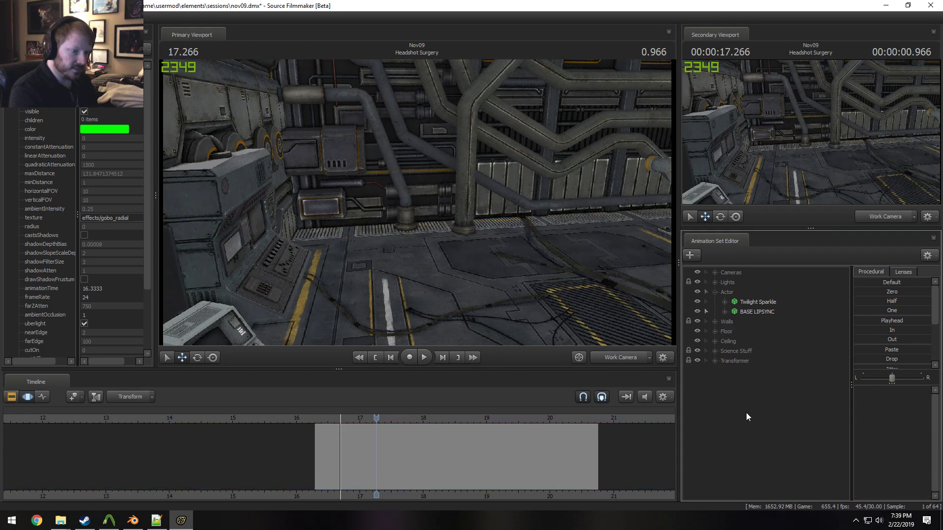
Reveal the hidden groups and delete the empty mallets group with its nested group, plus the empty Round Platform group
right_click(746, 413)
click(782, 477)
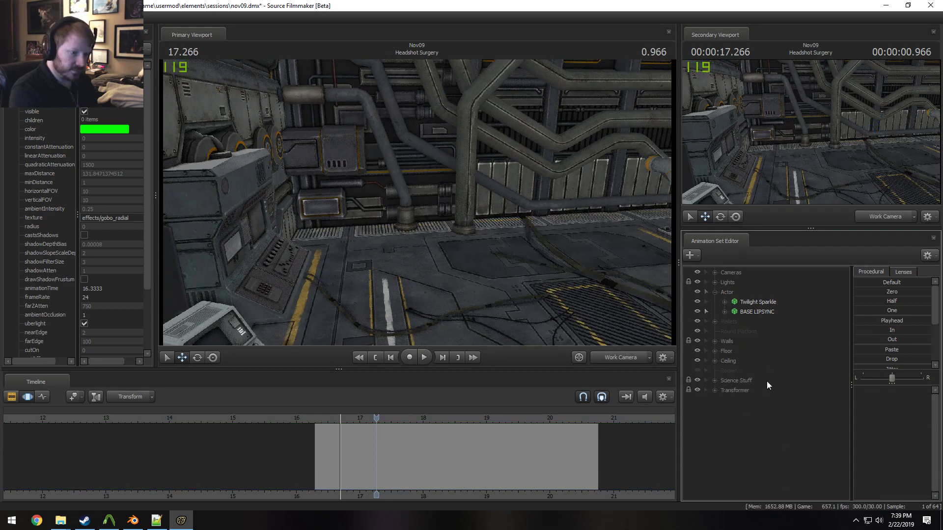
click(714, 321)
right_click(739, 333)
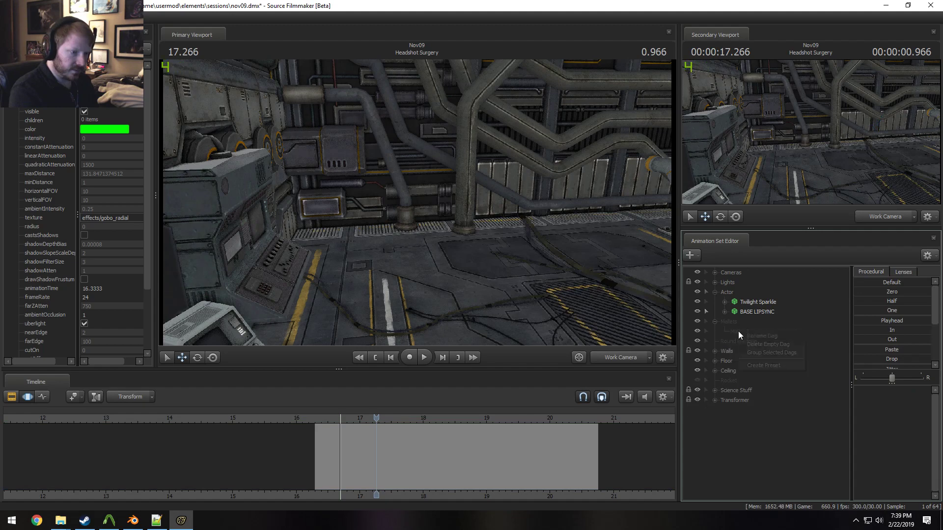
click(746, 344)
right_click(735, 325)
click(743, 340)
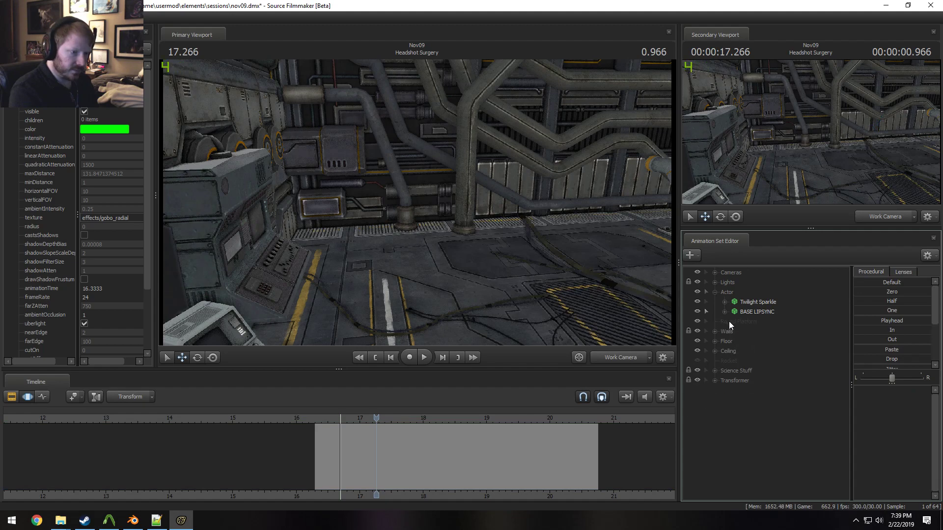
right_click(729, 321)
click(748, 337)
Delete the remaining empty group listed just below Ceiling and stop displaying hidden groups
right_click(732, 349)
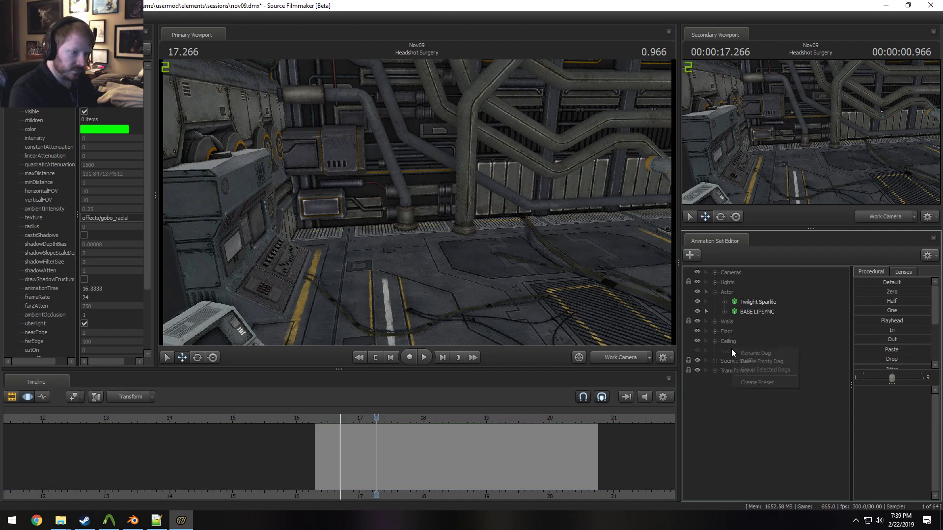
click(743, 362)
right_click(718, 406)
click(759, 470)
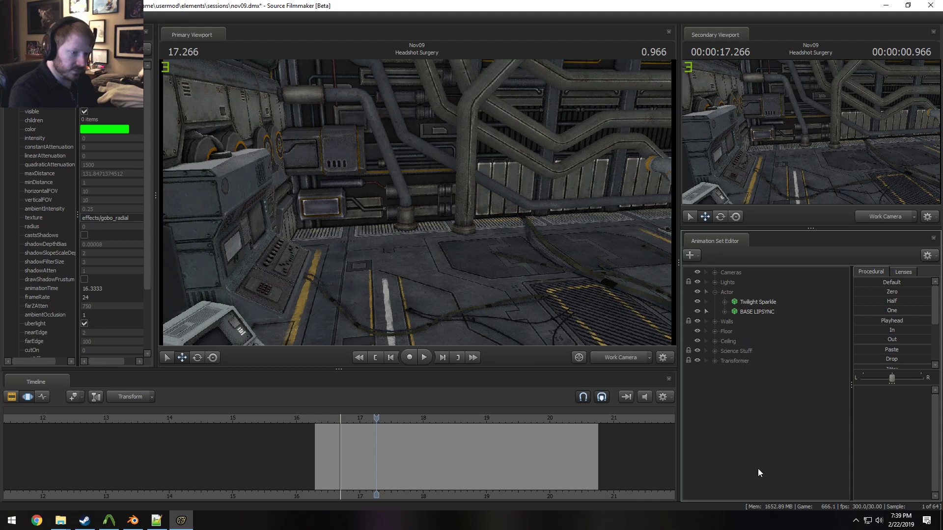
Check the Main Camera view at 20.533 s, delete the Hanging Cables animation set from the Ceiling group, and expand the Floor group
click(715, 341)
click(730, 343)
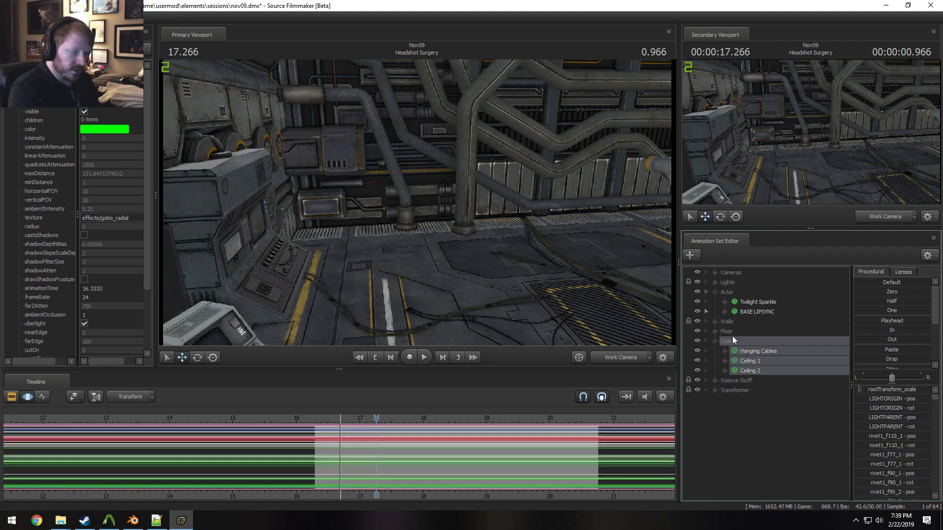
key(F4)
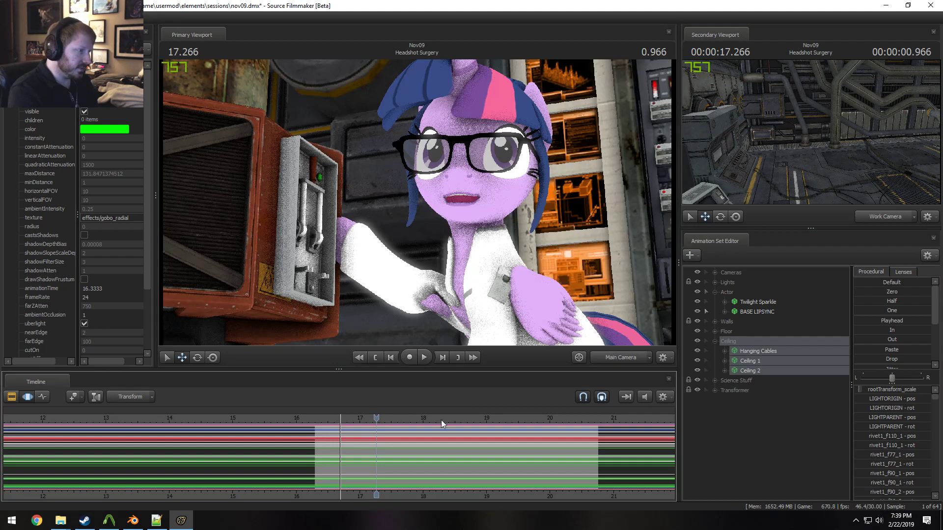
drag(553, 416, 583, 418)
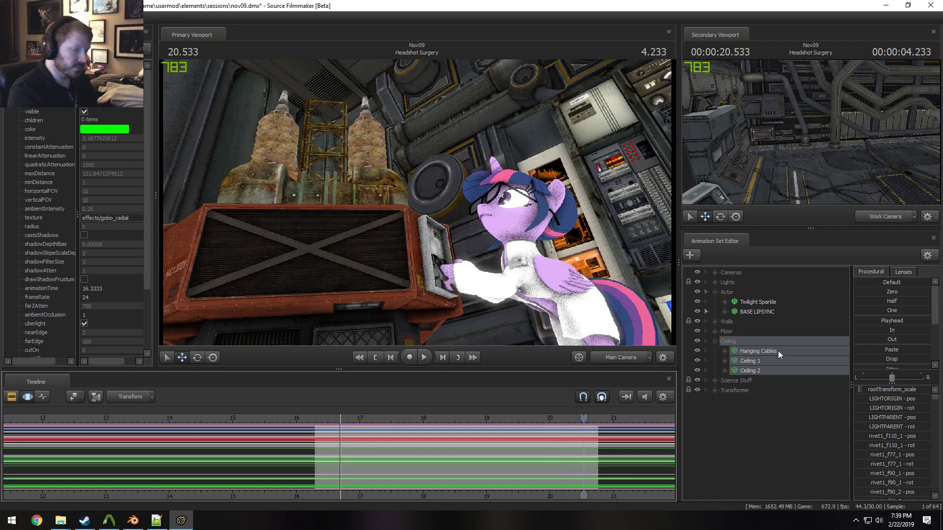
click(752, 352)
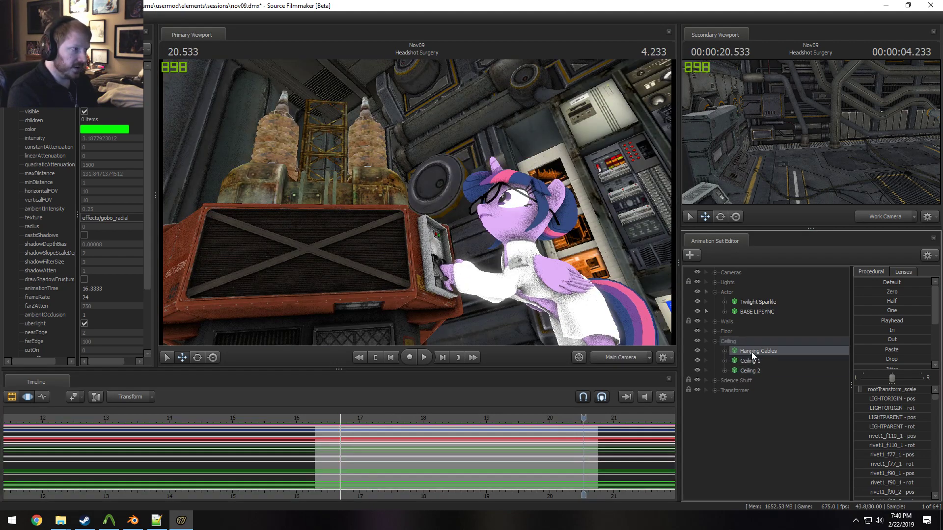
right_click(751, 353)
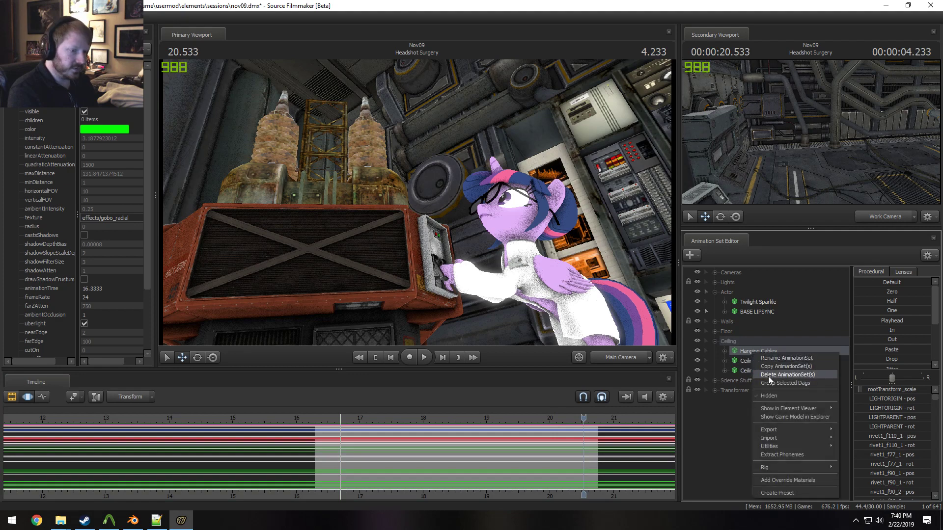
click(768, 377)
click(715, 342)
click(715, 331)
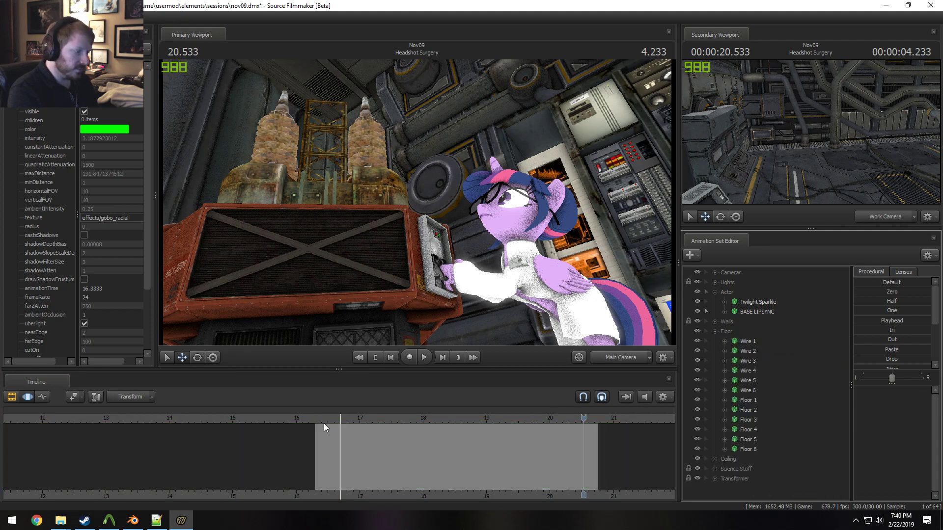
Move the playhead to 20.566 and delete all the wire and floor animation sets in the Floor group
drag(323, 424, 586, 435)
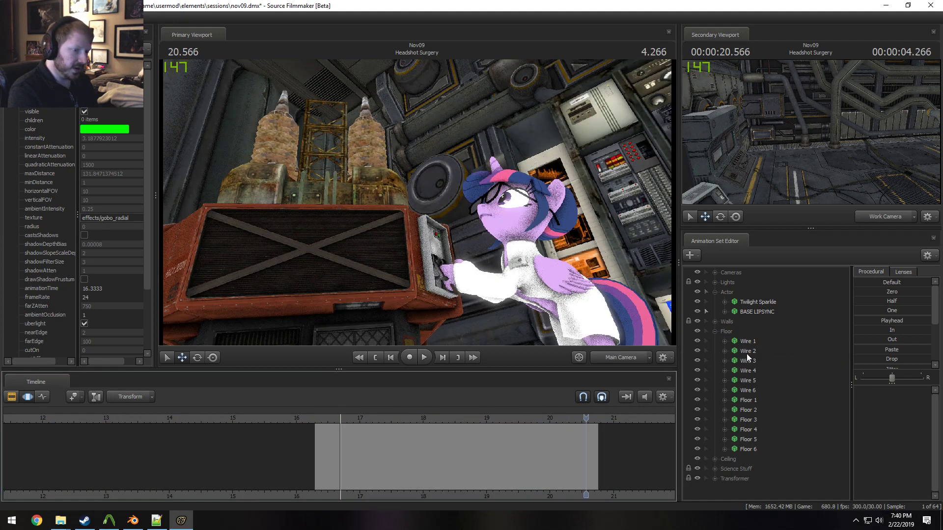
click(726, 331)
right_click(738, 362)
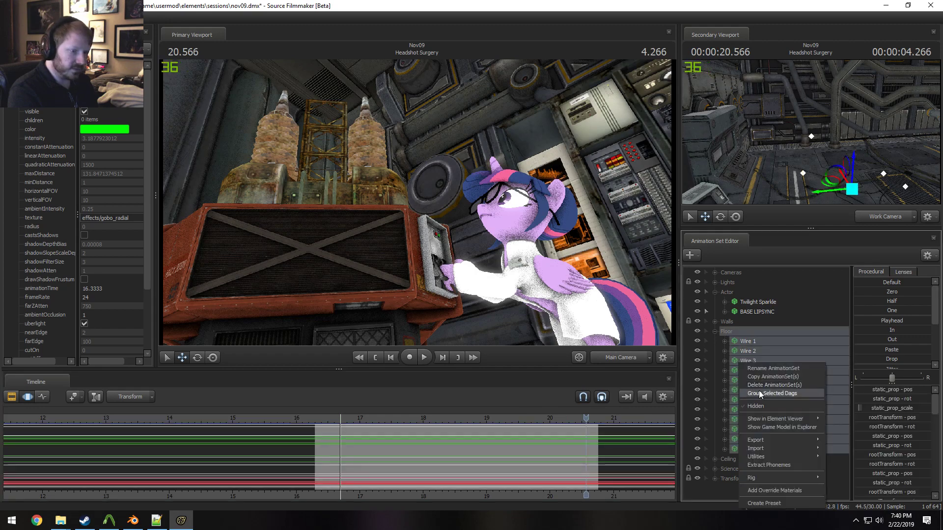
click(761, 384)
Remove the leftover Floor group from among the hidden controls, and expand the Science Stuff group
right_click(738, 376)
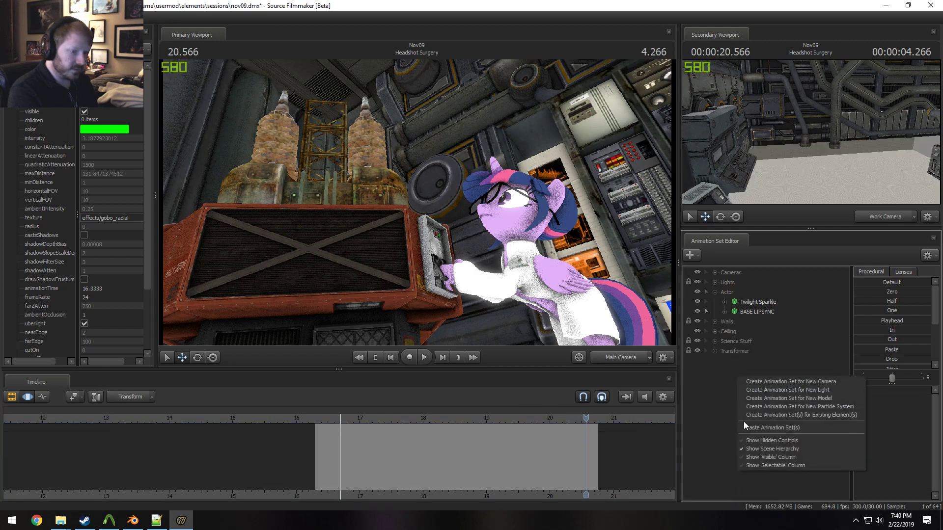
click(764, 441)
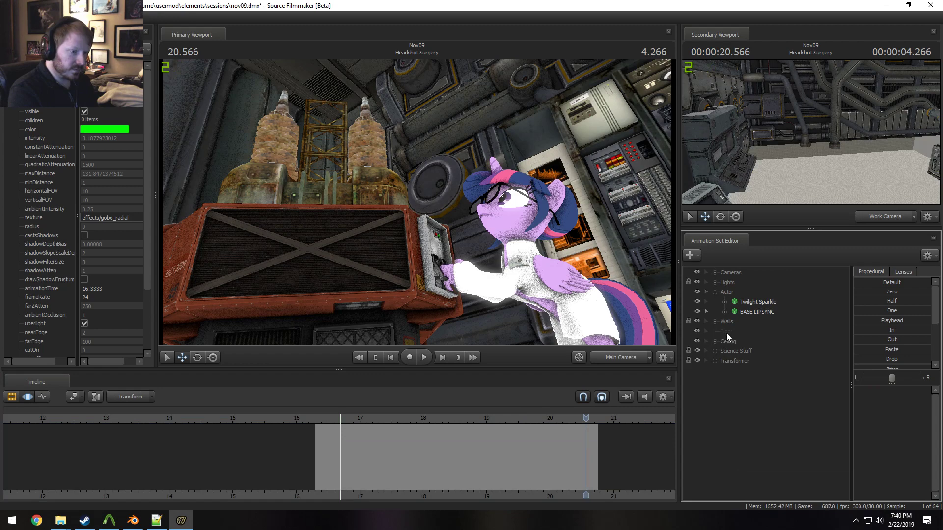
right_click(727, 332)
click(742, 349)
right_click(740, 383)
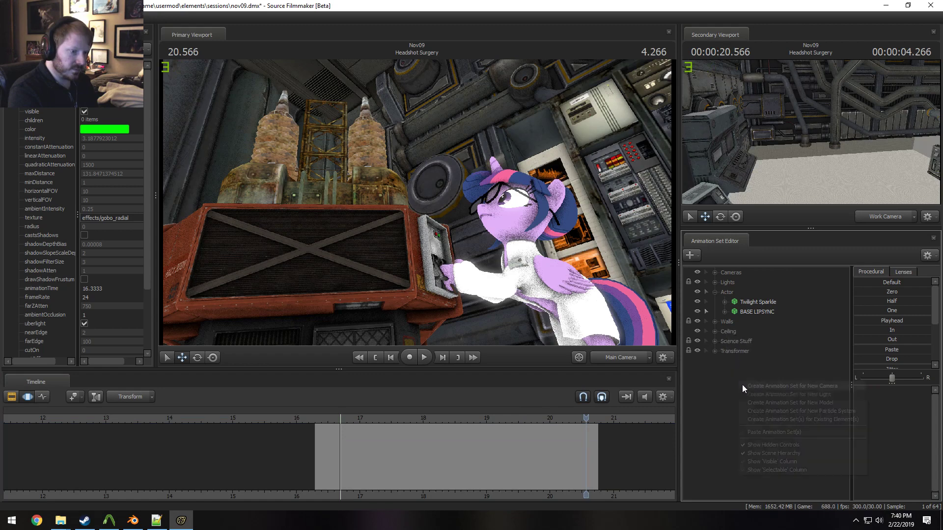
click(765, 445)
double_click(728, 342)
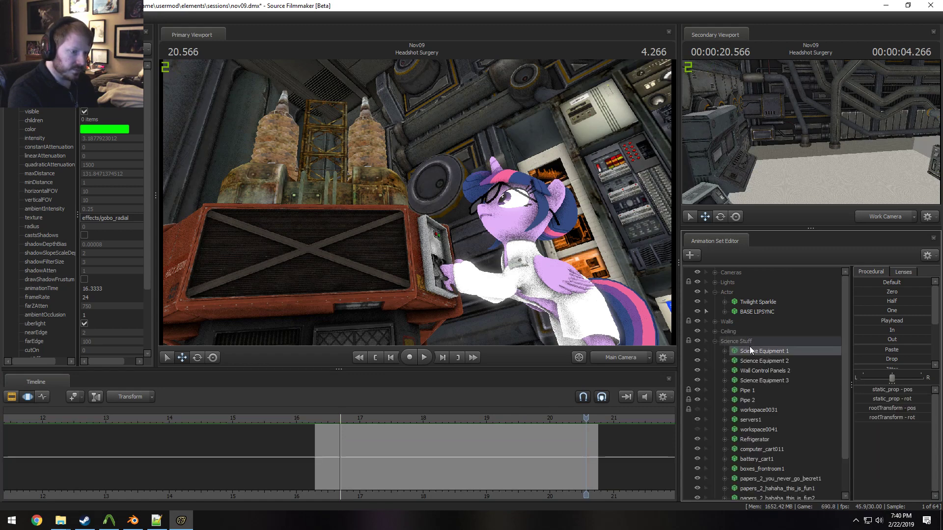
click(746, 390)
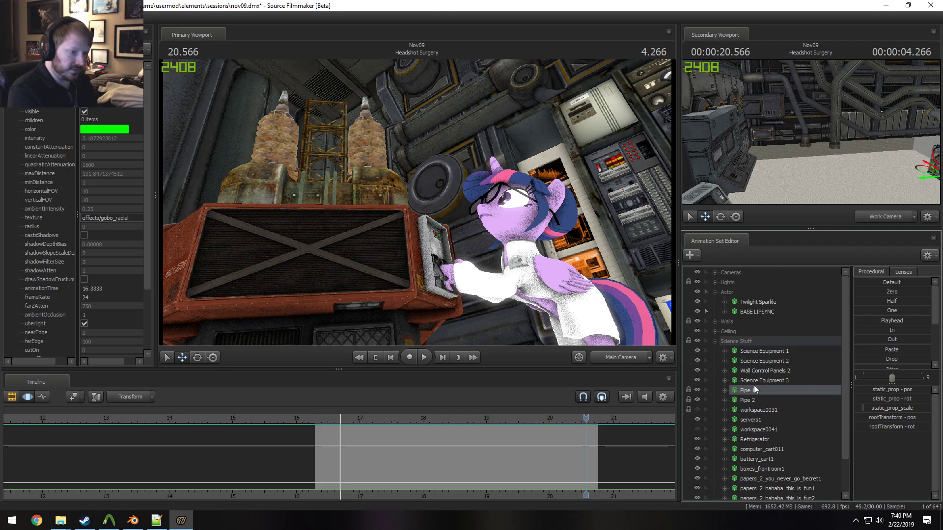
ctrl+click(747, 400)
right_click(751, 402)
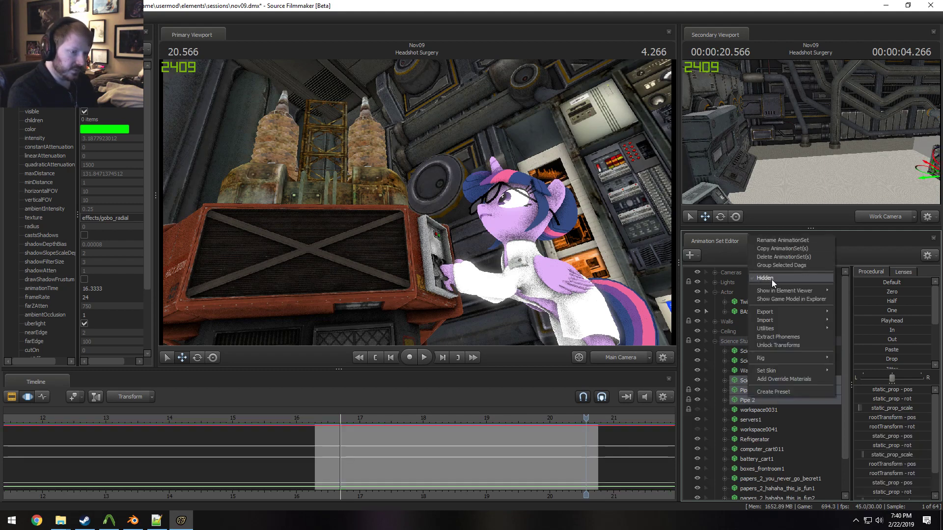
click(771, 261)
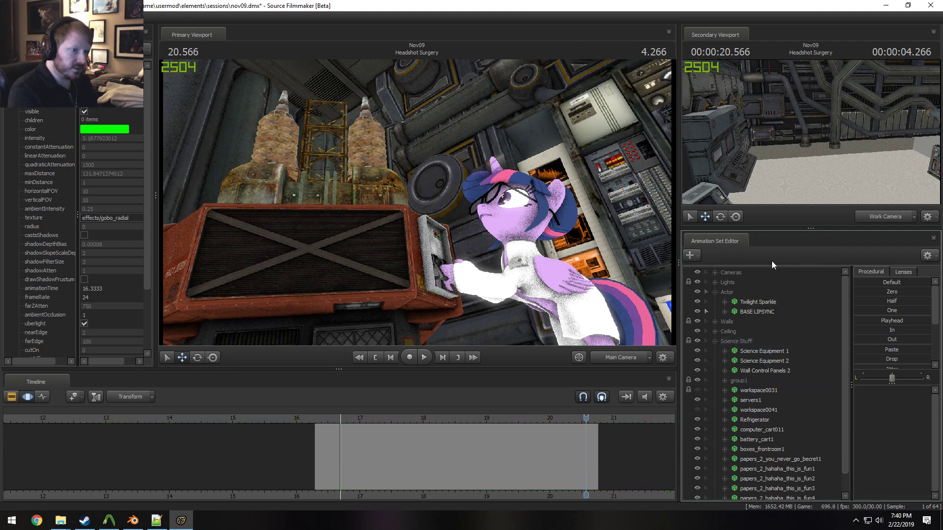
Delete the animation sets Science Equipment 3, Pipe 1 and Pipe 2 from the Science Stuff group
click(749, 380)
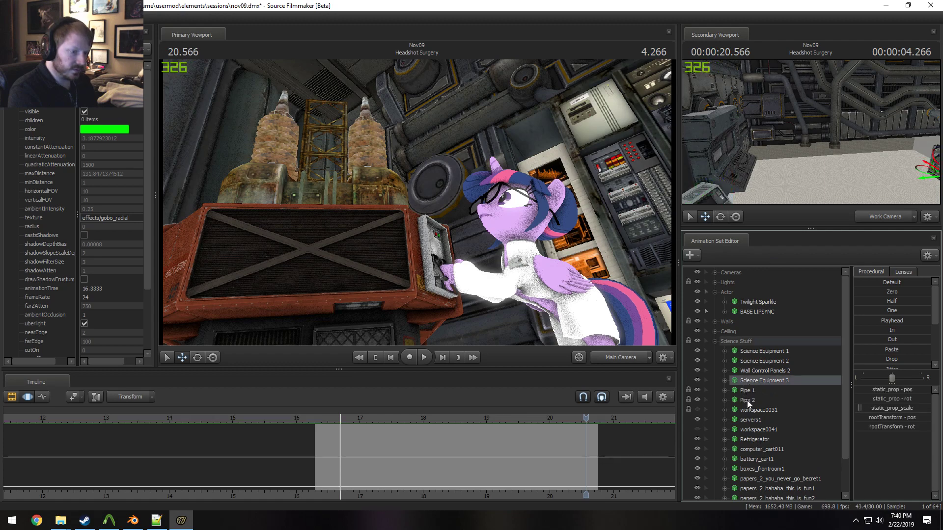
shift+click(747, 400)
right_click(747, 398)
click(781, 269)
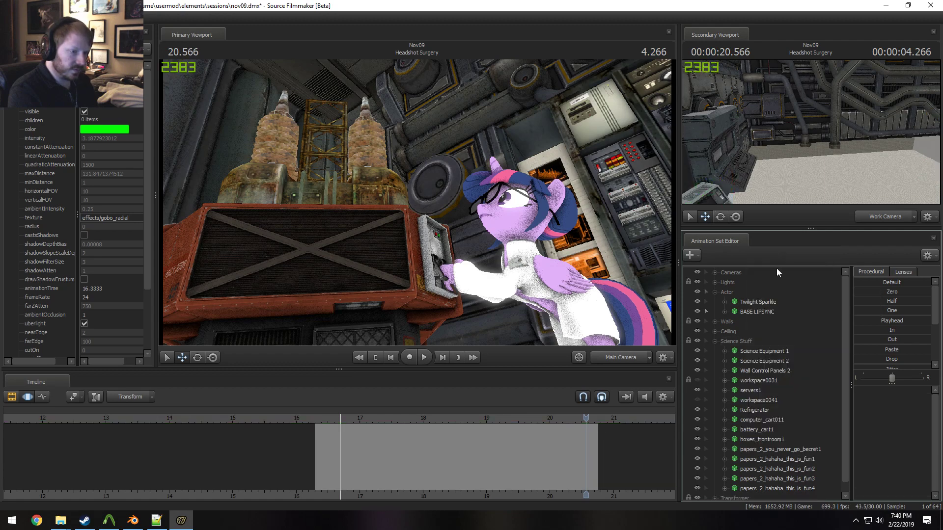
Toggle off the visibility of Wall Control Panels 2, Science Equipment 2 and Science Equipment 1 to check their effect on the shot
click(701, 369)
click(700, 369)
click(700, 369)
click(700, 369)
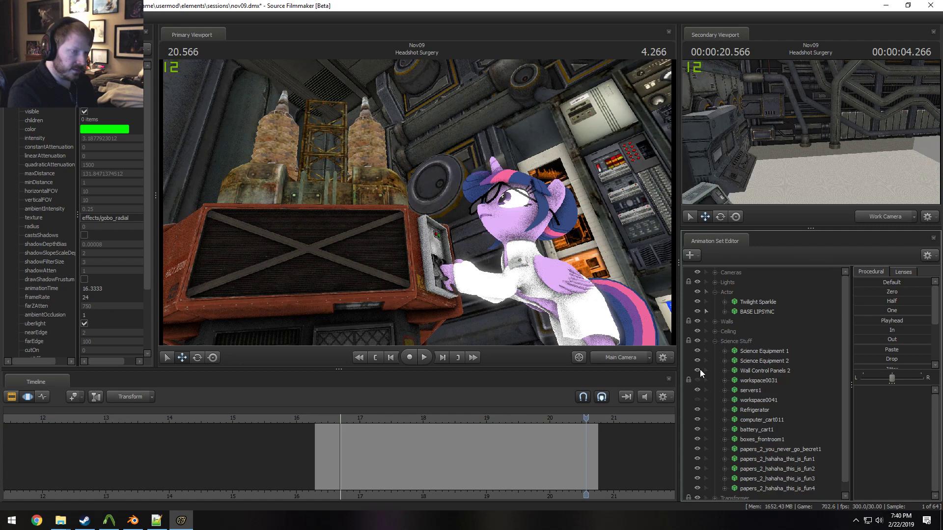
click(700, 370)
click(697, 361)
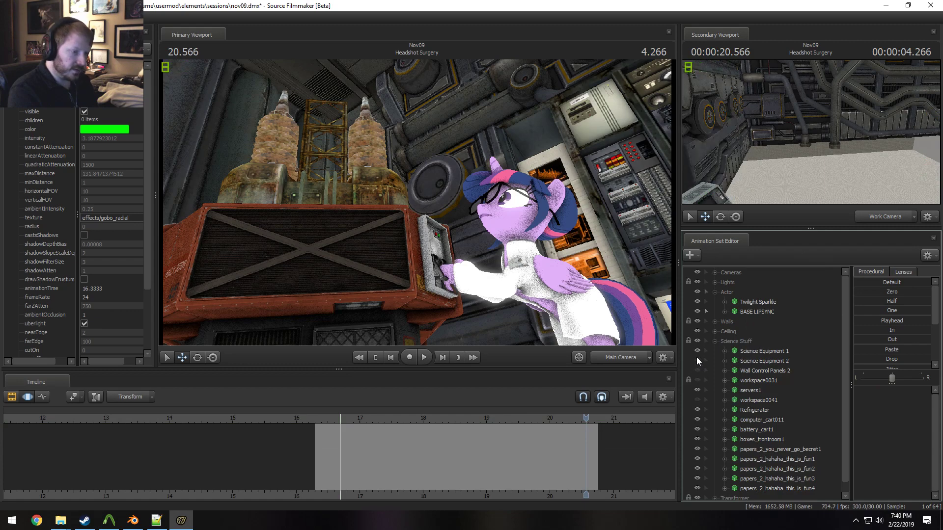
click(697, 351)
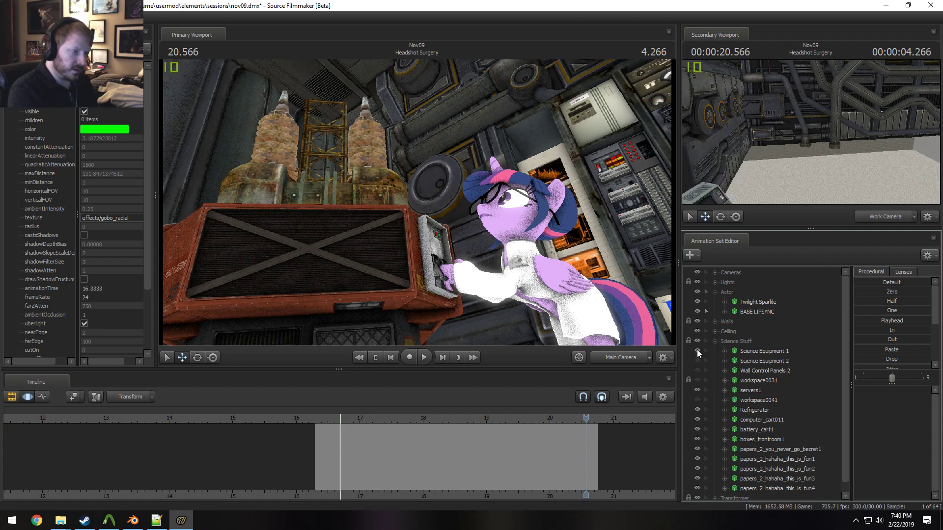
Toggle the visibility of servers1 and workspace0041, and hide the refrigerator, computer cart, battery cart and boxes to check the shot
click(698, 391)
click(698, 391)
click(697, 403)
click(696, 402)
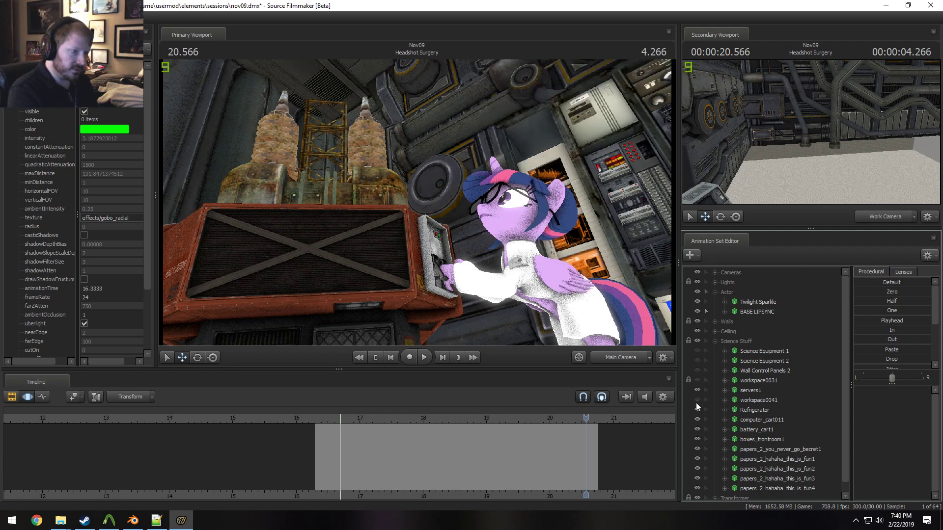
click(697, 403)
click(697, 402)
click(696, 437)
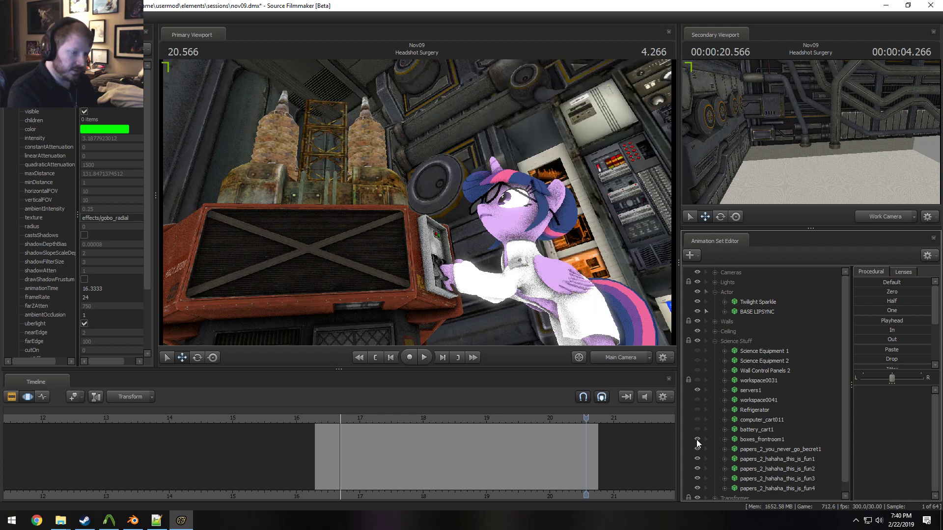
Delete the Science Stuff animation sets from workspace0041 through papers_2_hahaha_this_is_fun4
click(765, 489)
shift+click(750, 402)
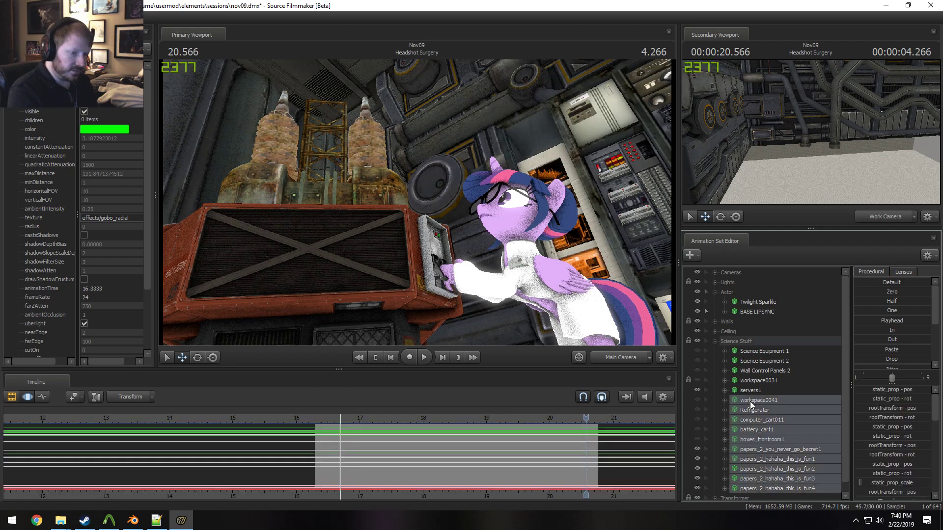
right_click(750, 402)
click(781, 278)
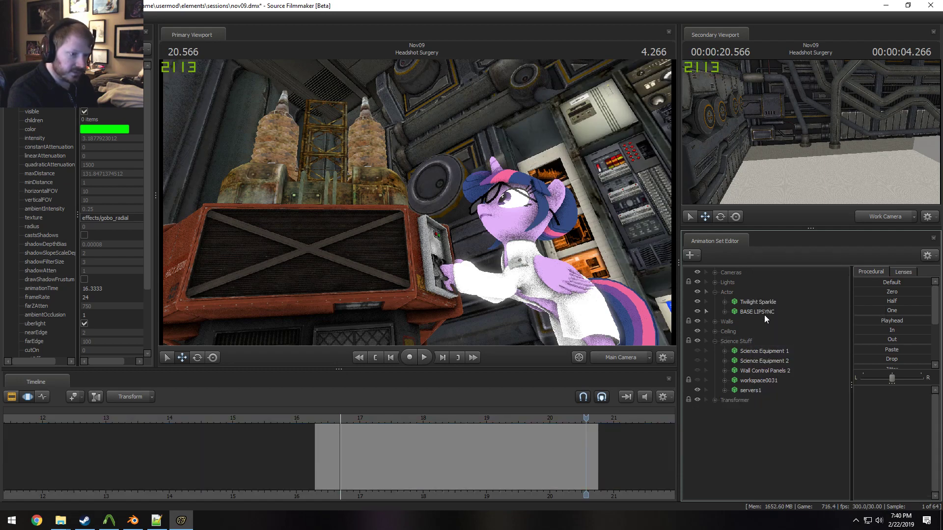
Delete Science Equipment 1, Science Equipment 2, Wall Control Panels 2 and workspace0031 from the Science Stuff group
click(746, 380)
shift+click(747, 351)
right_click(746, 351)
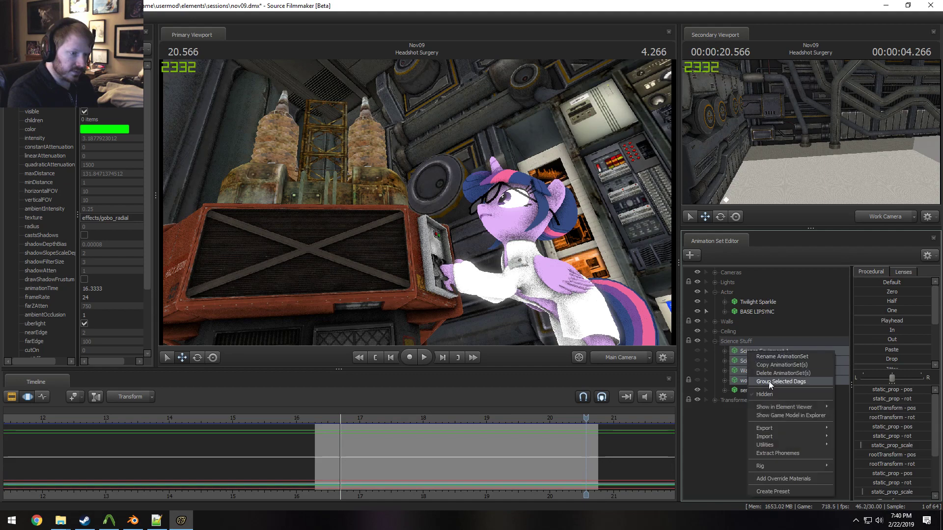
click(769, 382)
Look through the contents of the Transformer and Ceiling groups, and collapse the Science Stuff group
click(716, 361)
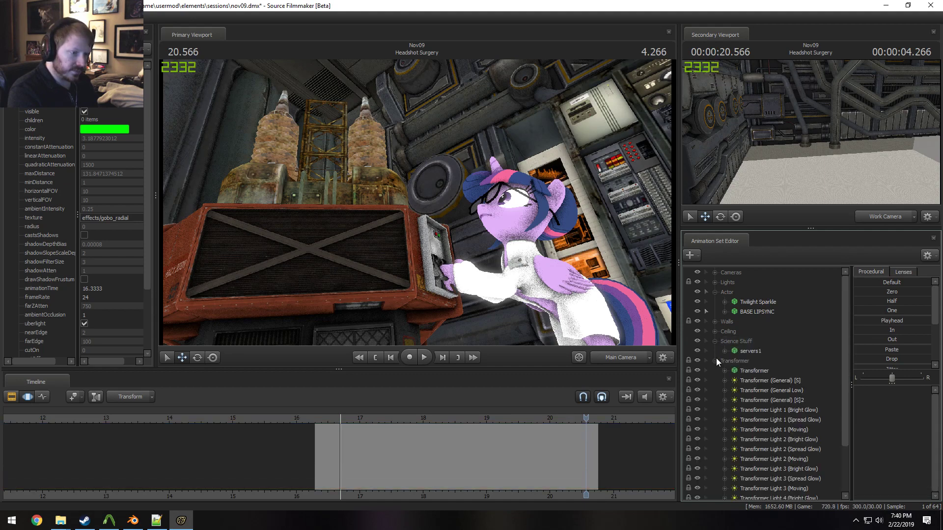
click(715, 361)
click(715, 341)
click(715, 331)
click(715, 331)
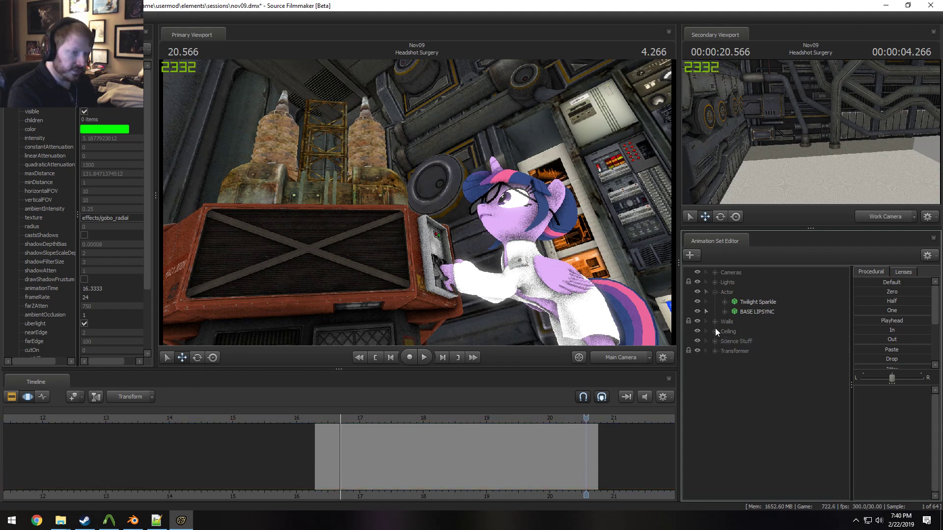
Delete the Doorway, Door and Wall Tech 3 animation sets from the Walls group
click(714, 322)
click(748, 332)
ctrl+click(746, 340)
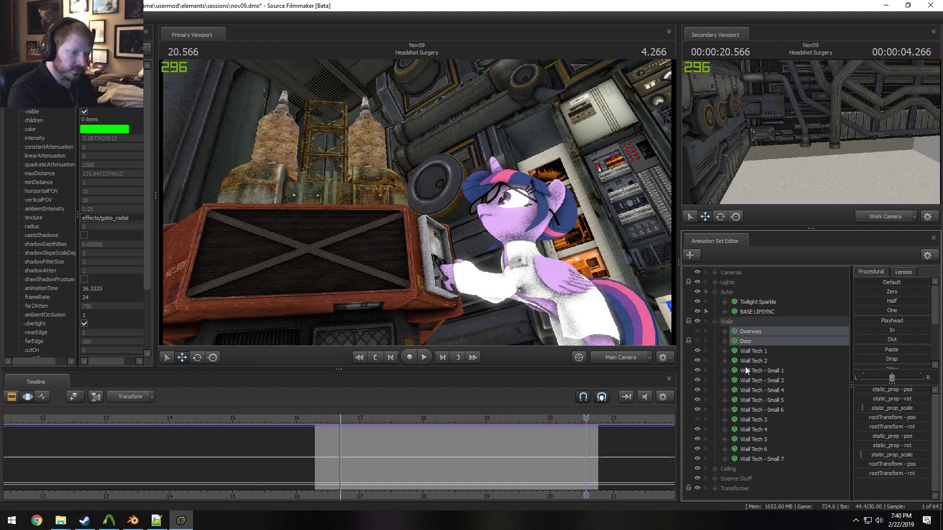
right_click(755, 419)
click(779, 296)
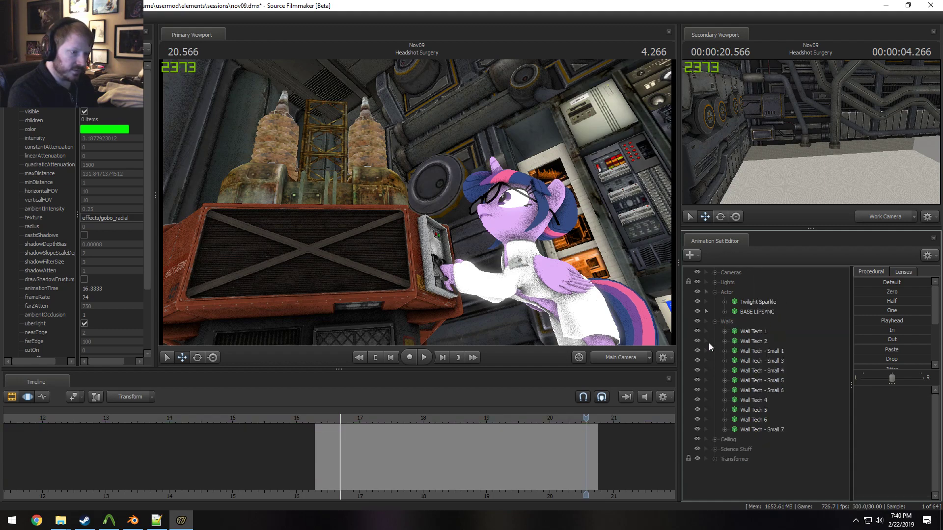
Switch the primary viewport to the Work Camera and frame the end of the room with the open doorway gap
click(618, 360)
click(618, 359)
ctrl+click(620, 358)
drag(606, 252, 712, 269)
mouse_move(417, 203)
mouse_down()
mouse_move(471, 197)
mouse_move(456, 189)
mouse_move(412, 206)
mouse_up()
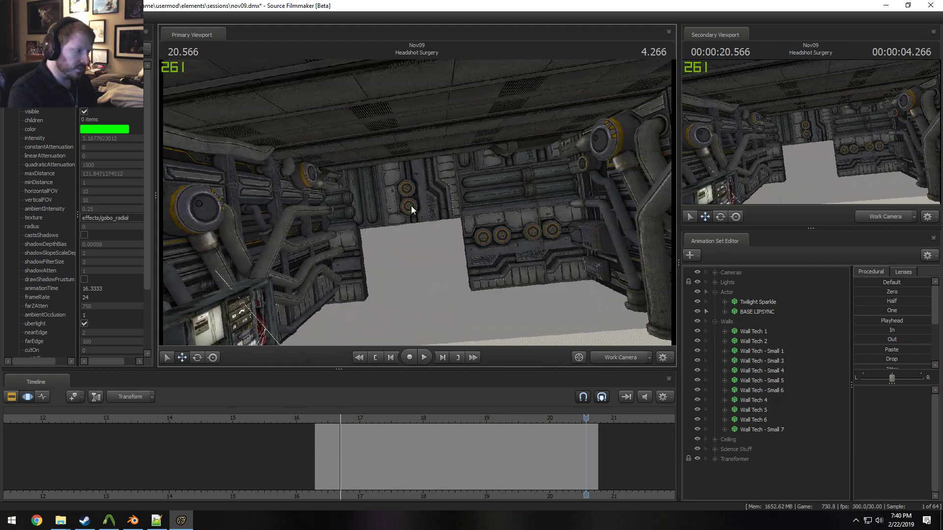
Select the entire time range and make the Walls group selectable in the viewport
click(447, 473)
key(ctrl+a)
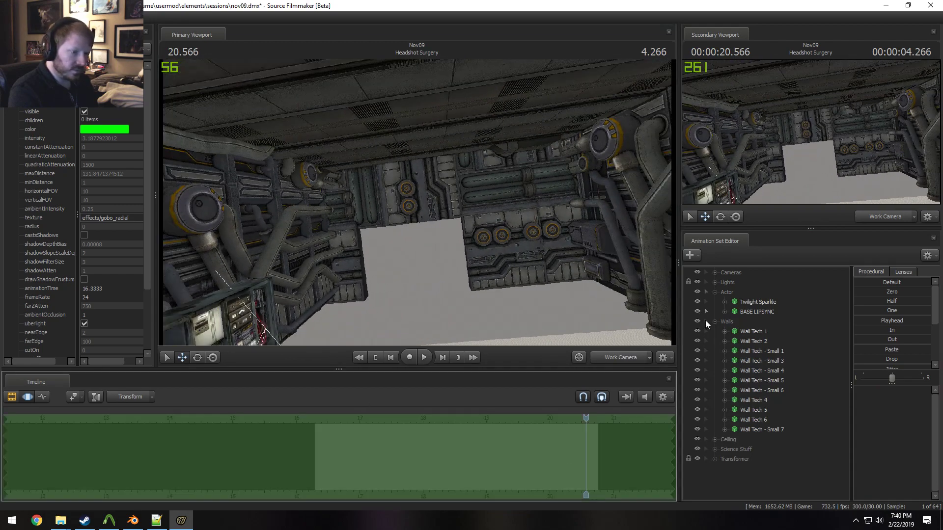
click(708, 323)
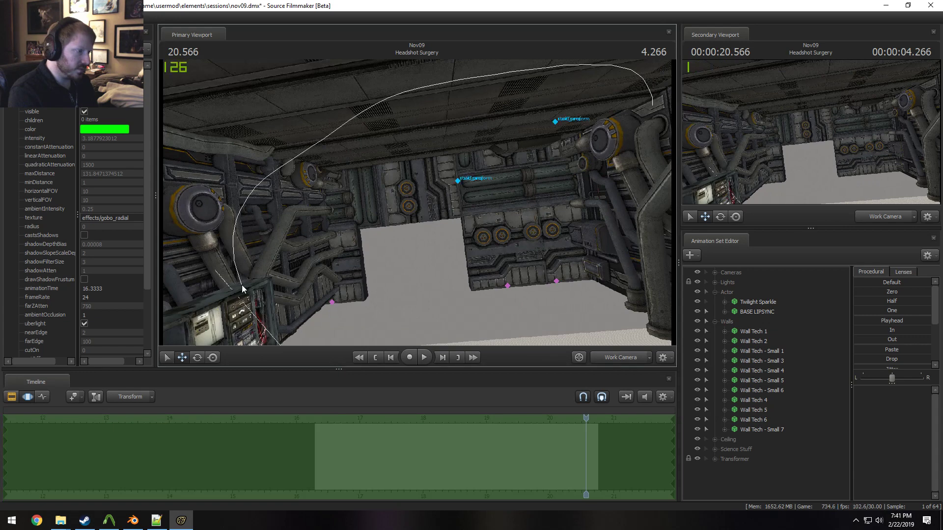
Delete the animation sets Wall Tech - Small 3, Small 4, Small 5, Small 6 and Small 7
click(758, 429)
ctrl+click(774, 391)
ctrl+click(776, 382)
ctrl+click(775, 373)
ctrl+click(774, 364)
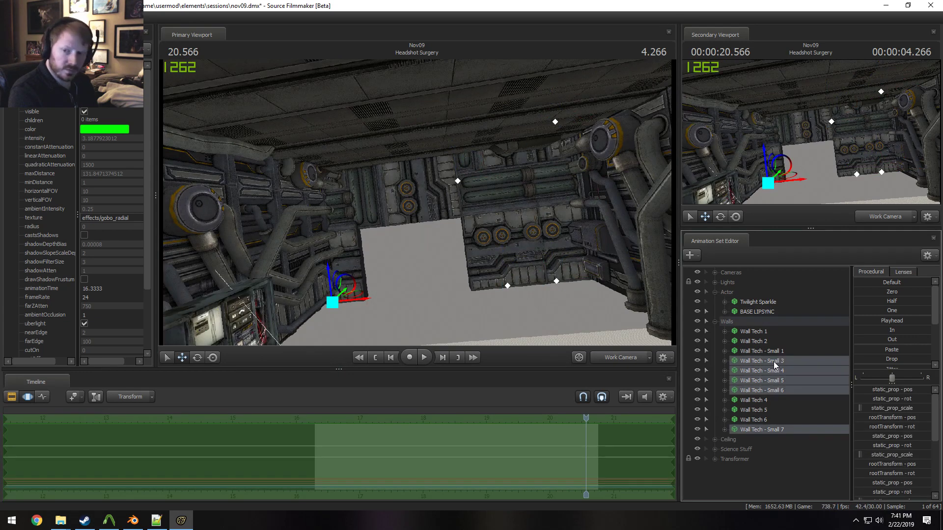
right_click(774, 365)
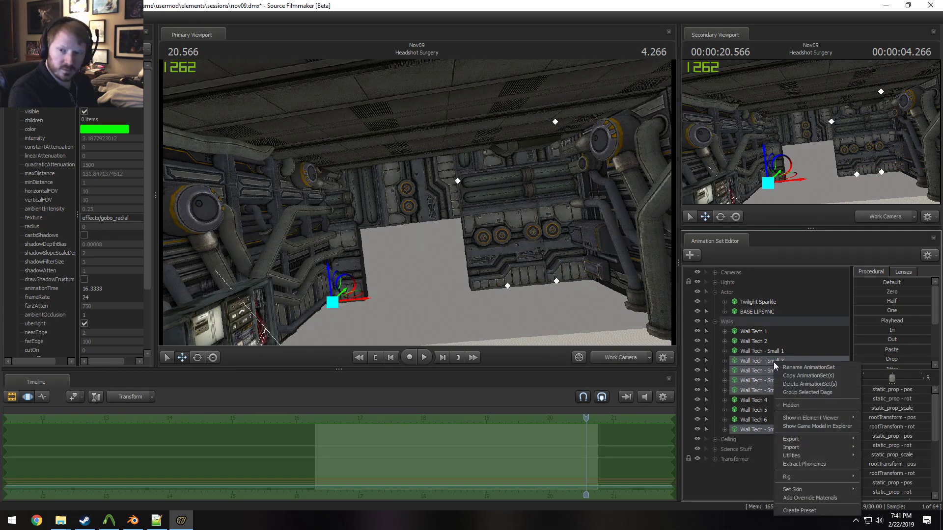
click(790, 384)
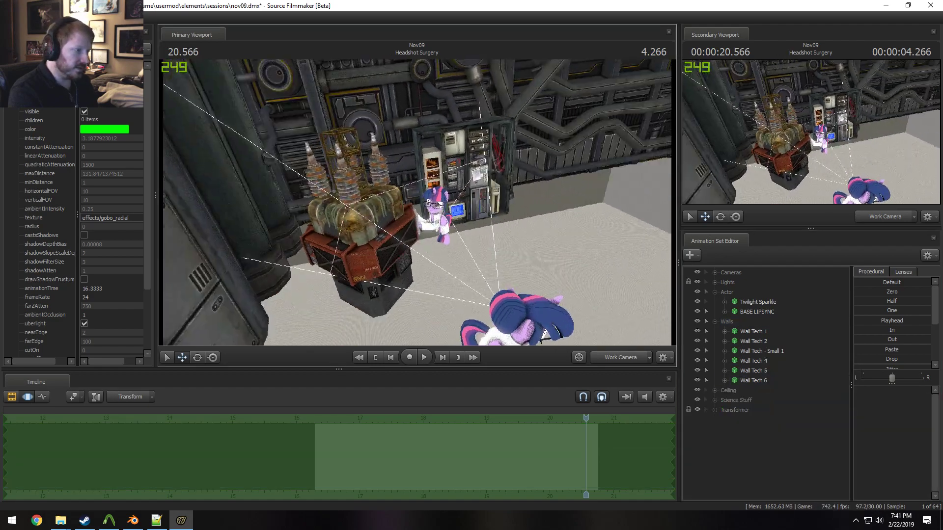
Delete Wall Tech 1, the large pipe-covered wall behind the character
drag(471, 246, 414, 249)
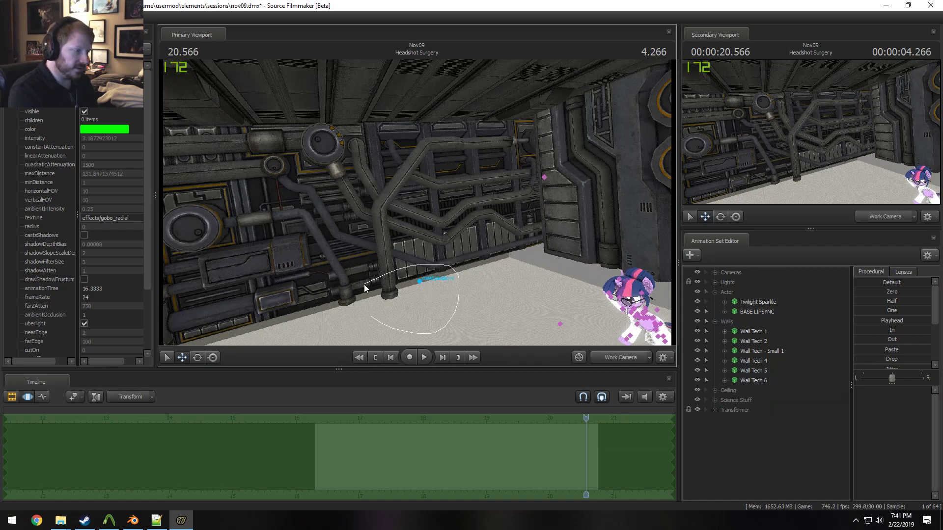
click(369, 284)
right_click(768, 332)
click(791, 356)
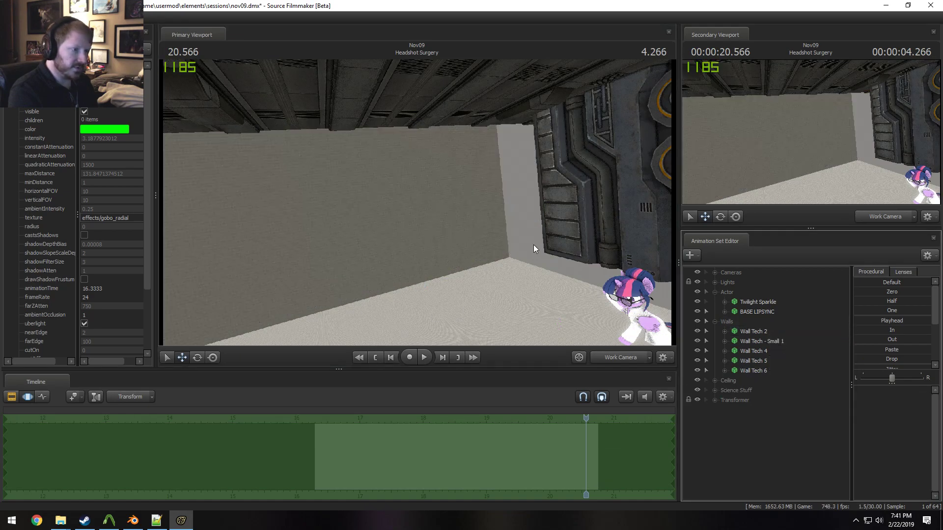
Select Wall Tech 5 in the viewport and try moving it to identify the piece
drag(534, 248, 430, 201)
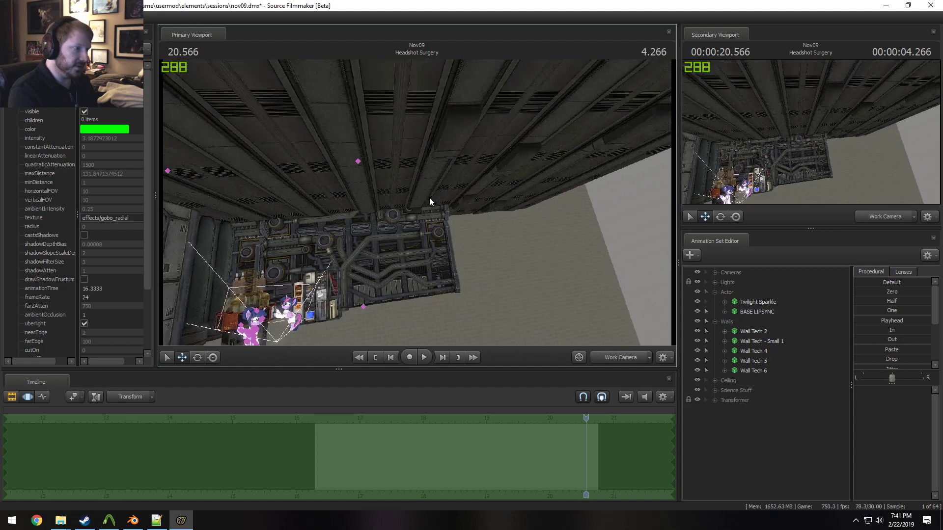
click(398, 166)
drag(316, 172, 378, 183)
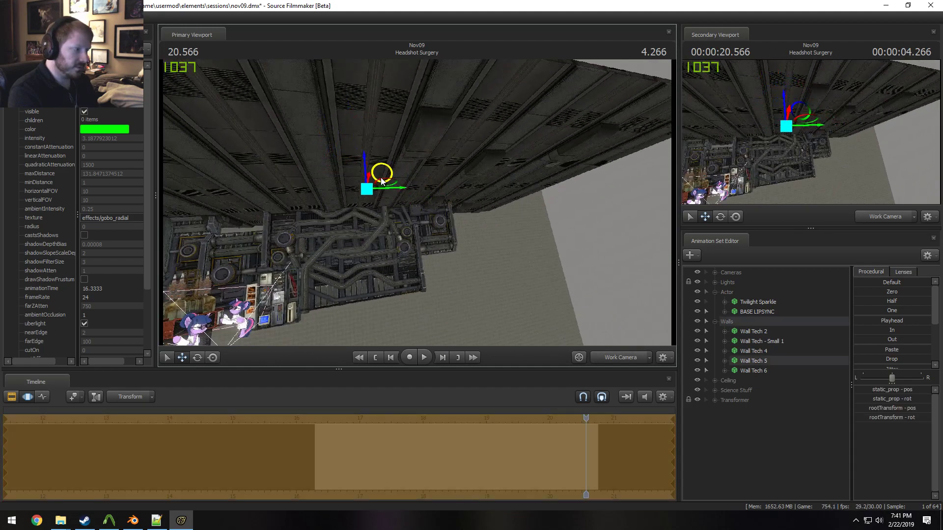
drag(506, 285, 521, 295)
drag(414, 239, 414, 240)
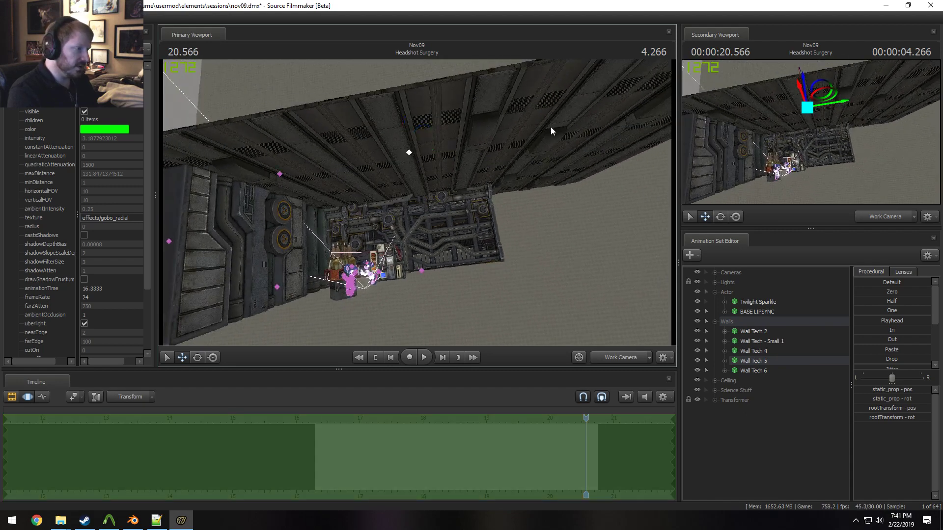
Select Wall Tech 6 in the viewport to identify which wall piece it is, and clear the selection
mouse_move(552, 131)
mouse_down()
mouse_move(442, 196)
mouse_move(315, 193)
mouse_move(319, 172)
mouse_move(361, 199)
mouse_up()
click(291, 184)
drag(462, 186, 352, 239)
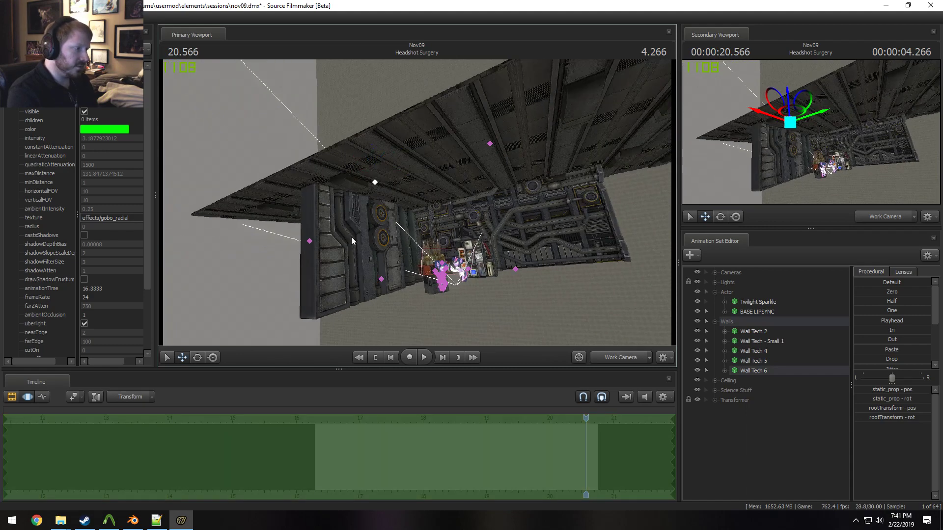
ctrl+click(309, 222)
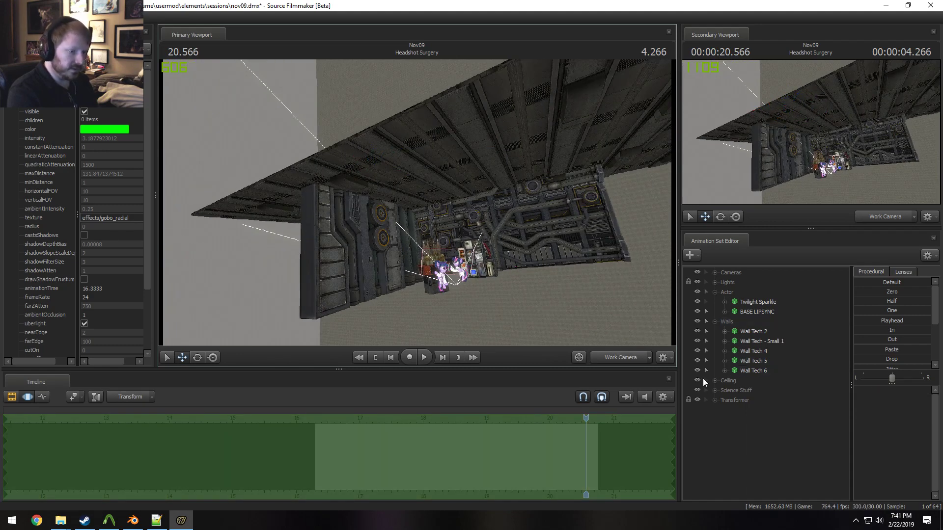
Make the Ceiling group selectable in the viewport and delete the animation set Ceiling 2
click(703, 379)
drag(550, 197, 568, 190)
ctrl+click(486, 198)
drag(499, 191, 502, 153)
key(ctrl+z)
click(713, 382)
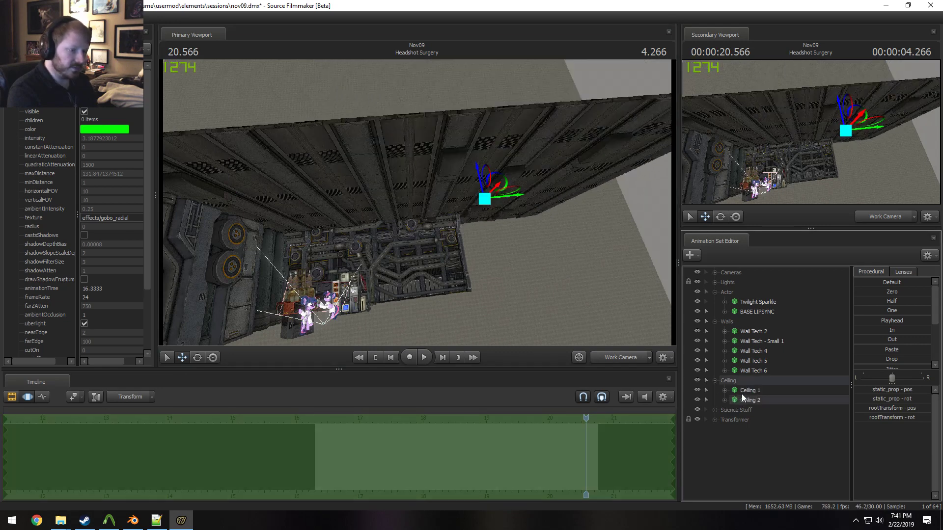
right_click(749, 398)
click(778, 275)
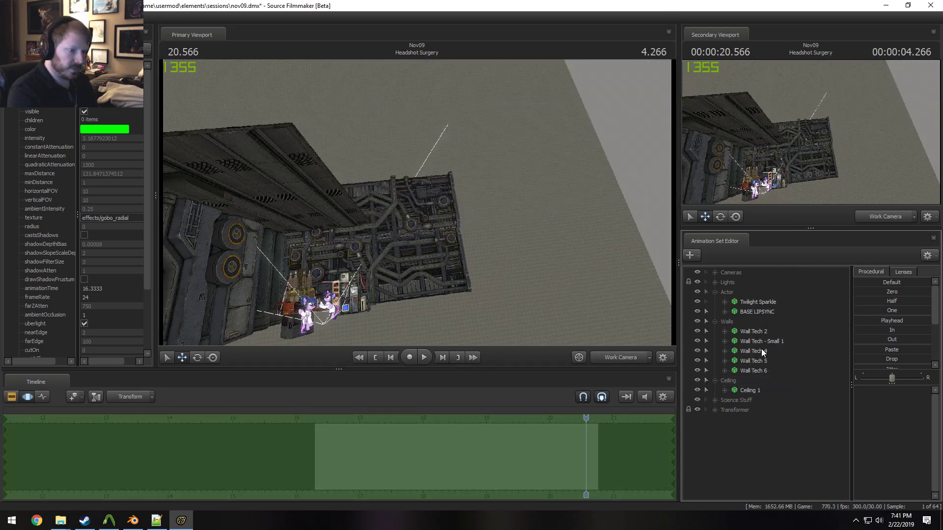
Select Wall Tech - Small 1 and check where it sits among the remaining walls
click(761, 343)
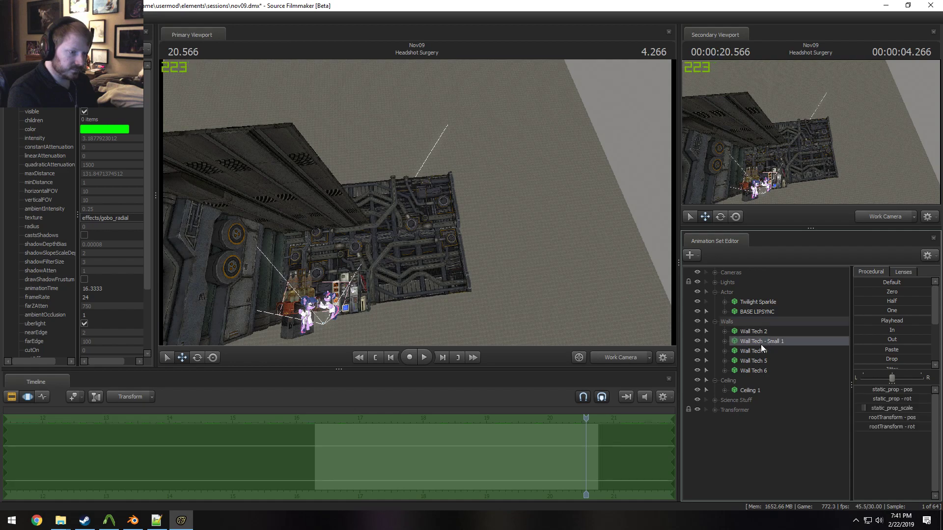
drag(437, 197, 359, 170)
key(ctrl+z)
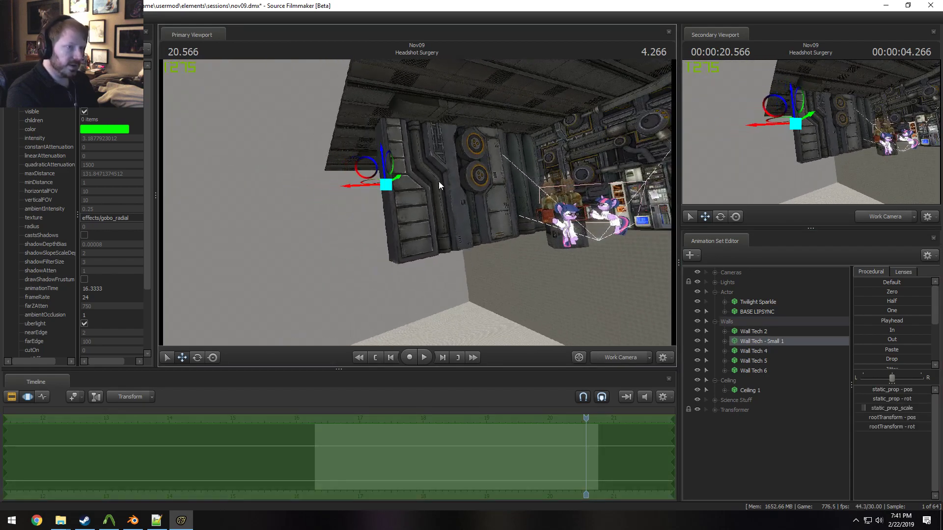
drag(439, 182, 472, 176)
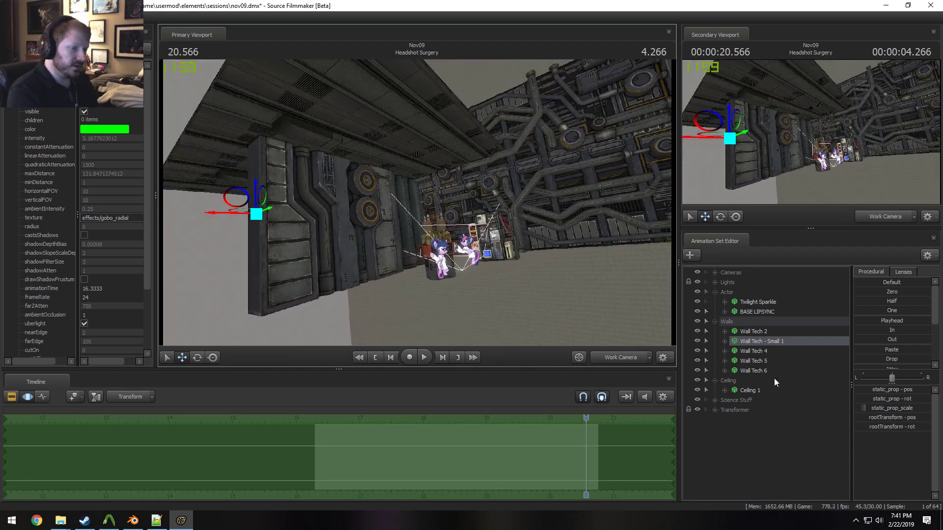
Move Ceiling 1 towards the pipe-covered back wall so it covers the set above the character
click(733, 380)
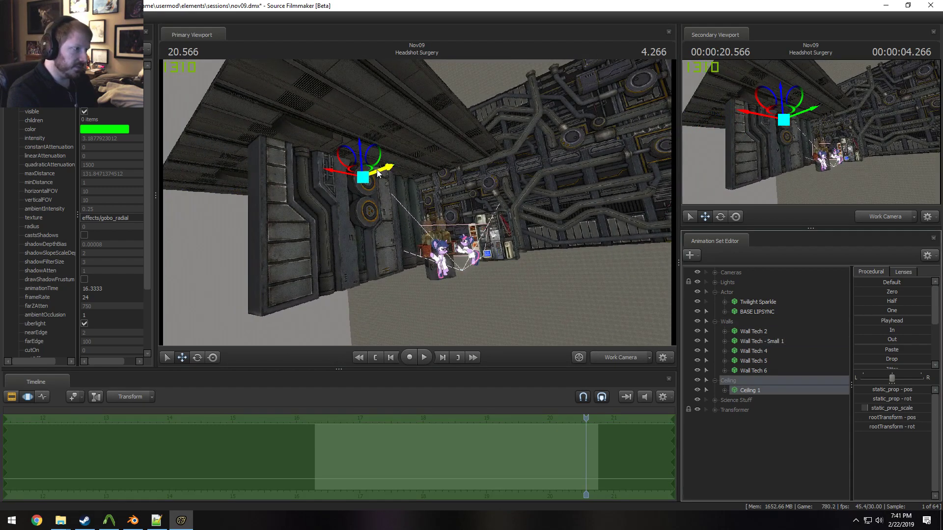
drag(376, 169, 410, 175)
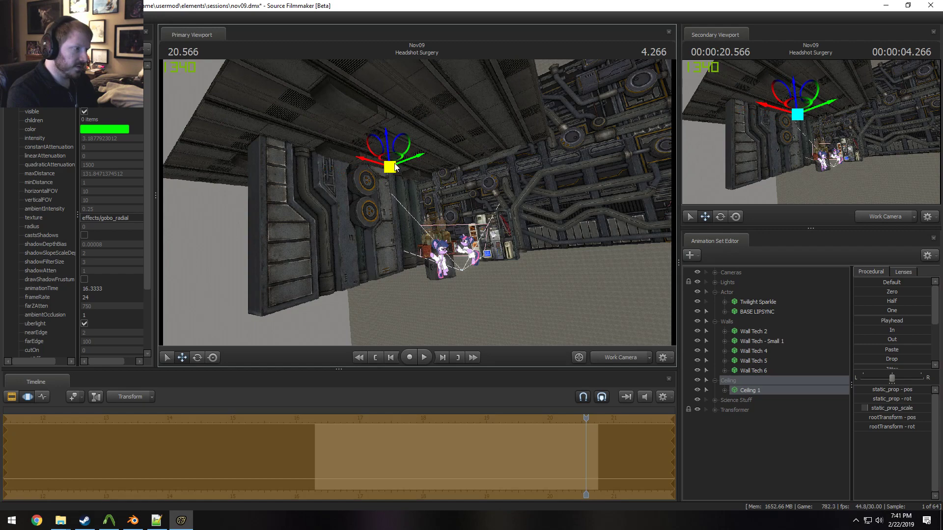
mouse_move(395, 167)
mouse_down()
mouse_move(406, 154)
mouse_move(426, 153)
mouse_move(395, 159)
mouse_move(409, 166)
mouse_up()
drag(476, 183, 427, 203)
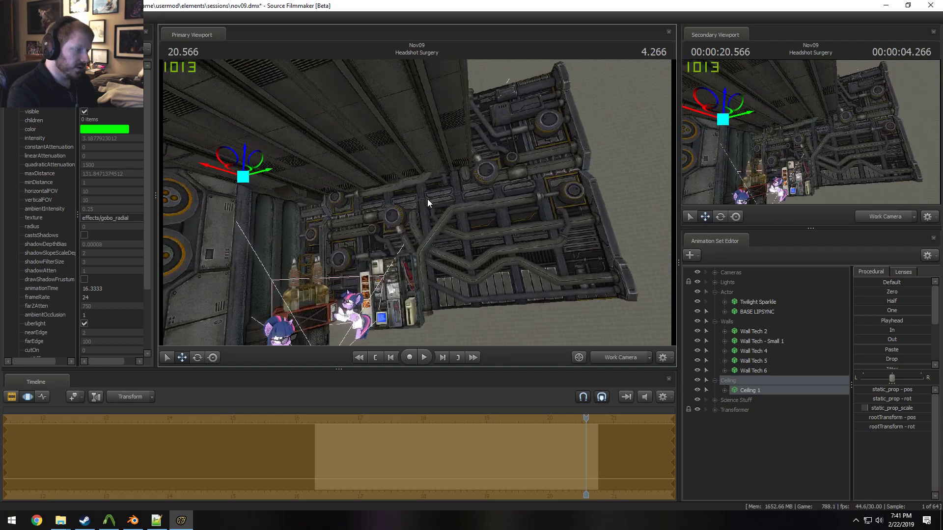
drag(413, 299, 430, 205)
Play the Headshot Surgery shot through the Main Camera to check the set, and return to the Work Camera
click(621, 357)
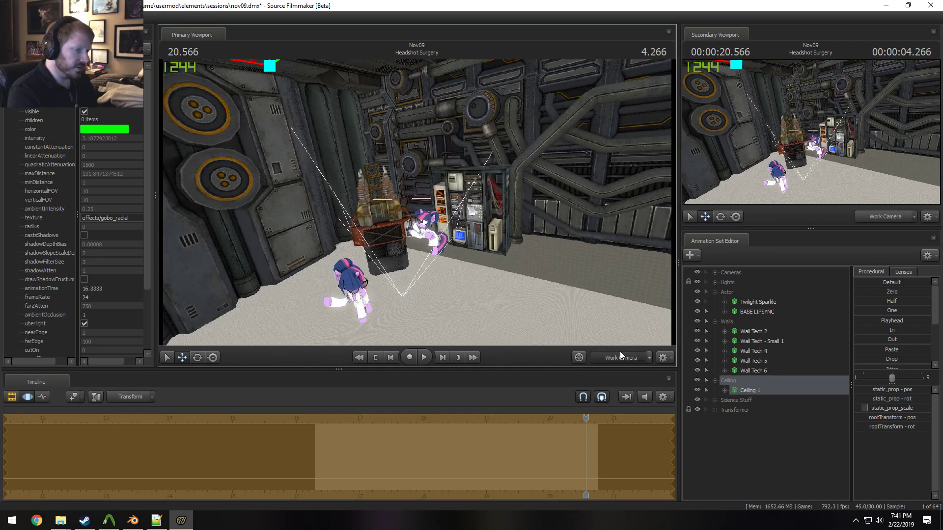
drag(586, 422, 435, 422)
key(space)
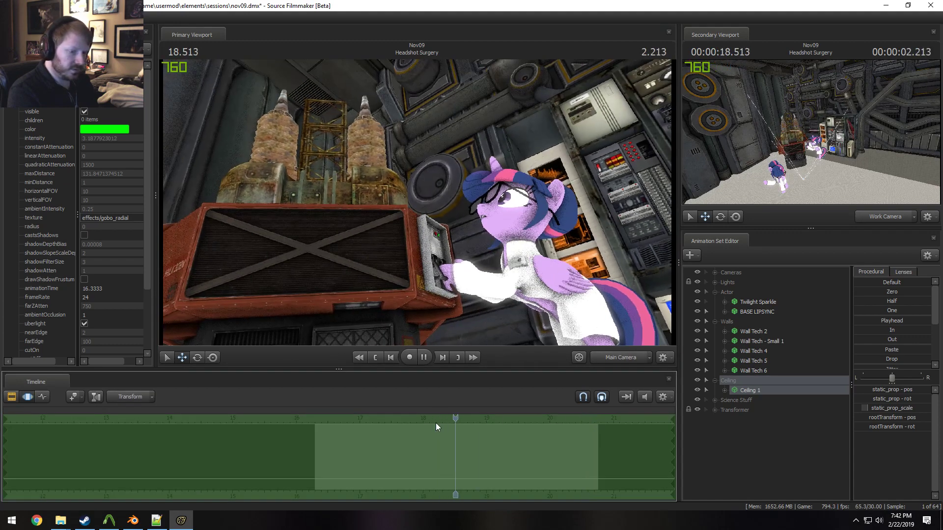
key(space)
drag(497, 422, 376, 423)
key(space)
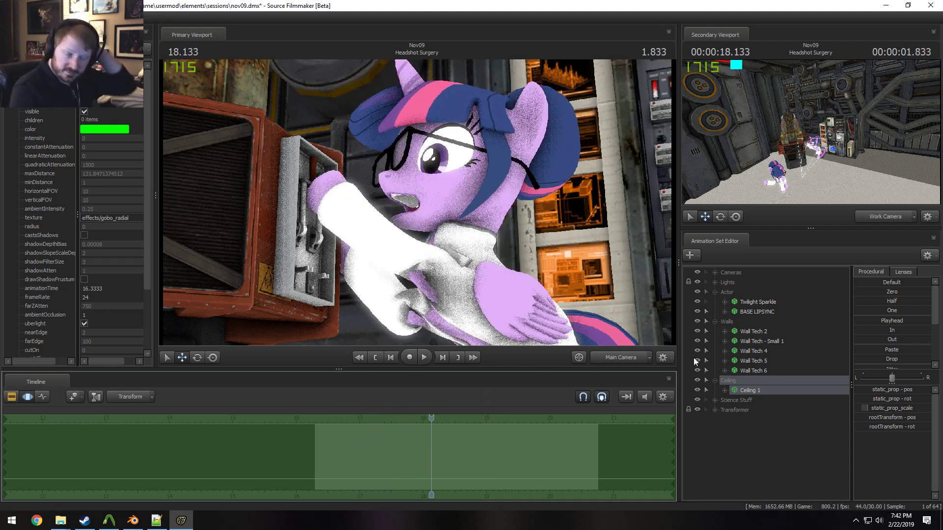
click(609, 360)
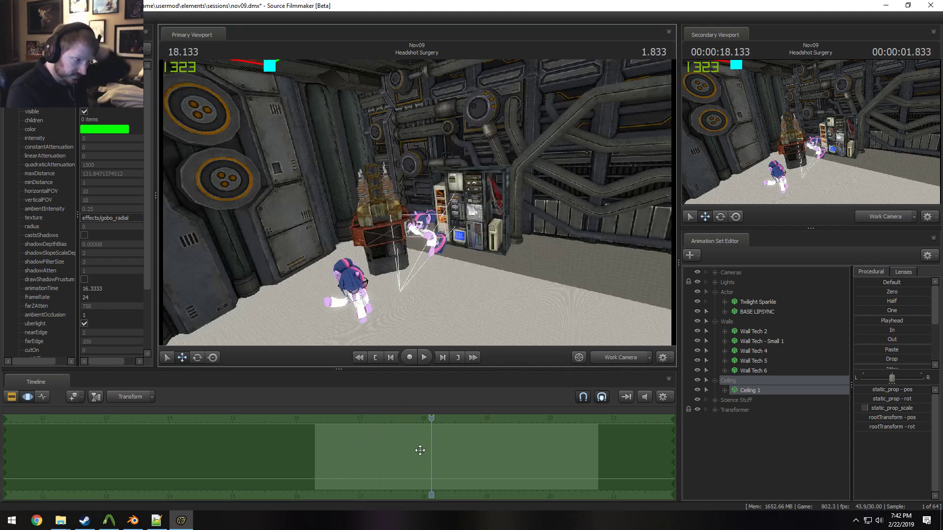
Switch the timeline to the Clip Editor and move the playhead to the start of the Grab the Brain! shot
key(F2)
click(540, 417)
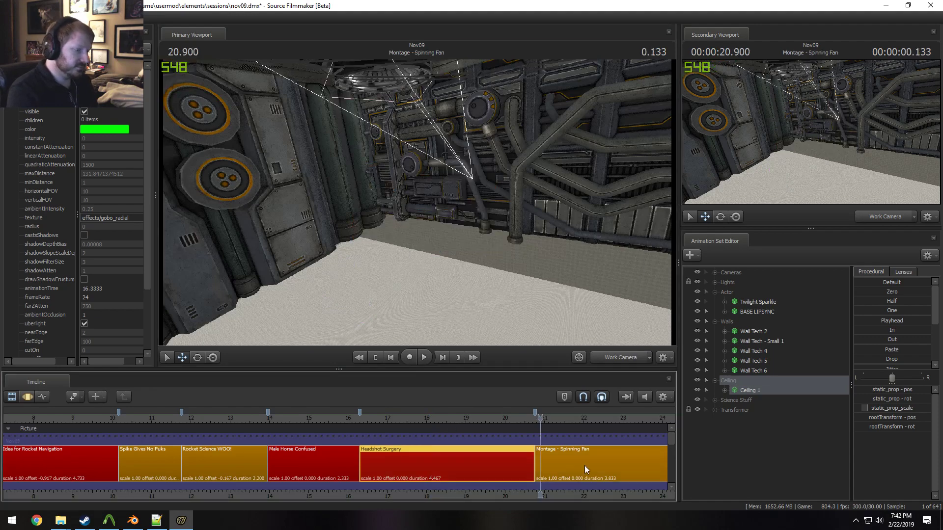
drag(588, 498, 385, 423)
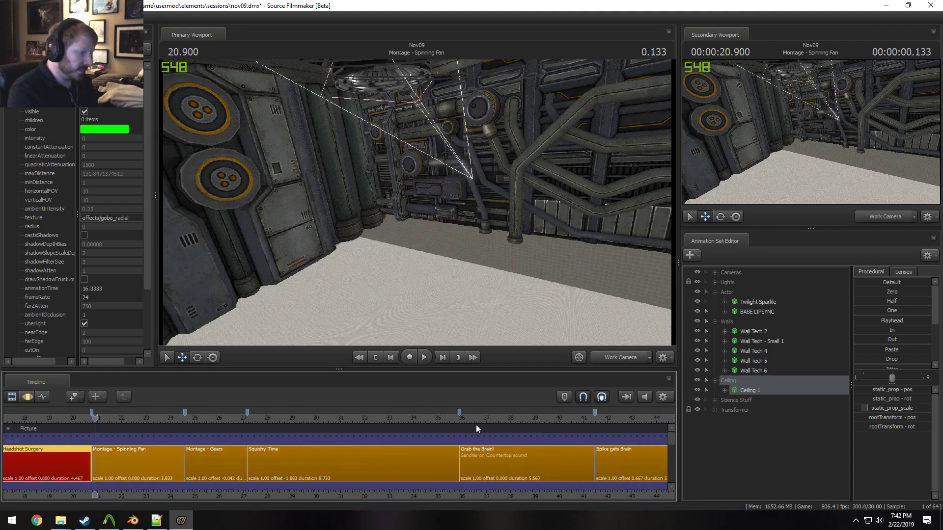
click(462, 419)
drag(580, 285, 583, 296)
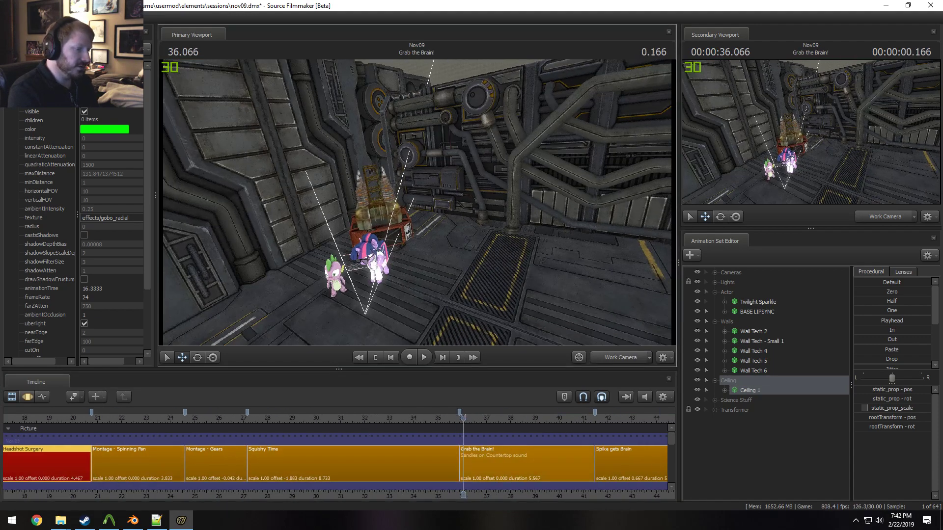
Play the Grab the Brain! shot through the Main Camera to review it
click(622, 358)
key(space)
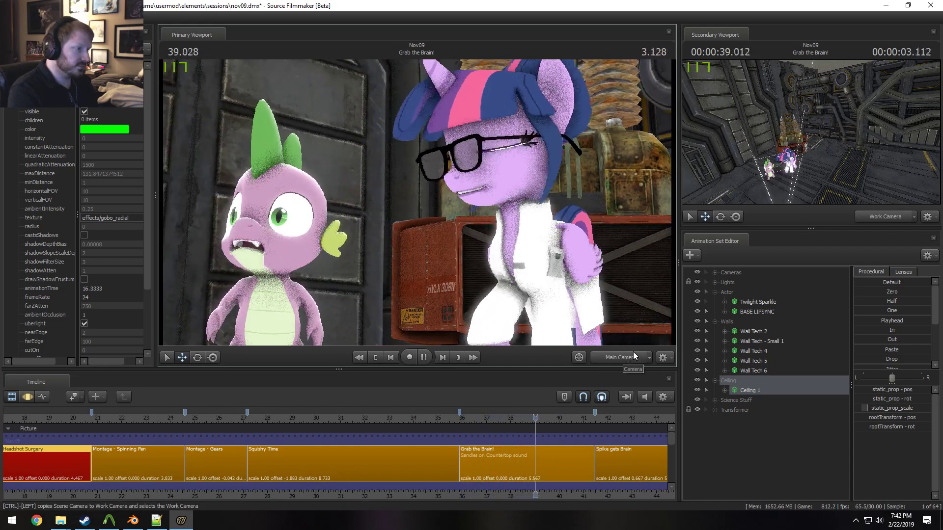
key(space)
click(533, 414)
key(space)
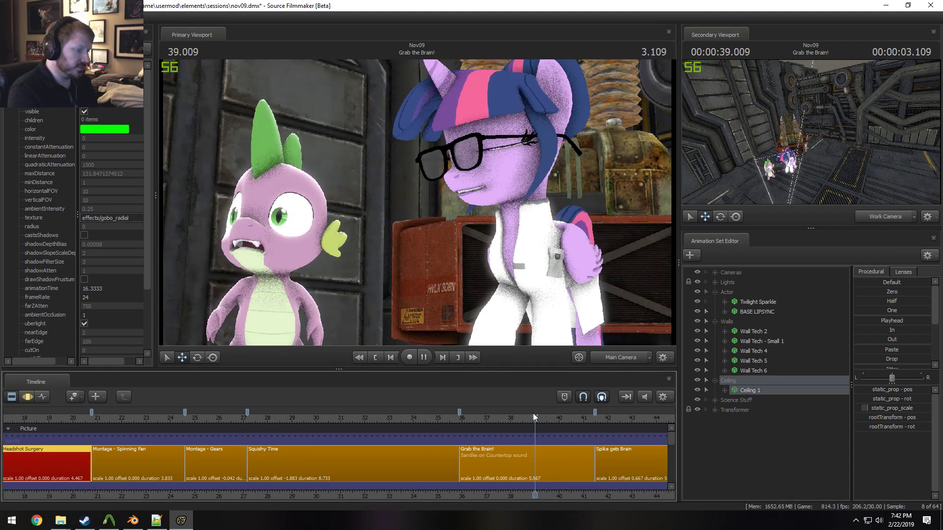
key(space)
key(space)
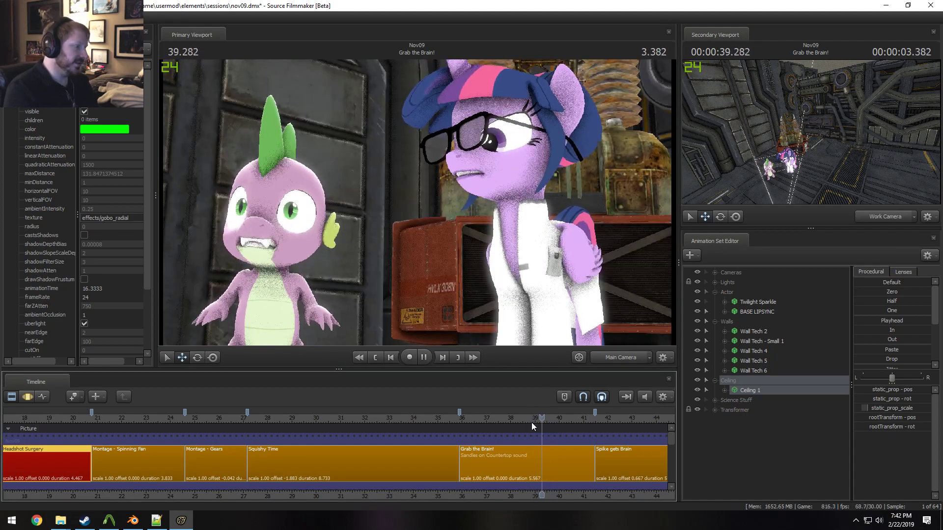
key(space)
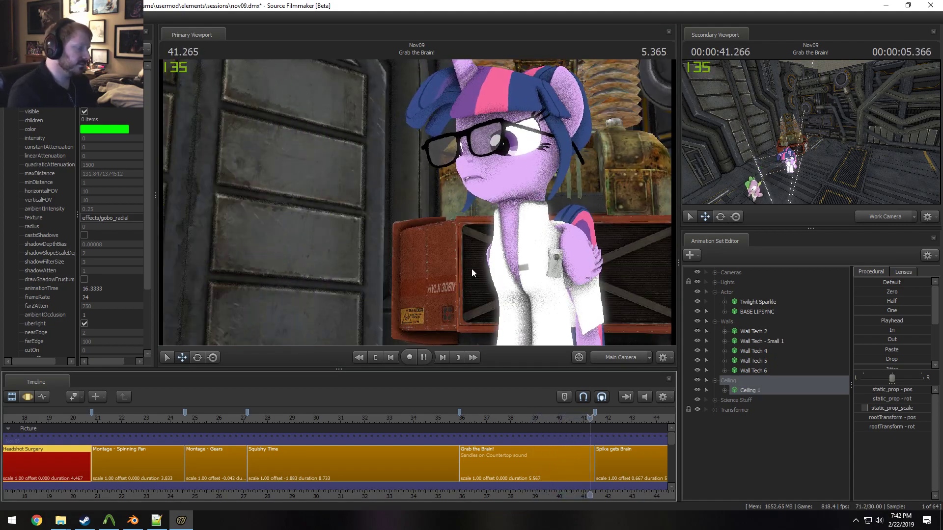
Play the Spike gets Brain shot and find the moment when Spike falls onto the table
click(596, 420)
key(space)
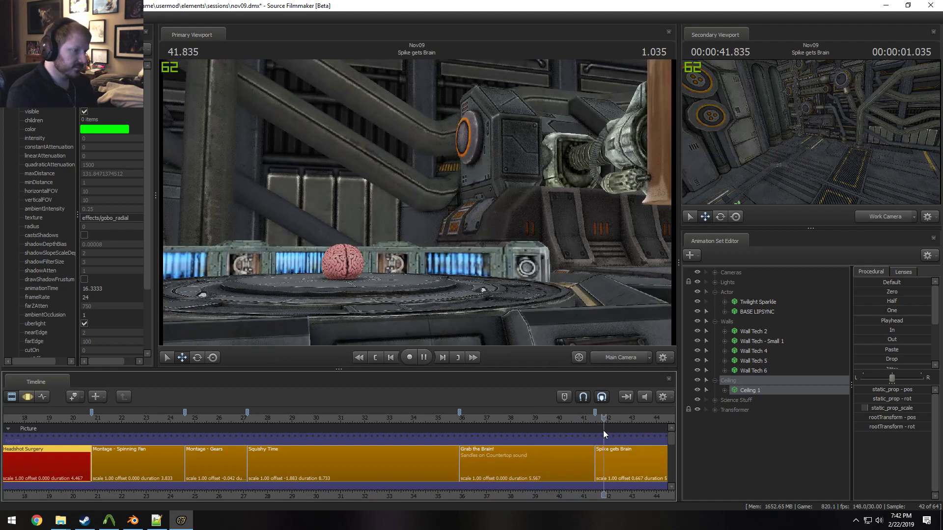
click(618, 419)
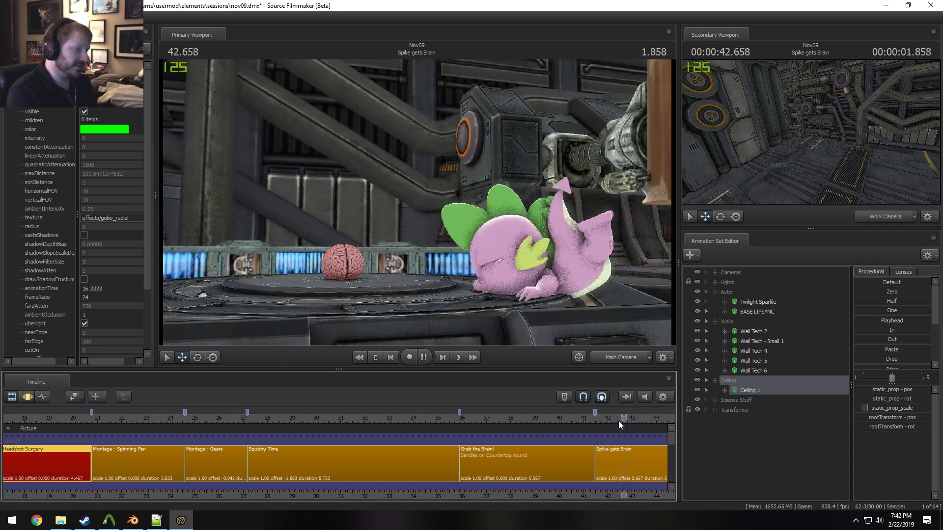
click(618, 420)
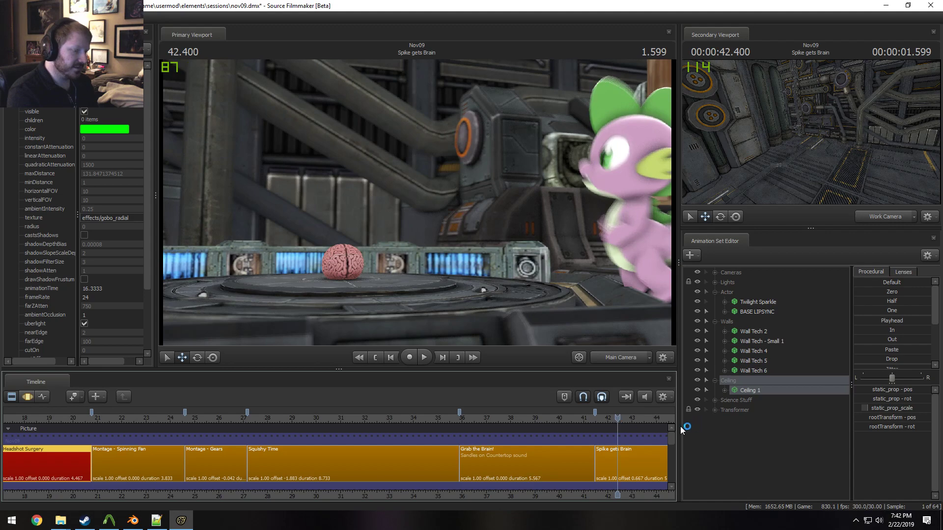
Add the sound squee2.wav to the Dialog track at 42.566 in the Spike gets Brain shot
drag(670, 440, 671, 468)
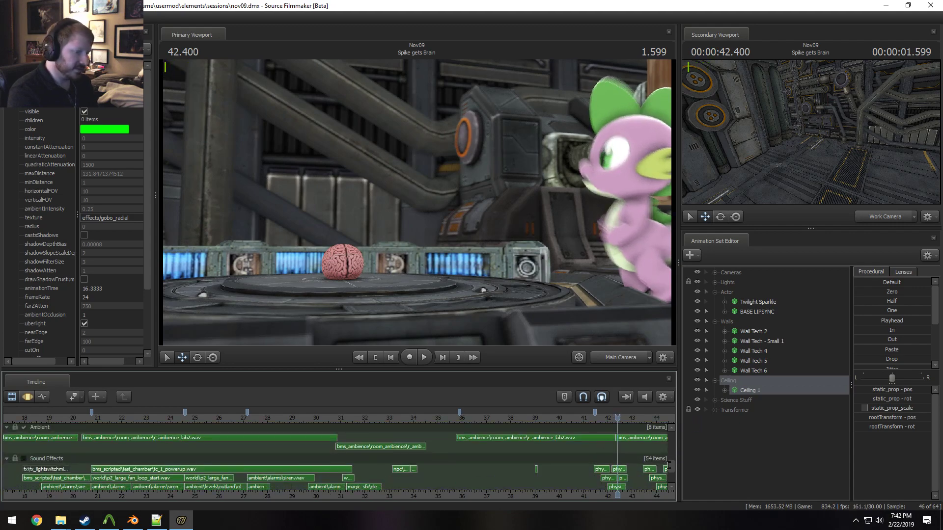
drag(671, 467, 668, 455)
drag(618, 418, 622, 419)
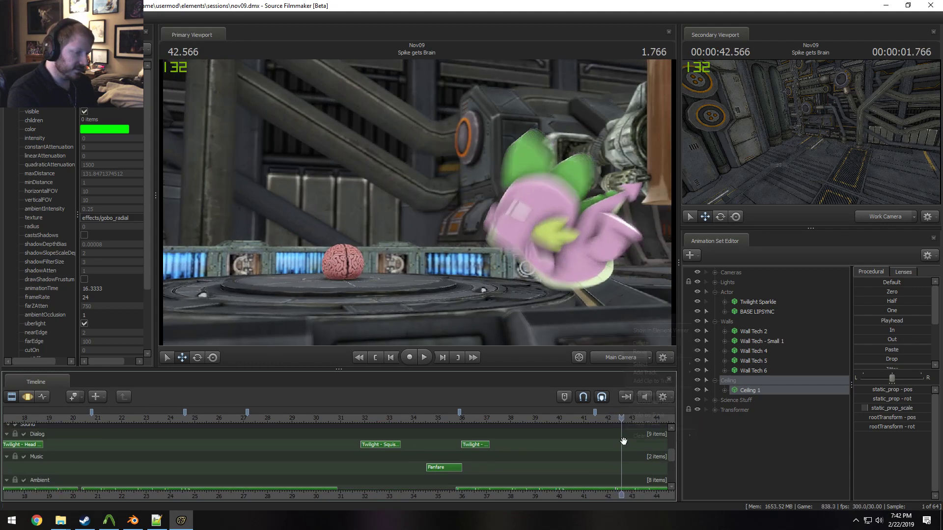
click(626, 432)
right_click(626, 444)
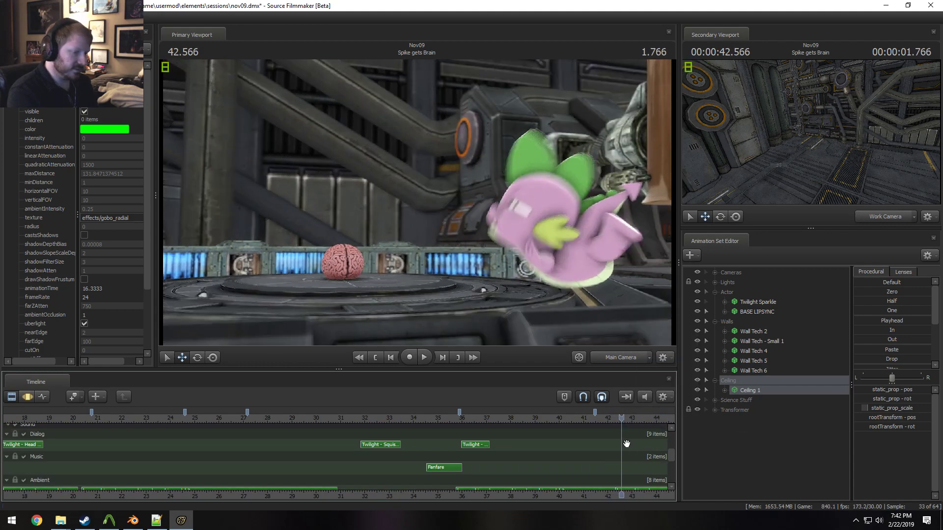
click(649, 468)
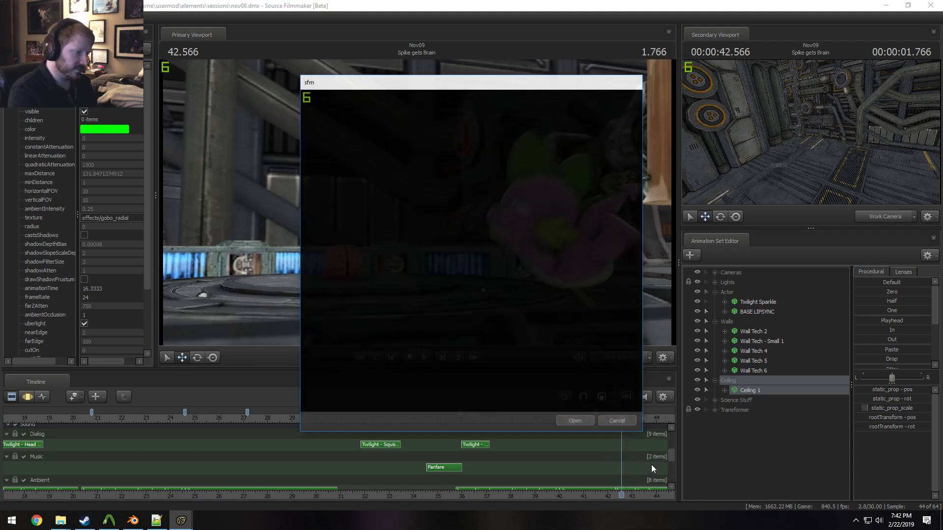
text(squee)
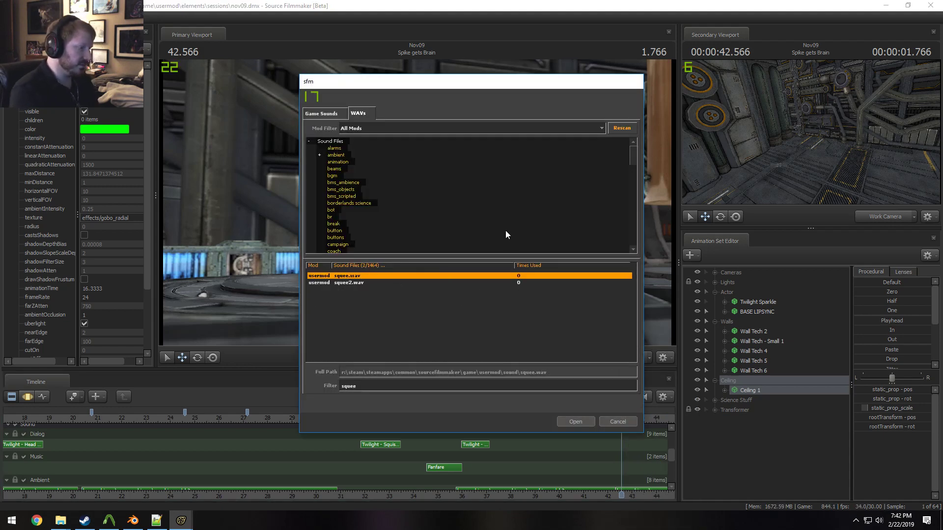
click(365, 283)
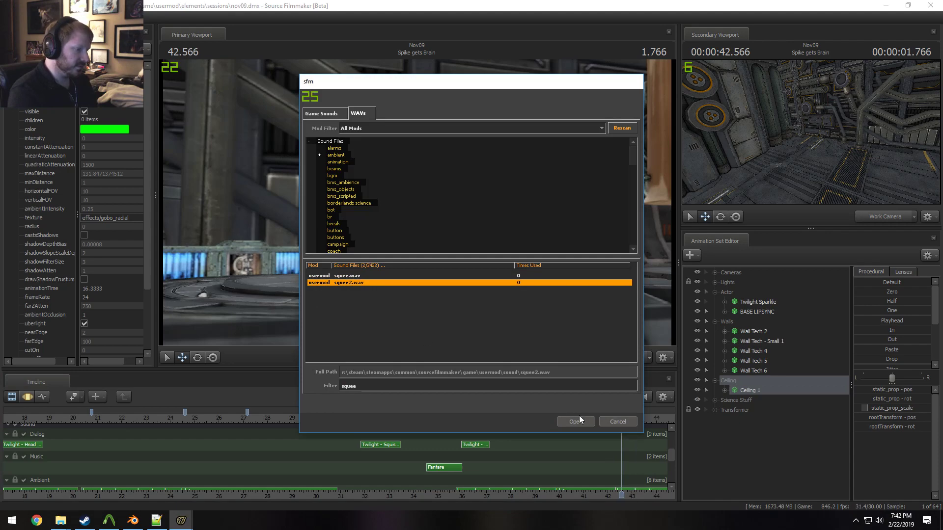
click(574, 421)
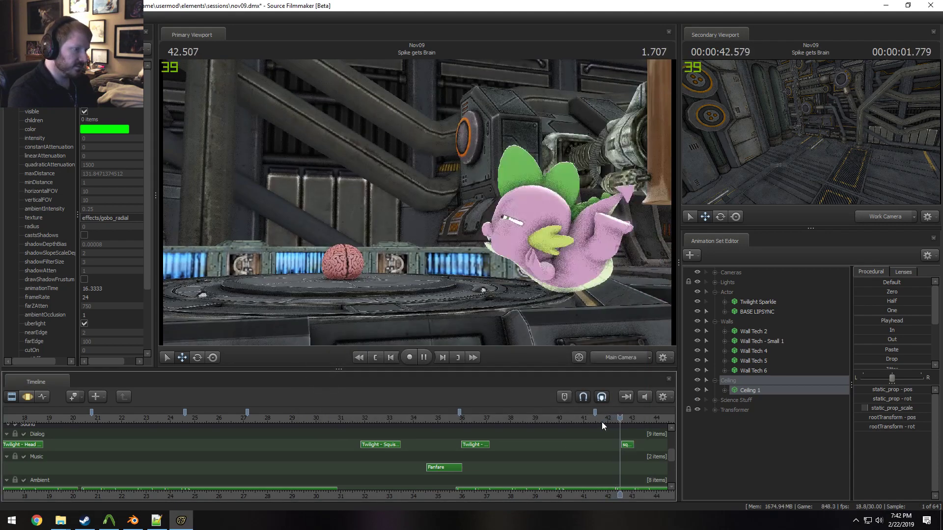
Shift the squee2.wav clip slightly earlier on the Dialog track, replaying the shot to match it to Spike's fall
drag(602, 421, 623, 422)
key(space)
click(617, 422)
click(624, 445)
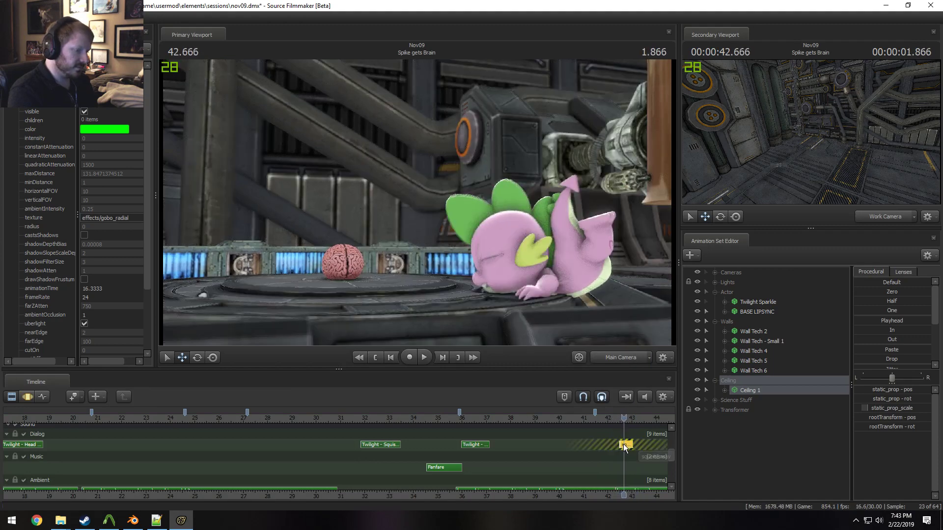
click(615, 420)
key(space)
key(space)
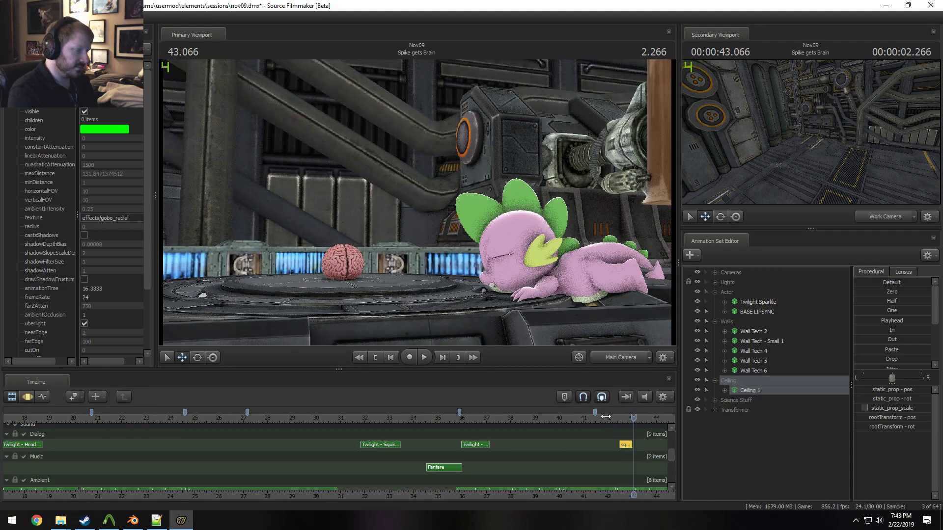
click(602, 419)
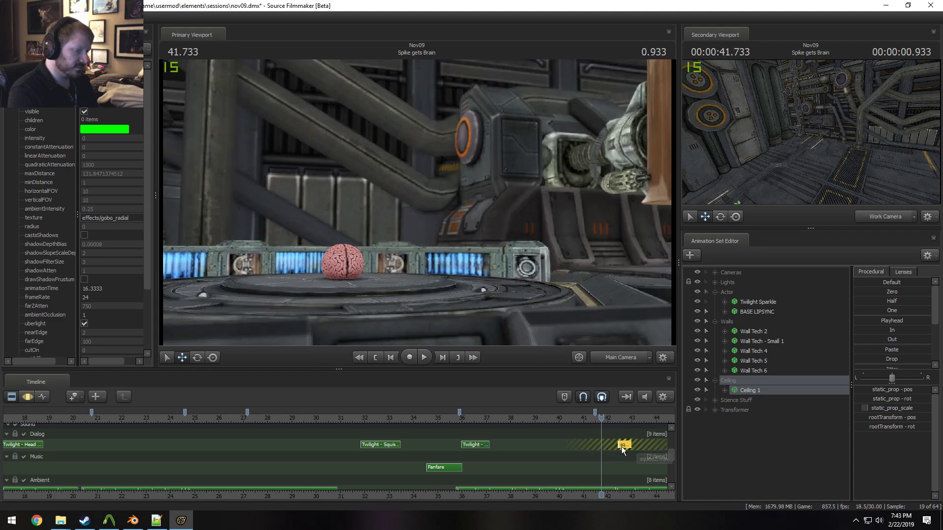
key(space)
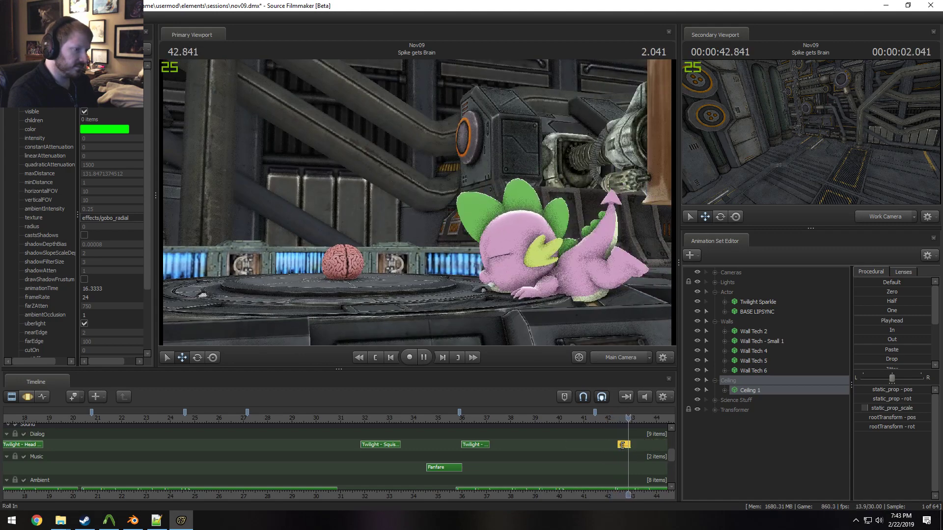
Replay the Spike gets Brain shot from 41.533 to check the squeak against Spike's fall
click(597, 419)
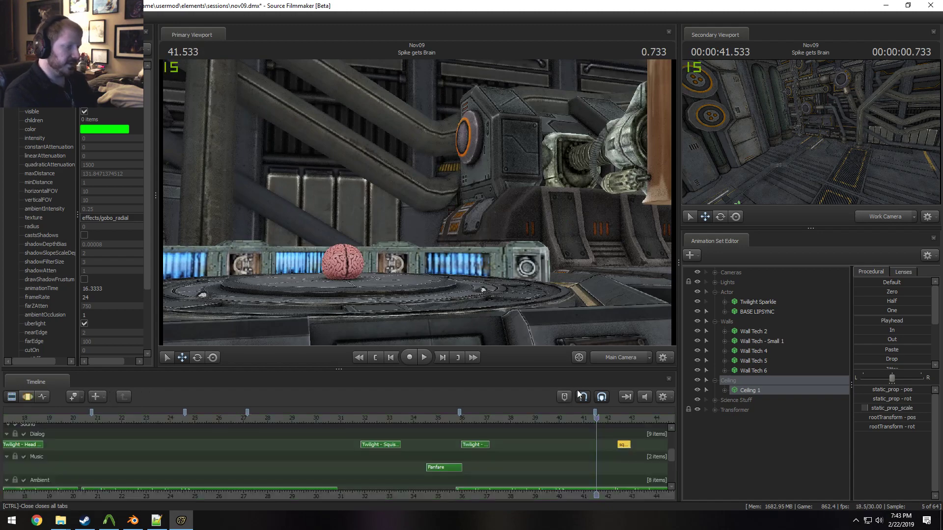
key(space)
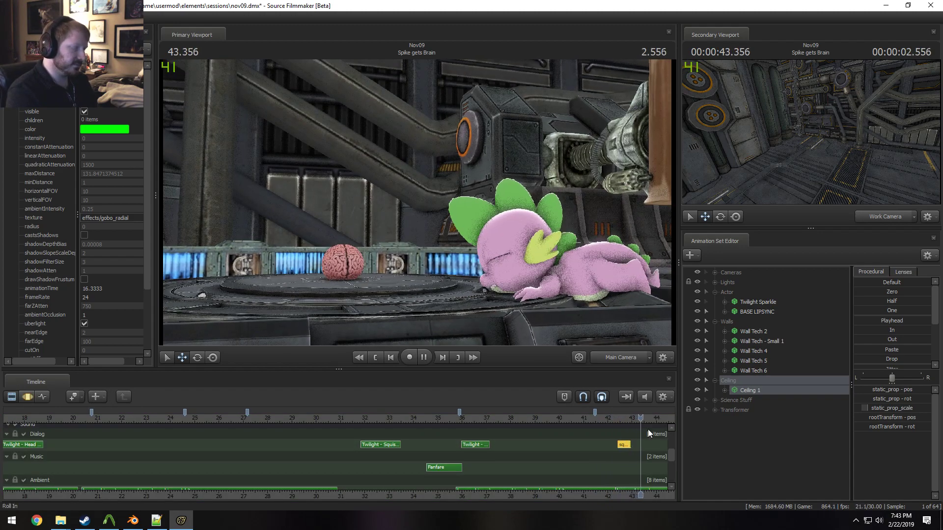
key(space)
Set the volume of the squee2.wav clip to 0.2 and replay Spike's fall to hear it
drag(650, 493, 622, 493)
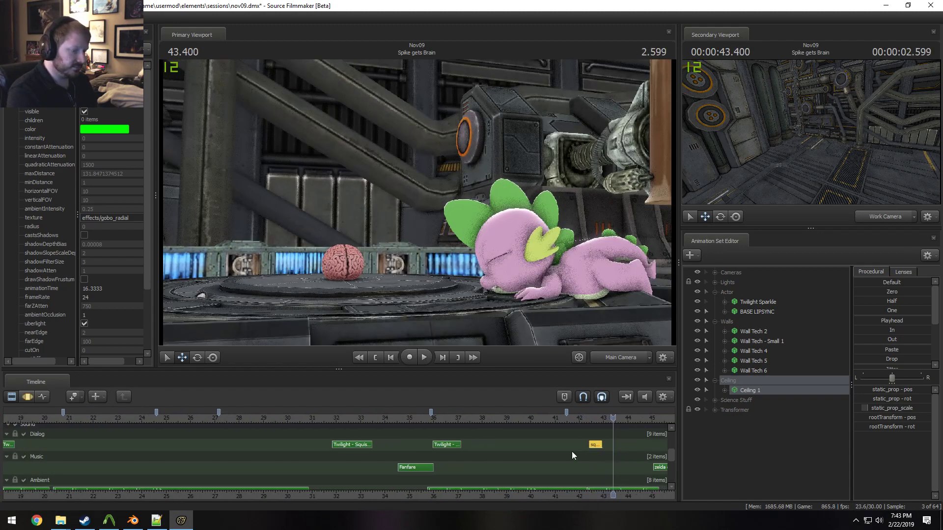
right_click(596, 443)
click(614, 396)
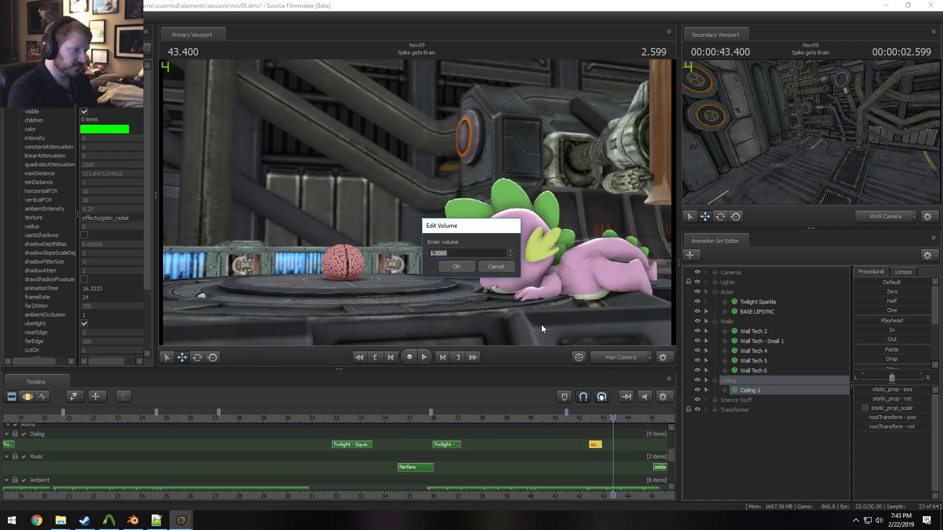
text(0.2)
key(Return)
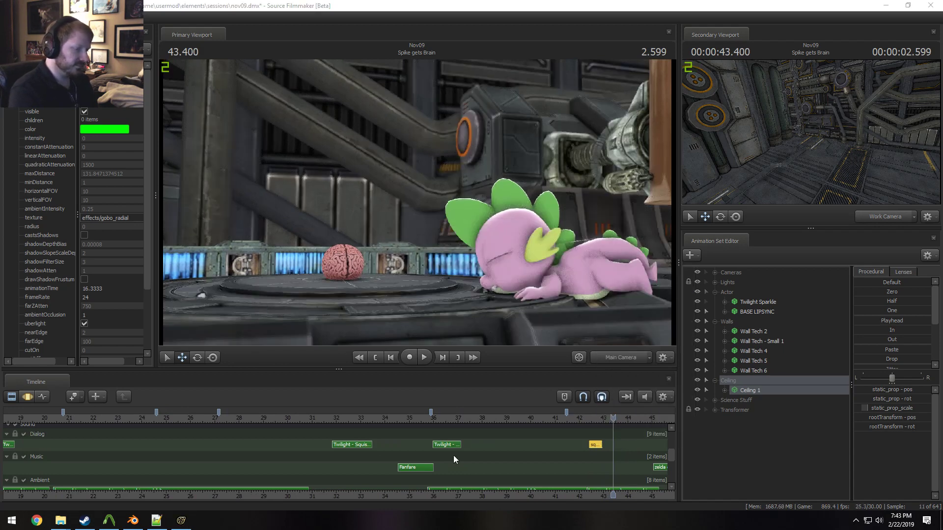
click(573, 419)
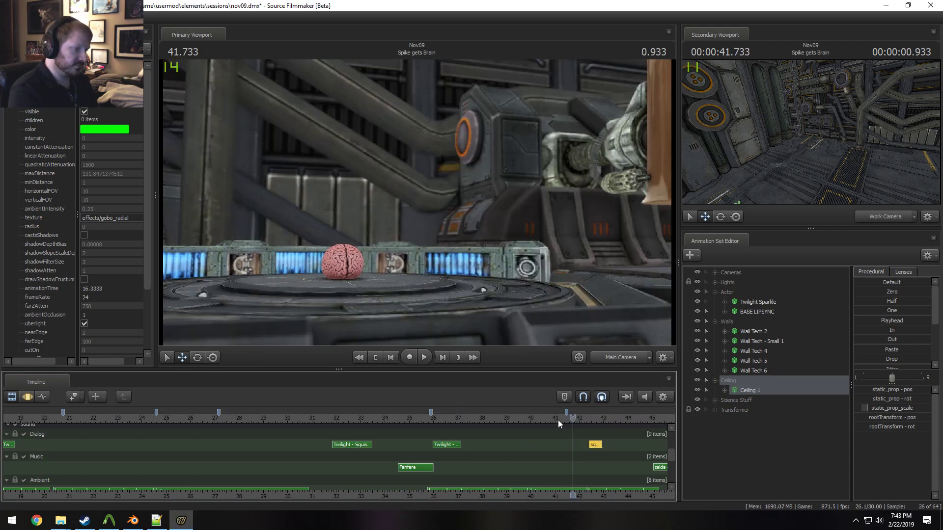
key(space)
key(space)
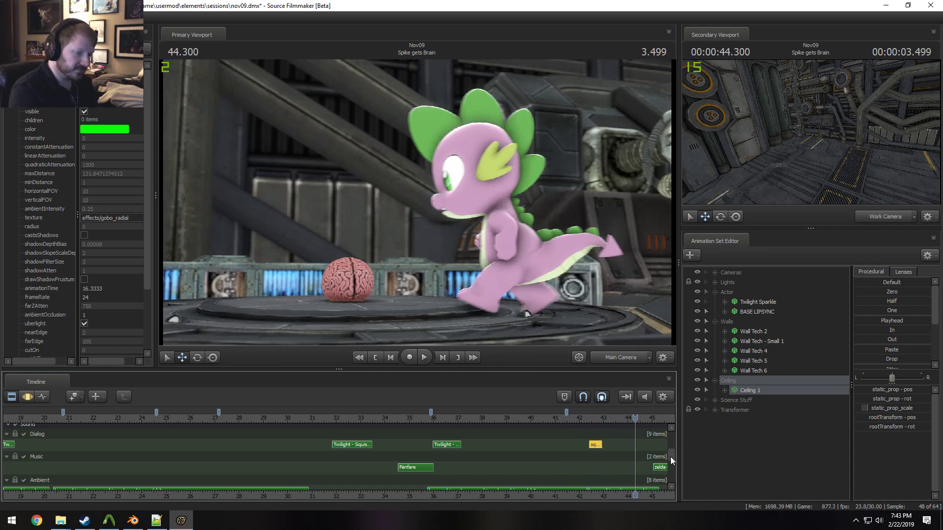
Return to the Headshot Surgery shot in the Picture section of the timeline and play its opening
drag(670, 456, 672, 436)
drag(125, 417, 135, 462)
middle_drag(201, 466, 476, 459)
drag(253, 418, 246, 419)
key(space)
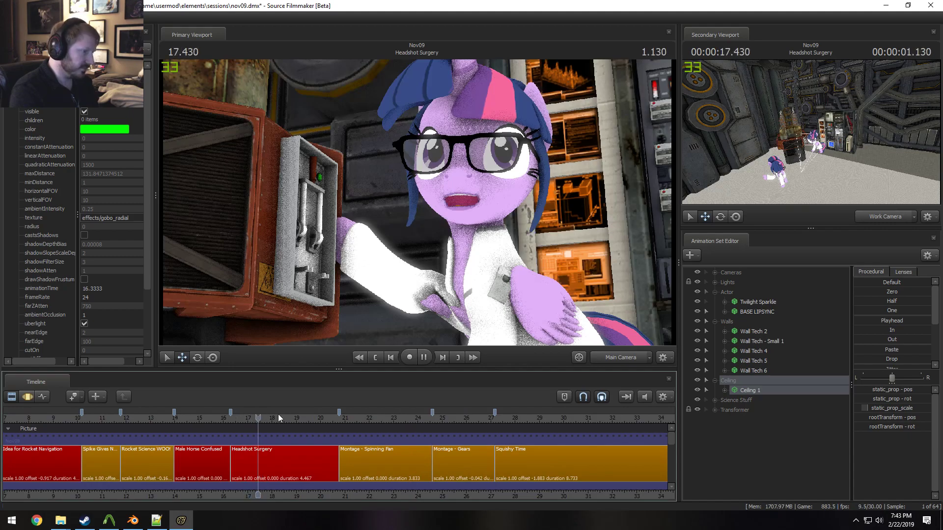
key(space)
Frame the foreground Twilight's face with the Work Camera and make a short Motion Editor time selection centred on 16.433
ctrl+click(624, 361)
drag(465, 246, 418, 231)
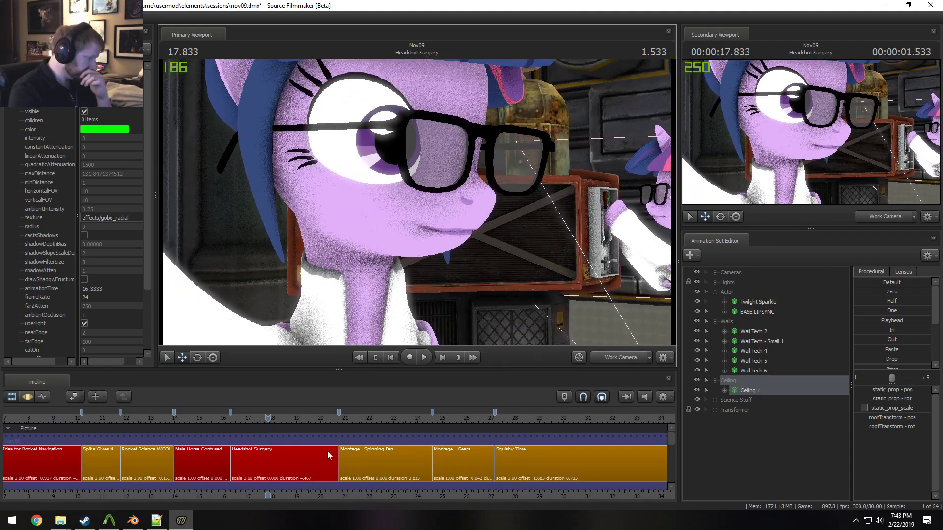
key(F3)
drag(267, 494, 212, 494)
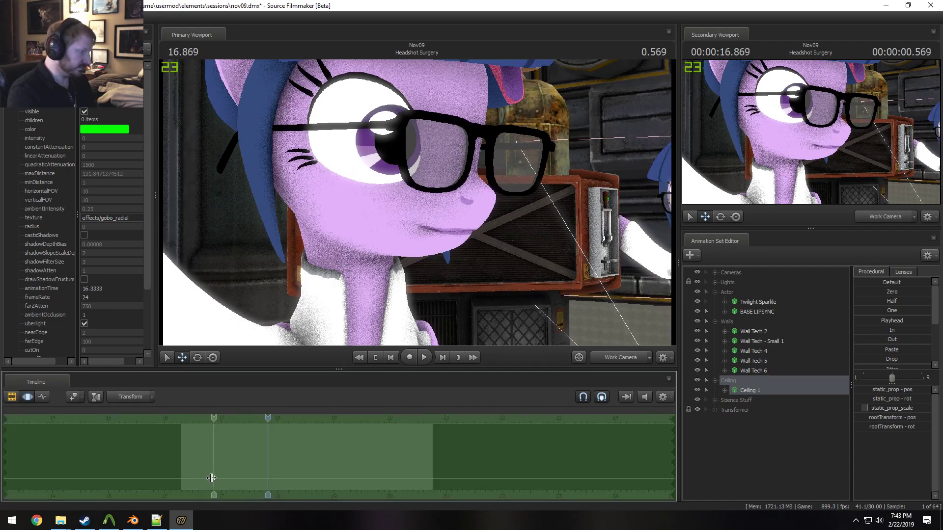
scroll(295, 472, up, 3)
click(299, 465)
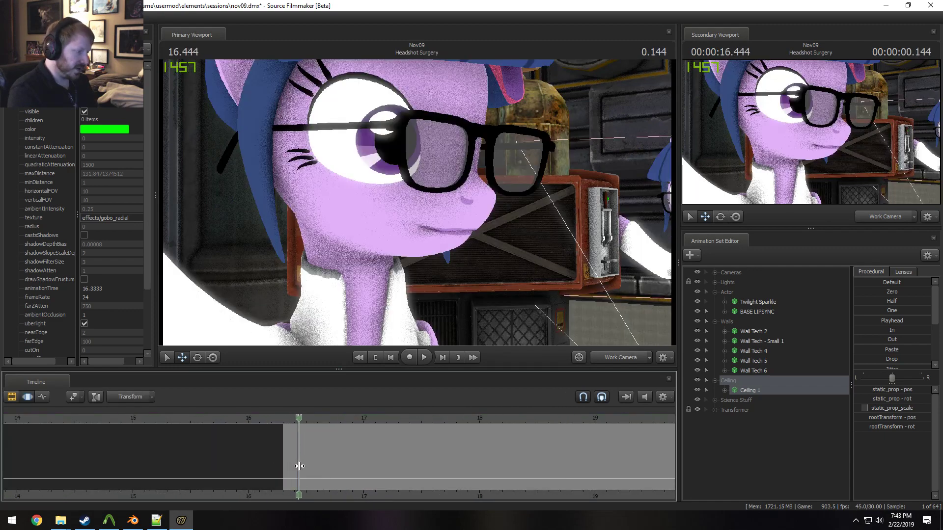
scroll(298, 467, up, 3)
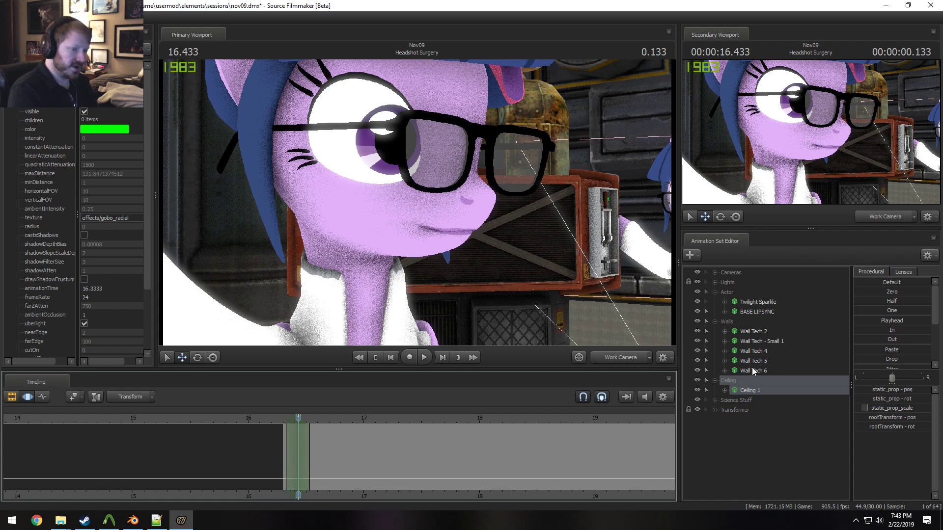
Collapse the Walls and Ceiling groups and turn off viewport selection for Twilight Sparkle's Face controls
click(715, 321)
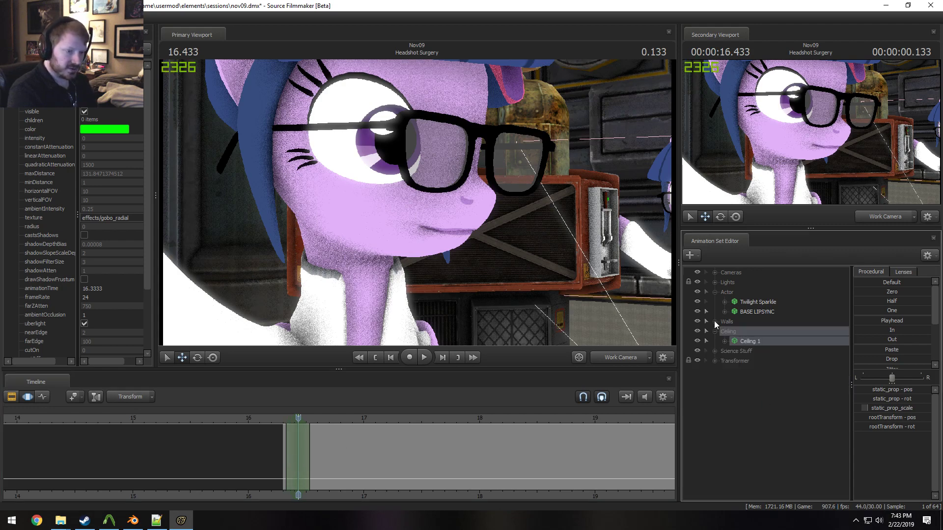
click(715, 331)
click(725, 302)
click(735, 312)
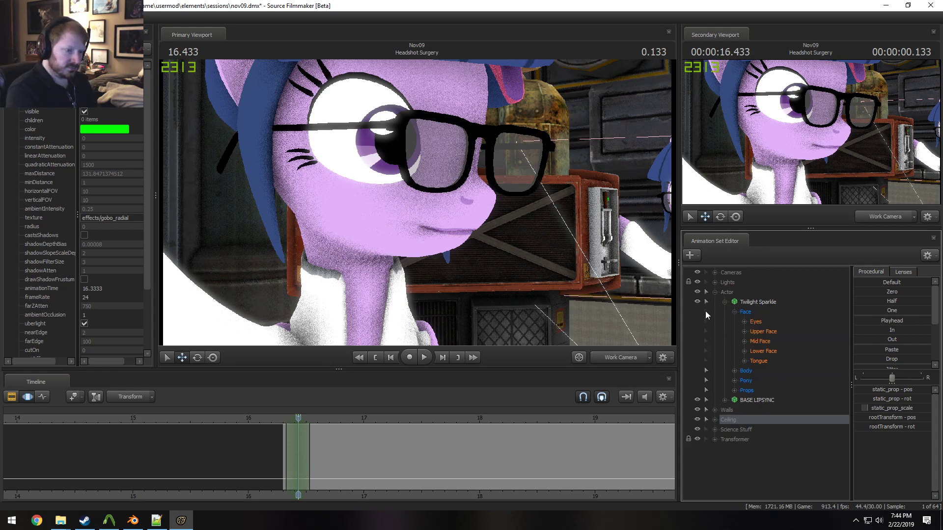
click(705, 312)
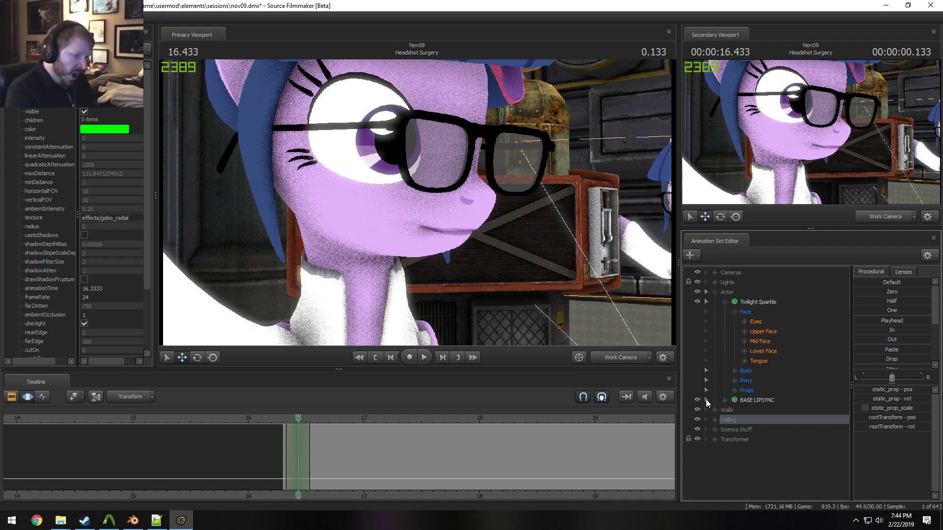
click(723, 301)
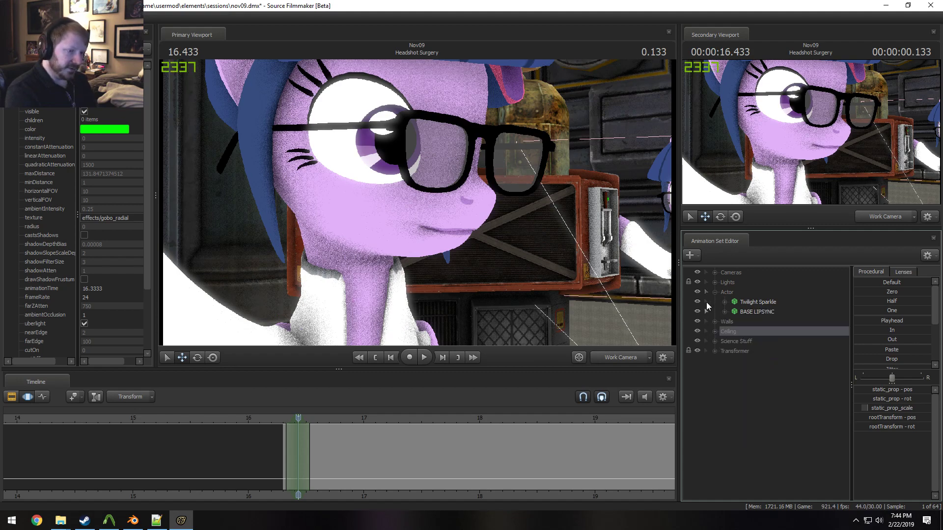
Select and expand BASE LIPSYNC's Lower Face controls, and close the Secondary Viewport to make room for them
click(726, 312)
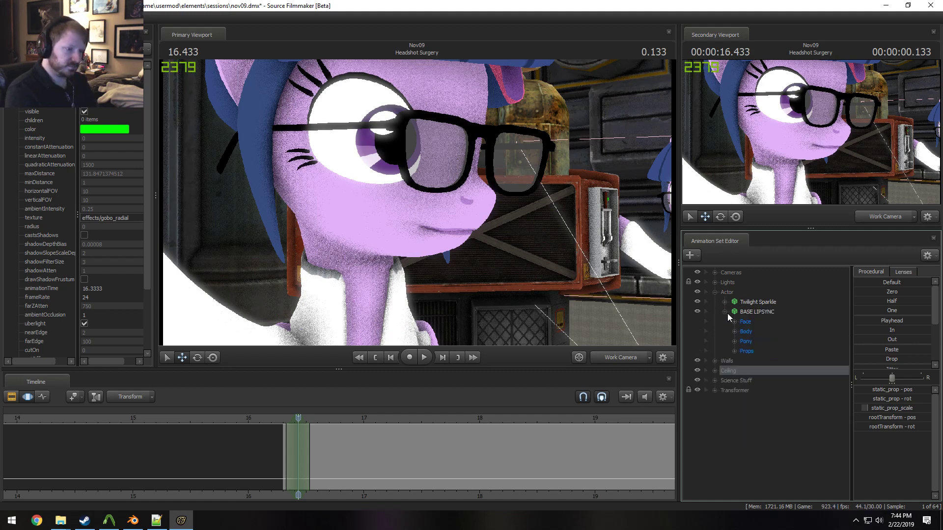
click(533, 243)
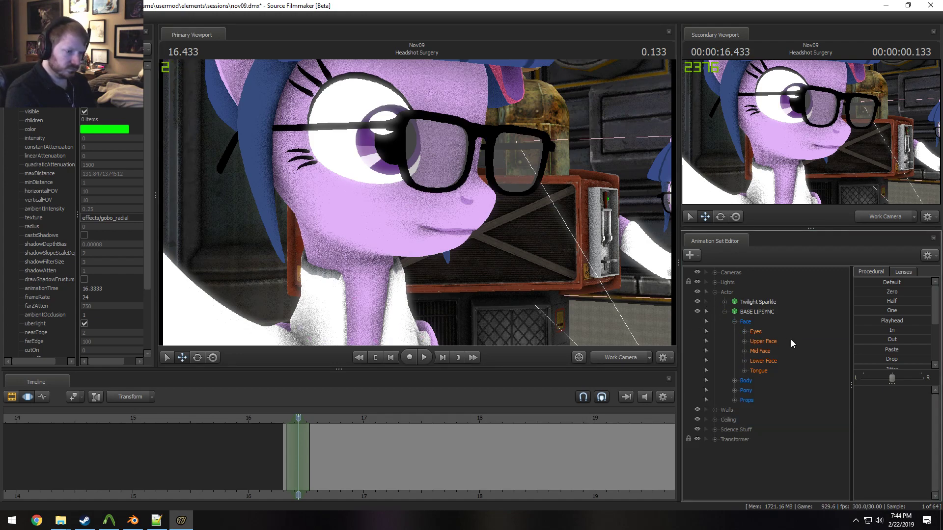
double_click(756, 361)
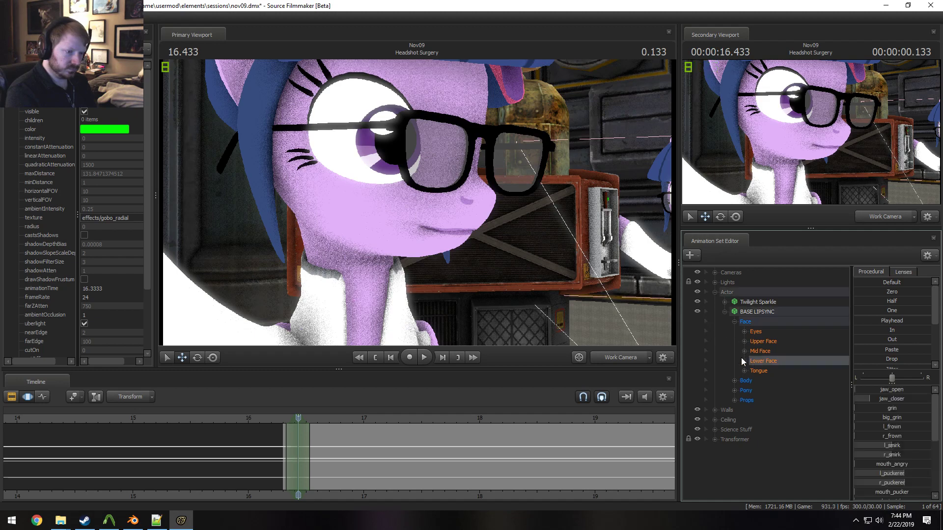
scroll(750, 374, down, 3)
mouse_move(813, 228)
mouse_down()
mouse_move(813, 212)
mouse_move(816, 222)
mouse_up()
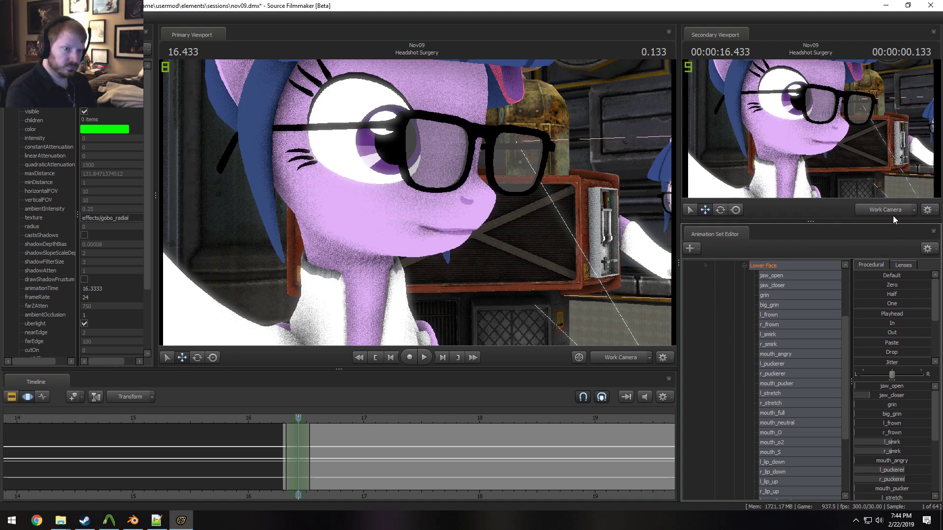
click(933, 32)
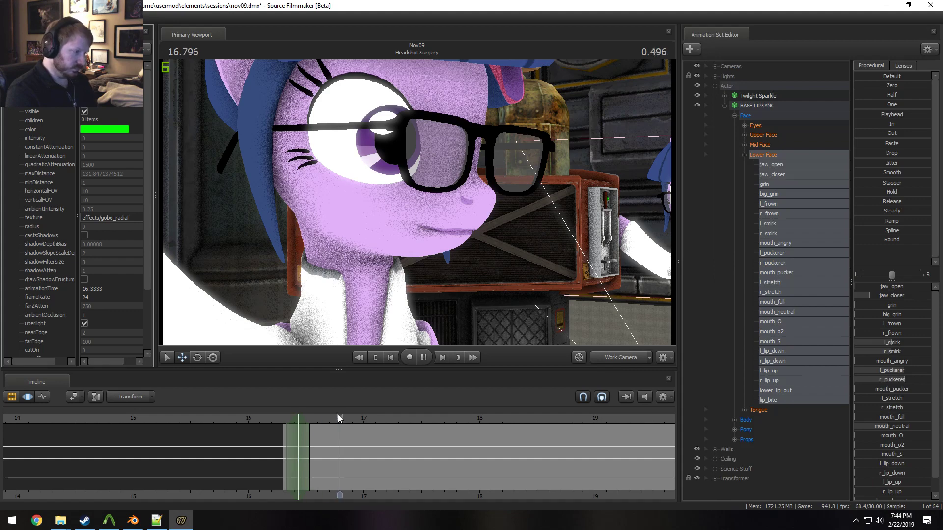
Reshape BASE LIPSYNC's resting mouth over the entire timeline, zeroing jaw_closer and both smirks and lowering both puckerers and mouth_neutral
click(237, 462)
scroll(238, 462, up, 3)
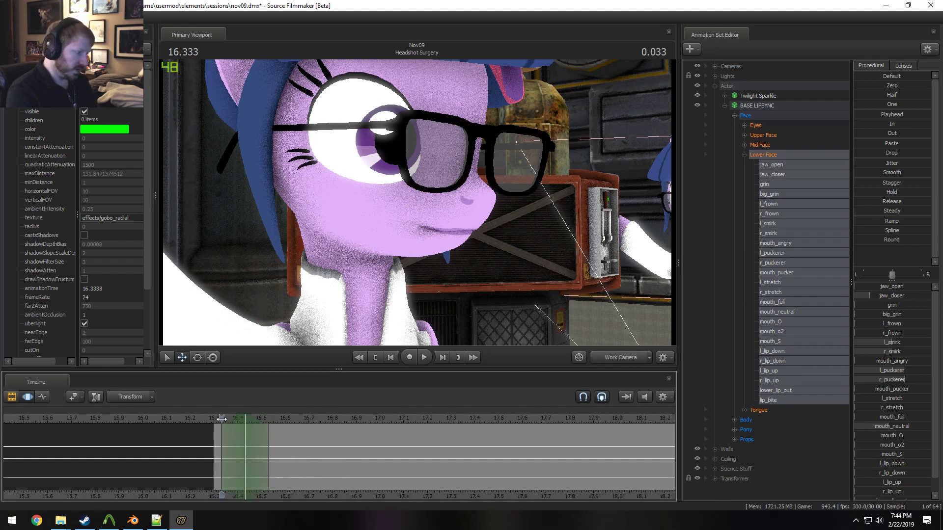
click(244, 427)
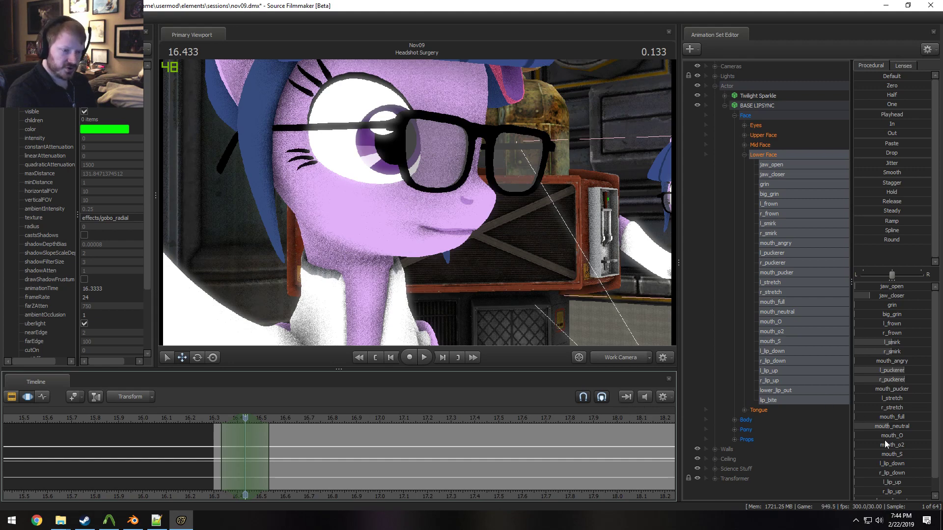
drag(885, 444, 893, 444)
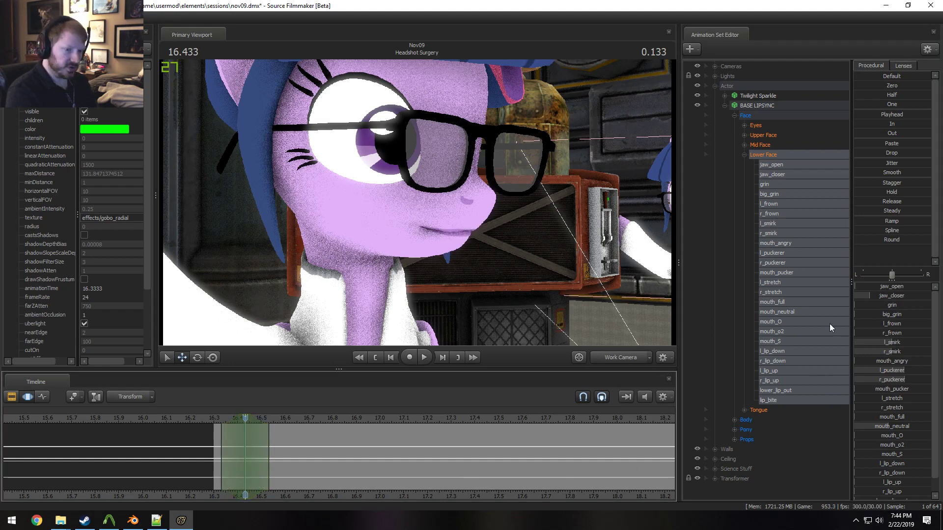
click(557, 429)
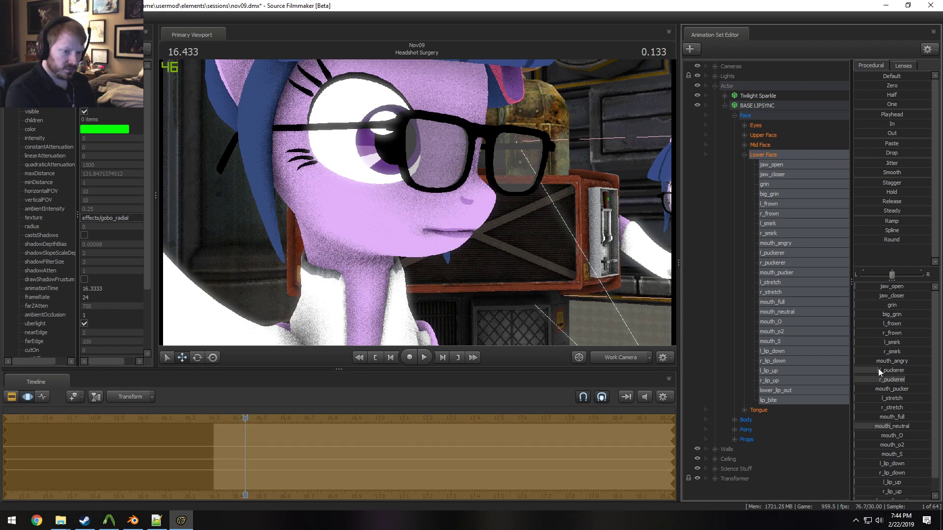
drag(902, 381, 878, 380)
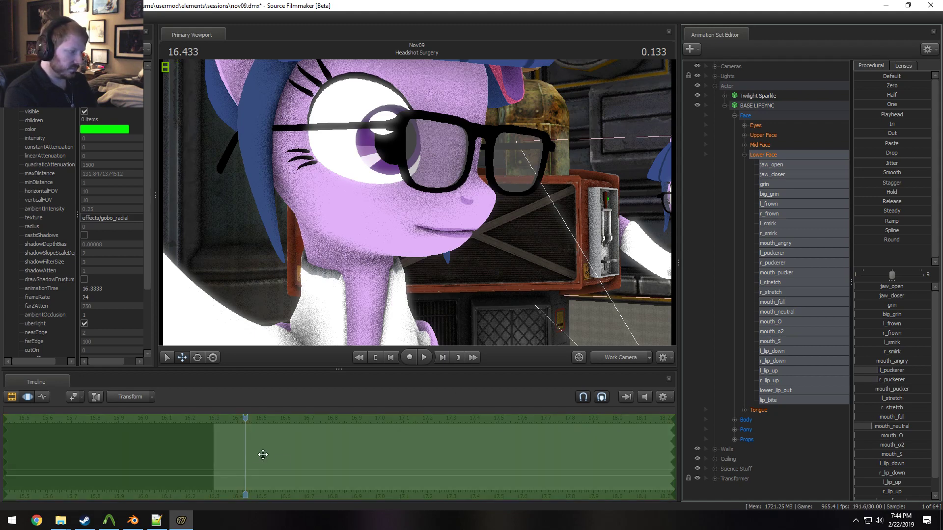
Shape a slightly open mouth around 16.433 by raising mouth_o2, jaw_open, jaw_closer, grin, l_lip_down and r_lip_down
click(247, 457)
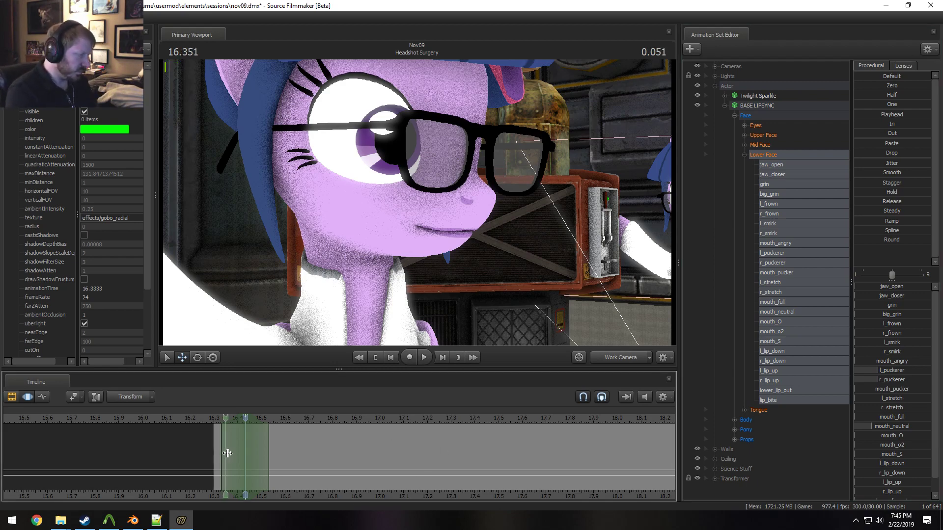
drag(883, 445, 878, 445)
mouse_move(878, 288)
mouse_down()
mouse_move(905, 301)
mouse_move(890, 306)
mouse_move(879, 287)
mouse_move(899, 305)
mouse_move(889, 288)
mouse_up()
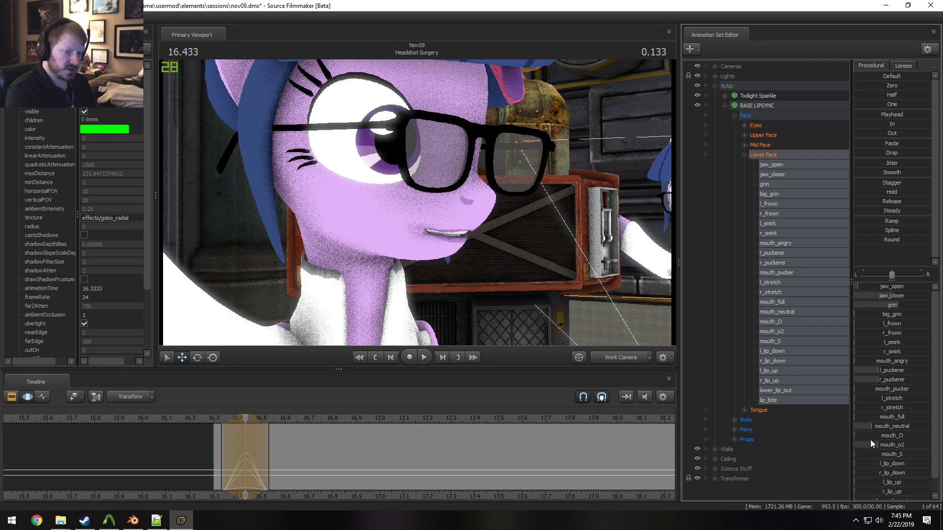
scroll(894, 485, down, 1)
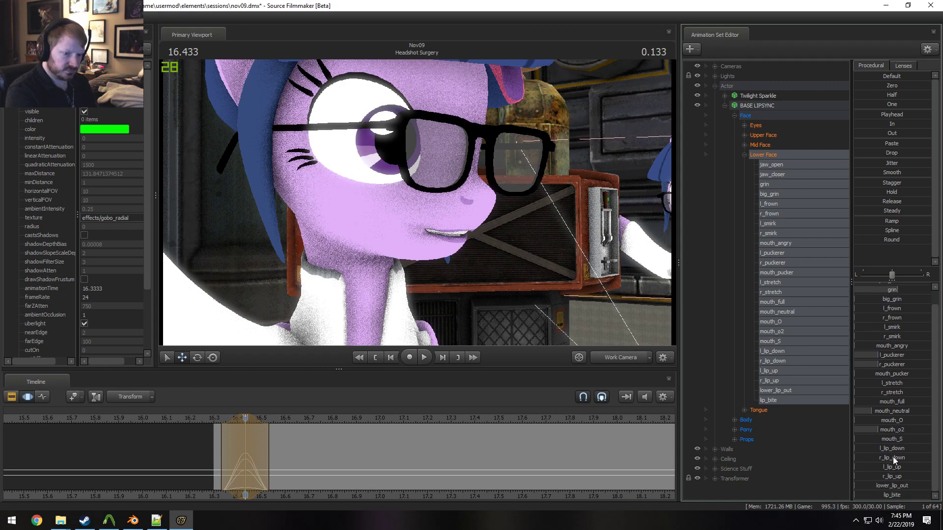
drag(893, 457, 902, 448)
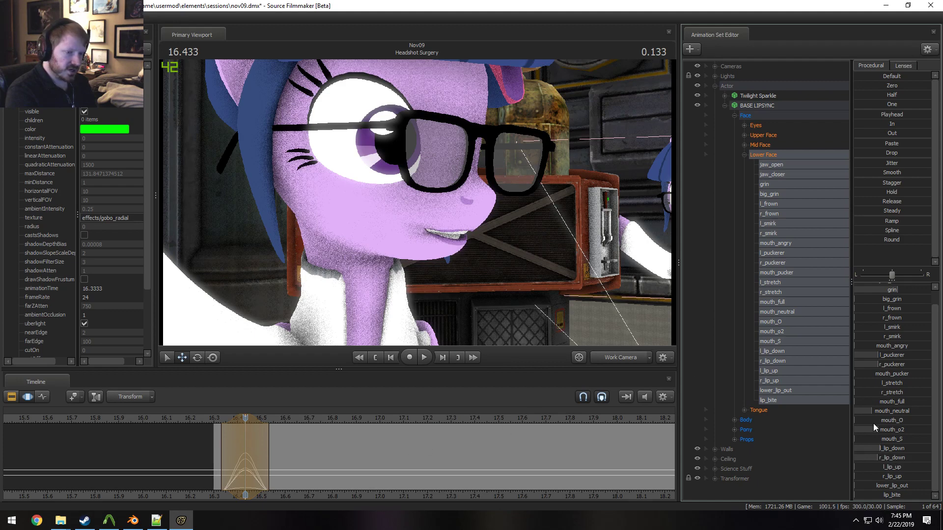
Fine-tune the mouth pose at 16.433 by adjusting mouth_o2 and reducing jaw_open and jaw_closer
drag(895, 429, 886, 430)
scroll(882, 289, up, 2)
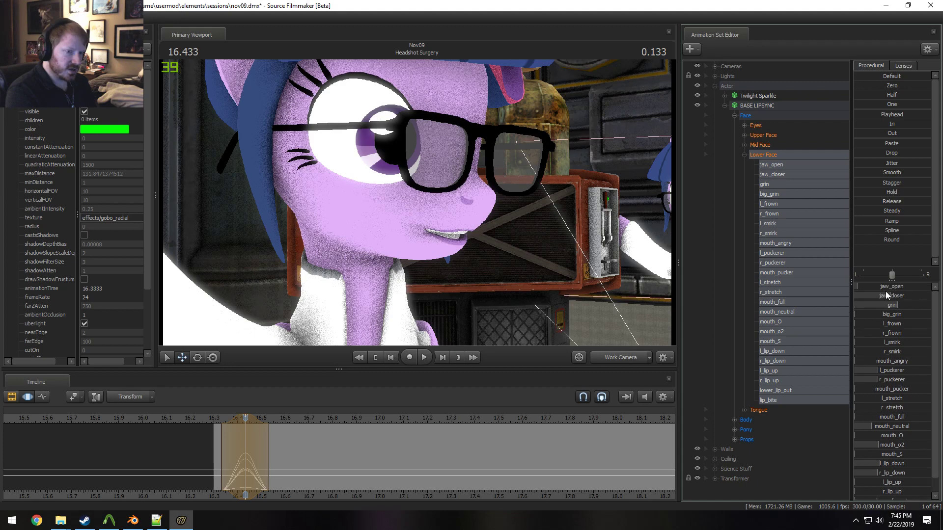
mouse_move(886, 284)
mouse_down()
mouse_move(895, 289)
mouse_move(889, 299)
mouse_move(885, 287)
mouse_up()
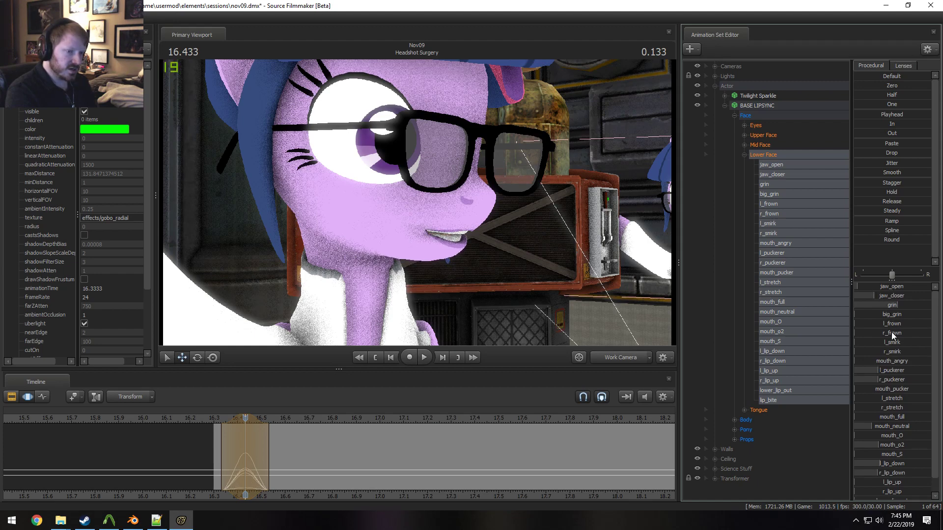
drag(893, 361, 898, 361)
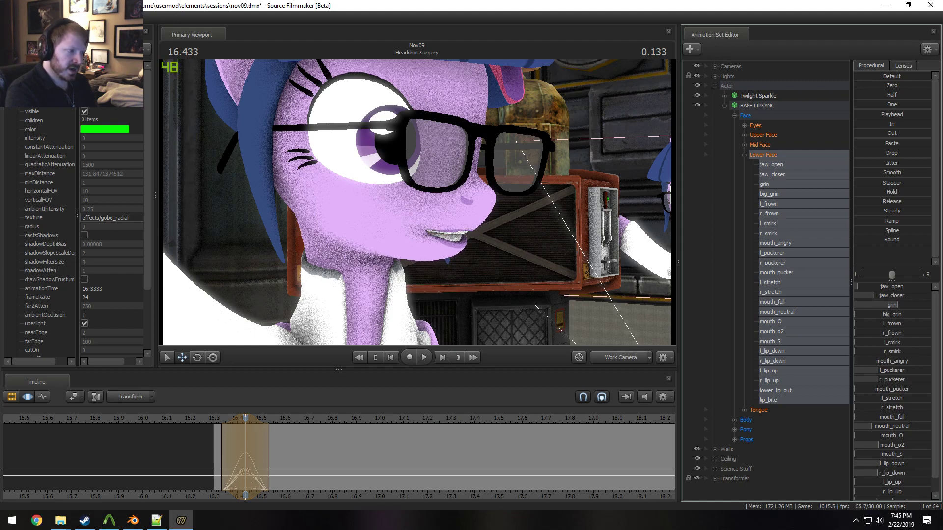
Open BASE LIPSYNC's mouth at 16.500 by raising jaw_open and lowering the puckerers
scroll(246, 464, up, 2)
key(shift)
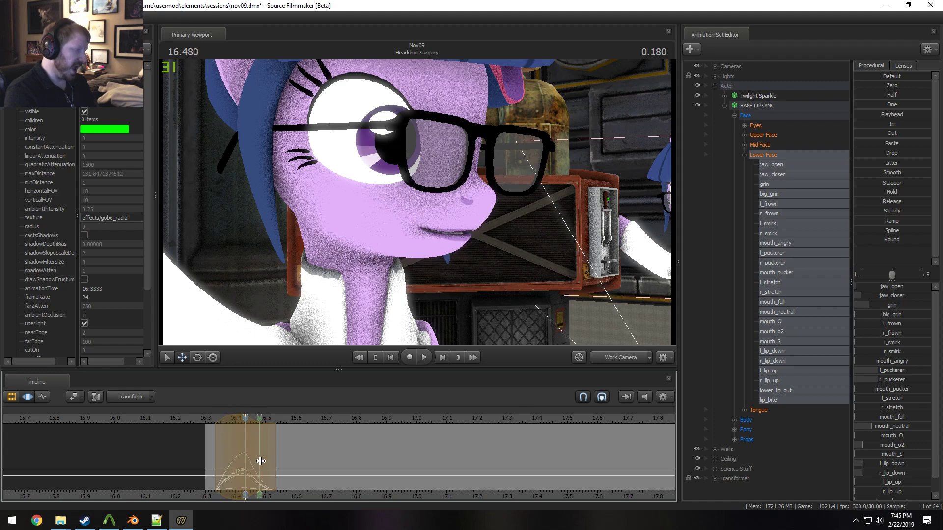
click(261, 461)
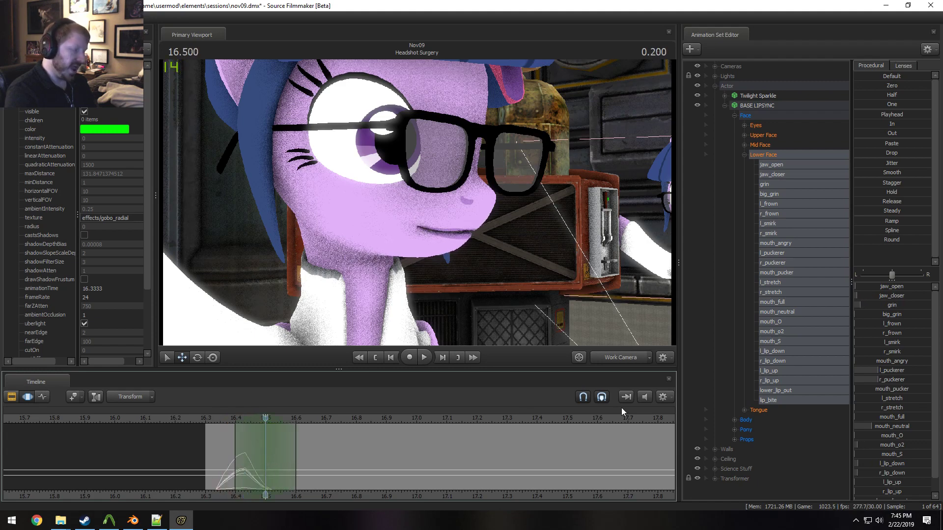
drag(897, 289, 891, 287)
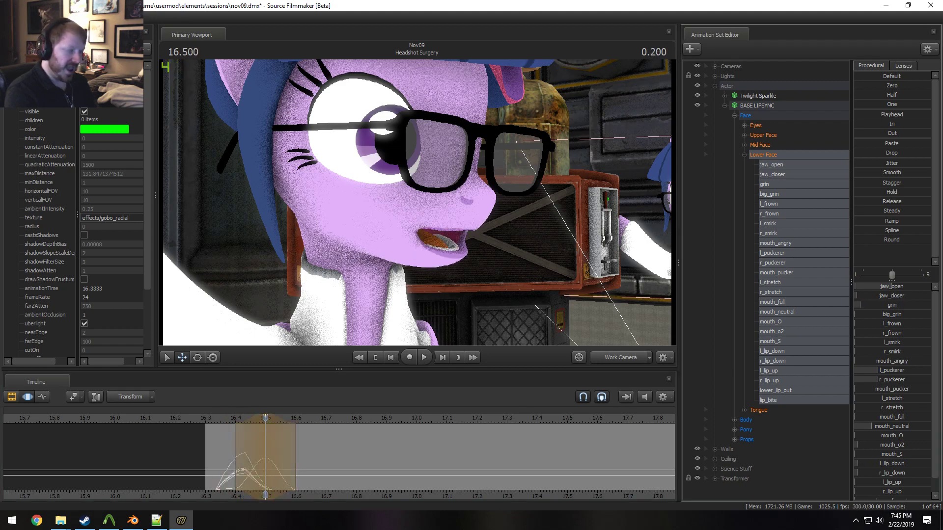
drag(890, 371, 872, 371)
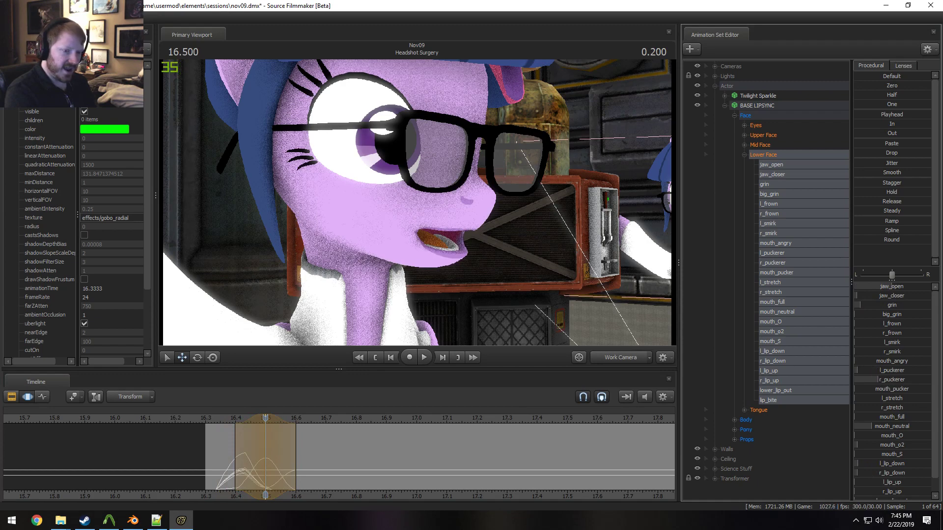
Shape a toothy mouth around 16.600 by raising jaw_open, jaw_closer, grin and both stretches, and lowering both puckerers
key(shift)
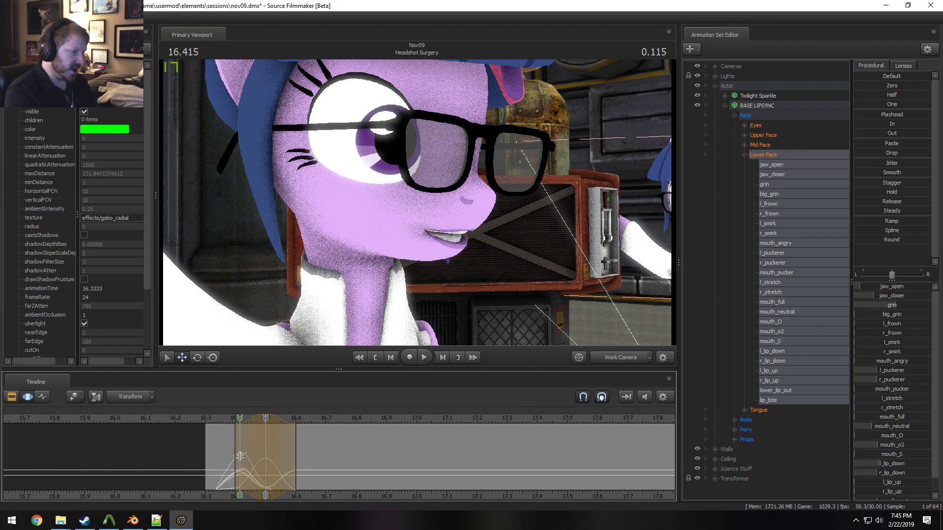
click(292, 469)
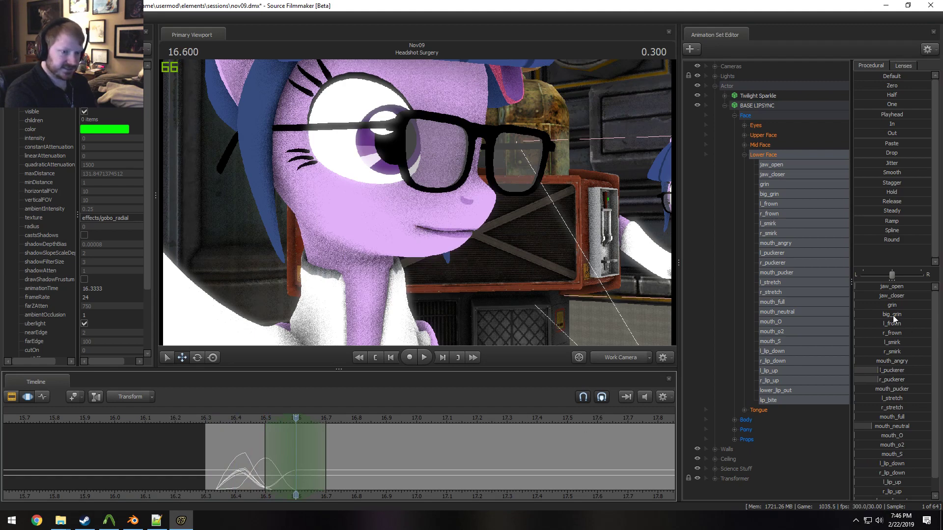
mouse_move(892, 305)
mouse_down()
mouse_move(909, 305)
mouse_move(886, 297)
mouse_move(898, 290)
mouse_up()
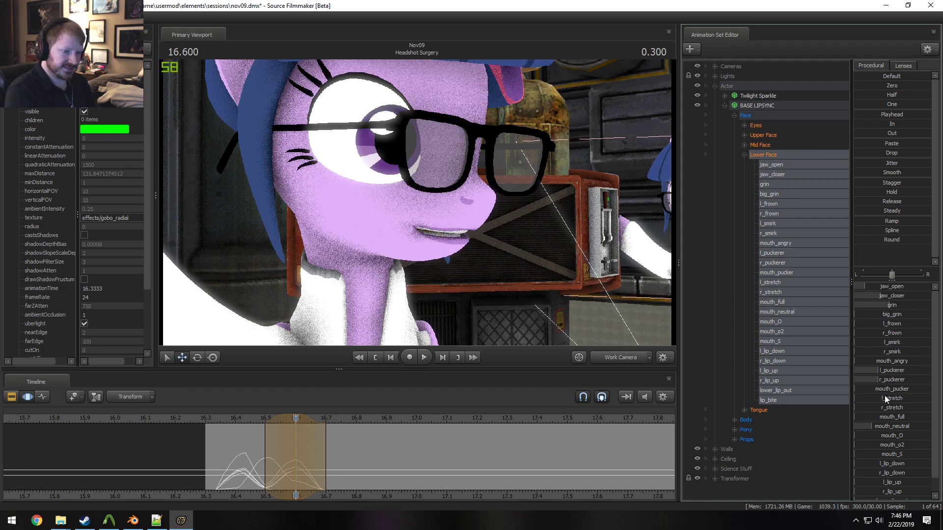
drag(886, 380, 864, 373)
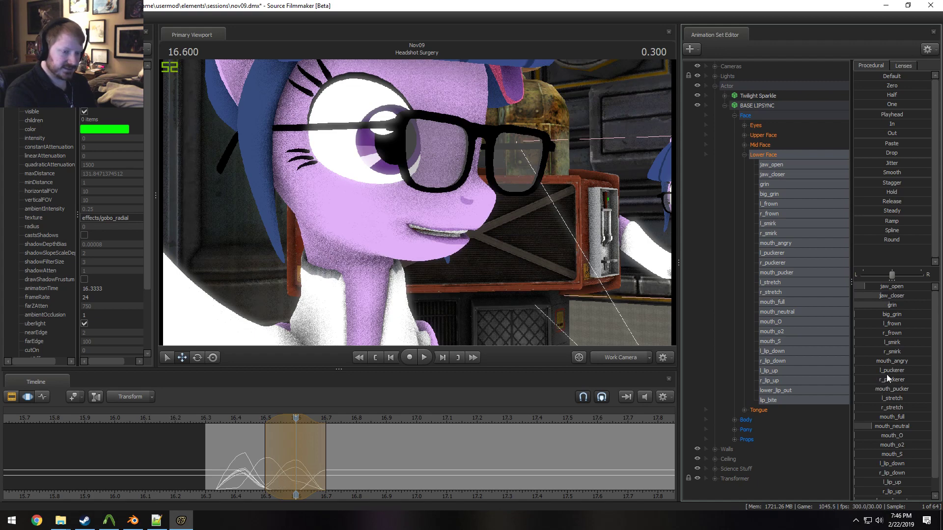
drag(887, 376, 884, 407)
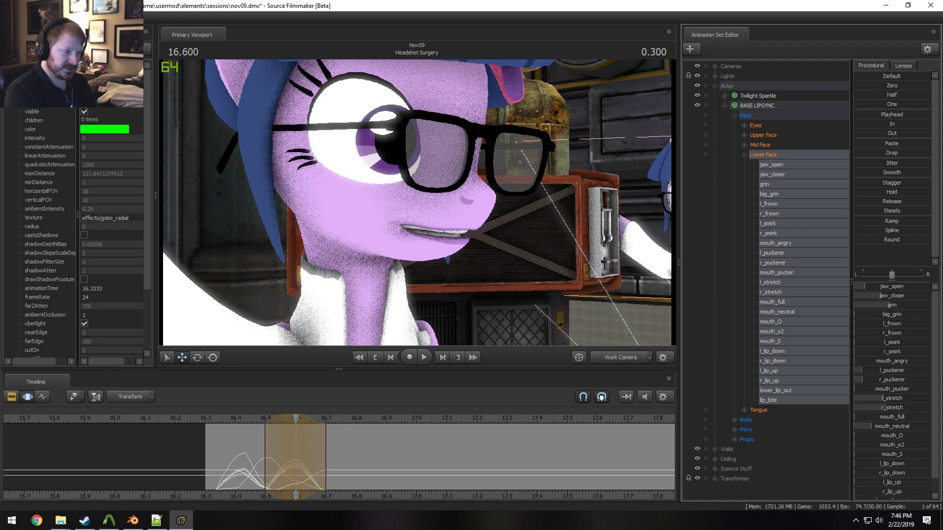
Widen the mouth pose at 16.600 by raising mouth_angry and grin and pushing both smirks almost to maximum
drag(891, 364, 906, 364)
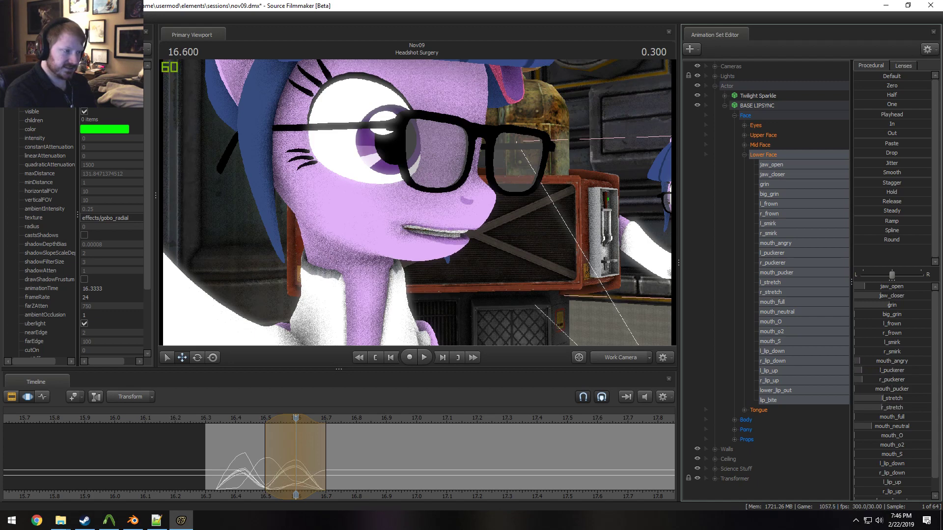
drag(894, 364, 910, 364)
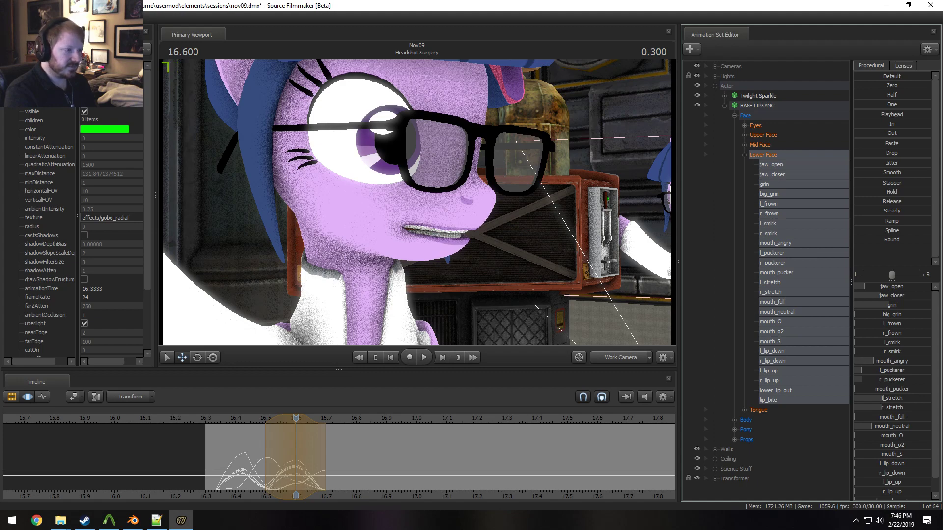
drag(892, 304, 905, 304)
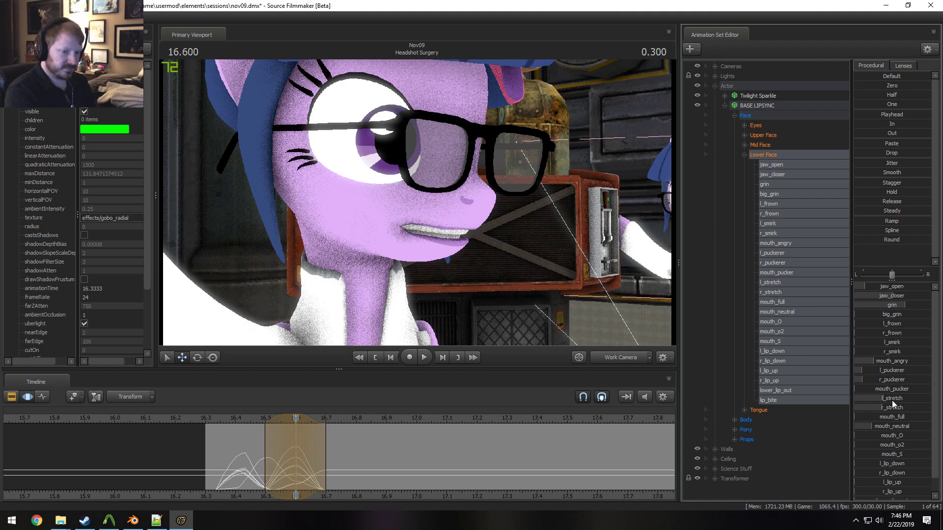
drag(889, 352, 926, 342)
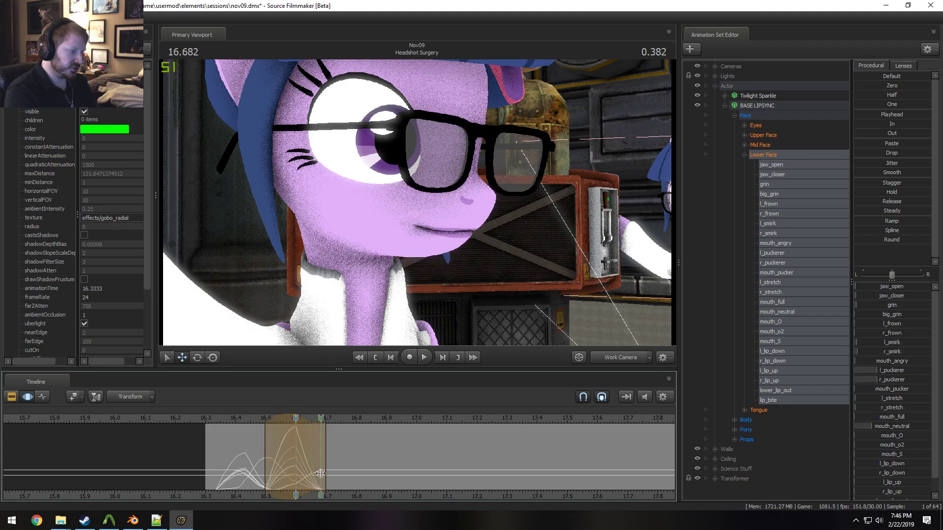
Shape a narrower, slightly open mouth around 16.700 by lowering both puckerers and raising jaw_open, jaw_closer, grin and mouth_angry
click(316, 470)
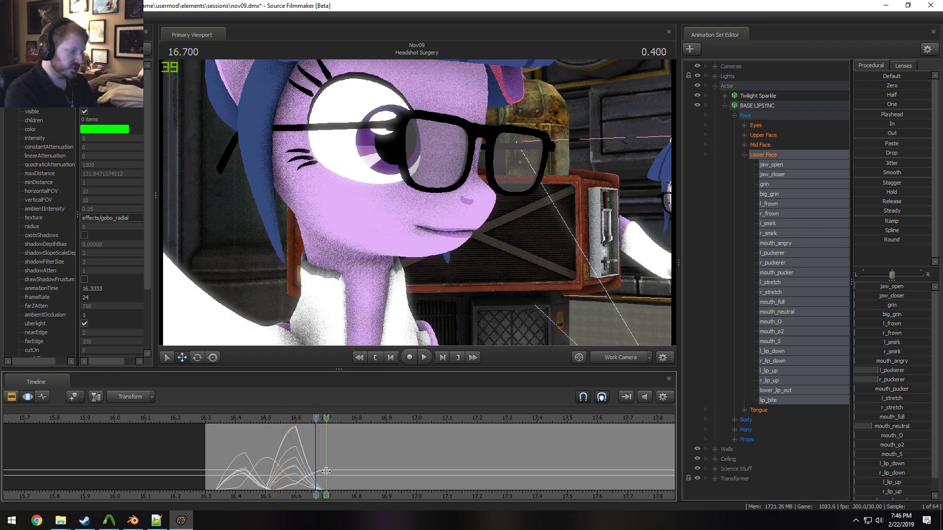
click(324, 472)
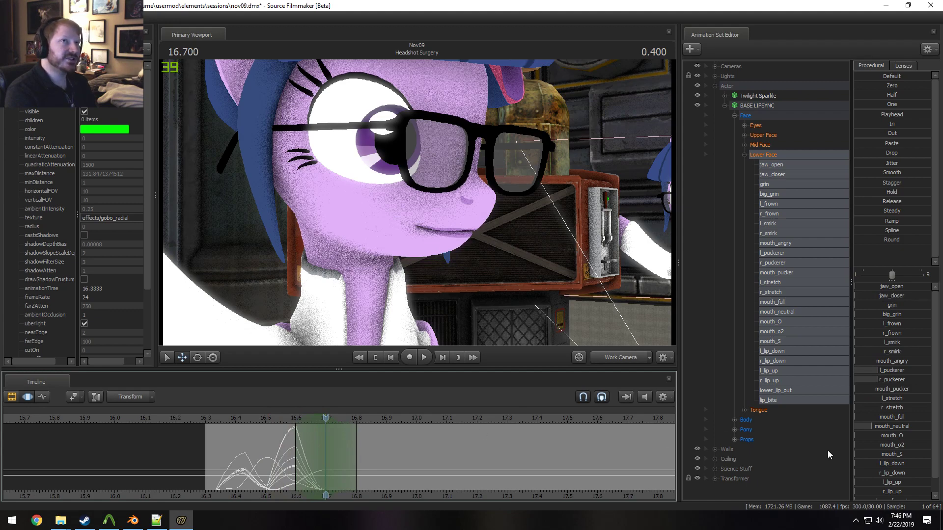
drag(887, 371, 872, 380)
drag(891, 286, 899, 305)
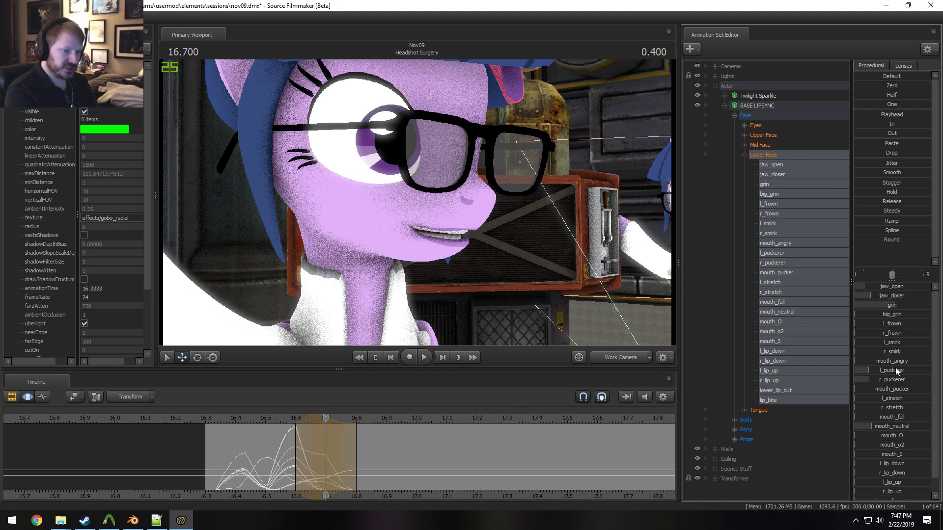
drag(895, 362, 908, 363)
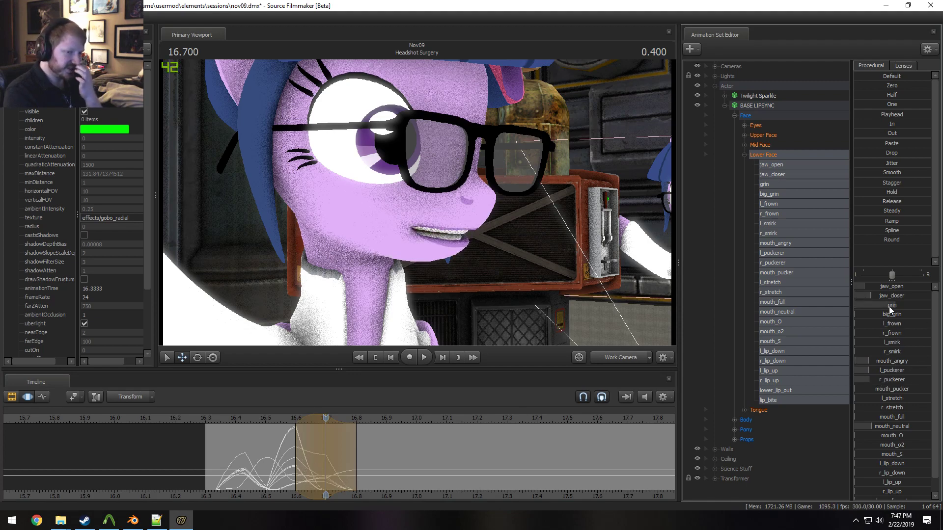
drag(889, 296, 913, 296)
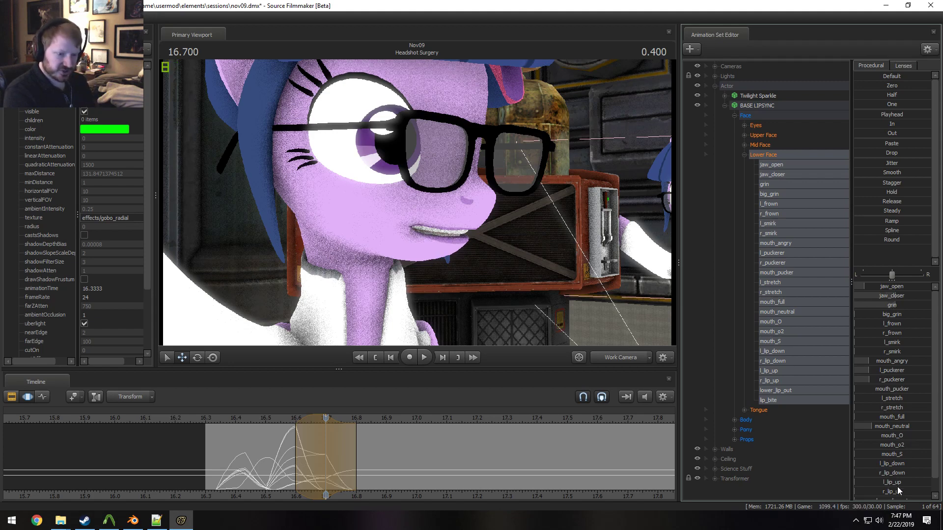
Refine the 16.700 pose by raising the upper-lip controls, mouth_O, mouth_pucker and jaw_closer
drag(894, 482, 867, 482)
drag(888, 440, 918, 440)
drag(893, 297, 908, 297)
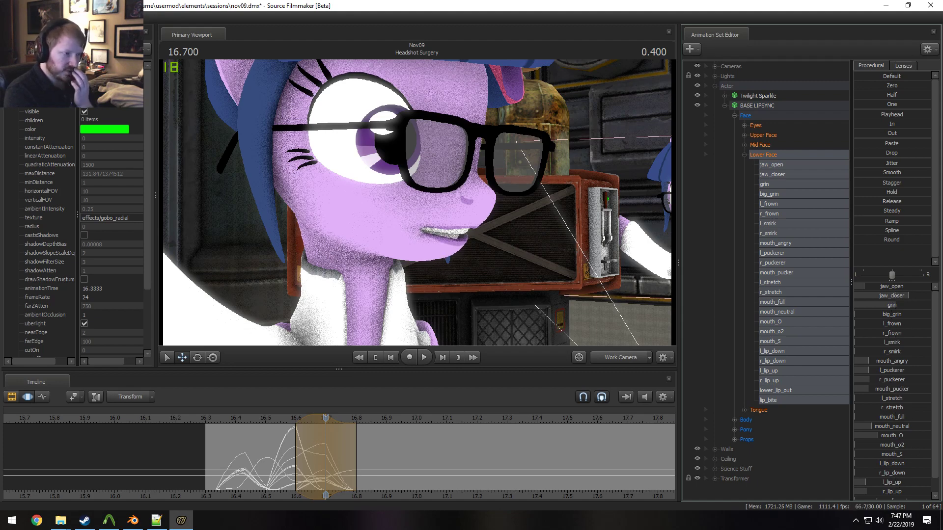
Open the mouth around 16.833 by raising jaw_open over a slightly wider time selection
mouse_move(300, 442)
mouse_down()
mouse_move(314, 447)
mouse_move(222, 451)
mouse_move(340, 461)
mouse_up()
drag(268, 459, 361, 464)
scroll(362, 465, up, 1)
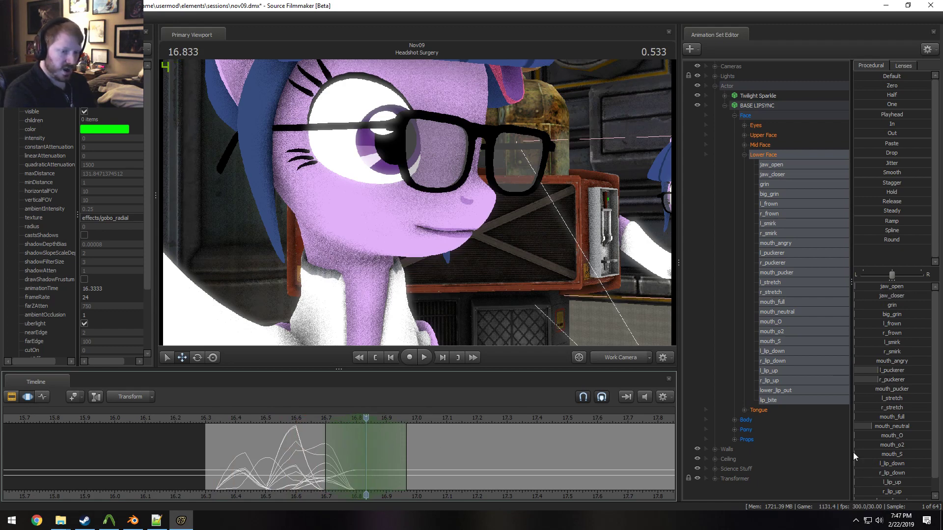
drag(865, 287, 909, 287)
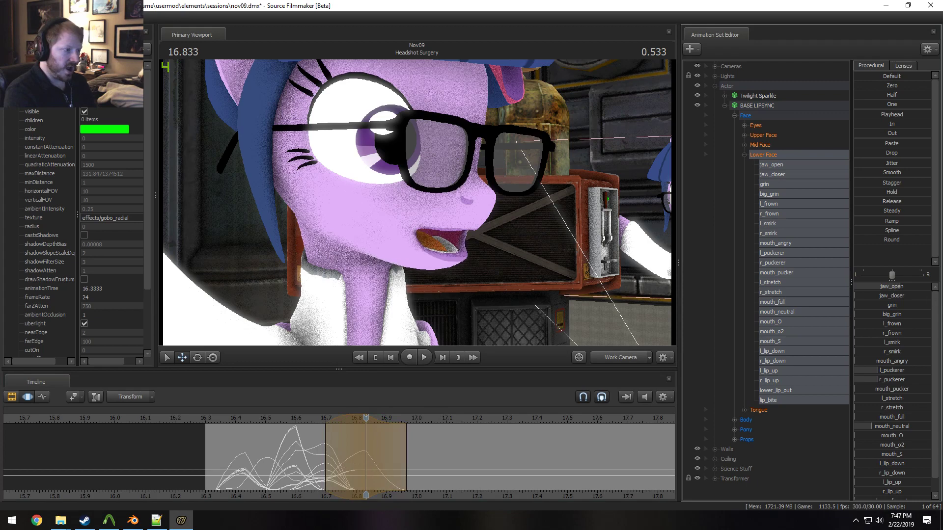
Raise grin around 16.966, and blend the mouth pose from 16.600 into that selection with the Playhead preset
key(shift)
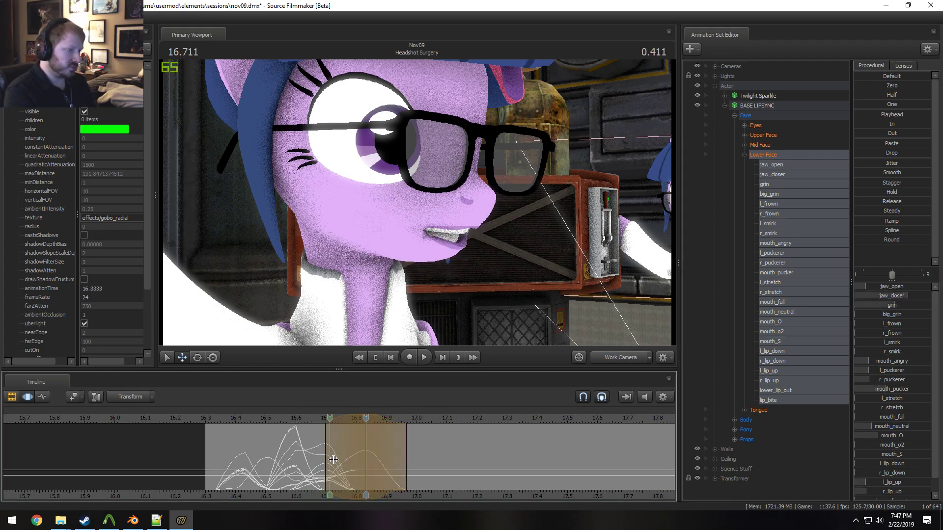
click(406, 474)
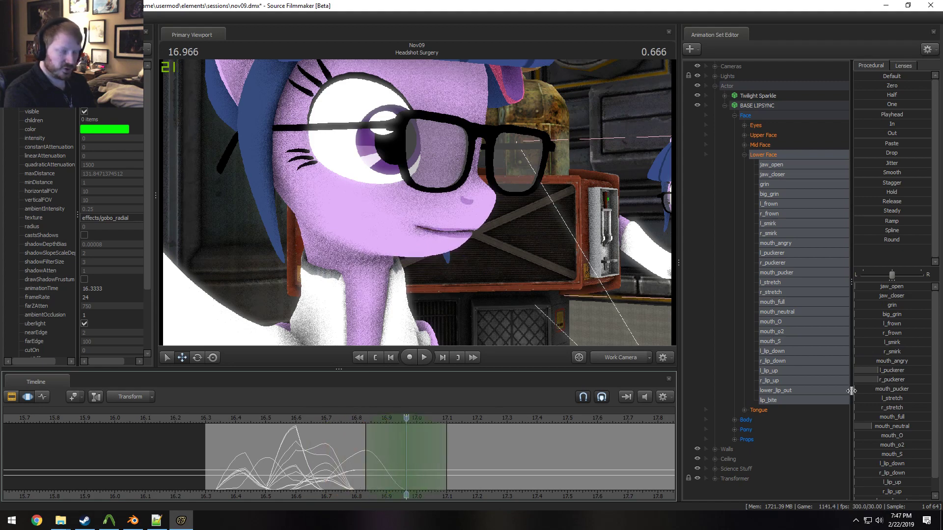
drag(877, 308, 914, 314)
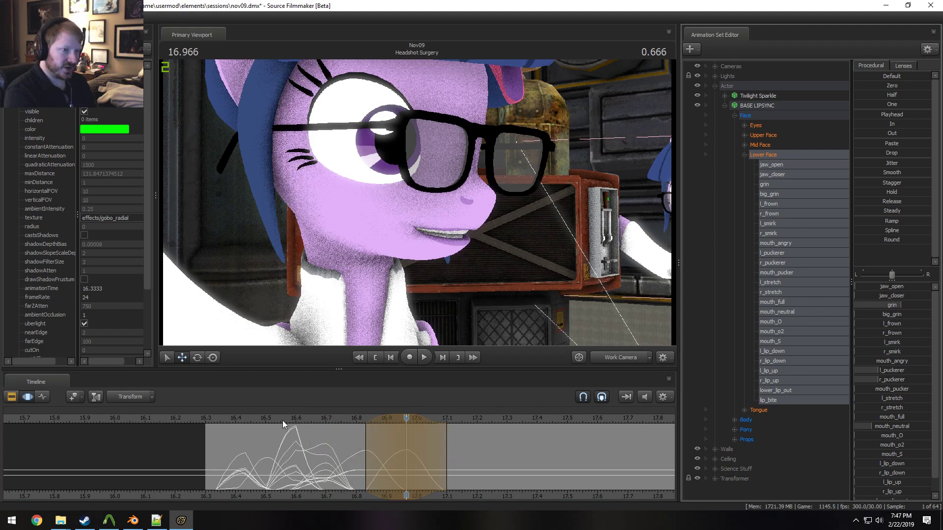
drag(284, 419, 294, 446)
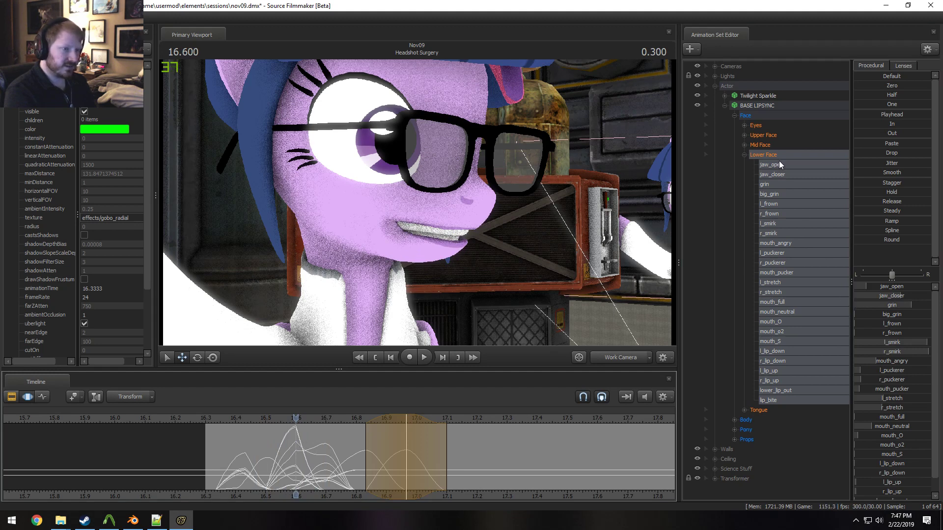
click(878, 114)
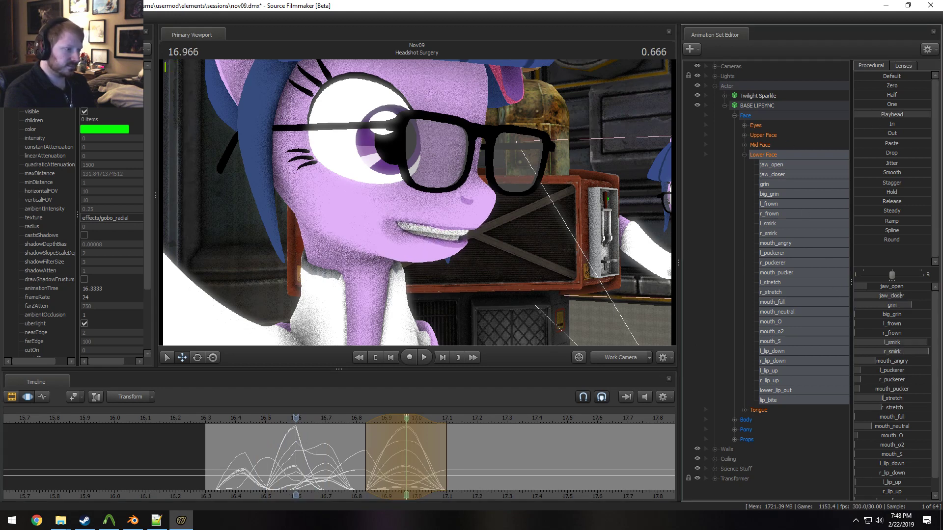
drag(878, 114, 900, 351)
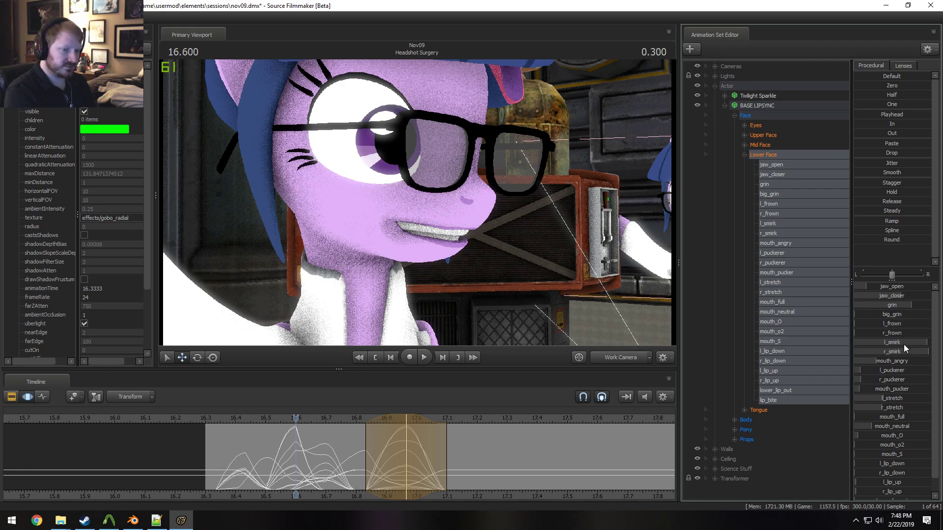
Soften the copied pose around 16.966 by reducing mouth_angry, both stretches and both smirks
drag(902, 365, 880, 362)
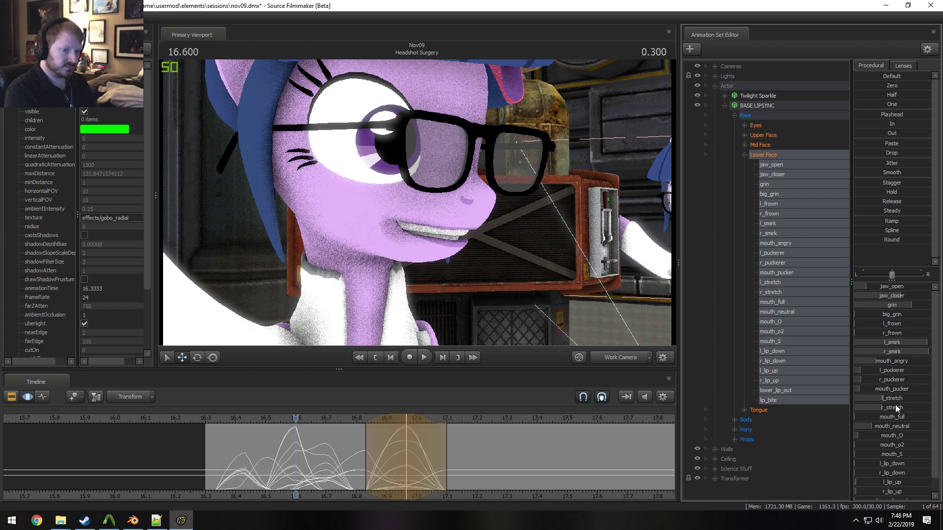
mouse_move(895, 405)
mouse_down()
mouse_move(879, 400)
mouse_move(870, 412)
mouse_up()
drag(899, 344, 872, 342)
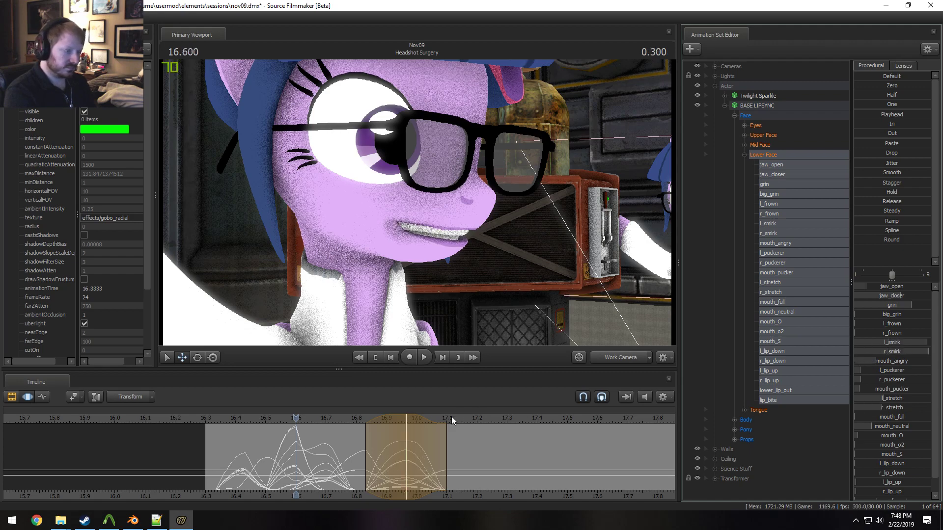
click(407, 419)
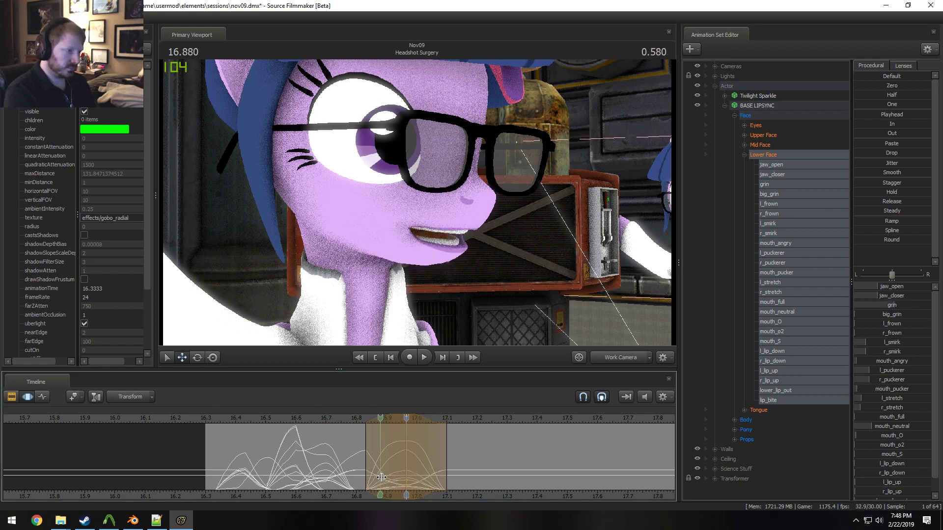
Raise mouth_O around 16.766 to round the mouth between poses, and play back the lip-sync animation
click(349, 470)
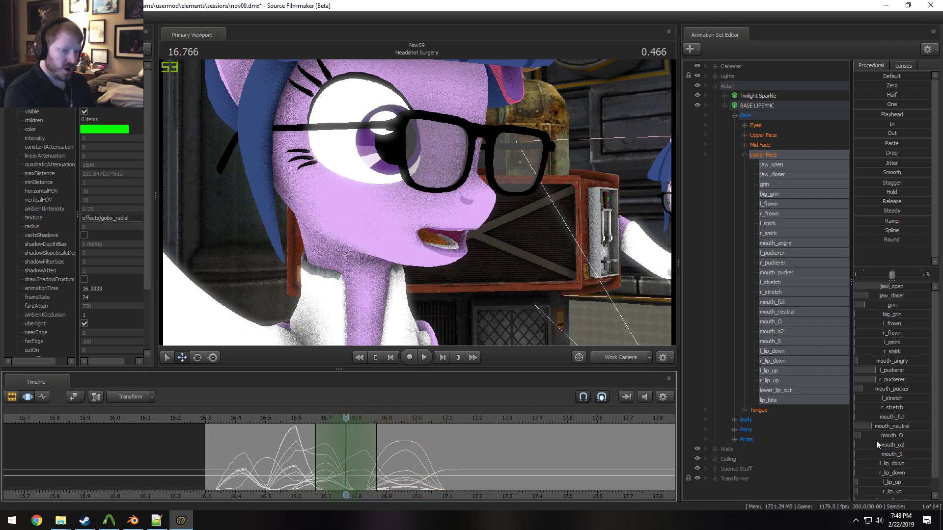
drag(883, 436, 908, 436)
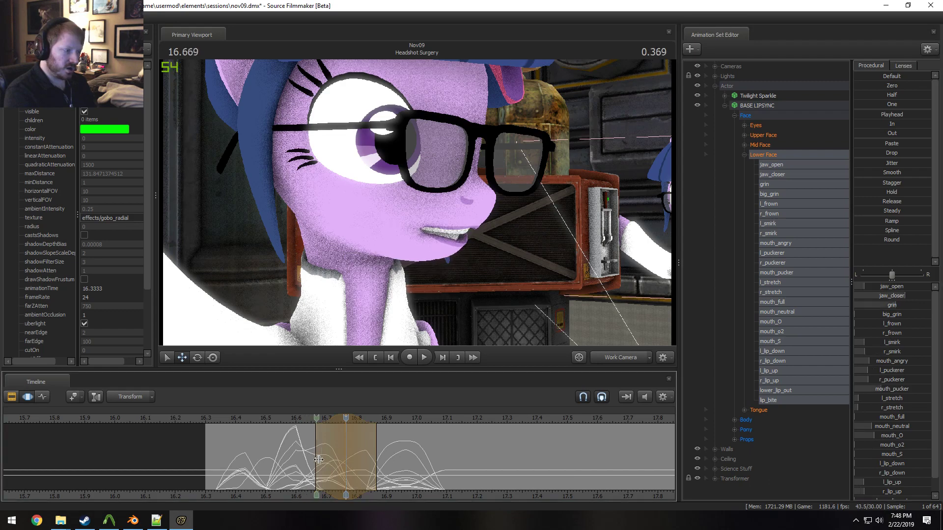
shift+click(374, 470)
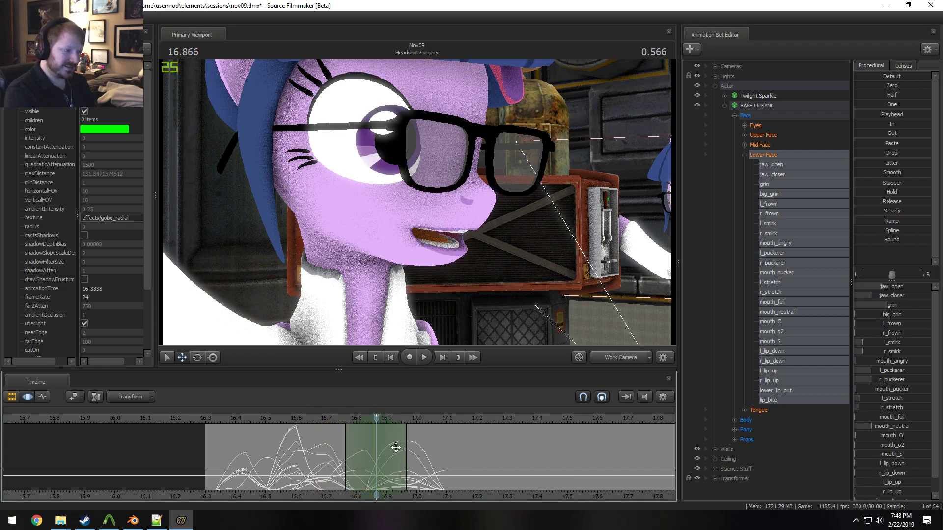
key(shift)
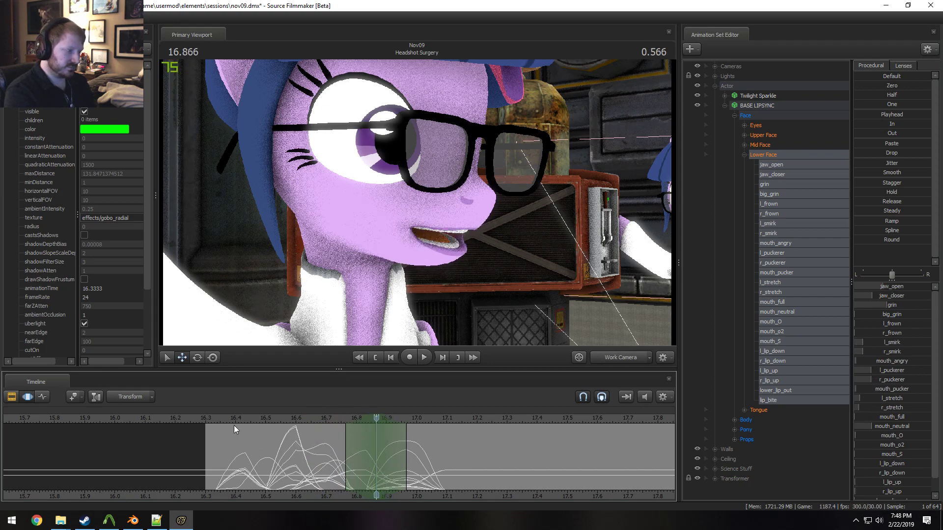
key(shift+space)
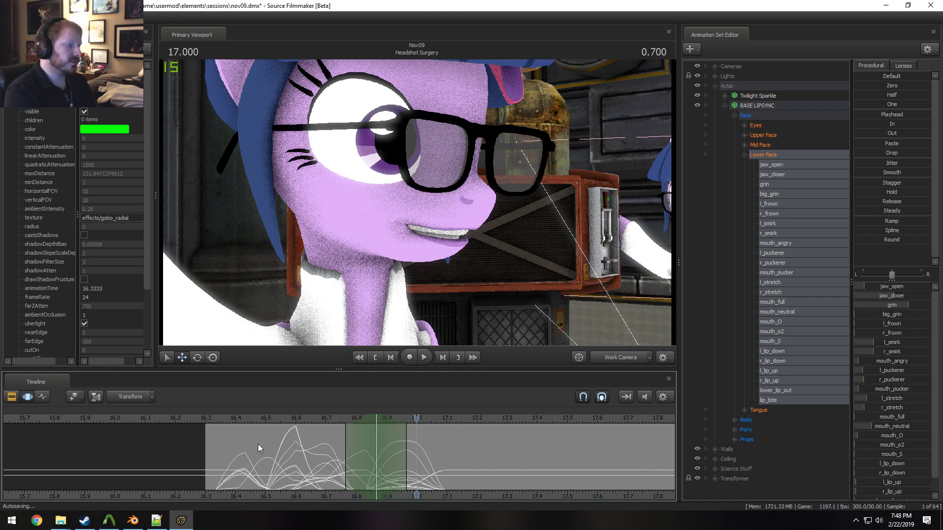
Blend the mouth pose from 16.700 into a time selection around 17.100 with the Playhead preset
drag(409, 457, 446, 461)
drag(358, 451, 323, 455)
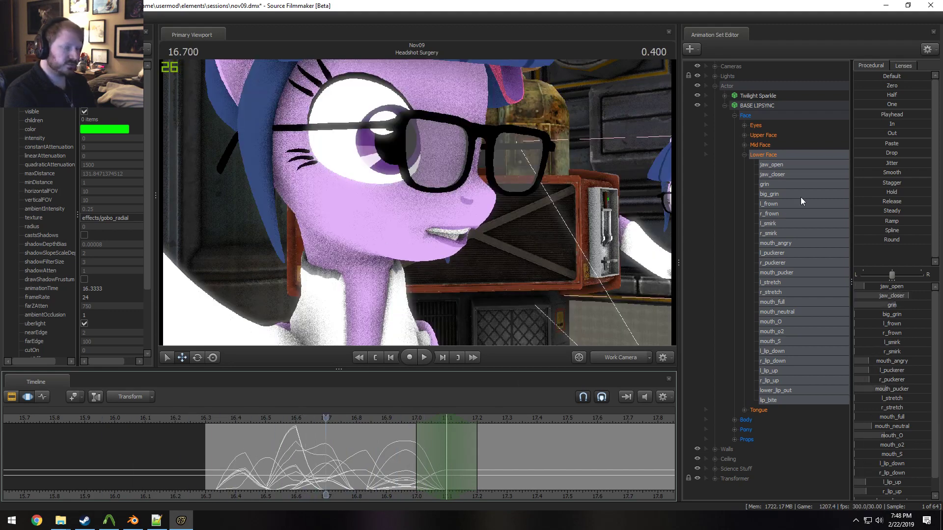
click(881, 116)
drag(880, 116, 930, 115)
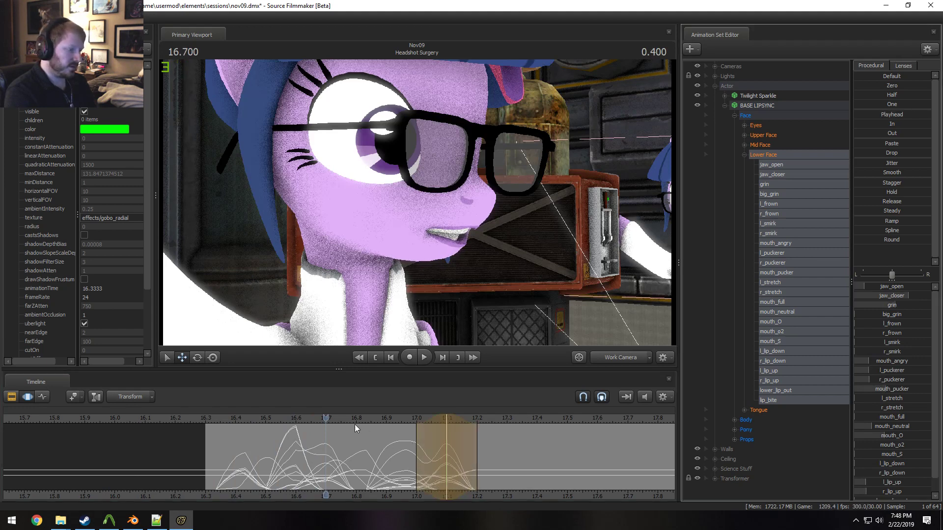
Shape a rounded open mouth around 17.200 by raising jaw_open, mouth_O, mouth_o2, mouth_pucker and grin
drag(354, 425, 477, 482)
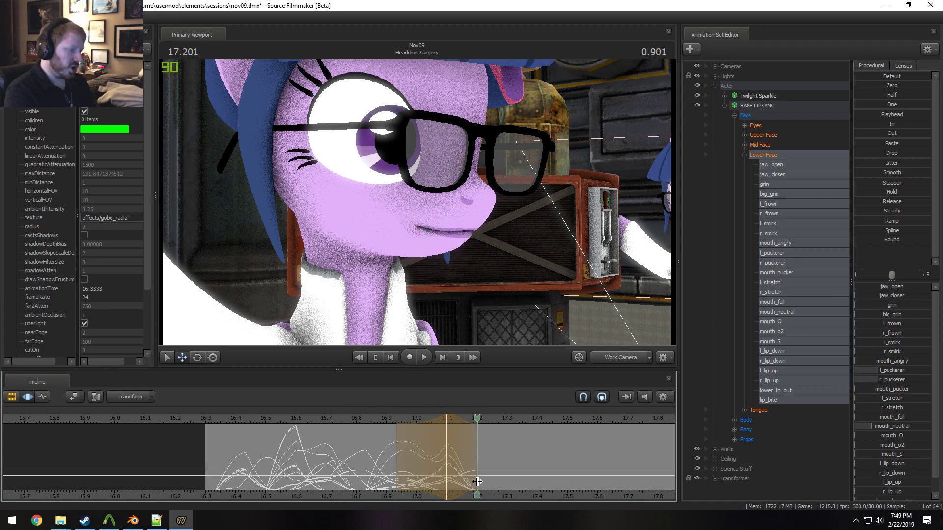
shift+click(477, 482)
shift+scroll(477, 482, up, 5)
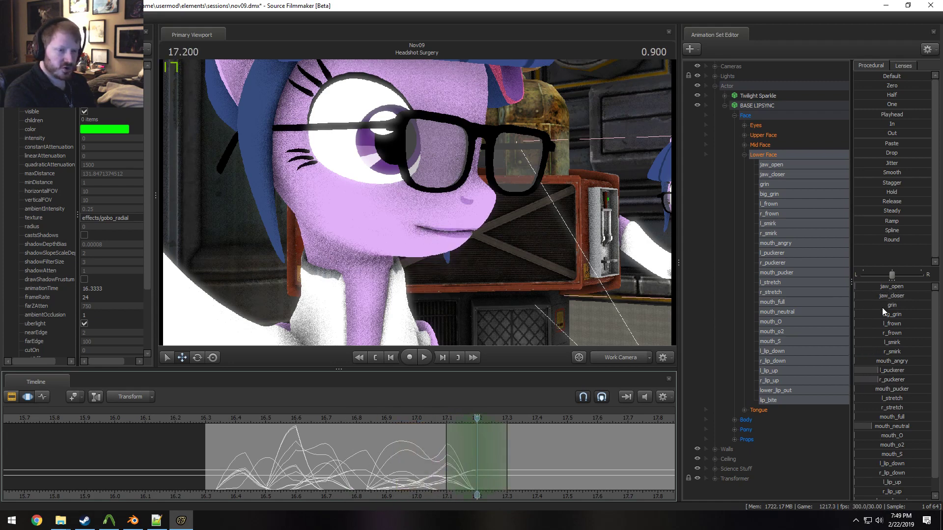
drag(886, 285, 899, 285)
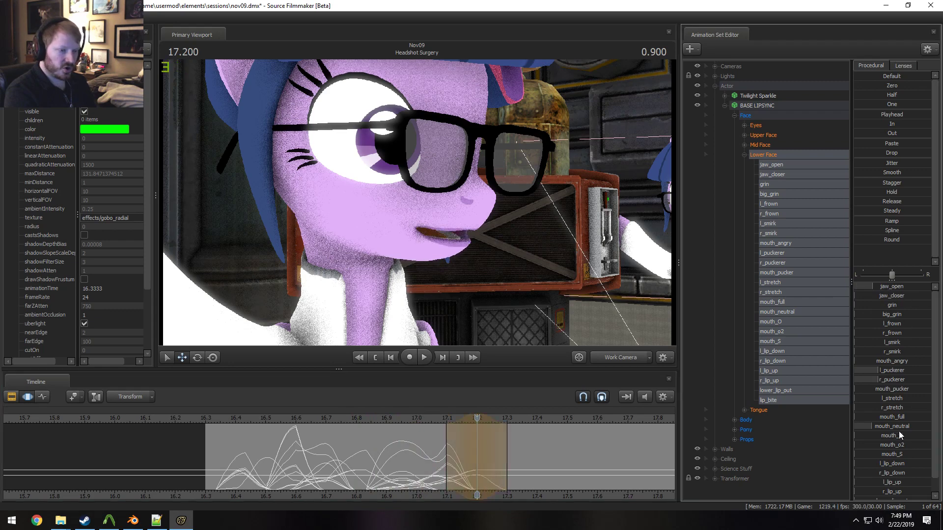
mouse_move(897, 445)
mouse_down()
mouse_move(918, 450)
mouse_move(885, 446)
mouse_up()
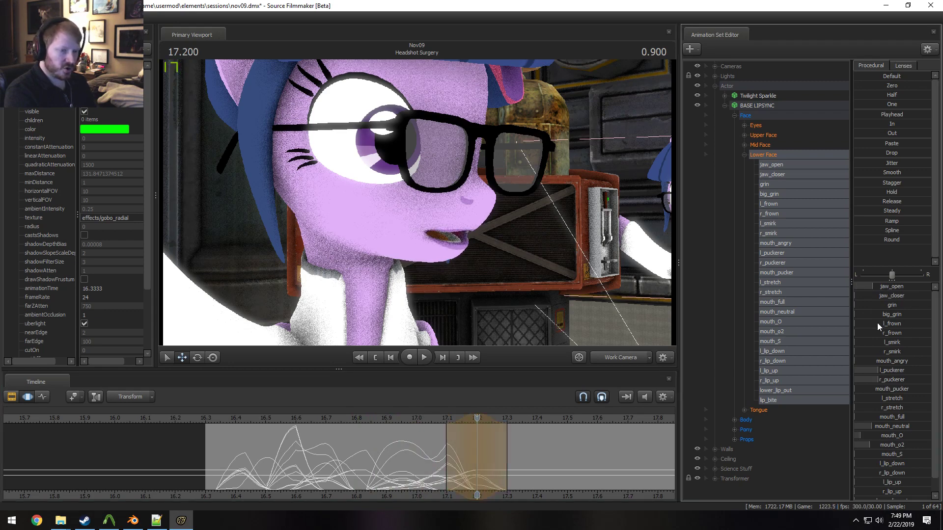
drag(885, 393, 921, 399)
drag(880, 305, 889, 288)
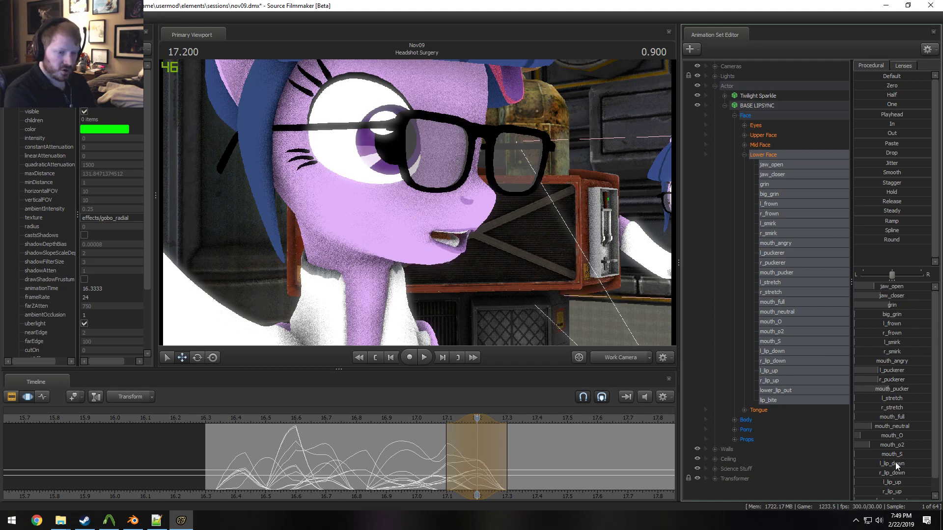
Build a toothy mouth pose around 17.300 by raising jaw_open, jaw_closer, grin, both smirks, mouth_angry and mouth_S
mouse_move(437, 472)
mouse_down()
mouse_move(492, 469)
mouse_move(440, 464)
mouse_move(504, 470)
mouse_up()
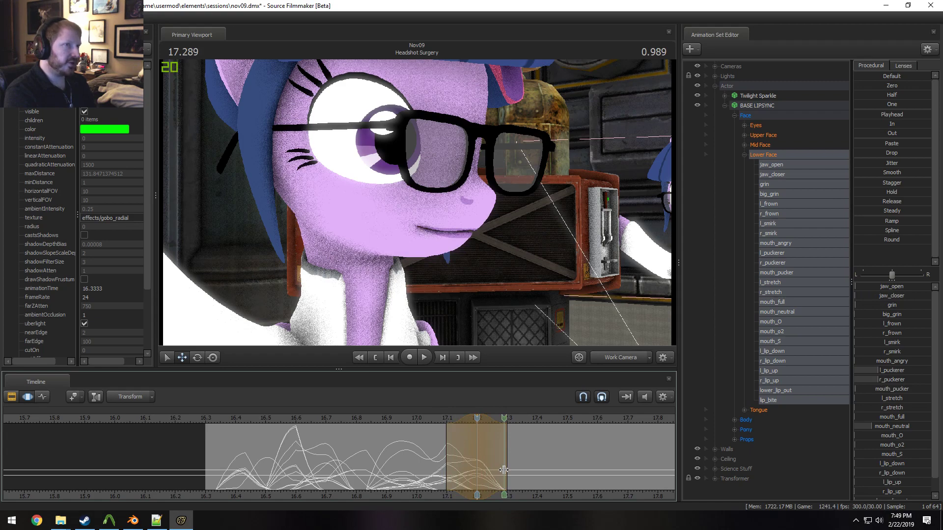
mouse_move(504, 470)
mouse_down()
mouse_move(453, 467)
mouse_move(507, 476)
mouse_up()
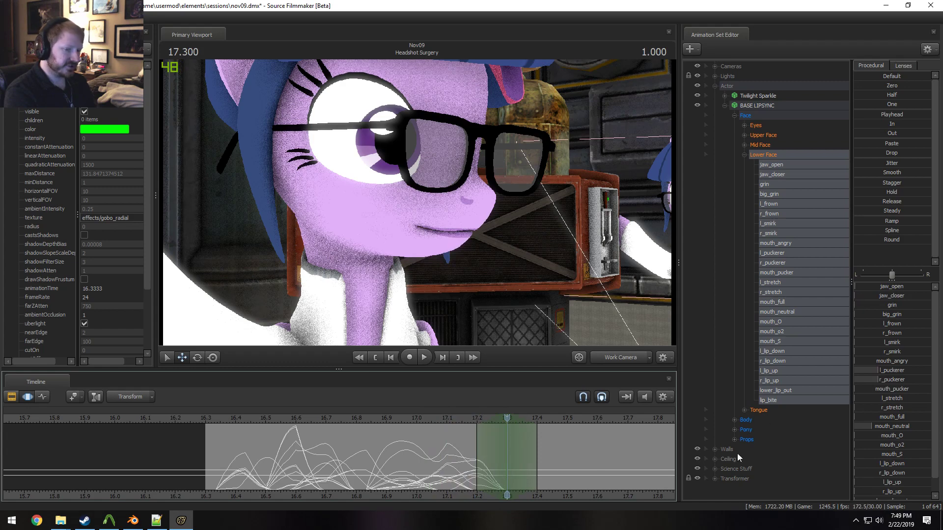
drag(888, 287, 912, 296)
drag(888, 366, 901, 351)
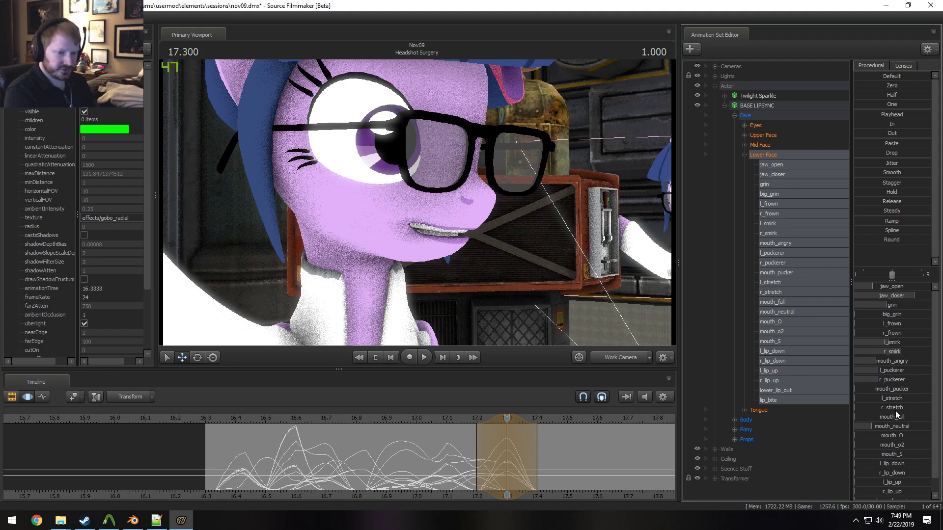
drag(900, 454, 914, 455)
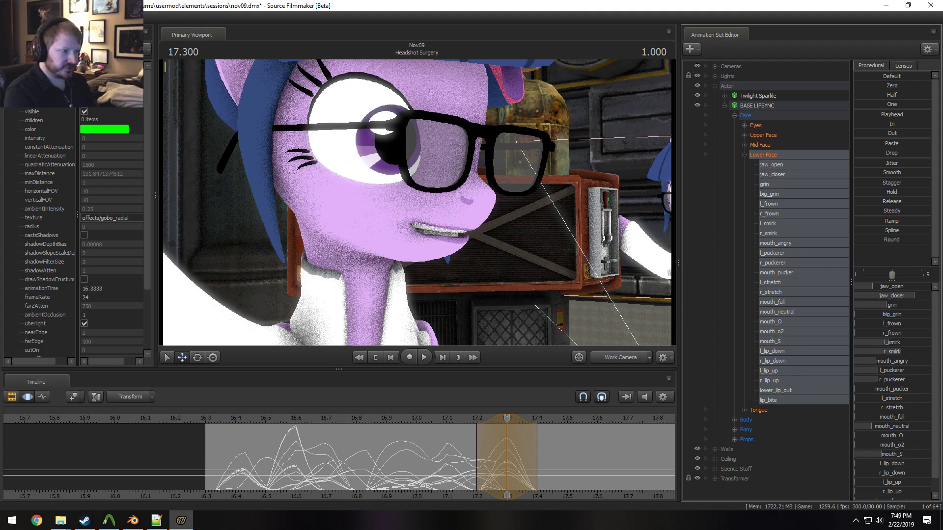
Blend the mouth pose from 17.300 into a time selection around 17.433 with the Playhead preset
drag(467, 481, 537, 471)
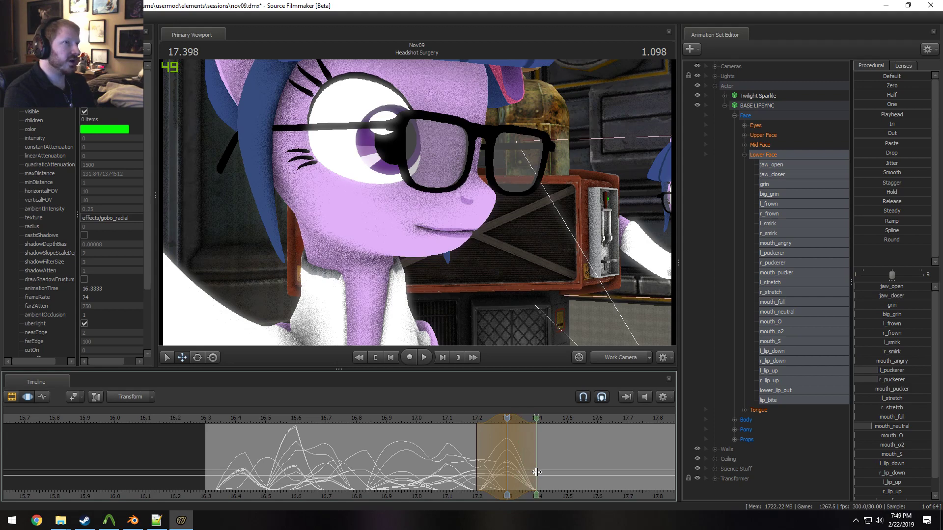
drag(536, 472, 537, 473)
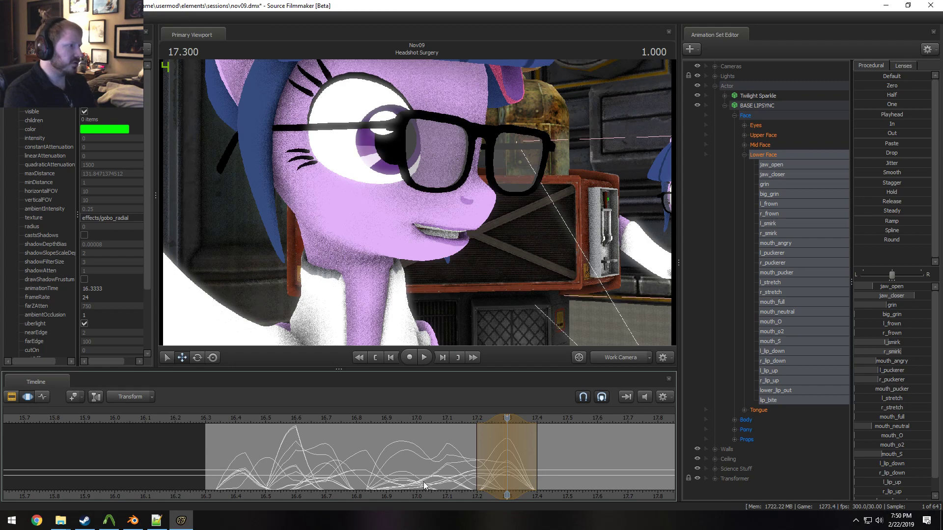
mouse_move(424, 485)
mouse_down()
mouse_move(463, 478)
mouse_move(548, 486)
mouse_up()
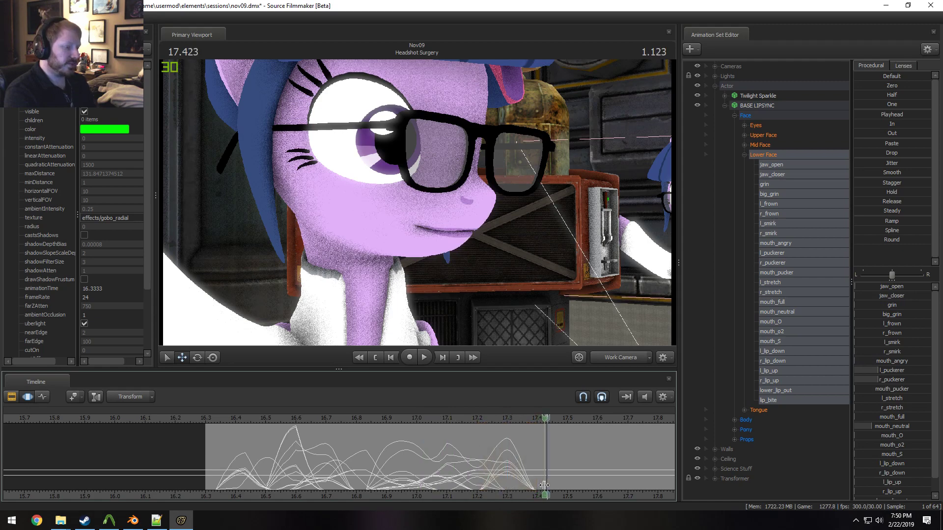
click(506, 419)
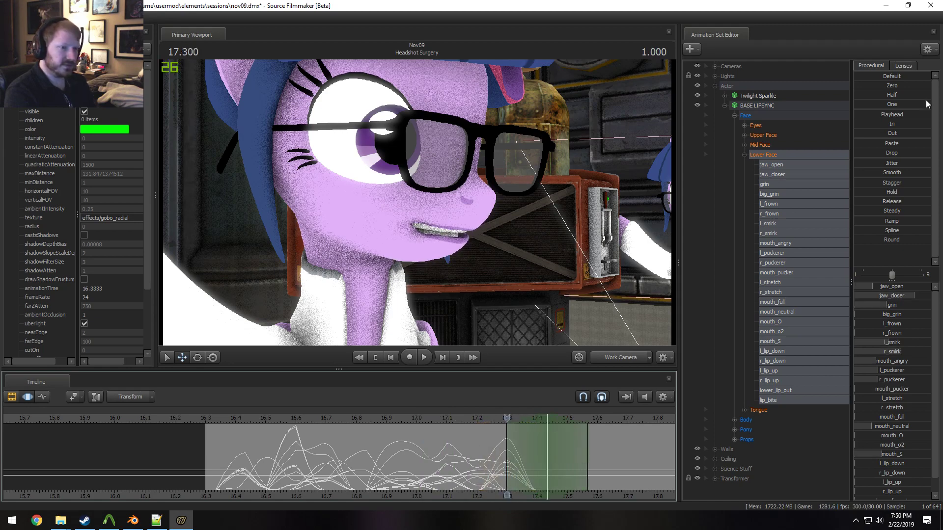
click(900, 113)
Separate the two matching poses around 17.366 by raising jaw_open and mouth_o2 and lowering grin
mouse_move(489, 425)
mouse_down()
mouse_move(555, 442)
mouse_move(499, 452)
mouse_move(553, 454)
mouse_move(513, 456)
mouse_move(542, 456)
mouse_up()
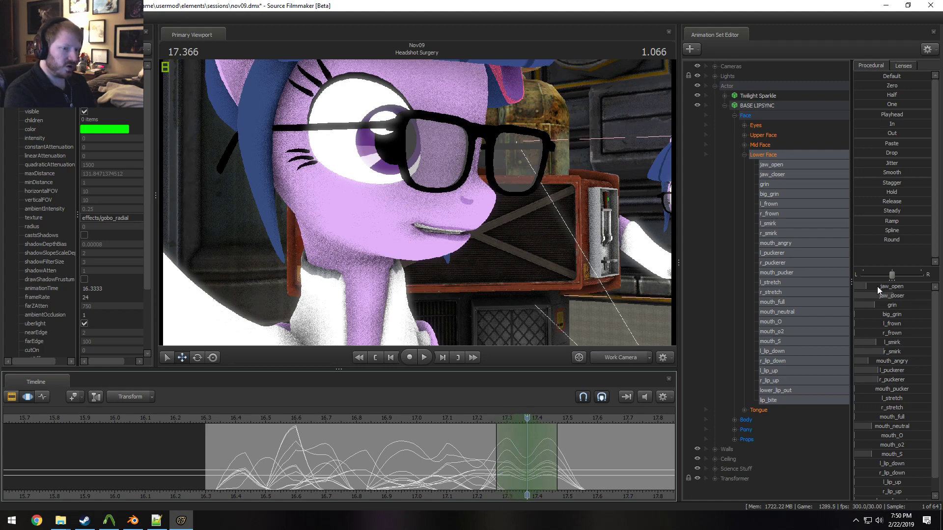
drag(877, 286, 882, 287)
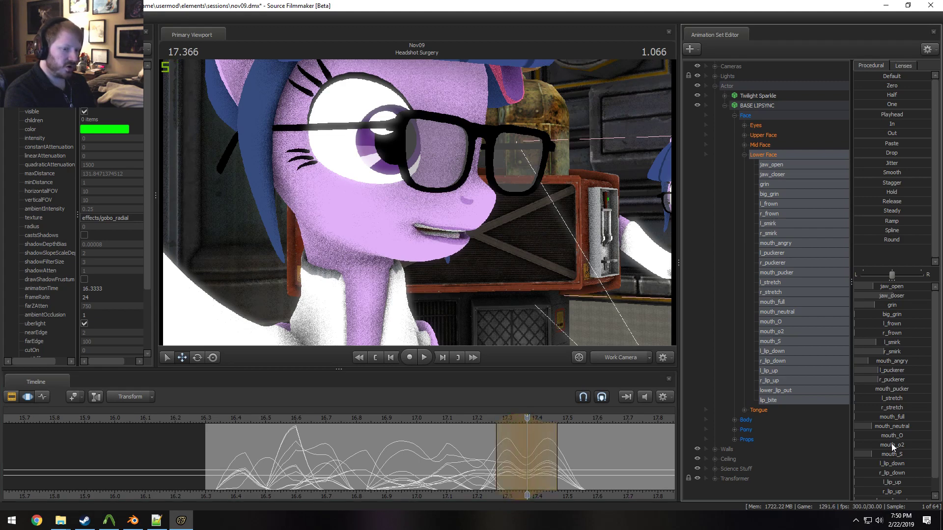
drag(891, 444, 899, 444)
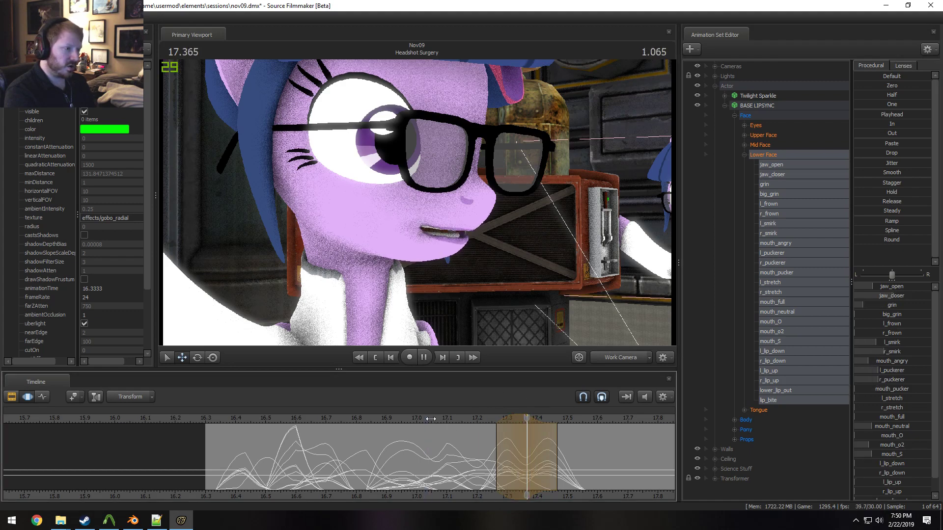
Open the mouth wider around 17.166 by raising jaw_open over a narrow time selection
drag(432, 442, 446, 474)
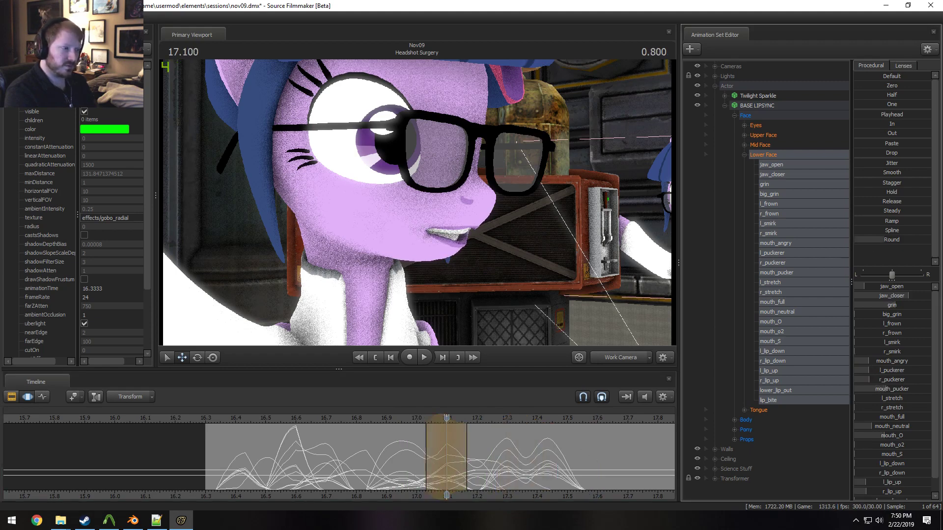
key(Return)
click(445, 466)
key(Escape)
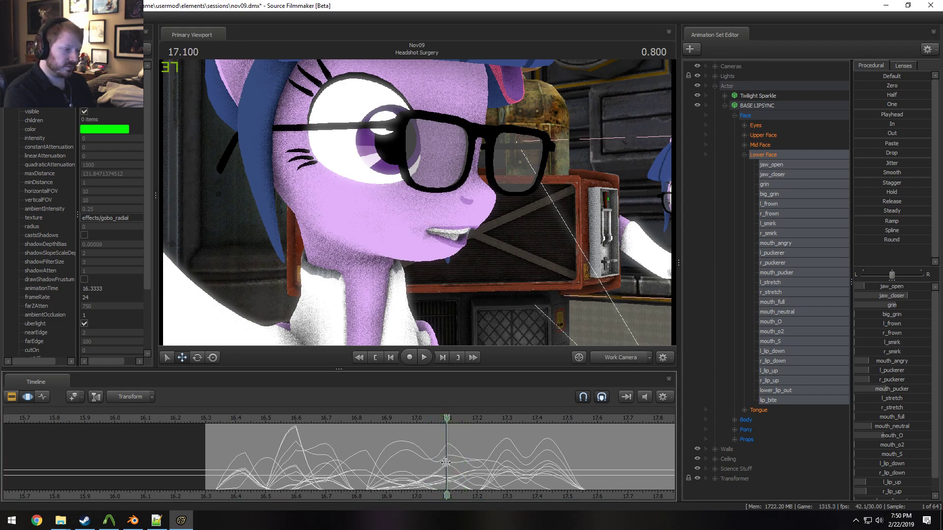
shift+scroll(447, 462, up, 1)
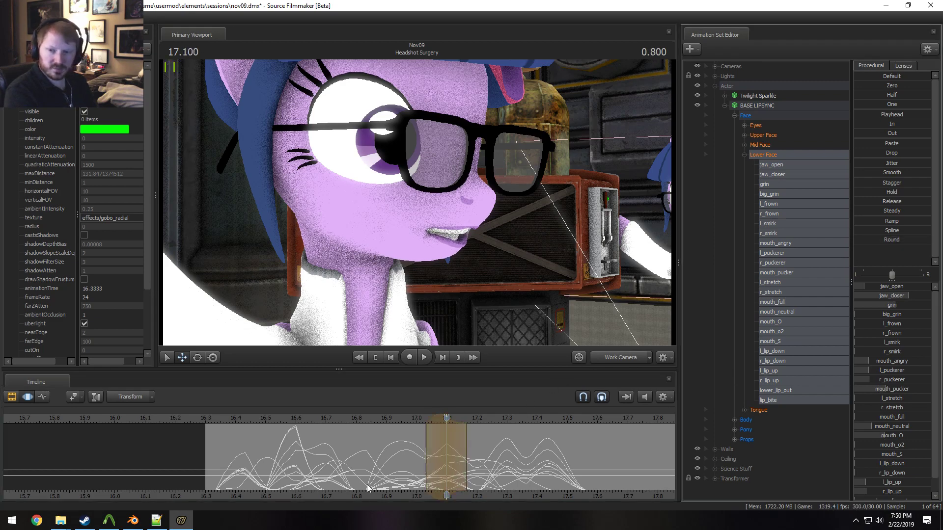
key(space)
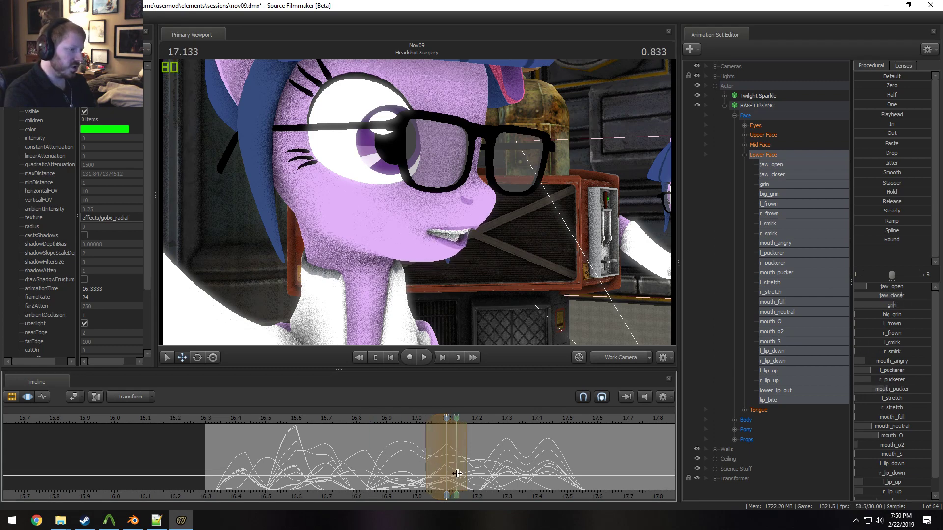
key(space)
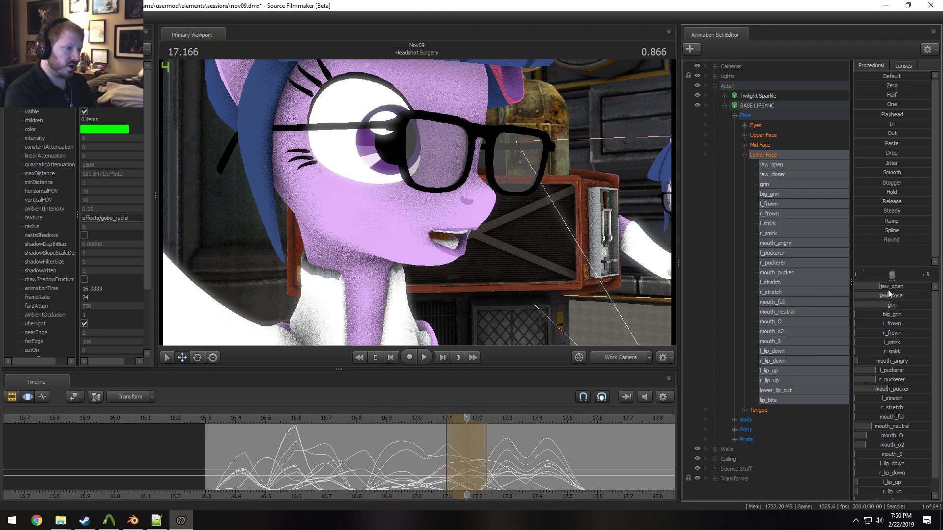
Raise l_puckerer around 17.400 over a narrow time selection, and play back the lip-sync animation
key(space)
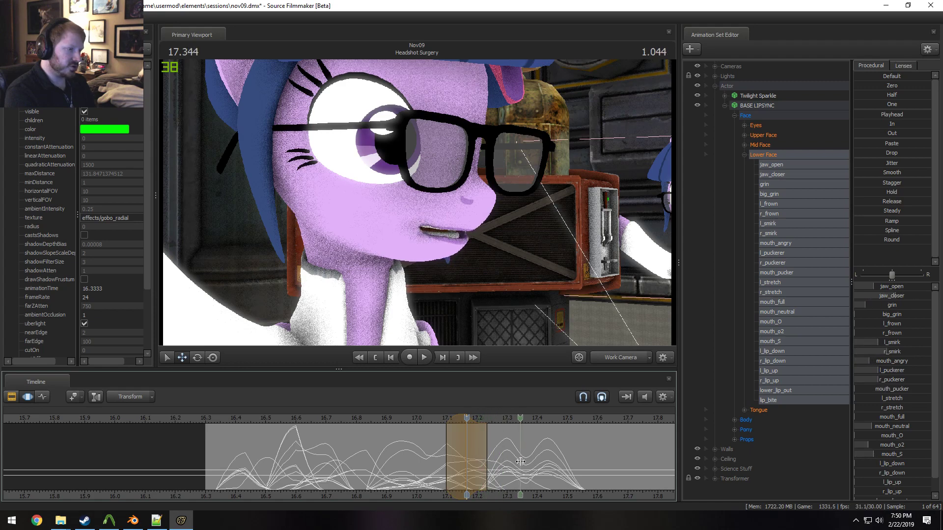
click(537, 462)
click(537, 462)
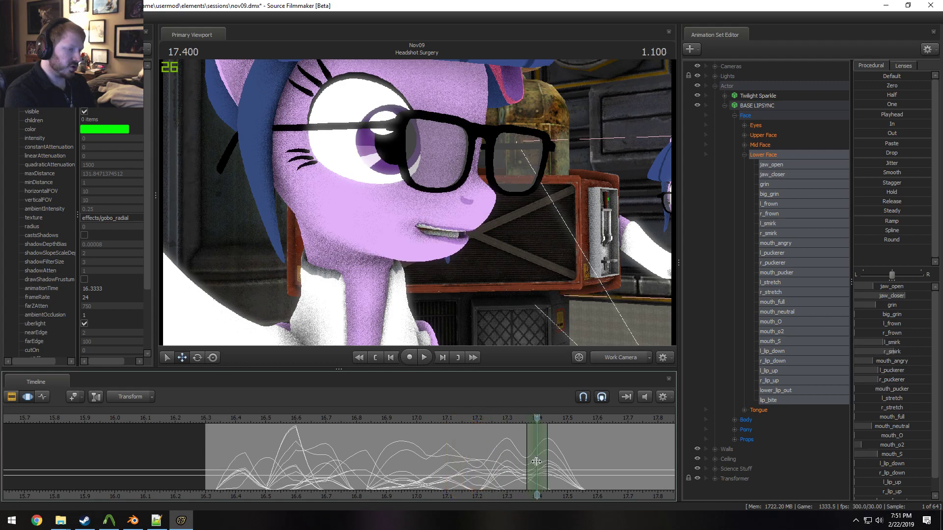
drag(898, 370, 925, 370)
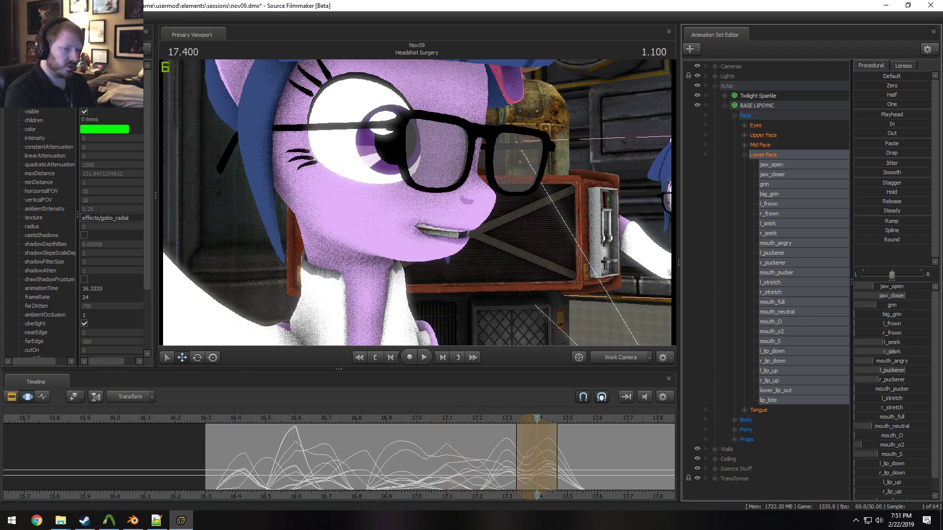
click(453, 418)
key(space)
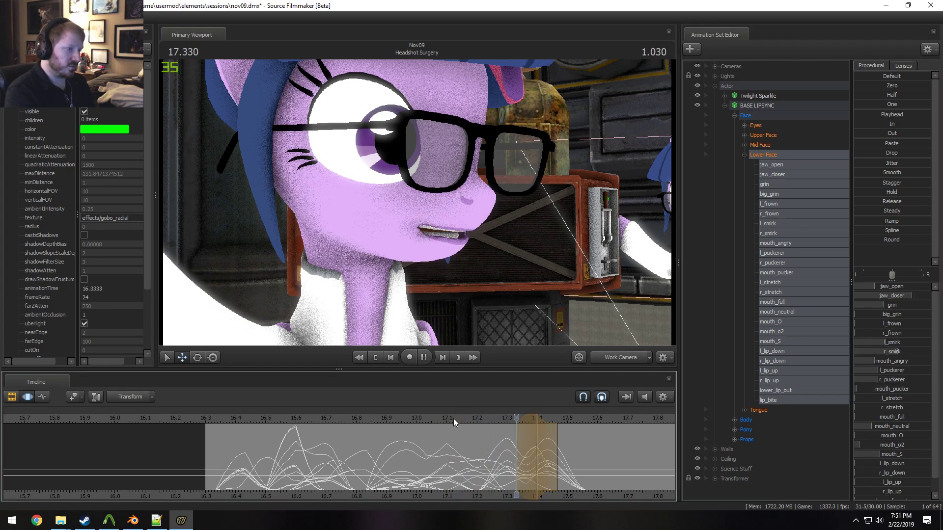
key(space)
Shape an open mouth around 17.533 by raising jaw_open, jaw_closer and moderately grin, and reducing both puckerers
key(shift)
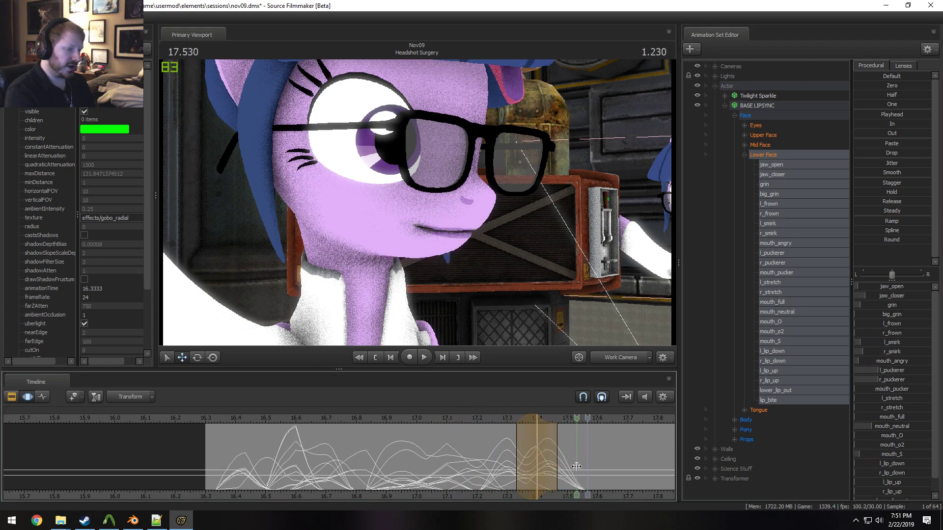
click(577, 469)
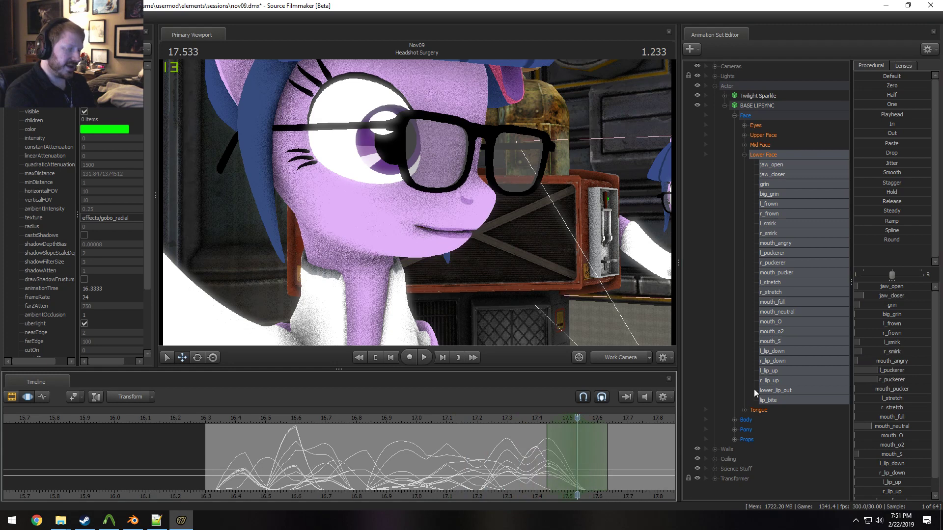
mouse_move(884, 286)
mouse_down()
mouse_move(918, 308)
mouse_move(904, 287)
mouse_up()
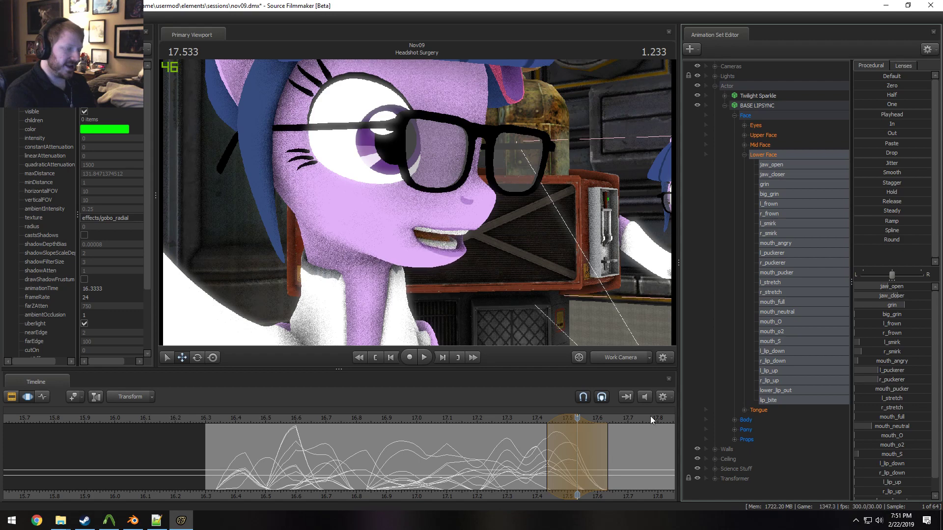
drag(531, 456, 578, 459)
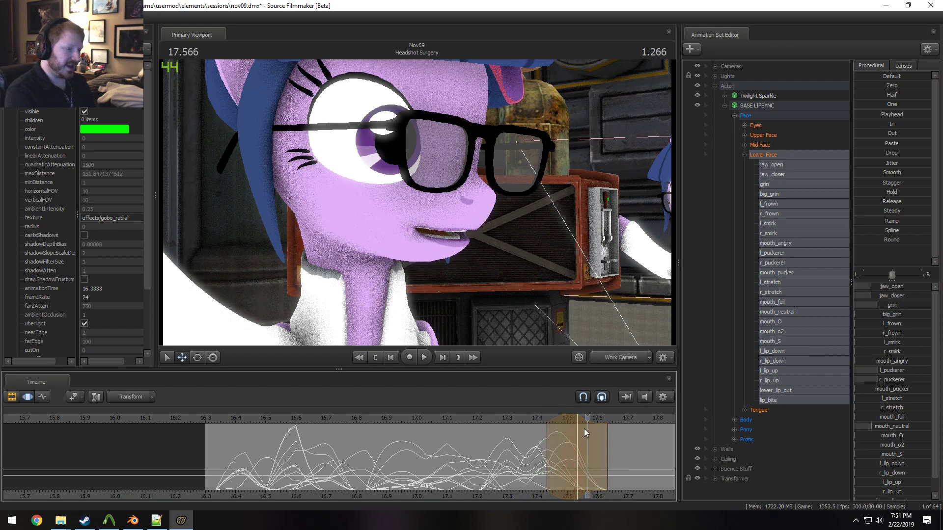
drag(884, 306, 863, 307)
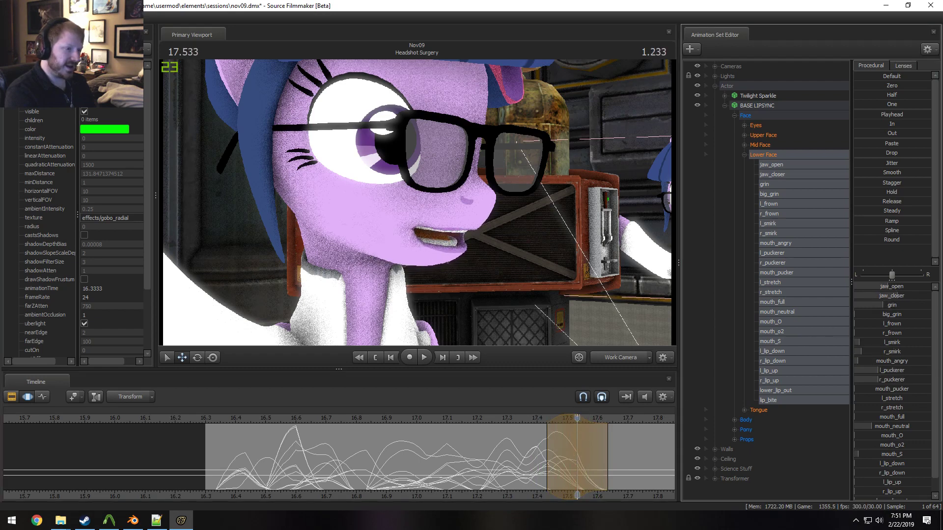
drag(884, 379, 862, 373)
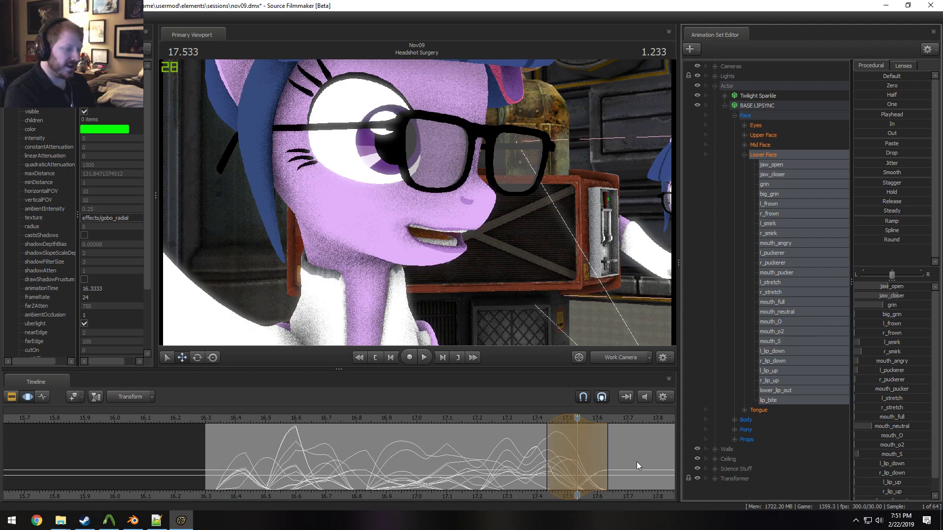
Shape a toothy pose around 17.633 over a narrow time selection by raising grin, mouth_angry, jaw_open and jaw_closer and lowering both puckerers
middle_drag(632, 495, 540, 476)
drag(457, 459, 568, 467)
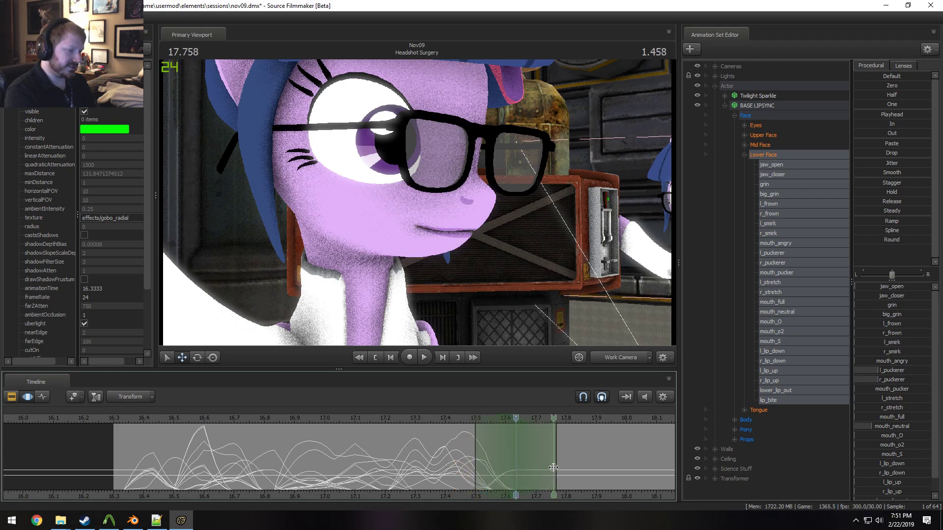
shift+scroll(554, 468, down, 1)
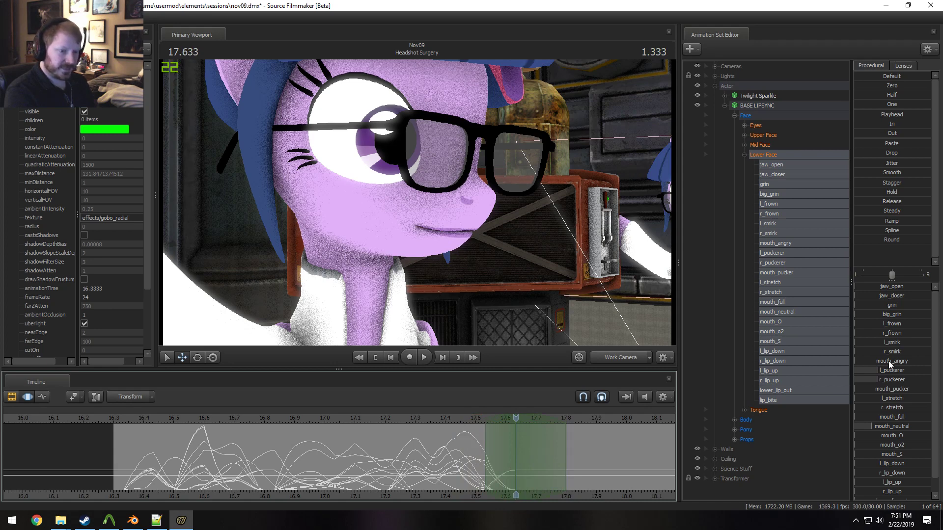
drag(888, 361, 925, 316)
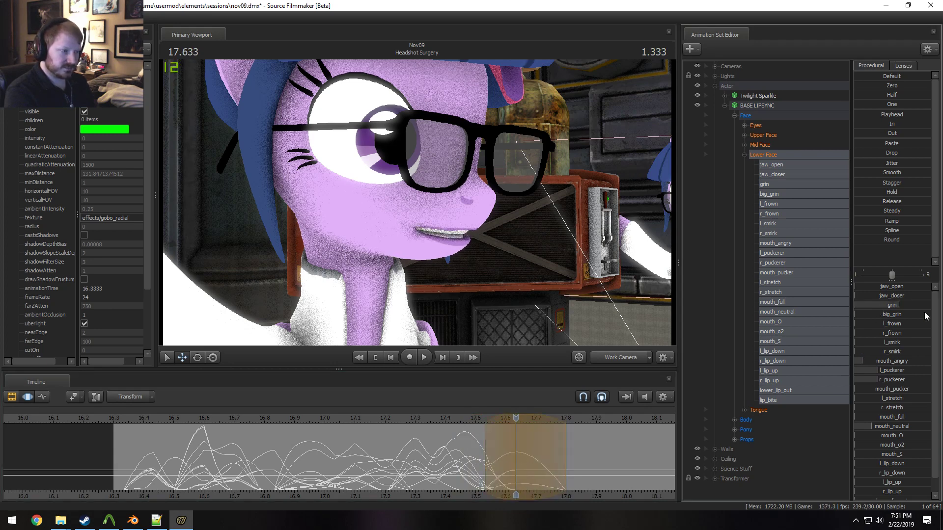
drag(888, 287, 912, 296)
drag(883, 371, 858, 380)
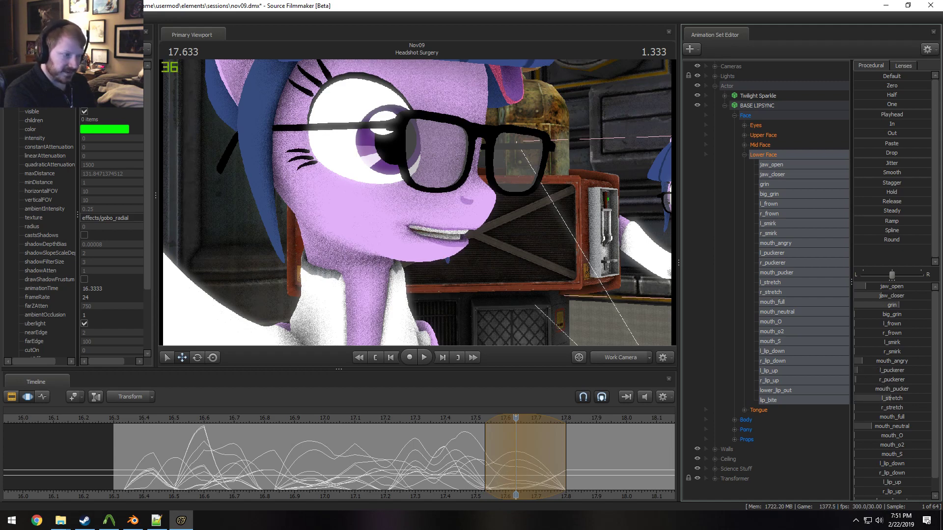
Widen the toothy pose at 17.633 by raising both smirks almost fully, mouth_angry and moderately both stretches, and lowering jaw_open
drag(854, 408, 898, 407)
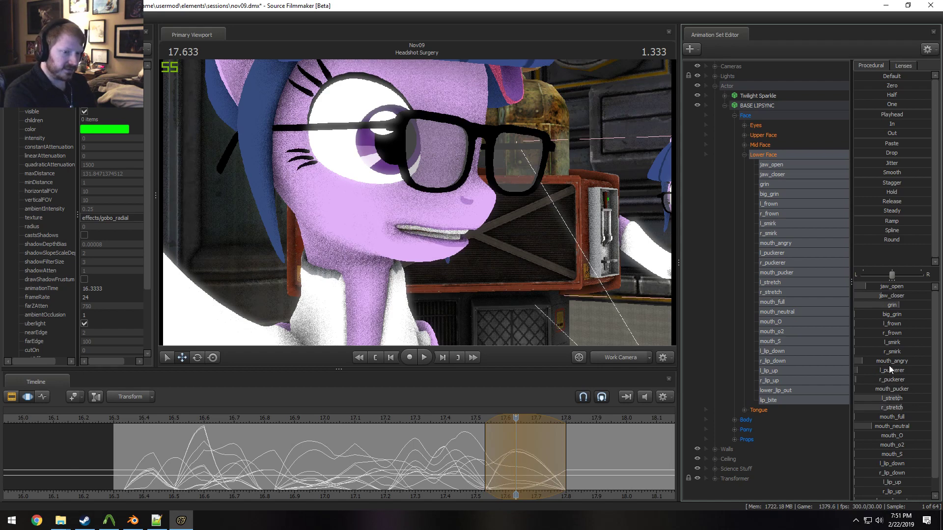
drag(889, 363, 910, 362)
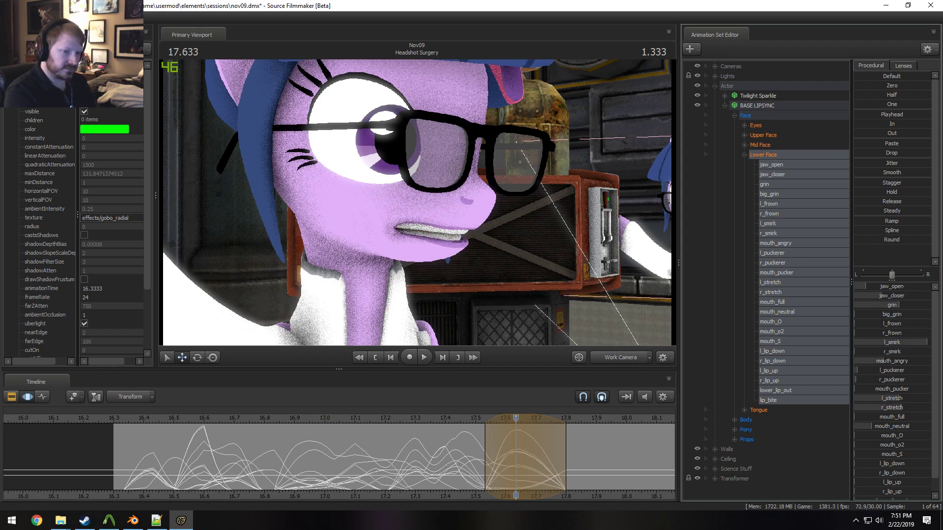
drag(884, 352, 925, 352)
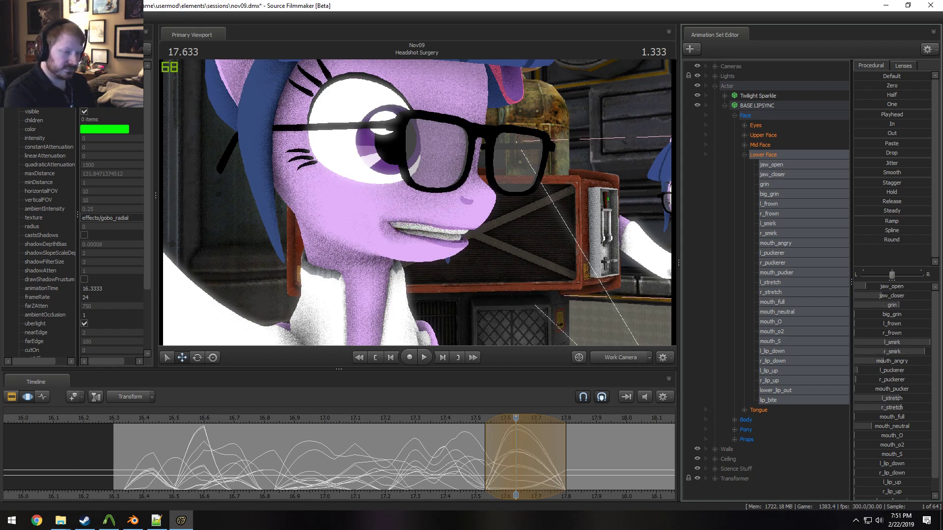
drag(865, 286, 858, 287)
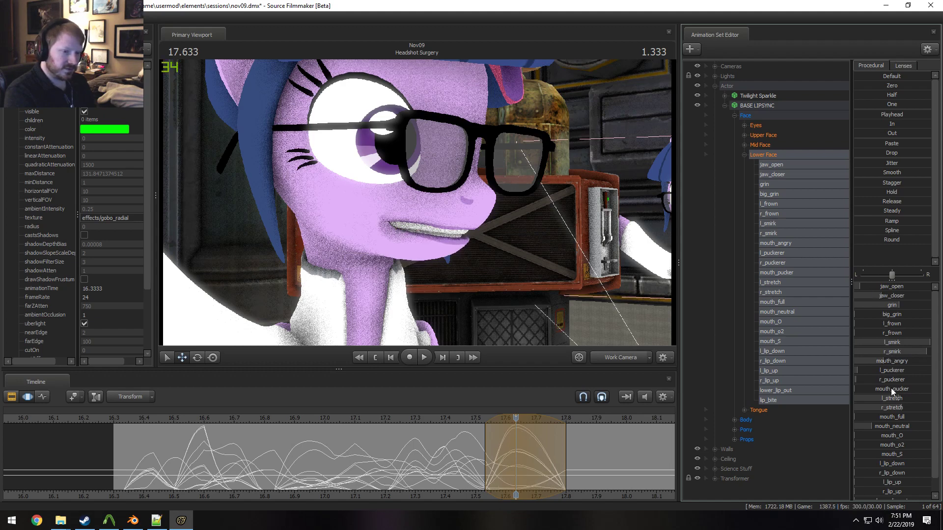
drag(891, 408, 881, 408)
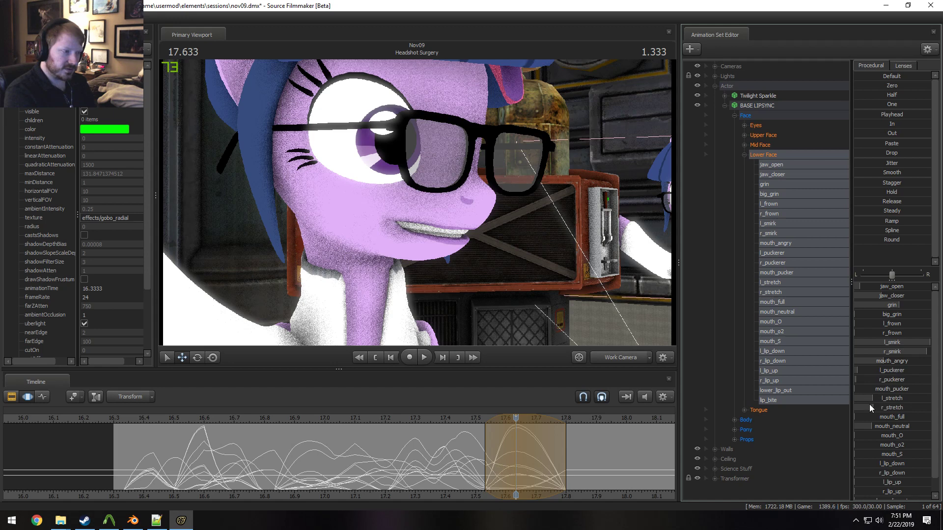
Play back and scrub through the lip-sync animation to check the toothy pose at the end
mouse_move(516, 476)
mouse_down()
mouse_move(471, 477)
mouse_move(517, 478)
mouse_up()
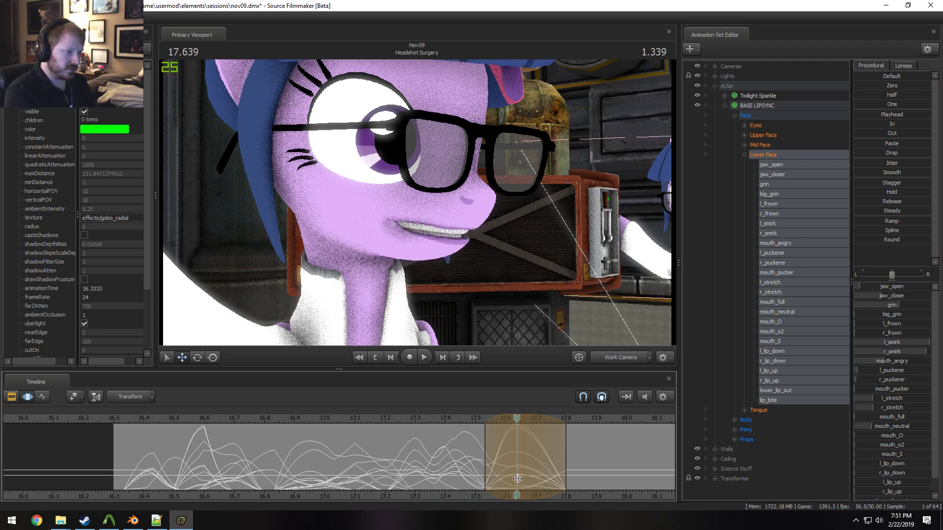
click(360, 421)
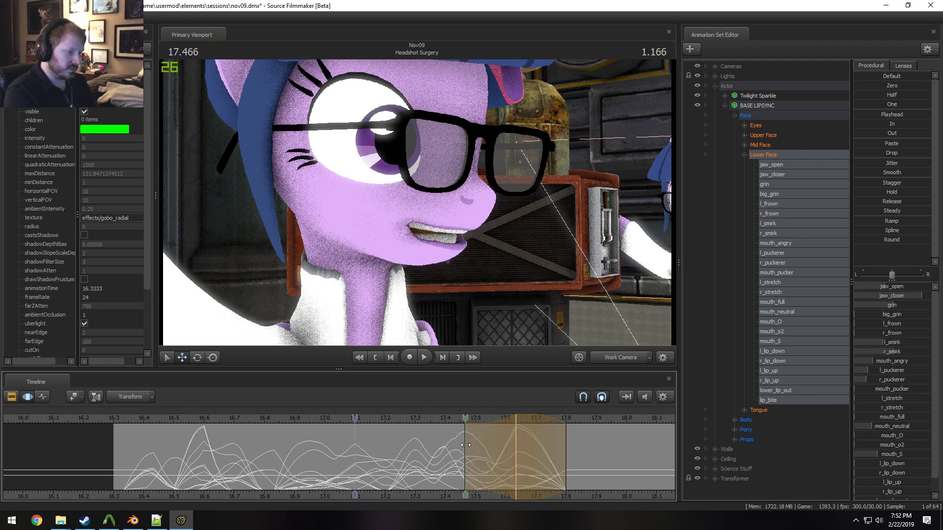
key(space)
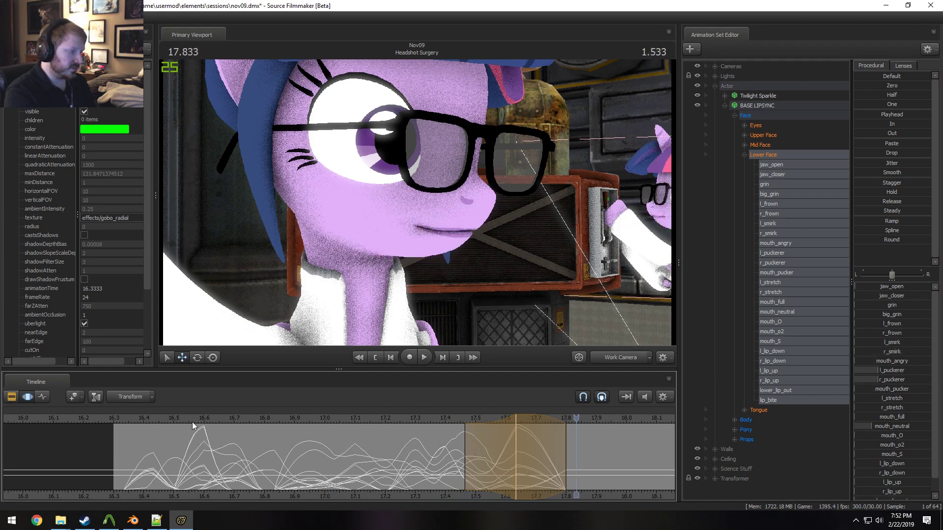
key(space)
drag(346, 425, 385, 425)
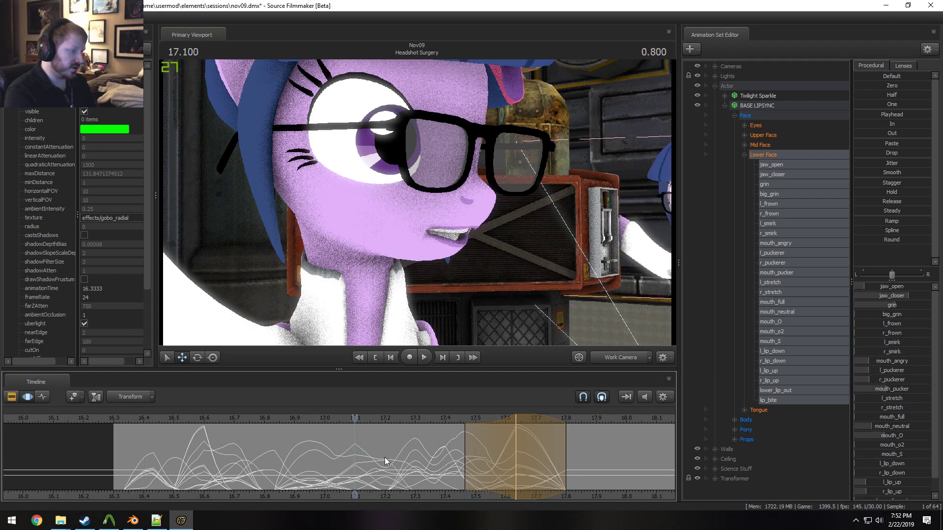
Open the mouth wider around 17.366 by raising jaw_open over a narrow time selection, and play back the animation
drag(384, 458, 437, 468)
click(440, 469)
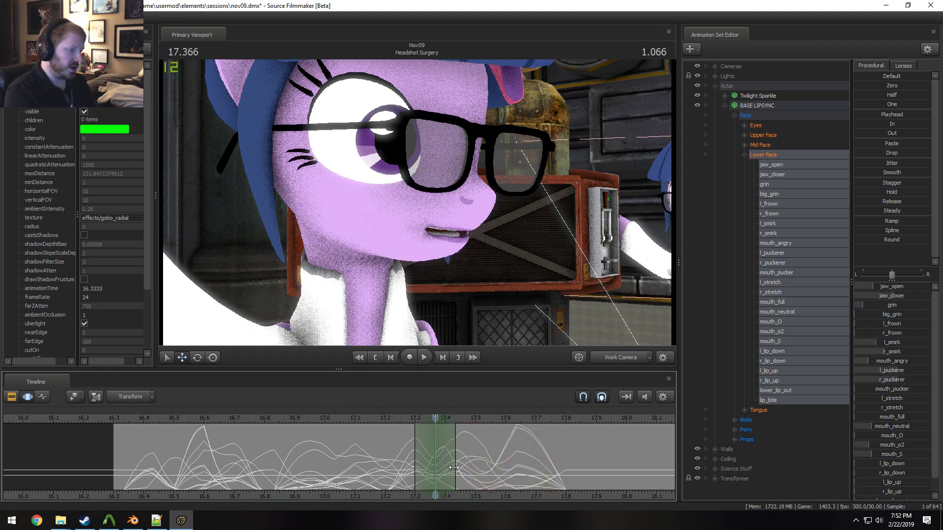
drag(874, 287, 881, 287)
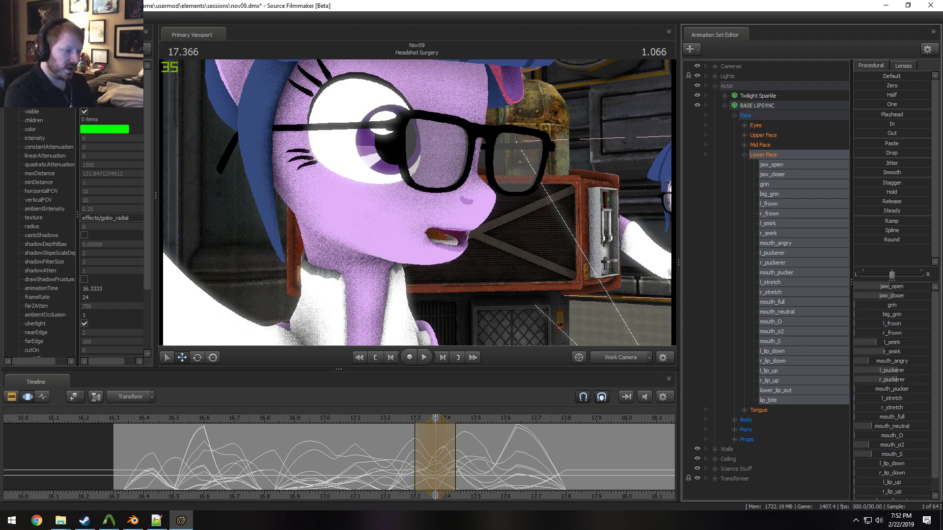
drag(395, 419, 369, 414)
key(space)
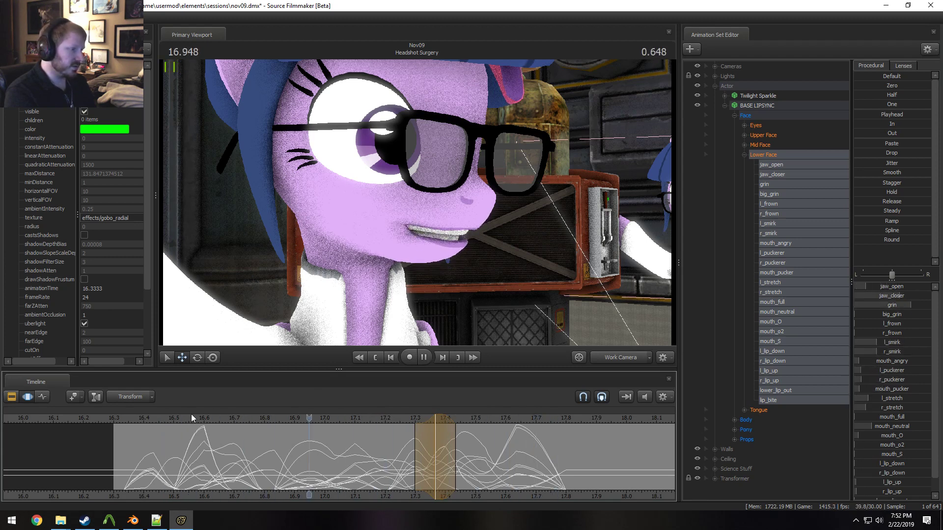
Refine the mouth pose around 17.400 over a narrow time selection, and play back the lip-sync animation
mouse_move(435, 488)
mouse_down()
mouse_move(424, 488)
mouse_move(443, 488)
mouse_up()
shift+scroll(444, 487, up, 1)
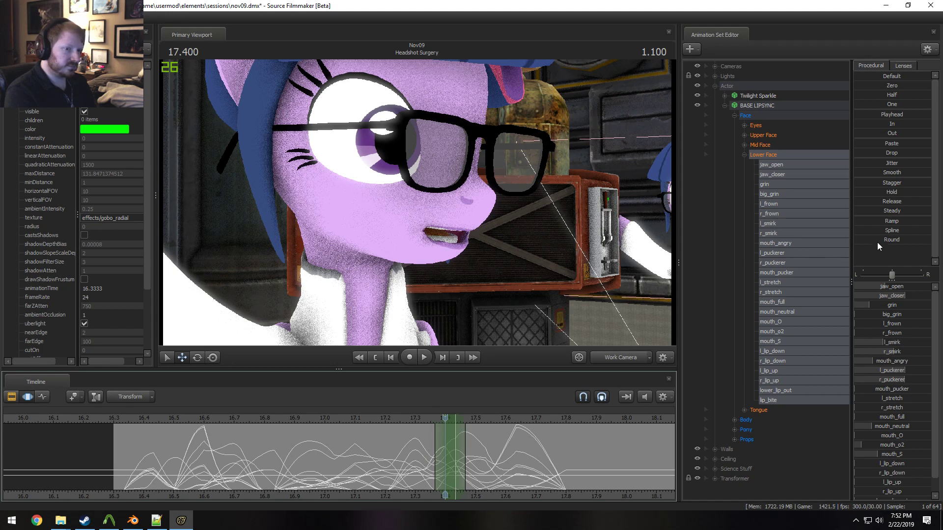
drag(878, 242, 878, 243)
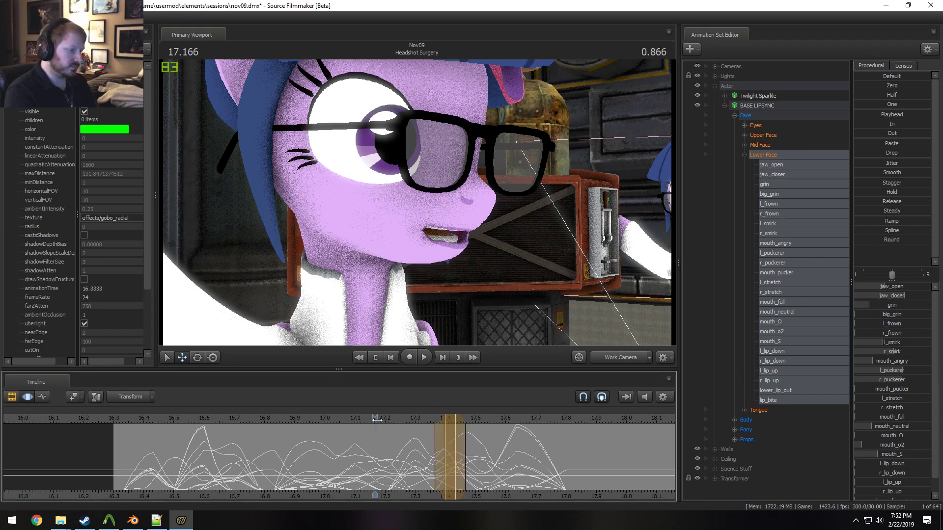
click(134, 419)
key(space)
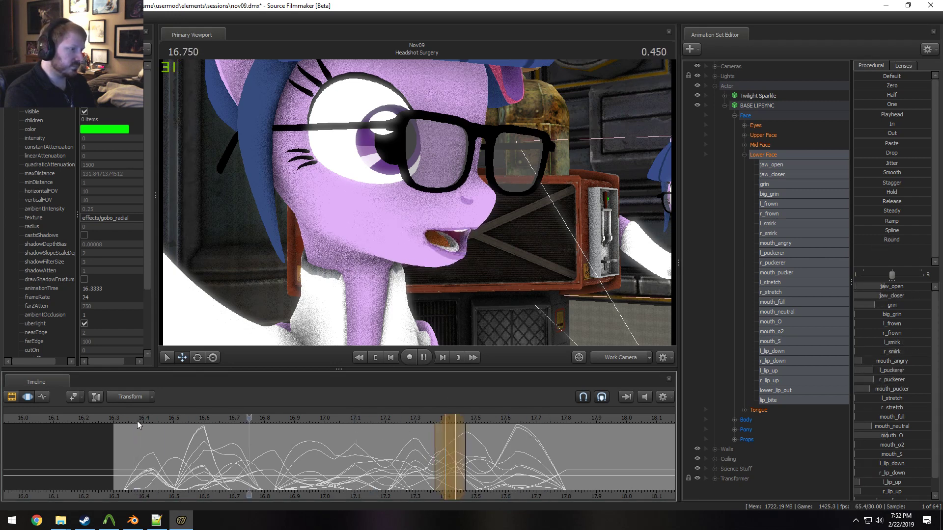
Lower grin to about a quarter around 17.533 over a narrow time selection, and play back the change
key(shift)
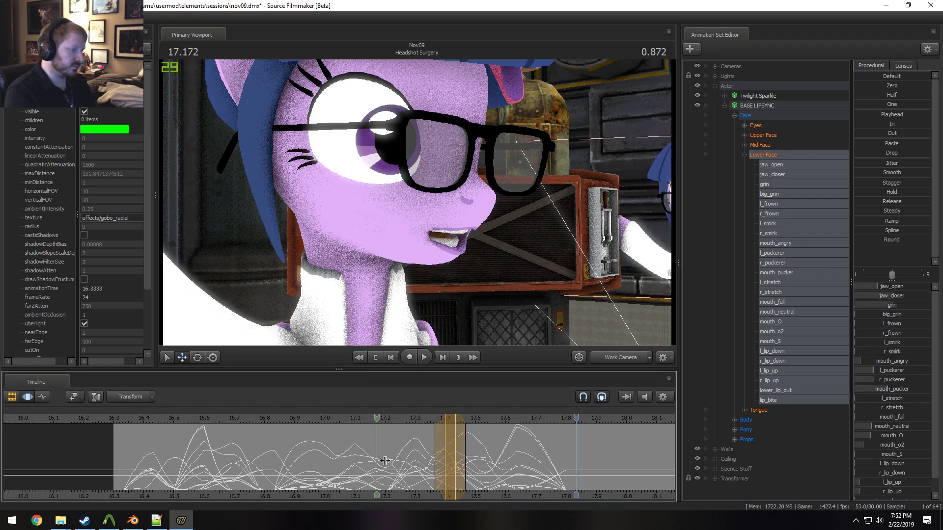
click(485, 484)
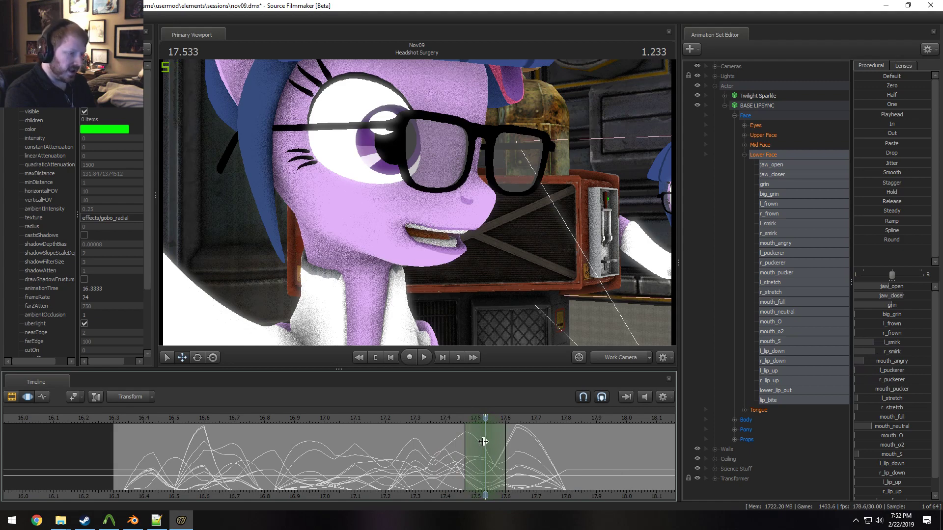
drag(892, 305, 879, 306)
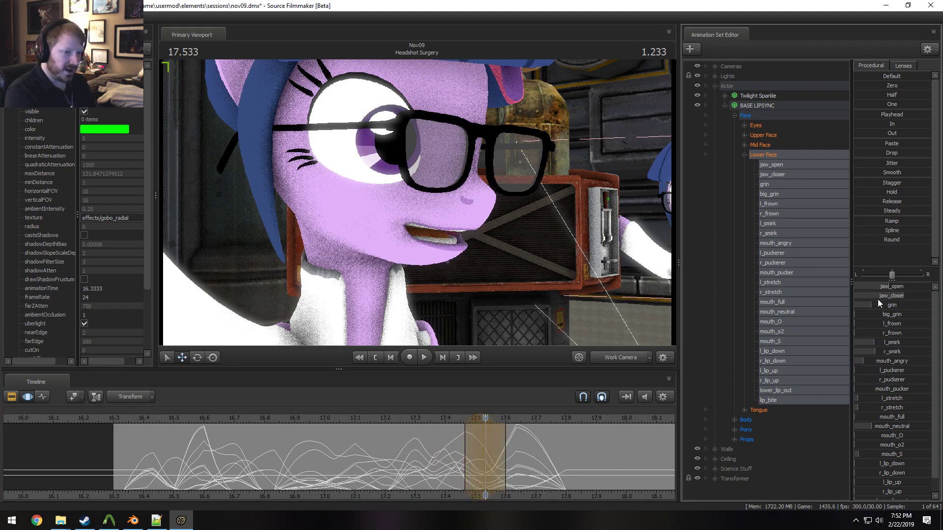
key(space)
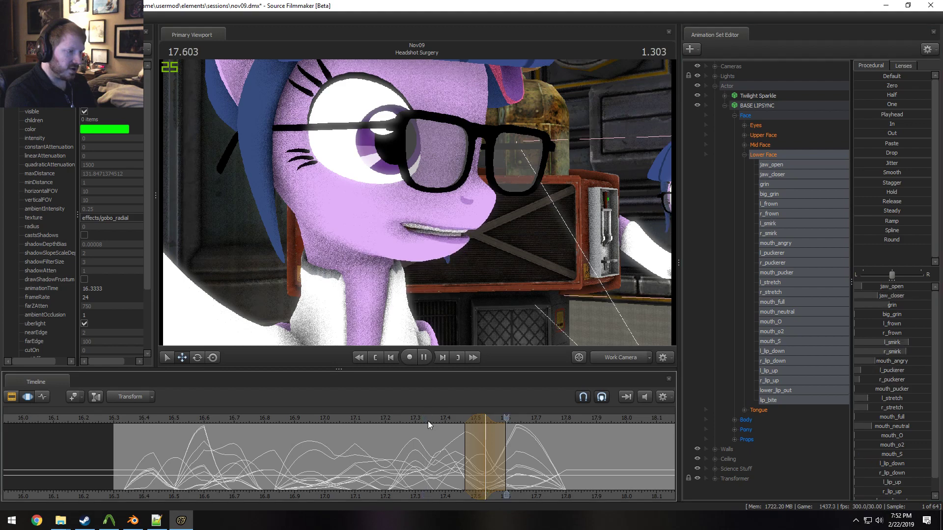
Shift the toothy pose around 17.633 slightly earlier on the timeline, to about 17.600
drag(511, 455, 526, 455)
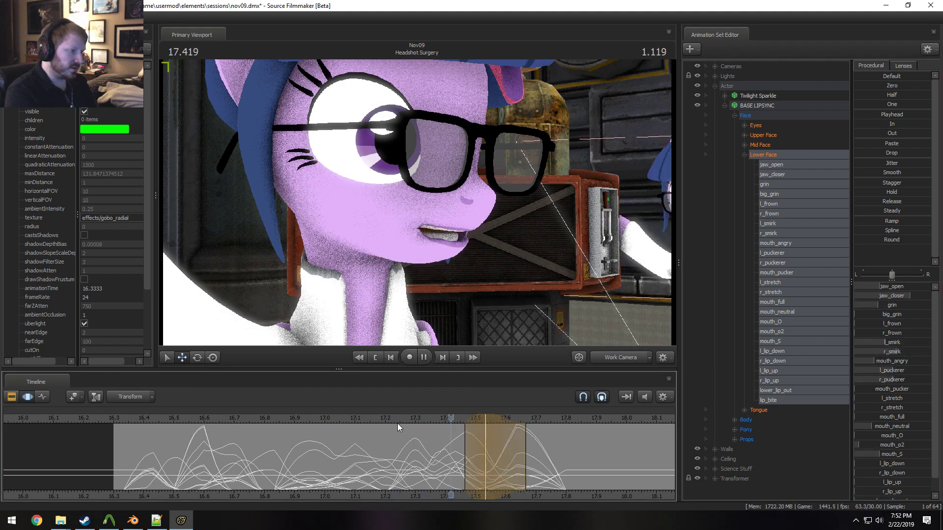
click(234, 418)
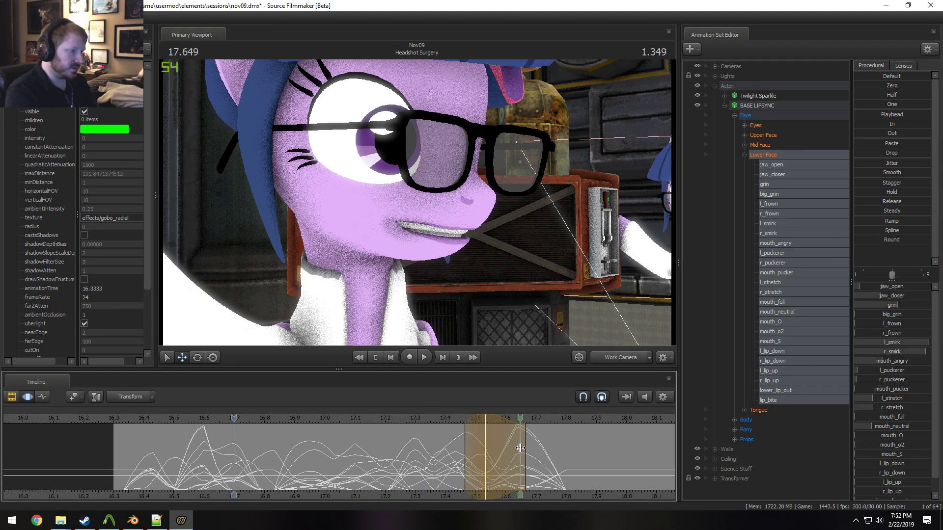
click(492, 456)
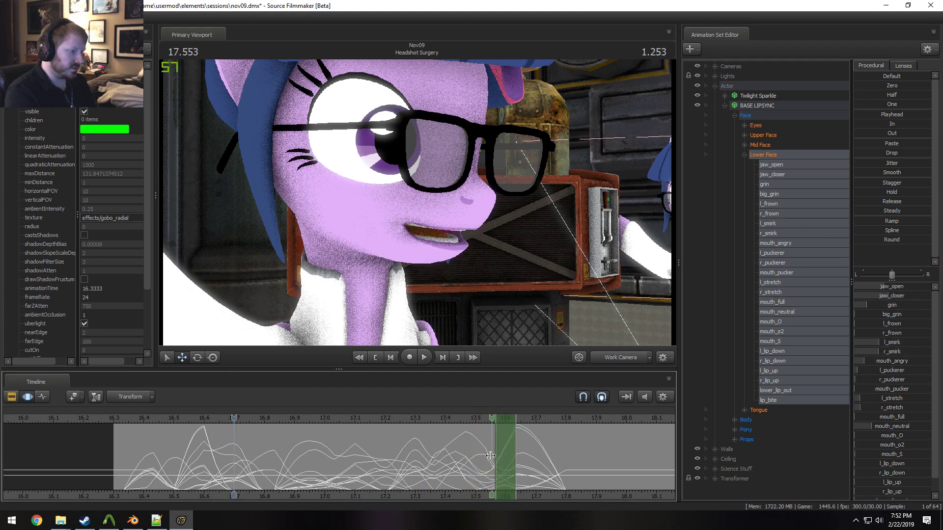
key(space)
mouse_move(489, 450)
mouse_down()
mouse_move(442, 450)
mouse_move(501, 447)
mouse_up()
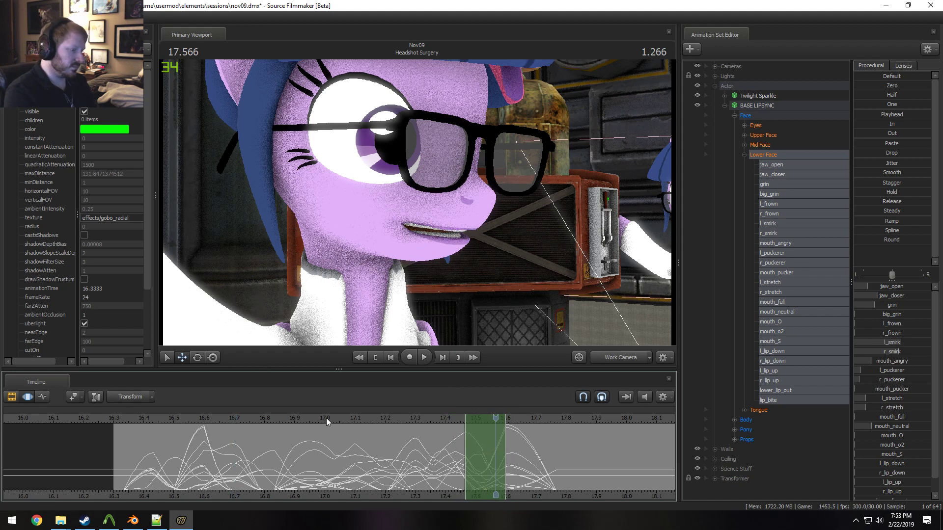
Round the open mouth around 17.500 by raising mouth_o2 to about a third over a narrow time selection
drag(326, 417, 476, 470)
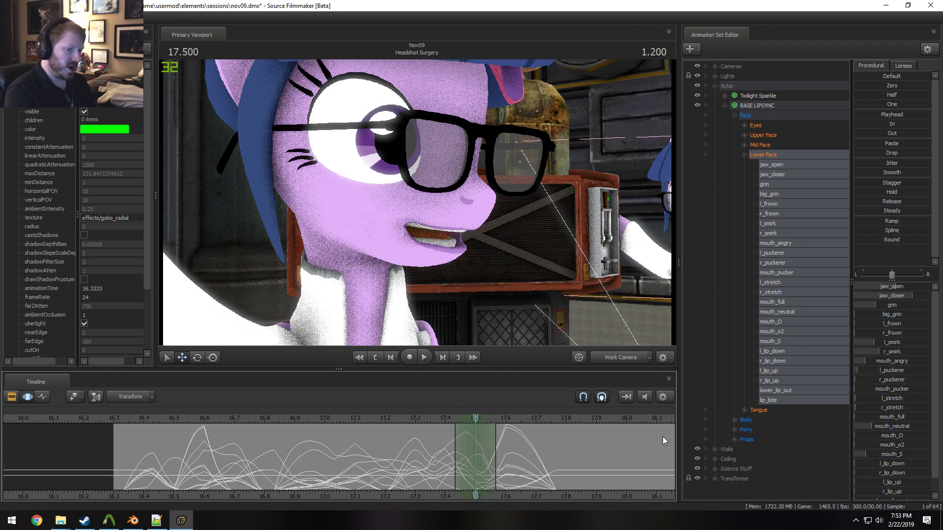
drag(892, 447, 896, 447)
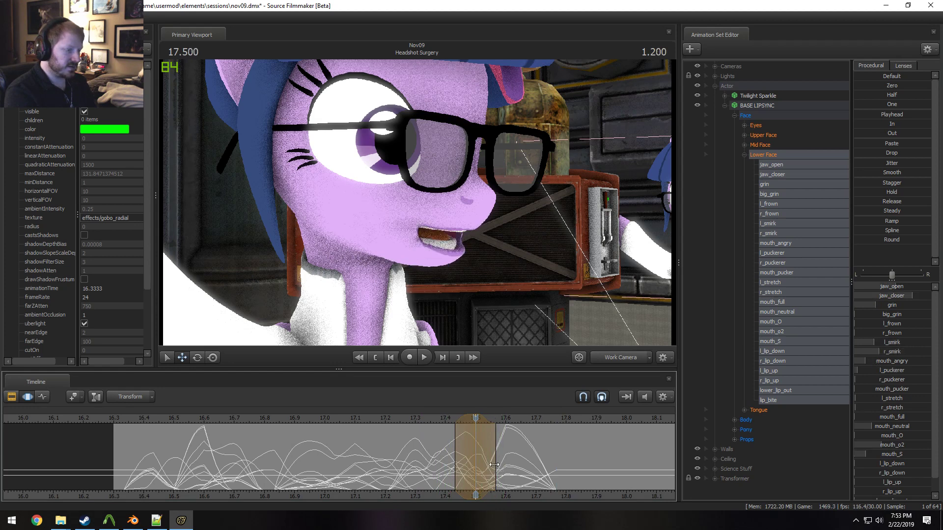
Stretch the final toothy pose so it holds from 17.600 to about 17.93, and play back the animation from the front of the face
drag(491, 458, 605, 458)
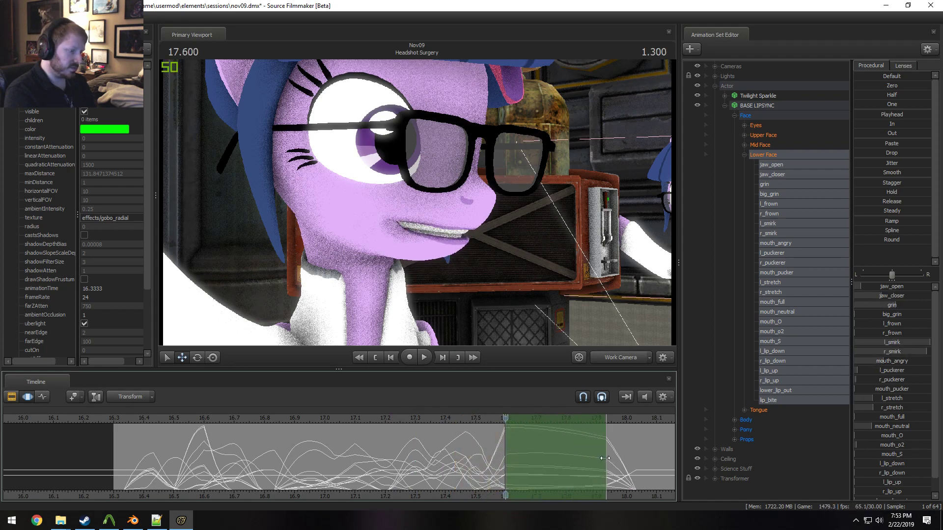
drag(440, 425, 252, 419)
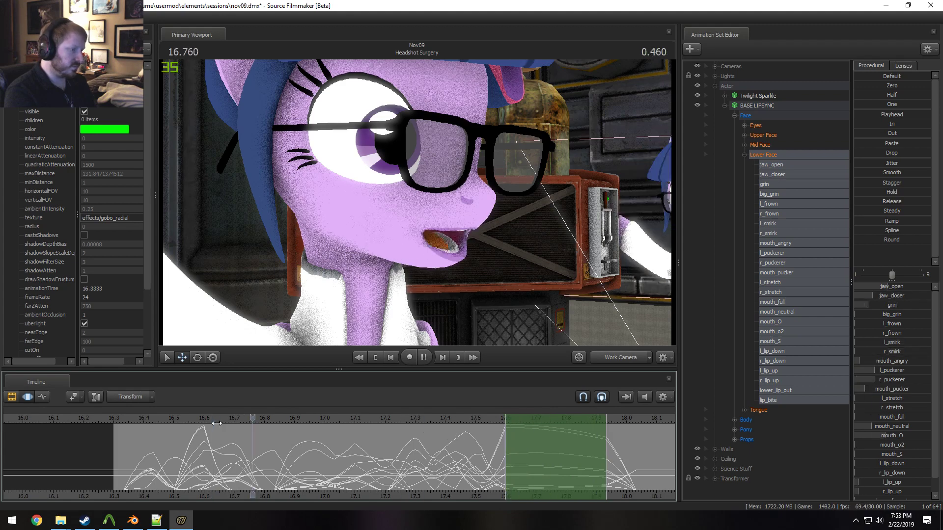
click(133, 427)
key(space)
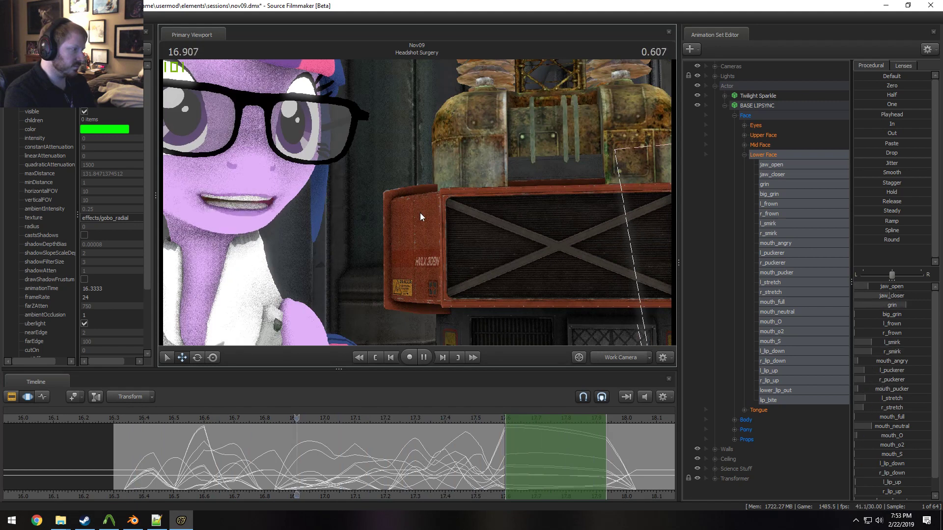
key(space)
Lower jaw_open to nearly zero around 17.100 and raise it to about half around 17.200, each over a narrow time selection
mouse_move(375, 469)
mouse_down()
mouse_move(503, 473)
mouse_move(338, 477)
mouse_move(363, 476)
mouse_up()
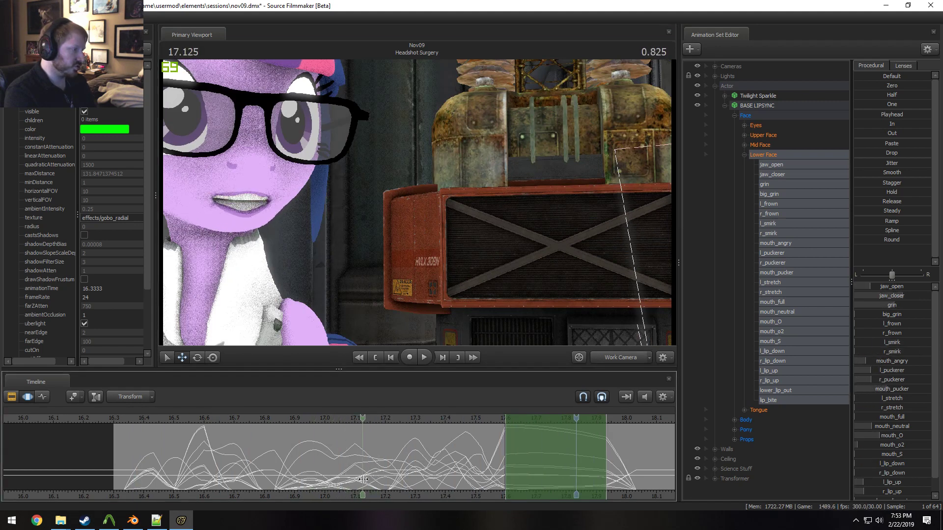
click(362, 475)
click(362, 476)
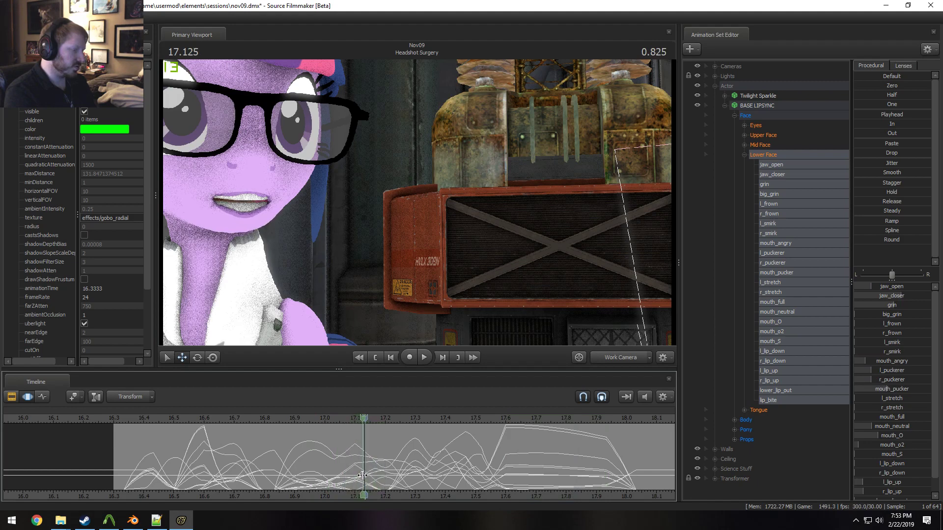
scroll(361, 477, up, 2)
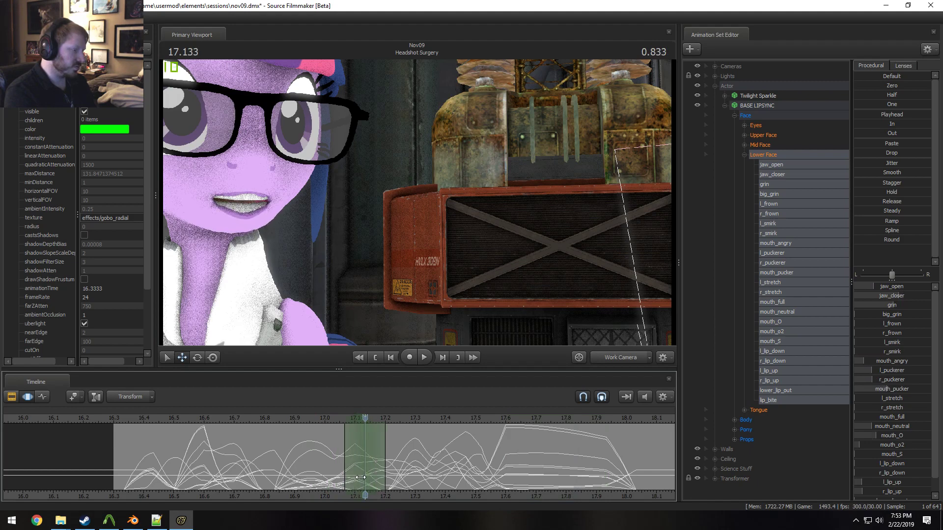
click(360, 477)
scroll(359, 477, up, 2)
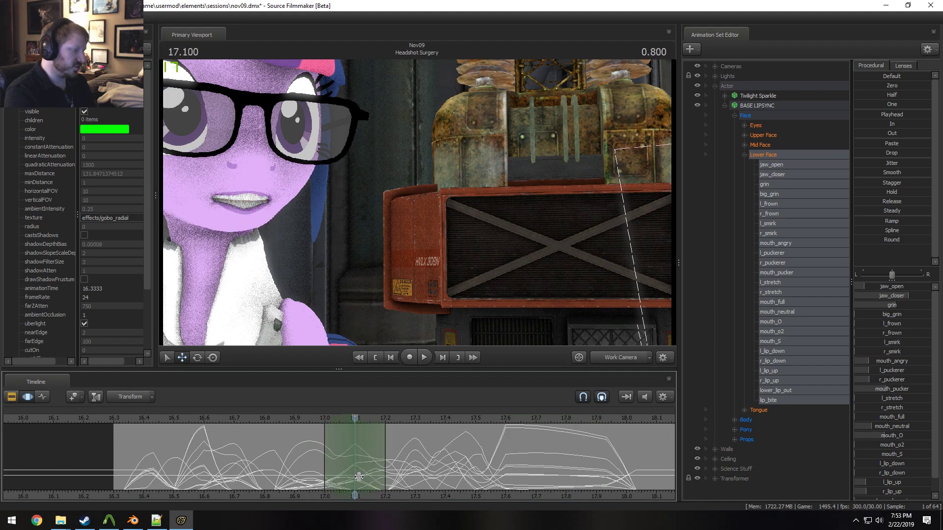
drag(883, 287, 874, 287)
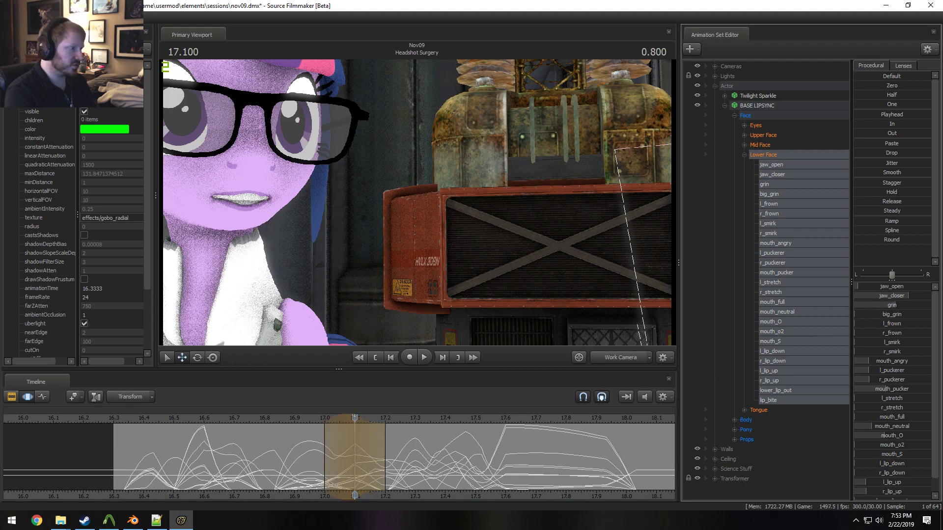
mouse_move(274, 427)
mouse_down()
mouse_move(241, 418)
mouse_move(385, 461)
mouse_up()
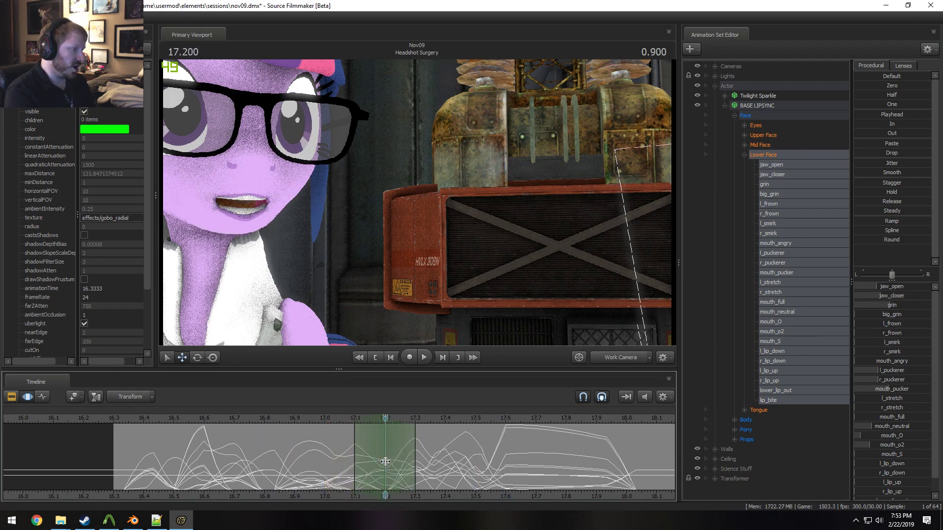
drag(892, 290, 902, 290)
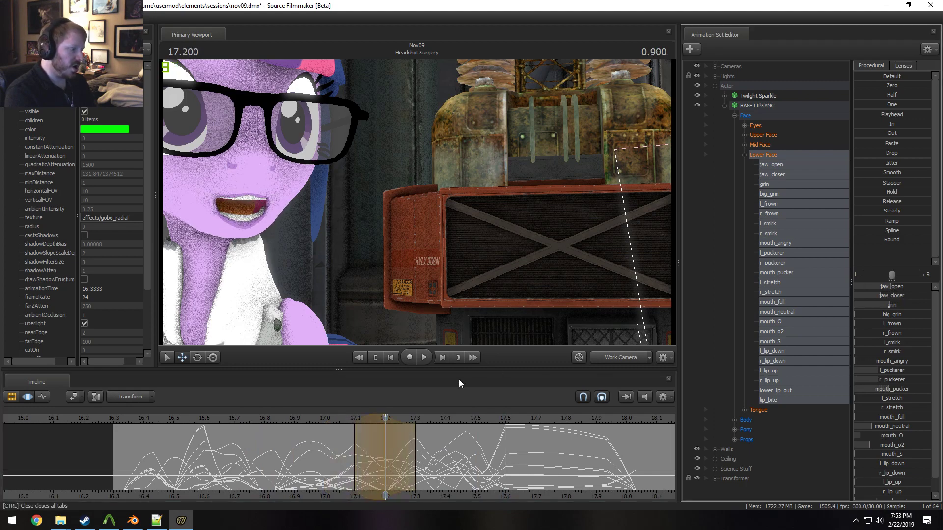
Reduce the mouth puckering around 17.266 by lowering the puckerer sliders over a narrow time selection, and play back the change
drag(320, 418, 405, 457)
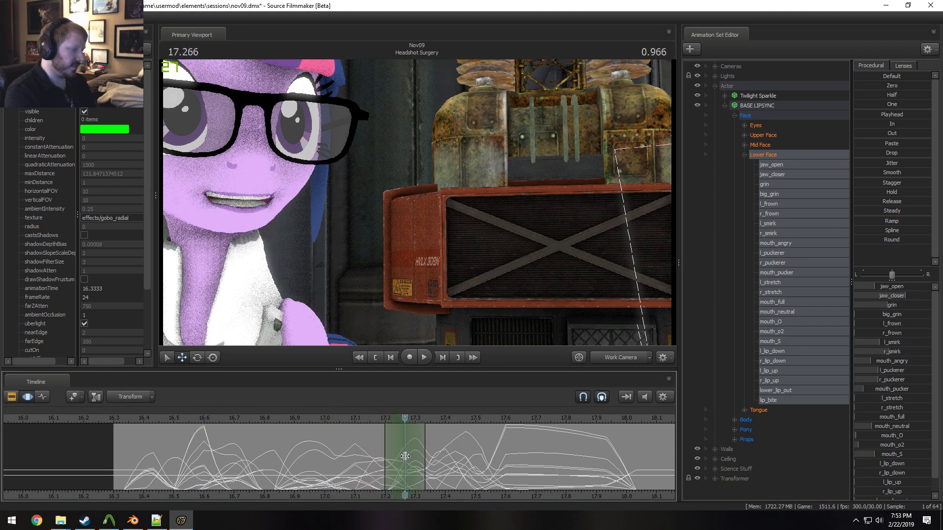
shift+scroll(405, 457, up, 1)
drag(898, 372, 876, 372)
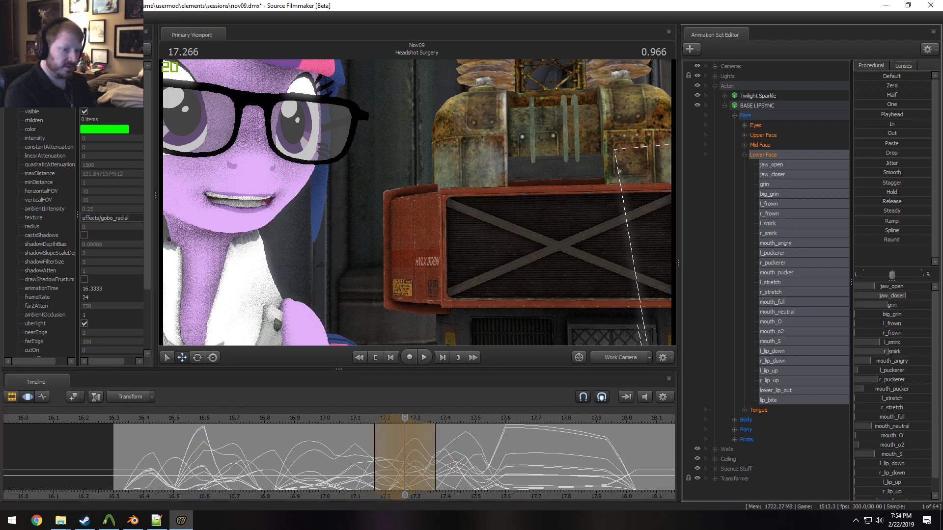
click(285, 419)
key(space)
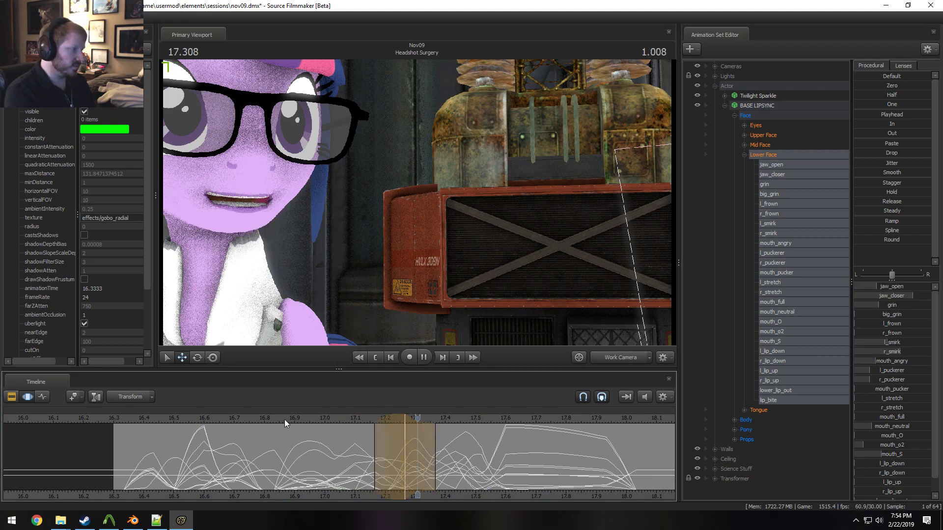
key(space)
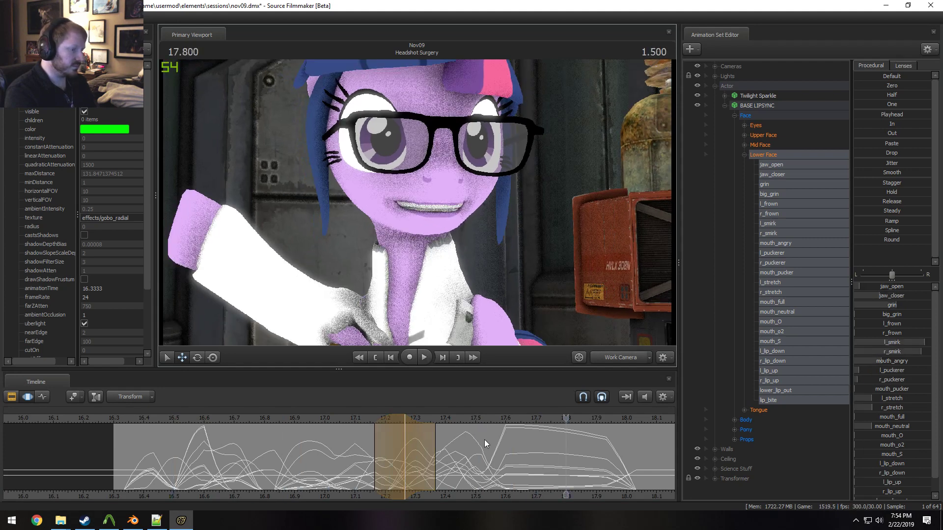
Over the final smile from 17.600 to about 17.93, lower mouth_angry, raise grin to full and big_grin to about a third, and review the playback
click(505, 452)
click(506, 452)
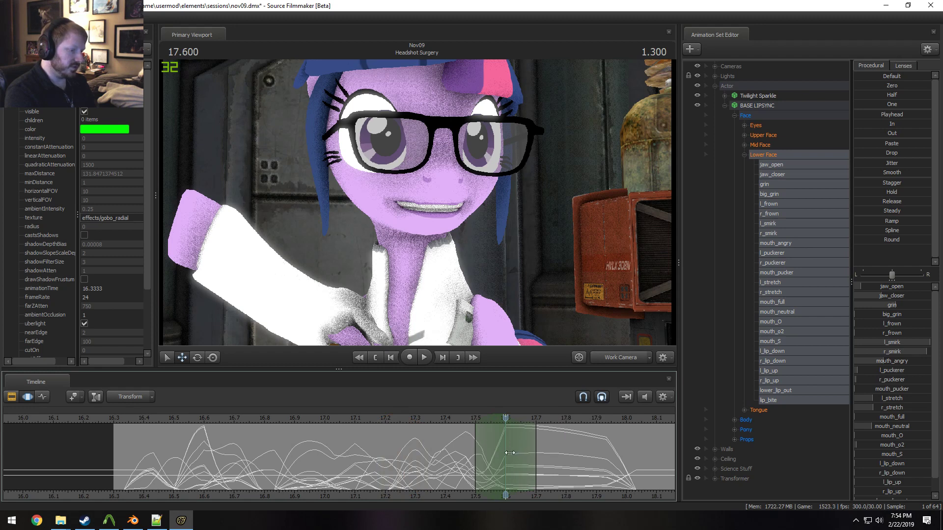
drag(510, 452, 636, 463)
key(space)
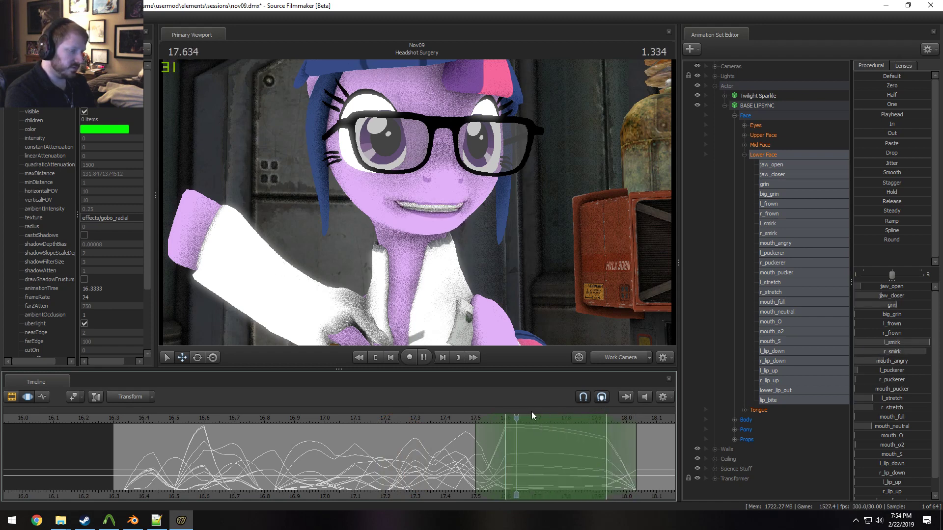
key(space)
drag(472, 255, 417, 202)
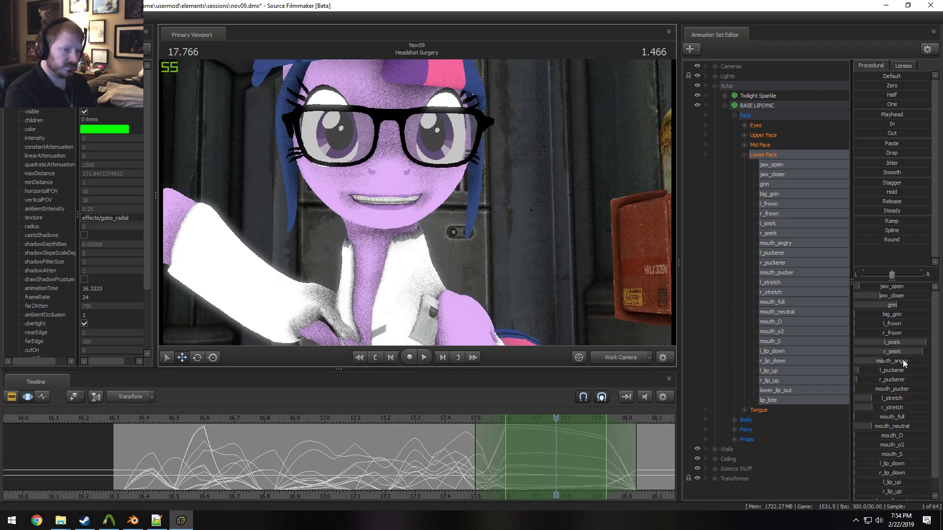
drag(914, 352, 883, 361)
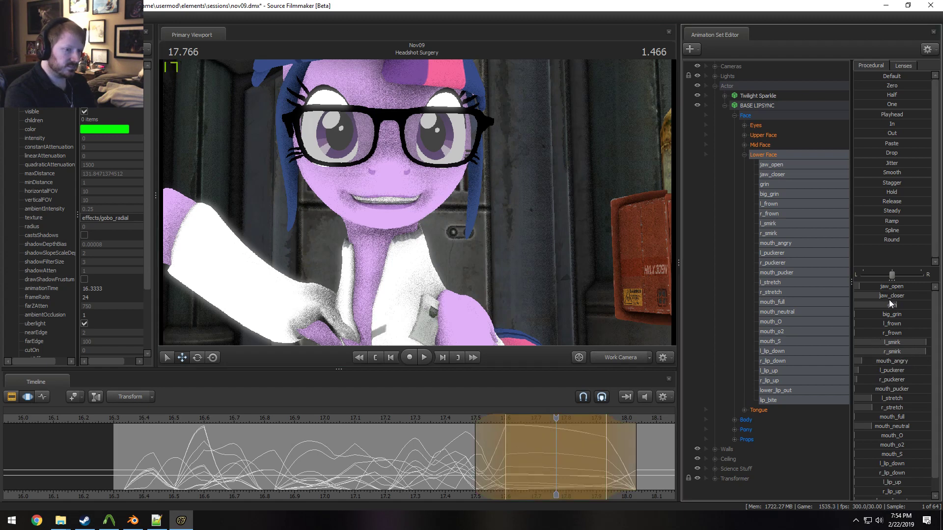
drag(891, 304, 906, 325)
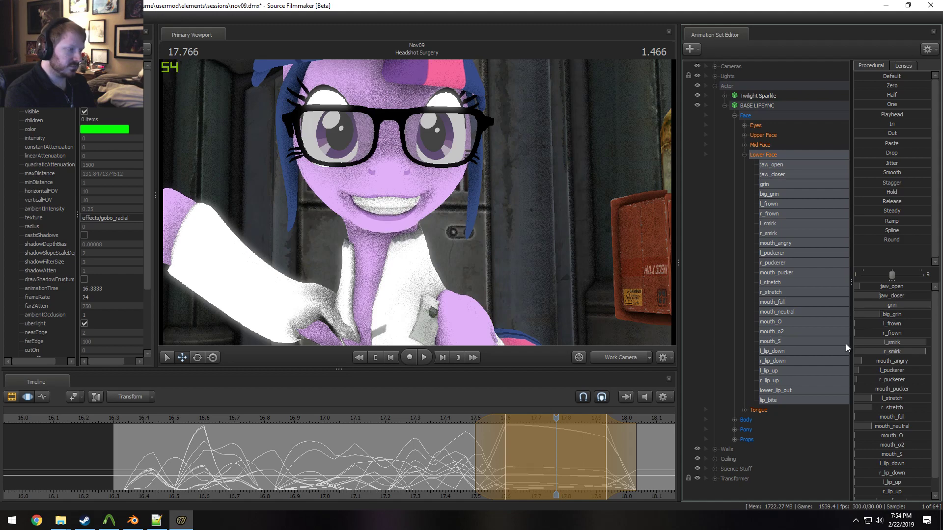
click(423, 422)
key(space)
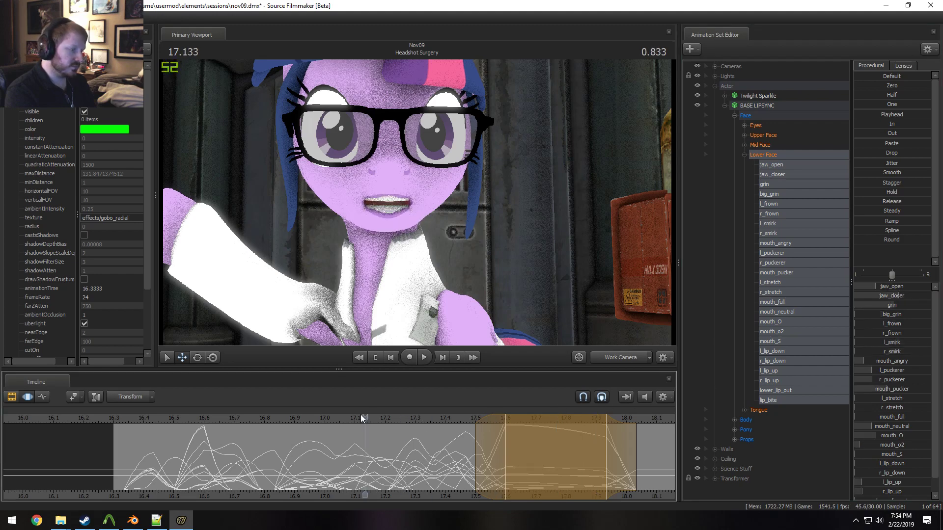
key(space)
Lower l_smirk and r_smirk to about 40 percent over the final smile, and play back the result from a side angle
drag(398, 251, 442, 252)
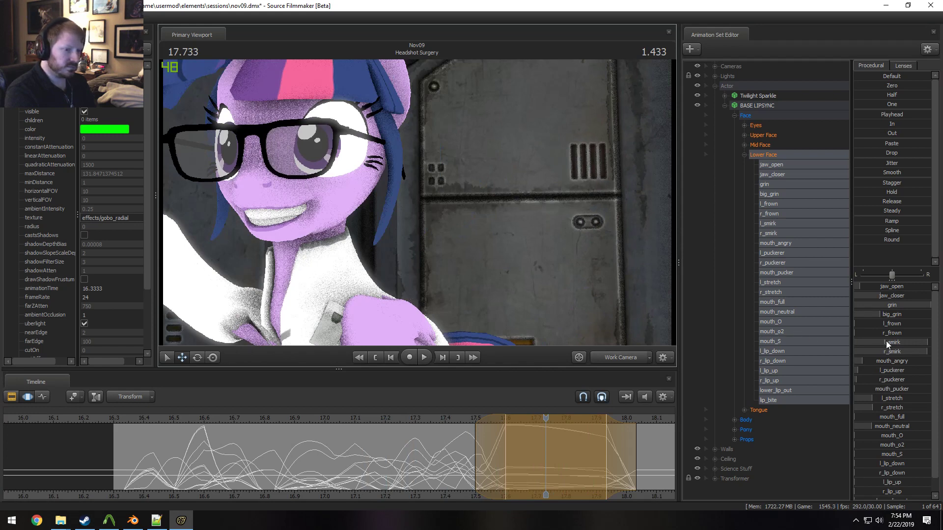
drag(887, 342, 851, 342)
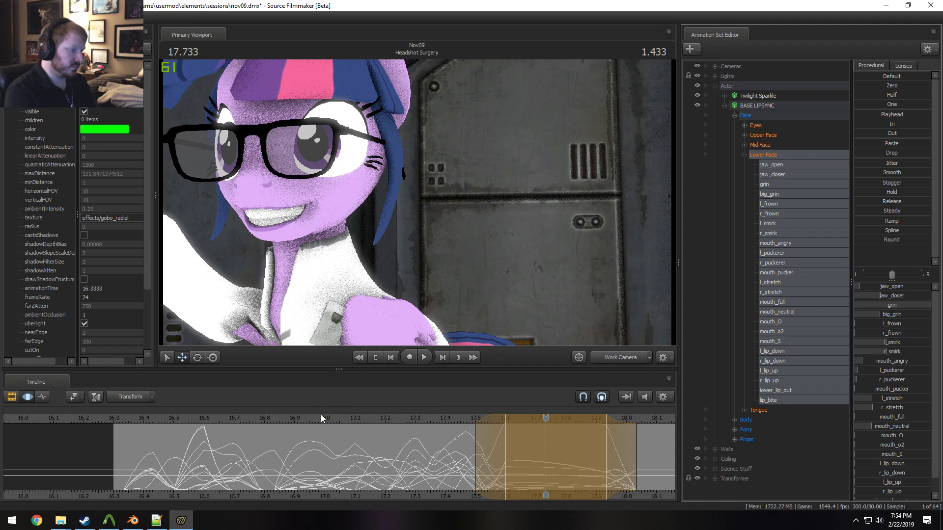
drag(320, 418, 299, 420)
key(space)
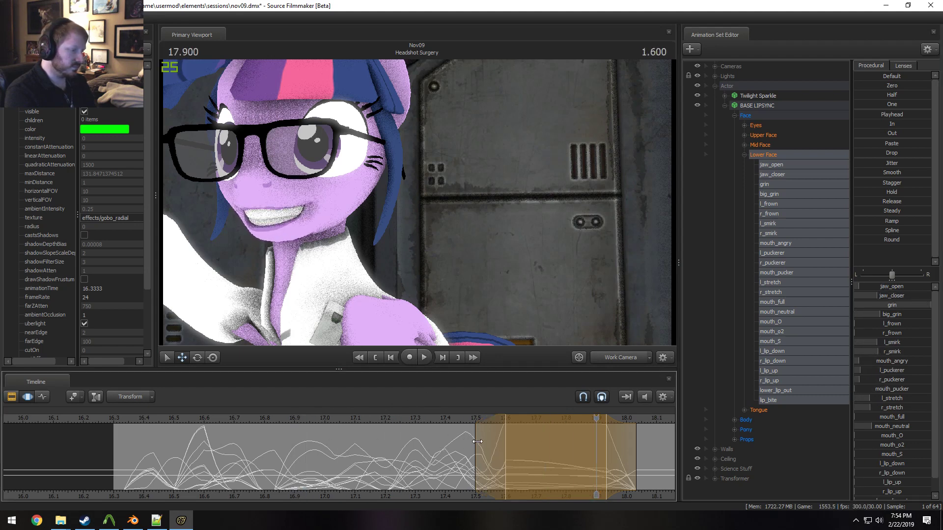
Extend the ease-in of the final smile to start earlier, at about 17.467, and replay the transition
drag(477, 441, 465, 441)
click(390, 418)
key(space)
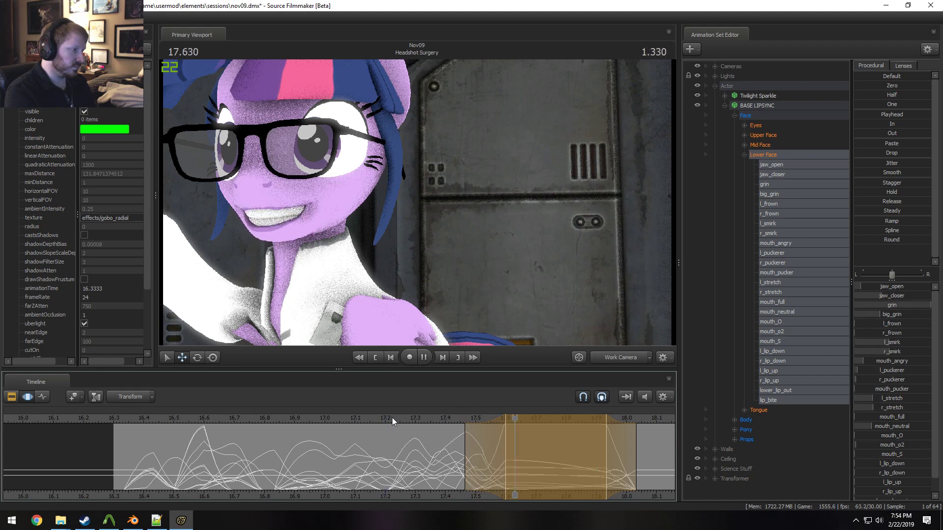
key(space)
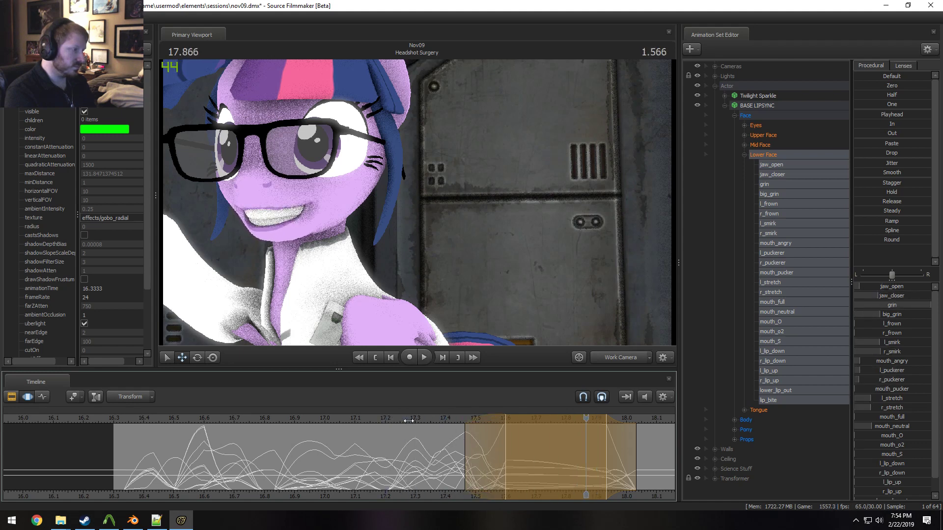
click(276, 418)
key(space)
key(space)
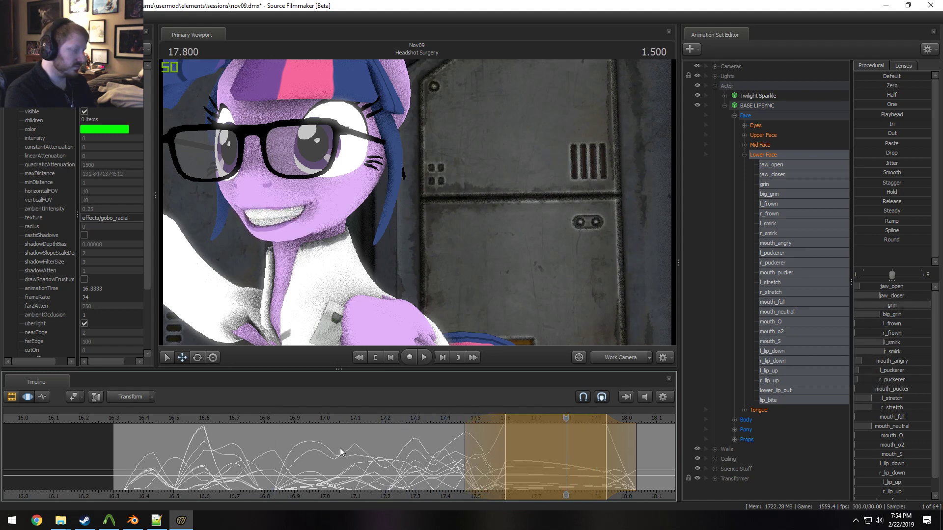
Raise l_puckerer and r_puckerer to about 80 percent around 17.433, extend the selection's end to about 17.533, and play the line back
key(shift)
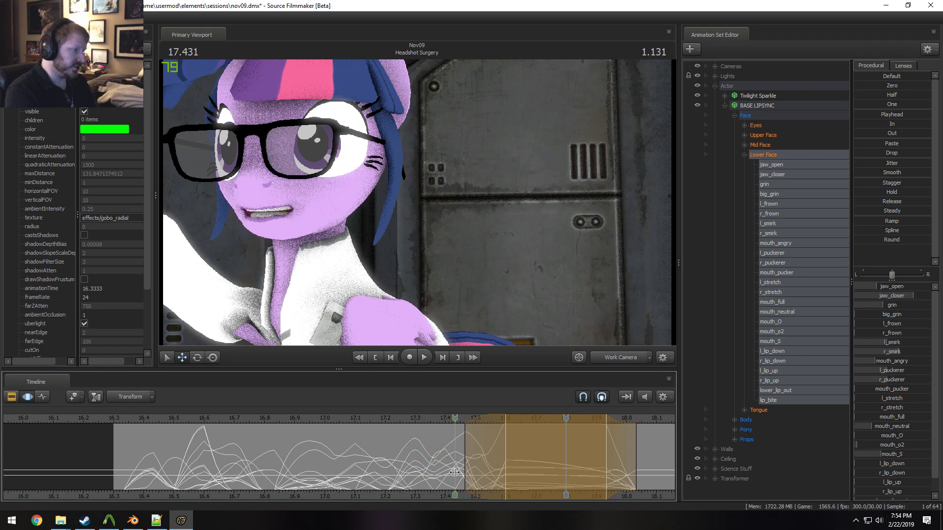
click(457, 474)
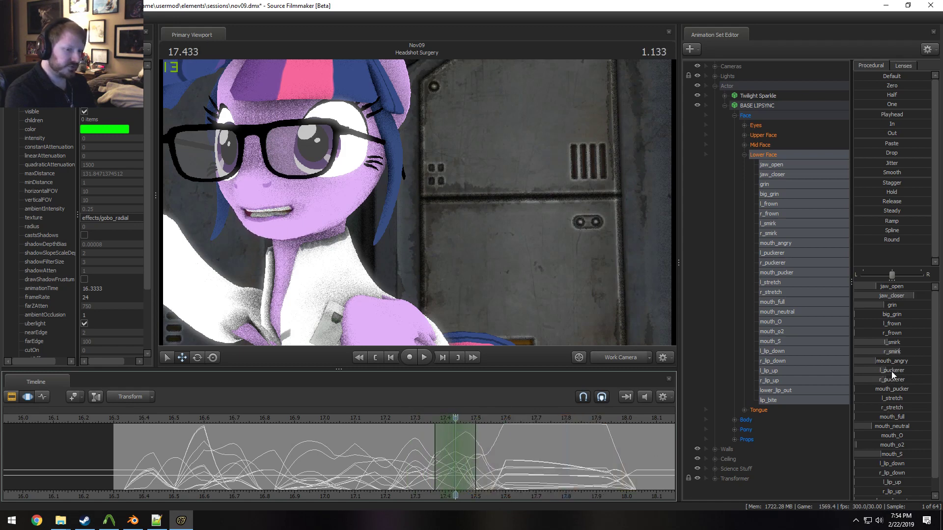
drag(892, 372, 915, 380)
click(475, 443)
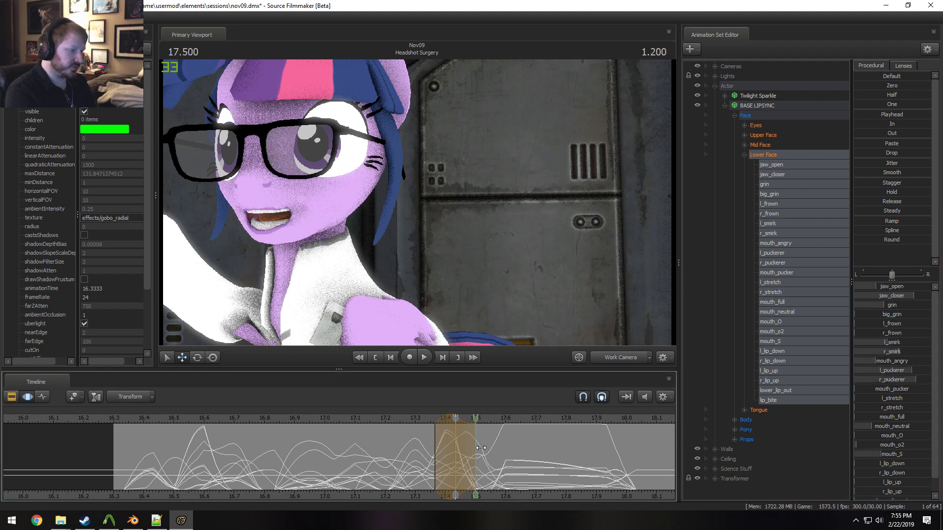
drag(476, 443, 485, 443)
click(330, 419)
key(space)
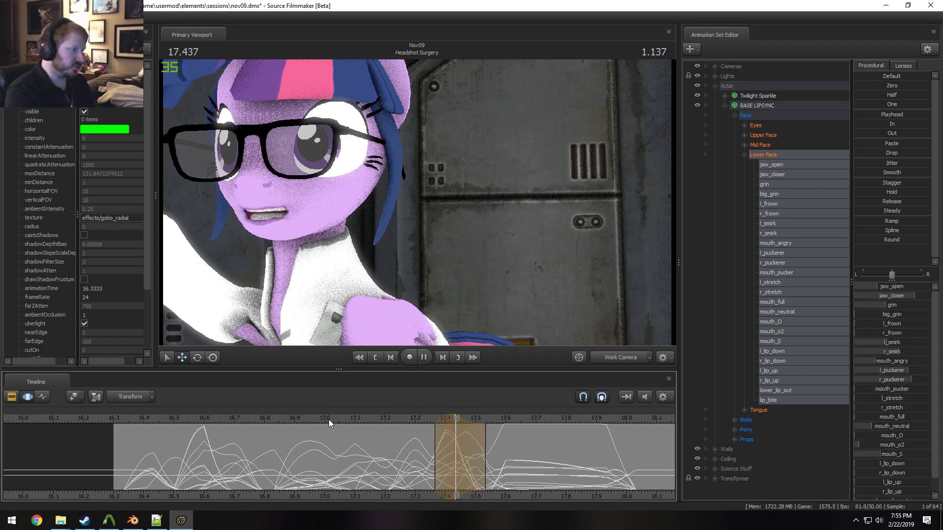
click(121, 417)
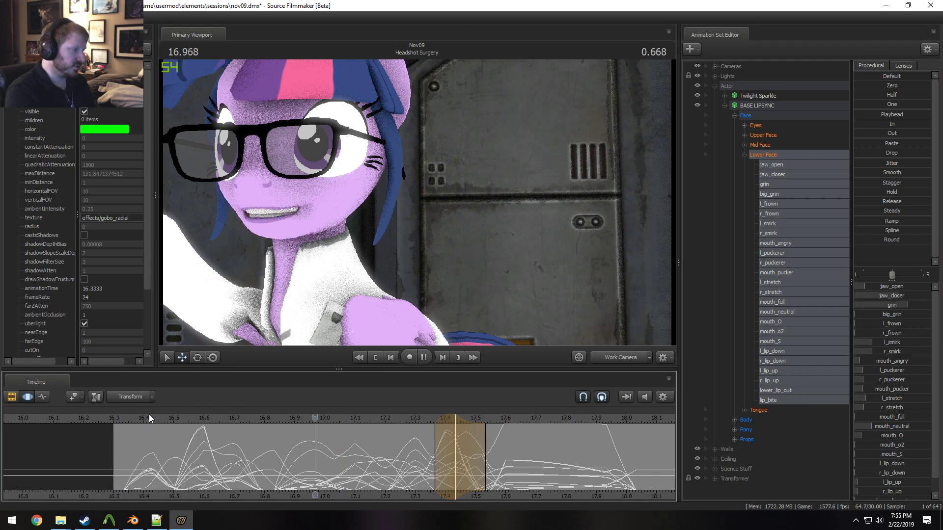
key(space)
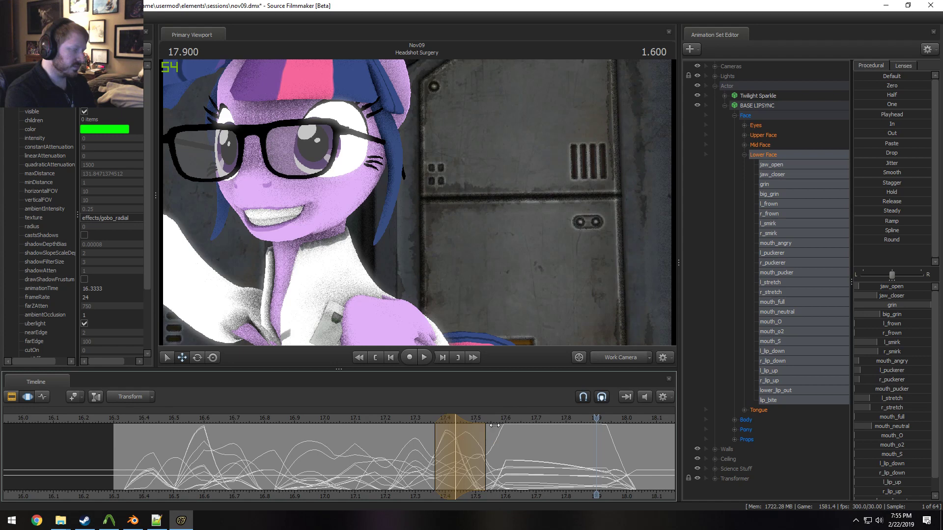
Lower grin to about 70 percent and raise nose_wrinkle to about 80 percent over the final smile from 17.600 to about 17.93
drag(508, 446, 603, 469)
scroll(603, 470, up, 1)
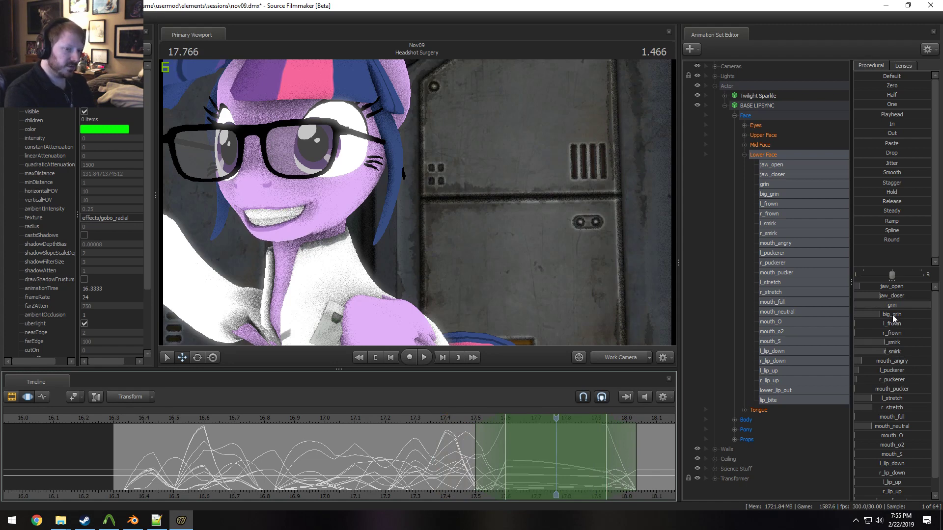
drag(896, 305, 876, 305)
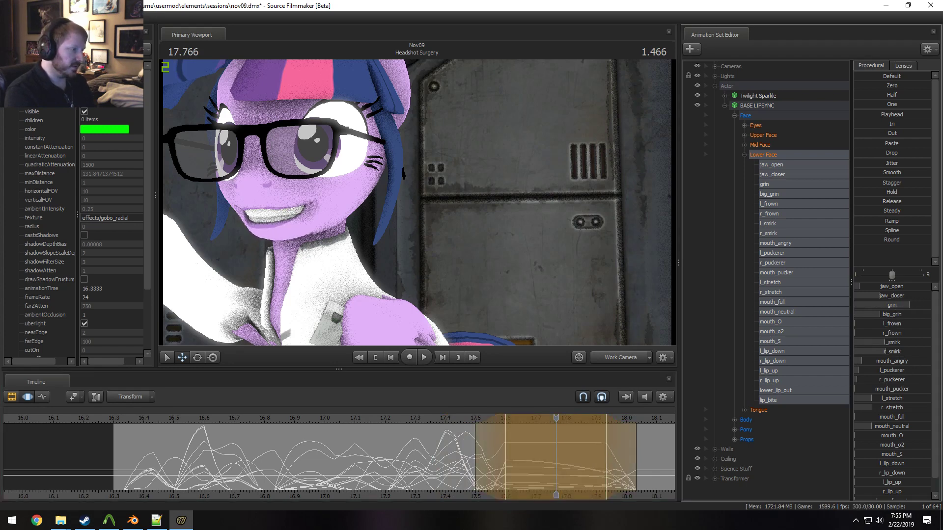
click(772, 145)
drag(874, 288, 904, 288)
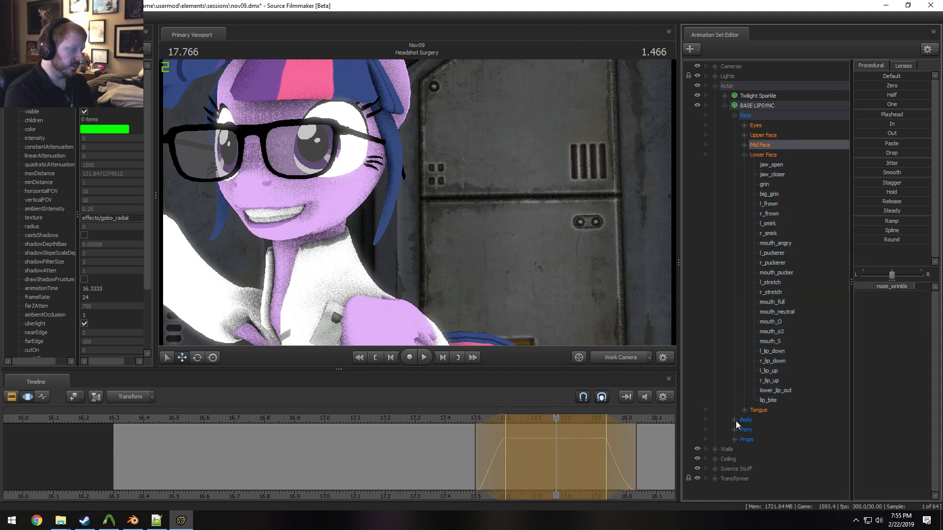
click(436, 432)
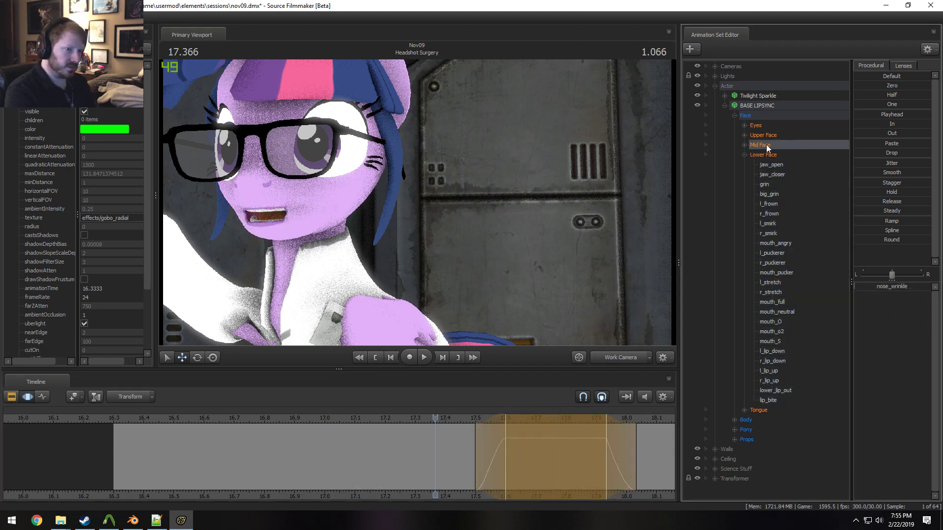
Reshape the Mid Face and Lower Face animation so the final smile eases out gradually from about 17.60 to 18.00
click(763, 155)
click(558, 454)
shift+drag(558, 454, 558, 456)
shift+scroll(559, 463, up, 3)
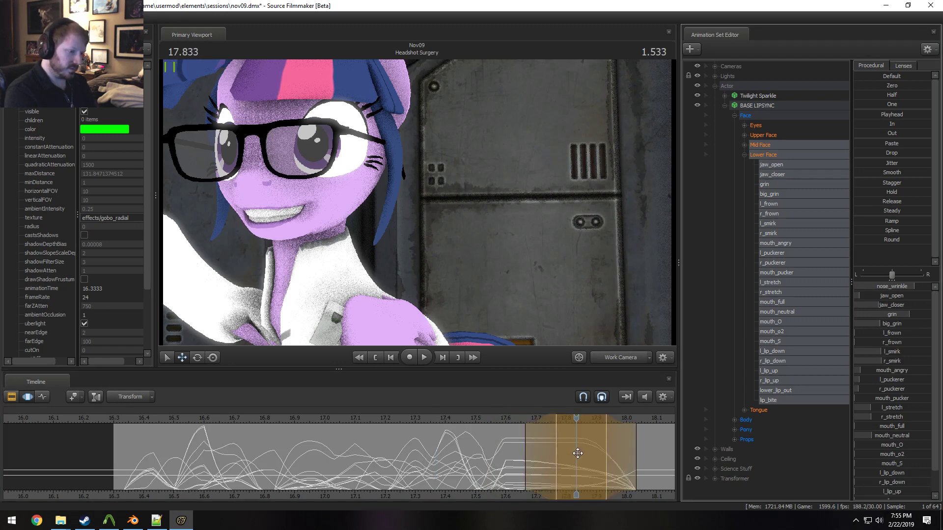
key(space)
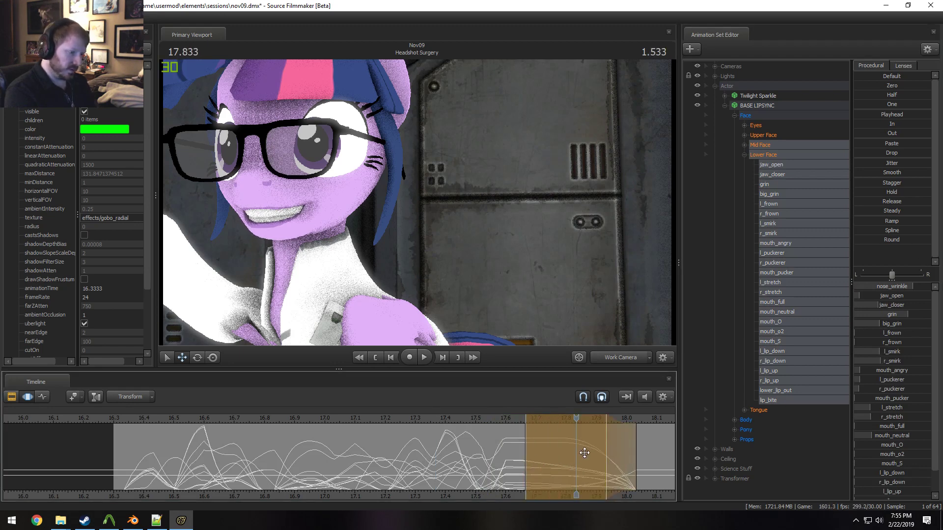
shift+drag(584, 453, 515, 456)
shift+scroll(555, 463, up, 4)
shift+scroll(551, 463, up, 3)
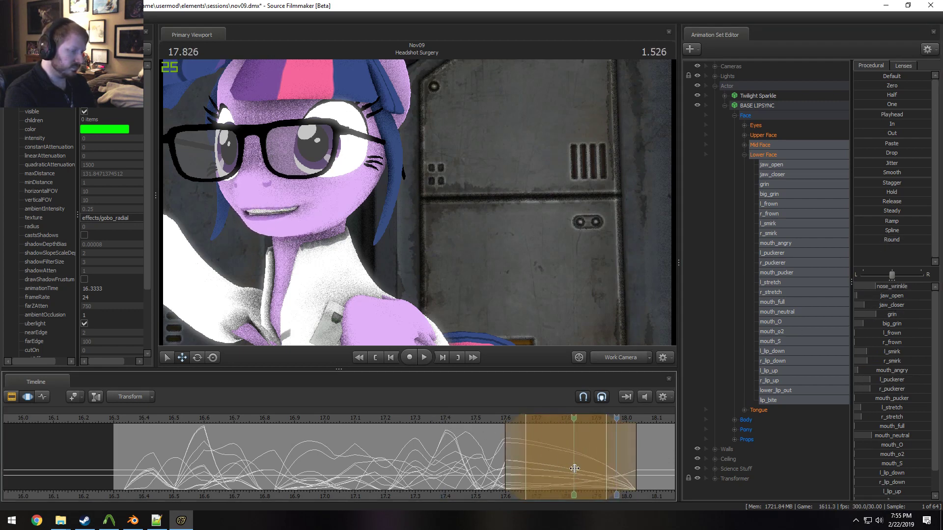
shift+click(575, 468)
shift+click(567, 469)
shift+scroll(566, 469, up, 6)
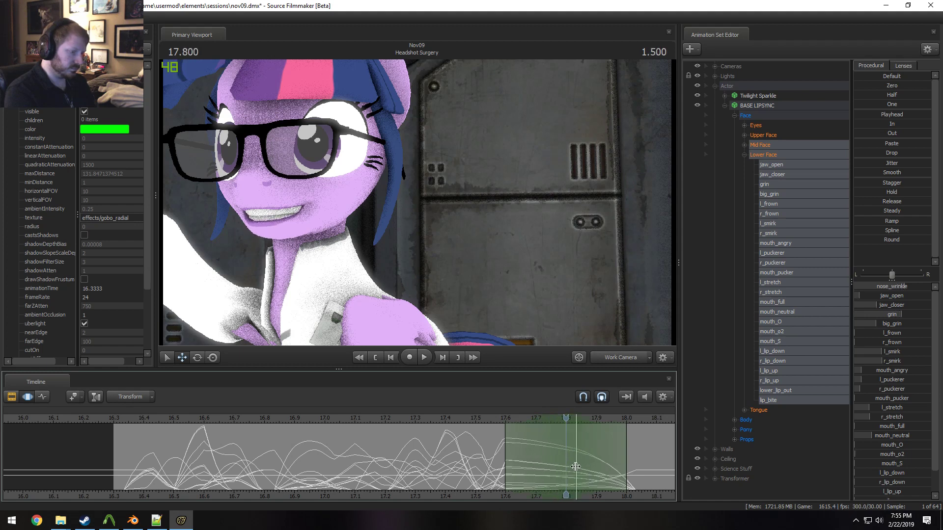
Play back the Headshot Surgery line through its ending to review the smile's ease-out
drag(466, 416, 448, 418)
key(space)
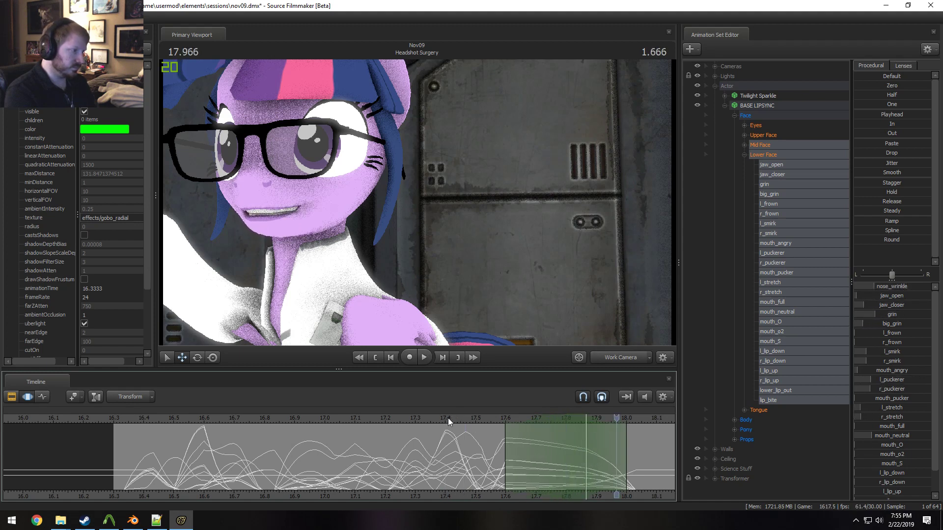
middle_drag(638, 494, 509, 486)
key(space)
key(space)
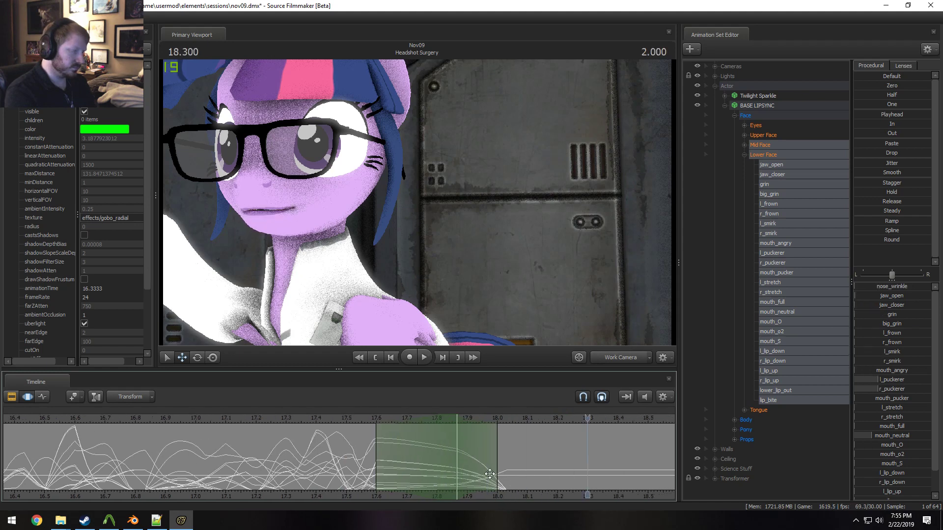
scroll(541, 465, down, 2)
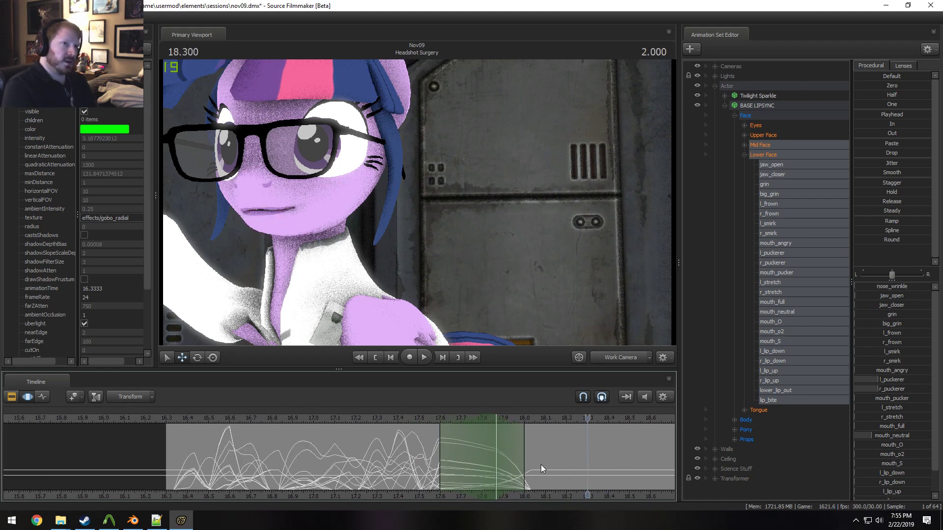
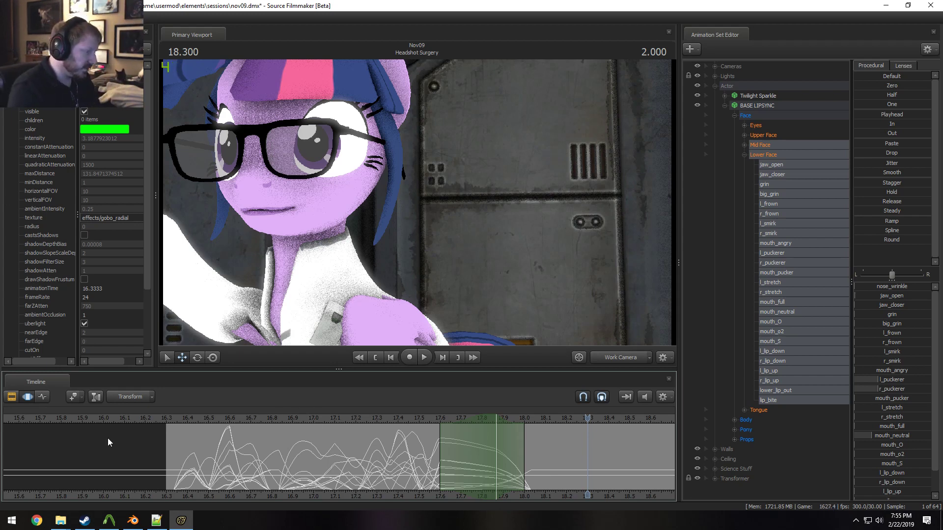
click(184, 420)
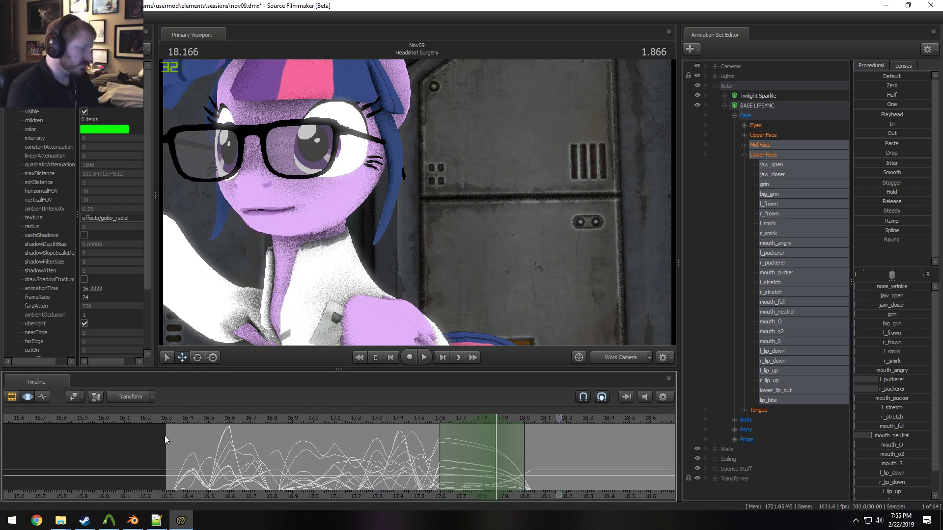
click(178, 422)
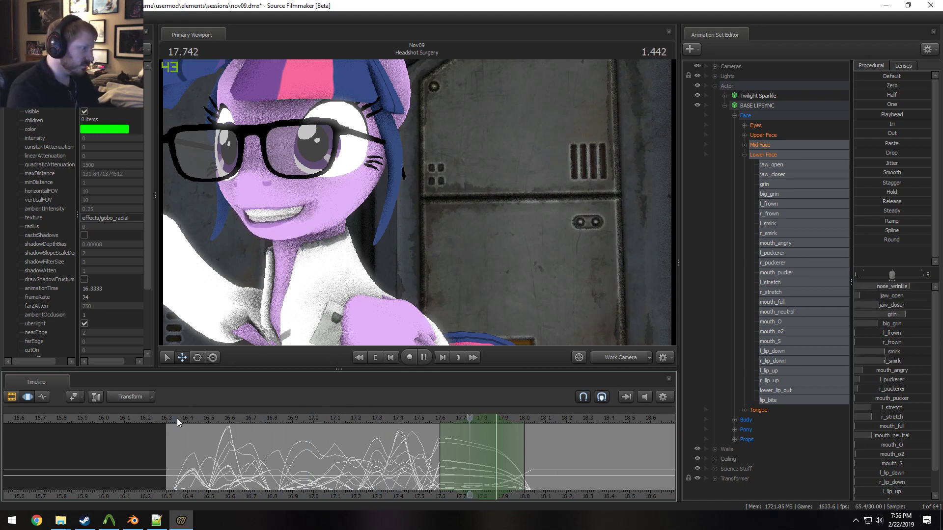
key(space)
middle_drag(406, 497, 214, 494)
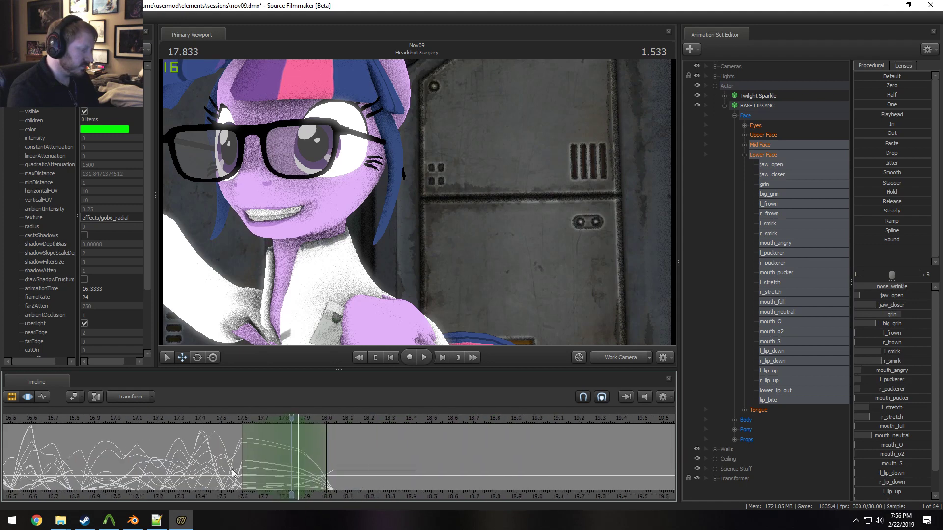
Switch to the Rocket Science WOO! shot and select the Lower Face controls of BASE LIPSYNC
drag(298, 466, 334, 466)
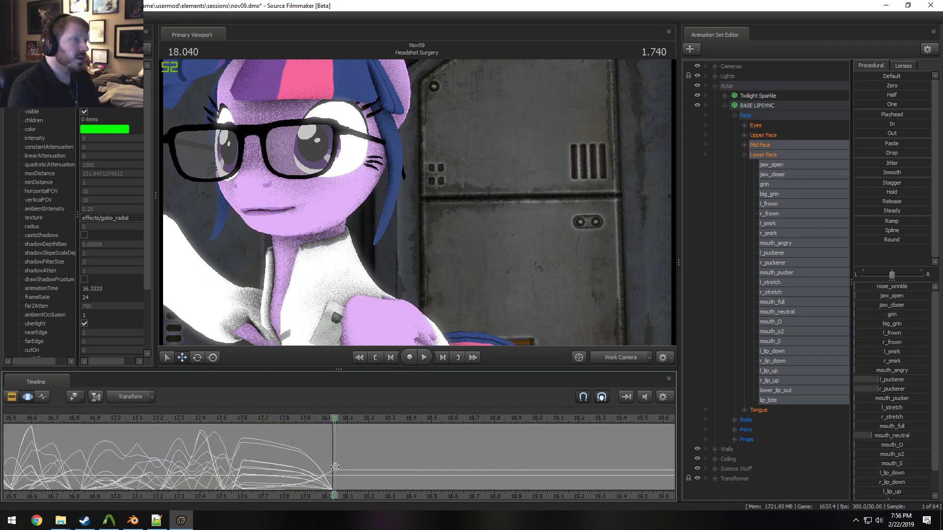
key(F2)
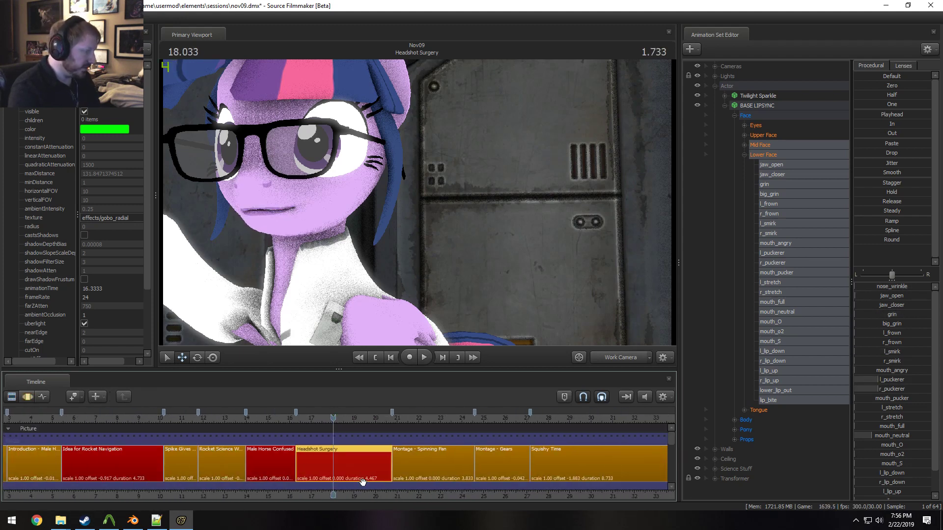
drag(104, 417, 280, 486)
scroll(260, 449, up, 3)
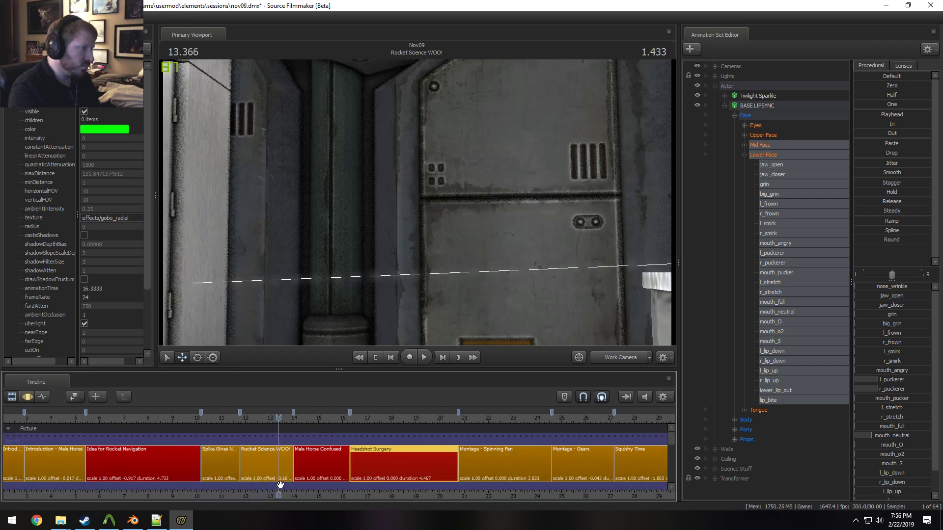
scroll(279, 479, up, 2)
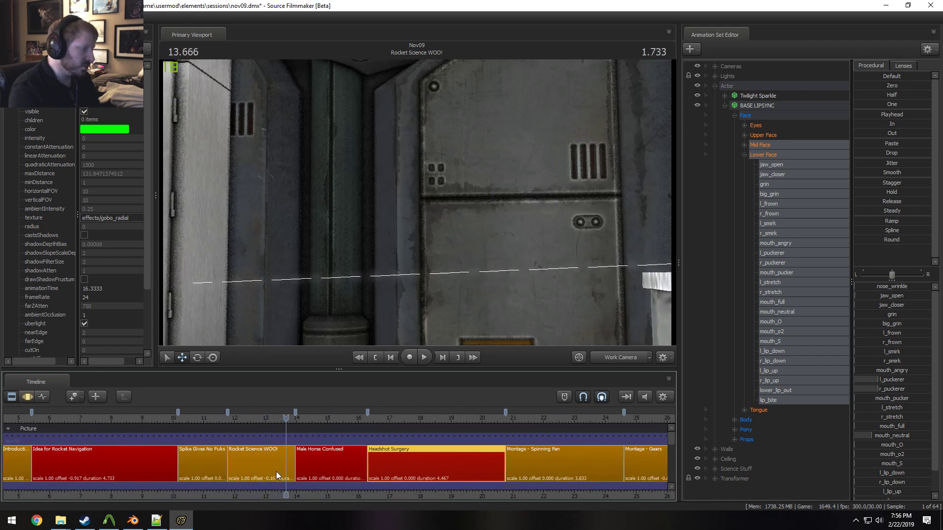
click(276, 471)
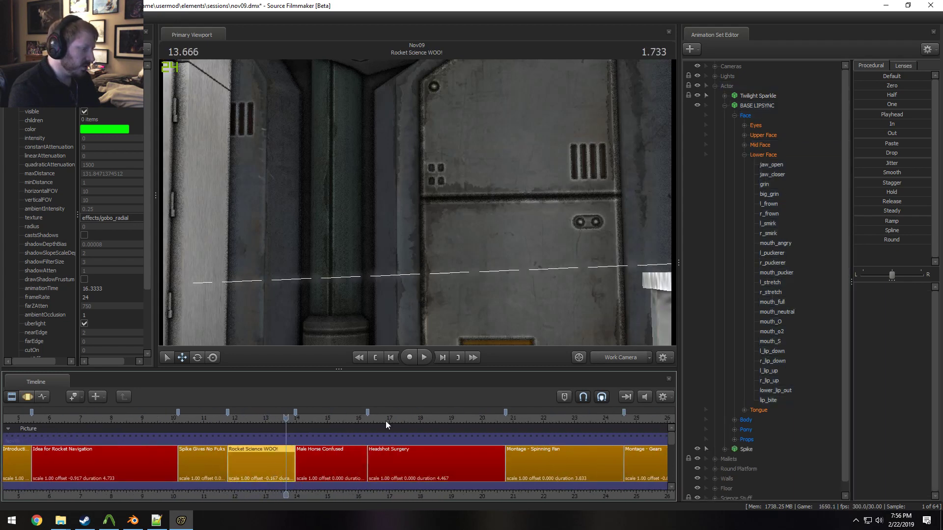
click(774, 155)
drag(268, 422, 259, 424)
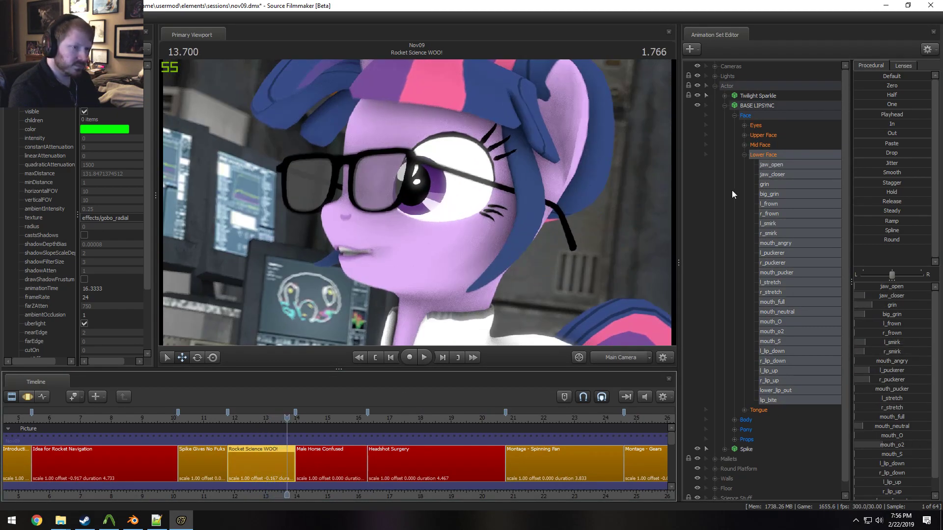
Copy the Lower Face animation from the last part of the Rocket Science WOO! line, starting at about 13.0
key(F4)
click(168, 466)
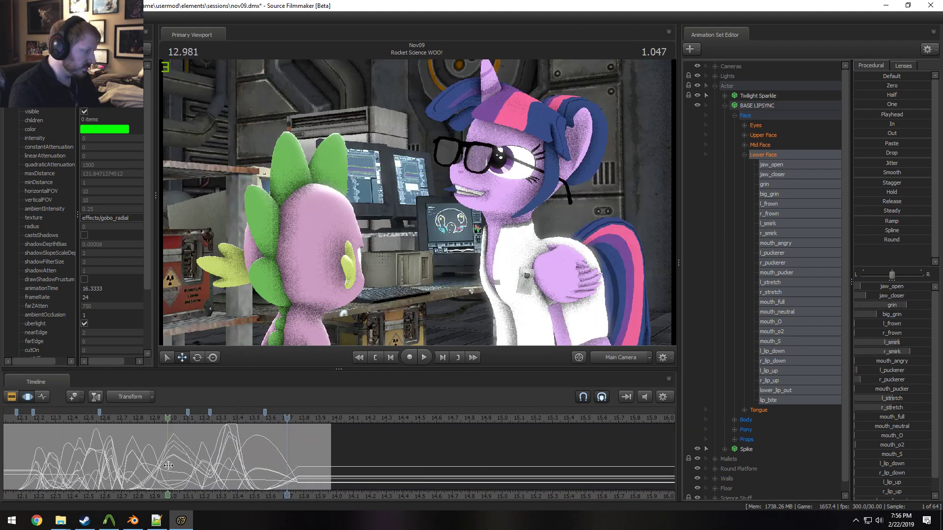
mouse_move(168, 466)
mouse_down()
mouse_move(315, 478)
mouse_move(308, 470)
mouse_move(385, 446)
mouse_up()
Paste the copied Lower Face animation into the Headshot Surgery shot from about 17.83, with the ease-in starting at about 17.60
key(F2)
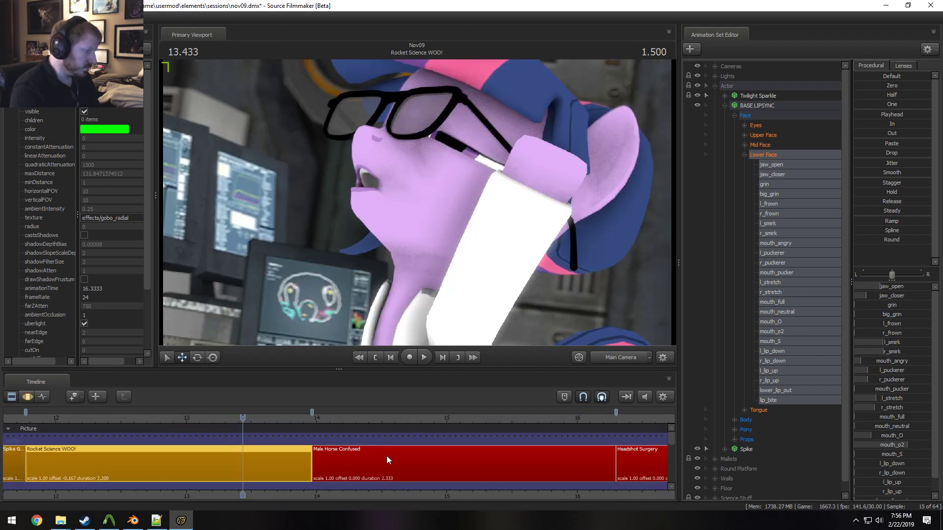
scroll(405, 475, down, 6)
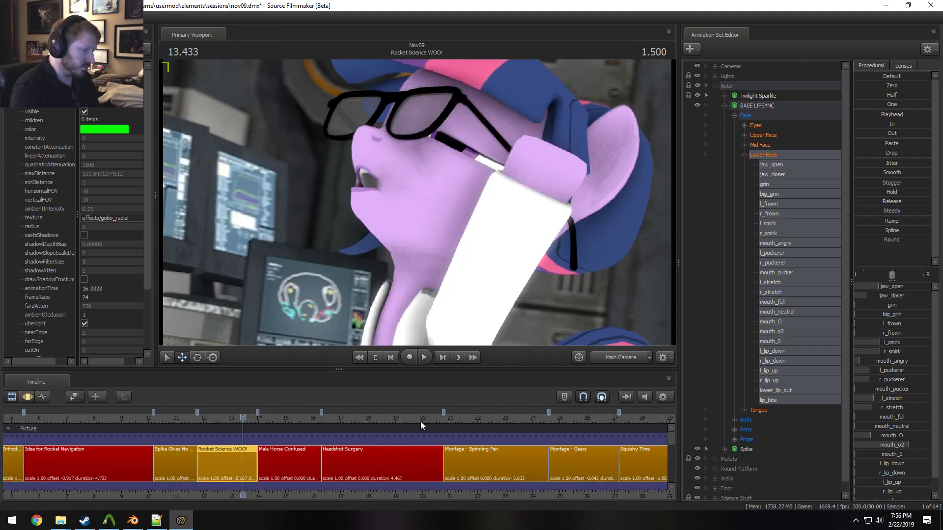
drag(420, 421, 364, 464)
double_click(375, 464)
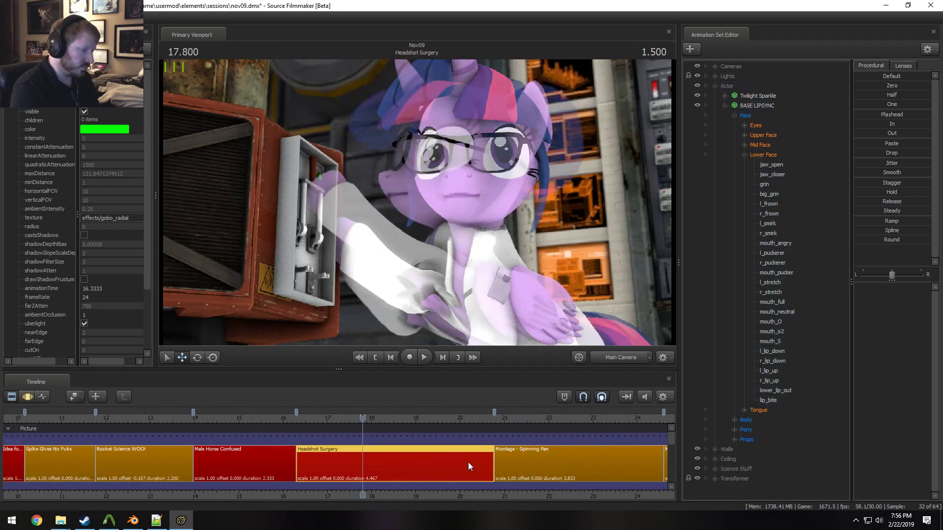
key(F3)
click(768, 156)
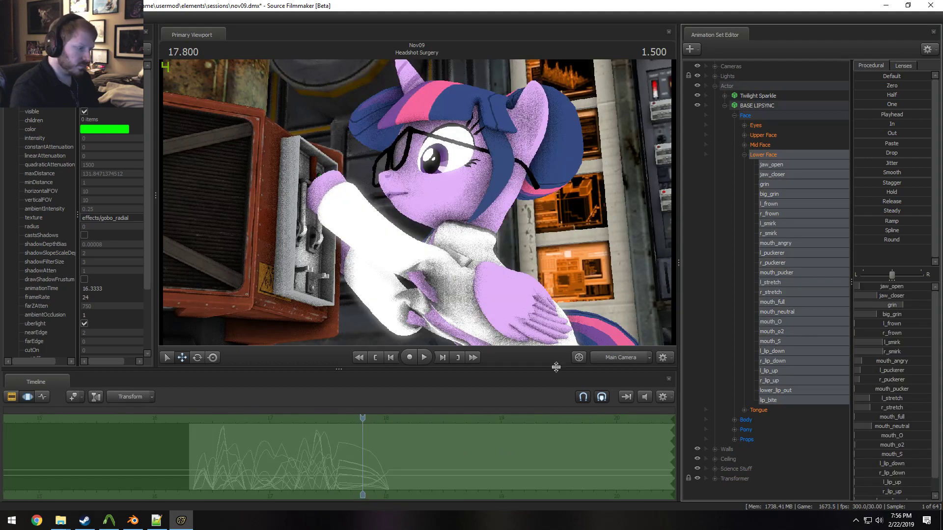
drag(393, 467, 446, 496)
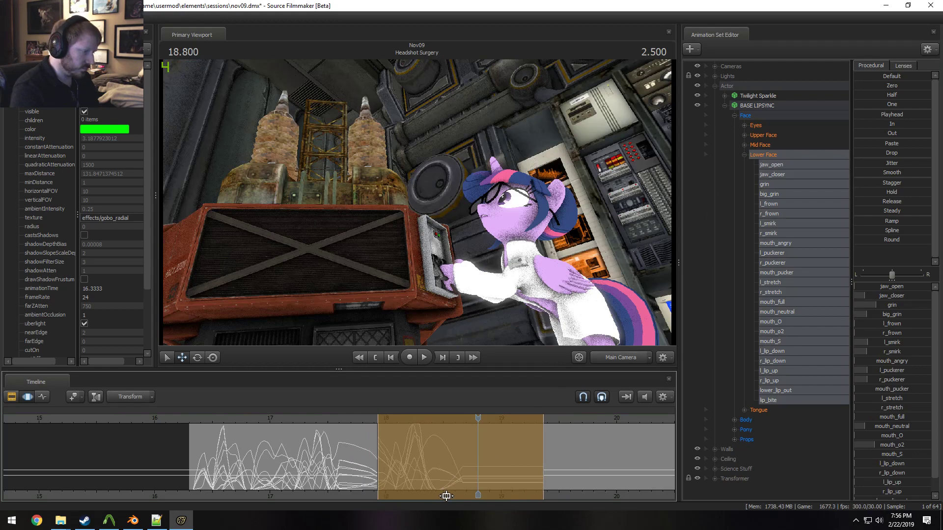
drag(378, 464, 345, 436)
Play back the pasted mouth animation, first through the main camera and again through the work camera
click(325, 420)
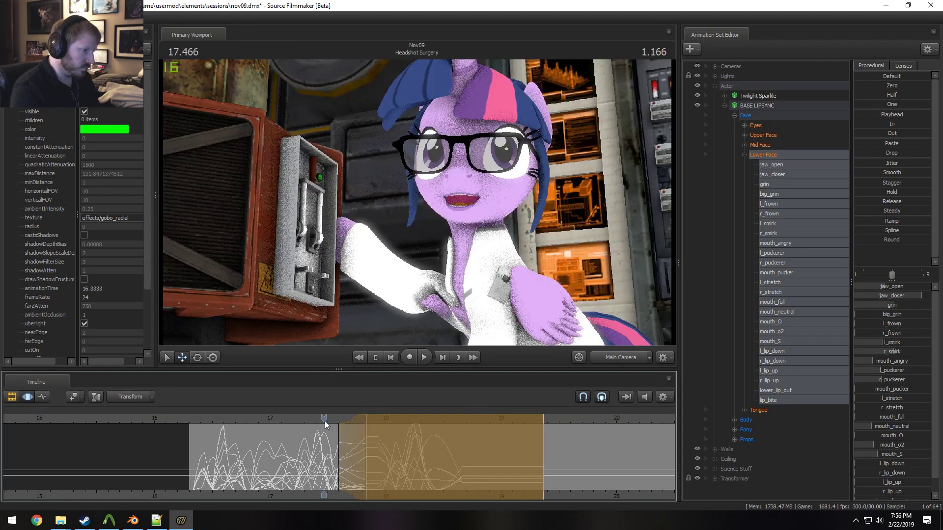
key(space)
key(space)
click(610, 360)
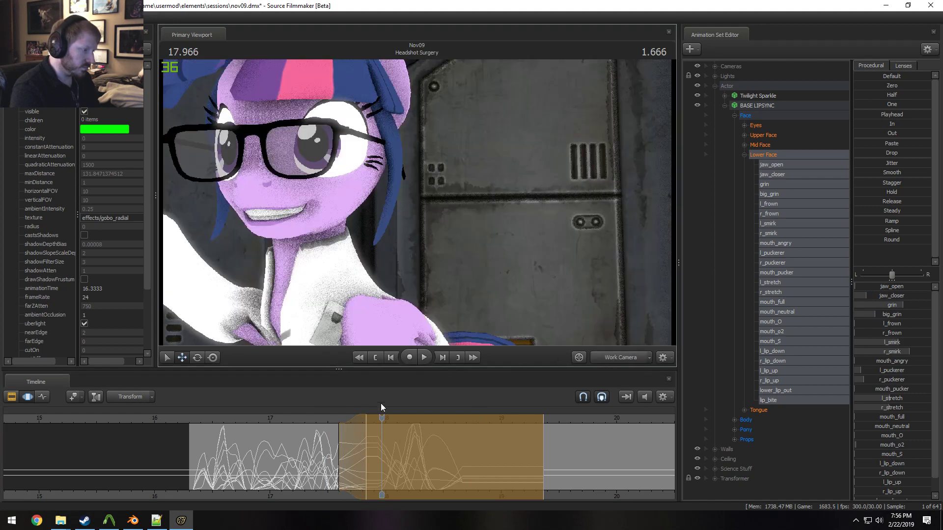
click(305, 416)
key(space)
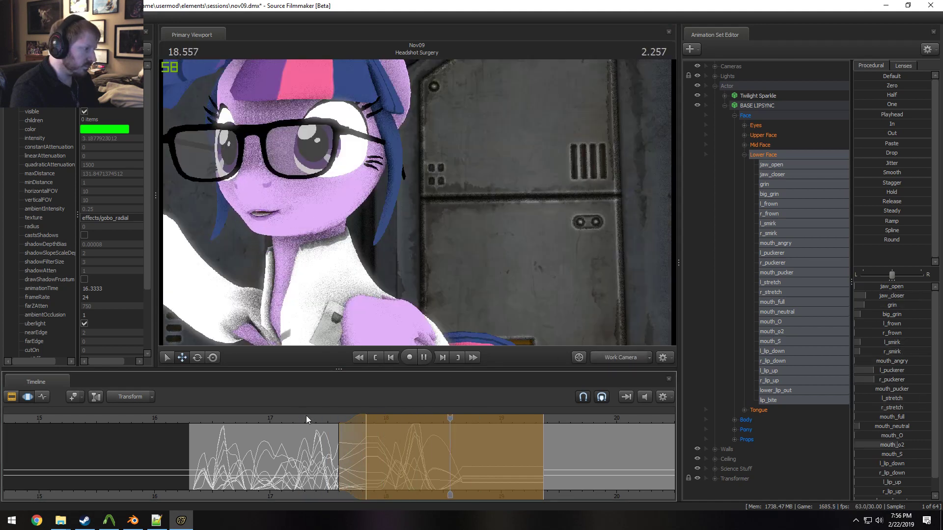
click(308, 419)
key(space)
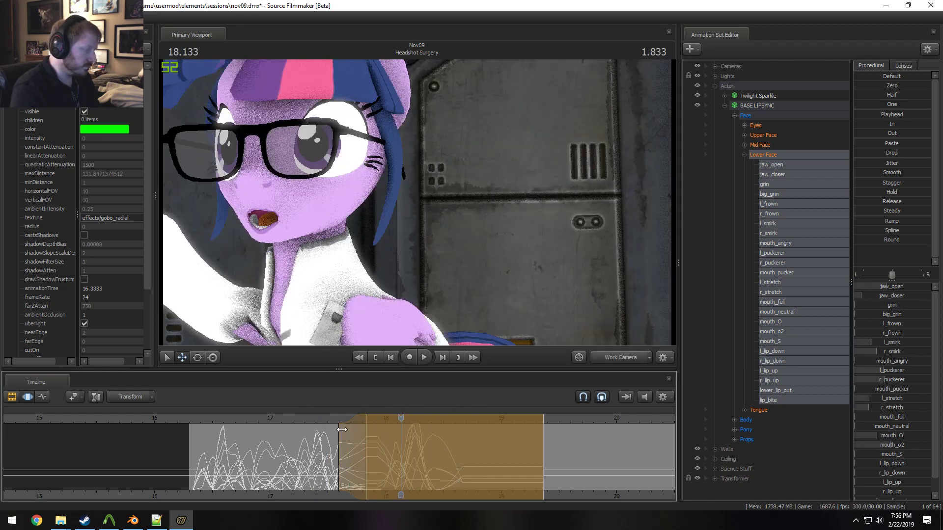
Shift the pasted Lower Face animation slightly earlier so its full-strength section starts at about 17.80
scroll(341, 430, up, 5)
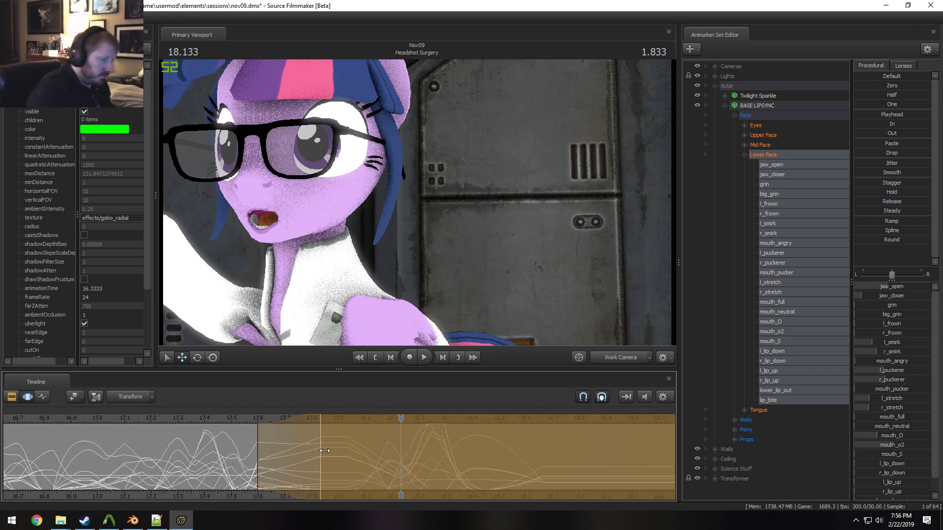
key(shift)
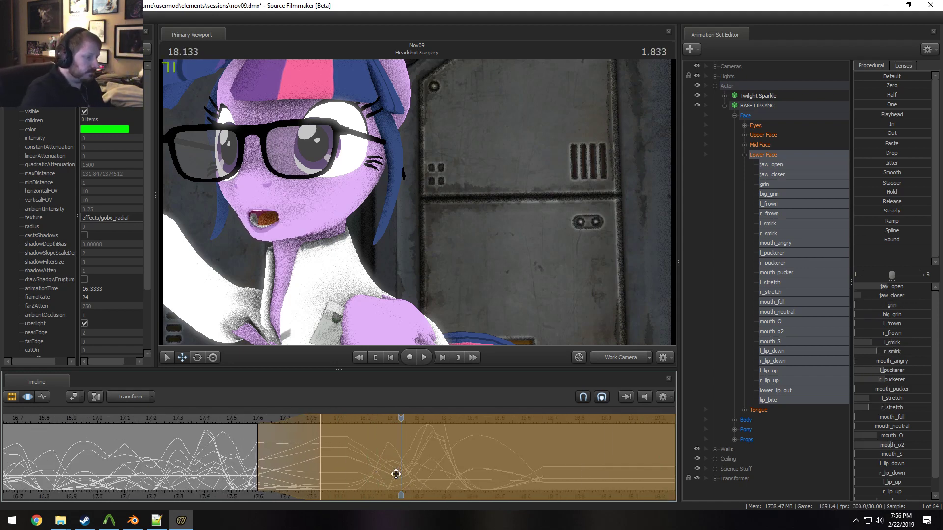
key(shift)
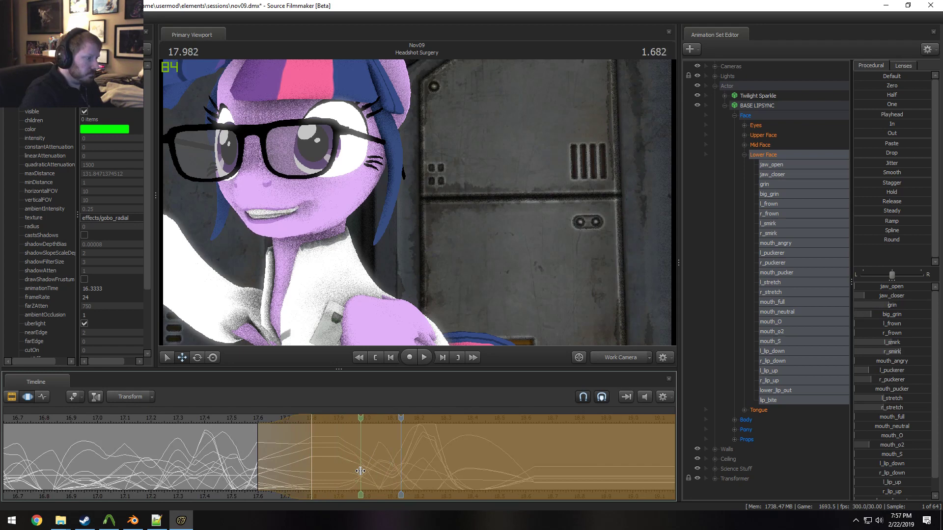
key(shift)
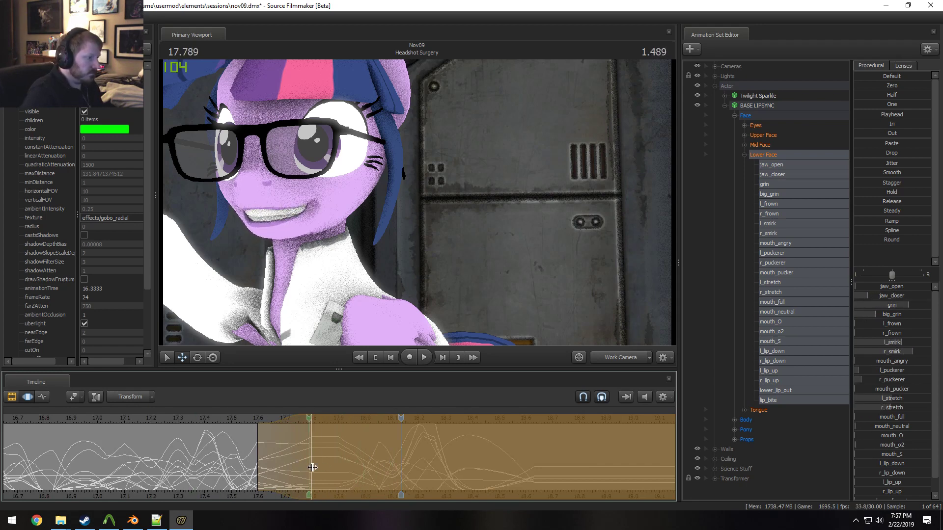
key(shift)
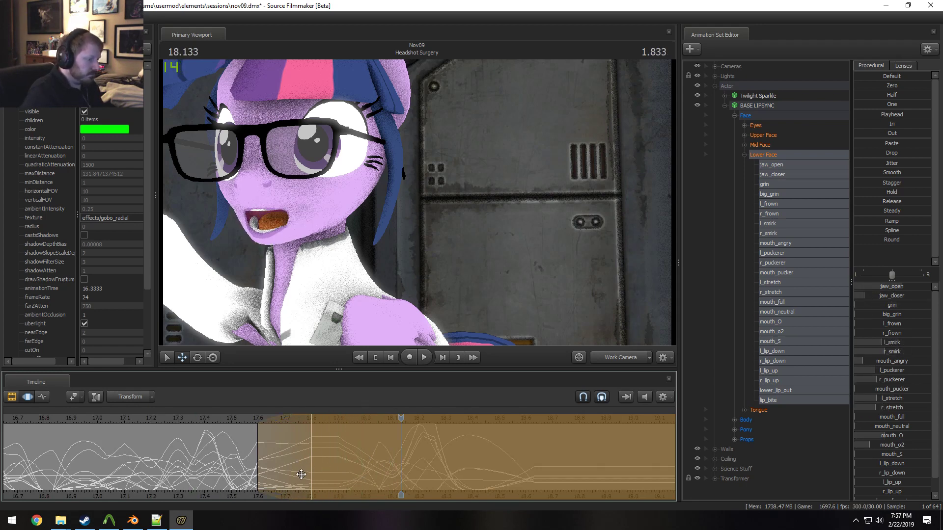
Apply Round to the Lower Face transition between about 17.60 and 17.97, and play the line back from about 17.4
key(shift)
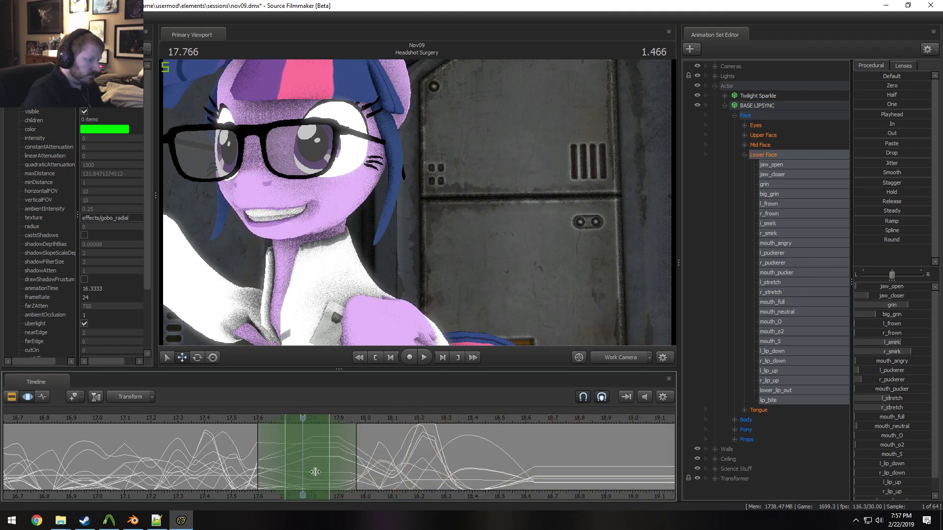
click(891, 240)
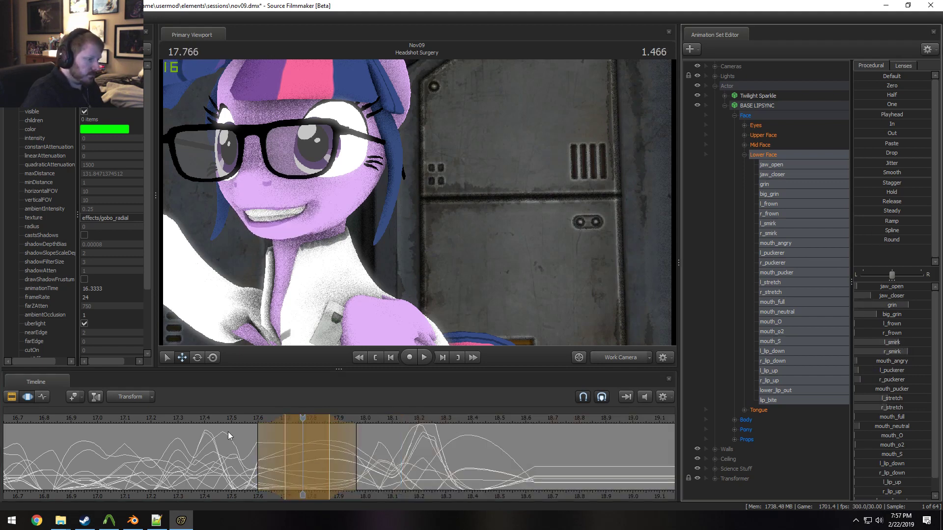
click(208, 419)
key(space)
key(space)
key(shift)
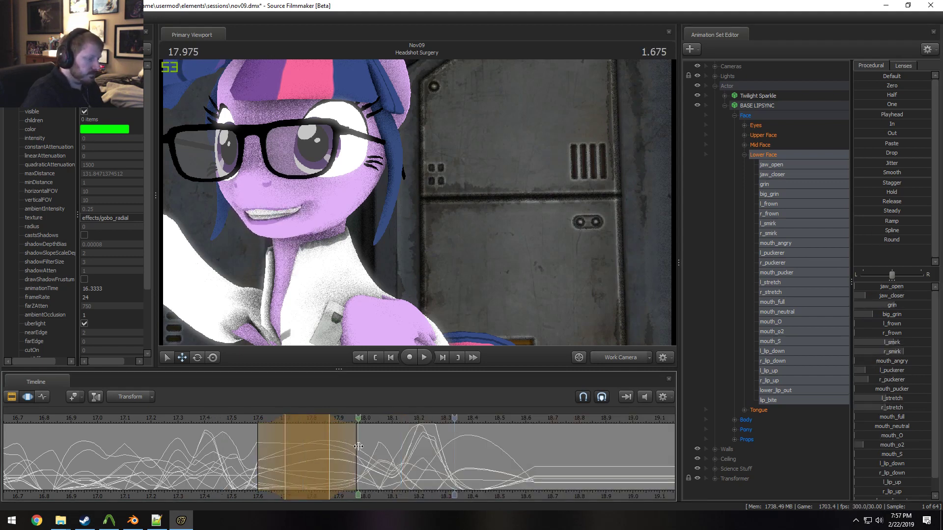
Around 18.03, with falloff from about 17.93 to 18.13, raise the Lower Face's jaw_closer, lip_bite and mouth_o2 to bring the lips together
shift+click(379, 452)
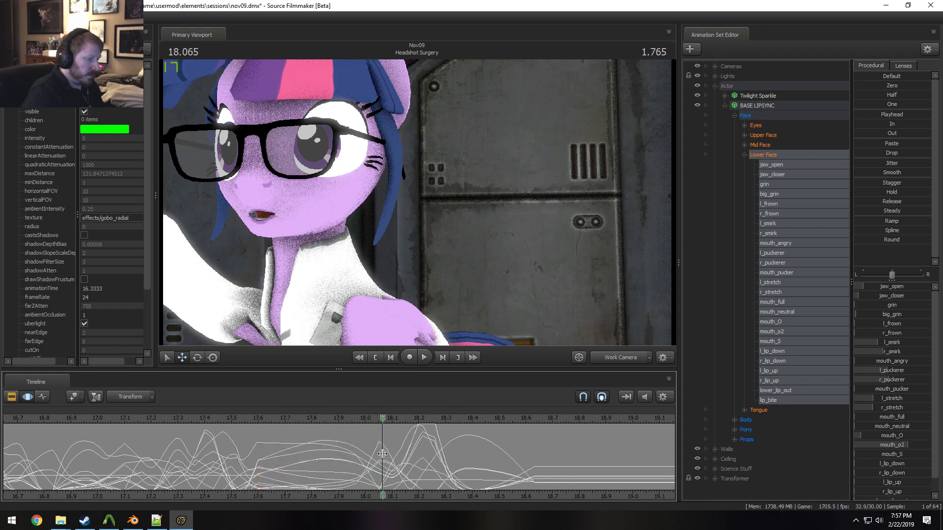
shift+scroll(371, 455, up, 3)
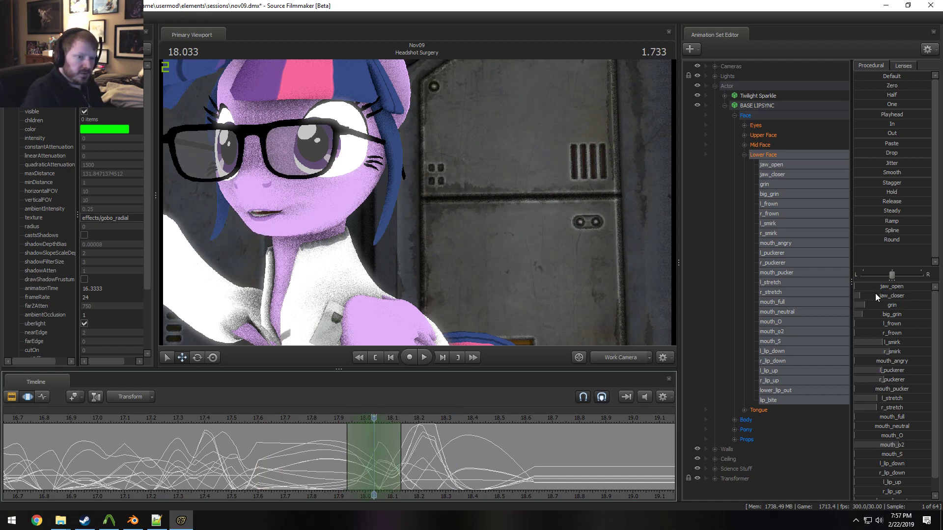
drag(876, 297, 884, 297)
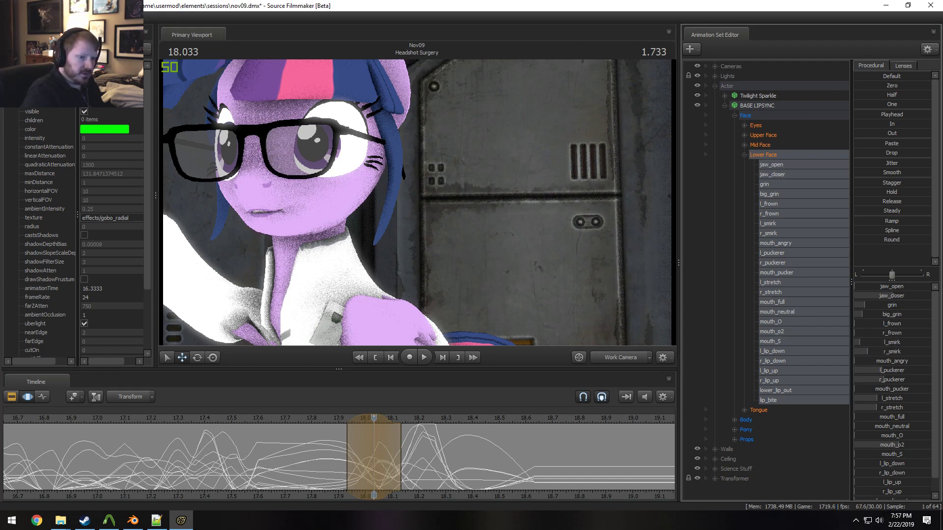
scroll(869, 362, down, 1)
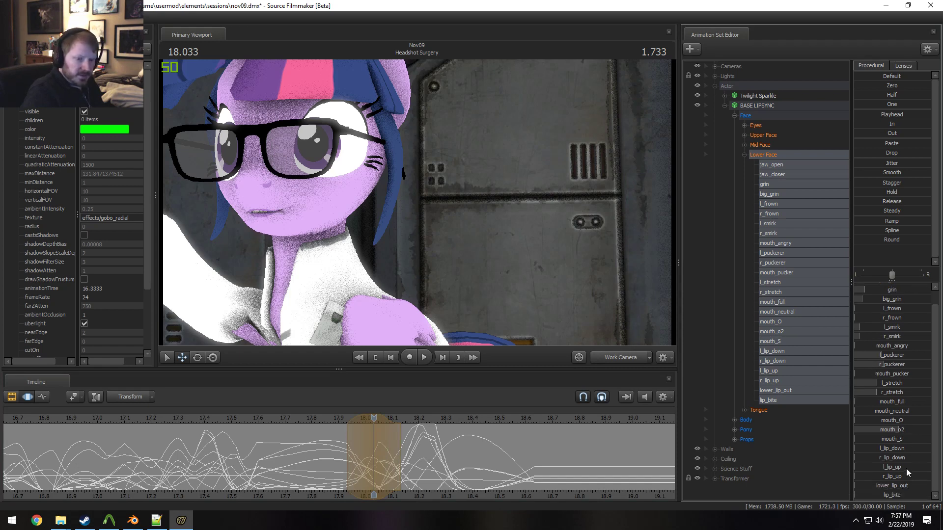
drag(891, 497, 901, 498)
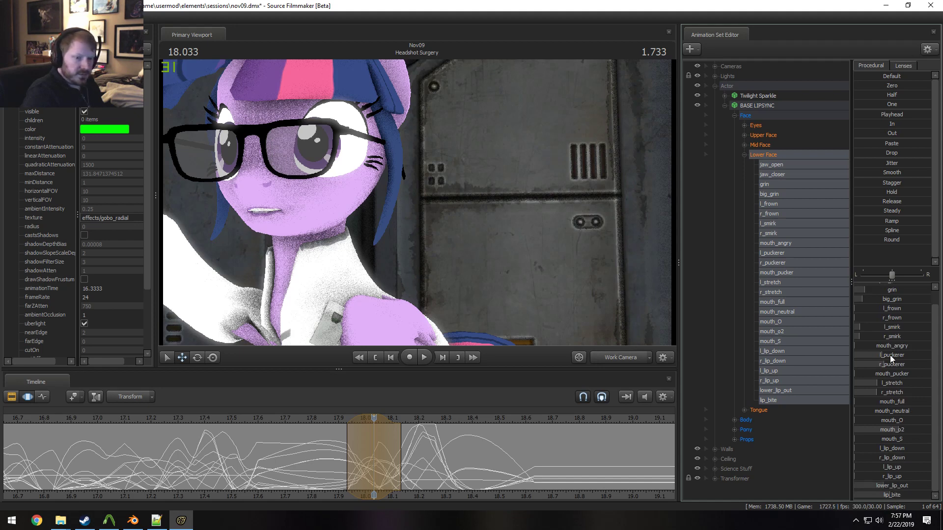
drag(904, 433, 914, 433)
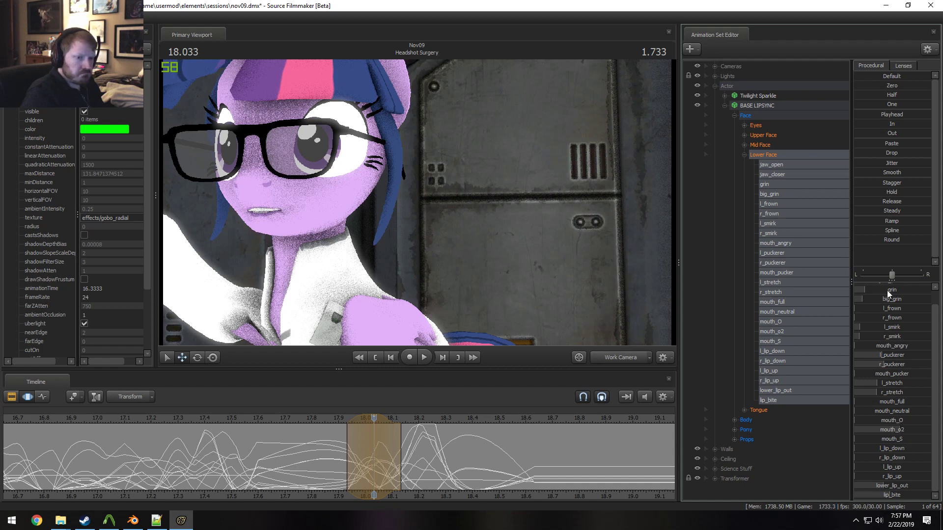
scroll(889, 294, up, 1)
drag(896, 296, 909, 297)
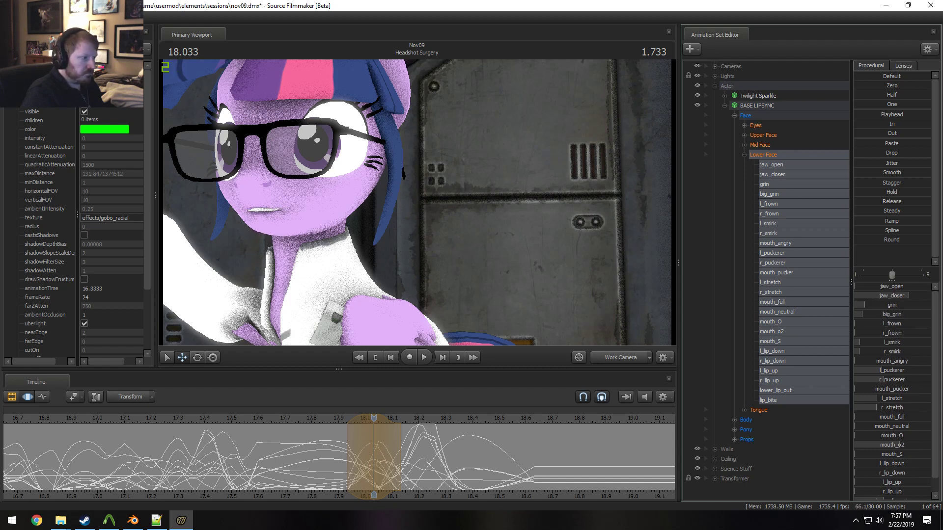
Remove grin, big_grin, l_stretch and r_stretch from the mouth pose around 18.03, slightly adjust mouth_o2, and raise jaw_closer to close the lips
drag(357, 237, 300, 232)
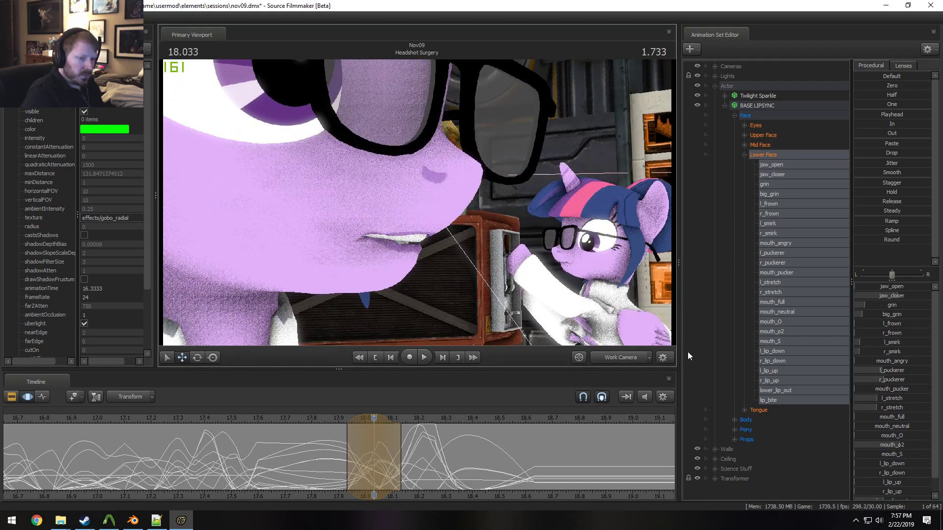
mouse_move(888, 306)
mouse_down()
mouse_move(874, 307)
mouse_move(878, 315)
mouse_up()
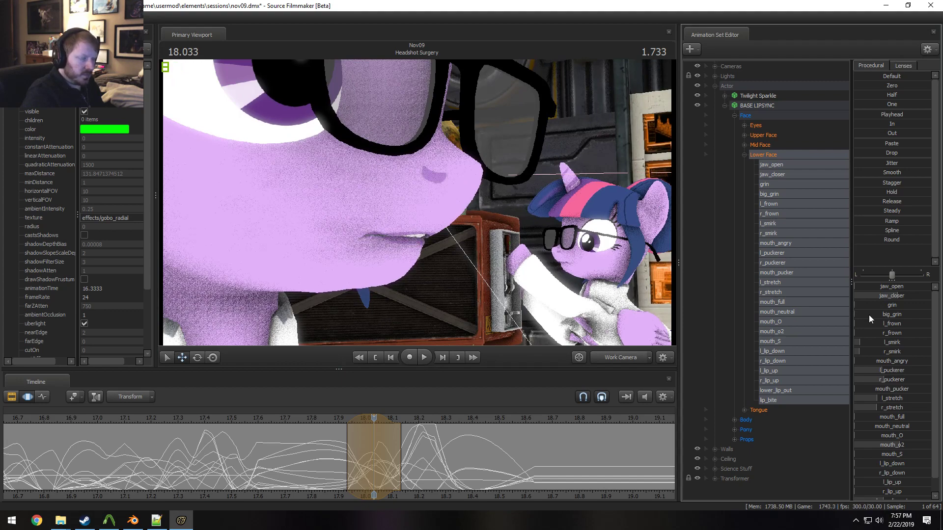
drag(606, 293, 634, 295)
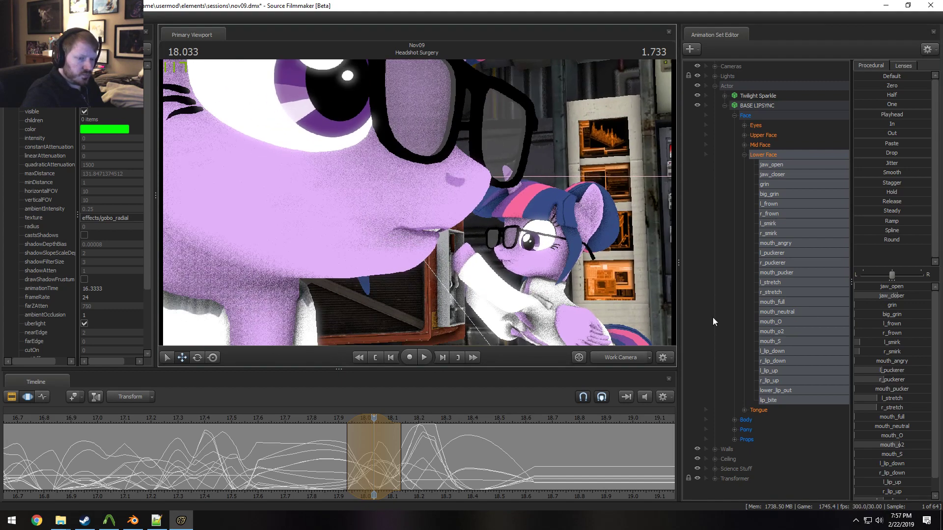
drag(883, 399, 867, 408)
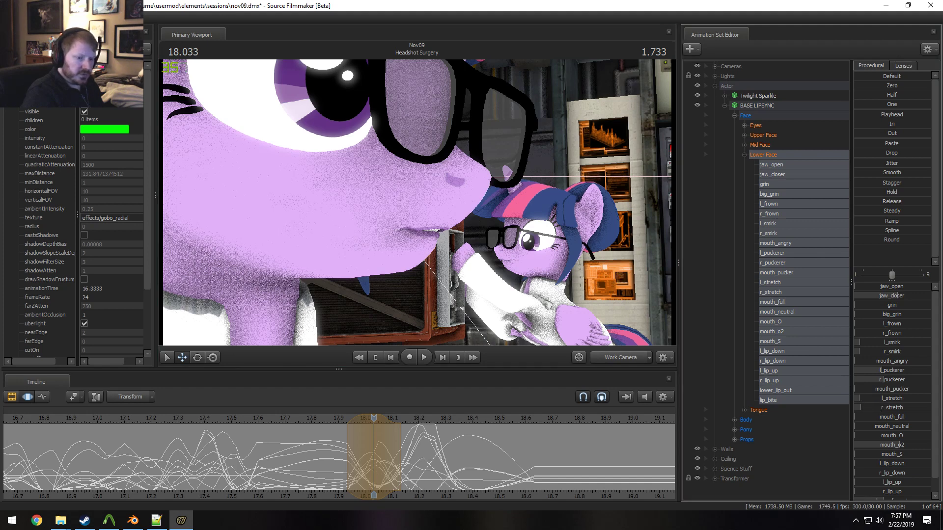
drag(867, 412, 859, 412)
drag(888, 446, 879, 446)
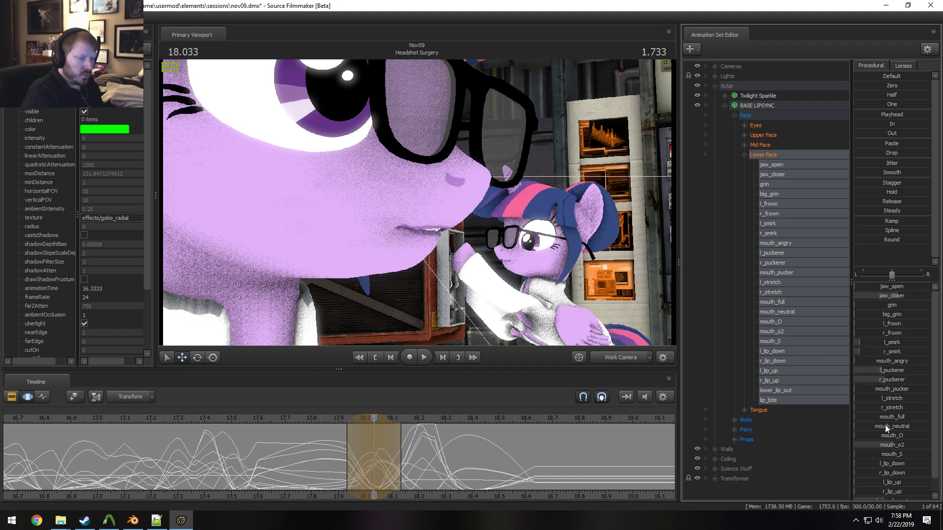
scroll(880, 485, down, 2)
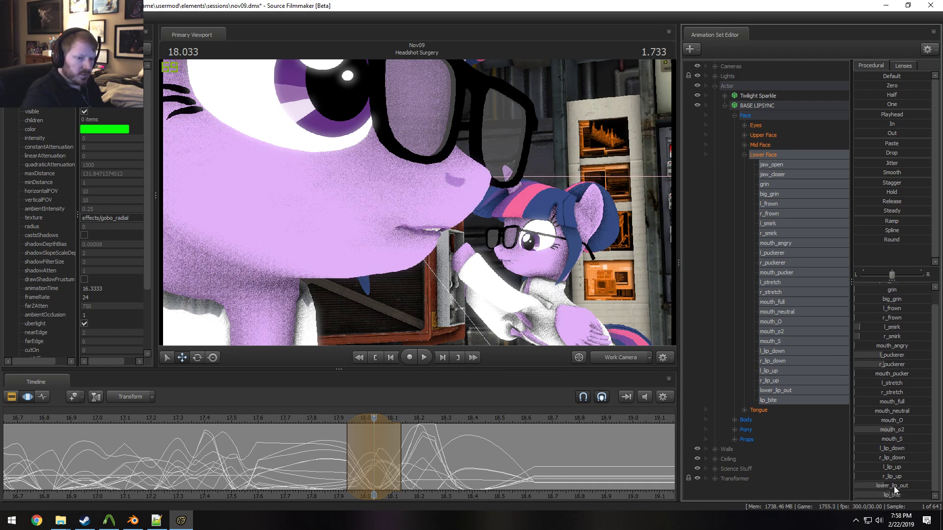
scroll(886, 347, up, 2)
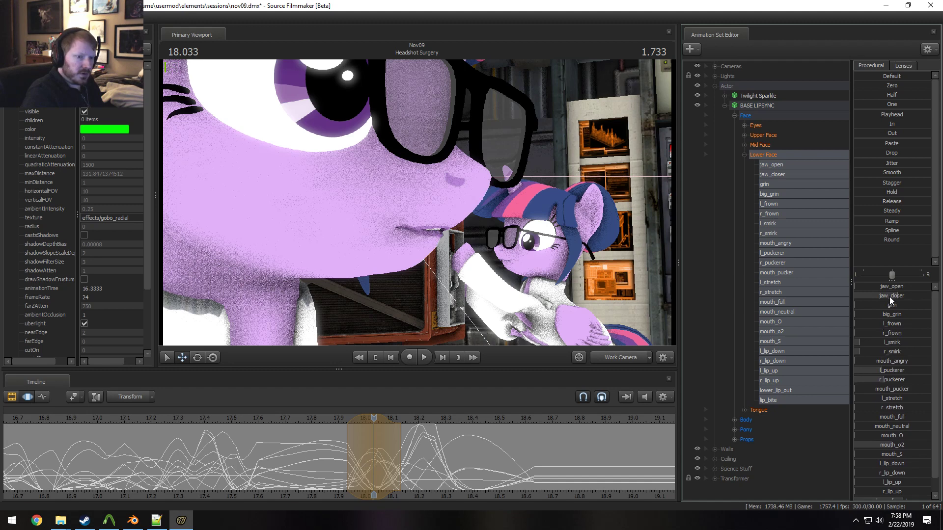
mouse_move(890, 298)
mouse_down()
mouse_move(914, 298)
mouse_move(901, 296)
mouse_up()
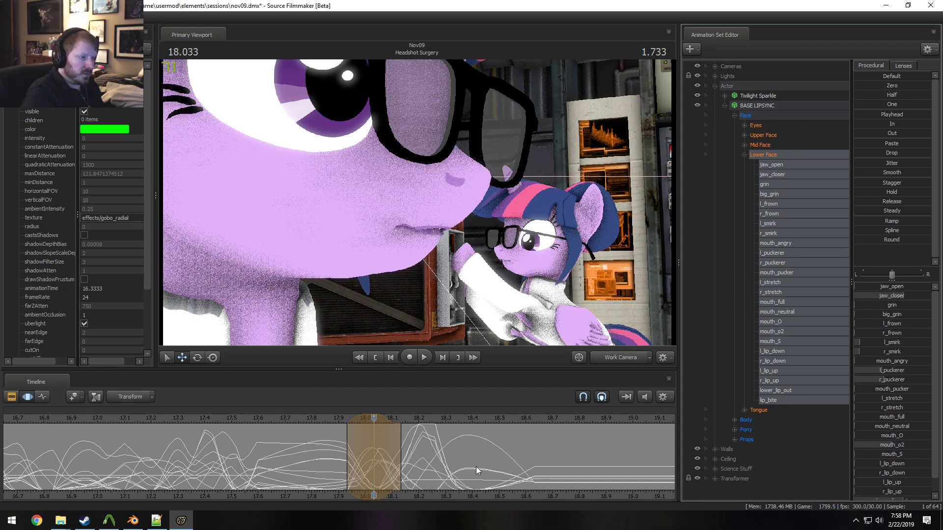
Play back the reworked lip closure from about 17.6 in the close side view
drag(255, 423, 303, 422)
key(space)
key(space)
click(266, 422)
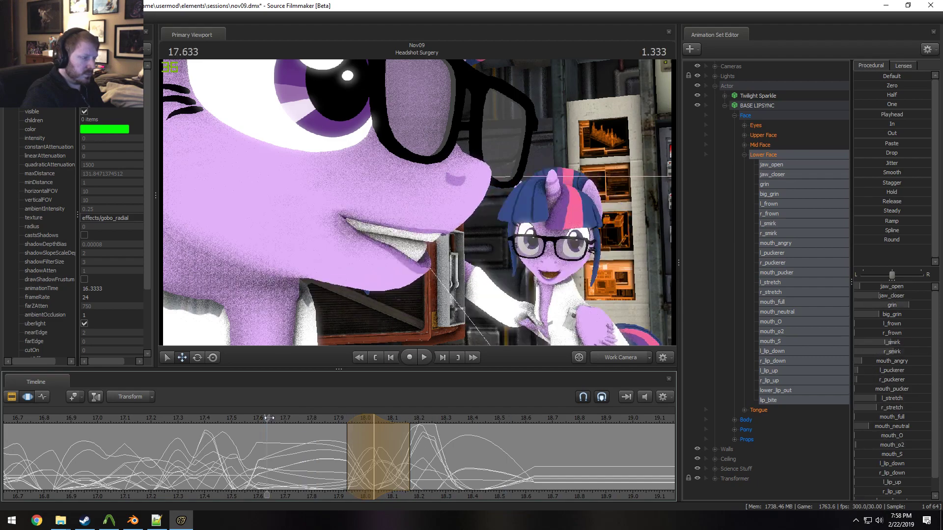
Play the whole line from the start of the Headshot Surgery shot in a front view of the full Twilight model
click(605, 358)
click(619, 353)
drag(585, 305, 406, 281)
key(s)
key(d)
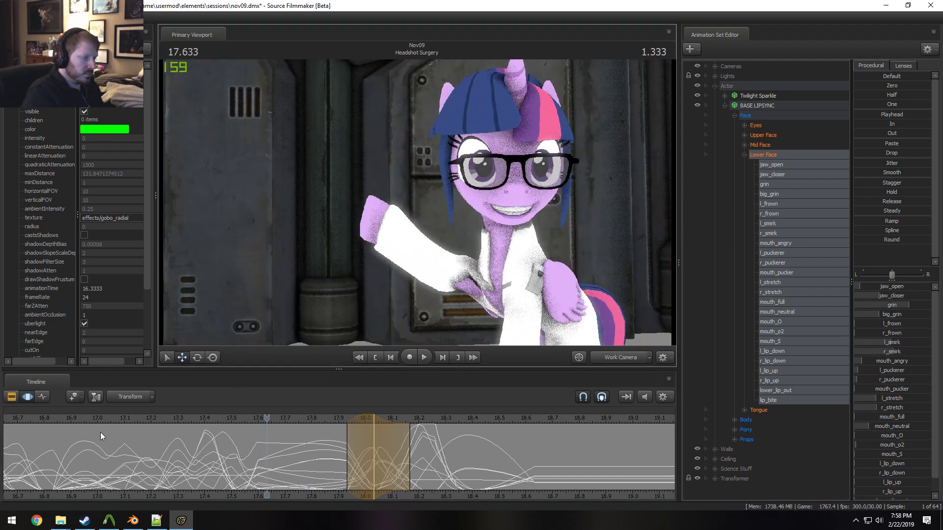
scroll(25, 426, down, 4)
click(74, 419)
key(space)
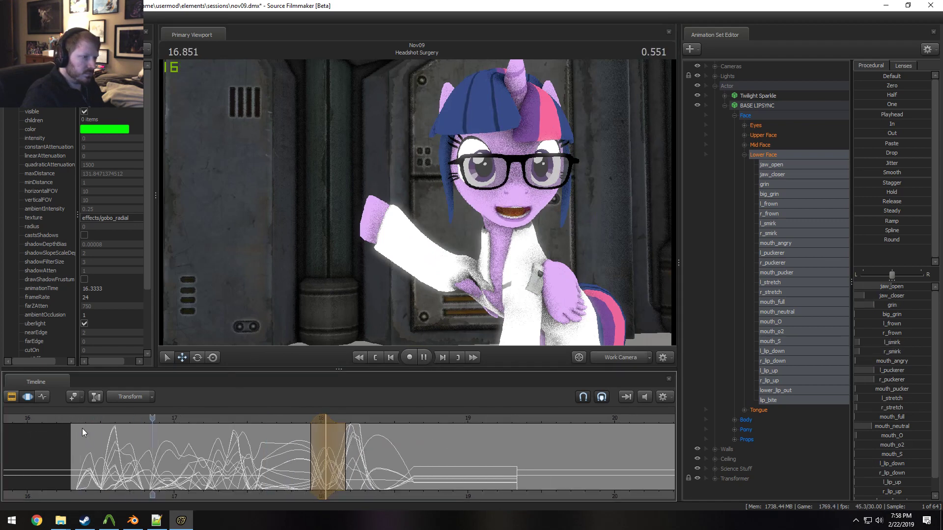
key(space)
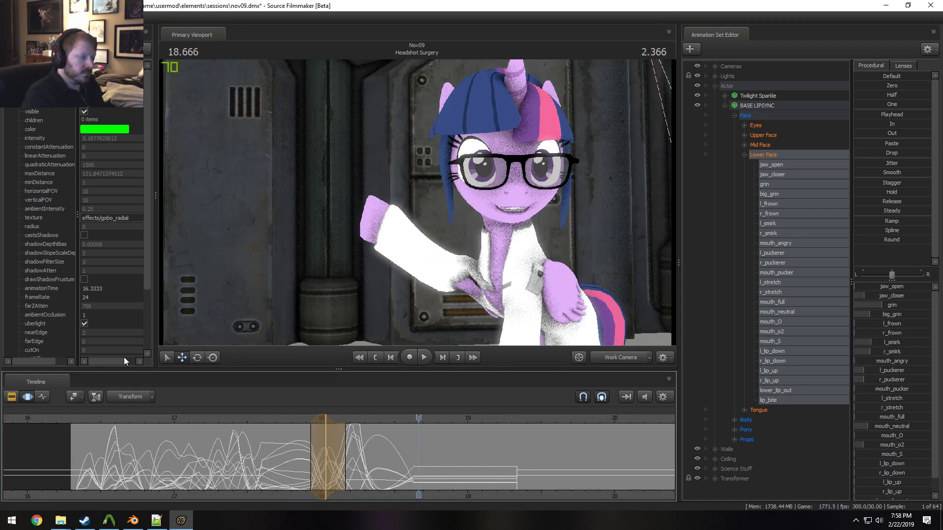
Replay the end of the line twice from about 17.6 to check the closing mouth shapes
click(259, 415)
key(space)
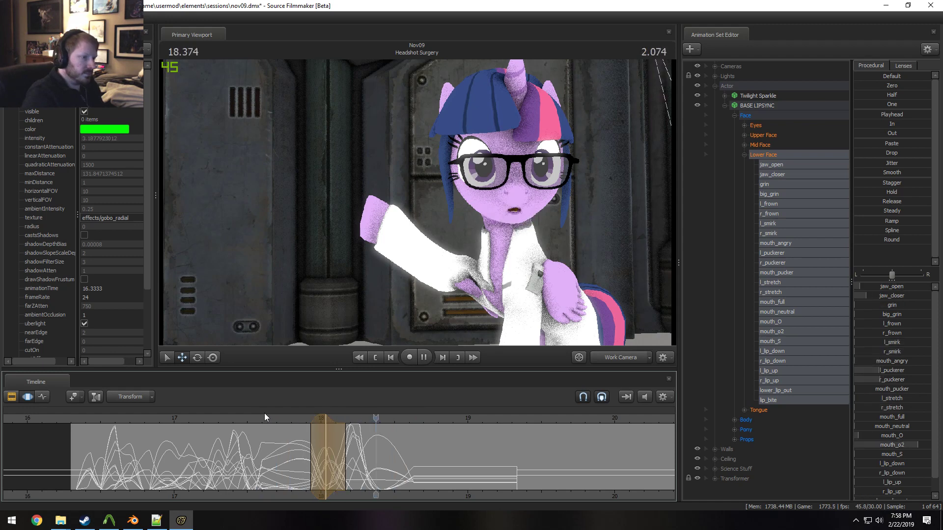
key(space)
click(266, 416)
key(space)
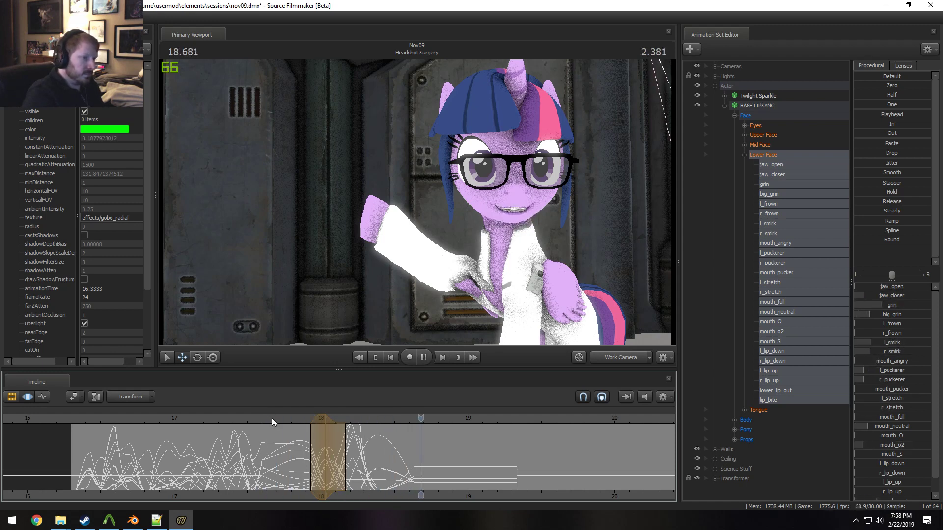
Try to stretch the short Lower Face section starting at about 18.37 so it lasts until about 19.37, and play it back
drag(324, 416, 375, 458)
drag(378, 457, 384, 457)
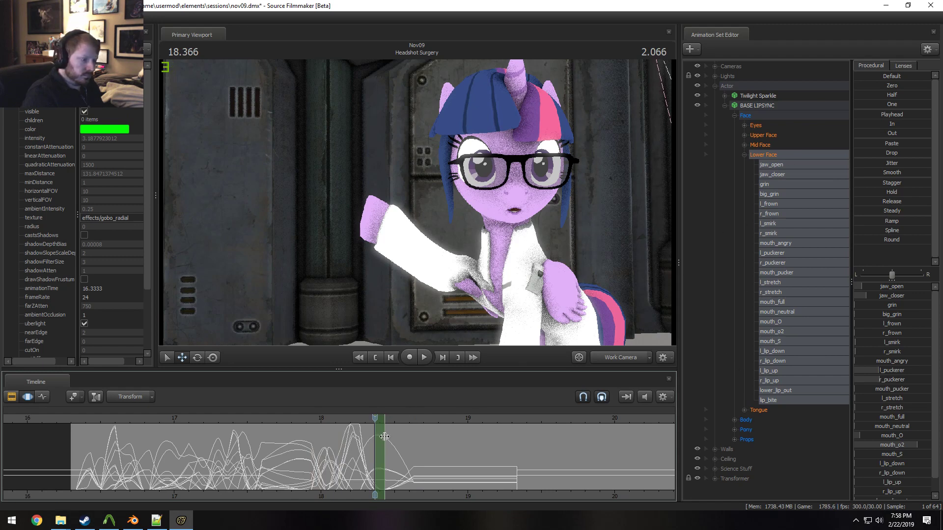
drag(384, 437, 521, 437)
click(308, 418)
key(space)
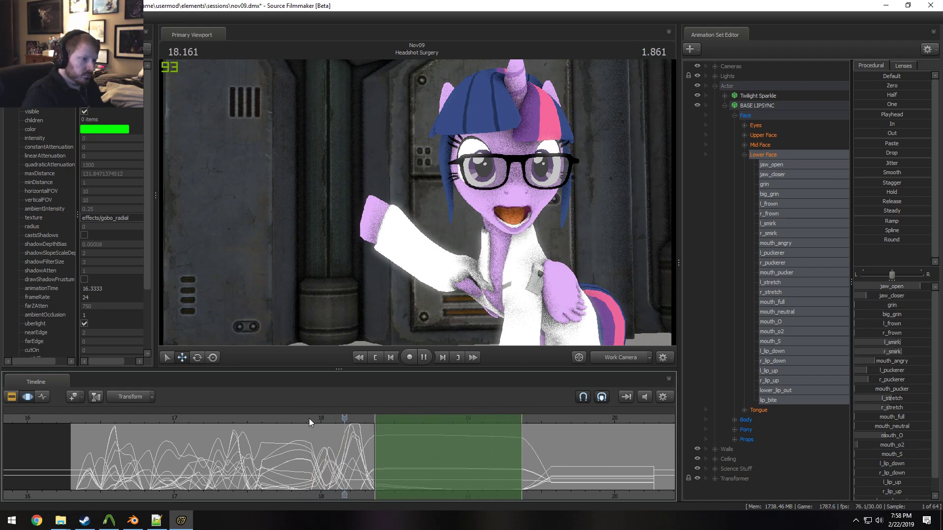
key(space)
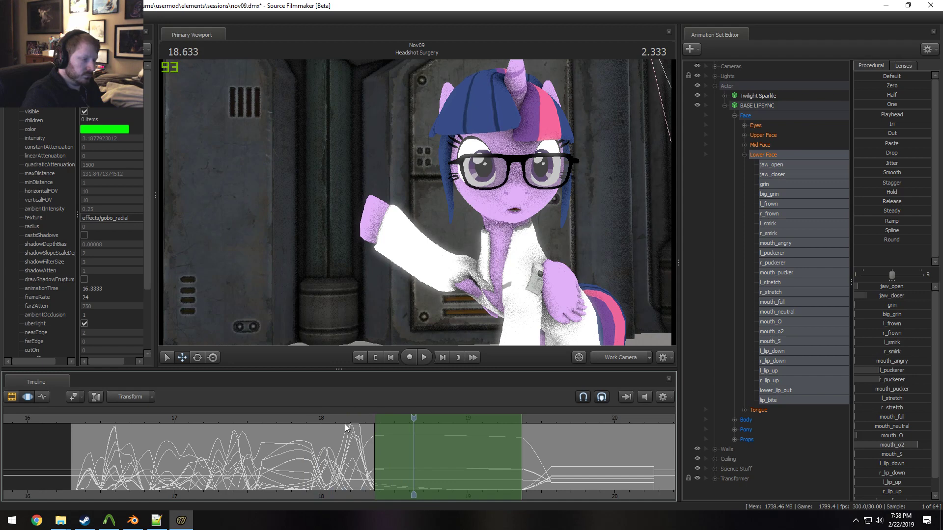
Undo the stretch of the Lower Face section that starts at about 18.37
key(Left)
key(Left)
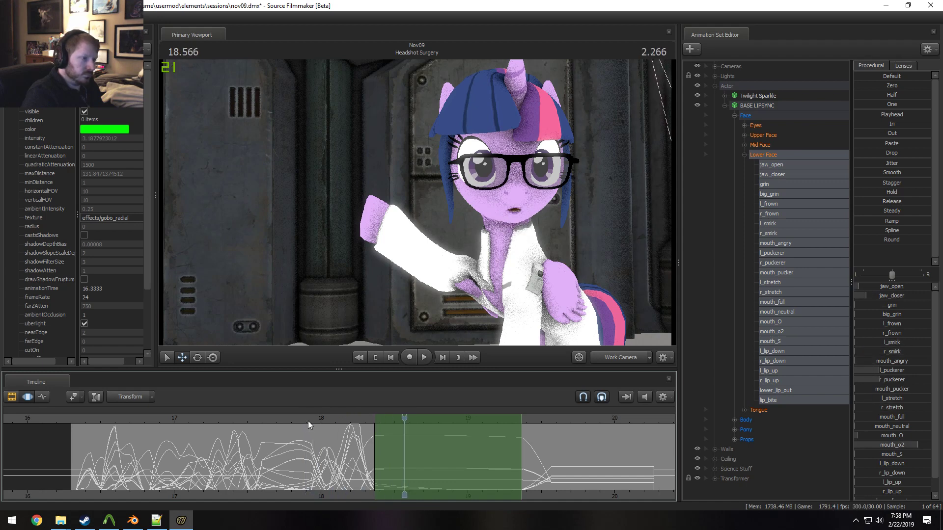
key(shift)
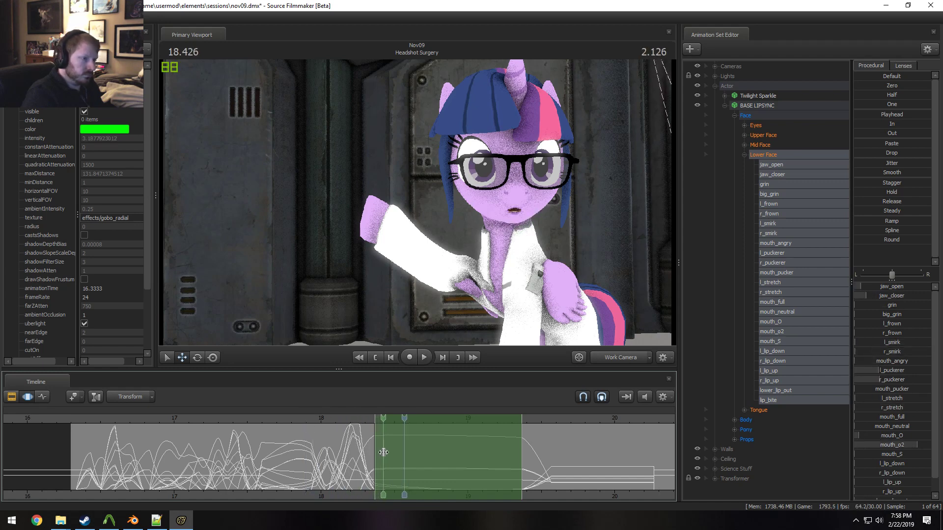
key(ctrl+z)
key(ctrl+z)
key(ctrl+z)
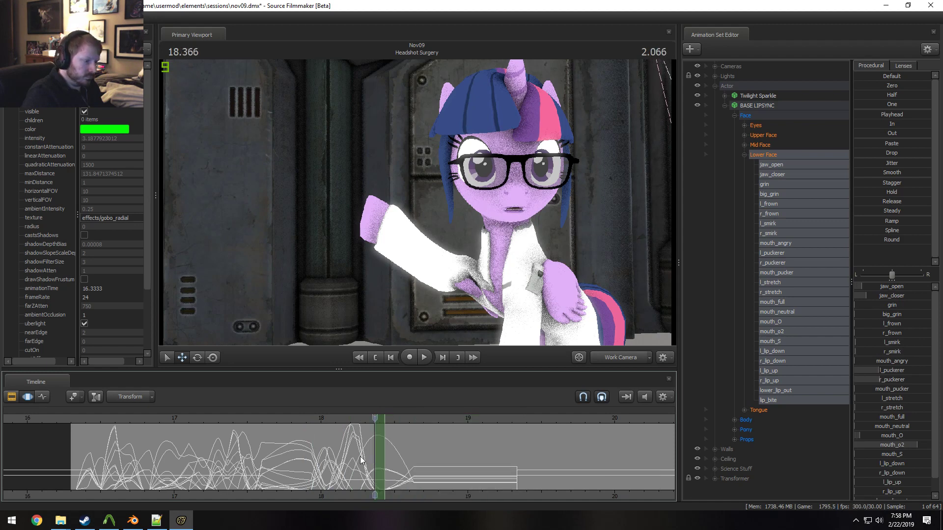
Stretch the Lower Face hold after about 18.37 so its final transition ends at about 19.5, and check the timing in playback
key(shift)
shift+drag(375, 454, 528, 465)
shift+drag(410, 448, 434, 448)
shift+scroll(434, 449, up, 2)
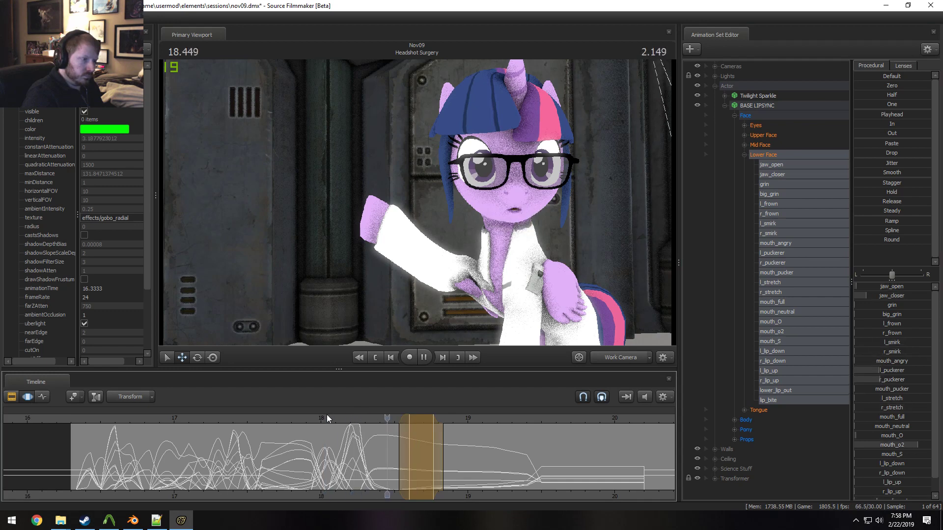
key(Right)
key(Left)
key(Left)
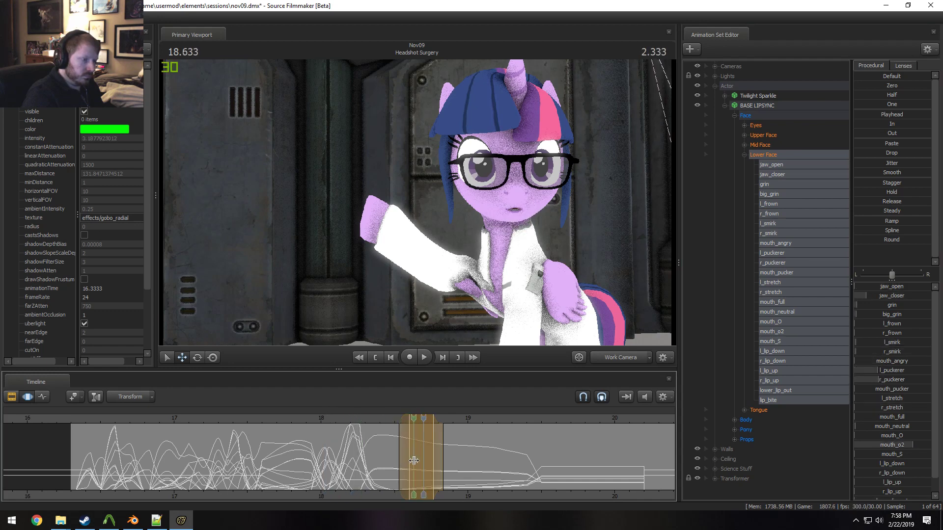
Around 18.63, with falloff from about 18.47 to 18.90, blend the Lower Face partly toward the pose at 19.566 and raise jaw_open
drag(442, 458, 457, 457)
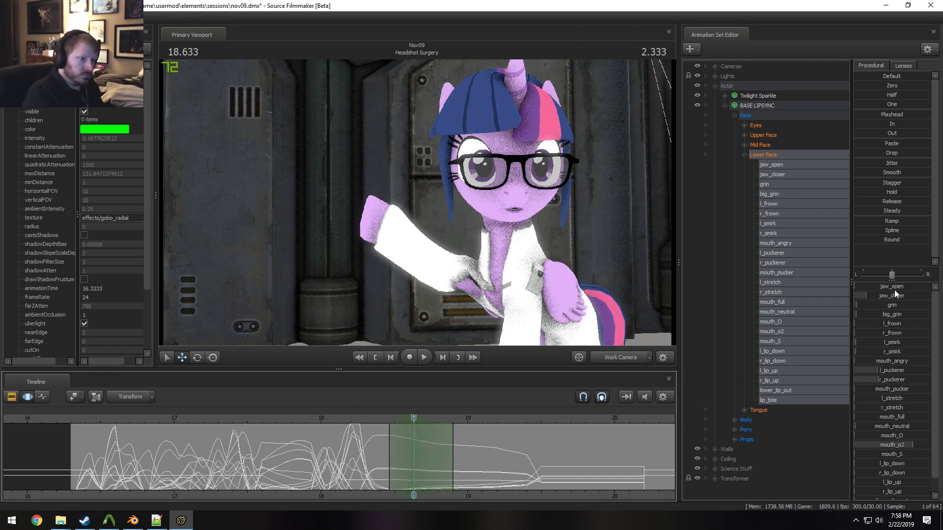
drag(887, 289, 886, 302)
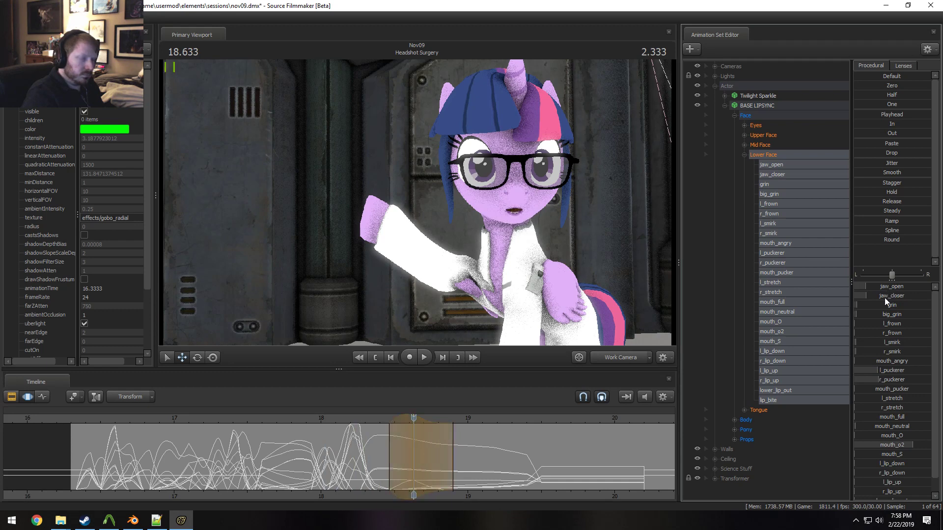
key(Up)
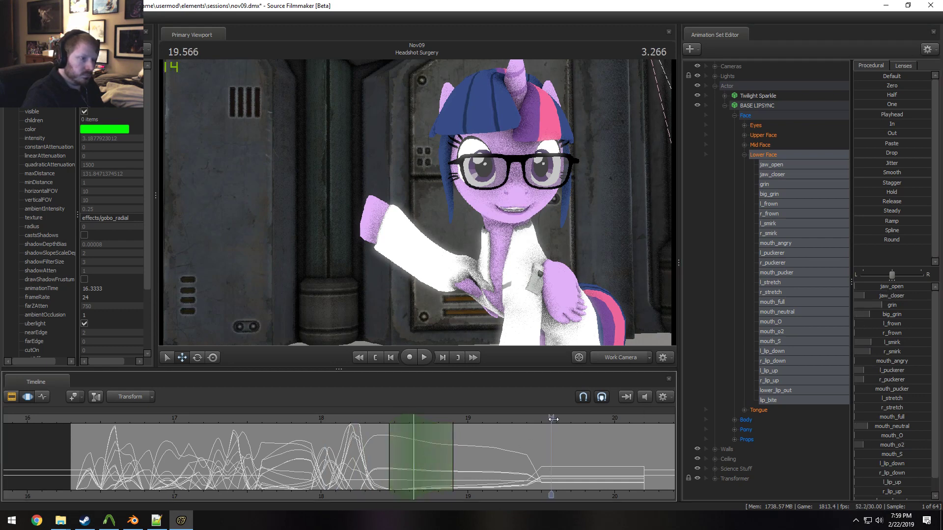
key(Down)
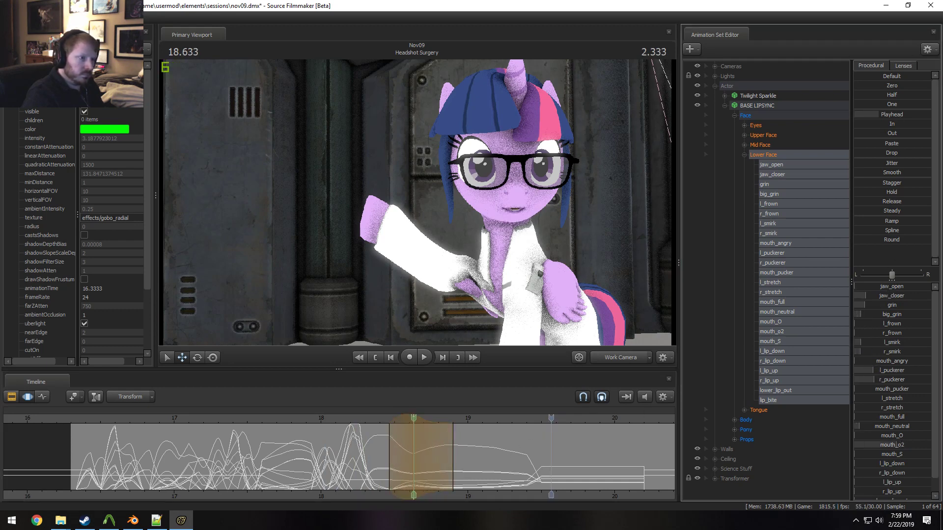
key(Up)
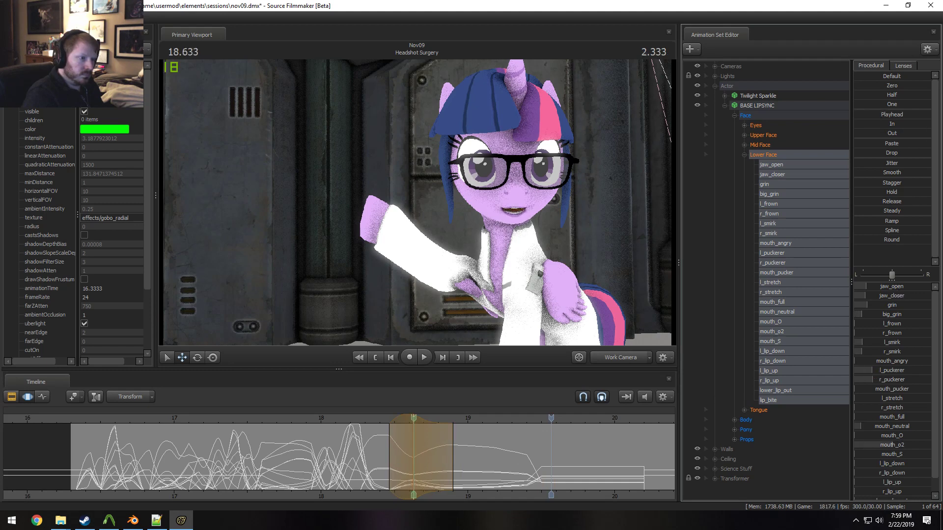
drag(321, 418, 302, 420)
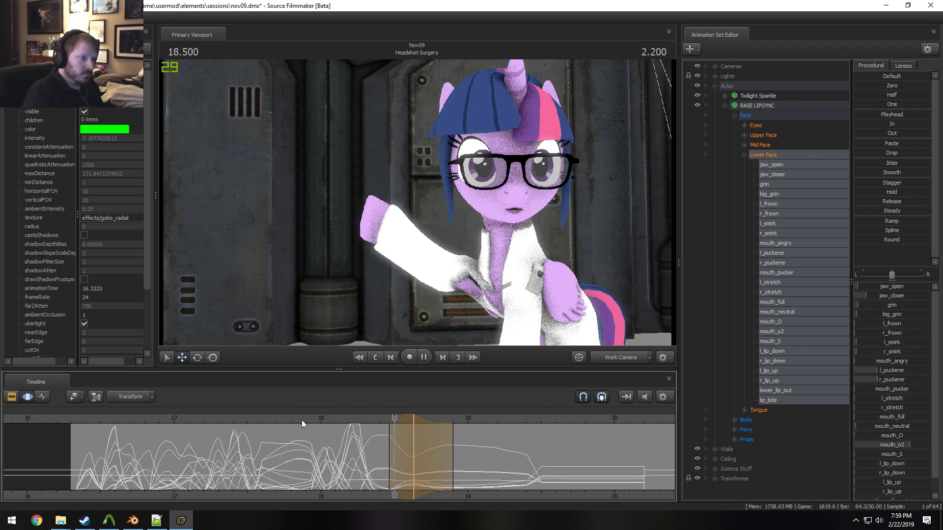
Widen the falloff of the Lower Face blend at 18.63 so it ends at about 19.8, and play it back
key(space)
drag(450, 451, 584, 451)
key(space)
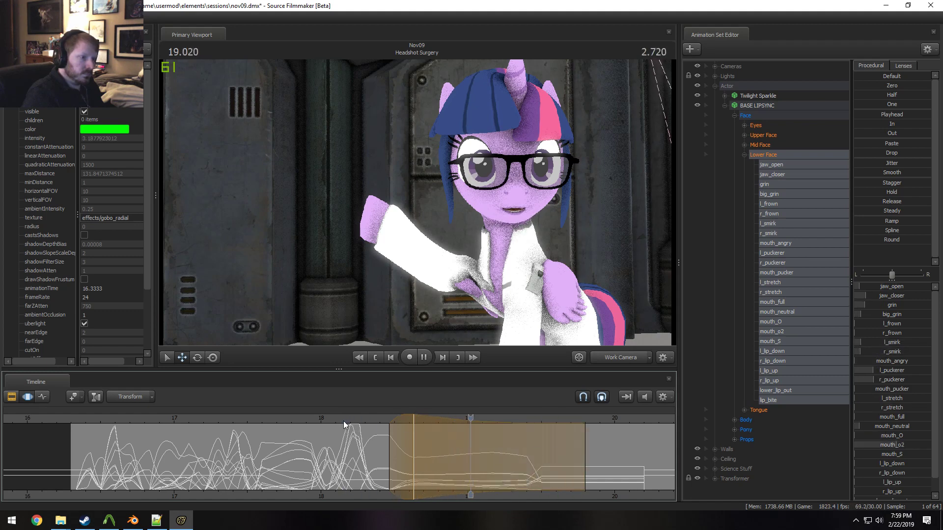
key(space)
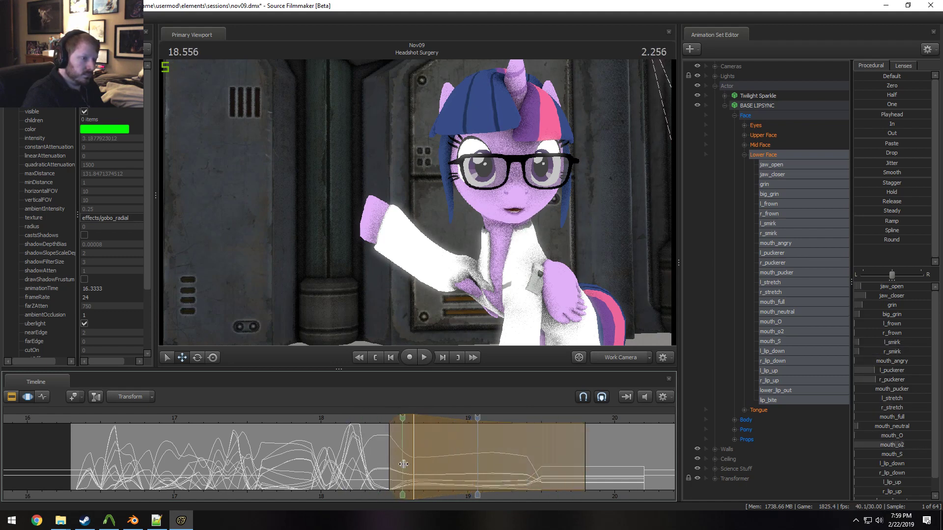
Delete the Lower Face time section between about 19.07 and 19.6
click(477, 470)
drag(477, 469, 560, 478)
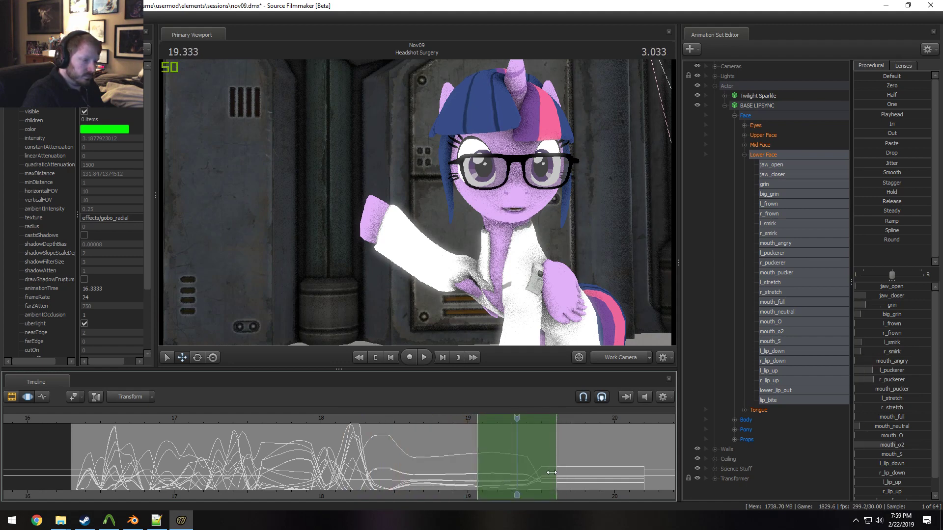
key(Delete)
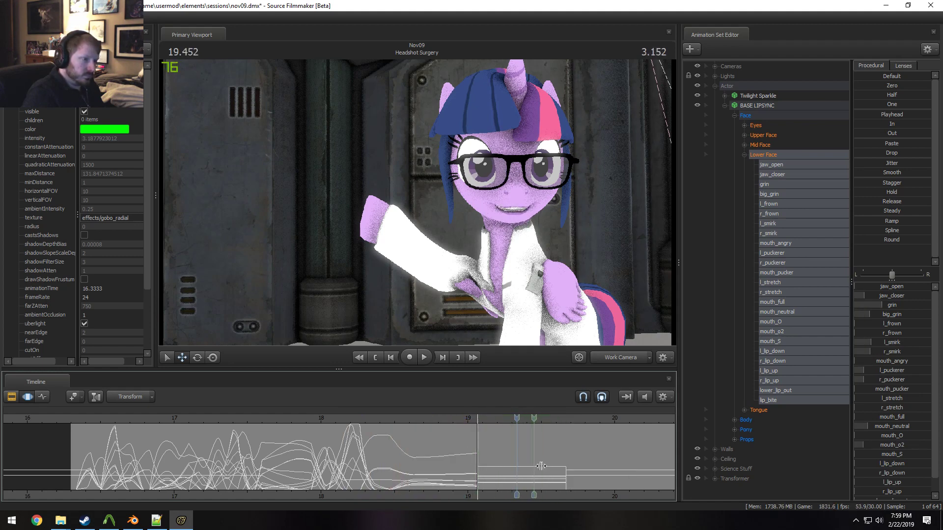
Smooth the Lower Face curves across the cut from about 19.0 to 19.2, with falloff from 18.77 to 19.27, and play it back
drag(585, 475, 478, 473)
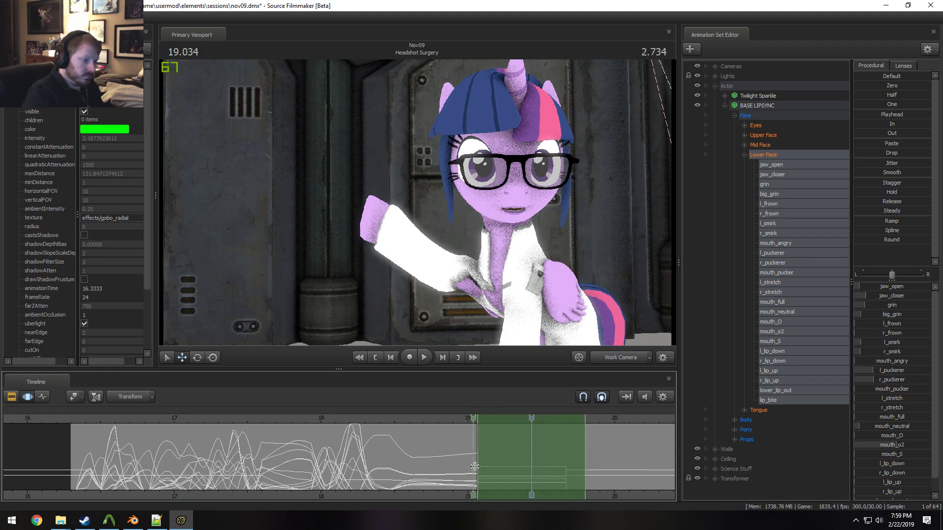
click(477, 468)
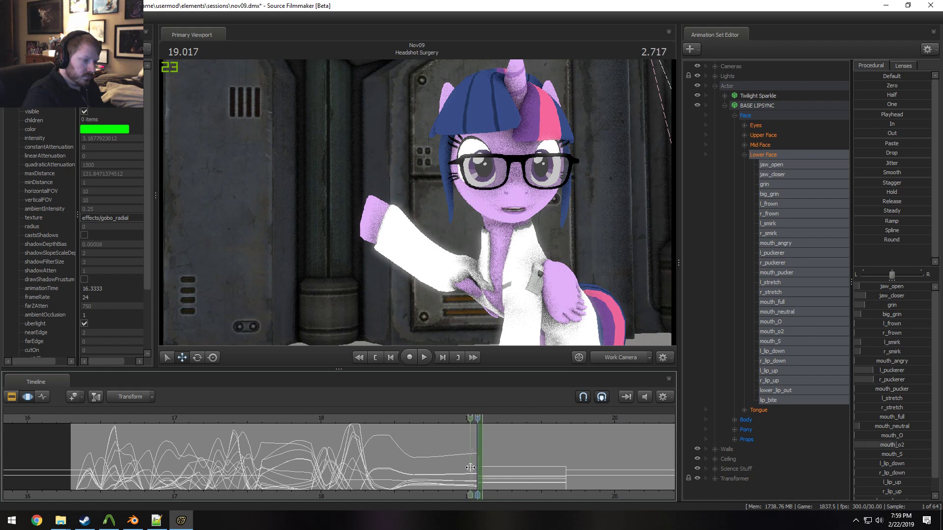
mouse_move(472, 468)
shift+mouse_down()
mouse_move(496, 473)
mouse_move(469, 447)
mouse_move(432, 457)
mouse_move(460, 466)
shift+mouse_up()
double_click(862, 241)
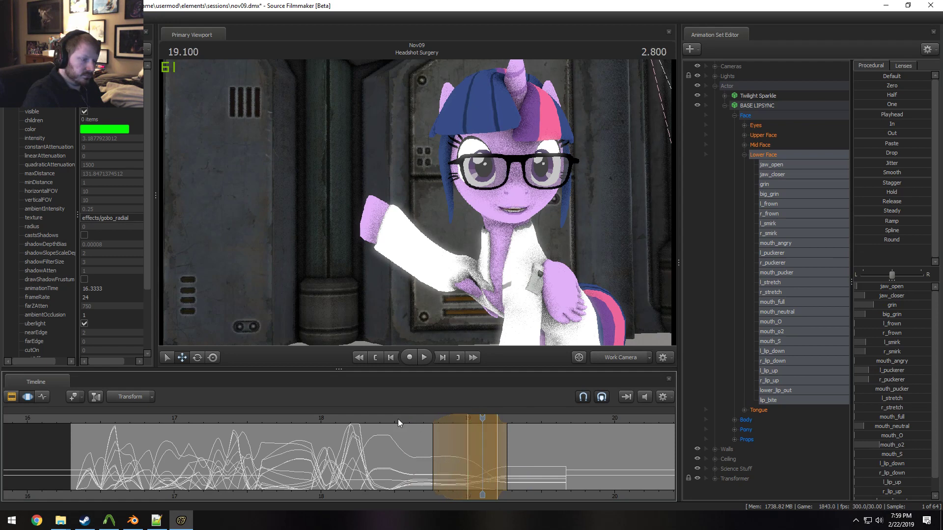
click(345, 419)
key(space)
key(space)
key(space)
key(space)
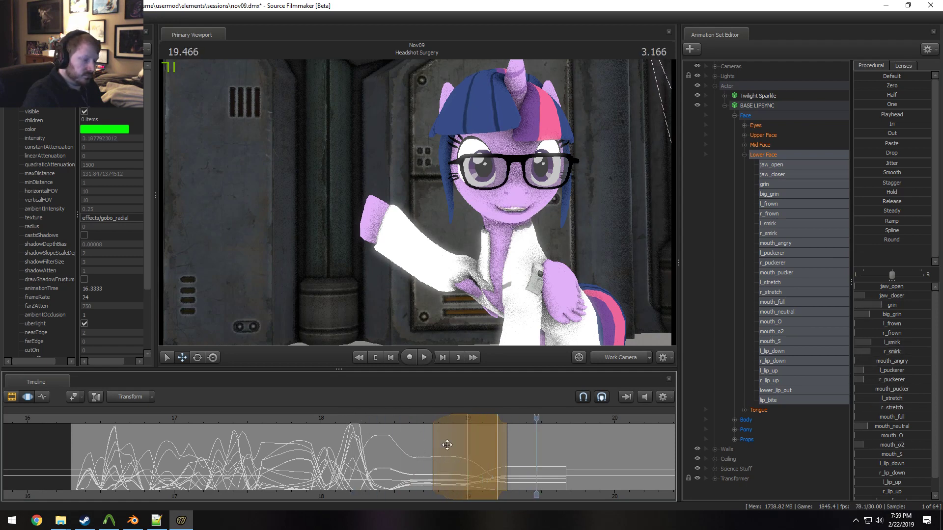
Extend the smoothed Lower Face transition to start at about 18.8, with falloff from about 18.6, and check the timing in playback
mouse_move(447, 445)
mouse_down()
mouse_move(425, 449)
mouse_move(438, 460)
mouse_up()
key(space)
key(space)
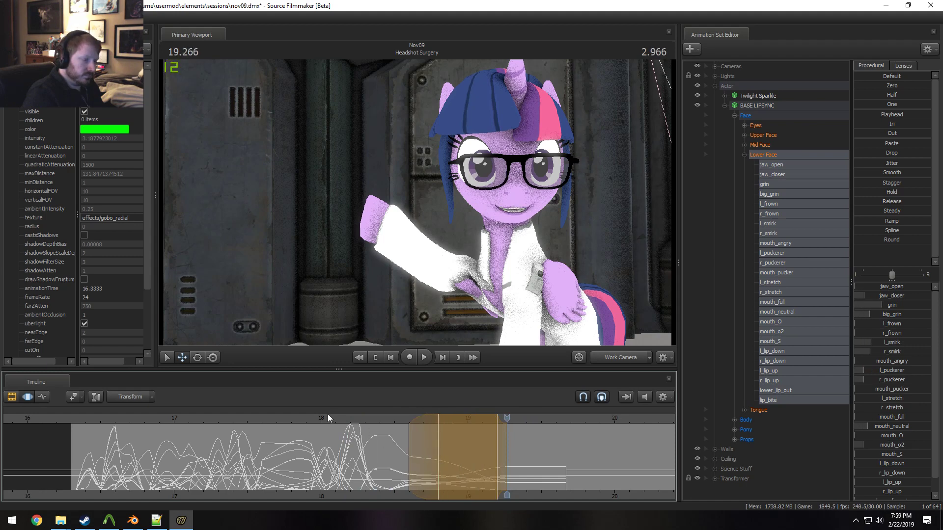
click(337, 418)
key(space)
click(265, 420)
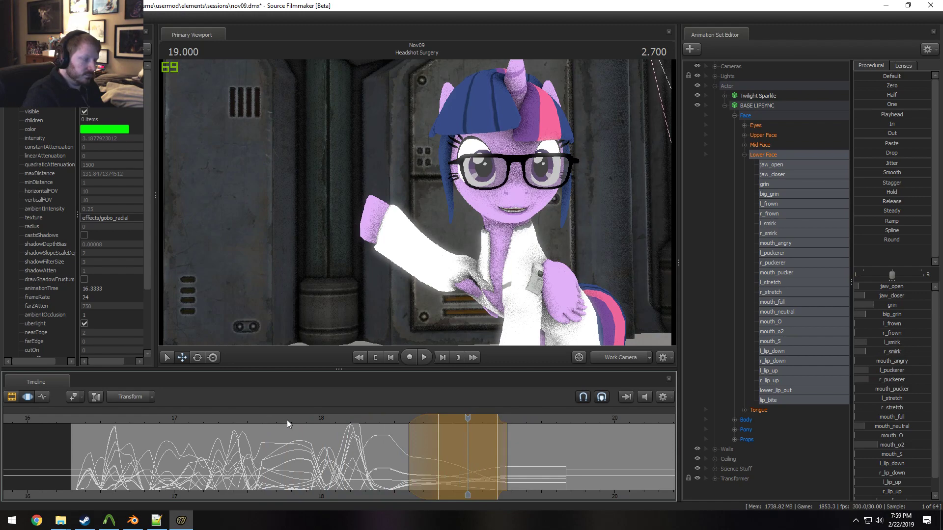
click(287, 420)
key(space)
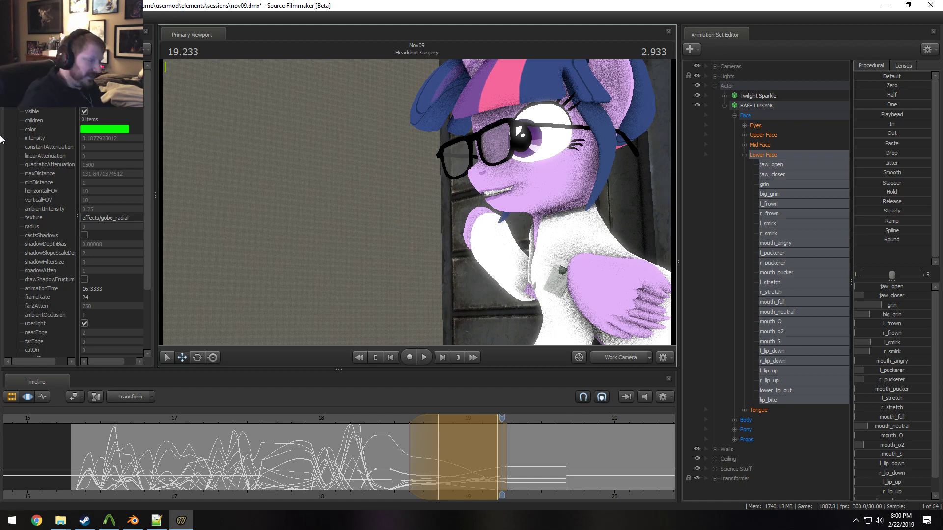
Play the line from the start of the Headshot Surgery shot to check the mouth movement from the side
click(80, 416)
key(space)
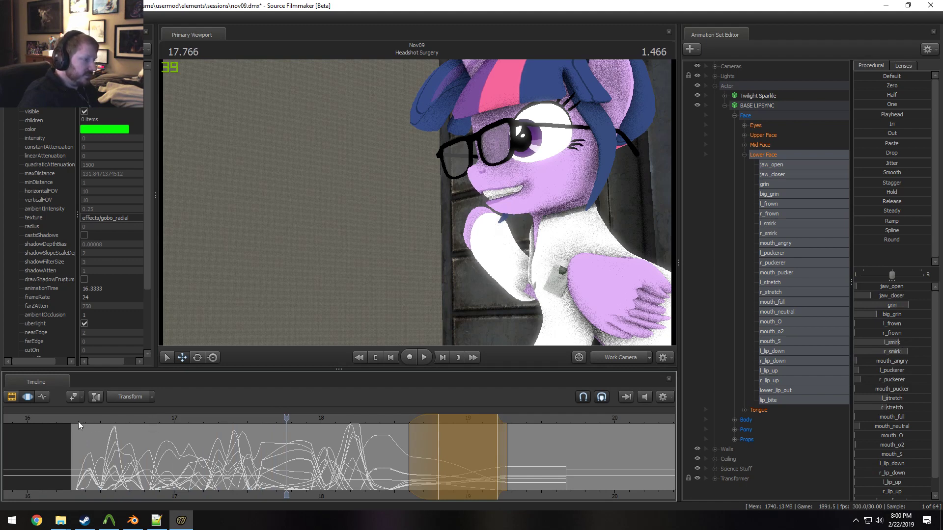
click(78, 421)
click(79, 421)
click(80, 420)
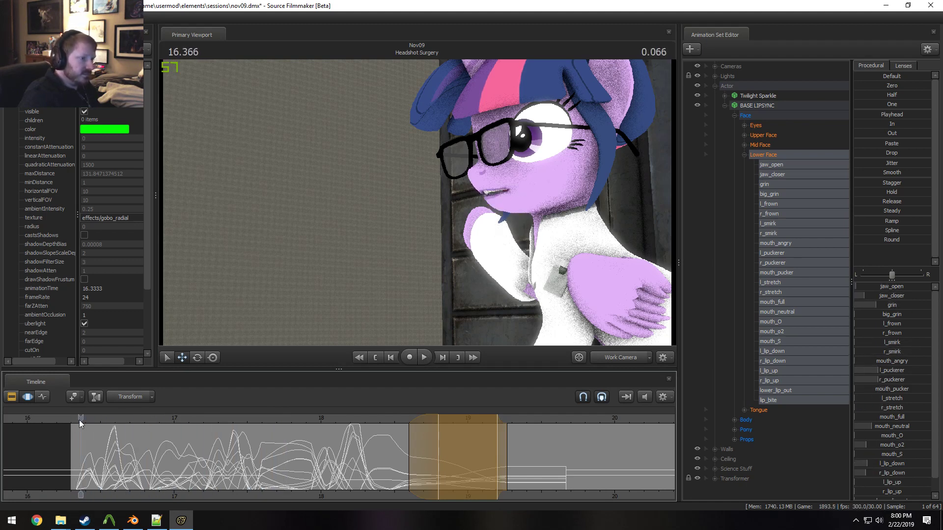
drag(78, 420, 68, 440)
key(space)
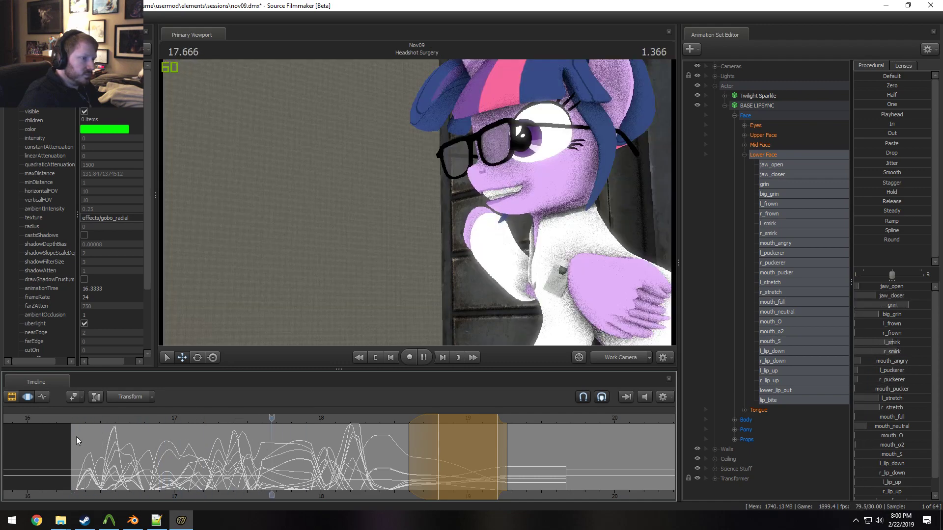
key(space)
key(Right)
key(Right)
key(Right)
key(Right)
key(Right)
key(Right)
key(Right)
key(Right)
key(Right)
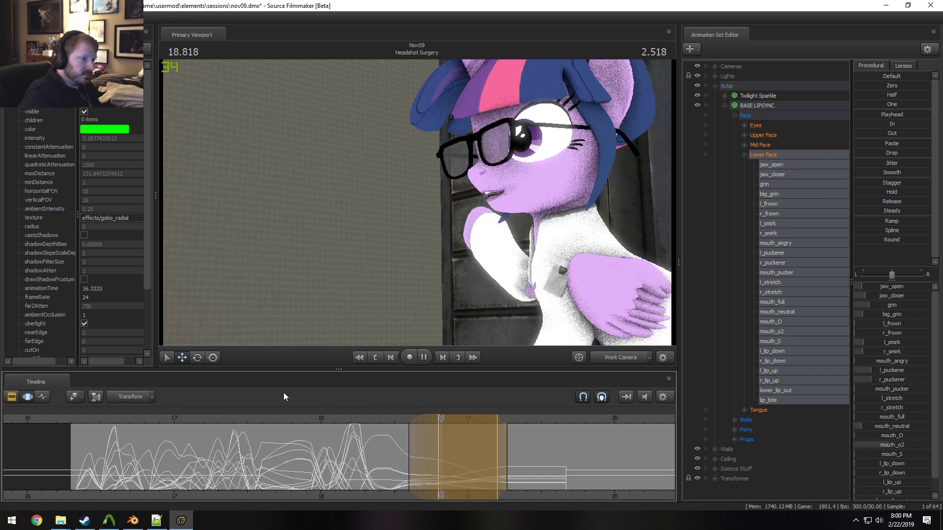
Zero l_smirk and r_smirk on BASE LIPSYNC from about 18.07 onward, with falloff starting at about 17.95
click(725, 107)
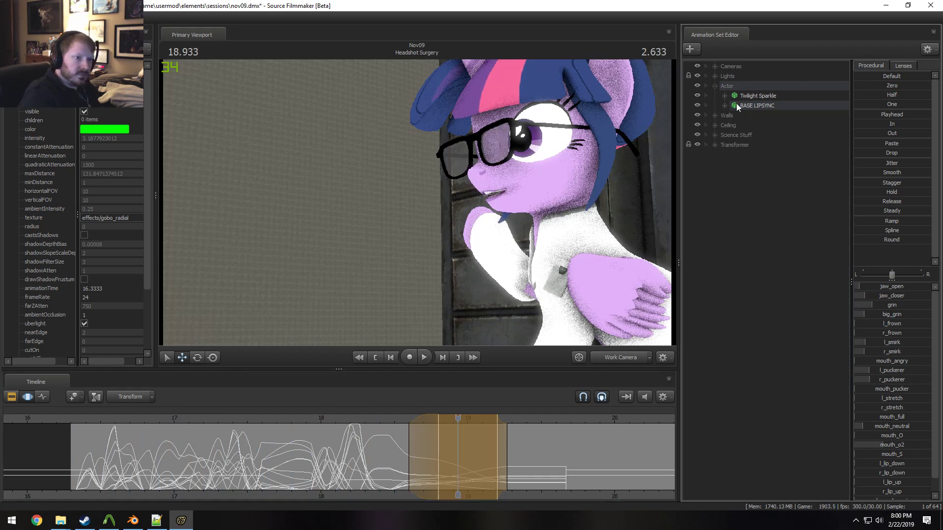
click(735, 104)
click(370, 418)
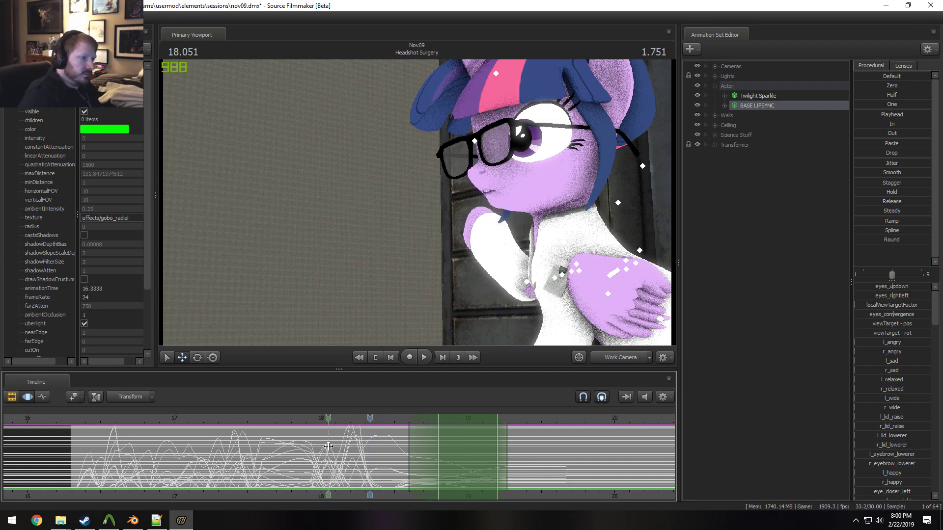
shift+drag(330, 446, 461, 461)
scroll(510, 444, up, 3)
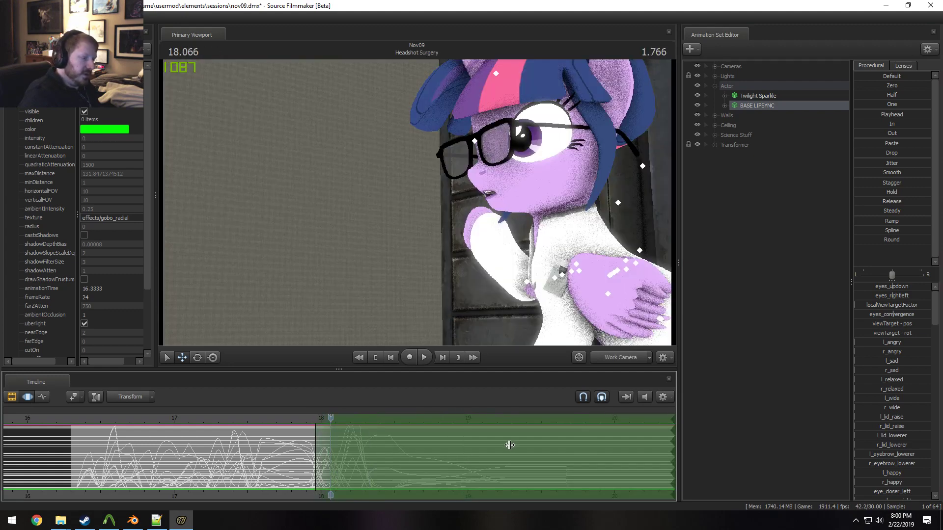
drag(334, 433, 409, 418)
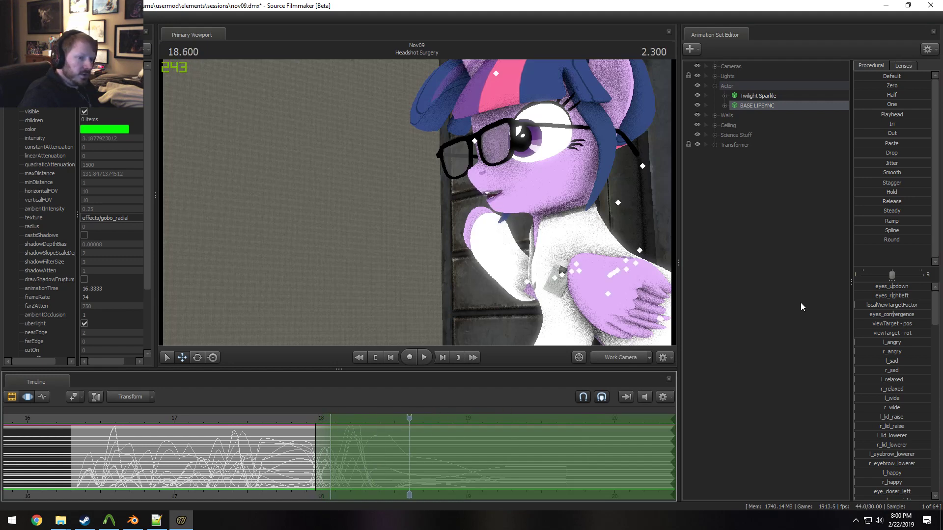
click(724, 106)
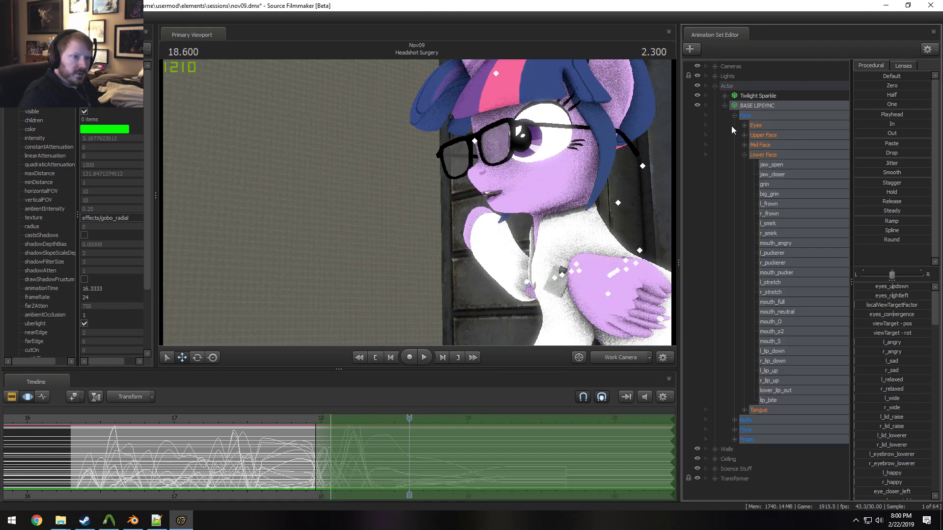
click(753, 154)
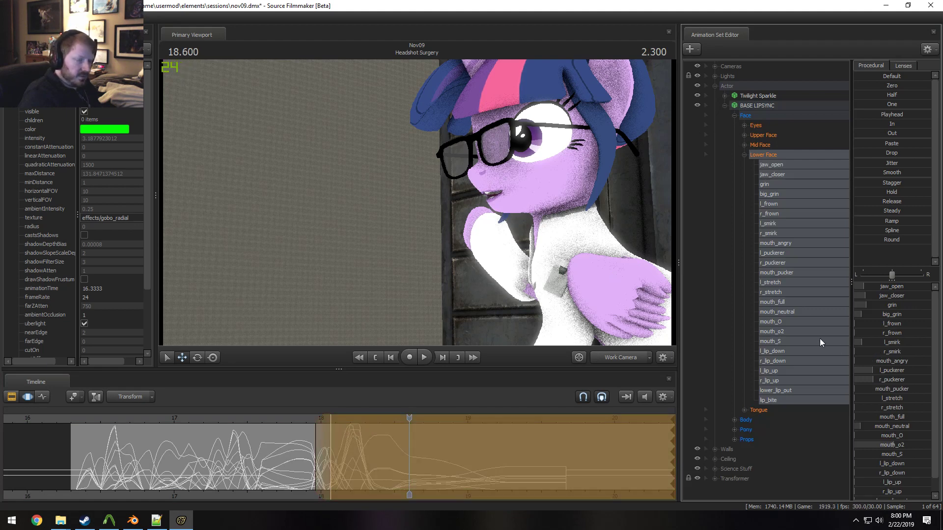
click(774, 229)
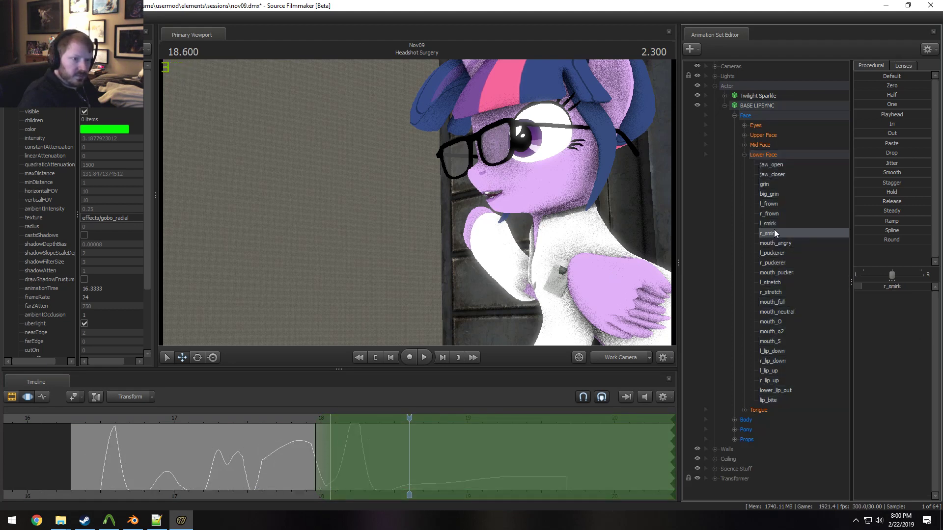
ctrl+click(775, 225)
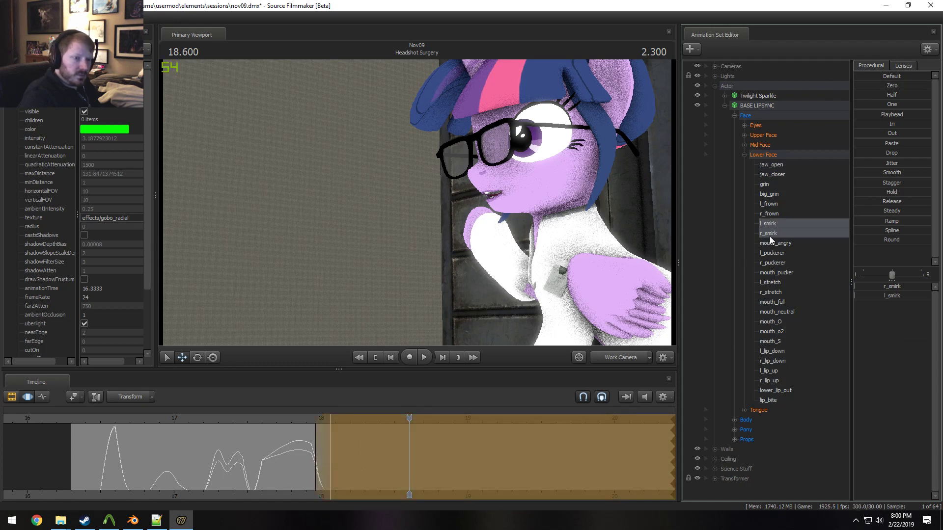
click(773, 210)
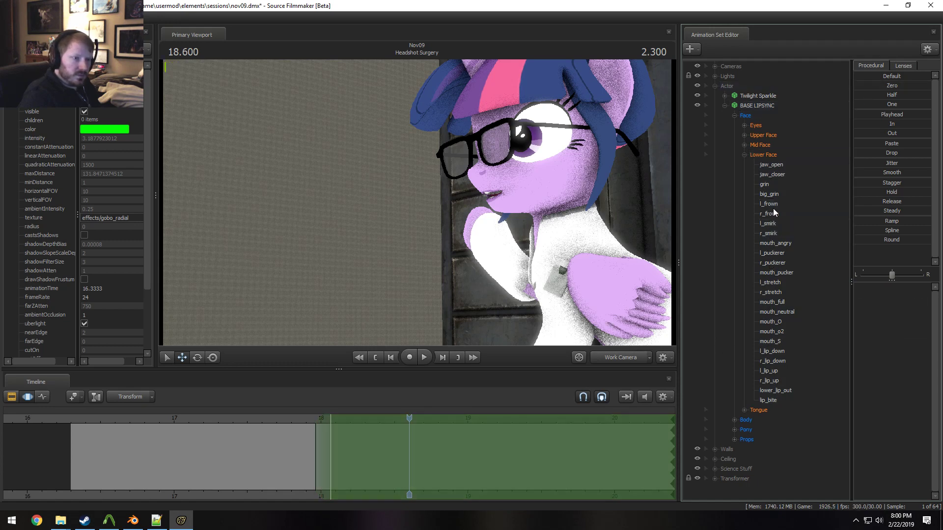
Blend mouth_neutral partway toward One from about 18.07 onward and review the result in playback
click(783, 273)
click(784, 312)
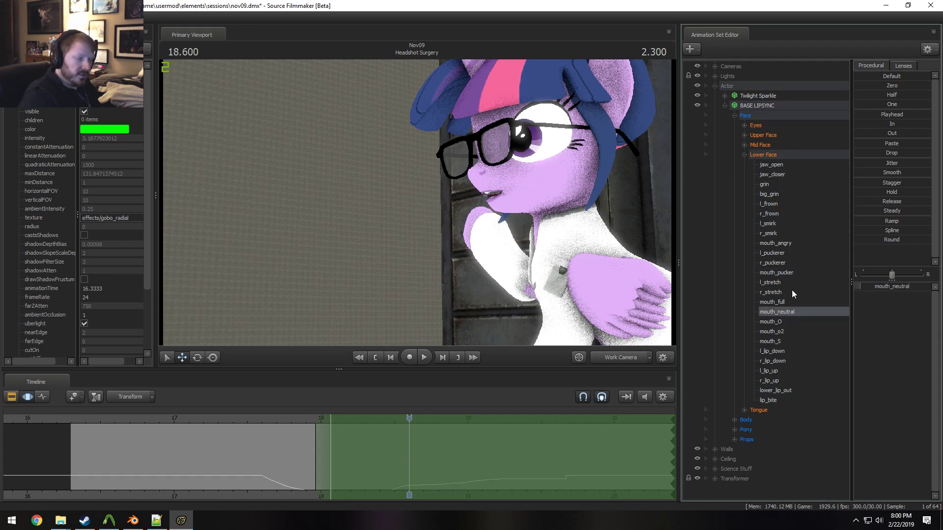
drag(906, 114, 871, 114)
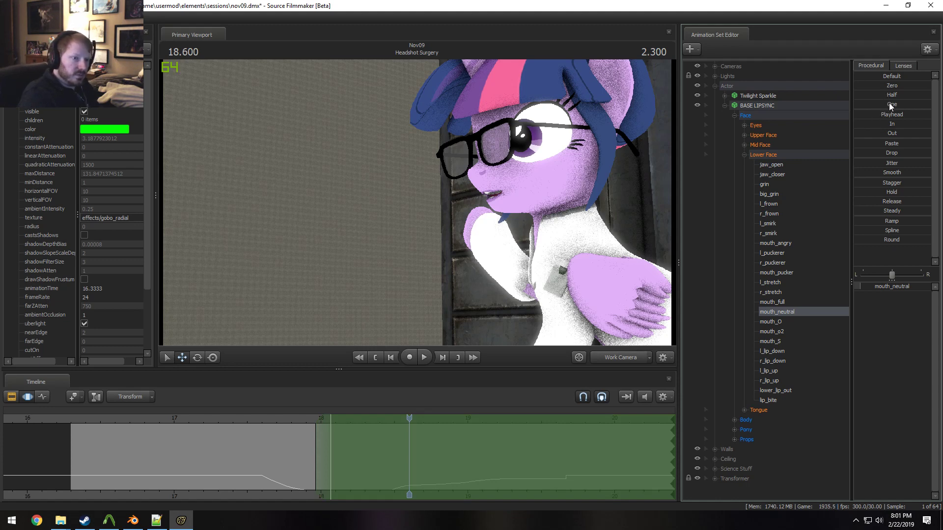
drag(889, 104, 935, 112)
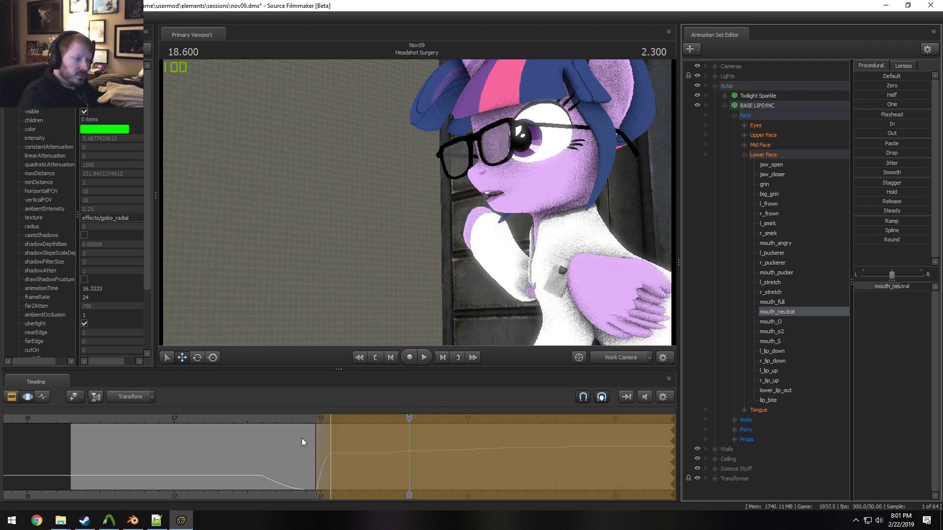
key(space)
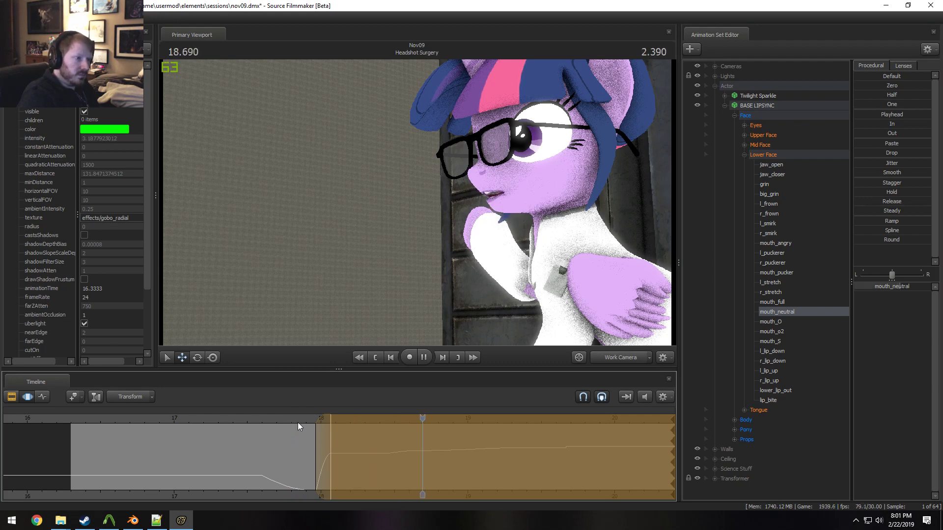
key(space)
middle_drag(367, 455, 560, 461)
key(space)
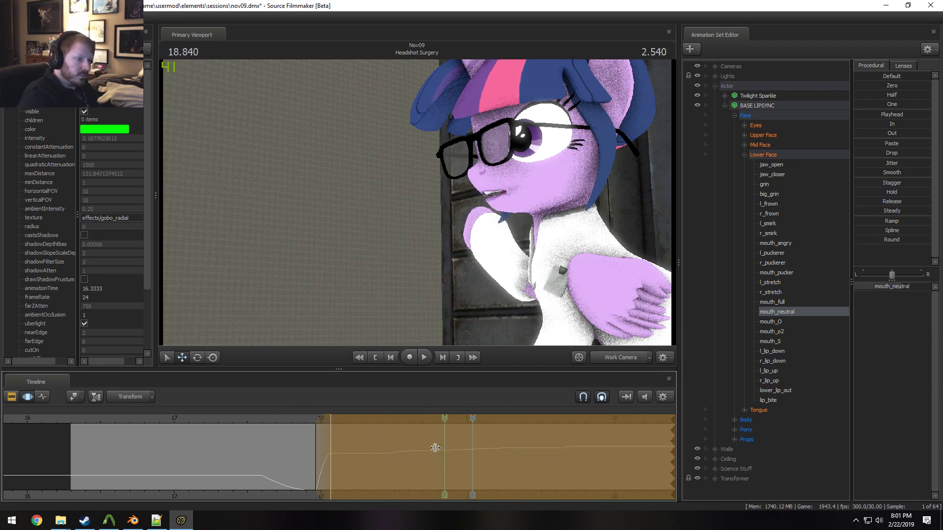
key(space)
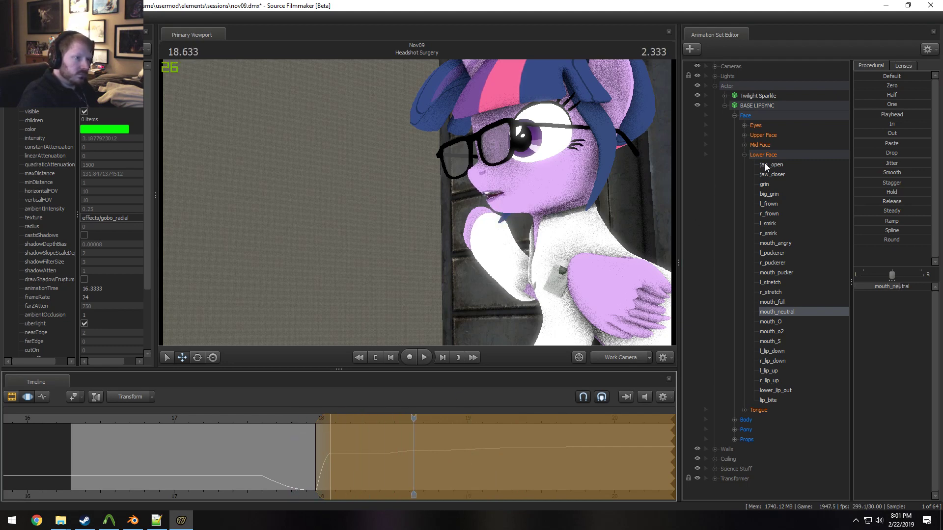
Play the line in the clip editor from about 17.2 to check the revised mouth shapes
key(F2)
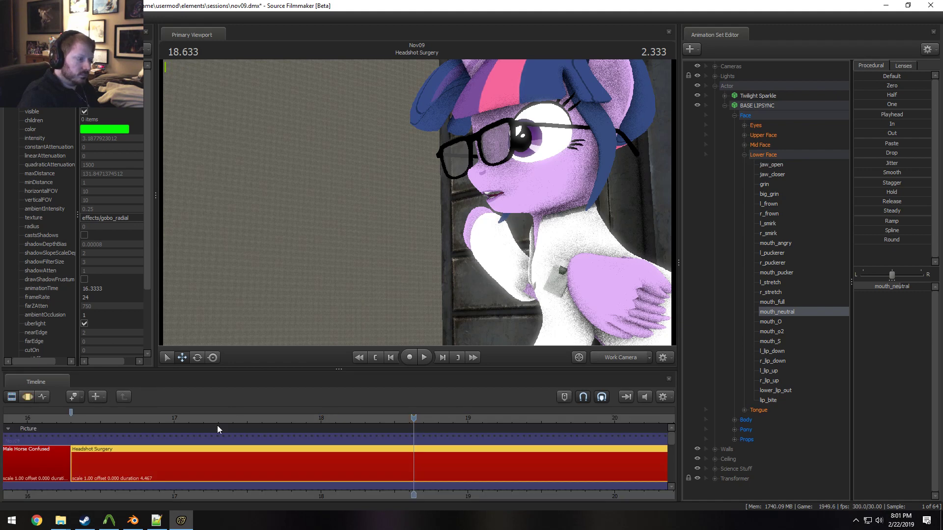
click(211, 424)
click(208, 420)
key(space)
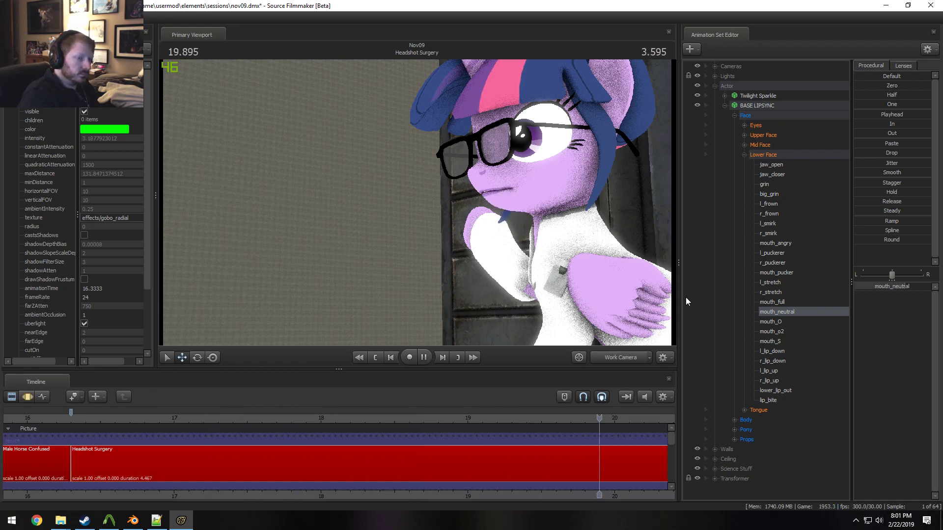
key(space)
Hold the Lower Face pose at 19.666 through the rest of the shot, and move the playhead to 19.333
click(783, 156)
key(F3)
shift+drag(566, 451, 840, 329)
click(881, 133)
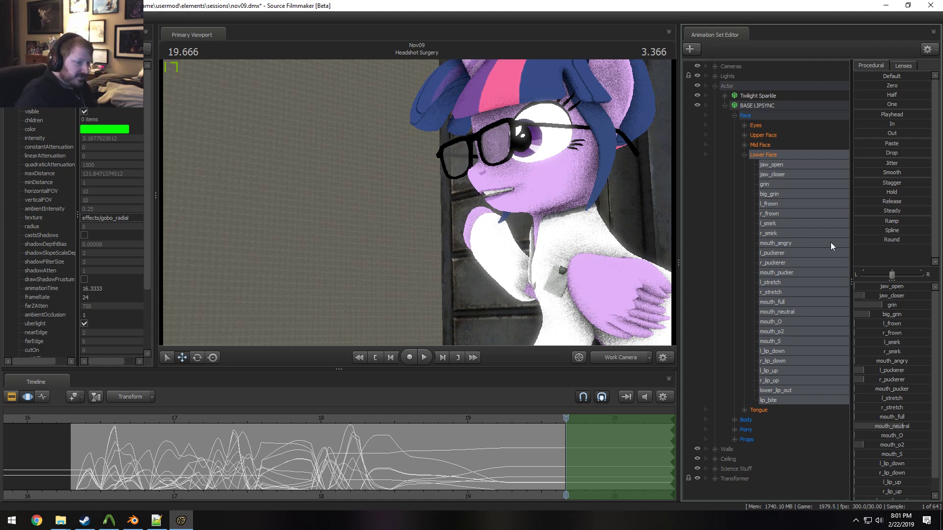
click(518, 417)
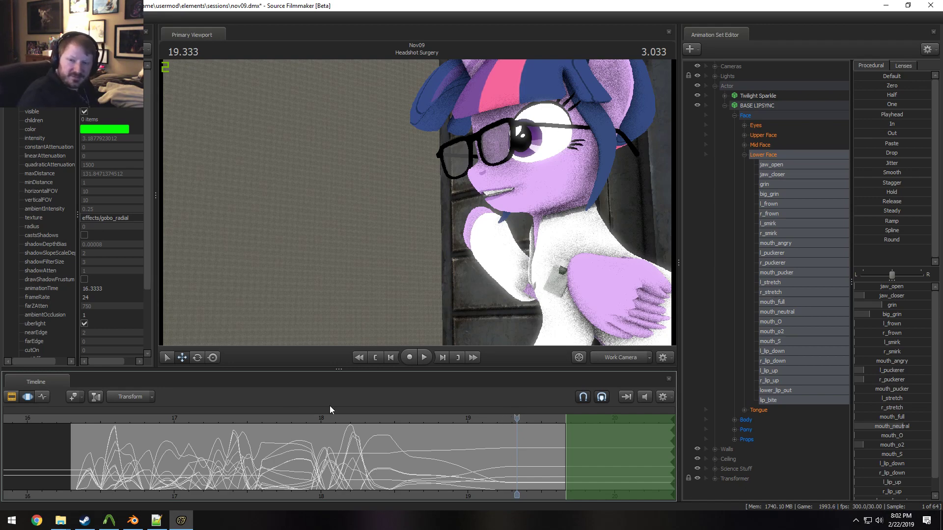
scroll(373, 457, up, 5)
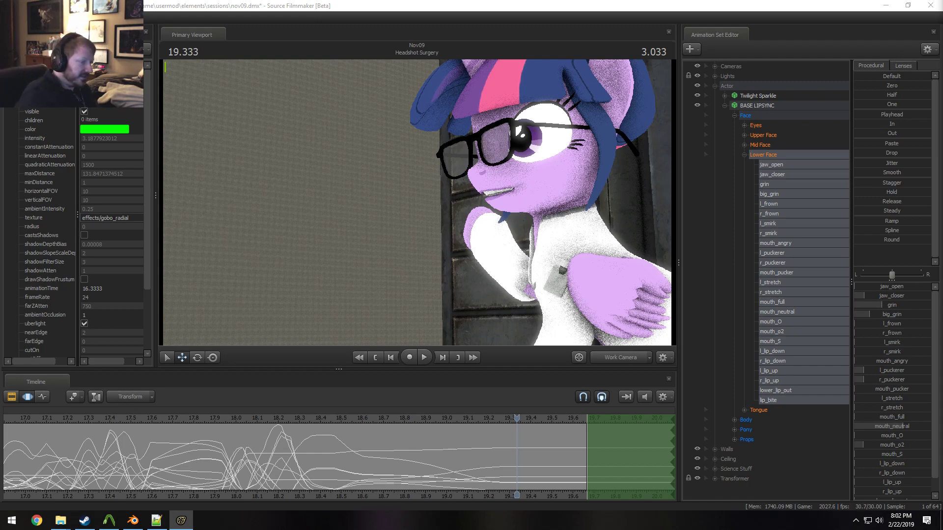
Play the shot from about 17.833 to review the held closing mouth pose
click(205, 419)
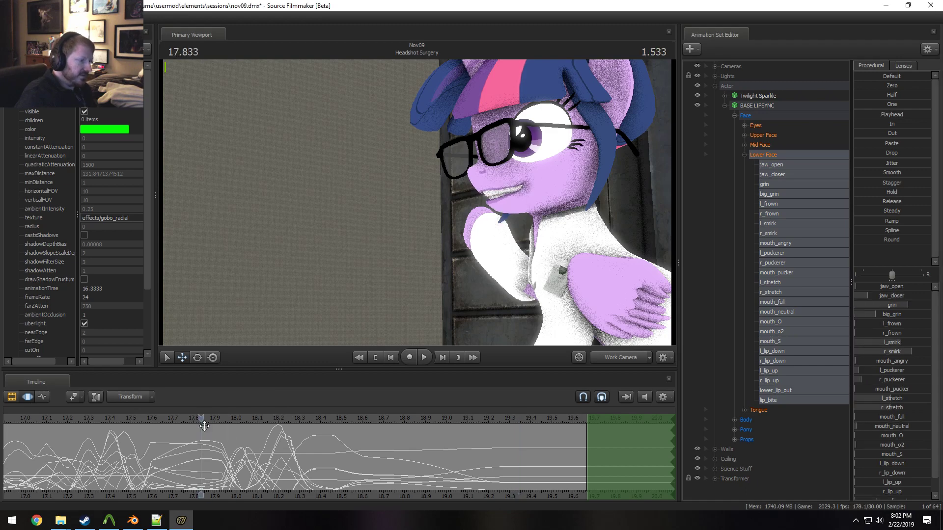
key(space)
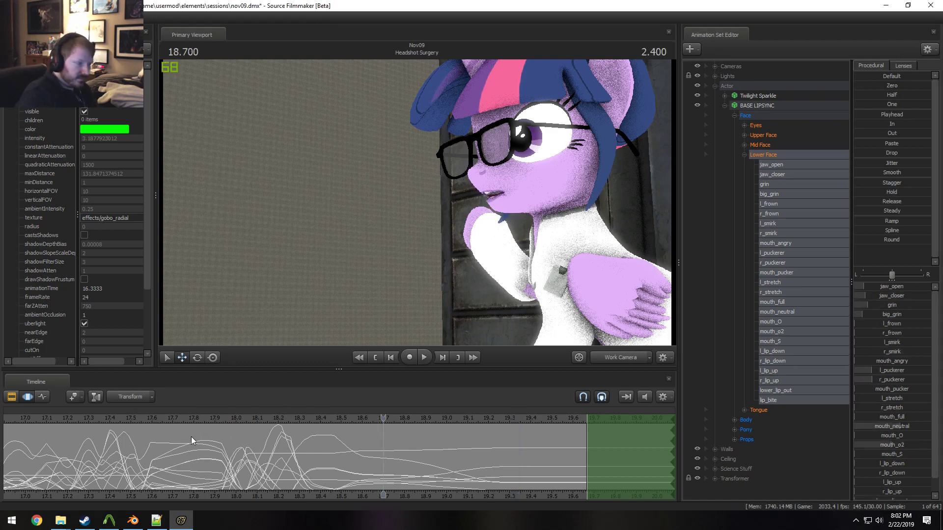
scroll(167, 429, down, 3)
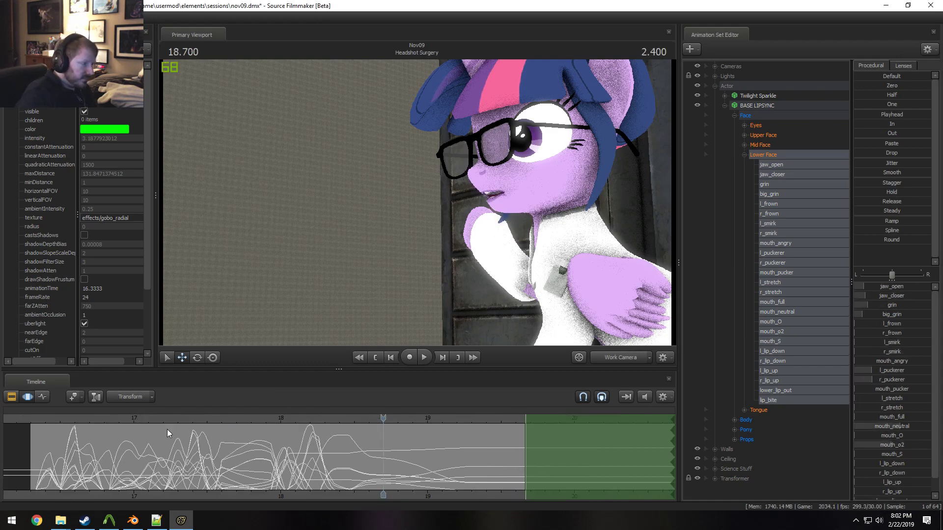
Copy the Mid Face and Lower Face animation of BASE LIPSYNC across the whole time range
click(760, 104)
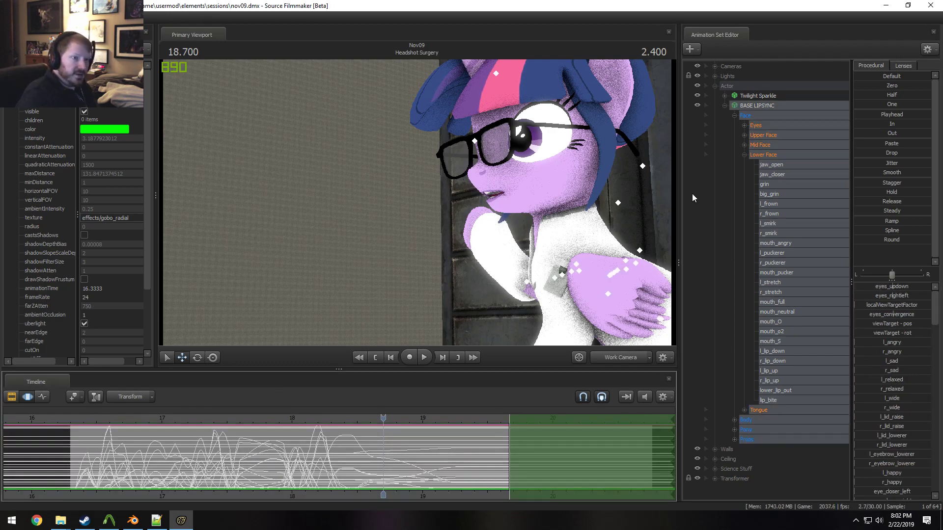
click(765, 156)
click(761, 146)
ctrl+click(765, 154)
click(745, 155)
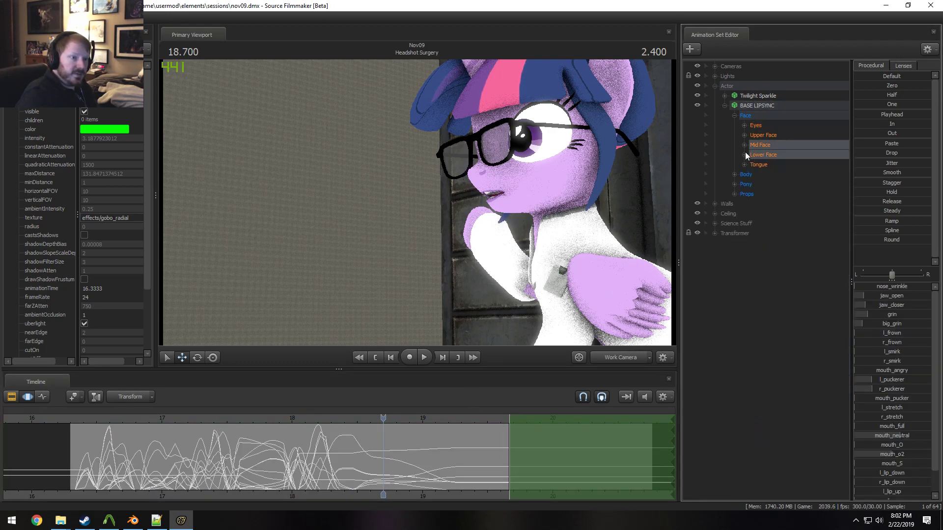
click(260, 446)
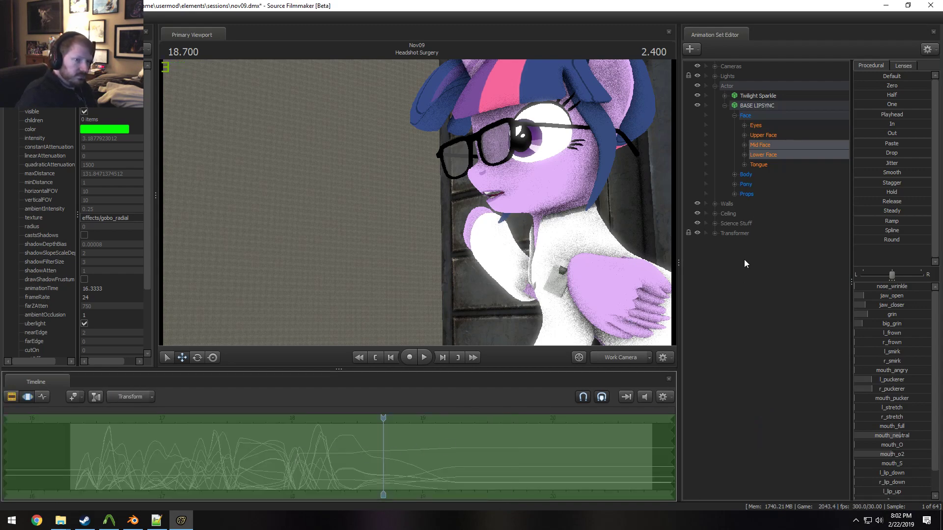
Paste the copied animation onto Twilight Sparkle's Mid Face and Lower Face, and switch the viewport to the Main Camera
click(725, 105)
click(737, 96)
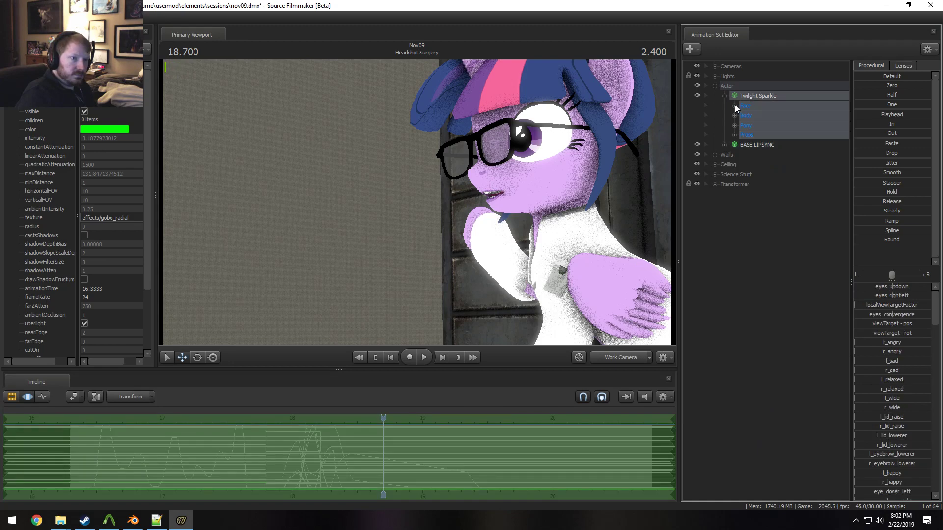
click(725, 96)
drag(760, 132, 763, 148)
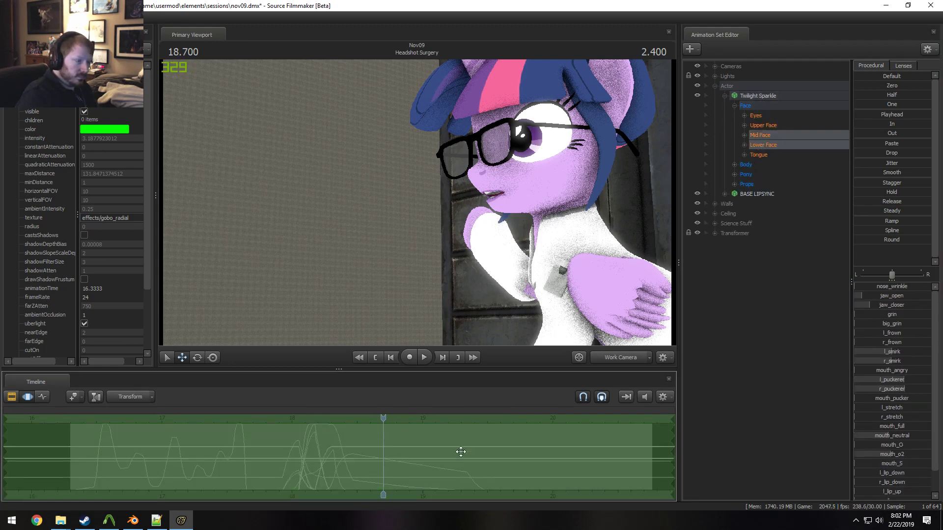
click(612, 357)
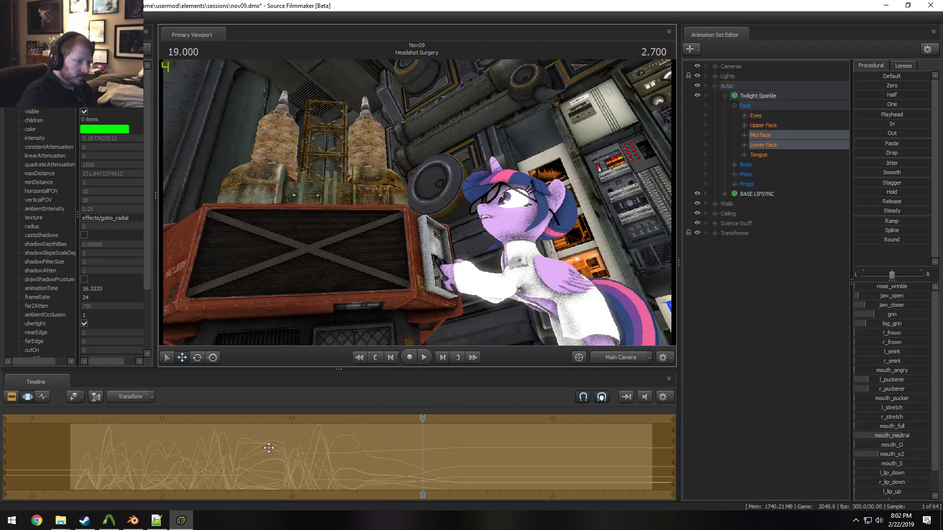
Play the shot repeatedly from near its start through the Main Camera to check the transferred lipsync
click(70, 457)
key(space)
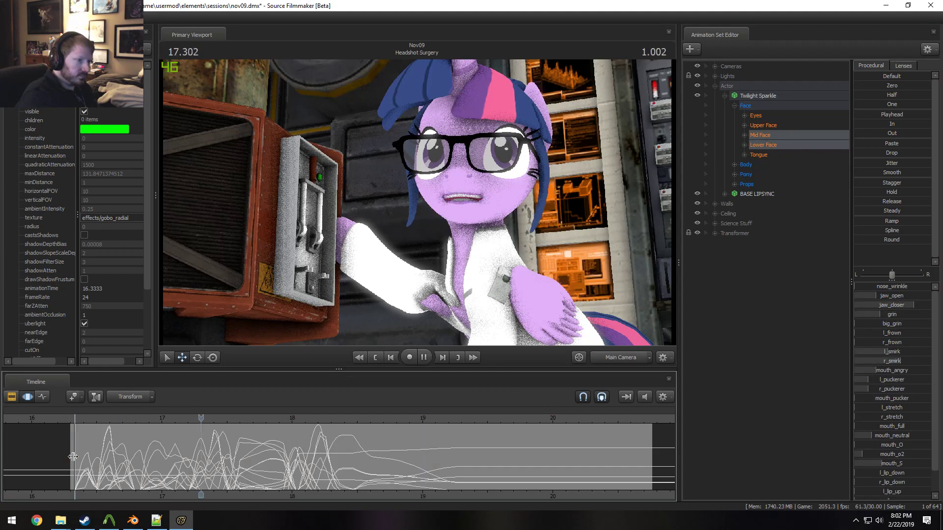
key(space)
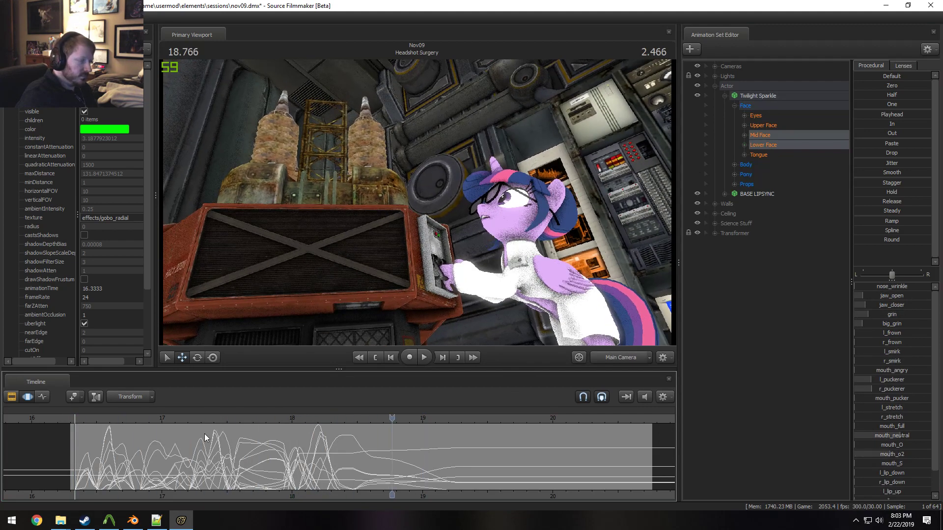
click(120, 422)
key(space)
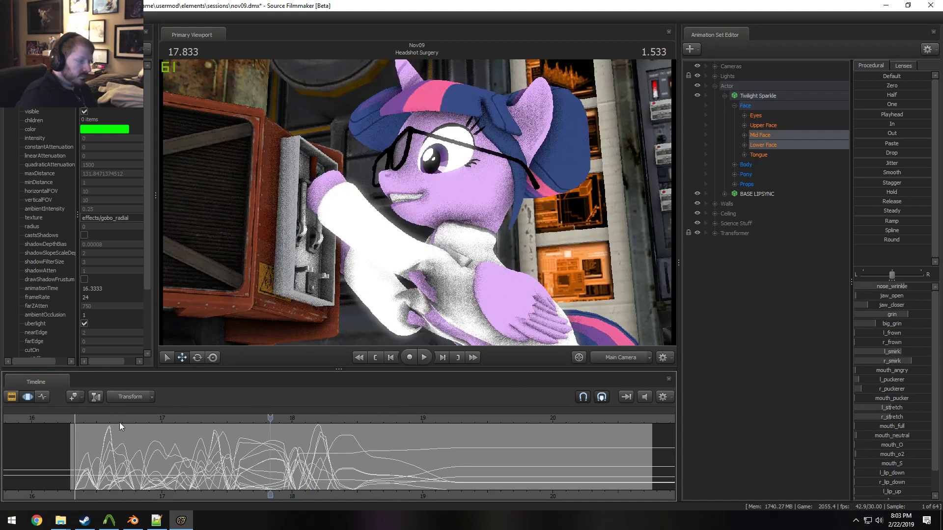
key(space)
click(86, 423)
key(space)
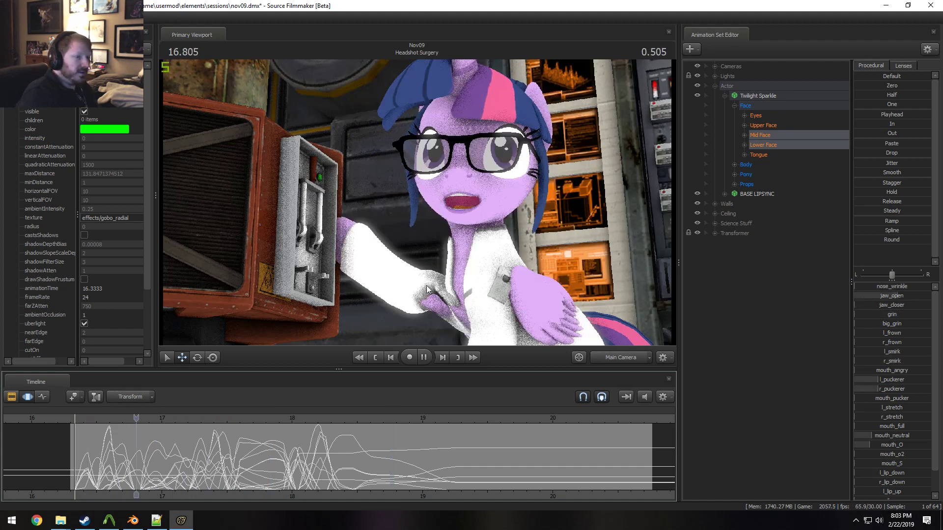
click(80, 418)
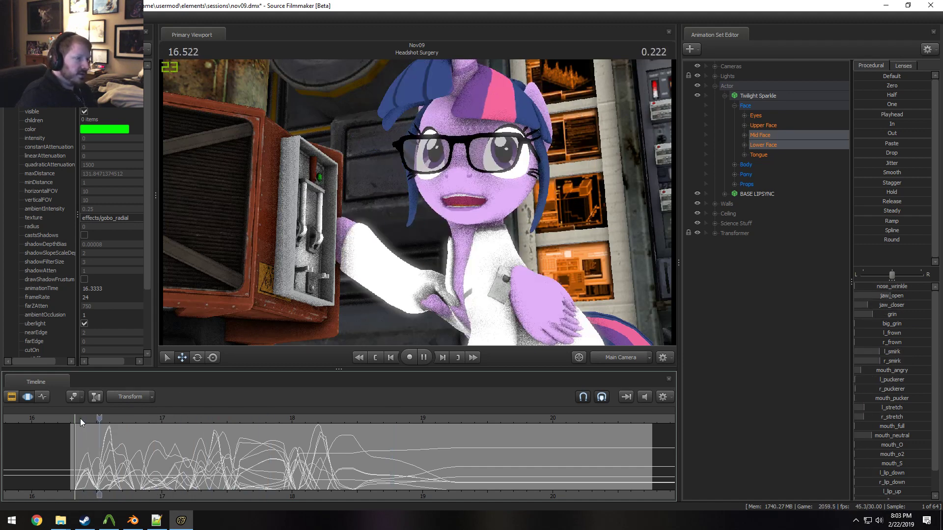
Raise jaw_open on Twilight Sparkle's Lower Face around 16.8, with falloff from about 16.7 to 16.93, and replay the line
scroll(81, 420, up, 4)
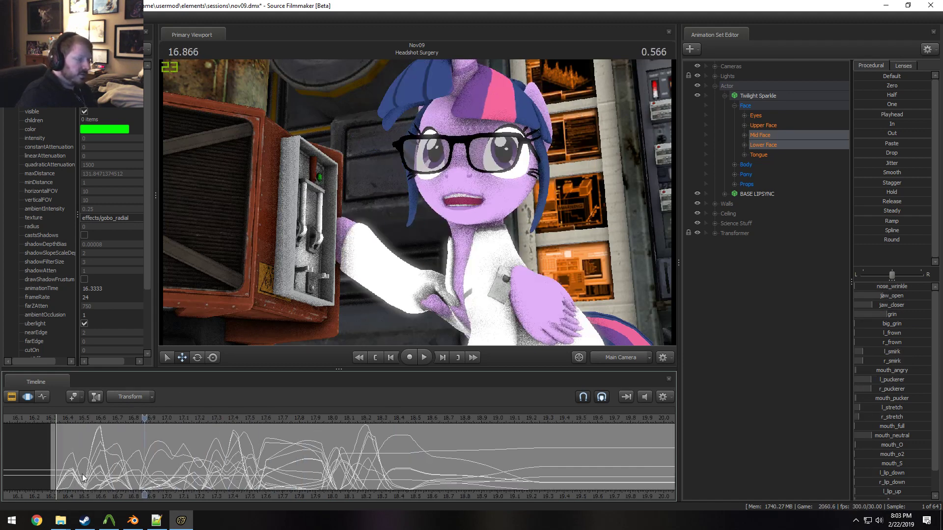
click(130, 482)
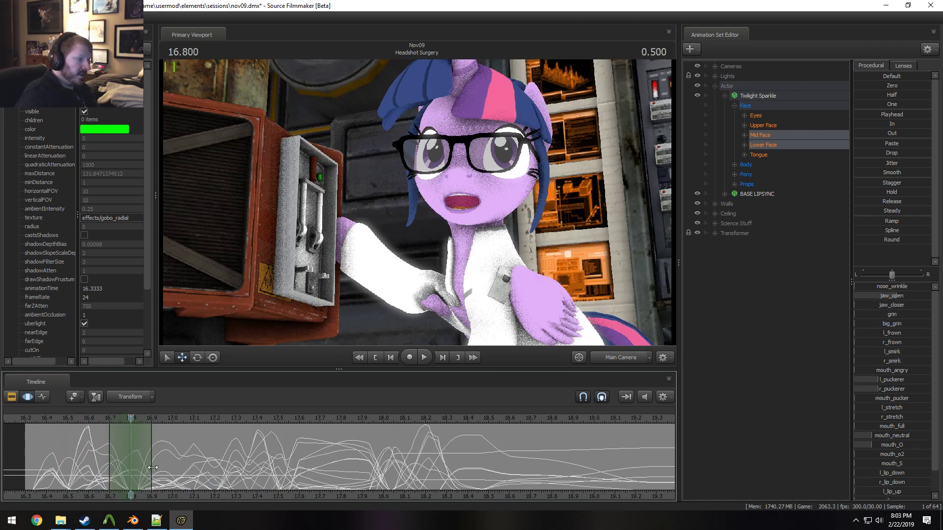
click(776, 134)
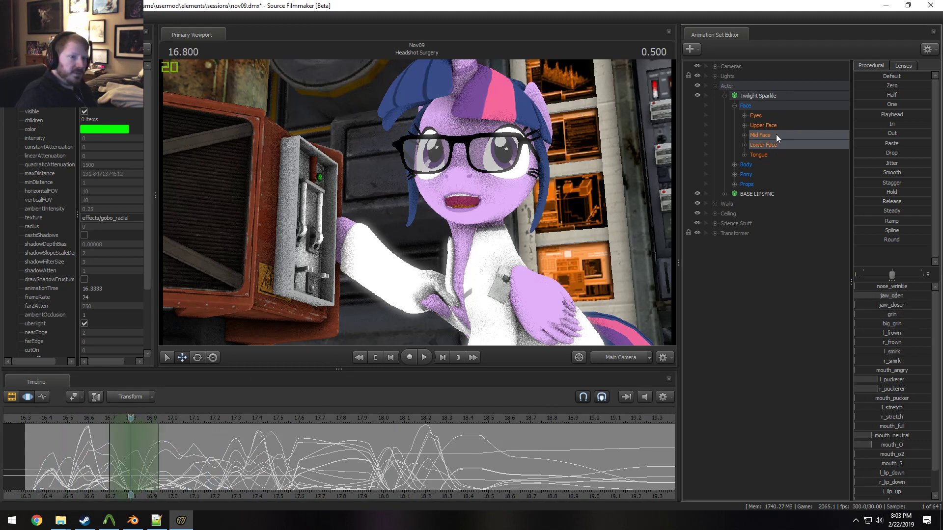
click(750, 145)
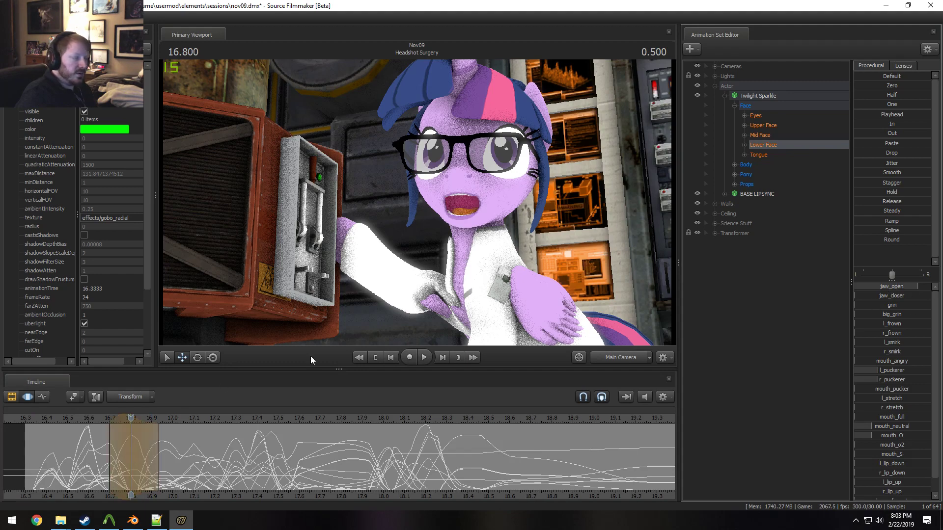
key(space)
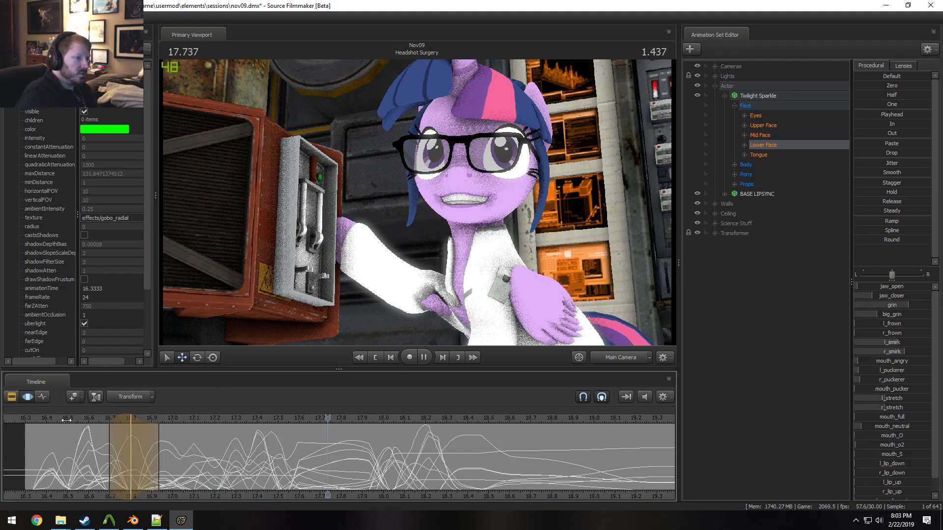
Adjust Twilight Sparkle's Lower Face mouth shape around 16.933 and replay the line from the shot's start
click(161, 458)
click(159, 458)
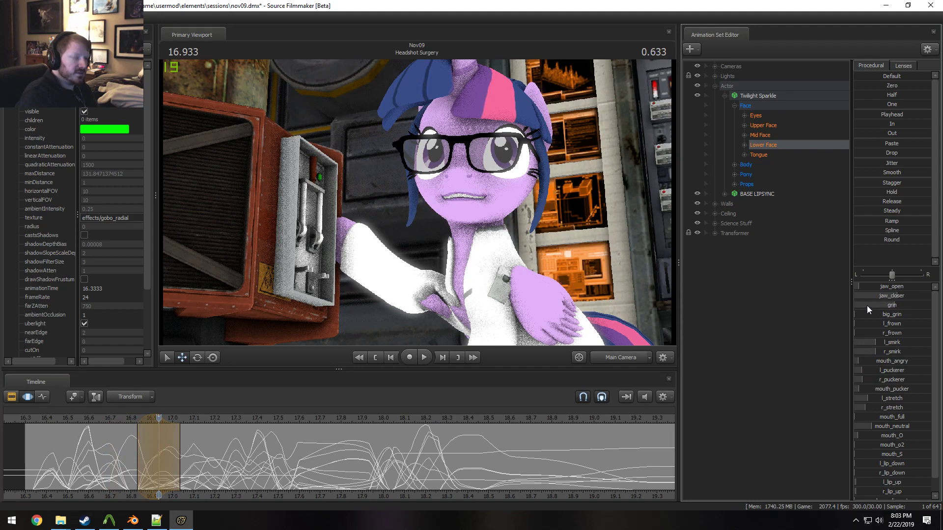
key(space)
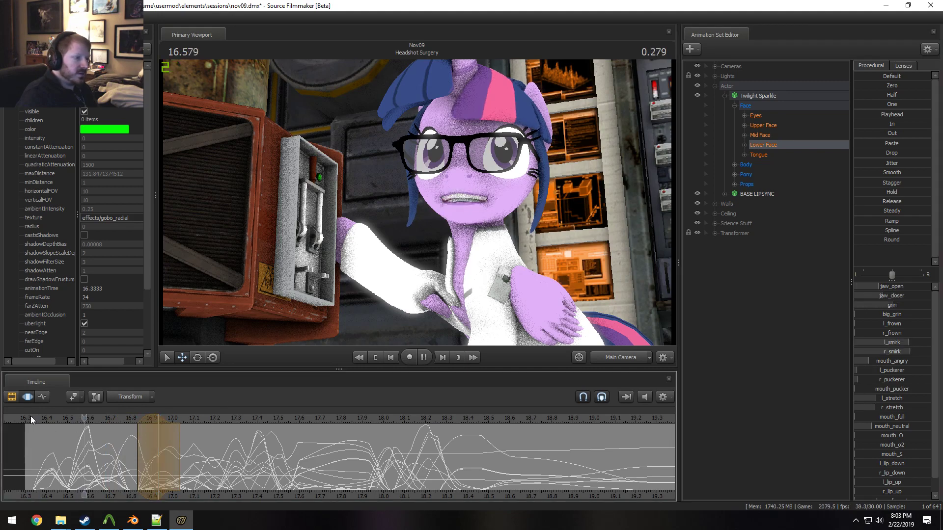
key(space)
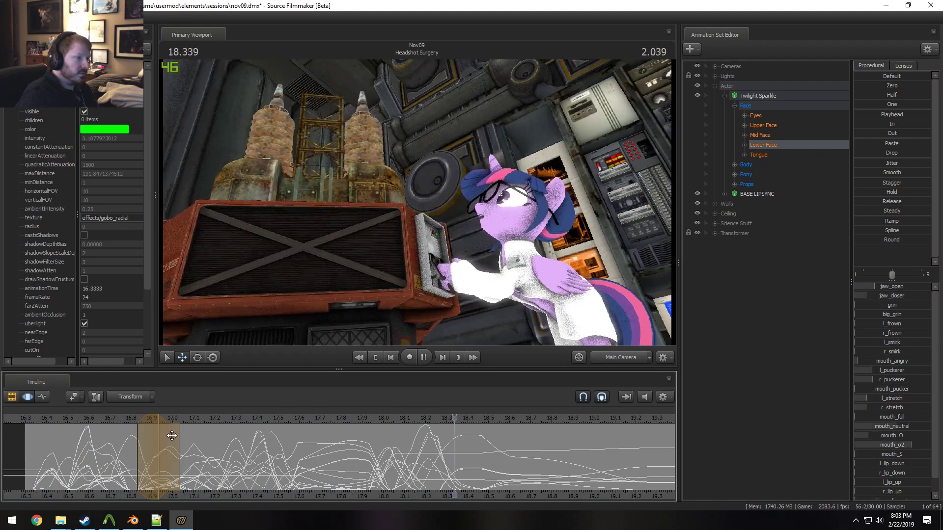
key(space)
click(31, 418)
key(space)
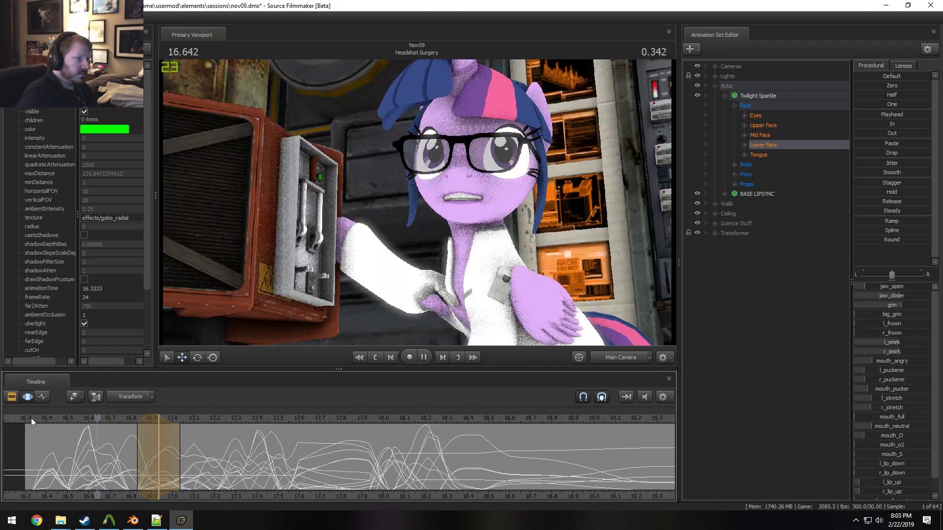
key(space)
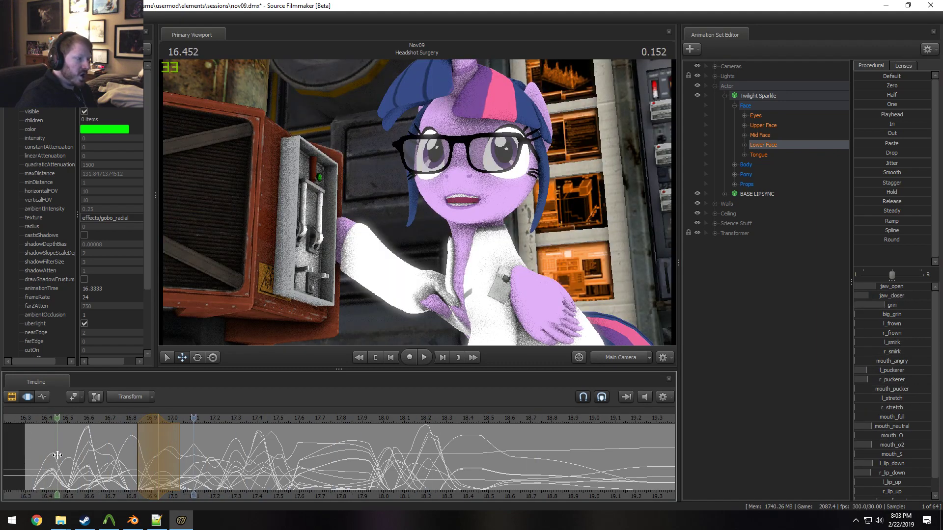
Reshape Twilight Sparkle's Lower Face mouth pose around 16.433 and replay the line from 16.3
click(53, 454)
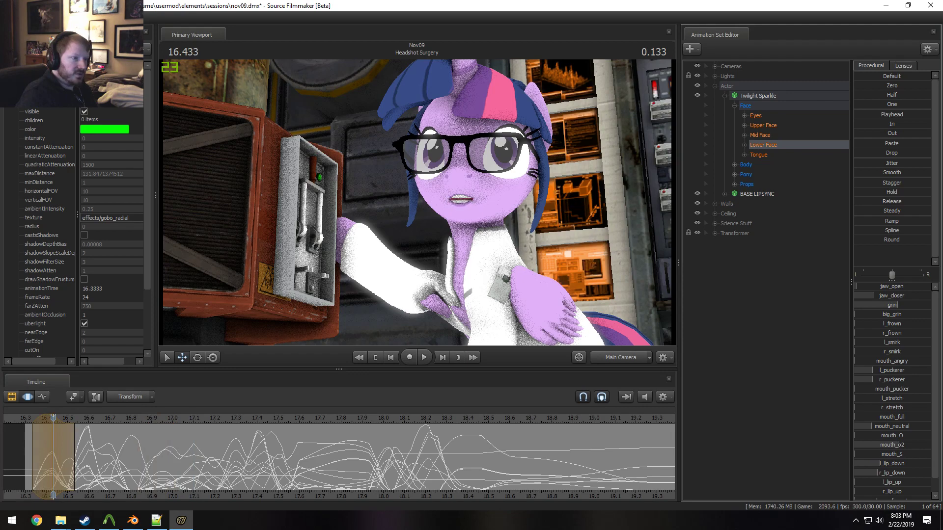
key(space)
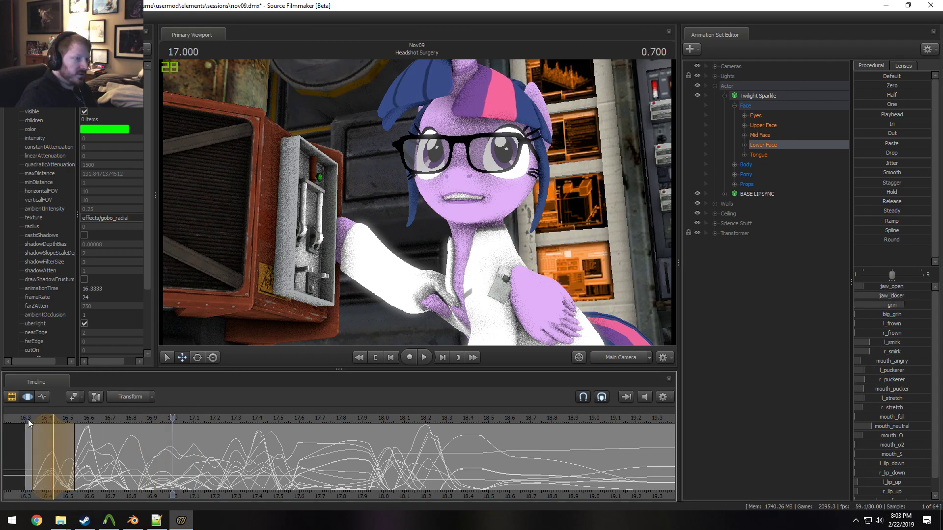
click(28, 420)
key(space)
key(space)
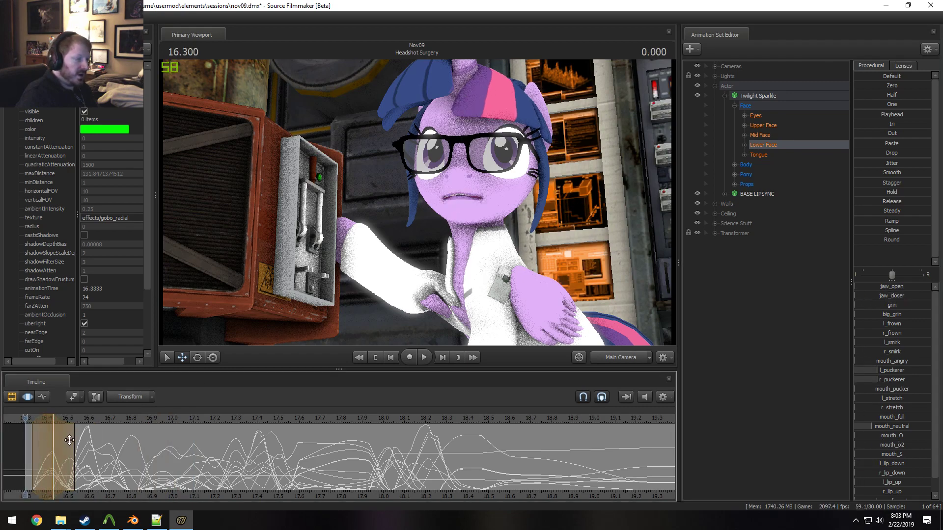
Increase mouth_O on Twilight Sparkle at 16.5, with falloff from about 16.43 to 16.57
shift+click(73, 448)
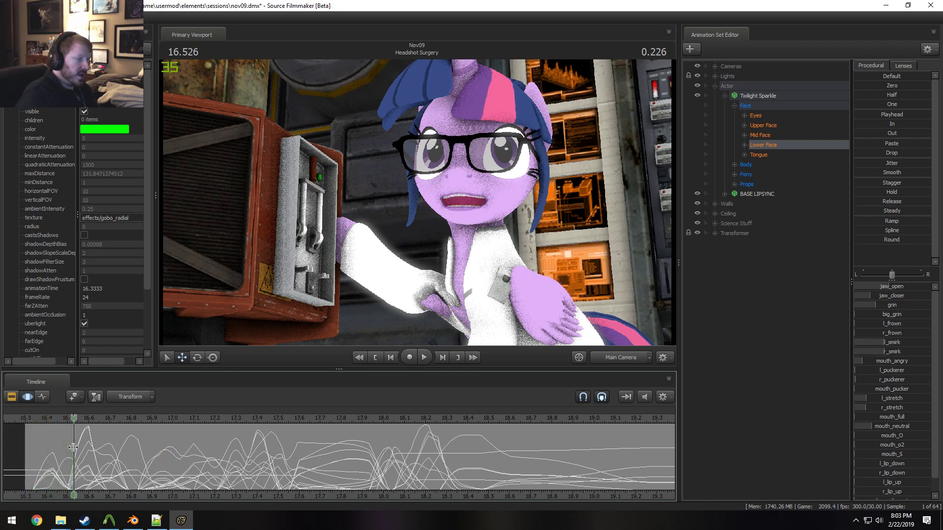
ctrl+scroll(74, 448, up, 3)
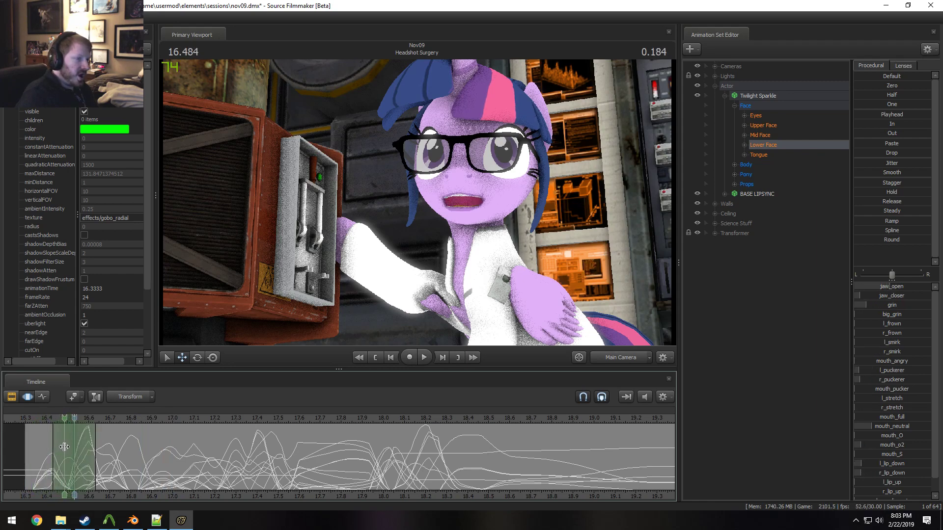
shift+click(65, 447)
ctrl+scroll(64, 448, up, 3)
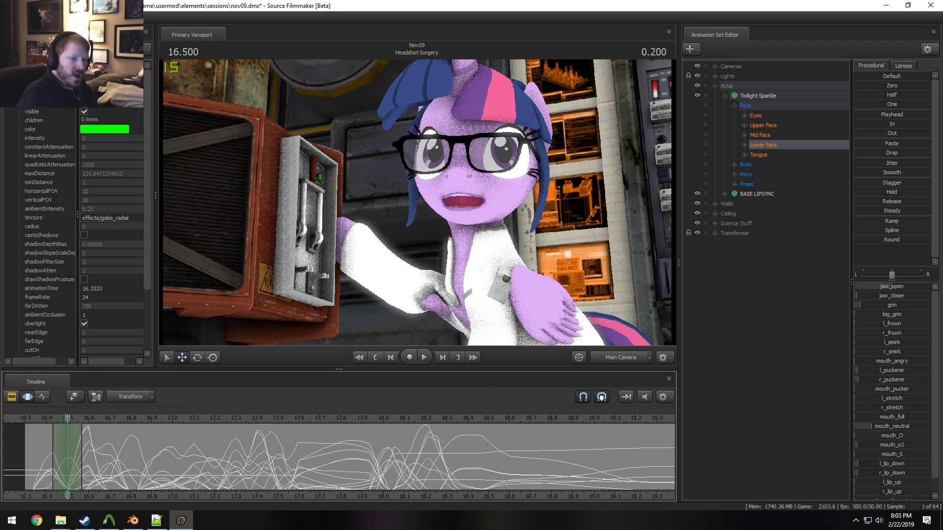
drag(884, 436, 912, 436)
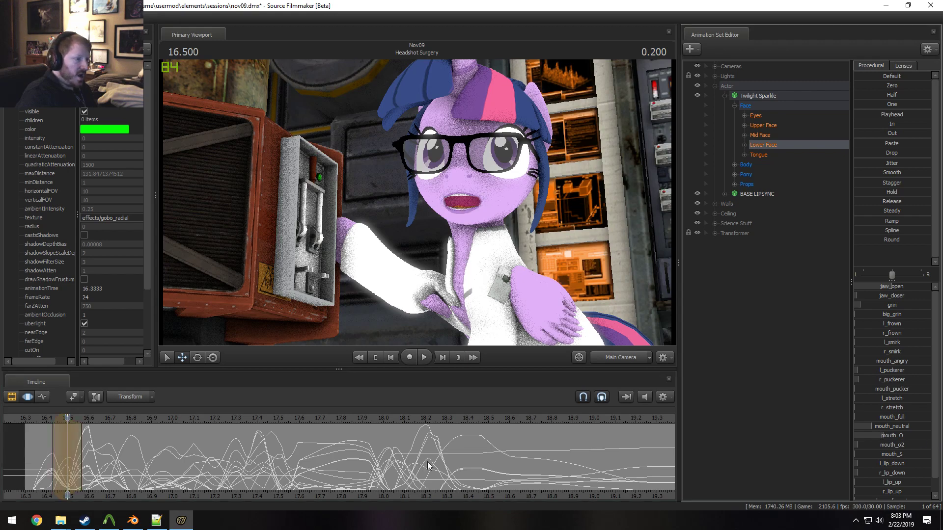
key(space)
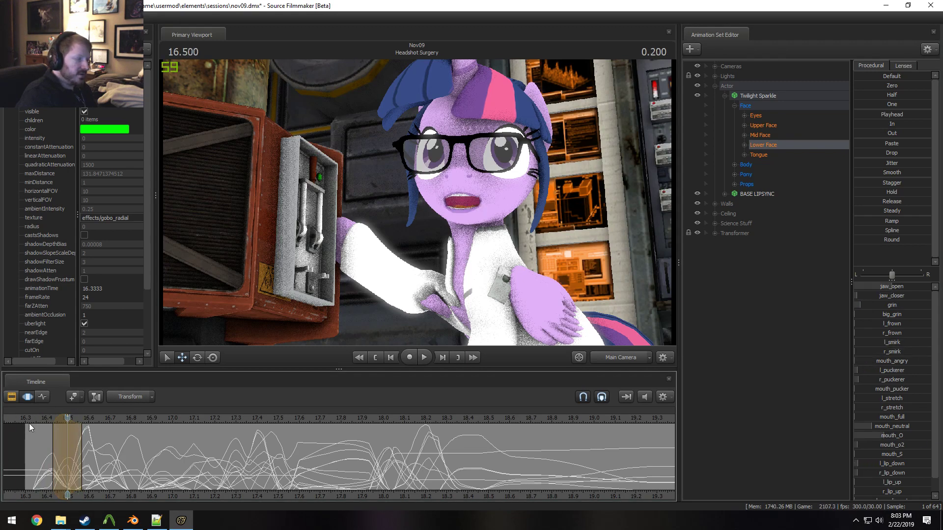
Open the jaw further at 16.5 with jaw_open and extend the falloff end to about 16.6
click(68, 441)
scroll(69, 442, up, 1)
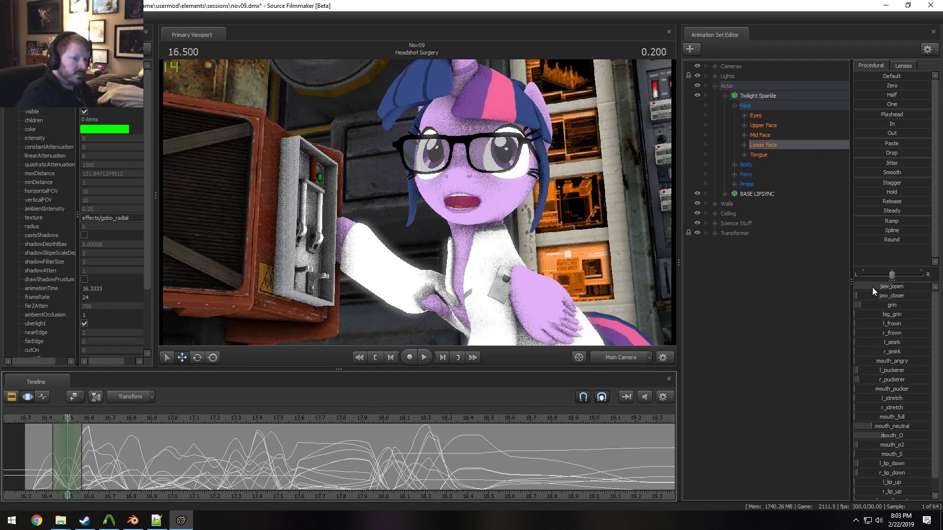
drag(872, 288, 891, 289)
drag(82, 429, 88, 428)
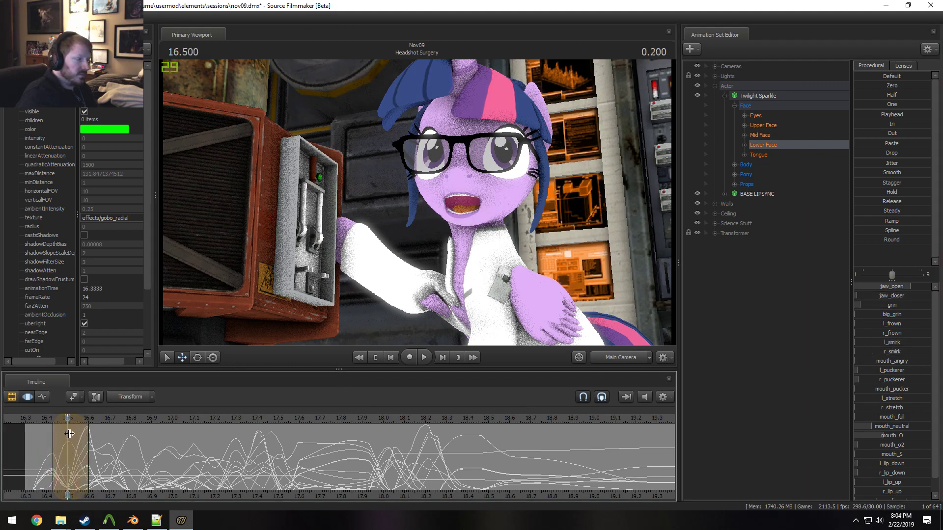
key(shift)
Replay the line in the motion and clip editors to check the revised opening mouth shapes, and return to the motion editor
key(space)
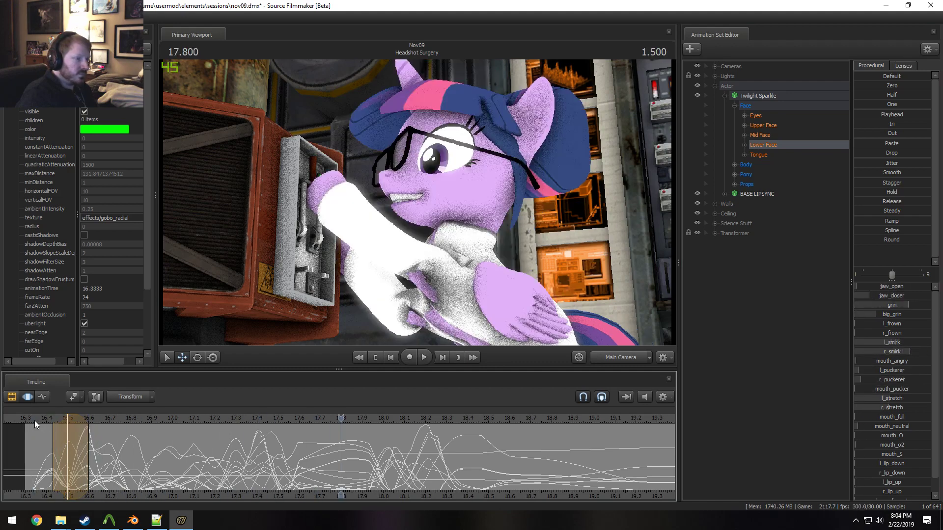
key(space)
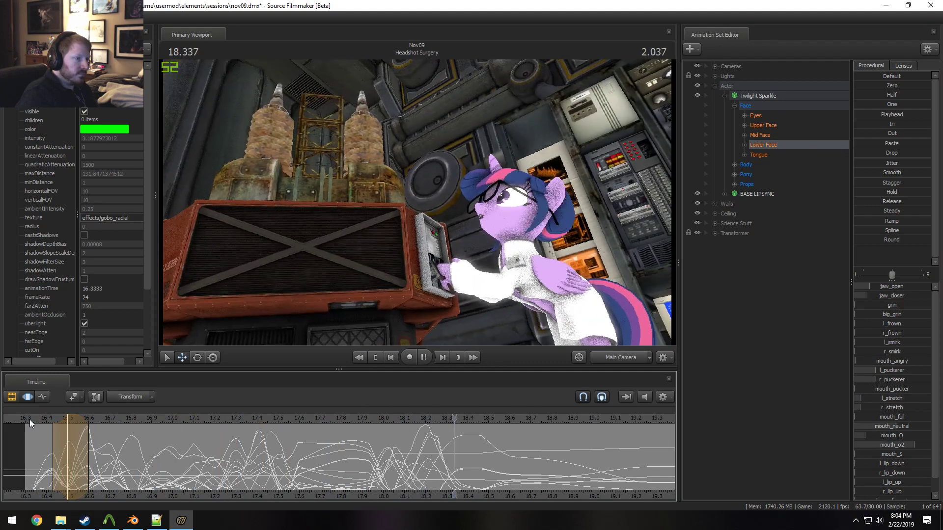
key(space)
click(26, 402)
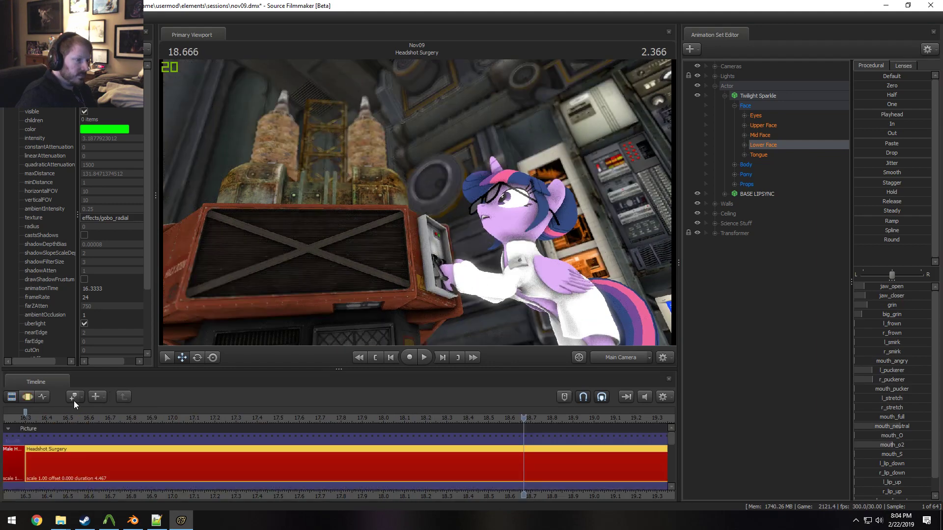
key(F3)
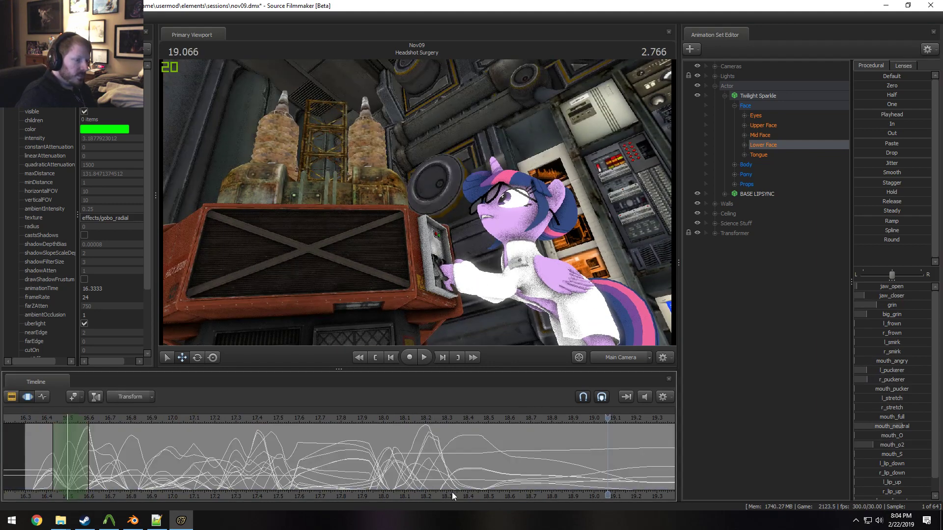
Play back the end of the face animation around 18.8 s and stop it
middle_drag(452, 492, 237, 435)
click(250, 421)
key(space)
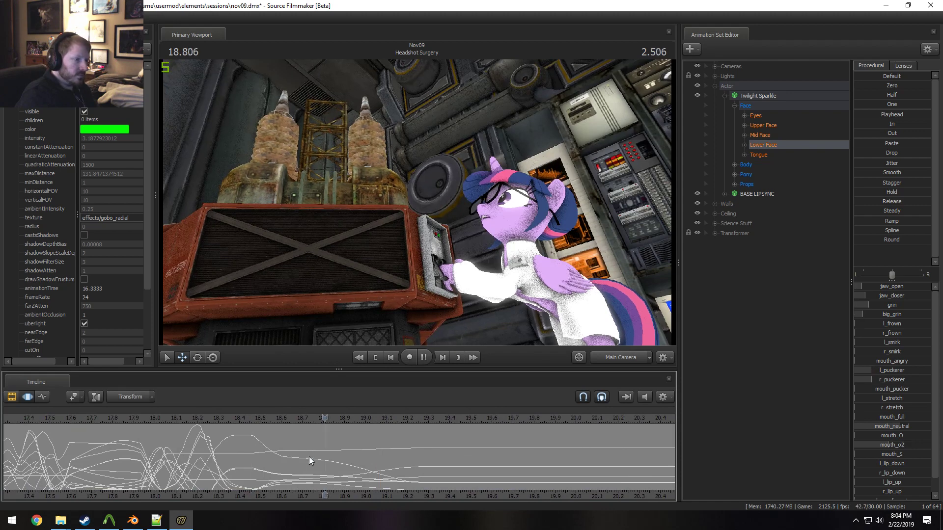
key(space)
Select about 18.8 to 20.1 s with falloff out to about 20.4 s, and smooth the face animation across that range
key(shift)
mouse_move(323, 461)
shift+mouse_down()
mouse_move(386, 476)
mouse_move(534, 476)
mouse_move(347, 453)
shift+mouse_up()
scroll(425, 478, down, 4)
shift+right_drag(471, 440, 483, 439)
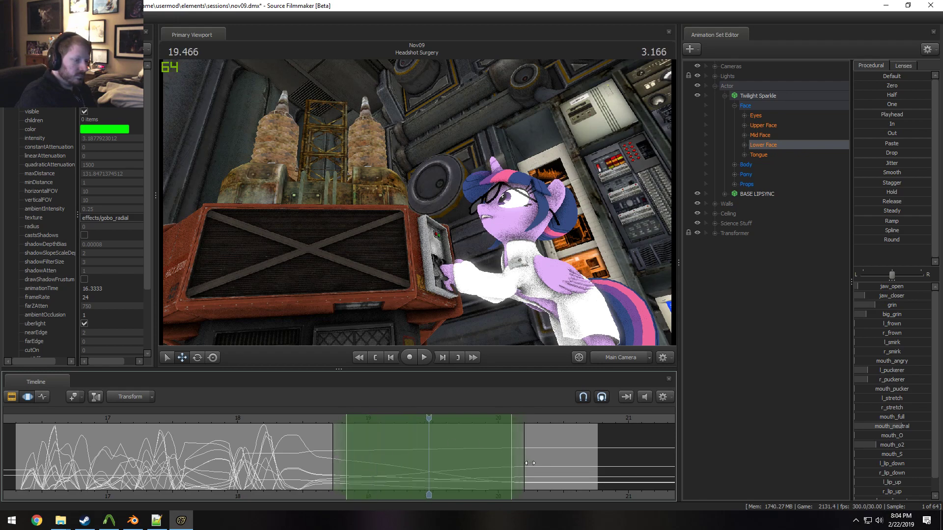
drag(528, 463, 553, 463)
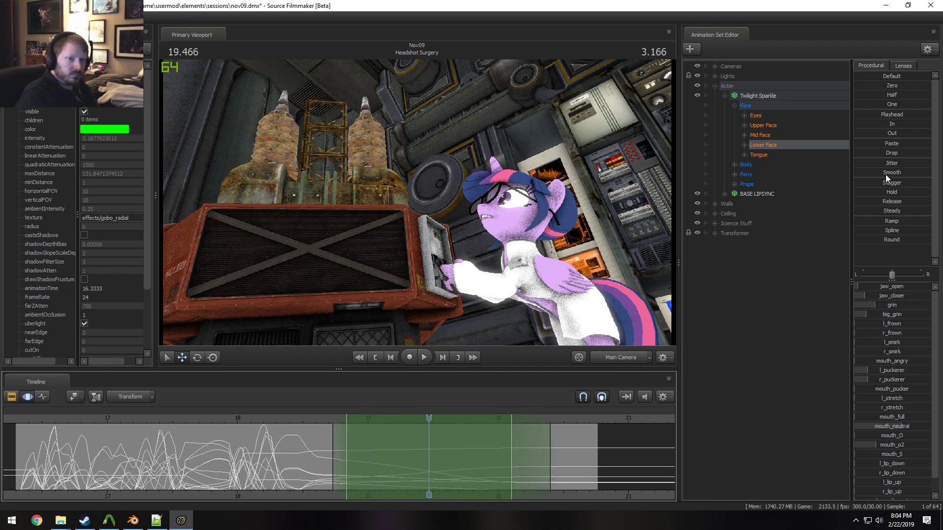
drag(886, 173, 887, 173)
click(310, 418)
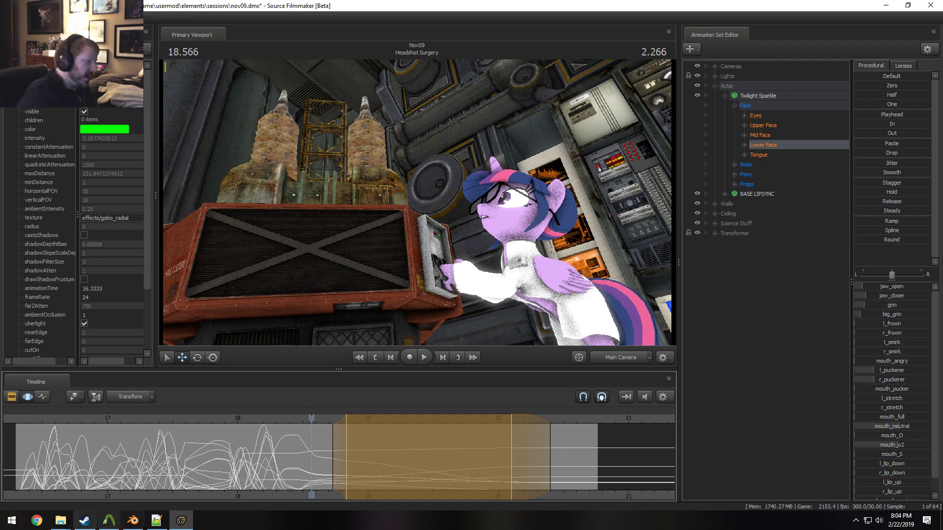
Switch to File Explorer and look through the images in the Others folder of the Pictures library
click(61, 521)
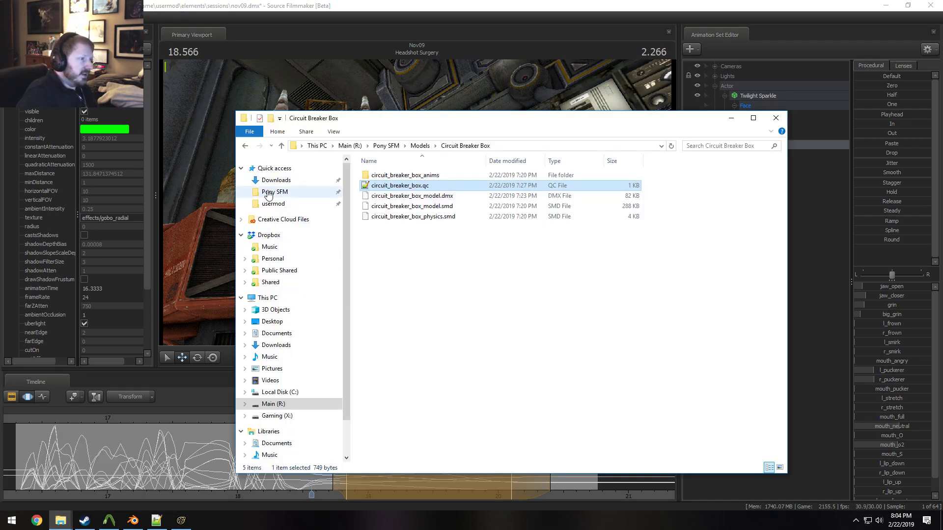
scroll(290, 400, down, 1)
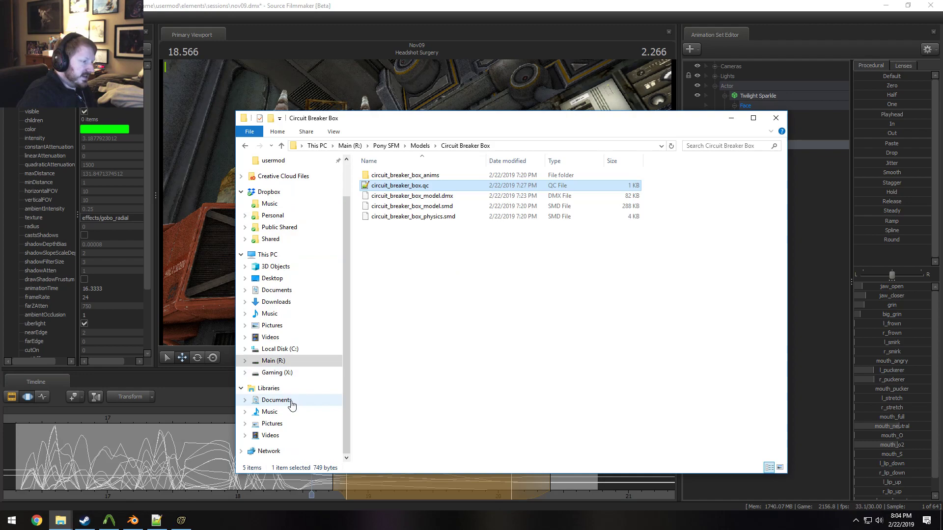
click(269, 423)
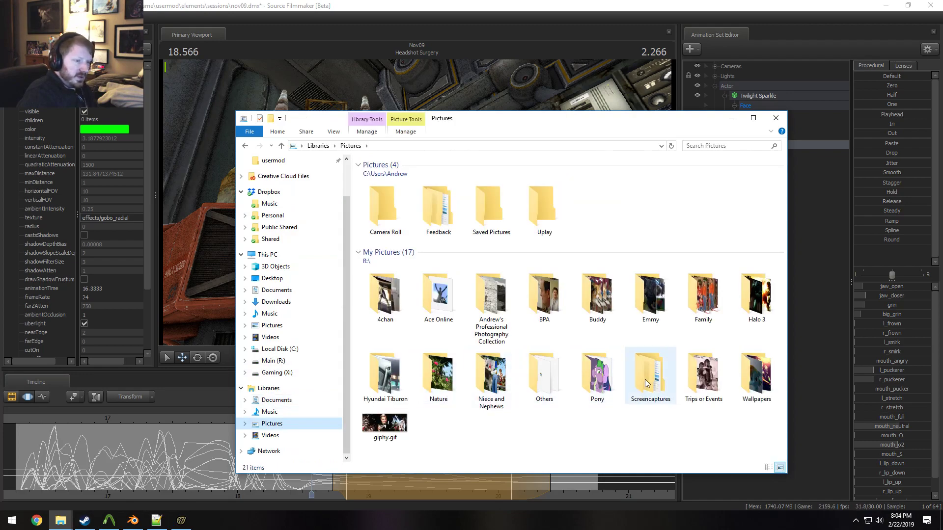
click(542, 387)
double_click(542, 386)
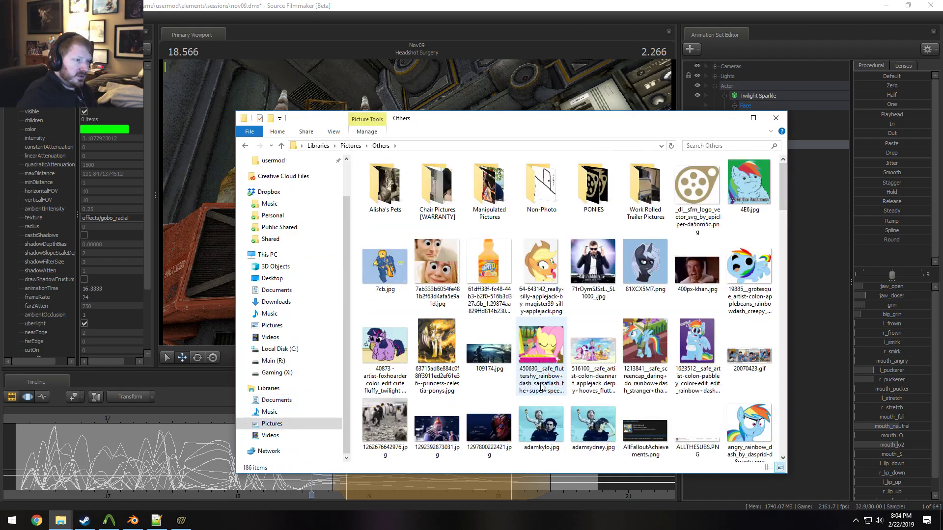
scroll(542, 387, down, 8)
scroll(542, 388, down, 15)
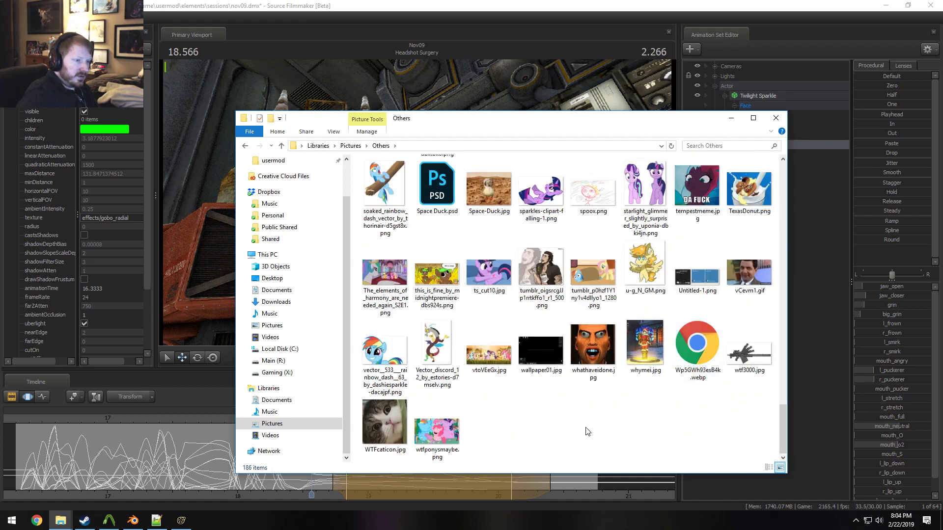
scroll(587, 433, up, 20)
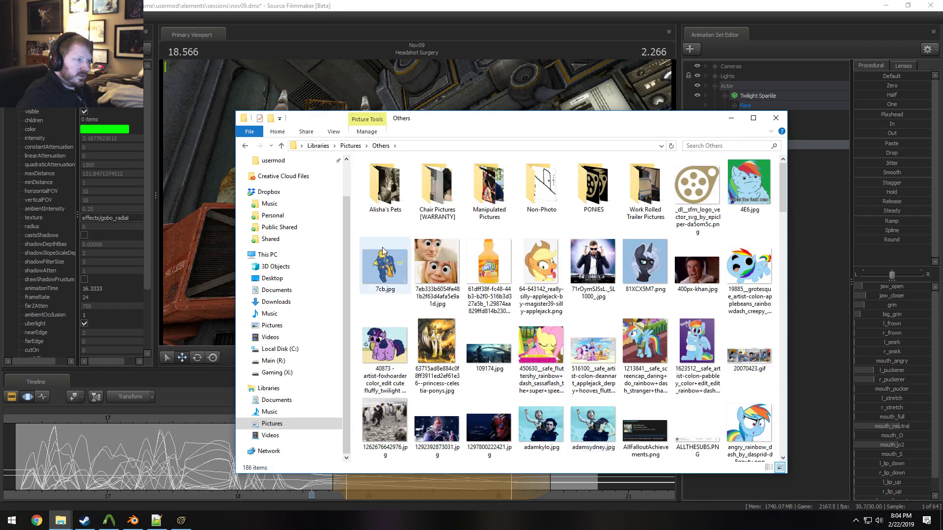
scroll(300, 222, up, 2)
Look through the Pictures folder inside Pony SFM, including its Avatars subfolder
click(274, 191)
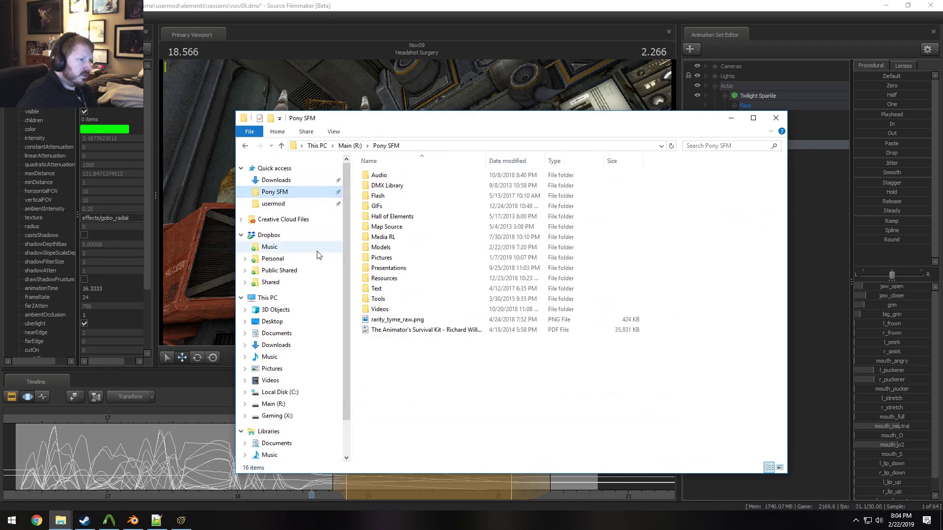
click(381, 260)
double_click(381, 260)
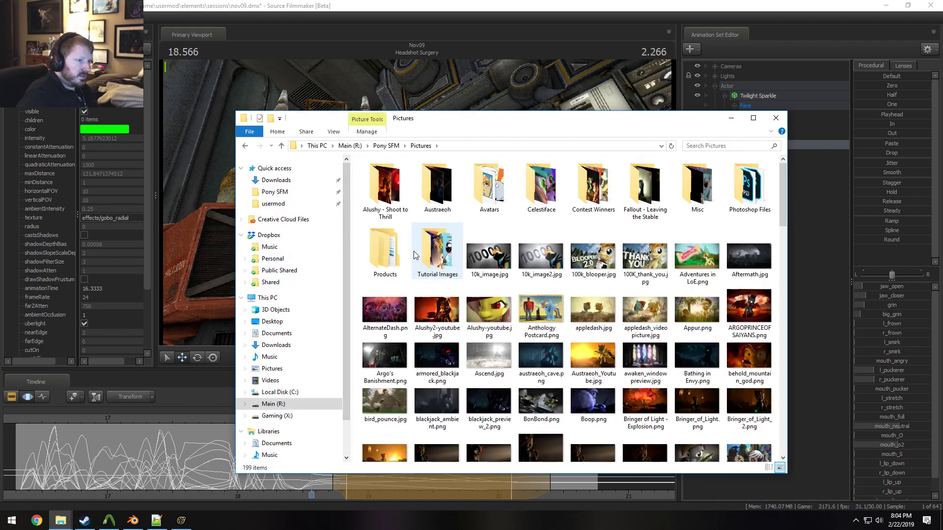
double_click(484, 196)
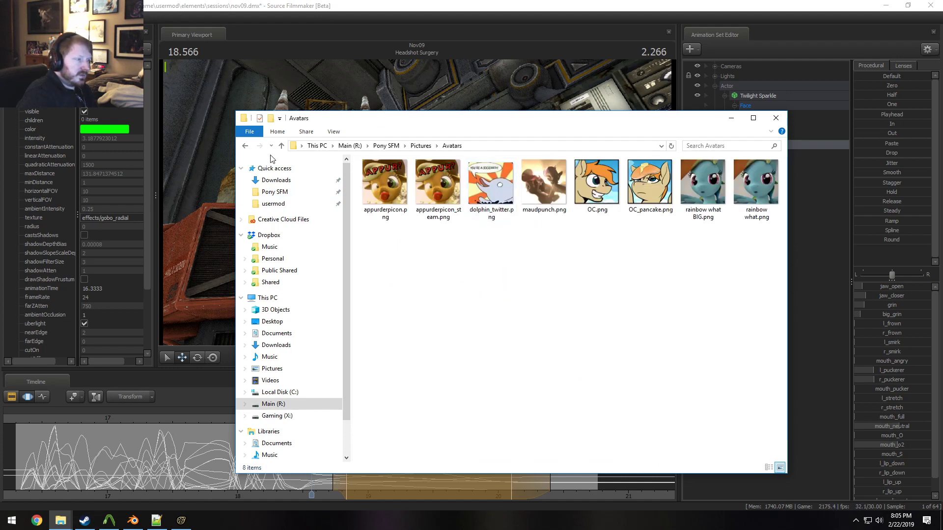
click(247, 148)
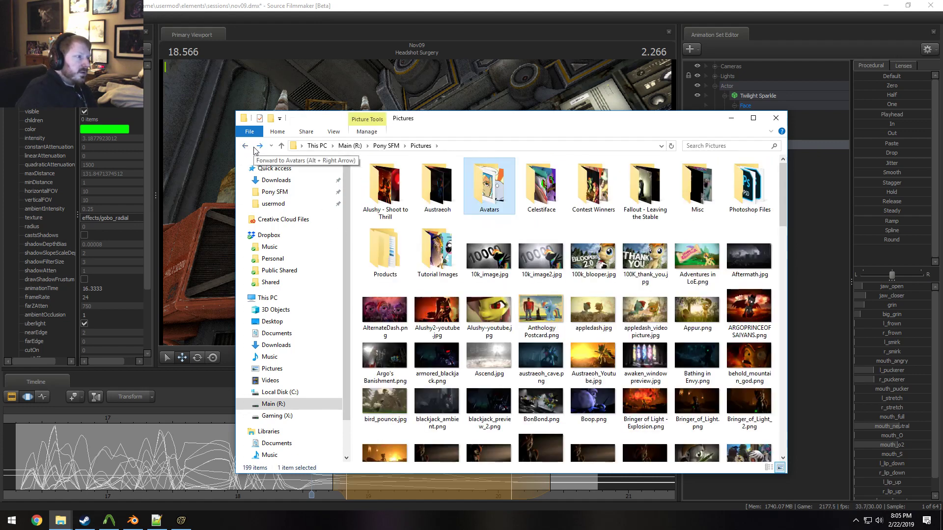
scroll(295, 197, down, 1)
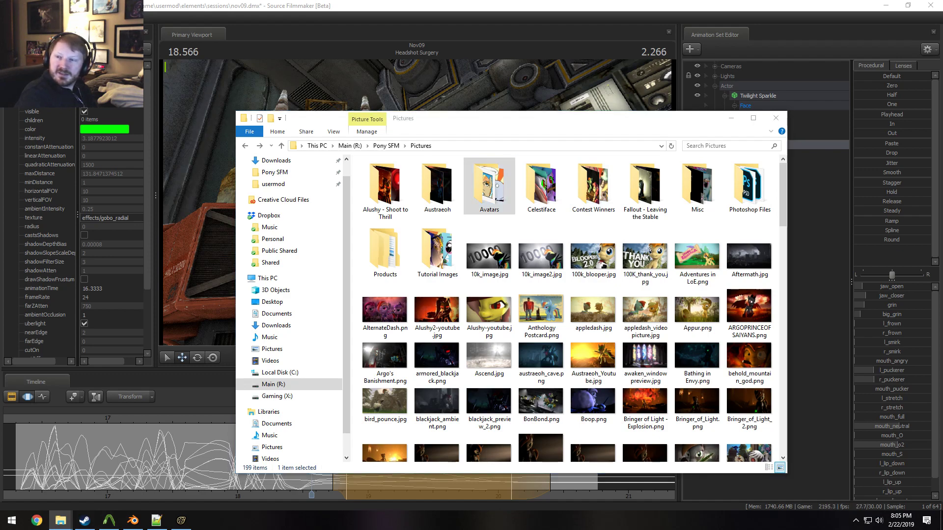
Switch to Chrome and search Google for "ffvi cid"
drag(942, 351, 233, 114)
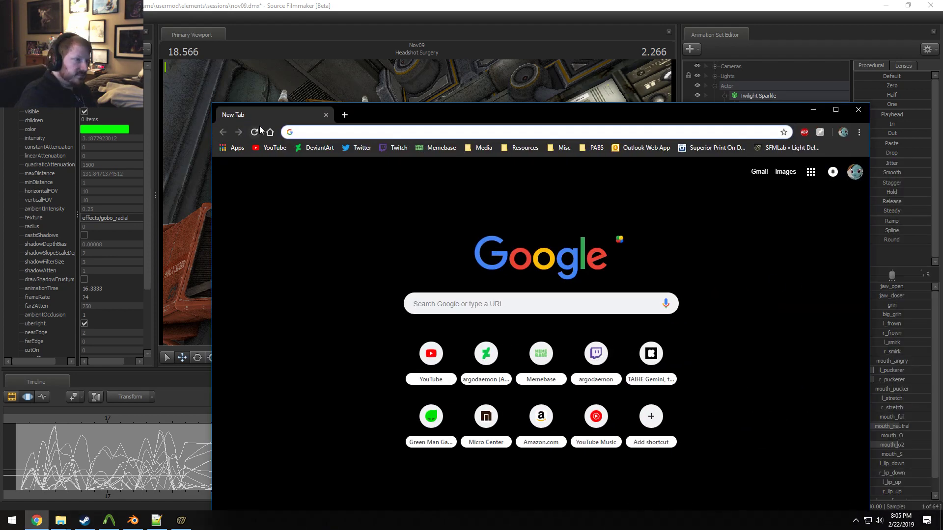
click(338, 132)
text(vv)
key(BackSpace)
key(BackSpace)
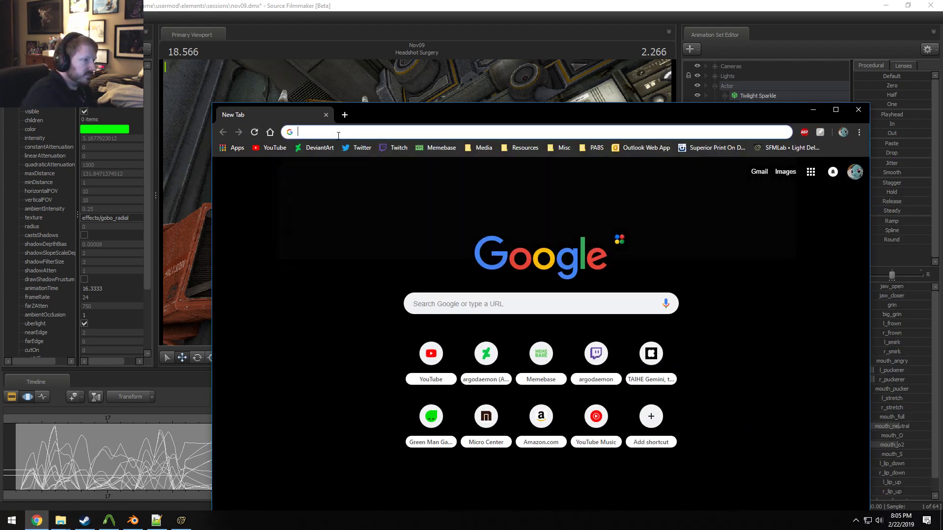
text(ffx)
key(BackSpace)
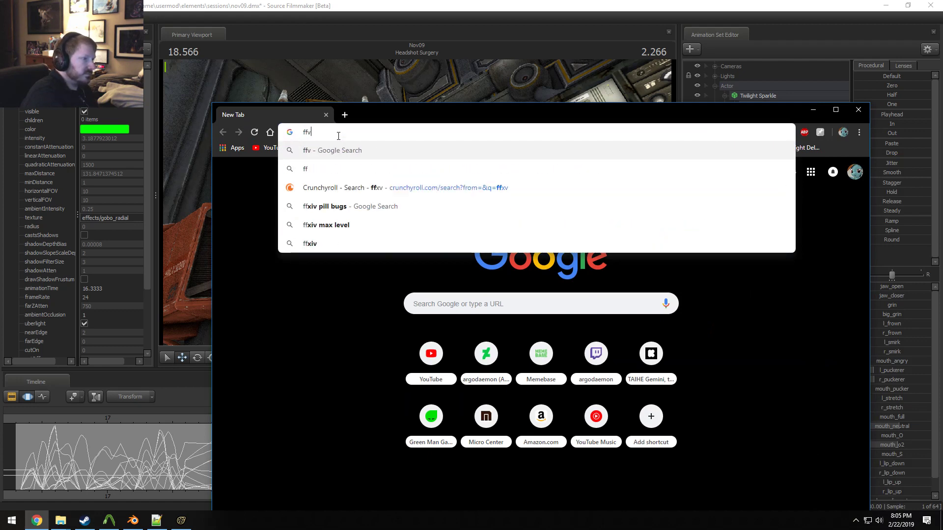
text(vi icd)
key(Return)
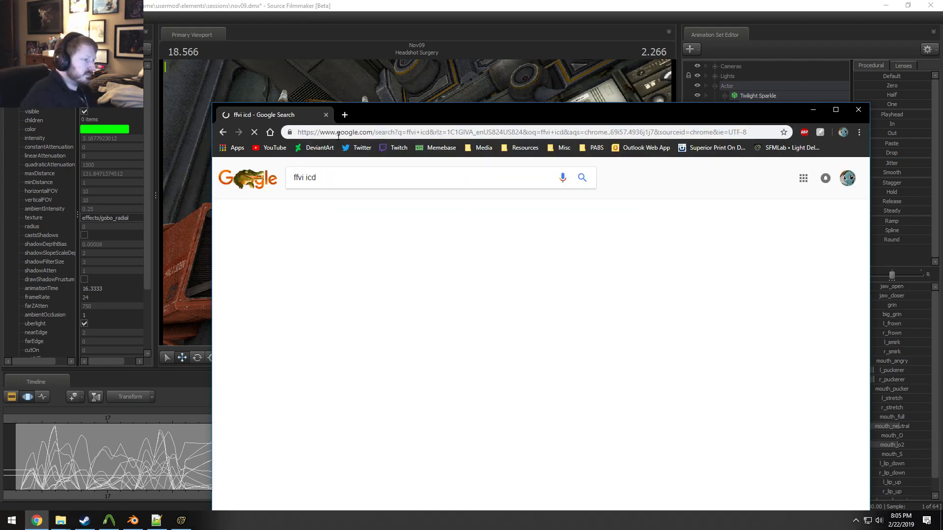
key(BackSpace)
key(BackSpace)
key(BackSpace)
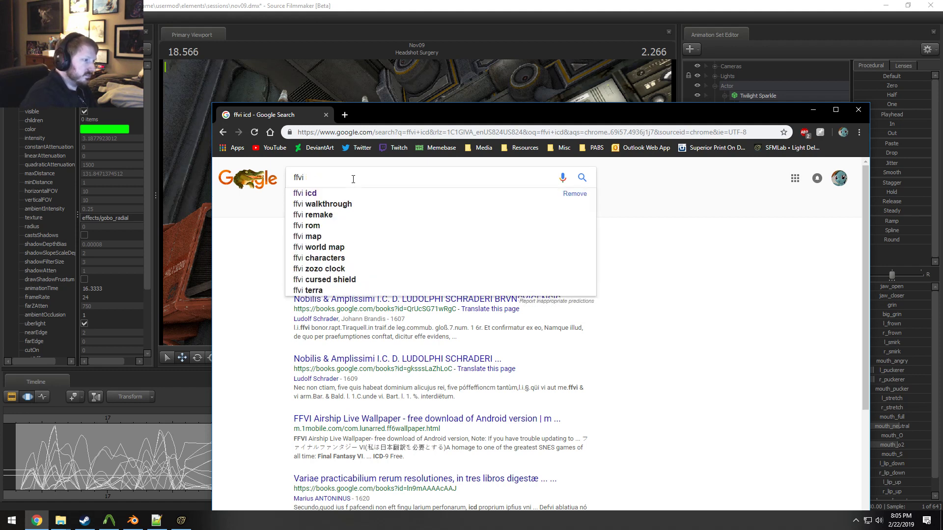
text(cid)
key(Return)
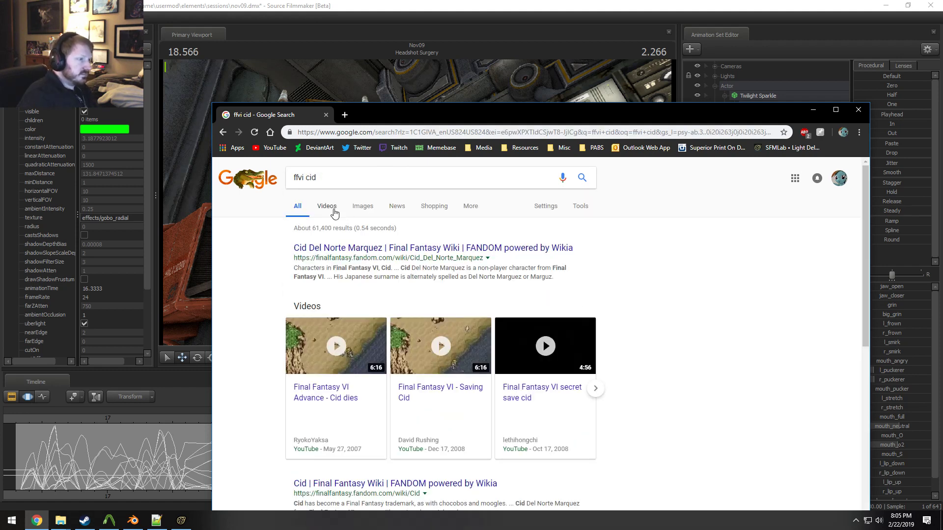
View the yellow-hooded Cid menu portrait among the image results, close the browser tab and return to Source Filmmaker
click(363, 208)
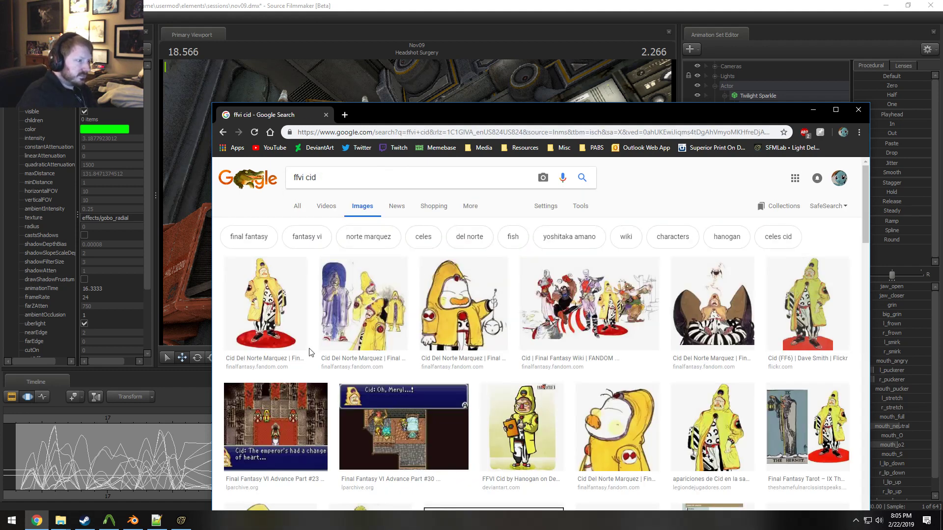
scroll(321, 385, down, 4)
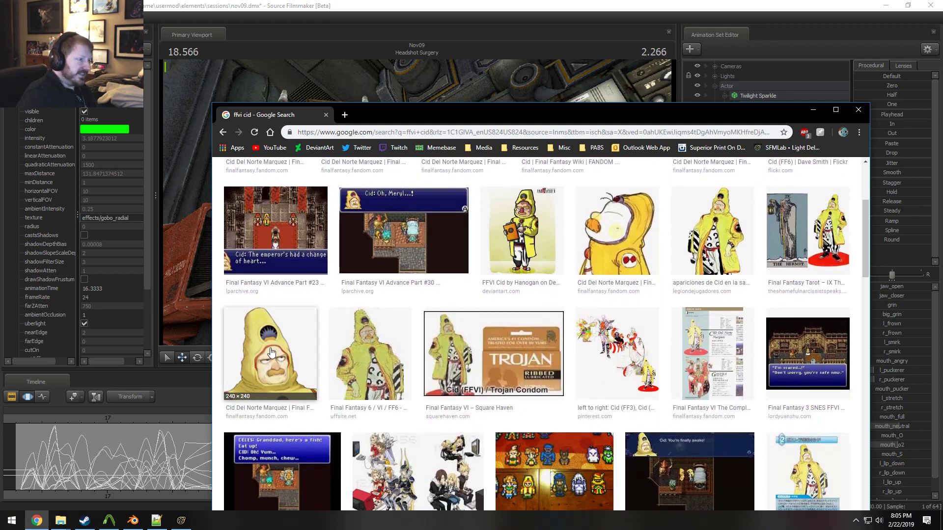
click(271, 354)
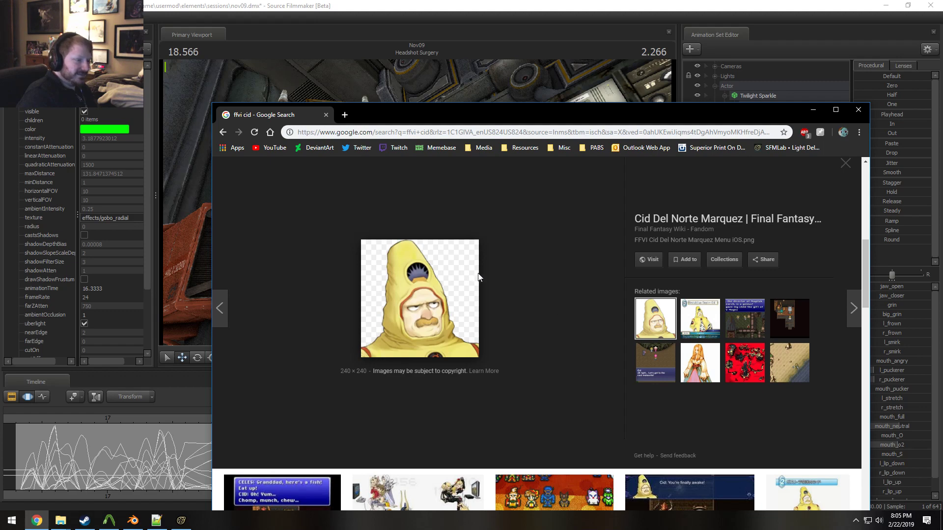
click(326, 115)
click(571, 4)
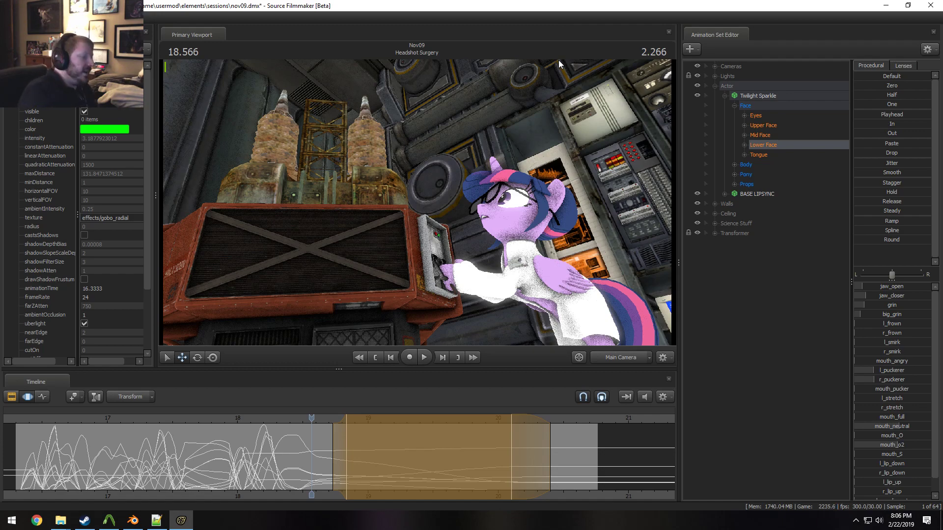
Switch to Steam and open the account's own community profile page
click(84, 520)
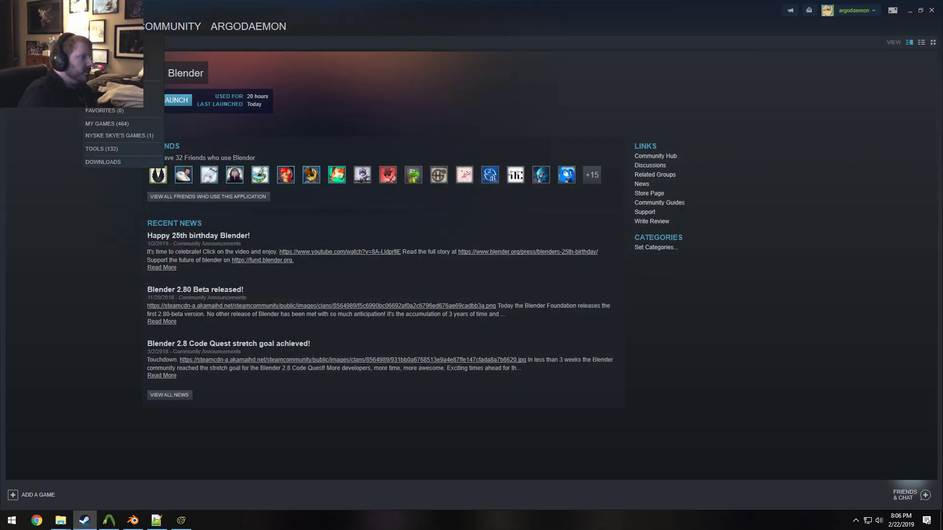
click(231, 48)
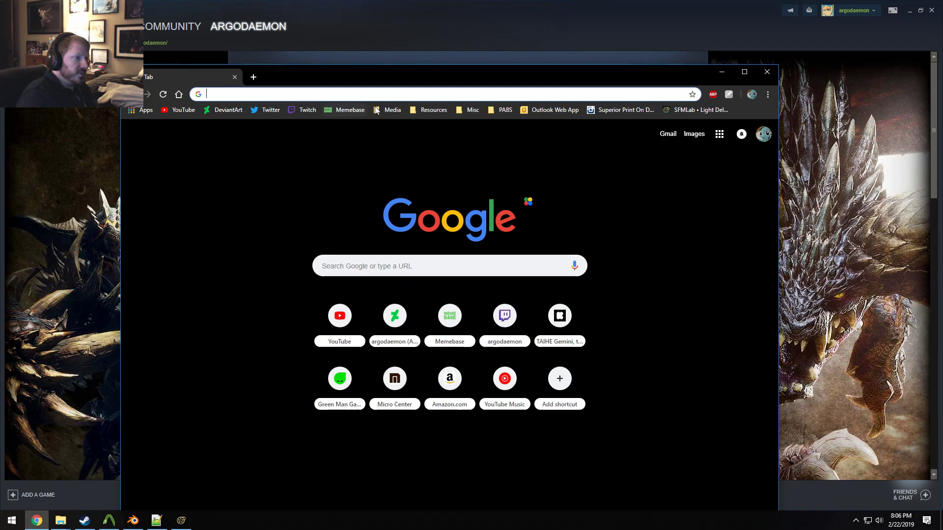
Open the bookmarked ARGO PANCAKE image from the Misc bookmarks in Chrome and move the window up to show it fully
click(391, 110)
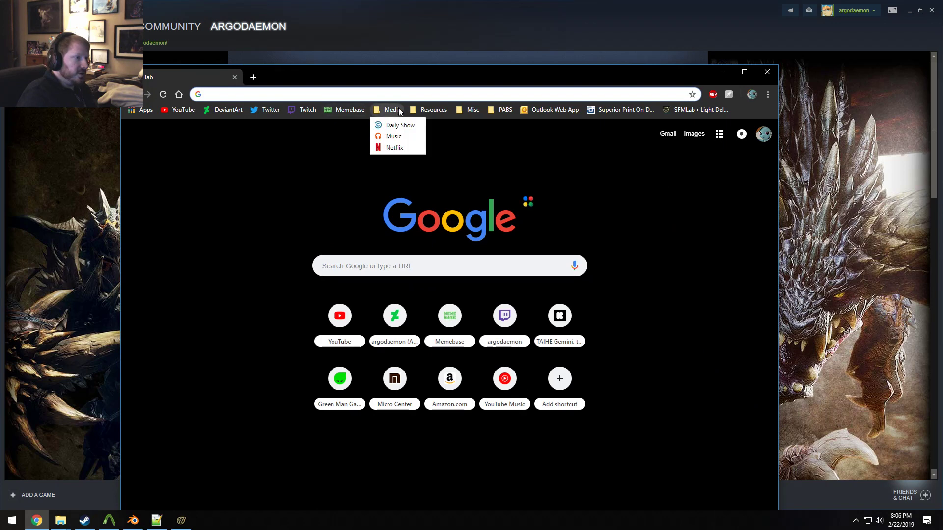
mouse_move(471, 110)
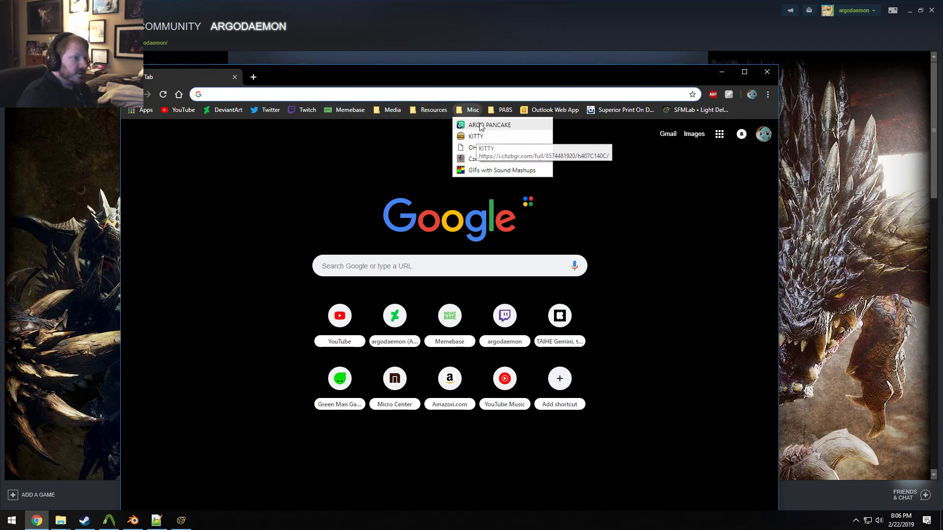
click(481, 126)
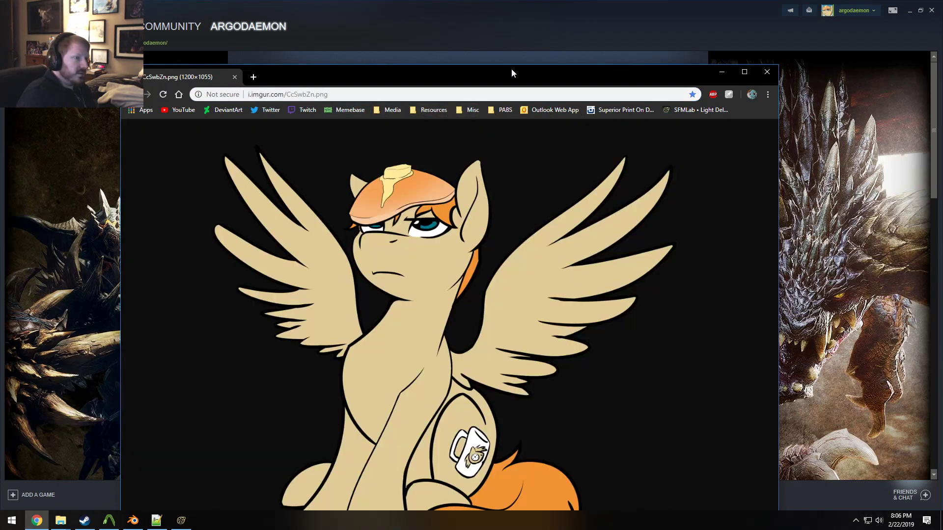
drag(511, 69, 519, 9)
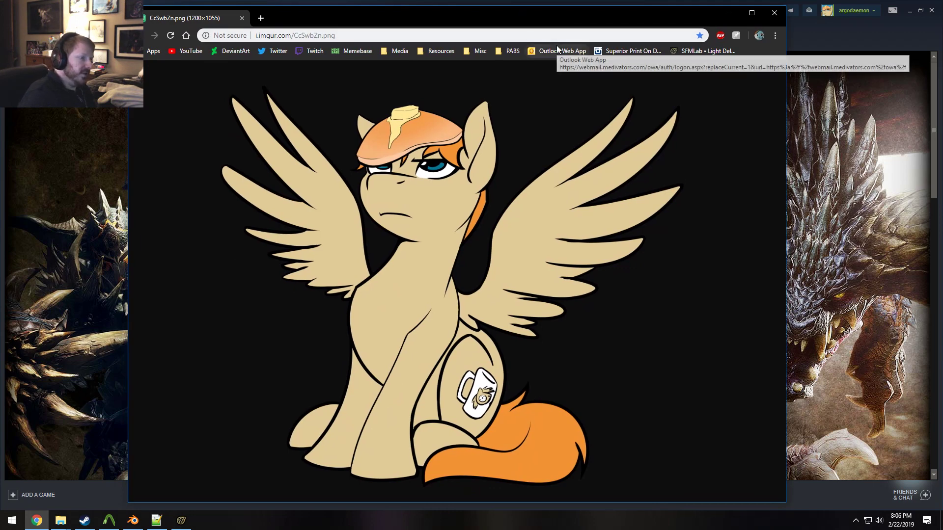
Examine the whole picture of the pancake-hatted pegasus at several reduced zoom levels, including 75% and 90%
key(ctrl+minus)
key(ctrl+minus)
key(ctrl+minus)
key(ctrl+minus)
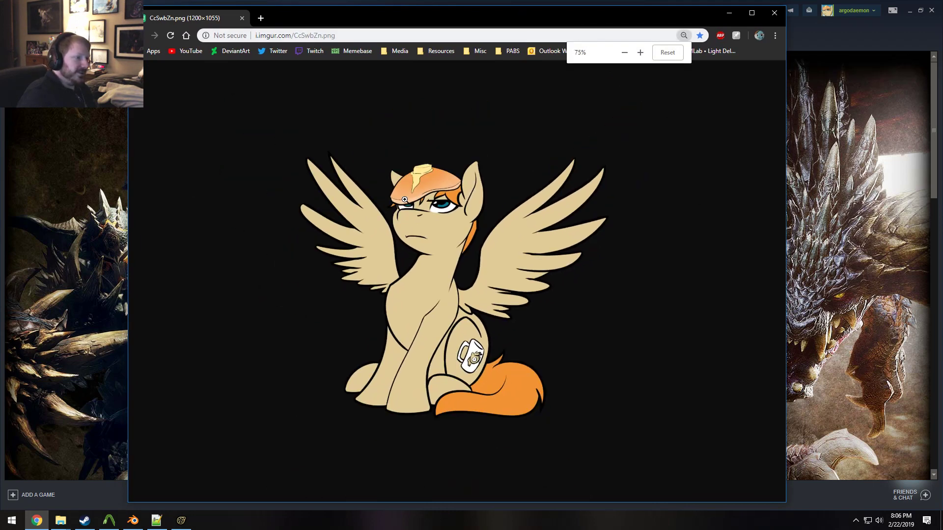
key(ctrl+plus)
key(ctrl+minus)
key(ctrl+plus)
key(ctrl+plus)
key(ctrl+plus)
key(ctrl+plus)
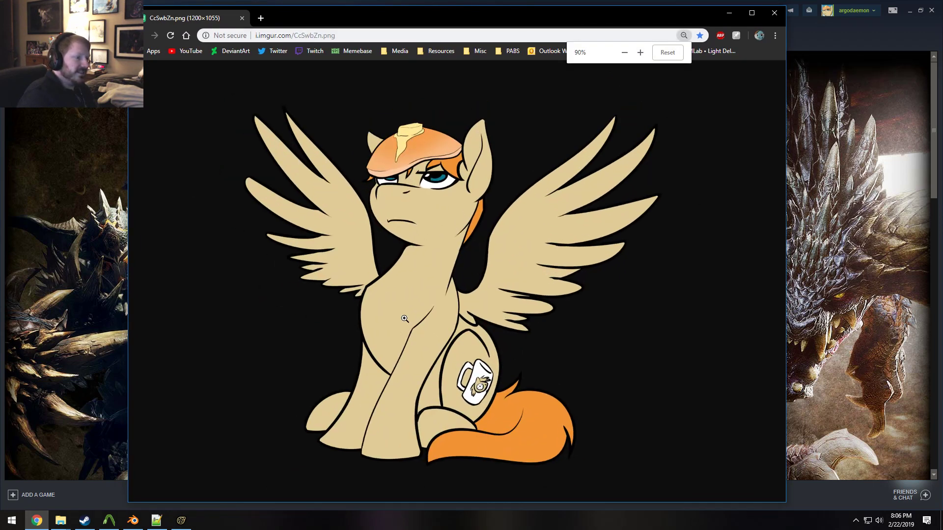
Examine the pegasus's face and pancake hat at up to 300% zoom and restore the full-image view
key(ctrl+plus)
key(ctrl+plus)
key(ctrl+plus)
key(ctrl+plus)
key(ctrl+plus)
ctrl+scroll(623, 372, up, 2)
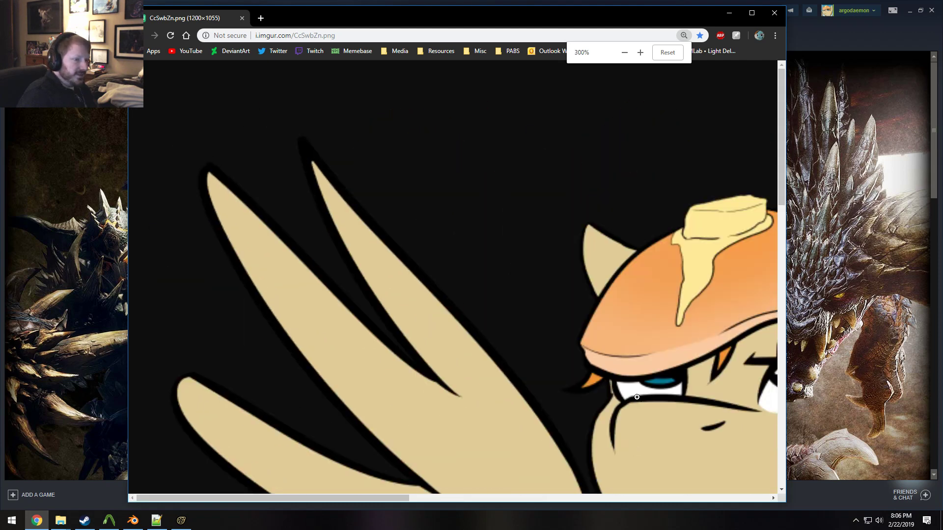
scroll(625, 358, down, 4)
scroll(623, 348, up, 1)
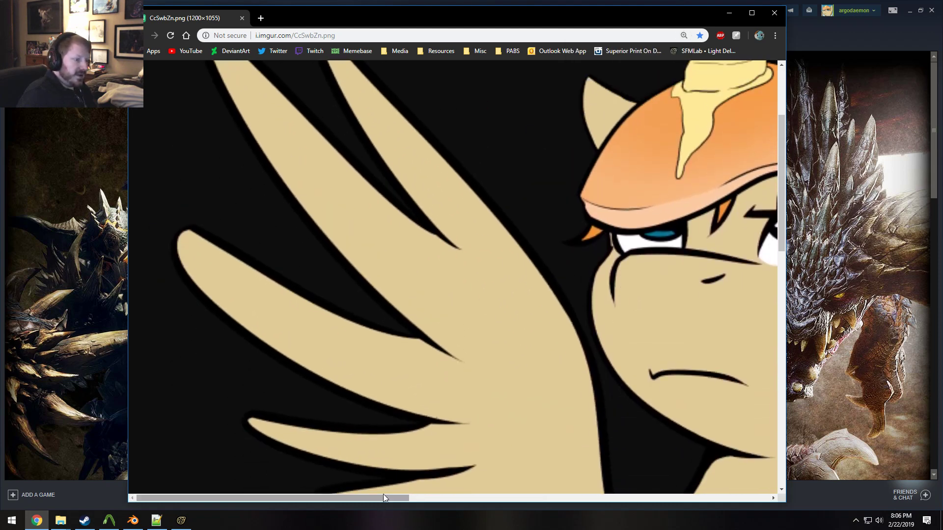
drag(386, 496, 513, 502)
ctrl+scroll(524, 383, down, 2)
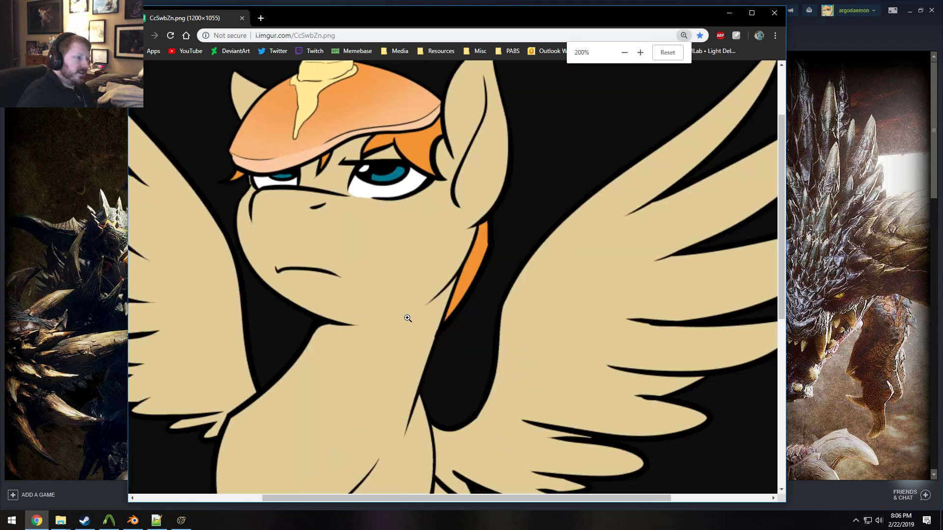
ctrl+scroll(408, 318, down, 5)
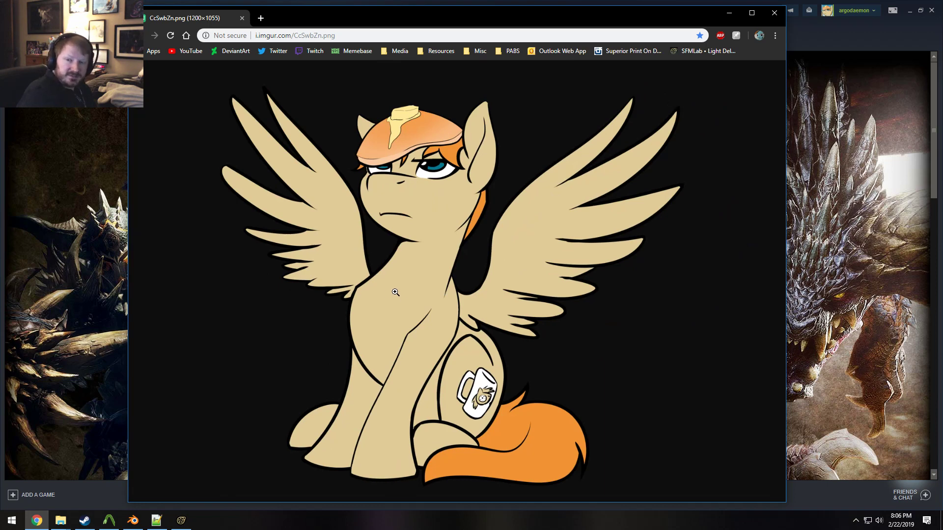
Open the OH BOI image from the Misc bookmarks, examine the Rainbow Dash face at up to 400% zoom and close the browser
click(474, 51)
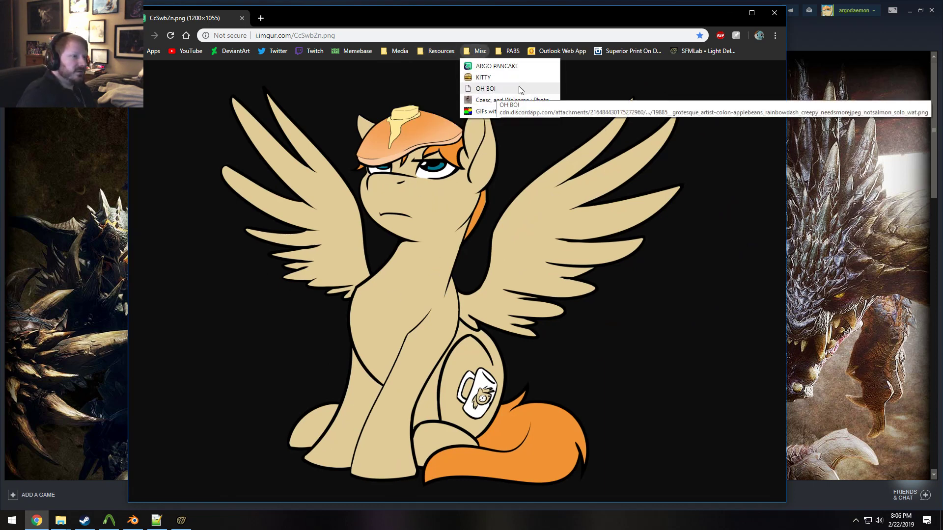
click(496, 89)
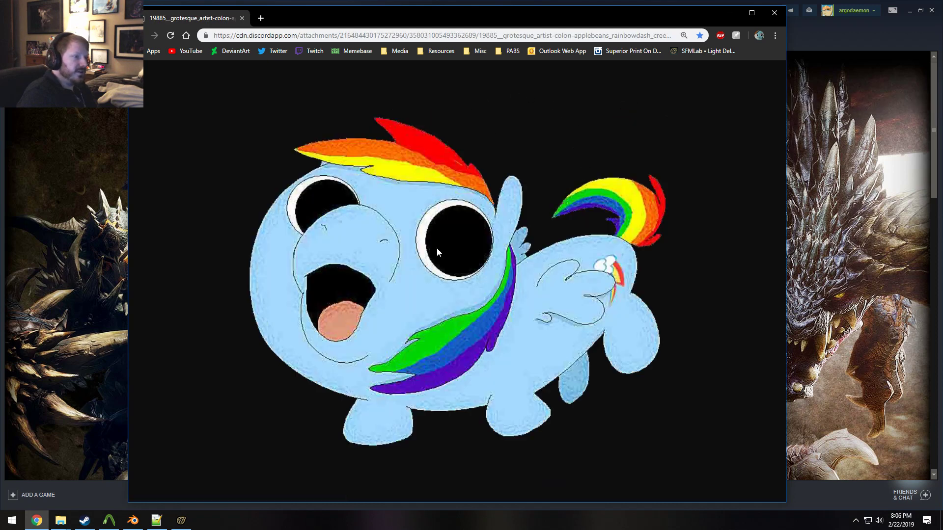
ctrl+scroll(361, 321, up, 7)
ctrl+scroll(343, 382, down, 1)
ctrl+scroll(345, 379, up, 2)
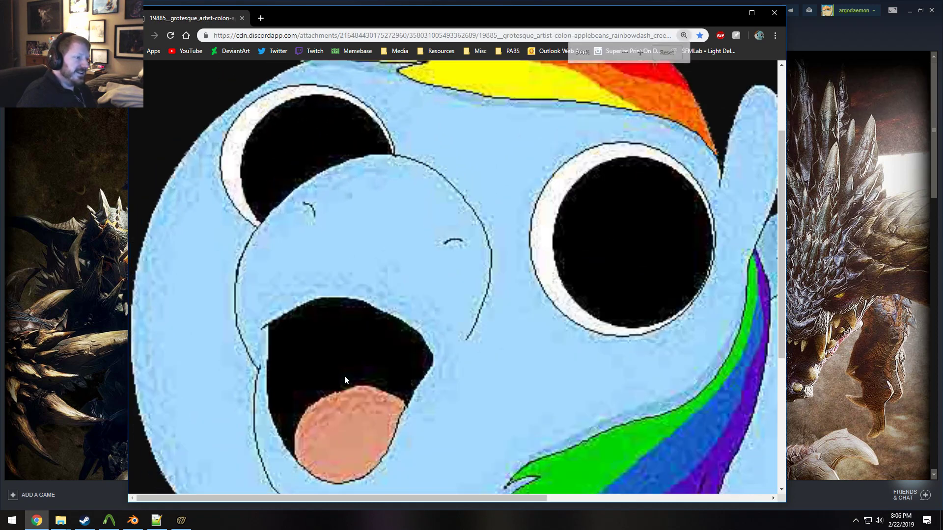
shift+scroll(388, 373, right, 1)
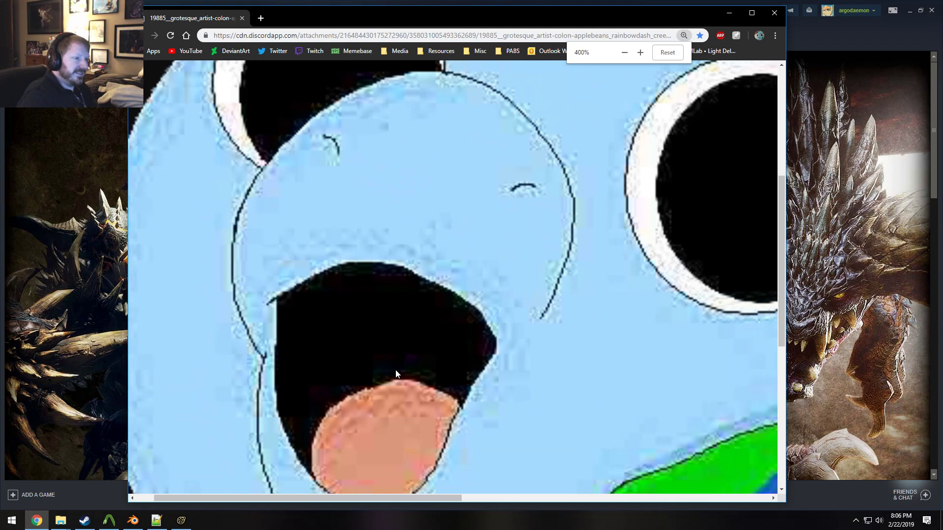
click(776, 14)
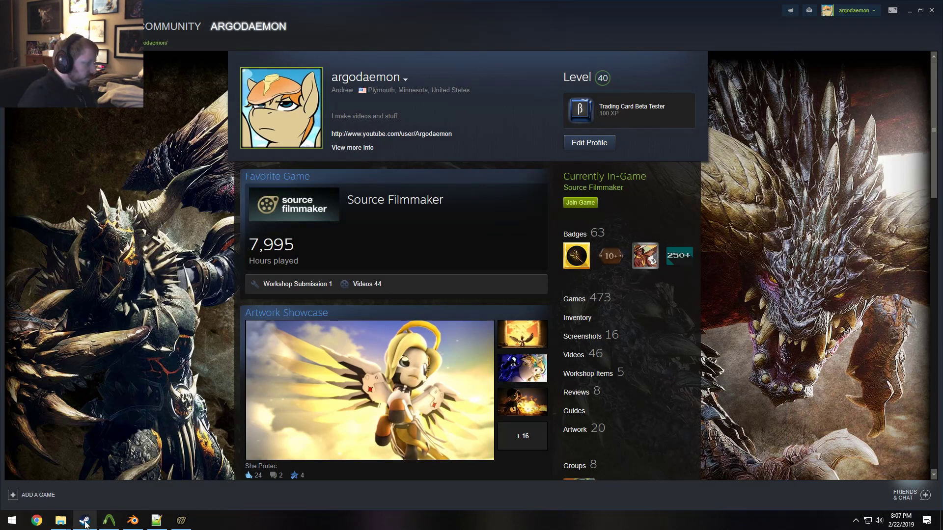
Open Discord and decline switching to the newly detected AT2020USB+ audio device
click(18, 525)
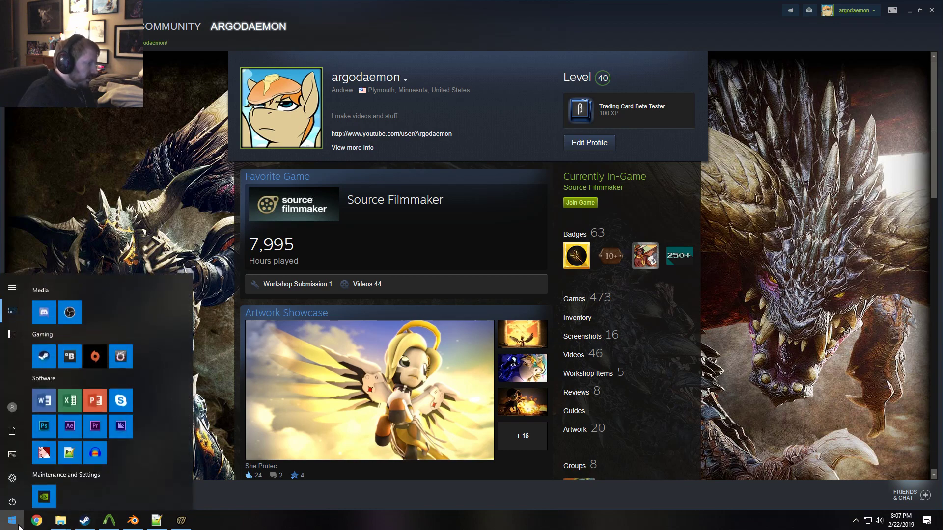
click(44, 310)
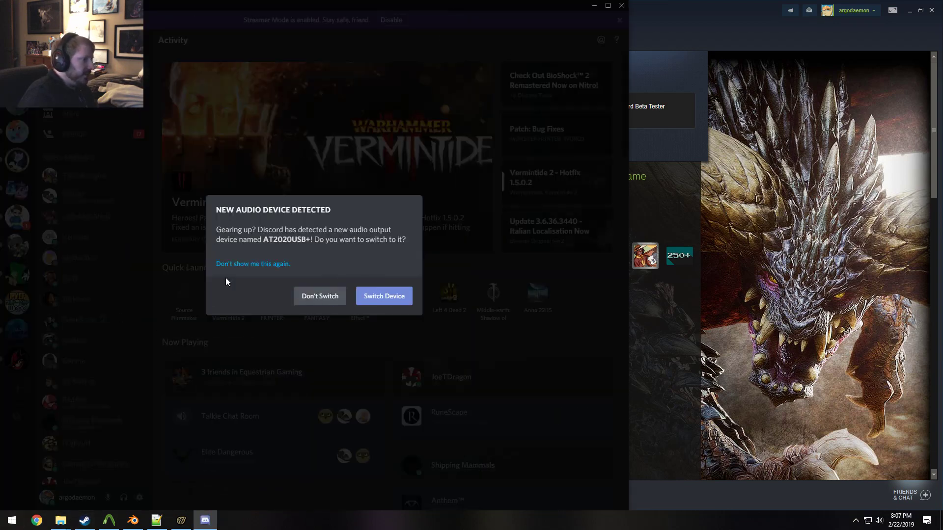
click(322, 297)
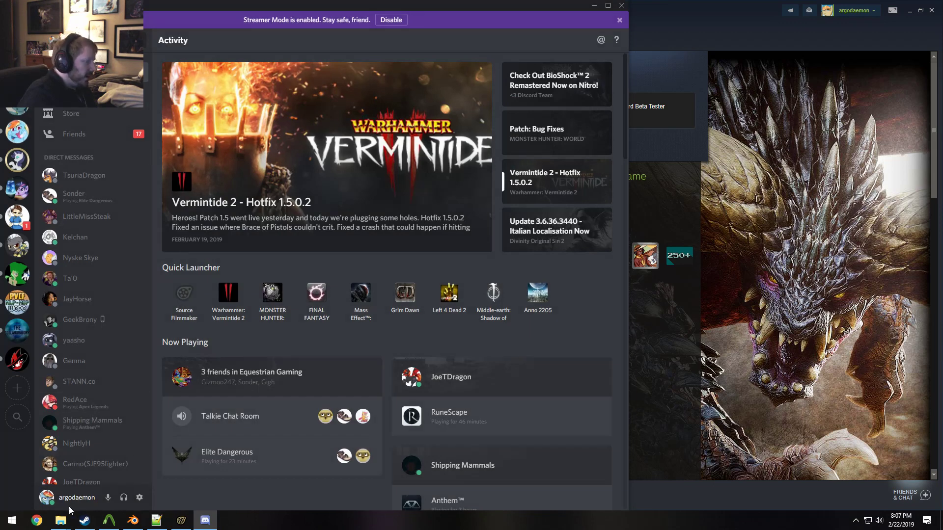
View the account's online status options and user settings in Discord, and close its window
click(47, 497)
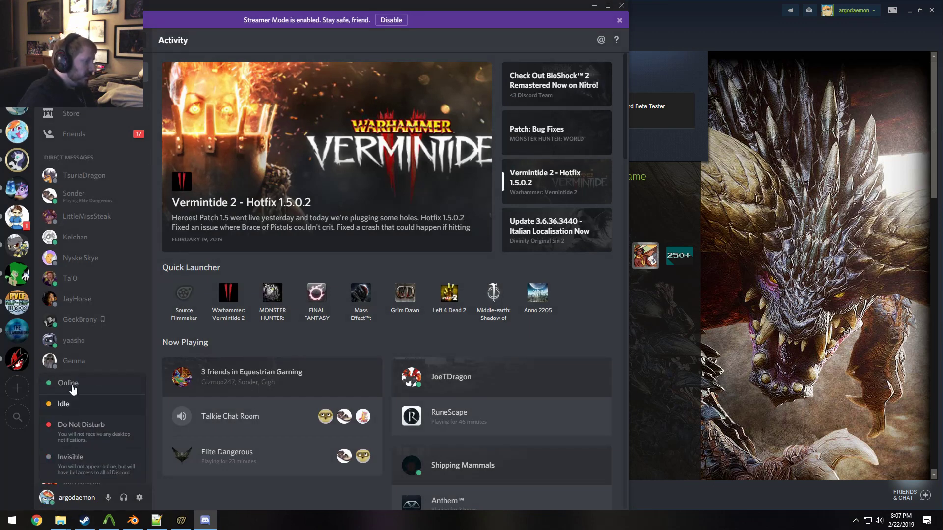
click(481, 44)
scroll(45, 471, down, 2)
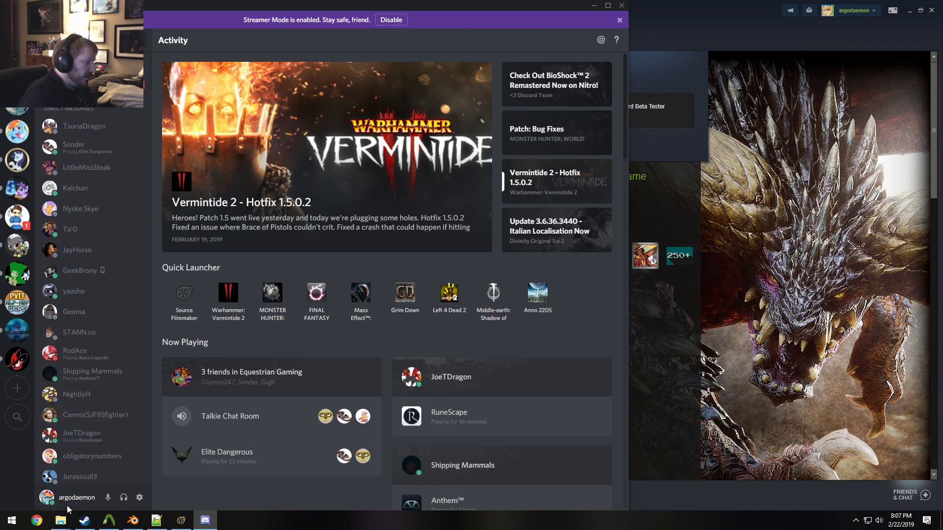
click(140, 498)
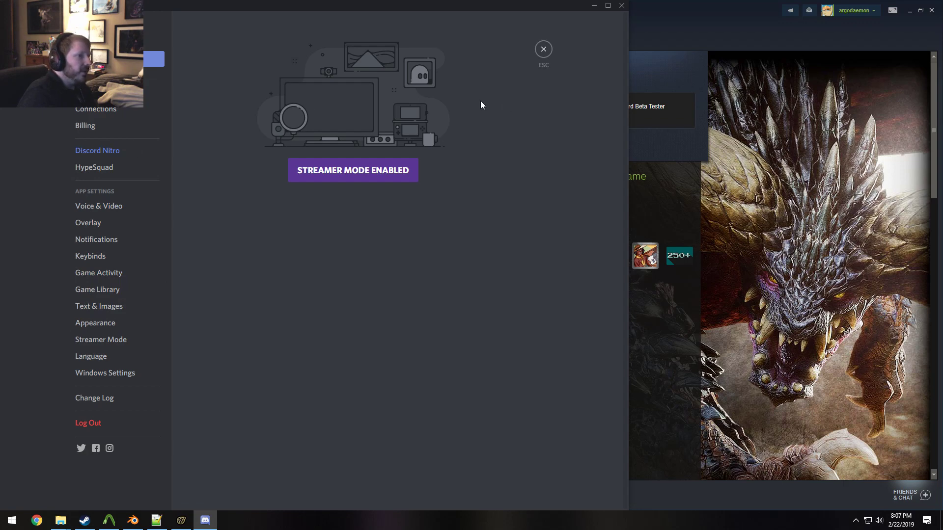
click(550, 49)
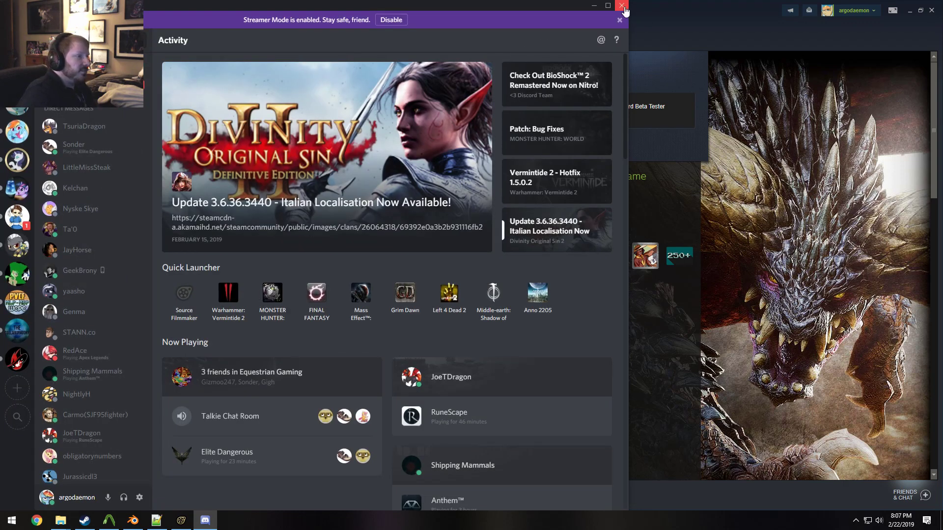
click(622, 6)
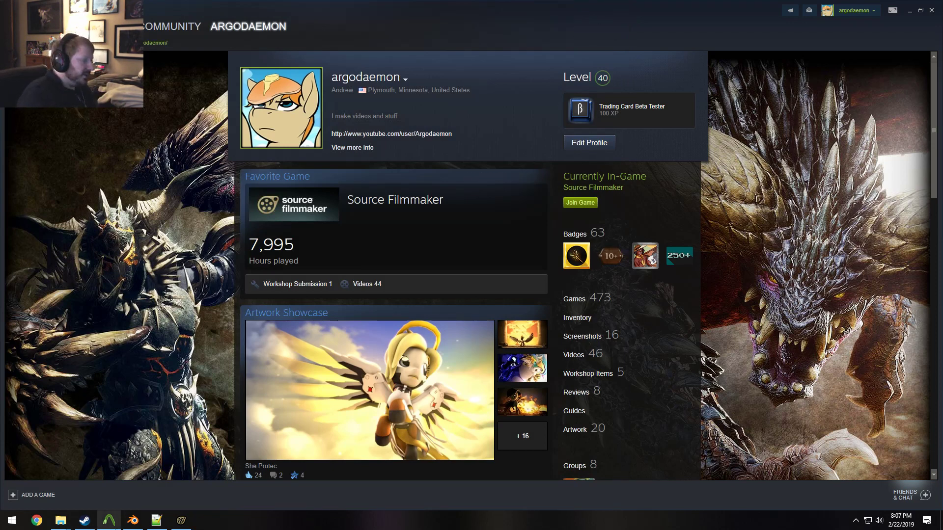
Reopen Discord, view the announcements channel of the account's own server and close the window
click(12, 521)
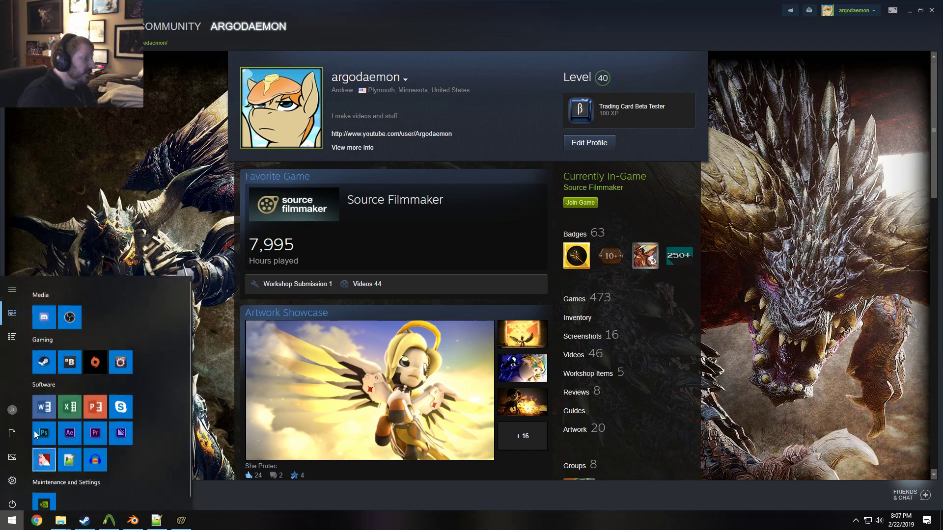
click(54, 301)
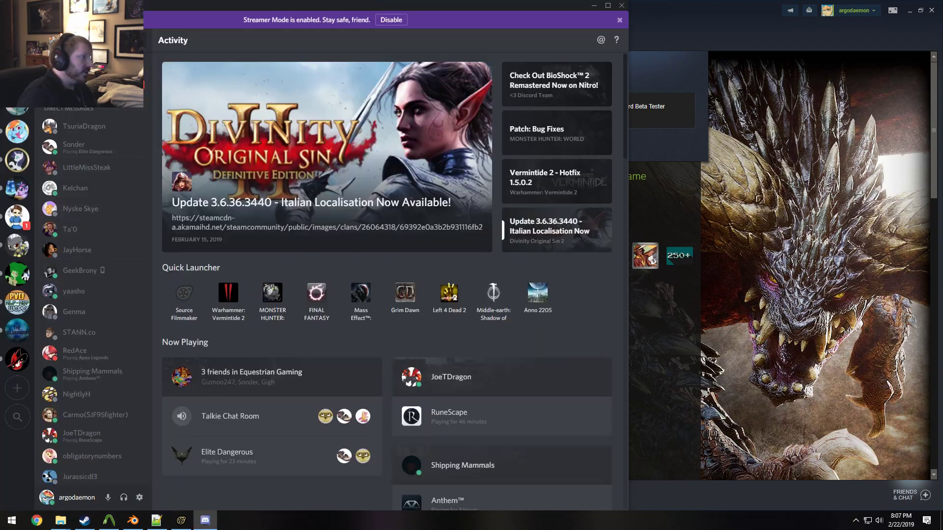
click(17, 113)
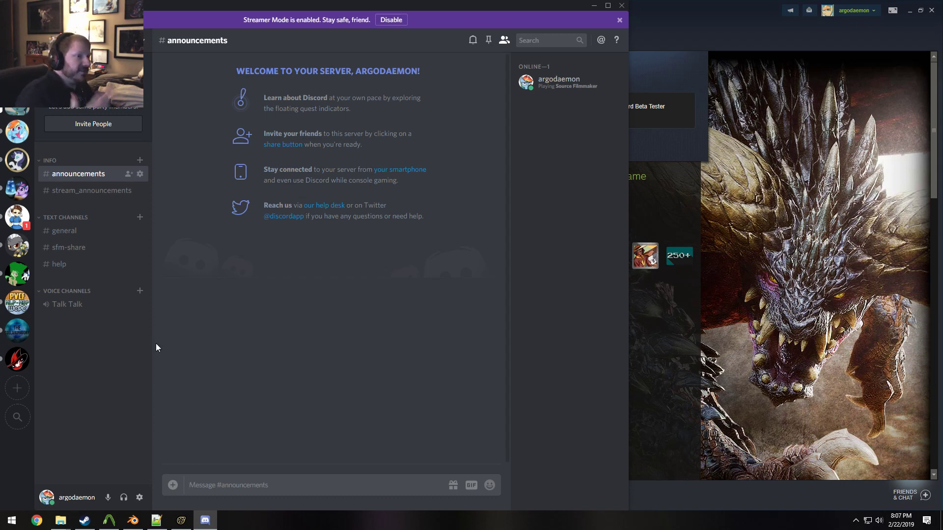
click(143, 70)
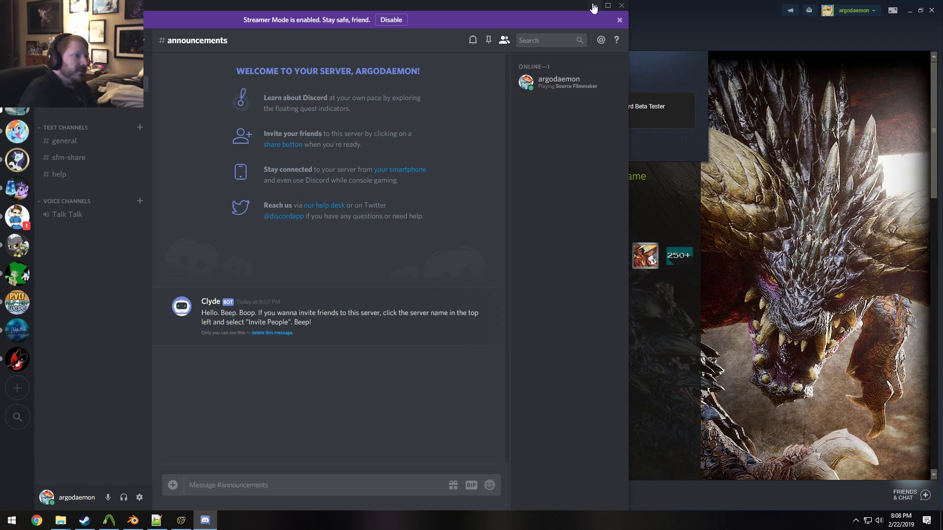
click(621, 5)
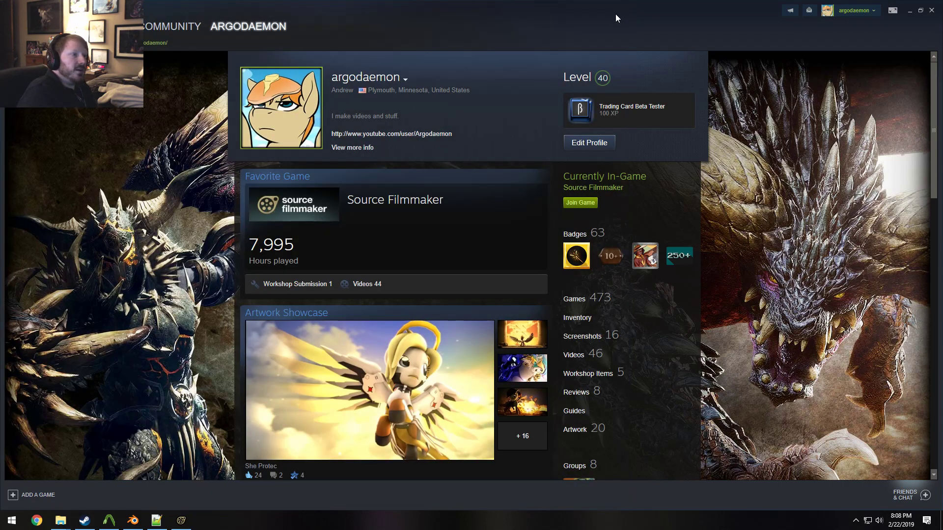
Minimize Steam to return to Source Filmmaker and place the playhead at 18.133 on the timeline
click(908, 11)
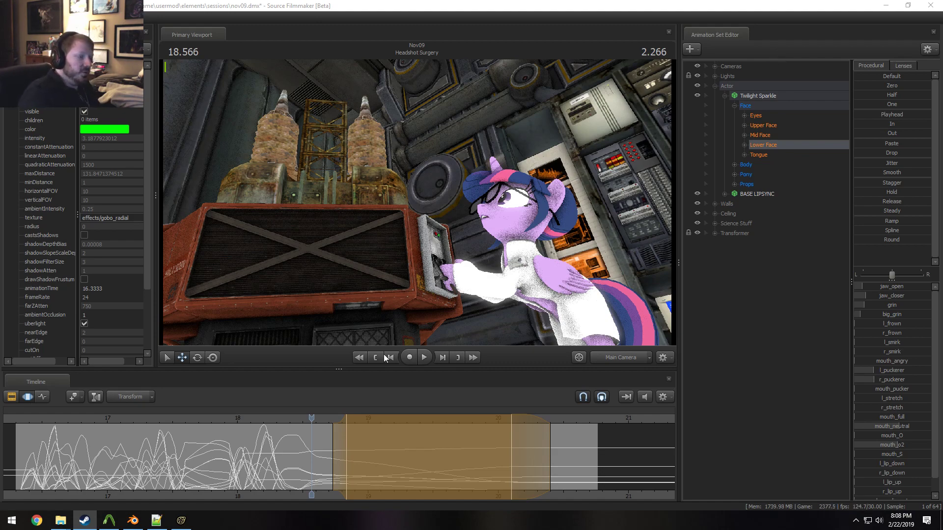
click(379, 461)
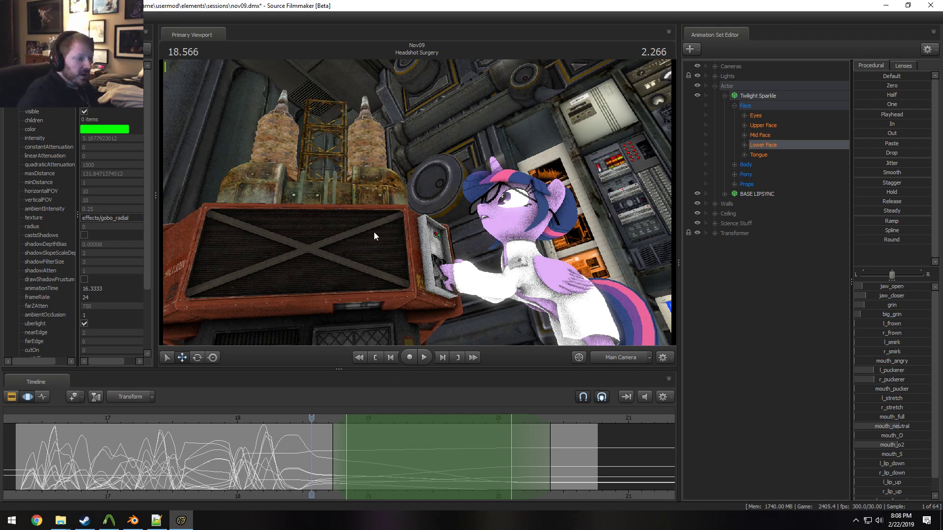
middle_drag(277, 496, 259, 497)
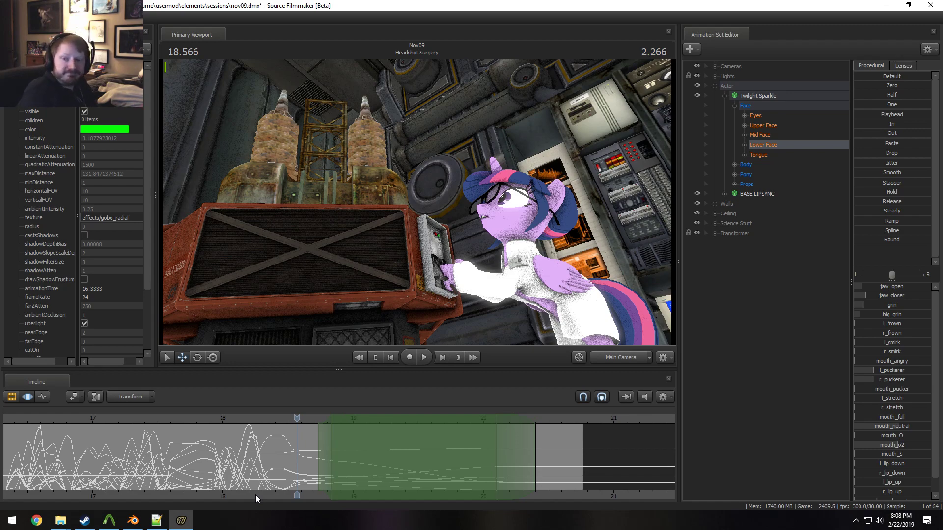
scroll(261, 485, down, 3)
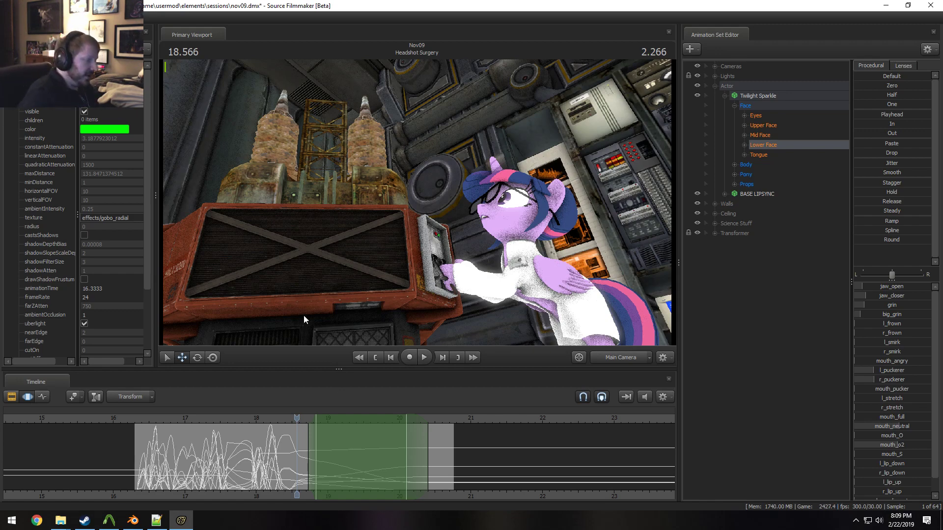
click(266, 421)
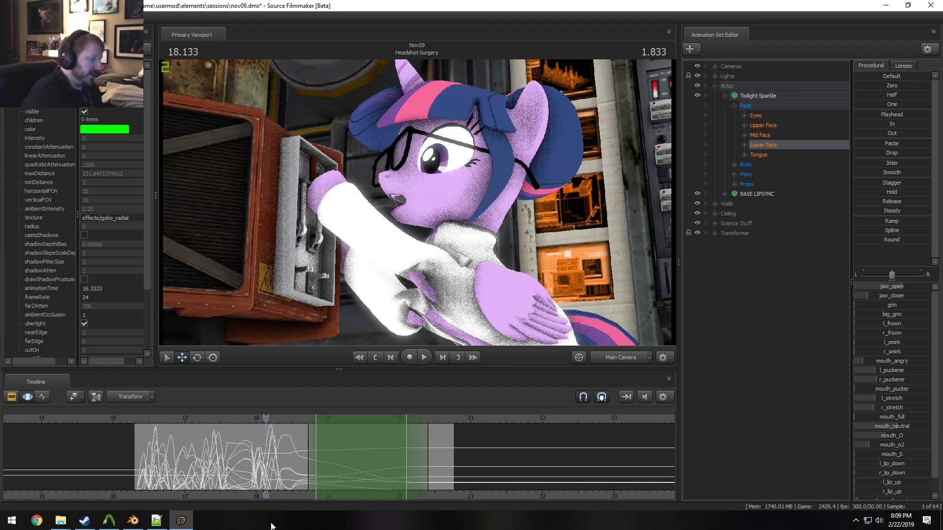
Play back Twilight Sparkle's facial animation from about 17.4 seconds on the timeline
scroll(260, 493, up, 3)
scroll(256, 492, up, 3)
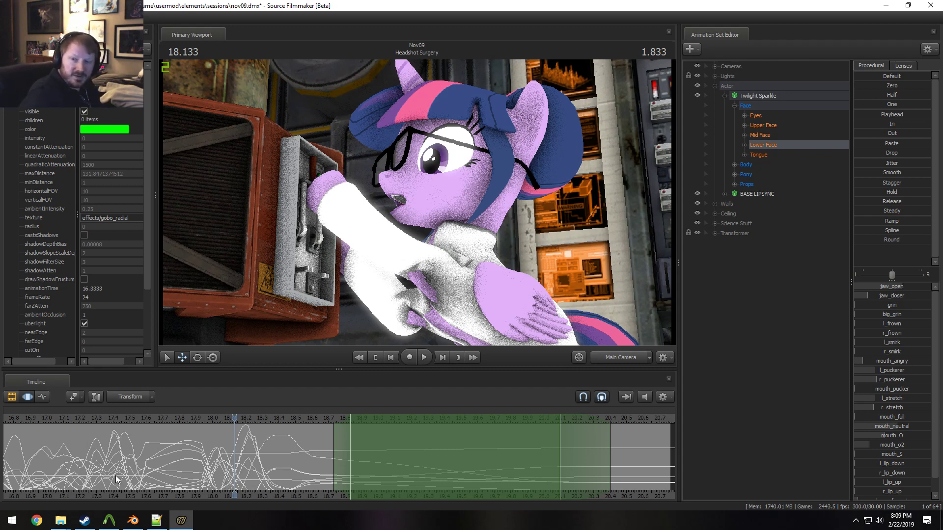
scroll(192, 422, down, 2)
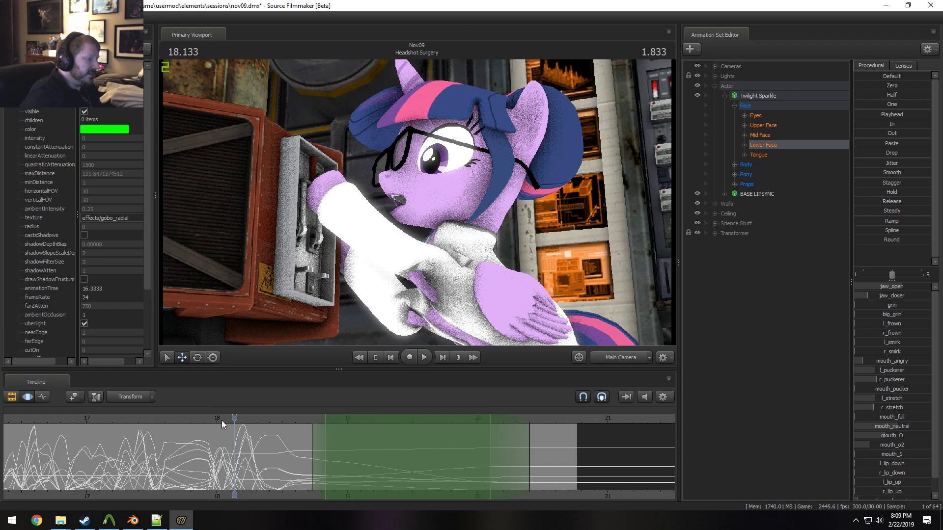
drag(222, 420, 137, 416)
click(142, 417)
key(space)
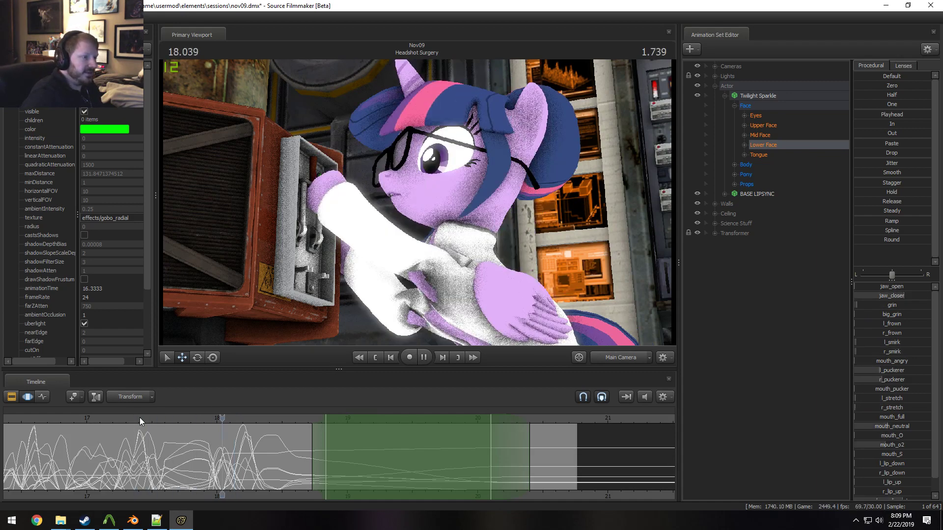
Play the opening of the Headshot Surgery shot in short bursts, pausing at 16.900 and 17.200
scroll(143, 417, down, 3)
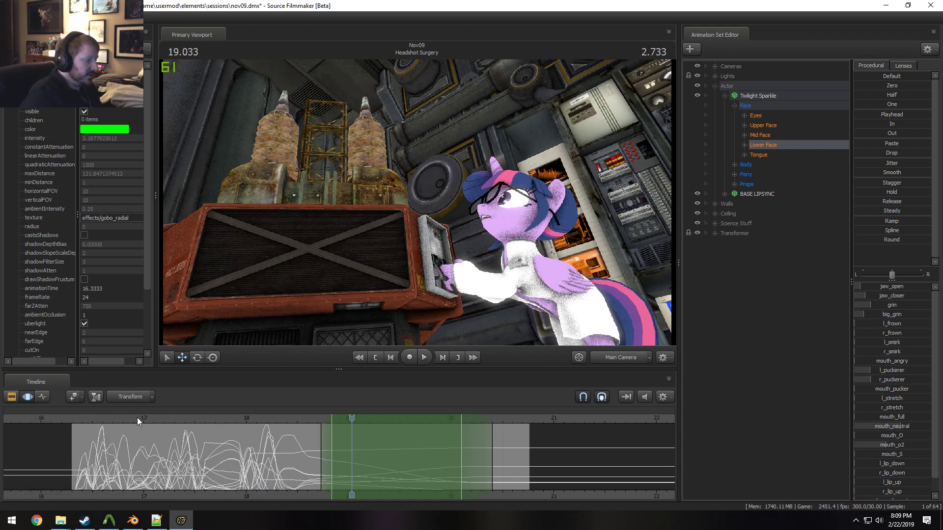
drag(137, 418, 103, 416)
key(space)
key(space)
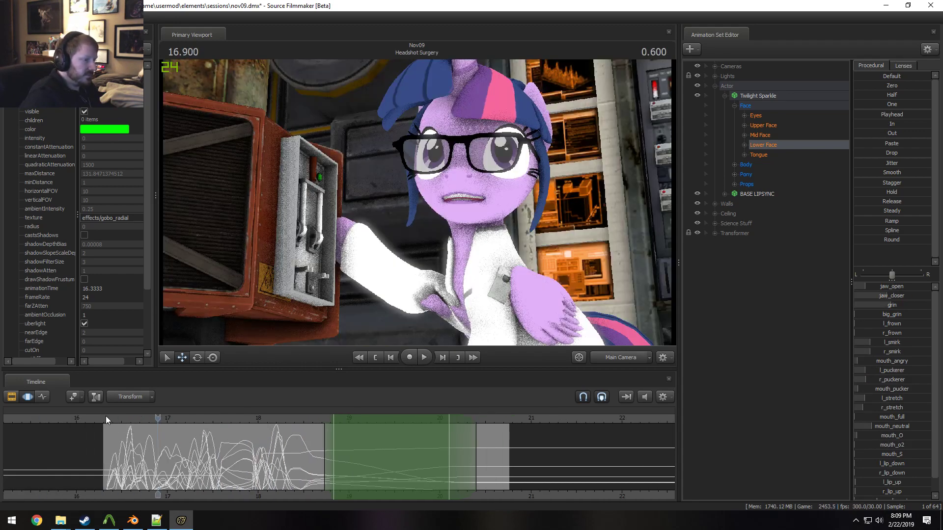
key(space)
key(space)
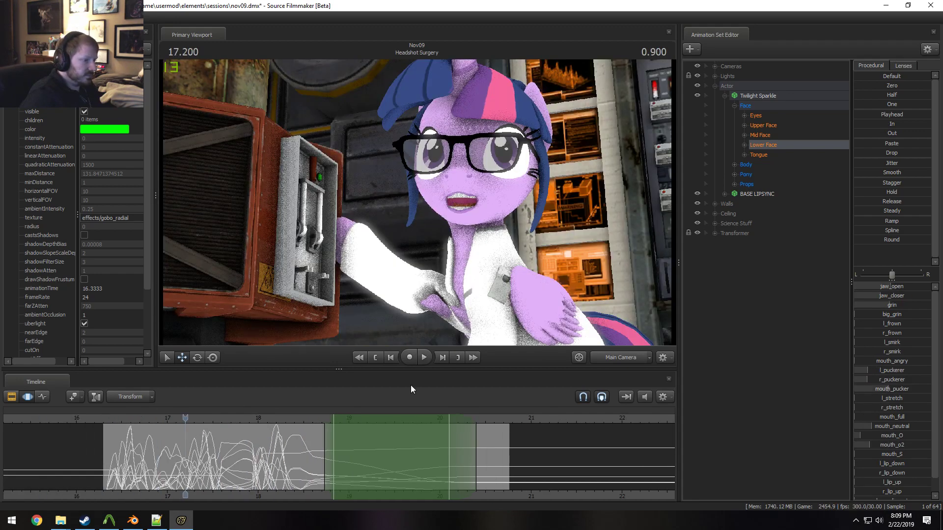
Switch to the Work Camera, pull back to show Twilight Sparkle's body, and play briefly up to 17.633
click(641, 356)
key(s)
drag(587, 262, 410, 194)
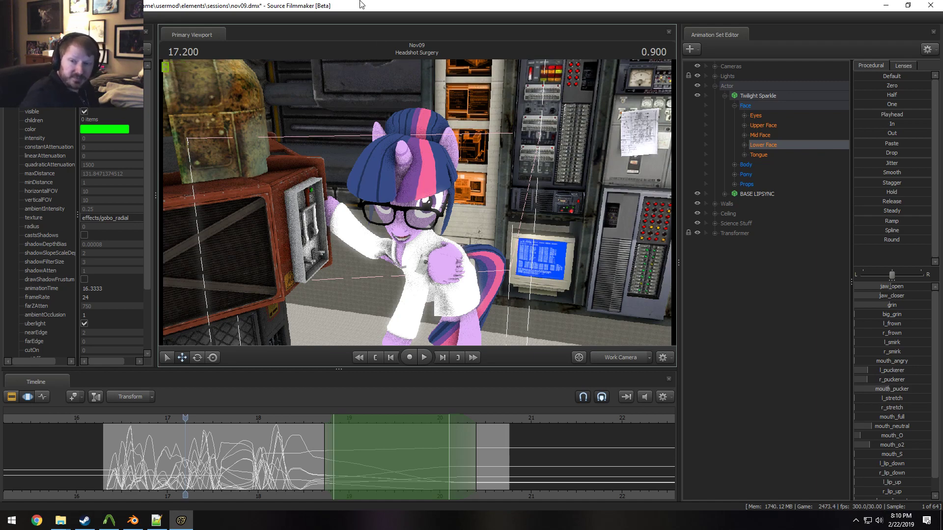
drag(269, 418, 188, 415)
key(space)
key(space)
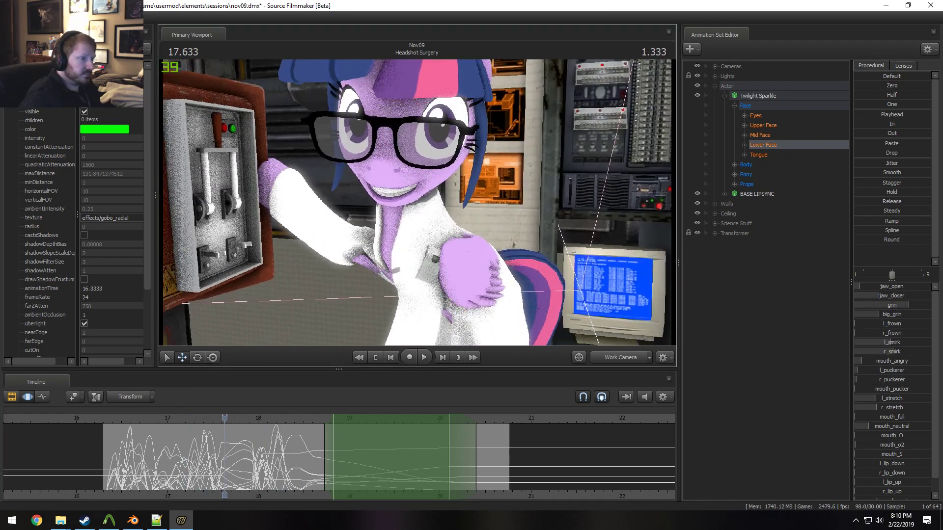
Bring the Work Camera in close on Twilight Sparkle's face and play from about 18.1 seconds, pausing at 18.600
key(w)
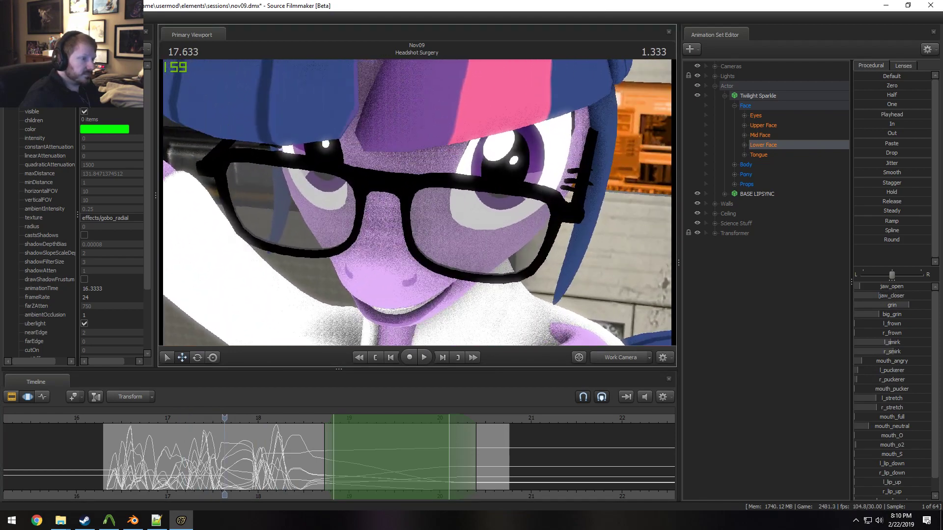
drag(423, 209, 424, 204)
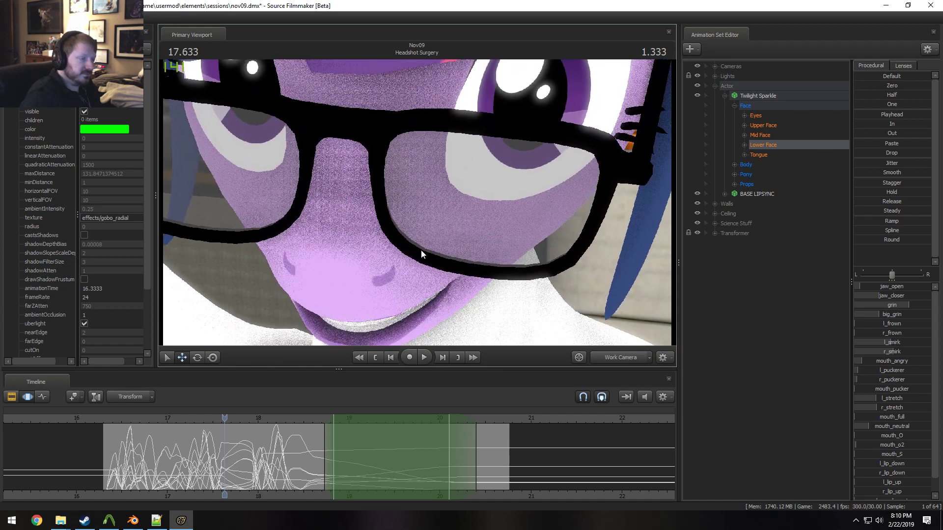
drag(174, 418, 125, 417)
drag(243, 416, 267, 422)
key(space)
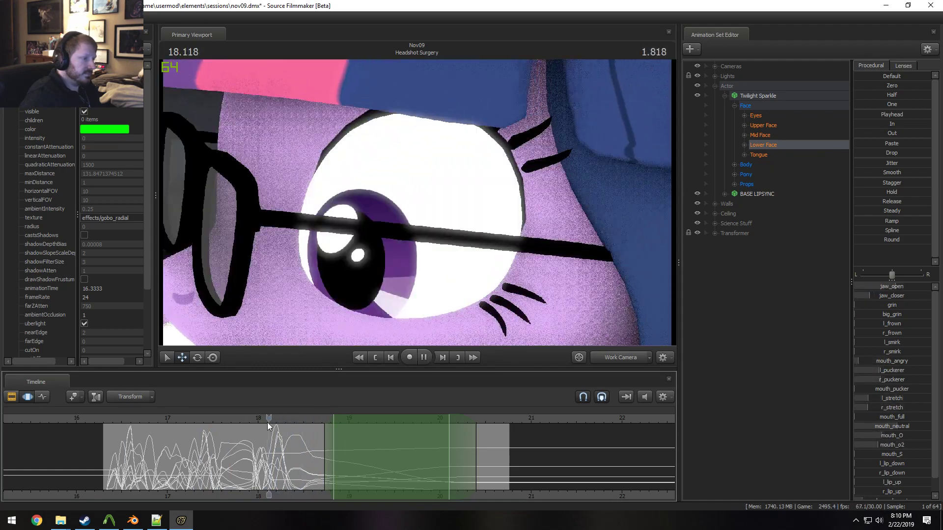
key(space)
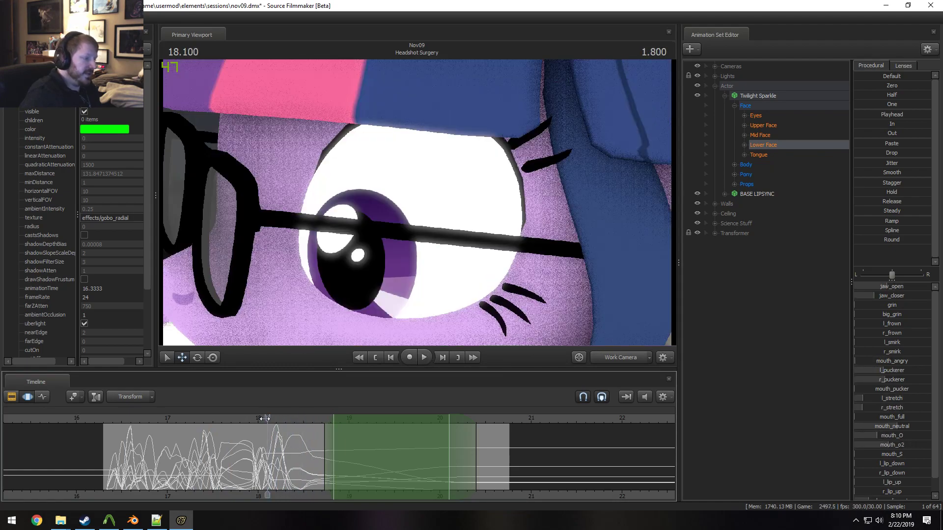
drag(267, 419, 264, 421)
key(space)
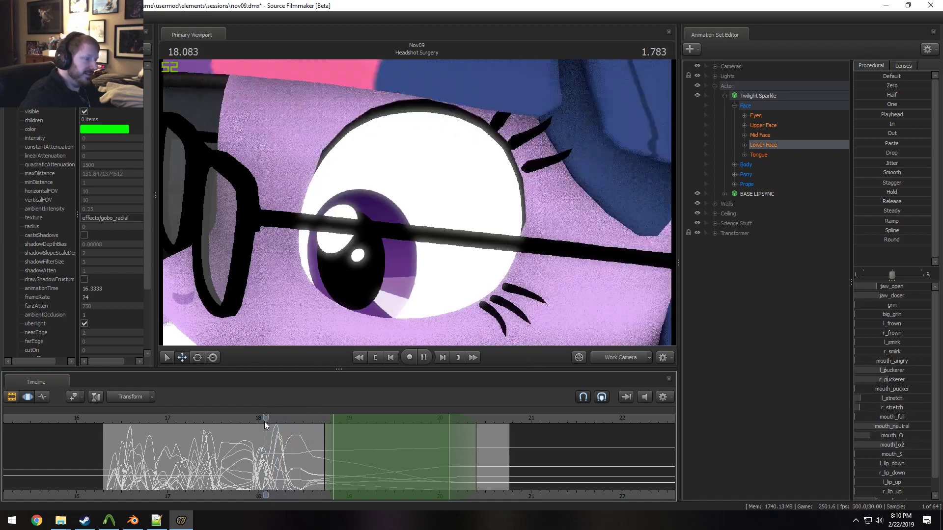
key(space)
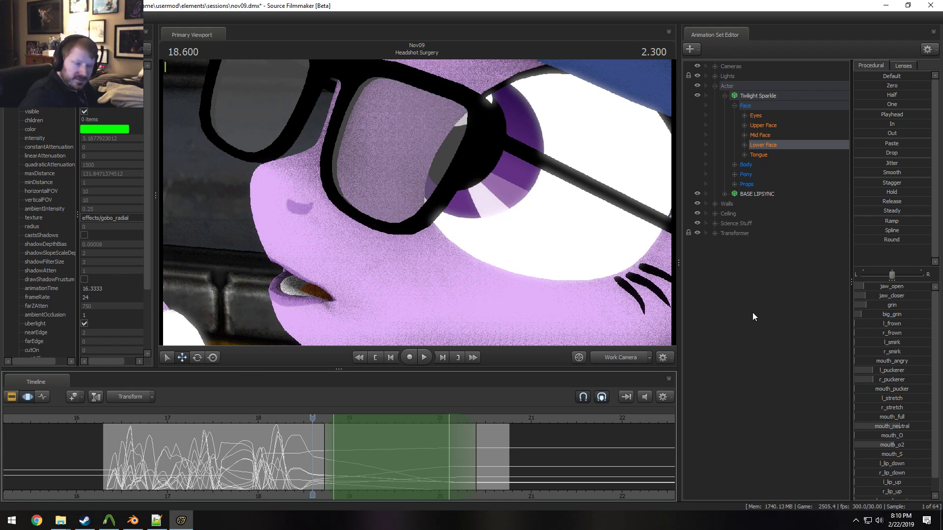
Frame all of Twilight Sparkle in the Work Camera and replay her turn to the machine from about 17.9 seconds
click(637, 357)
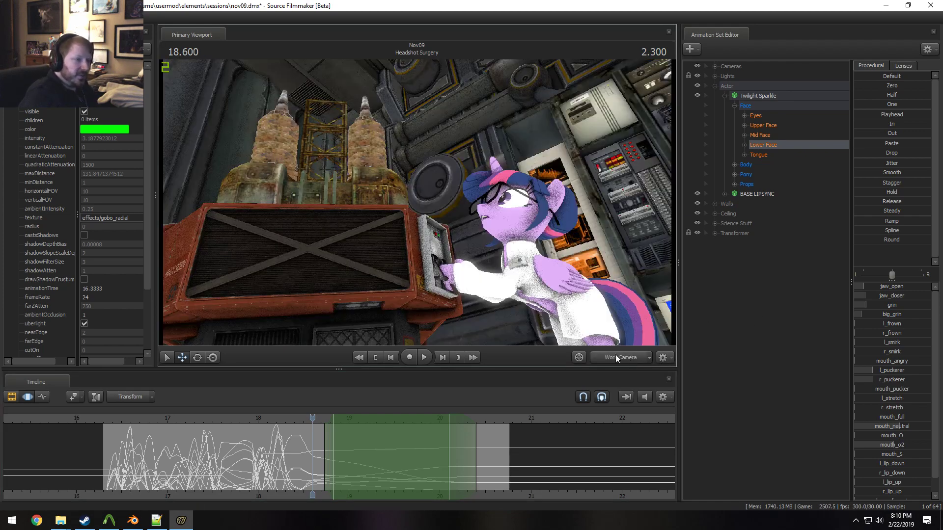
mouse_move(409, 203)
mouse_down()
mouse_move(437, 231)
mouse_move(409, 203)
mouse_up()
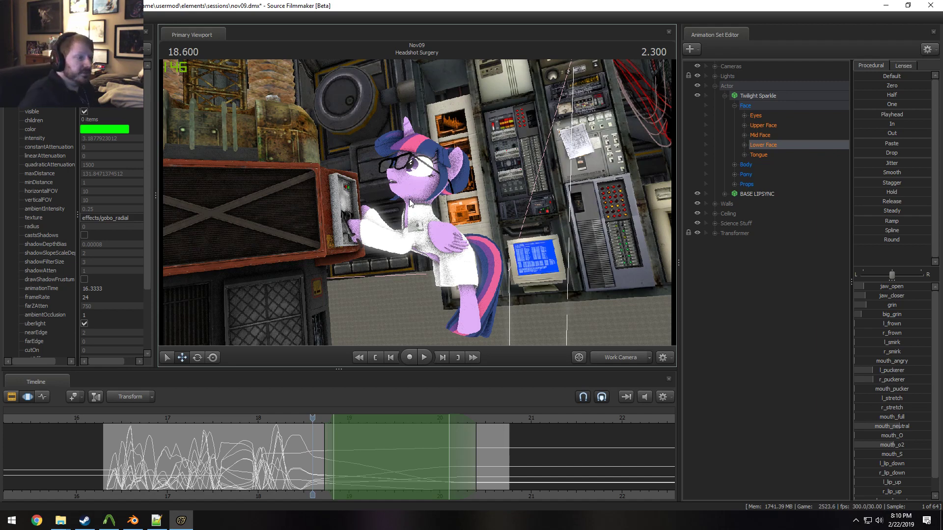
scroll(308, 482, up, 3)
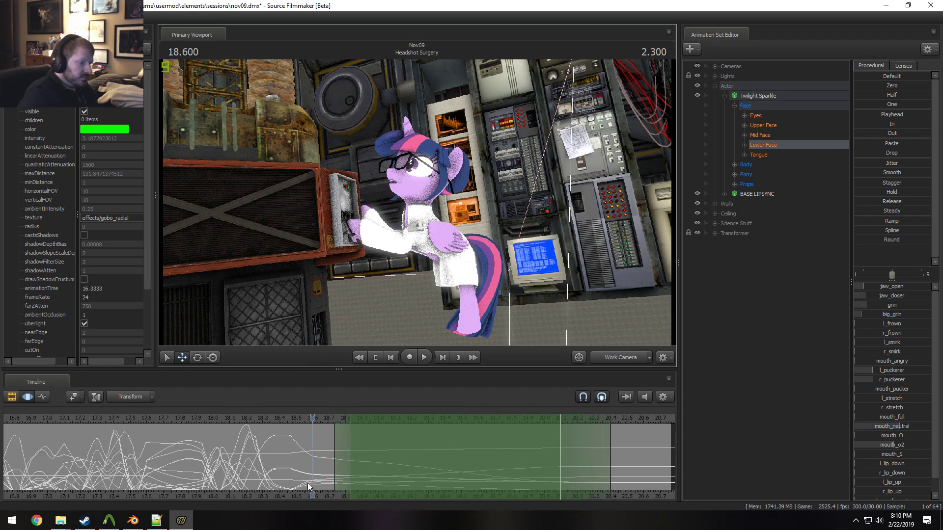
middle_drag(281, 490, 238, 497)
click(149, 419)
key(space)
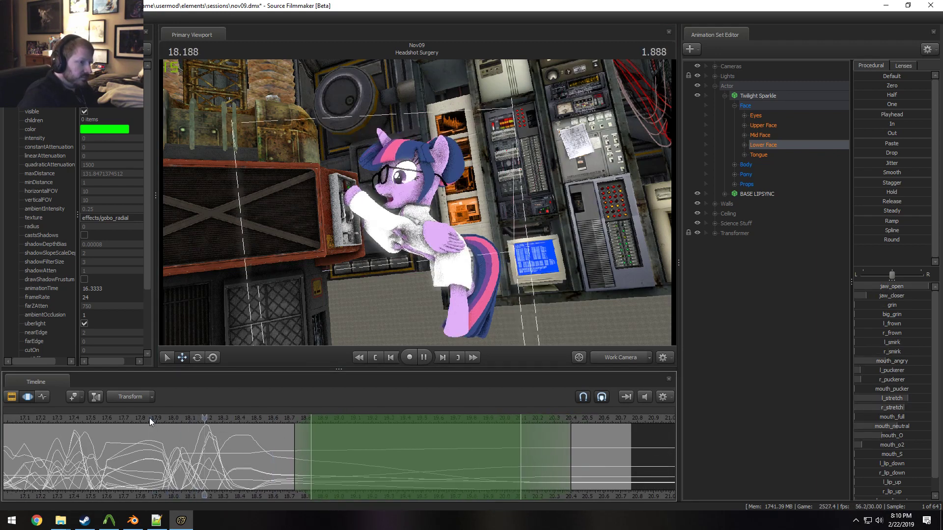
click(154, 413)
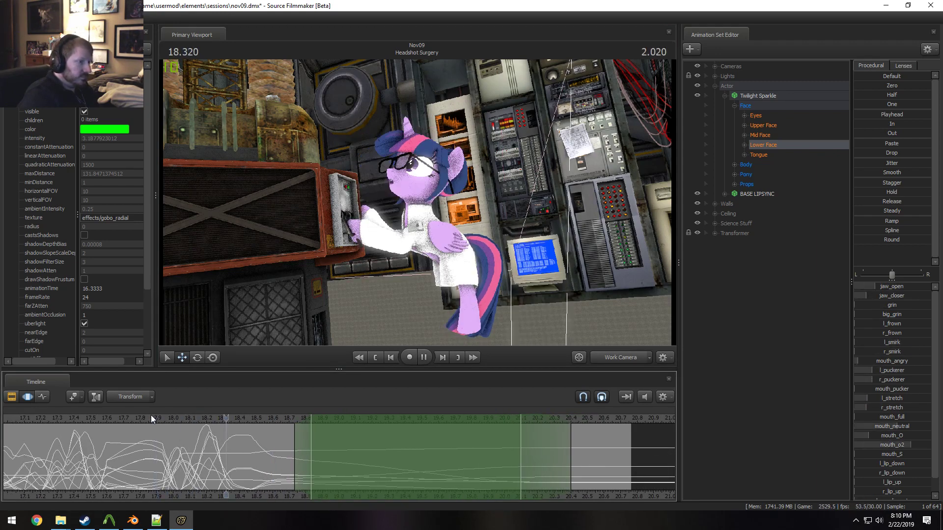
click(151, 415)
key(space)
click(138, 413)
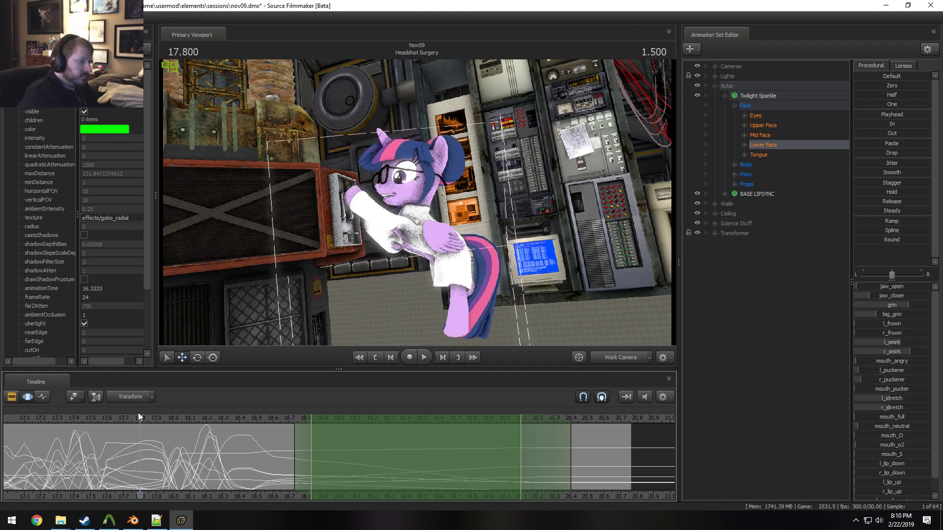
Replay the shot in the Work Camera from about 17.5 and from 17.066, pausing at 18.533
click(89, 419)
key(space)
click(44, 422)
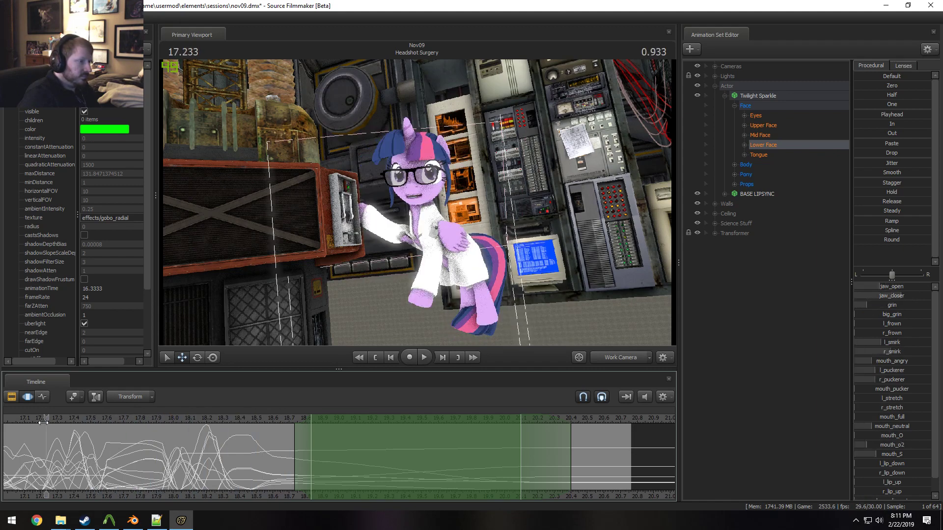
click(21, 419)
key(space)
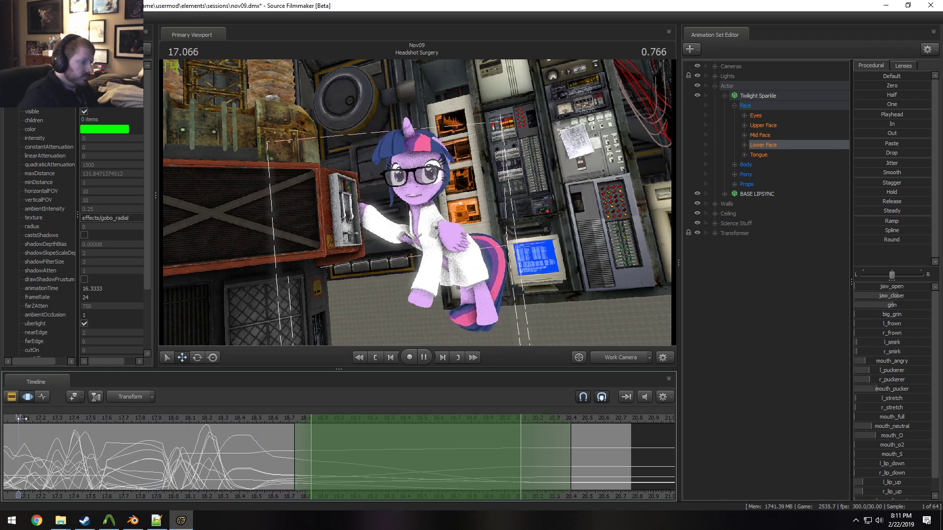
key(space)
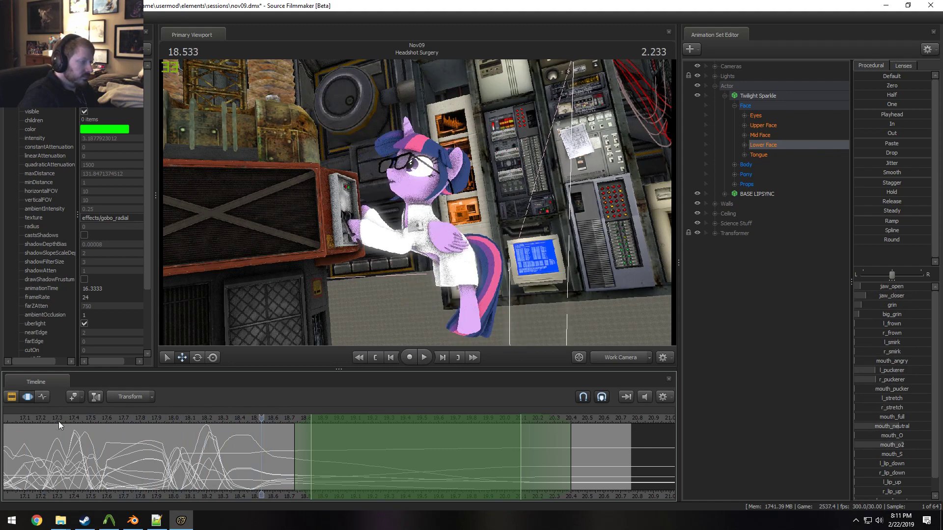
Play Twilight Sparkle's lip-sync in the Work Camera from about 16.4 seconds, pausing at 16.933
scroll(55, 432, down, 4)
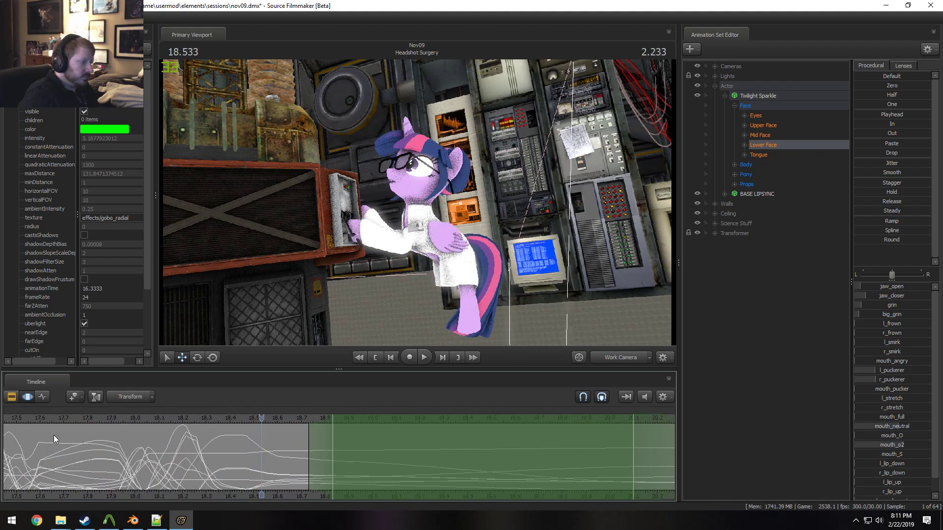
click(34, 420)
middle_drag(56, 497, 319, 492)
click(248, 419)
key(space)
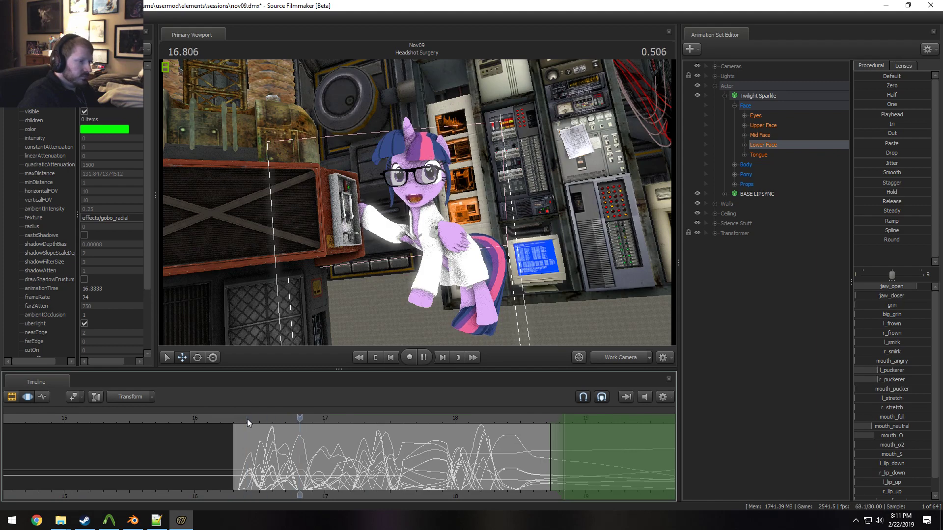
key(space)
Switch to the Main Camera and play the Headshot Surgery shot from its start through 19.333
click(620, 357)
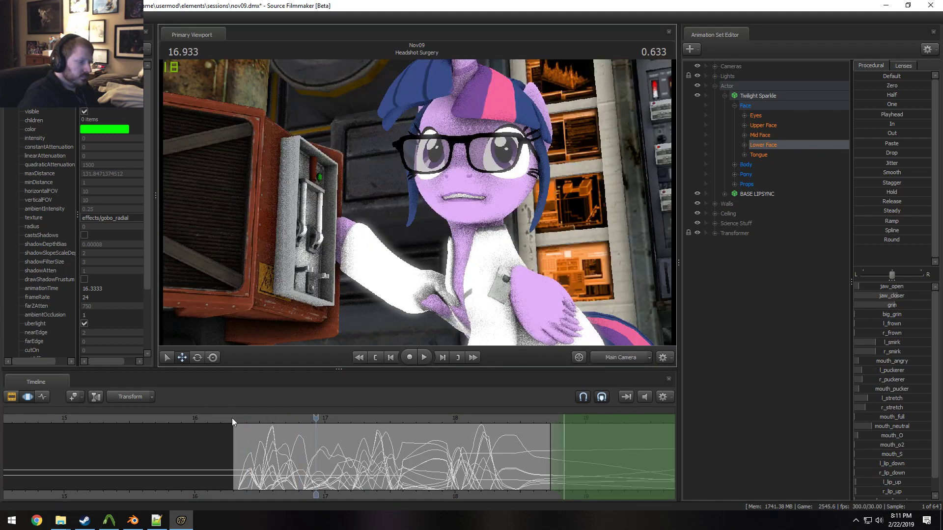
click(246, 419)
key(Left)
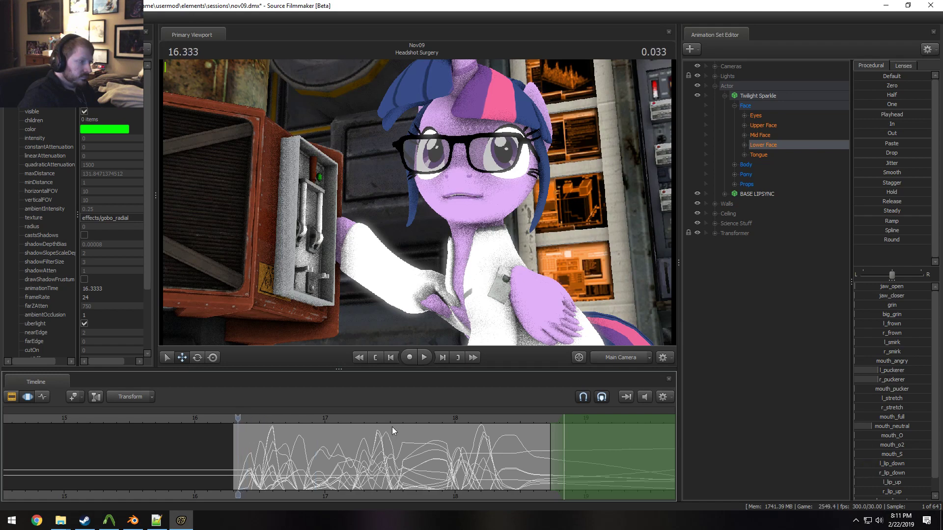
click(234, 418)
key(space)
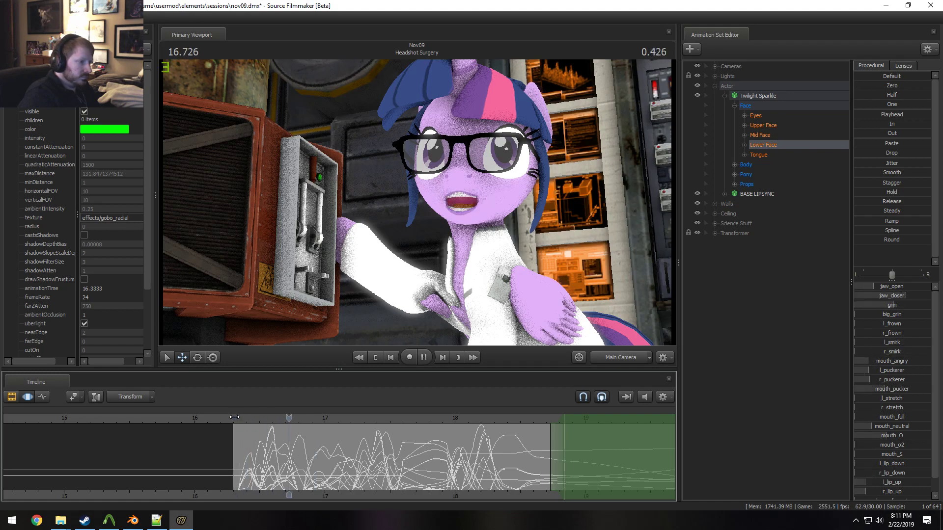
key(space)
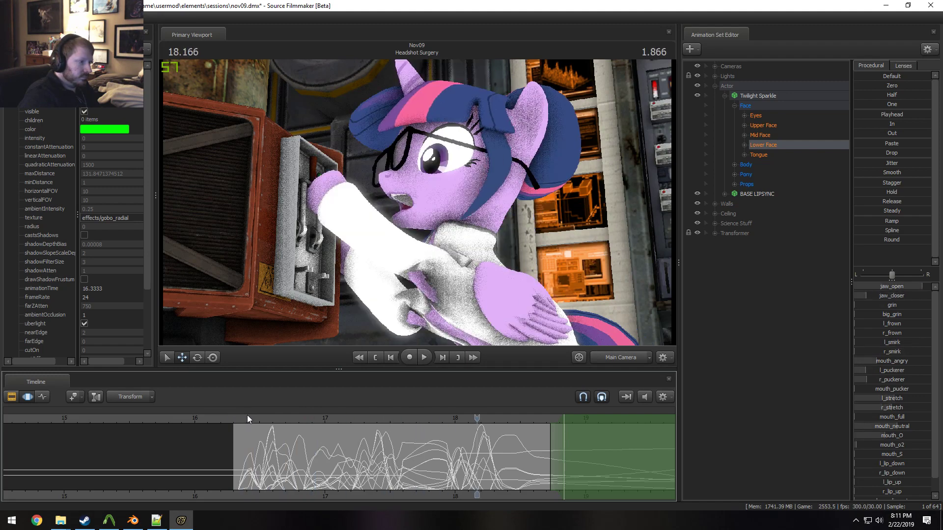
key(space)
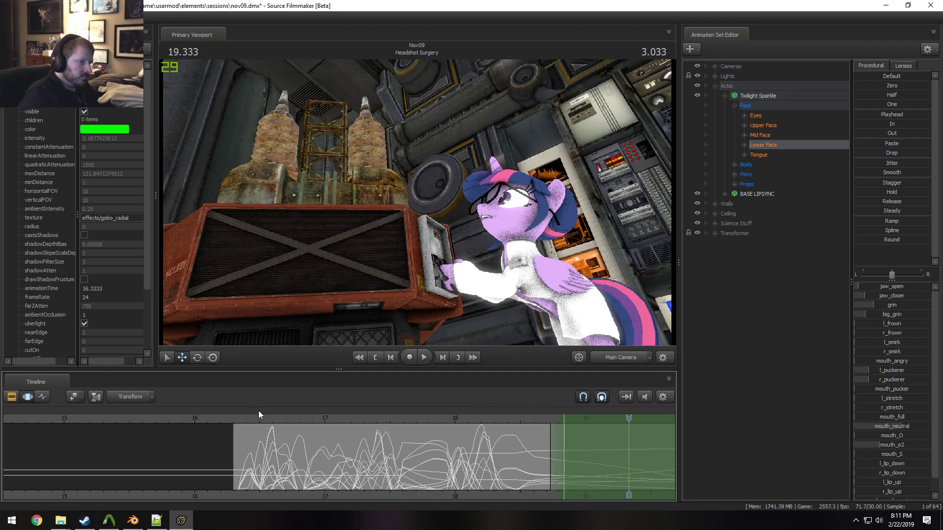
Return the playhead to 16.333 and play the shot's opening, pausing at 16.966
click(238, 418)
middle_drag(276, 494, 152, 479)
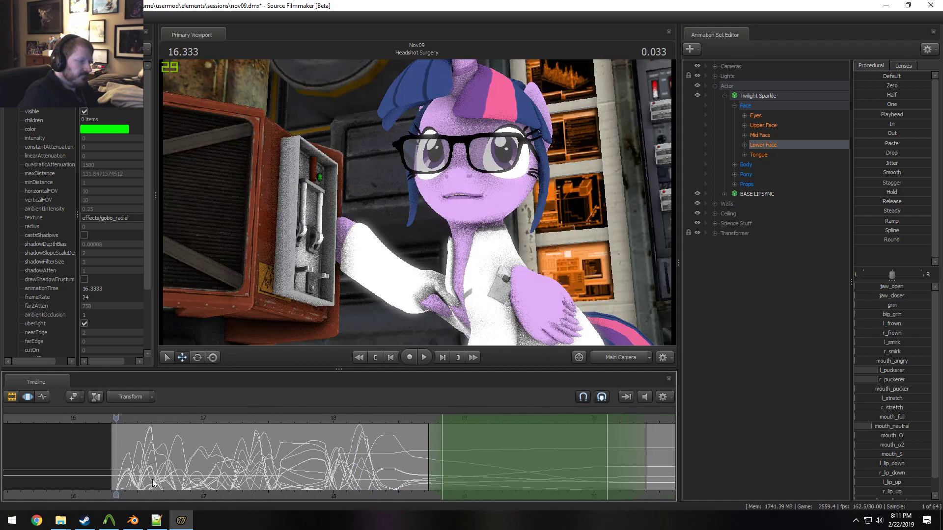
scroll(153, 479, down, 2)
key(space)
key(space)
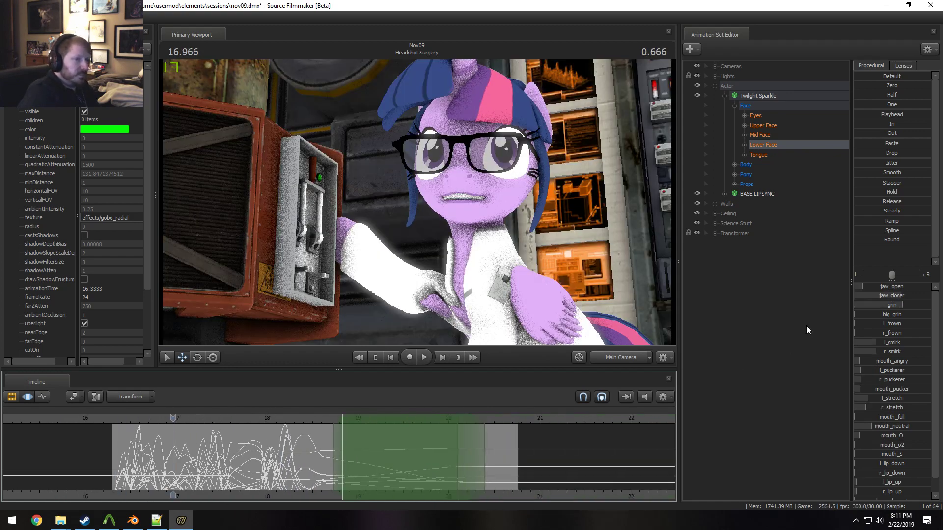
Select Main Camera among the animation sets and play through its camera move around 18.2 seconds
click(715, 67)
click(736, 76)
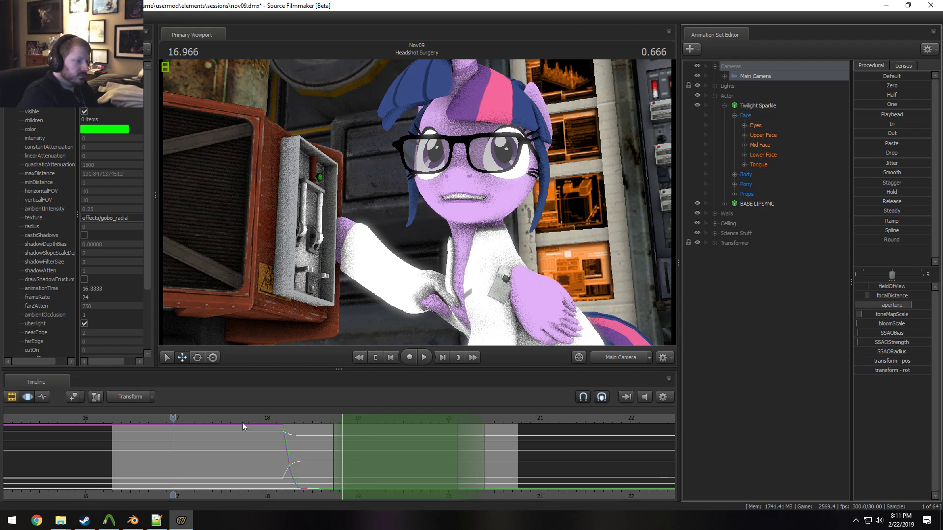
key(space)
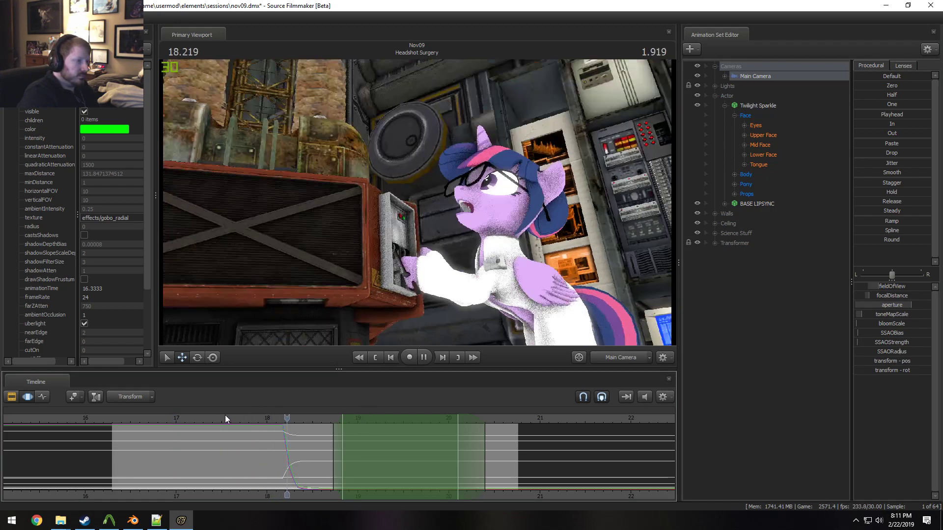
drag(212, 418, 265, 445)
Place the playhead at 16.333, extend the time selection over the whole timeline, and try repositioning Main Camera
click(116, 421)
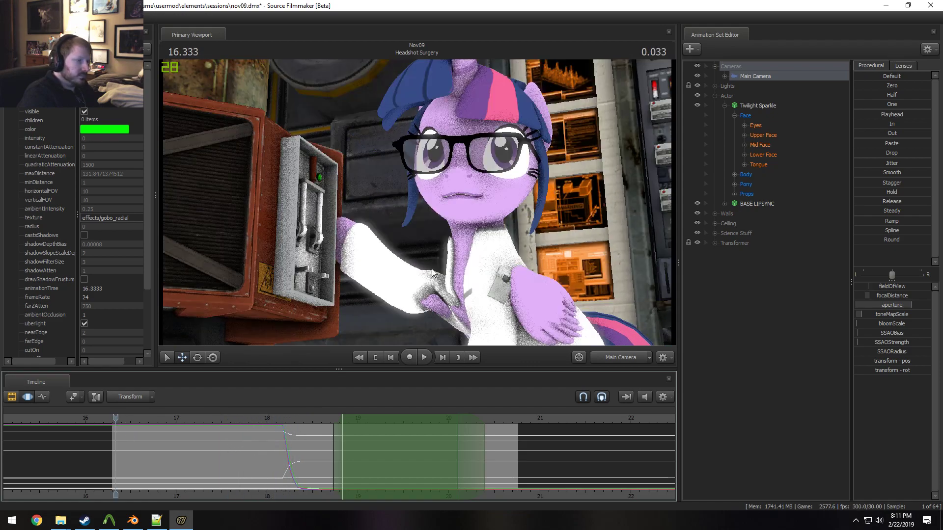
key(ctrl+a)
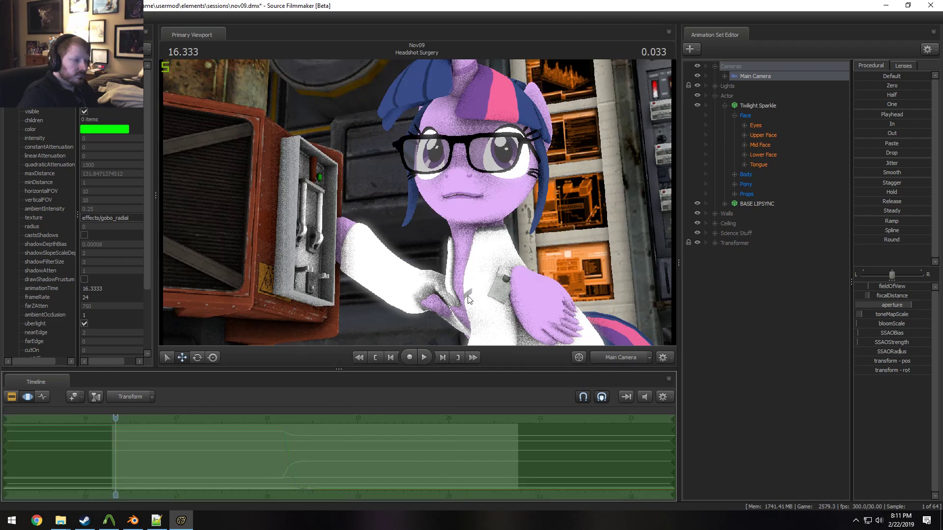
drag(314, 275, 319, 275)
drag(416, 203, 417, 202)
key(ctrl+z)
Try moving Main Camera closer to Twilight Sparkle and blending its field of view toward the 85 mm lens preset
key(w)
key(w)
key(s)
key(w)
key(w)
click(903, 66)
drag(881, 144, 927, 144)
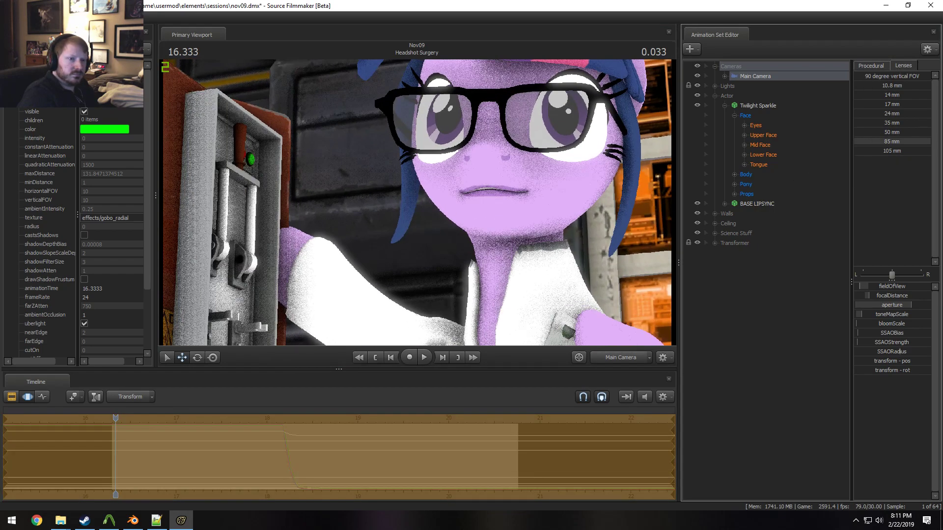
Adjust Main Camera's close-up of Twilight Sparkle's face, preview it from 16.333, and undo the camera changes
drag(417, 202, 417, 202)
key(s)
key(w)
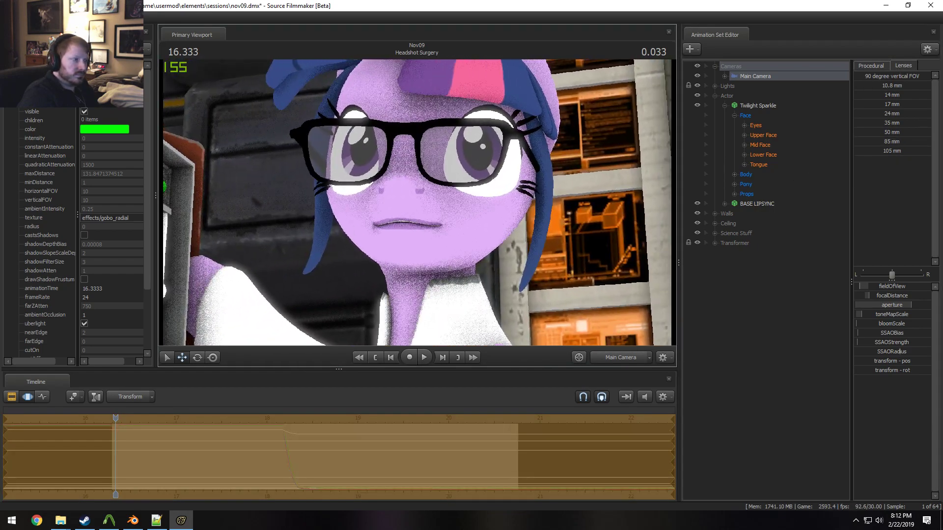
key(space)
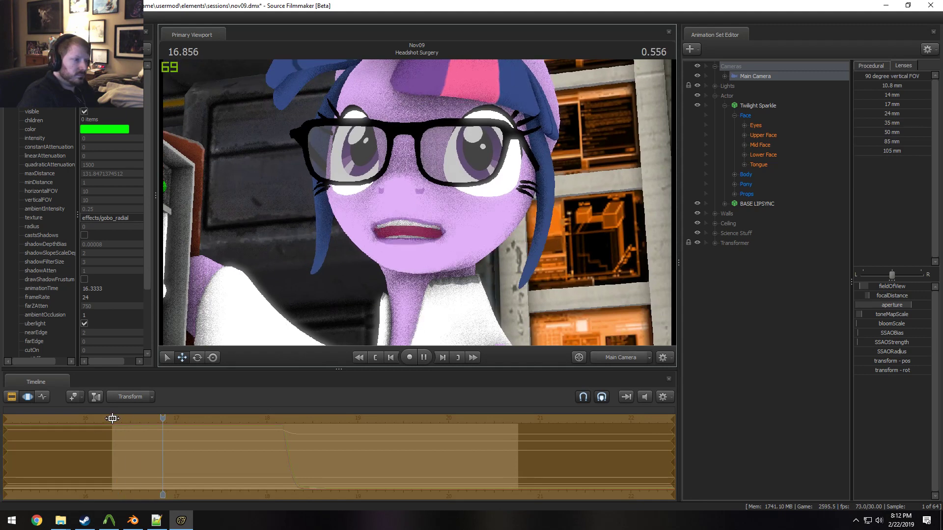
key(ctrl+z)
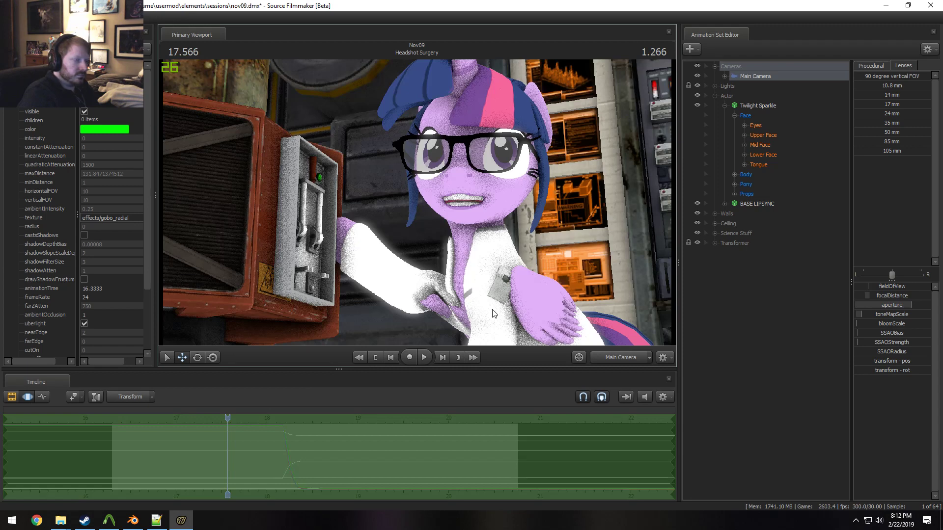
Scrub back to about 16.6 seconds and replay the shot with the original Main Camera framing
drag(228, 417, 141, 419)
key(space)
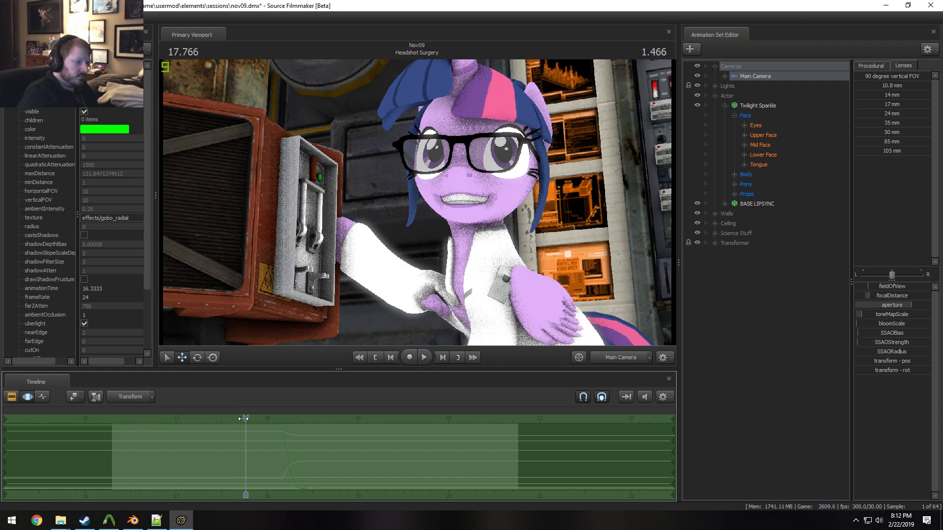
Replay the Headshot Surgery shot several times from near its start, examining Twilight Sparkle's dialogue and her turn to the switch box
drag(244, 418, 254, 457)
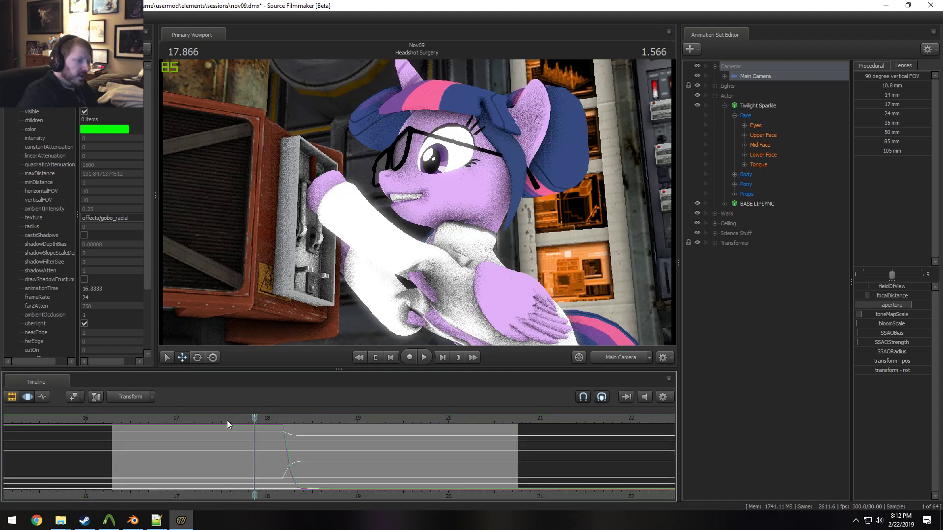
drag(226, 420, 110, 433)
key(space)
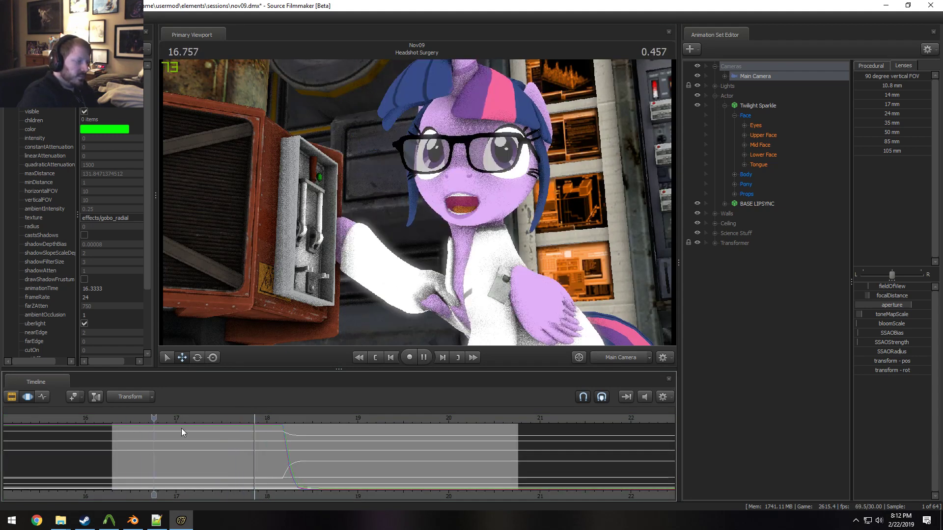
key(space)
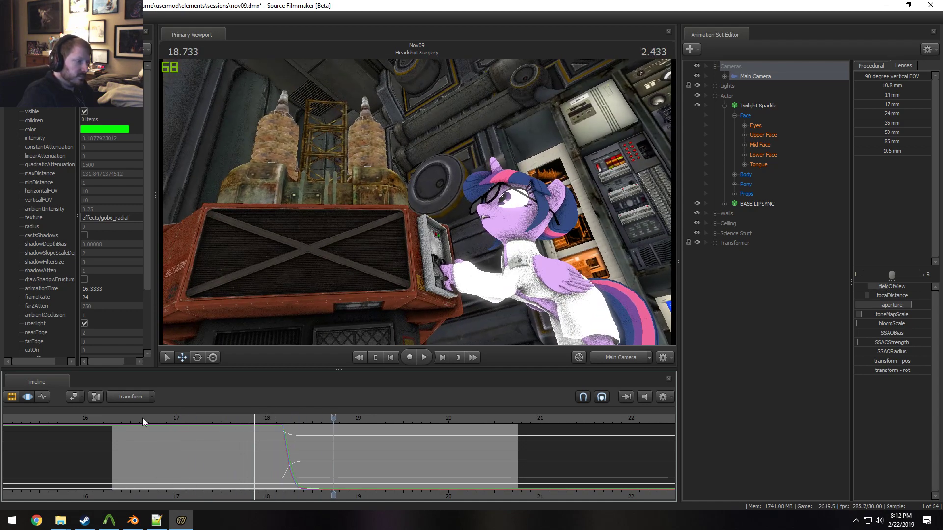
click(135, 418)
key(space)
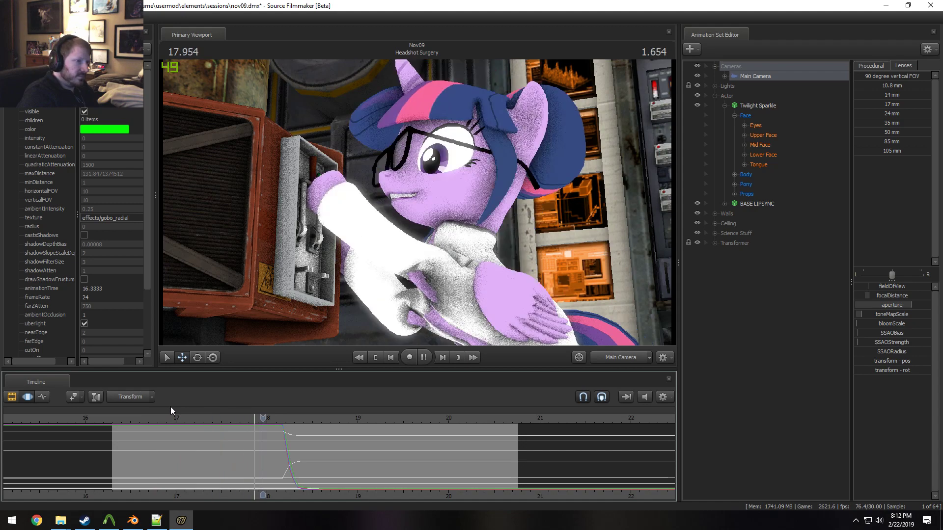
key(space)
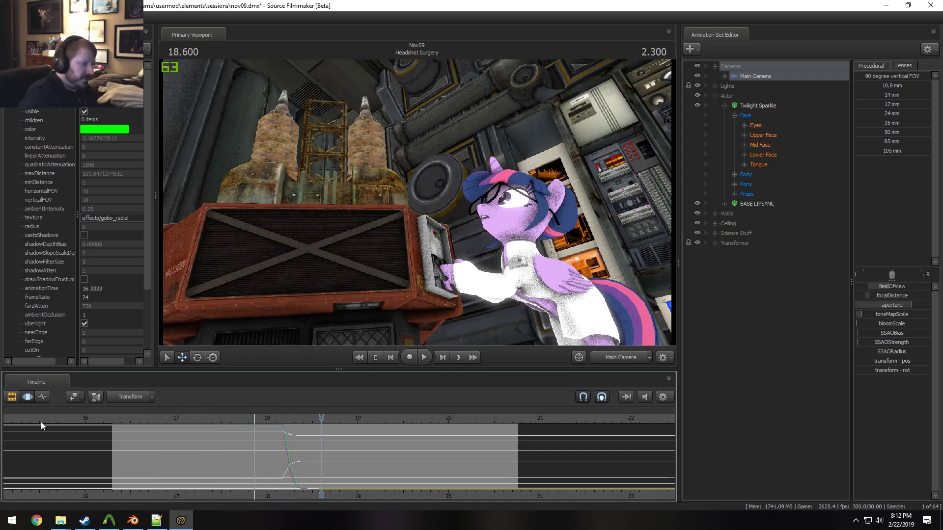
click(116, 420)
key(space)
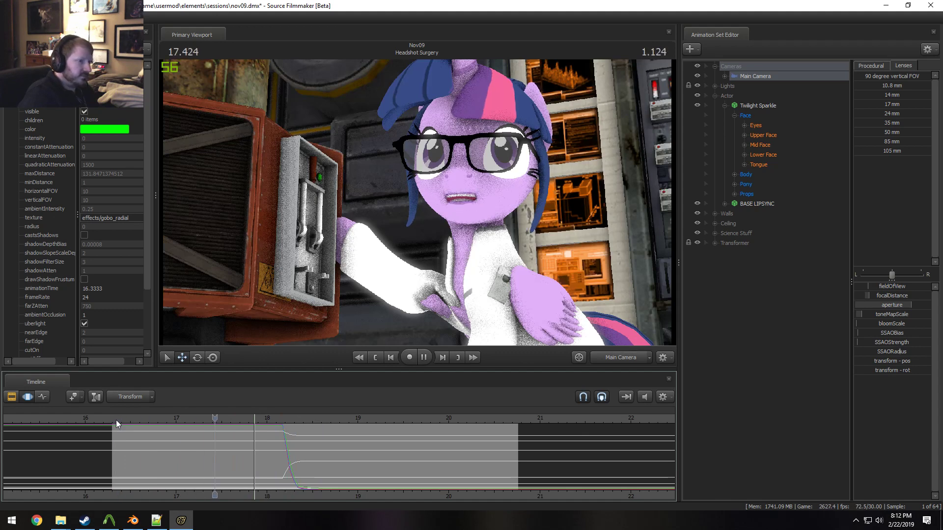
click(116, 420)
key(space)
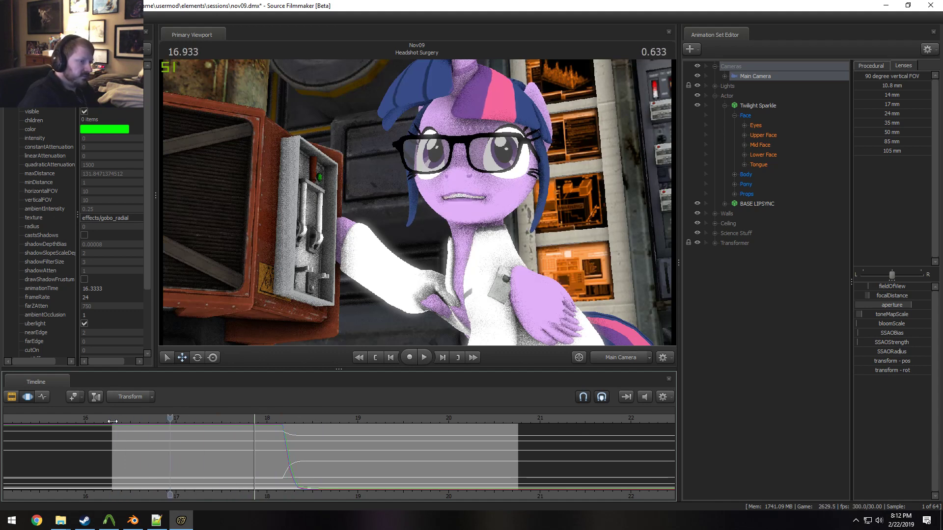
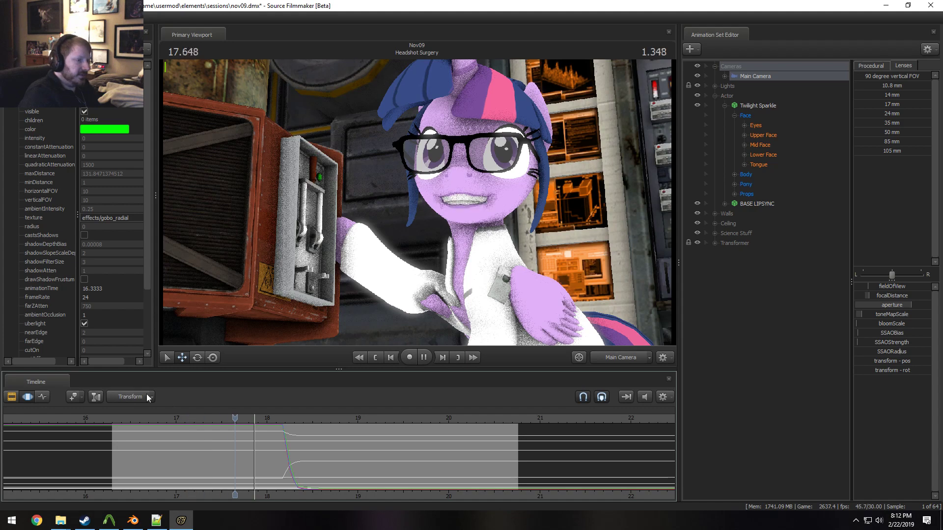
key(space)
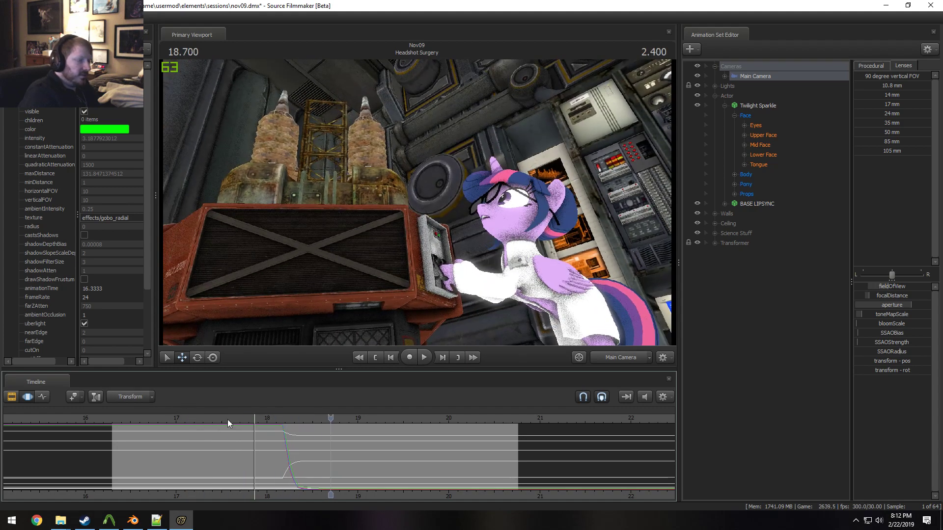
Check the timing between Twilight Sparkle's head turn and the camera pull-back, replaying from about 16.5 and about 17.7 seconds
key(space)
key(space)
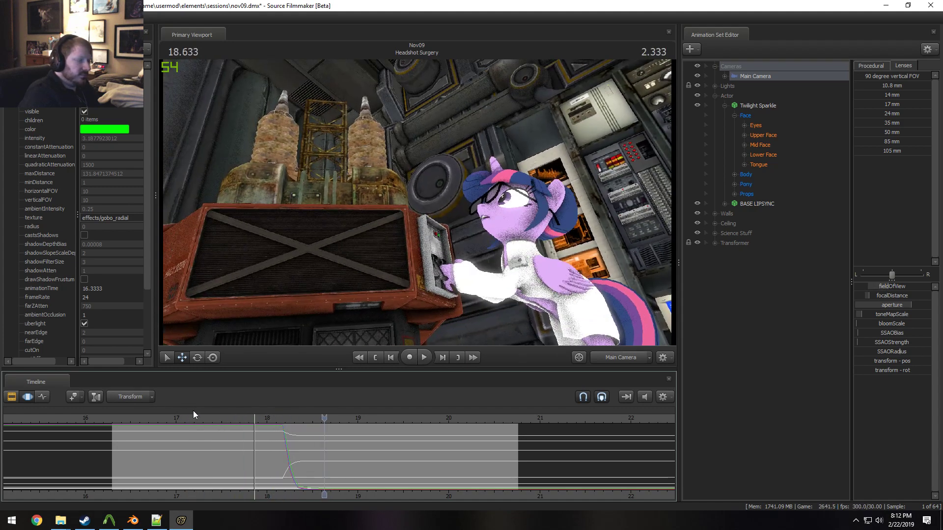
click(129, 420)
key(space)
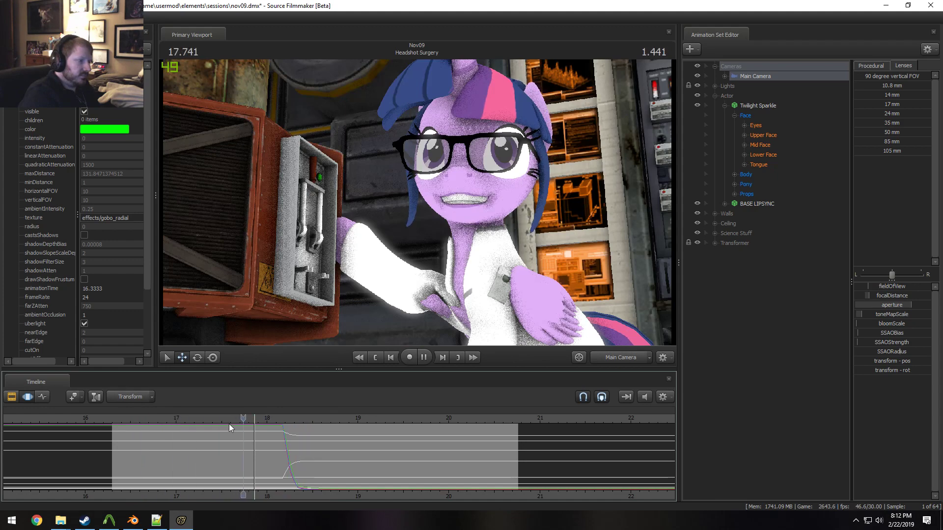
key(space)
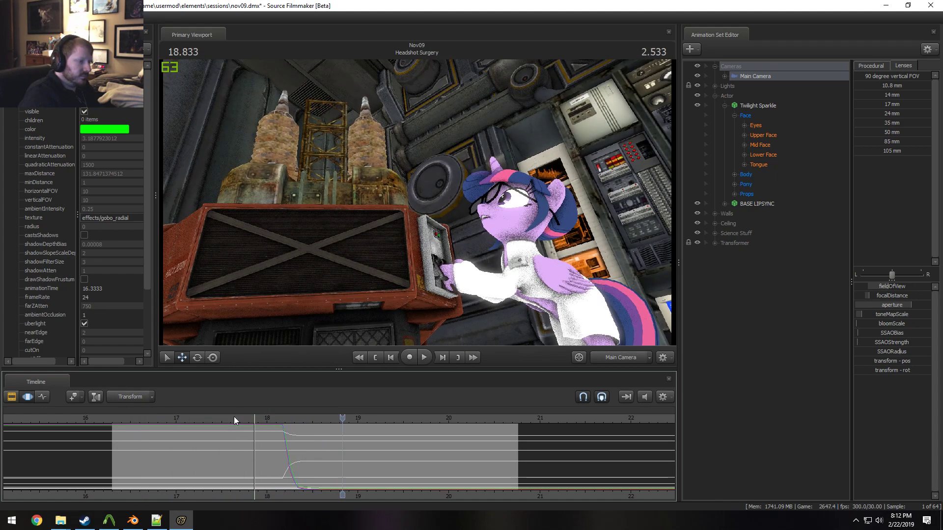
click(244, 417)
key(space)
key(space)
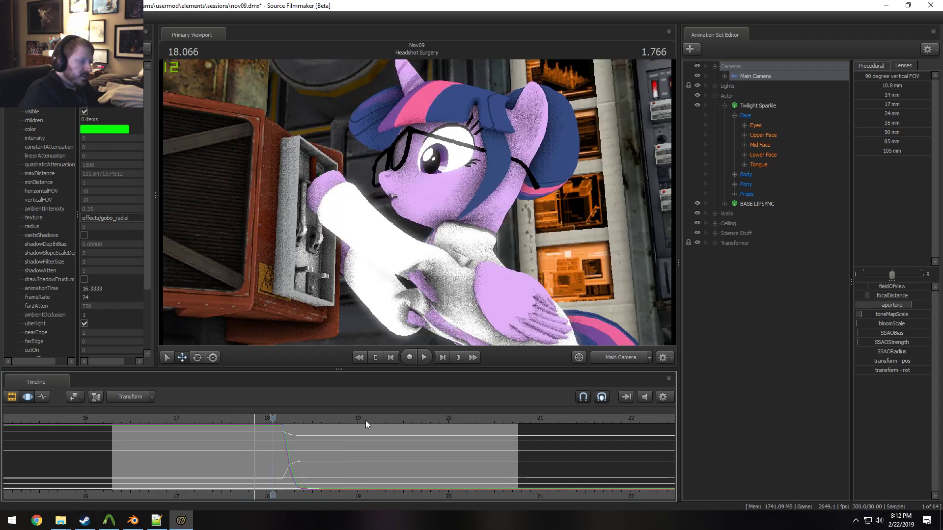
Extend the end of the Headshot Surgery shot to a duration of 5.500, rippling the following Montage - Spinning Fan shot
key(F2)
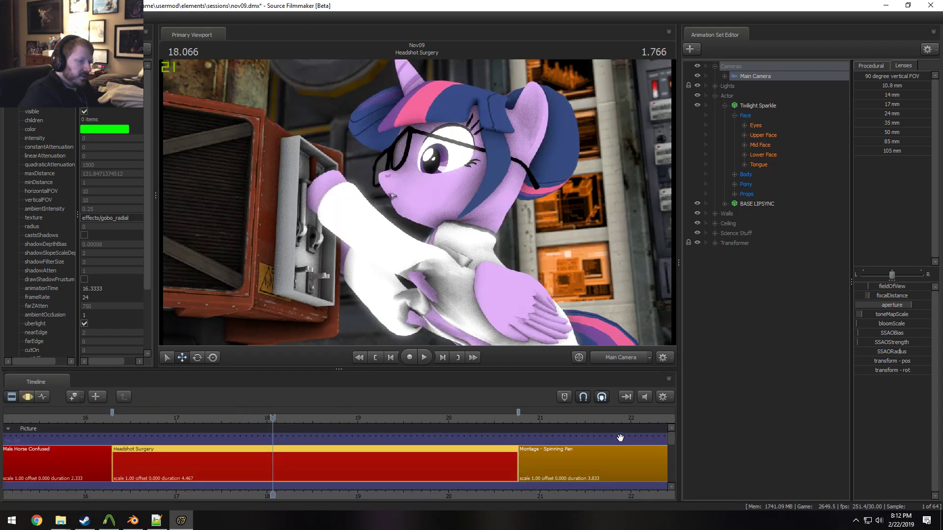
key(F3)
key(F2)
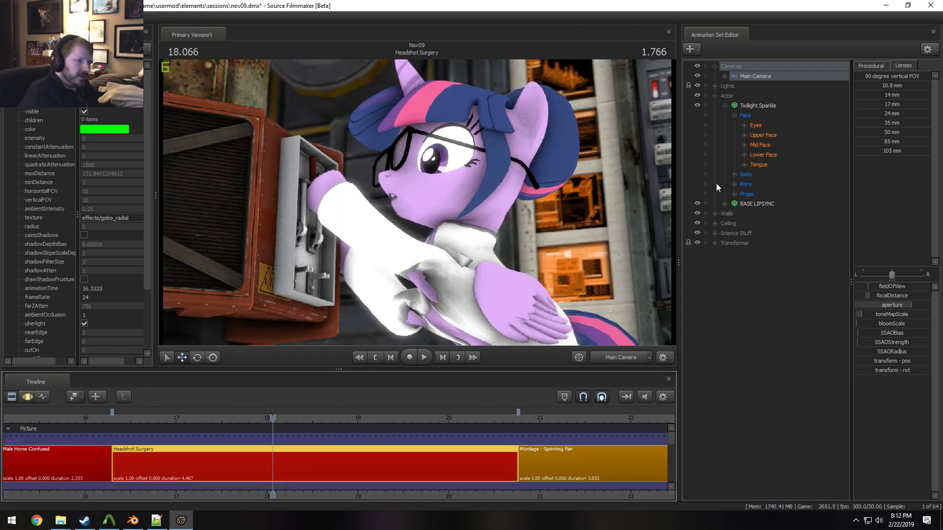
click(513, 462)
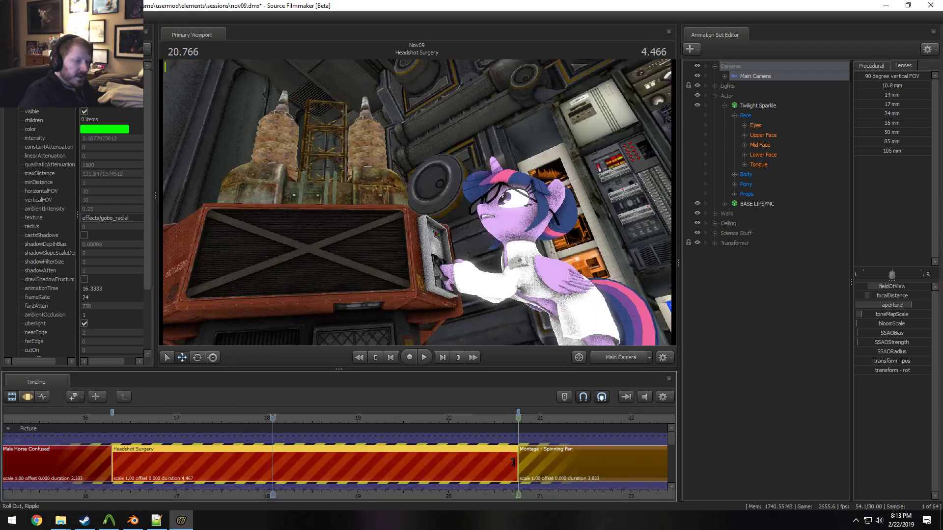
drag(513, 462, 608, 467)
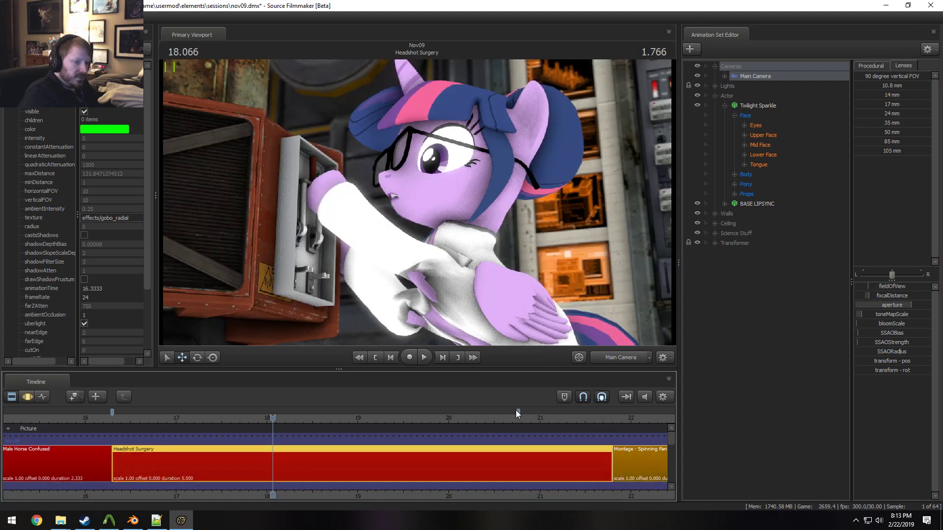
Split the Twilight - Head Shot Surgery dialog clip at 17.800 and move its second part about one second later
mouse_move(671, 439)
mouse_down()
mouse_move(673, 470)
mouse_move(676, 452)
mouse_up()
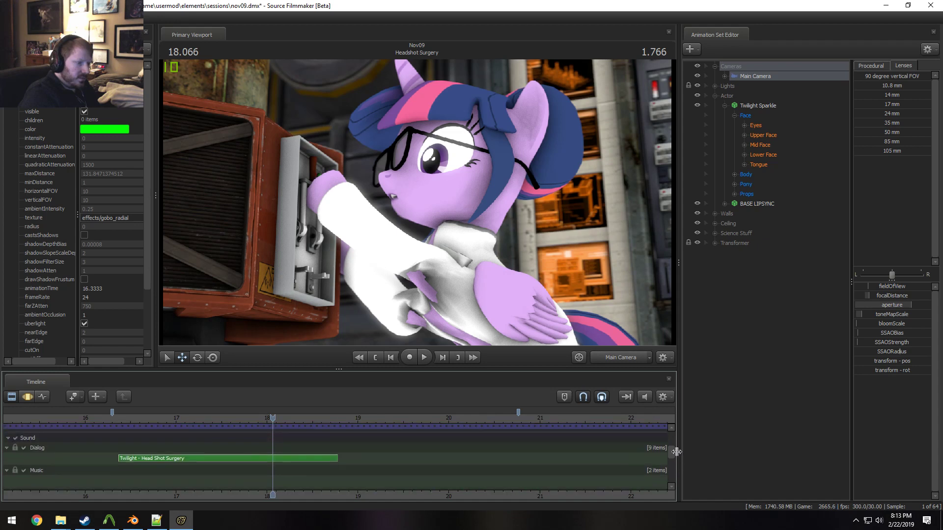
click(228, 461)
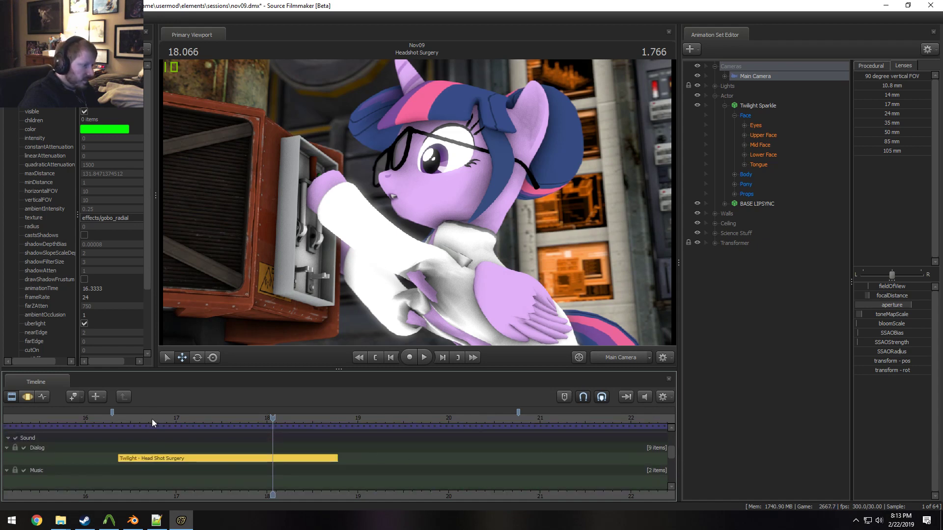
drag(183, 423, 248, 441)
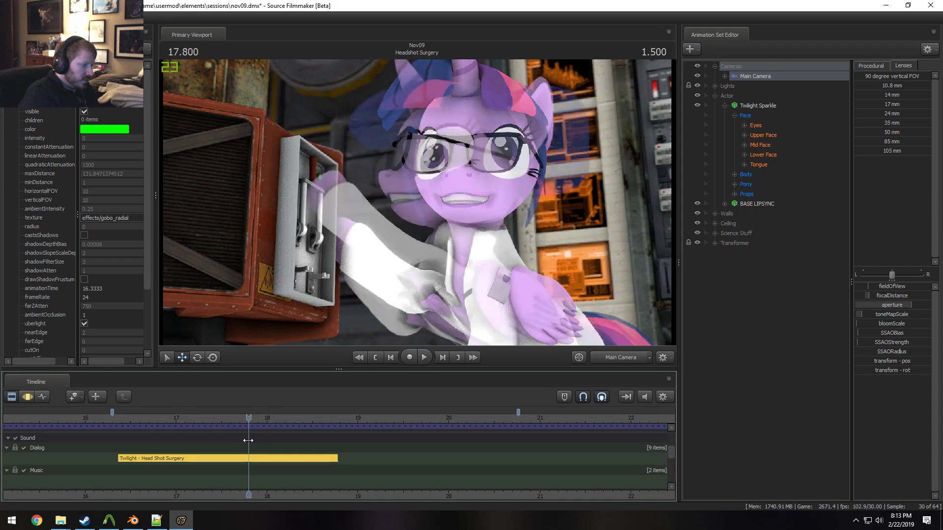
key(b)
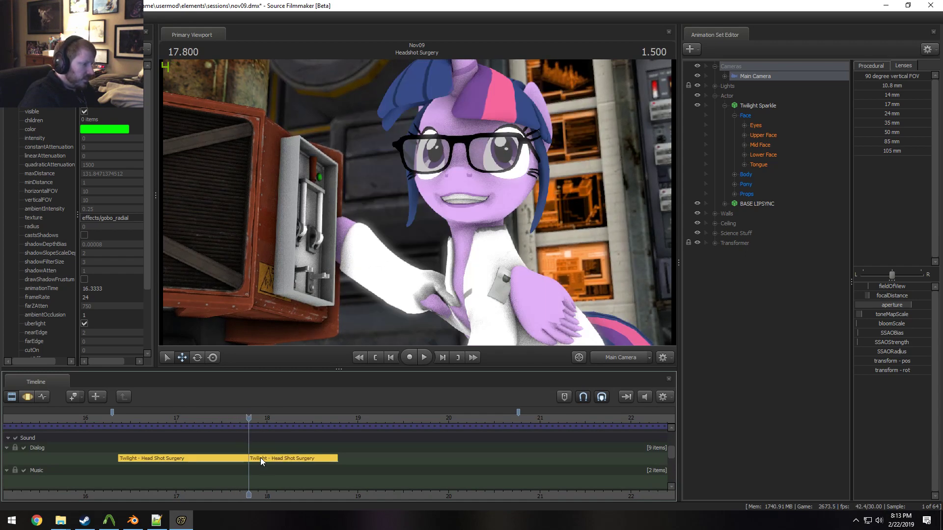
click(260, 458)
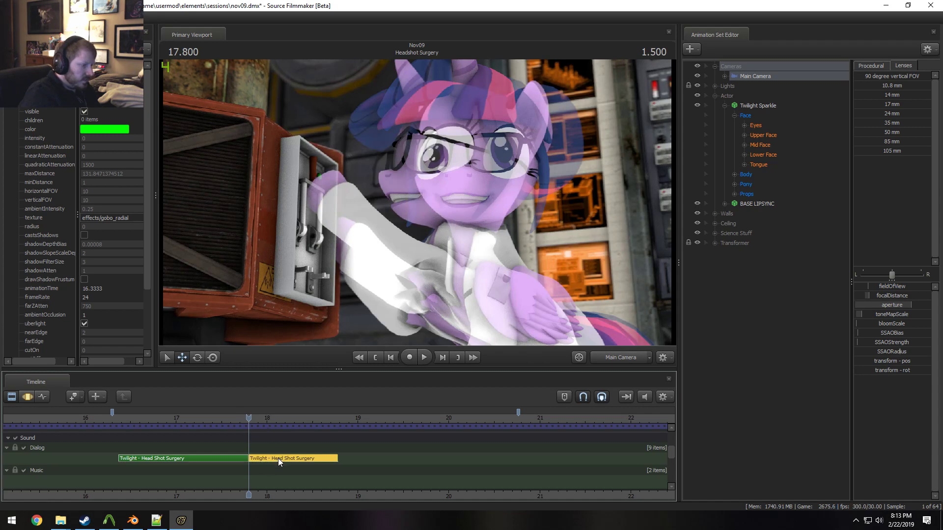
drag(278, 457, 373, 464)
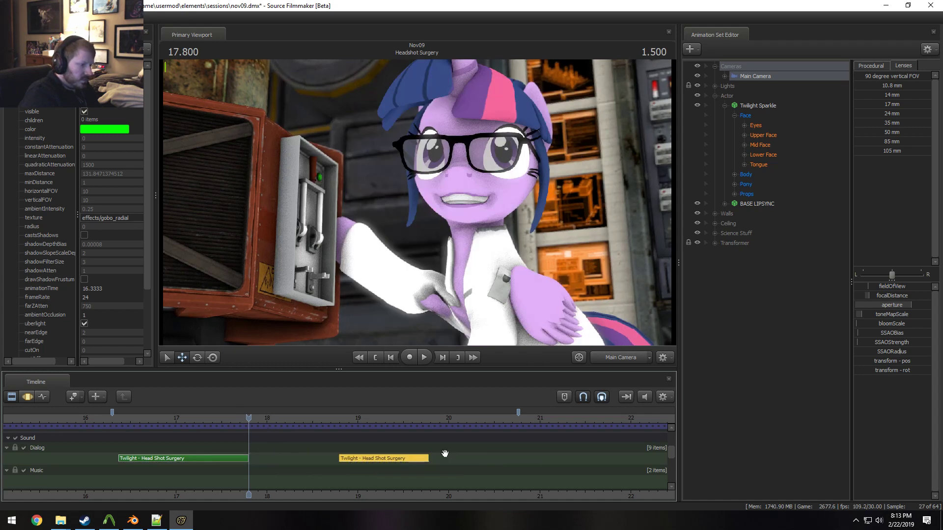
Shift Twilight Sparkle's Face animation following about 17.7 seconds one second later, and play back the shot to check it
scroll(676, 453, up, 3)
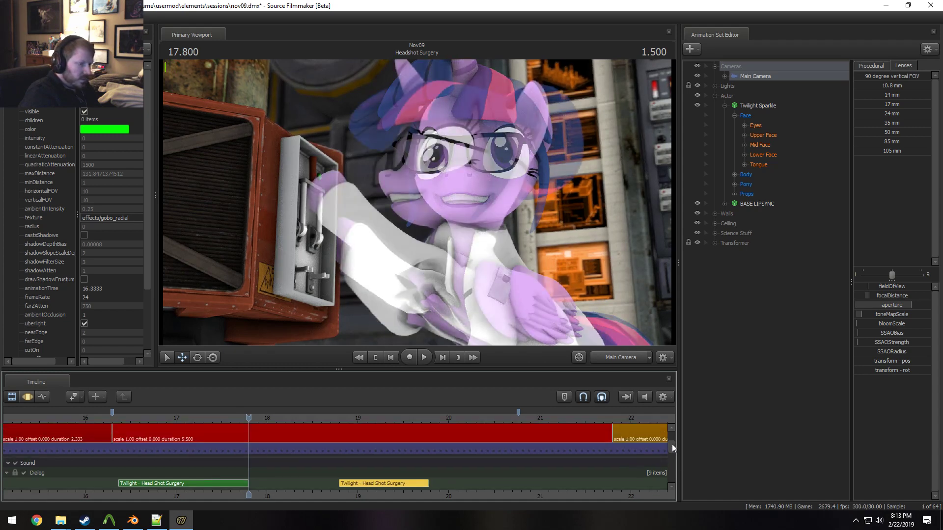
click(745, 116)
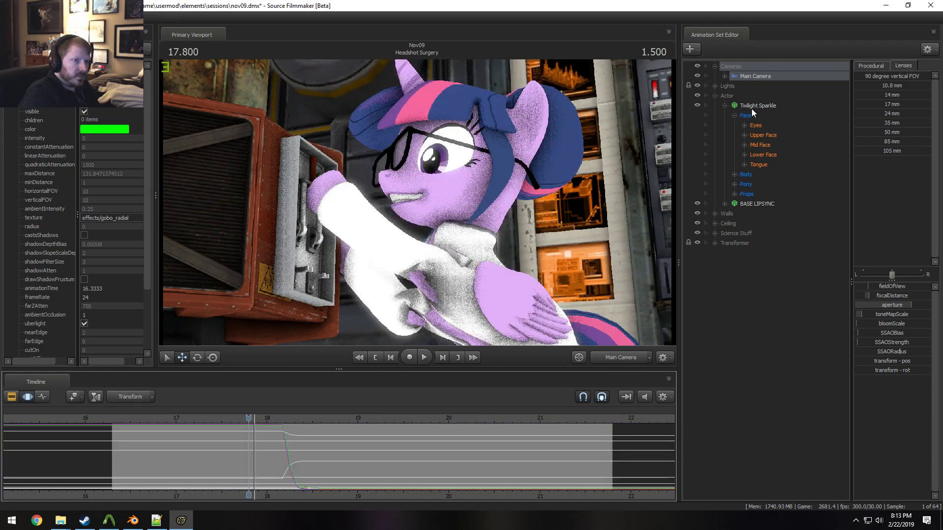
drag(249, 452, 250, 453)
scroll(249, 452, up, 3)
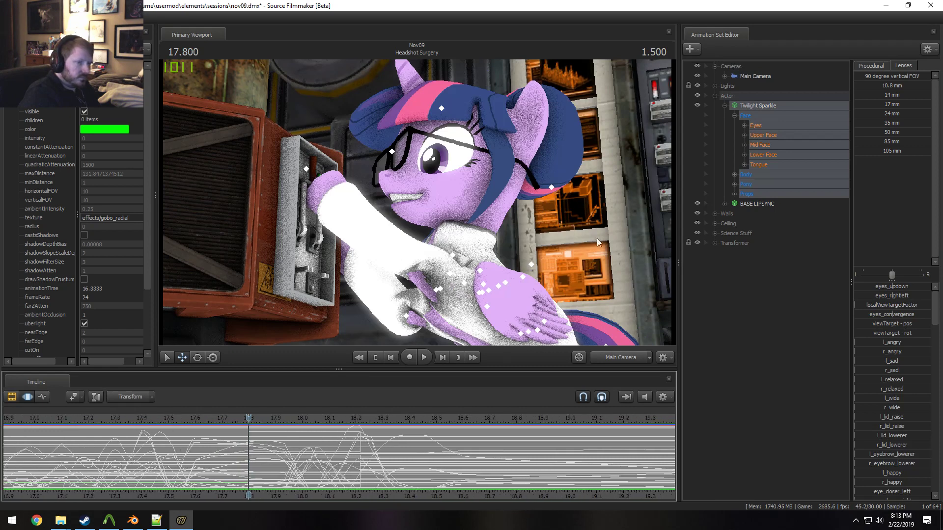
click(763, 126)
click(762, 115)
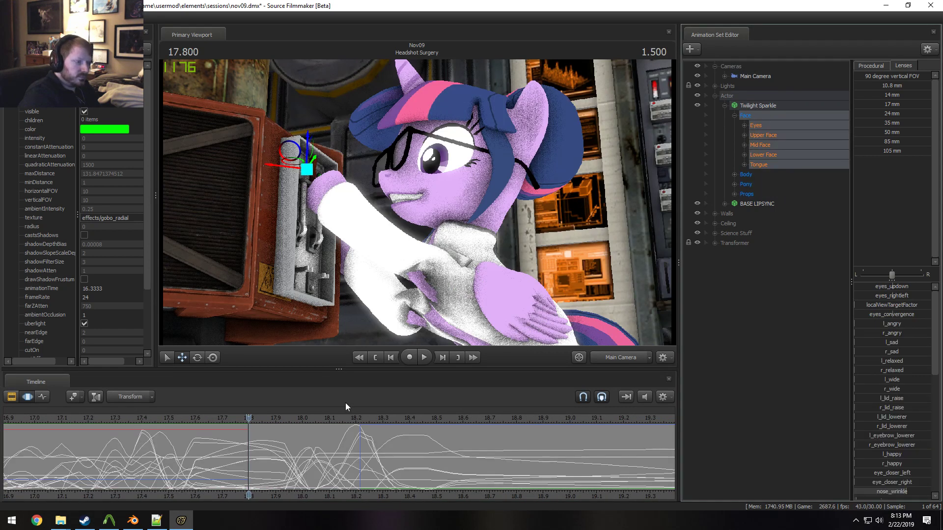
drag(249, 465, 549, 453)
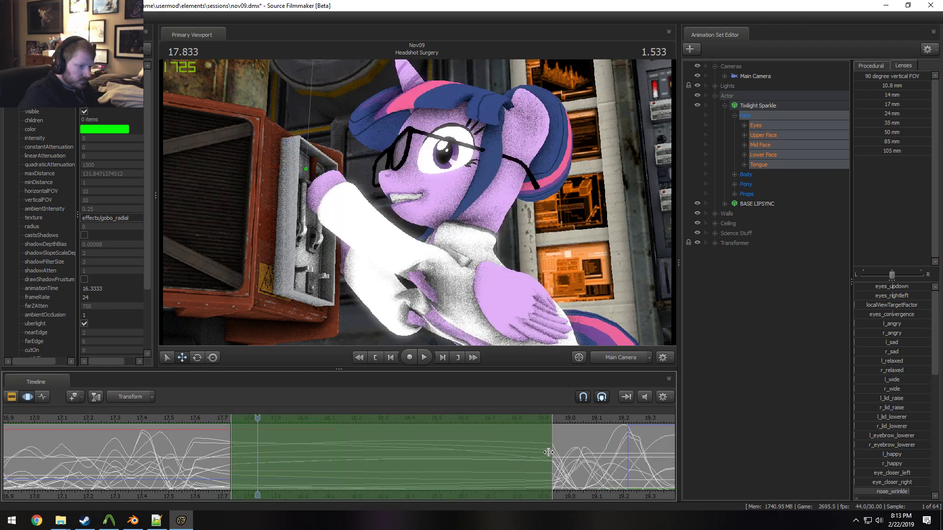
key(space)
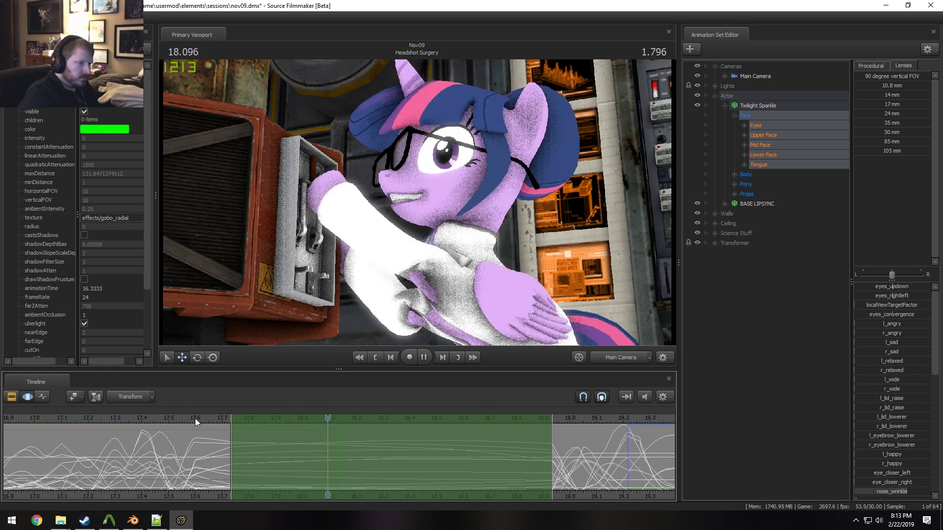
scroll(216, 415, down, 2)
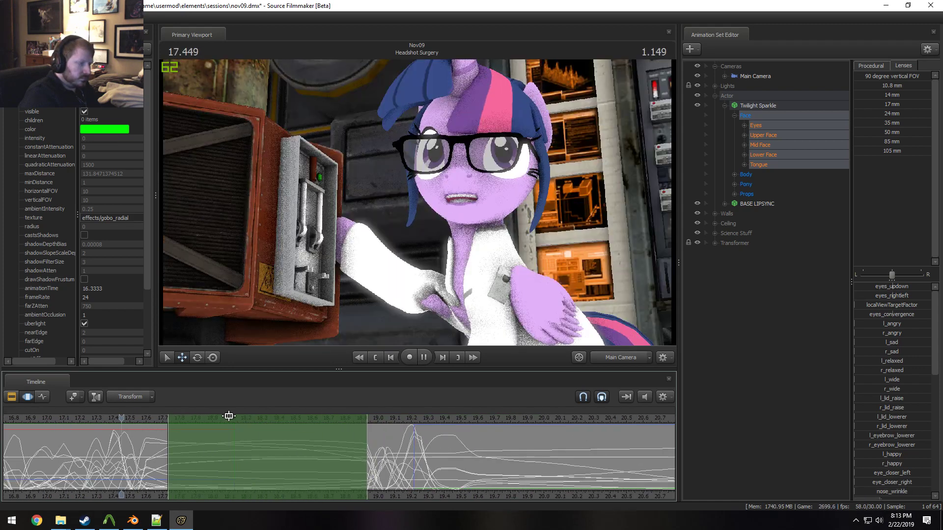
key(space)
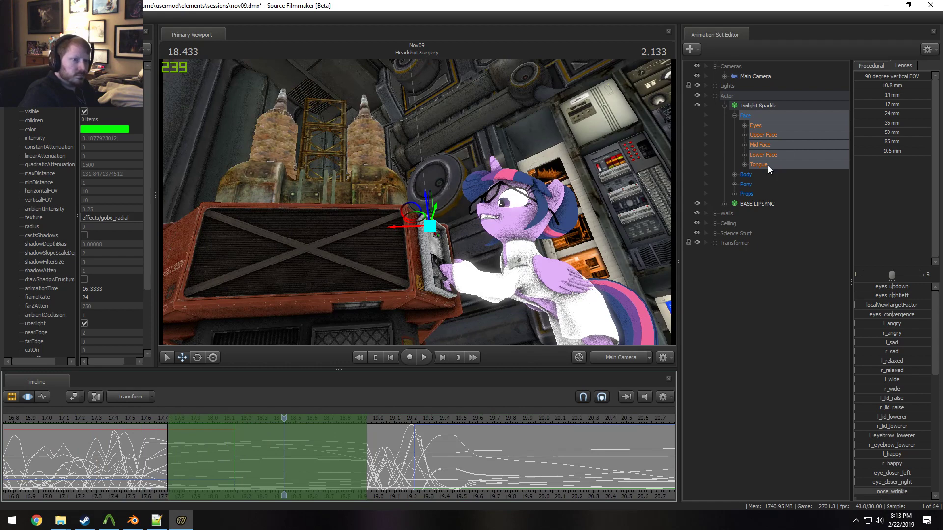
Select Twilight Sparkle's Body, Pony and Props controls, set a short time selection around 18.233, and apply the Out procedural preset
click(750, 178)
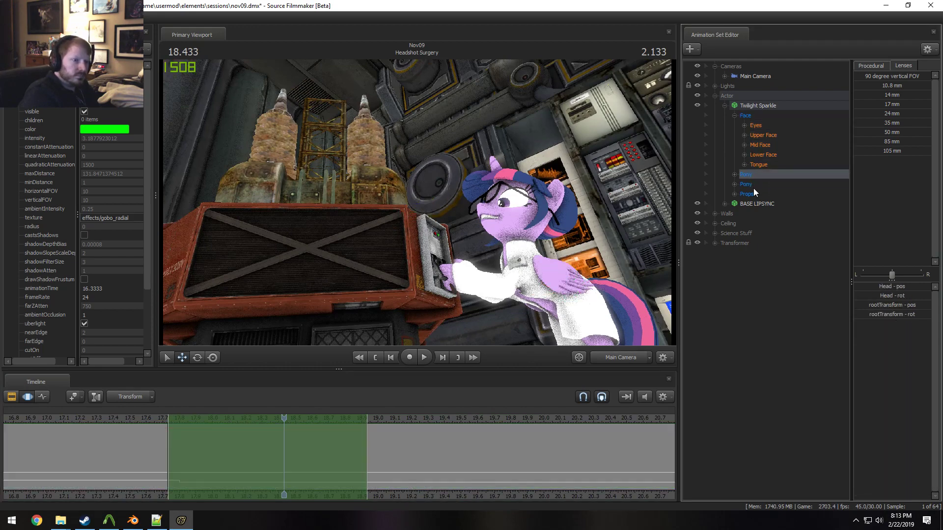
shift+click(754, 190)
mouse_move(238, 441)
middle_down()
mouse_move(172, 445)
mouse_move(244, 458)
mouse_move(177, 459)
mouse_move(254, 460)
mouse_move(243, 461)
middle_up()
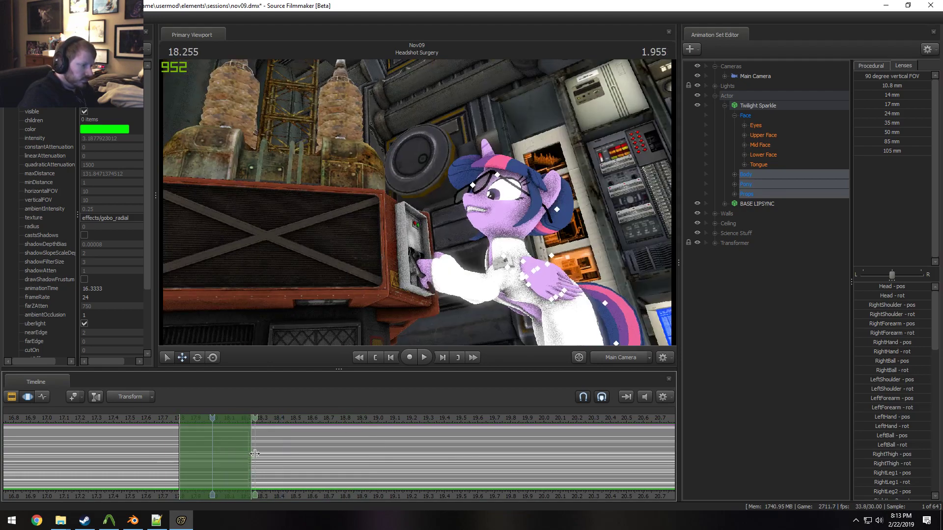
shift+drag(247, 453, 269, 453)
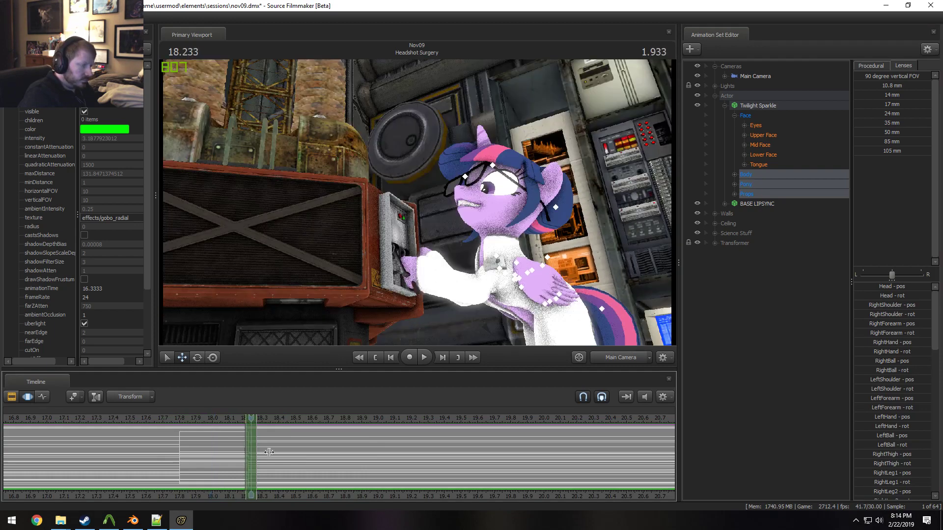
click(872, 67)
click(891, 133)
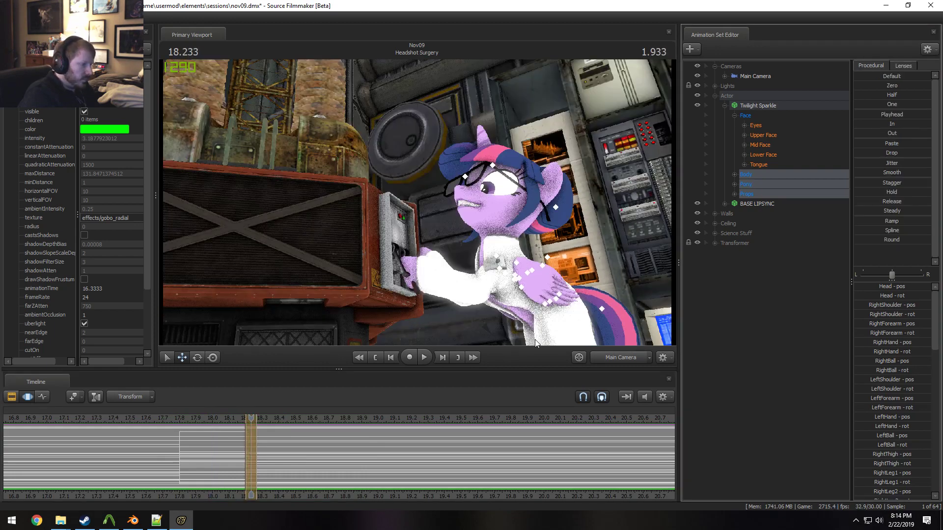
Shift Twilight Sparkle's Body, Pony and Props animation following about 17.8 seconds one second later, and play back the shot to check it
shift+drag(179, 457, 342, 464)
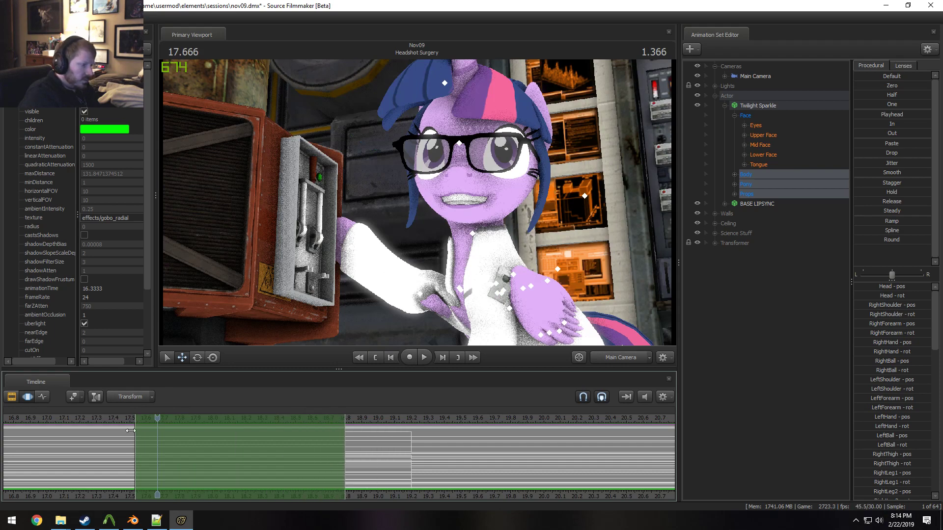
key(space)
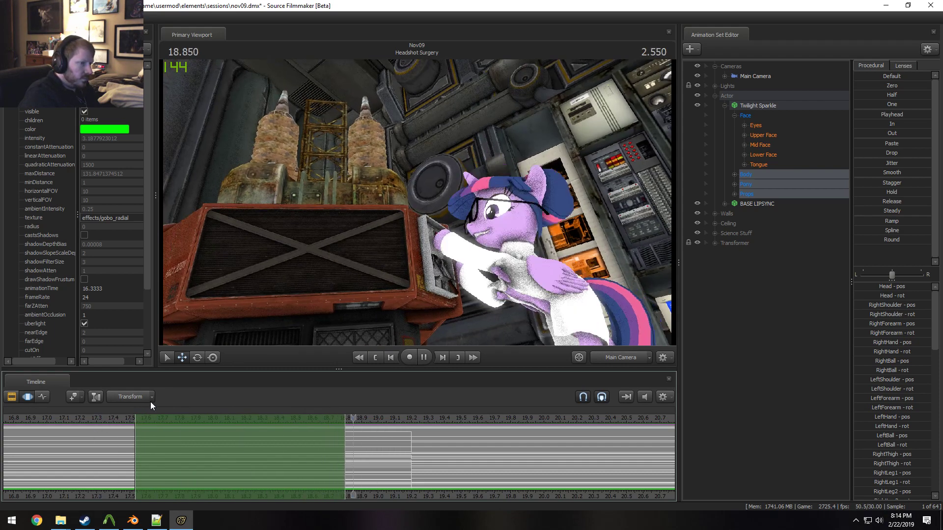
key(space)
drag(131, 424, 205, 429)
key(space)
key(space)
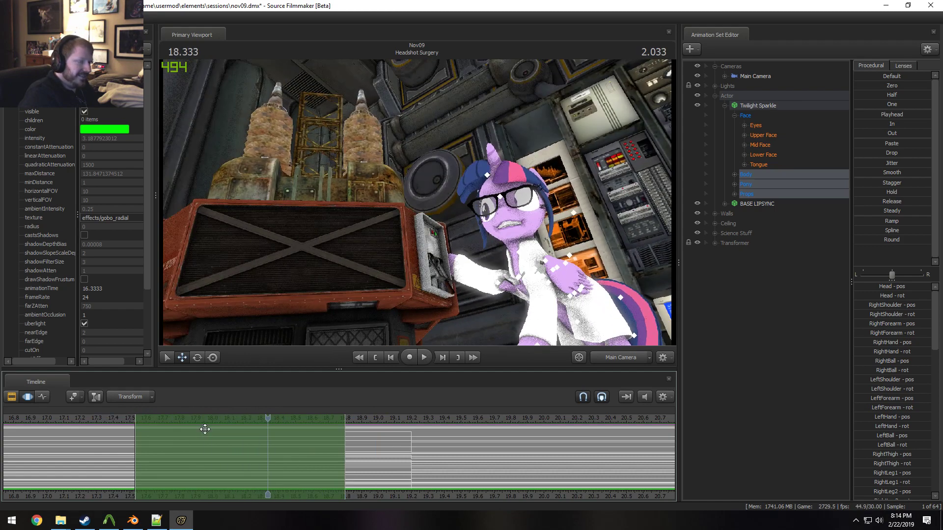
Select Twilight Sparkle's Eyes controls, adjust their animation between about 18.1 and 18.8 seconds, and play back the shot
click(759, 125)
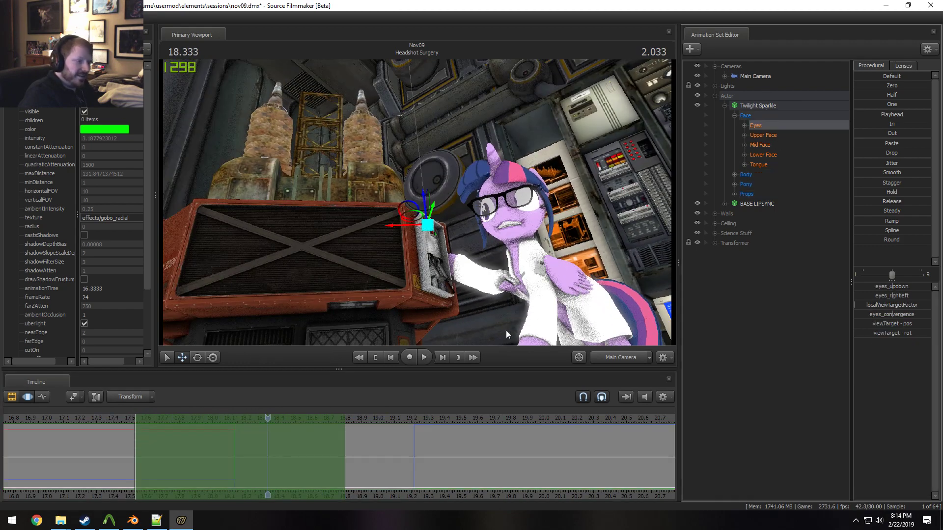
scroll(255, 459, up, 2)
drag(255, 460, 225, 456)
key(space)
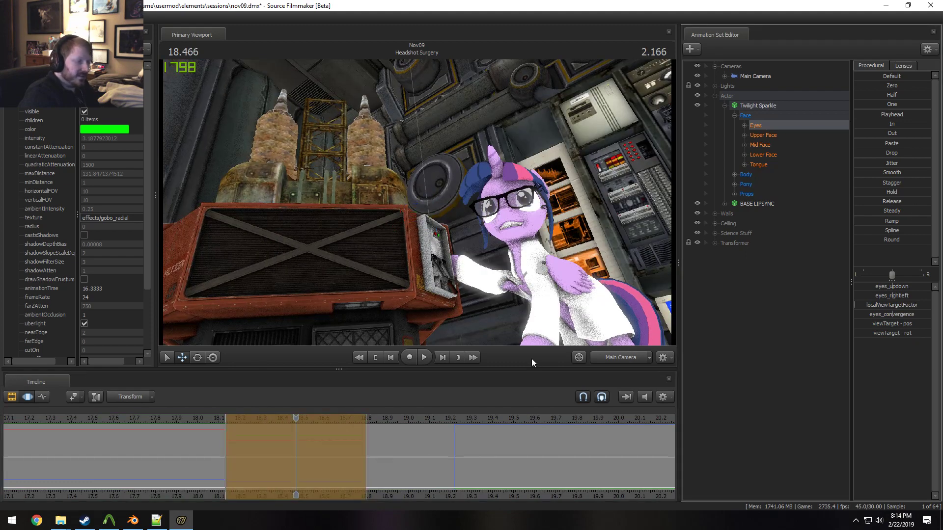
key(space)
key(space)
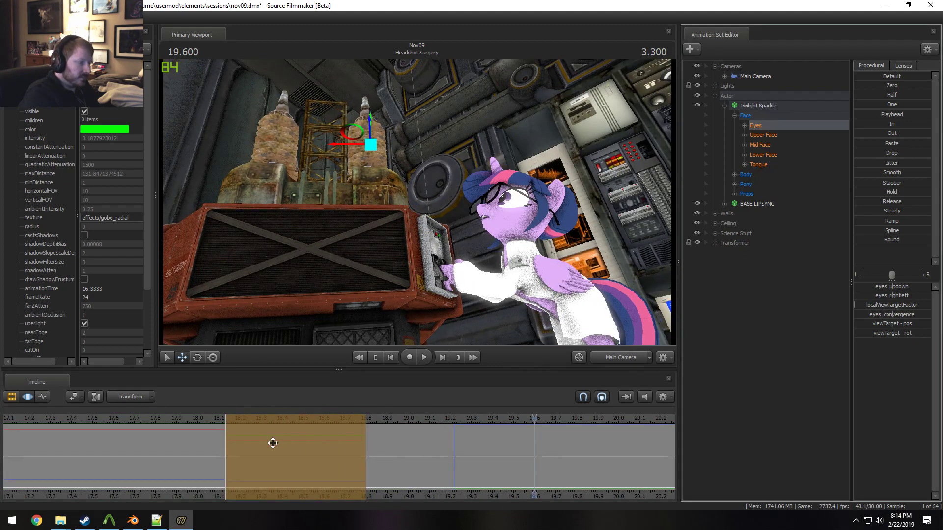
key(space)
Apply the In procedural preset to the Eyes from about 18.1 to 18.8 seconds and play back the gaze change
click(160, 417)
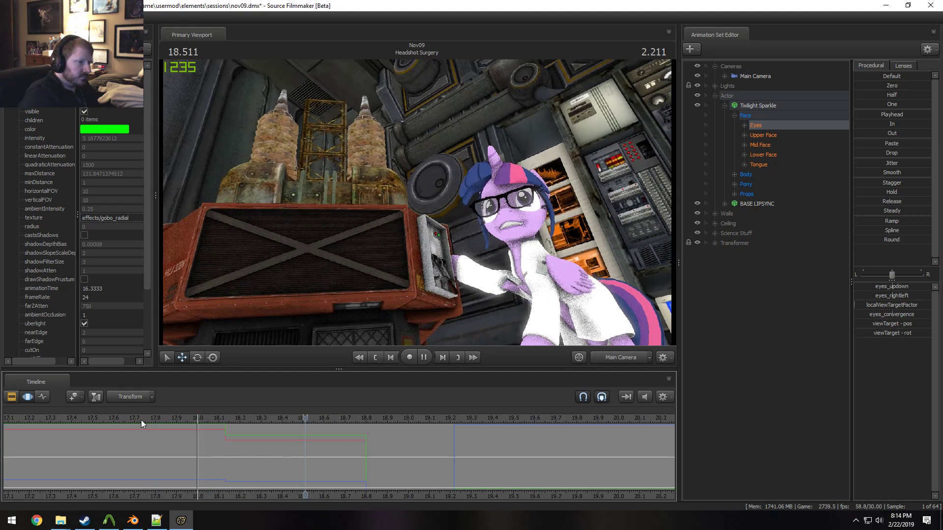
key(space)
drag(226, 458, 368, 461)
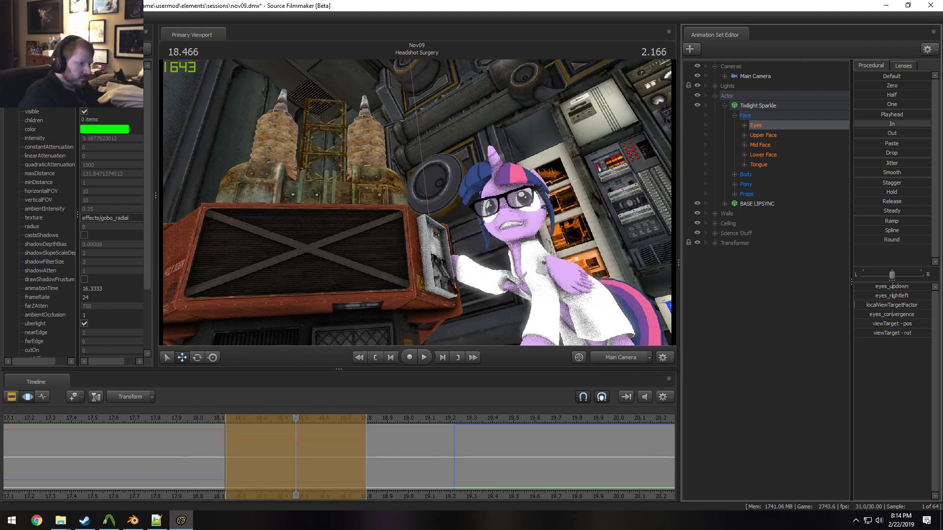
drag(226, 448, 219, 447)
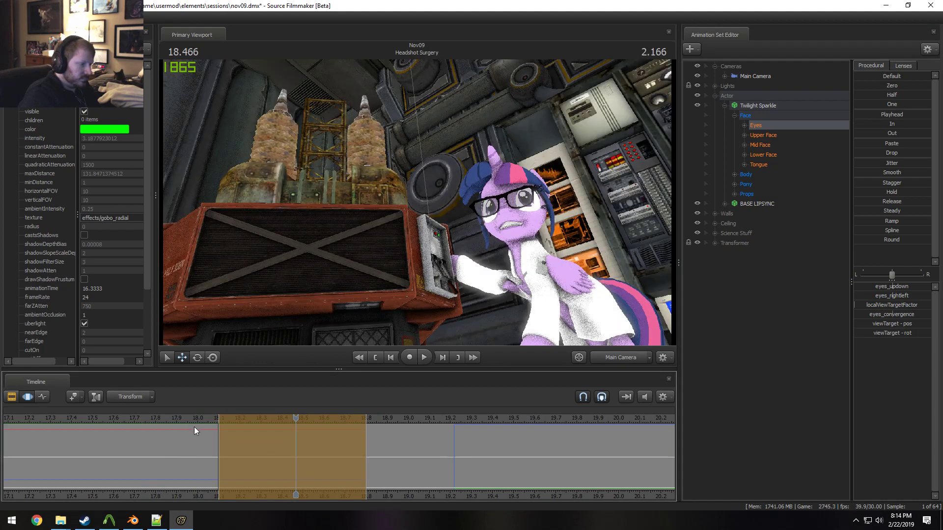
key(space)
key(space)
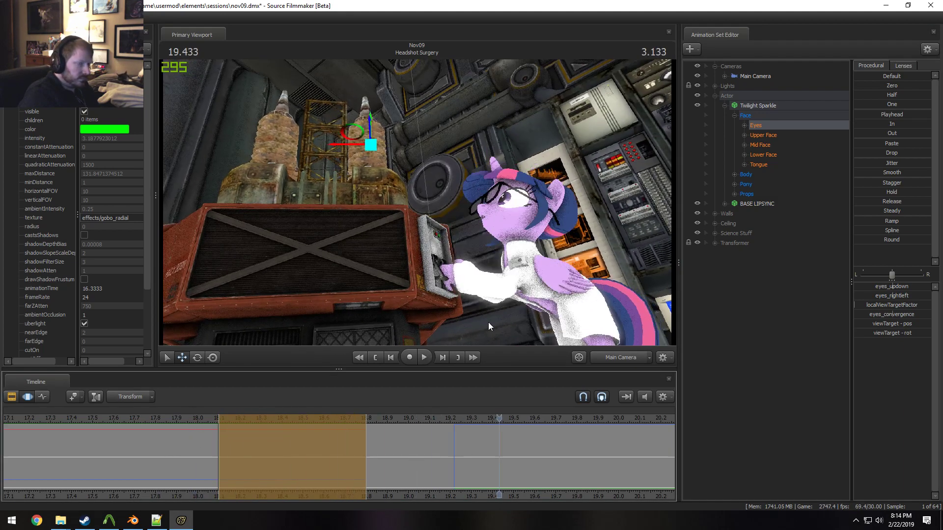
Select Main Camera and play back the shot from 17.600 to check the timing of the camera move
click(756, 77)
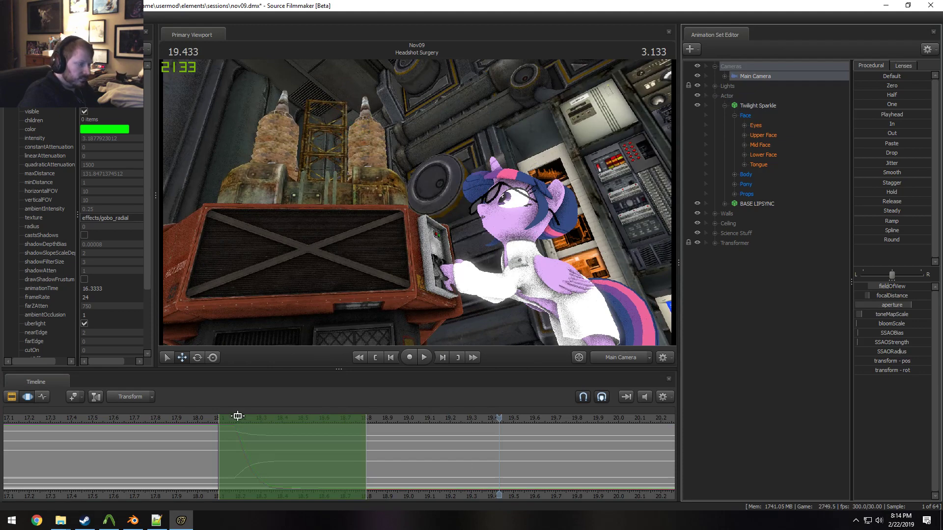
scroll(215, 426, down, 3)
click(213, 418)
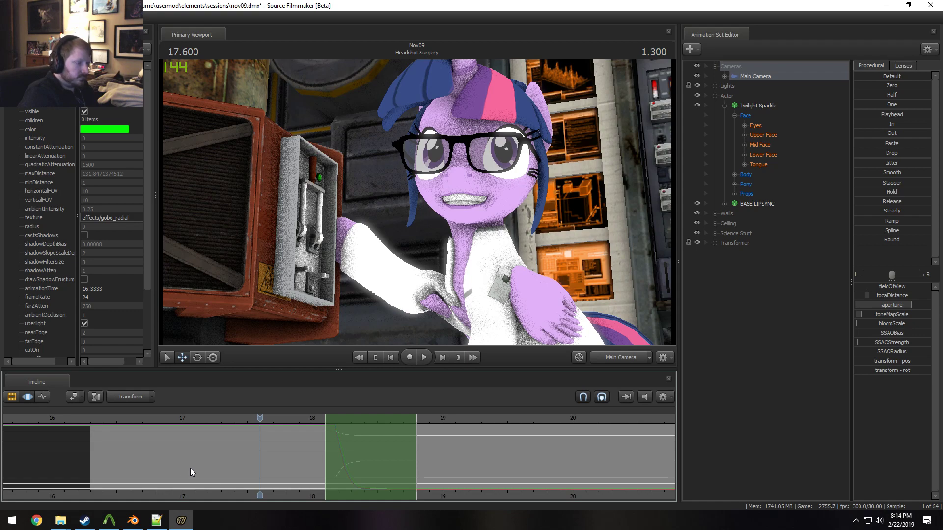
key(space)
key(space)
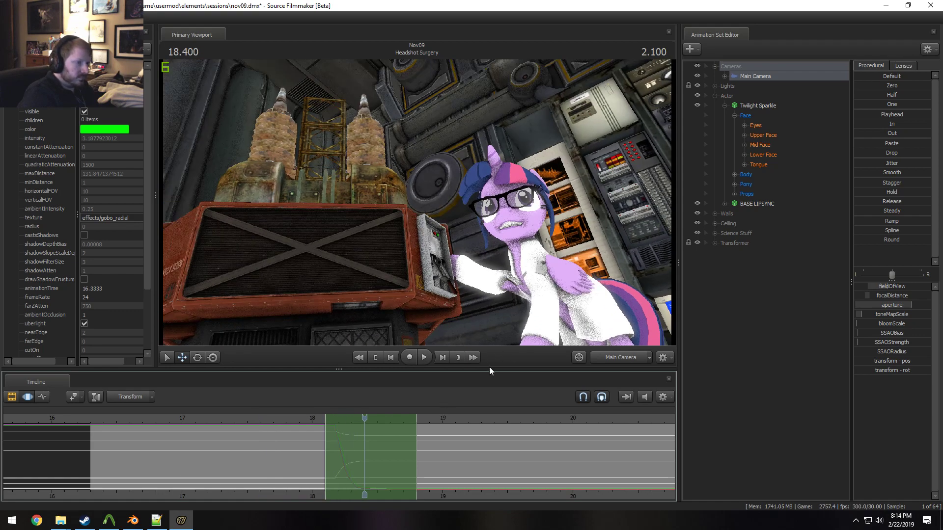
Select Twilight Sparkle's controls without the Face, clear the time selection, and play back the shot from 16.933
click(757, 113)
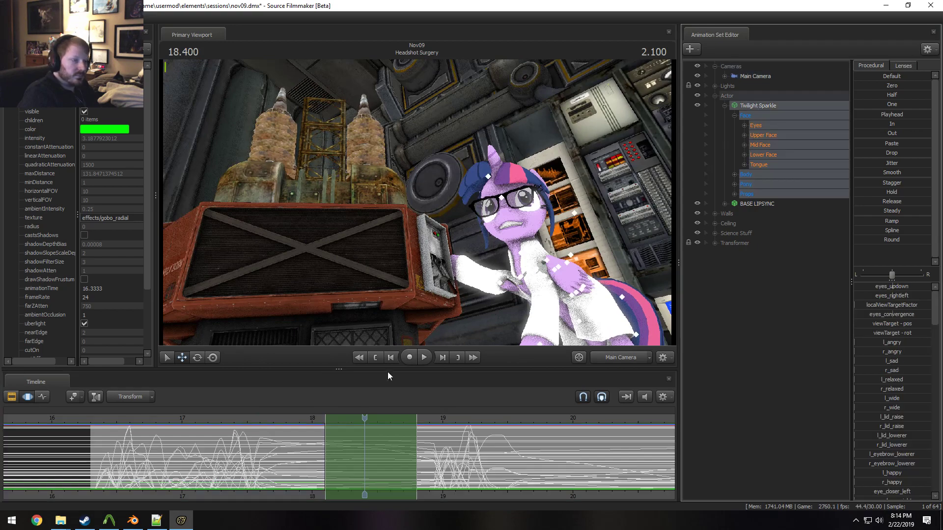
ctrl+click(754, 117)
scroll(278, 469, up, 2)
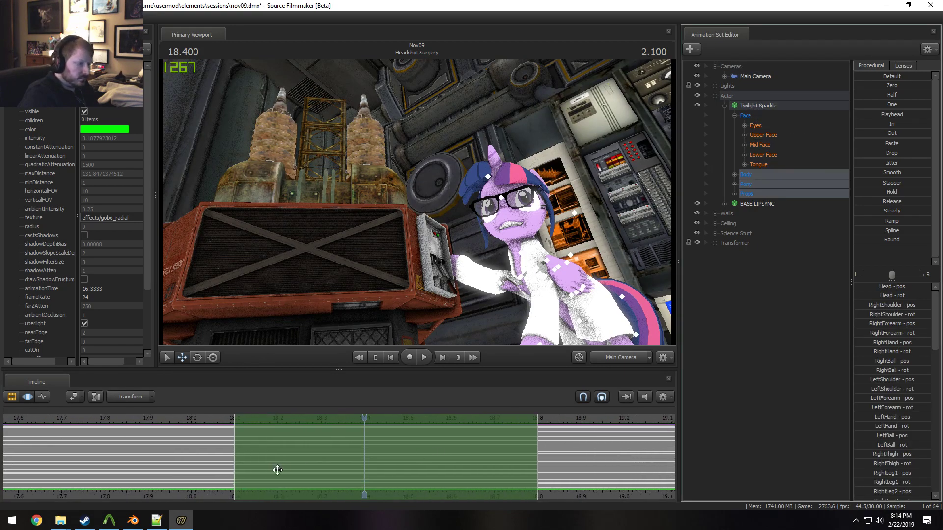
click(269, 465)
drag(329, 462, 16, 473)
scroll(87, 478, down, 3)
click(78, 419)
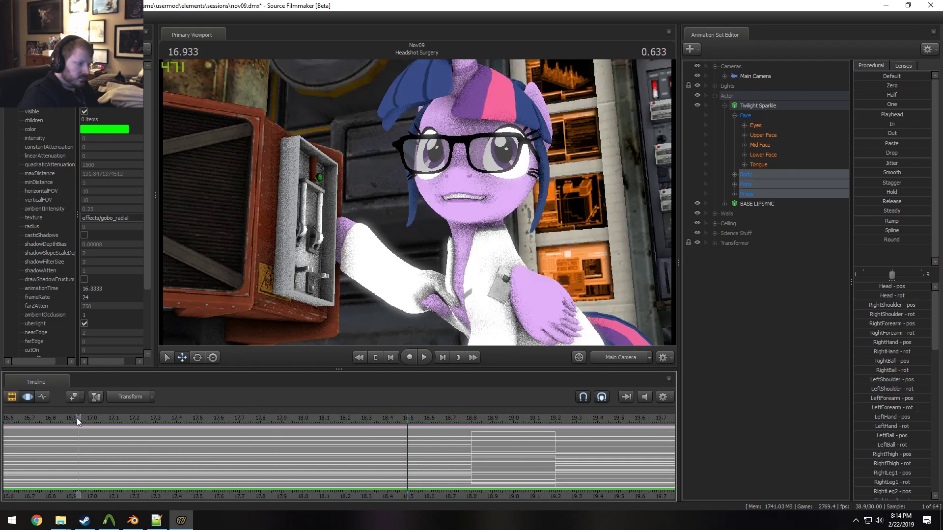
key(space)
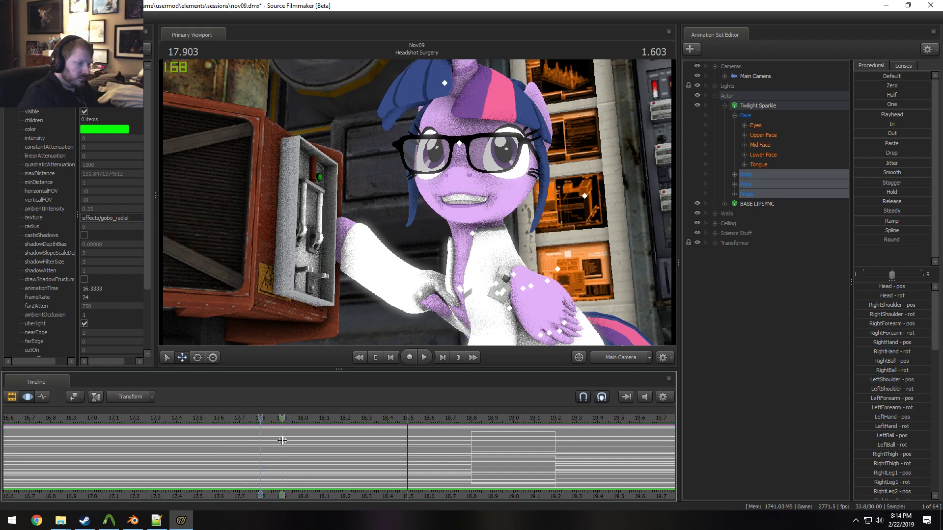
Apply the Out procedural preset to the selected Body, Pony and Props controls from about 17.9 to 18.8 seconds
shift+drag(281, 440, 478, 446)
key(space)
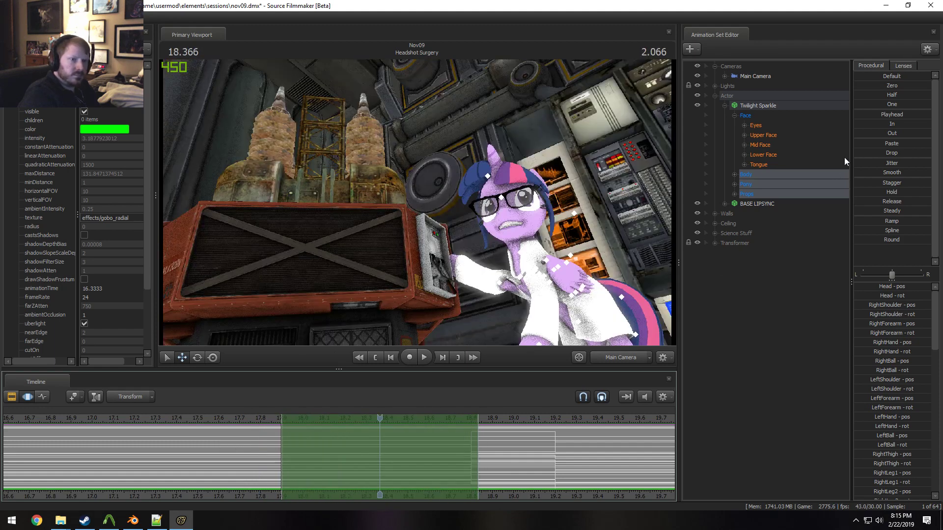
double_click(869, 134)
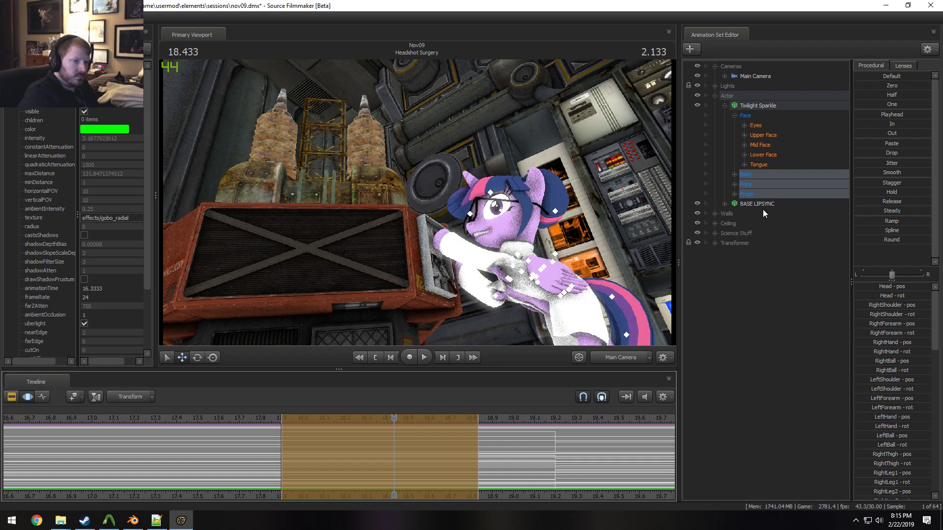
Set the rotation mode to World and rotate Twilight Sparkle's Head back toward the camera within the time selection
click(521, 247)
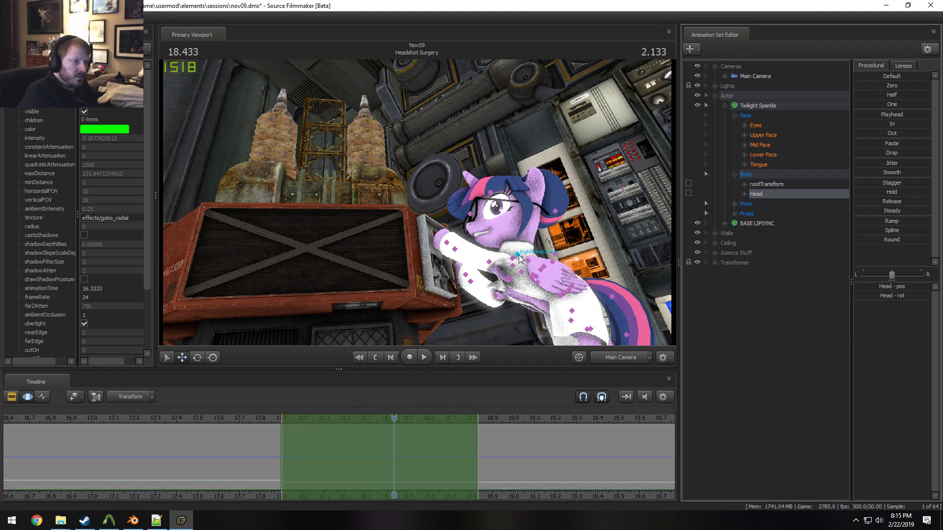
click(509, 263)
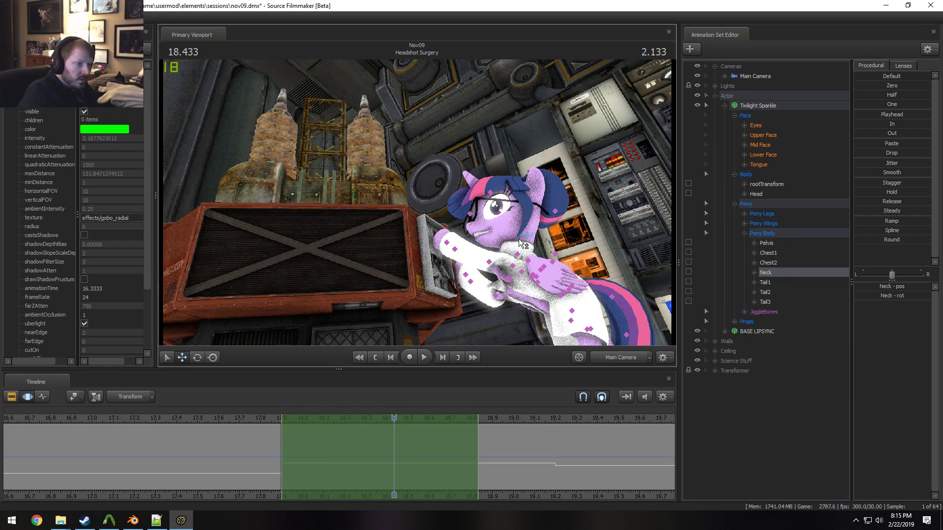
click(524, 244)
right_click(520, 240)
mouse_move(545, 263)
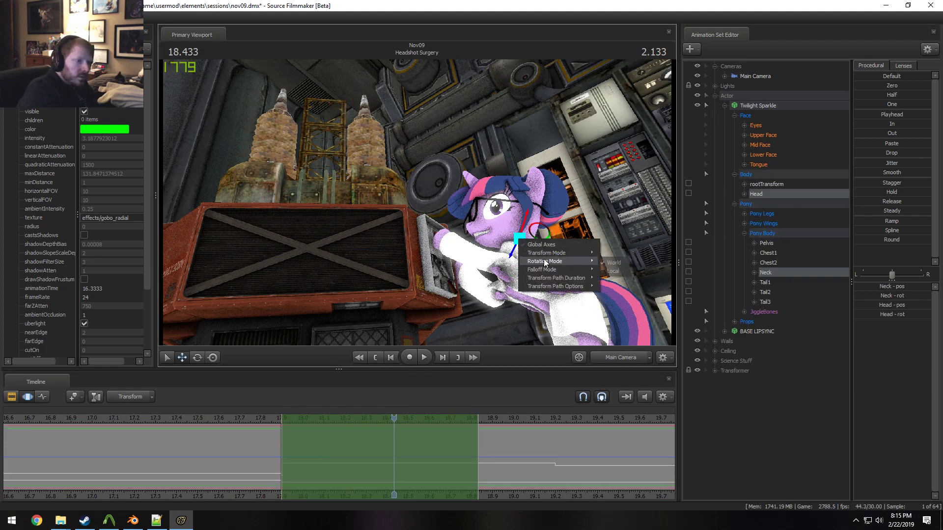
click(609, 263)
mouse_move(522, 244)
mouse_down()
mouse_move(532, 212)
mouse_move(521, 238)
mouse_move(536, 236)
mouse_up()
click(521, 240)
click(521, 241)
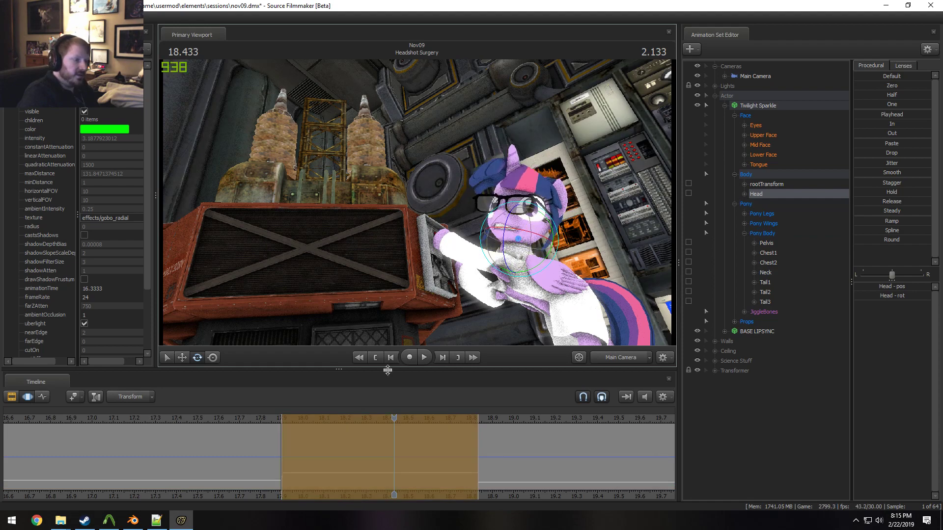
Play back the shot around 17.8 to 18.6 seconds to check the new head turn
key(space)
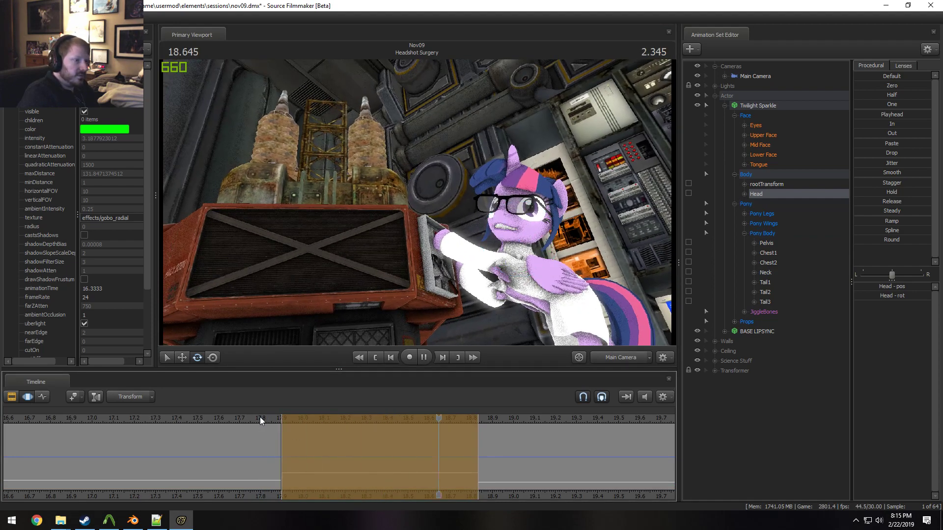
key(space)
click(261, 420)
key(space)
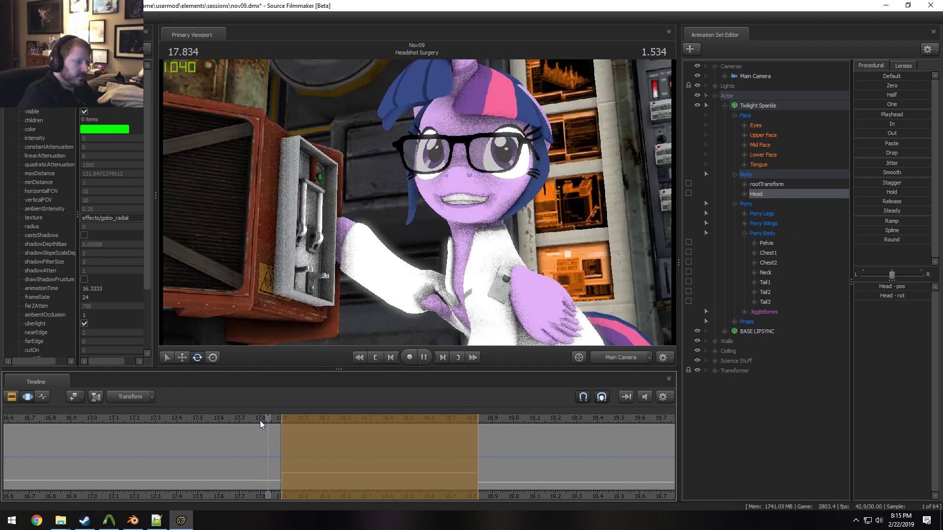
key(space)
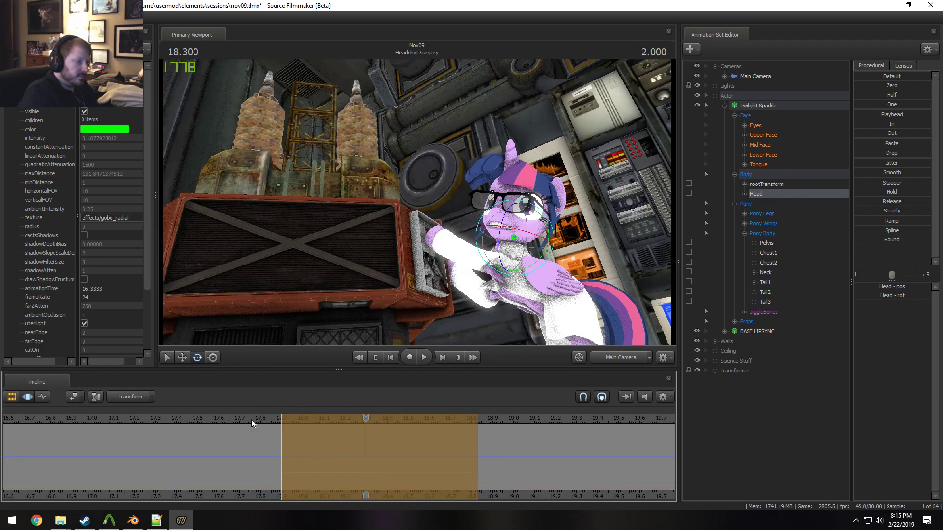
click(252, 420)
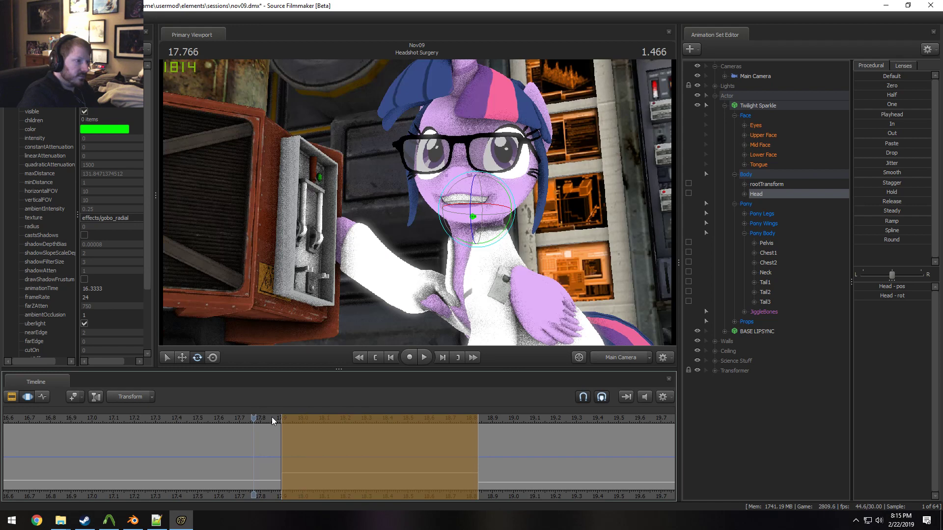
Duplicate the Main Camera animation set, move the copy into the Cameras group, and select it
click(754, 76)
scroll(238, 447, down, 2)
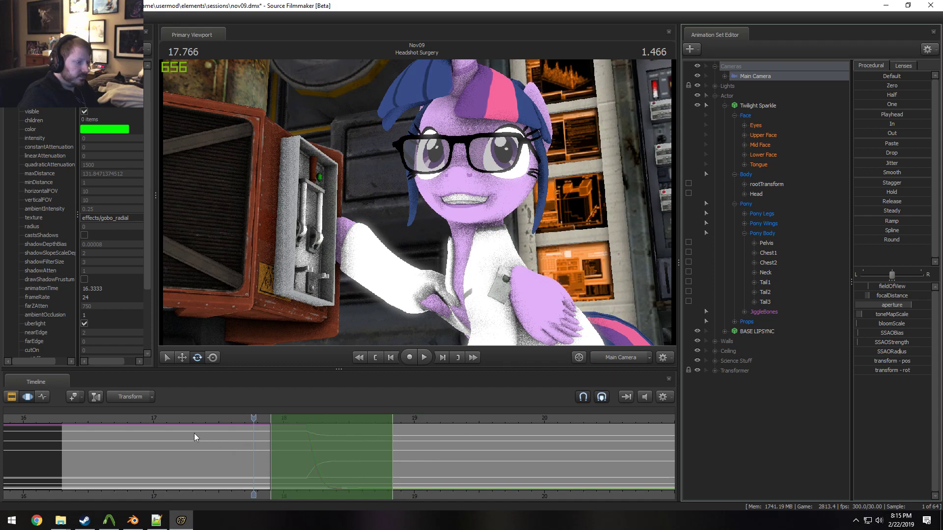
shift+drag(188, 451, 190, 451)
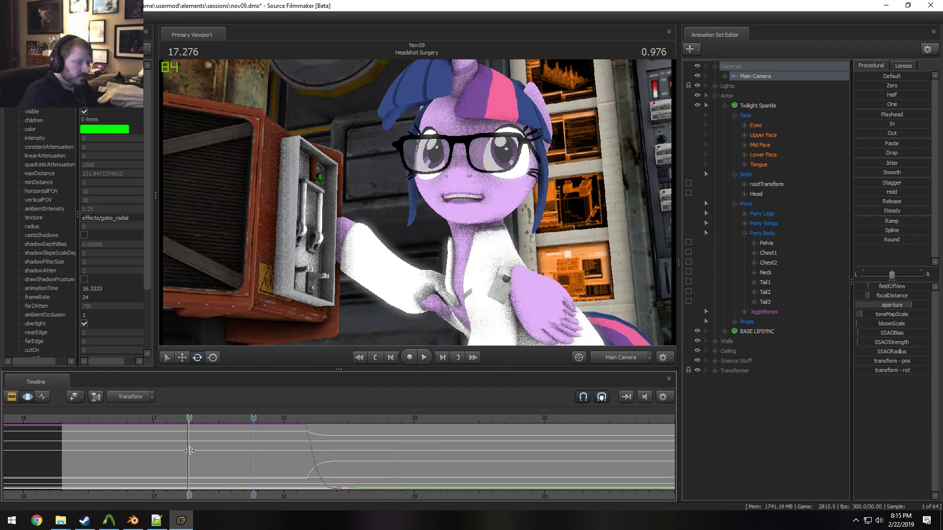
right_click(750, 78)
click(765, 91)
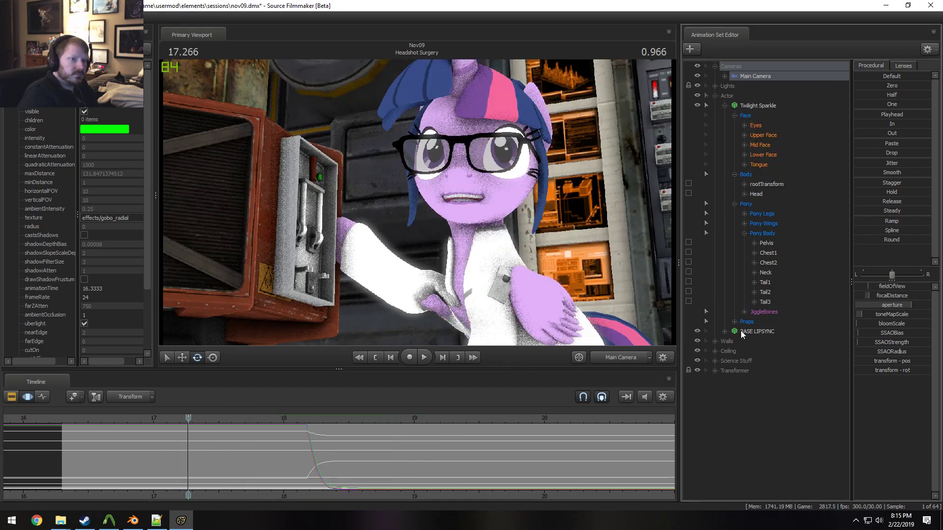
right_click(718, 436)
click(745, 395)
drag(744, 382, 745, 67)
click(746, 86)
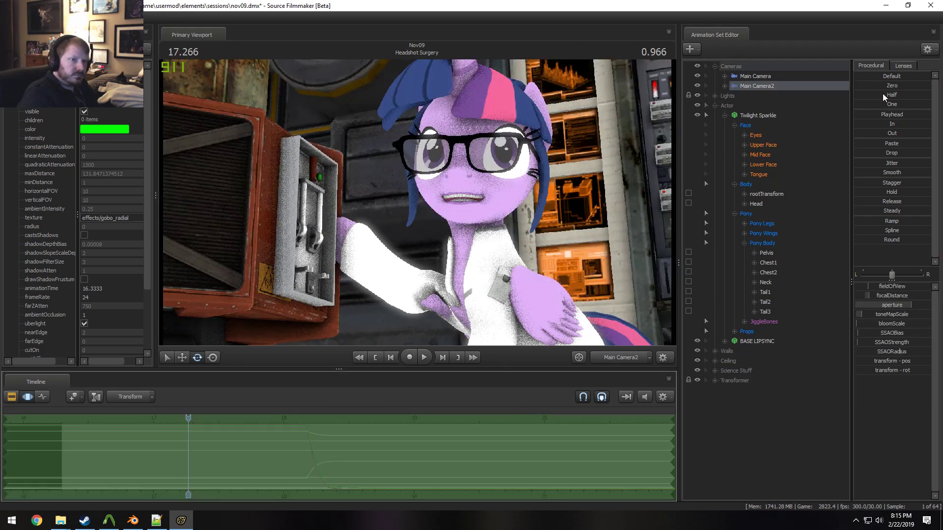
Apply the Playhead preset to Main Camera2 from 18 to about 19 seconds
drag(226, 462, 410, 452)
click(764, 90)
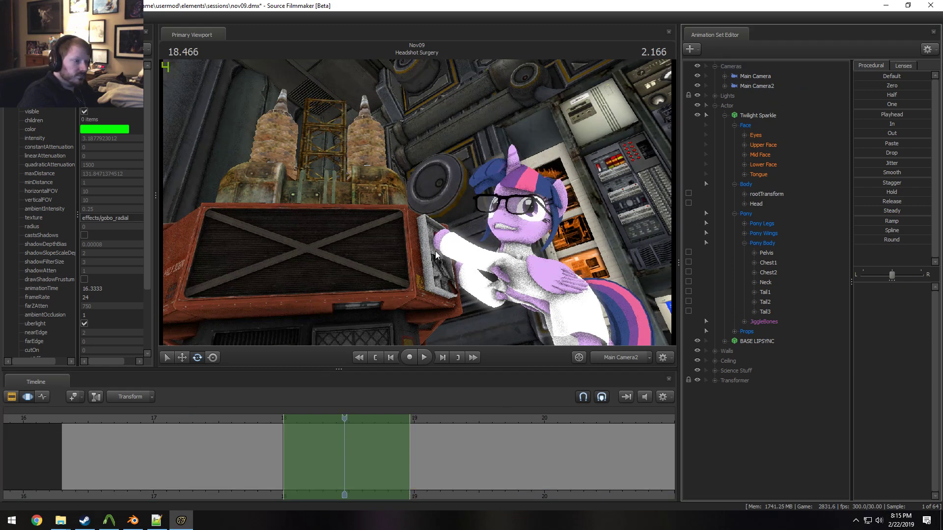
click(756, 88)
click(369, 440)
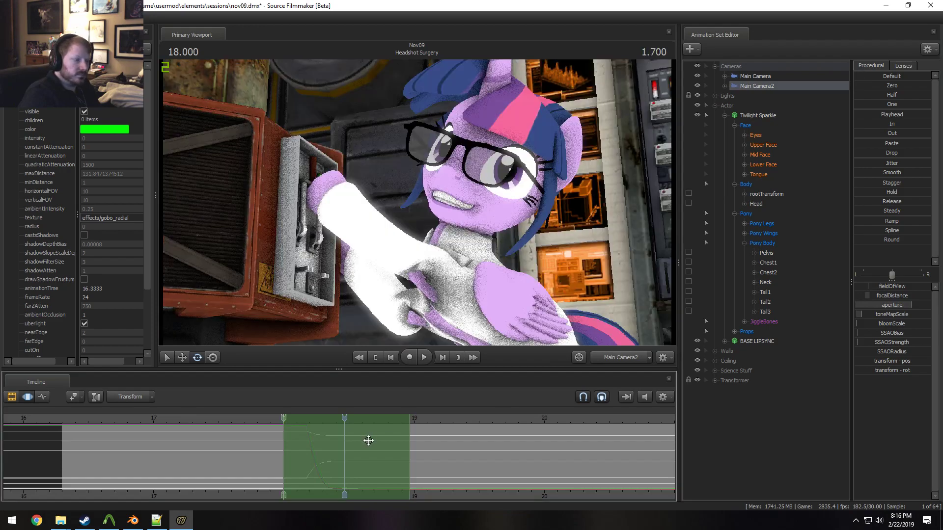
click(902, 114)
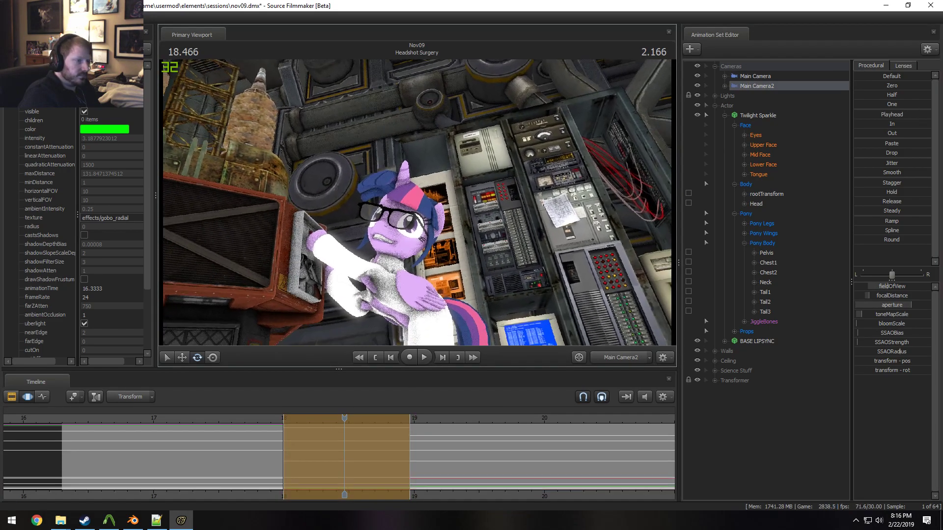
Set Main Camera2's lens to 50 mm, reframe it tightly on Twilight Sparkle within the time selection, and play it back
click(903, 66)
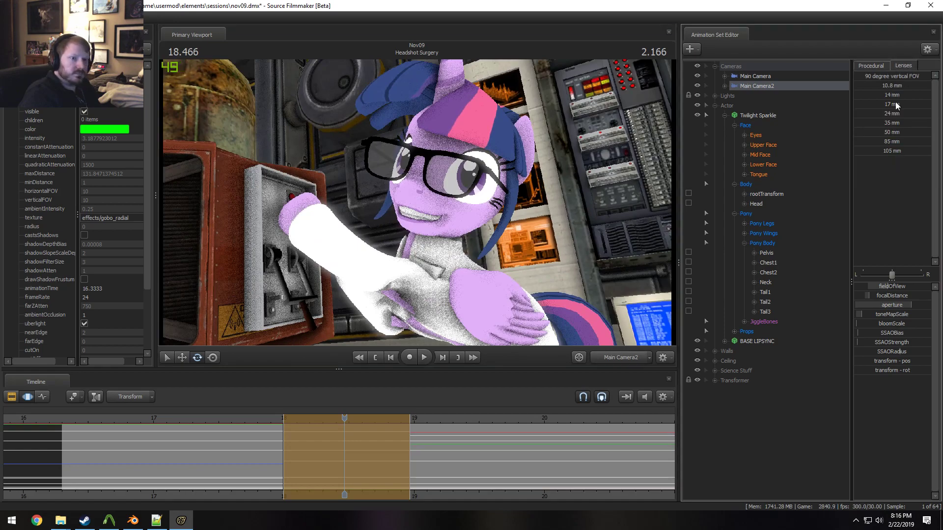
click(891, 132)
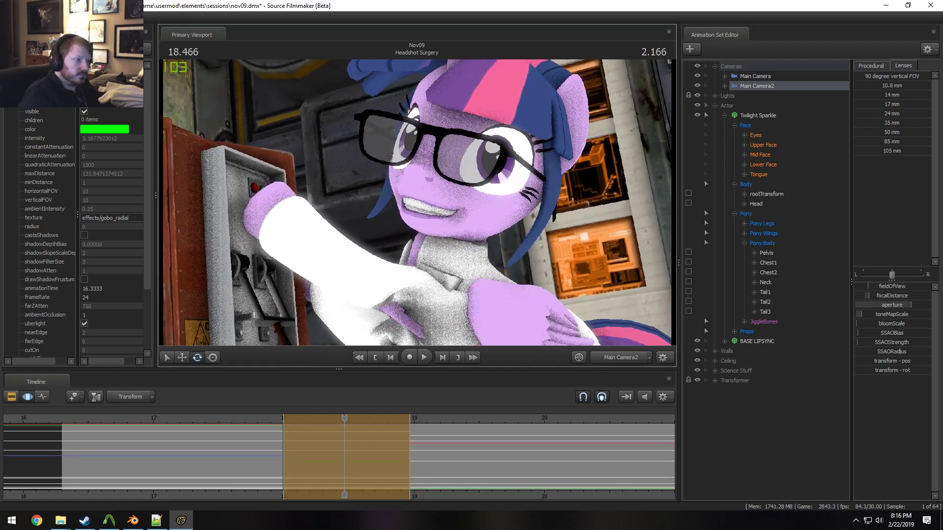
drag(363, 278, 363, 278)
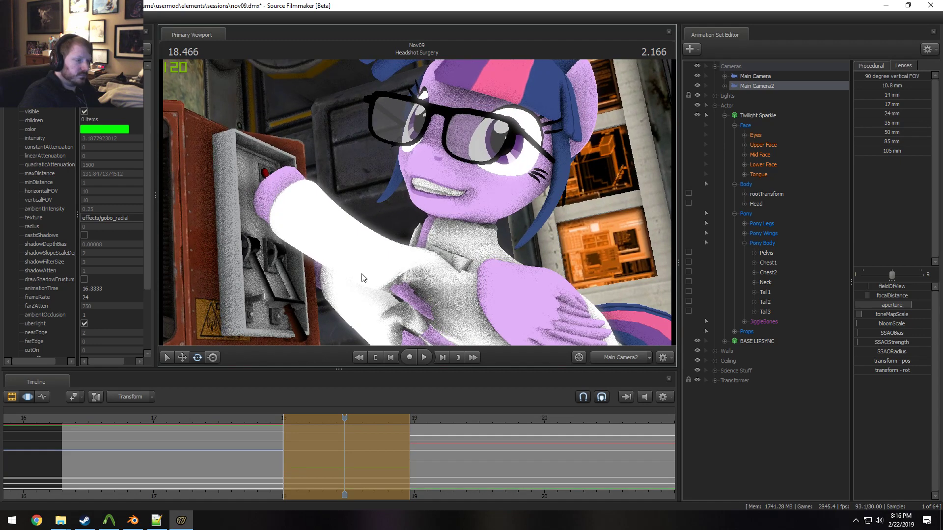
key(space)
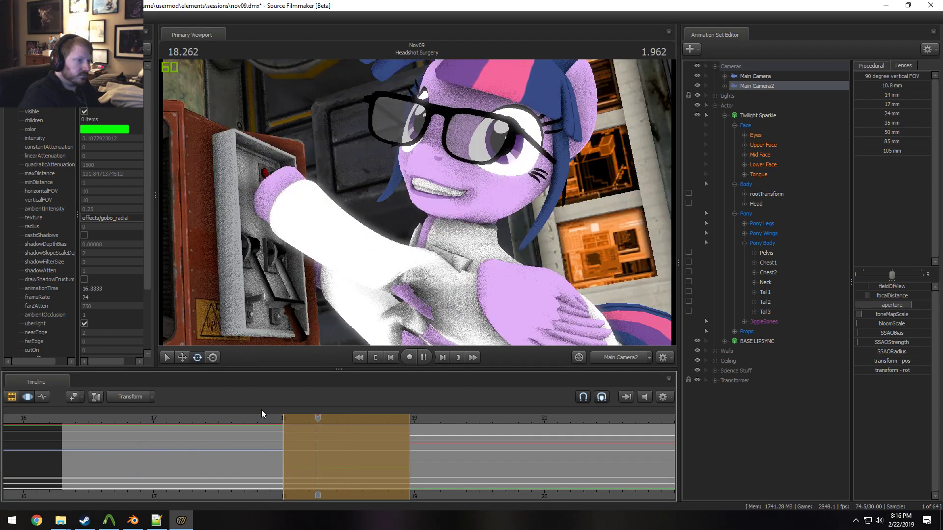
key(space)
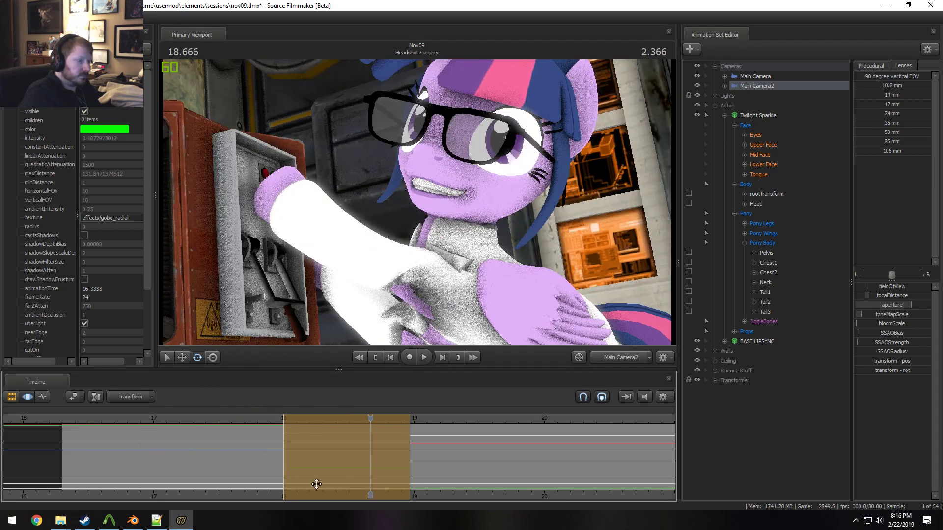
Set the time selection to everything before 18 seconds and move the playhead to about 17 seconds
click(360, 473)
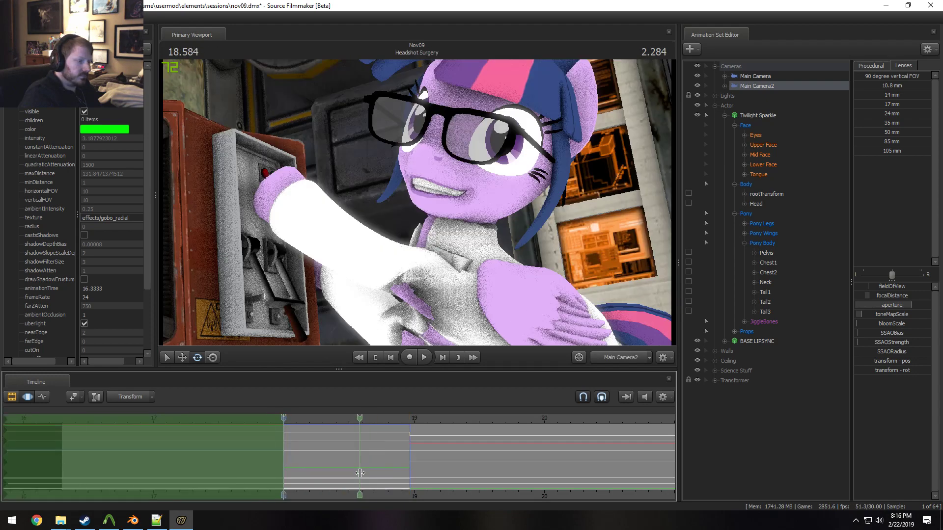
click(157, 418)
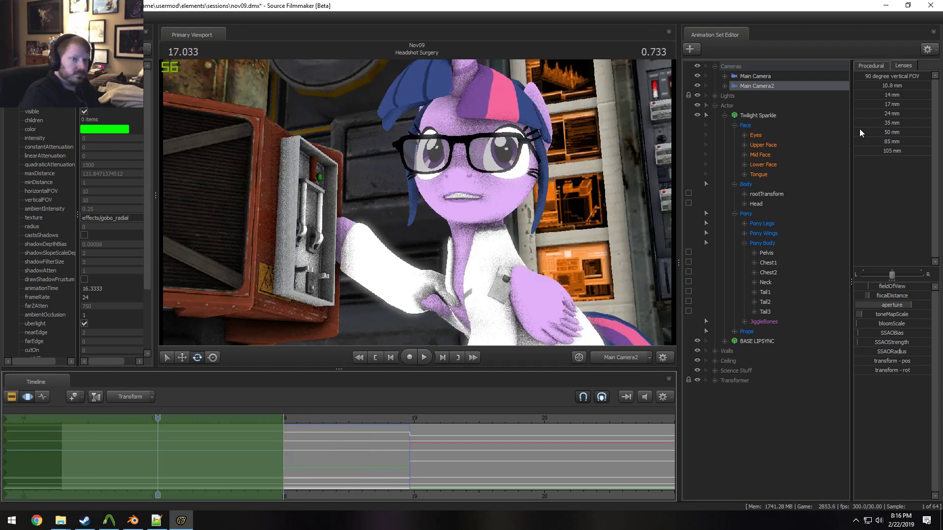
drag(860, 132, 879, 131)
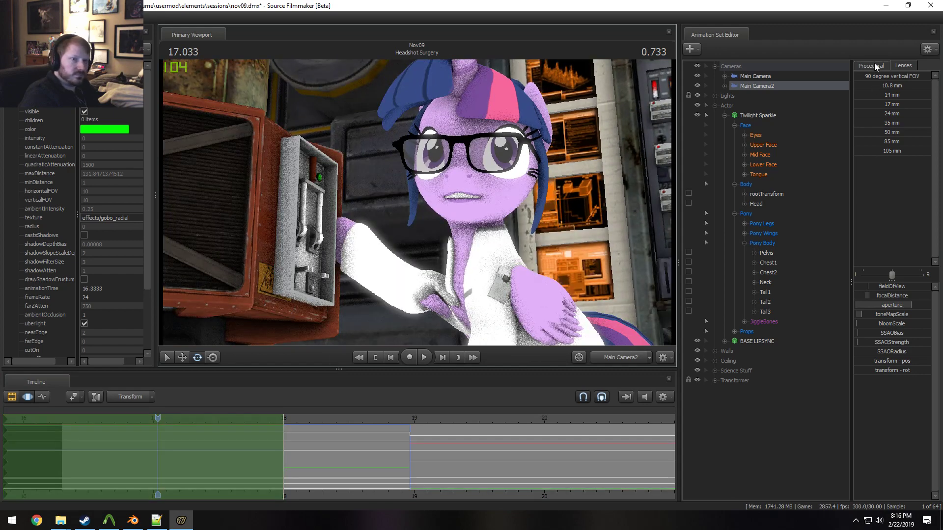
click(872, 66)
drag(890, 134, 909, 133)
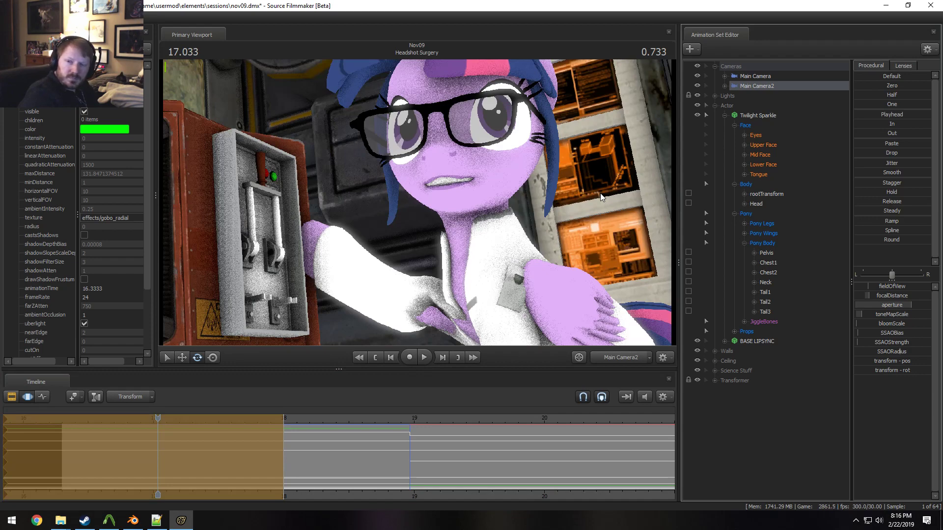
drag(525, 186, 417, 204)
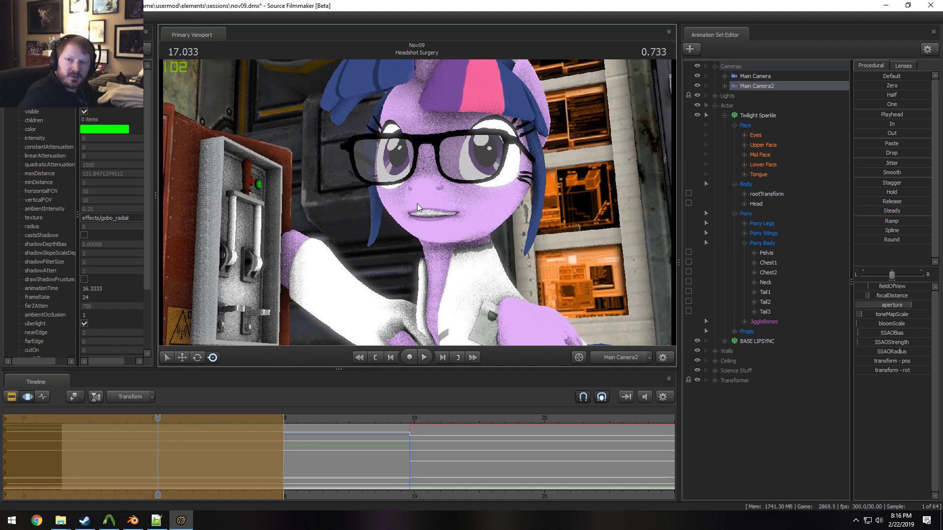
drag(417, 203, 404, 203)
key(ctrl+z)
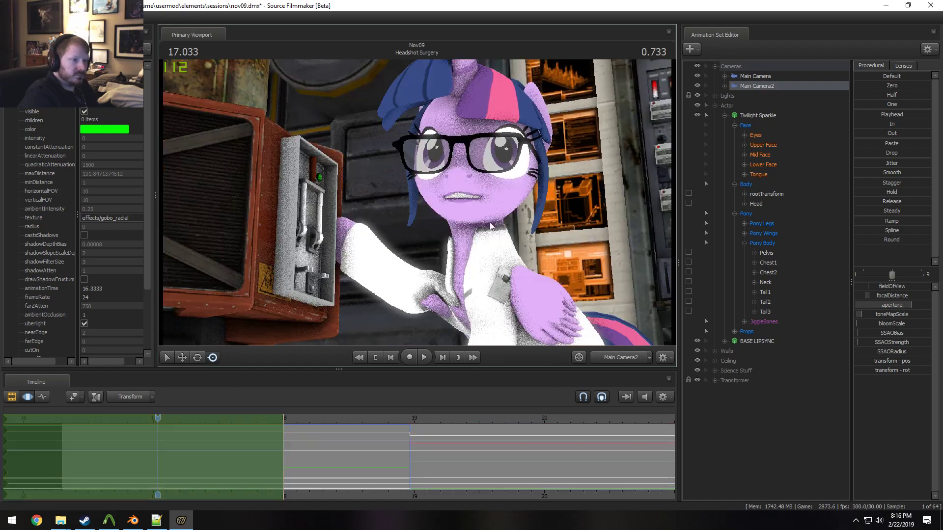
Set Main Camera2's lens to 85 mm before 18 seconds, reframe it close on Twilight Sparkle's face, and play it back
click(910, 67)
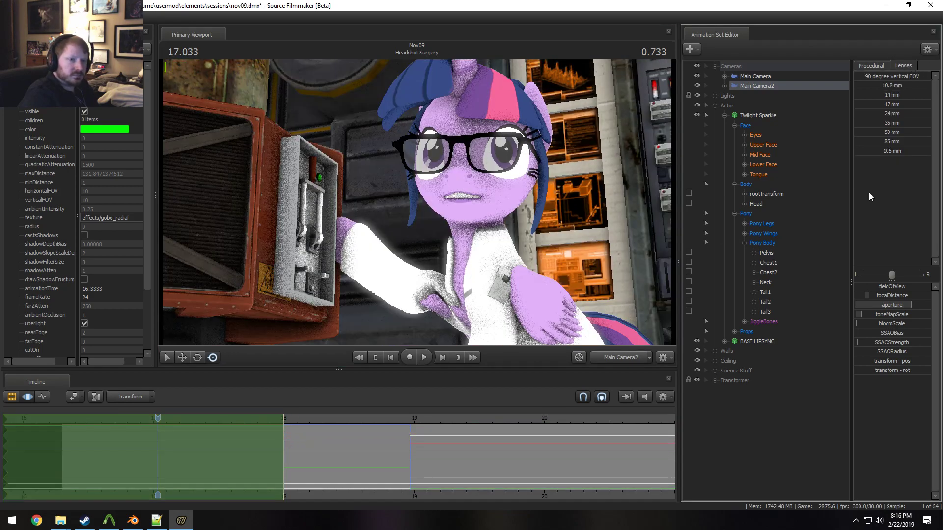
click(885, 142)
drag(416, 205, 416, 205)
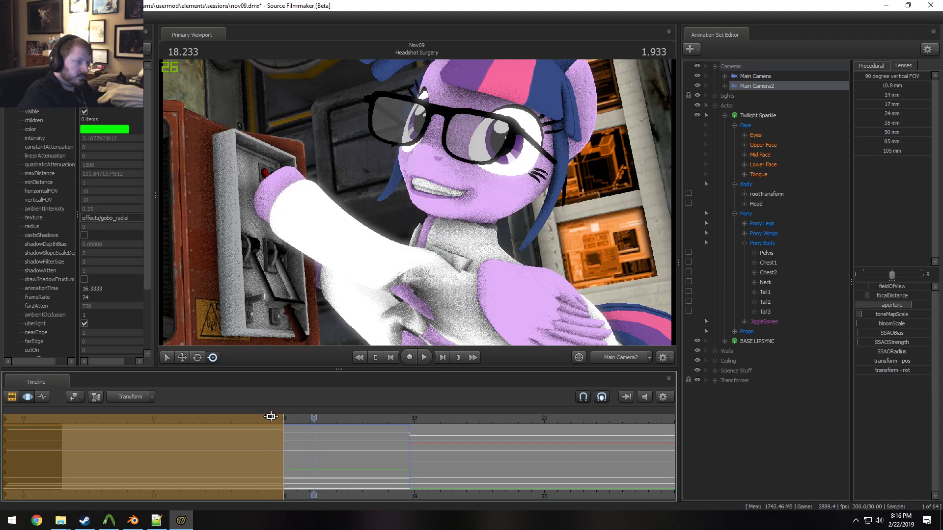
key(space)
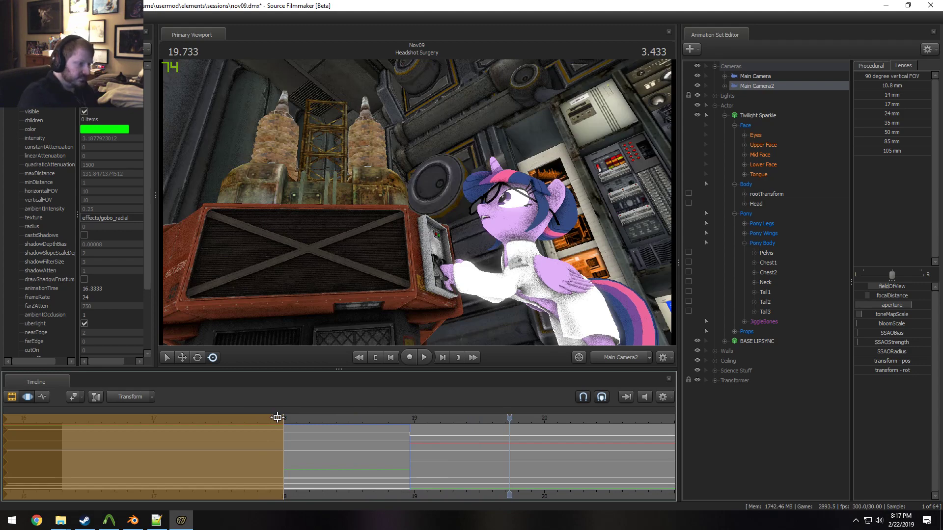
Reframe Main Camera2 on Twilight Sparkle's face and raised arm from 18 to about 19 seconds, and play it back
drag(265, 430, 327, 454)
mouse_move(447, 211)
mouse_down()
mouse_move(461, 214)
mouse_move(418, 208)
mouse_move(449, 197)
mouse_move(436, 201)
mouse_up()
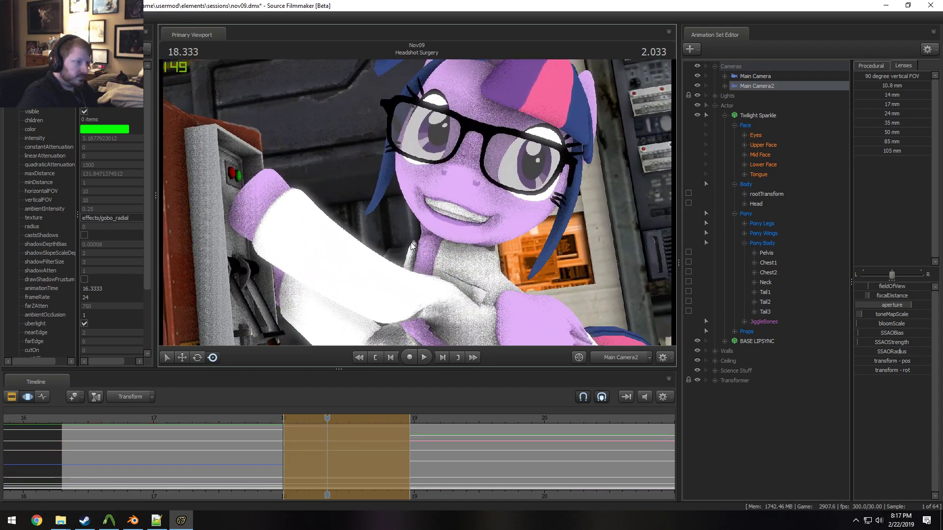
key(space)
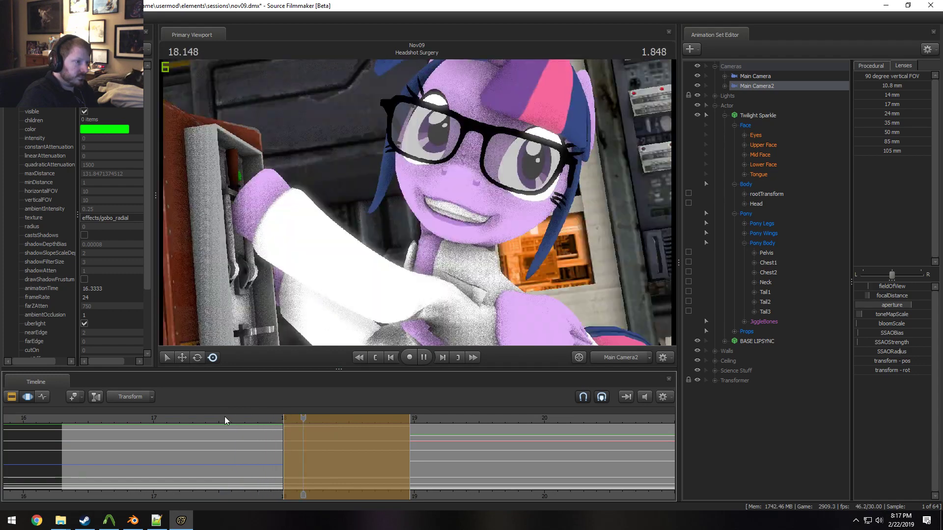
key(space)
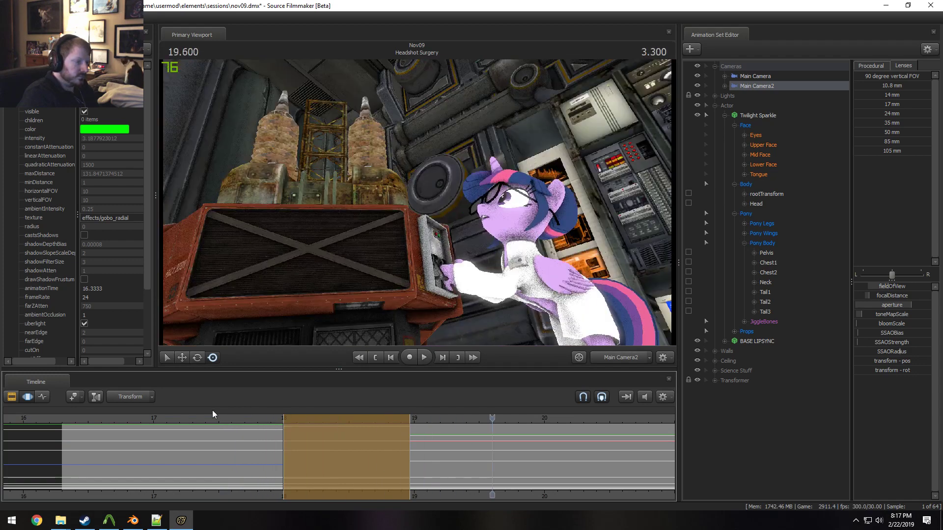
Try blending Main Camera2's framing change around 18 seconds with the Round preset and a wide falloff
mouse_move(284, 438)
mouse_down()
mouse_move(293, 452)
mouse_move(312, 451)
mouse_move(270, 448)
mouse_up()
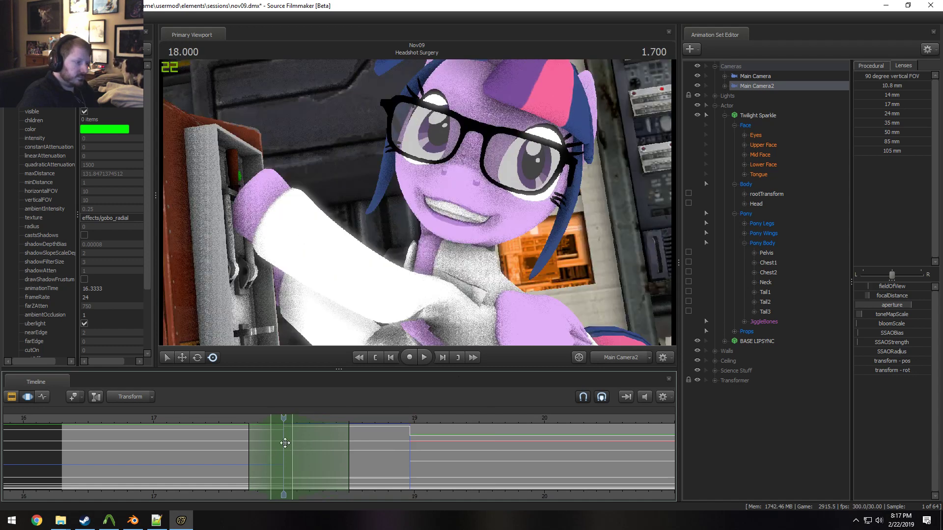
click(869, 65)
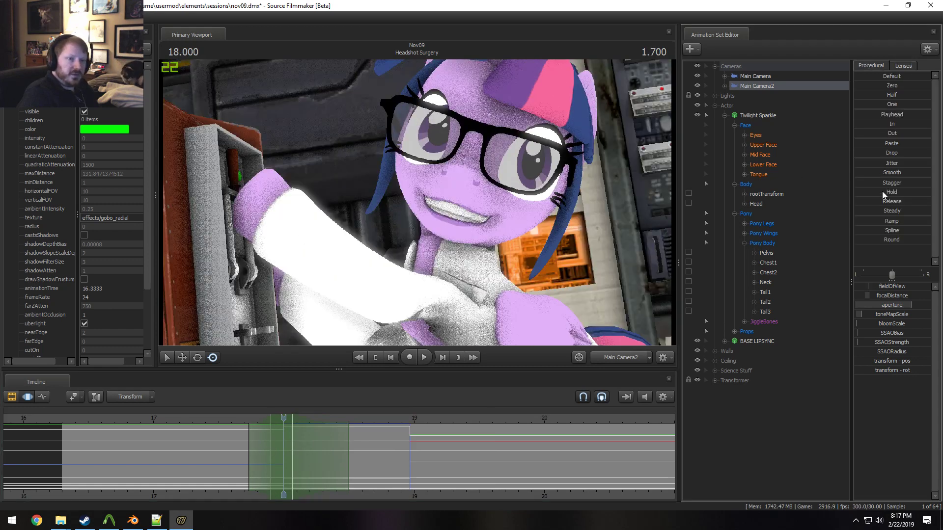
click(881, 239)
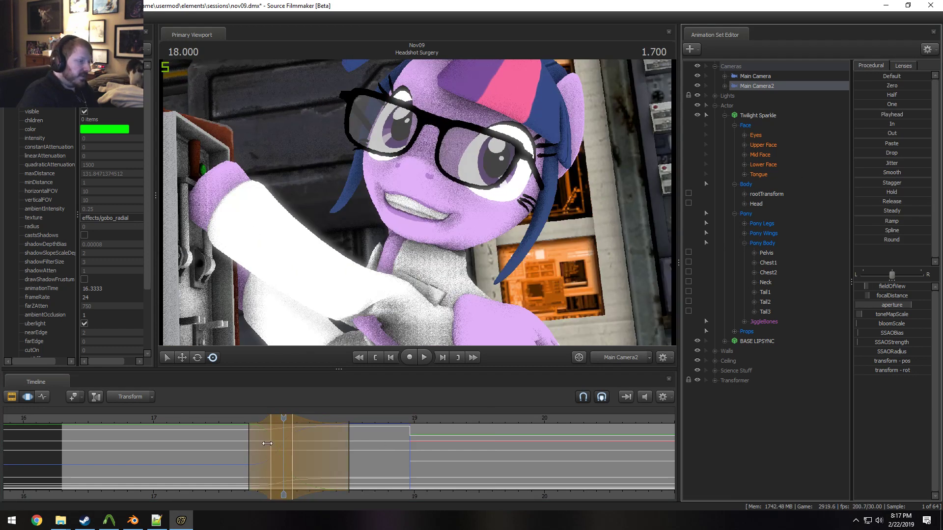
drag(266, 444, 298, 448)
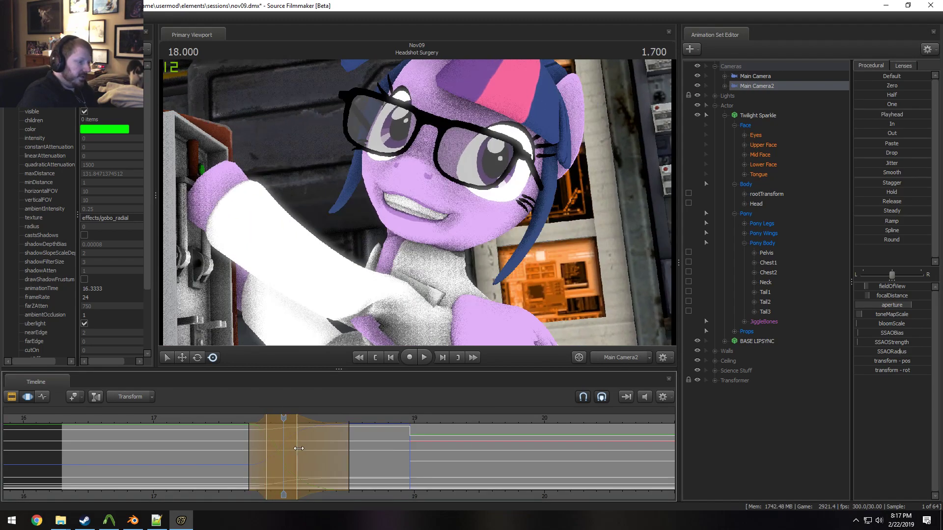
key(space)
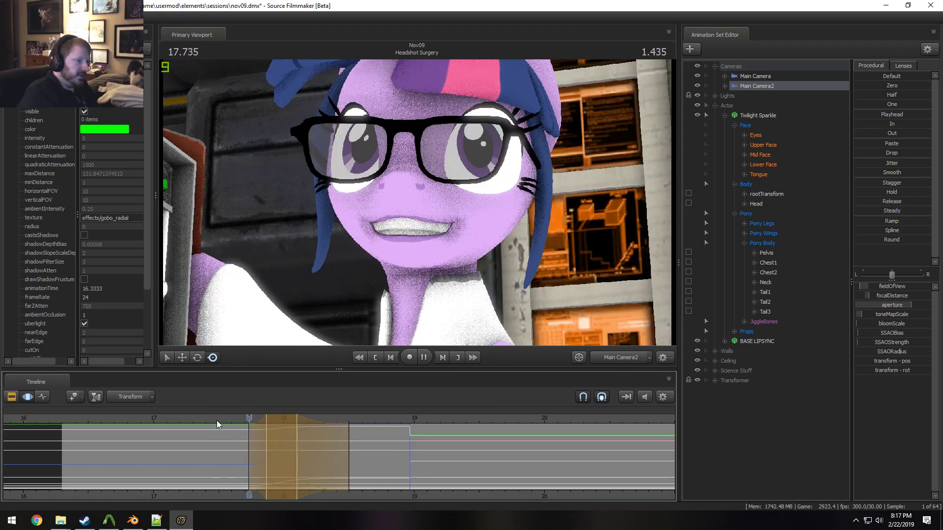
key(space)
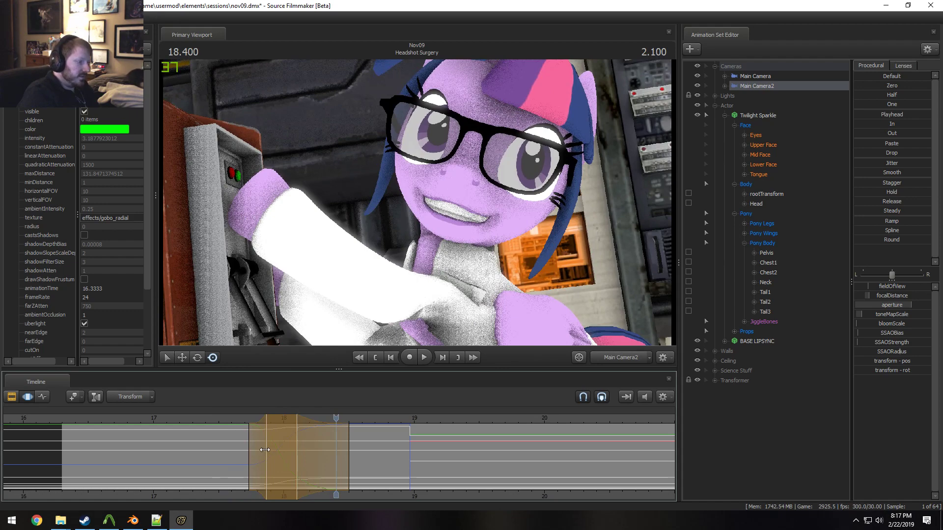
key(ctrl+z)
Try the Round preset on Main Camera2 from about 17.9 to 18.4 seconds without falloff and play it back
drag(307, 447, 277, 446)
click(883, 241)
key(space)
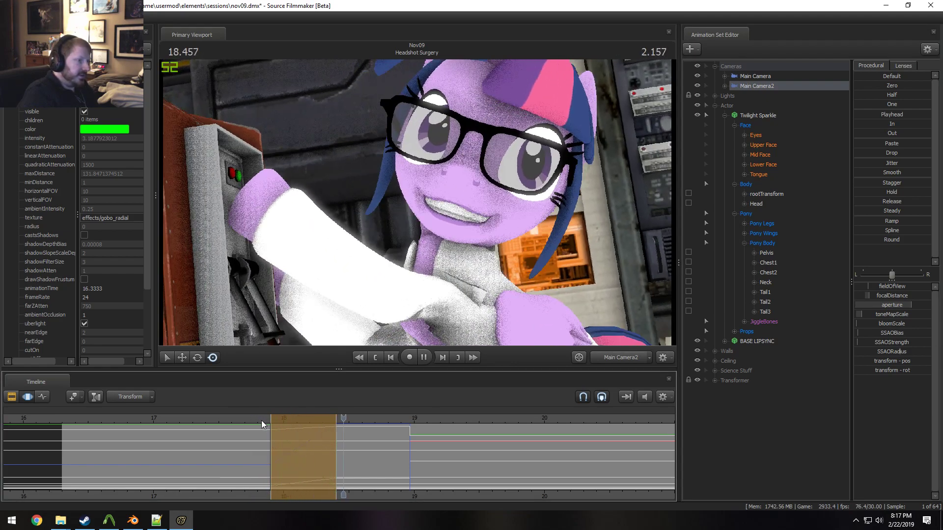
key(space)
Apply the Round preset to Main Camera2 from about 17.9 to 18.2 seconds and play back the move
drag(273, 437, 307, 447)
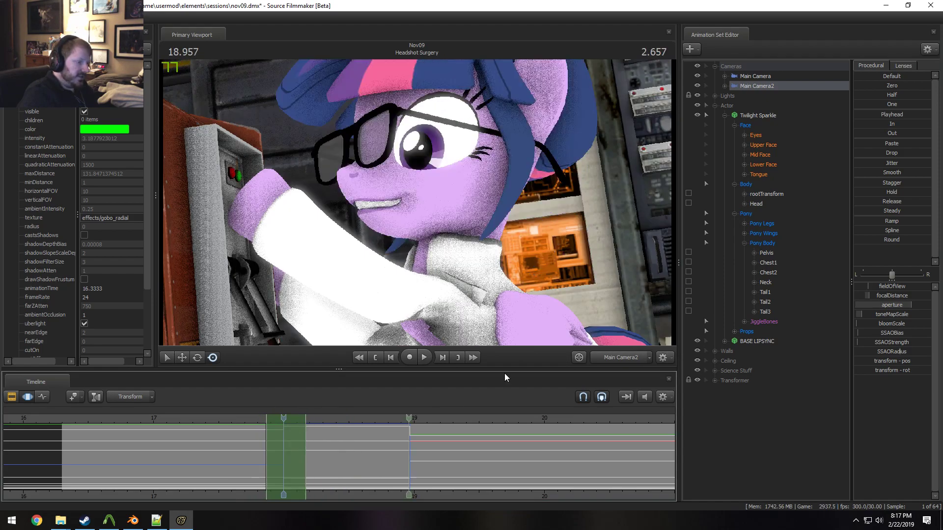
click(880, 238)
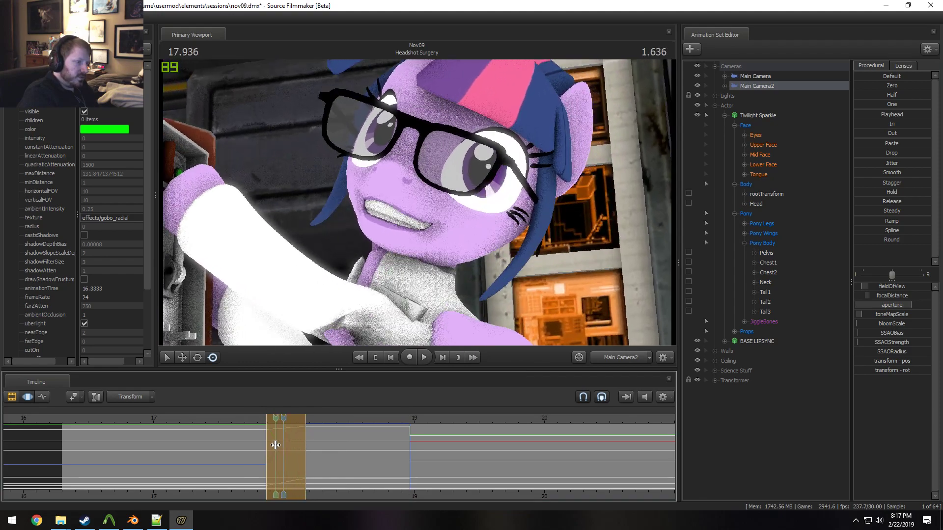
key(space)
key(space)
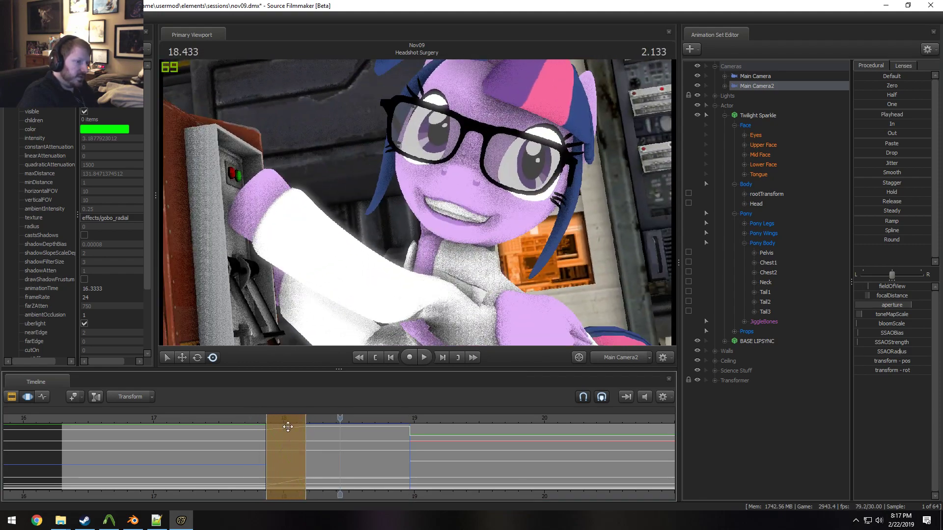
Extend the blend's falloff to about 17.7 and 18.4 seconds and play back the smoothed camera move
drag(266, 446, 234, 446)
click(223, 417)
key(space)
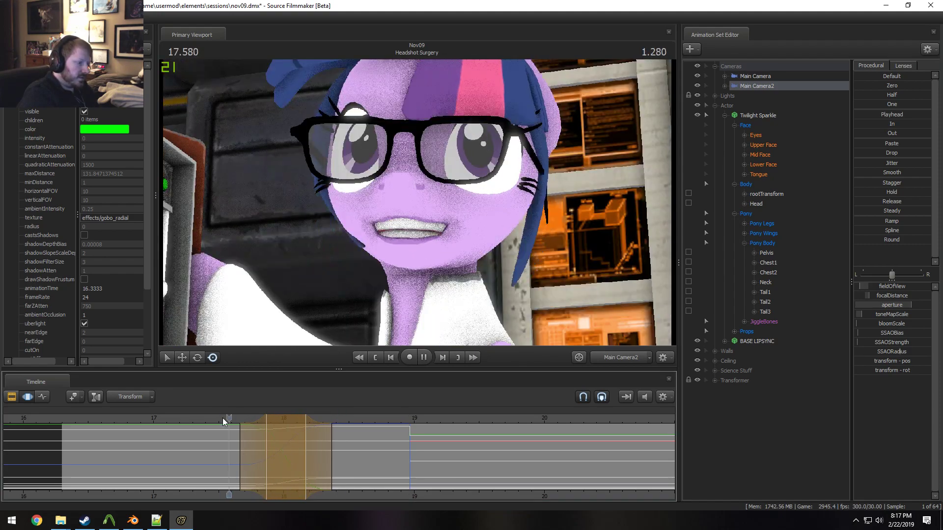
key(space)
key(space)
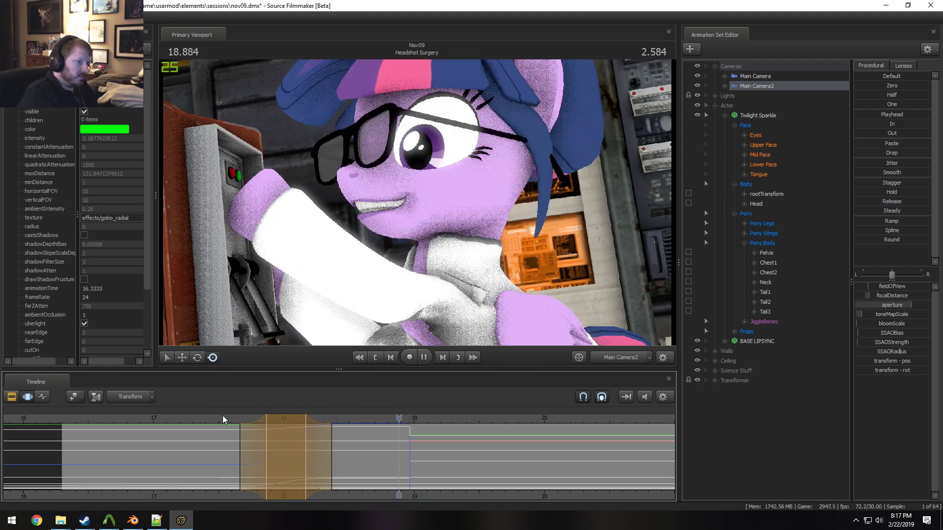
key(space)
Blend Main Camera2's framing change near 19 seconds with the Round preset, using falloff from about 18.9 to 19.2 seconds
shift+drag(405, 456, 417, 458)
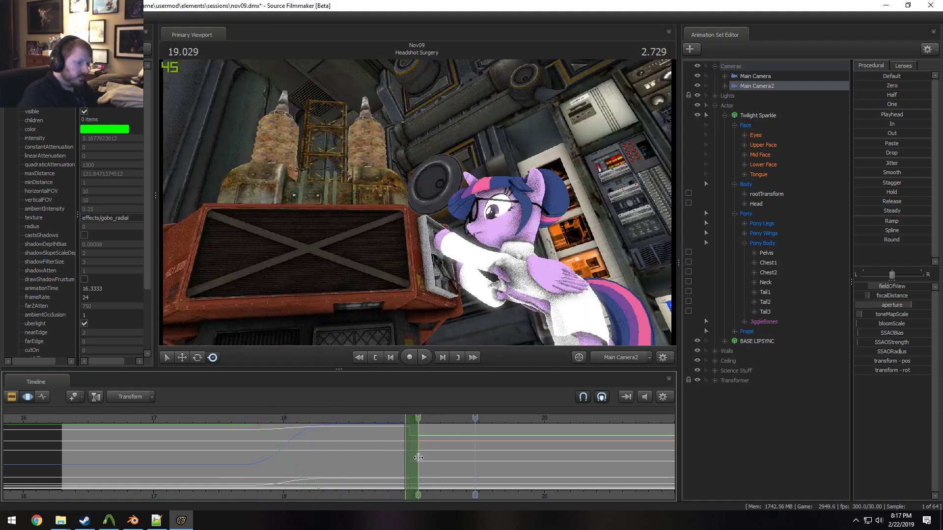
shift+right_drag(417, 459, 422, 463)
drag(437, 440, 445, 444)
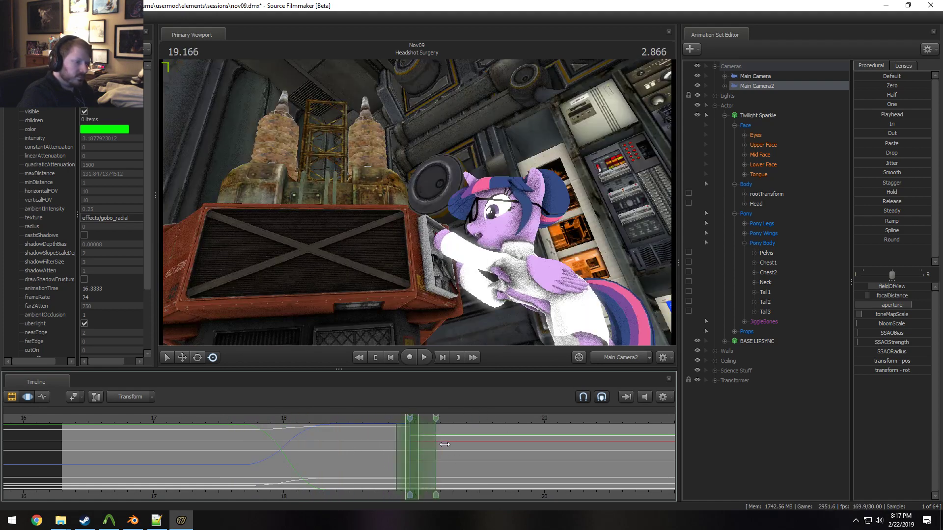
drag(875, 243, 841, 308)
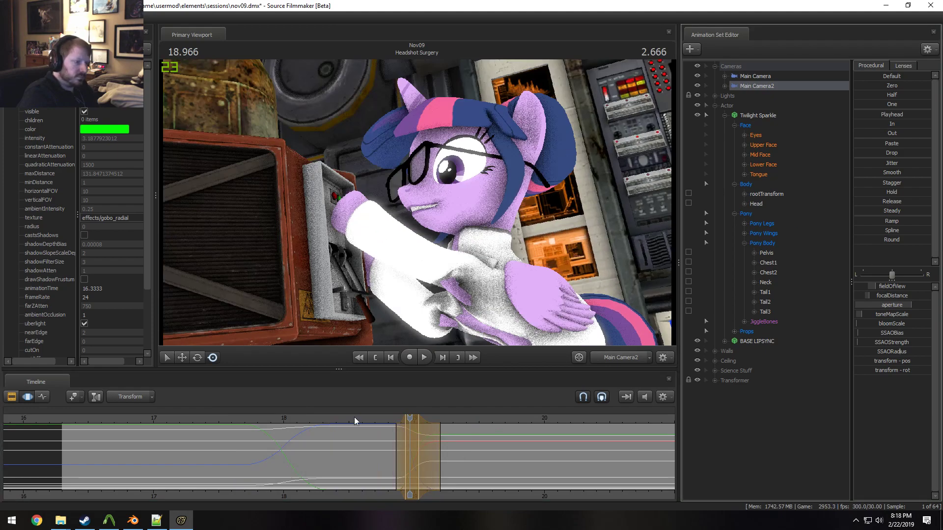
Play back the camera blend, then hold Main Camera2's close-up framing until about 19.3 seconds using the In preset
key(space)
key(space)
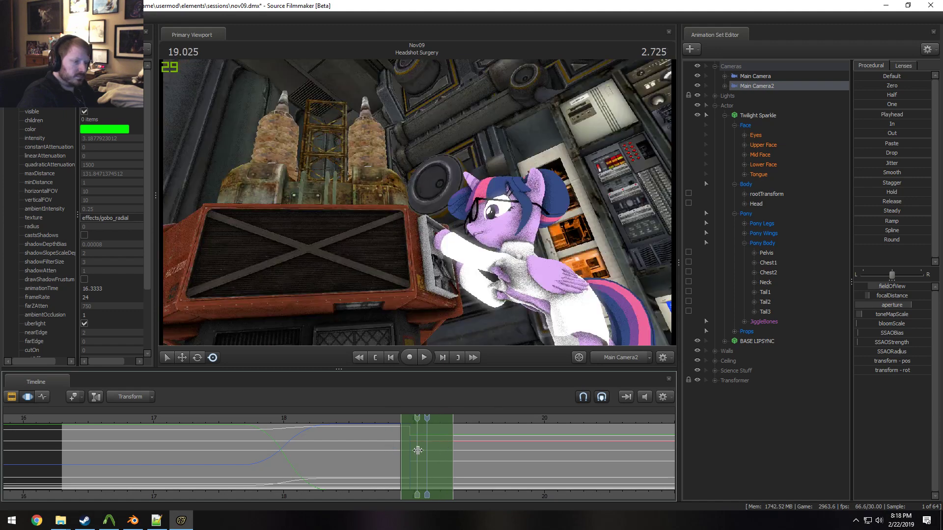
drag(451, 449, 448, 449)
click(869, 123)
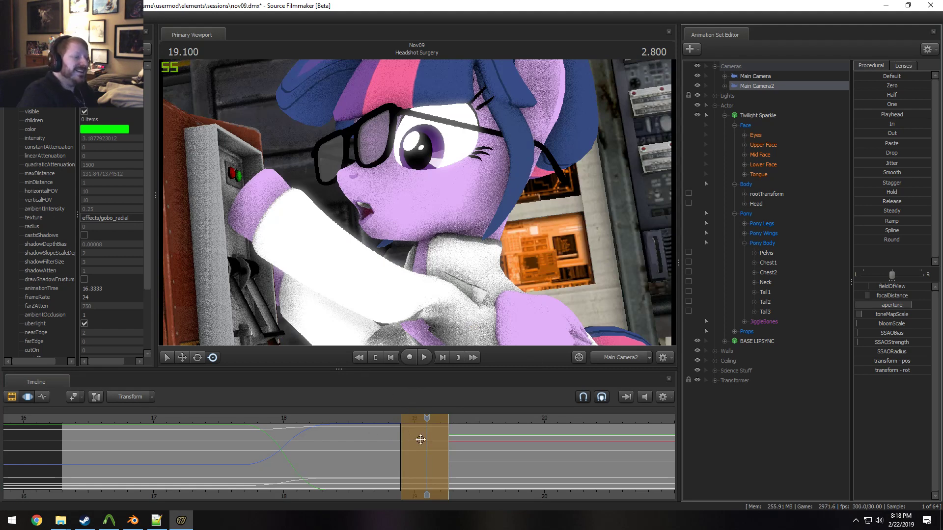
Smooth Main Camera2's pull-out with the Round preset, using falloff from about 19.1 to 19.45 seconds, and play it back
shift+drag(440, 444, 471, 456)
drag(859, 240, 928, 241)
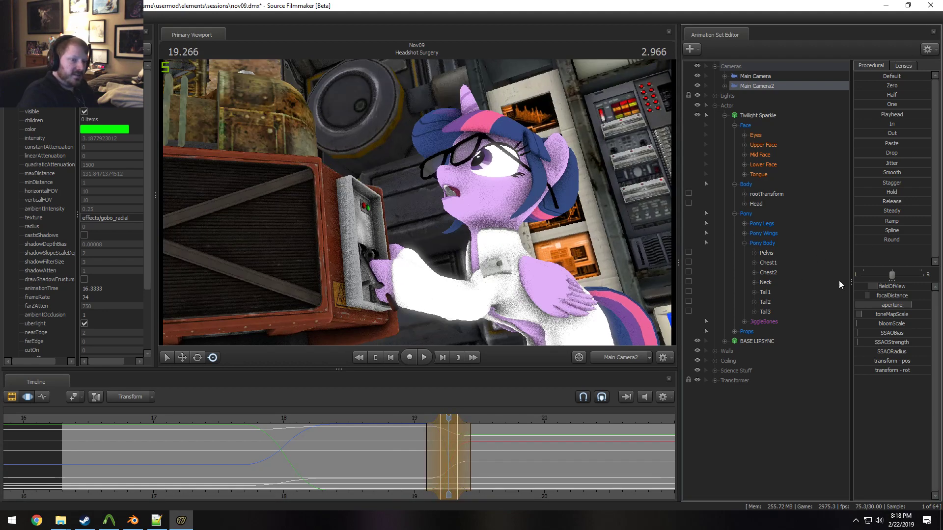
click(383, 421)
key(space)
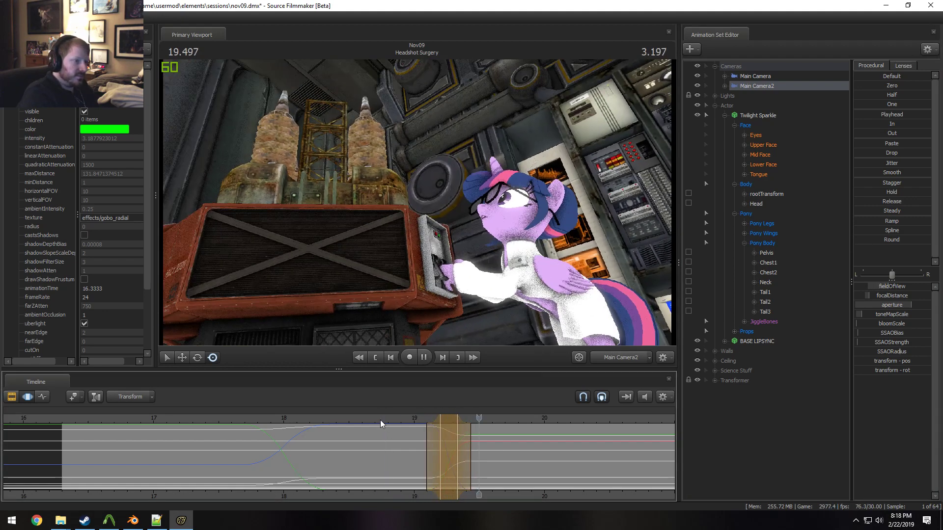
key(space)
Tighten the pull-out's falloff to about 19.13 to 19.4 seconds and play back the Headshot Surgery shot
shift+scroll(447, 437, down, 1)
drag(458, 445, 453, 446)
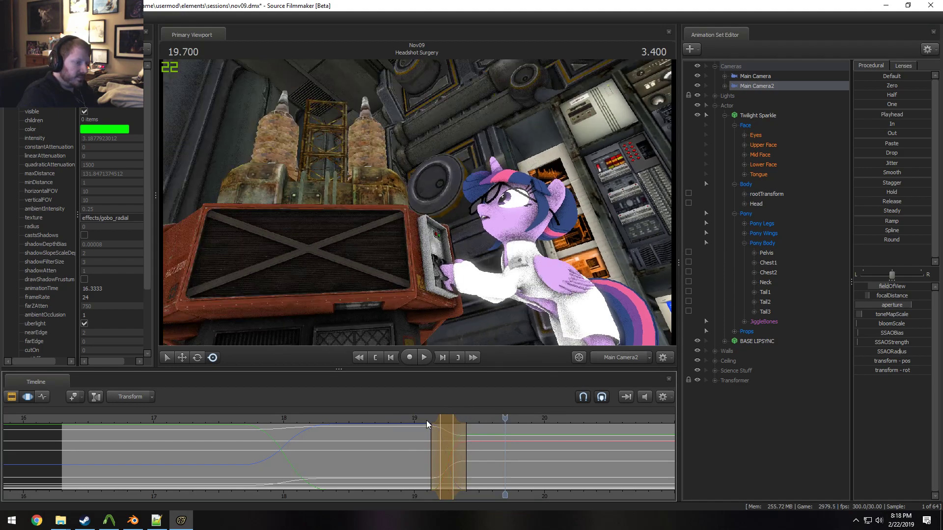
click(426, 421)
key(space)
drag(380, 419, 176, 419)
key(space)
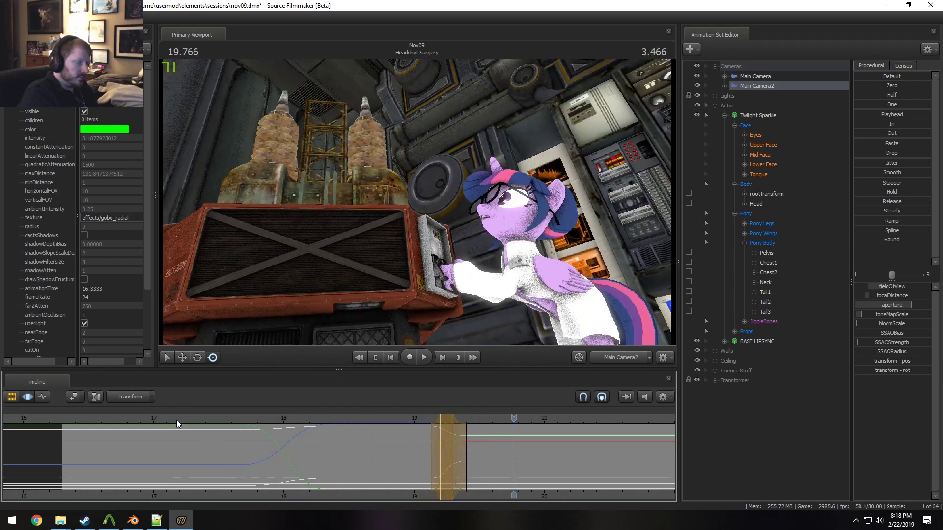
click(87, 420)
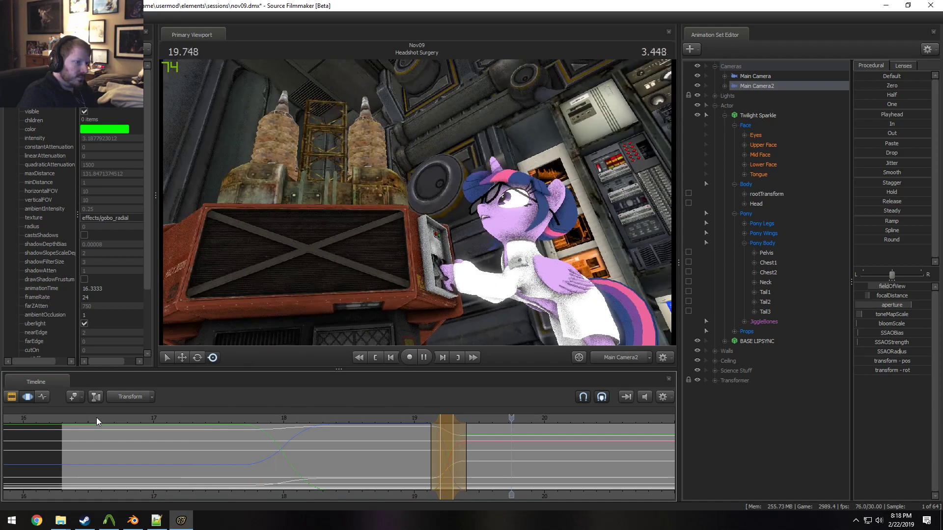
key(space)
click(136, 420)
key(space)
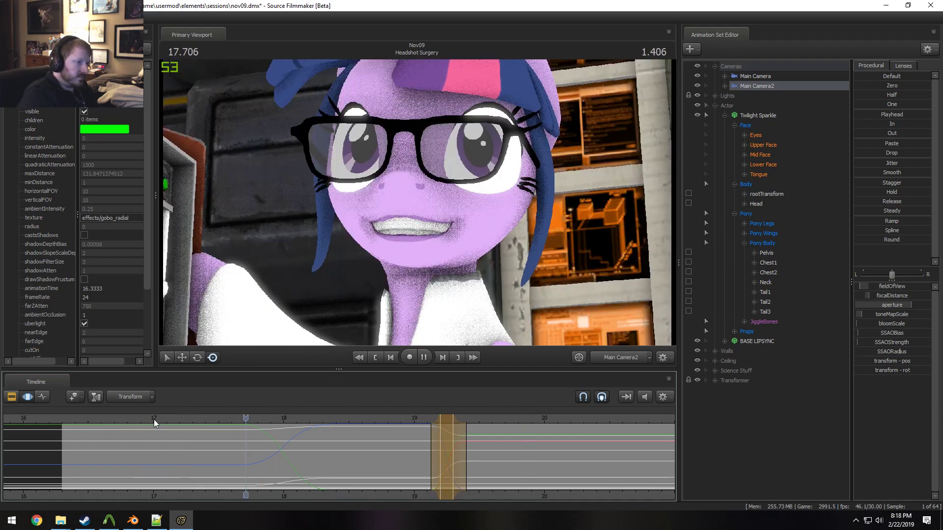
key(space)
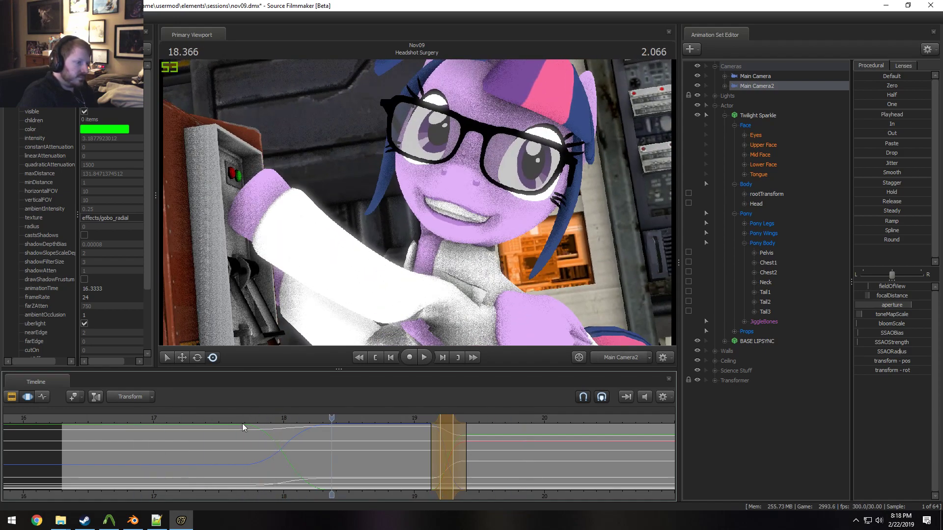
Select Twilight Sparkle's controls except the face, and set a hard-edged time selection from about 17.9 to 19.2 seconds
click(752, 116)
scroll(361, 455, up, 2)
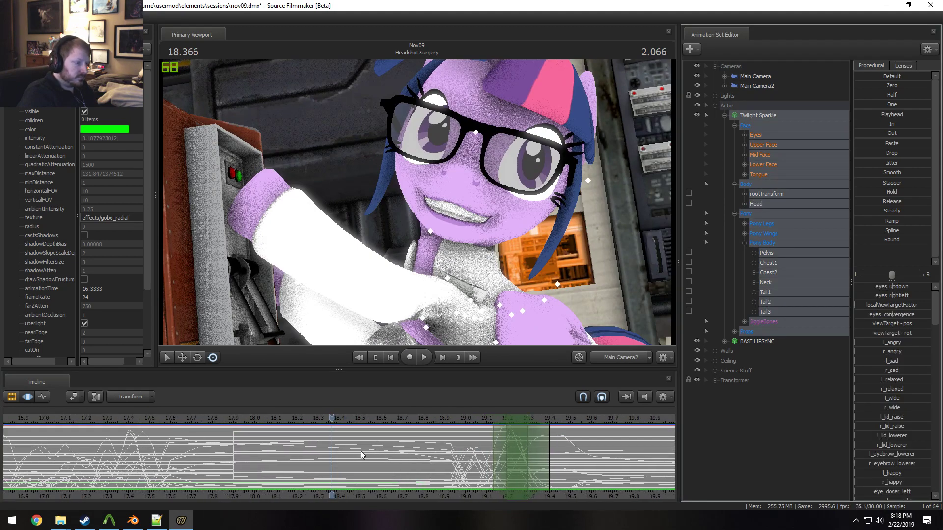
ctrl+click(747, 126)
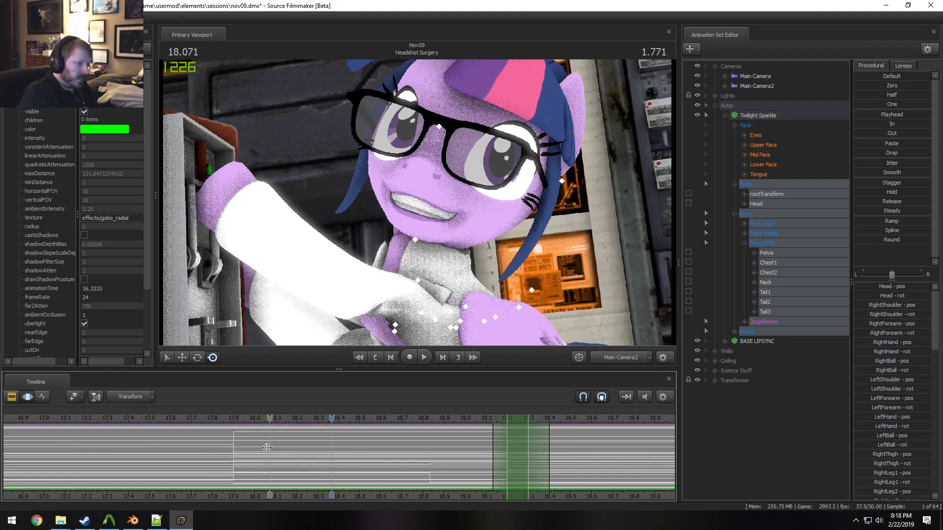
click(235, 417)
drag(235, 416, 429, 435)
shift+drag(367, 455, 368, 456)
double_click(376, 462)
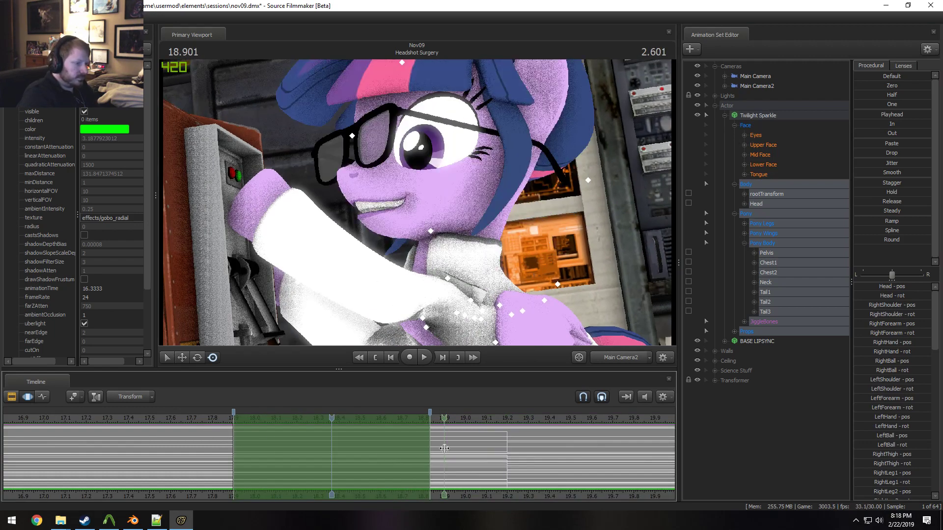
drag(431, 447, 508, 461)
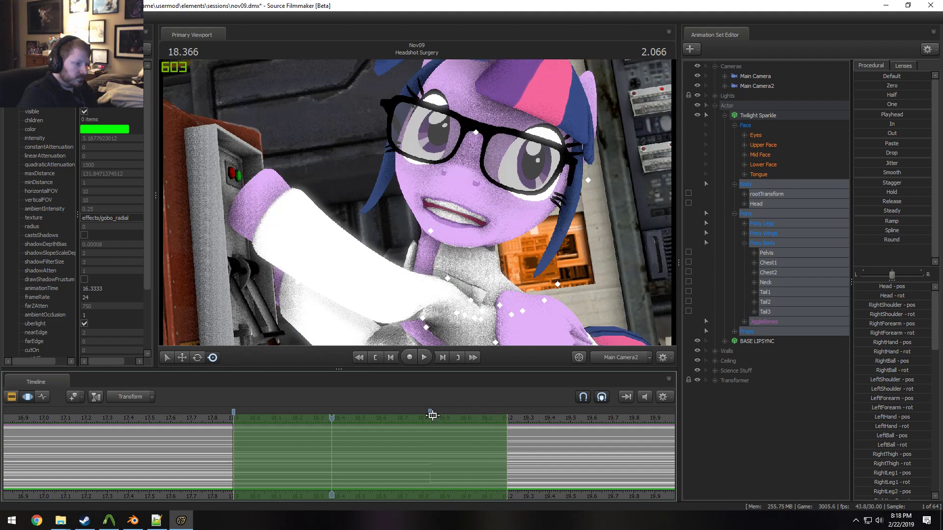
drag(432, 416, 507, 413)
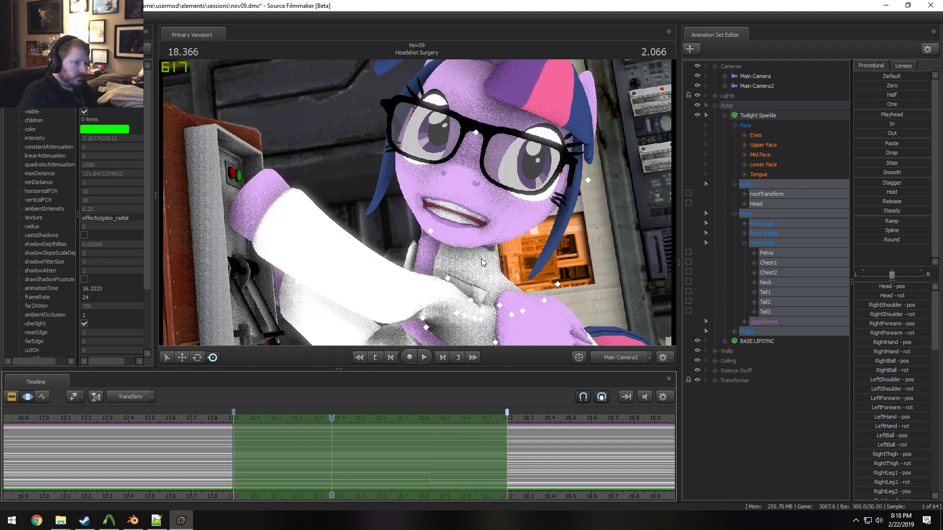
Rotate Twilight Sparkle's head into a sideways tilt across the selected pause and play back the new pose
click(447, 278)
key(e)
drag(463, 260, 446, 251)
ctrl+click(445, 221)
ctrl+click(445, 217)
ctrl+click(457, 212)
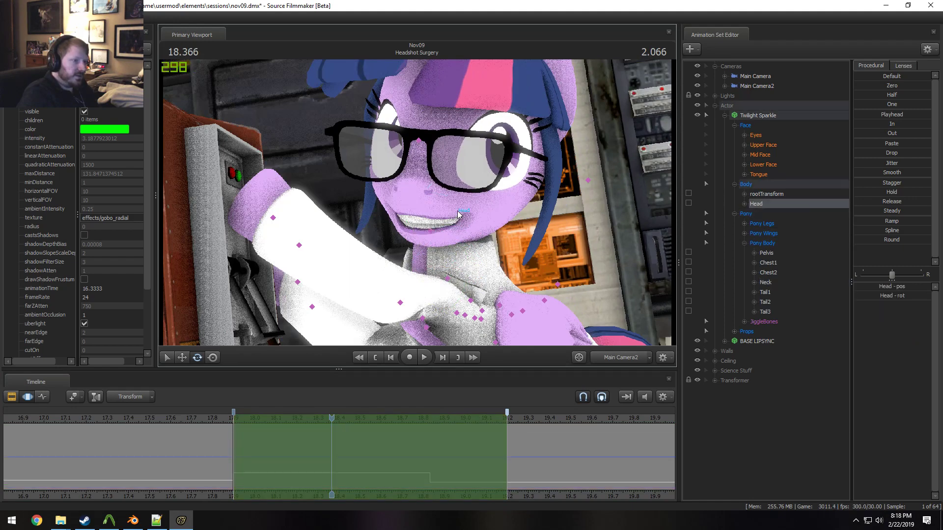
drag(455, 186, 480, 196)
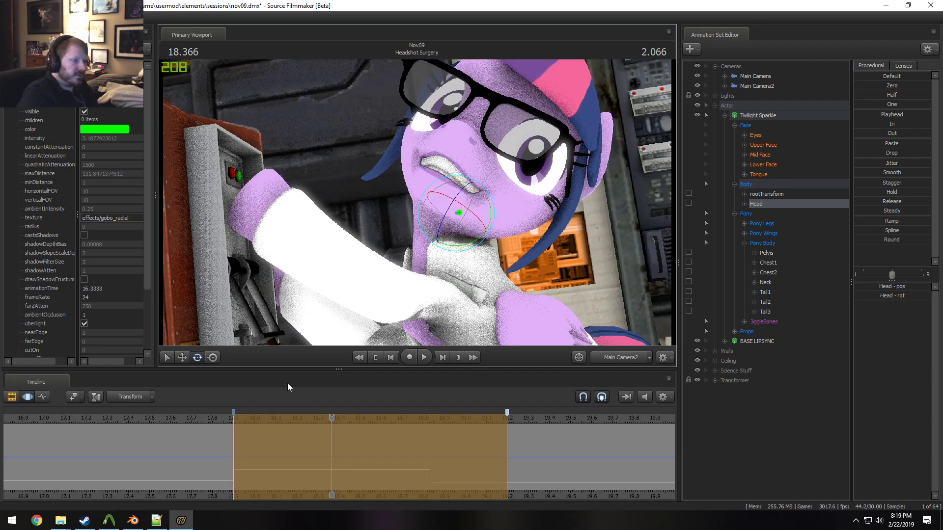
click(189, 421)
key(space)
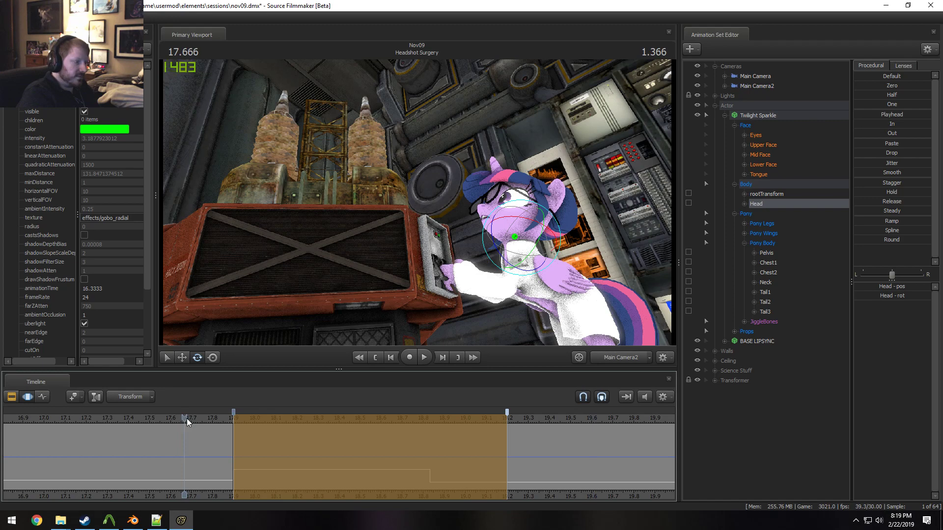
key(space)
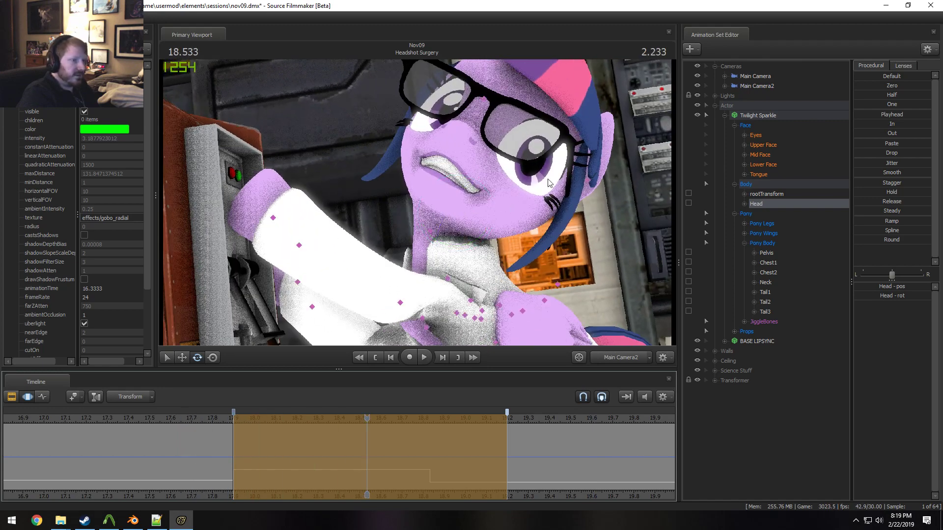
Expand Twilight Sparkle's JiggleBones group, inspect jiggle_hair1, and check for a bone control near her hair in the viewport
click(745, 322)
click(776, 333)
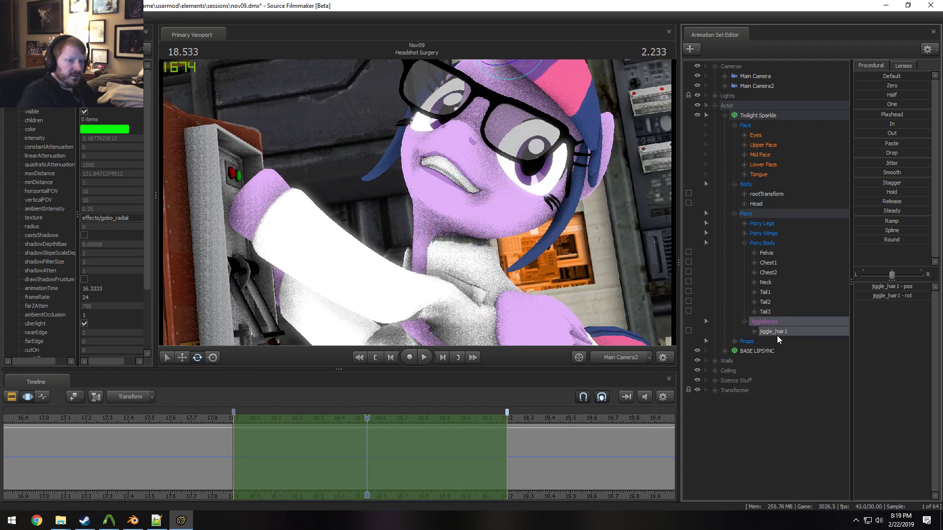
click(588, 182)
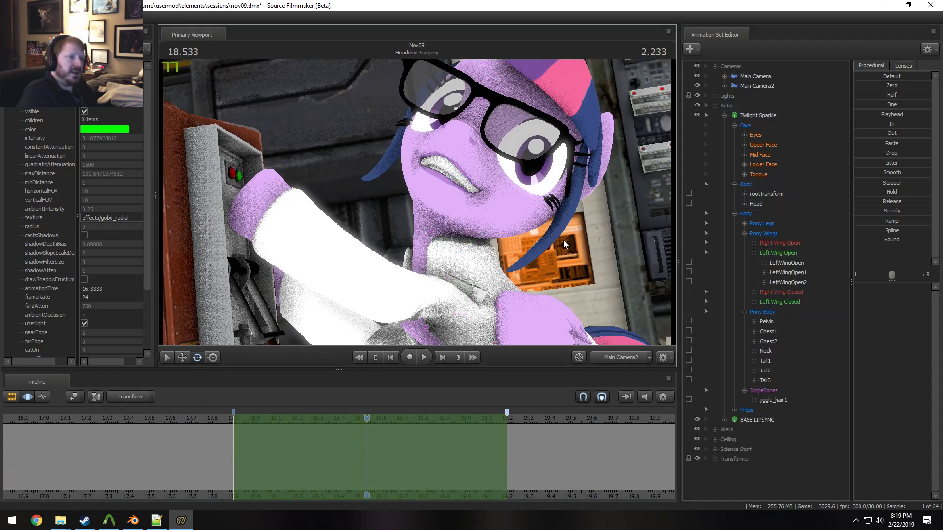
Play back the Headshot Surgery shot several times to review the tilted head pose and the close-up camera moves
scroll(190, 467, down, 3)
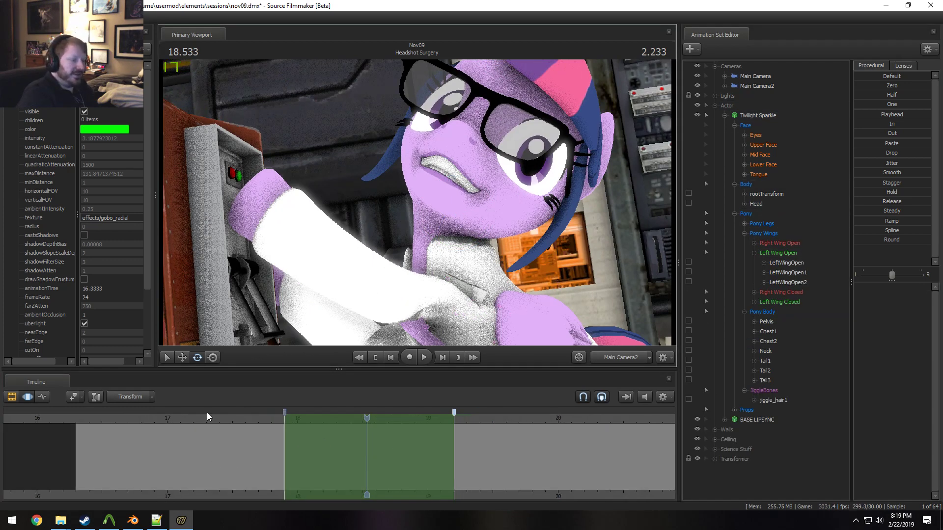
click(205, 416)
key(space)
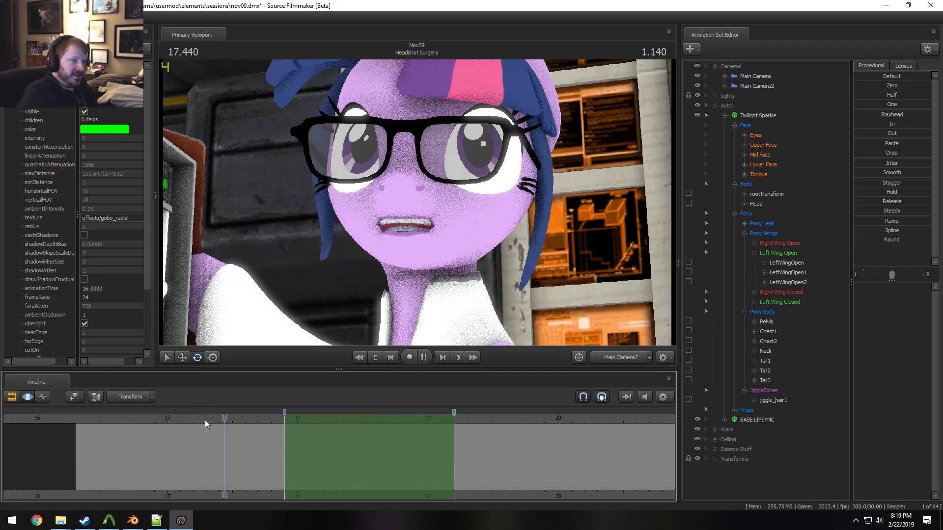
click(125, 418)
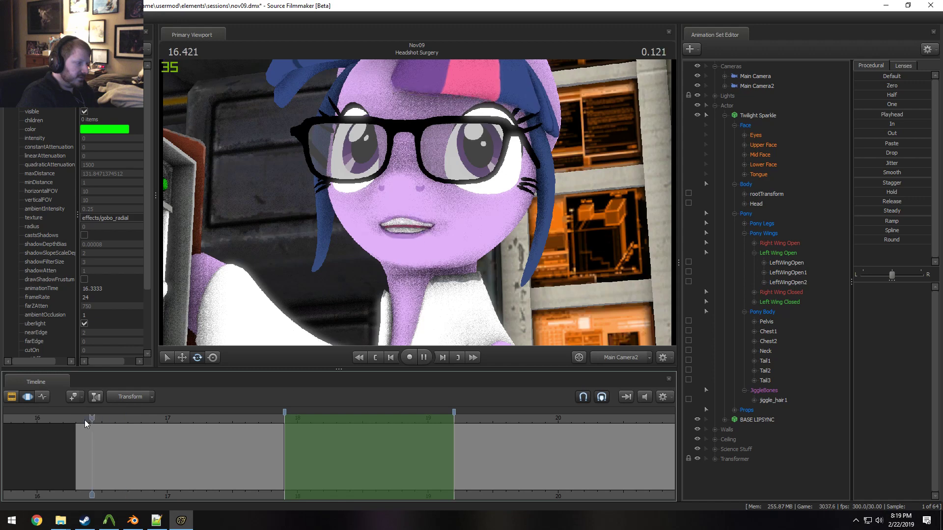
key(space)
key(space)
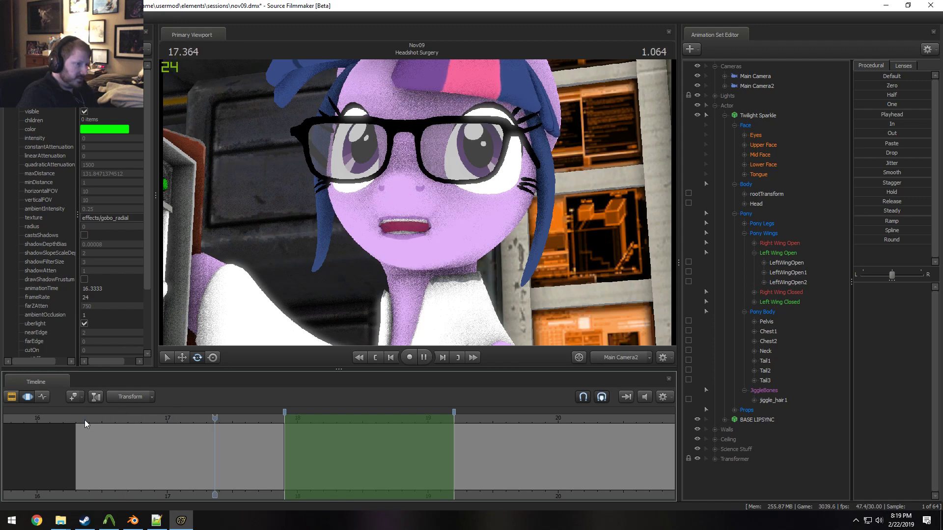
click(84, 420)
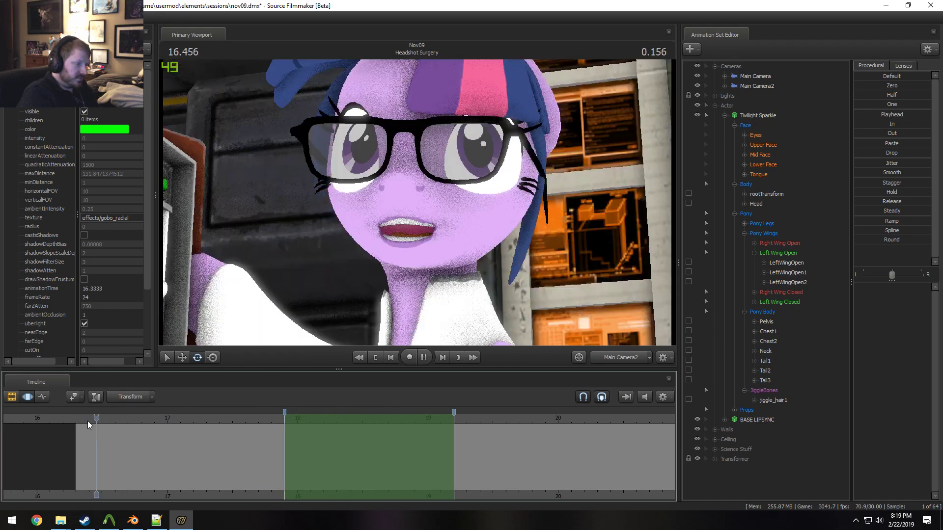
key(space)
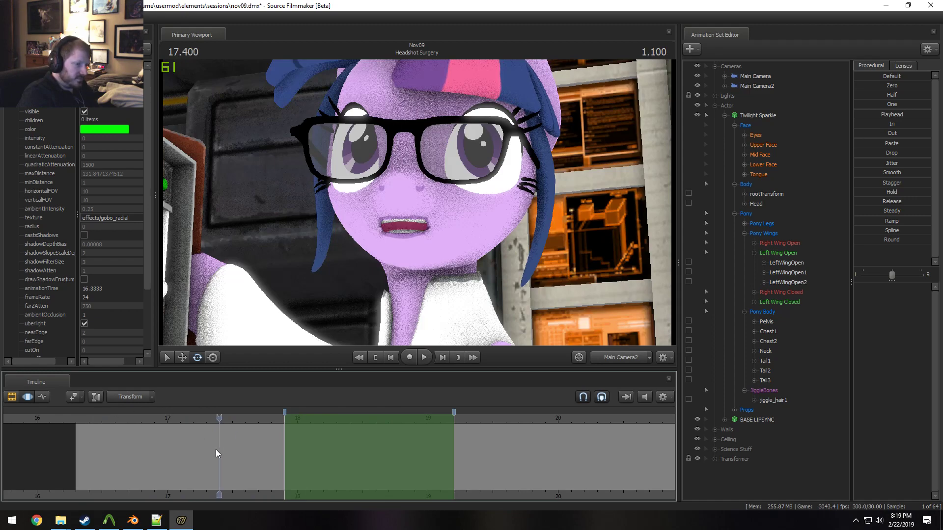
key(space)
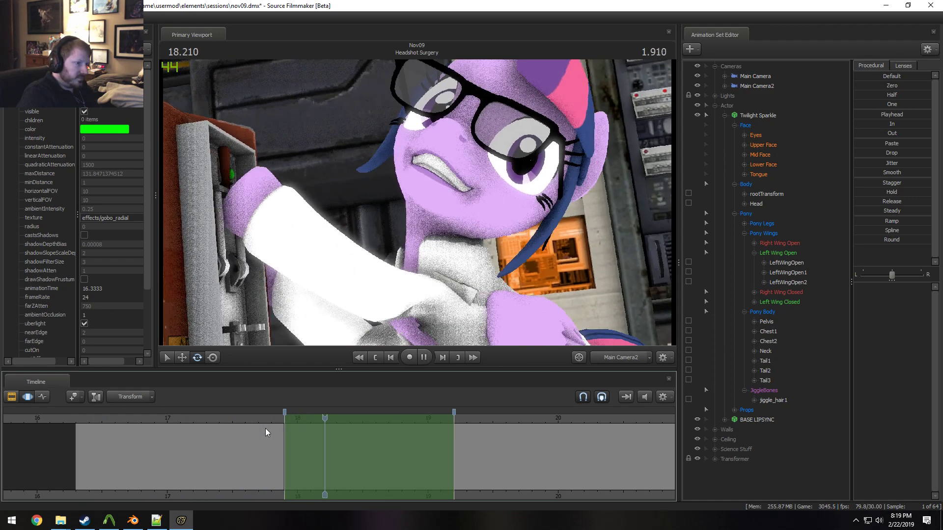
key(space)
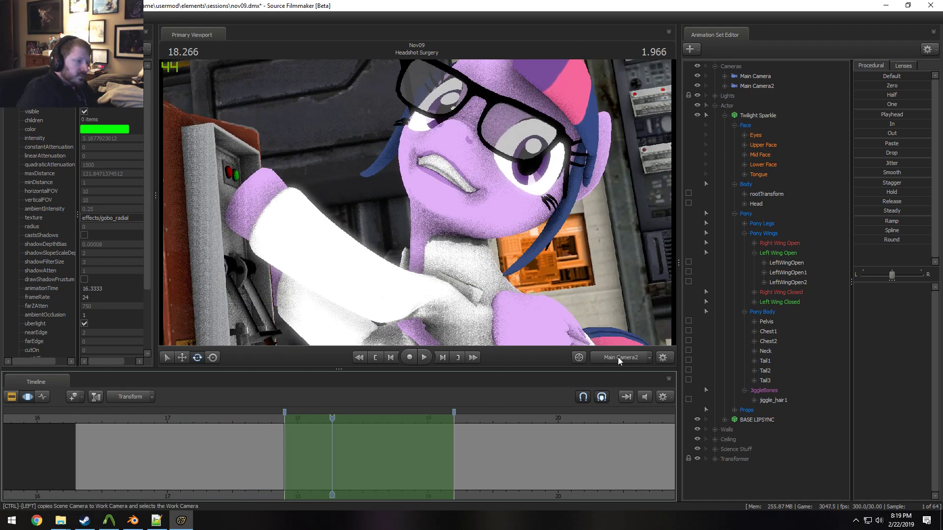
key(space)
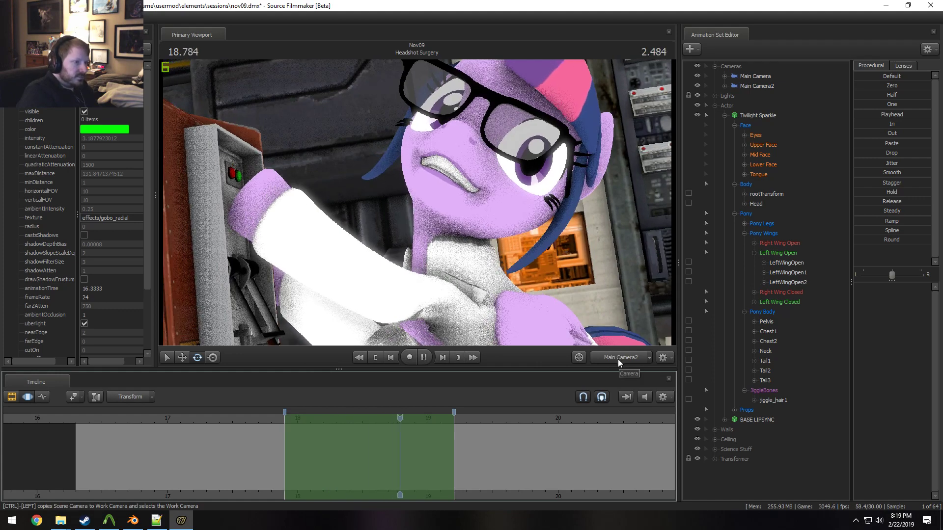
key(space)
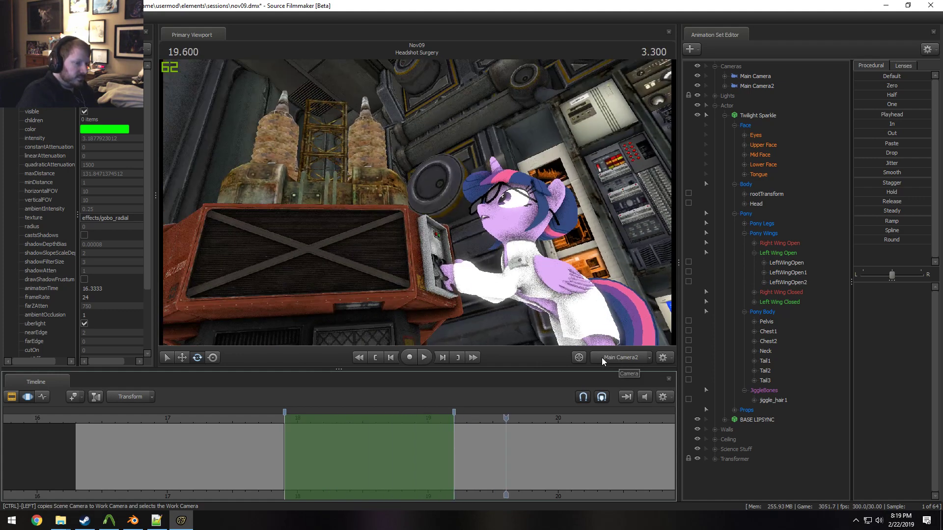
key(space)
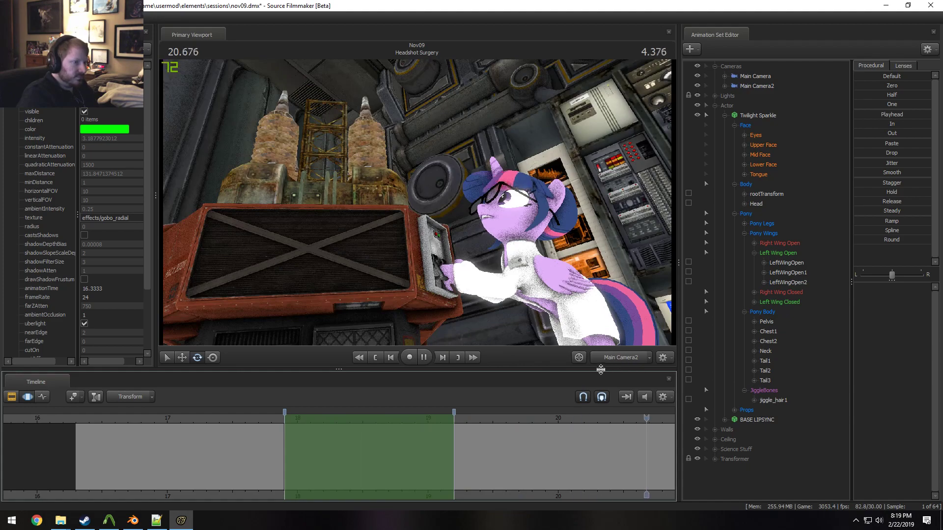
Play from the shot's start through into Montage - Spinning Fan, then replay the start of Headshot Surgery
click(93, 421)
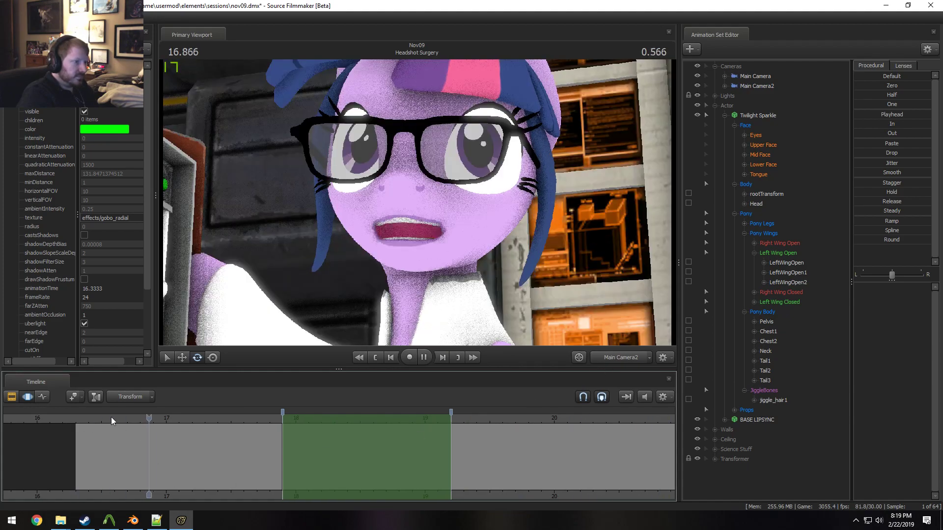
key(space)
scroll(552, 468, down, 5)
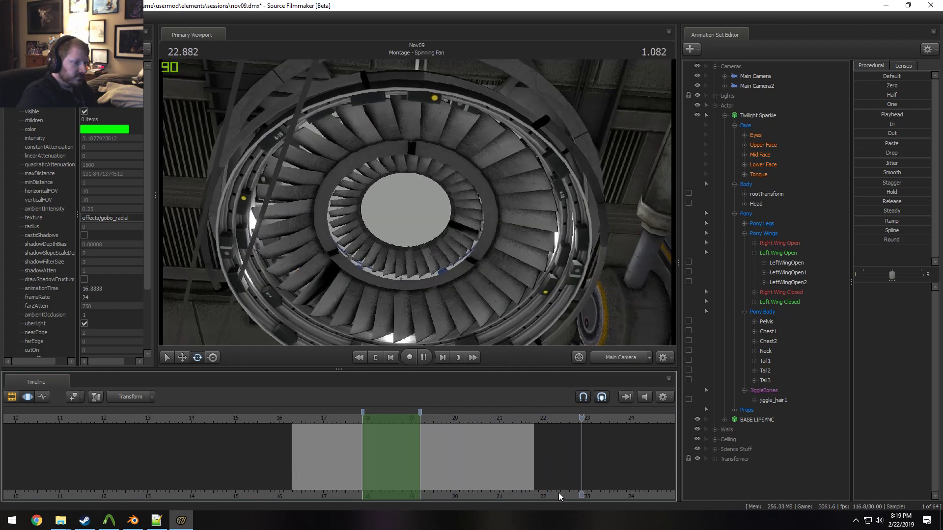
middle_drag(556, 497, 329, 487)
scroll(351, 474, down, 1)
key(space)
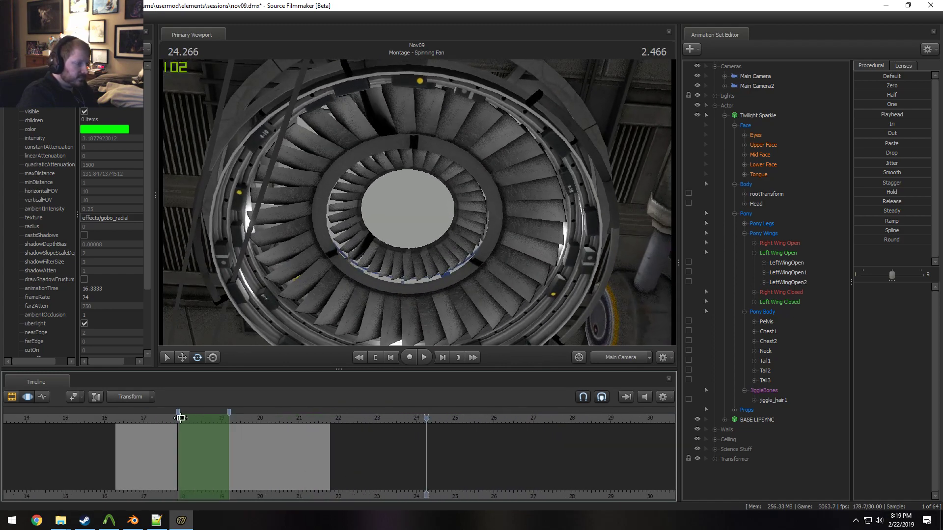
click(107, 419)
key(space)
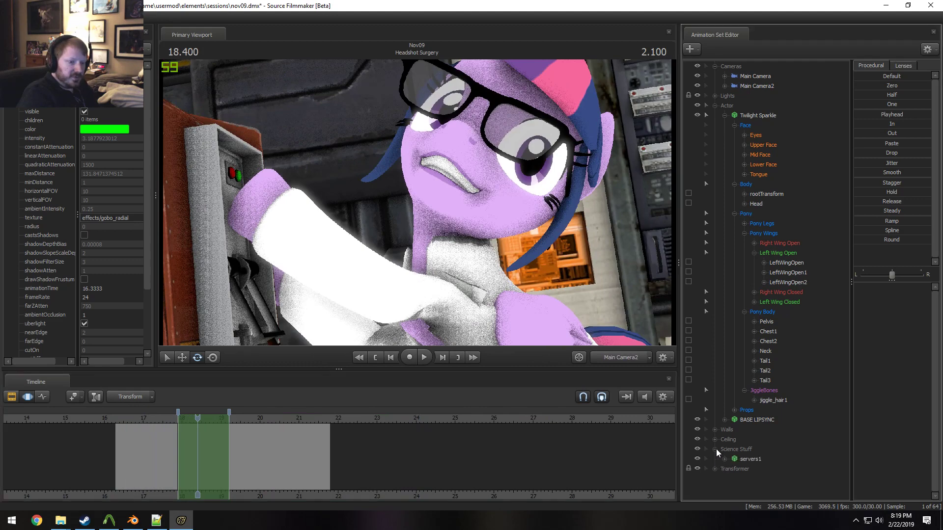
Expand the Transformer group, select Circuit Breaker (Lever), and move the playhead to about 19.1 s in the Work Camera view
click(716, 459)
scroll(727, 467, down, 5)
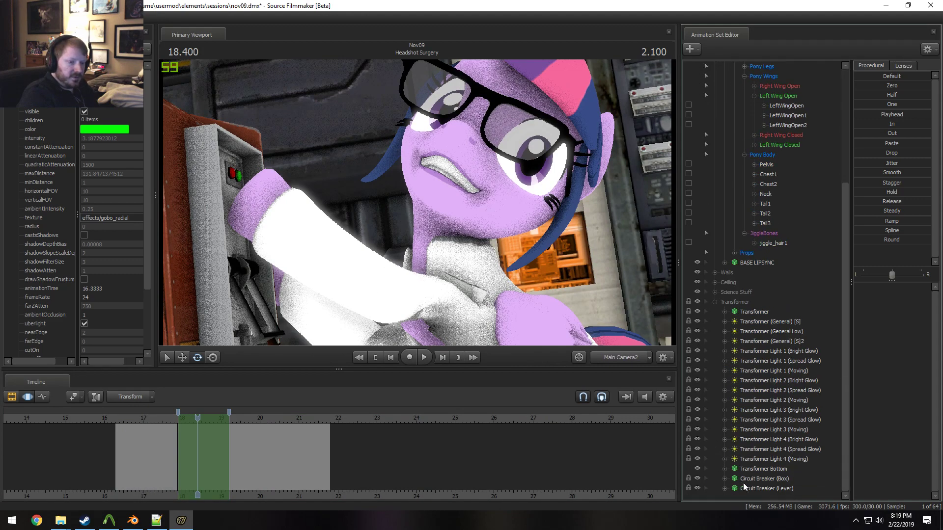
click(761, 488)
scroll(172, 455, up, 4)
drag(171, 455, 345, 446)
click(872, 125)
ctrl+click(604, 362)
scroll(295, 451, up, 4)
key(Escape)
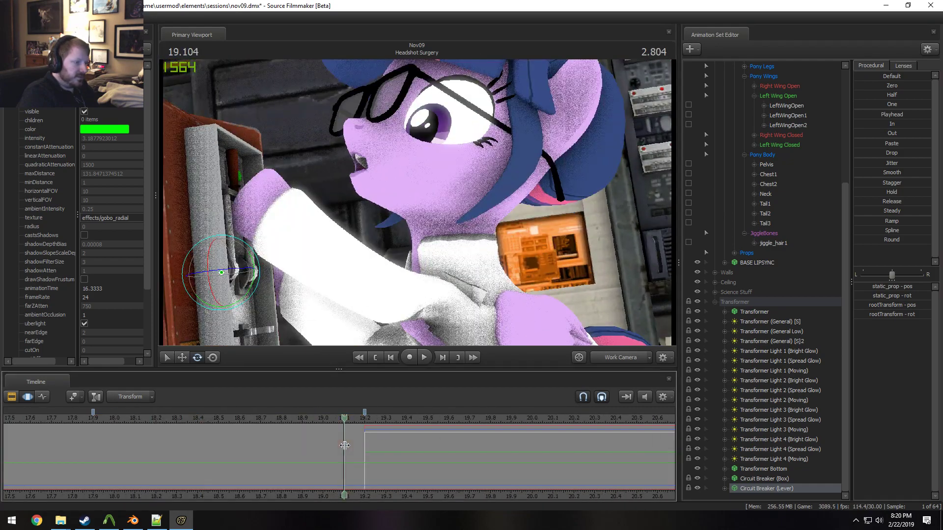
Examine the lever's curve change at about 19.2 s up close and play back the shot from just before it
scroll(411, 464, up, 3)
middle_drag(308, 502, 290, 503)
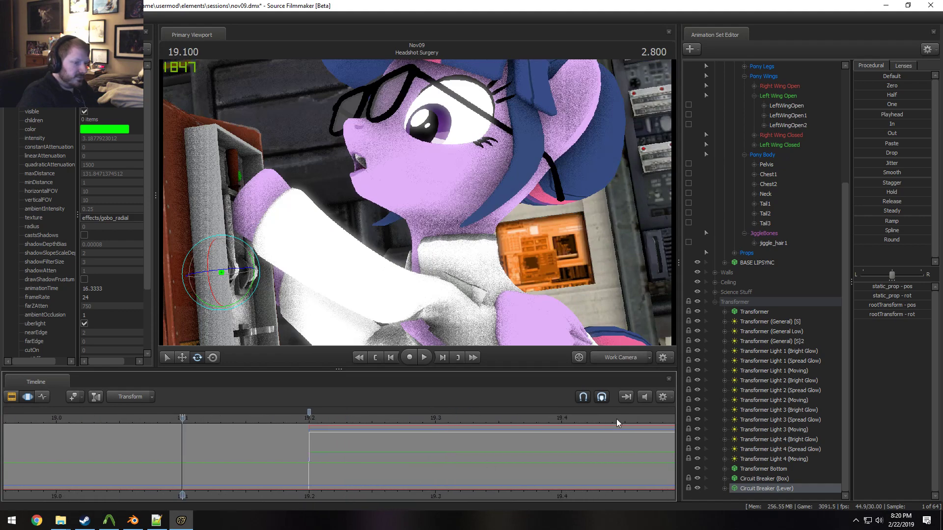
scroll(526, 488, up, 2)
middle_drag(526, 488, 354, 505)
key(space)
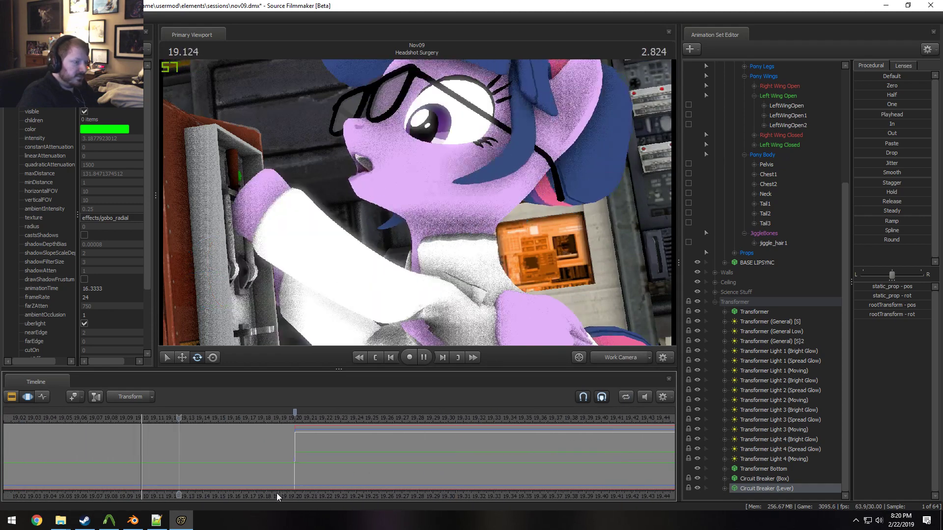
scroll(276, 494, down, 2)
middle_drag(276, 493, 96, 480)
scroll(568, 495, down, 1)
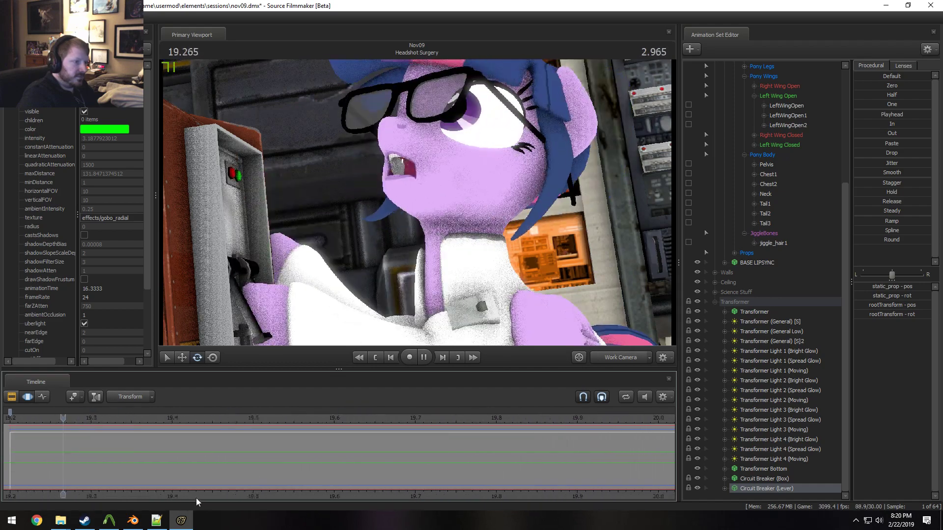
Follow the playback along the timeline between about 18.4 and 19.7 s, reviewing the pause and the lever pull
scroll(218, 476, up, 3)
middle_drag(181, 497, 575, 487)
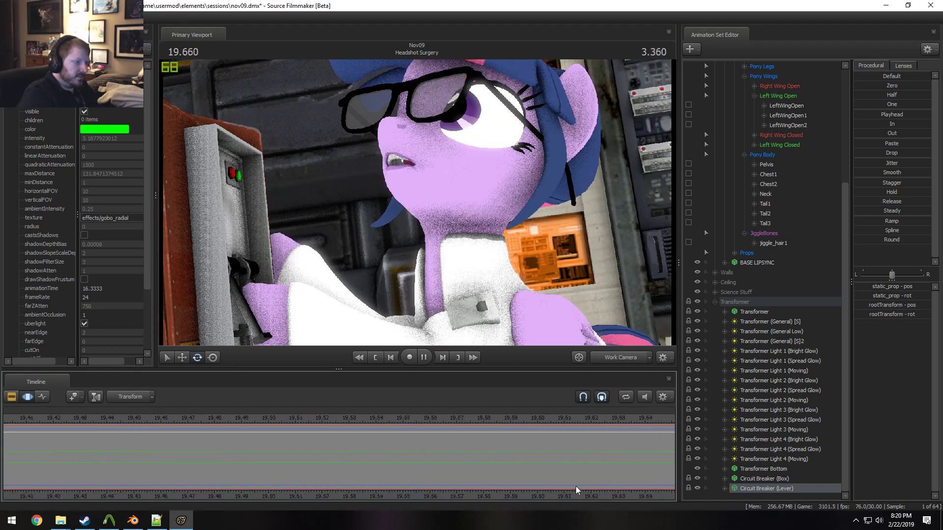
middle_drag(193, 493, 538, 467)
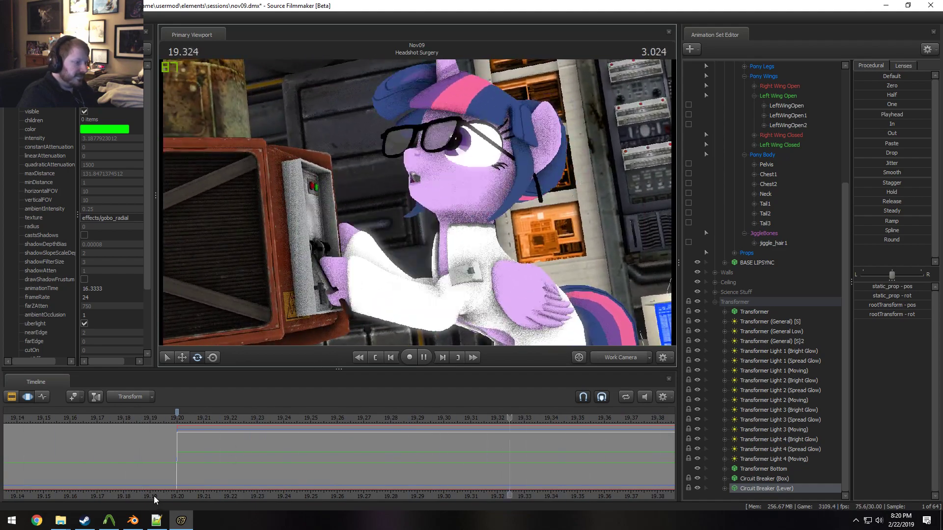
middle_drag(154, 499, 463, 500)
drag(154, 494, 730, 501)
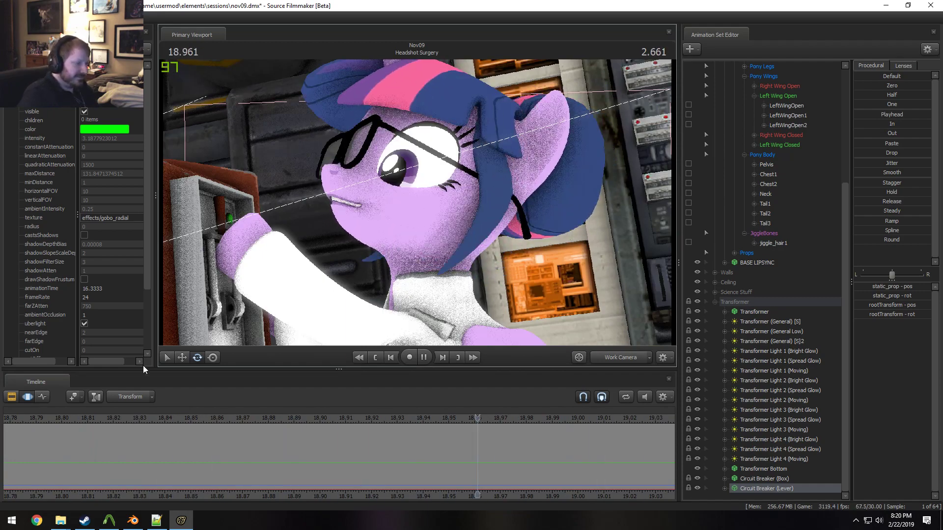
scroll(120, 497, down, 3)
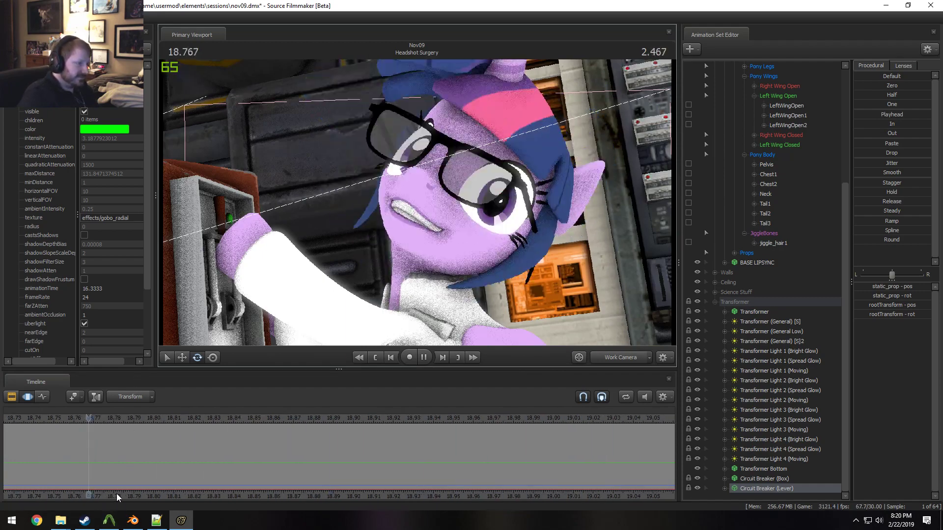
drag(111, 496, 453, 504)
drag(221, 500, 414, 497)
scroll(306, 495, down, 4)
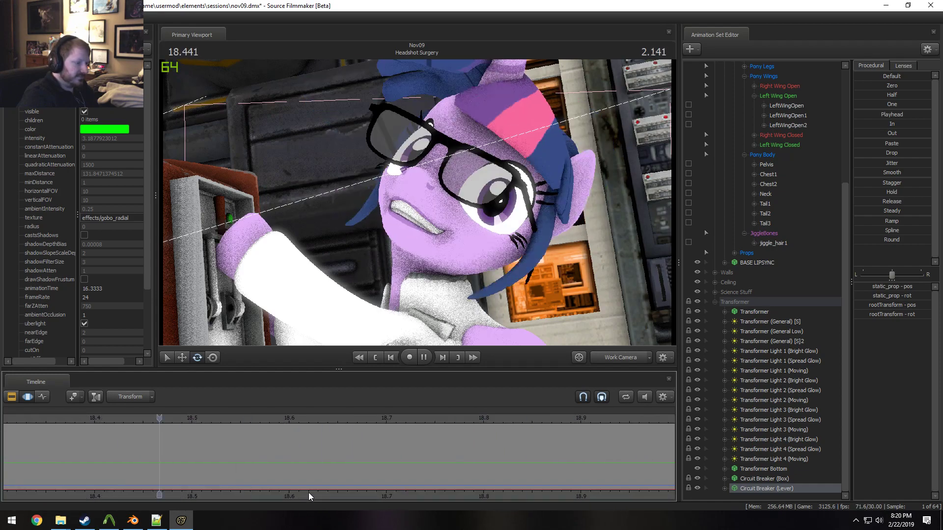
drag(309, 494, 108, 494)
scroll(210, 477, down, 4)
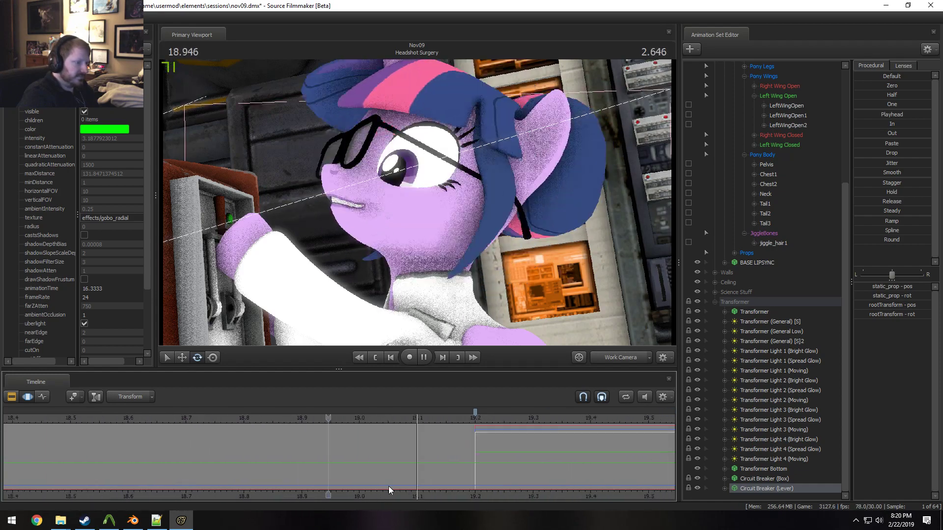
scroll(414, 464, down, 3)
Compare the lever's pose just before and after 19.2 s, then play back the pull from about 19.23 s
click(502, 466)
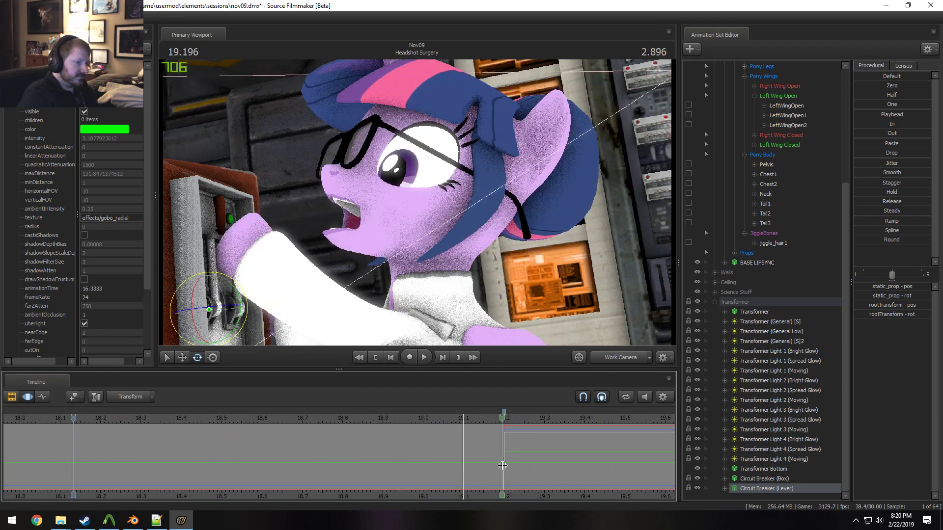
drag(502, 465, 511, 467)
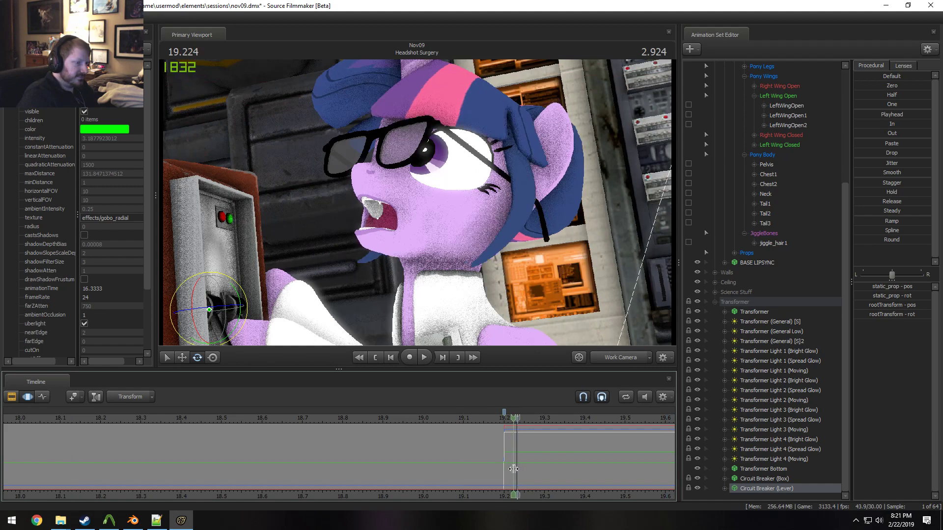
click(513, 469)
scroll(514, 470, up, 12)
scroll(510, 478, up, 3)
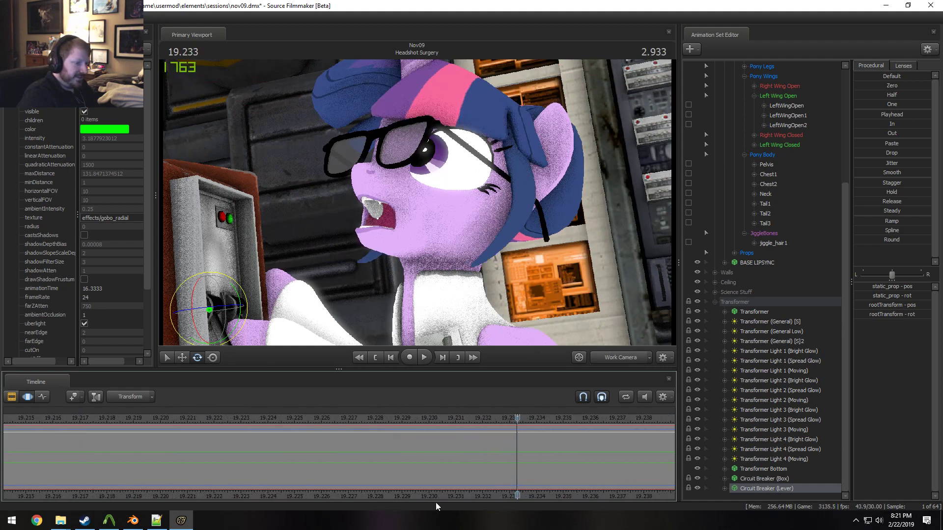
key(space)
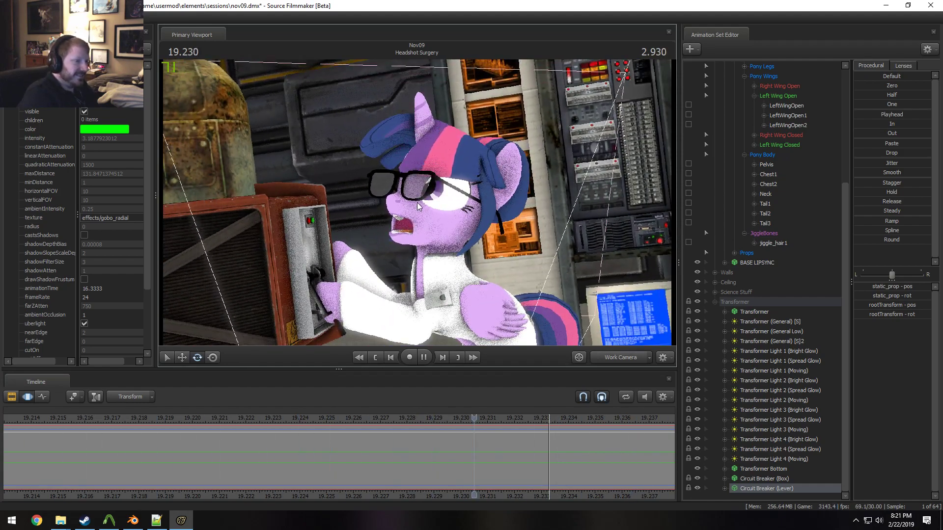
key(space)
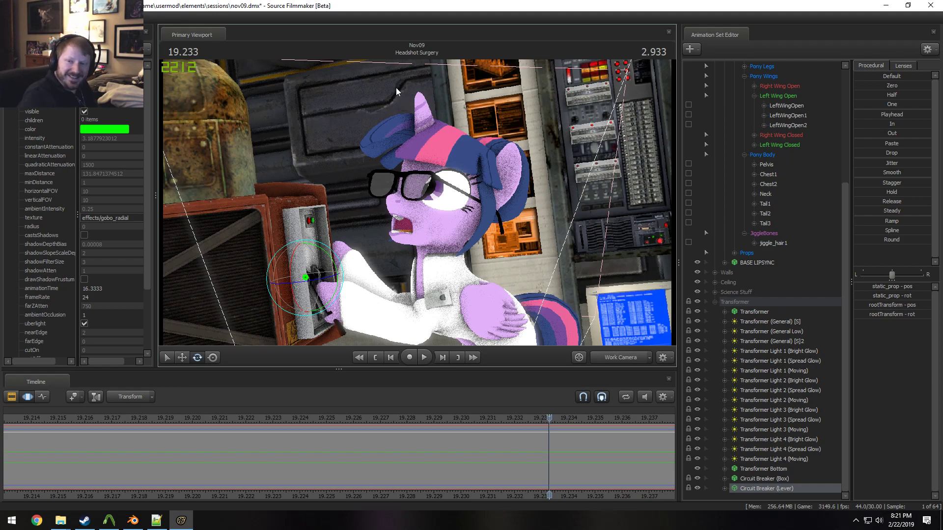
Review the lever pull through Main Camera2, inspecting the curve jump at 19.2 s during playback
click(626, 361)
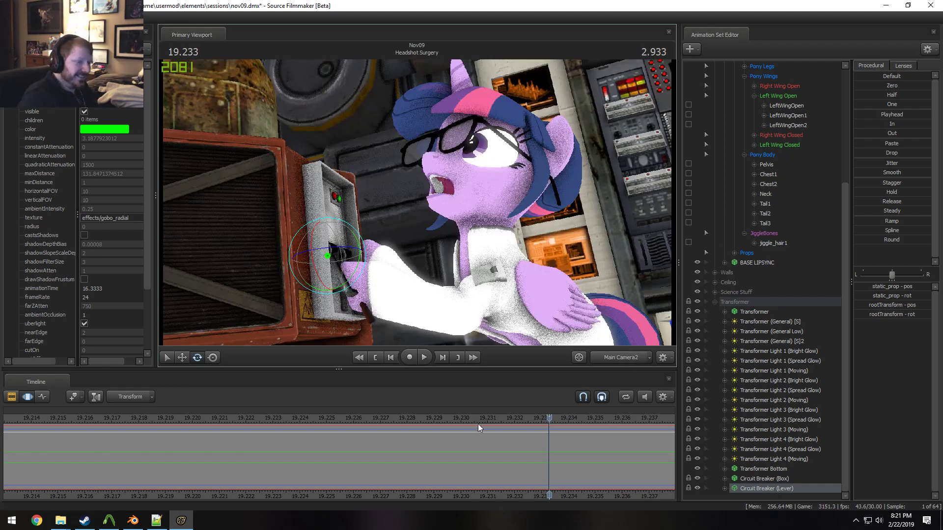
key(space)
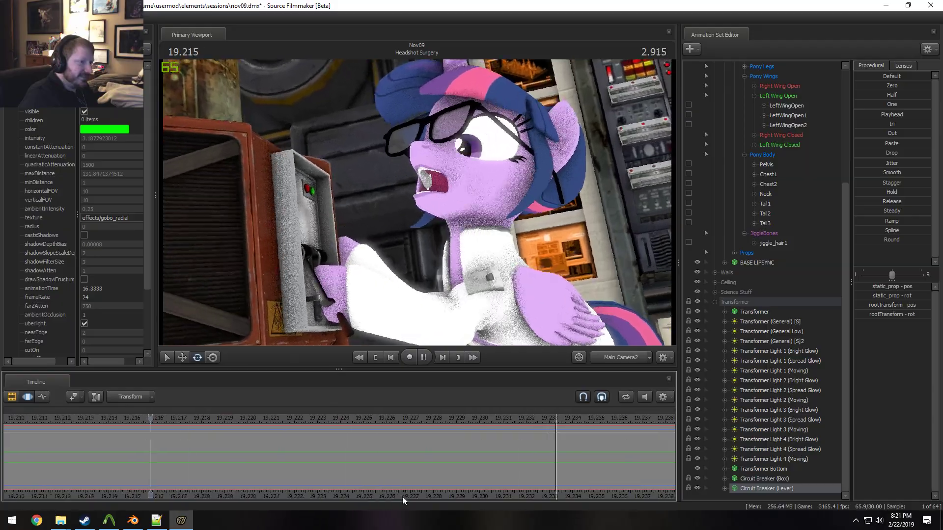
scroll(490, 488, down, 3)
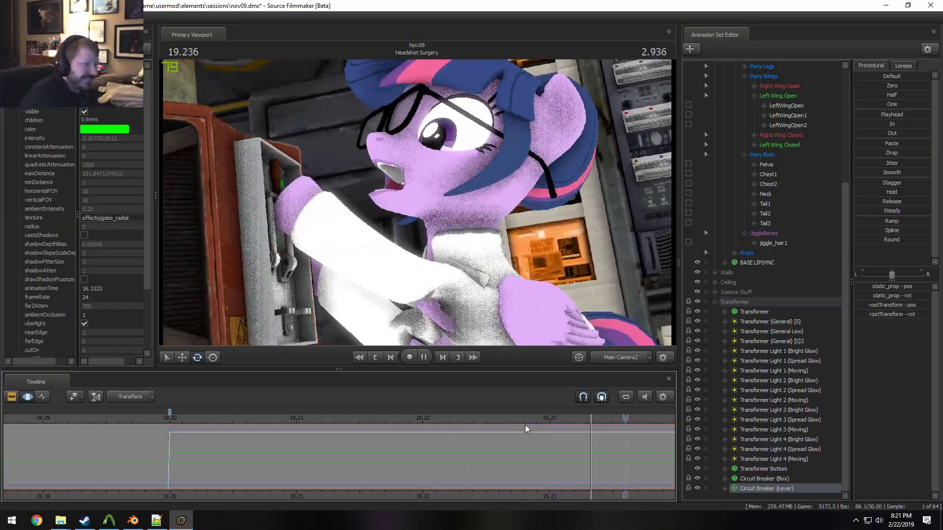
scroll(337, 458, down, 1)
scroll(309, 455, down, 1)
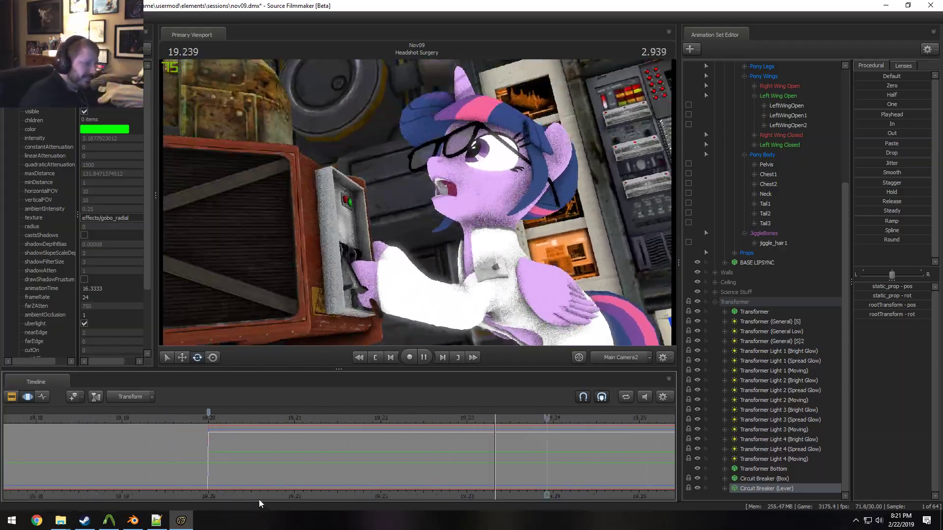
scroll(346, 494, down, 1)
key(space)
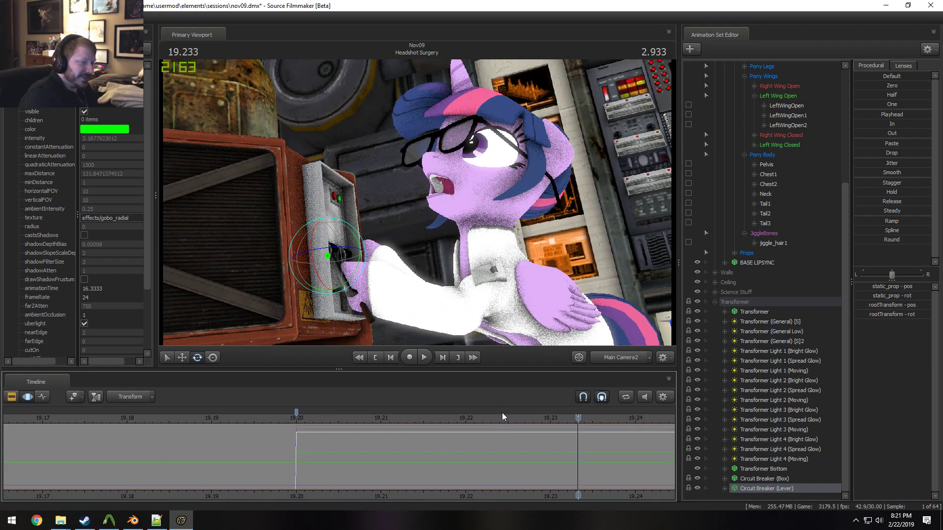
Pull the Work Camera back to a wider view, step back to 19.166 s, and play back the lever pull
ctrl+click(629, 357)
key(s)
mouse_move(401, 264)
mouse_down()
mouse_move(398, 248)
mouse_move(400, 264)
mouse_up()
key(Left)
key(Left)
scroll(474, 469, down, 5)
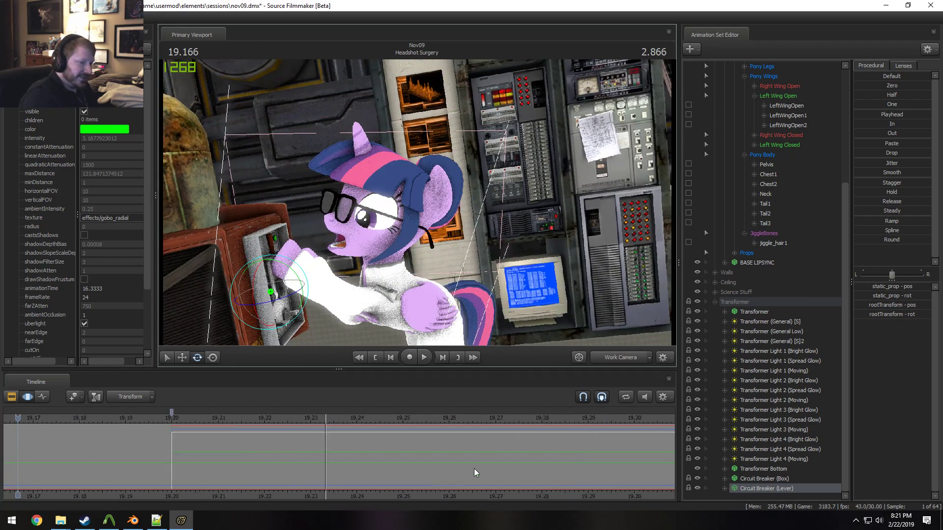
key(space)
key(space)
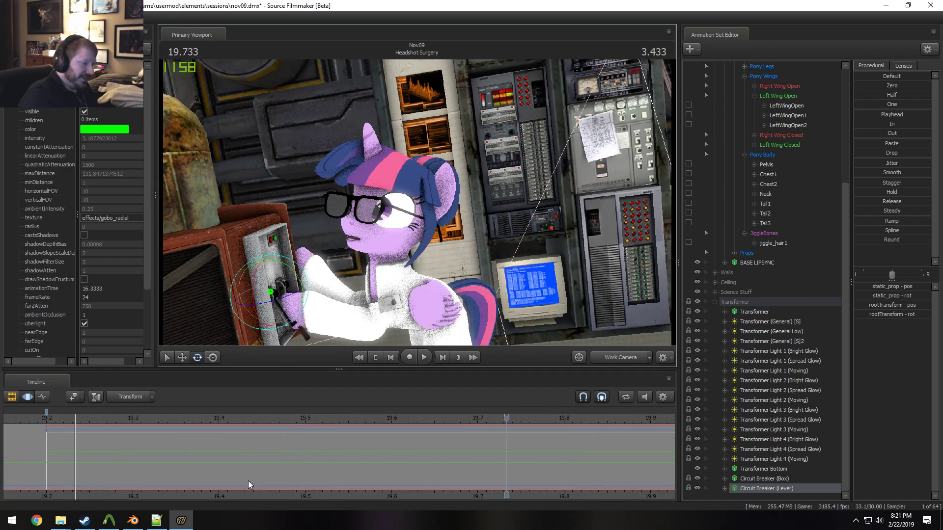
middle_drag(263, 484, 493, 472)
scroll(493, 471, down, 1)
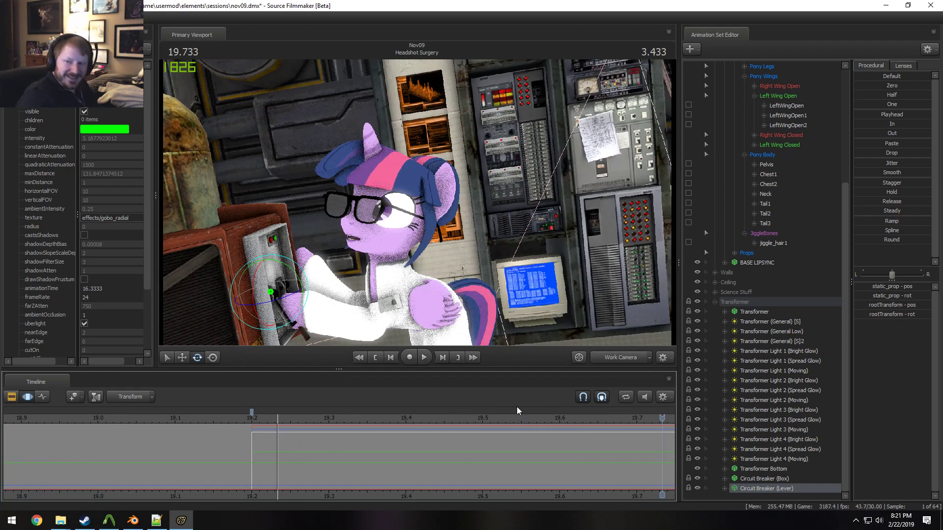
Bring the Work Camera close to Twilight Sparkle's face and the breaker box, then play back from 18.9 s
drag(555, 295, 484, 268)
key(w)
key(w)
key(r)
key(s)
key(w)
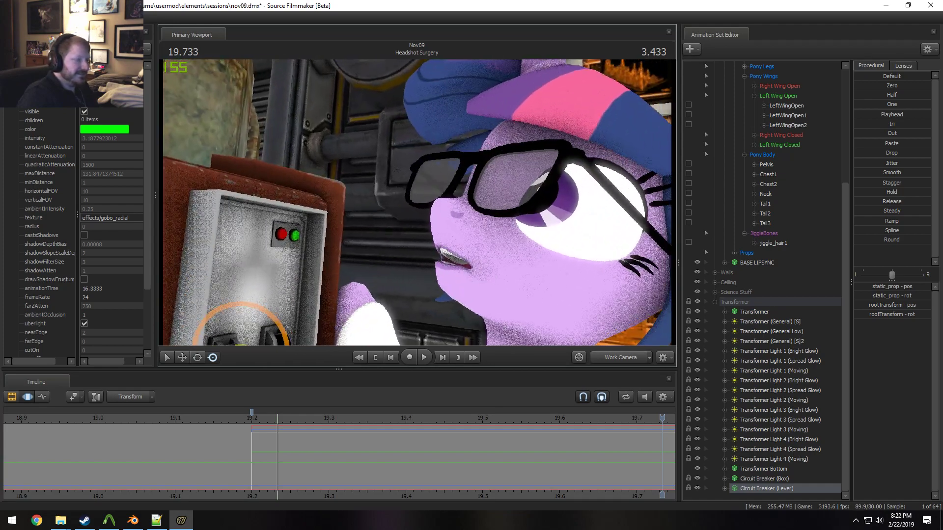
drag(417, 203, 442, 212)
scroll(248, 425, down, 2)
click(267, 417)
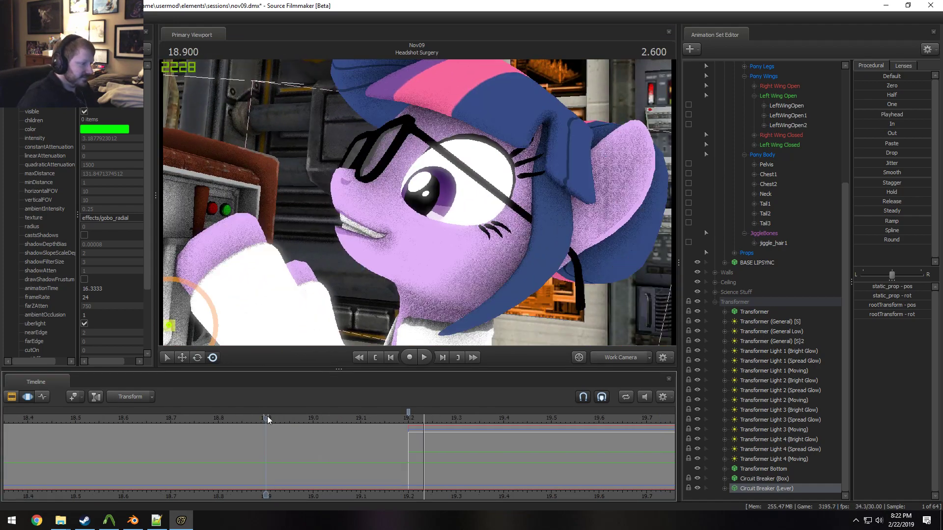
key(space)
scroll(445, 452, down, 1)
scroll(449, 447, down, 1)
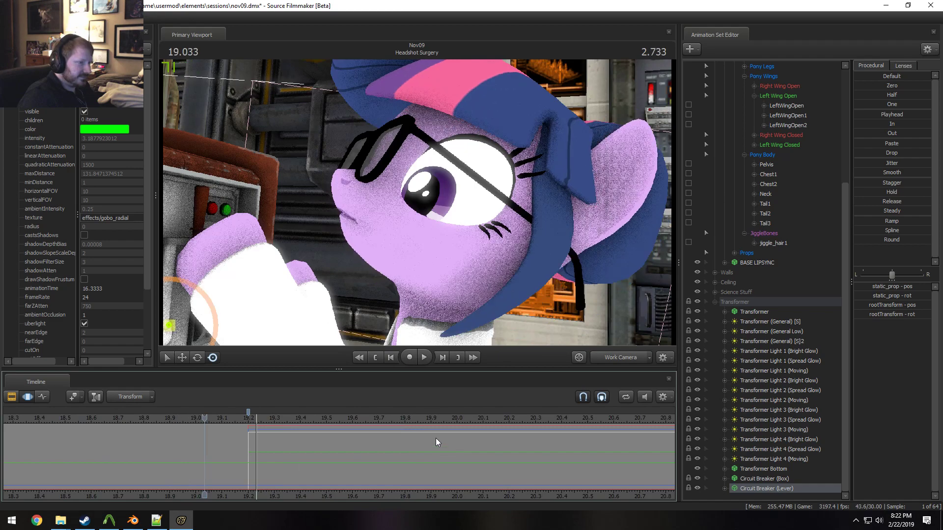
key(space)
Play back Headshot Surgery from near its start through Main Camera2, up to the beginning of the tilted head pose
click(615, 359)
scroll(312, 427, down, 6)
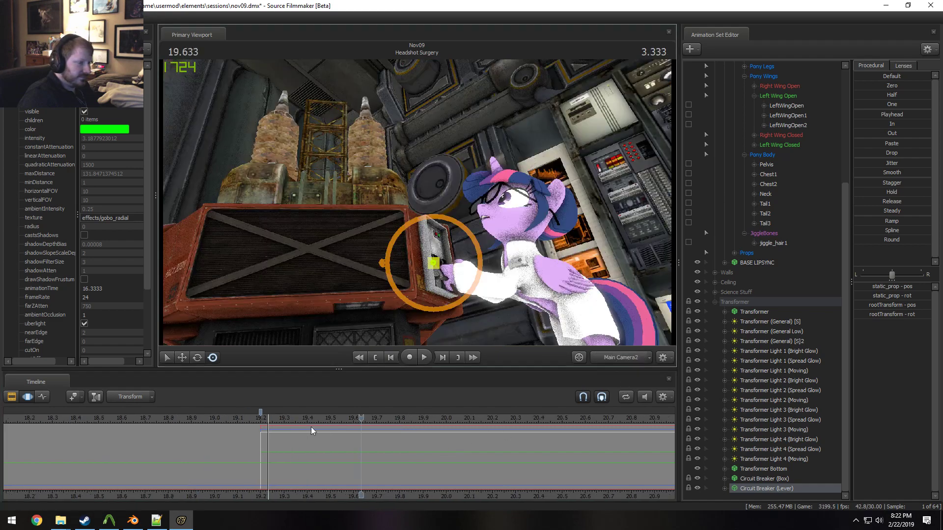
scroll(90, 419, down, 2)
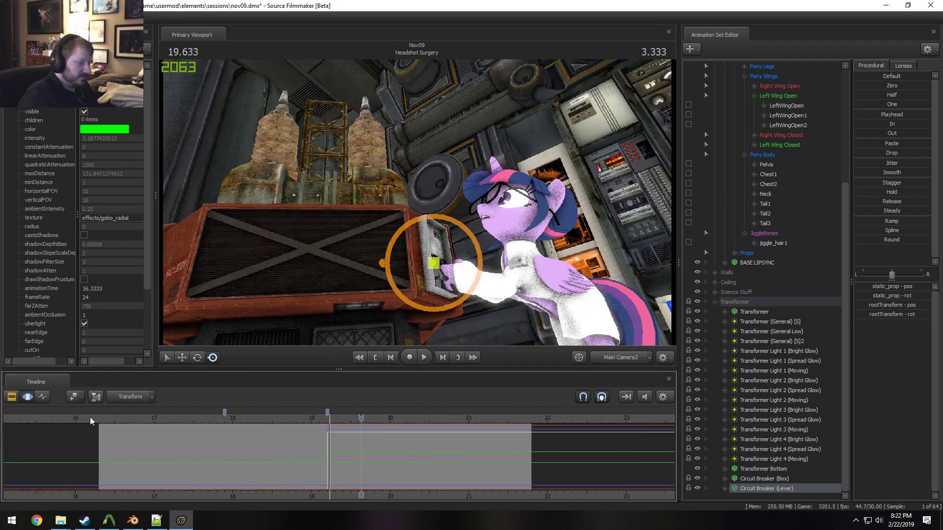
click(120, 420)
key(space)
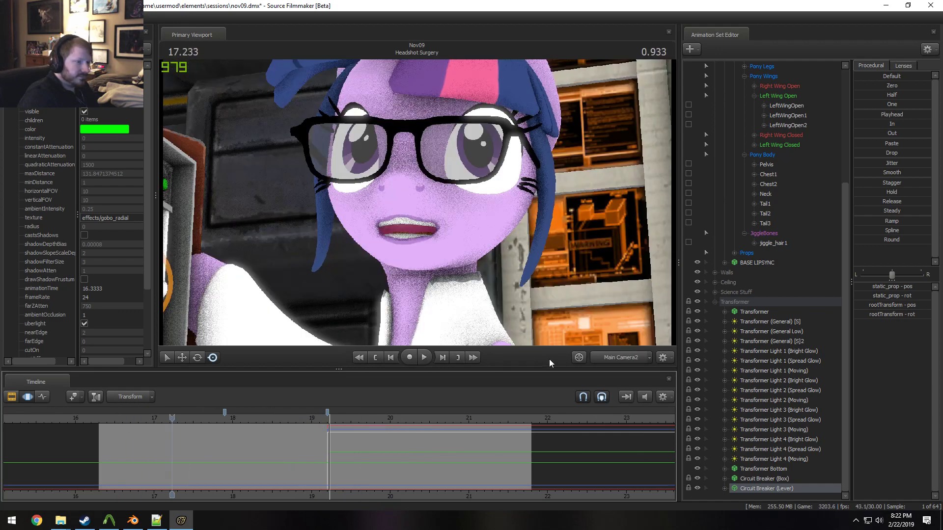
key(space)
key(space)
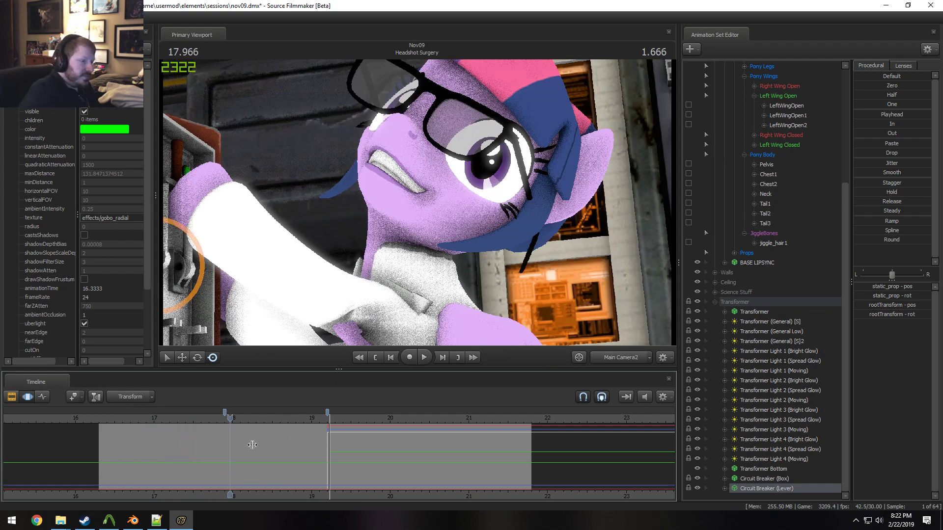
Select the lever's time range from the beginning up to 17.9 s
click(216, 444)
drag(217, 444, 225, 443)
key([)
scroll(249, 492, up, 5)
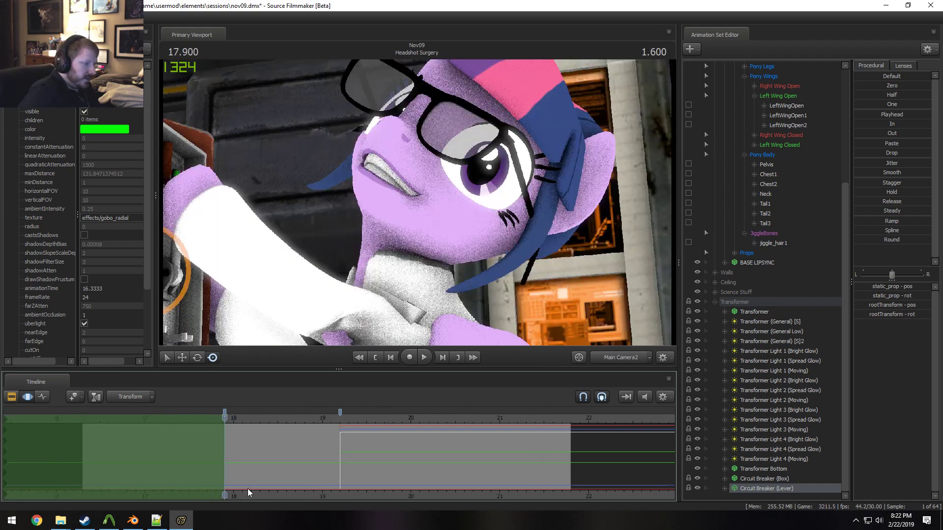
Pull the Work Camera back for a wide view at 17.166 s and hide the BASE LIPSYNC model
click(120, 421)
click(613, 359)
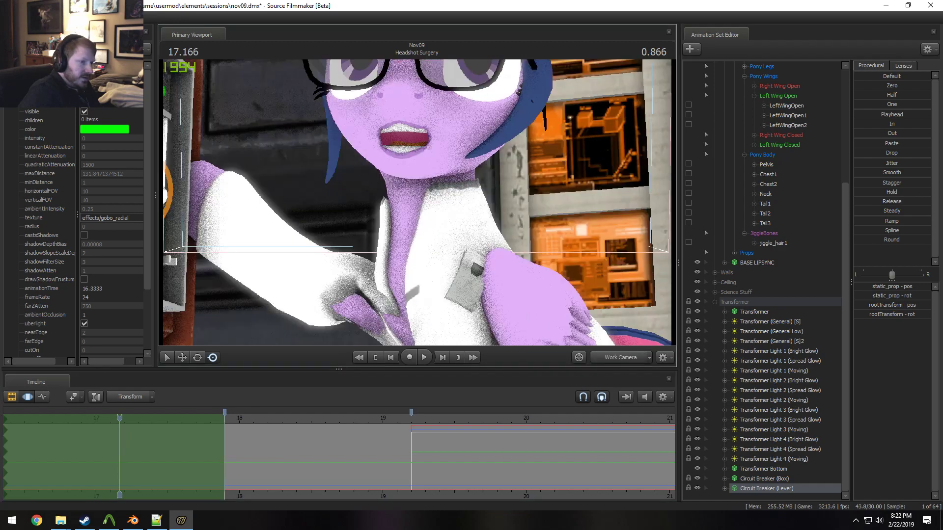
key(s)
key(s)
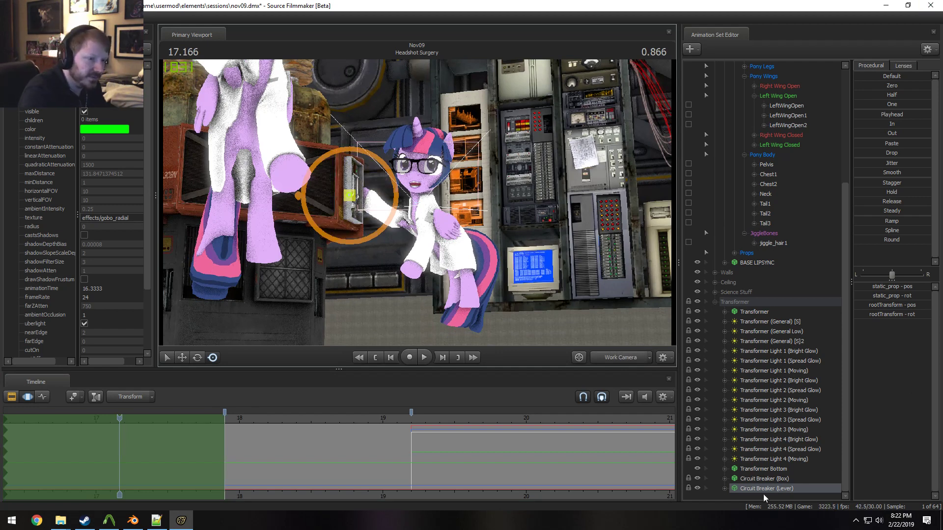
click(697, 262)
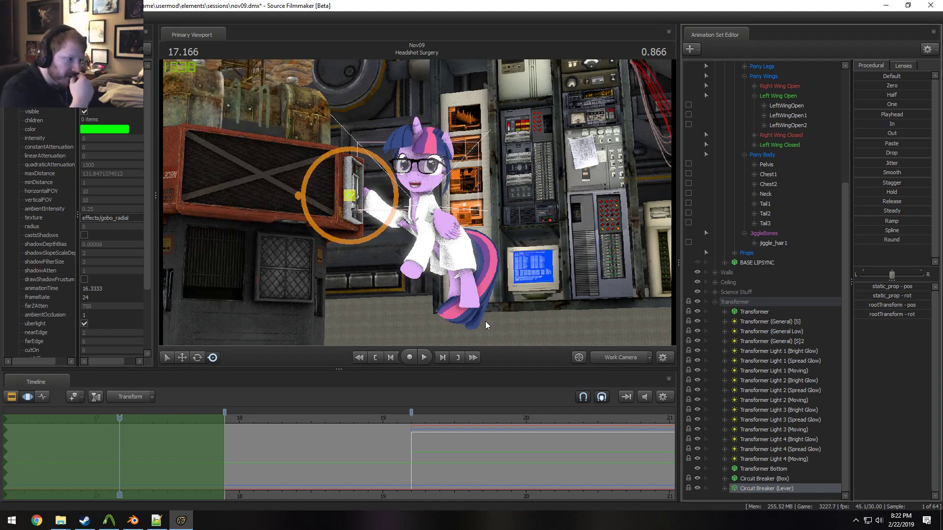
Play back Headshot Surgery from 17.166 s through the Work Camera and return the playhead to 17.833 s
key(space)
key(space)
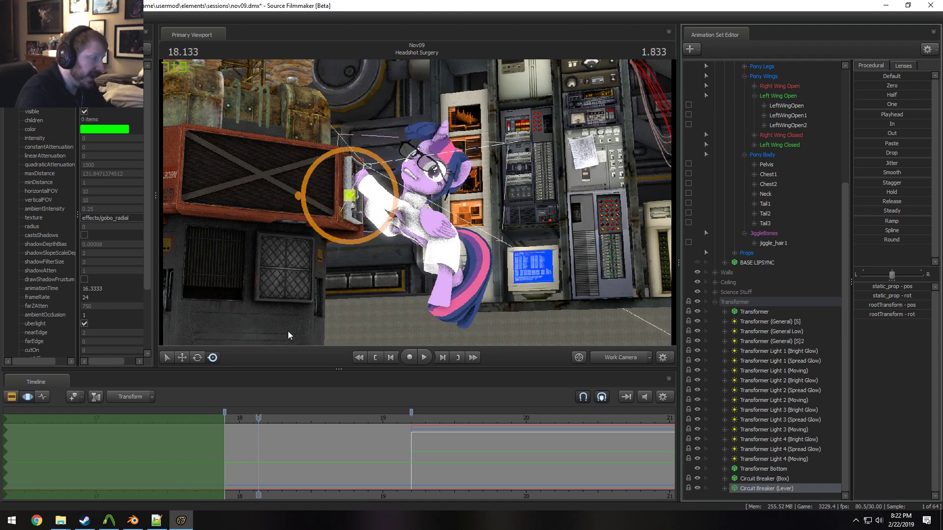
drag(261, 417, 215, 416)
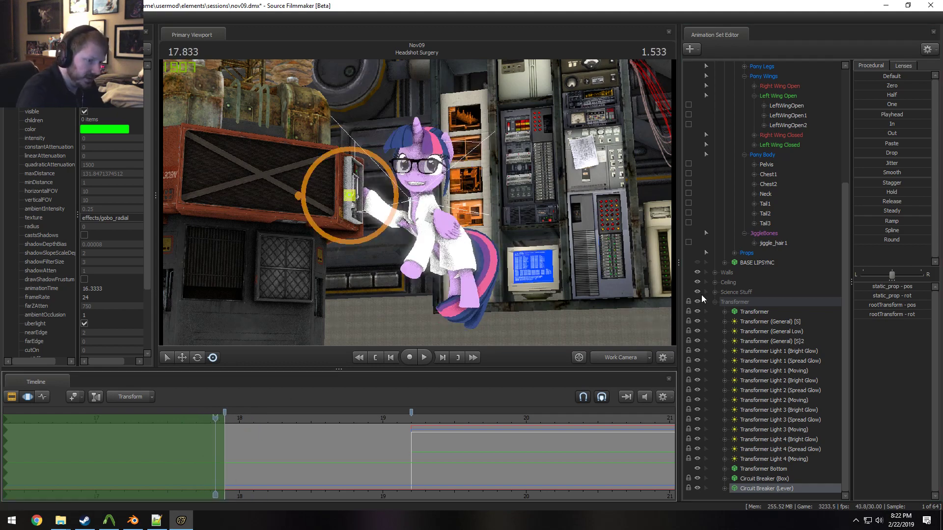
Collapse the Transformer and Actor groups and try to add a new animation set model, filtering the model files by "twilight"
click(715, 303)
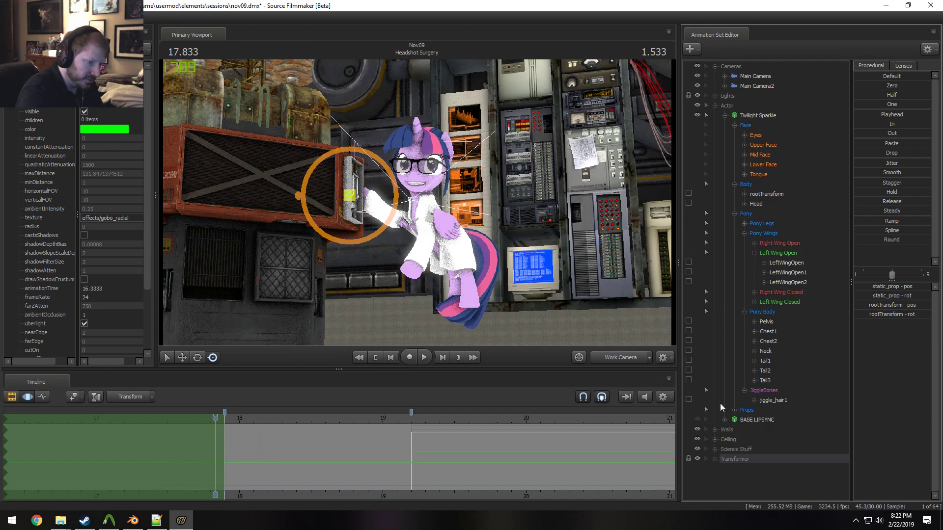
click(715, 106)
right_click(748, 279)
click(804, 303)
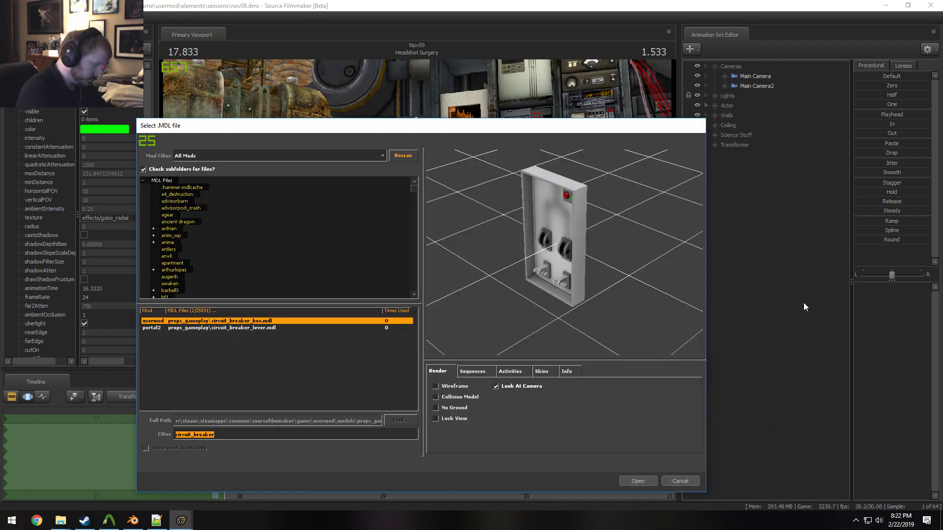
text(twilight)
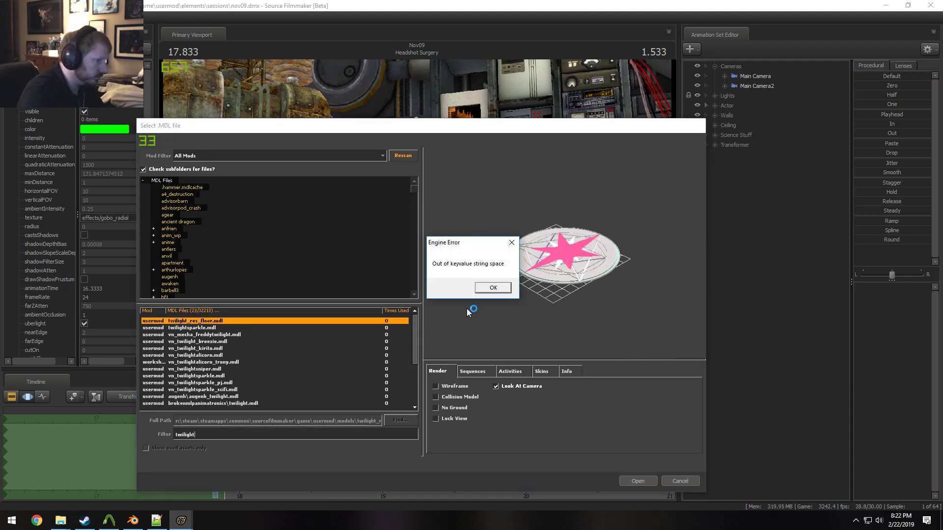
click(511, 289)
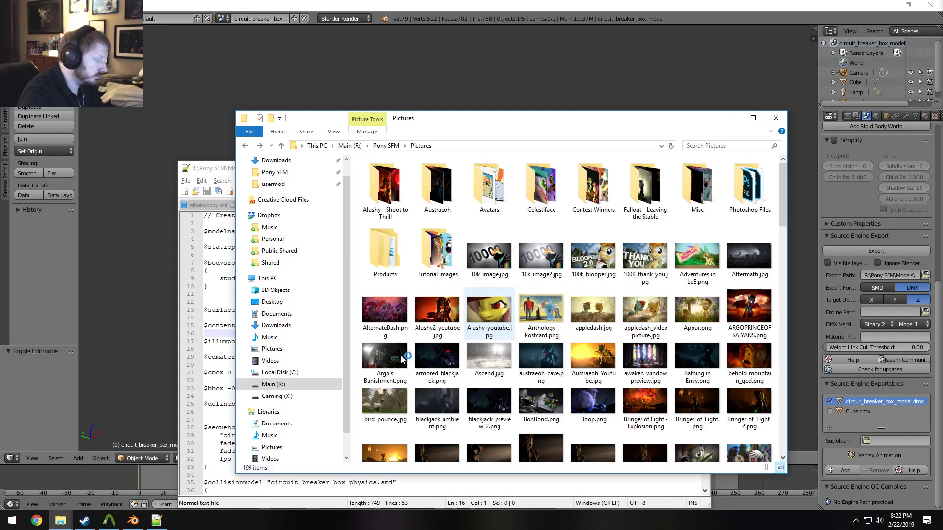
Close Crowbar and quit Blender without saving the circuit breaker box model
click(109, 521)
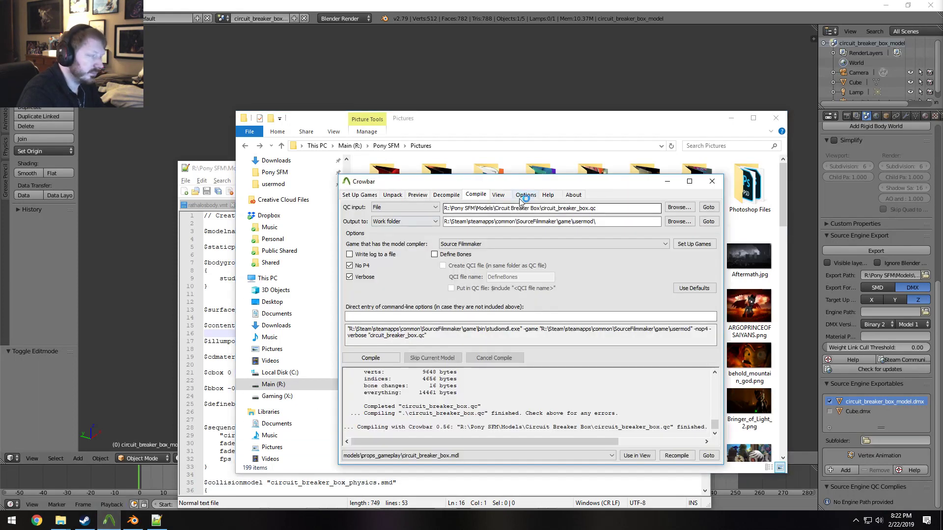
click(711, 181)
click(835, 5)
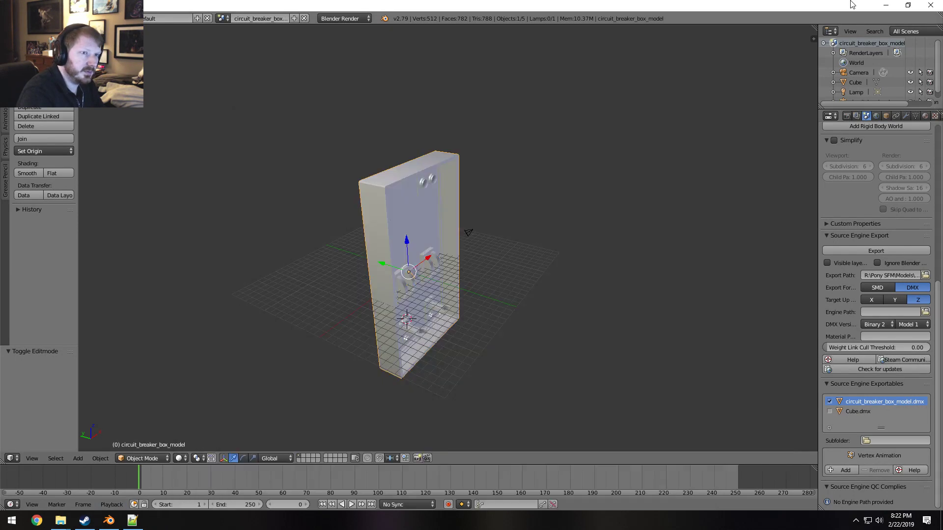
click(937, 5)
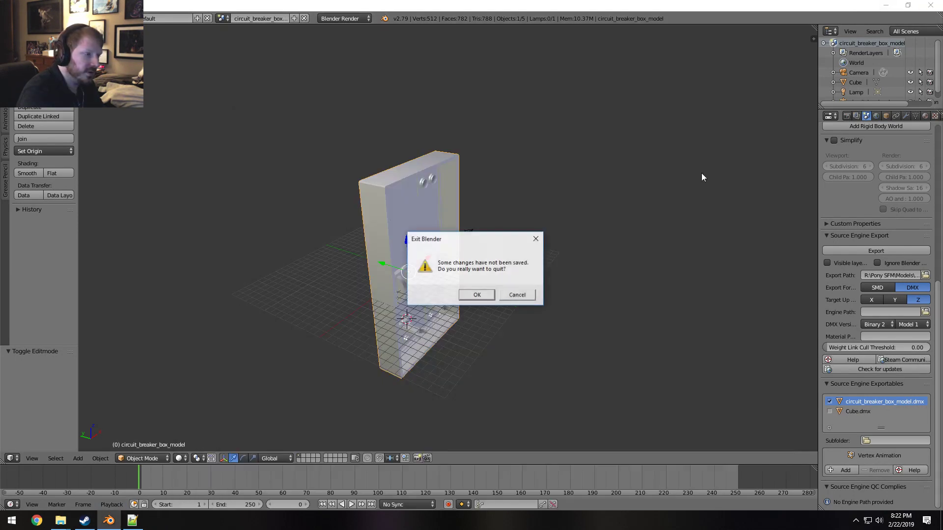
click(489, 300)
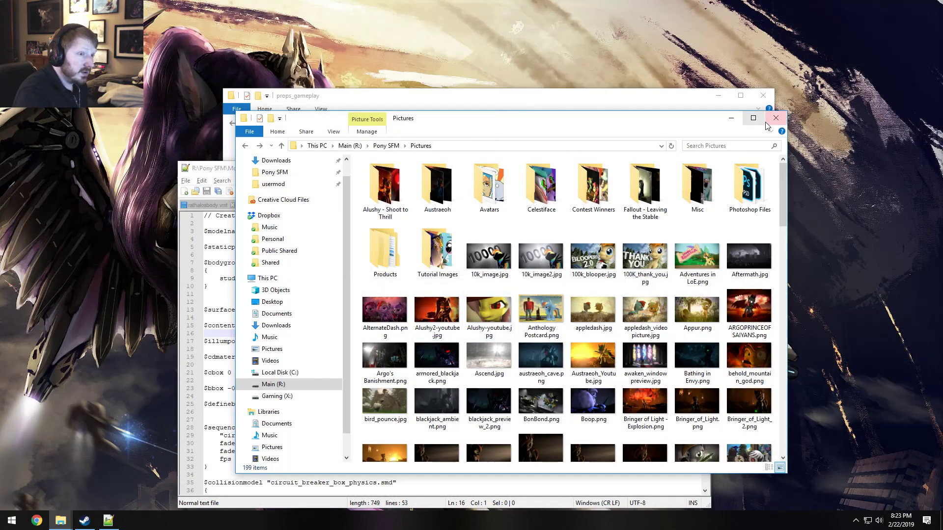
Close both File Explorer windows and the open QC text file, and relaunch Source Filmmaker from Steam
click(776, 118)
click(764, 96)
click(703, 168)
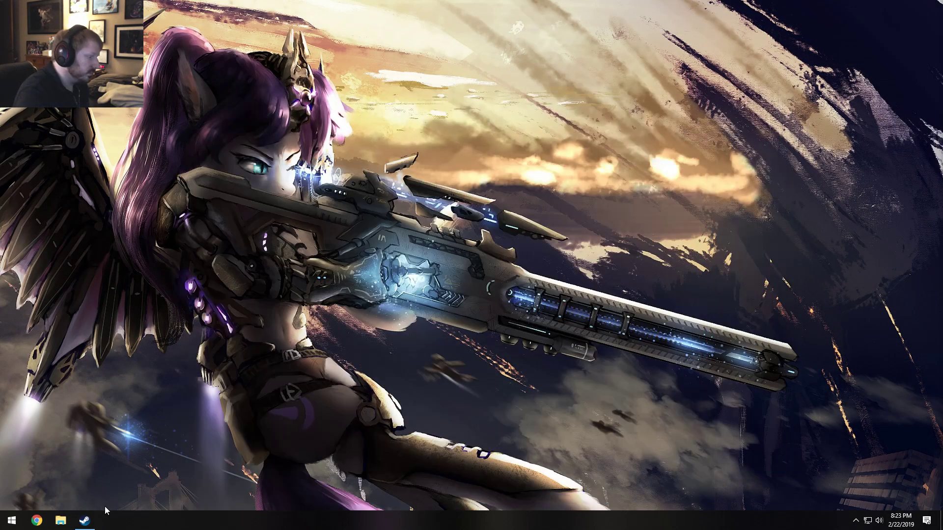
right_click(84, 521)
click(68, 241)
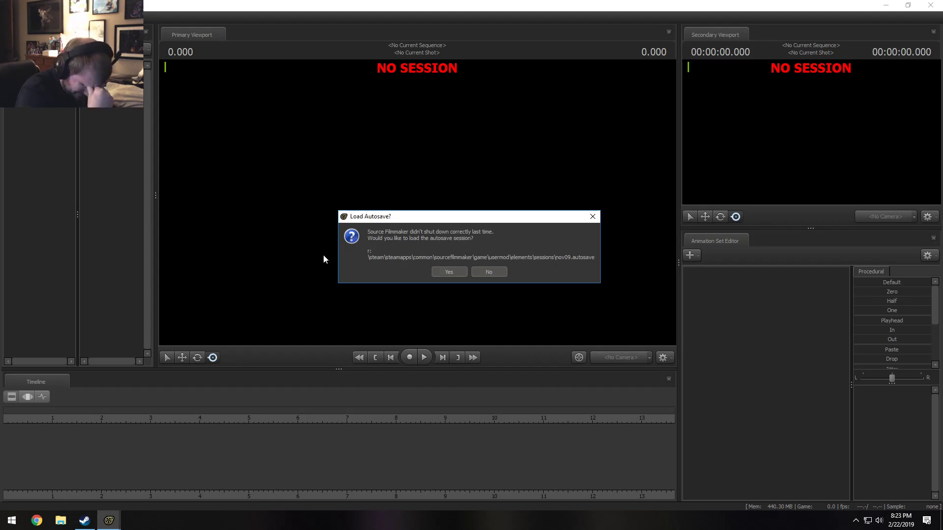
Switch to File Explorer and check the modification date of nov09.dmx in usermod's elements\sessions folder
click(60, 521)
click(278, 191)
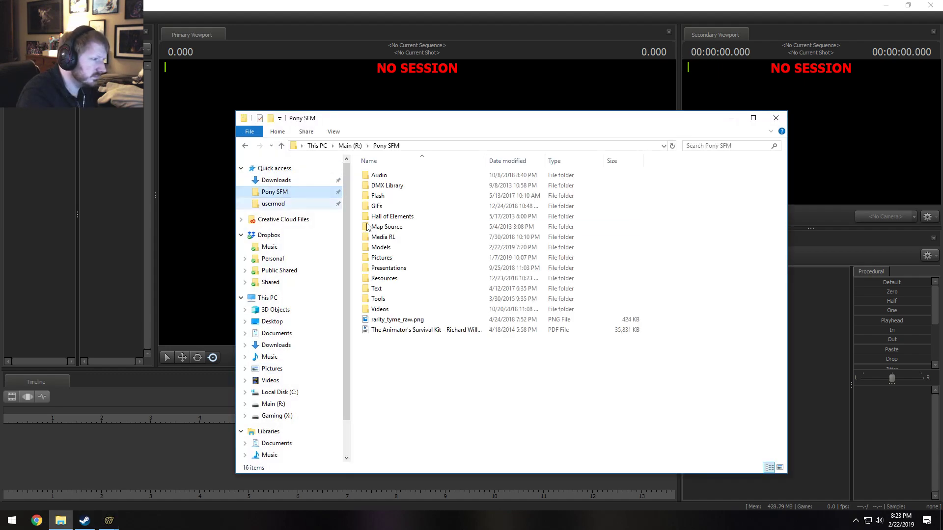
click(319, 204)
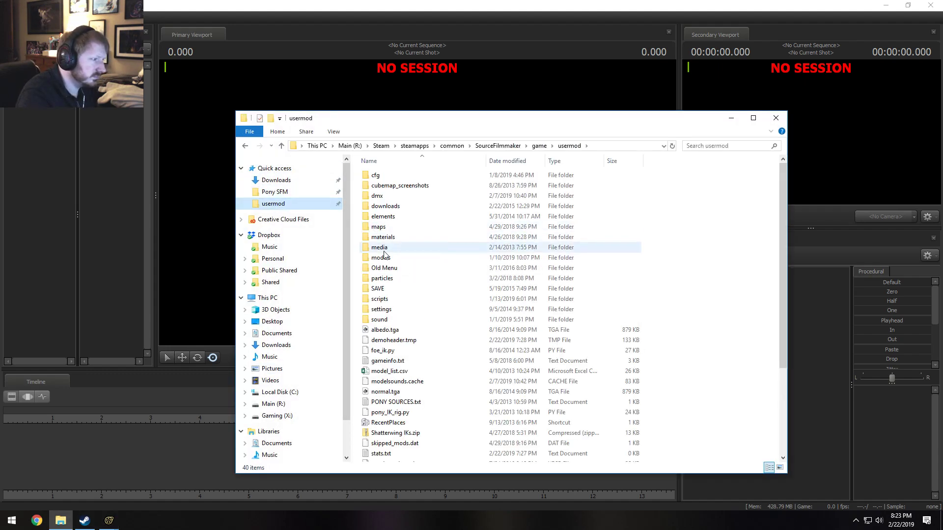
double_click(386, 216)
double_click(384, 187)
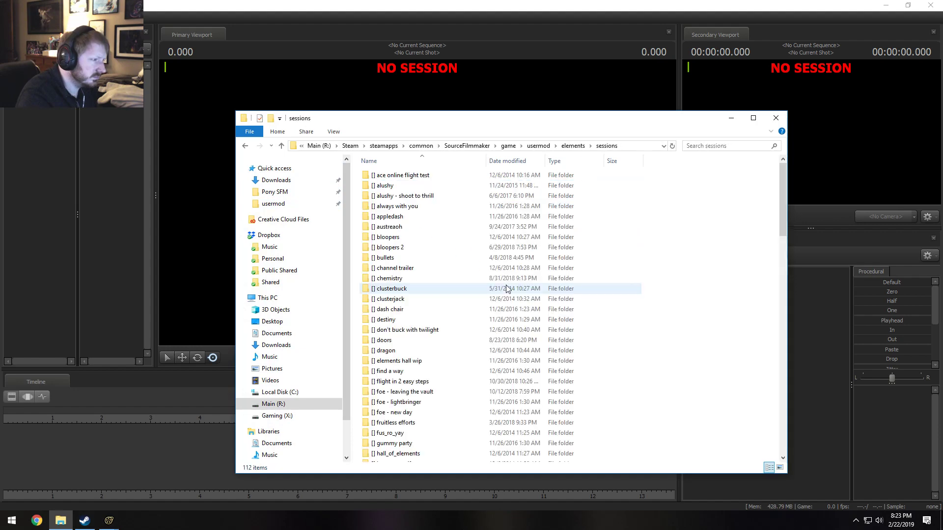
scroll(507, 294, down, 15)
scroll(509, 305, down, 6)
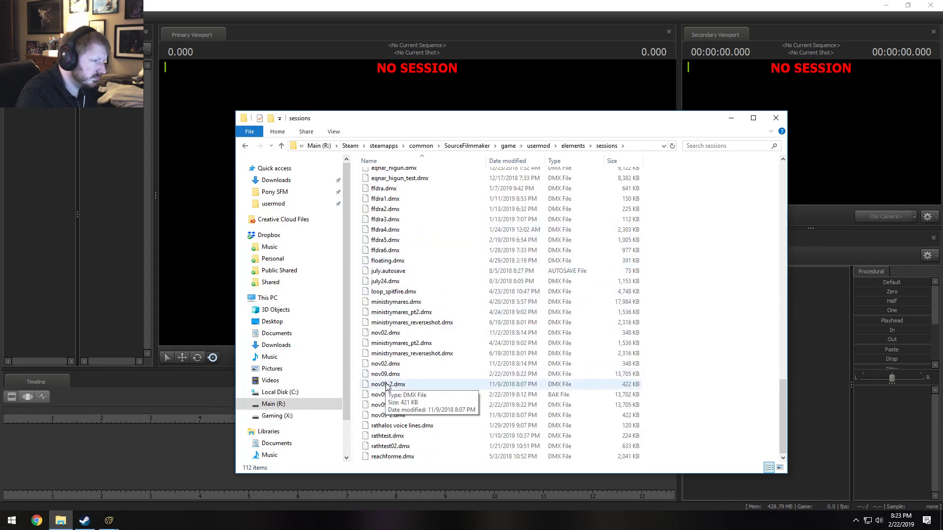
click(393, 375)
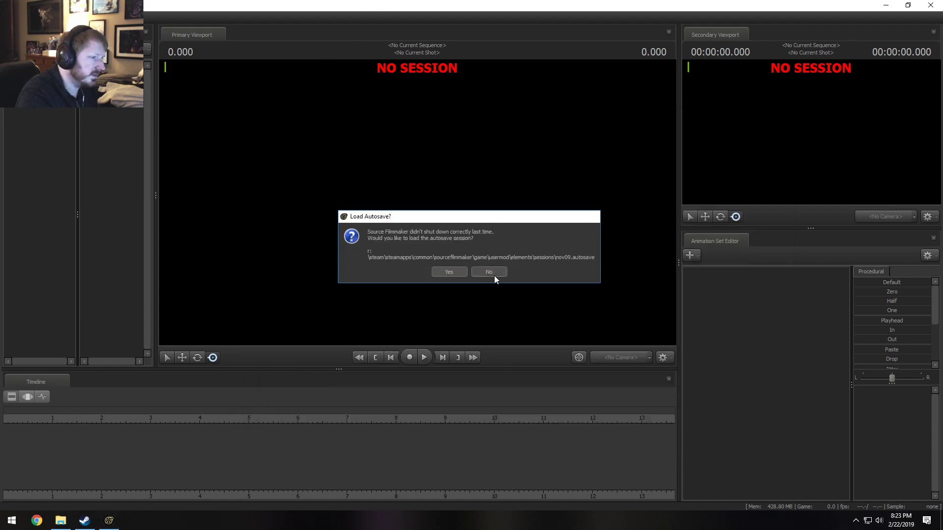
Decline the autosave, open the recent nov09.dmx session, and cancel removing the unsubscribed Pony glasses/sunglasses item
click(494, 273)
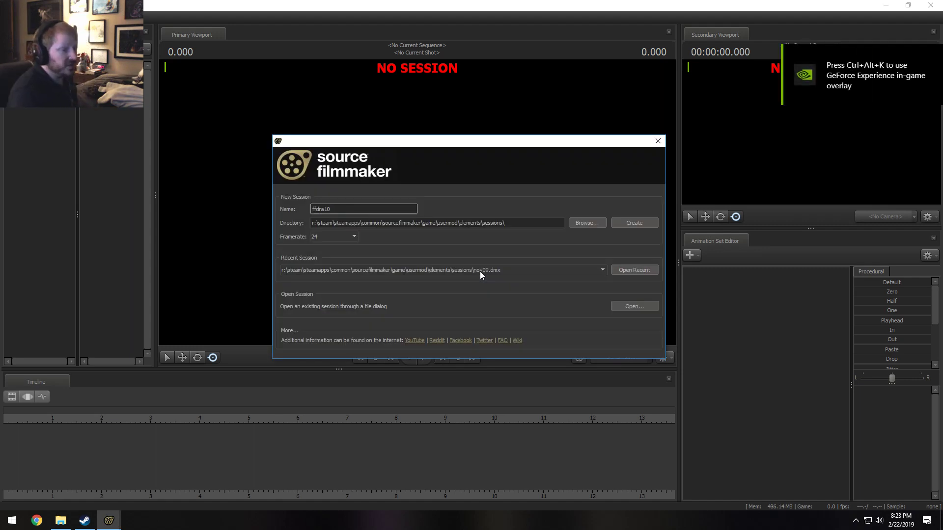
click(624, 270)
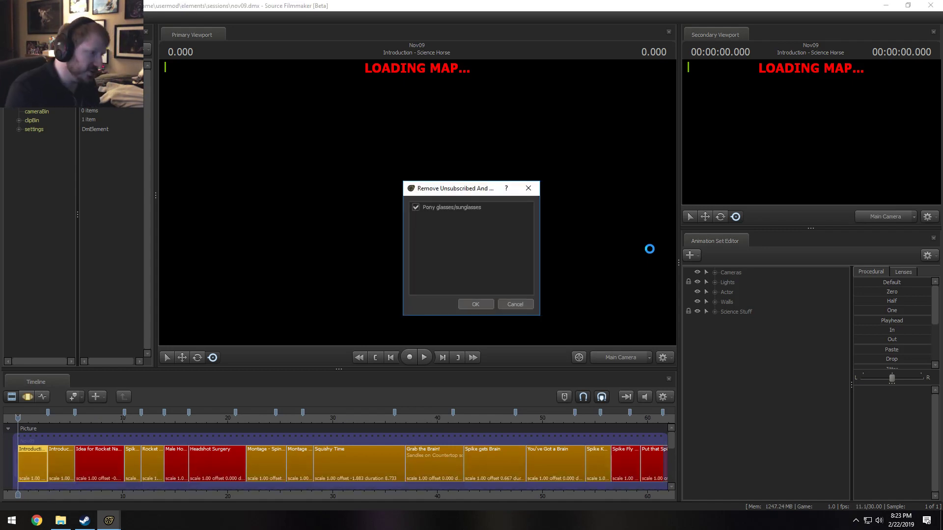
click(523, 301)
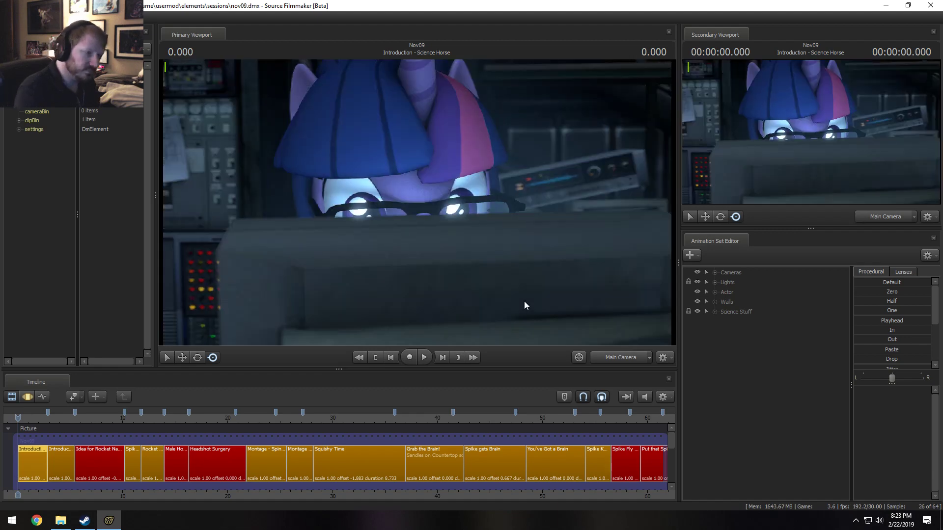
Play back Headshot Surgery from 17.3 s to 19.666 s and disable lighting in the primary viewport
scroll(553, 435, down, 3)
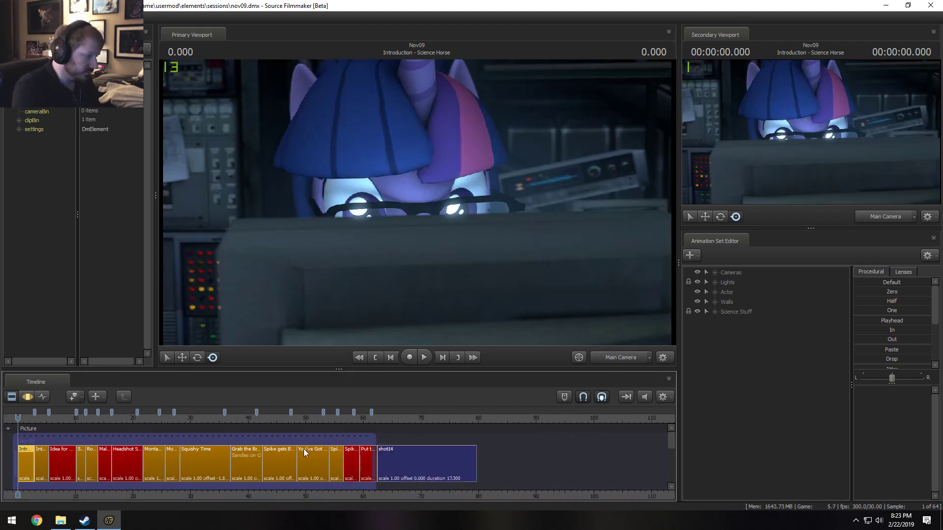
scroll(181, 443, up, 2)
click(160, 416)
scroll(205, 426, up, 2)
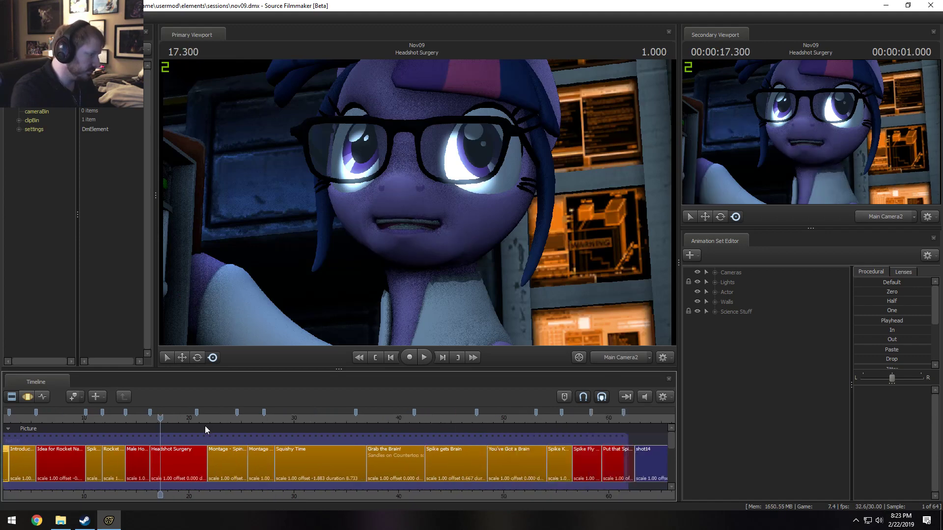
key(space)
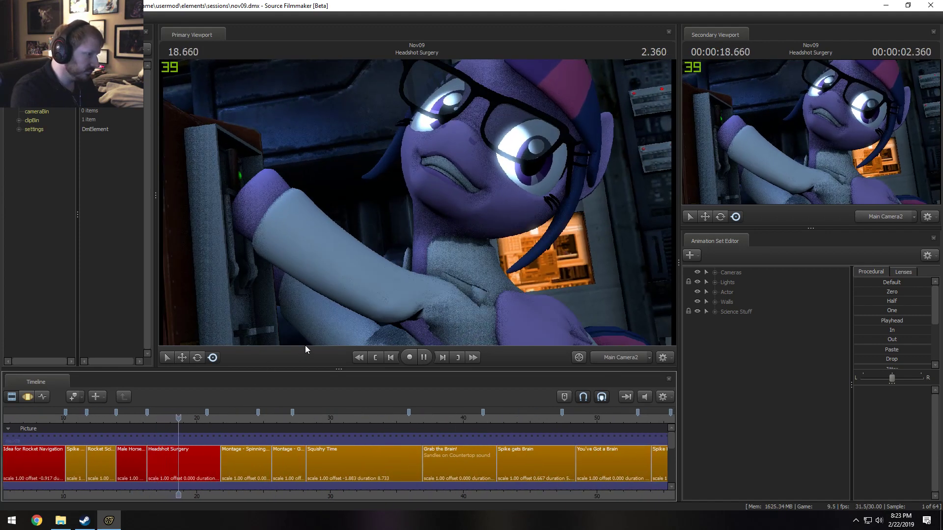
right_click(415, 245)
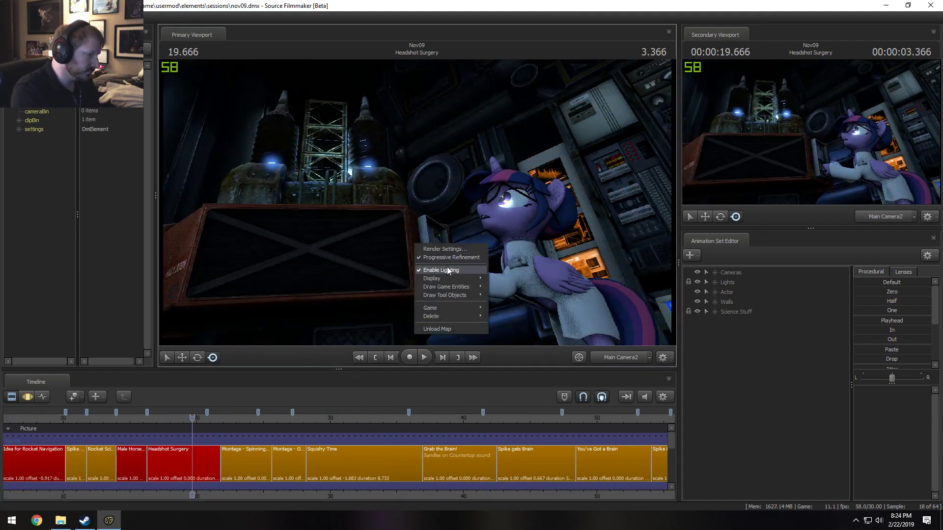
click(448, 270)
Shift the timeline bookmarks after Headshot Surgery so the first one aligns with the start of Montage - Spinning Fan at 21.8 s
scroll(423, 421, down, 2)
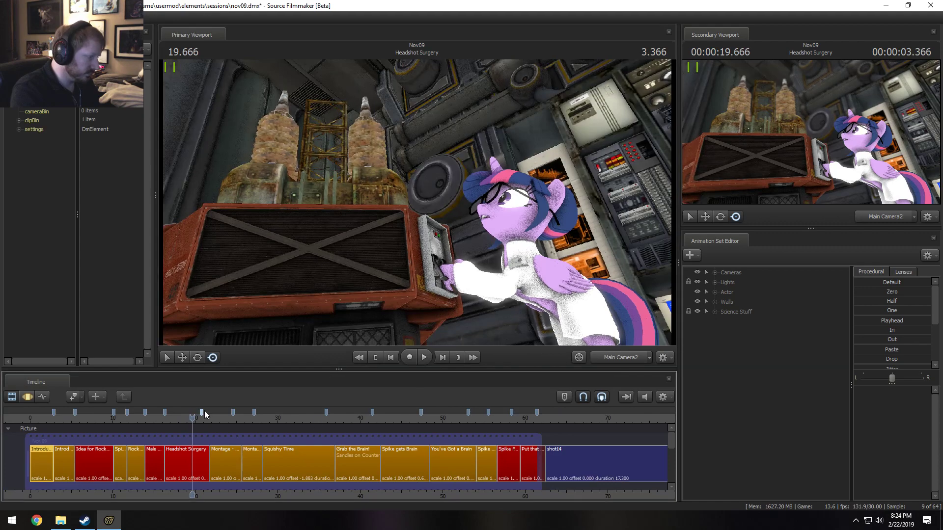
scroll(242, 437, up, 2)
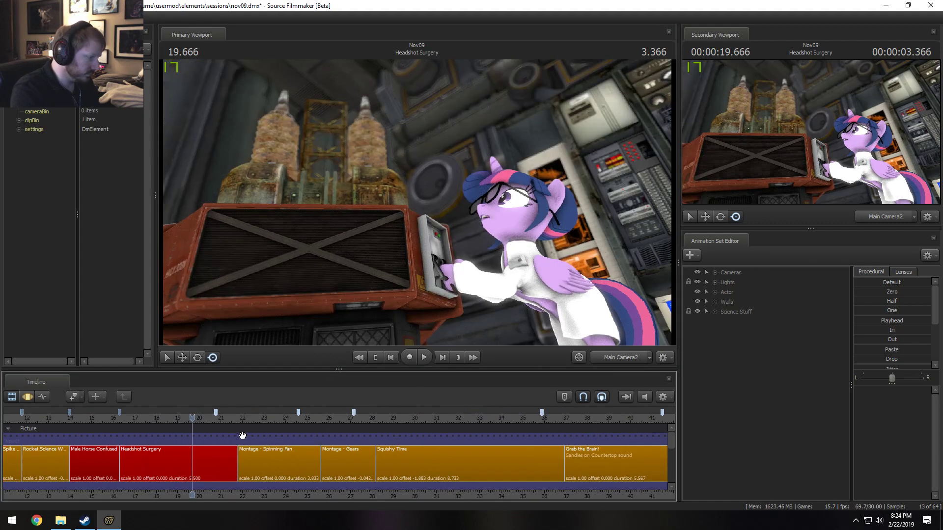
scroll(251, 432, up, 3)
drag(261, 412, 327, 461)
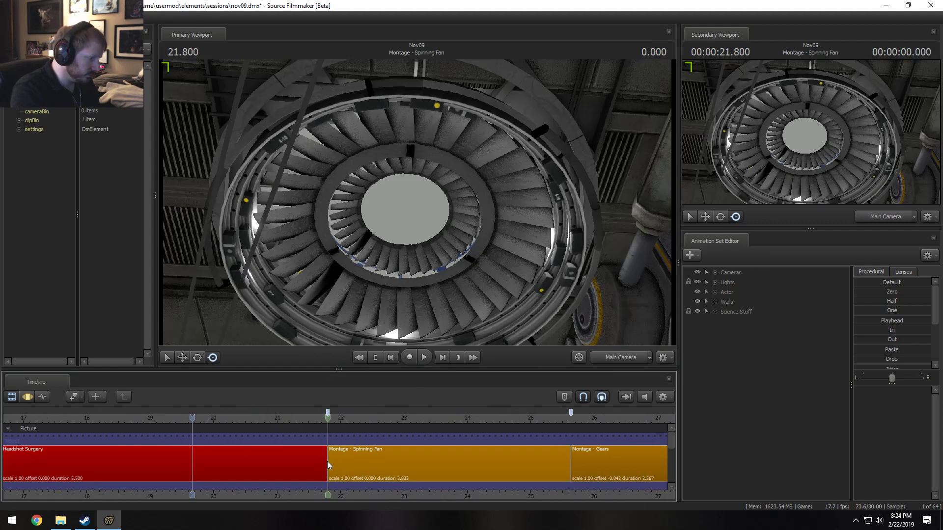
scroll(611, 446, down, 6)
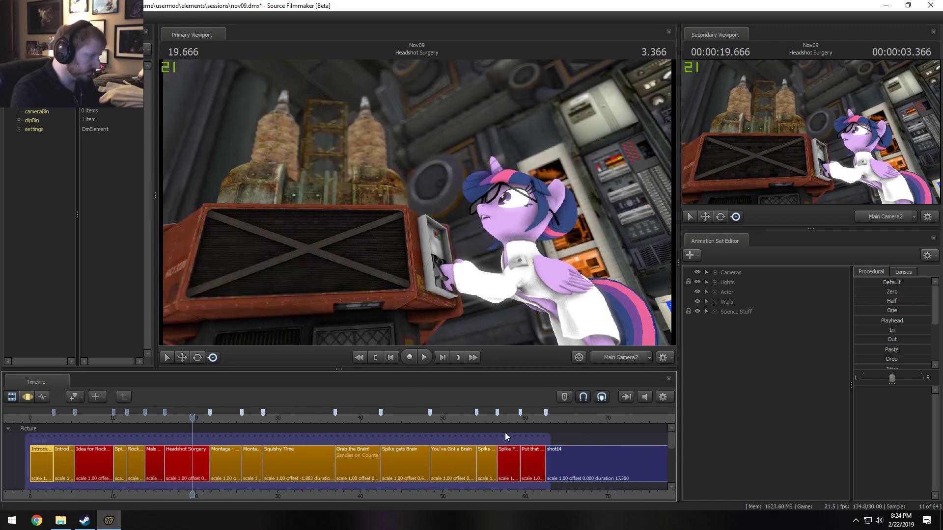
Play back Headshot Surgery from 16.8 s to 19.7 s with lighting off
scroll(132, 450, up, 5)
click(122, 419)
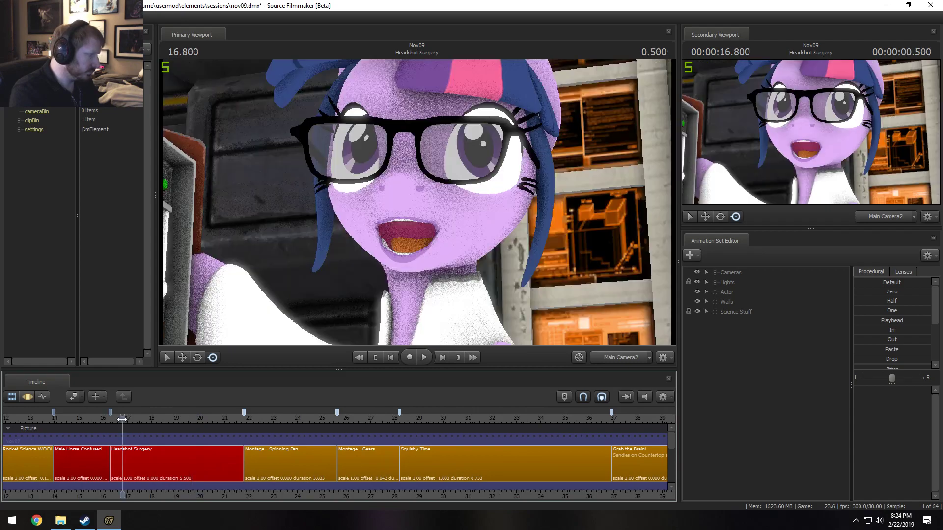
key(space)
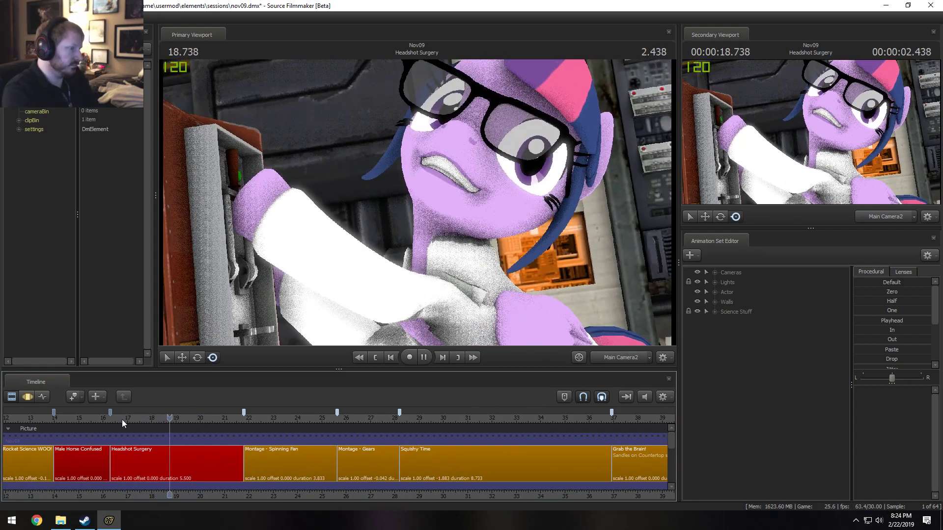
key(space)
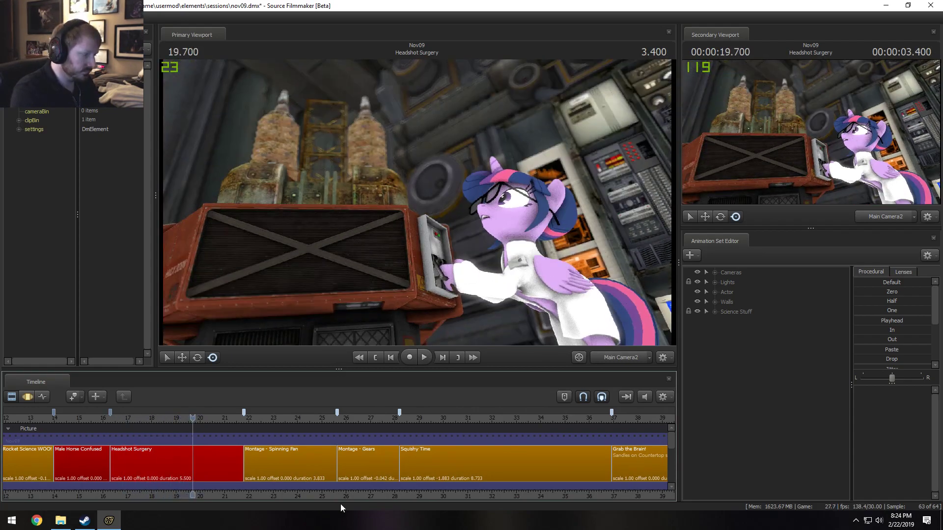
Select the Headshot Surgery shot and add an animation set for vn_twilightalicorn.mdl, found by filtering the models by "twilight"
click(222, 469)
right_click(735, 362)
click(794, 387)
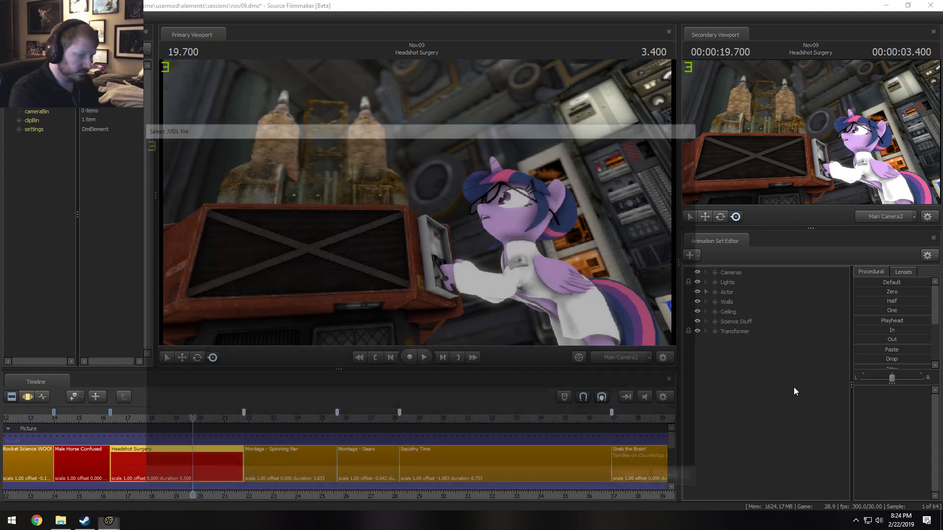
text(twilight)
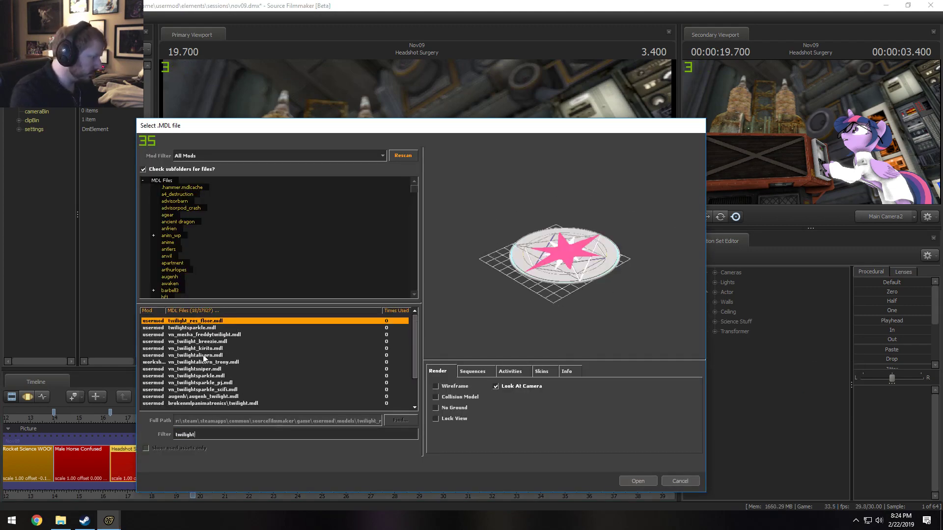
click(196, 355)
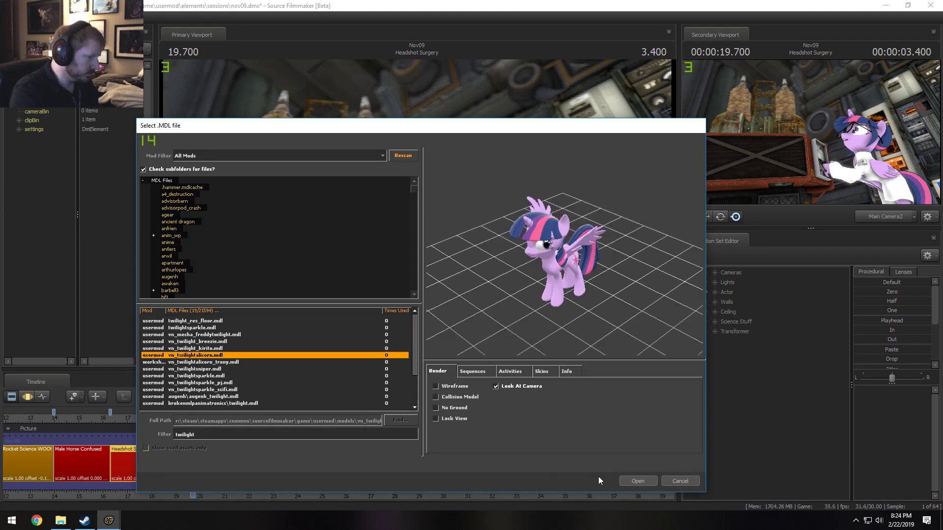
click(638, 481)
click(507, 305)
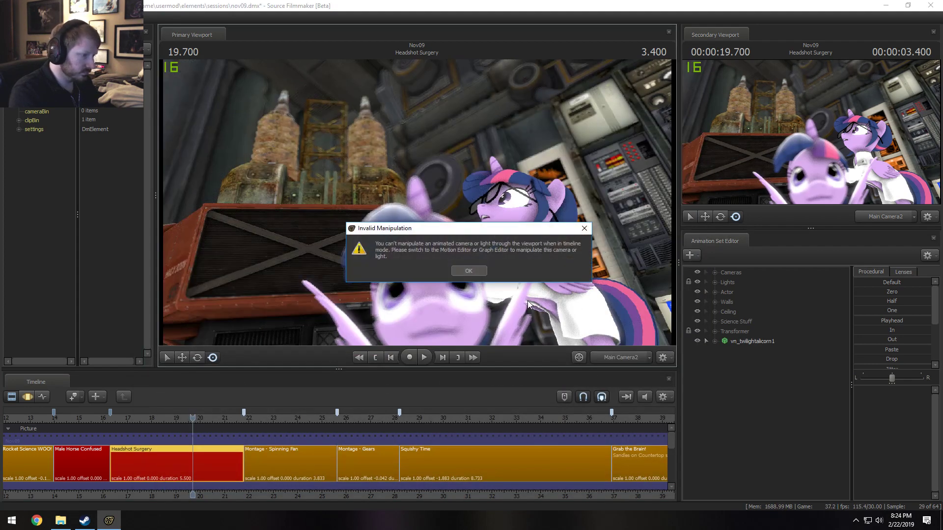
Dismiss the invalid manipulation warning, switch the primary viewport to the Work Camera and open the new vn_twilightalicorn1 in the Motion Editor
click(469, 270)
ctrl+click(607, 358)
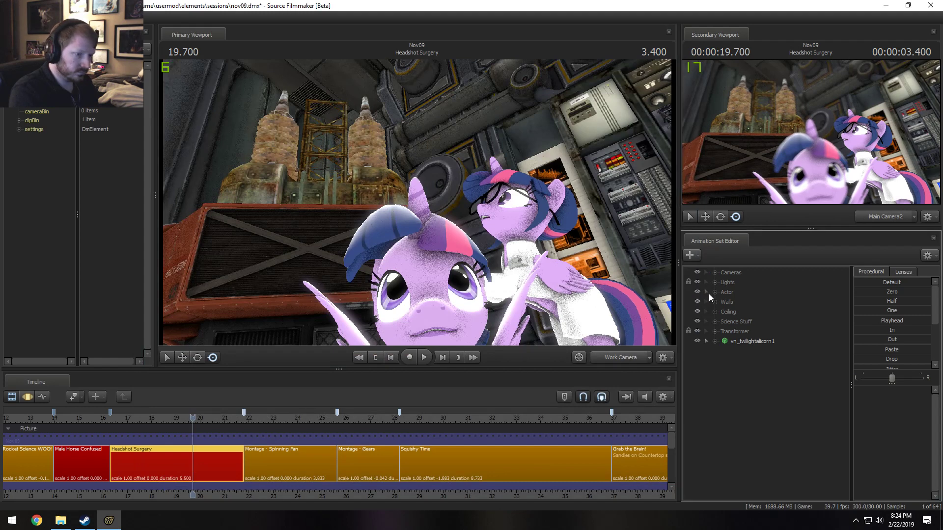
click(711, 340)
key(F3)
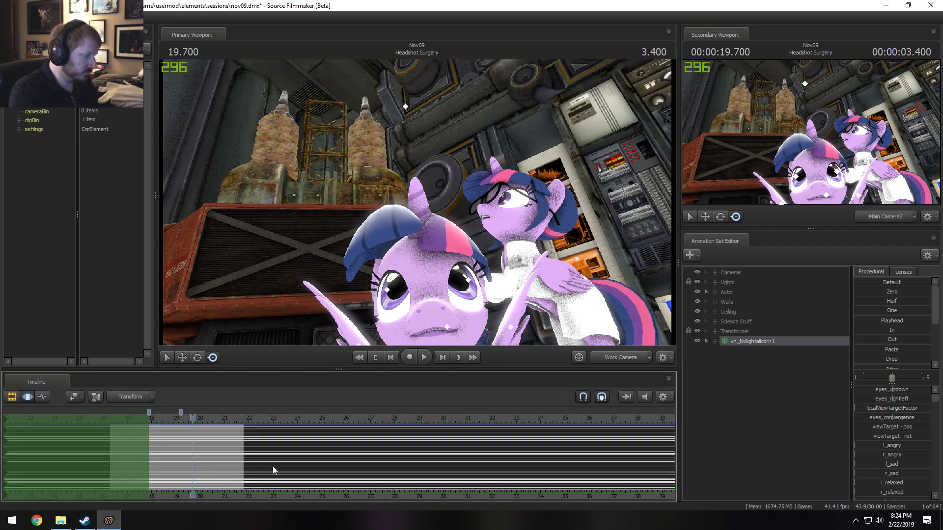
Within the Actor group, select Twilight Sparkle's body, pony and prop controls, excluding Face and rootTransform, and frame her head
click(715, 291)
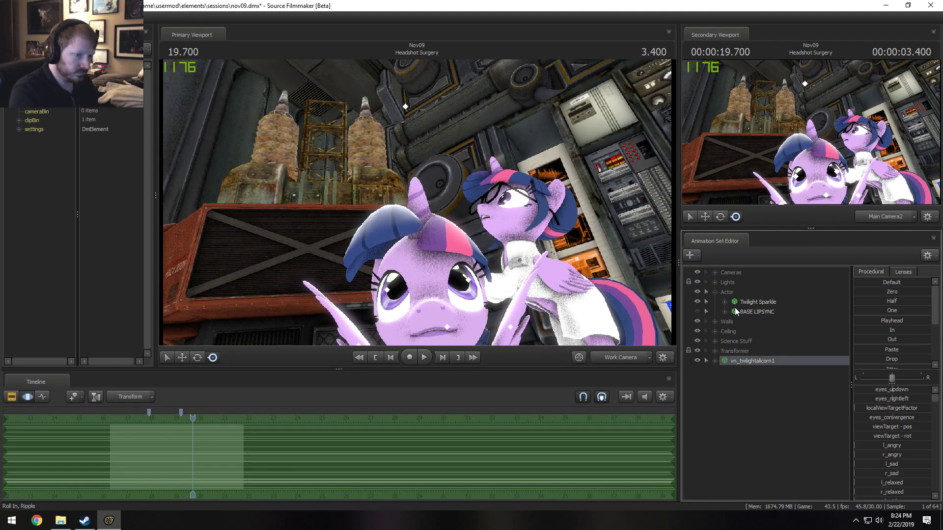
click(729, 303)
click(725, 302)
click(735, 321)
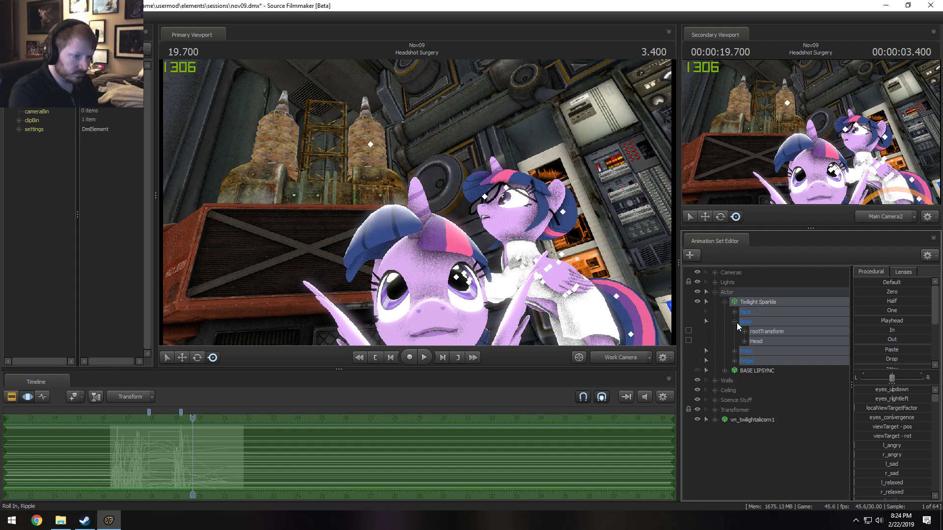
click(759, 340)
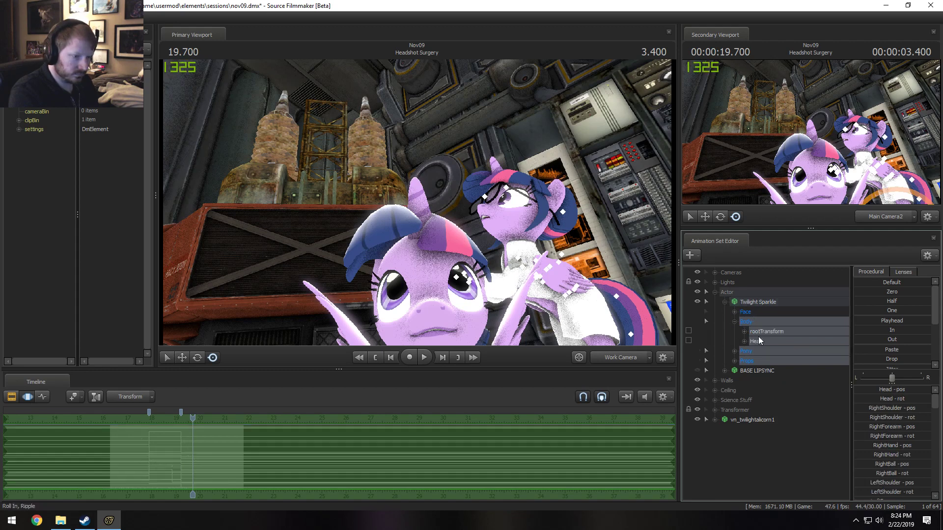
click(765, 340)
key(f)
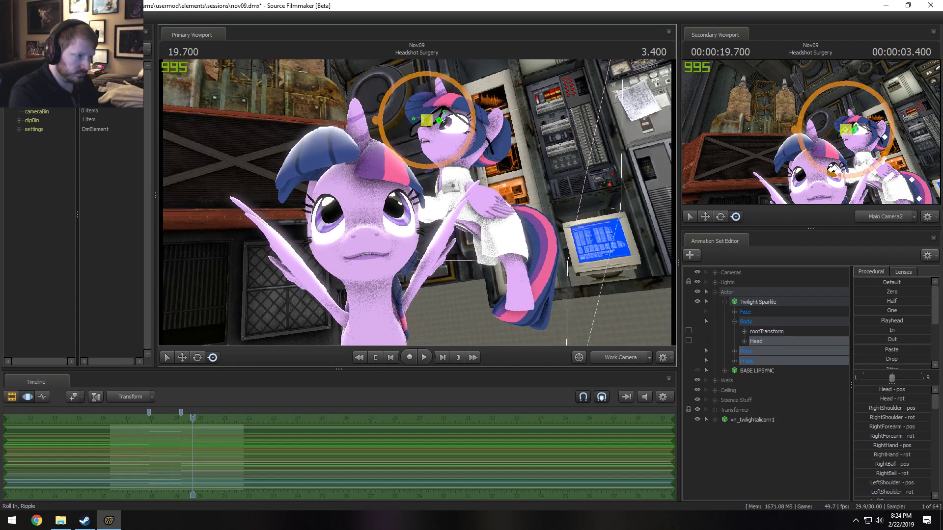
Apply a lowered-head pose facing the control panel to Twilight Sparkle's selected controls, leaving out rootTransform
click(766, 332)
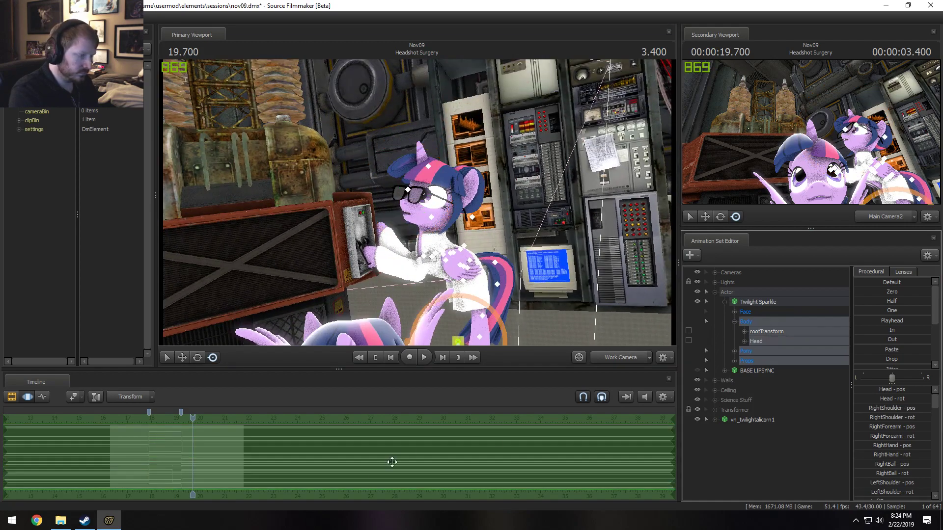
click(767, 340)
key(f)
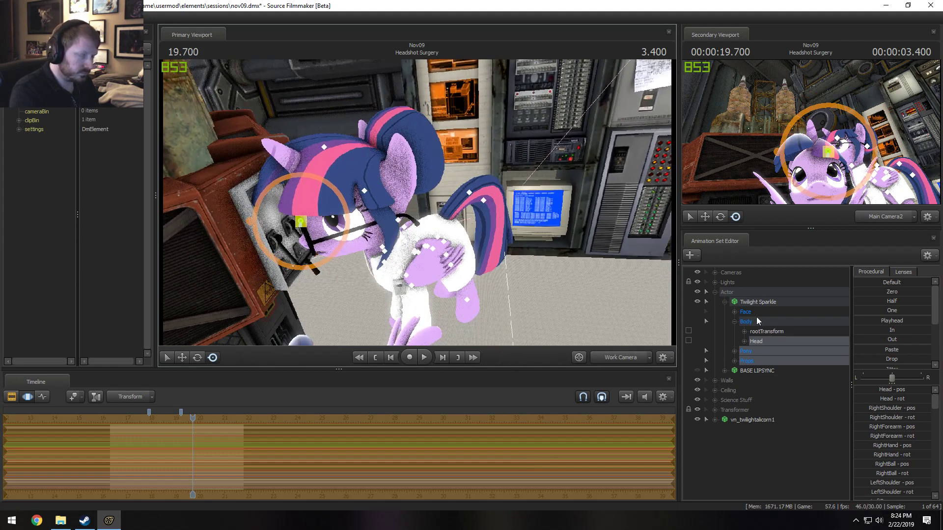
drag(491, 305, 462, 314)
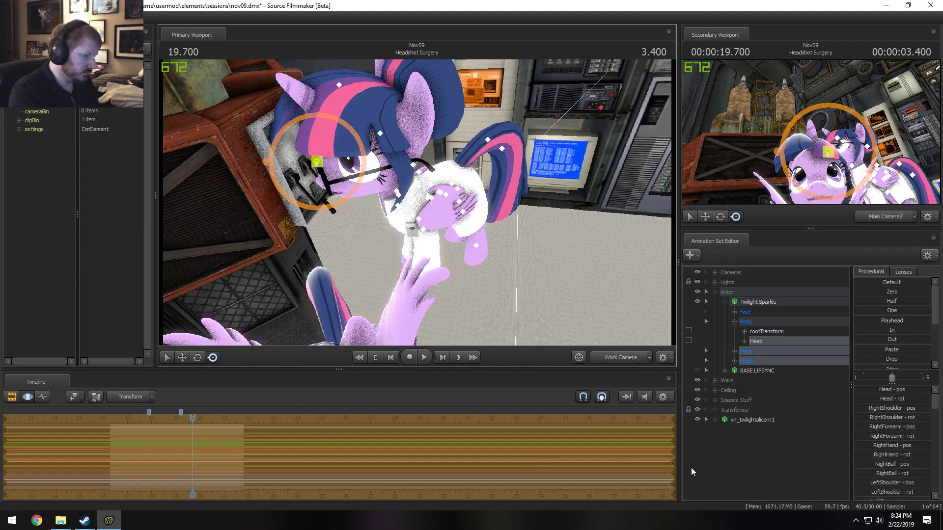
Limit Twilight Sparkle's pose change to the time before the 17.9 s bookmark
drag(675, 447, 148, 476)
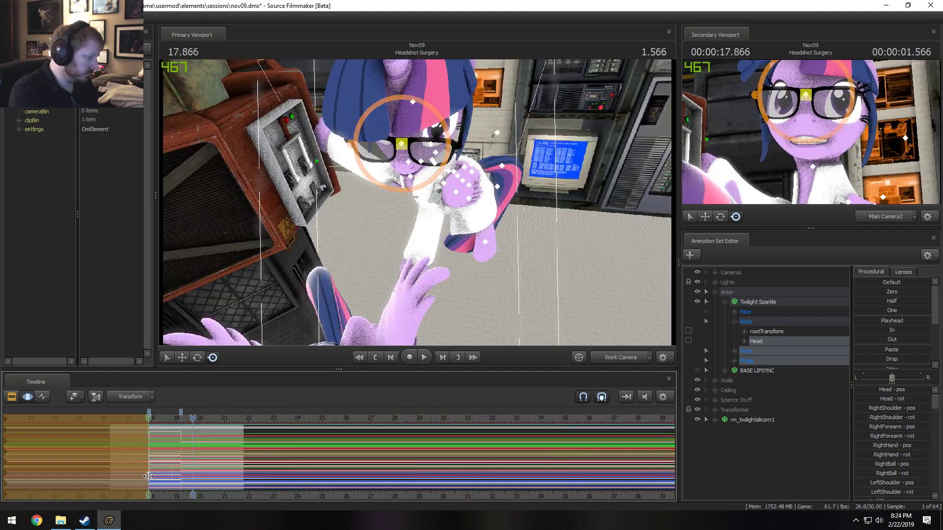
scroll(110, 431, up, 5)
click(54, 424)
scroll(64, 437, up, 6)
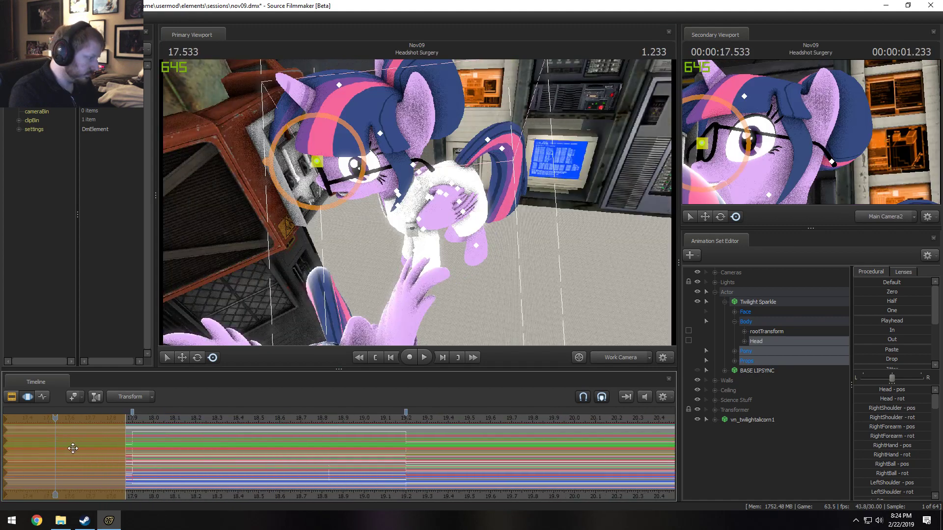
scroll(72, 449, up, 3)
drag(486, 462, 496, 463)
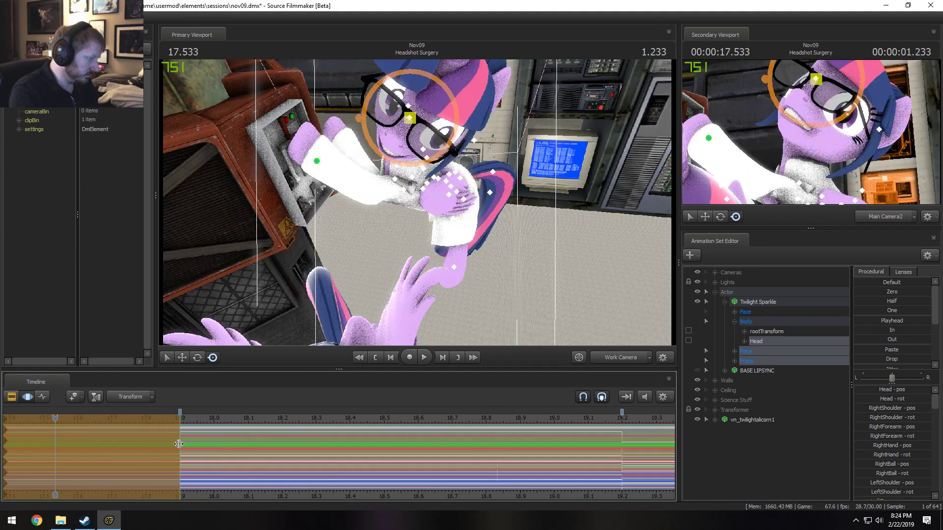
Play back the pose transition up to 18.466 s, then review the pose at 17.8 s in the Clip Editor
scroll(173, 445, down, 3)
key(space)
key(space)
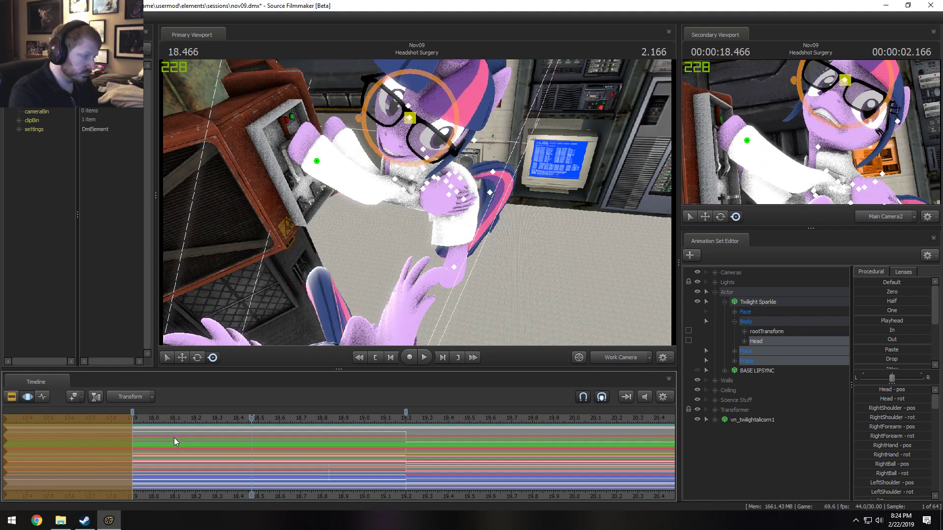
click(109, 418)
drag(317, 257, 417, 204)
key(F2)
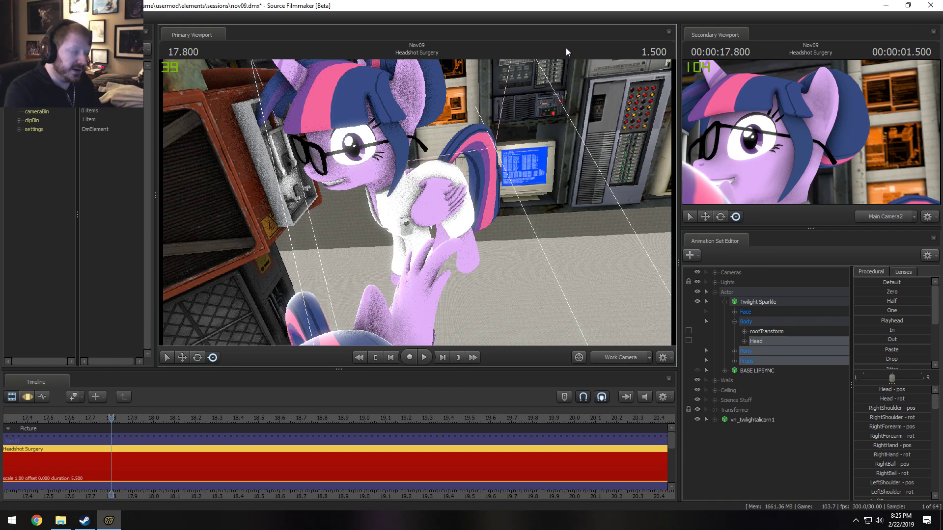
In the Motion Editor, set the time selection to cover everything up to the 17.9 s bookmark
click(251, 474)
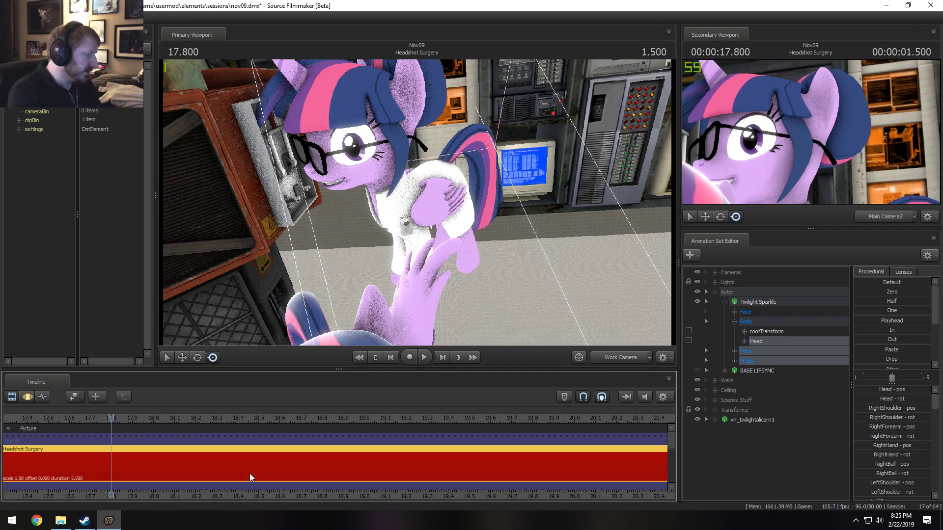
key(F3)
scroll(249, 474, down, 7)
middle_drag(224, 500, 391, 496)
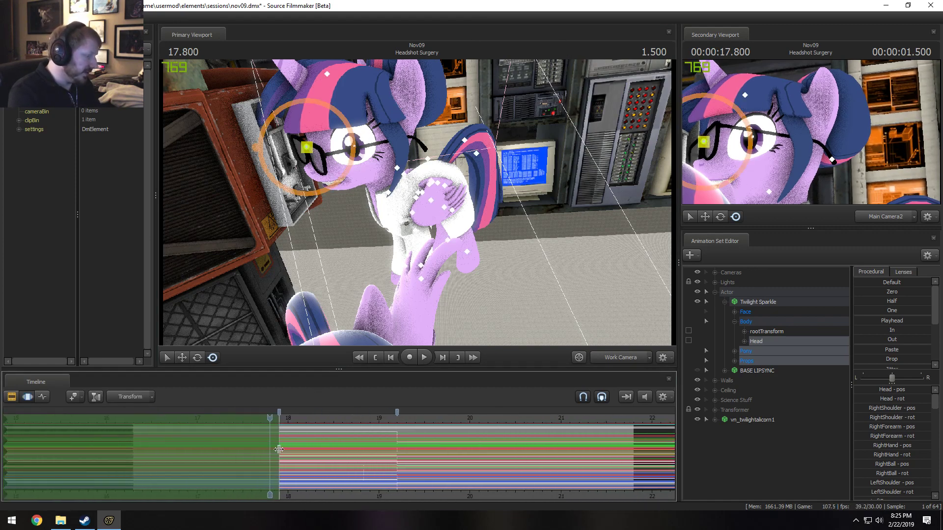
click(257, 457)
scroll(270, 467, up, 5)
click(296, 455)
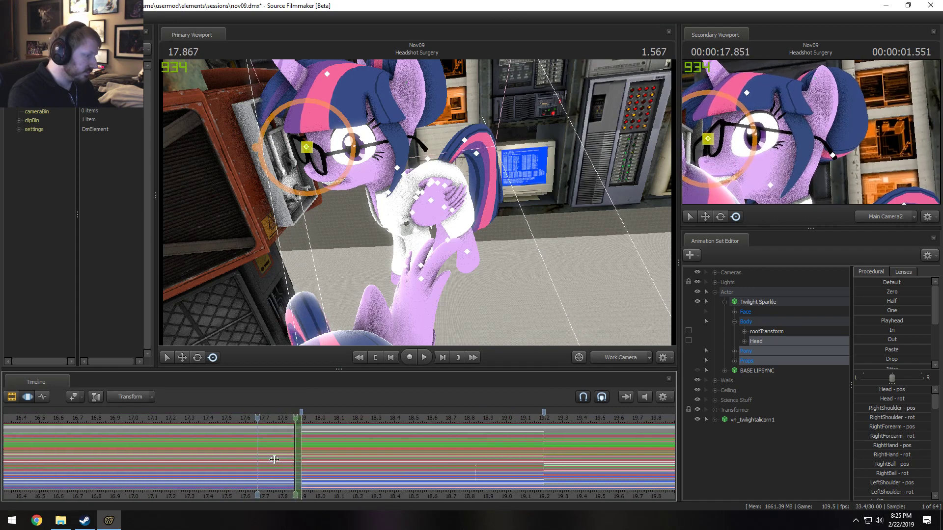
key(Right)
key(bracketleft)
scroll(250, 486, down, 3)
middle_drag(307, 497, 417, 496)
scroll(373, 477, up, 2)
scroll(368, 473, up, 2)
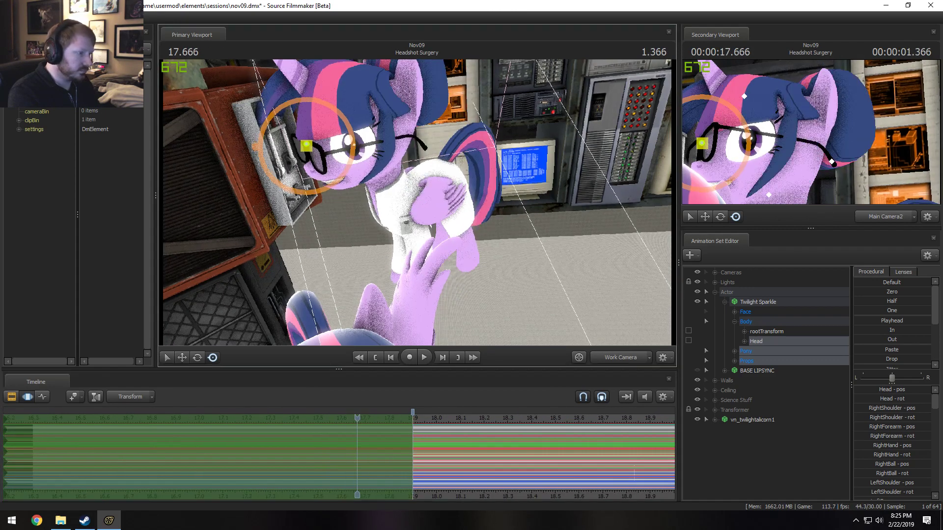
Toggle Global Axes for Twilight Sparkle's Pelvis and move it back, away from the open control panel, at 17.666 s
click(760, 332)
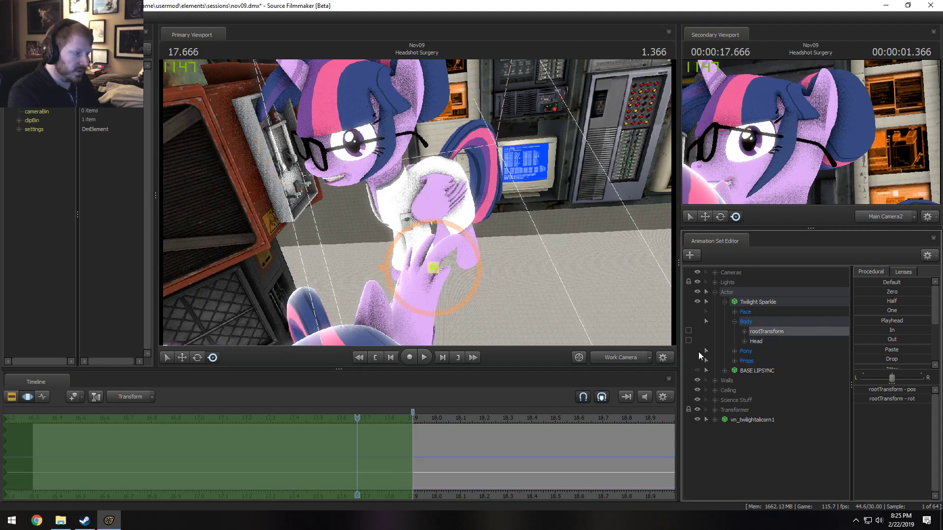
scroll(452, 455, down, 2)
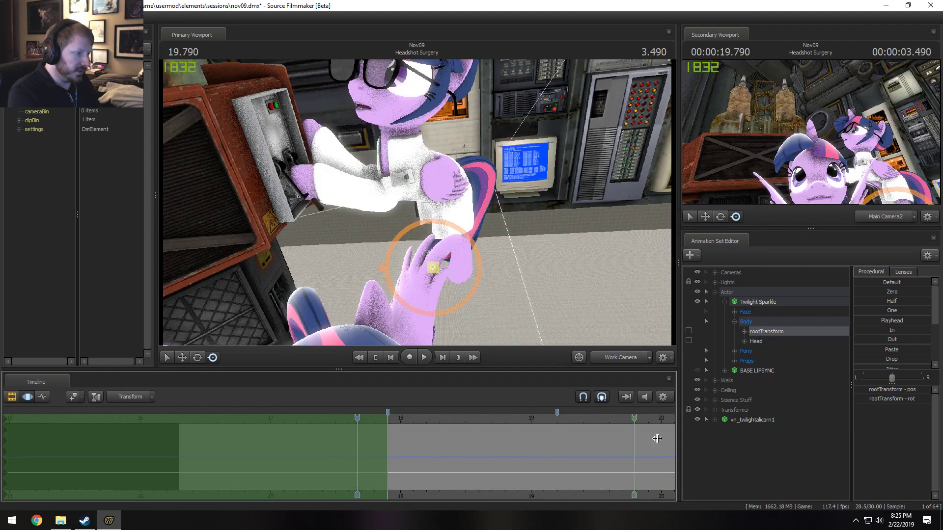
click(734, 351)
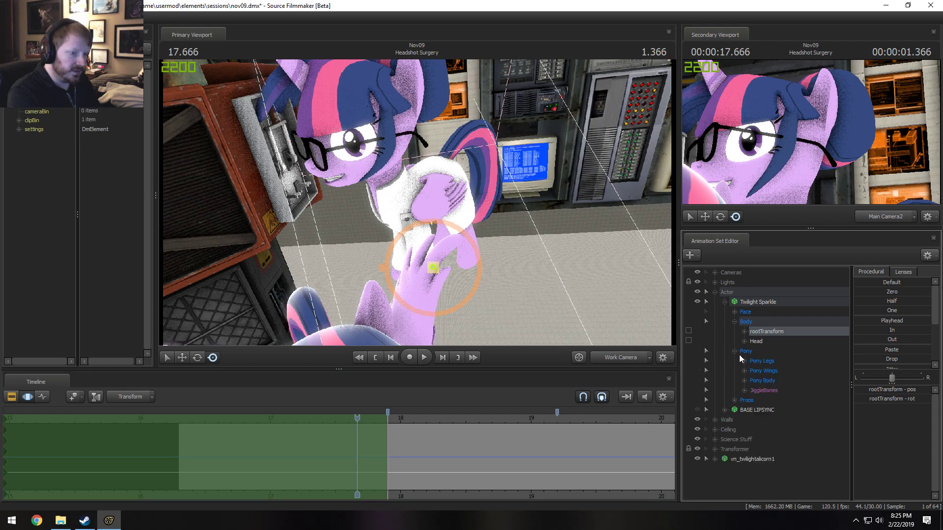
click(745, 381)
click(777, 390)
right_click(456, 183)
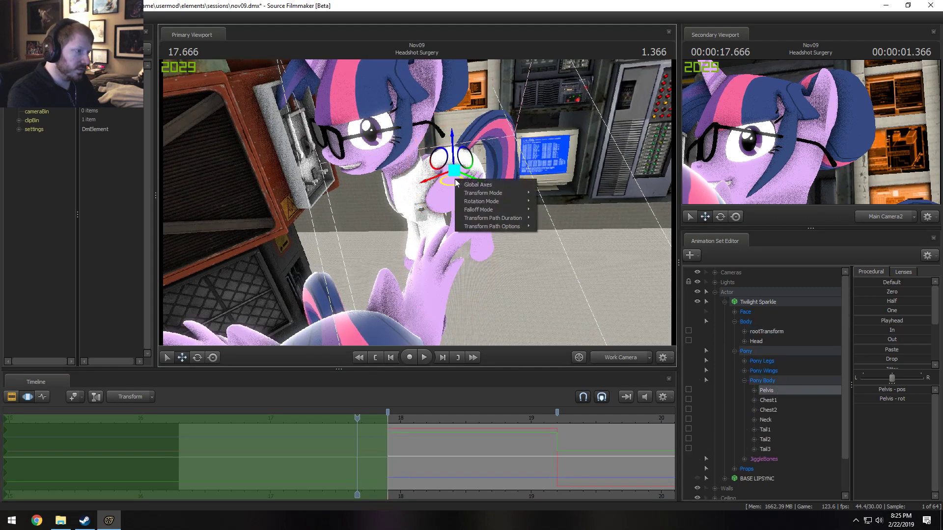
click(476, 185)
alt+drag(474, 187, 456, 225)
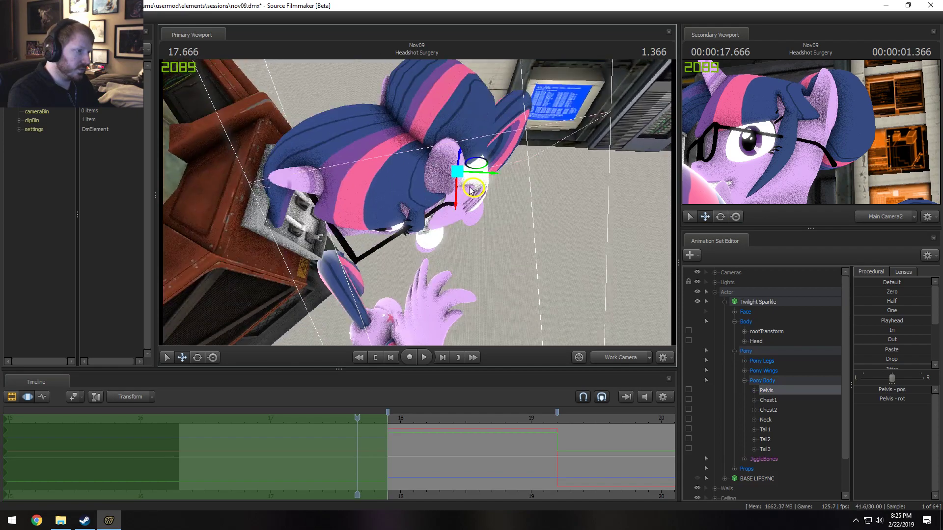
drag(470, 191, 525, 196)
alt+drag(525, 196, 627, 343)
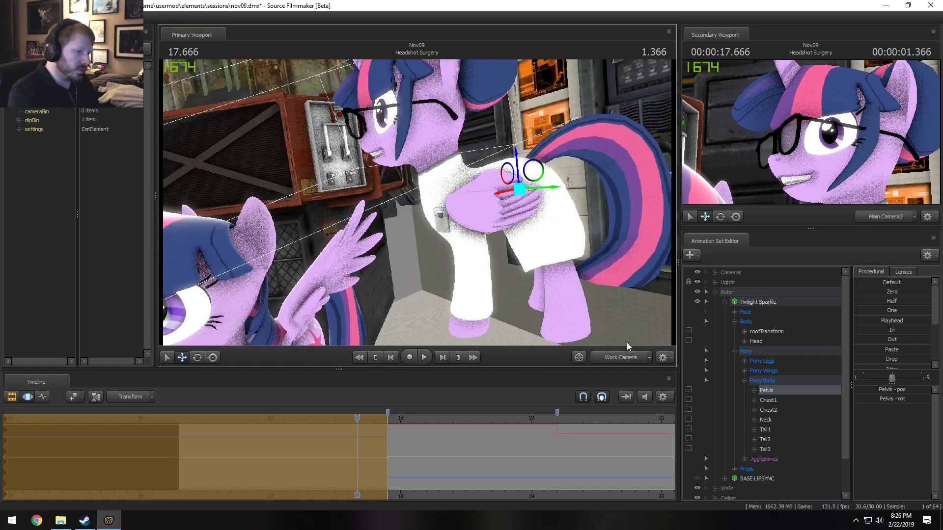
Nudge Twilight Sparkle's Pelvis slightly back toward the control panel
scroll(746, 466, down, 2)
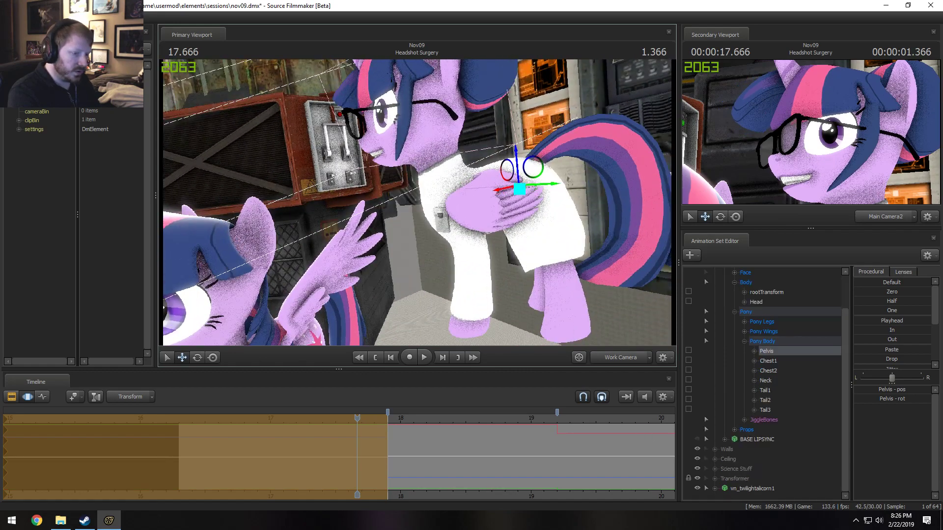
drag(417, 203, 471, 133)
key(e)
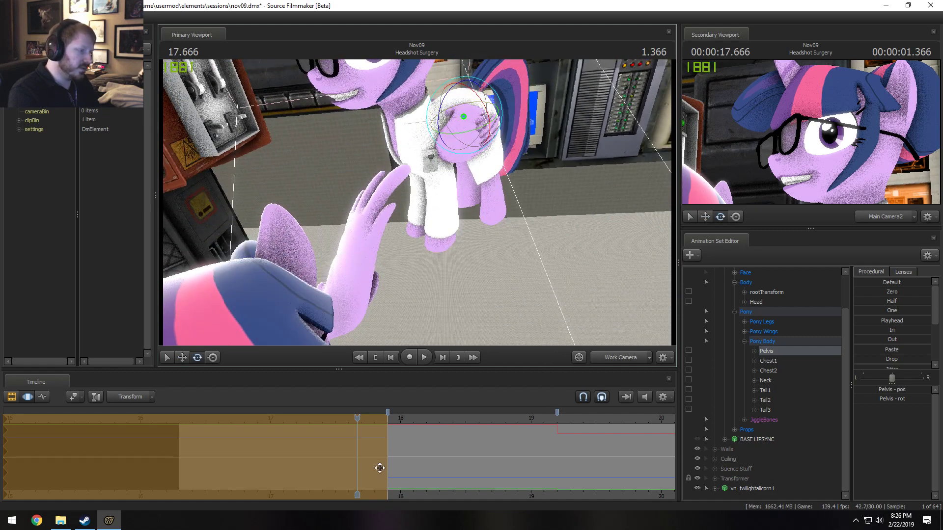
drag(379, 468, 311, 436)
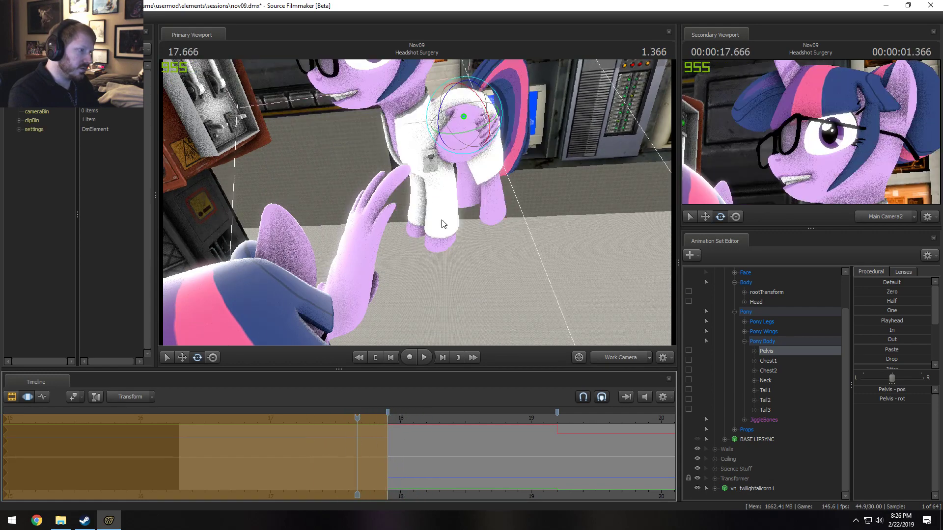
click(457, 122)
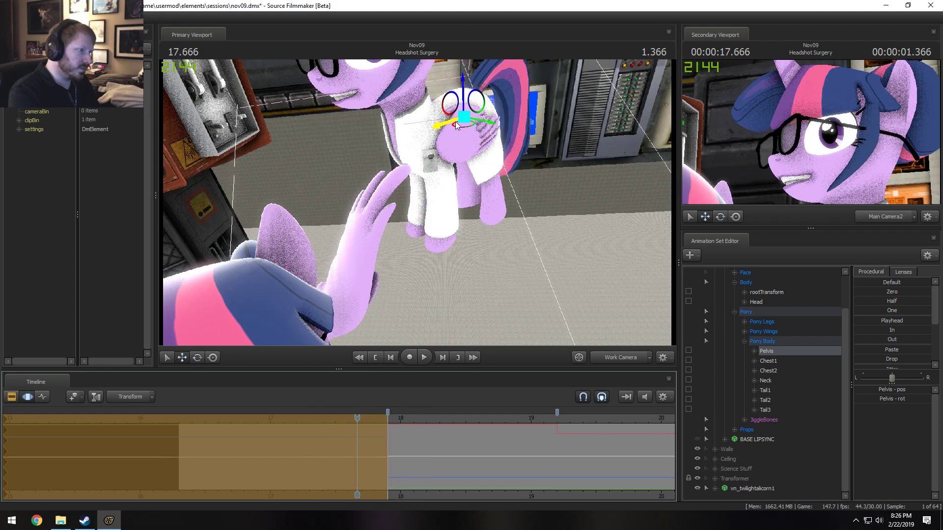
drag(456, 124, 452, 130)
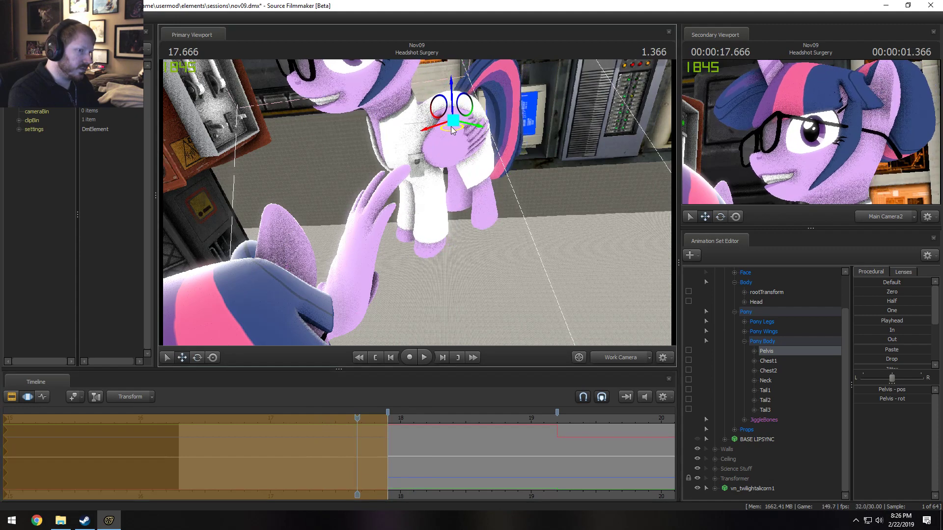
Select Twilight Sparkle's Neck and Head, set the rotation mode to Local and turn her head toward the camera
click(394, 126)
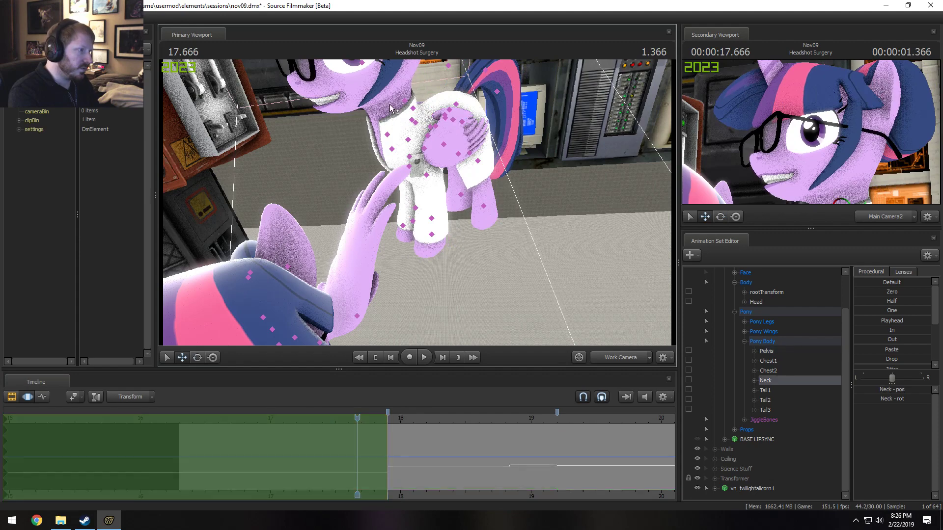
ctrl+click(382, 80)
right_click(387, 95)
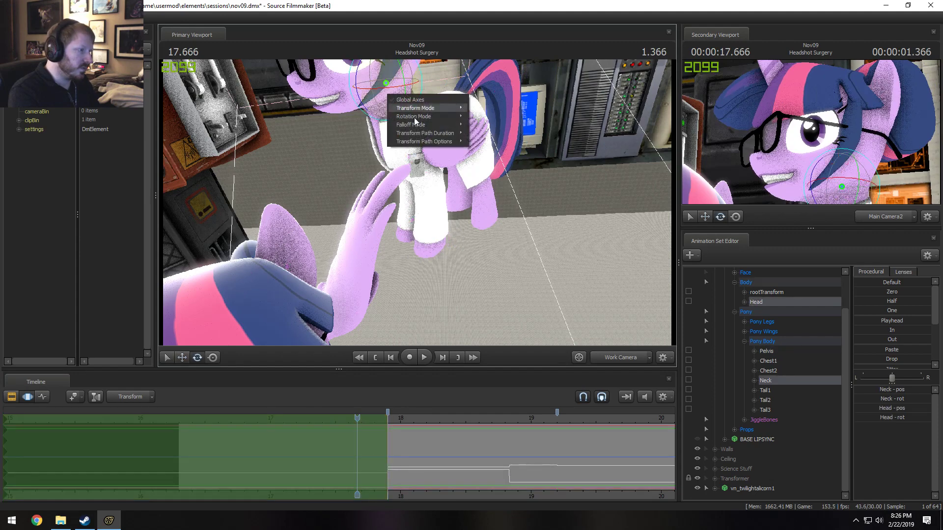
mouse_move(420, 116)
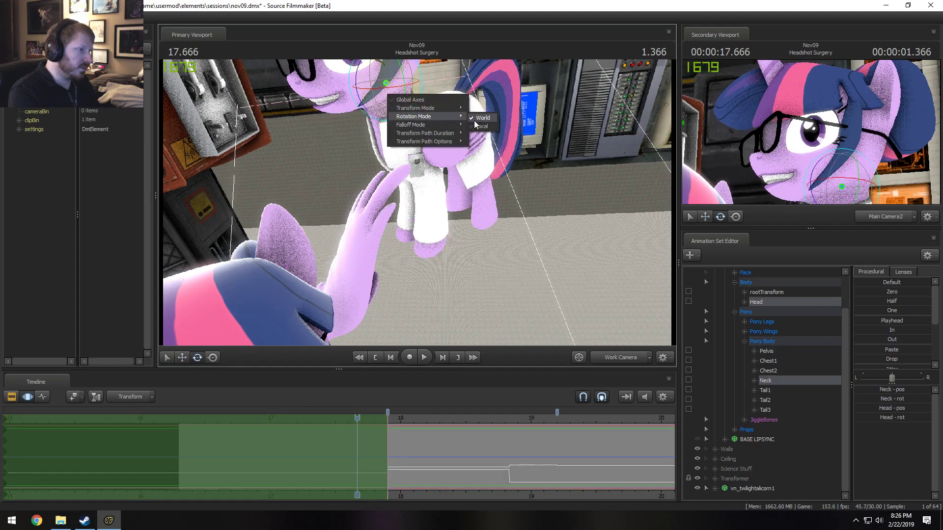
click(481, 126)
drag(420, 204, 385, 223)
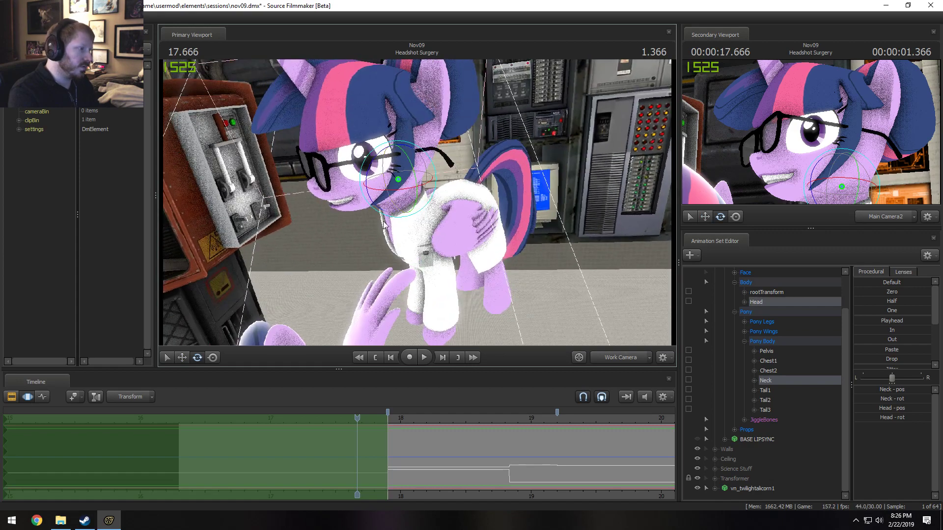
drag(393, 191, 412, 240)
Toggle Global Axes for Twilight Sparkle's Chest2 and rotate it slightly
click(420, 238)
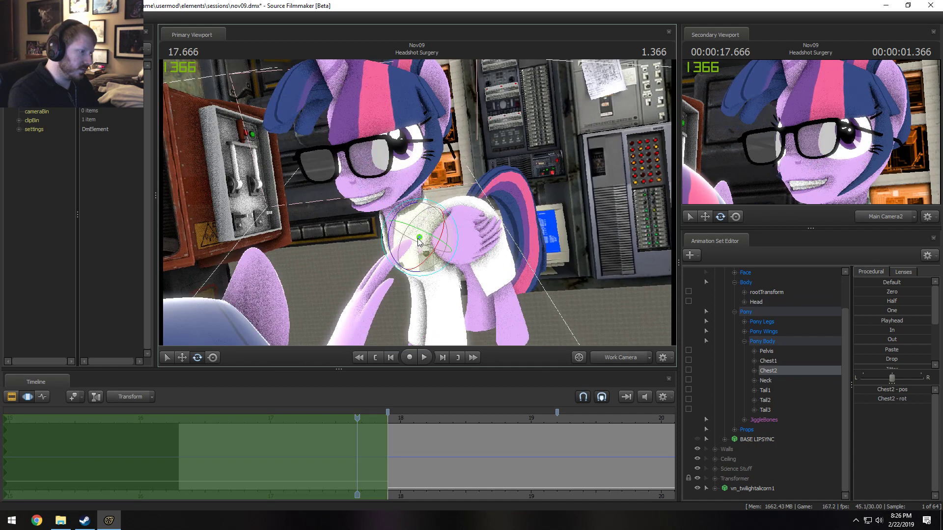
right_click(420, 247)
key(Escape)
key(ctrl+z)
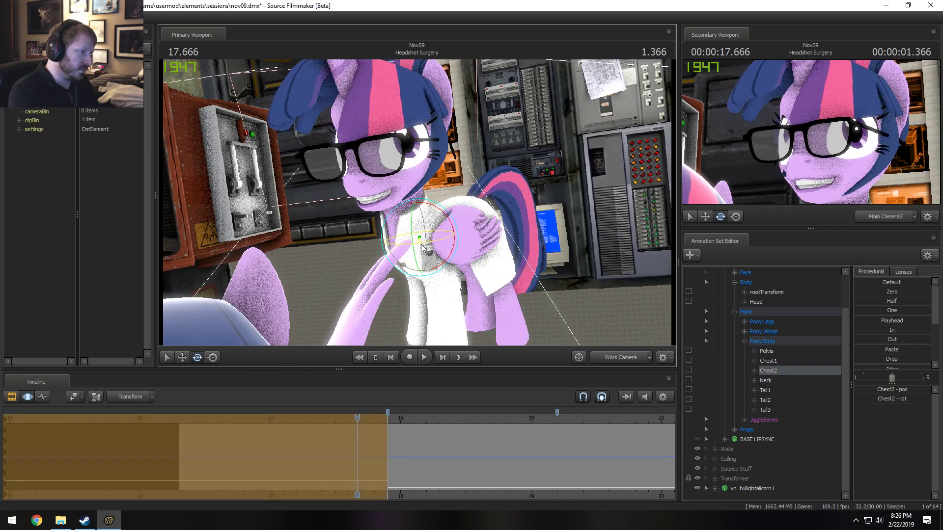
Rotate Twilight Sparkle's Chest1 in Global Axes and turn her Neck and Head to face the camera
click(440, 238)
right_click(441, 239)
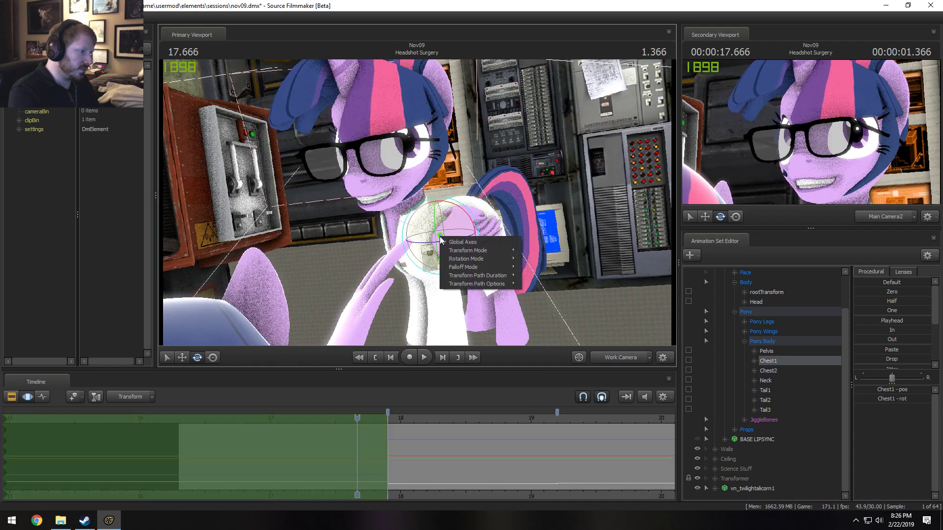
click(446, 243)
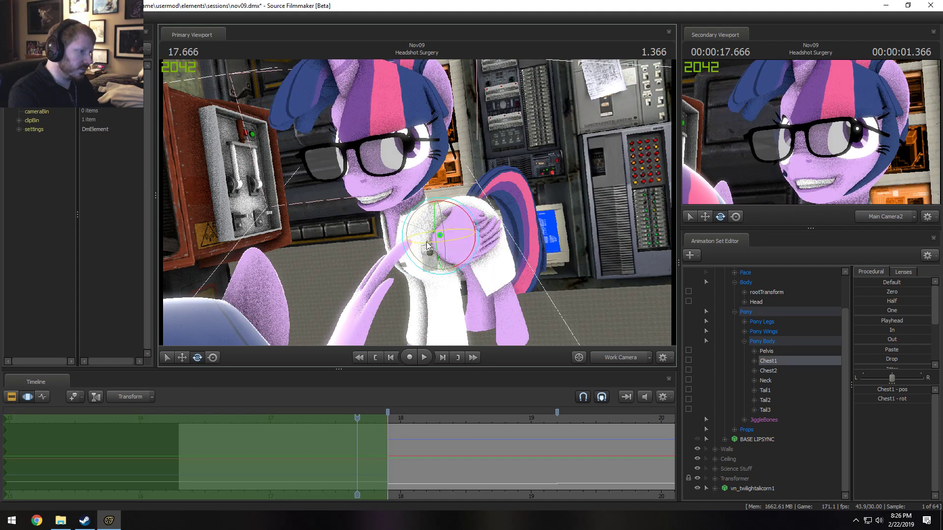
drag(433, 243, 379, 179)
ctrl+click(395, 224)
ctrl+click(379, 188)
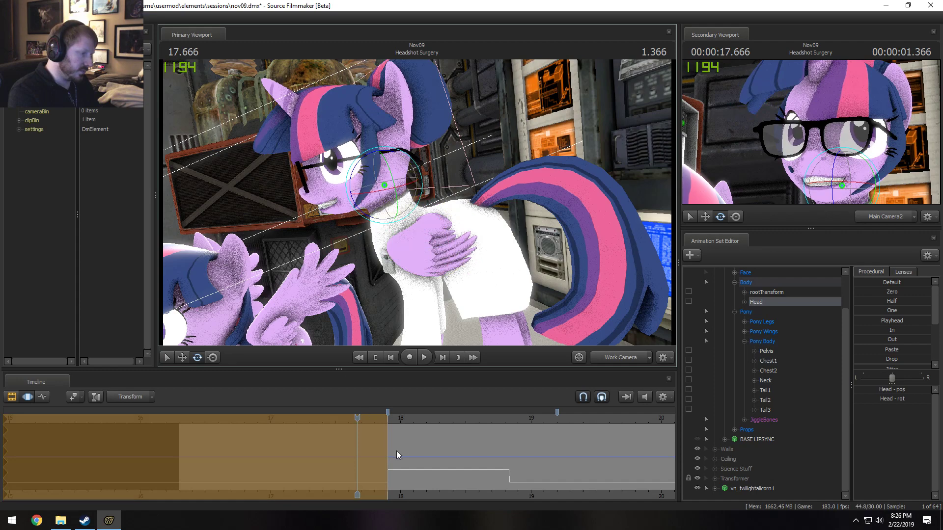
Check the pose at 17.933 s, select Twilight Sparkle's Eyes controls and return the playhead to 17.666 s
click(392, 433)
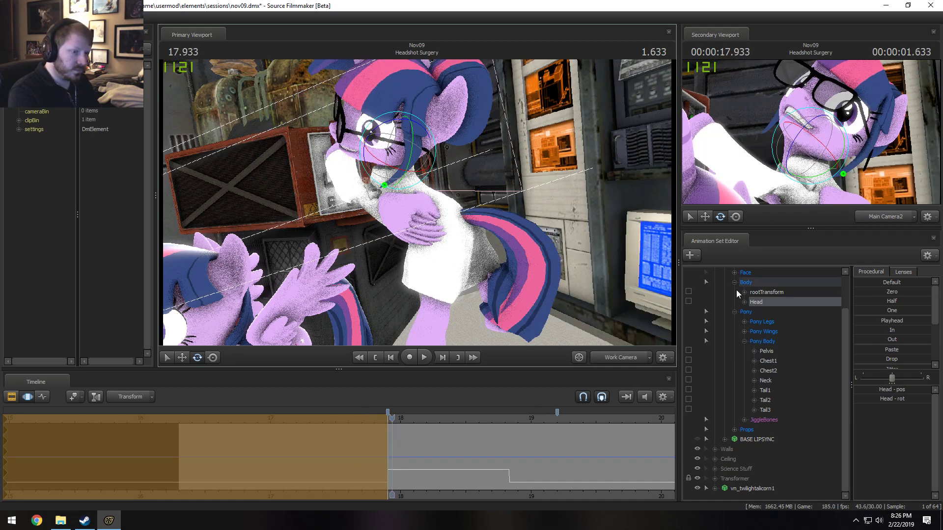
scroll(736, 293, up, 3)
click(735, 303)
click(755, 312)
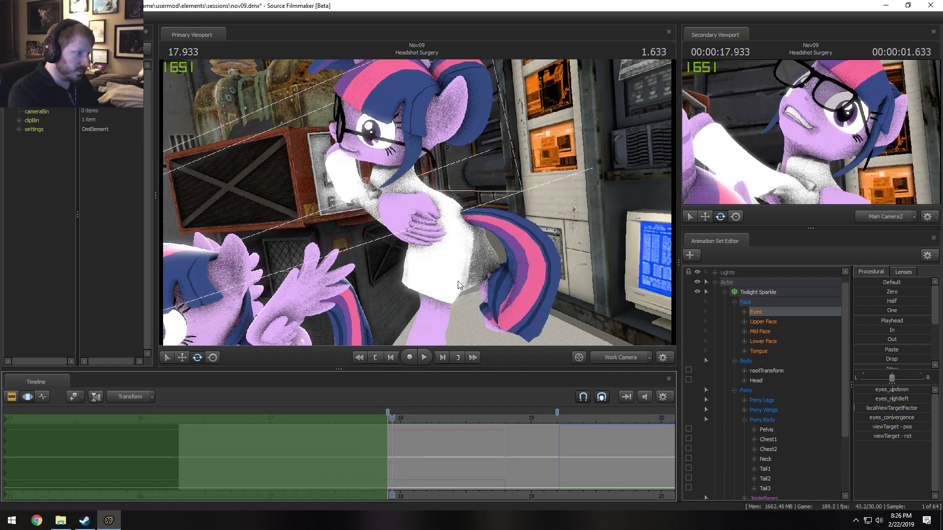
click(357, 432)
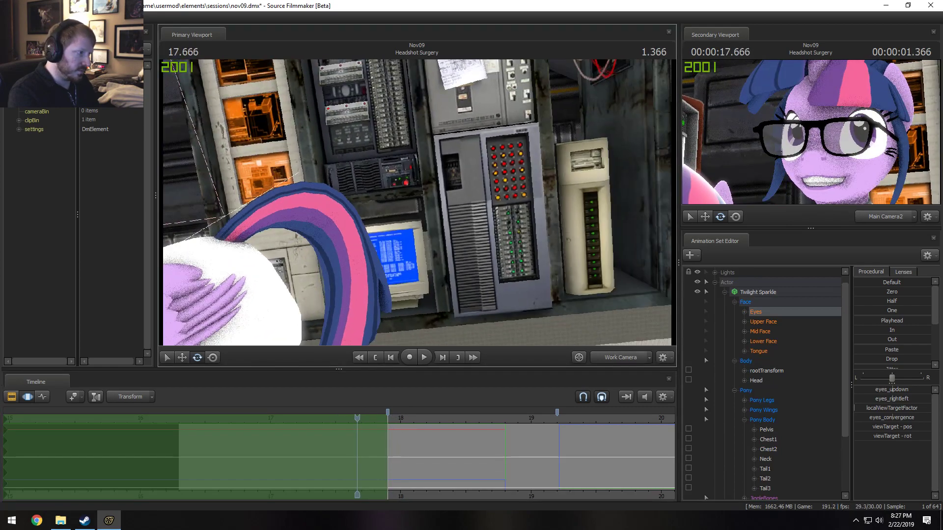
Select Twilight Sparkle's Head and tilt it slightly upward toward the camera at 17.666 s
mouse_move(417, 202)
mouse_down()
mouse_move(403, 189)
mouse_move(417, 221)
mouse_move(425, 214)
mouse_up()
key(w)
key(s)
click(434, 212)
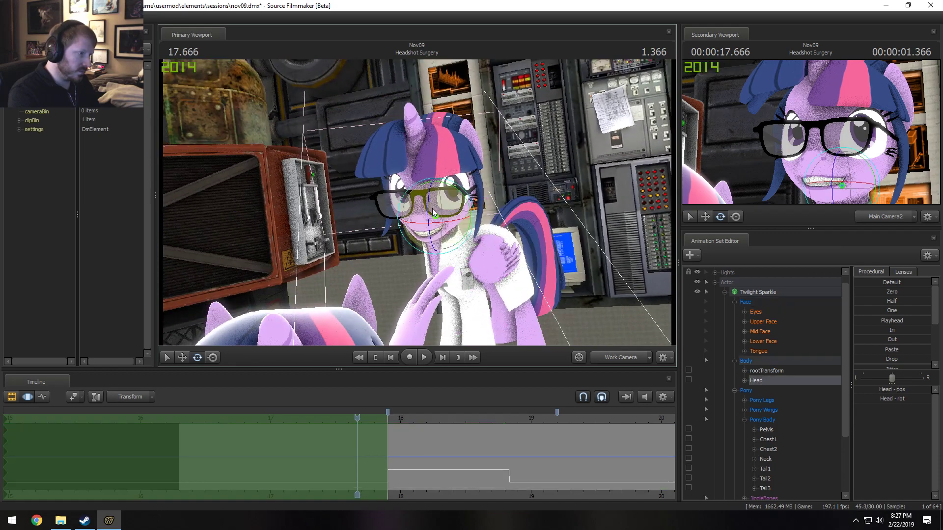
drag(432, 205, 433, 204)
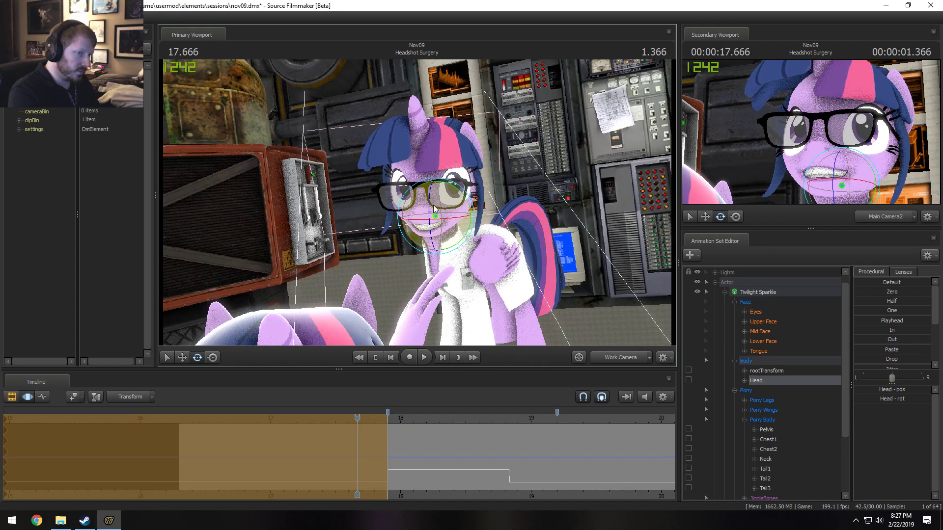
Expand the Cameras group and show Main Camera2 in the primary viewport
scroll(717, 274, up, 3)
click(715, 273)
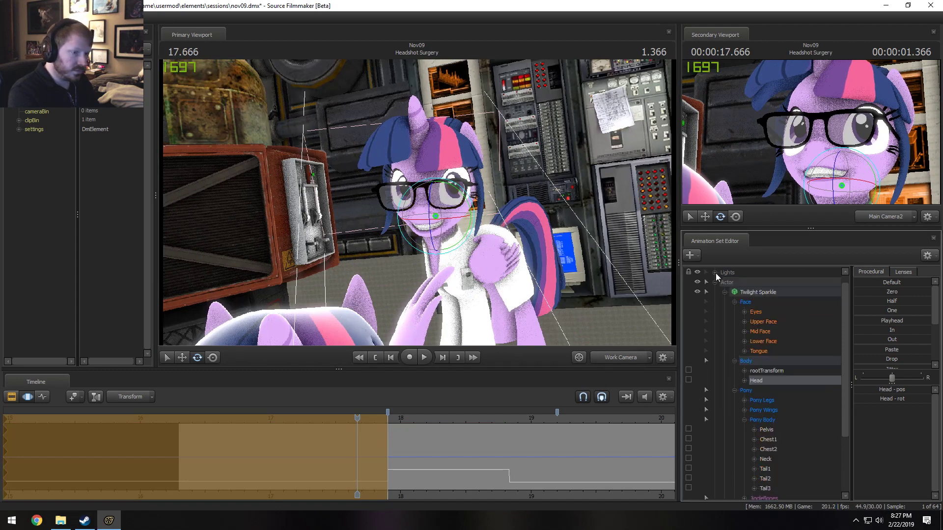
click(715, 273)
drag(739, 290, 623, 238)
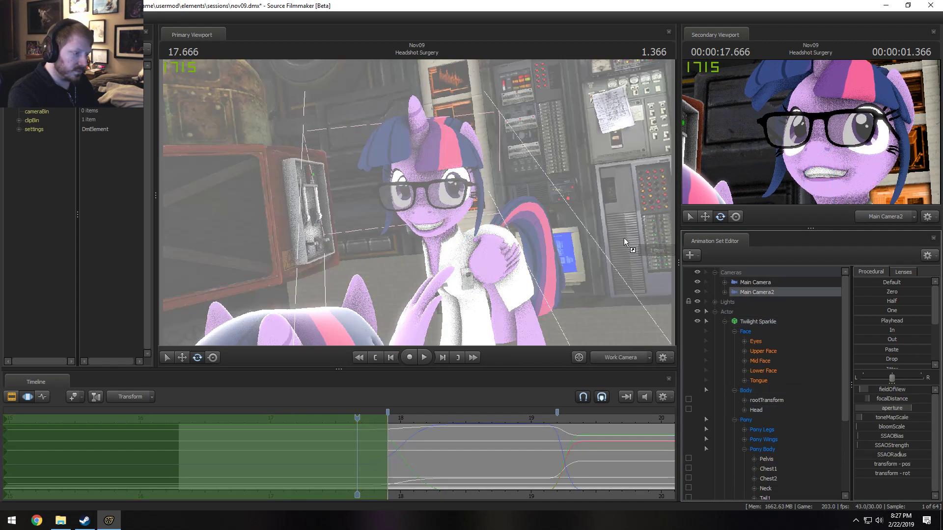
Set Main Camera2's time selection to hold until 17.733 s and fall off by about 18.3 s
key(F3)
key(shift)
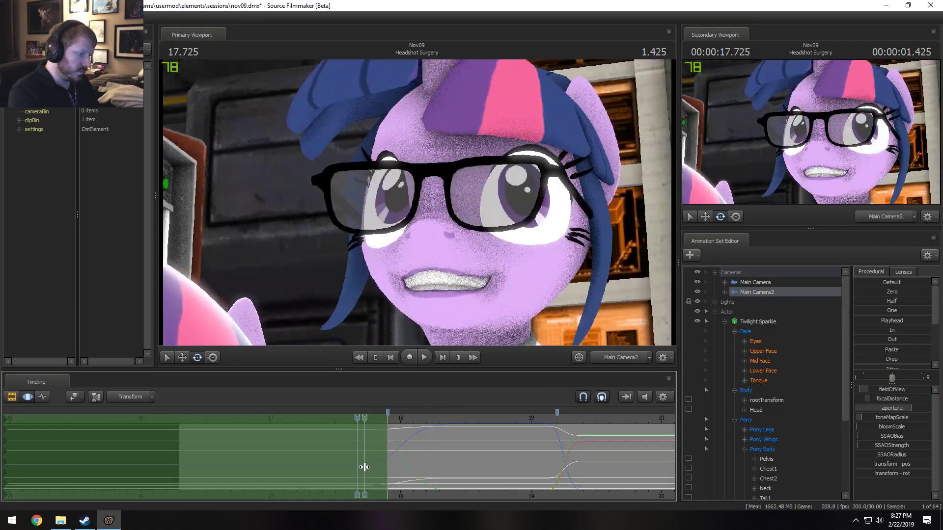
click(364, 475)
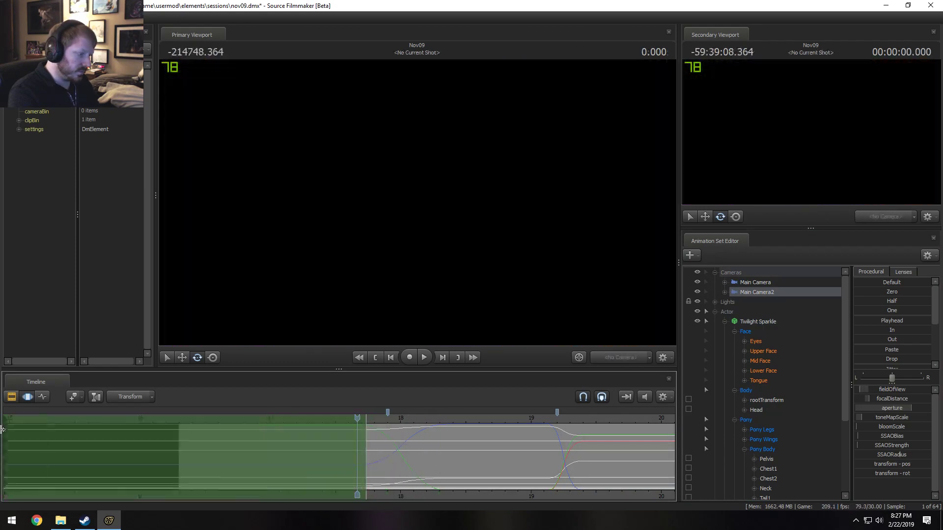
drag(364, 475, 381, 474)
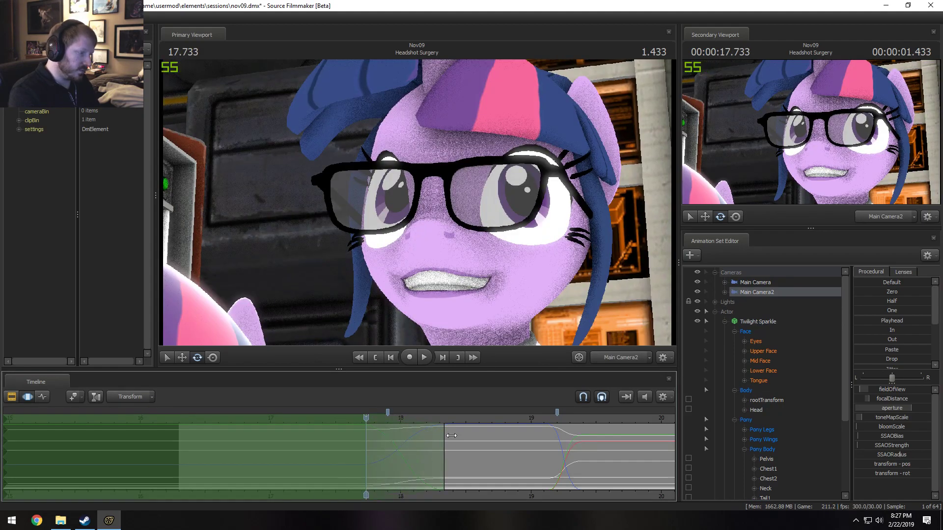
Reframe Main Camera2 on Twilight Sparkle's face and play back the shot to check the camera move
key(s)
mouse_move(417, 203)
mouse_down()
mouse_move(454, 228)
mouse_move(432, 196)
mouse_up()
key(w)
key(s)
key(space)
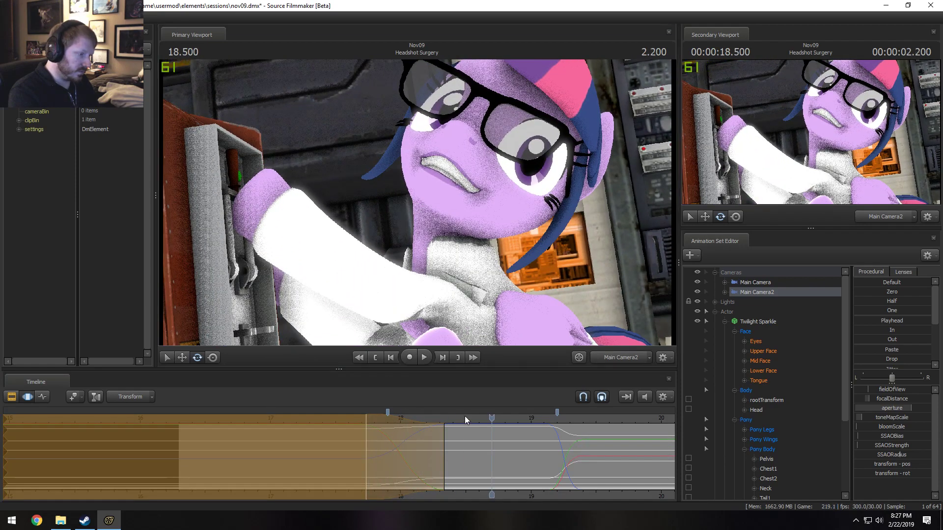
key(space)
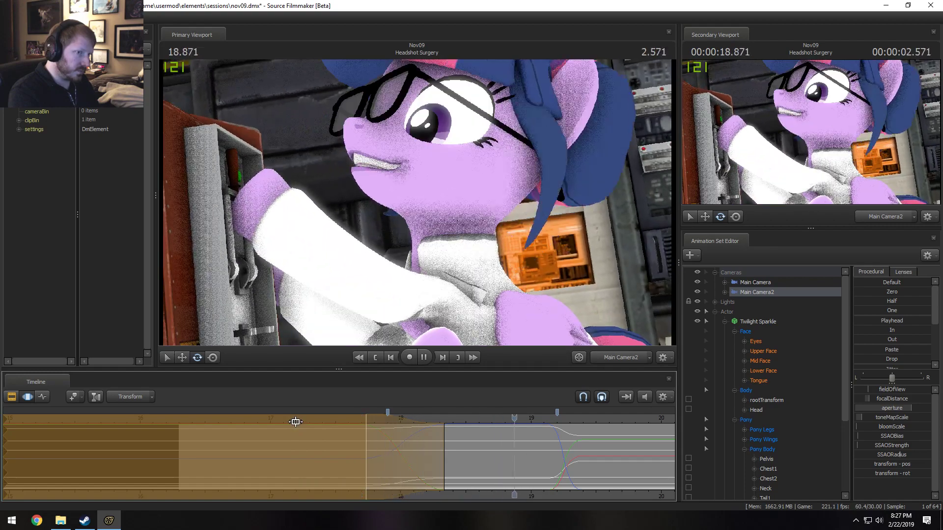
key(space)
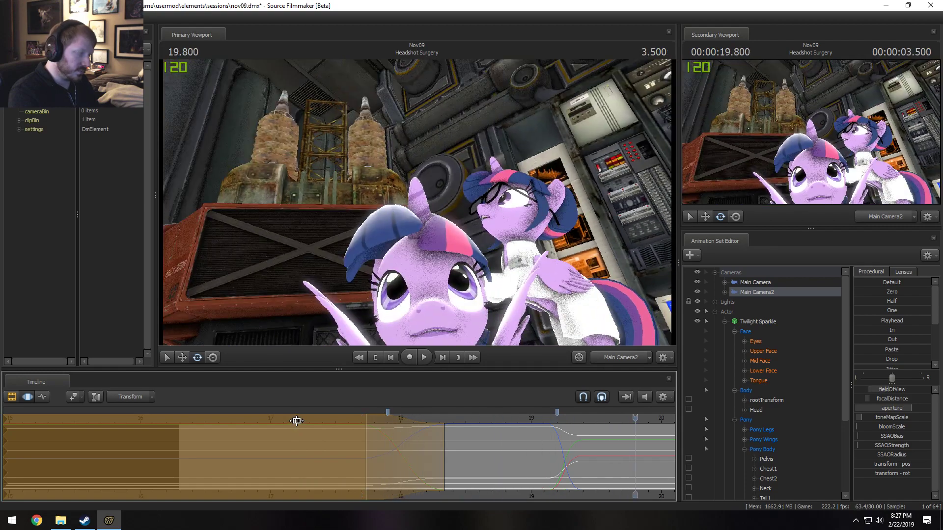
Collapse Twilight Sparkle's controls, delete the vn_twilightalicorn1 animation set and play back the shot
click(725, 321)
right_click(741, 380)
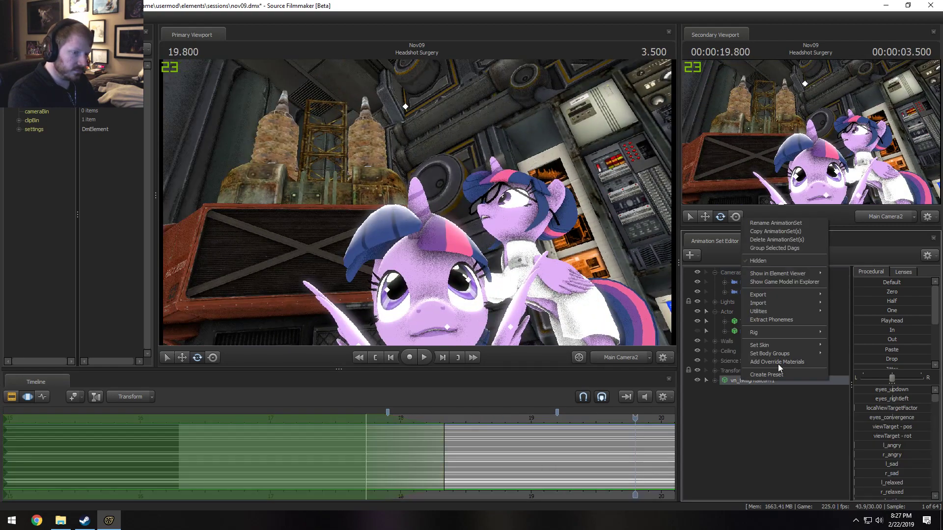
click(771, 239)
click(237, 427)
key(space)
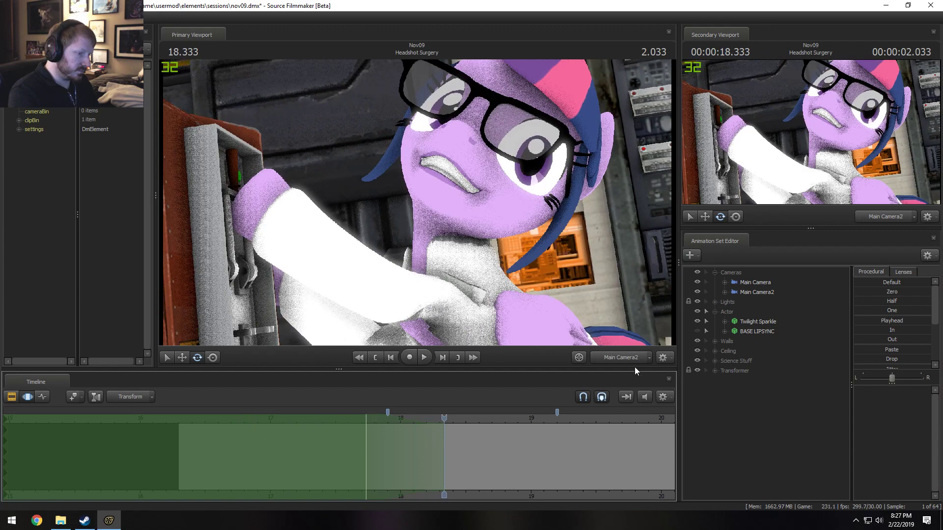
Switch the primary viewport to the Work Camera, select Twilight Sparkle and end the time selection at the 17.9 s bookmark
click(628, 359)
drag(433, 221, 364, 260)
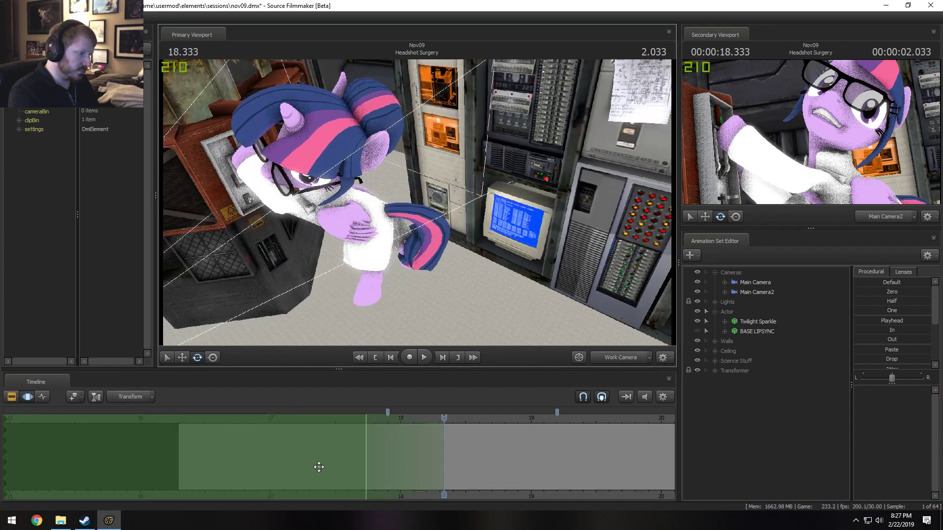
click(465, 423)
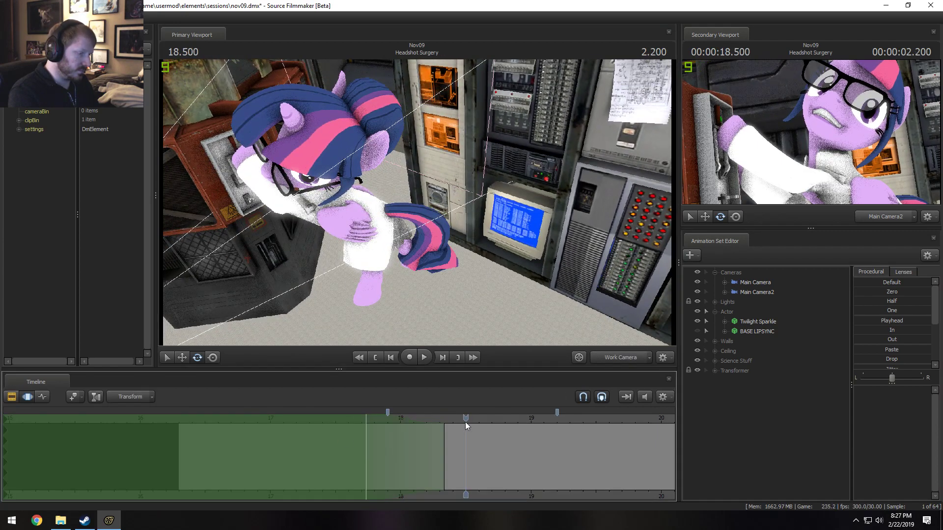
click(764, 322)
drag(460, 426, 21, 437)
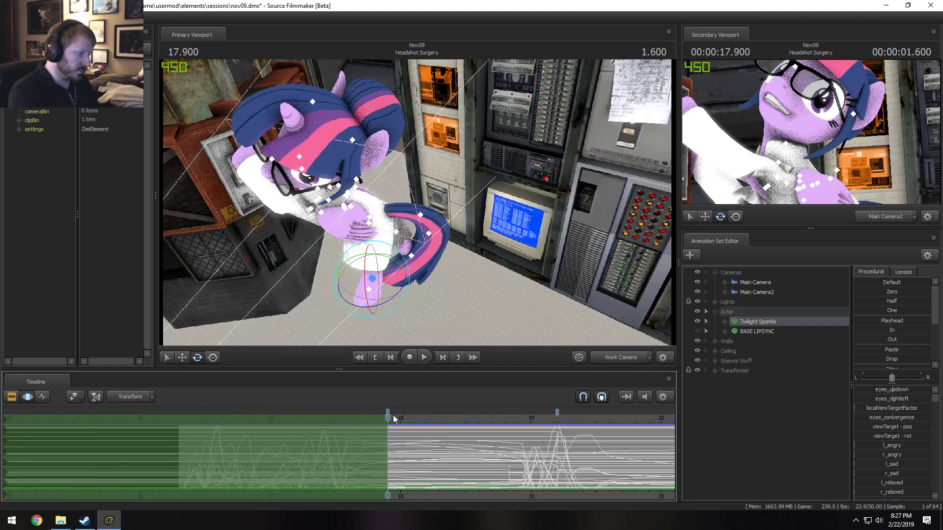
Toggle Global Axes for Twilight Sparkle's Pelvis, and rotate and reposition her body toward Main Camera2 at 17.666 s
mouse_move(412, 421)
mouse_down()
mouse_move(304, 424)
mouse_move(419, 432)
mouse_up()
alt+drag(432, 216, 428, 196)
drag(418, 450, 389, 450)
alt+drag(546, 168, 418, 206)
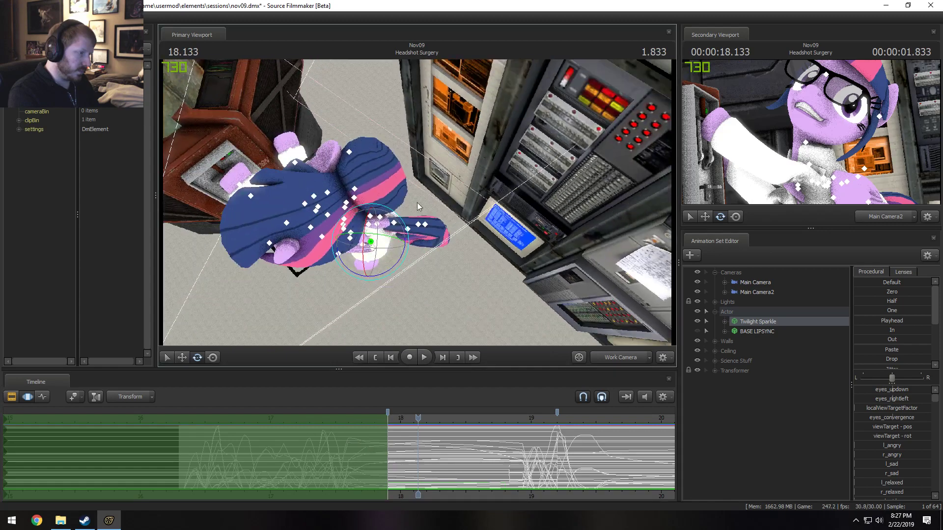
drag(400, 421, 357, 421)
alt+drag(344, 295, 378, 220)
click(397, 220)
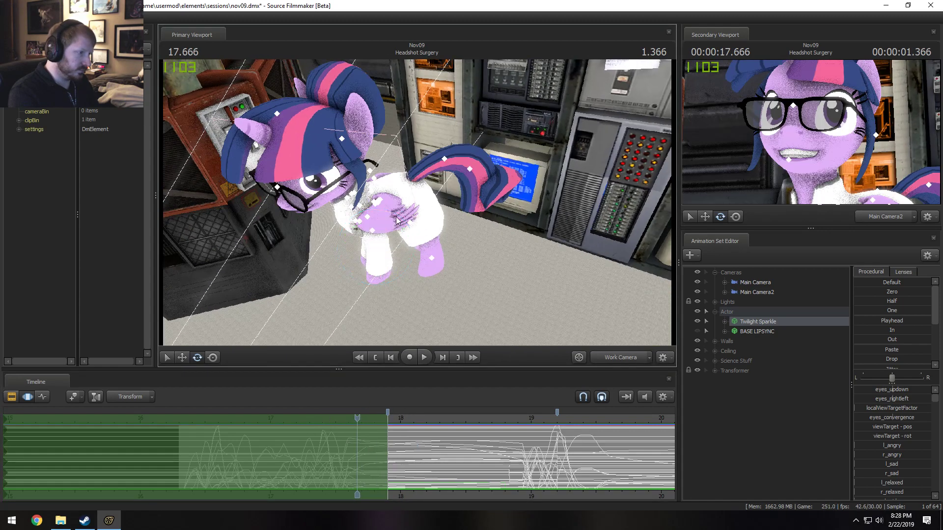
click(406, 196)
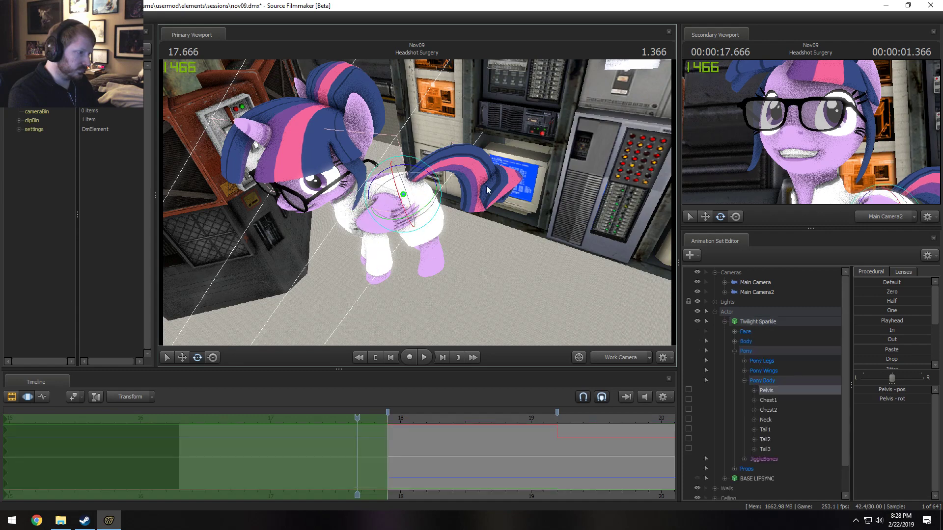
alt+drag(486, 186, 396, 209)
right_click(406, 211)
click(429, 214)
key(w)
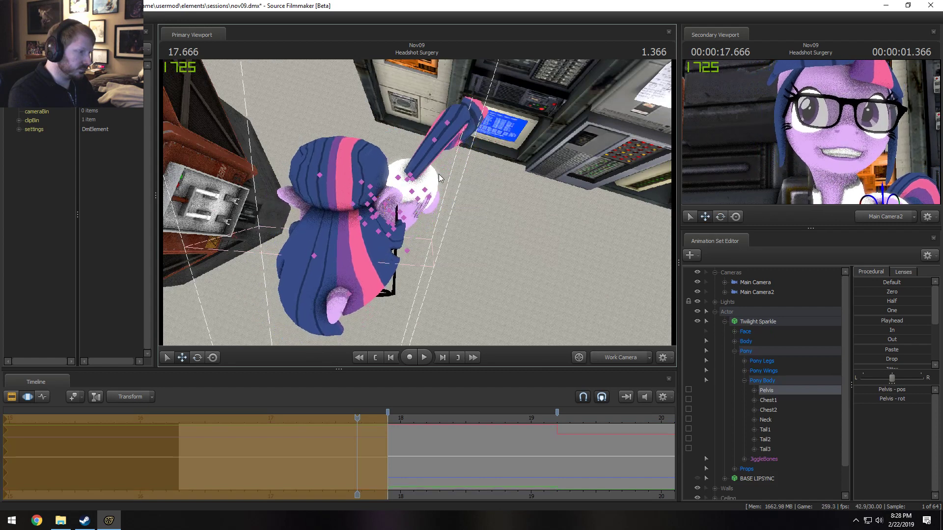
Rotate Twilight Sparkle's Tail1, and turn her Neck and Head toward the camera at 17.666 s
click(407, 180)
key(e)
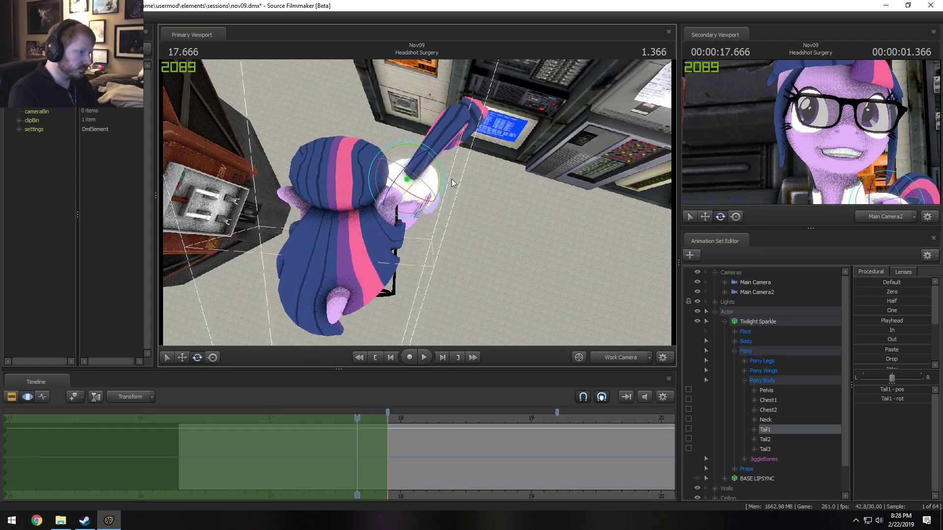
drag(442, 182, 368, 171)
click(361, 211)
ctrl+shift+click(357, 184)
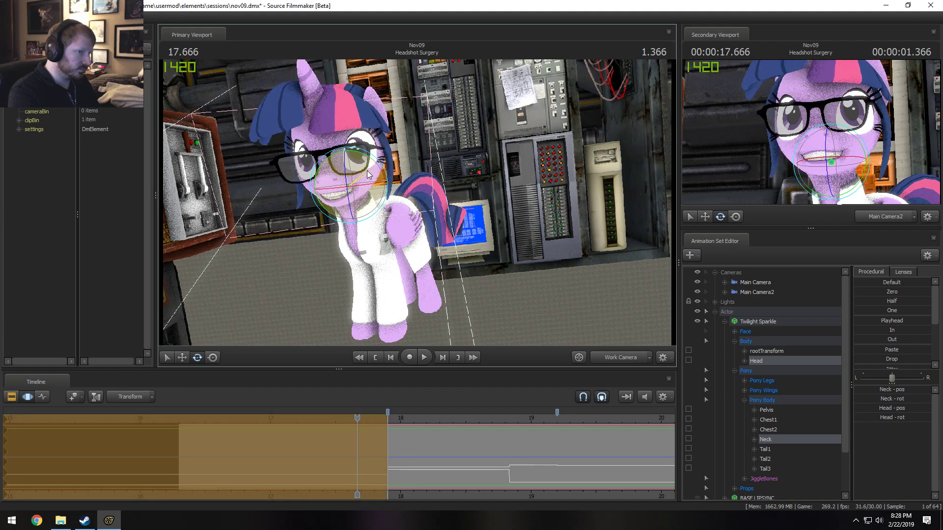
Switch to the Clip Editor and play back the Headshot Surgery shot to review the new pose
key(F2)
drag(355, 416, 253, 411)
key(space)
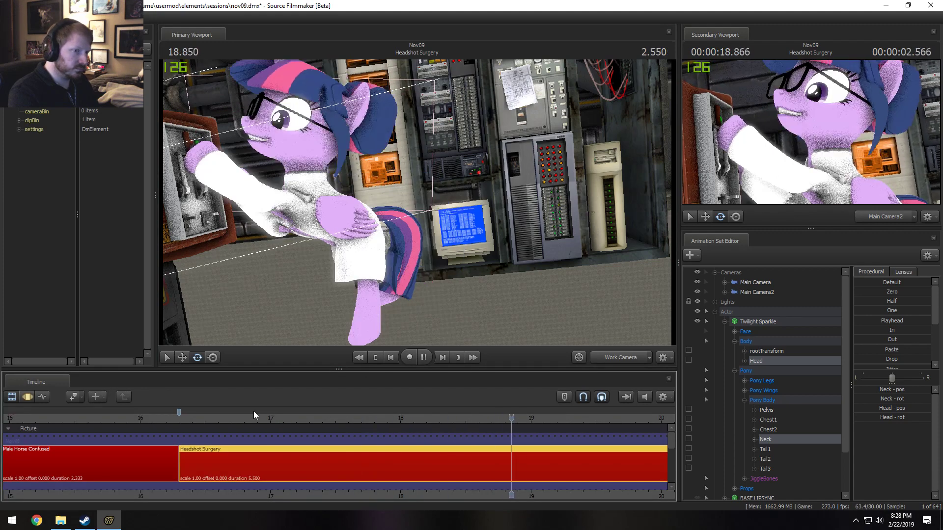
click(190, 419)
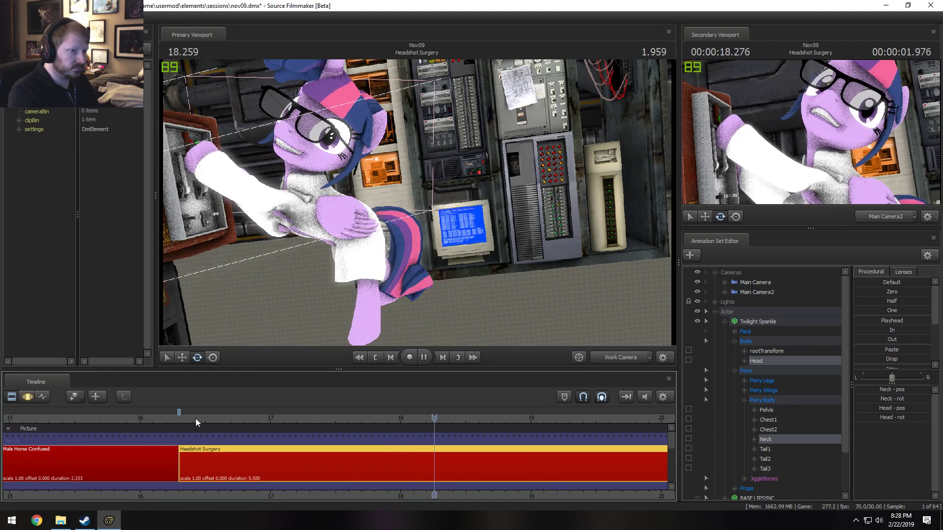
key(space)
Select Main Camera2, set a Motion Editor time selection from about 17.2 to 18.9 s, and play back the shot
click(760, 290)
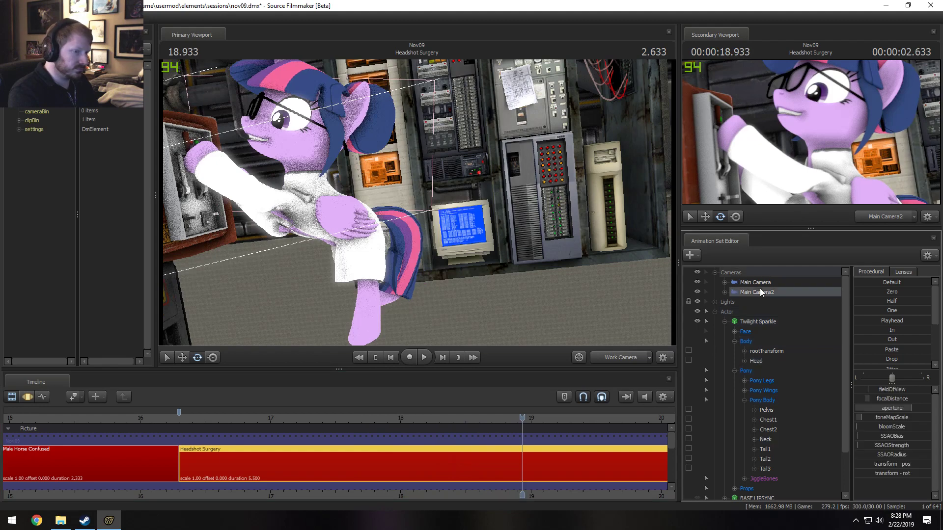
scroll(291, 482, up, 3)
key(F3)
shift+drag(237, 452, 393, 467)
shift+scroll(393, 468, up, 5)
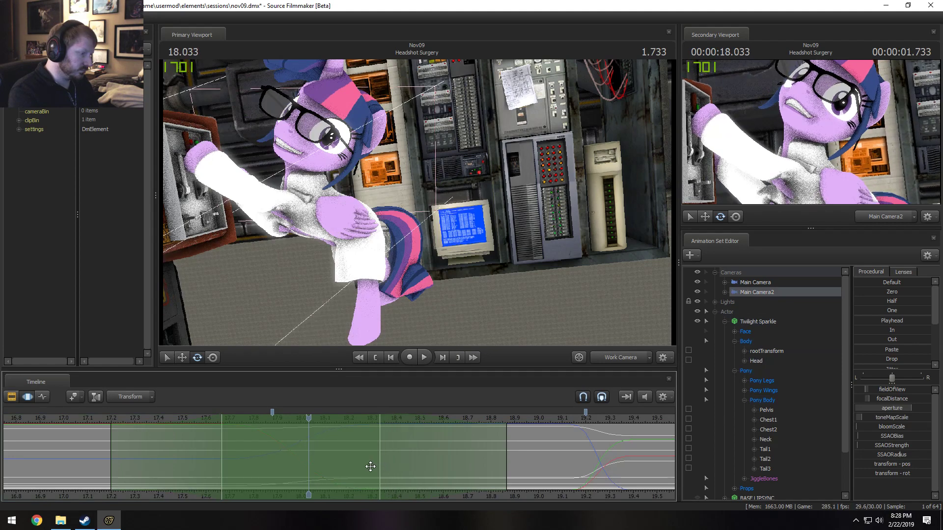
click(101, 419)
key(space)
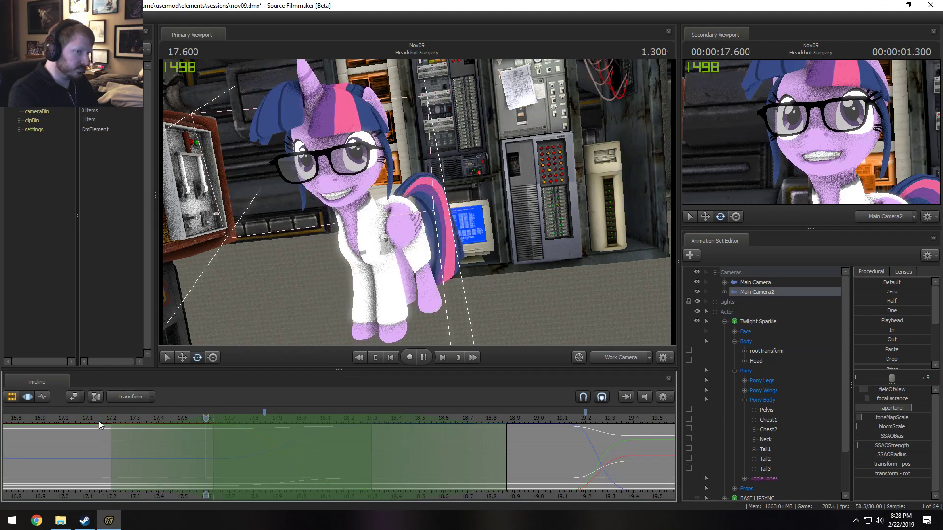
key(space)
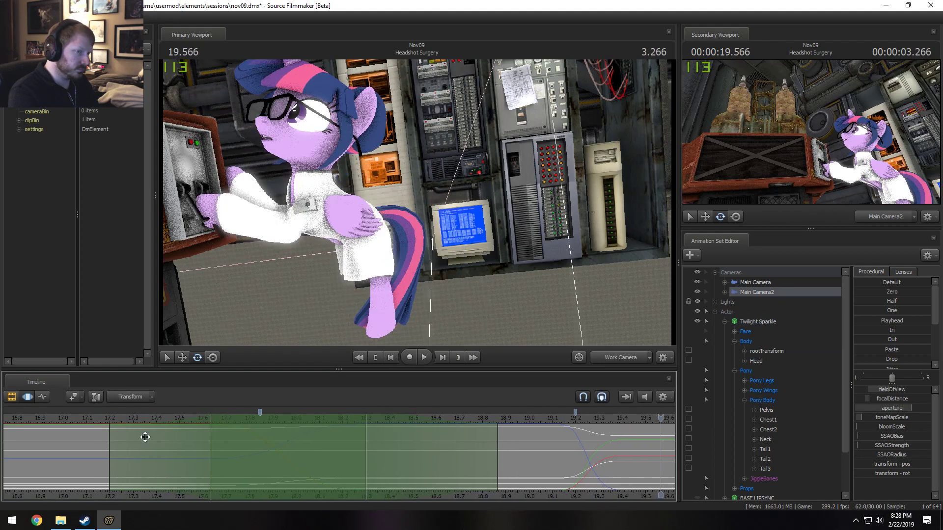
Set the time selection to about 18.1–18.8 s, apply the Spline preset to Main Camera2 and move the playhead to 17.366 s
shift+drag(343, 461, 482, 467)
scroll(892, 355, down, 3)
drag(892, 356, 893, 356)
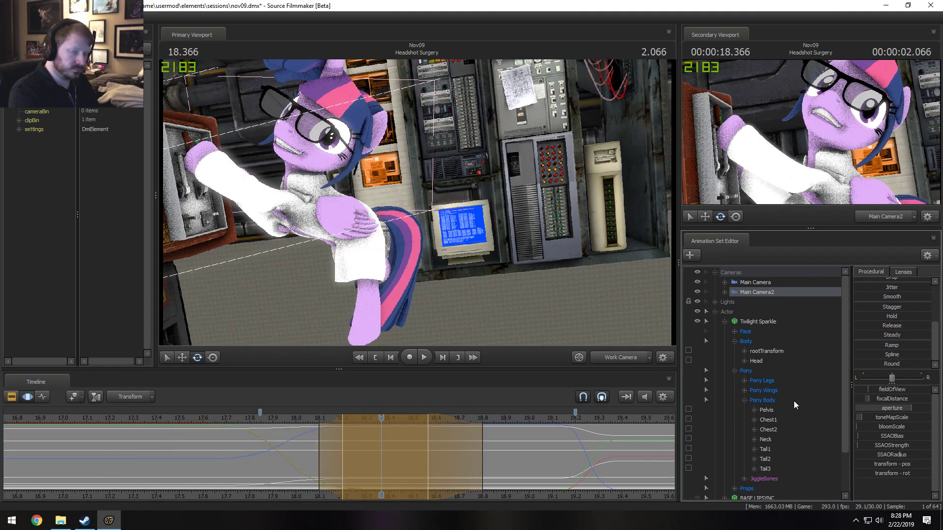
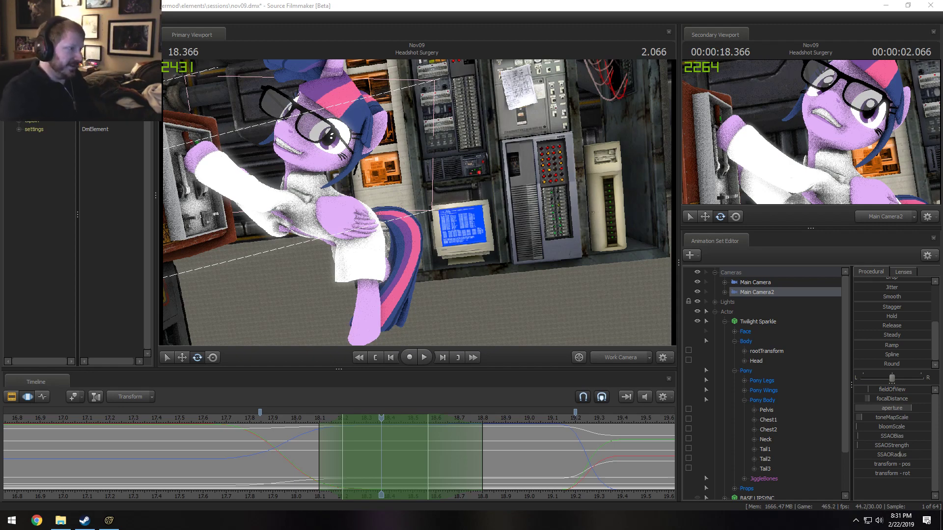
click(149, 421)
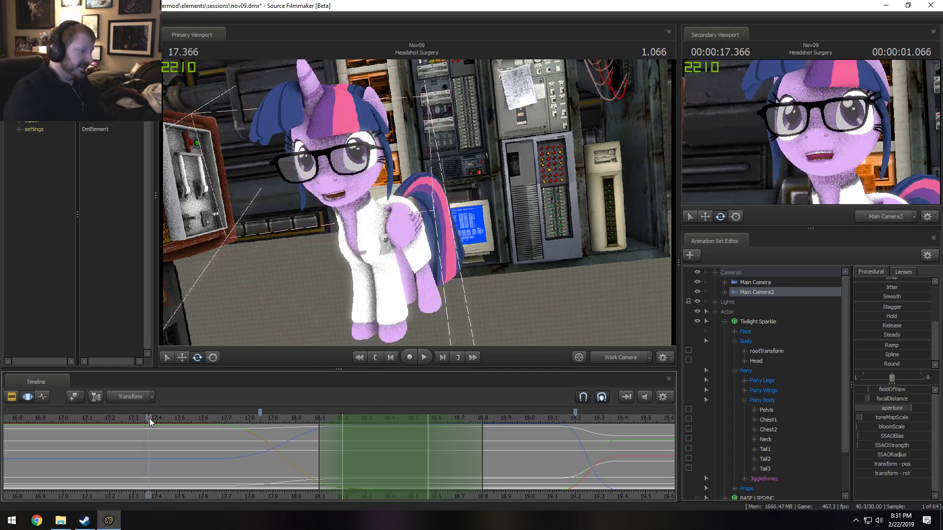
Play back the Headshot Surgery shot several times from its start at 16.300 to review the pony's motion
key(space)
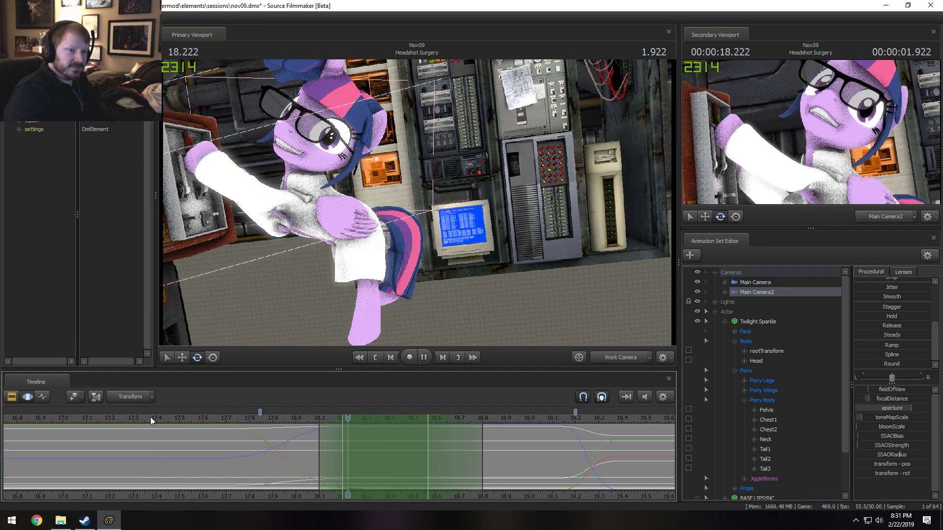
scroll(132, 423, down, 5)
click(148, 422)
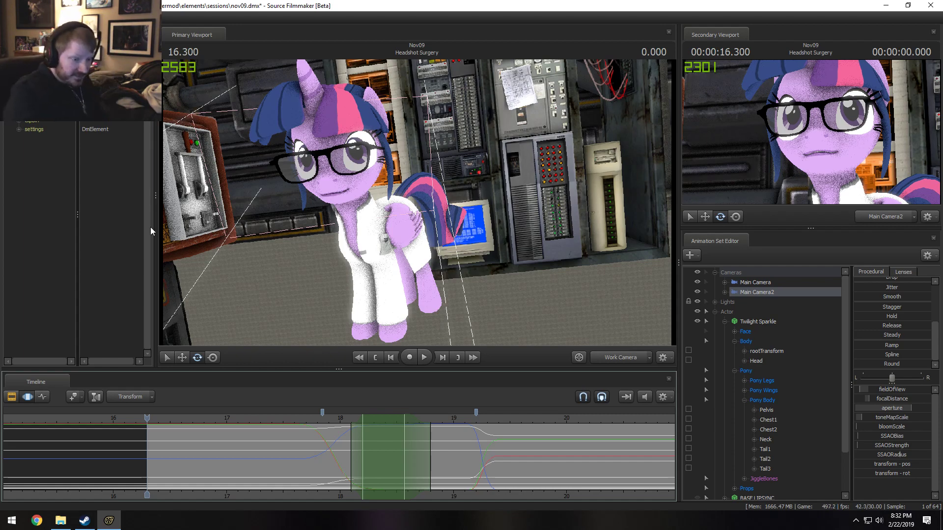
click(158, 419)
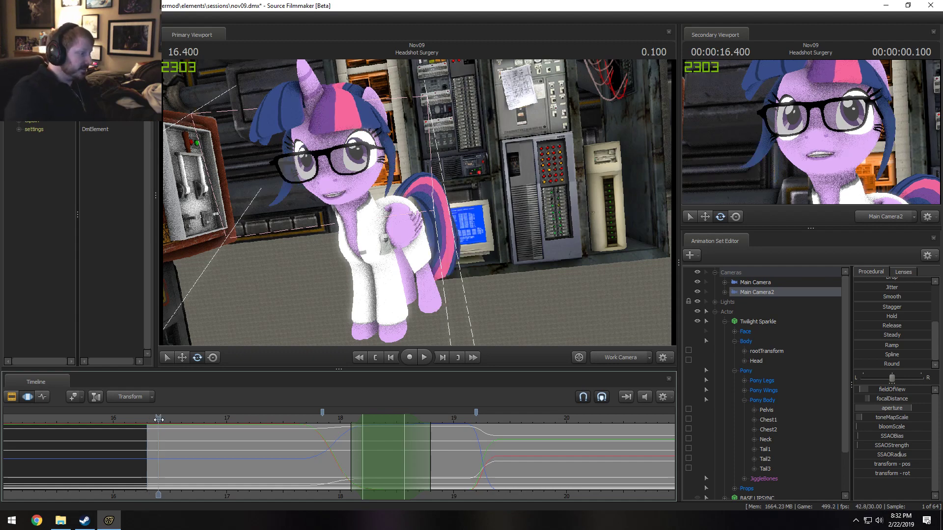
drag(159, 419, 148, 418)
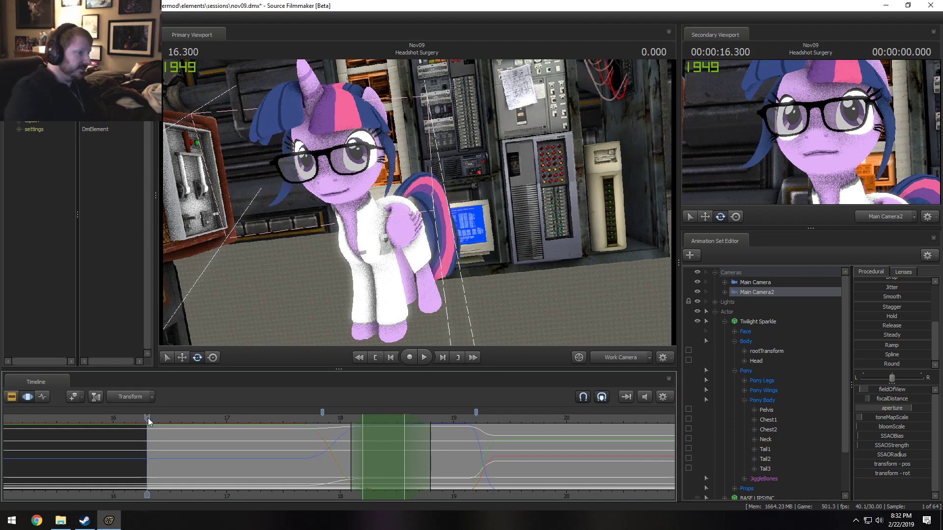
key(space)
key(space)
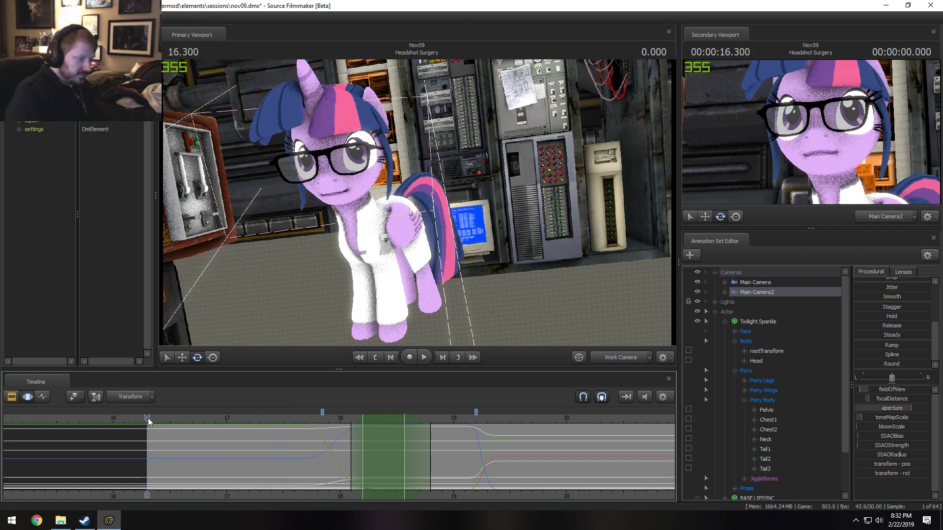
key(space)
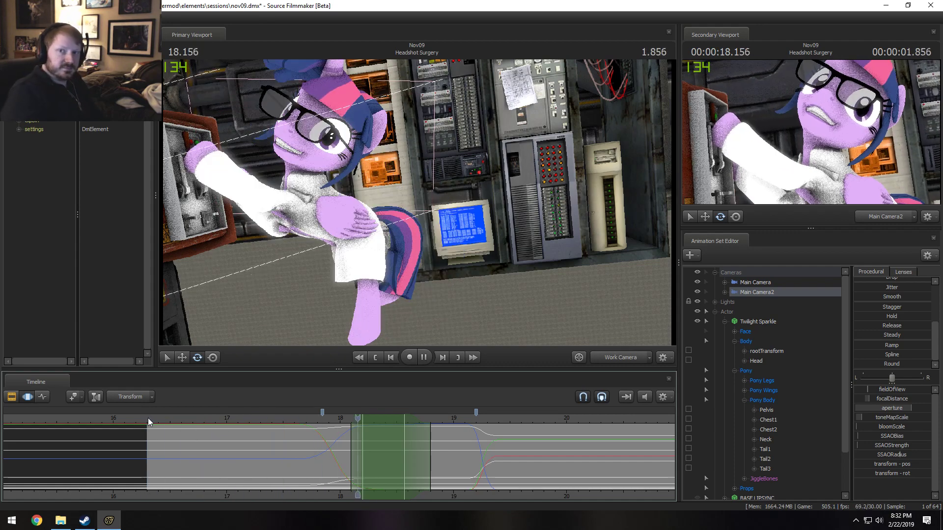
key(space)
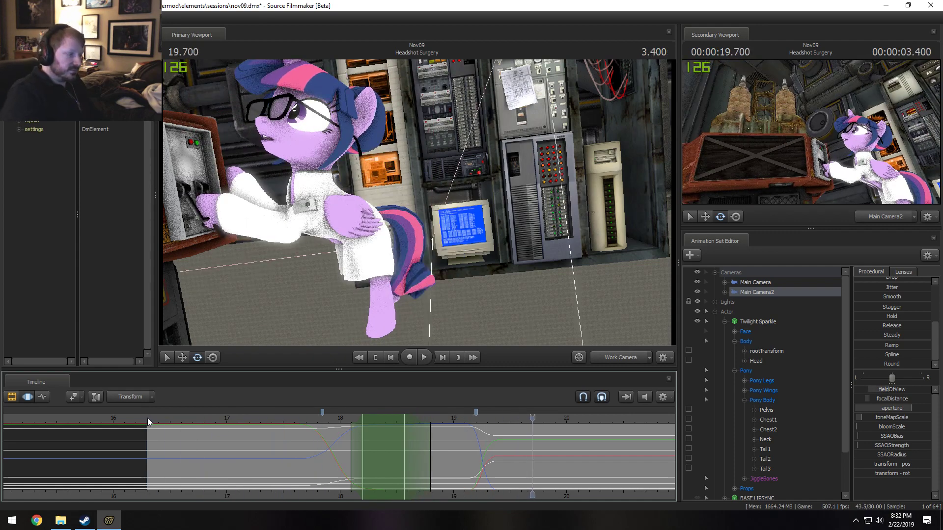
key(space)
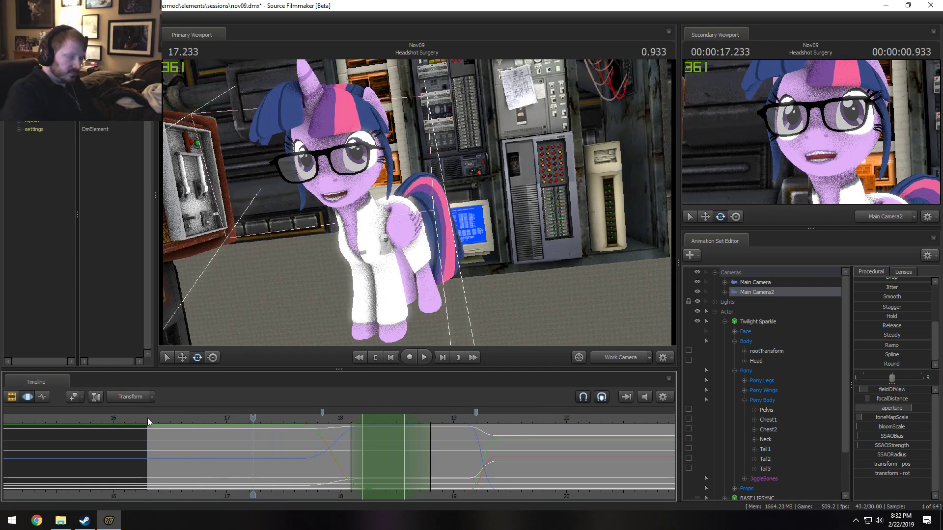
key(space)
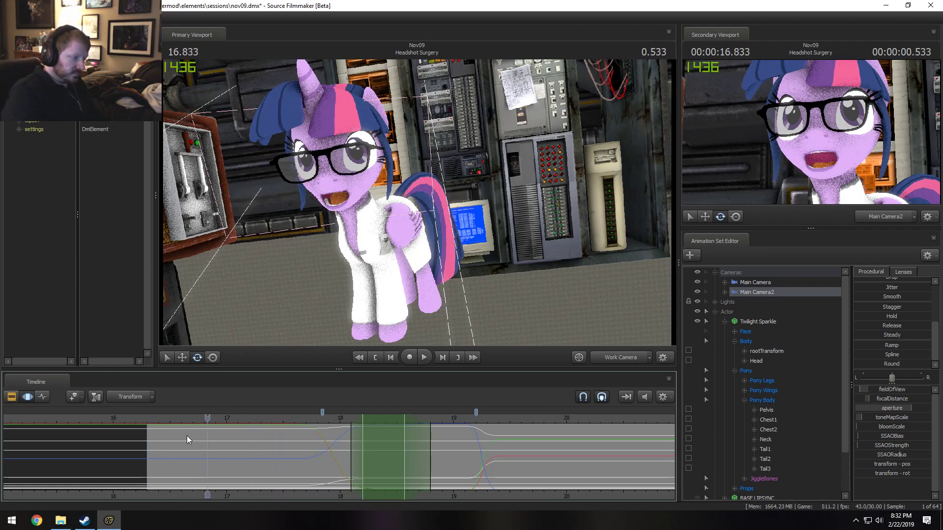
Set the time selection to about 16.7 to 17.2 seconds on the timeline
key(shift)
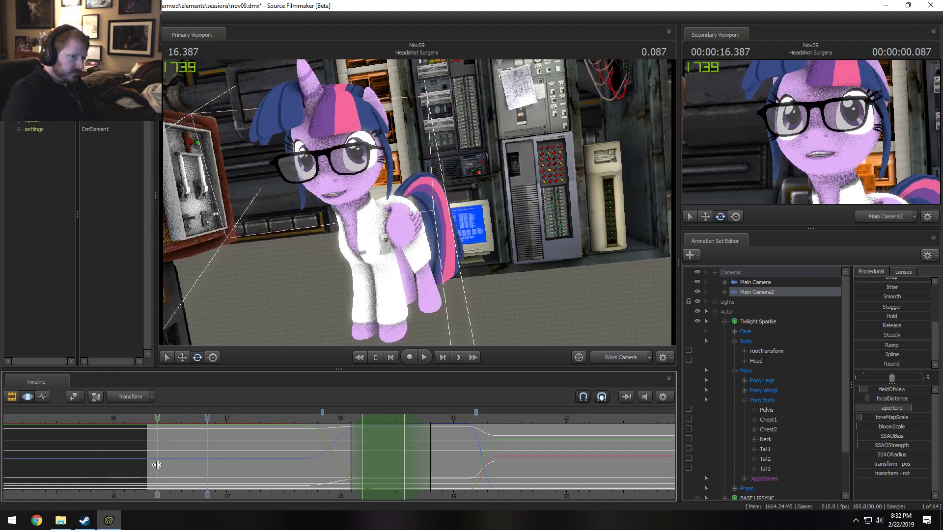
shift+drag(193, 467, 249, 473)
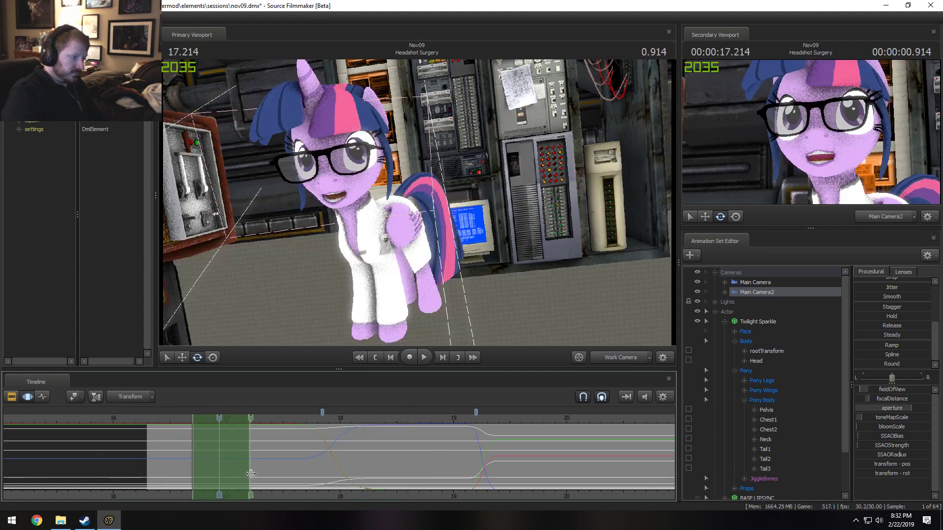
click(620, 357)
key(s)
mouse_move(566, 296)
mouse_down()
mouse_move(564, 314)
mouse_move(565, 296)
mouse_up()
Select the pony's Chest1 bone and rotate it slightly within the selected time range
key(ctrl)
click(456, 244)
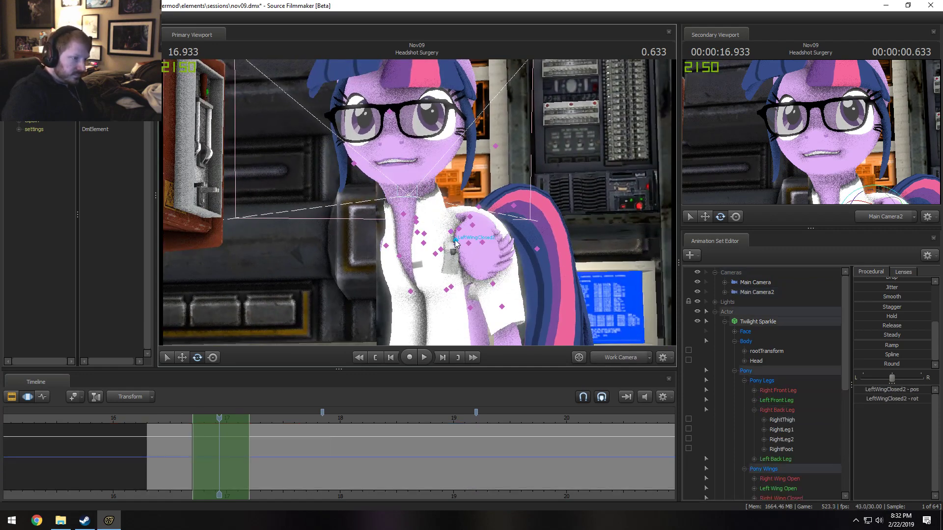
key(ctrl)
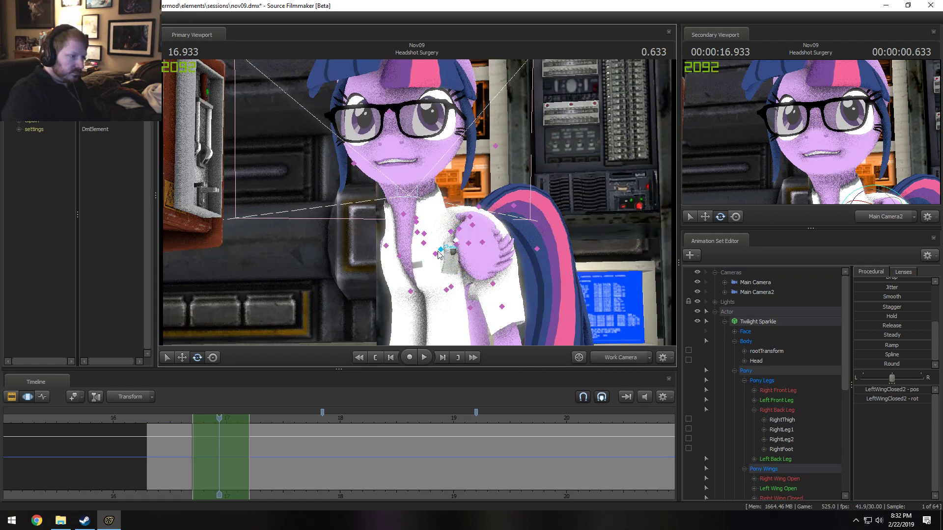
ctrl+click(440, 251)
drag(448, 239, 450, 239)
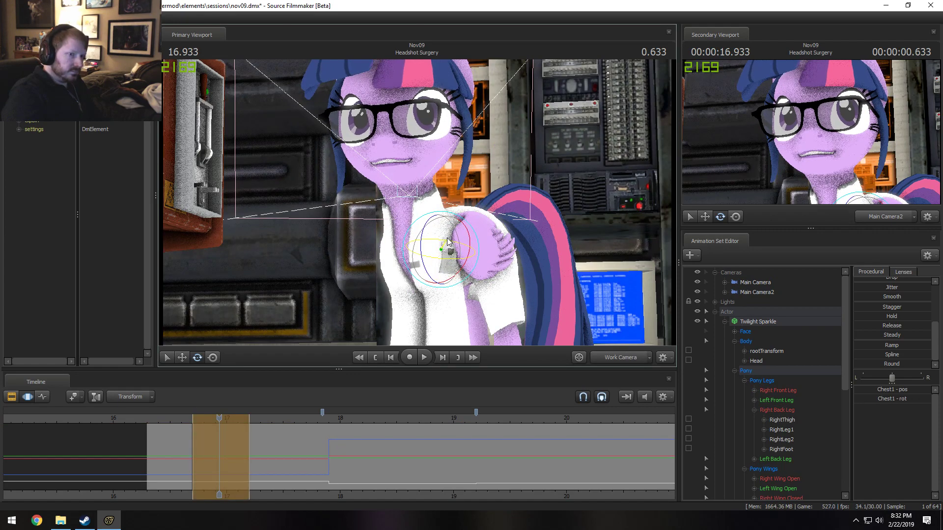
Rotate the Pelvis bone slightly within the selected range and play back the shot to check the pose
key(ctrl)
ctrl+click(467, 244)
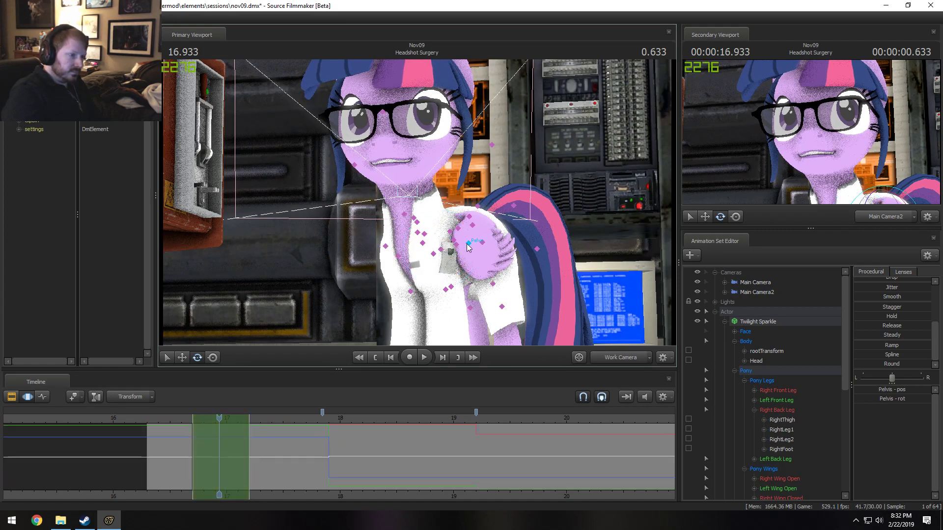
drag(477, 239, 473, 238)
key(ctrl)
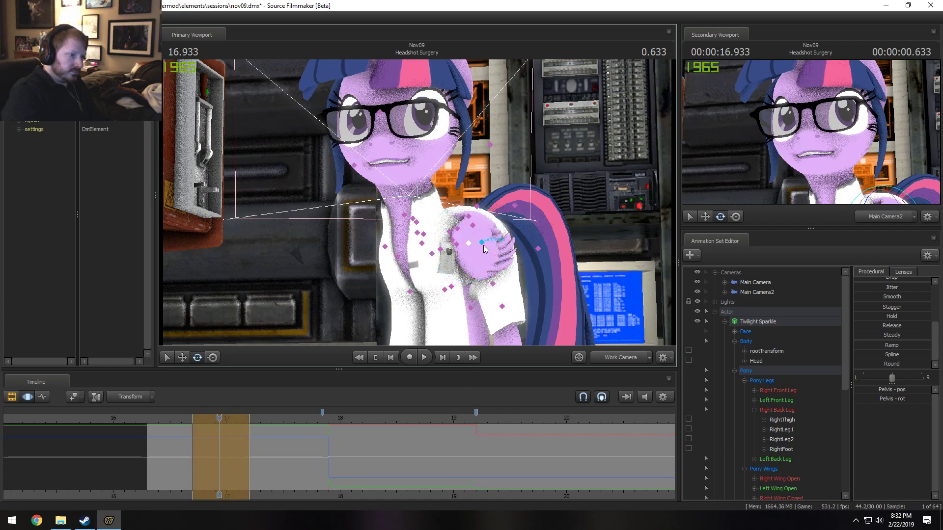
ctrl+click(483, 246)
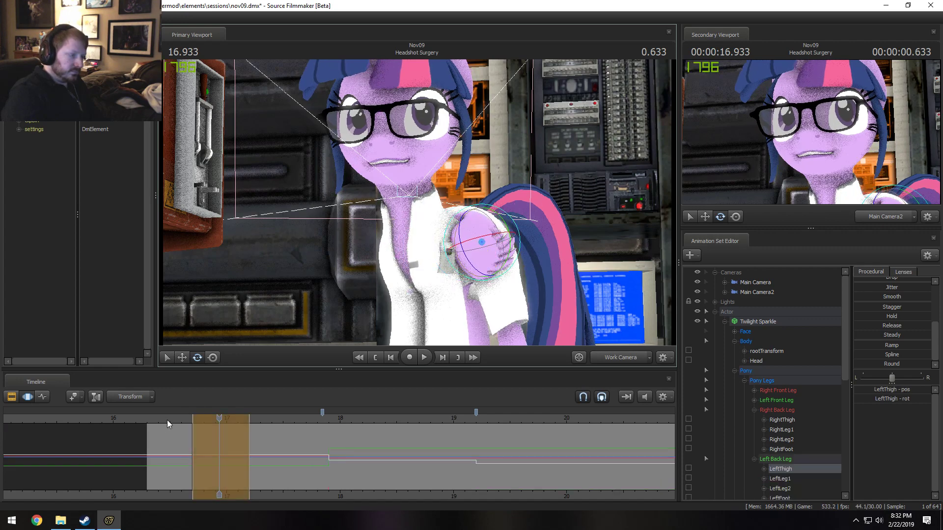
key(space)
key(space)
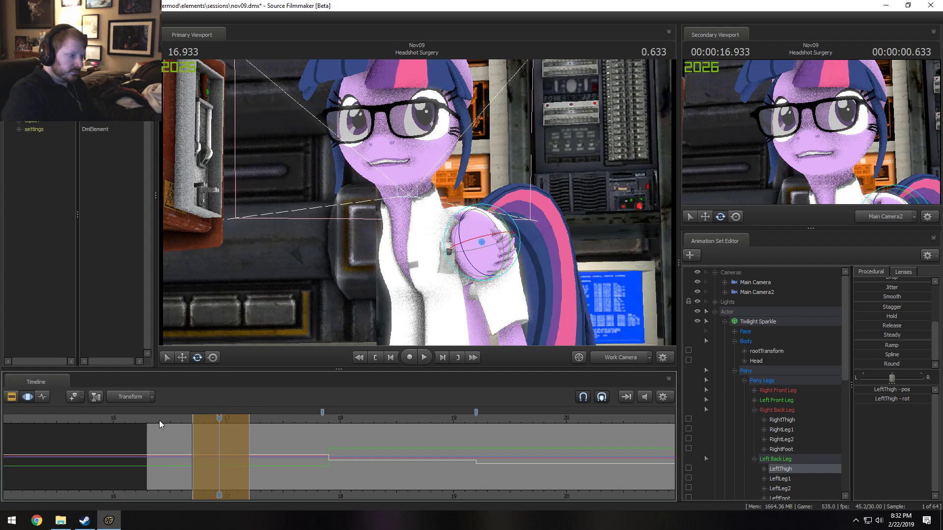
key(space)
key(space)
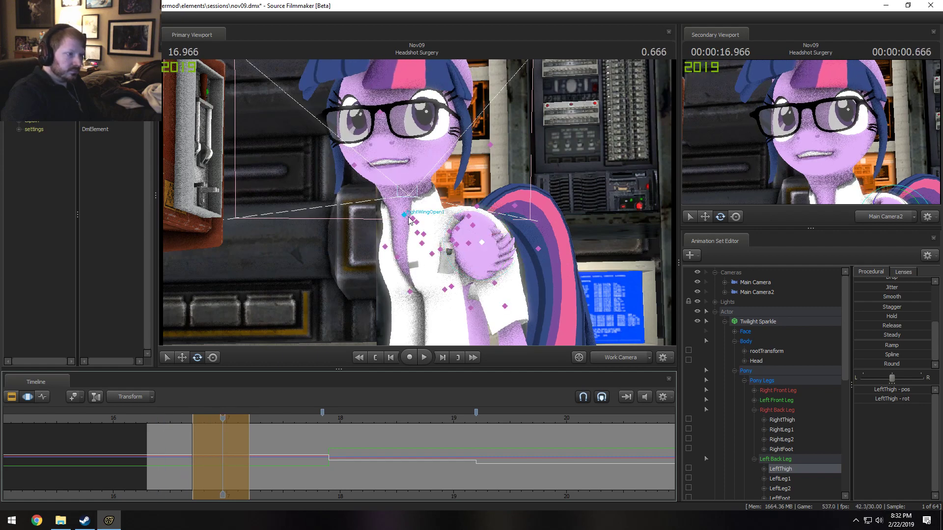
Rotate the pony's upper chest bone so the neck and head tilt down toward the lever side
click(412, 221)
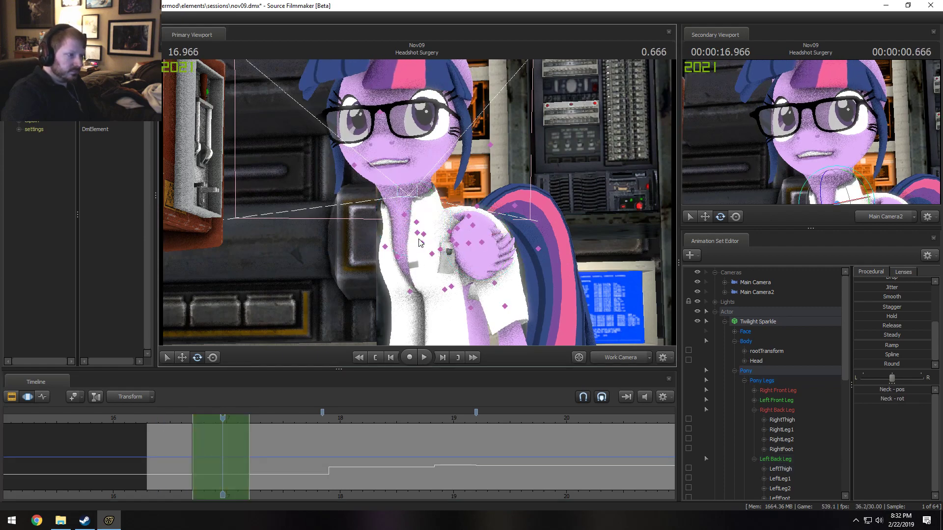
click(421, 244)
drag(408, 240, 411, 242)
Select LeftShoulder and RightShoulder together and rotate both to adjust the front legs to the leaning chest
key(q)
click(433, 259)
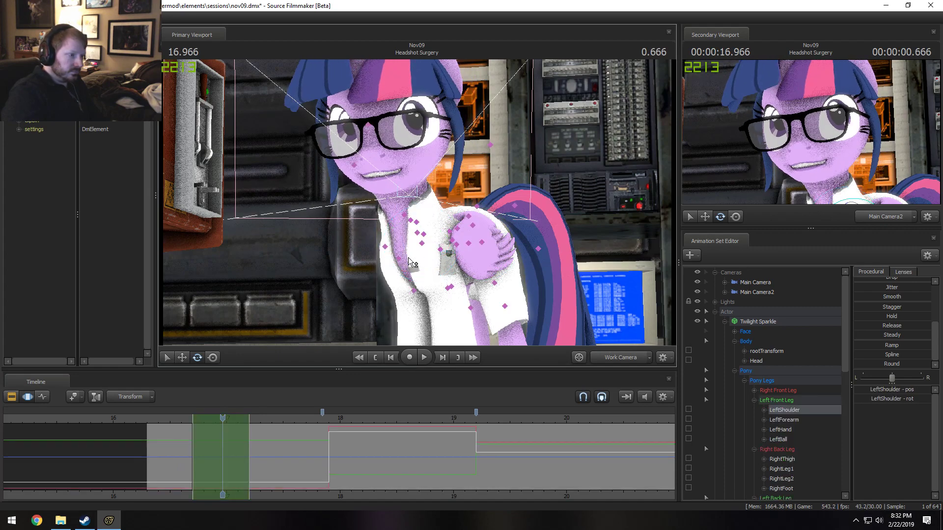
ctrl+click(414, 262)
key(e)
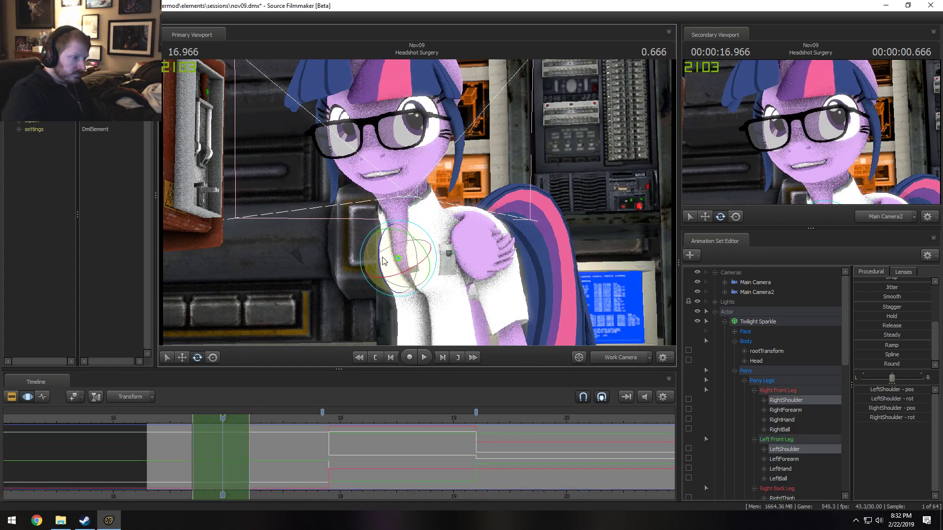
drag(386, 261, 382, 250)
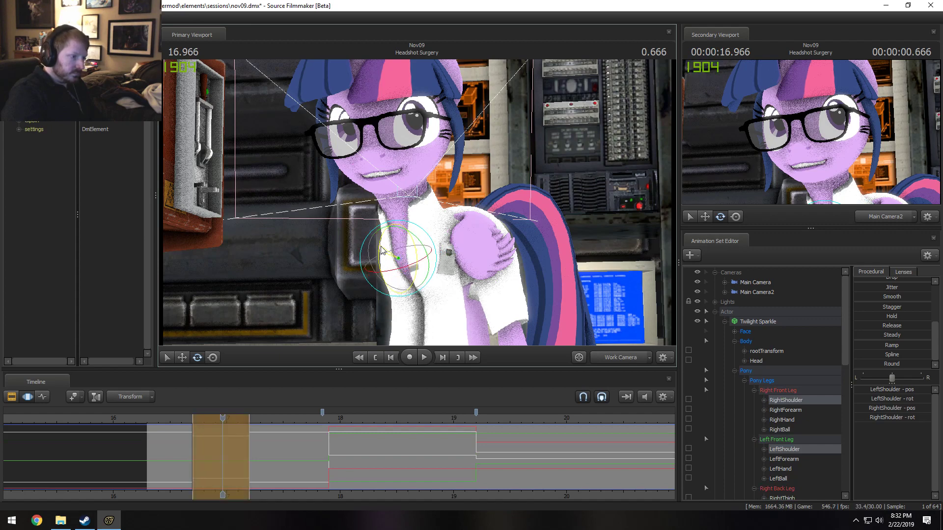
Rotate the pony's Head bone to lift and level the face after the chest lean
key(q)
click(412, 224)
click(416, 226)
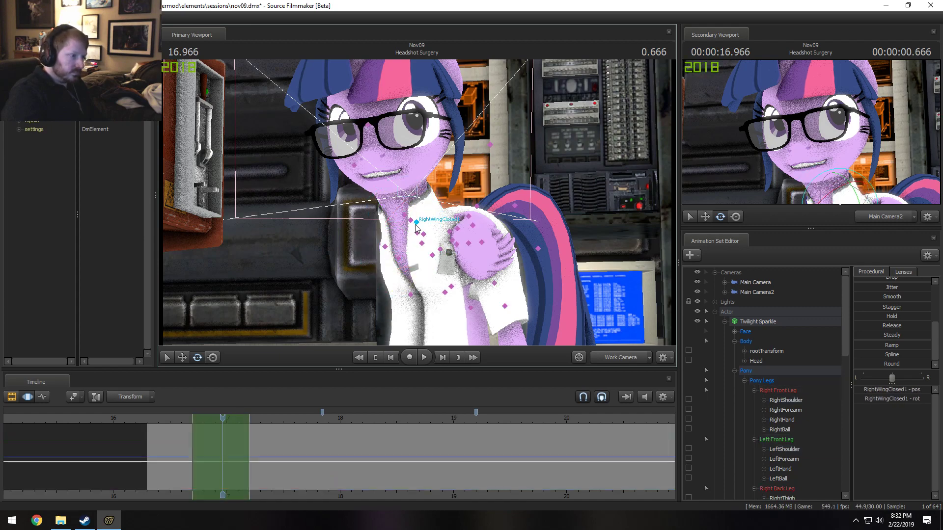
click(411, 221)
key(e)
drag(411, 221, 408, 270)
click(398, 180)
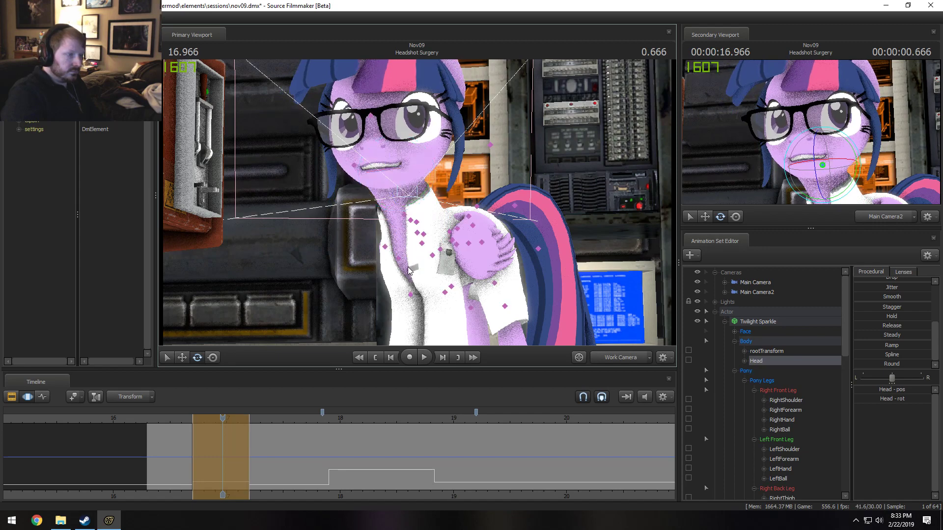
Rotate the Neck bone slightly to bring the head upright and play back the shot's opening to check it
click(409, 224)
drag(411, 224, 413, 225)
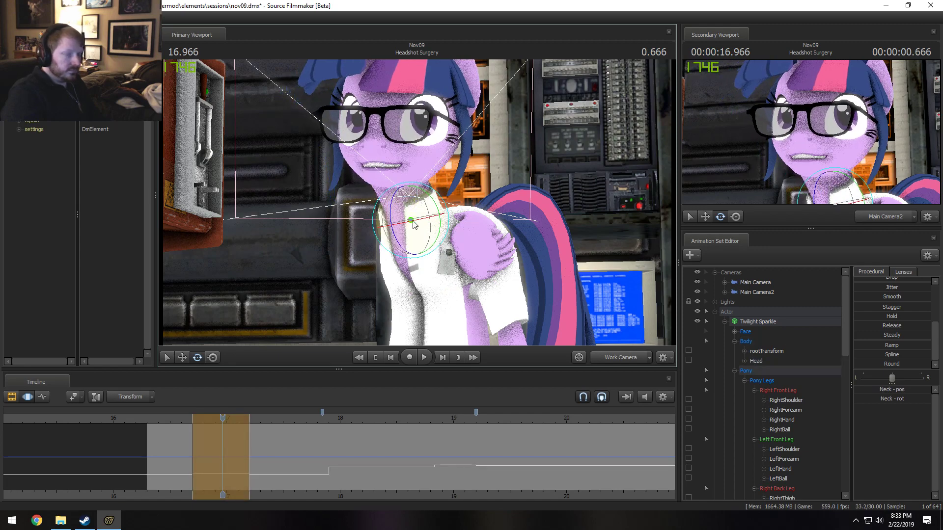
click(150, 420)
key(space)
key(space)
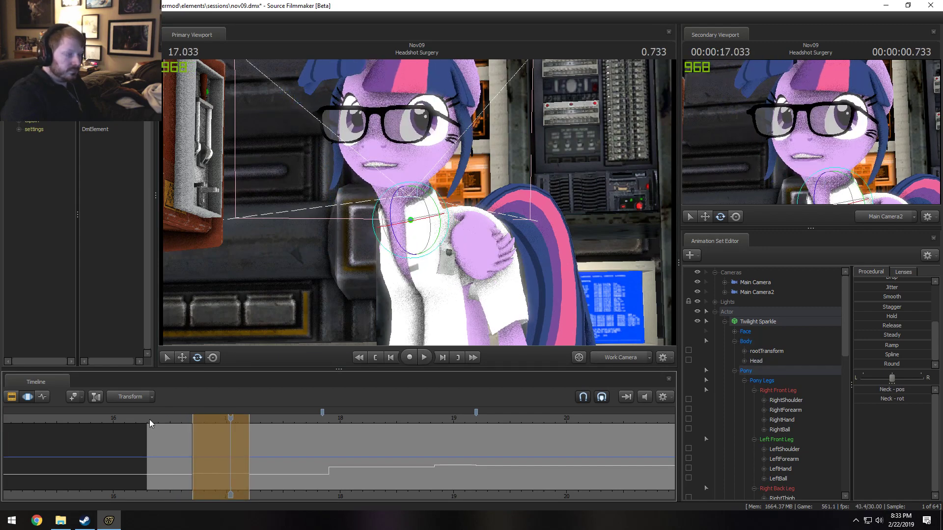
click(155, 420)
key(space)
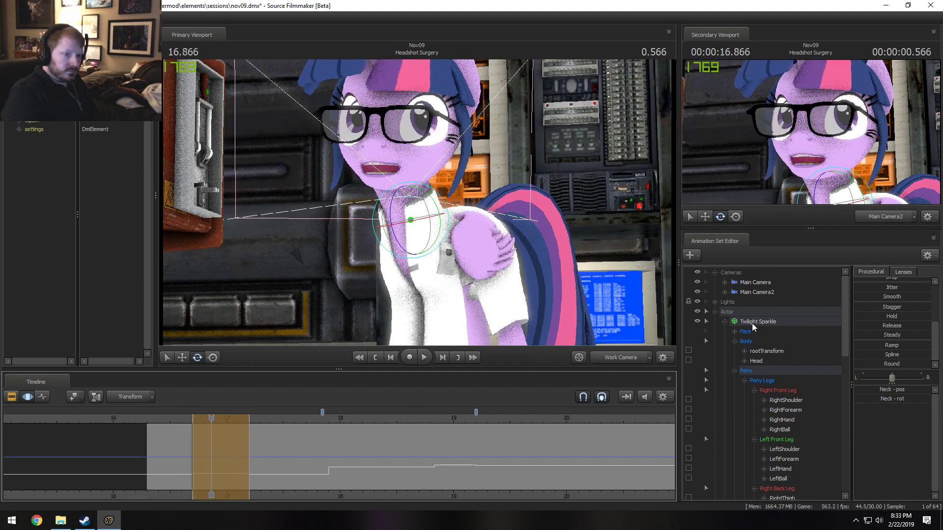
With all Twilight Sparkle controls selected, extend the time selection's start back to about 16.6 seconds and review playback
click(753, 322)
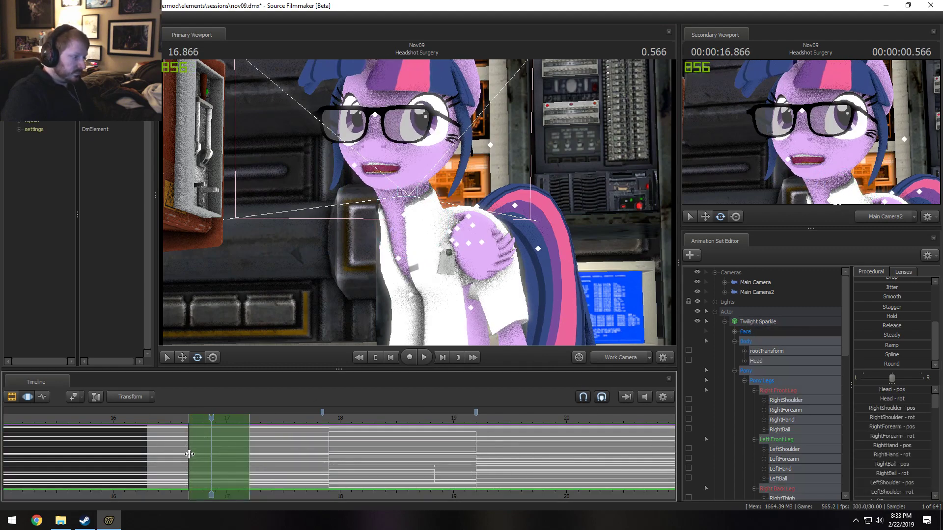
drag(190, 455, 183, 457)
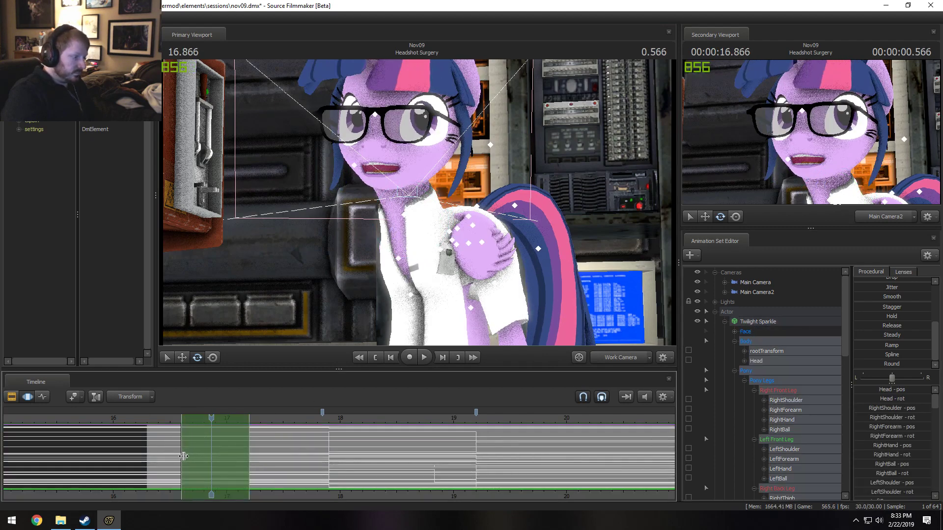
click(162, 423)
key(space)
key(space)
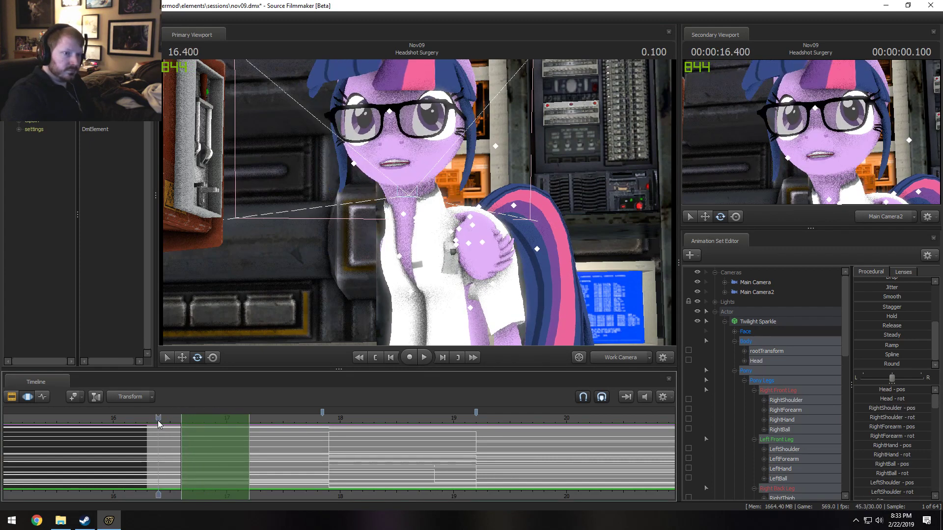
key(space)
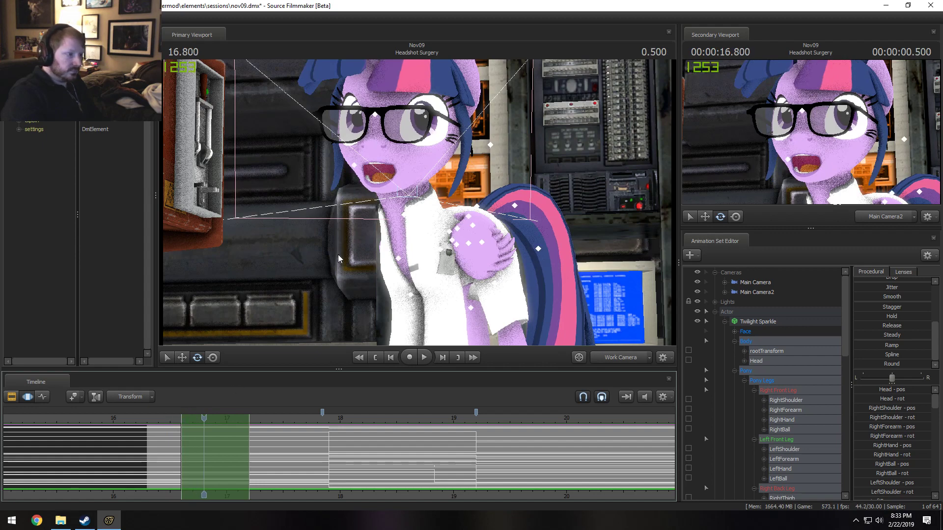
Select the Head bone at 16.800 and rotate it until the face sits nearly level, turned slightly toward the camera
click(413, 175)
click(403, 178)
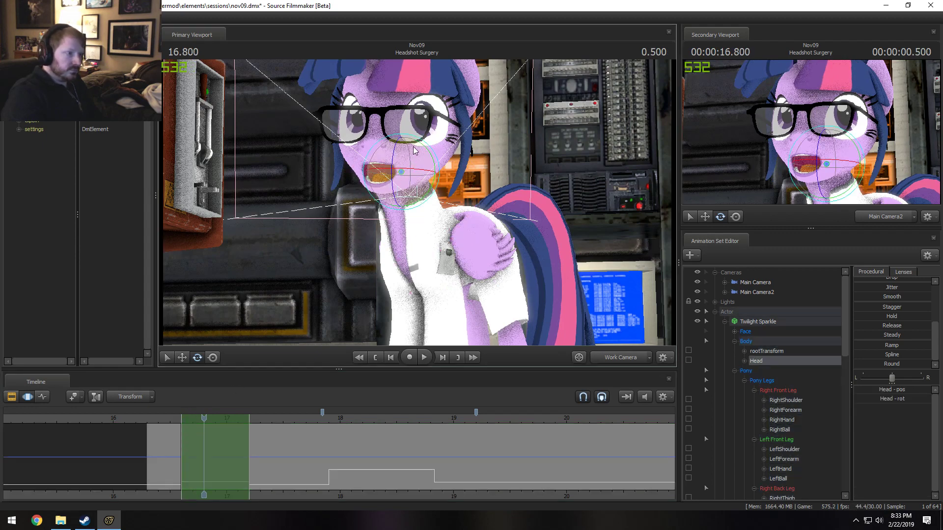
drag(416, 151, 382, 188)
drag(409, 151, 430, 116)
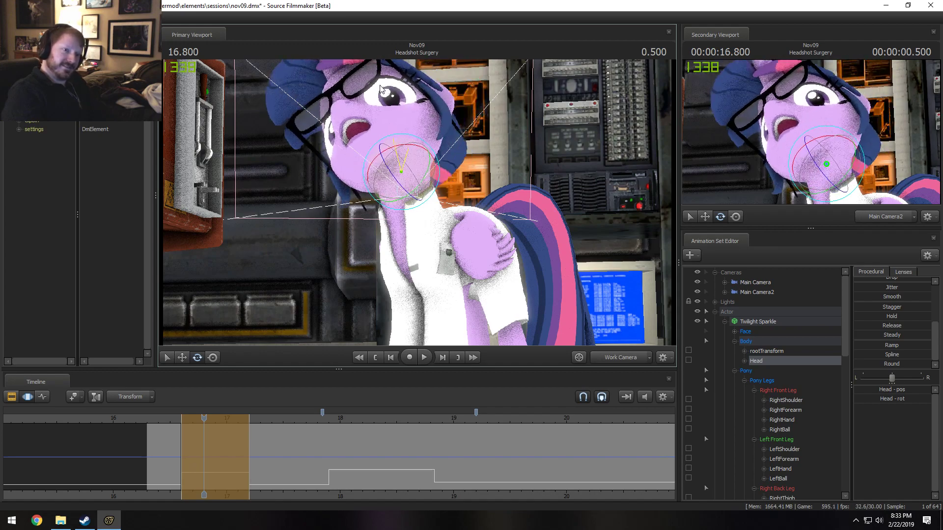
drag(380, 90, 785, 206)
drag(397, 188, 419, 189)
drag(393, 150, 420, 155)
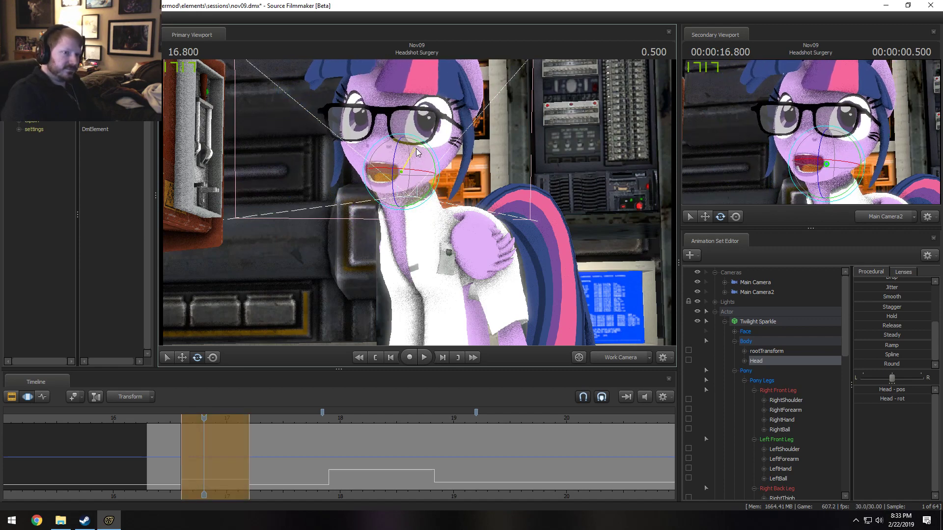
Play back the shot's opening from about 16.37 seconds to check the head turn
click(154, 425)
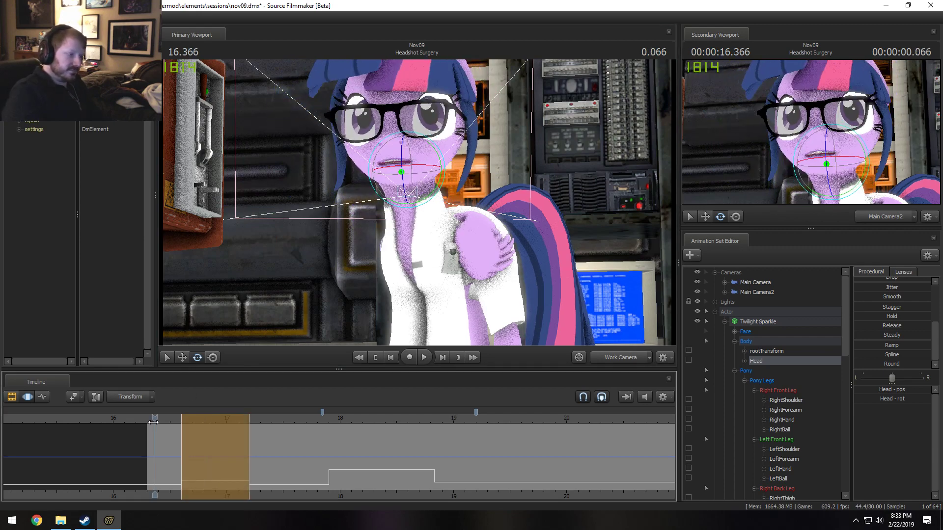
key(space)
key(space)
drag(158, 421, 190, 410)
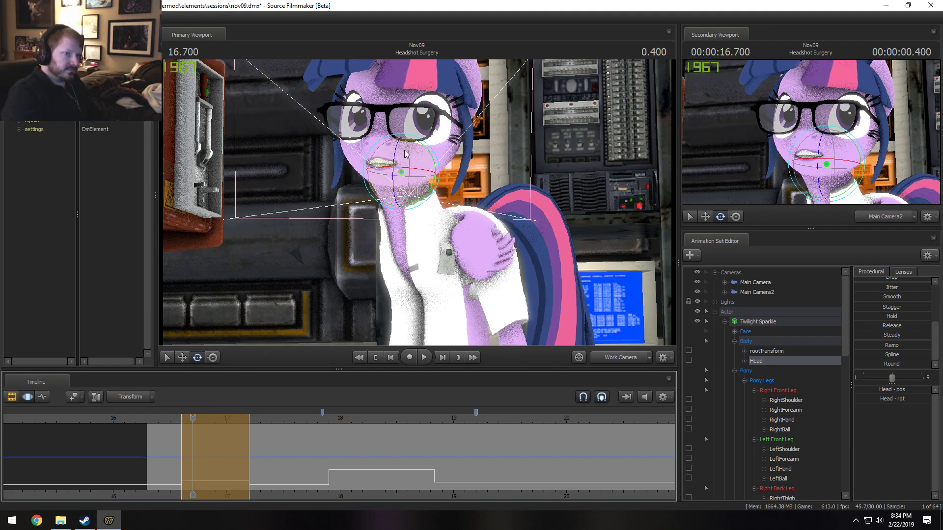
key(space)
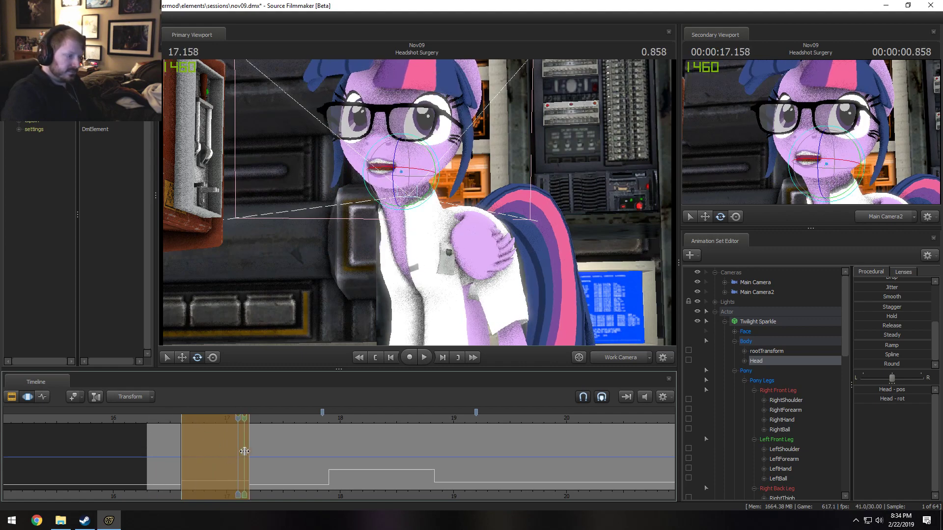
Set the time selection to about 17.17–17.9 seconds, select Twilight Sparkle's controls except the face, and review playback
drag(245, 454, 330, 465)
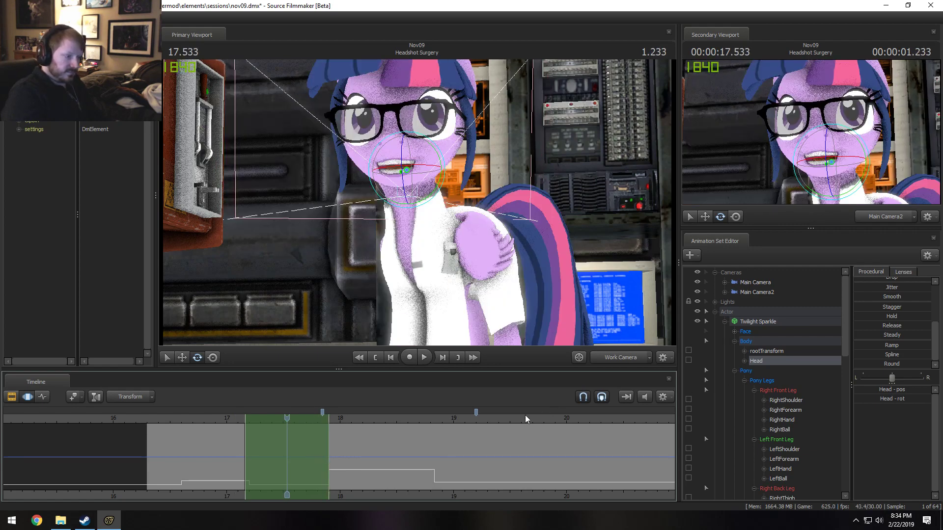
click(758, 324)
ctrl+click(749, 334)
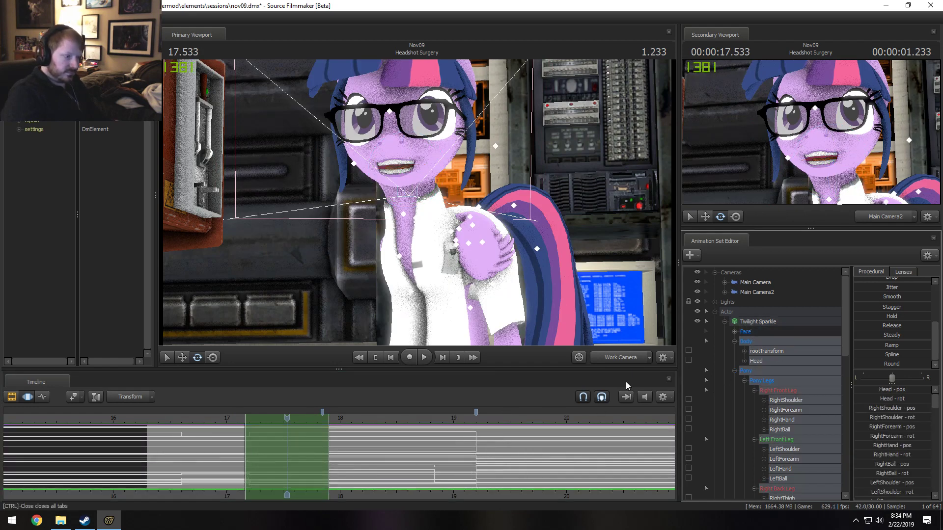
scroll(899, 313, up, 3)
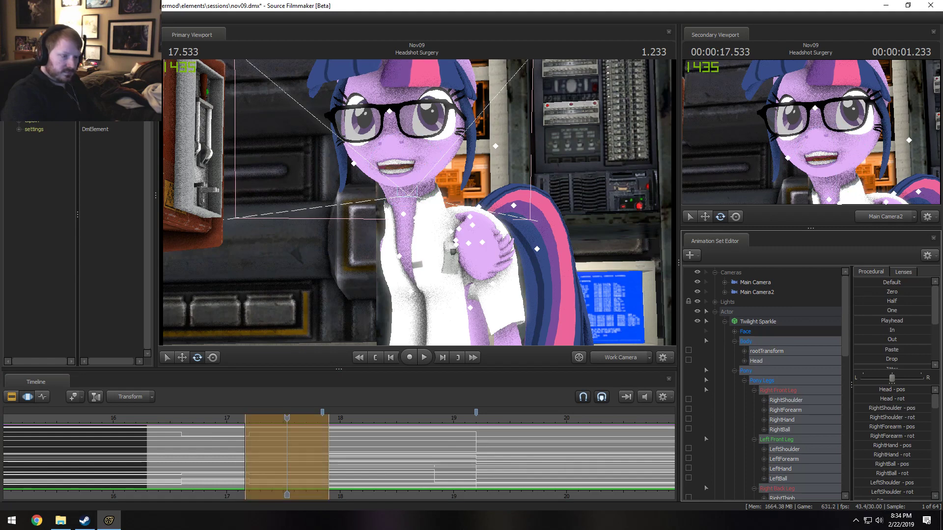
click(220, 419)
key(space)
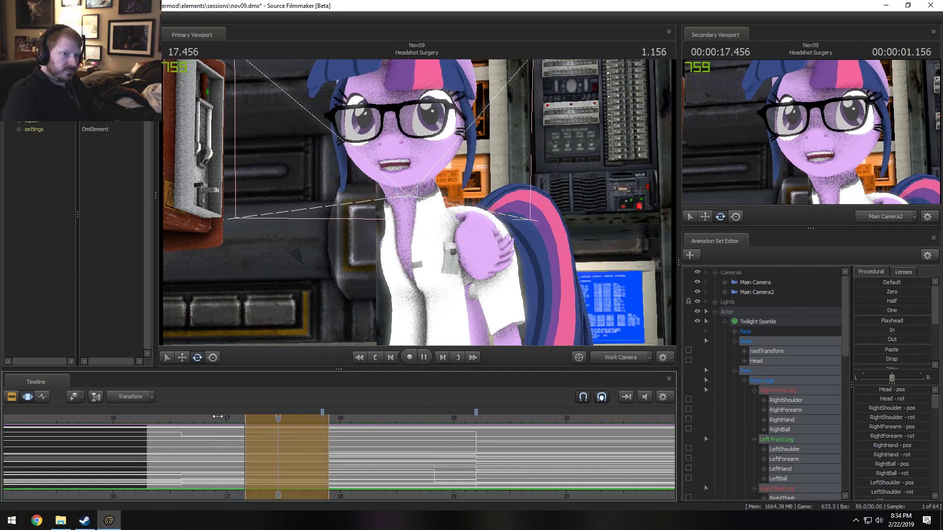
key(space)
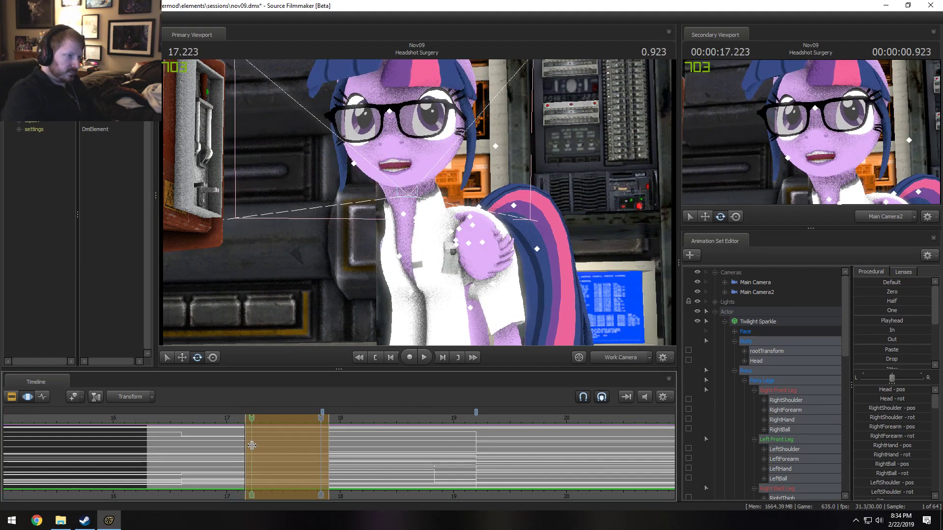
Narrow the time selection to about 17.83–17.9 seconds and snap the body within it to the lever-reaching pose
click(170, 430)
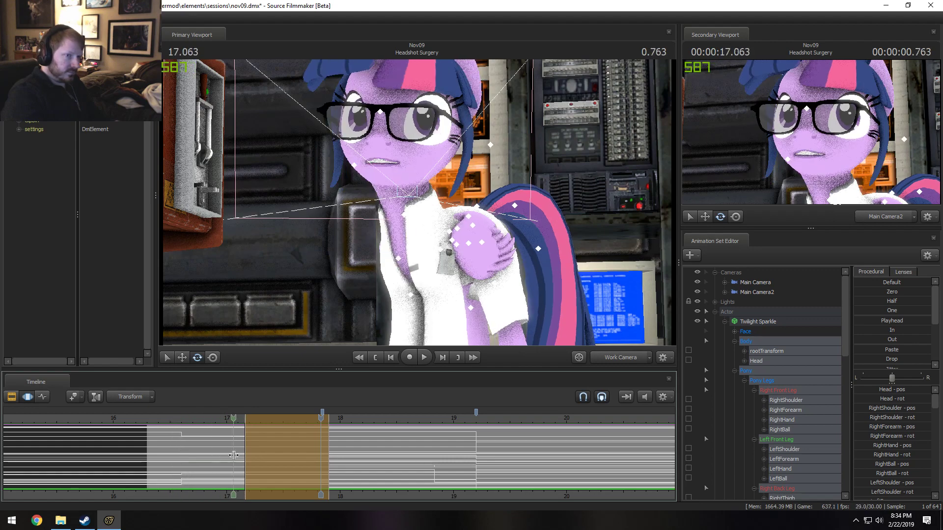
click(230, 430)
click(253, 439)
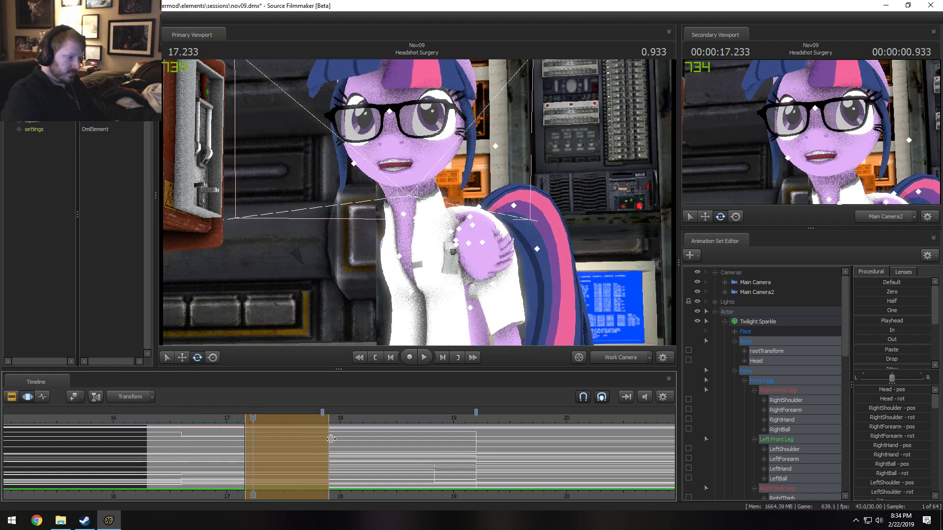
key(shift)
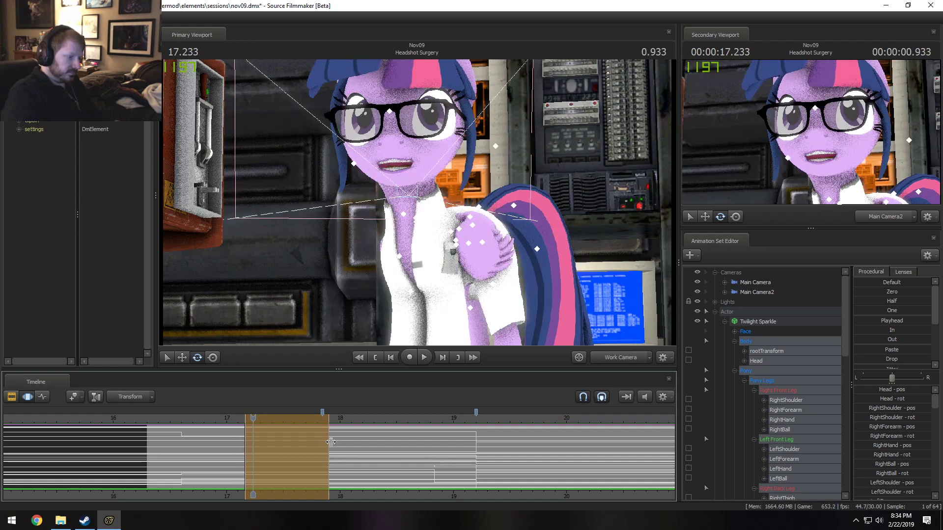
click(328, 444)
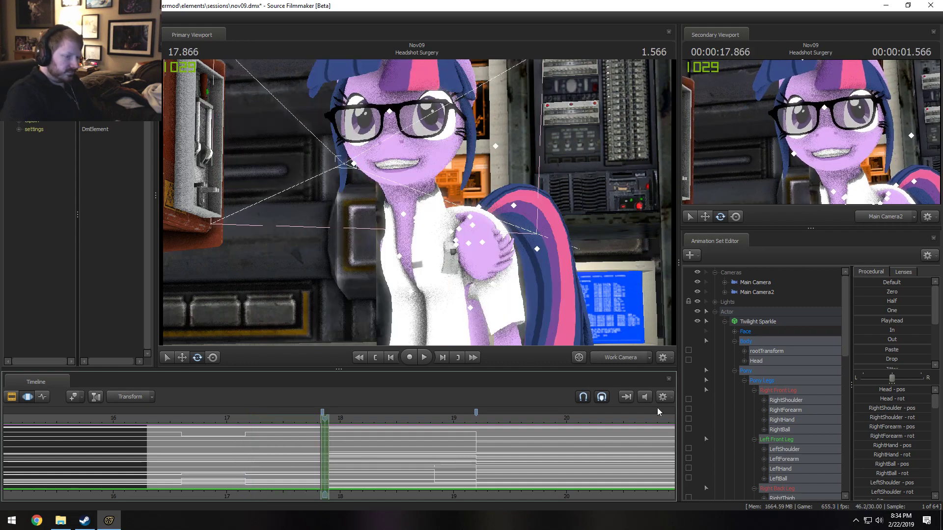
click(882, 349)
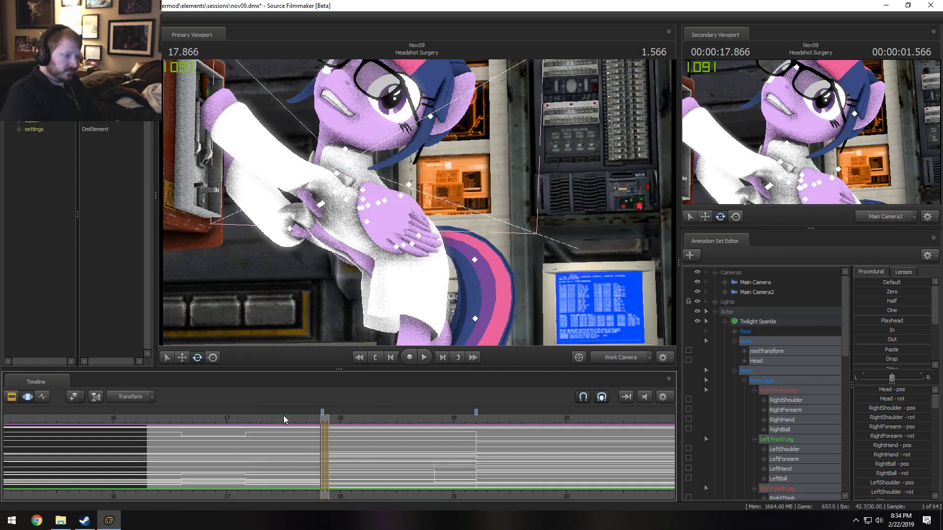
Play back the snap into the lever-reaching pose and move its timeline bookmark to 17.900
key(space)
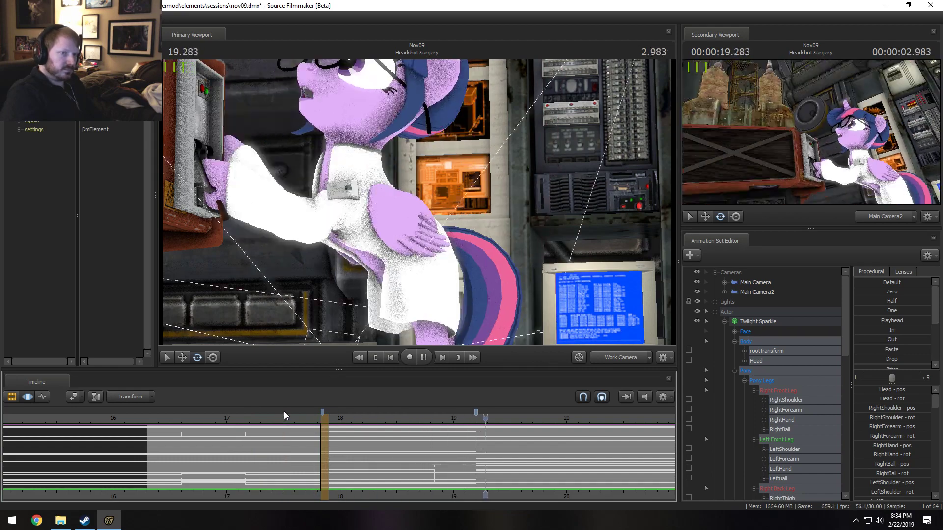
key(space)
click(299, 418)
key(space)
key(space)
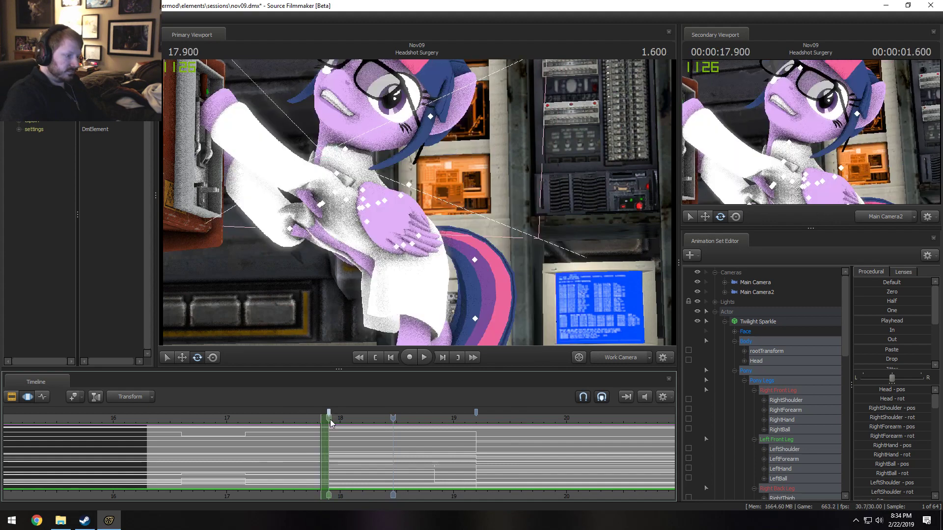
Add timeline bookmarks at the other pose changes, at 18.833, about 17.17 and 16.600 seconds
scroll(480, 428, up, 1)
scroll(480, 428, up, 1)
click(446, 420)
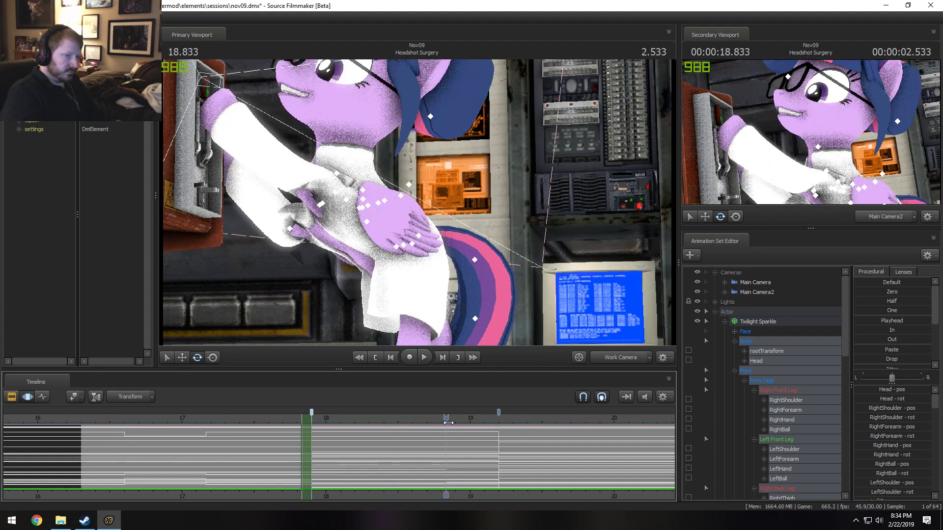
key(space)
key(space)
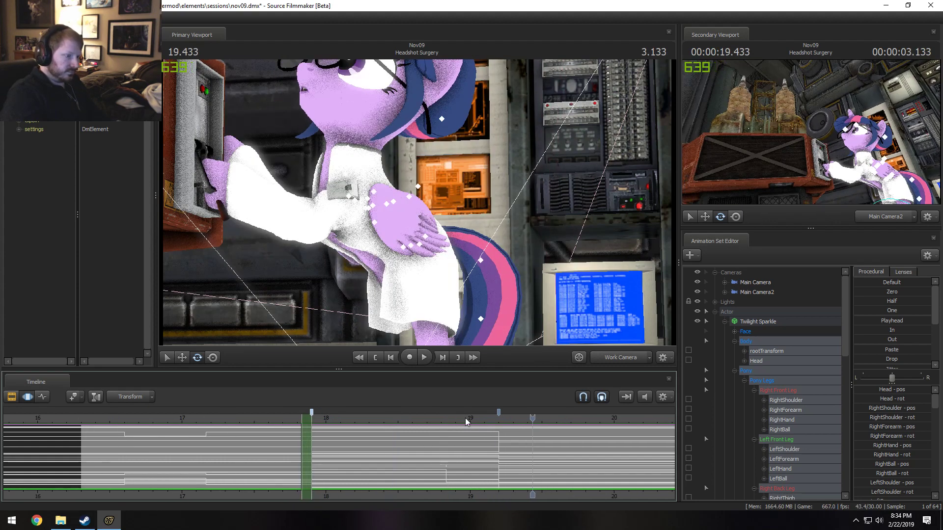
click(450, 419)
click(447, 418)
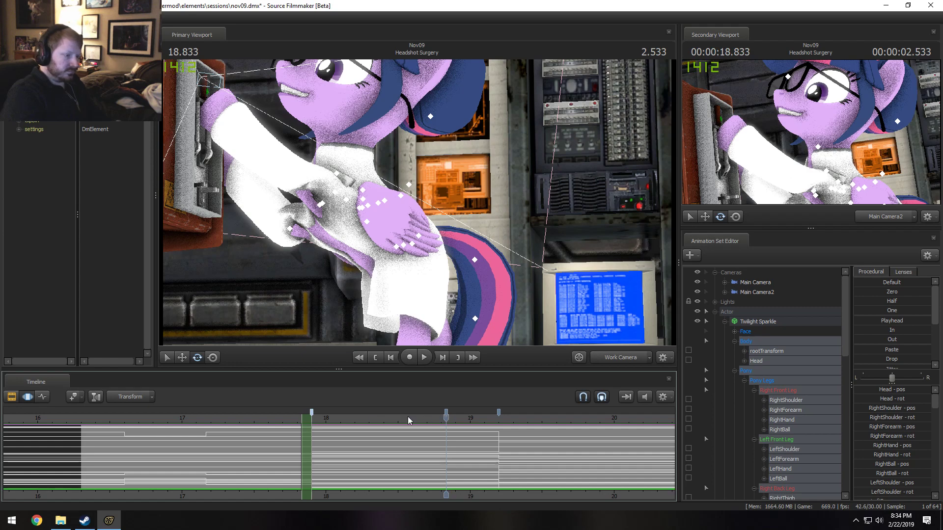
drag(235, 424, 124, 422)
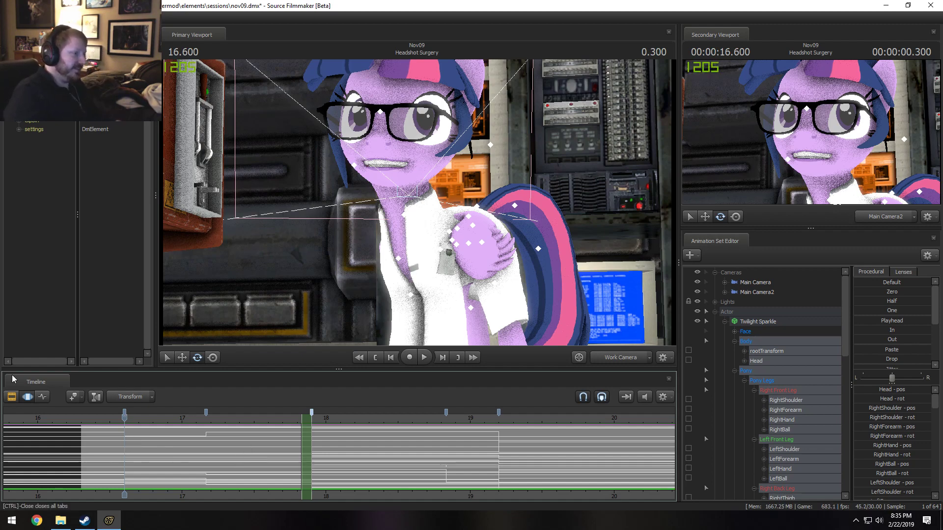
Compare the clip and motion views of the shot and play back its opening from 16.400
drag(89, 415, 78, 420)
scroll(95, 433, down, 2)
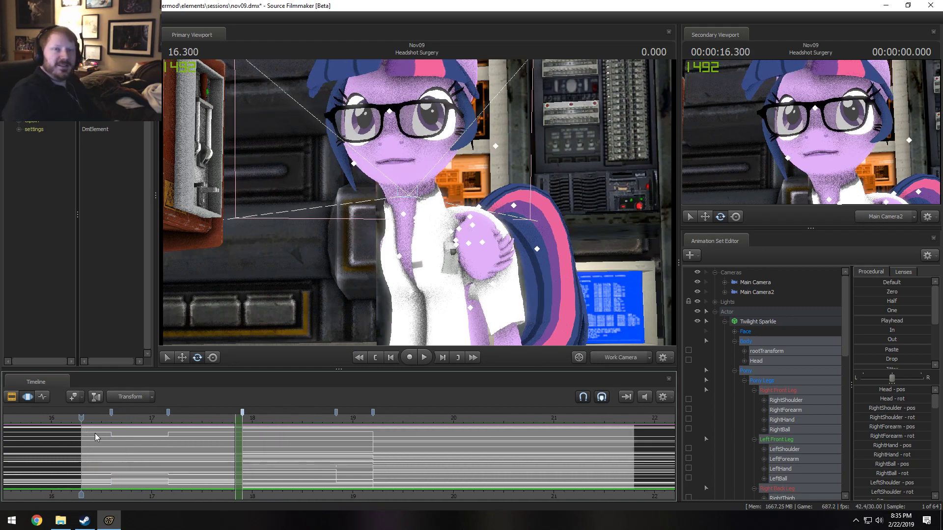
click(92, 419)
key(F2)
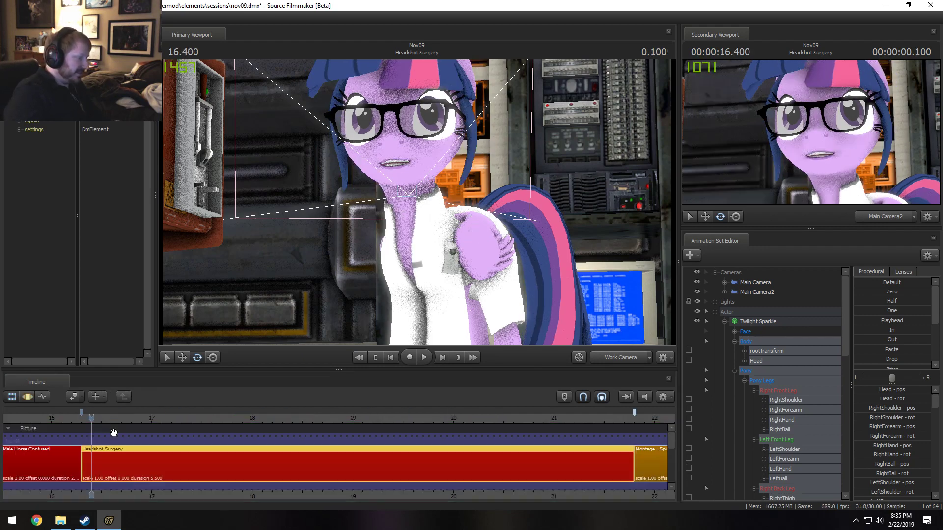
key(F3)
scroll(114, 433, down, 1)
key(F2)
key(F3)
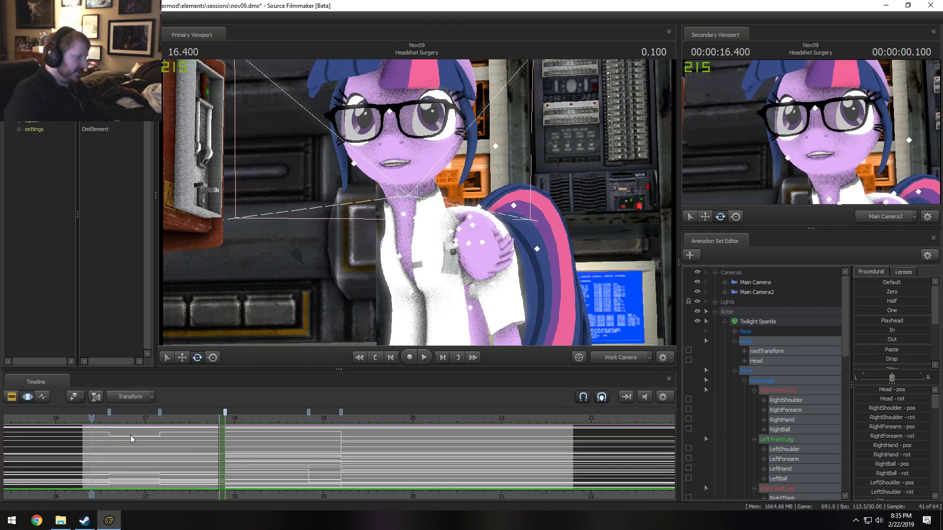
scroll(121, 432, up, 2)
key(space)
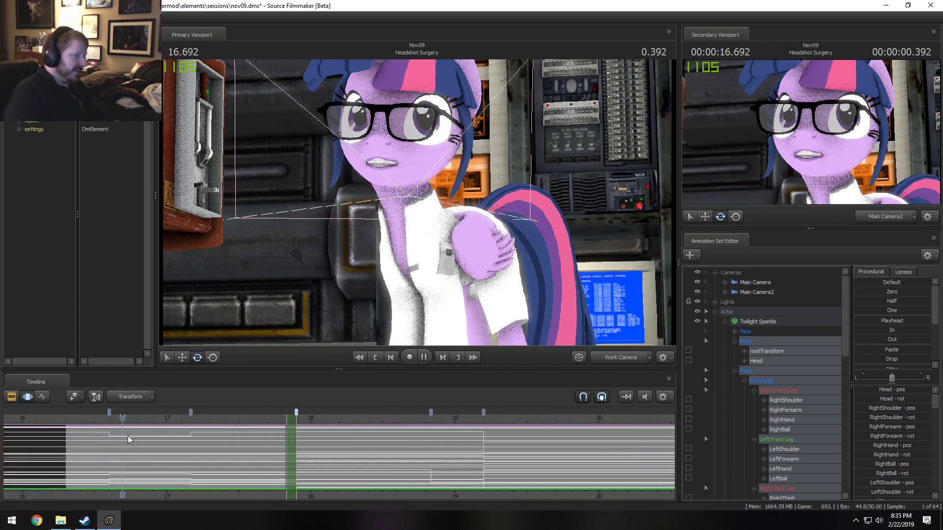
key(space)
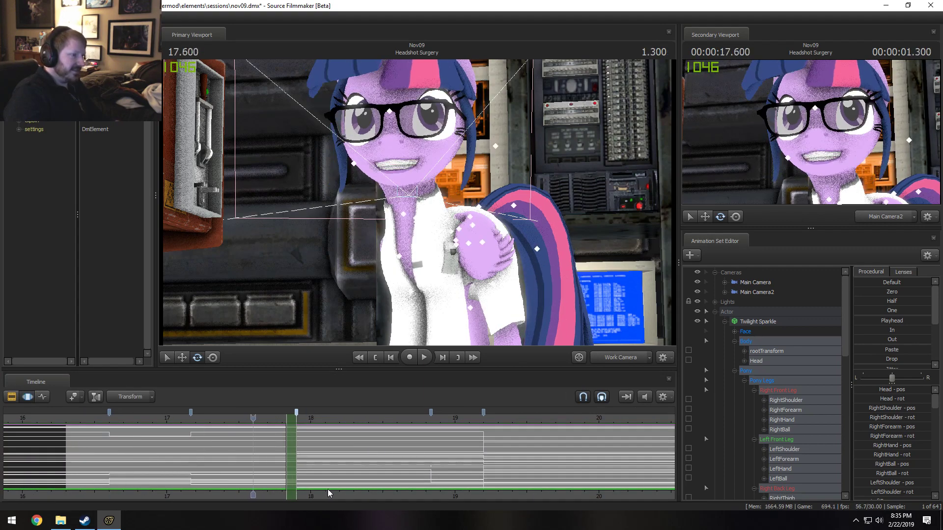
Set the time selection to about 17.17–17.9 seconds and play through it to find the frame at 17.433
click(180, 420)
shift+drag(192, 438, 296, 450)
key(space)
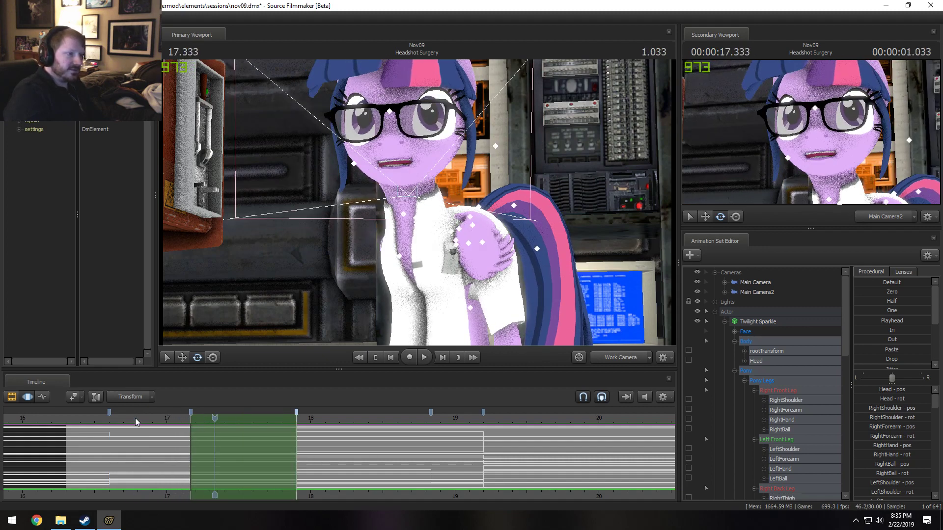
click(251, 419)
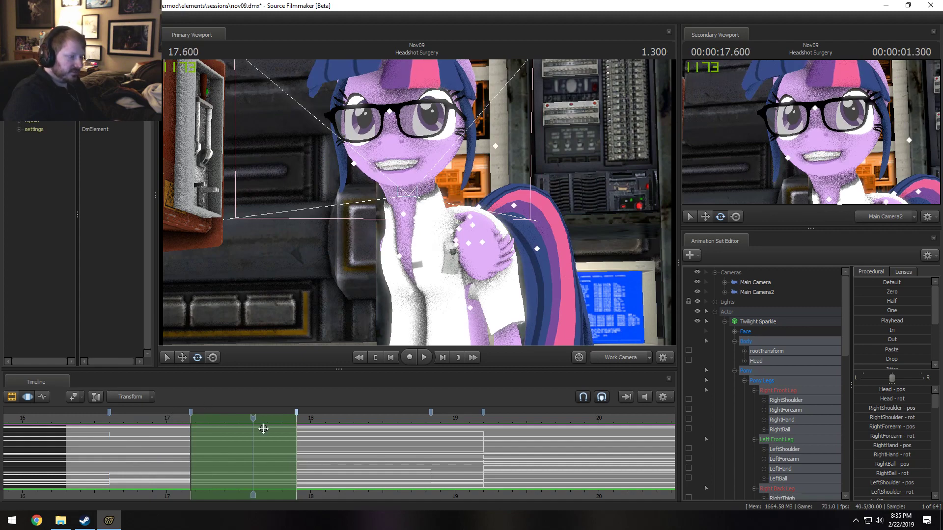
key(space)
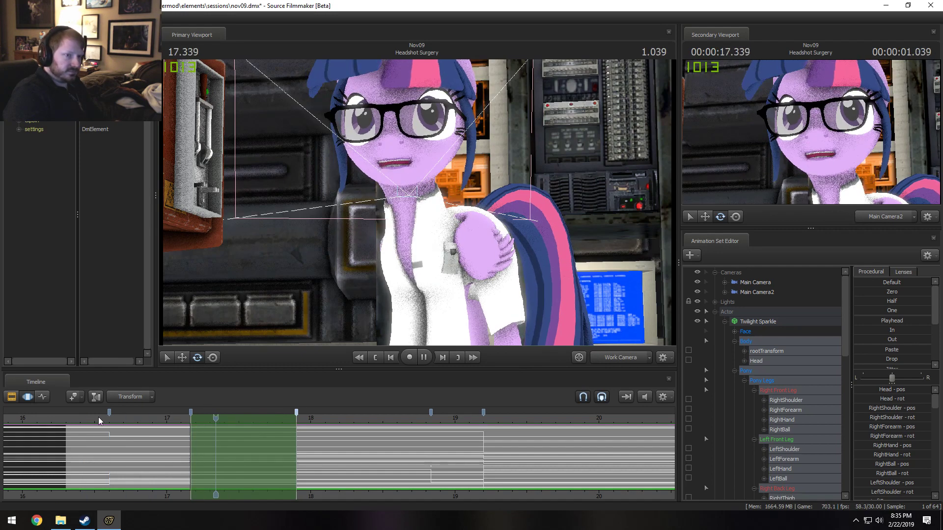
key(space)
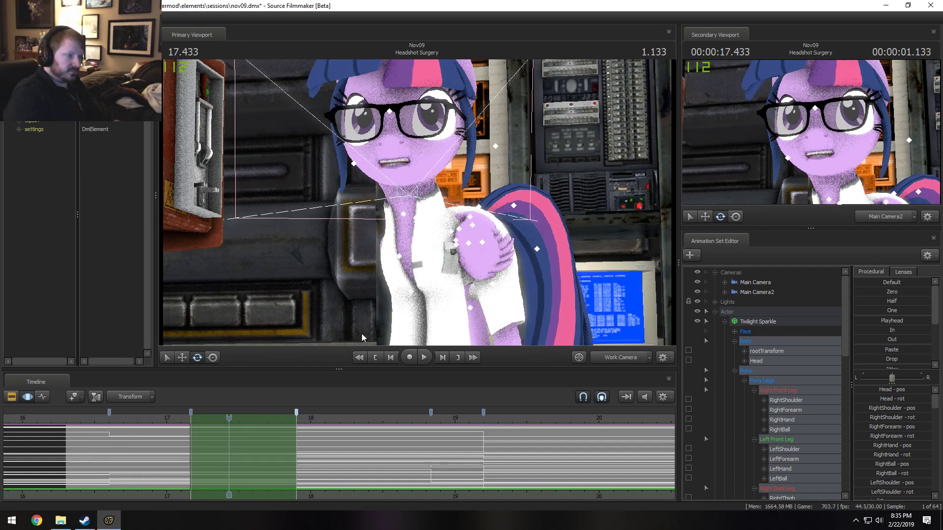
Rotate the Pelvis bone at 17.433 to tip the pony's body slightly forward
click(469, 243)
drag(517, 263, 455, 227)
key(e)
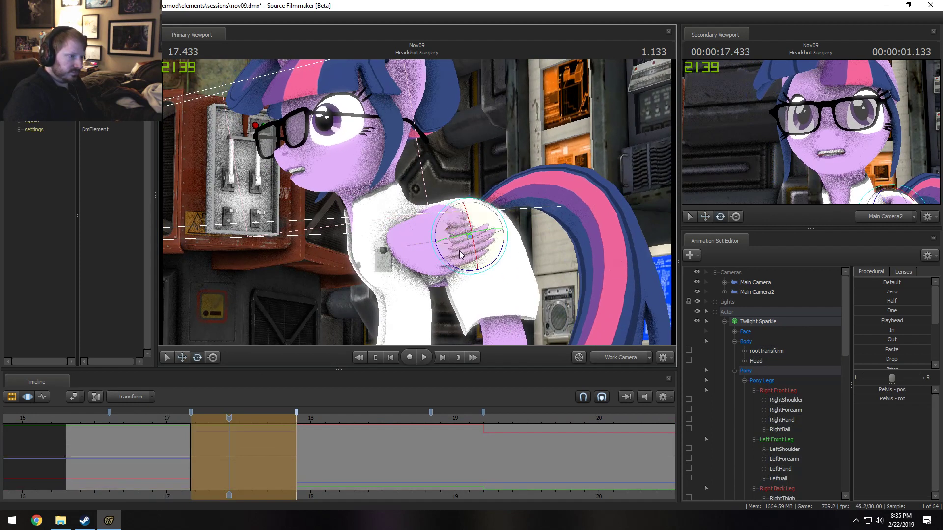
drag(453, 268, 457, 269)
Rotate the left and right thigh bones together to counter the pelvis tilt
ctrl+click(477, 240)
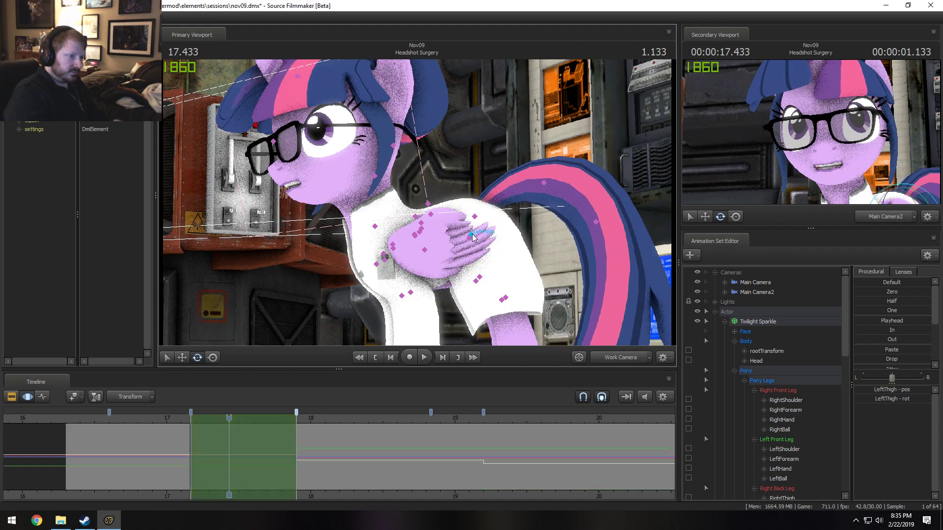
ctrl+shift+click(479, 240)
alt+drag(479, 239, 457, 203)
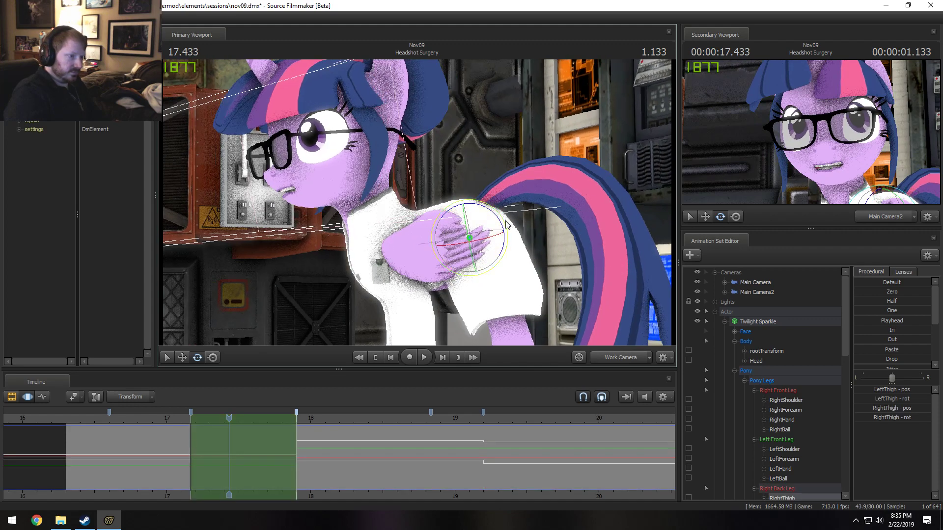
alt+drag(508, 225, 350, 238)
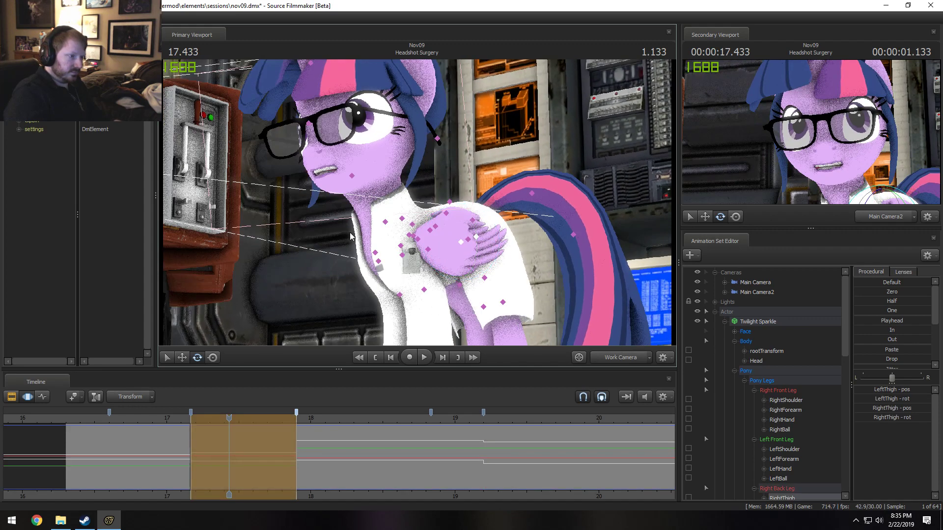
Rotate the torso bone near the wing to raise the chest and head slightly
click(429, 251)
alt+drag(428, 250, 372, 228)
ctrl+click(399, 246)
Rotate both shoulder bones slightly to match the chest, and rotate the Neck bone to draw the head back and up
ctrl+click(389, 255)
ctrl+shift+click(390, 253)
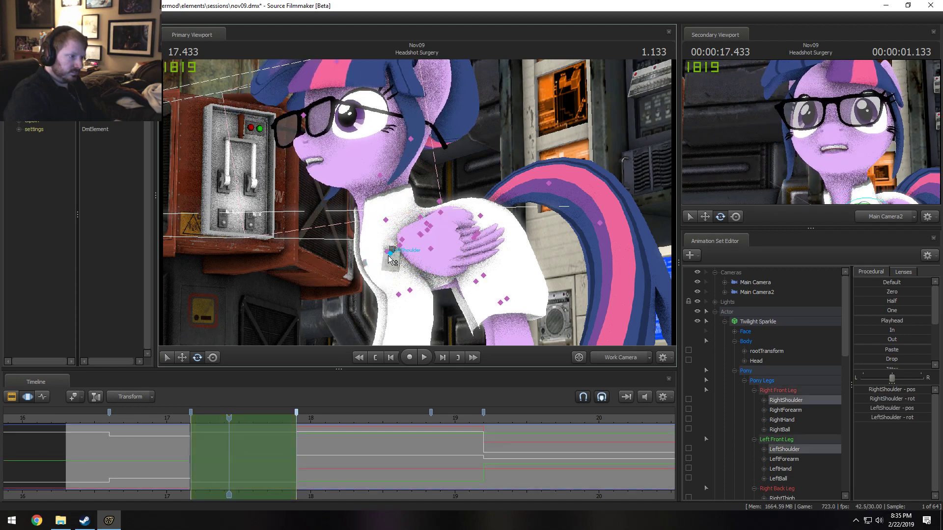
drag(367, 286, 371, 288)
ctrl+click(387, 221)
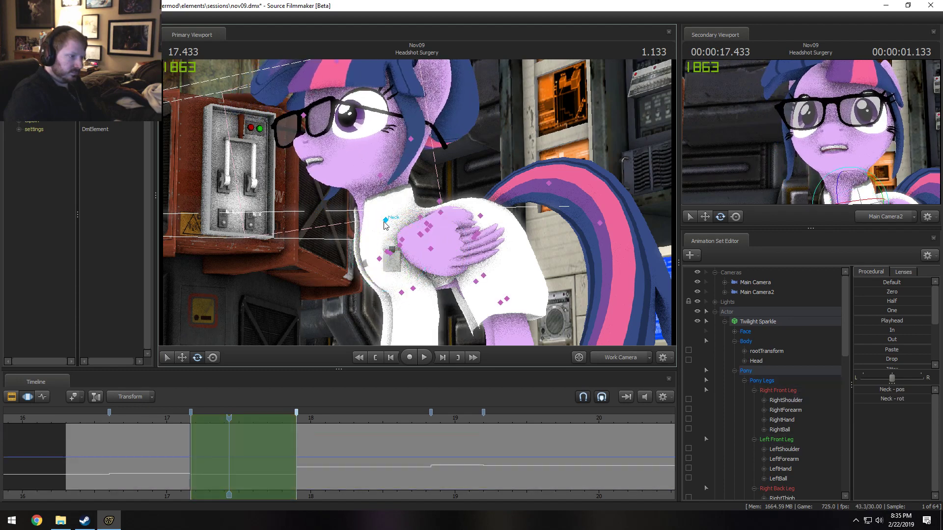
drag(358, 227, 373, 218)
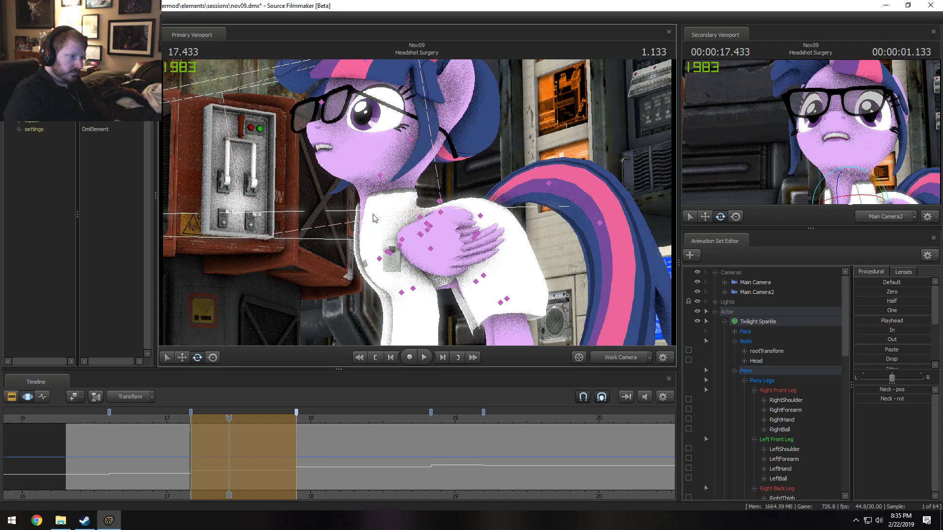
ctrl+click(388, 185)
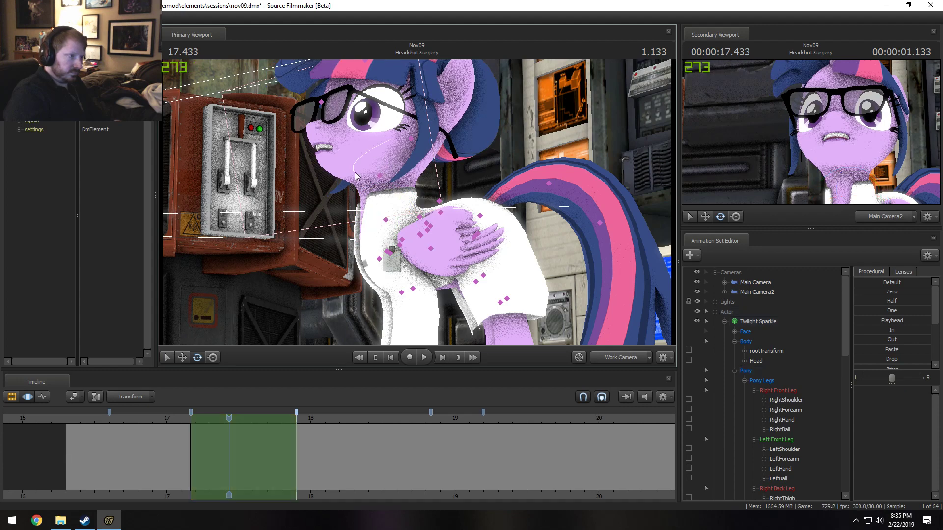
ctrl+click(397, 153)
alt+drag(396, 153, 488, 197)
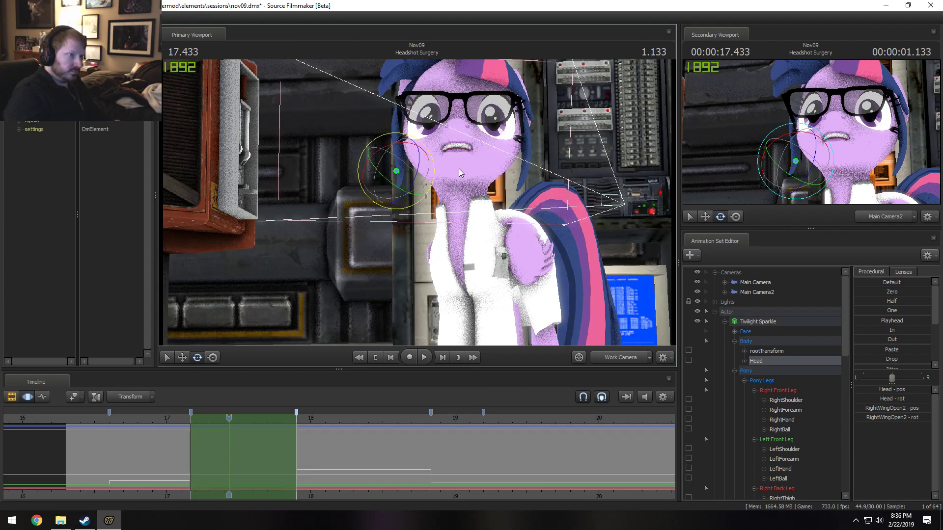
scroll(535, 244, up, 10)
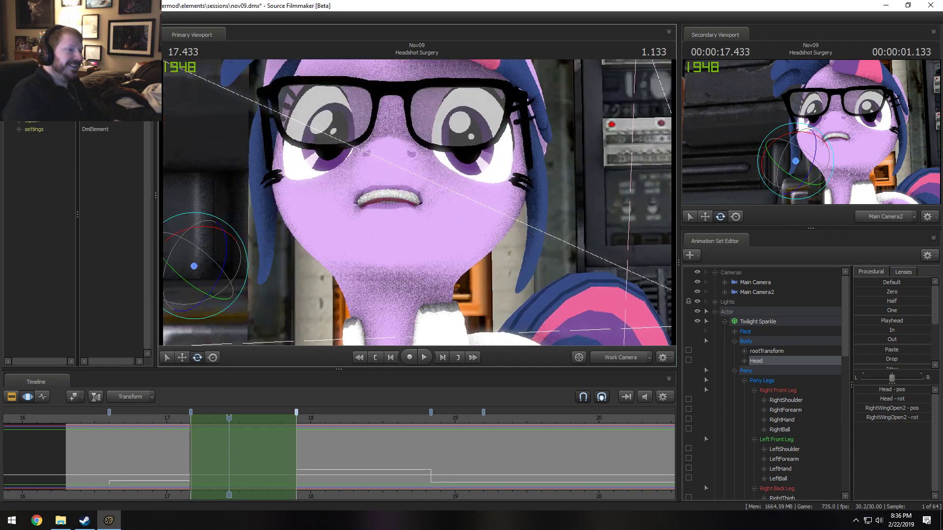
alt+drag(416, 192, 417, 206)
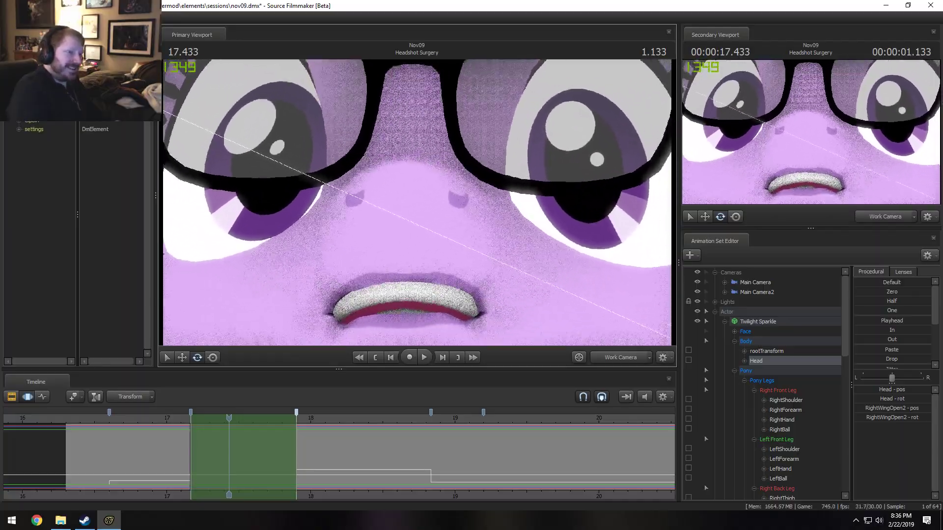
drag(517, 240, 517, 240)
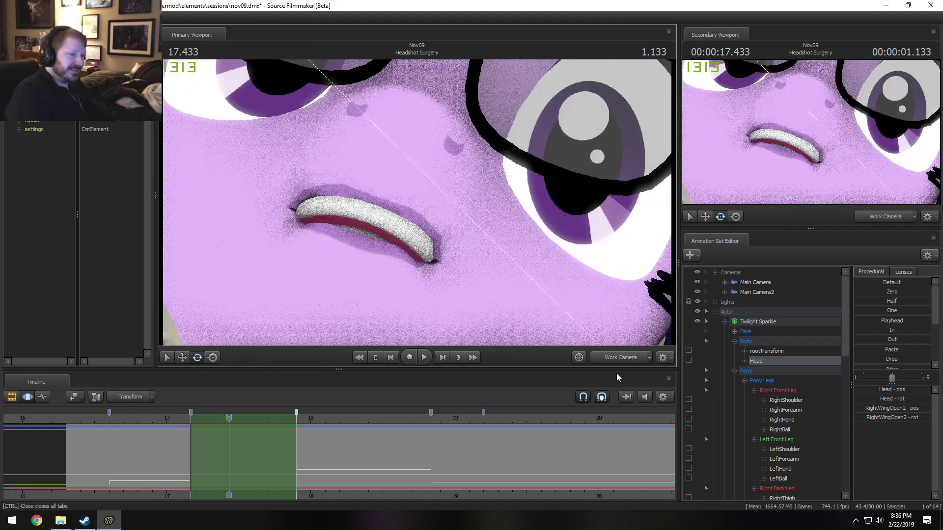
drag(416, 218, 617, 319)
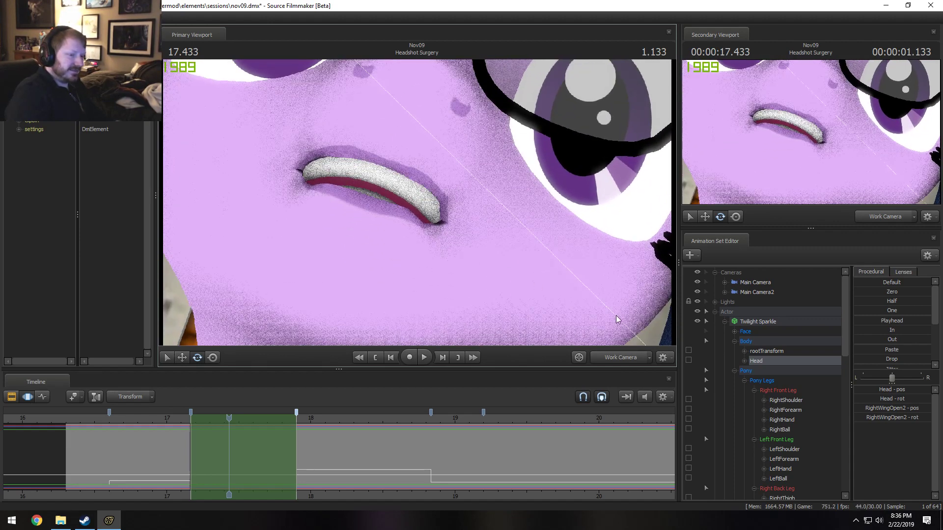
click(618, 358)
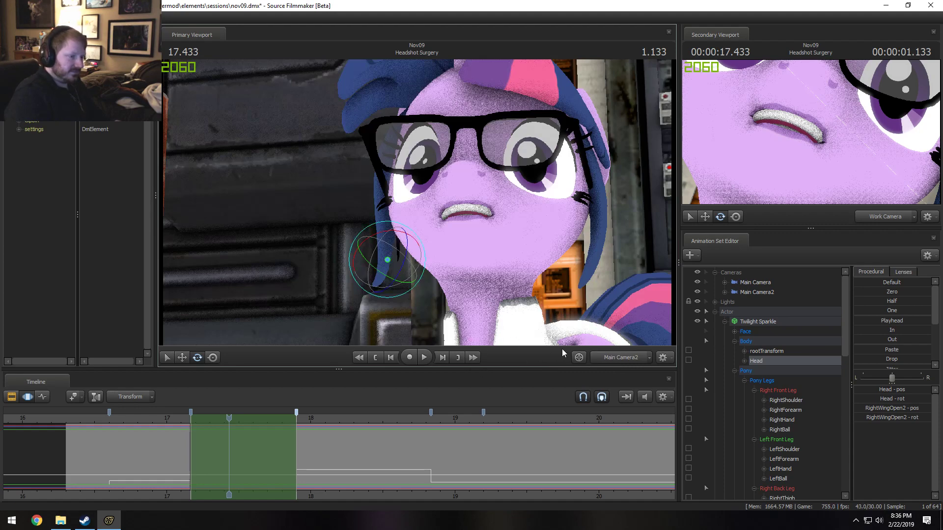
With Main Camera2 in the secondary viewport, rotate the Head control at 17.433 to lower Twilight's face and turn it slightly, and play it back
click(606, 359)
drag(516, 261, 418, 207)
key(e)
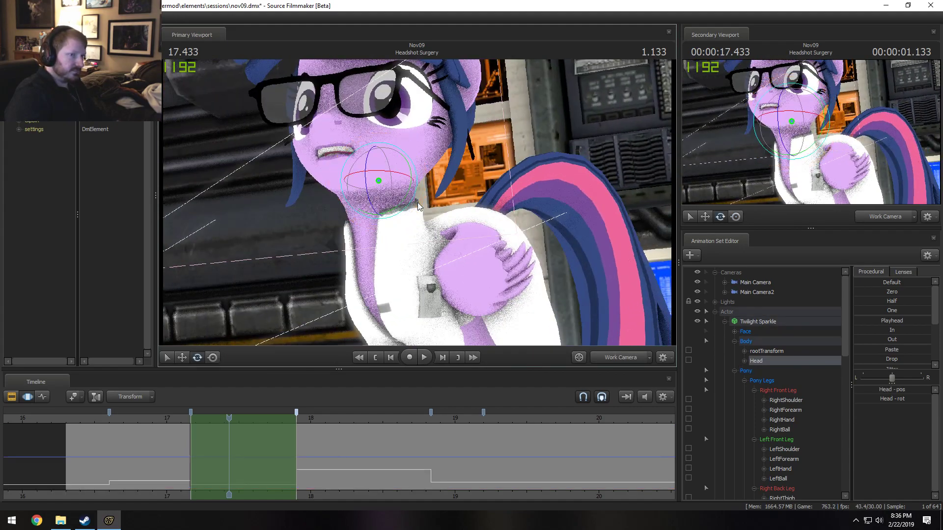
click(883, 217)
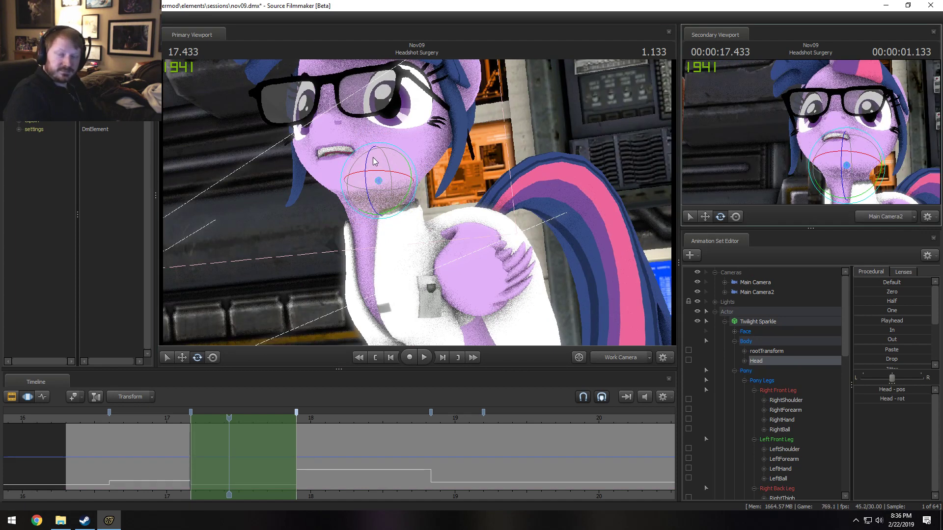
drag(374, 161, 370, 168)
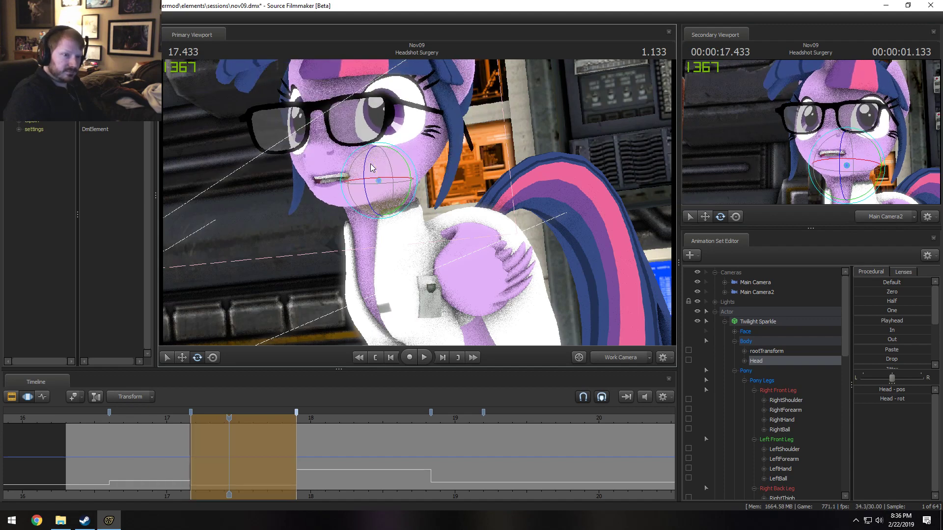
drag(392, 203, 389, 202)
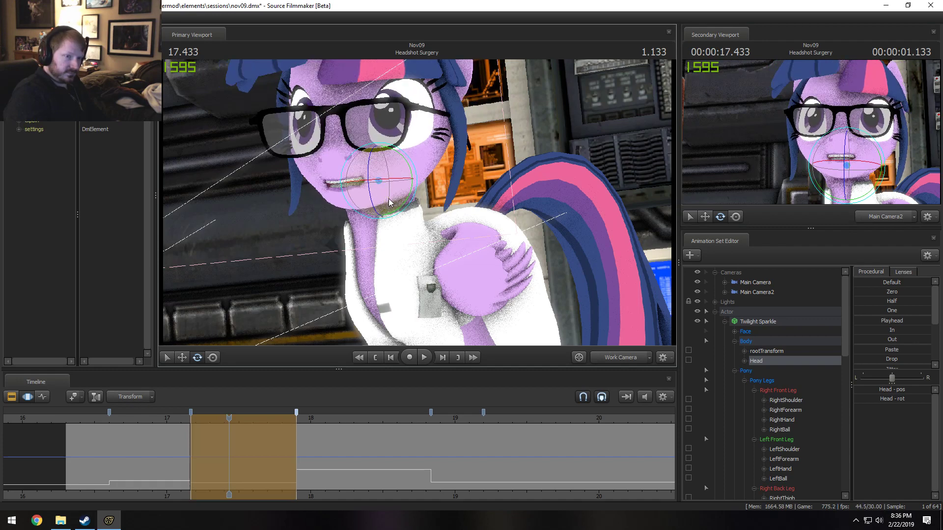
click(104, 424)
key(space)
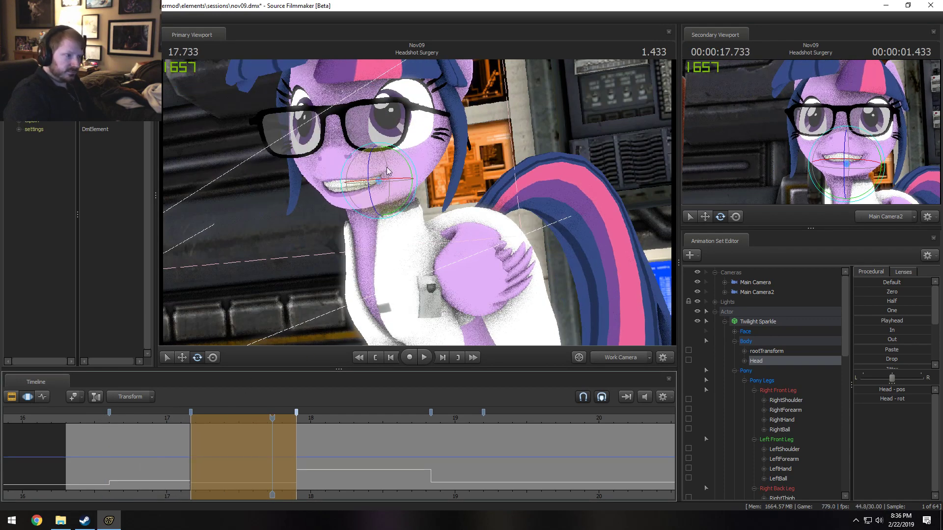
Rotate the Head control sideways and downward within the current time selection, adjusting the tilt at 17.666
drag(387, 170, 371, 164)
key(space)
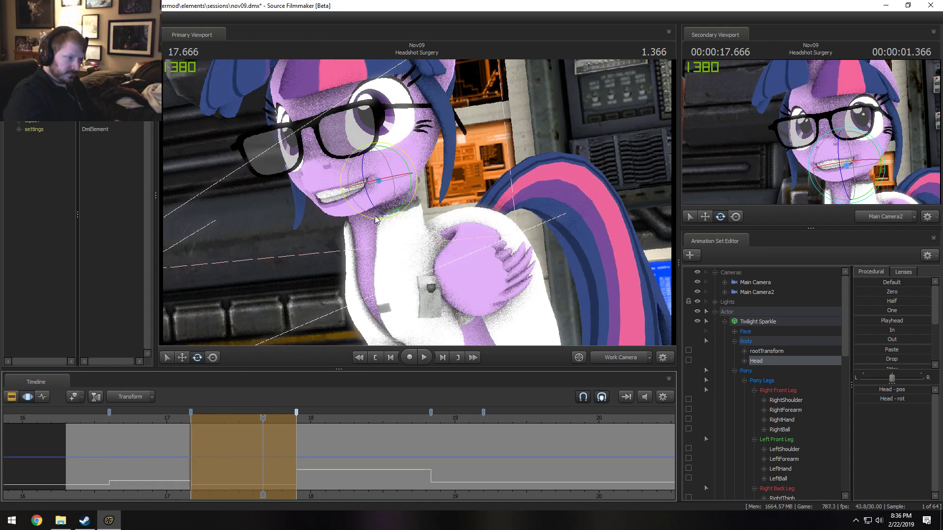
drag(376, 220, 377, 171)
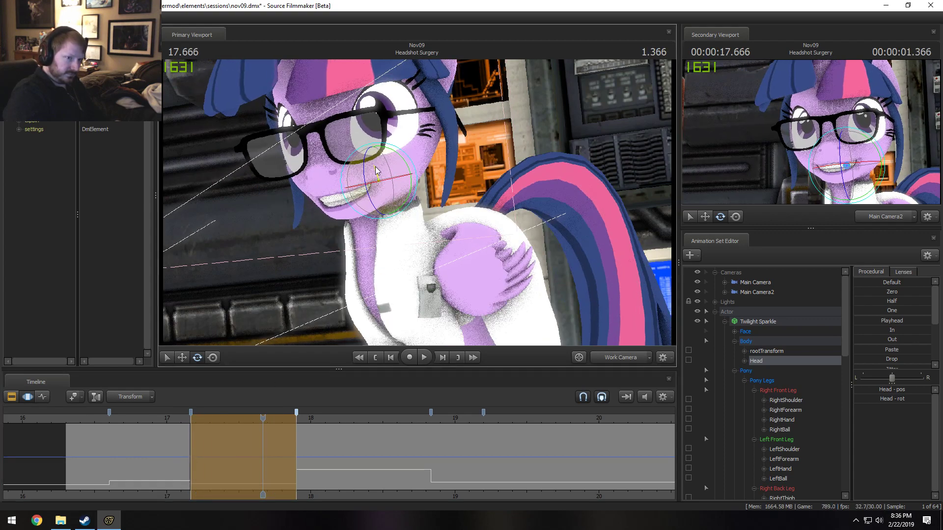
click(58, 430)
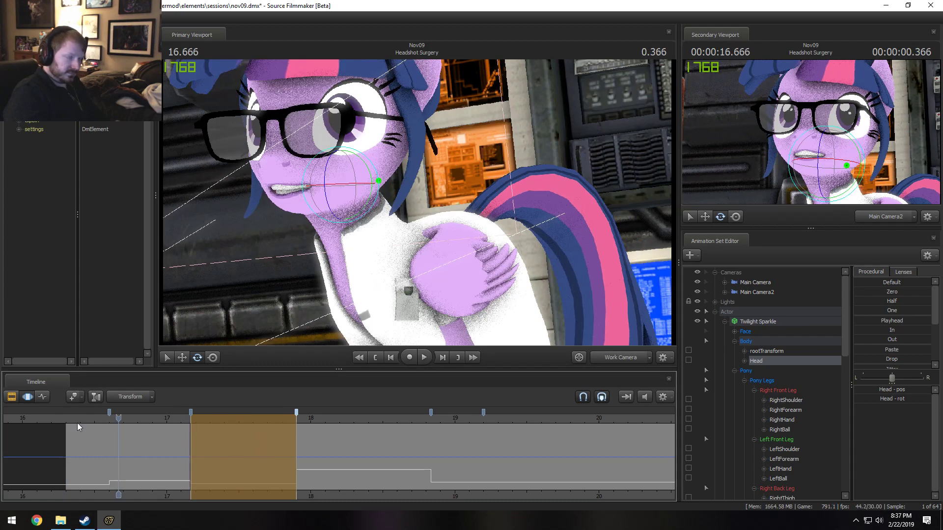
At 19.500, select the time from the last marker onward and raise Twilight's l_relaxed and r_relaxed Upper Face sliders
drag(78, 427, 296, 459)
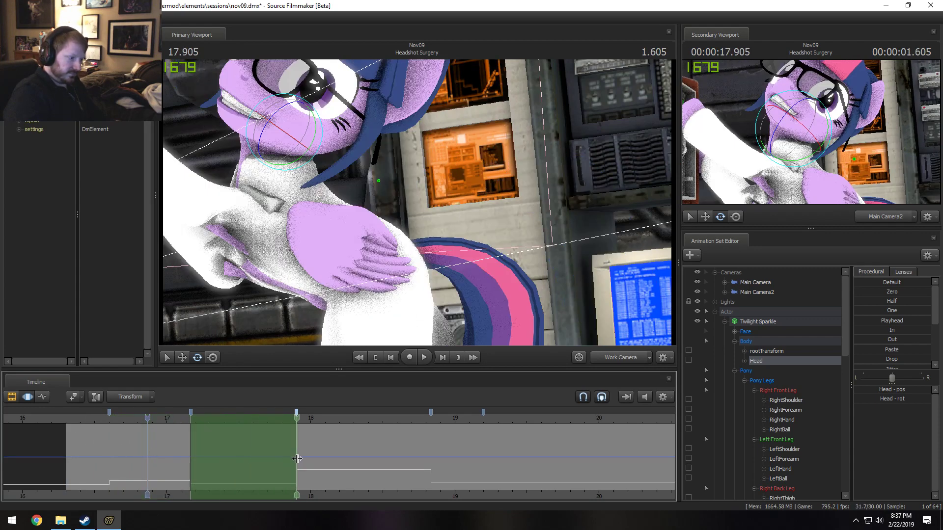
key(space)
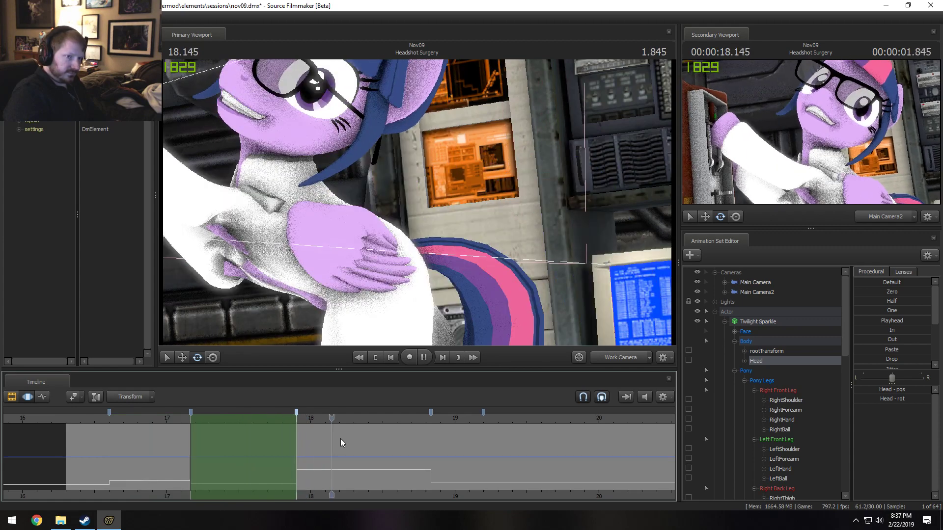
key(space)
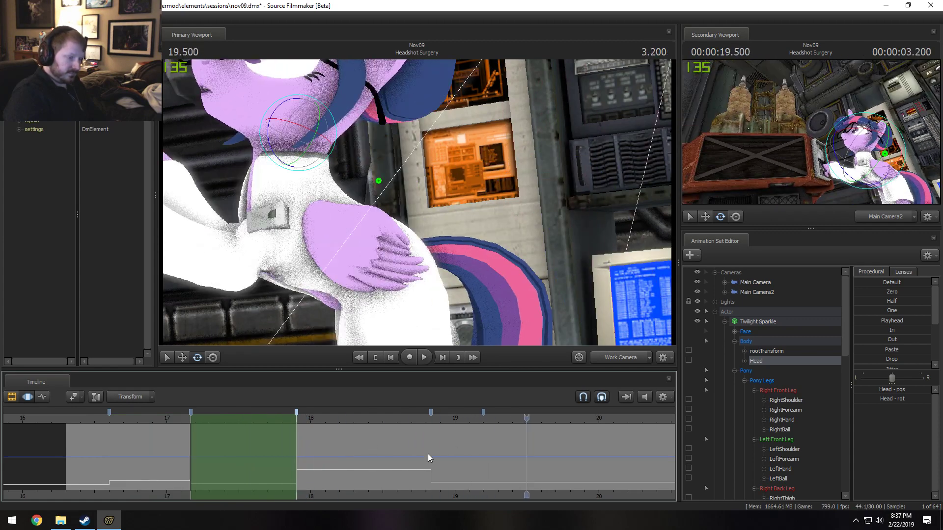
shift+drag(483, 453, 872, 433)
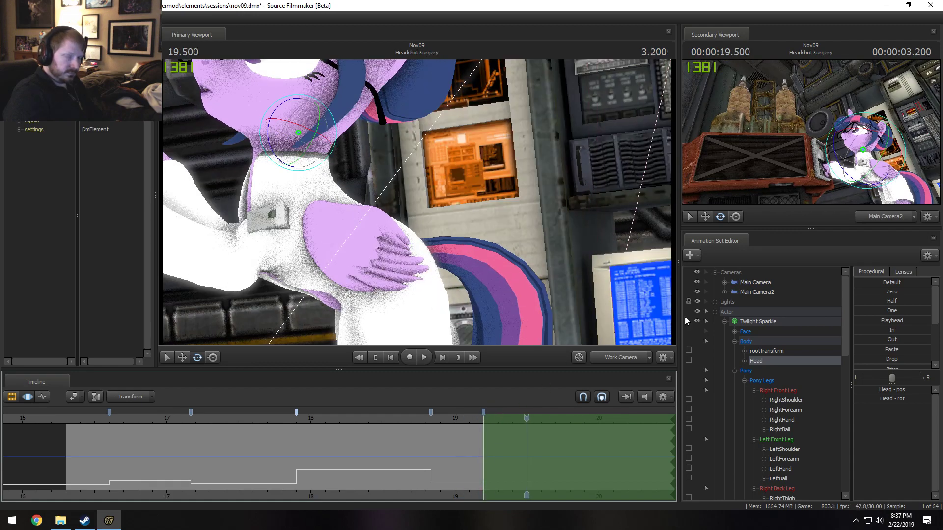
click(747, 332)
click(733, 331)
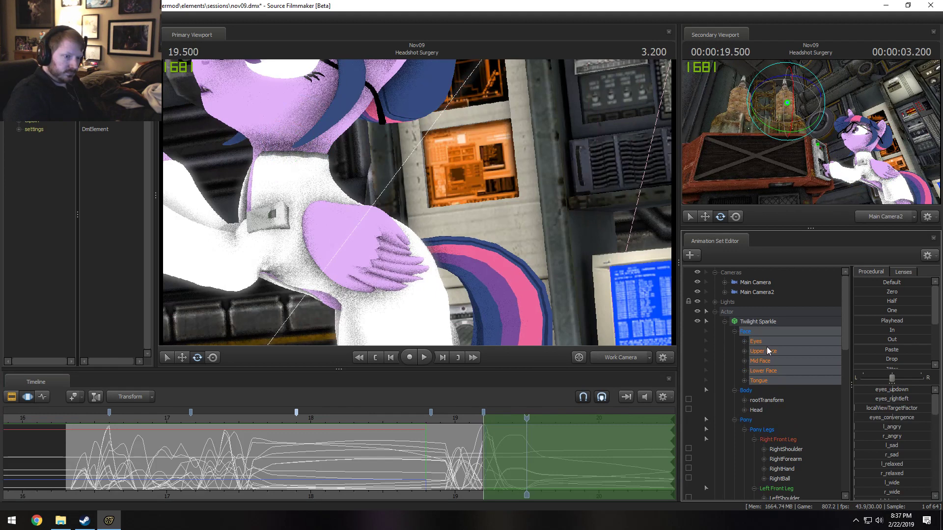
click(790, 350)
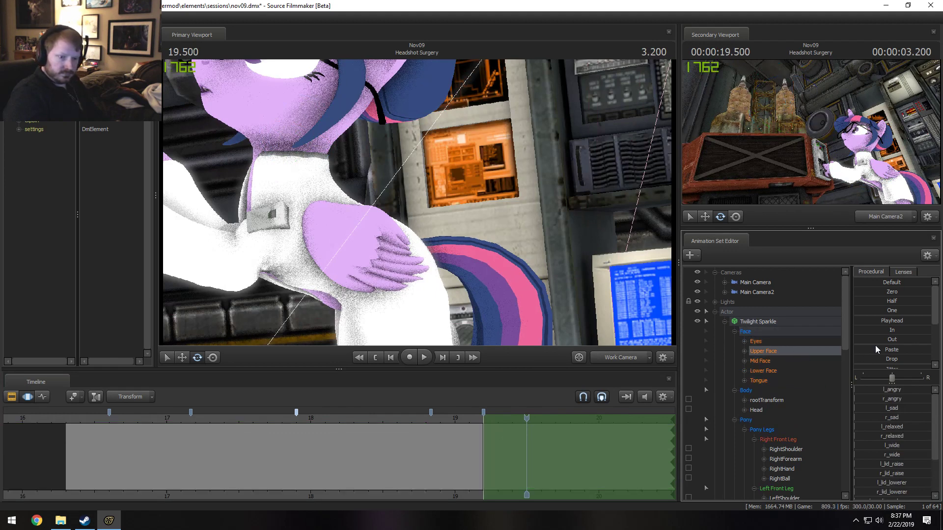
scroll(891, 417, down, 1)
drag(886, 407, 931, 397)
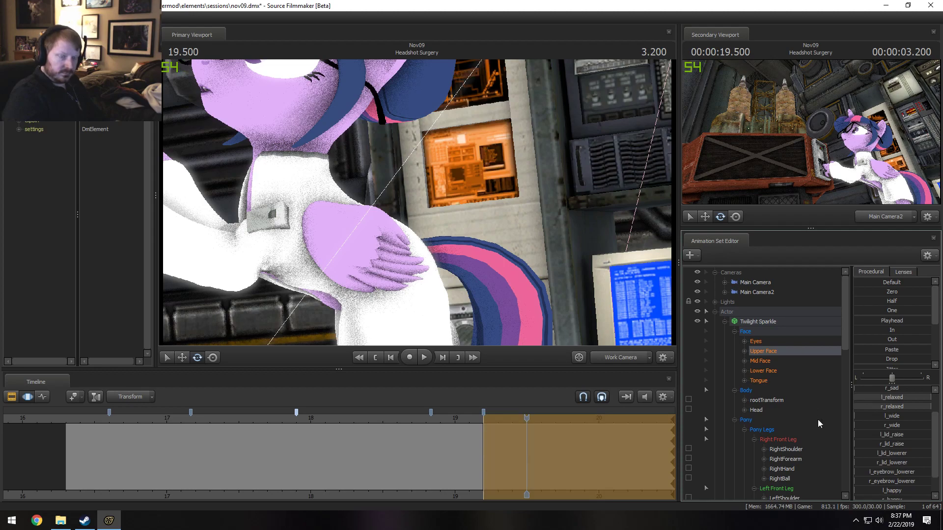
Raise the l_lid_lowerer and r_lid_lowerer sliders together to half-close Twilight's eyes, and play back the expression change
drag(644, 310, 536, 216)
drag(893, 454, 931, 464)
drag(462, 416, 449, 416)
key(space)
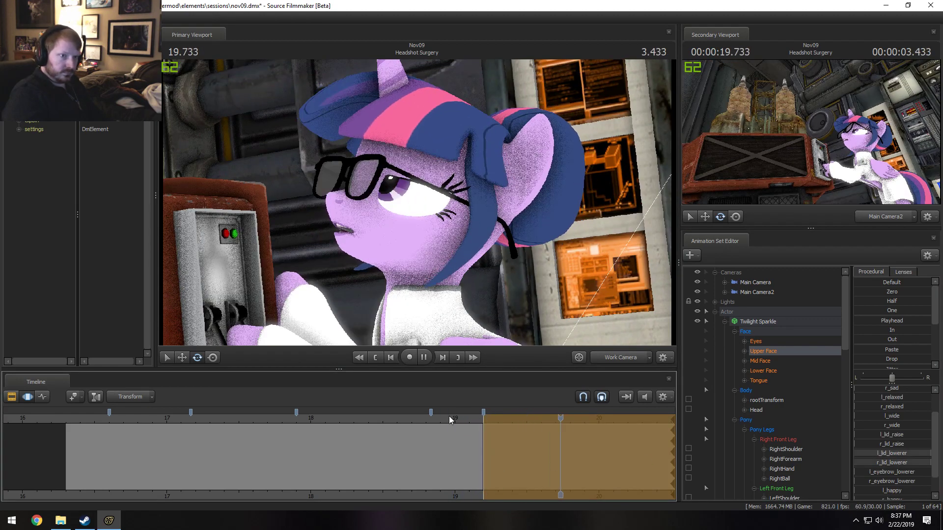
key(space)
click(401, 417)
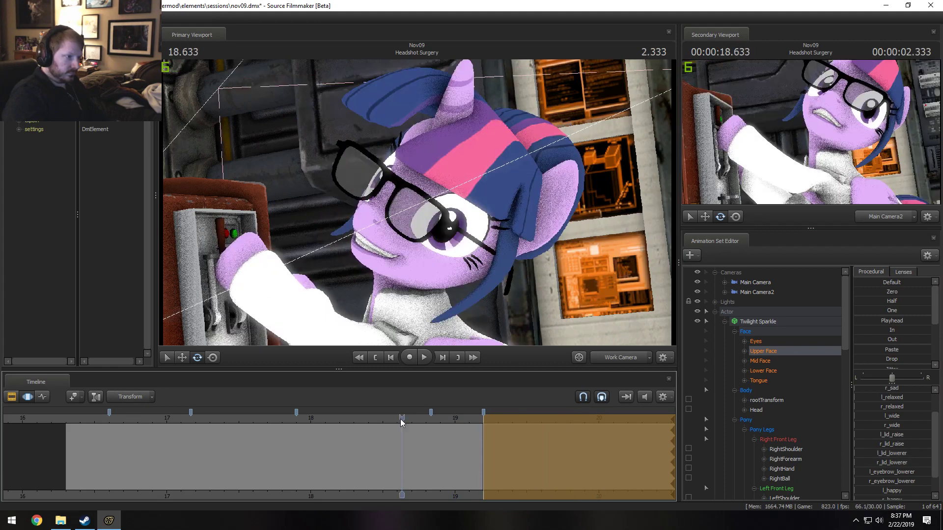
key(space)
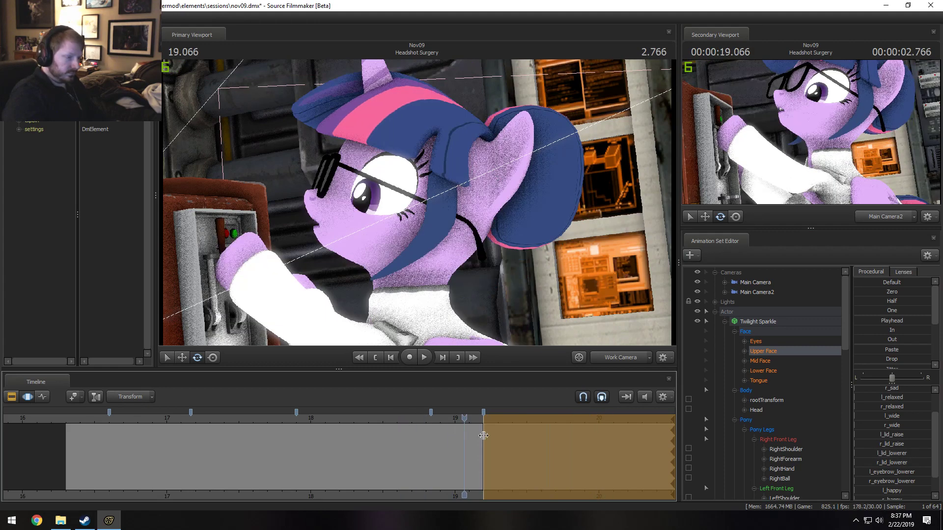
Try starting the Upper Face expression change earlier, at the marker just before 19, and play it back
drag(484, 435, 431, 437)
click(393, 419)
key(space)
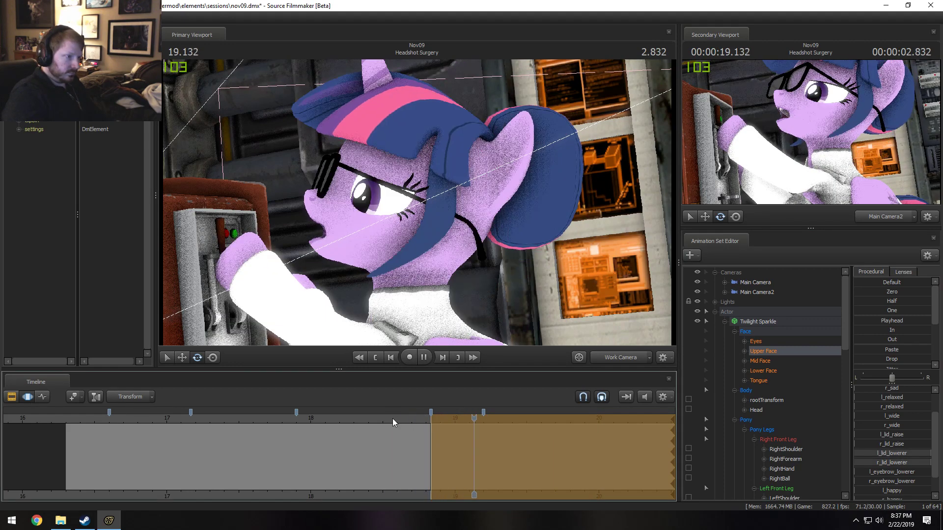
key(space)
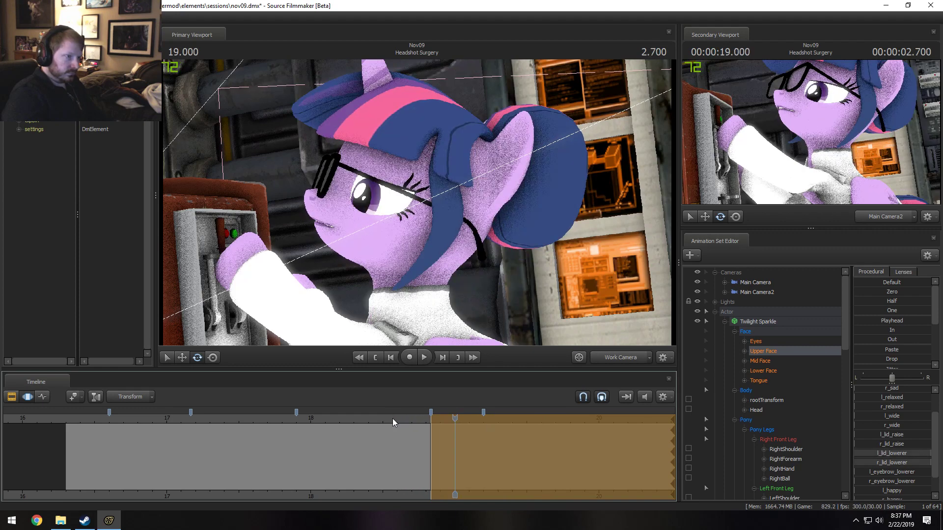
key(space)
click(421, 422)
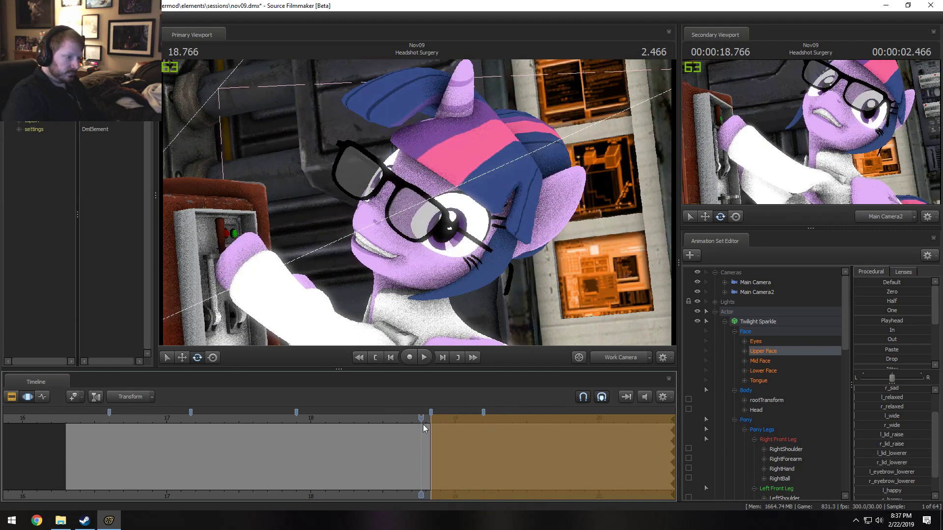
Return the start of the Upper Face expression change to the last marker and replay the transition to judge its timing
drag(432, 426, 483, 426)
click(457, 423)
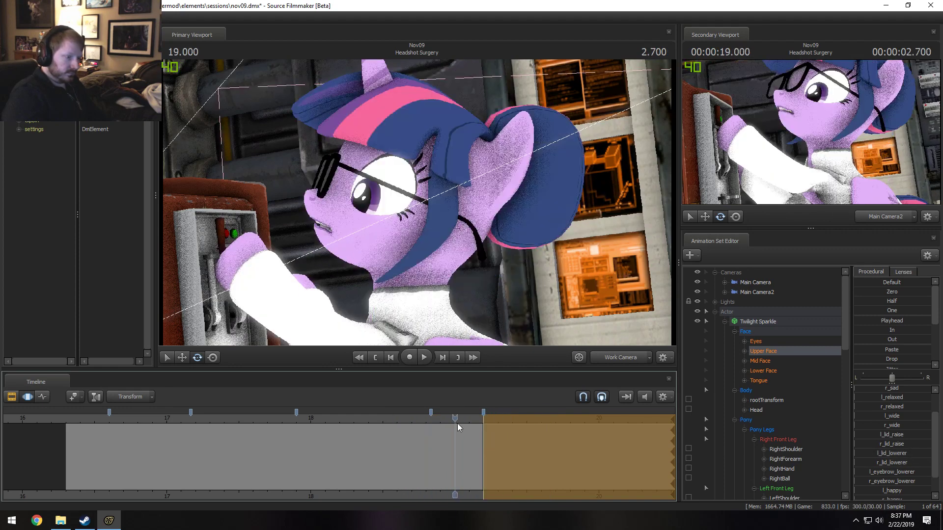
key(space)
key(space)
key(space)
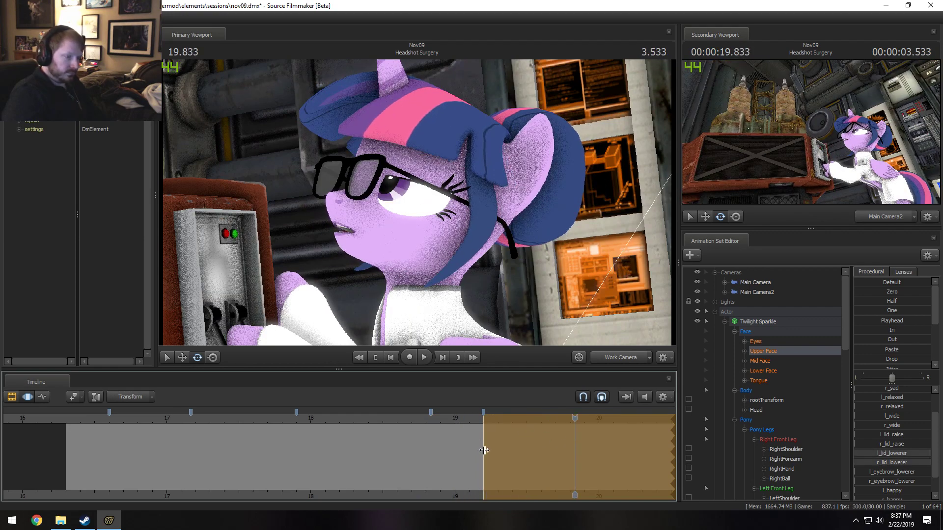
click(409, 420)
key(space)
key(space)
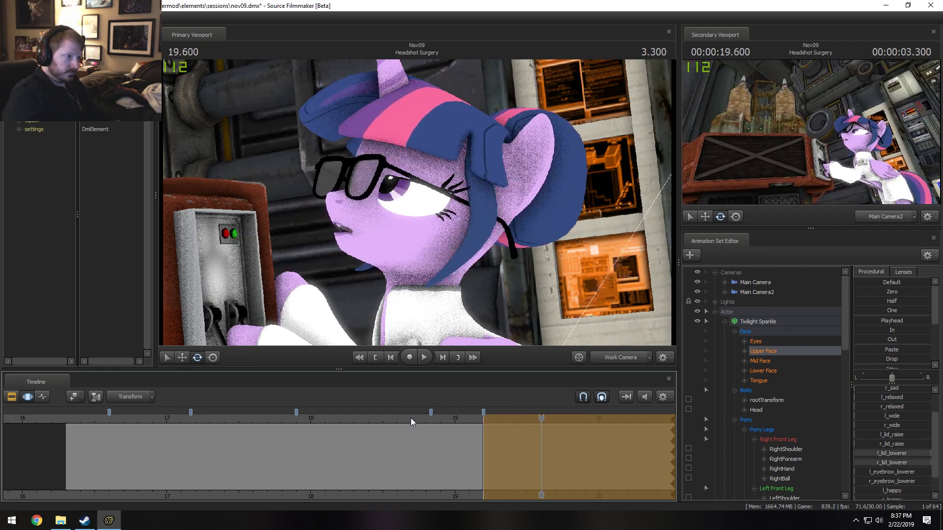
click(411, 420)
key(space)
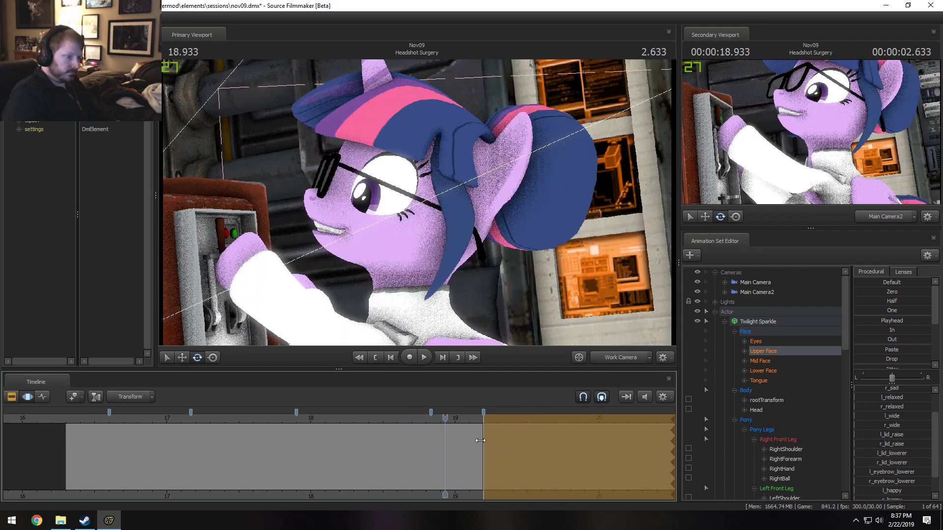
Move the start of the Upper Face expression change to about 18.5 and play it back
mouse_move(484, 440)
mouse_down()
mouse_move(431, 448)
mouse_move(384, 421)
mouse_up()
key(space)
key(space)
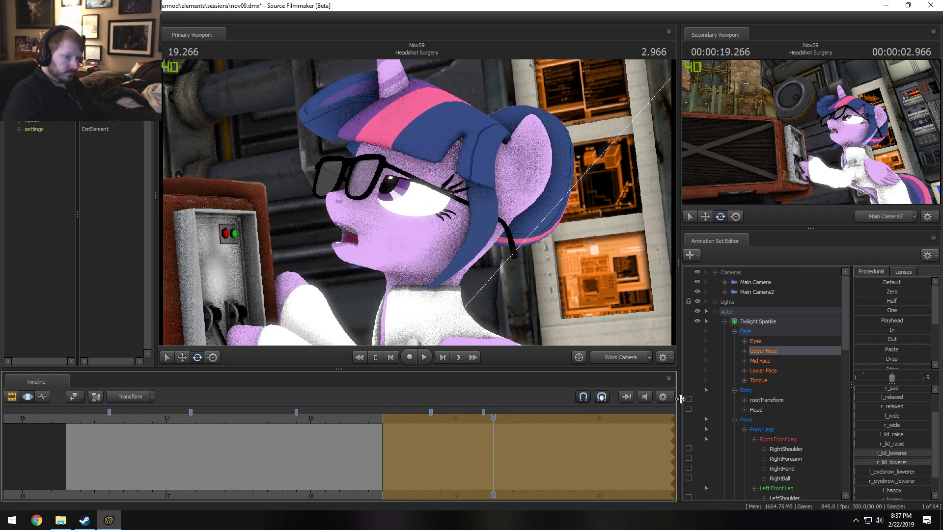
In Lower Face, zero l_smirk and r_smirk over a short time selection from about 18.8 to 19.05
click(759, 370)
click(440, 450)
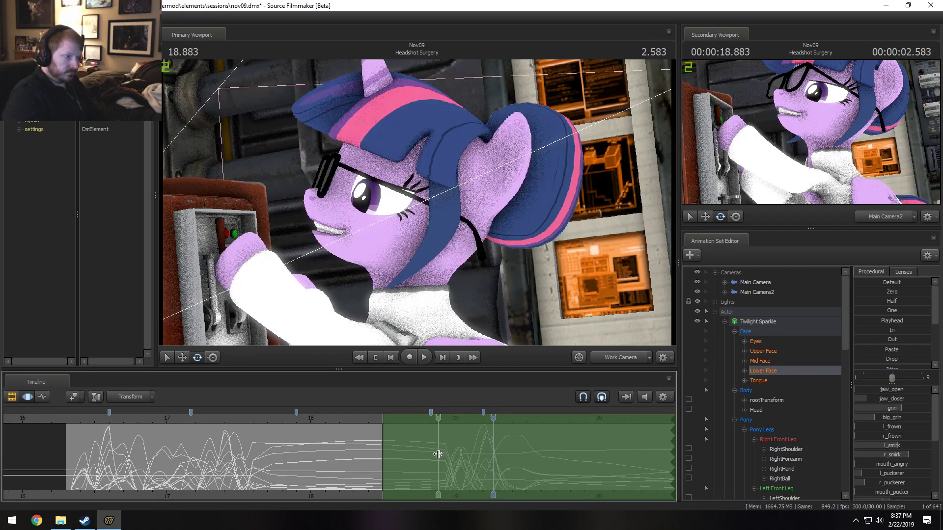
drag(439, 449, 456, 467)
click(444, 457)
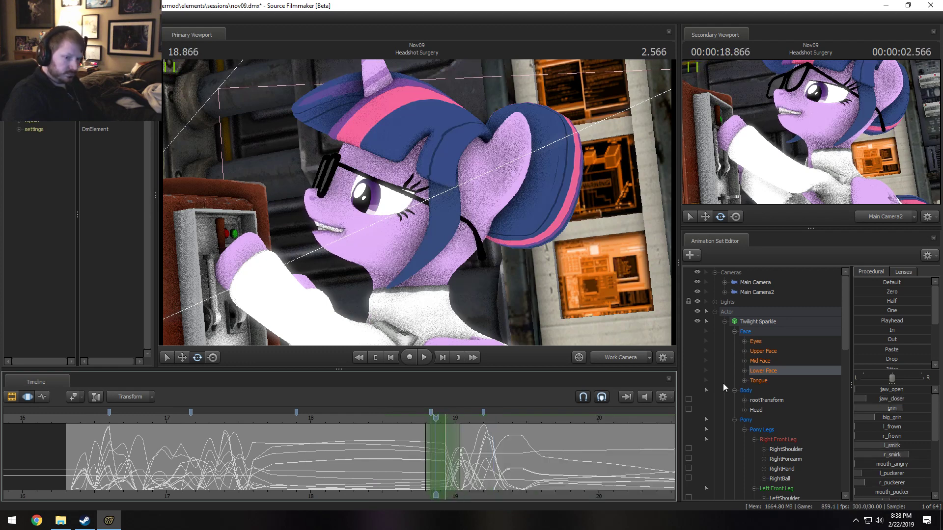
click(746, 371)
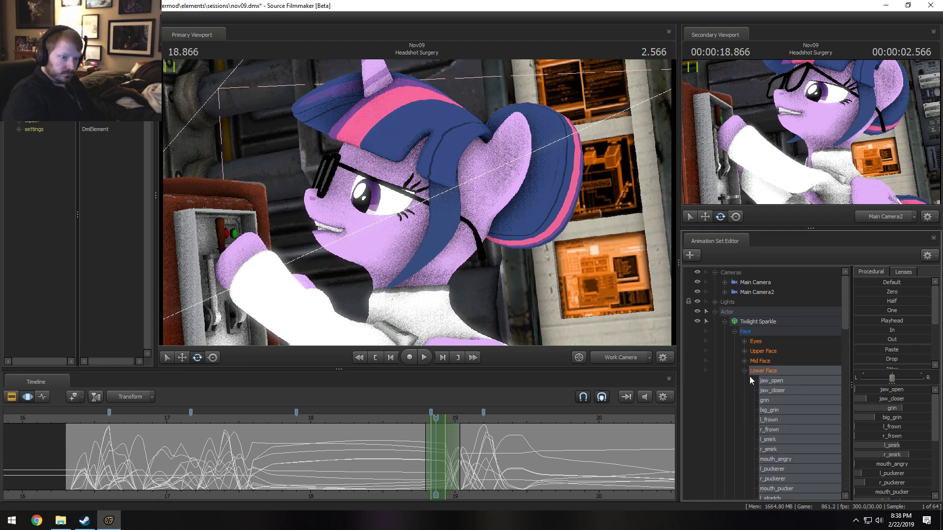
scroll(766, 408, down, 2)
click(776, 388)
ctrl+click(796, 380)
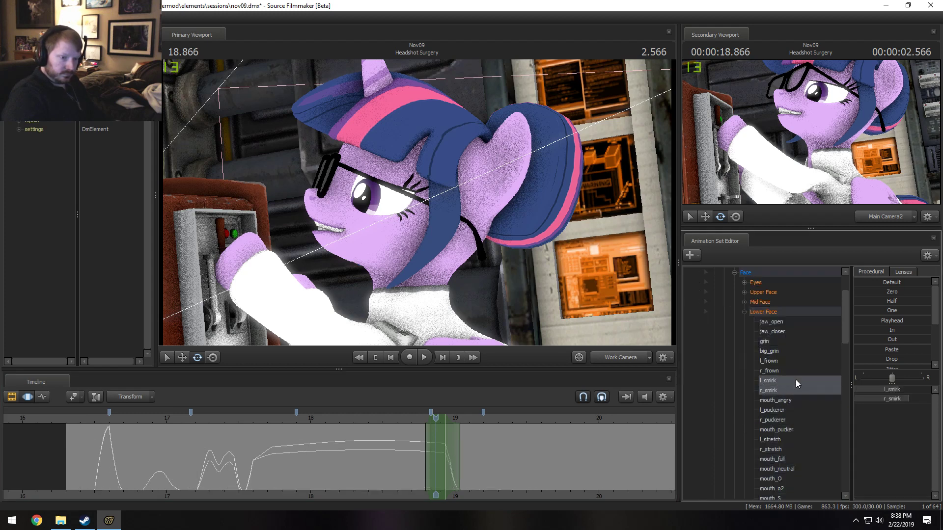
click(892, 292)
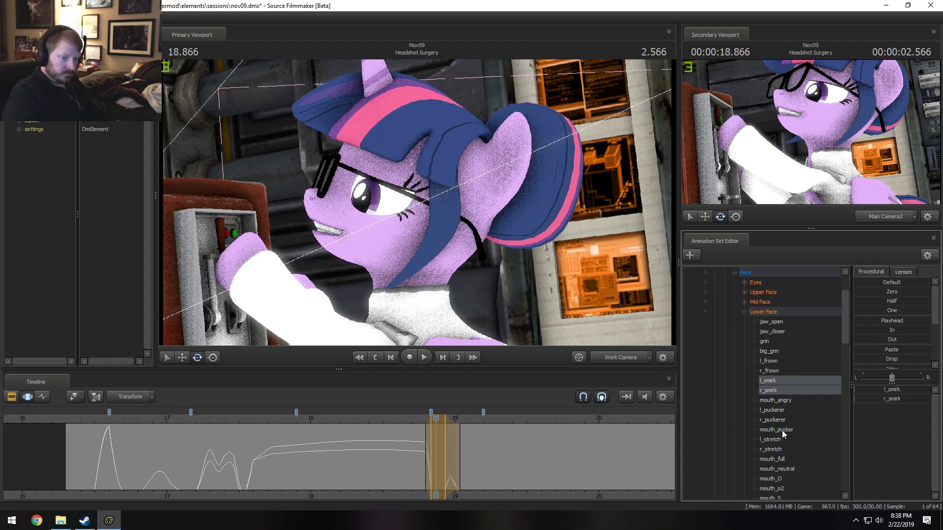
Shift the rise of the mouth_neutral curve about 0.13 s earlier so it starts at the marker just before 19
click(862, 389)
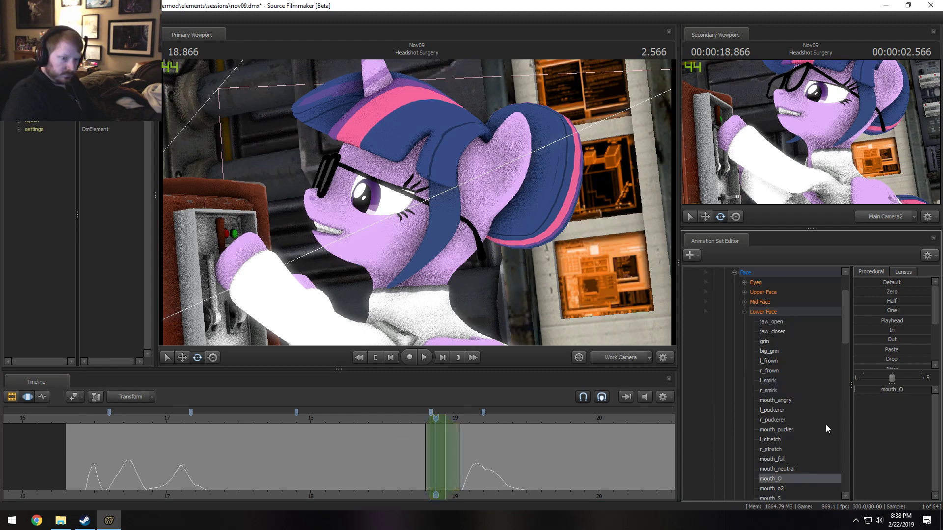
click(780, 469)
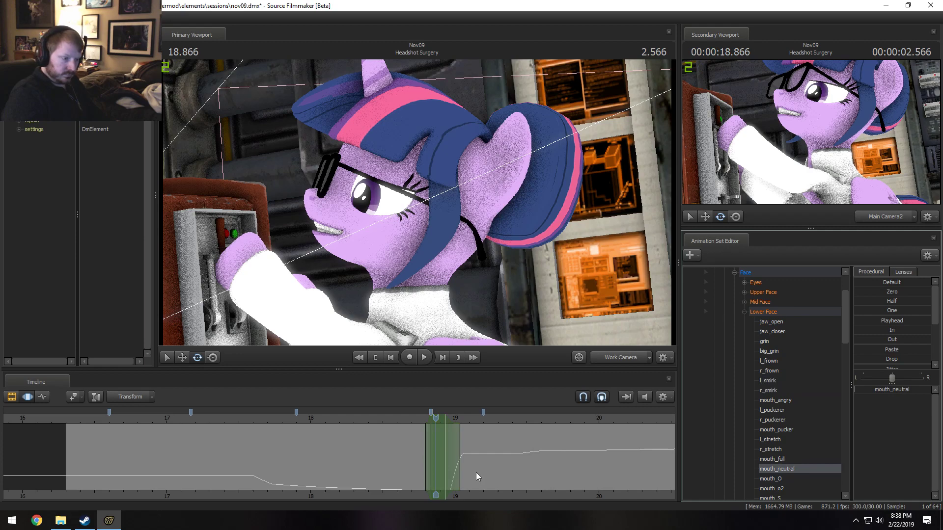
mouse_move(475, 473)
shift+mouse_down()
mouse_move(426, 480)
mouse_move(452, 459)
mouse_move(439, 471)
mouse_move(462, 467)
shift+mouse_up()
key(ctrl+z)
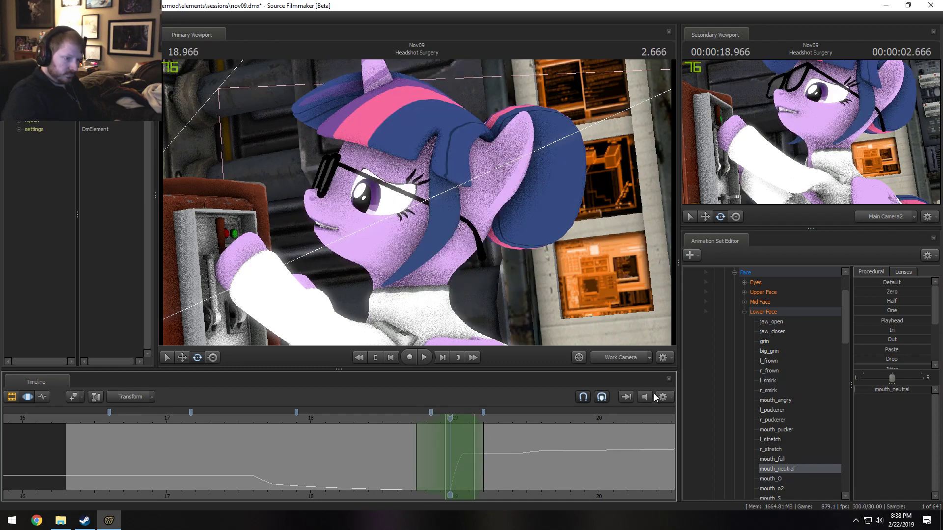
click(662, 396)
click(666, 436)
alt+drag(469, 449, 450, 452)
key(shift)
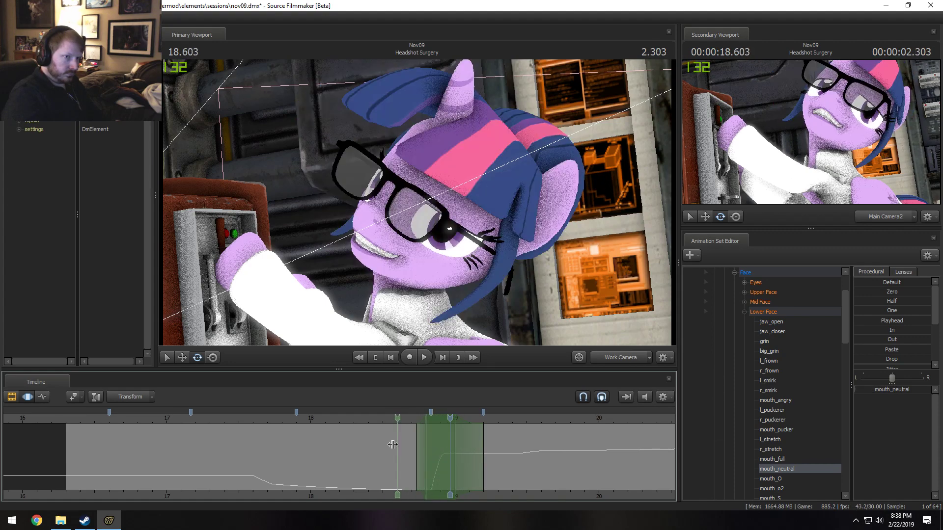
Apply the In preset fully to Upper Face from 18.5 to the marker near 18.8, and play back the result
click(389, 414)
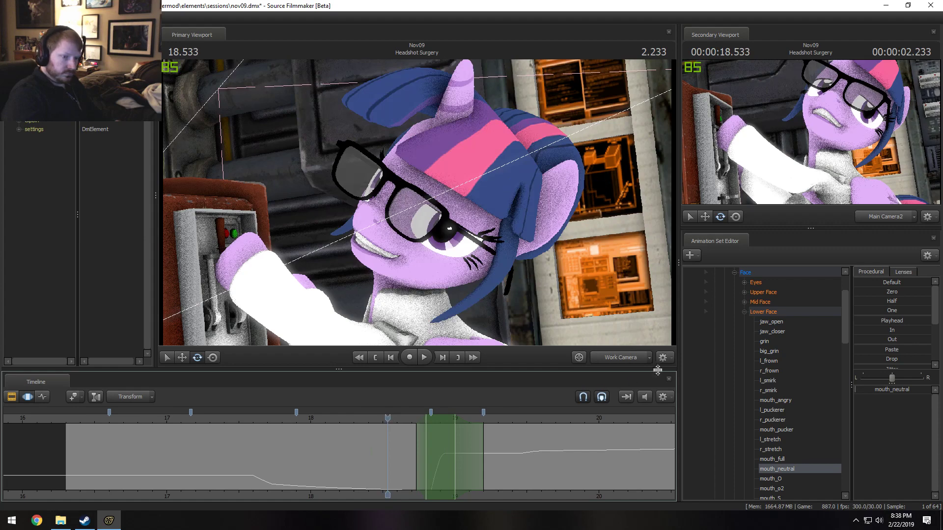
click(763, 310)
click(763, 291)
scroll(432, 445, up, 2)
shift+drag(382, 435, 445, 451)
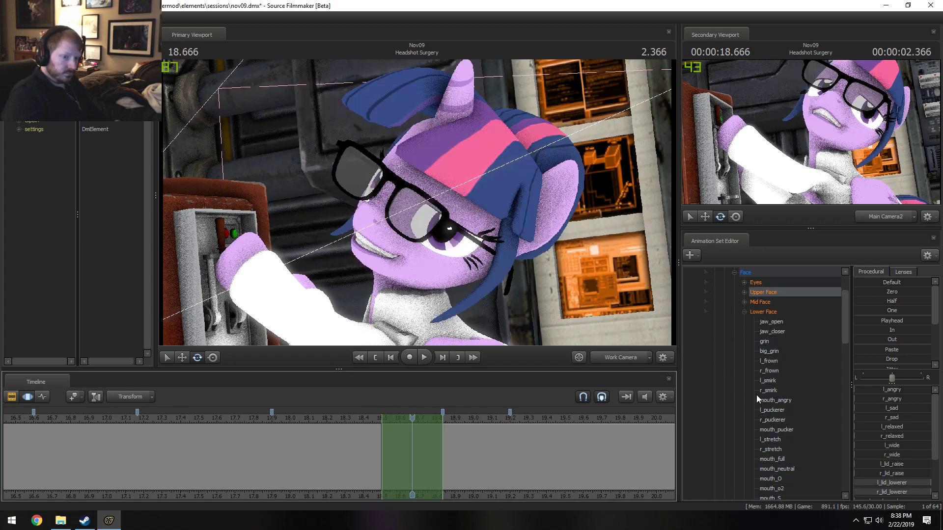
drag(865, 330, 928, 330)
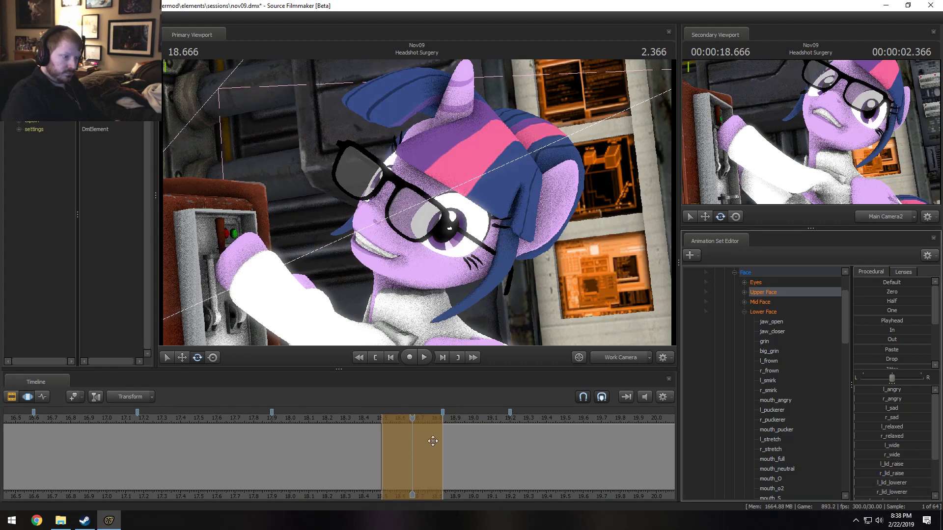
click(309, 416)
key(space)
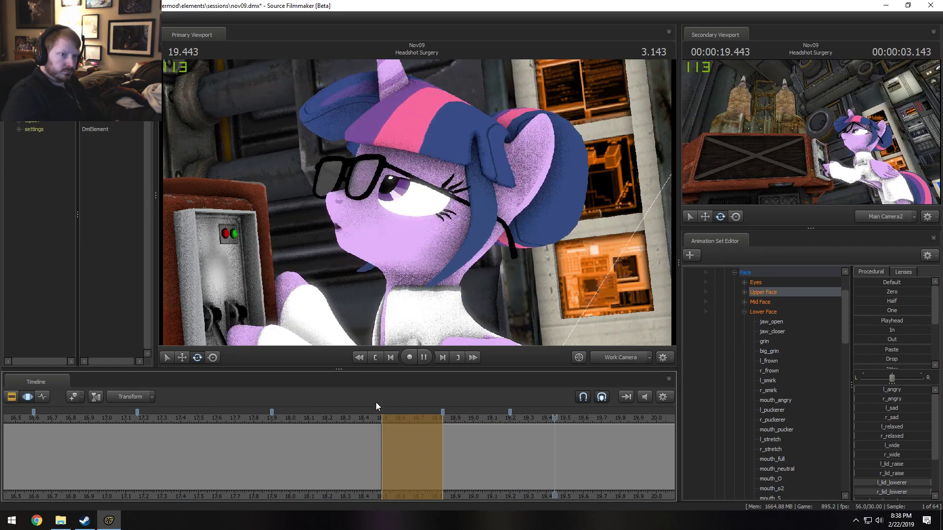
key(space)
click(120, 417)
key(space)
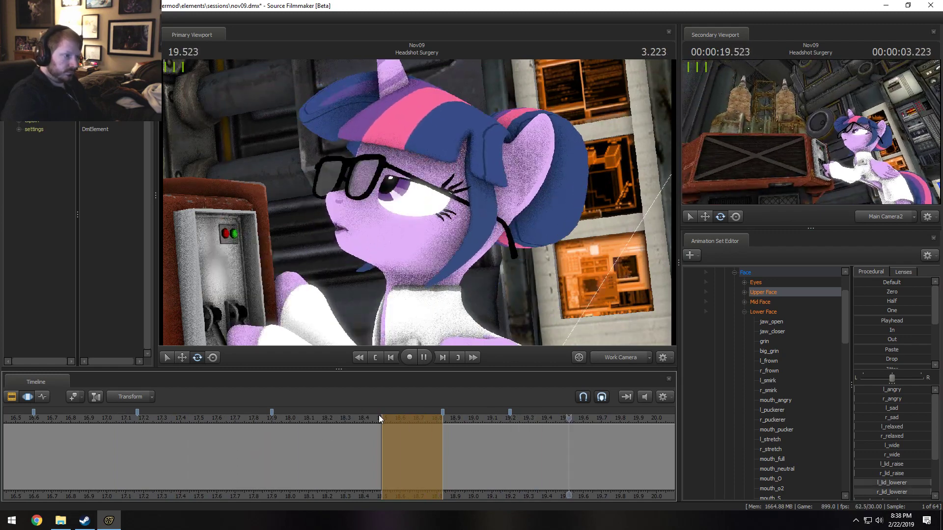
key(space)
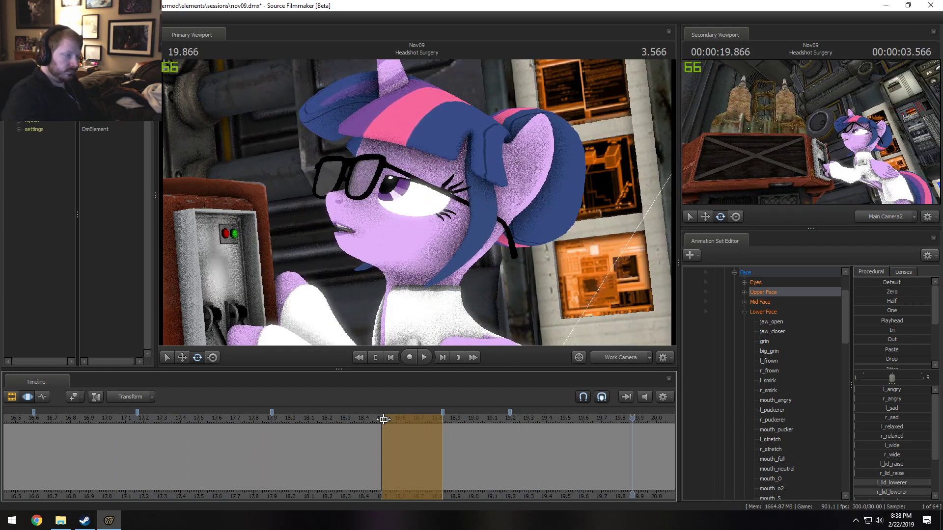
Lower l_lid_lowerer and r_lid_lowerer slightly from the marker near 18.8 onward and play it back
mouse_move(444, 435)
shift+mouse_down()
mouse_move(483, 435)
mouse_move(445, 418)
mouse_move(453, 426)
shift+mouse_up()
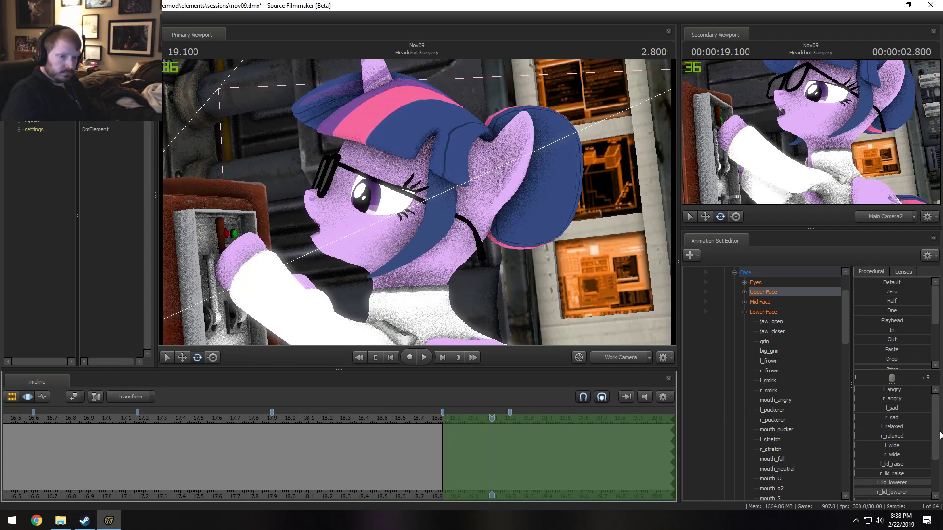
drag(894, 483, 862, 490)
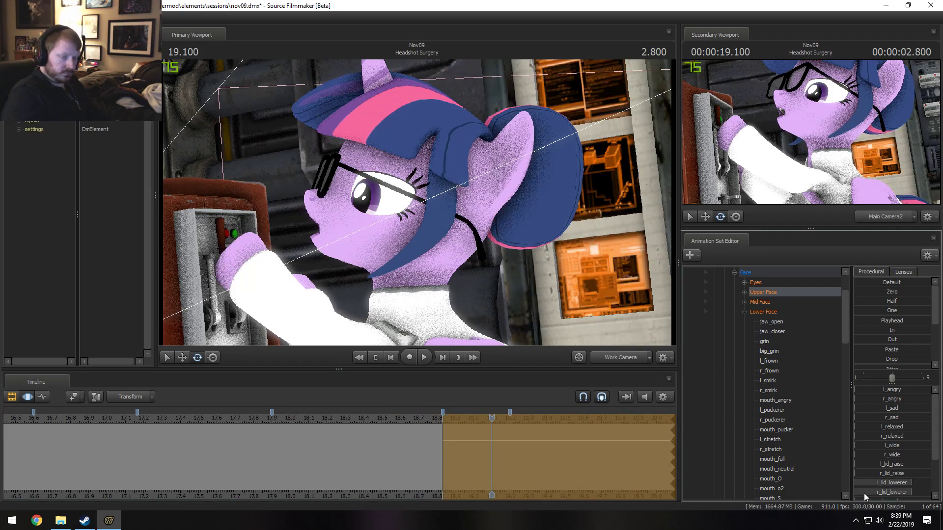
key(space)
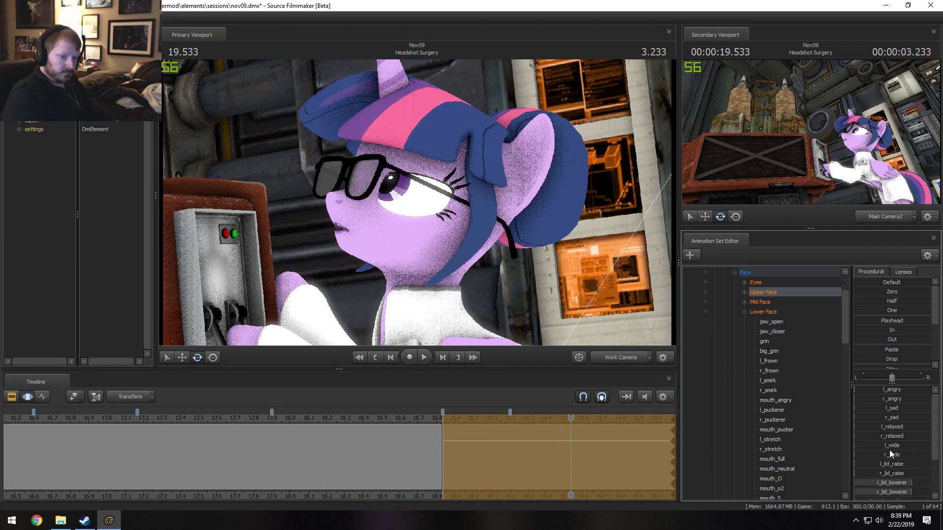
drag(886, 464, 856, 465)
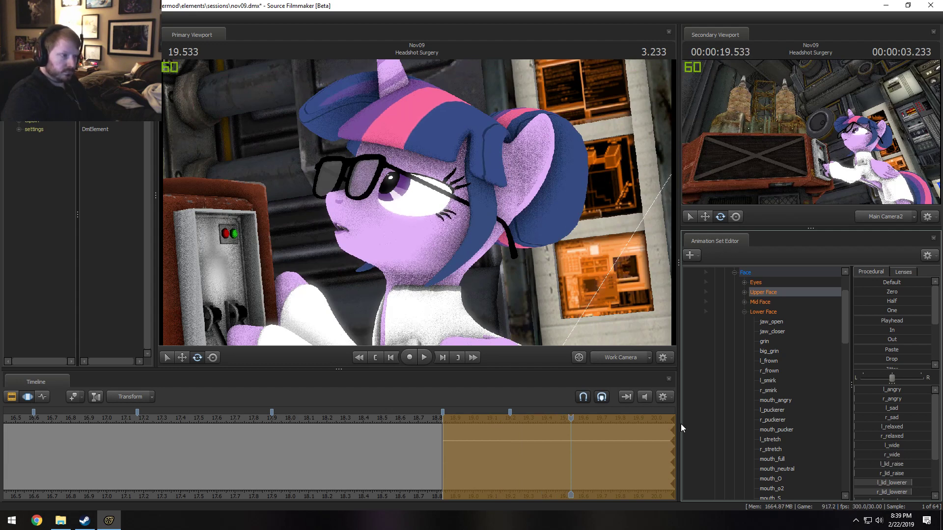
key(Escape)
key(ctrl+z)
Raise l_relaxed and r_relaxed to about half from the marker near 18.8 onward, and play back the expression
key(F2)
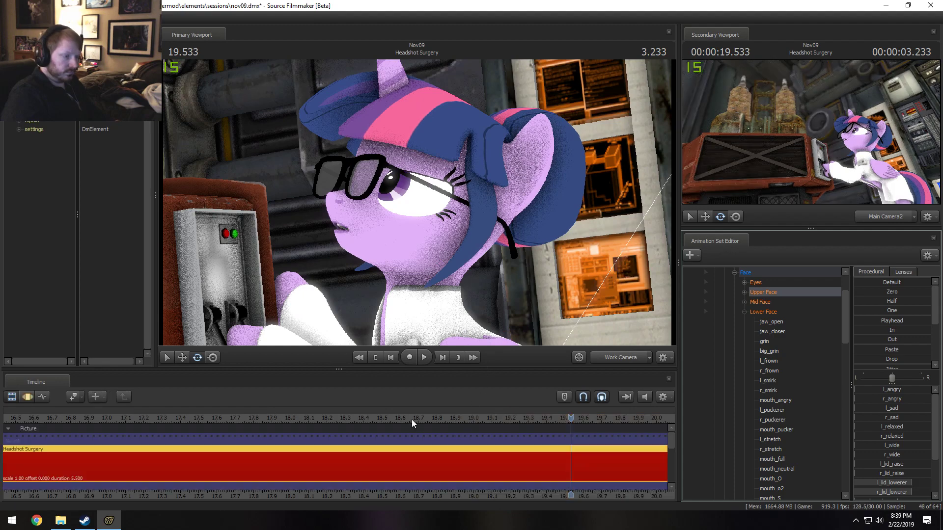
key(F3)
drag(572, 418, 602, 418)
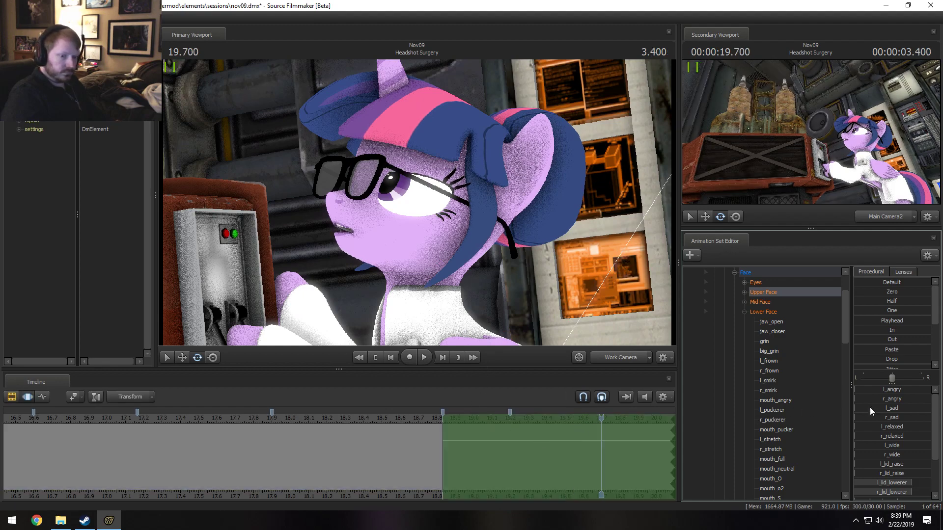
drag(892, 427, 906, 436)
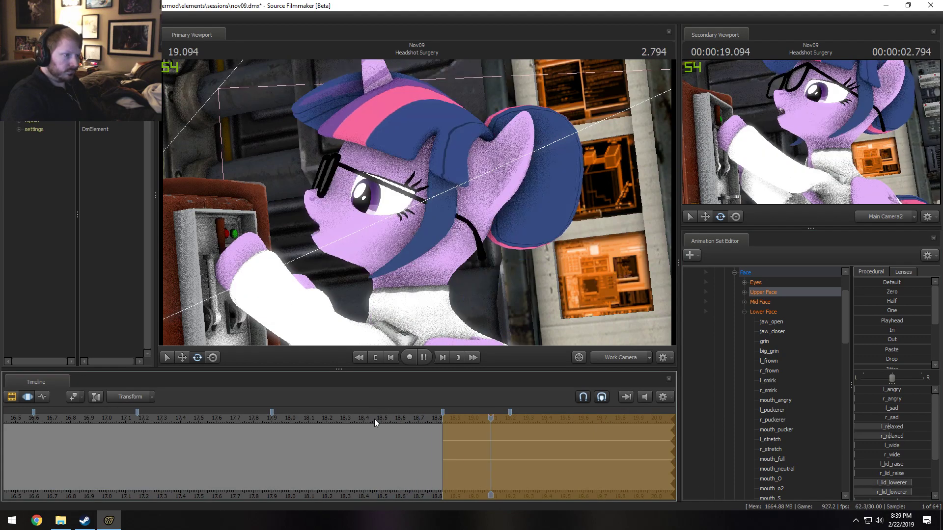
click(243, 412)
key(space)
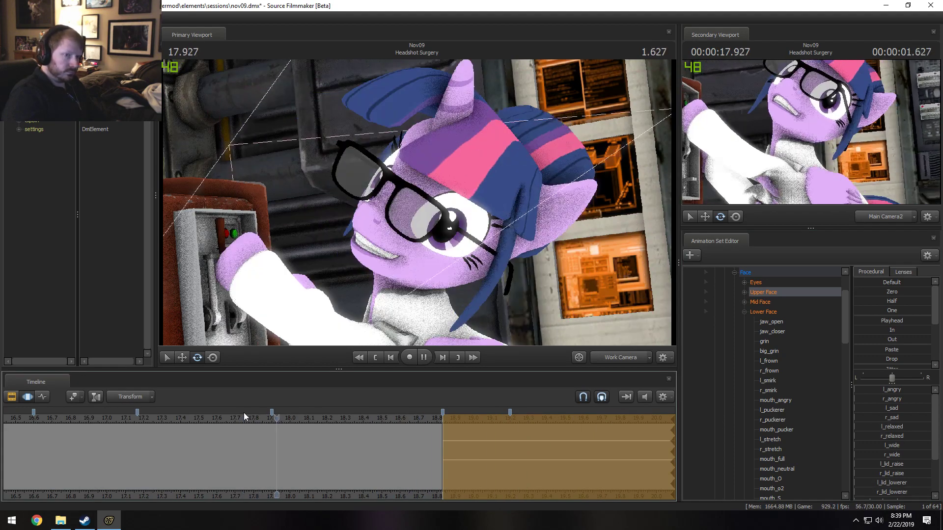
key(space)
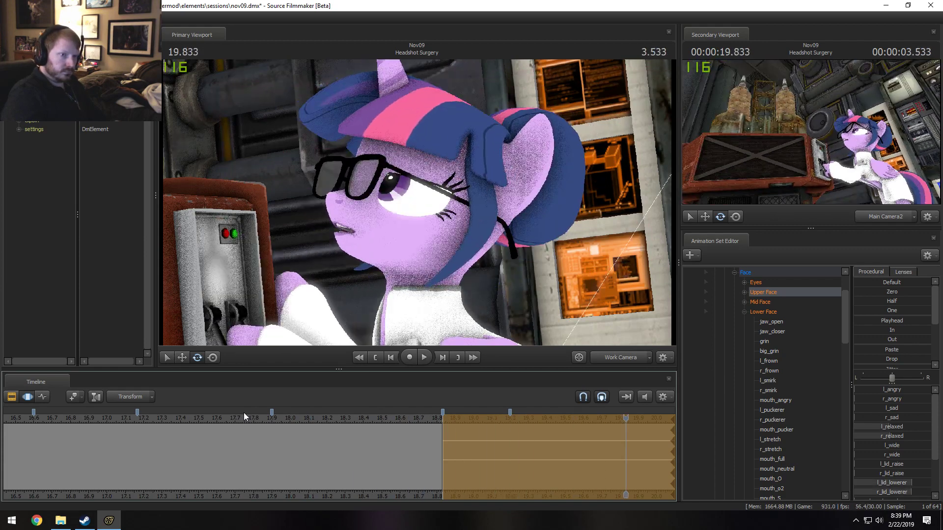
Play the Headshot Surgery shot from its beginning in the Clip Editor to review the animation
scroll(311, 459, down, 2)
click(274, 417)
key(space)
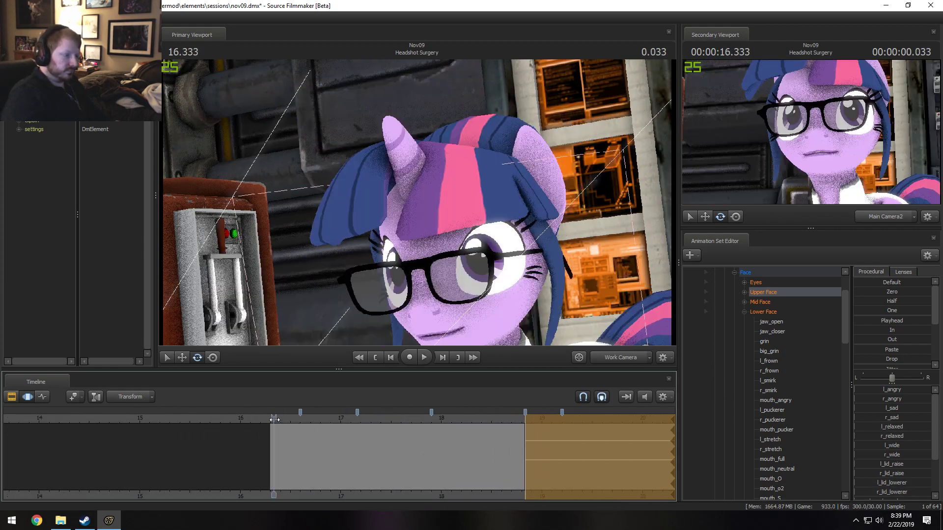
key(F2)
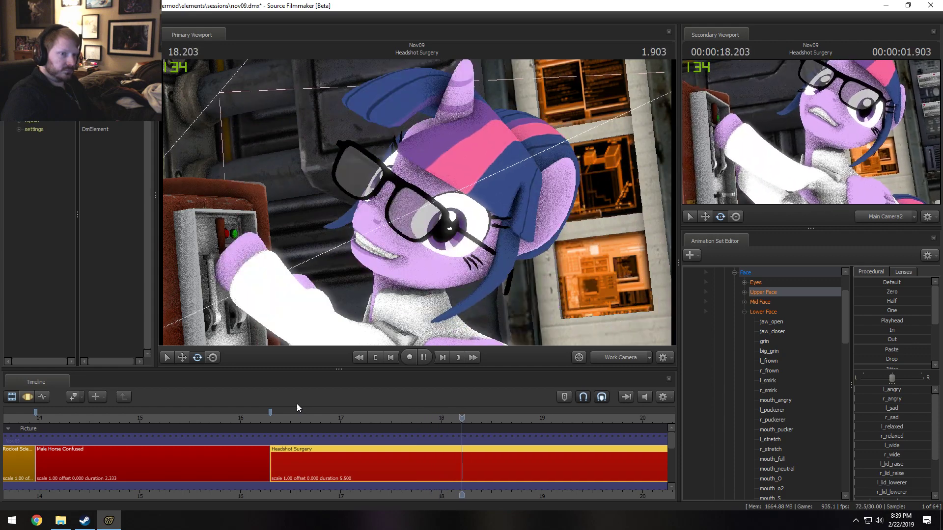
key(space)
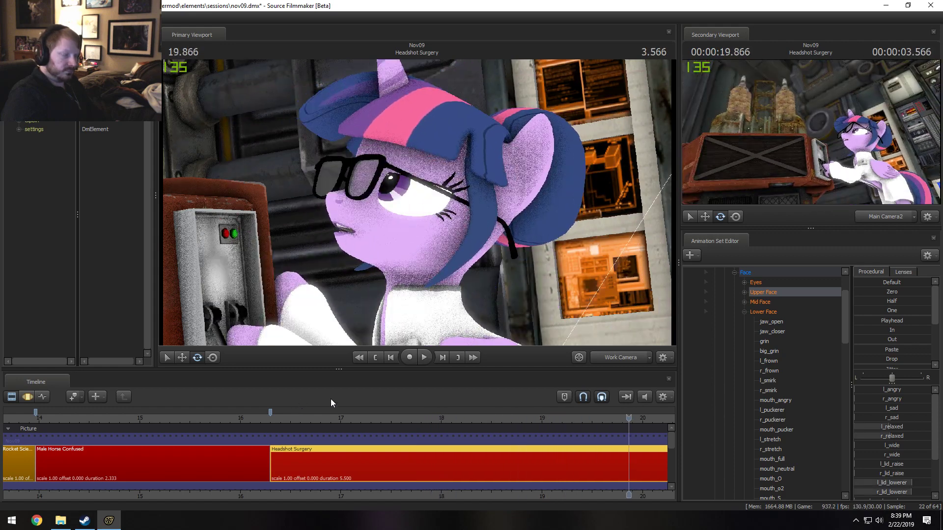
Place the playhead on the first frame of the Headshot Surgery shot at 16.300 and save the session
scroll(455, 423, down, 4)
middle_drag(565, 495, 482, 492)
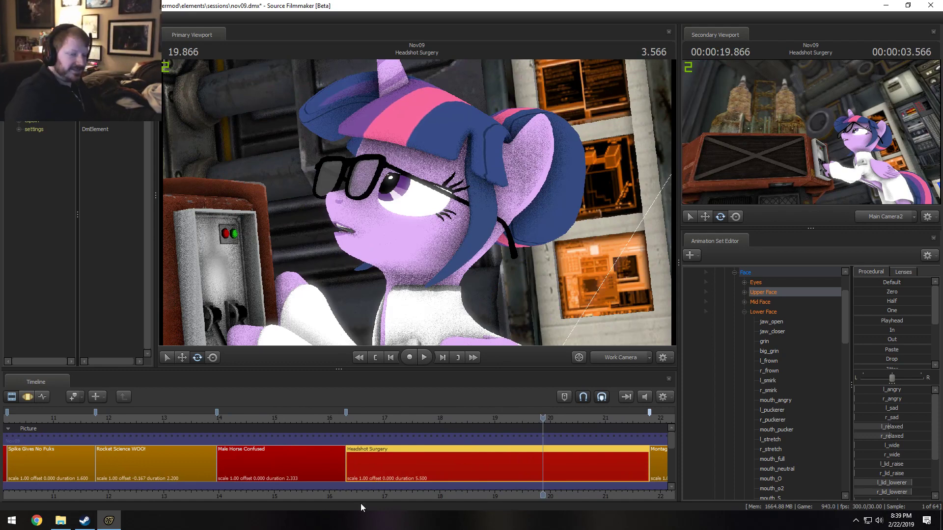
click(354, 417)
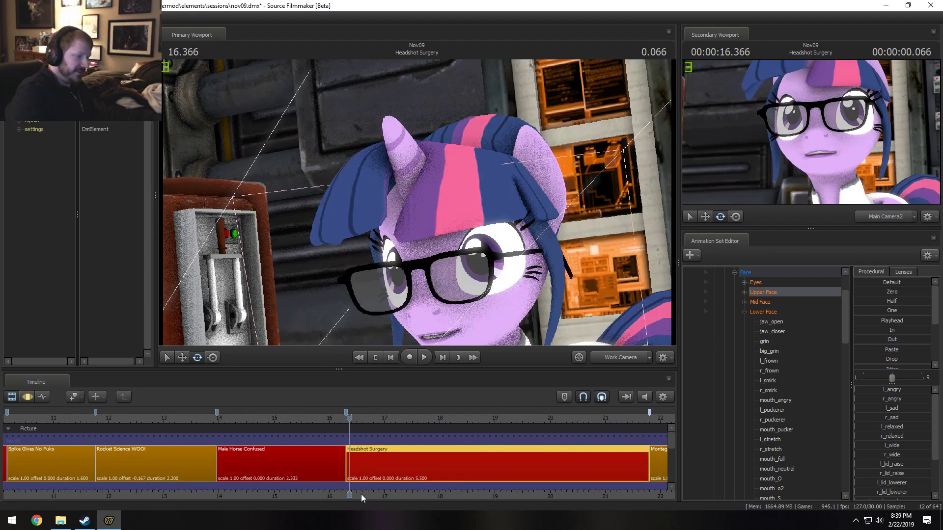
middle_drag(368, 497, 225, 450)
key(Left)
key(Left)
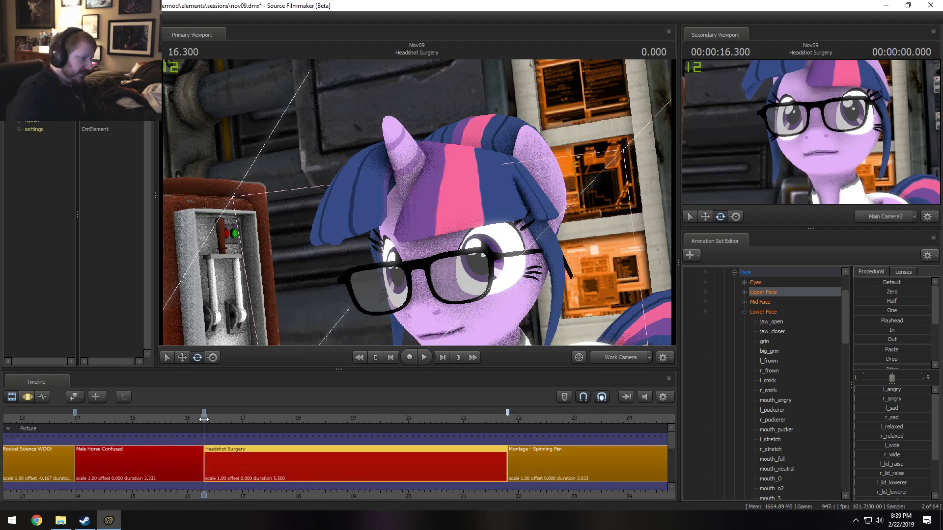
scroll(226, 450, up, 3)
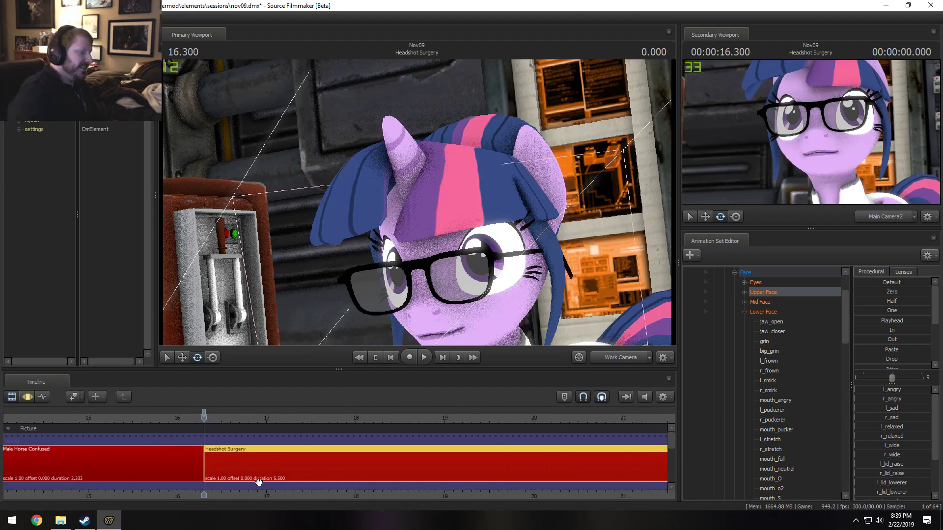
scroll(267, 475, down, 3)
middle_drag(294, 502, 250, 495)
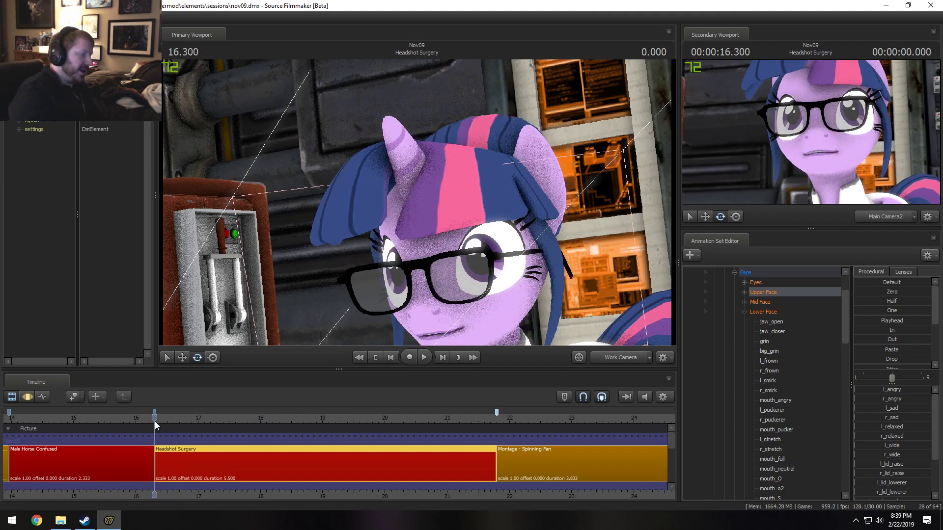
Replay the Headshot Surgery shot from its start, restarting the playback once to review Twilight's performance
scroll(177, 443, down, 1)
scroll(177, 444, down, 2)
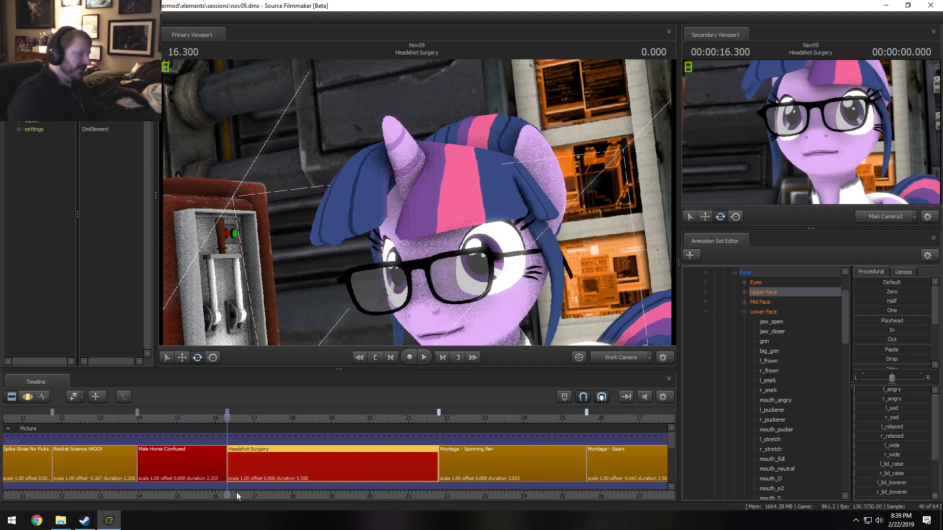
drag(249, 435, 227, 429)
key(space)
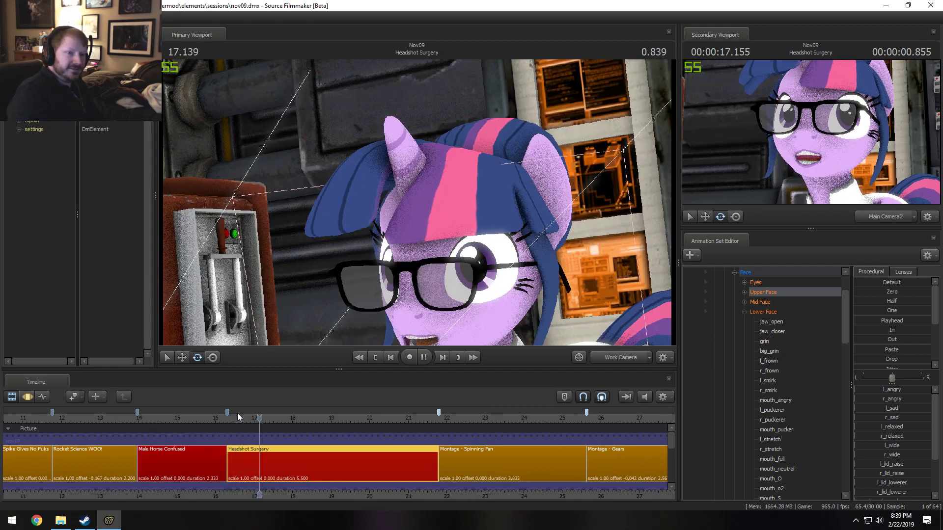
key(space)
key(space)
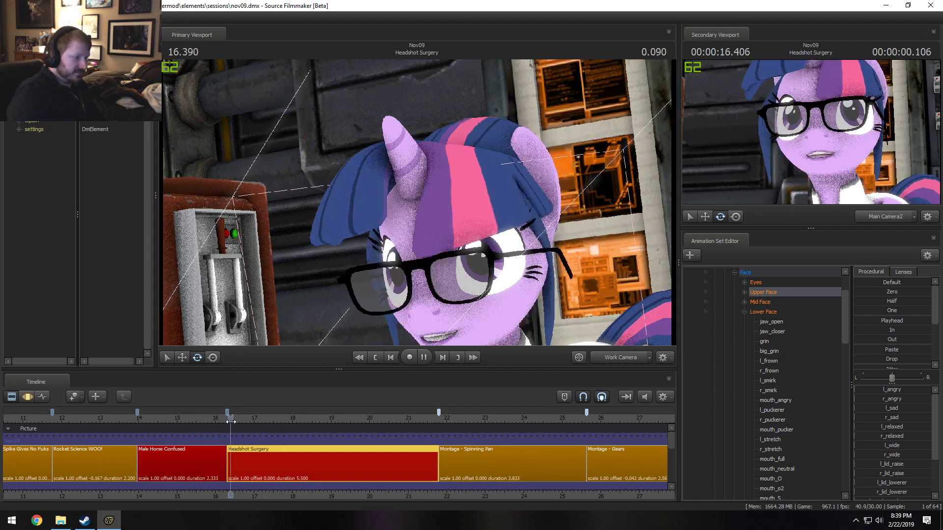
Raise the Upper Face l_angry and r_angry to about a third between the markers near 17.2 and 17.9, and preview the expression
key(space)
click(775, 314)
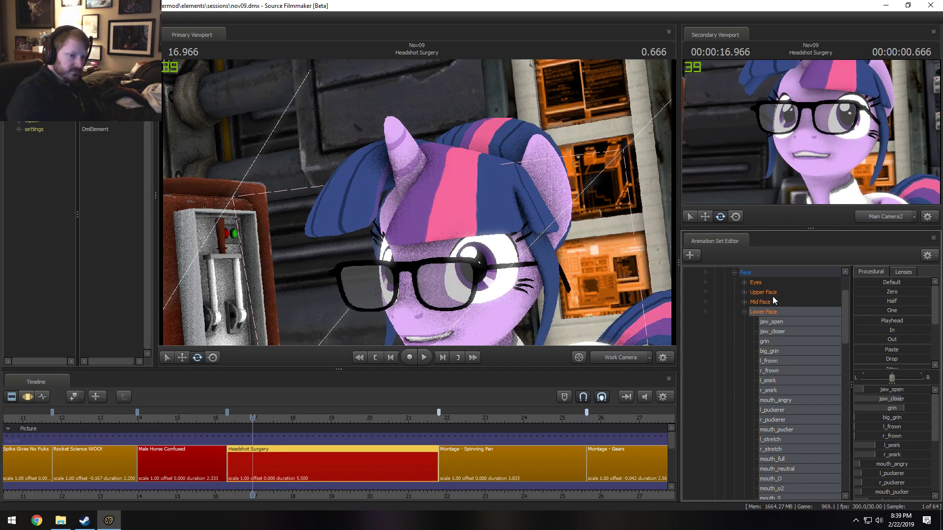
key(F3)
click(281, 441)
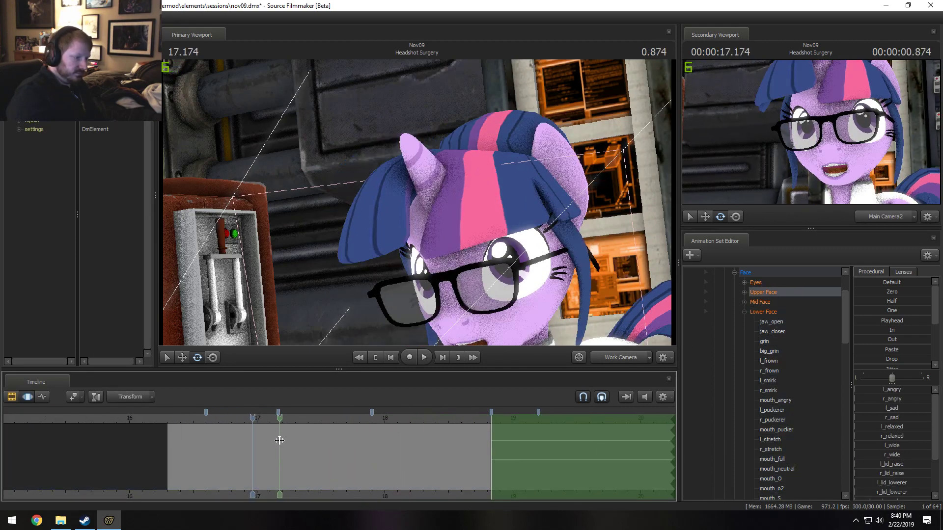
drag(281, 440, 372, 450)
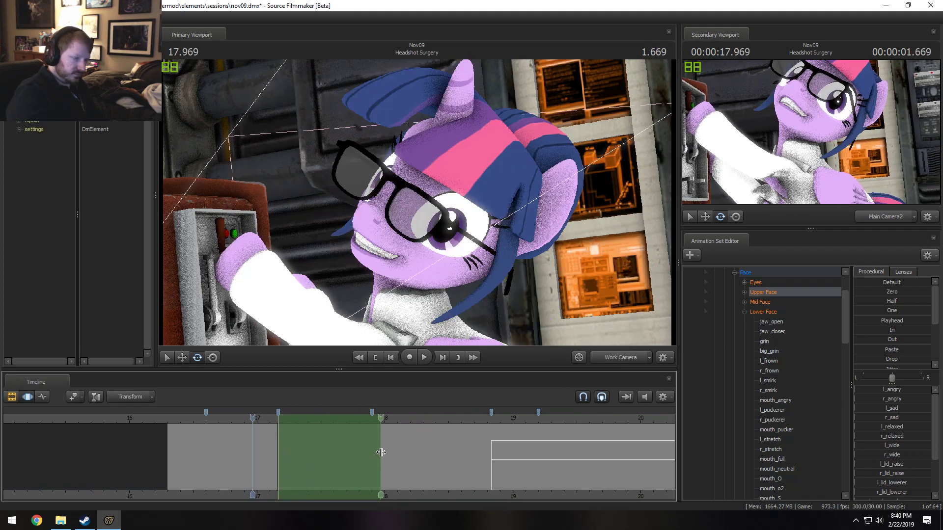
key(space)
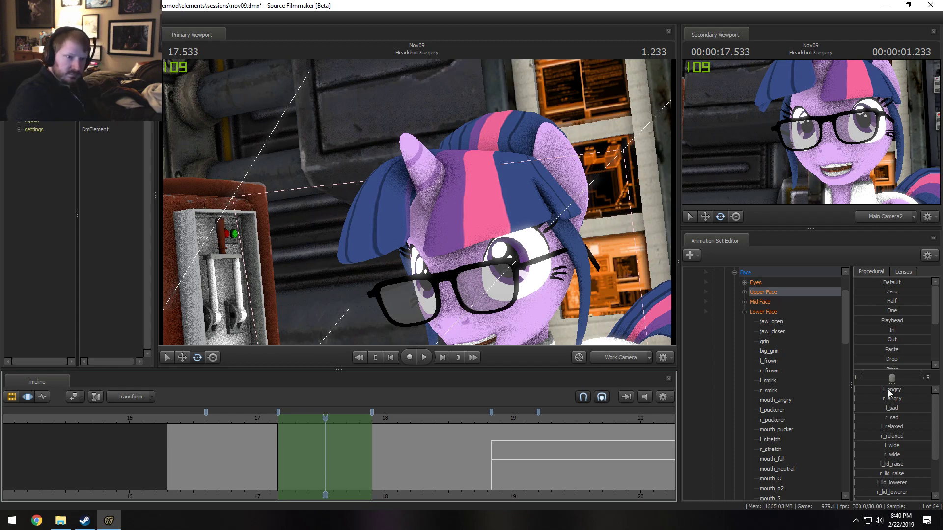
drag(890, 392, 882, 392)
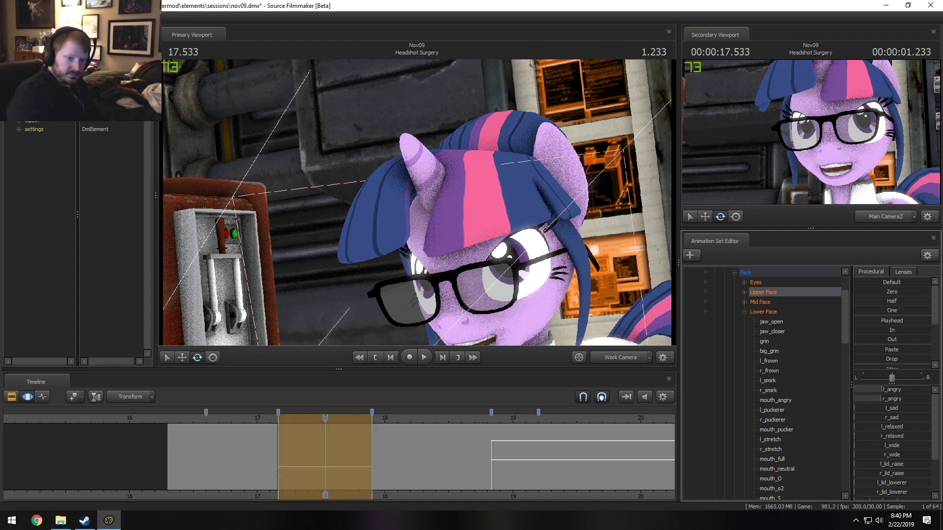
key(space)
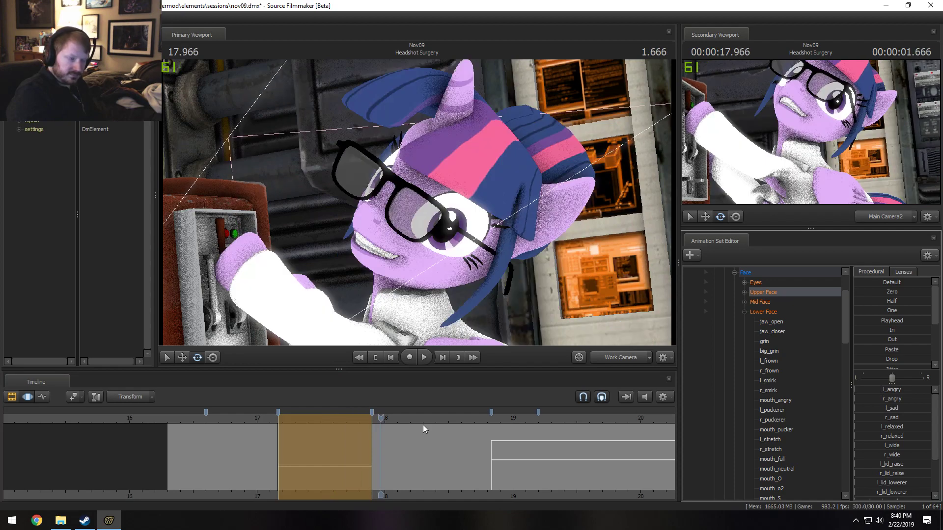
Raise l_lid_raise and r_lid_raise to about a third between the markers near 17.2 and 17.9, and play back the result
click(204, 422)
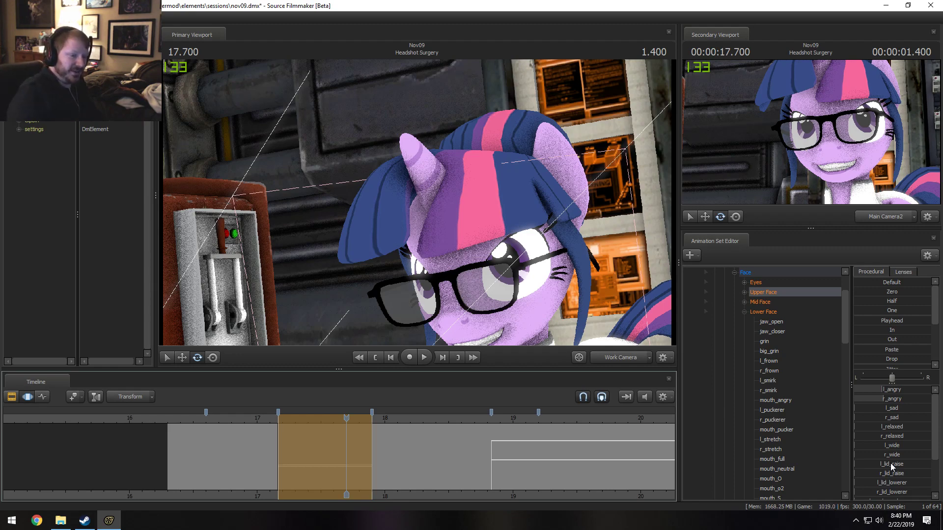
drag(251, 418, 300, 417)
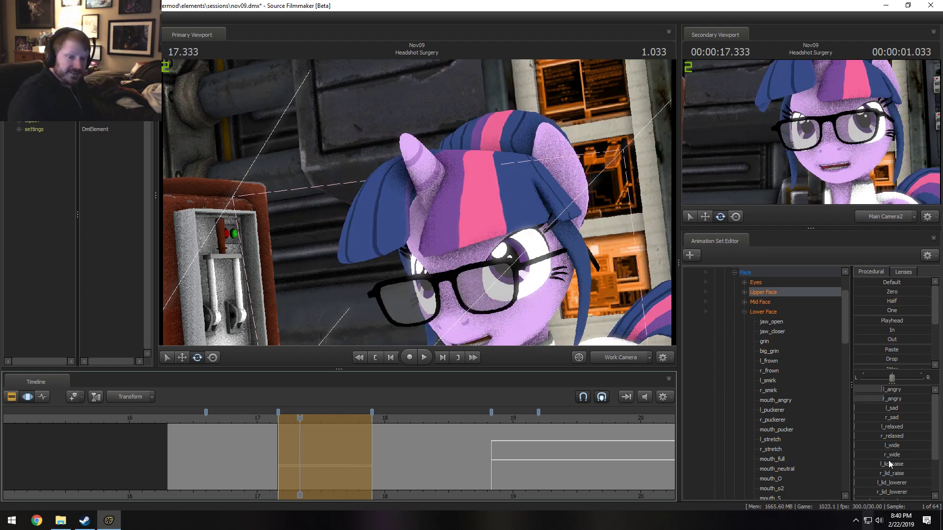
drag(873, 461, 879, 474)
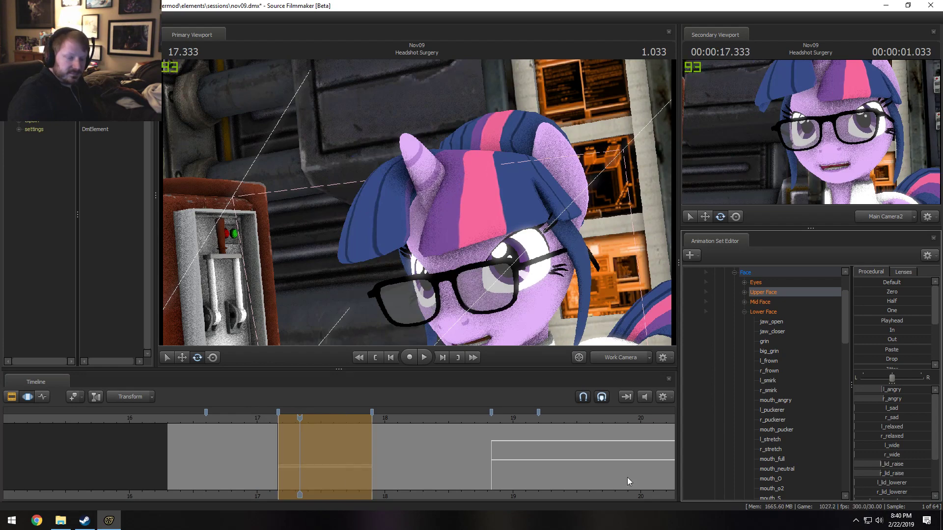
key(space)
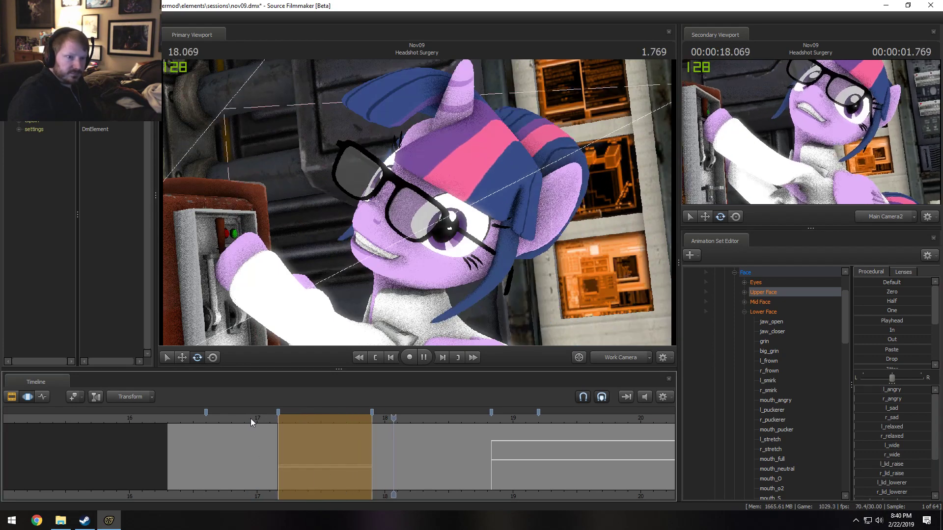
key(space)
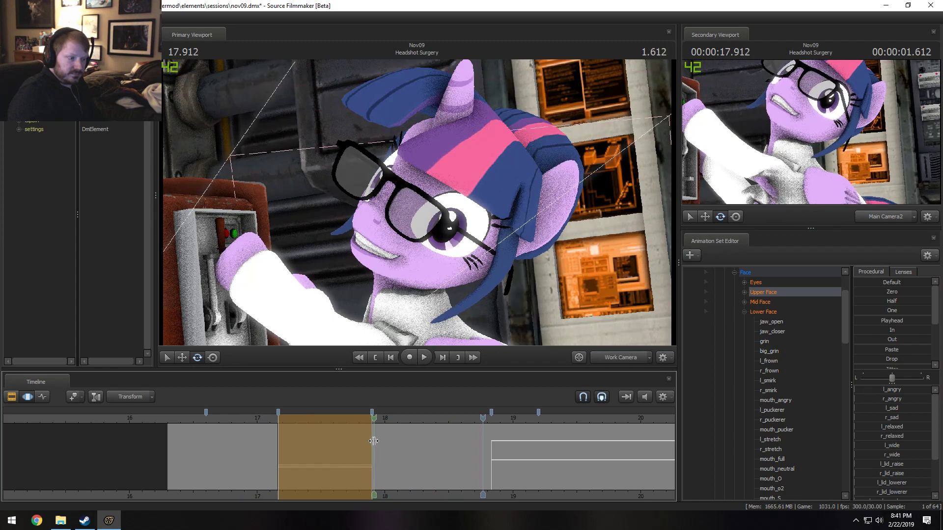
Select the time range between the markers near 17.9 and 18.8, and play back Twilight's expression through it
shift+drag(371, 442, 465, 448)
click(242, 420)
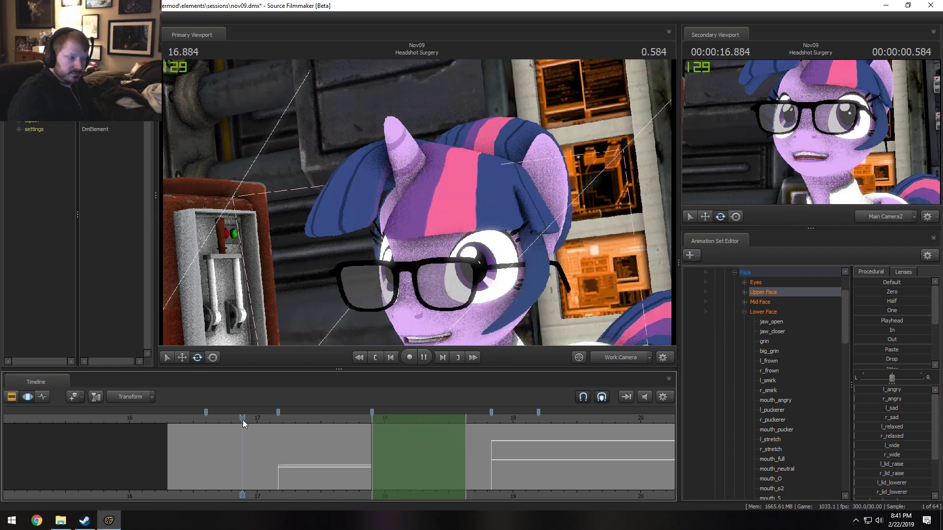
key(space)
key(space)
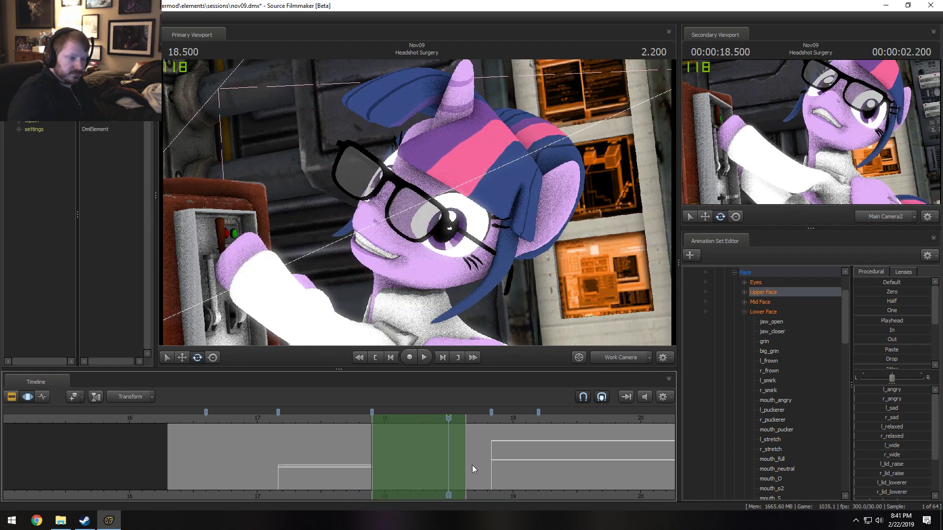
drag(466, 479, 489, 476)
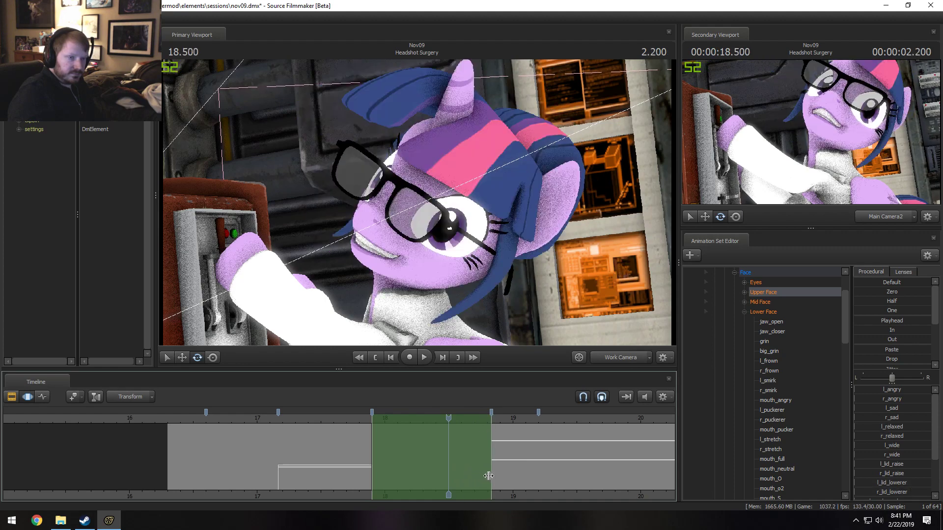
Collapse Twilight Sparkle's Face group and load a rig script onto her that adds Skin and BodyGroups controls
scroll(790, 389, up, 2)
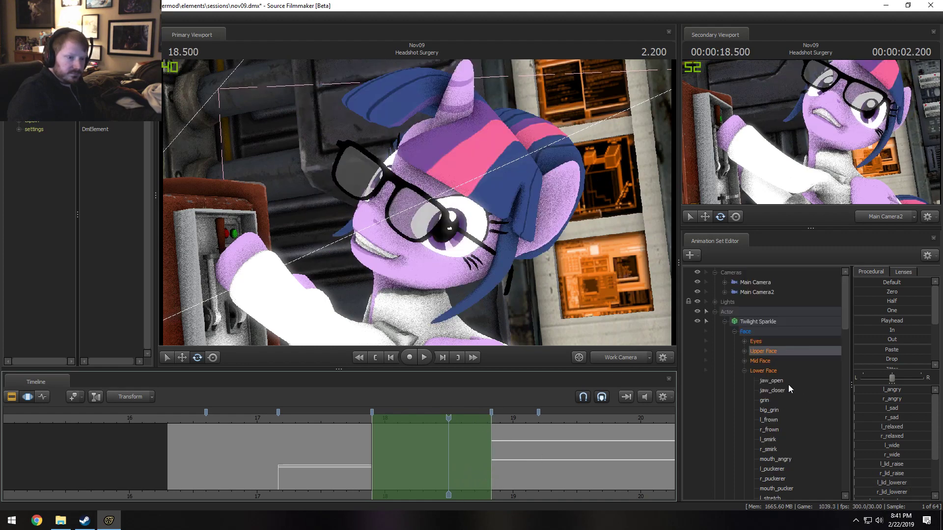
click(736, 333)
click(735, 371)
click(734, 341)
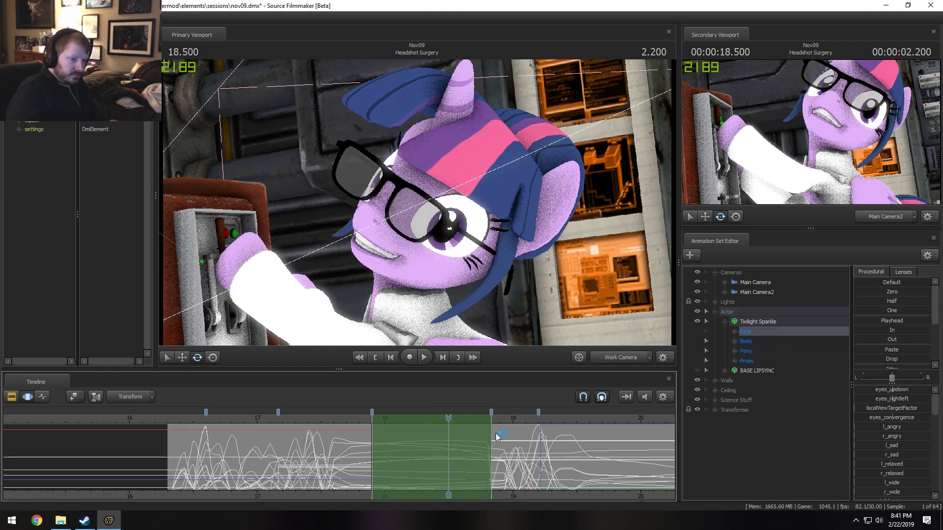
right_click(742, 322)
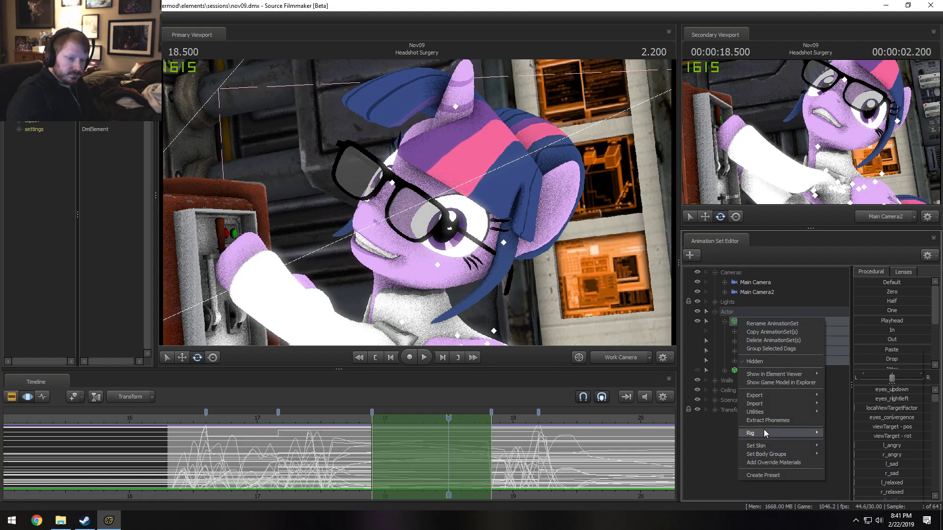
mouse_move(764, 432)
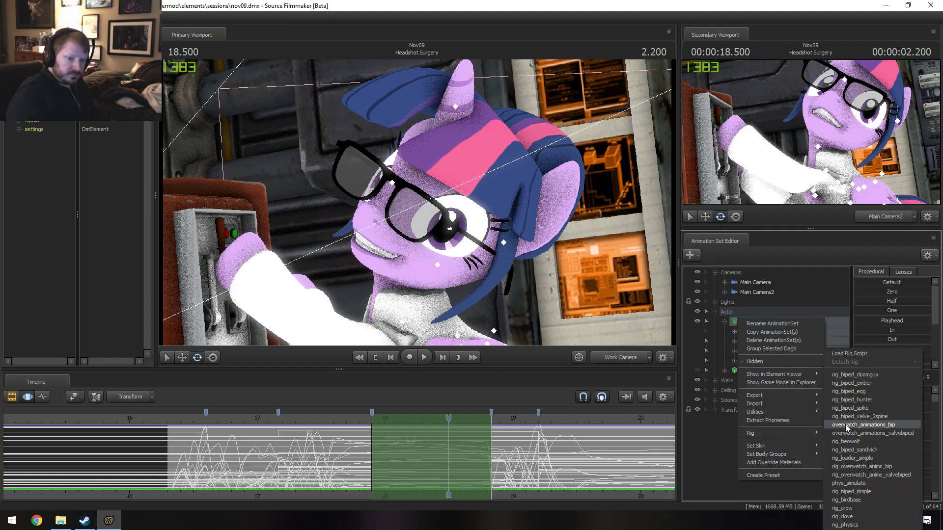
click(859, 356)
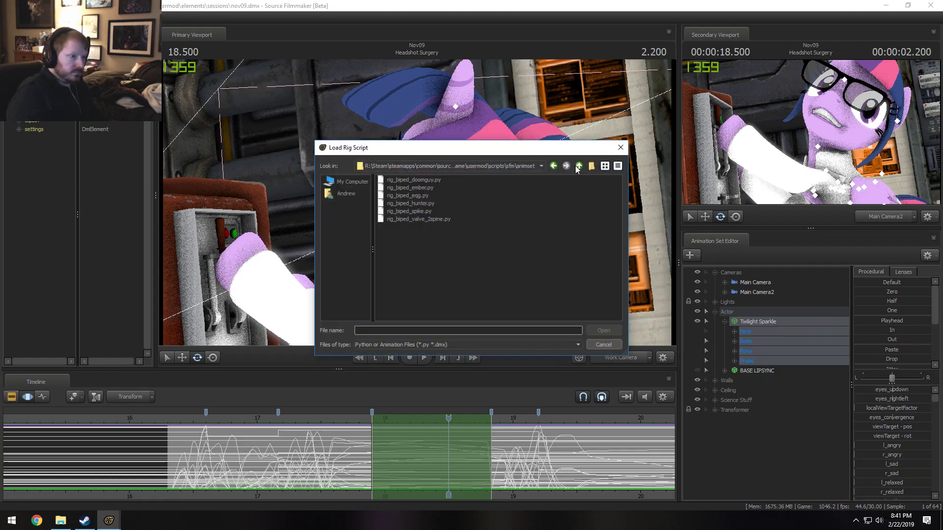
double_click(410, 187)
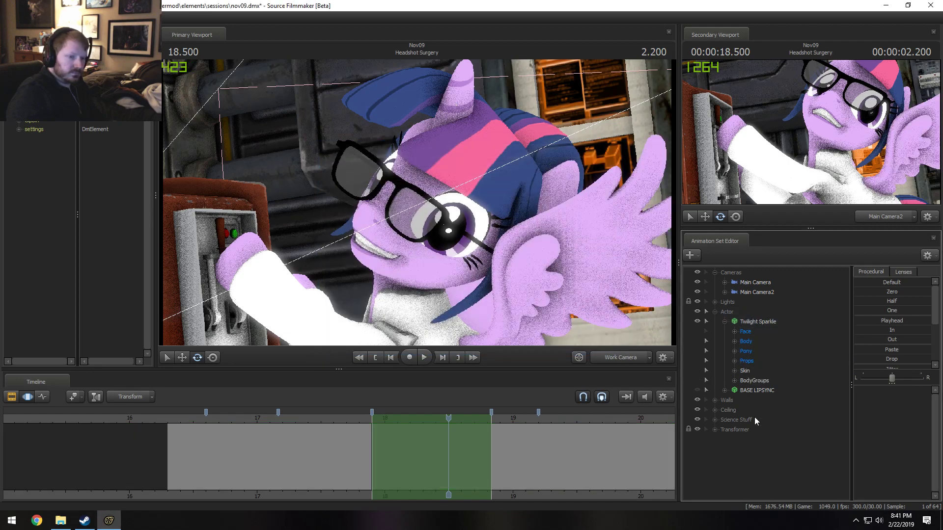
Hide Twilight's wings across the whole timeline by raising the right_wing and left_wing body groups to about 70 percent
click(580, 461)
click(734, 381)
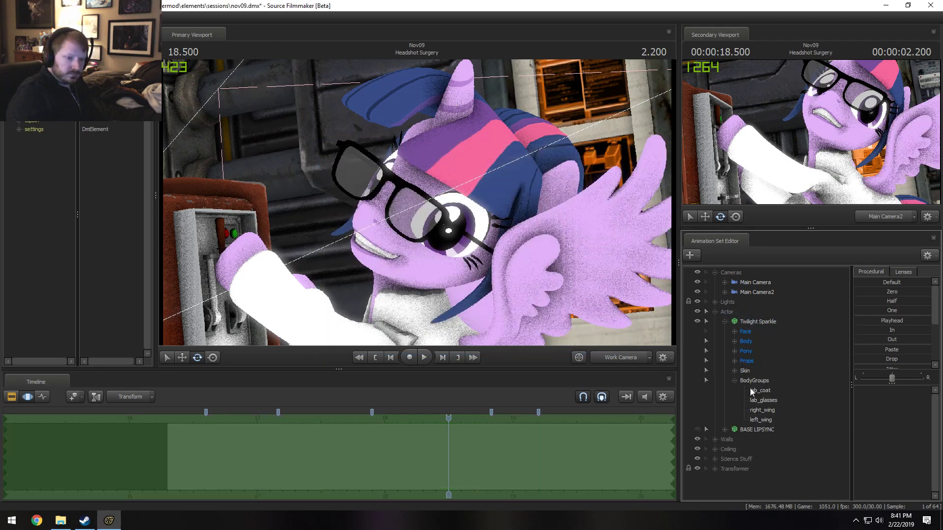
drag(762, 411, 764, 419)
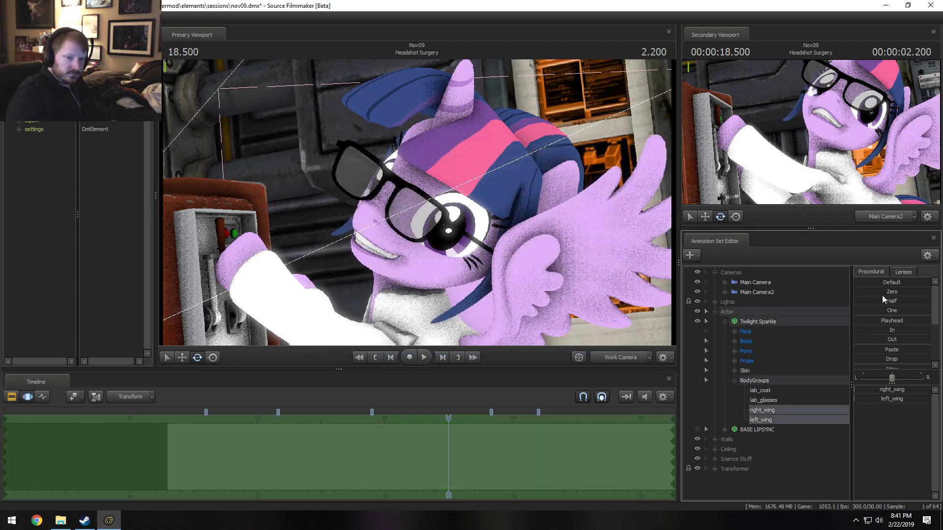
click(883, 298)
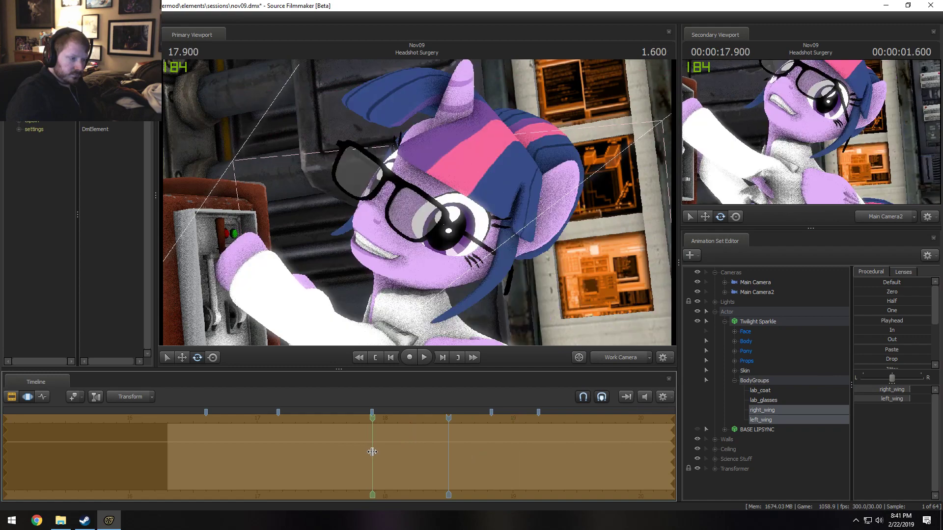
Raise Twilight's Skin control to about 70 percent across the whole timeline to restore her normal pupils, and preview it
shift+drag(372, 452, 256, 458)
click(316, 457)
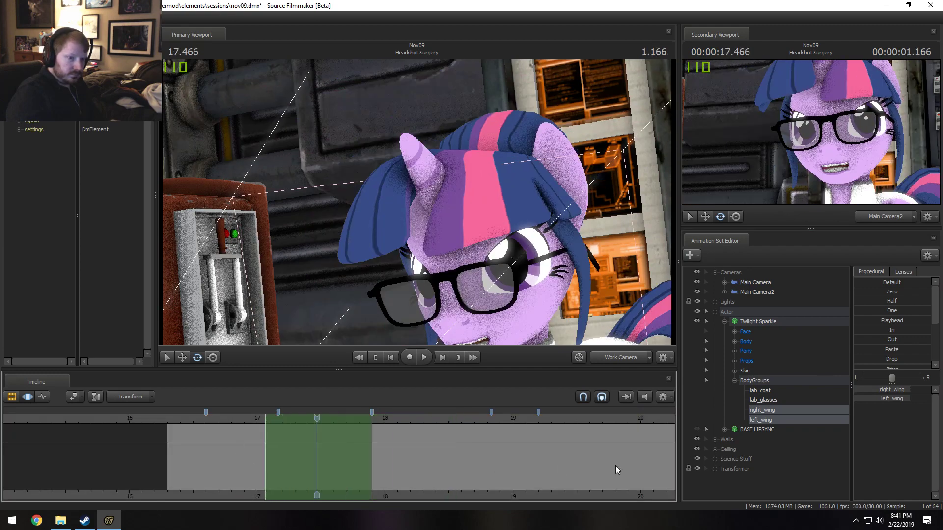
click(745, 370)
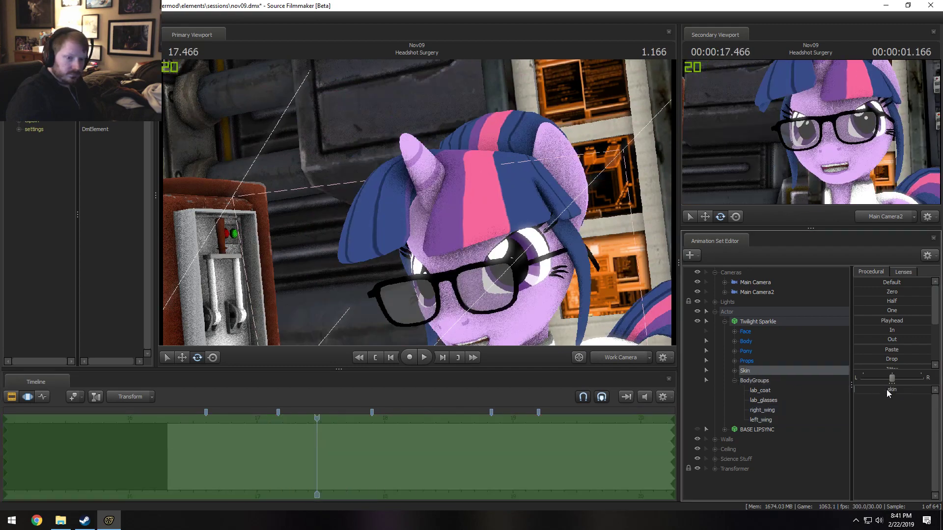
drag(898, 390, 906, 389)
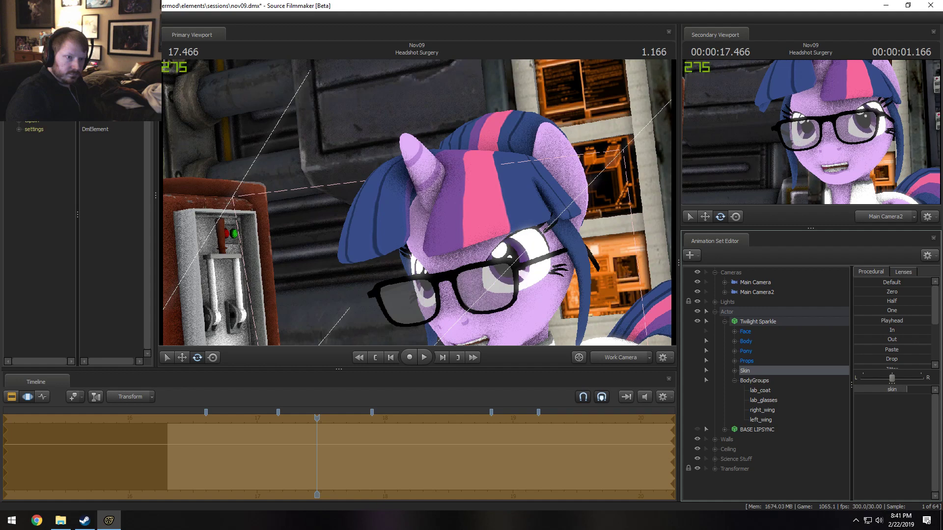
key(space)
key(space)
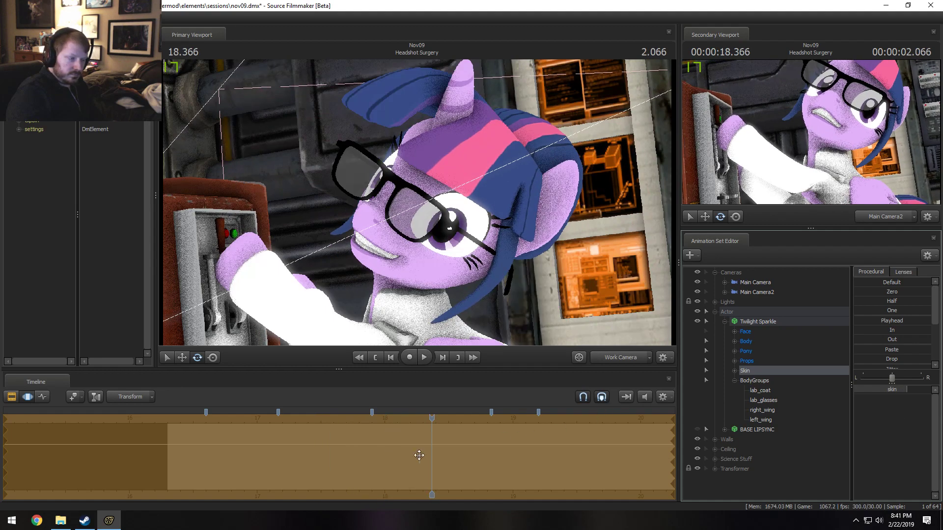
Raise Skin further between the markers near 17.9 and 18.8 to give Twilight small pupils, and play back the change
drag(419, 455, 490, 465)
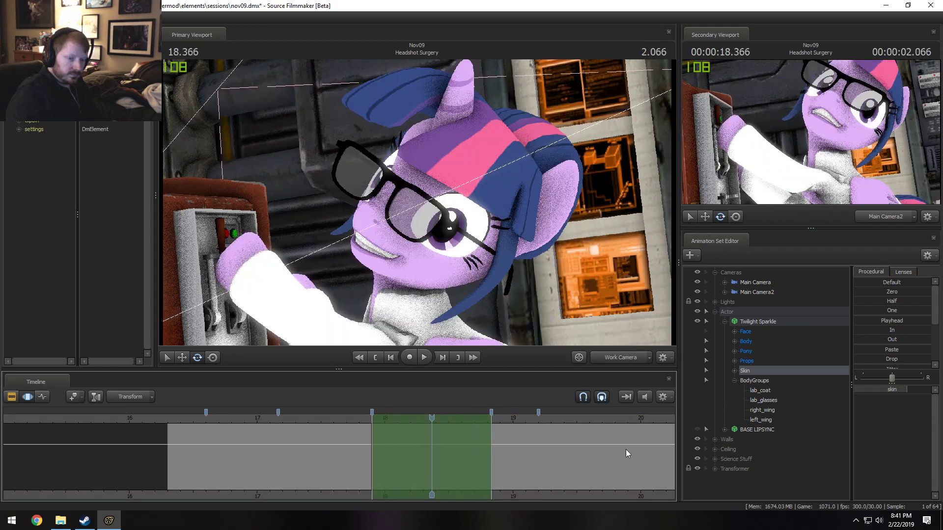
drag(885, 390, 920, 390)
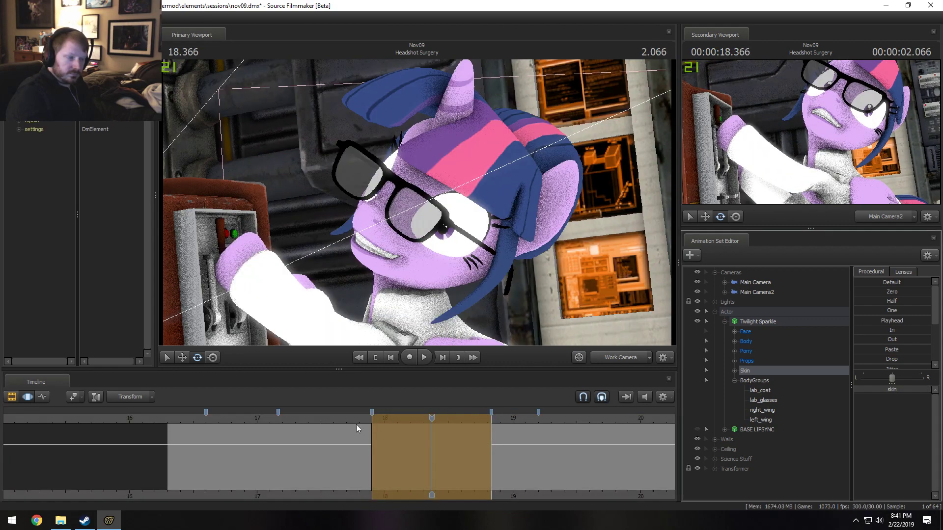
key(space)
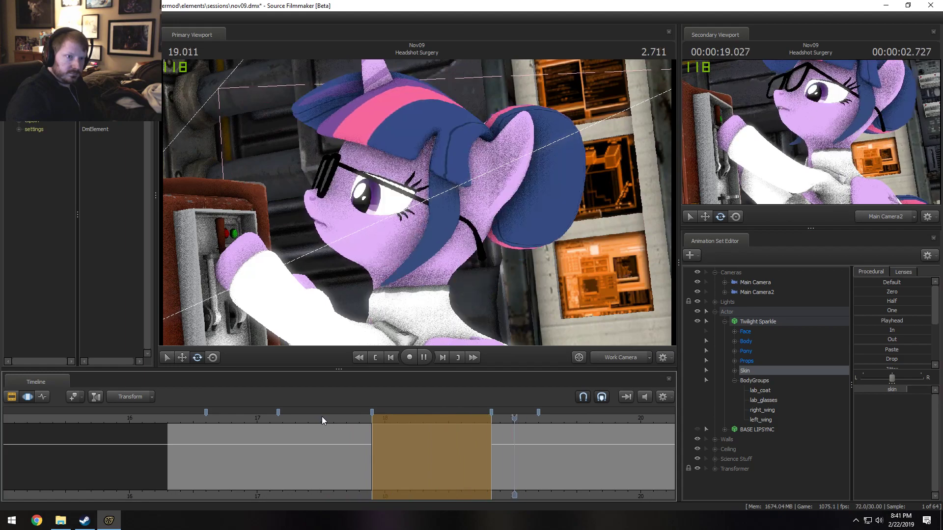
key(space)
click(202, 422)
key(space)
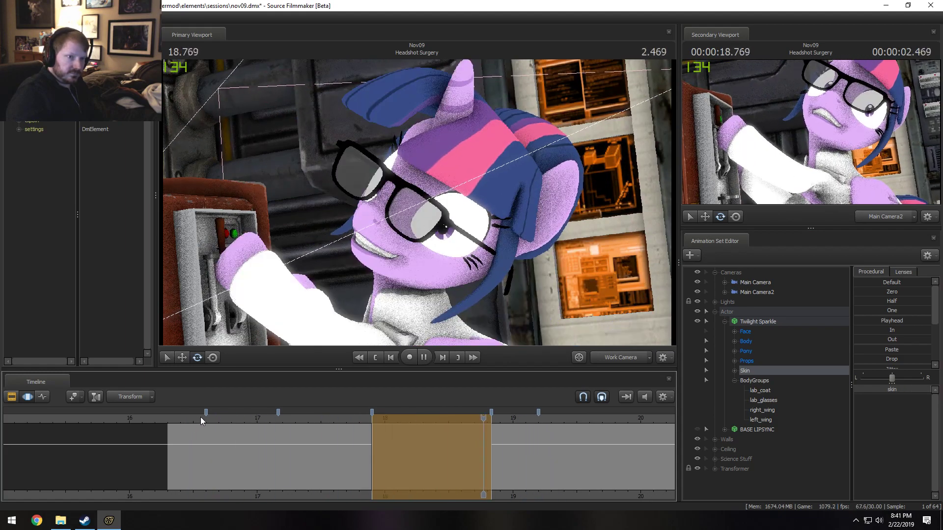
key(space)
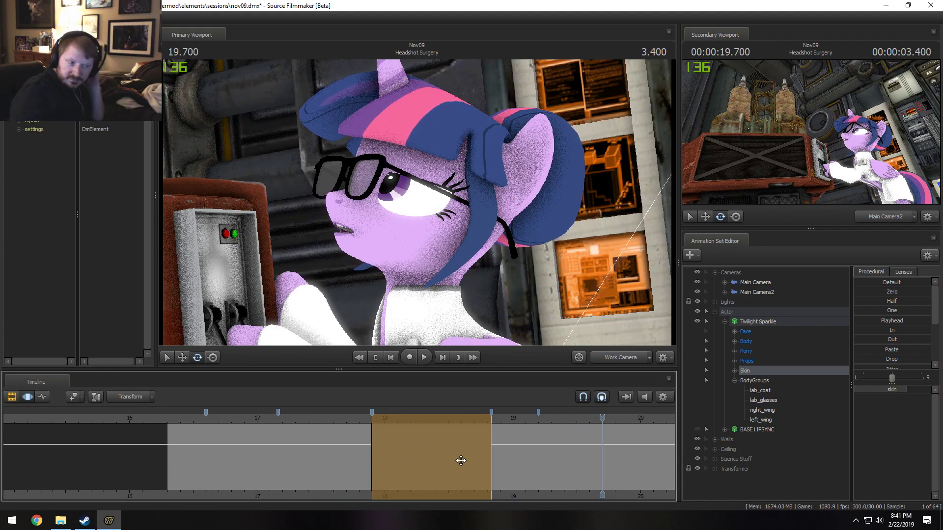
Extend the small-pupil Skin change from the marker near 17.9 through the rest of the timeline, and play it back
drag(492, 447, 825, 460)
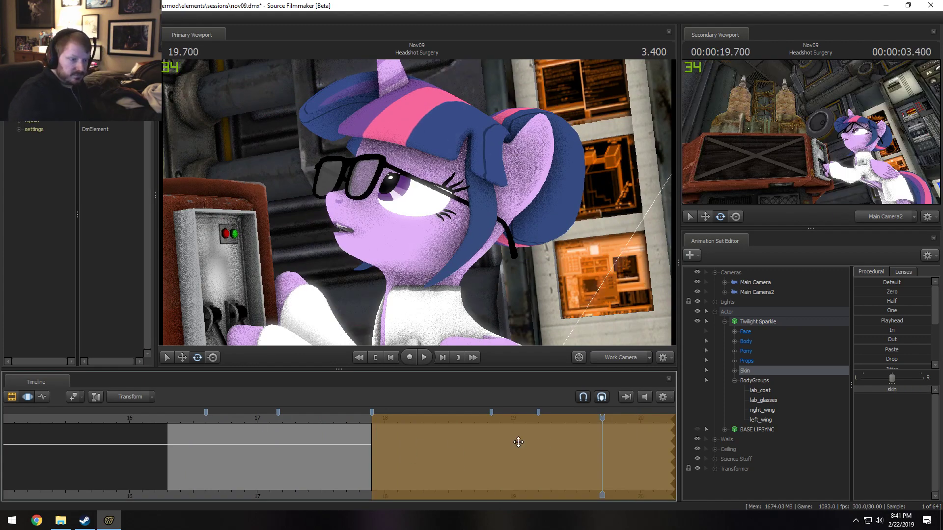
click(400, 417)
key(space)
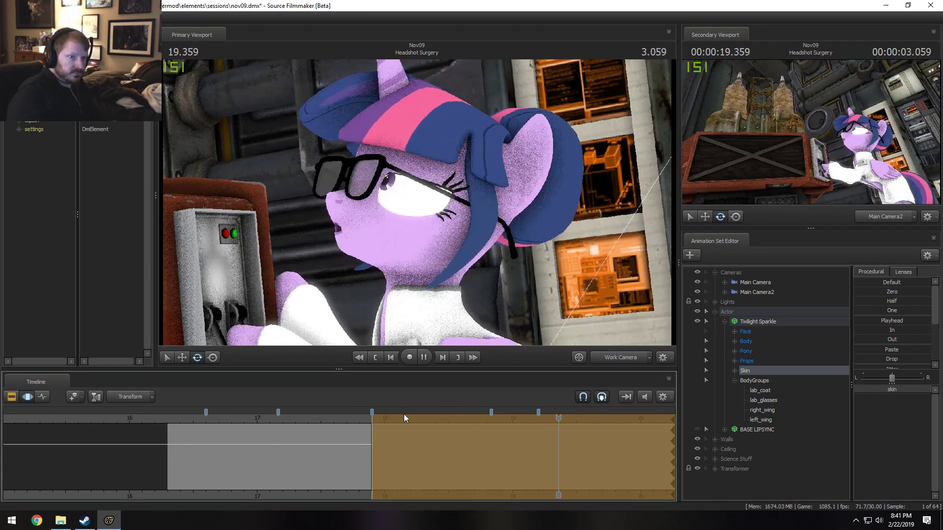
key(space)
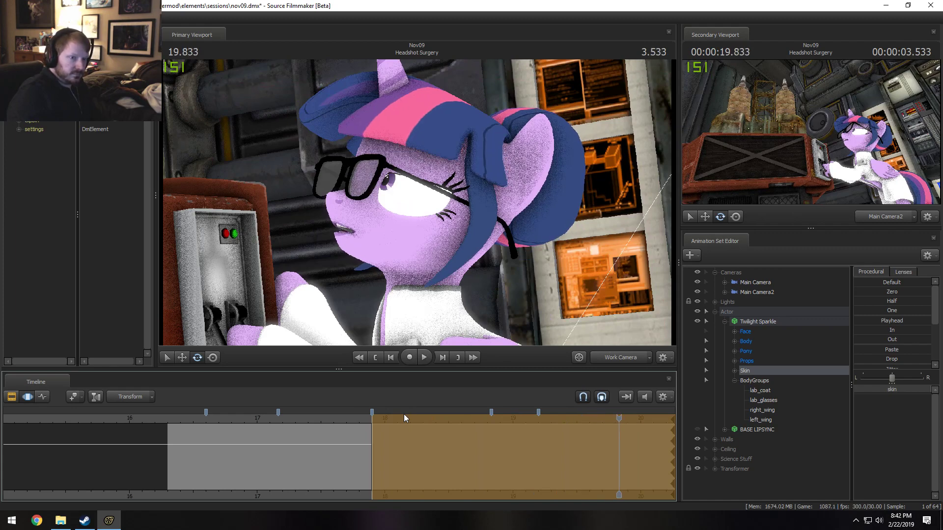
Limit Twilight's small-pupil Skin change to the range between the markers near 17.9 and 18.8, and play it back
click(325, 417)
key(space)
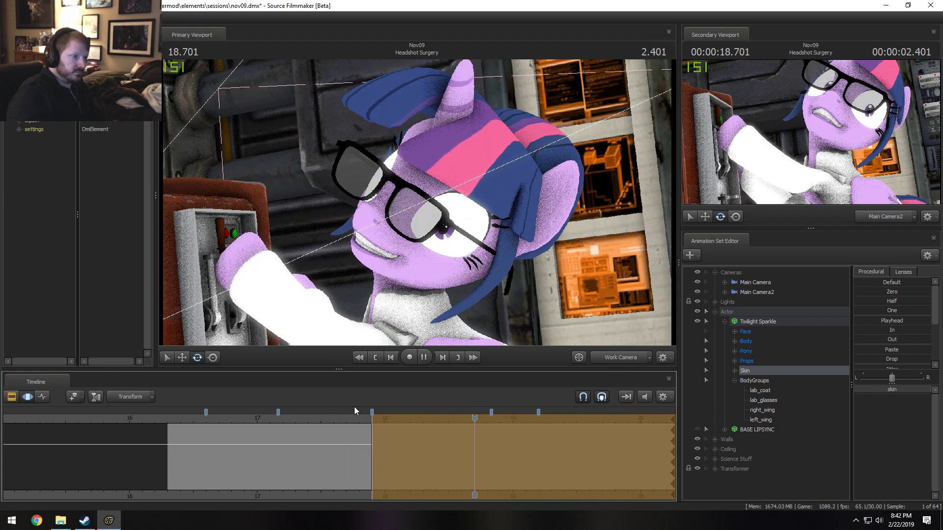
key(space)
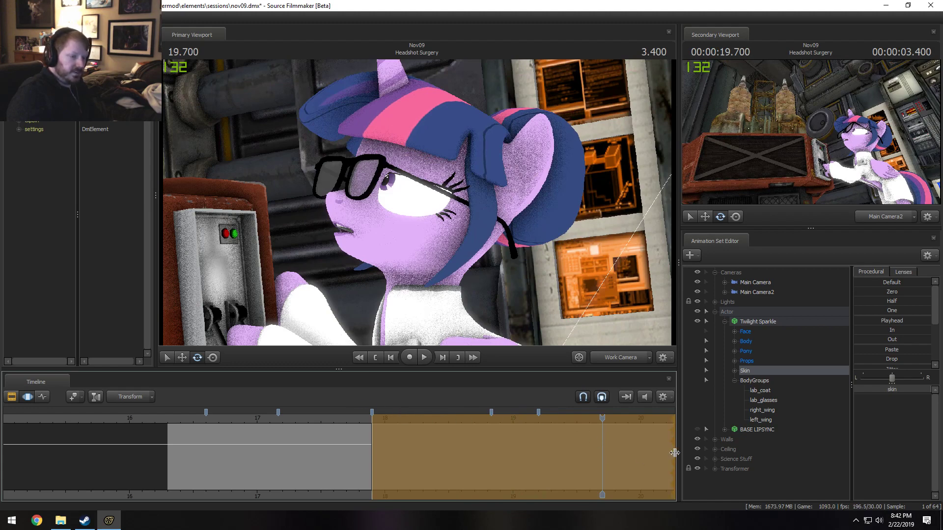
drag(671, 462, 491, 469)
click(186, 420)
key(space)
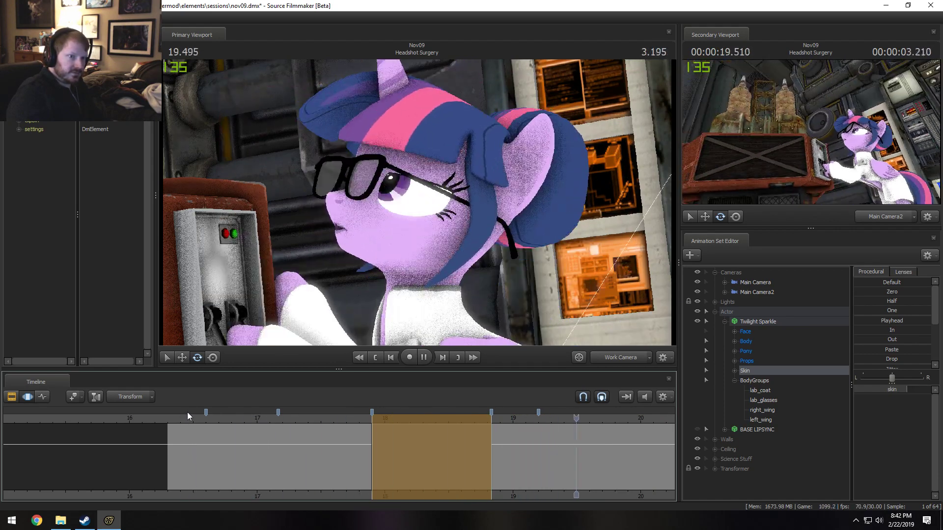
key(space)
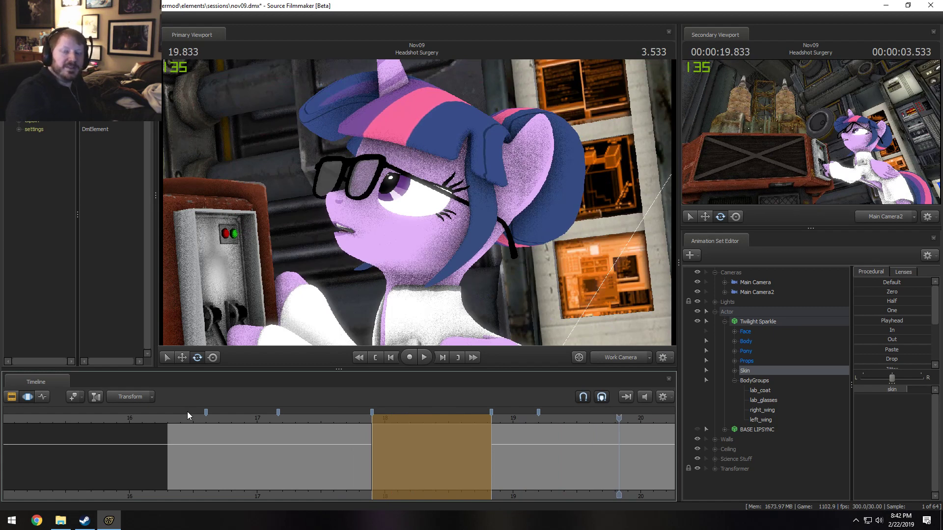
Review the Headshot Surgery clip in the clip editor and play back its opening
key(F3)
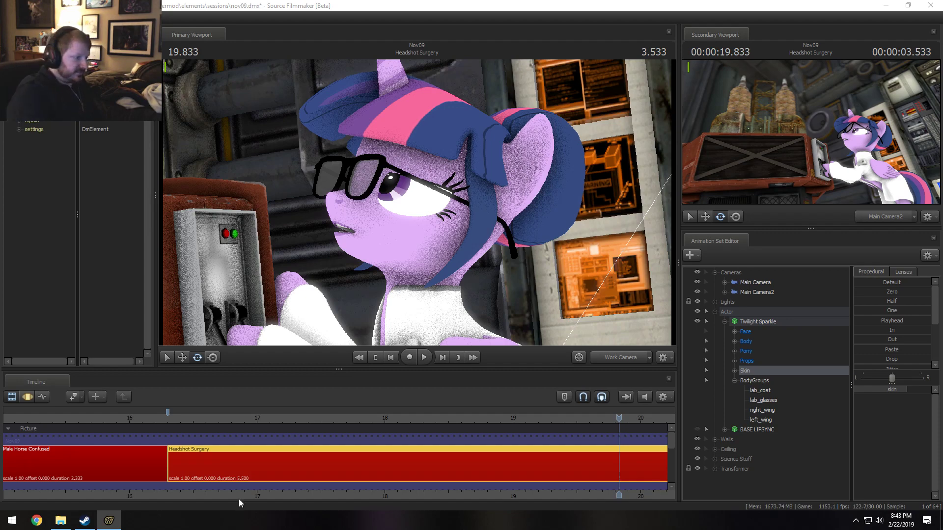
click(177, 416)
scroll(179, 442, down, 3)
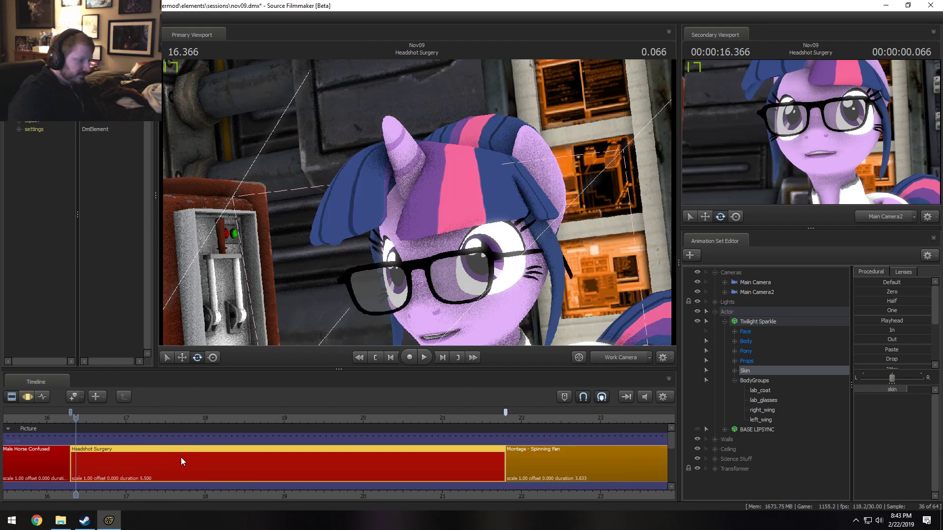
key(space)
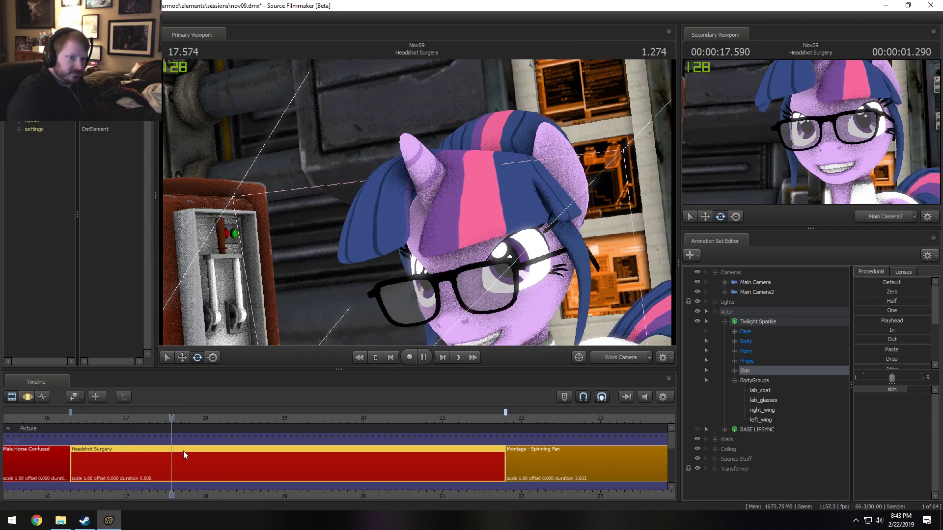
click(81, 420)
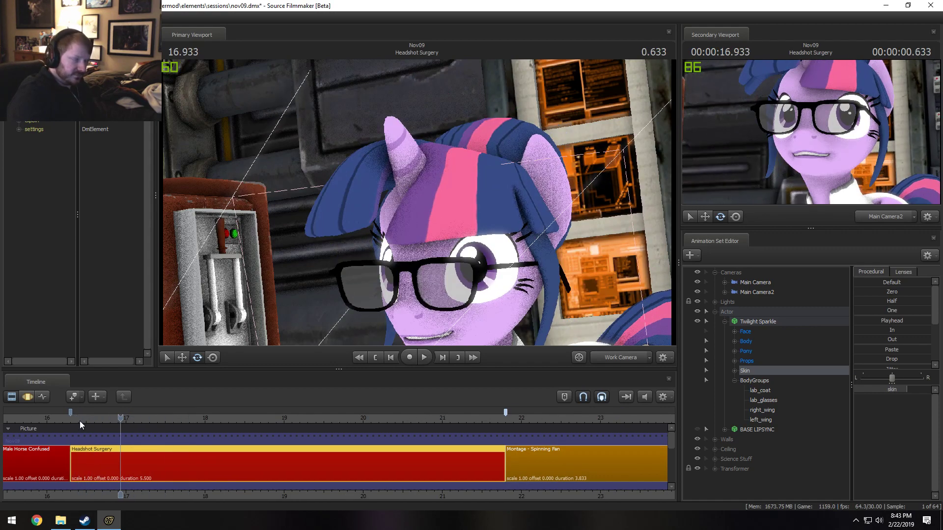
click(76, 419)
In the motion editor, adjust the rotation of Twilight's head for the section before the marker near 16.6, and preview it
key(F3)
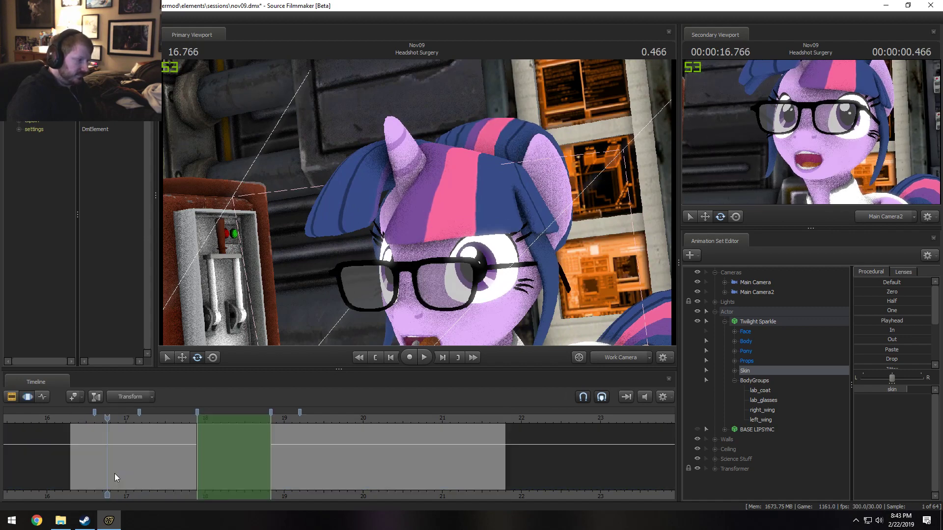
click(134, 452)
drag(133, 452, 78, 448)
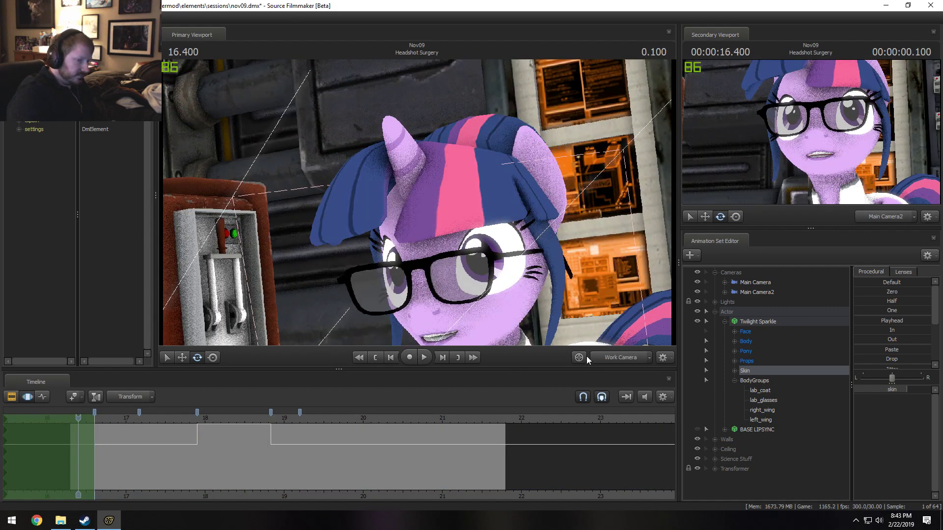
click(614, 358)
ctrl+click(615, 356)
drag(531, 251, 417, 202)
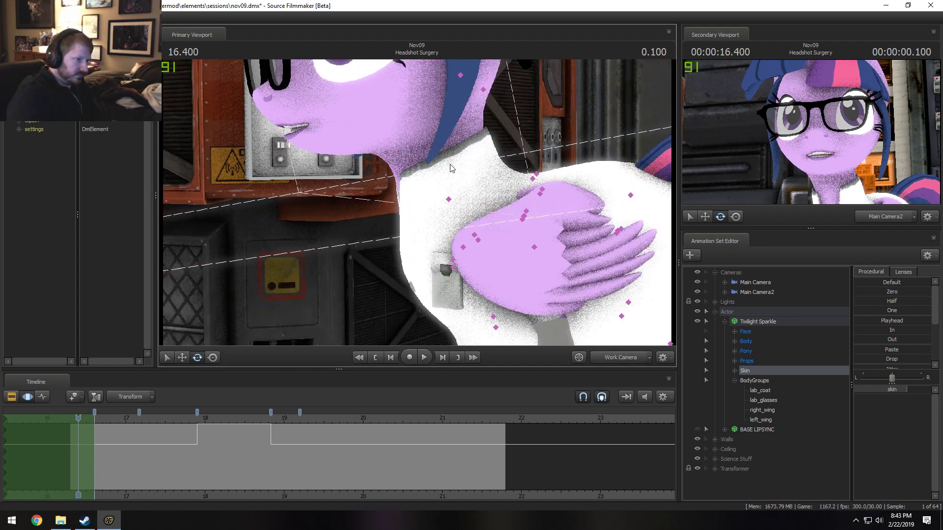
ctrl+click(447, 197)
mouse_move(487, 189)
mouse_down()
mouse_move(483, 197)
mouse_move(474, 187)
mouse_up()
mouse_move(444, 142)
ctrl+mouse_down()
mouse_move(437, 160)
mouse_move(443, 109)
mouse_move(466, 117)
mouse_move(454, 105)
ctrl+mouse_up()
key(space)
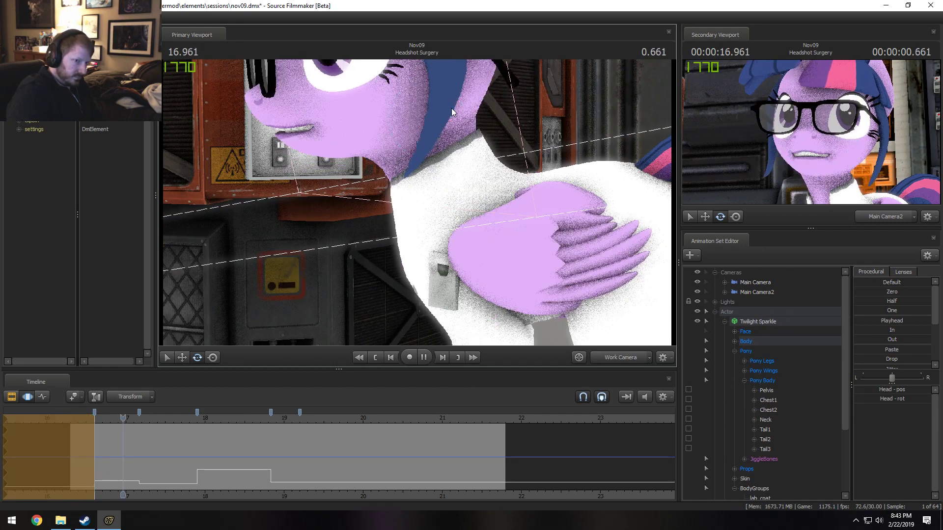
drag(101, 419, 89, 419)
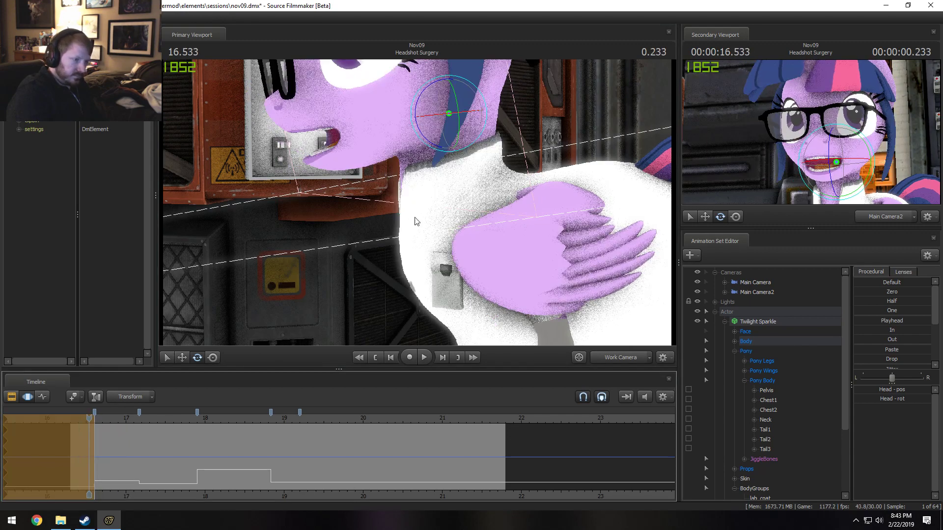
Blend Twilight's body pose before the marker near 16.6 partway toward her pose at 17.6, excluding the neck and head
drag(416, 221, 469, 166)
ctrl+click(469, 166)
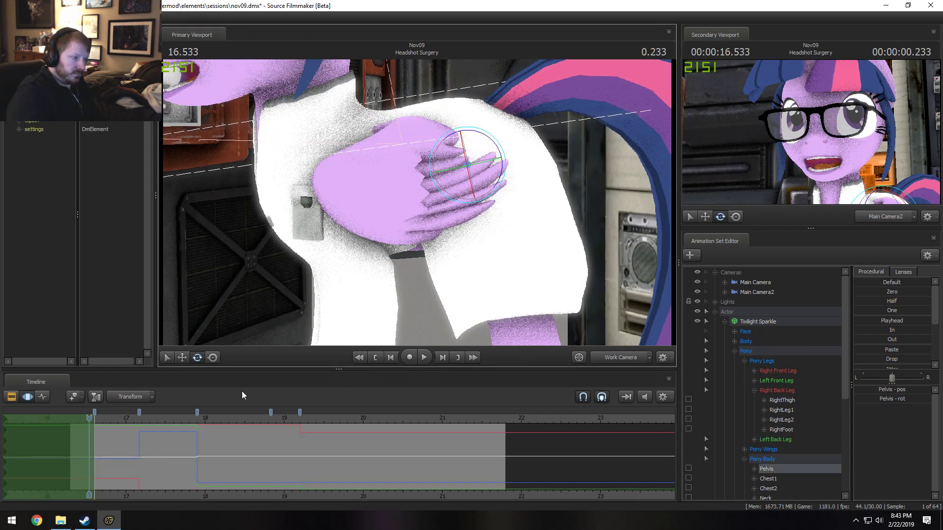
click(173, 416)
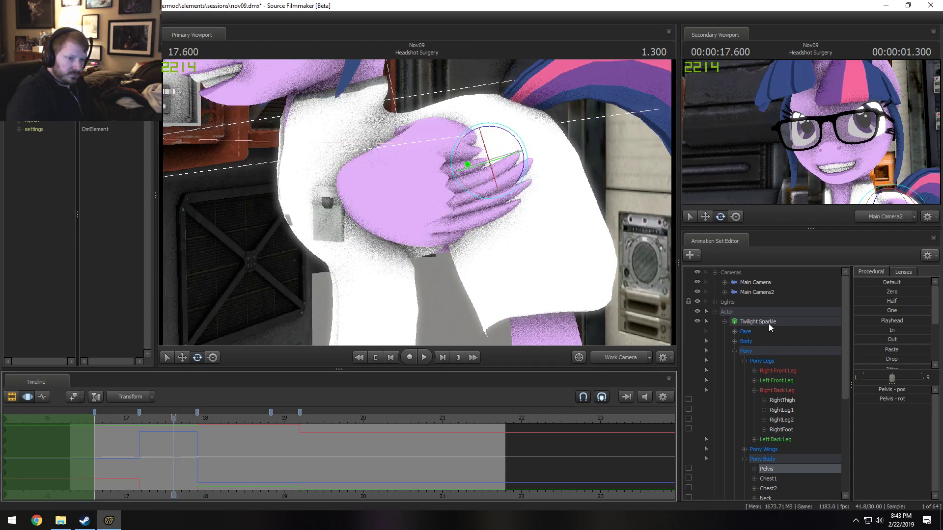
click(768, 323)
click(735, 341)
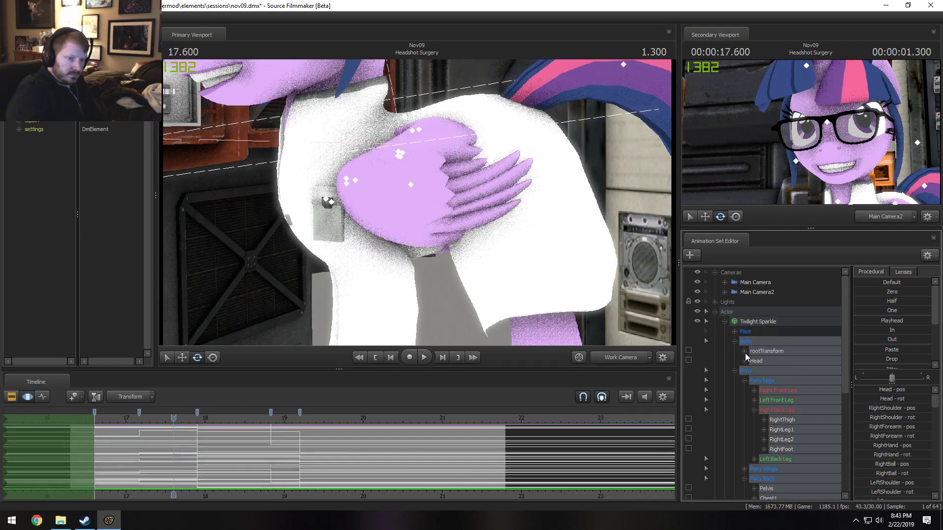
scroll(761, 383, down, 4)
ctrl+click(772, 402)
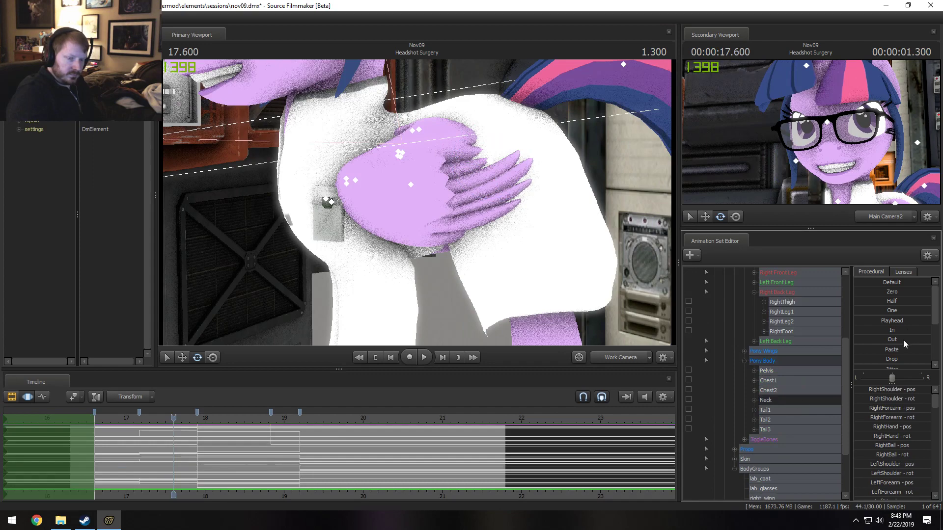
drag(897, 324, 907, 324)
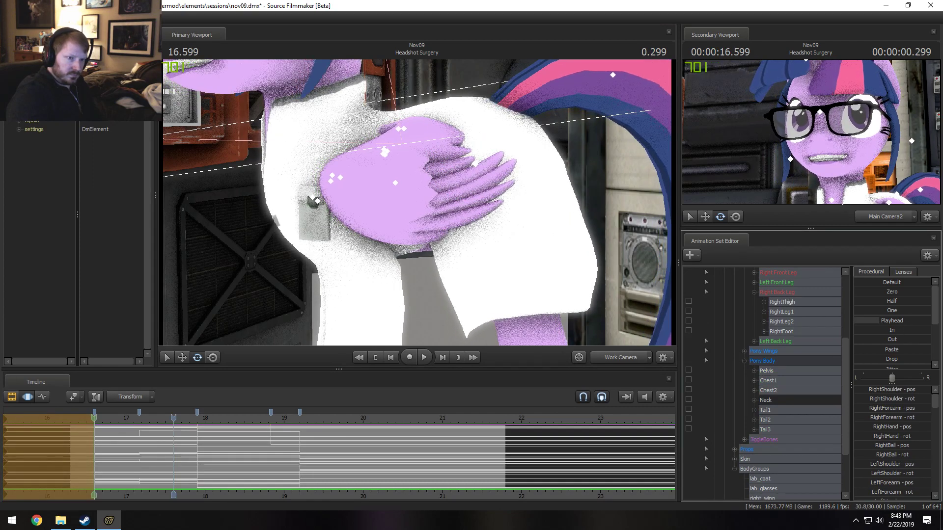
Adjust Twilight's neck before the marker near 16.6 and check the pose at the start of the shot
mouse_move(361, 217)
mouse_down()
mouse_move(351, 142)
mouse_move(345, 151)
mouse_up()
ctrl+click(341, 213)
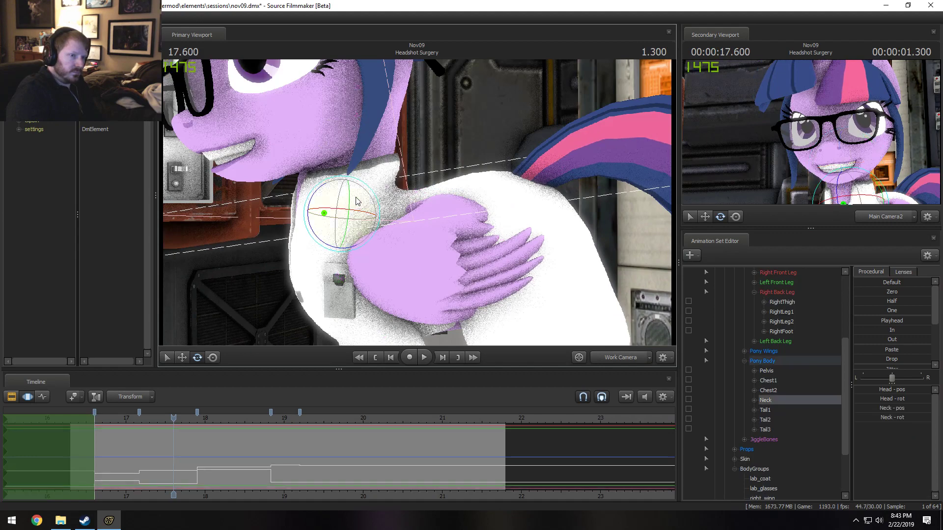
drag(357, 199, 357, 200)
click(78, 416)
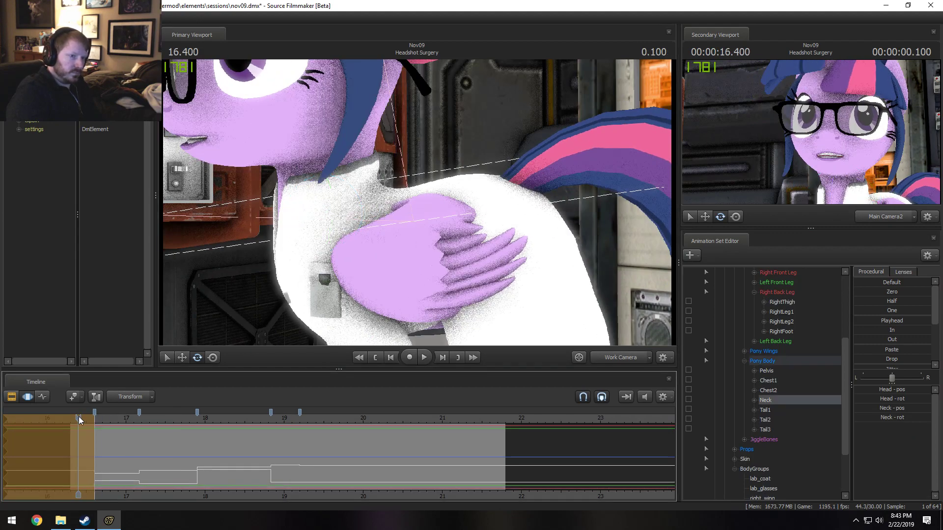
key(space)
mouse_move(78, 418)
mouse_down()
mouse_move(65, 424)
mouse_move(75, 427)
mouse_up()
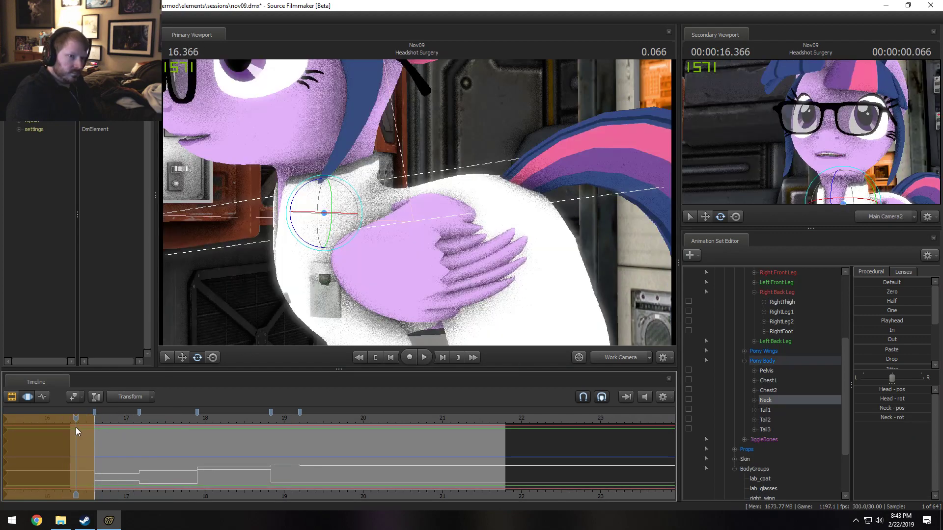
Rotate Twilight's head again to refine the opening pose before the marker near 16.6, and play back the transition
drag(373, 196, 324, 196)
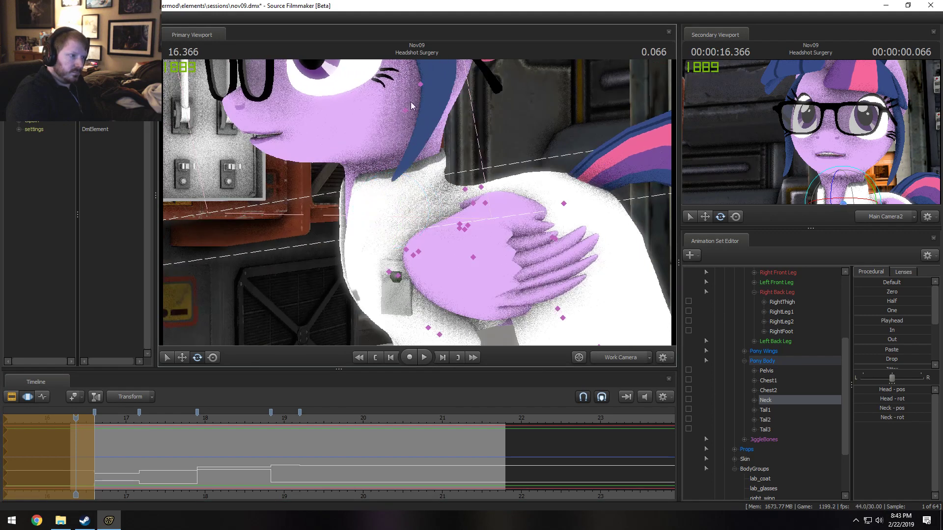
ctrl+click(369, 128)
click(385, 135)
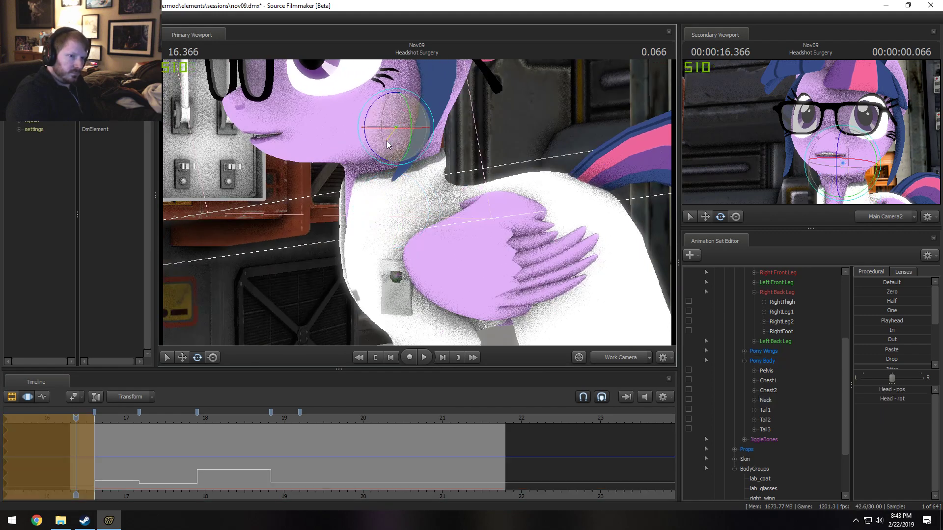
drag(387, 140, 417, 119)
key(space)
key(space)
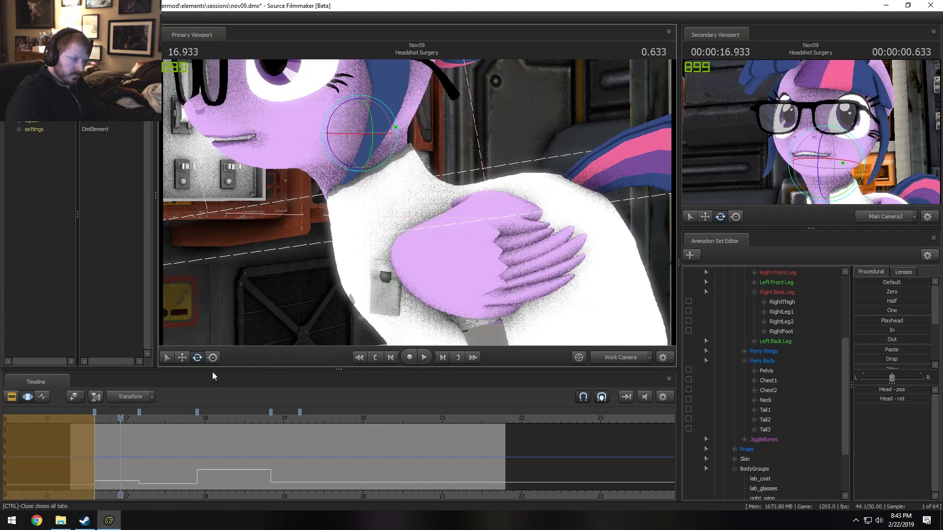
click(84, 419)
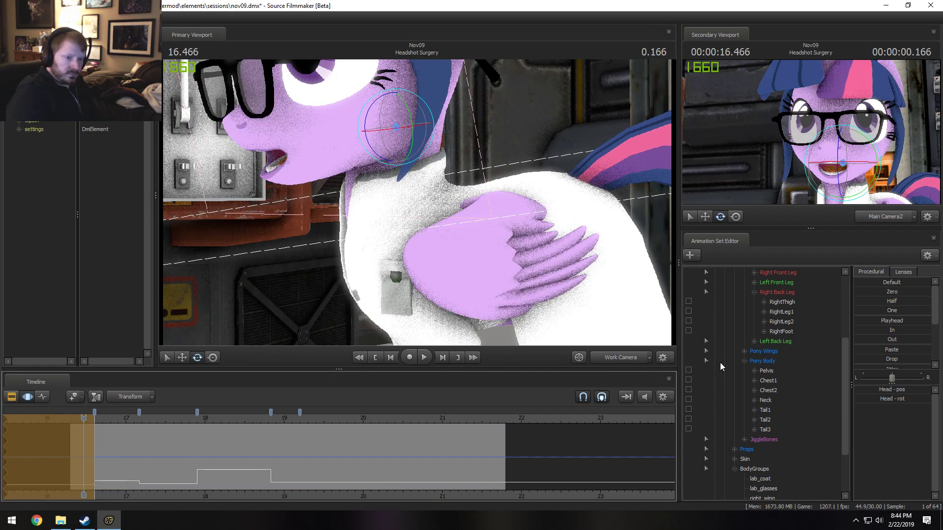
Raise l_lid_raise and r_lid_raise to about 30 percent before the marker near 16.6, and play back the opening
scroll(755, 365, up, 3)
scroll(753, 354, up, 3)
click(753, 330)
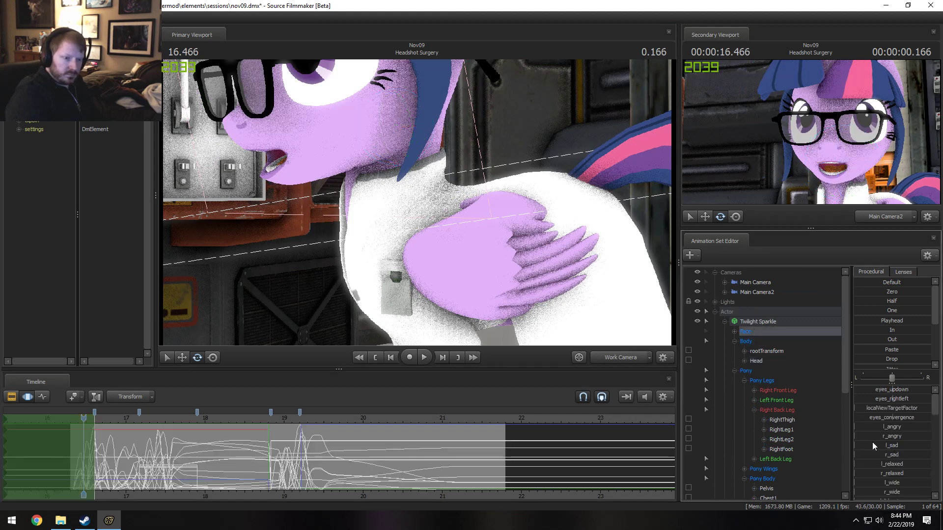
scroll(884, 486, down, 1)
click(734, 331)
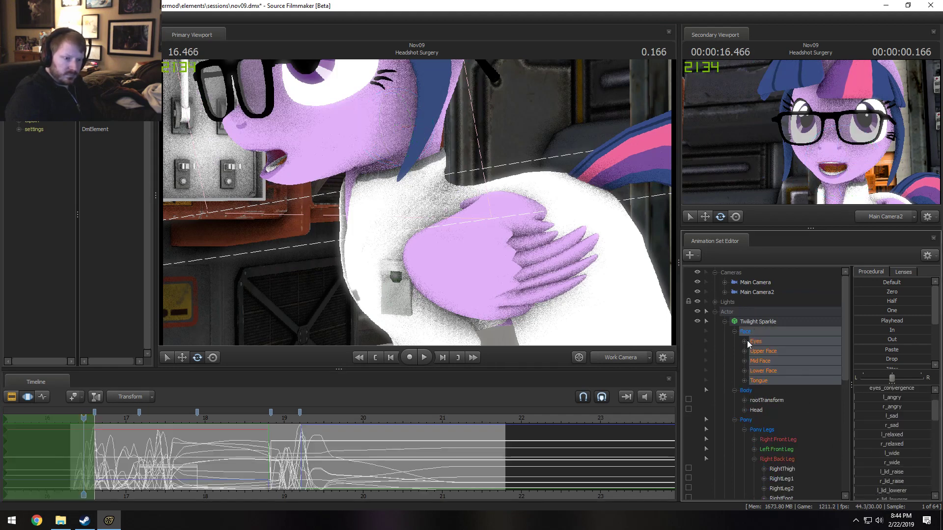
click(744, 351)
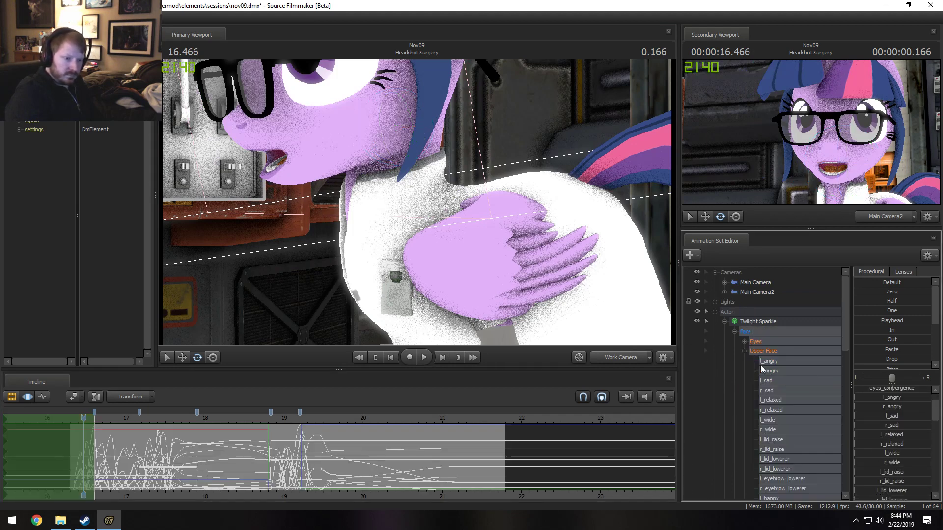
click(773, 391)
scroll(785, 415, down, 1)
click(780, 420)
ctrl+click(771, 410)
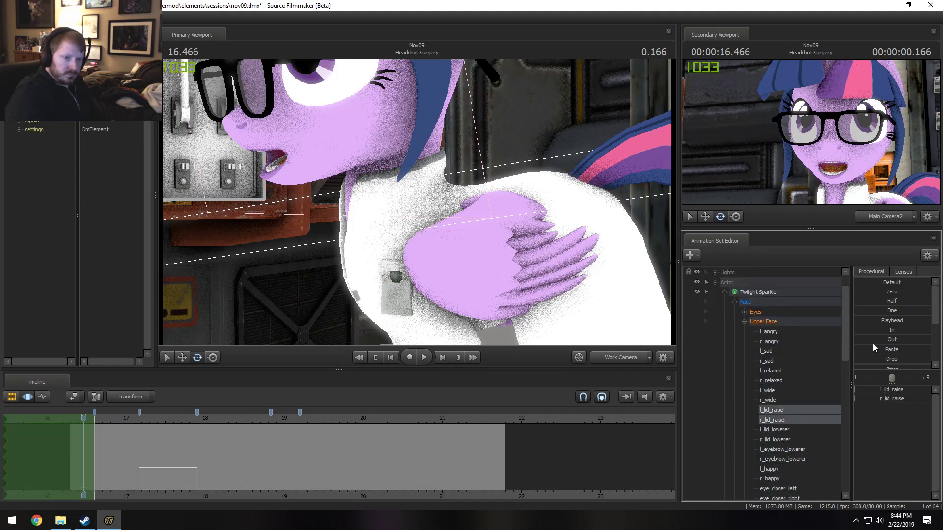
drag(887, 311, 909, 313)
key(space)
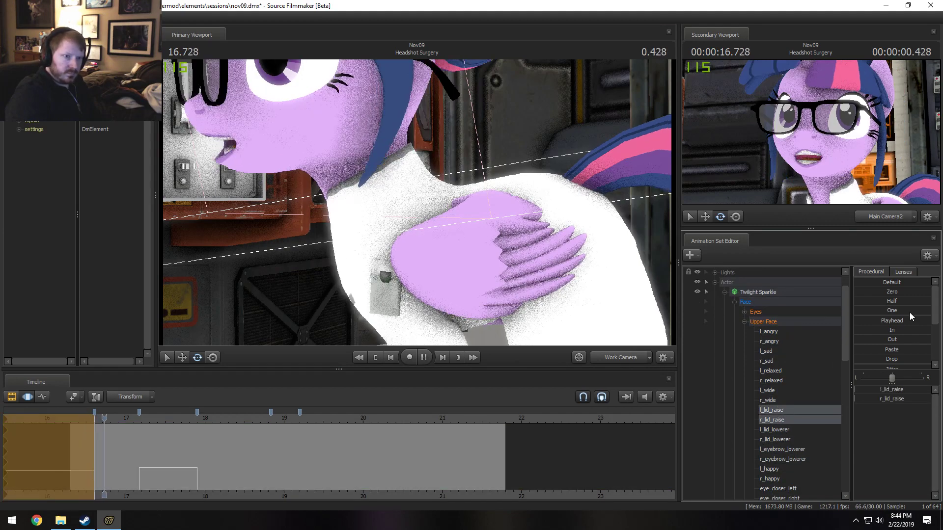
key(space)
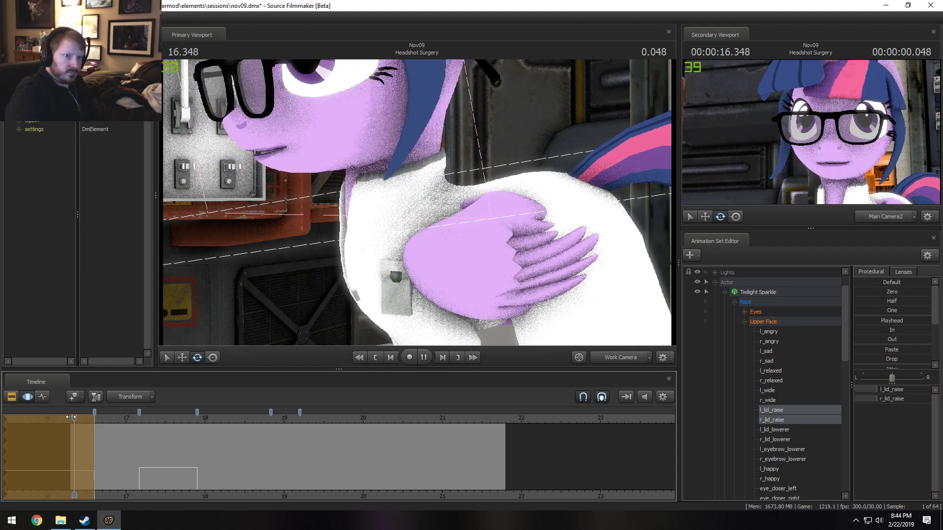
key(space)
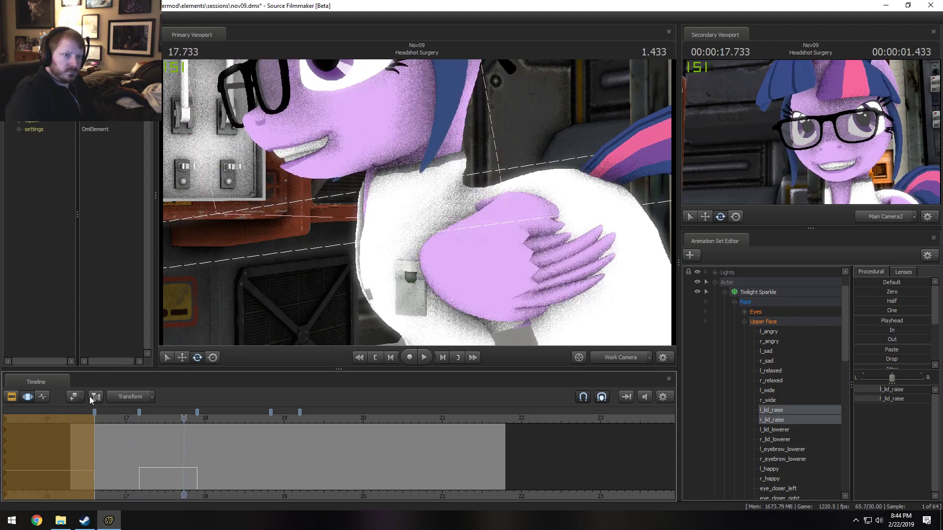
Play back the shot from just before the marker near 16.6 to review the pose changes and eyelids
click(107, 417)
drag(104, 418, 91, 417)
key(space)
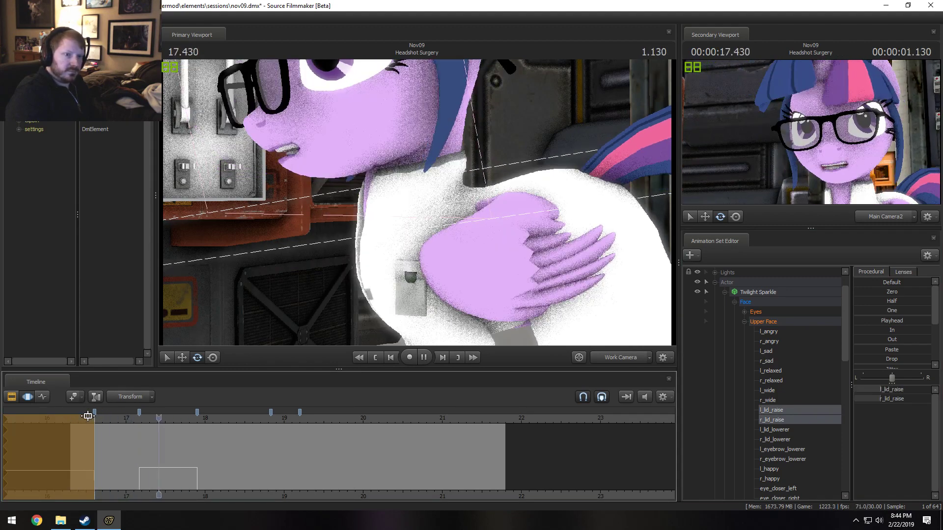
key(space)
key(space)
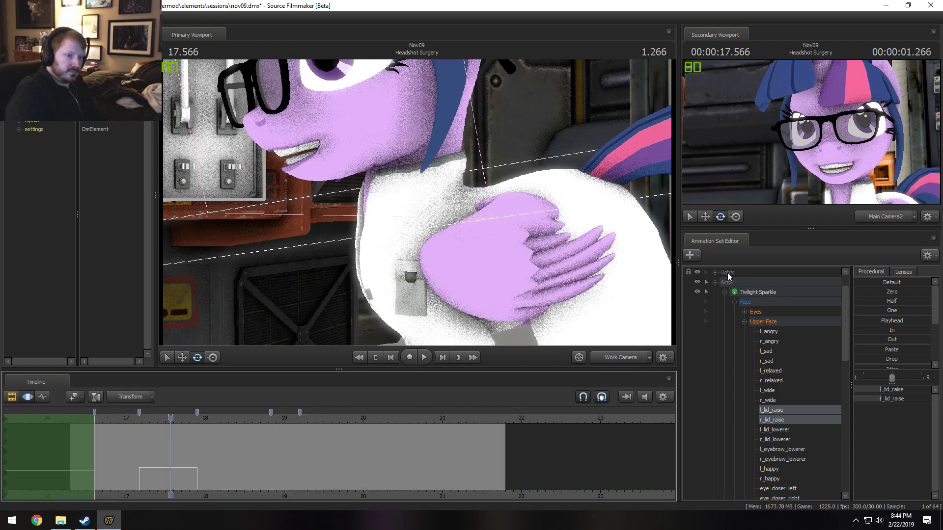
key(space)
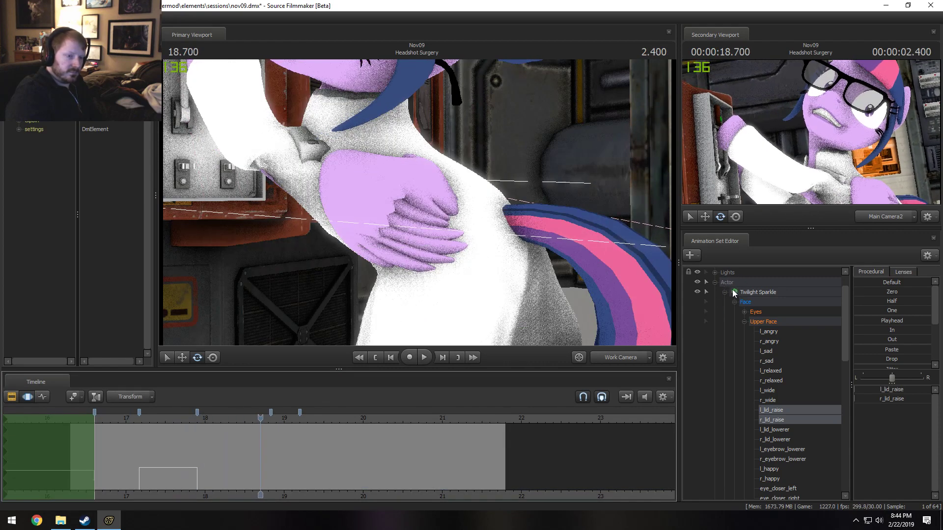
Select Main Camera2 in place of Twilight's eyelid controls and play back the shot to review the camera move
scroll(722, 293, up, 1)
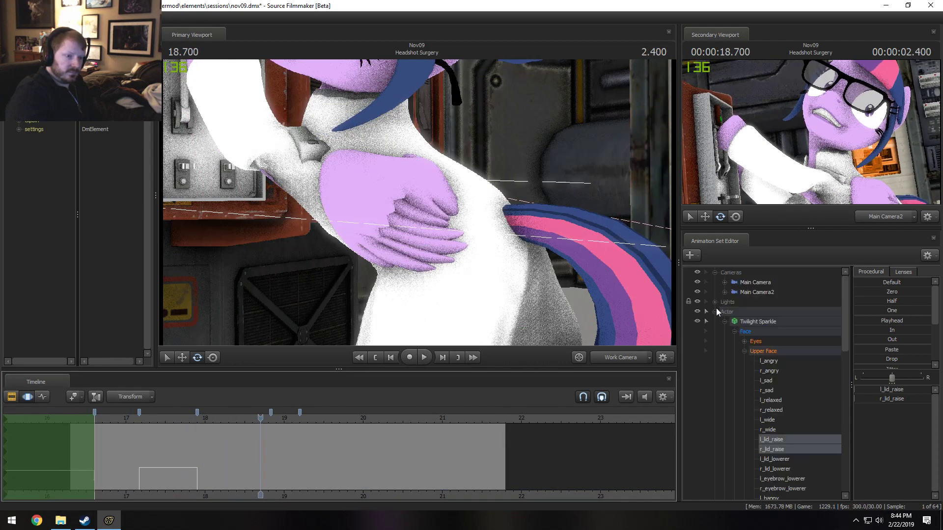
click(715, 312)
click(753, 293)
key(space)
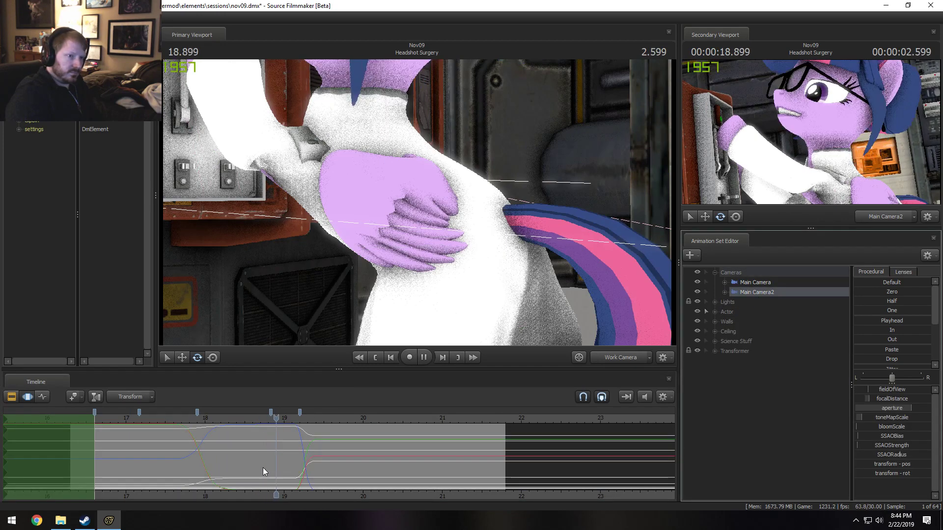
key(space)
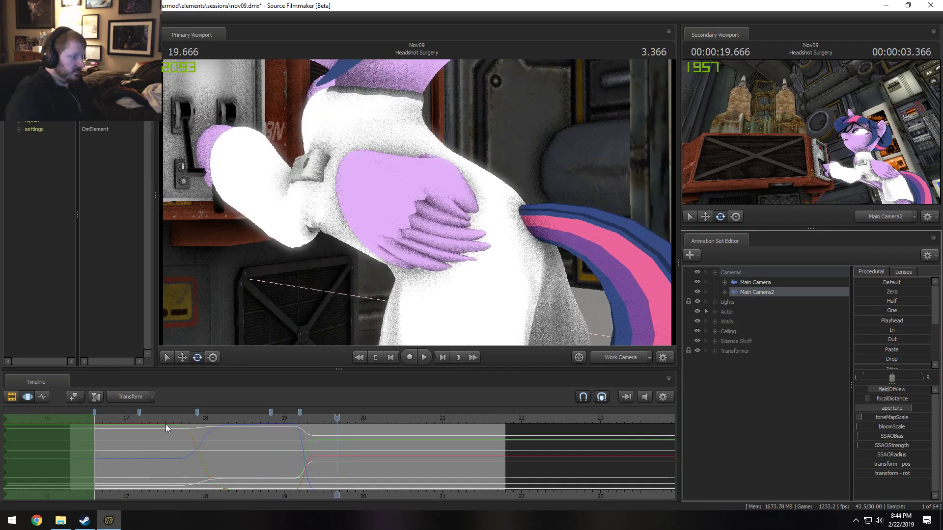
Select about 17.4 to 18.6 around Main Camera2's move, tighten the region to adjust its timing, and play it back
drag(146, 417, 128, 420)
key(shift)
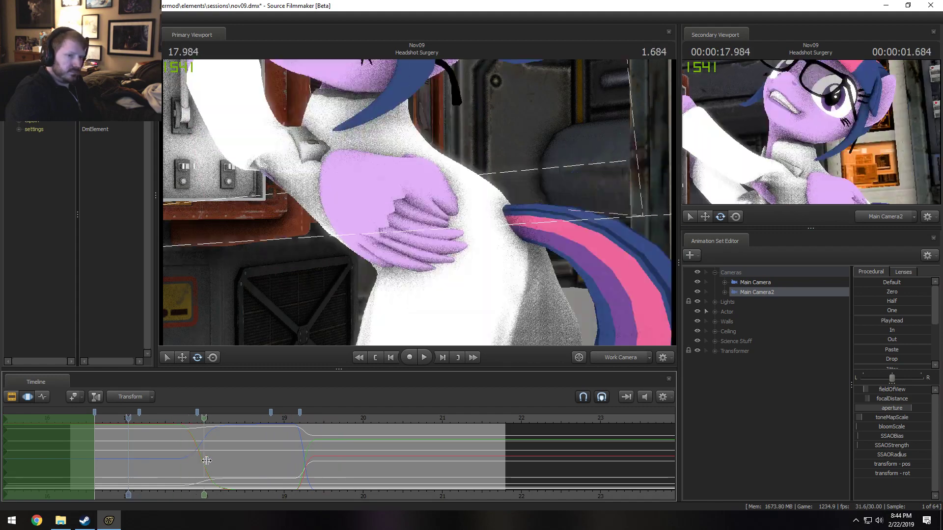
mouse_move(178, 460)
shift+mouse_down()
mouse_move(235, 466)
mouse_move(179, 450)
shift+mouse_up()
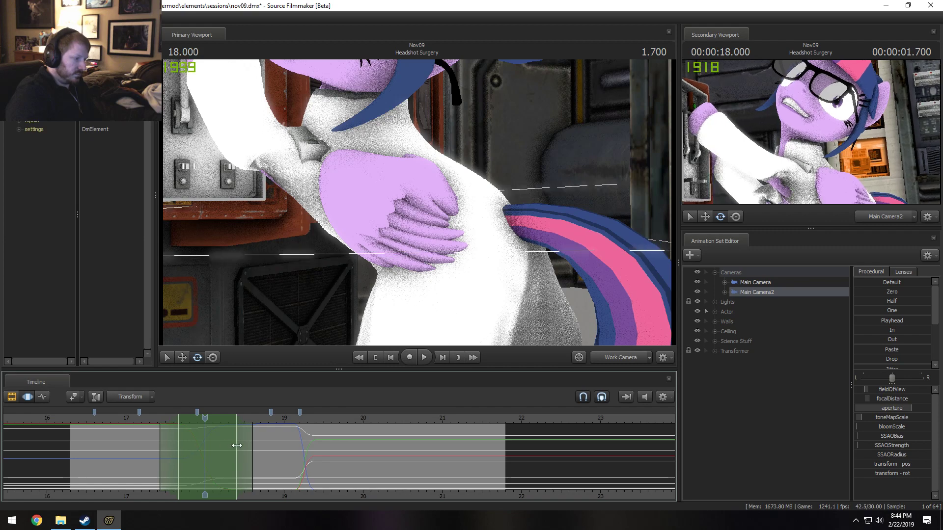
drag(237, 445, 183, 450)
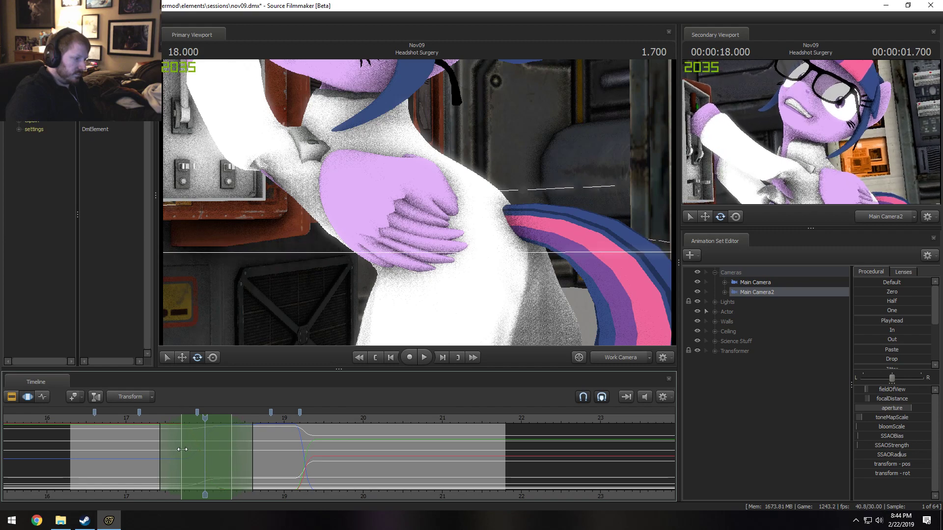
click(139, 419)
key(space)
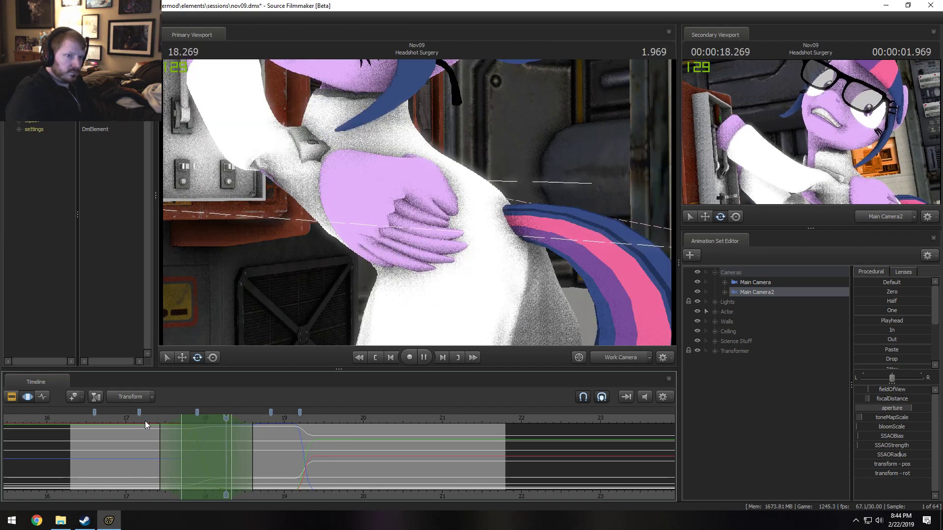
Shift the held region of Main Camera2's move slightly earlier, to about 17.6 to 18.3, and play back the transition
drag(213, 451, 207, 455)
click(153, 420)
key(space)
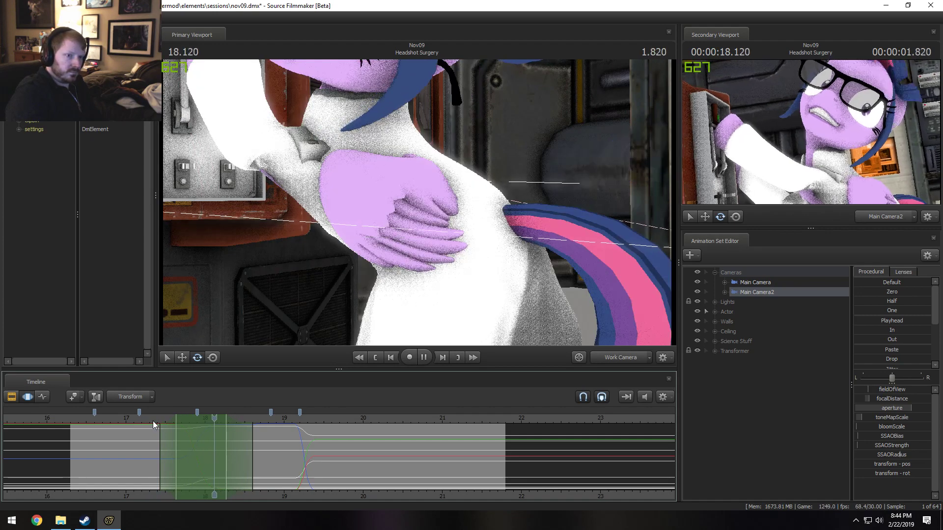
click(107, 422)
key(space)
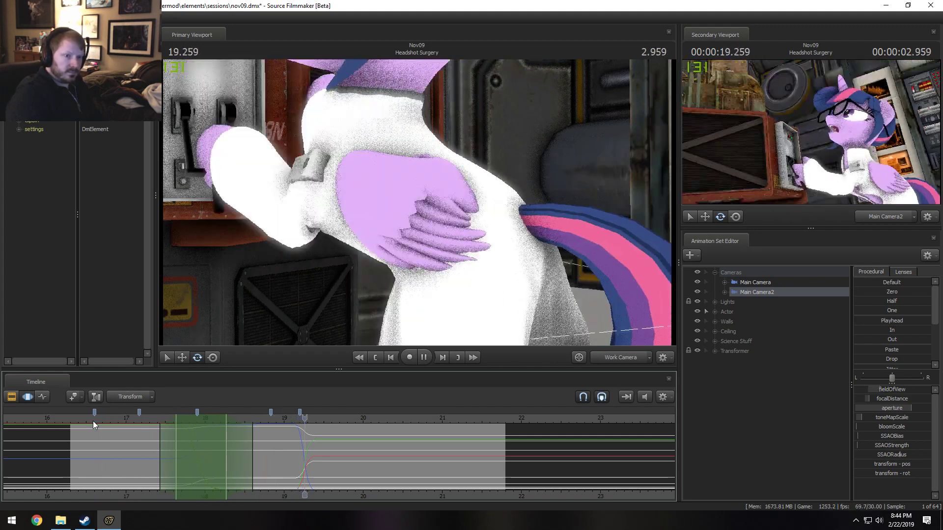
key(space)
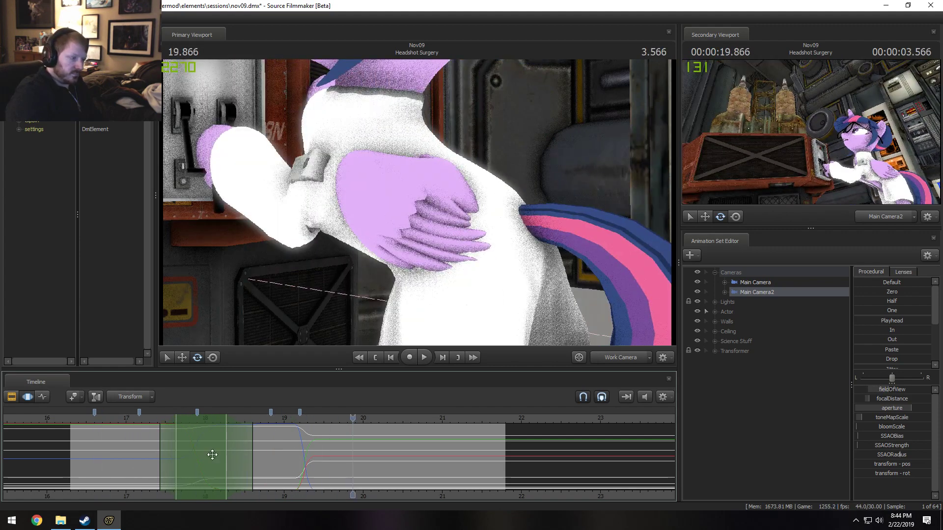
click(153, 422)
key(space)
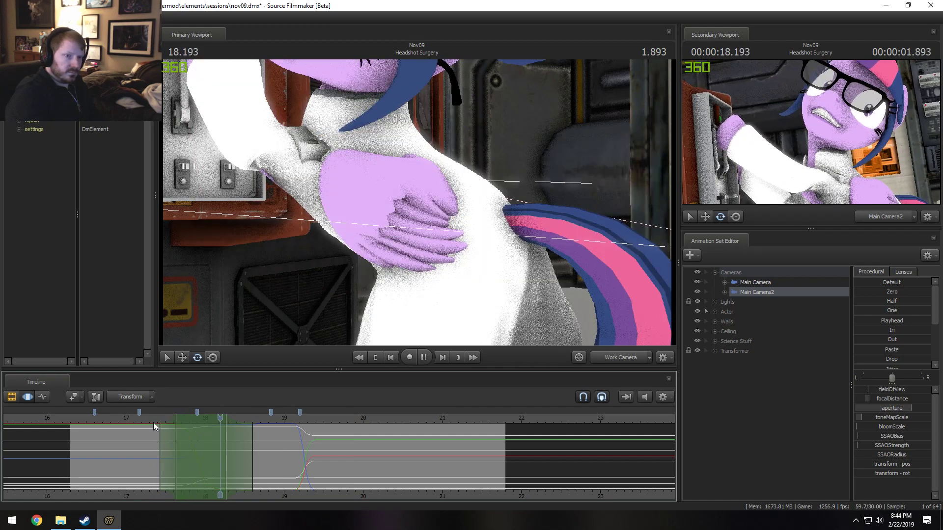
key(space)
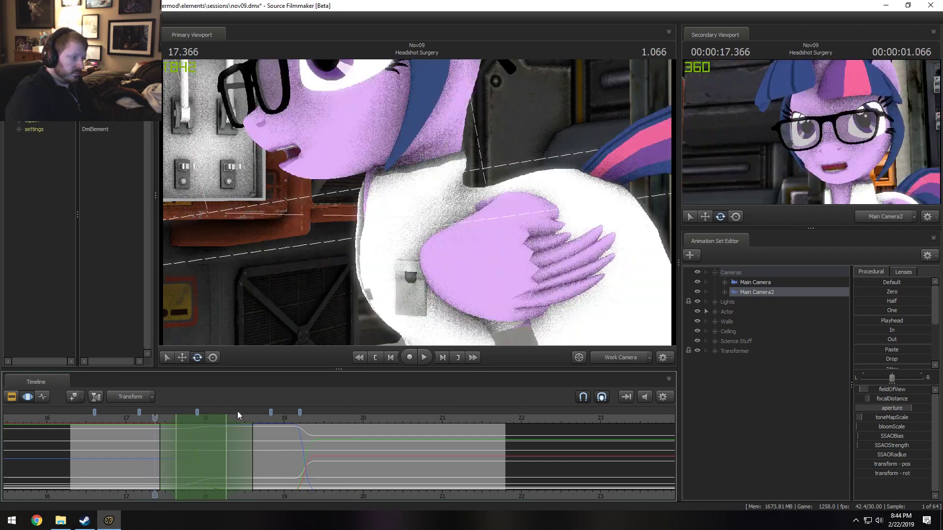
Look through Main Camera2 in the primary viewport and replay the camera move around 18 seconds
click(625, 359)
key(space)
key(space)
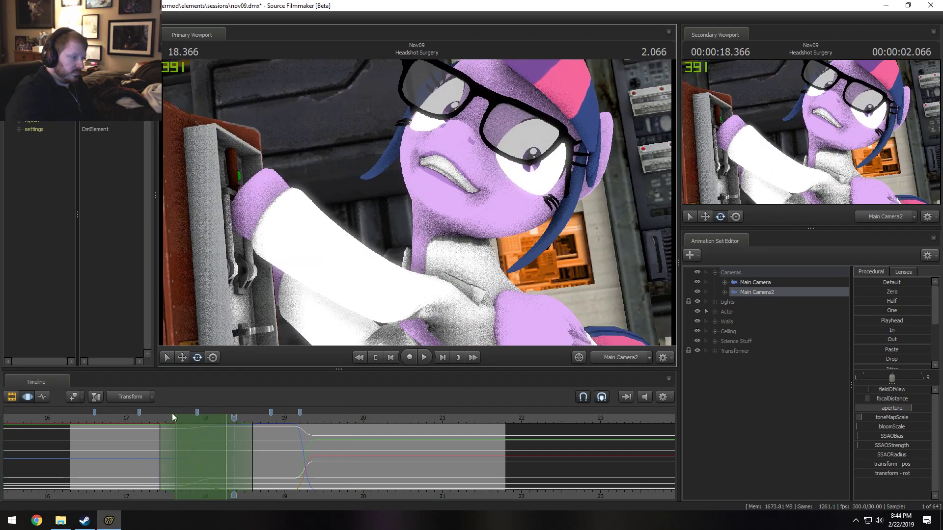
click(147, 417)
key(space)
key(space)
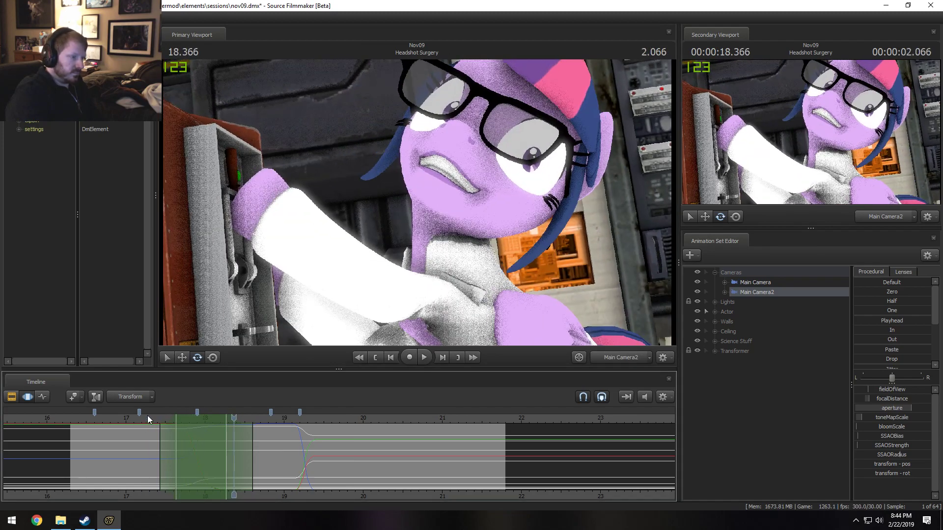
key(space)
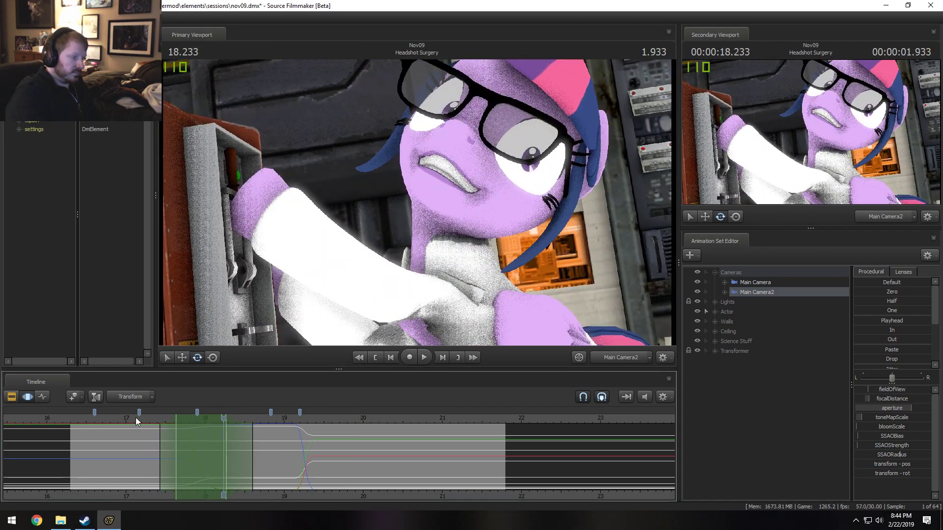
click(66, 420)
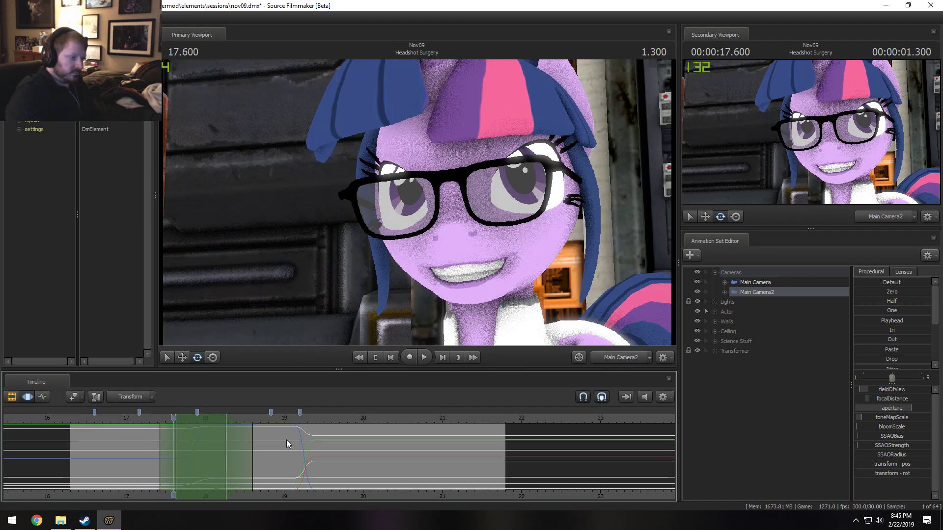
Try to reframe Main Camera2 across the entire timeline and play back the camera move
key(ctrl+a)
key(r)
drag(334, 309, 364, 298)
drag(416, 203, 412, 187)
drag(173, 419, 112, 420)
key(space)
key(space)
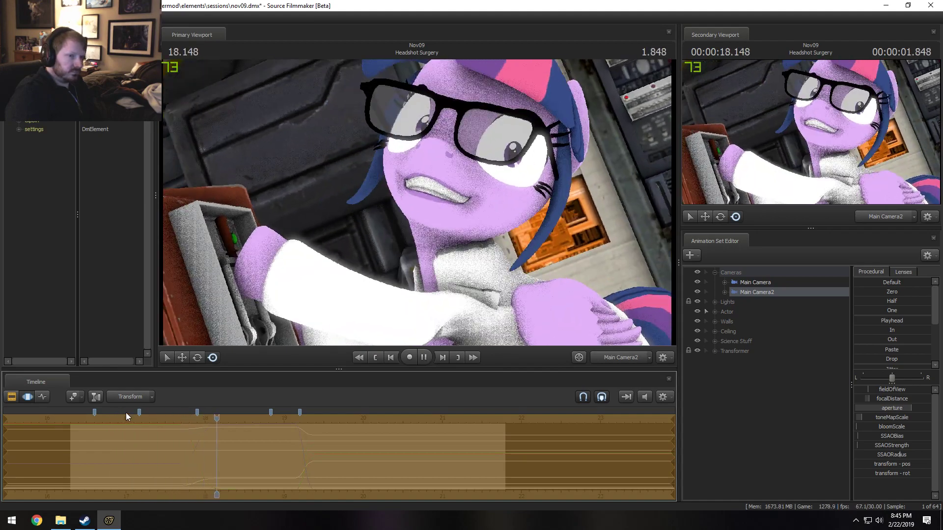
Select all time before about 17.7 with falloff to about 18.1, and reframe Main Camera2 slightly on Twilight's opening pose
key(space)
click(168, 444)
drag(167, 444, 3, 433)
drag(180, 459, 217, 451)
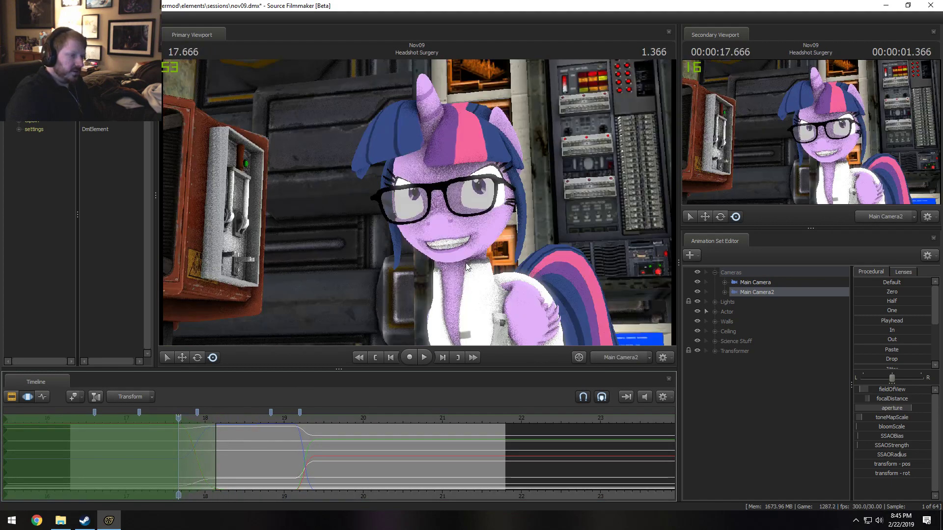
drag(198, 417, 189, 417)
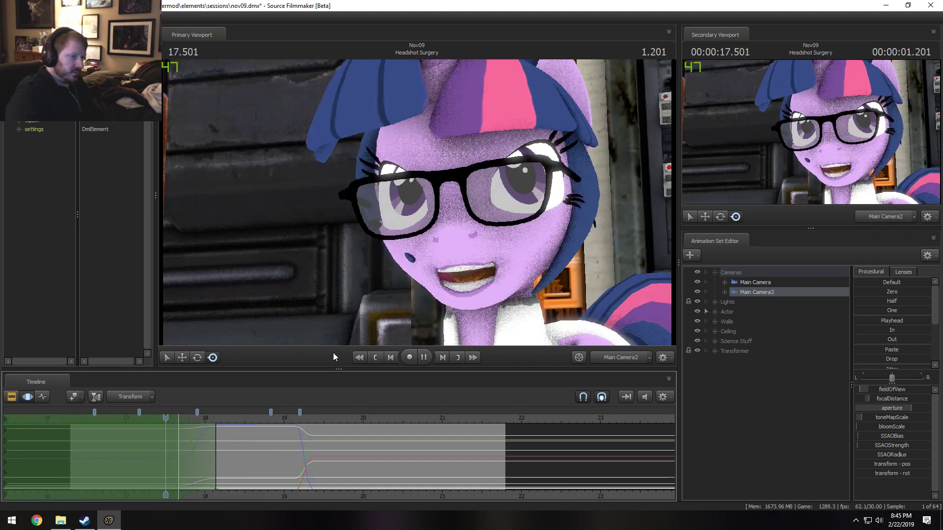
key(space)
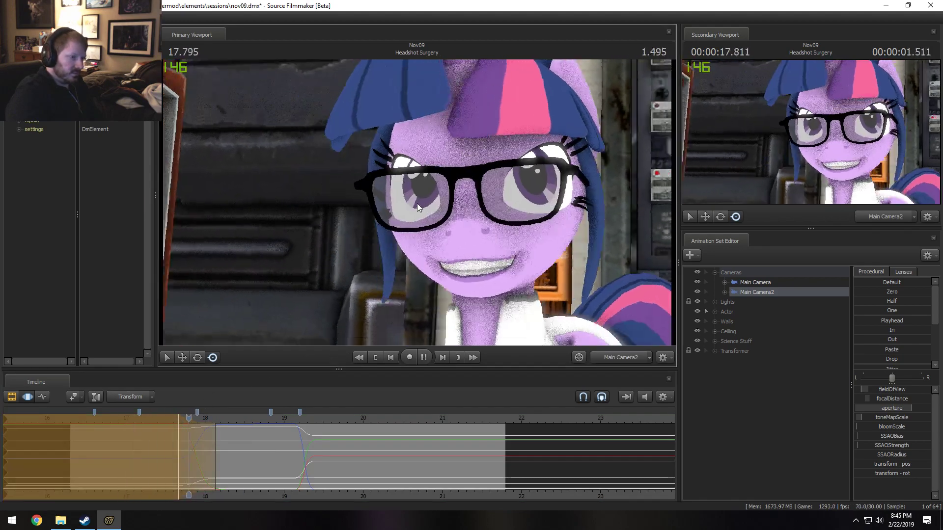
Play back the shot around the 18-second mark to check the opening framing and the camera transition
key(space)
key(space)
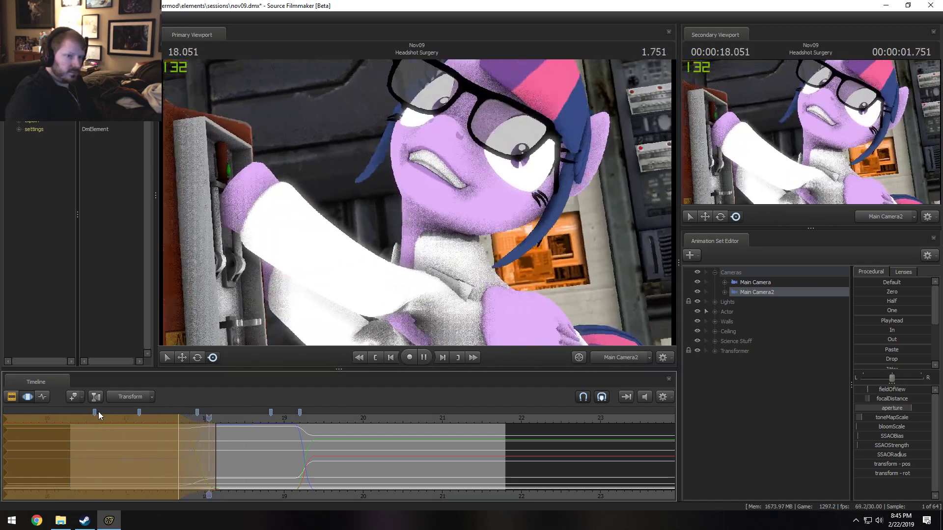
key(space)
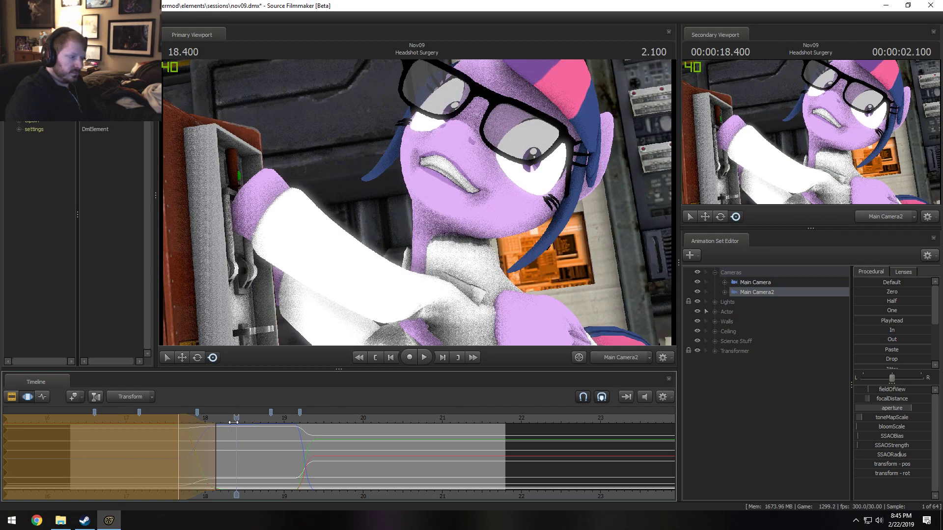
key(space)
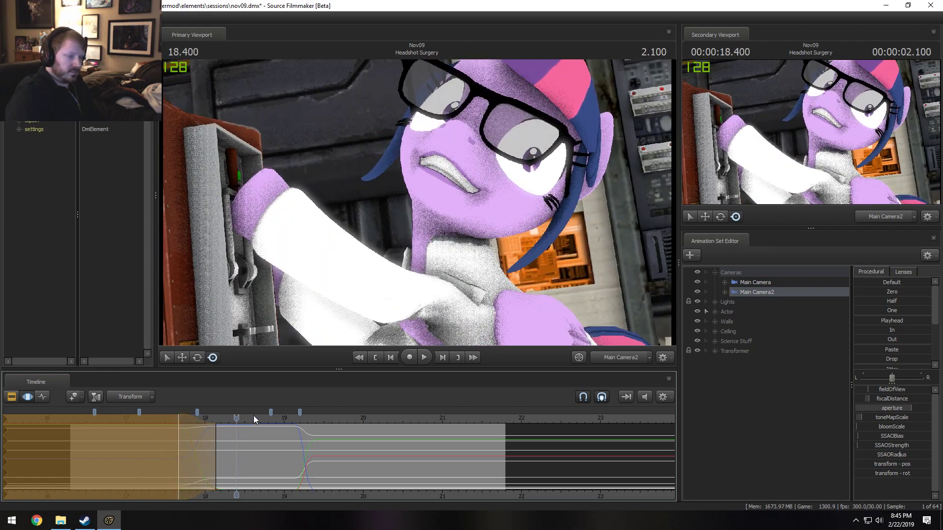
key(space)
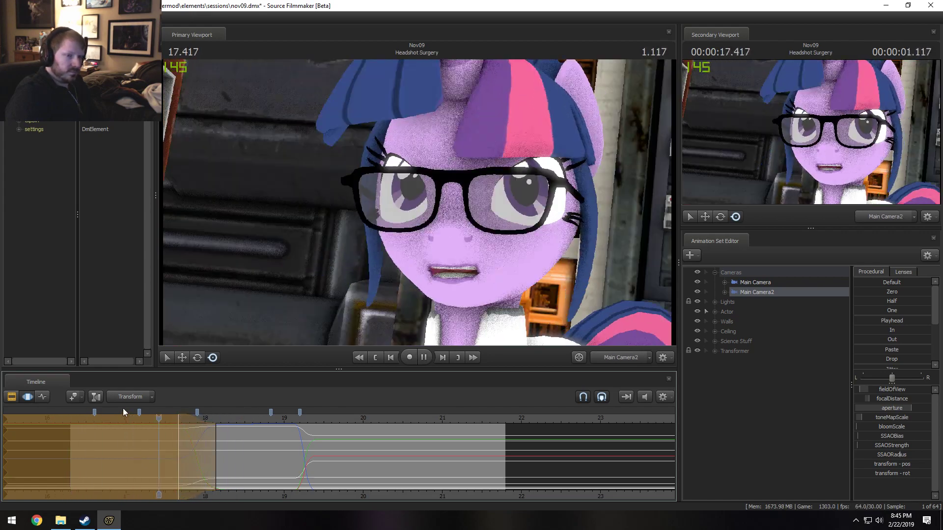
key(space)
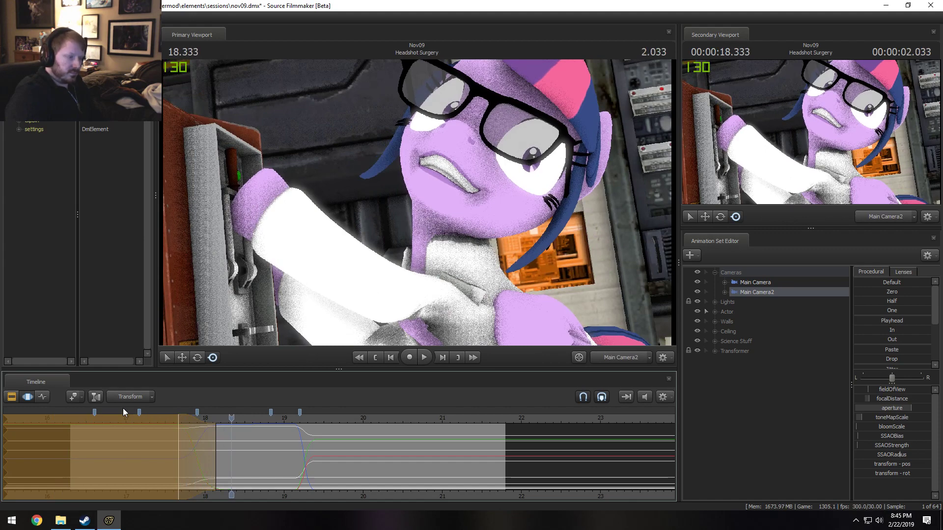
Select about 18.2 to 19.1 with falloff from 17.7 to 19.4, and pull Main Camera2 back to frame Twilight slightly wider
click(217, 436)
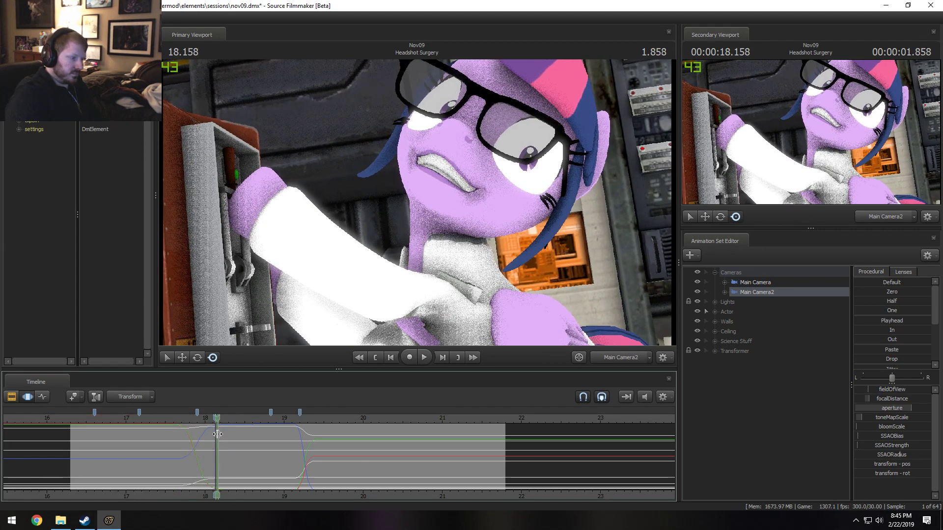
drag(218, 435, 294, 436)
scroll(294, 436, up, 5)
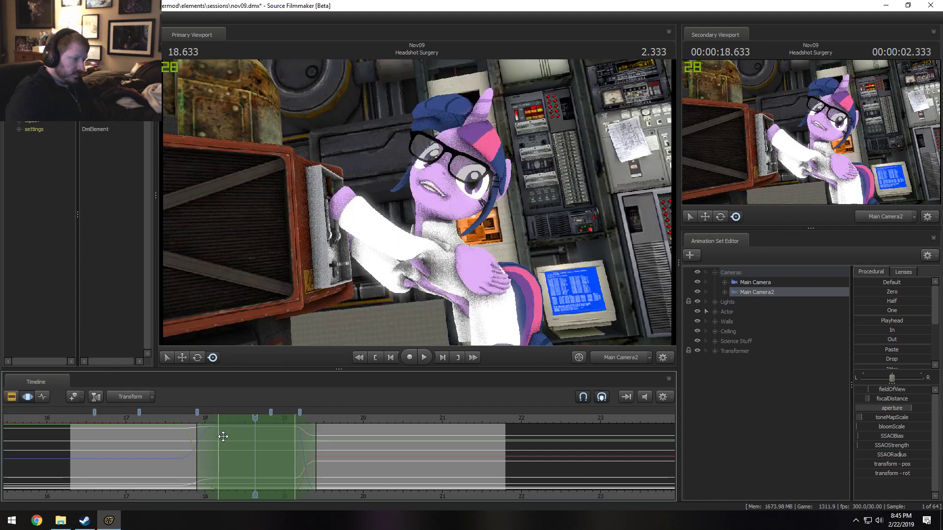
drag(197, 441, 244, 420)
drag(373, 245, 418, 206)
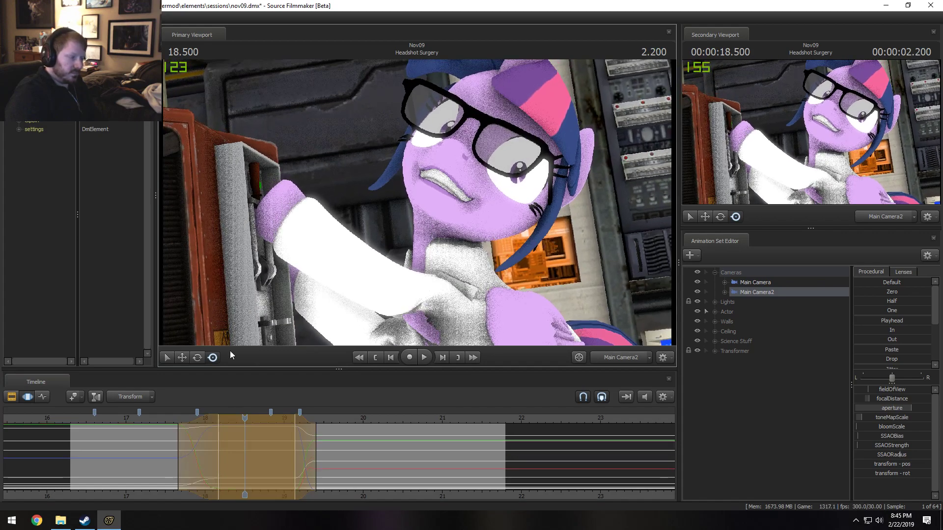
Replay the camera transition from about 17.4, and play the shot from its start to review the new framing
click(166, 420)
key(space)
key(space)
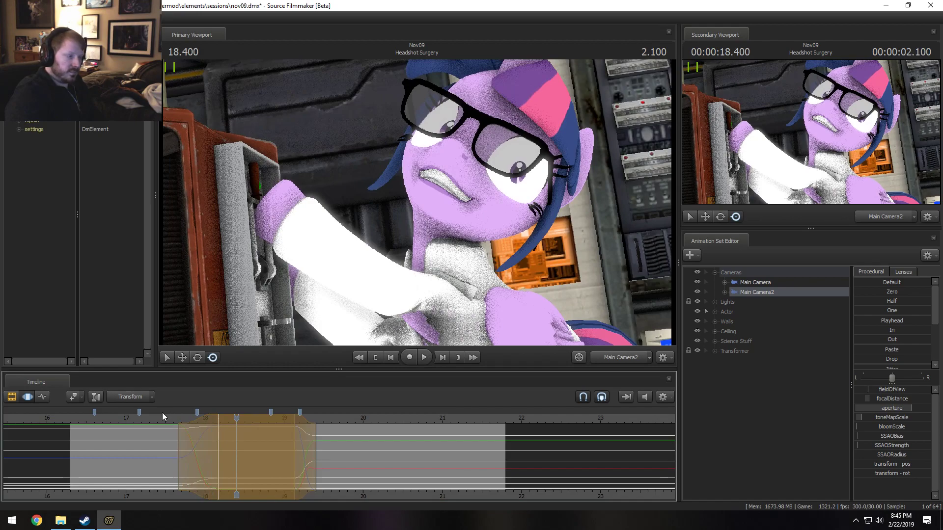
click(158, 419)
key(space)
key(space)
click(158, 420)
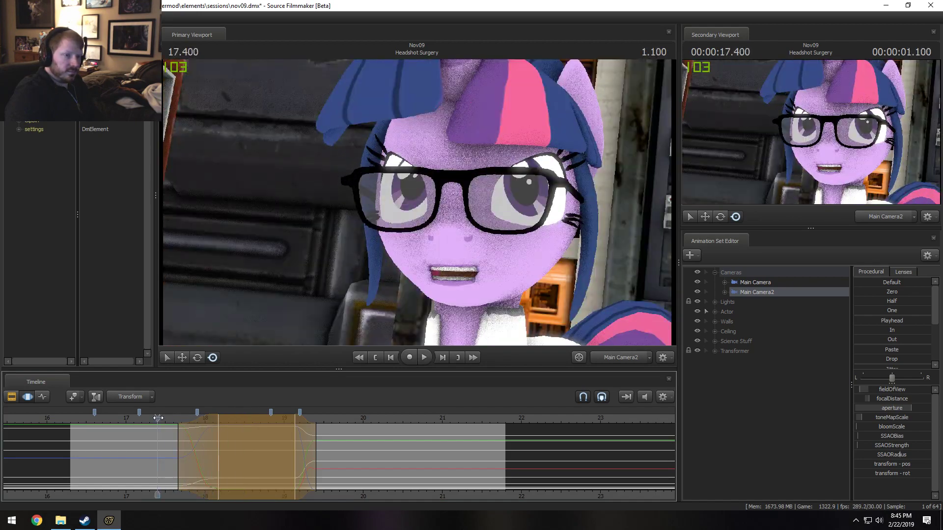
click(87, 418)
key(space)
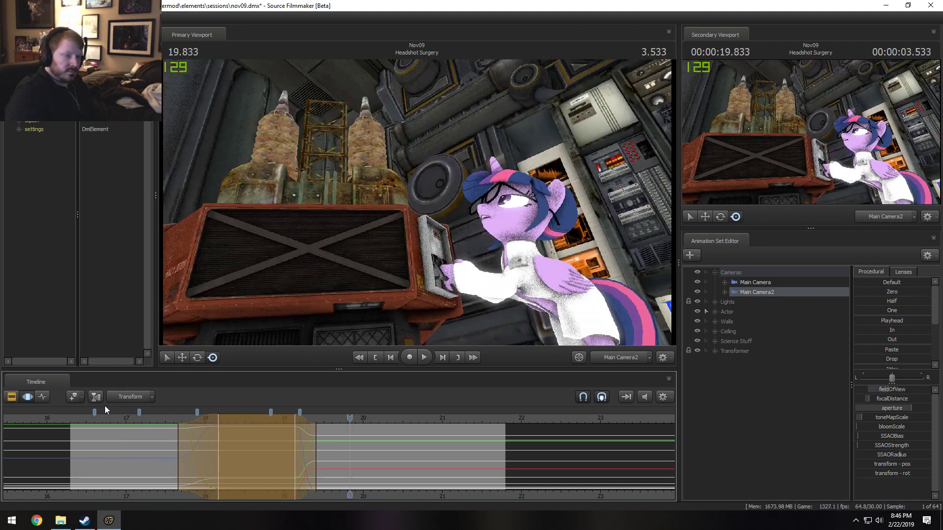
Show the Sound Effects clips under the Headshot Surgery shot and play the shot from about 17.6
key(F2)
key(F3)
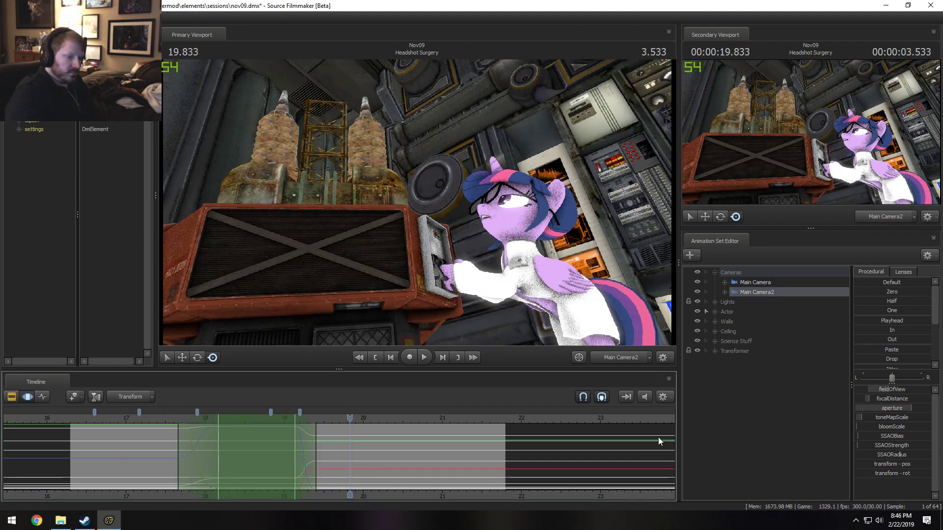
key(F2)
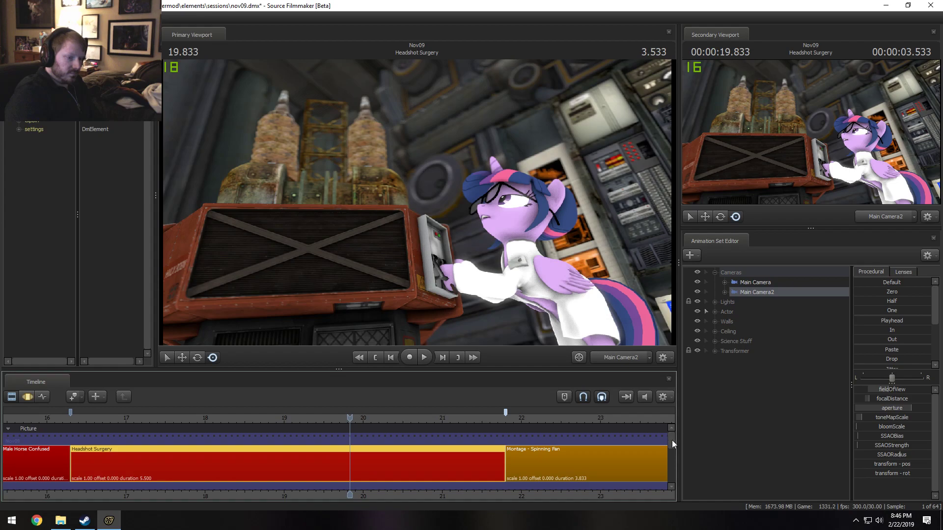
drag(672, 440, 675, 466)
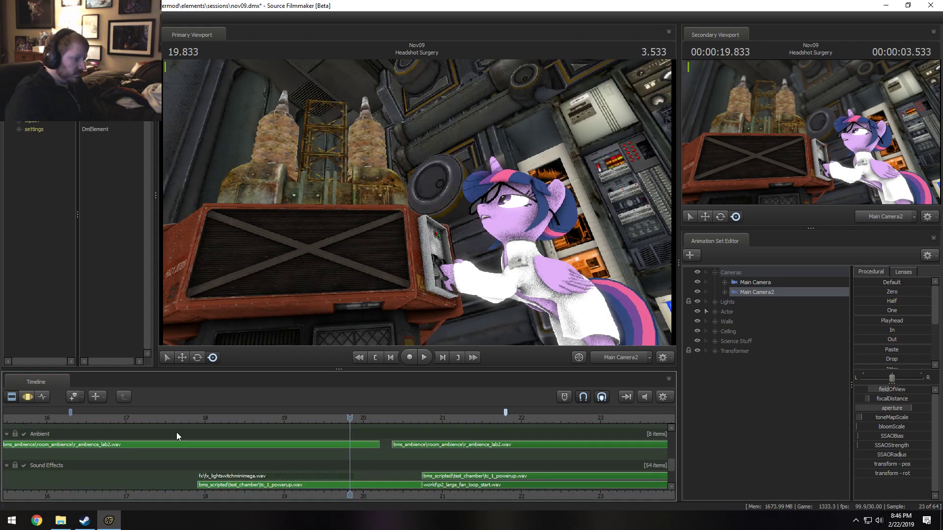
click(262, 414)
key(space)
click(175, 414)
key(space)
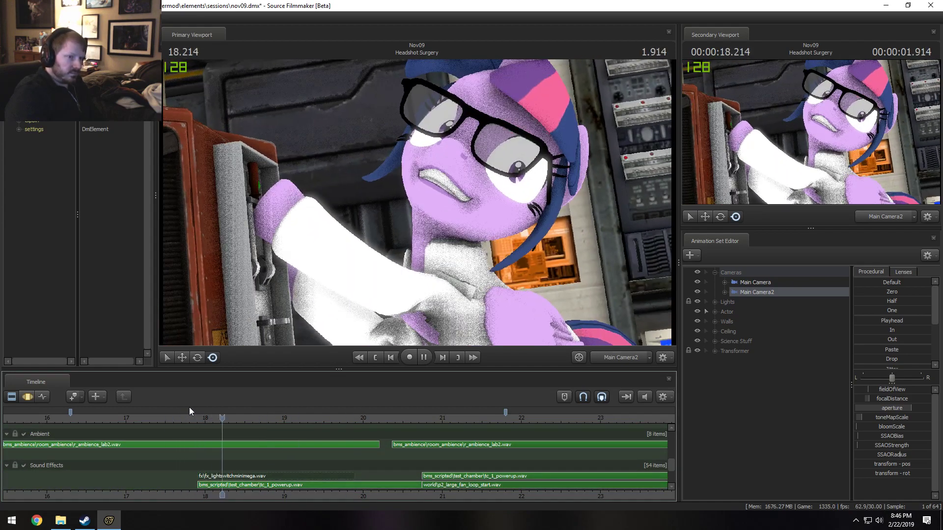
drag(672, 466, 673, 470)
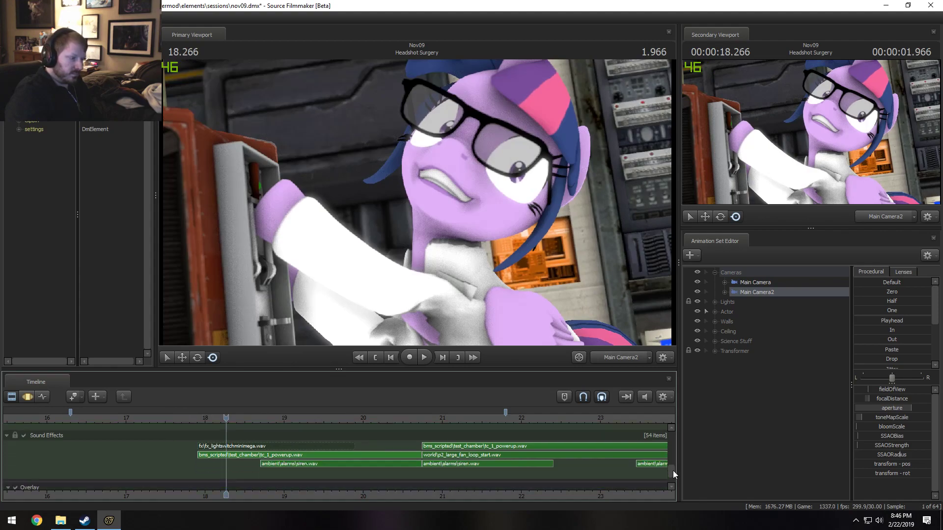
Check the first tc_1_powerup.wav clip's timing against the camera transition, replaying from about 18.2 and from 19.2 to the shot's end
click(253, 444)
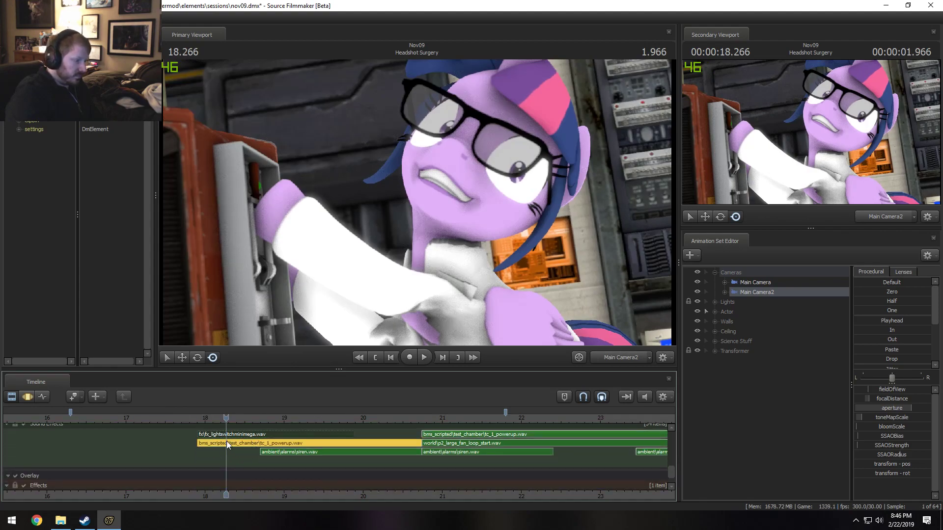
mouse_move(217, 423)
mouse_down()
mouse_move(190, 423)
mouse_move(224, 425)
mouse_up()
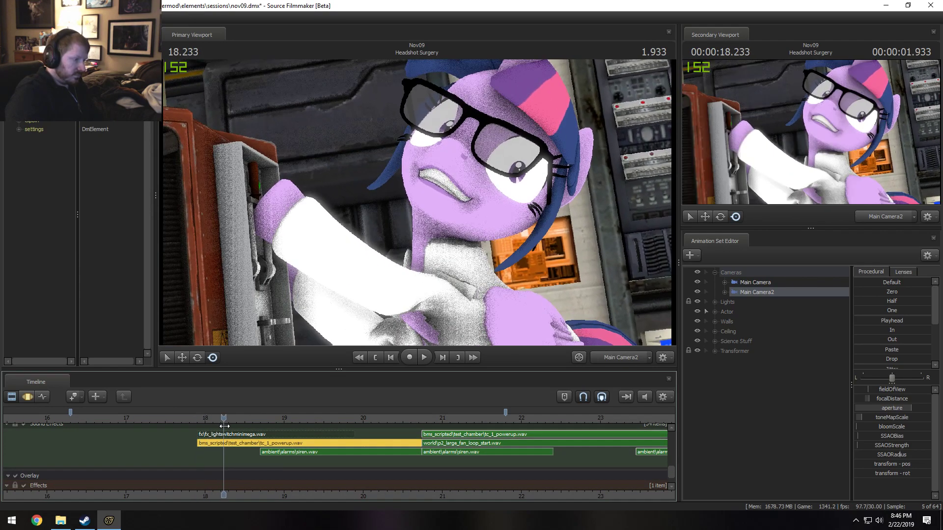
key(space)
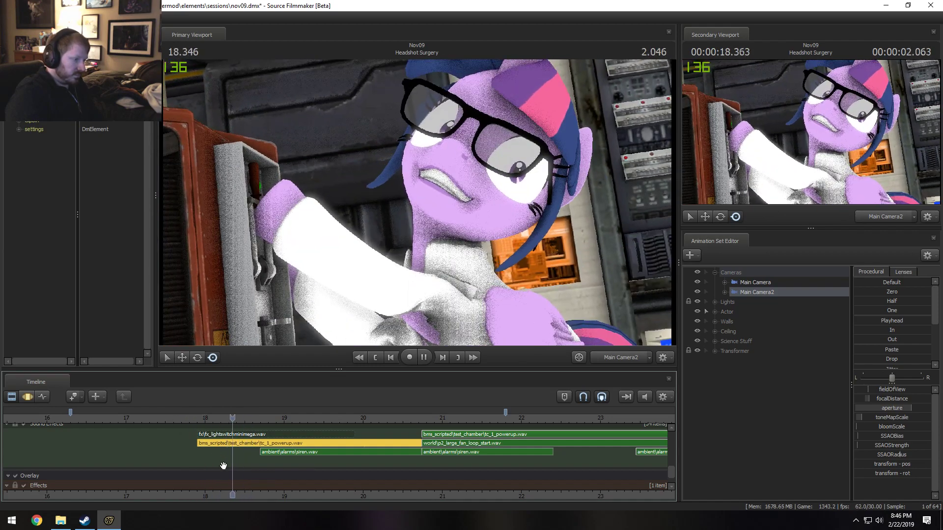
key(space)
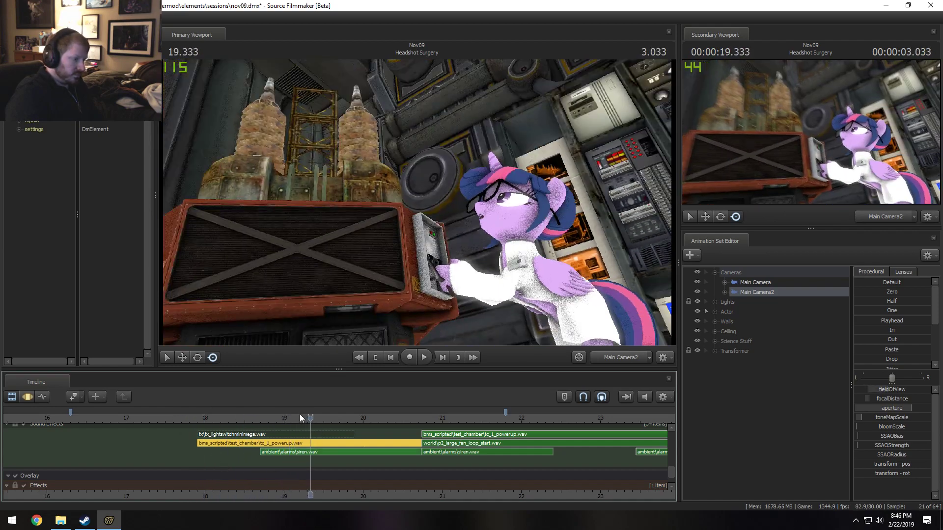
click(300, 415)
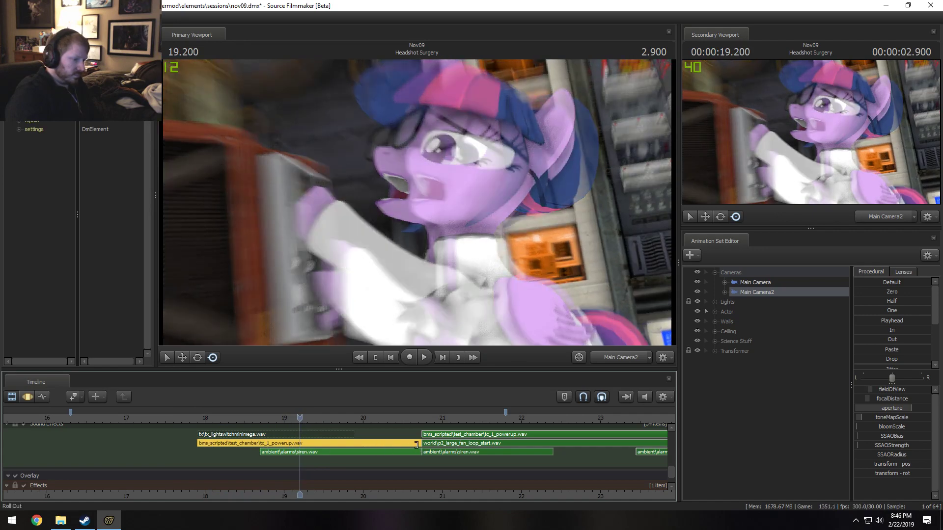
mouse_move(416, 444)
mouse_down()
mouse_move(358, 443)
mouse_move(411, 452)
mouse_up()
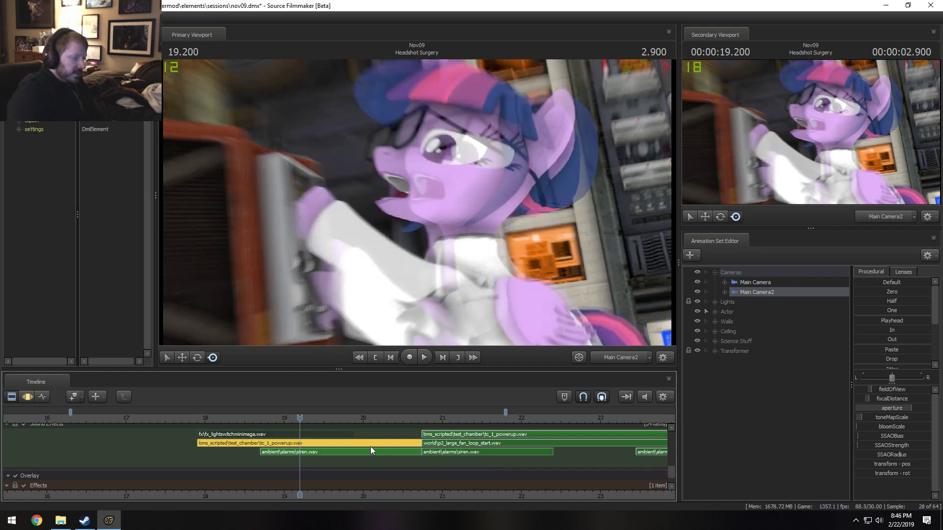
scroll(411, 441, down, 8)
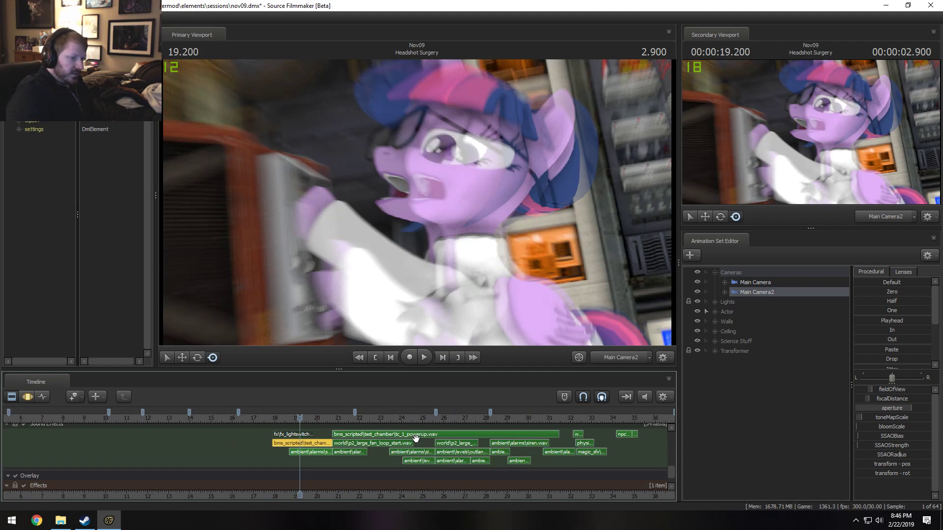
scroll(323, 444, up, 6)
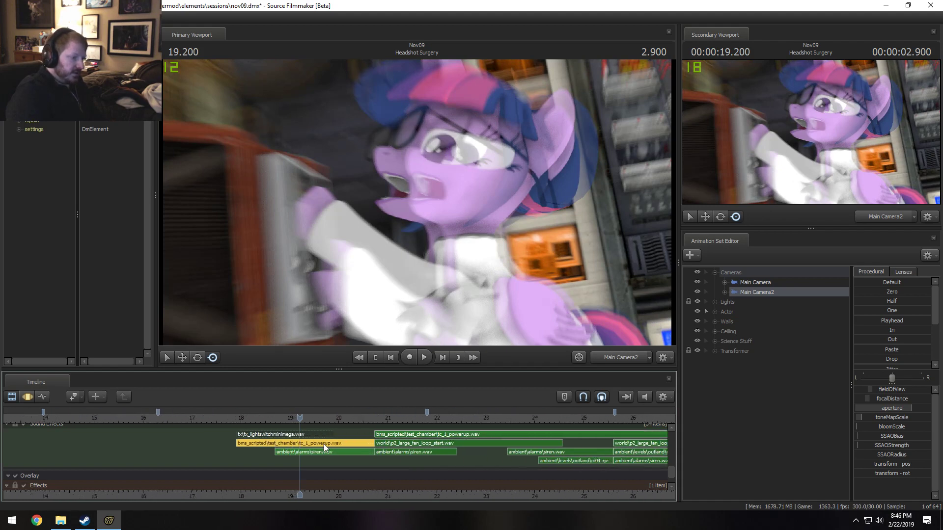
key(space)
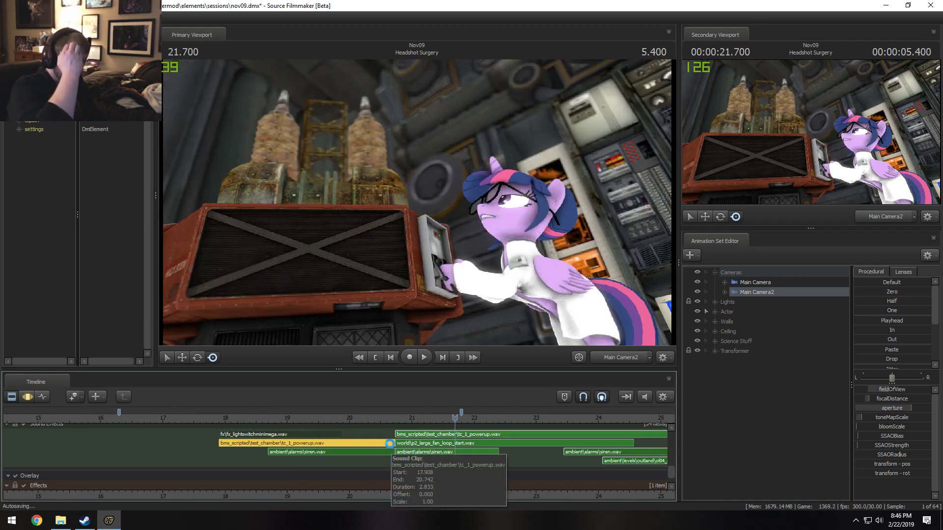
Move the second tc_1_powerup.wav, the fan loop start and the second siren clips together to start at the Spinning Fan shot's cut
shift+click(432, 448)
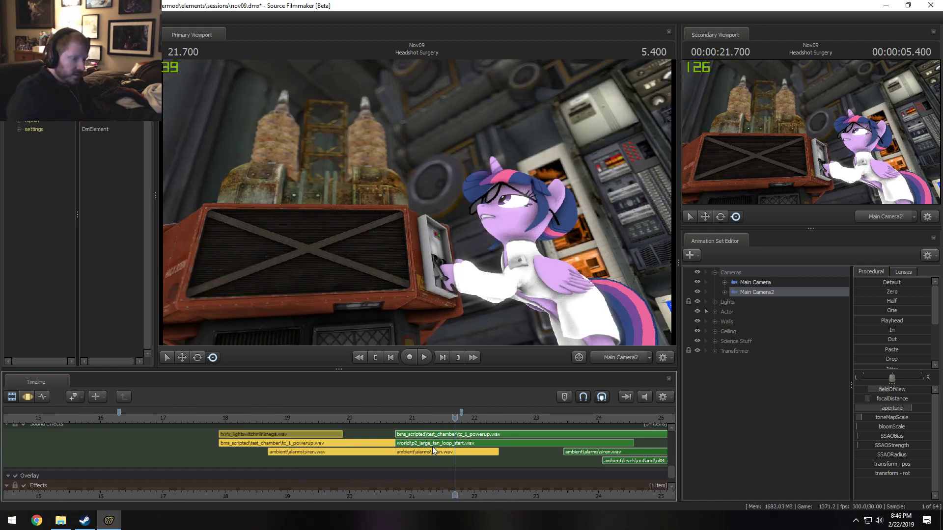
click(431, 445)
shift+click(430, 453)
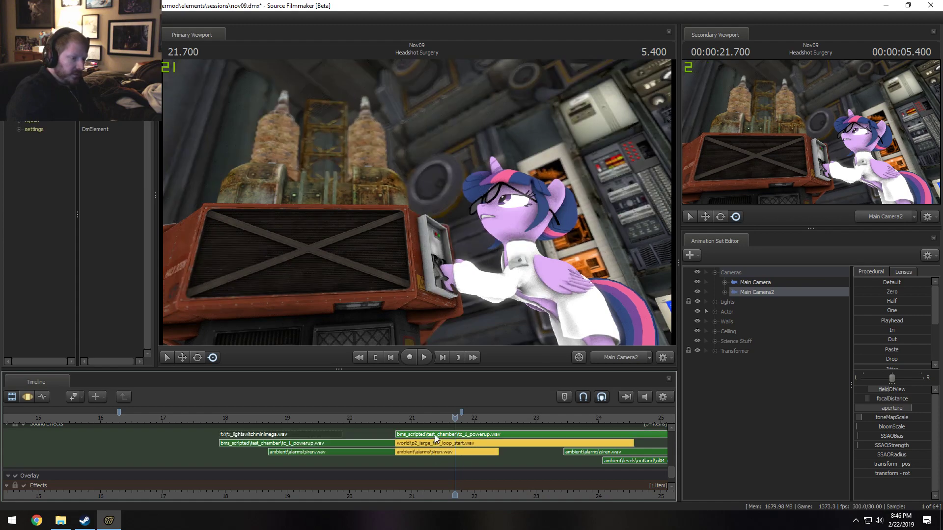
shift+click(435, 435)
scroll(609, 476, down, 3)
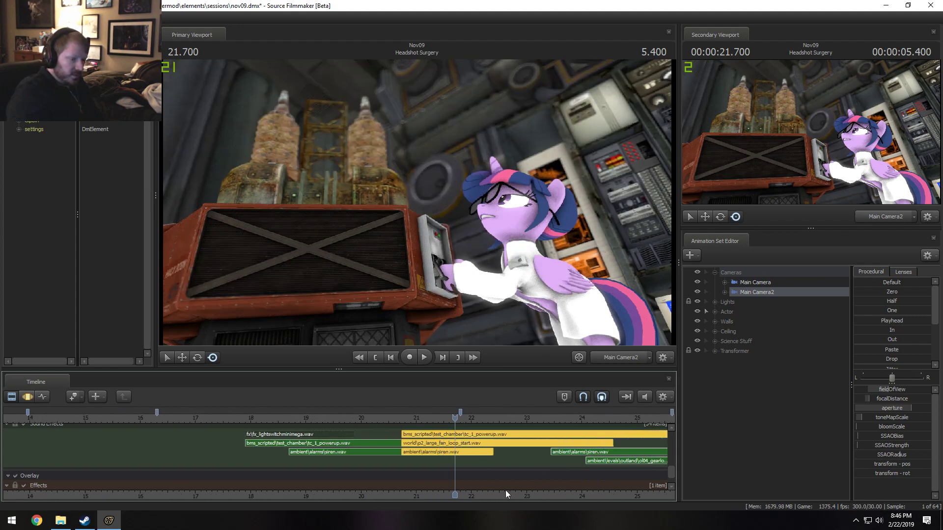
mouse_move(505, 490)
middle_down()
mouse_move(427, 461)
mouse_move(408, 437)
middle_up()
drag(409, 434, 468, 440)
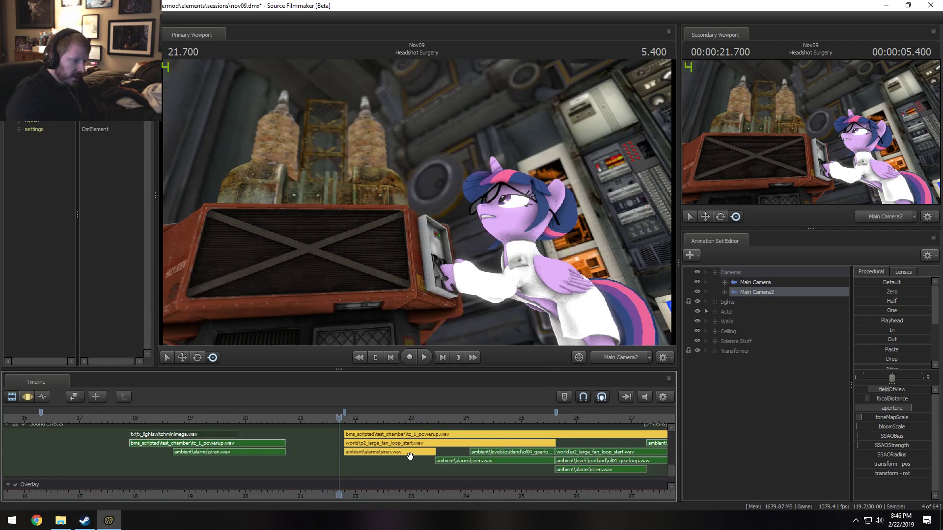
Play across the cut into the Spinning Fan shot, and replay the end of Headshot Surgery from about 20.4 to check the sounds
key(space)
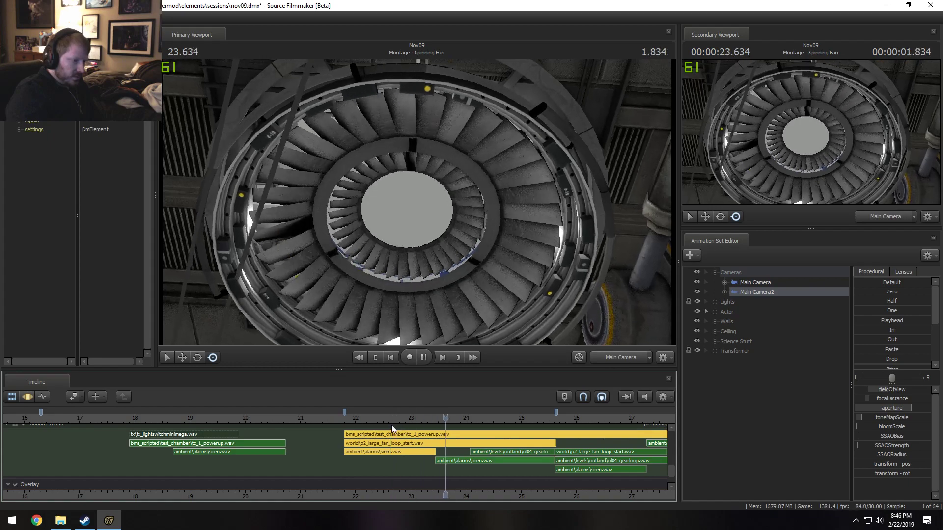
key(space)
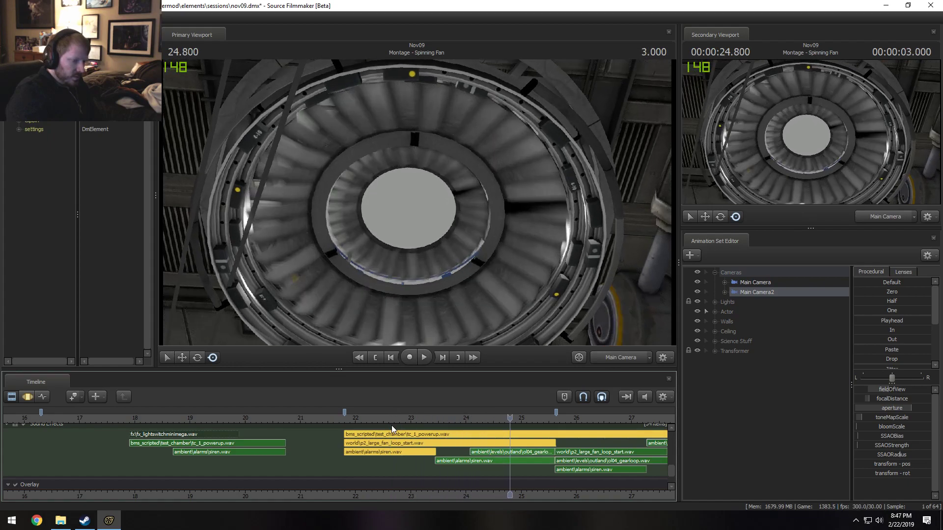
click(419, 452)
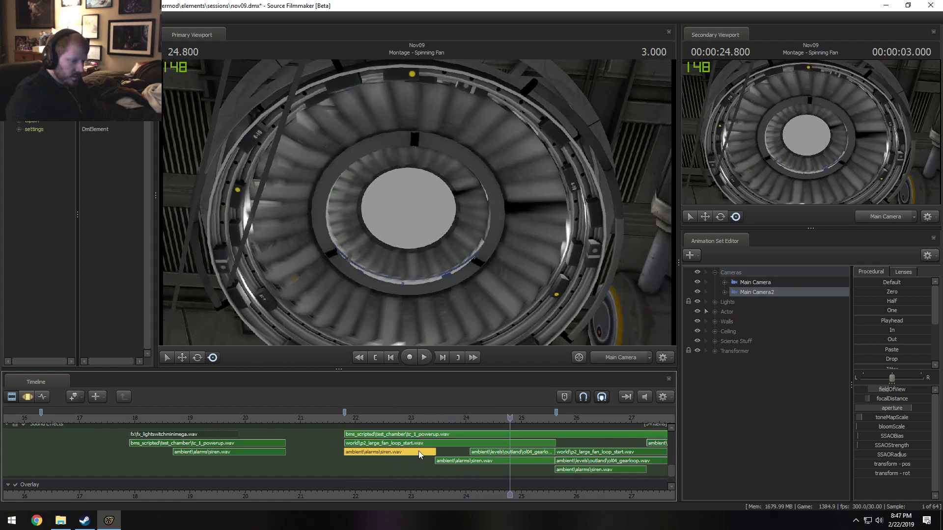
click(267, 417)
key(space)
key(space)
Move the light switch, first tc_1_powerup.wav and first siren clips together so the power-up and siren end at the Spinning Fan cut
click(255, 452)
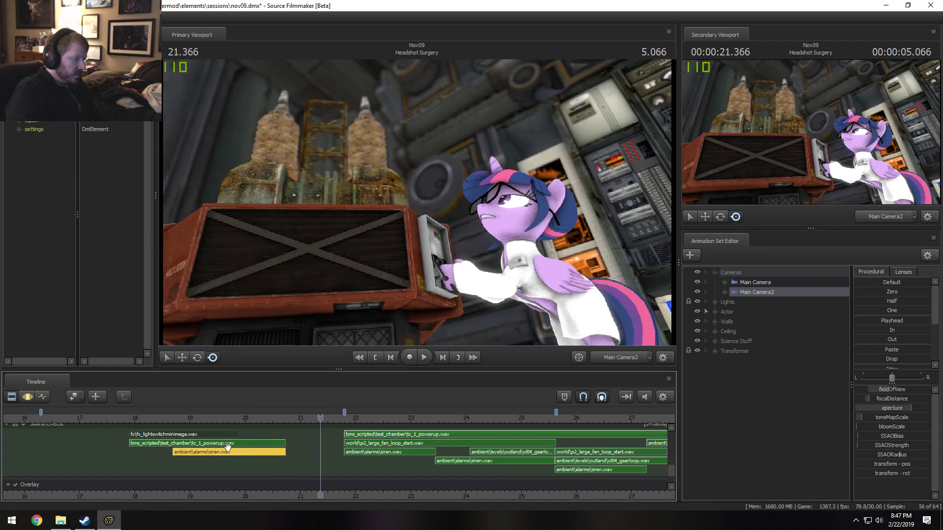
ctrl+click(222, 443)
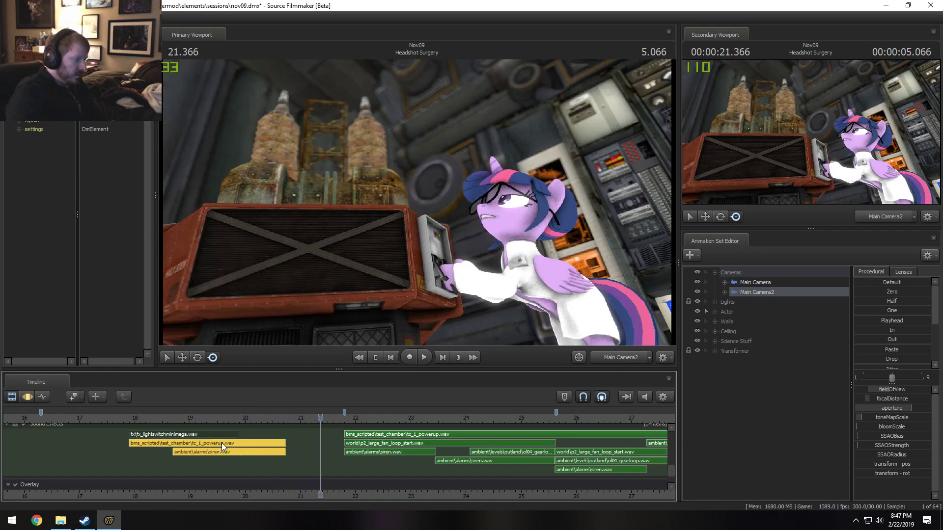
ctrl+click(191, 435)
drag(199, 434, 257, 435)
Play the Headshot Surgery shot from about 18.6 and again from nearer its start to check the moved sounds
click(167, 414)
key(space)
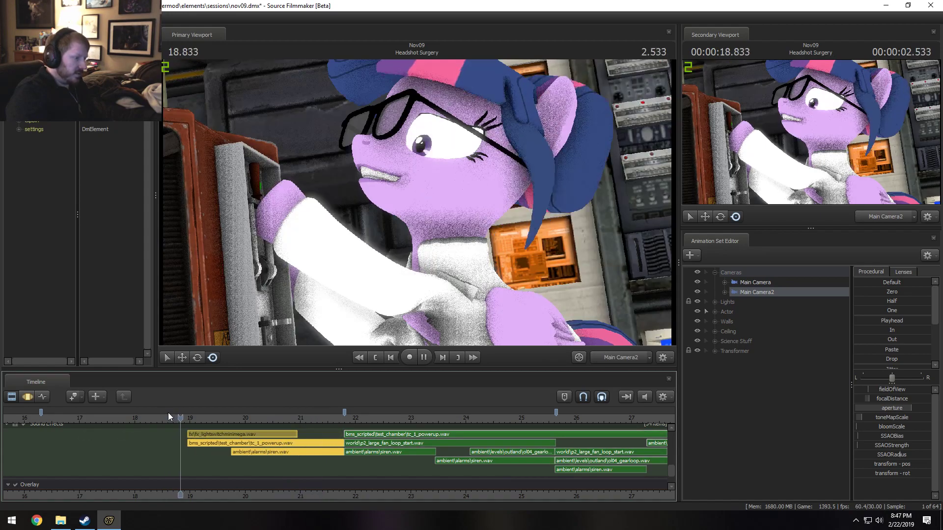
key(space)
key(space)
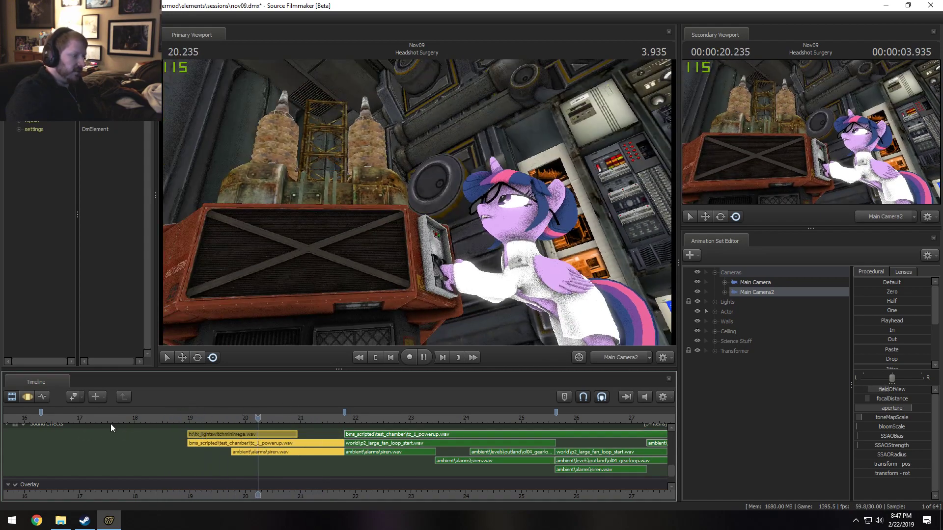
click(98, 415)
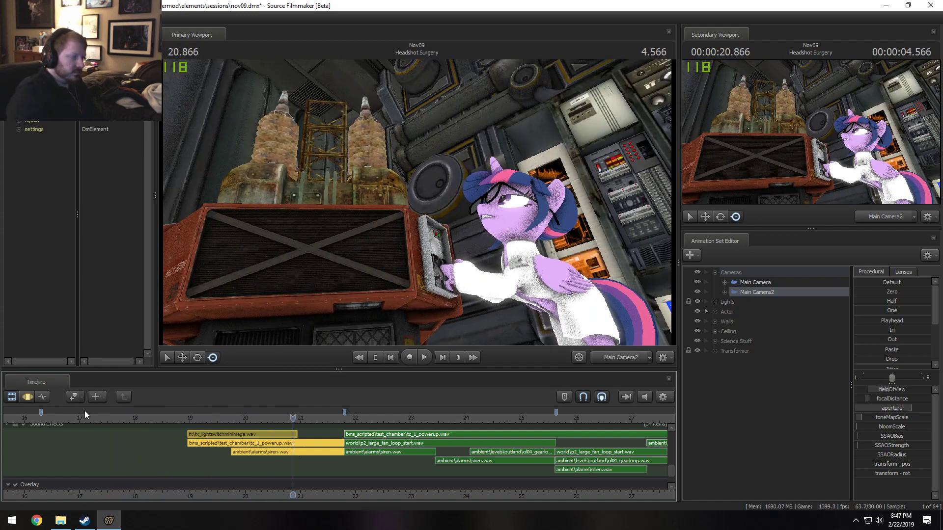
Select about 19.4 to 19.7 with falloff from 19.3 to 20.0, apply a procedural preset to Main Camera2, and play it back
click(754, 282)
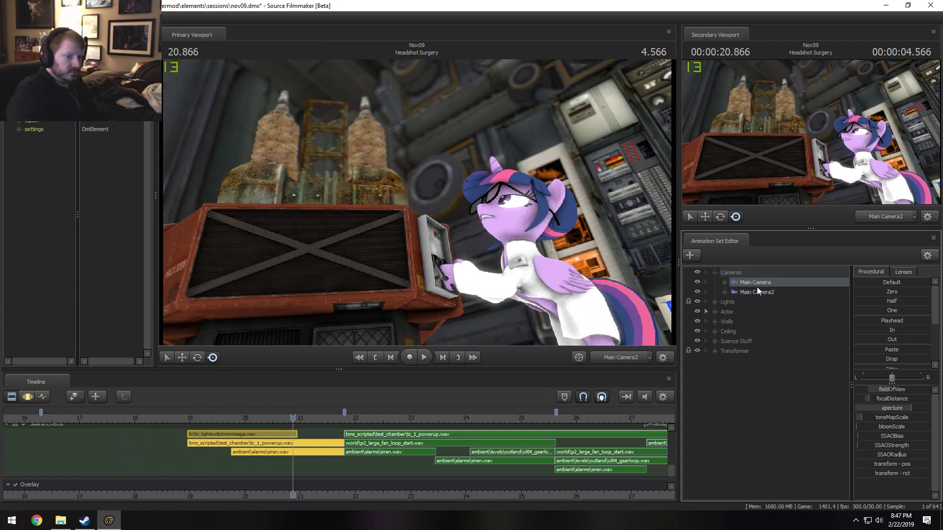
click(757, 289)
key(F3)
scroll(281, 470, up, 2)
mouse_move(282, 470)
mouse_down()
mouse_move(160, 462)
mouse_move(282, 468)
mouse_up()
scroll(177, 459, up, 4)
scroll(874, 364, down, 3)
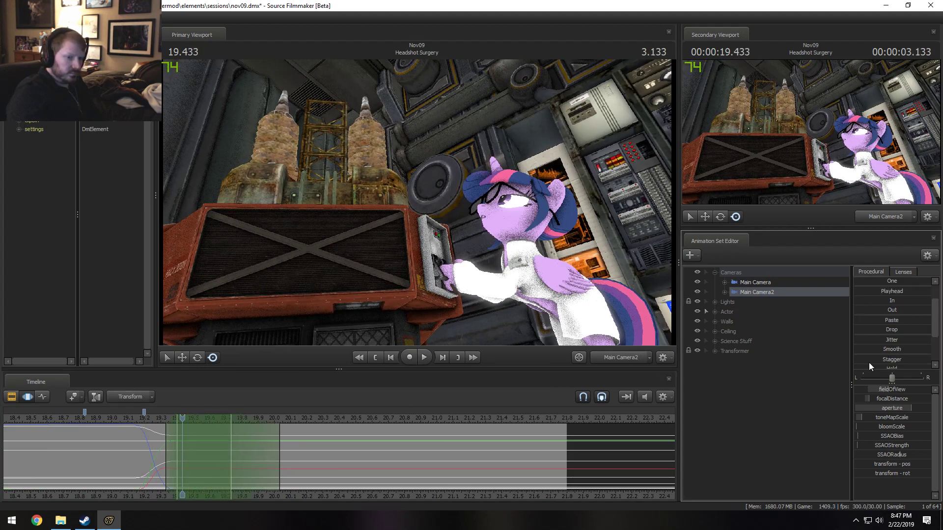
drag(876, 364, 888, 364)
key(space)
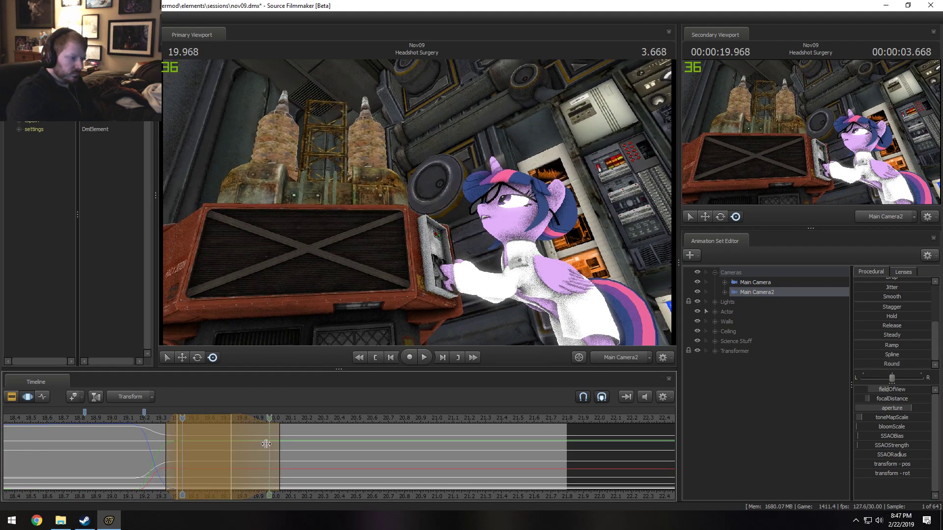
key(space)
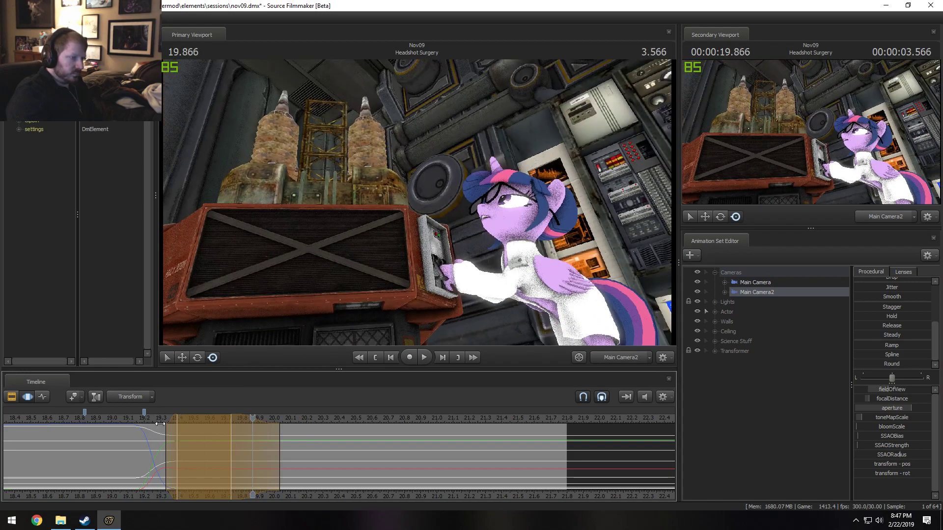
Shift Main Camera2's time selection slightly earlier, extend its hold to about 20.4 with falloff to 20.7, and play the result
drag(184, 421, 179, 421)
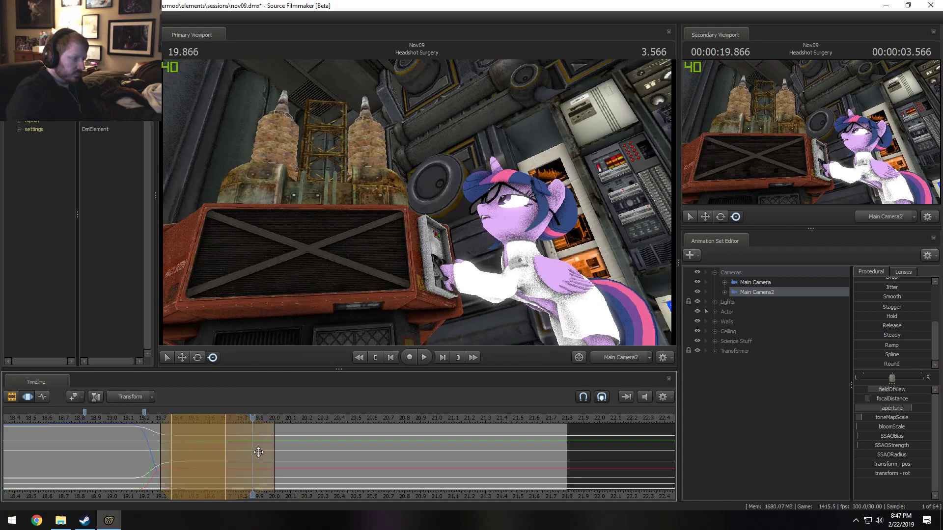
drag(225, 443, 338, 443)
key(space)
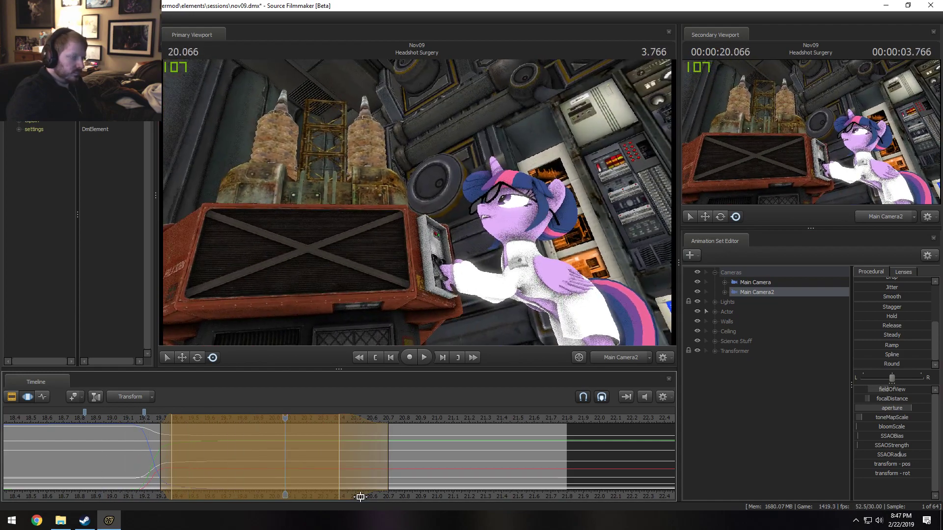
key(space)
Ramp Main Camera2's time selection from about 19.3 to full strength at 21.766, adjust the shot's final framing, and play it back
drag(561, 458, 166, 460)
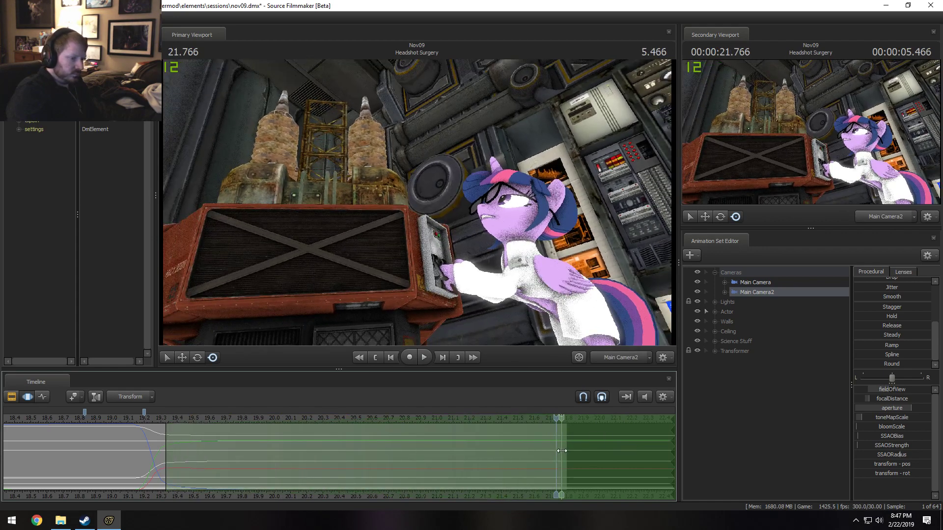
drag(546, 284, 549, 283)
drag(417, 202, 418, 202)
click(164, 419)
key(space)
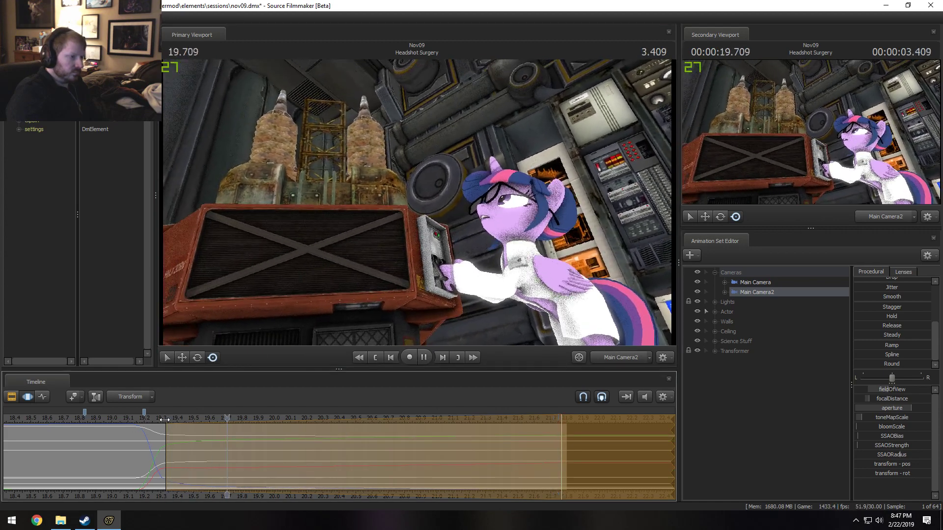
Return to 21.766, nudge Main Camera2's closing view of Twilight and the machine slightly, and review the camera drift
drag(148, 425, 560, 446)
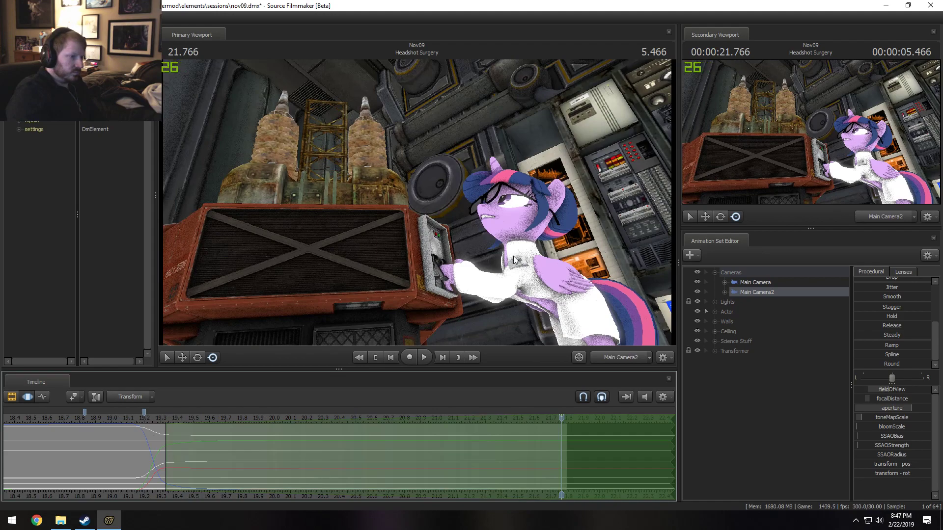
drag(514, 260, 523, 260)
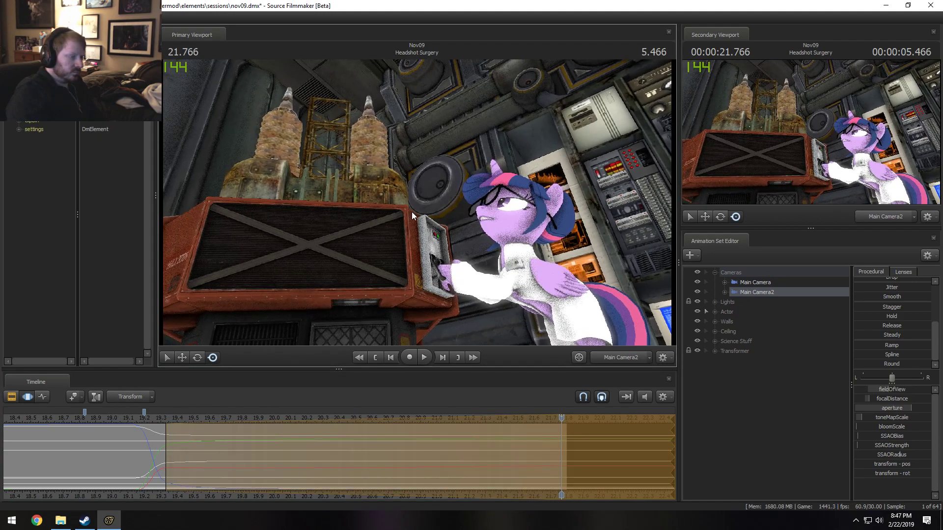
click(146, 418)
key(space)
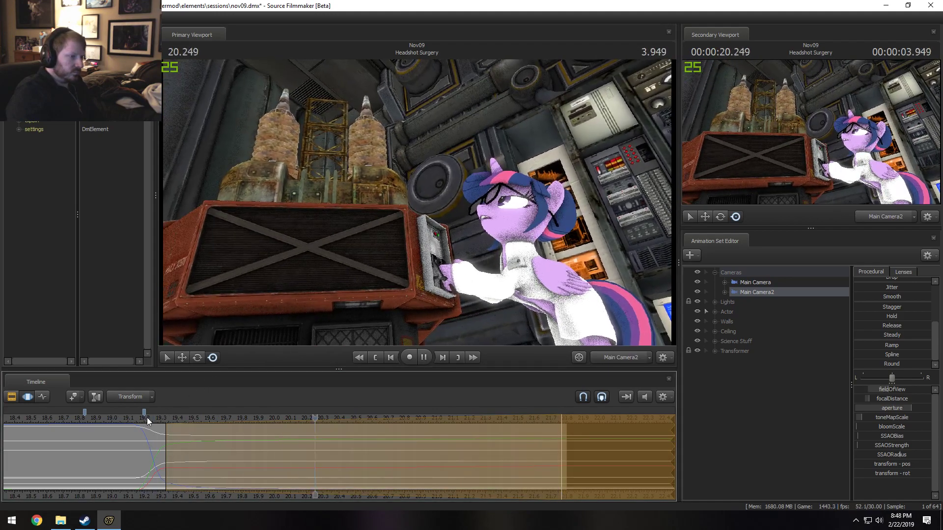
key(space)
Reframe Main Camera2 again at 21.766 with a slight tilt and play the end of the Headshot Surgery shot
drag(154, 422, 563, 434)
drag(457, 267, 470, 262)
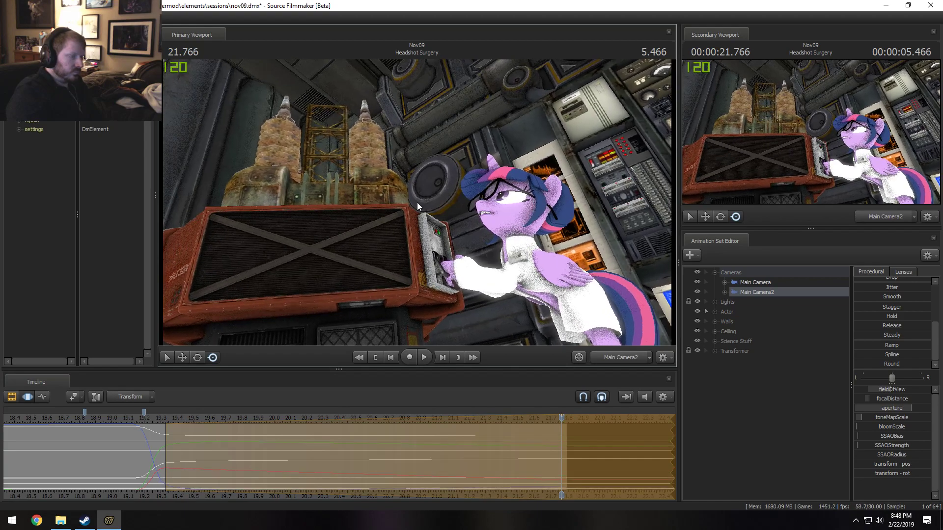
click(150, 417)
key(space)
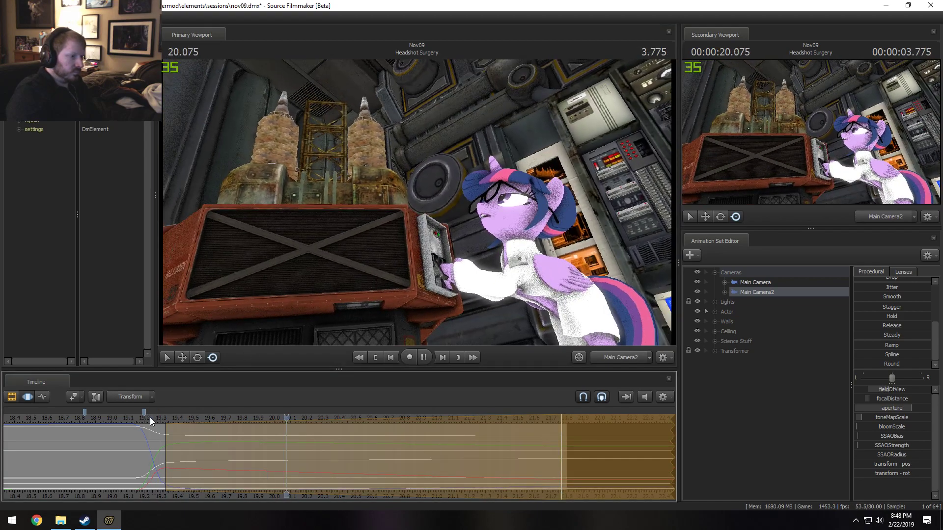
key(space)
Move the start of the selection's falloff slightly earlier to about 19.3 and play through the Spinning Fan cut
drag(167, 465, 161, 464)
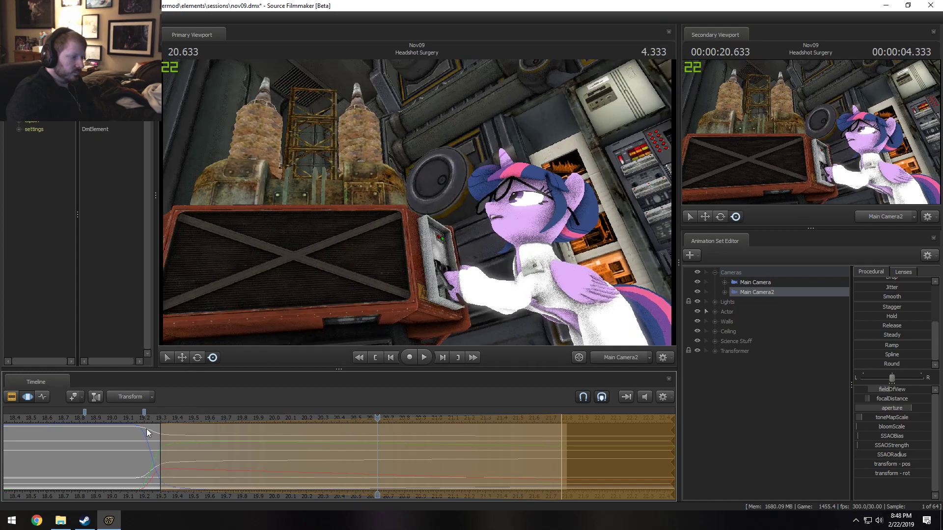
click(143, 418)
key(space)
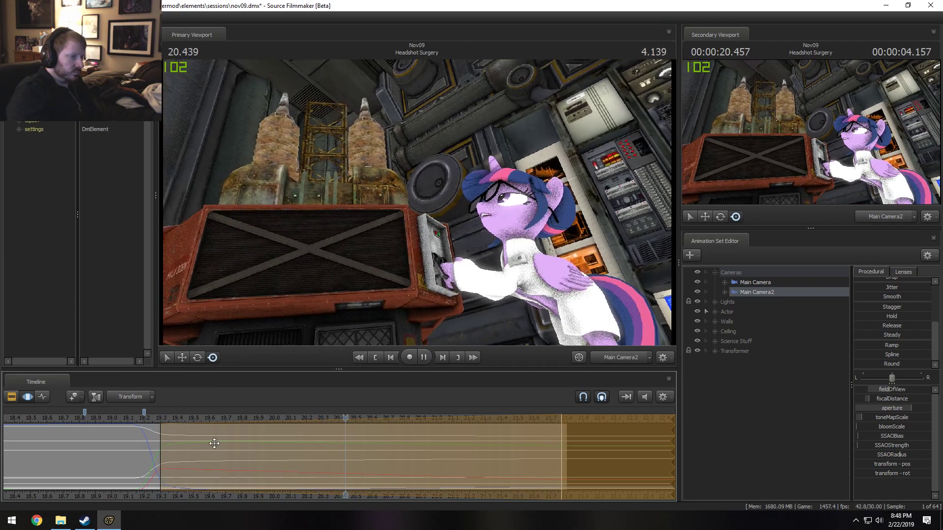
key(space)
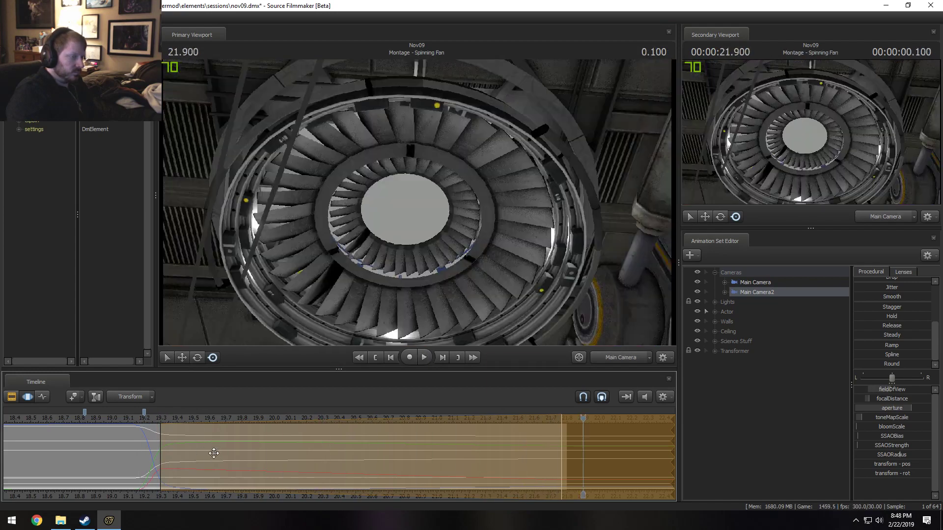
At 21.766, turn Main Camera2 so the machine and Twilight sit lower in frame, and play the drift twice from about 19.2
drag(527, 450, 561, 452)
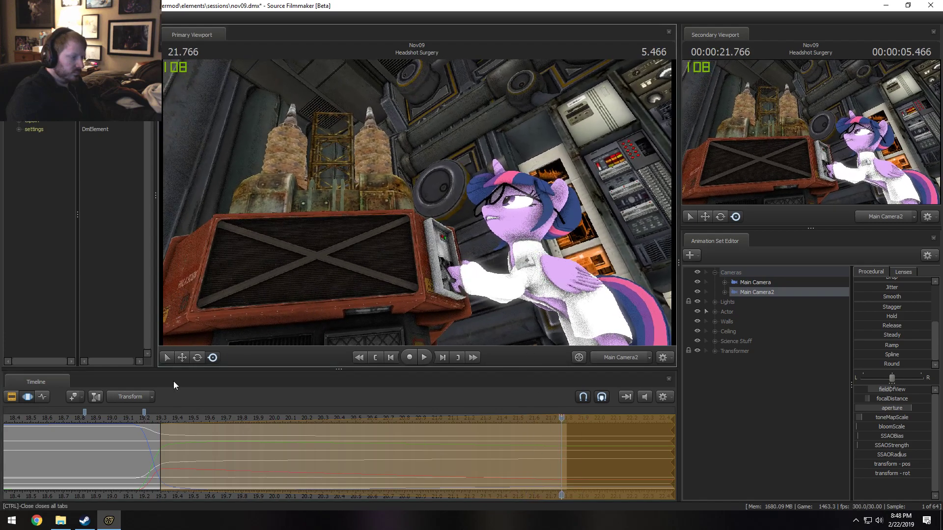
key(space)
click(143, 420)
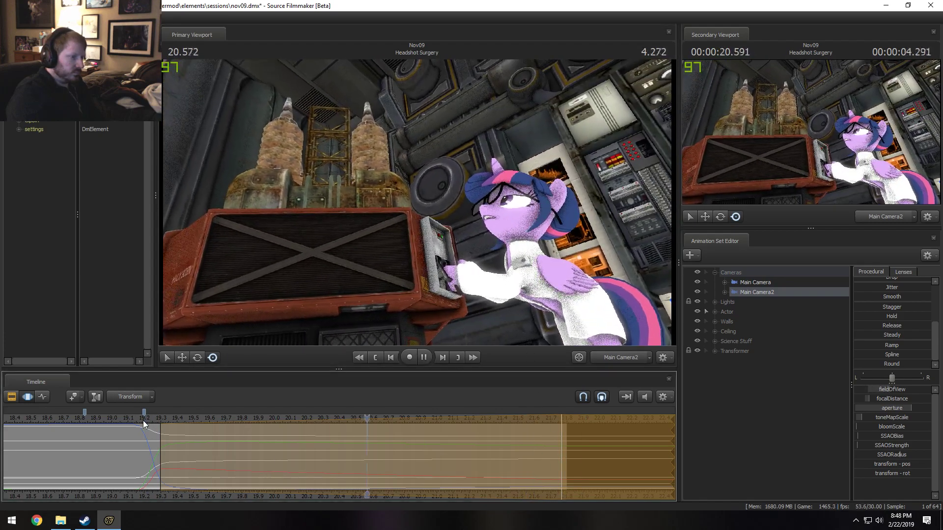
key(space)
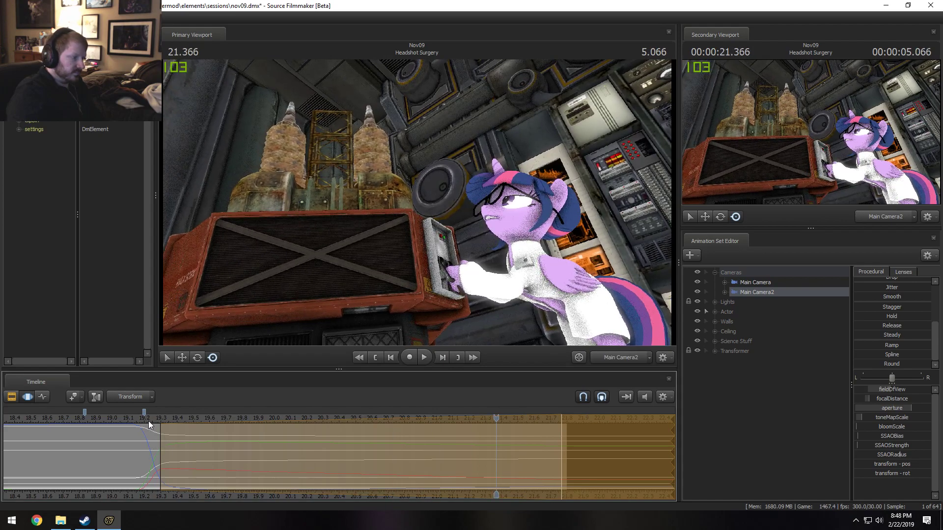
click(149, 421)
key(space)
key(space)
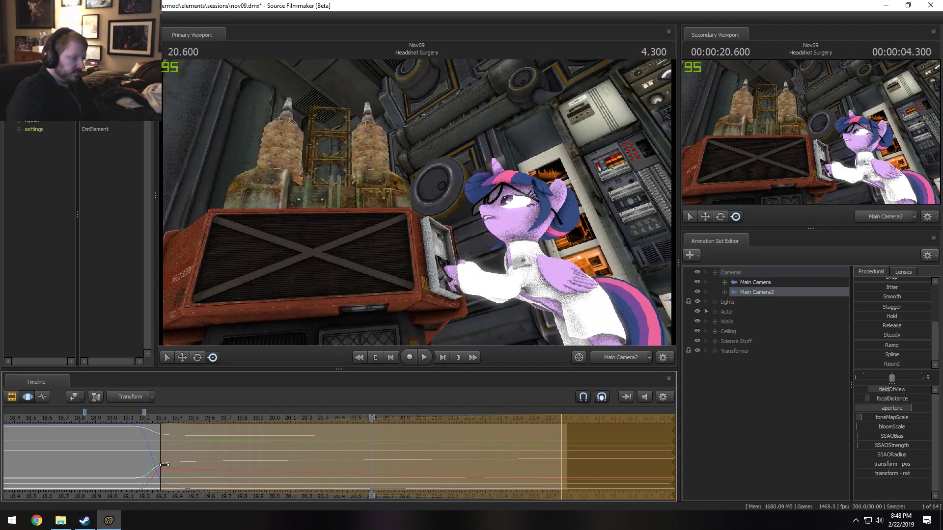
Select about 19.3 to 20.4 with falloff to 21.4, apply the Smooth preset to Main Camera2, and play the result
key(shift)
drag(102, 455, 341, 466)
scroll(185, 463, up, 2)
drag(245, 470, 406, 471)
drag(896, 296, 927, 297)
click(118, 420)
key(space)
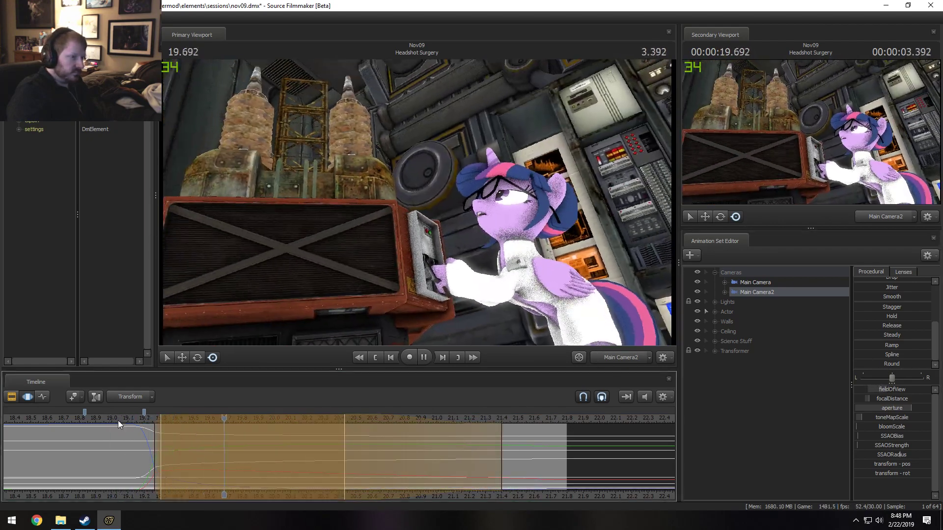
key(space)
Shorten the selection's hold to end near 19.9, keeping the falloff to 21.4, and replay the shot from about 19.0
drag(252, 464, 238, 456)
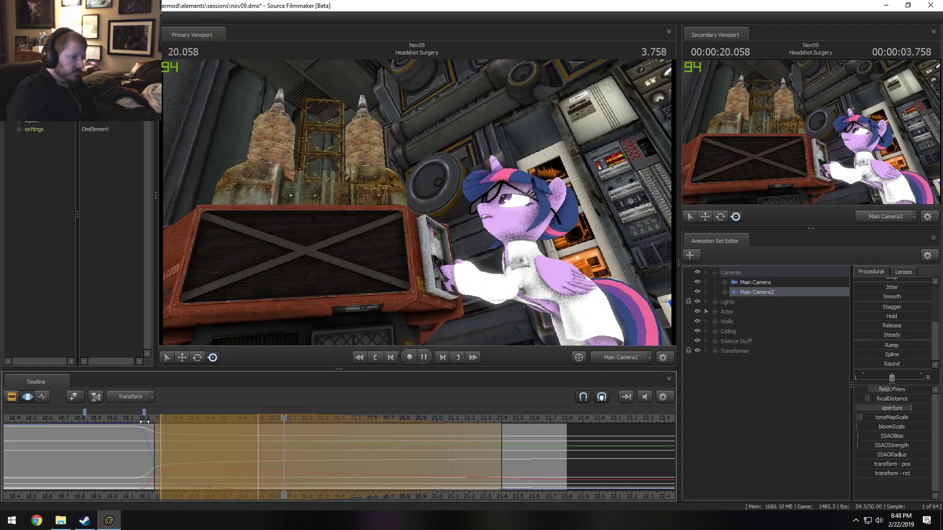
click(120, 417)
key(space)
click(20, 420)
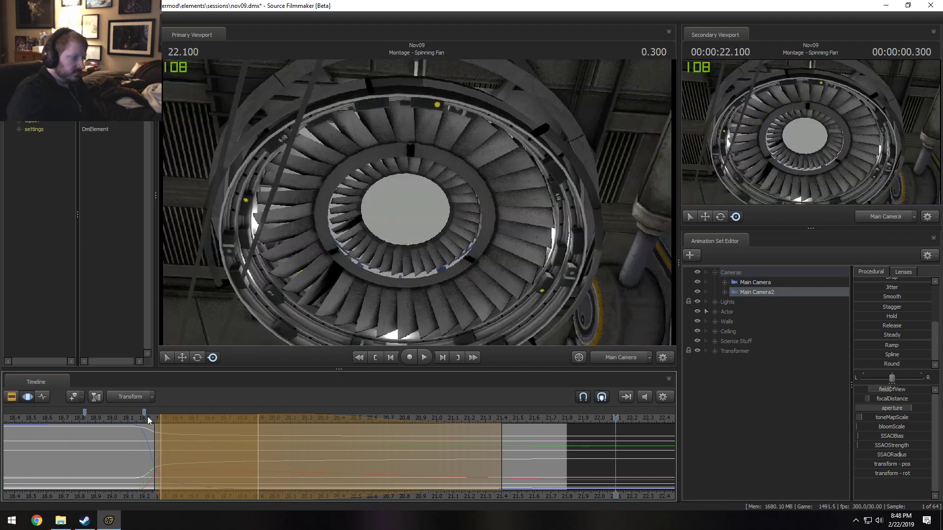
click(116, 417)
key(space)
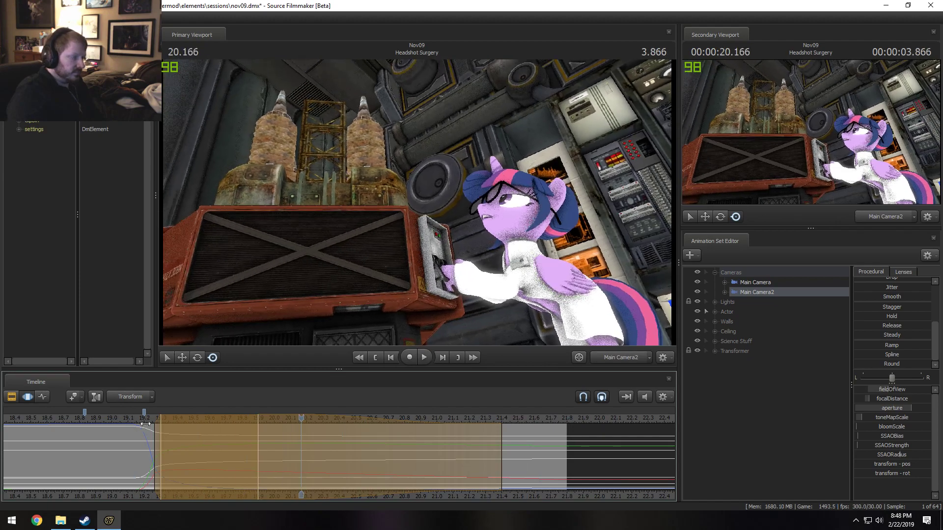
Move the selection's hold end to about 19.7 and its falloff end to 21.2, and replay Main Camera2's move several times
drag(319, 456, 288, 452)
key(space)
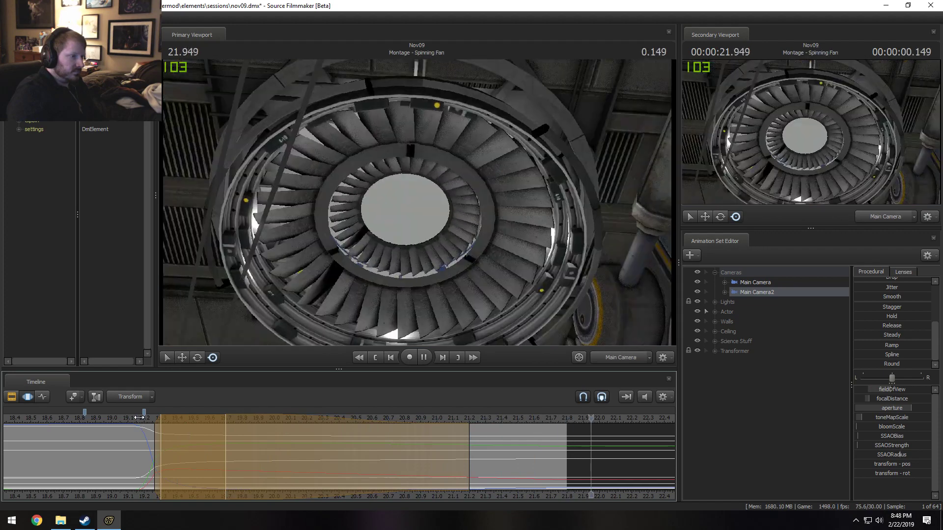
key(space)
click(140, 418)
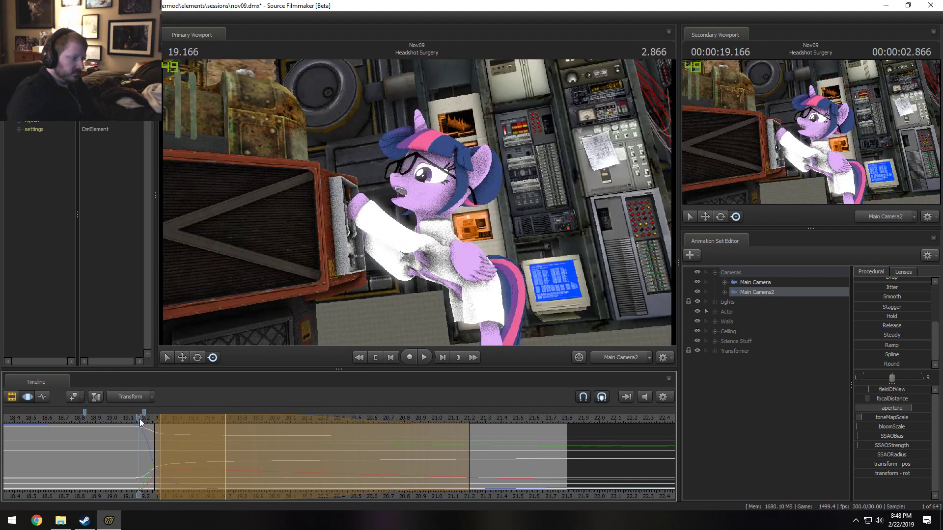
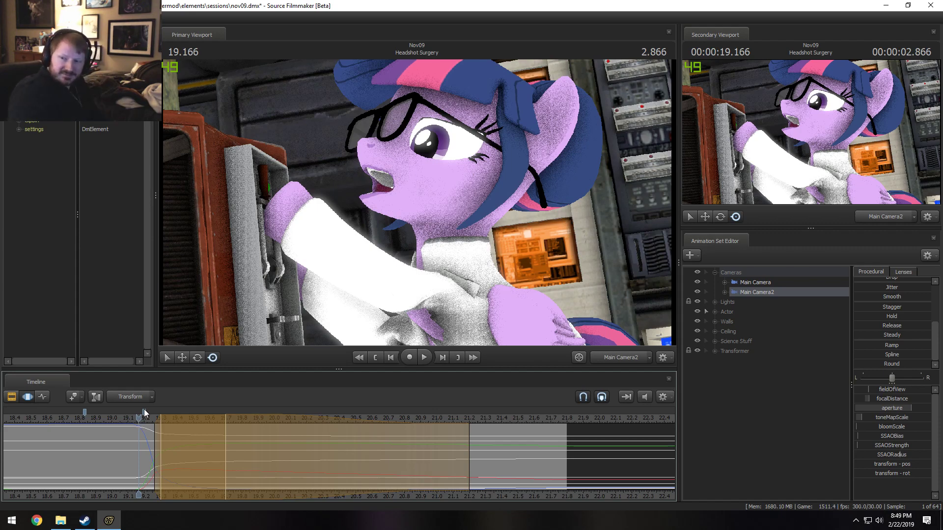
key(space)
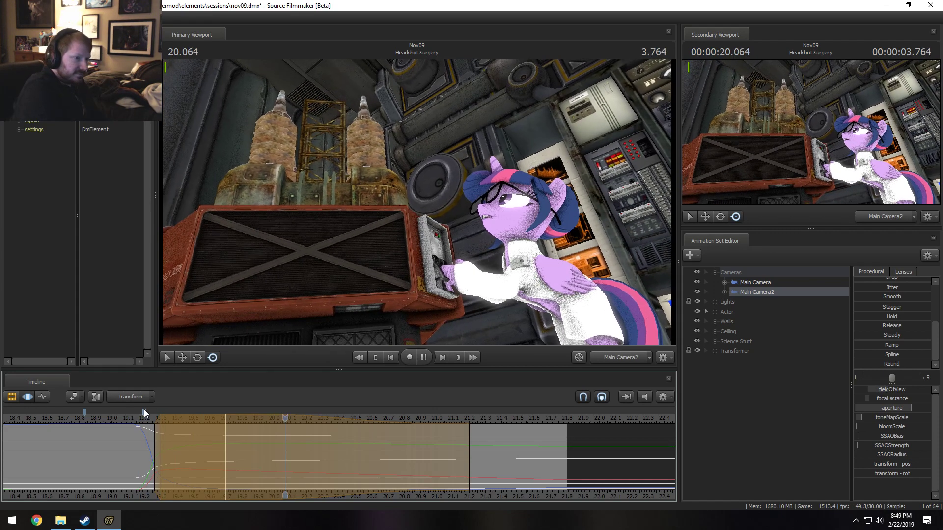
key(space)
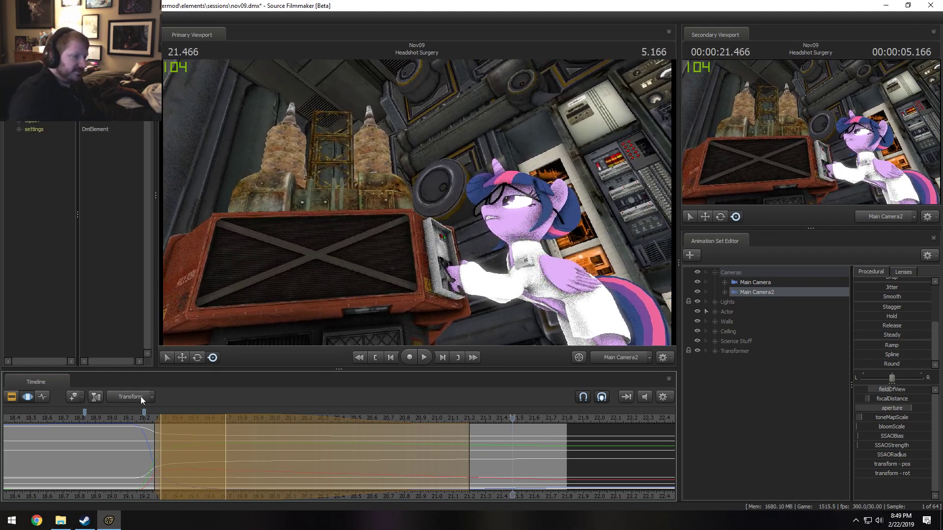
click(123, 414)
key(space)
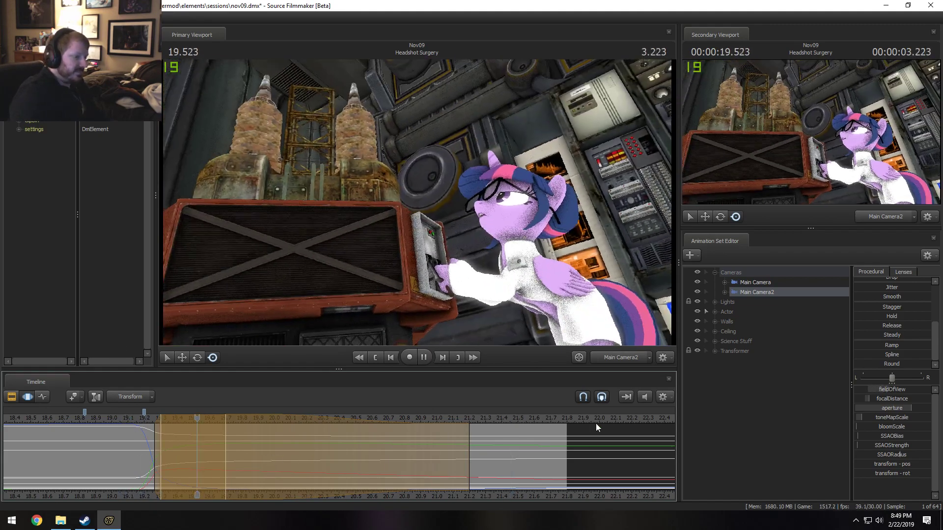
Switch to the Clip Editor and play the Spinning Fan and Gears montage shots through to Squishy Time
key(F2)
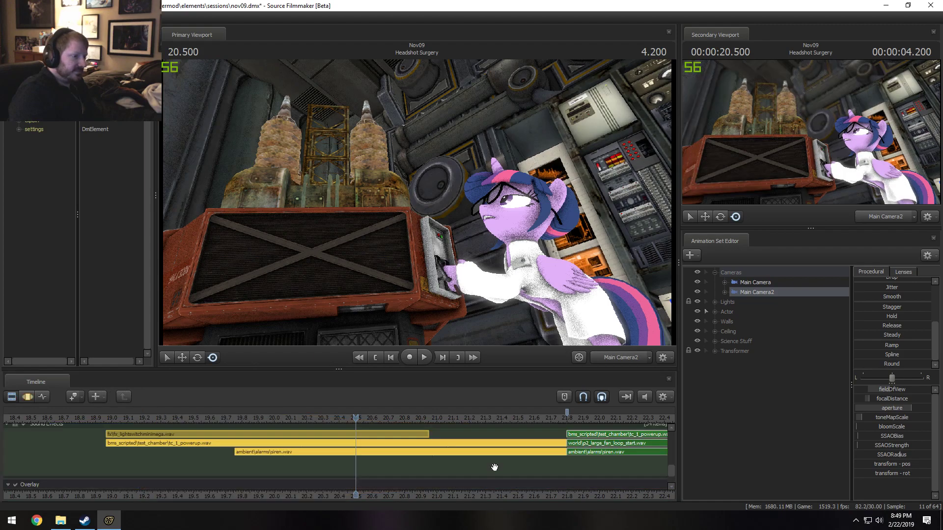
scroll(509, 479, down, 2)
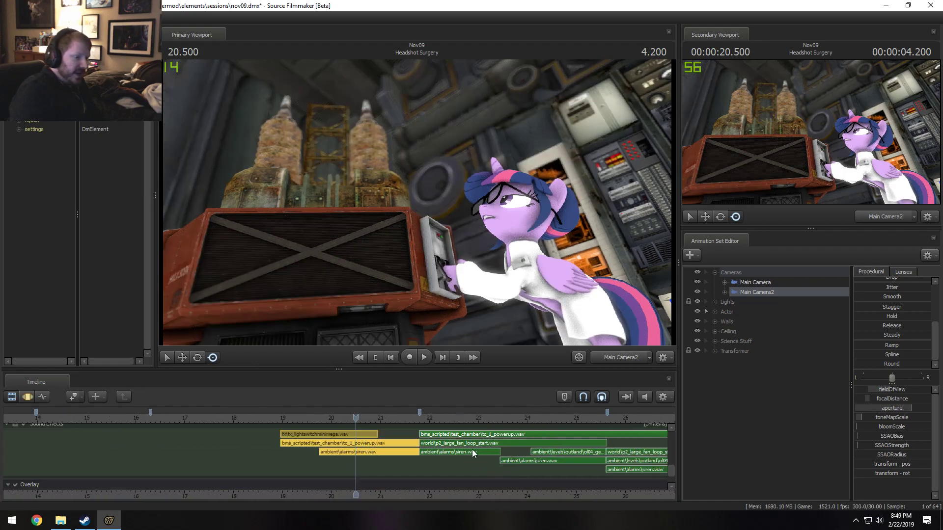
click(445, 418)
key(space)
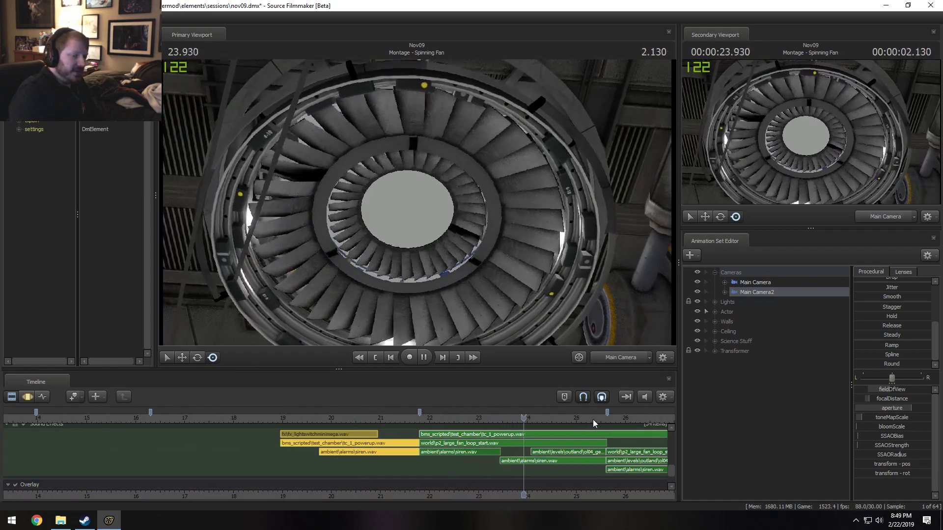
drag(622, 496, 632, 496)
key(space)
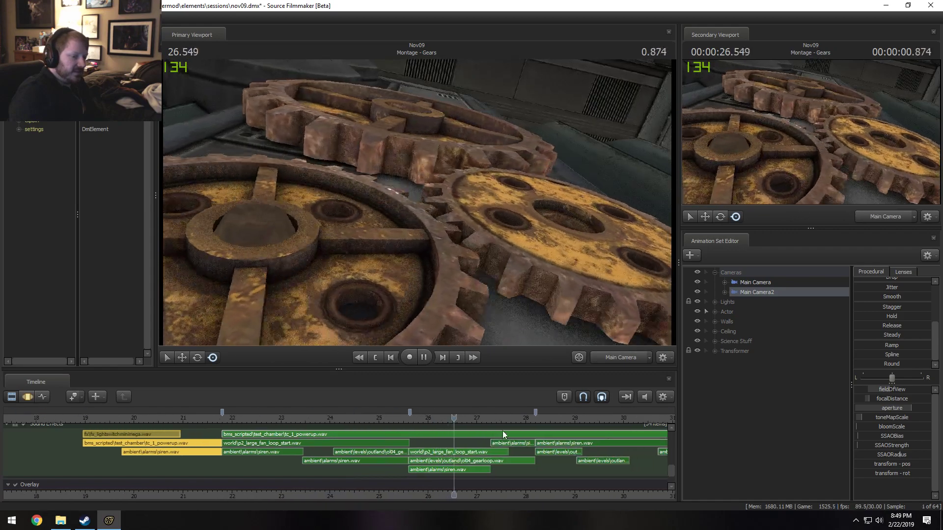
key(space)
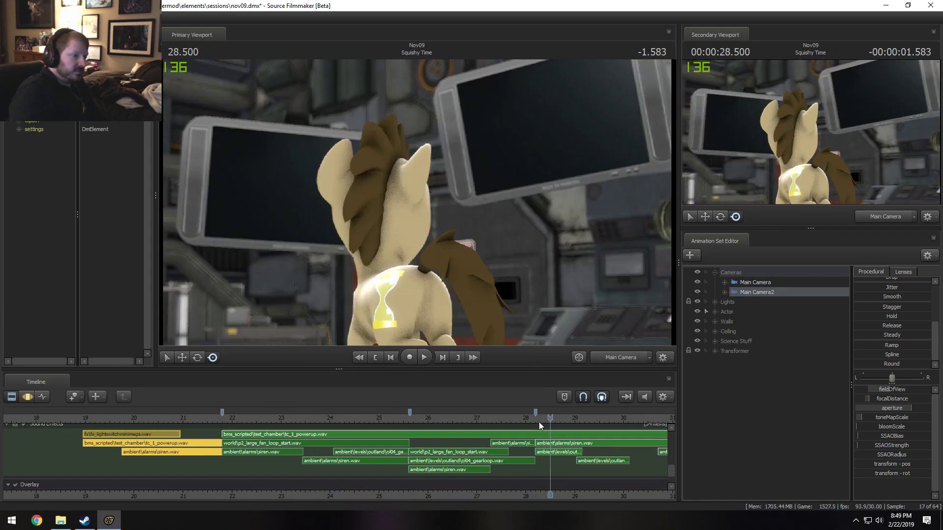
Check the end of the Gears shot, play the cut from Headshot Surgery to Spinning Fan, and park the playhead at 20.866
click(529, 420)
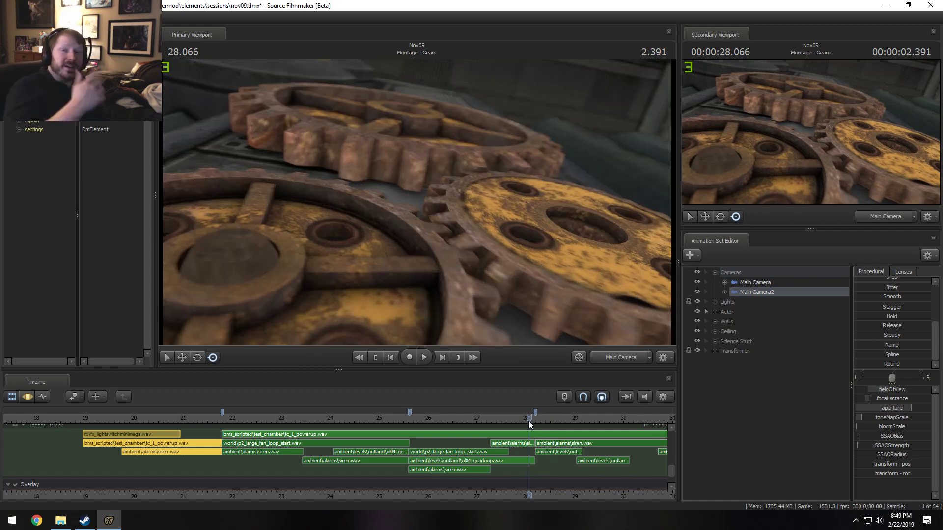
click(213, 421)
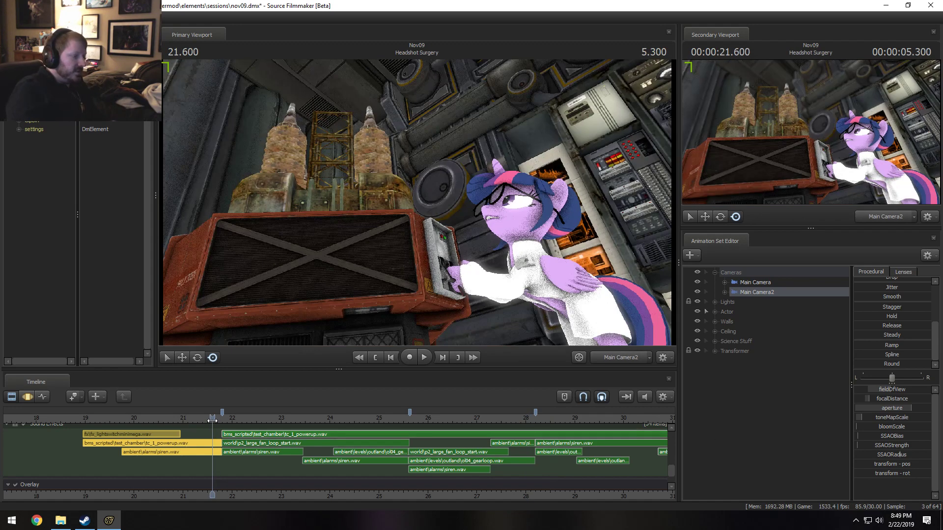
key(space)
key(space)
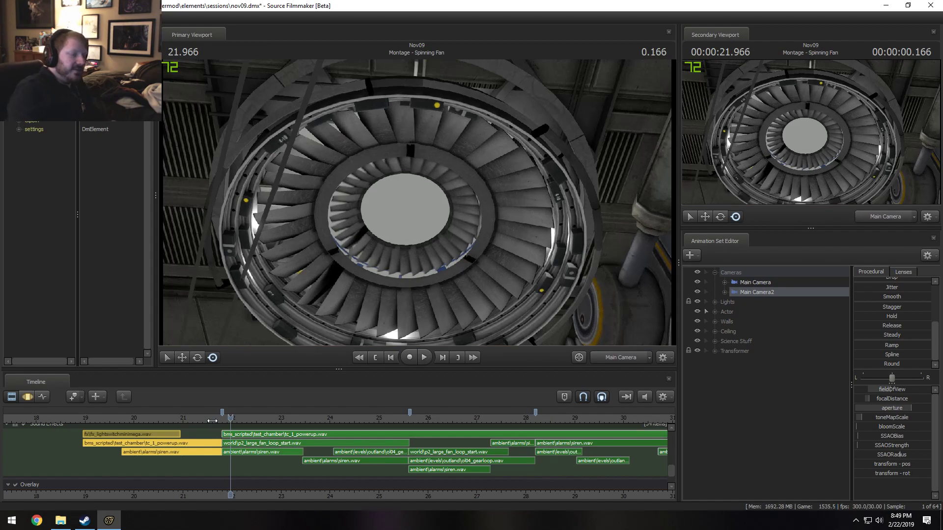
click(177, 416)
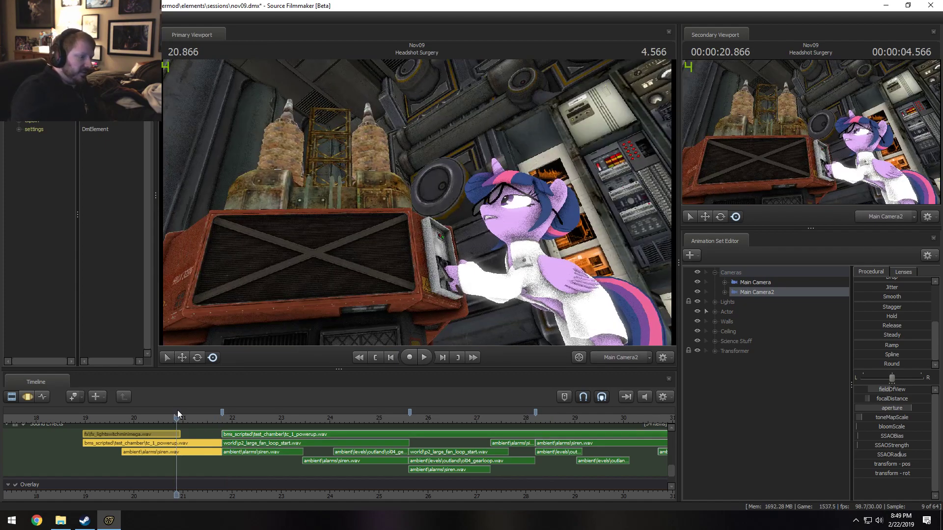
View the scene through the Work Camera close on Twilight's face and bring the shot clips into view in the timeline
click(623, 358)
drag(417, 202, 446, 220)
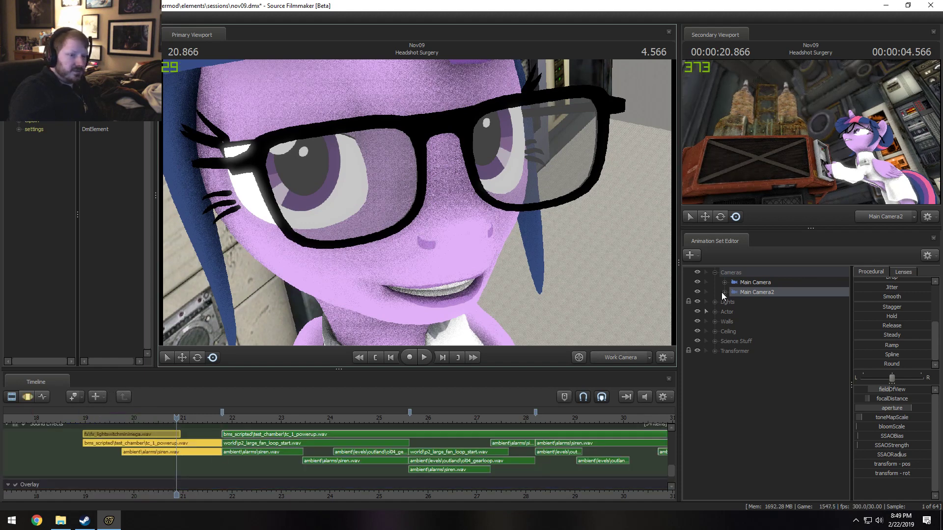
scroll(673, 437, up, 5)
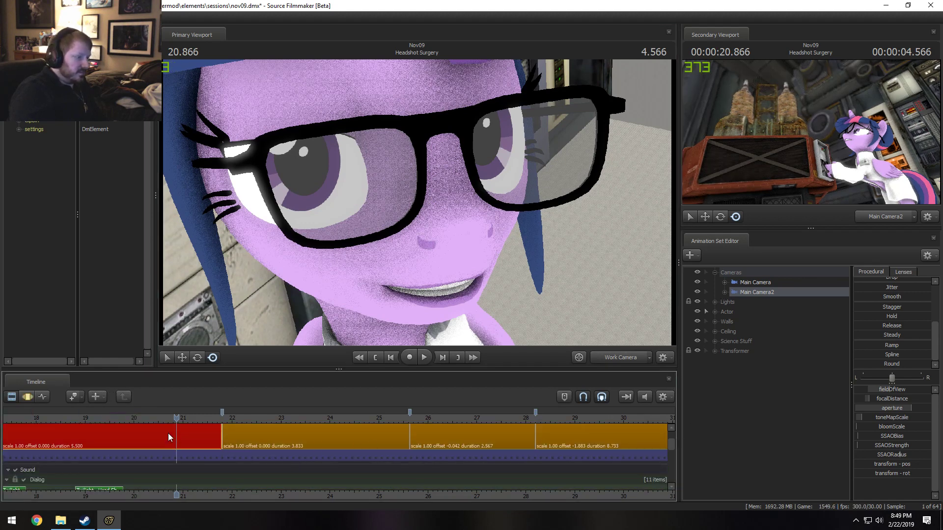
Select Twilight Sparkle's l_lid_lowerer and r_lid_lowerer controls in the Motion Editor, with the time selection extended indefinitely in both directions
click(720, 312)
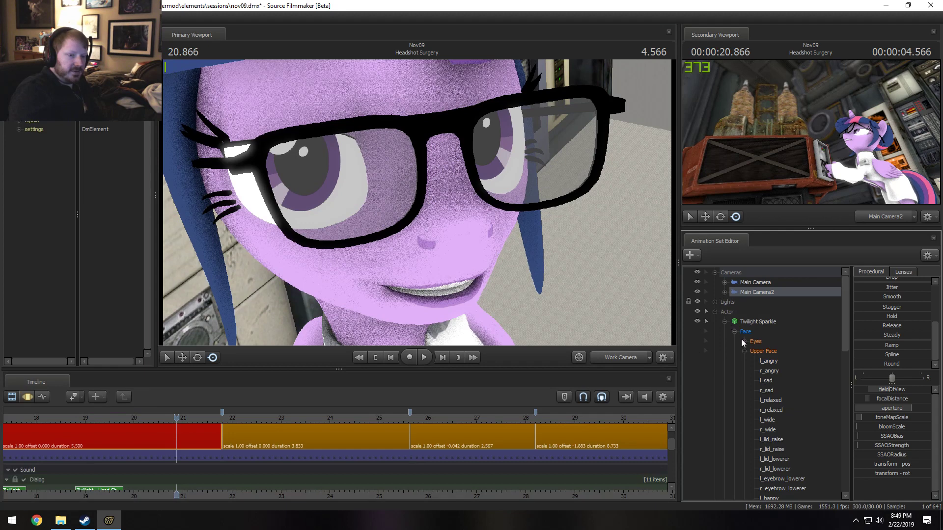
click(762, 371)
scroll(776, 363, down, 2)
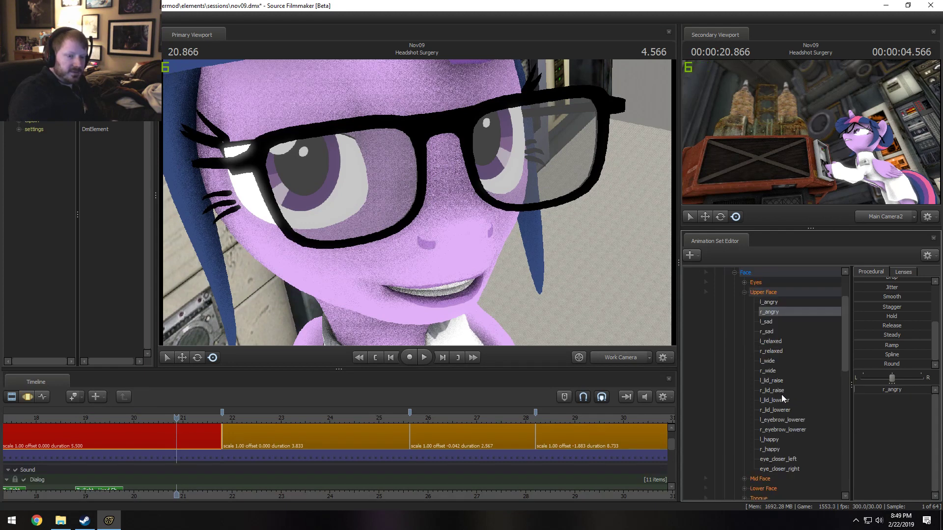
click(775, 400)
ctrl+click(776, 410)
key(F3)
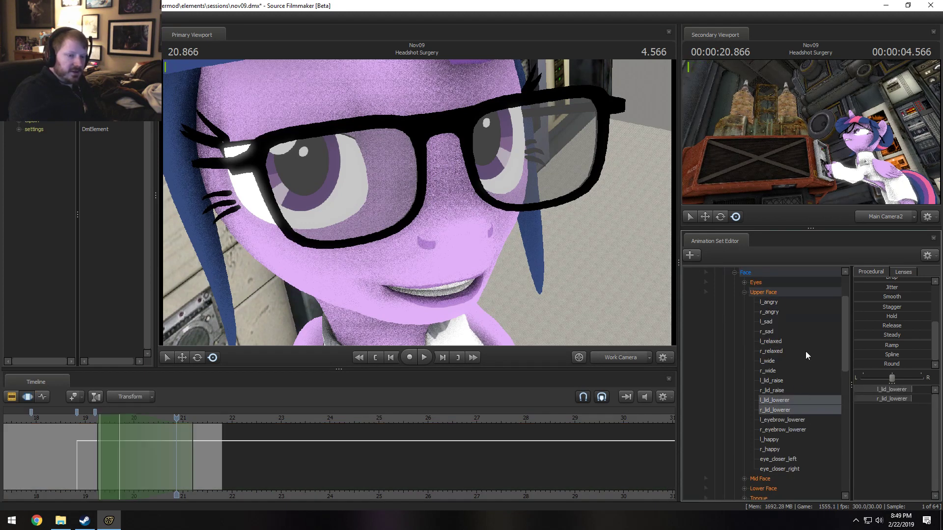
click(415, 445)
scroll(884, 314, up, 3)
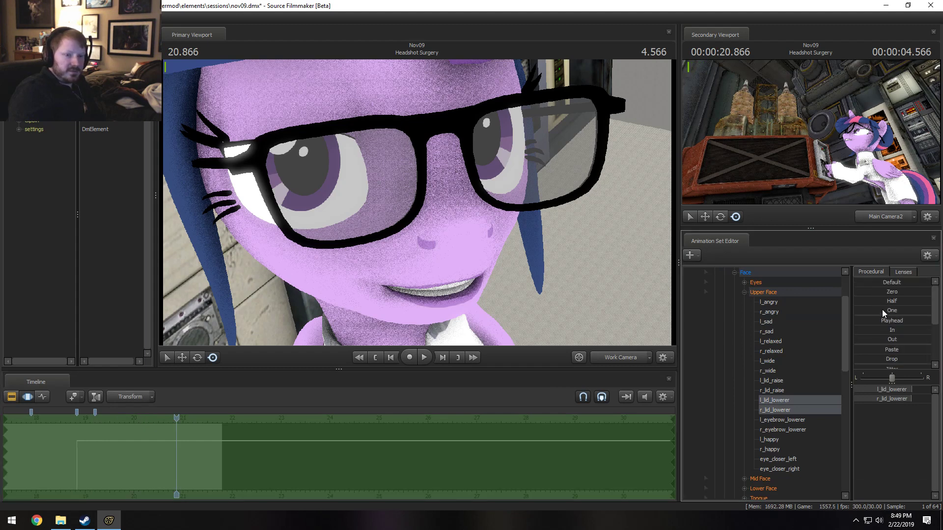
click(891, 292)
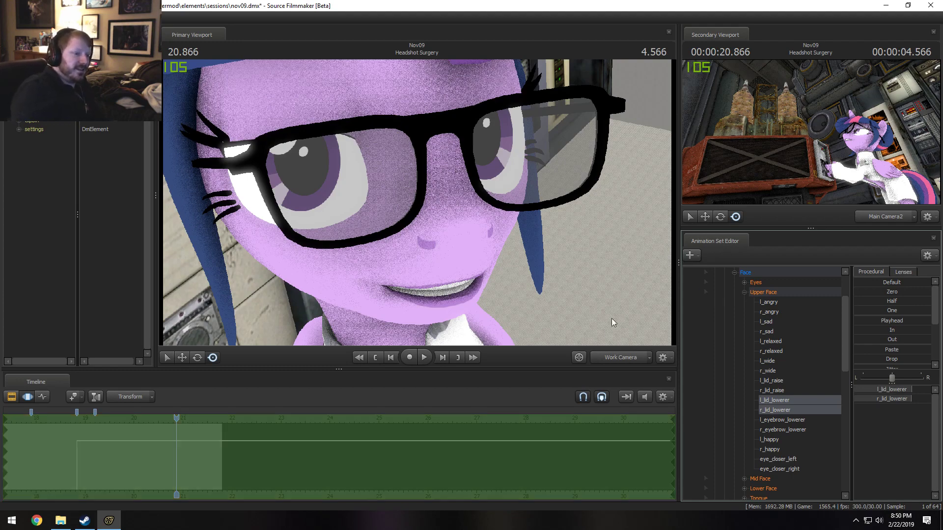
Pull the Work Camera back from Twilight, return the primary viewport to Main Camera2, and play Squishy Time in the Clip Editor
drag(573, 279, 418, 203)
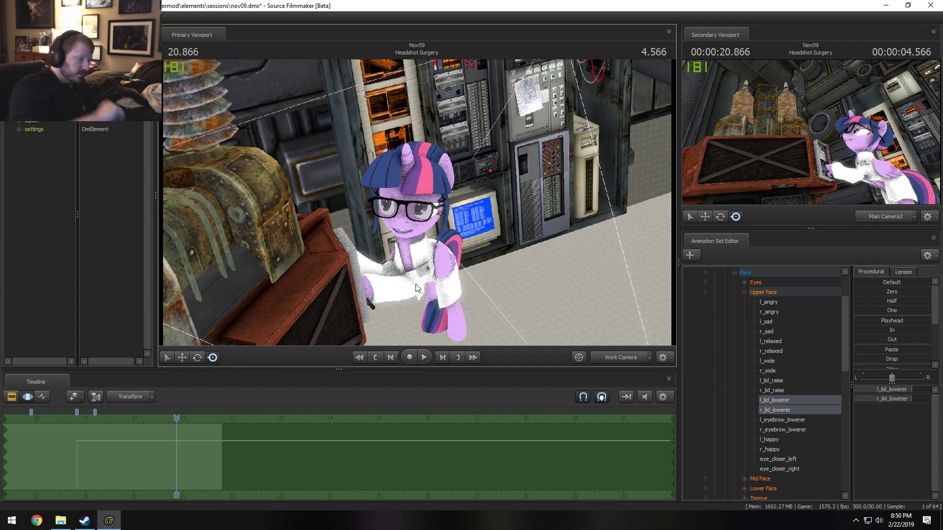
click(617, 357)
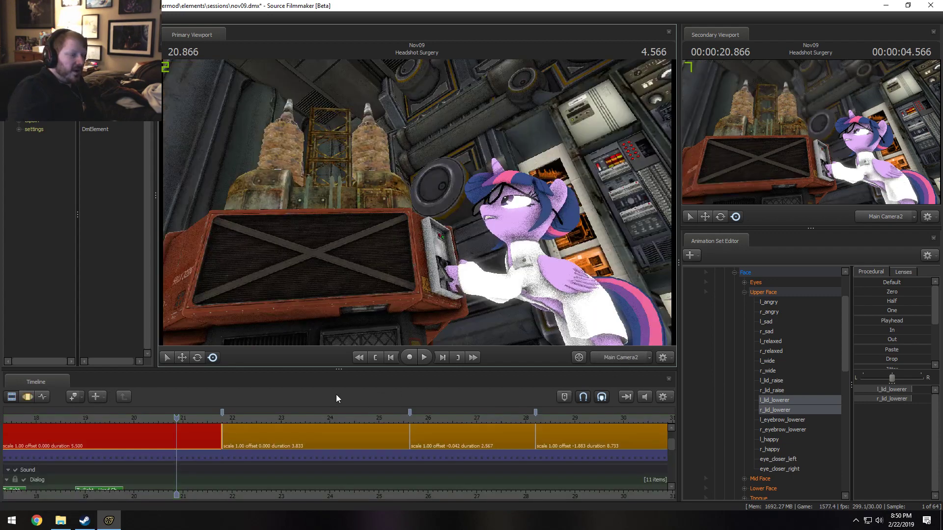
click(356, 417)
key(space)
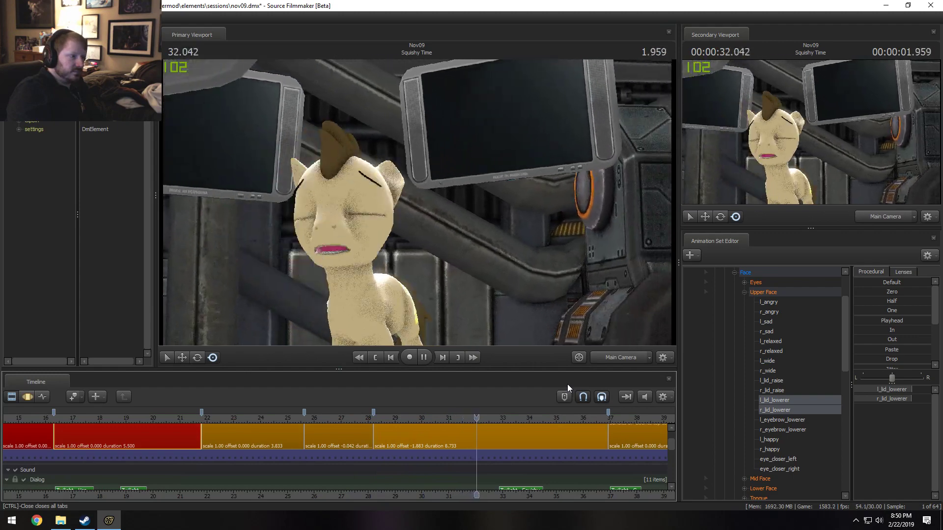
key(space)
key(space)
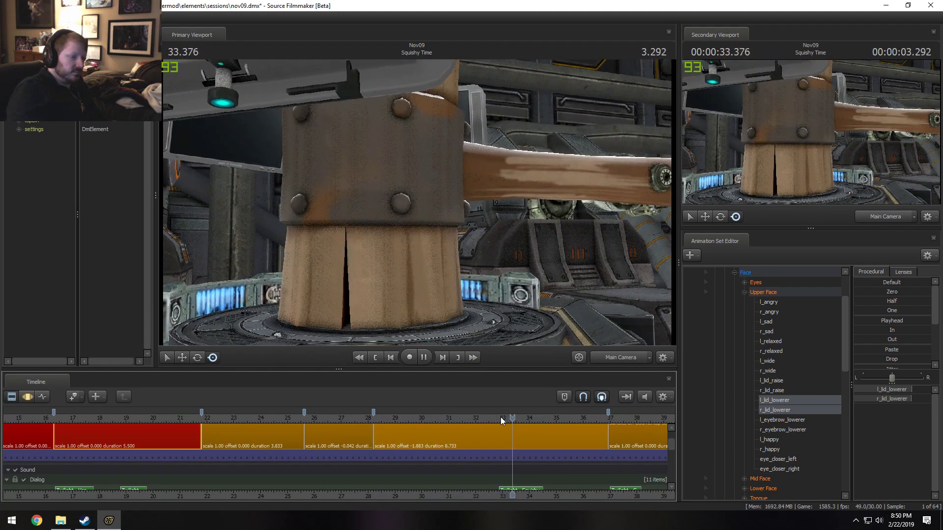
click(499, 418)
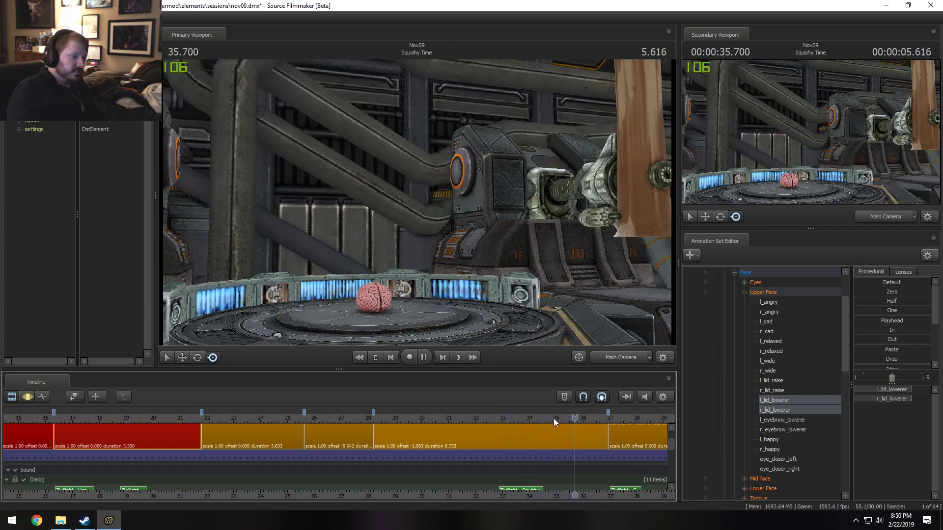
Replay the cut to the brain close-up in Squishy Time, running it backwards and forwards
click(572, 417)
drag(573, 417, 577, 417)
key(space)
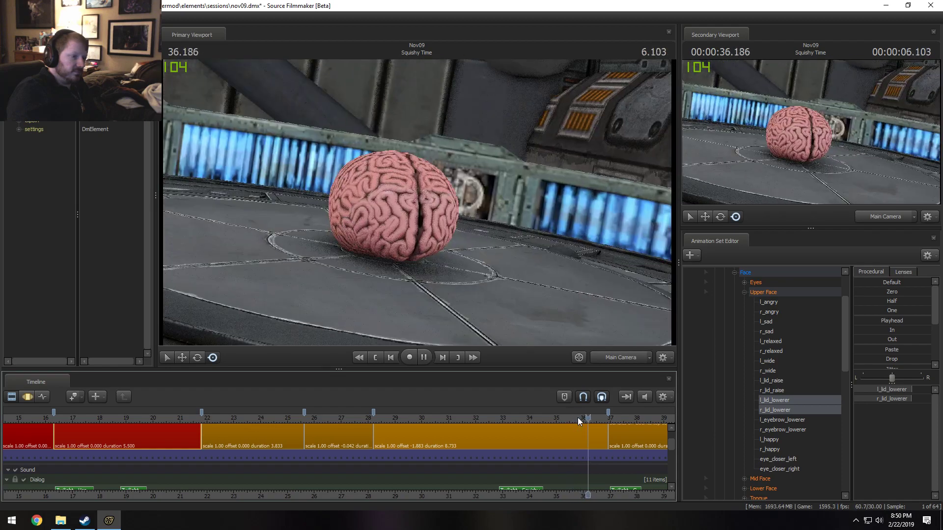
key(space)
key(j)
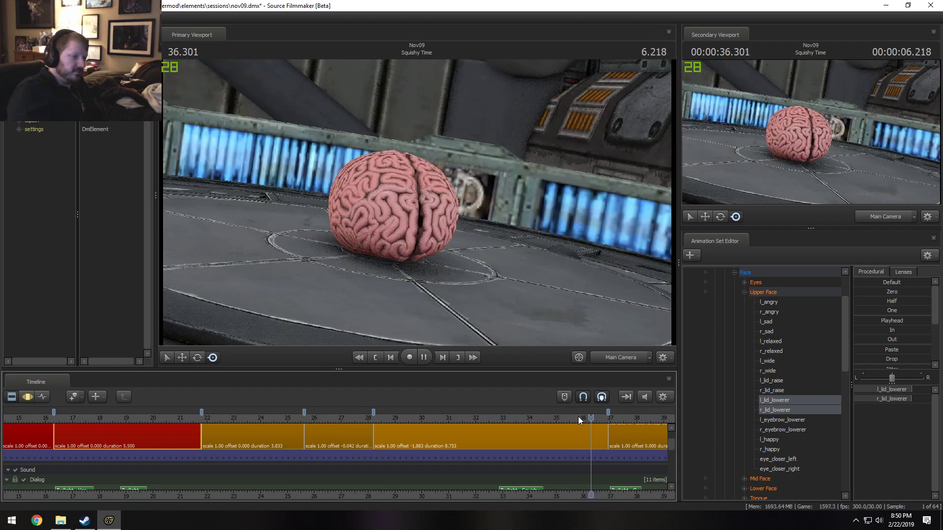
key(l)
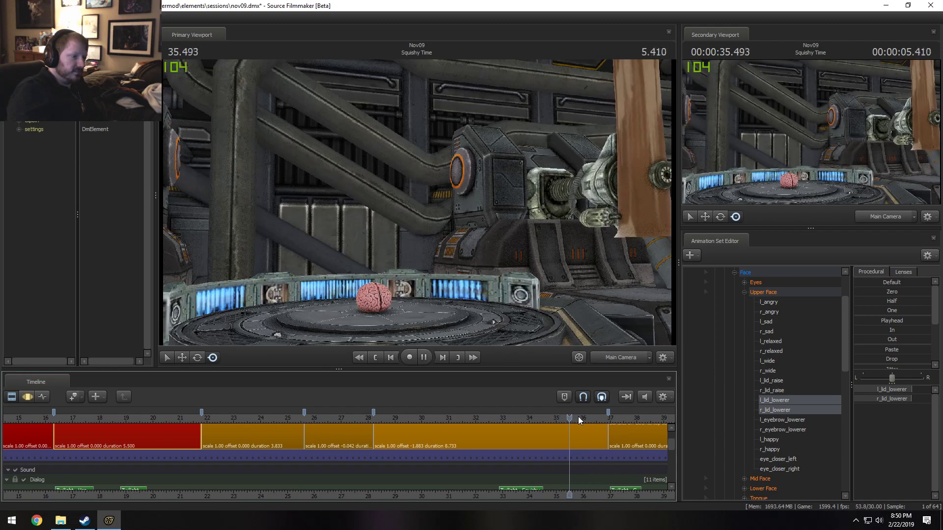
key(k)
scroll(442, 431, down, 5)
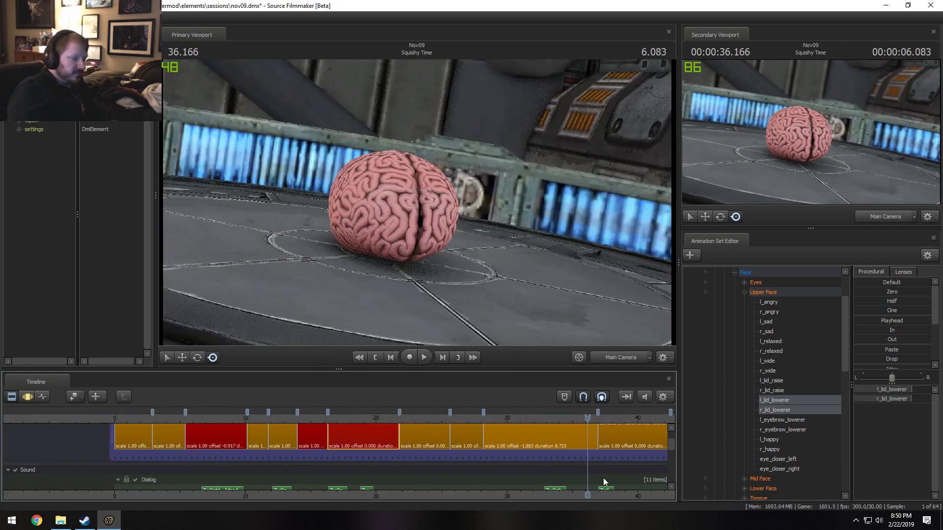
Play Grab the Brain! through to Spike gets Brain and replay the opening of the Spike gets Brain shot
key(space)
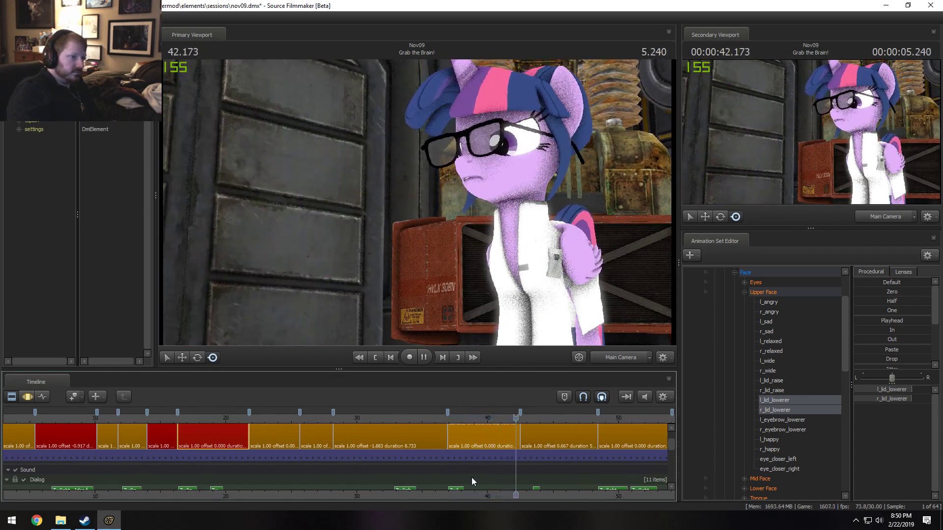
key(space)
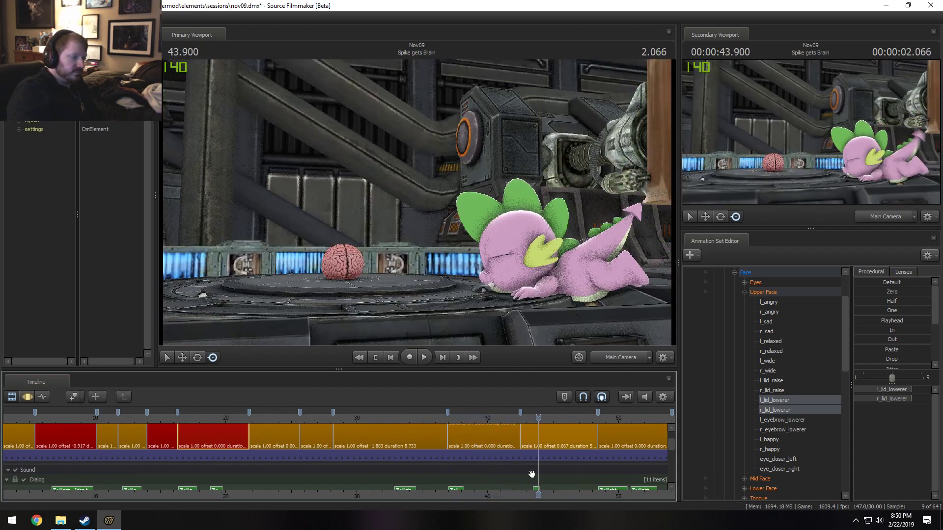
drag(539, 418, 529, 416)
key(space)
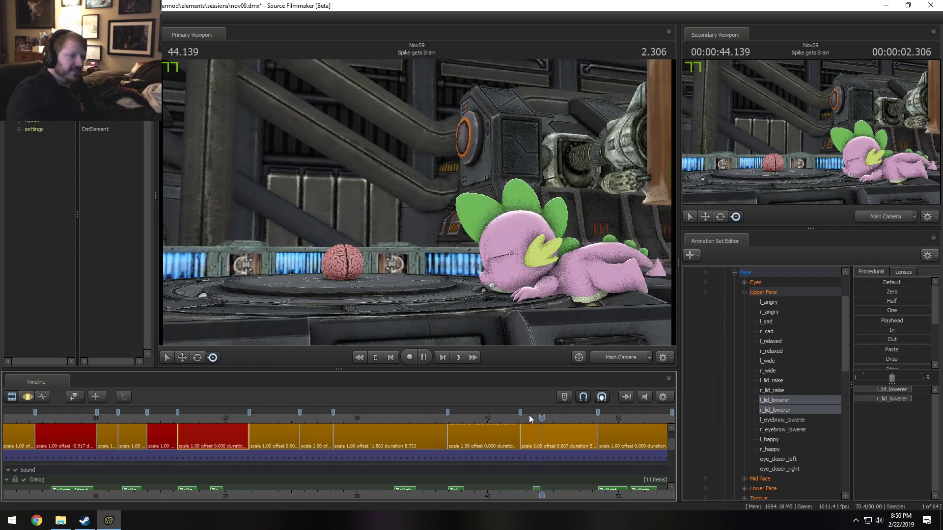
click(529, 415)
key(space)
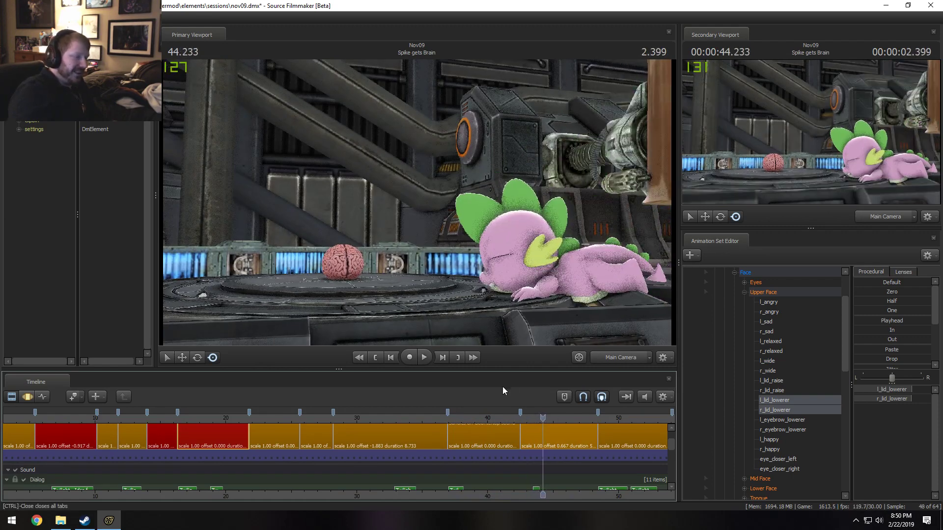
Bring the named Picture track shots into view and replay Headshot Surgery, stopping at 21.333
scroll(506, 469, down, 2)
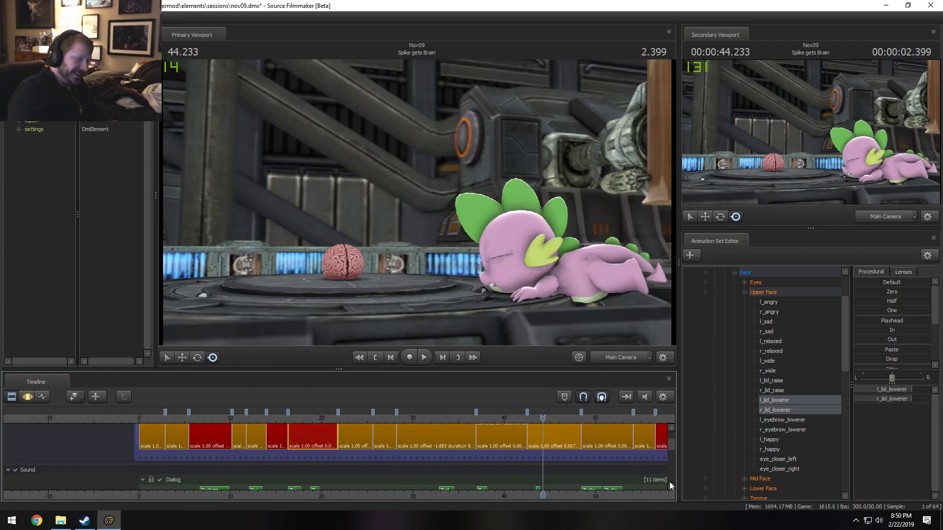
drag(672, 448, 674, 435)
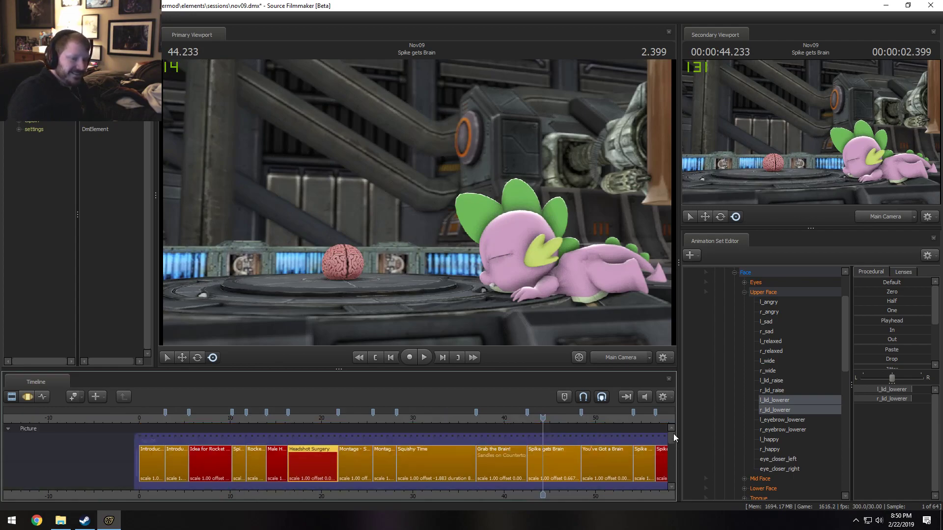
click(298, 416)
scroll(302, 423, up, 2)
key(space)
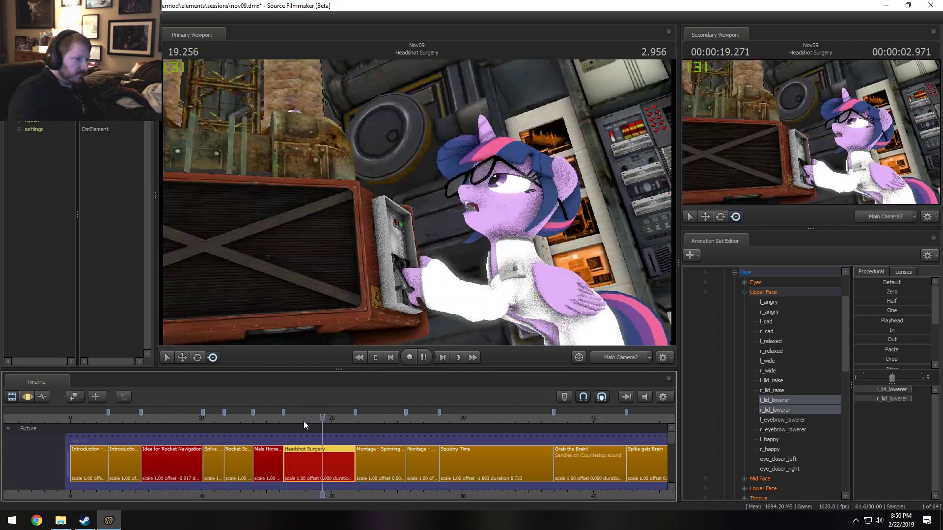
key(space)
click(292, 418)
key(space)
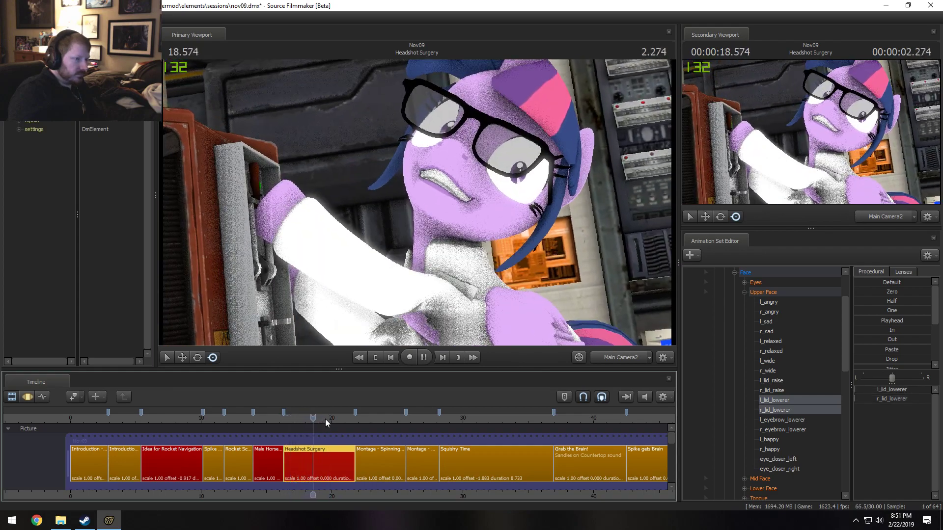
key(space)
key(space)
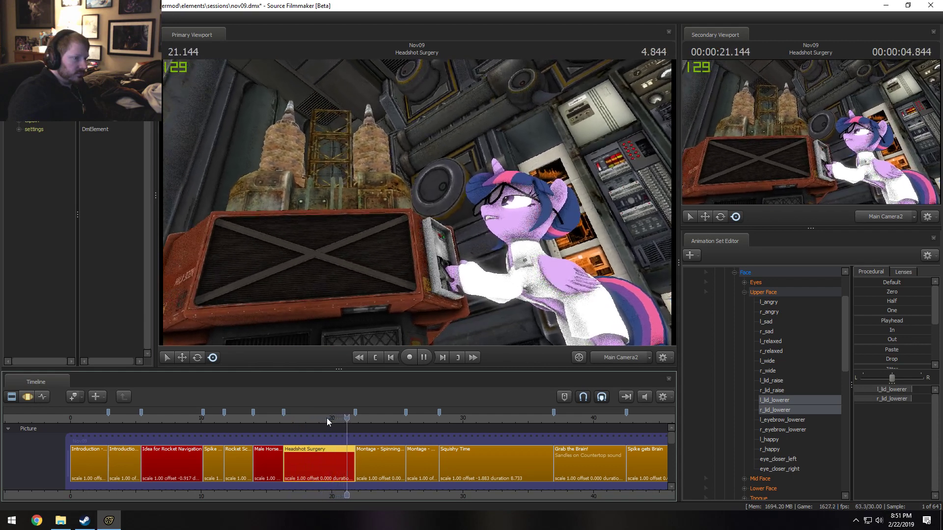
key(space)
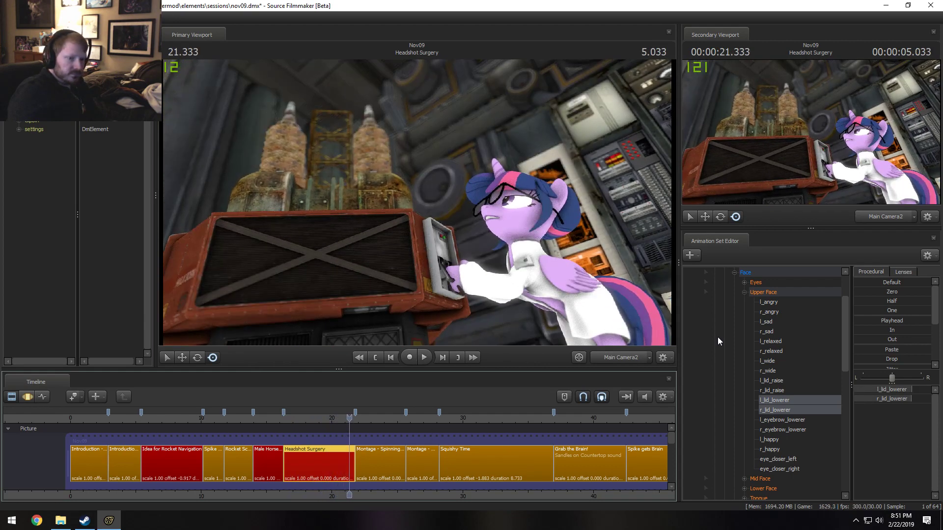
Select all of Twilight's Upper Face controls in the Motion Editor, with the falloff starting near 18.95 and the hold starting at 21.5
scroll(746, 325, up, 2)
click(773, 352)
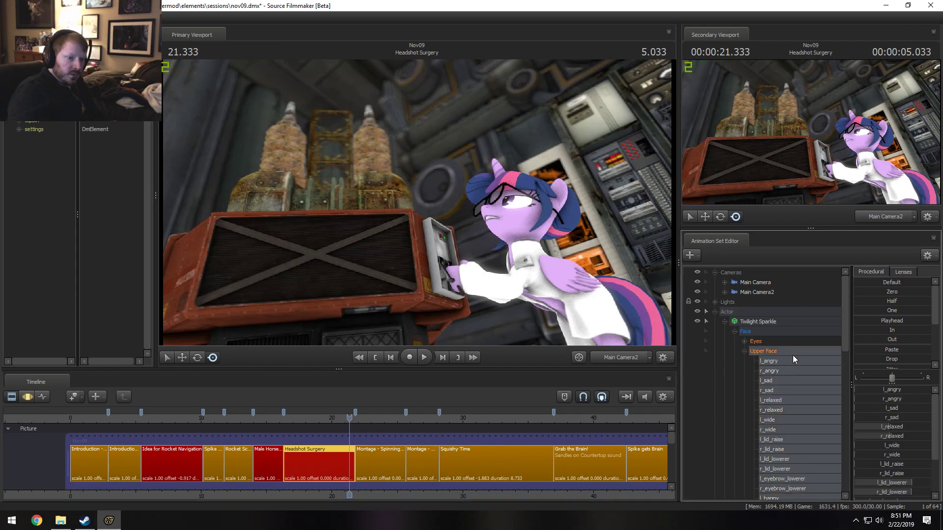
key(F3)
scroll(295, 452, up, 9)
key(shift)
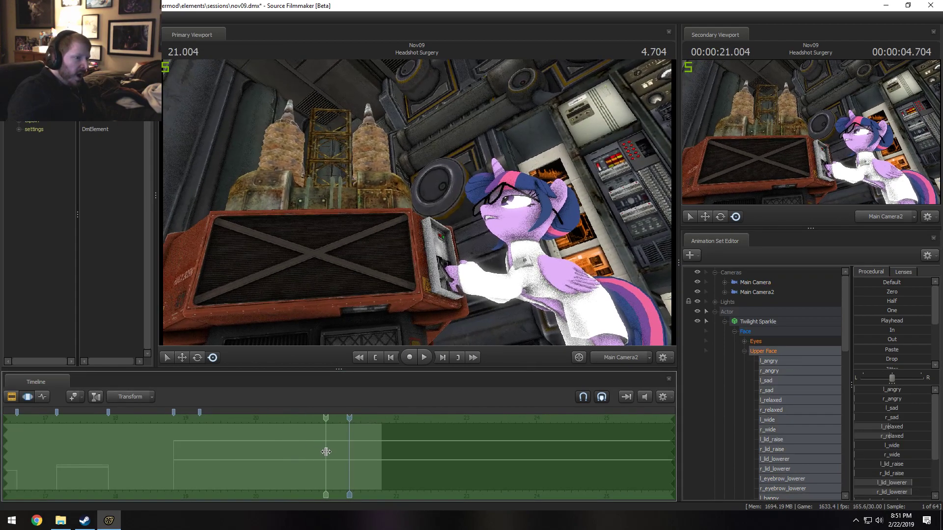
shift+drag(361, 450, 791, 460)
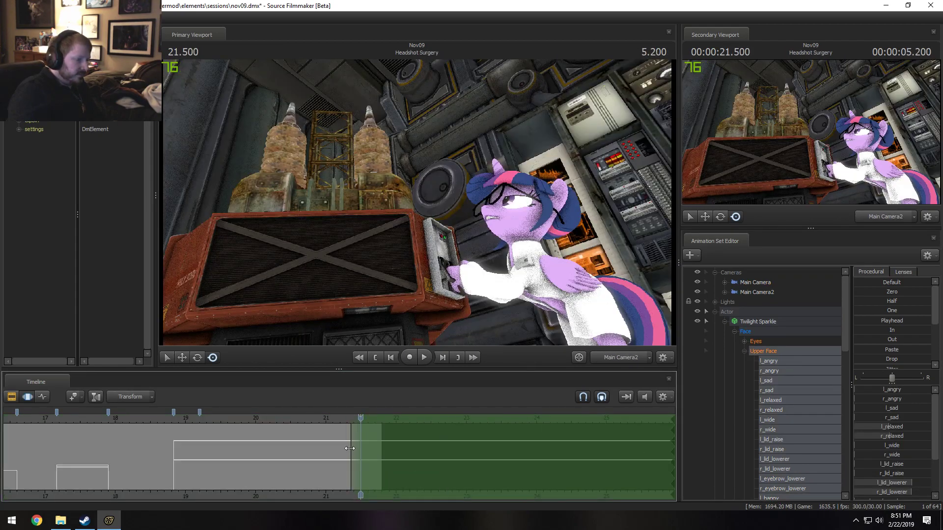
drag(349, 449, 182, 450)
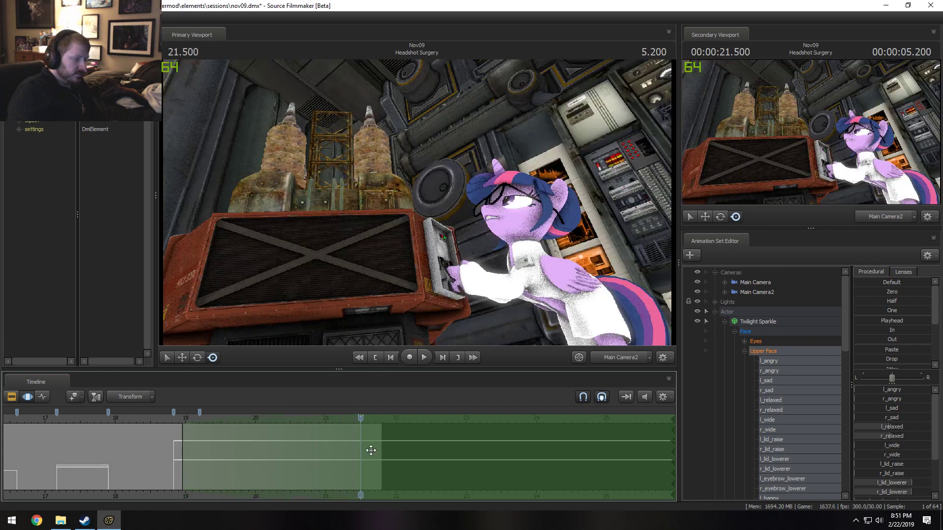
Play the end of Headshot Surgery into the fan shot and move the selection's hold start to 21.666
key(space)
key(space)
key(shift)
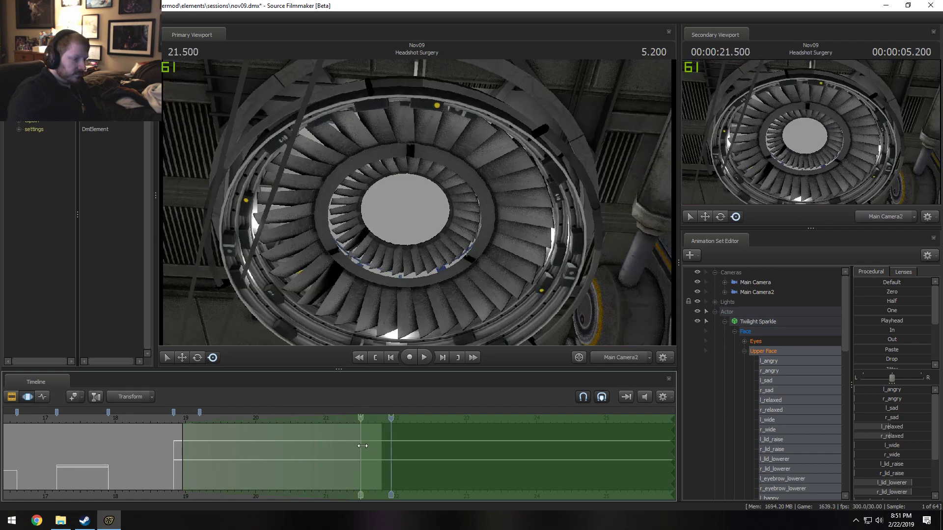
drag(392, 418, 372, 418)
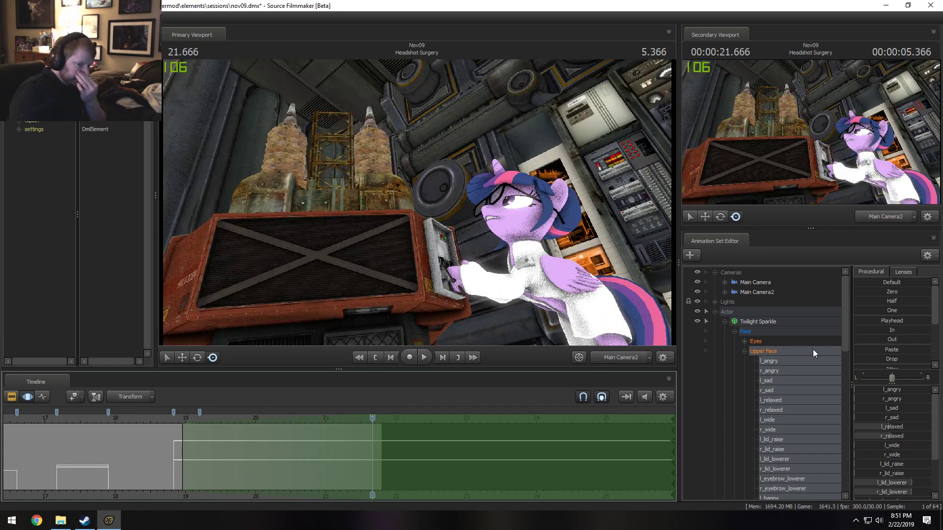
Zero all of Twilight's Upper Face controls, raise l_wide and r_wide to full, and play the eye change back
click(888, 292)
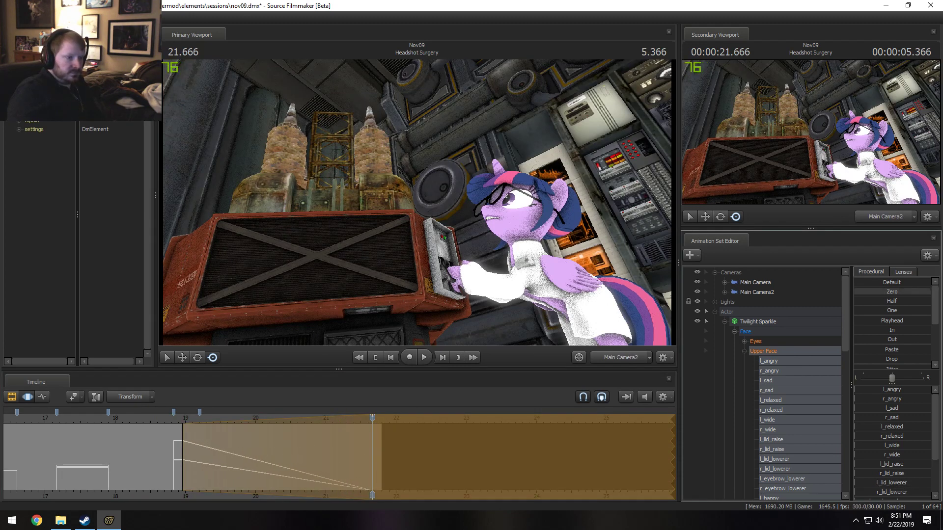
scroll(881, 436, down, 1)
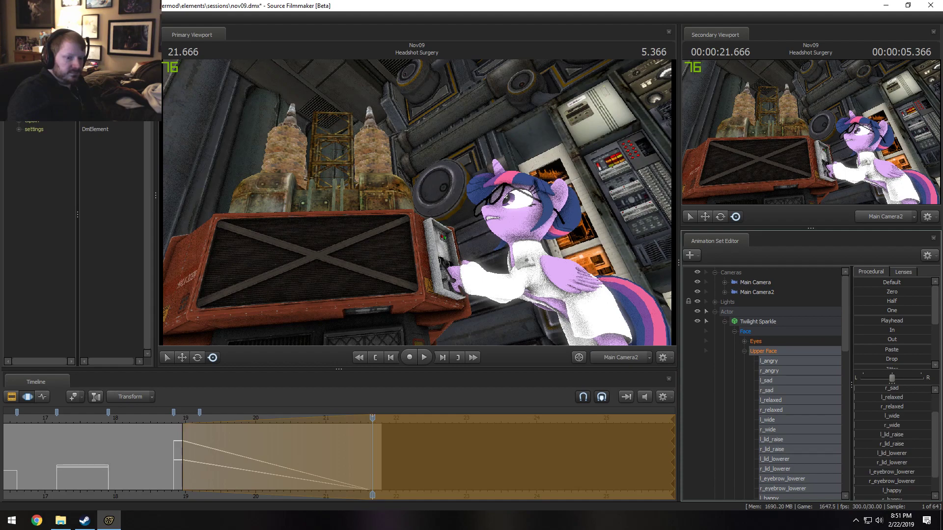
drag(892, 425, 931, 426)
drag(866, 417, 931, 416)
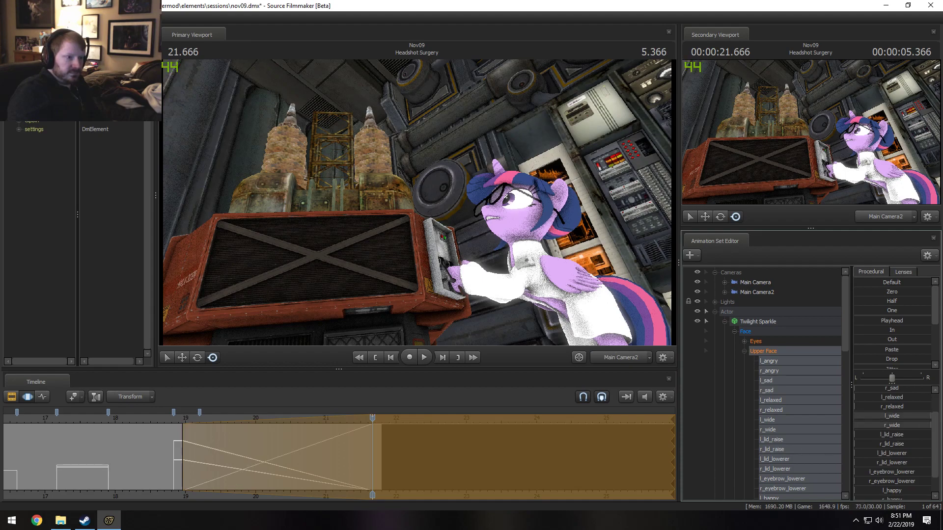
click(169, 423)
key(space)
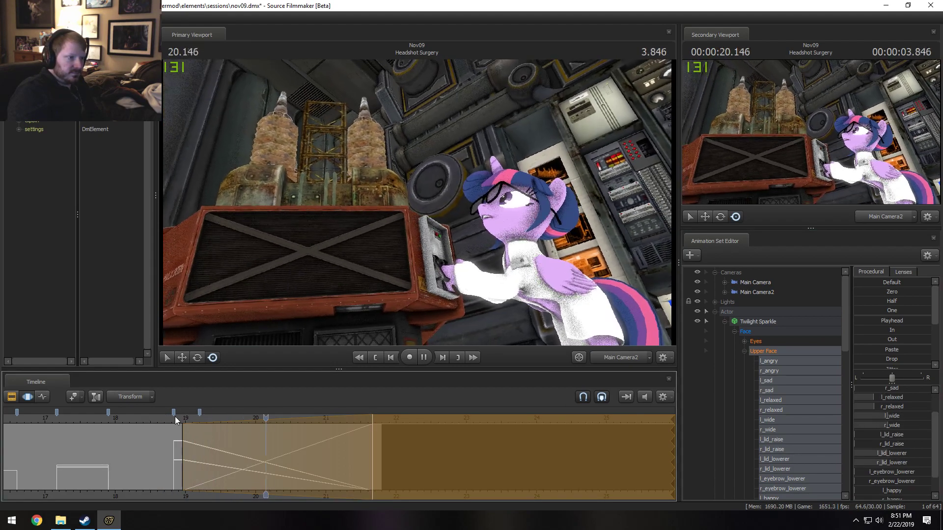
key(space)
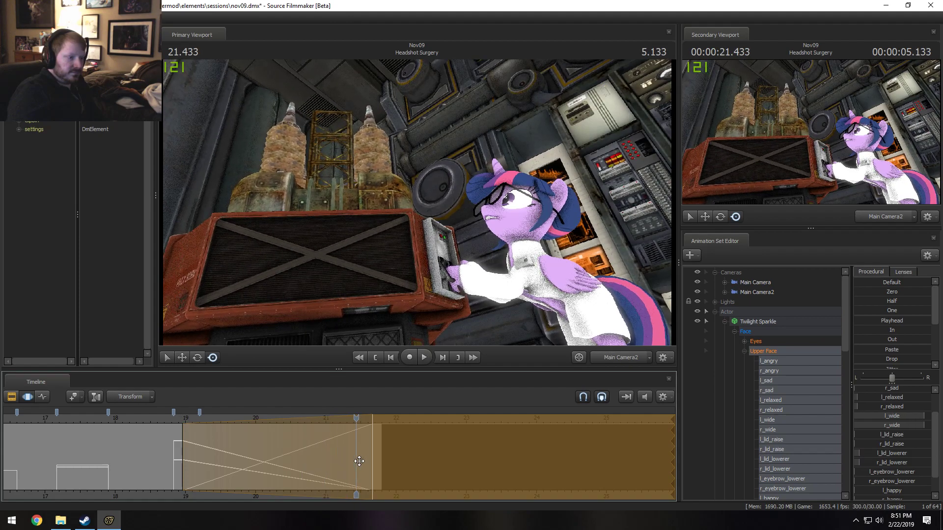
Try a hold start near 22.166 for the eye-widening selection, replay the change, and settle the hold start at 21.766
drag(373, 452, 390, 460)
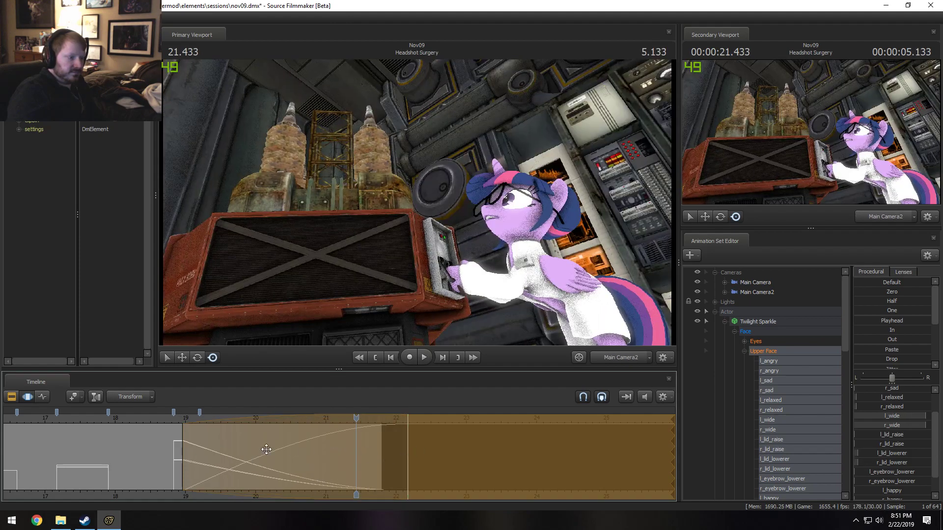
click(175, 421)
key(space)
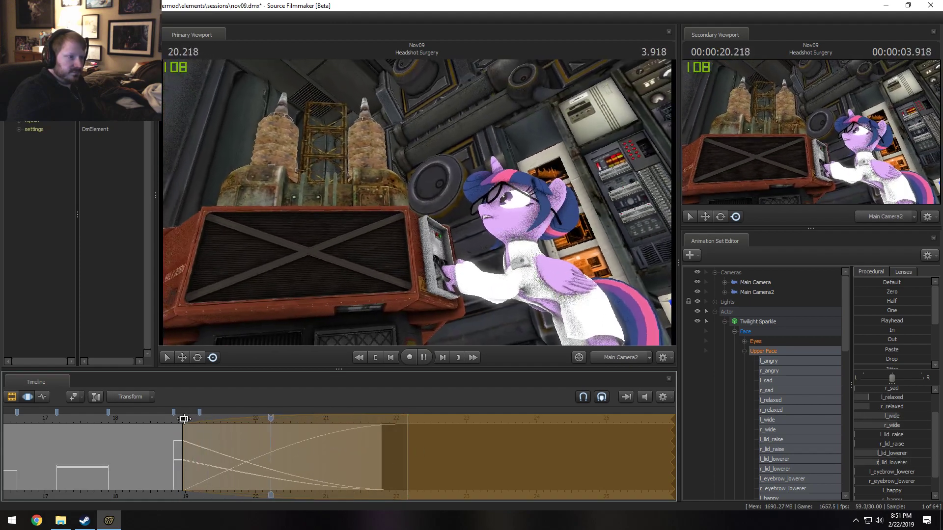
key(space)
click(171, 423)
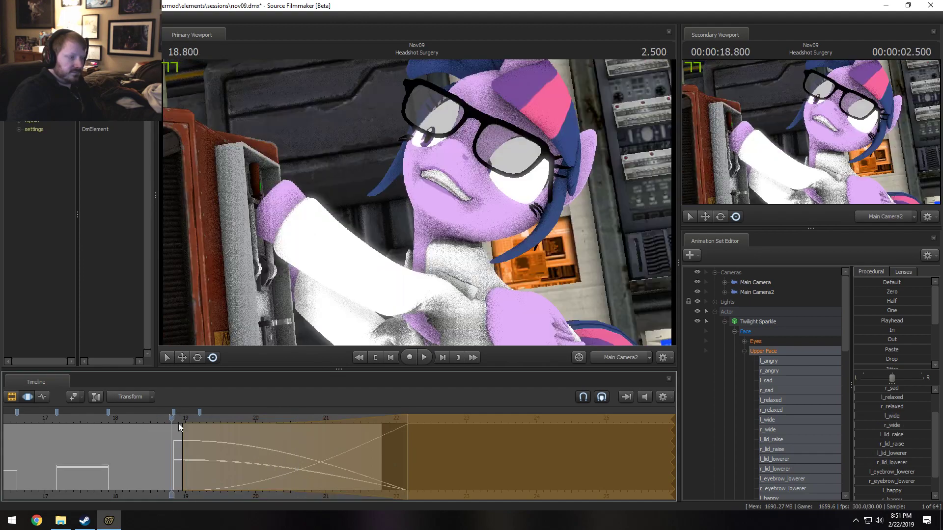
key(space)
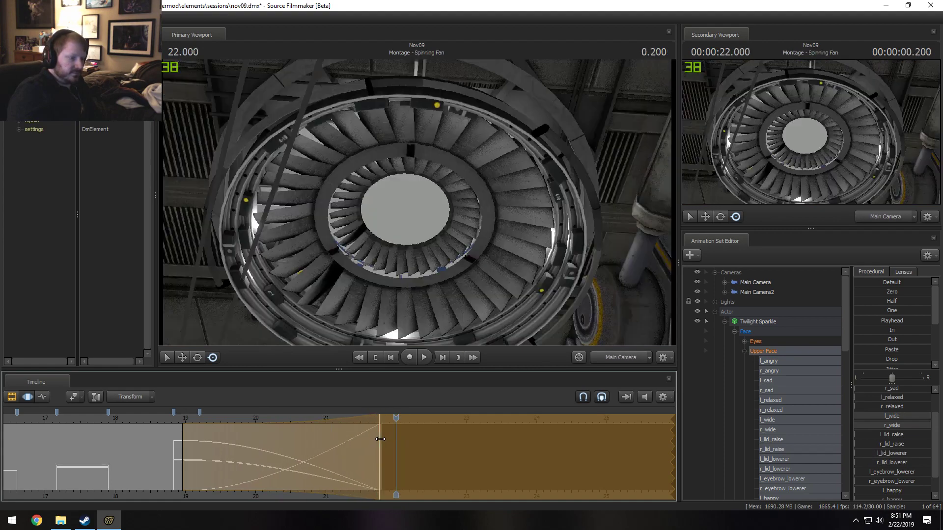
drag(396, 416, 380, 417)
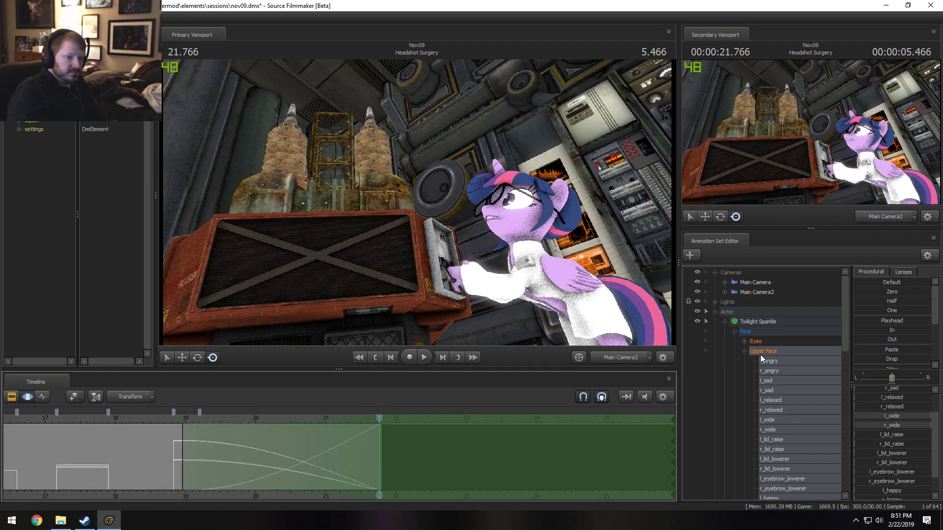
Select Twilight's Lower Face controls and start the selection's falloff near 20.6, with the playhead at 21.766
click(762, 370)
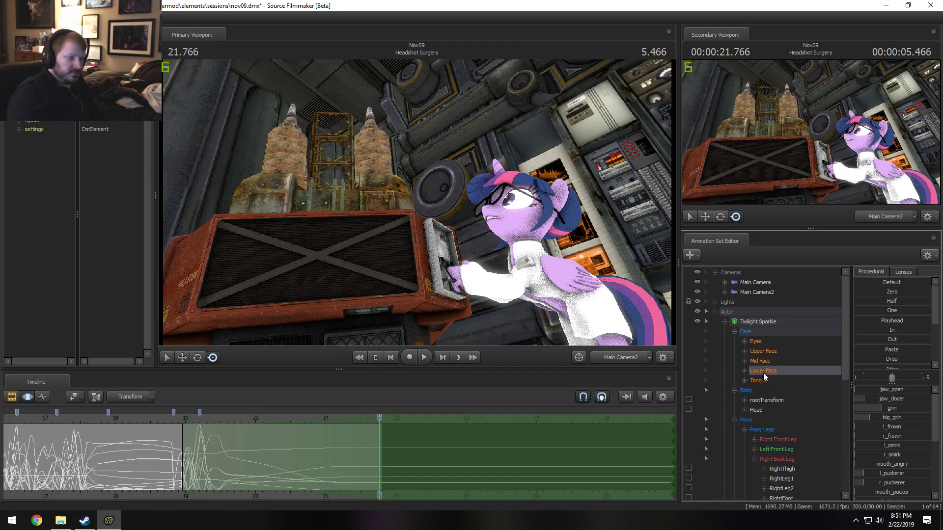
drag(180, 451, 379, 440)
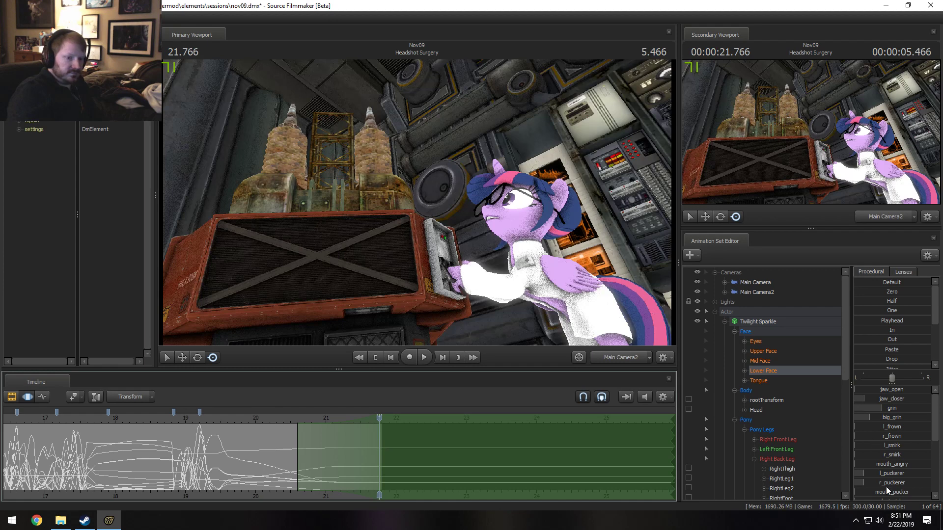
scroll(882, 448, down, 2)
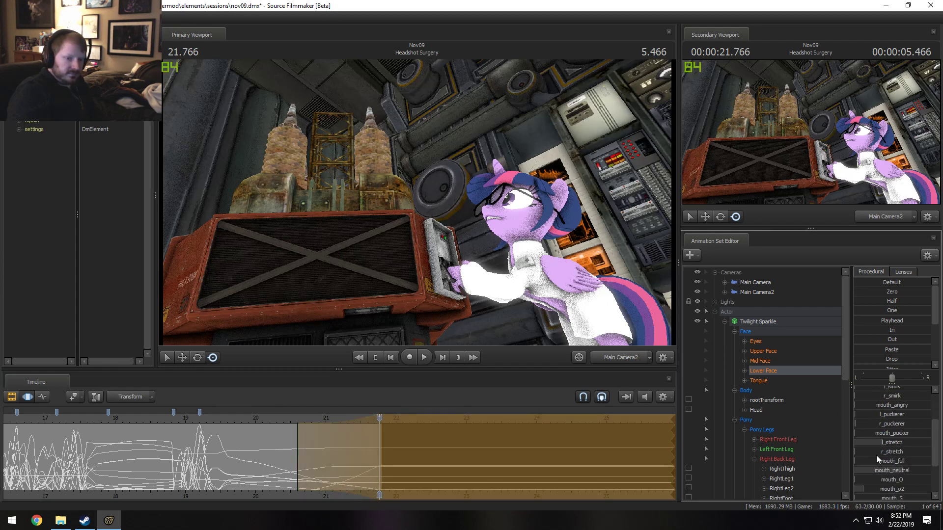
scroll(913, 458, up, 2)
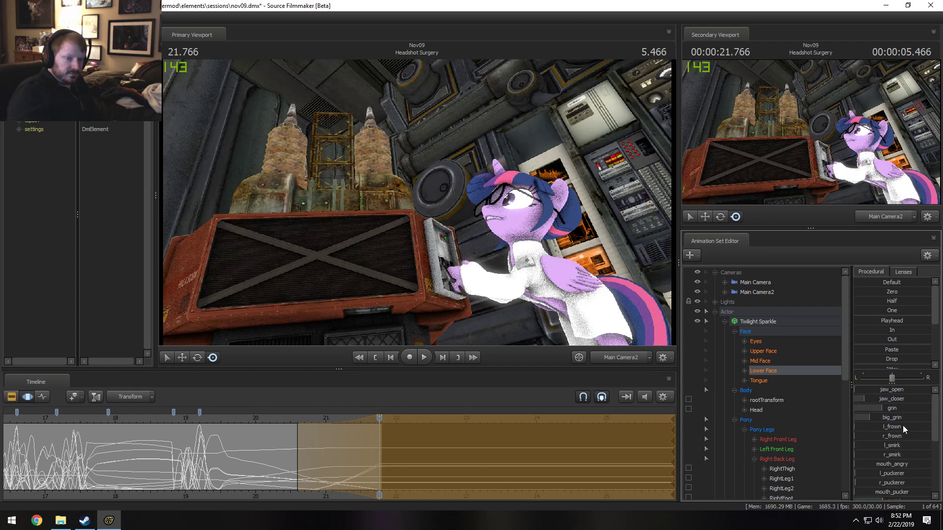
Try a wider grin by raising big_grin, l_smirk and r_smirk, replay it, then undo it and replay the original mouth
drag(904, 418, 902, 418)
drag(894, 455, 909, 455)
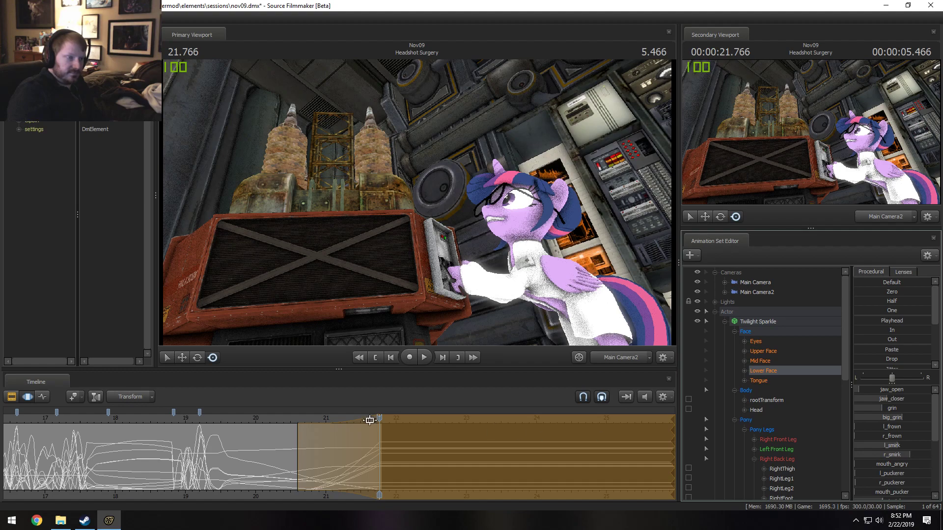
click(258, 417)
key(space)
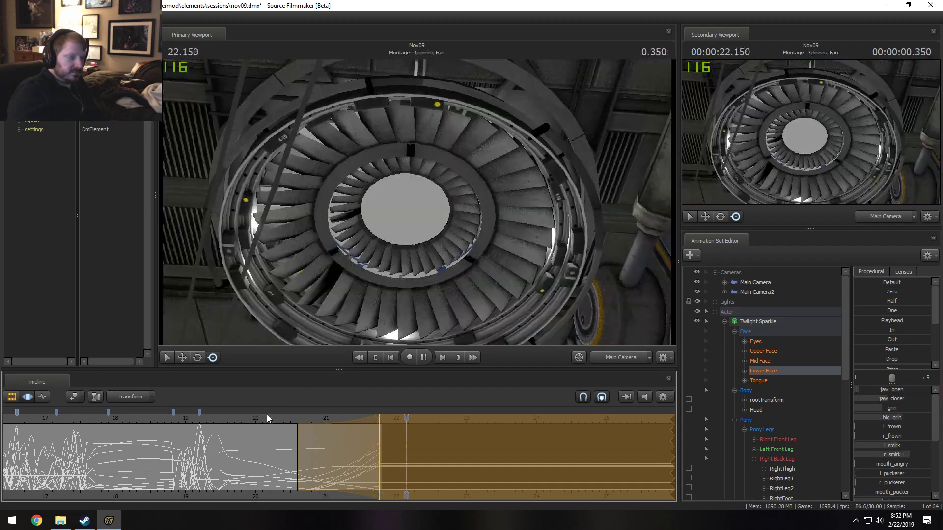
key(space)
click(246, 418)
key(space)
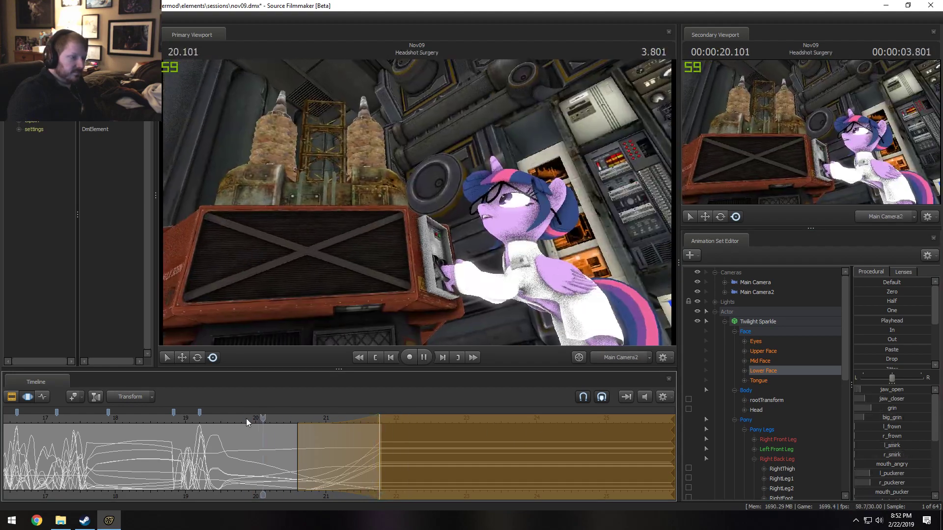
key(space)
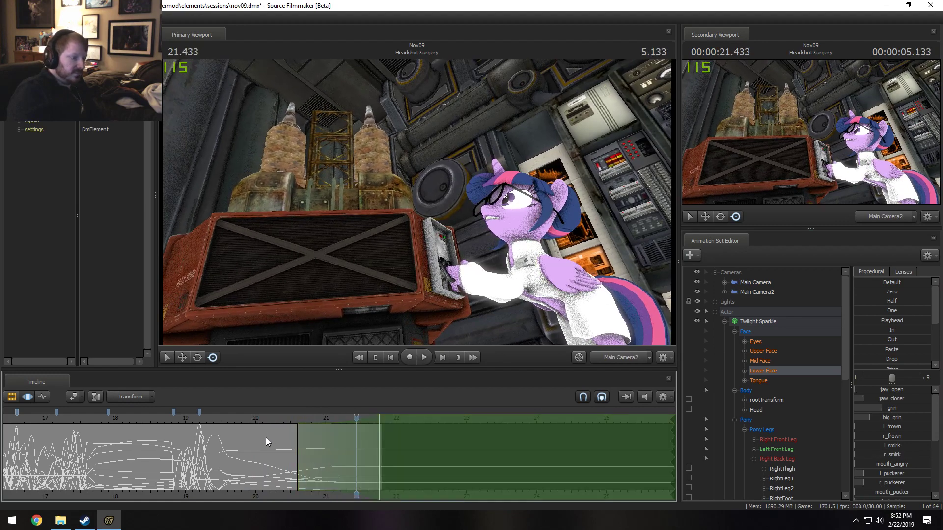
click(268, 420)
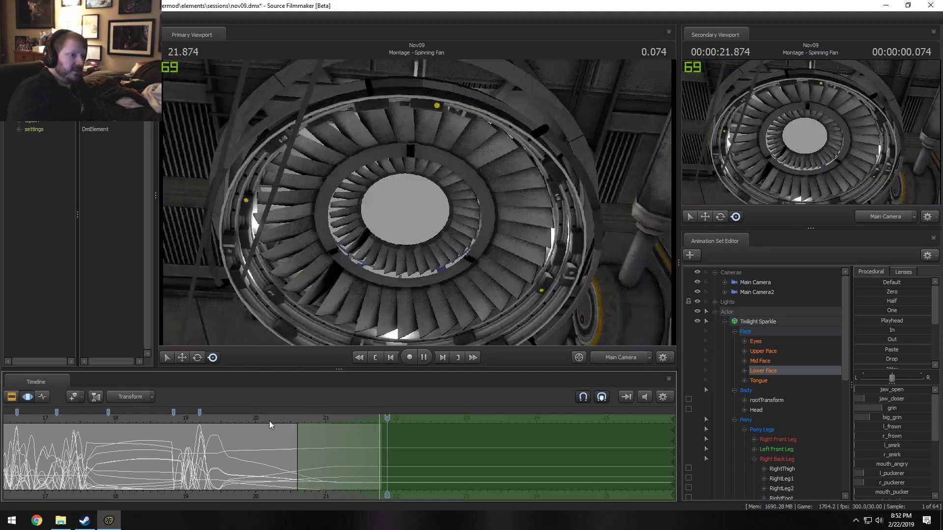
key(space)
At 21.766, slightly raise jaw_open, mouth_O, l_stretch and r_stretch, clear the puckerers, and replay the mouth change
drag(289, 424, 379, 436)
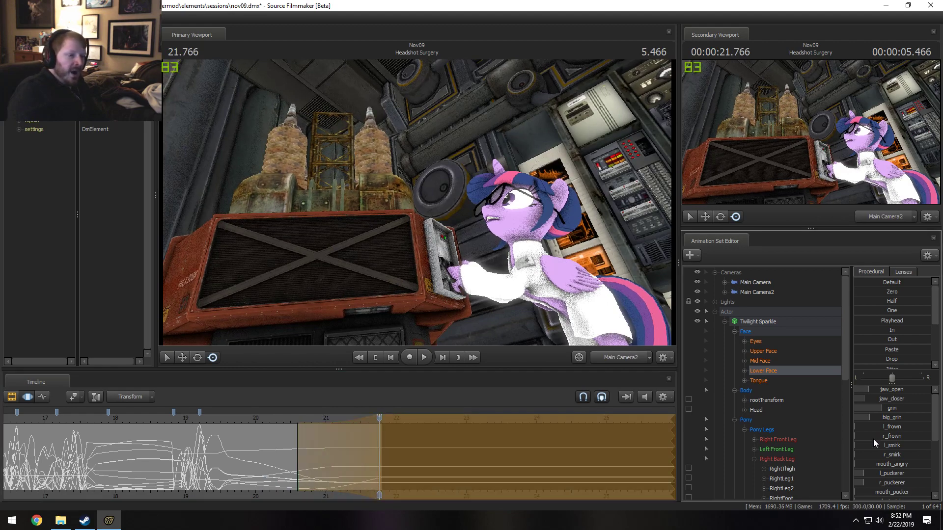
scroll(876, 444, down, 1)
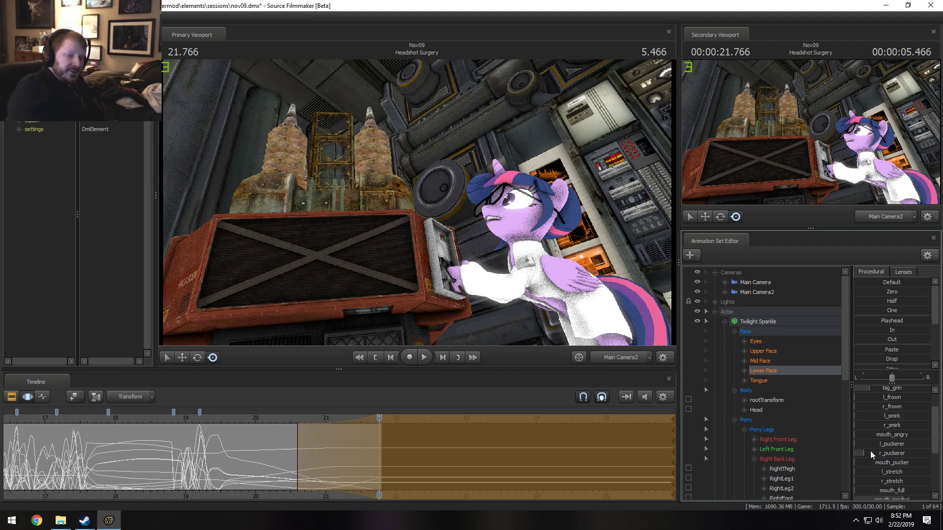
scroll(880, 452, down, 2)
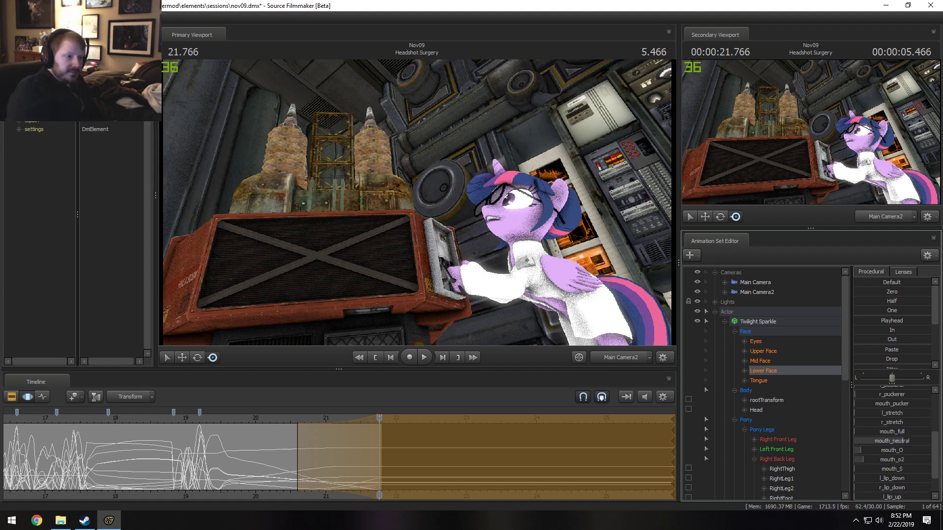
scroll(891, 449, up, 3)
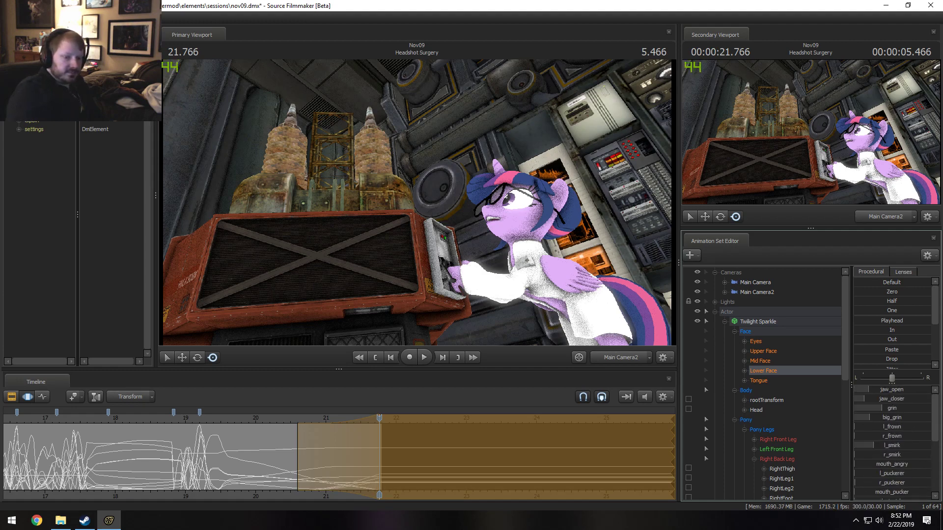
scroll(877, 473, down, 2)
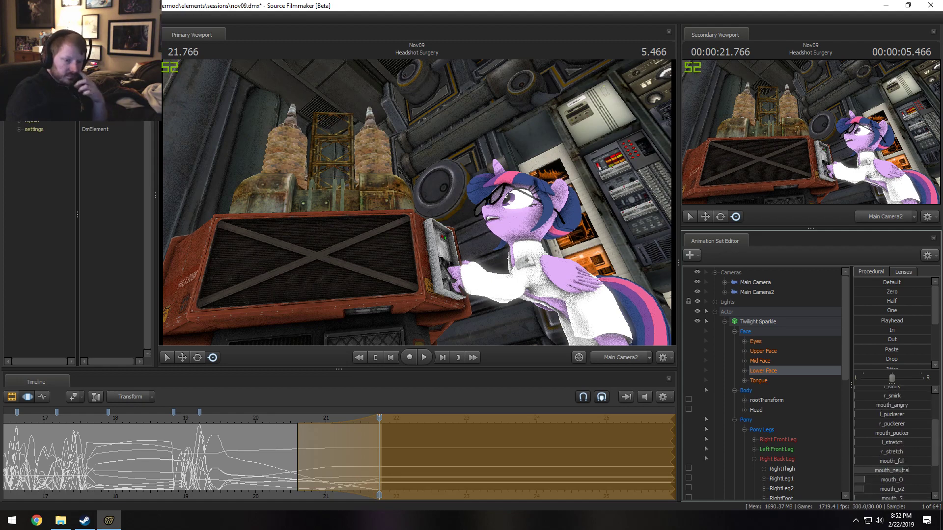
drag(879, 443, 869, 452)
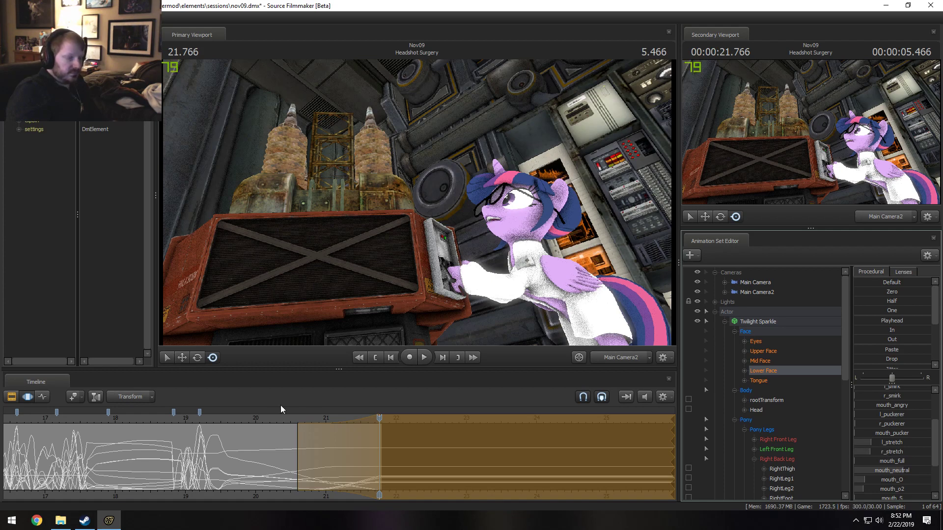
click(270, 413)
key(space)
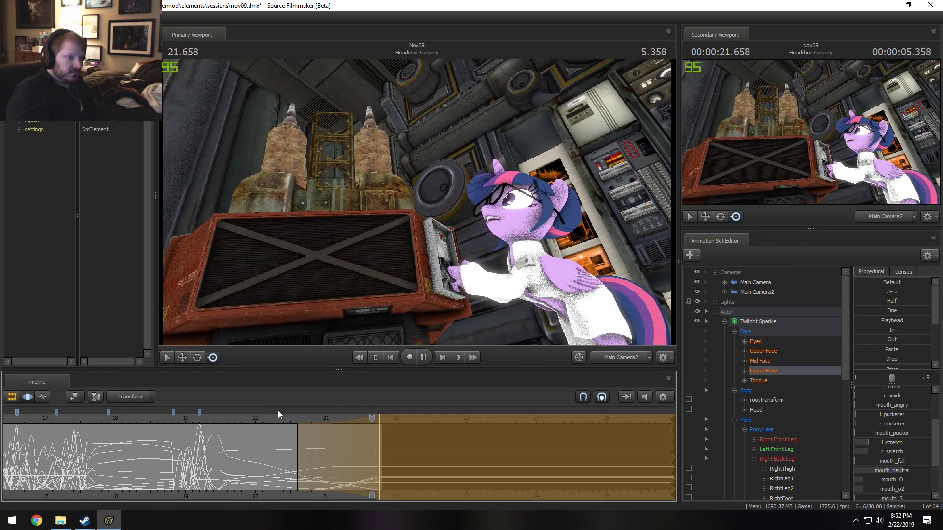
key(space)
Replay Headshot Surgery from about 17 to review Twilight's expression through the camera change, stopping at 19.633
click(145, 417)
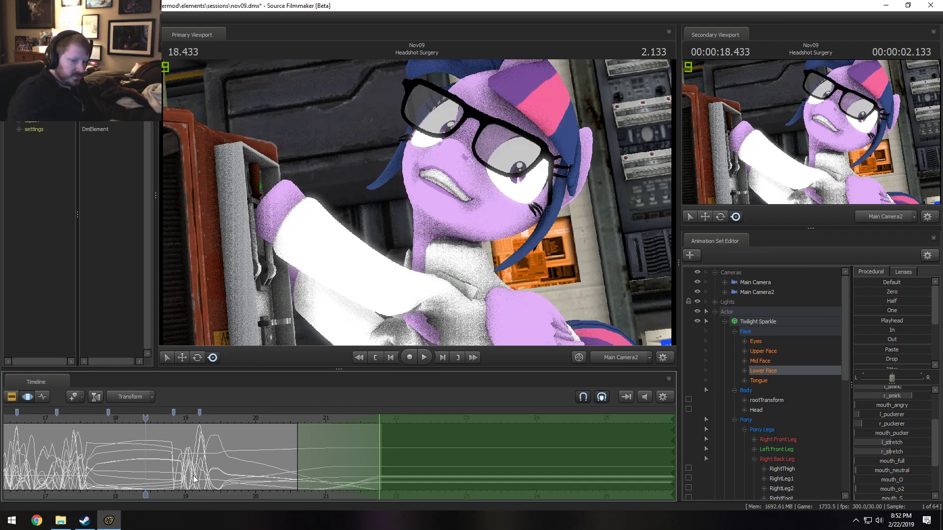
scroll(191, 459, down, 2)
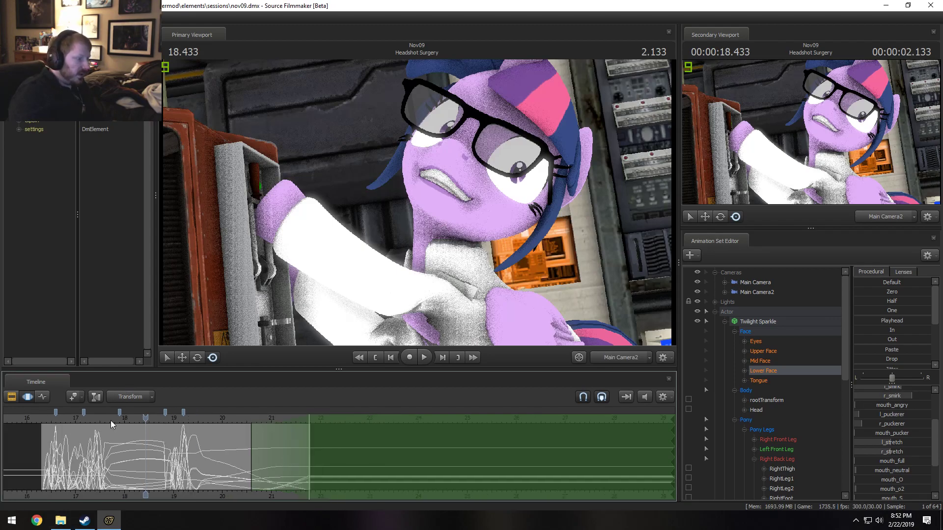
click(110, 419)
key(space)
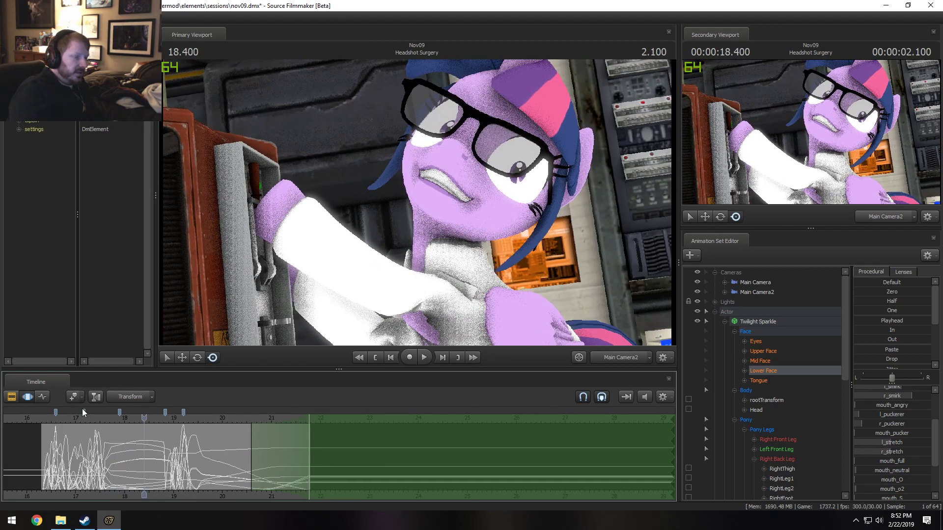
click(74, 419)
key(space)
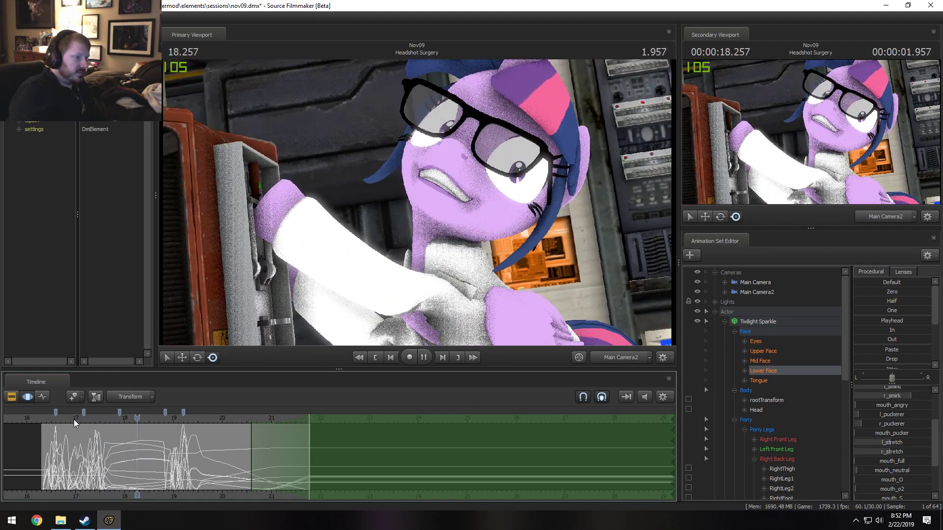
key(space)
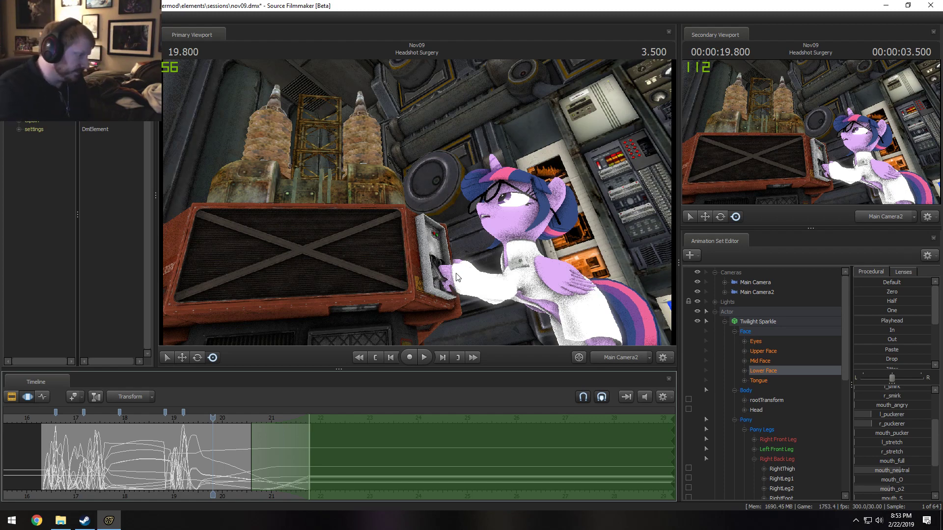
drag(213, 418, 189, 418)
key(space)
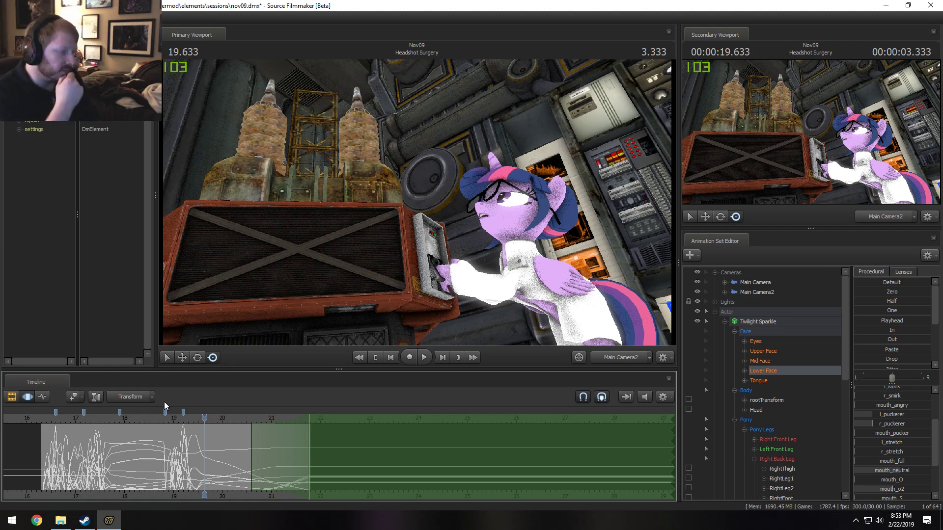
Switch to Steam, reload the profile page, check the hours played in Source Filmmaker, and close the Steam window
click(85, 520)
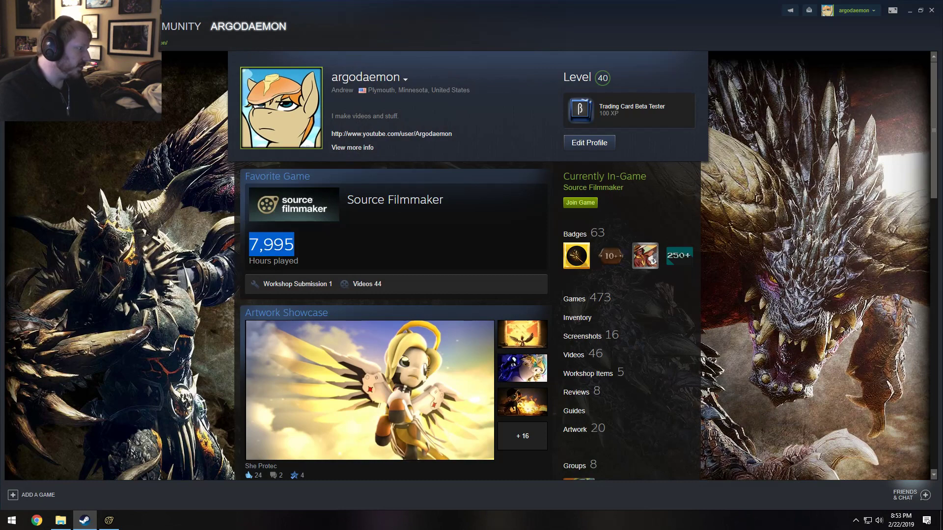
right_click(184, 295)
click(195, 321)
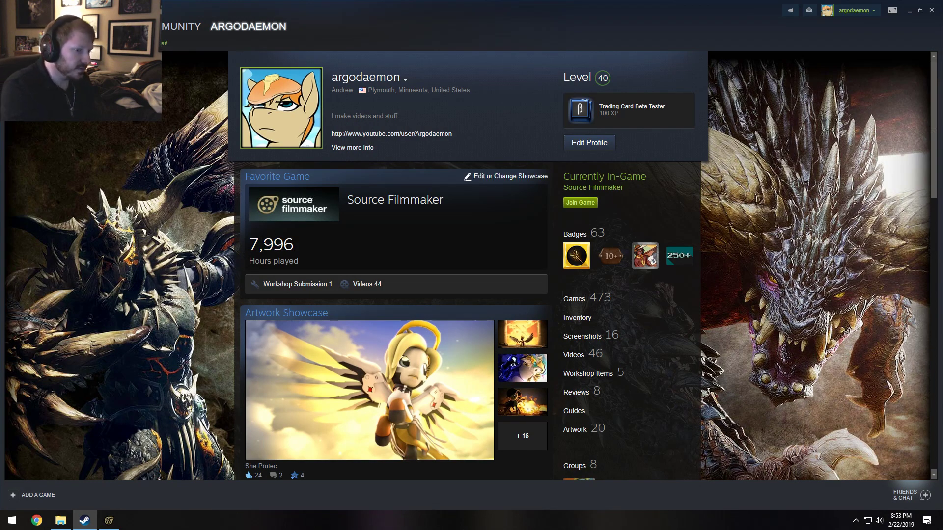
double_click(271, 246)
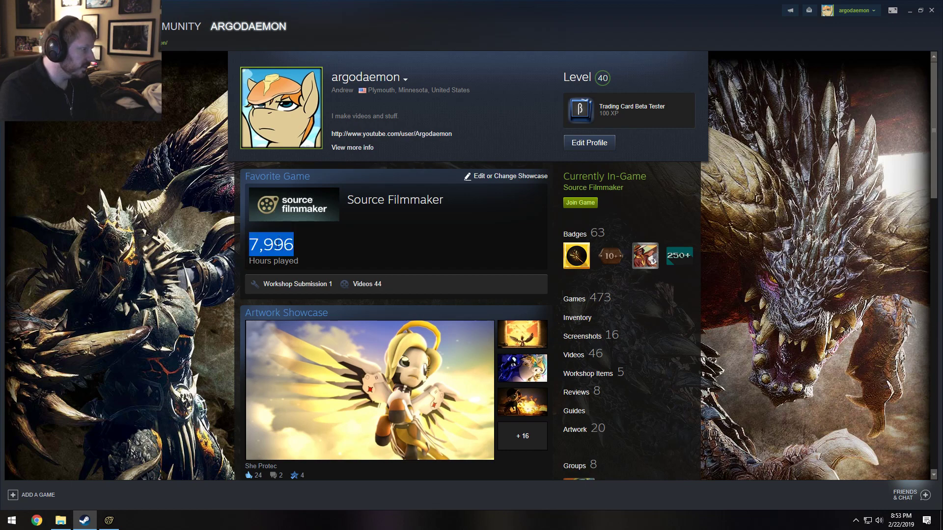
click(181, 264)
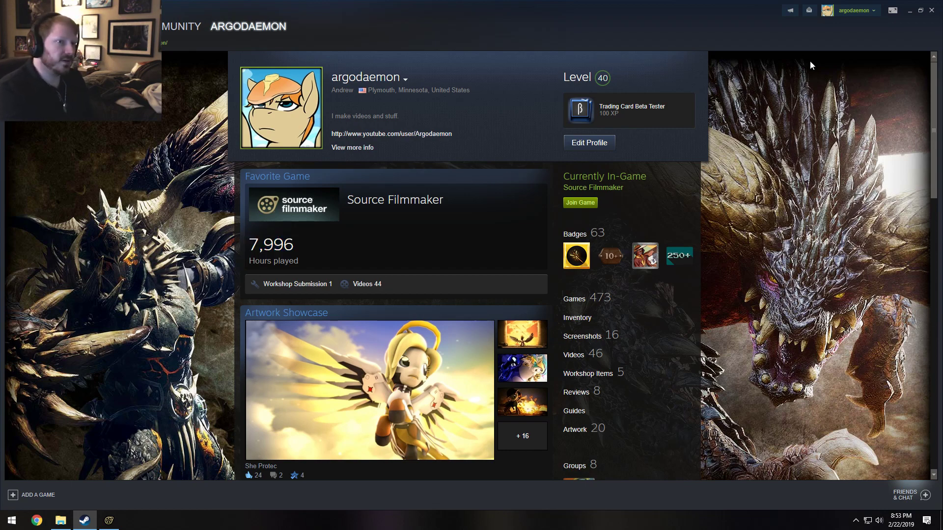
click(935, 9)
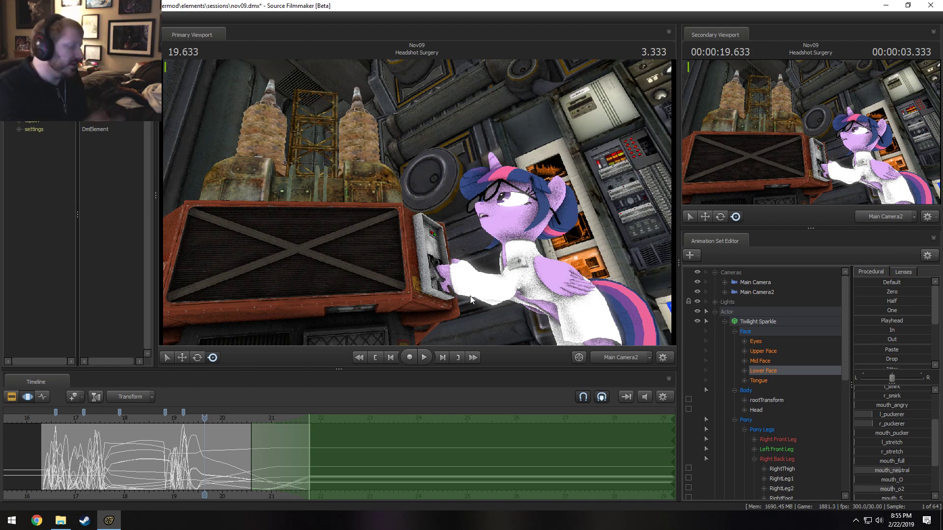
Inspect Twilight's hoof, the lever and the red and green buttons up close through the Work Camera at 18.766
click(160, 418)
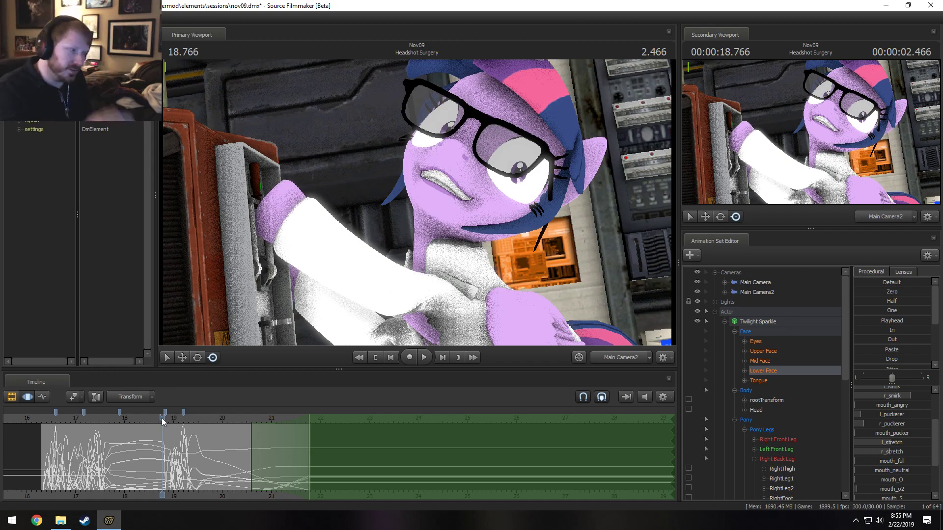
click(608, 359)
key(w)
drag(402, 185, 374, 191)
key(s)
drag(478, 178, 478, 178)
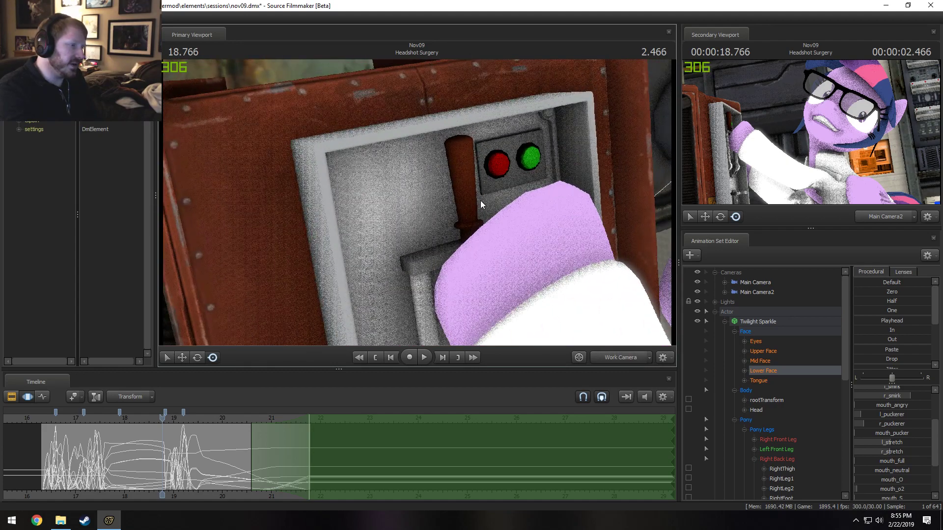
key(s)
drag(520, 205, 370, 173)
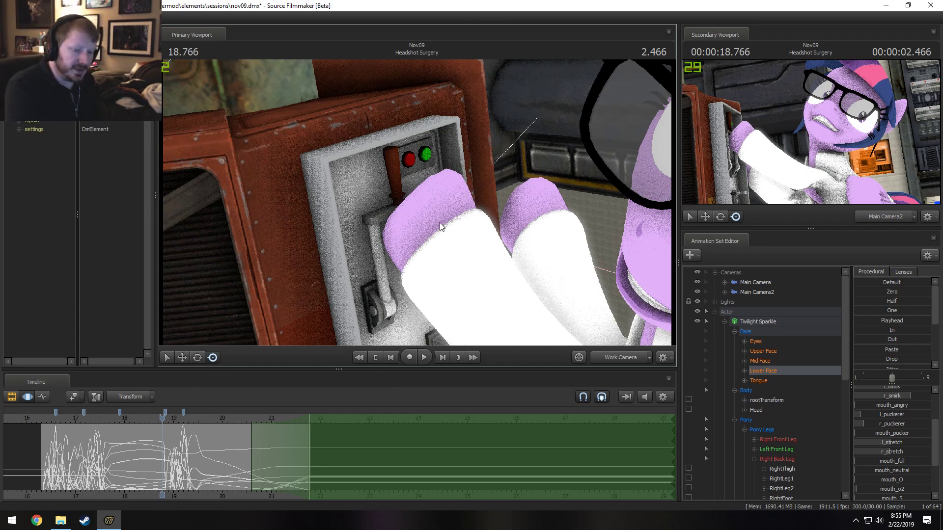
Save the nov09 session, exit Source Filmmaker, and close the sessions folder window
key(ctrl)
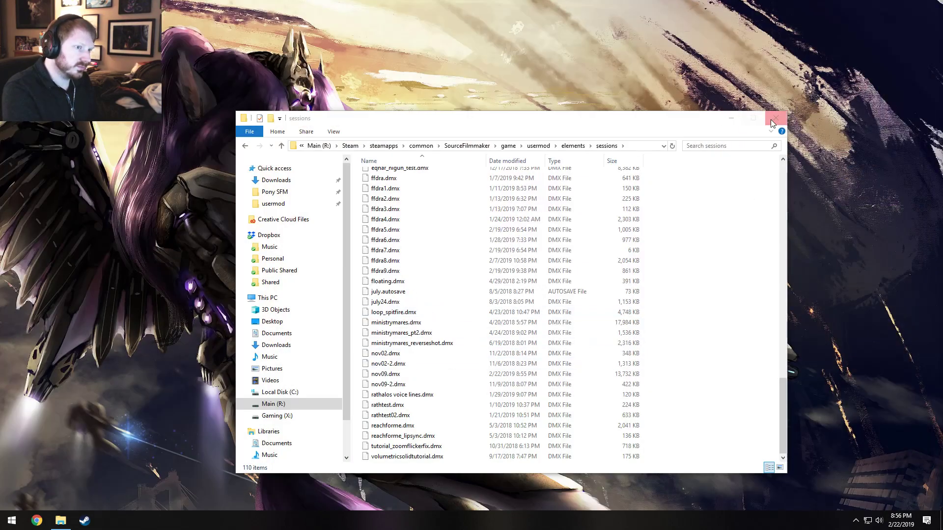
click(773, 119)
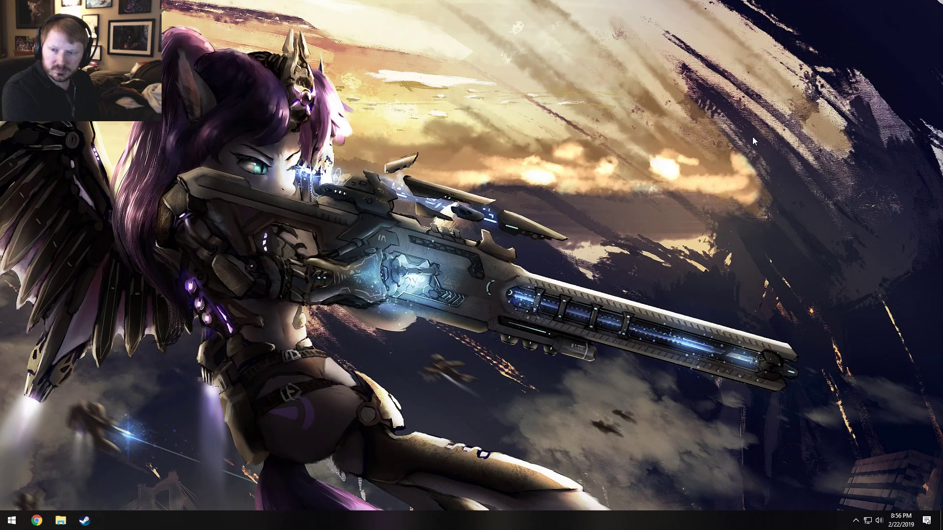